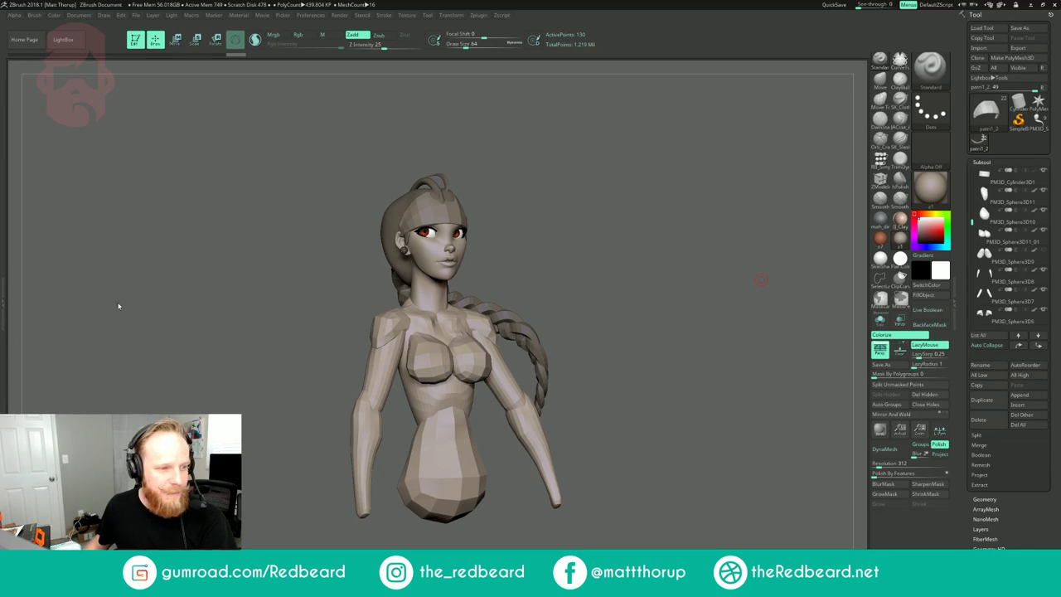
# - Import the purple-haired girl sketch as a texture and place it in Spotlight, scaled down in the canvas's upper-left corner
pyautogui.keyDown('shift'); pyautogui.moveTo(483, 75); pyautogui.dragTo(15, 73); pyautogui.keyUp('shift')
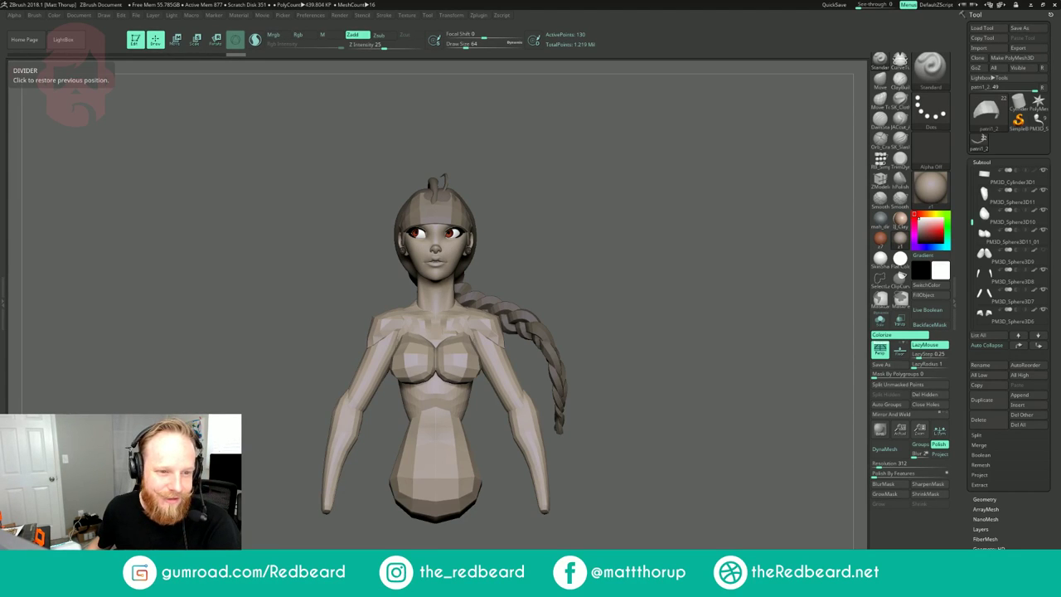
pyautogui.moveTo(213, 267); pyautogui.dragTo(659, 303)
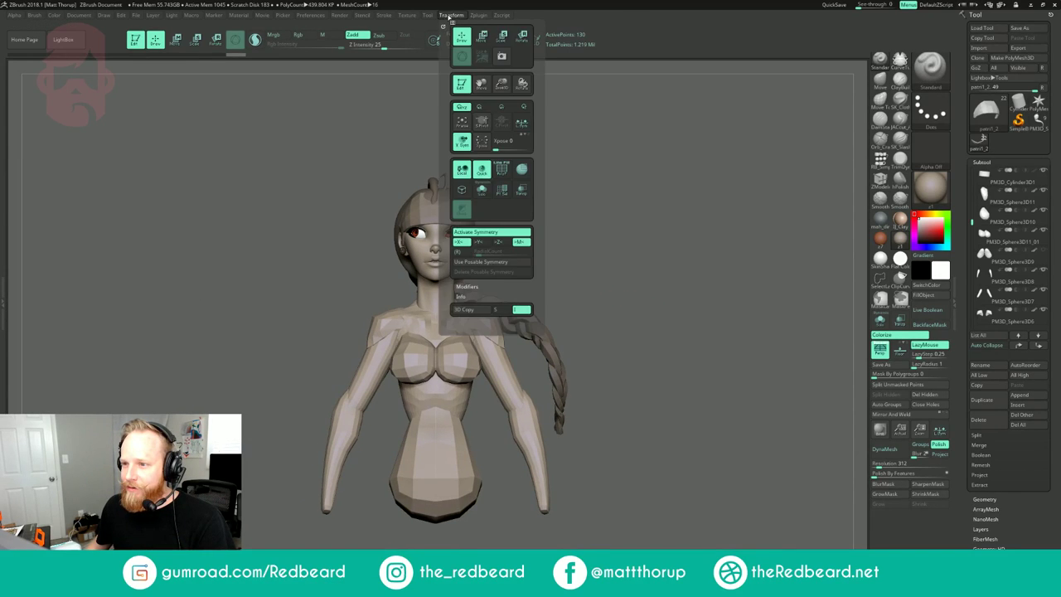
pyautogui.moveTo(404, 16)
pyautogui.click(431, 114)
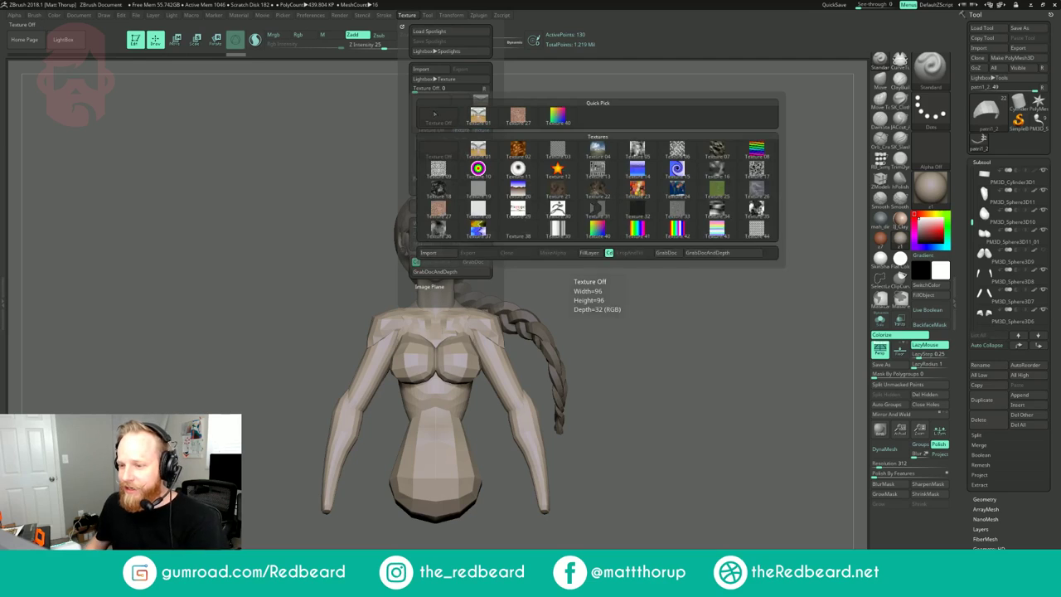
pyautogui.click(437, 256)
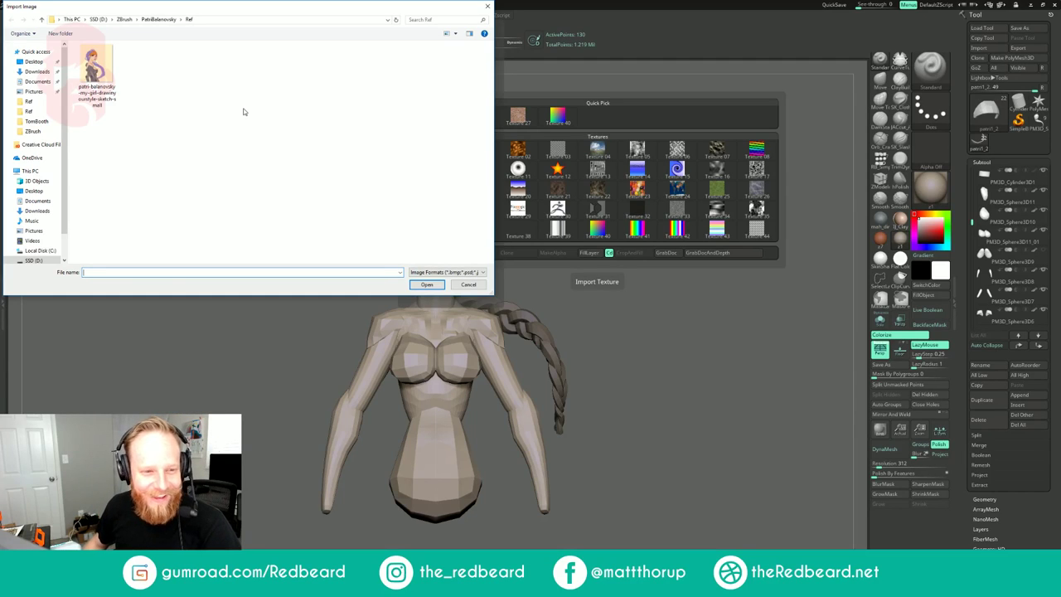
pyautogui.click(105, 75)
pyautogui.click(427, 285)
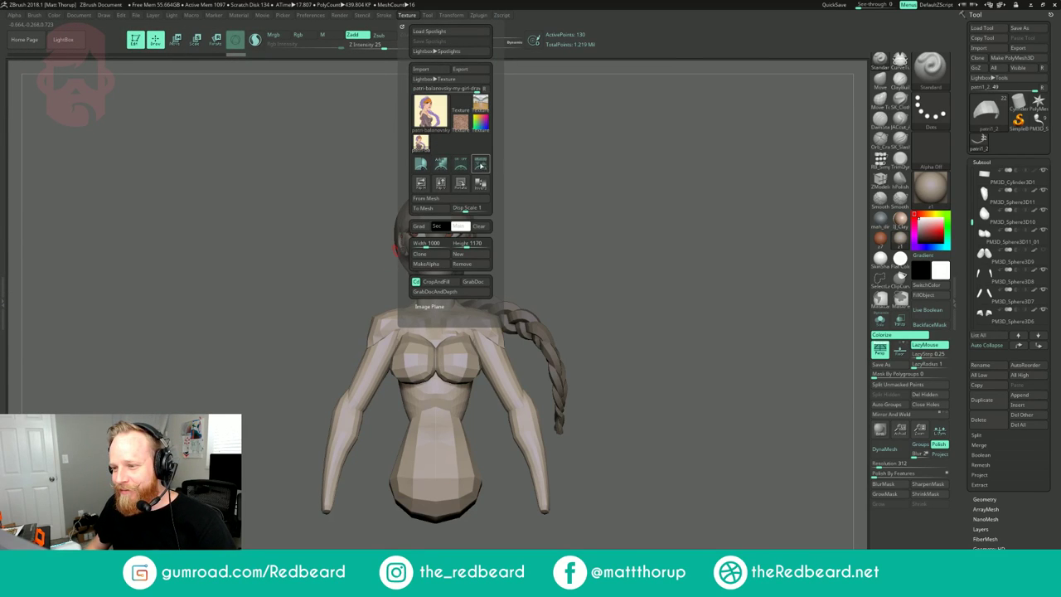
pyautogui.click(482, 166)
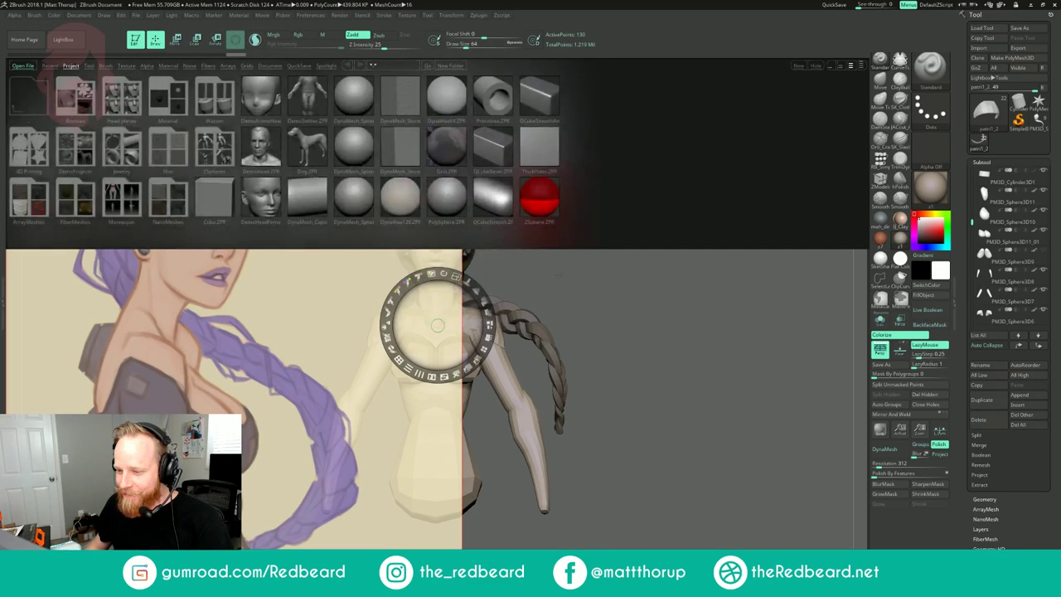
pyautogui.moveTo(456, 276); pyautogui.dragTo(262, 172)
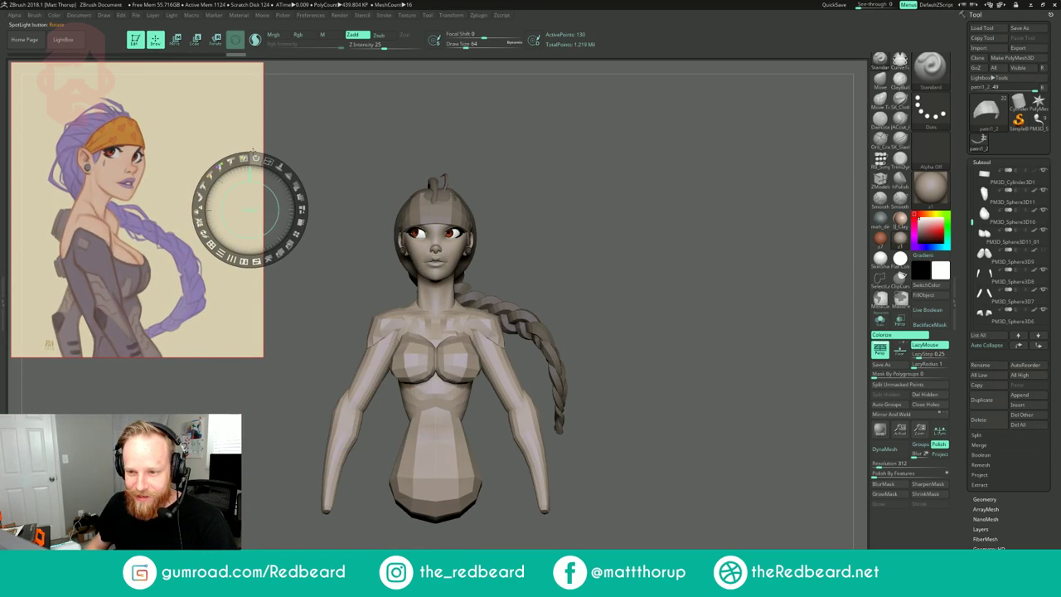
# - Knock out the cream background around the figure in the Spotlight sketch, including the enclosed gaps, using draw size 37
pyautogui.click(230, 141)
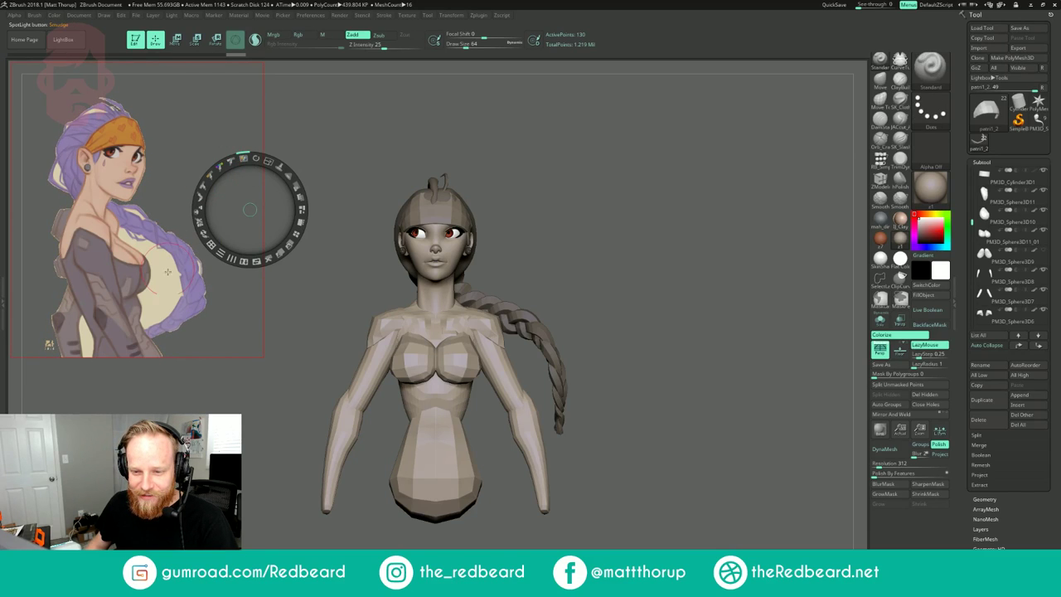
pyautogui.press('s')
pyautogui.moveTo(167, 292); pyautogui.dragTo(163, 292)
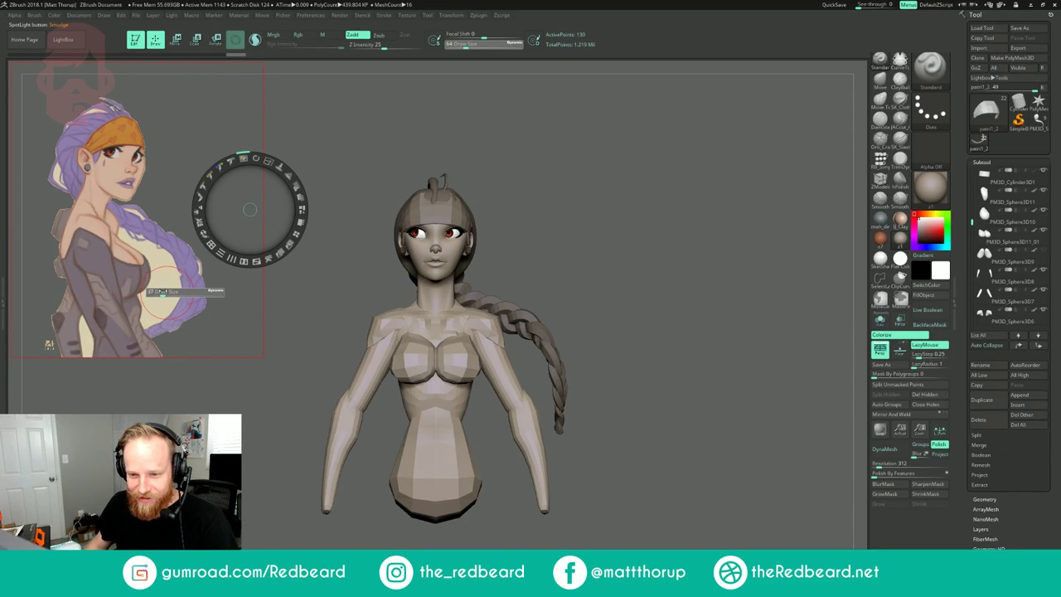
pyautogui.keyDown('ctrl'); pyautogui.click(165, 293); pyautogui.keyUp('ctrl')
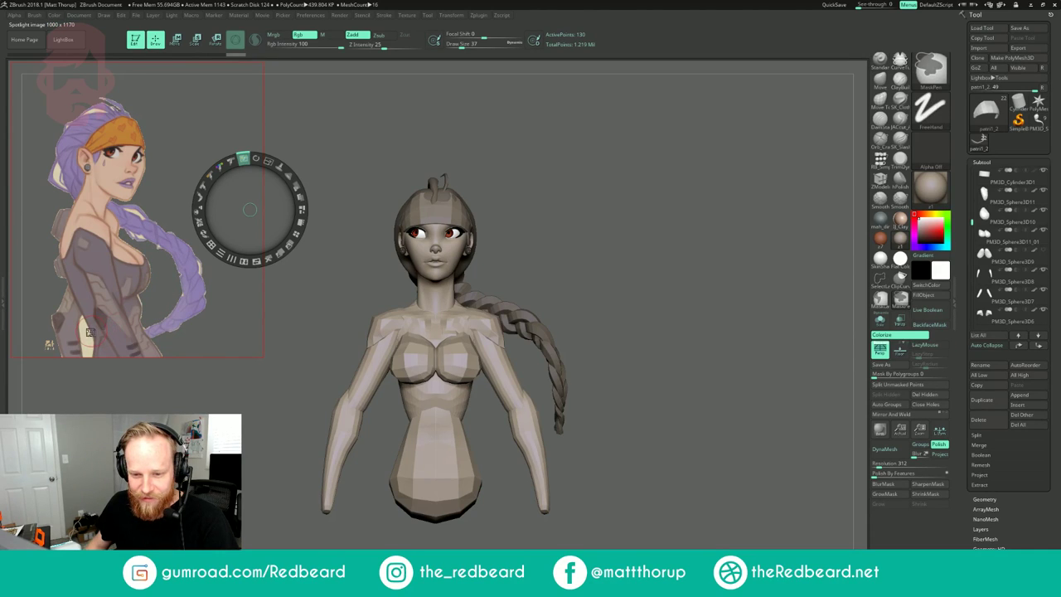
pyautogui.keyDown('ctrl'); pyautogui.click(87, 338); pyautogui.keyUp('ctrl')
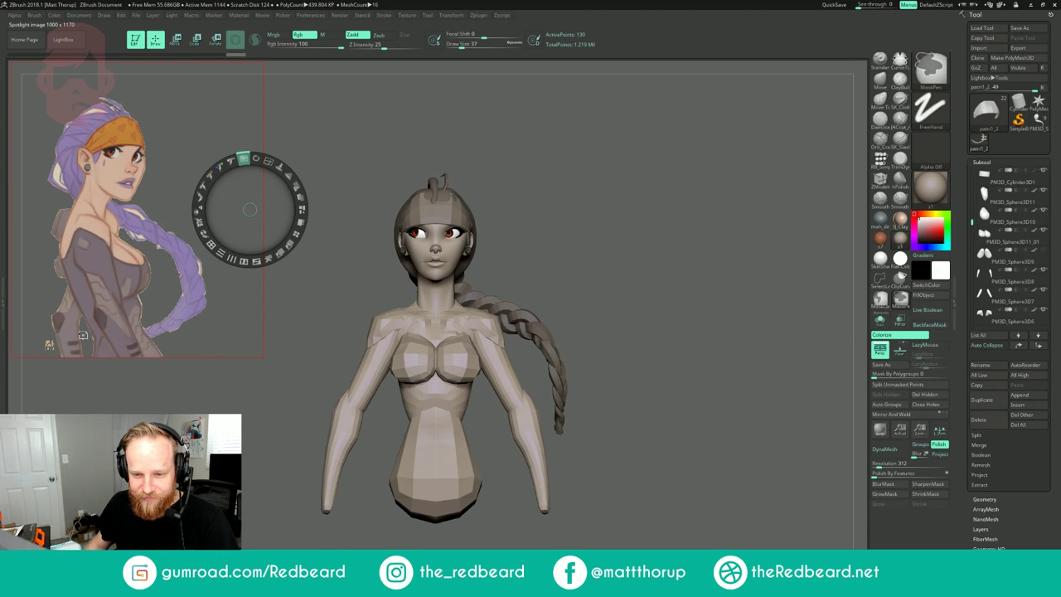
pyautogui.keyDown('ctrl'); pyautogui.click(57, 173); pyautogui.keyUp('ctrl')
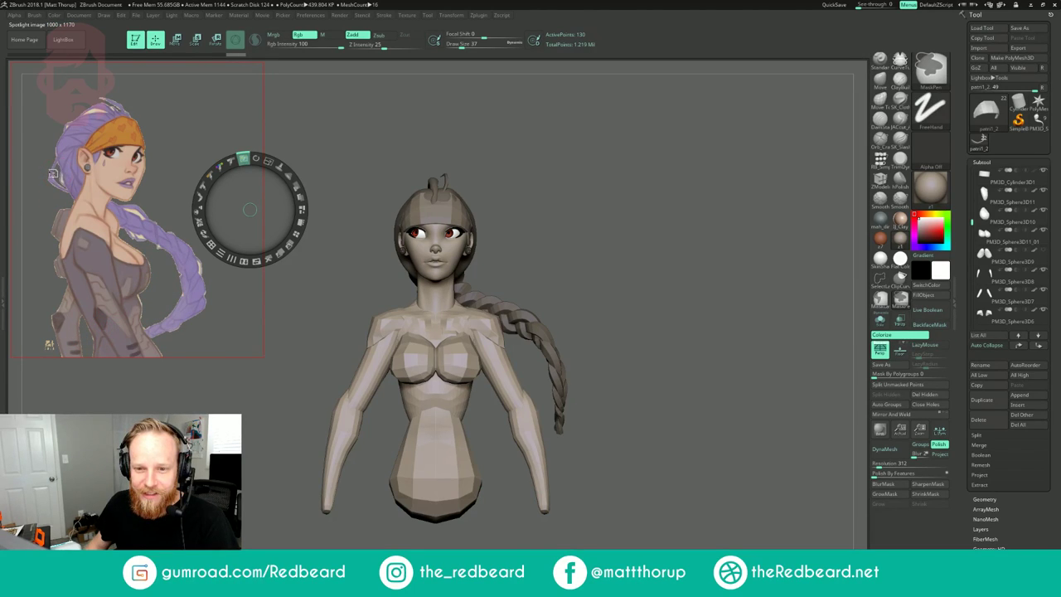
pyautogui.keyDown('ctrl'); pyautogui.click(135, 214); pyautogui.keyUp('ctrl')
pyautogui.keyDown('ctrl'); pyautogui.click(93, 111); pyautogui.keyUp('ctrl')
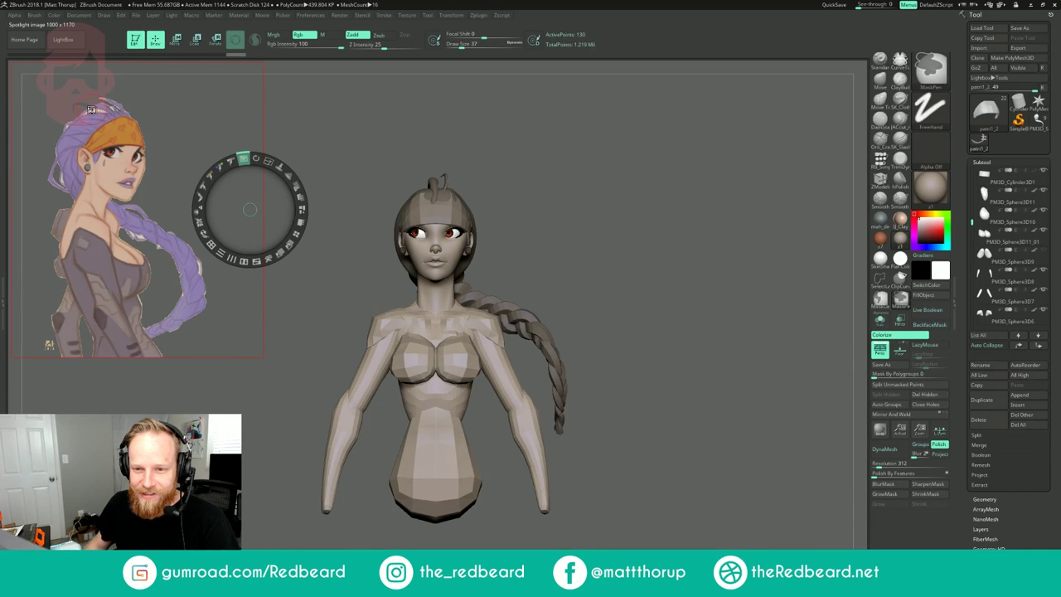
pyautogui.keyDown('ctrl'); pyautogui.click(85, 111); pyautogui.keyUp('ctrl')
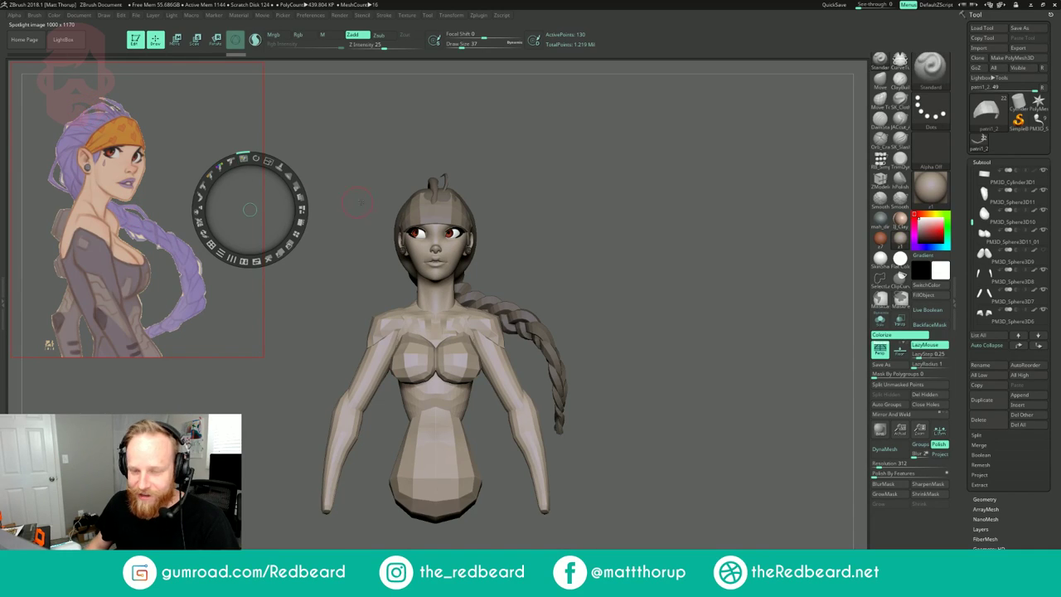
# - Shift the Spotlight sketch closer to the canvas corner and leave Spotlight editing, keeping LightBox closed
pyautogui.press(',')
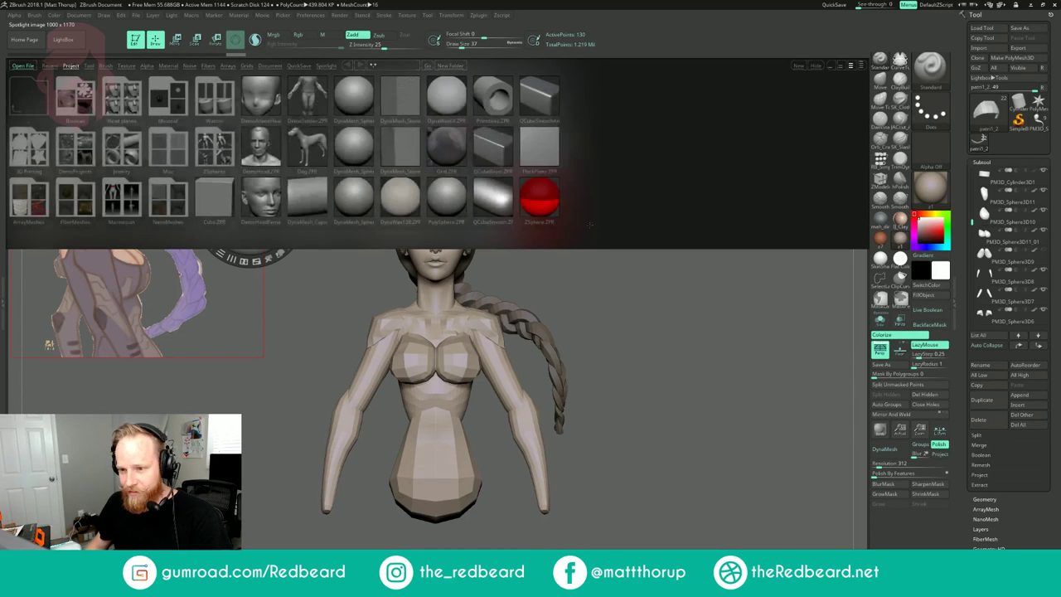
pyautogui.press(',')
pyautogui.moveTo(587, 259); pyautogui.dragTo(562, 246)
pyautogui.press(',')
pyautogui.press(',')
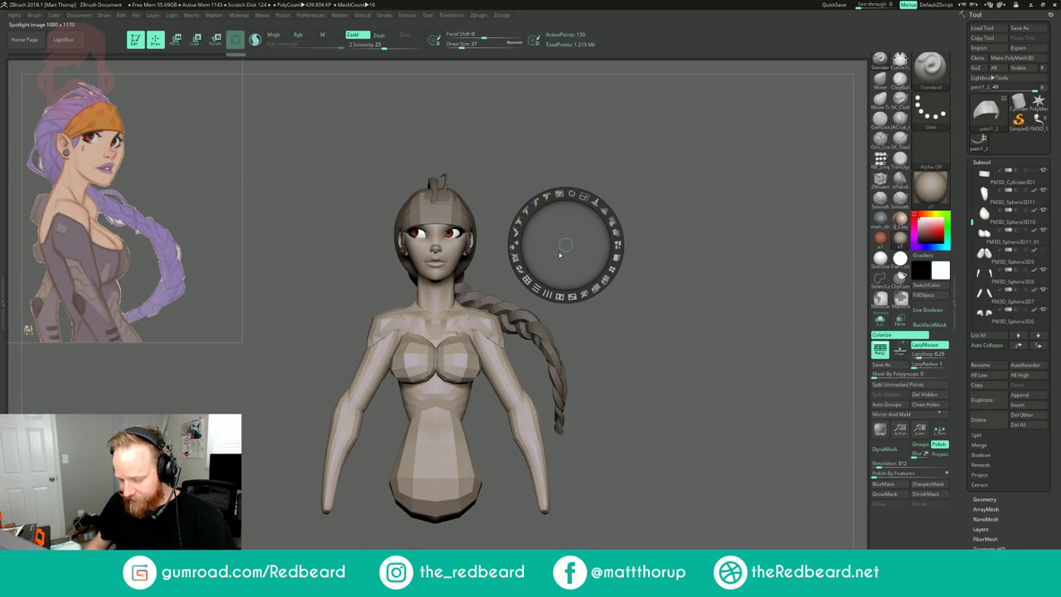
pyautogui.press('z')
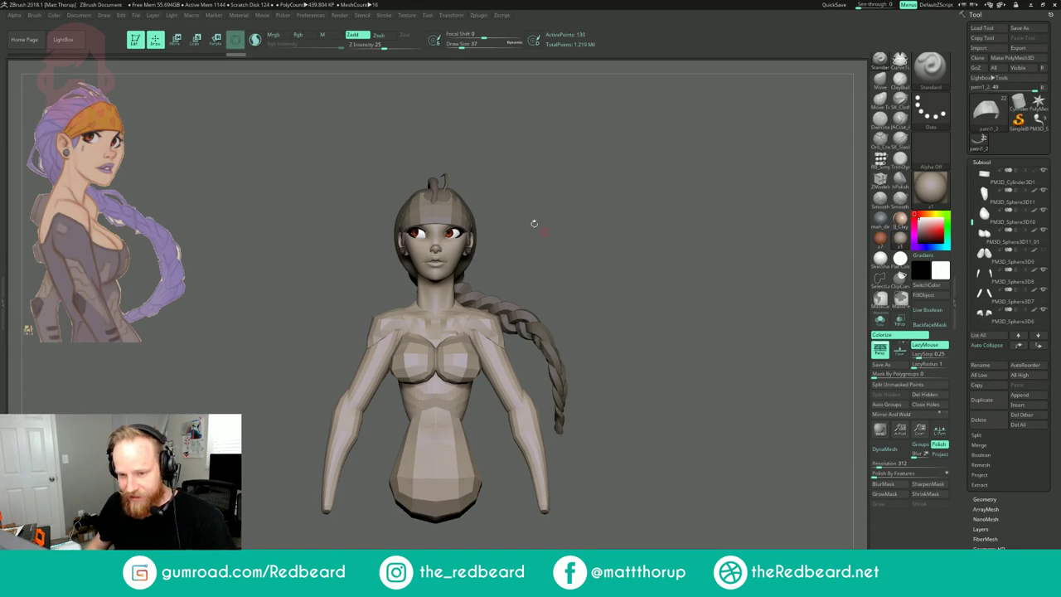
pyautogui.moveTo(426, 164); pyautogui.dragTo(611, 141, button='right')
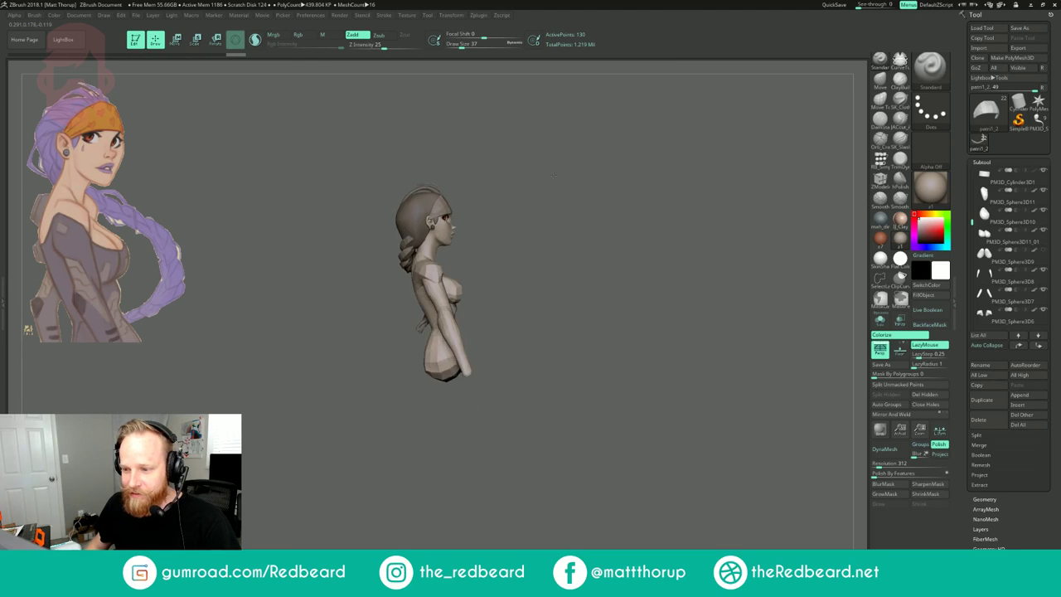
pyautogui.keyDown('shift'); pyautogui.moveTo(611, 188); pyautogui.dragTo(570, 189, button='right'); pyautogui.keyUp('shift')
pyautogui.press('f')
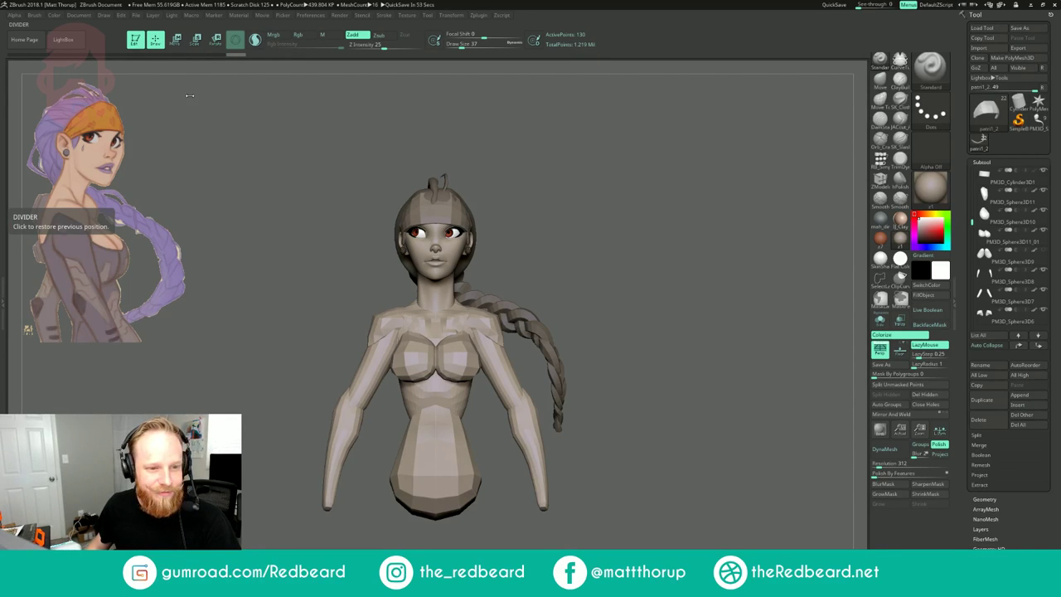
pyautogui.moveTo(283, 124); pyautogui.dragTo(142, 111)
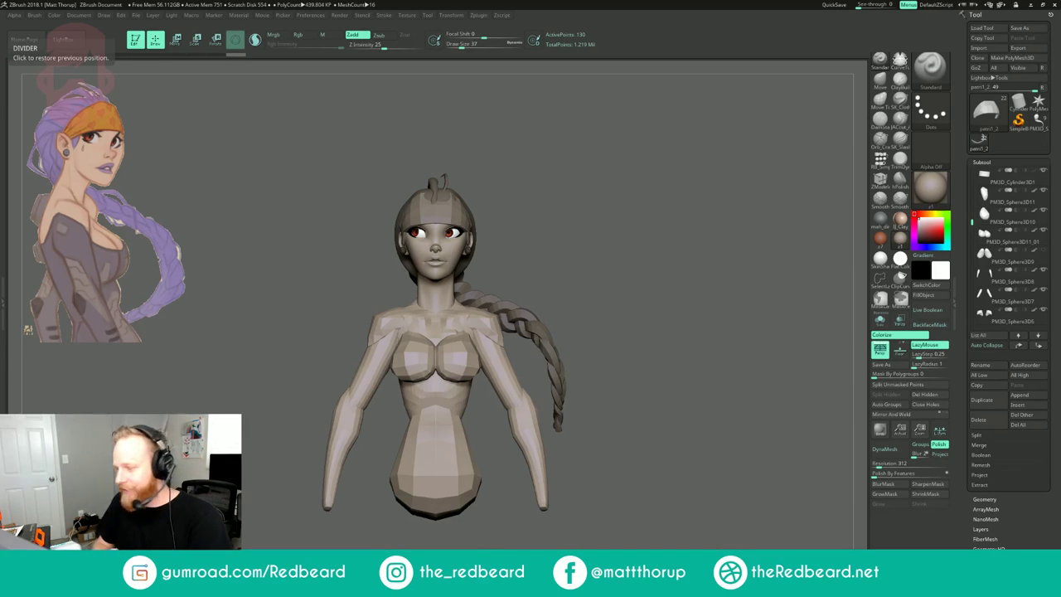
# - Select the head subtool and limit visibility to the head, earrings, eyelashes, headband and eyeballs
pyautogui.moveTo(635, 224); pyautogui.dragTo(663, 218)
pyautogui.hotkey('shift', 'f')
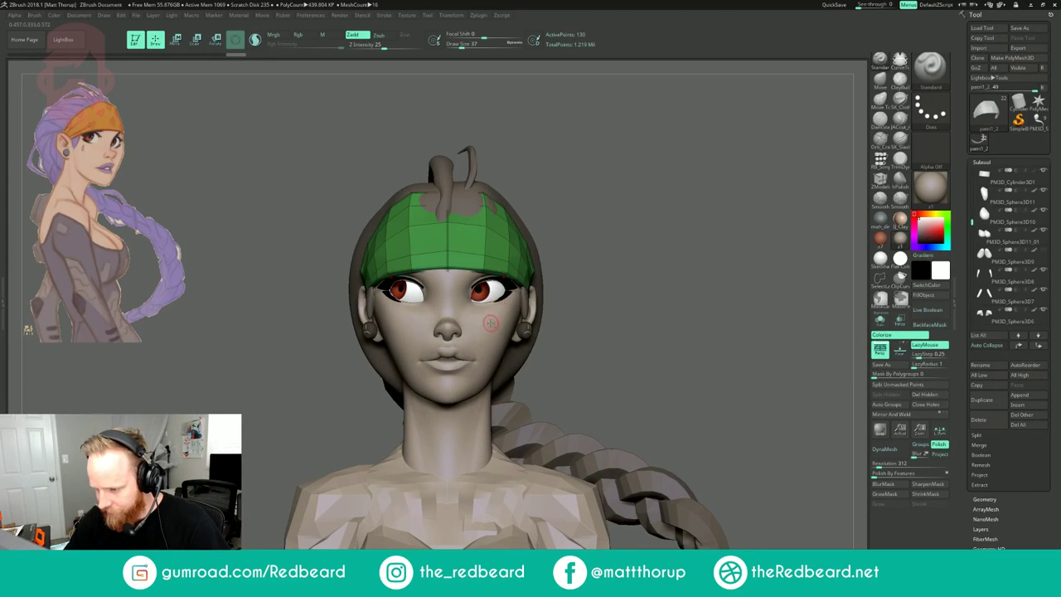
pyautogui.keyDown('alt'); pyautogui.click(491, 324); pyautogui.keyUp('alt')
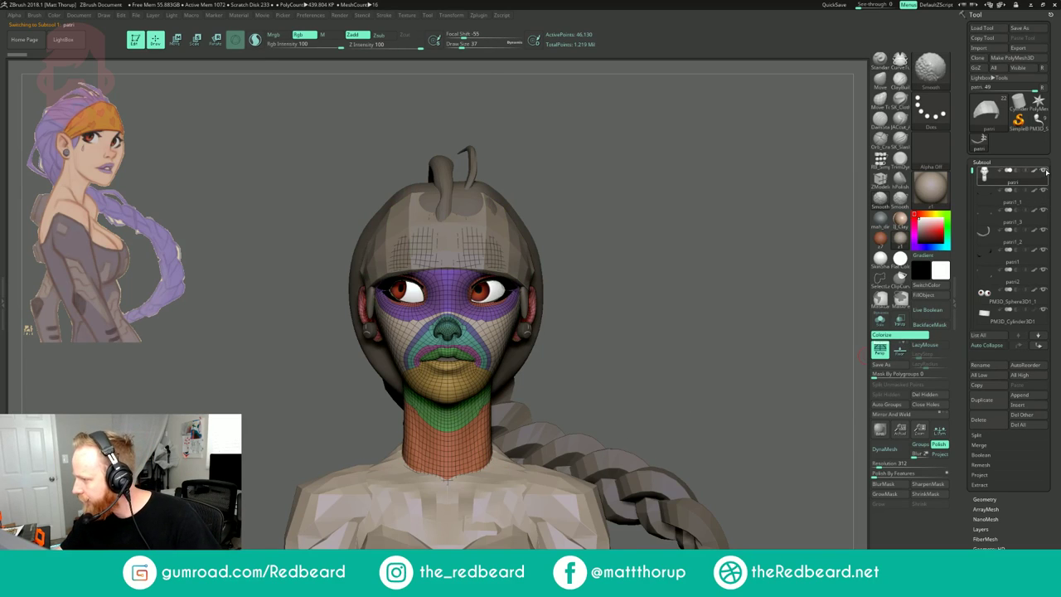
pyautogui.click(1046, 171)
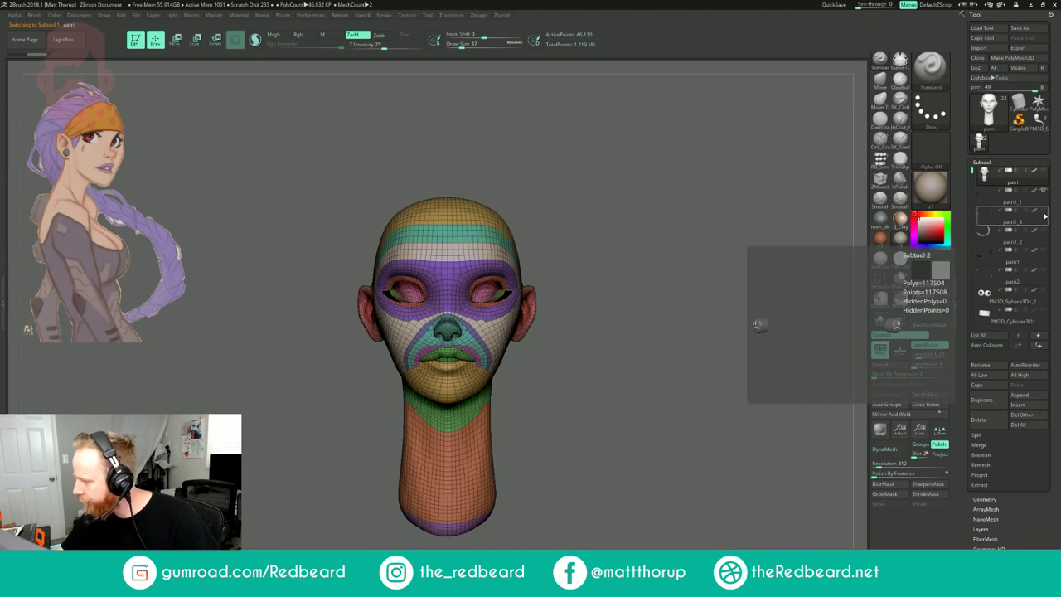
pyautogui.click(1043, 211)
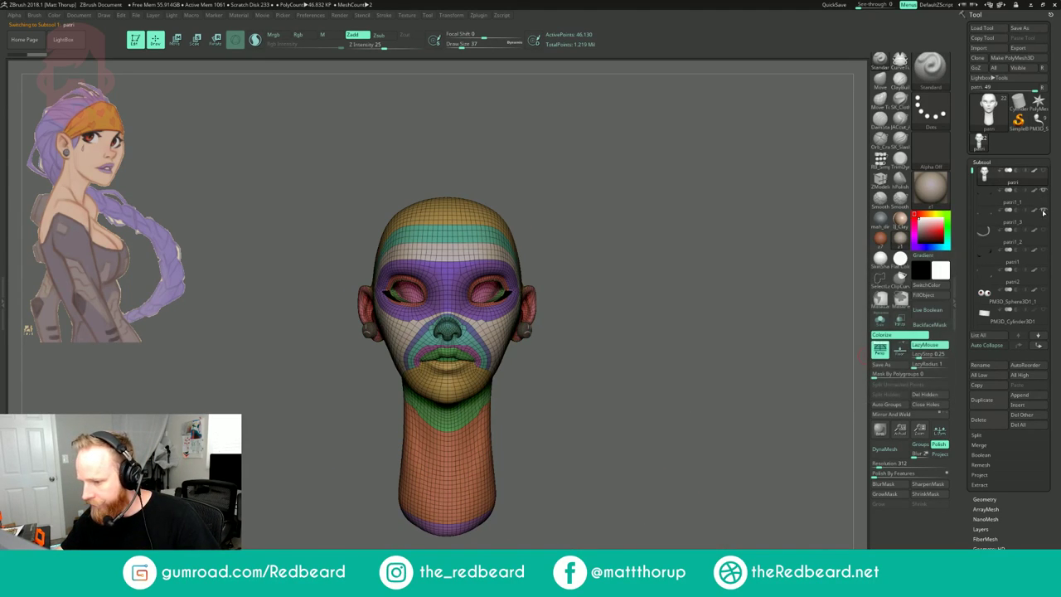
pyautogui.click(1043, 252)
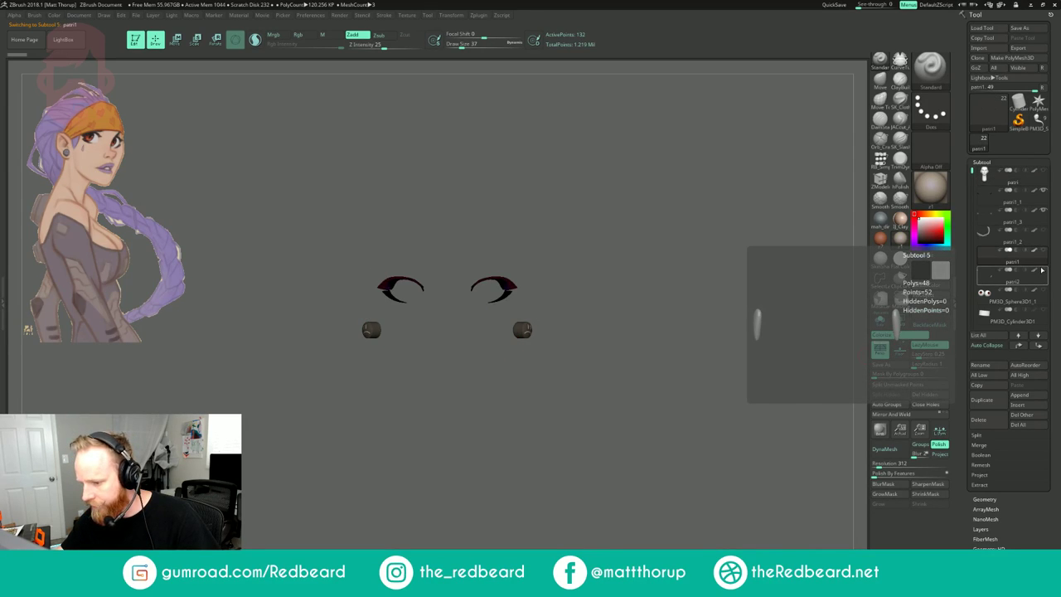
pyautogui.click(1044, 249)
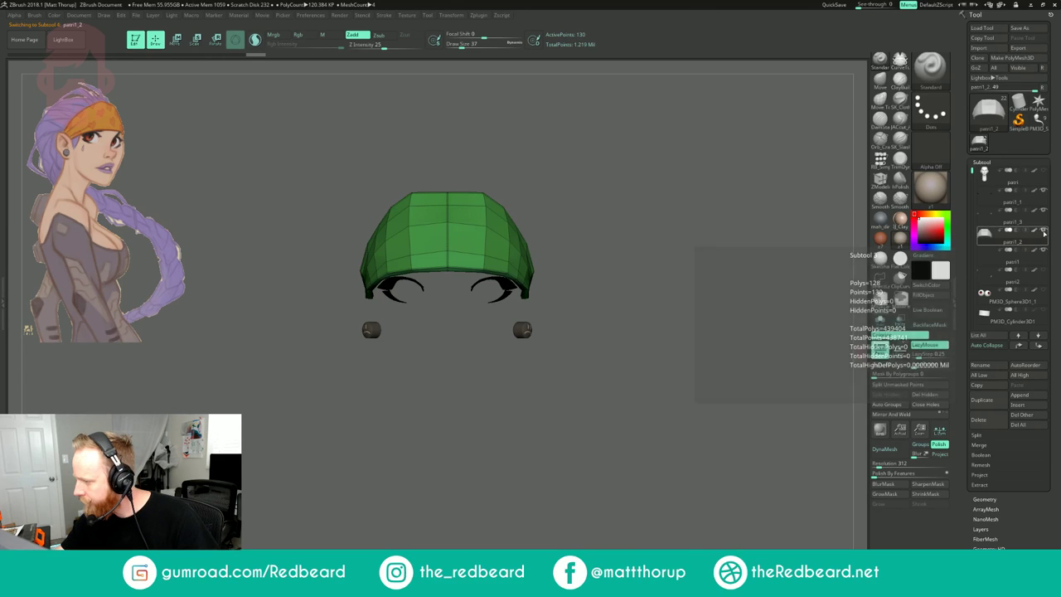
pyautogui.click(1043, 172)
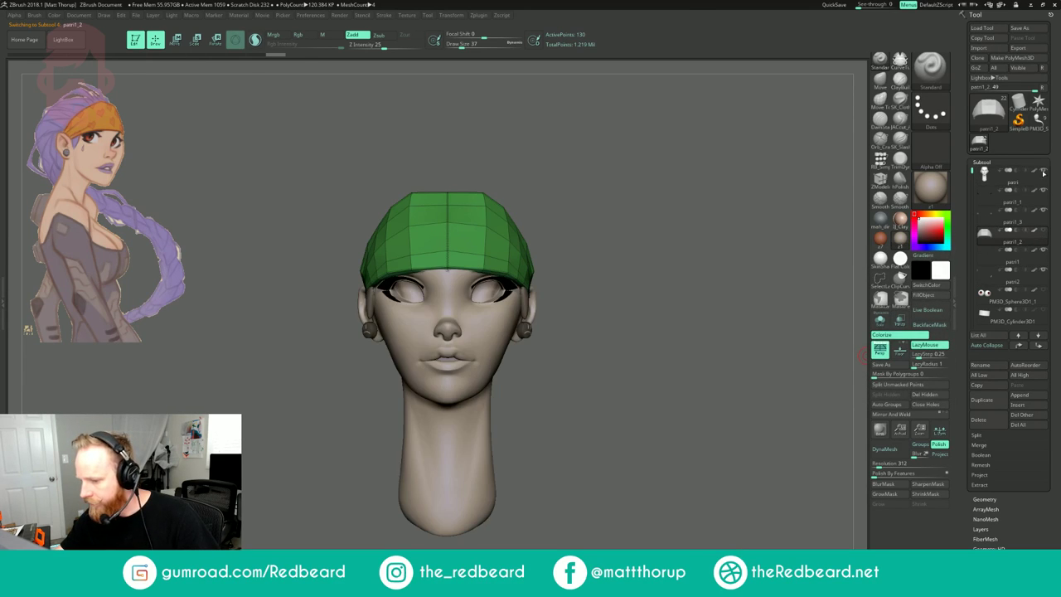
pyautogui.click(1044, 291)
# - Isolate the head subtool with Solo and display its wireframe with polygroup colours
pyautogui.click(987, 175)
pyautogui.moveTo(678, 326); pyautogui.dragTo(675, 325)
pyautogui.hotkey('shift', 'f')
pyautogui.moveTo(611, 398); pyautogui.dragTo(644, 377)
pyautogui.click(881, 320)
pyautogui.moveTo(593, 440); pyautogui.dragTo(536, 394)
pyautogui.hotkey('shift', 'f')
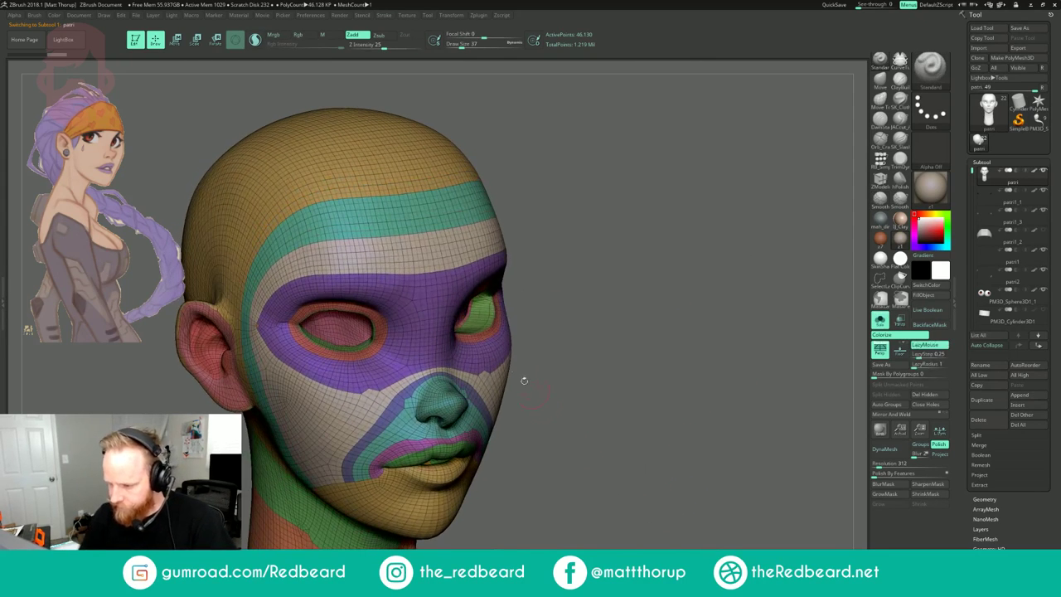
# - Isolate the eyelid and eye-socket polygroups of the head and mask them
pyautogui.keyDown('ctrl'); pyautogui.keyDown('shift'); pyautogui.click(476, 319); pyautogui.keyUp('shift'); pyautogui.keyUp('ctrl')
pyautogui.keyDown('ctrl'); pyautogui.keyDown('shift'); pyautogui.moveTo(597, 246); pyautogui.dragTo(564, 278); pyautogui.keyUp('shift'); pyautogui.keyUp('ctrl')
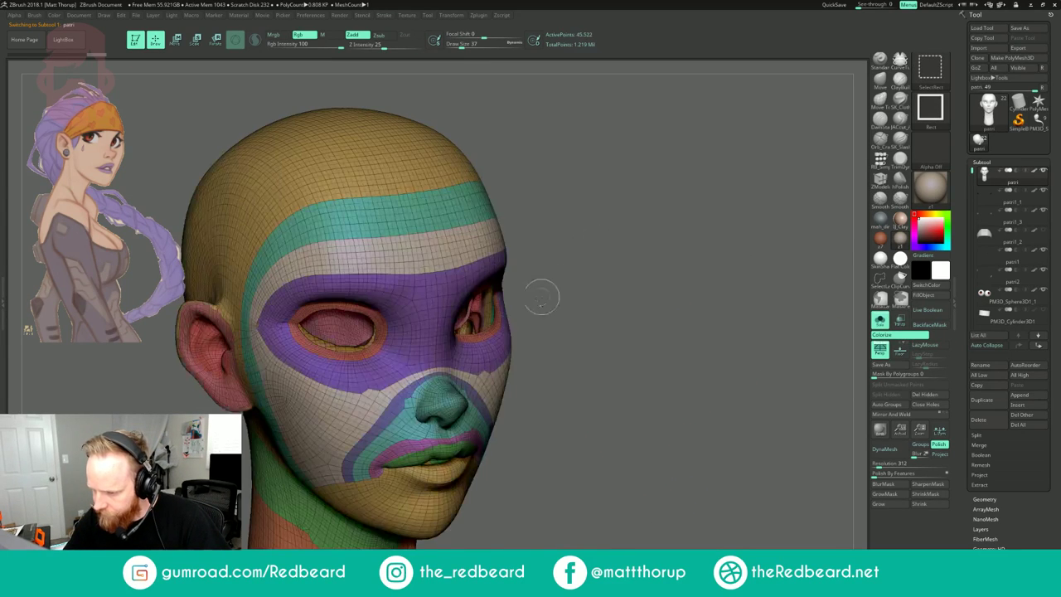
pyautogui.keyDown('ctrl'); pyautogui.keyDown('shift'); pyautogui.click(493, 333); pyautogui.keyUp('shift'); pyautogui.keyUp('ctrl')
pyautogui.moveTo(515, 310); pyautogui.dragTo(490, 309)
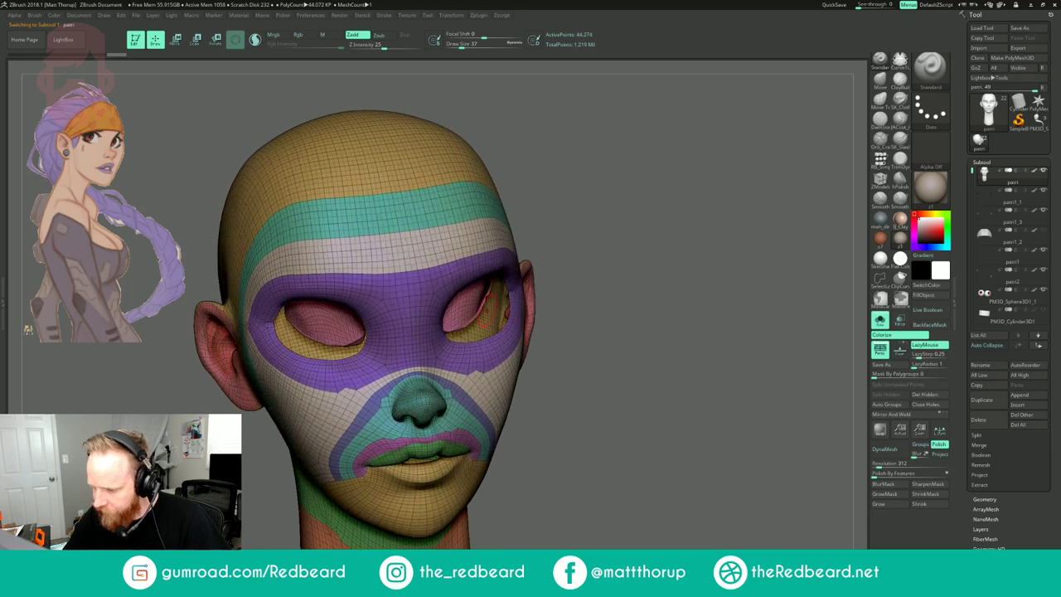
pyautogui.keyDown('ctrl'); pyautogui.keyDown('shift'); pyautogui.click(466, 323); pyautogui.keyUp('shift'); pyautogui.keyUp('ctrl')
pyautogui.moveTo(688, 249)
pyautogui.mouseDown()
pyautogui.moveTo(601, 246)
pyautogui.moveTo(652, 213)
pyautogui.moveTo(694, 211)
pyautogui.moveTo(677, 231)
pyautogui.moveTo(639, 200)
pyautogui.mouseUp()
pyautogui.keyDown('ctrl'); pyautogui.click(677, 232); pyautogui.keyUp('ctrl')
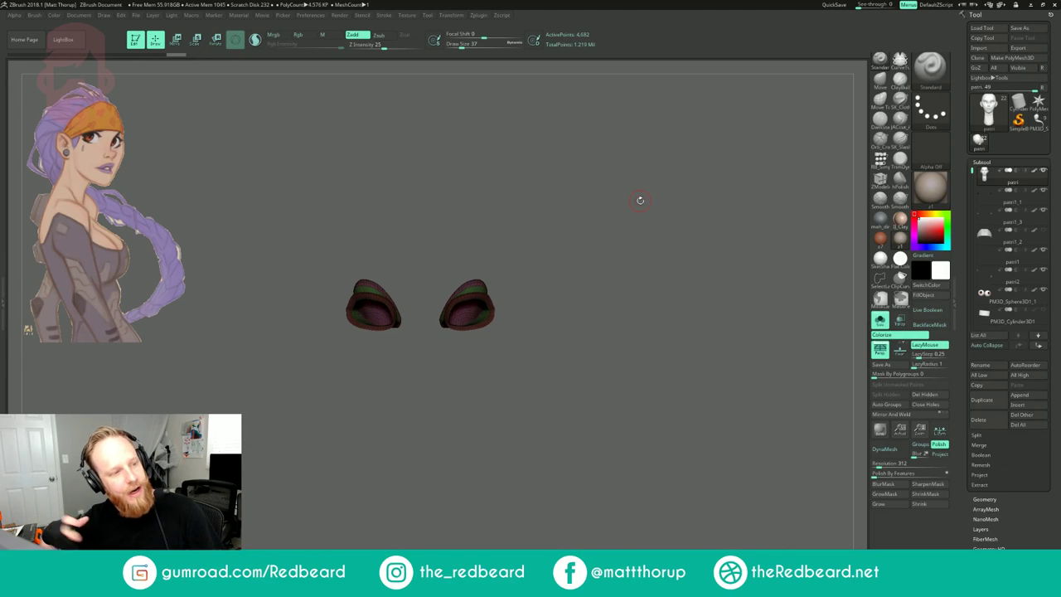
# - Invert the mask on the full head to leave only the eye areas unmasked, and blur the mask's edges
pyautogui.moveTo(623, 229); pyautogui.dragTo(614, 235)
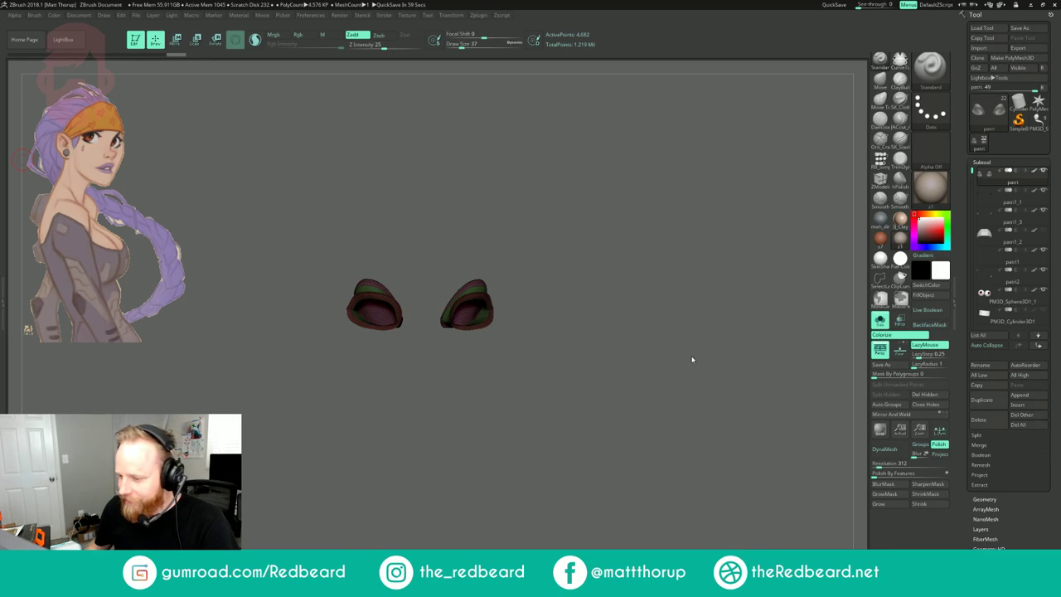
pyautogui.keyDown('ctrl'); pyautogui.keyDown('shift'); pyautogui.click(604, 267); pyautogui.keyUp('shift'); pyautogui.keyUp('ctrl')
pyautogui.keyDown('shift'); pyautogui.moveTo(632, 255); pyautogui.dragTo(642, 257); pyautogui.keyUp('shift')
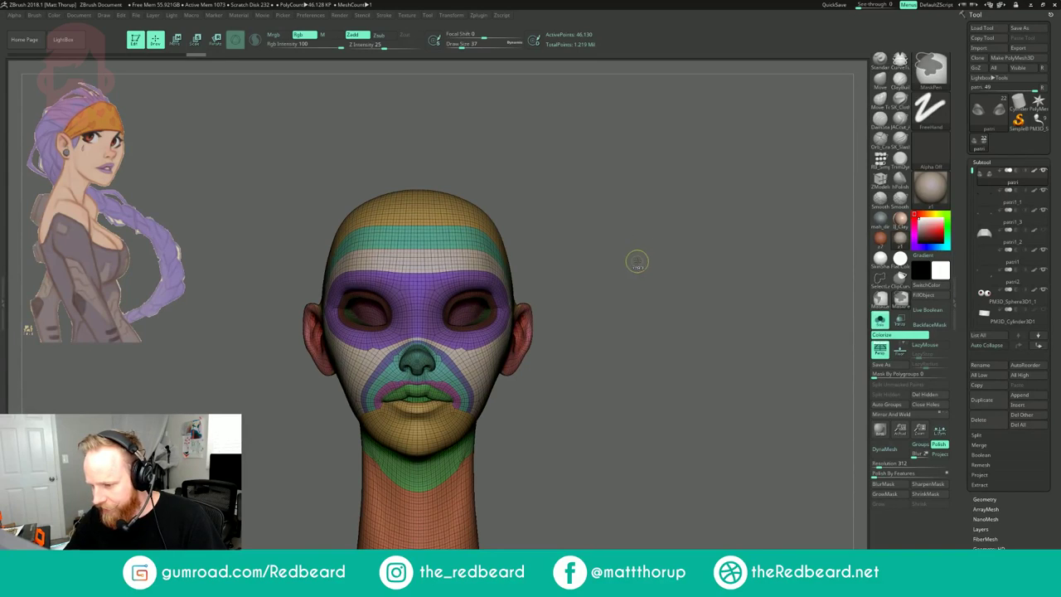
pyautogui.keyDown('ctrl'); pyautogui.click(636, 261); pyautogui.keyUp('ctrl')
pyautogui.hotkey('shift', 'f')
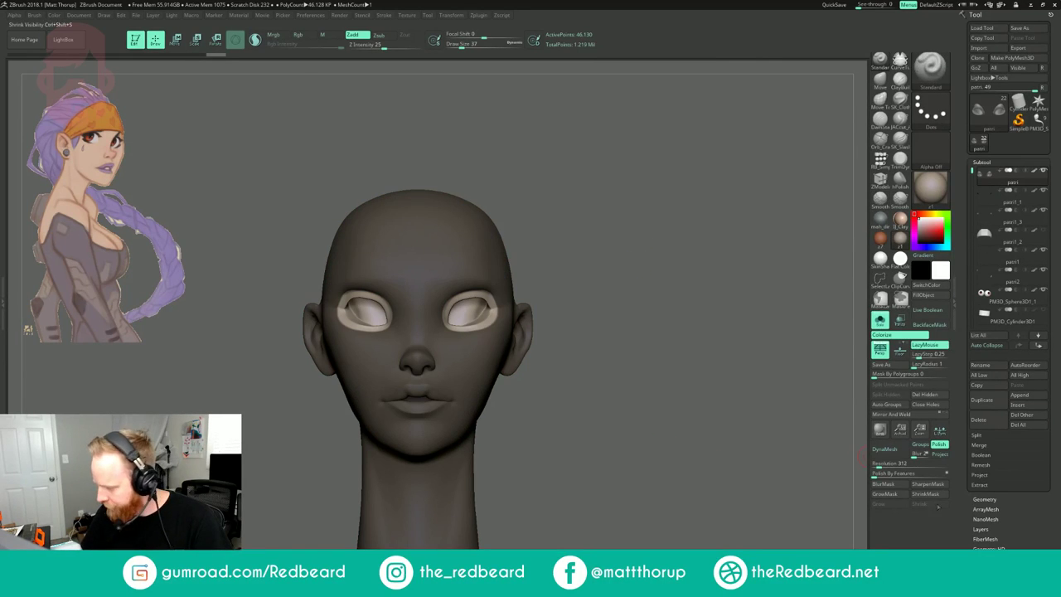
pyautogui.click(884, 484)
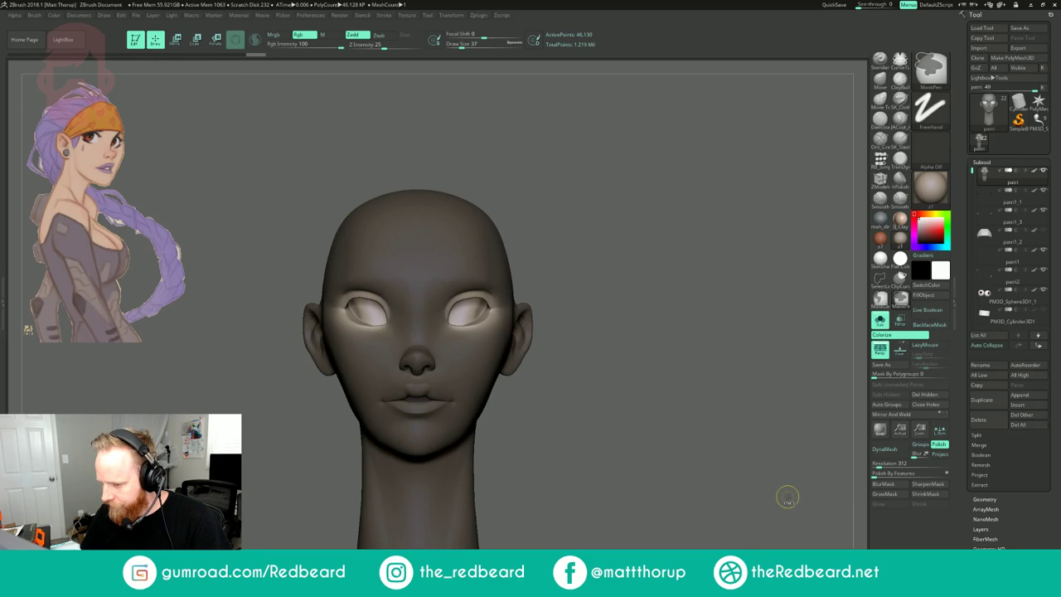
# - Undo the last mask blur, switch the mask to the eye areas with blurred and grown edges, and turn Solo off
pyautogui.hotkey('ctrl', 'z')
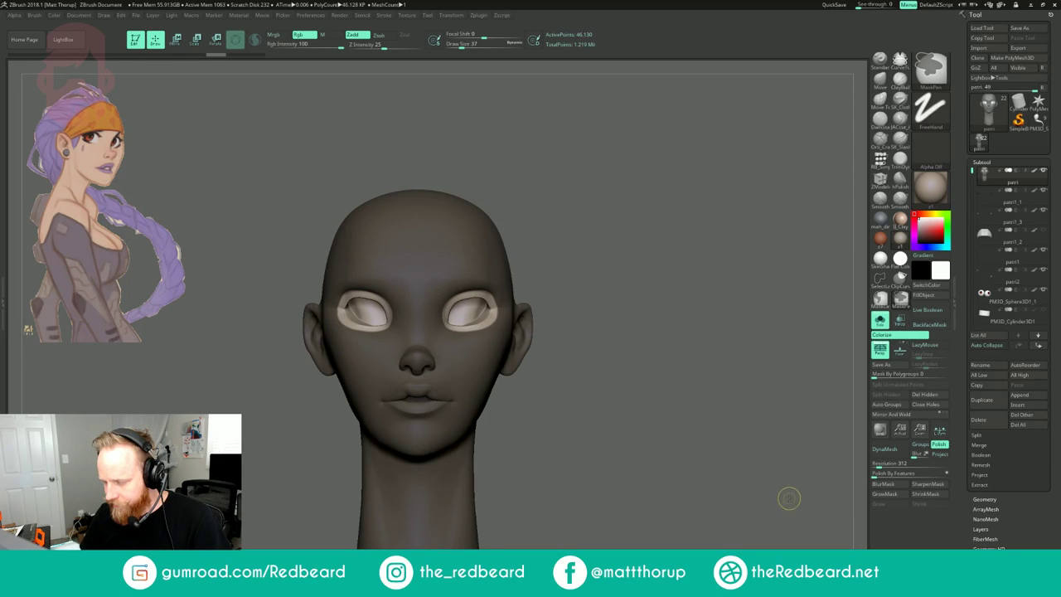
pyautogui.keyDown('ctrl'); pyautogui.click(789, 497); pyautogui.keyUp('ctrl')
pyautogui.click(894, 485)
pyautogui.click(898, 487)
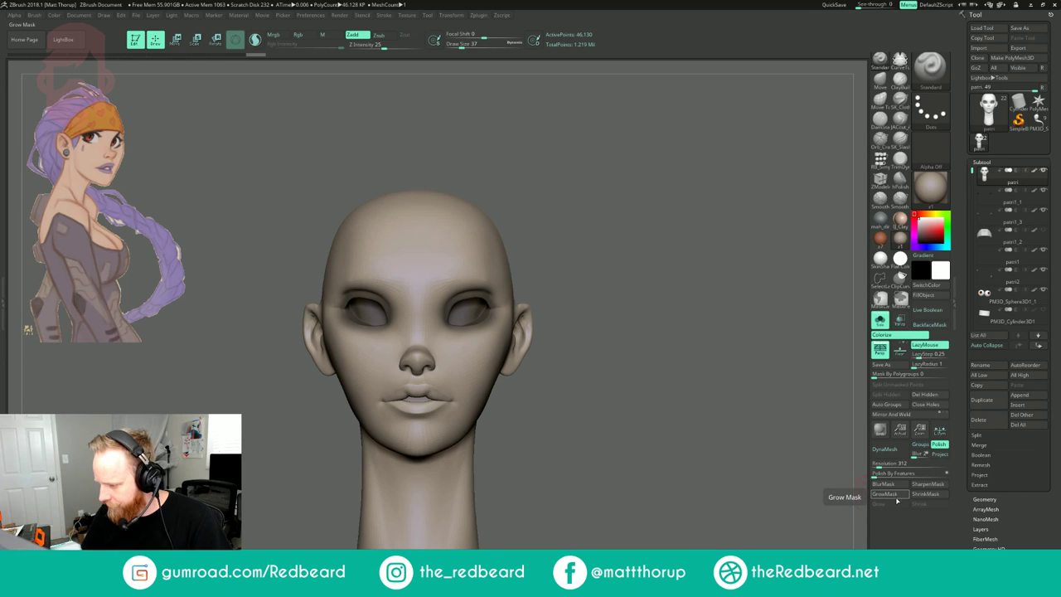
pyautogui.click(895, 497)
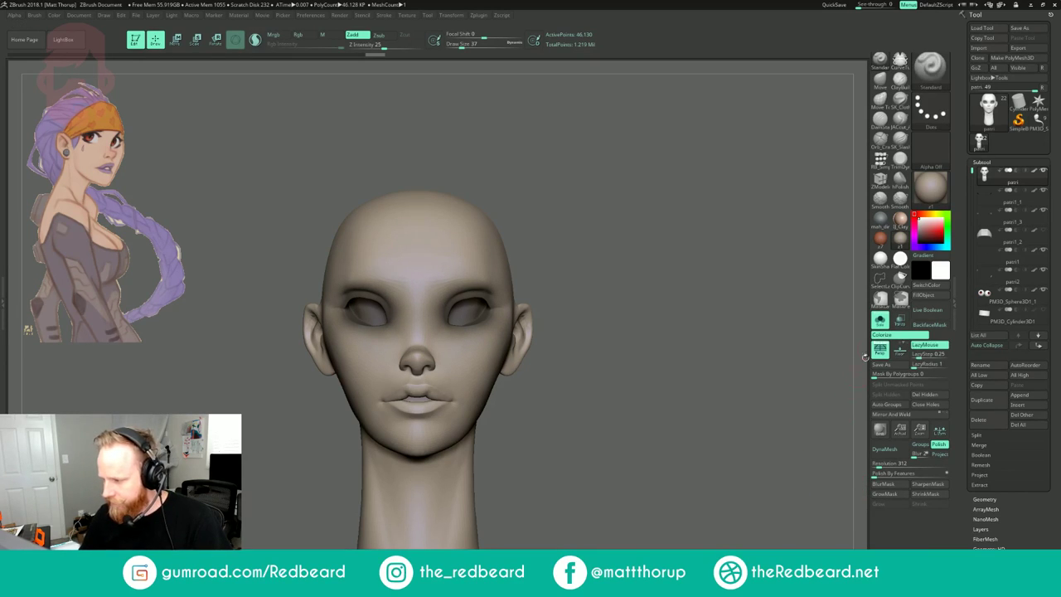
pyautogui.click(880, 320)
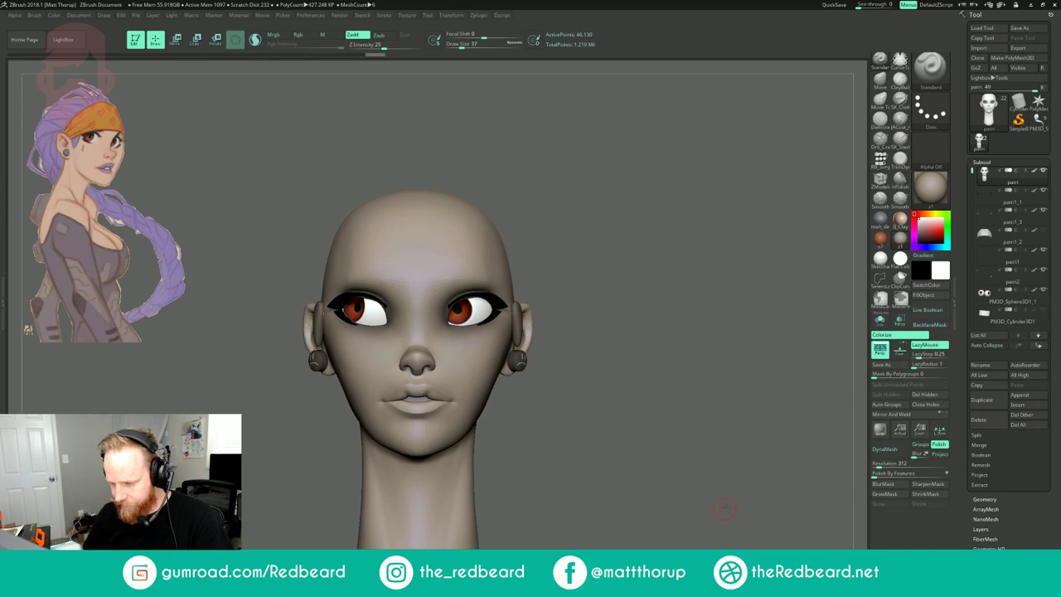
# - Add the eyeballs and eyelashes to the gizmo selection with the head, and invert the head's mask to free the eye areas
pyautogui.press('w')
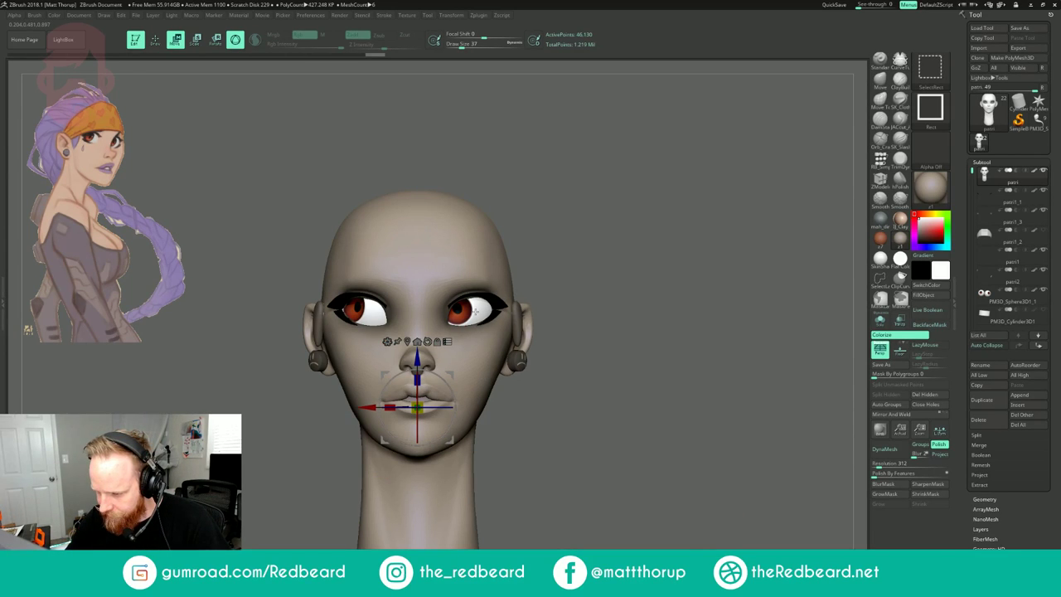
pyautogui.keyDown('alt'); pyautogui.click(476, 311); pyautogui.keyUp('alt')
pyautogui.keyDown('ctrl'); pyautogui.keyDown('shift'); pyautogui.click(486, 296); pyautogui.keyUp('shift'); pyautogui.keyUp('ctrl')
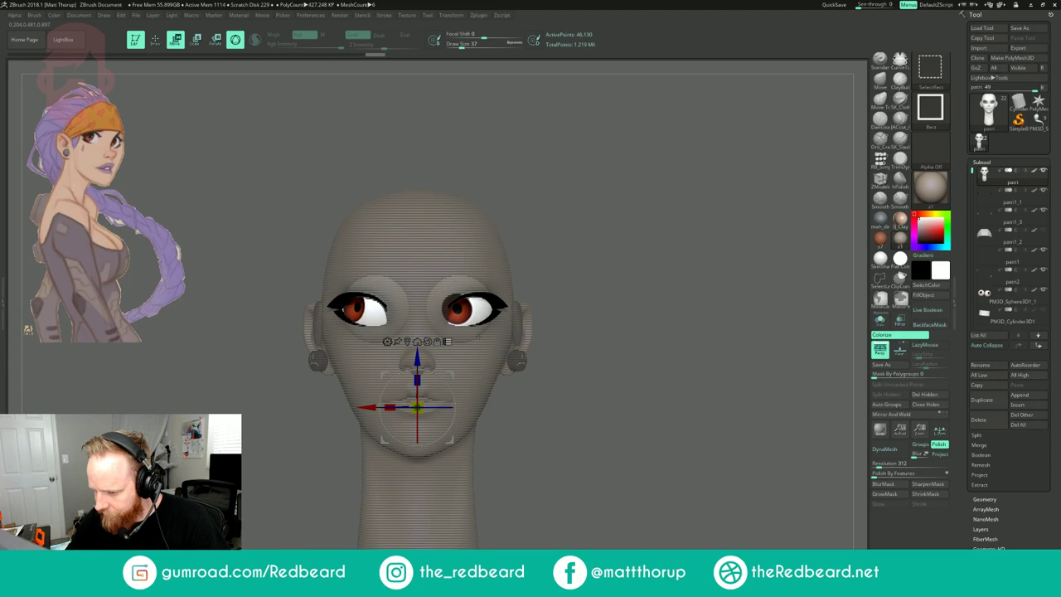
pyautogui.keyDown('ctrl'); pyautogui.keyDown('shift'); pyautogui.click(478, 335); pyautogui.keyUp('shift'); pyautogui.keyUp('ctrl')
pyautogui.keyDown('ctrl'); pyautogui.click(476, 313); pyautogui.keyUp('ctrl')
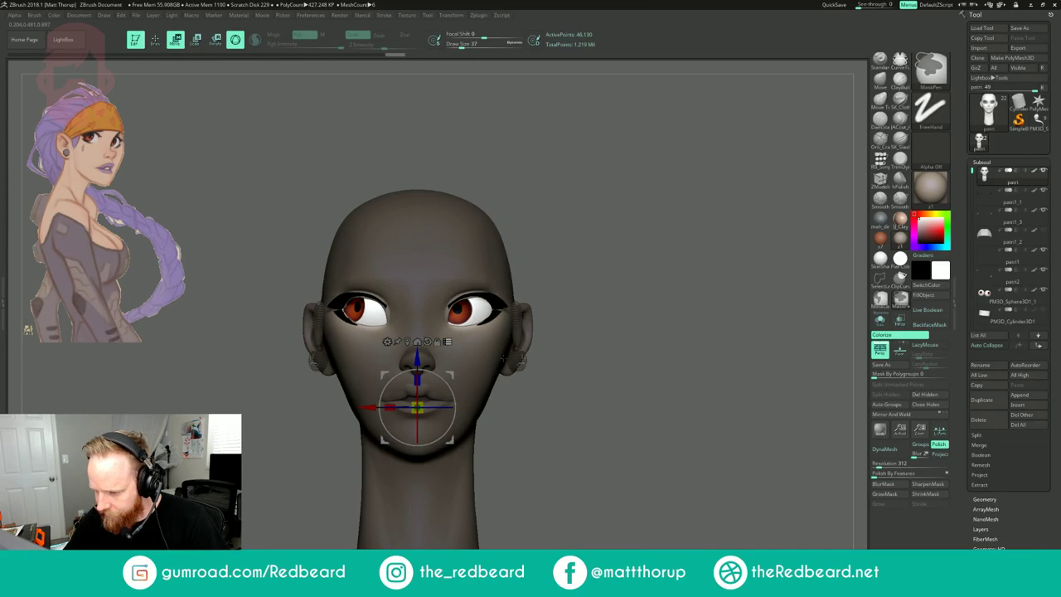
# - Try moving the eyes closer together along X, comparing before and after, and undo the move
pyautogui.moveTo(370, 408); pyautogui.dragTo(376, 407)
pyautogui.moveTo(572, 228); pyautogui.dragTo(638, 227)
pyautogui.hotkey('ctrl', 'z')
pyautogui.hotkey('ctrl', 'shift', 'z')
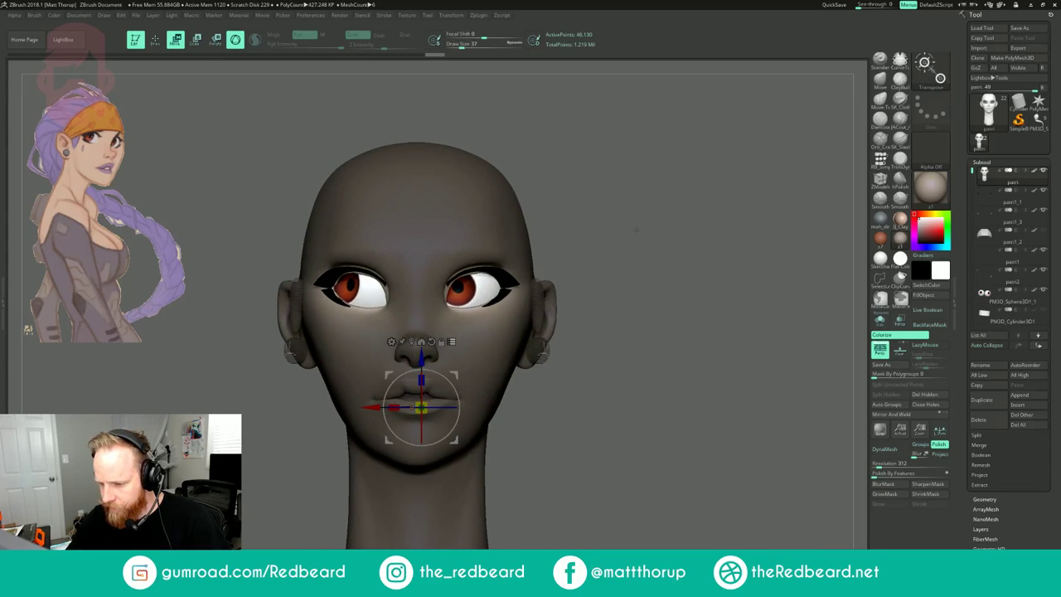
pyautogui.hotkey('ctrl', 'z')
pyautogui.hotkey('ctrl', 'z')
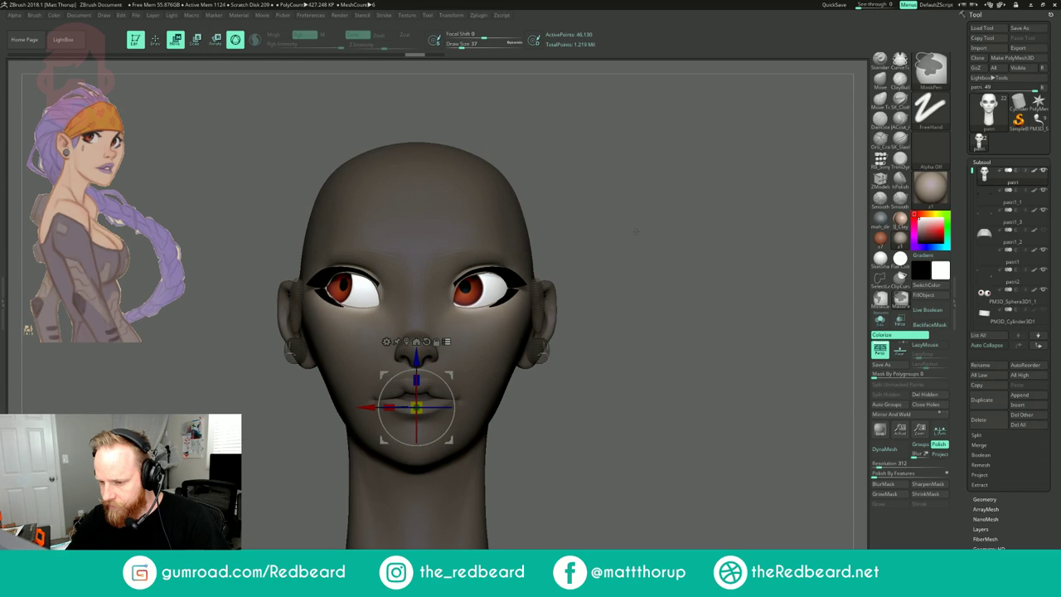
pyautogui.hotkey('ctrl', 'z')
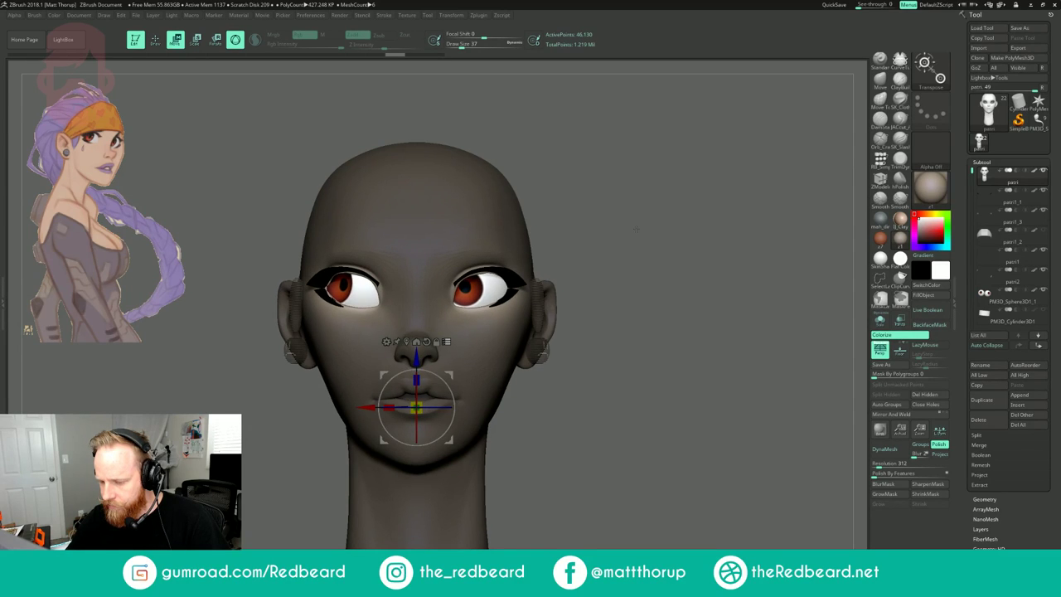
# - Isolate the polygroup around the eyes, reshape its mask around the eyes with MaskLasso, and blur the mask
pyautogui.press('q')
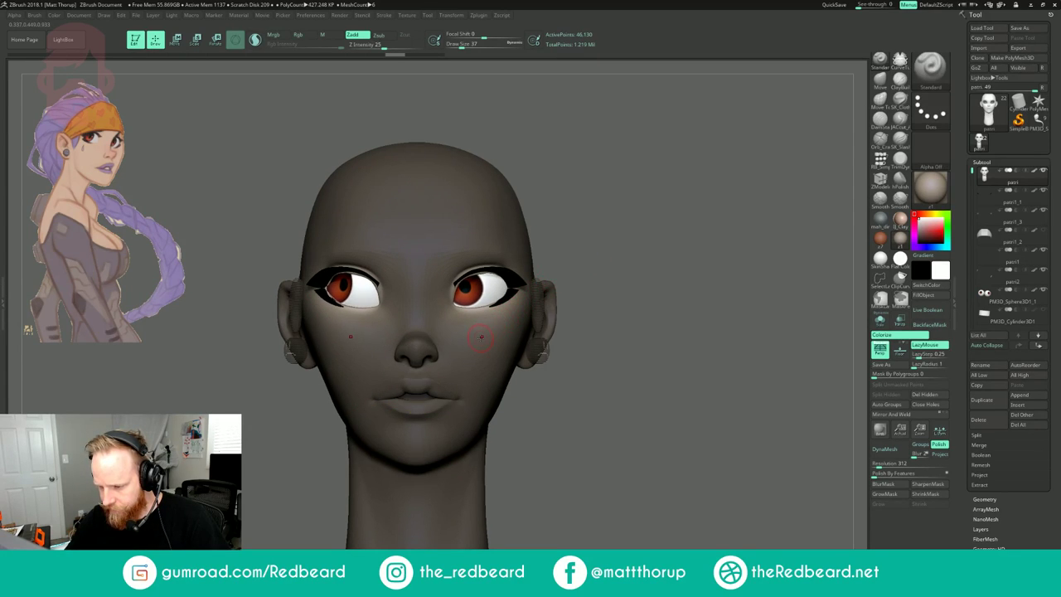
pyautogui.keyDown('ctrl'); pyautogui.keyDown('shift'); pyautogui.click(480, 338); pyautogui.keyUp('shift'); pyautogui.keyUp('ctrl')
pyautogui.moveTo(632, 227); pyautogui.dragTo(606, 227)
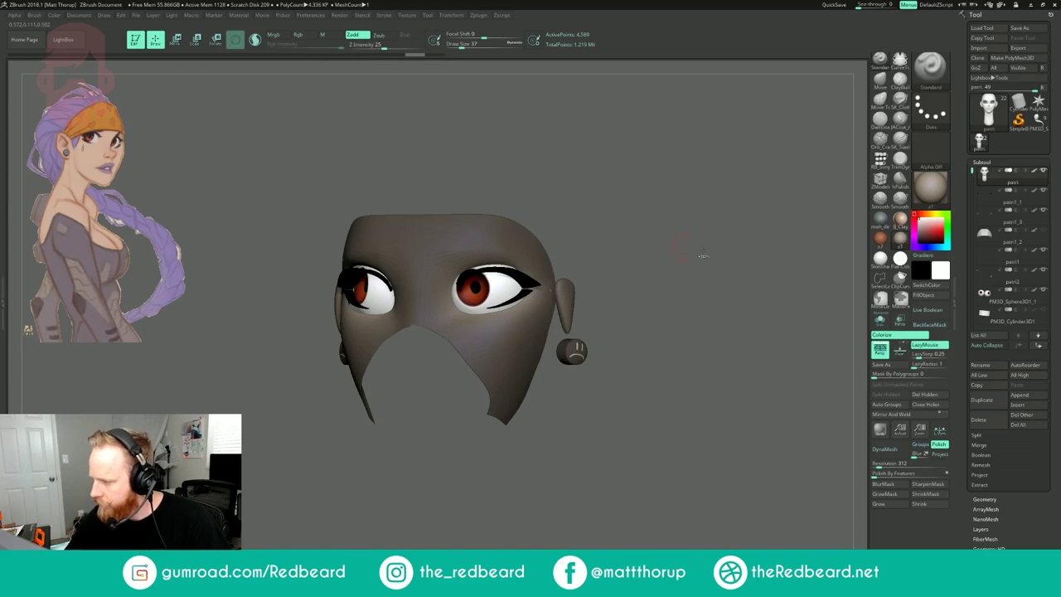
pyautogui.click(880, 284)
pyautogui.click(885, 316)
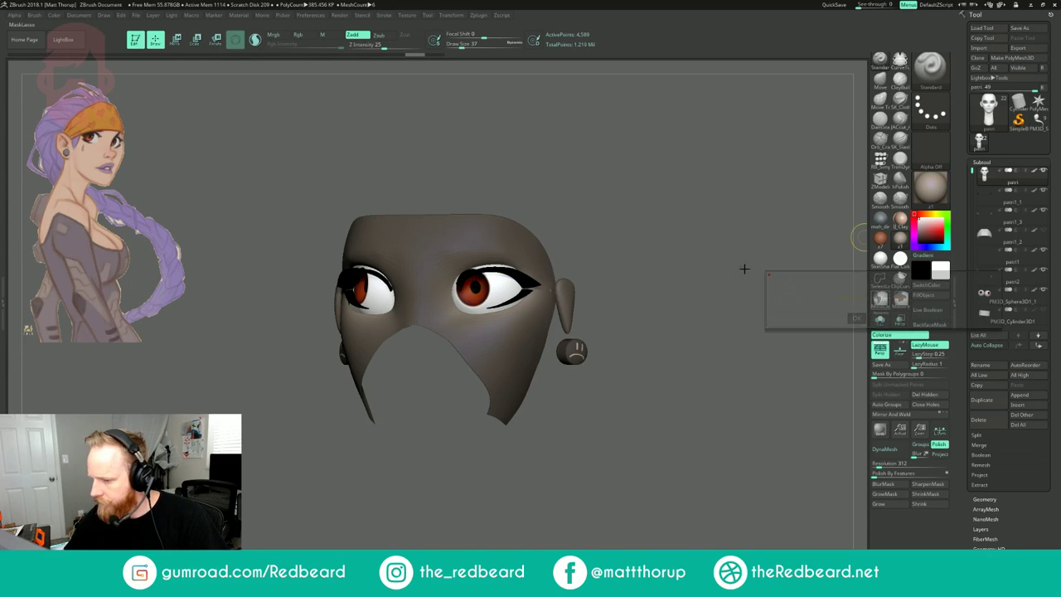
pyautogui.moveTo(615, 219)
pyautogui.keyDown('ctrl'); pyautogui.mouseDown()
pyautogui.moveTo(565, 222)
pyautogui.moveTo(448, 261)
pyautogui.moveTo(428, 292)
pyautogui.moveTo(452, 324)
pyautogui.moveTo(491, 326)
pyautogui.moveTo(528, 294)
pyautogui.moveTo(529, 251)
pyautogui.moveTo(546, 278)
pyautogui.moveTo(500, 315)
pyautogui.mouseUp(); pyautogui.keyUp('ctrl')
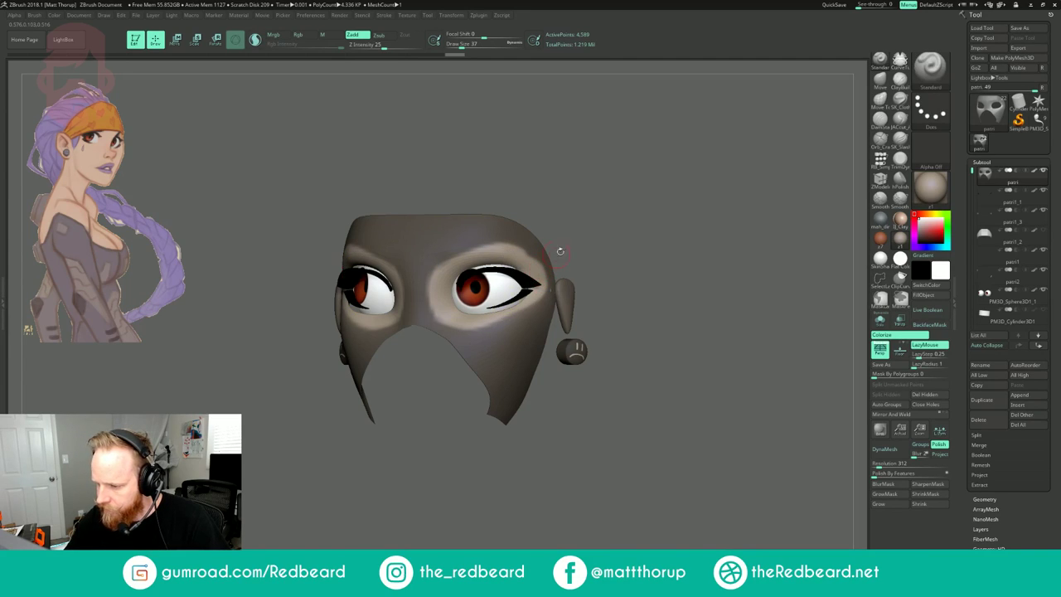
pyautogui.click(884, 484)
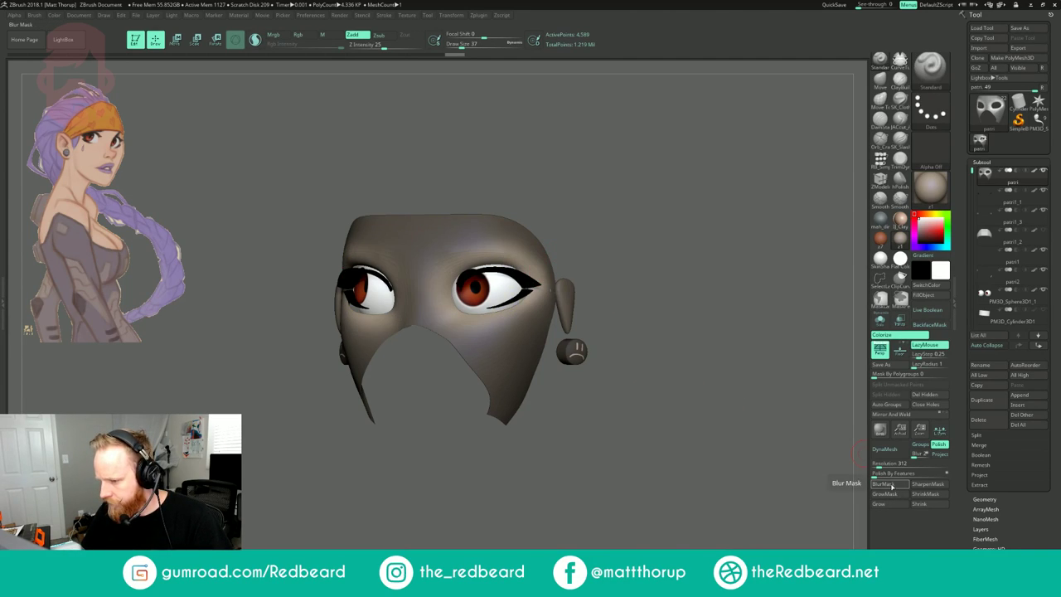
# - Show the full head again and refine its mask around the free eye areas with MaskLasso and mask blurring
pyautogui.keyDown('ctrl'); pyautogui.keyDown('shift'); pyautogui.click(779, 499); pyautogui.keyUp('shift'); pyautogui.keyUp('ctrl')
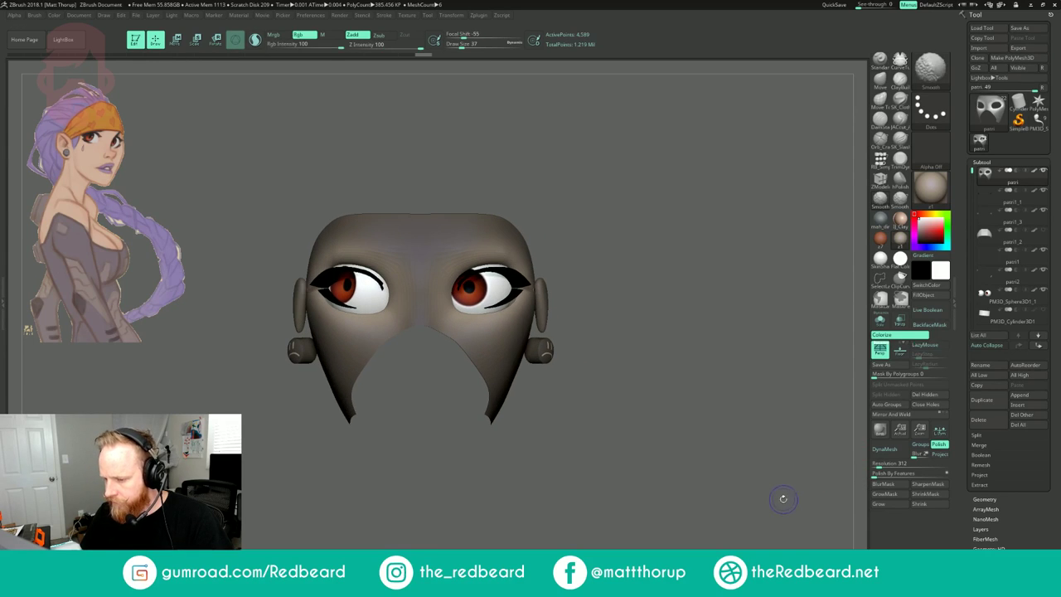
pyautogui.moveTo(777, 500); pyautogui.dragTo(452, 488)
pyautogui.moveTo(384, 457)
pyautogui.keyDown('ctrl'); pyautogui.mouseDown()
pyautogui.moveTo(424, 315)
pyautogui.moveTo(501, 447)
pyautogui.mouseUp(); pyautogui.keyUp('ctrl')
pyautogui.moveTo(540, 150)
pyautogui.keyDown('ctrl'); pyautogui.mouseDown()
pyautogui.moveTo(474, 204)
pyautogui.moveTo(557, 290)
pyautogui.moveTo(702, 126)
pyautogui.mouseUp(); pyautogui.keyUp('ctrl')
pyautogui.moveTo(788, 237)
pyautogui.mouseDown()
pyautogui.moveTo(836, 250)
pyautogui.moveTo(791, 293)
pyautogui.moveTo(765, 290)
pyautogui.mouseUp()
pyautogui.hotkey('ctrl', 'z')
pyautogui.moveTo(778, 140)
pyautogui.keyDown('ctrl'); pyautogui.mouseDown()
pyautogui.moveTo(702, 91)
pyautogui.moveTo(508, 219)
pyautogui.moveTo(819, 404)
pyautogui.mouseUp(); pyautogui.keyUp('ctrl')
pyautogui.moveTo(719, 441)
pyautogui.mouseDown()
pyautogui.moveTo(799, 484)
pyautogui.moveTo(777, 486)
pyautogui.mouseUp()
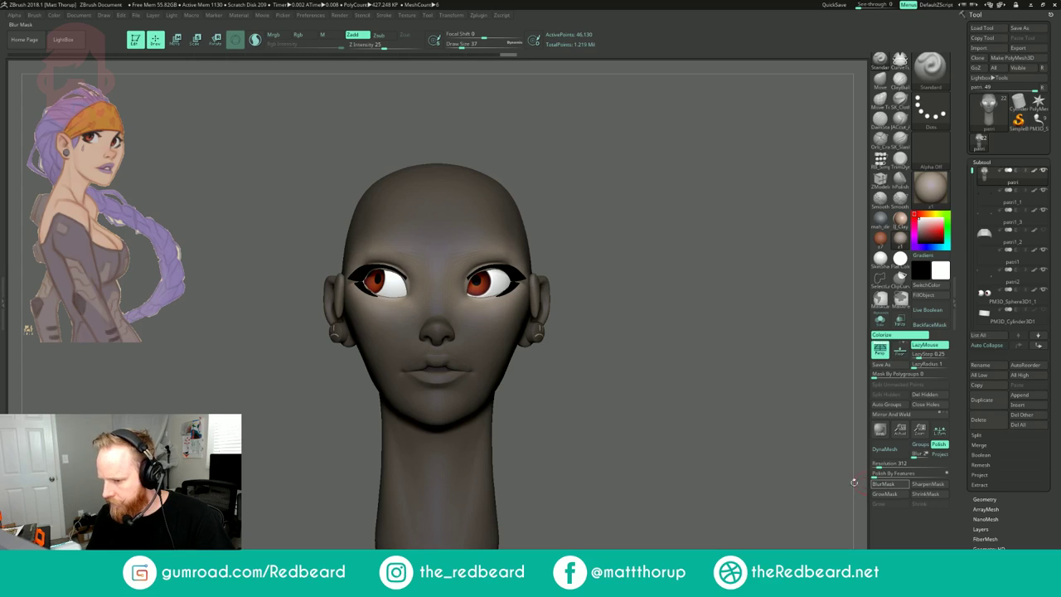
# - Select the eyeballs and eyelashes together with the head and move the eyes slightly closer together along X
pyautogui.press('w')
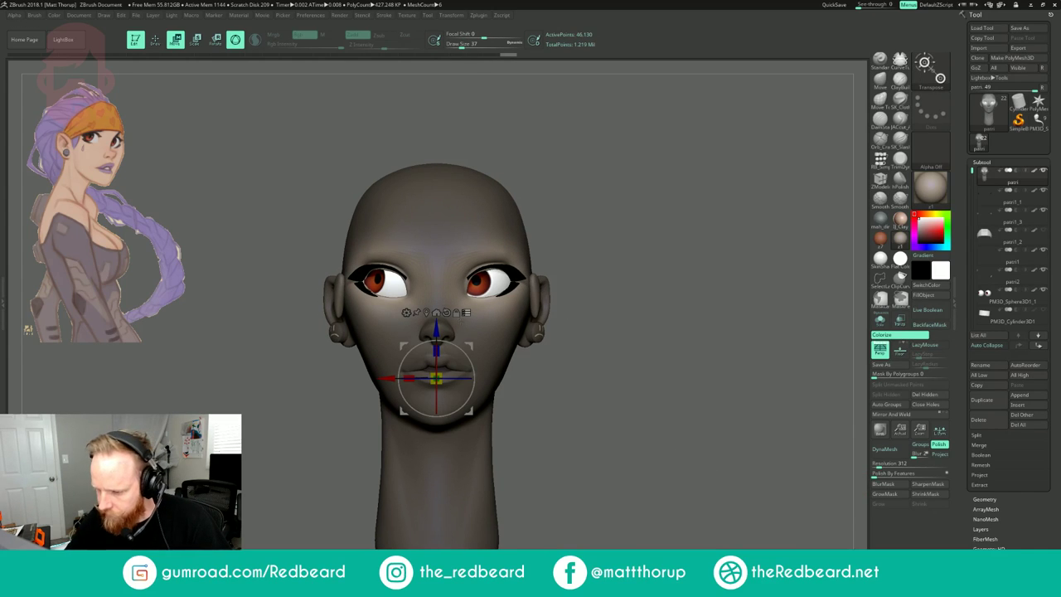
pyautogui.hotkey('ctrl', 'shift')
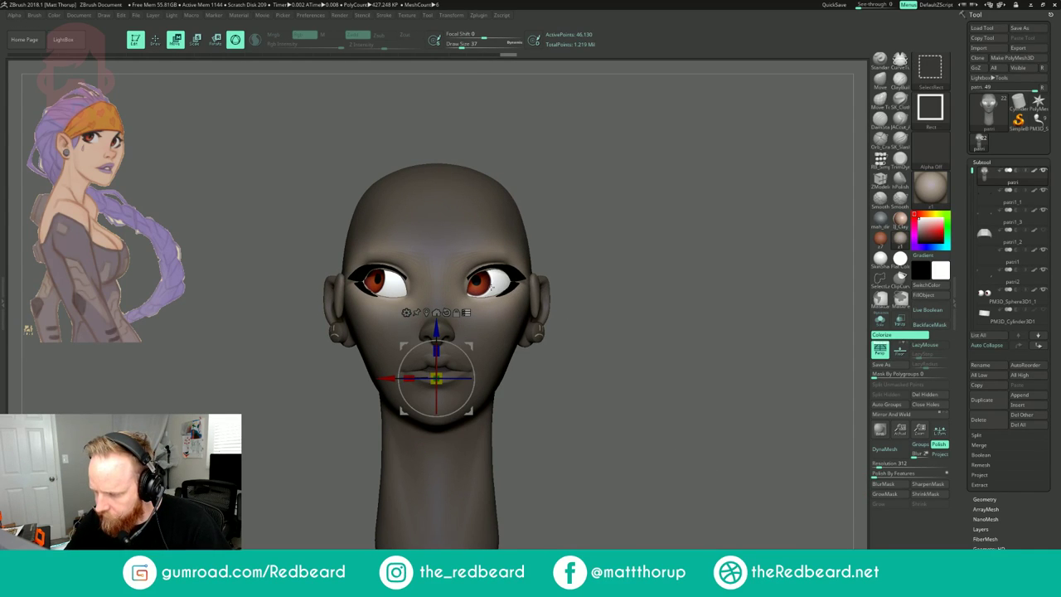
pyautogui.keyDown('ctrl'); pyautogui.keyDown('shift'); pyautogui.click(493, 287); pyautogui.keyUp('shift'); pyautogui.keyUp('ctrl')
pyautogui.keyDown('ctrl'); pyautogui.keyDown('shift'); pyautogui.click(543, 278); pyautogui.keyUp('shift'); pyautogui.keyUp('ctrl')
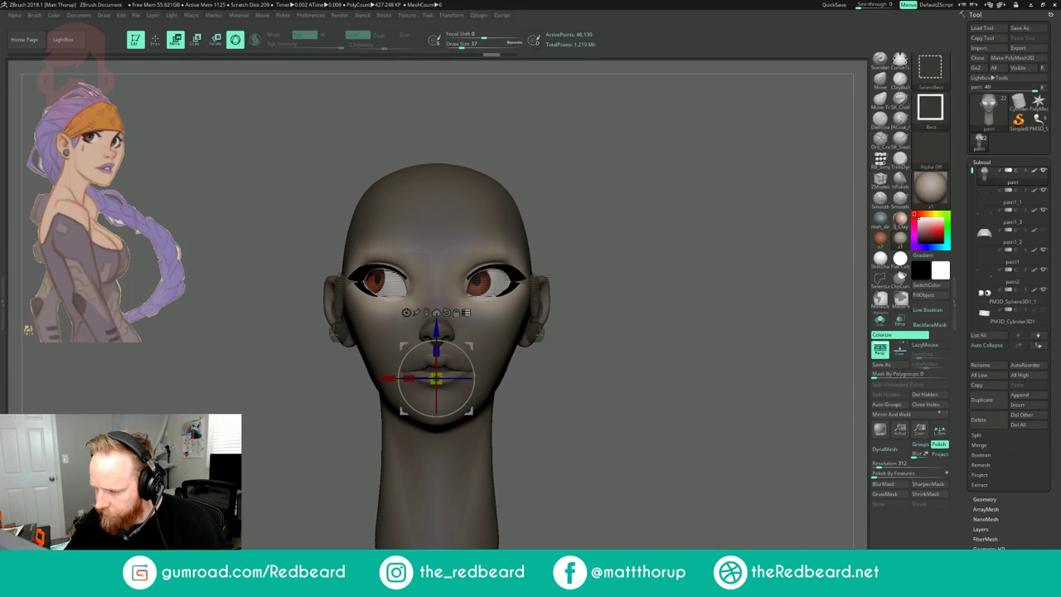
pyautogui.hotkey('ctrl', 'shift')
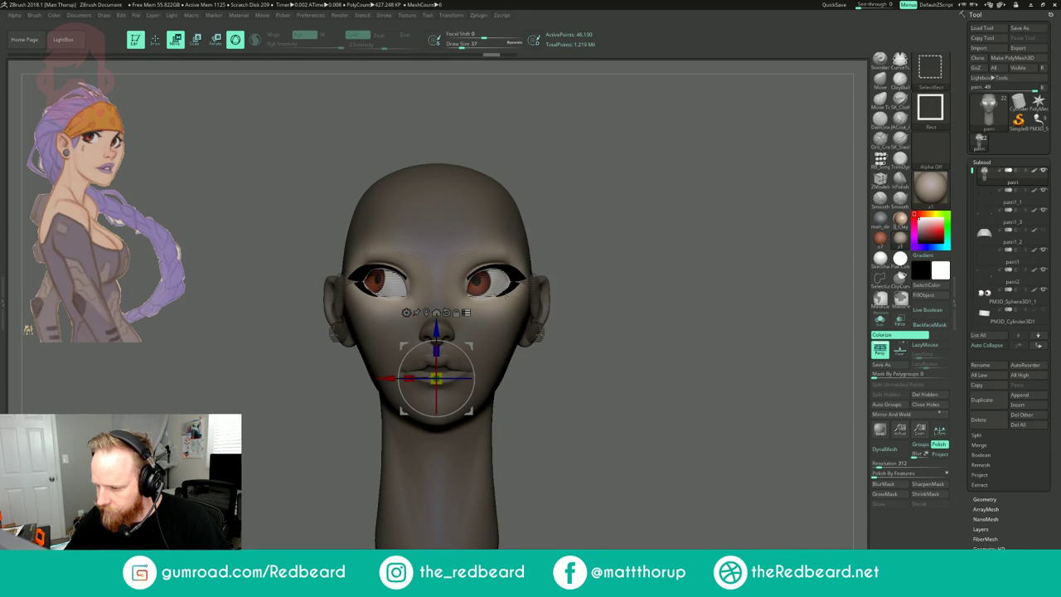
pyautogui.keyDown('ctrl'); pyautogui.keyDown('shift'); pyautogui.click(496, 283); pyautogui.keyUp('shift'); pyautogui.keyUp('ctrl')
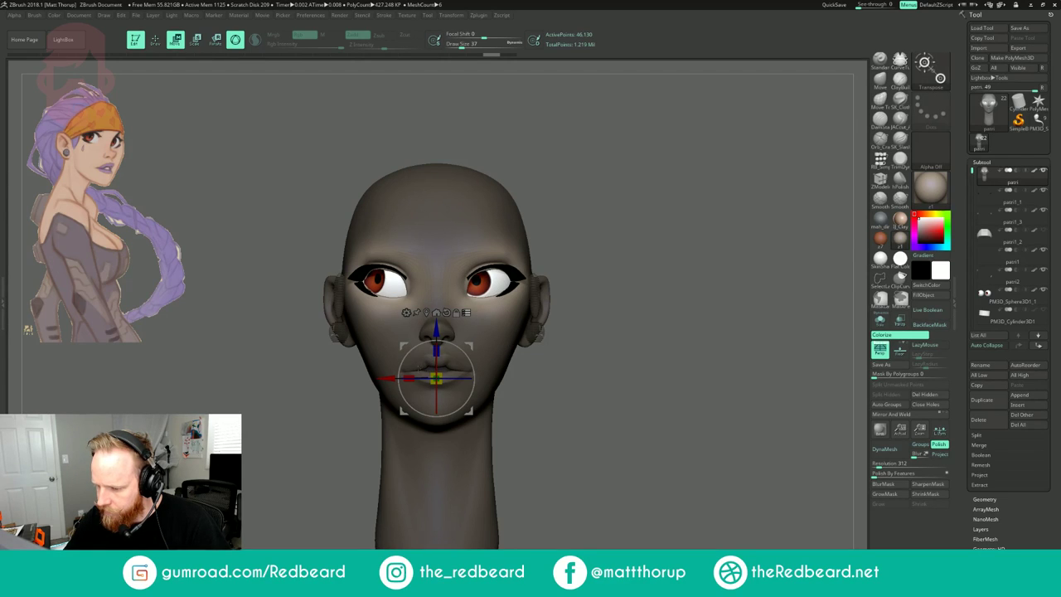
pyautogui.moveTo(392, 379); pyautogui.dragTo(390, 379)
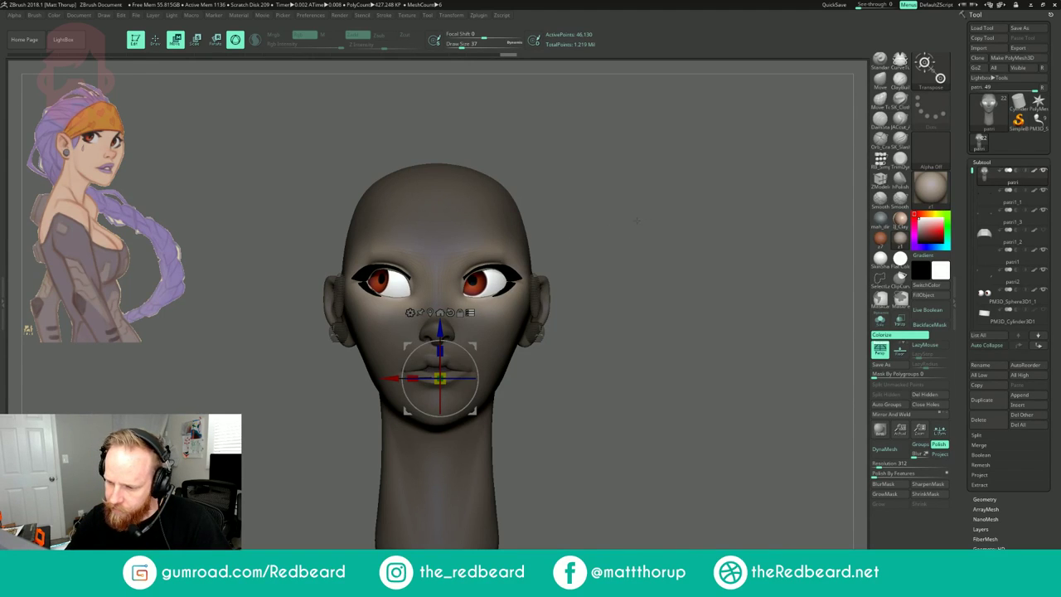
pyautogui.hotkey('ctrl', 'z')
pyautogui.hotkey('ctrl', 'shift', 'z')
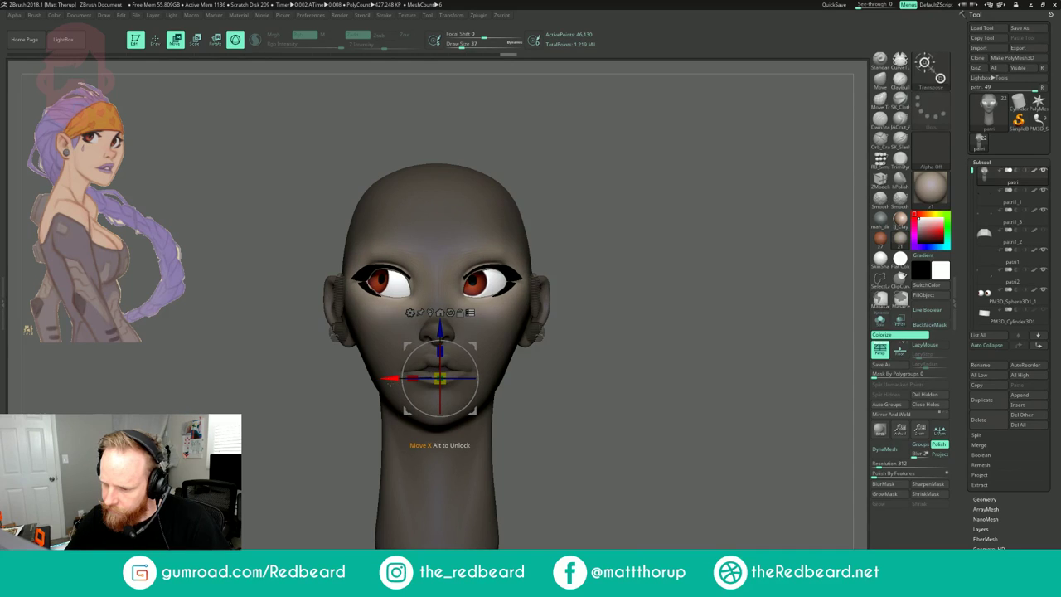
pyautogui.moveTo(623, 222)
pyautogui.mouseDown()
pyautogui.moveTo(635, 225)
pyautogui.moveTo(627, 240)
pyautogui.mouseUp()
# - Clear the head's mask and smooth the nose bridge up to the brow with draw size 51
pyautogui.press('q')
pyautogui.hotkey('ctrl', 'shift', 'a')
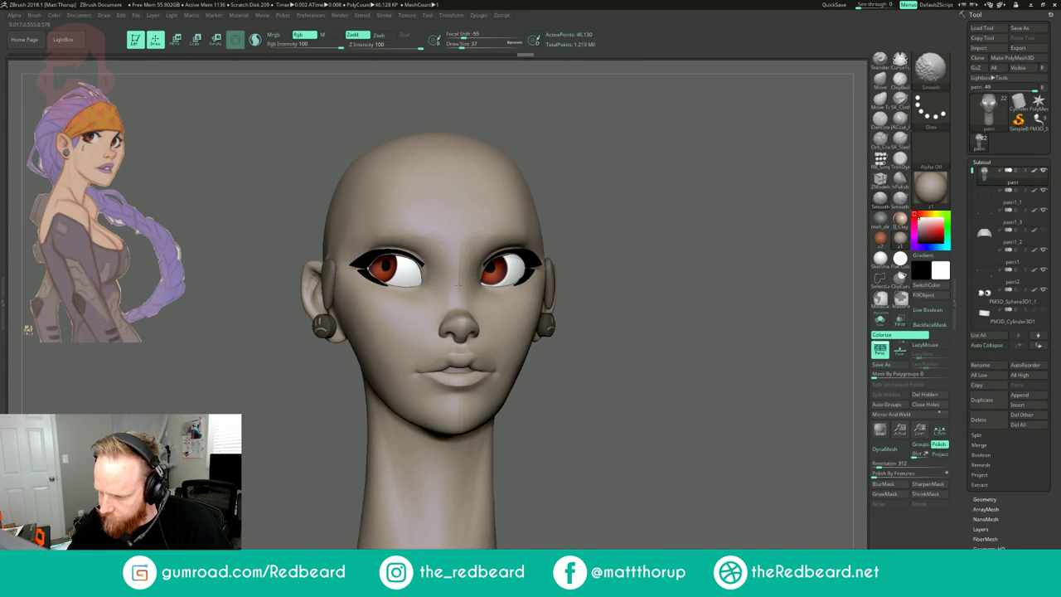
pyautogui.moveTo(610, 163); pyautogui.dragTo(543, 166)
pyautogui.press(']')
pyautogui.moveTo(461, 288); pyautogui.dragTo(462, 247)
# - Mask the head again except around the eyes, and adjust the mask over the nose bridge and central forehead with MaskLasso
pyautogui.keyDown('ctrl'); pyautogui.click(694, 142); pyautogui.keyUp('ctrl')
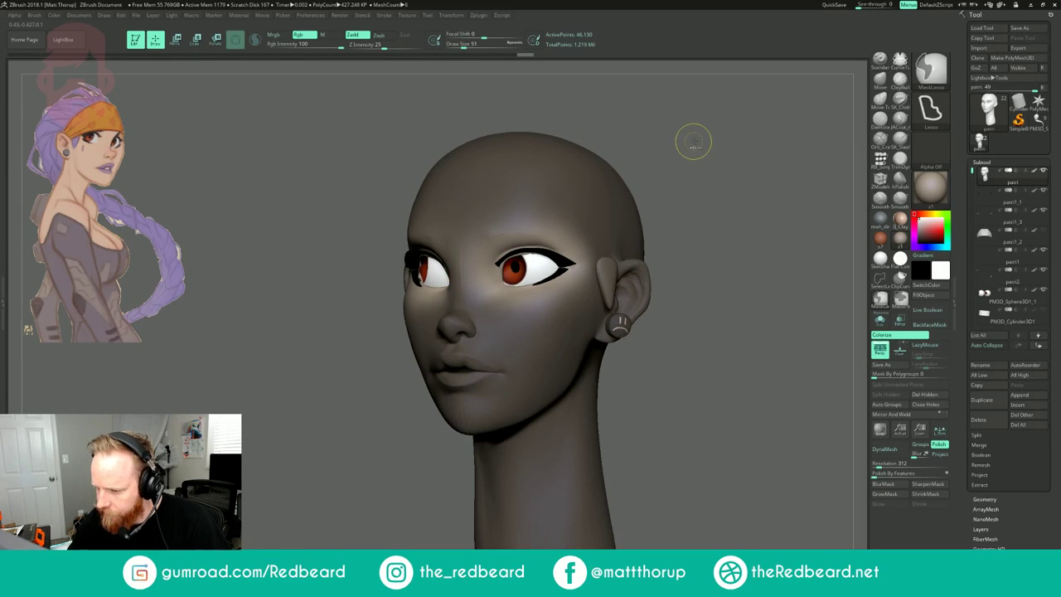
pyautogui.keyDown('shift'); pyautogui.moveTo(696, 140); pyautogui.dragTo(710, 142); pyautogui.keyUp('shift')
pyautogui.moveTo(451, 262)
pyautogui.keyDown('ctrl'); pyautogui.mouseDown()
pyautogui.moveTo(460, 311)
pyautogui.moveTo(466, 139)
pyautogui.mouseUp(); pyautogui.keyUp('ctrl')
pyautogui.moveTo(664, 139); pyautogui.dragTo(649, 141)
pyautogui.moveTo(651, 301); pyautogui.dragTo(627, 365)
pyautogui.moveTo(756, 465); pyautogui.dragTo(751, 467)
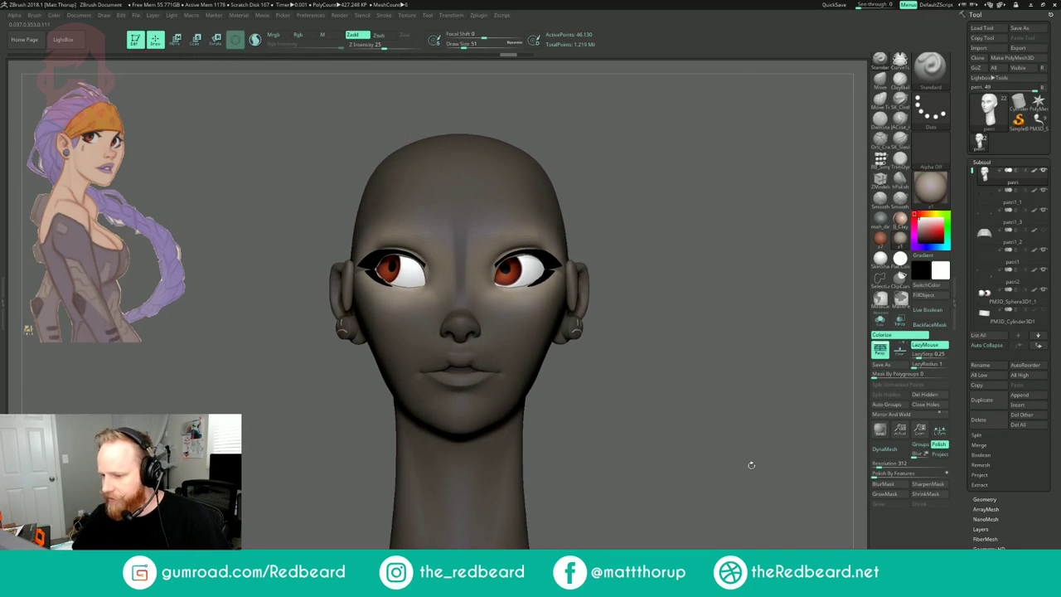
# - Move the unmasked eye areas, eyeballs and eyelashes a little further inward along X
pyautogui.press('w')
pyautogui.moveTo(412, 381); pyautogui.dragTo(420, 380)
pyautogui.moveTo(603, 235); pyautogui.dragTo(684, 228)
# - Return to sculpting without the mask and smooth the nose bridge and brow between the eyes
pyautogui.press('q')
pyautogui.moveTo(676, 224); pyautogui.dragTo(580, 232)
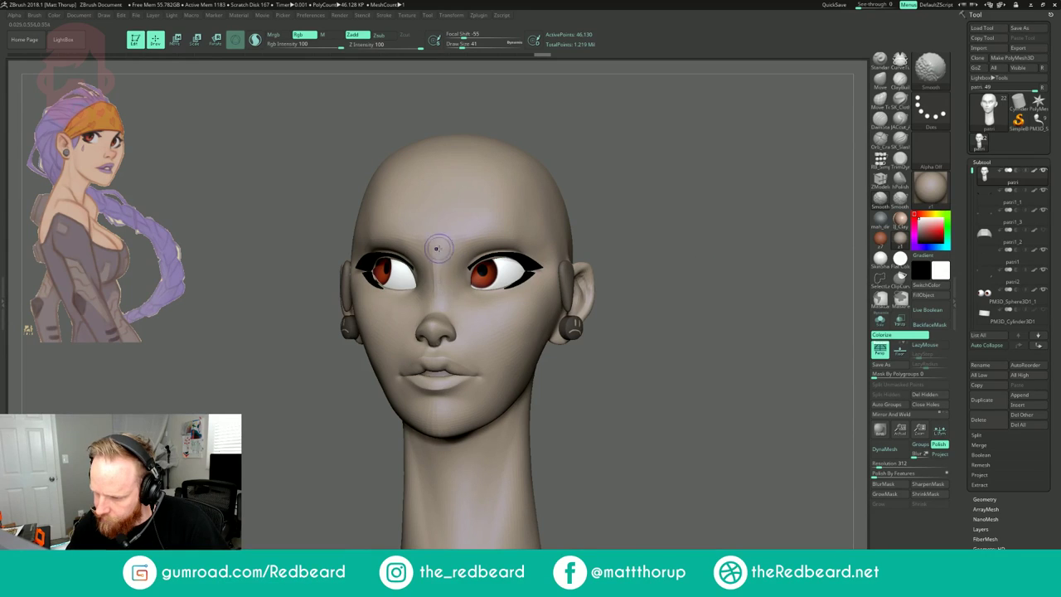
pyautogui.hotkey('shift', 'f')
pyautogui.hotkey('shift', 'f')
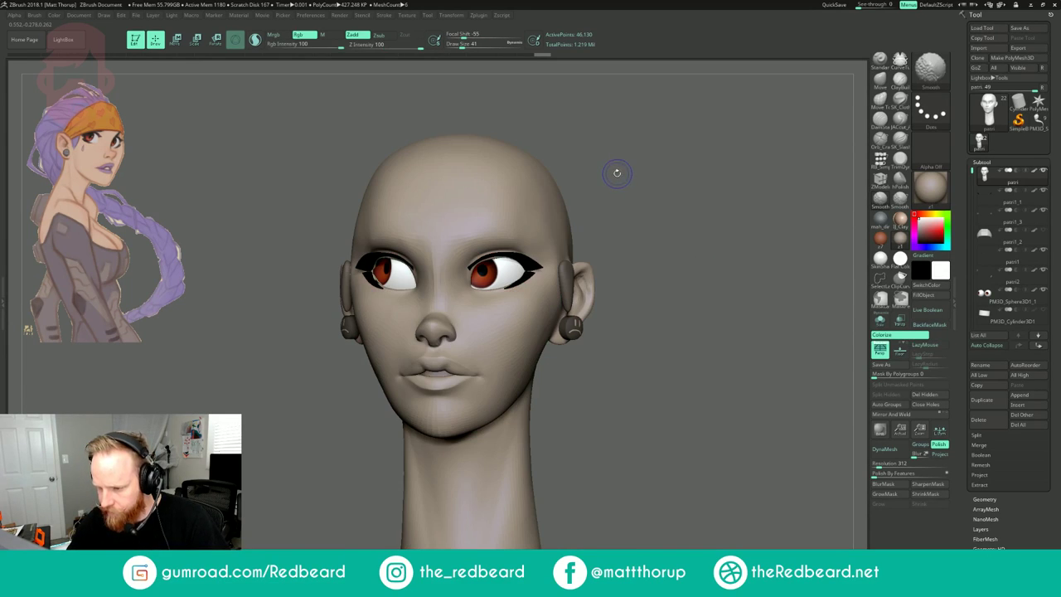
pyautogui.click(34, 15)
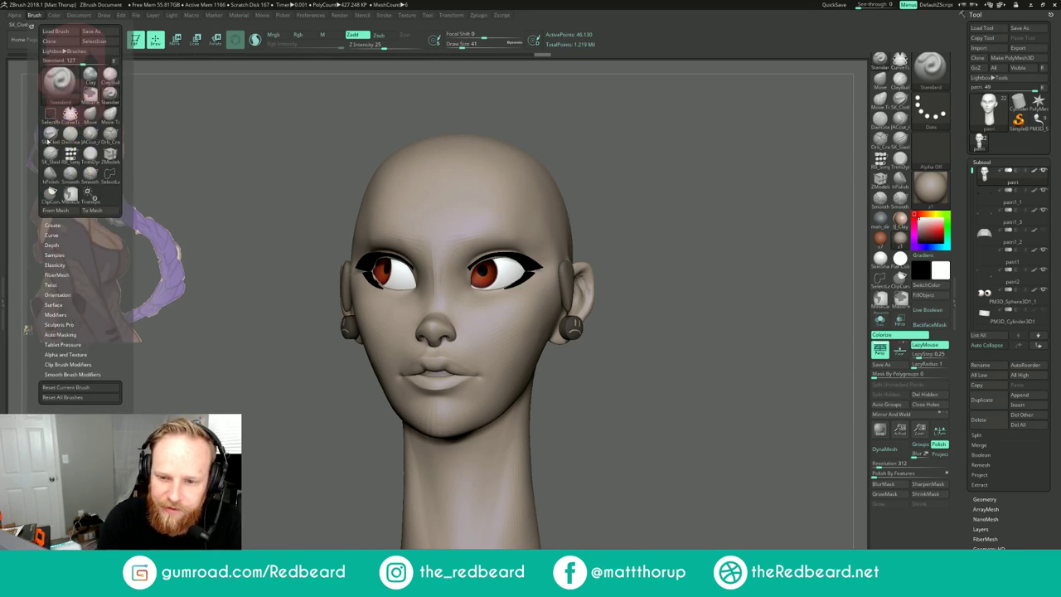
pyautogui.click(57, 255)
pyautogui.moveTo(630, 154)
pyautogui.mouseDown()
pyautogui.moveTo(639, 187)
pyautogui.moveTo(580, 191)
pyautogui.mouseUp()
pyautogui.keyDown('shift'); pyautogui.moveTo(442, 295); pyautogui.dragTo(445, 222); pyautogui.keyUp('shift')
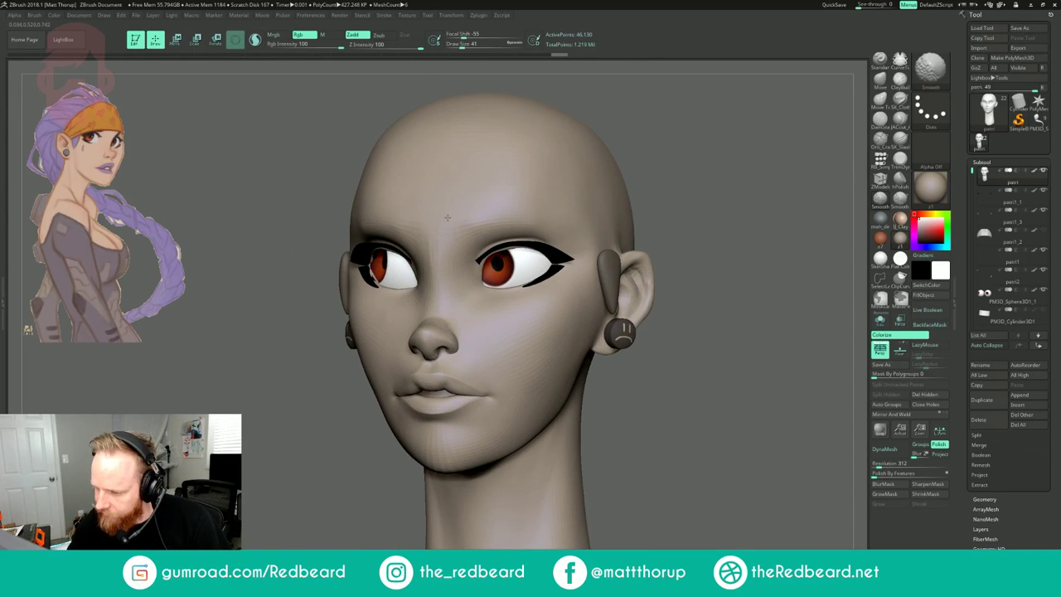
# - Adjust the brow and nose-bridge profile from the side with the Move brush, at draw size 128
pyautogui.moveTo(630, 158)
pyautogui.mouseDown()
pyautogui.moveTo(695, 157)
pyautogui.moveTo(582, 184)
pyautogui.moveTo(630, 165)
pyautogui.mouseUp()
pyautogui.press('b')
pyautogui.press('m')
pyautogui.press('v')
pyautogui.press('s')
pyautogui.moveTo(427, 256); pyautogui.dragTo(439, 255)
pyautogui.press('s')
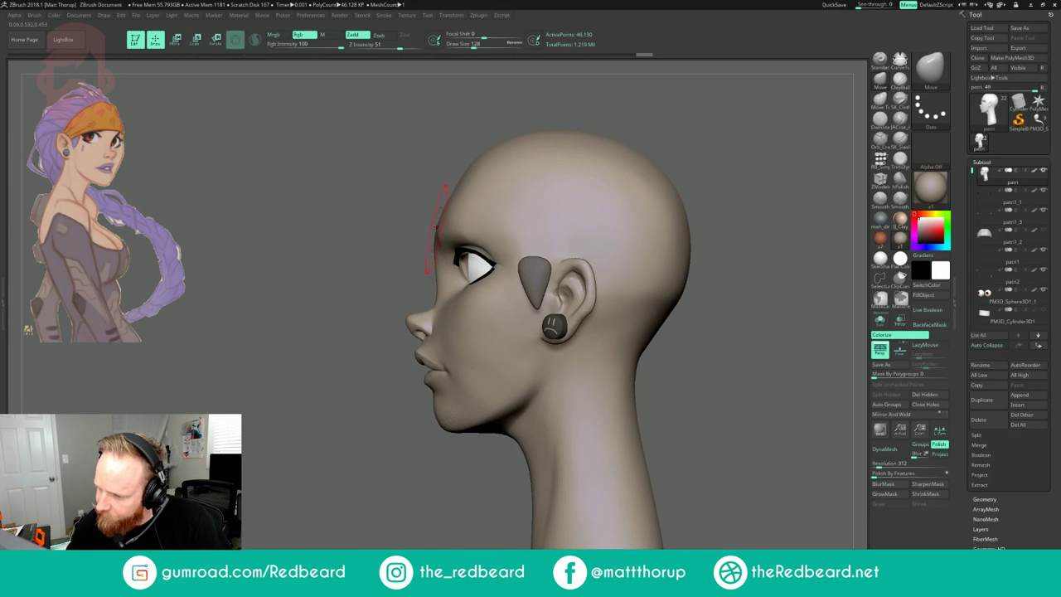
# - Adjust the nose and cheek shapes with the Move brush, resizing it between strokes
pyautogui.moveTo(700, 108); pyautogui.dragTo(680, 158)
pyautogui.moveTo(629, 320)
pyautogui.mouseDown()
pyautogui.moveTo(570, 360)
pyautogui.moveTo(496, 296)
pyautogui.mouseUp()
pyautogui.press('s')
pyautogui.moveTo(592, 306); pyautogui.dragTo(537, 369)
pyautogui.press('s')
pyautogui.moveTo(490, 307); pyautogui.dragTo(447, 354)
pyautogui.keyDown('shift'); pyautogui.moveTo(585, 278); pyautogui.dragTo(722, 232); pyautogui.keyUp('shift')
pyautogui.moveTo(722, 232); pyautogui.dragTo(662, 233)
# - Try pulling the inner brows down over the eyes with the Move brush at draw size 71, and undo it
pyautogui.moveTo(708, 183); pyautogui.dragTo(698, 207)
pyautogui.press('s')
pyautogui.moveTo(489, 204); pyautogui.dragTo(480, 230)
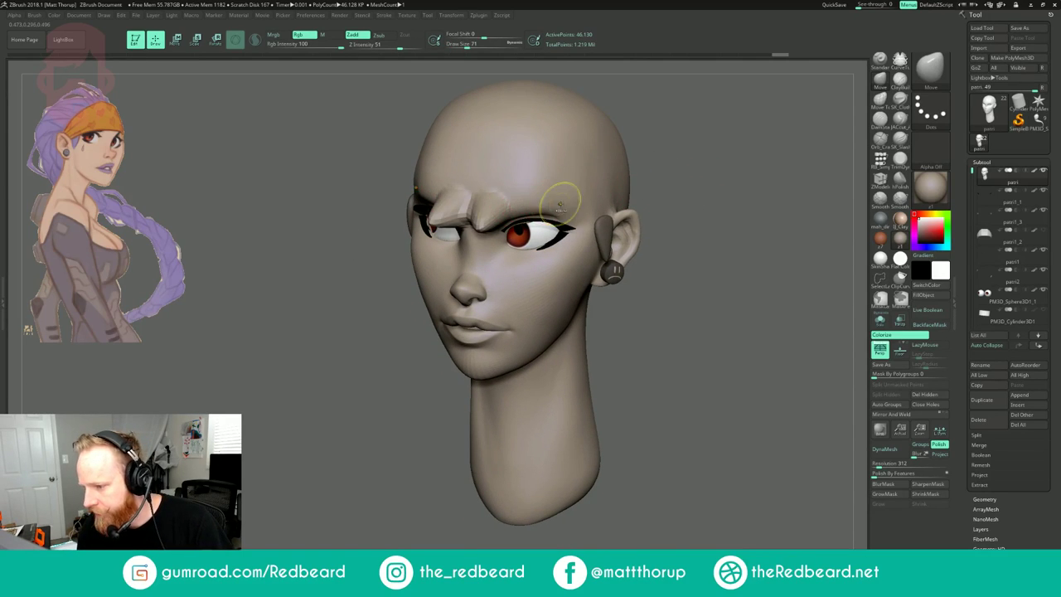
pyautogui.hotkey('ctrl', 'z')
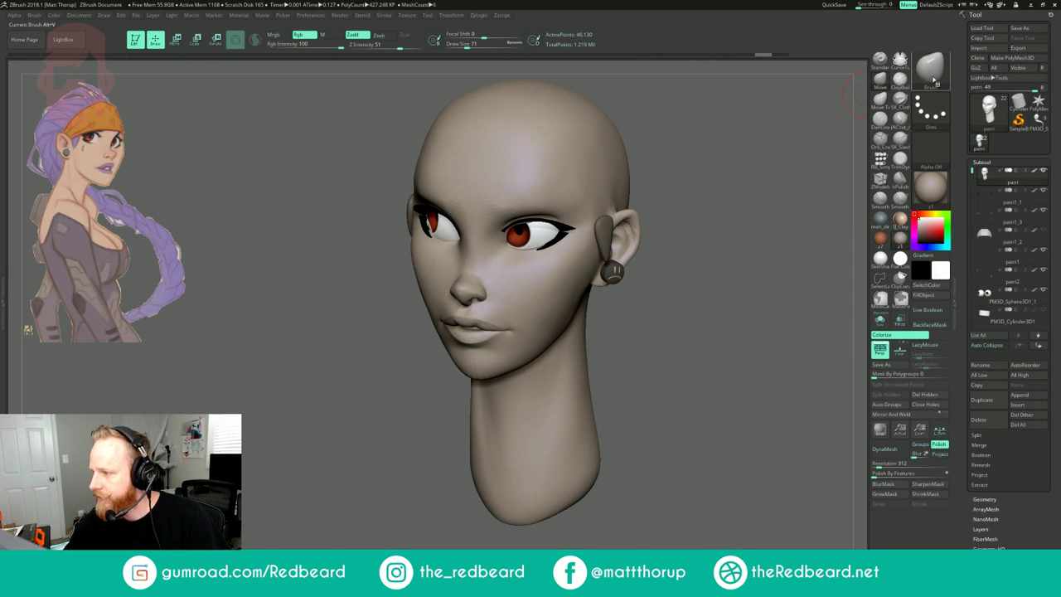
# - Assign Alt+Y as the custom hotkey for the Pinch brush
pyautogui.press('b')
pyautogui.press('p')
pyautogui.press('i')
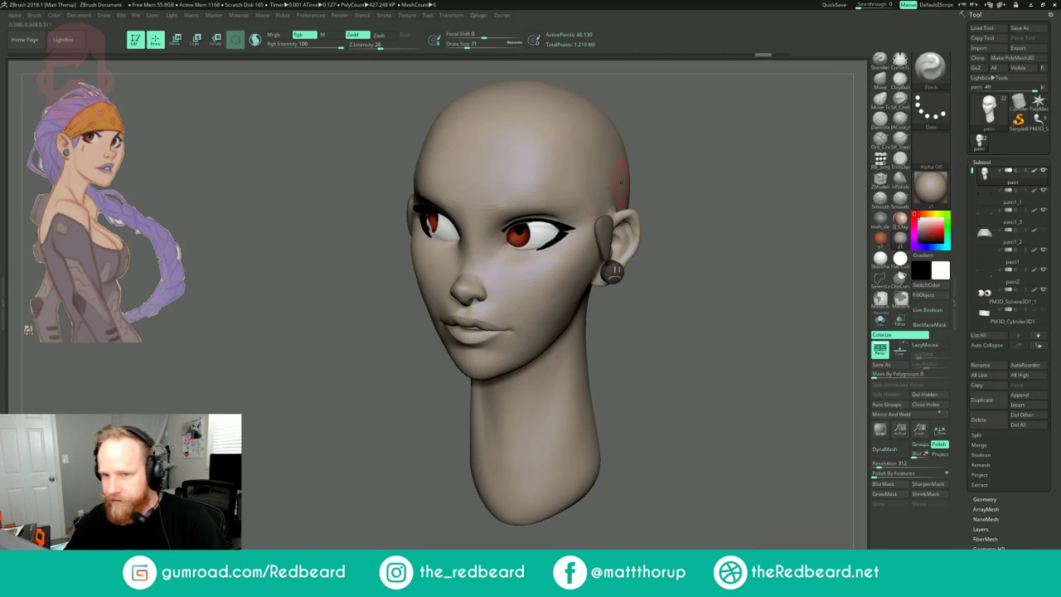
pyautogui.click(35, 16)
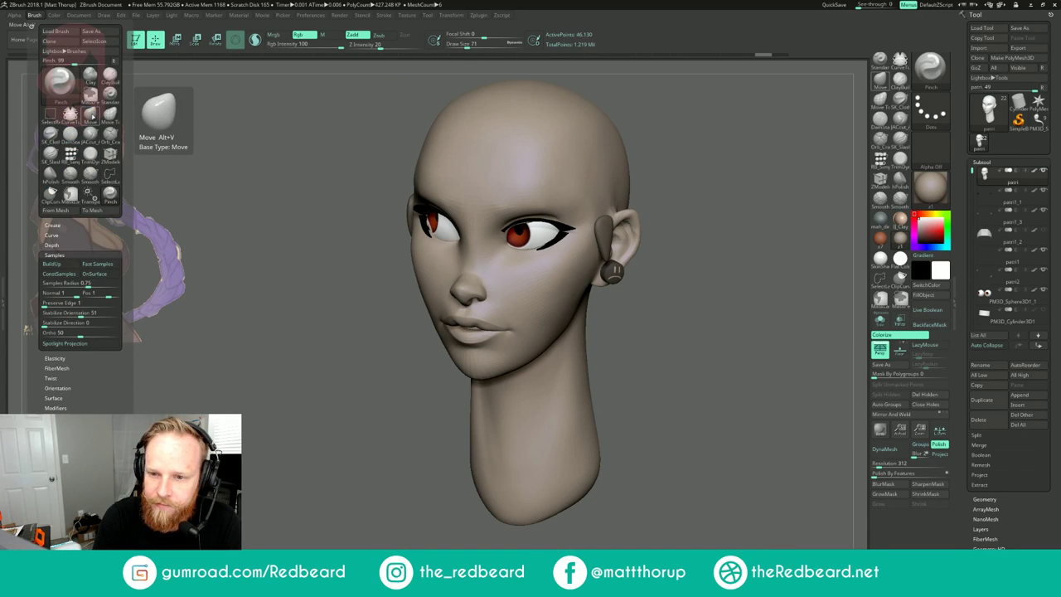
pyautogui.click(71, 193)
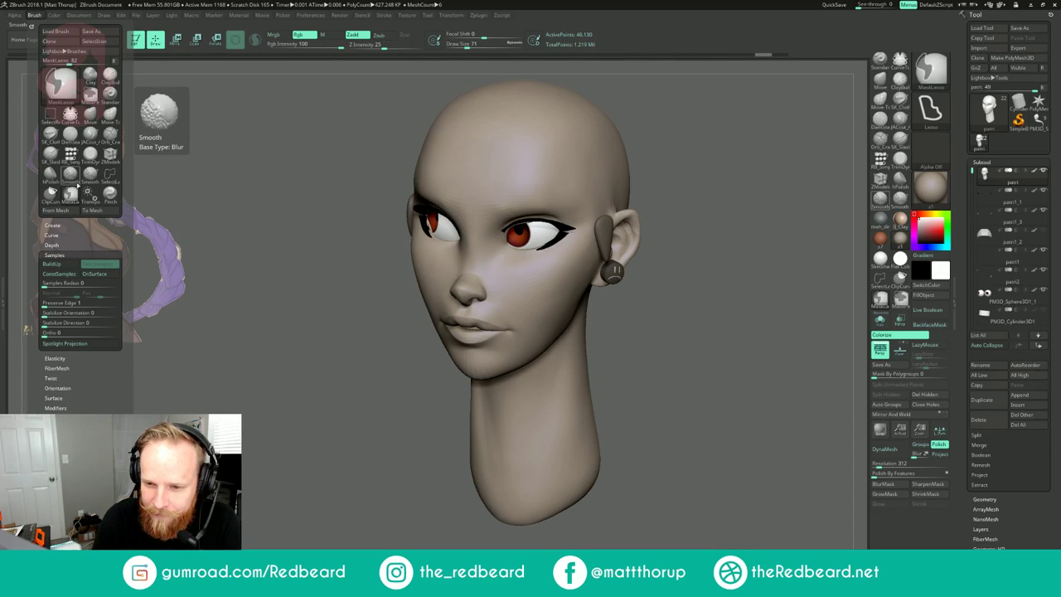
pyautogui.keyDown('ctrl'); pyautogui.keyDown('alt'); pyautogui.click(114, 203); pyautogui.keyUp('alt'); pyautogui.keyUp('ctrl')
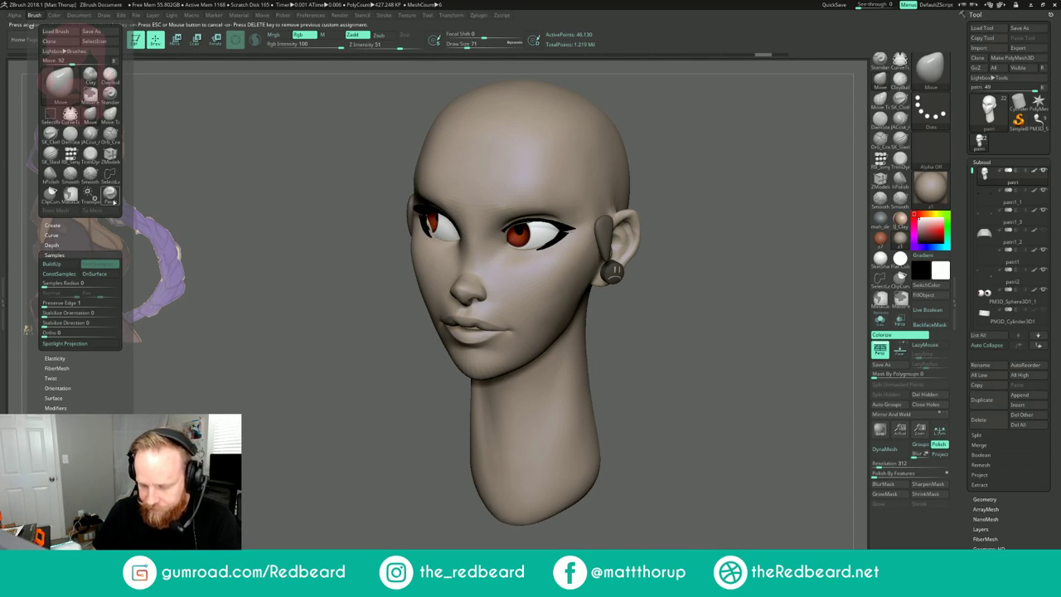
pyautogui.hotkey('alt', 'y')
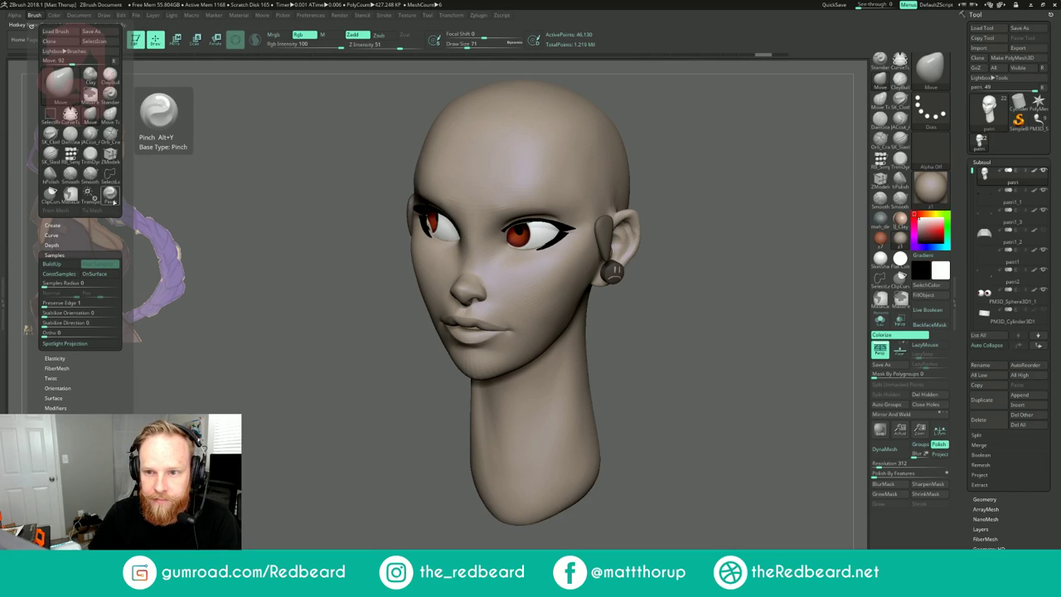
# - Store the current hotkeys so they load at every startup
pyautogui.moveTo(642, 195); pyautogui.dragTo(719, 197)
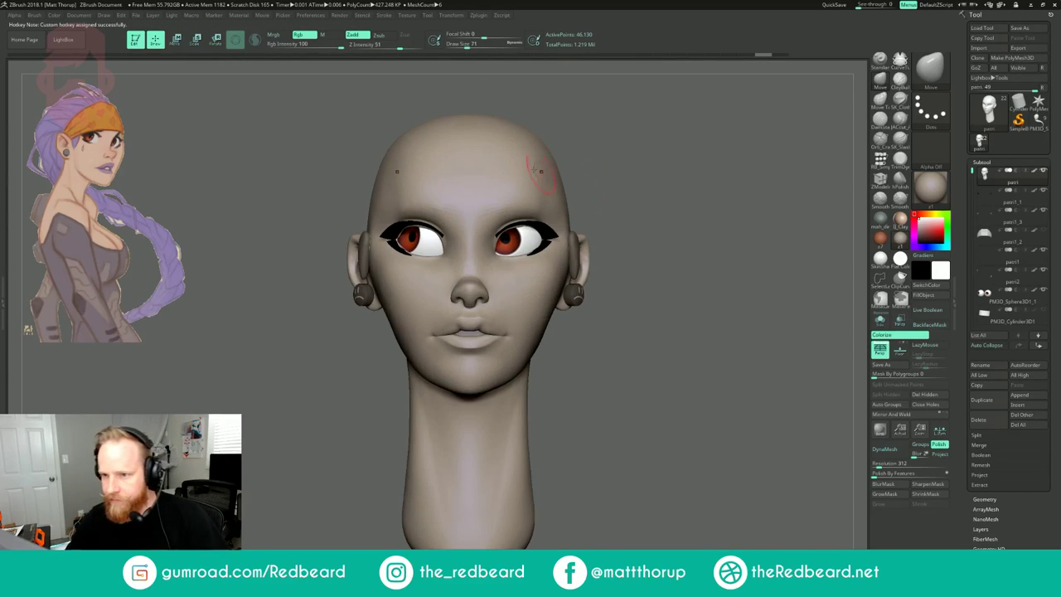
pyautogui.click(340, 15)
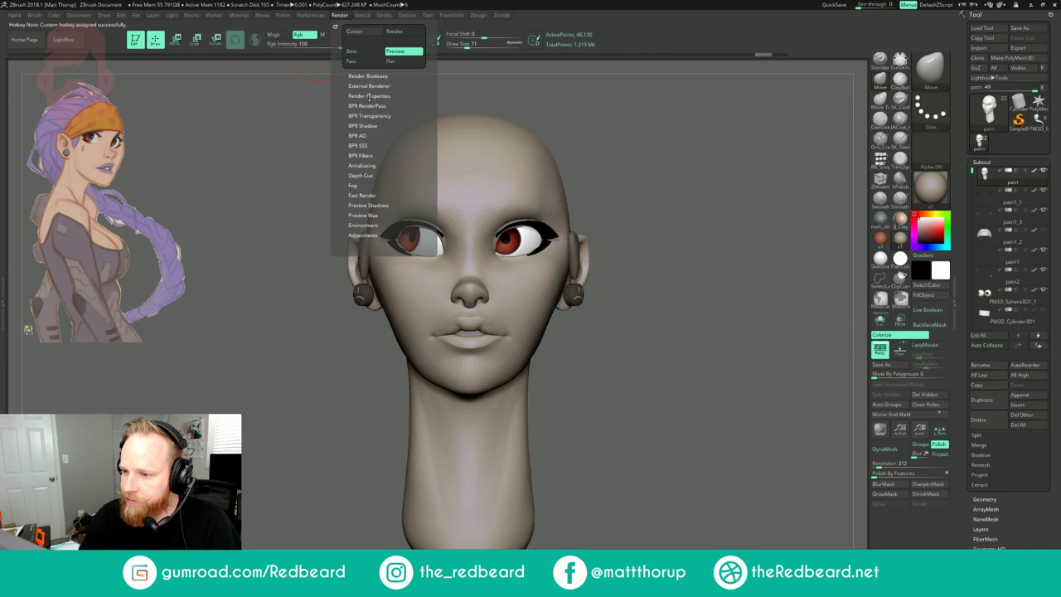
pyautogui.click(313, 17)
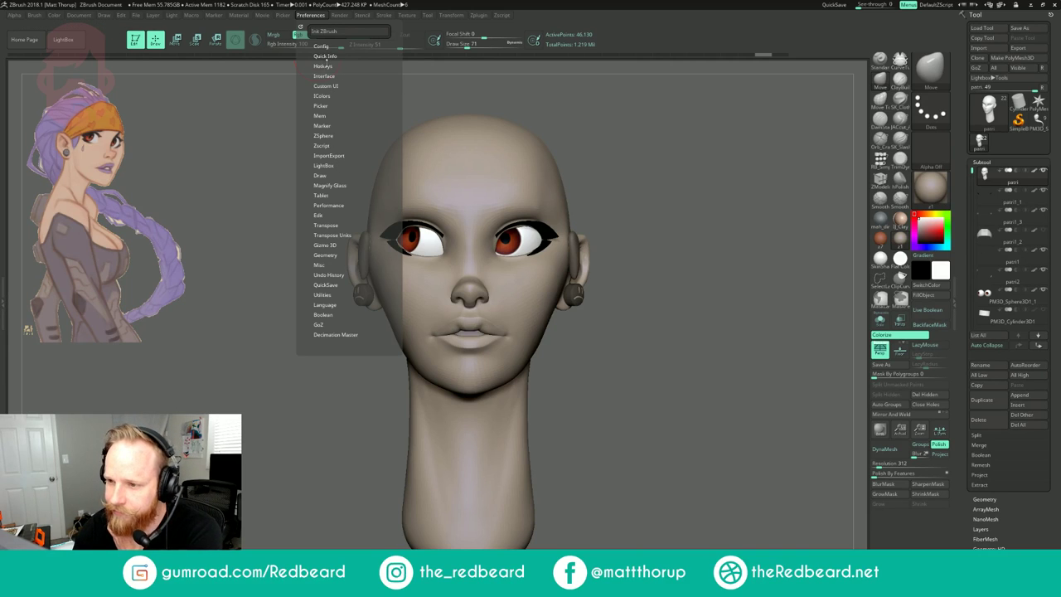
pyautogui.click(323, 65)
pyautogui.click(357, 74)
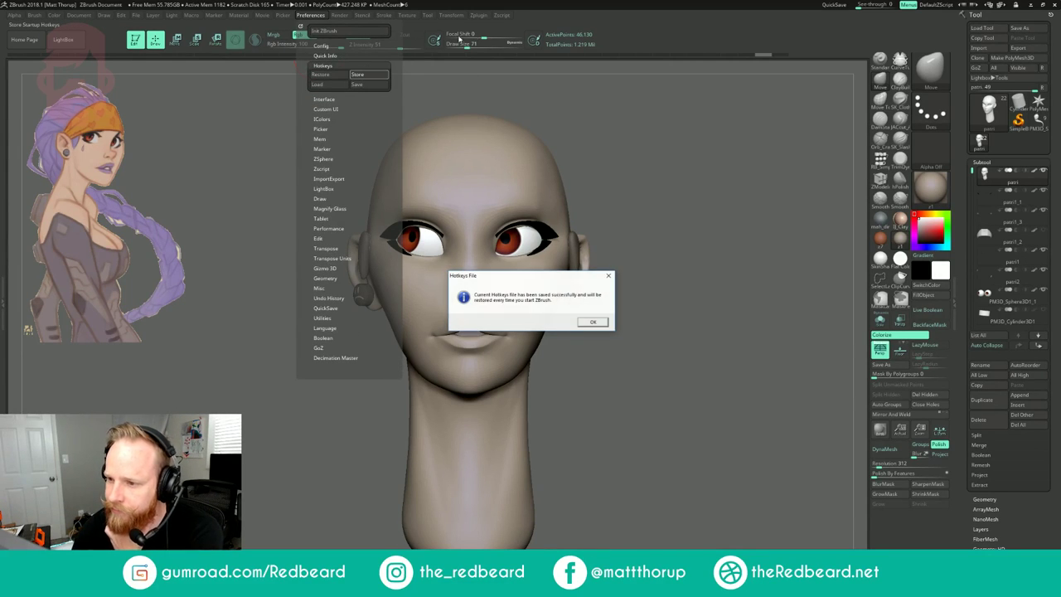
pyautogui.click(589, 323)
# - Tighten the brow ridge above the eyes with the Pinch brush, starting at draw size 108 and resizing it between strokes
pyautogui.moveTo(729, 290); pyautogui.dragTo(650, 245)
pyautogui.press('3')
pyautogui.press('s')
pyautogui.moveTo(550, 195); pyautogui.dragTo(555, 198)
pyautogui.moveTo(556, 144); pyautogui.dragTo(545, 162)
pyautogui.moveTo(677, 131)
pyautogui.mouseDown()
pyautogui.moveTo(680, 111)
pyautogui.moveTo(668, 121)
pyautogui.mouseUp()
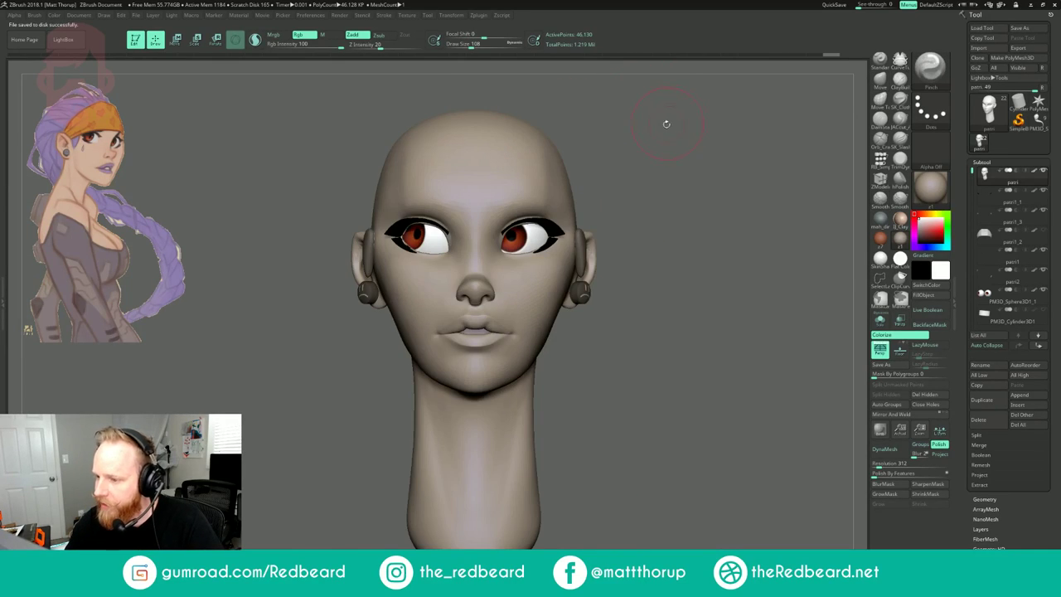
pyautogui.press('s')
pyautogui.moveTo(516, 200); pyautogui.dragTo(513, 199)
pyautogui.moveTo(561, 176); pyautogui.dragTo(575, 212)
pyautogui.moveTo(650, 209)
pyautogui.mouseDown()
pyautogui.moveTo(577, 200)
pyautogui.moveTo(507, 214)
pyautogui.mouseUp()
# - Smooth the pinched brow above the eye and refine it from a three-quarter view
pyautogui.press('s')
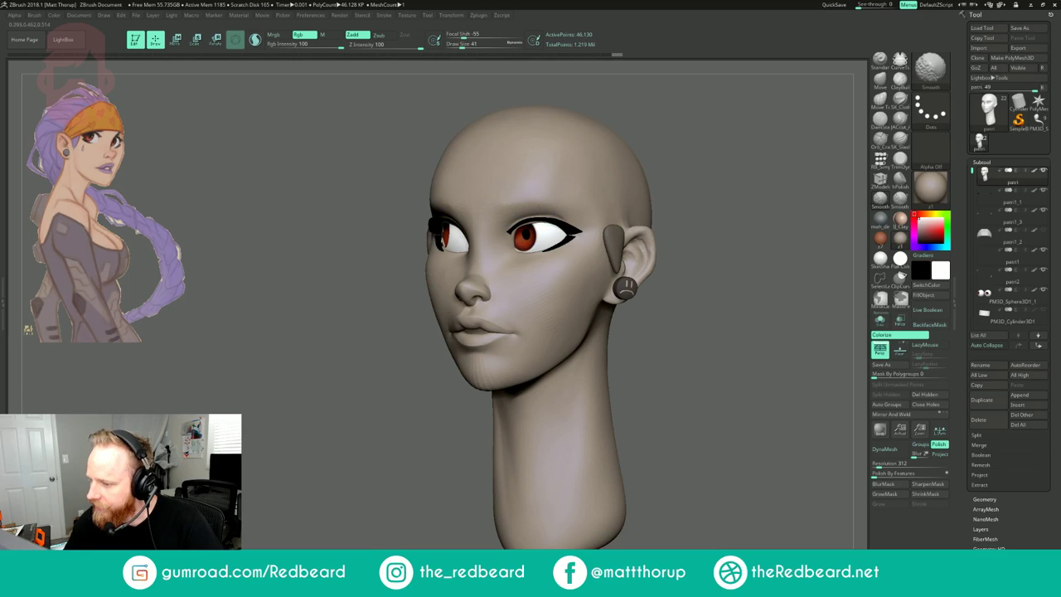
pyautogui.moveTo(684, 159)
pyautogui.mouseDown()
pyautogui.moveTo(771, 157)
pyautogui.moveTo(621, 144)
pyautogui.moveTo(663, 162)
pyautogui.mouseUp()
pyautogui.press('s')
pyautogui.press('shift')
pyautogui.moveTo(544, 197); pyautogui.dragTo(512, 204)
pyautogui.moveTo(654, 111); pyautogui.dragTo(617, 137)
pyautogui.keyDown('alt'); pyautogui.moveTo(618, 137); pyautogui.dragTo(693, 131); pyautogui.keyUp('alt')
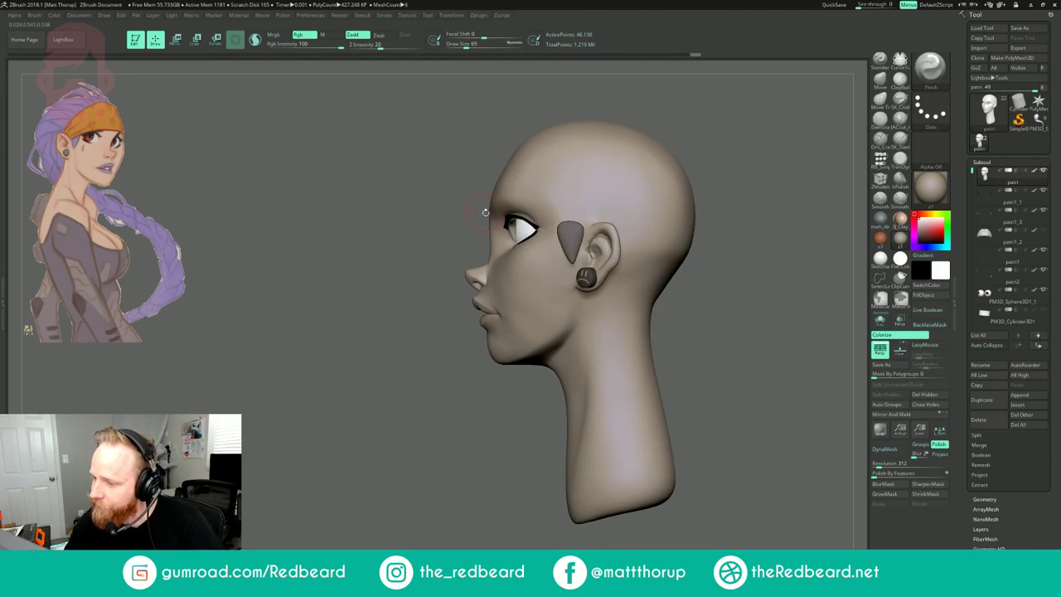
# - Adjust the nose-bridge profile from the side with the Move brush at draw size 124
pyautogui.press('b')
pyautogui.press('m')
pyautogui.press('v')
pyautogui.press('s')
pyautogui.moveTo(486, 241); pyautogui.dragTo(494, 240)
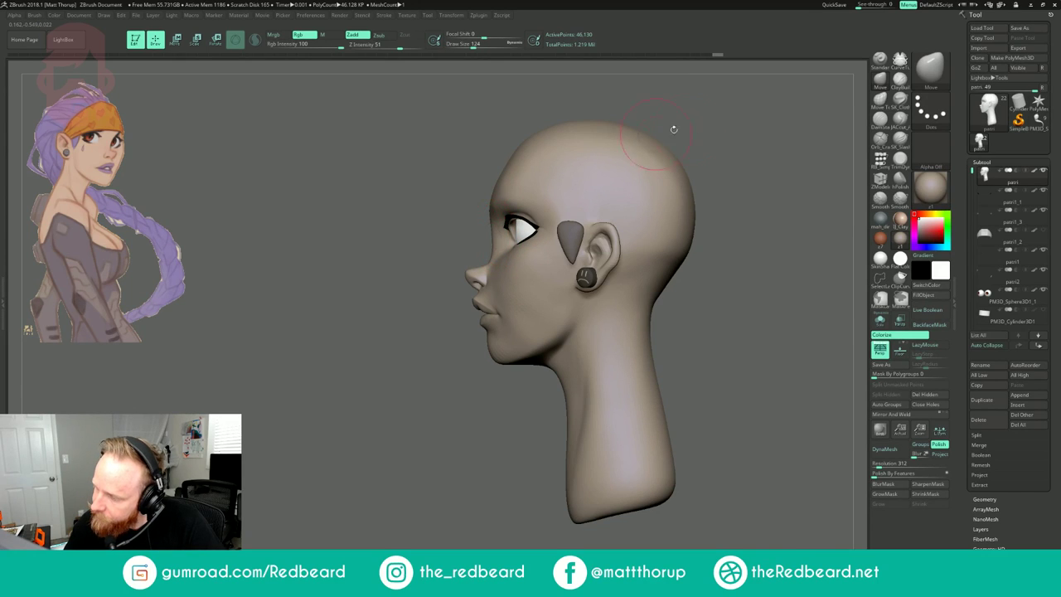
pyautogui.keyDown('shift'); pyautogui.moveTo(704, 137); pyautogui.dragTo(759, 141); pyautogui.keyUp('shift')
pyautogui.moveTo(655, 191)
pyautogui.keyDown('alt'); pyautogui.mouseDown()
pyautogui.moveTo(634, 166)
pyautogui.moveTo(616, 166)
pyautogui.moveTo(656, 198)
pyautogui.mouseUp(); pyautogui.keyUp('alt')
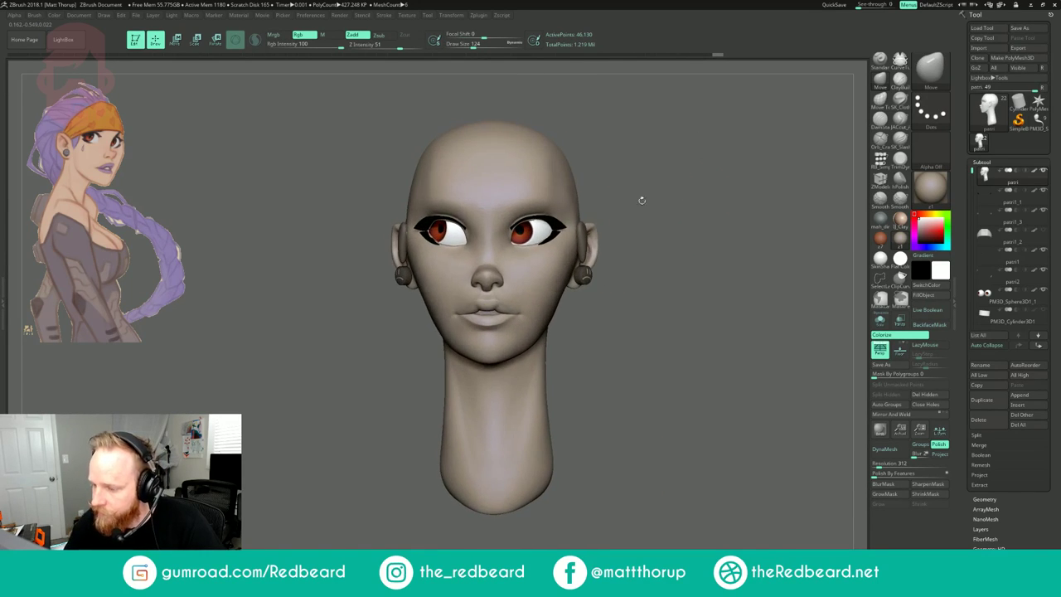
# - Sharpen the inner brow and nose-bridge transition with the Pinch brush, reducing the draw size to 62
pyautogui.press('b')
pyautogui.press('p')
pyautogui.press('i')
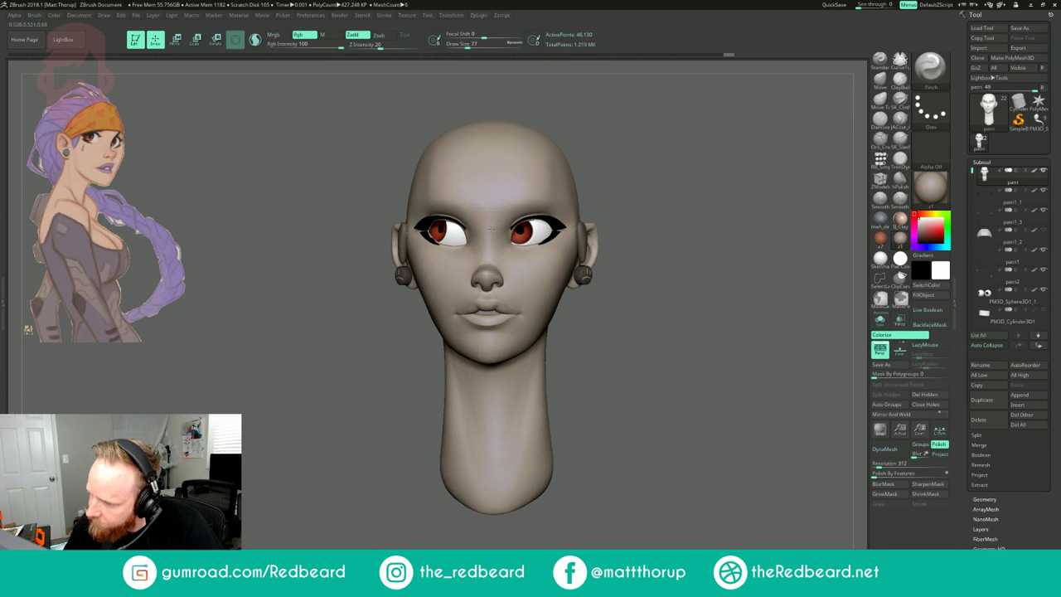
pyautogui.moveTo(616, 184); pyautogui.dragTo(558, 199)
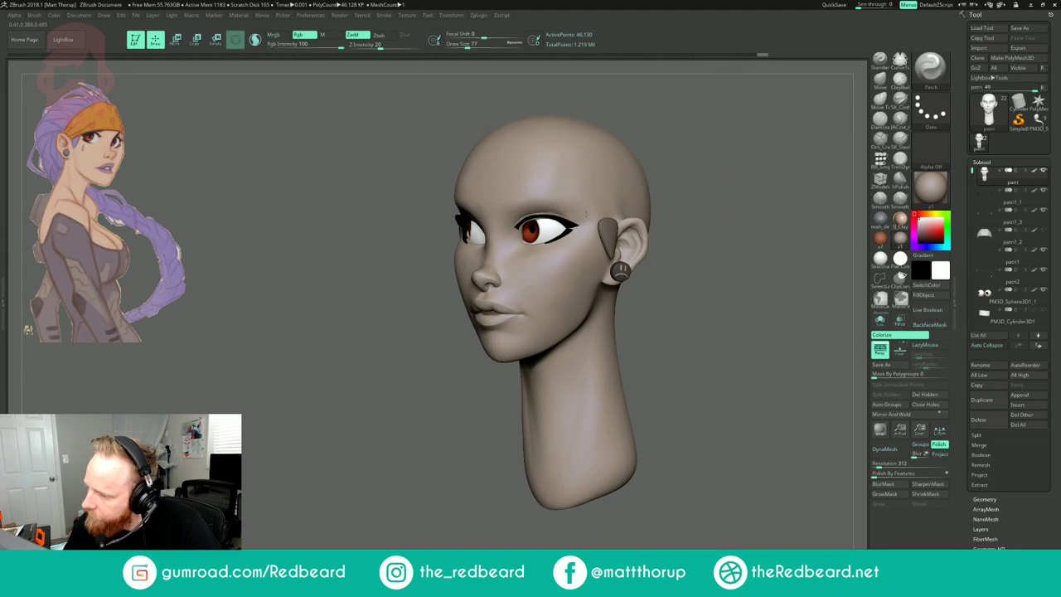
pyautogui.keyDown('shift'); pyautogui.moveTo(642, 169); pyautogui.dragTo(666, 159); pyautogui.keyUp('shift')
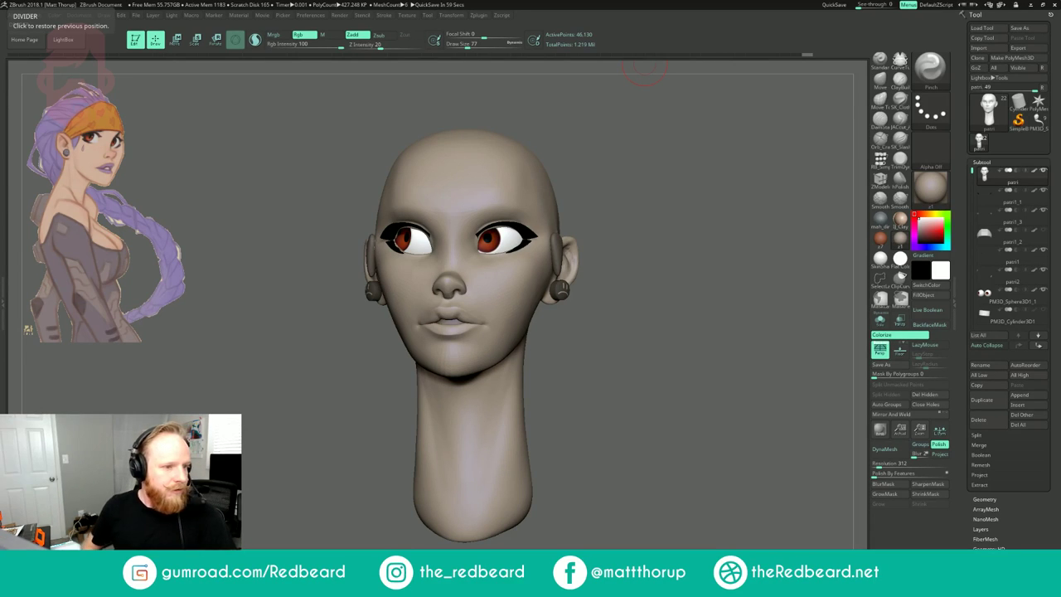
pyautogui.moveTo(675, 121)
pyautogui.mouseDown()
pyautogui.moveTo(635, 125)
pyautogui.moveTo(663, 126)
pyautogui.mouseUp()
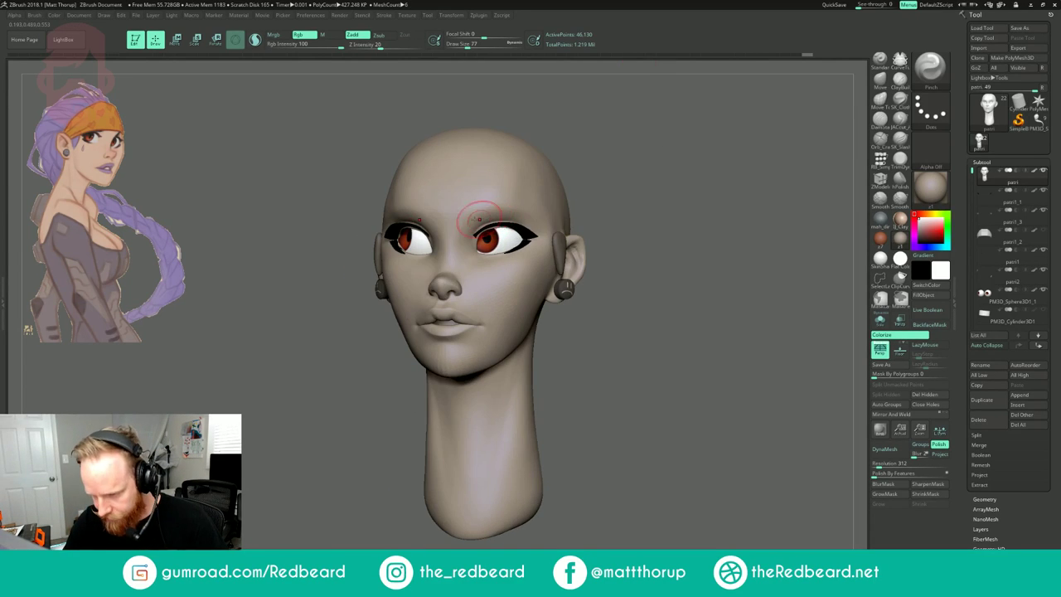
pyautogui.press('s')
pyautogui.moveTo(448, 217); pyautogui.dragTo(456, 221)
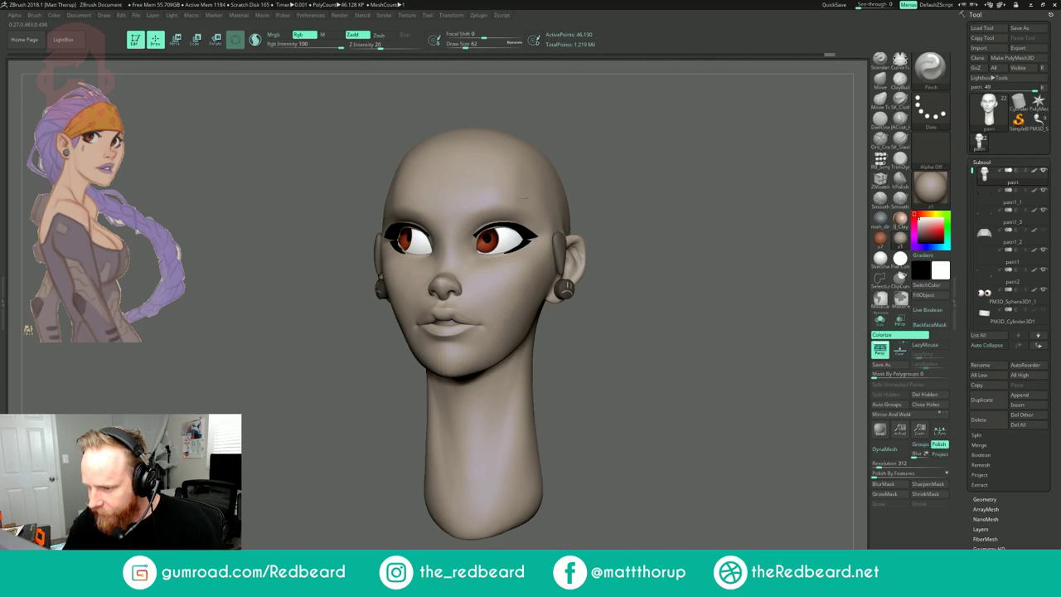
pyautogui.moveTo(590, 202); pyautogui.dragTo(541, 209)
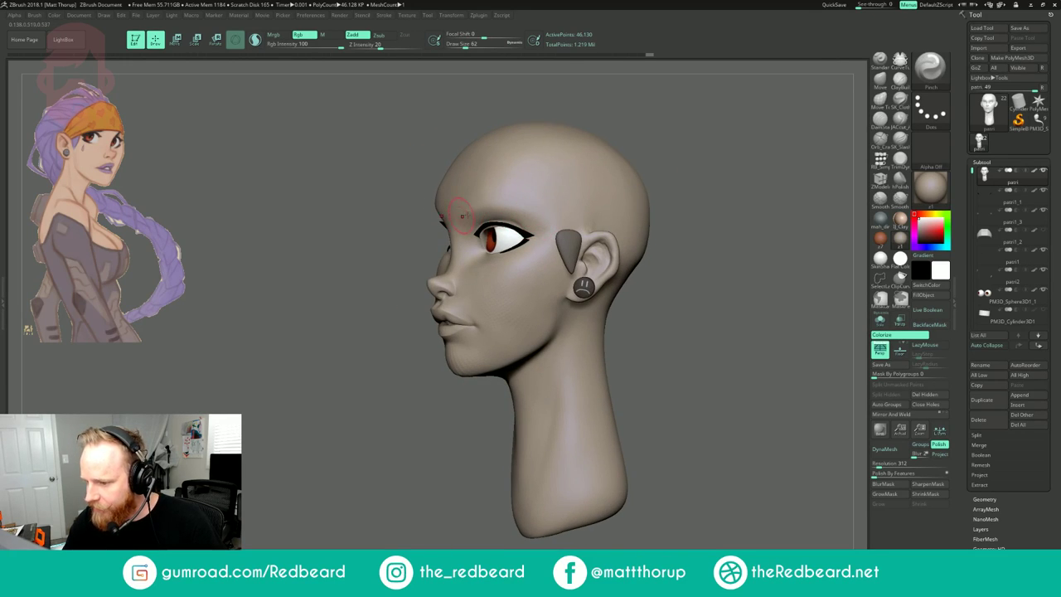
# - Smooth the forehead, temples and sides of the skull from several angles
pyautogui.press('shift')
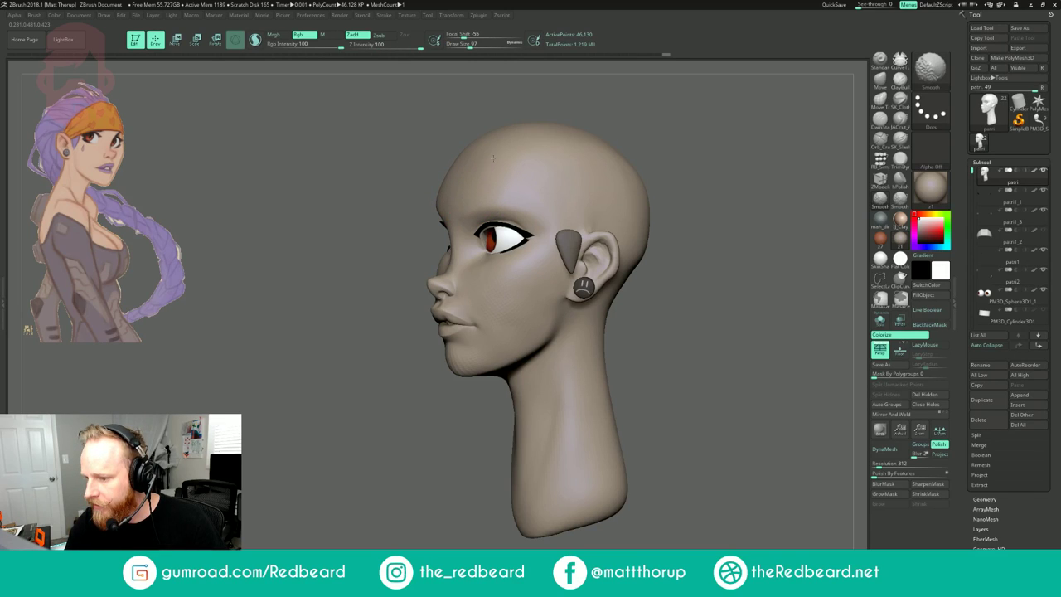
pyautogui.keyDown('shift'); pyautogui.moveTo(486, 139); pyautogui.dragTo(554, 126); pyautogui.keyUp('shift')
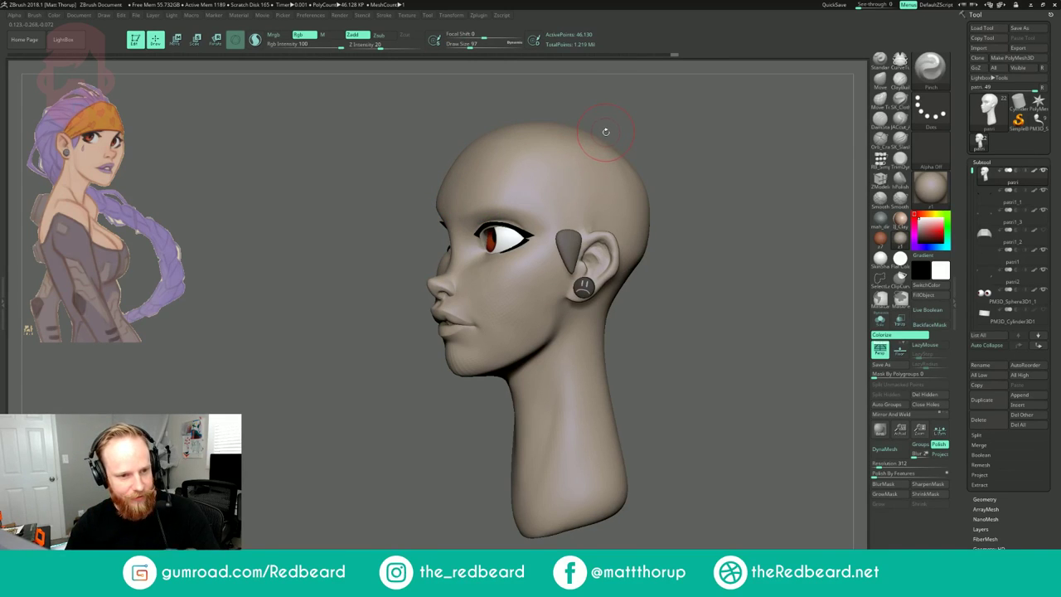
pyautogui.moveTo(681, 157)
pyautogui.mouseDown()
pyautogui.moveTo(694, 161)
pyautogui.moveTo(667, 186)
pyautogui.mouseUp()
pyautogui.press('shift')
pyautogui.keyDown('shift'); pyautogui.moveTo(453, 174); pyautogui.dragTo(428, 160); pyautogui.keyUp('shift')
pyautogui.moveTo(618, 199)
pyautogui.keyDown('alt'); pyautogui.mouseDown()
pyautogui.moveTo(601, 170)
pyautogui.moveTo(628, 176)
pyautogui.moveTo(601, 177)
pyautogui.moveTo(607, 196)
pyautogui.mouseUp(); pyautogui.keyUp('alt')
pyautogui.keyDown('alt'); pyautogui.moveTo(607, 195); pyautogui.dragTo(599, 222); pyautogui.keyUp('alt')
pyautogui.keyDown('shift'); pyautogui.moveTo(405, 210); pyautogui.dragTo(403, 218); pyautogui.keyUp('shift')
pyautogui.moveTo(533, 141); pyautogui.dragTo(599, 177)
pyautogui.keyDown('shift'); pyautogui.moveTo(394, 212); pyautogui.dragTo(411, 209); pyautogui.keyUp('shift')
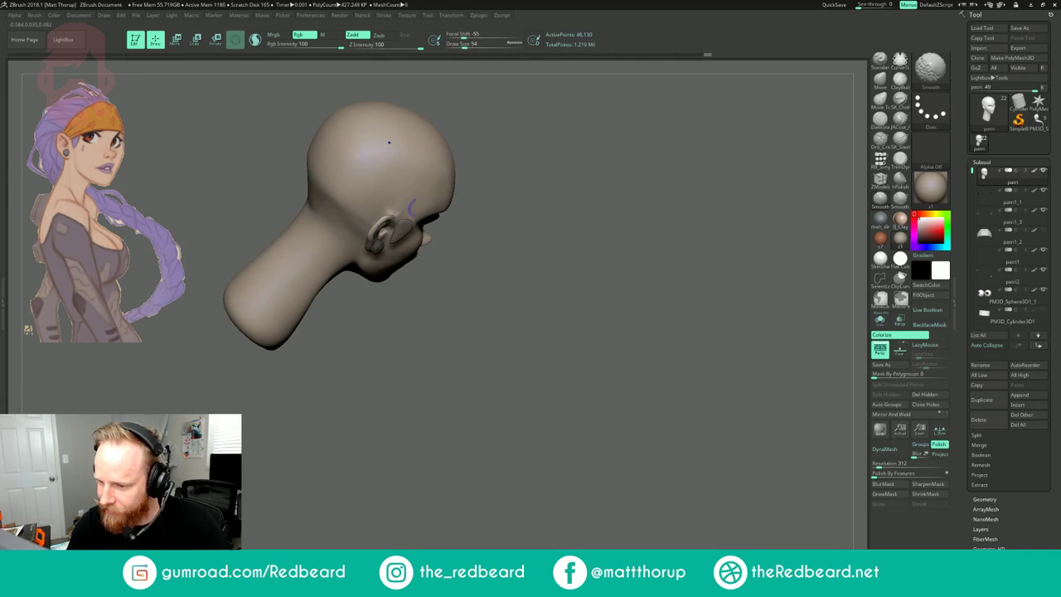
pyautogui.keyDown('shift'); pyautogui.moveTo(572, 190); pyautogui.dragTo(550, 166); pyautogui.keyUp('shift')
# - Smooth the top of the skull and the forehead with a larger Smooth brush, at draw size 108
pyautogui.keyDown('alt'); pyautogui.moveTo(614, 199); pyautogui.dragTo(600, 162); pyautogui.keyUp('alt')
pyautogui.moveTo(601, 162)
pyautogui.mouseDown()
pyautogui.moveTo(543, 153)
pyautogui.moveTo(628, 186)
pyautogui.moveTo(544, 179)
pyautogui.mouseUp()
pyautogui.press('s')
pyautogui.moveTo(430, 204); pyautogui.dragTo(438, 204)
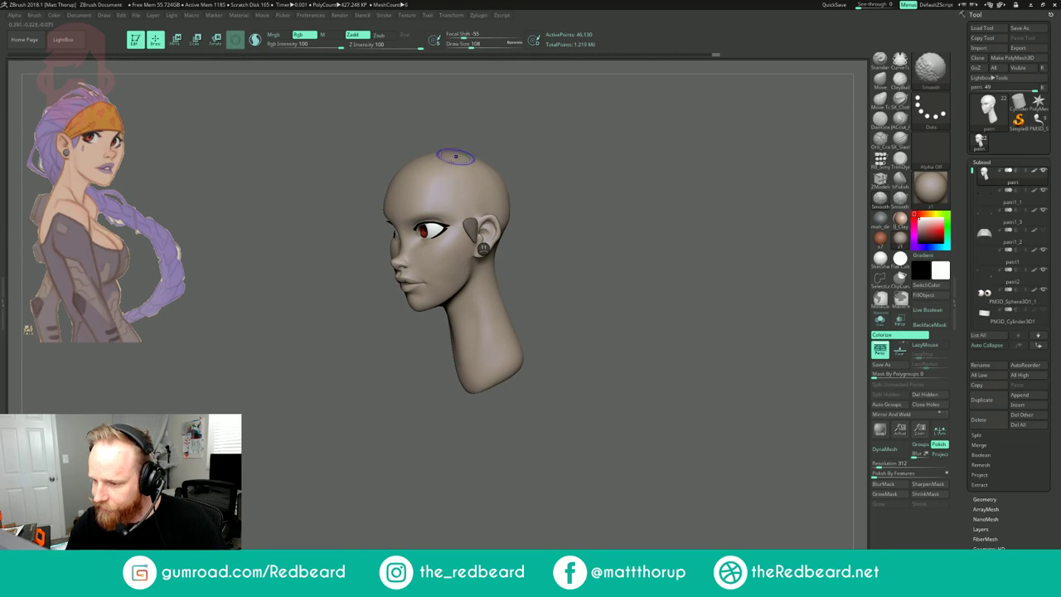
pyautogui.press('s')
pyautogui.moveTo(499, 153)
pyautogui.mouseDown()
pyautogui.moveTo(586, 156)
pyautogui.moveTo(564, 156)
pyautogui.mouseUp()
pyautogui.press('s')
pyautogui.moveTo(492, 216)
pyautogui.mouseDown()
pyautogui.moveTo(475, 216)
pyautogui.moveTo(500, 216)
pyautogui.mouseUp()
pyautogui.moveTo(594, 163)
pyautogui.mouseDown()
pyautogui.moveTo(586, 158)
pyautogui.moveTo(630, 156)
pyautogui.moveTo(593, 163)
pyautogui.mouseUp()
pyautogui.moveTo(594, 162); pyautogui.dragTo(621, 221)
# - Reshape the jawline from the front and side with the Move brush, undoing one change and reducing the draw size to 197
pyautogui.moveTo(523, 227); pyautogui.dragTo(554, 256)
pyautogui.keyDown('alt'); pyautogui.click(488, 266); pyautogui.keyUp('alt')
pyautogui.keyDown('alt'); pyautogui.click(452, 288); pyautogui.keyUp('alt')
pyautogui.moveTo(510, 318)
pyautogui.mouseDown()
pyautogui.moveTo(462, 306)
pyautogui.moveTo(473, 295)
pyautogui.moveTo(458, 272)
pyautogui.mouseUp()
pyautogui.press('b')
pyautogui.press('m')
pyautogui.press('v')
pyautogui.press('s')
pyautogui.hotkey('ctrl', 'z')
pyautogui.press('s')
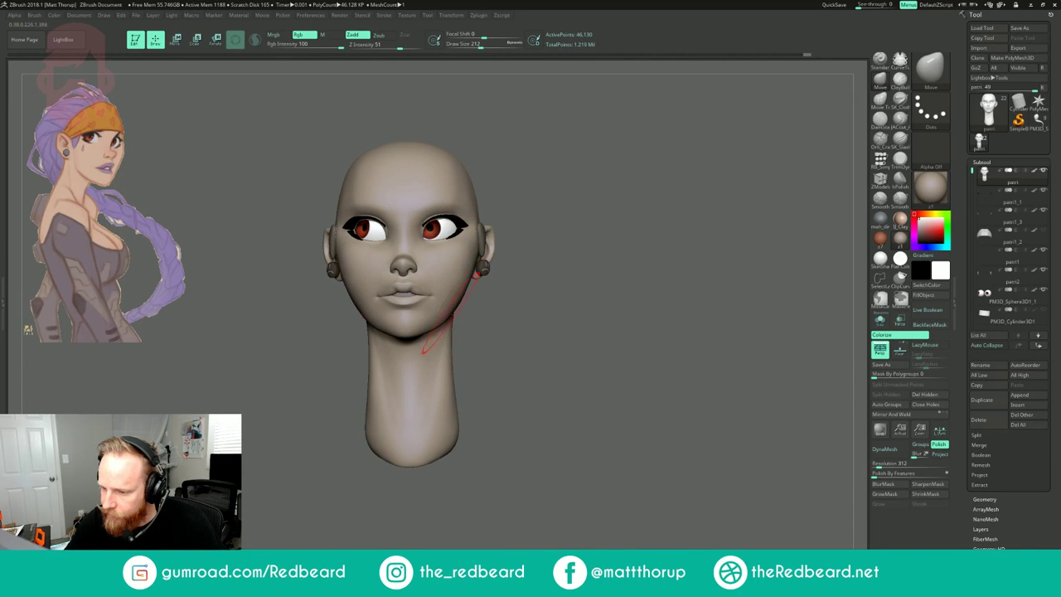
pyautogui.press('[')
pyautogui.moveTo(429, 327)
pyautogui.mouseDown(button='right')
pyautogui.moveTo(443, 342)
pyautogui.moveTo(433, 340)
pyautogui.mouseUp(button='right')
pyautogui.press('s')
pyautogui.moveTo(457, 314); pyautogui.dragTo(467, 310)
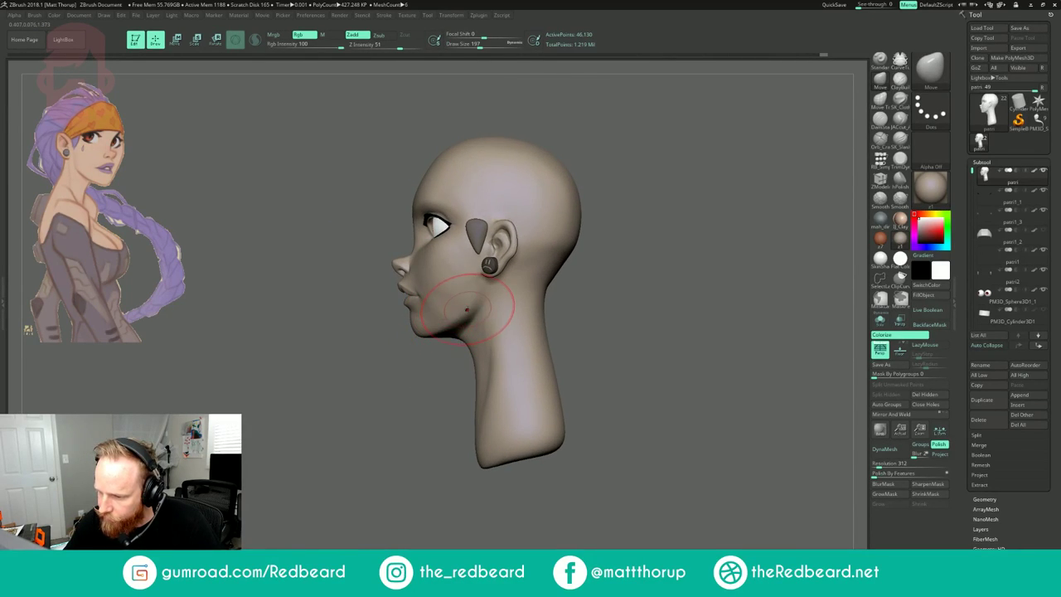
# - Refine the jaw corners and lower cheeks with the Move brush, reducing the draw size to 140
pyautogui.moveTo(442, 334)
pyautogui.mouseDown(button='right')
pyautogui.moveTo(489, 324)
pyautogui.moveTo(474, 296)
pyautogui.mouseUp(button='right')
pyautogui.press('s')
pyautogui.moveTo(474, 296); pyautogui.dragTo(470, 296)
pyautogui.moveTo(447, 288); pyautogui.dragTo(470, 298, button='right')
pyautogui.press('s')
pyautogui.moveTo(470, 298); pyautogui.dragTo(464, 296)
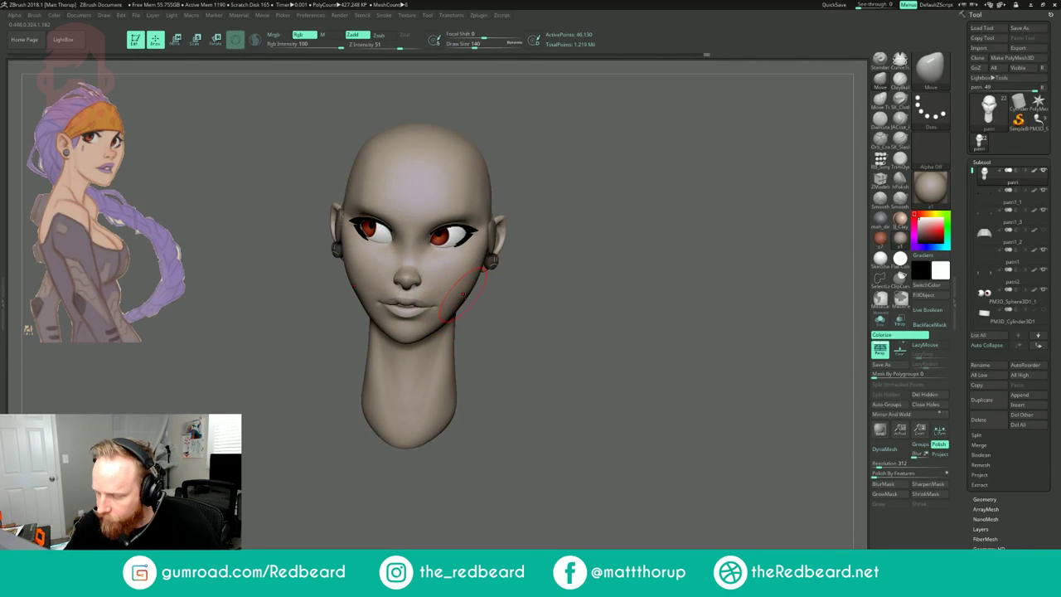
pyautogui.moveTo(463, 294); pyautogui.dragTo(455, 309, button='right')
pyautogui.moveTo(455, 304); pyautogui.dragTo(468, 291)
pyautogui.moveTo(471, 283)
pyautogui.mouseDown(button='right')
pyautogui.moveTo(526, 299)
pyautogui.moveTo(509, 251)
pyautogui.moveTo(612, 241)
pyautogui.moveTo(585, 247)
pyautogui.mouseUp(button='right')
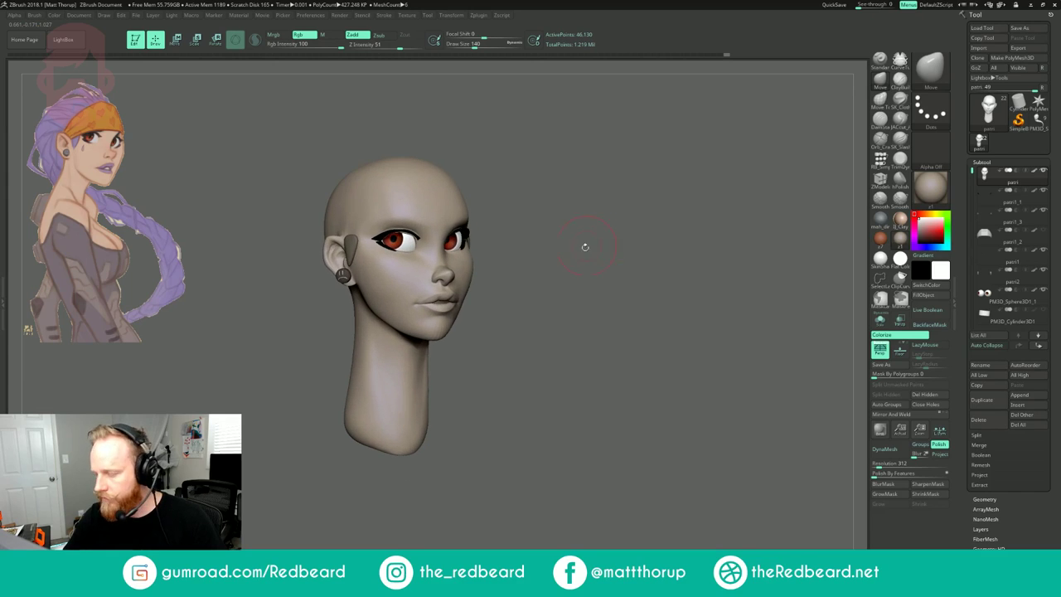
# - Show the headband subtool and check its fit on the head from the front, side and back
pyautogui.click(1042, 231)
pyautogui.moveTo(730, 274); pyautogui.dragTo(703, 277, button='right')
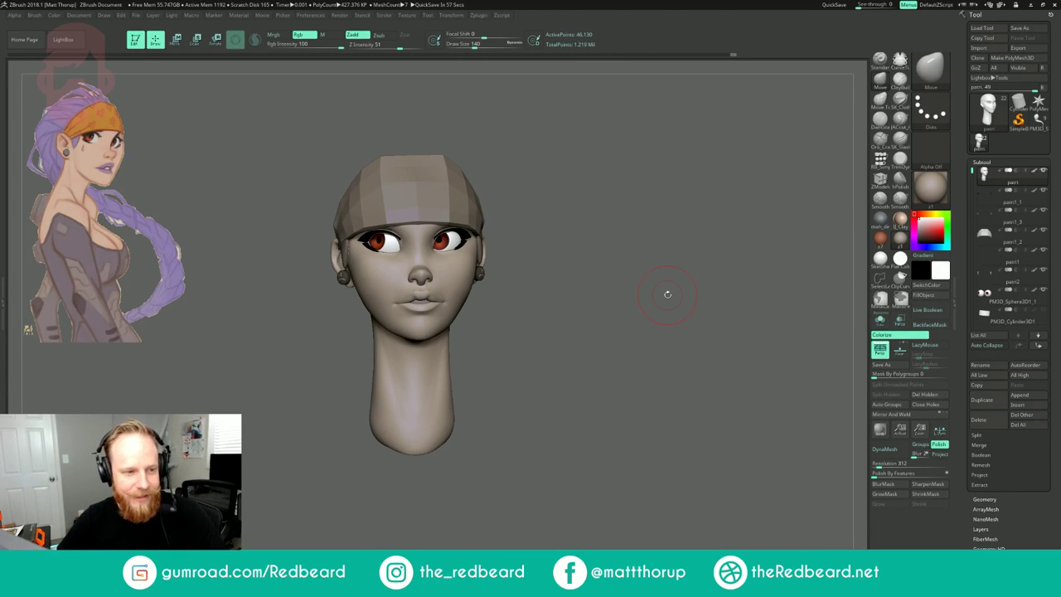
pyautogui.keyDown('shift'); pyautogui.moveTo(625, 255); pyautogui.dragTo(607, 218, button='right'); pyautogui.keyUp('shift')
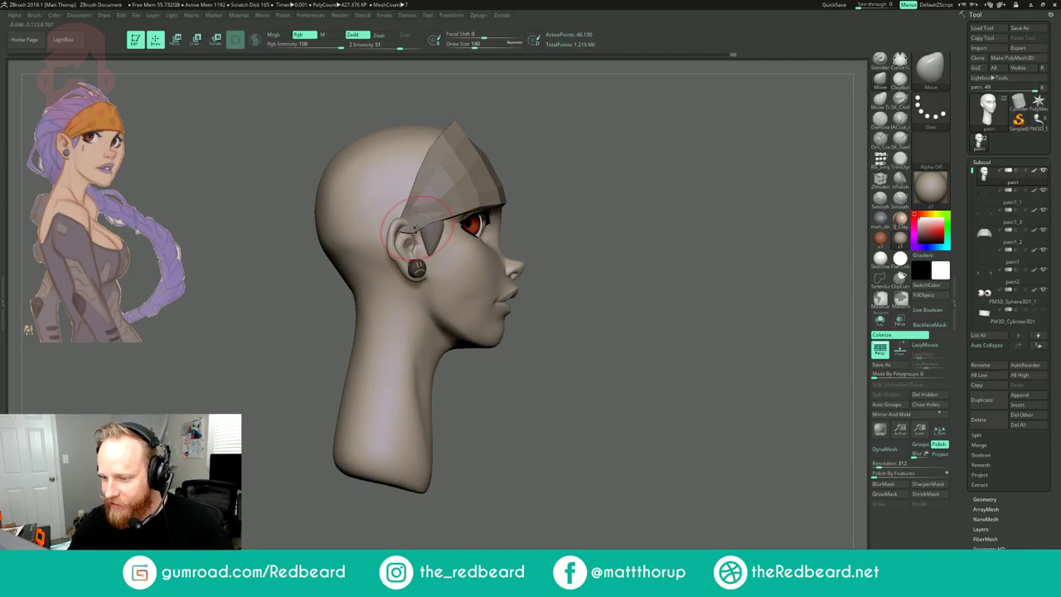
pyautogui.moveTo(597, 171); pyautogui.dragTo(635, 171, button='right')
pyautogui.moveTo(494, 183); pyautogui.dragTo(401, 227, button='right')
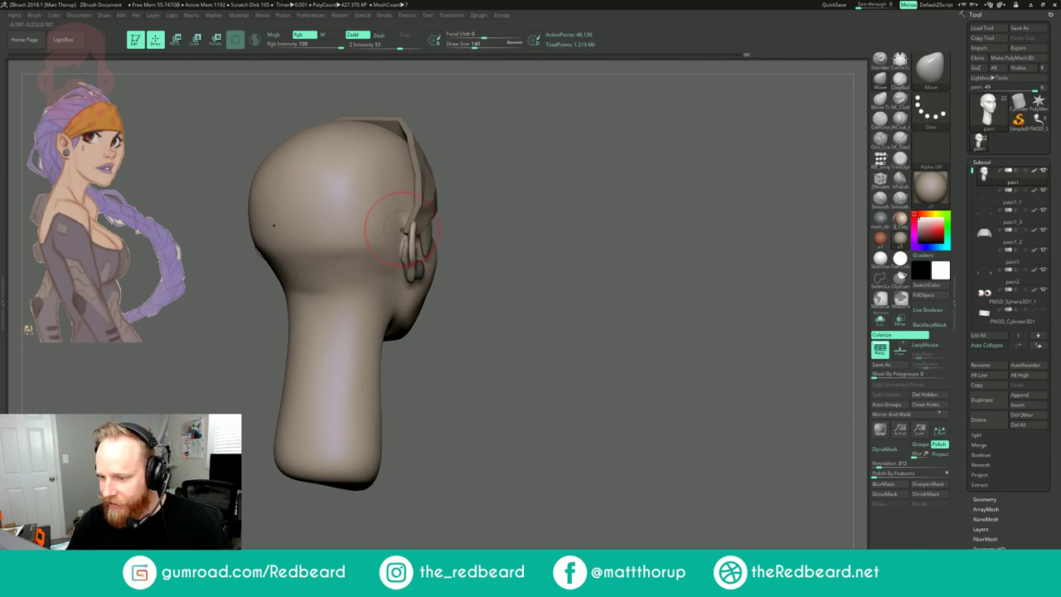
# - Make the headband active and reshape its side edge above the ear with the Move brush at draw size 311
pyautogui.keyDown('alt'); pyautogui.click(419, 226); pyautogui.keyUp('alt')
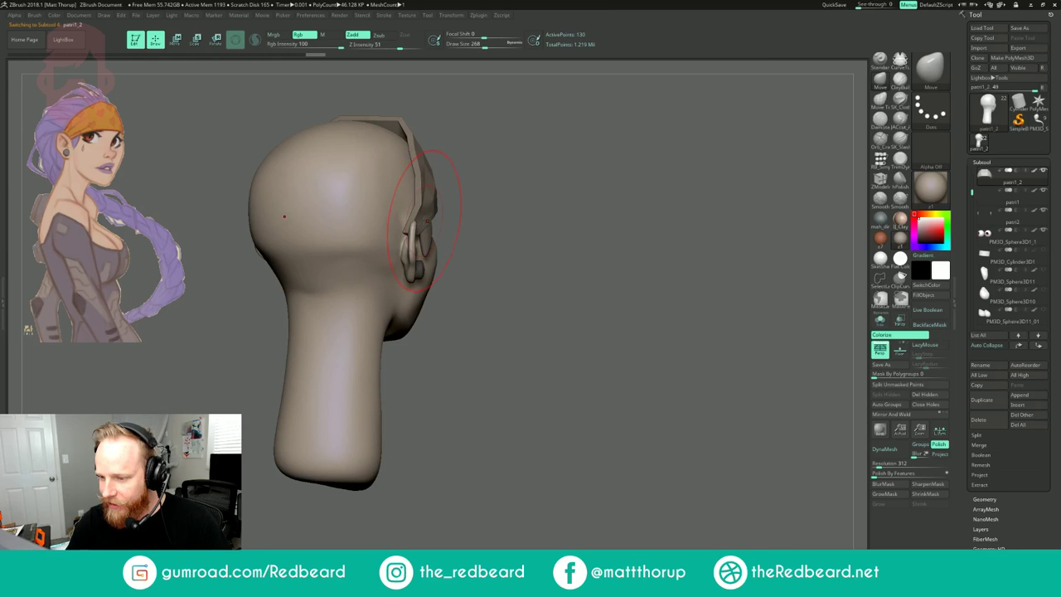
pyautogui.moveTo(491, 182); pyautogui.dragTo(454, 186)
pyautogui.press('s')
pyautogui.moveTo(414, 219); pyautogui.dragTo(419, 220)
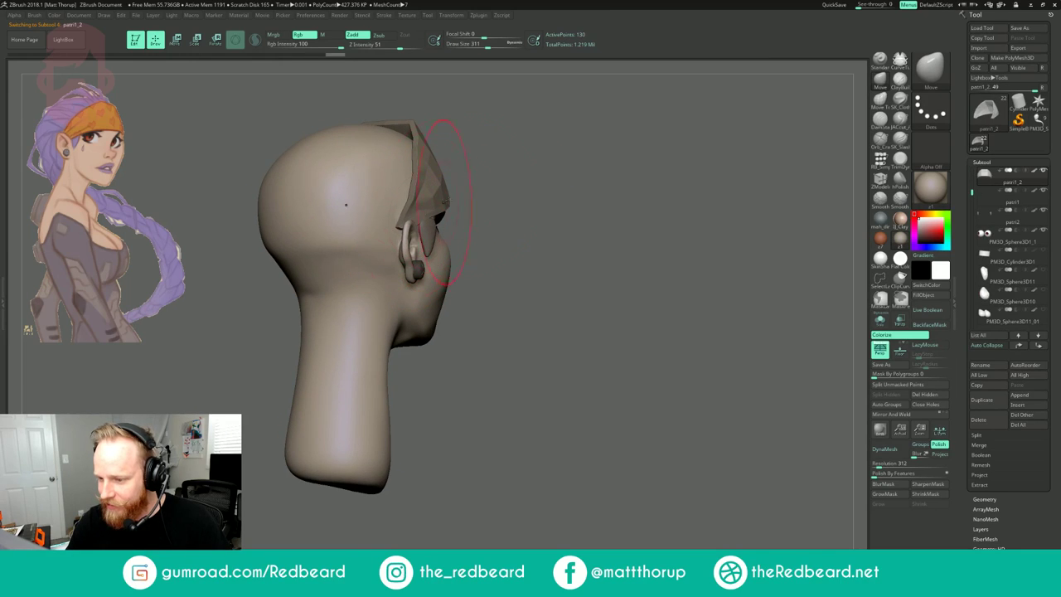
pyautogui.keyDown('shift'); pyautogui.moveTo(501, 187); pyautogui.dragTo(470, 190); pyautogui.keyUp('shift')
pyautogui.moveTo(470, 190); pyautogui.dragTo(500, 195, button='right')
pyautogui.press('s')
pyautogui.moveTo(432, 224); pyautogui.dragTo(423, 223)
# - Adjust the headband's lower corner where it meets the ear, reducing the Move brush to draw size 116
pyautogui.moveTo(609, 129)
pyautogui.mouseDown()
pyautogui.moveTo(642, 153)
pyautogui.moveTo(635, 178)
pyautogui.mouseUp()
pyautogui.press('s')
pyautogui.moveTo(433, 223); pyautogui.dragTo(429, 224)
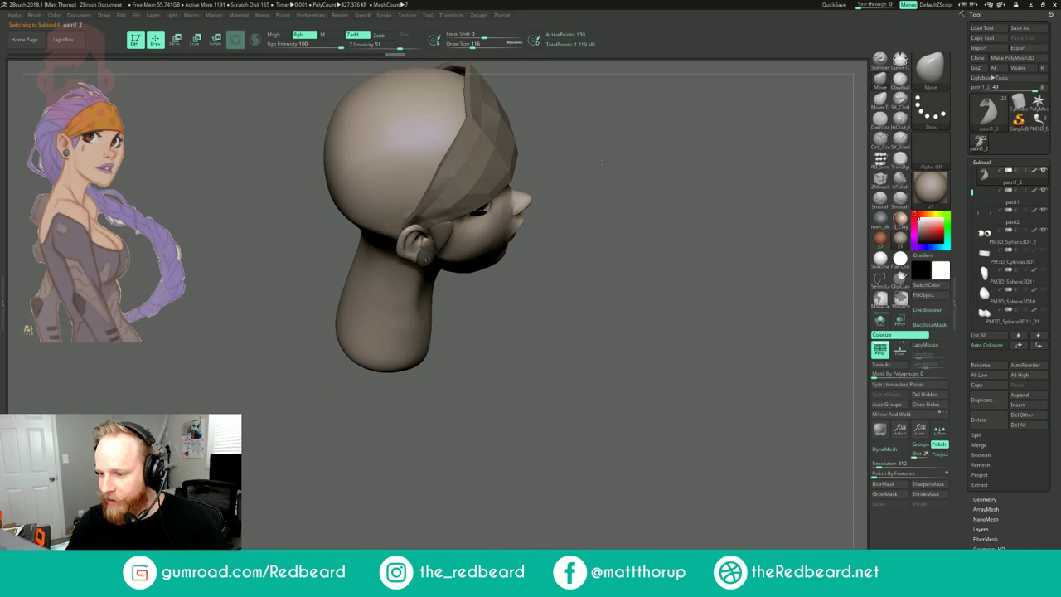
pyautogui.keyDown('shift'); pyautogui.moveTo(602, 165); pyautogui.dragTo(599, 154); pyautogui.keyUp('shift')
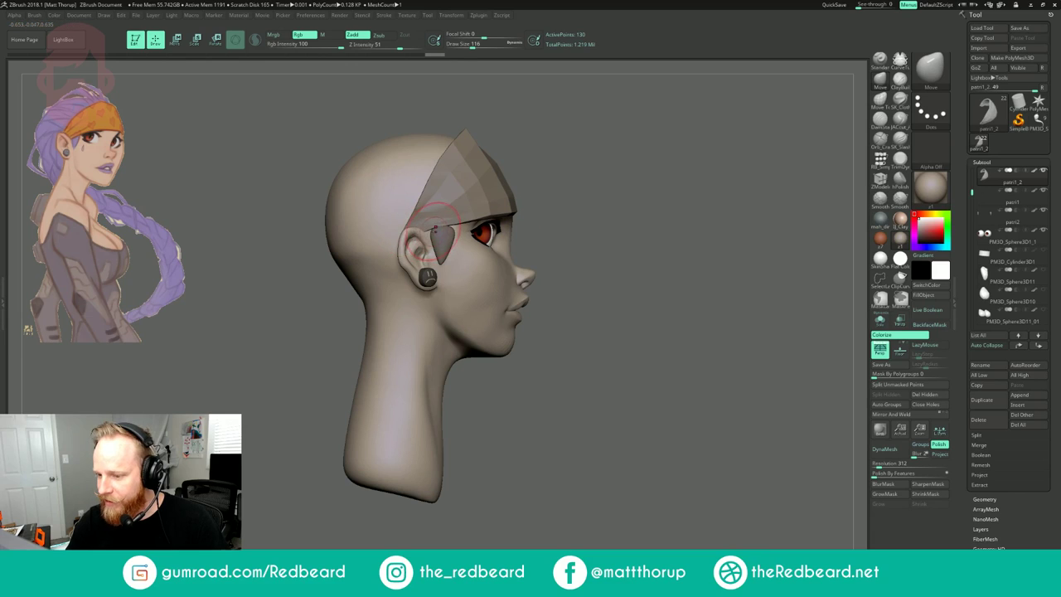
pyautogui.press('s')
pyautogui.moveTo(435, 230); pyautogui.dragTo(429, 230)
pyautogui.moveTo(429, 229); pyautogui.dragTo(430, 224)
pyautogui.moveTo(585, 161); pyautogui.dragTo(522, 170)
pyautogui.keyDown('alt'); pyautogui.moveTo(378, 306); pyautogui.dragTo(398, 352); pyautogui.keyUp('alt')
# - Fine-tune the headband's rear edge over the ear from behind and the side, undoing the last stroke
pyautogui.moveTo(687, 125)
pyautogui.mouseDown()
pyautogui.moveTo(692, 135)
pyautogui.moveTo(782, 125)
pyautogui.mouseUp()
pyautogui.press('s')
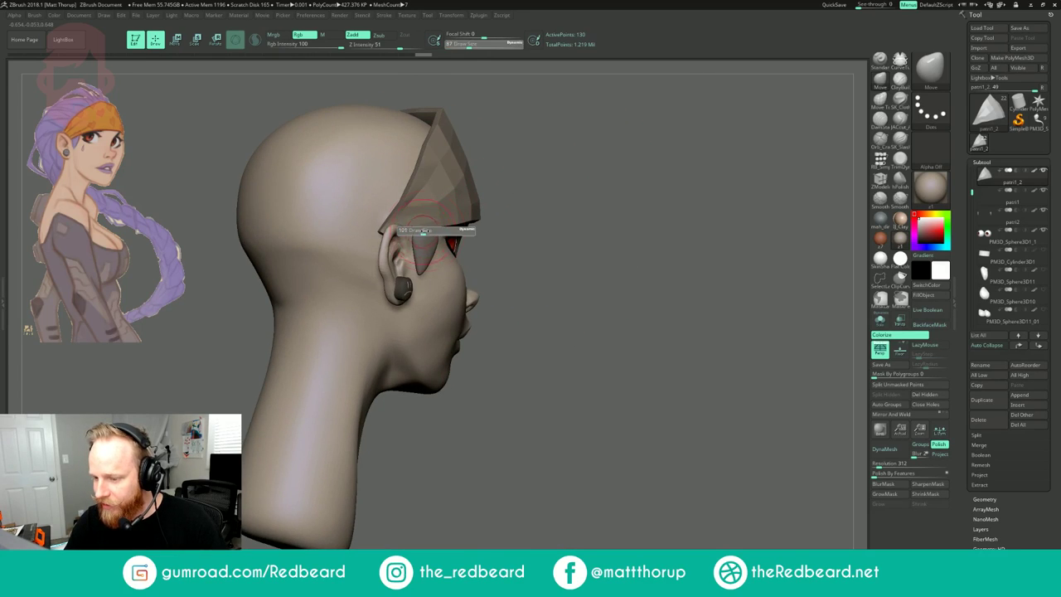
pyautogui.click(420, 232)
pyautogui.moveTo(543, 175); pyautogui.dragTo(568, 183)
pyautogui.press('s')
pyautogui.click(427, 239)
pyautogui.moveTo(396, 223); pyautogui.dragTo(405, 222)
pyautogui.hotkey('ctrl', 'z')
# - Make the pointed sideburn pieces active and fit them against the head in front of the ears with a smaller Move brush
pyautogui.keyDown('alt'); pyautogui.click(427, 248); pyautogui.keyUp('alt')
pyautogui.moveTo(539, 187); pyautogui.dragTo(440, 193)
pyautogui.moveTo(361, 281); pyautogui.dragTo(459, 250)
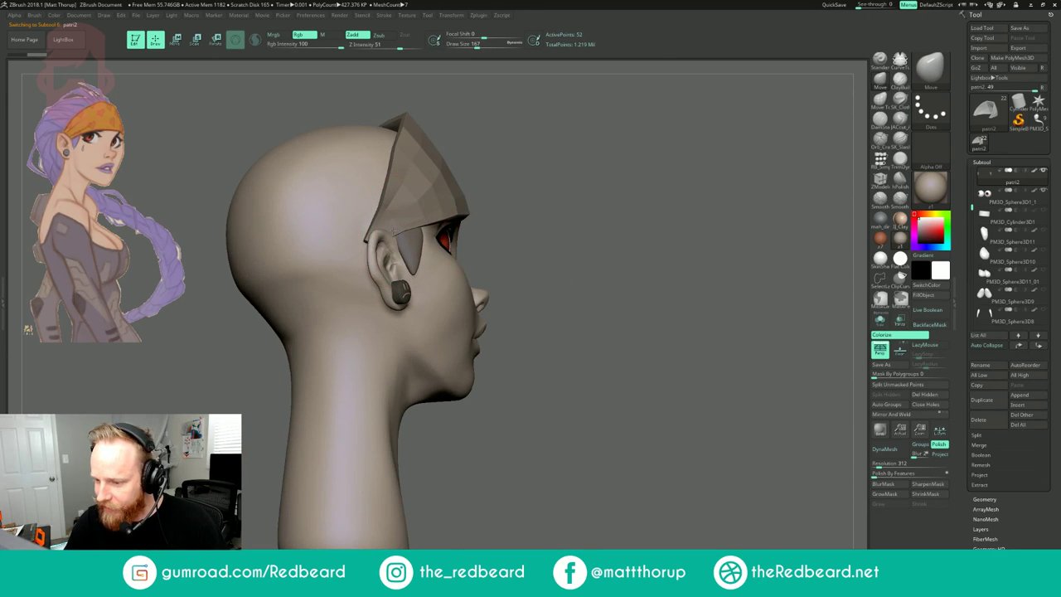
pyautogui.moveTo(541, 190); pyautogui.dragTo(475, 199)
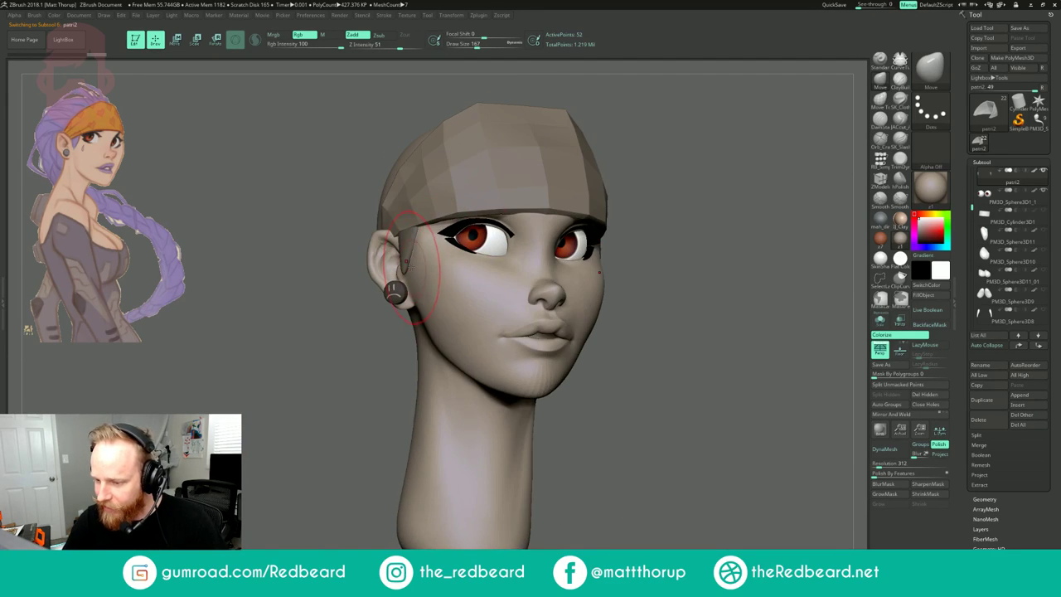
pyautogui.press('s')
pyautogui.moveTo(409, 271)
pyautogui.mouseDown()
pyautogui.moveTo(398, 272)
pyautogui.moveTo(484, 238)
pyautogui.moveTo(441, 229)
pyautogui.mouseUp()
pyautogui.moveTo(406, 242)
pyautogui.mouseDown(button='right')
pyautogui.moveTo(455, 230)
pyautogui.moveTo(400, 257)
pyautogui.mouseUp(button='right')
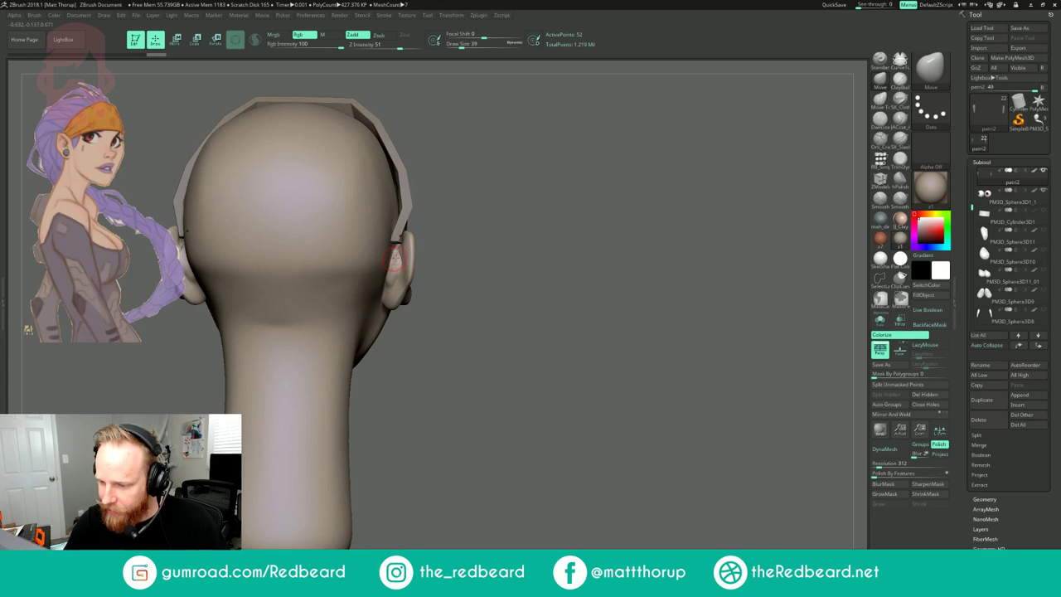
# - Make the head active and adjust the side of the face near the eye with the Move brush at draw size 74
pyautogui.keyDown('alt'); pyautogui.click(394, 268); pyautogui.keyUp('alt')
pyautogui.moveTo(609, 166); pyautogui.dragTo(530, 143)
pyautogui.keyDown('alt'); pyautogui.moveTo(597, 107); pyautogui.dragTo(524, 222); pyautogui.keyUp('alt')
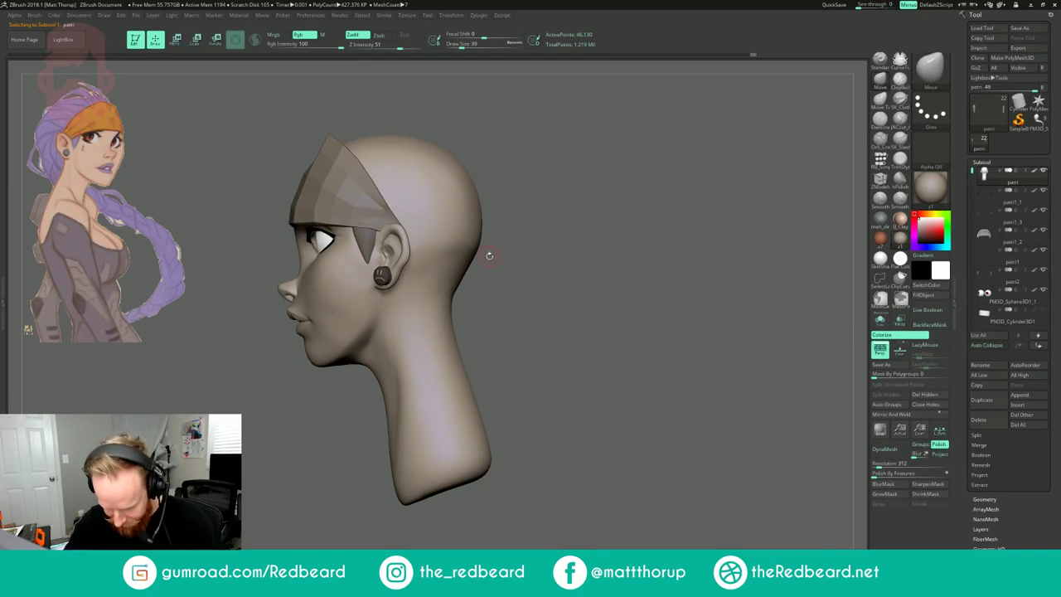
pyautogui.press('s')
pyautogui.moveTo(336, 252); pyautogui.dragTo(348, 252)
pyautogui.moveTo(340, 247); pyautogui.dragTo(417, 222, button='right')
pyautogui.moveTo(412, 221)
pyautogui.mouseDown()
pyautogui.moveTo(409, 197)
pyautogui.moveTo(435, 205)
pyautogui.moveTo(428, 254)
pyautogui.moveTo(440, 249)
pyautogui.mouseUp()
pyautogui.press('s')
pyautogui.moveTo(348, 247); pyautogui.dragTo(341, 247)
pyautogui.moveTo(365, 243); pyautogui.dragTo(444, 225, button='right')
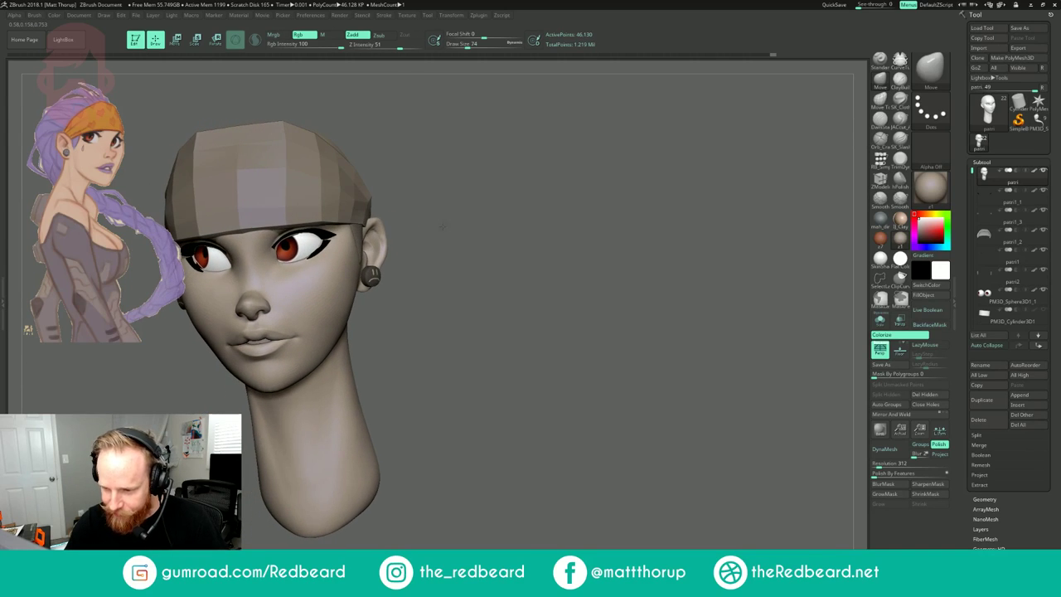
# - Tighten the cheek and jaw planes with the Pinch brush at draw size 154 and smooth the cheek
pyautogui.press('b')
pyautogui.press('p')
pyautogui.press('i')
pyautogui.press(']')
pyautogui.press(']')
pyautogui.press(']')
pyautogui.moveTo(419, 246)
pyautogui.mouseDown(button='right')
pyautogui.moveTo(356, 267)
pyautogui.moveTo(319, 295)
pyautogui.mouseUp(button='right')
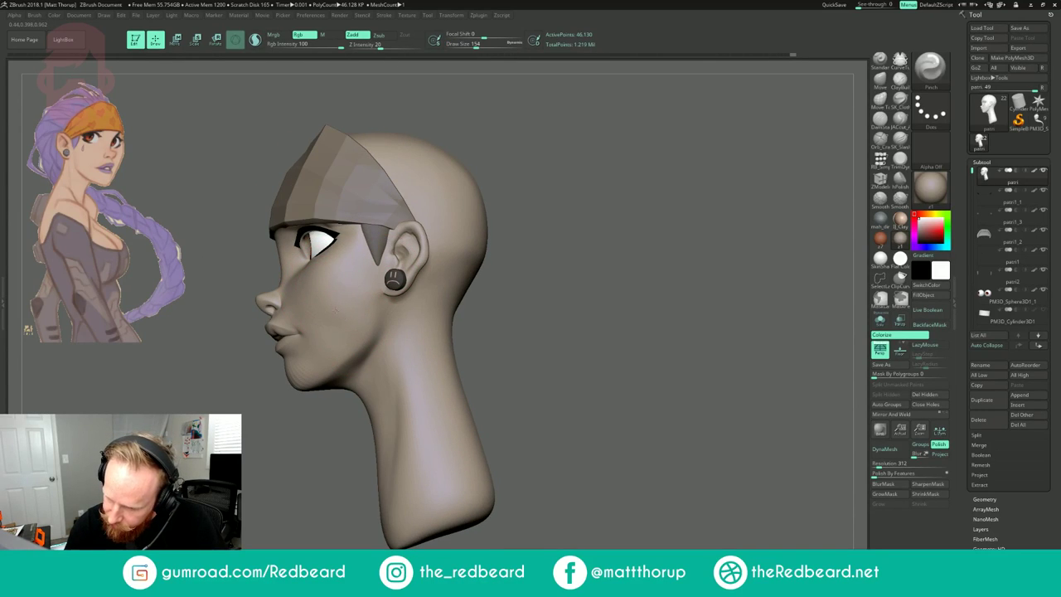
pyautogui.moveTo(326, 241); pyautogui.dragTo(424, 202, button='right')
pyautogui.press('[')
pyautogui.keyDown('shift'); pyautogui.moveTo(341, 281); pyautogui.dragTo(337, 307); pyautogui.keyUp('shift')
# - Smooth the cheek in front of the ear from several angles with the brush at draw size 90
pyautogui.moveTo(308, 297); pyautogui.dragTo(443, 284, button='right')
pyautogui.moveTo(443, 285)
pyautogui.keyDown('ctrl'); pyautogui.mouseDown(button='right')
pyautogui.moveTo(440, 218)
pyautogui.moveTo(488, 251)
pyautogui.moveTo(564, 241)
pyautogui.moveTo(499, 254)
pyautogui.moveTo(528, 251)
pyautogui.mouseUp(button='right'); pyautogui.keyUp('ctrl')
pyautogui.press('s')
pyautogui.moveTo(258, 316); pyautogui.dragTo(256, 316)
pyautogui.keyDown('shift'); pyautogui.moveTo(248, 304); pyautogui.dragTo(252, 319); pyautogui.keyUp('shift')
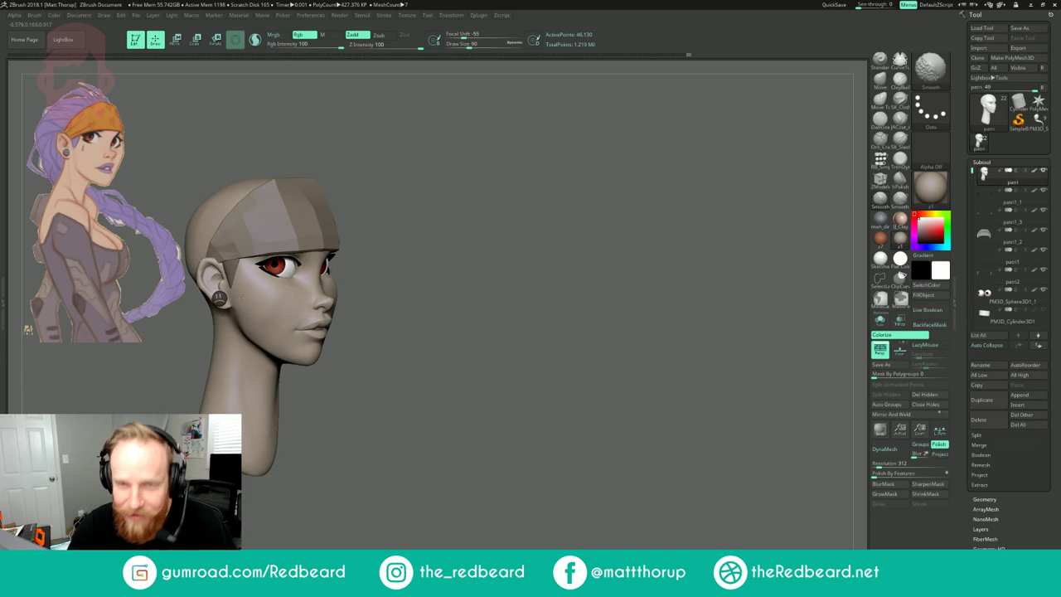
pyautogui.moveTo(587, 203); pyautogui.dragTo(466, 196, button='right')
pyautogui.moveTo(340, 309)
pyautogui.keyDown('shift'); pyautogui.mouseDown()
pyautogui.moveTo(339, 334)
pyautogui.moveTo(330, 314)
pyautogui.mouseUp(); pyautogui.keyUp('shift')
# - Refine the cheek with the Pinch brush at draw size 39 and check the face from the front
pyautogui.moveTo(474, 194)
pyautogui.mouseDown(button='right')
pyautogui.moveTo(509, 198)
pyautogui.moveTo(495, 229)
pyautogui.mouseUp(button='right')
pyautogui.press('s')
pyautogui.moveTo(297, 302); pyautogui.dragTo(289, 300)
pyautogui.moveTo(531, 195); pyautogui.dragTo(582, 144, button='right')
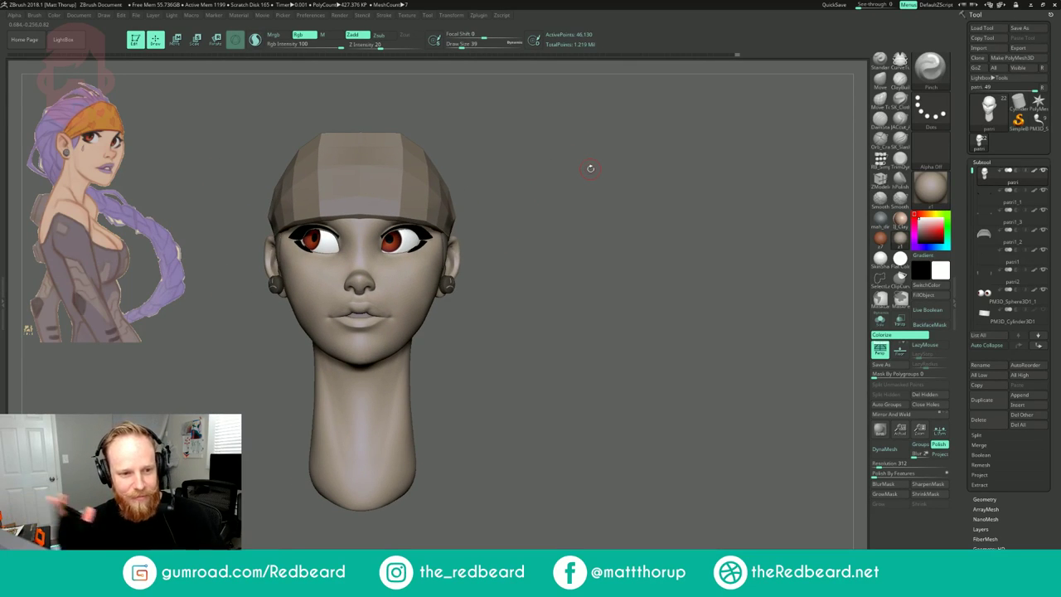
pyautogui.moveTo(546, 165); pyautogui.dragTo(556, 214)
pyautogui.moveTo(555, 214); pyautogui.dragTo(474, 272, button='right')
# - Reshape the lower cheek and jaw contour with the Move brush at draw size 112 and smooth the area
pyautogui.press('b')
pyautogui.press('m')
pyautogui.press('v')
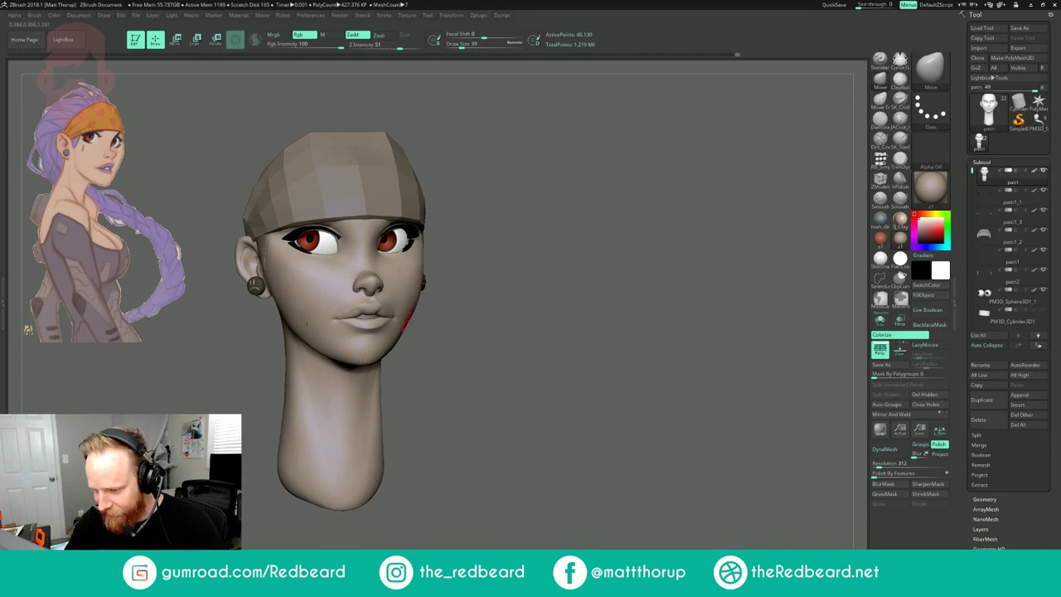
pyautogui.moveTo(401, 323); pyautogui.dragTo(405, 333, button='right')
pyautogui.press('s')
pyautogui.moveTo(400, 326); pyautogui.dragTo(411, 327)
pyautogui.moveTo(410, 325); pyautogui.dragTo(329, 325, button='right')
pyautogui.keyDown('shift'); pyautogui.moveTo(417, 318); pyautogui.dragTo(408, 332); pyautogui.keyUp('shift')
pyautogui.moveTo(349, 363); pyautogui.dragTo(439, 353, button='right')
pyautogui.keyDown('ctrl'); pyautogui.moveTo(440, 352); pyautogui.dragTo(486, 220, button='right'); pyautogui.keyUp('ctrl')
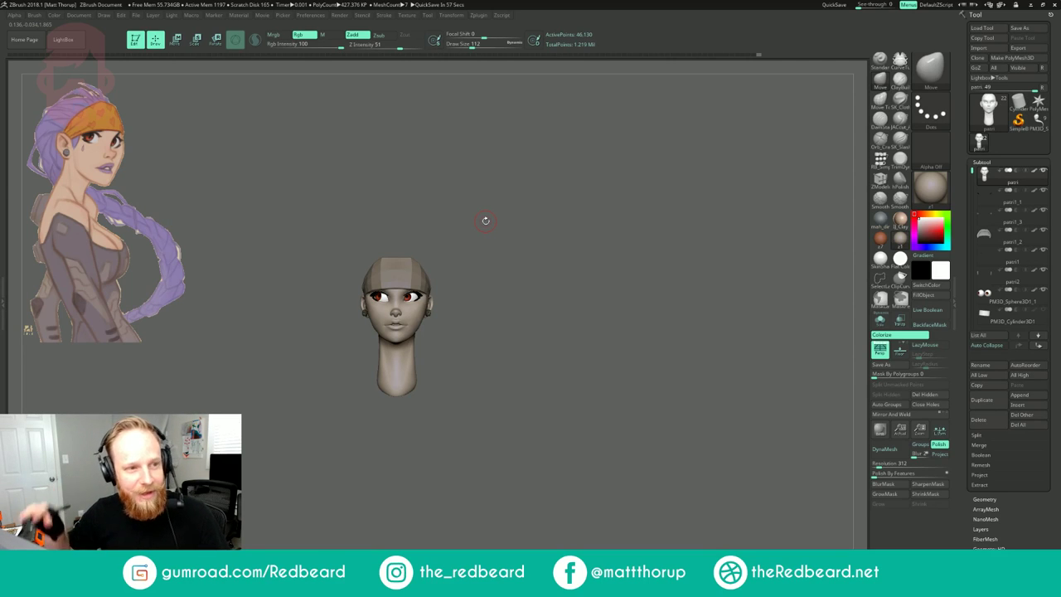
# - Adjust the jaw contour beside the mouth from the three-quarter view with a larger Move brush at draw size 145
pyautogui.moveTo(531, 235); pyautogui.dragTo(527, 295, button='right')
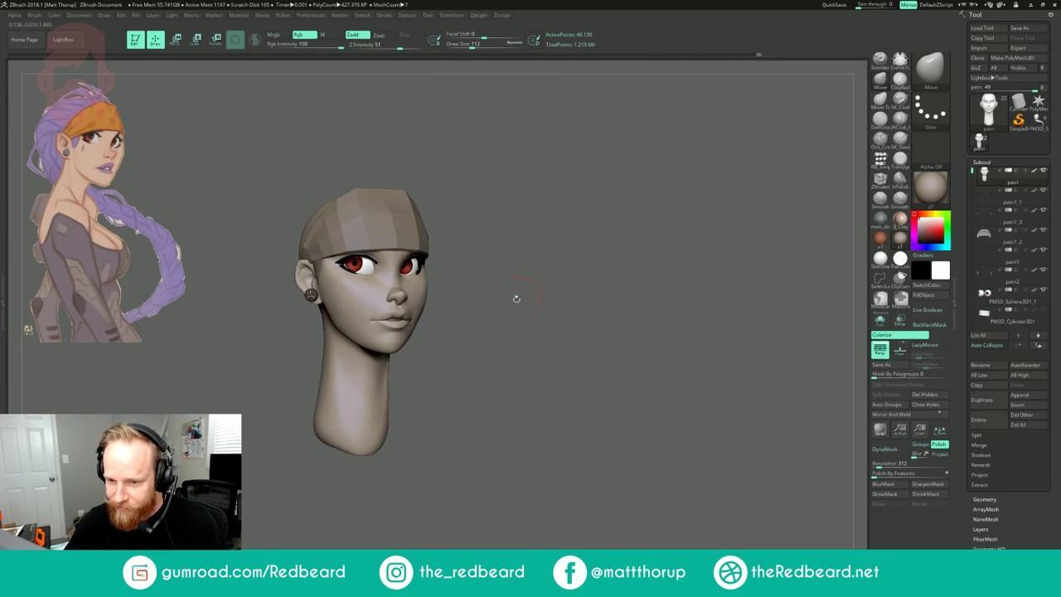
pyautogui.moveTo(438, 348); pyautogui.dragTo(429, 329, button='right')
pyautogui.press('s')
pyautogui.moveTo(417, 333); pyautogui.dragTo(421, 331)
pyautogui.moveTo(428, 332); pyautogui.dragTo(418, 334, button='right')
pyautogui.moveTo(419, 328); pyautogui.dragTo(415, 326)
pyautogui.moveTo(443, 333); pyautogui.dragTo(368, 328, button='right')
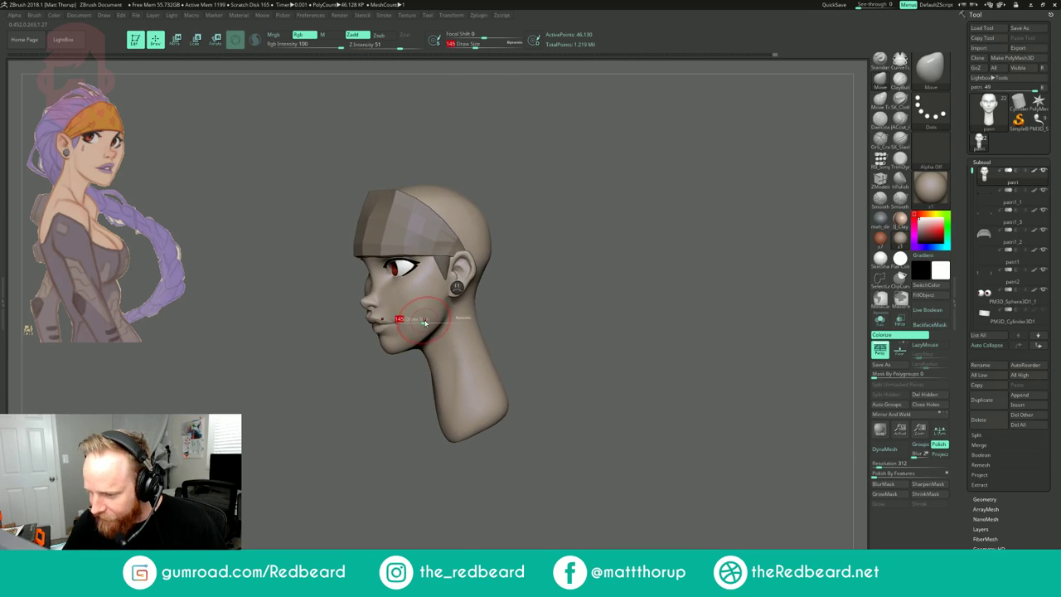
# - Refine the jaw below the ear from the side with the Move brush and smooth the lower cheek
pyautogui.moveTo(370, 383); pyautogui.dragTo(387, 385, button='right')
pyautogui.press('s')
pyautogui.moveTo(424, 332); pyautogui.dragTo(418, 332)
pyautogui.moveTo(525, 268)
pyautogui.mouseDown(button='right')
pyautogui.moveTo(552, 272)
pyautogui.moveTo(529, 300)
pyautogui.mouseUp(button='right')
pyautogui.moveTo(515, 298); pyautogui.dragTo(474, 299, button='right')
pyautogui.keyDown('shift'); pyautogui.moveTo(398, 319); pyautogui.dragTo(388, 330); pyautogui.keyUp('shift')
pyautogui.moveTo(358, 379); pyautogui.dragTo(403, 377, button='right')
# - Even out the jaw silhouette from the front with the Move brush at draw size 104 and smooth the cheek
pyautogui.keyDown('ctrl'); pyautogui.moveTo(570, 224); pyautogui.dragTo(567, 169, button='right'); pyautogui.keyUp('ctrl')
pyautogui.moveTo(567, 169); pyautogui.dragTo(592, 235, button='right')
pyautogui.moveTo(592, 236); pyautogui.dragTo(541, 239, button='right')
pyautogui.moveTo(426, 310); pyautogui.dragTo(419, 306, button='right')
pyautogui.press('s')
pyautogui.moveTo(417, 307); pyautogui.dragTo(420, 307)
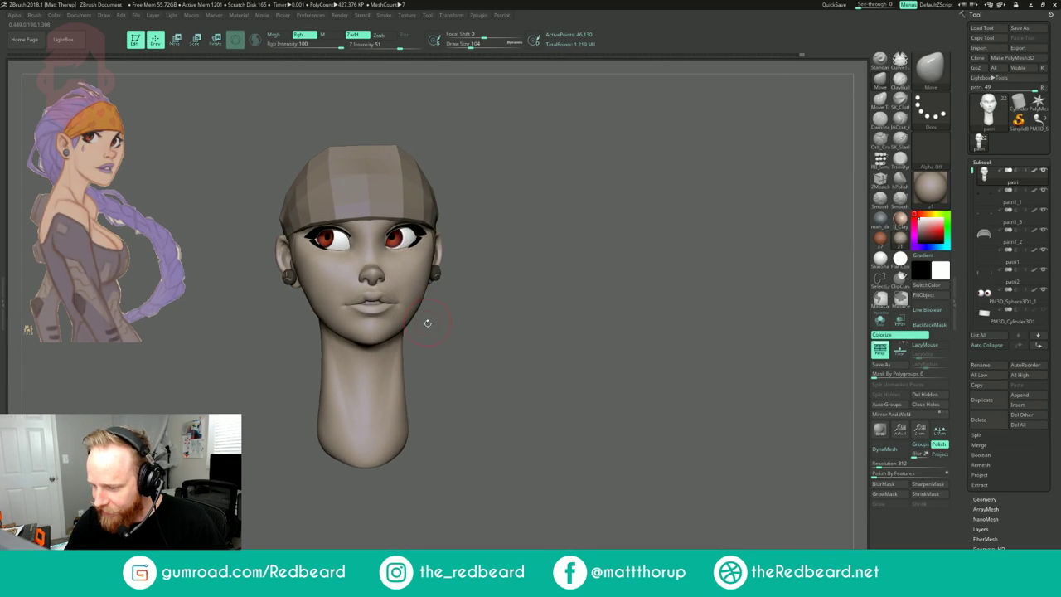
pyautogui.moveTo(428, 322); pyautogui.dragTo(420, 335, button='right')
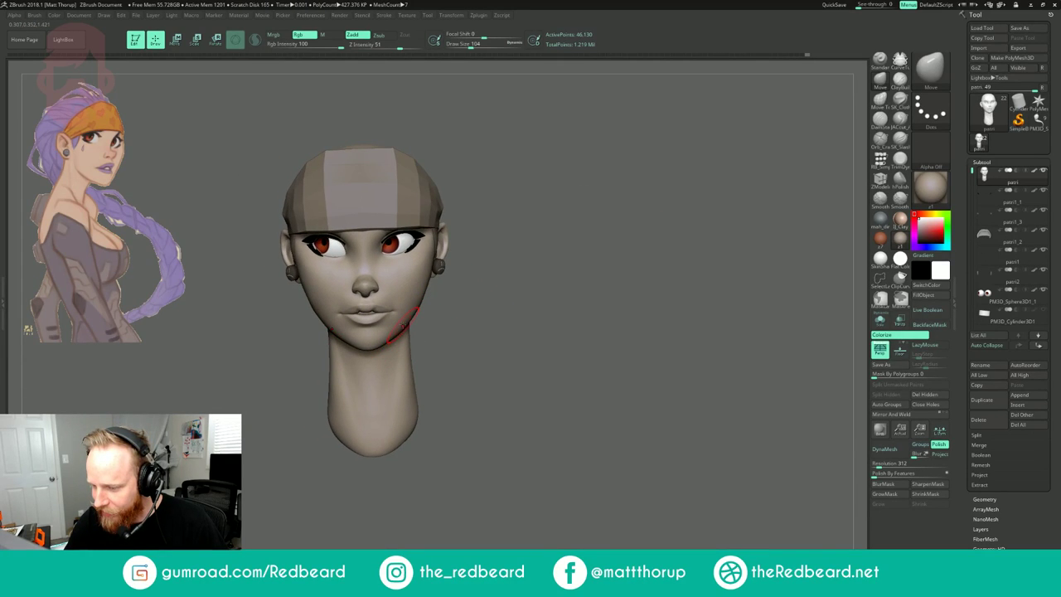
pyautogui.moveTo(402, 326); pyautogui.dragTo(399, 324)
pyautogui.moveTo(426, 325); pyautogui.dragTo(399, 326, button='right')
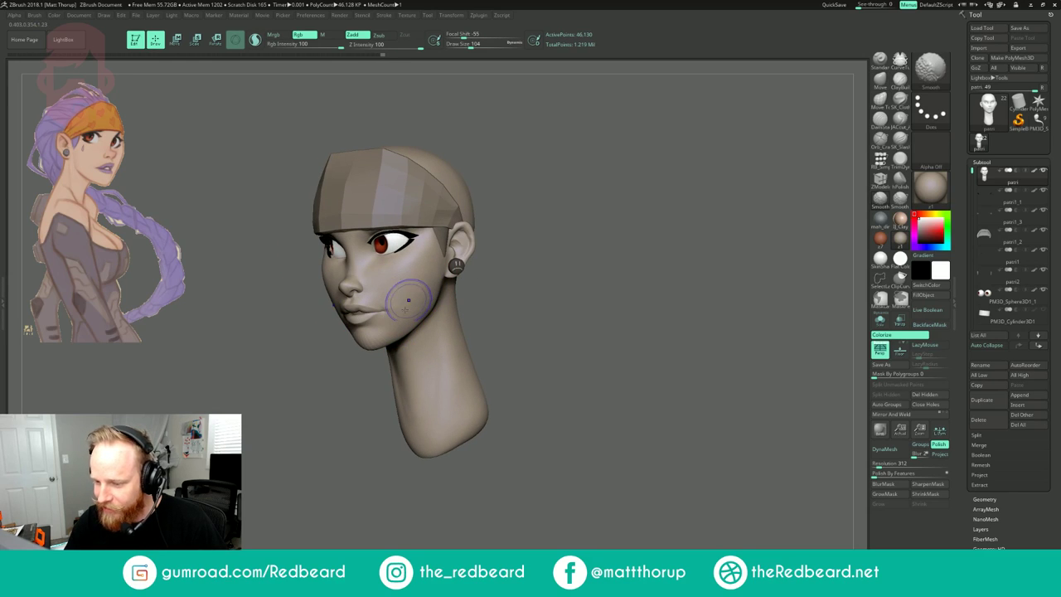
pyautogui.moveTo(521, 249); pyautogui.dragTo(540, 222, button='right')
pyautogui.moveTo(540, 222); pyautogui.dragTo(520, 260, button='right')
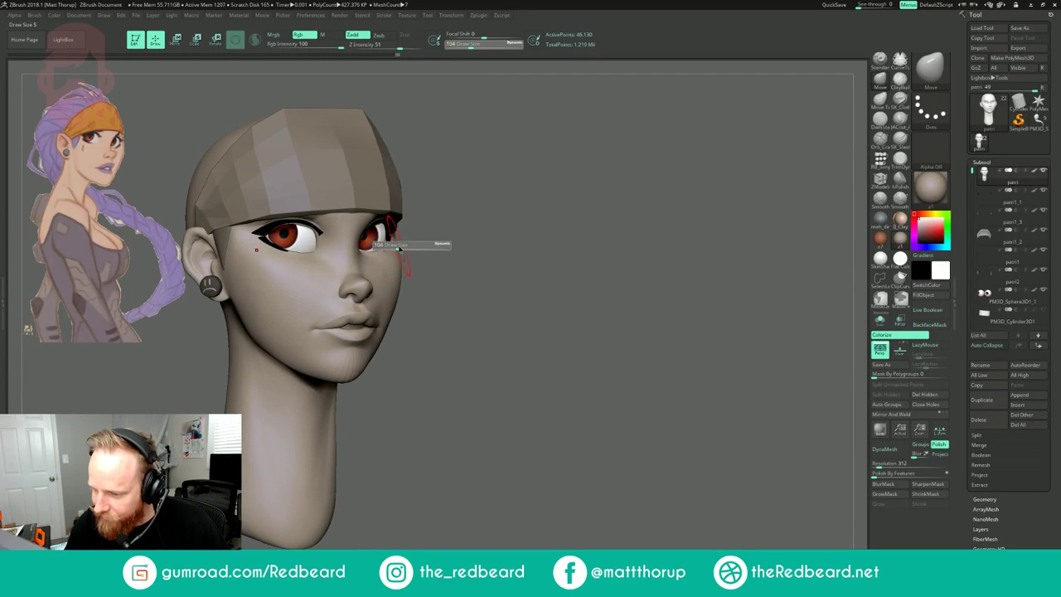
# - Shape the cheekbone contour beside the outer eye with the Move brush at draw size 71
pyautogui.moveTo(398, 249); pyautogui.dragTo(396, 249)
pyautogui.moveTo(396, 249); pyautogui.dragTo(386, 250, button='right')
pyautogui.moveTo(403, 246); pyautogui.dragTo(400, 245)
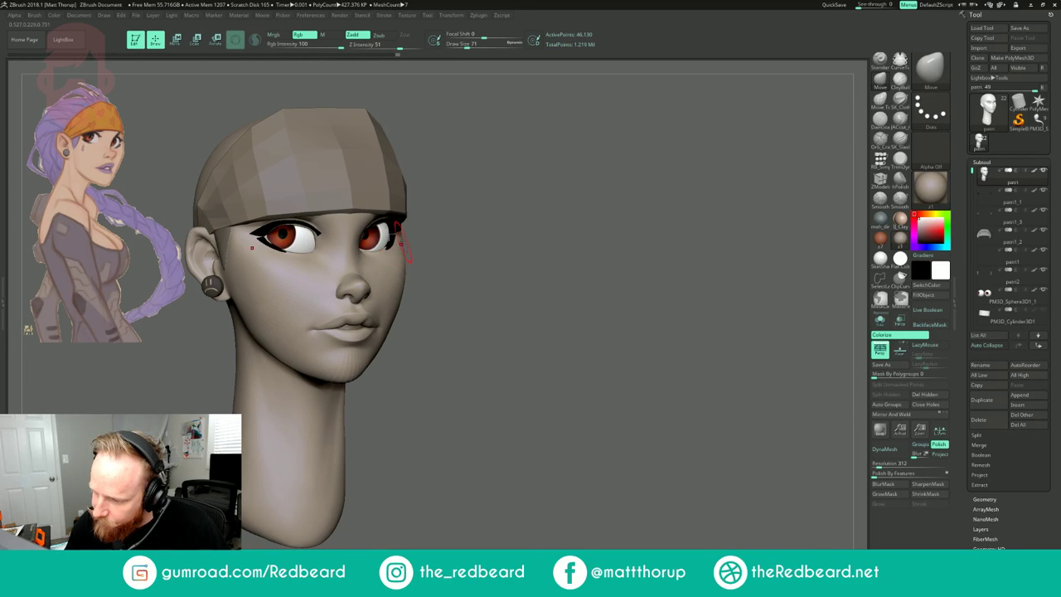
pyautogui.moveTo(453, 224)
pyautogui.mouseDown(button='right')
pyautogui.moveTo(471, 209)
pyautogui.moveTo(511, 235)
pyautogui.moveTo(609, 239)
pyautogui.mouseUp(button='right')
# - Reshape the neck and the back of the head with large Move brushes at draw sizes 239 and 202
pyautogui.press('s')
pyautogui.moveTo(343, 296); pyautogui.dragTo(362, 297)
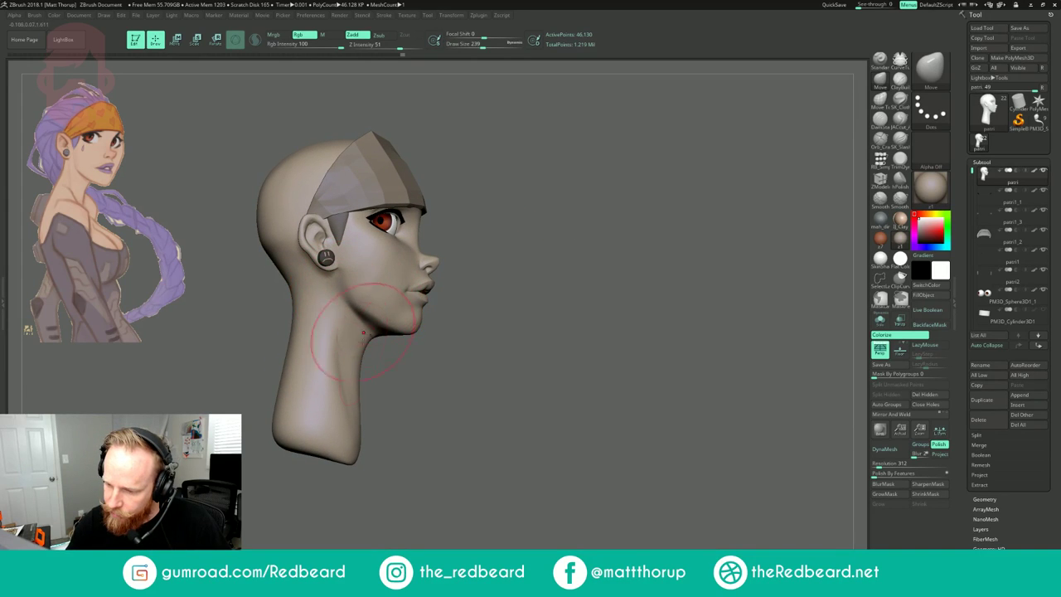
pyautogui.press('s')
pyautogui.moveTo(281, 339); pyautogui.dragTo(295, 336)
pyautogui.moveTo(287, 288); pyautogui.dragTo(282, 281)
pyautogui.moveTo(533, 159)
pyautogui.mouseDown()
pyautogui.moveTo(547, 163)
pyautogui.moveTo(486, 190)
pyautogui.moveTo(491, 207)
pyautogui.mouseUp()
pyautogui.press('s')
pyautogui.moveTo(295, 246); pyautogui.dragTo(300, 227)
# - Examine the head's proportions from the front, three-quarter and side views against the reference sketch
pyautogui.moveTo(403, 149)
pyautogui.mouseDown()
pyautogui.moveTo(406, 126)
pyautogui.moveTo(391, 129)
pyautogui.mouseUp()
pyautogui.moveTo(392, 129)
pyautogui.keyDown('alt'); pyautogui.mouseDown()
pyautogui.moveTo(471, 158)
pyautogui.moveTo(441, 160)
pyautogui.mouseUp(); pyautogui.keyUp('alt')
pyautogui.moveTo(441, 160); pyautogui.dragTo(502, 157)
pyautogui.press('shift')
pyautogui.moveTo(373, 194)
pyautogui.keyDown('shift'); pyautogui.mouseDown()
pyautogui.moveTo(534, 181)
pyautogui.moveTo(548, 166)
pyautogui.mouseUp(); pyautogui.keyUp('shift')
pyautogui.moveTo(548, 166)
pyautogui.keyDown('shift'); pyautogui.mouseDown()
pyautogui.moveTo(563, 171)
pyautogui.moveTo(478, 174)
pyautogui.moveTo(530, 199)
pyautogui.moveTo(589, 170)
pyautogui.moveTo(544, 157)
pyautogui.mouseUp(); pyautogui.keyUp('shift')
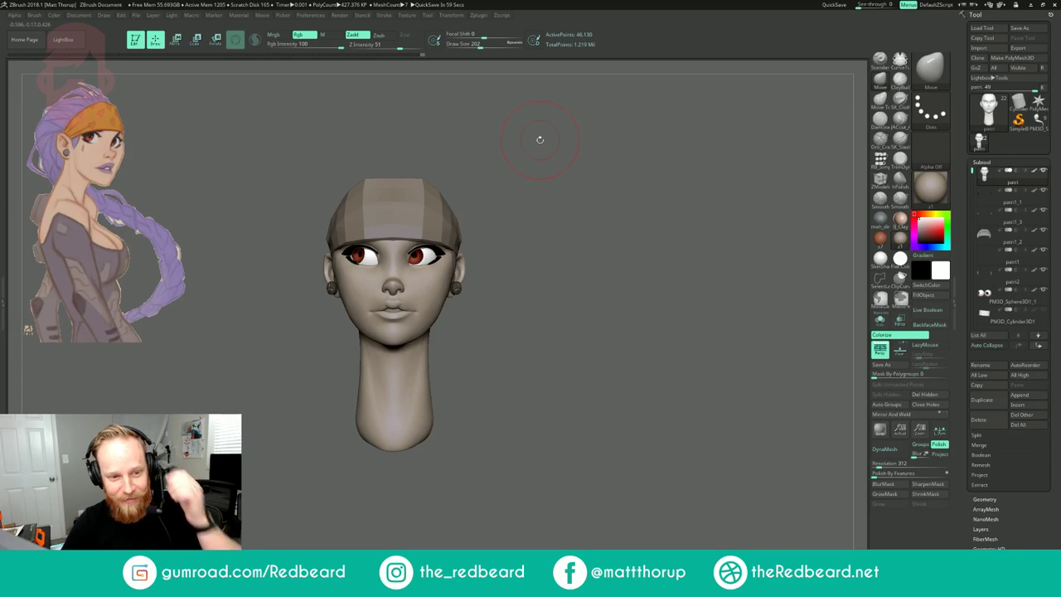
pyautogui.moveTo(512, 203); pyautogui.dragTo(545, 231)
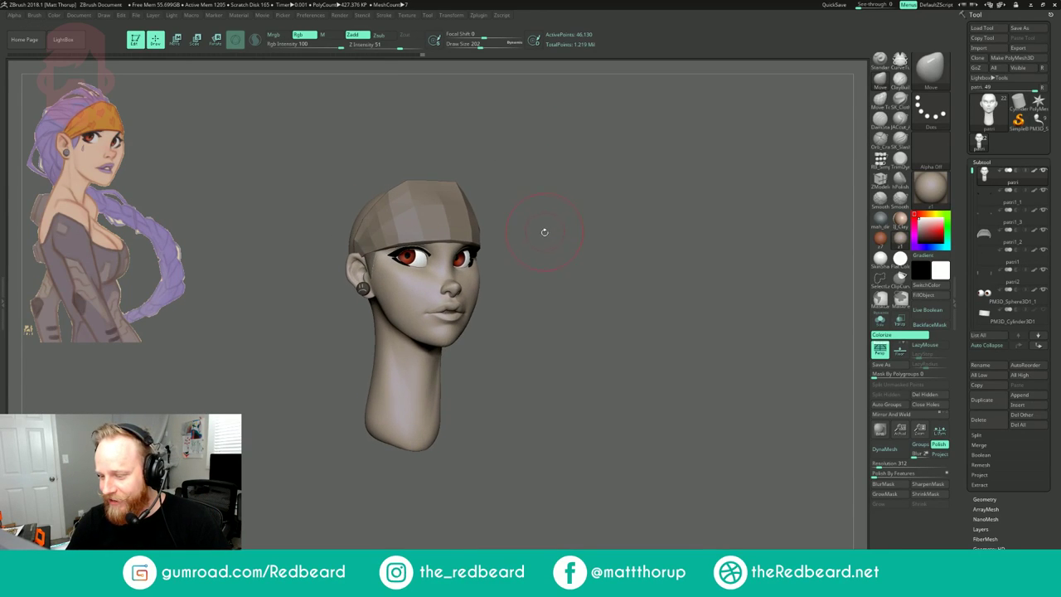
pyautogui.moveTo(486, 346)
pyautogui.mouseDown()
pyautogui.moveTo(527, 348)
pyautogui.moveTo(502, 350)
pyautogui.mouseUp()
# - Sharpen the jawline between ear and chin with the Pinch brush at draw size 116
pyautogui.press('s')
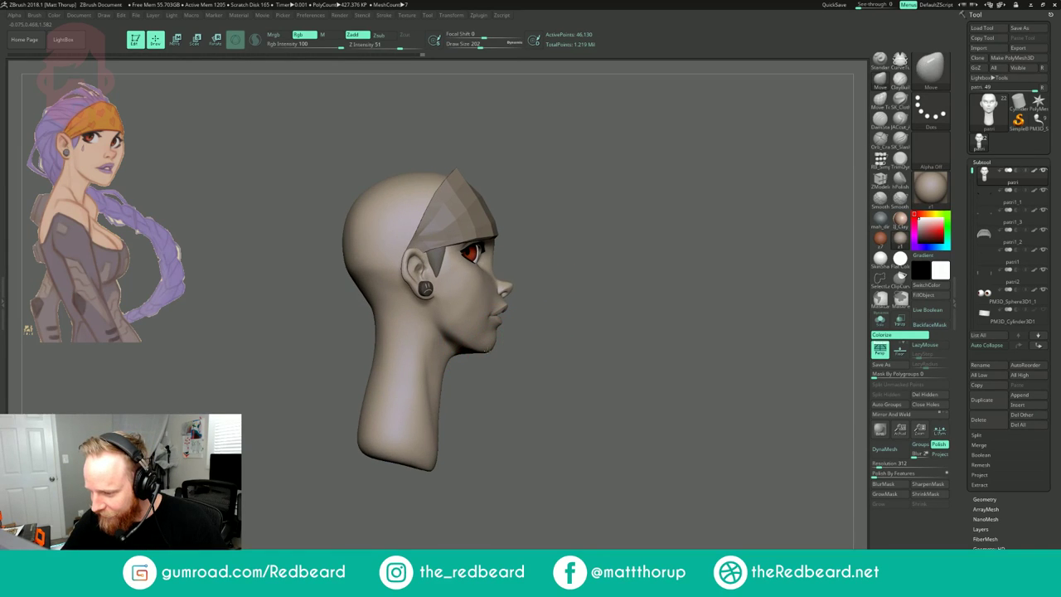
pyautogui.press('s')
pyautogui.moveTo(481, 350)
pyautogui.mouseDown()
pyautogui.moveTo(491, 359)
pyautogui.moveTo(477, 357)
pyautogui.mouseUp()
pyautogui.press('b')
pyautogui.press('p')
pyautogui.press('i')
pyautogui.press('s')
pyautogui.moveTo(441, 309); pyautogui.dragTo(435, 309)
pyautogui.keyDown('shift'); pyautogui.moveTo(530, 315); pyautogui.dragTo(579, 252); pyautogui.keyUp('shift')
pyautogui.press('s')
pyautogui.moveTo(452, 328); pyautogui.dragTo(459, 328)
pyautogui.moveTo(531, 346); pyautogui.dragTo(558, 324)
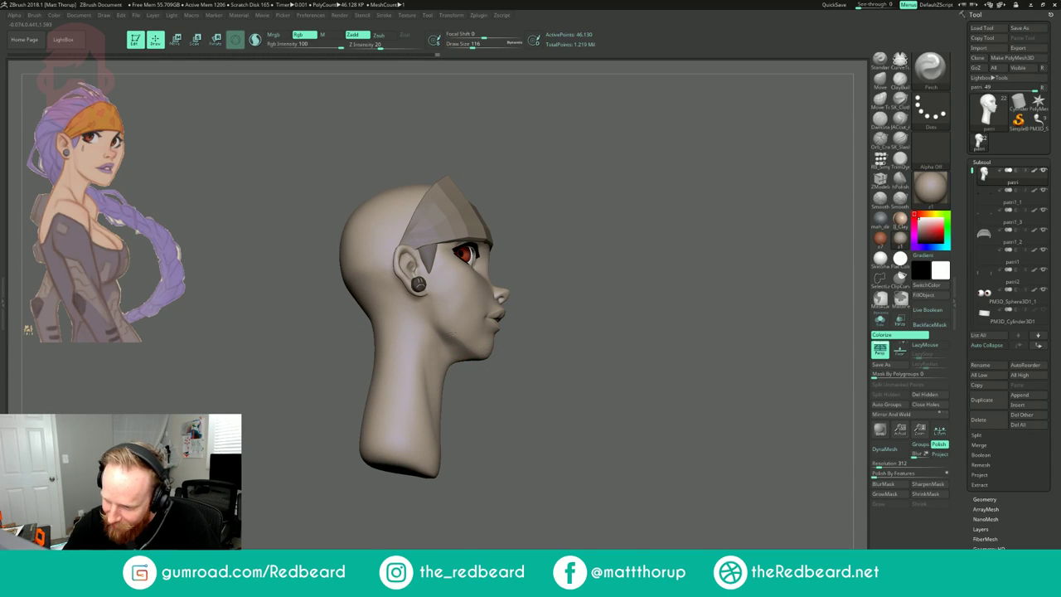
# - Reshape the underside of the chin from below with the Move brush at draw size 94
pyautogui.moveTo(576, 281); pyautogui.dragTo(485, 359)
pyautogui.press('b')
pyautogui.press('m')
pyautogui.press('v')
pyautogui.press('s')
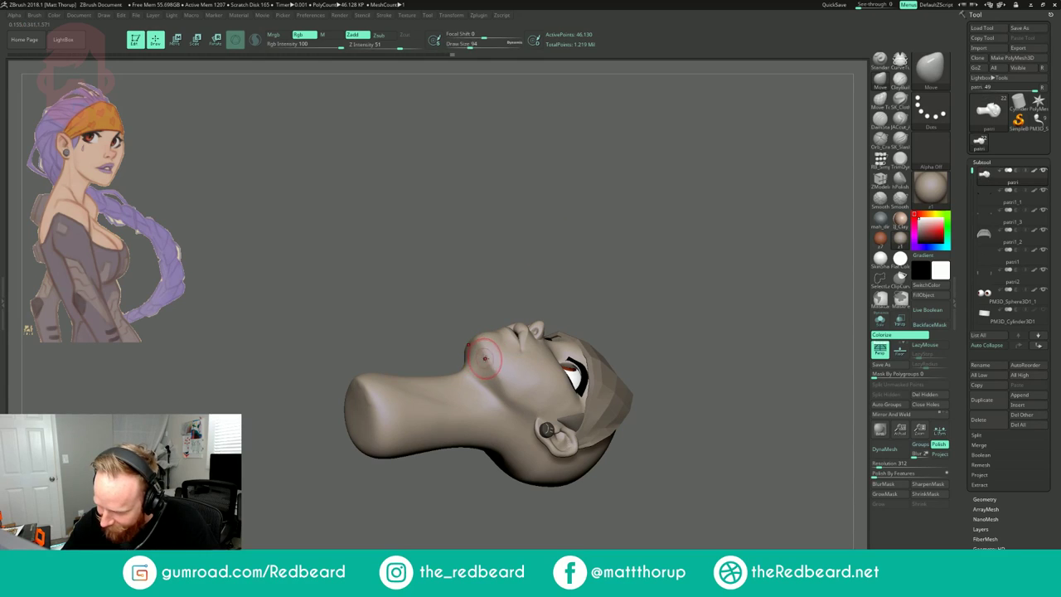
pyautogui.moveTo(488, 343); pyautogui.dragTo(490, 363, button='right')
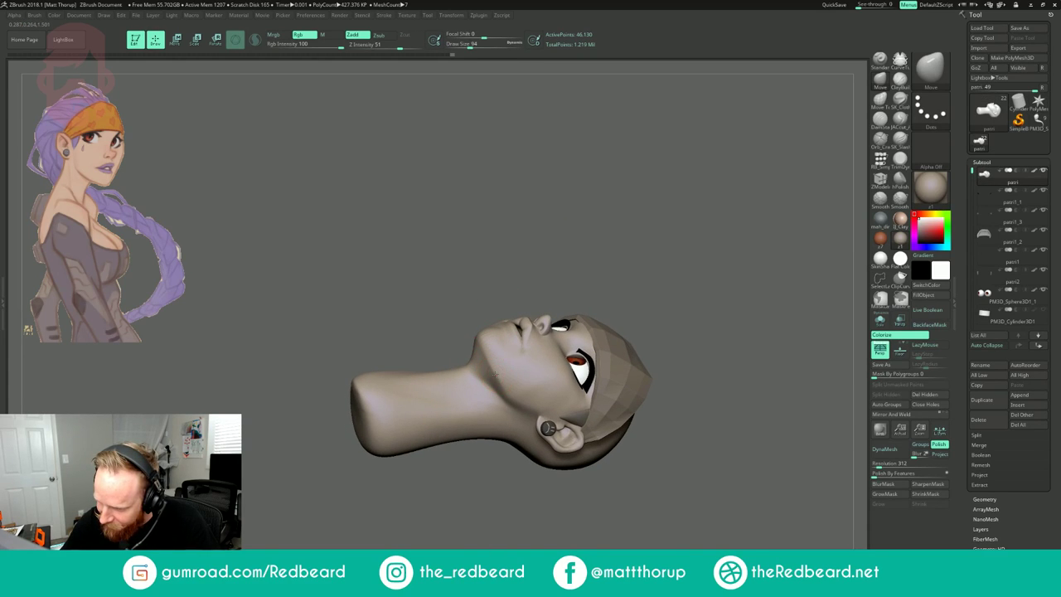
# - Refine the jaw beneath the chin from below with the brush at draw size 74 and smooth it
pyautogui.press('s')
pyautogui.moveTo(491, 368); pyautogui.dragTo(490, 387)
pyautogui.press('s')
pyautogui.moveTo(503, 256); pyautogui.dragTo(524, 287)
pyautogui.moveTo(499, 243); pyautogui.dragTo(495, 291)
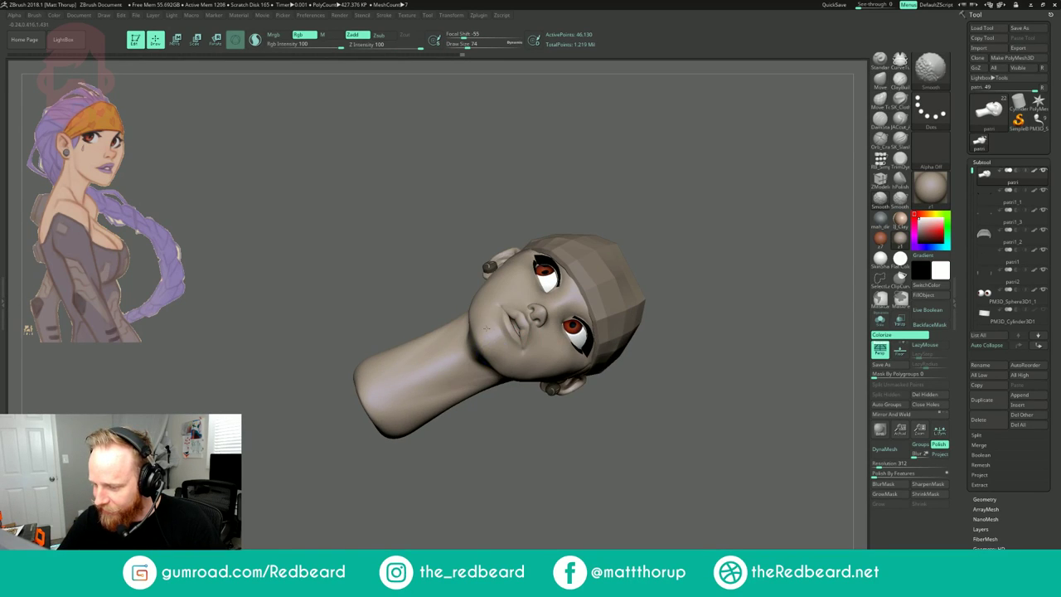
# - Smooth the jaw area with the Smooth brush at a reduced draw size
pyautogui.press('ctrl')
pyautogui.moveTo(686, 233); pyautogui.dragTo(637, 272)
pyautogui.moveTo(644, 321)
pyautogui.keyDown('alt'); pyautogui.mouseDown()
pyautogui.moveTo(670, 345)
pyautogui.moveTo(628, 314)
pyautogui.mouseUp(); pyautogui.keyUp('alt')
pyautogui.moveTo(736, 307); pyautogui.dragTo(783, 305)
pyautogui.moveTo(629, 170); pyautogui.dragTo(651, 236)
pyautogui.press('[')
pyautogui.press('[')
pyautogui.press('[')
pyautogui.press('[')
pyautogui.press('[')
pyautogui.keyDown('shift'); pyautogui.moveTo(496, 255); pyautogui.dragTo(495, 253); pyautogui.keyUp('shift')
pyautogui.moveTo(617, 236)
pyautogui.mouseDown()
pyautogui.moveTo(648, 159)
pyautogui.moveTo(586, 160)
pyautogui.mouseUp()
pyautogui.moveTo(718, 159)
pyautogui.mouseDown()
pyautogui.moveTo(774, 152)
pyautogui.moveTo(636, 165)
pyautogui.moveTo(554, 187)
pyautogui.mouseUp()
# - Refine the cheek and the jawline below the ear with the Move brush at draw sizes 104 and 136
pyautogui.press('s')
pyautogui.moveTo(504, 254); pyautogui.dragTo(512, 254)
pyautogui.moveTo(663, 181); pyautogui.dragTo(617, 189)
pyautogui.press('s')
pyautogui.moveTo(564, 246); pyautogui.dragTo(573, 247)
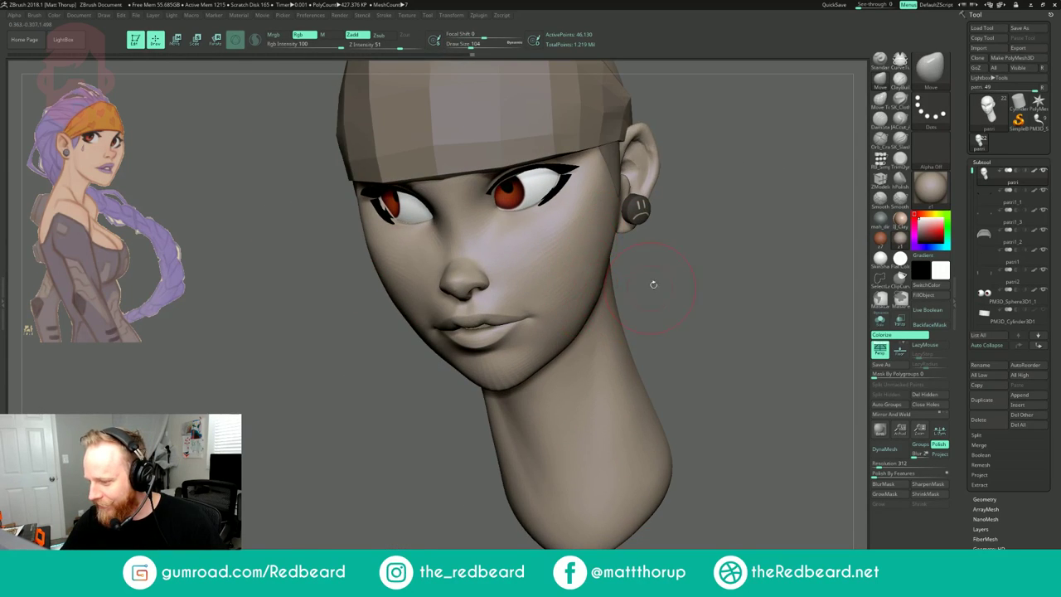
pyautogui.moveTo(652, 287); pyautogui.dragTo(620, 291)
pyautogui.press('s')
pyautogui.moveTo(550, 368); pyautogui.dragTo(554, 365)
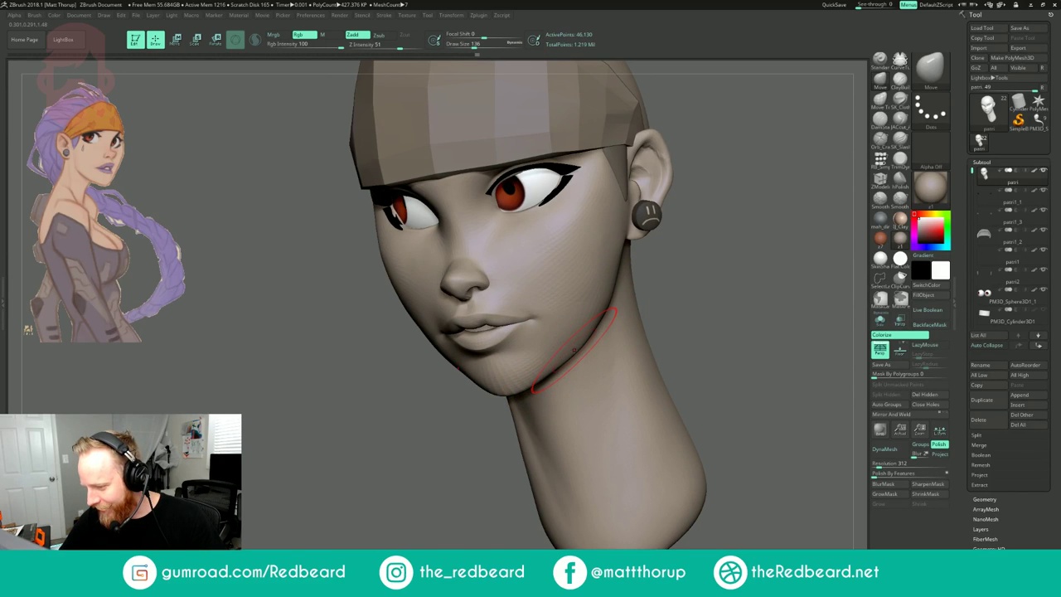
# - Reshape the jaw and lower cheek from several angles with the Move brush, enlarging the draw size to 163
pyautogui.moveTo(654, 291)
pyautogui.mouseDown()
pyautogui.moveTo(613, 293)
pyautogui.moveTo(601, 277)
pyautogui.mouseUp()
pyautogui.press('s')
pyautogui.press('s')
pyautogui.moveTo(673, 225)
pyautogui.mouseDown()
pyautogui.moveTo(780, 220)
pyautogui.moveTo(722, 192)
pyautogui.moveTo(734, 202)
pyautogui.moveTo(640, 223)
pyautogui.moveTo(683, 254)
pyautogui.moveTo(605, 280)
pyautogui.mouseUp()
pyautogui.press('s')
pyautogui.moveTo(520, 284); pyautogui.dragTo(526, 284)
pyautogui.moveTo(567, 290)
pyautogui.mouseDown()
pyautogui.moveTo(529, 311)
pyautogui.moveTo(569, 315)
pyautogui.moveTo(516, 332)
pyautogui.moveTo(520, 322)
pyautogui.mouseUp()
pyautogui.press('s')
pyautogui.press('s')
pyautogui.moveTo(435, 402); pyautogui.dragTo(476, 351)
pyautogui.moveTo(554, 338); pyautogui.dragTo(517, 368)
pyautogui.moveTo(495, 324); pyautogui.dragTo(621, 289)
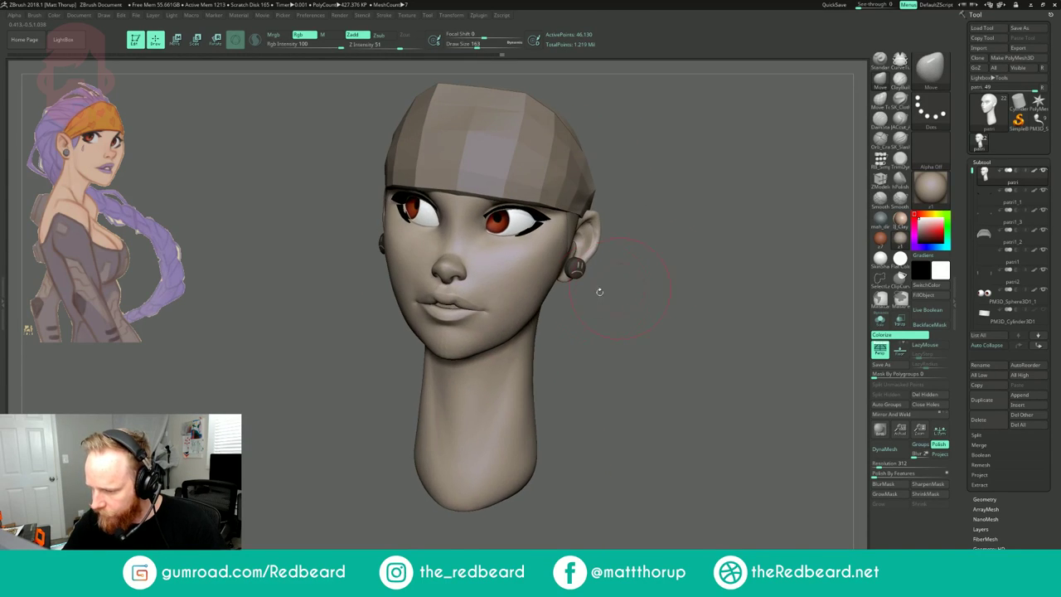
# - Adjust the cheek contour beneath the ear with the Move brush at draw size 145 and smooth it at size 59
pyautogui.press('shift')
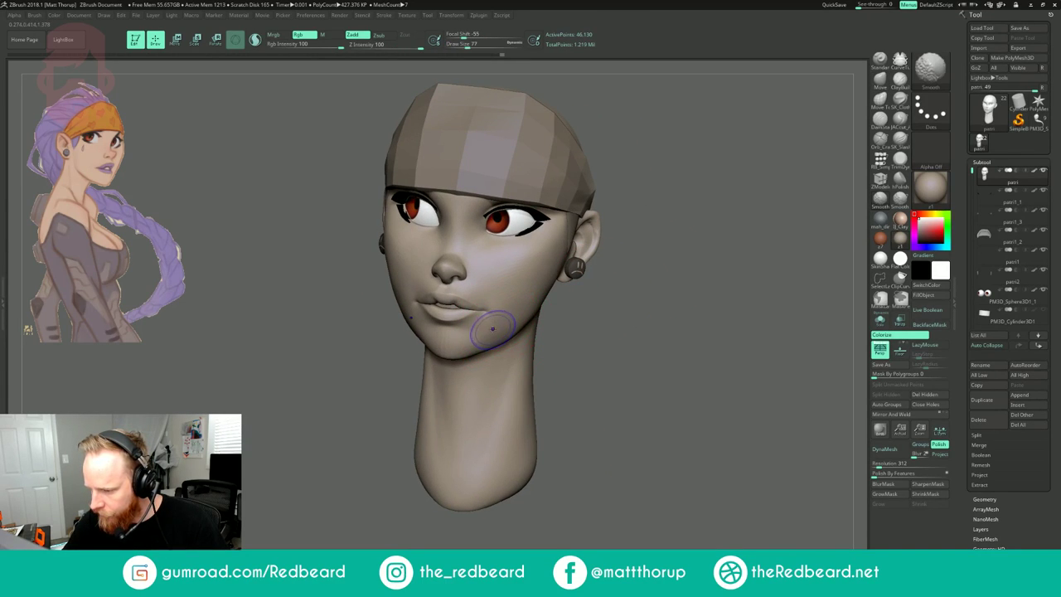
pyautogui.press('s')
pyautogui.moveTo(532, 295); pyautogui.dragTo(527, 294)
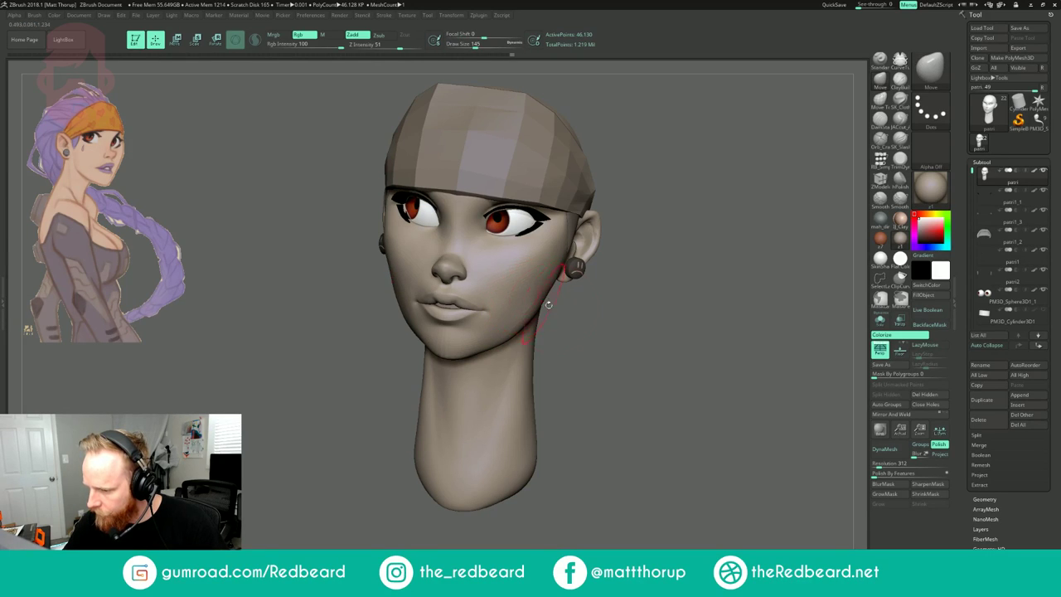
pyautogui.moveTo(540, 303); pyautogui.dragTo(535, 288, button='right')
pyautogui.press('s')
pyautogui.moveTo(536, 285); pyautogui.dragTo(533, 285)
pyautogui.press('shift')
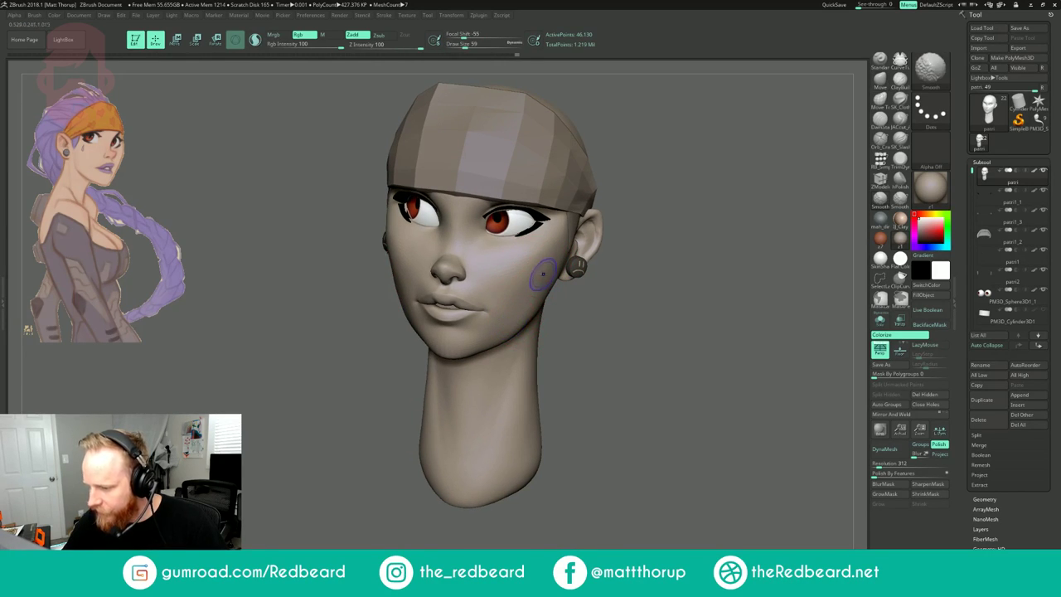
# - Refine the jaw corner below the earring with the Move brush at draw size 87 and smooth the cheek
pyautogui.moveTo(675, 239)
pyautogui.mouseDown()
pyautogui.moveTo(804, 177)
pyautogui.moveTo(829, 195)
pyautogui.moveTo(770, 155)
pyautogui.moveTo(758, 164)
pyautogui.mouseUp()
pyautogui.keyDown('shift'); pyautogui.moveTo(473, 400); pyautogui.dragTo(584, 364); pyautogui.keyUp('shift')
pyautogui.moveTo(630, 315); pyautogui.dragTo(559, 290)
pyautogui.press('s')
pyautogui.click(549, 291)
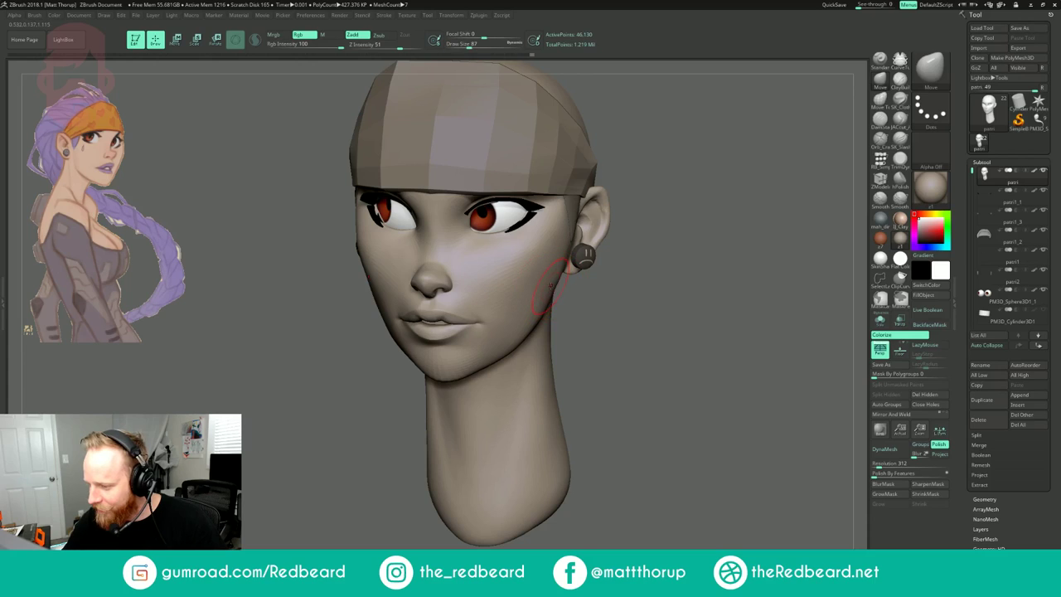
pyautogui.press('shift')
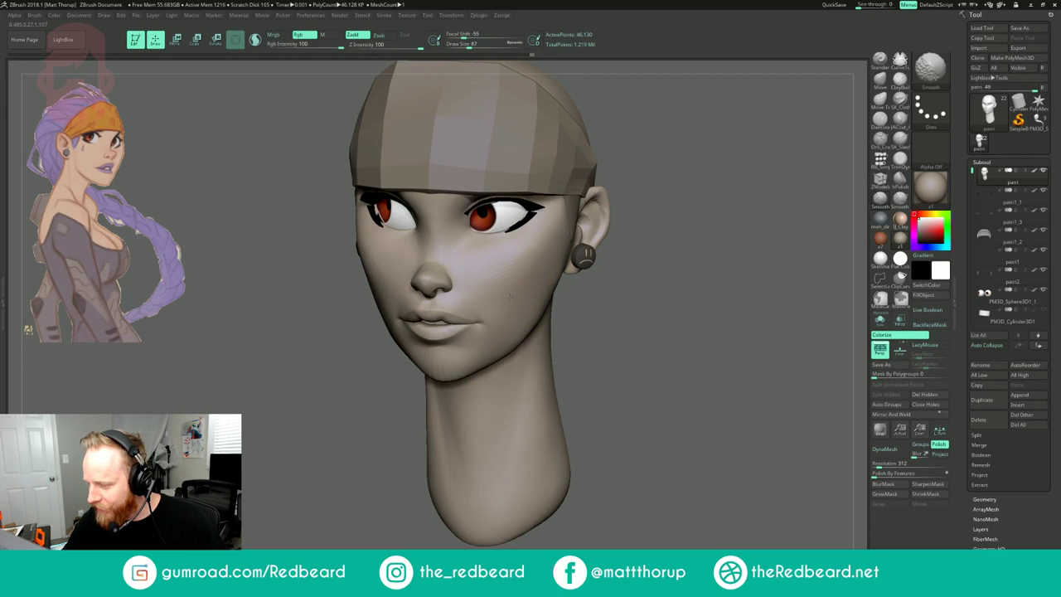
pyautogui.keyDown('shift'); pyautogui.moveTo(600, 277); pyautogui.dragTo(655, 178); pyautogui.keyUp('shift')
# - Shape the cheekbone from a high three-quarter view with the Move brush at draw size 112
pyautogui.moveTo(580, 219); pyautogui.dragTo(634, 255)
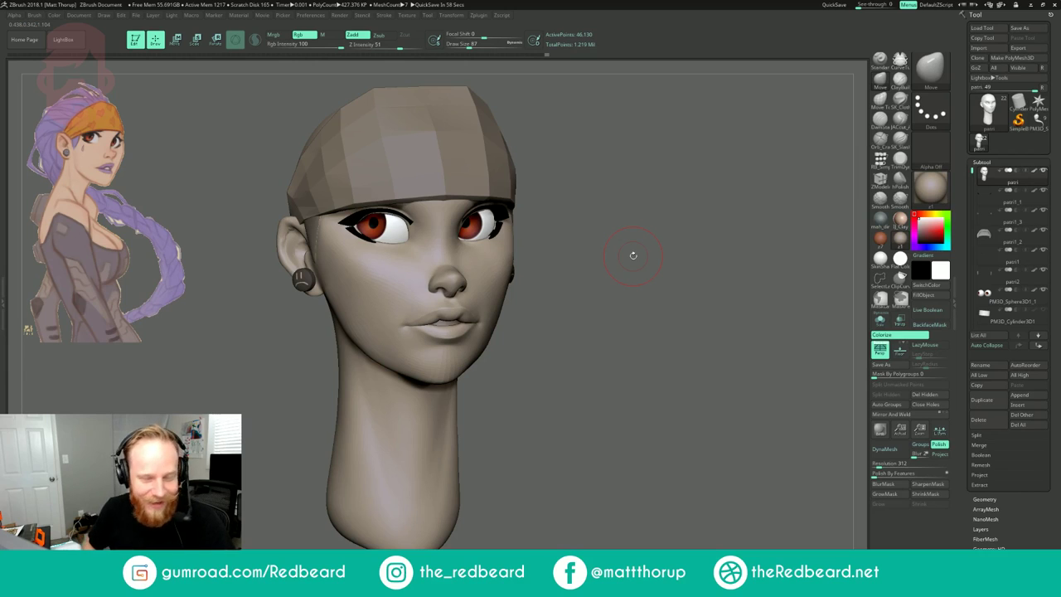
pyautogui.moveTo(671, 183)
pyautogui.mouseDown()
pyautogui.moveTo(658, 197)
pyautogui.moveTo(663, 188)
pyautogui.mouseUp()
pyautogui.moveTo(436, 312)
pyautogui.mouseDown()
pyautogui.moveTo(489, 309)
pyautogui.moveTo(491, 340)
pyautogui.mouseUp()
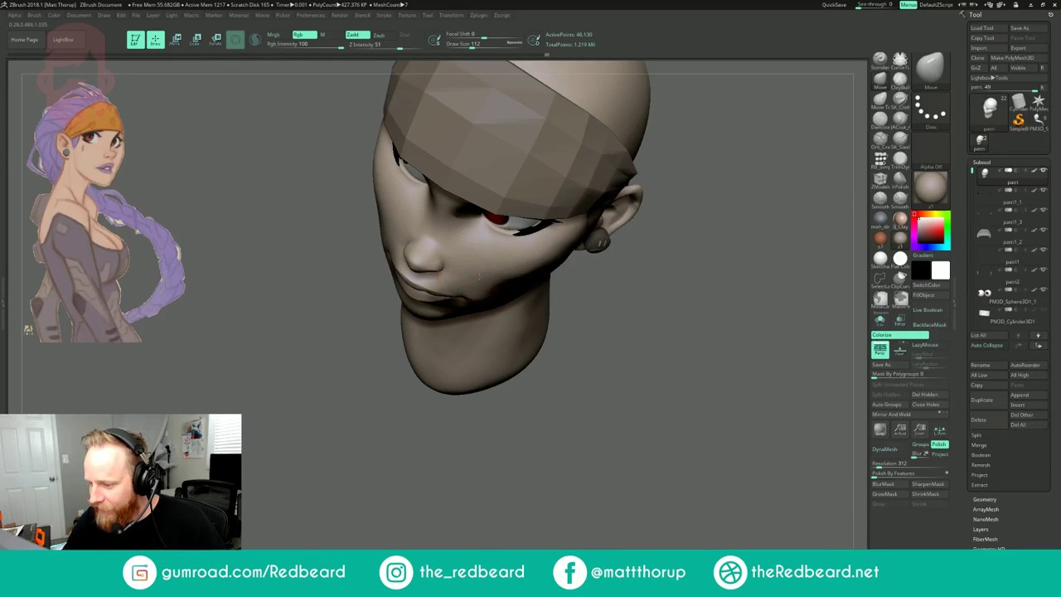
pyautogui.moveTo(572, 305)
pyautogui.mouseDown()
pyautogui.moveTo(574, 275)
pyautogui.moveTo(615, 274)
pyautogui.mouseUp()
pyautogui.moveTo(589, 236); pyautogui.dragTo(544, 248)
pyautogui.press('s')
pyautogui.moveTo(540, 242); pyautogui.dragTo(497, 258, button='right')
pyautogui.press('s')
pyautogui.moveTo(492, 254)
pyautogui.mouseDown()
pyautogui.moveTo(478, 254)
pyautogui.moveTo(475, 233)
pyautogui.mouseUp()
# - Refine the lower cheek beside the mouth and smooth it with the Smooth brush at draw size 56
pyautogui.keyDown('shift'); pyautogui.moveTo(737, 169); pyautogui.dragTo(671, 176); pyautogui.keyUp('shift')
pyautogui.press('s')
pyautogui.moveTo(481, 283); pyautogui.dragTo(511, 279)
pyautogui.moveTo(413, 338); pyautogui.dragTo(483, 337, button='right')
pyautogui.press('s')
pyautogui.moveTo(473, 338); pyautogui.dragTo(468, 340)
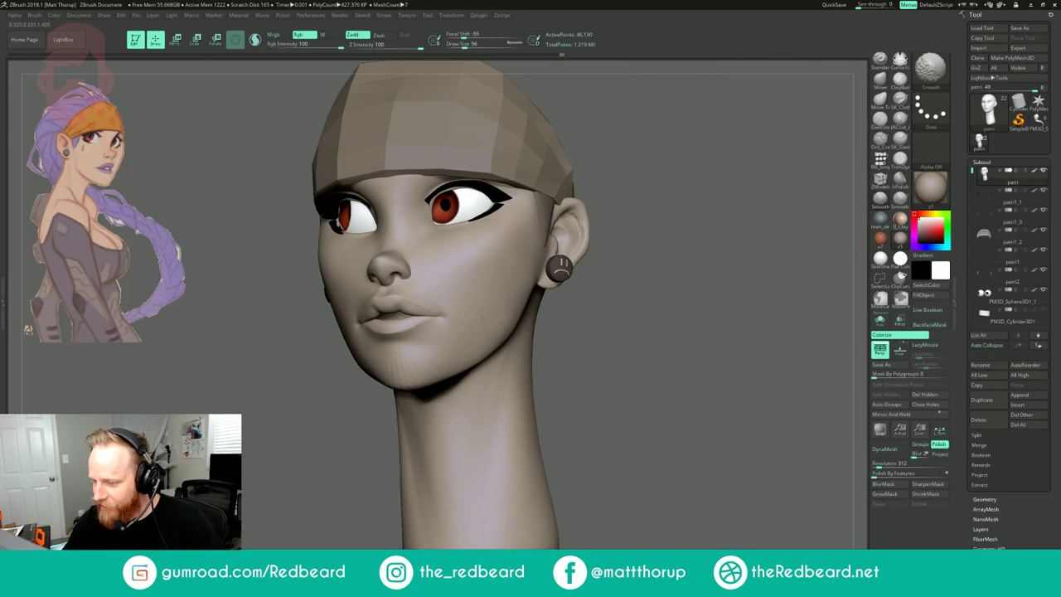
# - Adjust the outer cheek contour from the front and above with the Move brush at draw sizes 101 and 145
pyautogui.moveTo(681, 235)
pyautogui.keyDown('alt'); pyautogui.mouseDown()
pyautogui.moveTo(609, 212)
pyautogui.moveTo(630, 220)
pyautogui.moveTo(613, 236)
pyautogui.moveTo(690, 274)
pyautogui.mouseUp(); pyautogui.keyUp('alt')
pyautogui.moveTo(589, 250)
pyautogui.mouseDown()
pyautogui.moveTo(575, 258)
pyautogui.moveTo(575, 289)
pyautogui.mouseUp()
pyautogui.press('s')
pyautogui.moveTo(472, 304); pyautogui.dragTo(484, 304)
pyautogui.moveTo(492, 304); pyautogui.dragTo(486, 328, button='right')
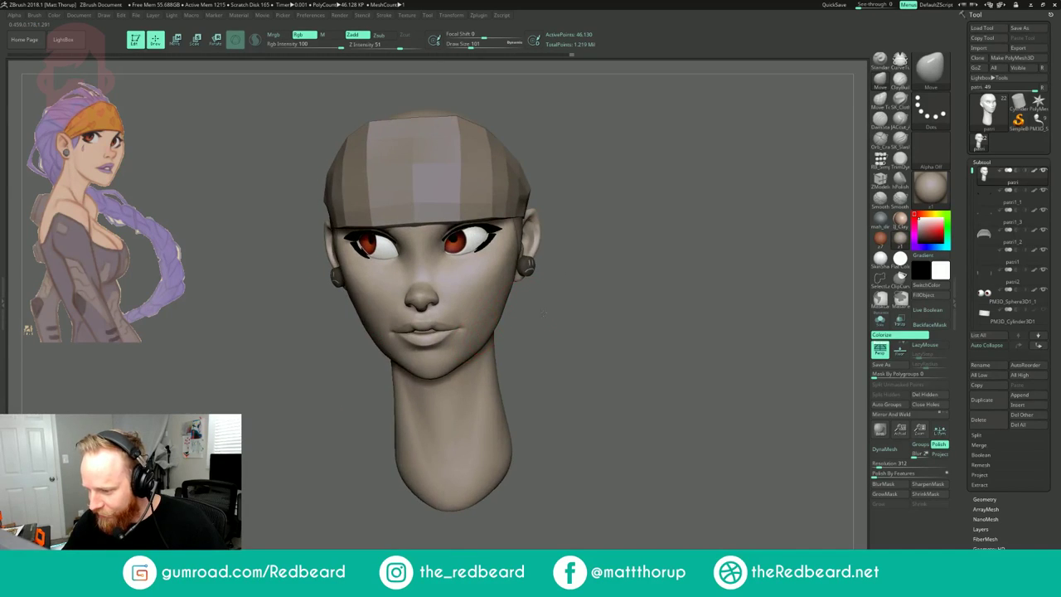
pyautogui.moveTo(543, 309); pyautogui.dragTo(503, 339, button='right')
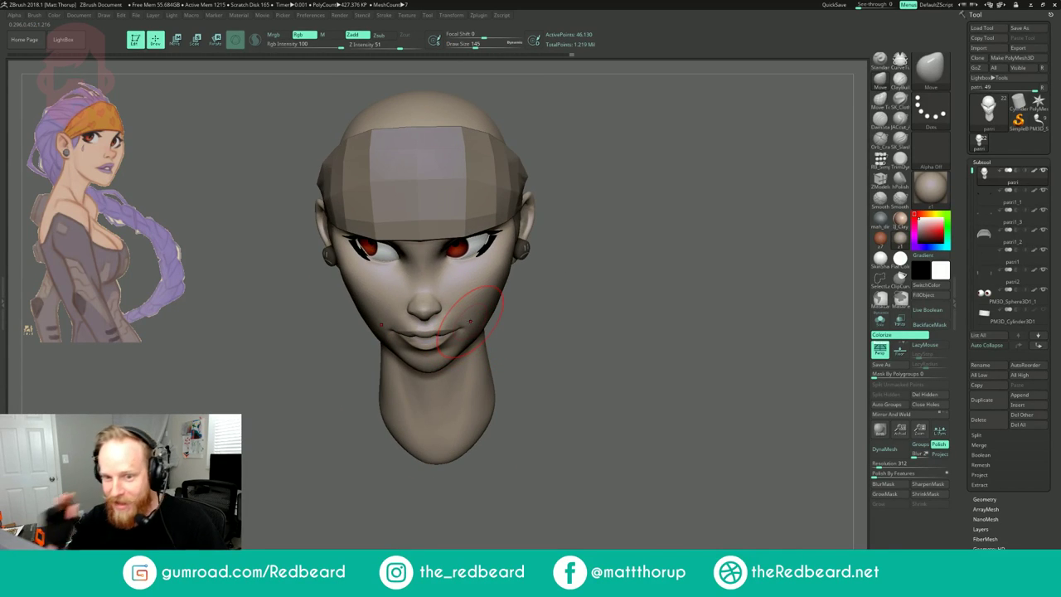
# - Reshape the jawline between chin and ear with the Move brush at draw sizes 90, 112 and 83
pyautogui.moveTo(729, 237)
pyautogui.mouseDown(button='right')
pyautogui.moveTo(647, 244)
pyautogui.moveTo(554, 278)
pyautogui.moveTo(631, 292)
pyautogui.mouseUp(button='right')
pyautogui.press('s')
pyautogui.moveTo(477, 351); pyautogui.dragTo(471, 352)
pyautogui.moveTo(539, 289)
pyautogui.mouseDown(button='right')
pyautogui.moveTo(641, 297)
pyautogui.moveTo(677, 331)
pyautogui.mouseUp(button='right')
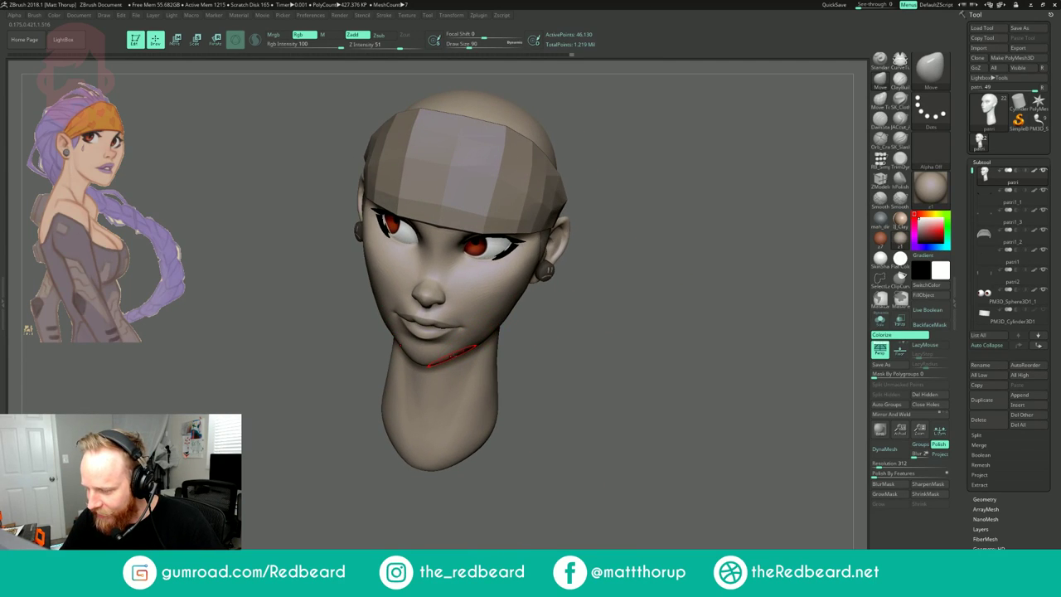
pyautogui.moveTo(452, 356); pyautogui.dragTo(434, 327, button='right')
pyautogui.press('s')
pyautogui.moveTo(454, 359); pyautogui.dragTo(457, 360)
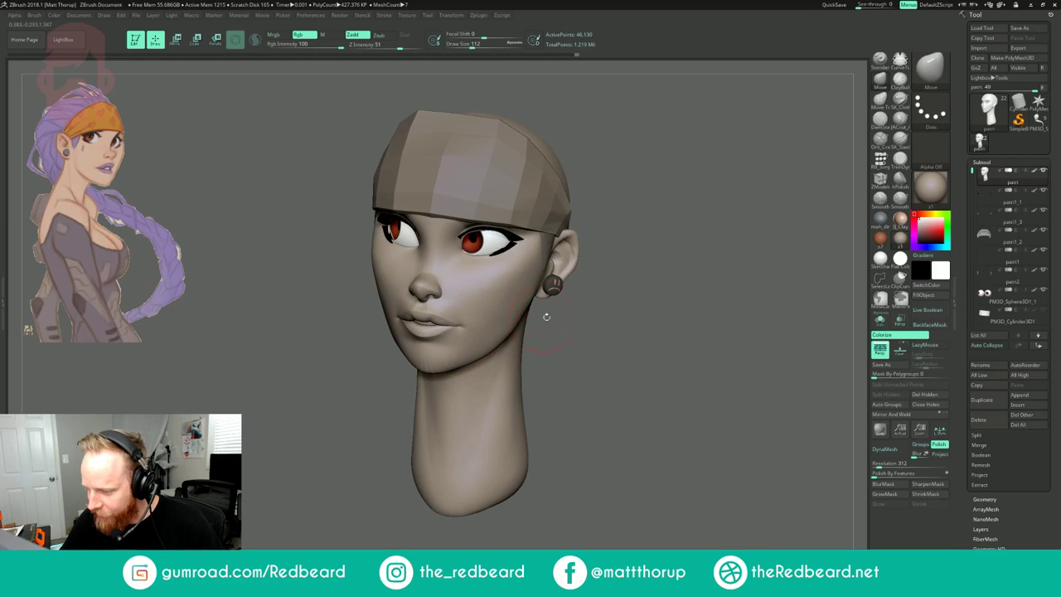
pyautogui.moveTo(539, 318); pyautogui.dragTo(488, 339, button='right')
pyautogui.moveTo(492, 335); pyautogui.dragTo(487, 334)
pyautogui.moveTo(550, 301); pyautogui.dragTo(616, 279, button='right')
pyautogui.press('f')
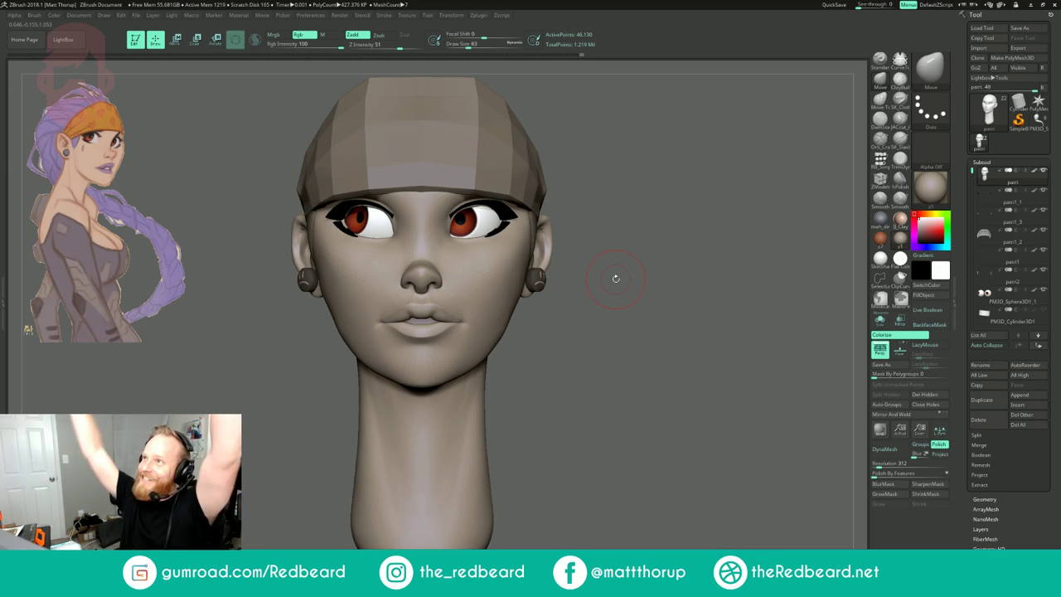
# - Adjust the cheek from the front and the head's form in profile, using the Move brush up to draw size 257
pyautogui.moveTo(616, 279)
pyautogui.mouseDown(button='right')
pyautogui.moveTo(579, 297)
pyautogui.moveTo(549, 293)
pyautogui.mouseUp(button='right')
pyautogui.press('s')
pyautogui.moveTo(485, 307); pyautogui.dragTo(490, 309)
pyautogui.moveTo(525, 311); pyautogui.dragTo(581, 237, button='right')
pyautogui.moveTo(580, 237); pyautogui.dragTo(605, 257, button='right')
pyautogui.moveTo(404, 268); pyautogui.dragTo(414, 268)
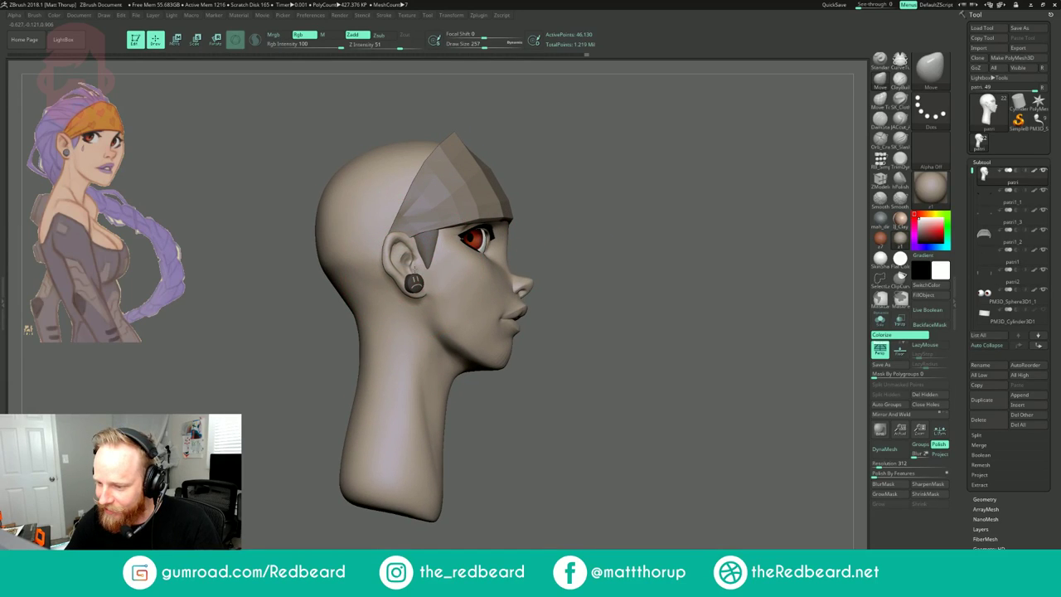
pyautogui.moveTo(460, 242); pyautogui.dragTo(456, 245, button='right')
# - Select the sideburn piece in front of the ear and reshape it with the Move brush at draw sizes 49 and 94
pyautogui.keyDown('alt'); pyautogui.click(429, 258); pyautogui.keyUp('alt')
pyautogui.press('s')
pyautogui.moveTo(428, 267)
pyautogui.mouseDown()
pyautogui.moveTo(418, 266)
pyautogui.moveTo(421, 252)
pyautogui.mouseUp()
pyautogui.press('s')
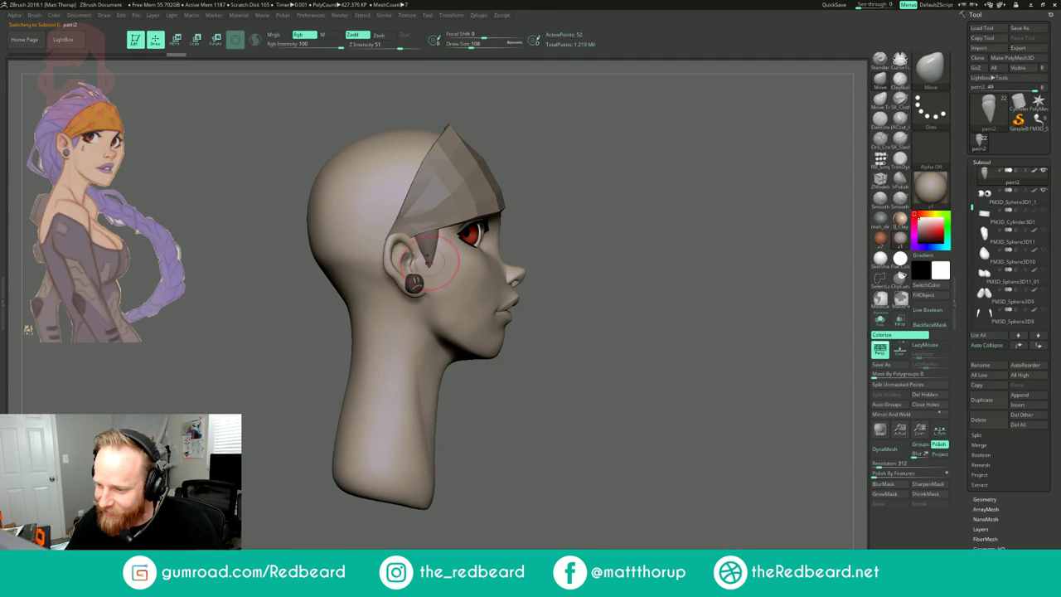
pyautogui.press('[')
pyautogui.press('[')
pyautogui.press('[')
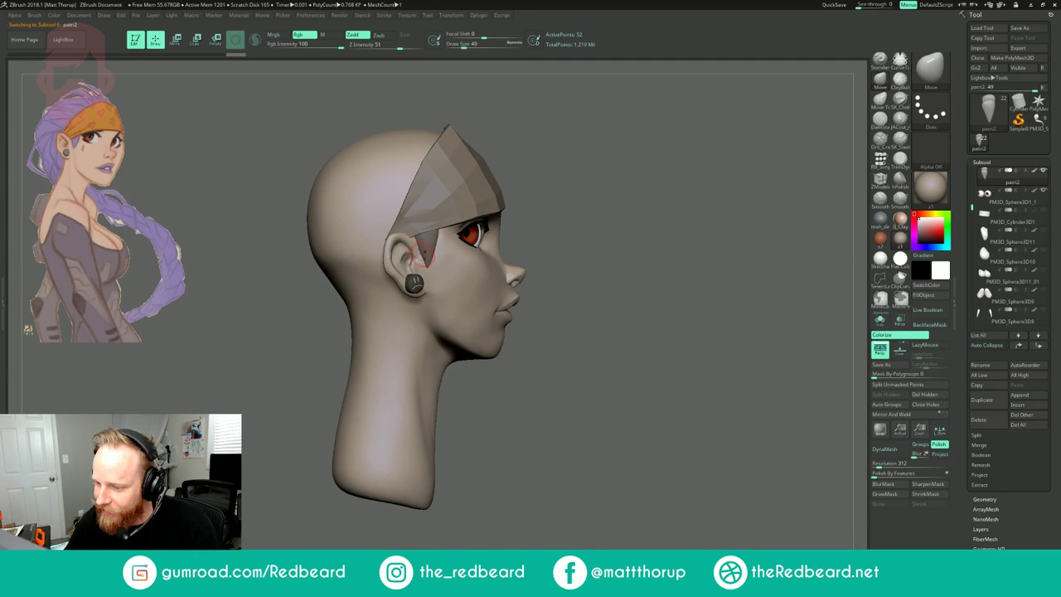
pyautogui.press('s')
pyautogui.moveTo(468, 243); pyautogui.dragTo(474, 243)
pyautogui.moveTo(771, 133)
pyautogui.mouseDown()
pyautogui.moveTo(621, 141)
pyautogui.moveTo(691, 171)
pyautogui.moveTo(686, 184)
pyautogui.mouseUp()
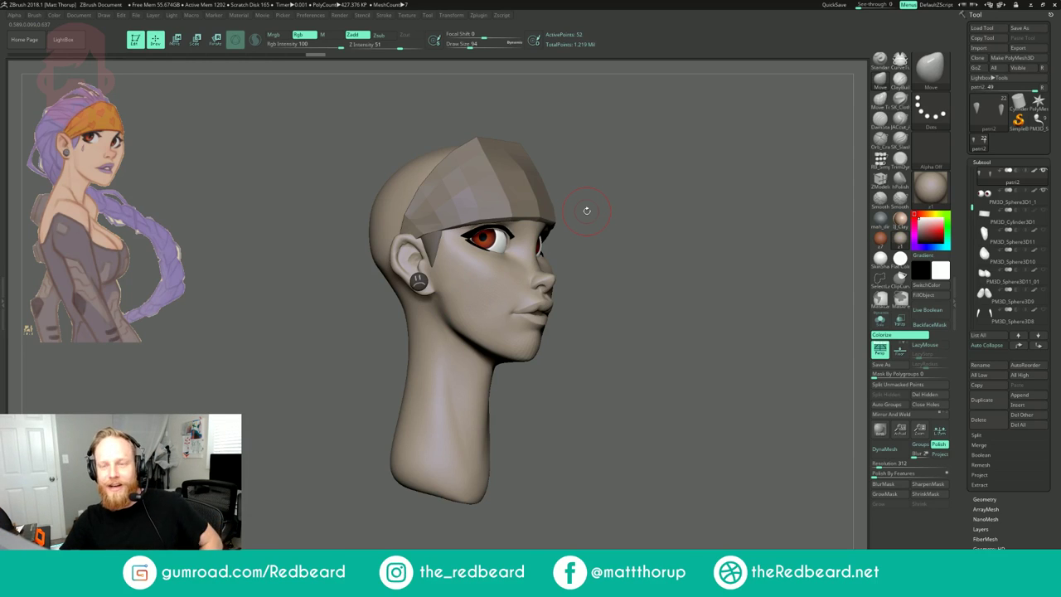
# - Examine the head from both three-quarter sides and in near profile against the reference sketch
pyautogui.moveTo(586, 211); pyautogui.dragTo(677, 185)
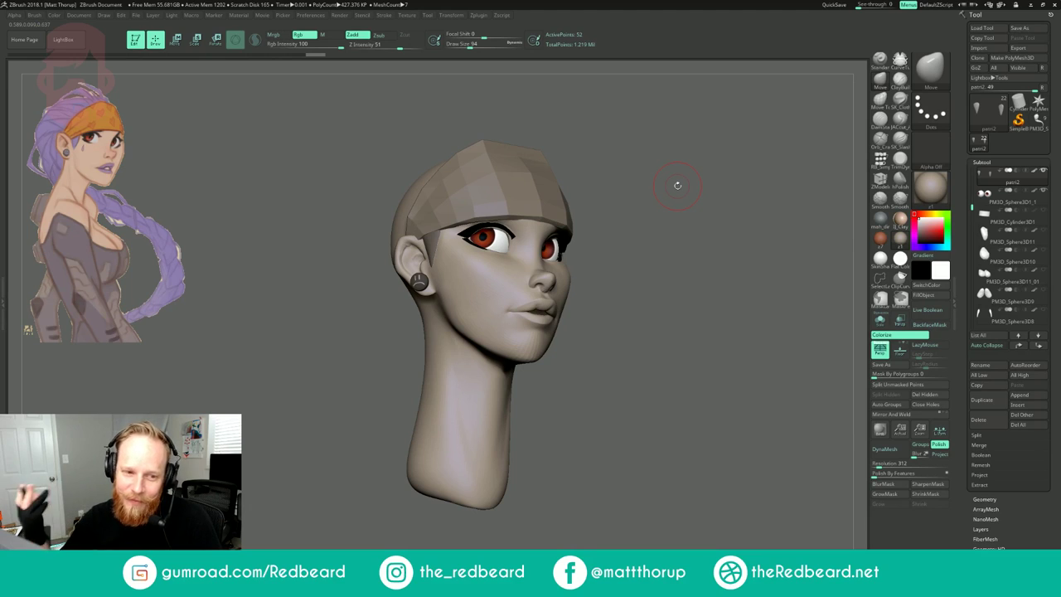
pyautogui.moveTo(666, 202); pyautogui.dragTo(593, 212)
pyautogui.moveTo(733, 228)
pyautogui.mouseDown()
pyautogui.moveTo(709, 232)
pyautogui.moveTo(703, 218)
pyautogui.moveTo(638, 224)
pyautogui.moveTo(622, 207)
pyautogui.mouseUp()
pyautogui.press('s')
pyautogui.moveTo(545, 320); pyautogui.dragTo(541, 321)
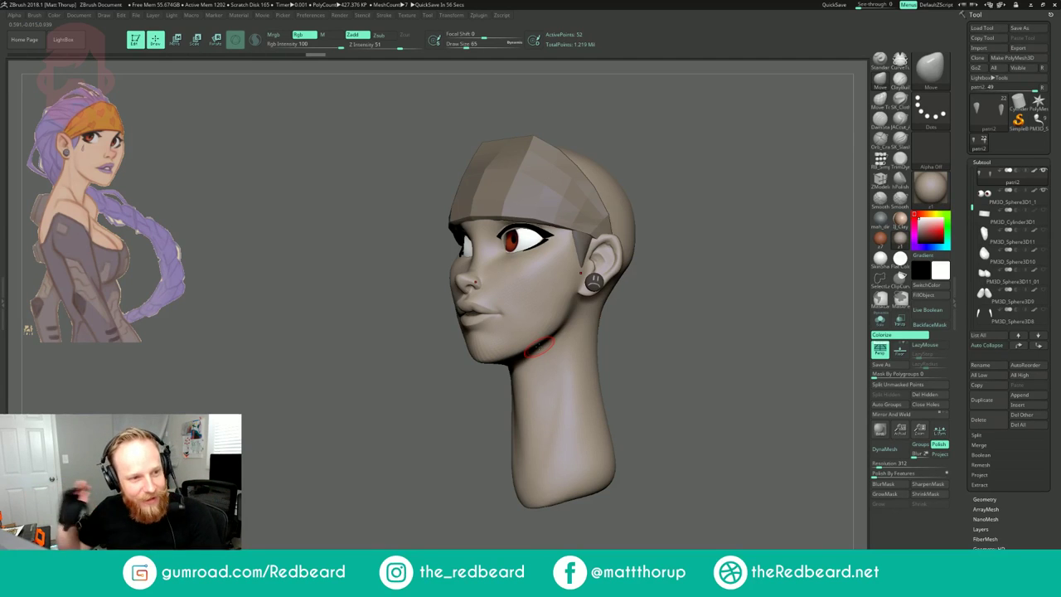
pyautogui.moveTo(642, 286)
pyautogui.mouseDown()
pyautogui.moveTo(712, 196)
pyautogui.moveTo(639, 215)
pyautogui.mouseUp()
pyautogui.press(']')
pyautogui.press('shift')
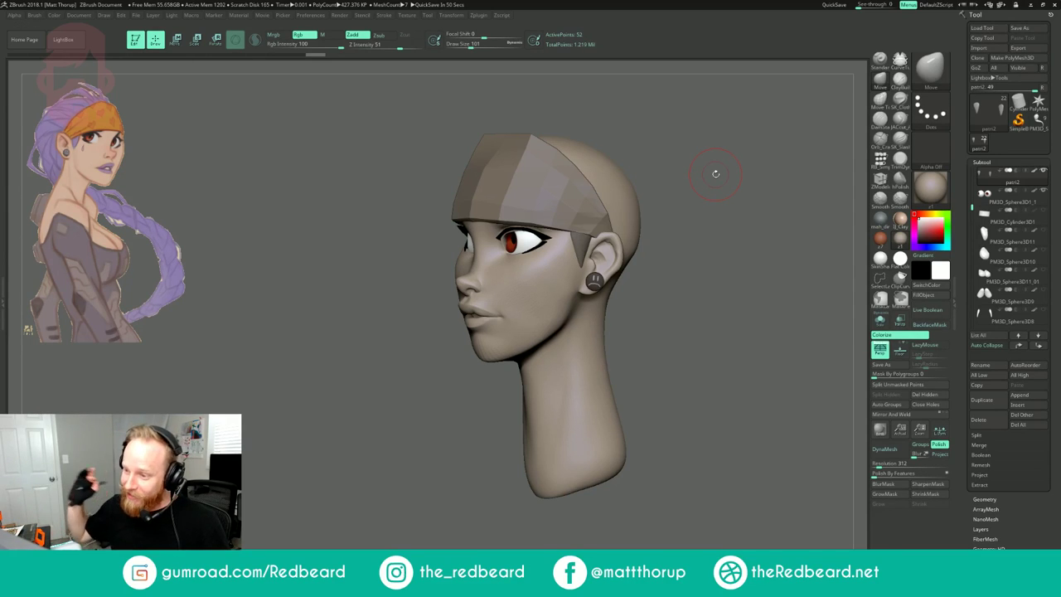
pyautogui.moveTo(716, 174); pyautogui.dragTo(710, 226)
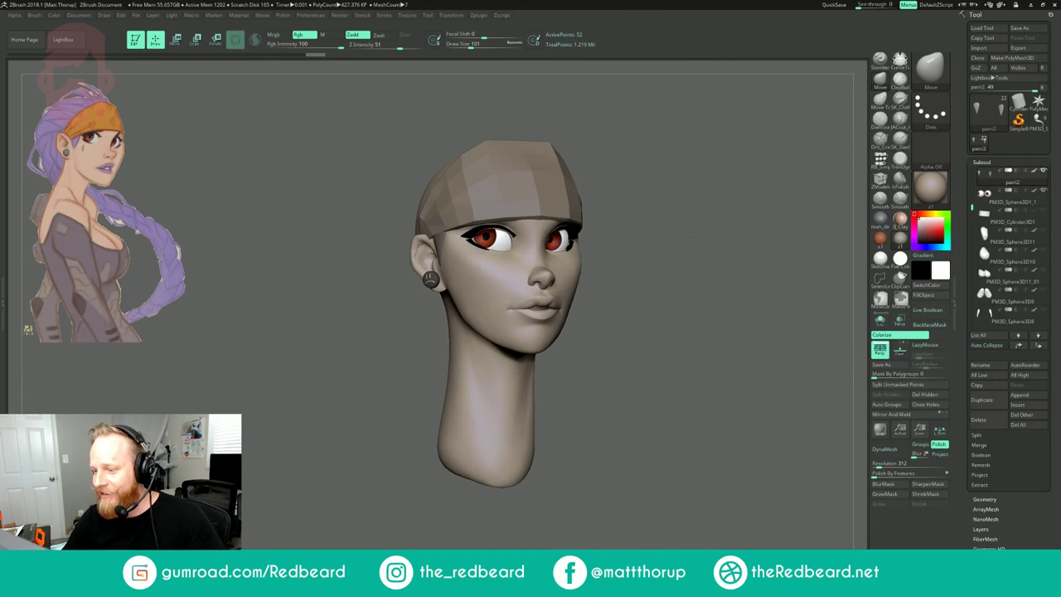
pyautogui.moveTo(654, 252)
pyautogui.keyDown('alt'); pyautogui.mouseDown()
pyautogui.moveTo(694, 254)
pyautogui.moveTo(657, 268)
pyautogui.mouseUp(); pyautogui.keyUp('alt')
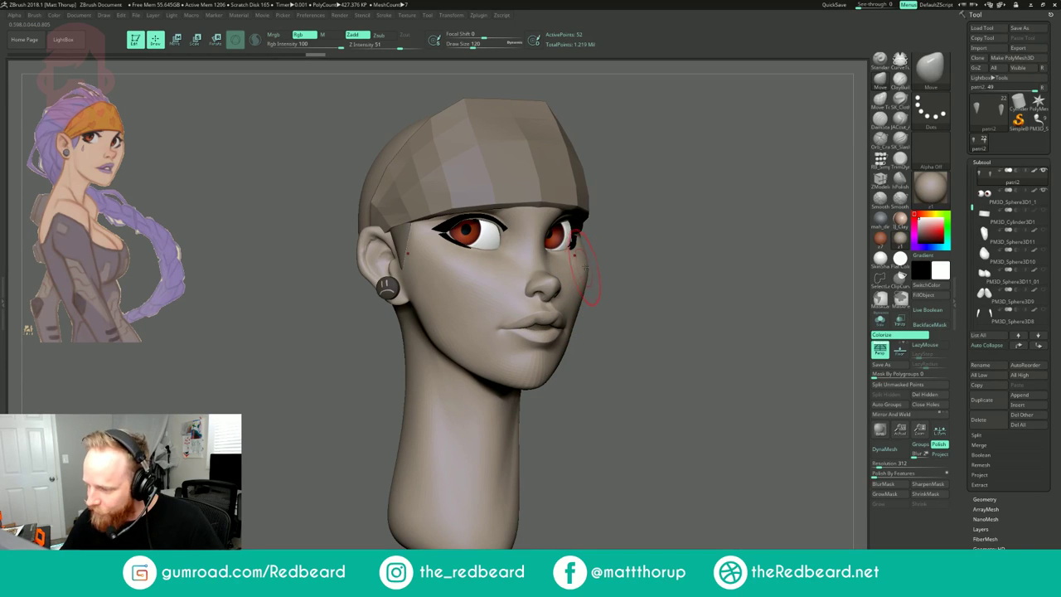
pyautogui.moveTo(577, 304)
pyautogui.mouseDown()
pyautogui.moveTo(561, 301)
pyautogui.moveTo(572, 294)
pyautogui.mouseUp()
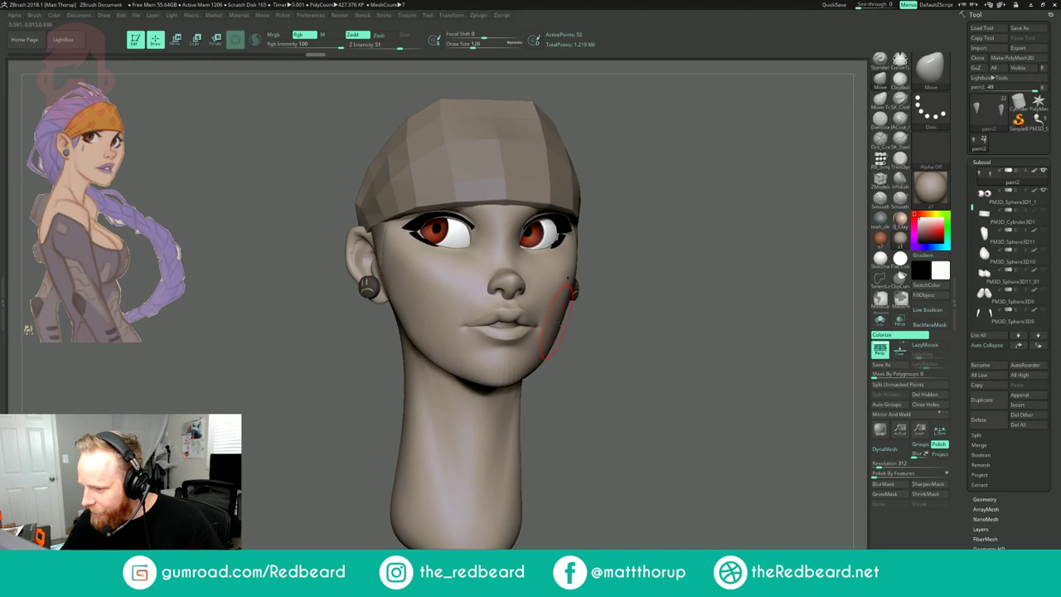
# - Select the head mesh and refine the cheek with the Move brush at draw size 94
pyautogui.keyDown('alt'); pyautogui.click(561, 319); pyautogui.keyUp('alt')
pyautogui.moveTo(558, 322)
pyautogui.mouseDown()
pyautogui.moveTo(624, 304)
pyautogui.moveTo(595, 306)
pyautogui.mouseUp()
pyautogui.moveTo(609, 264); pyautogui.dragTo(543, 285)
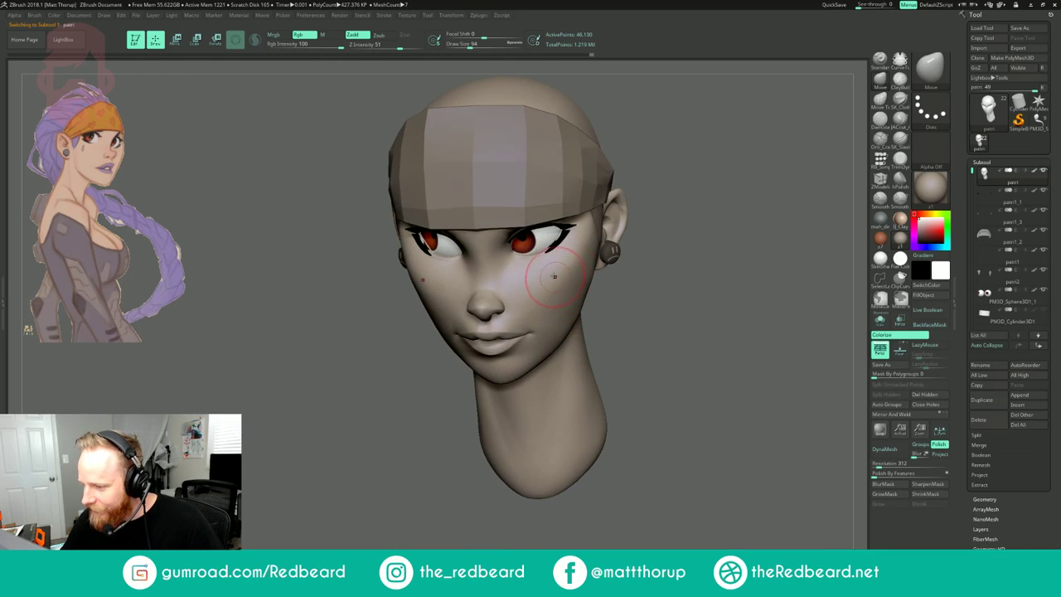
pyautogui.moveTo(688, 237); pyautogui.dragTo(573, 266)
pyautogui.moveTo(655, 217)
pyautogui.mouseDown()
pyautogui.moveTo(784, 164)
pyautogui.moveTo(712, 182)
pyautogui.moveTo(674, 221)
pyautogui.mouseUp()
# - Choose the JA crease brush at draw size 54 and turn on LazyMouse for it
pyautogui.press('b')
pyautogui.press('p')
pyautogui.press('i')
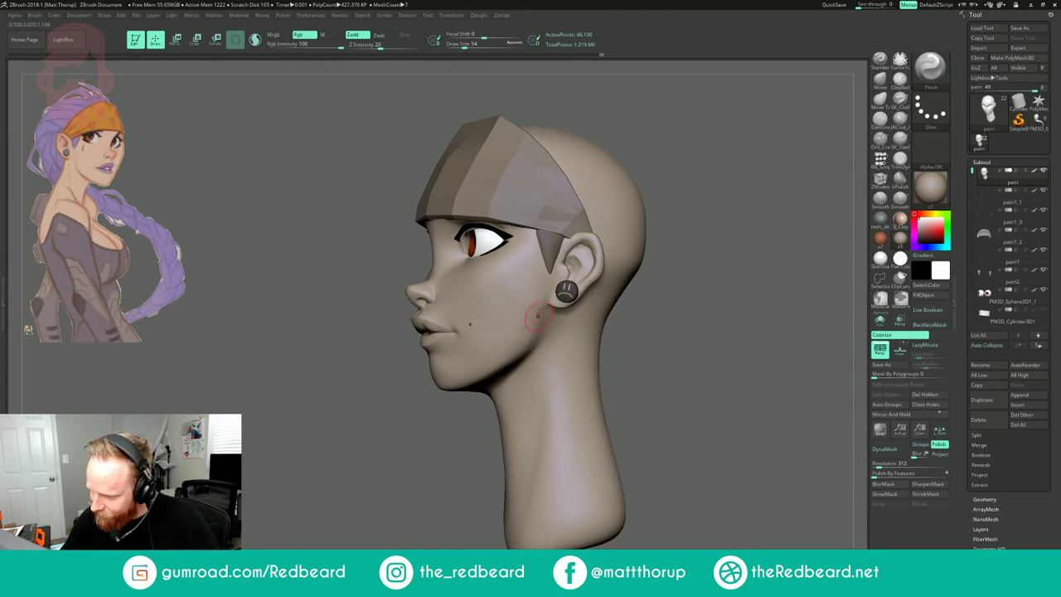
pyautogui.press('b')
pyautogui.press('j')
pyautogui.press('a')
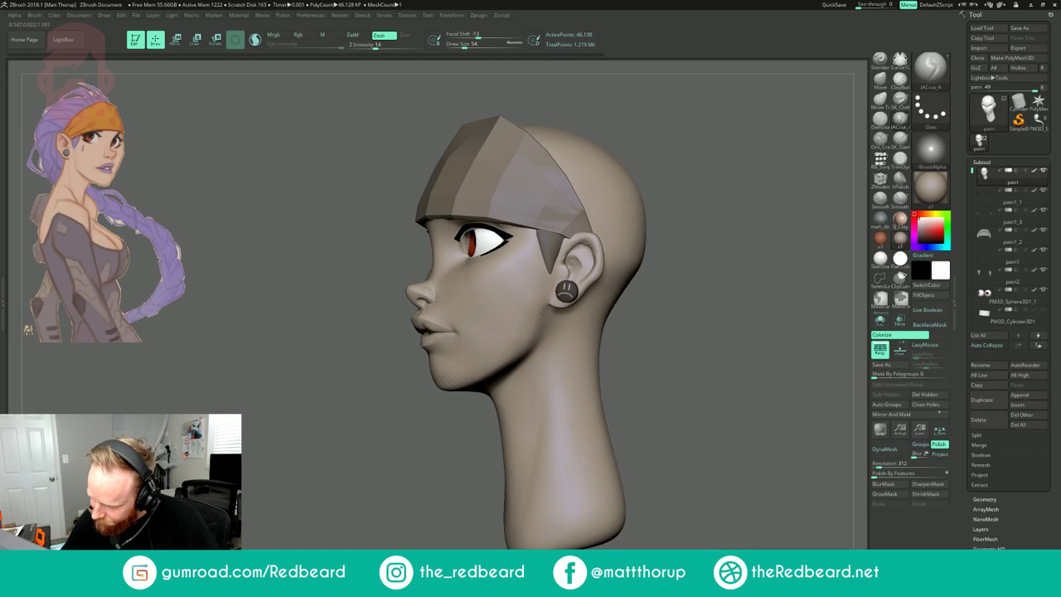
pyautogui.press('l')
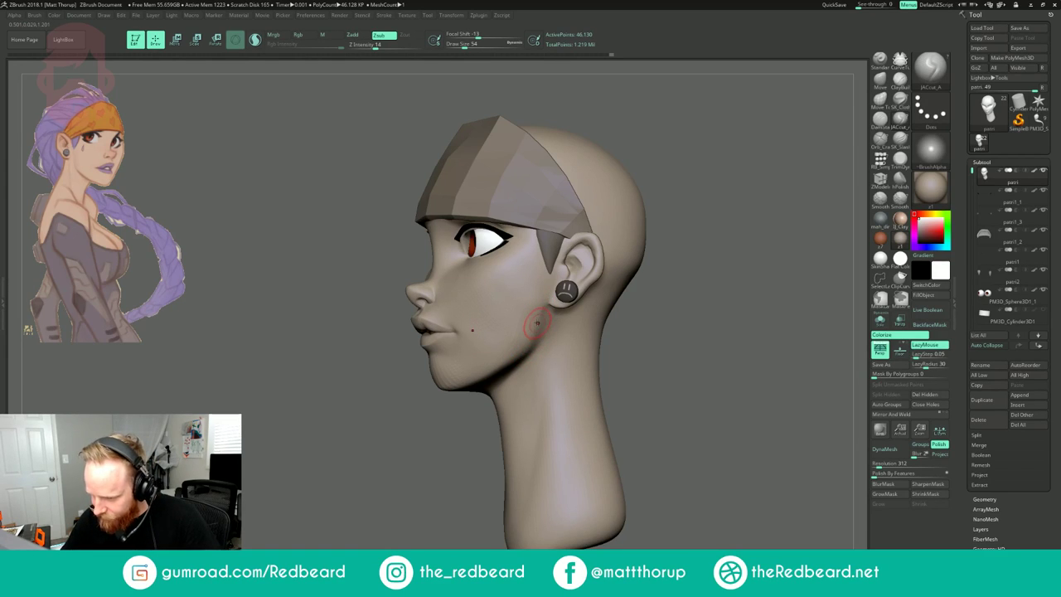
# - Try a crease stroke along the jawline from below the ear to the chin
pyautogui.moveTo(519, 362); pyautogui.dragTo(529, 347, button='right')
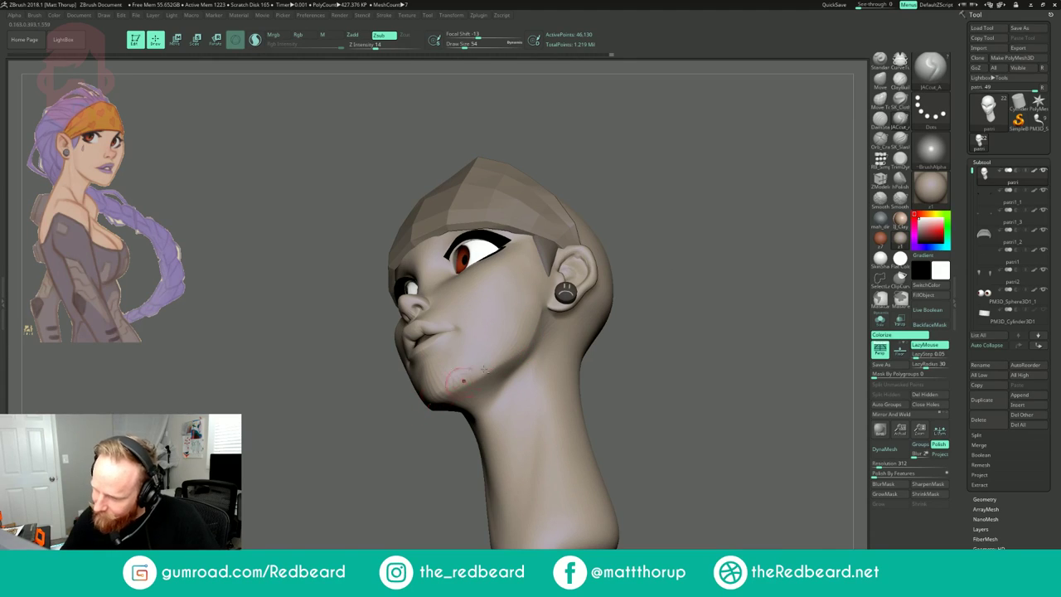
pyautogui.moveTo(450, 389); pyautogui.dragTo(601, 291, button='right')
pyautogui.moveTo(513, 357)
pyautogui.mouseDown()
pyautogui.moveTo(525, 342)
pyautogui.moveTo(440, 388)
pyautogui.mouseUp()
pyautogui.hotkey('ctrl', 'z')
# - Define the jaw corner below the earring with the crease brush and smooth the jaw and cheek around it
pyautogui.keyDown('shift'); pyautogui.moveTo(447, 382); pyautogui.dragTo(472, 372); pyautogui.keyUp('shift')
pyautogui.keyDown('shift'); pyautogui.moveTo(688, 383); pyautogui.dragTo(673, 431); pyautogui.keyUp('shift')
pyautogui.moveTo(729, 452)
pyautogui.mouseDown()
pyautogui.moveTo(692, 457)
pyautogui.moveTo(646, 489)
pyautogui.moveTo(450, 448)
pyautogui.moveTo(474, 473)
pyautogui.mouseUp()
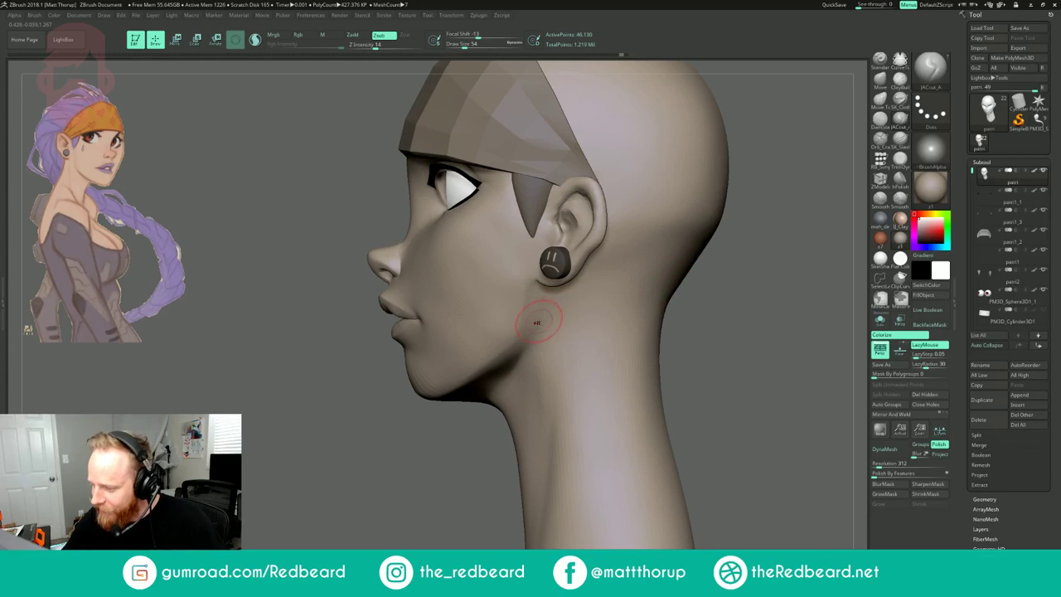
pyautogui.moveTo(455, 441); pyautogui.dragTo(508, 438)
pyautogui.moveTo(540, 327); pyautogui.dragTo(529, 335)
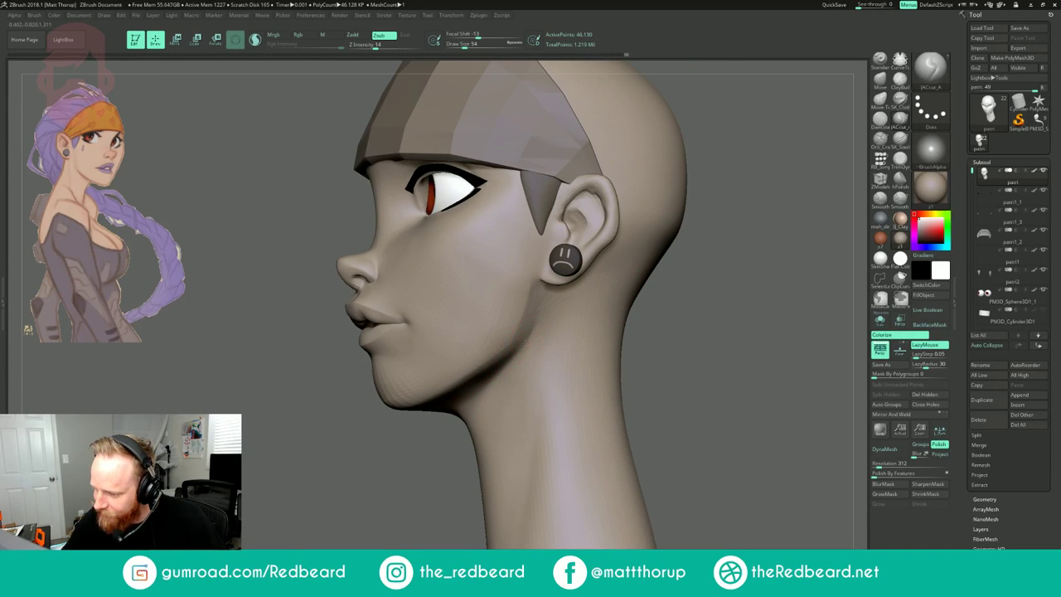
pyautogui.keyDown('shift'); pyautogui.moveTo(515, 293); pyautogui.dragTo(459, 355); pyautogui.keyUp('shift')
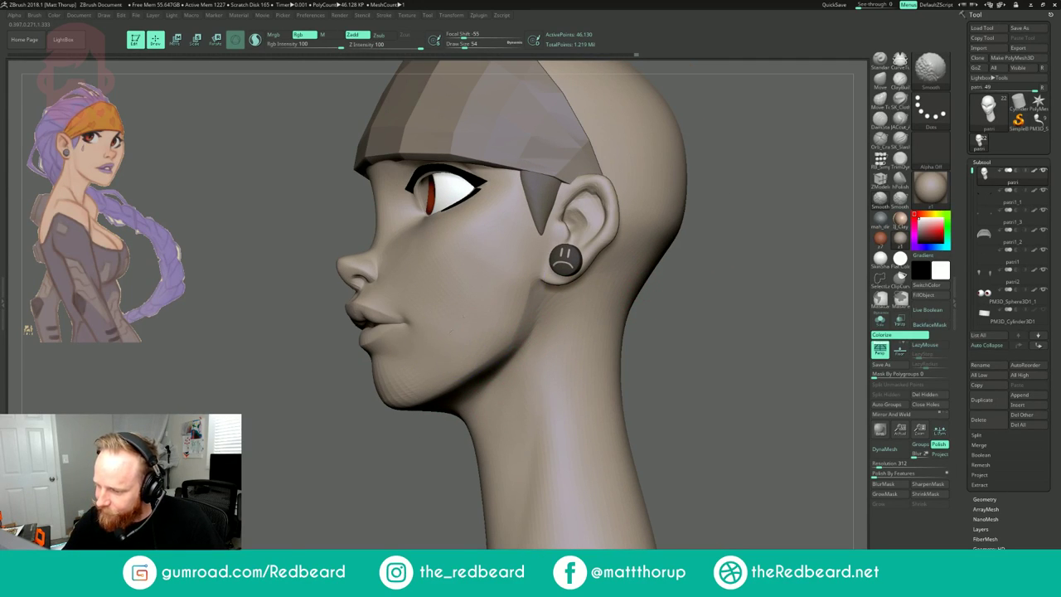
pyautogui.moveTo(696, 214); pyautogui.dragTo(800, 208)
pyautogui.moveTo(651, 249)
pyautogui.keyDown('alt'); pyautogui.mouseDown()
pyautogui.moveTo(647, 220)
pyautogui.moveTo(676, 243)
pyautogui.moveTo(713, 232)
pyautogui.moveTo(670, 249)
pyautogui.moveTo(620, 247)
pyautogui.mouseUp(); pyautogui.keyUp('alt')
pyautogui.keyDown('alt'); pyautogui.moveTo(630, 257); pyautogui.dragTo(628, 232); pyautogui.keyUp('alt')
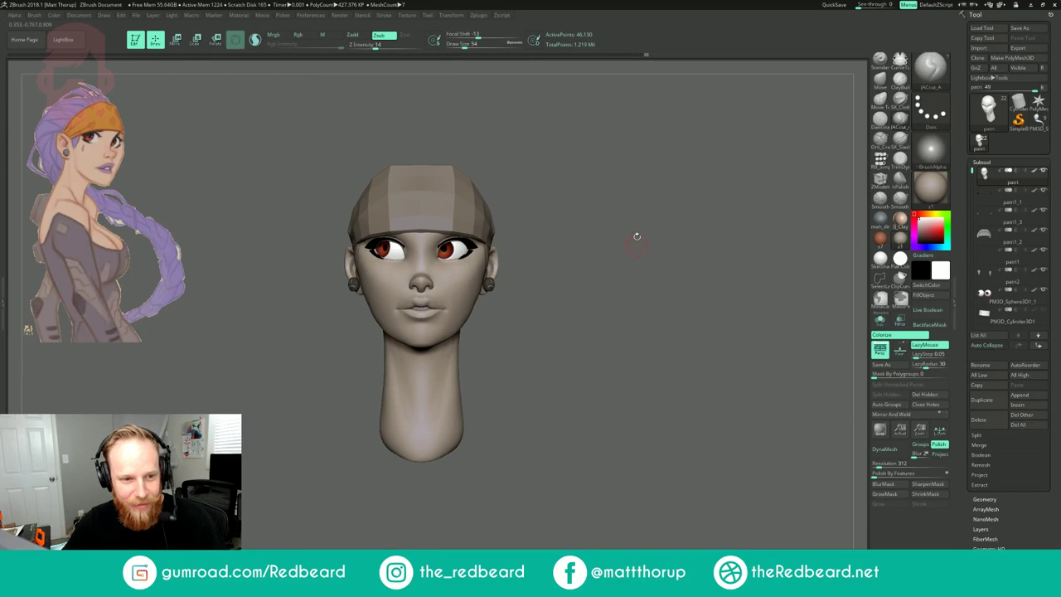
# - Smooth the head mesh's cheek surface below the eye on both sides
pyautogui.moveTo(613, 284); pyautogui.dragTo(577, 329)
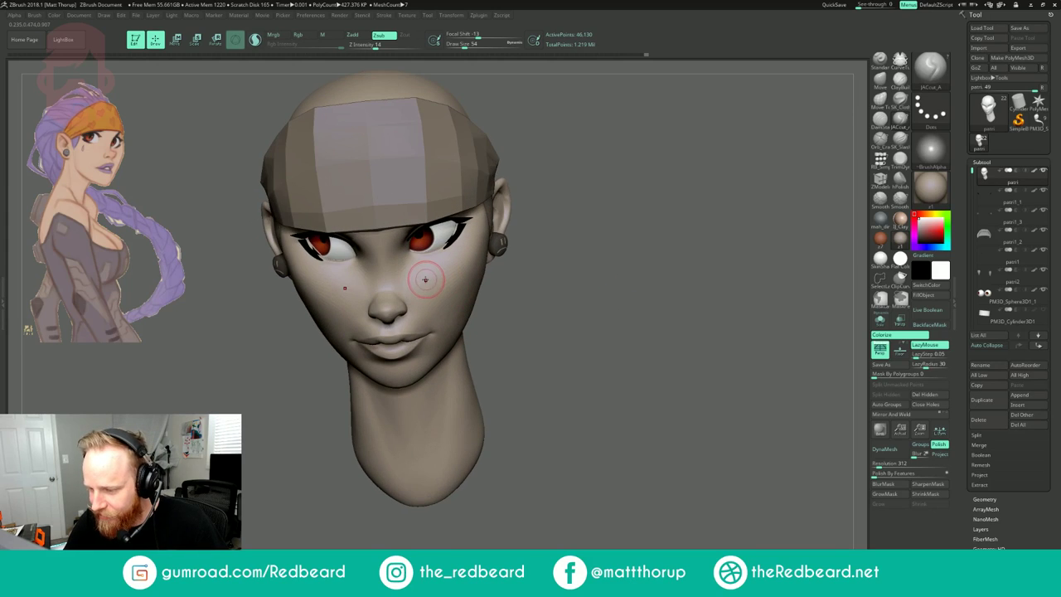
pyautogui.keyDown('shift'); pyautogui.moveTo(426, 282); pyautogui.dragTo(421, 285); pyautogui.keyUp('shift')
pyautogui.moveTo(574, 257); pyautogui.dragTo(580, 241)
pyautogui.moveTo(580, 240)
pyautogui.keyDown('alt'); pyautogui.mouseDown()
pyautogui.moveTo(554, 187)
pyautogui.moveTo(647, 162)
pyautogui.mouseUp(); pyautogui.keyUp('alt')
pyautogui.keyDown('alt'); pyautogui.moveTo(647, 161); pyautogui.dragTo(655, 193); pyautogui.keyUp('alt')
pyautogui.moveTo(655, 192); pyautogui.dragTo(594, 204)
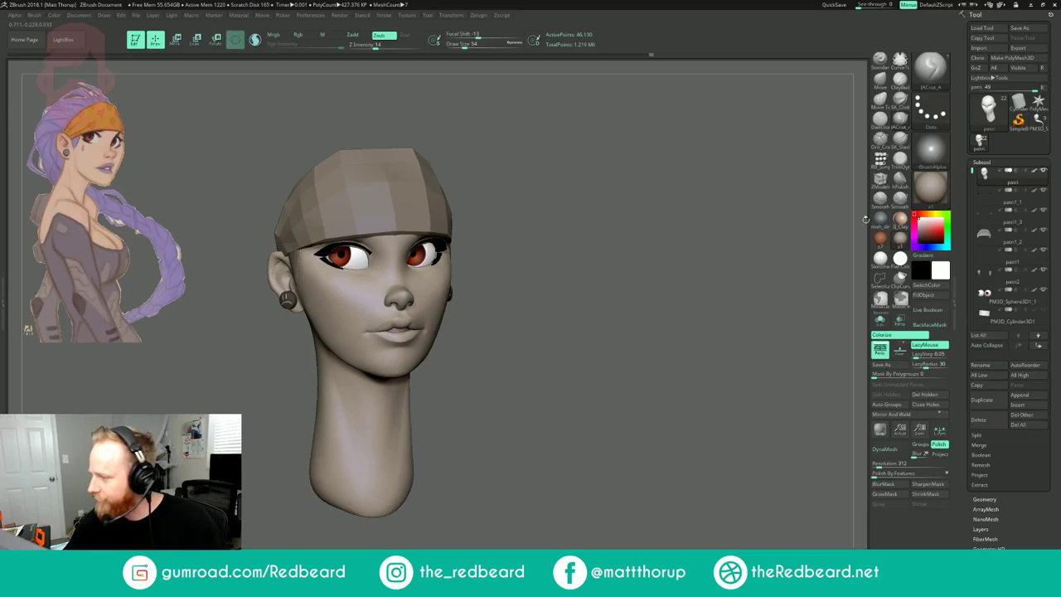
# - Show the hair and braid subtool PM3D_Sphere3D1_2 again and make it the active subtool
pyautogui.moveTo(972, 173); pyautogui.dragTo(971, 290)
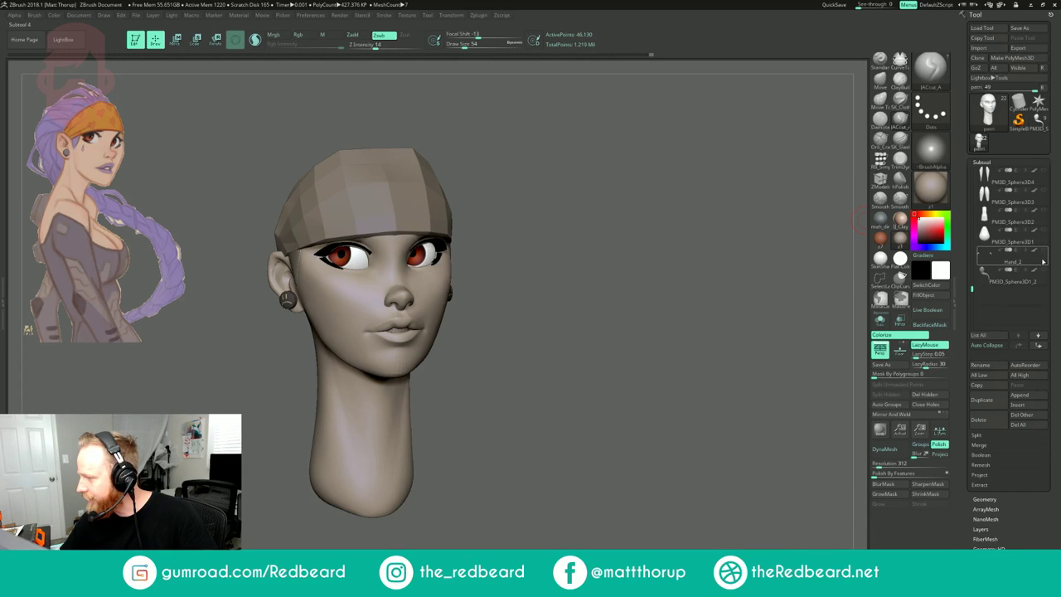
pyautogui.click(1044, 269)
pyautogui.keyDown('shift'); pyautogui.moveTo(687, 265); pyautogui.dragTo(541, 310); pyautogui.keyUp('shift')
pyautogui.keyDown('alt'); pyautogui.moveTo(541, 310); pyautogui.dragTo(546, 265); pyautogui.keyUp('alt')
pyautogui.keyDown('alt'); pyautogui.click(331, 179); pyautogui.keyUp('alt')
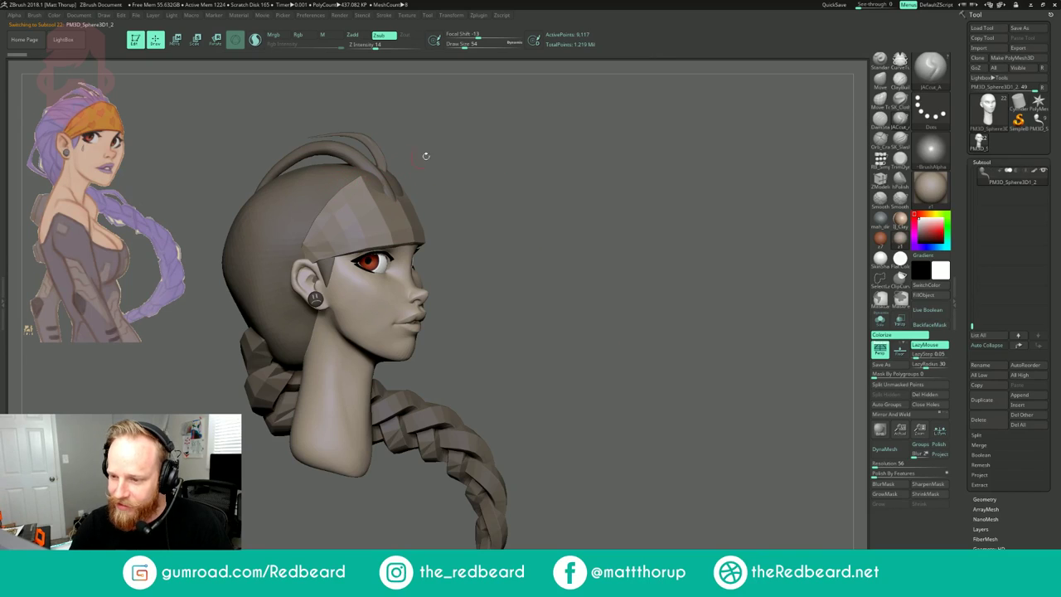
# - Push the front hair strands back behind the headband using the Move brush at draw size 517
pyautogui.moveTo(462, 158); pyautogui.dragTo(462, 186)
pyautogui.press('s')
pyautogui.moveTo(376, 185); pyautogui.dragTo(396, 185)
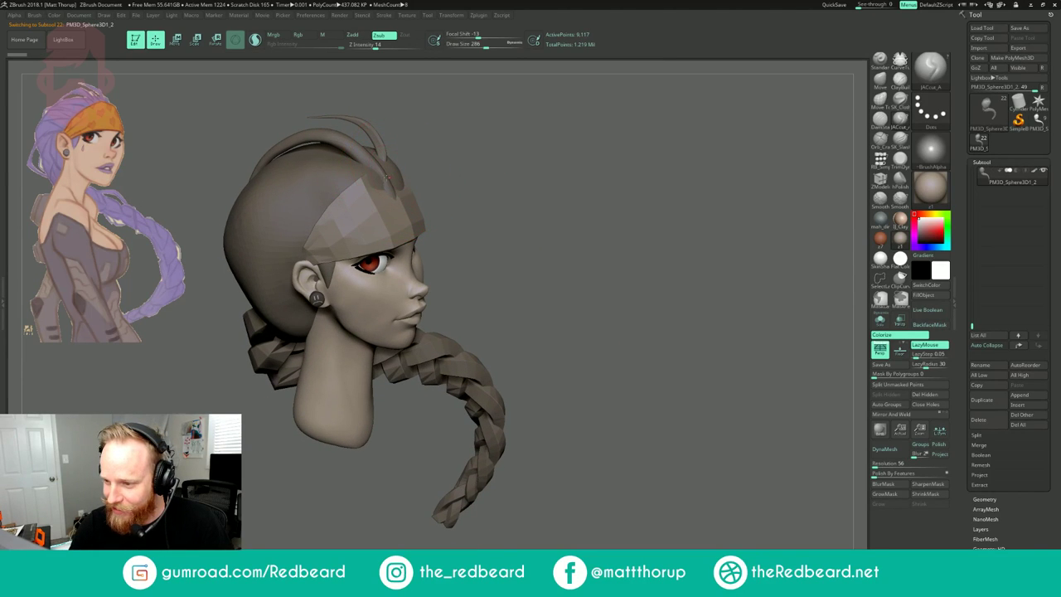
pyautogui.press('b')
pyautogui.press('m')
pyautogui.press('v')
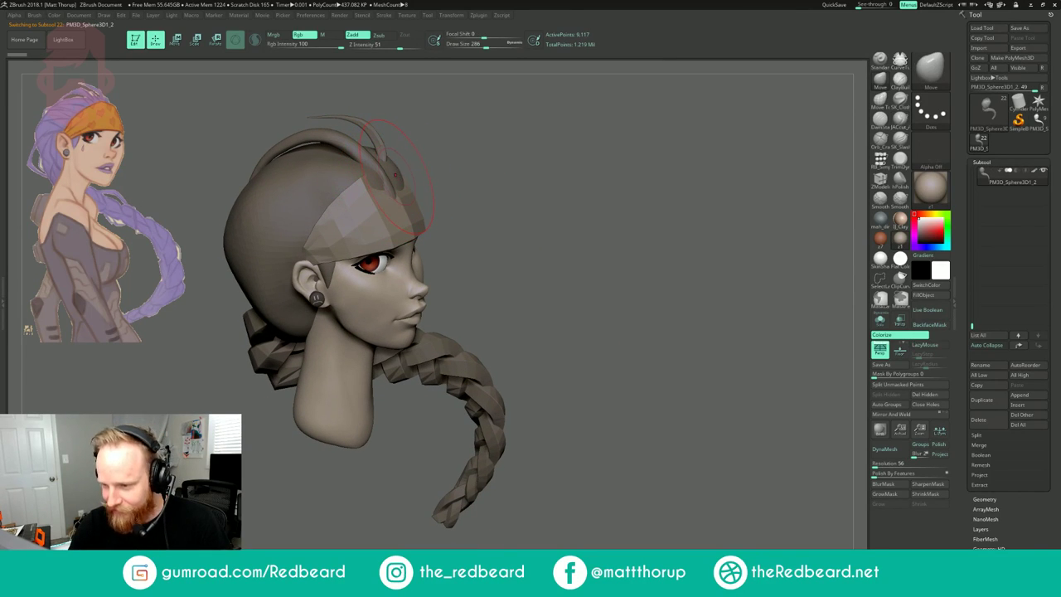
pyautogui.moveTo(417, 166); pyautogui.dragTo(433, 143)
pyautogui.keyDown('ctrl'); pyautogui.keyDown('shift'); pyautogui.click(403, 175); pyautogui.keyUp('shift'); pyautogui.keyUp('ctrl')
pyautogui.keyDown('ctrl'); pyautogui.keyDown('shift'); pyautogui.click(426, 165); pyautogui.keyUp('shift'); pyautogui.keyUp('ctrl')
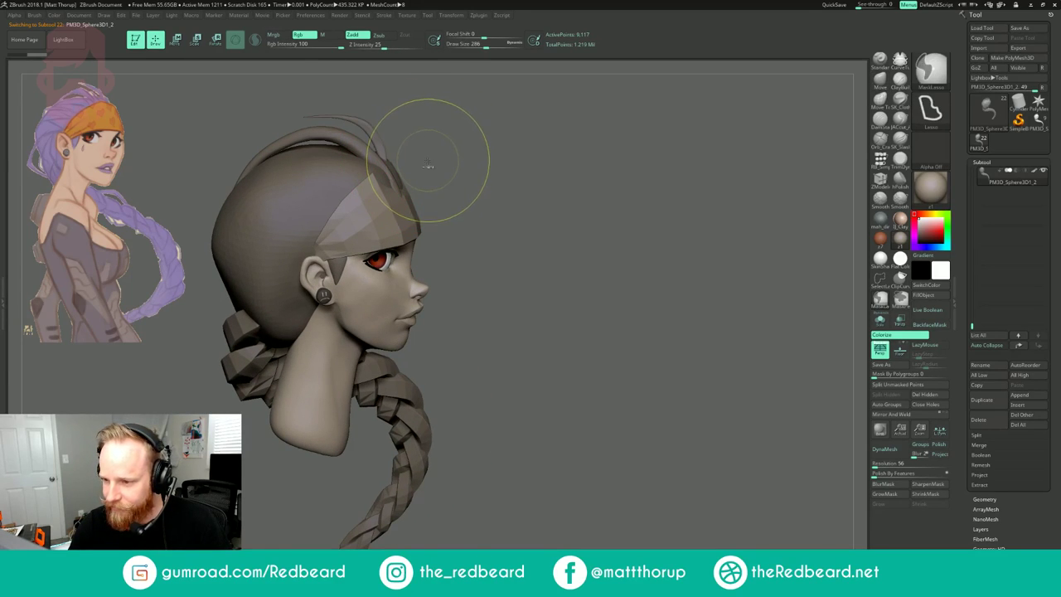
pyautogui.hotkey('shift', 'f')
pyautogui.hotkey('shift', 'f')
pyautogui.moveTo(394, 176); pyautogui.dragTo(371, 166)
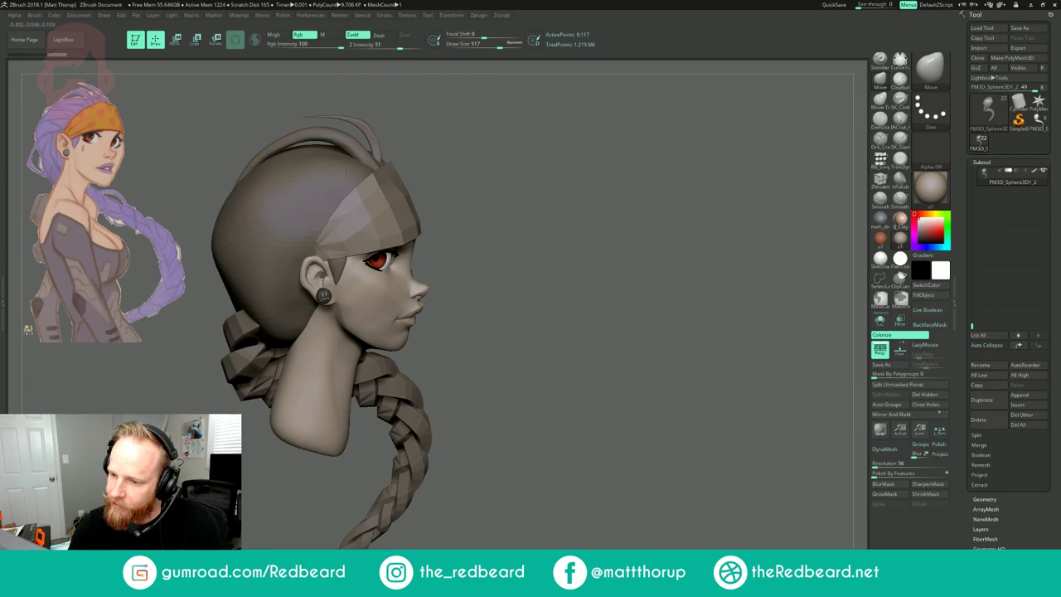
pyautogui.moveTo(593, 137); pyautogui.dragTo(532, 229)
# - Select the head mesh and adjust the area around the mouth corner with the Move brush at draw size 65
pyautogui.moveTo(474, 346)
pyautogui.mouseDown()
pyautogui.moveTo(495, 339)
pyautogui.moveTo(397, 362)
pyautogui.mouseUp()
pyautogui.press('s')
pyautogui.press('s')
pyautogui.keyDown('alt'); pyautogui.click(410, 364); pyautogui.keyUp('alt')
pyautogui.press('s')
pyautogui.press('s')
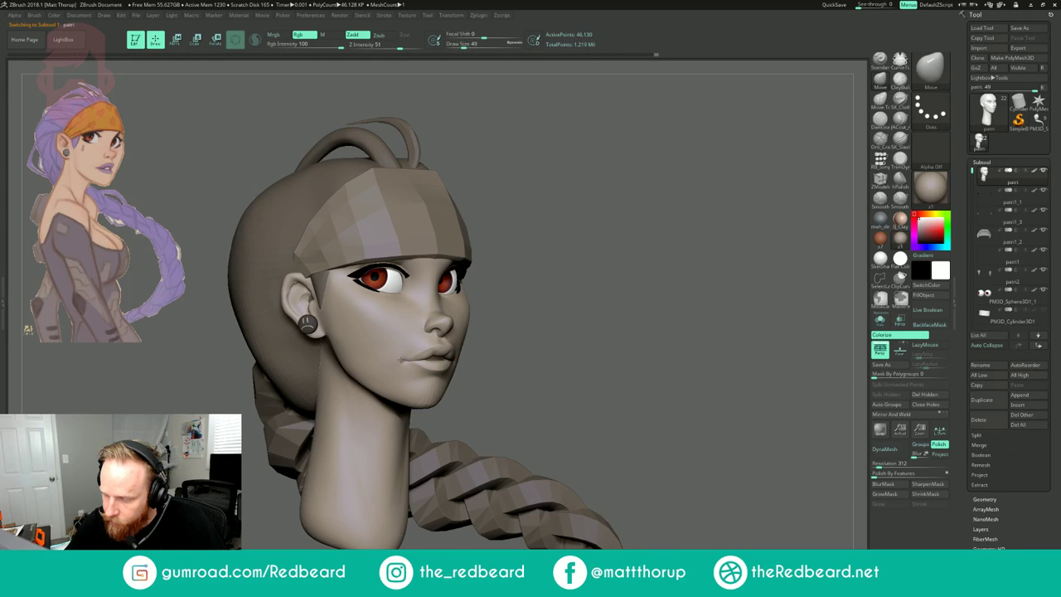
pyautogui.moveTo(516, 327); pyautogui.dragTo(469, 330)
pyautogui.press('s')
pyautogui.moveTo(413, 370); pyautogui.dragTo(416, 370)
pyautogui.moveTo(578, 266); pyautogui.dragTo(634, 250)
pyautogui.moveTo(634, 250)
pyautogui.mouseDown()
pyautogui.moveTo(653, 253)
pyautogui.moveTo(637, 245)
pyautogui.mouseUp()
pyautogui.keyDown('alt'); pyautogui.moveTo(637, 245); pyautogui.dragTo(575, 248); pyautogui.keyUp('alt')
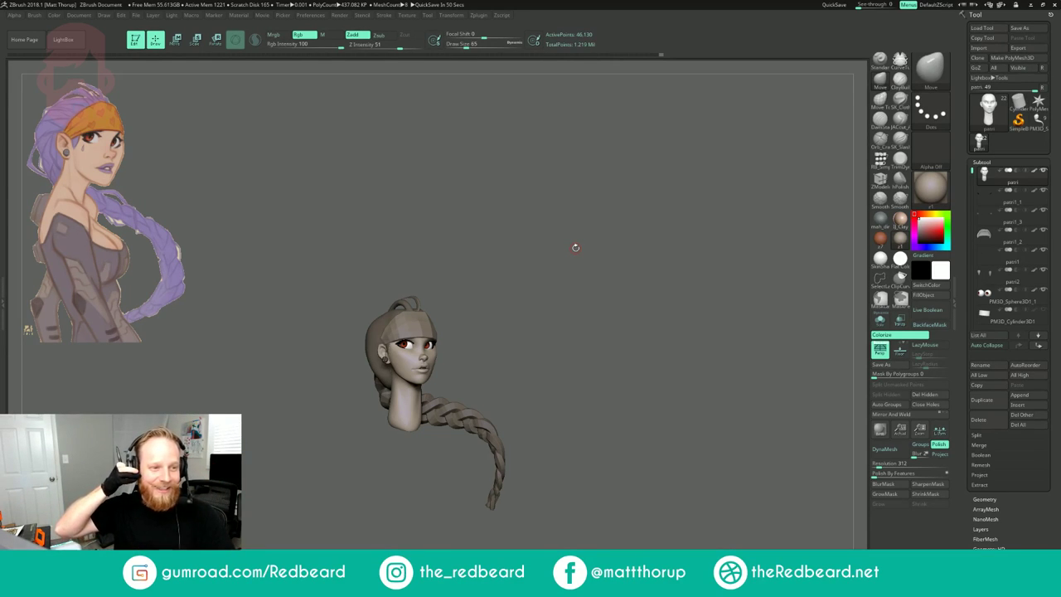
pyautogui.moveTo(563, 242); pyautogui.dragTo(685, 185)
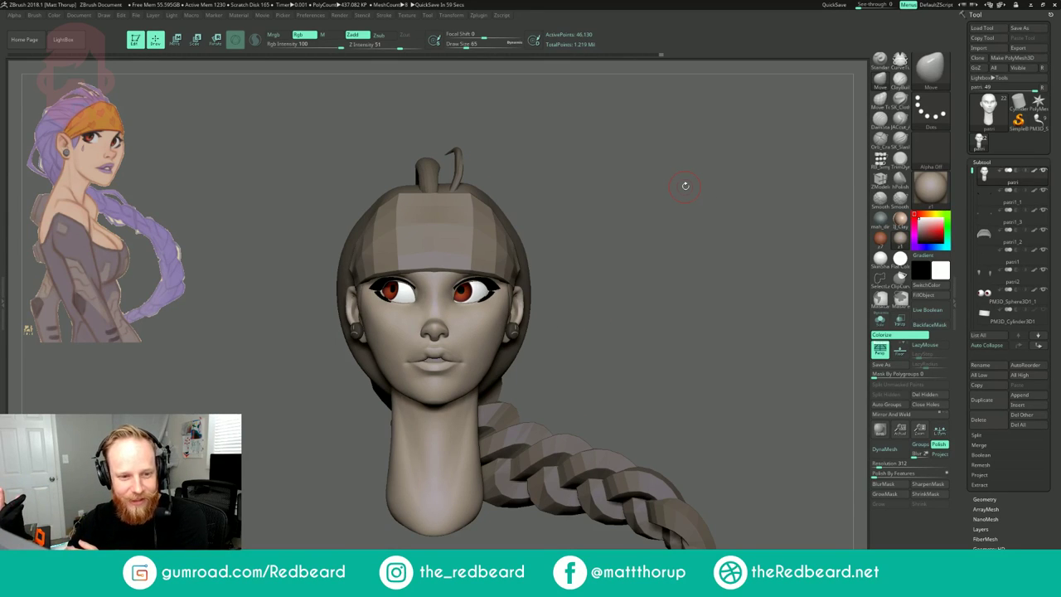
# - Refine and smooth the nose with small strokes, reducing the Move brush's draw size to 11
pyautogui.moveTo(593, 209); pyautogui.dragTo(610, 249)
pyautogui.moveTo(457, 314); pyautogui.dragTo(452, 312)
pyautogui.press('s')
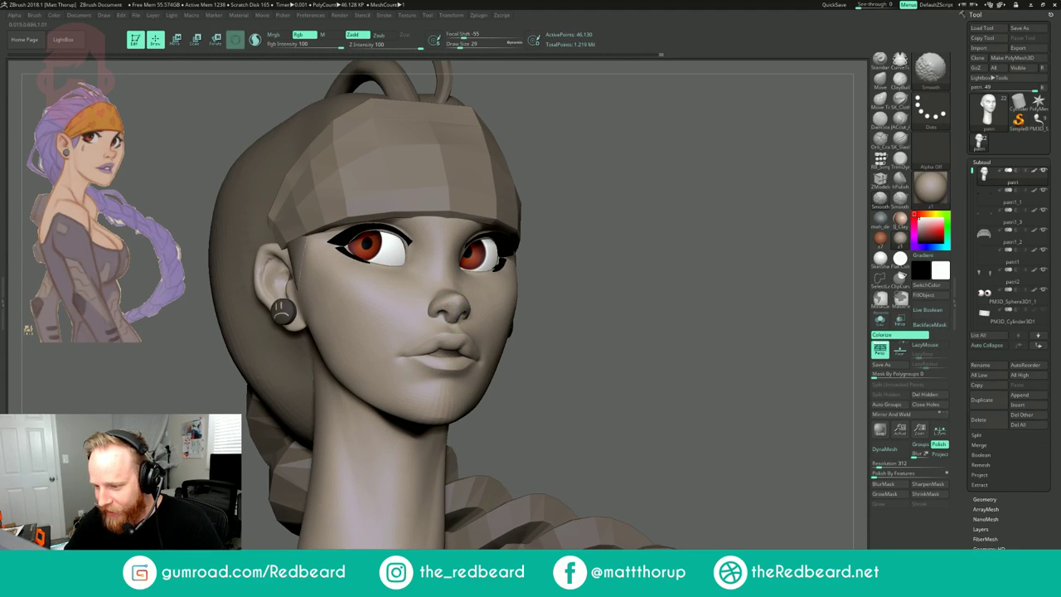
pyautogui.moveTo(551, 235)
pyautogui.mouseDown()
pyautogui.moveTo(645, 224)
pyautogui.moveTo(650, 236)
pyautogui.moveTo(456, 311)
pyautogui.mouseUp()
pyautogui.moveTo(525, 284)
pyautogui.mouseDown()
pyautogui.moveTo(487, 287)
pyautogui.moveTo(454, 313)
pyautogui.moveTo(459, 300)
pyautogui.mouseUp()
pyautogui.press('s')
pyautogui.moveTo(808, 199); pyautogui.dragTo(713, 157)
pyautogui.moveTo(572, 214); pyautogui.dragTo(648, 208)
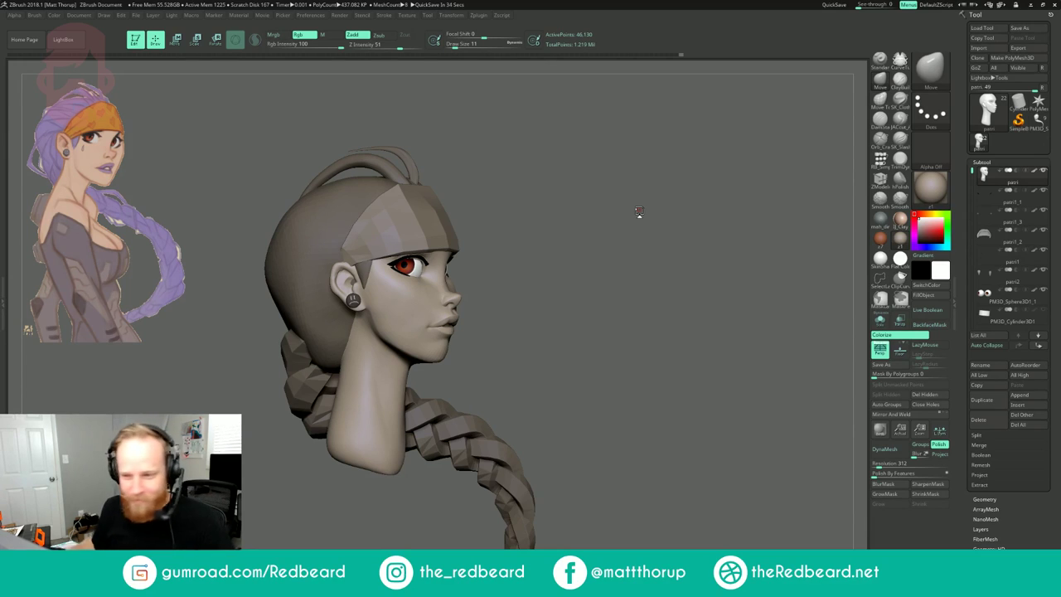
# - Reshape the mouth corner with the Move Topological brush, enlarging its draw size from 35 to 87
pyautogui.moveTo(584, 267)
pyautogui.mouseDown()
pyautogui.moveTo(571, 271)
pyautogui.moveTo(594, 301)
pyautogui.moveTo(620, 268)
pyautogui.moveTo(542, 260)
pyautogui.moveTo(604, 253)
pyautogui.mouseUp()
pyautogui.press('b')
pyautogui.press('m')
pyautogui.press('t')
pyautogui.press('s')
pyautogui.moveTo(427, 343); pyautogui.dragTo(426, 339)
pyautogui.moveTo(564, 263); pyautogui.dragTo(566, 325)
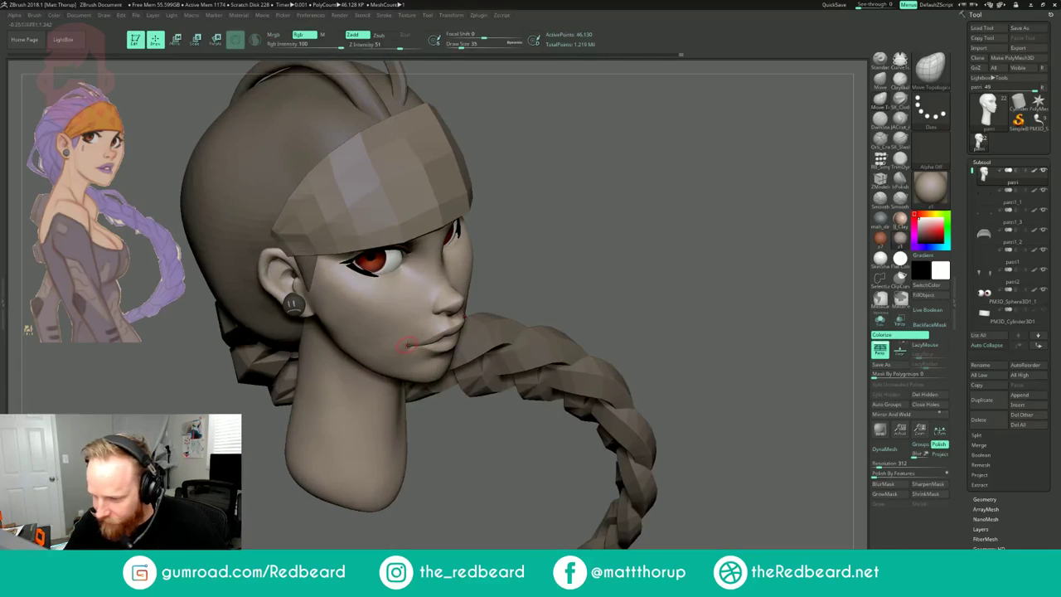
pyautogui.press('s')
pyautogui.moveTo(407, 350); pyautogui.dragTo(414, 350)
pyautogui.moveTo(564, 273); pyautogui.dragTo(568, 301)
pyautogui.press('s')
pyautogui.moveTo(412, 346); pyautogui.dragTo(416, 346)
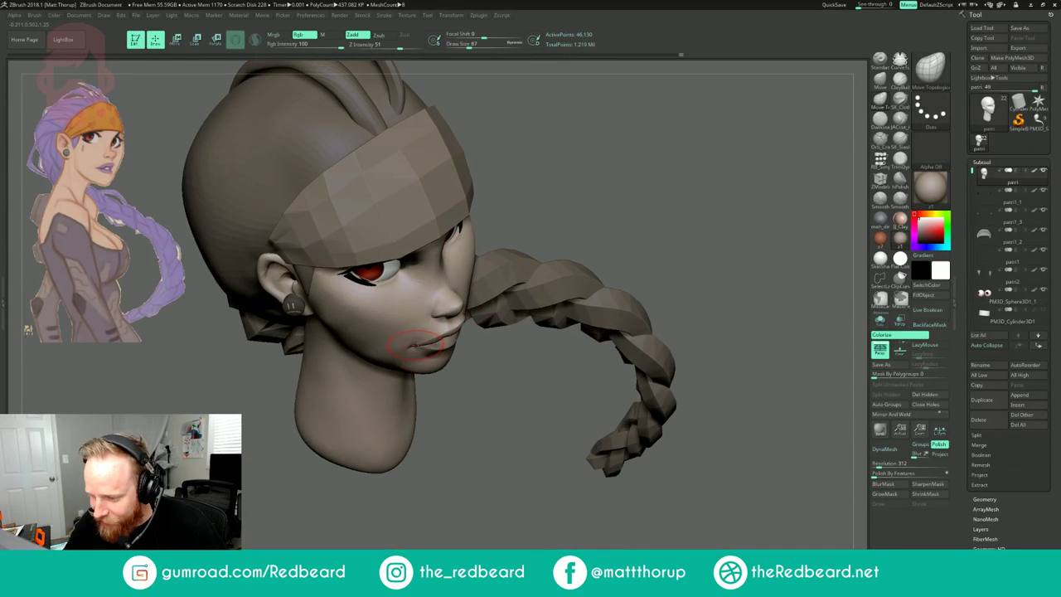
# - Adjust the cheeks with the Move Topological brush at draw sizes 116, 149 and 94
pyautogui.moveTo(563, 277); pyautogui.dragTo(567, 313)
pyautogui.press('s')
pyautogui.moveTo(390, 332); pyautogui.dragTo(395, 332)
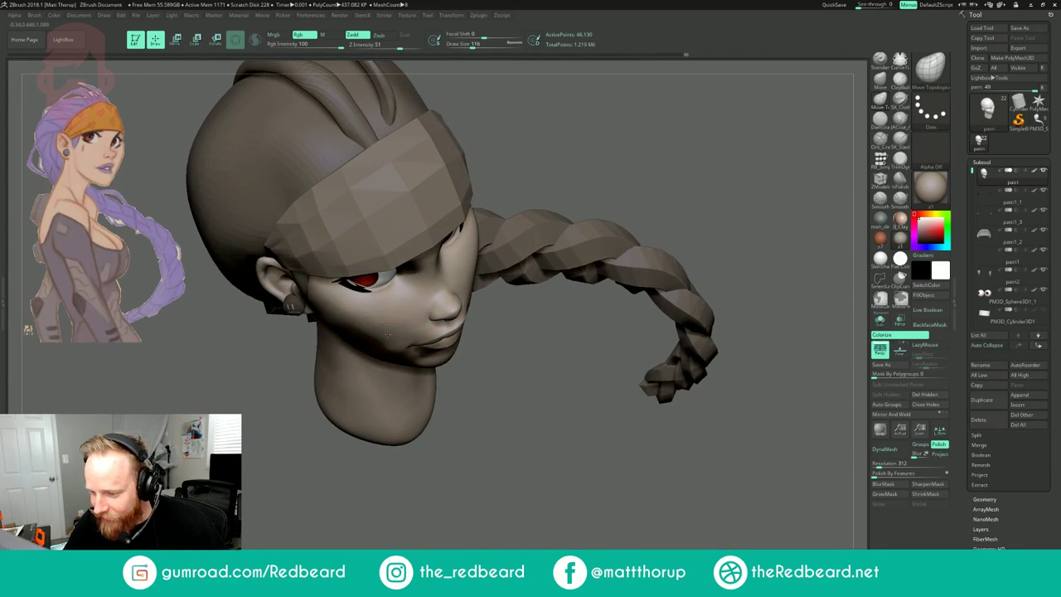
pyautogui.moveTo(497, 309); pyautogui.dragTo(460, 306)
pyautogui.press('s')
pyautogui.moveTo(478, 270); pyautogui.dragTo(482, 271)
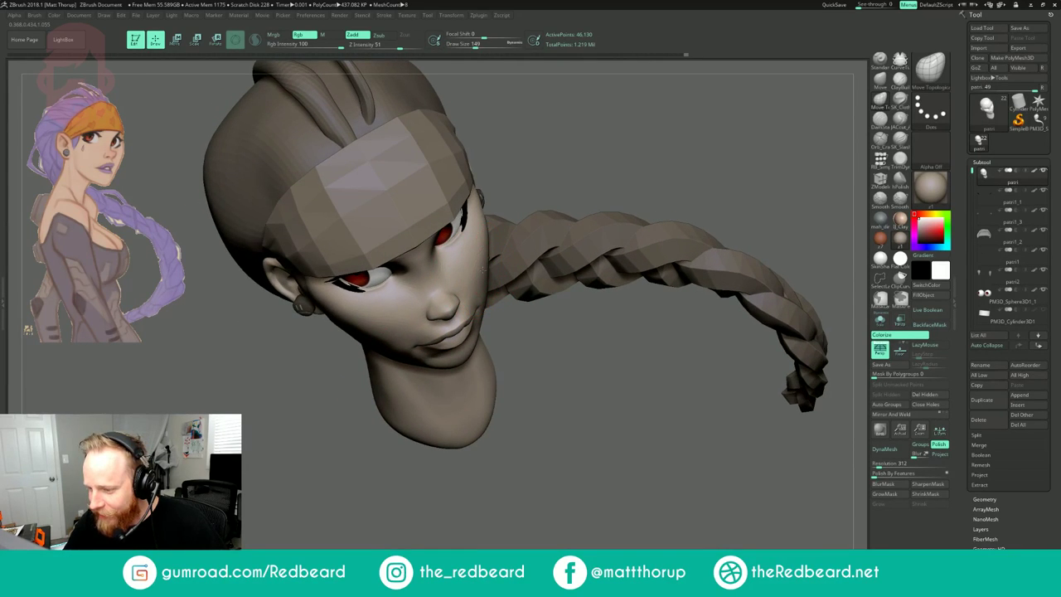
pyautogui.moveTo(563, 332)
pyautogui.mouseDown()
pyautogui.moveTo(655, 199)
pyautogui.moveTo(663, 206)
pyautogui.moveTo(632, 222)
pyautogui.mouseUp()
pyautogui.press('s')
pyautogui.moveTo(492, 254)
pyautogui.mouseDown()
pyautogui.moveTo(523, 244)
pyautogui.moveTo(495, 302)
pyautogui.mouseUp()
pyautogui.moveTo(746, 163)
pyautogui.keyDown('shift'); pyautogui.mouseDown()
pyautogui.moveTo(722, 149)
pyautogui.moveTo(737, 169)
pyautogui.moveTo(779, 176)
pyautogui.moveTo(686, 170)
pyautogui.mouseUp(); pyautogui.keyUp('shift')
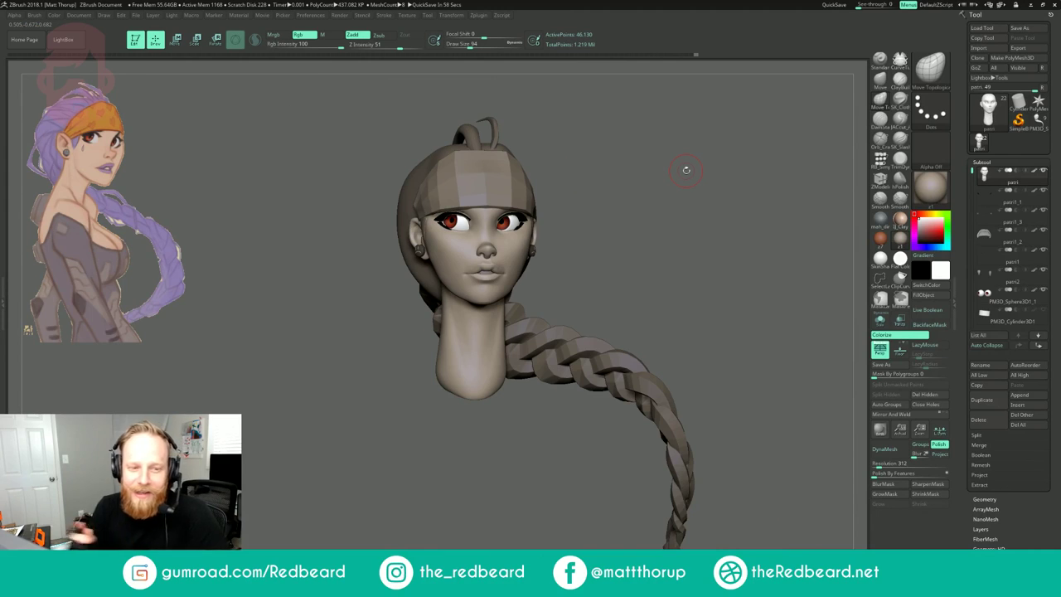
# - Try to move the surface at the outer eye corner with a smaller Move Topological brush on the head mesh
pyautogui.moveTo(635, 163); pyautogui.dragTo(642, 220)
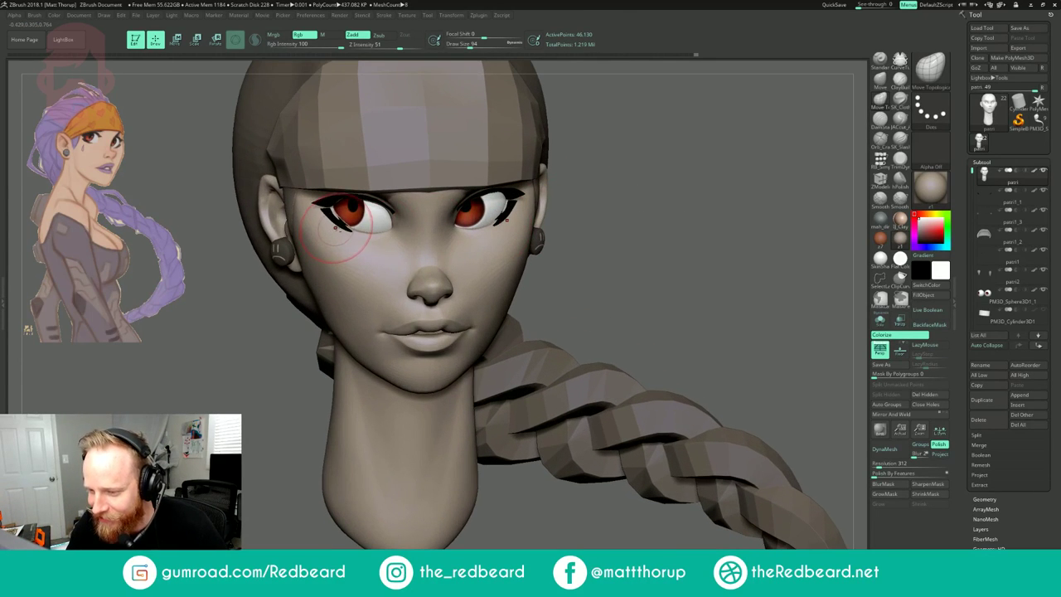
pyautogui.press('[')
pyautogui.press('[')
pyautogui.moveTo(341, 226); pyautogui.dragTo(339, 226)
pyautogui.hotkey('ctrl', 'z')
# - Select the eyelash subtool patri1_1 and adjust the lower lash with the Move Topological brush at draw size 87
pyautogui.keyDown('alt'); pyautogui.click(339, 225); pyautogui.keyUp('alt')
pyautogui.press('s')
pyautogui.keyDown('shift'); pyautogui.moveTo(562, 141); pyautogui.dragTo(530, 140); pyautogui.keyUp('shift')
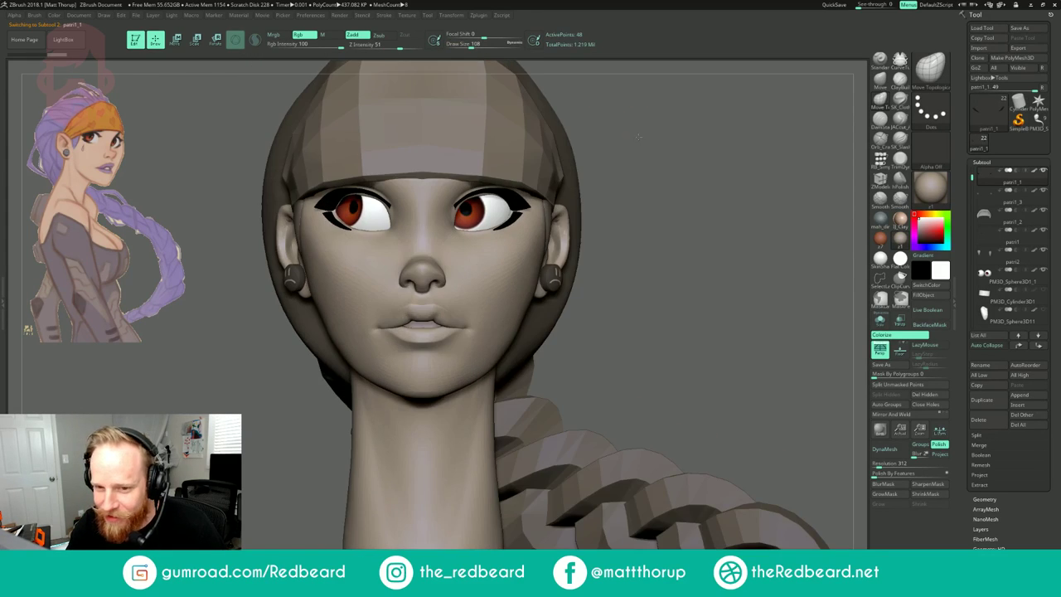
pyautogui.moveTo(362, 231); pyautogui.dragTo(365, 219)
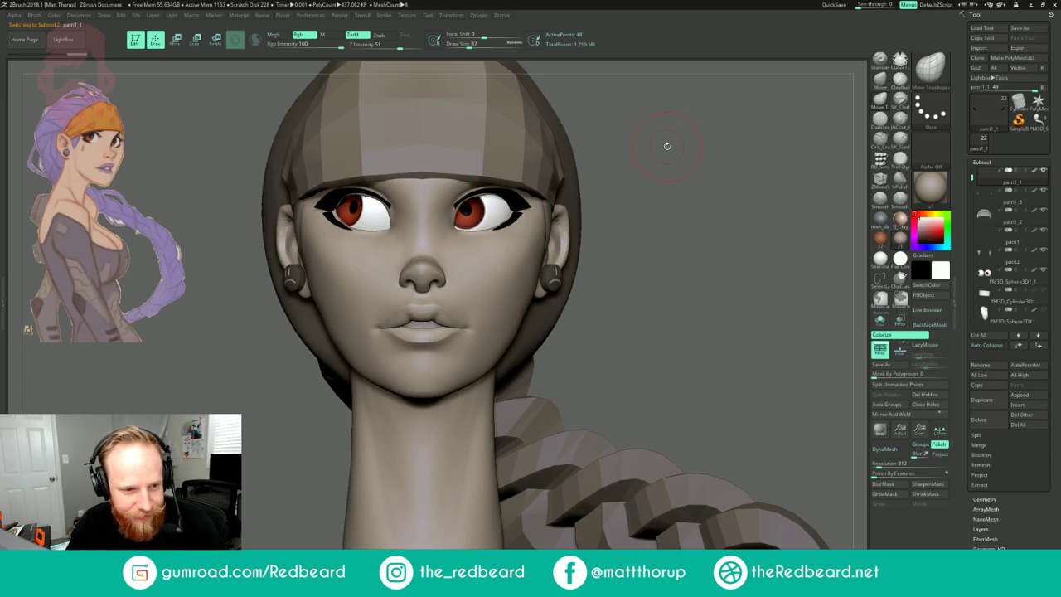
pyautogui.keyDown('alt'); pyautogui.moveTo(702, 165); pyautogui.dragTo(611, 179); pyautogui.keyUp('alt')
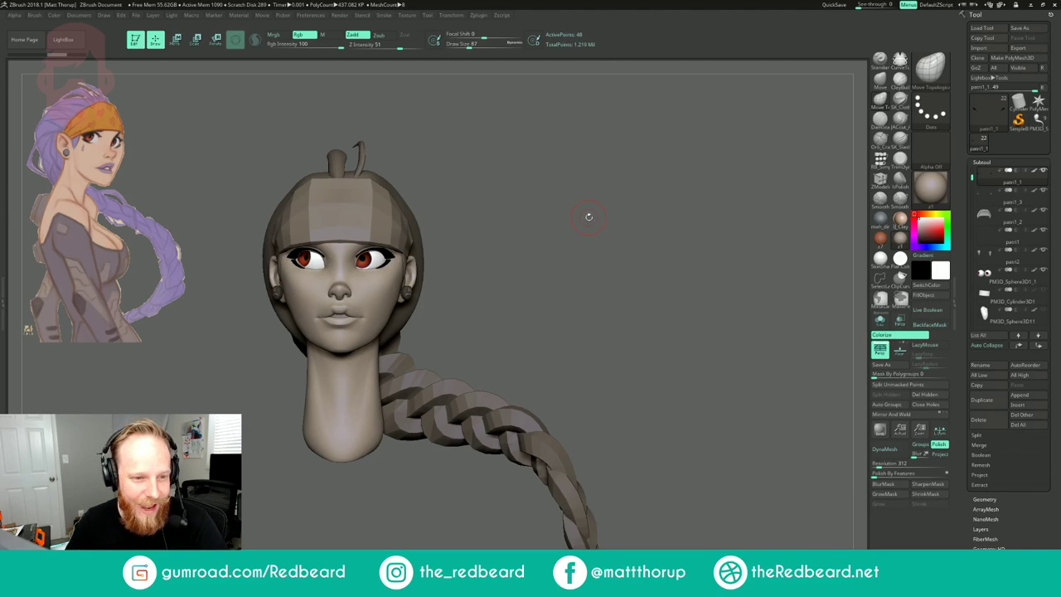
pyautogui.moveTo(588, 217); pyautogui.dragTo(588, 211)
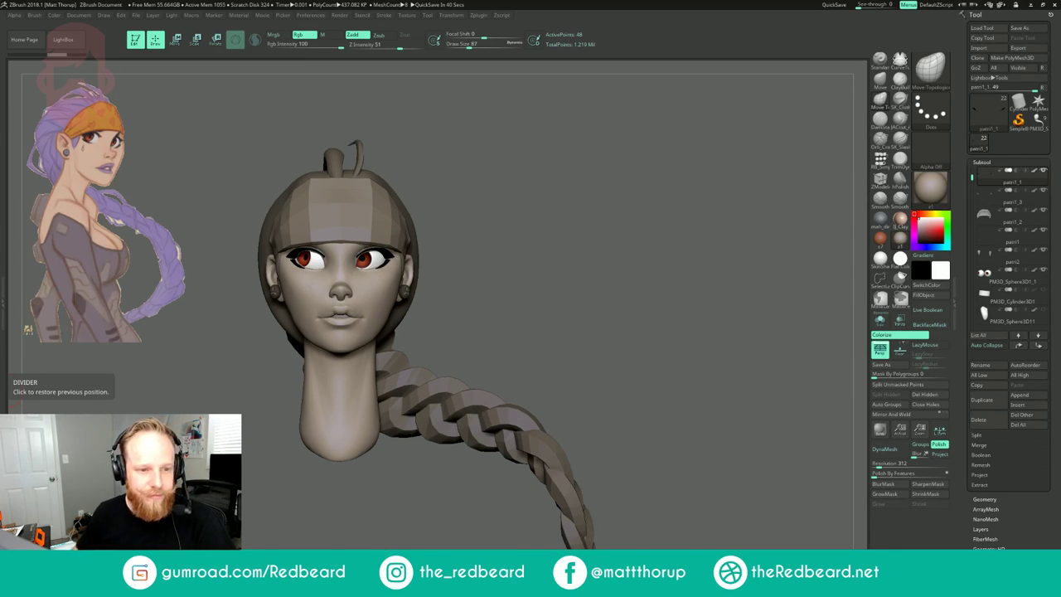
pyautogui.moveTo(563, 214)
pyautogui.mouseDown()
pyautogui.moveTo(630, 222)
pyautogui.moveTo(559, 226)
pyautogui.moveTo(517, 263)
pyautogui.mouseUp()
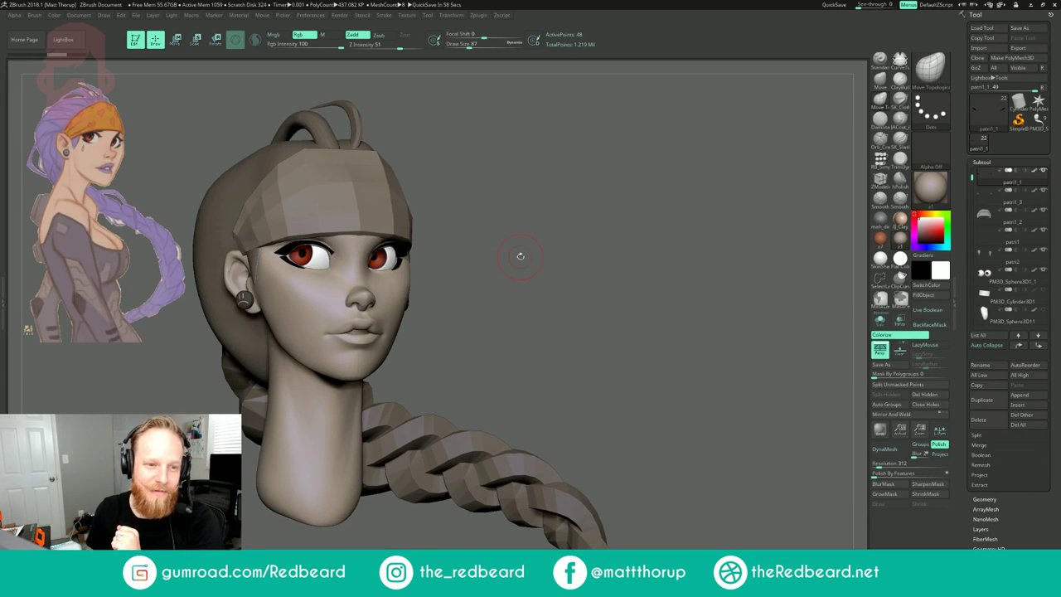
# - Try to reshape the chin with the Move Topological brush, reducing the draw size from 101 to 74
pyautogui.moveTo(501, 238)
pyautogui.mouseDown()
pyautogui.moveTo(483, 277)
pyautogui.moveTo(487, 310)
pyautogui.mouseUp()
pyautogui.press('s')
pyautogui.moveTo(371, 395); pyautogui.dragTo(371, 405)
pyautogui.press('s')
pyautogui.press('s')
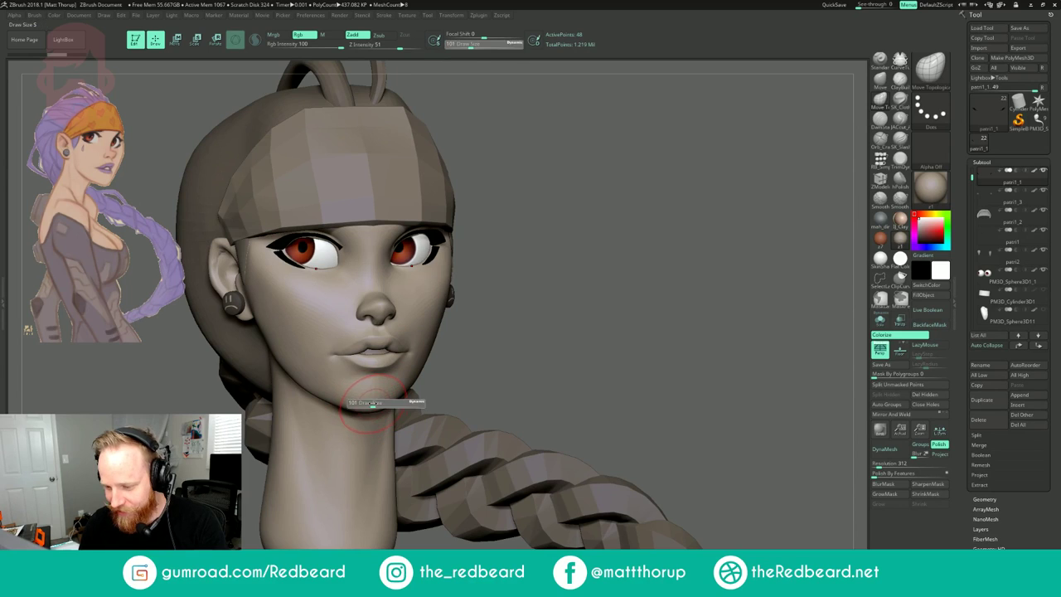
pyautogui.moveTo(497, 363); pyautogui.dragTo(472, 364)
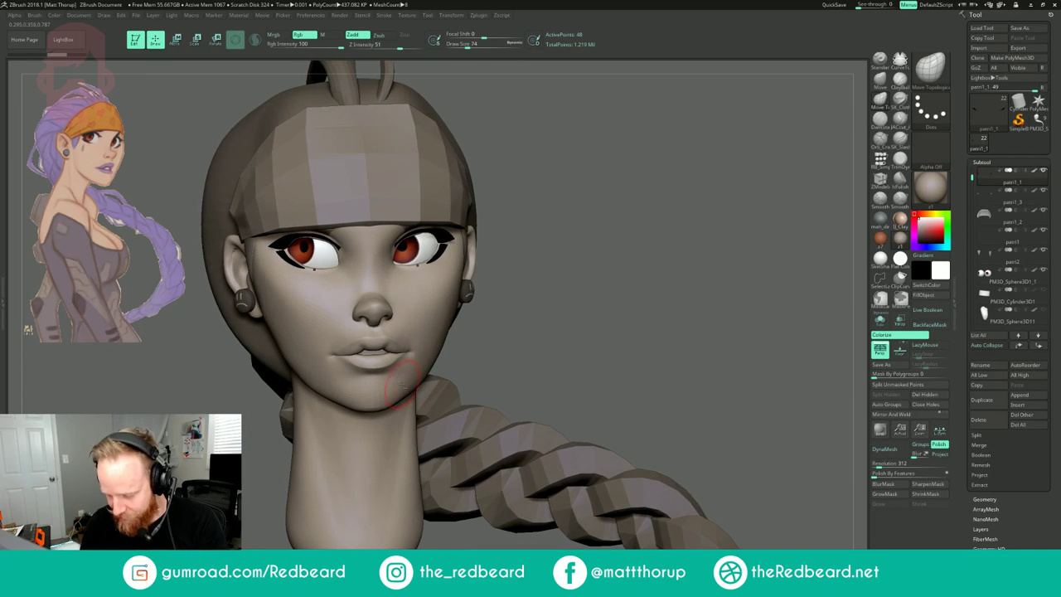
# - Select the head mesh and refine the chin in front and side views with the Move brush at draw size 104
pyautogui.press('b')
pyautogui.press('m')
pyautogui.press('v')
pyautogui.press('s')
pyautogui.moveTo(370, 400); pyautogui.dragTo(373, 400)
pyautogui.moveTo(495, 359); pyautogui.dragTo(427, 363)
pyautogui.press('s')
pyautogui.moveTo(397, 400); pyautogui.dragTo(391, 397)
pyautogui.keyDown('alt'); pyautogui.click(394, 399); pyautogui.keyUp('alt')
pyautogui.press('s')
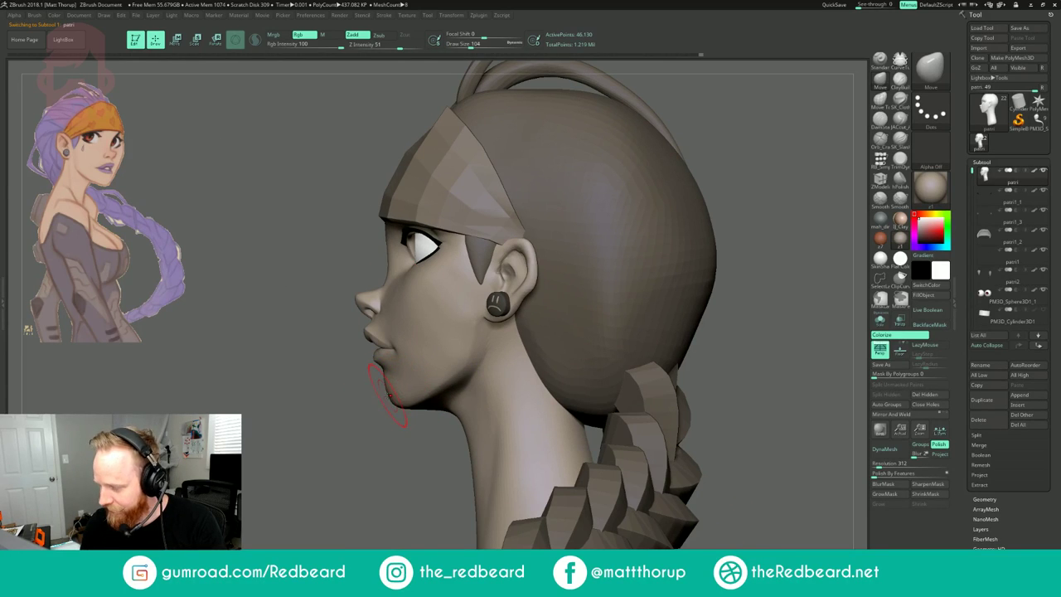
pyautogui.moveTo(419, 350); pyautogui.dragTo(472, 342, button='right')
pyautogui.keyDown('ctrl'); pyautogui.moveTo(439, 414); pyautogui.dragTo(620, 306, button='right'); pyautogui.keyUp('ctrl')
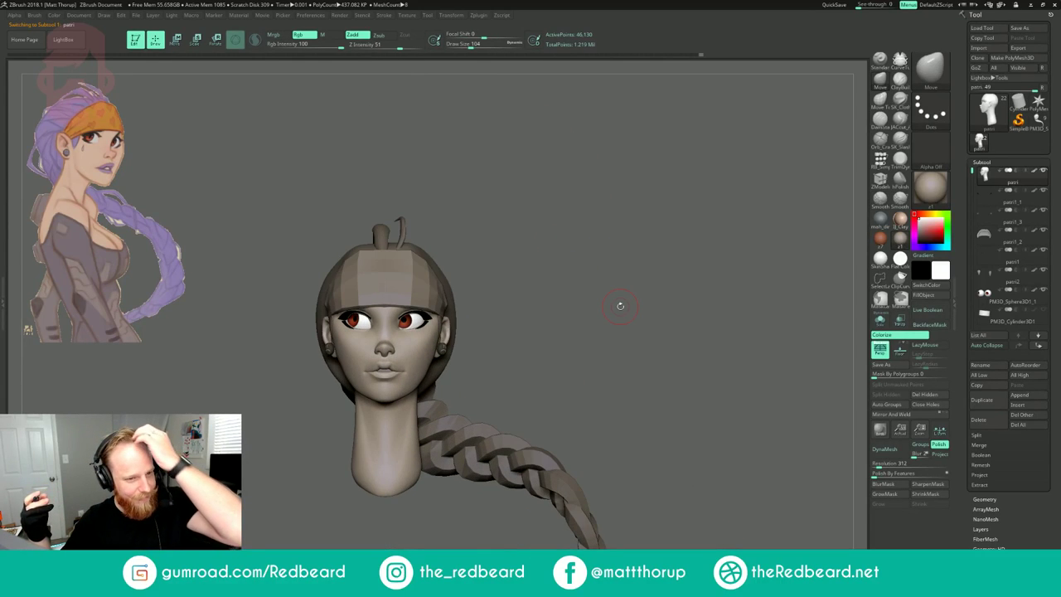
pyautogui.moveTo(547, 261); pyautogui.dragTo(557, 271, button='right')
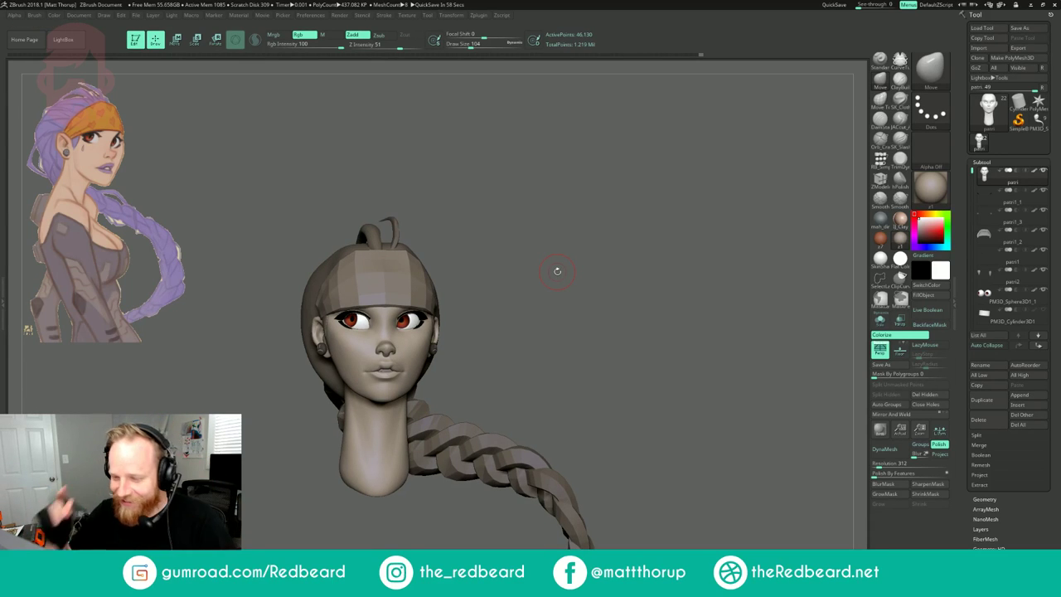
pyautogui.moveTo(520, 216); pyautogui.dragTo(504, 264)
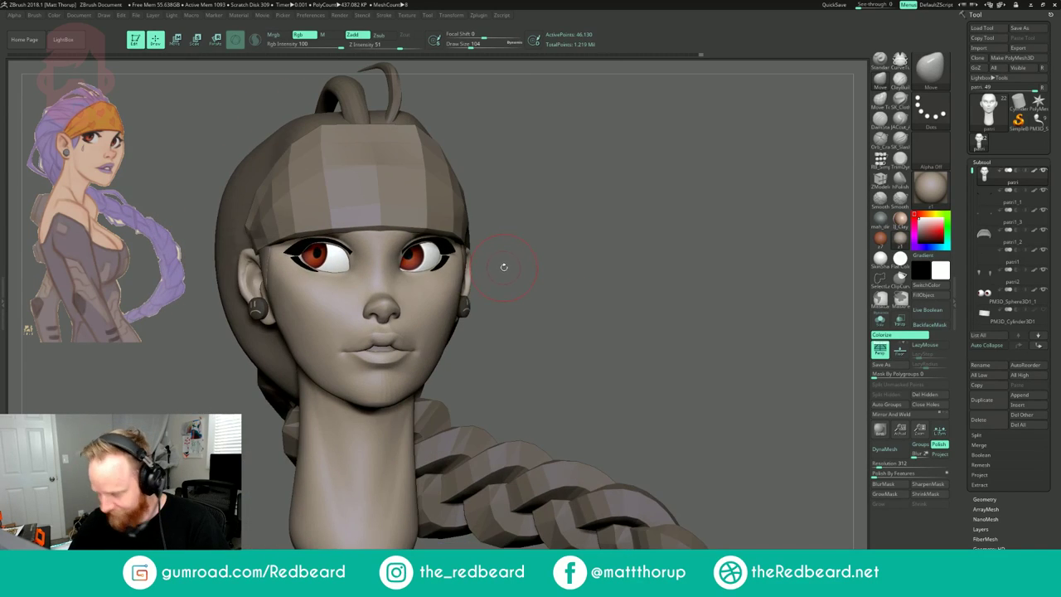
# - Choose the hPolish brush and smooth the nose bridge up to the brows with the head mesh temporarily isolated
pyautogui.click(900, 177)
pyautogui.moveTo(569, 230)
pyautogui.mouseDown()
pyautogui.moveTo(611, 276)
pyautogui.moveTo(560, 281)
pyautogui.mouseUp()
pyautogui.click(881, 320)
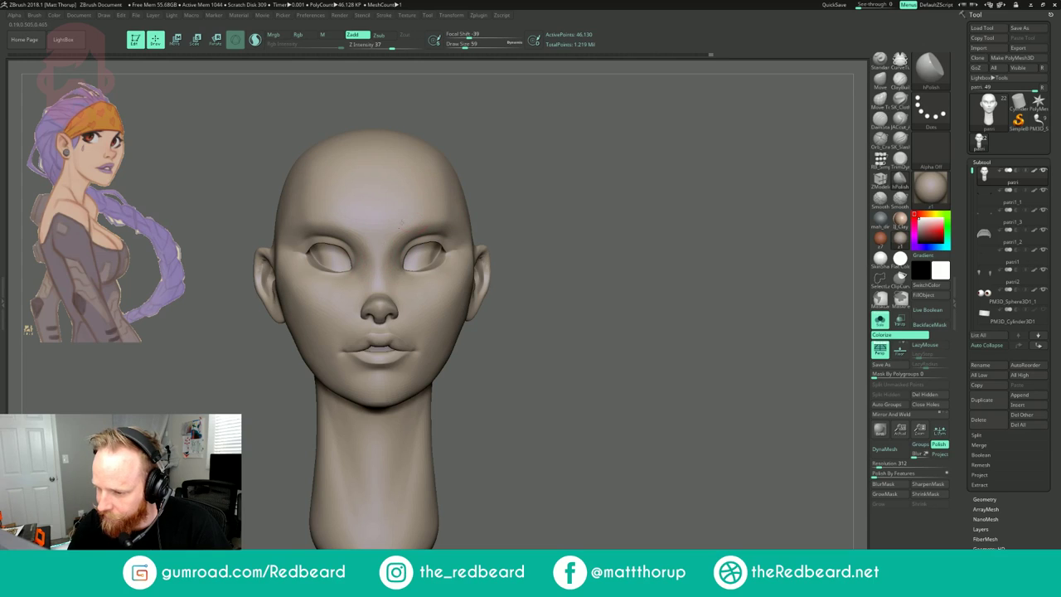
pyautogui.moveTo(398, 270); pyautogui.dragTo(403, 258, button='right')
pyautogui.keyDown('shift'); pyautogui.moveTo(386, 288); pyautogui.dragTo(392, 255); pyautogui.keyUp('shift')
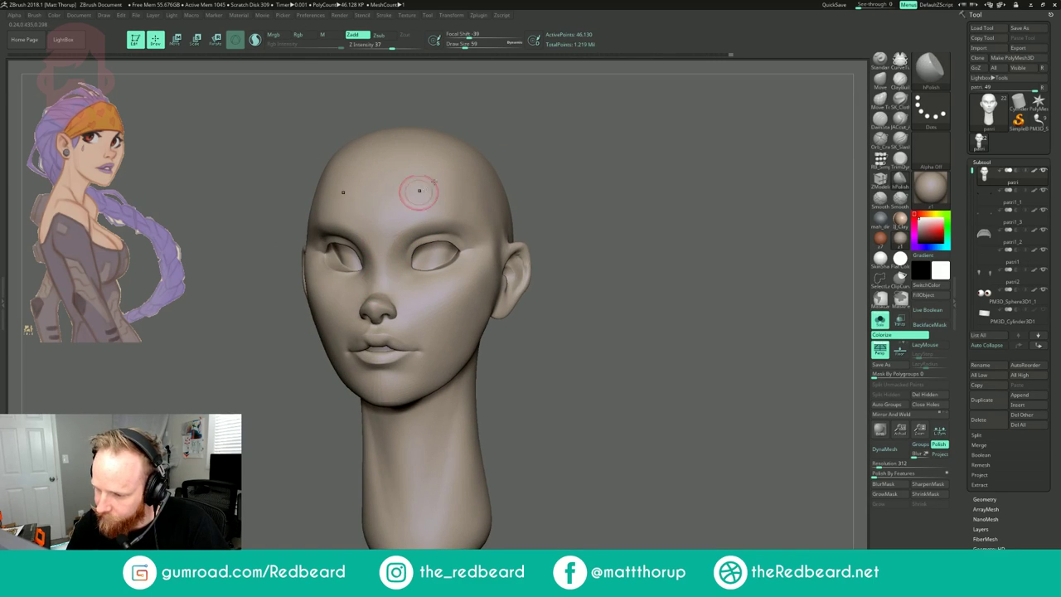
pyautogui.moveTo(419, 191); pyautogui.dragTo(383, 199, button='right')
pyautogui.keyDown('shift'); pyautogui.moveTo(391, 277); pyautogui.dragTo(407, 232); pyautogui.keyUp('shift')
pyautogui.moveTo(630, 143); pyautogui.dragTo(473, 280, button='right')
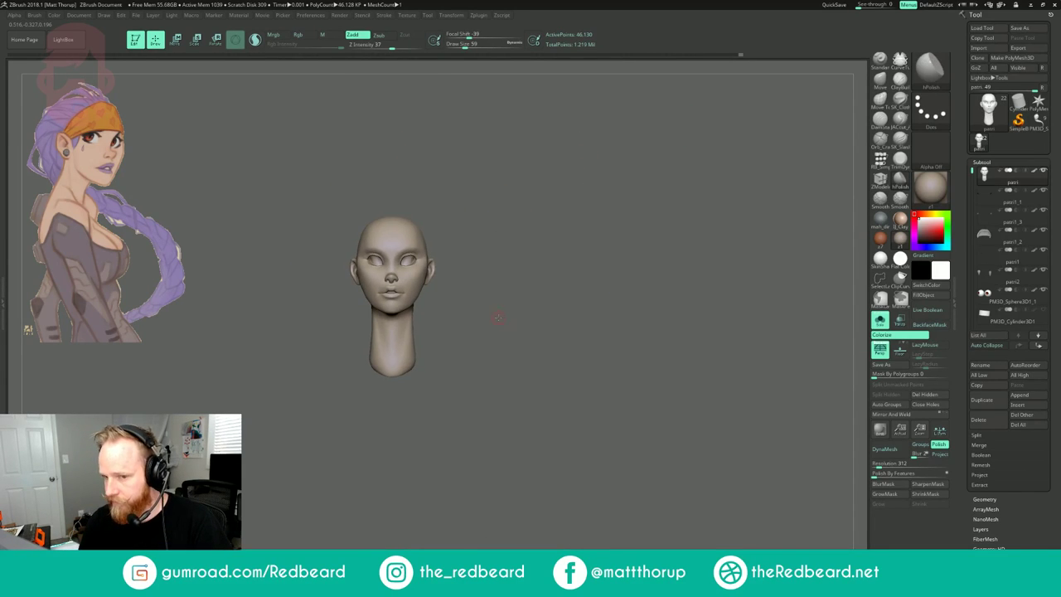
pyautogui.click(880, 320)
# - Subdivide the head mesh once and smooth the nose bridge with a brush reduced to draw size 35
pyautogui.moveTo(681, 392)
pyautogui.keyDown('ctrl'); pyautogui.mouseDown(button='right')
pyautogui.moveTo(650, 356)
pyautogui.moveTo(696, 480)
pyautogui.moveTo(738, 530)
pyautogui.mouseUp(button='right'); pyautogui.keyUp('ctrl')
pyautogui.press('[')
pyautogui.moveTo(383, 259)
pyautogui.keyDown('shift'); pyautogui.mouseDown()
pyautogui.moveTo(386, 277)
pyautogui.moveTo(383, 264)
pyautogui.mouseUp(); pyautogui.keyUp('shift')
pyautogui.hotkey('ctrl', 'd')
pyautogui.moveTo(595, 226); pyautogui.dragTo(567, 224)
pyautogui.press('[')
pyautogui.press('[')
pyautogui.keyDown('shift'); pyautogui.moveTo(381, 286); pyautogui.dragTo(386, 273); pyautogui.keyUp('shift')
pyautogui.moveTo(566, 232); pyautogui.dragTo(663, 239)
pyautogui.keyDown('ctrl'); pyautogui.moveTo(663, 273); pyautogui.dragTo(642, 241, button='right'); pyautogui.keyUp('ctrl')
pyautogui.moveTo(632, 263); pyautogui.dragTo(664, 268)
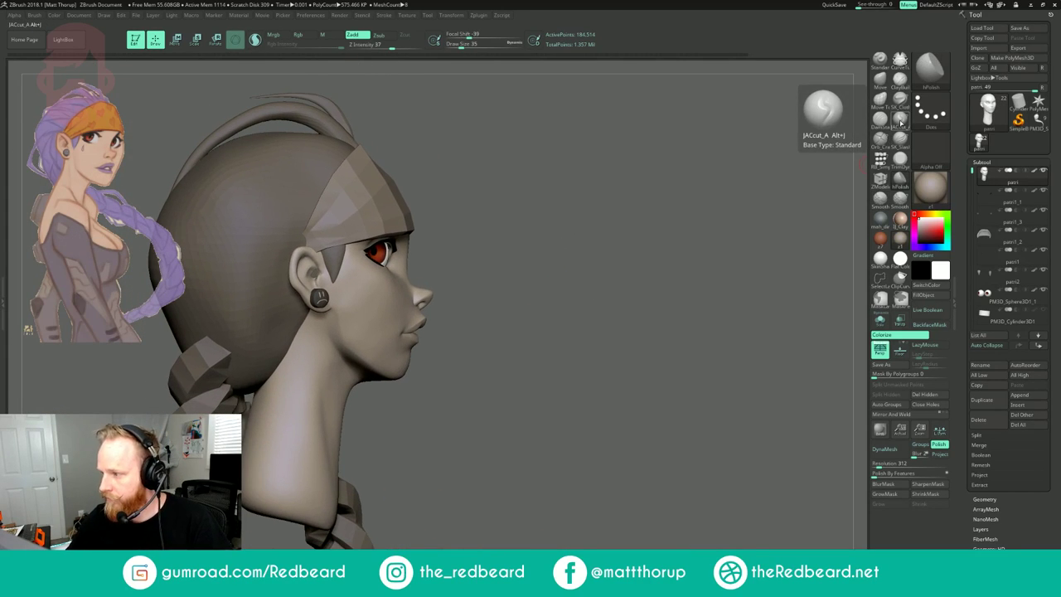
# - Choose the JACcut_A brush and carve the corner of the mouth at draw size 7 in a close side view
pyautogui.click(900, 123)
pyautogui.keyDown('ctrl'); pyautogui.moveTo(632, 297); pyautogui.dragTo(622, 353, button='right'); pyautogui.keyUp('ctrl')
pyautogui.keyDown('alt'); pyautogui.moveTo(622, 354); pyautogui.dragTo(703, 349); pyautogui.keyUp('alt')
pyautogui.keyDown('ctrl'); pyautogui.moveTo(703, 349); pyautogui.dragTo(692, 406, button='right'); pyautogui.keyUp('ctrl')
pyautogui.moveTo(675, 348); pyautogui.dragTo(613, 346)
pyautogui.press('s')
pyautogui.moveTo(354, 448); pyautogui.dragTo(353, 444)
pyautogui.press('s')
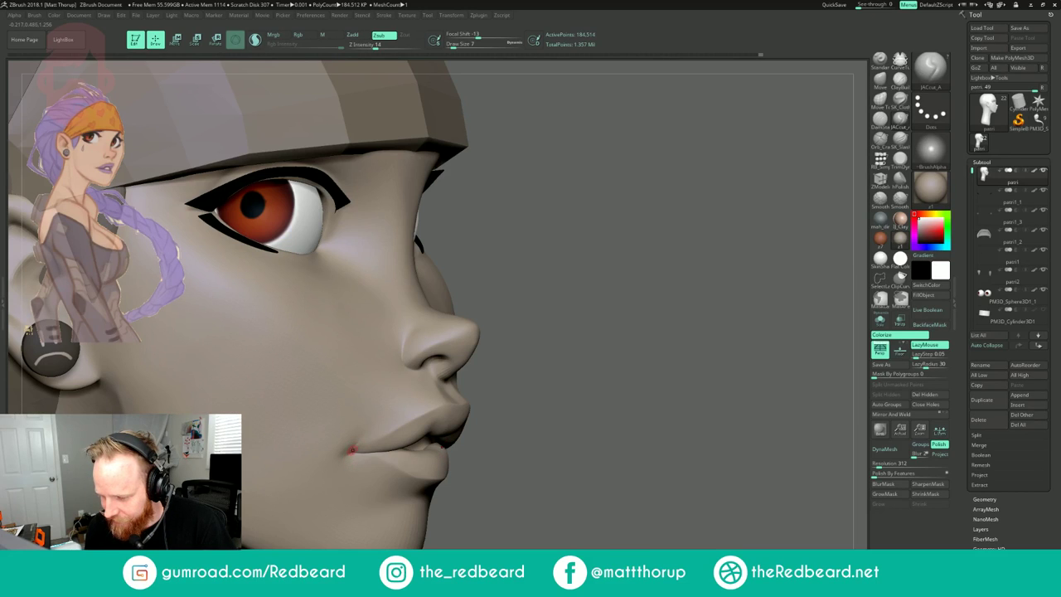
# - Inspect the whole head and braid from the front and three-quarter views
pyautogui.keyDown('ctrl'); pyautogui.moveTo(639, 444); pyautogui.dragTo(495, 440, button='right'); pyautogui.keyUp('ctrl')
pyautogui.keyDown('alt'); pyautogui.moveTo(495, 440); pyautogui.dragTo(651, 355); pyautogui.keyUp('alt')
pyautogui.moveTo(663, 360)
pyautogui.mouseDown()
pyautogui.moveTo(413, 464)
pyautogui.moveTo(489, 324)
pyautogui.moveTo(507, 321)
pyautogui.mouseUp()
pyautogui.moveTo(683, 320); pyautogui.dragTo(610, 322)
pyautogui.keyDown('shift'); pyautogui.moveTo(512, 327); pyautogui.dragTo(527, 314); pyautogui.keyUp('shift')
pyautogui.moveTo(634, 365); pyautogui.dragTo(736, 302)
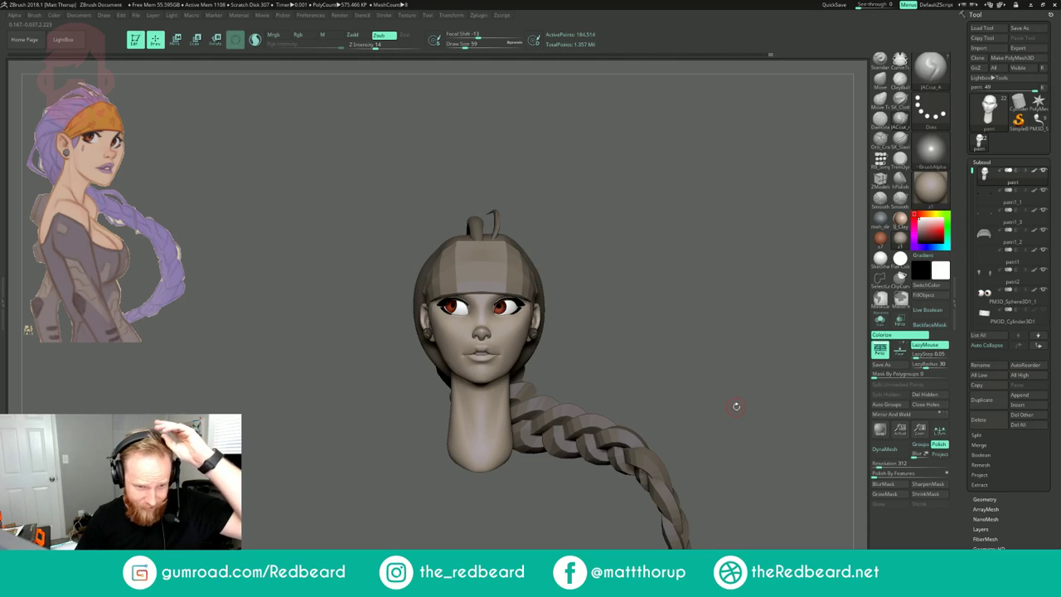
pyautogui.moveTo(635, 206); pyautogui.dragTo(646, 282)
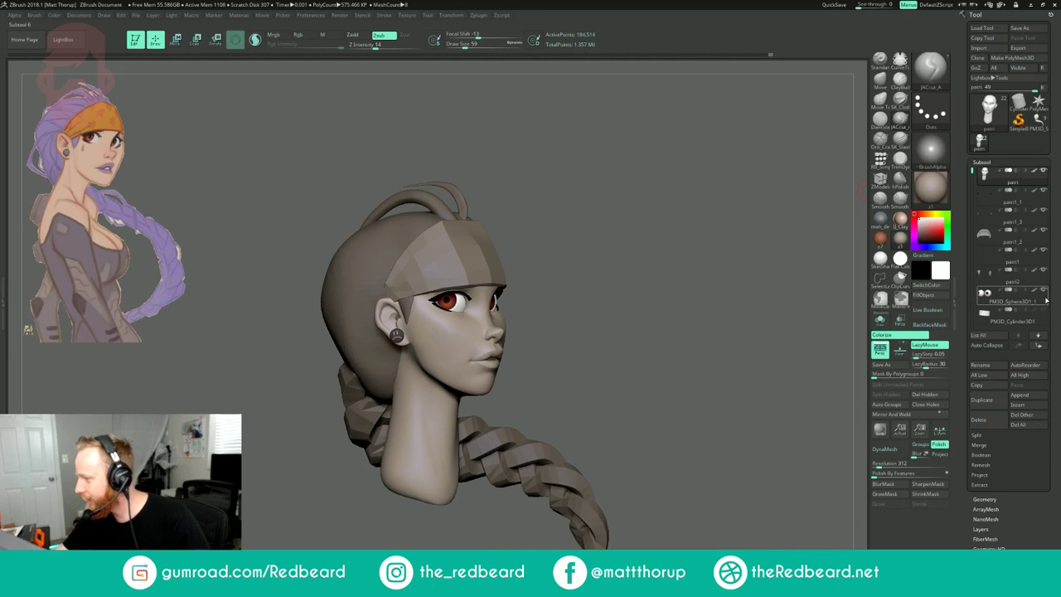
# - Show the PM3D_Sphere3D2 abdomen piece and briefly preview the rounded PM3D_Sphere3D1 piece
pyautogui.moveTo(973, 171); pyautogui.dragTo(975, 276)
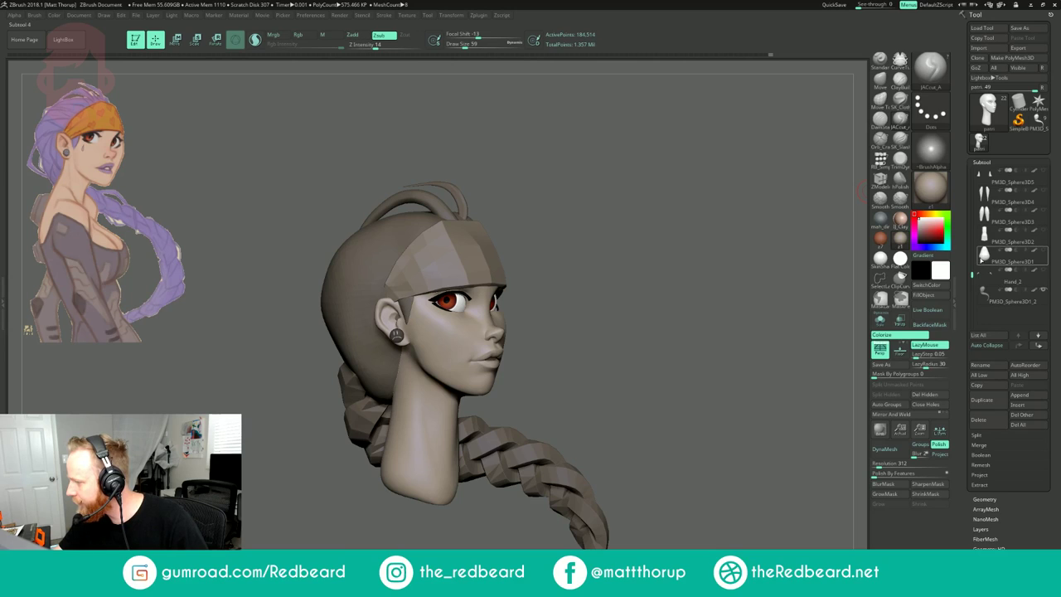
pyautogui.click(1045, 252)
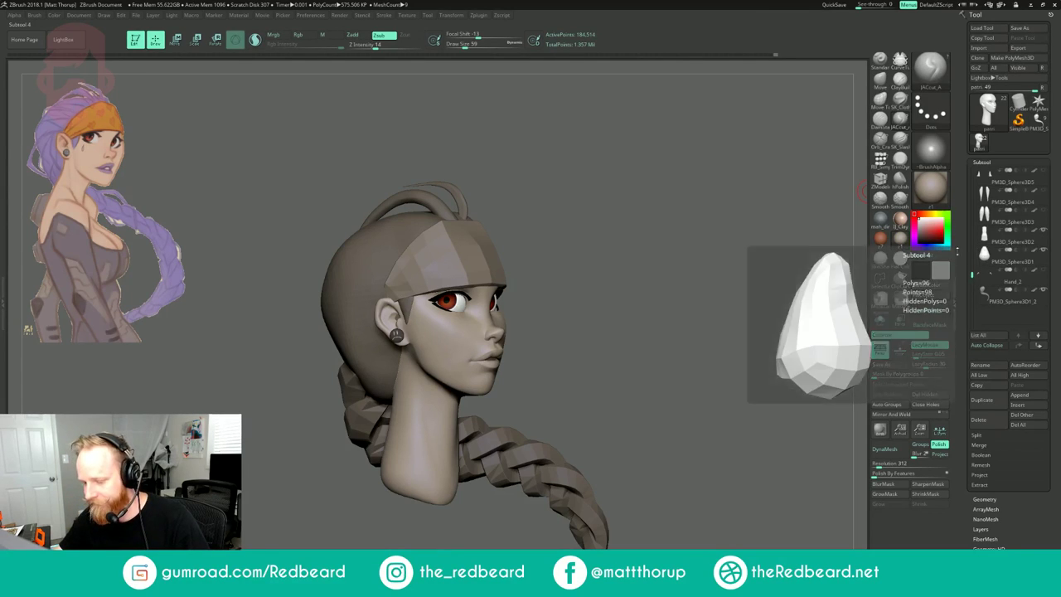
pyautogui.keyDown('alt'); pyautogui.moveTo(741, 348); pyautogui.dragTo(569, 336); pyautogui.keyUp('alt')
pyautogui.keyDown('alt'); pyautogui.moveTo(662, 406); pyautogui.dragTo(651, 316); pyautogui.keyUp('alt')
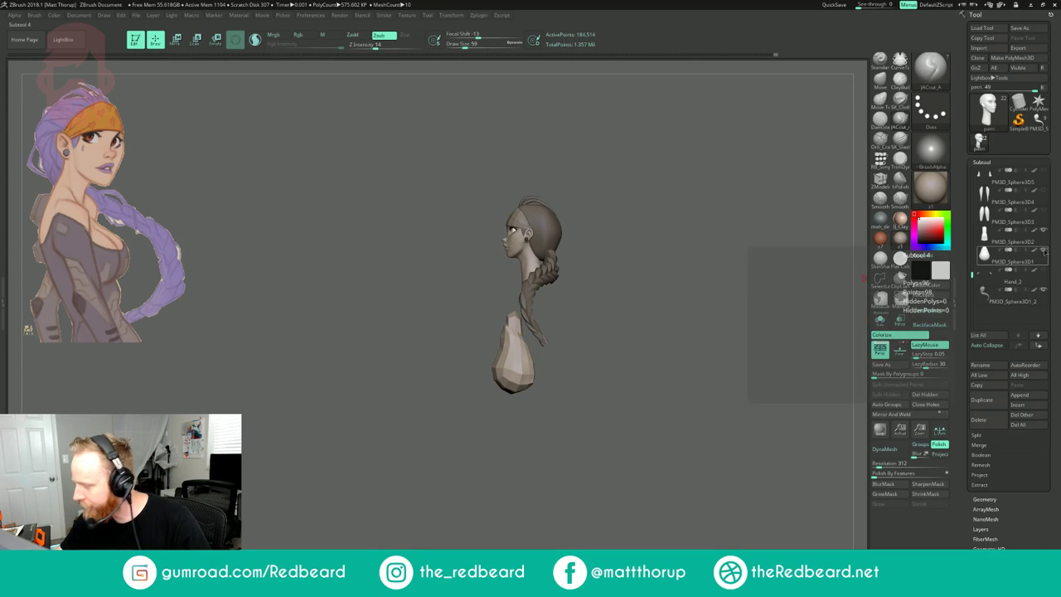
pyautogui.click(1044, 250)
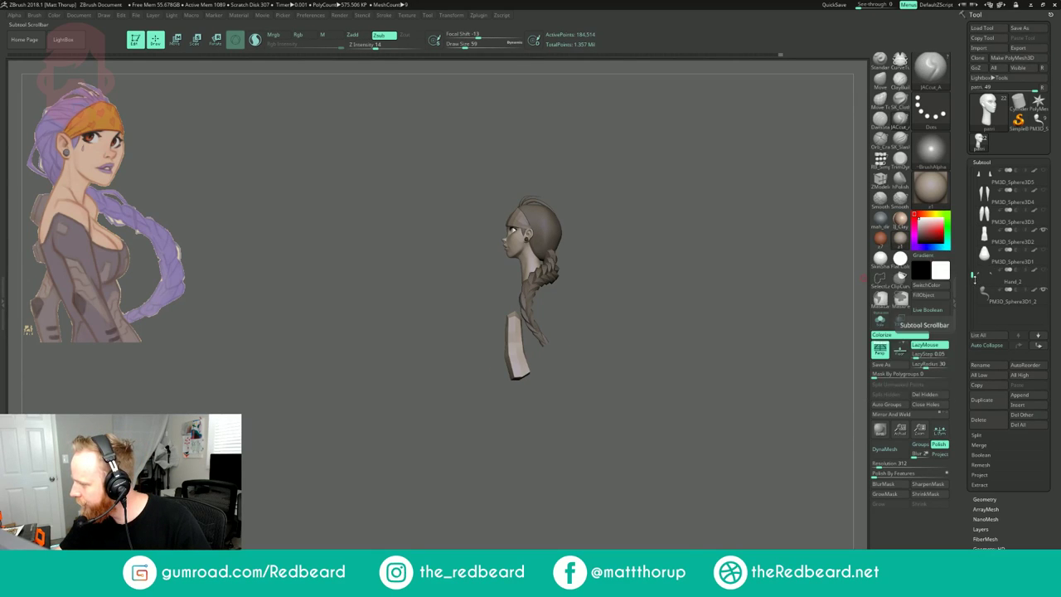
# - Show the hidden torso, breast, buttock and arm pieces of the body blockout
pyautogui.moveTo(973, 273); pyautogui.dragTo(973, 222)
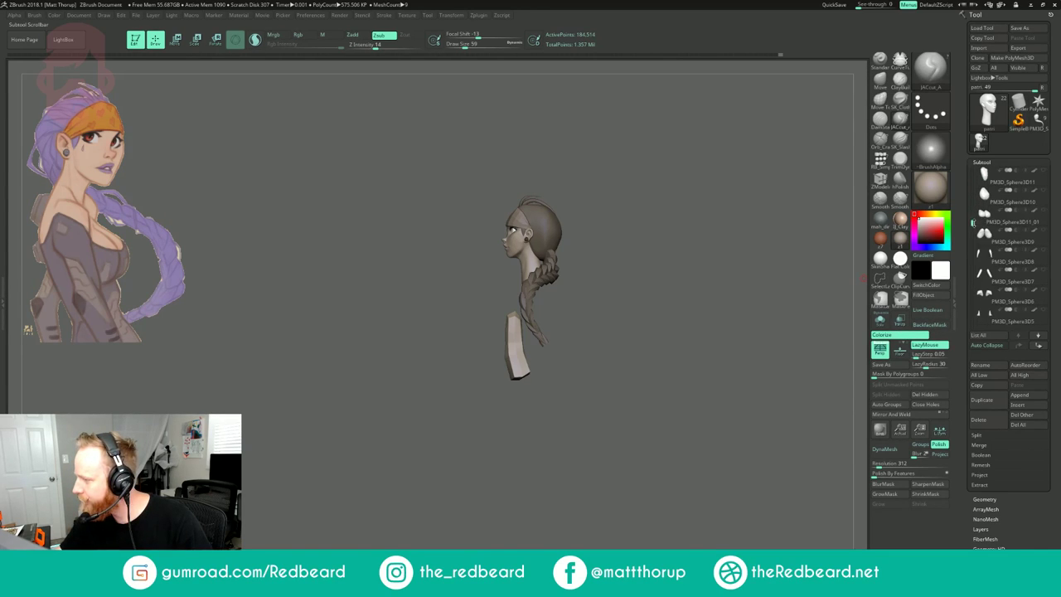
pyautogui.click(1044, 171)
pyautogui.click(1046, 213)
pyautogui.click(1043, 231)
pyautogui.moveTo(714, 302)
pyautogui.mouseDown()
pyautogui.moveTo(776, 305)
pyautogui.moveTo(719, 310)
pyautogui.mouseUp()
pyautogui.click(1044, 252)
pyautogui.click(1044, 252)
pyautogui.click(1044, 252)
pyautogui.click(1044, 270)
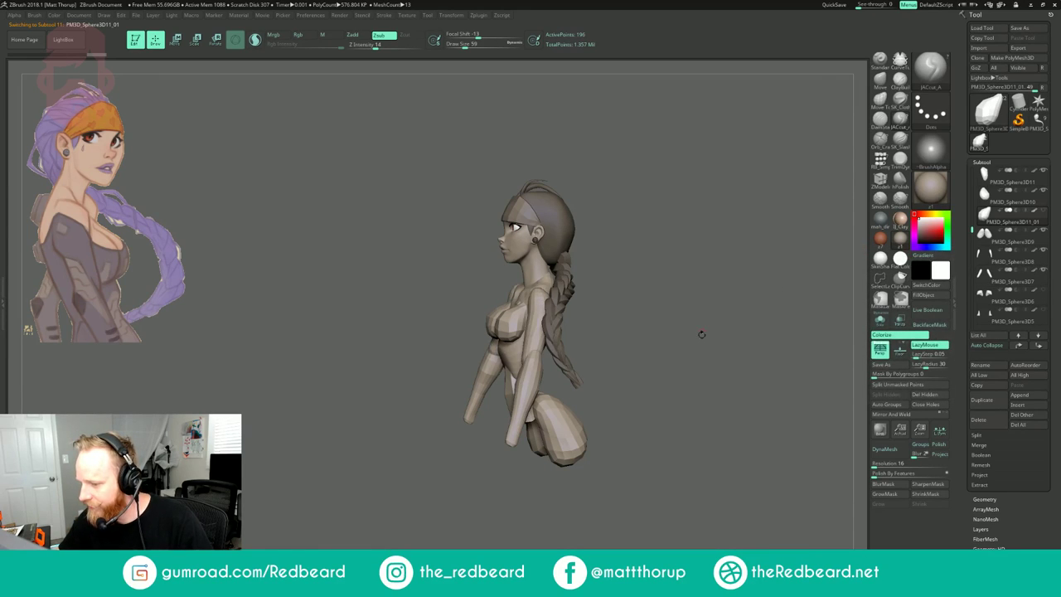
# - Examine the body blockout in front and three-quarter views and identify the torso pieces by toggling the PM3D_Sphere3D11_01 breasts
pyautogui.keyDown('shift'); pyautogui.moveTo(702, 333); pyautogui.dragTo(736, 329); pyautogui.keyUp('shift')
pyautogui.keyDown('ctrl'); pyautogui.moveTo(736, 329); pyautogui.dragTo(735, 292, button='right'); pyautogui.keyUp('ctrl')
pyautogui.moveTo(734, 292); pyautogui.dragTo(730, 315)
pyautogui.keyDown('ctrl'); pyautogui.moveTo(729, 315); pyautogui.dragTo(723, 367, button='right'); pyautogui.keyUp('ctrl')
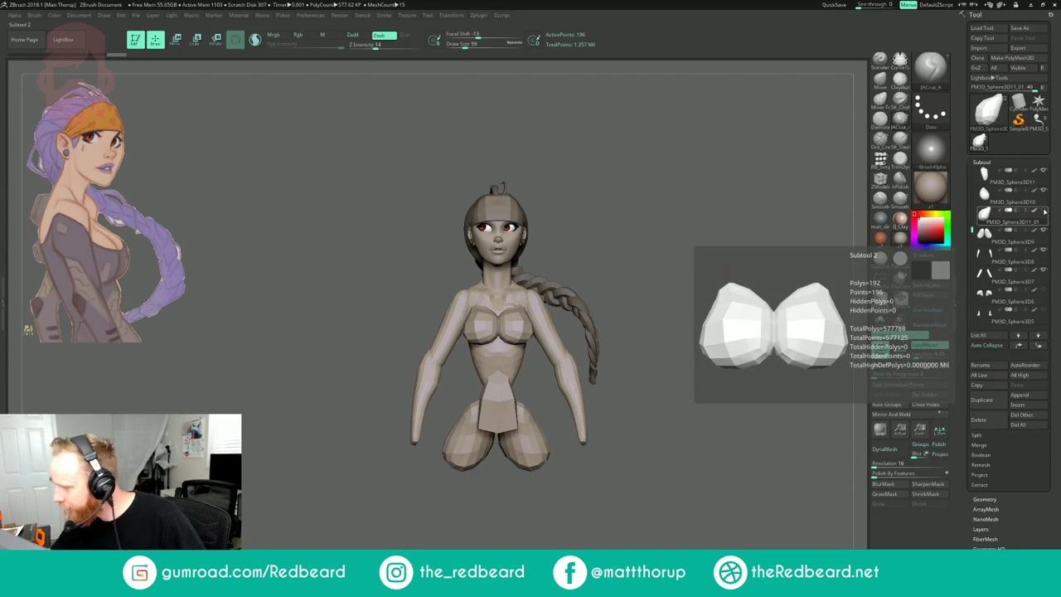
pyautogui.moveTo(753, 280); pyautogui.dragTo(756, 312)
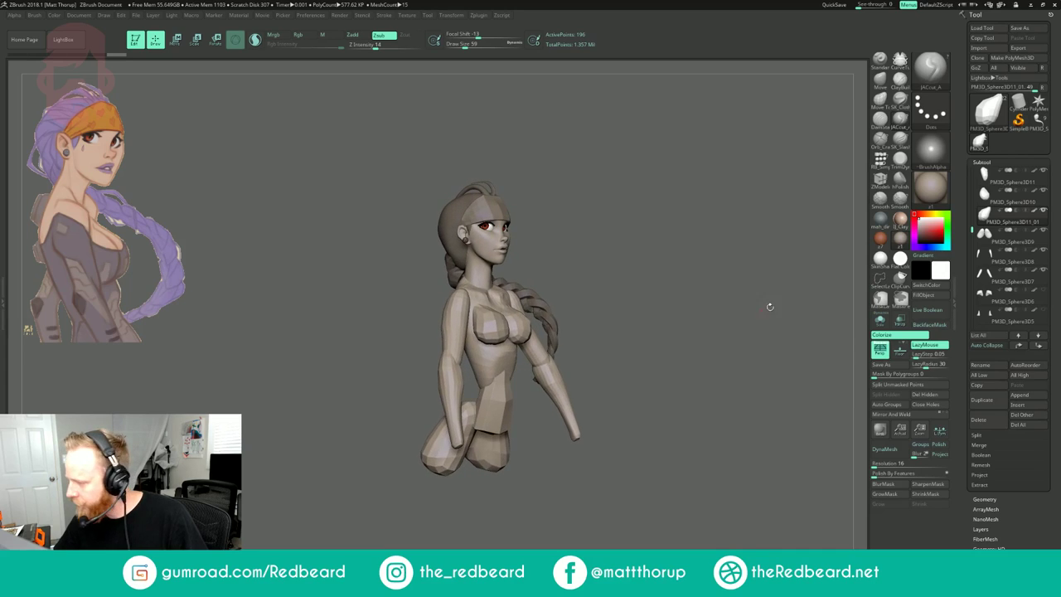
pyautogui.click(997, 202)
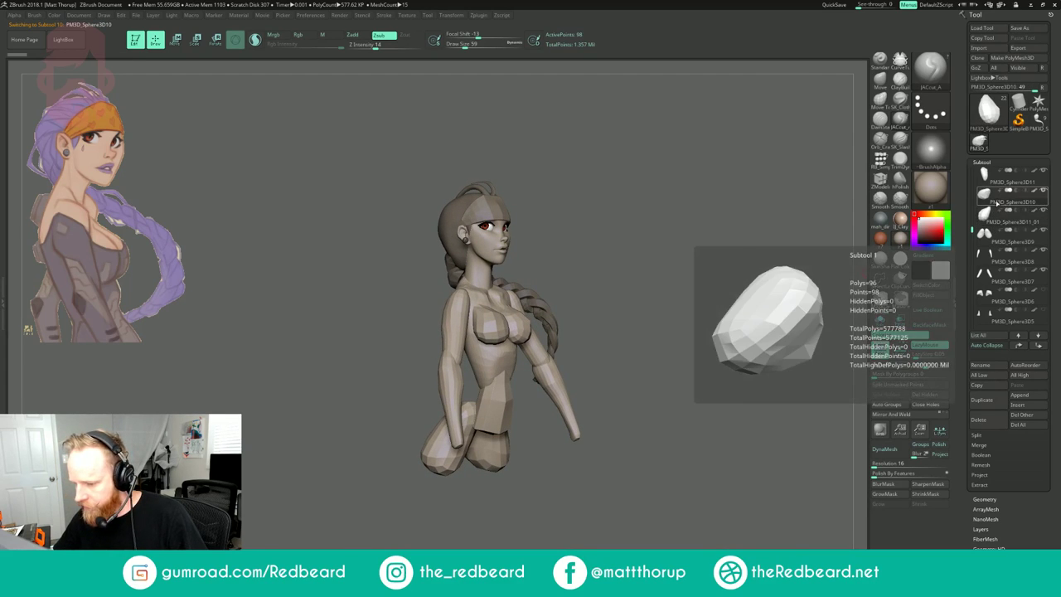
pyautogui.click(1045, 212)
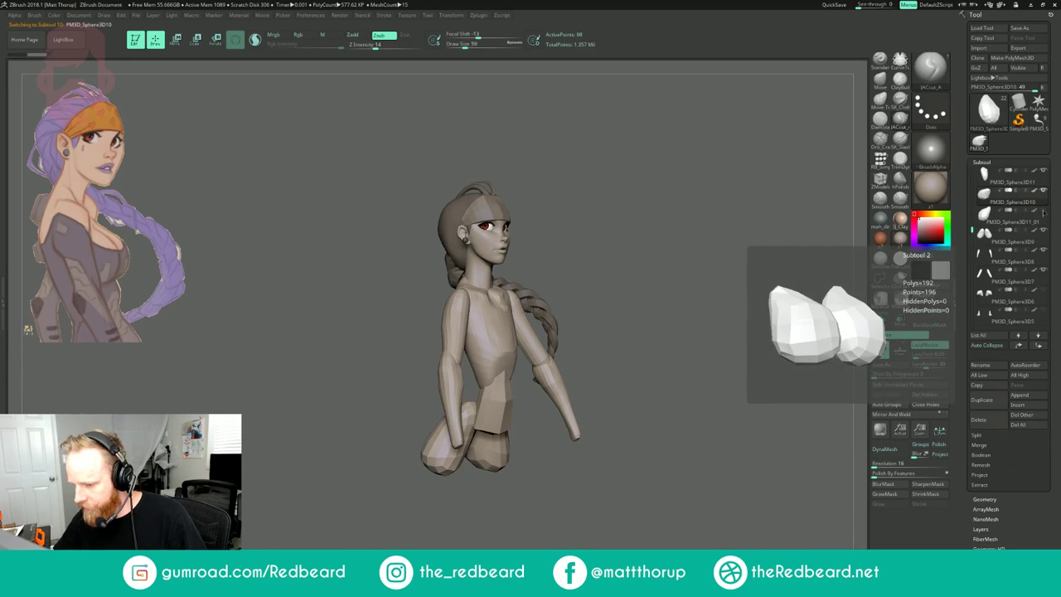
pyautogui.click(1045, 212)
# - Show the PM3D_Sphere3D6 shoulder pieces and briefly preview the thigh pieces
pyautogui.moveTo(970, 226); pyautogui.dragTo(973, 240)
pyautogui.click(1043, 252)
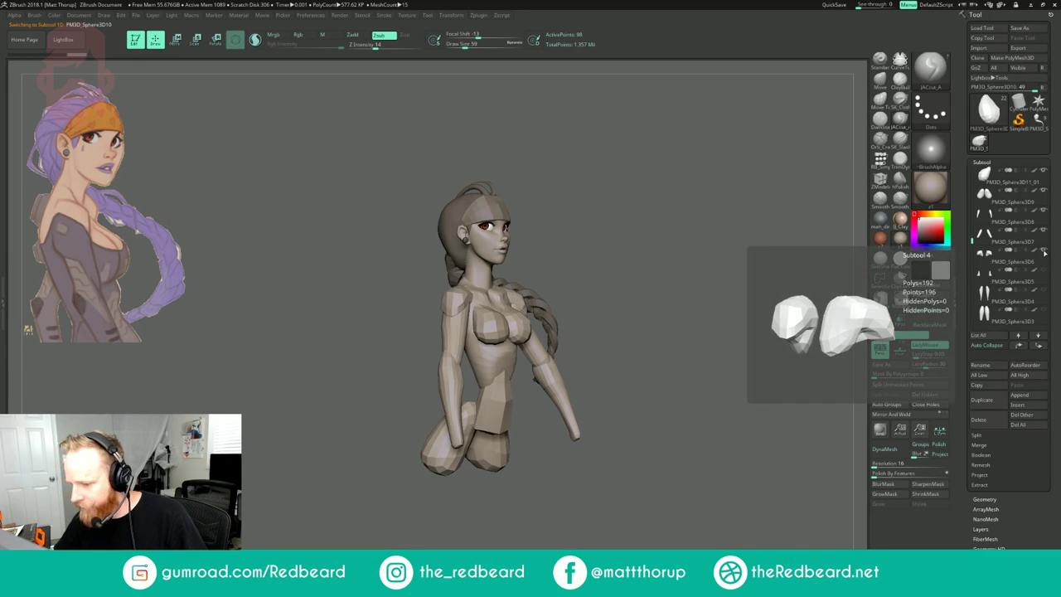
pyautogui.click(1044, 271)
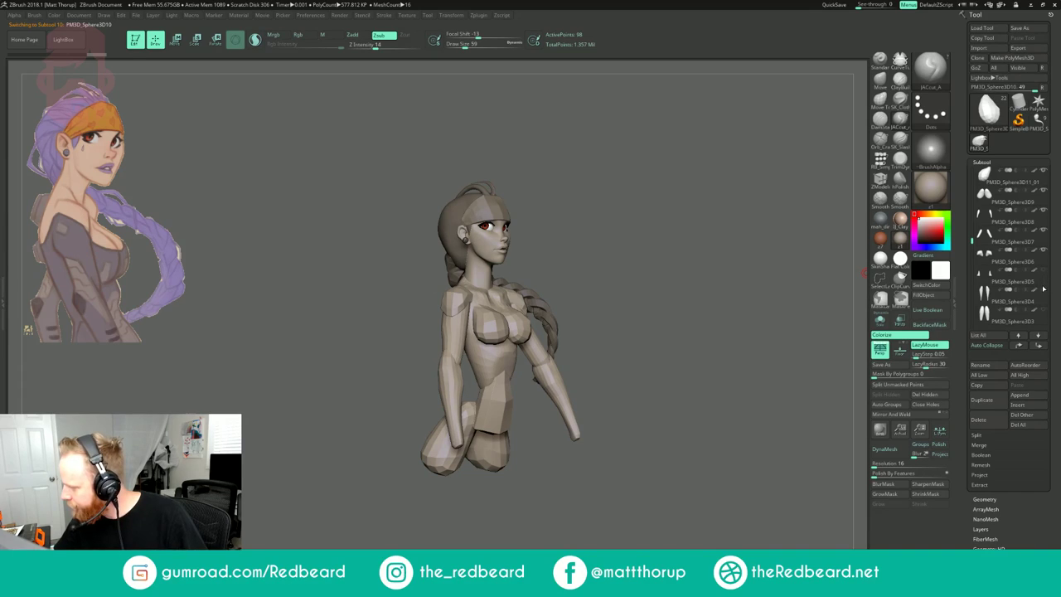
pyautogui.click(1041, 295)
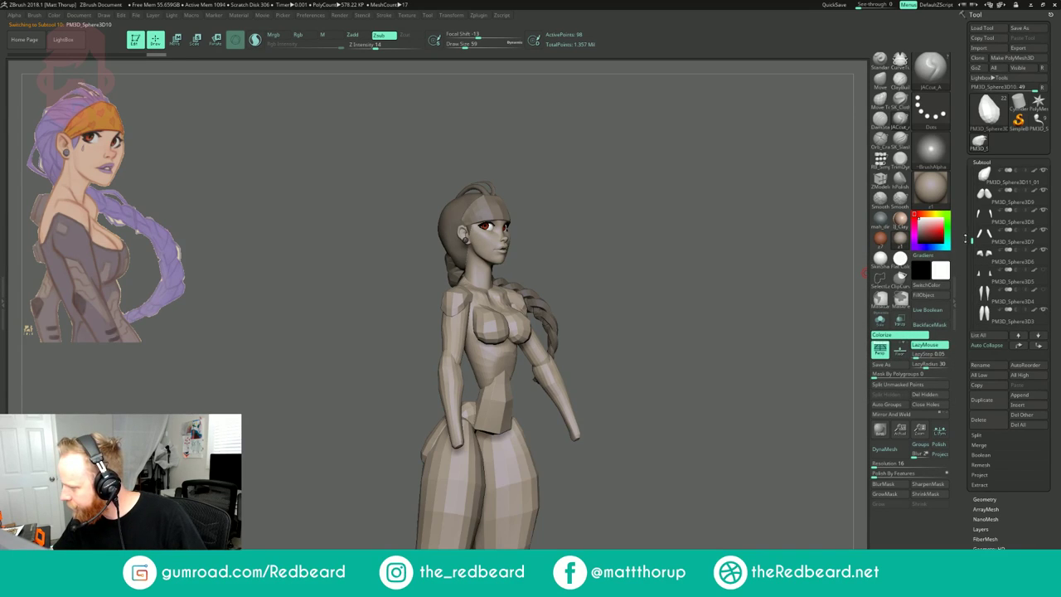
pyautogui.click(1044, 310)
pyautogui.moveTo(972, 242); pyautogui.dragTo(972, 264)
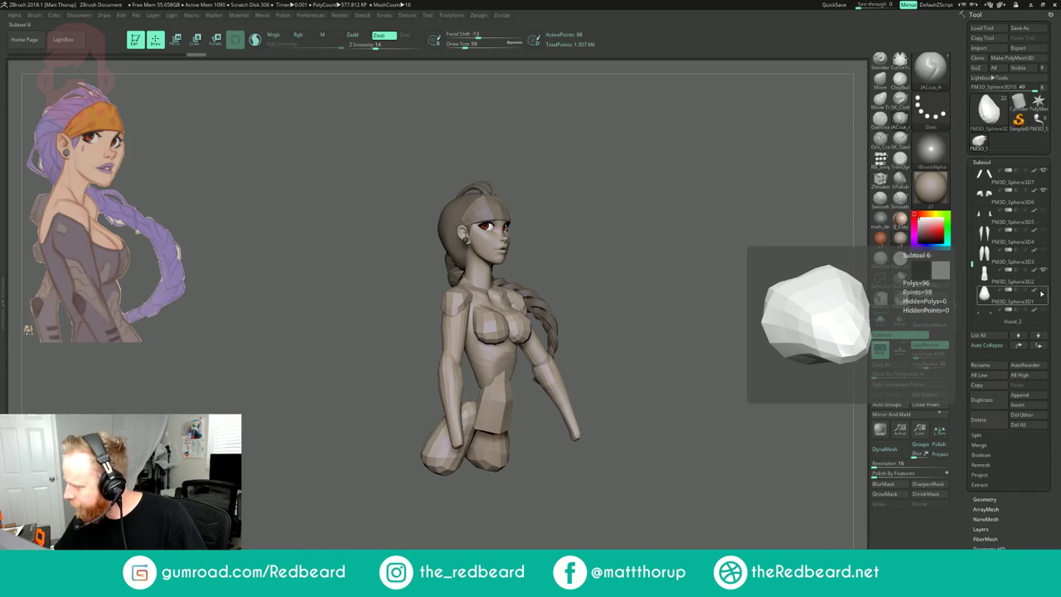
# - Delete the PM3D_Sphere3D1 pelvis piece and the Hand_2 subtool
pyautogui.click(997, 301)
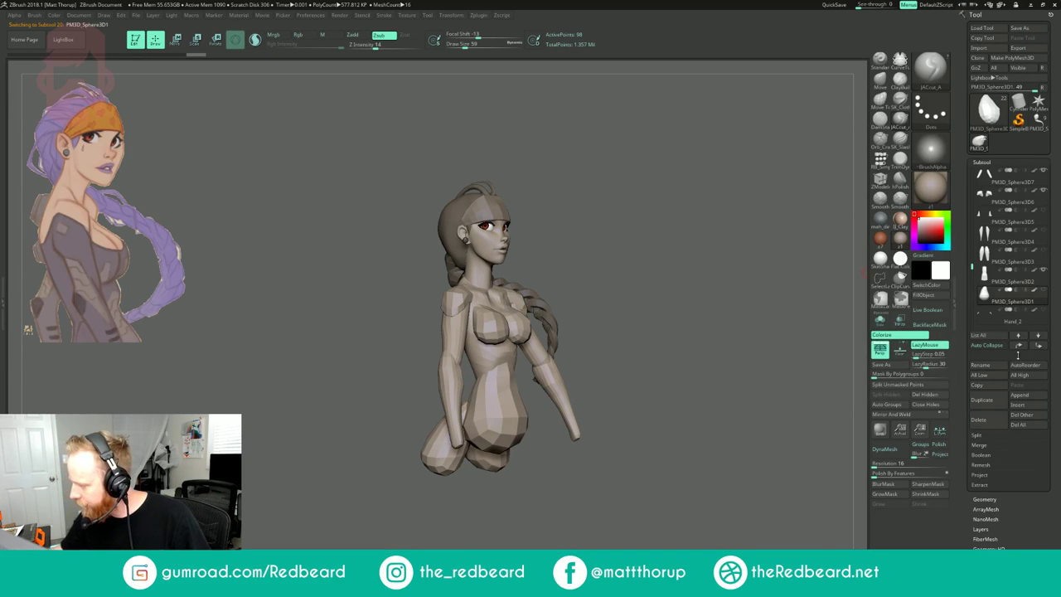
pyautogui.click(987, 420)
pyautogui.click(911, 439)
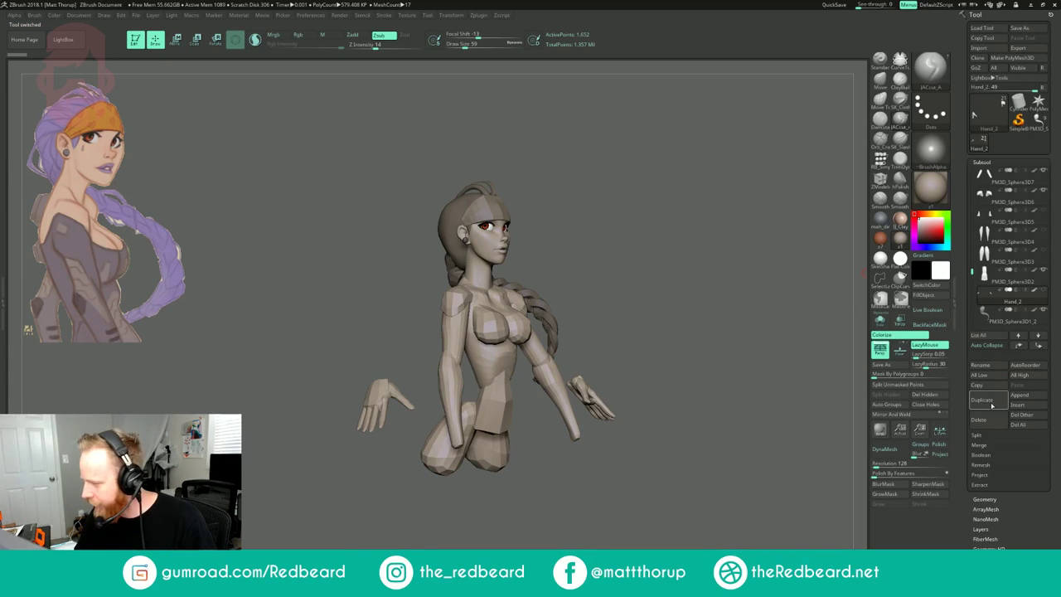
pyautogui.moveTo(746, 461); pyautogui.dragTo(673, 452)
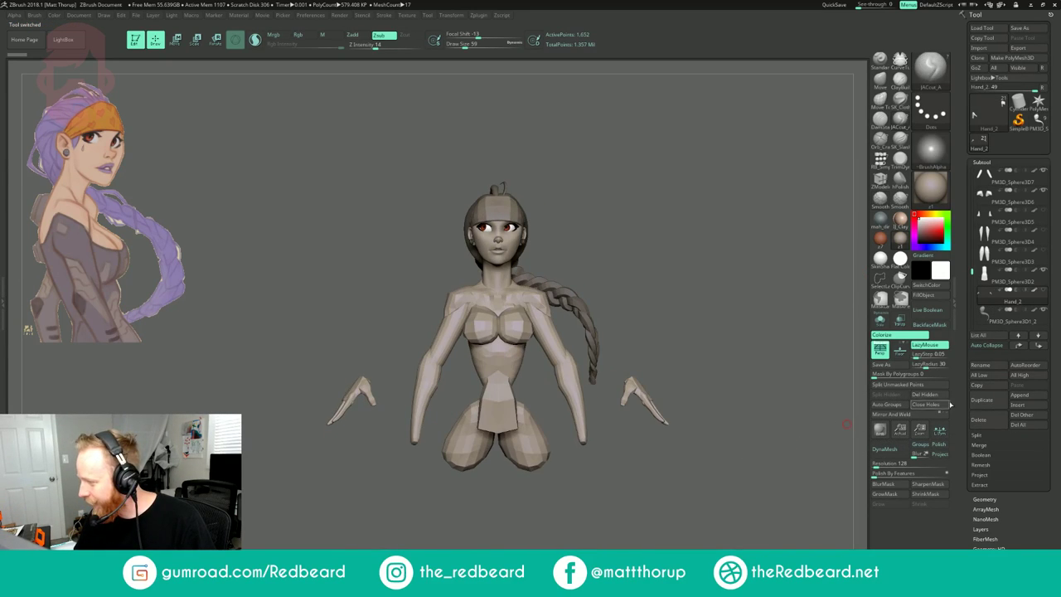
pyautogui.click(993, 423)
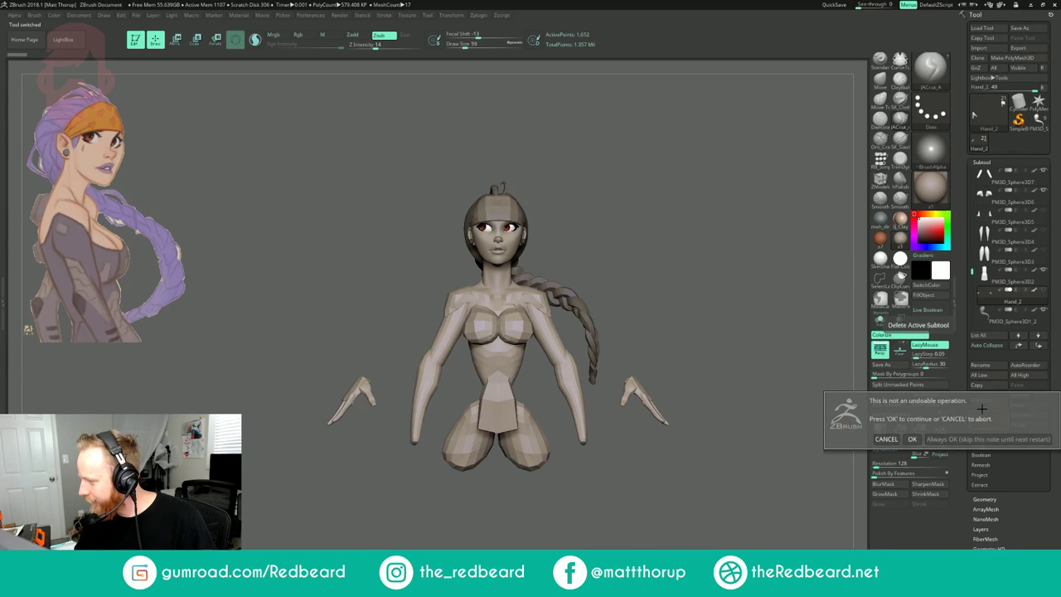
pyautogui.click(912, 438)
pyautogui.moveTo(771, 458)
pyautogui.mouseDown()
pyautogui.moveTo(742, 464)
pyautogui.moveTo(768, 452)
pyautogui.mouseUp()
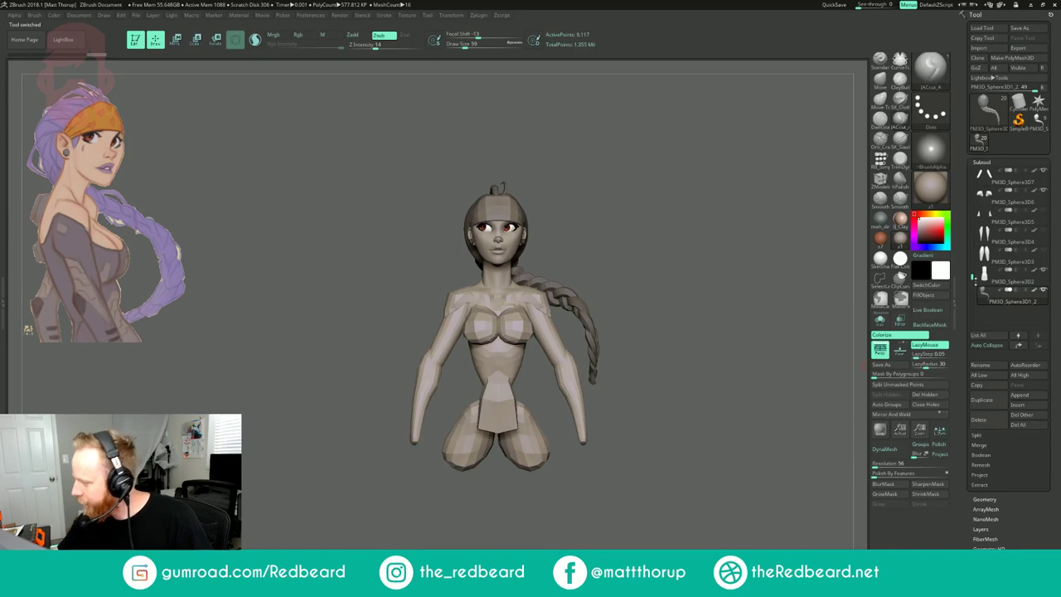
# - Delete the leg subtools PM3D_Sphere3D5, PM3D_Sphere3D4 and PM3D_Sphere3D3
pyautogui.moveTo(973, 276); pyautogui.dragTo(981, 267)
pyautogui.click(1011, 242)
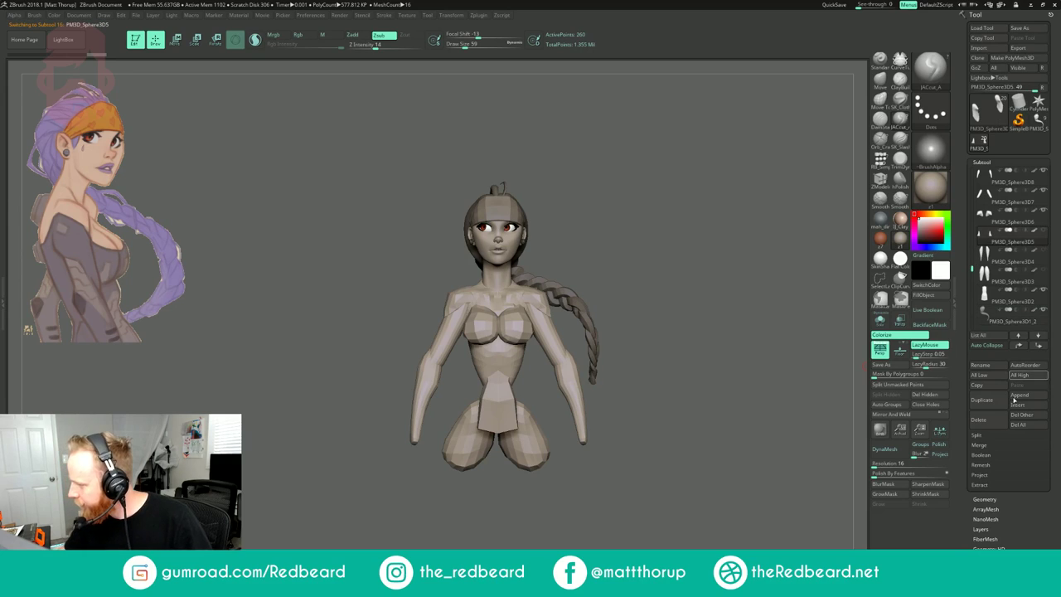
pyautogui.click(986, 419)
pyautogui.click(912, 438)
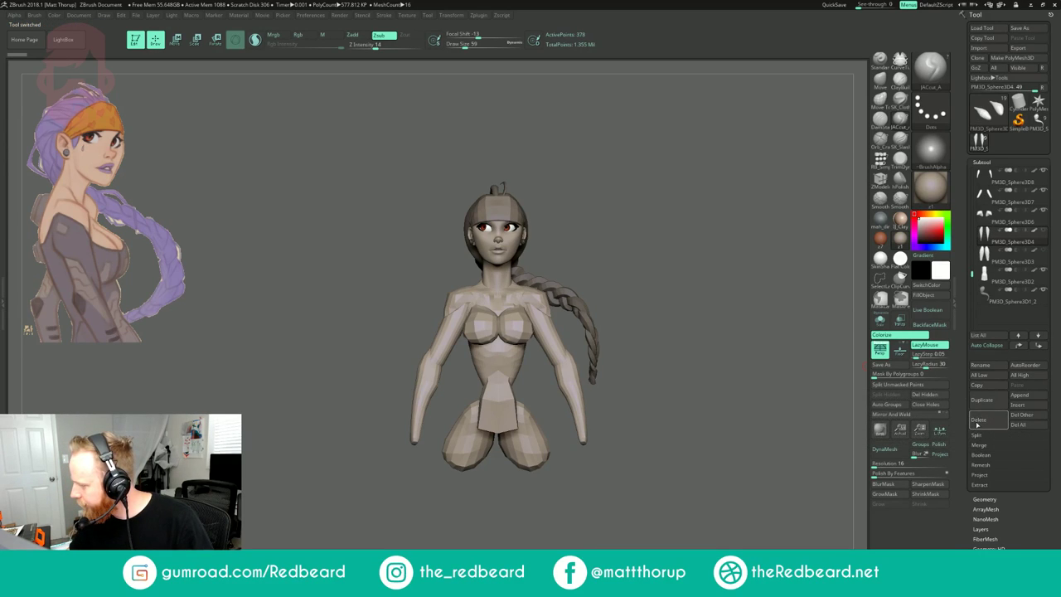
pyautogui.click(983, 422)
pyautogui.click(912, 440)
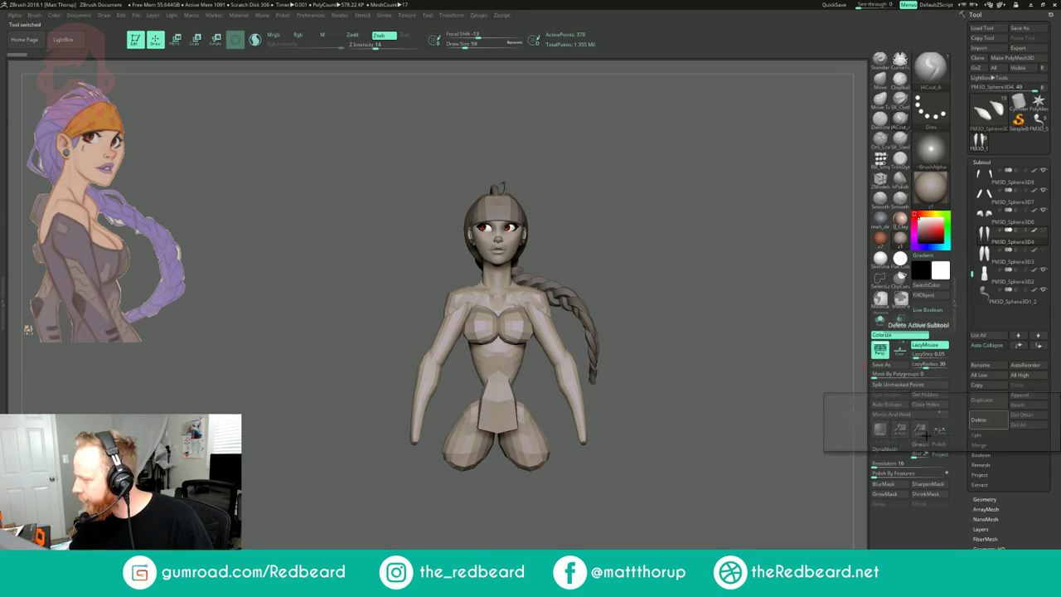
pyautogui.click(988, 421)
pyautogui.click(912, 439)
# - Select the PM3D_Sphere3D9 buttock pieces on the model and delete that subtool
pyautogui.moveTo(663, 479); pyautogui.dragTo(743, 454)
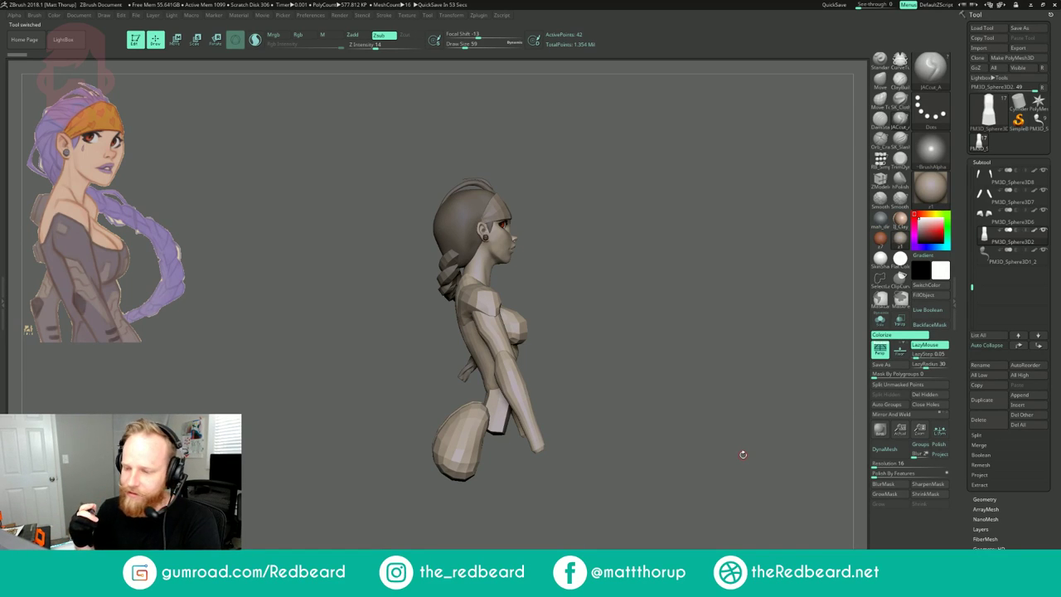
pyautogui.moveTo(723, 264)
pyautogui.mouseDown()
pyautogui.moveTo(632, 254)
pyautogui.moveTo(722, 243)
pyautogui.moveTo(845, 303)
pyautogui.mouseUp()
pyautogui.moveTo(974, 284); pyautogui.dragTo(975, 246)
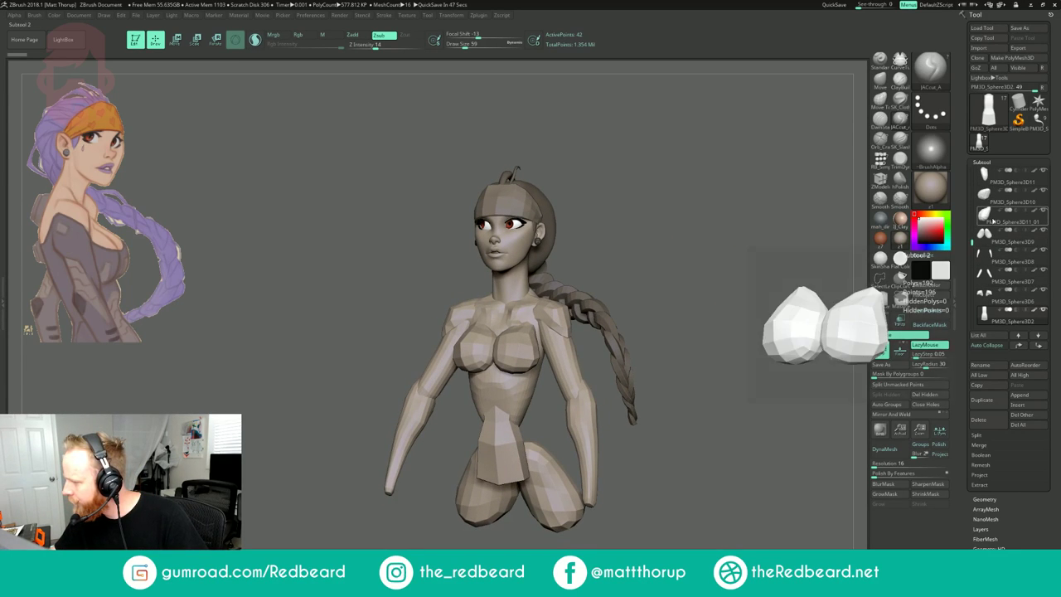
pyautogui.keyDown('alt'); pyautogui.click(553, 506); pyautogui.keyUp('alt')
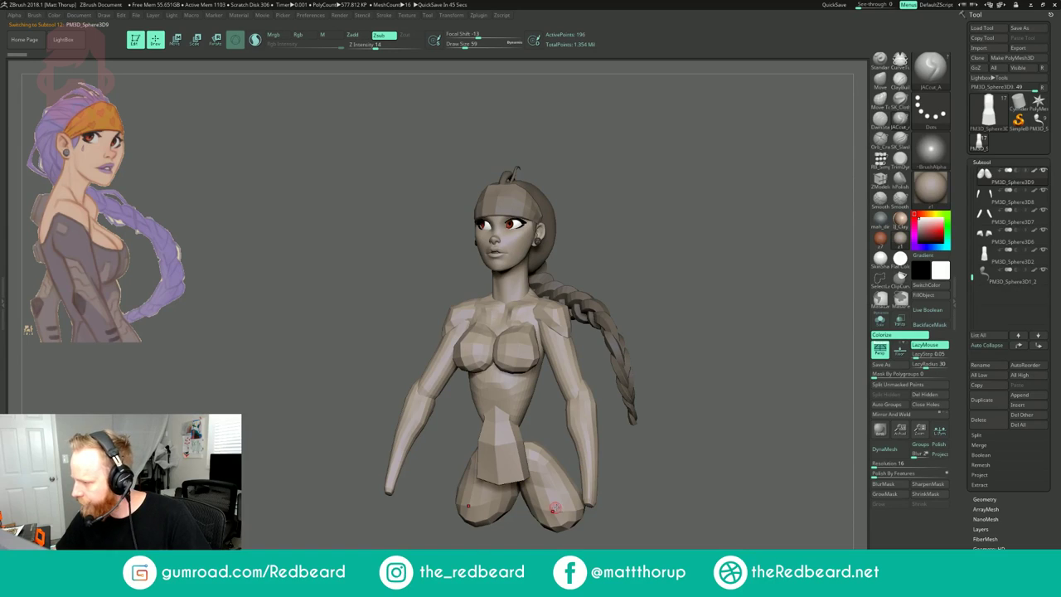
pyautogui.click(975, 421)
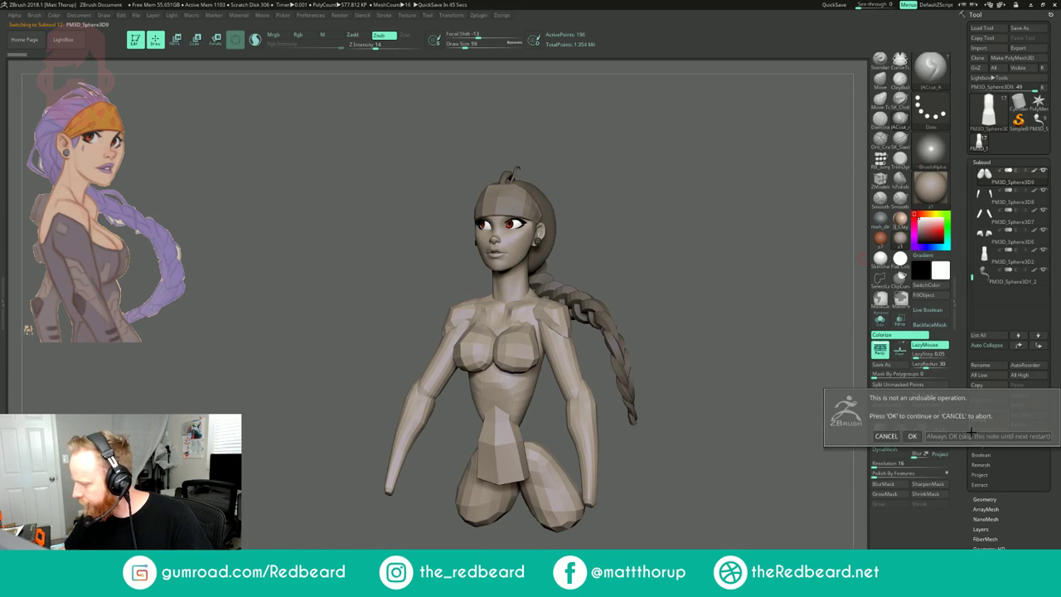
pyautogui.click(911, 436)
pyautogui.moveTo(703, 488); pyautogui.dragTo(723, 470)
pyautogui.moveTo(973, 278); pyautogui.dragTo(974, 242)
pyautogui.scroll(1, 1007, 240)
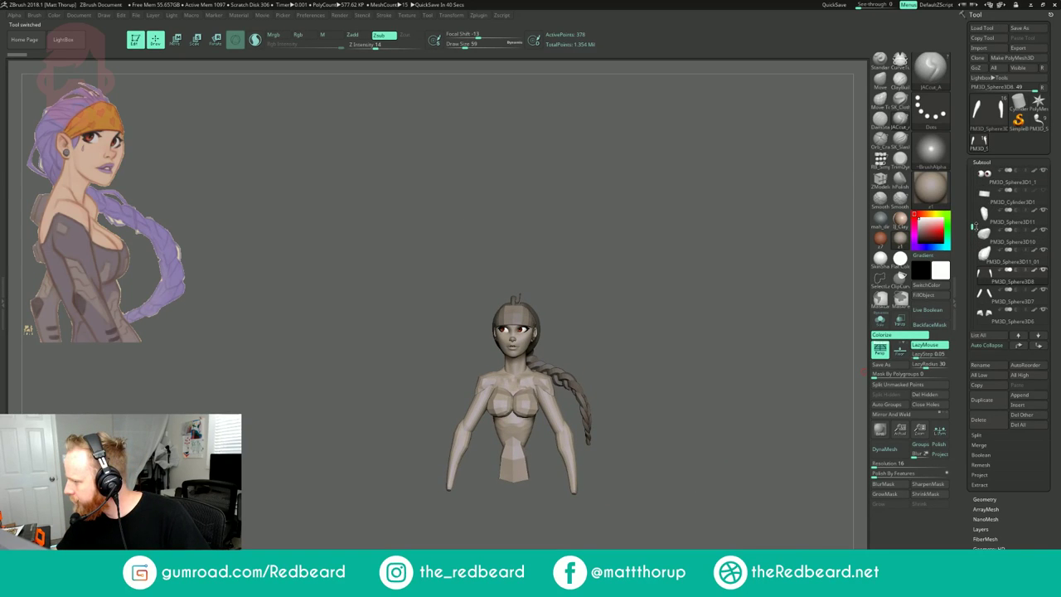
# - Save the reduced upper-body model as a new tool file named patri0 in the Ref folder
pyautogui.moveTo(766, 316); pyautogui.dragTo(753, 365)
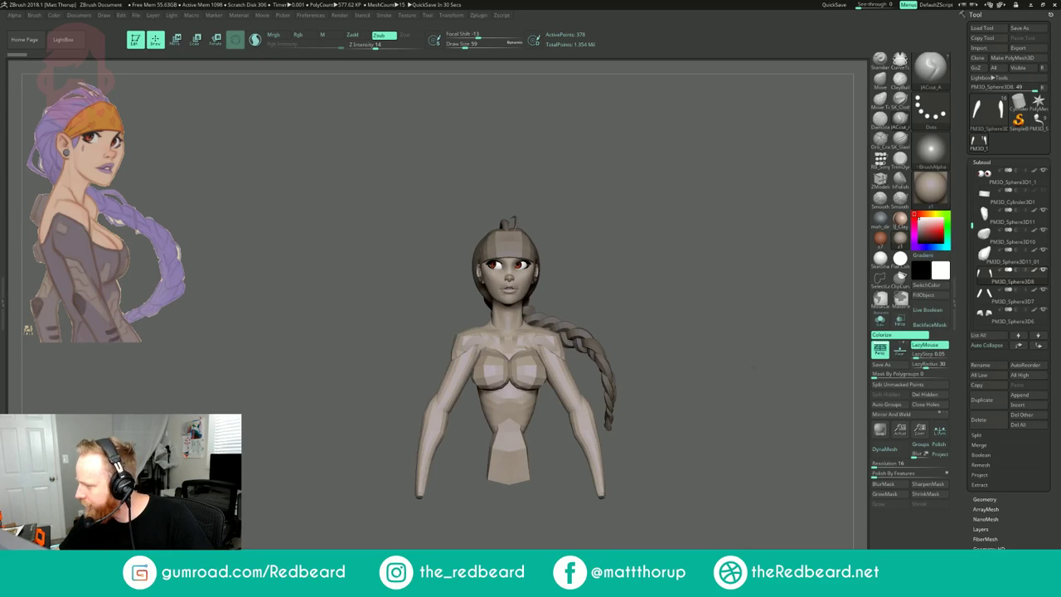
pyautogui.moveTo(972, 225)
pyautogui.mouseDown()
pyautogui.moveTo(973, 277)
pyautogui.moveTo(972, 223)
pyautogui.mouseUp()
pyautogui.moveTo(820, 290); pyautogui.dragTo(795, 291)
pyautogui.click(1035, 28)
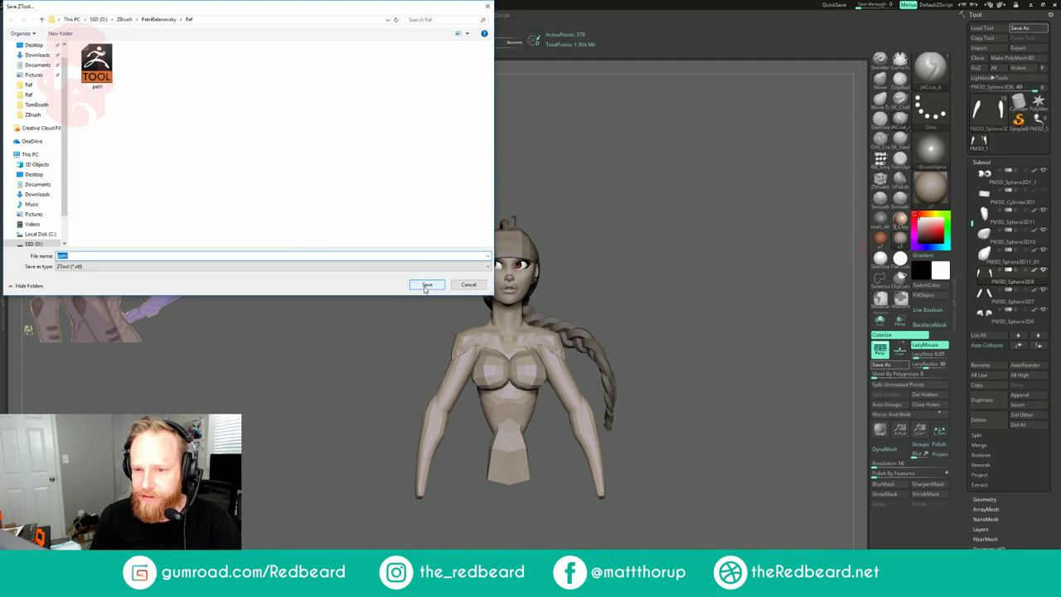
pyautogui.click(80, 255)
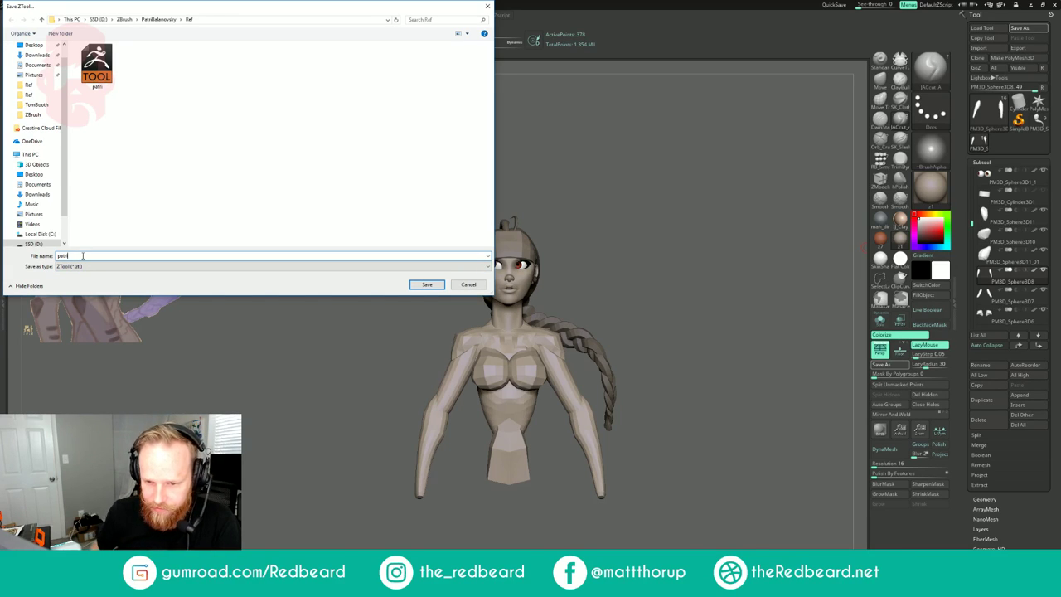
pyautogui.write('0')
pyautogui.press('Return')
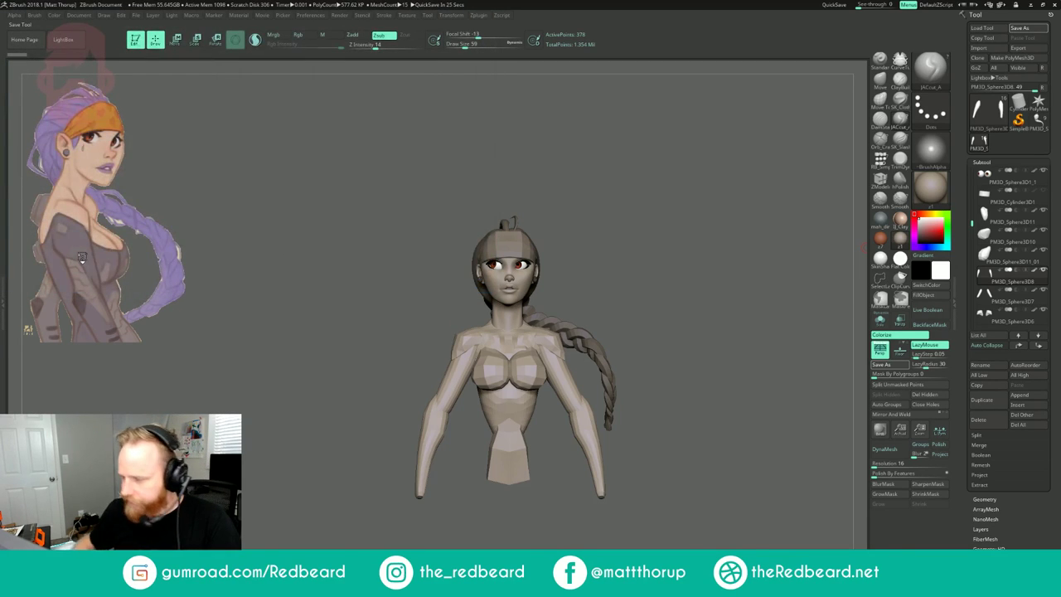
# - Load the full-body tool file patri from the Ref folder
pyautogui.click(982, 28)
pyautogui.click(96, 66)
pyautogui.click(429, 284)
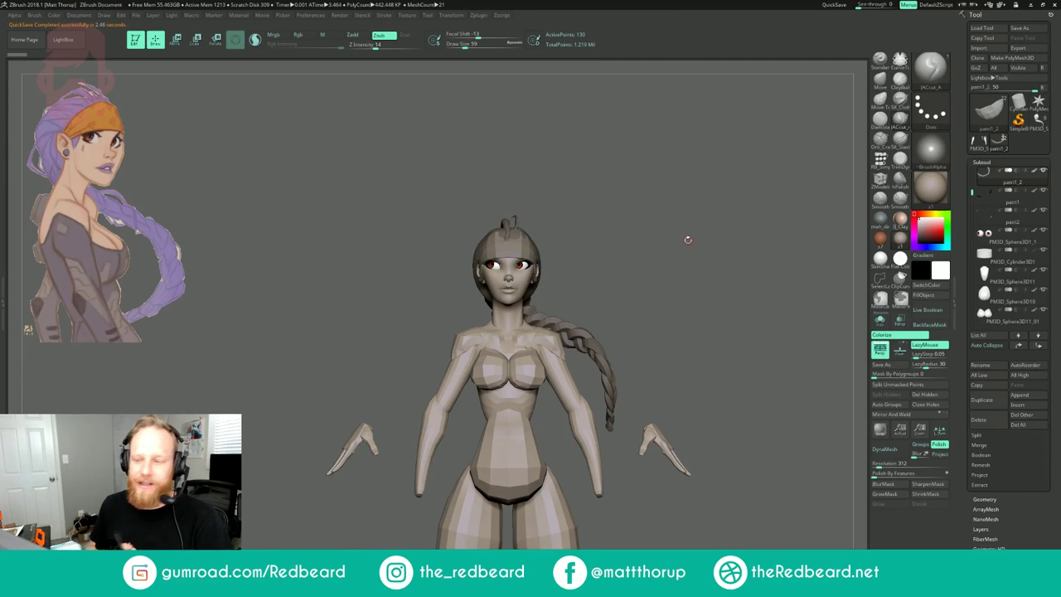
# - Append the abdomen piece PM3D_Sphere3D1 from the full-body tool to the reduced upper-body tool
pyautogui.moveTo(675, 266)
pyautogui.mouseDown()
pyautogui.moveTo(723, 286)
pyautogui.moveTo(694, 292)
pyautogui.mouseUp()
pyautogui.moveTo(623, 353); pyautogui.dragTo(593, 364)
pyautogui.keyDown('alt'); pyautogui.click(533, 466); pyautogui.keyUp('alt')
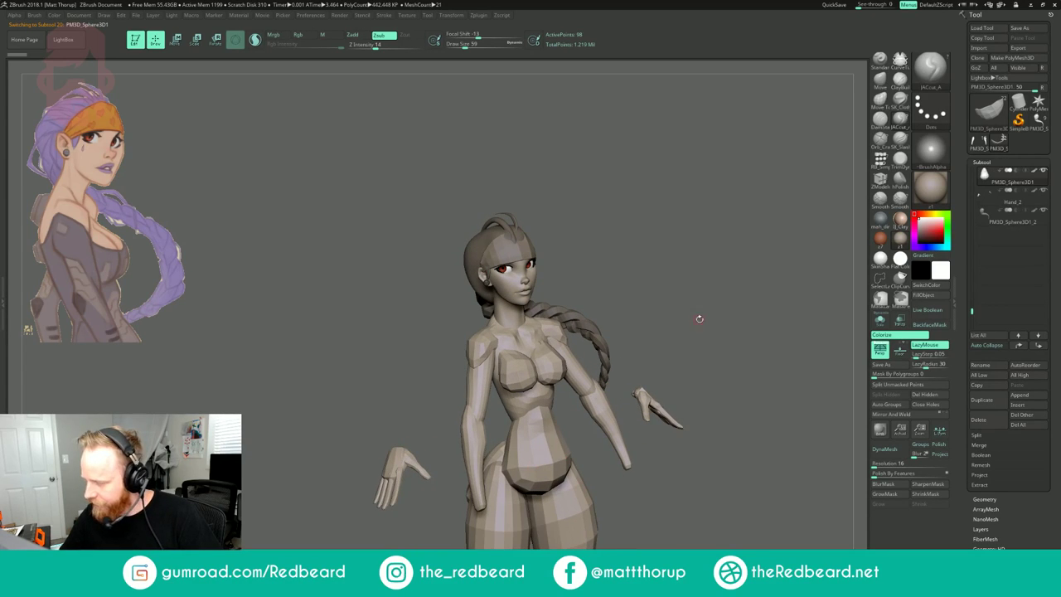
pyautogui.moveTo(1039, 127)
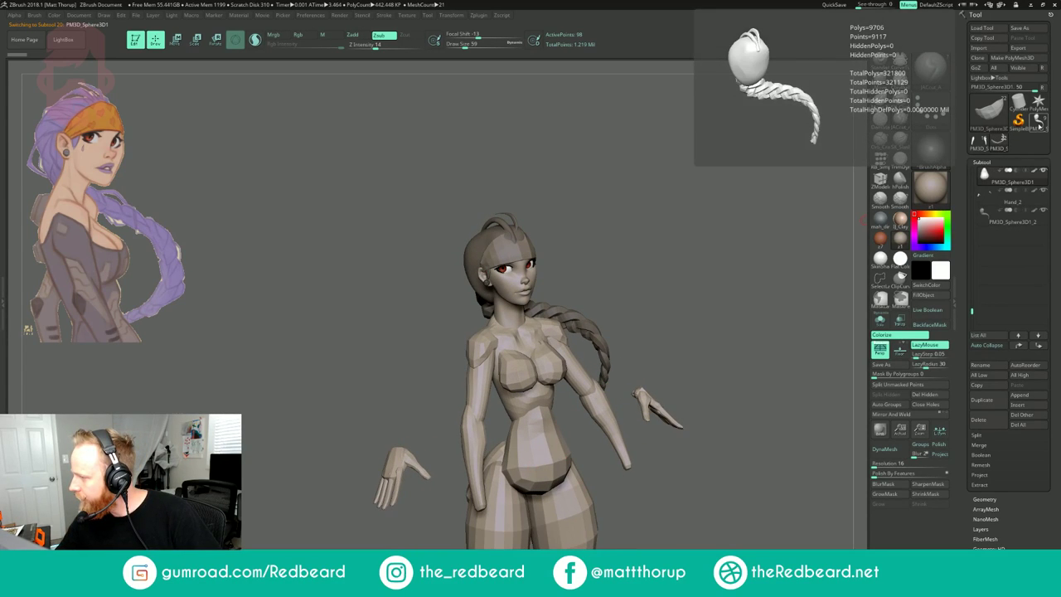
pyautogui.click(979, 142)
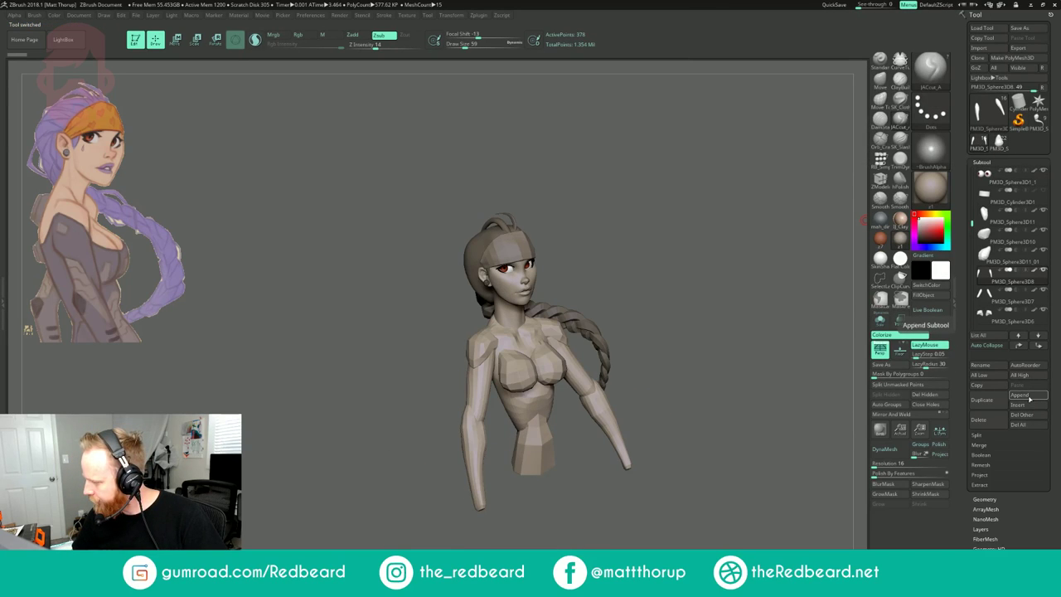
pyautogui.click(1029, 400)
pyautogui.click(862, 406)
pyautogui.moveTo(738, 462)
pyautogui.mouseDown()
pyautogui.moveTo(829, 458)
pyautogui.moveTo(628, 439)
pyautogui.moveTo(711, 464)
pyautogui.mouseUp()
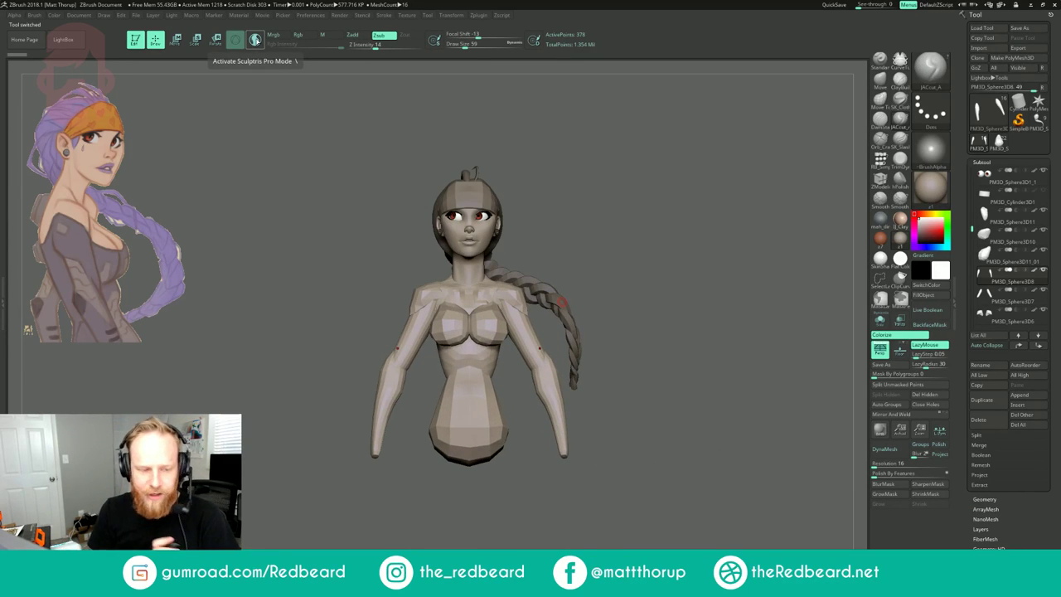
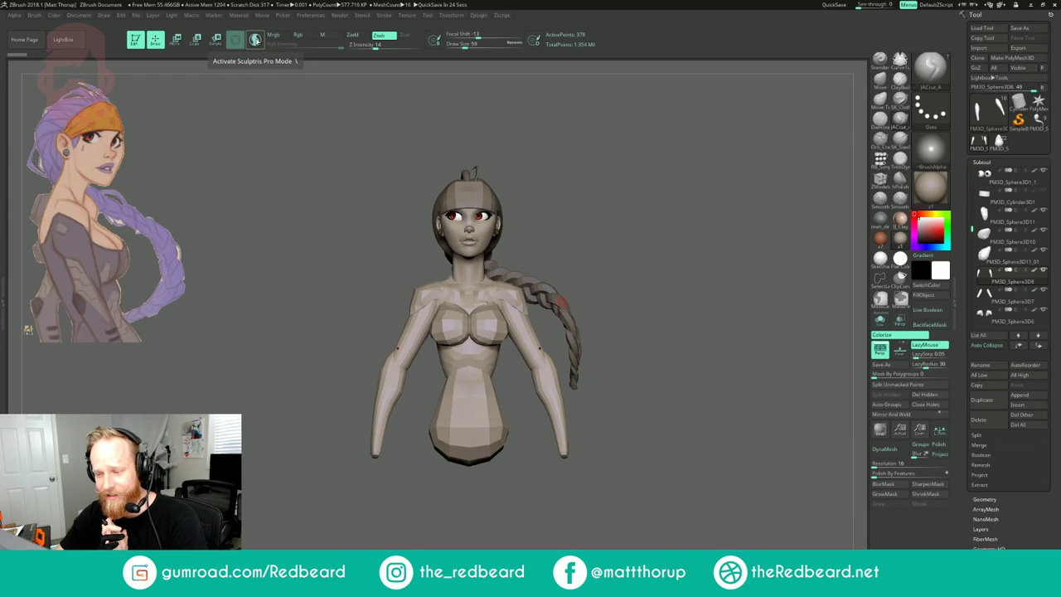
# - Select the head subtool patri02 and hide the chest and breast subtools
pyautogui.moveTo(634, 270)
pyautogui.mouseDown()
pyautogui.moveTo(701, 279)
pyautogui.moveTo(616, 279)
pyautogui.moveTo(633, 293)
pyautogui.moveTo(677, 223)
pyautogui.moveTo(683, 290)
pyautogui.moveTo(688, 281)
pyautogui.moveTo(680, 251)
pyautogui.moveTo(677, 348)
pyautogui.moveTo(670, 246)
pyautogui.moveTo(698, 248)
pyautogui.mouseUp()
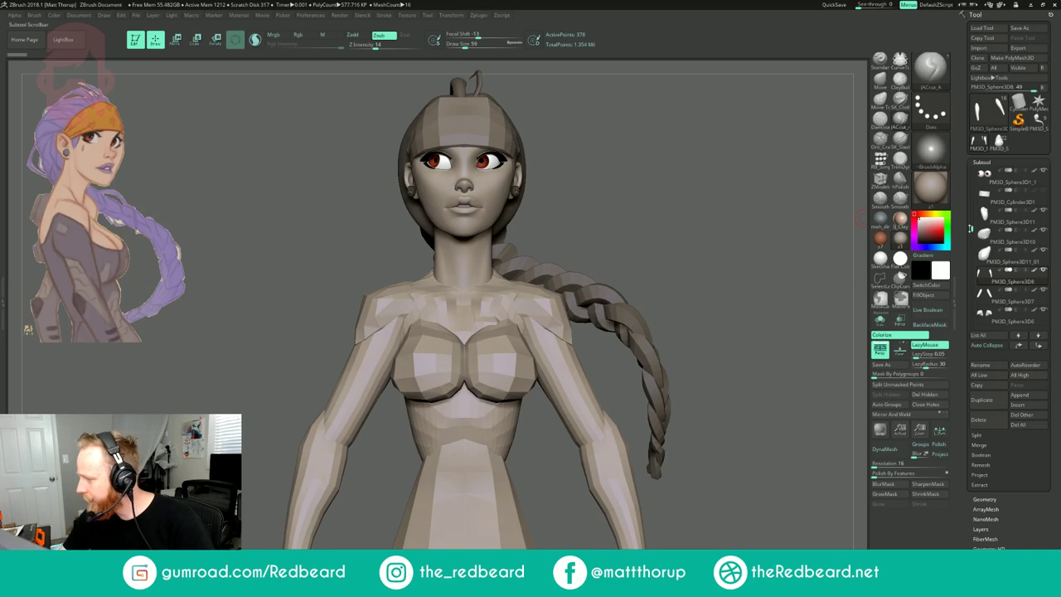
pyautogui.moveTo(972, 228); pyautogui.dragTo(973, 169)
pyautogui.click(1006, 180)
pyautogui.moveTo(789, 227); pyautogui.dragTo(767, 229)
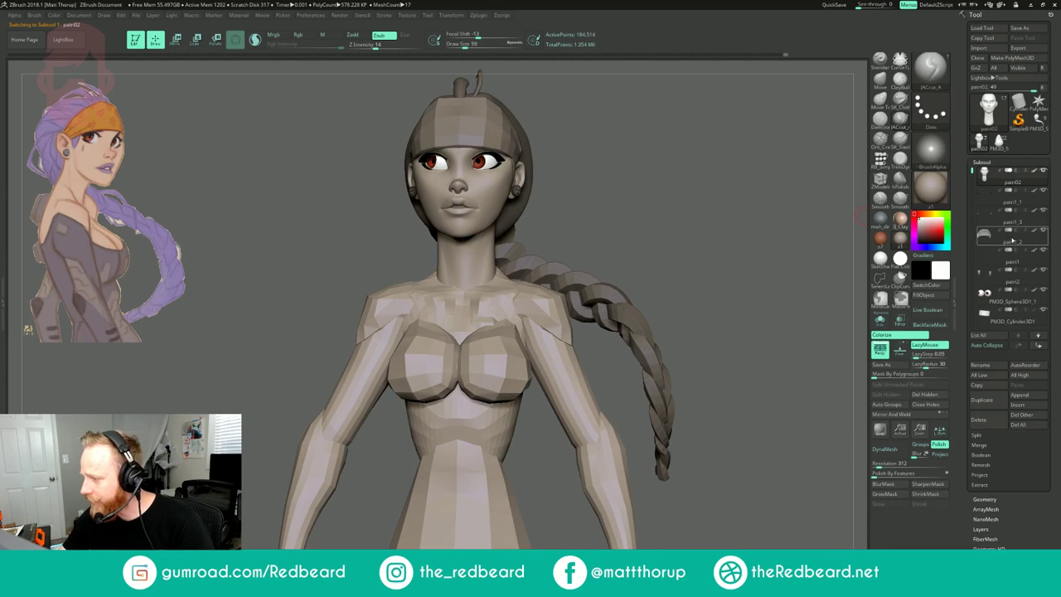
pyautogui.moveTo(973, 172); pyautogui.dragTo(973, 194)
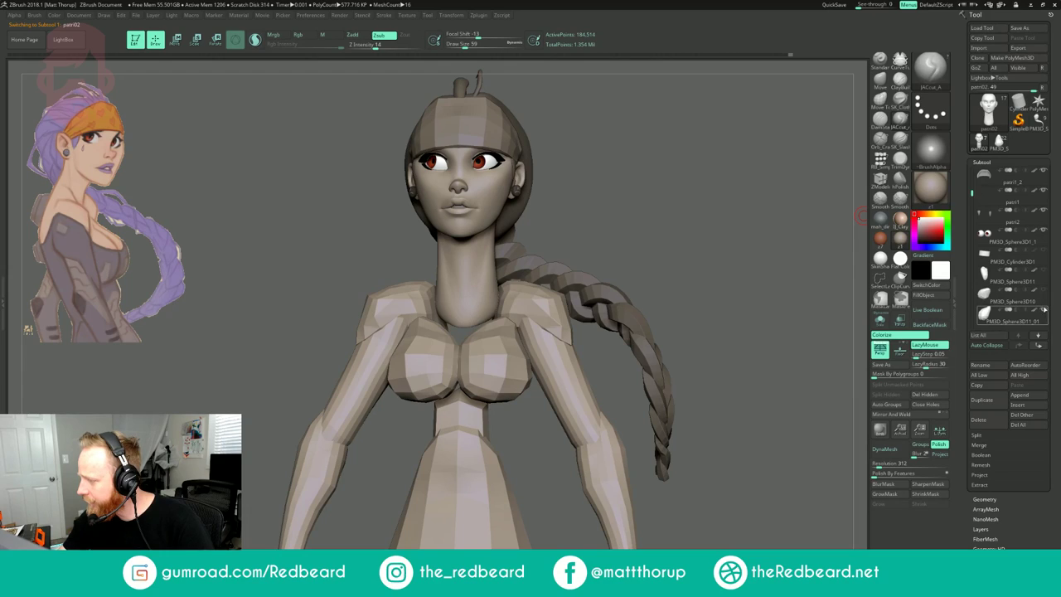
pyautogui.click(1046, 312)
pyautogui.moveTo(974, 194); pyautogui.dragTo(973, 215)
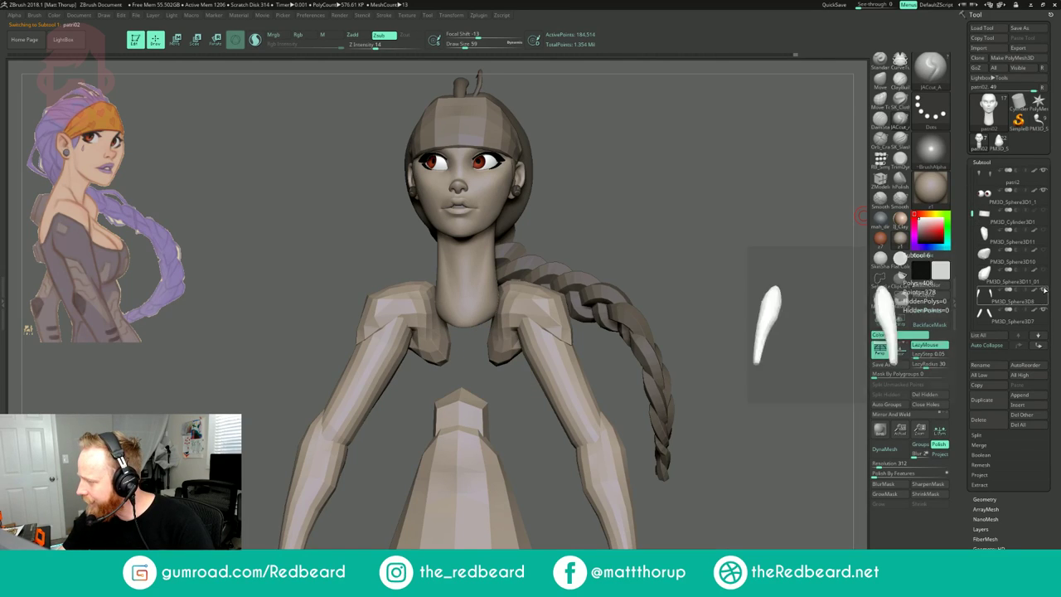
# - Hide the arm, shoulder, waist, braided hair and abdomen subtools so only the head parts stay in view
pyautogui.click(1044, 291)
pyautogui.click(1045, 311)
pyautogui.scroll(-2, 1045, 312)
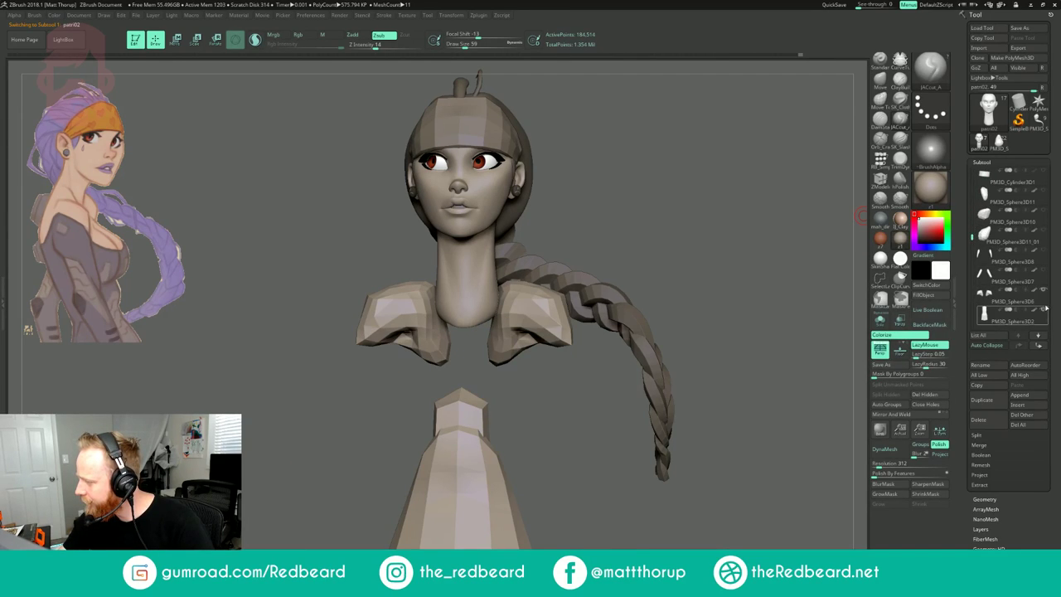
pyautogui.click(1046, 311)
pyautogui.click(1044, 310)
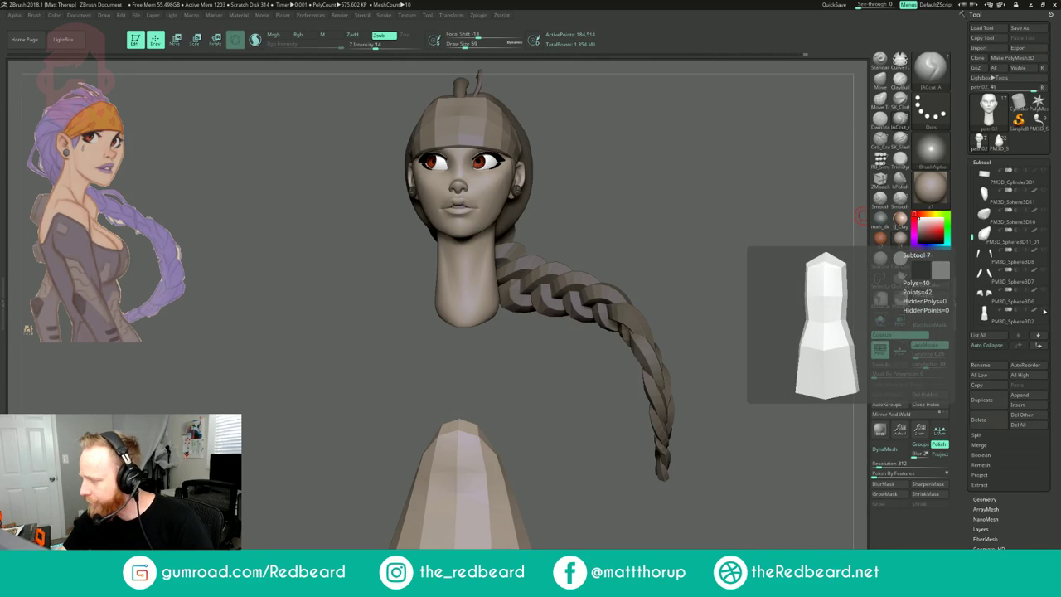
pyautogui.moveTo(972, 238); pyautogui.dragTo(972, 260)
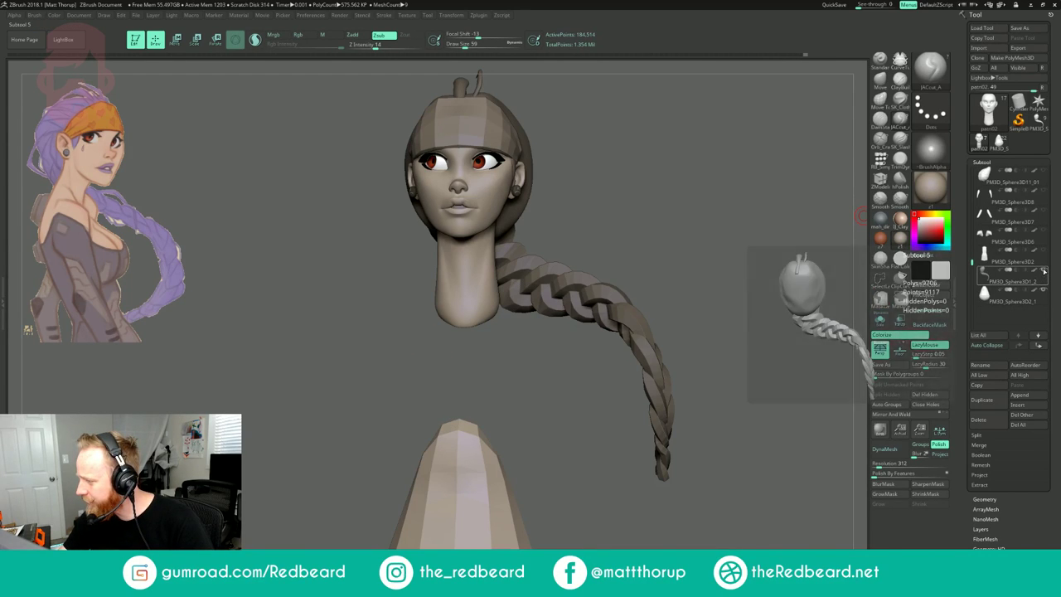
pyautogui.click(1043, 270)
pyautogui.click(1043, 289)
# - Drop the head two subdivision levels and reshape the cheeks from above using the Move brush at draw sizes of about 100 to 120
pyautogui.moveTo(634, 264)
pyautogui.mouseDown()
pyautogui.moveTo(610, 269)
pyautogui.moveTo(657, 331)
pyautogui.moveTo(568, 312)
pyautogui.moveTo(591, 320)
pyautogui.mouseUp()
pyautogui.press('b')
pyautogui.press('m')
pyautogui.press('v')
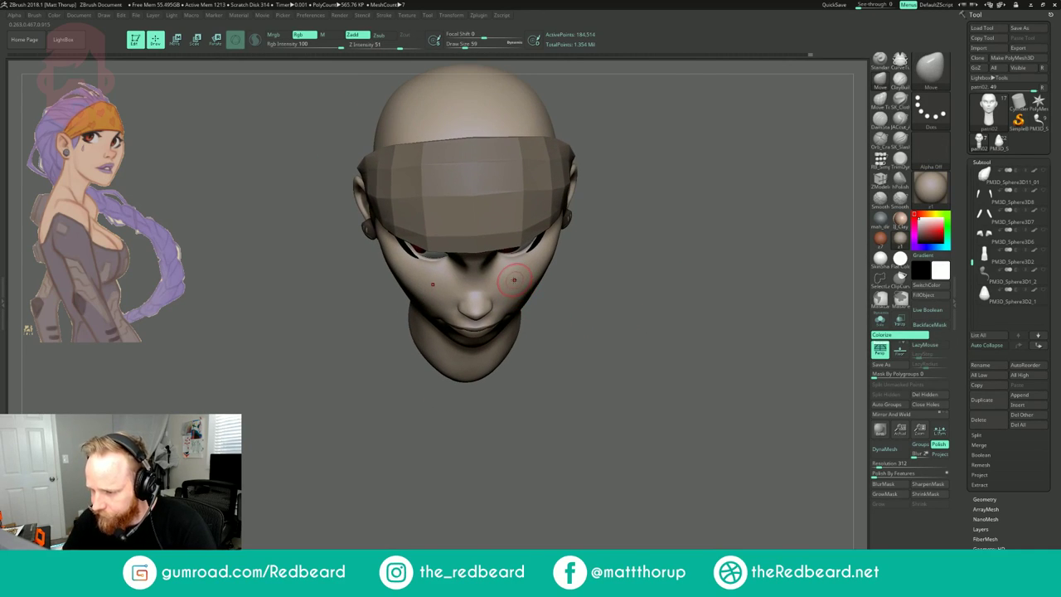
pyautogui.hotkey('shift', 'd')
pyautogui.hotkey('shift', 'd')
pyautogui.press('s')
pyautogui.moveTo(518, 285); pyautogui.dragTo(530, 282)
pyautogui.press('s')
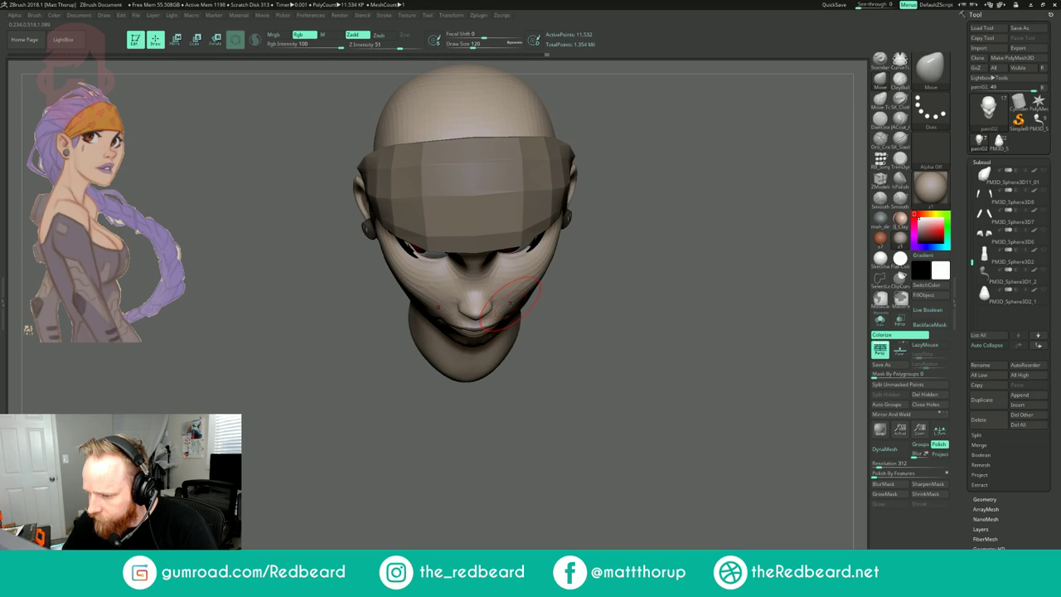
pyautogui.moveTo(570, 303); pyautogui.dragTo(521, 283)
pyautogui.press('s')
pyautogui.moveTo(644, 259)
pyautogui.keyDown('shift'); pyautogui.mouseDown()
pyautogui.moveTo(649, 232)
pyautogui.moveTo(677, 229)
pyautogui.moveTo(698, 202)
pyautogui.moveTo(734, 199)
pyautogui.moveTo(717, 194)
pyautogui.moveTo(716, 168)
pyautogui.mouseUp(); pyautogui.keyUp('shift')
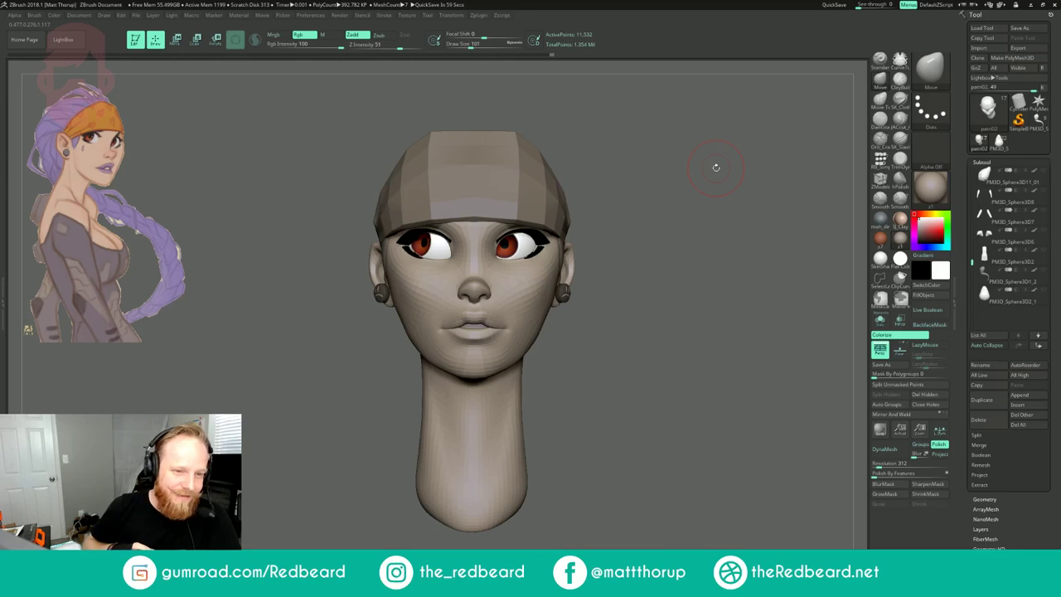
# - Adjust the jaw and the cheek area below the ear with the Move brush at draw size 97
pyautogui.moveTo(717, 168); pyautogui.dragTo(465, 405)
pyautogui.press('s')
pyautogui.moveTo(564, 301); pyautogui.dragTo(559, 302)
pyautogui.moveTo(709, 230); pyautogui.dragTo(740, 230)
pyautogui.press('s')
pyautogui.moveTo(581, 299); pyautogui.dragTo(586, 299)
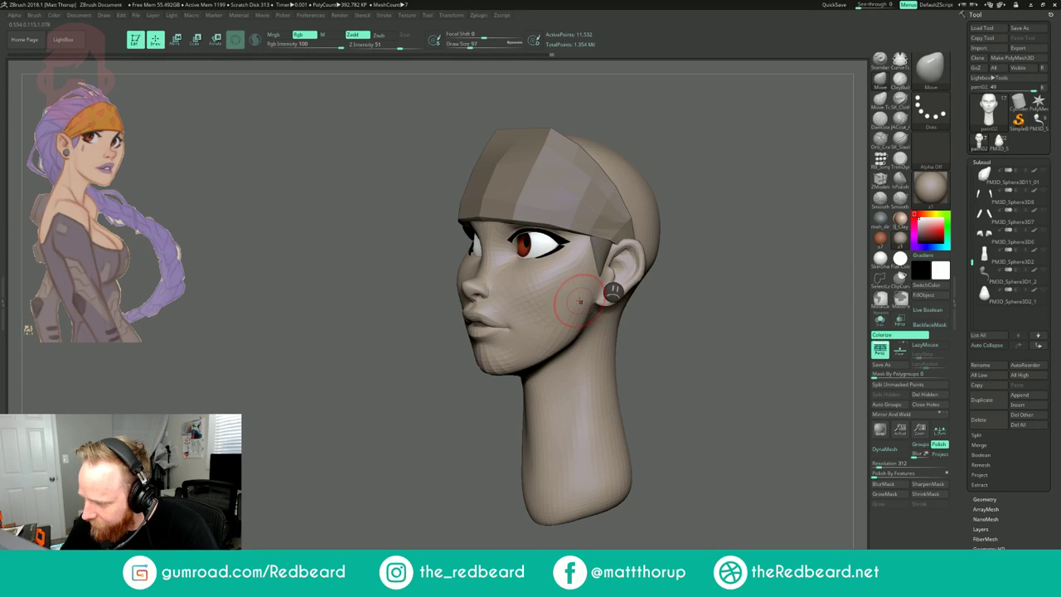
pyautogui.moveTo(704, 236)
pyautogui.mouseDown()
pyautogui.moveTo(734, 237)
pyautogui.moveTo(661, 225)
pyautogui.moveTo(702, 225)
pyautogui.moveTo(685, 226)
pyautogui.mouseUp()
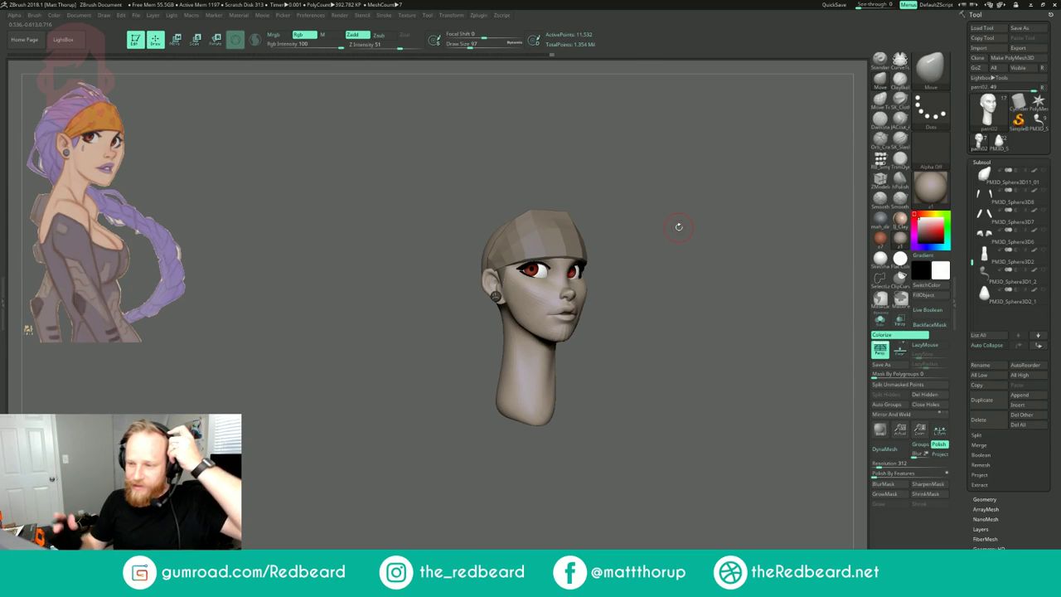
# - Refine the lower face and jaw contour with small Move brush strokes, enlarging the brush to draw size 120
pyautogui.moveTo(633, 205); pyautogui.dragTo(622, 319)
pyautogui.moveTo(582, 357)
pyautogui.mouseDown()
pyautogui.moveTo(549, 368)
pyautogui.moveTo(574, 362)
pyautogui.mouseUp()
pyautogui.press('[')
pyautogui.press(']')
pyautogui.press(']')
pyautogui.moveTo(621, 338)
pyautogui.mouseDown()
pyautogui.moveTo(632, 243)
pyautogui.moveTo(627, 223)
pyautogui.moveTo(599, 224)
pyautogui.moveTo(627, 225)
pyautogui.moveTo(634, 259)
pyautogui.mouseUp()
pyautogui.moveTo(763, 248); pyautogui.dragTo(682, 247)
# - Show the braided hair subtool PM3D_Sphere3D1_2, select it and reshape the hair's sides with the Move brush at draw size 386
pyautogui.click(1043, 269)
pyautogui.moveTo(749, 227); pyautogui.dragTo(783, 225)
pyautogui.keyDown('shift'); pyautogui.moveTo(783, 226); pyautogui.dragTo(685, 242); pyautogui.keyUp('shift')
pyautogui.moveTo(685, 242); pyautogui.dragTo(652, 264)
pyautogui.moveTo(652, 263)
pyautogui.mouseDown()
pyautogui.moveTo(685, 260)
pyautogui.moveTo(659, 254)
pyautogui.mouseUp()
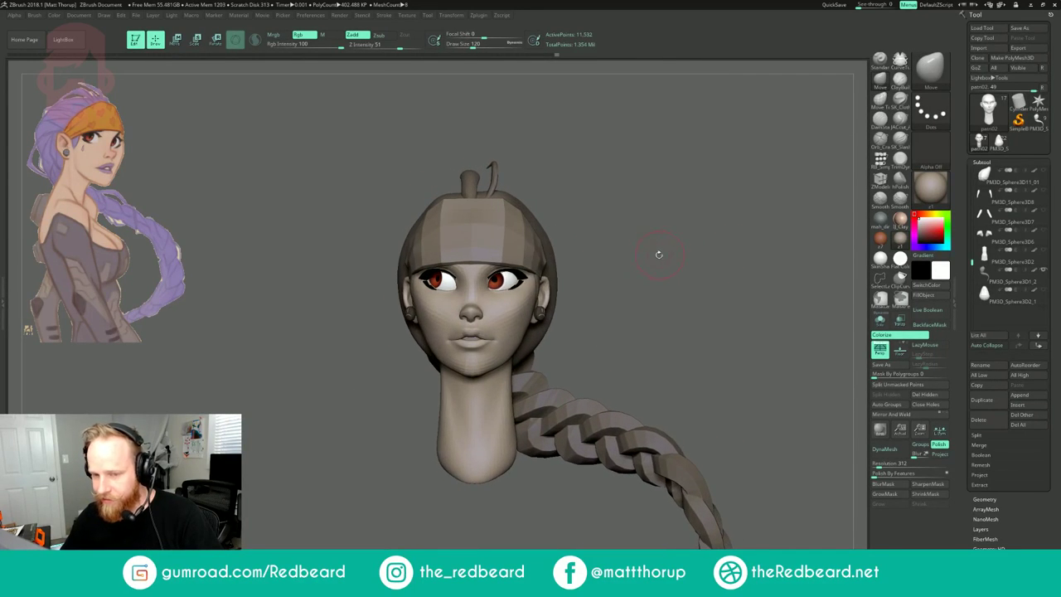
pyautogui.keyDown('alt'); pyautogui.click(552, 261); pyautogui.keyUp('alt')
pyautogui.press('s')
pyautogui.click(551, 239)
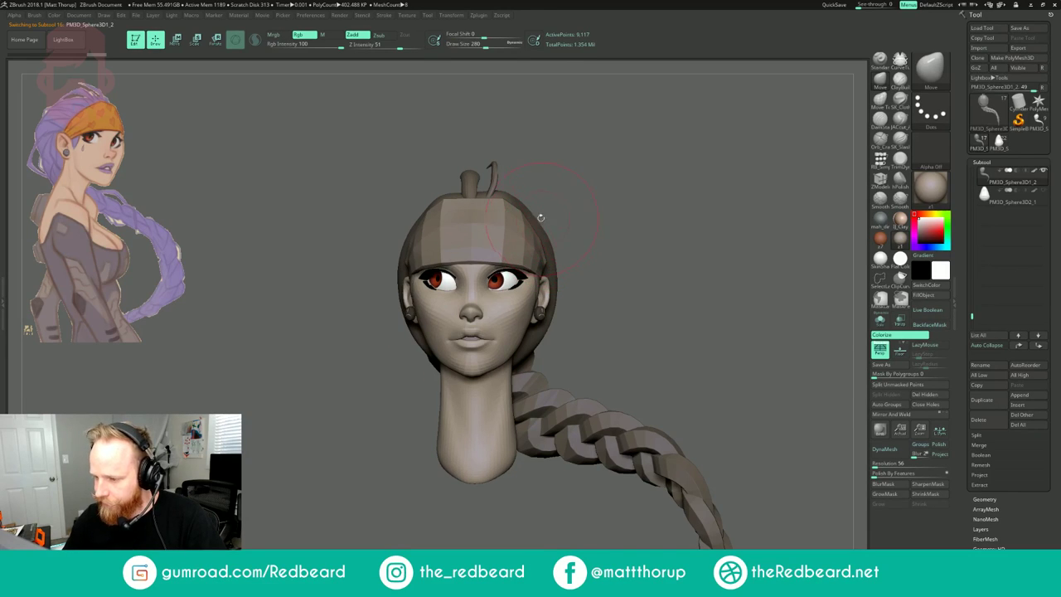
pyautogui.press('s')
pyautogui.click(408, 233)
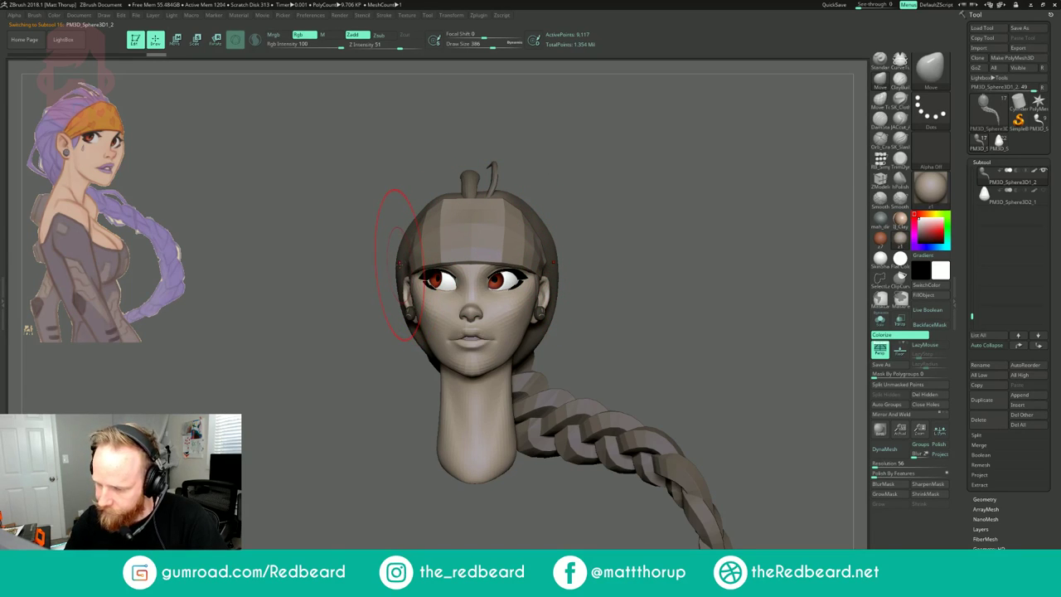
pyautogui.moveTo(373, 273); pyautogui.dragTo(677, 187)
# - Build up hair volume behind the ear with the ClayBuildup brush at draw size 120
pyautogui.moveTo(748, 170); pyautogui.dragTo(576, 166)
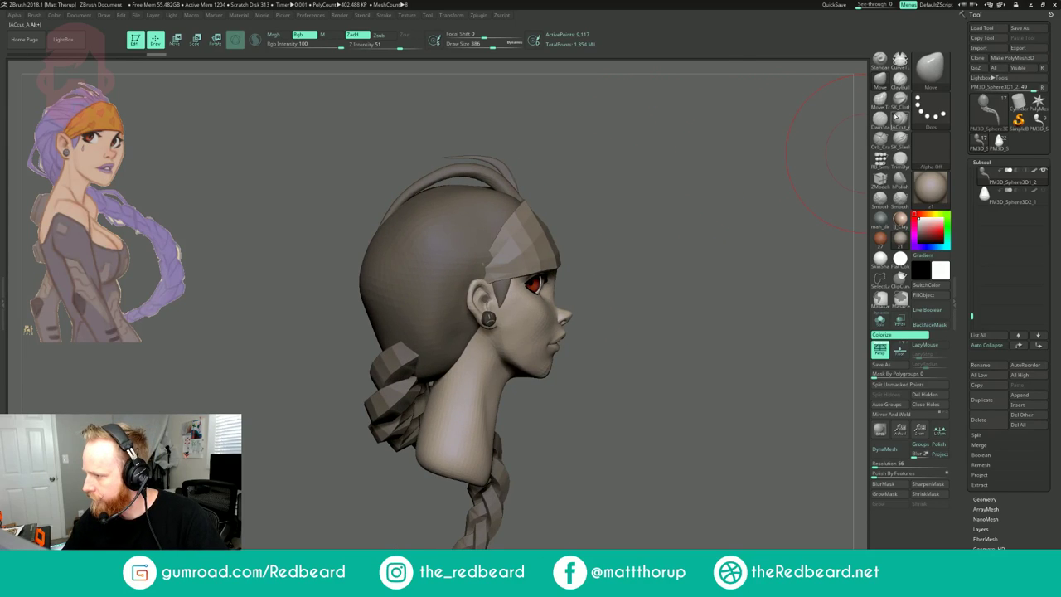
pyautogui.click(900, 80)
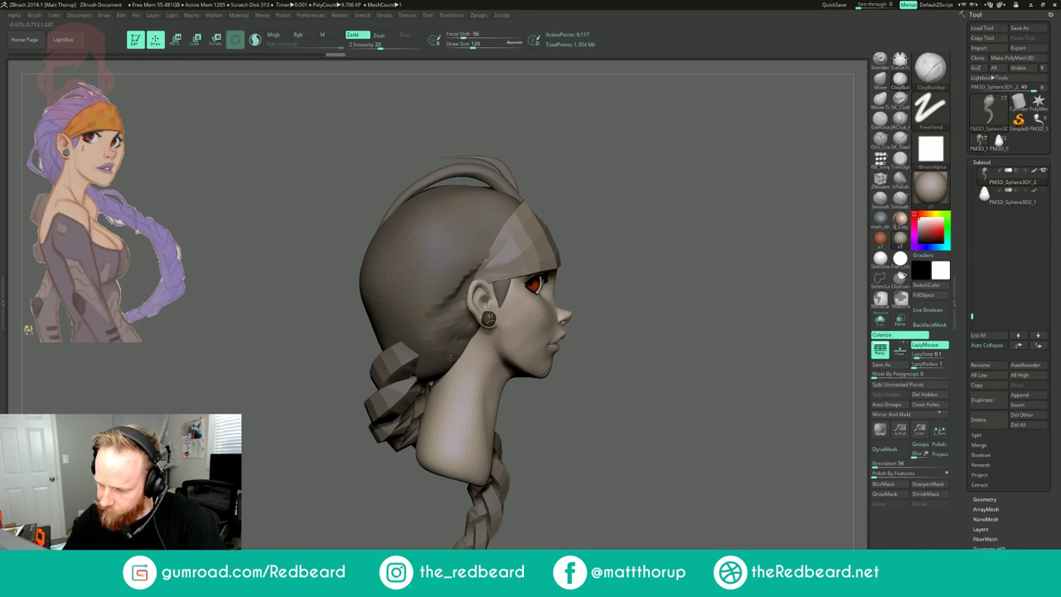
pyautogui.moveTo(631, 223); pyautogui.dragTo(647, 240)
pyautogui.moveTo(646, 241); pyautogui.dragTo(534, 253)
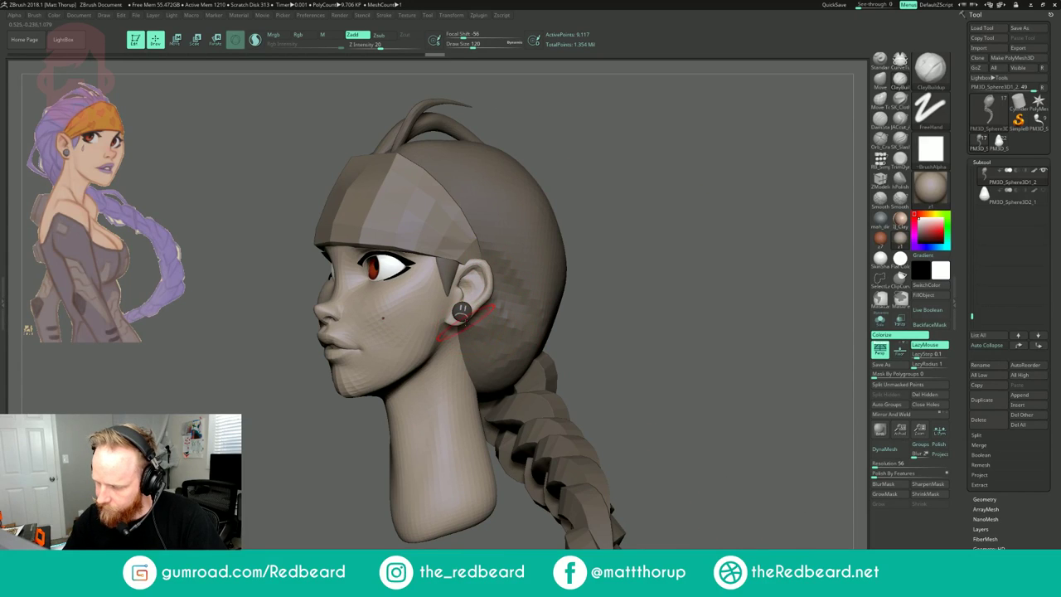
# - Isolate the hair cap by its polygroup and split the hidden braid and strands into a separate subtool
pyautogui.moveTo(598, 273)
pyautogui.mouseDown()
pyautogui.moveTo(685, 244)
pyautogui.moveTo(563, 256)
pyautogui.moveTo(609, 249)
pyautogui.moveTo(618, 274)
pyautogui.moveTo(661, 211)
pyautogui.moveTo(653, 195)
pyautogui.moveTo(671, 216)
pyautogui.moveTo(718, 218)
pyautogui.mouseUp()
pyautogui.hotkey('shift', 'f')
pyautogui.keyDown('ctrl'); pyautogui.keyDown('shift'); pyautogui.click(527, 266); pyautogui.keyUp('shift'); pyautogui.keyUp('ctrl')
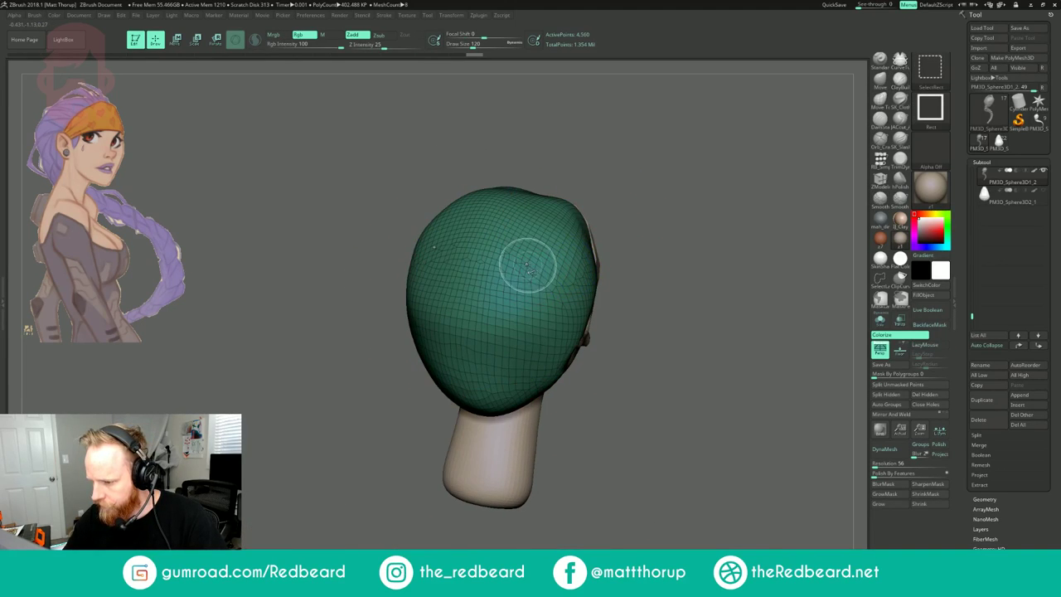
pyautogui.click(900, 399)
pyautogui.moveTo(805, 426); pyautogui.dragTo(714, 401)
# - Mirror and weld the hair cap, with the polyframe display turned off again
pyautogui.click(913, 416)
pyautogui.keyDown('alt'); pyautogui.moveTo(679, 346); pyautogui.dragTo(620, 357); pyautogui.keyUp('alt')
pyautogui.moveTo(633, 214)
pyautogui.keyDown('alt'); pyautogui.mouseDown()
pyautogui.moveTo(649, 251)
pyautogui.moveTo(569, 253)
pyautogui.mouseUp(); pyautogui.keyUp('alt')
pyautogui.hotkey('shift', 'f')
# - Build up broad hair masses on the back and sides of the cap using ClayBuildup at draw sizes 293 and 228
pyautogui.press('s')
pyautogui.moveTo(383, 284)
pyautogui.mouseDown()
pyautogui.moveTo(357, 277)
pyautogui.moveTo(390, 269)
pyautogui.mouseUp()
pyautogui.press('s')
pyautogui.press('s')
pyautogui.moveTo(504, 268)
pyautogui.mouseDown()
pyautogui.moveTo(470, 294)
pyautogui.moveTo(508, 361)
pyautogui.mouseUp()
pyautogui.moveTo(513, 263); pyautogui.dragTo(535, 279)
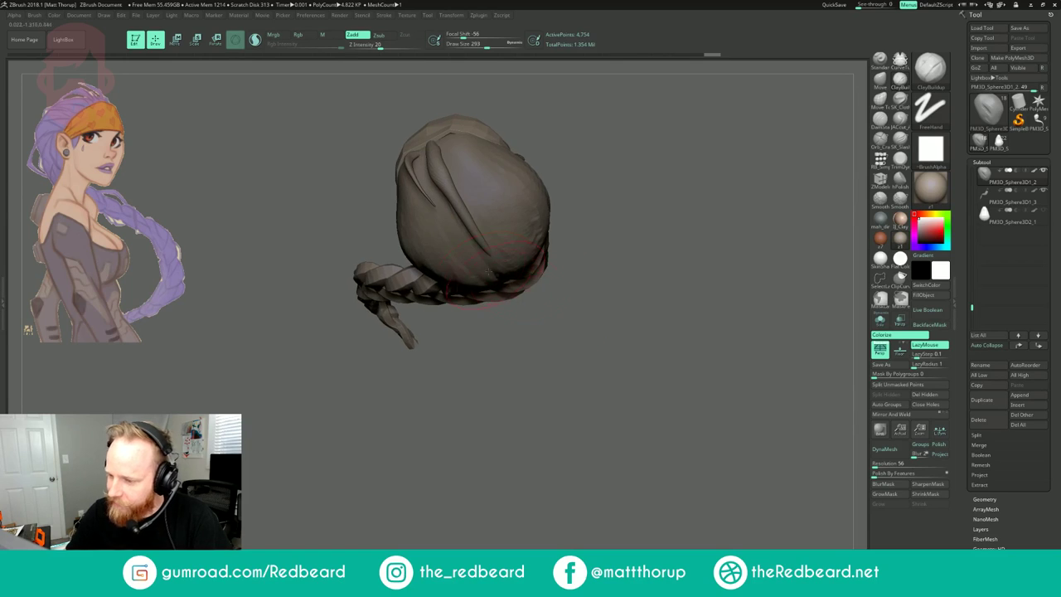
pyautogui.press('s')
pyautogui.moveTo(461, 233); pyautogui.dragTo(456, 233)
pyautogui.moveTo(572, 257); pyautogui.dragTo(618, 236)
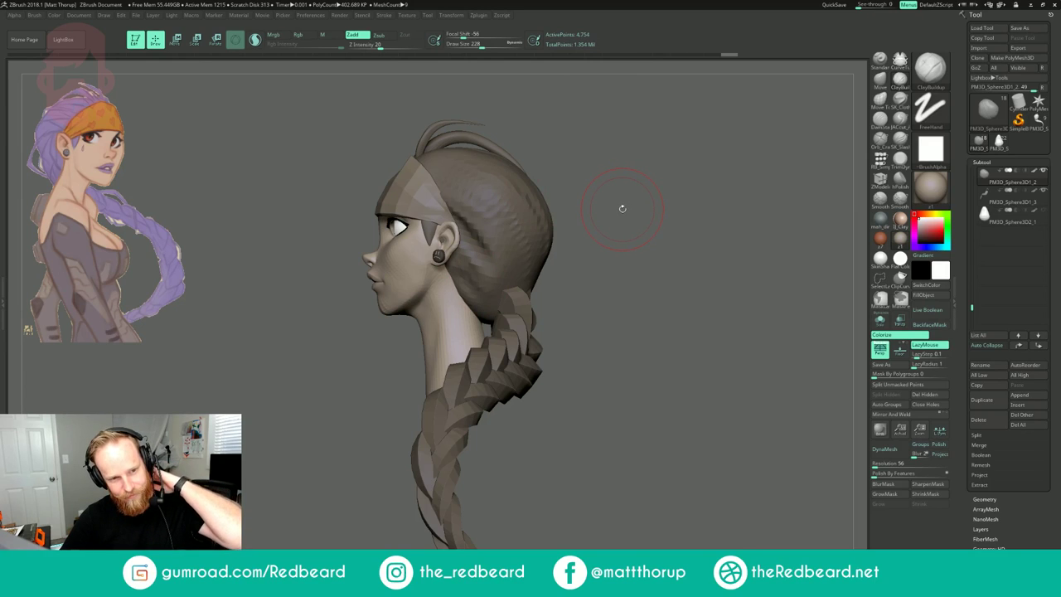
pyautogui.moveTo(623, 206)
pyautogui.mouseDown()
pyautogui.moveTo(606, 213)
pyautogui.moveTo(622, 216)
pyautogui.mouseUp()
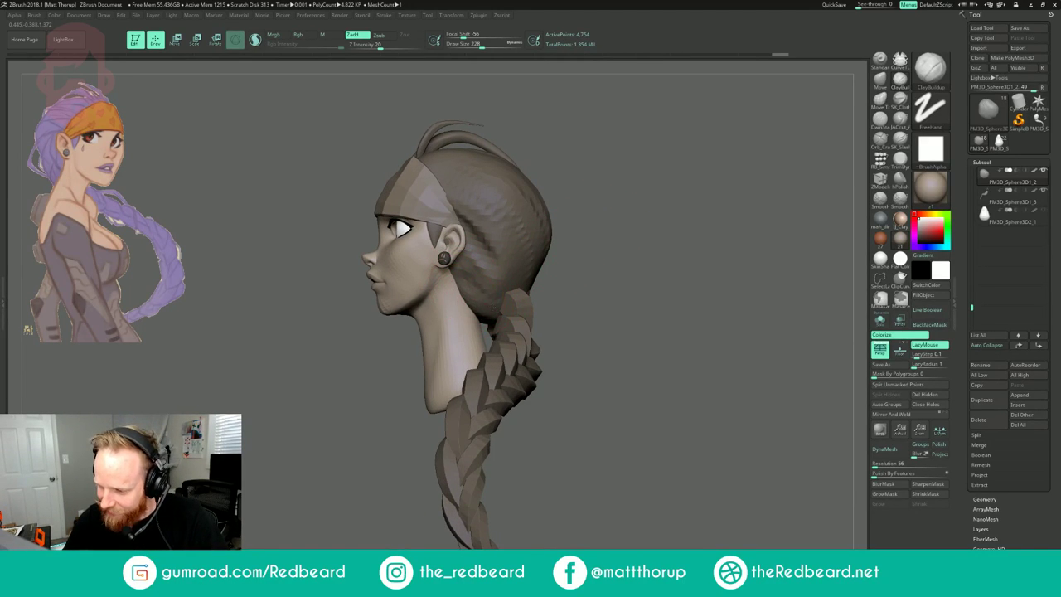
# - Add finer ClayBuildup strokes behind the ear and along the lower hairline at draw sizes 94 and 136
pyautogui.press('s')
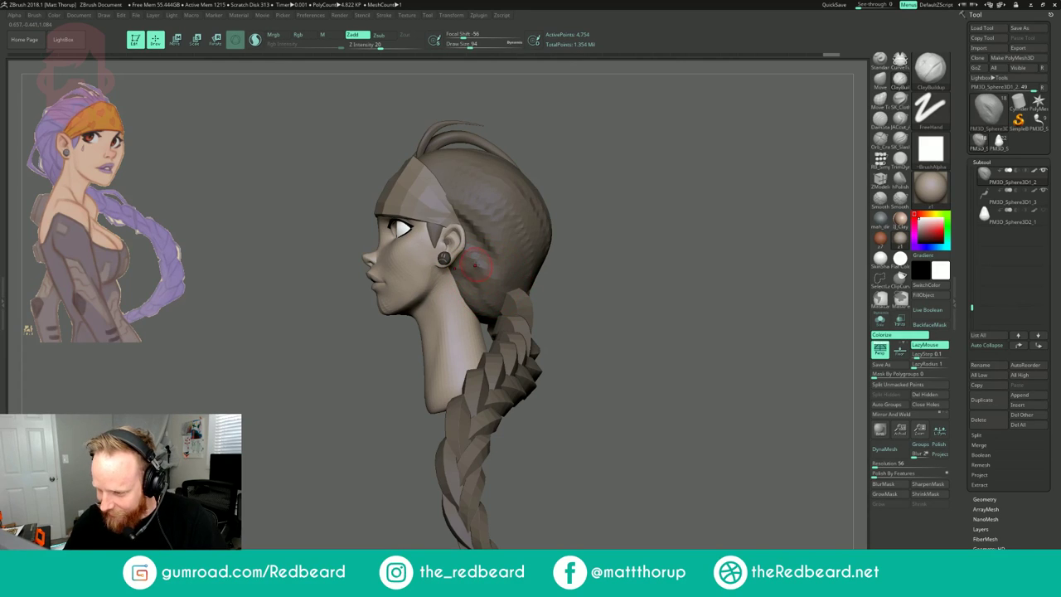
pyautogui.moveTo(475, 266)
pyautogui.mouseDown()
pyautogui.moveTo(465, 266)
pyautogui.moveTo(499, 311)
pyautogui.mouseUp()
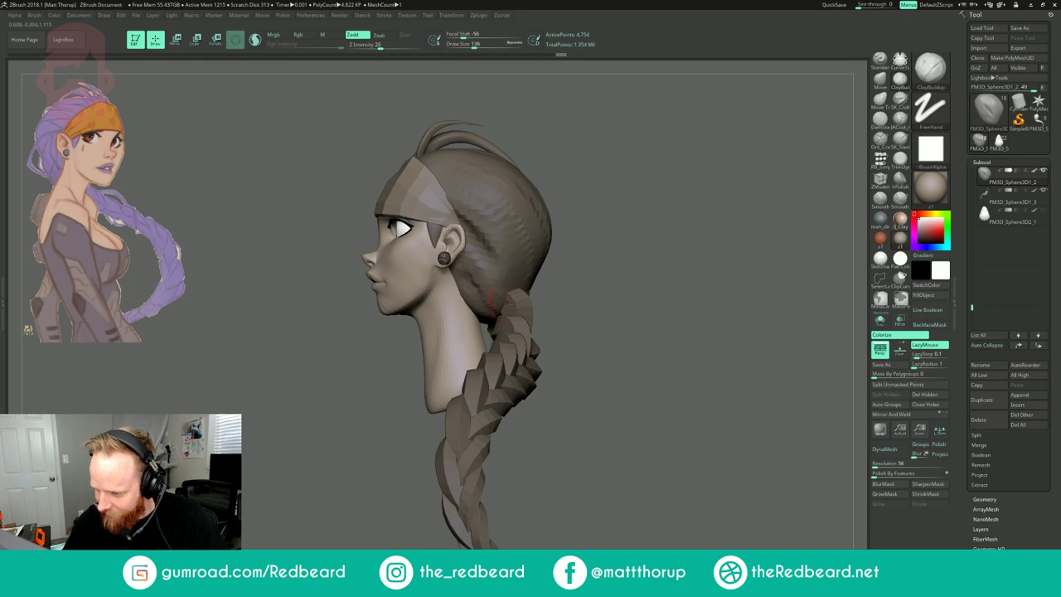
pyautogui.moveTo(406, 321); pyautogui.dragTo(487, 308)
pyautogui.moveTo(315, 286); pyautogui.dragTo(464, 255)
pyautogui.moveTo(524, 170); pyautogui.dragTo(611, 184)
pyautogui.moveTo(338, 292); pyautogui.dragTo(372, 282)
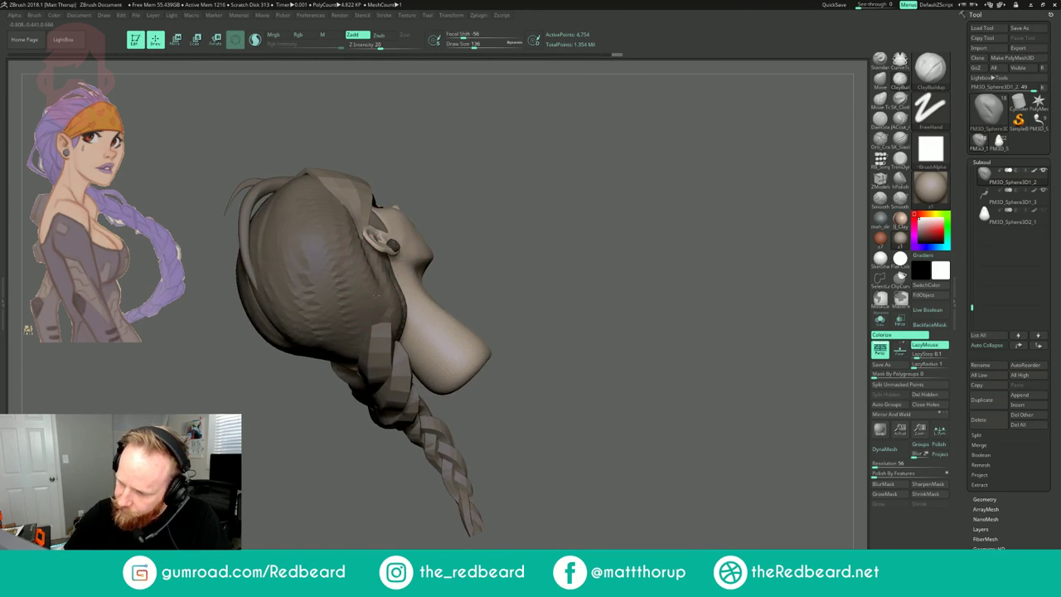
pyautogui.moveTo(410, 170); pyautogui.dragTo(429, 249)
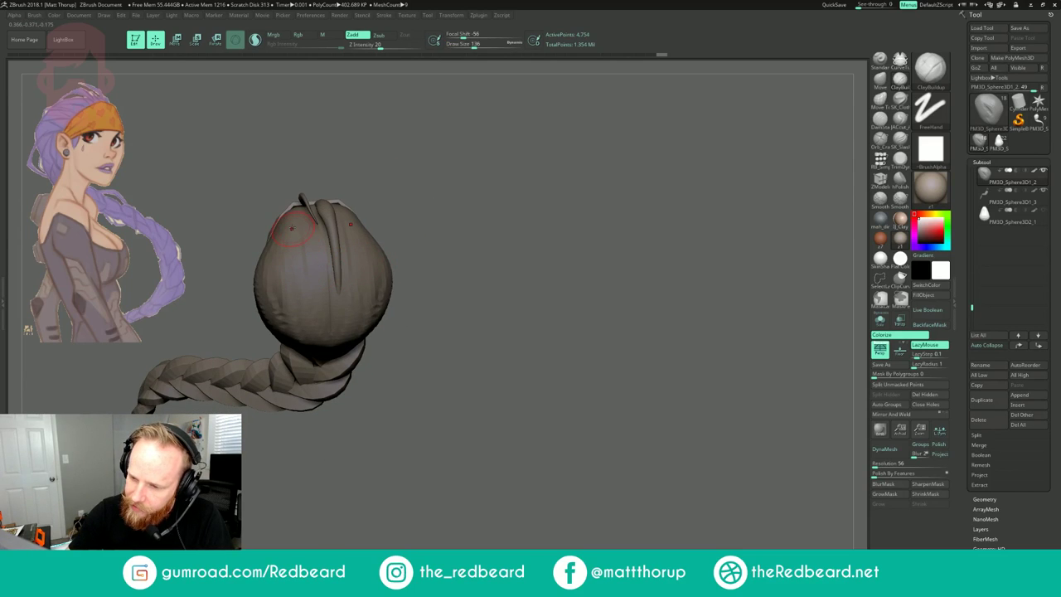
pyautogui.moveTo(448, 249)
pyautogui.mouseDown()
pyautogui.moveTo(450, 196)
pyautogui.moveTo(433, 268)
pyautogui.mouseUp()
pyautogui.moveTo(506, 277)
pyautogui.mouseDown()
pyautogui.moveTo(441, 289)
pyautogui.moveTo(539, 307)
pyautogui.moveTo(501, 336)
pyautogui.mouseUp()
# - Sharpen the hair cap's ridges and its edge near the headband with the Pinch brush at draw size 223
pyautogui.press('b')
pyautogui.press('p')
pyautogui.press('i')
pyautogui.moveTo(500, 336)
pyautogui.keyDown('alt'); pyautogui.mouseDown()
pyautogui.moveTo(612, 307)
pyautogui.moveTo(629, 313)
pyautogui.moveTo(660, 362)
pyautogui.mouseUp(); pyautogui.keyUp('alt')
pyautogui.press('s')
pyautogui.moveTo(387, 280); pyautogui.dragTo(393, 280)
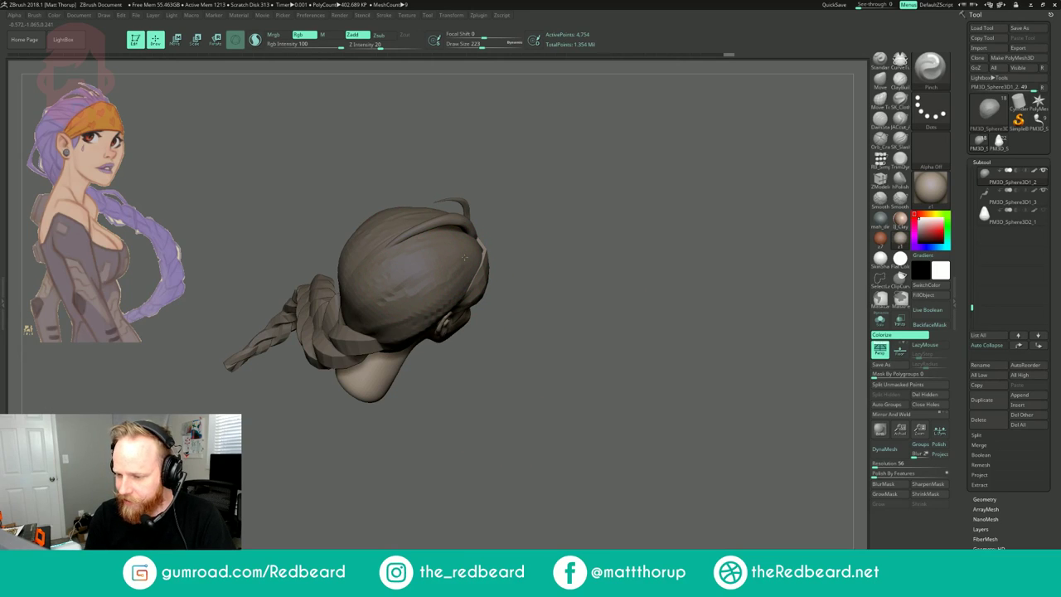
pyautogui.moveTo(388, 292); pyautogui.dragTo(422, 283, button='right')
pyautogui.moveTo(423, 284); pyautogui.dragTo(419, 284)
pyautogui.moveTo(487, 240)
pyautogui.mouseDown()
pyautogui.moveTo(457, 230)
pyautogui.moveTo(440, 272)
pyautogui.mouseUp()
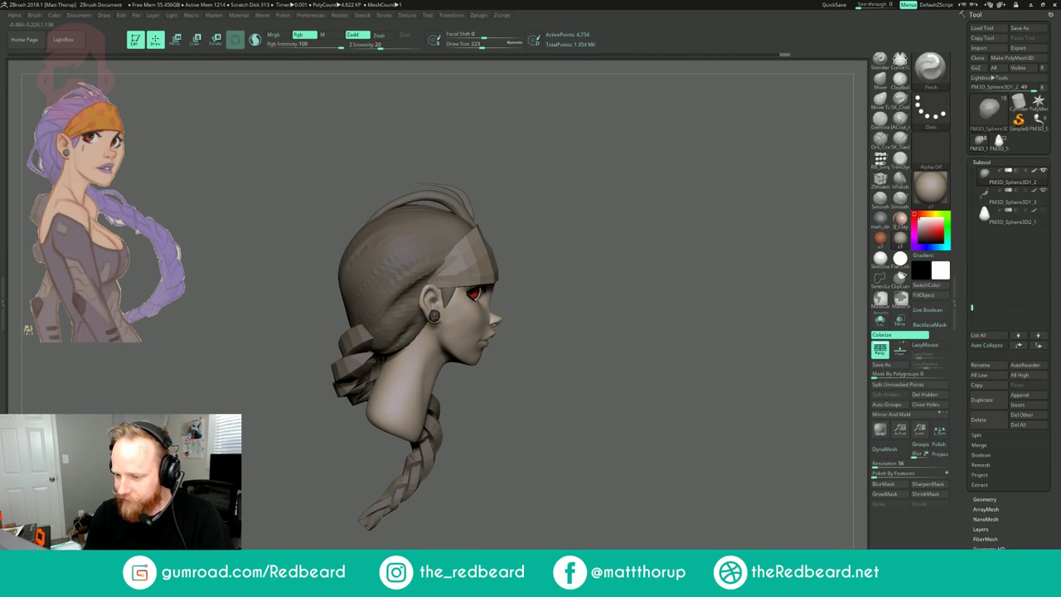
# - Continue pinching the hair forms around the cap at draw size 207 and check the whole head in profile
pyautogui.moveTo(592, 259); pyautogui.dragTo(474, 255)
pyautogui.moveTo(600, 252); pyautogui.dragTo(609, 336)
pyautogui.press('s')
pyautogui.click(435, 219)
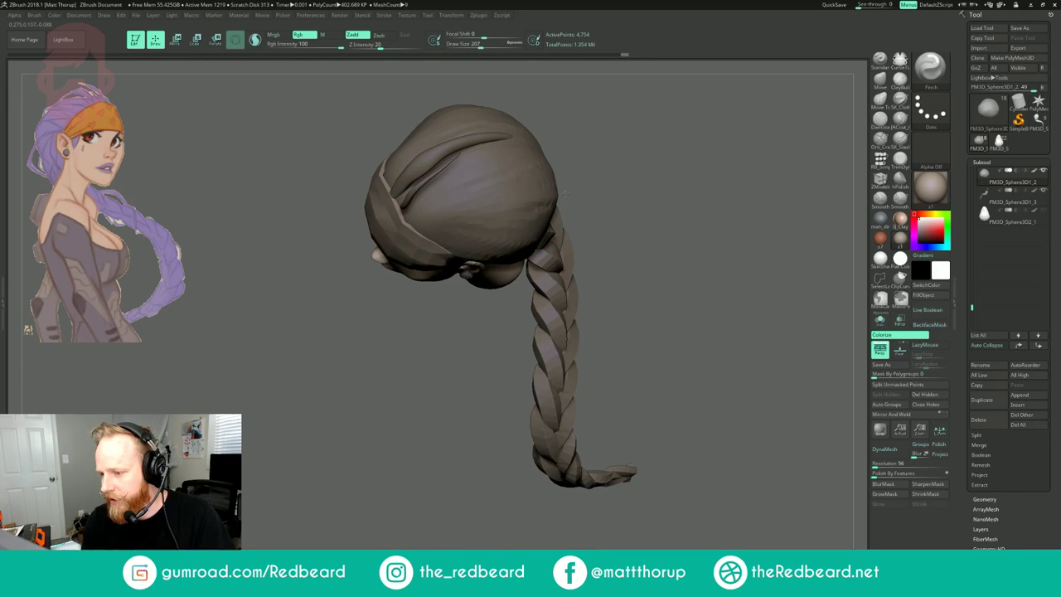
pyautogui.moveTo(668, 182); pyautogui.dragTo(620, 195)
pyautogui.moveTo(359, 272); pyautogui.dragTo(314, 277)
pyautogui.keyDown('shift'); pyautogui.moveTo(598, 154); pyautogui.dragTo(605, 139); pyautogui.keyUp('shift')
pyautogui.moveTo(699, 224)
pyautogui.mouseDown()
pyautogui.moveTo(732, 194)
pyautogui.moveTo(701, 124)
pyautogui.mouseUp()
pyautogui.moveTo(646, 286); pyautogui.dragTo(557, 404)
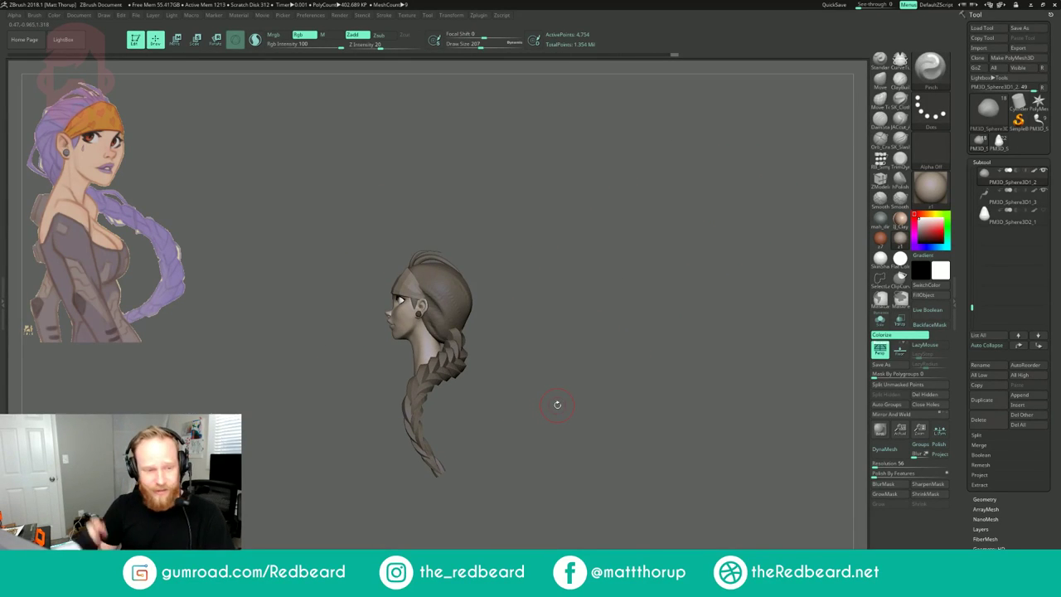
# - Show the hidden body subtools again and make the head mesh the active subtool
pyautogui.moveTo(559, 240); pyautogui.dragTo(468, 240)
pyautogui.keyDown('alt'); pyautogui.moveTo(587, 204); pyautogui.dragTo(535, 218); pyautogui.keyUp('alt')
pyautogui.keyDown('alt'); pyautogui.moveTo(620, 180); pyautogui.dragTo(640, 225); pyautogui.keyUp('alt')
pyautogui.keyDown('alt'); pyautogui.moveTo(576, 265); pyautogui.dragTo(593, 295); pyautogui.keyUp('alt')
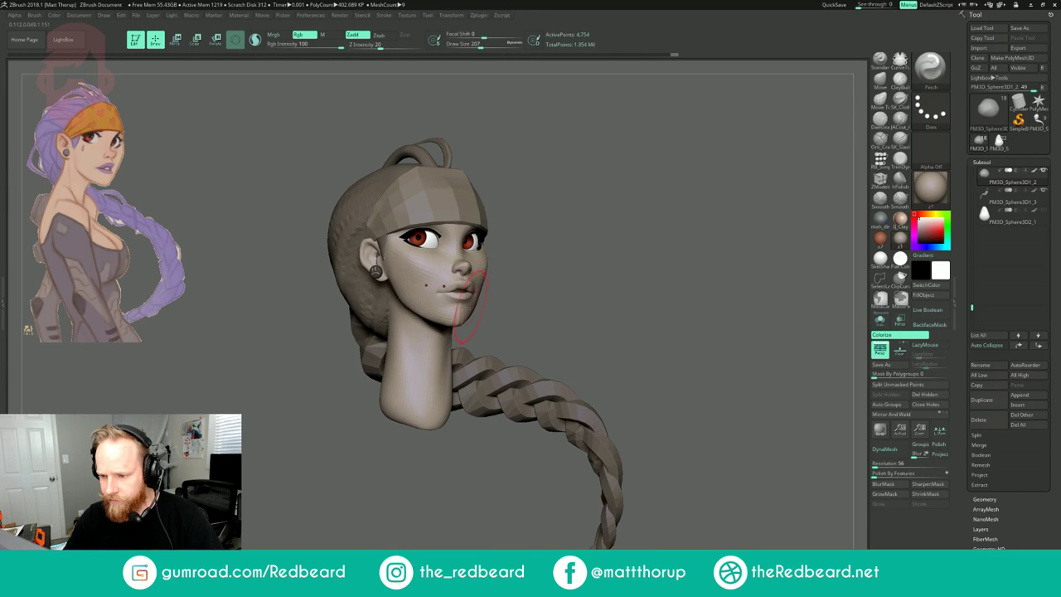
pyautogui.keyDown('shift'); pyautogui.moveTo(573, 244); pyautogui.dragTo(561, 245); pyautogui.keyUp('shift')
pyautogui.keyDown('ctrl'); pyautogui.keyDown('shift'); pyautogui.click(563, 246); pyautogui.keyUp('shift'); pyautogui.keyUp('ctrl')
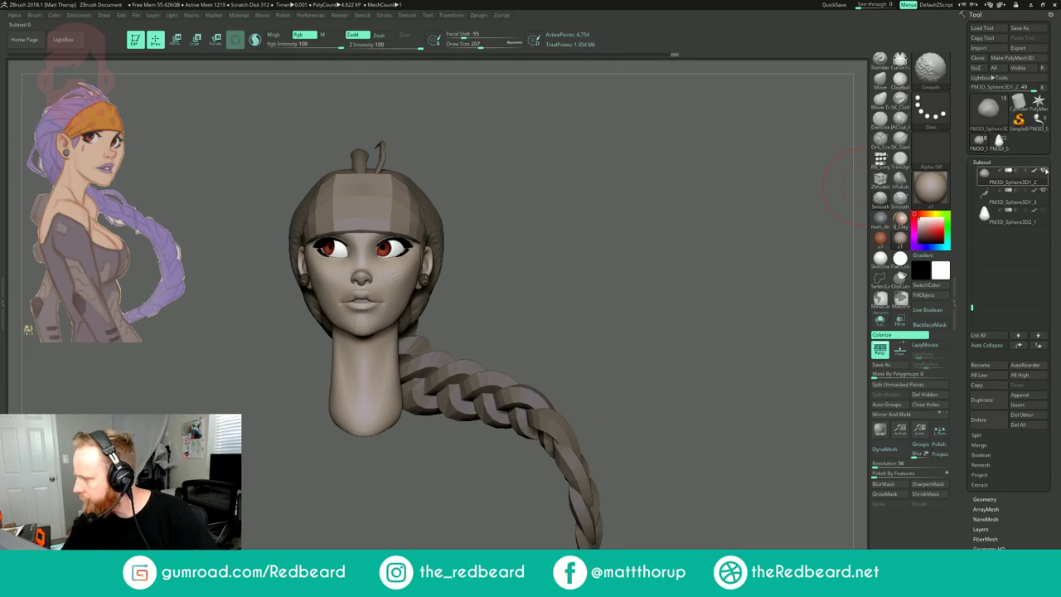
pyautogui.keyDown('shift'); pyautogui.click(1044, 171); pyautogui.keyUp('shift')
pyautogui.keyDown('shift'); pyautogui.click(1044, 171); pyautogui.keyUp('shift')
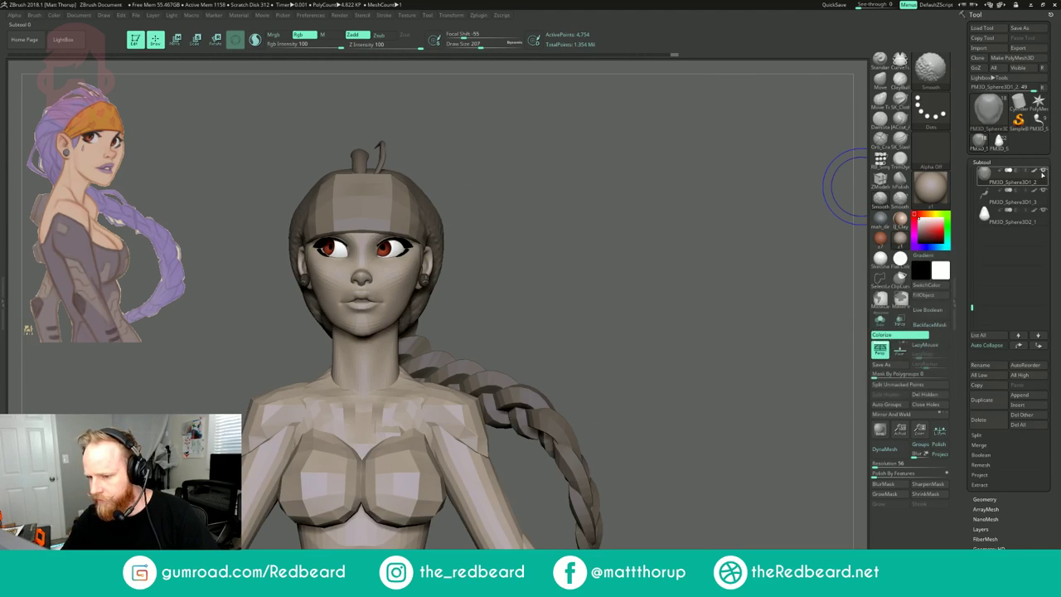
pyautogui.keyDown('alt'); pyautogui.click(395, 304); pyautogui.keyUp('alt')
pyautogui.moveTo(489, 217); pyautogui.dragTo(559, 202)
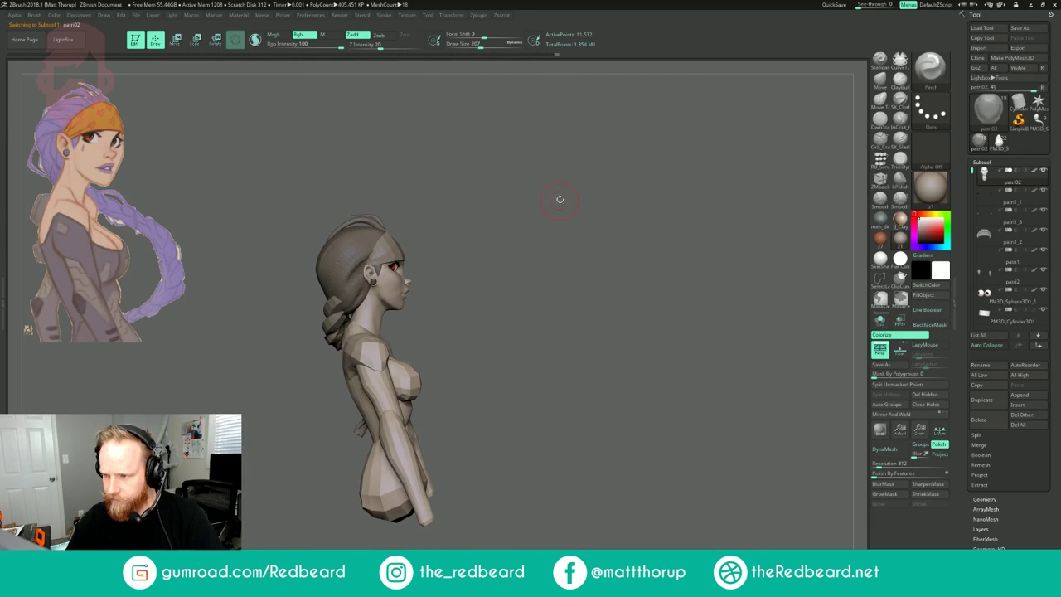
# - Generate a combined posing mesh of all subtools with Transpose Master's TPoseMesh
pyautogui.click(482, 19)
pyautogui.click(507, 190)
pyautogui.click(501, 203)
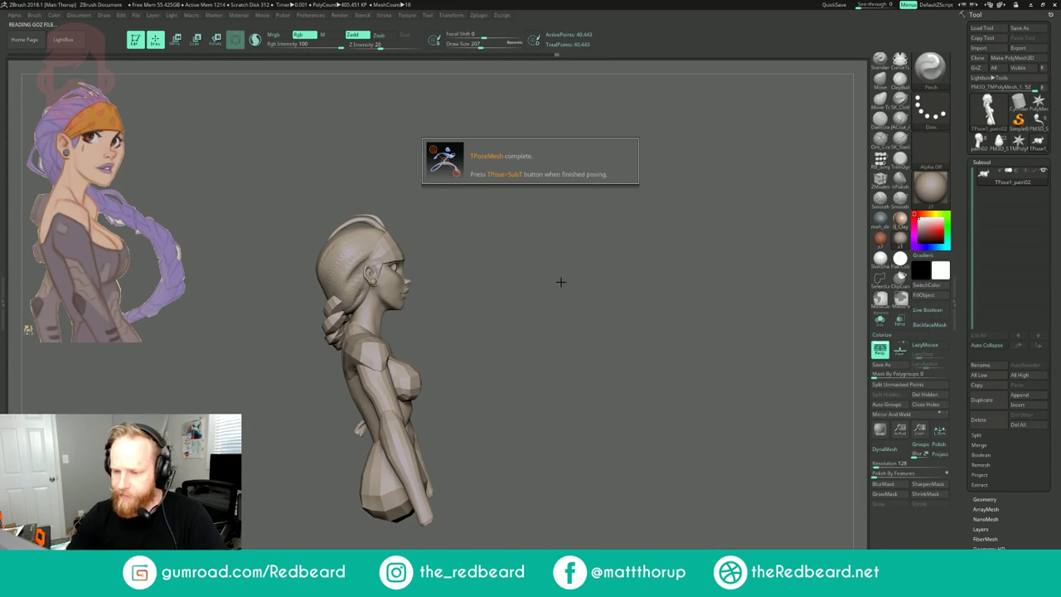
pyautogui.moveTo(544, 290)
pyautogui.mouseDown()
pyautogui.moveTo(473, 291)
pyautogui.moveTo(544, 291)
pyautogui.mouseUp()
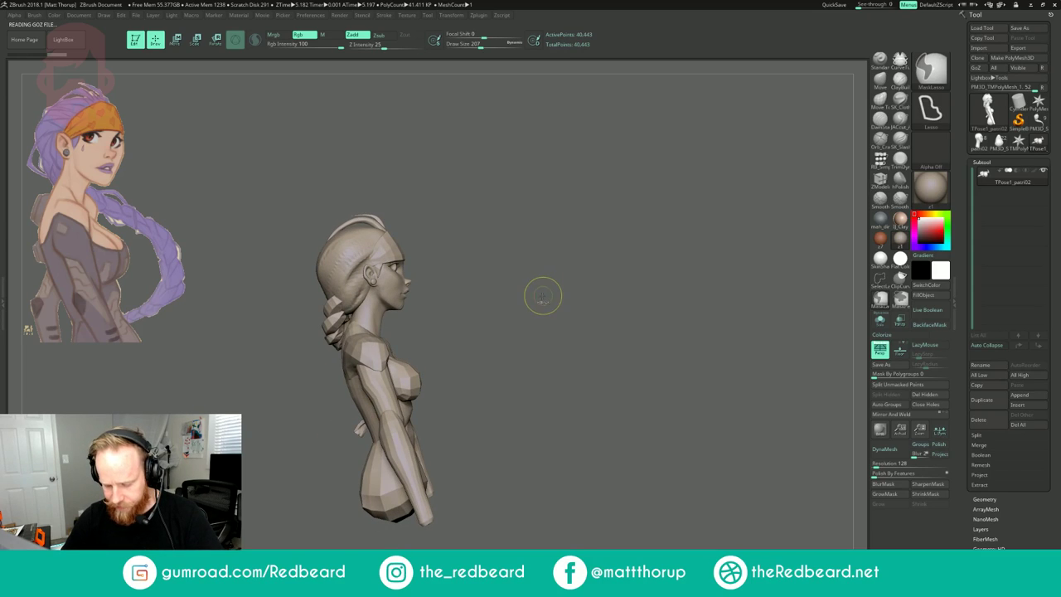
# - Mask the base of the neck on the posing mesh in profile view
pyautogui.keyDown('ctrl'); pyautogui.moveTo(534, 301); pyautogui.dragTo(475, 342, button='right'); pyautogui.keyUp('ctrl')
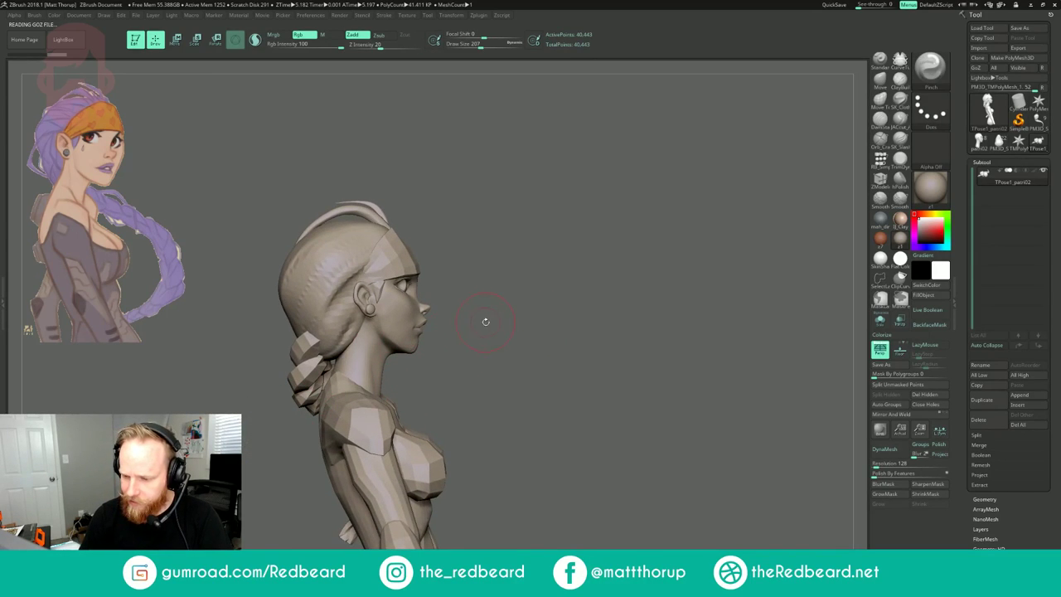
pyautogui.keyDown('ctrl'); pyautogui.keyDown('shift'); pyautogui.click(390, 333); pyautogui.keyUp('shift'); pyautogui.keyUp('ctrl')
pyautogui.moveTo(285, 385)
pyautogui.keyDown('ctrl'); pyautogui.mouseDown()
pyautogui.moveTo(380, 348)
pyautogui.moveTo(421, 464)
pyautogui.moveTo(249, 418)
pyautogui.mouseUp(); pyautogui.keyUp('ctrl')
pyautogui.keyDown('ctrl'); pyautogui.keyDown('shift'); pyautogui.click(559, 395); pyautogui.keyUp('shift'); pyautogui.keyUp('ctrl')
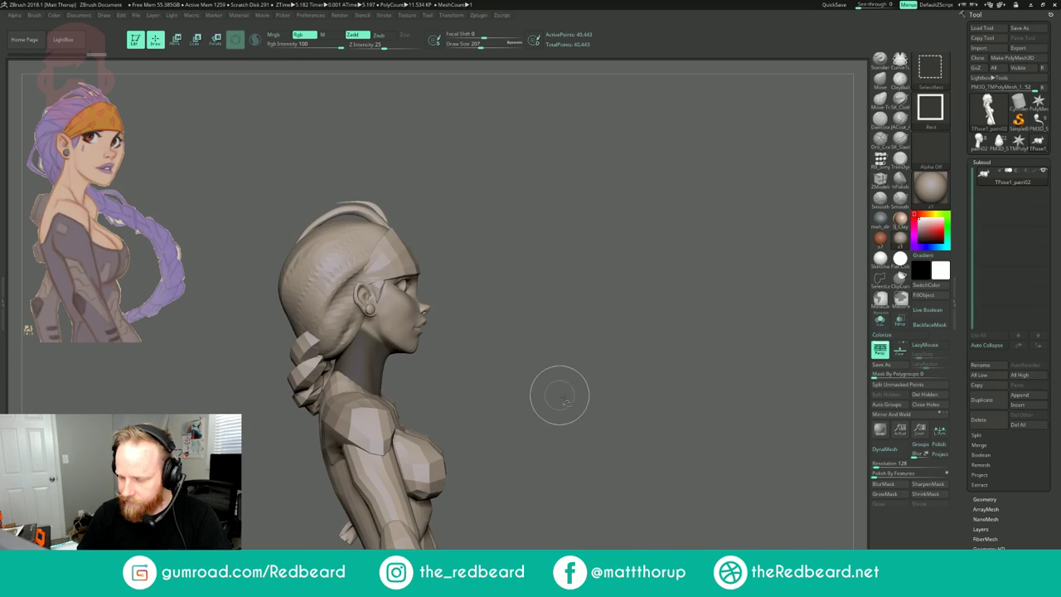
pyautogui.keyDown('alt'); pyautogui.moveTo(584, 425); pyautogui.dragTo(605, 363, button='right'); pyautogui.keyUp('alt')
pyautogui.hotkey('ctrl', 'shift')
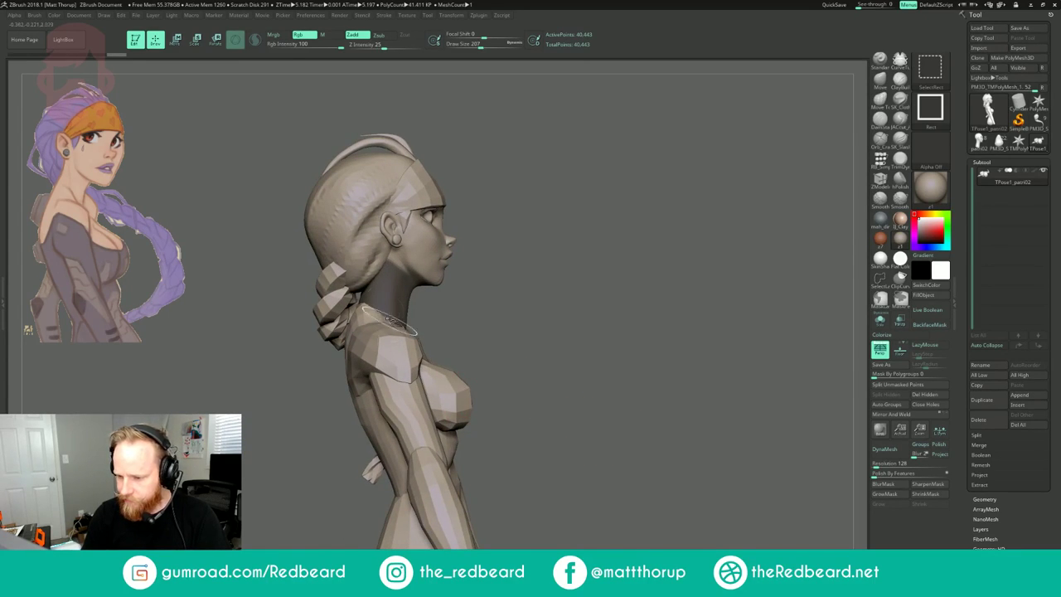
# - Hide the head, hair and braid parts, mask the remaining torso and arms, and reveal the whole mesh
pyautogui.keyDown('ctrl'); pyautogui.keyDown('shift'); pyautogui.click(395, 301); pyautogui.keyUp('shift'); pyautogui.keyUp('ctrl')
pyautogui.keyDown('ctrl'); pyautogui.keyDown('shift'); pyautogui.moveTo(487, 306); pyautogui.dragTo(542, 320); pyautogui.keyUp('shift'); pyautogui.keyUp('ctrl')
pyautogui.keyDown('alt'); pyautogui.moveTo(544, 322); pyautogui.dragTo(597, 356, button='right'); pyautogui.keyUp('alt')
pyautogui.moveTo(596, 356); pyautogui.dragTo(550, 356, button='right')
pyautogui.moveTo(550, 356); pyautogui.dragTo(476, 322)
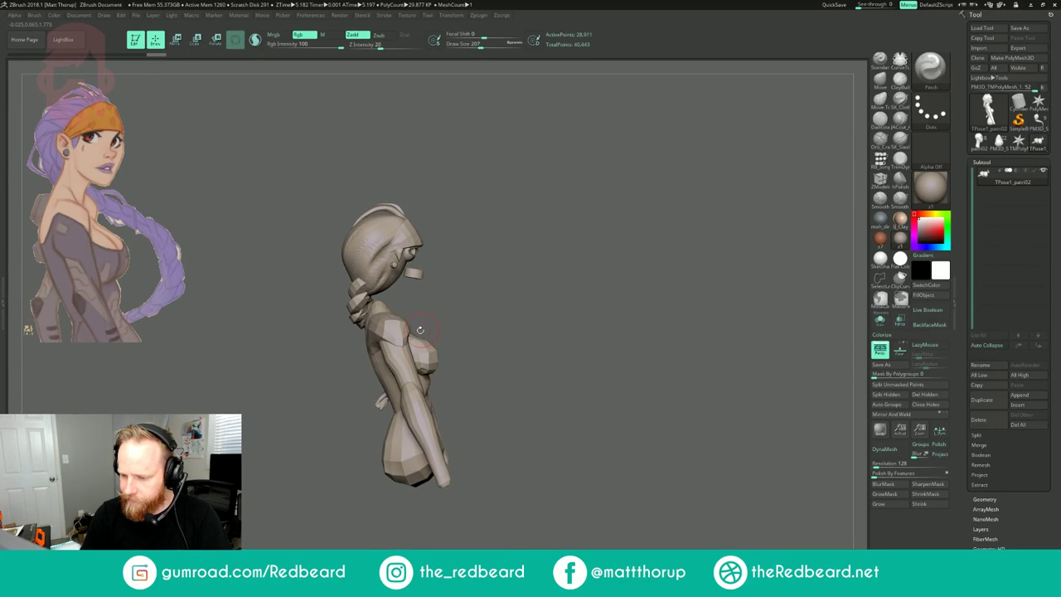
pyautogui.hotkey('ctrl', 'shift')
pyautogui.keyDown('ctrl'); pyautogui.keyDown('shift'); pyautogui.click(359, 291); pyautogui.keyUp('shift'); pyautogui.keyUp('ctrl')
pyautogui.keyDown('ctrl'); pyautogui.keyDown('shift'); pyautogui.click(372, 279); pyautogui.keyUp('shift'); pyautogui.keyUp('ctrl')
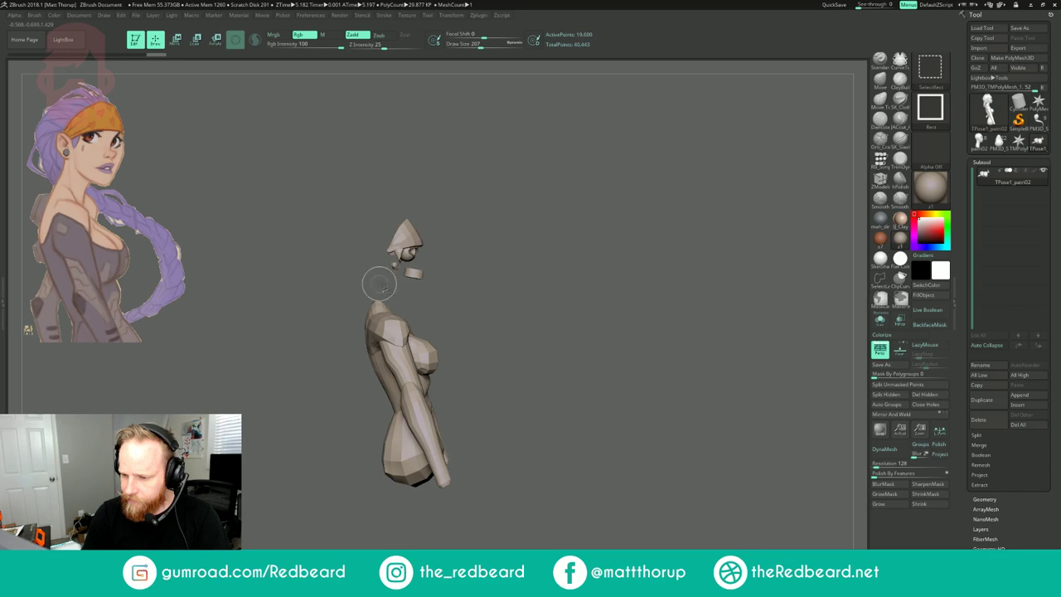
pyautogui.moveTo(536, 386)
pyautogui.keyDown('ctrl'); pyautogui.mouseDown()
pyautogui.moveTo(332, 288)
pyautogui.moveTo(485, 549)
pyautogui.moveTo(628, 487)
pyautogui.moveTo(763, 479)
pyautogui.moveTo(663, 493)
pyautogui.moveTo(716, 503)
pyautogui.mouseUp(); pyautogui.keyUp('ctrl')
pyautogui.keyDown('ctrl'); pyautogui.keyDown('shift'); pyautogui.click(628, 470); pyautogui.keyUp('shift'); pyautogui.keyUp('ctrl')
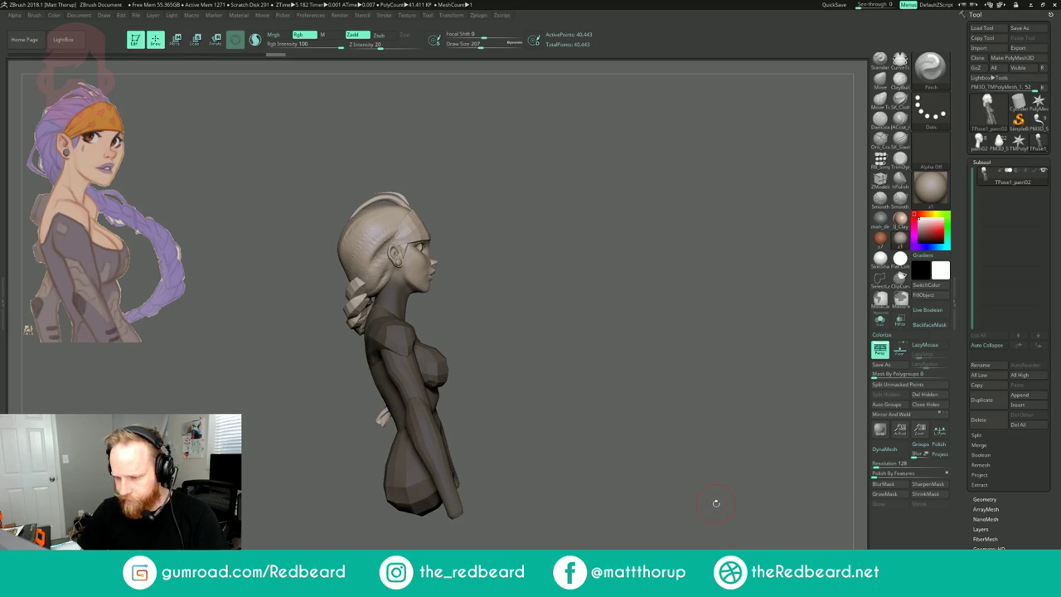
# - Rotate the unmasked head and hair slightly about the neck with the transform gizmo in profile view
pyautogui.press('e')
pyautogui.keyDown('alt'); pyautogui.moveTo(439, 249); pyautogui.dragTo(436, 301); pyautogui.keyUp('alt')
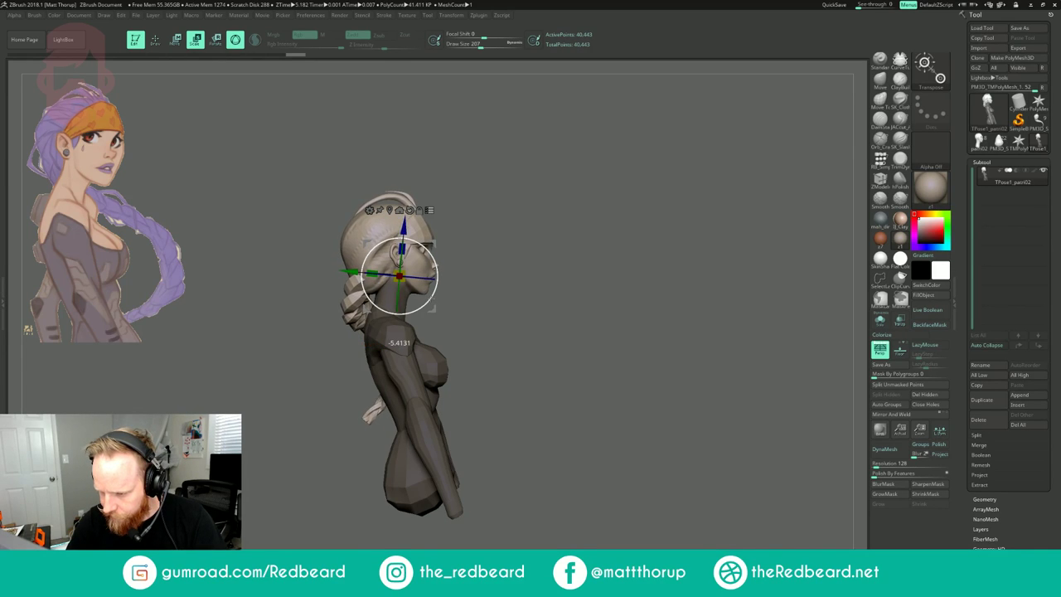
pyautogui.moveTo(521, 217)
pyautogui.mouseDown()
pyautogui.moveTo(440, 222)
pyautogui.moveTo(514, 224)
pyautogui.mouseUp()
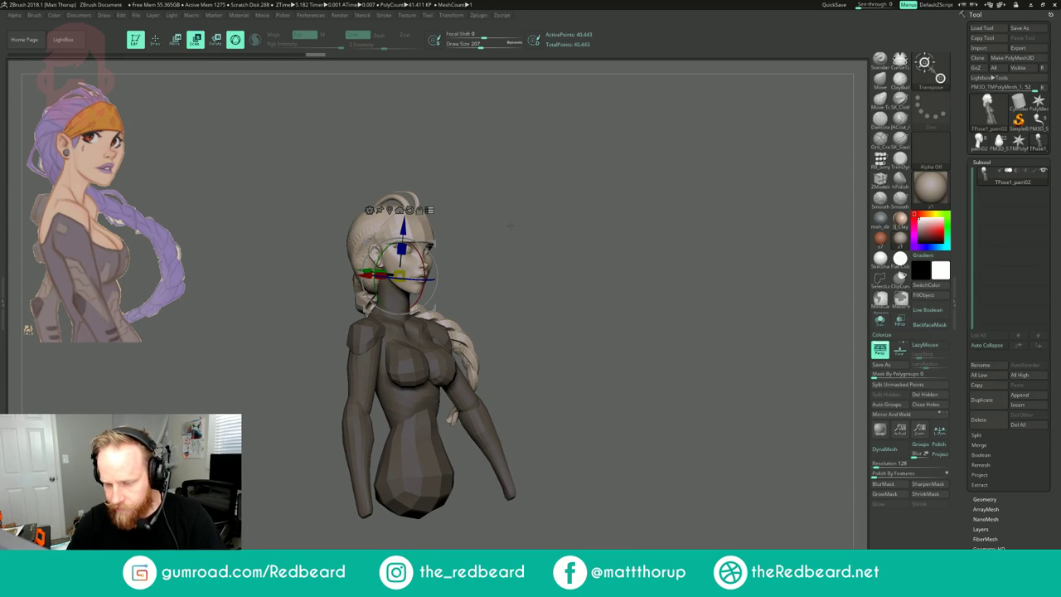
pyautogui.moveTo(508, 228); pyautogui.dragTo(507, 278)
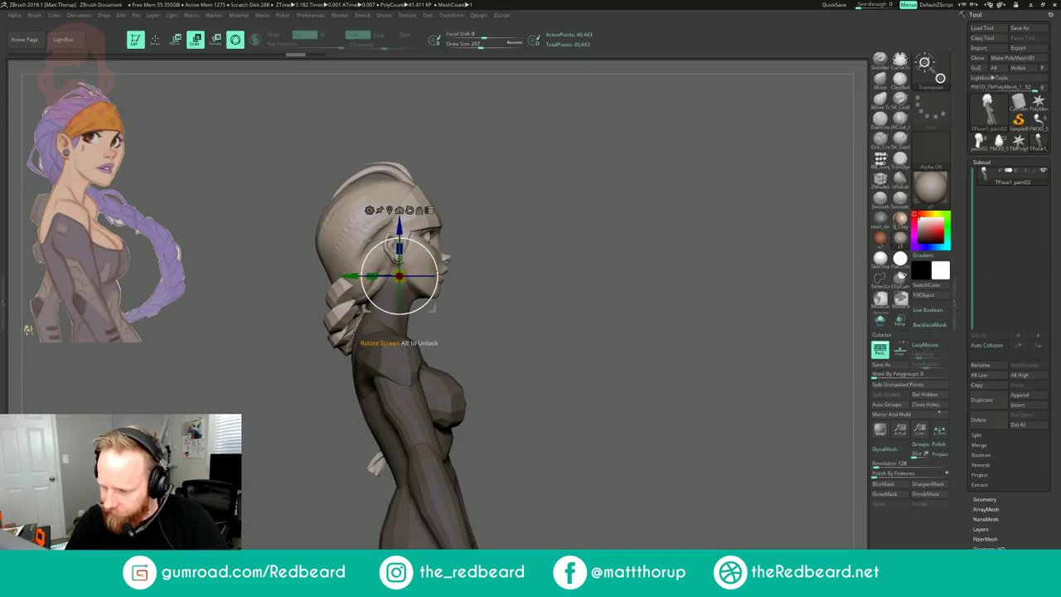
pyautogui.moveTo(620, 219)
pyautogui.mouseDown()
pyautogui.moveTo(549, 224)
pyautogui.moveTo(548, 213)
pyautogui.moveTo(545, 225)
pyautogui.moveTo(533, 204)
pyautogui.mouseUp()
# - Return to Draw mode, check the new head tilt from the front, and transfer the pose back to the subtools
pyautogui.press('q')
pyautogui.moveTo(555, 203)
pyautogui.mouseDown()
pyautogui.moveTo(573, 203)
pyautogui.moveTo(537, 210)
pyautogui.mouseUp()
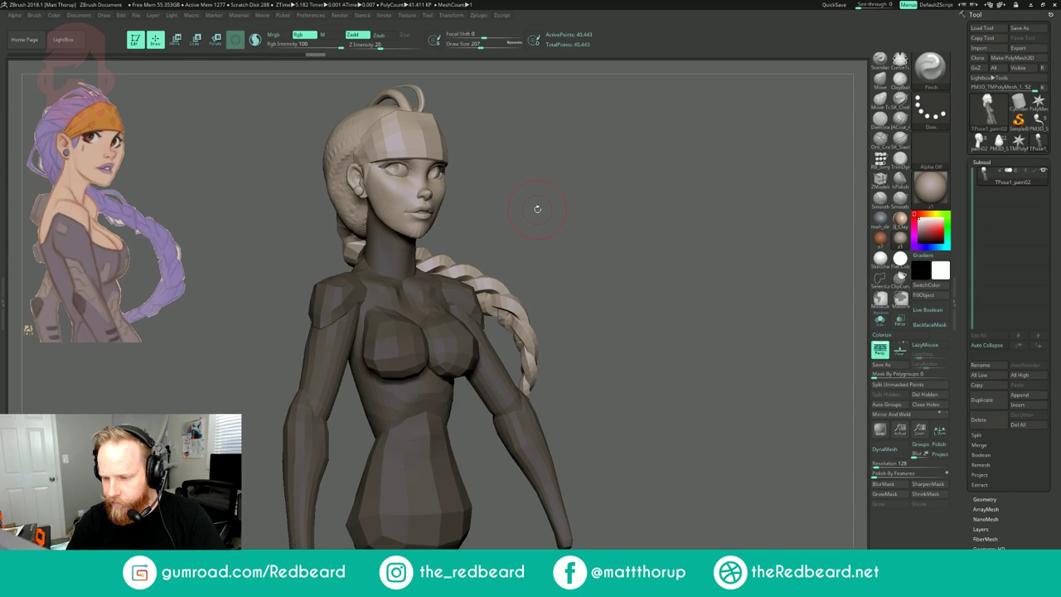
pyautogui.moveTo(463, 211); pyautogui.dragTo(458, 212)
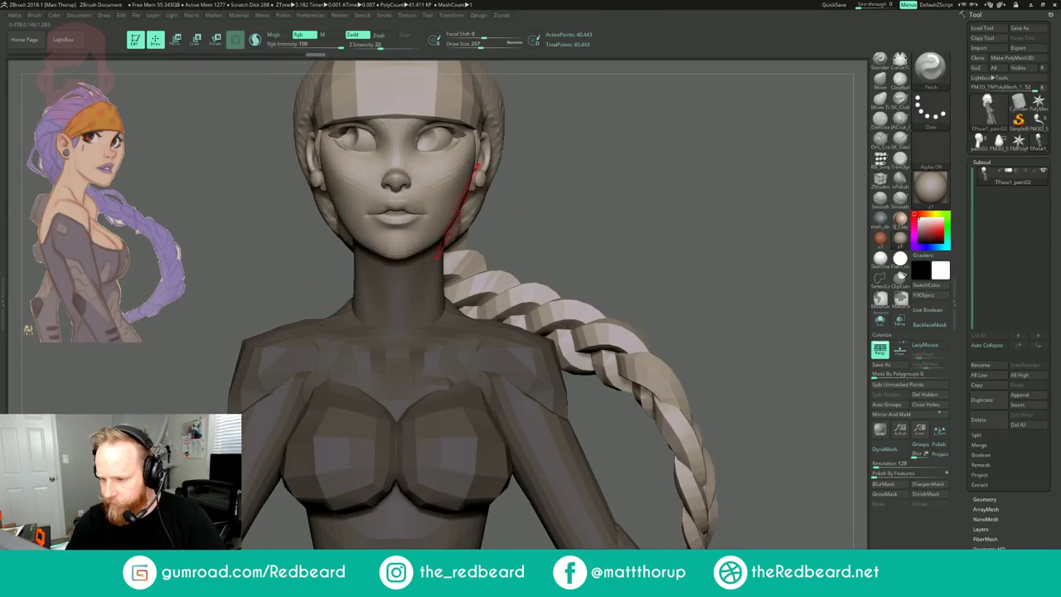
pyautogui.click(480, 16)
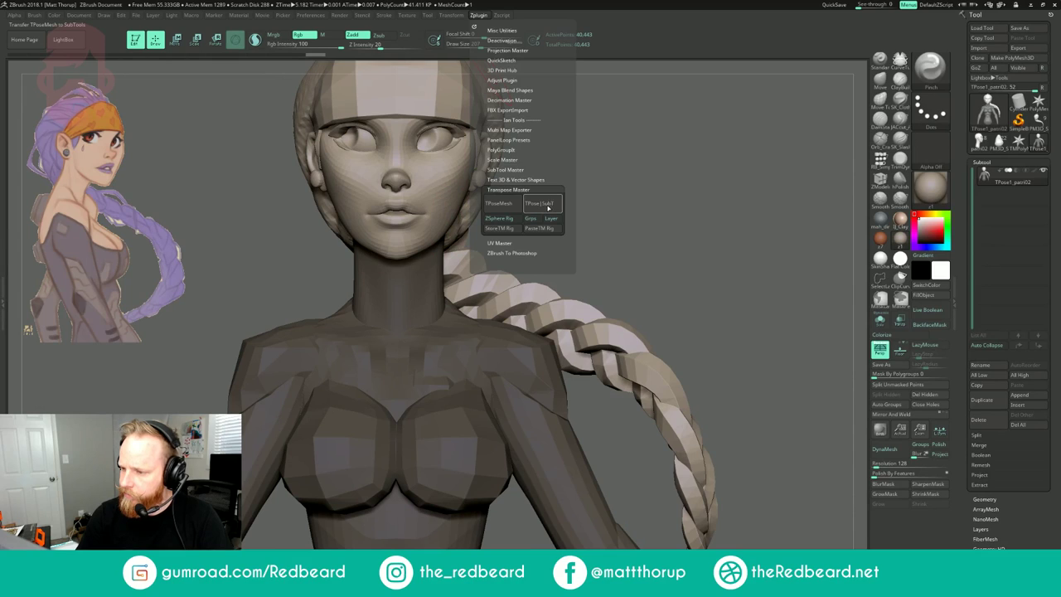
pyautogui.click(549, 208)
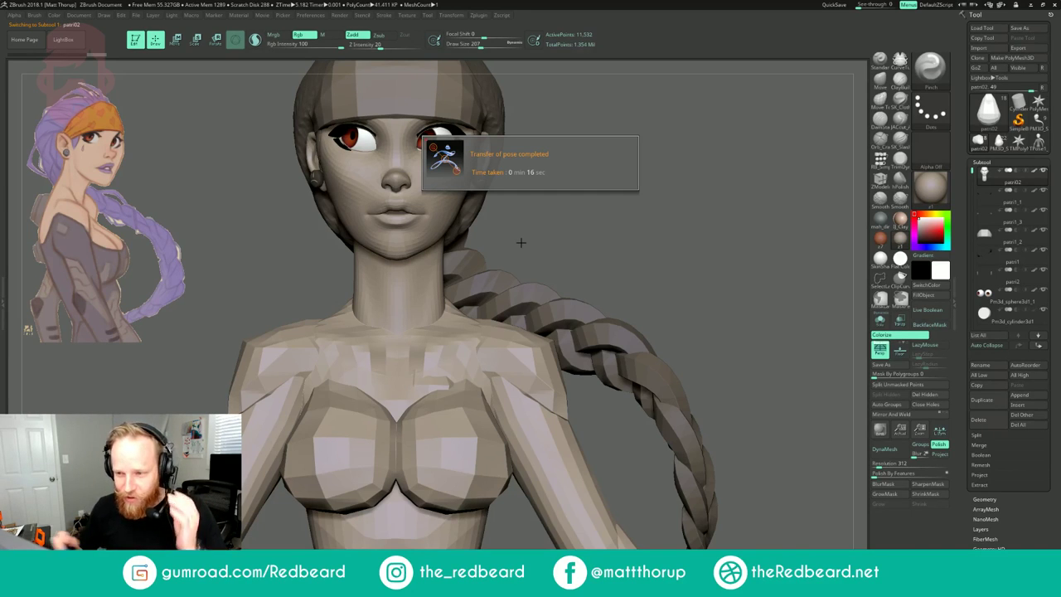
# - Adjust the head and neck shapes with the Move brush, reducing its draw size to 83
pyautogui.moveTo(609, 218)
pyautogui.mouseDown()
pyautogui.moveTo(714, 203)
pyautogui.moveTo(464, 201)
pyautogui.mouseUp()
pyautogui.press('s')
pyautogui.press('s')
pyautogui.press('b')
pyautogui.press('m')
pyautogui.press('v')
pyautogui.press('s')
pyautogui.moveTo(468, 202); pyautogui.dragTo(477, 203)
pyautogui.press('s')
pyautogui.moveTo(479, 201); pyautogui.dragTo(480, 201)
pyautogui.moveTo(379, 277)
pyautogui.mouseDown()
pyautogui.moveTo(334, 278)
pyautogui.moveTo(500, 270)
pyautogui.mouseUp()
pyautogui.press('s')
pyautogui.moveTo(503, 226); pyautogui.dragTo(497, 226)
pyautogui.moveTo(580, 223); pyautogui.dragTo(537, 212)
pyautogui.keyDown('alt'); pyautogui.moveTo(649, 150); pyautogui.dragTo(625, 205); pyautogui.keyUp('alt')
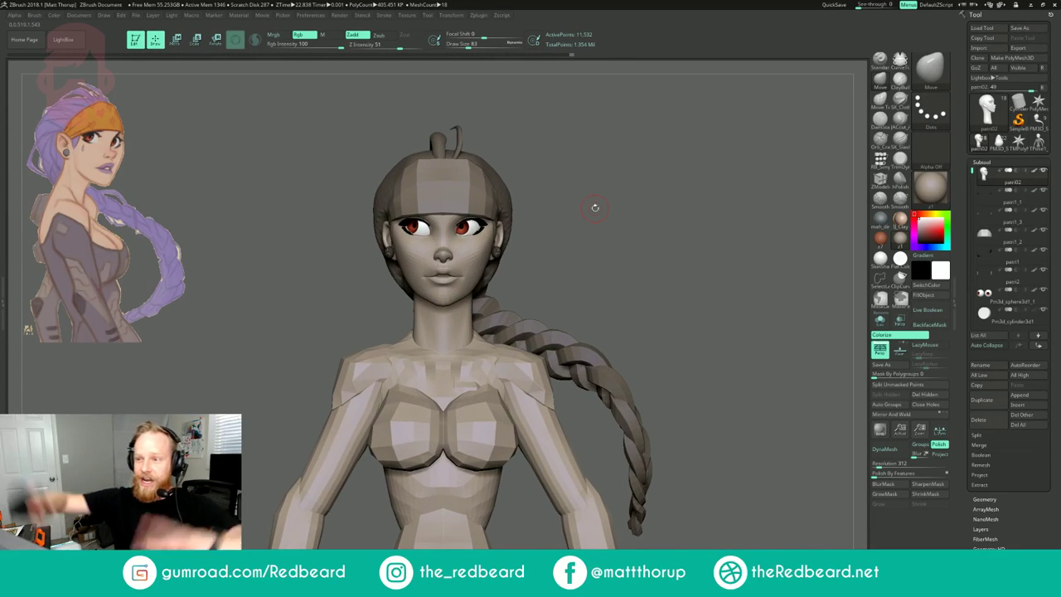
# - Isolate the head mesh and build up the back and side of the neck with ClayBuildup at draw size 177
pyautogui.click(473, 46)
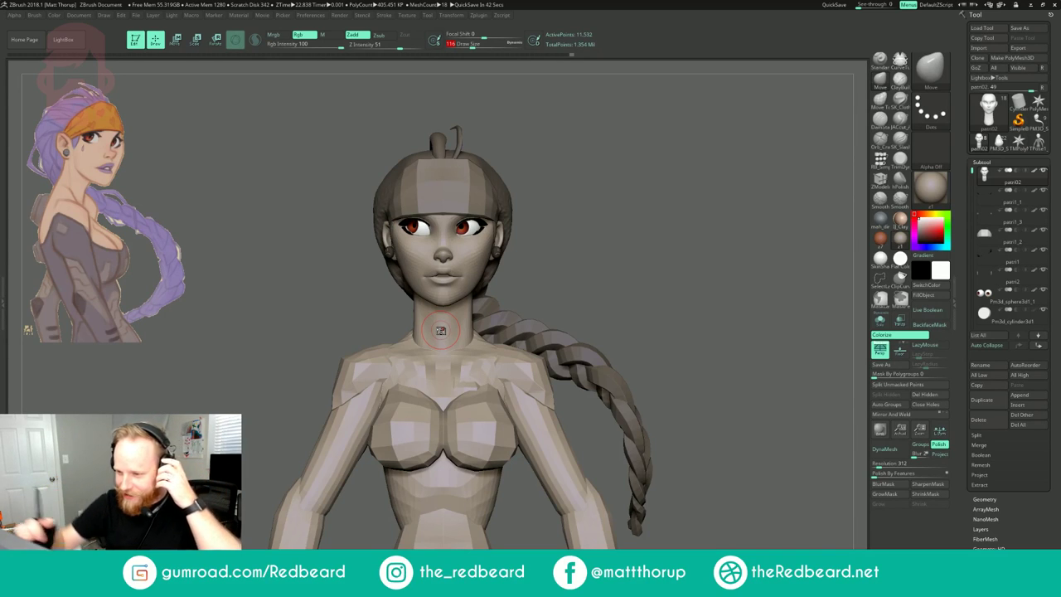
pyautogui.moveTo(606, 235); pyautogui.dragTo(684, 237)
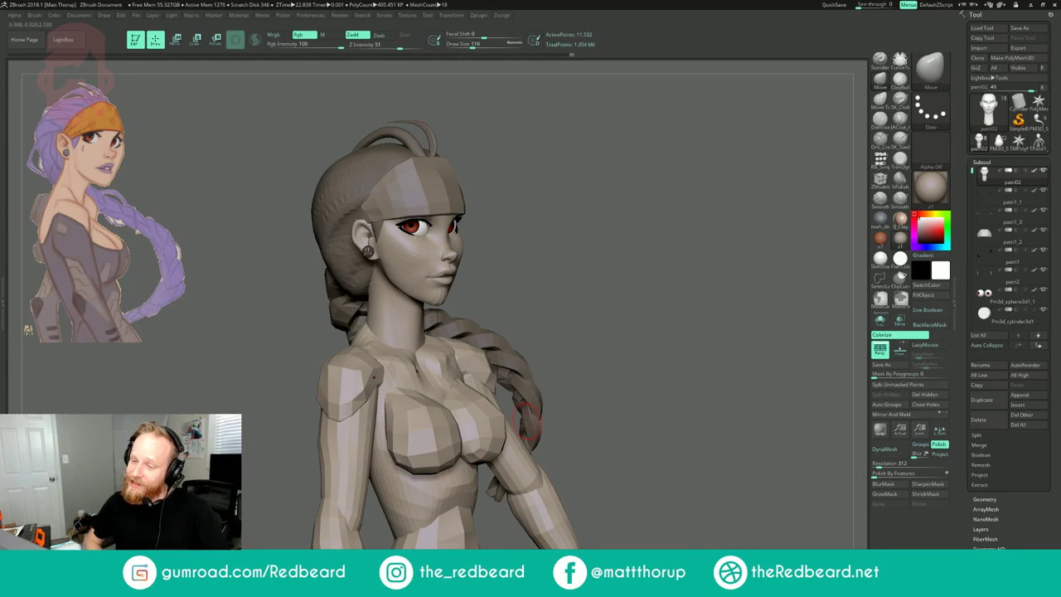
pyautogui.moveTo(599, 236); pyautogui.dragTo(634, 218)
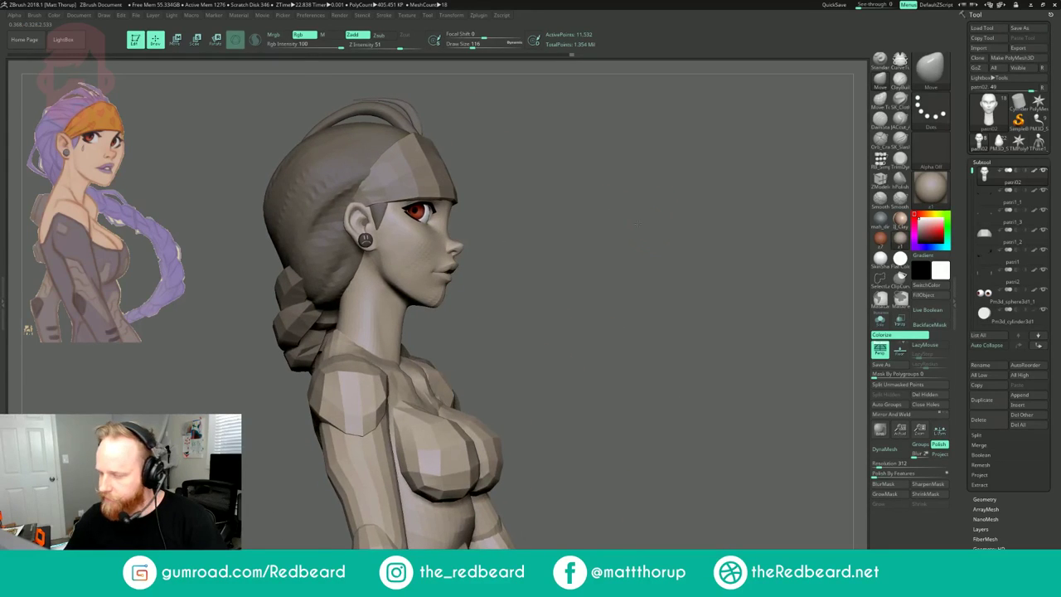
pyautogui.click(880, 321)
pyautogui.moveTo(597, 296)
pyautogui.mouseDown()
pyautogui.moveTo(646, 302)
pyautogui.moveTo(630, 298)
pyautogui.mouseUp()
pyautogui.click(900, 81)
pyautogui.moveTo(562, 246); pyautogui.dragTo(515, 252)
pyautogui.press('s')
pyautogui.moveTo(401, 277); pyautogui.dragTo(407, 277)
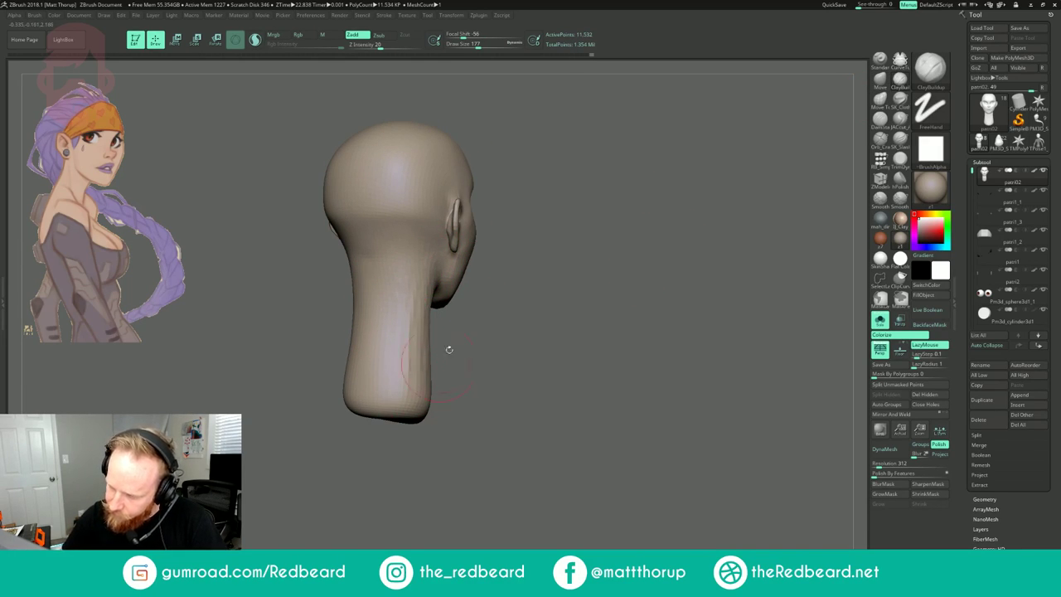
pyautogui.moveTo(439, 363); pyautogui.dragTo(414, 356)
# - Refine the neck muscles behind the ear with ClayBuildup at draw size 108 and smooth the strokes
pyautogui.press('s')
pyautogui.moveTo(436, 241); pyautogui.dragTo(429, 240)
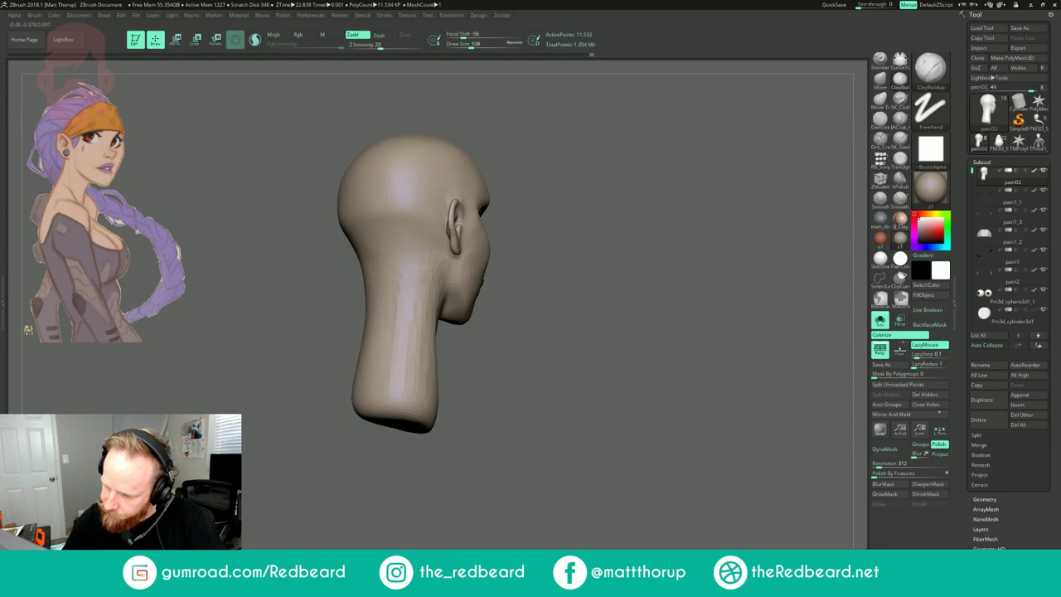
pyautogui.keyDown('shift'); pyautogui.moveTo(409, 286); pyautogui.dragTo(413, 269); pyautogui.keyUp('shift')
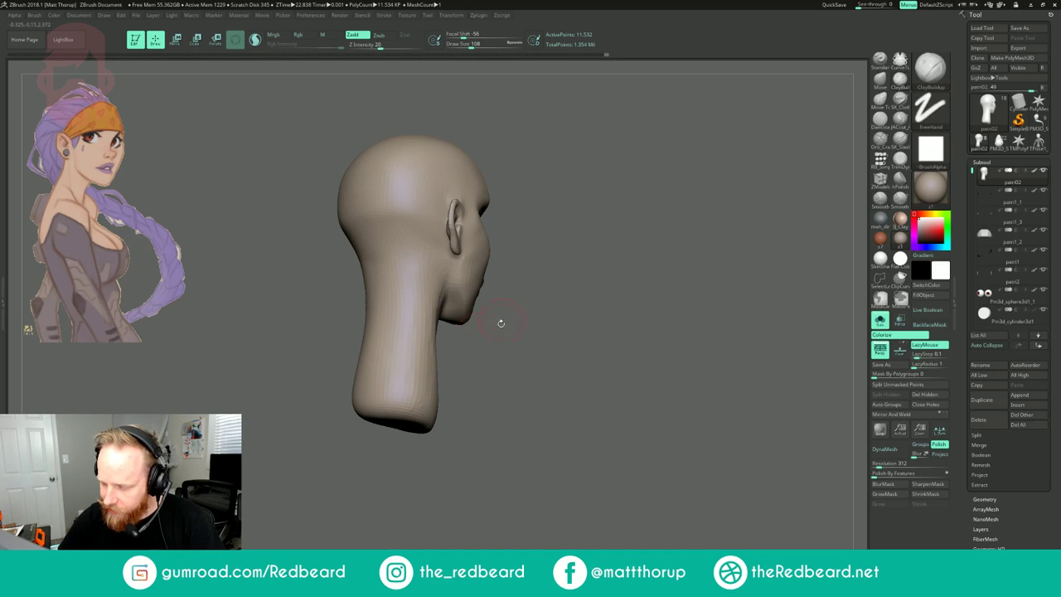
pyautogui.moveTo(501, 318); pyautogui.dragTo(466, 314)
pyautogui.moveTo(545, 248)
pyautogui.keyDown('shift'); pyautogui.mouseDown()
pyautogui.moveTo(687, 213)
pyautogui.moveTo(561, 249)
pyautogui.moveTo(659, 262)
pyautogui.mouseUp(); pyautogui.keyUp('shift')
pyautogui.keyDown('shift'); pyautogui.moveTo(437, 323); pyautogui.dragTo(440, 343); pyautogui.keyUp('shift')
pyautogui.moveTo(680, 218)
pyautogui.keyDown('shift'); pyautogui.mouseDown()
pyautogui.moveTo(602, 208)
pyautogui.moveTo(538, 232)
pyautogui.moveTo(628, 252)
pyautogui.moveTo(586, 261)
pyautogui.moveTo(610, 277)
pyautogui.moveTo(676, 256)
pyautogui.moveTo(578, 285)
pyautogui.moveTo(630, 361)
pyautogui.mouseUp(); pyautogui.keyUp('shift')
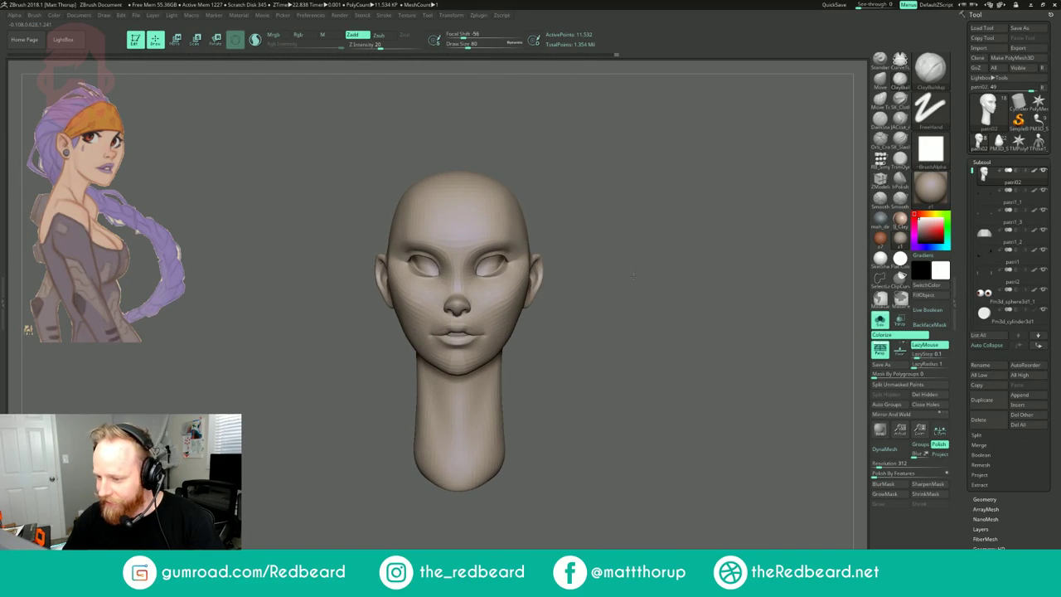
# - Build up the brow area above the eyes on the isolated head with ClayBuildup at draw size 71
pyautogui.click(881, 321)
pyautogui.moveTo(756, 380); pyautogui.dragTo(715, 373)
pyautogui.click(880, 321)
pyautogui.moveTo(662, 334); pyautogui.dragTo(675, 365)
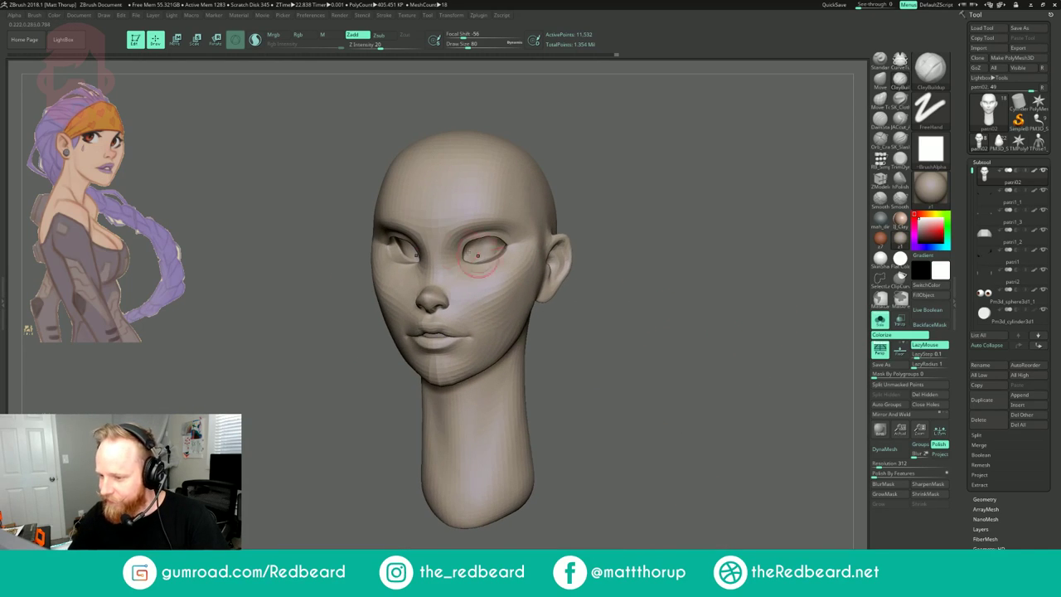
pyautogui.press('[')
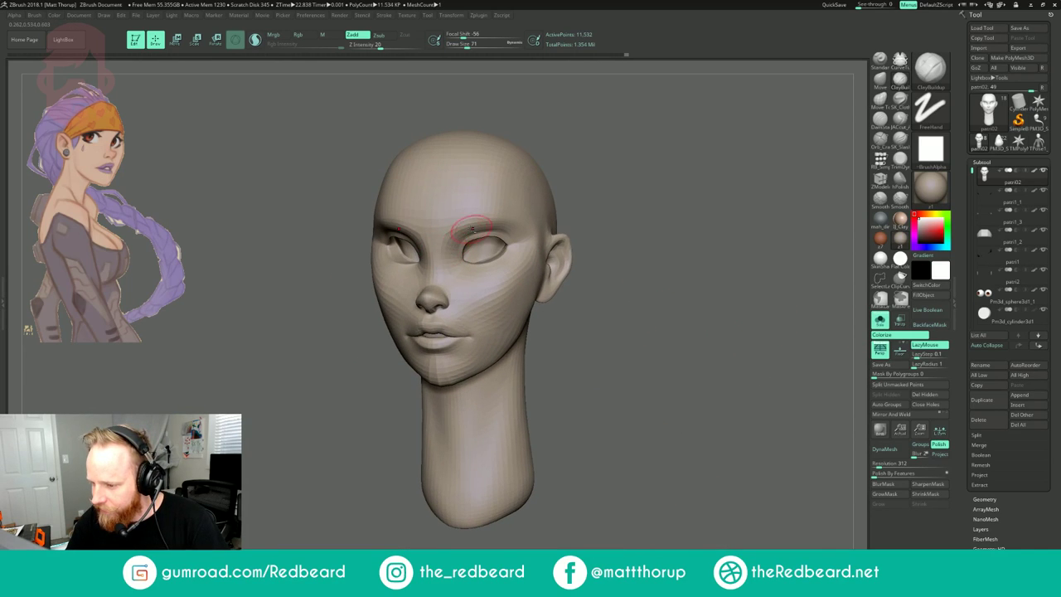
pyautogui.moveTo(590, 178); pyautogui.dragTo(647, 183)
pyautogui.moveTo(646, 182)
pyautogui.mouseDown()
pyautogui.moveTo(625, 177)
pyautogui.moveTo(657, 186)
pyautogui.mouseUp()
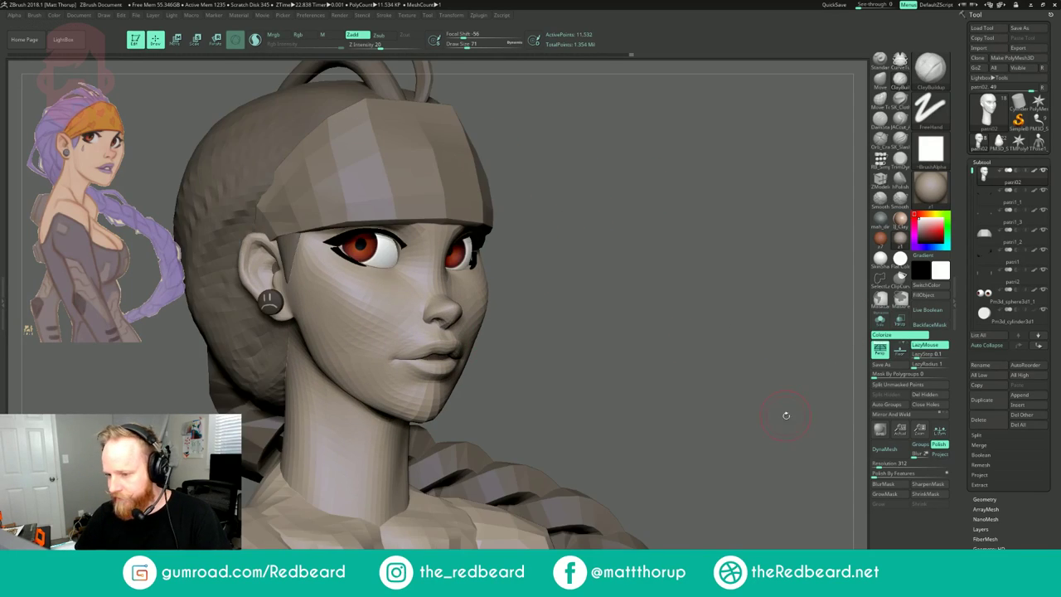
pyautogui.keyDown('alt'); pyautogui.moveTo(690, 381); pyautogui.dragTo(563, 291); pyautogui.keyUp('alt')
# - Nudge the lower lip and mouth corner with the Move Topological brush at draw size 54
pyautogui.press('b')
pyautogui.press('m')
pyautogui.press('v')
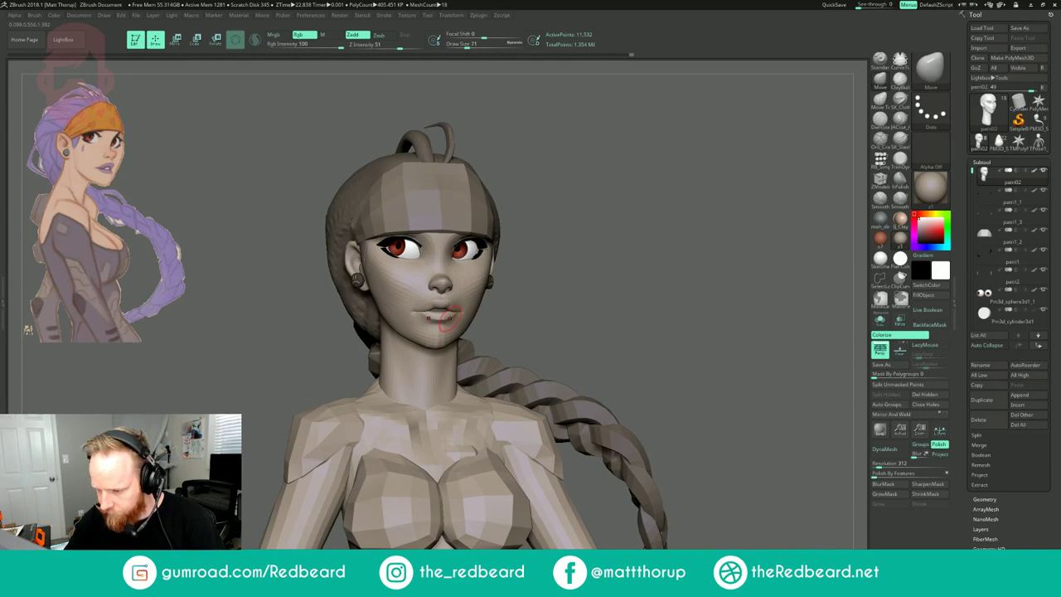
pyautogui.press('b')
pyautogui.press('m')
pyautogui.press('t')
pyautogui.press('s')
pyautogui.moveTo(453, 321); pyautogui.dragTo(450, 319)
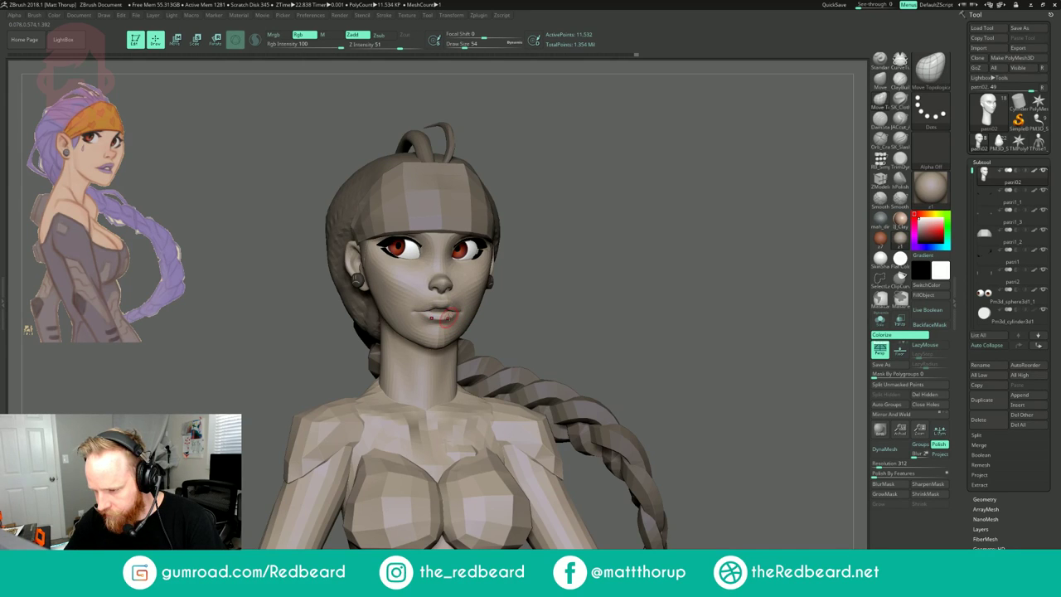
# - Fine-tune the face in three-quarter view with Move Topological at draw sizes 68 and 27, and check the front view
pyautogui.moveTo(596, 253); pyautogui.dragTo(593, 208)
pyautogui.moveTo(572, 264)
pyautogui.mouseDown()
pyautogui.moveTo(650, 270)
pyautogui.moveTo(604, 270)
pyautogui.mouseUp()
pyautogui.moveTo(604, 270)
pyautogui.keyDown('alt'); pyautogui.mouseDown()
pyautogui.moveTo(592, 233)
pyautogui.moveTo(602, 241)
pyautogui.mouseUp(); pyautogui.keyUp('alt')
pyautogui.press('s')
pyautogui.moveTo(439, 250); pyautogui.dragTo(462, 247)
pyautogui.press('s')
pyautogui.press('s')
pyautogui.press('[')
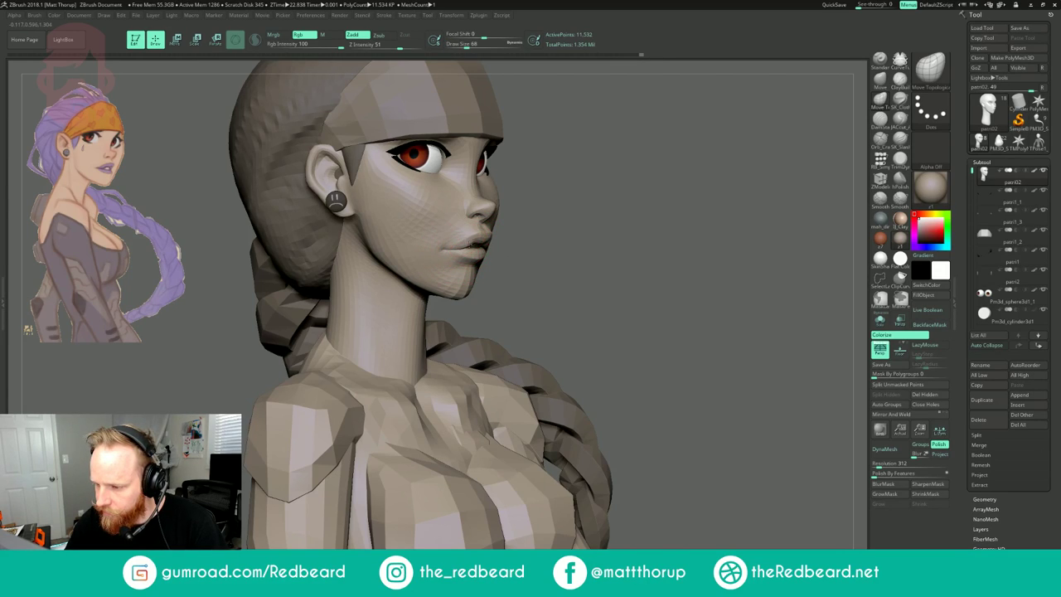
pyautogui.press('[')
pyautogui.press('[')
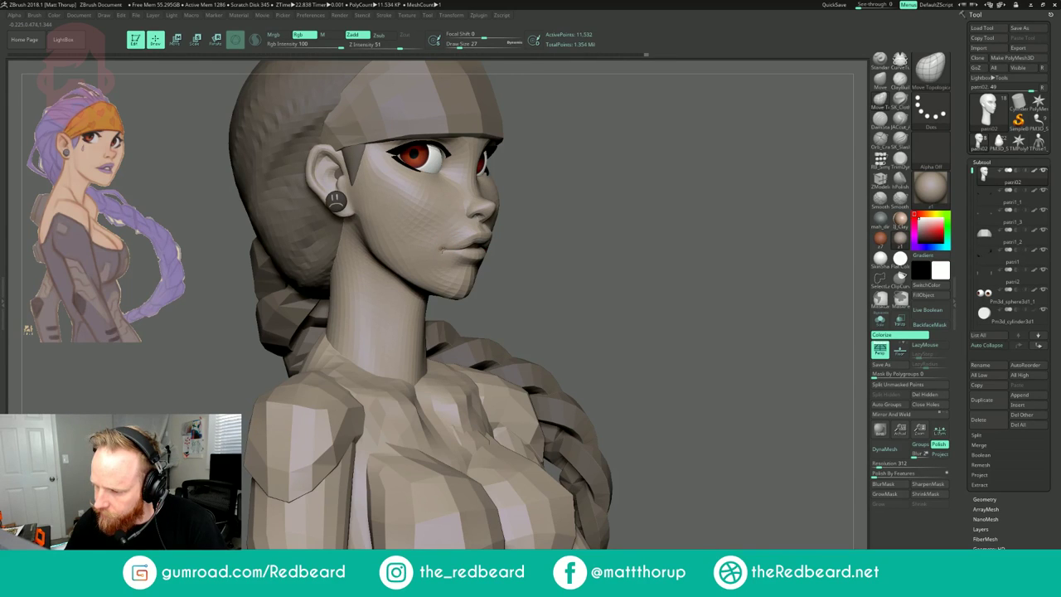
pyautogui.keyDown('alt'); pyautogui.moveTo(630, 194); pyautogui.dragTo(613, 173); pyautogui.keyUp('alt')
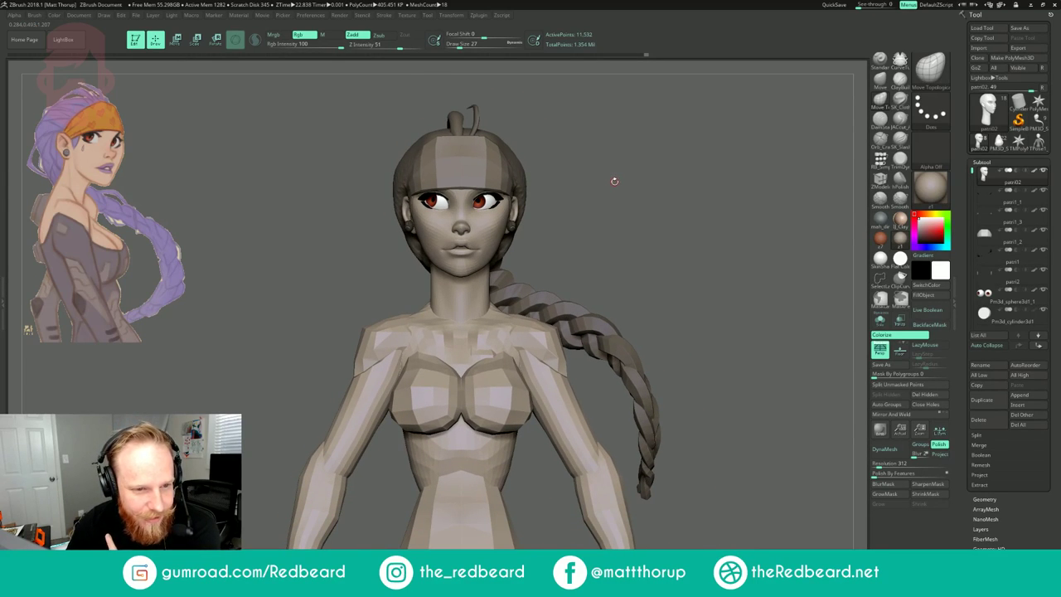
# - Smooth the cheek and jaw in three-quarter view with the Smooth brush at draw size 71
pyautogui.moveTo(615, 180); pyautogui.dragTo(506, 183)
pyautogui.keyDown('alt'); pyautogui.moveTo(406, 224); pyautogui.dragTo(425, 272); pyautogui.keyUp('alt')
pyautogui.moveTo(377, 311); pyautogui.dragTo(537, 307)
pyautogui.moveTo(537, 231); pyautogui.dragTo(495, 246)
pyautogui.press('s')
pyautogui.moveTo(422, 255); pyautogui.dragTo(431, 255)
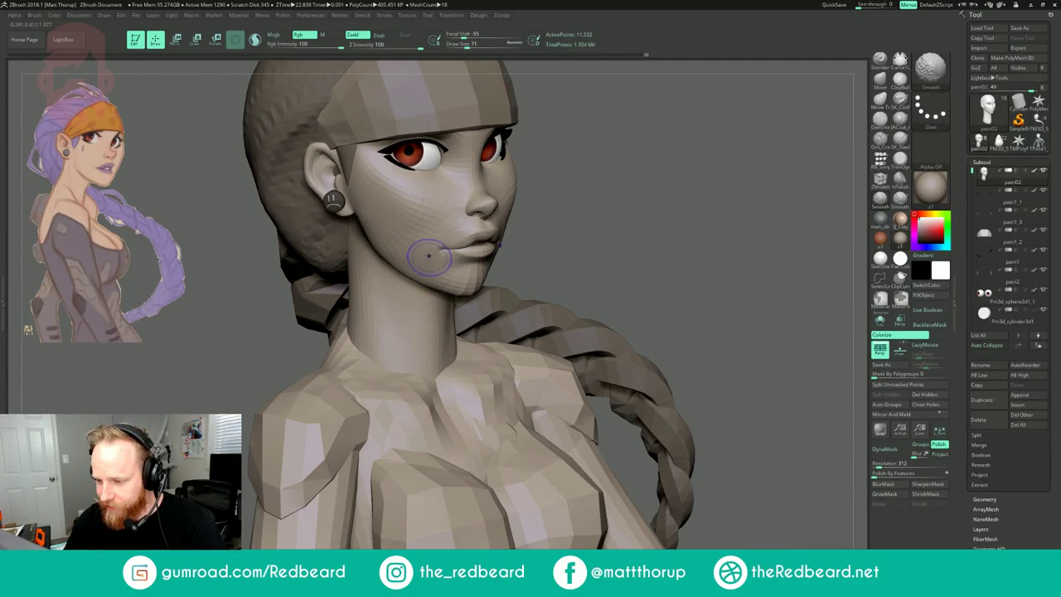
# - Adjust the cheek and jaw contour in three-quarter view with the Move brush at draw size 120
pyautogui.press('b')
pyautogui.press('m')
pyautogui.press('v')
pyautogui.moveTo(426, 231); pyautogui.dragTo(412, 240, button='right')
pyautogui.press('s')
pyautogui.moveTo(412, 233); pyautogui.dragTo(421, 233)
pyautogui.moveTo(515, 164); pyautogui.dragTo(527, 169, button='right')
pyautogui.moveTo(642, 108); pyautogui.dragTo(541, 141)
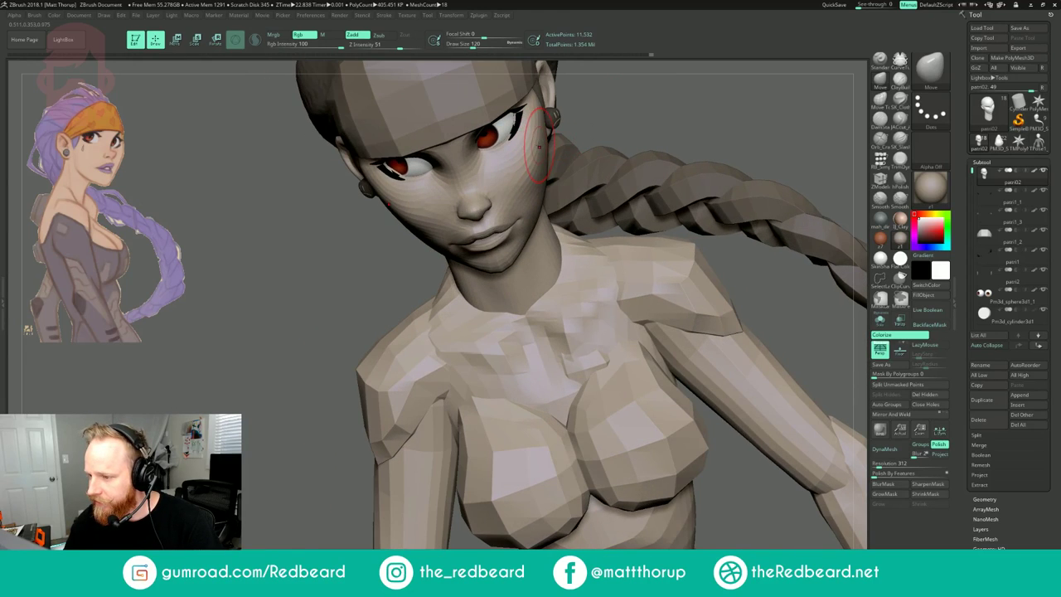
# - Reshape the neck and its base in side view with the Move brush at draw sizes 251 and 293
pyautogui.moveTo(372, 310); pyautogui.dragTo(419, 262)
pyautogui.moveTo(654, 186)
pyautogui.keyDown('alt'); pyautogui.mouseDown()
pyautogui.moveTo(634, 100)
pyautogui.moveTo(615, 197)
pyautogui.mouseUp(); pyautogui.keyUp('alt')
pyautogui.press('s')
pyautogui.click(495, 284)
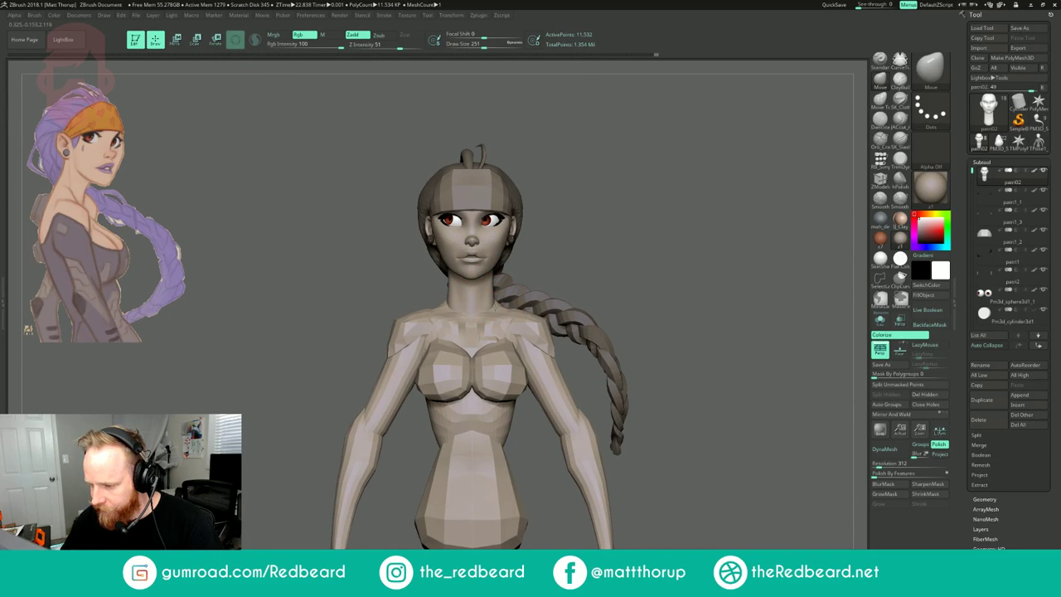
pyautogui.moveTo(580, 236)
pyautogui.mouseDown()
pyautogui.moveTo(635, 237)
pyautogui.moveTo(593, 249)
pyautogui.mouseUp()
pyautogui.keyDown('alt'); pyautogui.moveTo(614, 257); pyautogui.dragTo(607, 199); pyautogui.keyUp('alt')
pyautogui.keyDown('shift'); pyautogui.moveTo(547, 224); pyautogui.dragTo(590, 274); pyautogui.keyUp('shift')
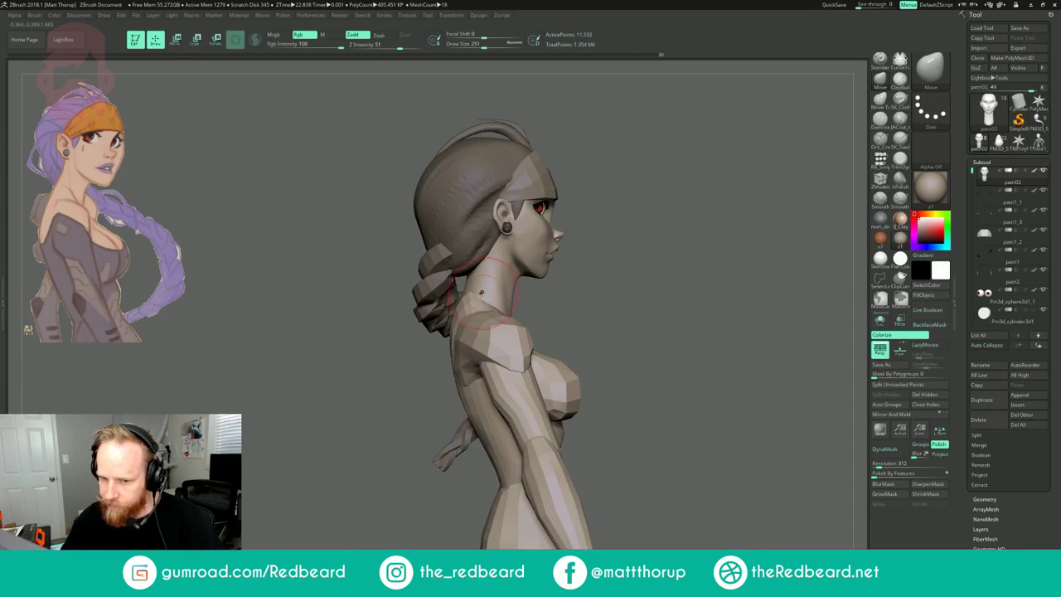
pyautogui.moveTo(466, 284); pyautogui.dragTo(471, 279)
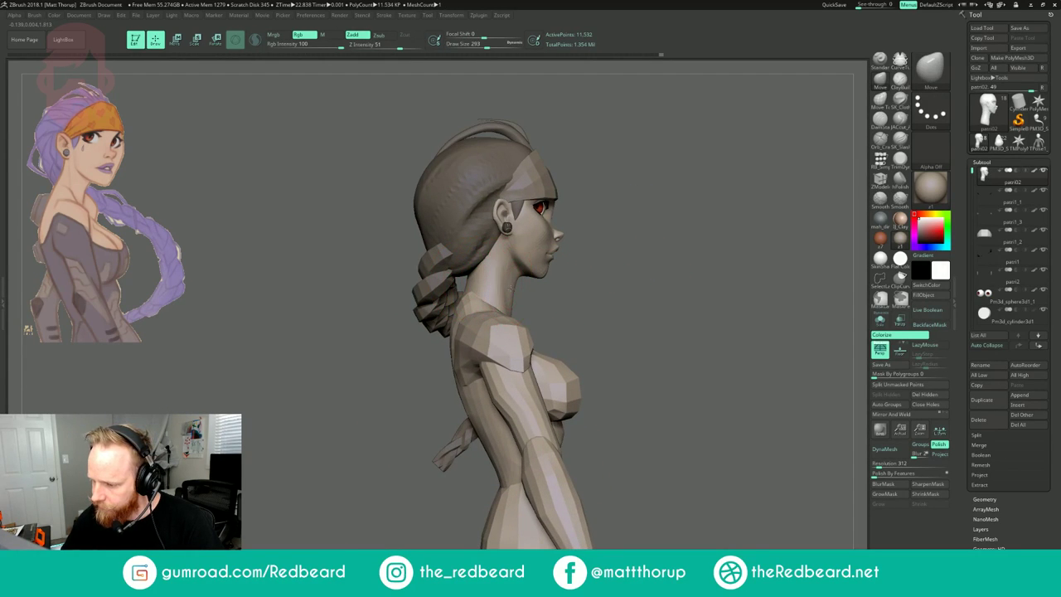
pyautogui.moveTo(573, 296); pyautogui.dragTo(499, 293)
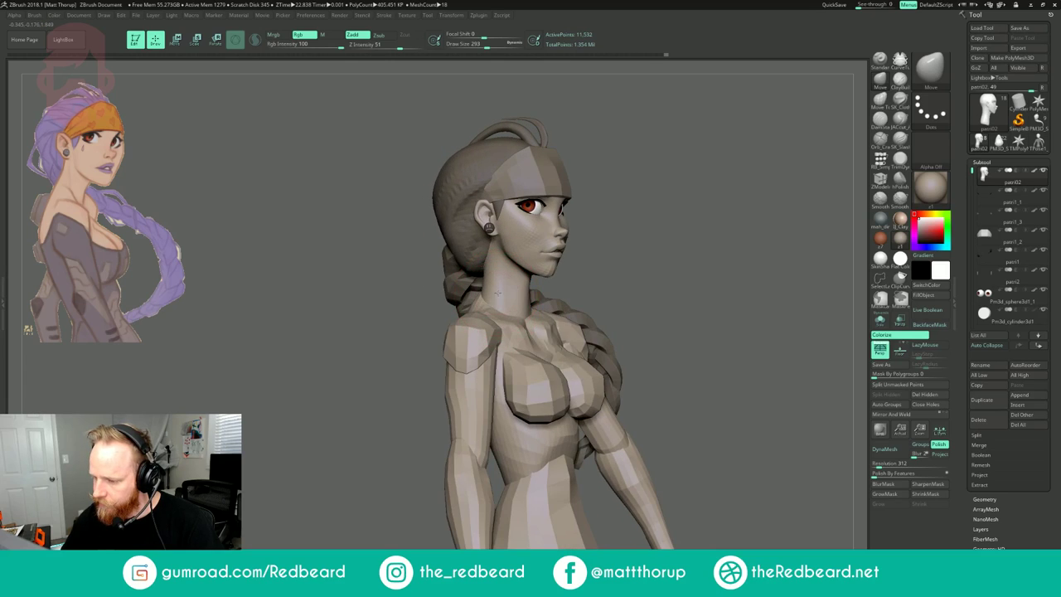
# - Make the breast mesh active, choose Always YES for auto-activating Dynamic Subdiv, smooth its lower edge and subdivide the mesh once
pyautogui.keyDown('shift'); pyautogui.moveTo(666, 191); pyautogui.dragTo(666, 188); pyautogui.keyUp('shift')
pyautogui.moveTo(618, 236)
pyautogui.keyDown('alt'); pyautogui.mouseDown()
pyautogui.moveTo(609, 192)
pyautogui.moveTo(576, 200)
pyautogui.mouseUp(); pyautogui.keyUp('alt')
pyautogui.moveTo(576, 200)
pyautogui.mouseDown()
pyautogui.moveTo(680, 196)
pyautogui.moveTo(593, 199)
pyautogui.moveTo(655, 199)
pyautogui.mouseUp()
pyautogui.keyDown('alt'); pyautogui.moveTo(655, 199); pyautogui.dragTo(626, 203); pyautogui.keyUp('alt')
pyautogui.moveTo(626, 203); pyautogui.dragTo(651, 269)
pyautogui.keyDown('shift'); pyautogui.moveTo(650, 270); pyautogui.dragTo(608, 268); pyautogui.keyUp('shift')
pyautogui.keyDown('alt'); pyautogui.click(479, 379); pyautogui.keyUp('alt')
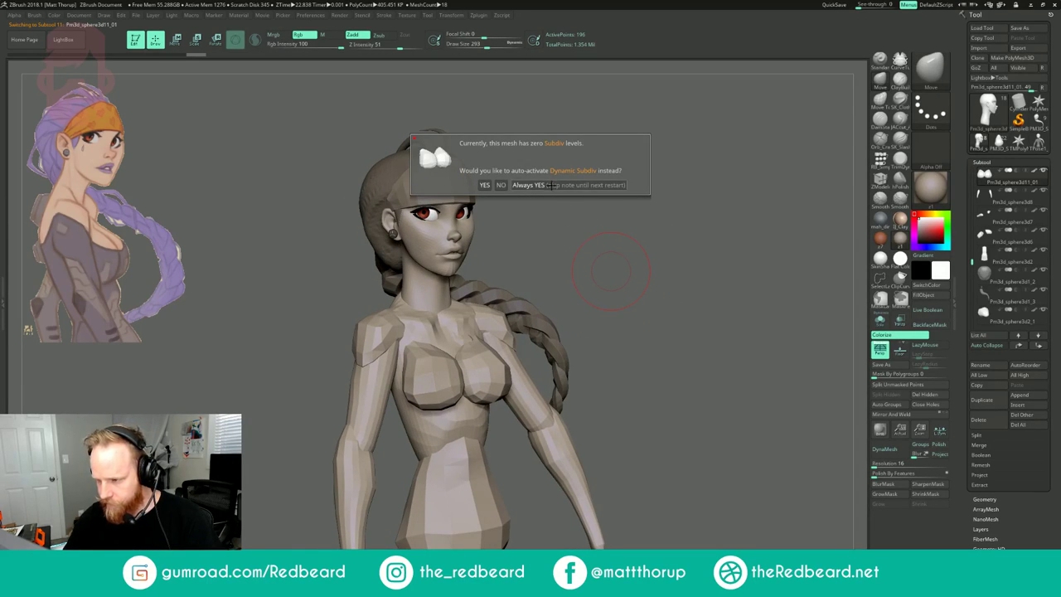
pyautogui.click(551, 184)
pyautogui.moveTo(679, 196); pyautogui.dragTo(580, 267)
pyautogui.keyDown('shift'); pyautogui.moveTo(452, 383); pyautogui.dragTo(436, 404); pyautogui.keyUp('shift')
pyautogui.hotkey('shift', 'd')
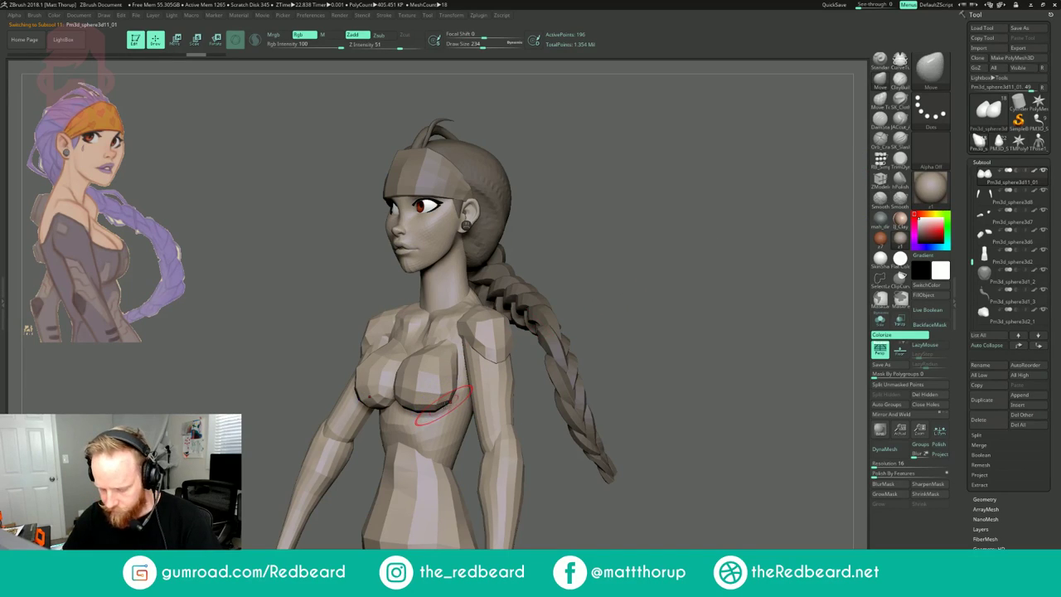
pyautogui.hotkey('ctrl', 'd')
pyautogui.moveTo(596, 254)
pyautogui.keyDown('shift'); pyautogui.mouseDown()
pyautogui.moveTo(628, 253)
pyautogui.moveTo(572, 284)
pyautogui.moveTo(659, 232)
pyautogui.moveTo(655, 273)
pyautogui.mouseUp(); pyautogui.keyUp('shift')
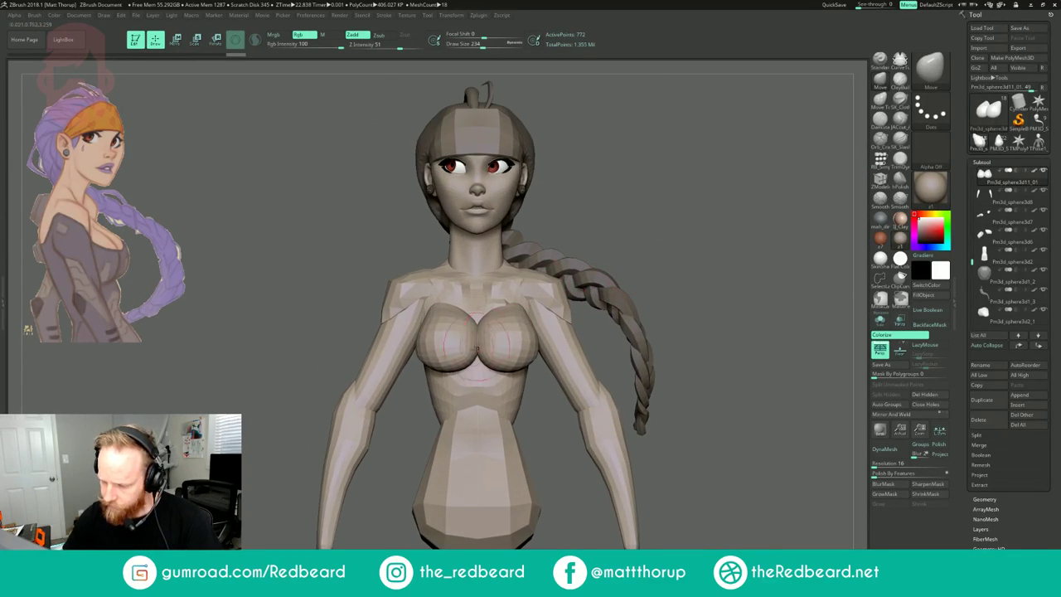
# - Shape the breasts from below and in three-quarter view with the Move brush at draw size 234
pyautogui.moveTo(391, 468); pyautogui.dragTo(407, 360)
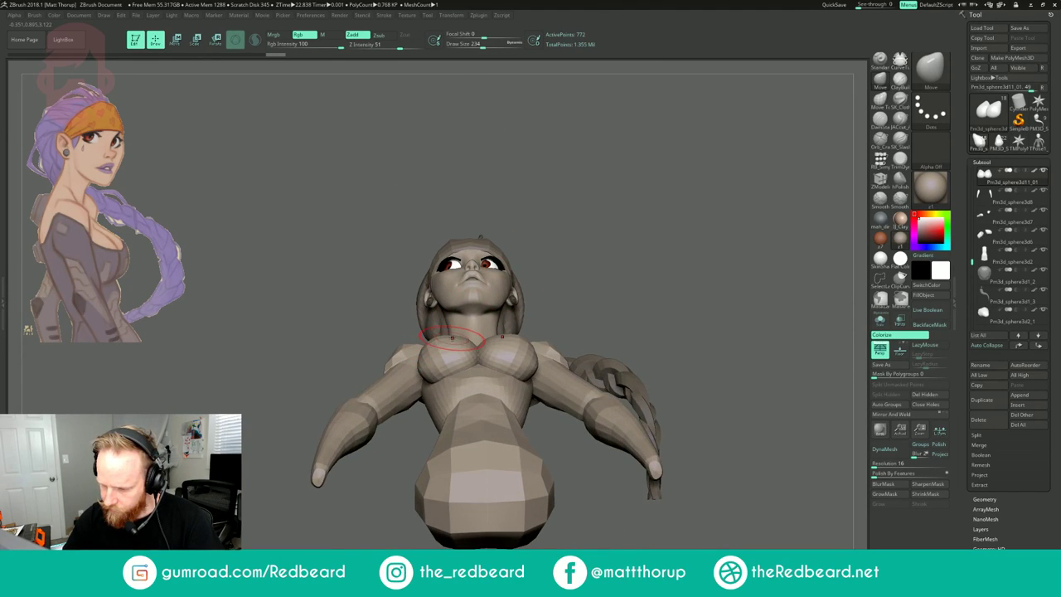
pyautogui.moveTo(407, 187)
pyautogui.mouseDown()
pyautogui.moveTo(587, 237)
pyautogui.moveTo(469, 302)
pyautogui.mouseUp()
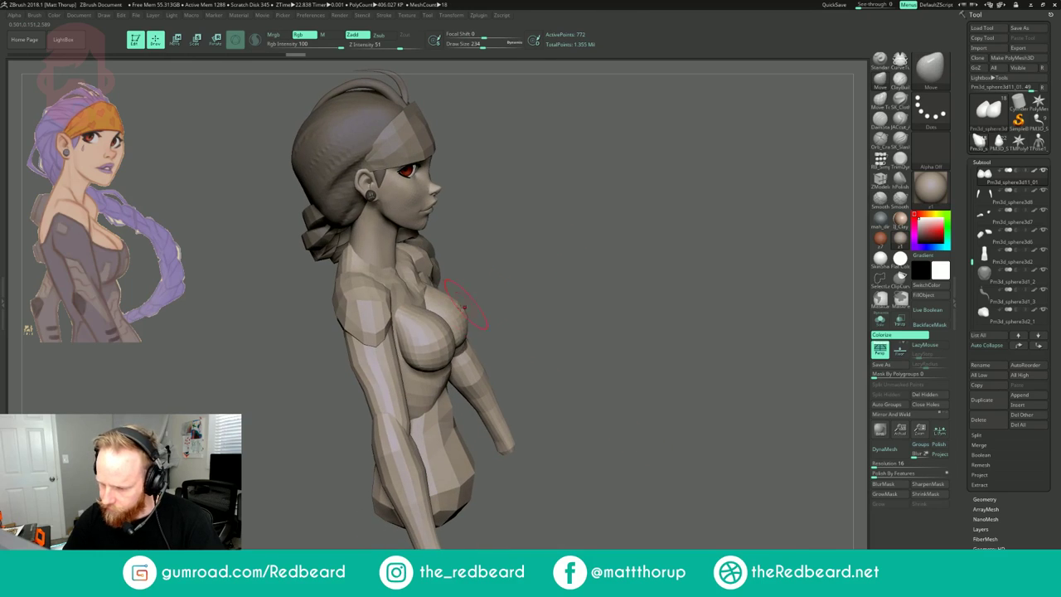
pyautogui.moveTo(505, 254); pyautogui.dragTo(377, 269)
pyautogui.moveTo(584, 270)
pyautogui.keyDown('alt'); pyautogui.mouseDown()
pyautogui.moveTo(609, 201)
pyautogui.moveTo(632, 216)
pyautogui.mouseUp(); pyautogui.keyUp('alt')
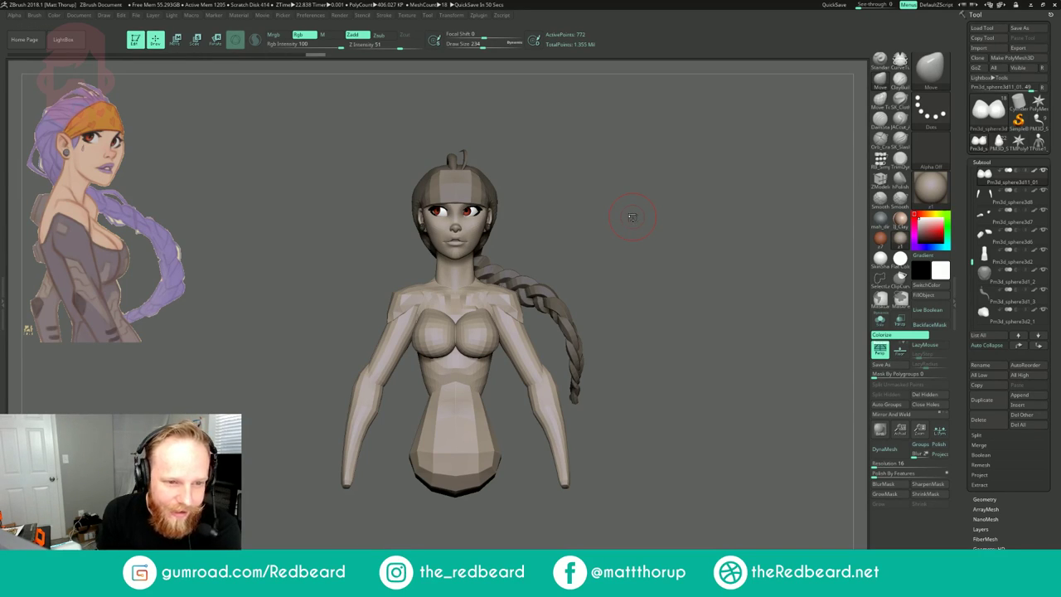
# - Smooth the breasts' lower outer sides and nudge their contour with a resized Move brush
pyautogui.moveTo(613, 251); pyautogui.dragTo(637, 244)
pyautogui.moveTo(572, 236); pyautogui.dragTo(663, 236)
pyautogui.moveTo(418, 355)
pyautogui.keyDown('shift'); pyautogui.mouseDown()
pyautogui.moveTo(434, 353)
pyautogui.moveTo(416, 349)
pyautogui.mouseUp(); pyautogui.keyUp('shift')
pyautogui.press('s')
pyautogui.moveTo(418, 345)
pyautogui.keyDown('shift'); pyautogui.mouseDown()
pyautogui.moveTo(434, 350)
pyautogui.moveTo(418, 345)
pyautogui.mouseUp(); pyautogui.keyUp('shift')
pyautogui.moveTo(570, 249)
pyautogui.keyDown('shift'); pyautogui.mouseDown()
pyautogui.moveTo(583, 238)
pyautogui.moveTo(646, 236)
pyautogui.moveTo(597, 238)
pyautogui.mouseUp(); pyautogui.keyUp('shift')
pyautogui.press('s')
pyautogui.moveTo(485, 354); pyautogui.dragTo(491, 354)
pyautogui.moveTo(497, 358); pyautogui.dragTo(503, 362)
pyautogui.moveTo(696, 238)
pyautogui.mouseDown()
pyautogui.moveTo(643, 231)
pyautogui.moveTo(696, 237)
pyautogui.mouseUp()
# - Subdivide the breast mesh once more, smooth its surface and refine the upper edge with the Move brush at draw size 163
pyautogui.hotkey('ctrl', 'd')
pyautogui.press('s')
pyautogui.moveTo(491, 349); pyautogui.dragTo(481, 349)
pyautogui.moveTo(632, 227); pyautogui.dragTo(664, 225)
pyautogui.moveTo(664, 226)
pyautogui.keyDown('alt'); pyautogui.mouseDown()
pyautogui.moveTo(628, 225)
pyautogui.moveTo(665, 225)
pyautogui.mouseUp(); pyautogui.keyUp('alt')
pyautogui.moveTo(572, 241)
pyautogui.mouseDown()
pyautogui.moveTo(610, 243)
pyautogui.moveTo(640, 213)
pyautogui.mouseUp()
pyautogui.keyDown('shift'); pyautogui.moveTo(468, 328); pyautogui.dragTo(471, 333); pyautogui.keyUp('shift')
pyautogui.moveTo(630, 223); pyautogui.dragTo(549, 231)
pyautogui.press('s')
pyautogui.moveTo(567, 281); pyautogui.dragTo(571, 281)
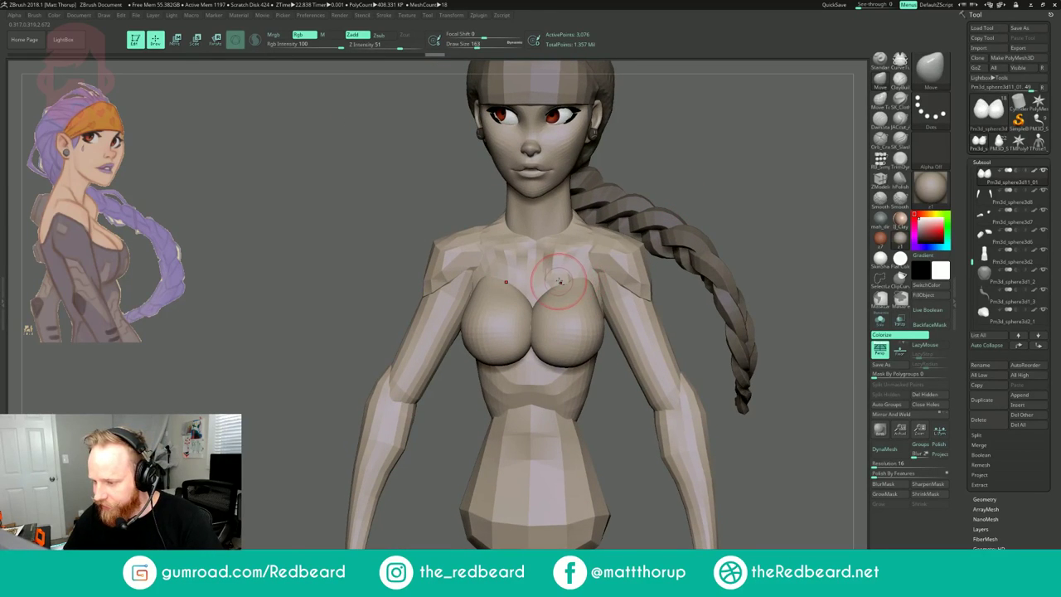
# - Select the Pm3d_sphere3d10 subtool, check it in solo mode and delete it
pyautogui.keyDown('alt'); pyautogui.click(709, 286); pyautogui.keyUp('alt')
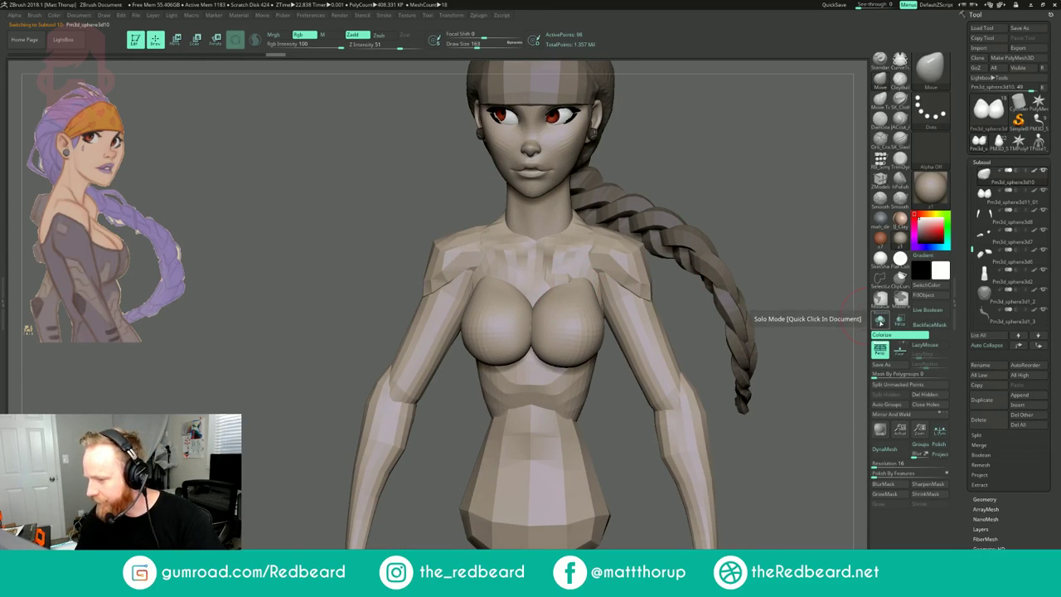
pyautogui.click(880, 321)
pyautogui.click(880, 321)
pyautogui.click(985, 424)
pyautogui.click(912, 441)
pyautogui.moveTo(789, 402); pyautogui.dragTo(702, 428)
# - Reshape the tops of the breasts in front and side view with the Move brush at draw size 262
pyautogui.moveTo(698, 212); pyautogui.dragTo(656, 243)
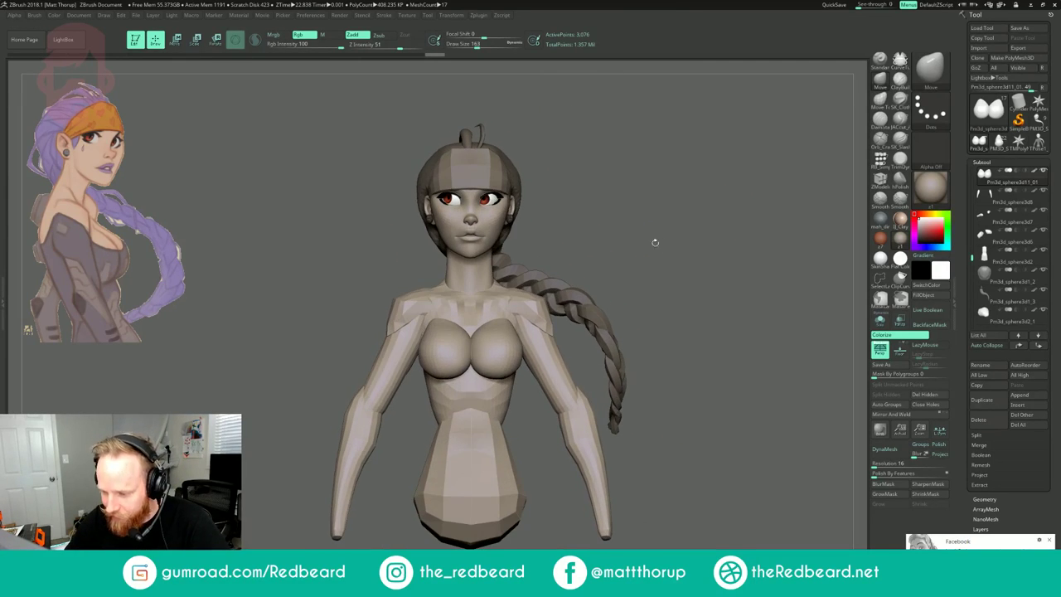
pyautogui.moveTo(489, 325); pyautogui.dragTo(497, 322)
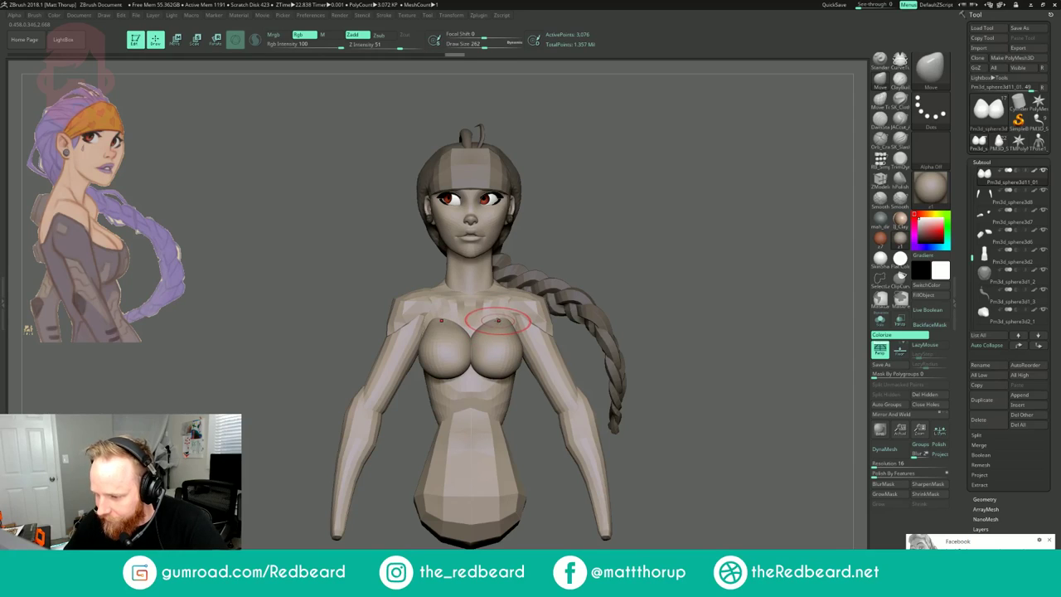
pyautogui.moveTo(634, 236); pyautogui.dragTo(526, 242)
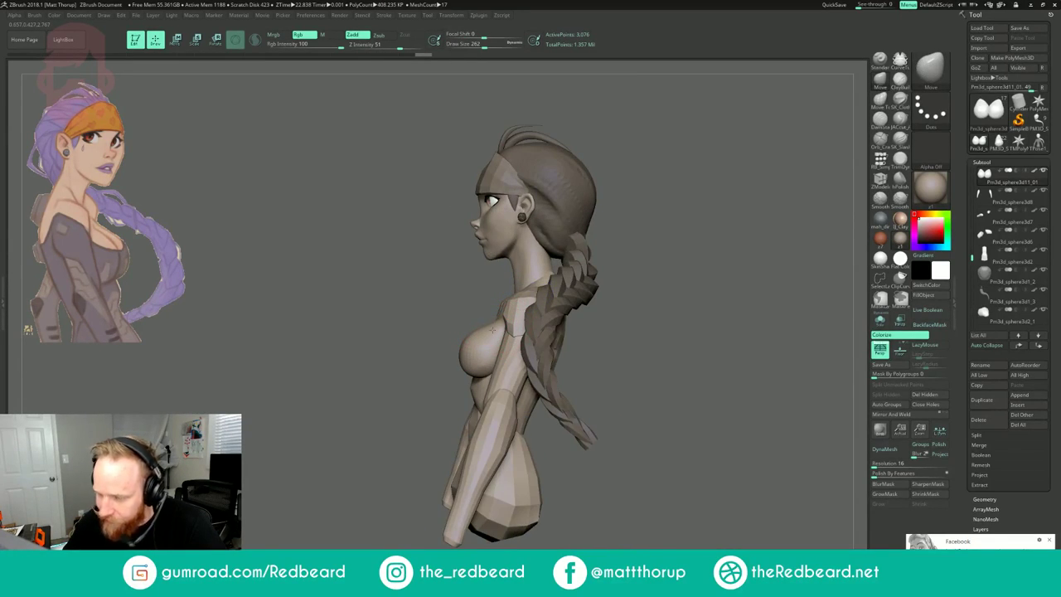
pyautogui.moveTo(675, 227); pyautogui.dragTo(746, 255)
# - Build up the lower volume of the breasts with ClayBuildup at draw sizes 262 and 212 and smooth the strokes
pyautogui.click(897, 81)
pyautogui.moveTo(713, 292); pyautogui.dragTo(738, 303)
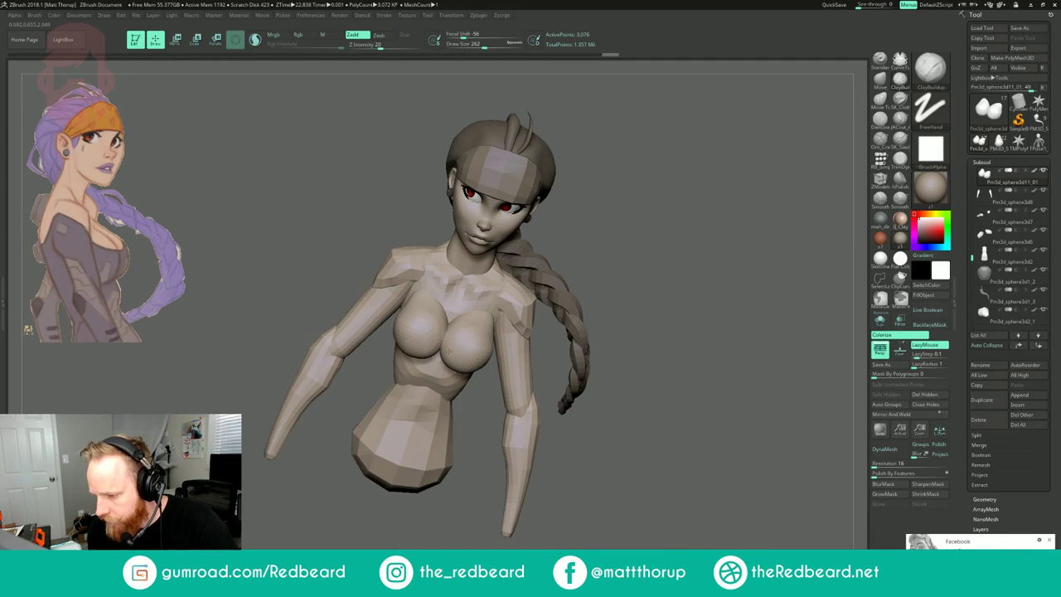
pyautogui.moveTo(480, 342)
pyautogui.mouseDown()
pyautogui.moveTo(475, 358)
pyautogui.moveTo(488, 354)
pyautogui.mouseUp()
pyautogui.moveTo(614, 362); pyautogui.dragTo(543, 333)
pyautogui.press('[')
pyautogui.keyDown('shift'); pyautogui.moveTo(476, 353); pyautogui.dragTo(491, 341); pyautogui.keyUp('shift')
pyautogui.moveTo(649, 358)
pyautogui.keyDown('shift'); pyautogui.mouseDown()
pyautogui.moveTo(695, 354)
pyautogui.moveTo(615, 311)
pyautogui.moveTo(663, 319)
pyautogui.moveTo(692, 397)
pyautogui.mouseUp(); pyautogui.keyUp('shift')
pyautogui.keyDown('shift'); pyautogui.moveTo(445, 362); pyautogui.dragTo(458, 363); pyautogui.keyUp('shift')
pyautogui.moveTo(599, 247)
pyautogui.keyDown('shift'); pyautogui.mouseDown()
pyautogui.moveTo(580, 230)
pyautogui.moveTo(572, 178)
pyautogui.moveTo(597, 256)
pyautogui.mouseUp(); pyautogui.keyUp('shift')
pyautogui.moveTo(597, 257); pyautogui.dragTo(547, 265)
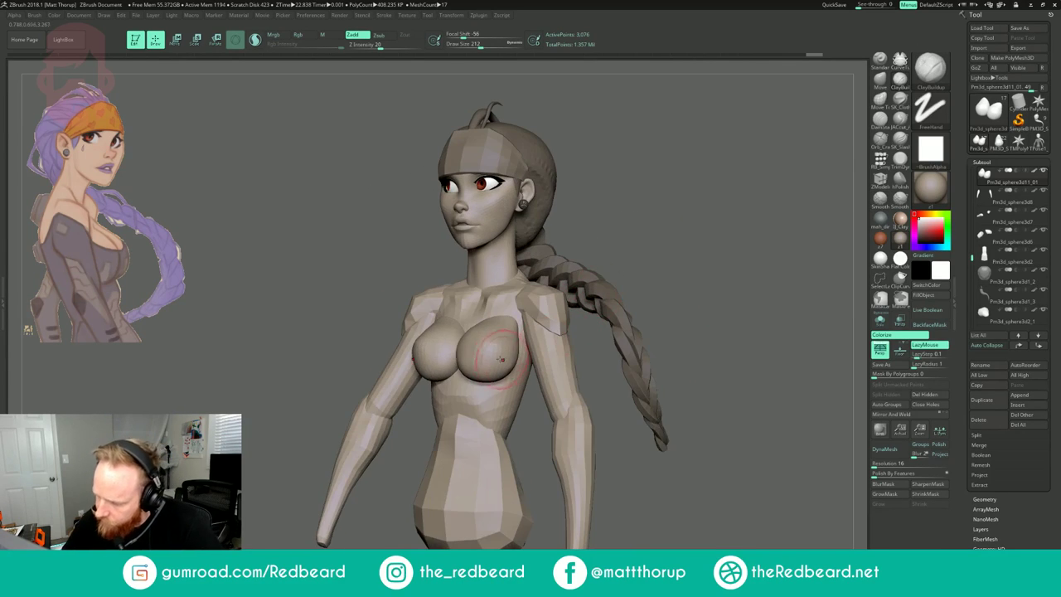
# - Refine the underside of the breasts from the side with ClayBuildup at draw size 212 and smooth it
pyautogui.moveTo(557, 314); pyautogui.dragTo(505, 331)
pyautogui.moveTo(507, 376); pyautogui.dragTo(491, 380)
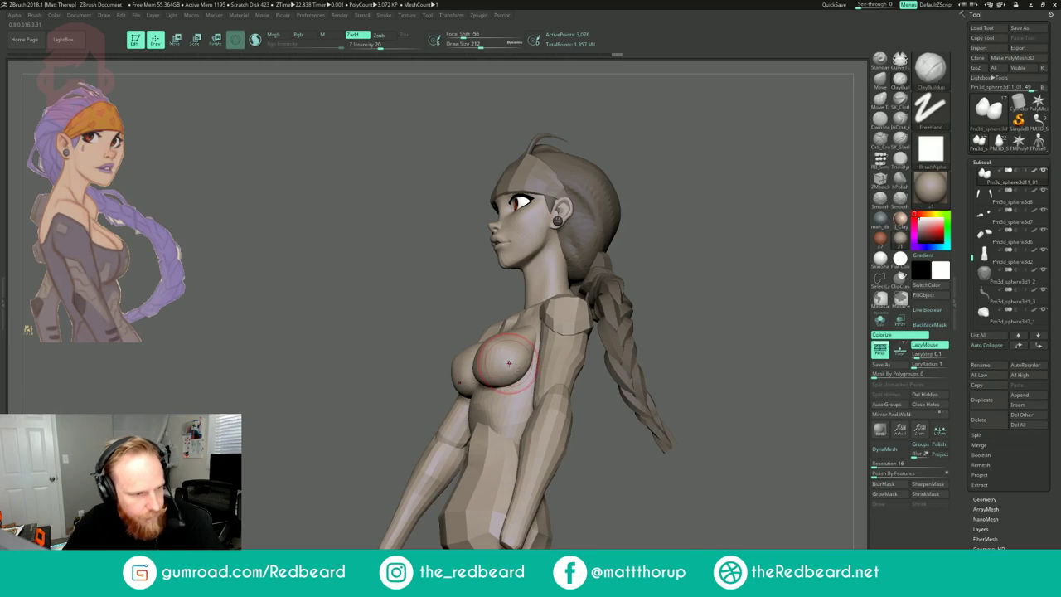
pyautogui.press('shift')
pyautogui.keyDown('shift'); pyautogui.moveTo(487, 391); pyautogui.dragTo(491, 383); pyautogui.keyUp('shift')
pyautogui.moveTo(689, 242)
pyautogui.keyDown('alt'); pyautogui.mouseDown()
pyautogui.moveTo(684, 187)
pyautogui.moveTo(746, 195)
pyautogui.moveTo(656, 234)
pyautogui.moveTo(678, 239)
pyautogui.moveTo(530, 305)
pyautogui.mouseUp(); pyautogui.keyUp('alt')
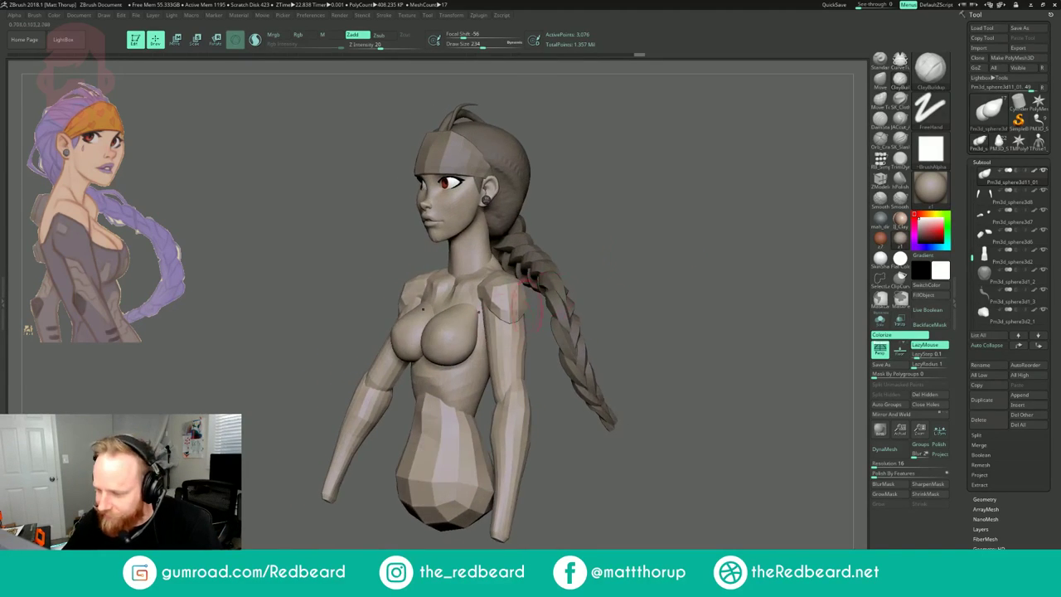
# - Reduce the draw size to 140 and smooth the outer side of the breasts in three-quarter view
pyautogui.moveTo(637, 254)
pyautogui.mouseDown()
pyautogui.moveTo(689, 286)
pyautogui.moveTo(664, 322)
pyautogui.moveTo(631, 258)
pyautogui.moveTo(580, 248)
pyautogui.moveTo(660, 246)
pyautogui.mouseUp()
pyautogui.press('[')
pyautogui.keyDown('shift'); pyautogui.moveTo(382, 338); pyautogui.dragTo(380, 351); pyautogui.keyUp('shift')
pyautogui.keyDown('shift'); pyautogui.moveTo(664, 256); pyautogui.dragTo(647, 252); pyautogui.keyUp('shift')
pyautogui.moveTo(646, 252)
pyautogui.keyDown('alt'); pyautogui.mouseDown()
pyautogui.moveTo(618, 248)
pyautogui.moveTo(633, 249)
pyautogui.mouseUp(); pyautogui.keyUp('alt')
pyautogui.moveTo(633, 249); pyautogui.dragTo(626, 250)
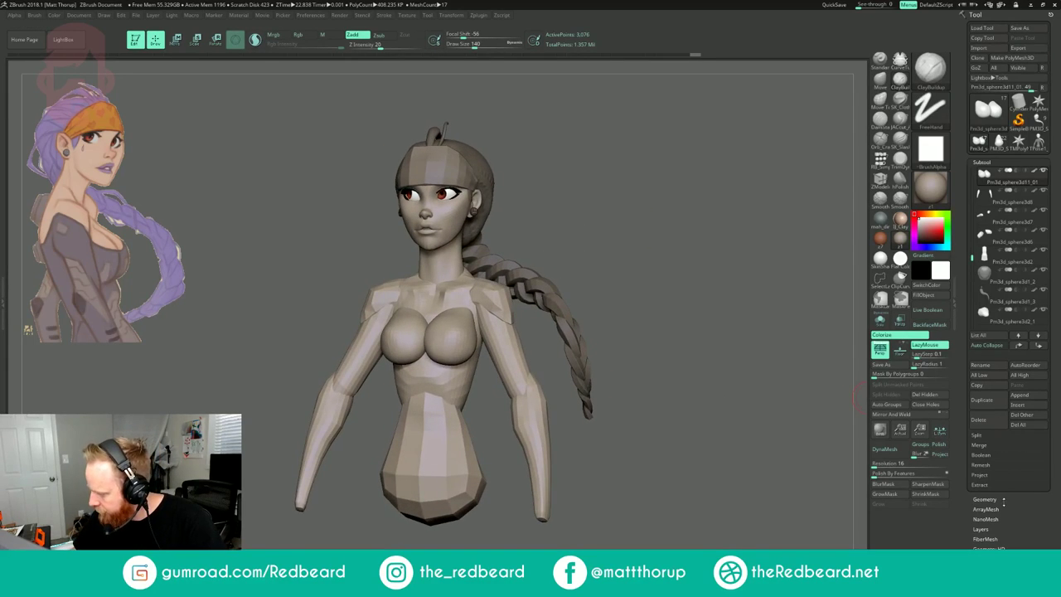
# - Inspect the breast mesh's wireframe, set the ZRemesher target polygon count to 1.84551 and remesh it
pyautogui.click(995, 499)
pyautogui.moveTo(663, 286); pyautogui.dragTo(642, 340)
pyautogui.hotkey('shift', 'f')
pyautogui.keyDown('alt'); pyautogui.moveTo(720, 360); pyautogui.dragTo(714, 281); pyautogui.keyUp('alt')
pyautogui.hotkey('shift', 'f')
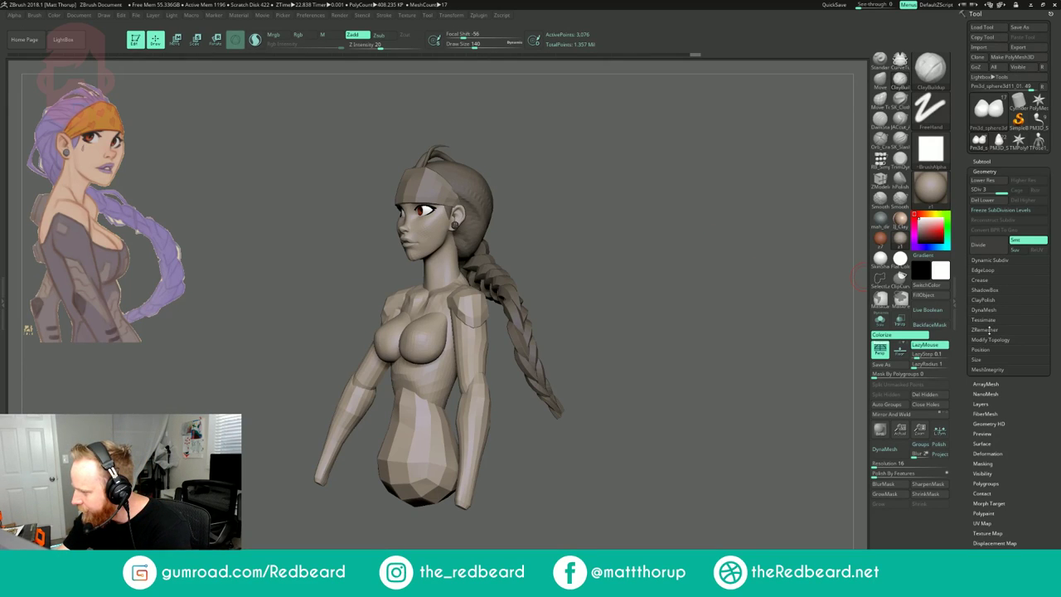
pyautogui.click(990, 330)
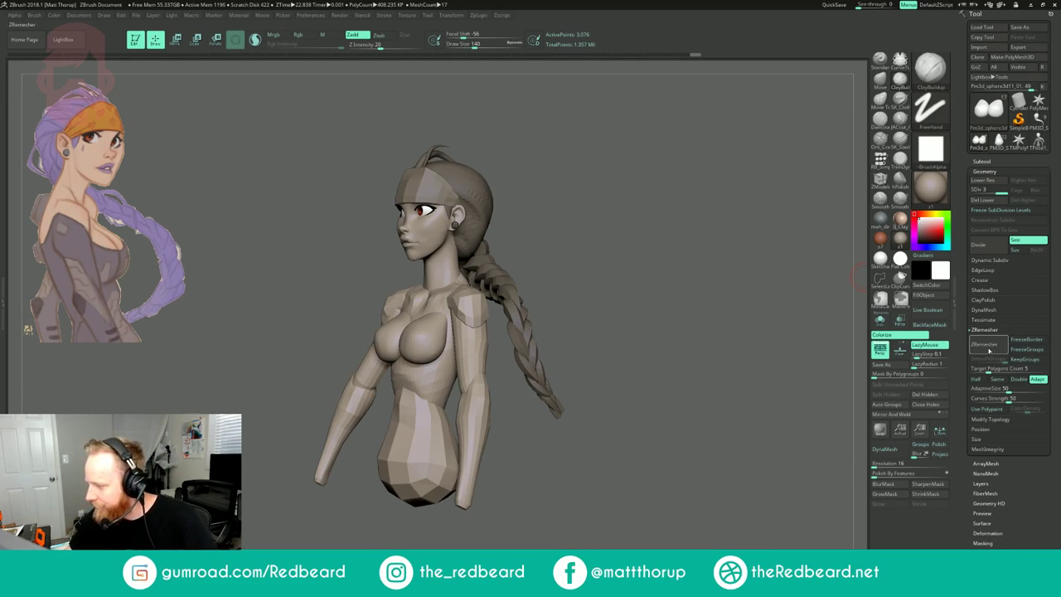
pyautogui.moveTo(986, 372); pyautogui.dragTo(978, 373)
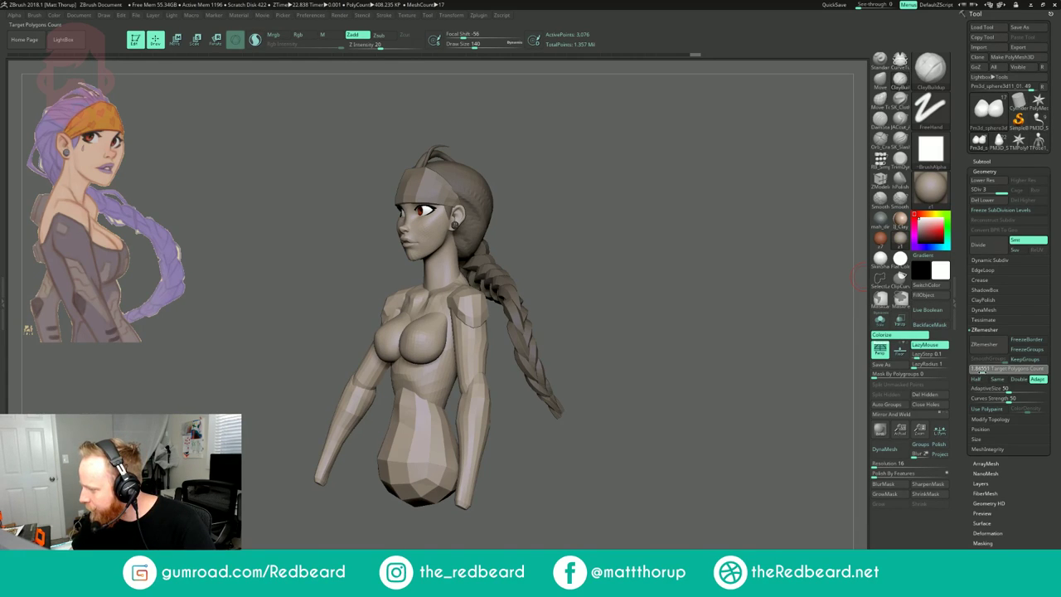
pyautogui.click(989, 349)
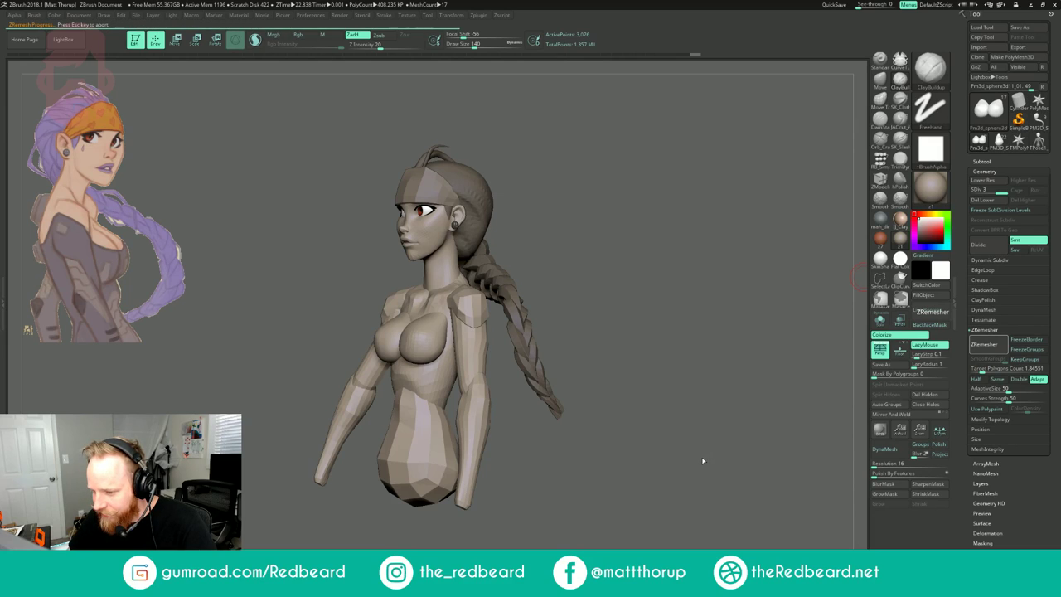
# - Smooth the fronts and outer sides of the remeshed breasts at draw size 177
pyautogui.moveTo(701, 465)
pyautogui.mouseDown()
pyautogui.moveTo(668, 469)
pyautogui.moveTo(680, 469)
pyautogui.moveTo(635, 431)
pyautogui.mouseUp()
pyautogui.press('s')
pyautogui.moveTo(482, 360); pyautogui.dragTo(486, 360)
pyautogui.moveTo(531, 307); pyautogui.dragTo(567, 309)
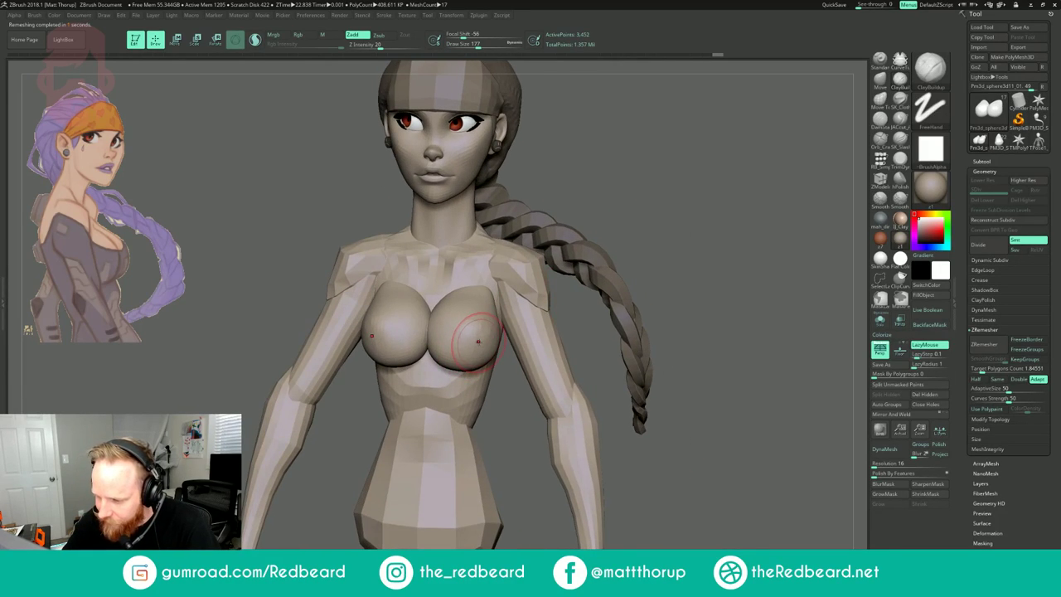
pyautogui.keyDown('shift'); pyautogui.moveTo(473, 334); pyautogui.dragTo(489, 331); pyautogui.keyUp('shift')
pyautogui.moveTo(525, 254); pyautogui.dragTo(502, 288)
pyautogui.moveTo(491, 342)
pyautogui.keyDown('shift'); pyautogui.mouseDown()
pyautogui.moveTo(449, 344)
pyautogui.moveTo(487, 330)
pyautogui.mouseUp(); pyautogui.keyUp('shift')
pyautogui.moveTo(623, 196); pyautogui.dragTo(681, 193)
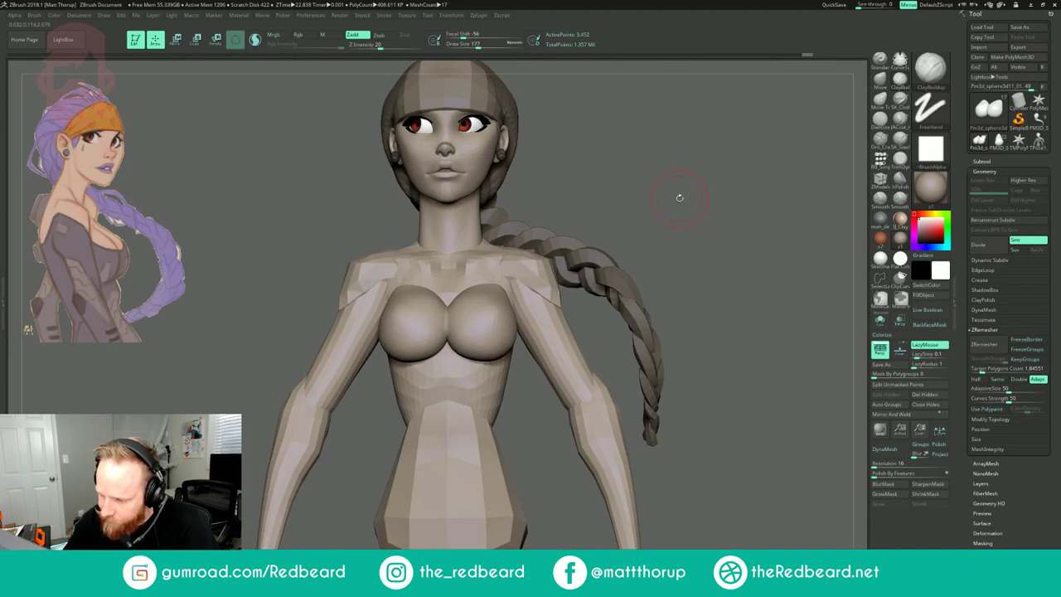
# - Try Auto Groups on the remeshed breasts with the wireframe shown, and undo back to the mesh before ZRemesher
pyautogui.hotkey('ctrl', 'z')
pyautogui.hotkey('shift', 'f')
pyautogui.moveTo(688, 211); pyautogui.dragTo(681, 269)
pyautogui.hotkey('ctrl', 'z')
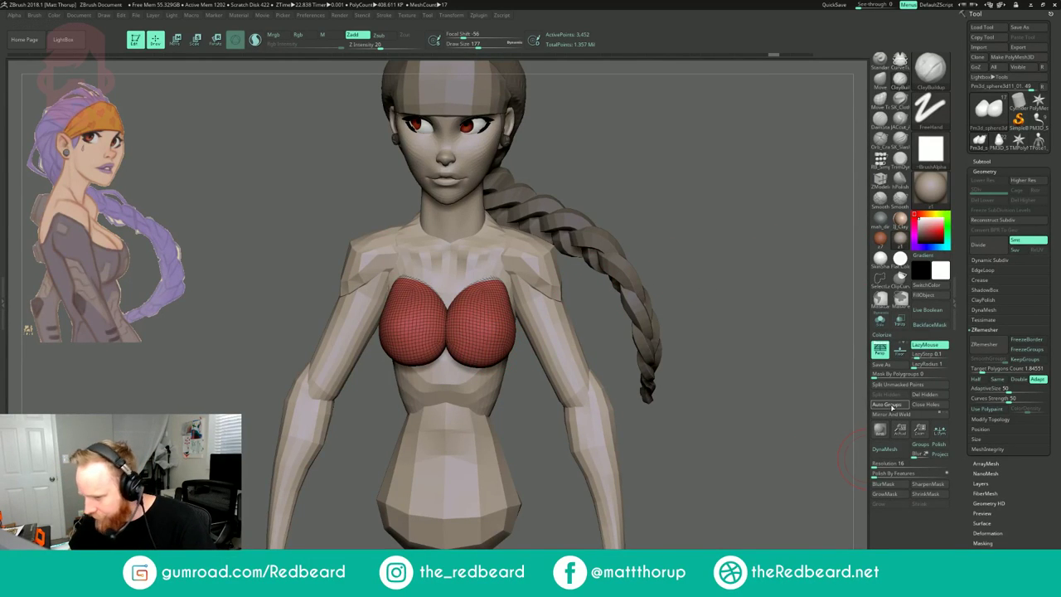
pyautogui.click(893, 407)
pyautogui.moveTo(856, 391); pyautogui.dragTo(855, 365)
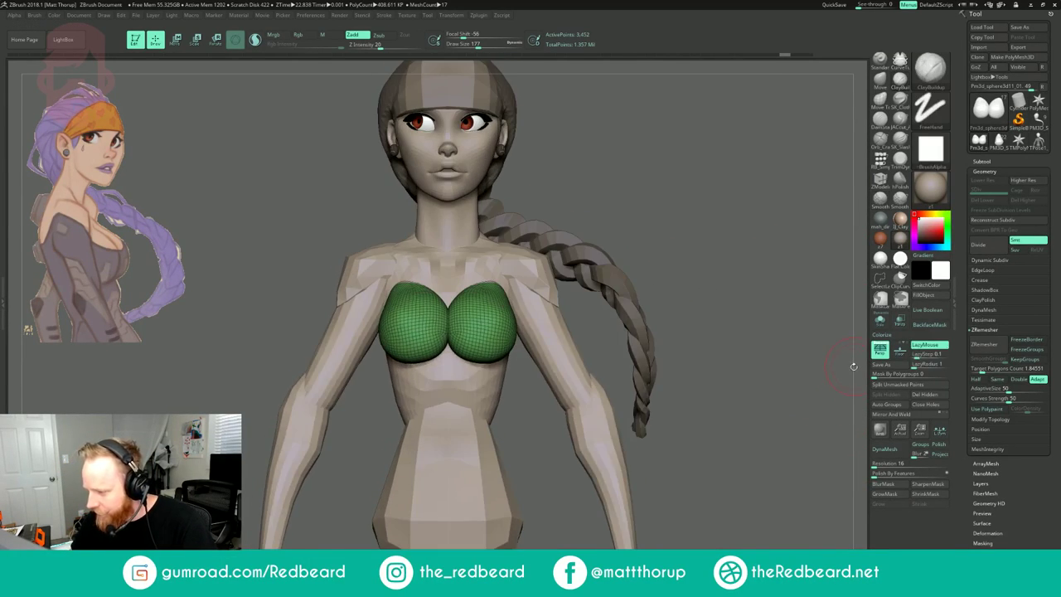
pyautogui.hotkey('ctrl', 'z')
pyautogui.moveTo(765, 457)
pyautogui.mouseDown()
pyautogui.moveTo(743, 466)
pyautogui.moveTo(793, 437)
pyautogui.moveTo(799, 445)
pyautogui.mouseUp()
pyautogui.hotkey('ctrl', 'z')
pyautogui.hotkey('ctrl', 'z')
pyautogui.hotkey('ctrl', 'z')
pyautogui.hotkey('ctrl', 'z')
# - Give each breast its own polygroup with Auto Groups, enable KeepGroups, rerun ZRemesher and hide the wireframe
pyautogui.click(890, 404)
pyautogui.click(1027, 359)
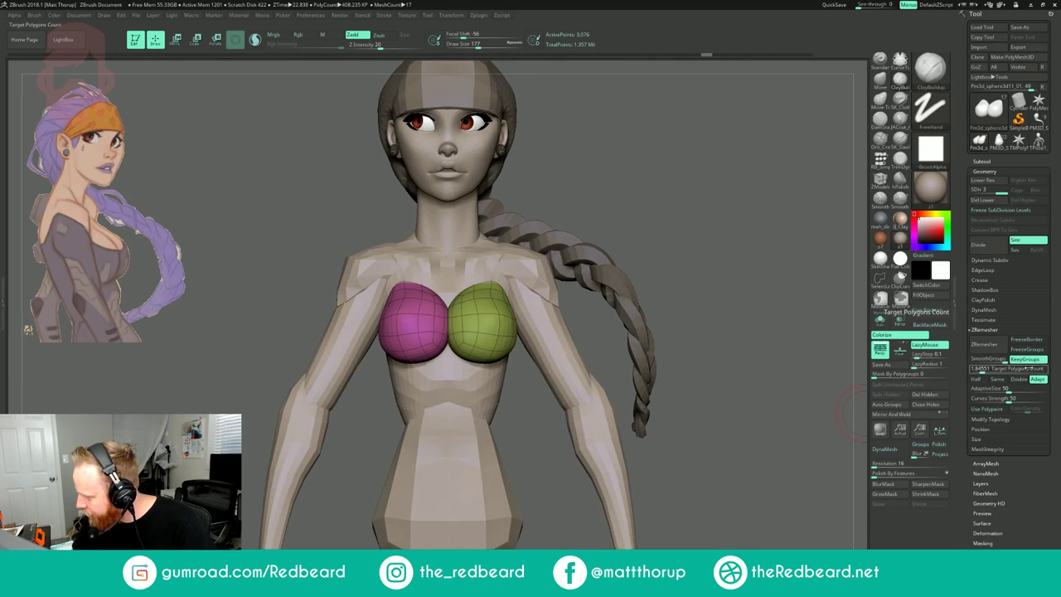
pyautogui.click(984, 344)
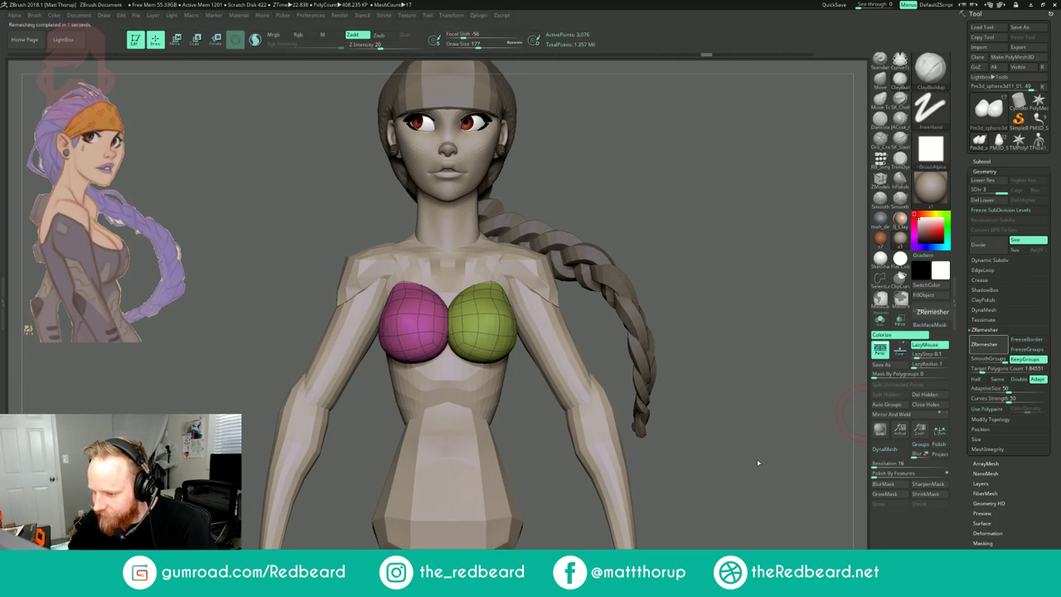
pyautogui.moveTo(756, 464)
pyautogui.mouseDown()
pyautogui.moveTo(753, 486)
pyautogui.moveTo(764, 453)
pyautogui.mouseUp()
pyautogui.hotkey('ctrl', 'z')
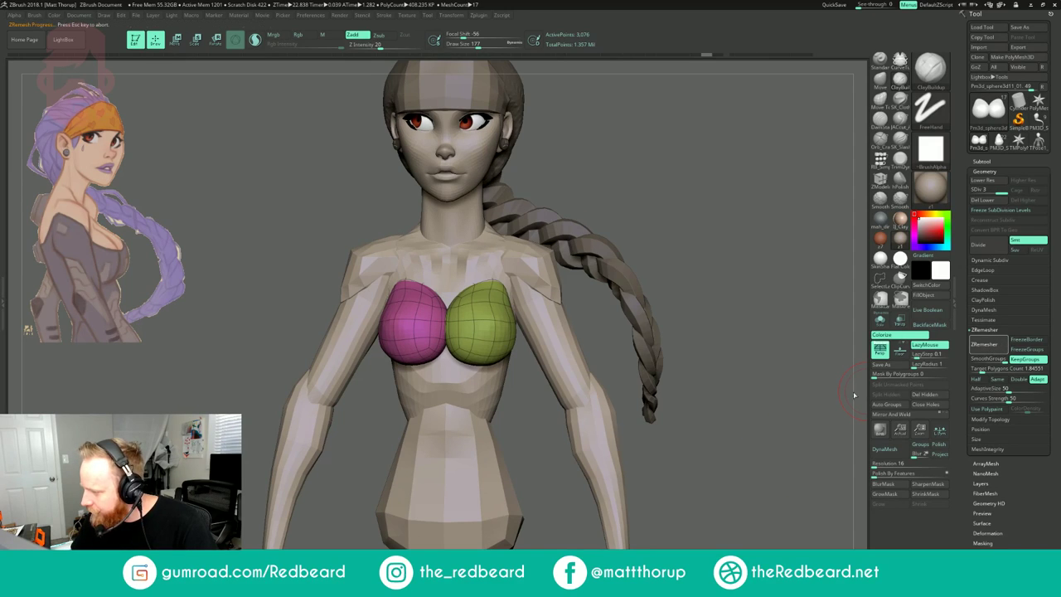
pyautogui.moveTo(740, 471); pyautogui.dragTo(818, 430)
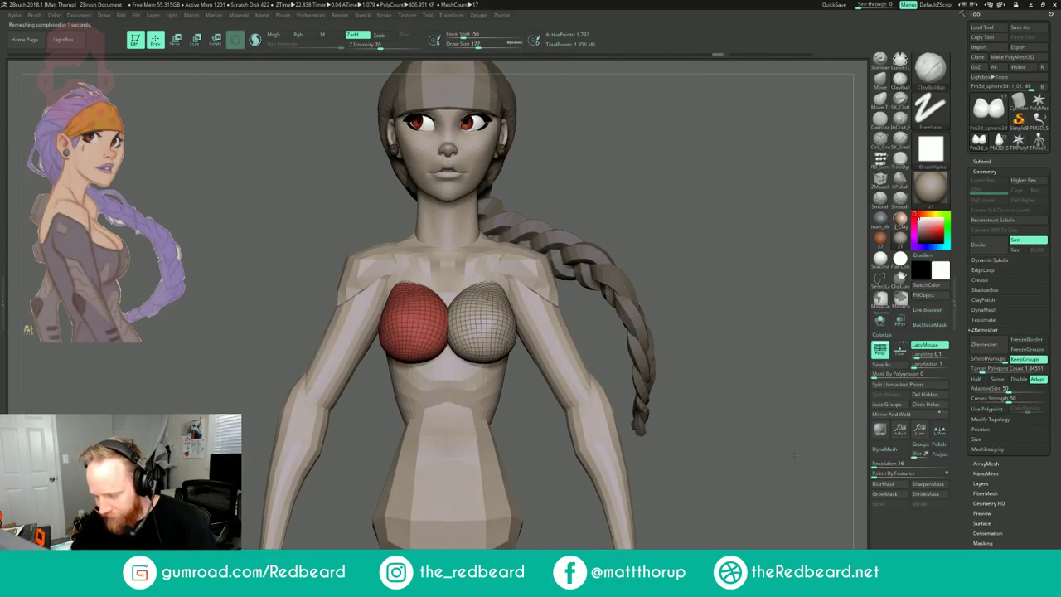
pyautogui.hotkey('shift', 'f')
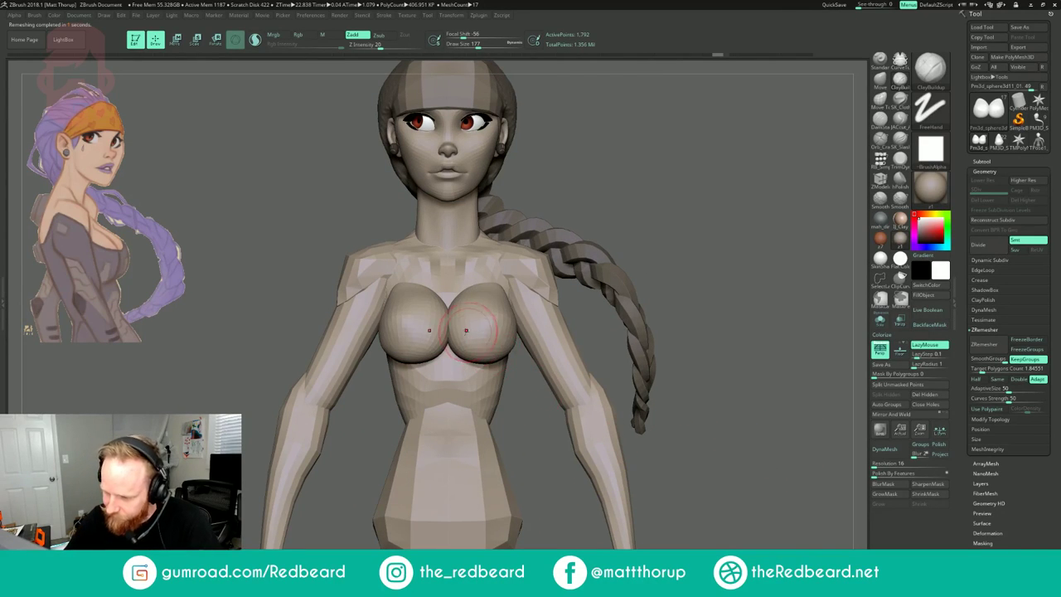
# - Subdivide the remeshed breasts to level 2 and smooth their upper inner surfaces
pyautogui.hotkey('ctrl', 'd')
pyautogui.moveTo(628, 225); pyautogui.dragTo(614, 292)
pyautogui.moveTo(694, 249)
pyautogui.mouseDown()
pyautogui.moveTo(688, 181)
pyautogui.moveTo(691, 252)
pyautogui.mouseUp()
pyautogui.moveTo(680, 207)
pyautogui.mouseDown()
pyautogui.moveTo(713, 186)
pyautogui.moveTo(684, 166)
pyautogui.mouseUp()
pyautogui.press('shift')
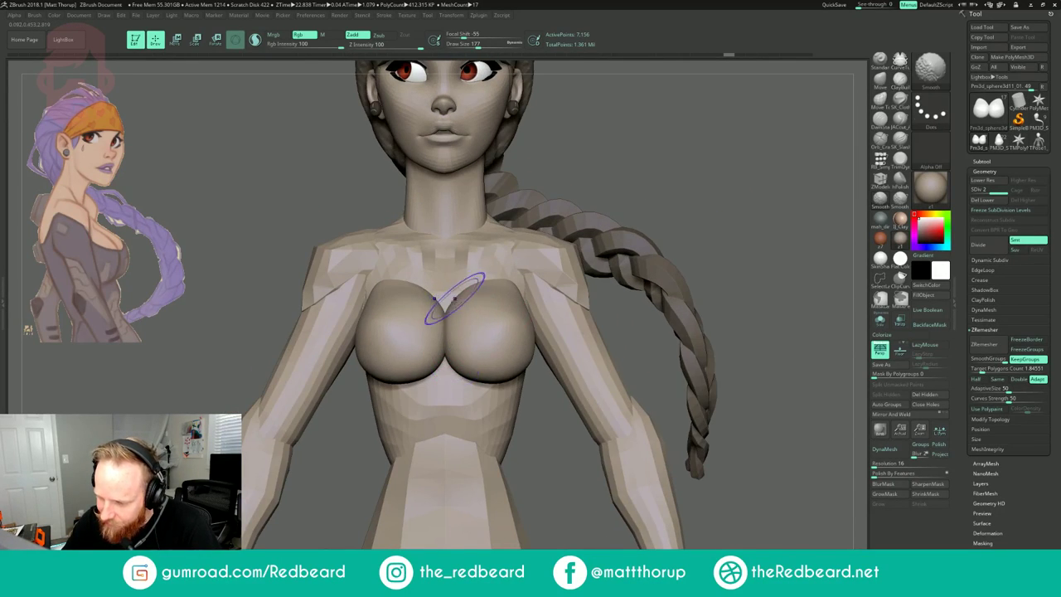
# - Build up the fronts of the breasts with ClayBuildup at draw size 116
pyautogui.moveTo(651, 176)
pyautogui.mouseDown()
pyautogui.moveTo(634, 203)
pyautogui.moveTo(651, 223)
pyautogui.moveTo(639, 183)
pyautogui.moveTo(617, 166)
pyautogui.mouseUp()
pyautogui.click(895, 87)
pyautogui.press('s')
pyautogui.moveTo(501, 334); pyautogui.dragTo(497, 332)
pyautogui.press('s')
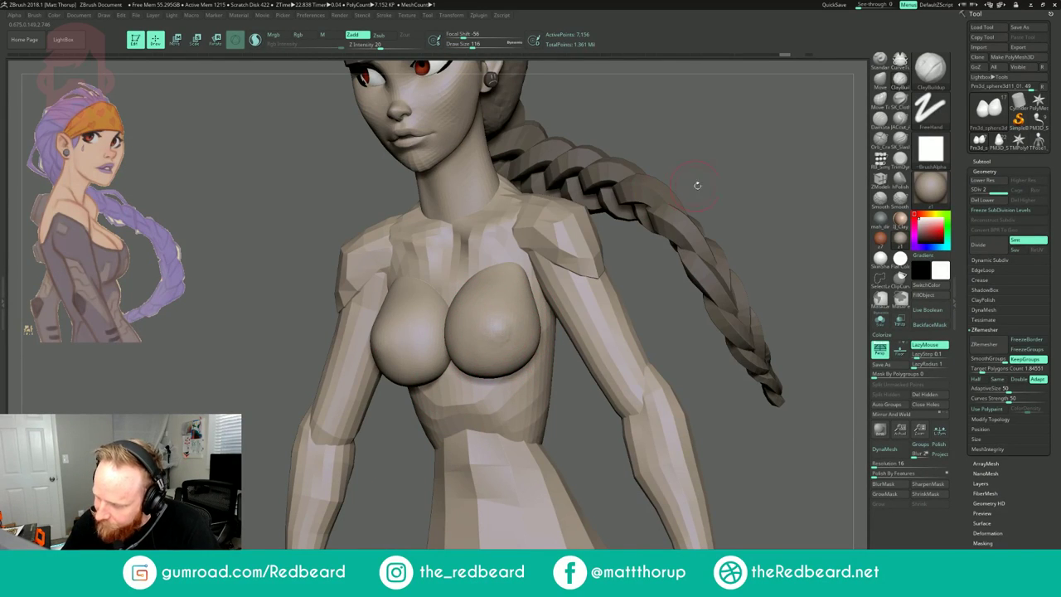
pyautogui.moveTo(691, 185); pyautogui.dragTo(735, 188)
pyautogui.moveTo(663, 185); pyautogui.dragTo(612, 196)
pyautogui.moveTo(502, 331); pyautogui.dragTo(479, 336)
pyautogui.moveTo(658, 310); pyautogui.dragTo(603, 315)
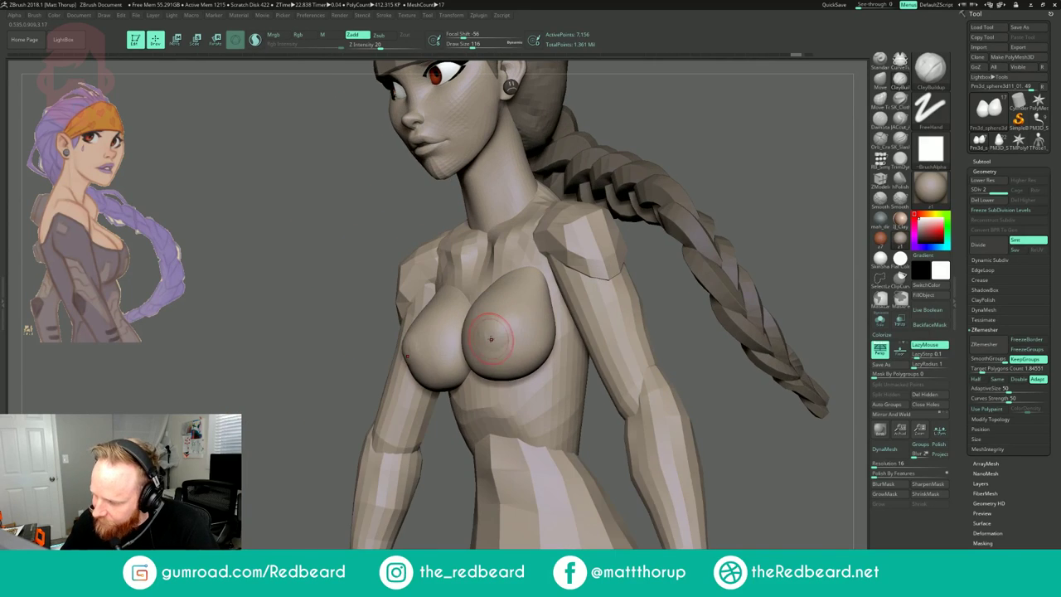
# - Smooth the breast fronts, then fill out their lower outer sides with ClayBuildup at draw size 217
pyautogui.keyDown('shift'); pyautogui.moveTo(492, 336); pyautogui.dragTo(477, 341); pyautogui.keyUp('shift')
pyautogui.moveTo(655, 278); pyautogui.dragTo(689, 288)
pyautogui.moveTo(481, 358); pyautogui.dragTo(514, 358)
pyautogui.moveTo(676, 324); pyautogui.dragTo(610, 330)
pyautogui.press(']')
pyautogui.moveTo(538, 358); pyautogui.dragTo(519, 372)
pyautogui.moveTo(415, 422)
pyautogui.mouseDown()
pyautogui.moveTo(498, 370)
pyautogui.moveTo(545, 365)
pyautogui.mouseUp()
pyautogui.moveTo(696, 170)
pyautogui.mouseDown()
pyautogui.moveTo(774, 183)
pyautogui.moveTo(746, 186)
pyautogui.mouseUp()
pyautogui.moveTo(746, 185)
pyautogui.keyDown('alt'); pyautogui.mouseDown()
pyautogui.moveTo(611, 194)
pyautogui.moveTo(738, 203)
pyautogui.mouseUp(); pyautogui.keyUp('alt')
pyautogui.moveTo(738, 203)
pyautogui.mouseDown()
pyautogui.moveTo(675, 222)
pyautogui.moveTo(686, 216)
pyautogui.mouseUp()
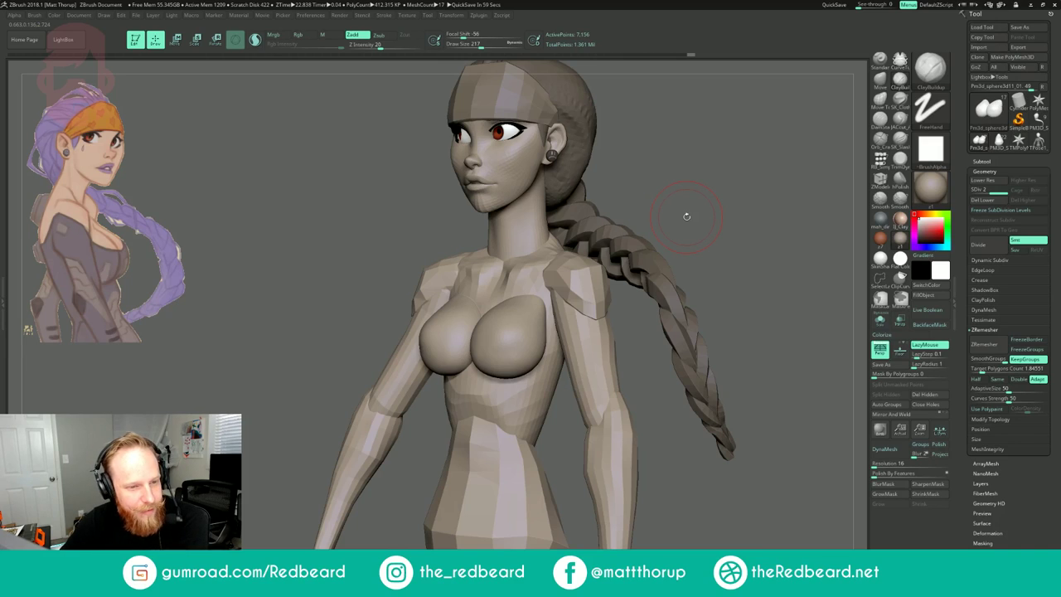
# - Toggle the wireframe on the breast mesh and examine its polygroups and edge flow
pyautogui.keyDown('shift'); pyautogui.moveTo(692, 191); pyautogui.dragTo(691, 200); pyautogui.keyUp('shift')
pyautogui.hotkey('shift', 'f')
pyautogui.hotkey('shift', 'f')
pyautogui.hotkey('shift', 'f')
pyautogui.hotkey('shift', 'f')
pyautogui.hotkey('shift', 'f')
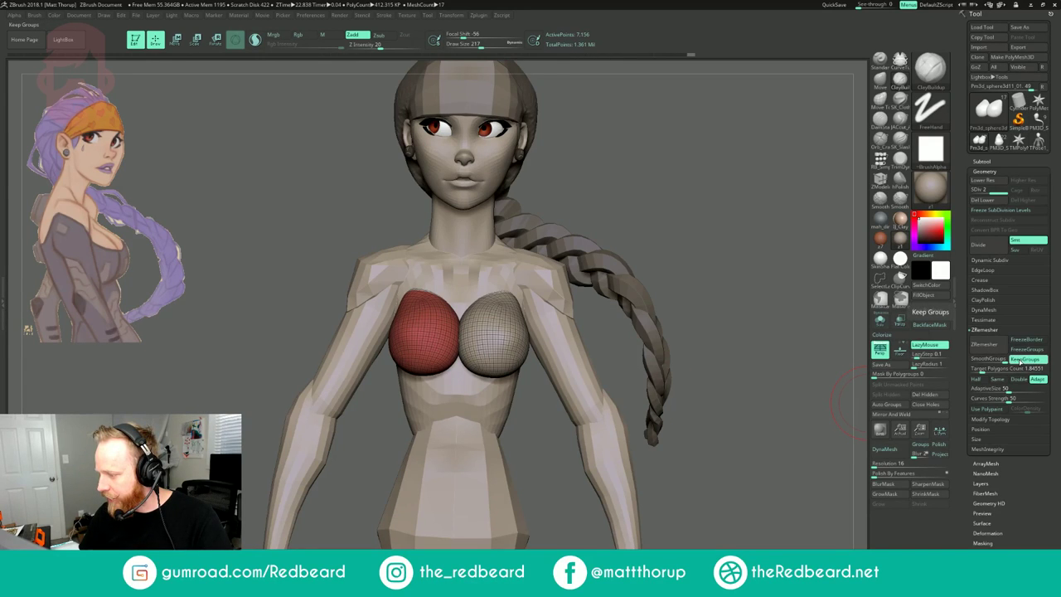
pyautogui.moveTo(746, 369)
pyautogui.mouseDown()
pyautogui.moveTo(583, 361)
pyautogui.moveTo(594, 371)
pyautogui.mouseUp()
# - Hide the wireframe, then fill and smooth the undersides of the breasts with ClayBuildup at draw size 182
pyautogui.press('s')
pyautogui.moveTo(432, 334); pyautogui.dragTo(438, 362)
pyautogui.moveTo(750, 273)
pyautogui.mouseDown()
pyautogui.moveTo(659, 257)
pyautogui.moveTo(636, 204)
pyautogui.mouseUp()
pyautogui.moveTo(636, 204)
pyautogui.mouseDown()
pyautogui.moveTo(578, 218)
pyautogui.moveTo(654, 234)
pyautogui.moveTo(620, 228)
pyautogui.mouseUp()
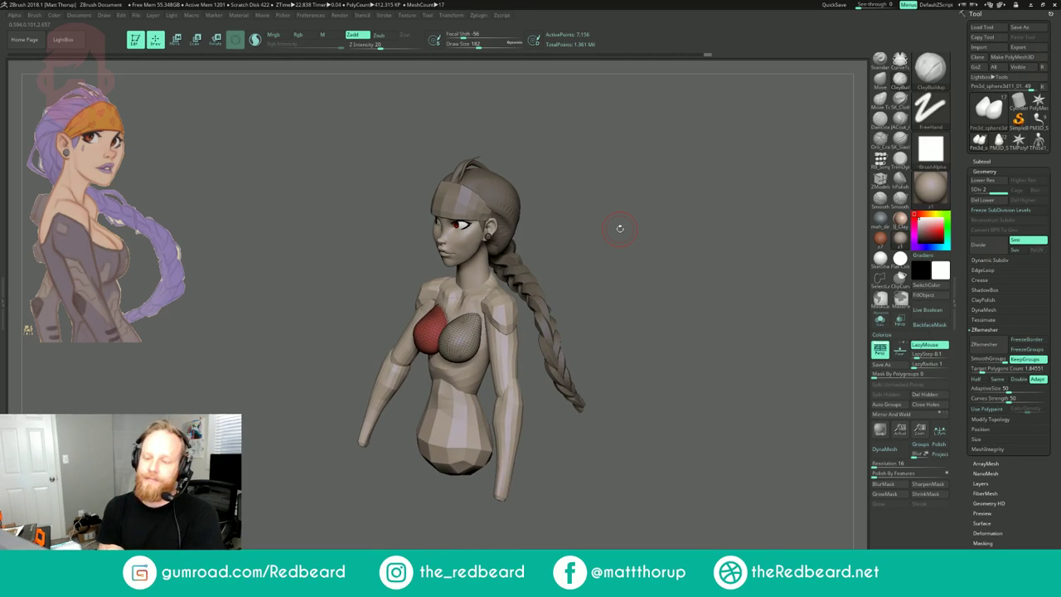
pyautogui.hotkey('shift', 'f')
pyautogui.keyDown('shift'); pyautogui.moveTo(625, 213); pyautogui.dragTo(704, 236); pyautogui.keyUp('shift')
pyautogui.moveTo(645, 188)
pyautogui.mouseDown()
pyautogui.moveTo(689, 192)
pyautogui.moveTo(694, 204)
pyautogui.moveTo(679, 209)
pyautogui.moveTo(695, 234)
pyautogui.moveTo(651, 232)
pyautogui.mouseUp()
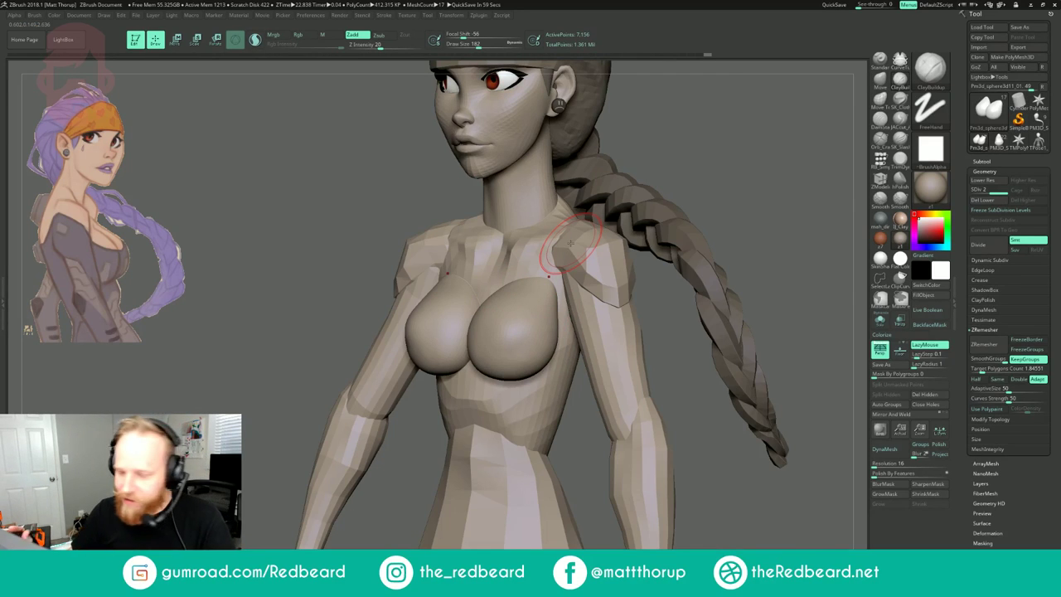
pyautogui.moveTo(708, 122); pyautogui.dragTo(744, 160)
pyautogui.moveTo(509, 326); pyautogui.dragTo(519, 354)
pyautogui.moveTo(730, 159)
pyautogui.mouseDown()
pyautogui.moveTo(702, 134)
pyautogui.moveTo(698, 89)
pyautogui.mouseUp()
pyautogui.moveTo(457, 365); pyautogui.dragTo(473, 379)
pyautogui.moveTo(720, 106)
pyautogui.mouseDown()
pyautogui.moveTo(698, 113)
pyautogui.moveTo(695, 134)
pyautogui.moveTo(716, 158)
pyautogui.mouseUp()
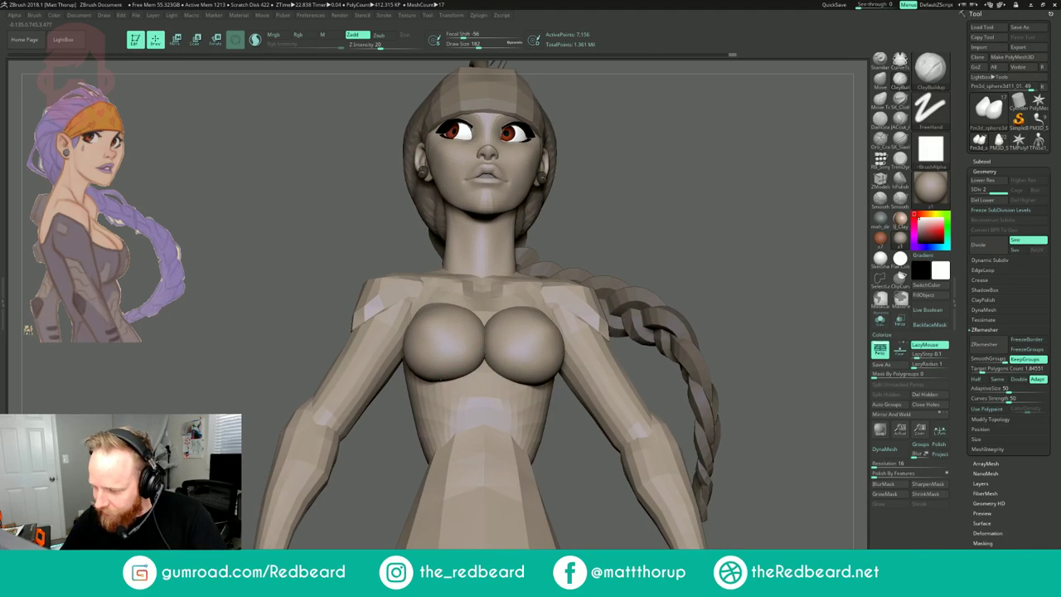
pyautogui.keyDown('shift'); pyautogui.moveTo(429, 377); pyautogui.dragTo(451, 365); pyautogui.keyUp('shift')
pyautogui.moveTo(663, 149)
pyautogui.mouseDown()
pyautogui.moveTo(668, 193)
pyautogui.moveTo(638, 207)
pyautogui.moveTo(643, 145)
pyautogui.mouseUp()
pyautogui.moveTo(643, 145)
pyautogui.mouseDown()
pyautogui.moveTo(612, 153)
pyautogui.moveTo(647, 157)
pyautogui.moveTo(656, 247)
pyautogui.mouseUp()
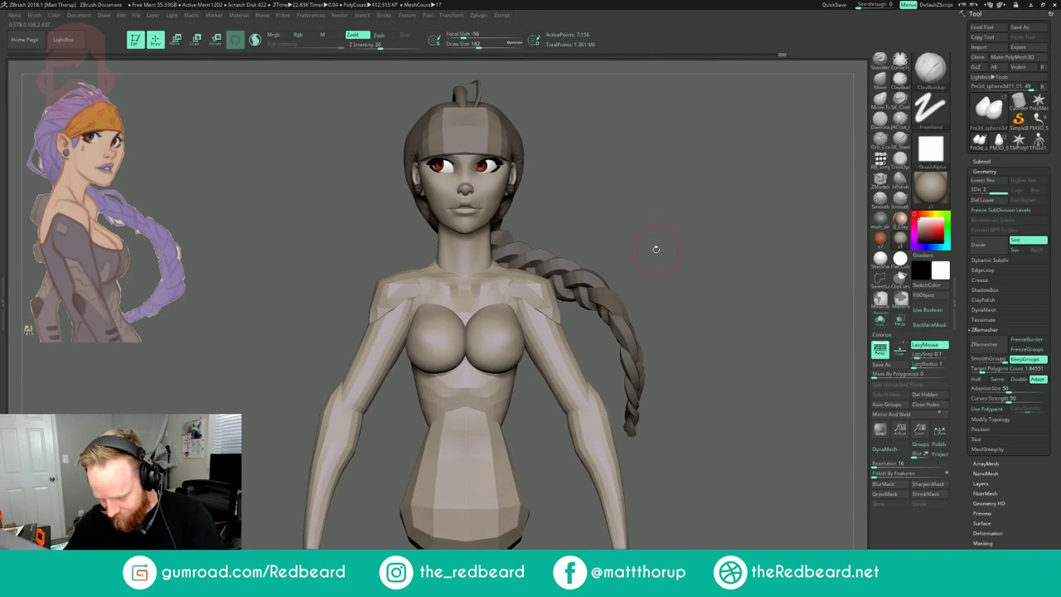
# - Adjust the lower and outer contours of the breasts with the Move brush
pyautogui.press('b')
pyautogui.press('m')
pyautogui.press('v')
pyautogui.moveTo(463, 365); pyautogui.dragTo(481, 369)
pyautogui.moveTo(636, 274); pyautogui.dragTo(565, 270)
pyautogui.moveTo(519, 363); pyautogui.dragTo(506, 352)
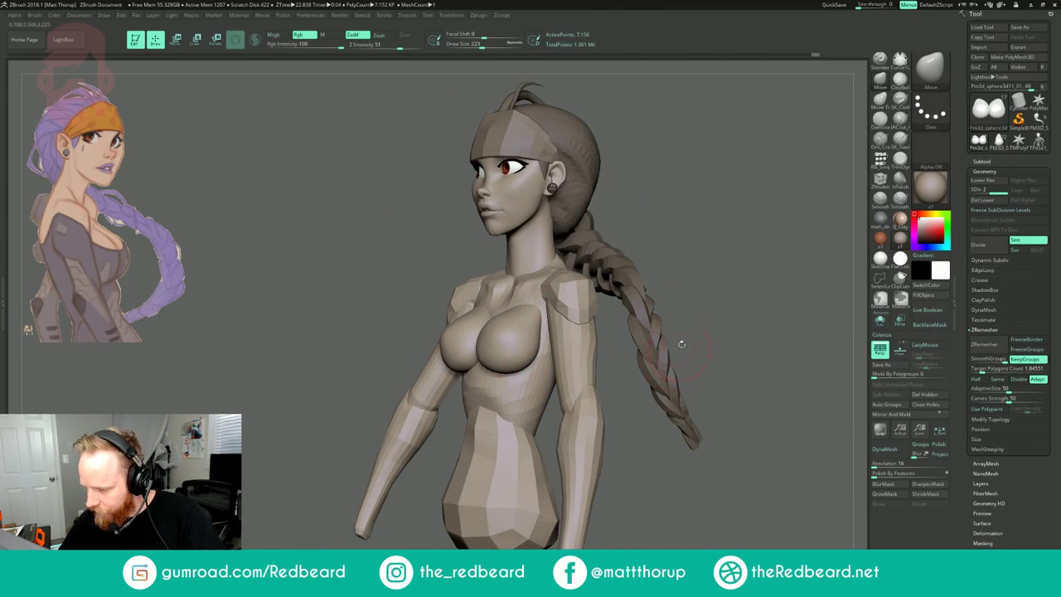
pyautogui.keyDown('shift'); pyautogui.moveTo(674, 356); pyautogui.dragTo(659, 297); pyautogui.keyUp('shift')
pyautogui.moveTo(526, 342); pyautogui.dragTo(514, 345)
pyautogui.moveTo(625, 286)
pyautogui.mouseDown()
pyautogui.moveTo(681, 265)
pyautogui.moveTo(650, 258)
pyautogui.mouseUp()
pyautogui.moveTo(651, 259); pyautogui.dragTo(617, 259)
# - Select the ribcage subtool, subdivide it to level 3 and smooth the chest
pyautogui.keyDown('alt'); pyautogui.click(463, 387); pyautogui.keyUp('alt')
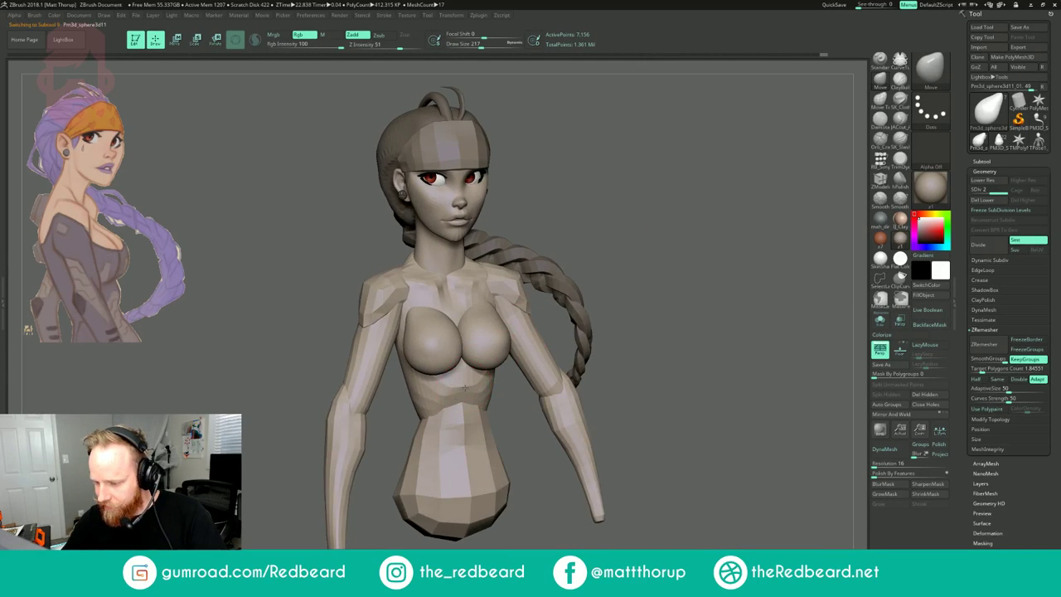
pyautogui.hotkey('ctrl', 'd')
pyautogui.hotkey('ctrl', 'd')
pyautogui.moveTo(638, 245)
pyautogui.mouseDown()
pyautogui.moveTo(663, 237)
pyautogui.moveTo(662, 269)
pyautogui.mouseUp()
pyautogui.moveTo(450, 277)
pyautogui.keyDown('shift'); pyautogui.mouseDown()
pyautogui.moveTo(427, 307)
pyautogui.moveTo(506, 363)
pyautogui.mouseUp(); pyautogui.keyUp('shift')
pyautogui.keyDown('alt'); pyautogui.moveTo(820, 235); pyautogui.dragTo(831, 194); pyautogui.keyUp('alt')
# - Carve the spine groove down the back of the ribcage with the JACrut brush at draw size 120
pyautogui.click(901, 80)
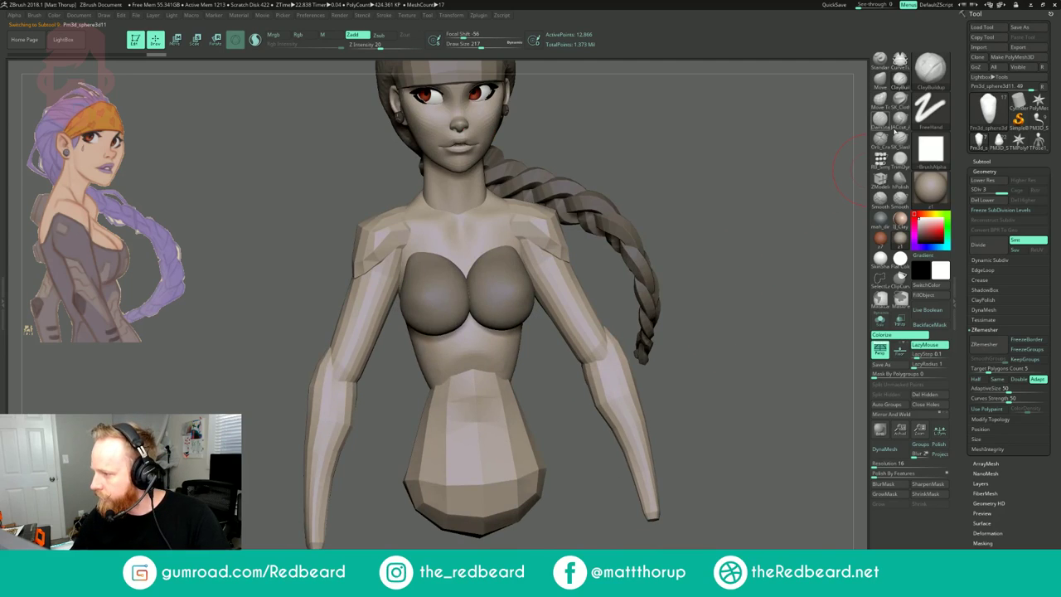
pyautogui.click(902, 122)
pyautogui.press('s')
pyautogui.moveTo(478, 341); pyautogui.dragTo(458, 349)
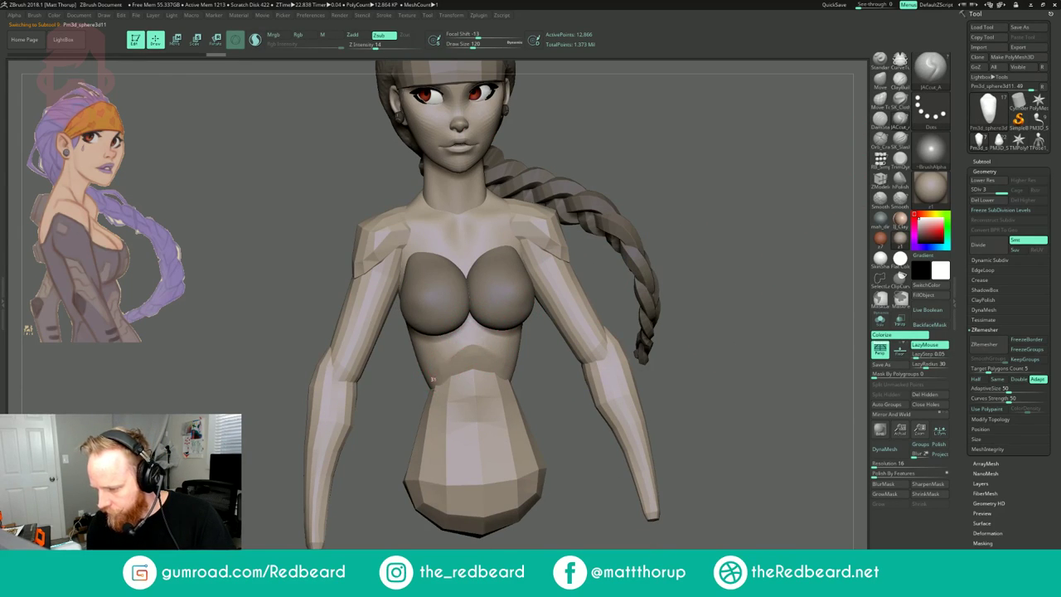
pyautogui.moveTo(534, 375); pyautogui.dragTo(622, 319)
pyautogui.press('f')
pyautogui.press('f')
pyautogui.press('f')
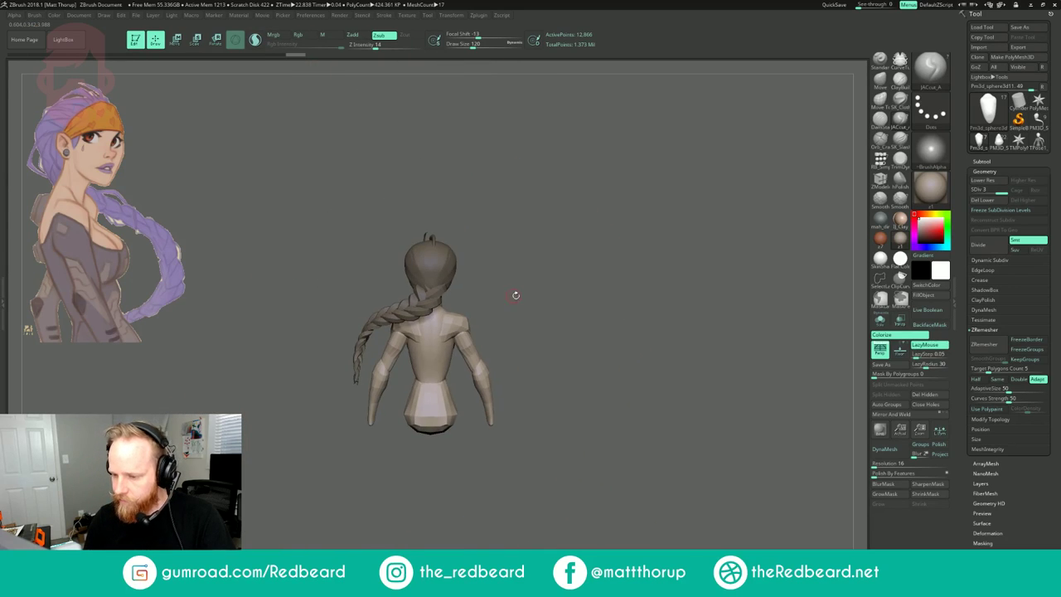
pyautogui.moveTo(478, 206); pyautogui.dragTo(425, 222)
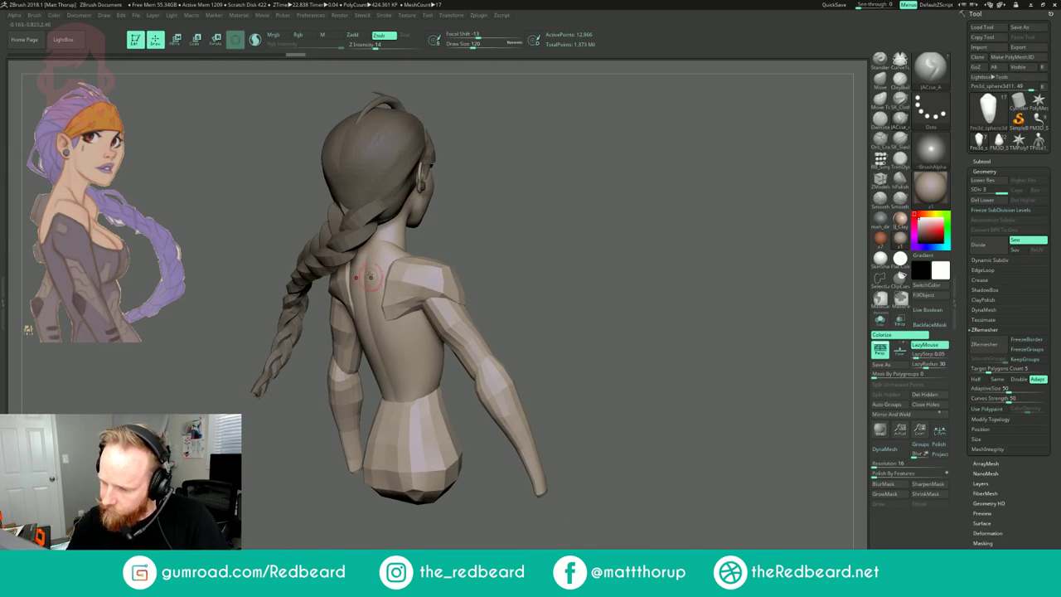
pyautogui.keyDown('alt'); pyautogui.moveTo(365, 264); pyautogui.dragTo(374, 316); pyautogui.keyUp('alt')
pyautogui.moveTo(378, 403); pyautogui.dragTo(380, 398)
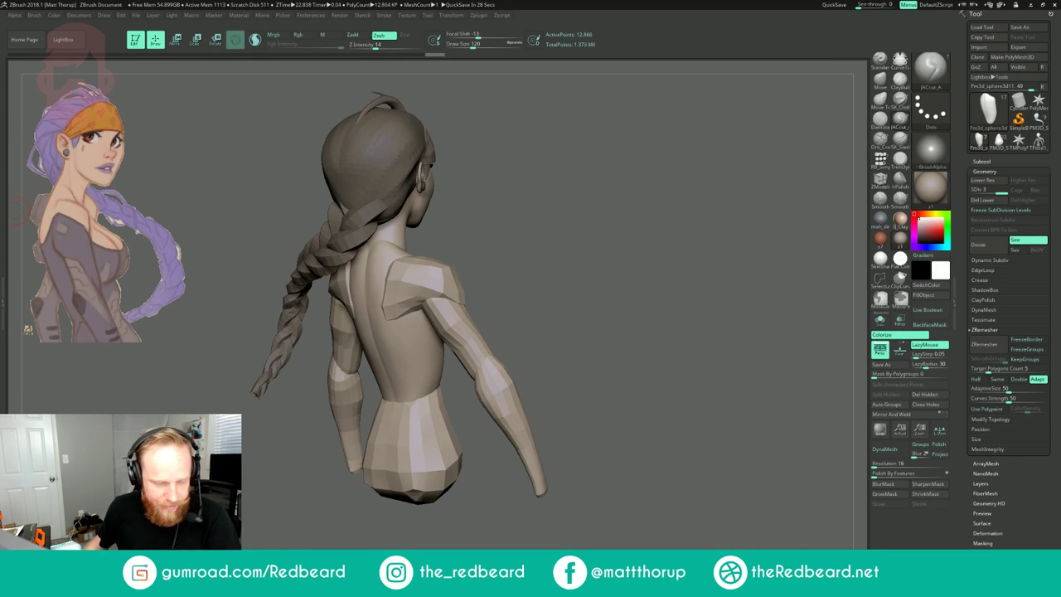
# - Switch to PureRef and place an empty reference board over the sculpting canvas
pyautogui.press('super')
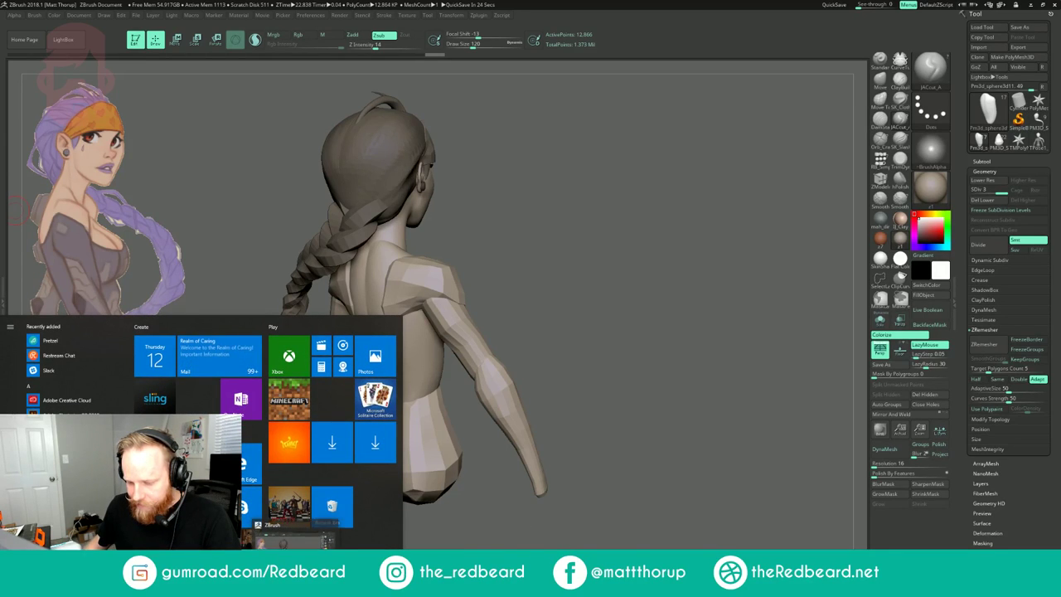
pyautogui.press('super')
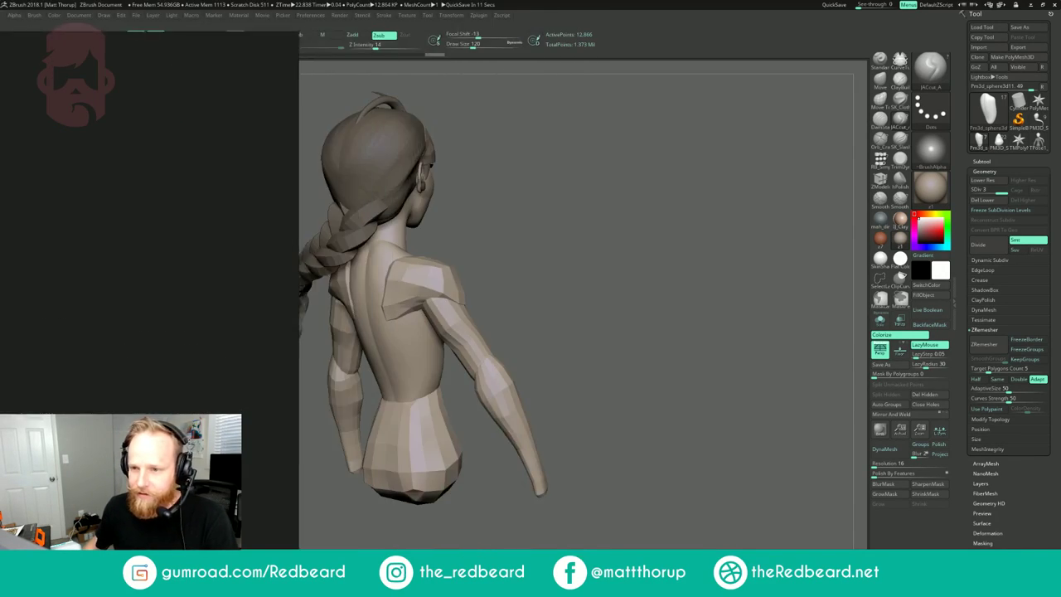
pyautogui.moveTo(0, 50); pyautogui.dragTo(341, 71, button='right')
pyautogui.moveTo(340, 71); pyautogui.dragTo(245, 57)
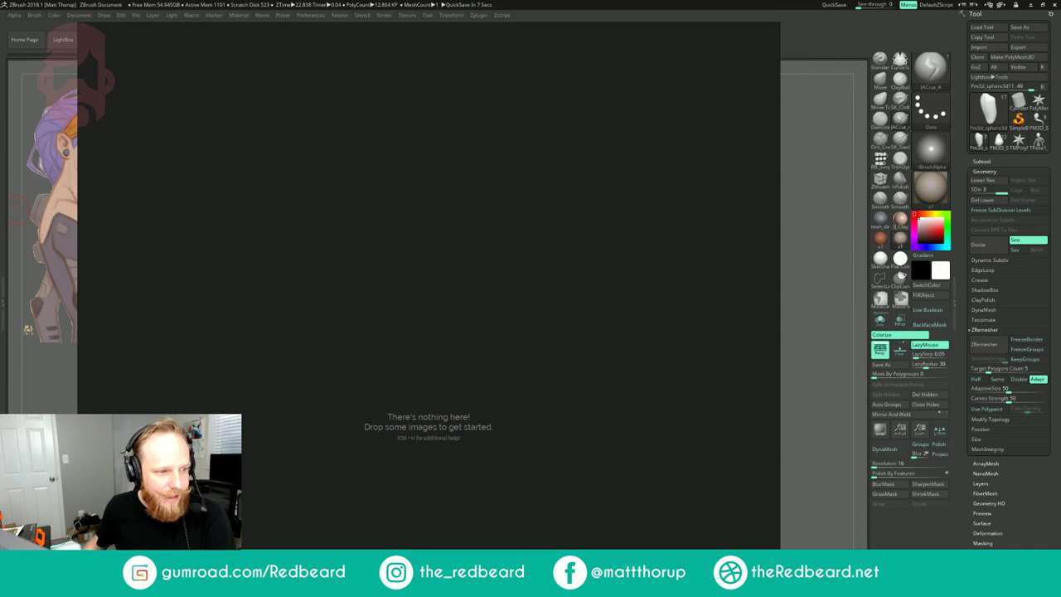
# - Add the photo series of a woman's back with arms at different heights and fit it at the board's edge
pyautogui.moveTo(86, 215); pyautogui.dragTo(297, 207)
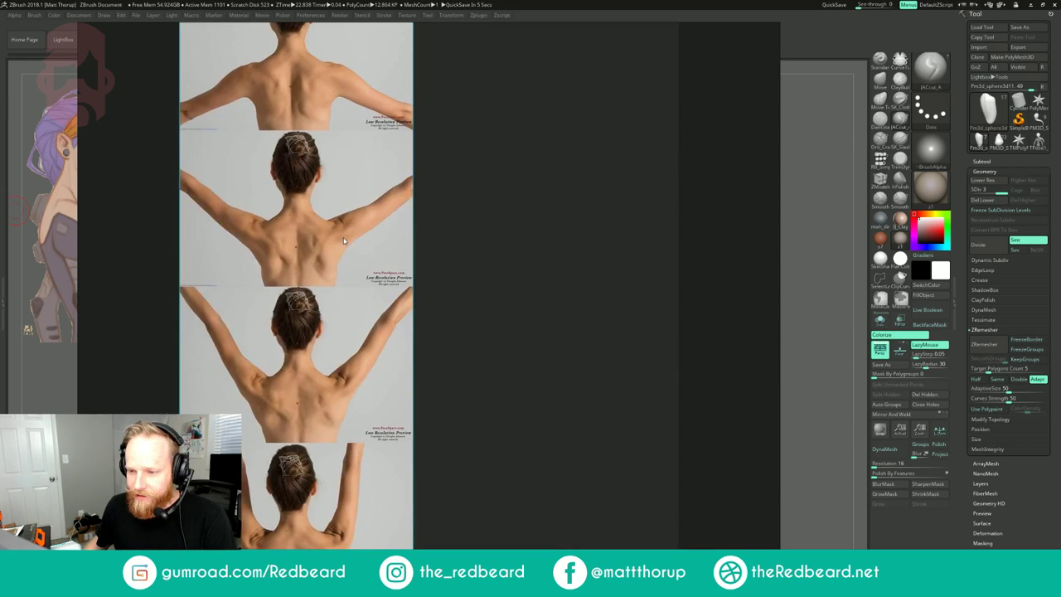
pyautogui.moveTo(359, 251); pyautogui.dragTo(215, 248)
pyautogui.scroll(4, 216, 266)
pyautogui.scroll(-1, 219, 282)
pyautogui.moveTo(237, 254); pyautogui.dragTo(234, 256)
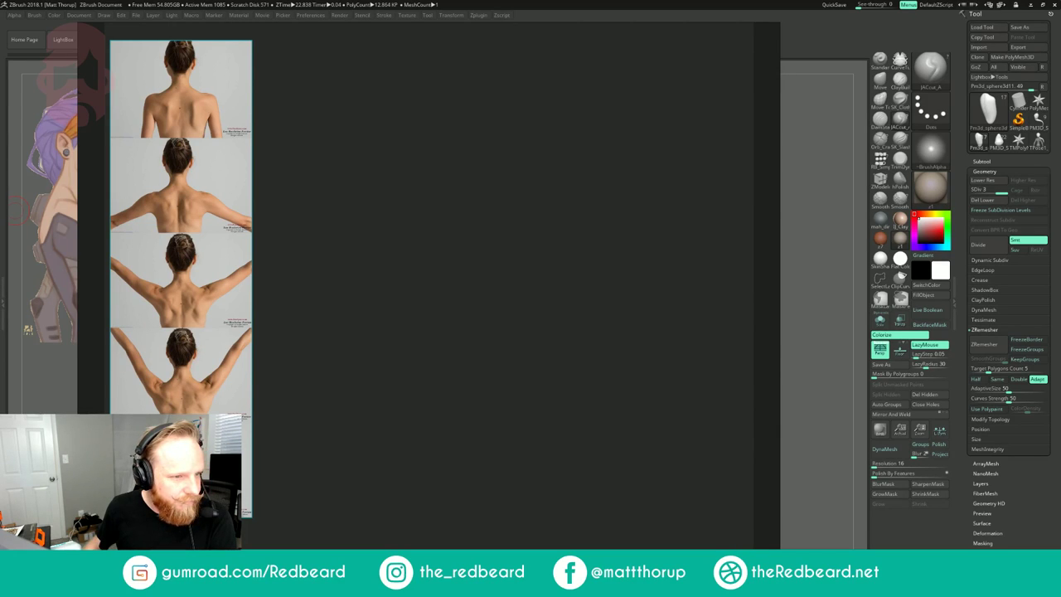
# - Add the back-view muscle line drawing and the Female Back anatomy sheet beside the photos
pyautogui.moveTo(272, 371)
pyautogui.mouseDown()
pyautogui.moveTo(432, 358)
pyautogui.moveTo(403, 164)
pyautogui.moveTo(322, 114)
pyautogui.mouseUp()
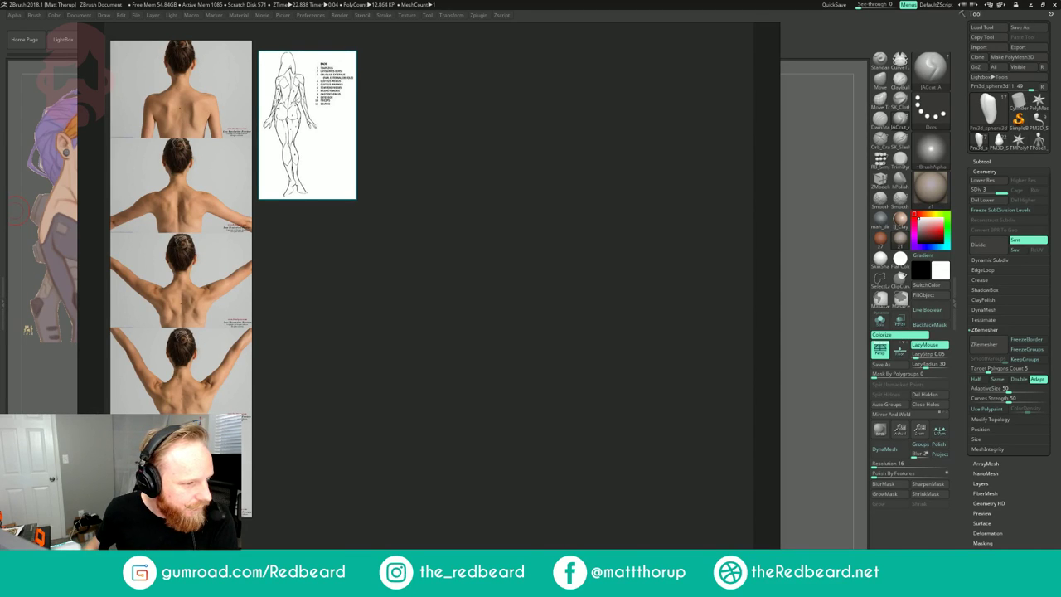
pyautogui.moveTo(245, 422)
pyautogui.mouseDown()
pyautogui.moveTo(338, 405)
pyautogui.moveTo(317, 287)
pyautogui.mouseUp()
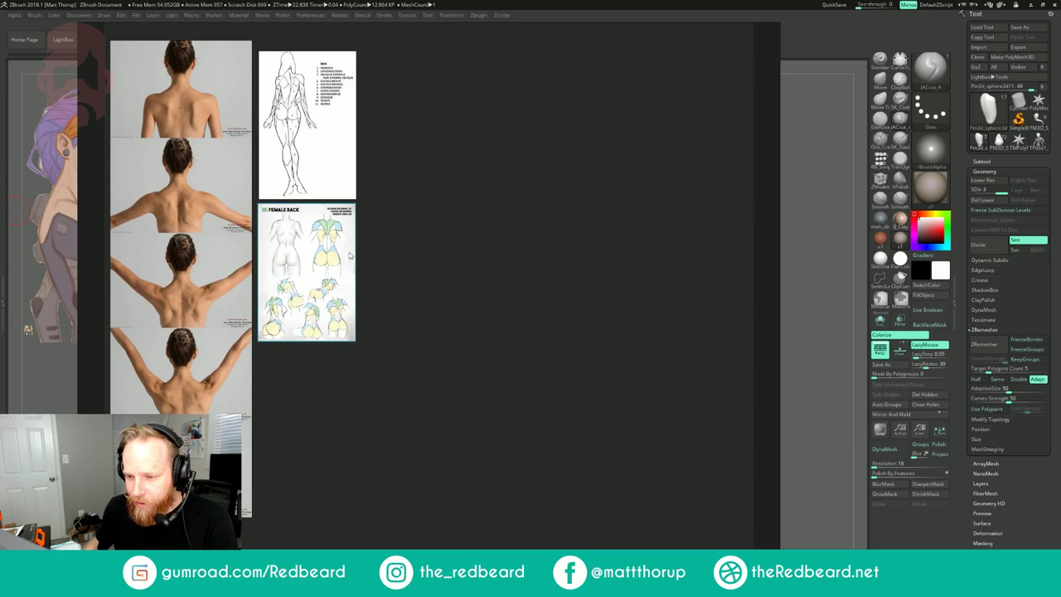
pyautogui.moveTo(263, 52)
pyautogui.mouseDown()
pyautogui.moveTo(291, 97)
pyautogui.moveTo(319, 209)
pyautogui.mouseUp()
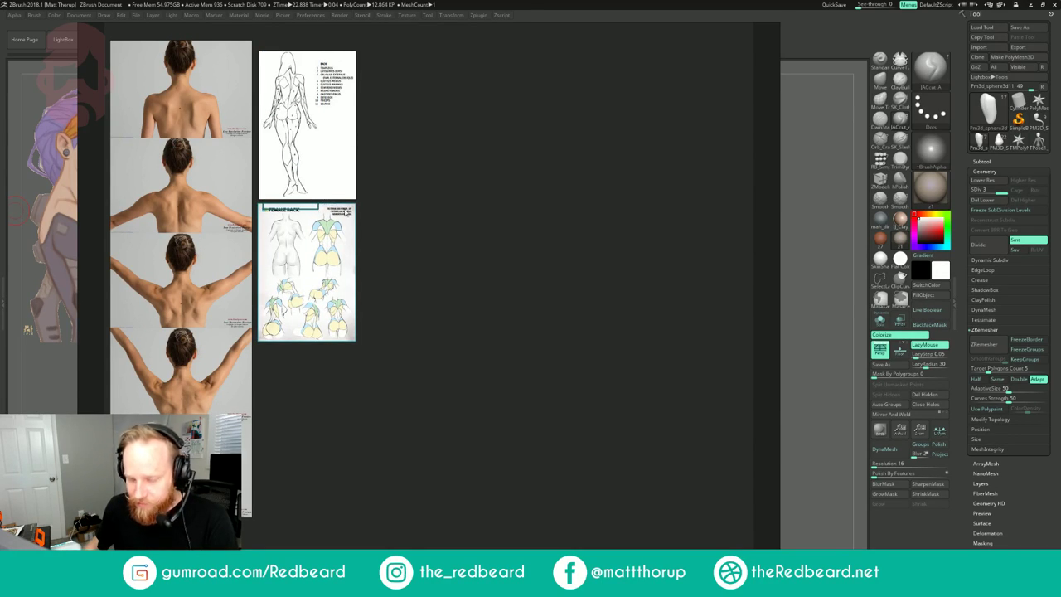
pyautogui.click(309, 98)
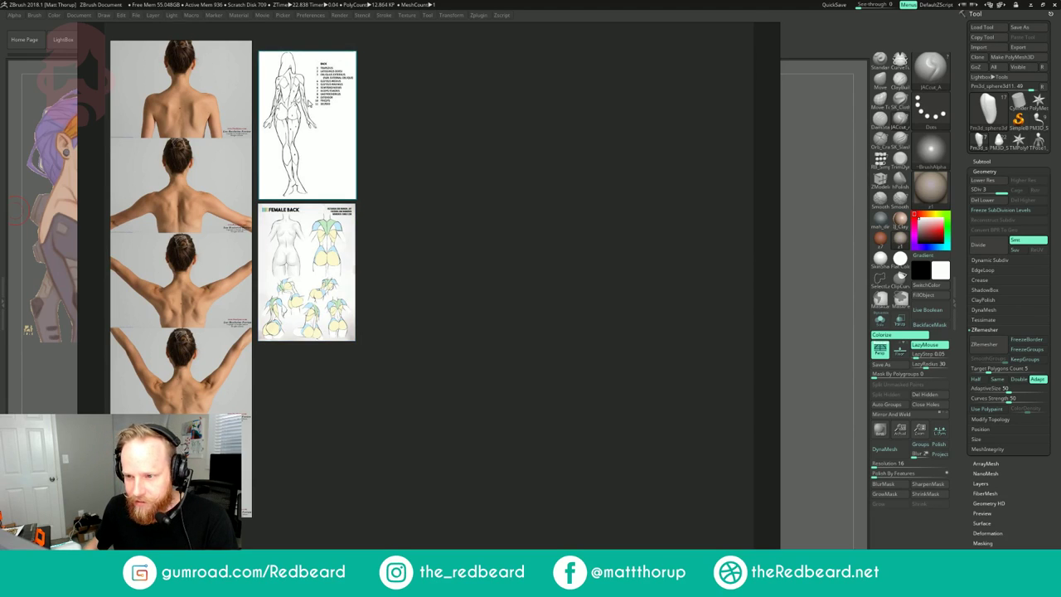
pyautogui.moveTo(251, 47)
pyautogui.mouseDown()
pyautogui.moveTo(284, 81)
pyautogui.moveTo(323, 207)
pyautogui.mouseUp()
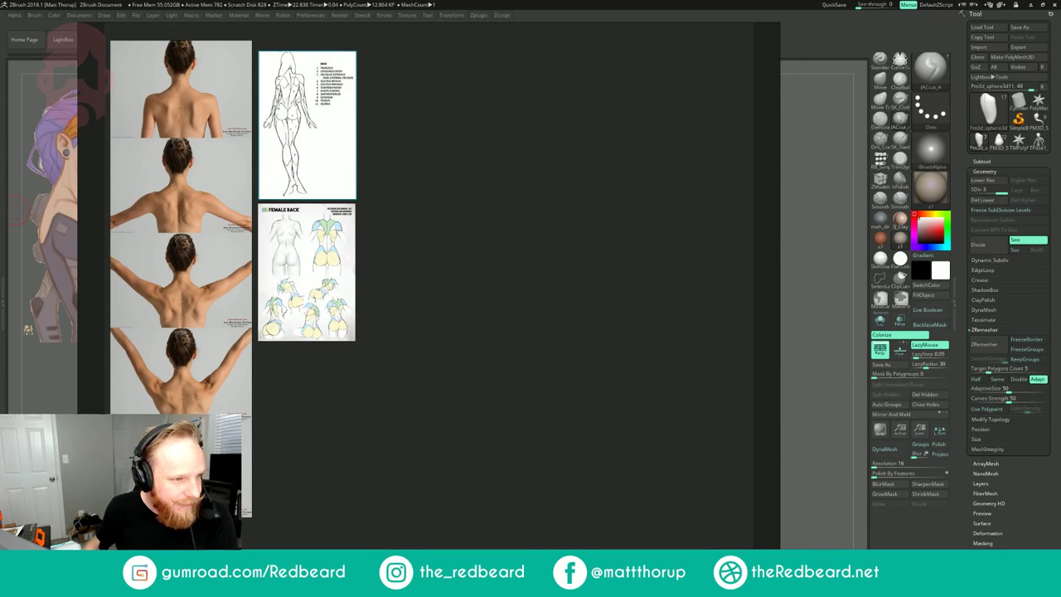
# - Add the paired back-muscle diagram and the open-backed bodysuit photo, framing the photo on the upper body below the anatomy sheet
pyautogui.moveTo(0, 348)
pyautogui.mouseDown()
pyautogui.moveTo(479, 246)
pyautogui.moveTo(460, 155)
pyautogui.moveTo(437, 150)
pyautogui.moveTo(436, 175)
pyautogui.mouseUp()
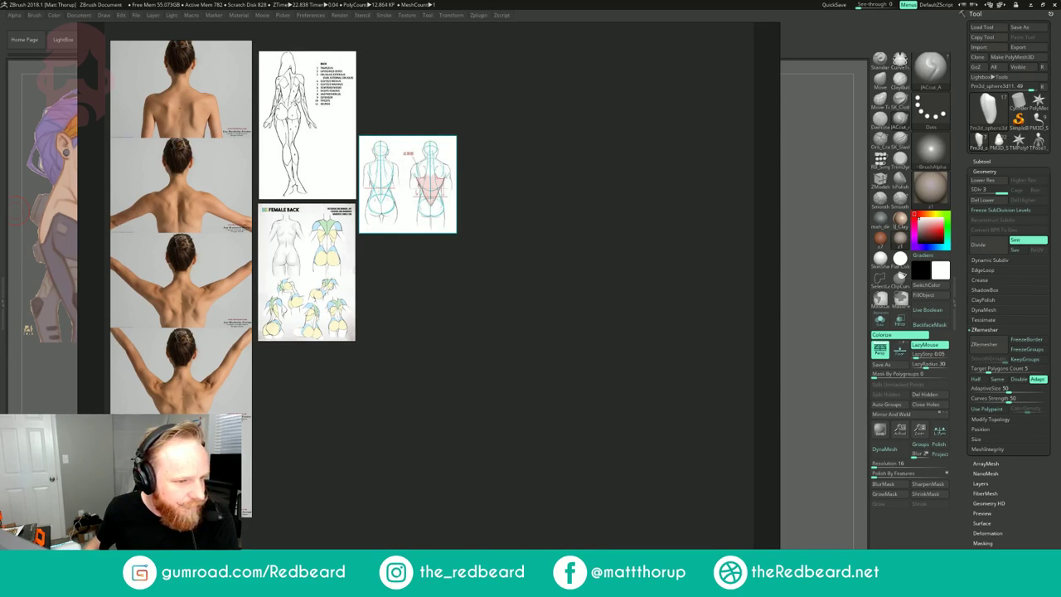
pyautogui.moveTo(543, 423); pyautogui.dragTo(518, 420)
pyautogui.moveTo(606, 406); pyautogui.dragTo(519, 330)
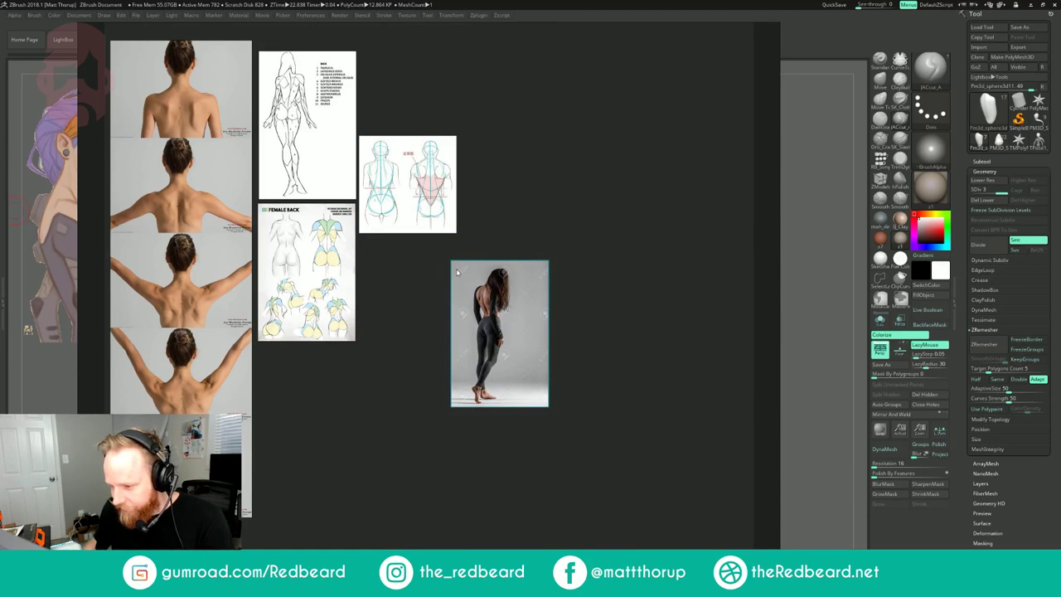
pyautogui.moveTo(455, 261); pyautogui.dragTo(374, 413)
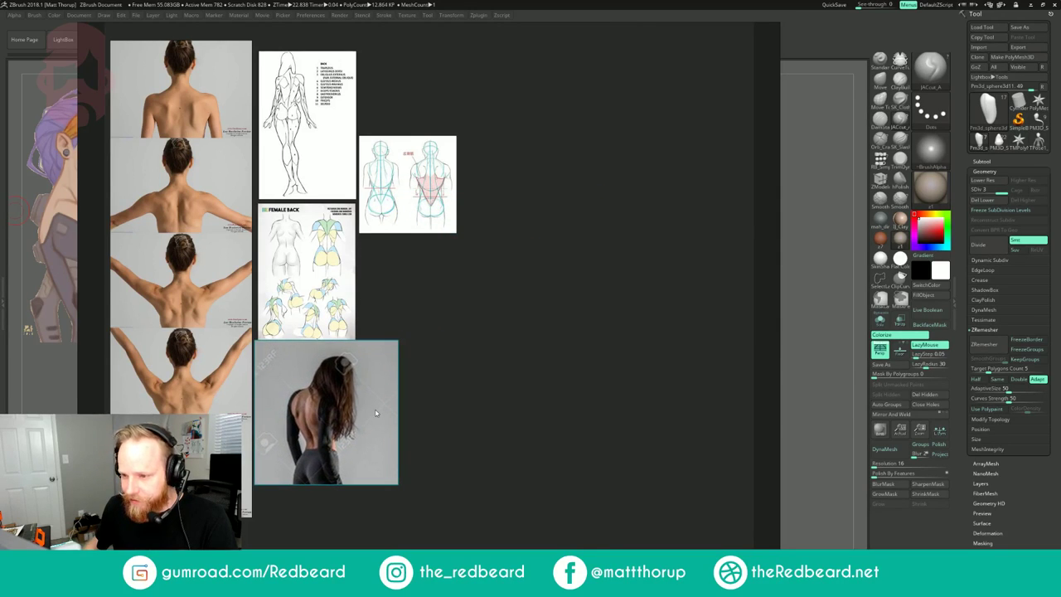
# - Move the reference board off the canvas and return to ZBrush
pyautogui.click(597, 40)
pyautogui.moveTo(597, 33); pyautogui.dragTo(541, 38, button='middle')
pyautogui.moveTo(542, 38); pyautogui.dragTo(0, 50, button='right')
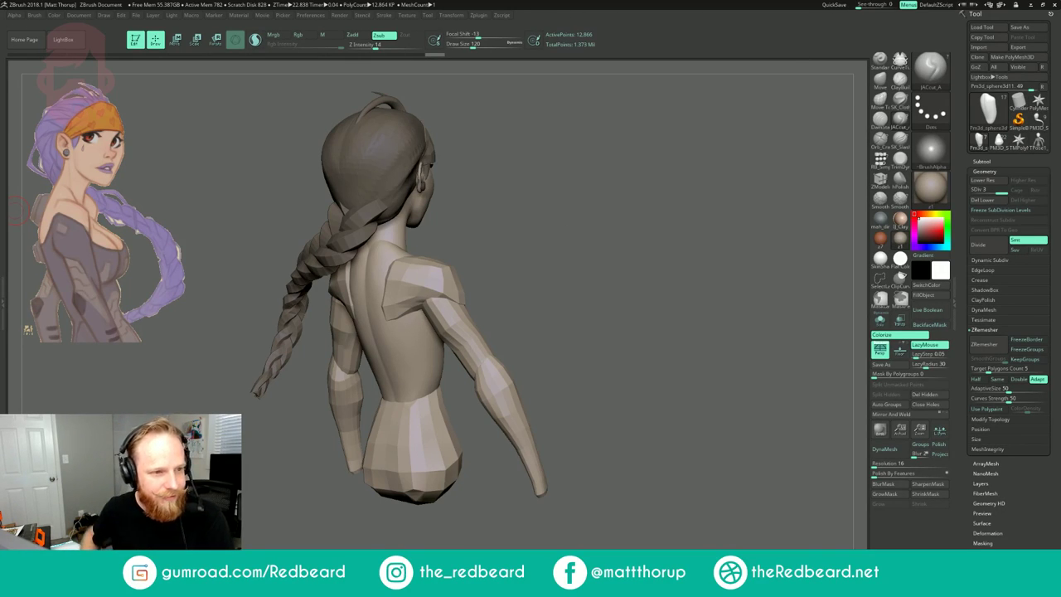
# - Select ClayBuildup at draw size 163 for the back and hide the braid subtool Pm3d_sphere3d1_3
pyautogui.moveTo(581, 231)
pyautogui.keyDown('shift'); pyautogui.mouseDown()
pyautogui.moveTo(617, 234)
pyautogui.moveTo(545, 270)
pyautogui.moveTo(563, 267)
pyautogui.mouseUp(); pyautogui.keyUp('shift')
pyautogui.click(900, 82)
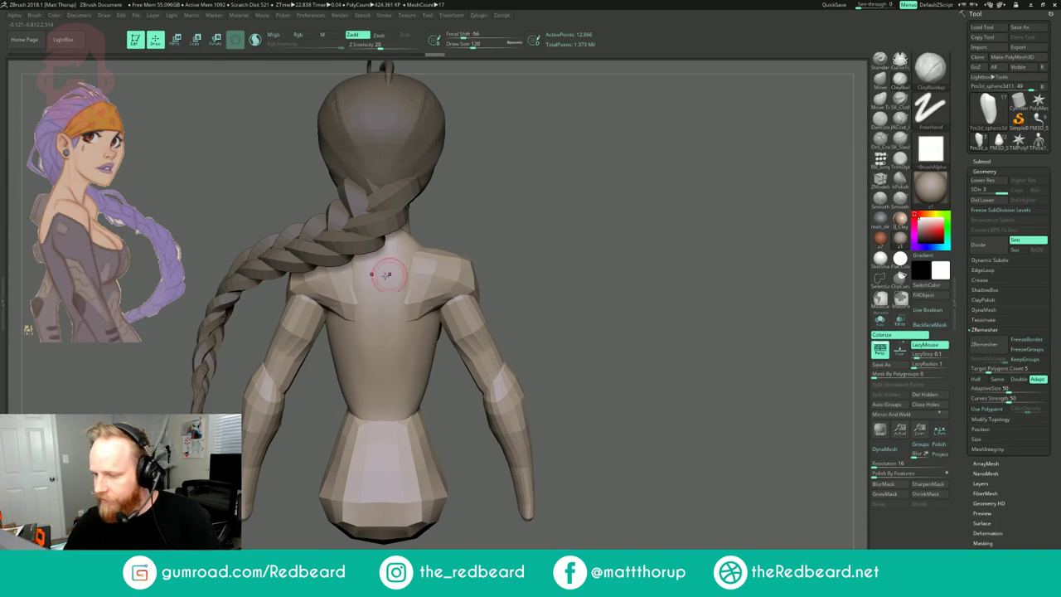
pyautogui.press('s')
pyautogui.moveTo(386, 255); pyautogui.dragTo(391, 255)
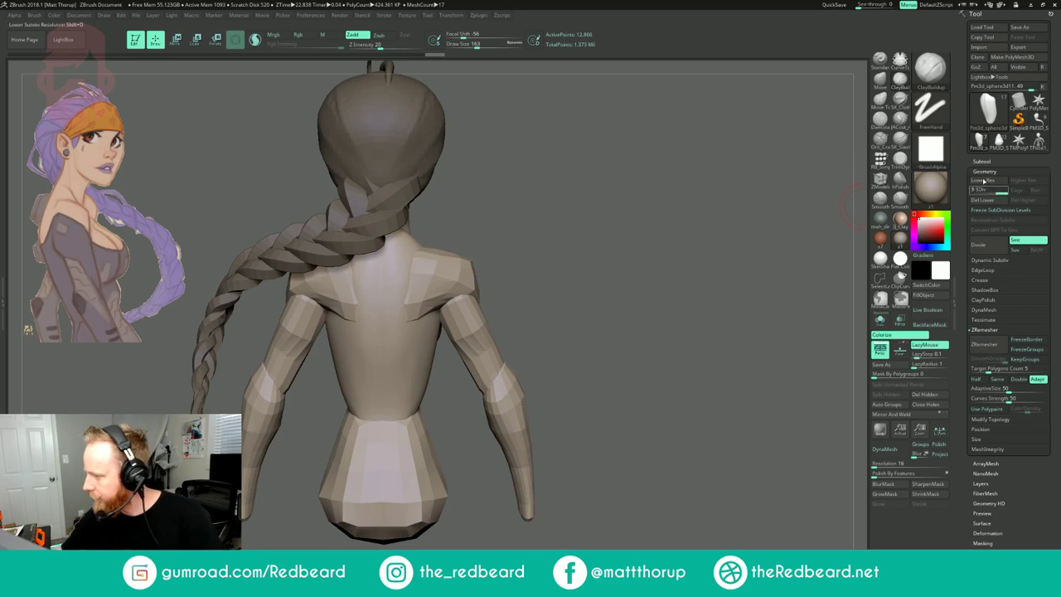
pyautogui.click(982, 162)
pyautogui.moveTo(972, 248); pyautogui.dragTo(973, 263)
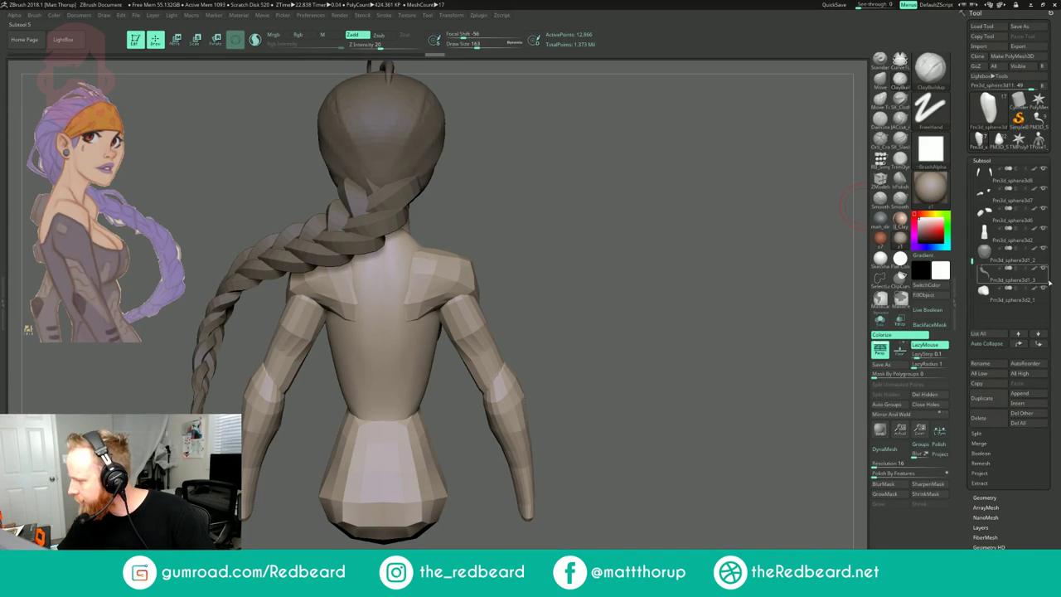
pyautogui.click(1043, 269)
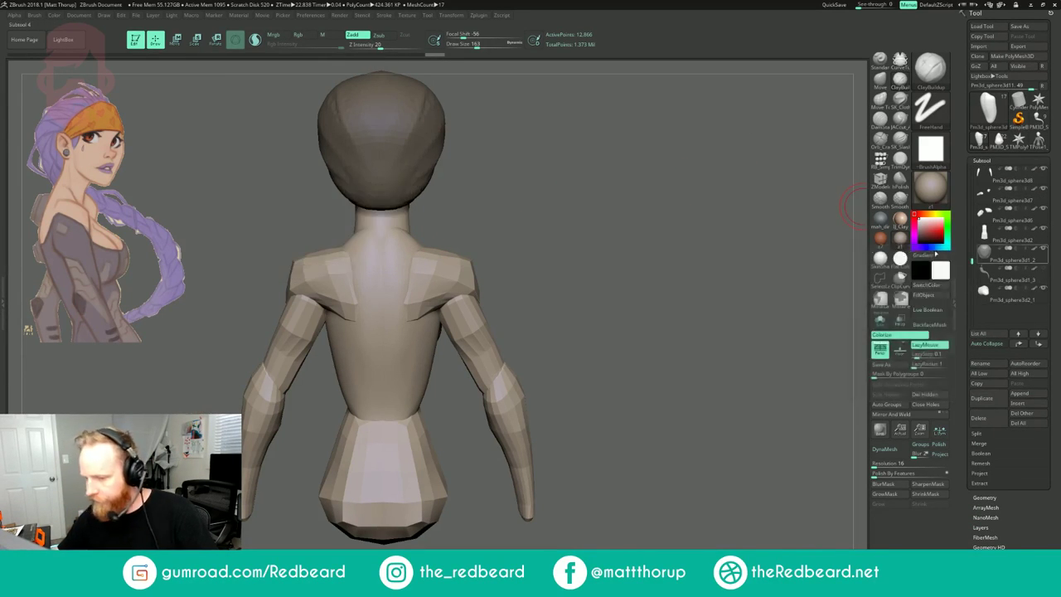
# - Carve the spine line from the upper back to the waist with the Orb_Cracks brush at draw size 101
pyautogui.moveTo(467, 202)
pyautogui.mouseDown()
pyautogui.moveTo(379, 237)
pyautogui.moveTo(485, 213)
pyautogui.moveTo(537, 178)
pyautogui.moveTo(553, 200)
pyautogui.mouseUp()
pyautogui.click(902, 119)
pyautogui.click(882, 140)
pyautogui.press('s')
pyautogui.moveTo(471, 267); pyautogui.dragTo(440, 351)
pyautogui.moveTo(426, 287)
pyautogui.mouseDown()
pyautogui.moveTo(423, 214)
pyautogui.moveTo(425, 258)
pyautogui.mouseUp()
pyautogui.moveTo(427, 334); pyautogui.dragTo(436, 452)
pyautogui.moveTo(713, 263)
pyautogui.keyDown('shift'); pyautogui.mouseDown()
pyautogui.moveTo(682, 235)
pyautogui.moveTo(675, 182)
pyautogui.mouseUp(); pyautogui.keyUp('shift')
pyautogui.moveTo(613, 274); pyautogui.dragTo(684, 278)
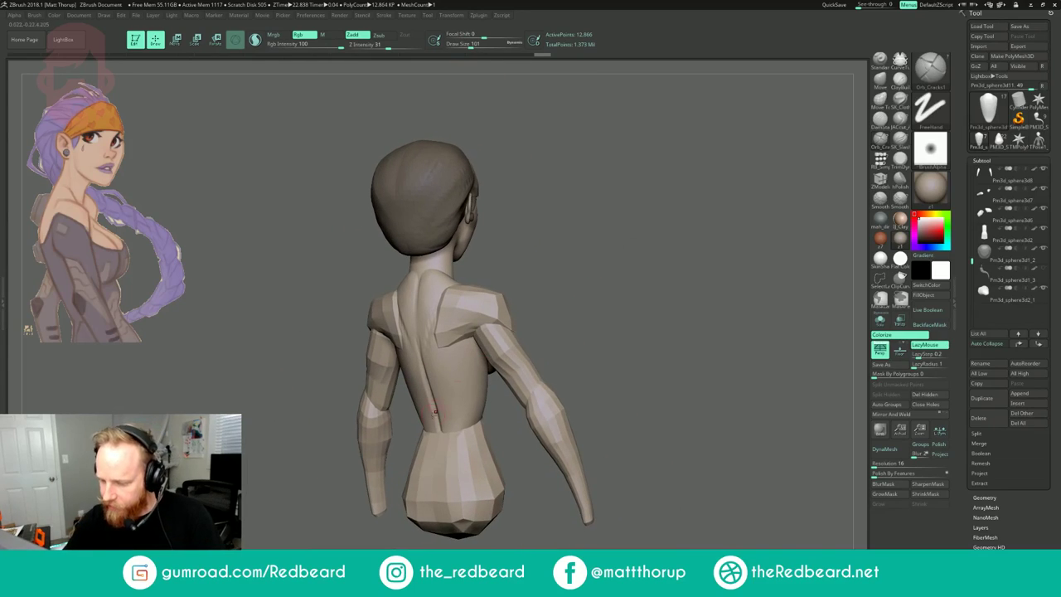
# - Build up the mid-back muscle beside the spine and below the shoulder blade with ClayBuildup at draw size 158
pyautogui.click(900, 80)
pyautogui.press('s')
pyautogui.moveTo(449, 422)
pyautogui.mouseDown()
pyautogui.moveTo(437, 358)
pyautogui.moveTo(430, 378)
pyautogui.moveTo(439, 356)
pyautogui.mouseUp()
pyautogui.moveTo(441, 399)
pyautogui.mouseDown()
pyautogui.moveTo(452, 366)
pyautogui.moveTo(446, 402)
pyautogui.mouseUp()
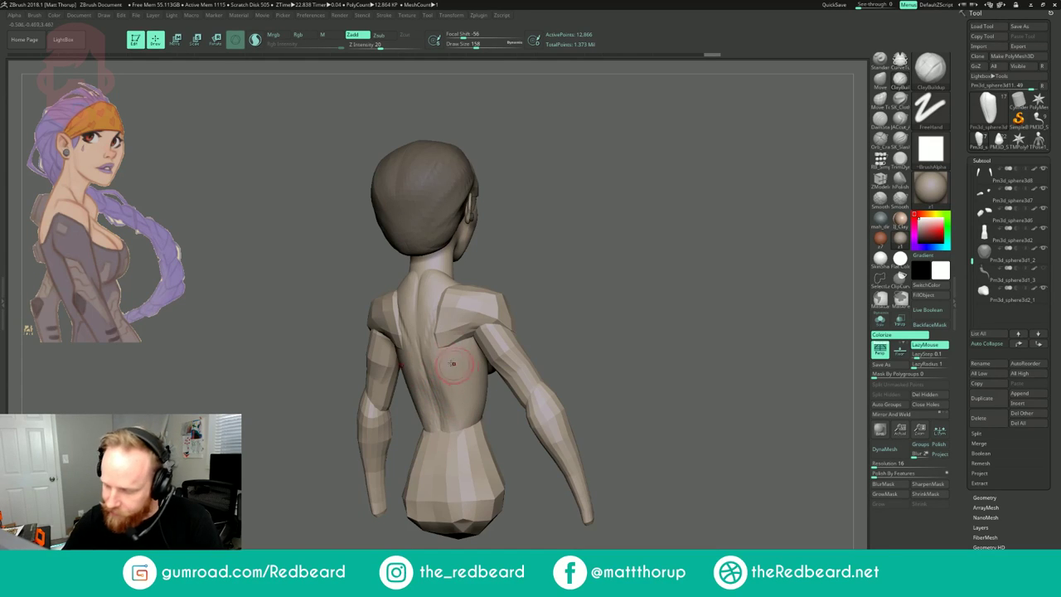
pyautogui.moveTo(449, 356)
pyautogui.mouseDown()
pyautogui.moveTo(446, 370)
pyautogui.moveTo(450, 358)
pyautogui.mouseUp()
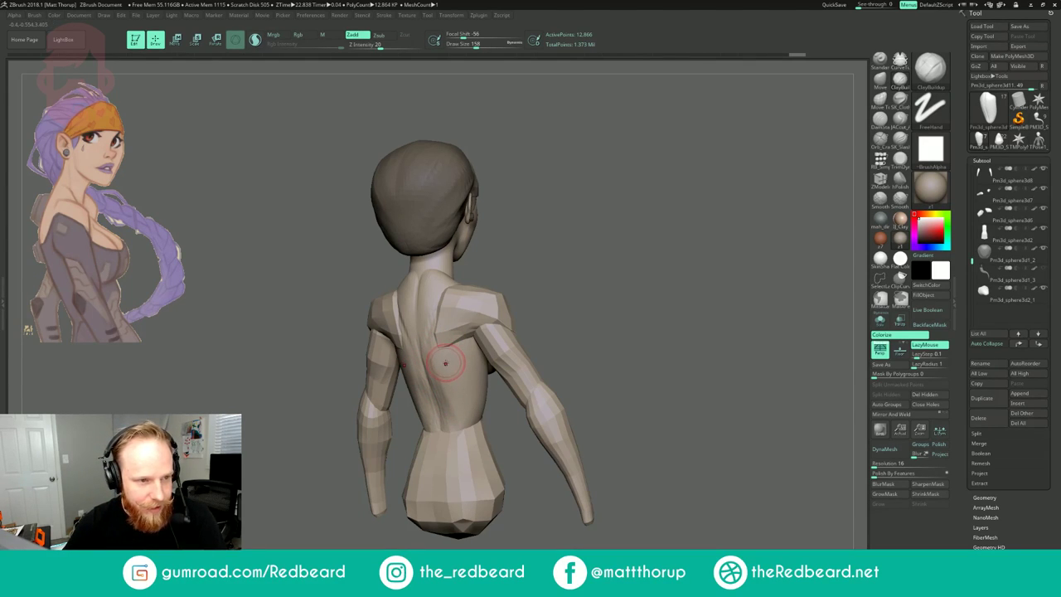
pyautogui.keyDown('alt'); pyautogui.moveTo(568, 264); pyautogui.dragTo(570, 300); pyautogui.keyUp('alt')
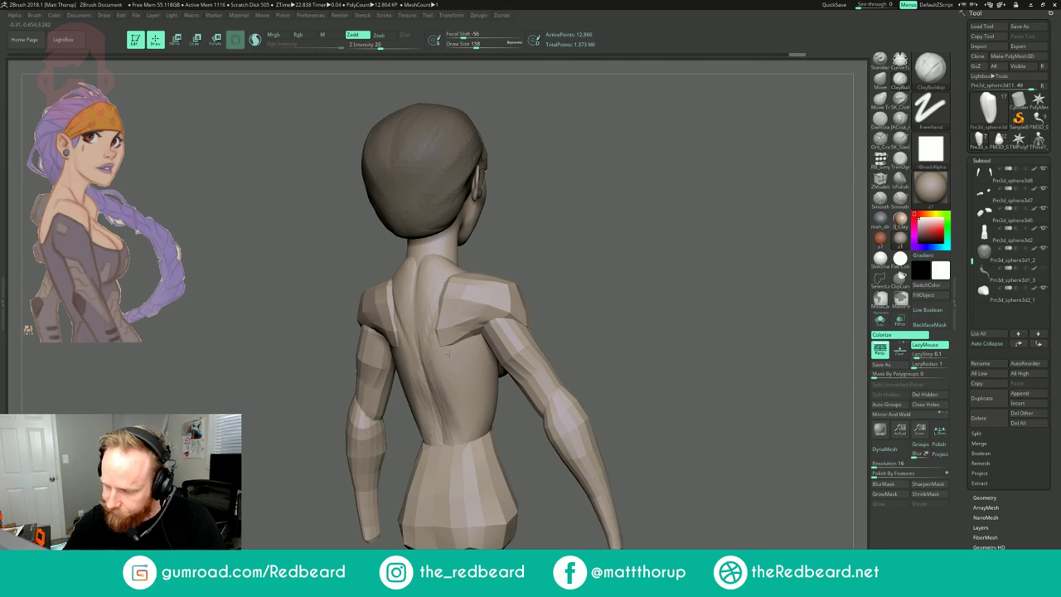
pyautogui.moveTo(445, 344)
pyautogui.mouseDown()
pyautogui.moveTo(455, 396)
pyautogui.moveTo(470, 350)
pyautogui.moveTo(458, 403)
pyautogui.moveTo(431, 386)
pyautogui.moveTo(469, 389)
pyautogui.mouseUp()
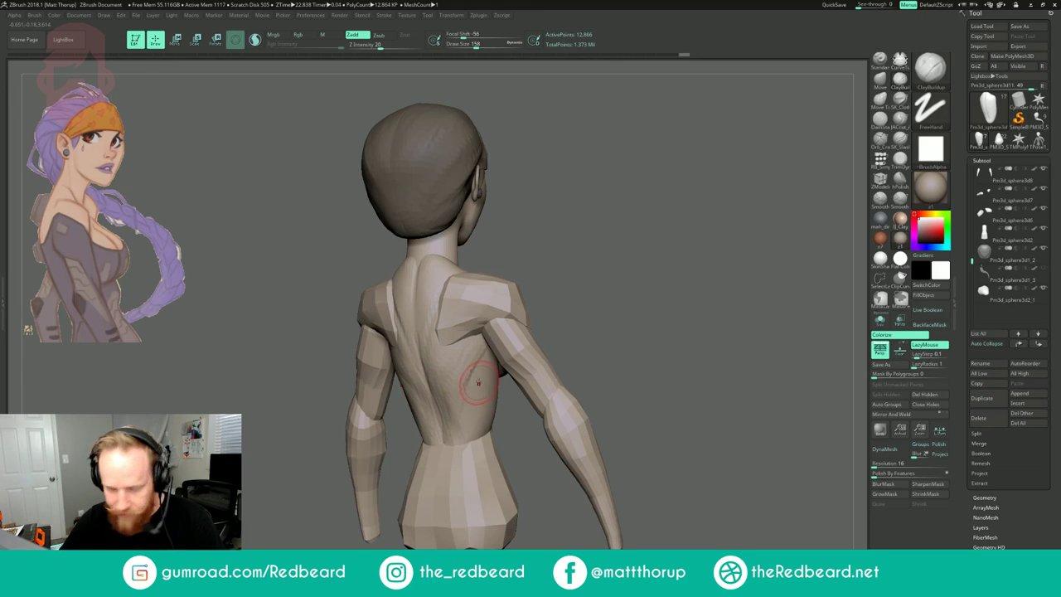
# - Continue the ClayBuildup muscle forms down the lower back to the waist and around the upper spine, adjusting the brush size
pyautogui.moveTo(587, 275)
pyautogui.keyDown('alt'); pyautogui.mouseDown()
pyautogui.moveTo(597, 280)
pyautogui.moveTo(624, 236)
pyautogui.mouseUp(); pyautogui.keyUp('alt')
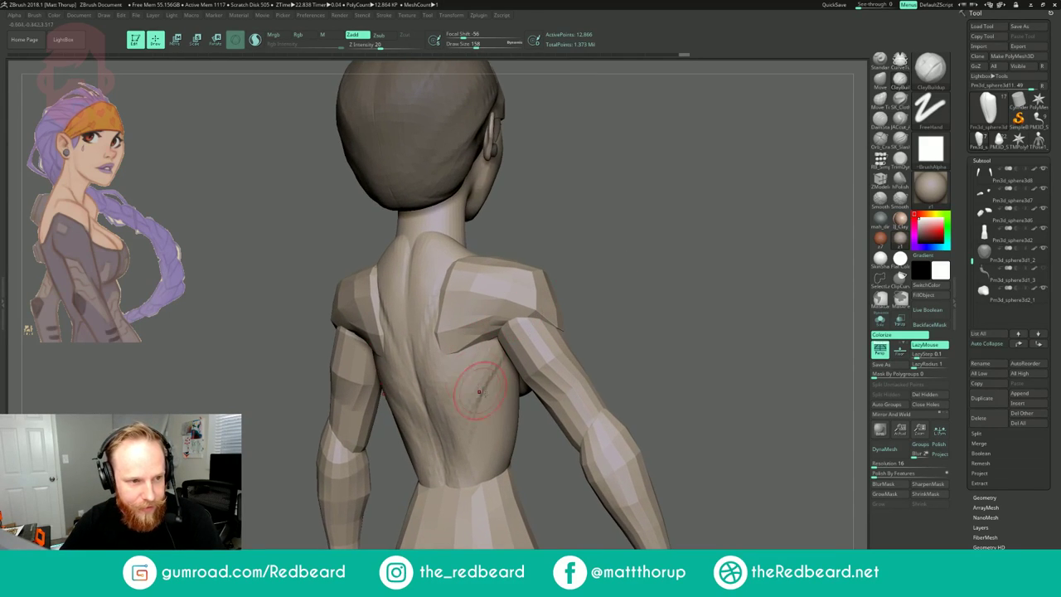
pyautogui.moveTo(461, 381)
pyautogui.mouseDown()
pyautogui.moveTo(477, 431)
pyautogui.moveTo(460, 431)
pyautogui.moveTo(473, 452)
pyautogui.mouseUp()
pyautogui.moveTo(705, 406)
pyautogui.mouseDown()
pyautogui.moveTo(454, 450)
pyautogui.moveTo(463, 445)
pyautogui.mouseUp()
pyautogui.press('s')
pyautogui.moveTo(451, 437)
pyautogui.mouseDown()
pyautogui.moveTo(457, 456)
pyautogui.moveTo(471, 447)
pyautogui.mouseUp()
pyautogui.press('s')
pyautogui.moveTo(464, 459)
pyautogui.mouseDown()
pyautogui.moveTo(448, 421)
pyautogui.moveTo(455, 452)
pyautogui.moveTo(450, 440)
pyautogui.moveTo(496, 423)
pyautogui.moveTo(443, 457)
pyautogui.mouseUp()
pyautogui.press('s')
pyautogui.moveTo(426, 338); pyautogui.dragTo(422, 340, button='right')
pyautogui.moveTo(403, 316); pyautogui.dragTo(409, 330)
# - Sculpt the collarbones and the notch between them at the base of the neck with ClayBuildup at draw size 56
pyautogui.moveTo(566, 198); pyautogui.dragTo(537, 220)
pyautogui.press('s')
pyautogui.moveTo(480, 285); pyautogui.dragTo(473, 280)
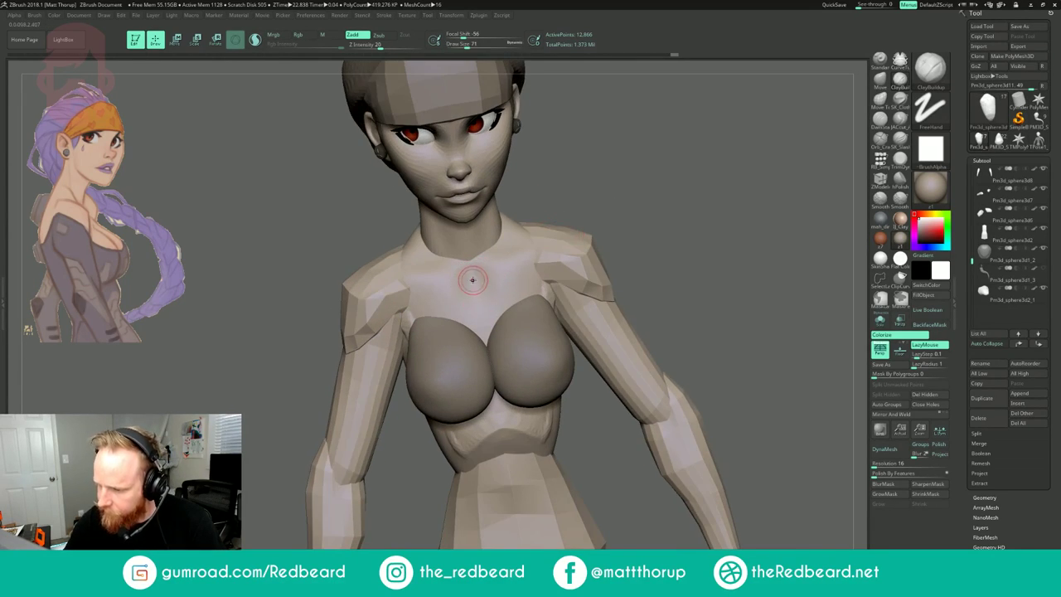
pyautogui.moveTo(476, 272); pyautogui.dragTo(466, 264, button='right')
pyautogui.moveTo(461, 264)
pyautogui.mouseDown()
pyautogui.moveTo(449, 262)
pyautogui.moveTo(472, 288)
pyautogui.moveTo(479, 275)
pyautogui.moveTo(430, 274)
pyautogui.moveTo(453, 274)
pyautogui.mouseUp()
pyautogui.moveTo(651, 252); pyautogui.dragTo(712, 289)
pyautogui.moveTo(450, 275); pyautogui.dragTo(421, 276)
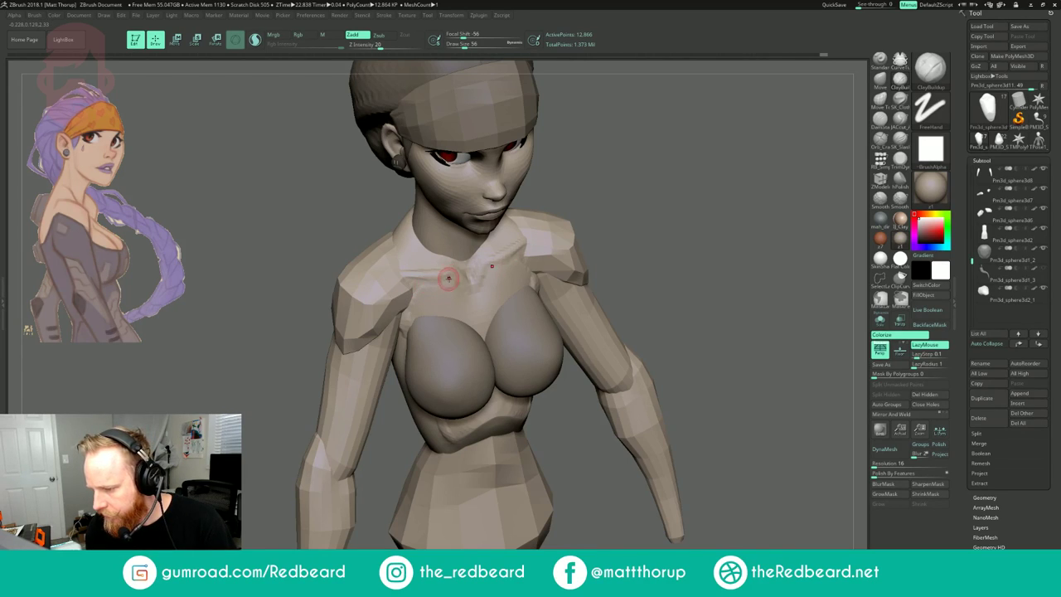
pyautogui.moveTo(452, 285); pyautogui.dragTo(473, 280)
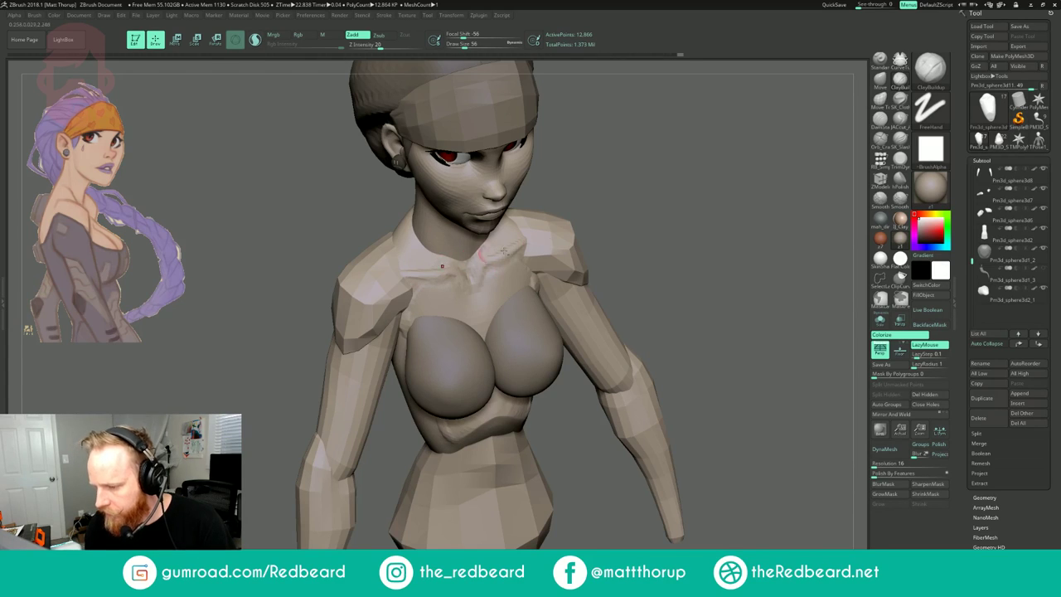
pyautogui.moveTo(475, 258); pyautogui.dragTo(433, 250, button='right')
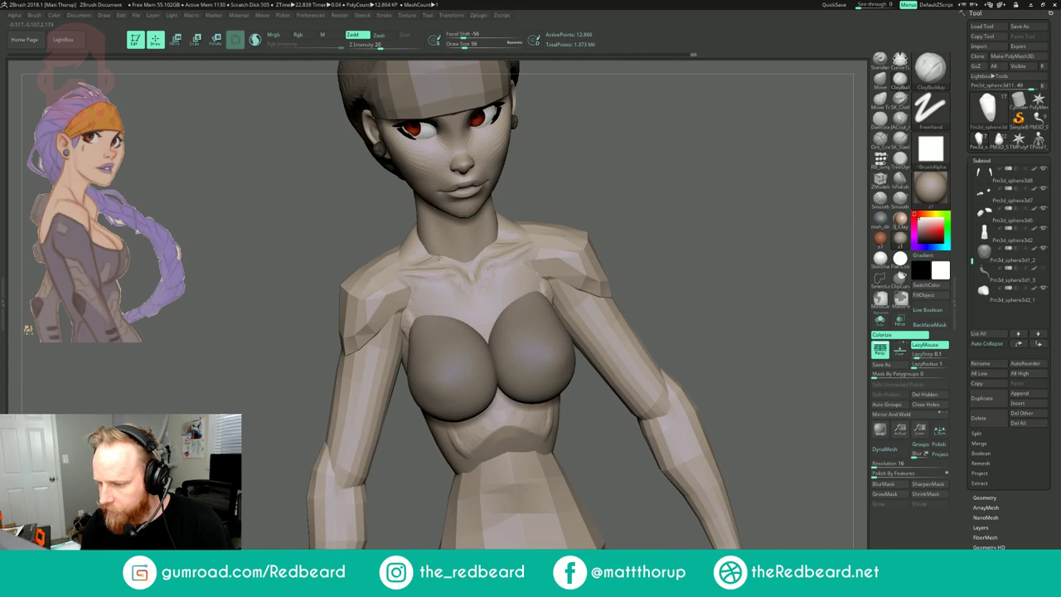
# - Build up the neck-to-shoulder slope and the upper chest below the collarbones with ClayBuildup at draw size 94
pyautogui.press('s')
pyautogui.moveTo(398, 254); pyautogui.dragTo(420, 230)
pyautogui.moveTo(566, 156)
pyautogui.mouseDown()
pyautogui.moveTo(688, 184)
pyautogui.moveTo(660, 173)
pyautogui.mouseUp()
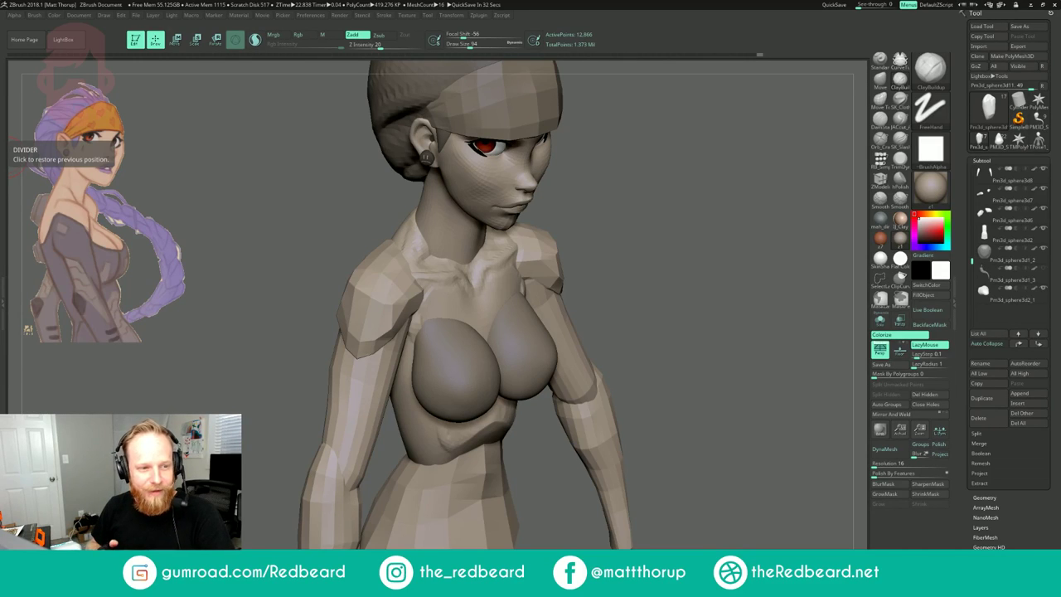
pyautogui.moveTo(650, 192)
pyautogui.mouseDown()
pyautogui.moveTo(639, 191)
pyautogui.moveTo(650, 270)
pyautogui.mouseUp()
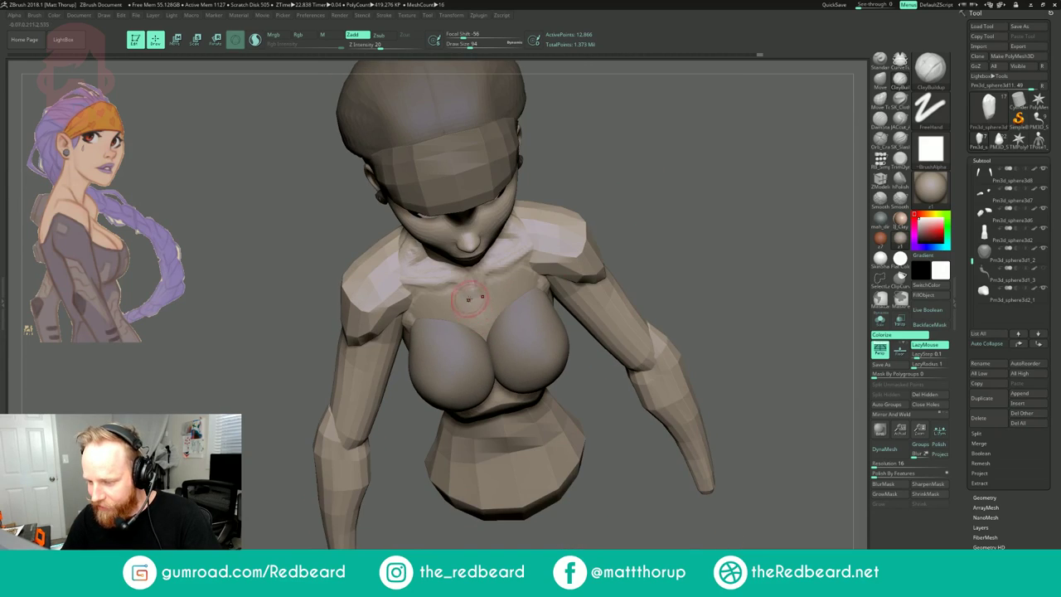
pyautogui.moveTo(431, 293); pyautogui.dragTo(425, 292)
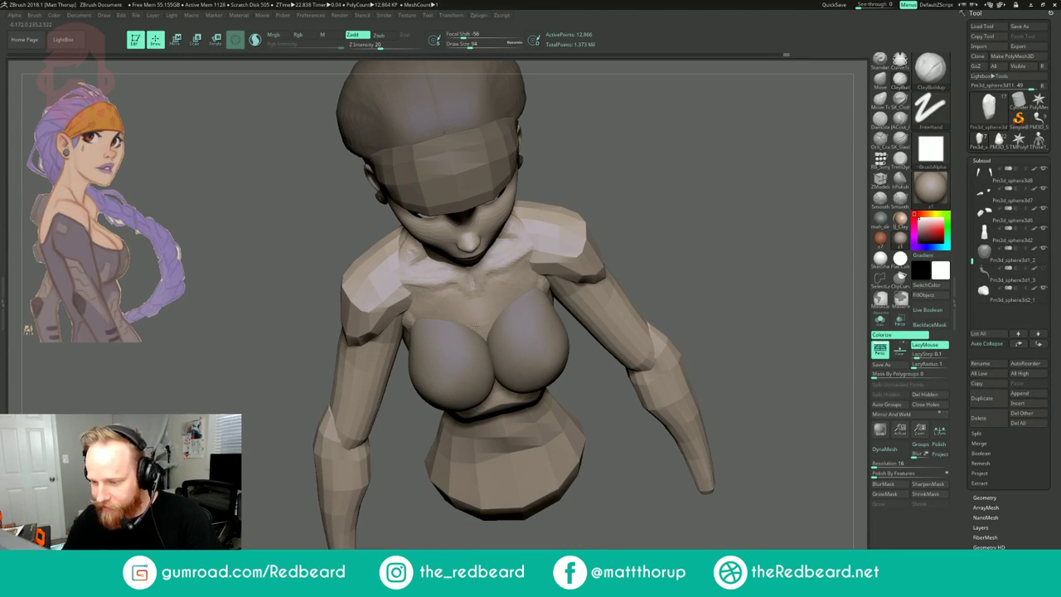
# - Build up clay on the torso's upper back between the shoulder blades with the ClayBuildup brush at draw size 77
pyautogui.press('s')
pyautogui.moveTo(471, 291); pyautogui.dragTo(466, 292)
pyautogui.moveTo(635, 253); pyautogui.dragTo(637, 199)
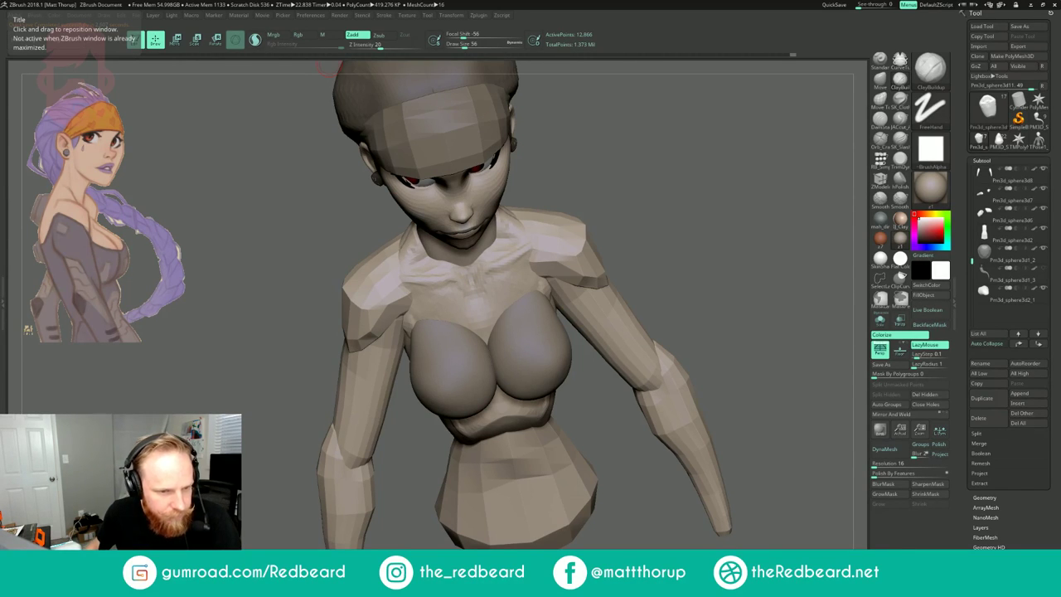
pyautogui.moveTo(630, 195); pyautogui.dragTo(646, 174)
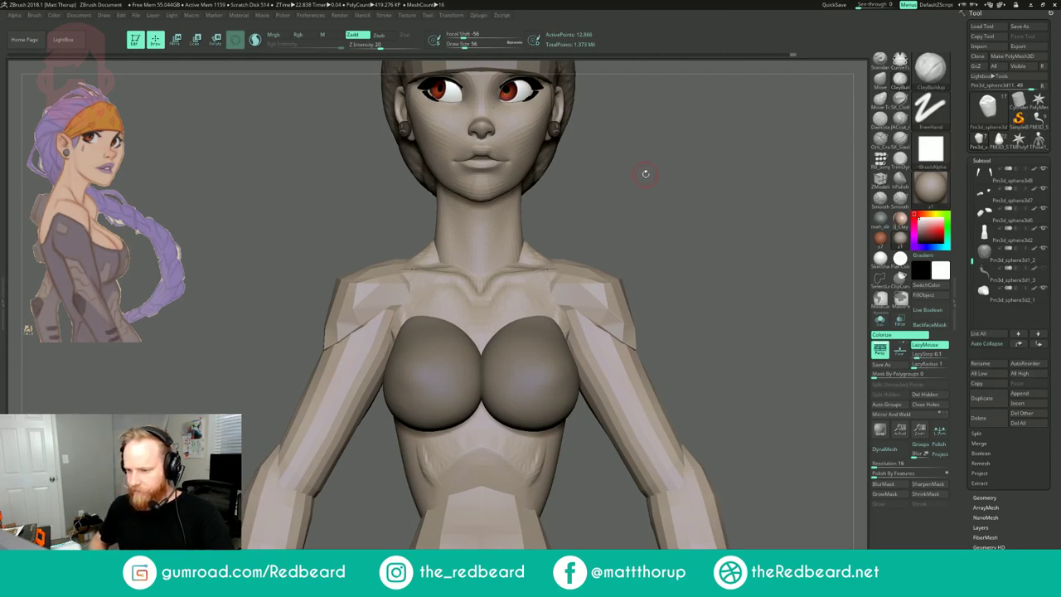
pyautogui.moveTo(668, 213)
pyautogui.mouseDown()
pyautogui.moveTo(630, 214)
pyautogui.moveTo(635, 191)
pyautogui.mouseUp()
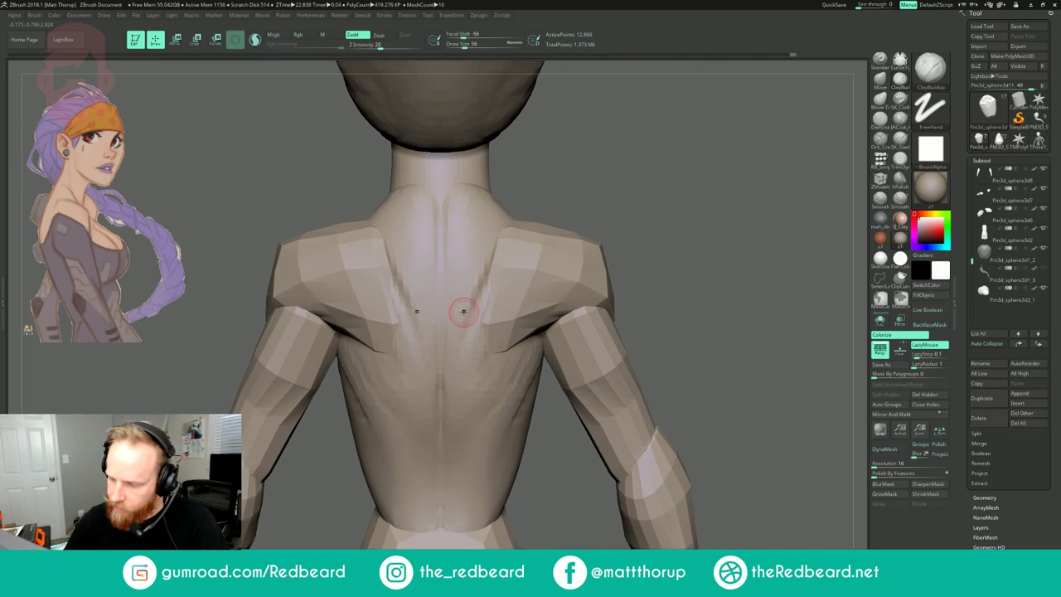
pyautogui.press('s')
pyautogui.moveTo(443, 283); pyautogui.dragTo(451, 330)
pyautogui.moveTo(441, 248); pyautogui.dragTo(450, 334)
pyautogui.moveTo(450, 334)
pyautogui.mouseDown()
pyautogui.moveTo(448, 200)
pyautogui.moveTo(474, 300)
pyautogui.moveTo(464, 282)
pyautogui.mouseUp()
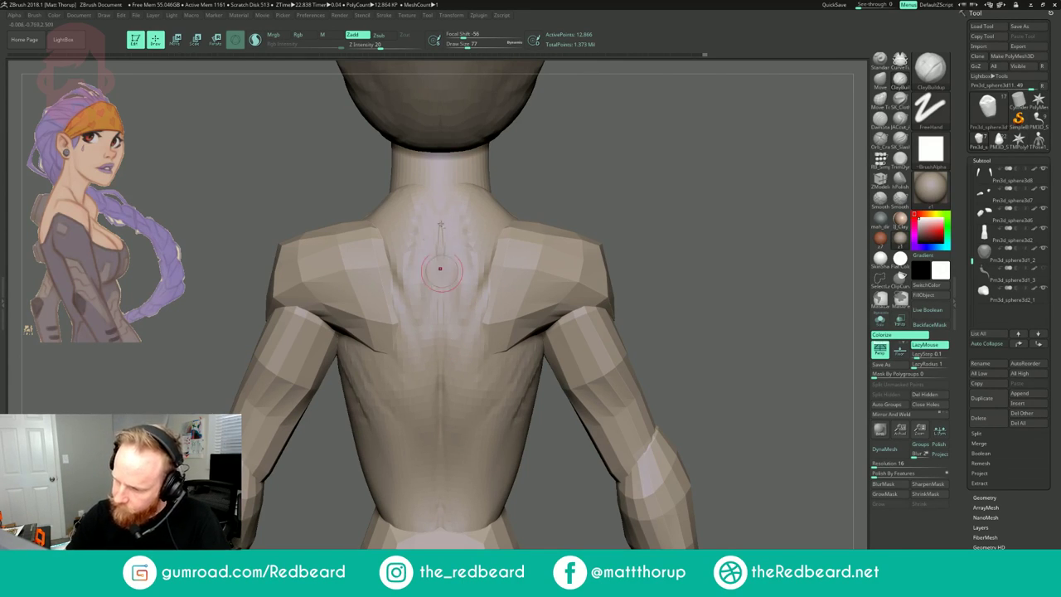
# - Carve the torso's upper back along the spine and inner shoulder blades with a subtractive brush and smooth the strokes
pyautogui.click(900, 120)
pyautogui.moveTo(440, 191)
pyautogui.mouseDown()
pyautogui.moveTo(442, 406)
pyautogui.moveTo(467, 233)
pyautogui.moveTo(470, 282)
pyautogui.mouseUp()
pyautogui.moveTo(452, 196); pyautogui.dragTo(458, 220)
pyautogui.moveTo(472, 267)
pyautogui.mouseDown()
pyautogui.moveTo(471, 286)
pyautogui.moveTo(417, 237)
pyautogui.moveTo(401, 282)
pyautogui.mouseUp()
pyautogui.moveTo(383, 243); pyautogui.dragTo(411, 196)
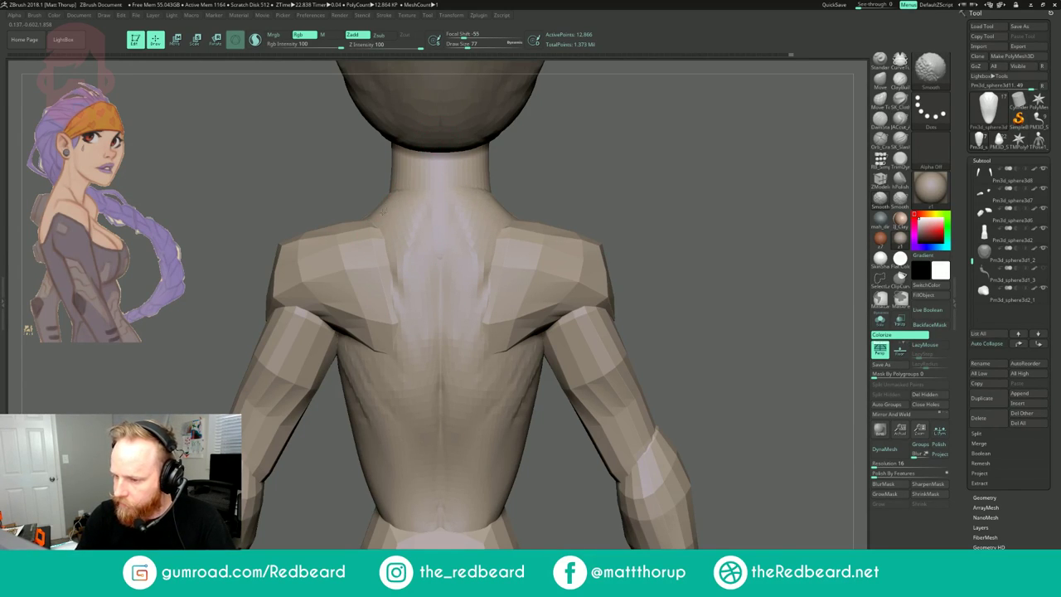
pyautogui.keyDown('shift'); pyautogui.moveTo(399, 273); pyautogui.dragTo(402, 287); pyautogui.keyUp('shift')
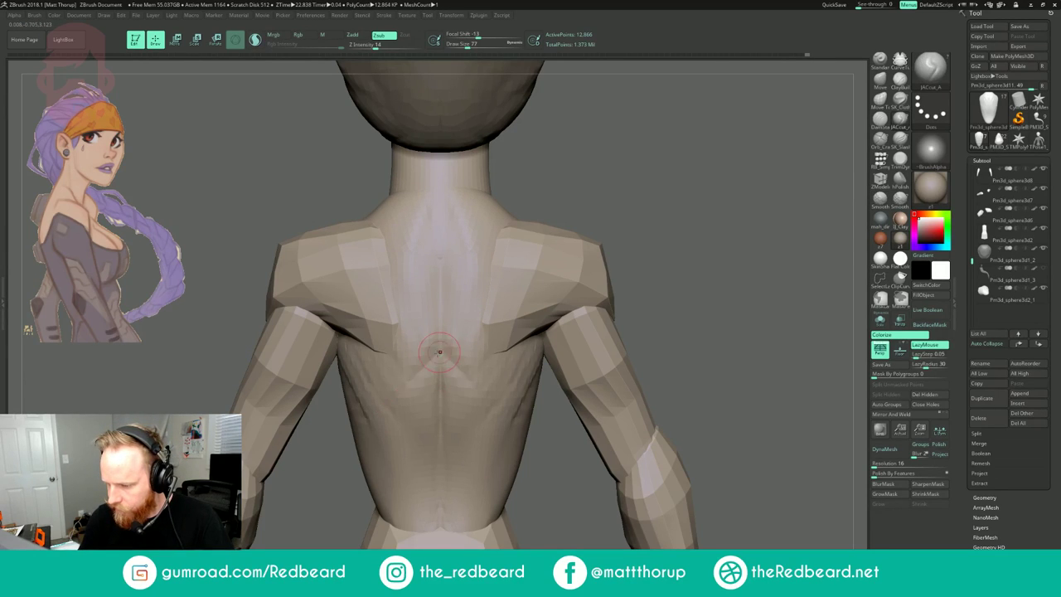
# - Smooth the mid back and carve the spine groove down the lower back
pyautogui.press('shift')
pyautogui.keyDown('shift'); pyautogui.moveTo(436, 473); pyautogui.dragTo(477, 423); pyautogui.keyUp('shift')
pyautogui.press('s')
pyautogui.moveTo(493, 375)
pyautogui.keyDown('shift'); pyautogui.mouseDown()
pyautogui.moveTo(490, 403)
pyautogui.moveTo(447, 395)
pyautogui.moveTo(469, 422)
pyautogui.moveTo(441, 404)
pyautogui.mouseUp(); pyautogui.keyUp('shift')
pyautogui.press('shift')
pyautogui.press('s')
pyautogui.moveTo(451, 475); pyautogui.dragTo(444, 406)
pyautogui.moveTo(447, 547); pyautogui.dragTo(448, 522)
# - Carve the front of the ribcage below the breasts at draw size 112 and smooth it
pyautogui.moveTo(759, 353)
pyautogui.mouseDown()
pyautogui.moveTo(617, 389)
pyautogui.moveTo(608, 350)
pyautogui.moveTo(581, 393)
pyautogui.moveTo(581, 291)
pyautogui.moveTo(581, 373)
pyautogui.mouseUp()
pyautogui.press('s')
pyautogui.moveTo(436, 354); pyautogui.dragTo(462, 414)
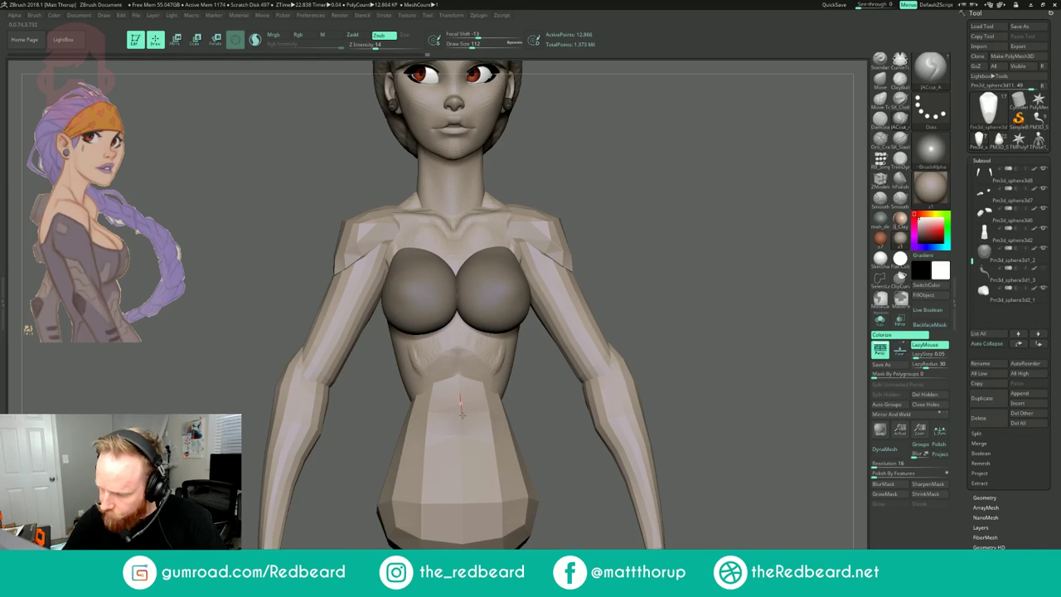
pyautogui.keyDown('shift'); pyautogui.moveTo(443, 339); pyautogui.dragTo(458, 335); pyautogui.keyUp('shift')
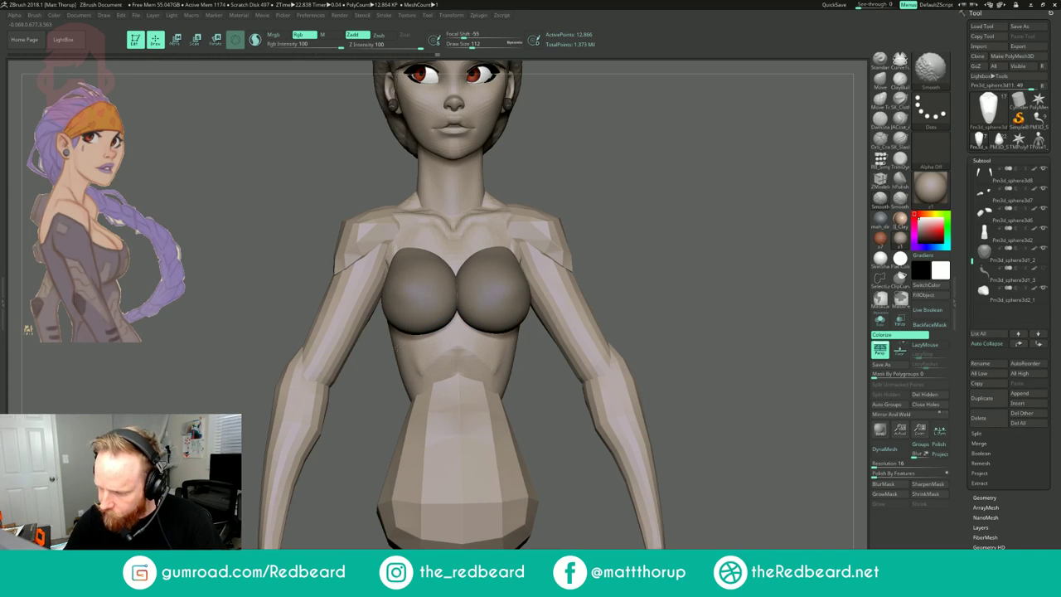
# - Smooth the torso around the base of the neck and collarbones with a smaller brush
pyautogui.moveTo(494, 240); pyautogui.dragTo(447, 234, button='right')
pyautogui.press('[')
pyautogui.moveTo(490, 215)
pyautogui.keyDown('shift'); pyautogui.mouseDown()
pyautogui.moveTo(481, 231)
pyautogui.moveTo(503, 219)
pyautogui.mouseUp(); pyautogui.keyUp('shift')
pyautogui.moveTo(609, 170)
pyautogui.keyDown('shift'); pyautogui.mouseDown()
pyautogui.moveTo(680, 164)
pyautogui.moveTo(625, 197)
pyautogui.moveTo(623, 245)
pyautogui.mouseUp(); pyautogui.keyUp('shift')
pyautogui.moveTo(623, 245); pyautogui.dragTo(572, 237)
# - Build up the sternum area below the collarbones with the ClayBuildup brush at draw size 68 and smooth the upper chest
pyautogui.click(900, 81)
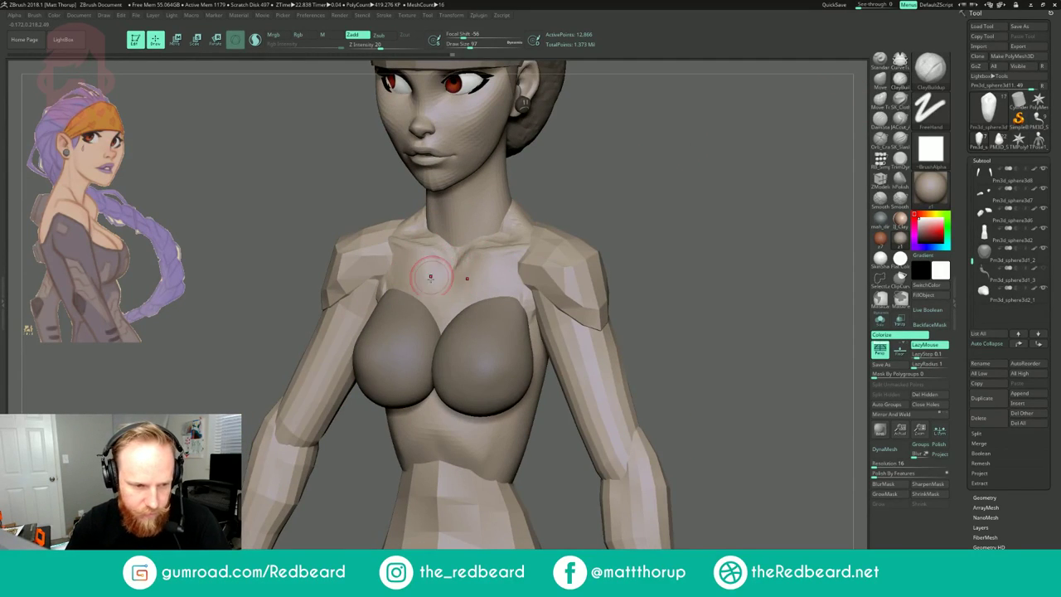
pyautogui.press('s')
pyautogui.moveTo(444, 261)
pyautogui.mouseDown()
pyautogui.moveTo(446, 277)
pyautogui.moveTo(455, 254)
pyautogui.moveTo(448, 264)
pyautogui.moveTo(445, 250)
pyautogui.moveTo(479, 266)
pyautogui.moveTo(461, 265)
pyautogui.moveTo(477, 258)
pyautogui.moveTo(452, 280)
pyautogui.moveTo(452, 255)
pyautogui.moveTo(450, 283)
pyautogui.mouseUp()
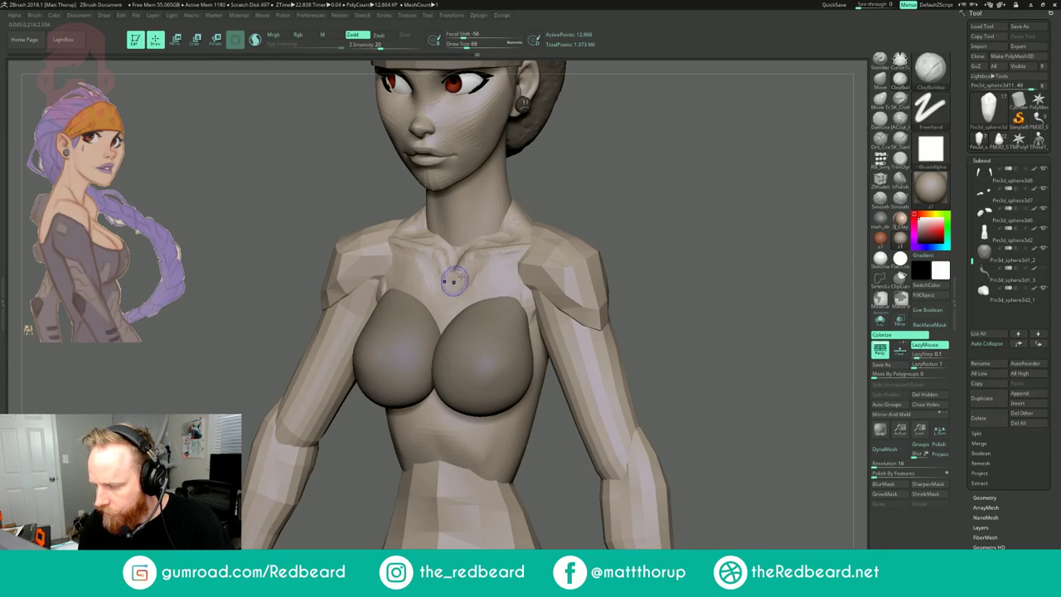
pyautogui.press('shift')
pyautogui.moveTo(629, 222)
pyautogui.mouseDown()
pyautogui.moveTo(697, 192)
pyautogui.moveTo(719, 196)
pyautogui.moveTo(639, 204)
pyautogui.mouseUp()
pyautogui.moveTo(639, 203)
pyautogui.mouseDown()
pyautogui.moveTo(568, 212)
pyautogui.moveTo(640, 237)
pyautogui.moveTo(668, 292)
pyautogui.mouseUp()
pyautogui.keyDown('shift'); pyautogui.moveTo(471, 266); pyautogui.dragTo(497, 266); pyautogui.keyUp('shift')
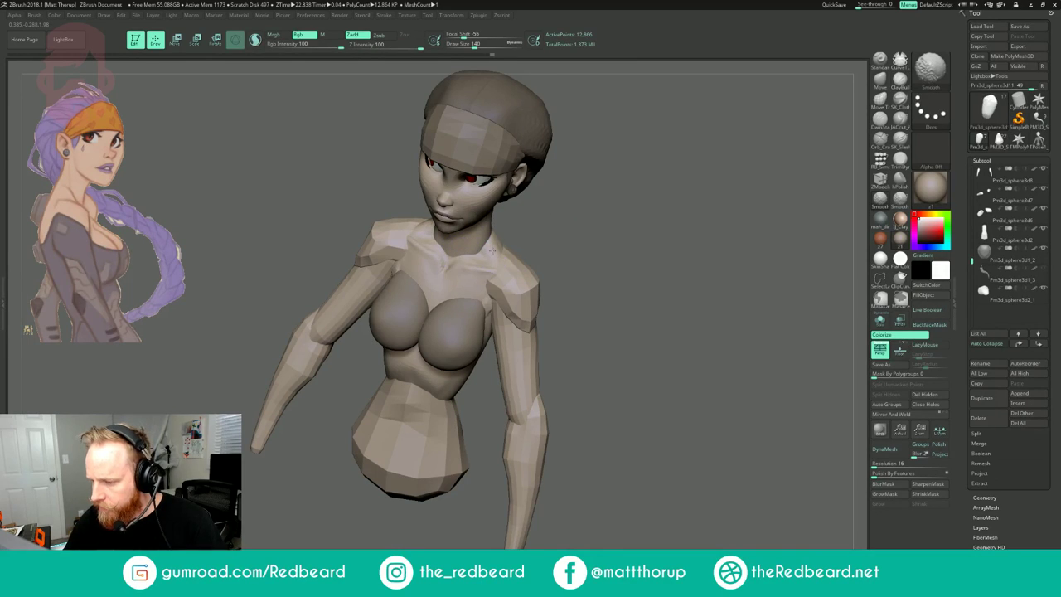
pyautogui.moveTo(617, 248); pyautogui.dragTo(563, 240)
pyautogui.press('s')
pyautogui.moveTo(500, 247); pyautogui.dragTo(496, 247)
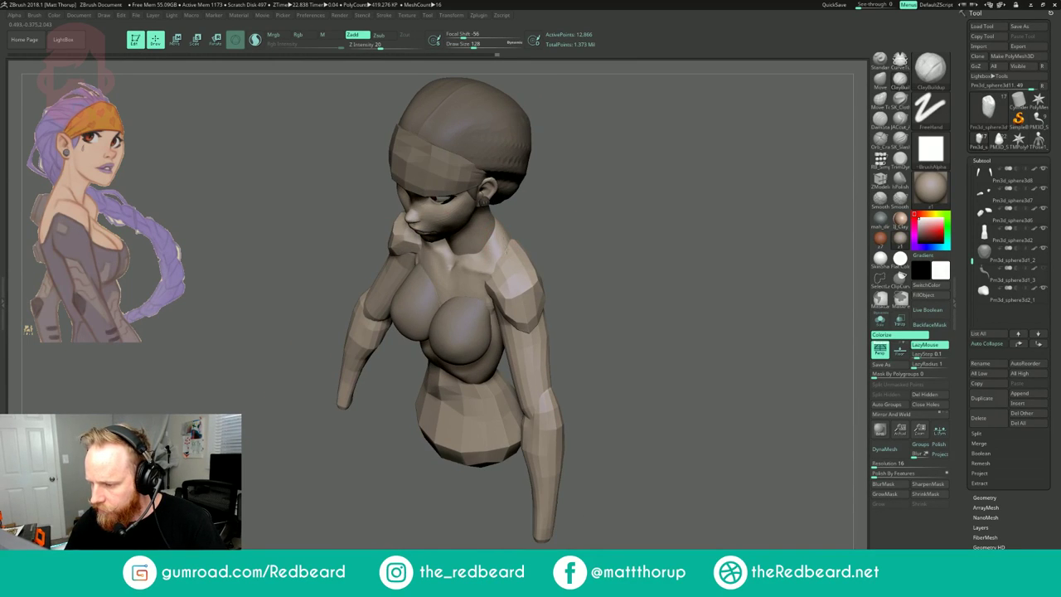
# - Make the head and neck the active subtool, seen from the side
pyautogui.keyDown('alt'); pyautogui.moveTo(554, 219); pyautogui.dragTo(550, 257); pyautogui.keyUp('alt')
pyautogui.moveTo(550, 257)
pyautogui.mouseDown()
pyautogui.moveTo(559, 190)
pyautogui.moveTo(462, 234)
pyautogui.moveTo(446, 260)
pyautogui.mouseUp()
pyautogui.press('f')
pyautogui.press('f')
pyautogui.keyDown('alt'); pyautogui.click(479, 227); pyautogui.keyUp('alt')
pyautogui.press('d')
pyautogui.press('d')
pyautogui.keyDown('shift'); pyautogui.moveTo(575, 191); pyautogui.dragTo(634, 199); pyautogui.keyUp('shift')
pyautogui.press('f')
pyautogui.keyDown('alt'); pyautogui.moveTo(531, 203); pyautogui.dragTo(518, 224); pyautogui.keyUp('alt')
pyautogui.moveTo(497, 220)
pyautogui.mouseDown()
pyautogui.moveTo(480, 223)
pyautogui.moveTo(492, 236)
pyautogui.moveTo(457, 231)
pyautogui.moveTo(483, 233)
pyautogui.mouseUp()
# - Try to reshape the side of the neck with the Move brush at draw size 167
pyautogui.press('b')
pyautogui.press('m')
pyautogui.press('v')
pyautogui.press('s')
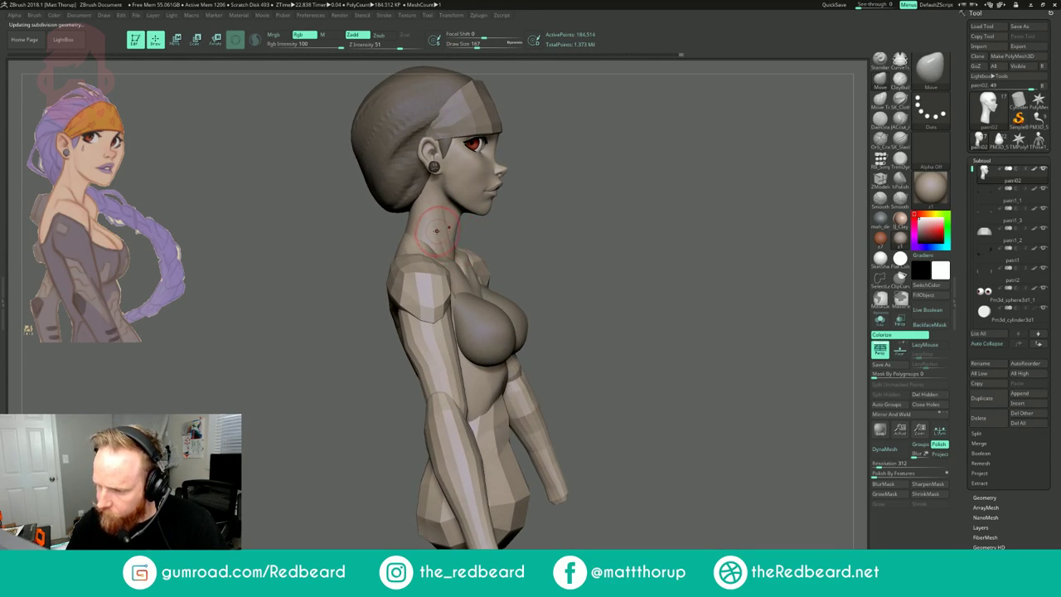
pyautogui.moveTo(585, 207); pyautogui.dragTo(572, 236)
pyautogui.moveTo(506, 238); pyautogui.dragTo(471, 239)
pyautogui.moveTo(419, 201); pyautogui.dragTo(430, 269)
pyautogui.hotkey('ctrl', 'z')
pyautogui.hotkey('ctrl', 'z')
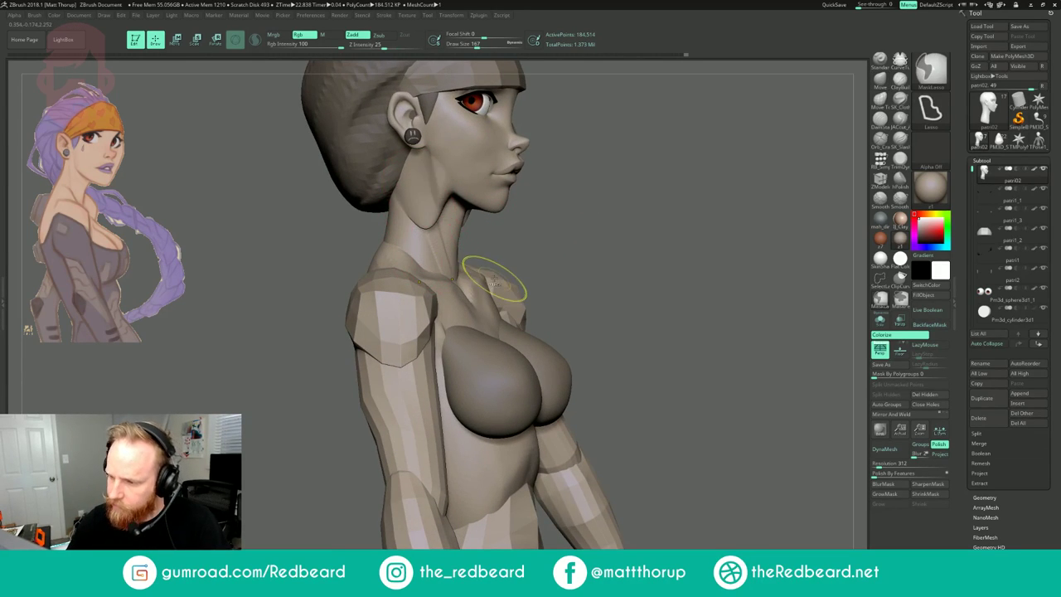
# - Build up clay along the side and back of the neck with the ClayBuildup brush at draw size 167
pyautogui.press('b')
pyautogui.press('c')
pyautogui.press('b')
pyautogui.moveTo(419, 204)
pyautogui.mouseDown()
pyautogui.moveTo(436, 267)
pyautogui.moveTo(416, 184)
pyautogui.mouseUp()
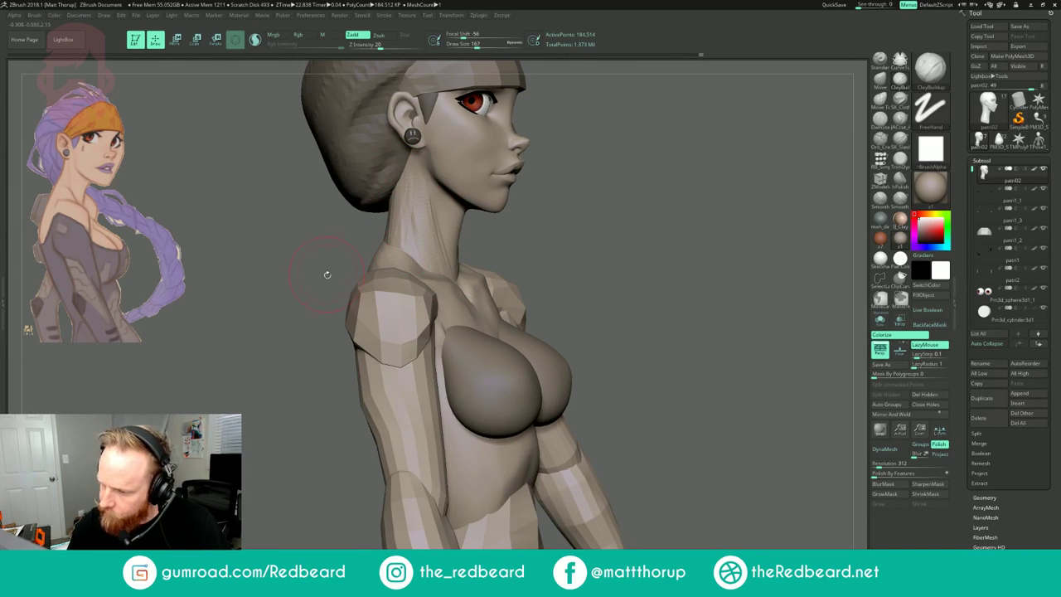
pyautogui.moveTo(325, 273); pyautogui.dragTo(388, 263)
pyautogui.moveTo(359, 201); pyautogui.dragTo(350, 222)
pyautogui.moveTo(433, 210); pyautogui.dragTo(471, 220)
# - Carve the back and side of the neck with the subtractive brush and smooth its base
pyautogui.press('2')
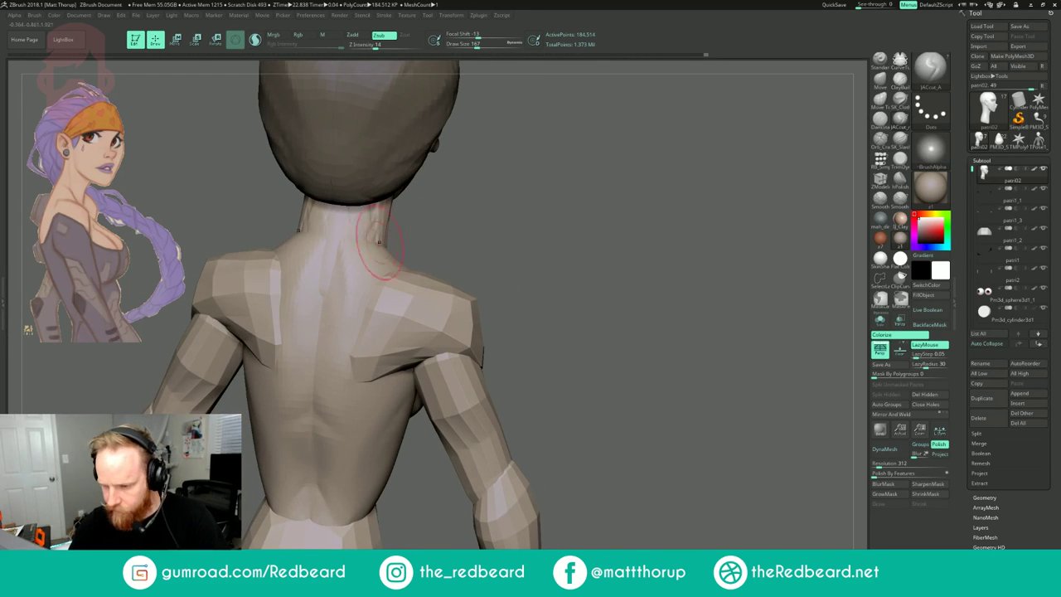
pyautogui.moveTo(324, 294); pyautogui.dragTo(331, 232)
pyautogui.moveTo(469, 207)
pyautogui.mouseDown()
pyautogui.moveTo(465, 184)
pyautogui.moveTo(440, 182)
pyautogui.moveTo(505, 256)
pyautogui.moveTo(554, 253)
pyautogui.mouseUp()
pyautogui.moveTo(385, 300); pyautogui.dragTo(408, 270)
pyautogui.moveTo(325, 225); pyautogui.dragTo(386, 229)
pyautogui.keyDown('shift'); pyautogui.moveTo(377, 297); pyautogui.dragTo(381, 281); pyautogui.keyUp('shift')
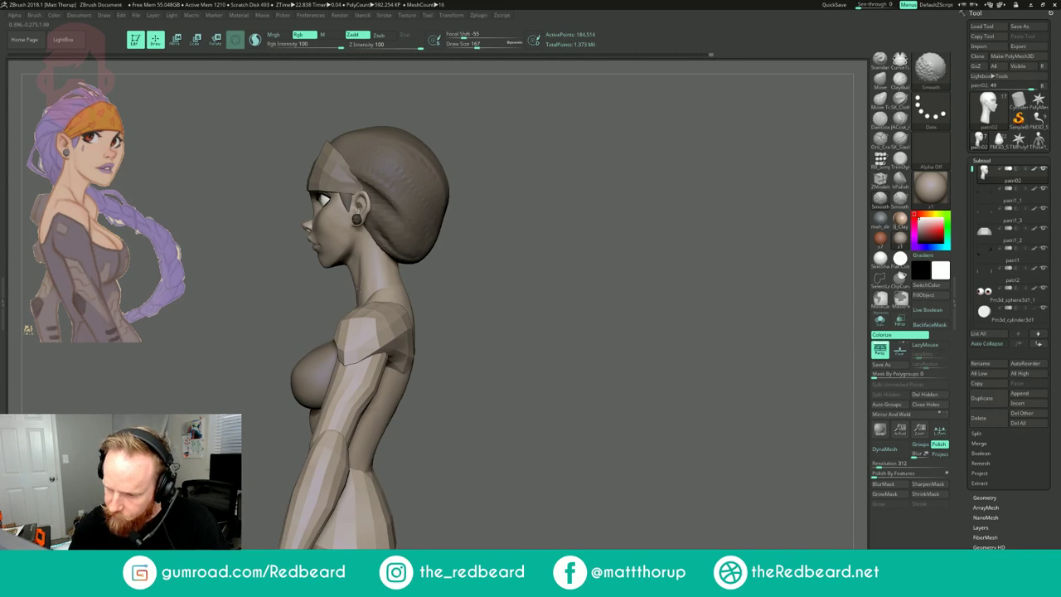
pyautogui.moveTo(479, 242)
pyautogui.mouseDown()
pyautogui.moveTo(522, 240)
pyautogui.moveTo(476, 242)
pyautogui.mouseUp()
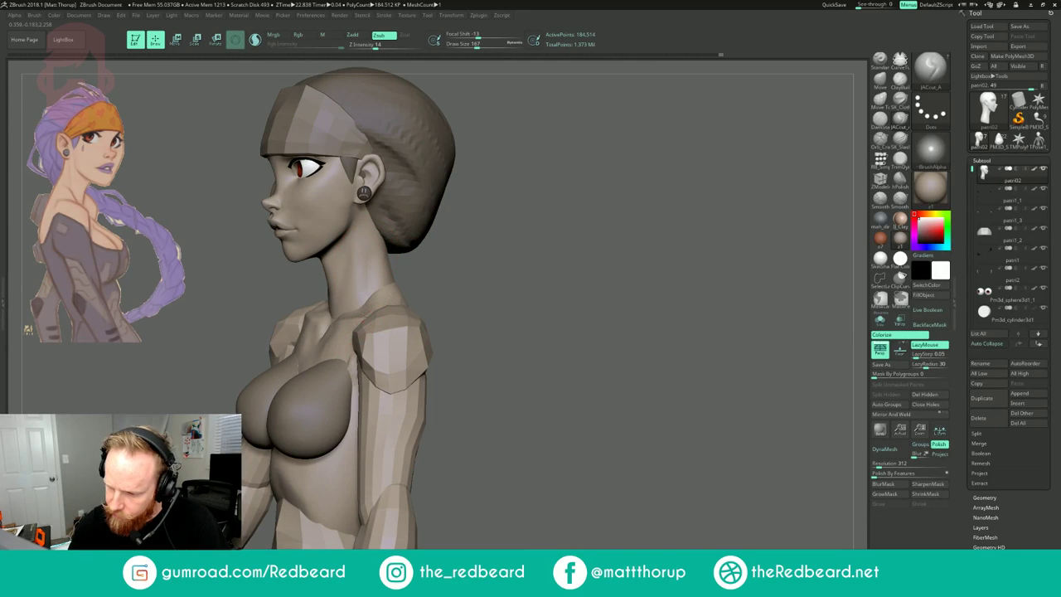
# - Smooth the side and front of the neck down to its base at draw size 140
pyautogui.moveTo(439, 278)
pyautogui.mouseDown()
pyautogui.moveTo(479, 275)
pyautogui.moveTo(358, 263)
pyautogui.mouseUp()
pyautogui.press('s')
pyautogui.keyDown('shift'); pyautogui.moveTo(348, 304); pyautogui.dragTo(363, 256); pyautogui.keyUp('shift')
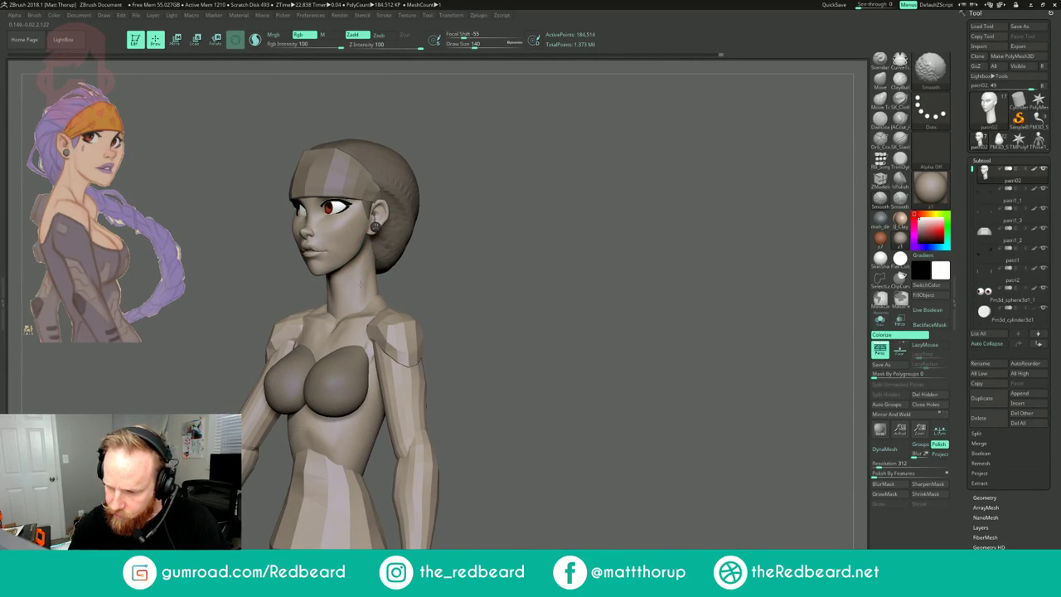
pyautogui.moveTo(448, 270)
pyautogui.mouseDown()
pyautogui.moveTo(480, 268)
pyautogui.moveTo(422, 254)
pyautogui.moveTo(530, 277)
pyautogui.moveTo(489, 280)
pyautogui.mouseUp()
pyautogui.keyDown('shift'); pyautogui.moveTo(402, 321); pyautogui.dragTo(393, 351); pyautogui.keyUp('shift')
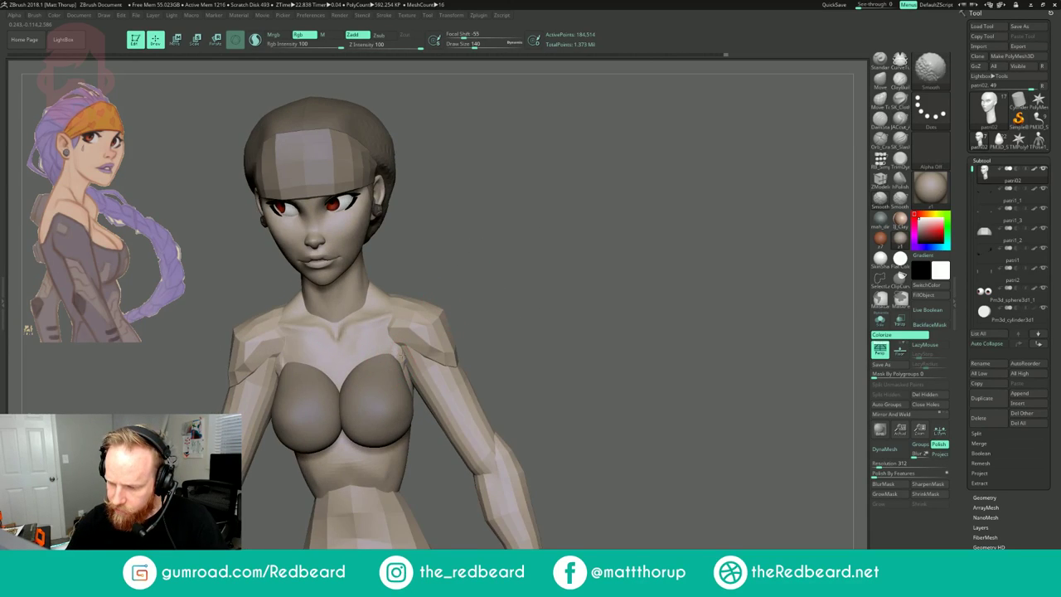
# - Select the torso subtool and adjust the base of the neck with the Move brush at draw size 116
pyautogui.keyDown('alt'); pyautogui.click(391, 350); pyautogui.keyUp('alt')
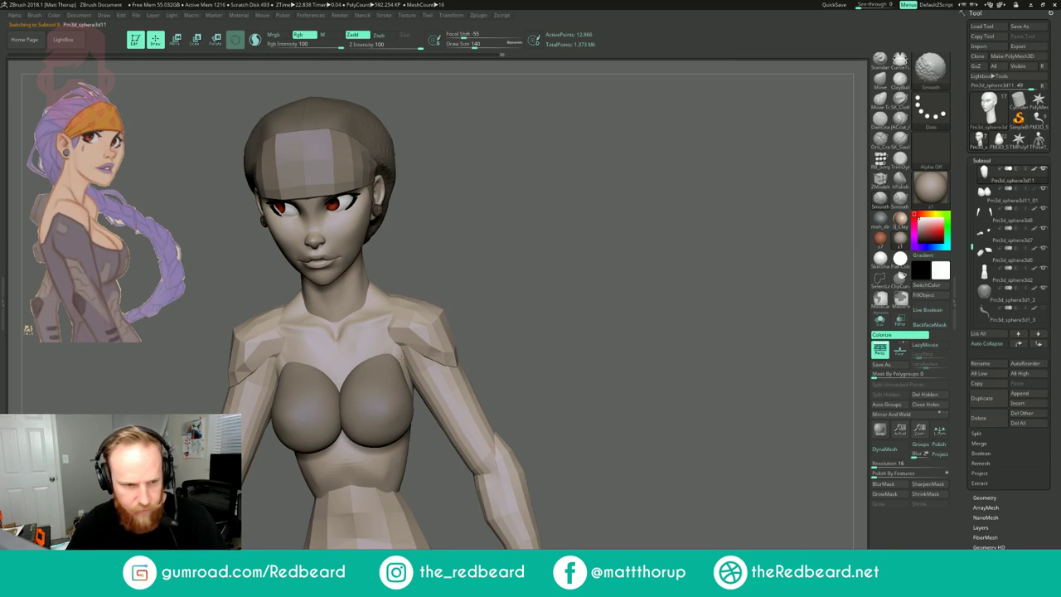
pyautogui.moveTo(535, 258)
pyautogui.keyDown('alt'); pyautogui.mouseDown()
pyautogui.moveTo(506, 256)
pyautogui.moveTo(526, 262)
pyautogui.mouseUp(); pyautogui.keyUp('alt')
pyautogui.moveTo(525, 263)
pyautogui.mouseDown()
pyautogui.moveTo(509, 237)
pyautogui.moveTo(492, 251)
pyautogui.moveTo(544, 232)
pyautogui.moveTo(602, 306)
pyautogui.mouseUp()
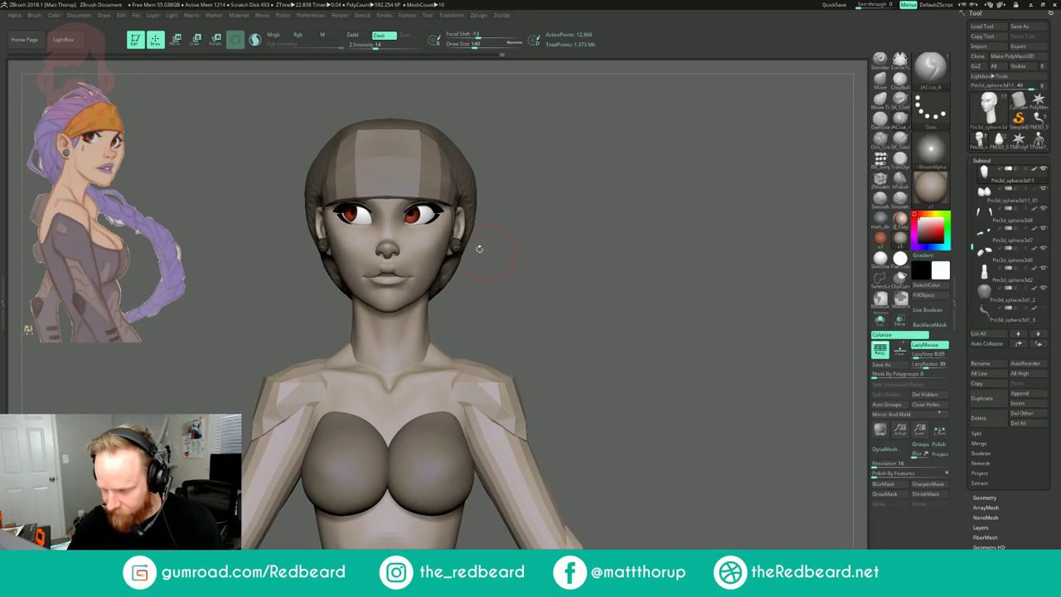
pyautogui.press('b')
pyautogui.press('m')
pyautogui.press('v')
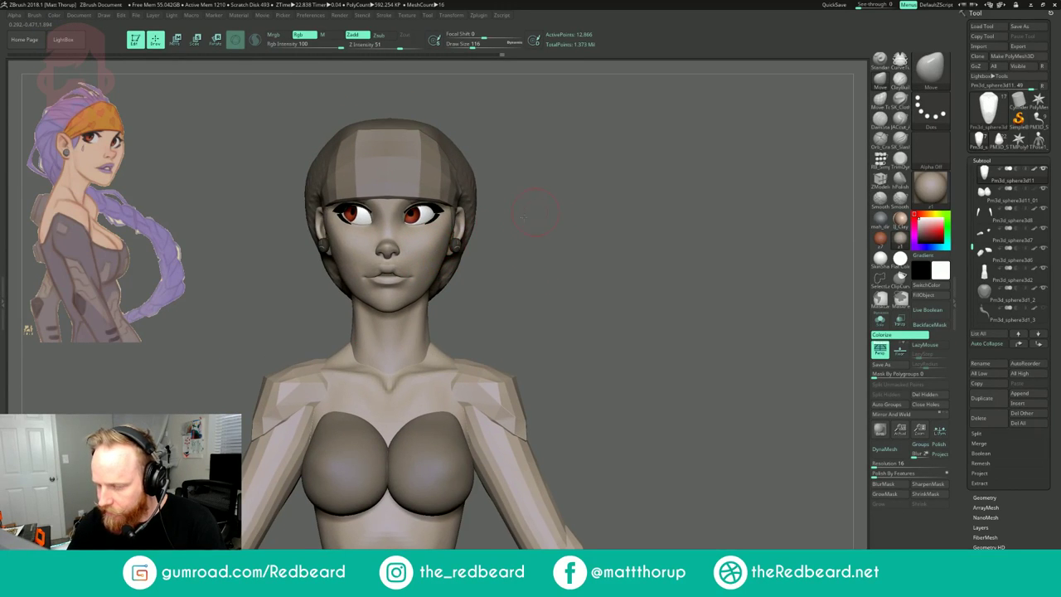
pyautogui.moveTo(534, 213); pyautogui.dragTo(398, 252)
pyautogui.moveTo(585, 126); pyautogui.dragTo(636, 187)
pyautogui.moveTo(559, 173)
pyautogui.keyDown('alt'); pyautogui.mouseDown()
pyautogui.moveTo(543, 203)
pyautogui.moveTo(572, 203)
pyautogui.moveTo(539, 203)
pyautogui.moveTo(609, 199)
pyautogui.moveTo(566, 211)
pyautogui.moveTo(688, 174)
pyautogui.moveTo(724, 131)
pyautogui.moveTo(704, 128)
pyautogui.moveTo(666, 202)
pyautogui.moveTo(657, 194)
pyautogui.mouseUp(); pyautogui.keyUp('alt')
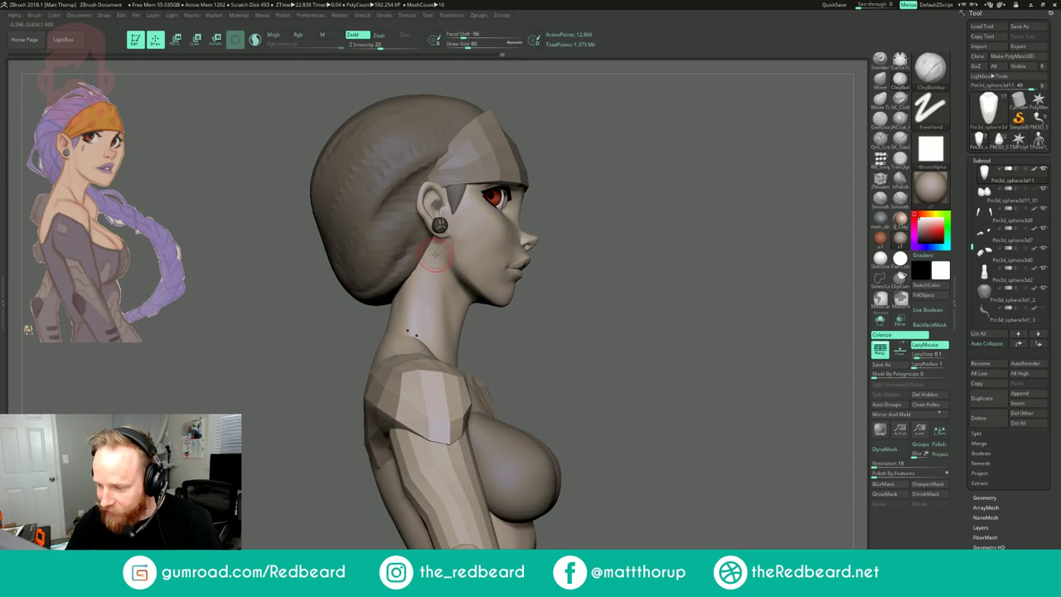
# - Reselect the head and neck, then build up and smooth the neck muscle below the ear with ClayBuildup at draw size 90
pyautogui.keyDown('alt'); pyautogui.click(432, 267); pyautogui.keyUp('alt')
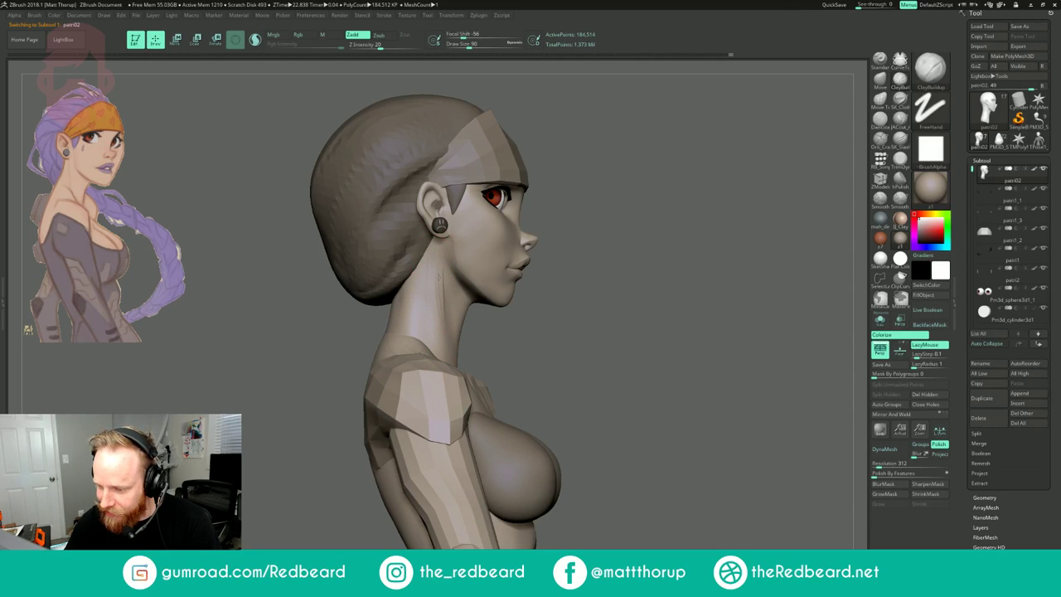
pyautogui.moveTo(440, 292)
pyautogui.mouseDown()
pyautogui.moveTo(440, 259)
pyautogui.moveTo(446, 296)
pyautogui.mouseUp()
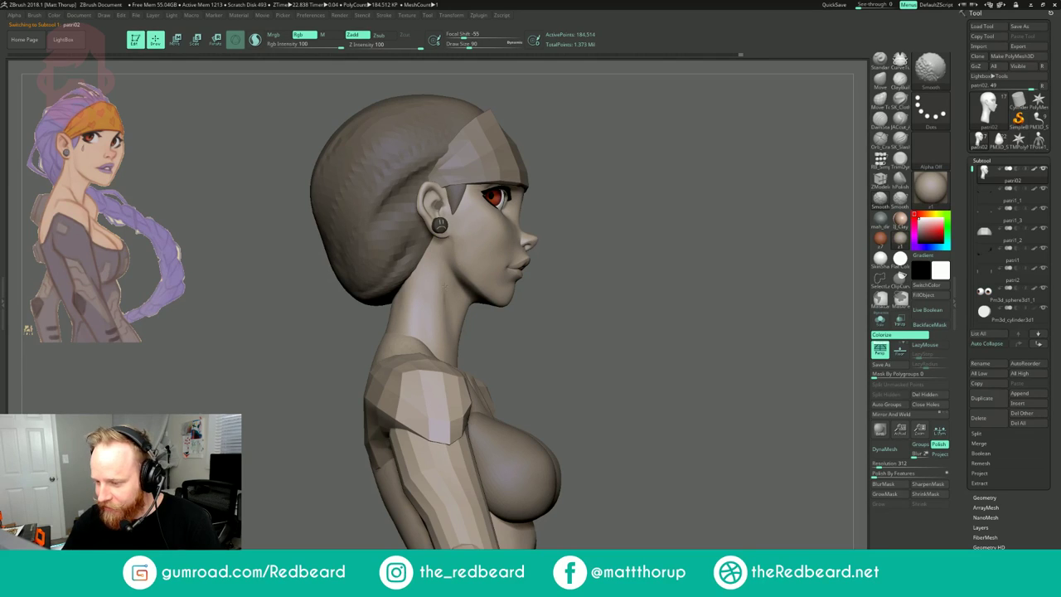
pyautogui.moveTo(572, 199); pyautogui.dragTo(671, 196)
pyautogui.moveTo(672, 195)
pyautogui.keyDown('alt'); pyautogui.mouseDown()
pyautogui.moveTo(663, 161)
pyautogui.moveTo(491, 189)
pyautogui.moveTo(566, 202)
pyautogui.mouseUp(); pyautogui.keyUp('alt')
pyautogui.keyDown('alt'); pyautogui.moveTo(558, 251); pyautogui.dragTo(565, 226); pyautogui.keyUp('alt')
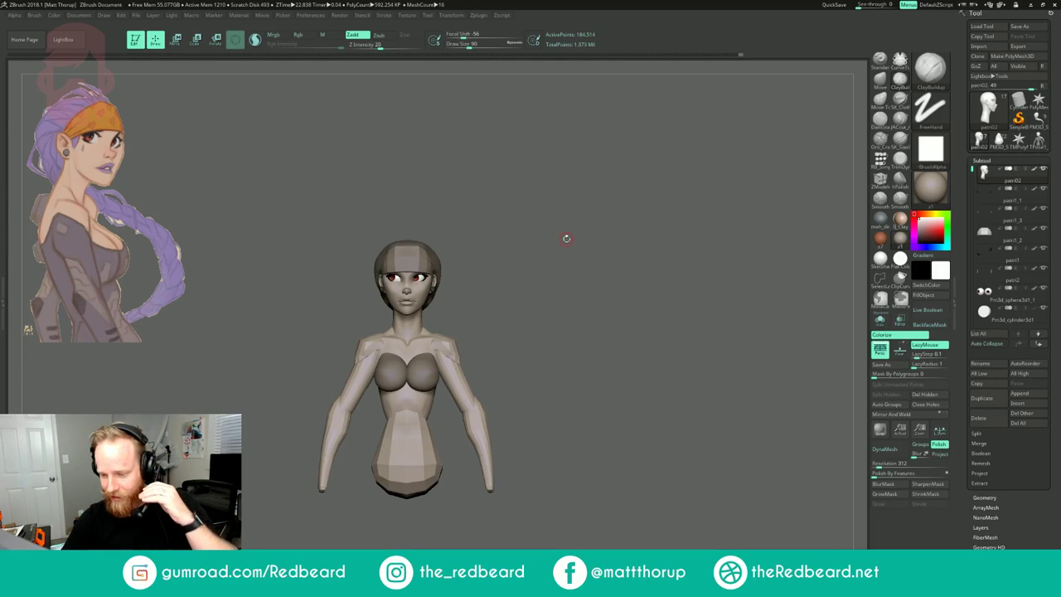
# - Make the shoulder pieces the active subtool, seen from behind, and set the brush draw size to 136
pyautogui.moveTo(517, 207)
pyautogui.mouseDown()
pyautogui.moveTo(573, 216)
pyautogui.moveTo(556, 227)
pyautogui.moveTo(656, 225)
pyautogui.moveTo(639, 165)
pyautogui.moveTo(646, 149)
pyautogui.mouseUp()
pyautogui.keyDown('alt'); pyautogui.click(435, 309); pyautogui.keyUp('alt')
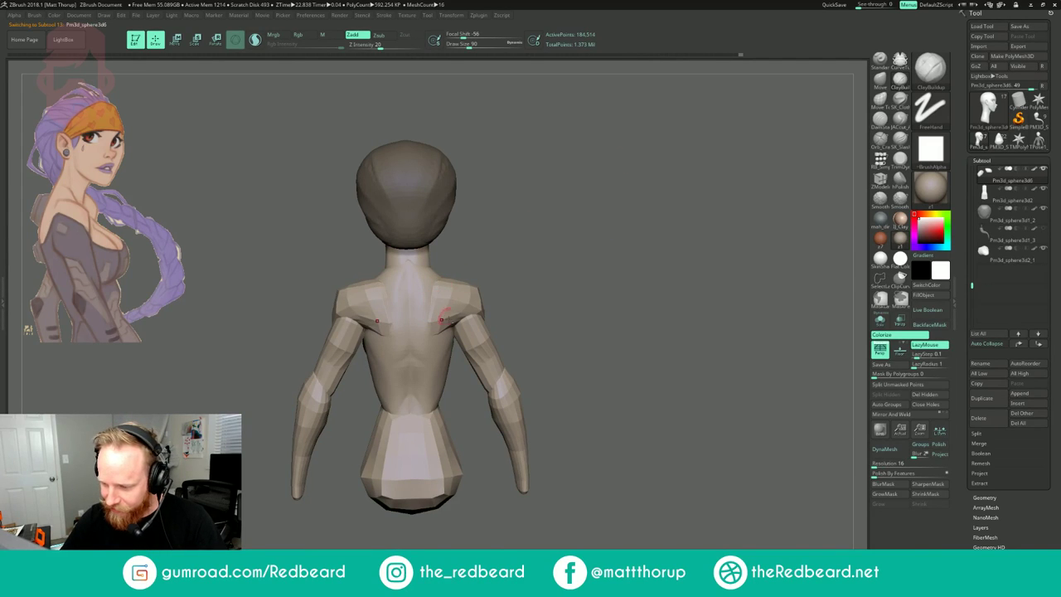
pyautogui.keyDown('alt'); pyautogui.moveTo(520, 254); pyautogui.dragTo(525, 295); pyautogui.keyUp('alt')
pyautogui.moveTo(527, 253); pyautogui.dragTo(502, 257)
pyautogui.press(']')
pyautogui.press(']')
pyautogui.press(']')
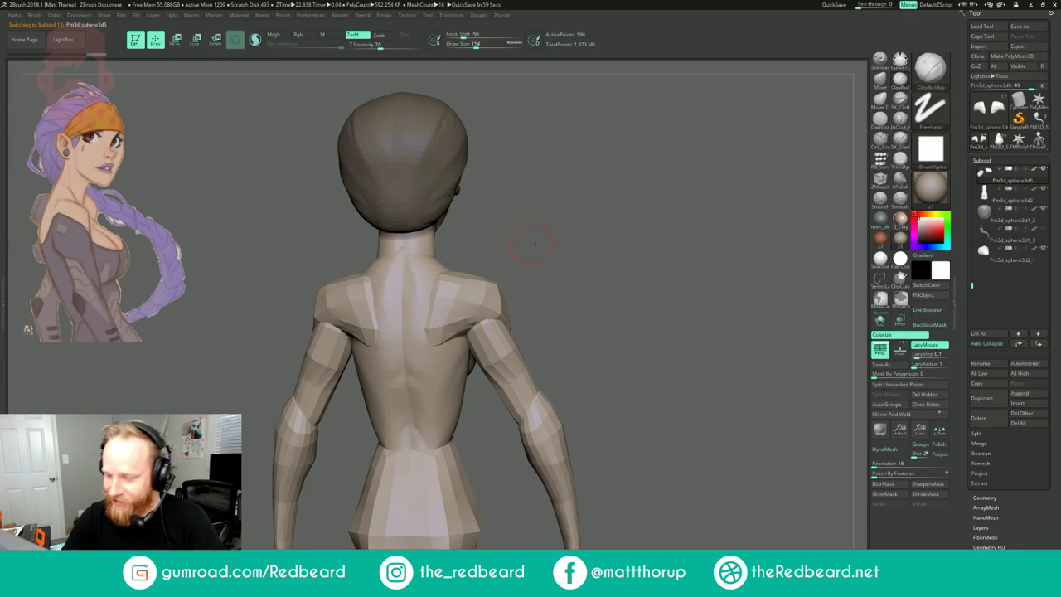
pyautogui.moveTo(532, 244); pyautogui.dragTo(538, 235)
pyautogui.press('[')
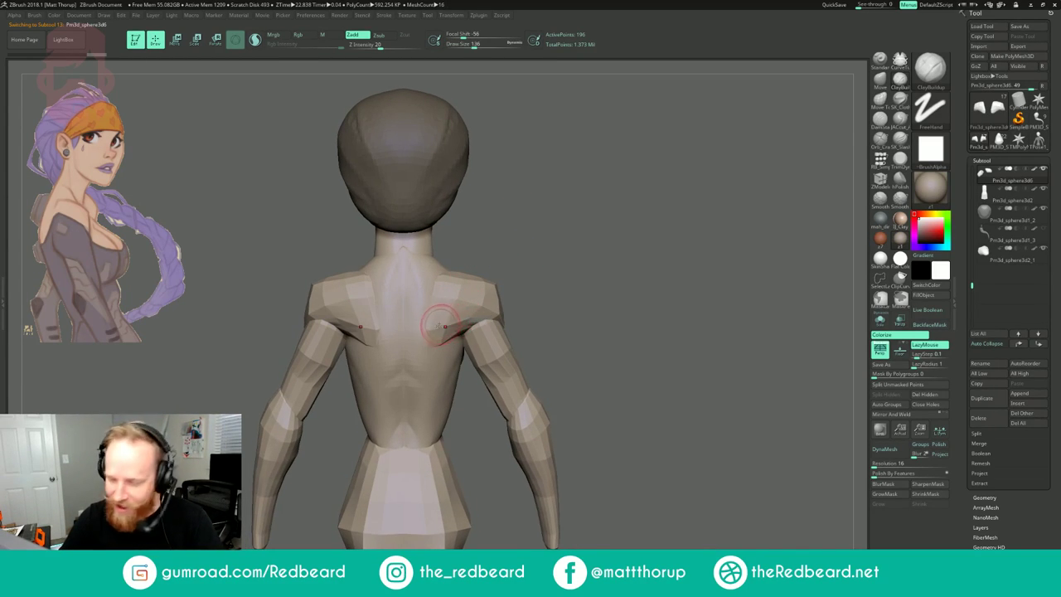
# - Pull the lower inner tips of the shoulder blades into shape with the Move brush
pyautogui.press('b')
pyautogui.press('m')
pyautogui.press('v')
pyautogui.press('s')
pyautogui.moveTo(439, 346); pyautogui.dragTo(433, 347)
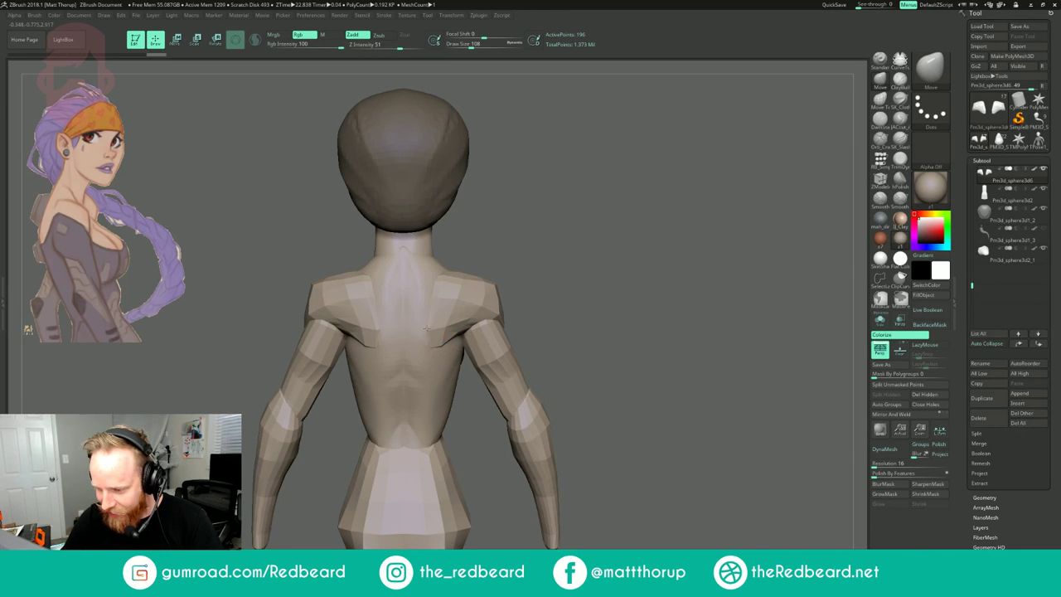
pyautogui.press(']')
pyautogui.press(']')
pyautogui.press(']')
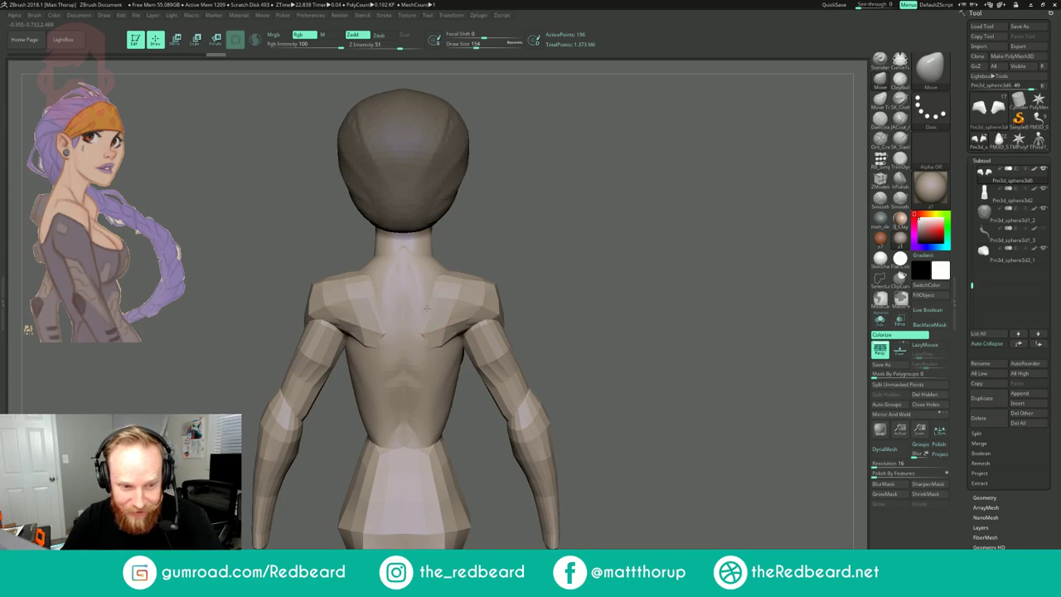
pyautogui.press('[')
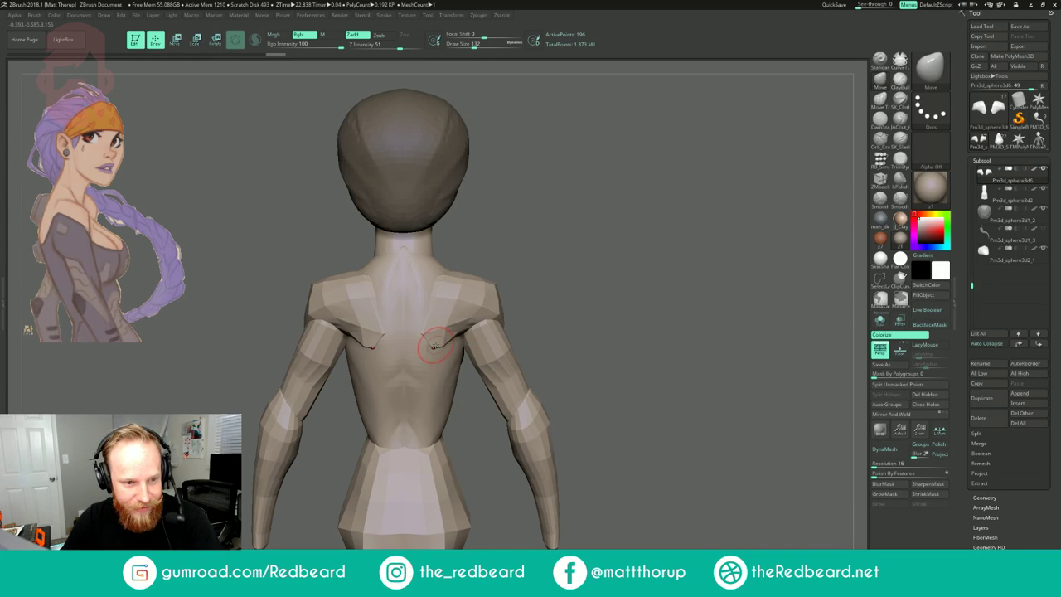
# - Adjust the inner and upper edges of the shoulder blades with the Move brush, varying its draw size
pyautogui.keyDown('alt'); pyautogui.moveTo(554, 259); pyautogui.dragTo(572, 268); pyautogui.keyUp('alt')
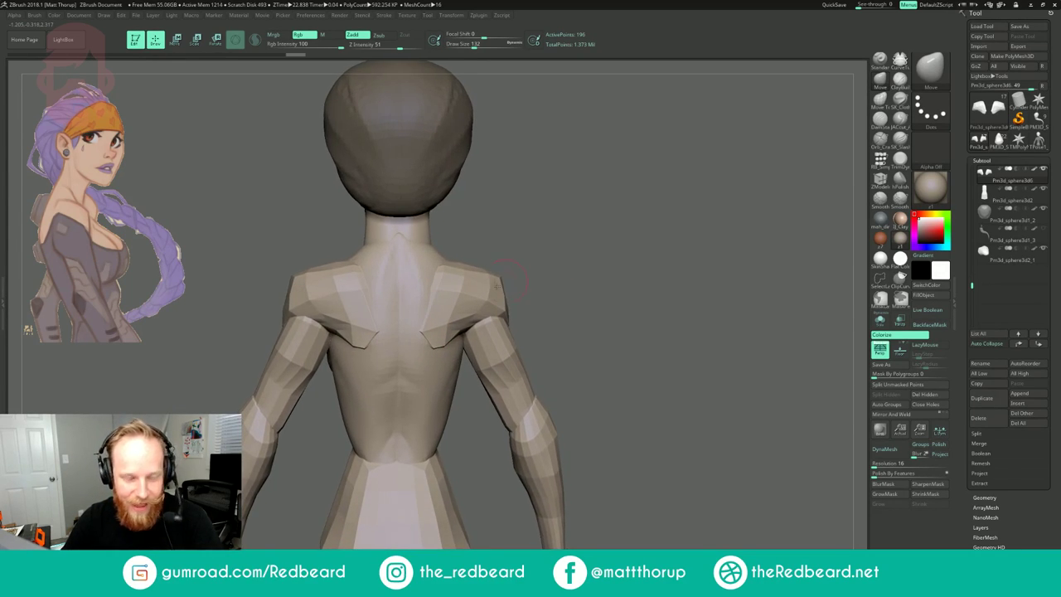
pyautogui.moveTo(500, 242); pyautogui.dragTo(555, 243)
pyautogui.moveTo(431, 300); pyautogui.dragTo(420, 300)
pyautogui.moveTo(514, 253); pyautogui.dragTo(459, 253)
pyautogui.press('s')
pyautogui.moveTo(431, 288); pyautogui.dragTo(431, 295)
pyautogui.press('s')
pyautogui.moveTo(439, 285); pyautogui.dragTo(436, 266)
pyautogui.moveTo(496, 223); pyautogui.dragTo(499, 274)
pyautogui.moveTo(442, 273); pyautogui.dragTo(447, 266)
# - Reshape the top of the shoulders from the side with the Move brush at draw size 154
pyautogui.moveTo(522, 209)
pyautogui.mouseDown()
pyautogui.moveTo(570, 180)
pyautogui.moveTo(557, 184)
pyautogui.mouseUp()
pyautogui.moveTo(613, 217); pyautogui.dragTo(531, 217)
pyautogui.moveTo(613, 191); pyautogui.dragTo(560, 214)
pyautogui.press('s')
pyautogui.moveTo(397, 289)
pyautogui.mouseDown()
pyautogui.moveTo(423, 258)
pyautogui.moveTo(439, 264)
pyautogui.mouseUp()
pyautogui.moveTo(516, 274); pyautogui.dragTo(445, 289)
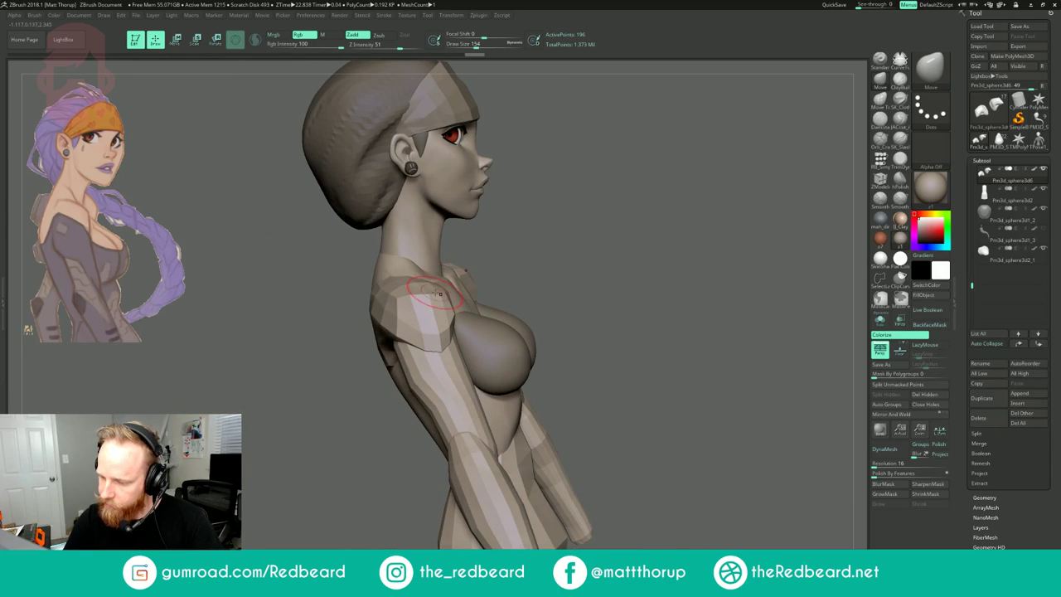
# - Try to smooth the shoulder piece near the neck at draw size 108, and undo the stroke
pyautogui.moveTo(561, 486); pyautogui.dragTo(502, 482)
pyautogui.keyDown('shift'); pyautogui.moveTo(502, 482); pyautogui.dragTo(492, 481); pyautogui.keyUp('shift')
pyautogui.keyDown('alt'); pyautogui.moveTo(531, 415); pyautogui.dragTo(559, 201); pyautogui.keyUp('alt')
pyautogui.moveTo(610, 199)
pyautogui.mouseDown()
pyautogui.moveTo(503, 202)
pyautogui.moveTo(598, 191)
pyautogui.mouseUp()
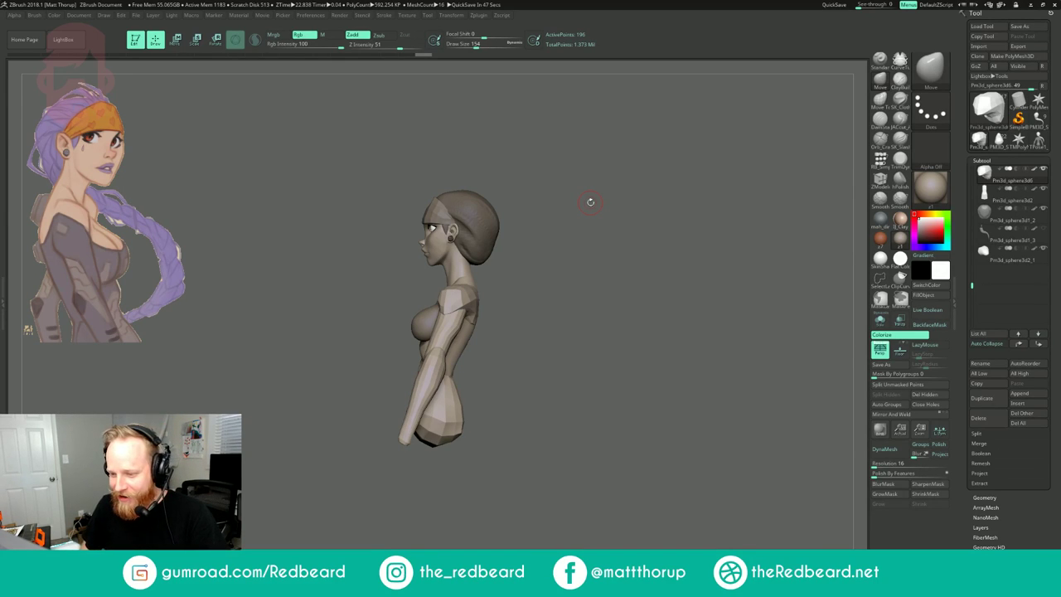
pyautogui.moveTo(571, 256)
pyautogui.mouseDown()
pyautogui.moveTo(663, 247)
pyautogui.moveTo(655, 237)
pyautogui.moveTo(623, 259)
pyautogui.moveTo(642, 258)
pyautogui.moveTo(604, 261)
pyautogui.mouseUp()
pyautogui.press('[')
pyautogui.keyDown('shift'); pyautogui.moveTo(380, 261); pyautogui.dragTo(383, 257); pyautogui.keyUp('shift')
pyautogui.hotkey('ctrl', 'z')
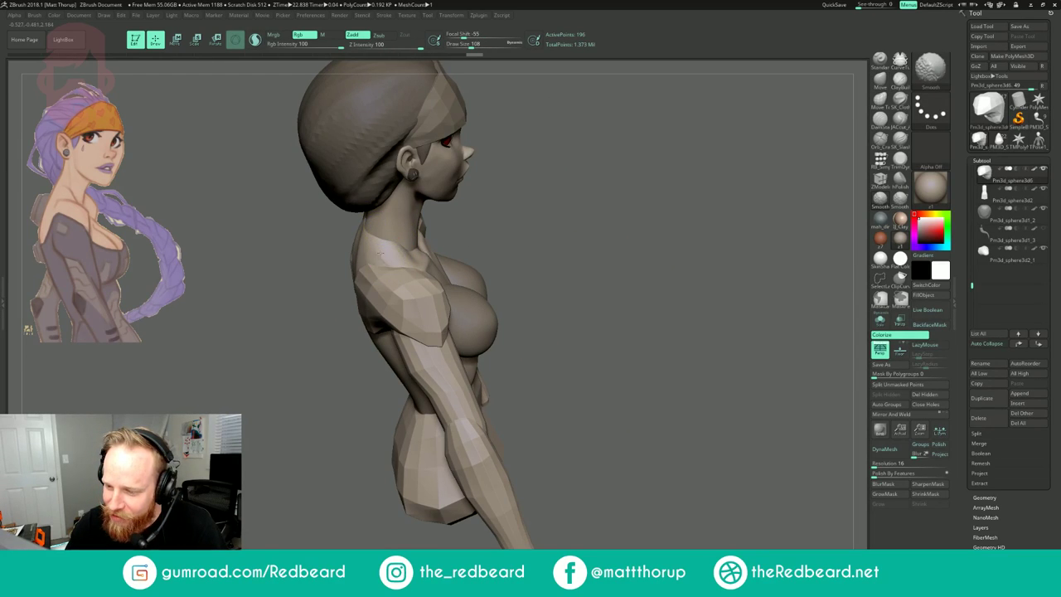
# - Make the torso the active subtool and smooth the base of the neck and the upper back at draw size 108
pyautogui.moveTo(496, 196)
pyautogui.mouseDown()
pyautogui.moveTo(530, 191)
pyautogui.moveTo(493, 207)
pyautogui.mouseUp()
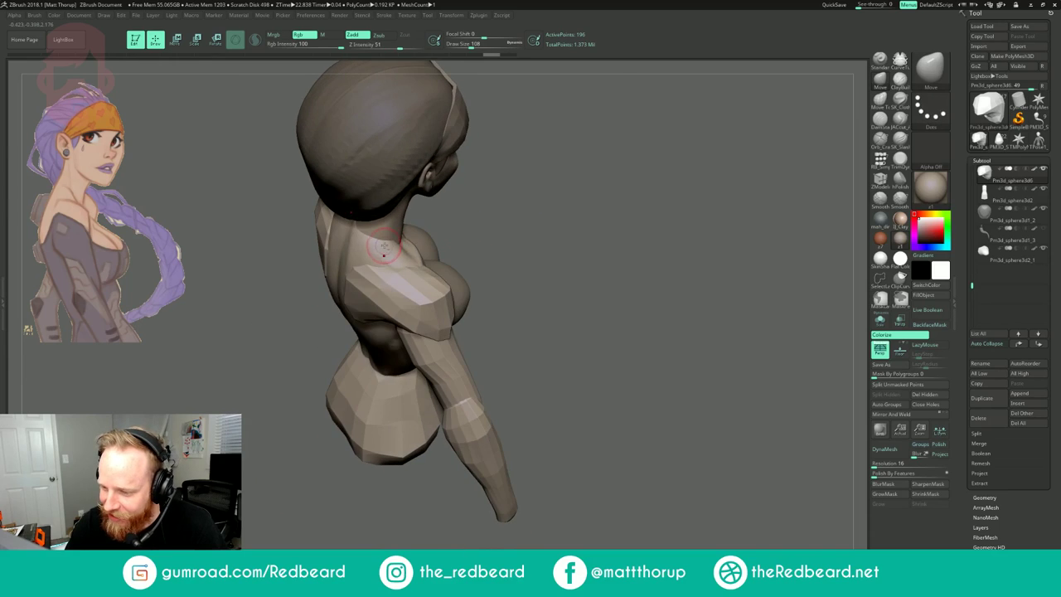
pyautogui.keyDown('alt'); pyautogui.click(387, 247); pyautogui.keyUp('alt')
pyautogui.keyDown('shift'); pyautogui.moveTo(387, 257); pyautogui.dragTo(382, 254); pyautogui.keyUp('shift')
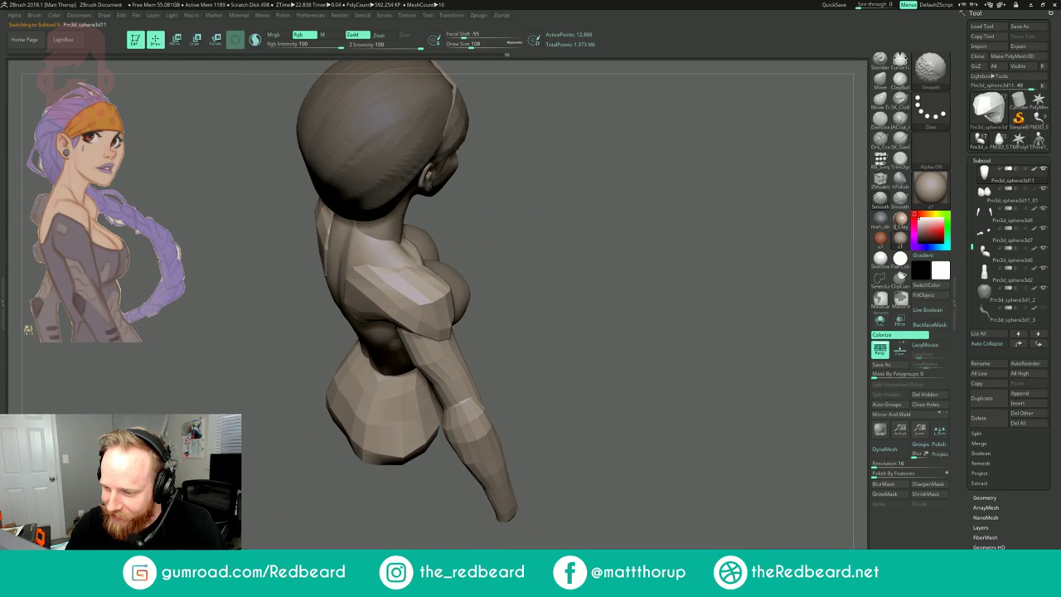
pyautogui.moveTo(512, 195)
pyautogui.keyDown('shift'); pyautogui.mouseDown()
pyautogui.moveTo(531, 179)
pyautogui.moveTo(506, 132)
pyautogui.mouseUp(); pyautogui.keyUp('shift')
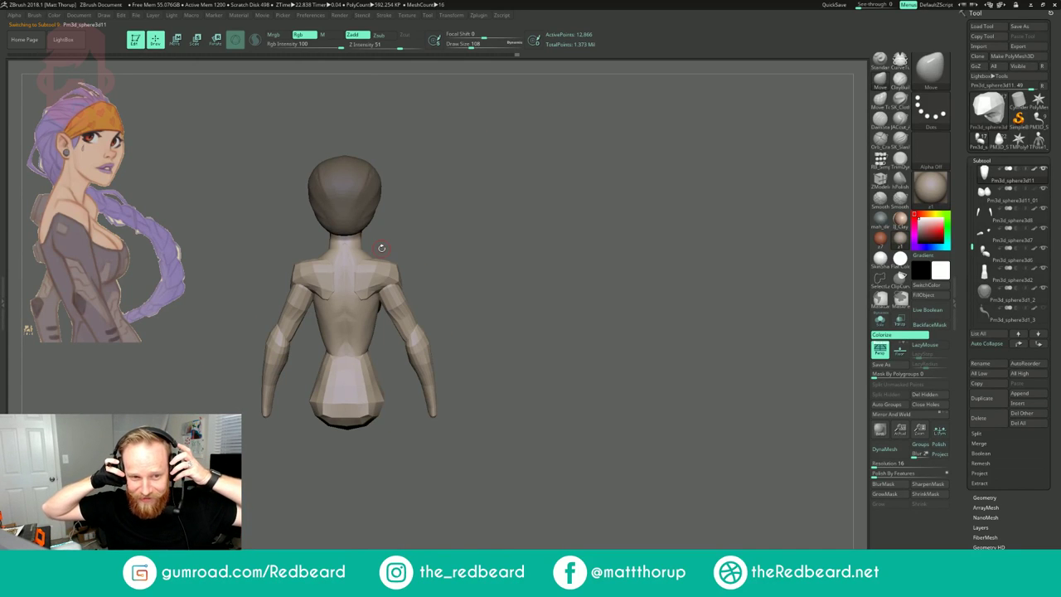
pyautogui.moveTo(500, 228)
pyautogui.mouseDown()
pyautogui.moveTo(549, 208)
pyautogui.moveTo(530, 214)
pyautogui.moveTo(530, 286)
pyautogui.mouseUp()
pyautogui.keyDown('shift'); pyautogui.moveTo(398, 301); pyautogui.dragTo(402, 293); pyautogui.keyUp('shift')
# - Make the pelvis the active subtool and subdivide it until its faceted surface becomes smooth
pyautogui.keyDown('shift'); pyautogui.moveTo(595, 192); pyautogui.dragTo(573, 173); pyautogui.keyUp('shift')
pyautogui.keyDown('alt'); pyautogui.moveTo(551, 232); pyautogui.dragTo(536, 195); pyautogui.keyUp('alt')
pyautogui.moveTo(534, 194)
pyautogui.mouseDown()
pyautogui.moveTo(504, 197)
pyautogui.moveTo(527, 210)
pyautogui.moveTo(541, 204)
pyautogui.mouseUp()
pyautogui.keyDown('alt'); pyautogui.moveTo(563, 162); pyautogui.dragTo(572, 196); pyautogui.keyUp('alt')
pyautogui.keyDown('alt'); pyautogui.moveTo(554, 321); pyautogui.dragTo(553, 253); pyautogui.keyUp('alt')
pyautogui.keyDown('alt'); pyautogui.click(393, 341); pyautogui.keyUp('alt')
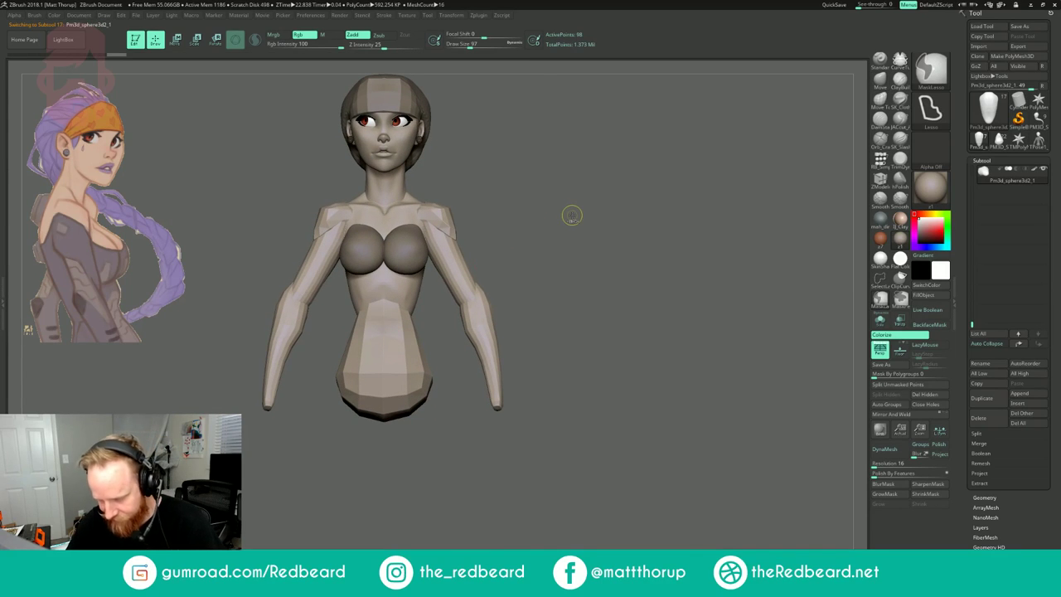
pyautogui.hotkey('ctrl', 'd')
pyautogui.hotkey('ctrl', 'd')
pyautogui.moveTo(578, 212)
pyautogui.mouseDown()
pyautogui.moveTo(511, 213)
pyautogui.moveTo(546, 224)
pyautogui.moveTo(528, 238)
pyautogui.mouseUp()
pyautogui.hotkey('ctrl', 'z')
pyautogui.hotkey('ctrl', 'd')
pyautogui.hotkey('ctrl', 'd')
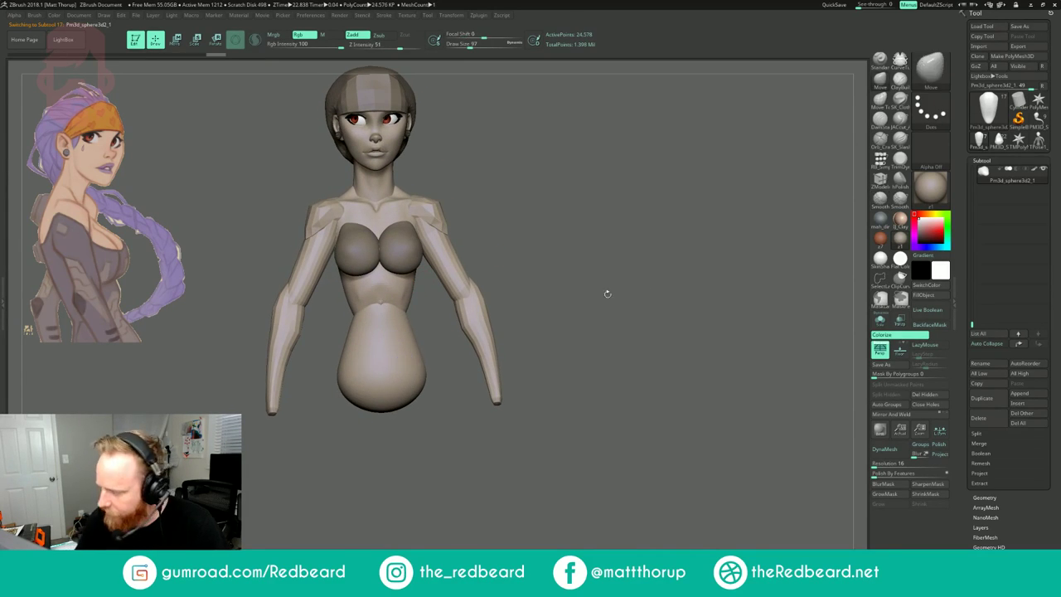
# - Adjust the top of the pelvis where it meets the torso with the Move brush at draw size 386, using transparency
pyautogui.click(898, 321)
pyautogui.moveTo(748, 355); pyautogui.dragTo(705, 379)
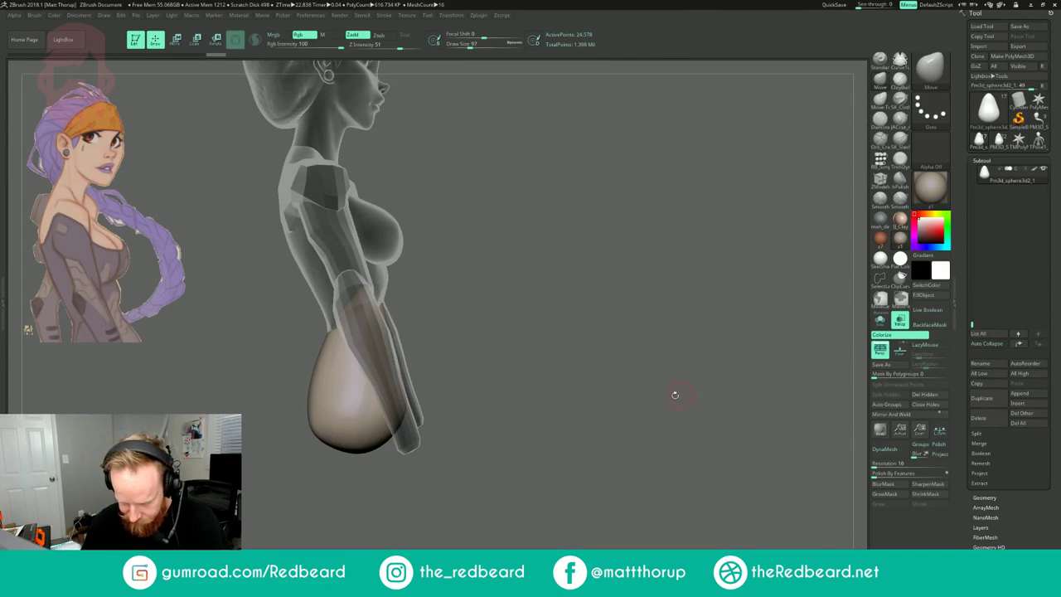
pyautogui.press('s')
pyautogui.moveTo(362, 315); pyautogui.dragTo(383, 314)
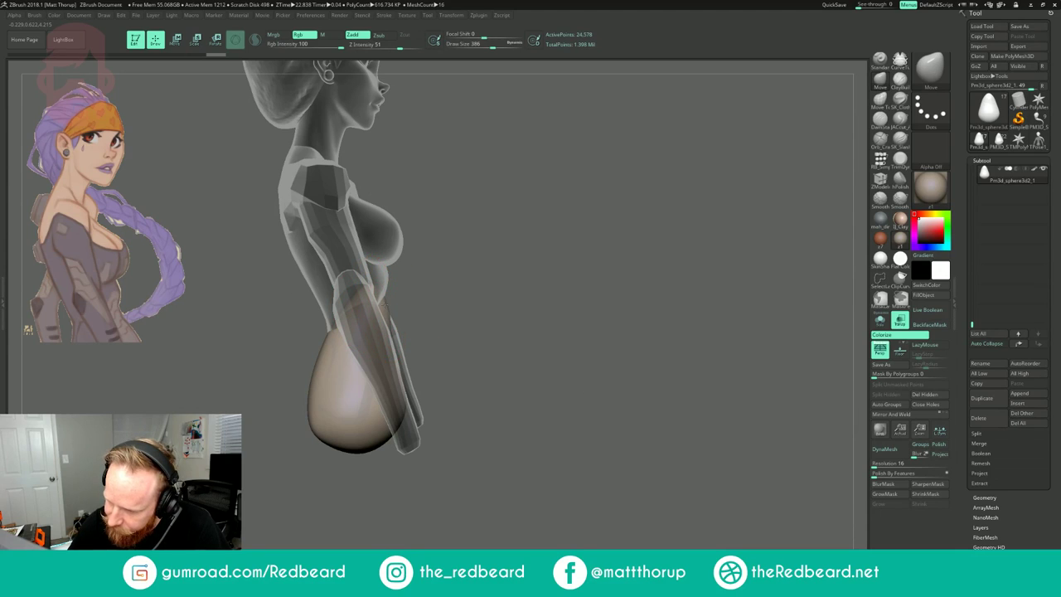
pyautogui.moveTo(514, 250); pyautogui.dragTo(431, 267)
pyautogui.keyDown('alt'); pyautogui.moveTo(537, 267); pyautogui.dragTo(503, 233); pyautogui.keyUp('alt')
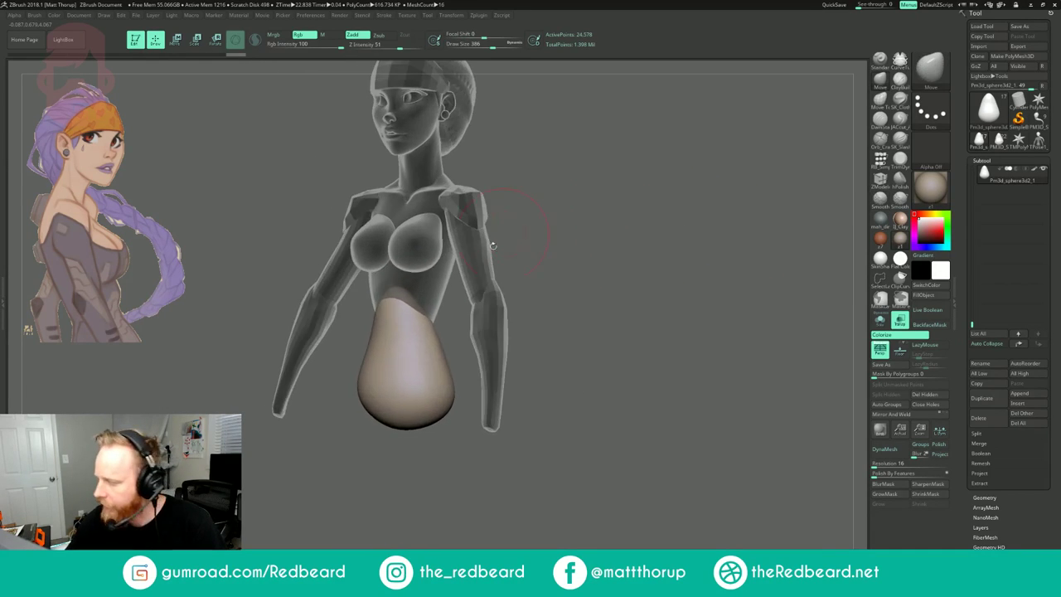
pyautogui.click(905, 320)
pyautogui.moveTo(593, 225)
pyautogui.mouseDown()
pyautogui.moveTo(550, 225)
pyautogui.moveTo(589, 224)
pyautogui.moveTo(577, 226)
pyautogui.mouseUp()
pyautogui.keyDown('alt'); pyautogui.moveTo(442, 376); pyautogui.dragTo(472, 390); pyautogui.keyUp('alt')
# - Carve a V-shaped hollow into the lower back of the pelvis with the cut brush at draw size 116
pyautogui.keyDown('alt'); pyautogui.moveTo(603, 239); pyautogui.dragTo(620, 233); pyautogui.keyUp('alt')
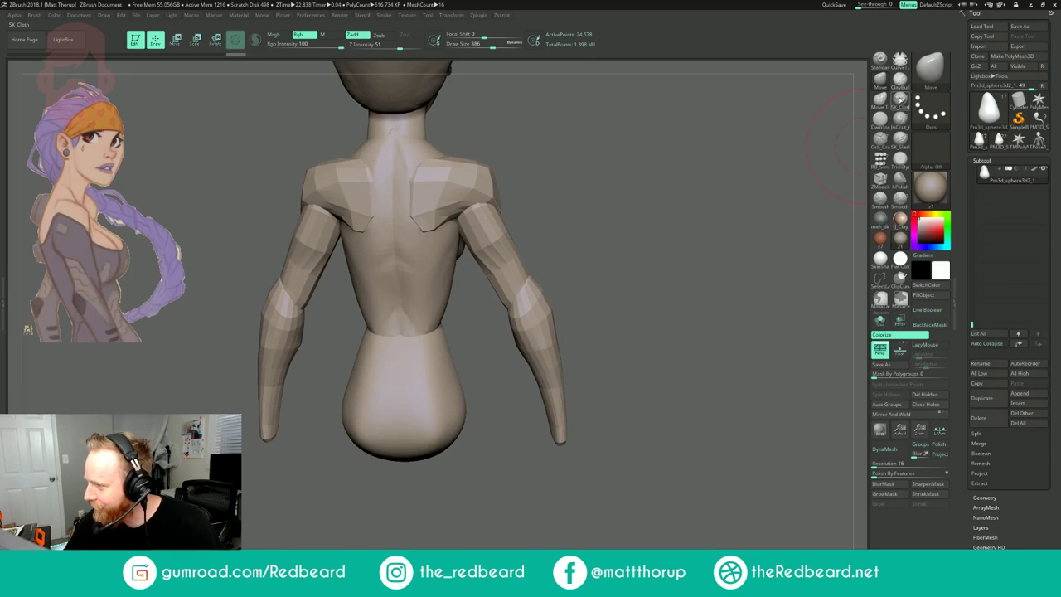
pyautogui.click(901, 118)
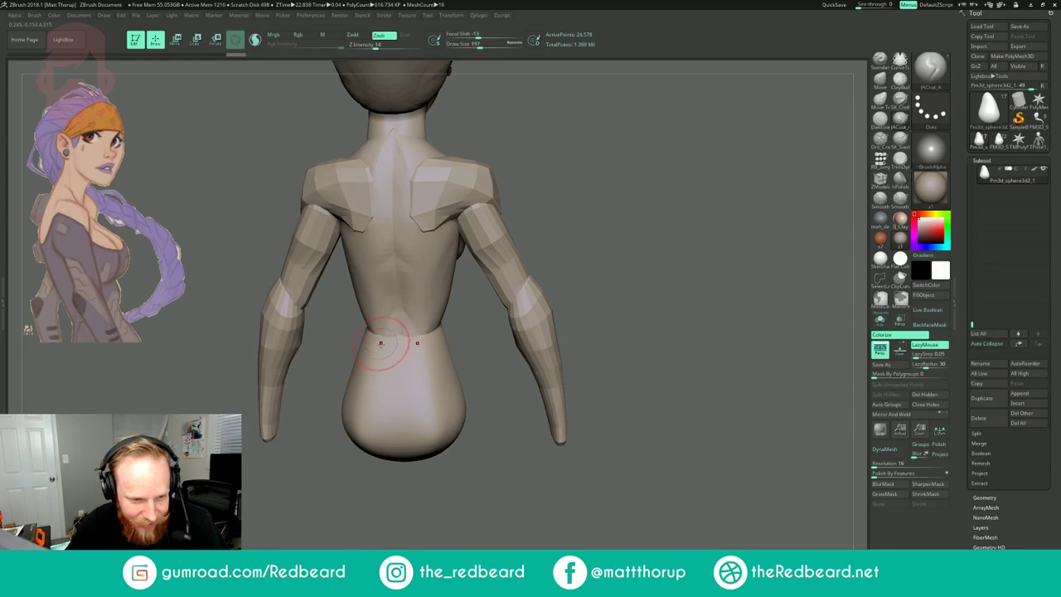
pyautogui.press('[')
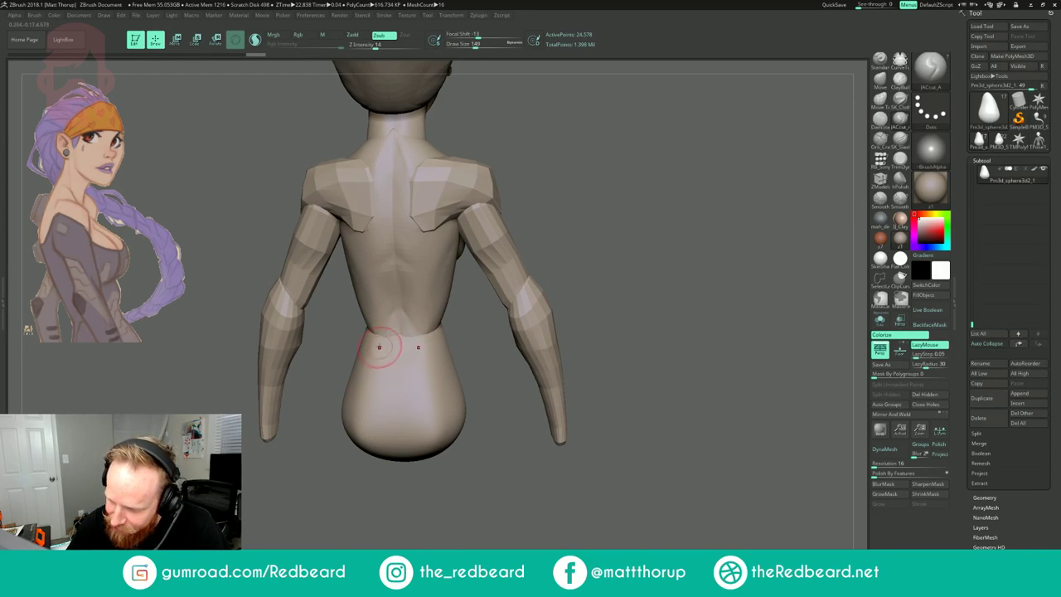
pyautogui.moveTo(402, 373); pyautogui.dragTo(401, 333)
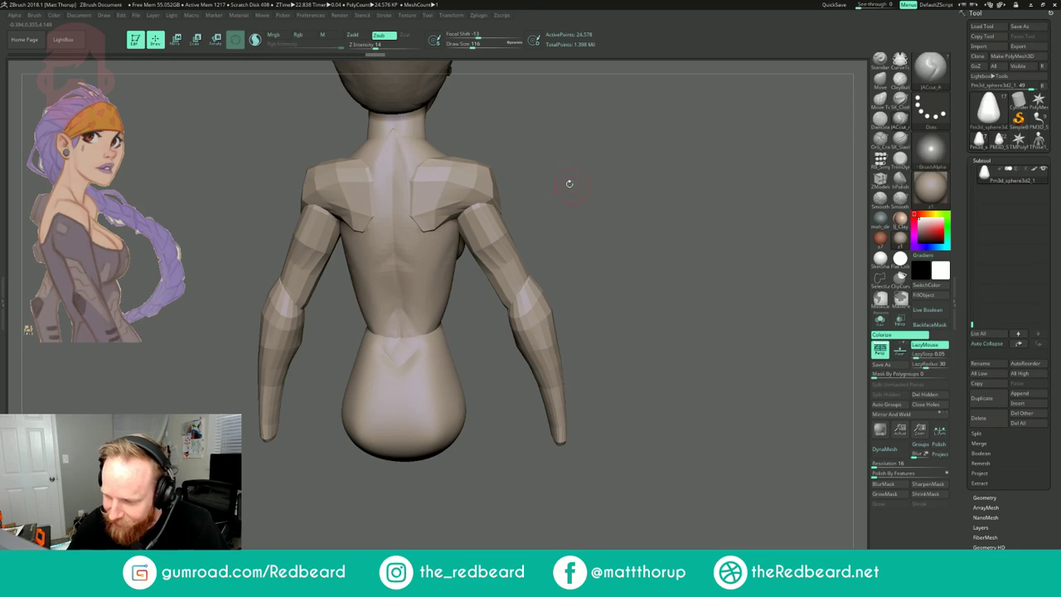
# - Carve the vertical abdominal edges and the curved lower belly outline into the front of the pelvis at draw size 116
pyautogui.moveTo(621, 184); pyautogui.dragTo(529, 195)
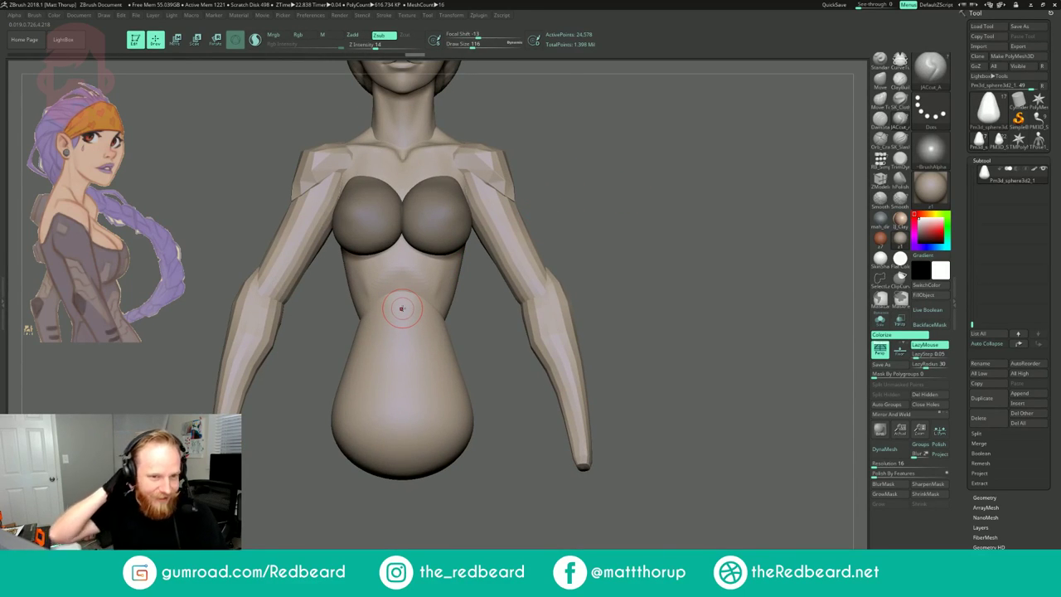
pyautogui.keyDown('alt'); pyautogui.moveTo(609, 208); pyautogui.dragTo(594, 256); pyautogui.keyUp('alt')
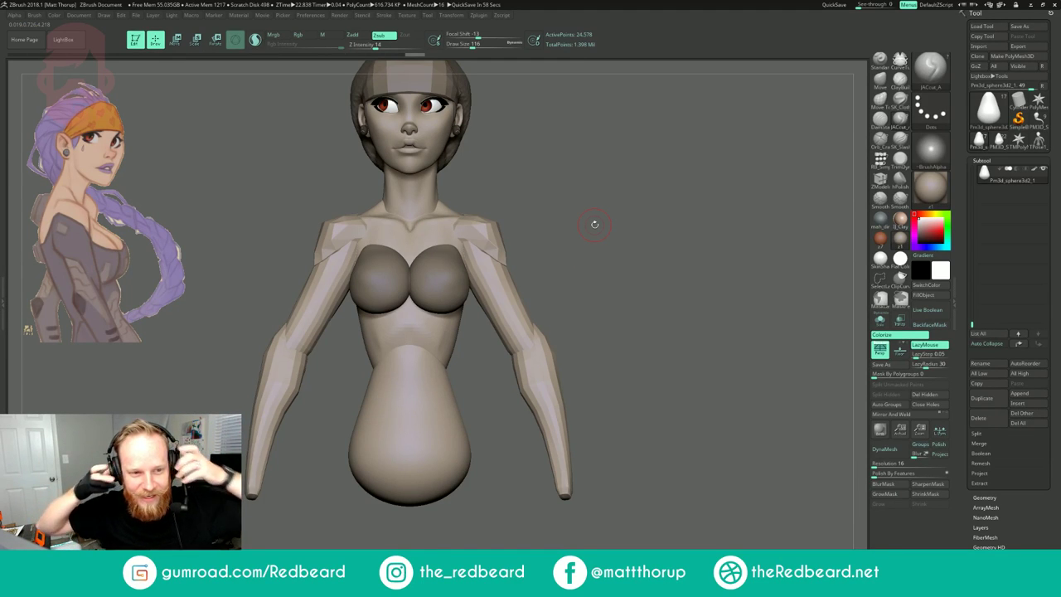
pyautogui.moveTo(613, 226); pyautogui.dragTo(604, 223)
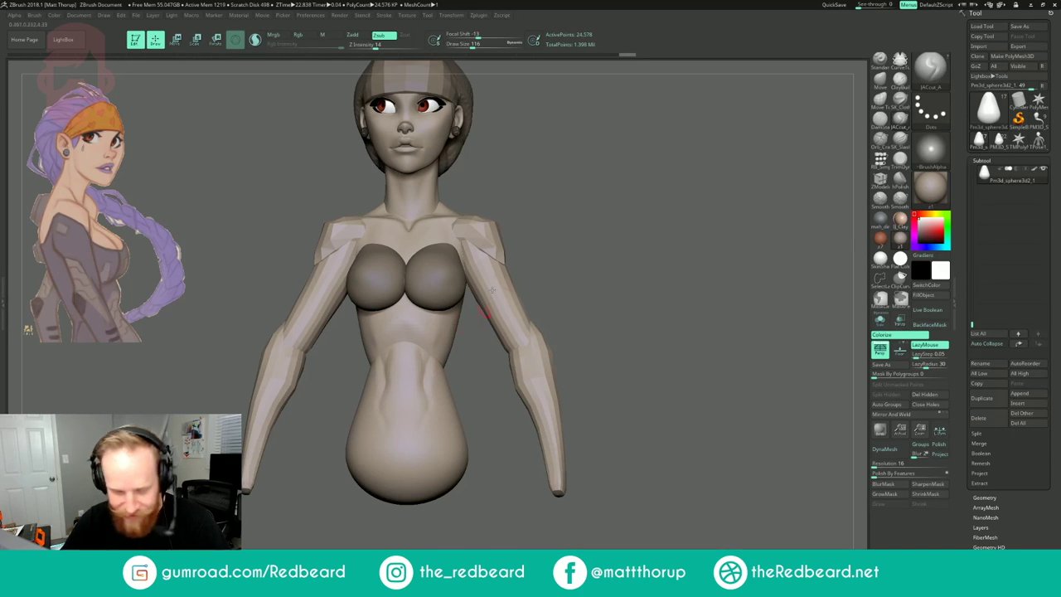
pyautogui.keyDown('alt'); pyautogui.moveTo(567, 254); pyautogui.dragTo(565, 281); pyautogui.keyUp('alt')
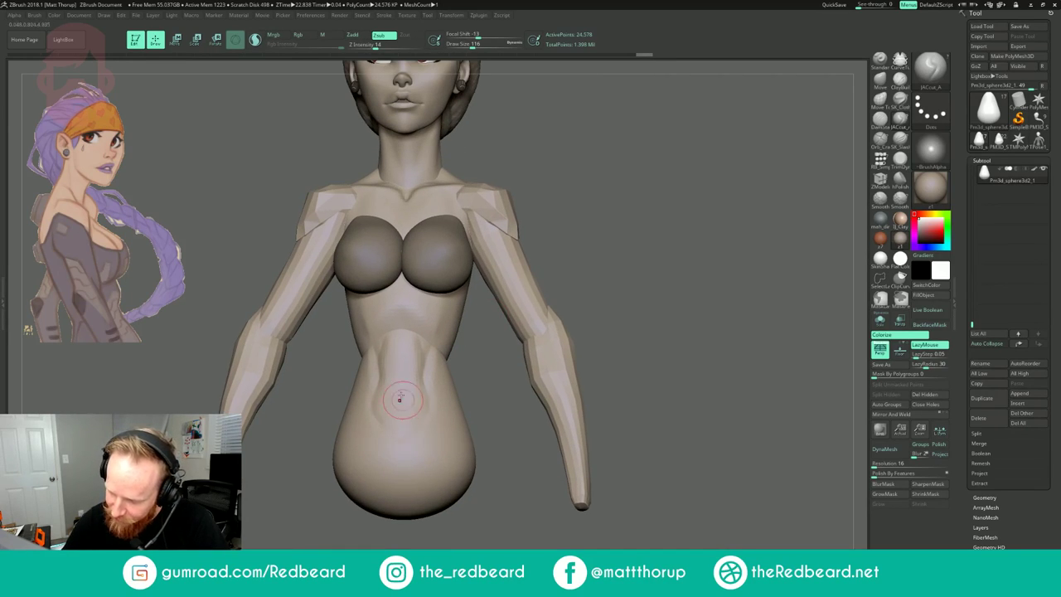
pyautogui.moveTo(407, 355); pyautogui.dragTo(403, 390, button='right')
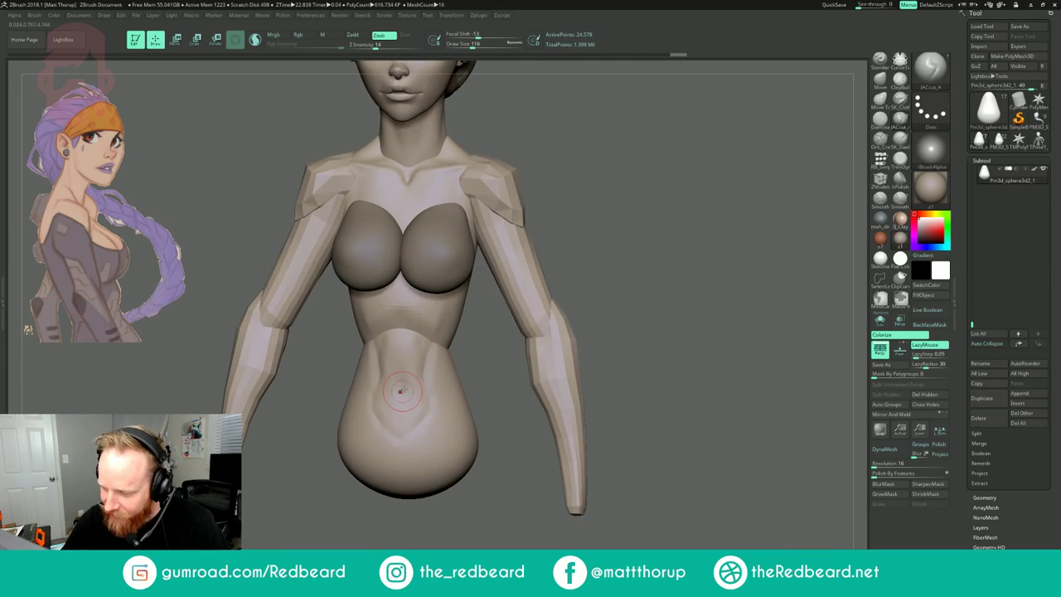
# - Carve the navel area and the waist creases at draw size 74, and smooth the upper edge of the abdomen
pyautogui.press('s')
pyautogui.moveTo(405, 391); pyautogui.dragTo(400, 394)
pyautogui.moveTo(402, 334); pyautogui.dragTo(402, 329)
pyautogui.moveTo(669, 251)
pyautogui.mouseDown()
pyautogui.moveTo(598, 242)
pyautogui.moveTo(669, 242)
pyautogui.moveTo(600, 266)
pyautogui.mouseUp()
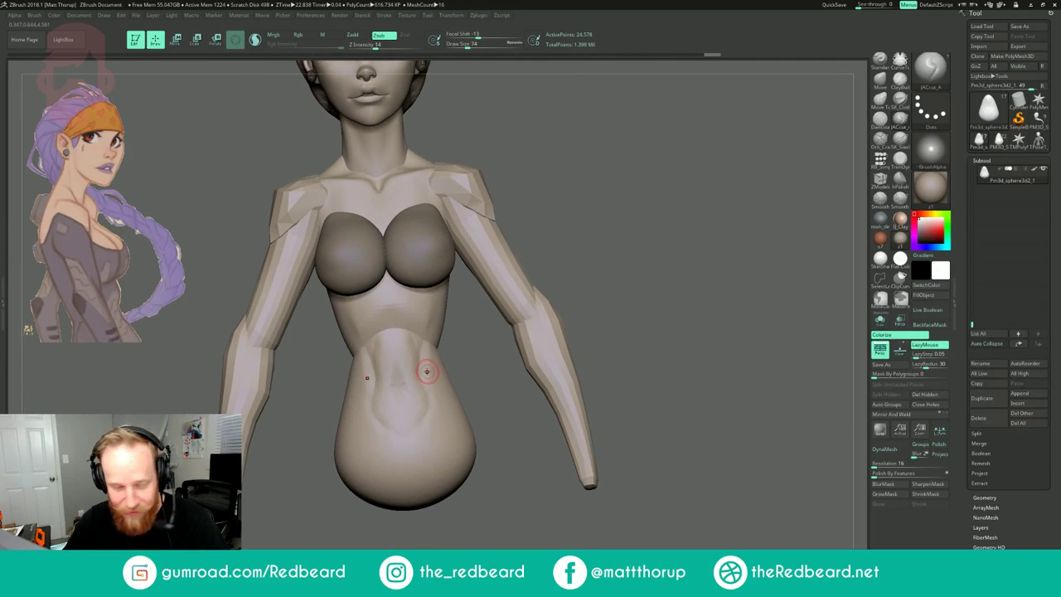
pyautogui.moveTo(469, 359); pyautogui.dragTo(445, 366)
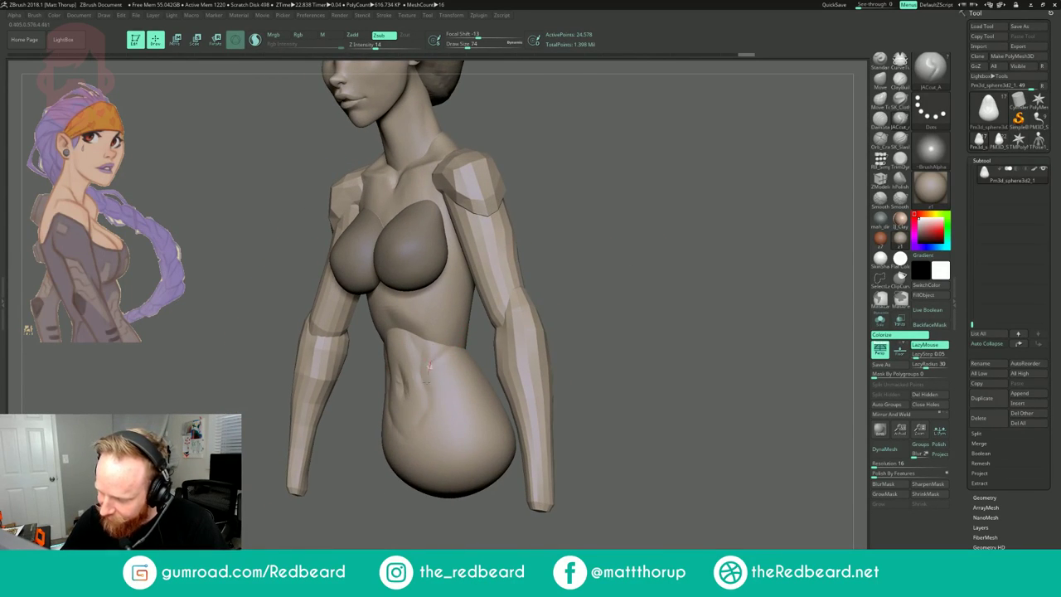
pyautogui.press('shift')
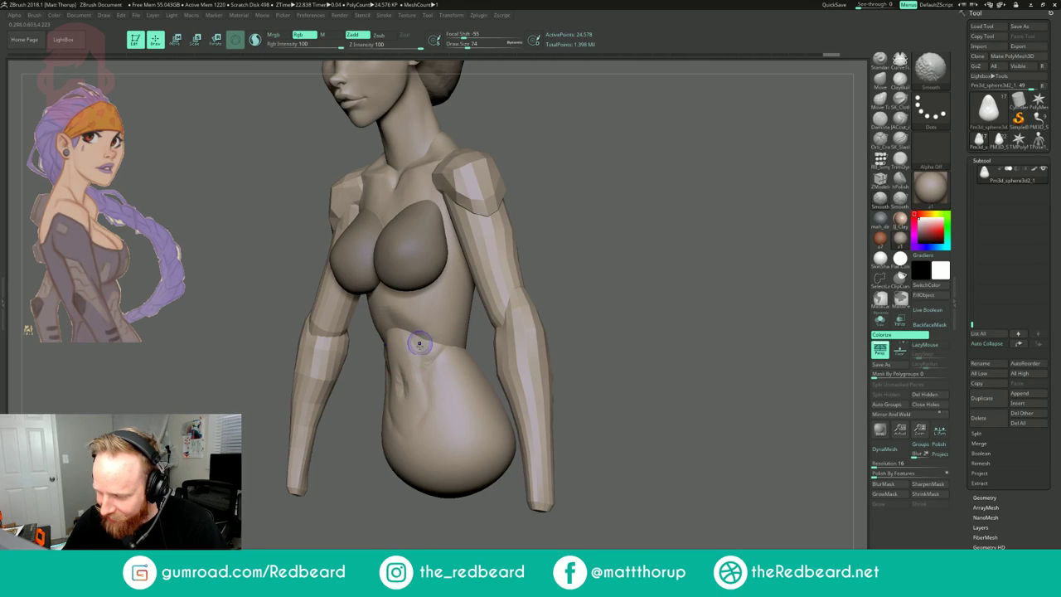
# - Build up the central upper abdomen with the ClayBuildup brush at draw size 74
pyautogui.moveTo(587, 235)
pyautogui.mouseDown()
pyautogui.moveTo(663, 203)
pyautogui.moveTo(708, 161)
pyautogui.mouseUp()
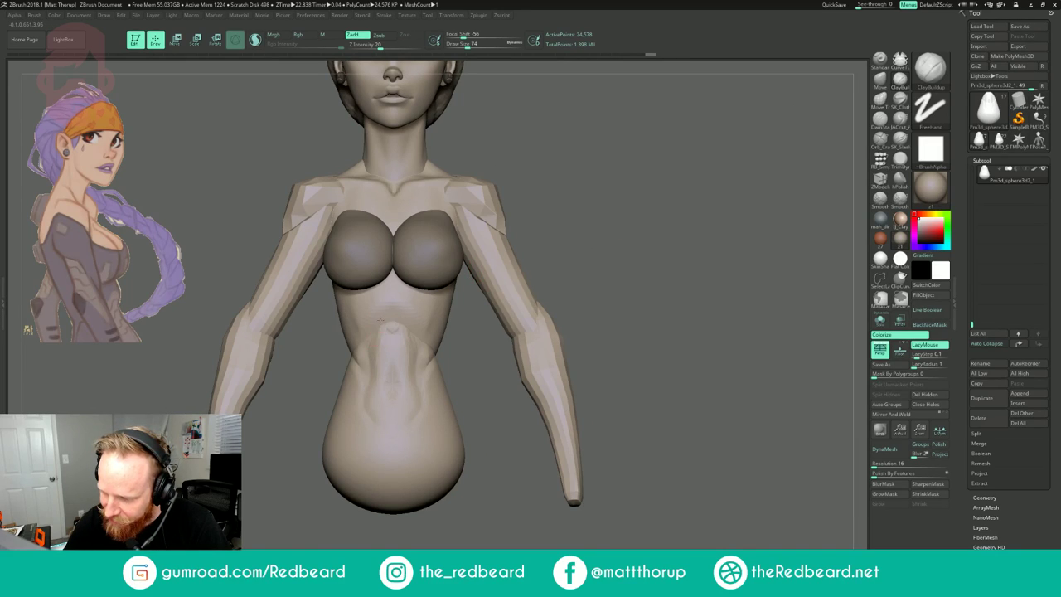
pyautogui.moveTo(390, 325); pyautogui.dragTo(384, 368)
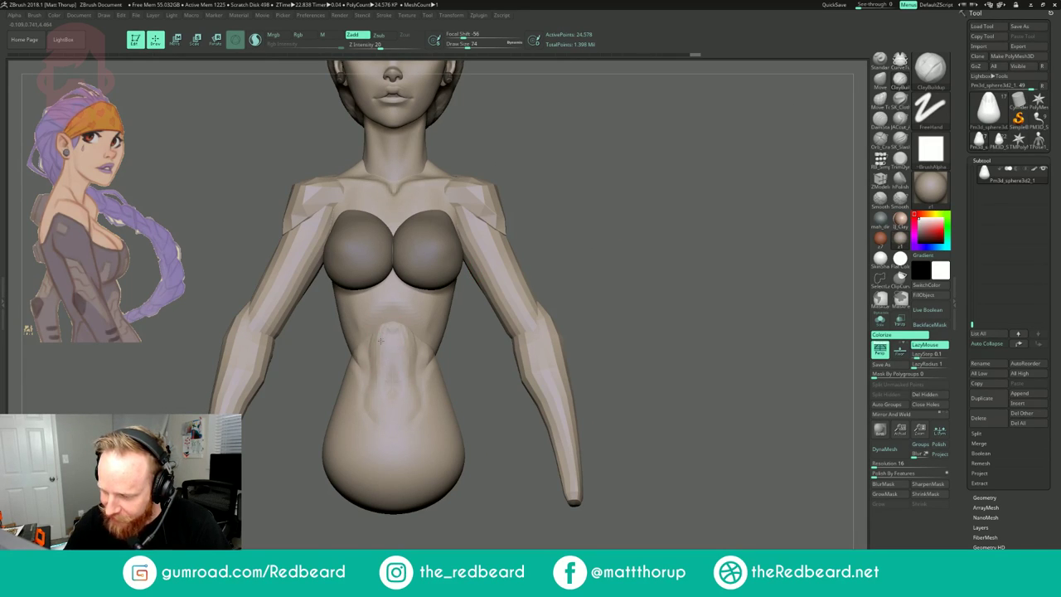
pyautogui.moveTo(388, 329); pyautogui.dragTo(387, 363)
pyautogui.moveTo(480, 319)
pyautogui.mouseDown()
pyautogui.moveTo(585, 241)
pyautogui.moveTo(541, 267)
pyautogui.moveTo(491, 273)
pyautogui.mouseUp()
pyautogui.moveTo(384, 338); pyautogui.dragTo(378, 353)
pyautogui.moveTo(381, 313); pyautogui.dragTo(384, 332)
pyautogui.moveTo(379, 372)
pyautogui.mouseDown()
pyautogui.moveTo(376, 338)
pyautogui.moveTo(384, 364)
pyautogui.mouseUp()
# - Build up the lower belly with the ClayBuildup brush at draw size 124 and smooth its surface
pyautogui.moveTo(522, 365); pyautogui.dragTo(472, 364)
pyautogui.moveTo(395, 423)
pyautogui.keyDown('shift'); pyautogui.mouseDown()
pyautogui.moveTo(380, 405)
pyautogui.moveTo(400, 427)
pyautogui.moveTo(388, 413)
pyautogui.mouseUp(); pyautogui.keyUp('shift')
pyautogui.moveTo(596, 218)
pyautogui.mouseDown()
pyautogui.moveTo(614, 228)
pyautogui.moveTo(597, 213)
pyautogui.moveTo(599, 228)
pyautogui.mouseUp()
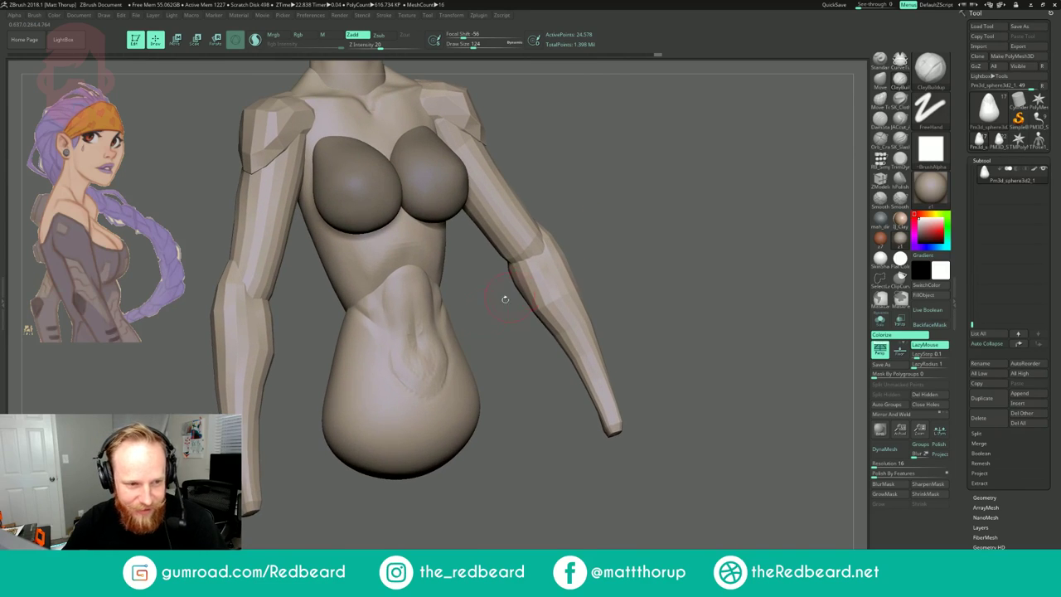
# - Build up the front of the hips with diagonal ClayBuildup strokes, varying the draw size
pyautogui.moveTo(518, 382); pyautogui.dragTo(414, 394)
pyautogui.moveTo(543, 348); pyautogui.dragTo(607, 329)
pyautogui.moveTo(543, 334)
pyautogui.mouseDown()
pyautogui.moveTo(538, 366)
pyautogui.moveTo(504, 364)
pyautogui.moveTo(537, 366)
pyautogui.moveTo(522, 367)
pyautogui.mouseUp()
pyautogui.press('s')
pyautogui.moveTo(511, 347)
pyautogui.mouseDown()
pyautogui.moveTo(494, 394)
pyautogui.moveTo(464, 428)
pyautogui.mouseUp()
pyautogui.moveTo(502, 383); pyautogui.dragTo(496, 421)
pyautogui.press('s')
pyautogui.moveTo(481, 386); pyautogui.dragTo(464, 385)
pyautogui.press('s')
pyautogui.moveTo(470, 368); pyautogui.dragTo(462, 368)
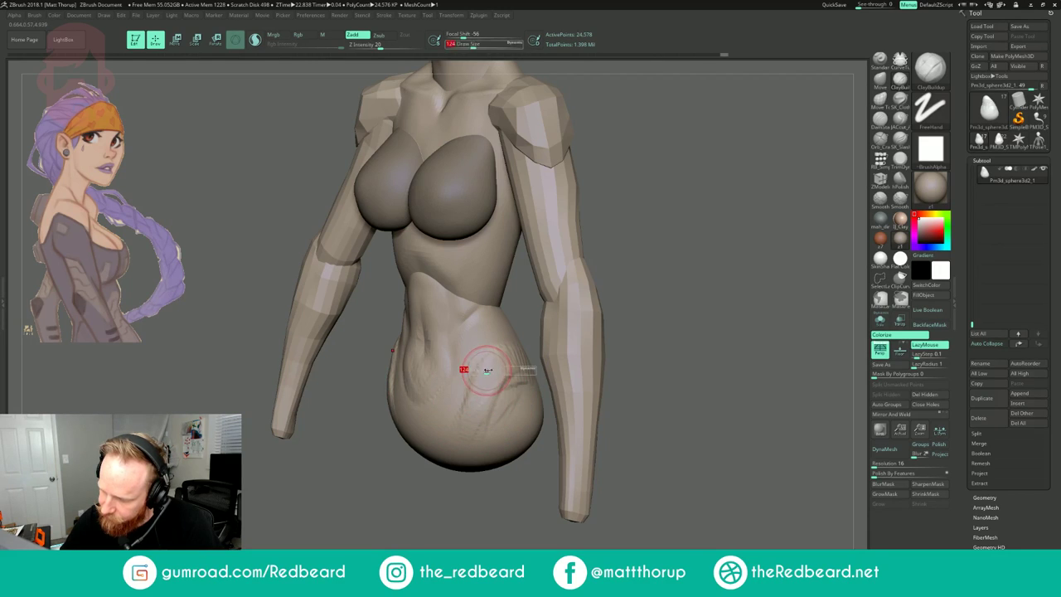
# - Build up the outer side of the hips below the waist with the ClayBuildup brush at draw size 87
pyautogui.moveTo(637, 260); pyautogui.dragTo(554, 267)
pyautogui.press('s')
pyautogui.moveTo(498, 361); pyautogui.dragTo(515, 361)
pyautogui.moveTo(663, 331); pyautogui.dragTo(593, 340)
pyautogui.press('s')
pyautogui.moveTo(505, 357); pyautogui.dragTo(504, 354)
pyautogui.press('s')
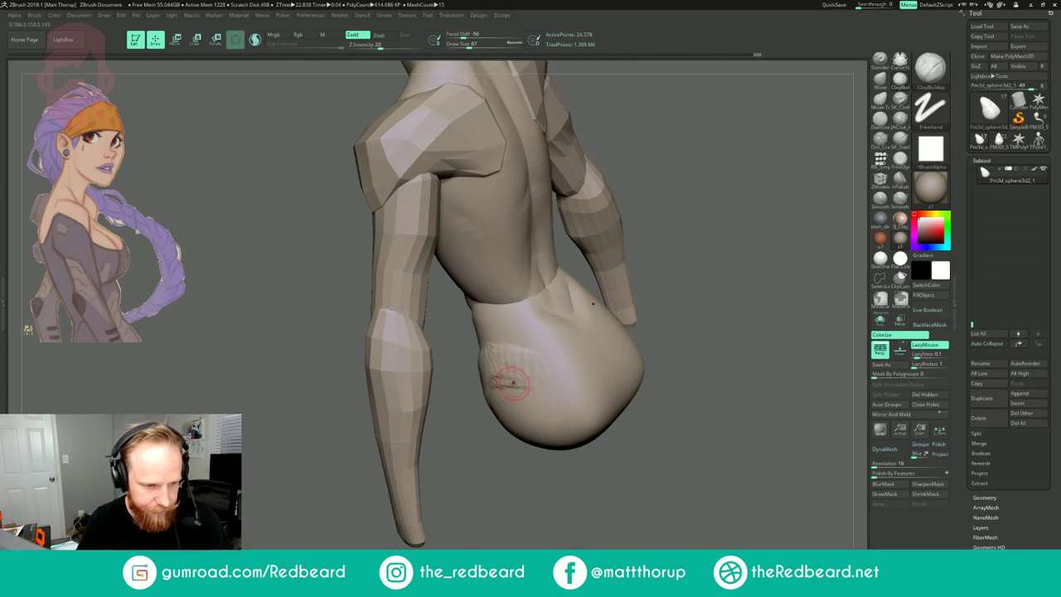
pyautogui.moveTo(515, 348)
pyautogui.mouseDown()
pyautogui.moveTo(543, 345)
pyautogui.moveTo(504, 364)
pyautogui.mouseUp()
pyautogui.moveTo(450, 433); pyautogui.dragTo(499, 440)
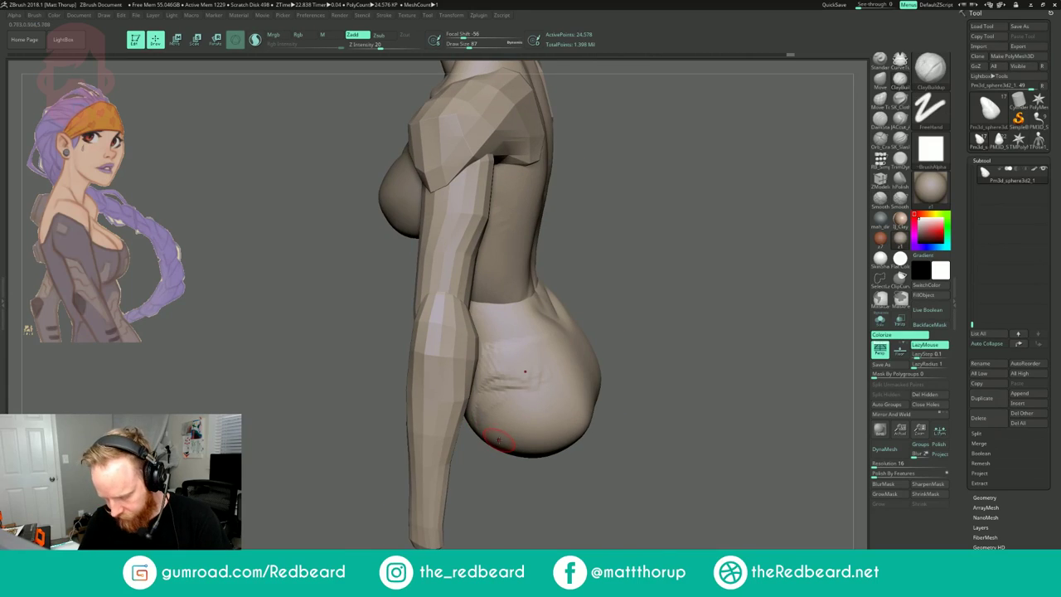
# - Pull the side of the hips into shape with the Move brush
pyautogui.press('b')
pyautogui.press('m')
pyautogui.press('v')
pyautogui.press('s')
pyautogui.moveTo(512, 386)
pyautogui.mouseDown()
pyautogui.moveTo(504, 382)
pyautogui.moveTo(535, 377)
pyautogui.moveTo(497, 389)
pyautogui.moveTo(489, 406)
pyautogui.moveTo(523, 407)
pyautogui.moveTo(526, 416)
pyautogui.moveTo(505, 417)
pyautogui.moveTo(526, 408)
pyautogui.mouseUp()
# - Bulk out the hip bone ridges with the ClayBuildup brush at draw size 158
pyautogui.click(900, 81)
pyautogui.press('s')
pyautogui.moveTo(494, 401); pyautogui.dragTo(572, 381, button='right')
pyautogui.moveTo(553, 401); pyautogui.dragTo(564, 434)
pyautogui.moveTo(594, 375); pyautogui.dragTo(562, 369)
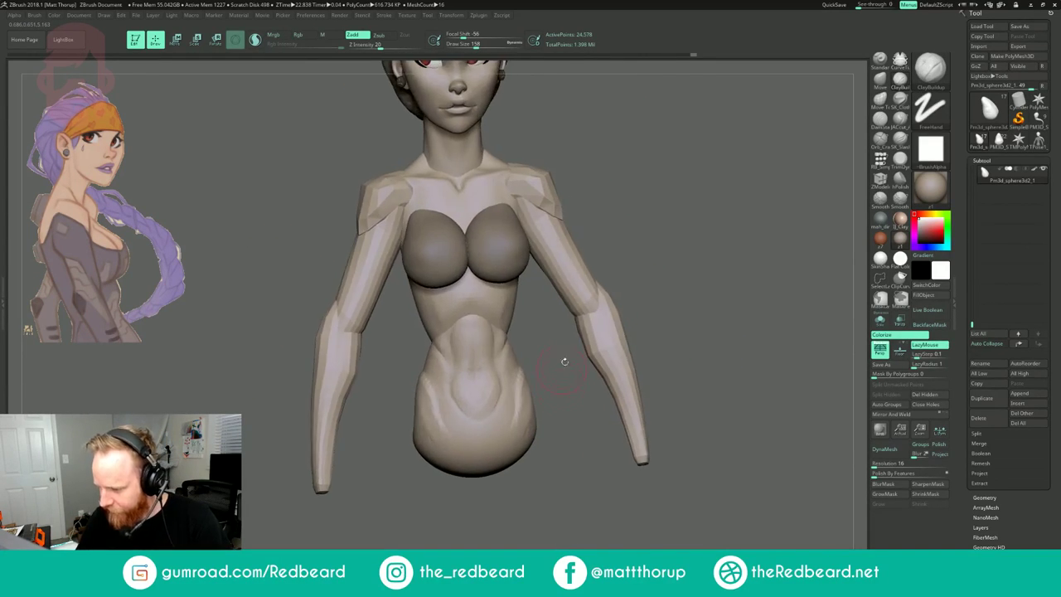
# - Carve the creases along the inner hip ridges and lower belly with the cut brush, starting at draw size 80
pyautogui.click(900, 121)
pyautogui.press('s')
pyautogui.moveTo(439, 409); pyautogui.dragTo(431, 409)
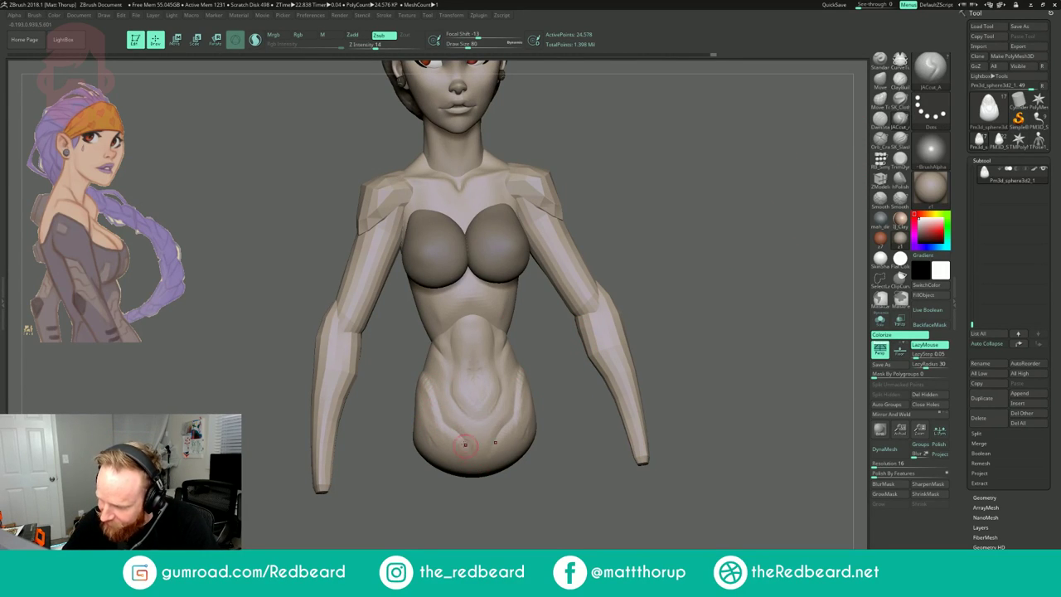
pyautogui.moveTo(549, 360); pyautogui.dragTo(524, 362)
pyautogui.press('s')
pyautogui.moveTo(499, 441)
pyautogui.mouseDown()
pyautogui.moveTo(485, 443)
pyautogui.moveTo(456, 403)
pyautogui.moveTo(461, 383)
pyautogui.mouseUp()
pyautogui.click(900, 60)
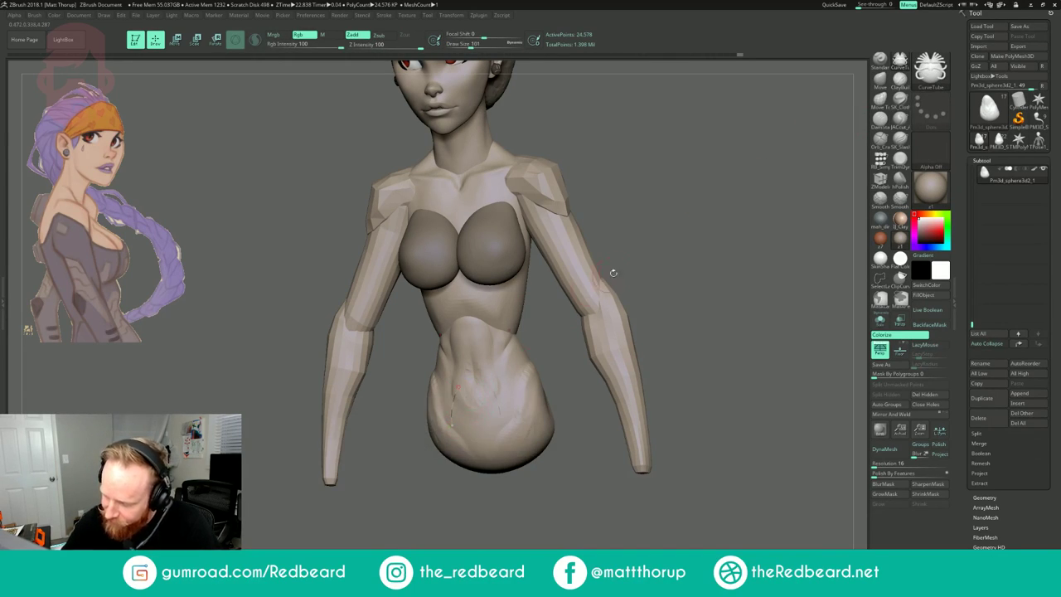
pyautogui.hotkey('ctrl', 'z')
pyautogui.hotkey('ctrl', 'z')
# - Fill in the lower belly between the hip ridges with the ClayBuildup brush at draw size 132
pyautogui.click(900, 81)
pyautogui.press('s')
pyautogui.moveTo(445, 403); pyautogui.dragTo(449, 403)
pyautogui.moveTo(456, 395)
pyautogui.mouseDown()
pyautogui.moveTo(485, 432)
pyautogui.moveTo(471, 406)
pyautogui.mouseUp()
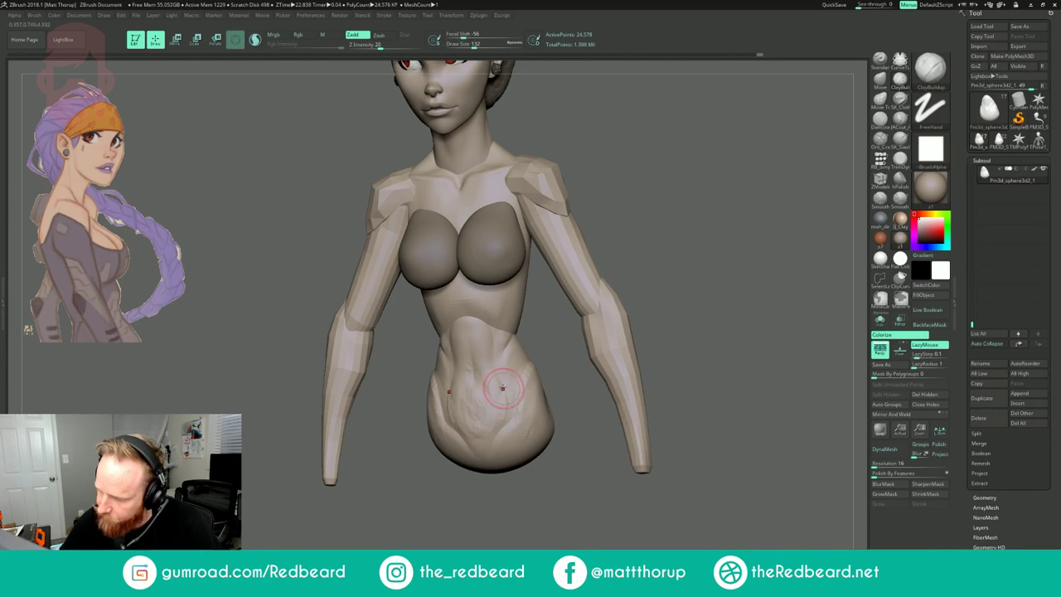
# - Smooth the lower belly and the upper abdomen from the front at draw size 145
pyautogui.moveTo(551, 342)
pyautogui.keyDown('shift'); pyautogui.mouseDown()
pyautogui.moveTo(591, 264)
pyautogui.moveTo(582, 333)
pyautogui.mouseUp(); pyautogui.keyUp('shift')
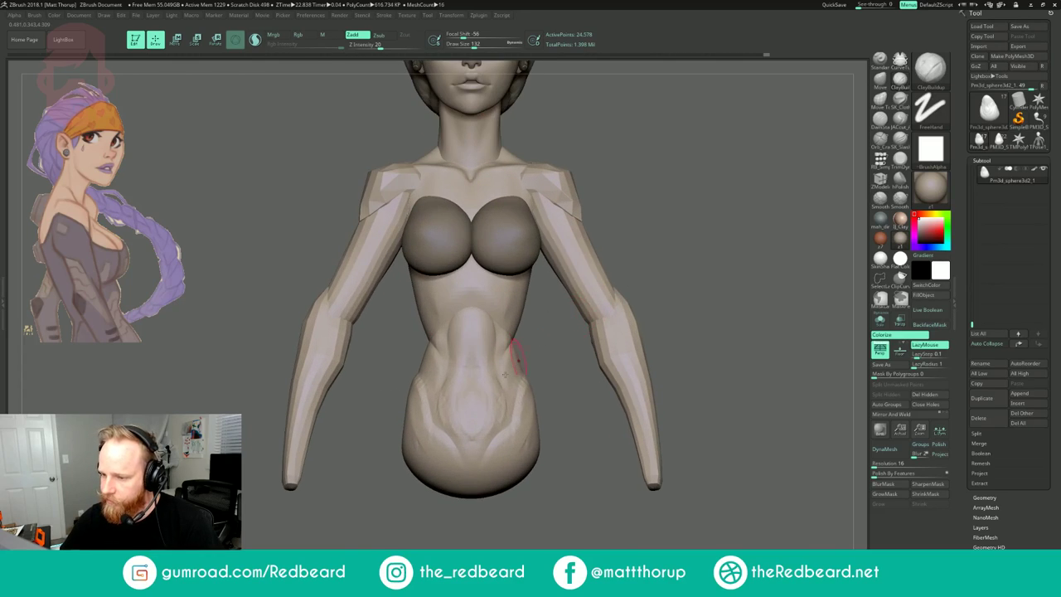
pyautogui.keyDown('shift'); pyautogui.moveTo(486, 414); pyautogui.dragTo(491, 412); pyautogui.keyUp('shift')
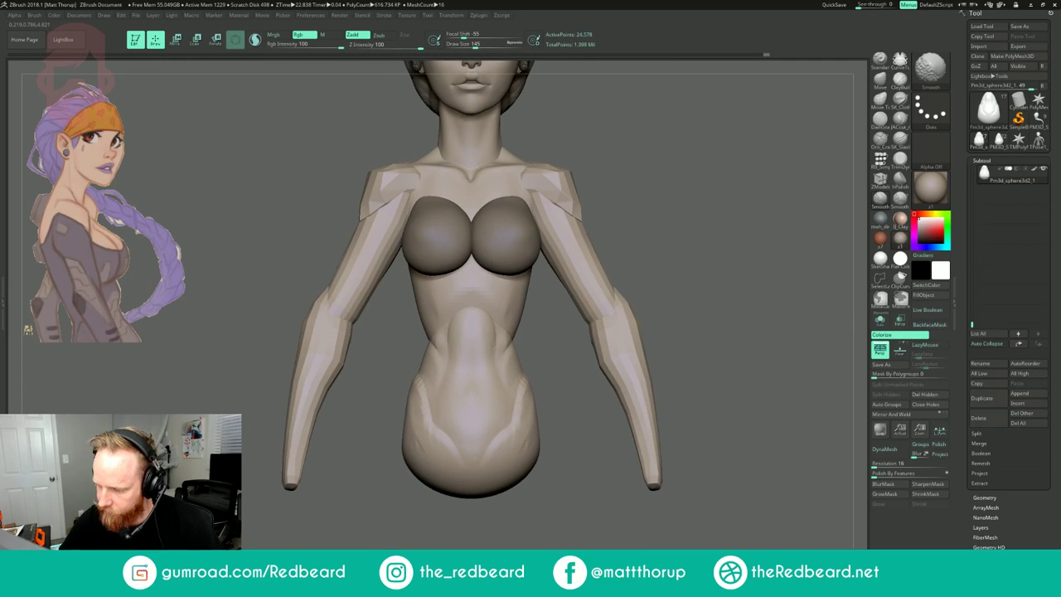
pyautogui.moveTo(504, 325)
pyautogui.keyDown('shift'); pyautogui.mouseDown()
pyautogui.moveTo(486, 347)
pyautogui.moveTo(523, 336)
pyautogui.mouseUp(); pyautogui.keyUp('shift')
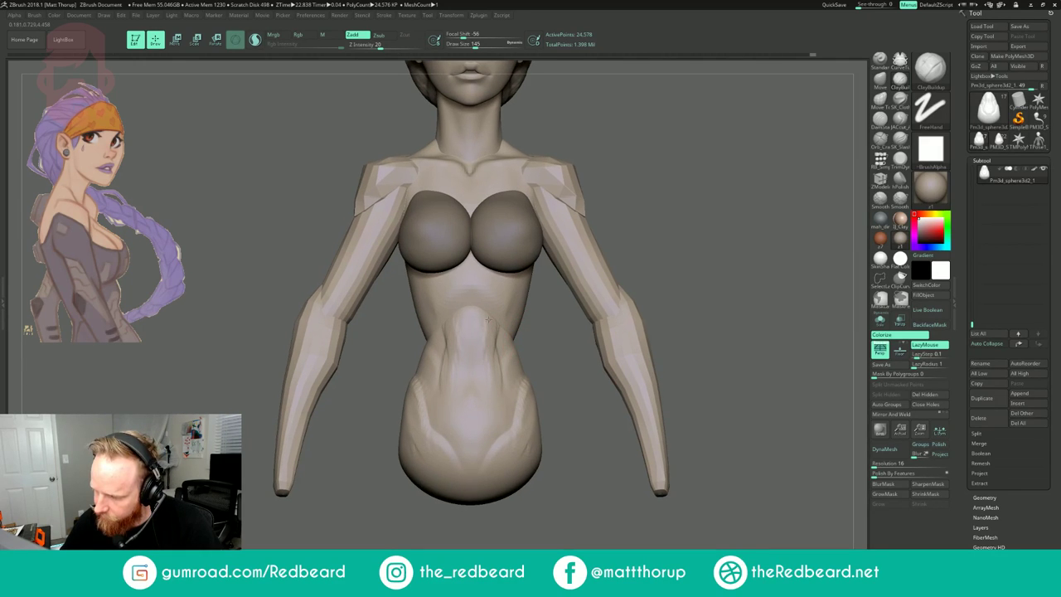
# - Smooth the sides of the waist and the lower belly from the front at draw size 145
pyautogui.press('shift')
pyautogui.keyDown('shift'); pyautogui.moveTo(430, 352); pyautogui.dragTo(500, 386); pyautogui.keyUp('shift')
pyautogui.keyDown('shift'); pyautogui.moveTo(473, 452); pyautogui.dragTo(480, 444); pyautogui.keyUp('shift')
pyautogui.moveTo(624, 217)
pyautogui.keyDown('shift'); pyautogui.mouseDown()
pyautogui.moveTo(734, 213)
pyautogui.moveTo(696, 166)
pyautogui.mouseUp(); pyautogui.keyUp('shift')
pyautogui.moveTo(580, 265)
pyautogui.mouseDown()
pyautogui.moveTo(645, 280)
pyautogui.moveTo(628, 304)
pyautogui.mouseUp()
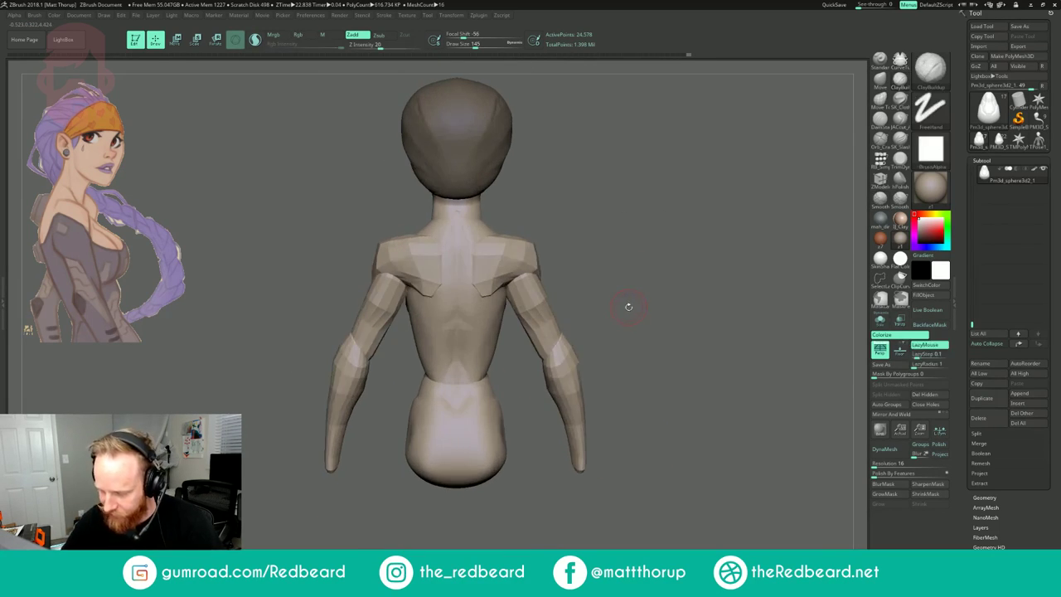
# - Reshape the hips and lower back from behind with a large Move brush at draw size 533
pyautogui.press('b')
pyautogui.press('m')
pyautogui.press('v')
pyautogui.press('s')
pyautogui.moveTo(495, 438)
pyautogui.mouseDown()
pyautogui.moveTo(521, 437)
pyautogui.moveTo(507, 436)
pyautogui.moveTo(483, 403)
pyautogui.mouseUp()
pyautogui.press('s')
pyautogui.click(509, 445)
pyautogui.press('s')
pyautogui.moveTo(663, 286)
pyautogui.mouseDown()
pyautogui.moveTo(607, 249)
pyautogui.moveTo(609, 267)
pyautogui.mouseUp()
pyautogui.press('s')
pyautogui.moveTo(455, 446); pyautogui.dragTo(451, 450)
pyautogui.moveTo(609, 332); pyautogui.dragTo(667, 352)
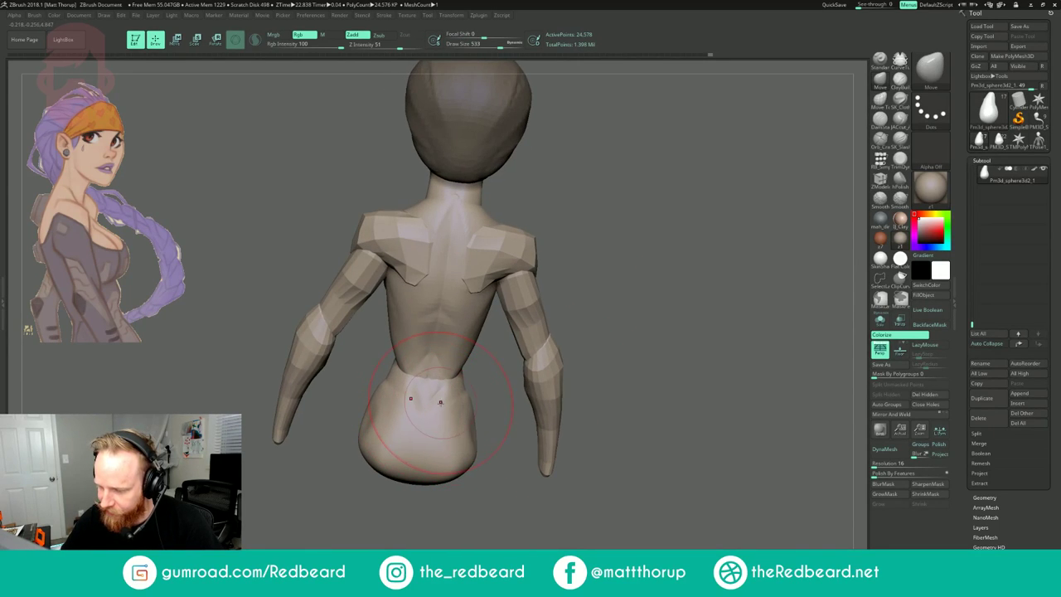
# - Smooth the lower back around the spine at draw size 331 and check the torso from several angles
pyautogui.press('s')
pyautogui.moveTo(439, 397); pyautogui.dragTo(427, 396)
pyautogui.keyDown('shift'); pyautogui.moveTo(458, 402); pyautogui.dragTo(457, 336); pyautogui.keyUp('shift')
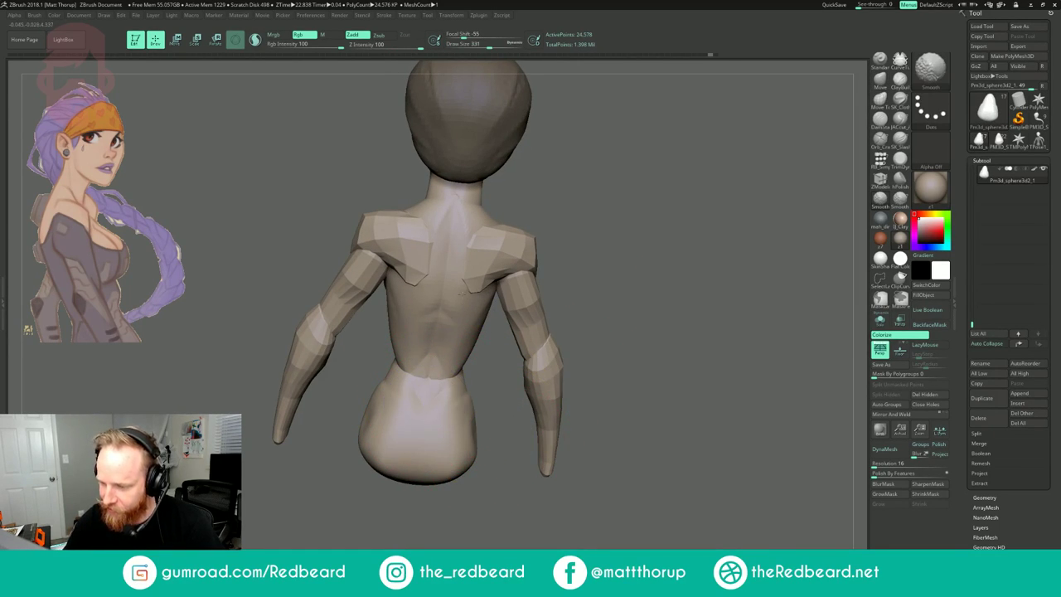
pyautogui.keyDown('shift'); pyautogui.moveTo(605, 203); pyautogui.dragTo(628, 199); pyautogui.keyUp('shift')
pyautogui.keyDown('alt'); pyautogui.moveTo(685, 183); pyautogui.dragTo(676, 158); pyautogui.keyUp('alt')
pyautogui.moveTo(613, 214); pyautogui.dragTo(535, 217)
pyautogui.moveTo(622, 217)
pyautogui.keyDown('alt'); pyautogui.mouseDown()
pyautogui.moveTo(625, 241)
pyautogui.moveTo(647, 243)
pyautogui.mouseUp(); pyautogui.keyUp('alt')
pyautogui.moveTo(489, 340); pyautogui.dragTo(489, 358)
pyautogui.moveTo(630, 265); pyautogui.dragTo(565, 267)
# - Select the ribcage subtool and set up the Pinch brush at draw size 207
pyautogui.keyDown('alt'); pyautogui.click(480, 331); pyautogui.keyUp('alt')
pyautogui.press('b')
pyautogui.press('p')
pyautogui.press('i')
pyautogui.press('s')
pyautogui.moveTo(483, 330); pyautogui.dragTo(470, 330)
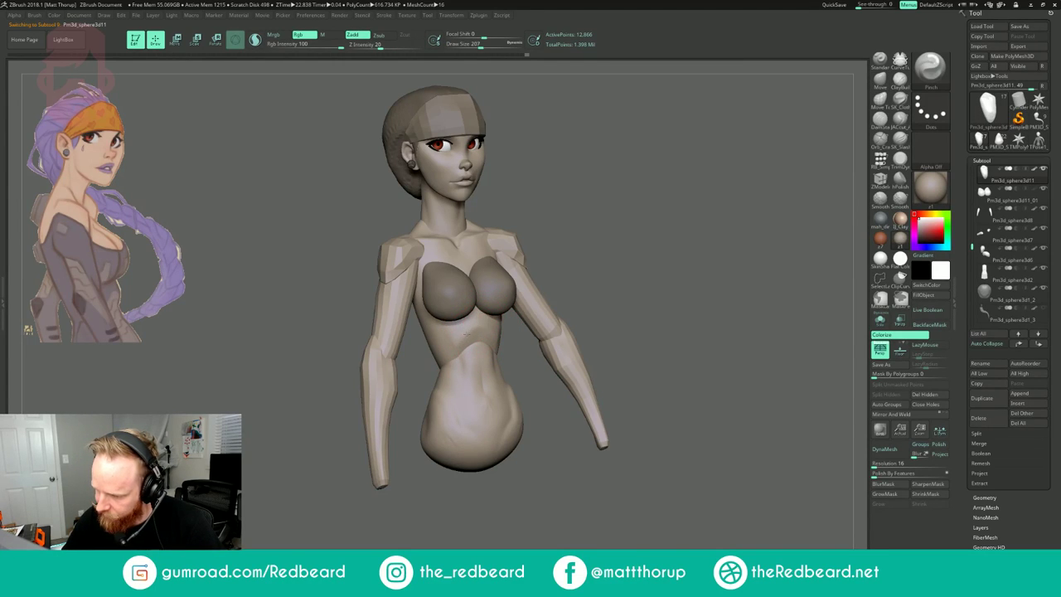
pyautogui.moveTo(579, 299)
pyautogui.mouseDown()
pyautogui.moveTo(514, 379)
pyautogui.moveTo(537, 395)
pyautogui.moveTo(483, 398)
pyautogui.mouseUp()
pyautogui.press('s')
pyautogui.moveTo(663, 219)
pyautogui.mouseDown()
pyautogui.moveTo(675, 223)
pyautogui.moveTo(650, 225)
pyautogui.mouseUp()
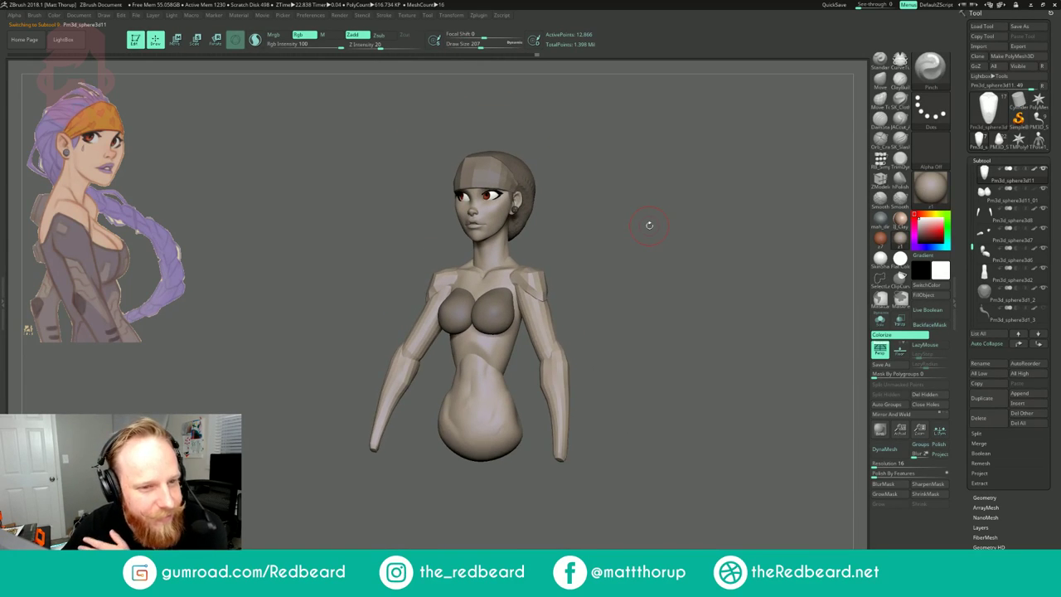
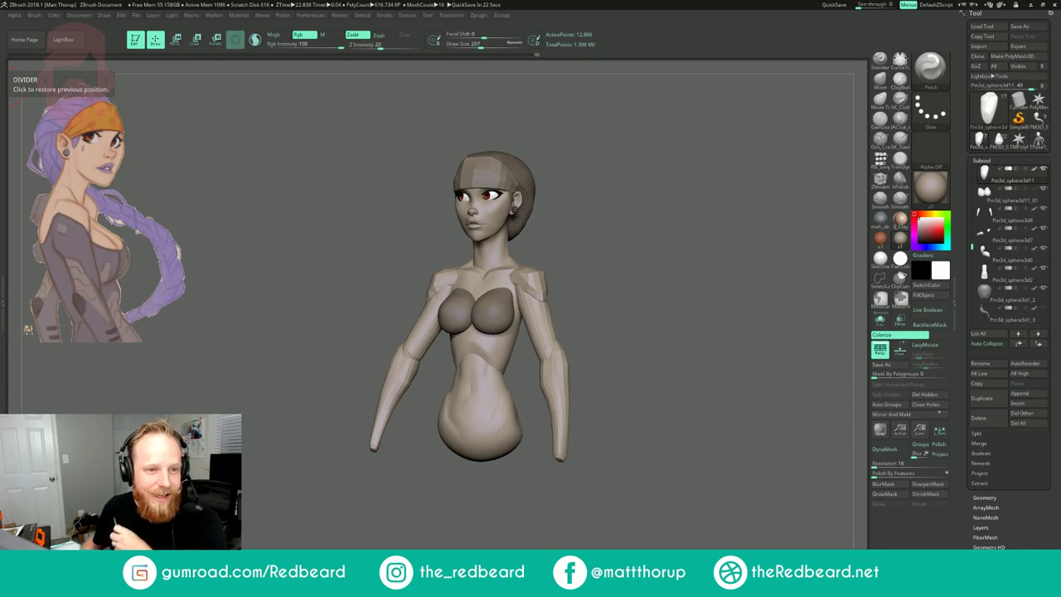
# - Add volume along the hip ridge and lower belly of the abdomen subtool with the ClayBuildup brush at draw size 120
pyautogui.moveTo(614, 215)
pyautogui.mouseDown()
pyautogui.moveTo(659, 222)
pyautogui.moveTo(612, 225)
pyautogui.mouseUp()
pyautogui.moveTo(579, 308)
pyautogui.mouseDown()
pyautogui.moveTo(627, 307)
pyautogui.moveTo(624, 341)
pyautogui.mouseUp()
pyautogui.moveTo(623, 342); pyautogui.dragTo(550, 345)
pyautogui.keyDown('alt'); pyautogui.moveTo(635, 292); pyautogui.dragTo(635, 320); pyautogui.keyUp('alt')
pyautogui.moveTo(634, 320)
pyautogui.mouseDown()
pyautogui.moveTo(617, 320)
pyautogui.moveTo(660, 318)
pyautogui.mouseUp()
pyautogui.click(899, 80)
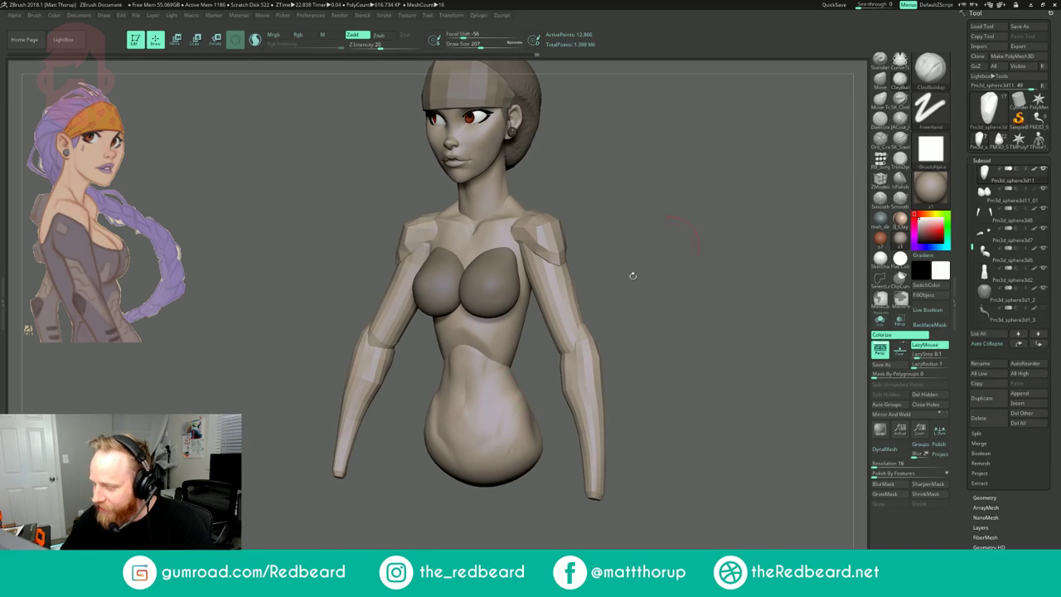
pyautogui.keyDown('alt'); pyautogui.click(494, 418); pyautogui.keyUp('alt')
pyautogui.moveTo(500, 421); pyautogui.dragTo(489, 442)
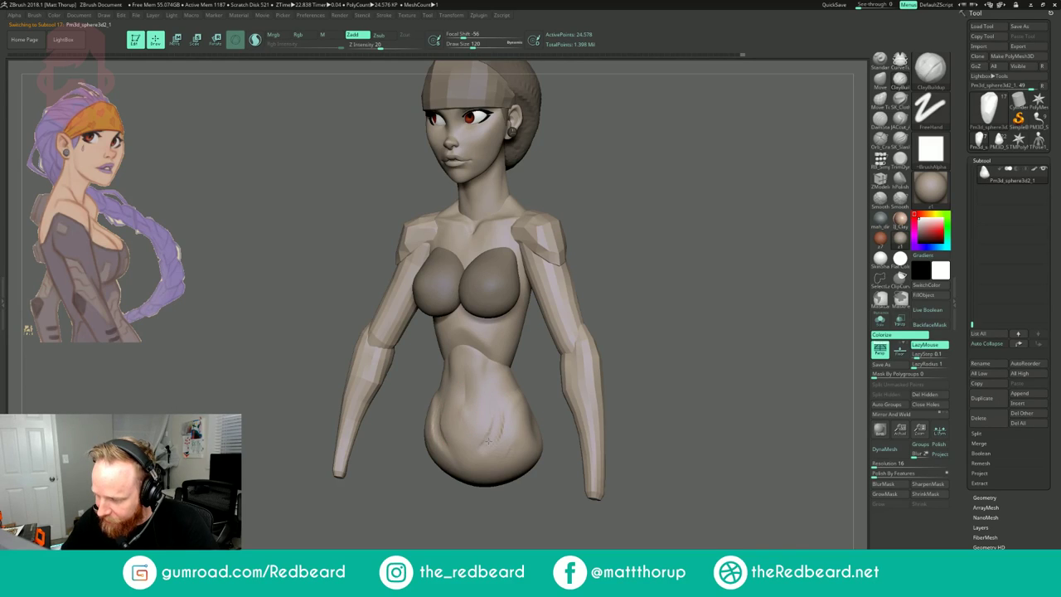
pyautogui.moveTo(494, 399)
pyautogui.mouseDown()
pyautogui.moveTo(492, 432)
pyautogui.moveTo(501, 413)
pyautogui.moveTo(507, 436)
pyautogui.mouseUp()
pyautogui.moveTo(551, 395)
pyautogui.mouseDown()
pyautogui.moveTo(520, 411)
pyautogui.moveTo(526, 433)
pyautogui.moveTo(507, 432)
pyautogui.mouseUp()
# - Smooth the hip ridges and the side of the abdomen at draw size 145
pyautogui.press(']')
pyautogui.press('shift')
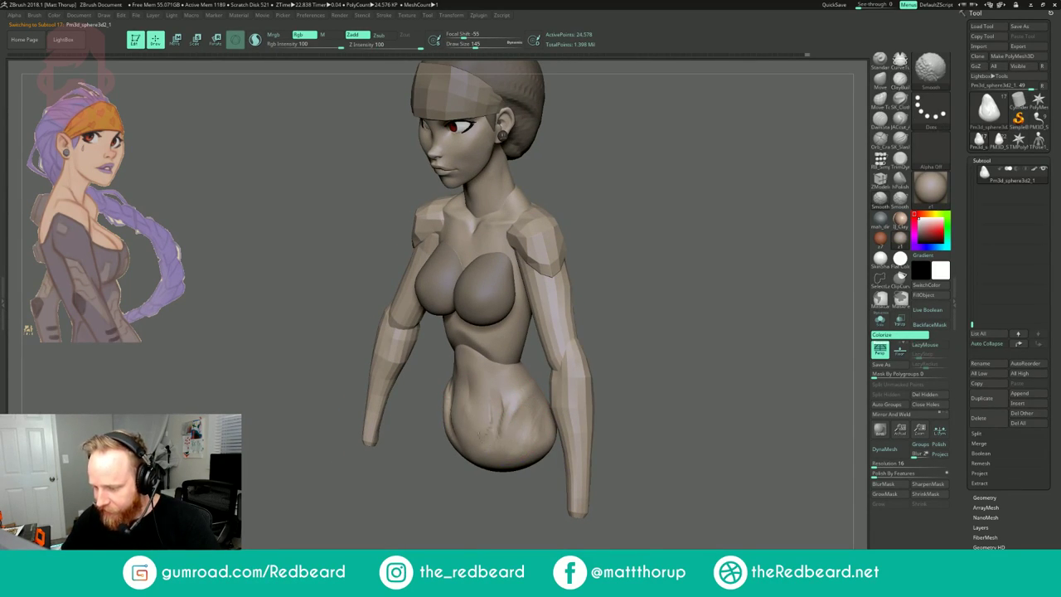
pyautogui.moveTo(501, 384)
pyautogui.keyDown('shift'); pyautogui.mouseDown()
pyautogui.moveTo(505, 398)
pyautogui.moveTo(509, 389)
pyautogui.mouseUp(); pyautogui.keyUp('shift')
pyautogui.moveTo(626, 265); pyautogui.dragTo(729, 270)
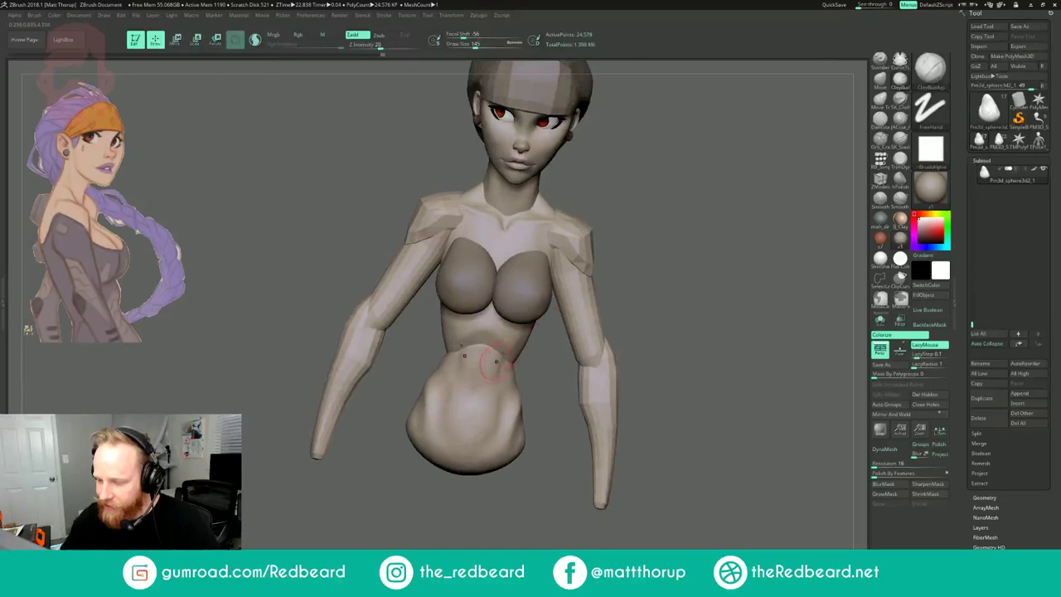
pyautogui.keyDown('shift'); pyautogui.moveTo(554, 376); pyautogui.dragTo(537, 393); pyautogui.keyUp('shift')
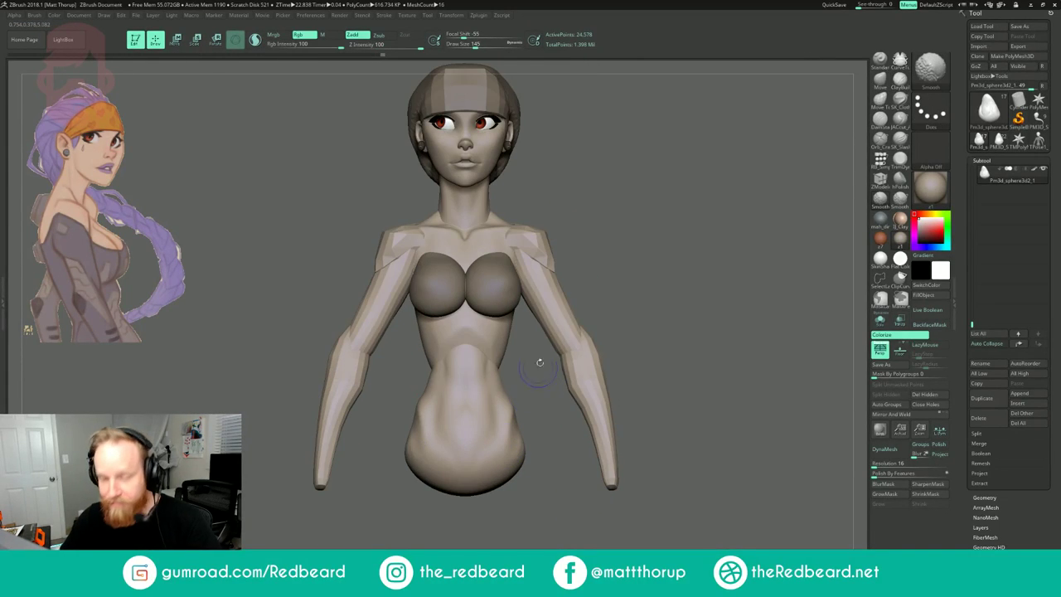
# - Select the shoulder subtool and subdivide its mesh twice
pyautogui.moveTo(671, 203); pyautogui.dragTo(623, 246)
pyautogui.keyDown('alt'); pyautogui.click(529, 235); pyautogui.keyUp('alt')
pyautogui.hotkey('ctrl', 'd')
pyautogui.hotkey('ctrl', 'd')
pyautogui.keyDown('shift'); pyautogui.moveTo(712, 187); pyautogui.dragTo(691, 201); pyautogui.keyUp('shift')
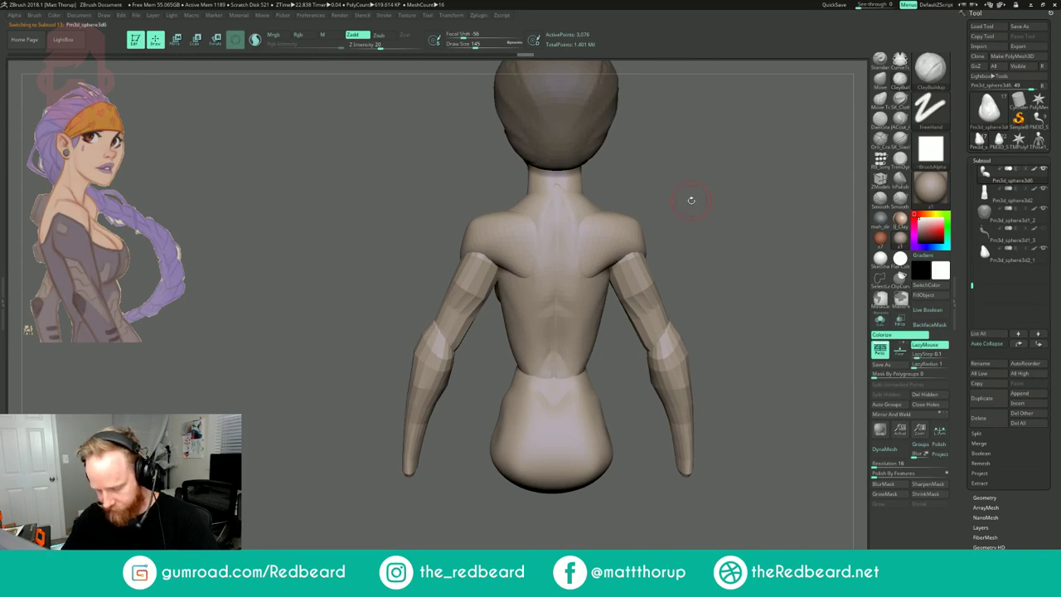
# - Build up the shoulder blade forms on the back with the ClayBuildup brush at draw size 108
pyautogui.press('b')
pyautogui.press('p')
pyautogui.press('i')
pyautogui.press('b')
pyautogui.press('j')
pyautogui.press('a')
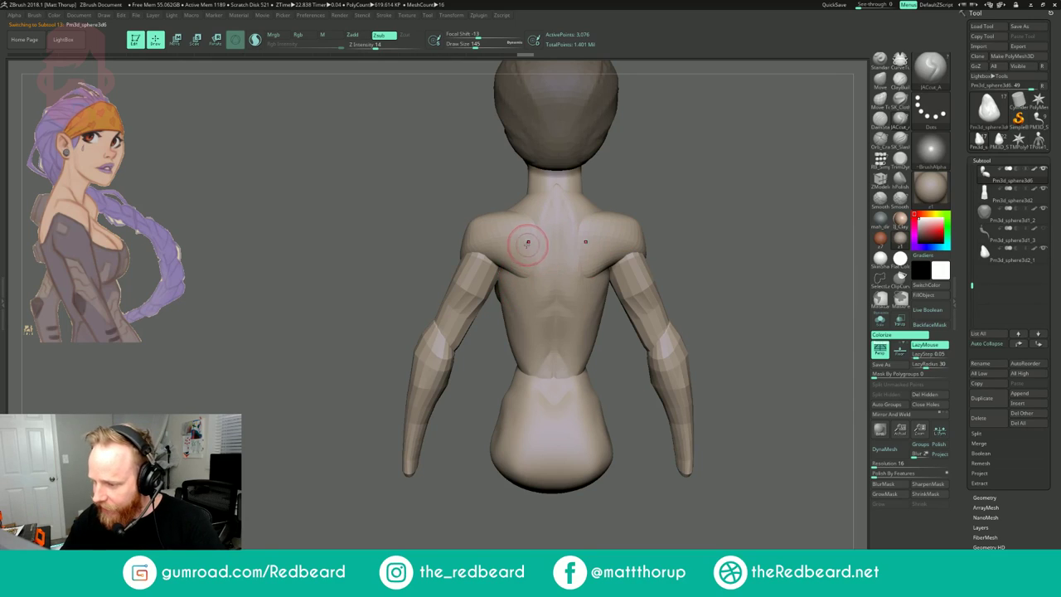
pyautogui.press('b')
pyautogui.press('c')
pyautogui.press('b')
pyautogui.moveTo(527, 230)
pyautogui.mouseDown()
pyautogui.moveTo(525, 275)
pyautogui.moveTo(495, 249)
pyautogui.mouseUp()
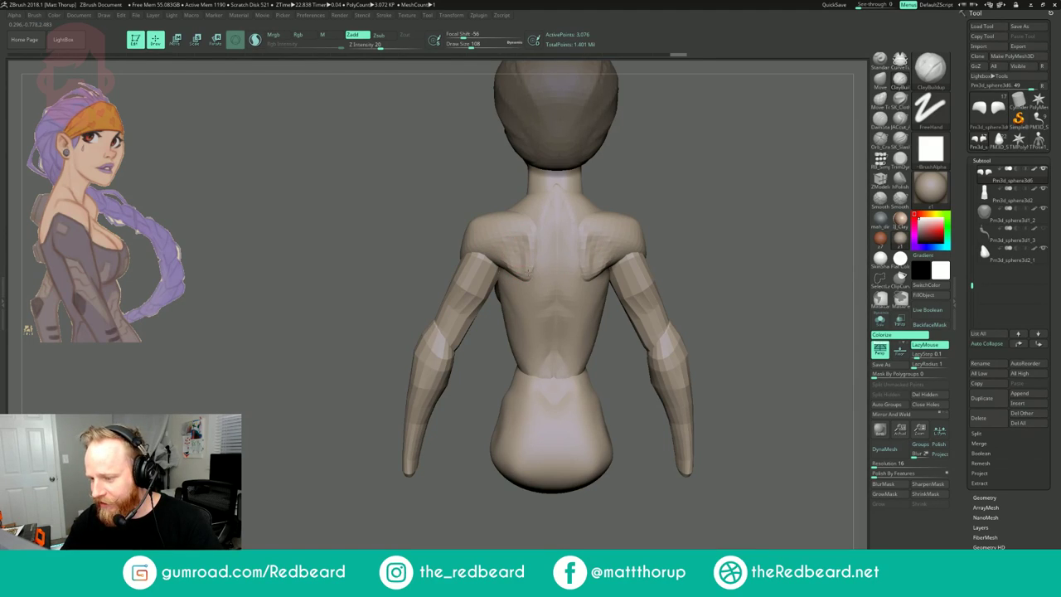
# - Adjust the inner edges of the shoulder blades with the Move brush at draw sizes 132 and 182
pyautogui.press('b')
pyautogui.press('m')
pyautogui.press('v')
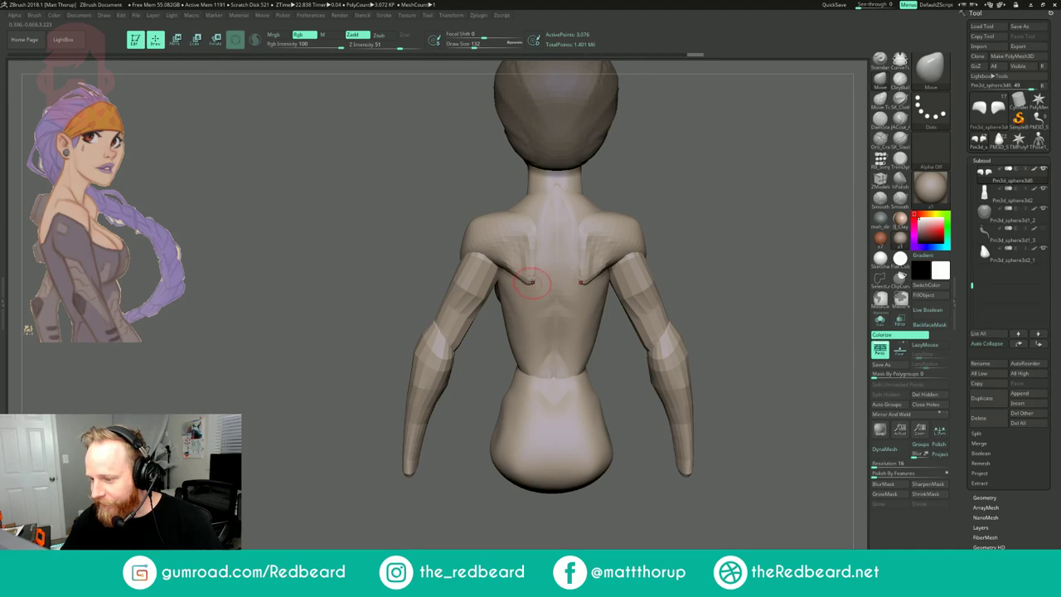
pyautogui.moveTo(538, 240); pyautogui.dragTo(539, 261)
pyautogui.press('s')
pyautogui.moveTo(533, 254); pyautogui.dragTo(540, 244)
pyautogui.moveTo(683, 157)
pyautogui.keyDown('shift'); pyautogui.mouseDown()
pyautogui.moveTo(727, 159)
pyautogui.moveTo(651, 194)
pyautogui.moveTo(661, 206)
pyautogui.moveTo(684, 183)
pyautogui.mouseUp(); pyautogui.keyUp('shift')
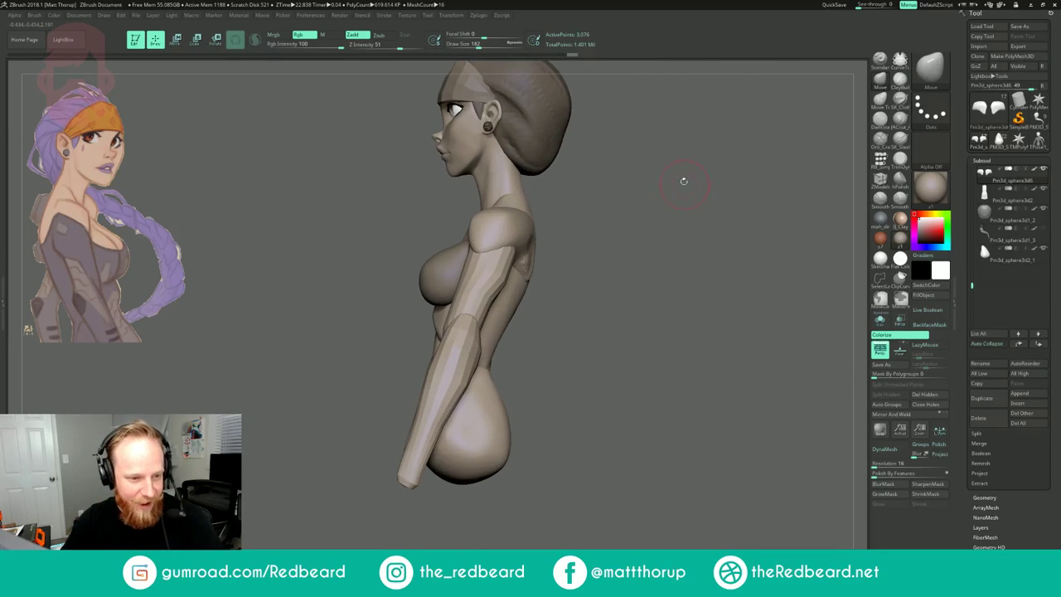
pyautogui.moveTo(631, 232)
pyautogui.mouseDown()
pyautogui.moveTo(676, 244)
pyautogui.moveTo(611, 256)
pyautogui.mouseUp()
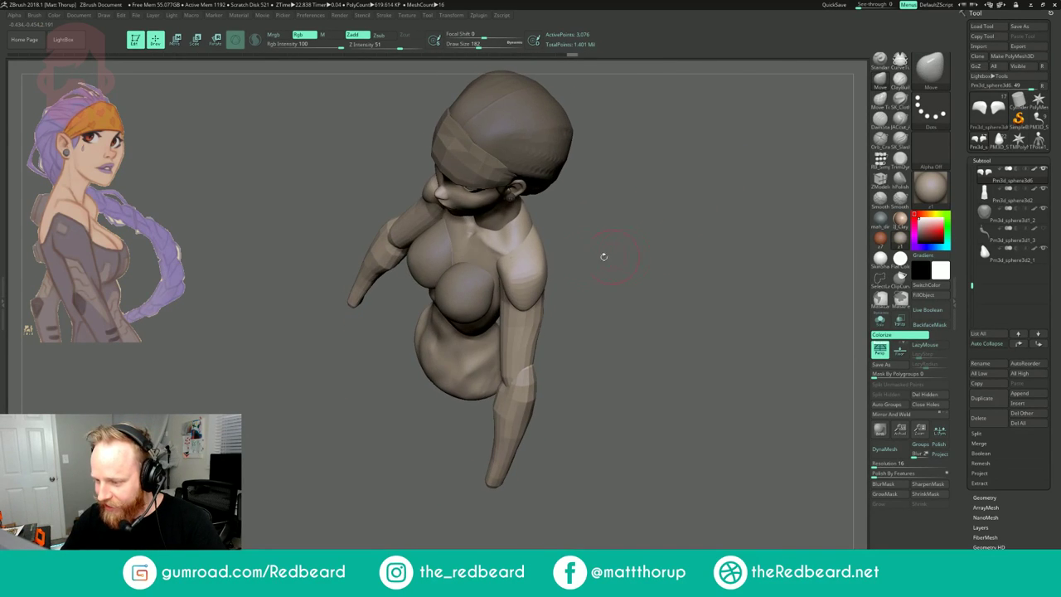
# - Bulk out the front and outer side of the deltoids with the ClayBuildup brush at draw size 182
pyautogui.press('b')
pyautogui.press('c')
pyautogui.press('b')
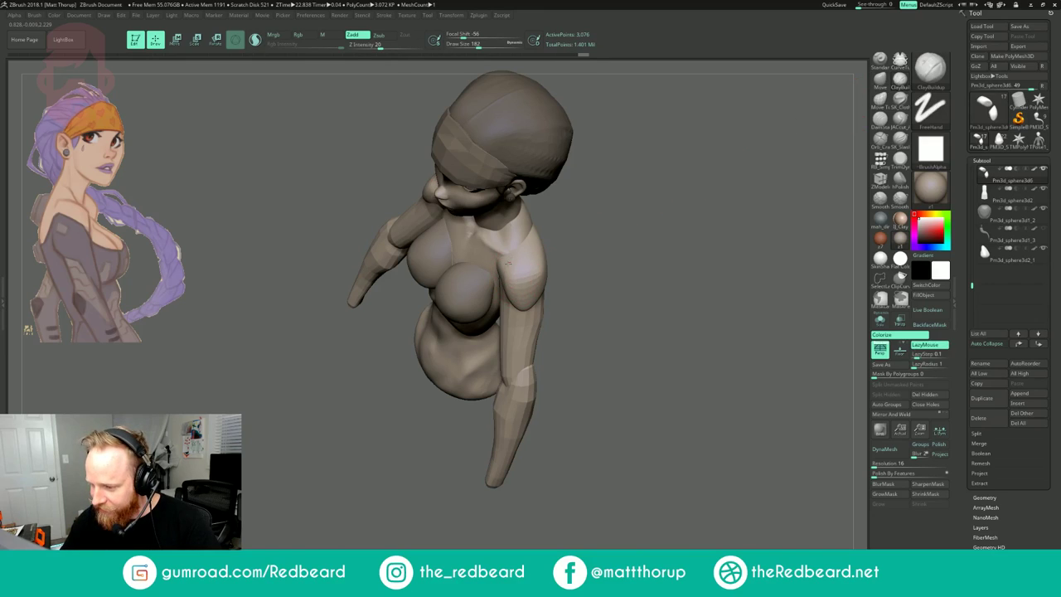
pyautogui.moveTo(591, 243); pyautogui.dragTo(617, 214)
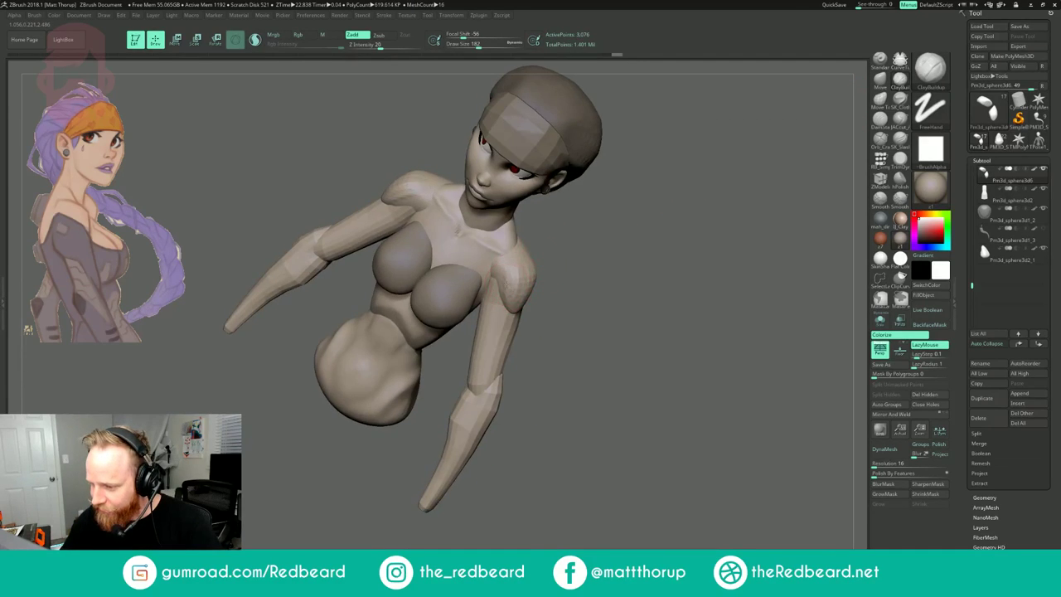
pyautogui.moveTo(494, 272)
pyautogui.mouseDown()
pyautogui.moveTo(490, 258)
pyautogui.moveTo(511, 272)
pyautogui.mouseUp()
pyautogui.moveTo(559, 310); pyautogui.dragTo(523, 286)
pyautogui.moveTo(617, 242)
pyautogui.mouseDown()
pyautogui.moveTo(520, 307)
pyautogui.moveTo(537, 272)
pyautogui.mouseUp()
pyautogui.moveTo(503, 250)
pyautogui.mouseDown()
pyautogui.moveTo(562, 274)
pyautogui.moveTo(537, 280)
pyautogui.mouseUp()
pyautogui.moveTo(474, 249); pyautogui.dragTo(552, 290)
pyautogui.moveTo(615, 297)
pyautogui.mouseDown()
pyautogui.moveTo(563, 272)
pyautogui.moveTo(620, 268)
pyautogui.moveTo(612, 359)
pyautogui.moveTo(701, 287)
pyautogui.moveTo(646, 203)
pyautogui.moveTo(684, 235)
pyautogui.moveTo(655, 310)
pyautogui.mouseUp()
# - Refine the front edge and lower tip of the deltoids with the ClayBuildup brush at draw sizes 136 and 197
pyautogui.press('s')
pyautogui.moveTo(489, 307)
pyautogui.mouseDown()
pyautogui.moveTo(473, 307)
pyautogui.moveTo(507, 310)
pyautogui.moveTo(531, 342)
pyautogui.mouseUp()
pyautogui.moveTo(625, 386)
pyautogui.mouseDown()
pyautogui.moveTo(553, 331)
pyautogui.moveTo(529, 338)
pyautogui.mouseUp()
pyautogui.moveTo(538, 234); pyautogui.dragTo(605, 288)
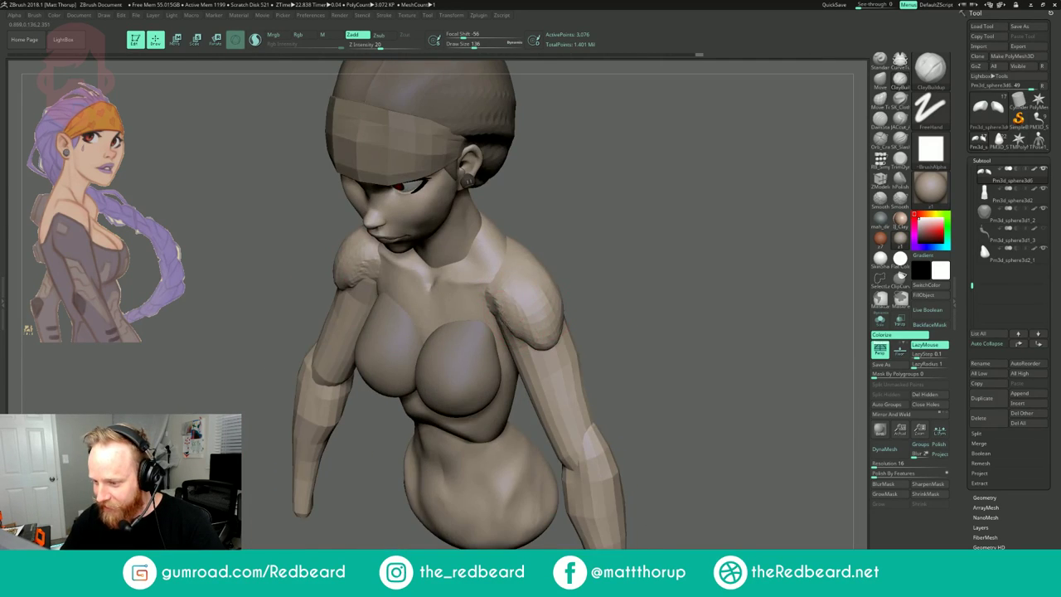
pyautogui.moveTo(530, 334); pyautogui.dragTo(517, 326)
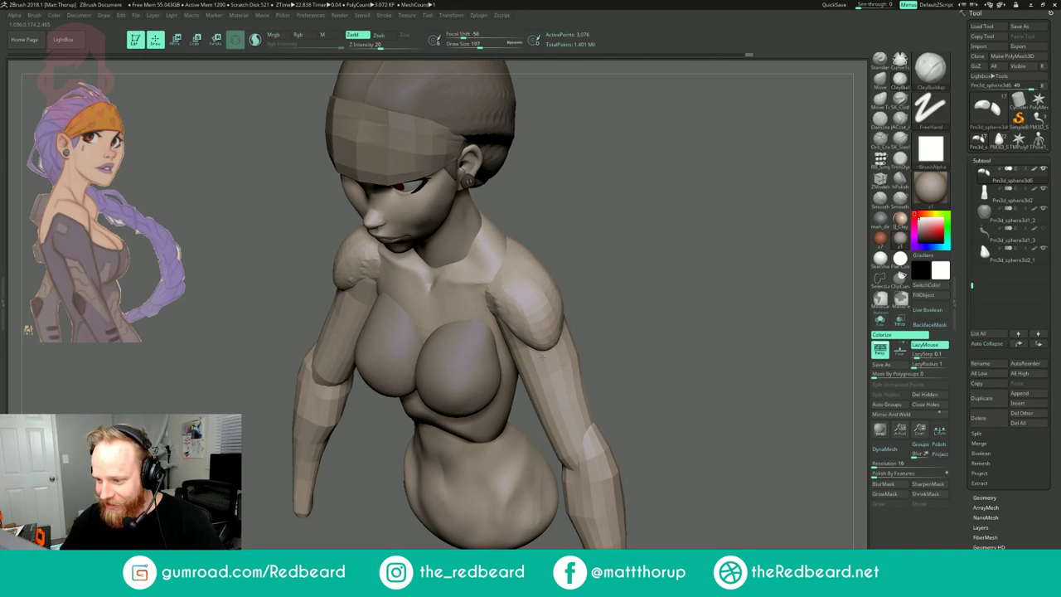
# - Smooth the deltoids and push their outer contour into shape with the Move brush at draw size 280
pyautogui.moveTo(642, 268)
pyautogui.keyDown('shift'); pyautogui.mouseDown()
pyautogui.moveTo(647, 235)
pyautogui.moveTo(595, 246)
pyautogui.moveTo(603, 256)
pyautogui.moveTo(512, 341)
pyautogui.mouseUp(); pyautogui.keyUp('shift')
pyautogui.press('b')
pyautogui.press('m')
pyautogui.press('v')
pyautogui.moveTo(634, 332); pyautogui.dragTo(549, 341)
pyautogui.moveTo(601, 307)
pyautogui.mouseDown()
pyautogui.moveTo(581, 343)
pyautogui.moveTo(604, 330)
pyautogui.moveTo(568, 333)
pyautogui.mouseUp()
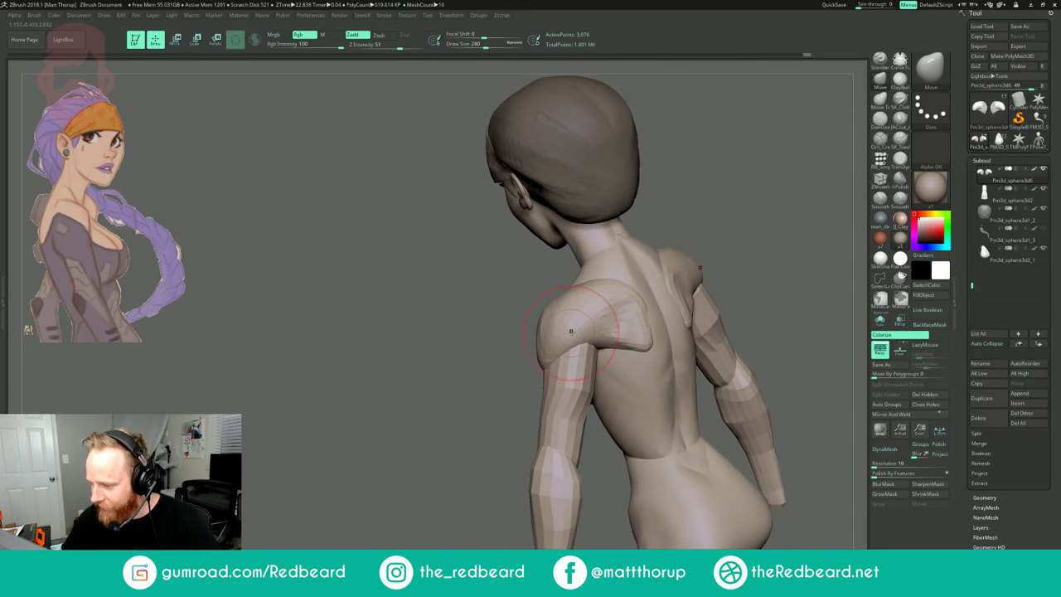
# - Smooth the surface of the deltoids and shoulder blades with a smaller brush
pyautogui.keyDown('shift'); pyautogui.moveTo(490, 383); pyautogui.dragTo(526, 373); pyautogui.keyUp('shift')
pyautogui.press('[')
pyautogui.keyDown('shift'); pyautogui.moveTo(538, 327); pyautogui.dragTo(541, 340); pyautogui.keyUp('shift')
pyautogui.moveTo(663, 229)
pyautogui.mouseDown()
pyautogui.moveTo(690, 260)
pyautogui.moveTo(694, 300)
pyautogui.mouseUp()
pyautogui.keyDown('shift'); pyautogui.moveTo(532, 304); pyautogui.dragTo(527, 314); pyautogui.keyUp('shift')
pyautogui.moveTo(589, 274)
pyautogui.mouseDown()
pyautogui.moveTo(595, 289)
pyautogui.moveTo(516, 308)
pyautogui.mouseUp()
# - Sharpen the edges of the shoulder forms with the Pinch brush at draw size 154
pyautogui.press('b')
pyautogui.press('p')
pyautogui.press('i')
pyautogui.press('s')
pyautogui.moveTo(512, 298); pyautogui.dragTo(526, 322)
pyautogui.moveTo(602, 257)
pyautogui.mouseDown()
pyautogui.moveTo(561, 270)
pyautogui.moveTo(562, 306)
pyautogui.mouseUp()
pyautogui.moveTo(696, 199); pyautogui.dragTo(647, 179)
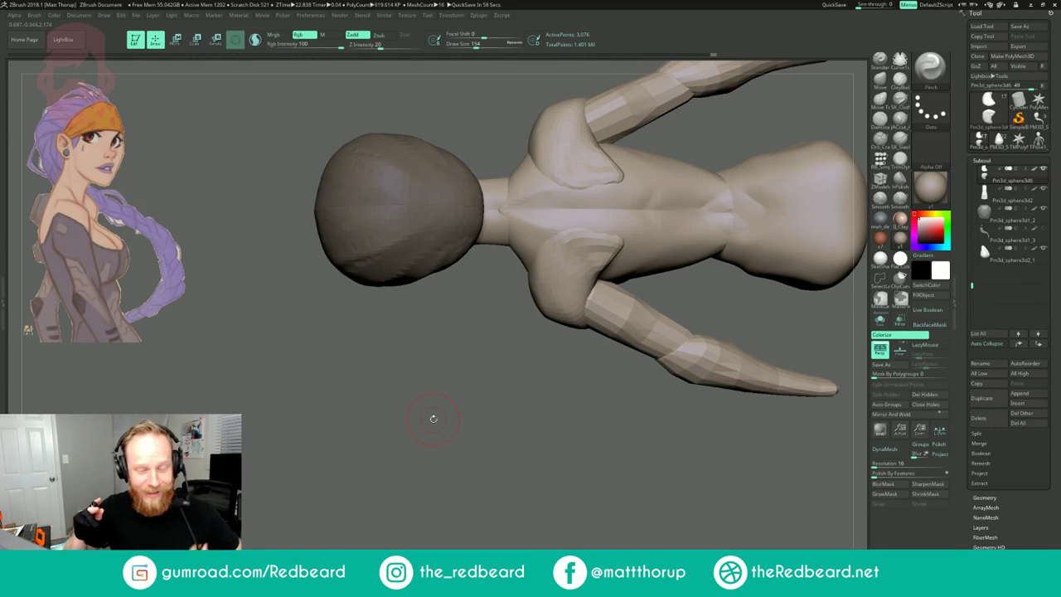
pyautogui.moveTo(477, 429); pyautogui.dragTo(692, 209)
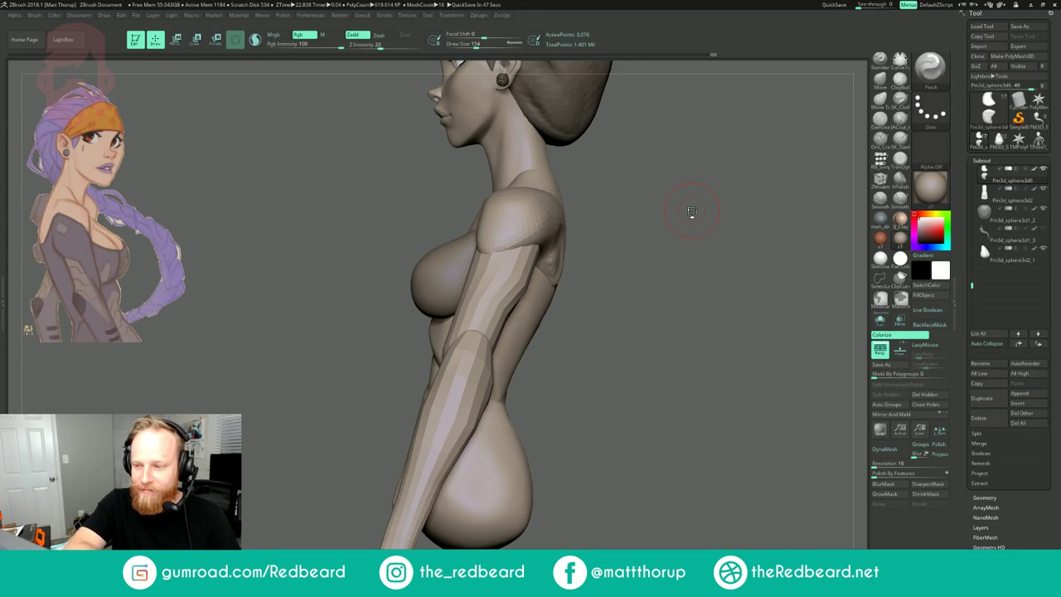
# - Select the upper arm subtool and subdivide its mesh twice
pyautogui.moveTo(616, 146); pyautogui.dragTo(530, 303)
pyautogui.keyDown('alt'); pyautogui.click(500, 354); pyautogui.keyUp('alt')
pyautogui.hotkey('ctrl', 'd')
pyautogui.hotkey('ctrl', 'd')
pyautogui.moveTo(639, 237)
pyautogui.mouseDown()
pyautogui.moveTo(613, 247)
pyautogui.moveTo(635, 255)
pyautogui.moveTo(571, 267)
pyautogui.moveTo(584, 288)
pyautogui.moveTo(540, 280)
pyautogui.mouseUp()
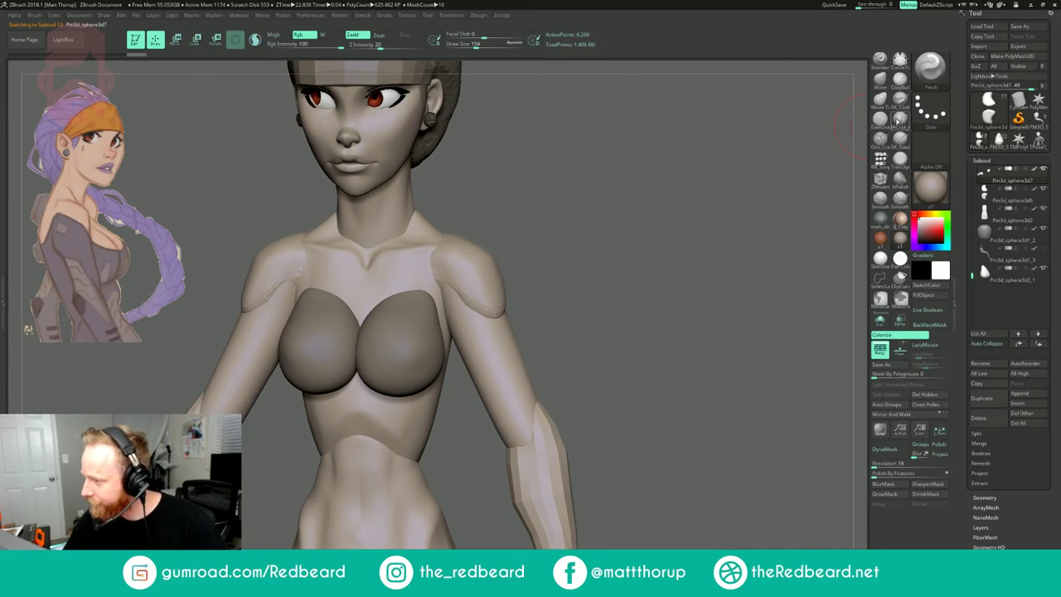
# - Build up muscle volume along the front and side of the upper arms with the ClayBuildup brush at draw size 154
pyautogui.click(900, 86)
pyautogui.moveTo(623, 274); pyautogui.dragTo(572, 280)
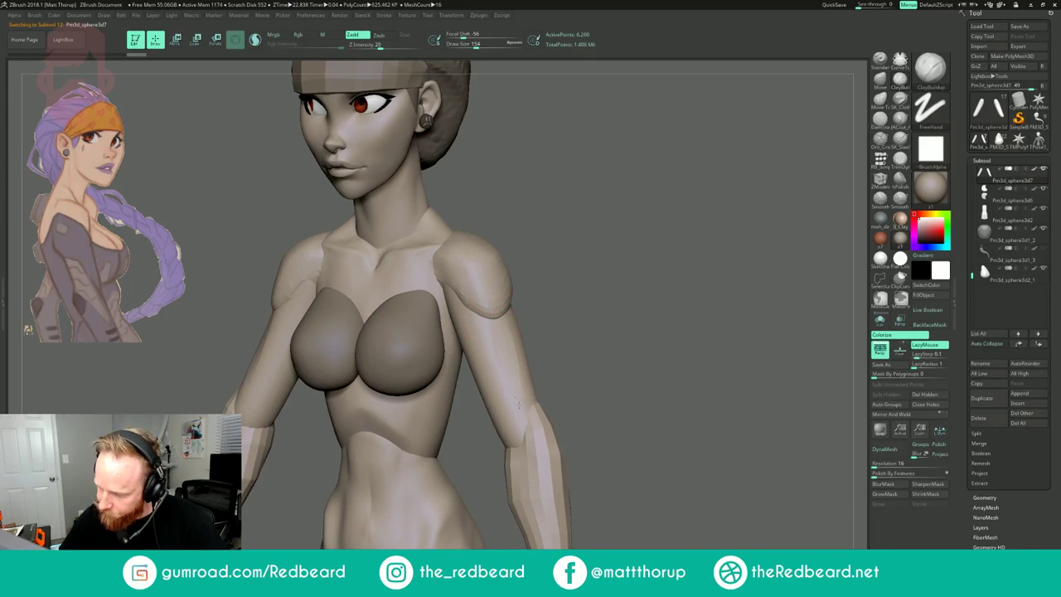
pyautogui.moveTo(503, 337); pyautogui.dragTo(522, 368)
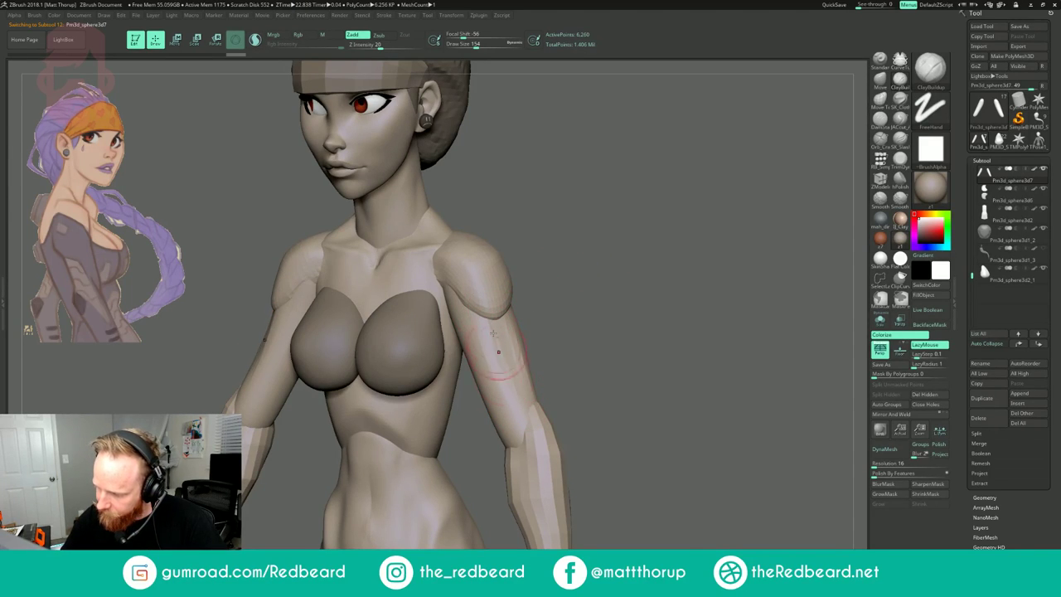
pyautogui.moveTo(577, 327); pyautogui.dragTo(619, 326)
pyautogui.moveTo(520, 386); pyautogui.dragTo(523, 423)
pyautogui.moveTo(580, 330)
pyautogui.mouseDown()
pyautogui.moveTo(627, 317)
pyautogui.moveTo(610, 285)
pyautogui.mouseUp()
# - Reshape the back contour of the upper arms with the Move brush, enlarging the draw size to 293
pyautogui.click(900, 121)
pyautogui.moveTo(794, 210)
pyautogui.mouseDown()
pyautogui.moveTo(643, 282)
pyautogui.moveTo(592, 474)
pyautogui.mouseUp()
pyautogui.press('b')
pyautogui.press('m')
pyautogui.press('v')
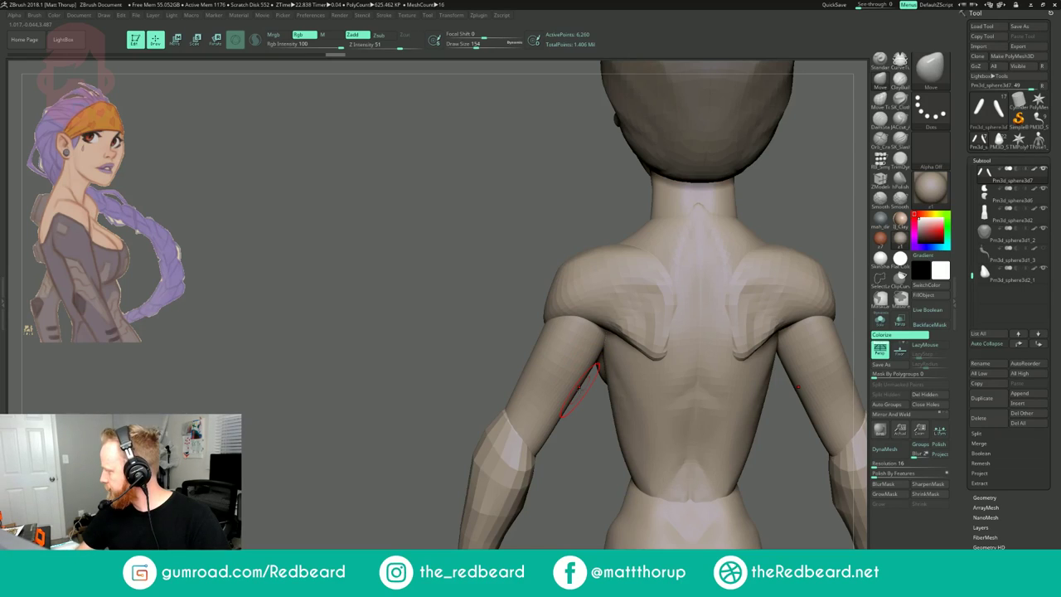
pyautogui.press('s')
pyautogui.moveTo(576, 374)
pyautogui.mouseDown()
pyautogui.moveTo(589, 375)
pyautogui.moveTo(595, 358)
pyautogui.mouseUp()
pyautogui.press(']')
pyautogui.moveTo(570, 396); pyautogui.dragTo(577, 401)
pyautogui.moveTo(574, 448); pyautogui.dragTo(688, 447)
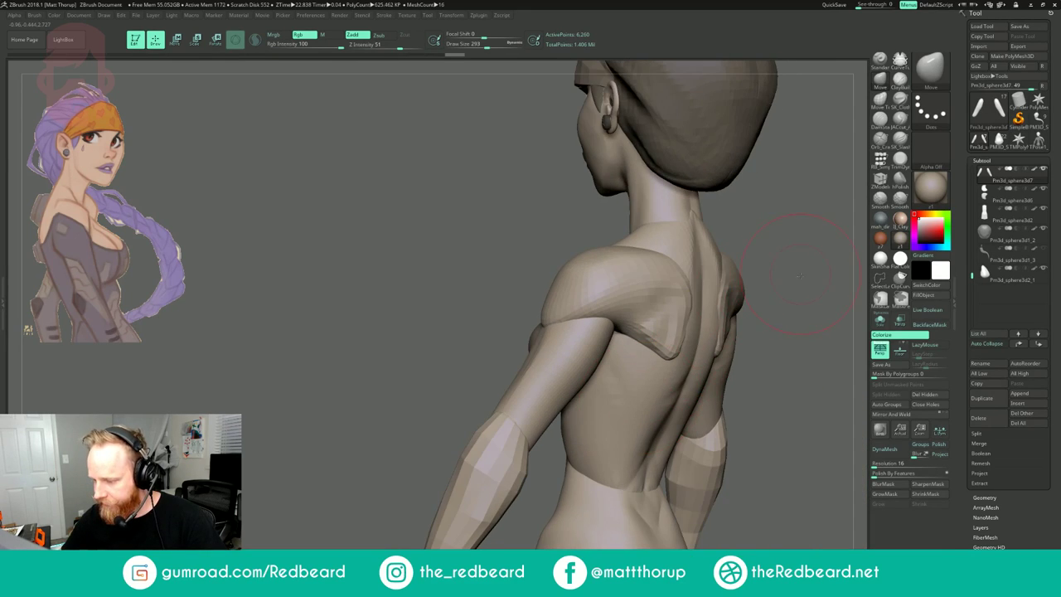
pyautogui.moveTo(755, 284)
pyautogui.keyDown('alt'); pyautogui.mouseDown()
pyautogui.moveTo(720, 262)
pyautogui.moveTo(699, 296)
pyautogui.mouseUp(); pyautogui.keyUp('alt')
pyautogui.moveTo(589, 368)
pyautogui.mouseDown()
pyautogui.moveTo(603, 362)
pyautogui.moveTo(567, 380)
pyautogui.mouseUp()
# - Flatten the back of the upper arms with the TrimDynamic brush, reducing the draw size to 140
pyautogui.press('s')
pyautogui.moveTo(746, 324)
pyautogui.mouseDown()
pyautogui.moveTo(802, 307)
pyautogui.moveTo(888, 170)
pyautogui.mouseUp()
pyautogui.click(900, 160)
pyautogui.click(900, 179)
pyautogui.moveTo(803, 203); pyautogui.dragTo(825, 197)
pyautogui.click(902, 160)
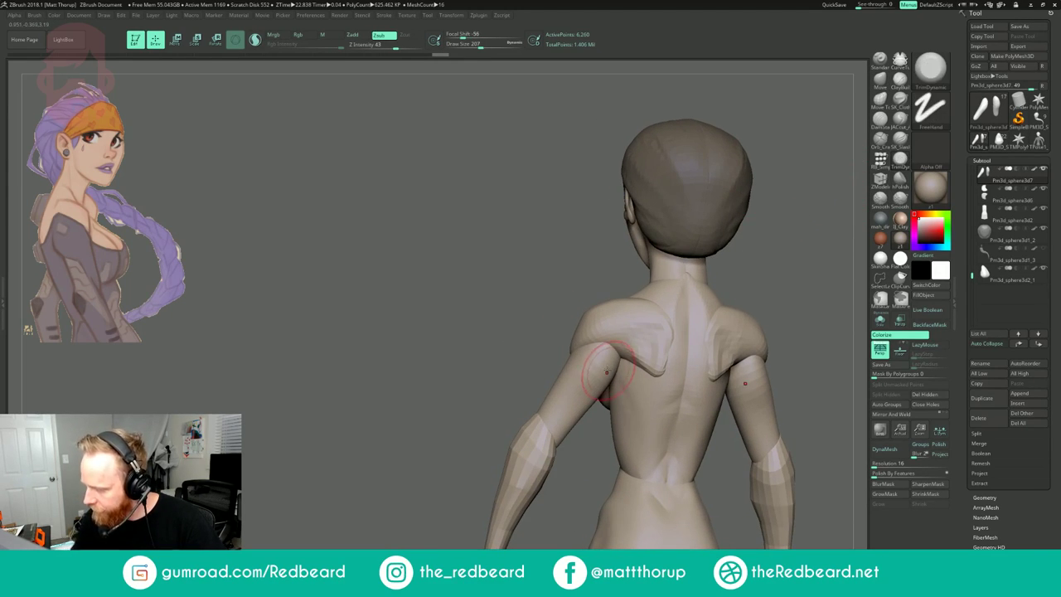
pyautogui.moveTo(593, 392); pyautogui.dragTo(588, 392)
pyautogui.moveTo(580, 383); pyautogui.dragTo(560, 392)
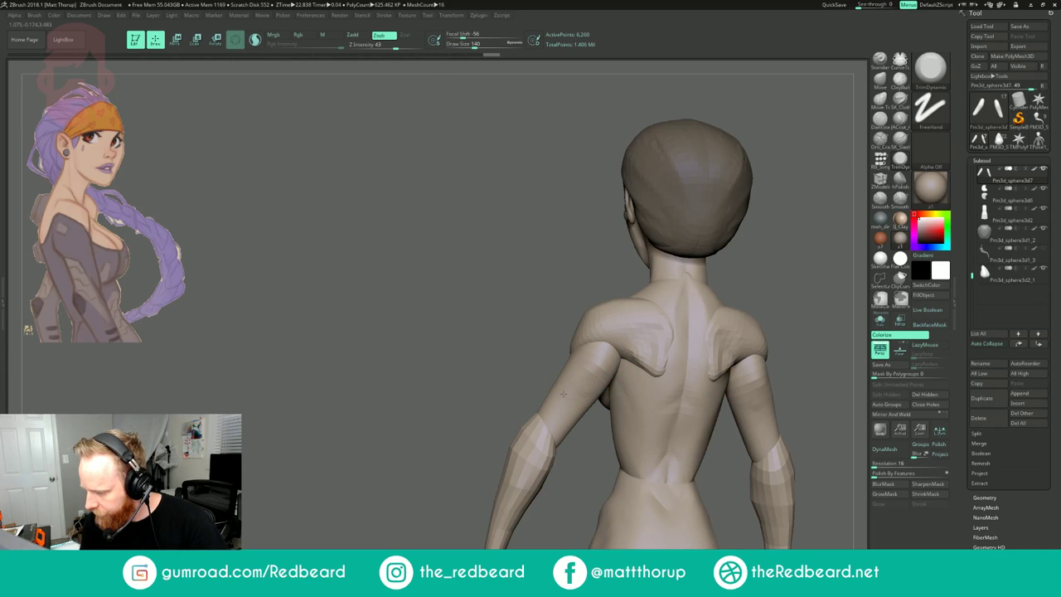
pyautogui.moveTo(576, 399); pyautogui.dragTo(560, 408, button='right')
# - Trim planes near the top and the elbow end of the upper arms with the TrimDynamic brush
pyautogui.moveTo(578, 367)
pyautogui.mouseDown()
pyautogui.moveTo(604, 375)
pyautogui.moveTo(581, 367)
pyautogui.mouseUp()
pyautogui.moveTo(580, 370)
pyautogui.mouseDown(button='right')
pyautogui.moveTo(692, 378)
pyautogui.moveTo(684, 444)
pyautogui.mouseUp(button='right')
pyautogui.moveTo(683, 443)
pyautogui.mouseDown(button='right')
pyautogui.moveTo(580, 452)
pyautogui.moveTo(594, 404)
pyautogui.mouseUp(button='right')
pyautogui.moveTo(541, 432); pyautogui.dragTo(543, 438)
pyautogui.moveTo(554, 431)
pyautogui.mouseDown(button='right')
pyautogui.moveTo(795, 356)
pyautogui.moveTo(676, 367)
pyautogui.moveTo(597, 394)
pyautogui.moveTo(705, 397)
pyautogui.mouseUp(button='right')
pyautogui.moveTo(704, 398); pyautogui.dragTo(857, 244, button='right')
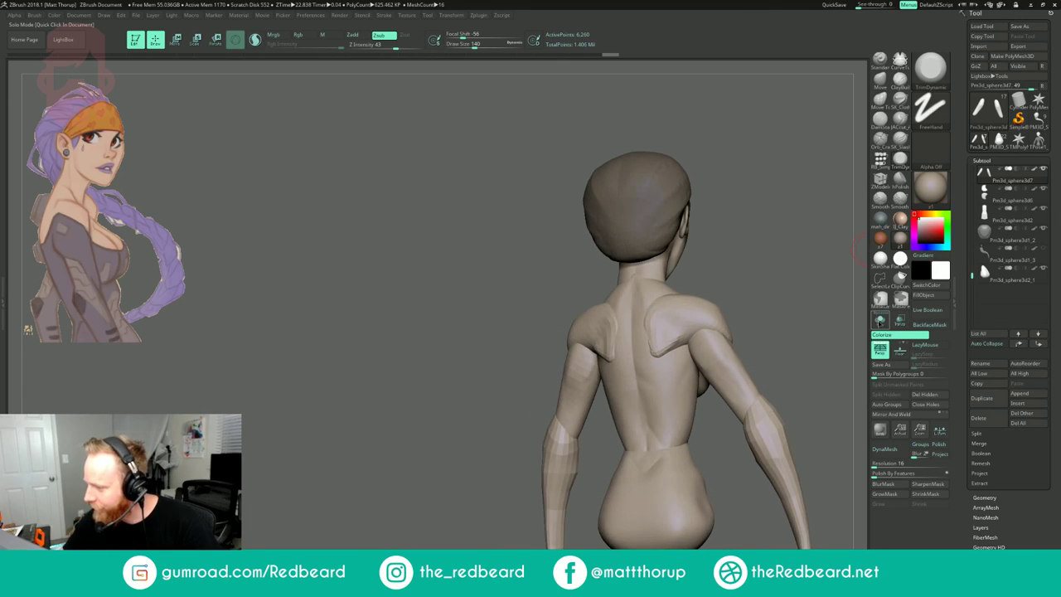
# - Isolate the upper arms and carve muscle grooves along their length with the cut brush at draw size 177
pyautogui.click(880, 320)
pyautogui.click(900, 121)
pyautogui.moveTo(867, 147); pyautogui.dragTo(593, 333, button='right')
pyautogui.press('s')
pyautogui.moveTo(533, 355); pyautogui.dragTo(537, 355)
pyautogui.moveTo(536, 346); pyautogui.dragTo(553, 420)
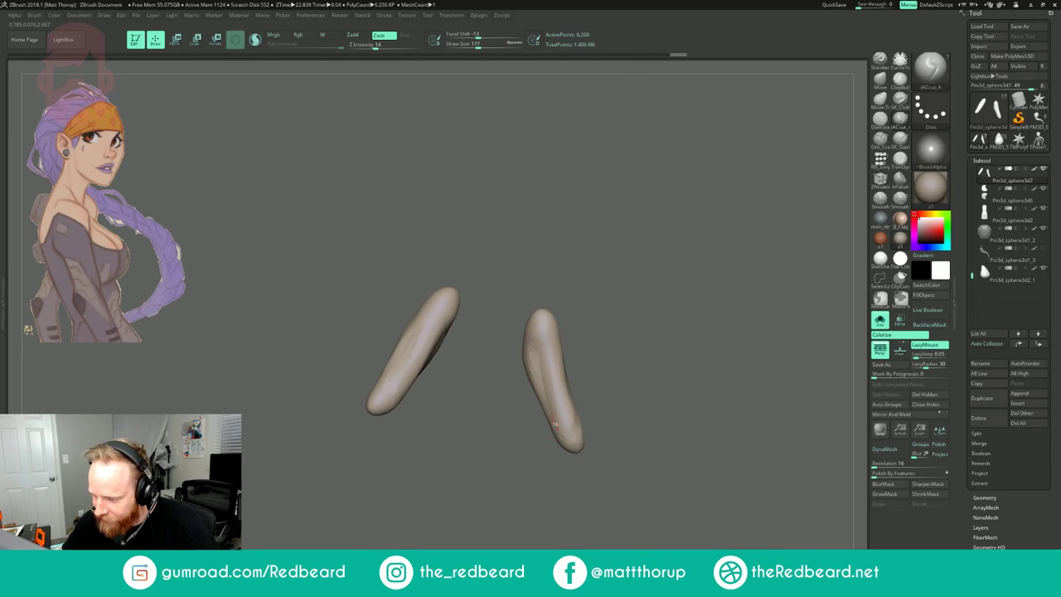
pyautogui.moveTo(534, 338)
pyautogui.mouseDown()
pyautogui.moveTo(547, 383)
pyautogui.moveTo(620, 356)
pyautogui.moveTo(600, 327)
pyautogui.moveTo(610, 340)
pyautogui.moveTo(622, 318)
pyautogui.moveTo(528, 363)
pyautogui.moveTo(578, 435)
pyautogui.mouseUp()
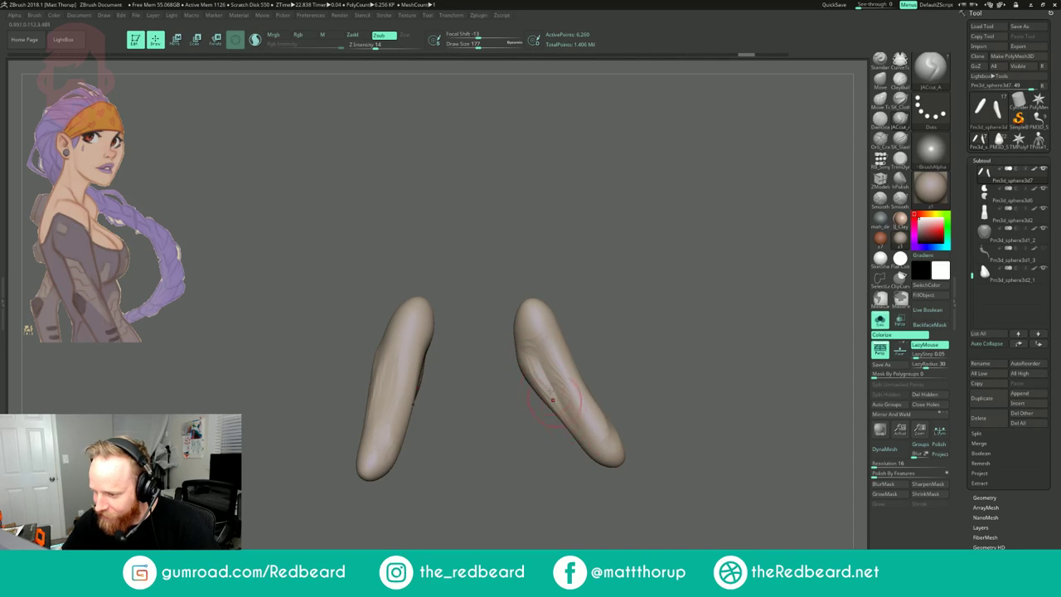
pyautogui.moveTo(630, 329); pyautogui.dragTo(628, 341)
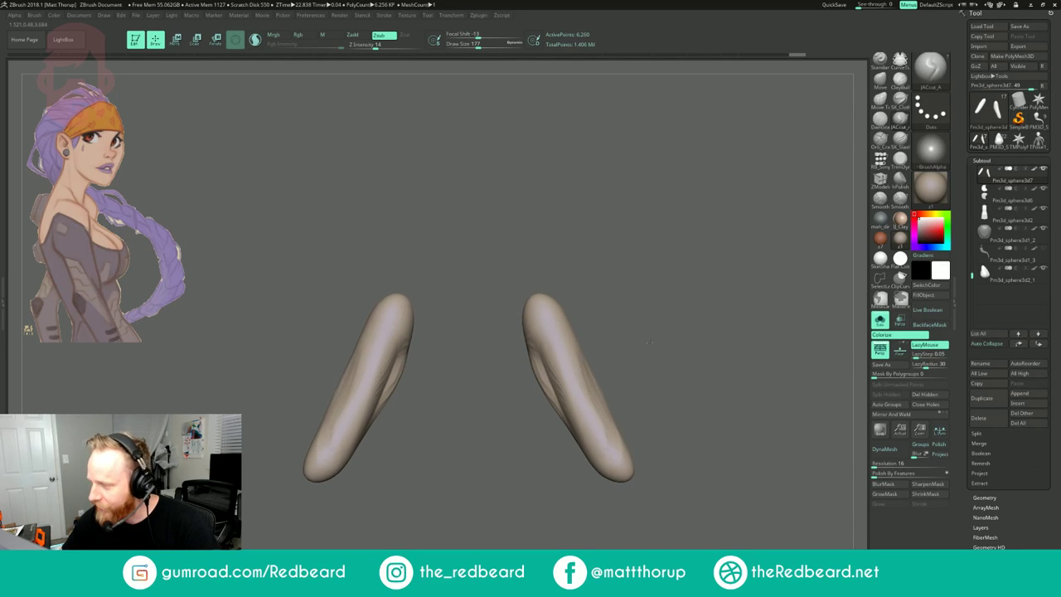
# - Build up muscle volume along the lower half of the upper arms with the ClayBuildup brush at draw size 177 and smooth it
pyautogui.click(900, 80)
pyautogui.moveTo(574, 383); pyautogui.dragTo(596, 405)
pyautogui.moveTo(561, 334)
pyautogui.mouseDown()
pyautogui.moveTo(586, 402)
pyautogui.moveTo(612, 429)
pyautogui.mouseUp()
pyautogui.moveTo(571, 352); pyautogui.dragTo(587, 398)
pyautogui.moveTo(599, 447); pyautogui.dragTo(572, 370)
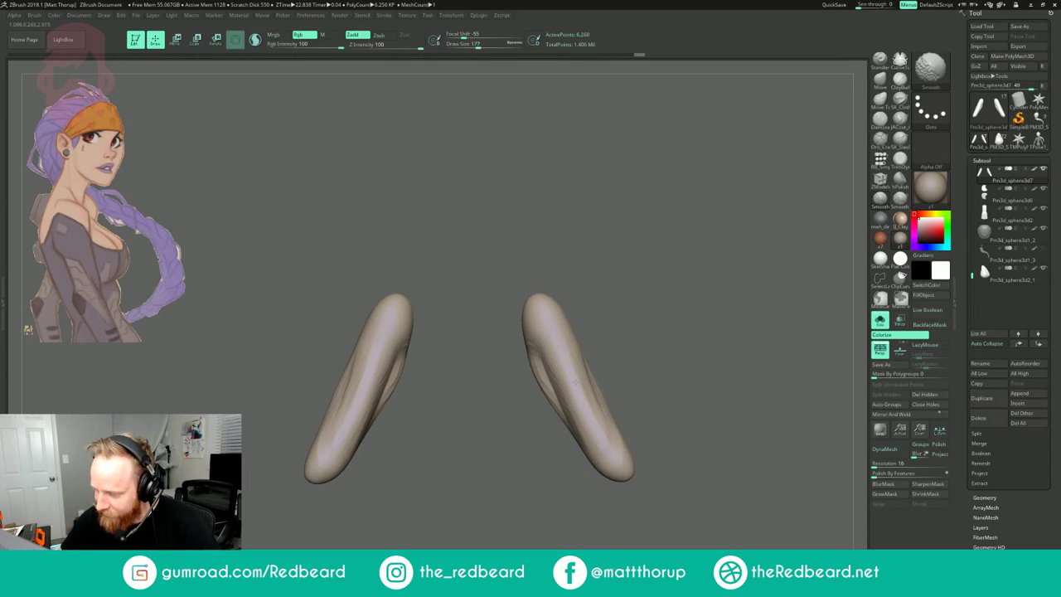
pyautogui.keyDown('shift'); pyautogui.moveTo(564, 412); pyautogui.dragTo(559, 401); pyautogui.keyUp('shift')
pyautogui.moveTo(658, 260)
pyautogui.mouseDown()
pyautogui.moveTo(625, 290)
pyautogui.moveTo(621, 315)
pyautogui.mouseUp()
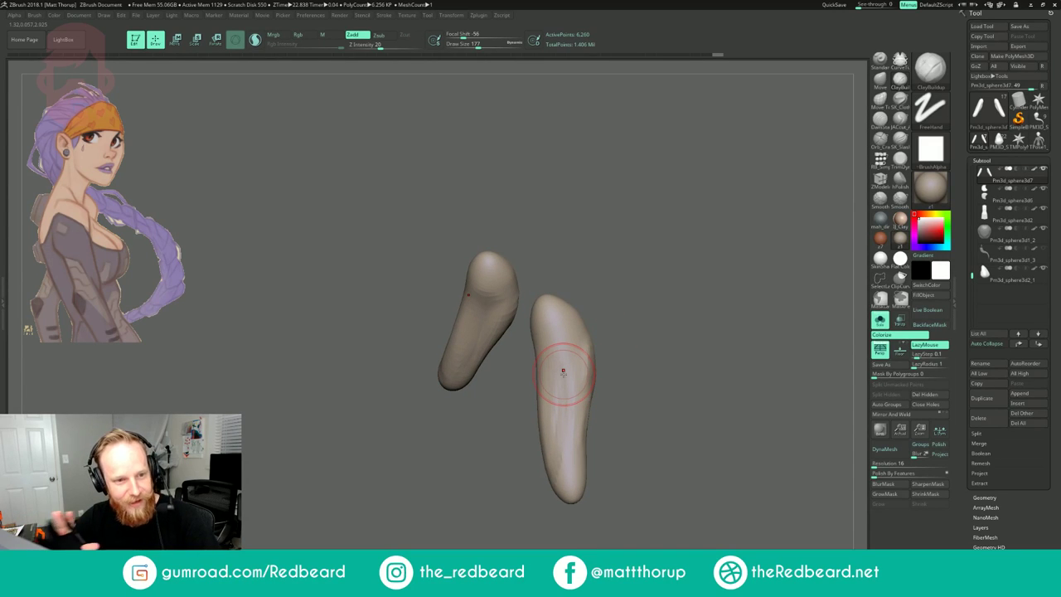
# - Carve the muscle separation along the upper arms with the cut brush at draw size 116 and smooth the strokes
pyautogui.moveTo(673, 256); pyautogui.dragTo(640, 350)
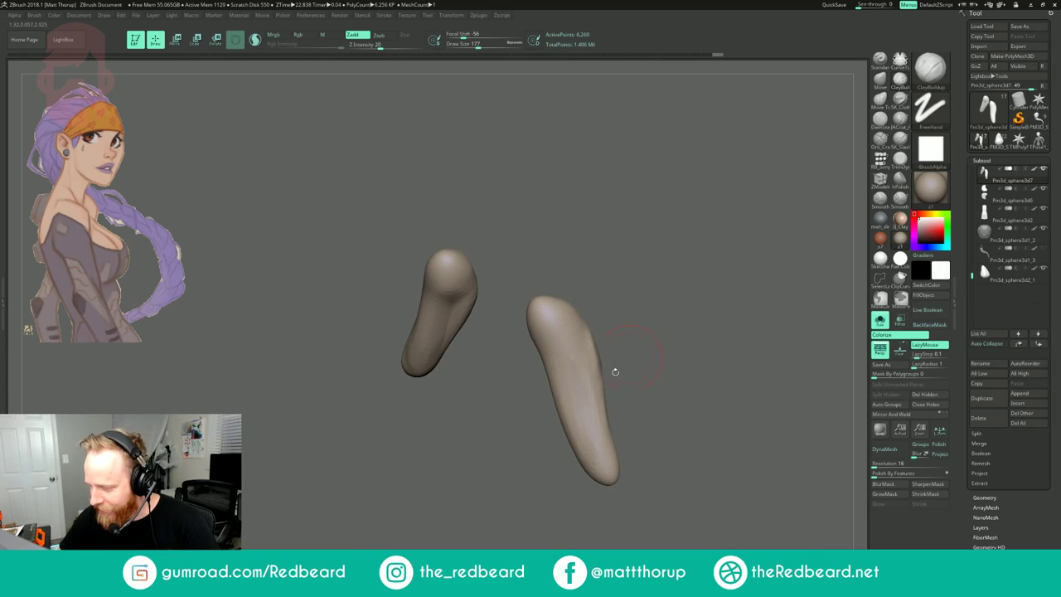
pyautogui.click(900, 121)
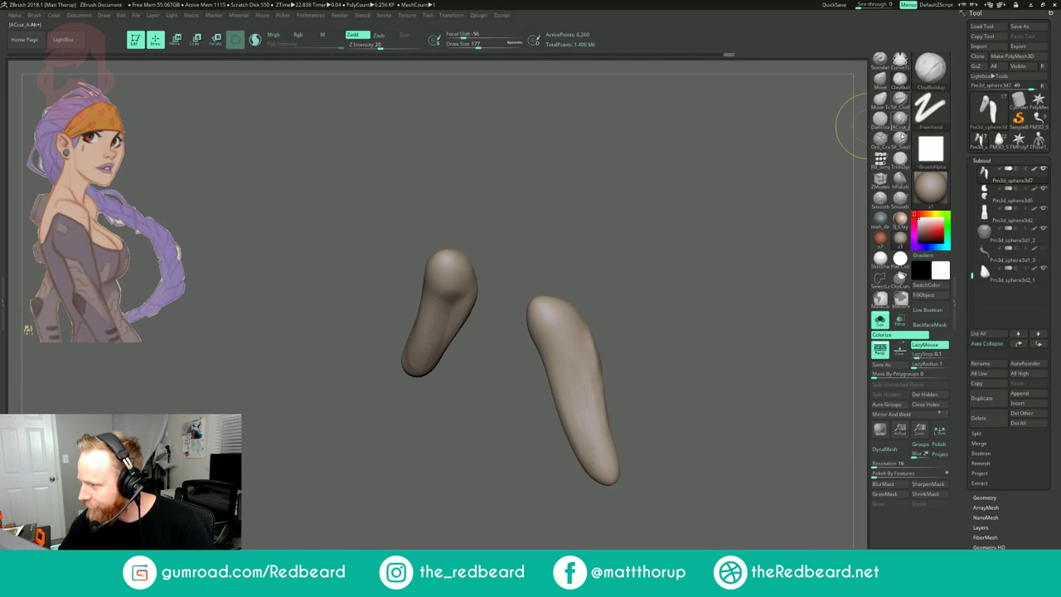
pyautogui.press('s')
pyautogui.moveTo(590, 448); pyautogui.dragTo(581, 447)
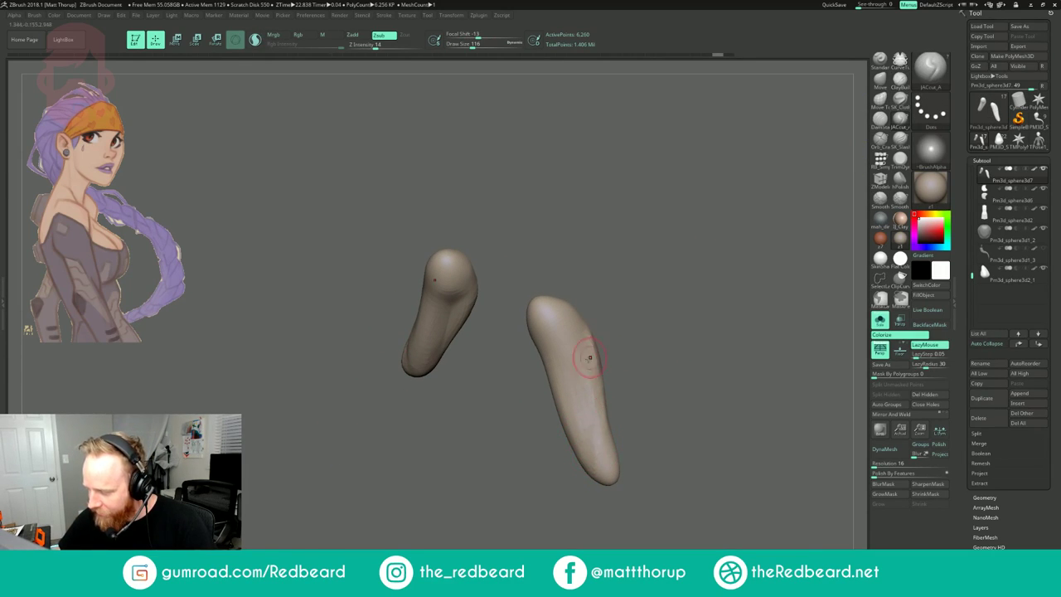
pyautogui.moveTo(608, 324); pyautogui.dragTo(597, 398)
pyautogui.moveTo(647, 390); pyautogui.dragTo(592, 320)
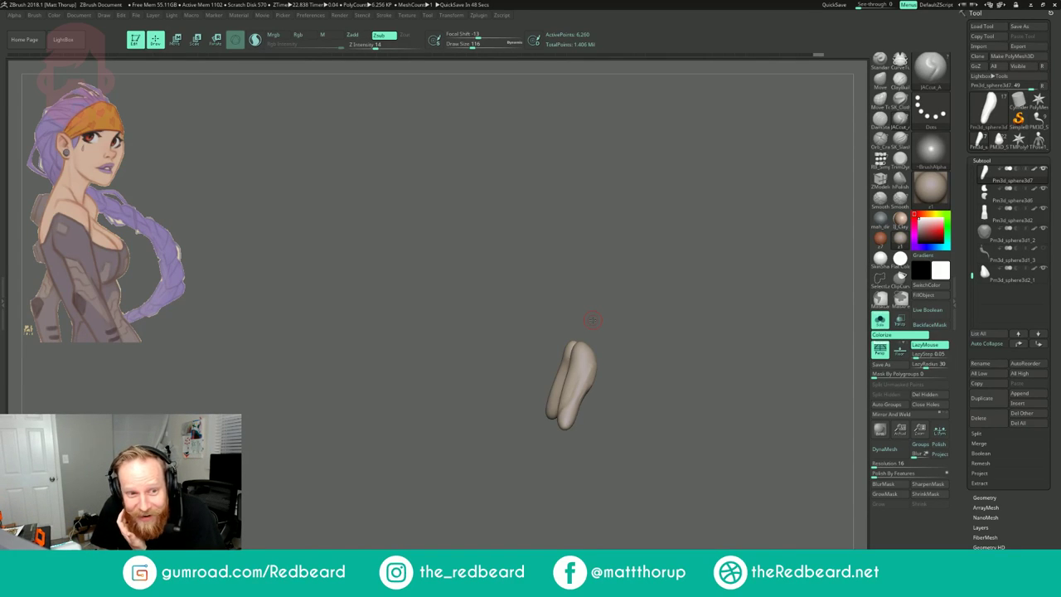
pyautogui.moveTo(652, 261)
pyautogui.mouseDown()
pyautogui.moveTo(647, 298)
pyautogui.moveTo(663, 332)
pyautogui.mouseUp()
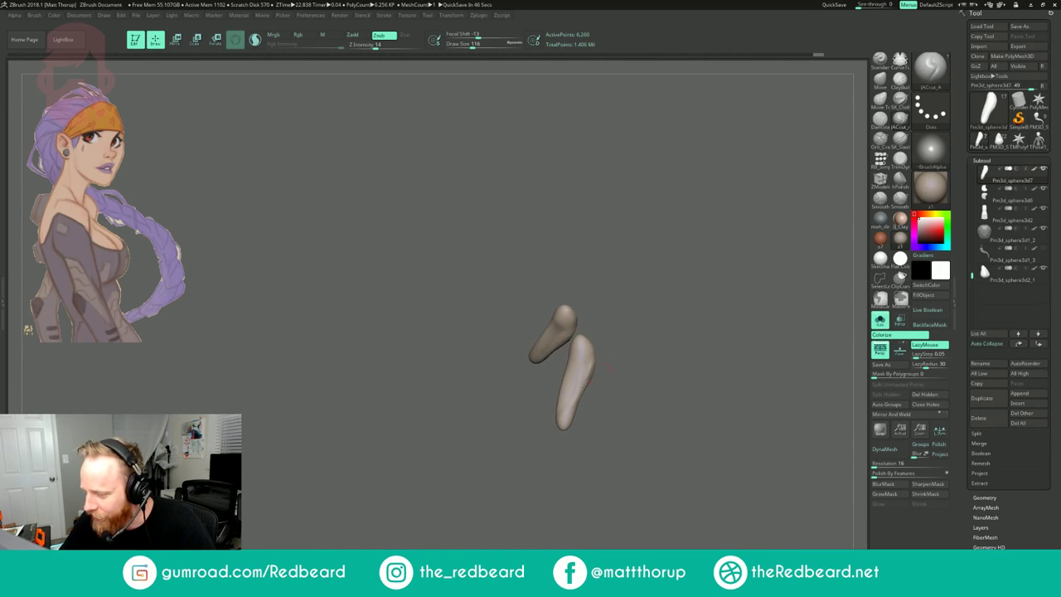
pyautogui.moveTo(576, 383)
pyautogui.keyDown('shift'); pyautogui.mouseDown()
pyautogui.moveTo(583, 372)
pyautogui.moveTo(559, 421)
pyautogui.mouseUp(); pyautogui.keyUp('shift')
pyautogui.moveTo(649, 352)
pyautogui.mouseDown()
pyautogui.moveTo(655, 313)
pyautogui.moveTo(704, 318)
pyautogui.moveTo(700, 354)
pyautogui.mouseUp()
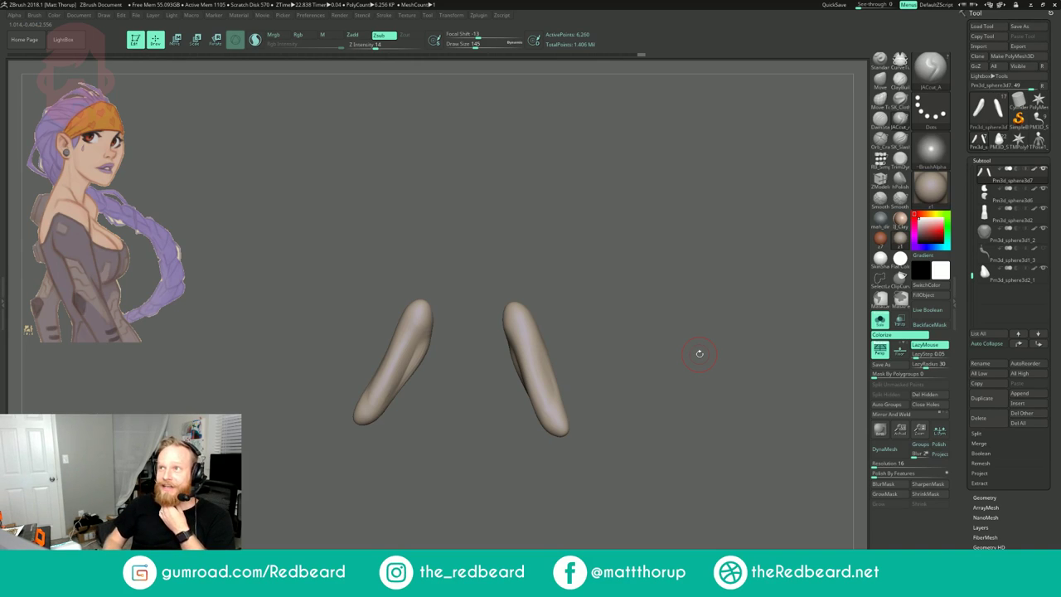
pyautogui.moveTo(699, 354); pyautogui.dragTo(668, 349)
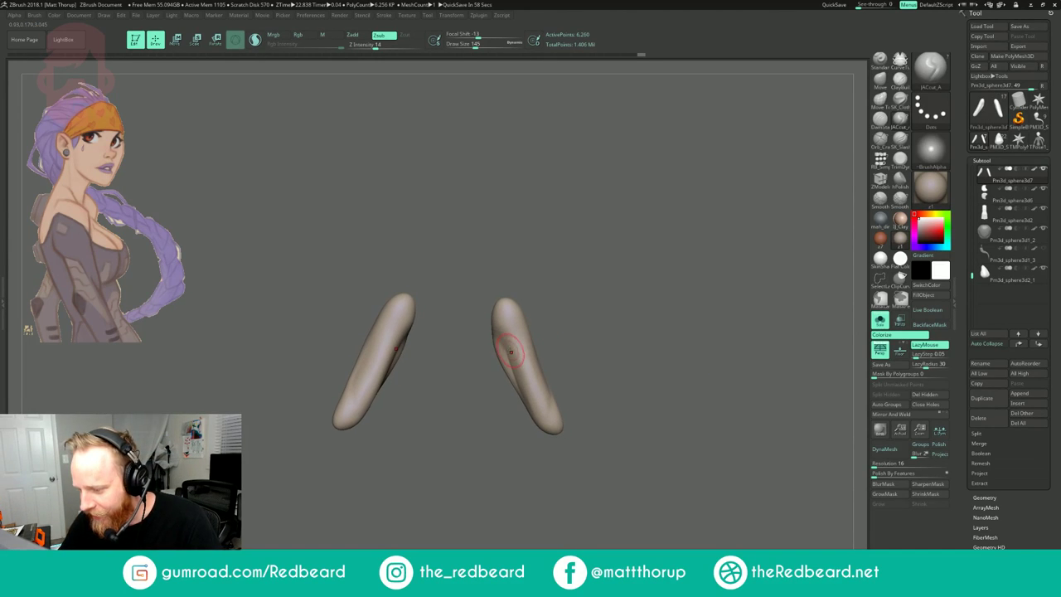
pyautogui.keyDown('shift'); pyautogui.moveTo(508, 340); pyautogui.dragTo(530, 407); pyautogui.keyUp('shift')
# - Carve the lower half of the upper arms toward the elbow with the cut brush at draw size 202
pyautogui.moveTo(592, 287); pyautogui.dragTo(515, 297)
pyautogui.moveTo(553, 327)
pyautogui.mouseDown()
pyautogui.moveTo(539, 353)
pyautogui.moveTo(482, 365)
pyautogui.mouseUp()
pyautogui.press('s')
pyautogui.click(492, 370)
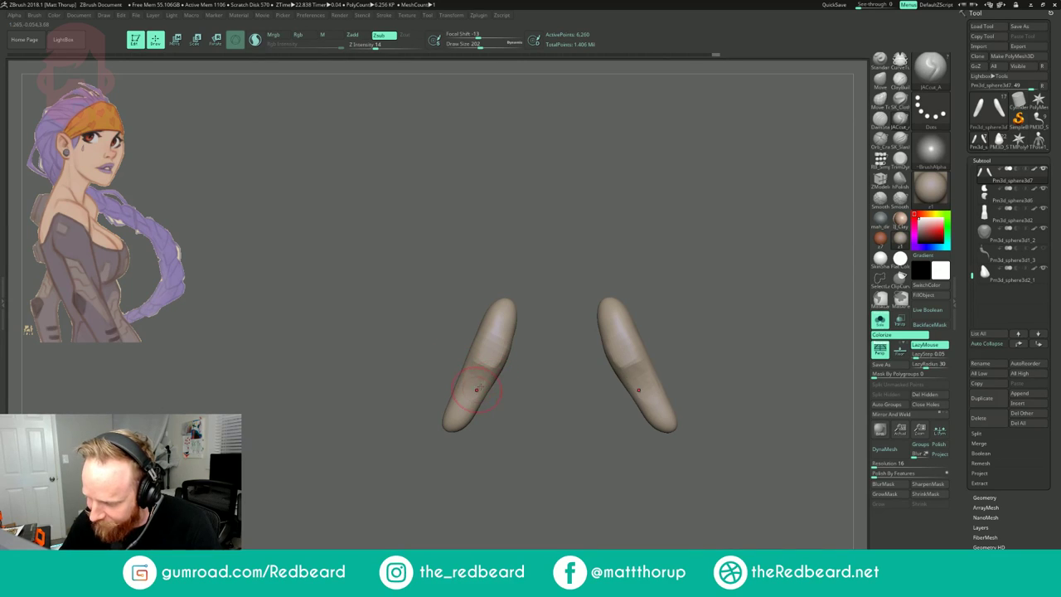
pyautogui.moveTo(504, 395); pyautogui.dragTo(500, 390)
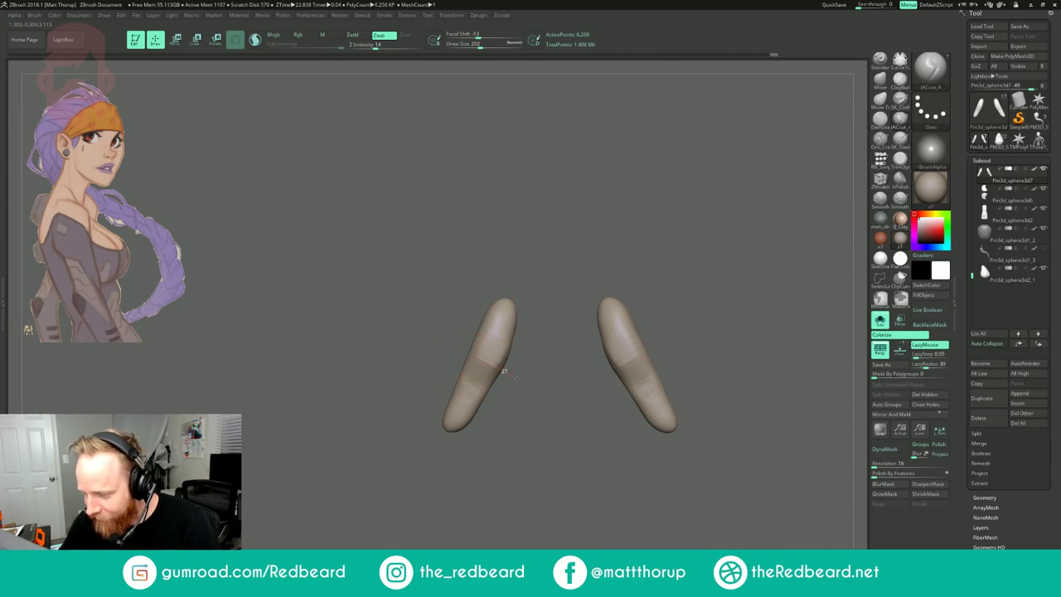
pyautogui.moveTo(512, 365); pyautogui.dragTo(506, 395)
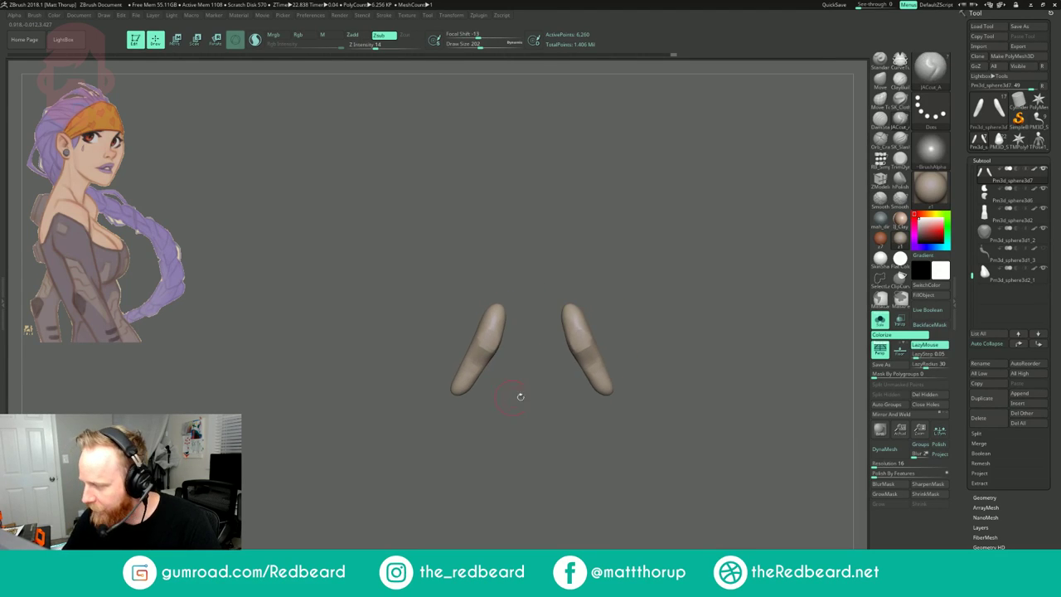
# - Show the whole figure again and check the upper arms from the side and back
pyautogui.click(879, 321)
pyautogui.keyDown('alt'); pyautogui.moveTo(718, 367); pyautogui.dragTo(720, 397); pyautogui.keyUp('alt')
pyautogui.moveTo(618, 379); pyautogui.dragTo(706, 385)
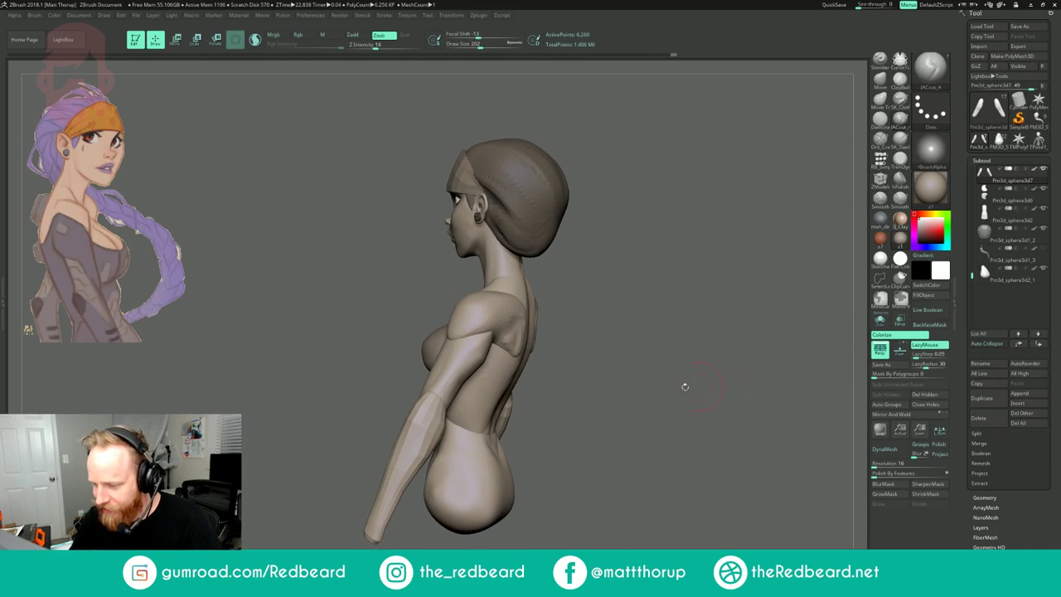
pyautogui.moveTo(551, 296)
pyautogui.keyDown('shift'); pyautogui.mouseDown()
pyautogui.moveTo(568, 275)
pyautogui.moveTo(535, 282)
pyautogui.mouseUp(); pyautogui.keyUp('shift')
pyautogui.moveTo(573, 312); pyautogui.dragTo(531, 319)
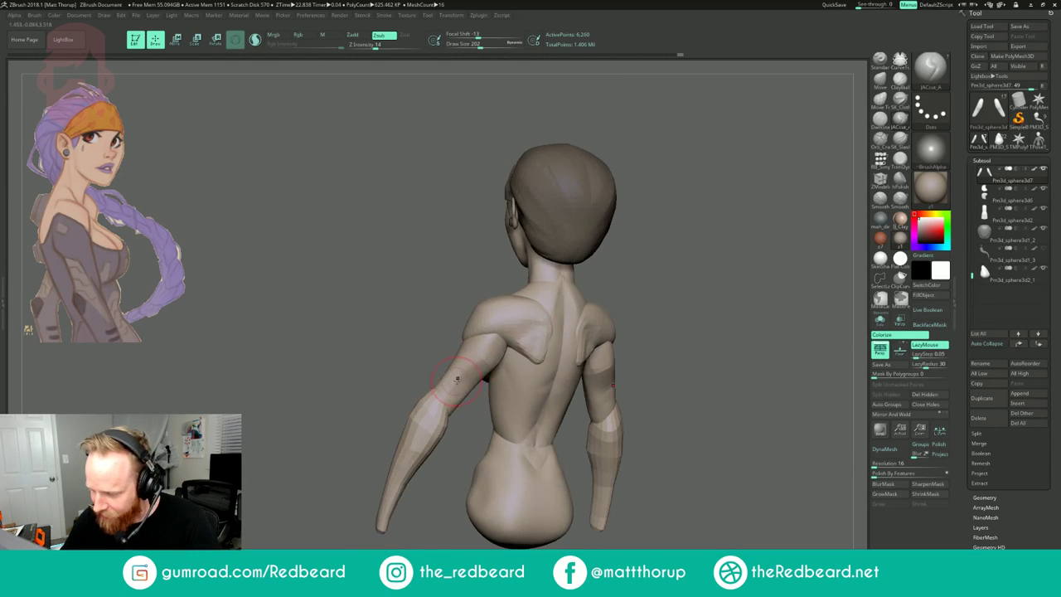
pyautogui.moveTo(453, 426); pyautogui.dragTo(474, 429)
# - Select the forearms and subdivide their mesh once
pyautogui.click(900, 81)
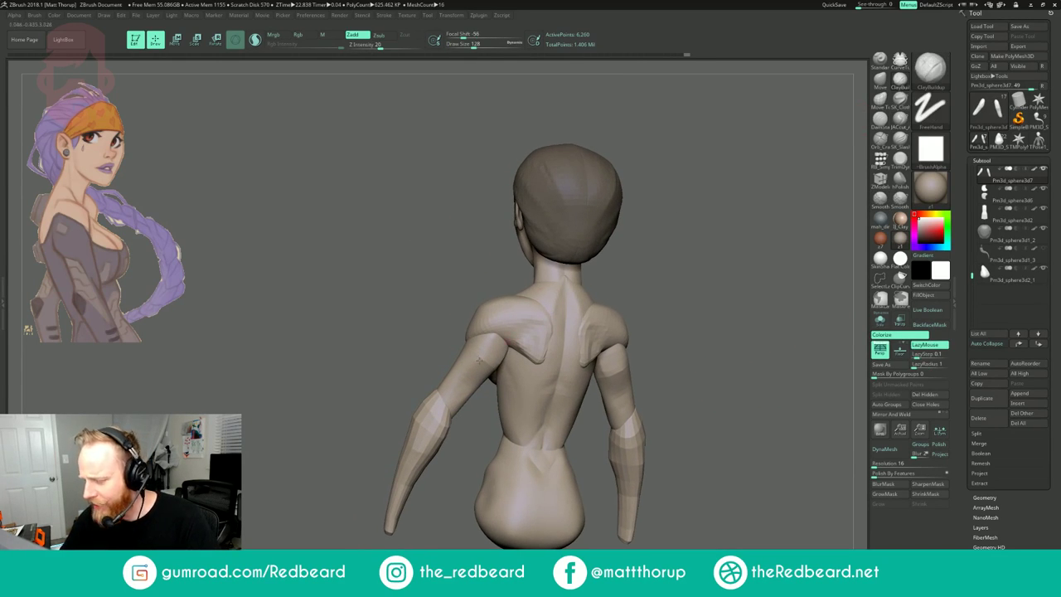
pyautogui.moveTo(693, 278)
pyautogui.mouseDown()
pyautogui.moveTo(676, 278)
pyautogui.moveTo(632, 218)
pyautogui.moveTo(709, 231)
pyautogui.moveTo(700, 311)
pyautogui.moveTo(614, 315)
pyautogui.mouseUp()
pyautogui.moveTo(478, 394); pyautogui.dragTo(609, 396)
pyautogui.moveTo(547, 408)
pyautogui.keyDown('alt'); pyautogui.mouseDown()
pyautogui.moveTo(537, 352)
pyautogui.moveTo(551, 335)
pyautogui.mouseUp(); pyautogui.keyUp('alt')
pyautogui.keyDown('alt'); pyautogui.click(456, 419); pyautogui.keyUp('alt')
pyautogui.hotkey('ctrl', 'd')
# - Build up the back of the elbows on the forearms with the ClayBuildup brush at draw size 128
pyautogui.moveTo(609, 315); pyautogui.dragTo(561, 302)
pyautogui.keyDown('alt'); pyautogui.moveTo(560, 303); pyautogui.dragTo(569, 367); pyautogui.keyUp('alt')
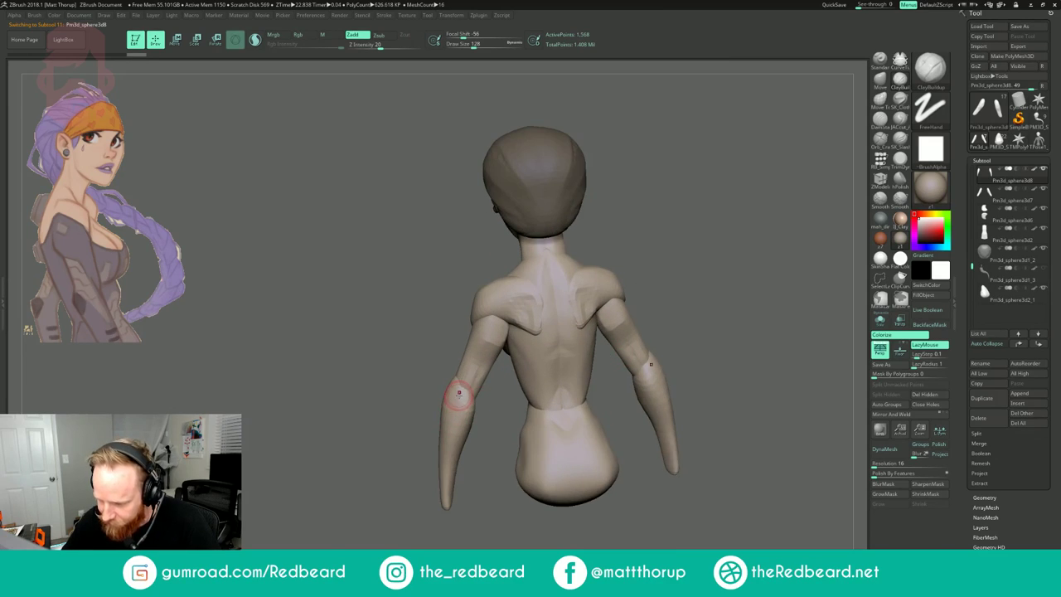
pyautogui.moveTo(466, 382); pyautogui.dragTo(462, 403)
pyautogui.moveTo(464, 390); pyautogui.dragTo(461, 414)
pyautogui.moveTo(477, 455); pyautogui.dragTo(487, 455)
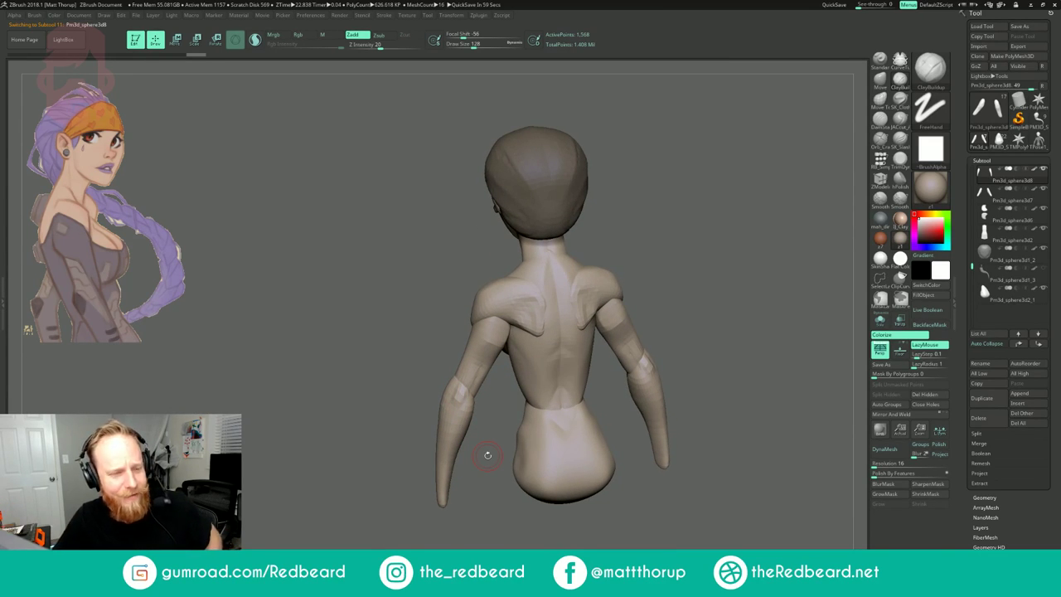
# - Reshape the elbow contour of the forearms with the Move brush and enlarge the draw size to 207
pyautogui.moveTo(487, 455)
pyautogui.mouseDown()
pyautogui.moveTo(509, 449)
pyautogui.moveTo(484, 433)
pyautogui.moveTo(507, 409)
pyautogui.moveTo(529, 405)
pyautogui.moveTo(549, 426)
pyautogui.moveTo(532, 373)
pyautogui.moveTo(573, 352)
pyautogui.moveTo(566, 344)
pyautogui.mouseUp()
pyautogui.press('b')
pyautogui.press('m')
pyautogui.press('v')
pyautogui.press('[')
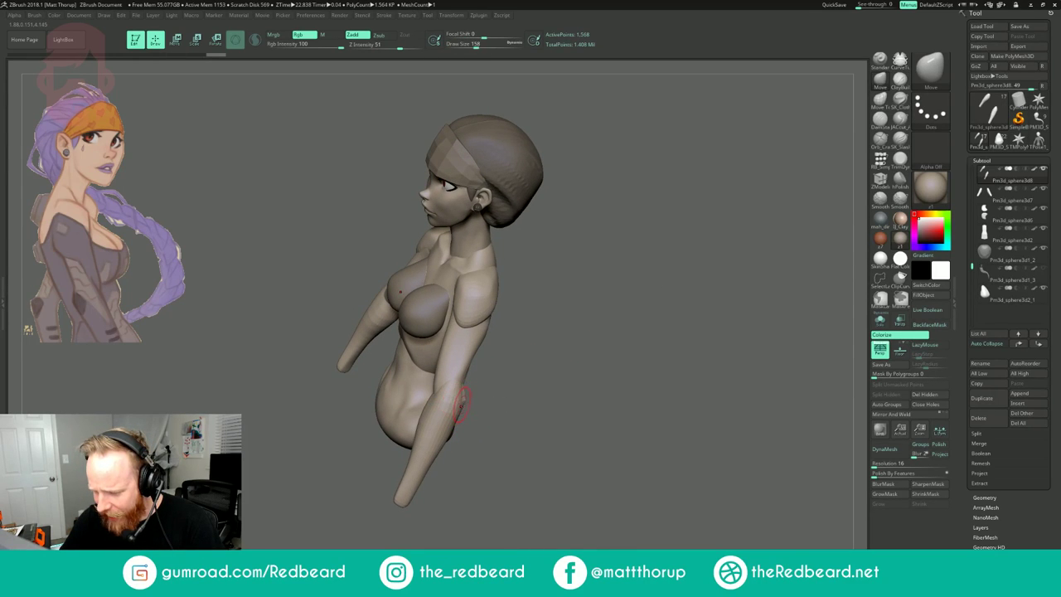
pyautogui.moveTo(518, 406)
pyautogui.mouseDown()
pyautogui.moveTo(470, 416)
pyautogui.moveTo(465, 405)
pyautogui.mouseUp()
pyautogui.press(']')
pyautogui.press(']')
pyautogui.press(']')
pyautogui.press('s')
pyautogui.moveTo(467, 405); pyautogui.dragTo(534, 396, button='right')
# - Sharpen the elbow points with the Pinch brush at draw size 149 and smooth around them
pyautogui.press('b')
pyautogui.press('p')
pyautogui.press('i')
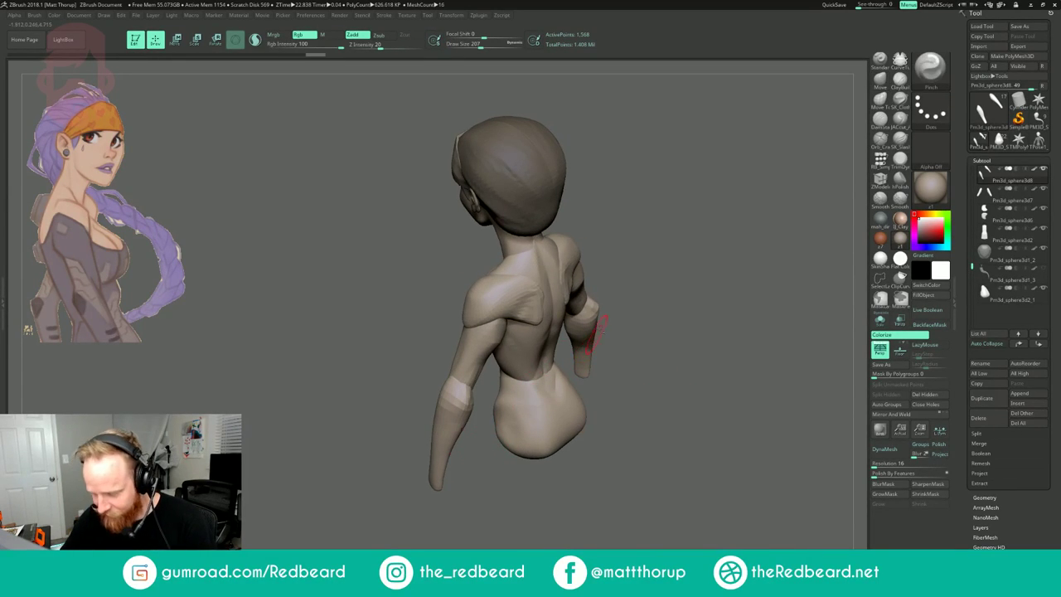
pyautogui.moveTo(589, 343); pyautogui.dragTo(540, 391, button='right')
pyautogui.press('s')
pyautogui.moveTo(464, 399); pyautogui.dragTo(462, 397)
pyautogui.moveTo(485, 427); pyautogui.dragTo(461, 462, button='right')
pyautogui.keyDown('shift'); pyautogui.moveTo(463, 393); pyautogui.dragTo(467, 397); pyautogui.keyUp('shift')
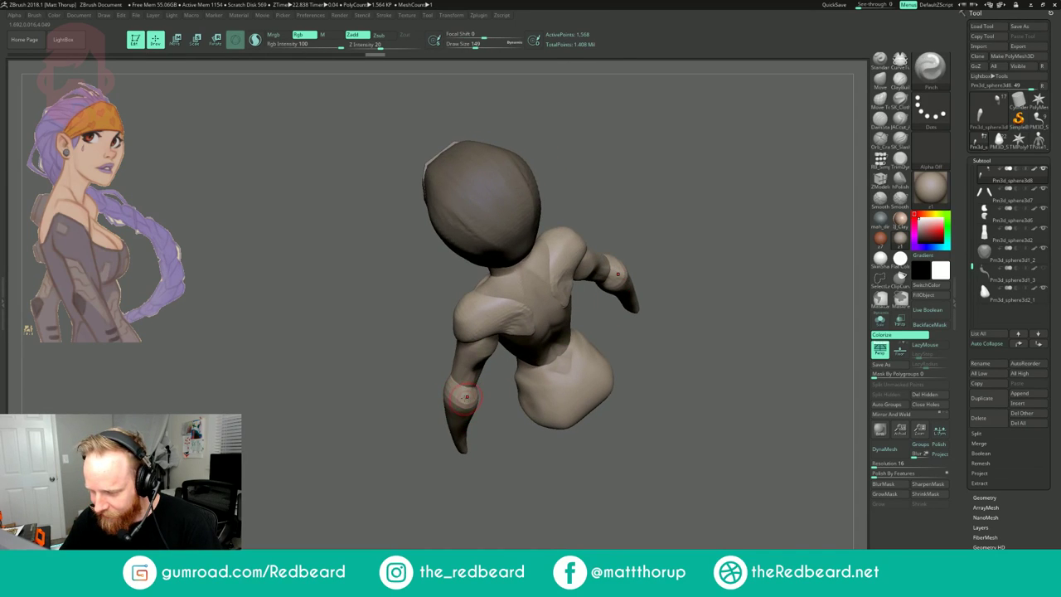
pyautogui.moveTo(470, 406); pyautogui.dragTo(471, 391, button='right')
# - Carve the front of the forearms below the elbow with the cut brush at draw size 149
pyautogui.moveTo(423, 462)
pyautogui.keyDown('shift'); pyautogui.mouseDown(button='right')
pyautogui.moveTo(705, 233)
pyautogui.moveTo(663, 240)
pyautogui.moveTo(630, 312)
pyautogui.moveTo(615, 310)
pyautogui.moveTo(646, 309)
pyautogui.mouseUp(button='right'); pyautogui.keyUp('shift')
pyautogui.click(900, 121)
pyautogui.moveTo(700, 194)
pyautogui.keyDown('ctrl'); pyautogui.mouseDown(button='right')
pyautogui.moveTo(606, 282)
pyautogui.moveTo(603, 310)
pyautogui.mouseUp(button='right'); pyautogui.keyUp('ctrl')
pyautogui.keyDown('alt'); pyautogui.moveTo(602, 311); pyautogui.dragTo(609, 260, button='right'); pyautogui.keyUp('alt')
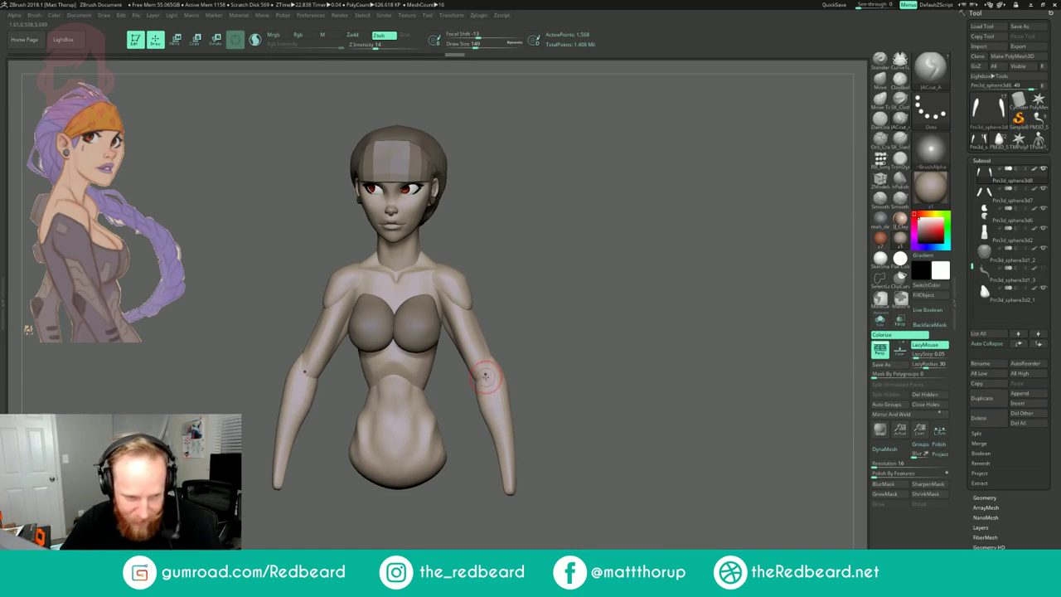
pyautogui.moveTo(491, 415)
pyautogui.mouseDown()
pyautogui.moveTo(504, 450)
pyautogui.moveTo(490, 387)
pyautogui.moveTo(495, 410)
pyautogui.mouseUp()
pyautogui.moveTo(578, 319); pyautogui.dragTo(493, 332)
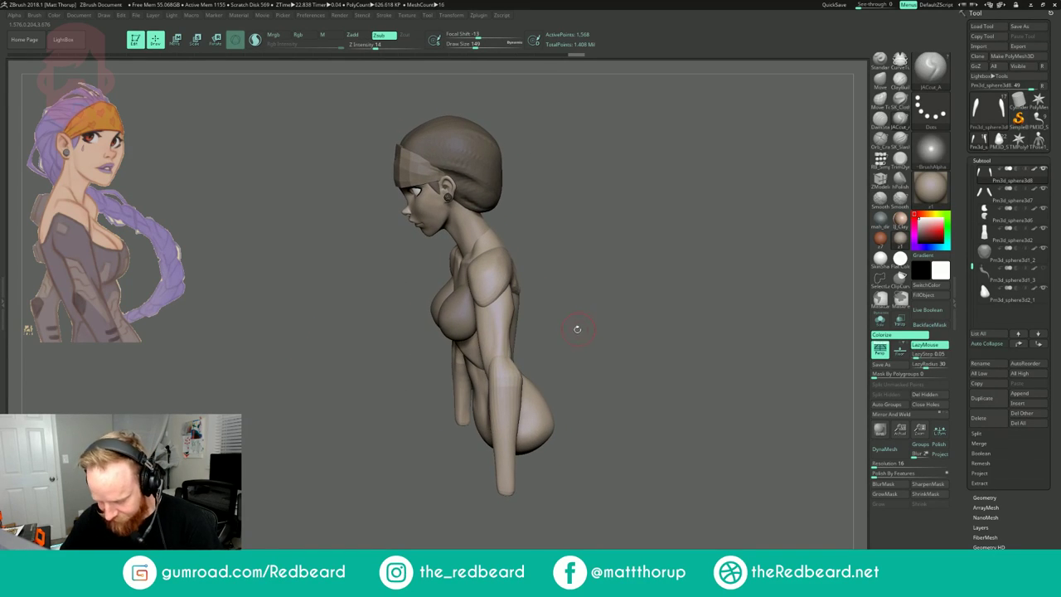
# - Adjust the side profile of the forearms near the elbow crease with the Move brush at draw size 338
pyautogui.press('b')
pyautogui.press('m')
pyautogui.press('v')
pyautogui.press('s')
pyautogui.moveTo(487, 380); pyautogui.dragTo(501, 381)
pyautogui.press('s')
pyautogui.click(490, 387)
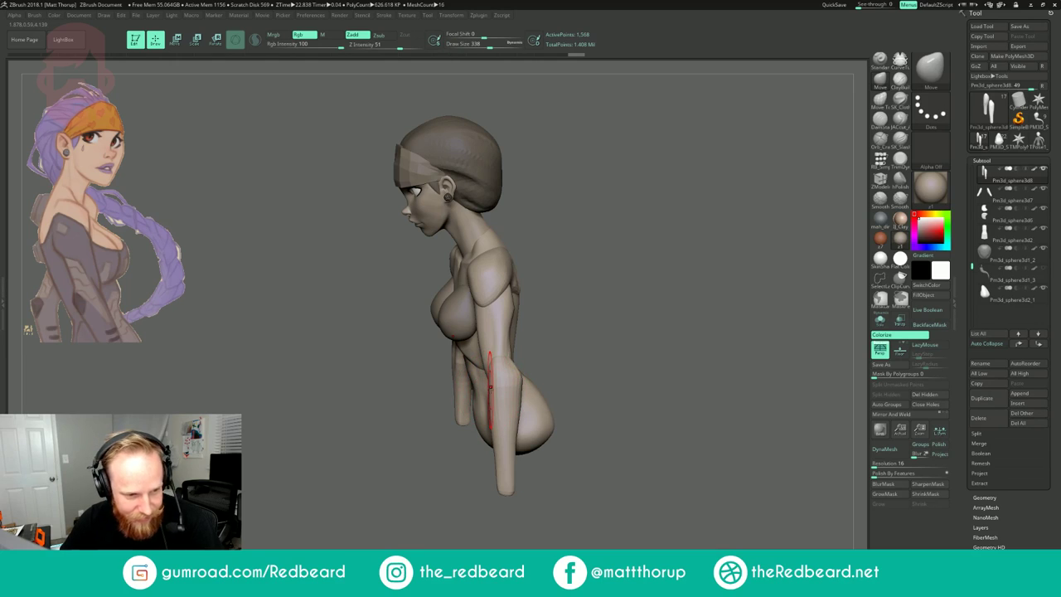
pyautogui.moveTo(487, 395); pyautogui.dragTo(494, 390)
# - Refine the elbow and upper forearm silhouette with the Move brush, reducing the draw size to 207
pyautogui.moveTo(543, 336); pyautogui.dragTo(585, 332)
pyautogui.press('s')
pyautogui.moveTo(494, 365); pyautogui.dragTo(491, 368)
pyautogui.moveTo(532, 327)
pyautogui.mouseDown()
pyautogui.moveTo(592, 321)
pyautogui.moveTo(530, 333)
pyautogui.mouseUp()
pyautogui.press('s')
pyautogui.moveTo(476, 395); pyautogui.dragTo(493, 384)
pyautogui.moveTo(569, 310)
pyautogui.mouseDown()
pyautogui.moveTo(602, 333)
pyautogui.moveTo(636, 301)
pyautogui.mouseUp()
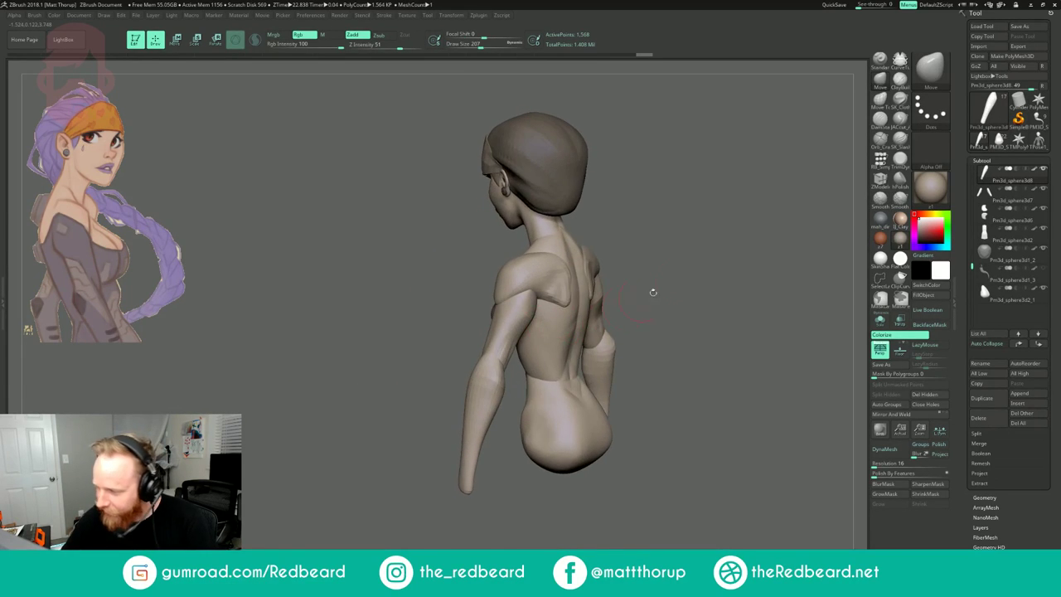
# - Carve muscle grooves from the elbow down the back of the forearms with the cut brush at draw size 124
pyautogui.click(900, 119)
pyautogui.moveTo(715, 253)
pyautogui.mouseDown()
pyautogui.moveTo(695, 246)
pyautogui.moveTo(705, 243)
pyautogui.moveTo(655, 265)
pyautogui.mouseUp()
pyautogui.press('s')
pyautogui.moveTo(492, 378); pyautogui.dragTo(475, 420)
pyautogui.moveTo(475, 368); pyautogui.dragTo(458, 456)
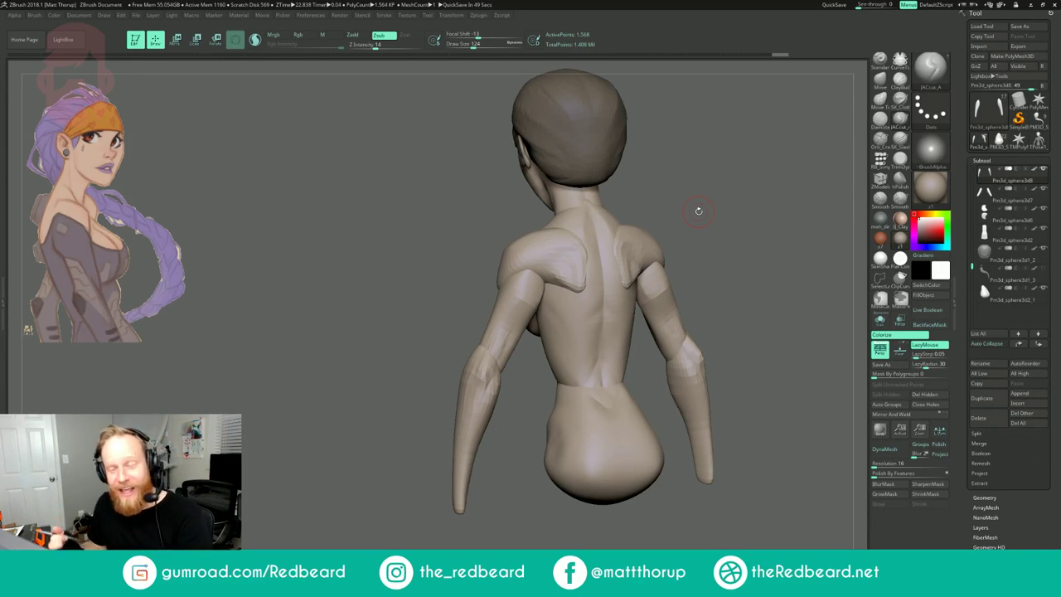
pyautogui.moveTo(740, 204)
pyautogui.mouseDown()
pyautogui.moveTo(698, 211)
pyautogui.moveTo(714, 222)
pyautogui.moveTo(734, 214)
pyautogui.mouseUp()
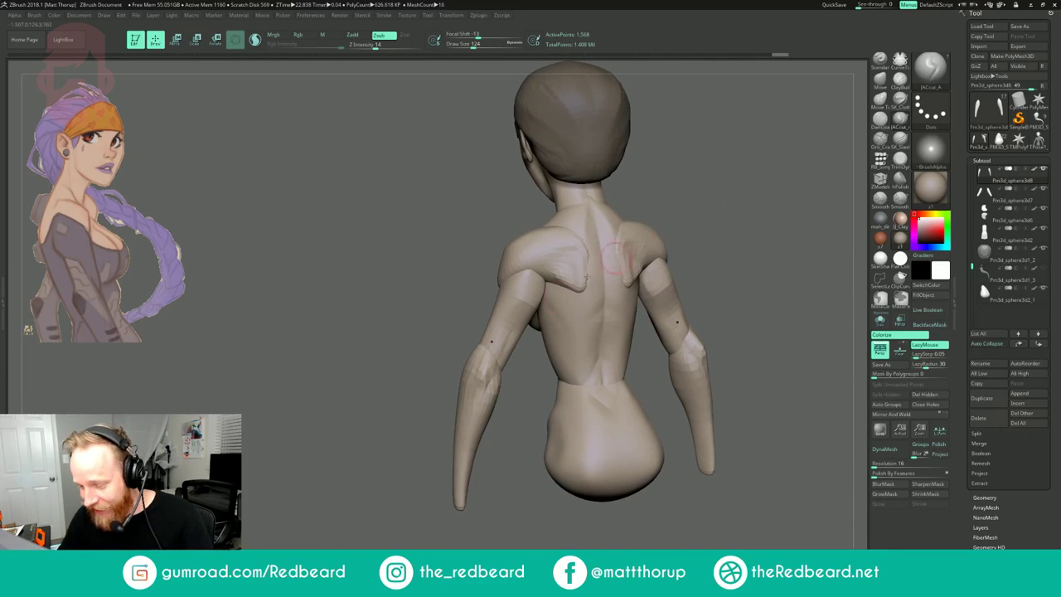
pyautogui.moveTo(470, 422)
pyautogui.mouseDown()
pyautogui.moveTo(464, 443)
pyautogui.moveTo(524, 408)
pyautogui.mouseUp()
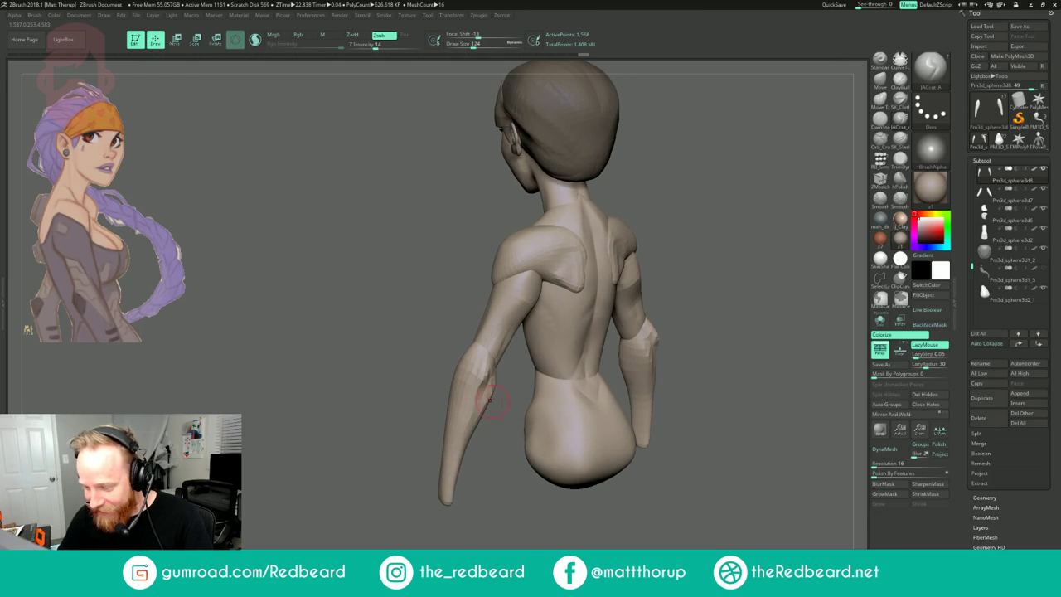
# - Define the elbow bone and the muscle edges around it on the forearms with the cut brush
pyautogui.moveTo(510, 372); pyautogui.dragTo(476, 383)
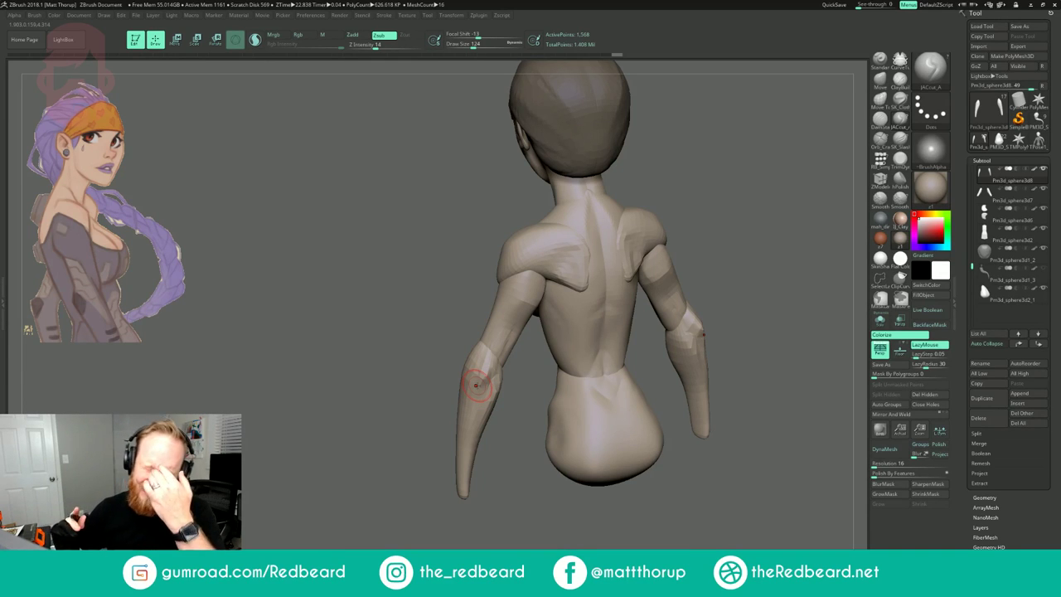
pyautogui.moveTo(487, 373); pyautogui.dragTo(489, 352)
pyautogui.moveTo(516, 356); pyautogui.dragTo(495, 343, button='right')
pyautogui.press('s')
pyautogui.moveTo(498, 351); pyautogui.dragTo(499, 351)
pyautogui.moveTo(502, 343); pyautogui.dragTo(795, 303, button='right')
pyautogui.moveTo(452, 375); pyautogui.dragTo(442, 392)
pyautogui.moveTo(442, 397)
pyautogui.mouseDown(button='right')
pyautogui.moveTo(520, 469)
pyautogui.moveTo(491, 452)
pyautogui.mouseUp(button='right')
# - Reshape the forearm contour below the elbow with the Move brush at draw size 257
pyautogui.press('b')
pyautogui.press('m')
pyautogui.press('v')
pyautogui.press('s')
pyautogui.moveTo(468, 407); pyautogui.dragTo(481, 381)
pyautogui.moveTo(489, 369)
pyautogui.mouseDown(button='right')
pyautogui.moveTo(516, 375)
pyautogui.moveTo(491, 360)
pyautogui.moveTo(482, 379)
pyautogui.mouseUp(button='right')
pyautogui.moveTo(479, 321); pyautogui.dragTo(441, 335, button='right')
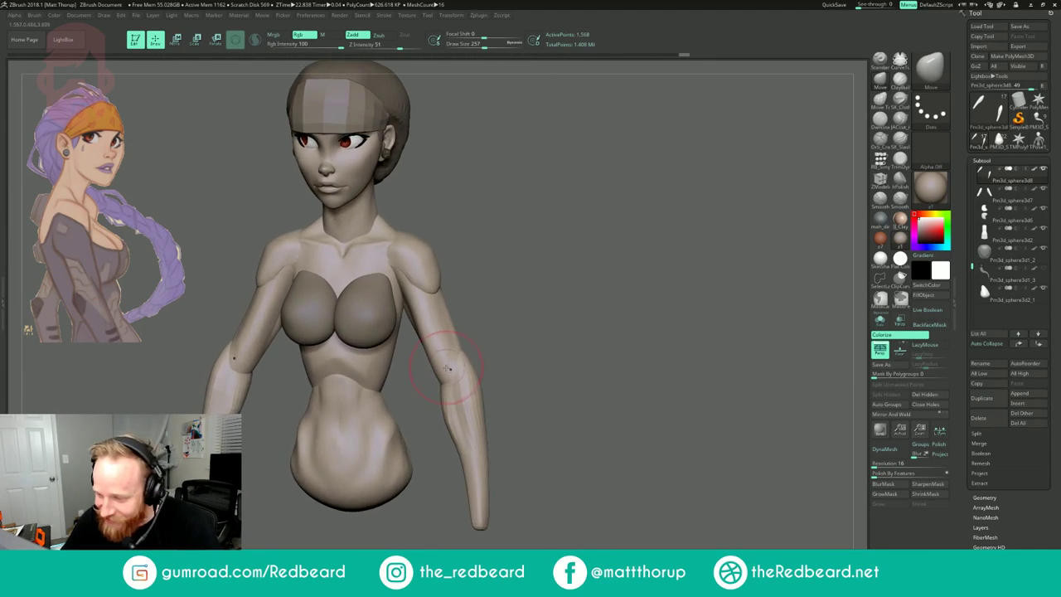
# - Select the upper arms and build up their front near the elbow with ClayBuildup at draw size 163, smoothing the strokes
pyautogui.keyDown('alt'); pyautogui.click(437, 330); pyautogui.keyUp('alt')
pyautogui.moveTo(532, 297); pyautogui.dragTo(526, 304, button='right')
pyautogui.click(900, 82)
pyautogui.press('s')
pyautogui.moveTo(455, 362); pyautogui.dragTo(450, 362)
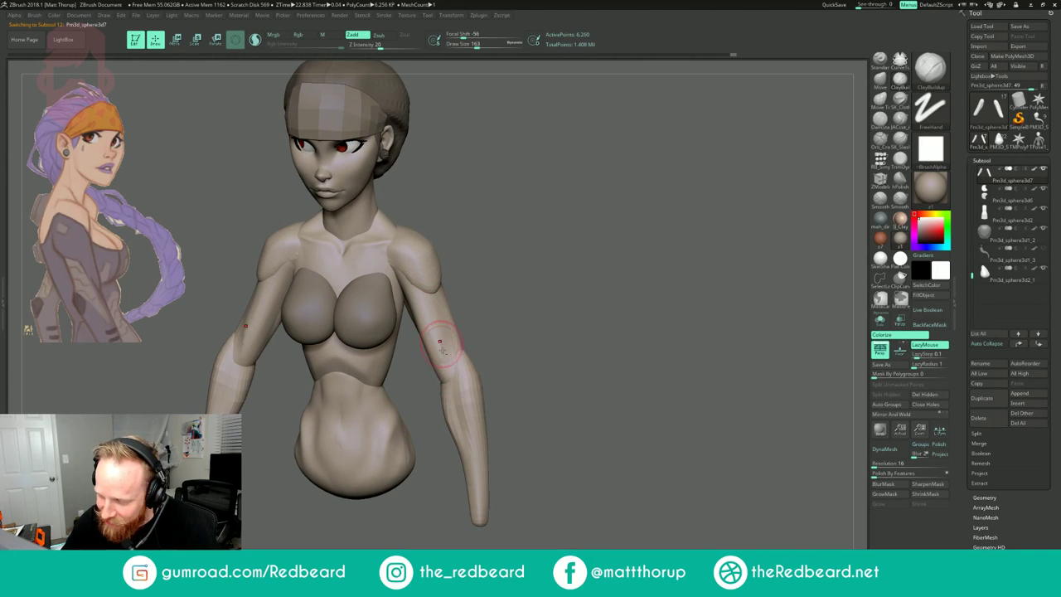
pyautogui.keyDown('shift'); pyautogui.moveTo(436, 333); pyautogui.dragTo(446, 369); pyautogui.keyUp('shift')
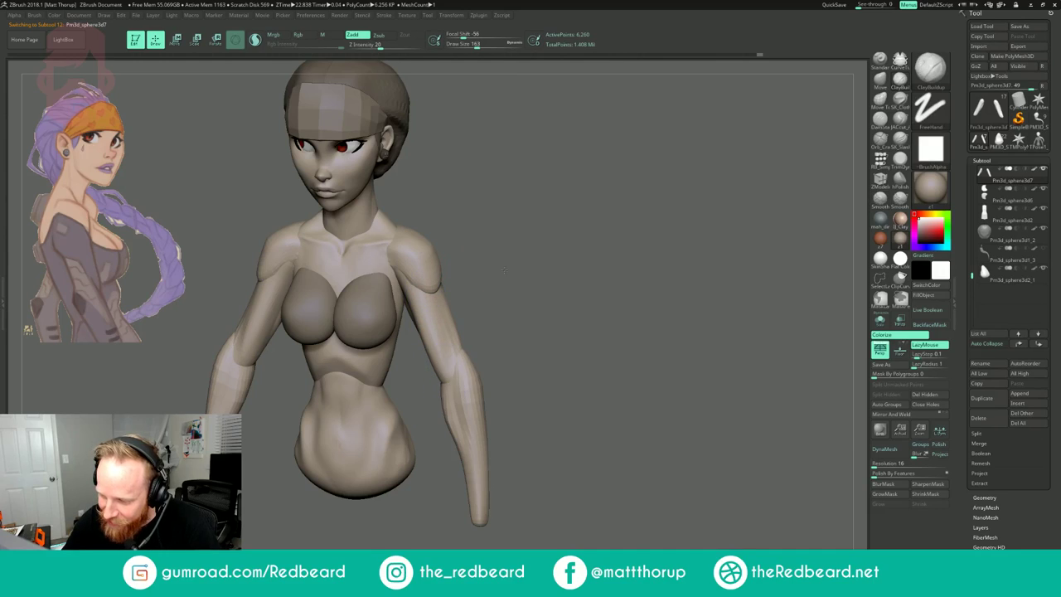
pyautogui.moveTo(406, 365); pyautogui.dragTo(434, 367, button='right')
pyautogui.moveTo(433, 372)
pyautogui.mouseDown()
pyautogui.moveTo(450, 386)
pyautogui.moveTo(441, 369)
pyautogui.mouseUp()
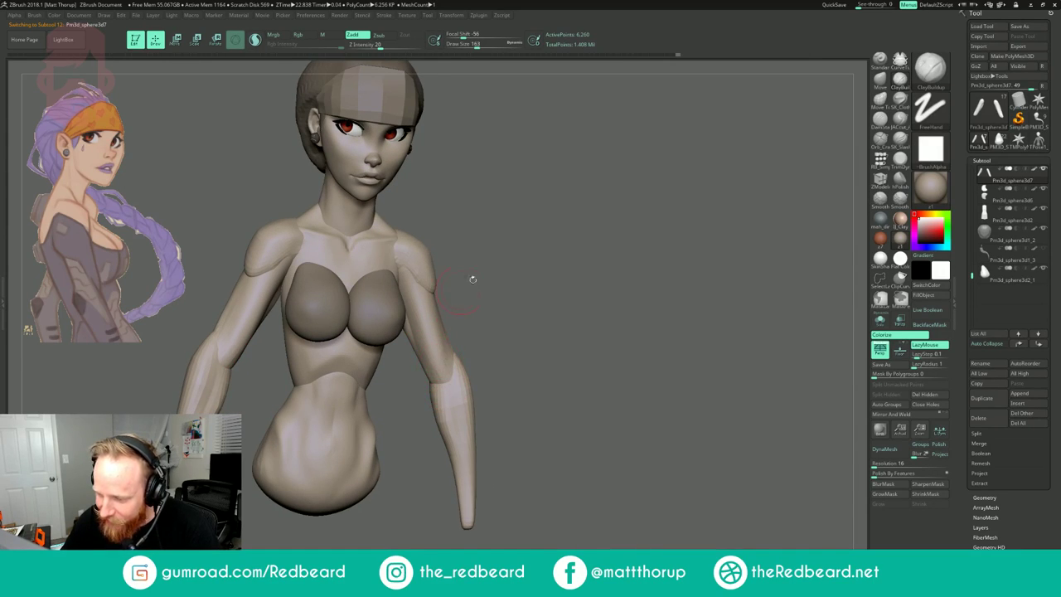
# - Smooth the upper arms around the elbow from several sides and add clay to their back above the elbow
pyautogui.moveTo(472, 279); pyautogui.dragTo(461, 282)
pyautogui.keyDown('shift'); pyautogui.moveTo(442, 386); pyautogui.dragTo(434, 366); pyautogui.keyUp('shift')
pyautogui.moveTo(455, 282); pyautogui.dragTo(344, 283)
pyautogui.keyDown('shift'); pyautogui.moveTo(454, 357); pyautogui.dragTo(461, 274); pyautogui.keyUp('shift')
pyautogui.moveTo(466, 274); pyautogui.dragTo(402, 307, button='right')
pyautogui.keyDown('shift'); pyautogui.moveTo(479, 352); pyautogui.dragTo(485, 302); pyautogui.keyUp('shift')
pyautogui.moveTo(501, 359)
pyautogui.mouseDown(button='right')
pyautogui.moveTo(472, 335)
pyautogui.moveTo(469, 355)
pyautogui.moveTo(496, 355)
pyautogui.moveTo(491, 348)
pyautogui.mouseUp(button='right')
pyautogui.moveTo(486, 349); pyautogui.dragTo(487, 385)
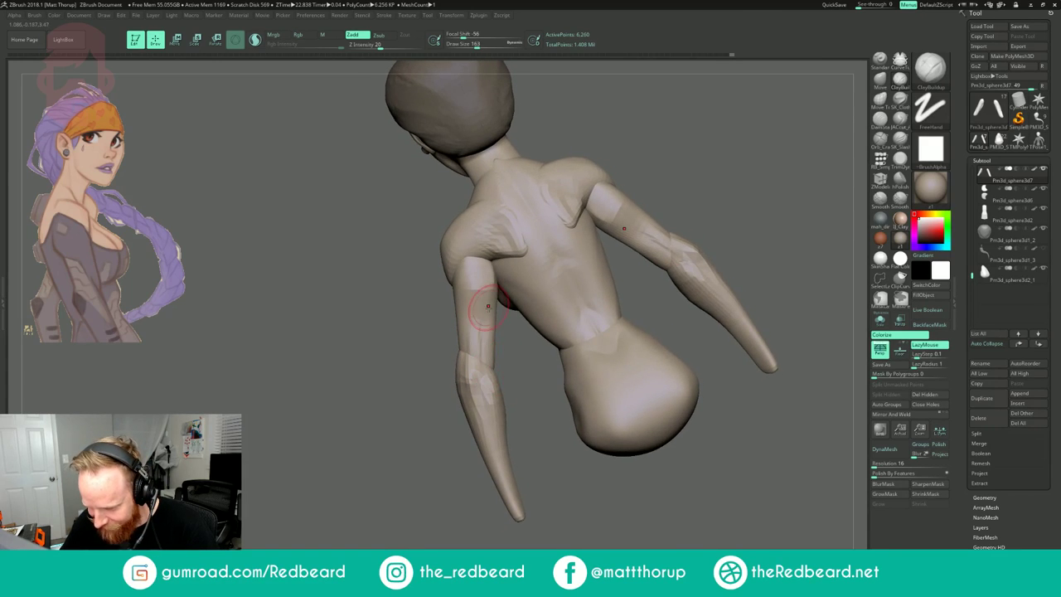
# - Select the forearms, subdivide their mesh once more and choose the ClayBuildup brush
pyautogui.moveTo(519, 367)
pyautogui.mouseDown(button='right')
pyautogui.moveTo(535, 371)
pyautogui.moveTo(554, 265)
pyautogui.moveTo(558, 289)
pyautogui.moveTo(594, 269)
pyautogui.moveTo(611, 273)
pyautogui.moveTo(590, 303)
pyautogui.mouseUp(button='right')
pyautogui.keyDown('alt'); pyautogui.click(512, 349); pyautogui.keyUp('alt')
pyautogui.hotkey('ctrl', 'd')
pyautogui.moveTo(590, 303)
pyautogui.mouseDown(button='right')
pyautogui.moveTo(623, 306)
pyautogui.moveTo(579, 309)
pyautogui.mouseUp(button='right')
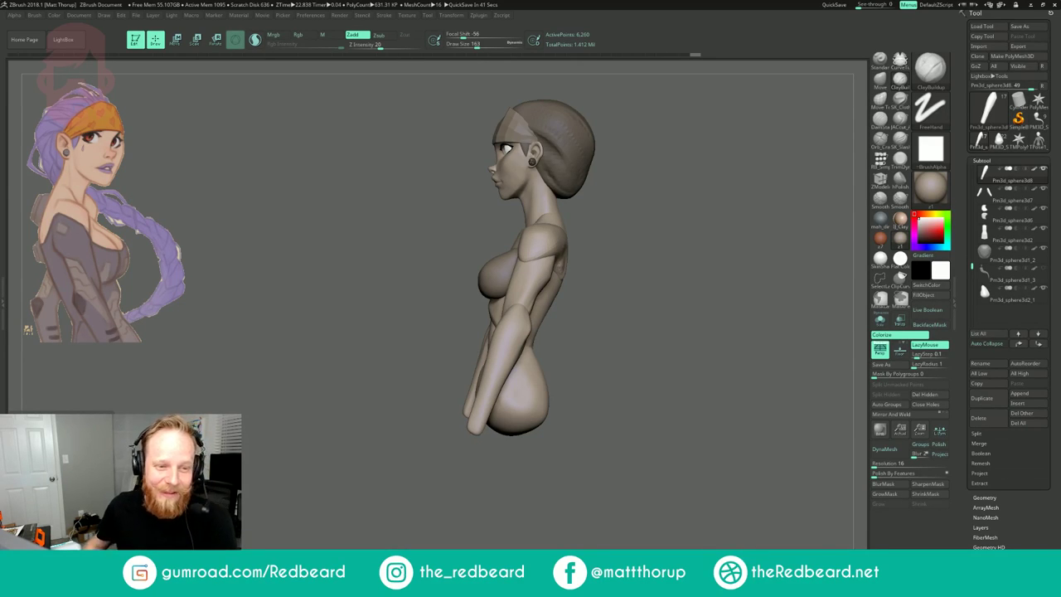
pyautogui.moveTo(597, 242)
pyautogui.mouseDown()
pyautogui.moveTo(696, 249)
pyautogui.moveTo(660, 252)
pyautogui.moveTo(625, 237)
pyautogui.moveTo(645, 236)
pyautogui.mouseUp()
pyautogui.click(898, 86)
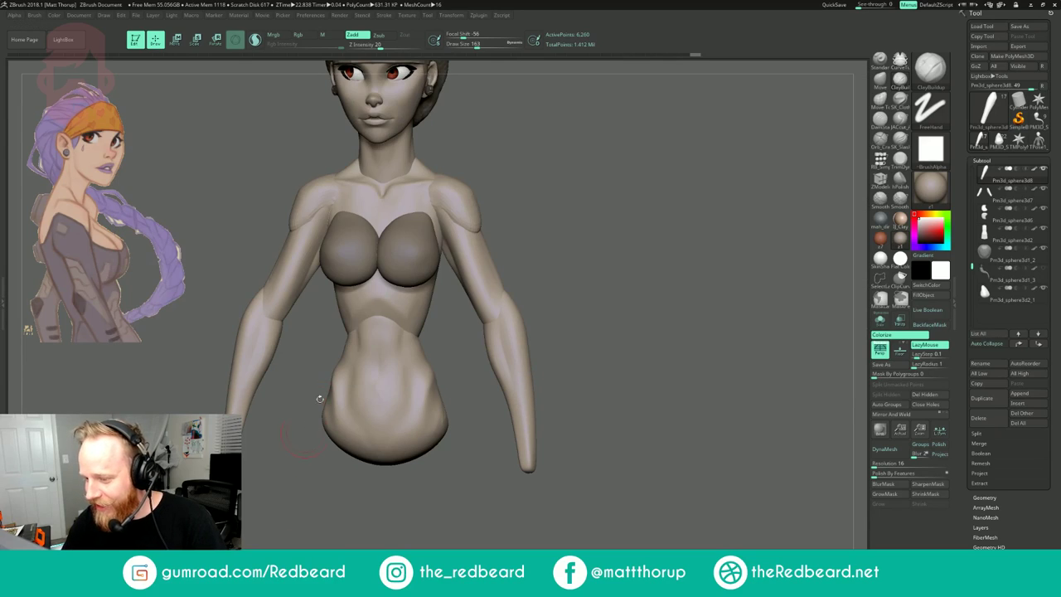
# - Select the ribcage mesh, build up its front near the armpit with ClayBuildup and smooth the area
pyautogui.keyDown('alt'); pyautogui.click(431, 213); pyautogui.keyUp('alt')
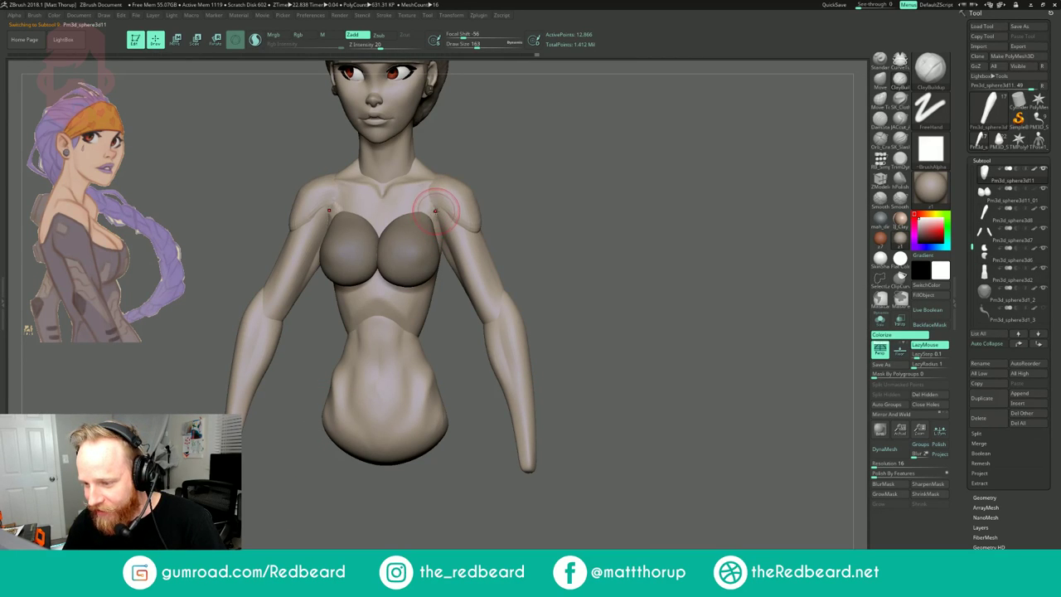
pyautogui.moveTo(528, 153)
pyautogui.mouseDown()
pyautogui.moveTo(481, 158)
pyautogui.moveTo(466, 178)
pyautogui.mouseUp()
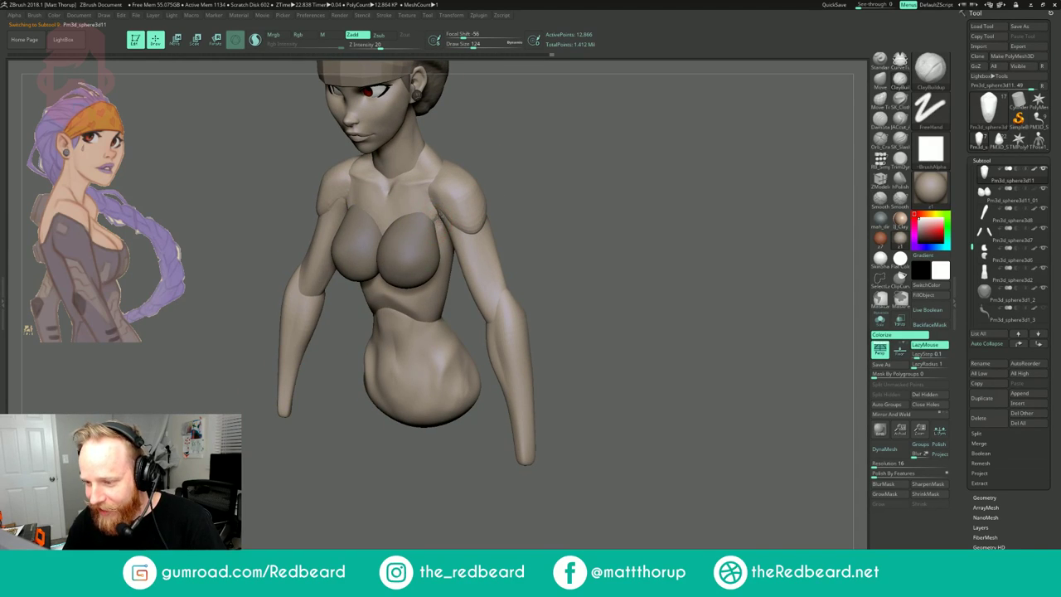
pyautogui.moveTo(530, 195)
pyautogui.mouseDown()
pyautogui.moveTo(580, 175)
pyautogui.moveTo(548, 185)
pyautogui.mouseUp()
pyautogui.press('s')
pyautogui.click(452, 229)
pyautogui.keyDown('shift'); pyautogui.moveTo(448, 208); pyautogui.dragTo(443, 234); pyautogui.keyUp('shift')
pyautogui.moveTo(540, 203)
pyautogui.keyDown('shift'); pyautogui.mouseDown()
pyautogui.moveTo(586, 194)
pyautogui.moveTo(547, 196)
pyautogui.mouseUp(); pyautogui.keyUp('shift')
# - Add clay to the back of the ribcage below the shoulder blades with ClayBuildup at draw size 251
pyautogui.moveTo(547, 196); pyautogui.dragTo(583, 184)
pyautogui.moveTo(583, 185)
pyautogui.mouseDown()
pyautogui.moveTo(534, 189)
pyautogui.moveTo(613, 171)
pyautogui.moveTo(568, 184)
pyautogui.moveTo(603, 189)
pyautogui.mouseUp()
pyautogui.press('s')
pyautogui.click(508, 262)
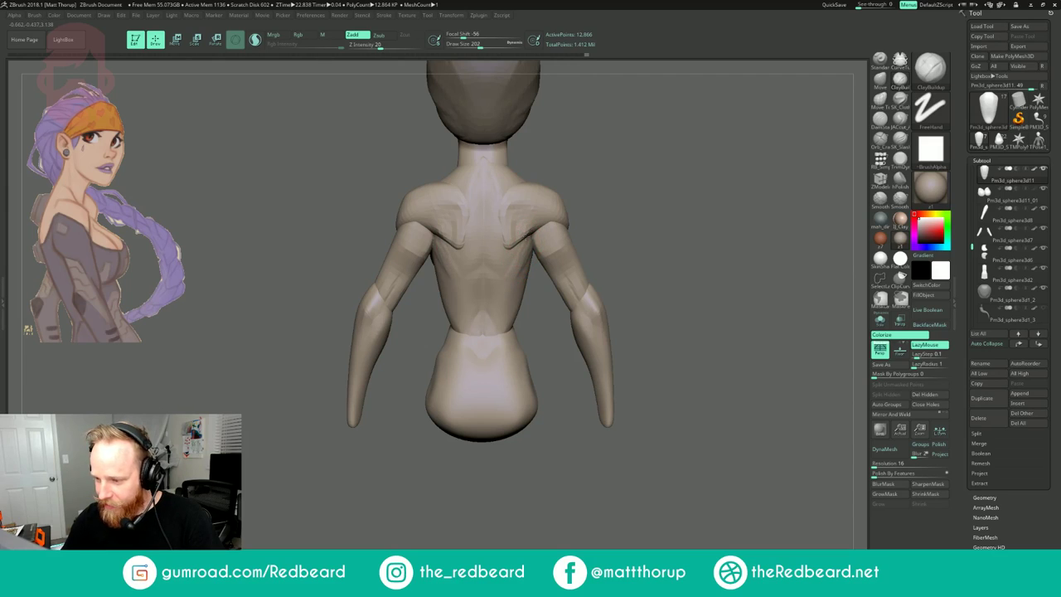
pyautogui.press('s')
pyautogui.click(515, 239)
pyautogui.moveTo(510, 237)
pyautogui.mouseDown()
pyautogui.moveTo(522, 225)
pyautogui.moveTo(512, 245)
pyautogui.mouseUp()
pyautogui.moveTo(624, 224)
pyautogui.mouseDown()
pyautogui.moveTo(598, 224)
pyautogui.moveTo(703, 166)
pyautogui.moveTo(602, 166)
pyautogui.moveTo(576, 233)
pyautogui.moveTo(704, 214)
pyautogui.moveTo(606, 194)
pyautogui.moveTo(633, 198)
pyautogui.mouseUp()
pyautogui.press('f')
pyautogui.press('f')
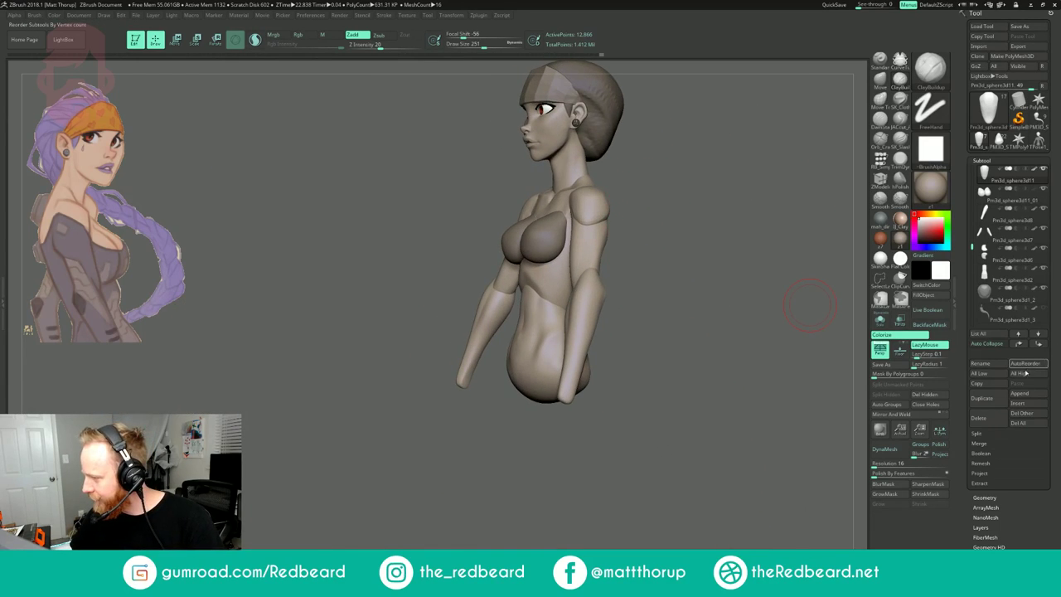
pyautogui.moveTo(829, 263); pyautogui.dragTo(623, 365)
pyautogui.keyDown('alt'); pyautogui.moveTo(628, 291); pyautogui.dragTo(579, 252); pyautogui.keyUp('alt')
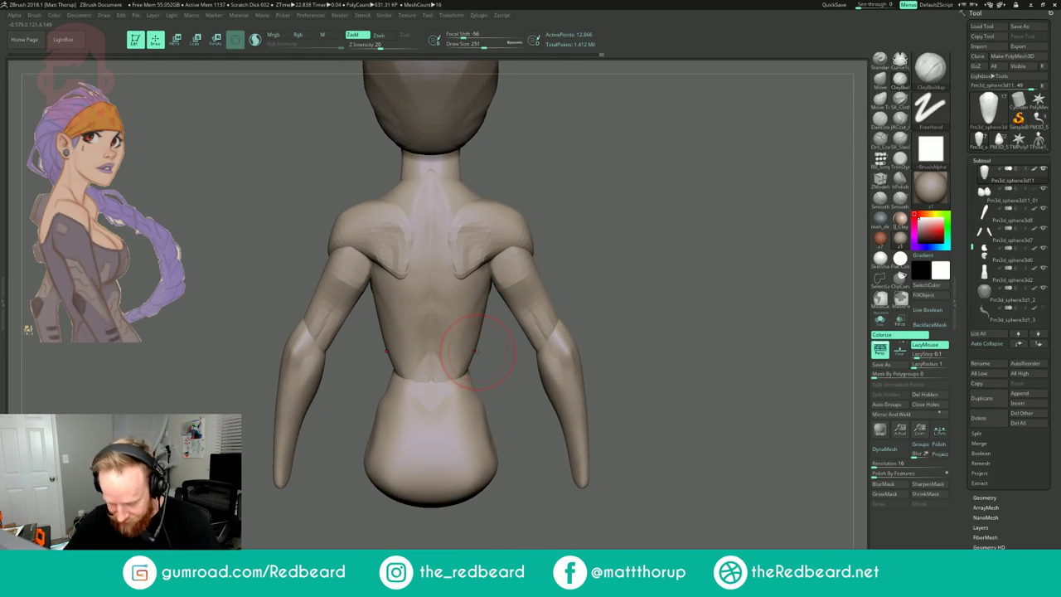
# - Reshape the sides of the ribcage toward the waist with the Move brush at draw size 351
pyautogui.press('b')
pyautogui.press('m')
pyautogui.press('v')
pyautogui.press('s')
pyautogui.moveTo(458, 337)
pyautogui.mouseDown()
pyautogui.moveTo(470, 335)
pyautogui.moveTo(467, 356)
pyautogui.mouseUp()
pyautogui.press('s')
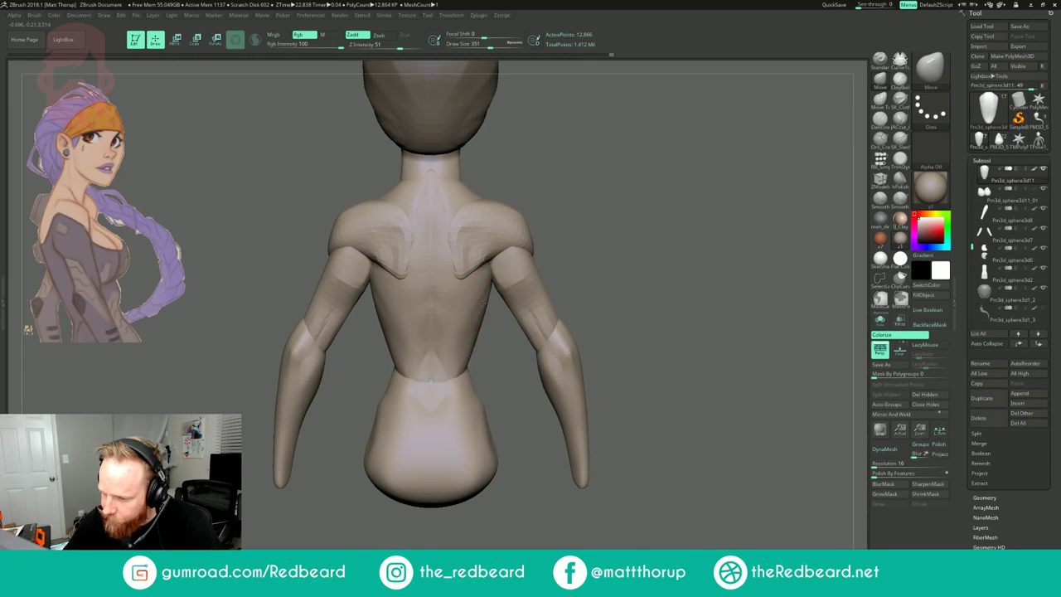
# - Select the abdomen and pelvis mesh and adjust its waist contour with the Move brush at draw sizes 408 and 318
pyautogui.keyDown('alt'); pyautogui.click(468, 402); pyautogui.keyUp('alt')
pyautogui.press('s')
pyautogui.moveTo(460, 399); pyautogui.dragTo(475, 383)
pyautogui.press('s')
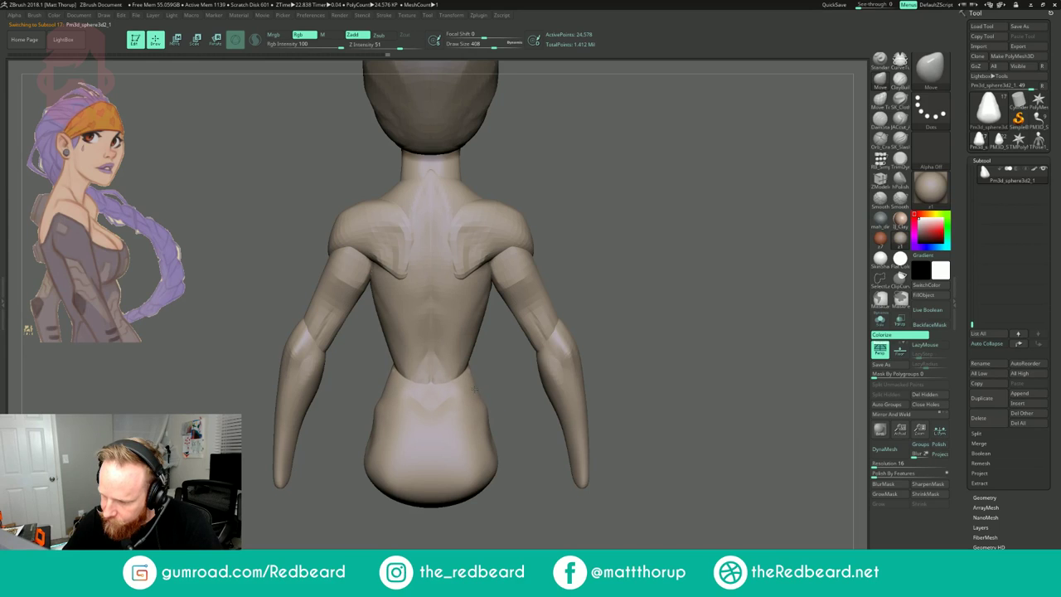
pyautogui.press('s')
pyautogui.moveTo(474, 379); pyautogui.dragTo(468, 378)
pyautogui.moveTo(597, 286); pyautogui.dragTo(598, 224)
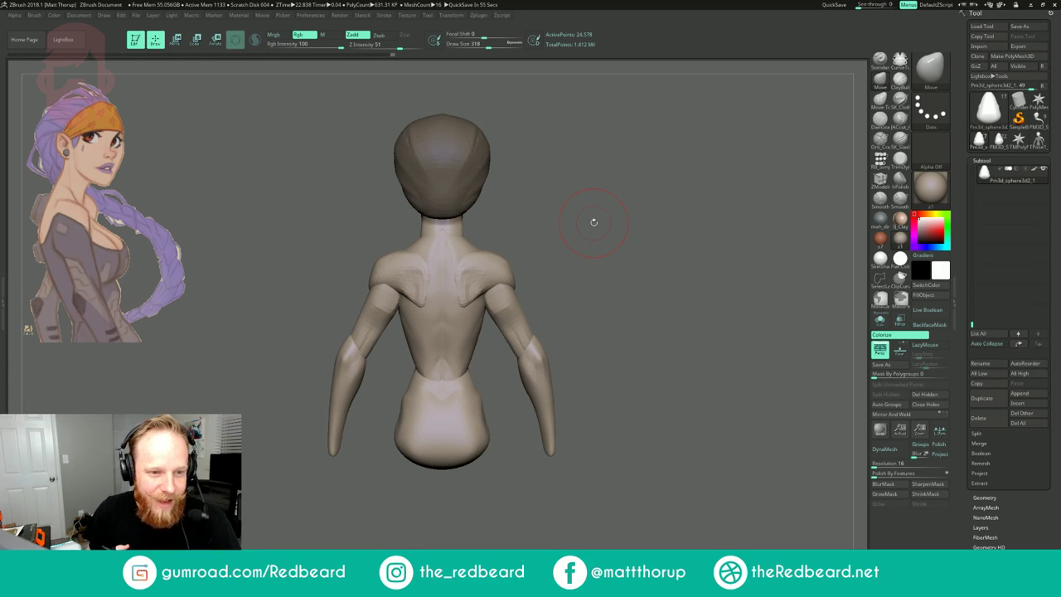
# - Smooth the front flanks of the abdomen at draw size 187
pyautogui.moveTo(771, 222); pyautogui.dragTo(645, 218)
pyautogui.moveTo(663, 278)
pyautogui.keyDown('alt'); pyautogui.mouseDown()
pyautogui.moveTo(609, 235)
pyautogui.moveTo(524, 292)
pyautogui.mouseUp(); pyautogui.keyUp('alt')
pyautogui.press('s')
pyautogui.moveTo(425, 325); pyautogui.dragTo(408, 360)
pyautogui.press('s')
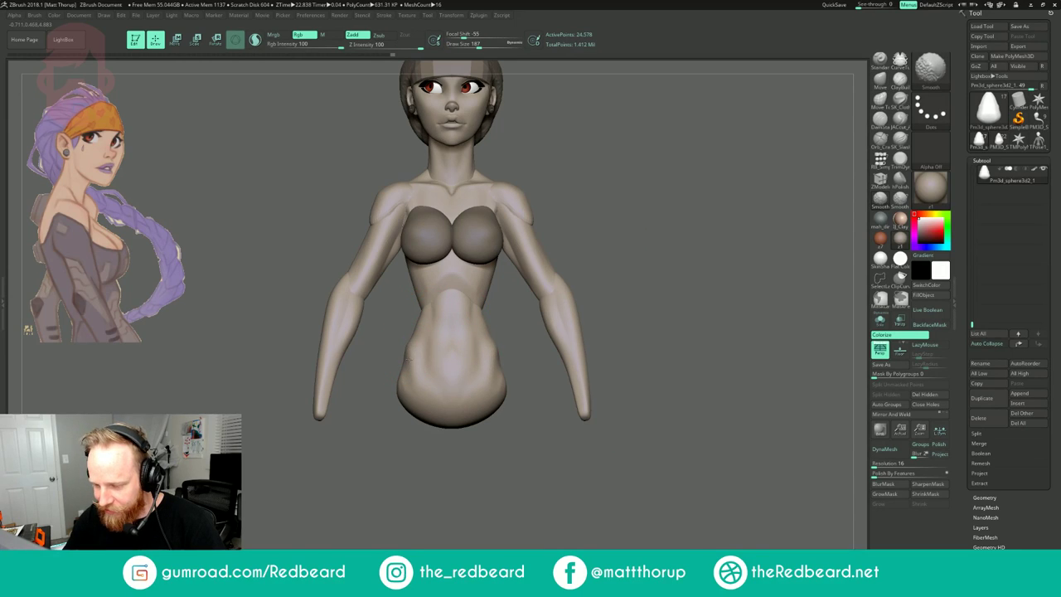
# - Carve soft muscle contours into the upper abdomen with a subtractive cut brush at intensity 14, then smooth at draw size 140
pyautogui.click(900, 120)
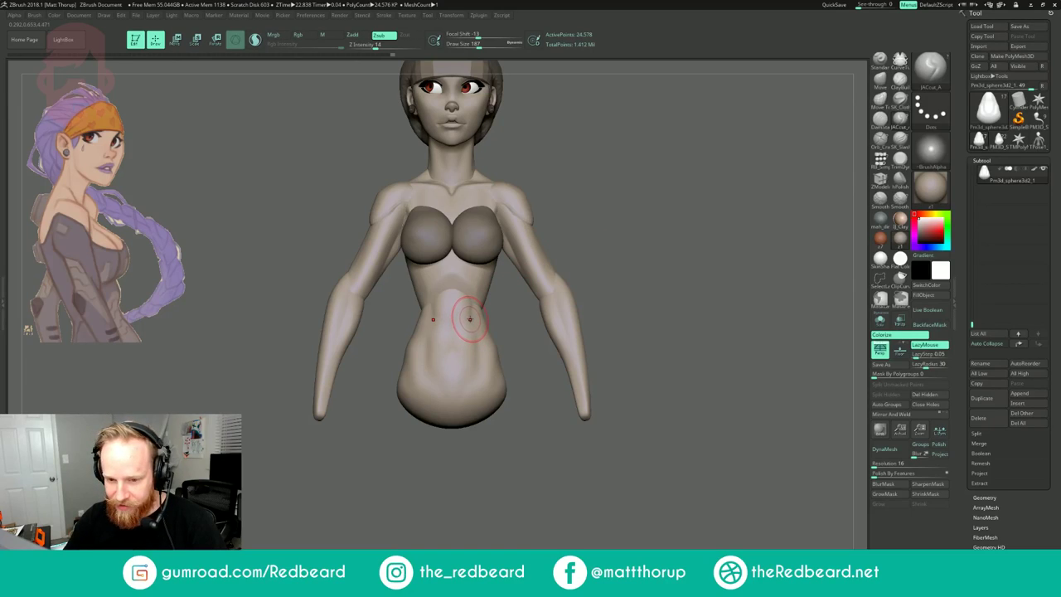
pyautogui.moveTo(454, 320); pyautogui.dragTo(421, 330, button='right')
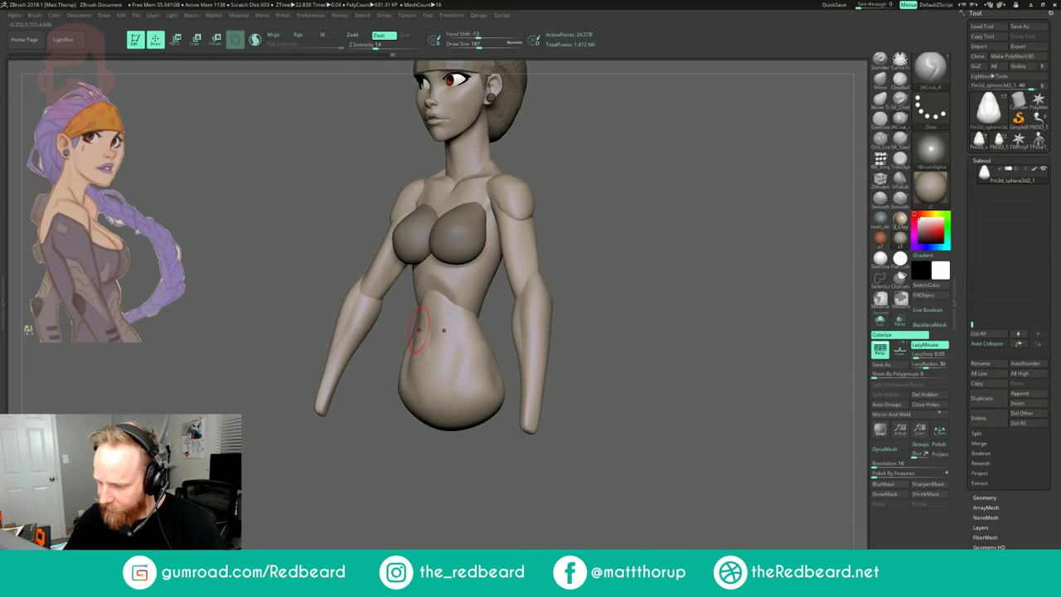
pyautogui.moveTo(460, 318)
pyautogui.mouseDown()
pyautogui.moveTo(470, 330)
pyautogui.moveTo(434, 305)
pyautogui.moveTo(435, 286)
pyautogui.mouseUp()
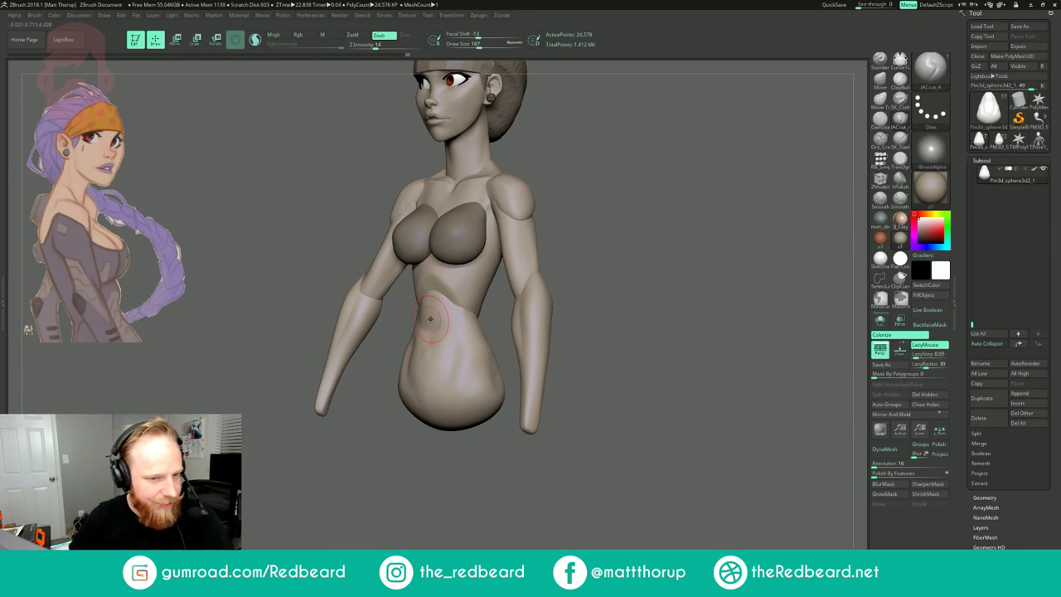
pyautogui.moveTo(655, 195)
pyautogui.mouseDown()
pyautogui.moveTo(663, 225)
pyautogui.moveTo(676, 216)
pyautogui.moveTo(569, 245)
pyautogui.mouseUp()
pyautogui.press('s')
pyautogui.moveTo(448, 324); pyautogui.dragTo(442, 297)
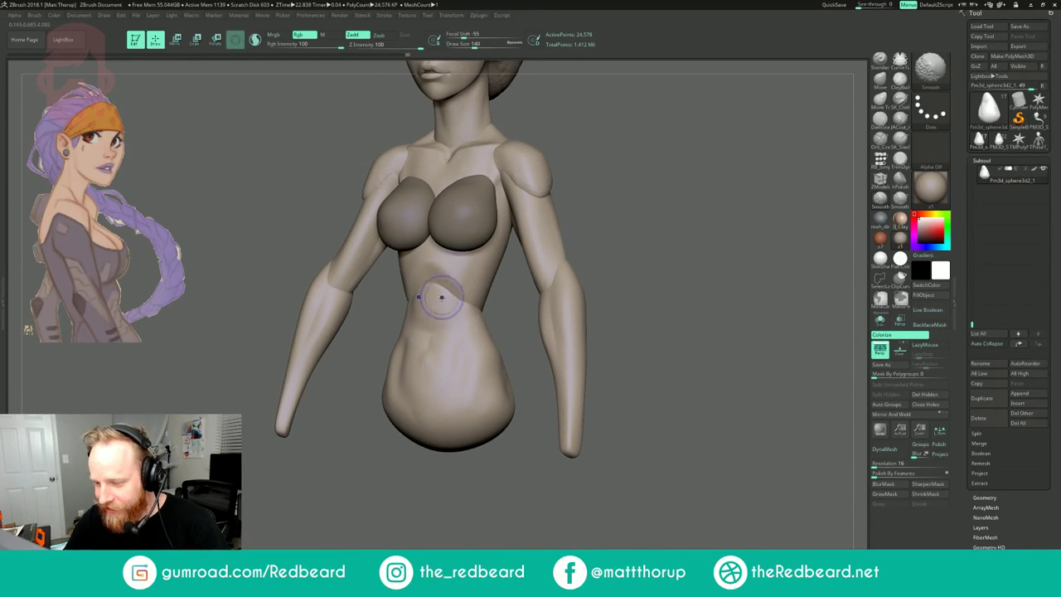
# - Refine the contours of the upper abdomen below the ribcage, smoothing them from several angles at draw size 80
pyautogui.moveTo(626, 209); pyautogui.dragTo(654, 233)
pyautogui.moveTo(416, 338)
pyautogui.keyDown('shift'); pyautogui.mouseDown()
pyautogui.moveTo(404, 352)
pyautogui.moveTo(503, 300)
pyautogui.mouseUp(); pyautogui.keyUp('shift')
pyautogui.moveTo(618, 253); pyautogui.dragTo(585, 257)
pyautogui.moveTo(439, 328); pyautogui.dragTo(531, 287)
pyautogui.moveTo(621, 251)
pyautogui.mouseDown()
pyautogui.moveTo(622, 213)
pyautogui.moveTo(654, 219)
pyautogui.mouseUp()
pyautogui.keyDown('shift'); pyautogui.moveTo(459, 296); pyautogui.dragTo(432, 301); pyautogui.keyUp('shift')
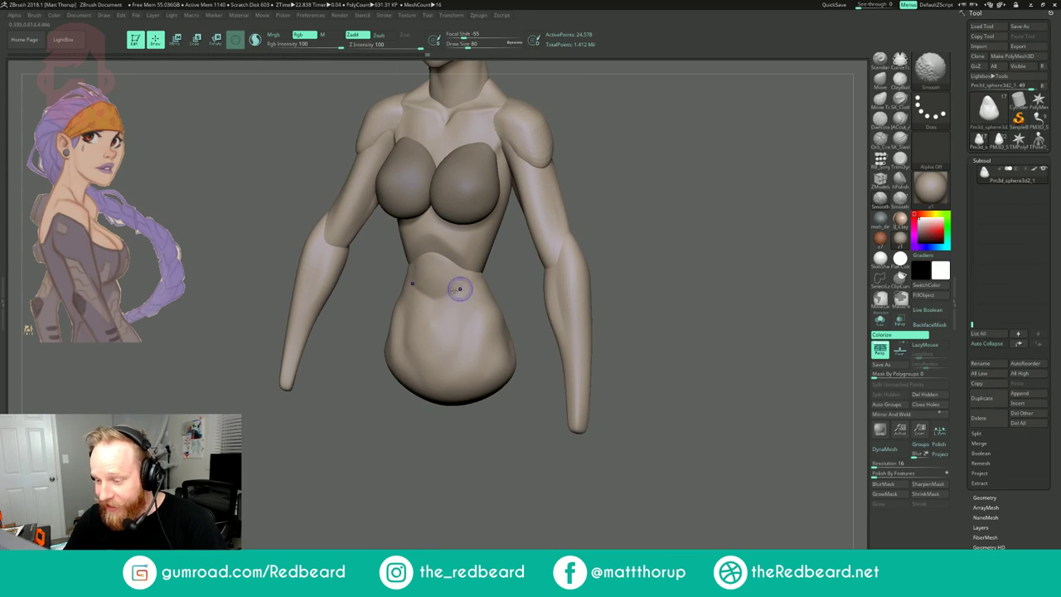
pyautogui.moveTo(663, 205); pyautogui.dragTo(647, 223)
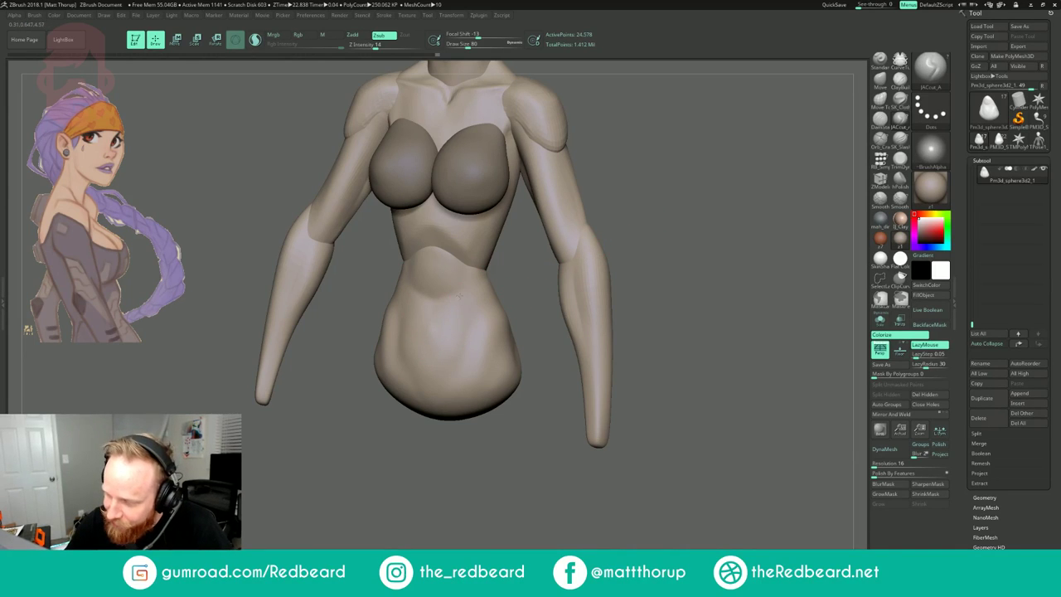
# - Carve the outlines of the lower abdominal muscles around the belly and soften them with Smooth at draw size 124
pyautogui.press('s')
pyautogui.moveTo(462, 319); pyautogui.dragTo(465, 319)
pyautogui.moveTo(466, 312); pyautogui.dragTo(461, 302)
pyautogui.moveTo(463, 358)
pyautogui.mouseDown()
pyautogui.moveTo(434, 387)
pyautogui.moveTo(426, 372)
pyautogui.mouseUp()
pyautogui.press('s')
pyautogui.moveTo(428, 335)
pyautogui.mouseDown()
pyautogui.moveTo(430, 308)
pyautogui.moveTo(457, 352)
pyautogui.mouseUp()
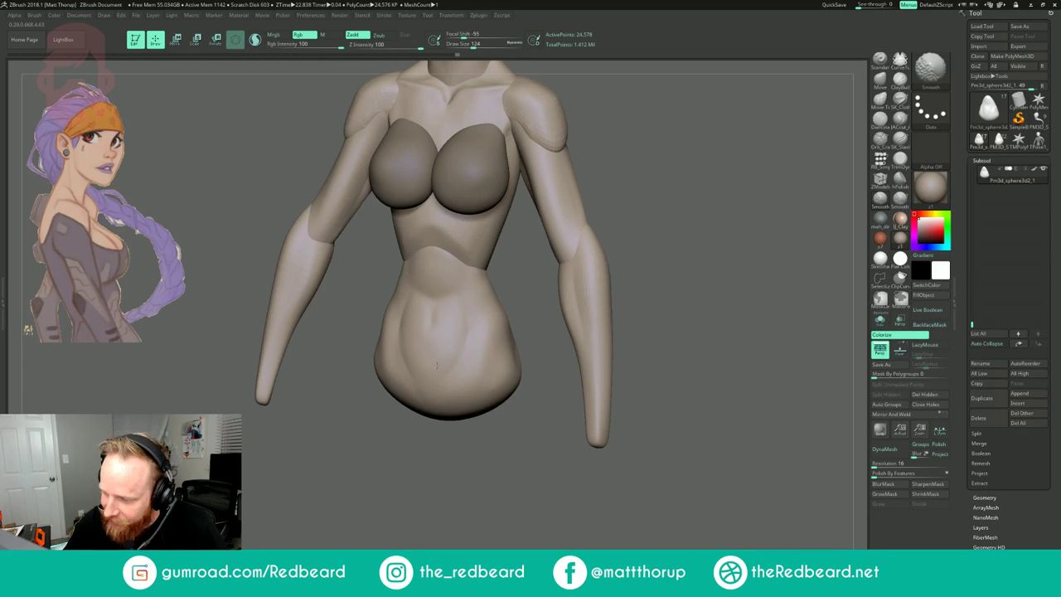
pyautogui.keyDown('shift'); pyautogui.moveTo(457, 305); pyautogui.dragTo(456, 310); pyautogui.keyUp('shift')
# - Carve the midline of the upper abdomen at draw size 104 and smooth it and the waist
pyautogui.moveTo(458, 304)
pyautogui.mouseDown(button='right')
pyautogui.moveTo(410, 305)
pyautogui.moveTo(435, 294)
pyautogui.mouseUp(button='right')
pyautogui.press('s')
pyautogui.moveTo(437, 292); pyautogui.dragTo(433, 291)
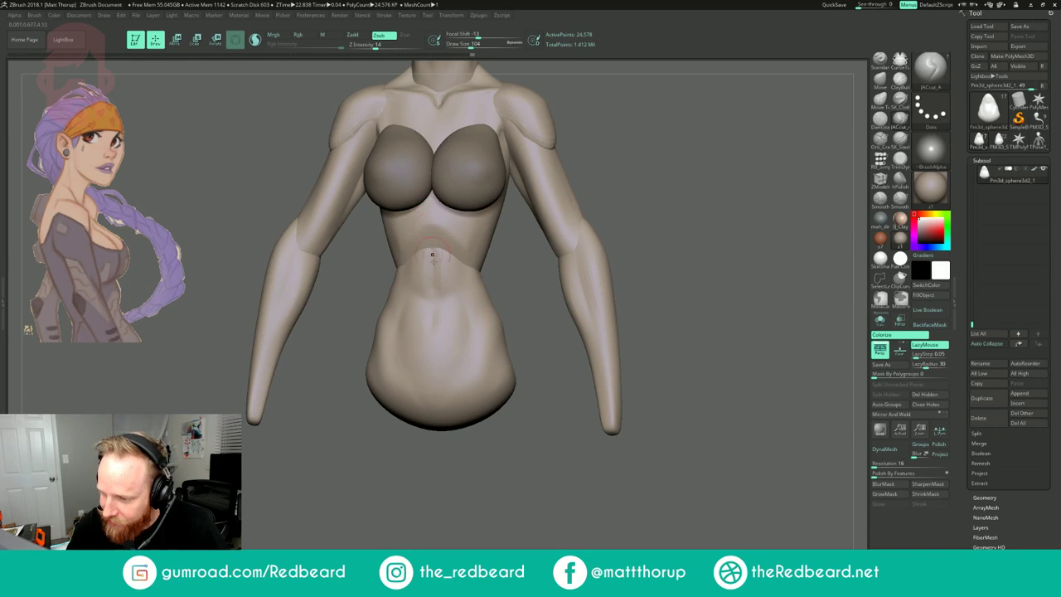
pyautogui.moveTo(609, 164); pyautogui.dragTo(568, 170)
pyautogui.moveTo(438, 244)
pyautogui.keyDown('shift'); pyautogui.mouseDown()
pyautogui.moveTo(439, 291)
pyautogui.moveTo(442, 250)
pyautogui.mouseUp(); pyautogui.keyUp('shift')
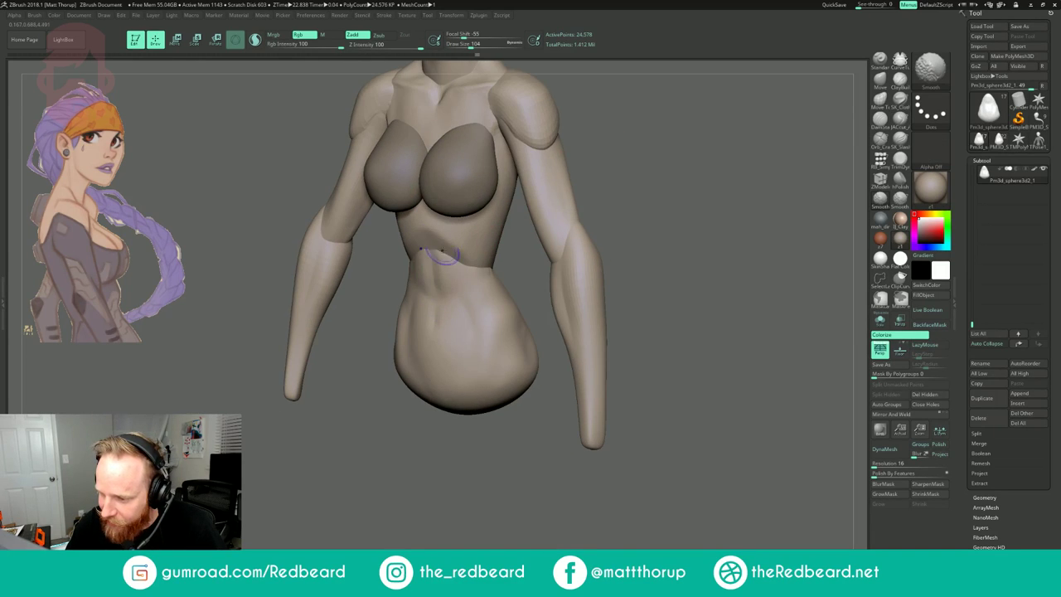
pyautogui.moveTo(676, 164); pyautogui.dragTo(617, 162, button='right')
pyautogui.moveTo(617, 161)
pyautogui.keyDown('ctrl'); pyautogui.mouseDown(button='right')
pyautogui.moveTo(619, 153)
pyautogui.moveTo(663, 166)
pyautogui.moveTo(574, 210)
pyautogui.mouseUp(button='right'); pyautogui.keyUp('ctrl')
pyautogui.keyDown('shift'); pyautogui.moveTo(457, 275); pyautogui.dragTo(455, 274); pyautogui.keyUp('shift')
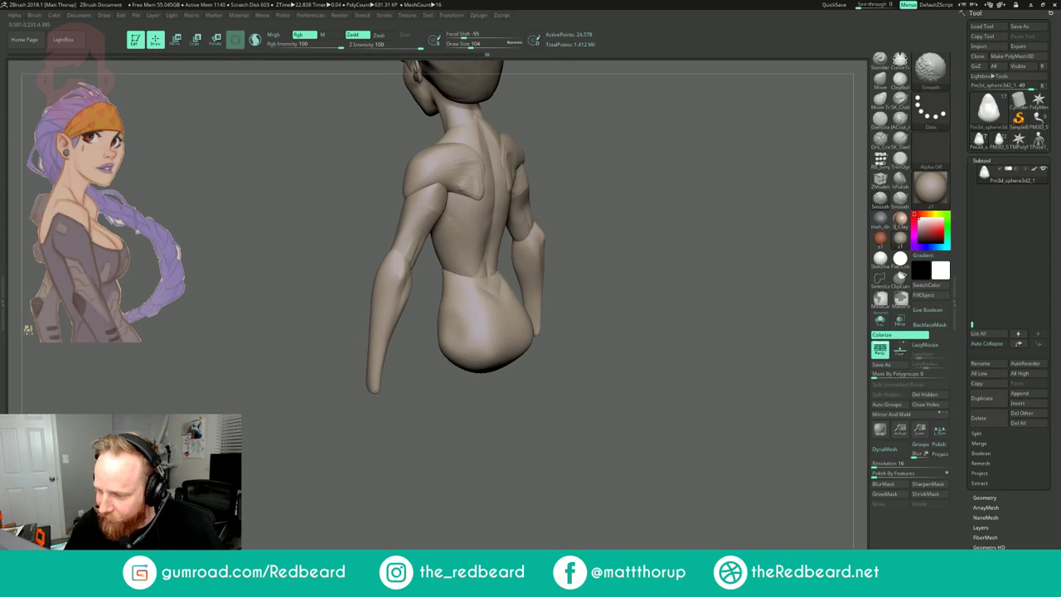
# - Carve the central crease and lower-back hollows into the back of the pelvis, smoothing at draw size 149
pyautogui.moveTo(613, 188)
pyautogui.keyDown('shift'); pyautogui.mouseDown(button='right')
pyautogui.moveTo(573, 191)
pyautogui.moveTo(575, 217)
pyautogui.mouseUp(button='right'); pyautogui.keyUp('shift')
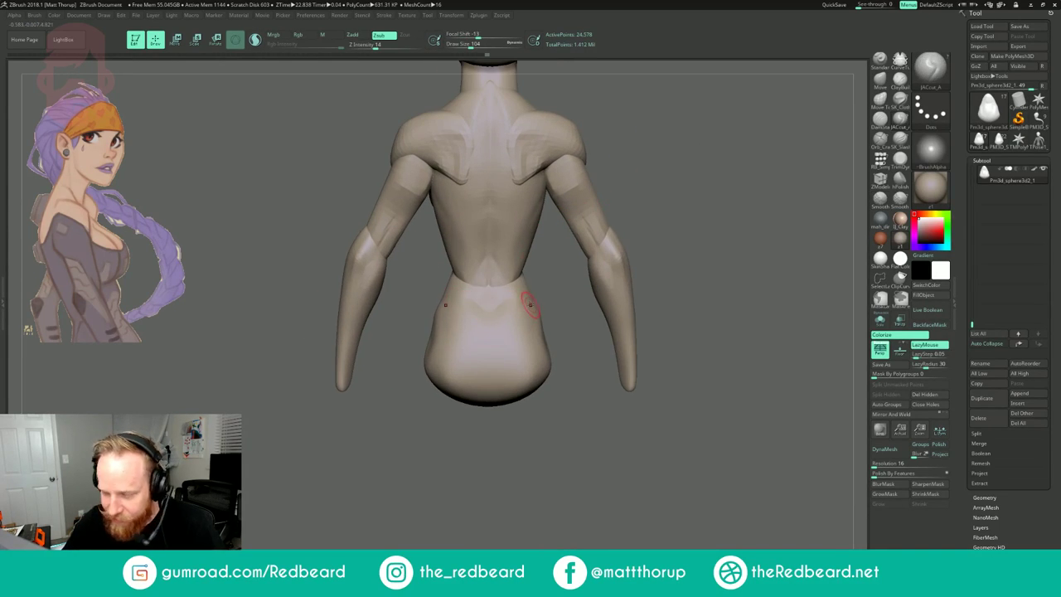
pyautogui.press('s')
pyautogui.moveTo(523, 313)
pyautogui.mouseDown()
pyautogui.moveTo(533, 315)
pyautogui.moveTo(488, 425)
pyautogui.mouseUp()
pyautogui.moveTo(489, 303)
pyautogui.mouseDown()
pyautogui.moveTo(490, 423)
pyautogui.moveTo(490, 380)
pyautogui.mouseUp()
pyautogui.press('s')
pyautogui.moveTo(495, 282); pyautogui.dragTo(490, 256)
pyautogui.press('shift')
# - Select the ribcage mesh and carve the spine groove down its lower back at draw size 104
pyautogui.keyDown('alt'); pyautogui.click(495, 260); pyautogui.keyUp('alt')
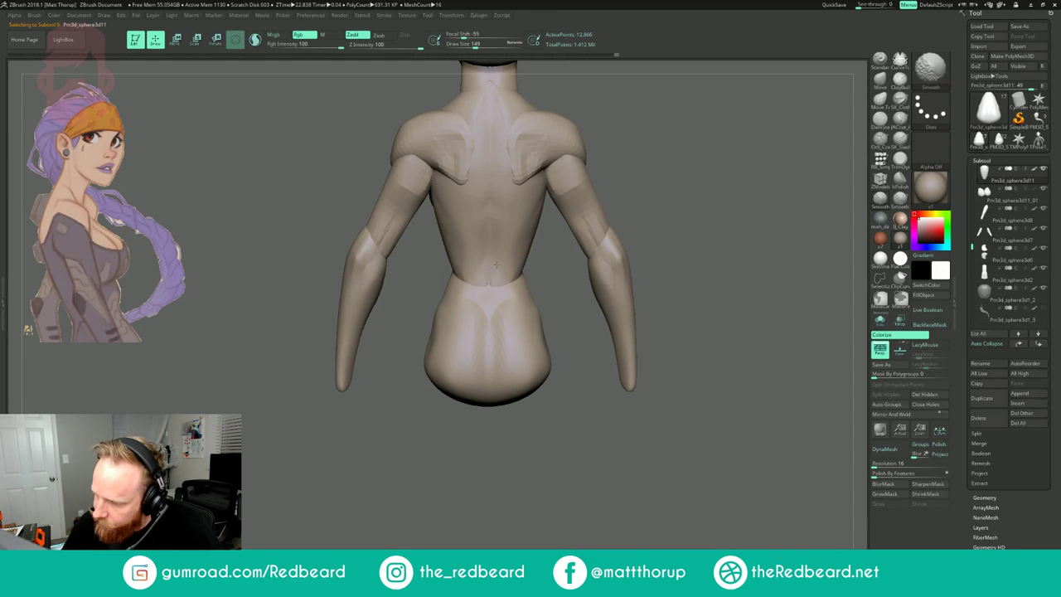
pyautogui.moveTo(534, 263)
pyautogui.mouseDown(button='right')
pyautogui.moveTo(533, 277)
pyautogui.moveTo(481, 284)
pyautogui.moveTo(525, 263)
pyautogui.moveTo(588, 267)
pyautogui.mouseUp(button='right')
pyautogui.press('s')
pyautogui.moveTo(486, 267); pyautogui.dragTo(481, 266)
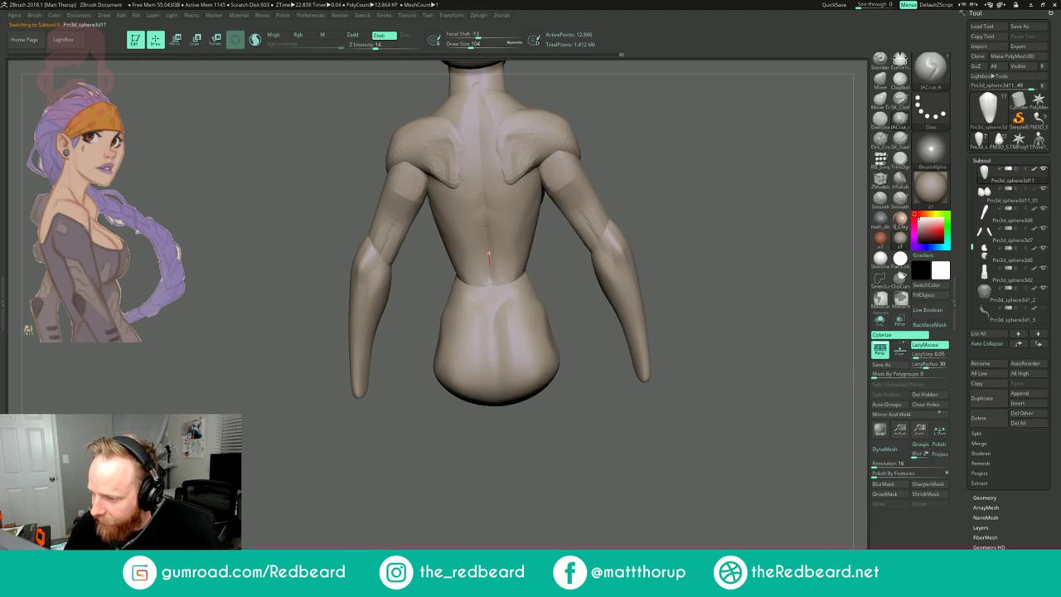
# - Build up the back beside the spine with ClayBuildup at draw size 104 and smooth along the spine
pyautogui.click(898, 80)
pyautogui.moveTo(560, 218); pyautogui.dragTo(552, 226, button='right')
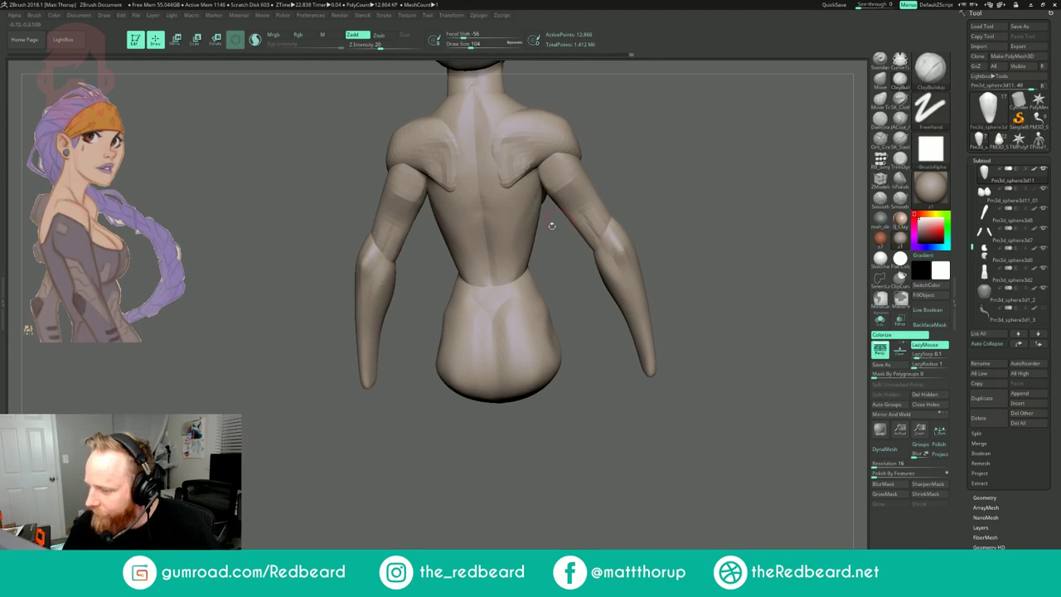
pyautogui.moveTo(641, 152); pyautogui.dragTo(606, 158, button='right')
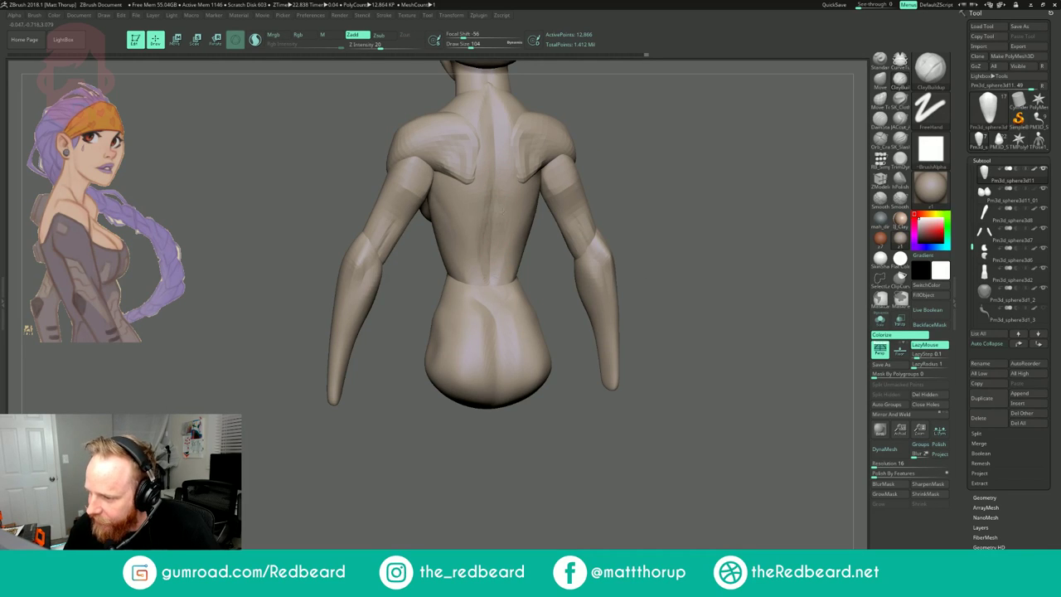
pyautogui.keyDown('shift'); pyautogui.moveTo(491, 251); pyautogui.dragTo(498, 154); pyautogui.keyUp('shift')
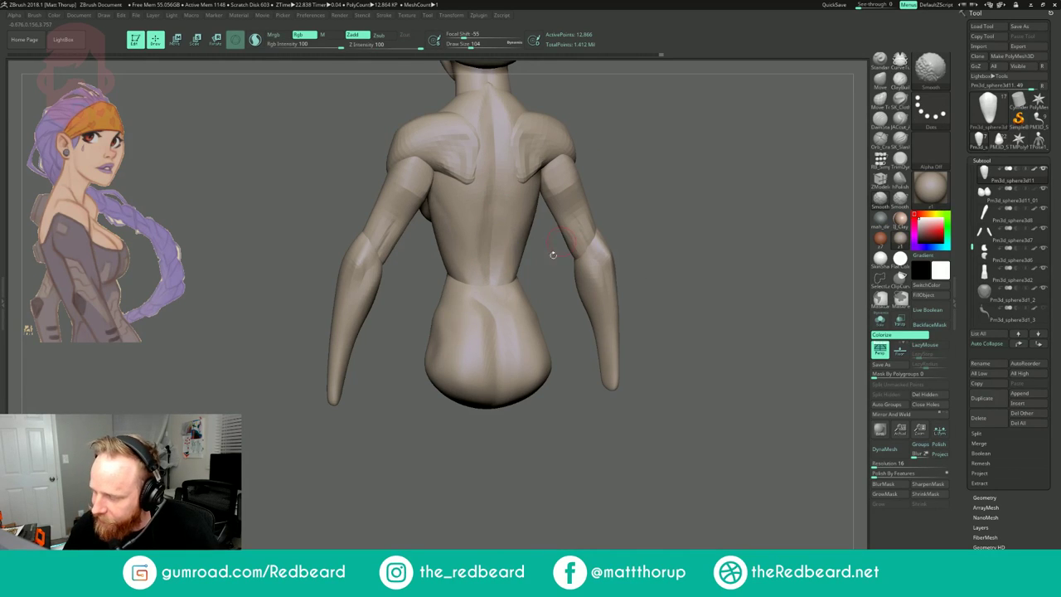
pyautogui.moveTo(552, 254); pyautogui.dragTo(526, 258)
pyautogui.press('shift')
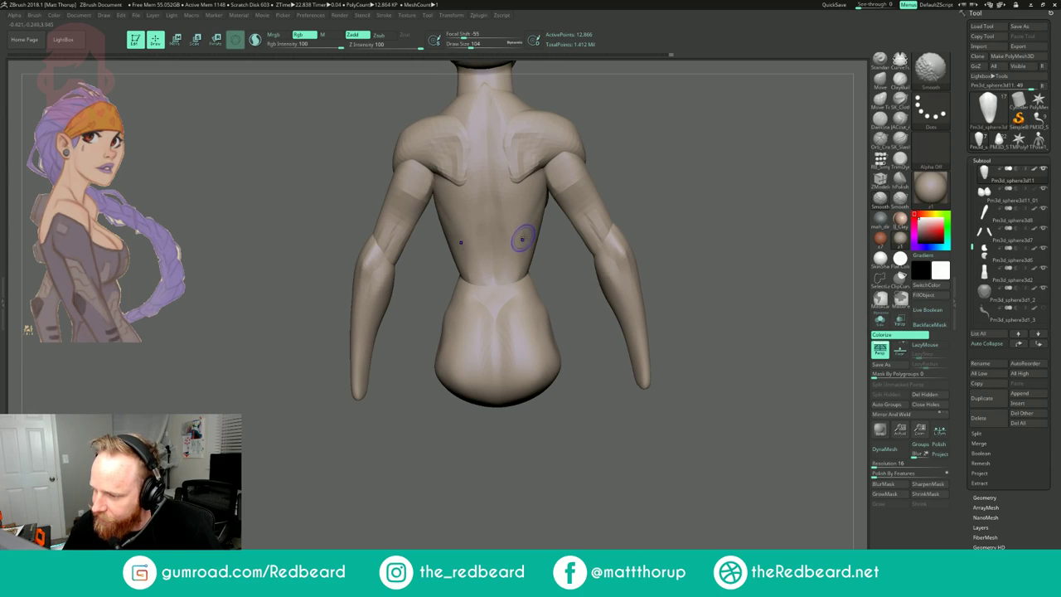
# - Build up the side of the back below the shoulder blades with ClayBuildup at draw size 140, smoothing the strokes
pyautogui.keyDown('alt'); pyautogui.moveTo(557, 245); pyautogui.dragTo(544, 271); pyautogui.keyUp('alt')
pyautogui.moveTo(616, 175)
pyautogui.mouseDown()
pyautogui.moveTo(598, 178)
pyautogui.moveTo(600, 225)
pyautogui.mouseUp()
pyautogui.moveTo(542, 310); pyautogui.dragTo(504, 302)
pyautogui.press(']')
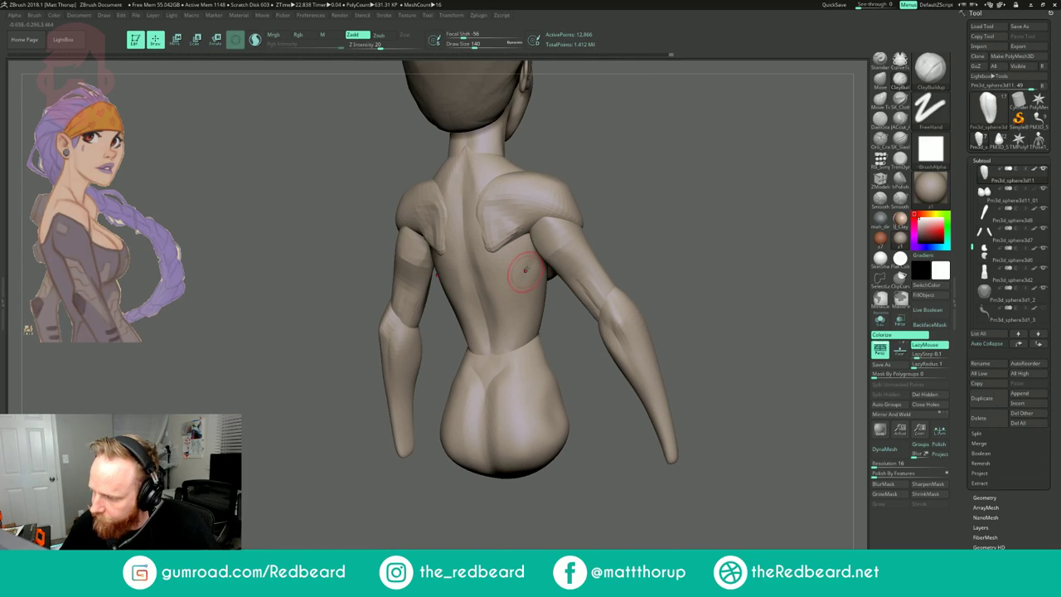
pyautogui.press('shift')
pyautogui.keyDown('shift'); pyautogui.moveTo(492, 265); pyautogui.dragTo(480, 250); pyautogui.keyUp('shift')
pyautogui.moveTo(615, 210); pyautogui.dragTo(594, 192)
pyautogui.moveTo(594, 191); pyautogui.dragTo(576, 204)
pyautogui.moveTo(576, 203); pyautogui.dragTo(565, 201, button='right')
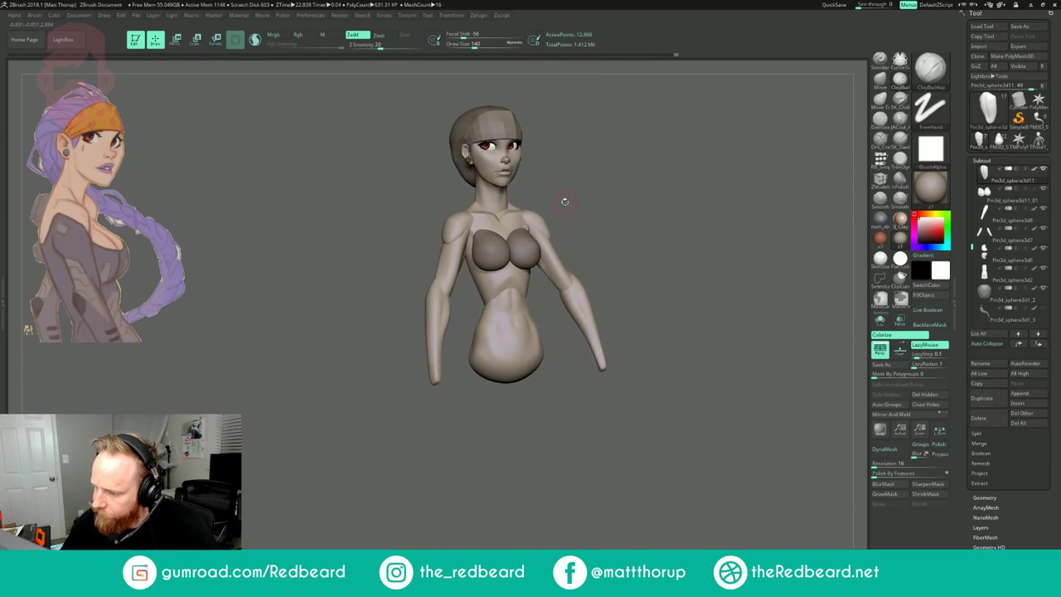
# - Select the forearms subtool and merge it down with the upper arms and shoulders, accepting both irreversible merges
pyautogui.keyDown('alt'); pyautogui.moveTo(606, 199); pyautogui.dragTo(553, 229); pyautogui.keyUp('alt')
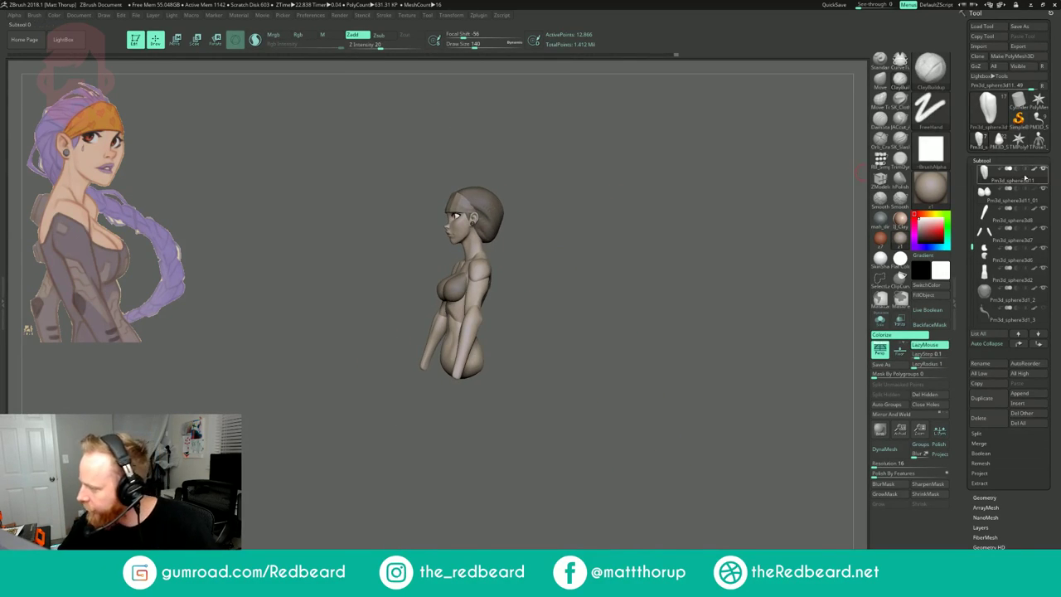
pyautogui.moveTo(973, 246)
pyautogui.mouseDown()
pyautogui.moveTo(973, 226)
pyautogui.moveTo(972, 237)
pyautogui.mouseUp()
pyautogui.click(998, 235)
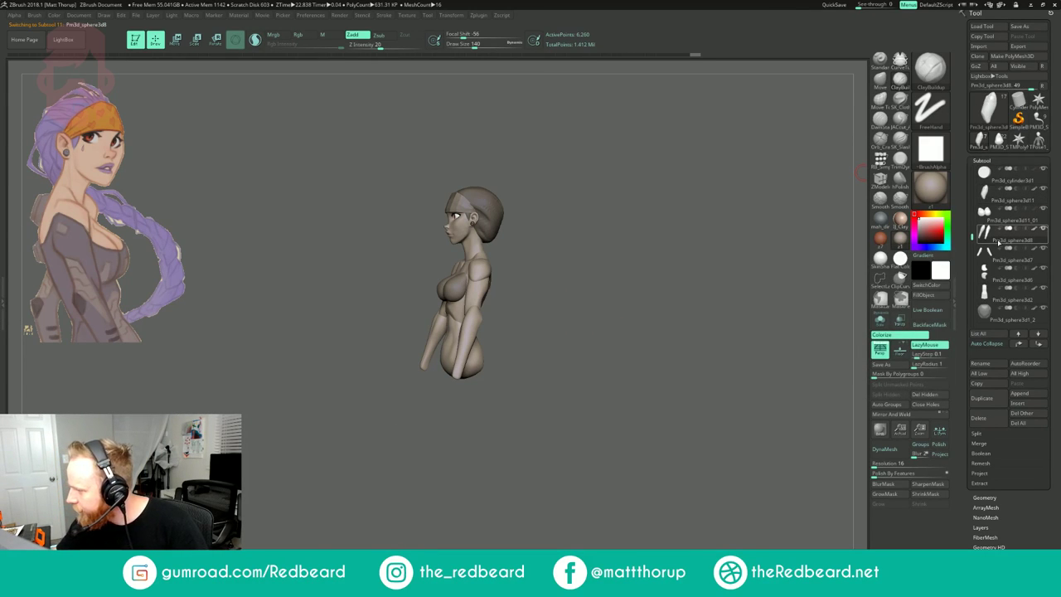
pyautogui.click(980, 443)
pyautogui.click(986, 453)
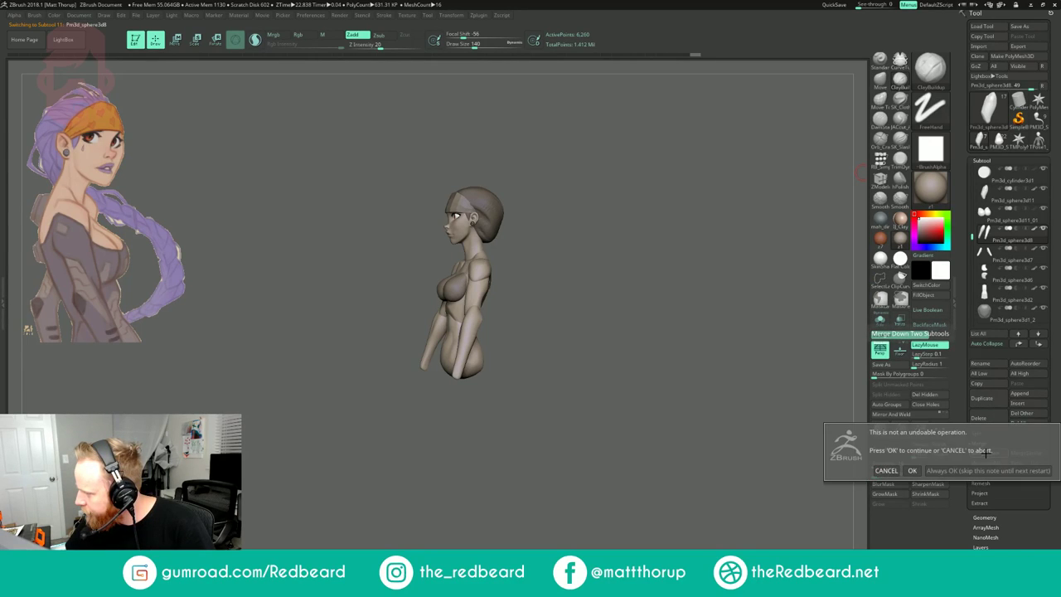
pyautogui.click(912, 470)
pyautogui.moveTo(991, 260)
pyautogui.click(986, 453)
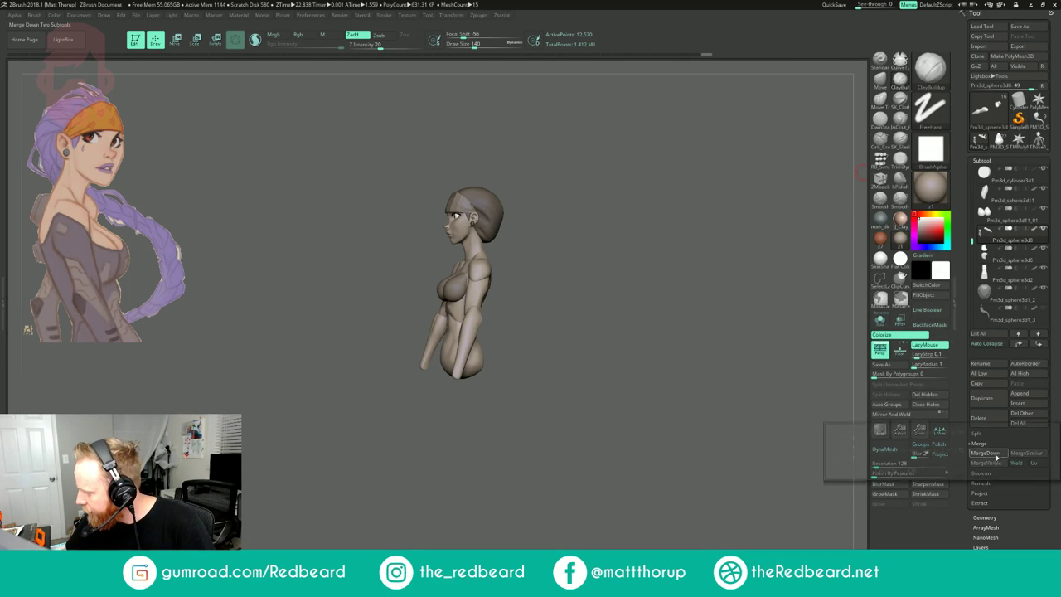
pyautogui.click(913, 470)
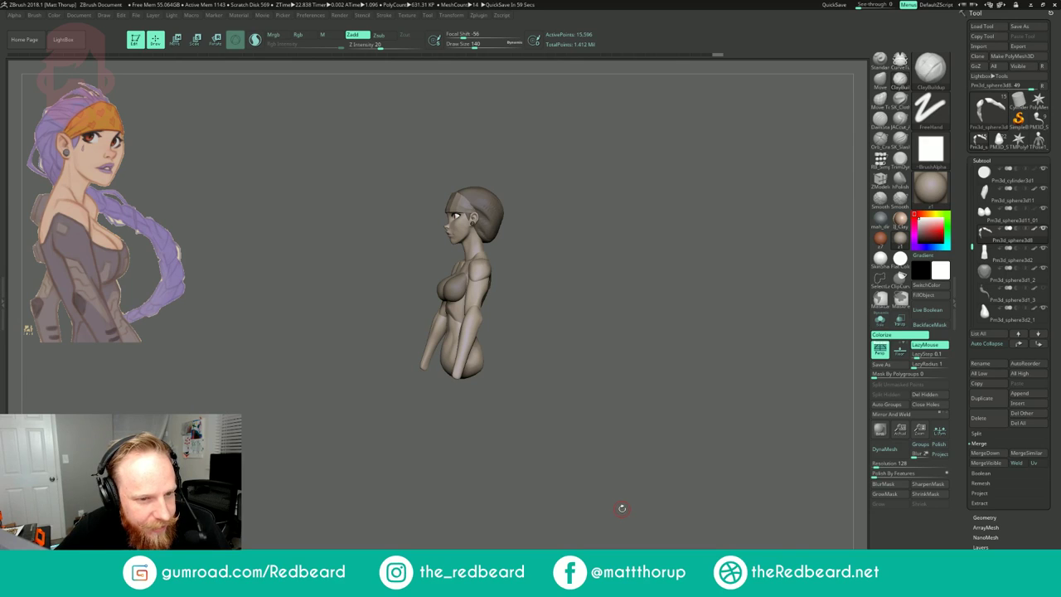
# - Reshape the upper arm and shoulder of the merged arms from behind with Move Topological at draw size 239
pyautogui.moveTo(649, 238)
pyautogui.mouseDown()
pyautogui.moveTo(547, 232)
pyautogui.moveTo(652, 231)
pyautogui.moveTo(650, 263)
pyautogui.moveTo(667, 251)
pyautogui.moveTo(646, 261)
pyautogui.moveTo(657, 266)
pyautogui.mouseUp()
pyautogui.press('b')
pyautogui.press('m')
pyautogui.press('v')
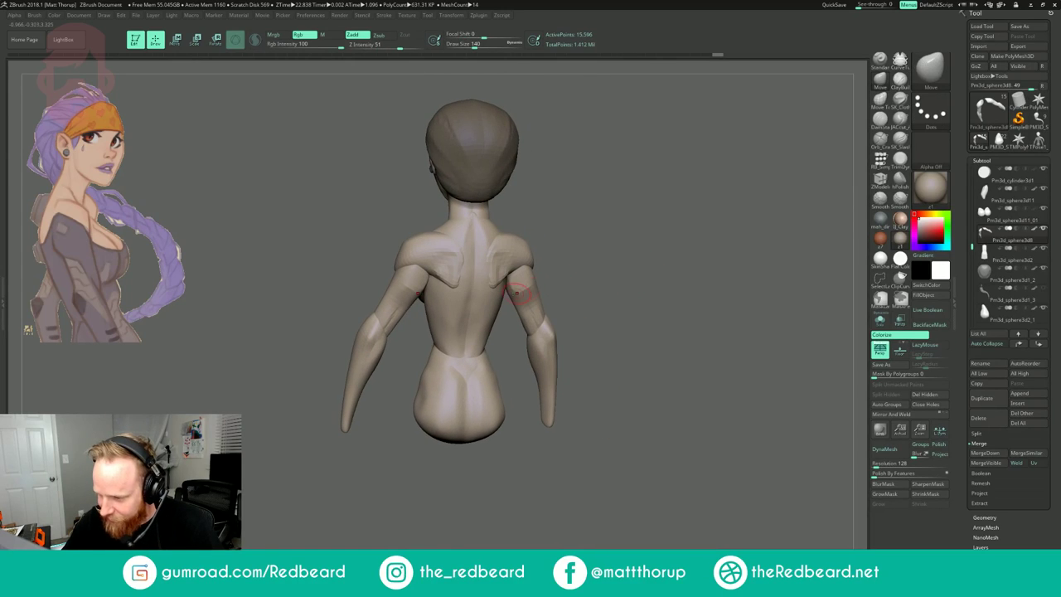
pyautogui.moveTo(524, 271); pyautogui.dragTo(532, 266, button='right')
pyautogui.press(']')
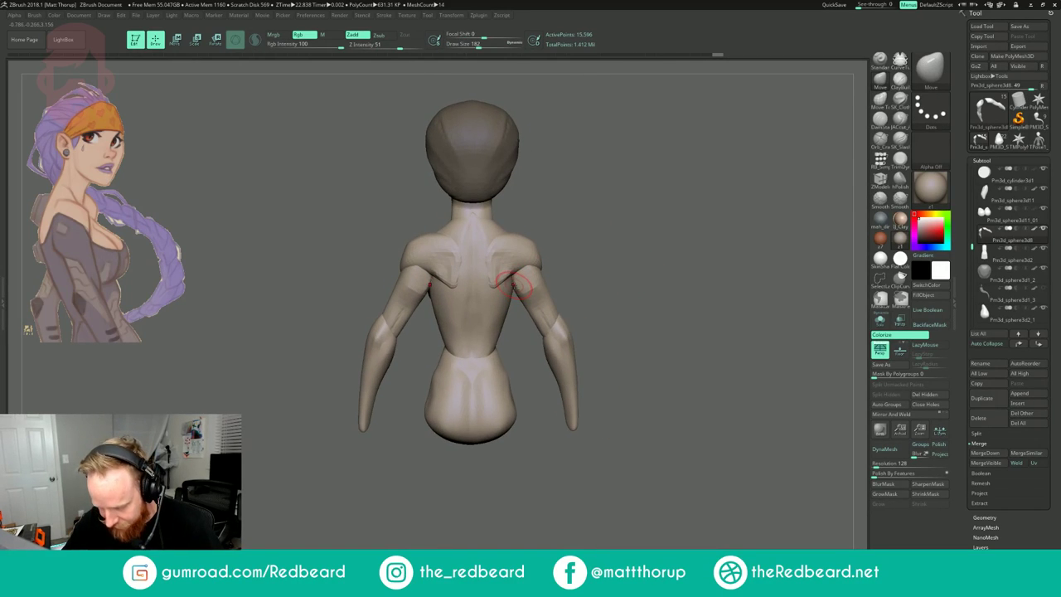
pyautogui.press('b')
pyautogui.press('m')
pyautogui.press('t')
pyautogui.press(']')
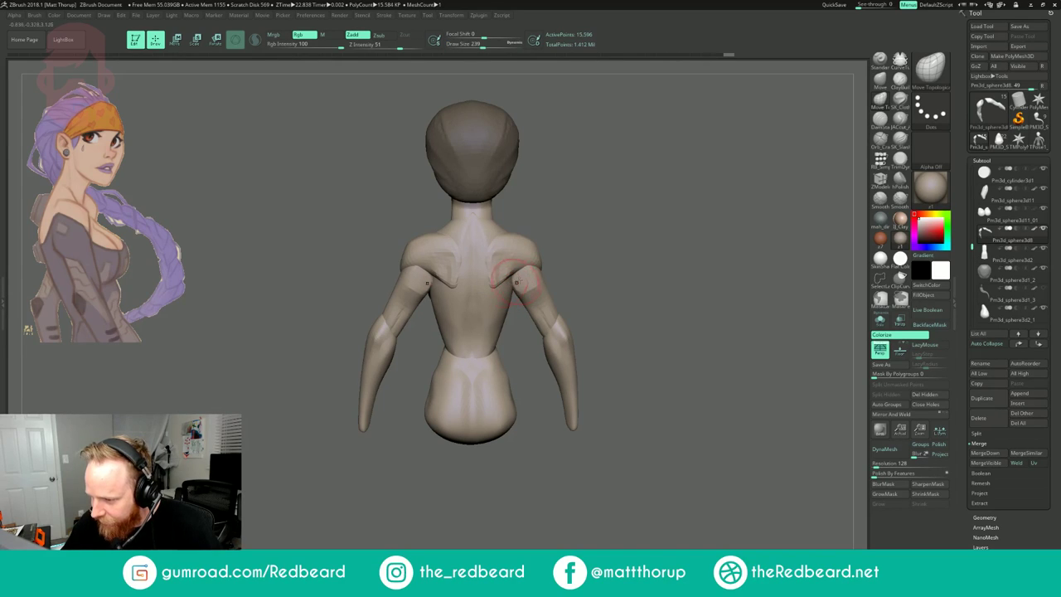
pyautogui.moveTo(534, 272); pyautogui.dragTo(464, 276, button='right')
pyautogui.moveTo(535, 253); pyautogui.dragTo(539, 242)
pyautogui.moveTo(537, 261); pyautogui.dragTo(547, 265, button='right')
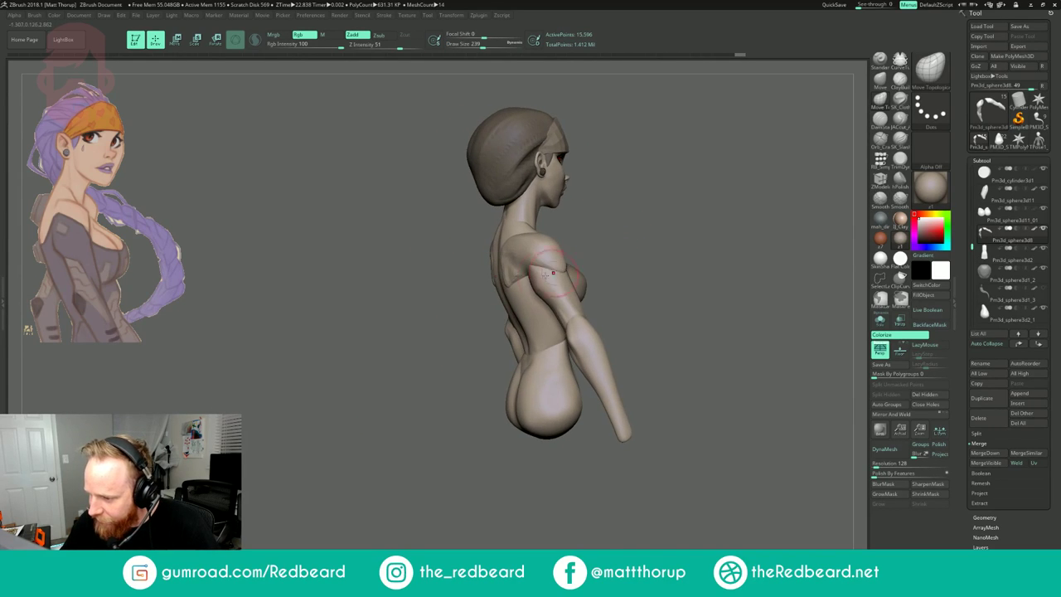
# - Adjust the arm's form as seen from above and the side with Move Topological at draw sizes from 245 to 305
pyautogui.press(']')
pyautogui.moveTo(640, 223)
pyautogui.mouseDown()
pyautogui.moveTo(582, 166)
pyautogui.moveTo(598, 124)
pyautogui.mouseUp()
pyautogui.press('[')
pyautogui.moveTo(514, 277); pyautogui.dragTo(521, 272)
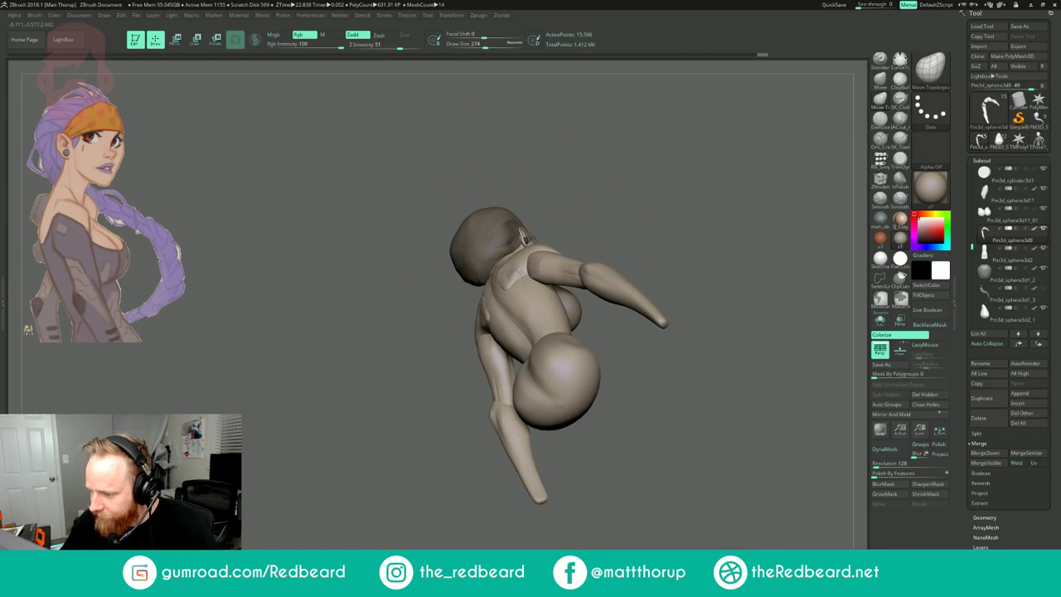
pyautogui.moveTo(625, 223); pyautogui.dragTo(584, 255)
pyautogui.moveTo(688, 227)
pyautogui.mouseDown()
pyautogui.moveTo(716, 241)
pyautogui.moveTo(623, 254)
pyautogui.moveTo(507, 351)
pyautogui.mouseUp()
pyautogui.press('[')
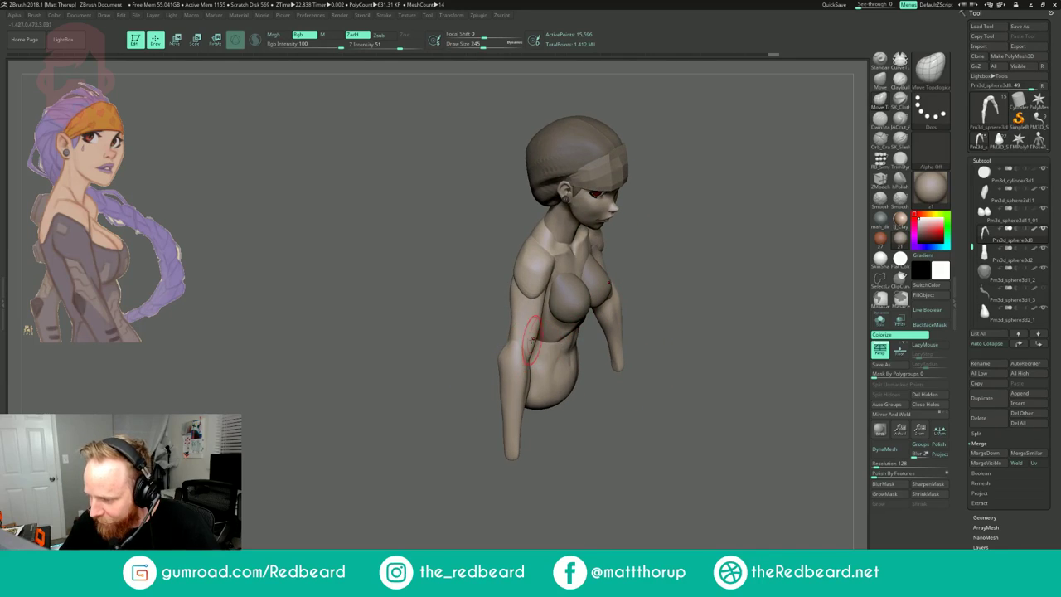
pyautogui.press(']')
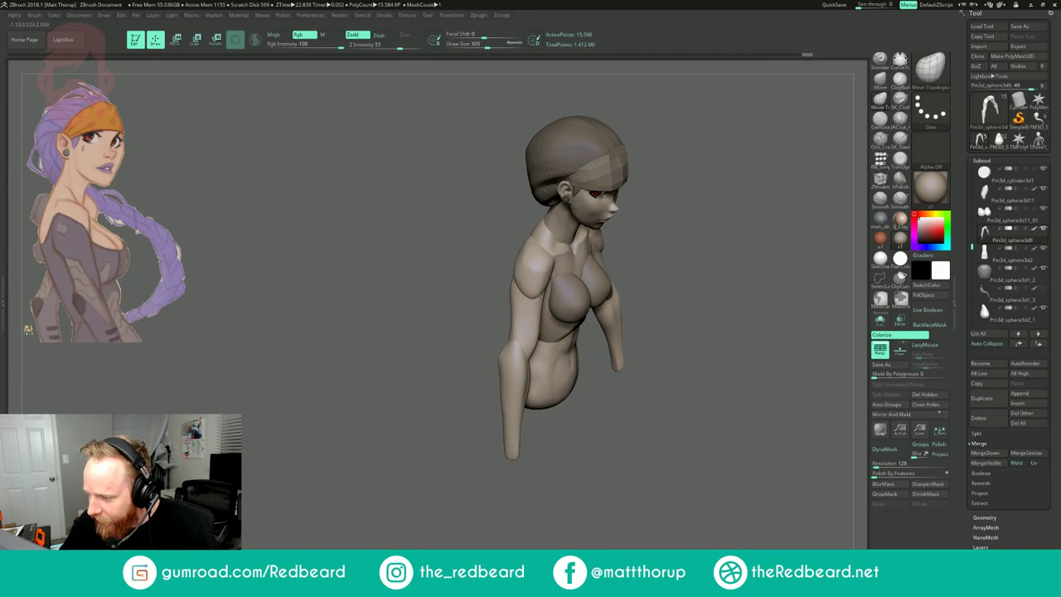
pyautogui.moveTo(510, 330)
pyautogui.mouseDown()
pyautogui.moveTo(501, 333)
pyautogui.moveTo(612, 291)
pyautogui.moveTo(572, 273)
pyautogui.mouseUp()
# - Refine the placement of the upper arm and forearm with Move Topological at draw size 197
pyautogui.press('[')
pyautogui.press('[')
pyautogui.press('[')
pyautogui.press('[')
pyautogui.press('shift')
pyautogui.keyDown('alt'); pyautogui.moveTo(572, 274); pyautogui.dragTo(572, 207); pyautogui.keyUp('alt')
pyautogui.moveTo(597, 250)
pyautogui.mouseDown()
pyautogui.moveTo(554, 249)
pyautogui.moveTo(566, 307)
pyautogui.mouseUp()
pyautogui.moveTo(630, 249); pyautogui.dragTo(568, 249)
pyautogui.moveTo(700, 195)
pyautogui.keyDown('alt'); pyautogui.mouseDown()
pyautogui.moveTo(706, 230)
pyautogui.moveTo(628, 238)
pyautogui.mouseUp(); pyautogui.keyUp('alt')
pyautogui.press('ctrl')
pyautogui.moveTo(696, 259); pyautogui.dragTo(653, 254)
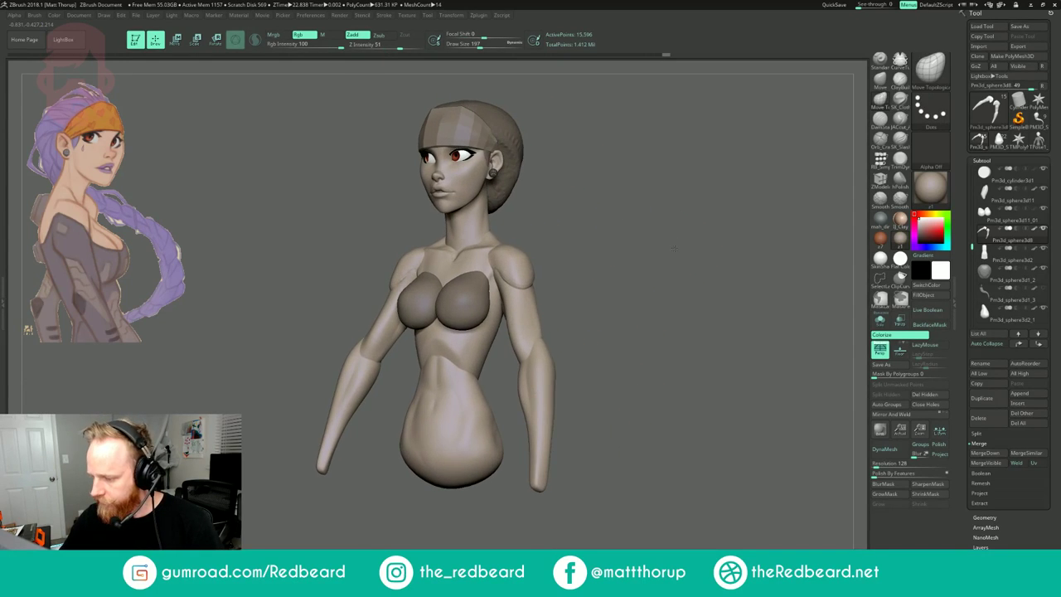
# - Convert the merged arms to DynaMesh at resolution 128, declining to freeze the subdivision levels
pyautogui.click(884, 448)
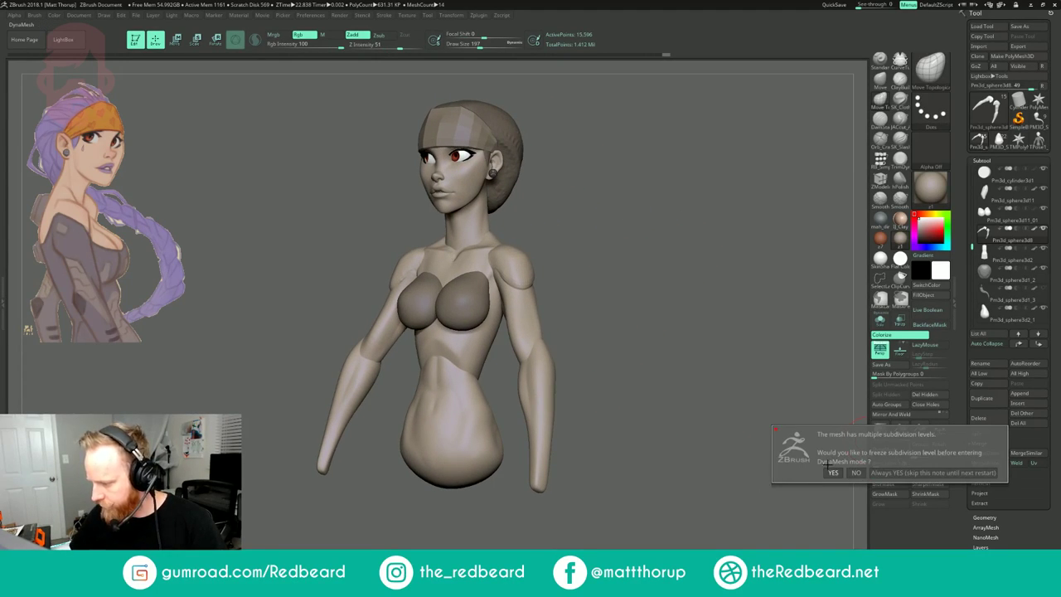
pyautogui.click(855, 475)
pyautogui.moveTo(720, 491)
pyautogui.mouseDown()
pyautogui.moveTo(756, 494)
pyautogui.moveTo(706, 499)
pyautogui.mouseUp()
# - Smooth the seam between the shoulder and the upper arm at draw size 112
pyautogui.press('s')
pyautogui.moveTo(494, 290); pyautogui.dragTo(486, 289)
pyautogui.moveTo(562, 237); pyautogui.dragTo(566, 258)
pyautogui.press('s')
pyautogui.moveTo(494, 288); pyautogui.dragTo(496, 288)
pyautogui.keyDown('shift'); pyautogui.moveTo(491, 274); pyautogui.dragTo(495, 281); pyautogui.keyUp('shift')
pyautogui.moveTo(593, 309)
pyautogui.mouseDown()
pyautogui.moveTo(527, 300)
pyautogui.moveTo(568, 280)
pyautogui.mouseUp()
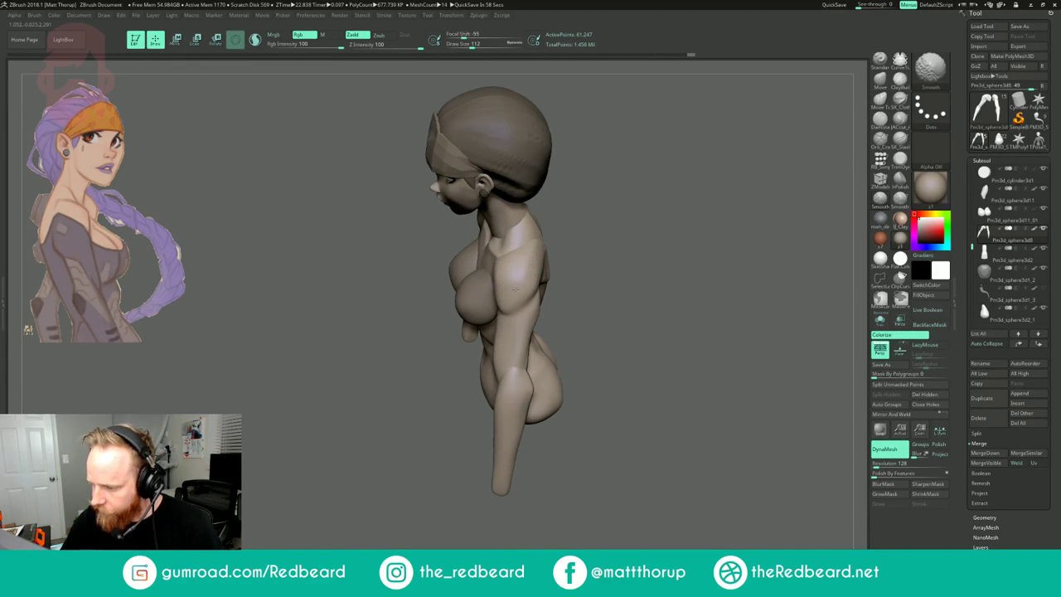
pyautogui.moveTo(625, 204); pyautogui.dragTo(572, 218)
pyautogui.keyDown('shift'); pyautogui.moveTo(547, 267); pyautogui.dragTo(564, 250); pyautogui.keyUp('shift')
# - Build up a ridge along the upper edge of the shoulder blade with ClayBuildup at draw size 77
pyautogui.moveTo(737, 179)
pyautogui.keyDown('alt'); pyautogui.mouseDown()
pyautogui.moveTo(643, 208)
pyautogui.moveTo(688, 202)
pyautogui.moveTo(635, 223)
pyautogui.moveTo(705, 214)
pyautogui.mouseUp(); pyautogui.keyUp('alt')
pyautogui.moveTo(795, 209); pyautogui.dragTo(736, 224)
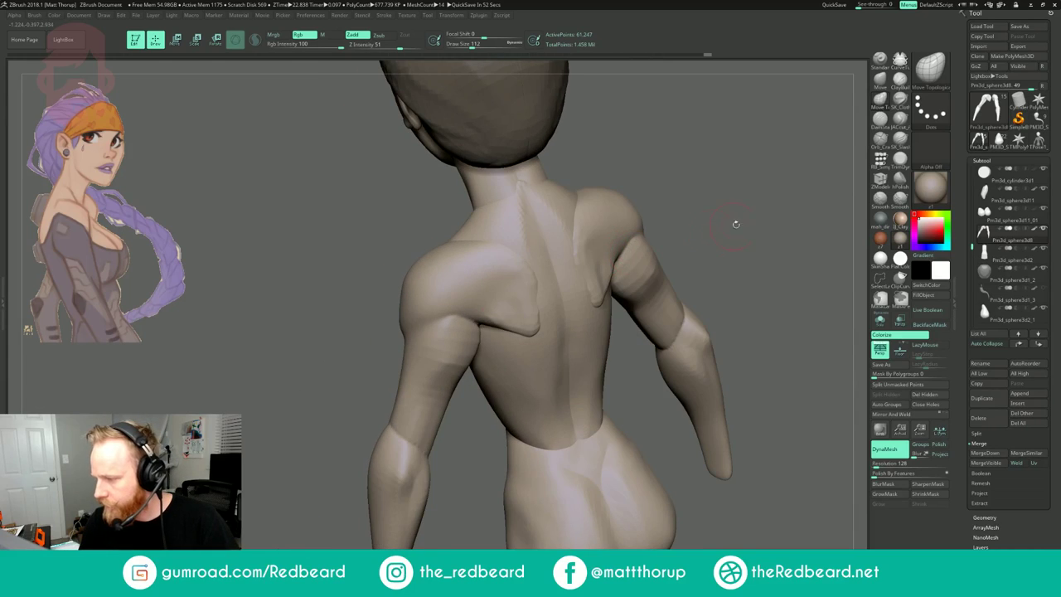
pyautogui.click(900, 81)
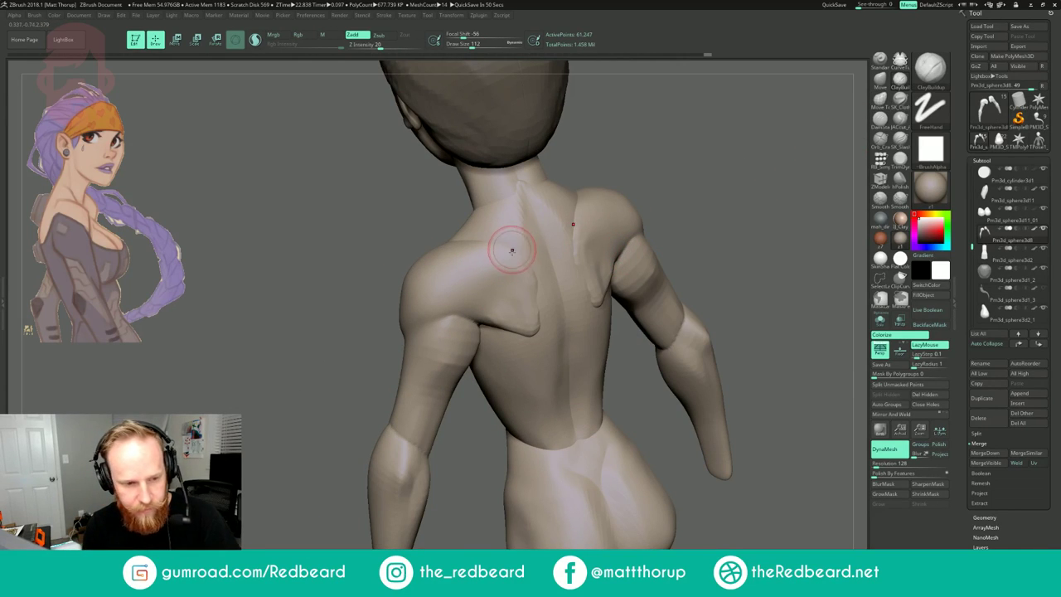
pyautogui.press('s')
pyautogui.click(485, 250)
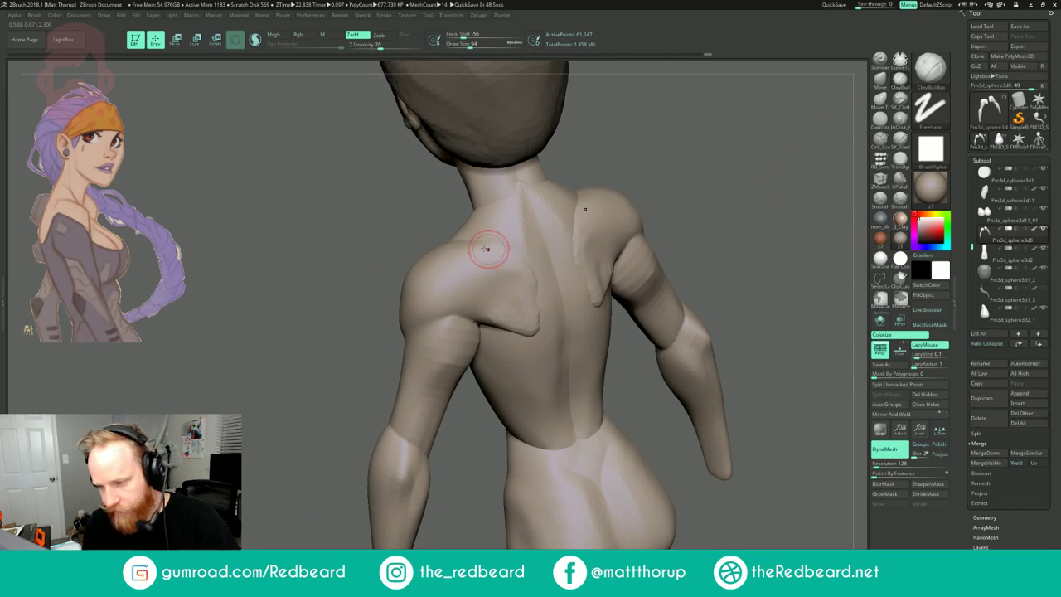
pyautogui.press('[')
pyautogui.moveTo(431, 254); pyautogui.dragTo(450, 286, button='right')
pyautogui.moveTo(431, 288); pyautogui.dragTo(513, 287)
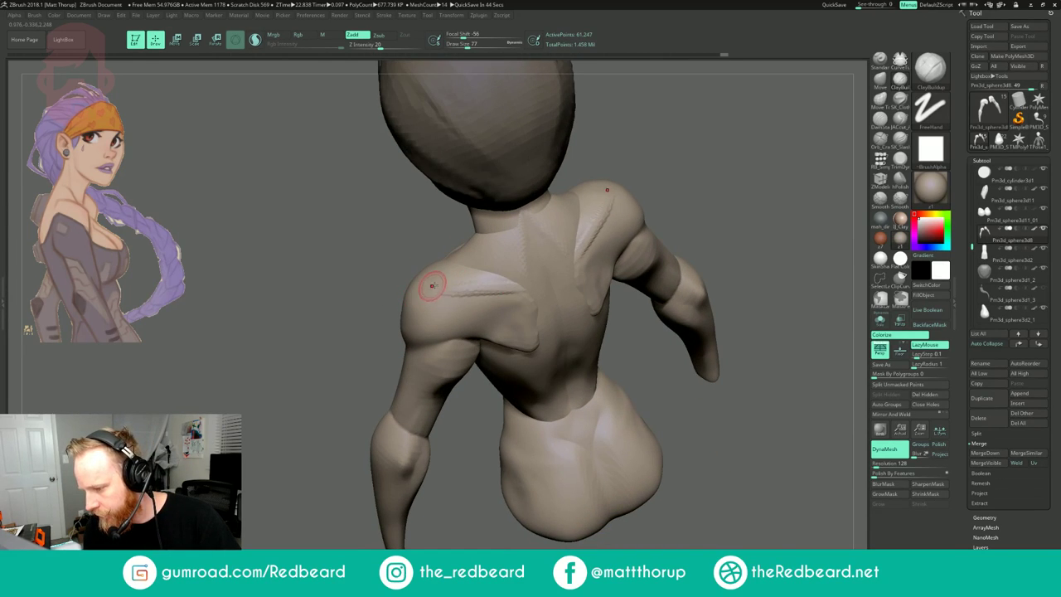
pyautogui.moveTo(431, 286); pyautogui.dragTo(430, 299, button='right')
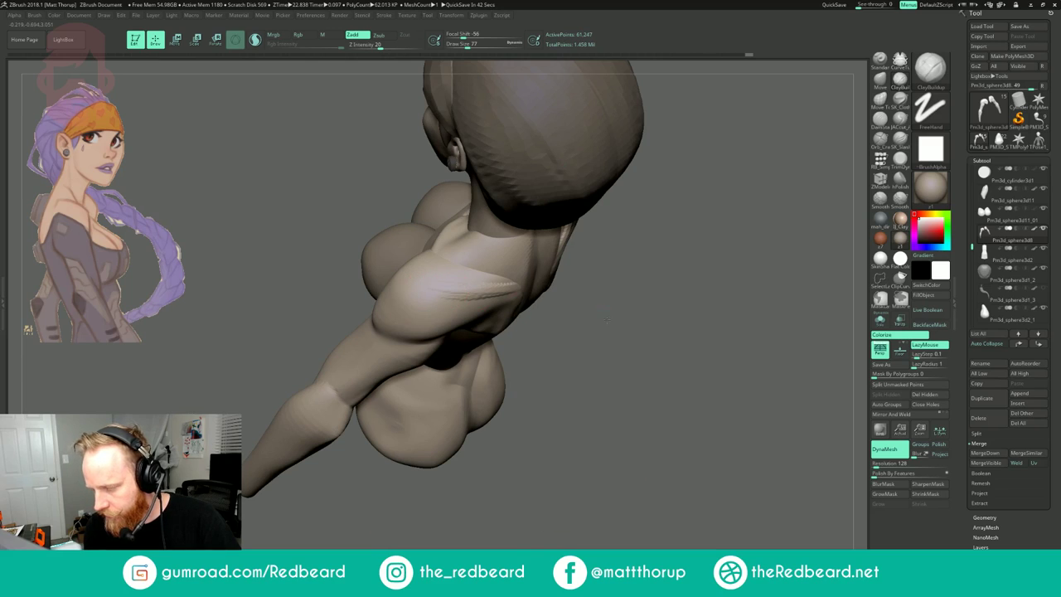
# - Build up the inner and lower edges of the shoulder blade with ClayBuildup at draw size 77
pyautogui.moveTo(607, 316); pyautogui.dragTo(539, 320, button='right')
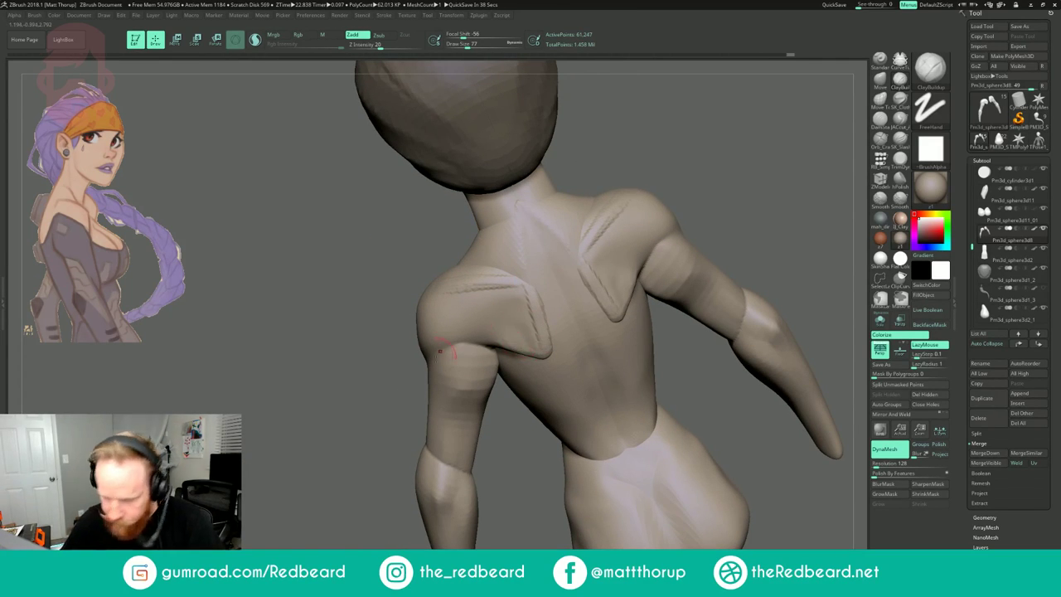
pyautogui.moveTo(491, 452); pyautogui.dragTo(487, 427, button='right')
pyautogui.moveTo(514, 347); pyautogui.dragTo(544, 352)
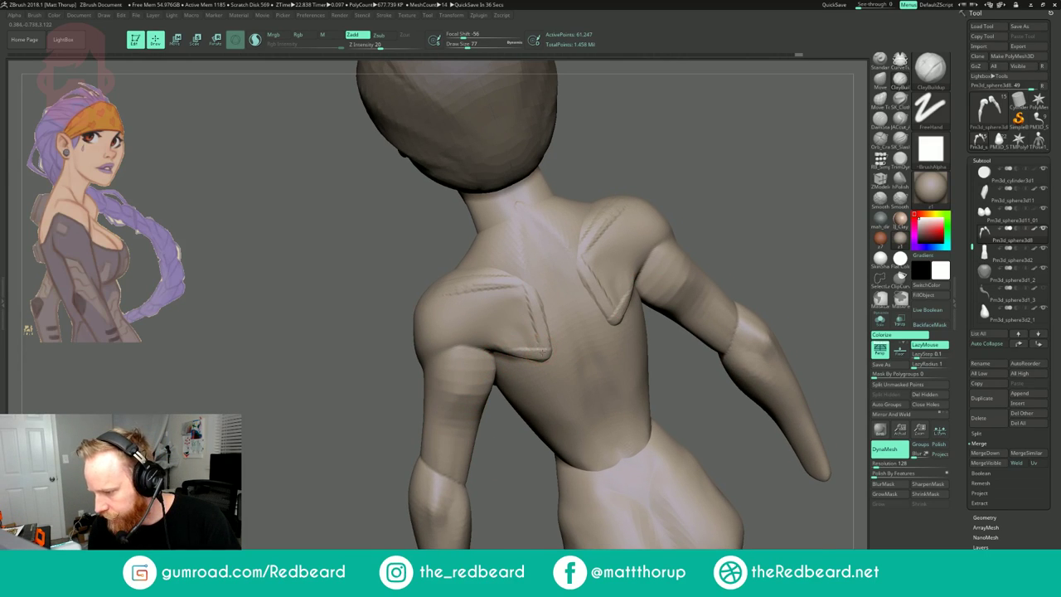
pyautogui.moveTo(592, 361); pyautogui.dragTo(598, 328, button='right')
pyautogui.moveTo(501, 349)
pyautogui.mouseDown()
pyautogui.moveTo(544, 355)
pyautogui.moveTo(513, 341)
pyautogui.moveTo(523, 365)
pyautogui.moveTo(549, 363)
pyautogui.moveTo(530, 336)
pyautogui.moveTo(487, 352)
pyautogui.mouseUp()
# - Switch to the Move brush at draw size 74 and smooth the shoulder blade's built-up edges into the back
pyautogui.press('b')
pyautogui.press('m')
pyautogui.press('v')
pyautogui.press('[')
pyautogui.press(']')
pyautogui.press('s')
pyautogui.press('shift')
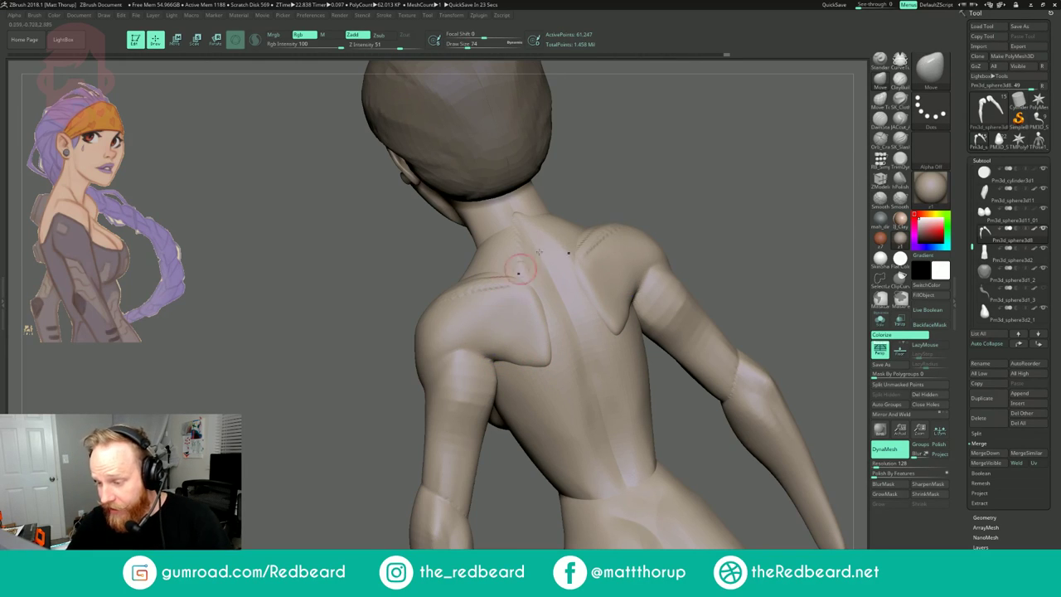
pyautogui.moveTo(524, 286); pyautogui.dragTo(554, 277, button='right')
pyautogui.keyDown('shift'); pyautogui.moveTo(522, 294); pyautogui.dragTo(452, 307); pyautogui.keyUp('shift')
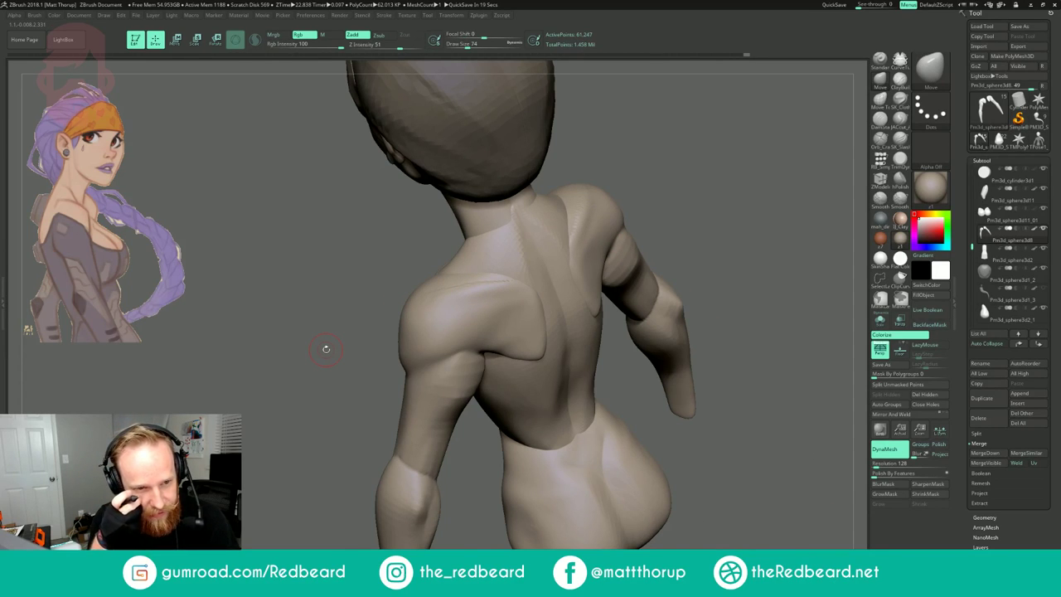
# - Try to build up the front of the shoulder with ClayBuildup at draw size 124
pyautogui.moveTo(268, 363); pyautogui.dragTo(275, 390)
pyautogui.moveTo(311, 224); pyautogui.dragTo(419, 299)
pyautogui.moveTo(335, 303); pyautogui.dragTo(341, 241)
pyautogui.click(897, 83)
pyautogui.moveTo(704, 199)
pyautogui.mouseDown()
pyautogui.moveTo(739, 131)
pyautogui.moveTo(627, 159)
pyautogui.moveTo(632, 183)
pyautogui.moveTo(610, 258)
pyautogui.moveTo(578, 256)
pyautogui.moveTo(572, 323)
pyautogui.mouseUp()
pyautogui.press('s')
pyautogui.moveTo(412, 327); pyautogui.dragTo(418, 326)
pyautogui.moveTo(530, 323); pyautogui.dragTo(546, 244)
pyautogui.press('s')
pyautogui.moveTo(417, 326); pyautogui.dragTo(412, 326)
pyautogui.moveTo(499, 292); pyautogui.dragTo(502, 352)
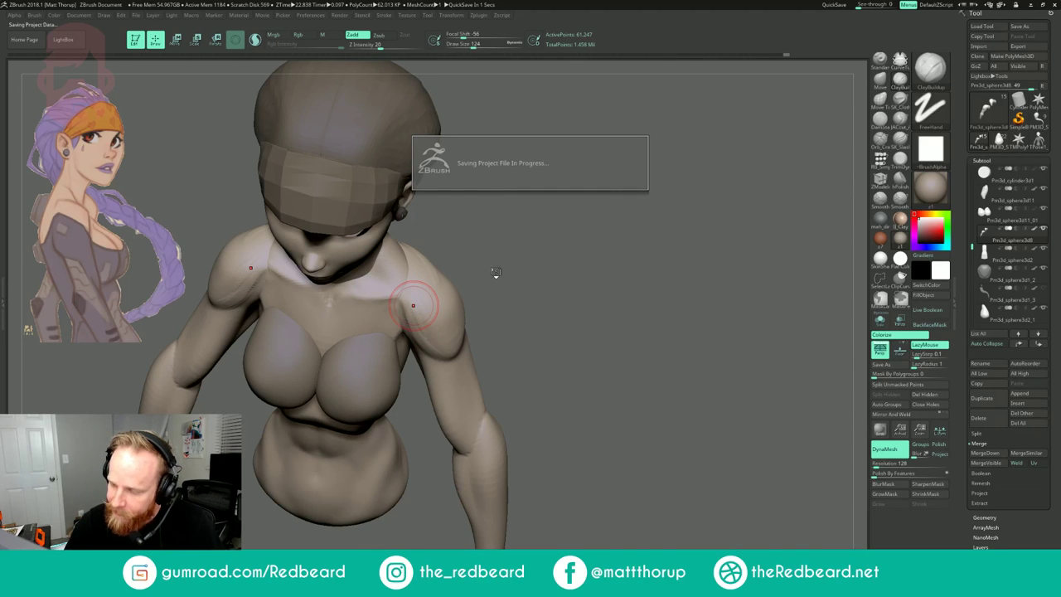
pyautogui.moveTo(500, 260)
pyautogui.mouseDown()
pyautogui.moveTo(509, 266)
pyautogui.moveTo(522, 229)
pyautogui.moveTo(517, 278)
pyautogui.mouseUp()
pyautogui.hotkey('ctrl', 'z')
# - Build up the outer end of the collarbone on top of the shoulder with ClayBuildup at draw size 71
pyautogui.press('s')
pyautogui.moveTo(415, 289)
pyautogui.mouseDown()
pyautogui.moveTo(395, 278)
pyautogui.moveTo(408, 288)
pyautogui.mouseUp()
pyautogui.press('s')
pyautogui.moveTo(391, 284); pyautogui.dragTo(426, 280)
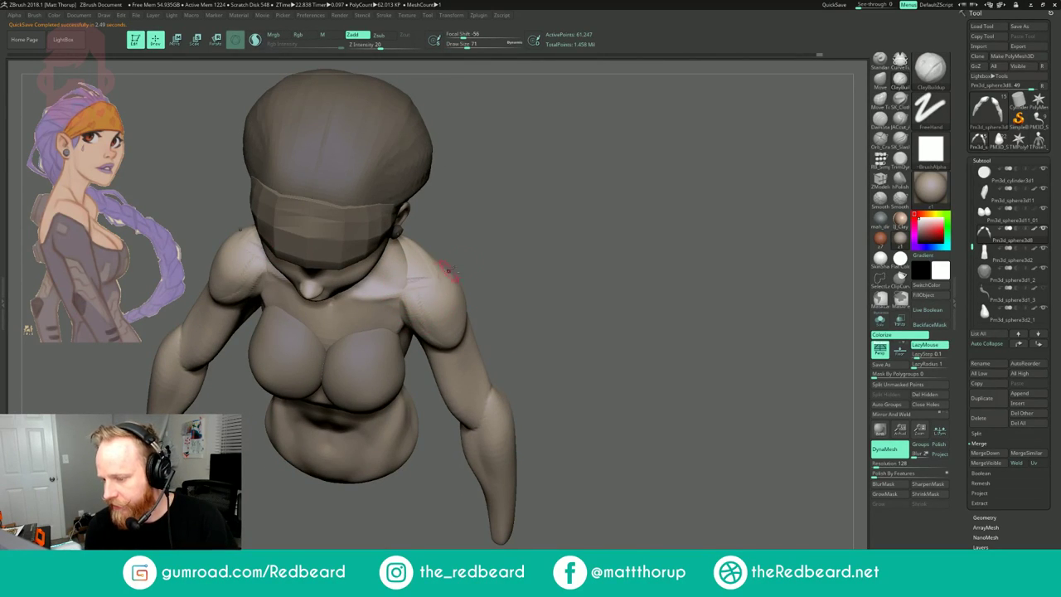
pyautogui.moveTo(448, 270); pyautogui.dragTo(402, 207, button='right')
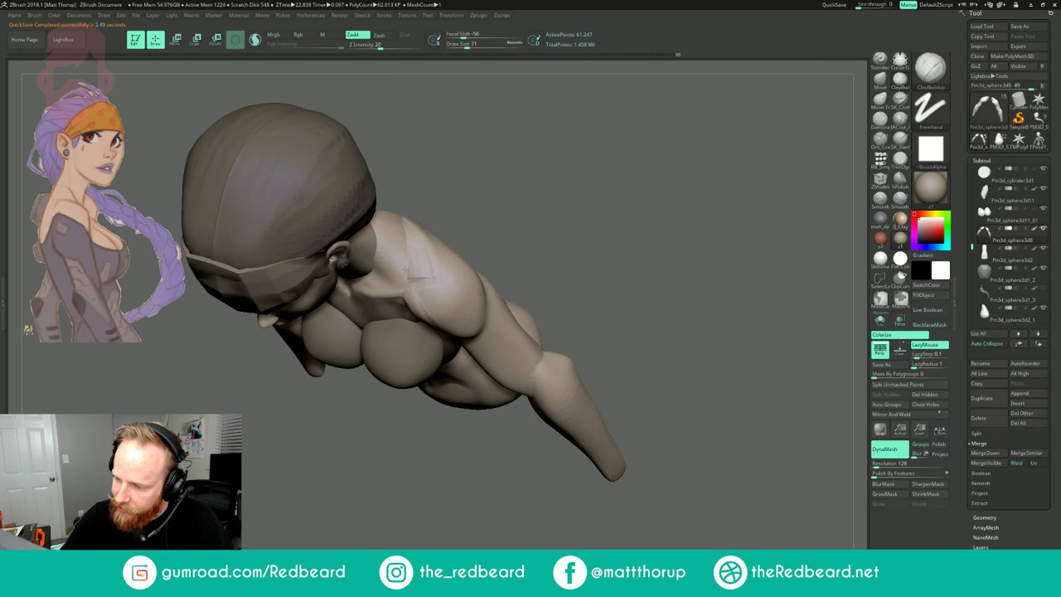
pyautogui.moveTo(432, 266)
pyautogui.mouseDown(button='right')
pyautogui.moveTo(542, 152)
pyautogui.moveTo(517, 187)
pyautogui.moveTo(464, 203)
pyautogui.moveTo(537, 229)
pyautogui.moveTo(526, 237)
pyautogui.moveTo(539, 256)
pyautogui.moveTo(552, 238)
pyautogui.moveTo(534, 277)
pyautogui.moveTo(540, 299)
pyautogui.mouseUp(button='right')
pyautogui.moveTo(424, 290); pyautogui.dragTo(412, 323)
# - Build up the front and side of the deltoid with ClayBuildup at draw size 108
pyautogui.press('s')
pyautogui.moveTo(411, 318); pyautogui.dragTo(423, 338)
pyautogui.moveTo(447, 357); pyautogui.dragTo(369, 311, button='right')
pyautogui.moveTo(465, 306); pyautogui.dragTo(457, 370)
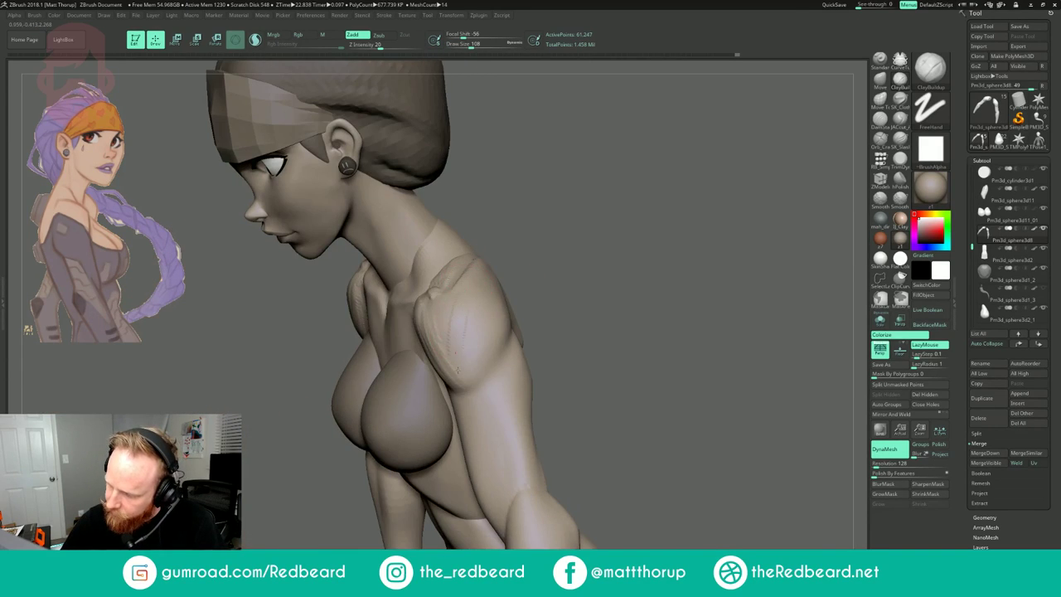
pyautogui.moveTo(548, 245); pyautogui.dragTo(483, 278)
pyautogui.moveTo(487, 323); pyautogui.dragTo(485, 369)
pyautogui.moveTo(365, 348)
pyautogui.mouseDown()
pyautogui.moveTo(531, 286)
pyautogui.moveTo(509, 286)
pyautogui.mouseUp()
pyautogui.moveTo(452, 371); pyautogui.dragTo(464, 402)
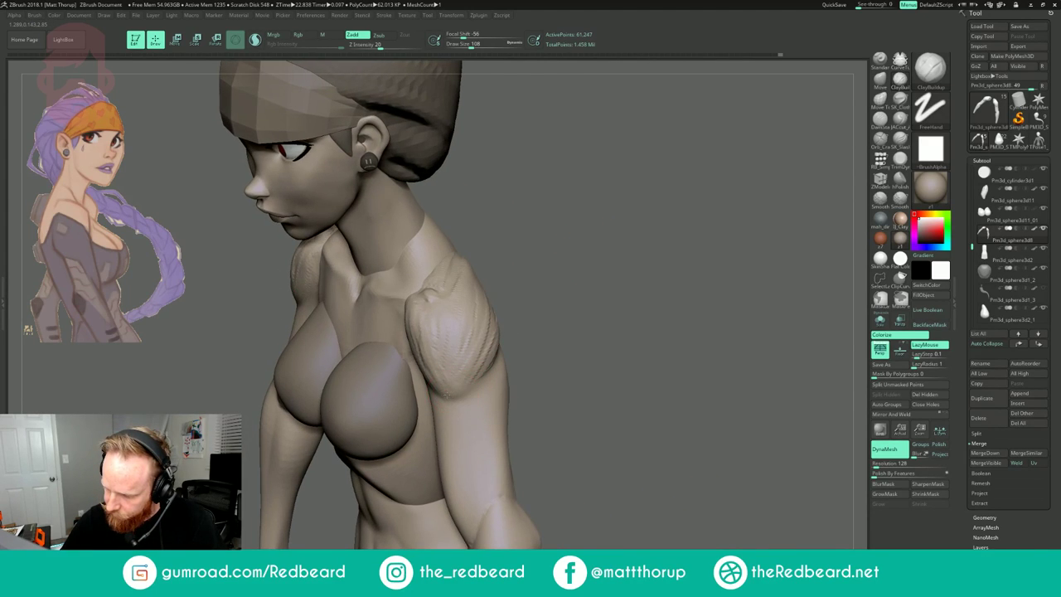
# - Smooth the deltoid strokes and the transition from the shoulder to the chest at draw size 108
pyautogui.press('shift')
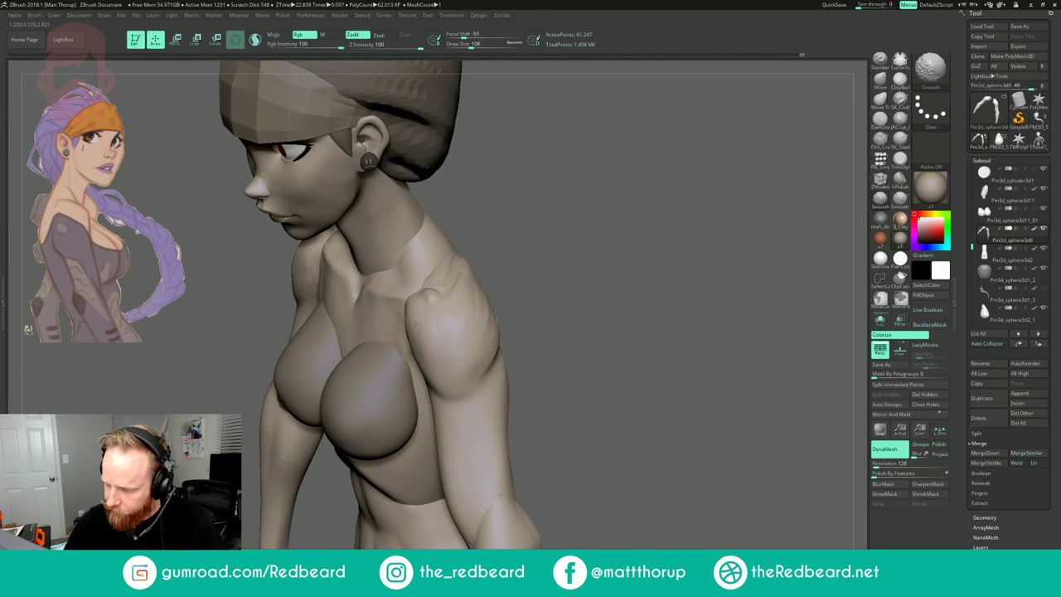
pyautogui.keyDown('shift'); pyautogui.moveTo(458, 318); pyautogui.dragTo(465, 311); pyautogui.keyUp('shift')
pyautogui.moveTo(564, 220); pyautogui.dragTo(668, 217)
pyautogui.keyDown('shift'); pyautogui.moveTo(426, 362); pyautogui.dragTo(406, 332); pyautogui.keyUp('shift')
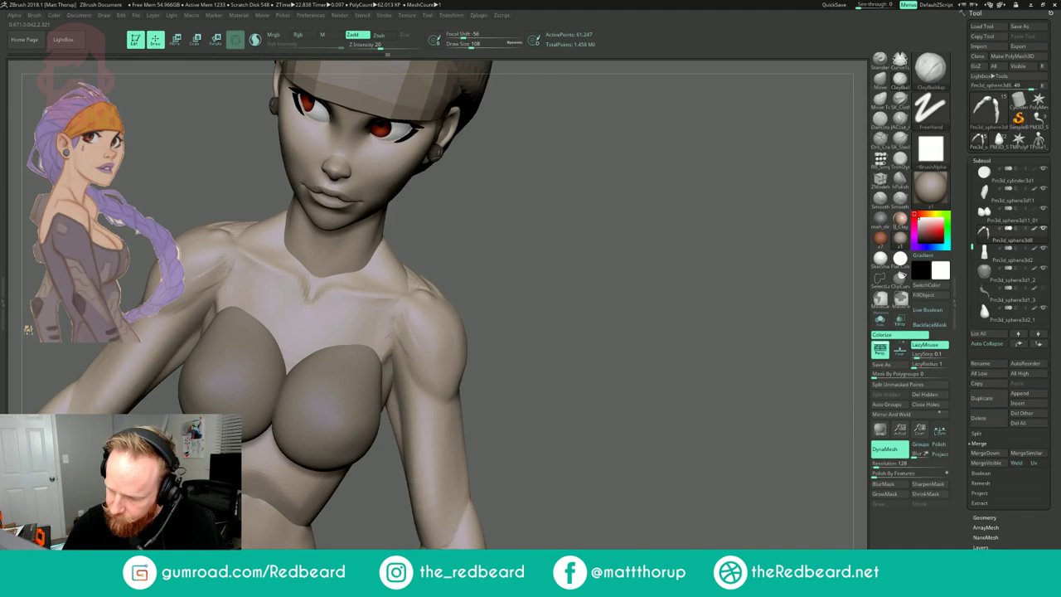
pyautogui.press('shift')
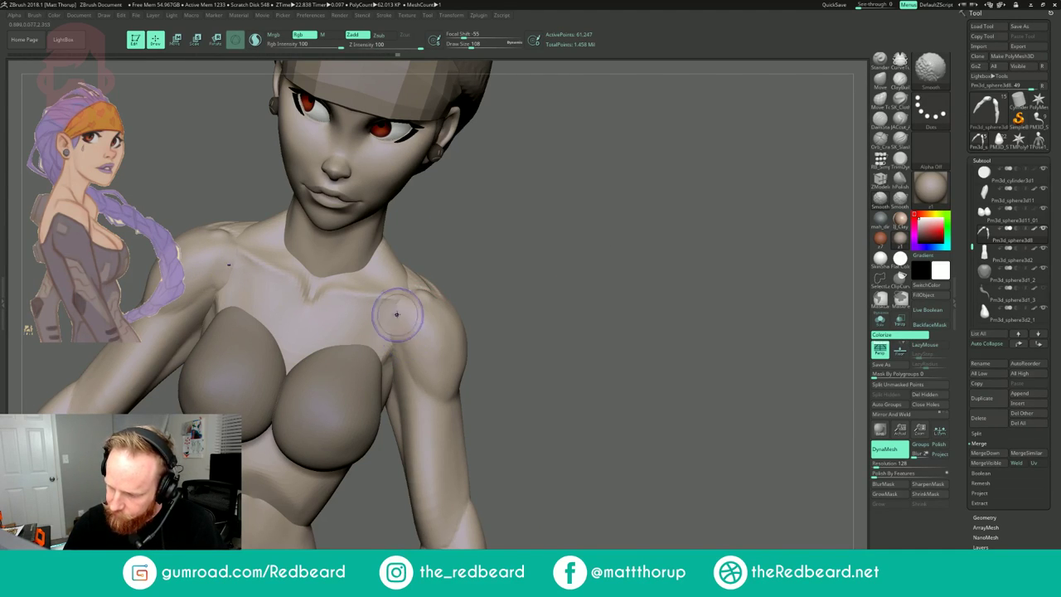
pyautogui.keyDown('shift'); pyautogui.moveTo(431, 386); pyautogui.dragTo(409, 351); pyautogui.keyUp('shift')
# - Try to cut a groove below the deltoid on the outer arm with the JACcut_A brush at draw size 108
pyautogui.click(900, 120)
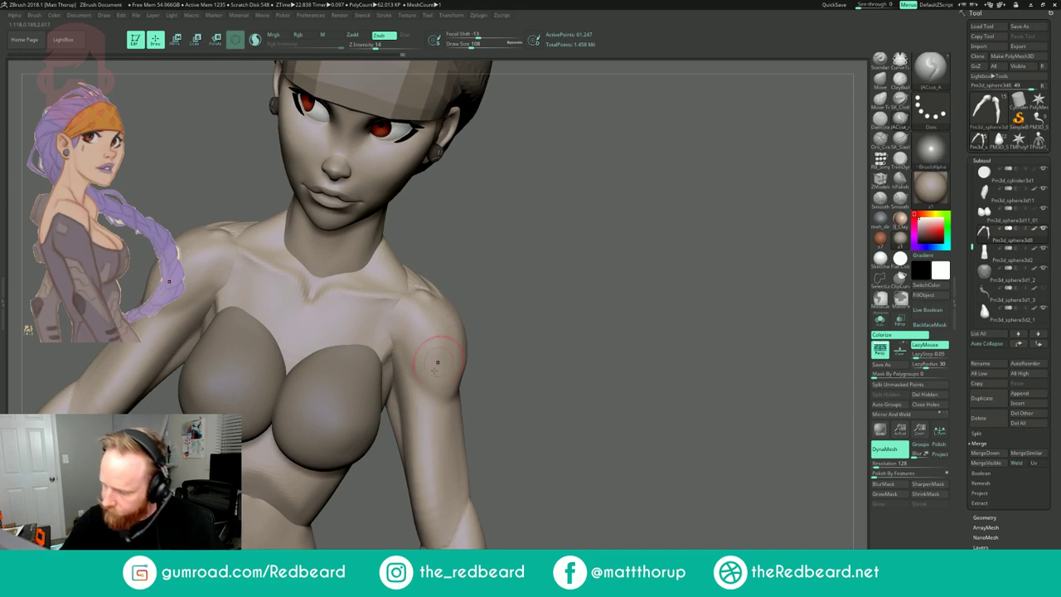
pyautogui.moveTo(469, 419)
pyautogui.mouseDown()
pyautogui.moveTo(461, 413)
pyautogui.moveTo(480, 391)
pyautogui.mouseUp()
pyautogui.hotkey('ctrl', 'z')
# - Smooth the deltoid further around its side toward the back of the shoulder
pyautogui.press('shift')
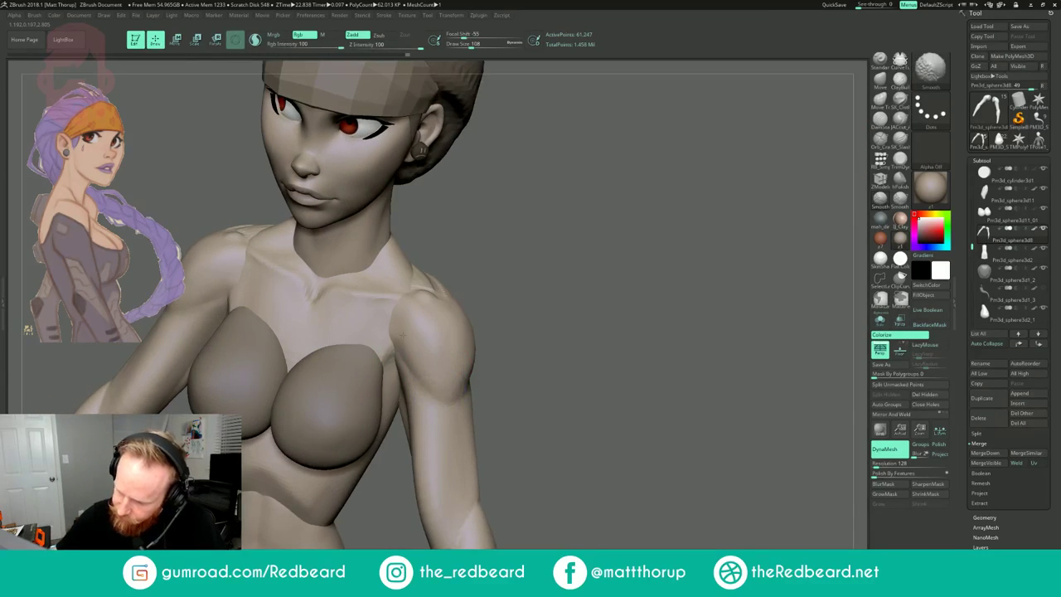
pyautogui.moveTo(559, 307); pyautogui.dragTo(435, 315)
pyautogui.moveTo(649, 331)
pyautogui.keyDown('alt'); pyautogui.mouseDown()
pyautogui.moveTo(626, 276)
pyautogui.moveTo(489, 290)
pyautogui.moveTo(448, 318)
pyautogui.mouseUp(); pyautogui.keyUp('alt')
pyautogui.moveTo(340, 347); pyautogui.dragTo(391, 349)
pyautogui.moveTo(443, 319)
pyautogui.keyDown('shift'); pyautogui.mouseDown()
pyautogui.moveTo(322, 342)
pyautogui.moveTo(427, 335)
pyautogui.mouseUp(); pyautogui.keyUp('shift')
# - Smooth the rear of the shoulder and shoulder blade at draw size 71, and the upper arm at draw size 172
pyautogui.press('s')
pyautogui.moveTo(425, 329); pyautogui.dragTo(494, 360)
pyautogui.moveTo(387, 341)
pyautogui.mouseDown()
pyautogui.moveTo(375, 334)
pyautogui.moveTo(476, 301)
pyautogui.mouseUp()
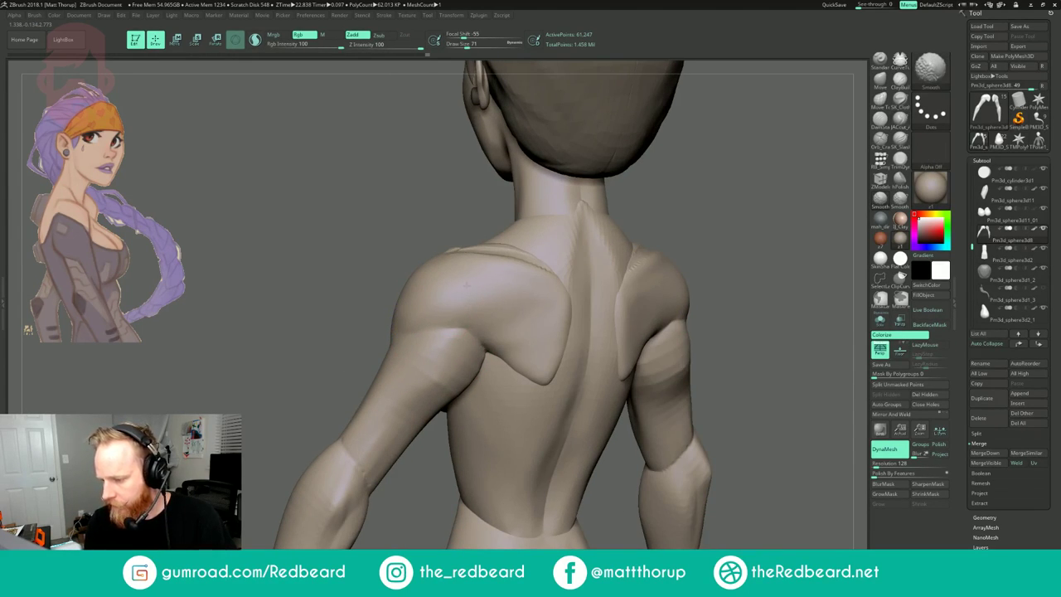
pyautogui.moveTo(365, 277)
pyautogui.keyDown('shift'); pyautogui.mouseDown()
pyautogui.moveTo(685, 355)
pyautogui.moveTo(487, 327)
pyautogui.moveTo(582, 309)
pyautogui.moveTo(694, 253)
pyautogui.moveTo(696, 204)
pyautogui.mouseUp(); pyautogui.keyUp('shift')
pyautogui.press('s')
pyautogui.moveTo(421, 292); pyautogui.dragTo(433, 292)
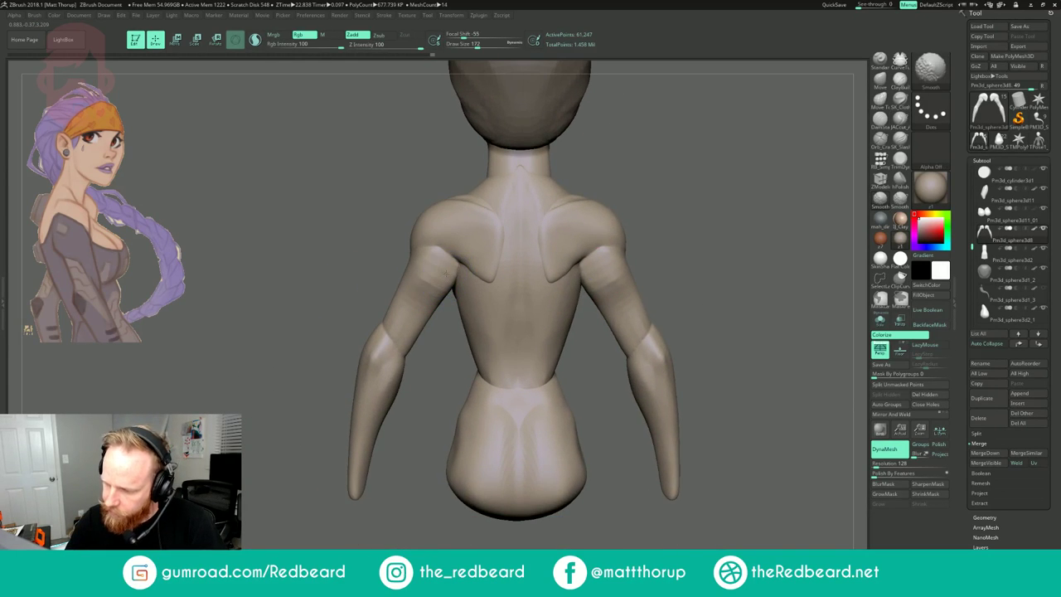
# - Carve the back of the elbow and upper forearm with the JACcut_A brush, working down to draw size 54
pyautogui.moveTo(399, 421); pyautogui.dragTo(425, 433)
pyautogui.moveTo(696, 183); pyautogui.dragTo(693, 180)
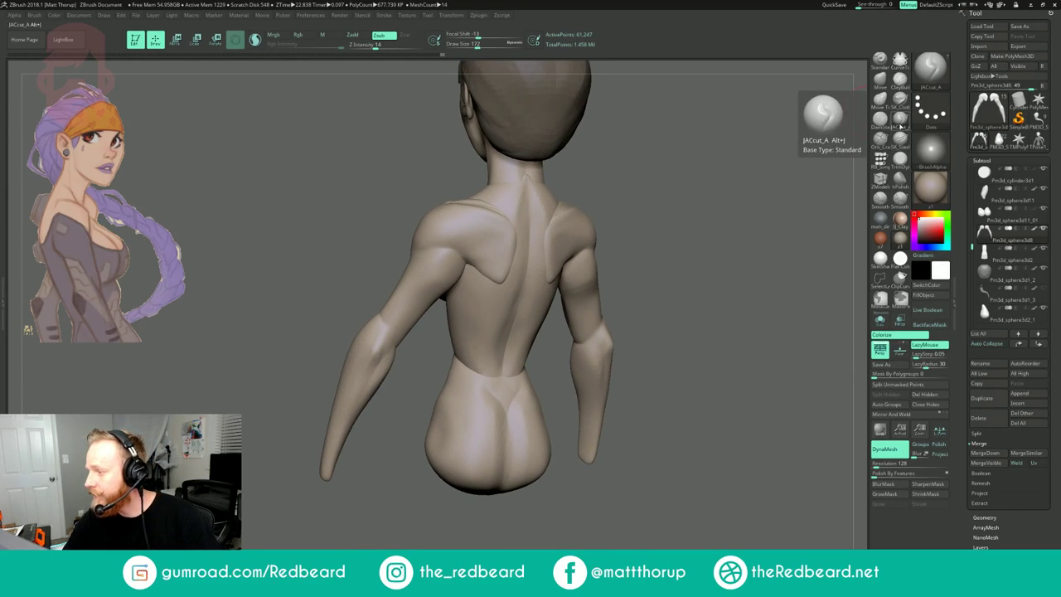
pyautogui.press('s')
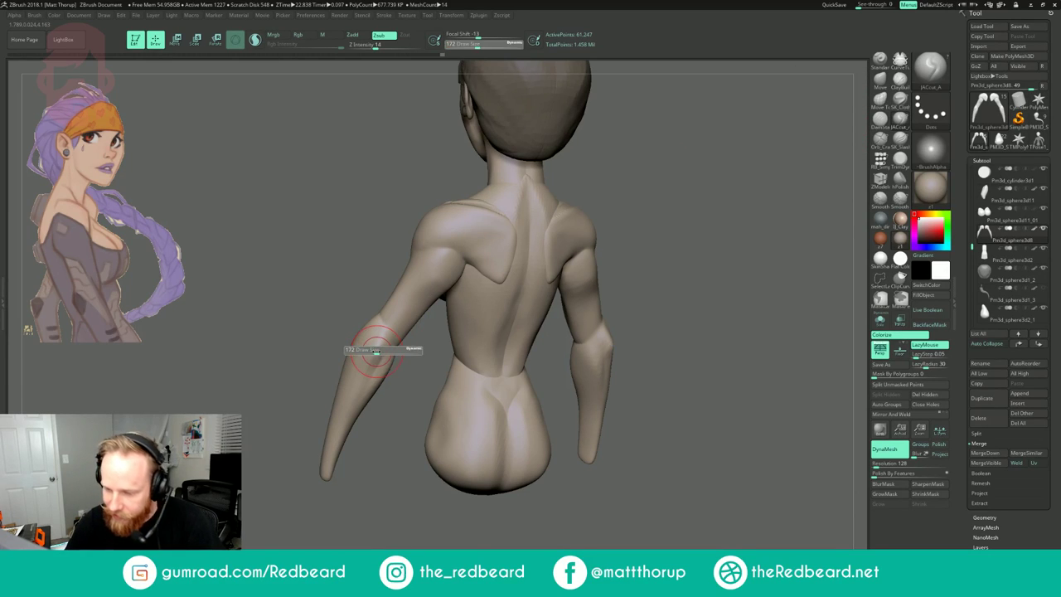
pyautogui.moveTo(377, 352); pyautogui.dragTo(373, 353)
pyautogui.keyDown('alt'); pyautogui.moveTo(395, 395); pyautogui.dragTo(388, 438); pyautogui.keyUp('alt')
pyautogui.press('[')
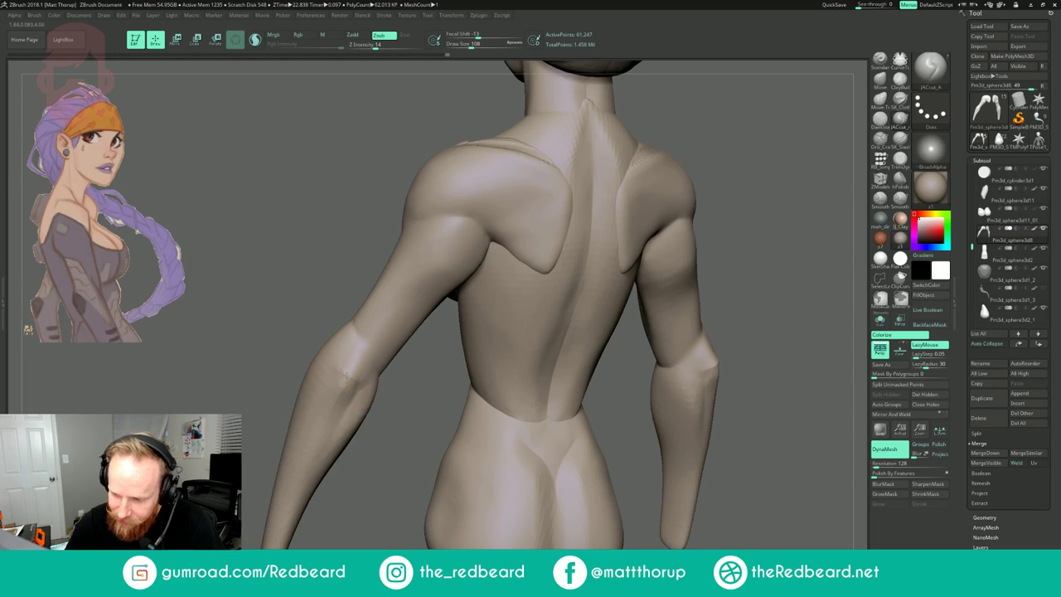
pyautogui.moveTo(398, 396)
pyautogui.keyDown('alt'); pyautogui.mouseDown()
pyautogui.moveTo(394, 360)
pyautogui.moveTo(407, 368)
pyautogui.moveTo(331, 283)
pyautogui.moveTo(338, 316)
pyautogui.moveTo(360, 329)
pyautogui.moveTo(299, 342)
pyautogui.mouseUp(); pyautogui.keyUp('alt')
pyautogui.press('s')
pyautogui.moveTo(297, 299); pyautogui.dragTo(286, 302)
pyautogui.press('s')
pyautogui.moveTo(267, 296); pyautogui.dragTo(289, 295)
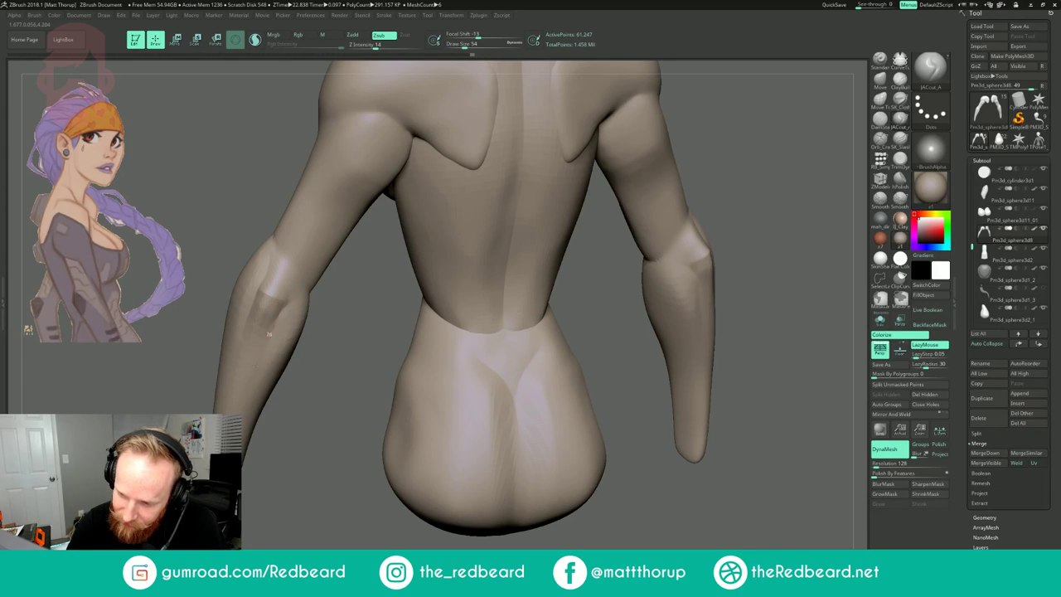
# - Smooth the carved elbow and forearm strokes at draw sizes 54 and 90
pyautogui.press('shift')
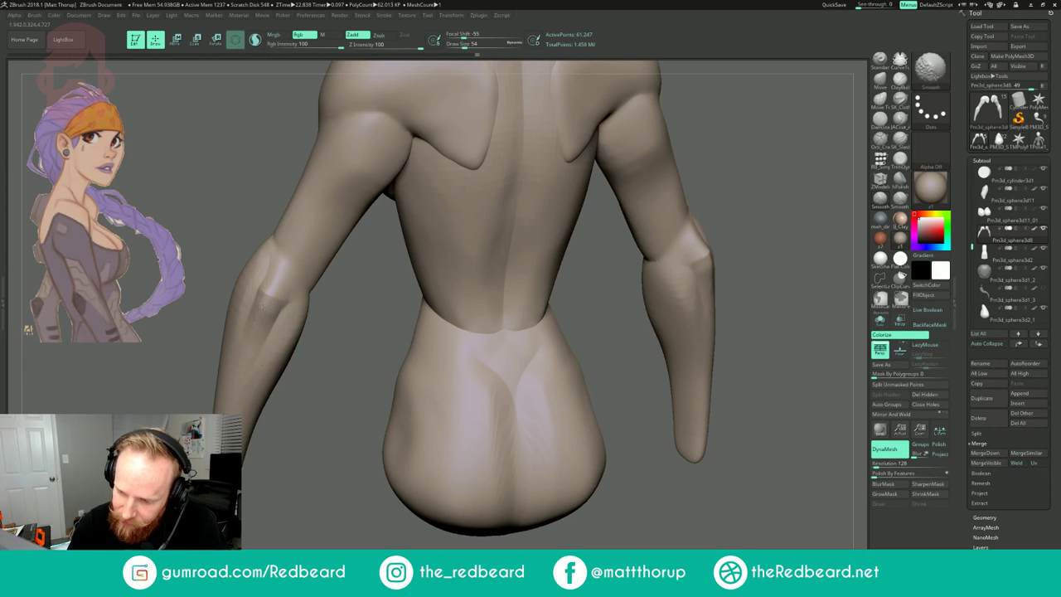
pyautogui.press('s')
pyautogui.moveTo(251, 313); pyautogui.dragTo(256, 313)
pyautogui.press('shift')
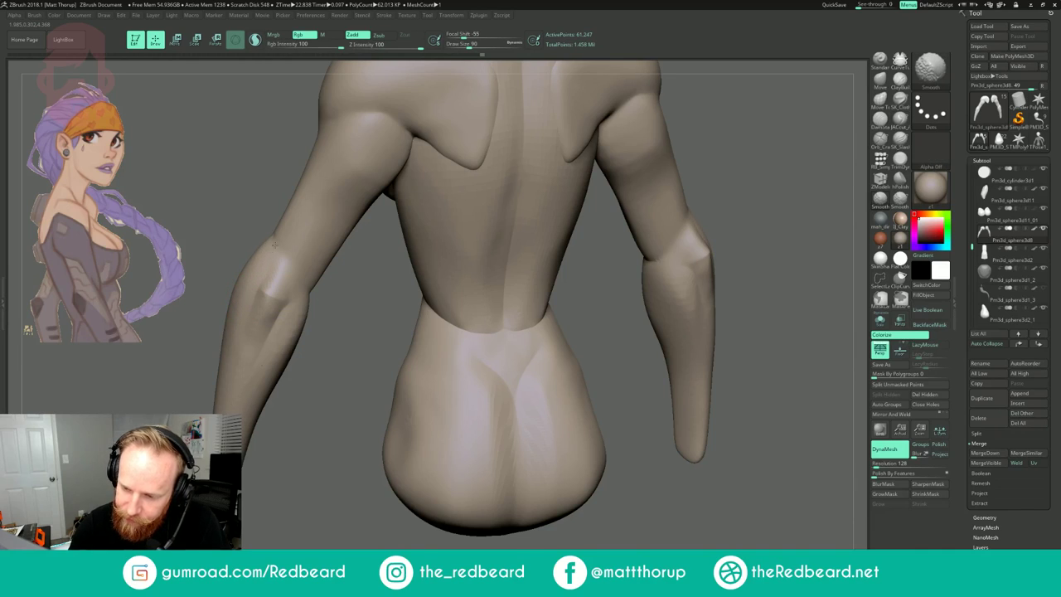
# - Build up the back of the upper arm above the elbow with the ClayBuildup brush at draw size 136 and smooth it
pyautogui.moveTo(323, 334); pyautogui.dragTo(347, 321)
pyautogui.click(900, 80)
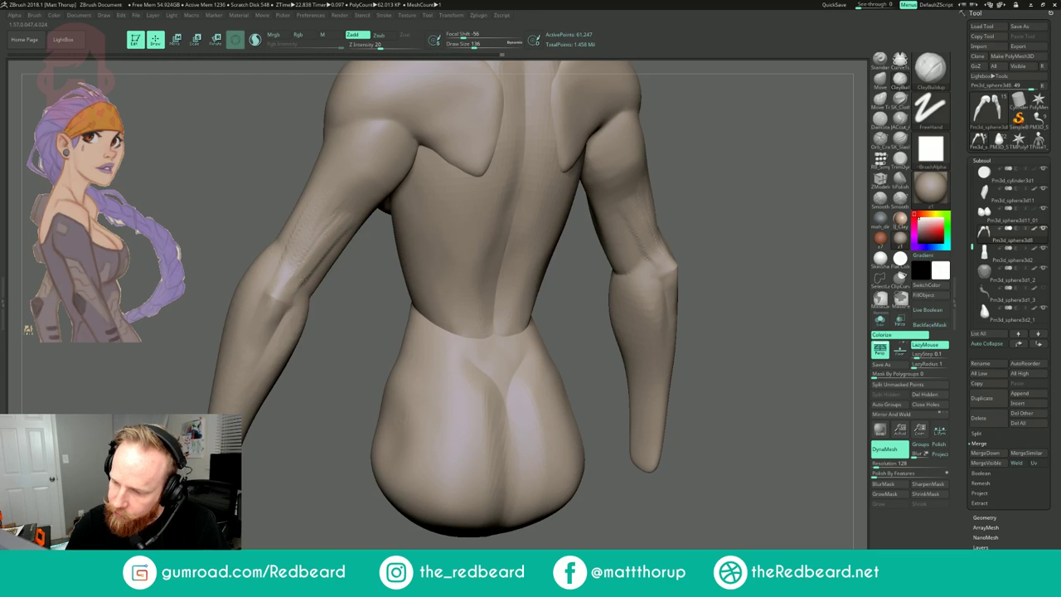
pyautogui.moveTo(308, 282)
pyautogui.keyDown('shift'); pyautogui.mouseDown()
pyautogui.moveTo(346, 267)
pyautogui.moveTo(351, 232)
pyautogui.mouseUp(); pyautogui.keyUp('shift')
# - Build up the inner upper arm from the front with the ClayBuildup brush at draw size 182 and smooth it
pyautogui.moveTo(577, 140)
pyautogui.mouseDown()
pyautogui.moveTo(587, 138)
pyautogui.moveTo(562, 146)
pyautogui.moveTo(591, 130)
pyautogui.mouseUp()
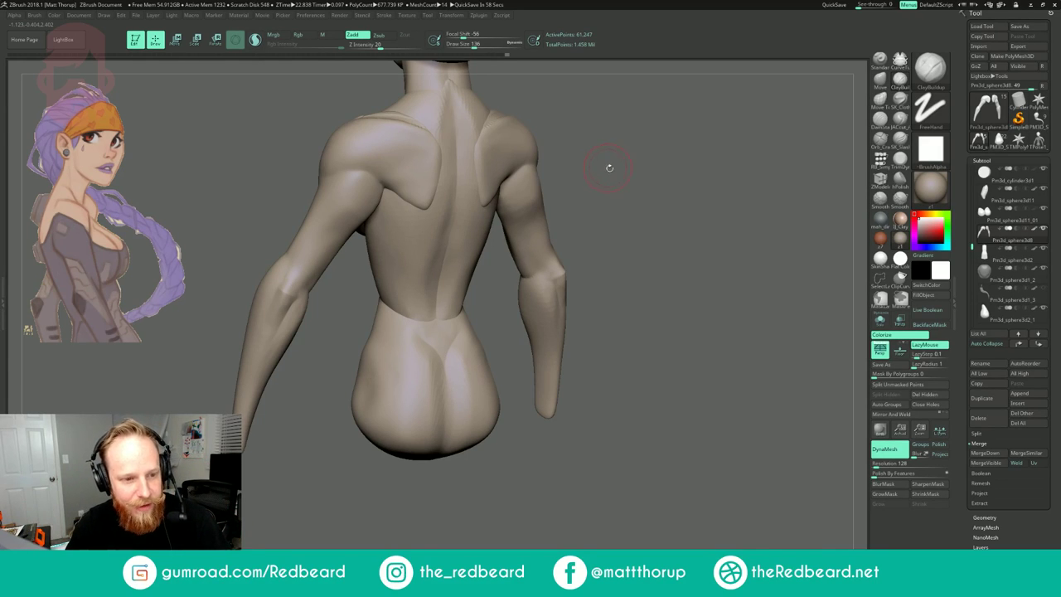
pyautogui.moveTo(616, 175); pyautogui.dragTo(623, 178)
pyautogui.moveTo(644, 175); pyautogui.dragTo(775, 199)
pyautogui.moveTo(572, 331)
pyautogui.keyDown('alt'); pyautogui.mouseDown()
pyautogui.moveTo(523, 258)
pyautogui.moveTo(618, 322)
pyautogui.moveTo(623, 342)
pyautogui.mouseUp(); pyautogui.keyUp('alt')
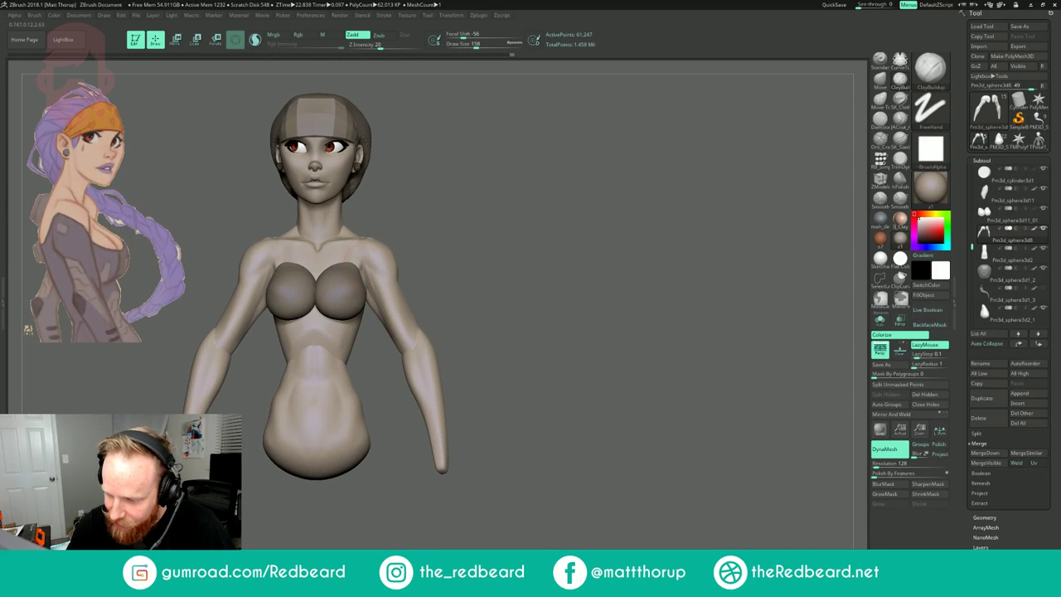
pyautogui.moveTo(380, 295)
pyautogui.mouseDown()
pyautogui.moveTo(370, 290)
pyautogui.moveTo(384, 307)
pyautogui.mouseUp()
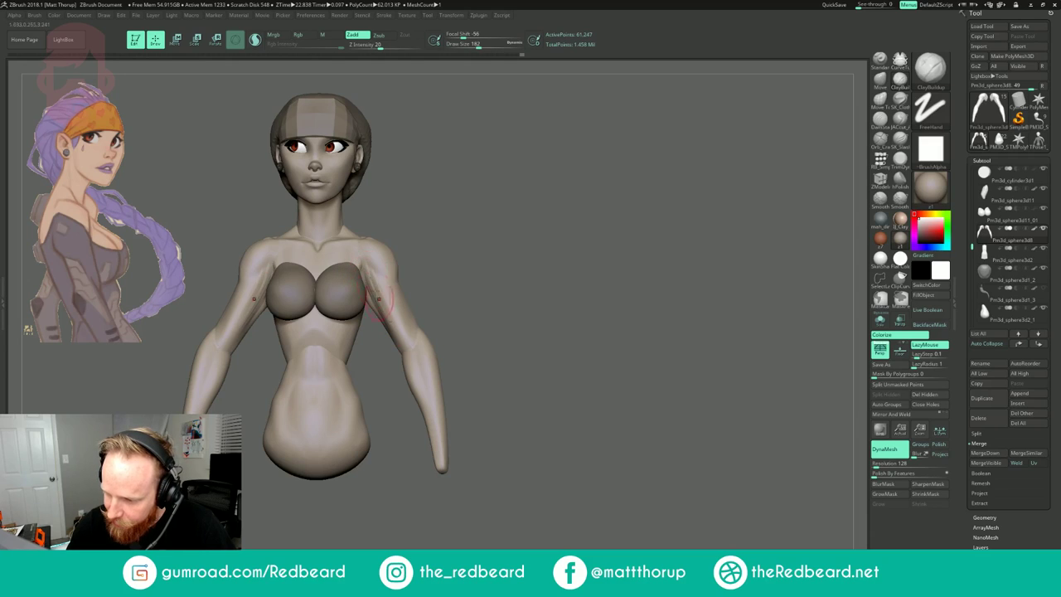
pyautogui.keyDown('shift'); pyautogui.moveTo(378, 266); pyautogui.dragTo(399, 326); pyautogui.keyUp('shift')
# - Reshape the inner edge and lower tip of the shoulder blades with the Move brush at draw size 124
pyautogui.moveTo(536, 218); pyautogui.dragTo(459, 218)
pyautogui.moveTo(548, 154)
pyautogui.keyDown('alt'); pyautogui.mouseDown()
pyautogui.moveTo(568, 177)
pyautogui.moveTo(522, 188)
pyautogui.moveTo(532, 218)
pyautogui.moveTo(514, 234)
pyautogui.moveTo(543, 223)
pyautogui.mouseUp(); pyautogui.keyUp('alt')
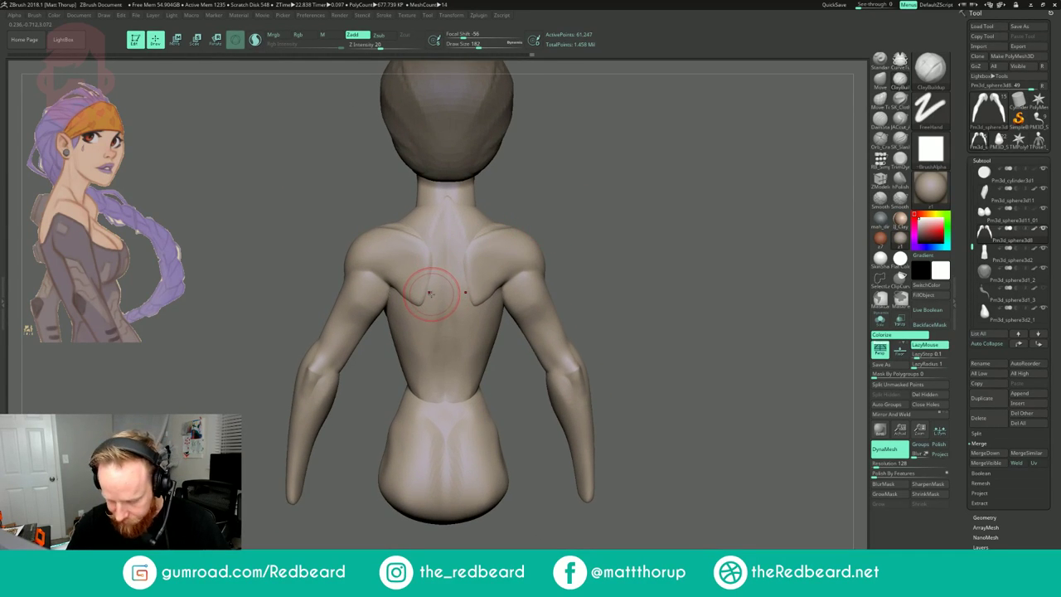
pyautogui.press('b')
pyautogui.press('m')
pyautogui.press('v')
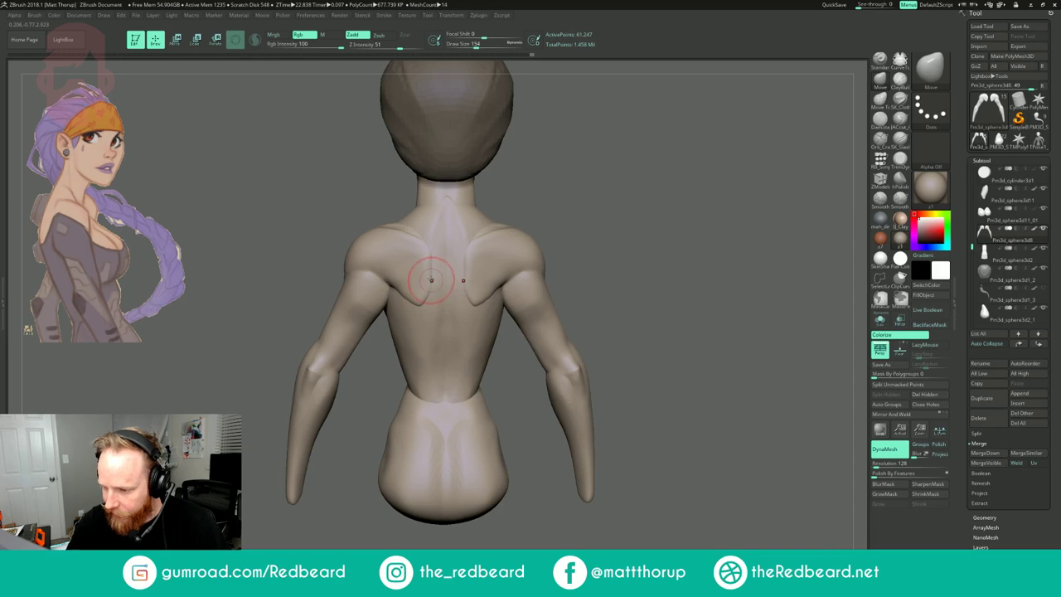
pyautogui.press('s')
pyautogui.moveTo(396, 289); pyautogui.dragTo(393, 290)
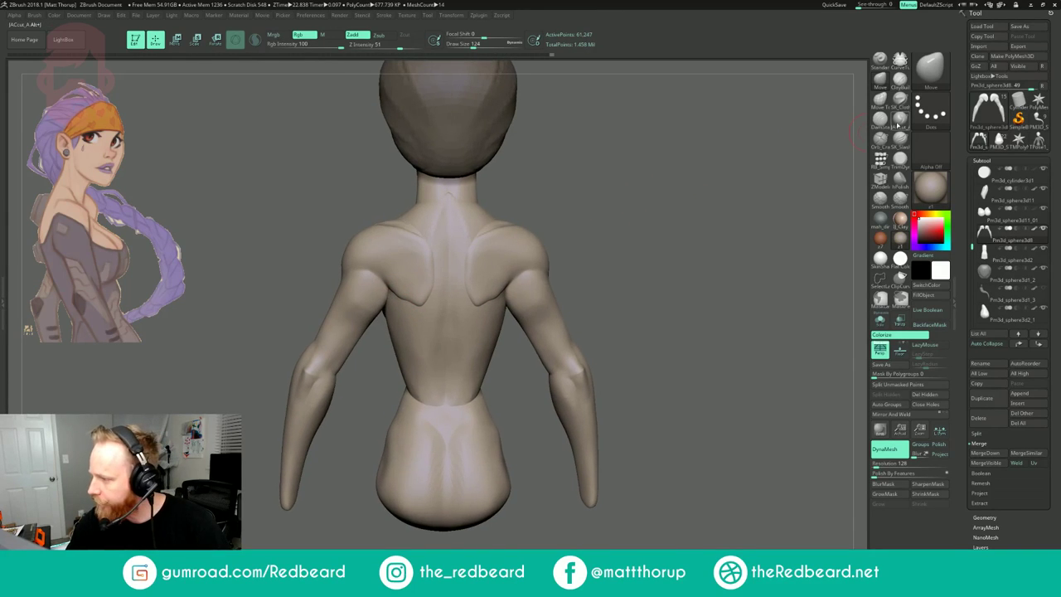
# - Define the inner edge of the shoulder blades with the JACcut_A brush at draw size 87 and smooth the strokes
pyautogui.press('alt')
pyautogui.press('s')
pyautogui.moveTo(393, 290); pyautogui.dragTo(402, 293)
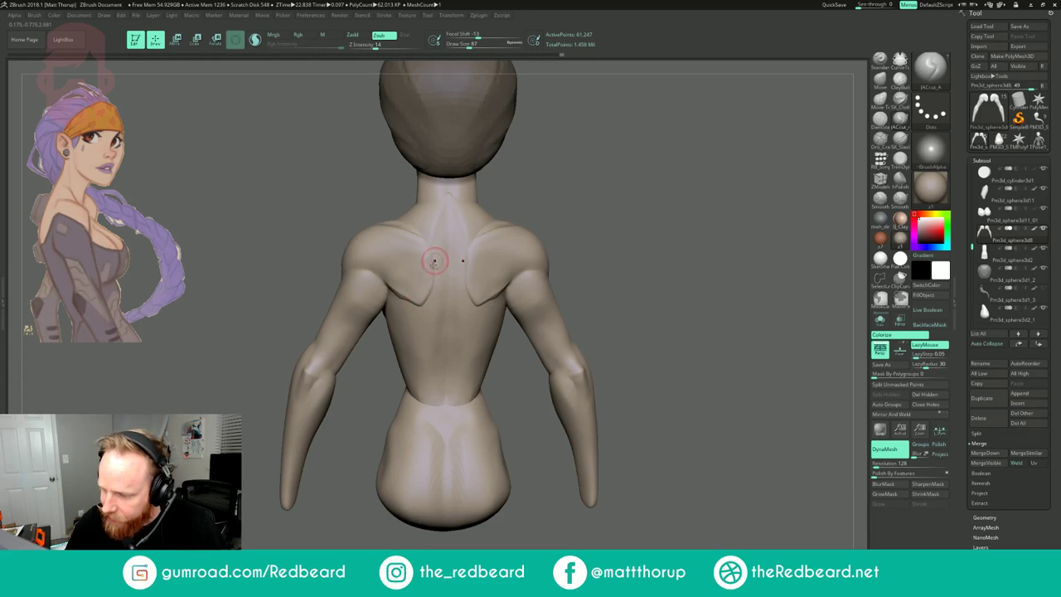
pyautogui.press('shift')
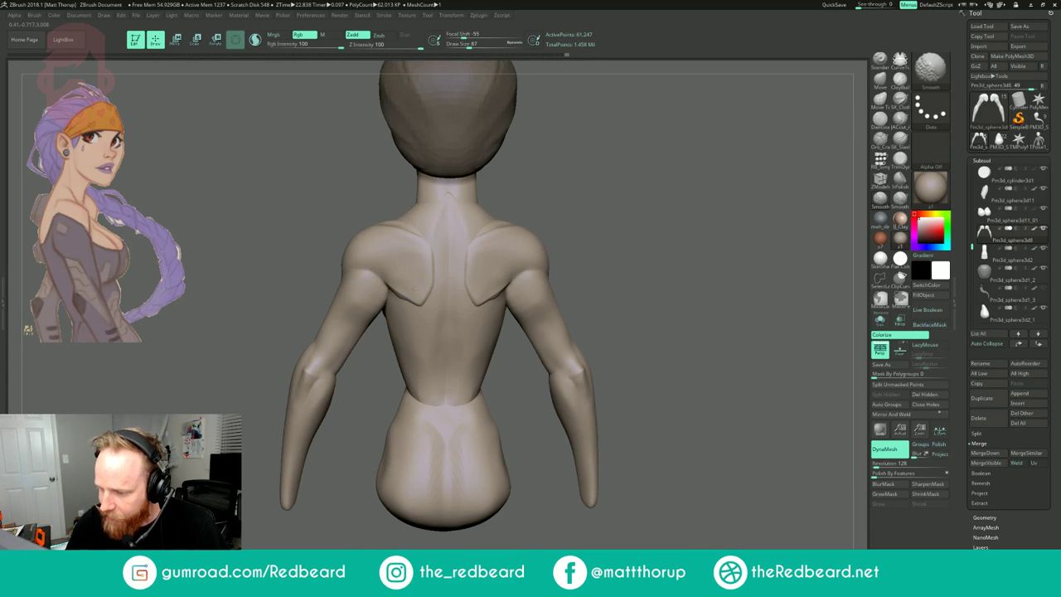
# - Add ClayBuildup strokes across the shoulder blades at draw size 136 and smooth them down to draw size 108
pyautogui.moveTo(510, 263)
pyautogui.mouseDown(button='right')
pyautogui.moveTo(543, 241)
pyautogui.moveTo(508, 221)
pyautogui.mouseUp(button='right')
pyautogui.press('s')
pyautogui.moveTo(399, 280); pyautogui.dragTo(405, 281)
pyautogui.moveTo(535, 194)
pyautogui.mouseDown(button='right')
pyautogui.moveTo(593, 181)
pyautogui.moveTo(621, 198)
pyautogui.mouseUp(button='right')
pyautogui.click(900, 81)
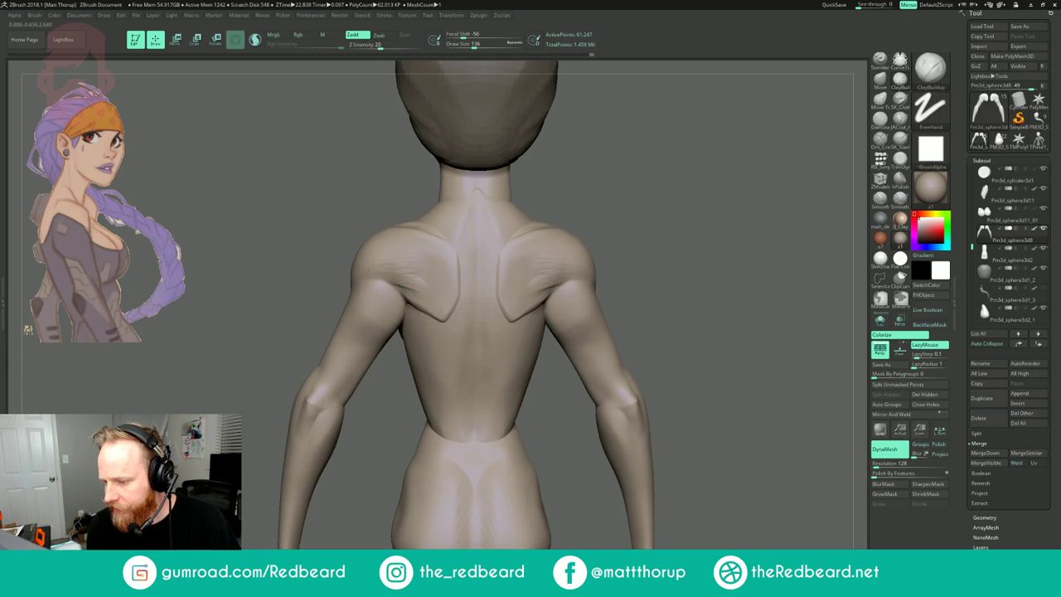
pyautogui.moveTo(417, 268)
pyautogui.keyDown('shift'); pyautogui.mouseDown()
pyautogui.moveTo(422, 287)
pyautogui.moveTo(434, 286)
pyautogui.moveTo(413, 287)
pyautogui.mouseUp(); pyautogui.keyUp('shift')
pyautogui.press('s')
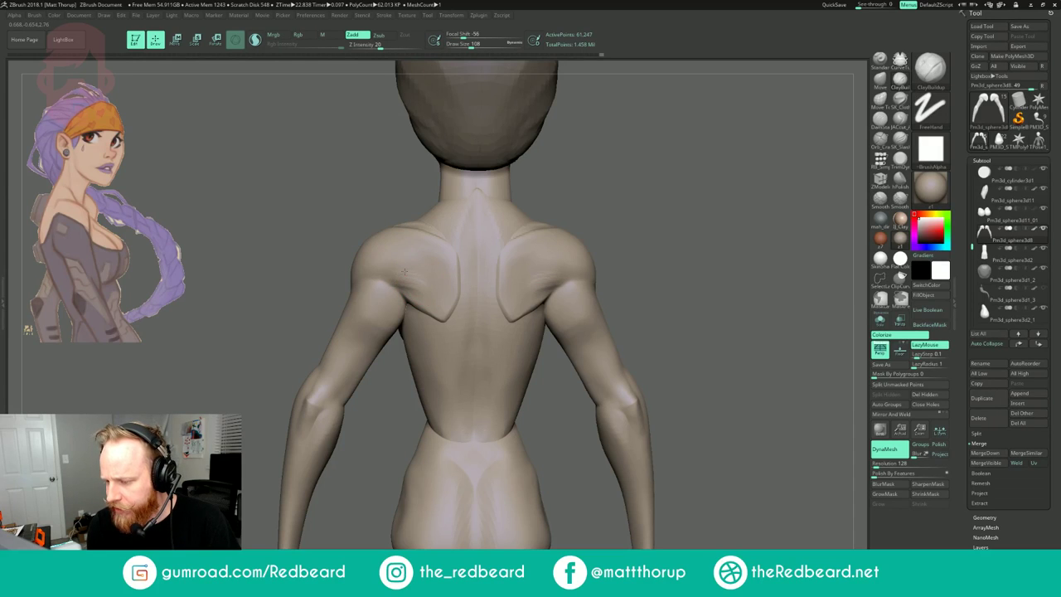
pyautogui.press('shift')
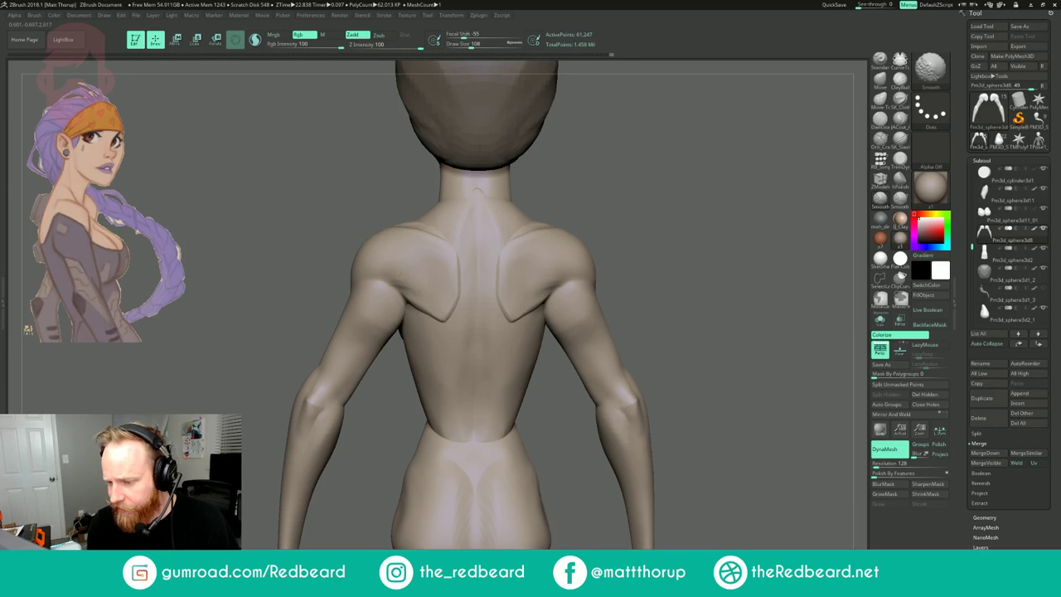
# - Select the torso subtool and smooth the middle of the back at draw size 154
pyautogui.moveTo(688, 253)
pyautogui.mouseDown()
pyautogui.moveTo(560, 252)
pyautogui.moveTo(623, 292)
pyautogui.mouseUp()
pyautogui.moveTo(623, 292)
pyautogui.mouseDown()
pyautogui.moveTo(599, 257)
pyautogui.moveTo(690, 255)
pyautogui.mouseUp()
pyautogui.moveTo(575, 267); pyautogui.dragTo(604, 255)
pyautogui.press(']')
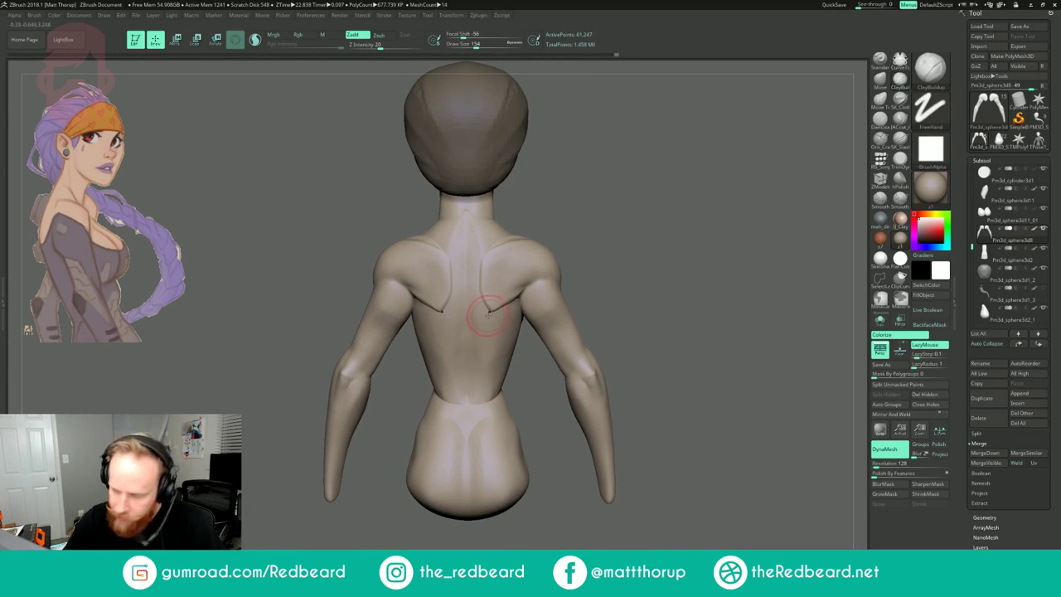
pyautogui.keyDown('alt'); pyautogui.click(479, 334); pyautogui.keyUp('alt')
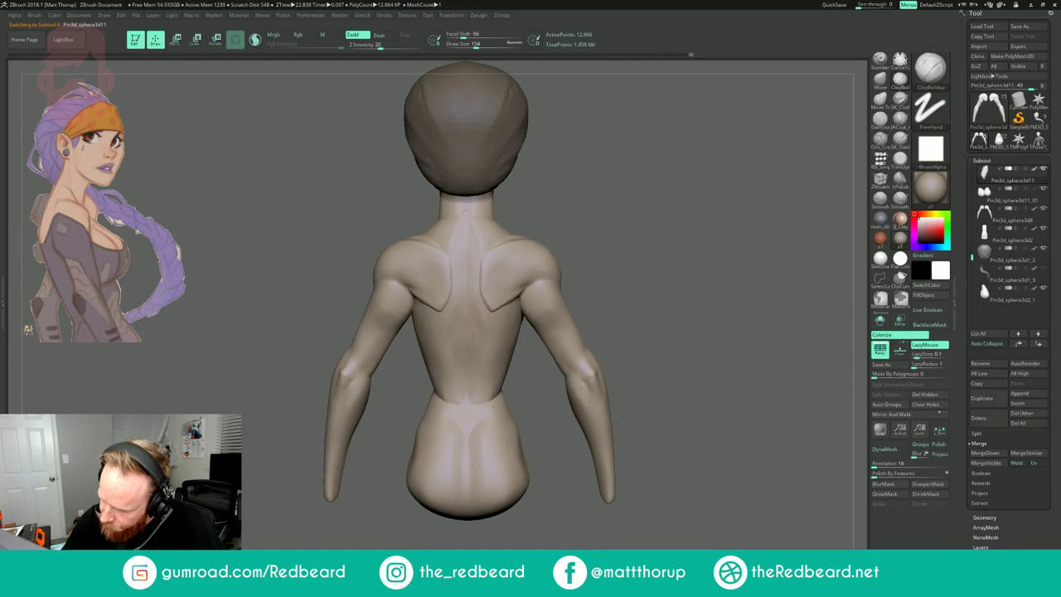
pyautogui.keyDown('shift'); pyautogui.moveTo(466, 352); pyautogui.dragTo(460, 375); pyautogui.keyUp('shift')
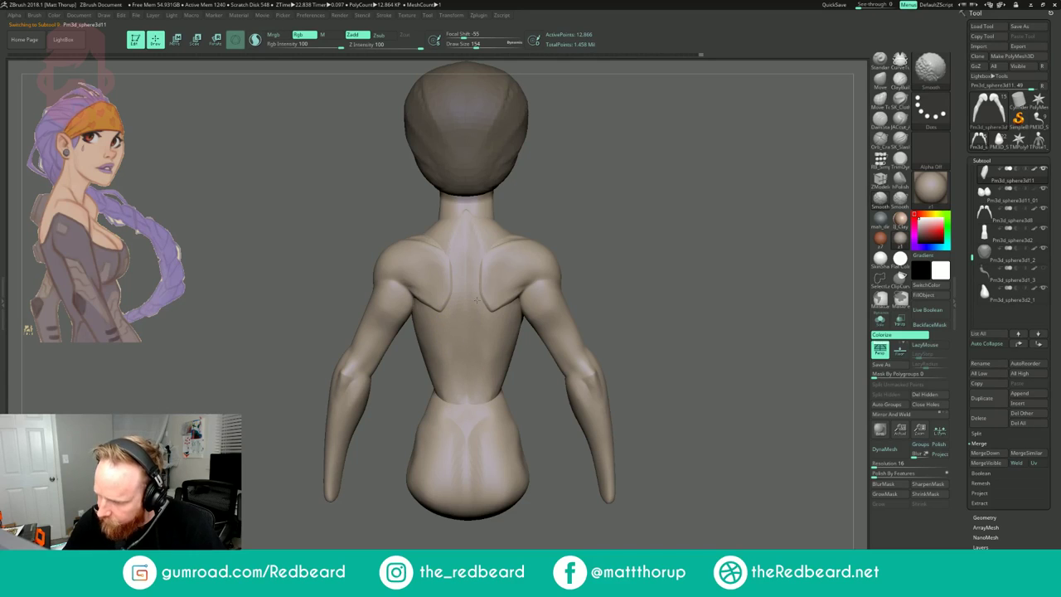
# - Adjust the sides of the torso below the armpits with the Move brush at draw size 393
pyautogui.moveTo(593, 272)
pyautogui.mouseDown()
pyautogui.moveTo(573, 284)
pyautogui.moveTo(577, 299)
pyautogui.mouseUp()
pyautogui.press('b')
pyautogui.press('m')
pyautogui.press('v')
pyautogui.press('s')
pyautogui.moveTo(516, 338)
pyautogui.mouseDown()
pyautogui.moveTo(524, 340)
pyautogui.moveTo(509, 358)
pyautogui.mouseUp()
pyautogui.press('s')
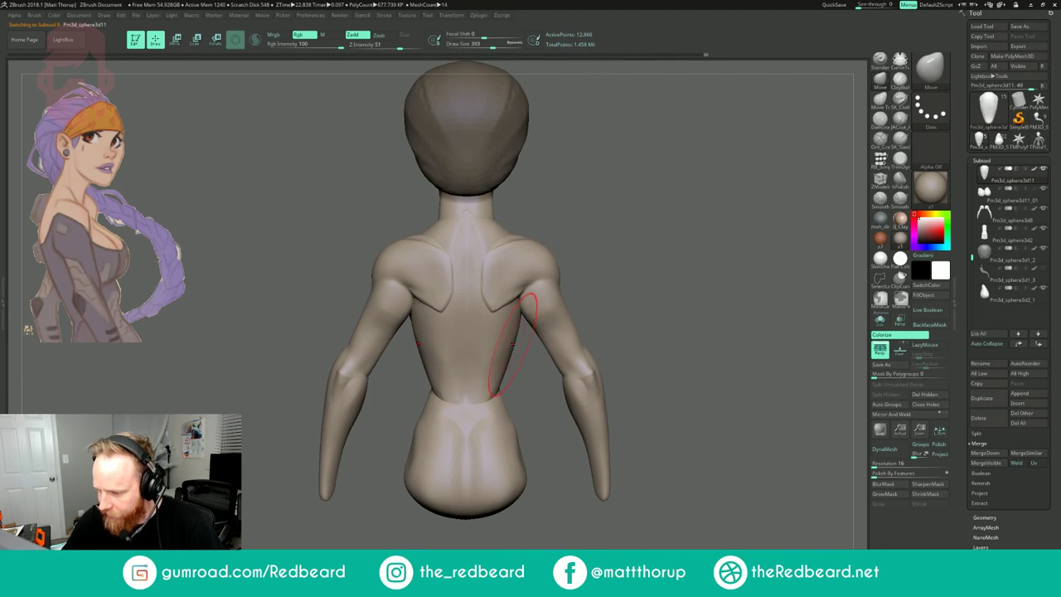
# - Build up the torso beside the neck above the collarbones with the ClayBuildup brush at draw size 145
pyautogui.moveTo(816, 207)
pyautogui.mouseDown()
pyautogui.moveTo(699, 175)
pyautogui.moveTo(659, 203)
pyautogui.moveTo(678, 236)
pyautogui.mouseUp()
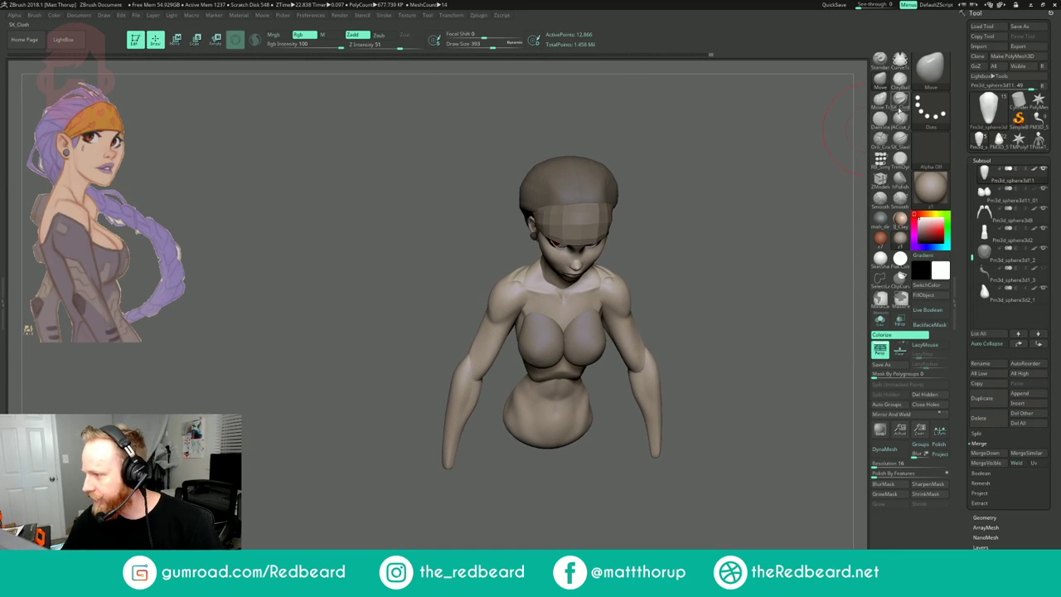
pyautogui.click(900, 119)
pyautogui.keyDown('alt'); pyautogui.moveTo(727, 193); pyautogui.dragTo(717, 223); pyautogui.keyUp('alt')
pyautogui.press('s')
pyautogui.moveTo(557, 258); pyautogui.dragTo(540, 259)
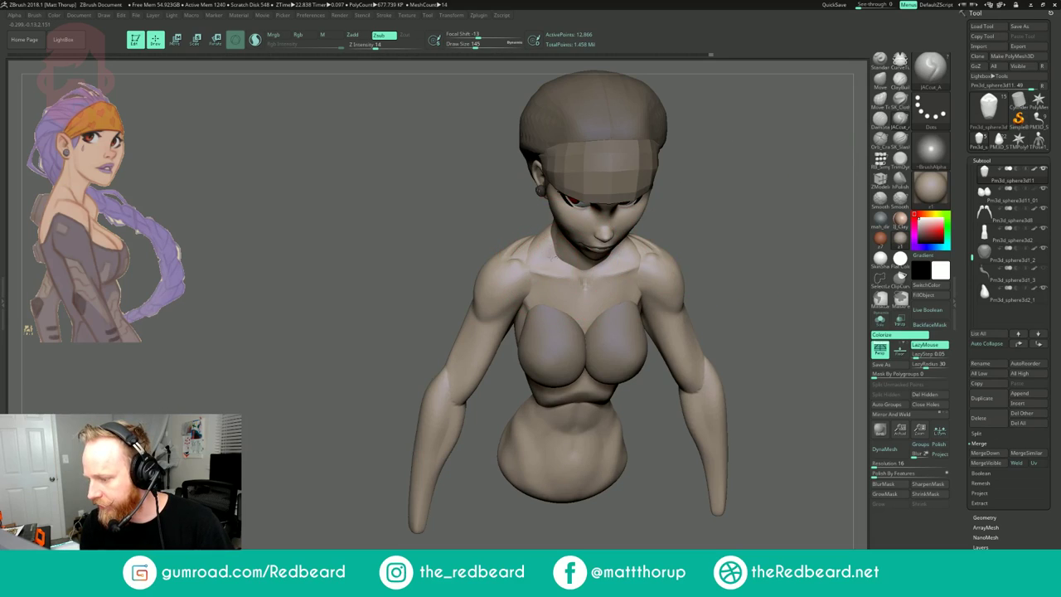
pyautogui.press('b')
pyautogui.press('c')
pyautogui.press('b')
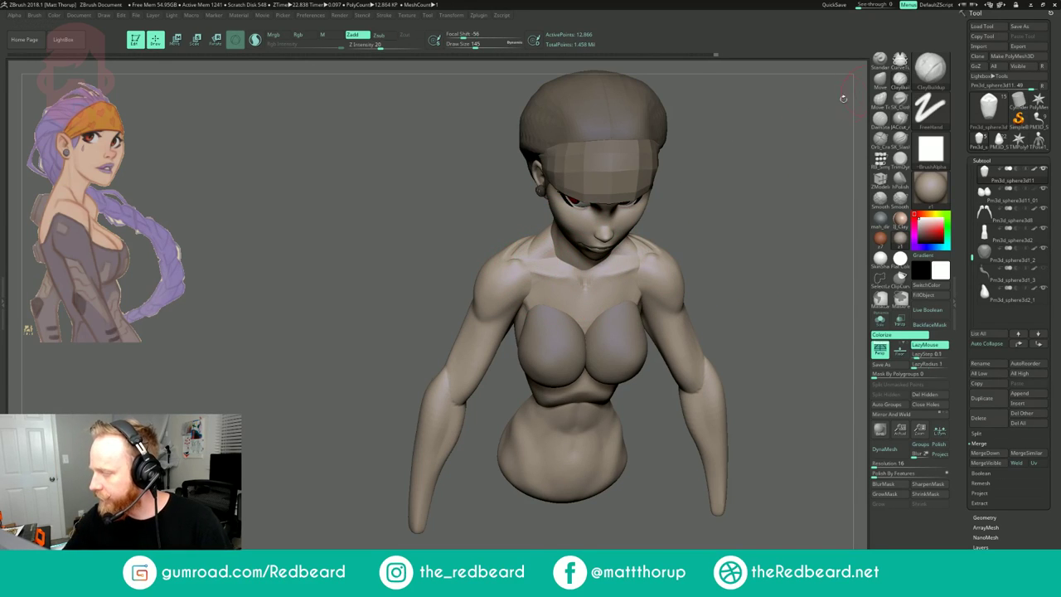
pyautogui.moveTo(520, 257)
pyautogui.mouseDown()
pyautogui.moveTo(532, 253)
pyautogui.moveTo(522, 250)
pyautogui.mouseUp()
# - Select the head and neck subtool and adjust the base of the neck with the Move brush at draw size 234
pyautogui.moveTo(790, 257); pyautogui.dragTo(613, 233)
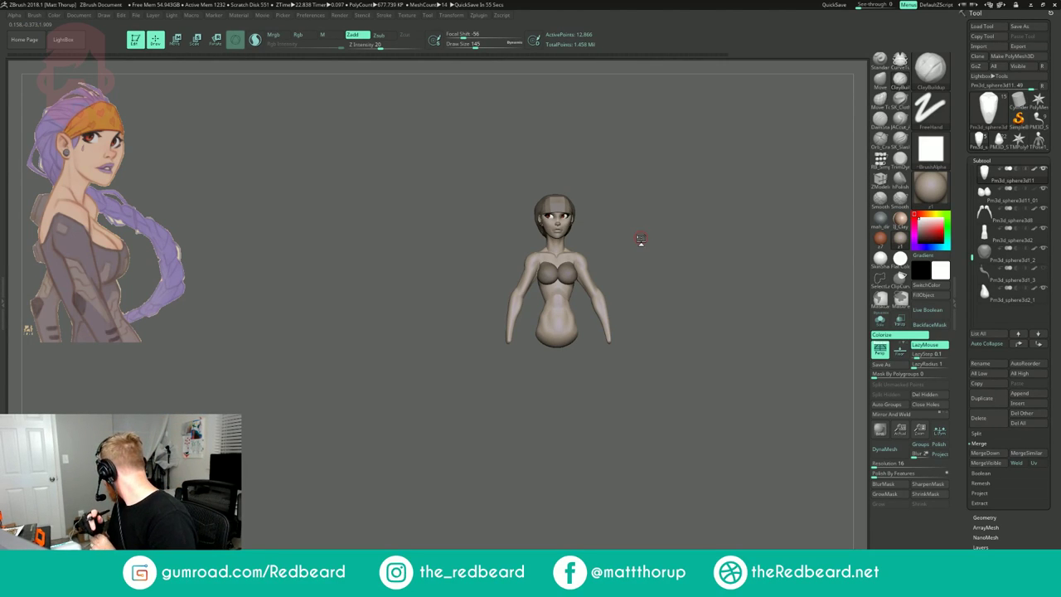
pyautogui.moveTo(684, 227); pyautogui.dragTo(618, 242)
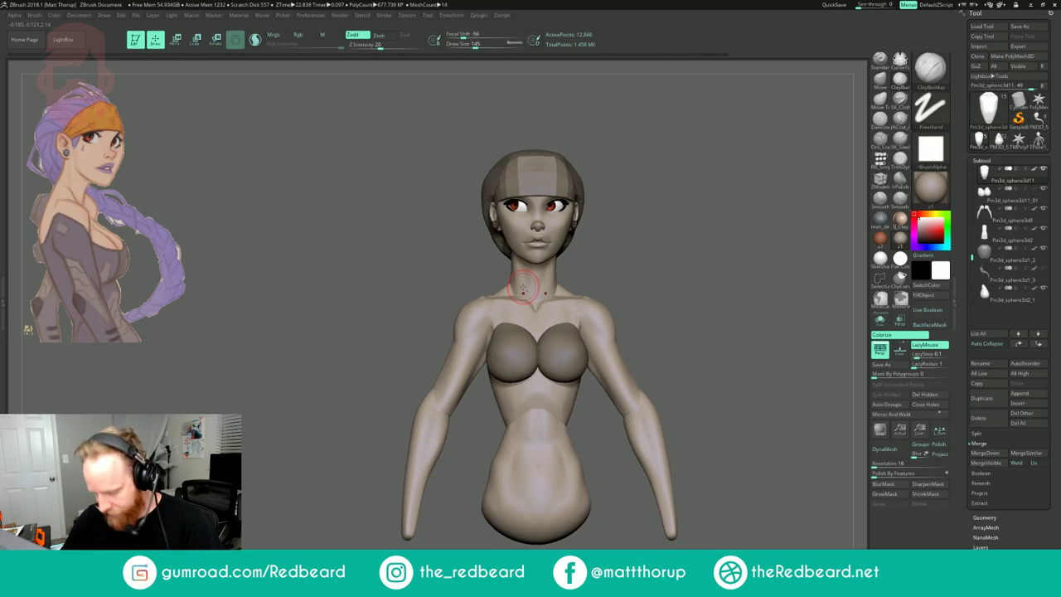
pyautogui.press('b')
pyautogui.press('m')
pyautogui.press('v')
pyautogui.keyDown('alt'); pyautogui.click(524, 287); pyautogui.keyUp('alt')
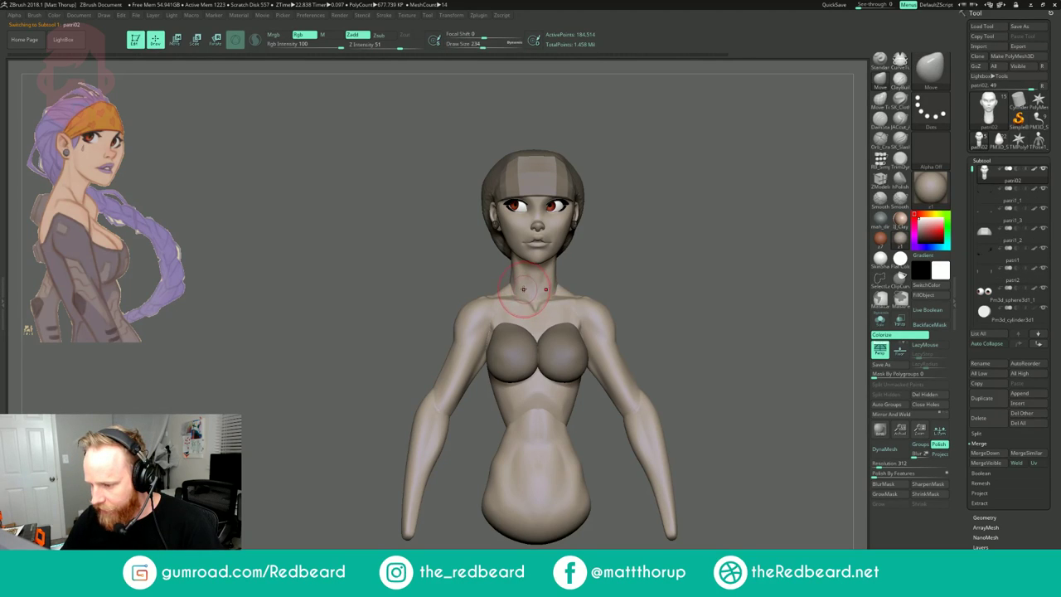
pyautogui.moveTo(620, 244); pyautogui.dragTo(692, 248)
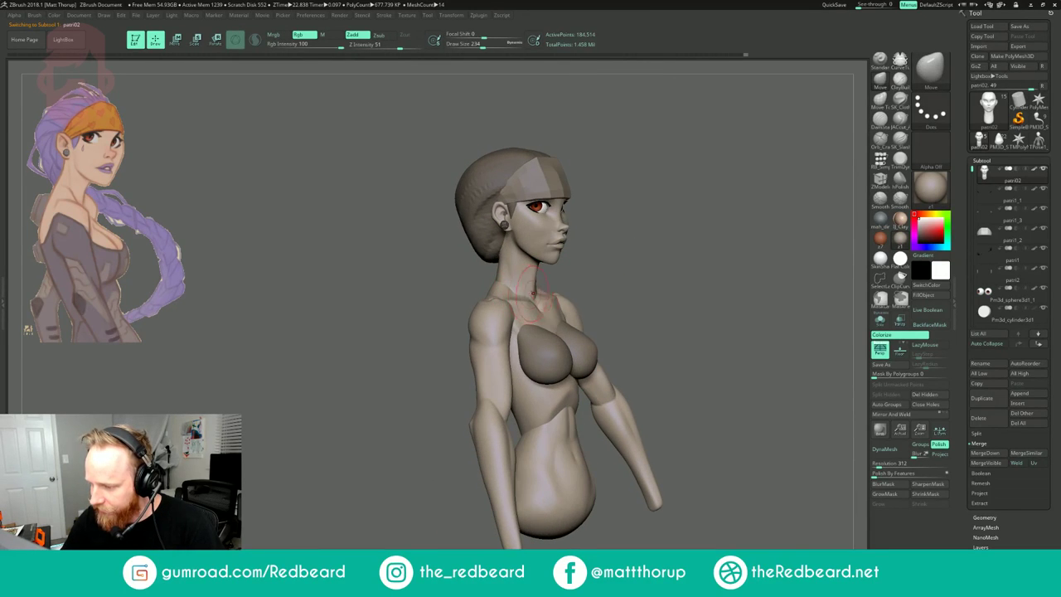
pyautogui.moveTo(663, 325); pyautogui.dragTo(624, 358)
# - Build up the side of the neck with the ClayBuildup brush at draw size 149 and smooth it at 116
pyautogui.click(900, 80)
pyautogui.moveTo(682, 201); pyautogui.dragTo(695, 194)
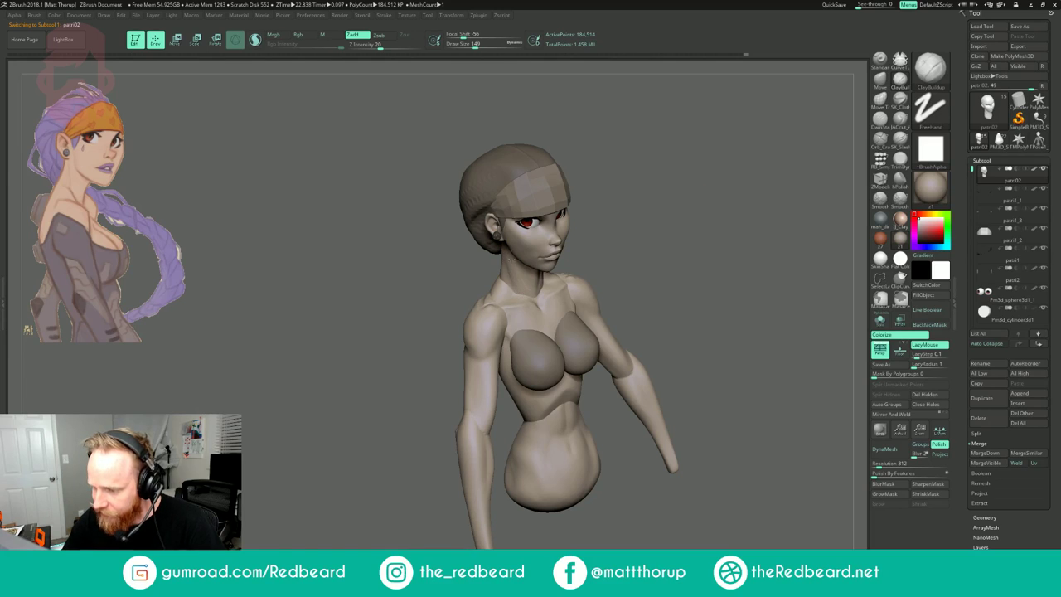
pyautogui.moveTo(603, 253); pyautogui.dragTo(518, 287)
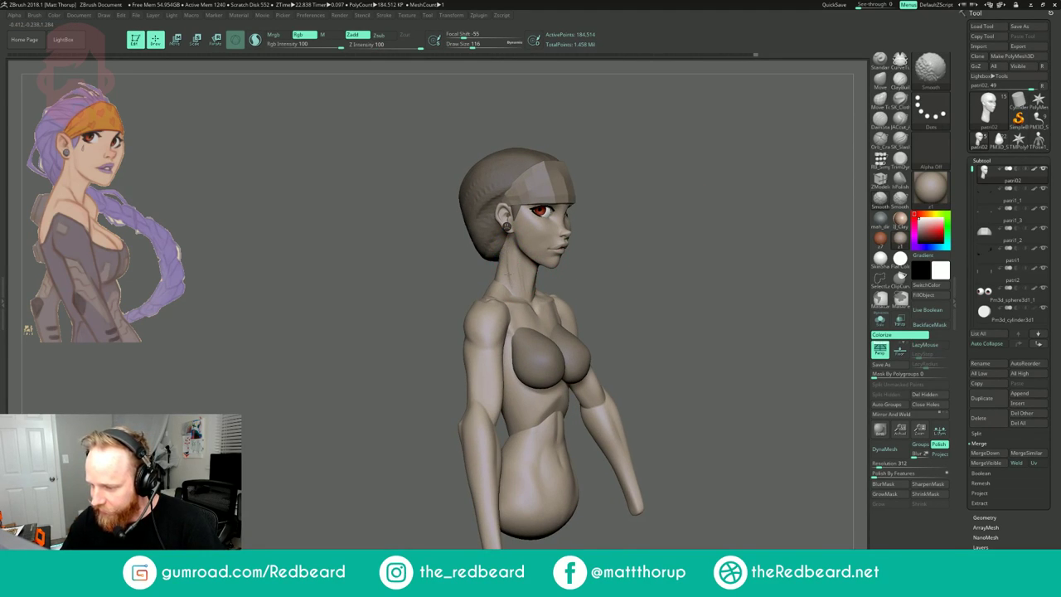
pyautogui.moveTo(586, 249)
pyautogui.mouseDown()
pyautogui.moveTo(652, 244)
pyautogui.moveTo(572, 227)
pyautogui.moveTo(606, 266)
pyautogui.moveTo(522, 300)
pyautogui.moveTo(476, 285)
pyautogui.moveTo(531, 294)
pyautogui.mouseUp()
# - Select the torso subtool and smooth the slope between neck and shoulder from behind at draw size 145
pyautogui.keyDown('alt'); pyautogui.click(491, 310); pyautogui.keyUp('alt')
pyautogui.moveTo(506, 312); pyautogui.dragTo(522, 301, button='right')
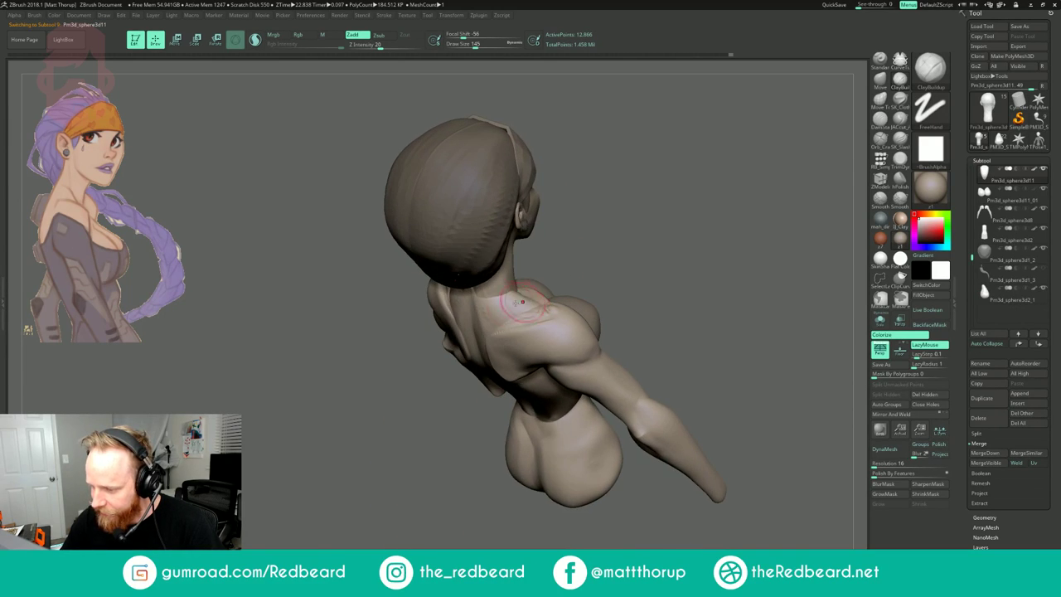
pyautogui.press('shift')
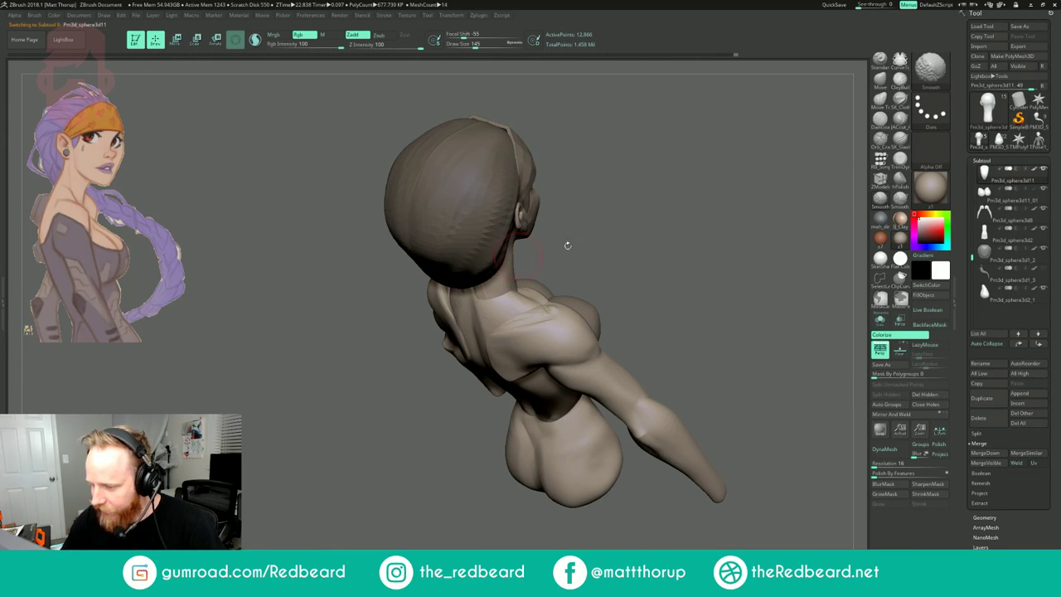
# - Select the head and neck subtool and smooth the back of the neck where it meets the torso at draw size 145
pyautogui.moveTo(568, 246); pyautogui.dragTo(566, 208)
pyautogui.keyDown('alt'); pyautogui.click(487, 292); pyautogui.keyUp('alt')
pyautogui.press('shift')
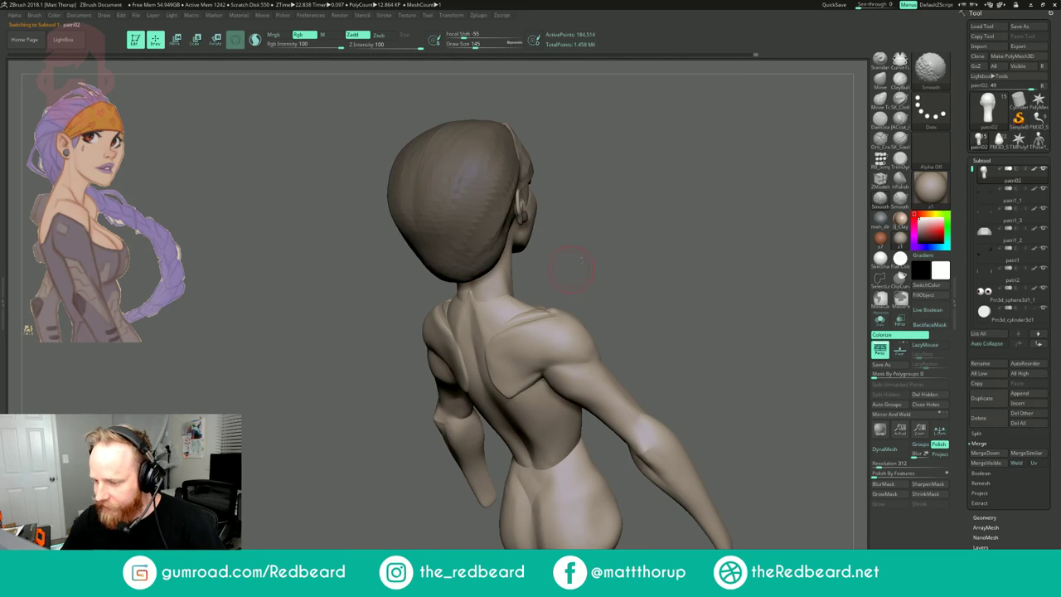
pyautogui.keyDown('shift'); pyautogui.moveTo(571, 269); pyautogui.dragTo(466, 302); pyautogui.keyUp('shift')
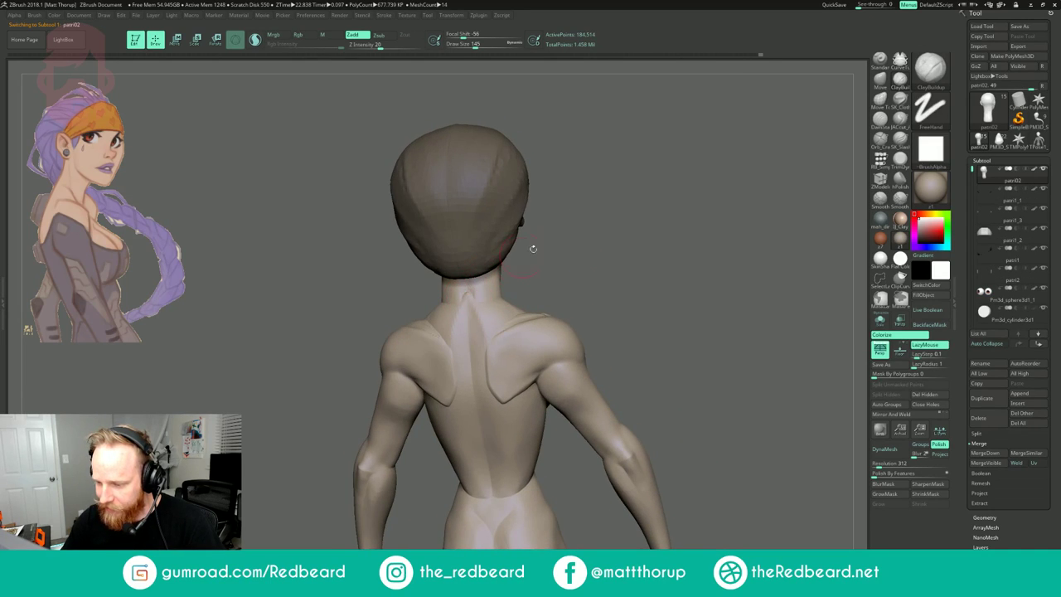
# - Select the torso subtool and refine the upper back at the base of the neck, raising the draw size to 212
pyautogui.keyDown('alt'); pyautogui.click(468, 301); pyautogui.keyUp('alt')
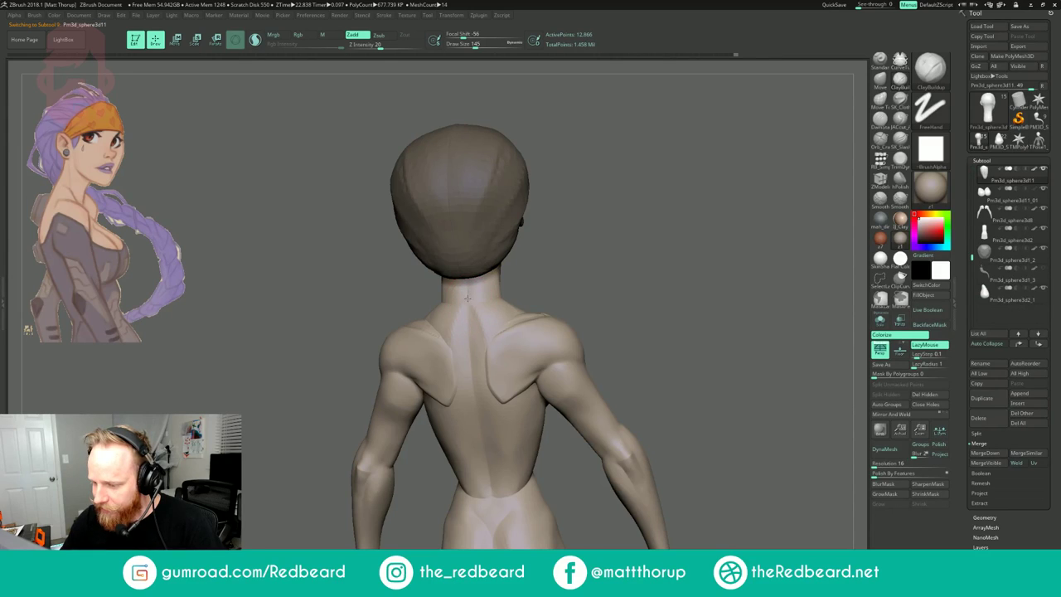
pyautogui.keyDown('shift'); pyautogui.moveTo(617, 215); pyautogui.dragTo(650, 208); pyautogui.keyUp('shift')
pyautogui.moveTo(650, 249); pyautogui.dragTo(566, 305)
pyautogui.moveTo(493, 305); pyautogui.dragTo(466, 333)
pyautogui.moveTo(738, 249); pyautogui.dragTo(589, 255)
pyautogui.moveTo(620, 315)
pyautogui.keyDown('alt'); pyautogui.mouseDown()
pyautogui.moveTo(620, 255)
pyautogui.moveTo(624, 279)
pyautogui.mouseUp(); pyautogui.keyUp('alt')
pyautogui.moveTo(634, 334)
pyautogui.mouseDown()
pyautogui.moveTo(601, 266)
pyautogui.moveTo(524, 274)
pyautogui.mouseUp()
pyautogui.keyDown('alt'); pyautogui.click(479, 315); pyautogui.keyUp('alt')
pyautogui.press('s')
pyautogui.moveTo(497, 313); pyautogui.dragTo(482, 299)
# - Select the upper torso subtool and move it three places down the subtool list, directly below Pm3d_sphere3d2
pyautogui.moveTo(596, 222); pyautogui.dragTo(644, 233)
pyautogui.keyDown('alt'); pyautogui.moveTo(644, 232); pyautogui.dragTo(625, 187); pyautogui.keyUp('alt')
pyautogui.moveTo(572, 263); pyautogui.dragTo(507, 365)
pyautogui.keyDown('alt'); pyautogui.click(466, 366); pyautogui.keyUp('alt')
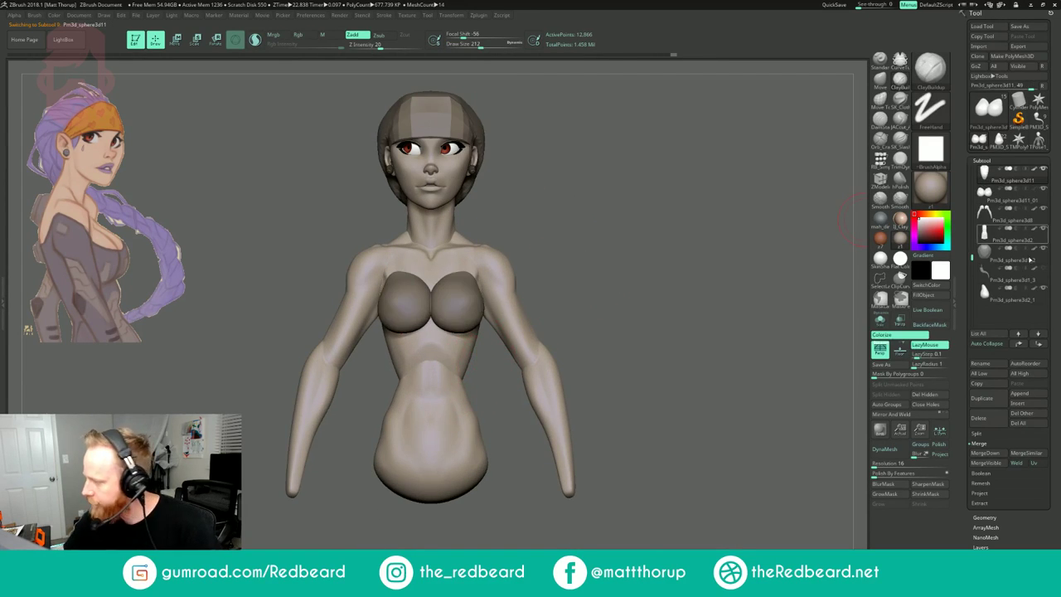
pyautogui.moveTo(972, 257); pyautogui.dragTo(972, 235)
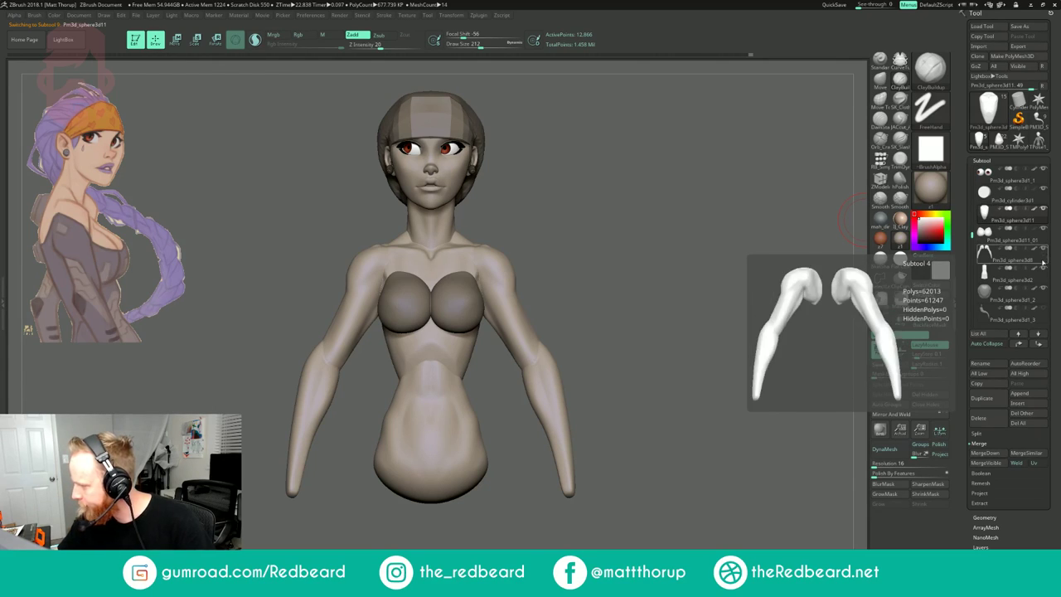
pyautogui.click(881, 321)
pyautogui.click(880, 321)
pyautogui.click(1039, 344)
pyautogui.click(1039, 344)
pyautogui.click(1039, 344)
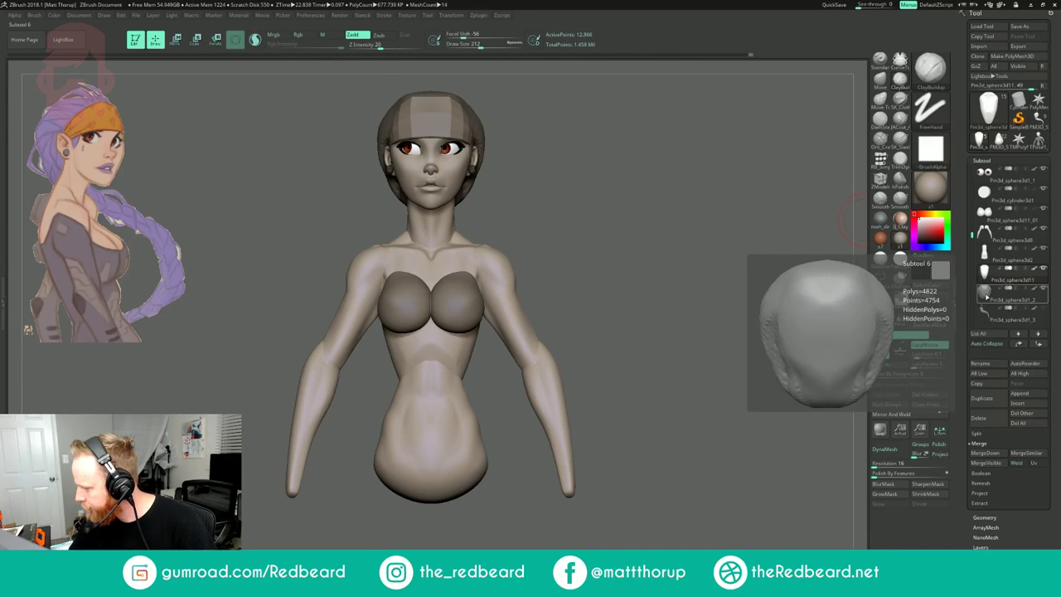
# - Select the hips subtool, move it directly above the upper torso subtool in the list, and merge it down
pyautogui.keyDown('shift'); pyautogui.moveTo(757, 417); pyautogui.dragTo(654, 406); pyautogui.keyUp('shift')
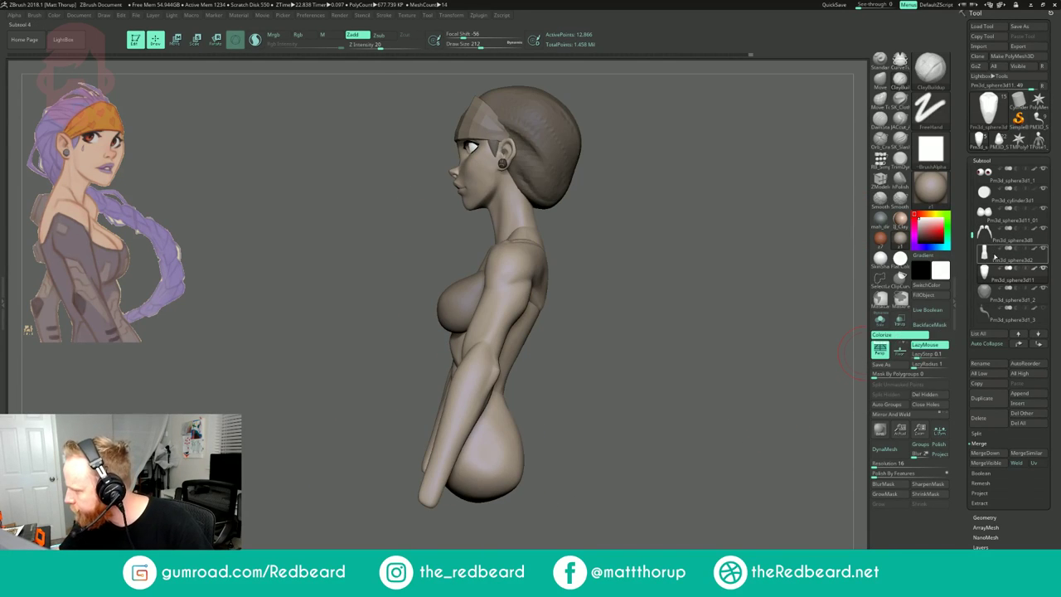
pyautogui.moveTo(993, 257)
pyautogui.moveTo(974, 234); pyautogui.dragTo(976, 261)
pyautogui.click(992, 293)
pyautogui.click(1019, 344)
pyautogui.click(1019, 344)
pyautogui.click(1020, 344)
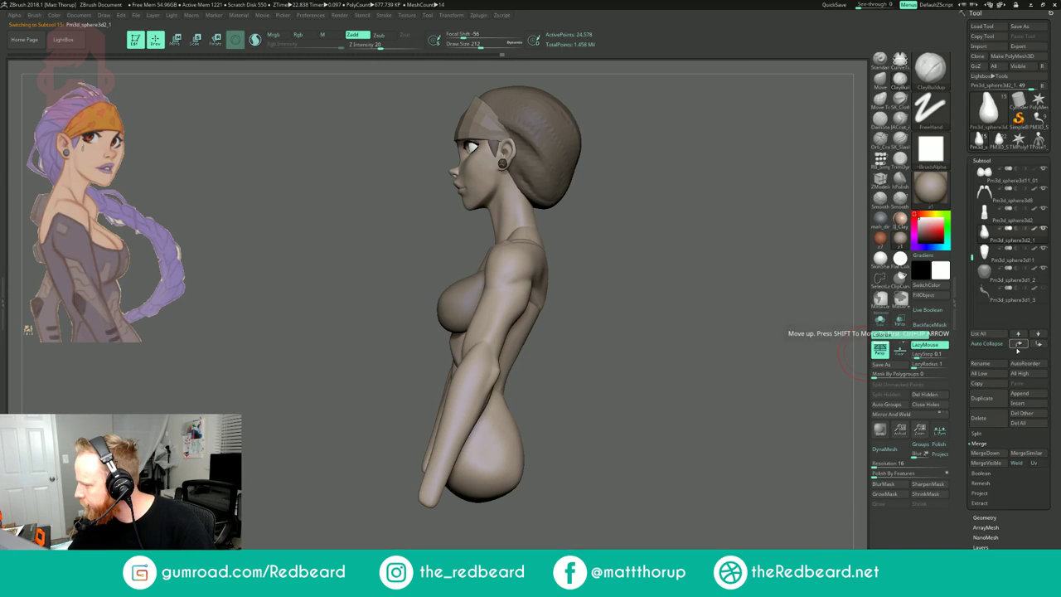
pyautogui.click(993, 452)
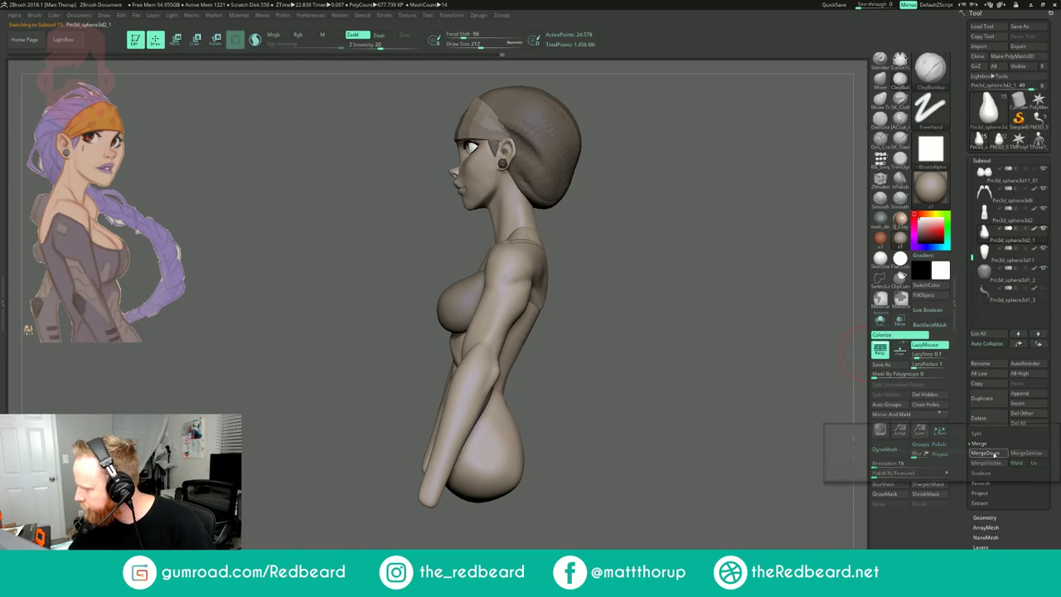
pyautogui.click(911, 469)
# - DynaMesh the merged torso and hips at resolution 128 and reduce the draw size to 77
pyautogui.moveTo(669, 481); pyautogui.dragTo(746, 479)
pyautogui.keyDown('ctrl'); pyautogui.moveTo(688, 489); pyautogui.dragTo(623, 471, button='right'); pyautogui.keyUp('ctrl')
pyautogui.press('f')
pyautogui.press('s')
pyautogui.click(426, 382)
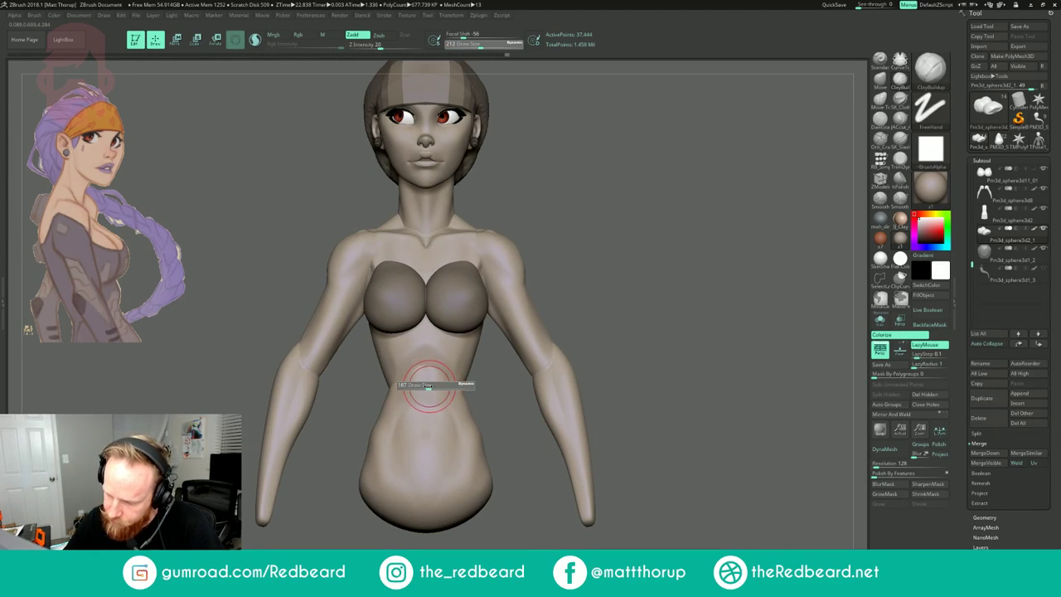
pyautogui.keyDown('ctrl'); pyautogui.moveTo(696, 406); pyautogui.dragTo(726, 460); pyautogui.keyUp('ctrl')
pyautogui.click(885, 448)
pyautogui.click(828, 469)
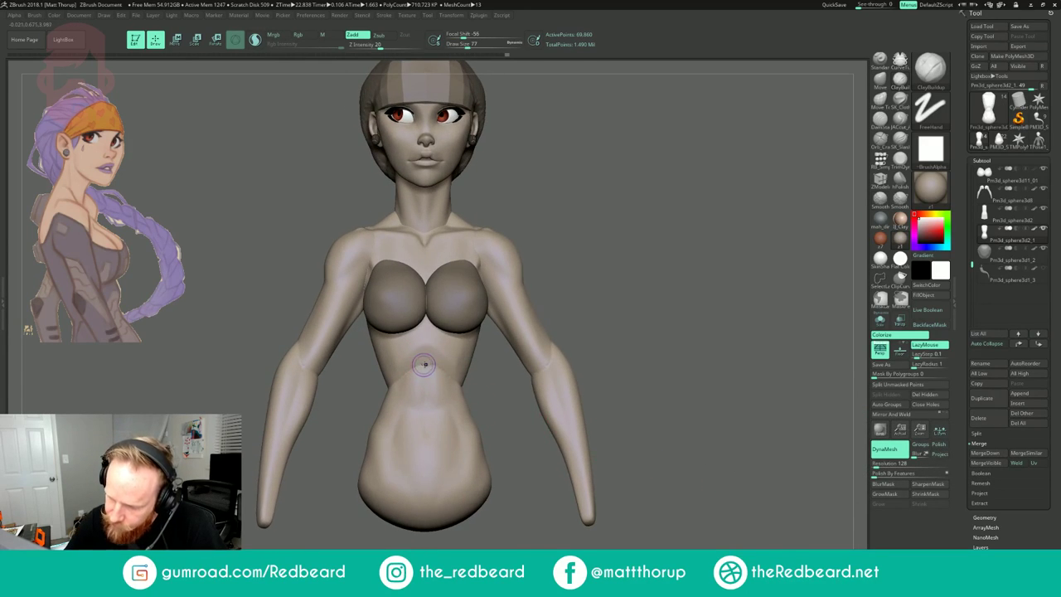
# - Smooth the seam between rib cage and abdomen and build up the area below the ribs at draw size 77
pyautogui.press('shift')
pyautogui.keyDown('shift'); pyautogui.moveTo(415, 363); pyautogui.dragTo(413, 368); pyautogui.keyUp('shift')
pyautogui.keyDown('alt'); pyautogui.moveTo(593, 270); pyautogui.dragTo(609, 255); pyautogui.keyUp('alt')
pyautogui.press('shift')
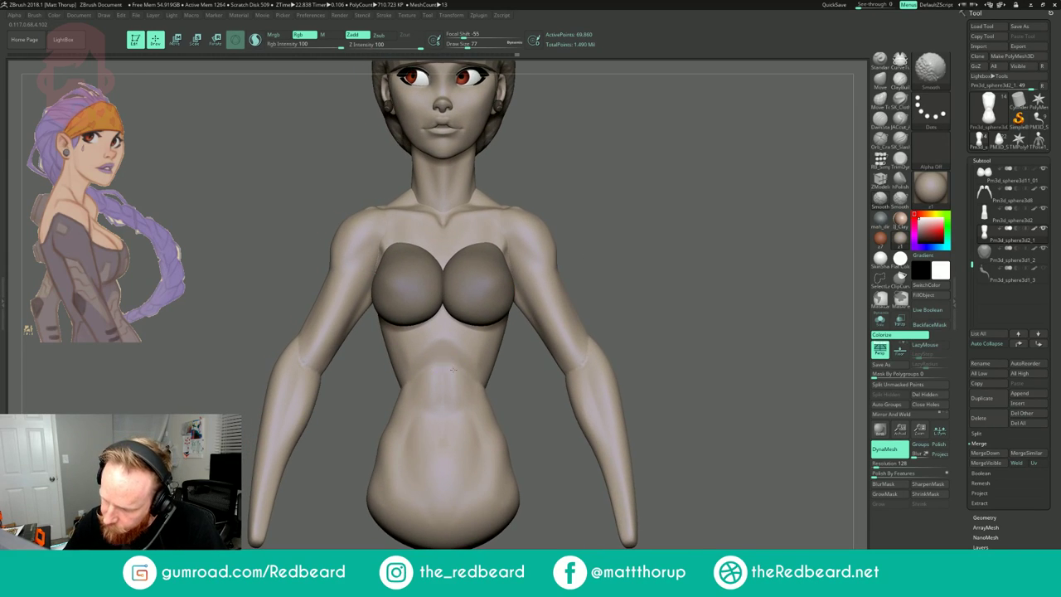
pyautogui.moveTo(603, 303); pyautogui.dragTo(533, 319)
pyautogui.moveTo(447, 387); pyautogui.dragTo(452, 390)
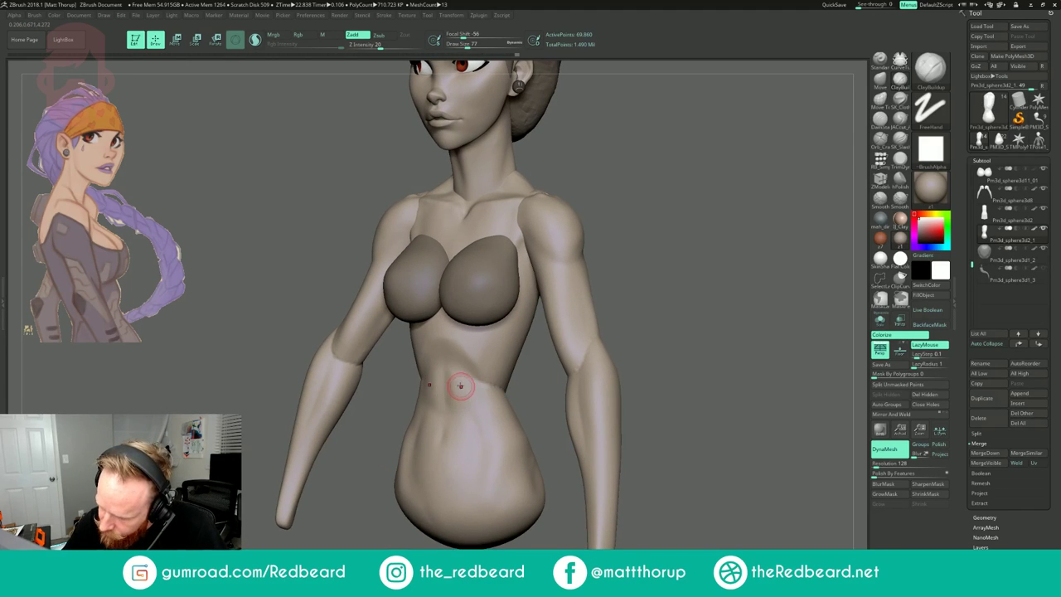
pyautogui.press('shift')
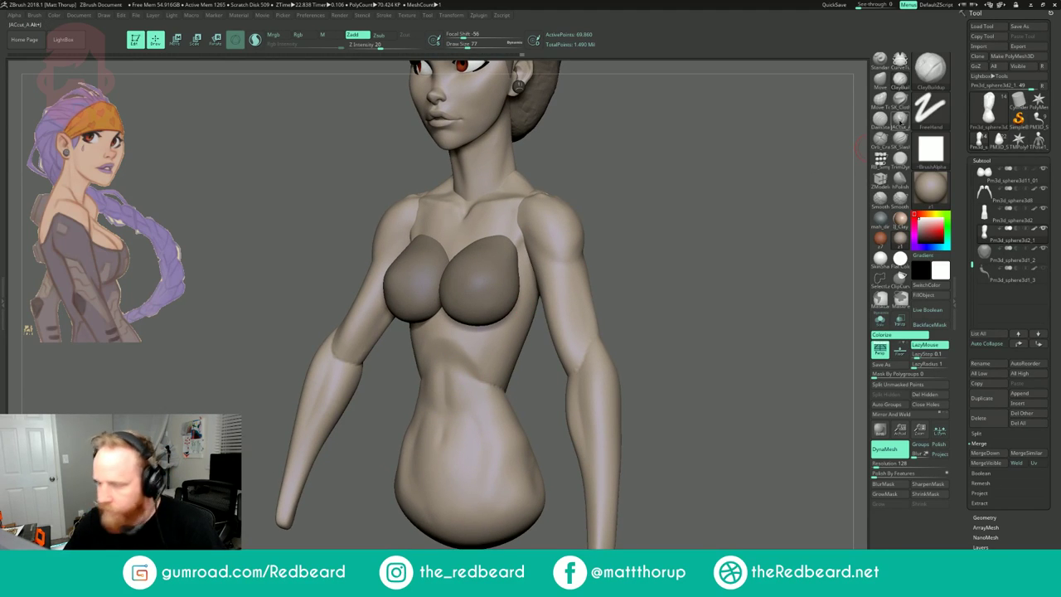
# - Carve the midline of the upper abdomen and the lower rib line with the subtractive cut brush, smoothing below the breasts
pyautogui.click(900, 122)
pyautogui.moveTo(727, 178)
pyautogui.keyDown('alt'); pyautogui.mouseDown()
pyautogui.moveTo(700, 192)
pyautogui.moveTo(684, 221)
pyautogui.mouseUp(); pyautogui.keyUp('alt')
pyautogui.moveTo(682, 222); pyautogui.dragTo(685, 221, button='right')
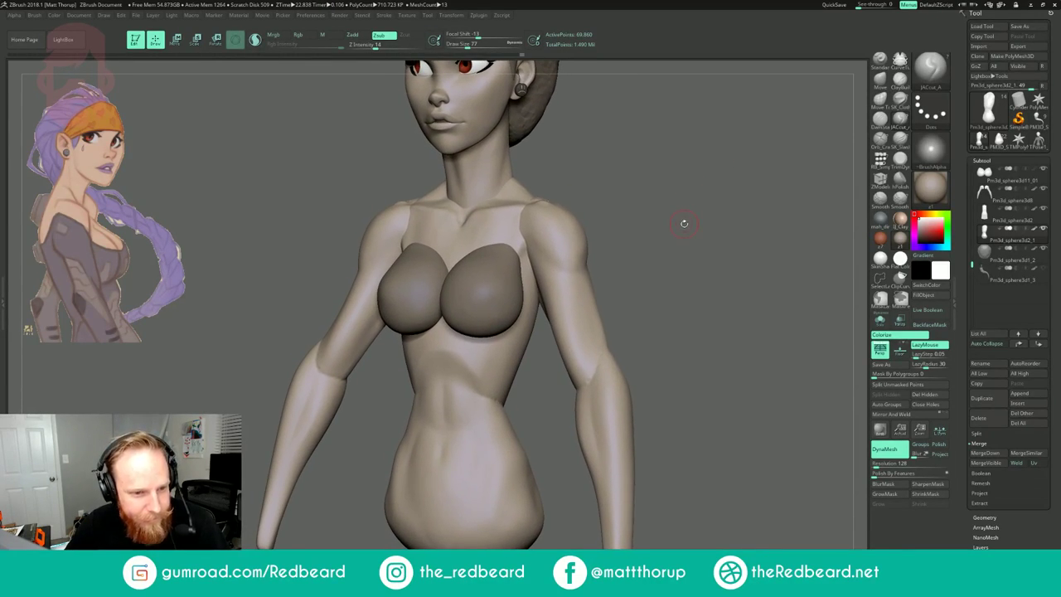
pyautogui.keyDown('alt'); pyautogui.moveTo(684, 224); pyautogui.dragTo(681, 237); pyautogui.keyUp('alt')
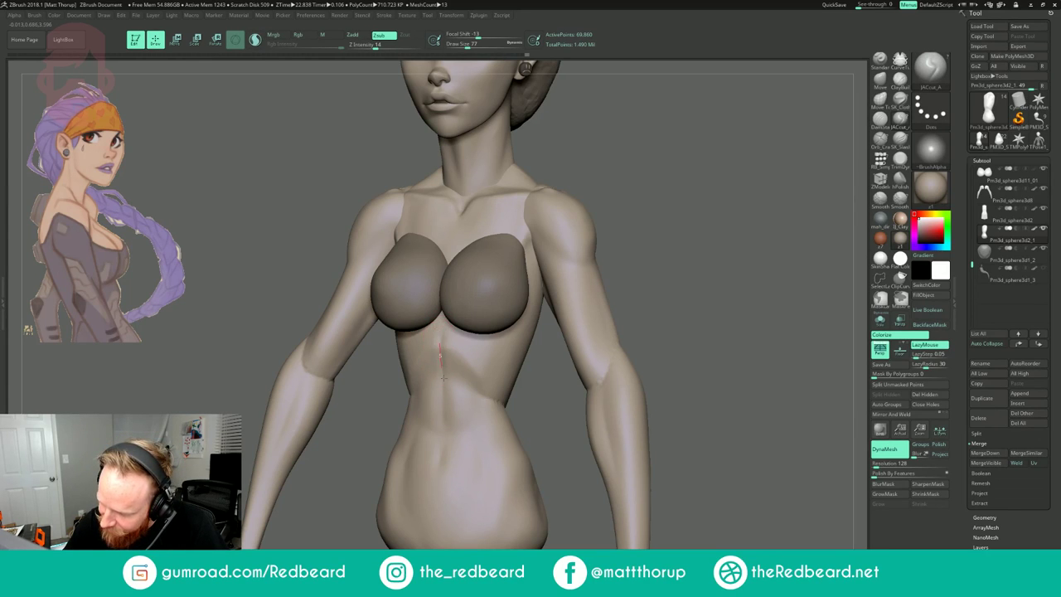
pyautogui.moveTo(481, 389); pyautogui.dragTo(499, 402)
pyautogui.moveTo(454, 349)
pyautogui.keyDown('shift'); pyautogui.mouseDown()
pyautogui.moveTo(441, 377)
pyautogui.moveTo(440, 342)
pyautogui.mouseUp(); pyautogui.keyUp('shift')
# - Build up the lower edge of the rib cage with the ClayBuildup brush at draw size 80 and smooth it
pyautogui.click(899, 80)
pyautogui.press('s')
pyautogui.press('s')
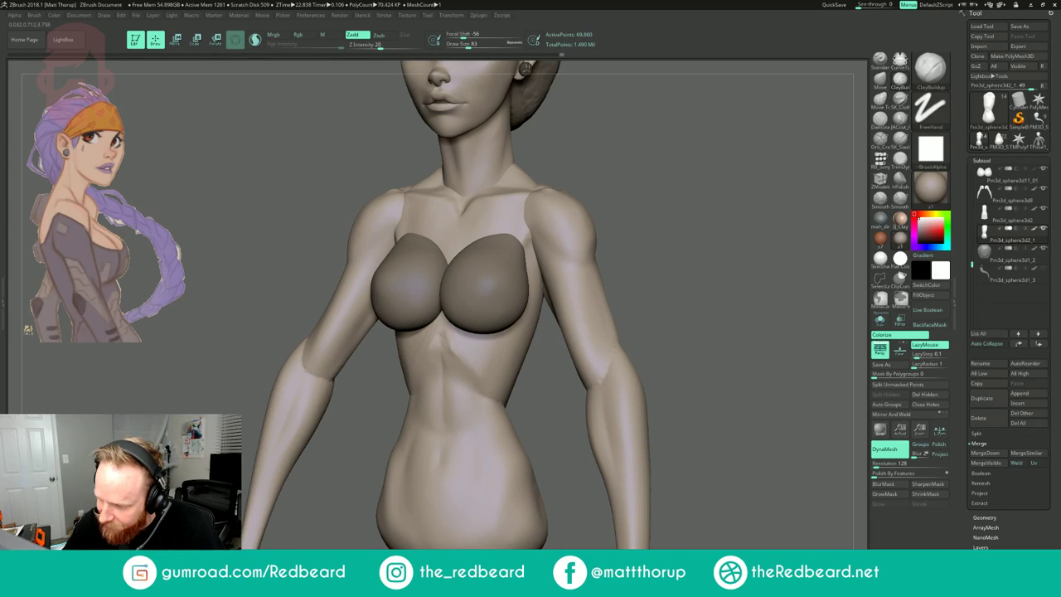
pyautogui.moveTo(455, 349); pyautogui.dragTo(471, 365)
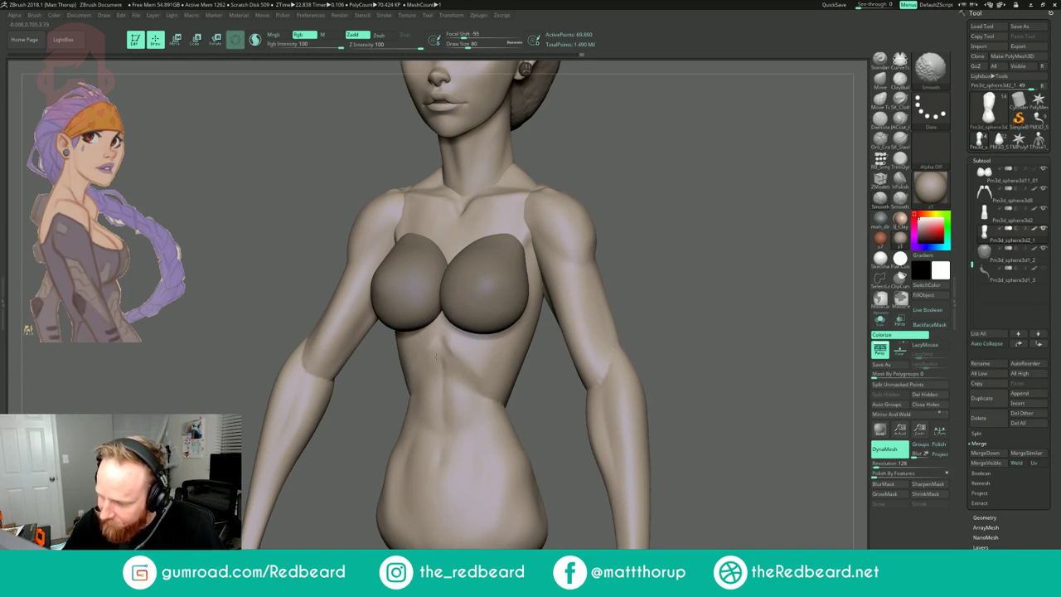
pyautogui.moveTo(729, 189)
pyautogui.mouseDown()
pyautogui.moveTo(677, 188)
pyautogui.moveTo(704, 203)
pyautogui.mouseUp()
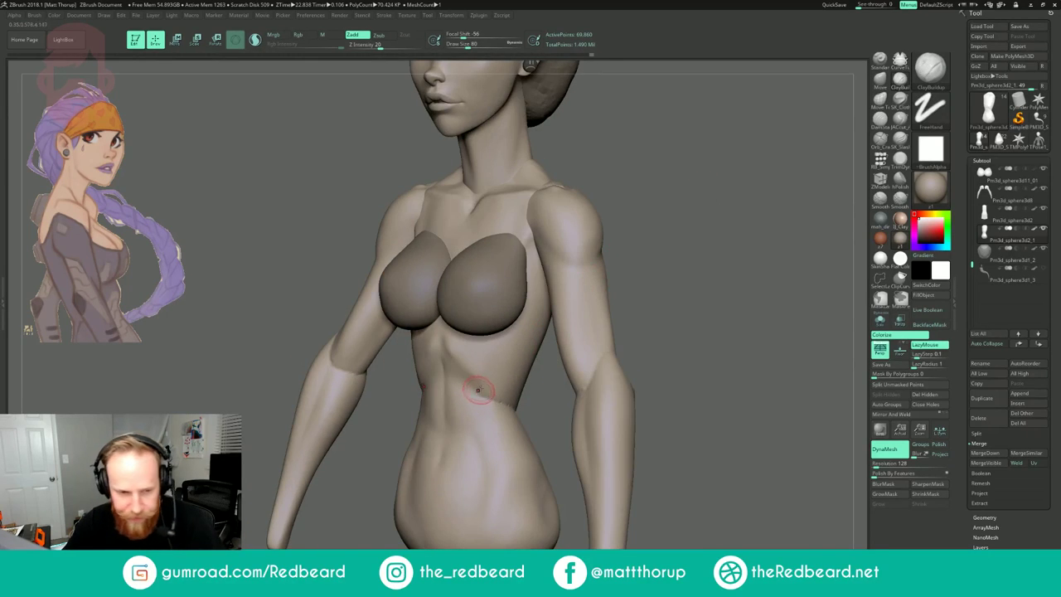
pyautogui.moveTo(619, 248); pyautogui.dragTo(623, 245)
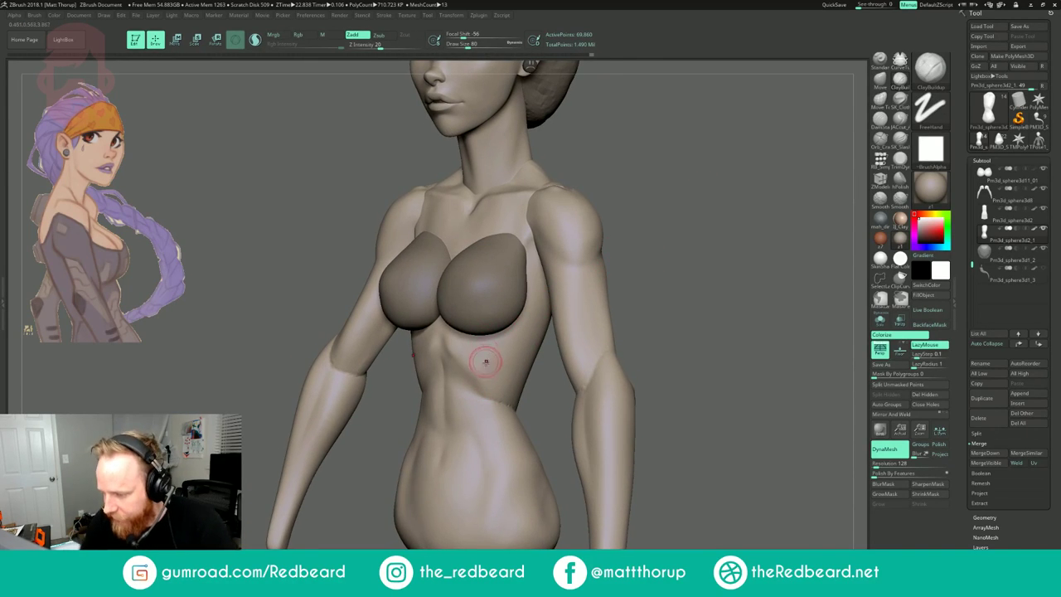
pyautogui.moveTo(483, 367); pyautogui.dragTo(467, 378)
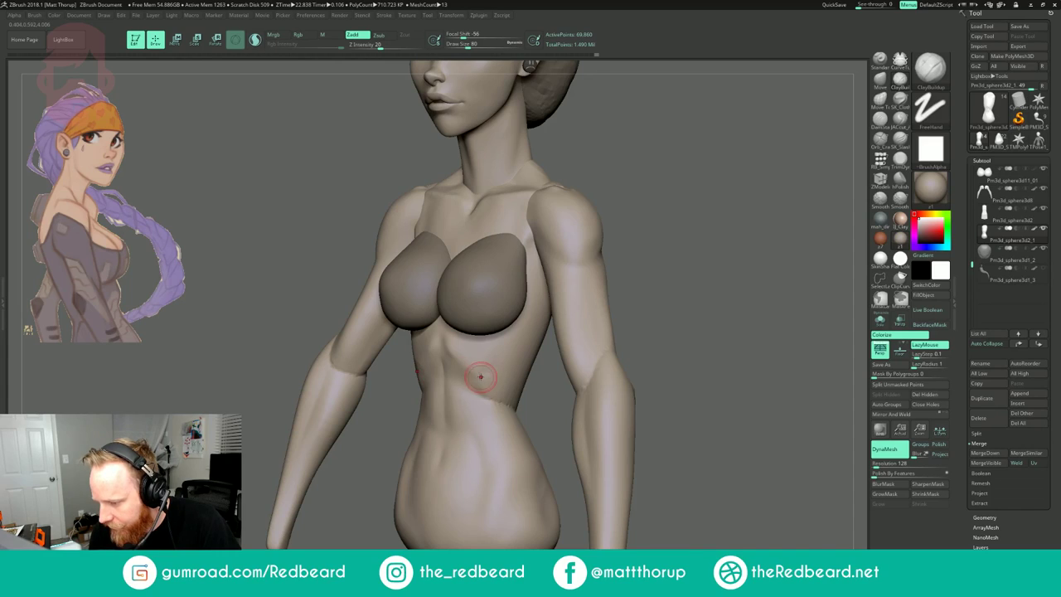
pyautogui.keyDown('shift'); pyautogui.moveTo(462, 361); pyautogui.dragTo(492, 378); pyautogui.keyUp('shift')
# - Smooth beneath the rib arch and build up the upper abdominal muscles with ClayBuildup at draw size 128
pyautogui.moveTo(710, 403)
pyautogui.keyDown('shift'); pyautogui.mouseDown()
pyautogui.moveTo(730, 401)
pyautogui.moveTo(512, 398)
pyautogui.moveTo(606, 315)
pyautogui.moveTo(557, 321)
pyautogui.mouseUp(); pyautogui.keyUp('shift')
pyautogui.moveTo(474, 353)
pyautogui.keyDown('shift'); pyautogui.mouseDown()
pyautogui.moveTo(487, 362)
pyautogui.moveTo(453, 387)
pyautogui.mouseUp(); pyautogui.keyUp('shift')
pyautogui.moveTo(455, 389)
pyautogui.mouseDown()
pyautogui.moveTo(450, 378)
pyautogui.moveTo(466, 393)
pyautogui.mouseUp()
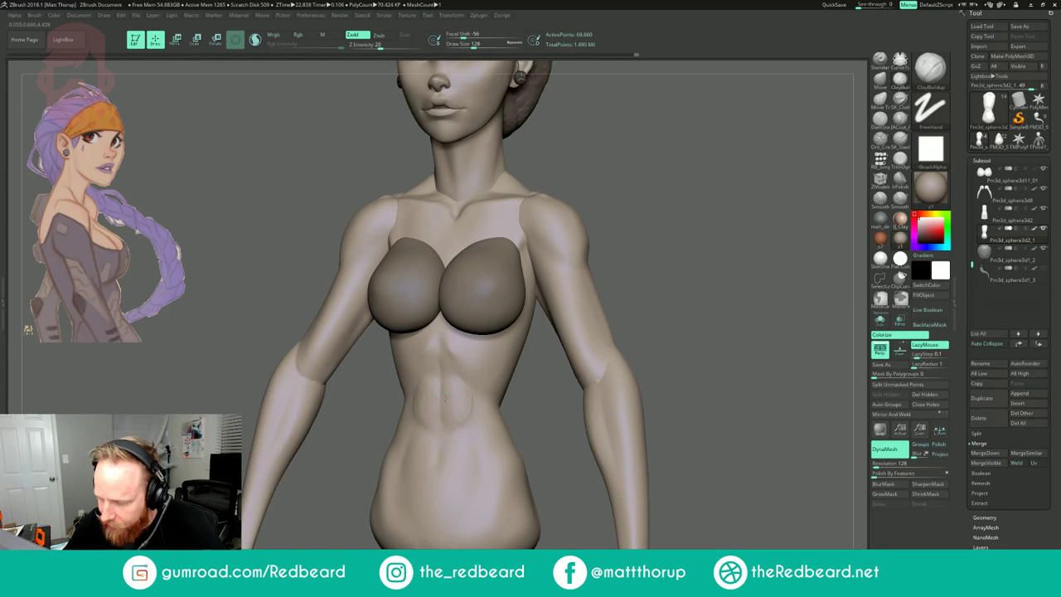
pyautogui.moveTo(446, 379); pyautogui.dragTo(449, 416)
pyautogui.moveTo(618, 260); pyautogui.dragTo(650, 261)
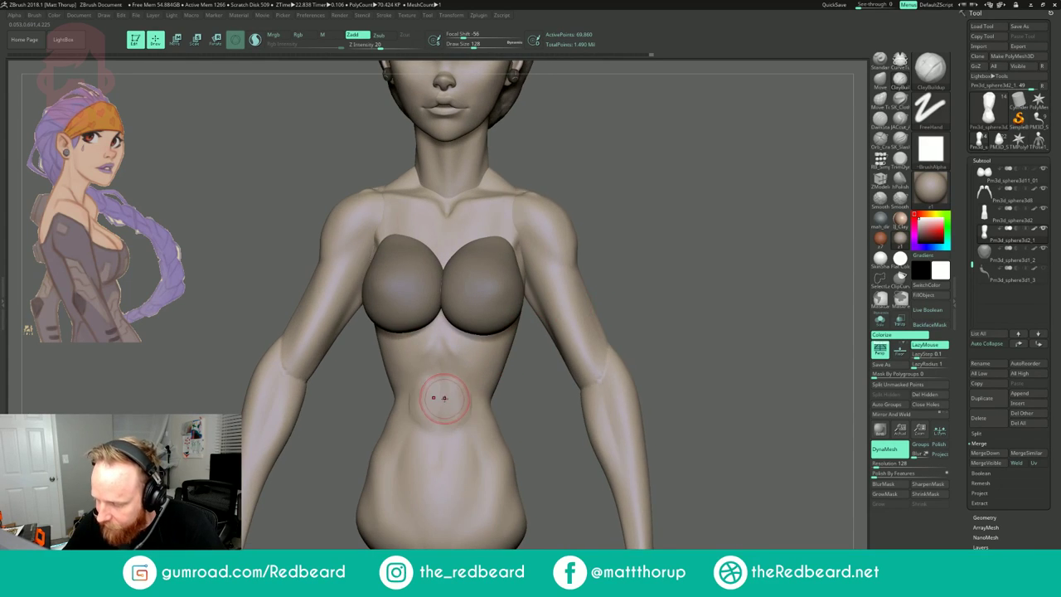
pyautogui.moveTo(448, 385)
pyautogui.mouseDown()
pyautogui.moveTo(436, 370)
pyautogui.moveTo(446, 360)
pyautogui.moveTo(416, 373)
pyautogui.moveTo(414, 406)
pyautogui.moveTo(441, 356)
pyautogui.mouseUp()
# - Build up the base of the sternum with ClayBuildup at draw size 83 and smooth it into the rib cage
pyautogui.press('s')
pyautogui.moveTo(705, 212)
pyautogui.mouseDown()
pyautogui.moveTo(649, 203)
pyautogui.moveTo(670, 207)
pyautogui.mouseUp()
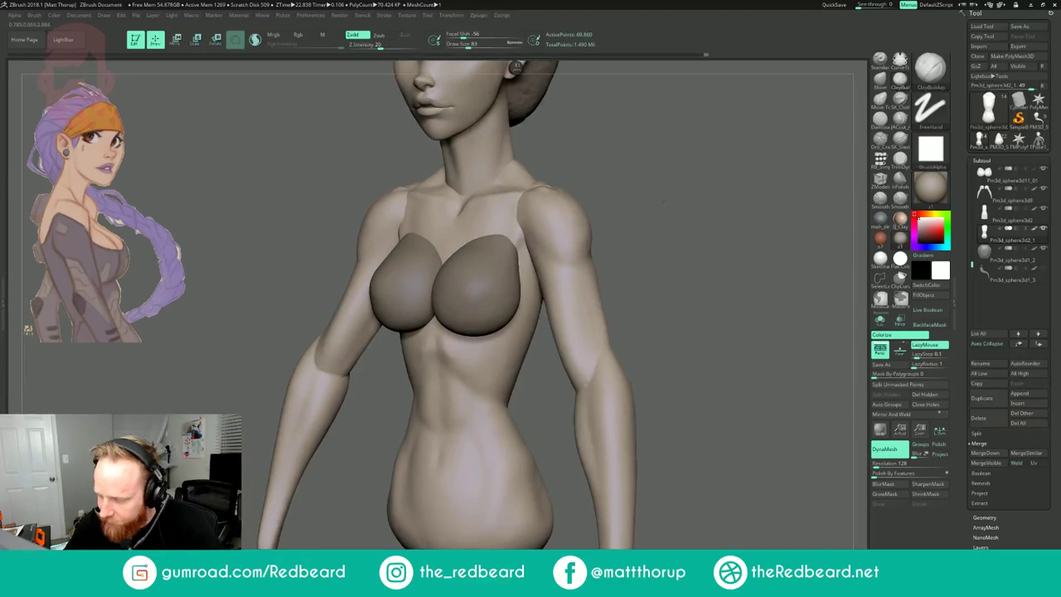
pyautogui.moveTo(446, 356); pyautogui.dragTo(441, 353)
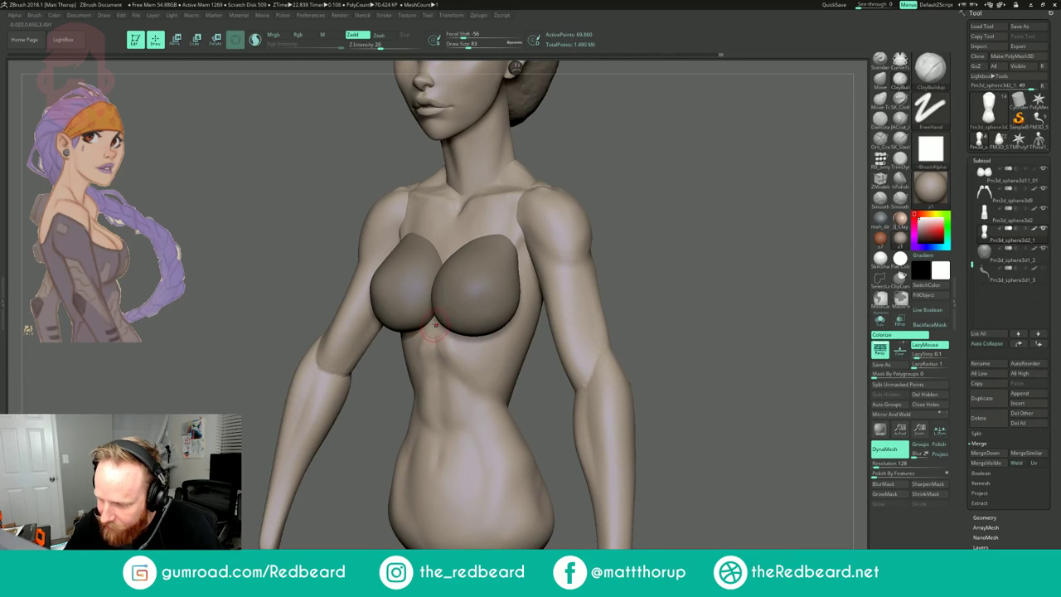
pyautogui.press('shift')
pyautogui.keyDown('shift'); pyautogui.moveTo(432, 362); pyautogui.dragTo(440, 355); pyautogui.keyUp('shift')
pyautogui.moveTo(441, 354)
pyautogui.keyDown('shift'); pyautogui.mouseDown()
pyautogui.moveTo(439, 324)
pyautogui.moveTo(452, 340)
pyautogui.mouseUp(); pyautogui.keyUp('shift')
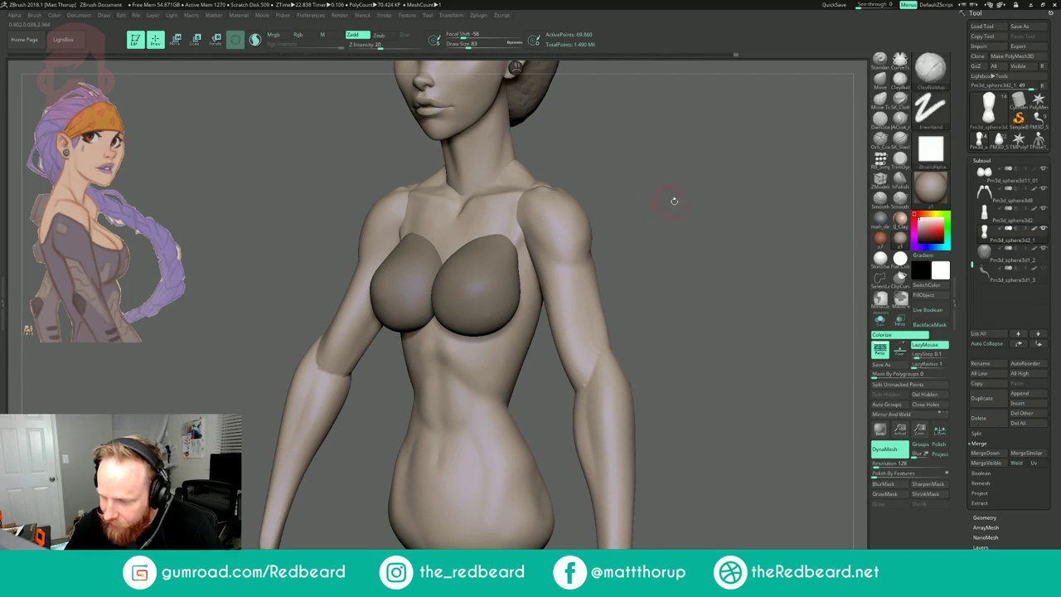
# - Carve along the lower rib cage edge with the cut brush at draw size 83, and soften it with Smooth at 101
pyautogui.keyDown('shift'); pyautogui.moveTo(672, 201); pyautogui.dragTo(717, 204); pyautogui.keyUp('shift')
pyautogui.moveTo(667, 265)
pyautogui.keyDown('alt'); pyautogui.mouseDown()
pyautogui.moveTo(616, 219)
pyautogui.moveTo(590, 224)
pyautogui.moveTo(645, 229)
pyautogui.mouseUp(); pyautogui.keyUp('alt')
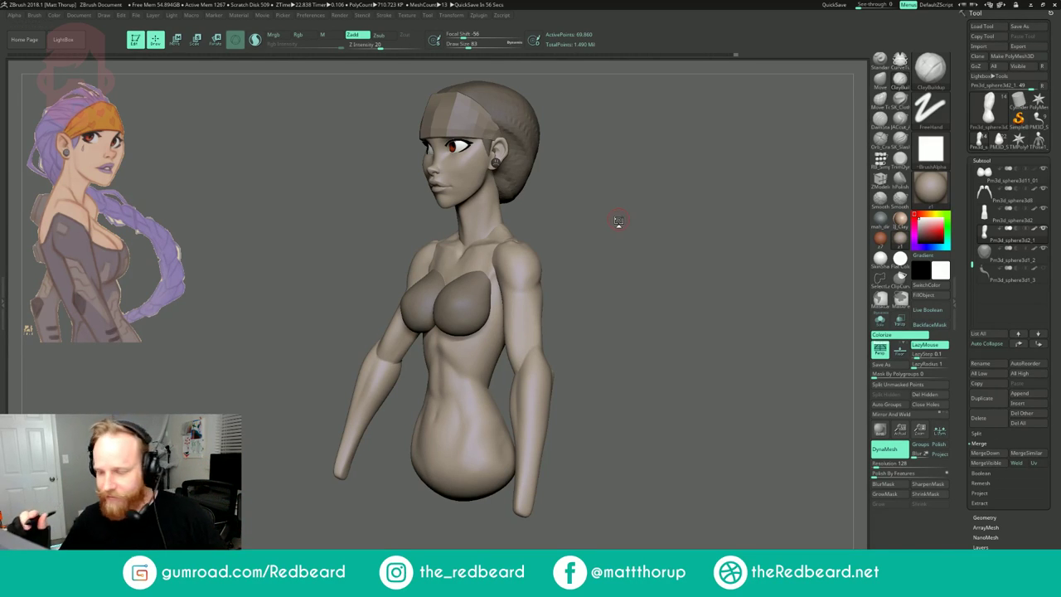
pyautogui.moveTo(583, 205); pyautogui.dragTo(618, 198)
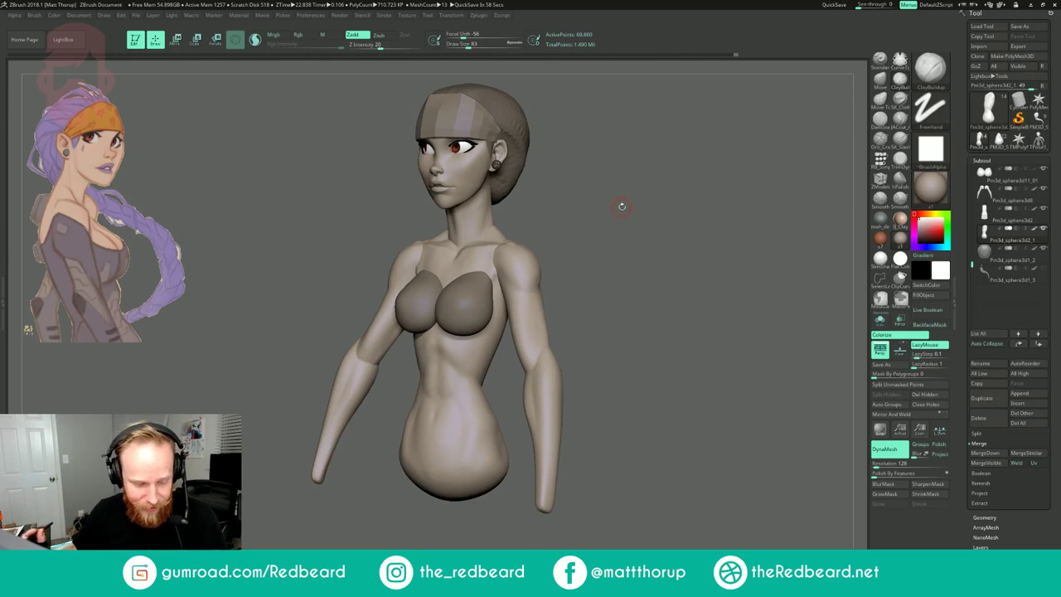
pyautogui.moveTo(625, 225)
pyautogui.mouseDown()
pyautogui.moveTo(609, 251)
pyautogui.moveTo(600, 232)
pyautogui.moveTo(643, 242)
pyautogui.moveTo(642, 269)
pyautogui.mouseUp()
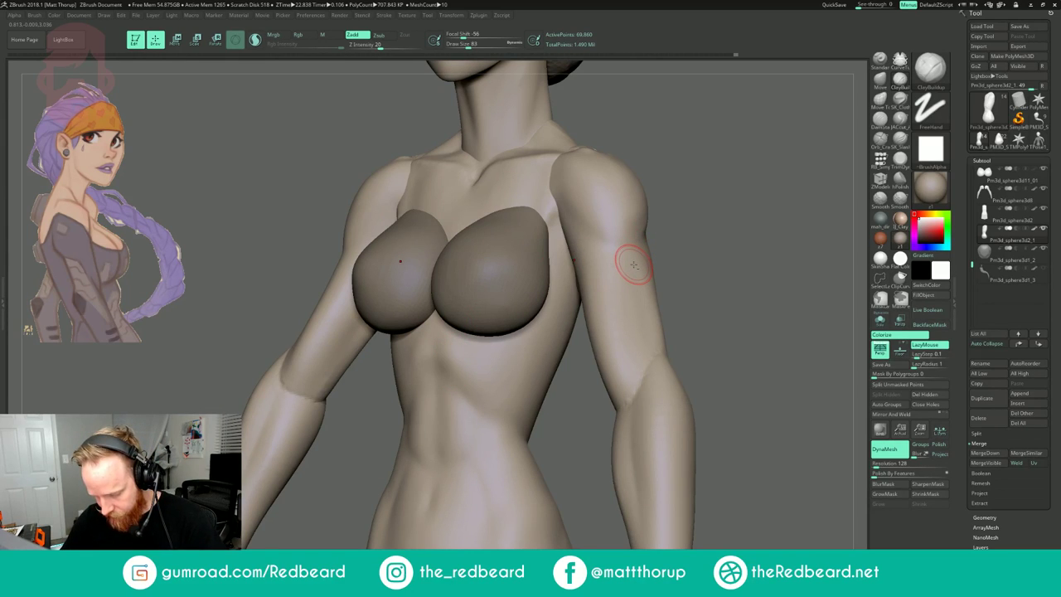
pyautogui.press('3')
pyautogui.moveTo(632, 261); pyautogui.dragTo(572, 280, button='right')
pyautogui.moveTo(465, 370); pyautogui.dragTo(469, 374)
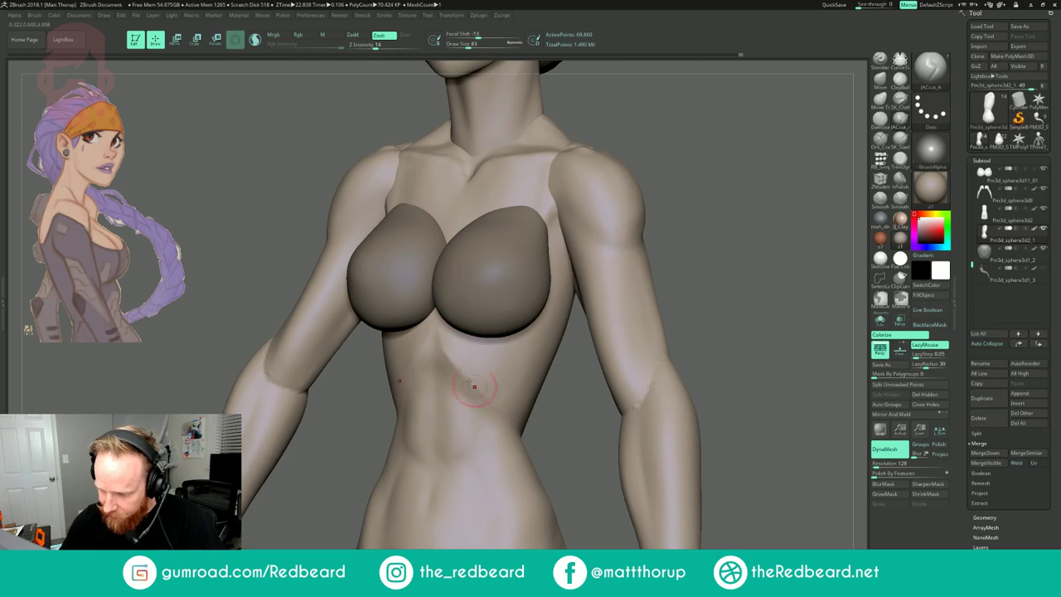
pyautogui.moveTo(686, 262)
pyautogui.mouseDown()
pyautogui.moveTo(714, 248)
pyautogui.moveTo(691, 247)
pyautogui.mouseUp()
pyautogui.moveTo(443, 346)
pyautogui.keyDown('shift'); pyautogui.mouseDown()
pyautogui.moveTo(468, 360)
pyautogui.moveTo(489, 412)
pyautogui.mouseUp(); pyautogui.keyUp('shift')
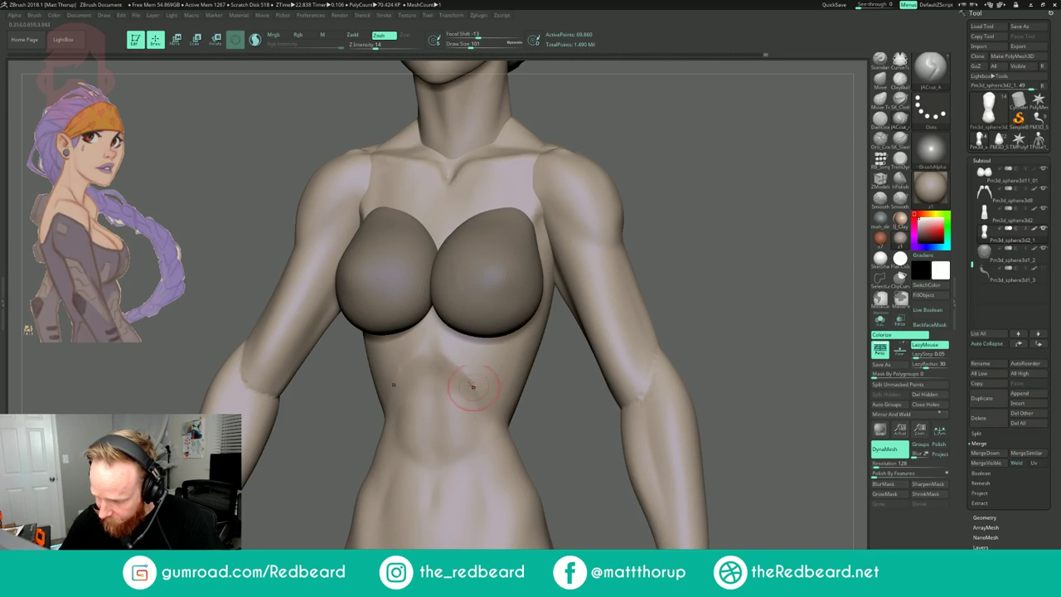
pyautogui.moveTo(681, 282); pyautogui.dragTo(628, 288)
pyautogui.keyDown('shift'); pyautogui.moveTo(469, 376); pyautogui.dragTo(489, 417); pyautogui.keyUp('shift')
# - Smooth the back of the waist where the rib cage meets the hips at draw size 101
pyautogui.moveTo(689, 292); pyautogui.dragTo(456, 307)
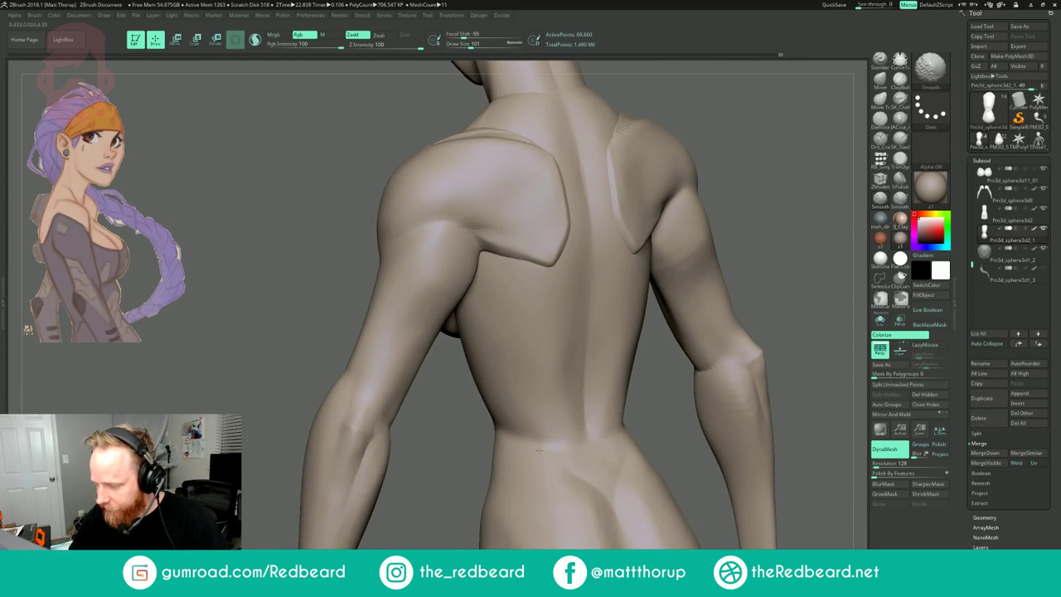
pyautogui.moveTo(730, 249); pyautogui.dragTo(605, 228)
pyautogui.keyDown('alt'); pyautogui.moveTo(710, 456); pyautogui.dragTo(669, 473); pyautogui.keyUp('alt')
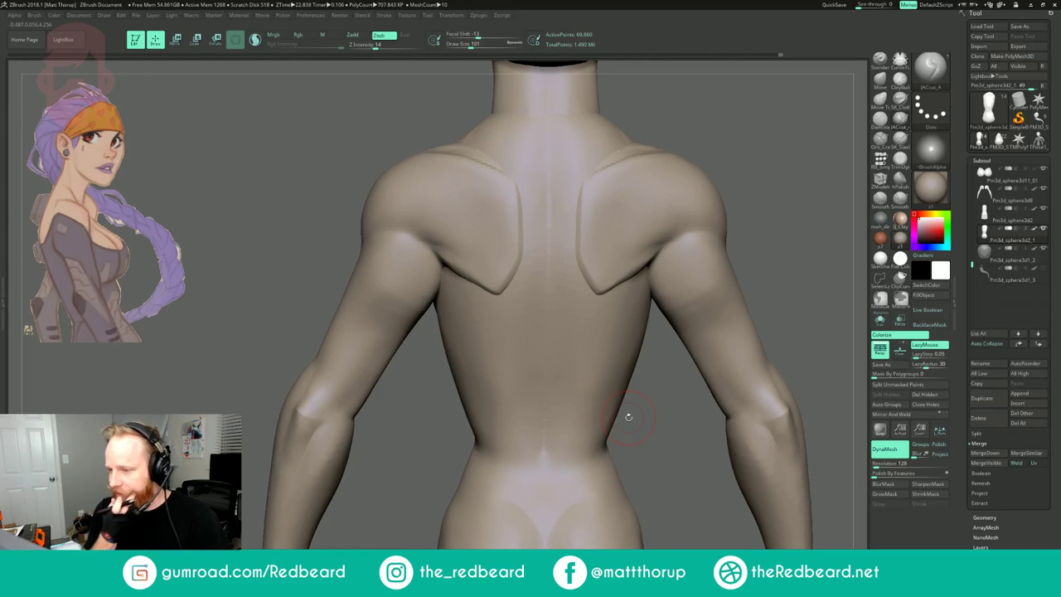
# - Reshape the slope between neck and shoulders with the Move brush at draw size 132 and smooth the base of the neck
pyautogui.moveTo(765, 142); pyautogui.dragTo(941, 154)
pyautogui.moveTo(651, 136)
pyautogui.keyDown('alt'); pyautogui.mouseDown()
pyautogui.moveTo(679, 198)
pyautogui.moveTo(659, 184)
pyautogui.moveTo(524, 180)
pyautogui.moveTo(521, 202)
pyautogui.moveTo(488, 215)
pyautogui.mouseUp(); pyautogui.keyUp('alt')
pyautogui.press('b')
pyautogui.press('m')
pyautogui.press('v')
pyautogui.press(']')
pyautogui.press('s')
pyautogui.keyDown('shift'); pyautogui.moveTo(488, 215); pyautogui.dragTo(492, 216); pyautogui.keyUp('shift')
pyautogui.moveTo(631, 141); pyautogui.dragTo(628, 144)
pyautogui.moveTo(535, 196); pyautogui.dragTo(538, 196)
pyautogui.moveTo(684, 147); pyautogui.dragTo(588, 158)
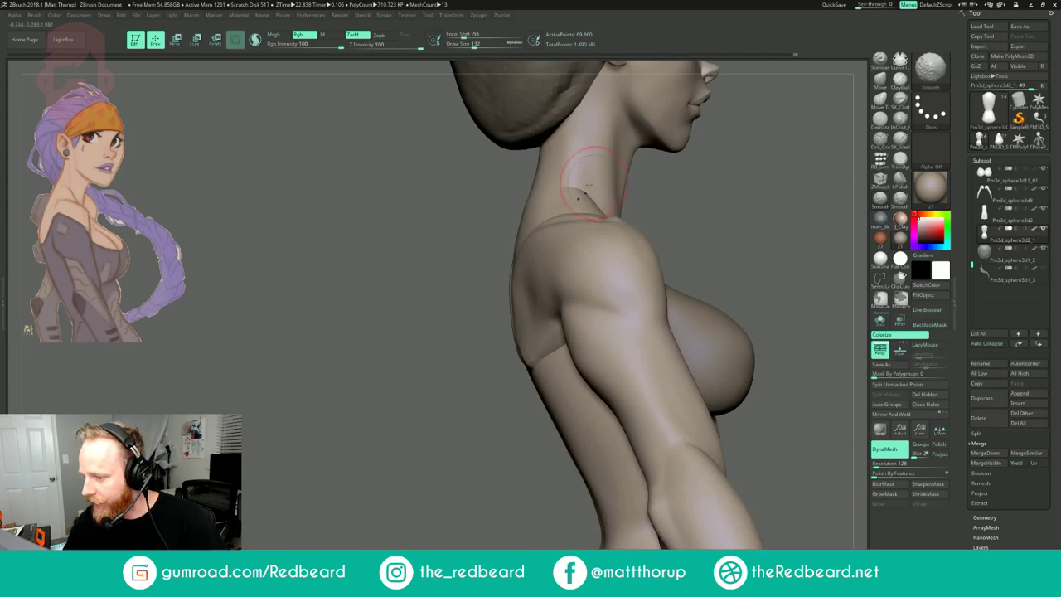
pyautogui.keyDown('shift'); pyautogui.moveTo(549, 197); pyautogui.dragTo(552, 199); pyautogui.keyUp('shift')
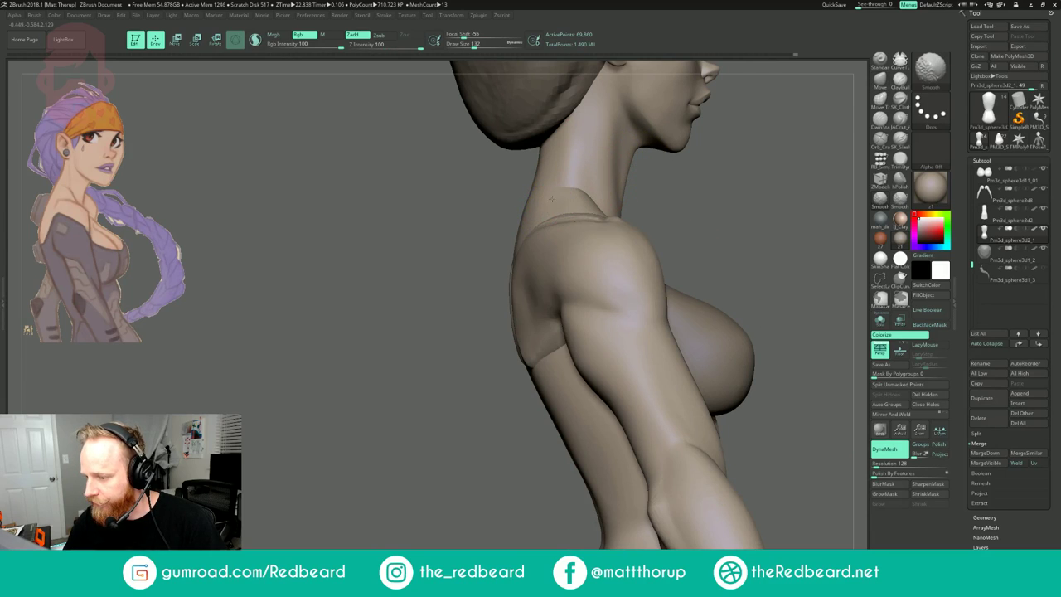
# - Build up the buttock volume symmetrically with ClayBuildup at draw size 262 and smooth it
pyautogui.moveTo(700, 167)
pyautogui.mouseDown()
pyautogui.moveTo(749, 174)
pyautogui.moveTo(597, 177)
pyautogui.moveTo(652, 190)
pyautogui.moveTo(623, 191)
pyautogui.moveTo(597, 131)
pyautogui.mouseUp()
pyautogui.moveTo(569, 423)
pyautogui.mouseDown()
pyautogui.moveTo(594, 427)
pyautogui.moveTo(593, 393)
pyautogui.moveTo(612, 383)
pyautogui.mouseUp()
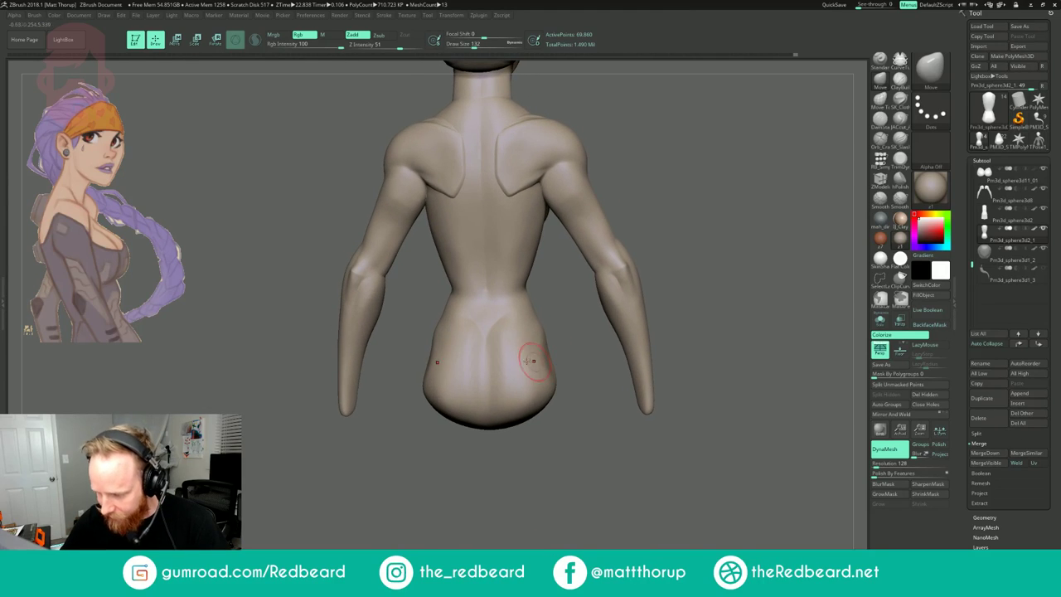
pyautogui.click(900, 81)
pyautogui.moveTo(499, 335); pyautogui.dragTo(524, 388)
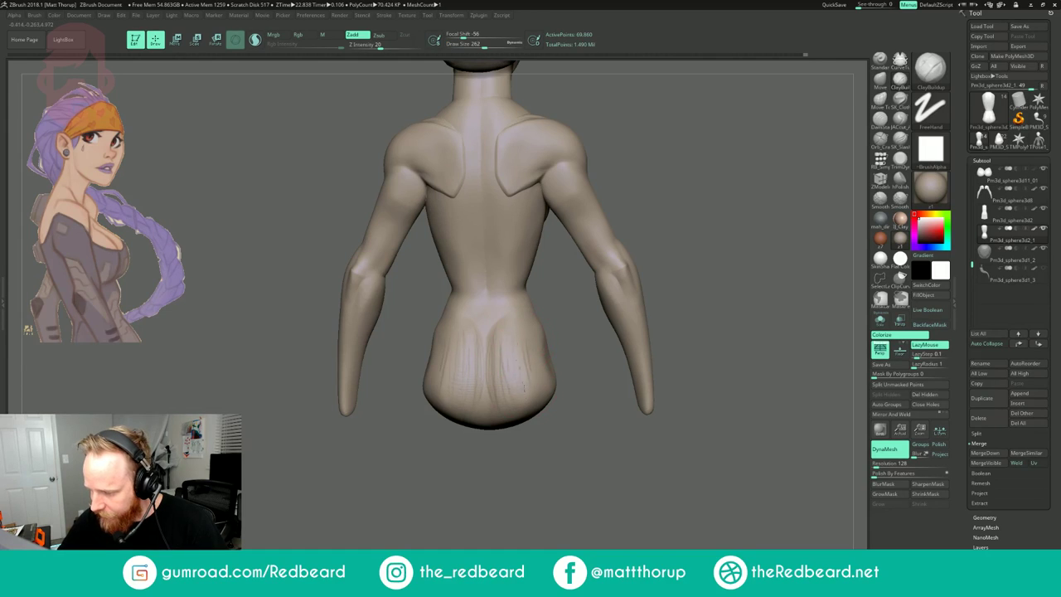
pyautogui.moveTo(525, 334)
pyautogui.mouseDown()
pyautogui.moveTo(541, 399)
pyautogui.moveTo(497, 416)
pyautogui.mouseUp()
pyautogui.moveTo(492, 342)
pyautogui.mouseDown()
pyautogui.moveTo(491, 395)
pyautogui.moveTo(502, 352)
pyautogui.mouseUp()
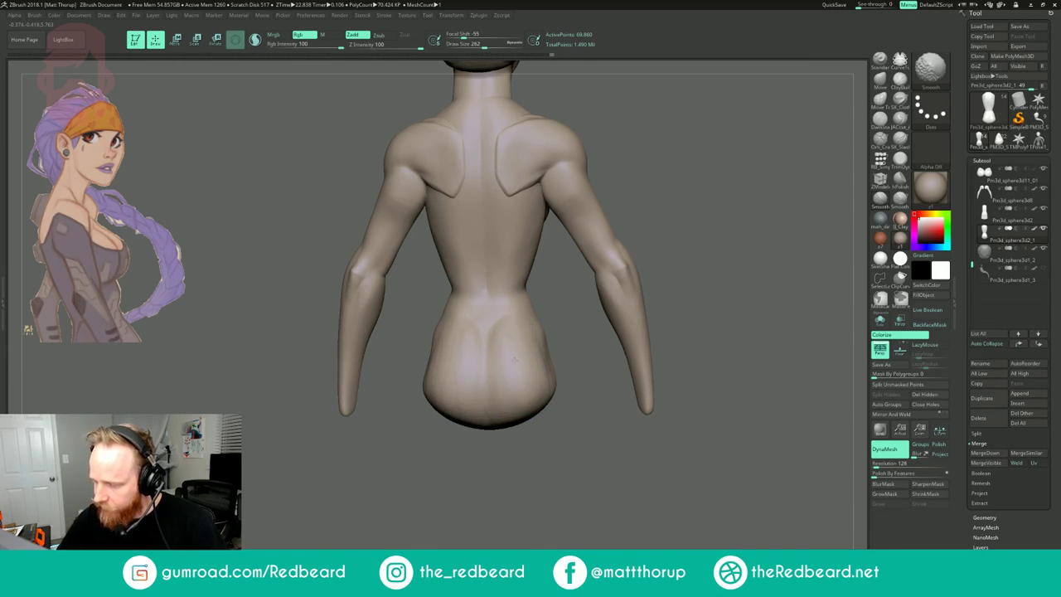
# - Carve the sacral area just above the buttocks with the Orb_Cracks brush at draw size 71 and smooth it
pyautogui.moveTo(656, 197)
pyautogui.mouseDown()
pyautogui.moveTo(587, 204)
pyautogui.moveTo(691, 224)
pyautogui.moveTo(707, 198)
pyautogui.moveTo(725, 204)
pyautogui.mouseUp()
pyautogui.click(881, 141)
pyautogui.press('s')
pyautogui.moveTo(510, 299); pyautogui.dragTo(506, 298)
pyautogui.moveTo(704, 224); pyautogui.dragTo(726, 218)
pyautogui.moveTo(501, 295)
pyautogui.mouseDown()
pyautogui.moveTo(533, 263)
pyautogui.moveTo(521, 272)
pyautogui.mouseUp()
pyautogui.press('shift')
pyautogui.moveTo(583, 239); pyautogui.dragTo(543, 241)
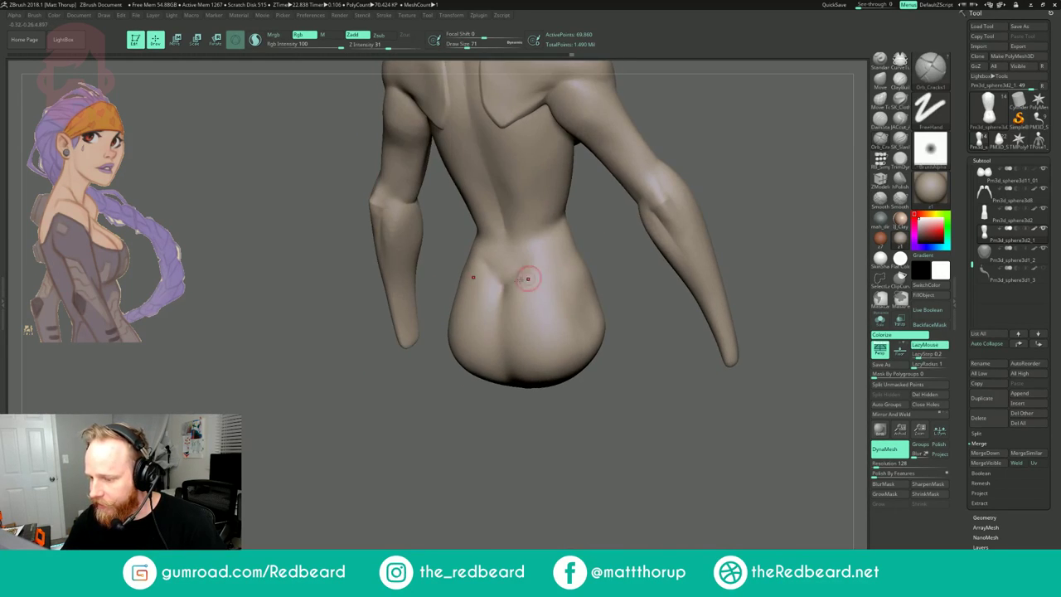
# - Carve the vertical cleft between the buttocks with the Orb_Cracks brush at draw size 71 and soften it
pyautogui.moveTo(536, 265); pyautogui.dragTo(568, 267, button='right')
pyautogui.moveTo(502, 284); pyautogui.dragTo(508, 377)
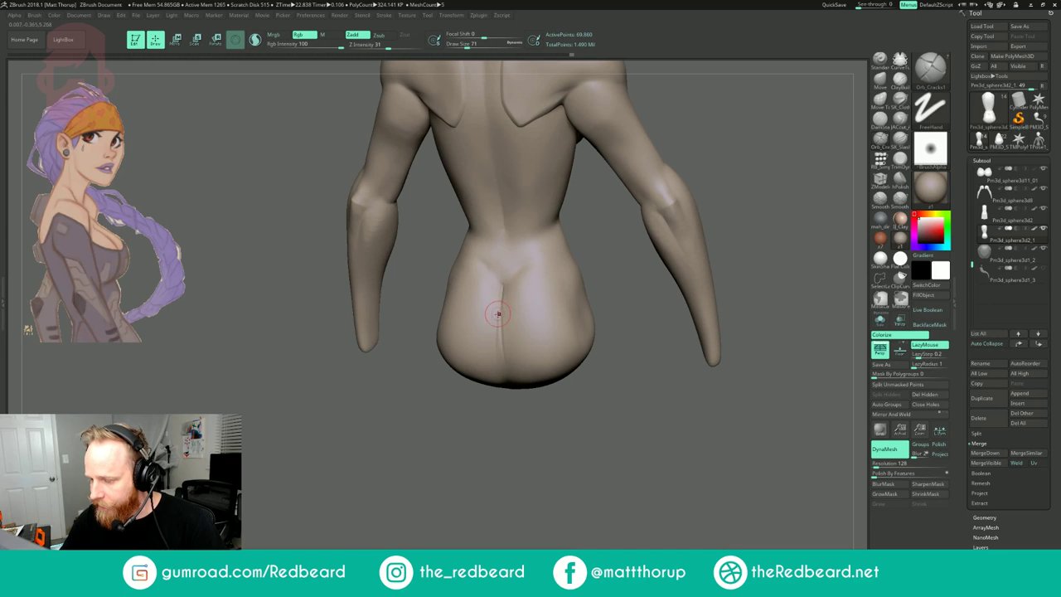
pyautogui.moveTo(502, 288)
pyautogui.mouseDown()
pyautogui.moveTo(501, 369)
pyautogui.moveTo(499, 328)
pyautogui.mouseUp()
pyautogui.press('shift')
# - Build up a diagonal ridge along the front of the hip bone with ClayBuildup at draw size 87
pyautogui.moveTo(600, 254)
pyautogui.mouseDown(button='right')
pyautogui.moveTo(539, 264)
pyautogui.moveTo(572, 166)
pyautogui.mouseUp(button='right')
pyautogui.moveTo(713, 214)
pyautogui.mouseDown(button='right')
pyautogui.moveTo(616, 214)
pyautogui.moveTo(675, 204)
pyautogui.moveTo(621, 227)
pyautogui.moveTo(727, 208)
pyautogui.mouseUp(button='right')
pyautogui.click(901, 86)
pyautogui.press('s')
pyautogui.moveTo(507, 330); pyautogui.dragTo(510, 330)
pyautogui.moveTo(531, 319)
pyautogui.mouseDown(button='right')
pyautogui.moveTo(509, 333)
pyautogui.moveTo(555, 322)
pyautogui.moveTo(439, 302)
pyautogui.mouseUp(button='right')
pyautogui.moveTo(512, 313)
pyautogui.mouseDown()
pyautogui.moveTo(537, 285)
pyautogui.moveTo(525, 309)
pyautogui.mouseUp()
pyautogui.press(']')
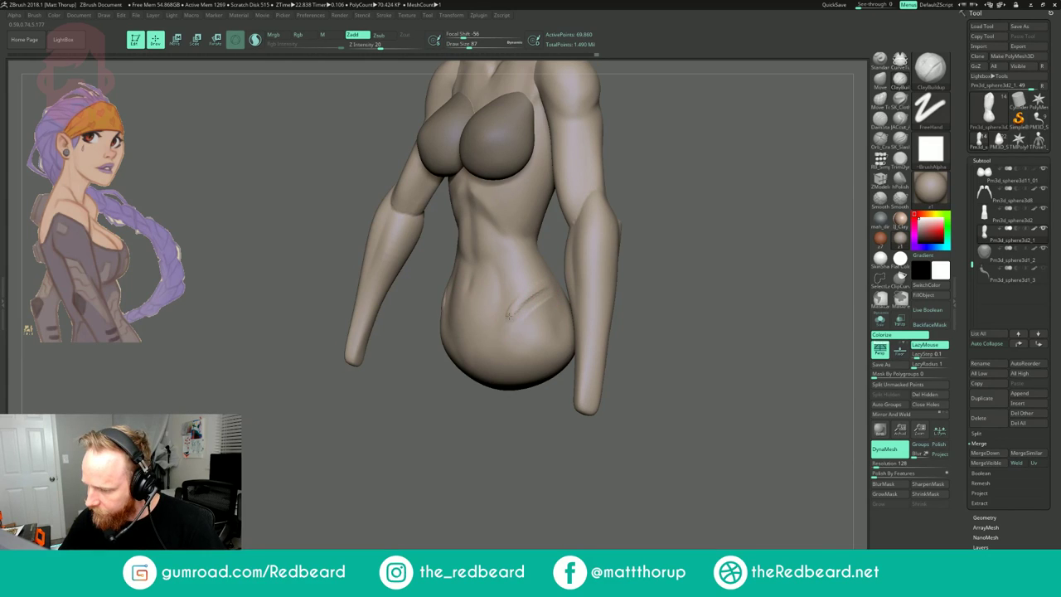
# - Extend the front hip ridge down toward the groin with ClayBuildup and smooth it into the lower abdomen
pyautogui.moveTo(561, 270); pyautogui.dragTo(632, 276, button='right')
pyautogui.press('[')
pyautogui.press('[')
pyautogui.moveTo(485, 339); pyautogui.dragTo(477, 351)
pyautogui.press('s')
pyautogui.moveTo(499, 317); pyautogui.dragTo(479, 347)
pyautogui.moveTo(560, 323); pyautogui.dragTo(577, 324)
pyautogui.press('s')
pyautogui.moveTo(486, 332); pyautogui.dragTo(491, 332)
pyautogui.moveTo(499, 318)
pyautogui.keyDown('shift'); pyautogui.mouseDown()
pyautogui.moveTo(479, 333)
pyautogui.moveTo(421, 305)
pyautogui.mouseUp(); pyautogui.keyUp('shift')
pyautogui.moveTo(563, 294)
pyautogui.mouseDown()
pyautogui.moveTo(528, 291)
pyautogui.moveTo(522, 316)
pyautogui.moveTo(433, 320)
pyautogui.mouseUp()
# - Build up the upper side of the hips with ClayBuildup at draw size 116 and smooth the hip bone at 90
pyautogui.press('s')
pyautogui.moveTo(516, 286); pyautogui.dragTo(535, 267)
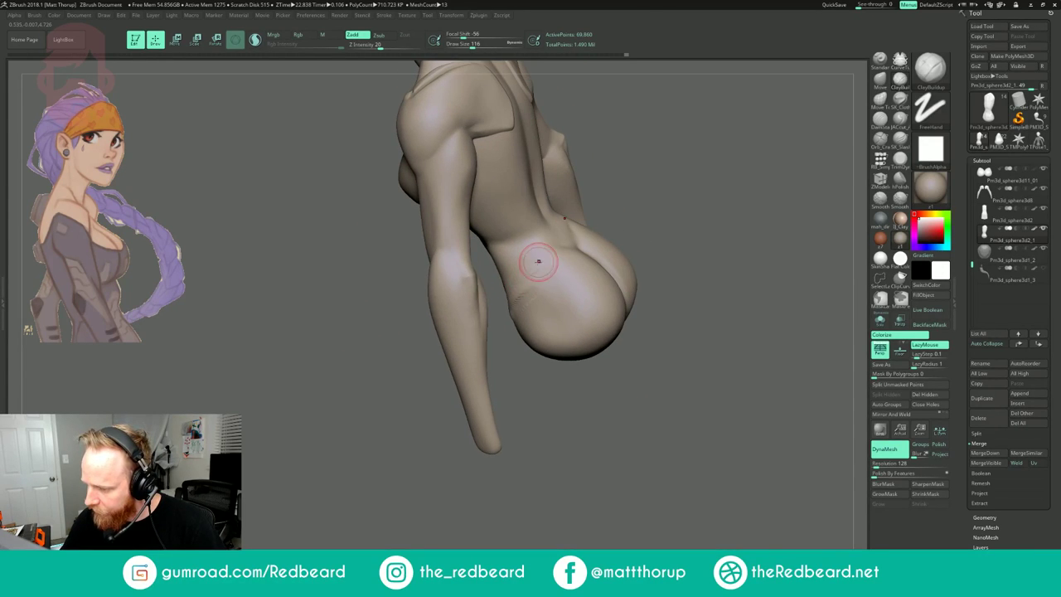
pyautogui.moveTo(531, 373); pyautogui.dragTo(622, 365)
pyautogui.moveTo(515, 302)
pyautogui.mouseDown()
pyautogui.moveTo(537, 281)
pyautogui.moveTo(526, 293)
pyautogui.moveTo(535, 311)
pyautogui.mouseUp()
pyautogui.moveTo(523, 307); pyautogui.dragTo(536, 290, button='right')
pyautogui.press('s')
pyautogui.moveTo(527, 271); pyautogui.dragTo(521, 287)
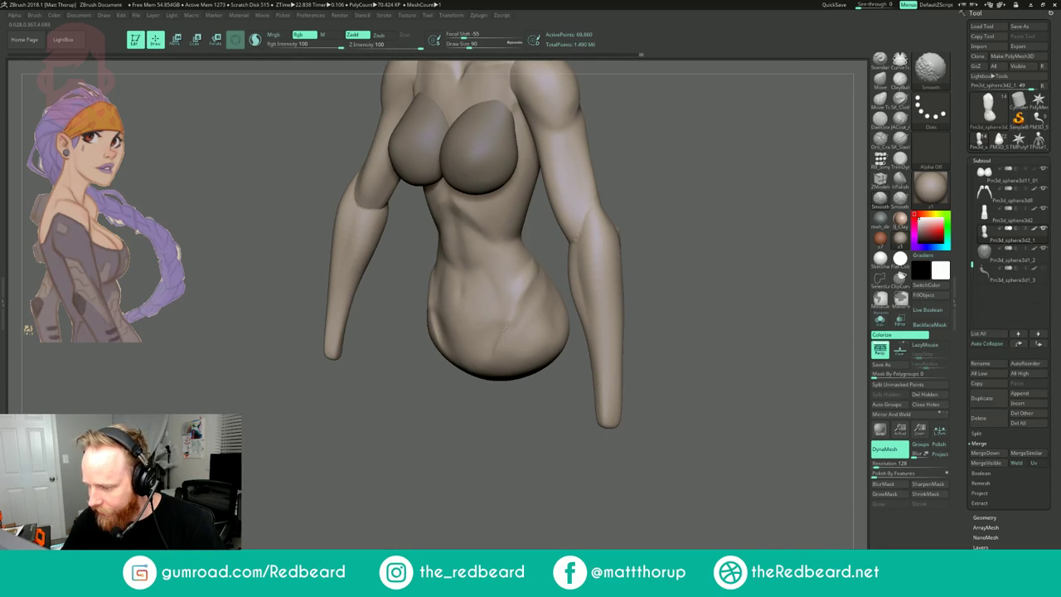
# - Add volume to the lower abdomen inside the hip bones with ClayBuildup at draw size 90 and smooth it at 149
pyautogui.moveTo(493, 353); pyautogui.dragTo(653, 193, button='right')
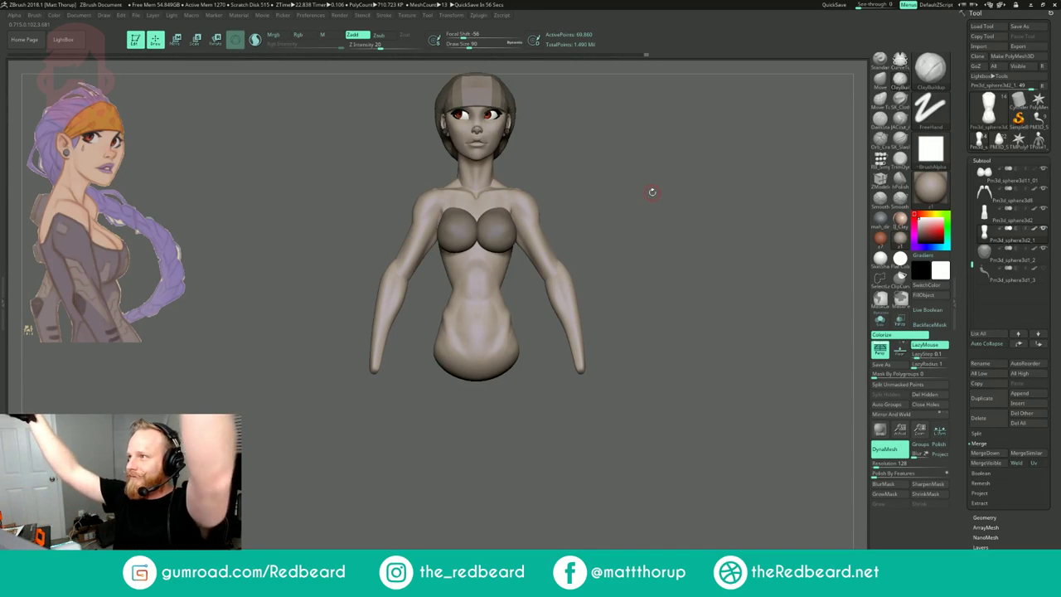
pyautogui.moveTo(656, 203); pyautogui.dragTo(570, 286, button='right')
pyautogui.moveTo(489, 341); pyautogui.dragTo(492, 303)
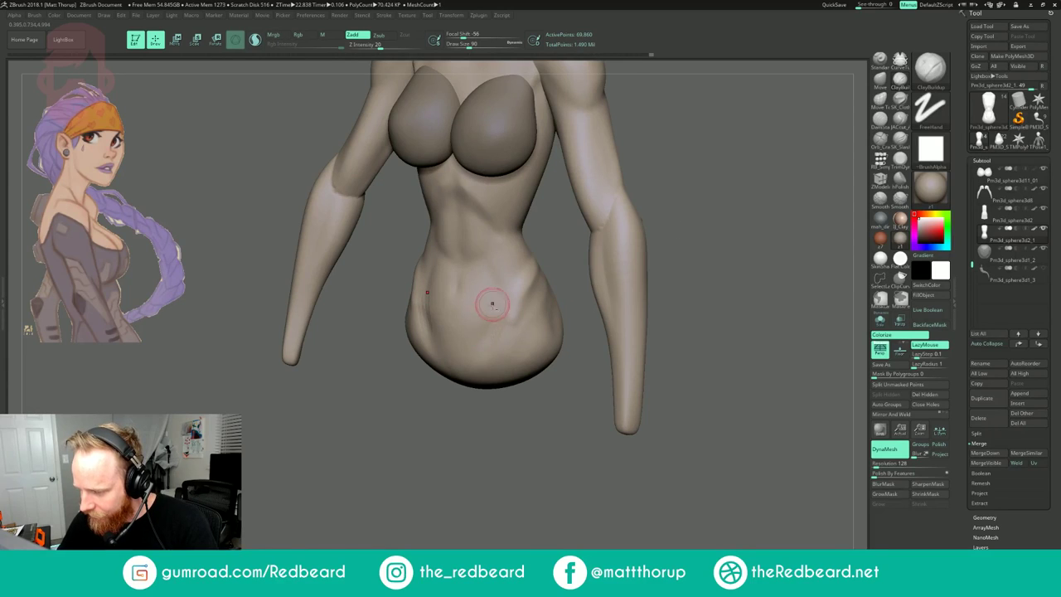
pyautogui.press('s')
pyautogui.moveTo(472, 340); pyautogui.dragTo(478, 340)
pyautogui.moveTo(489, 305)
pyautogui.keyDown('shift'); pyautogui.mouseDown()
pyautogui.moveTo(472, 334)
pyautogui.moveTo(491, 333)
pyautogui.mouseUp(); pyautogui.keyUp('shift')
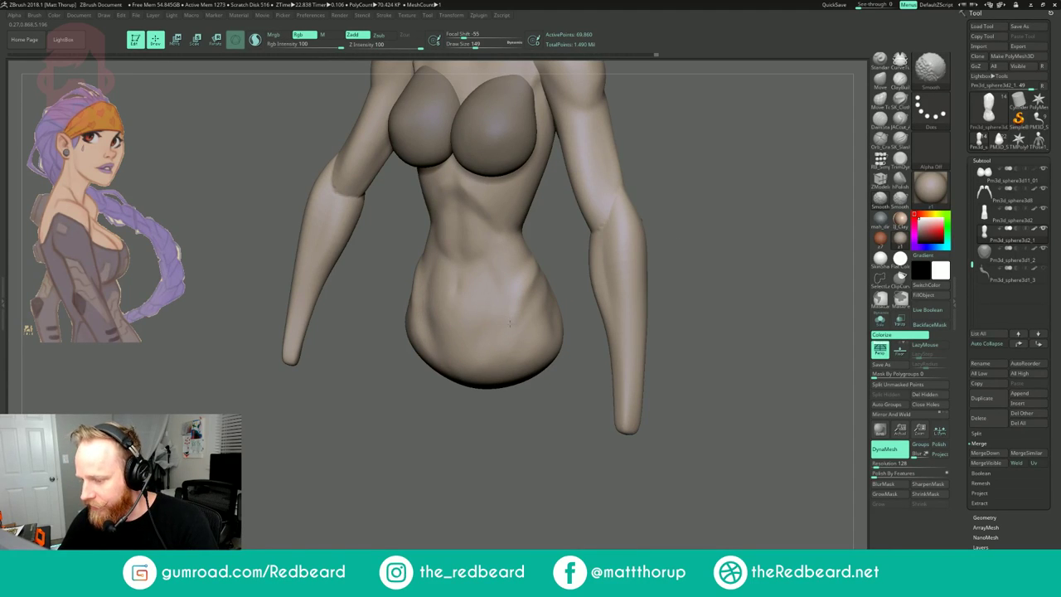
# - Refine the back along the spine with ClayBuildup and smooth between the shoulder blades at draw size 132
pyautogui.moveTo(759, 184)
pyautogui.mouseDown(button='right')
pyautogui.moveTo(775, 182)
pyautogui.moveTo(703, 157)
pyautogui.moveTo(694, 167)
pyautogui.mouseUp(button='right')
pyautogui.press('s')
pyautogui.moveTo(505, 254); pyautogui.dragTo(498, 254)
pyautogui.press('s')
pyautogui.moveTo(499, 155); pyautogui.dragTo(504, 155)
pyautogui.keyDown('shift'); pyautogui.moveTo(488, 179); pyautogui.dragTo(486, 189); pyautogui.keyUp('shift')
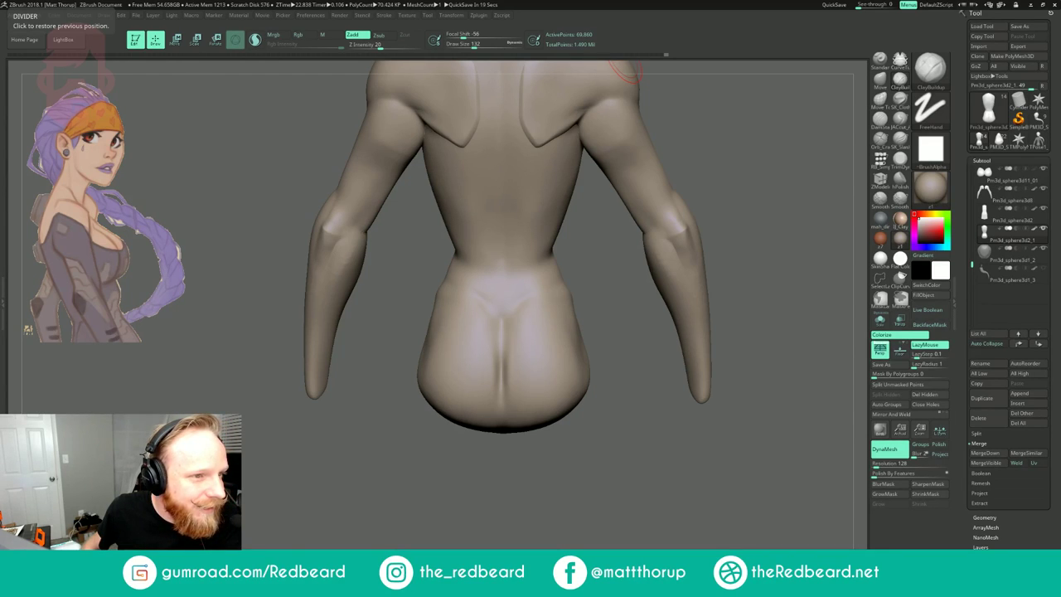
# - Switch to the web browser and examine the front, side and back renders of the Skully figurine in the steamymountains Instagram post
pyautogui.moveTo(0, 17); pyautogui.dragTo(305, 69)
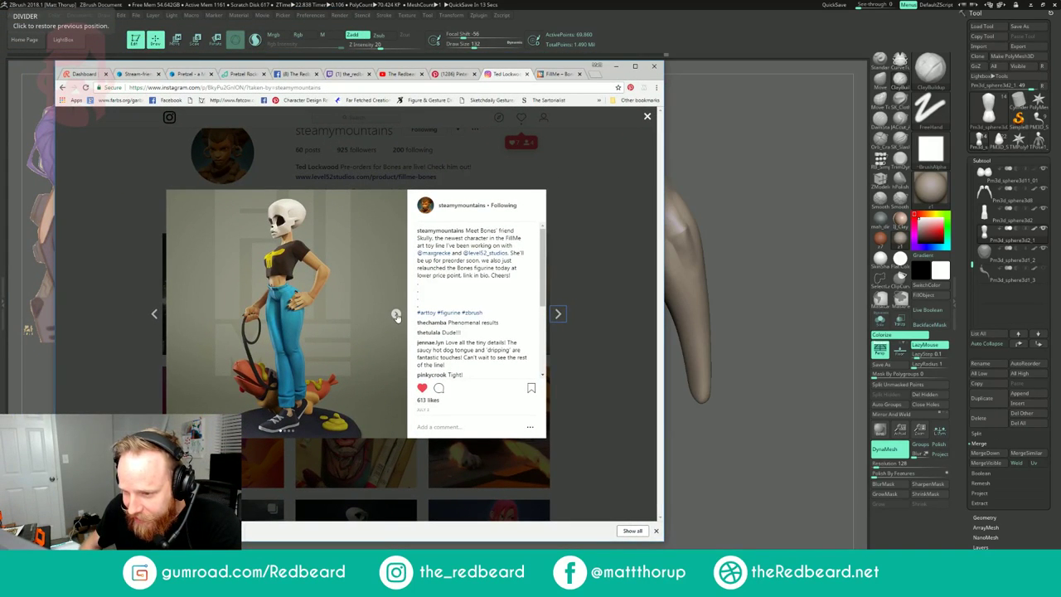
pyautogui.click(396, 316)
pyautogui.click(397, 317)
pyautogui.click(396, 314)
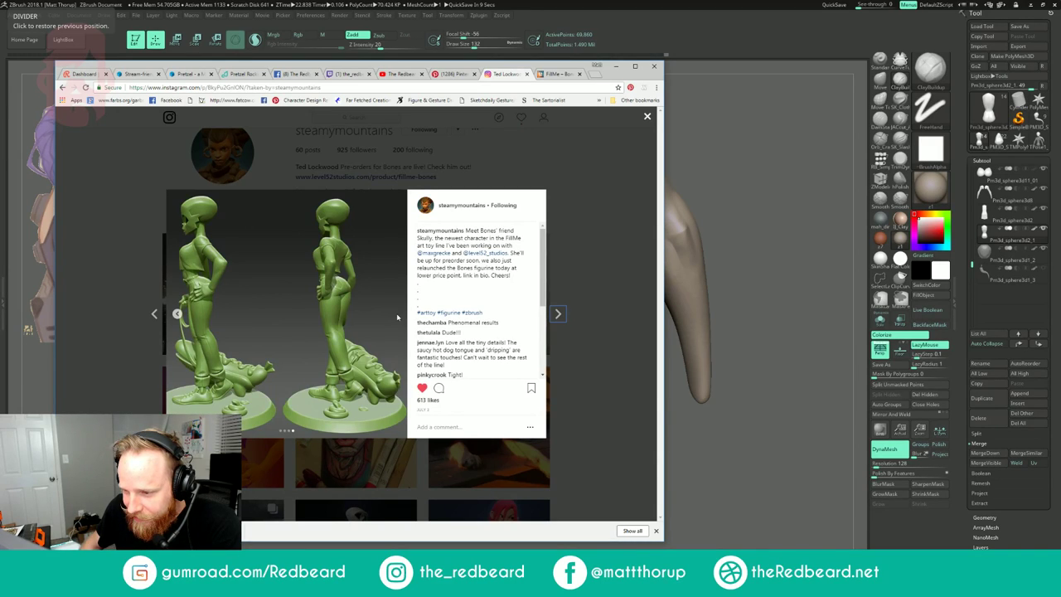
pyautogui.click(176, 314)
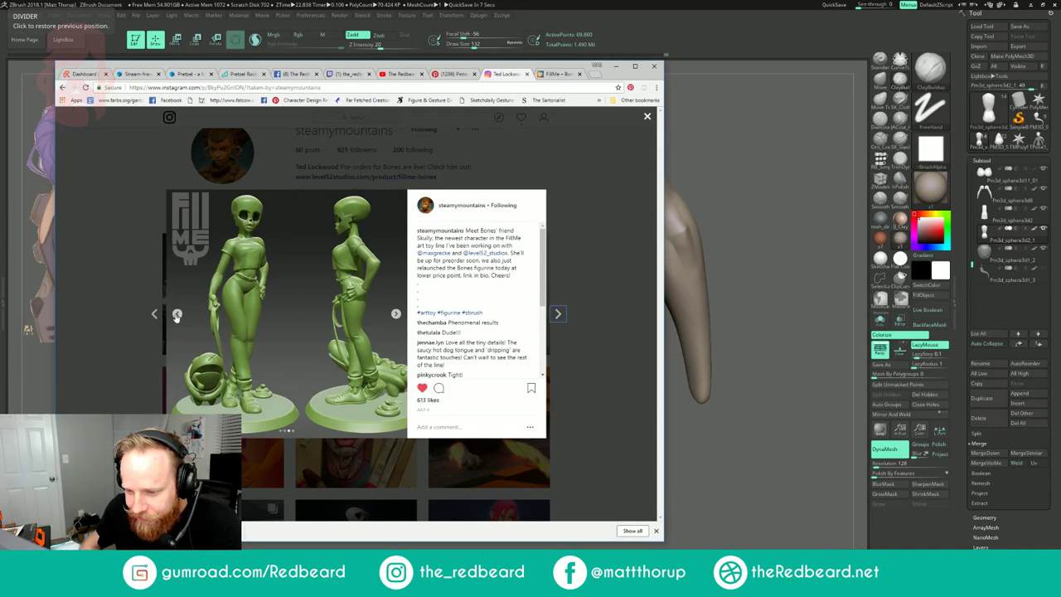
pyautogui.click(144, 279)
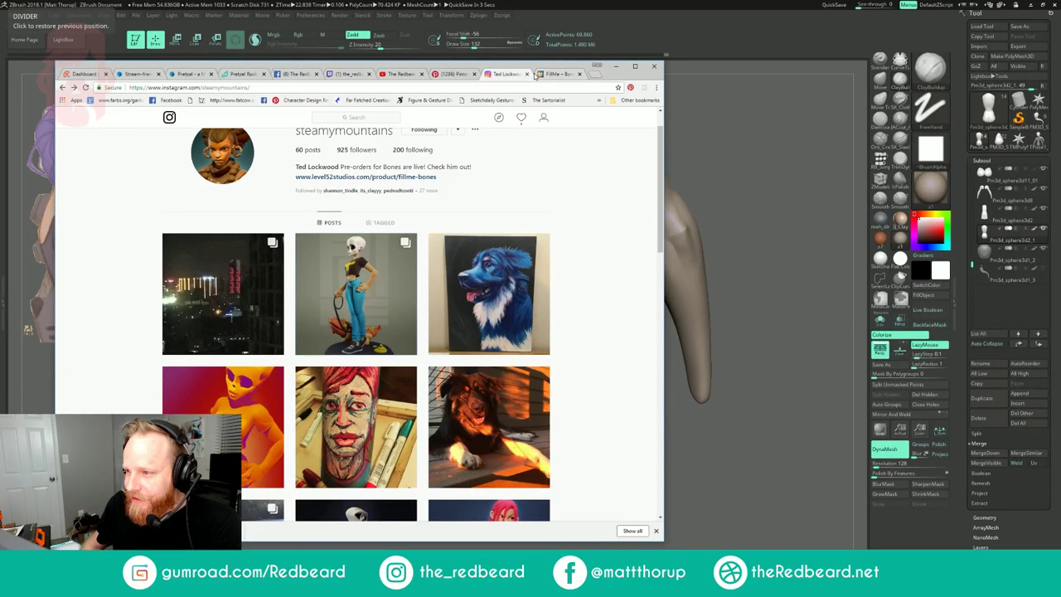
pyautogui.moveTo(554, 67); pyautogui.dragTo(0, 69)
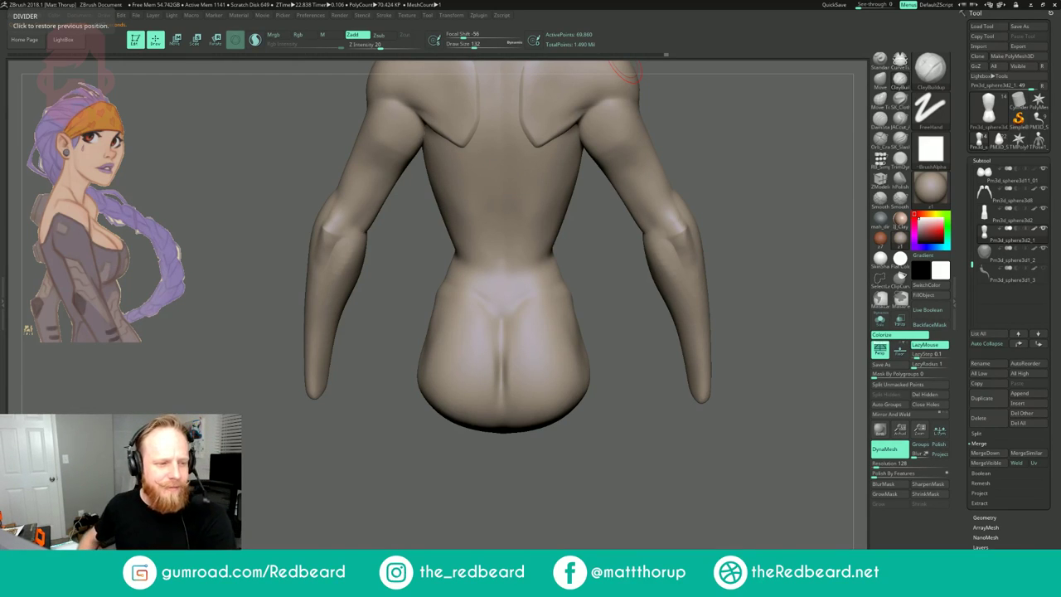
# - Tighten the cleft between the buttocks with the Pinch brush at draw size 136
pyautogui.moveTo(759, 160)
pyautogui.mouseDown()
pyautogui.moveTo(722, 206)
pyautogui.moveTo(707, 195)
pyautogui.mouseUp()
pyautogui.press('b')
pyautogui.press('p')
pyautogui.press('i')
pyautogui.press('s')
pyautogui.moveTo(500, 327); pyautogui.dragTo(501, 326)
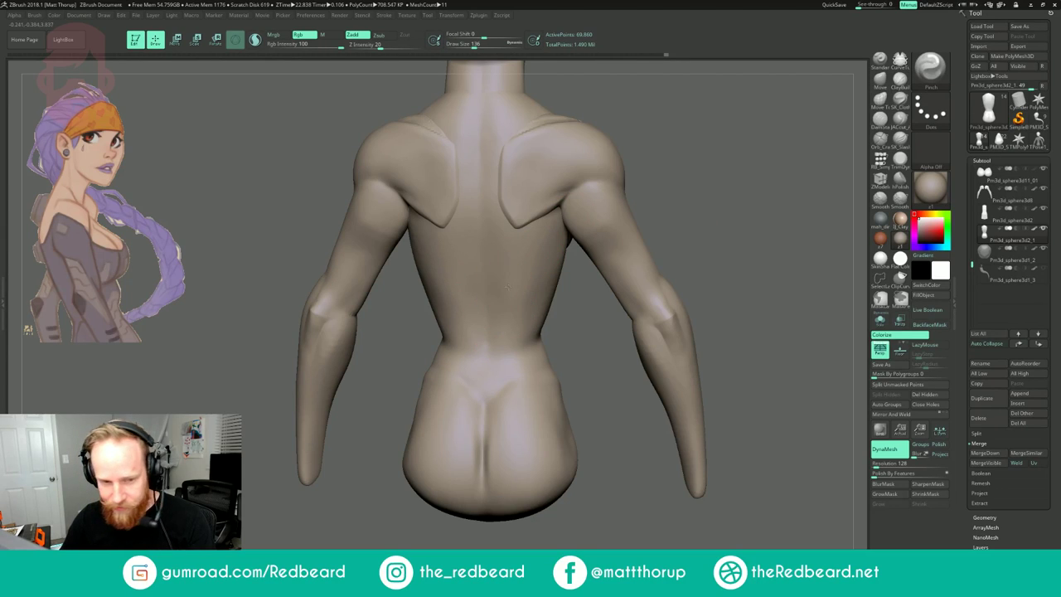
# - Try to flatten the spine area between the shoulder blades with TrimDynamic at draw size 104
pyautogui.moveTo(656, 146); pyautogui.dragTo(747, 157)
pyautogui.click(901, 161)
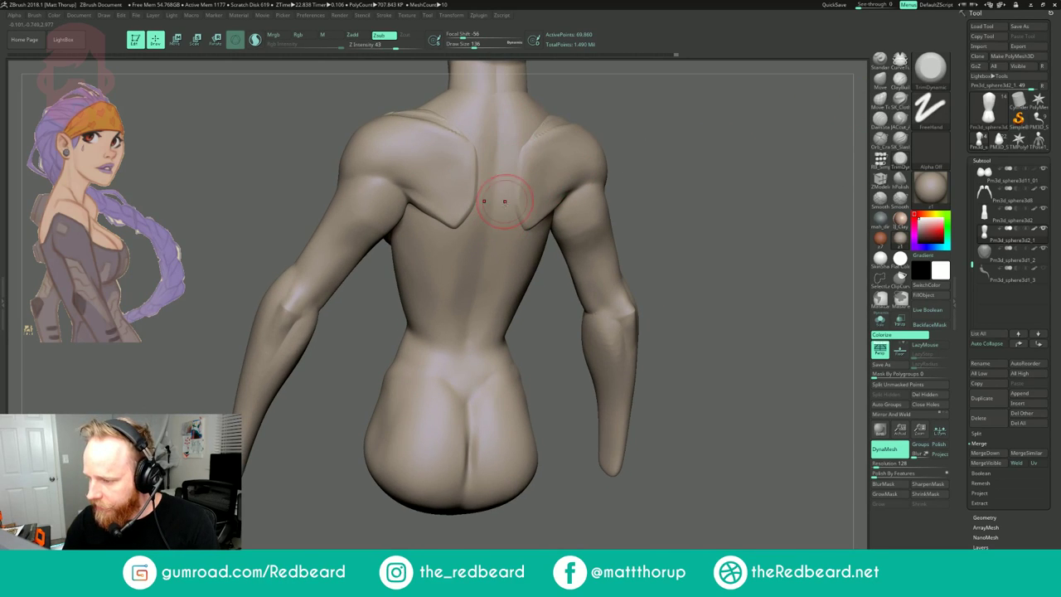
pyautogui.press('s')
pyautogui.moveTo(503, 191)
pyautogui.mouseDown()
pyautogui.moveTo(499, 135)
pyautogui.moveTo(505, 185)
pyautogui.mouseUp()
pyautogui.hotkey('ctrl', 'z')
pyautogui.moveTo(645, 113)
pyautogui.keyDown('alt'); pyautogui.mouseDown()
pyautogui.moveTo(636, 169)
pyautogui.moveTo(624, 149)
pyautogui.moveTo(610, 153)
pyautogui.mouseUp(); pyautogui.keyUp('alt')
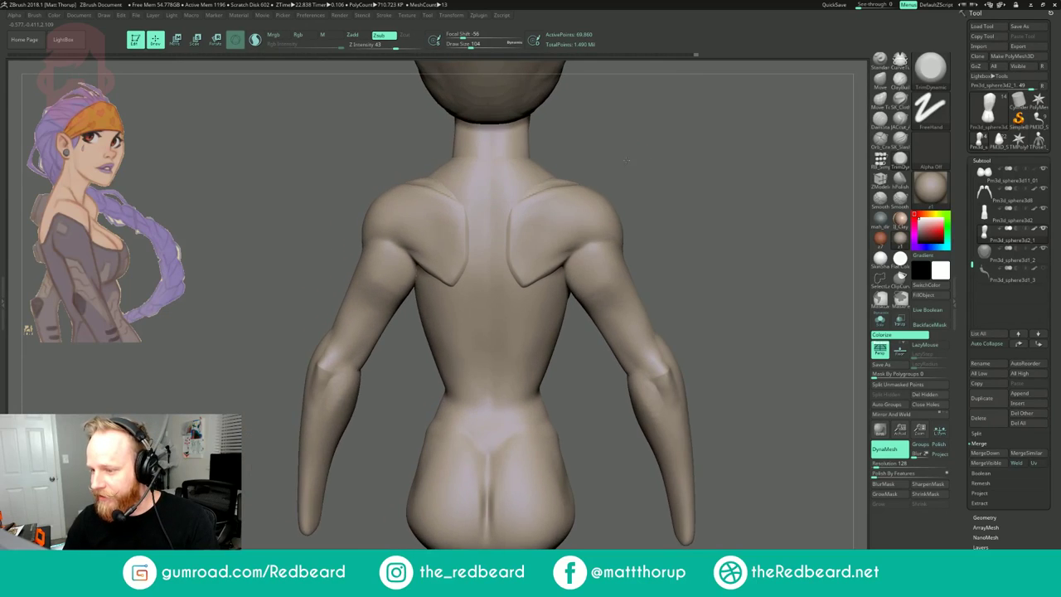
# - Make the head and neck subtool patri02 active and build up the nape with ClayBuildup at draw size 68
pyautogui.click(900, 81)
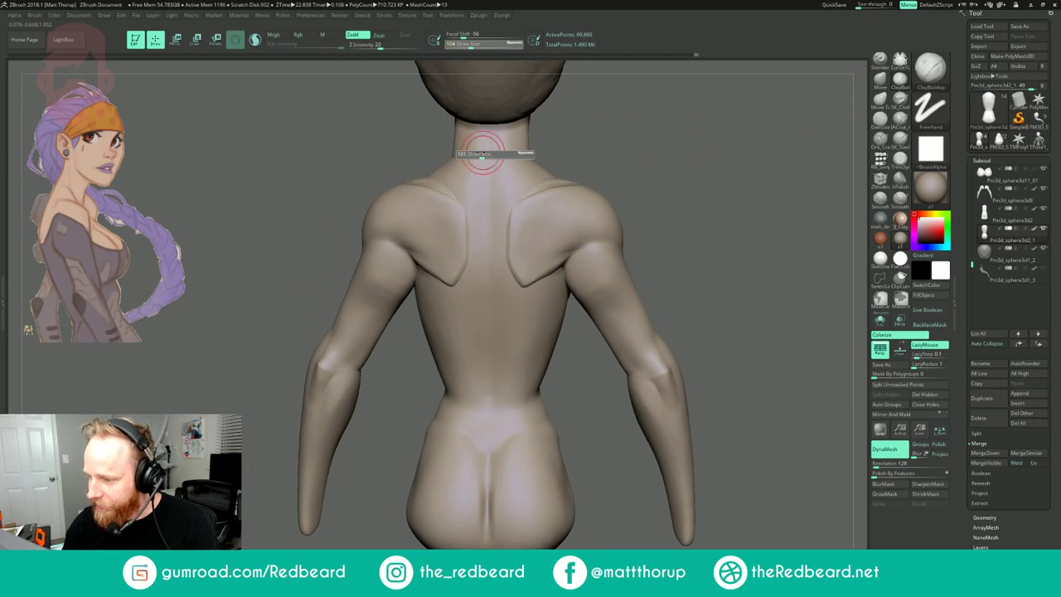
pyautogui.moveTo(507, 146); pyautogui.dragTo(491, 147, button='right')
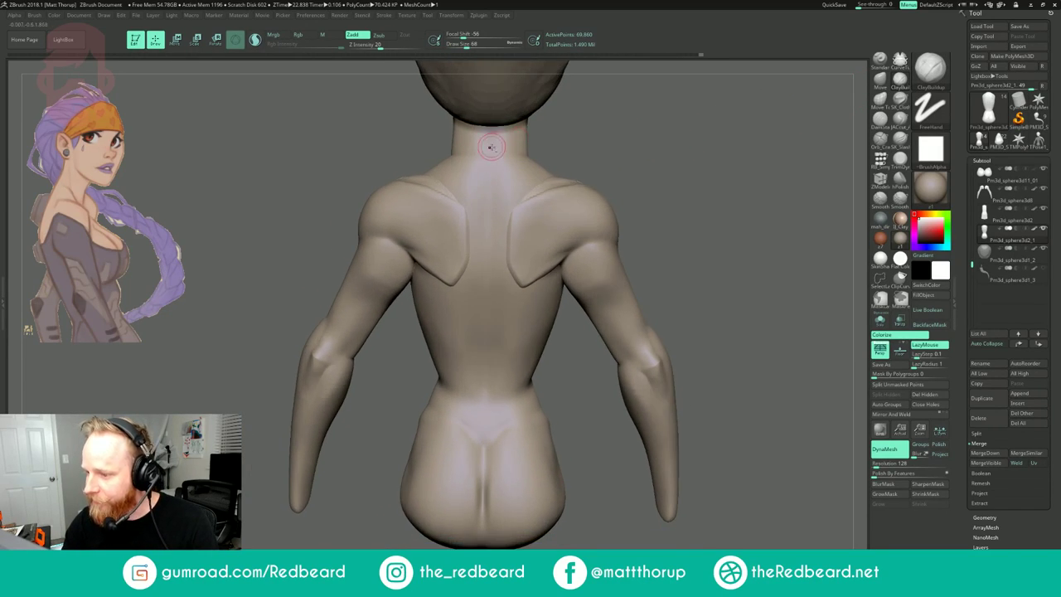
pyautogui.keyDown('alt'); pyautogui.click(490, 148); pyautogui.keyUp('alt')
pyautogui.moveTo(482, 156)
pyautogui.mouseDown()
pyautogui.moveTo(490, 132)
pyautogui.moveTo(483, 148)
pyautogui.mouseUp()
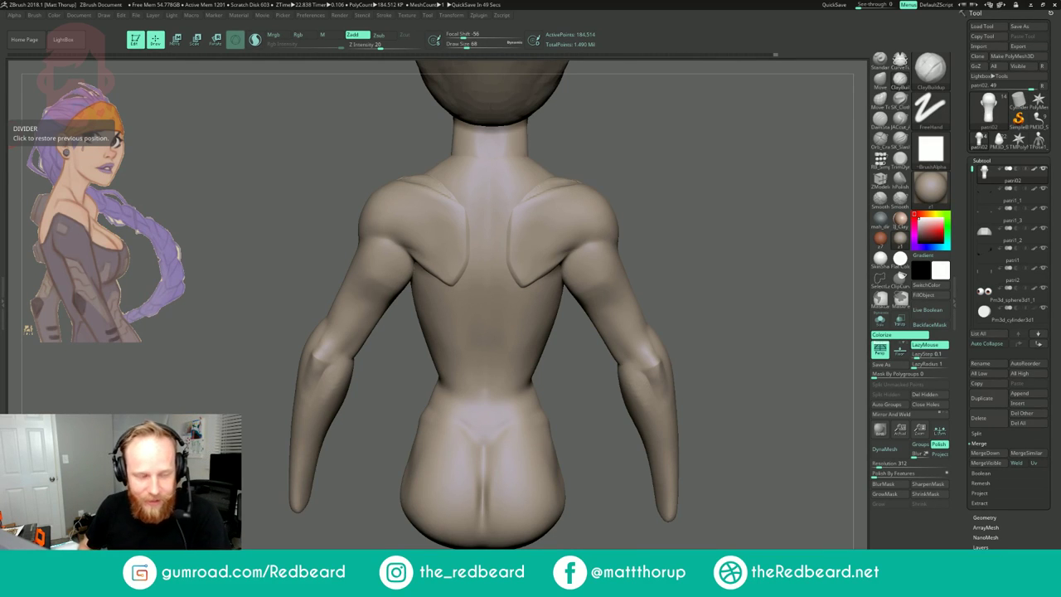
# - Carve definition into the back of the neck with the cut brush at draw size 65 and check it in profile
pyautogui.moveTo(665, 170)
pyautogui.mouseDown()
pyautogui.moveTo(779, 172)
pyautogui.moveTo(637, 171)
pyautogui.mouseUp()
pyautogui.click(900, 121)
pyautogui.moveTo(578, 120); pyautogui.dragTo(588, 152)
pyautogui.moveTo(543, 125); pyautogui.dragTo(537, 93)
pyautogui.moveTo(490, 157); pyautogui.dragTo(508, 126)
pyautogui.press('s')
pyautogui.click(497, 152)
pyautogui.moveTo(502, 156)
pyautogui.mouseDown()
pyautogui.moveTo(509, 131)
pyautogui.moveTo(496, 155)
pyautogui.moveTo(501, 143)
pyautogui.mouseUp()
pyautogui.moveTo(615, 140); pyautogui.dragTo(531, 140)
pyautogui.keyDown('alt'); pyautogui.moveTo(597, 166); pyautogui.dragTo(588, 124); pyautogui.keyUp('alt')
pyautogui.moveTo(589, 124); pyautogui.dragTo(654, 127)
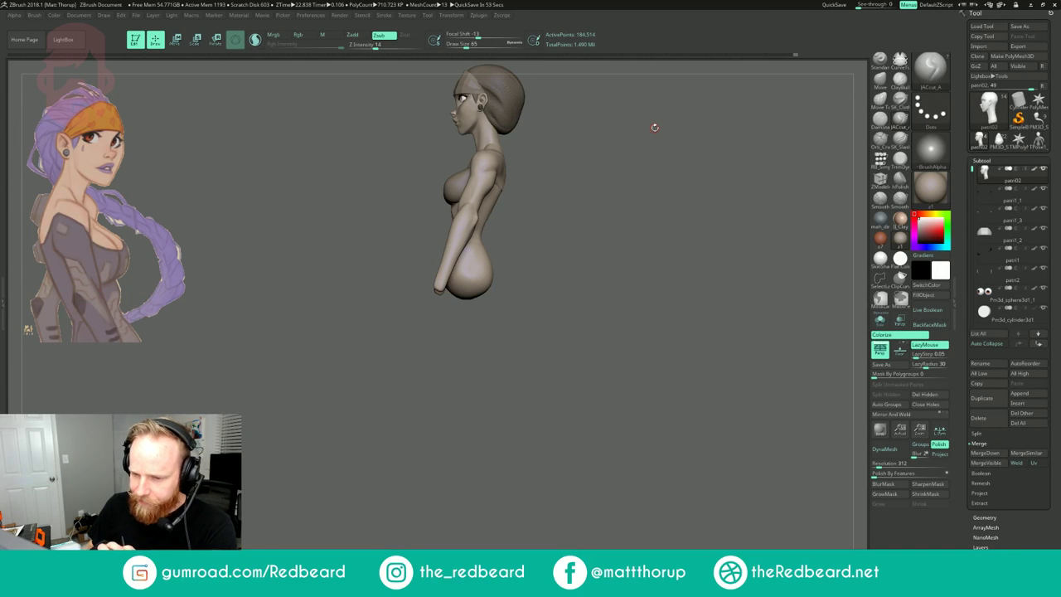
# - Make the torso subtool active and build up the lower back beside the spine with ClayBuildup at draw size 128
pyautogui.moveTo(572, 222)
pyautogui.mouseDown()
pyautogui.moveTo(606, 226)
pyautogui.moveTo(636, 203)
pyautogui.moveTo(674, 204)
pyautogui.moveTo(668, 188)
pyautogui.moveTo(683, 254)
pyautogui.mouseUp()
pyautogui.click(896, 82)
pyautogui.moveTo(712, 205); pyautogui.dragTo(686, 208)
pyautogui.press('s')
pyautogui.click(555, 299)
pyautogui.moveTo(550, 304)
pyautogui.mouseDown()
pyautogui.moveTo(553, 283)
pyautogui.moveTo(565, 304)
pyautogui.moveTo(556, 286)
pyautogui.mouseUp()
pyautogui.moveTo(672, 227); pyautogui.dragTo(636, 229)
pyautogui.keyDown('alt'); pyautogui.click(549, 302); pyautogui.keyUp('alt')
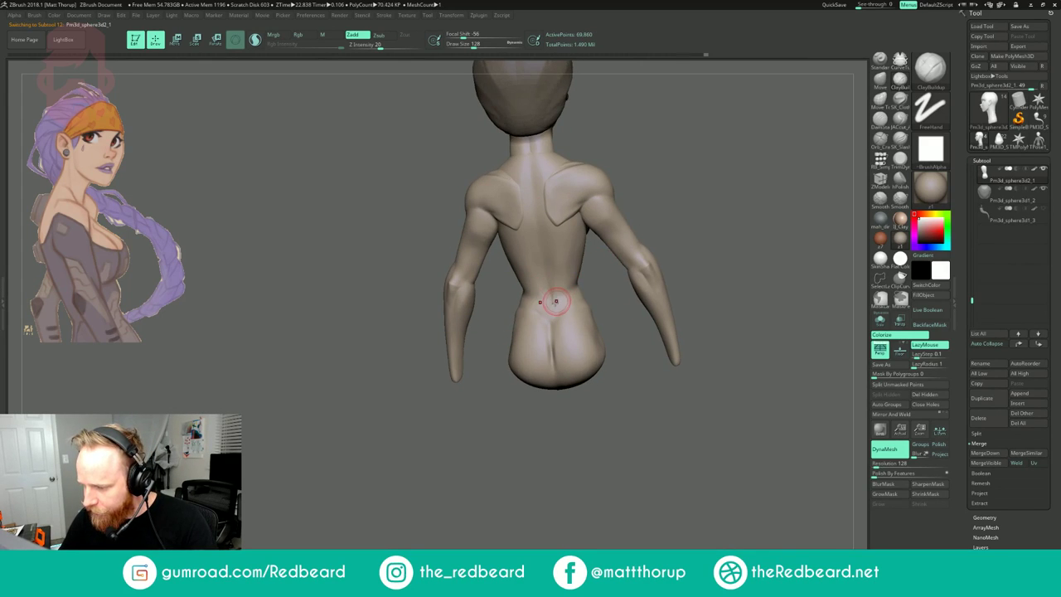
pyautogui.moveTo(561, 298); pyautogui.dragTo(566, 287)
# - Build up the muscle columns along the lower spine with ClayBuildup at draw size 167 and smooth them
pyautogui.moveTo(579, 292); pyautogui.dragTo(564, 294, button='right')
pyautogui.press(']')
pyautogui.press(']')
pyautogui.press(']')
pyautogui.press(']')
pyautogui.moveTo(591, 256); pyautogui.dragTo(574, 291)
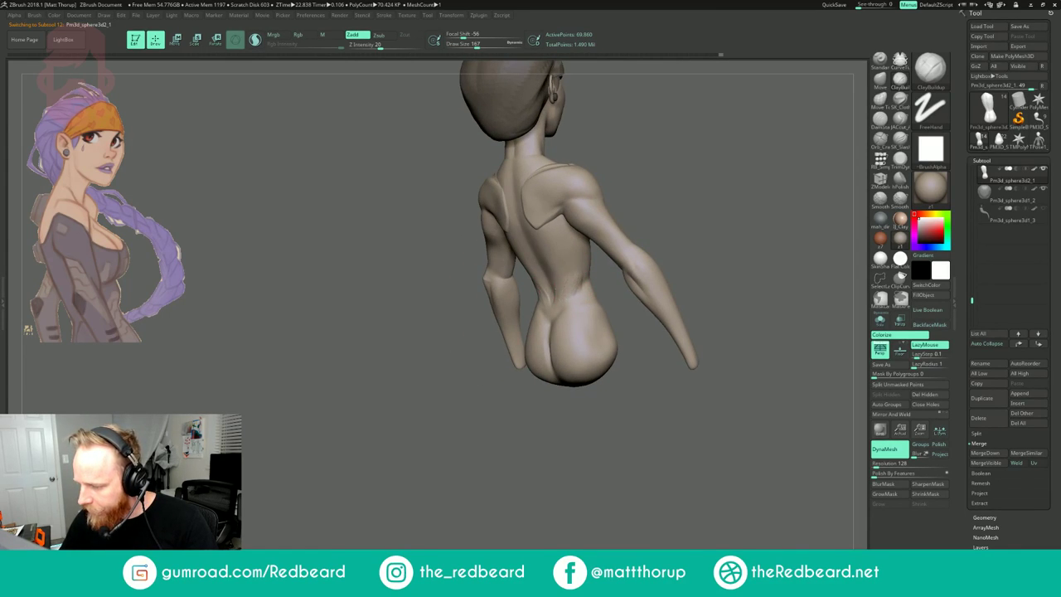
pyautogui.moveTo(566, 259)
pyautogui.mouseDown()
pyautogui.moveTo(585, 269)
pyautogui.moveTo(575, 271)
pyautogui.moveTo(581, 280)
pyautogui.mouseUp()
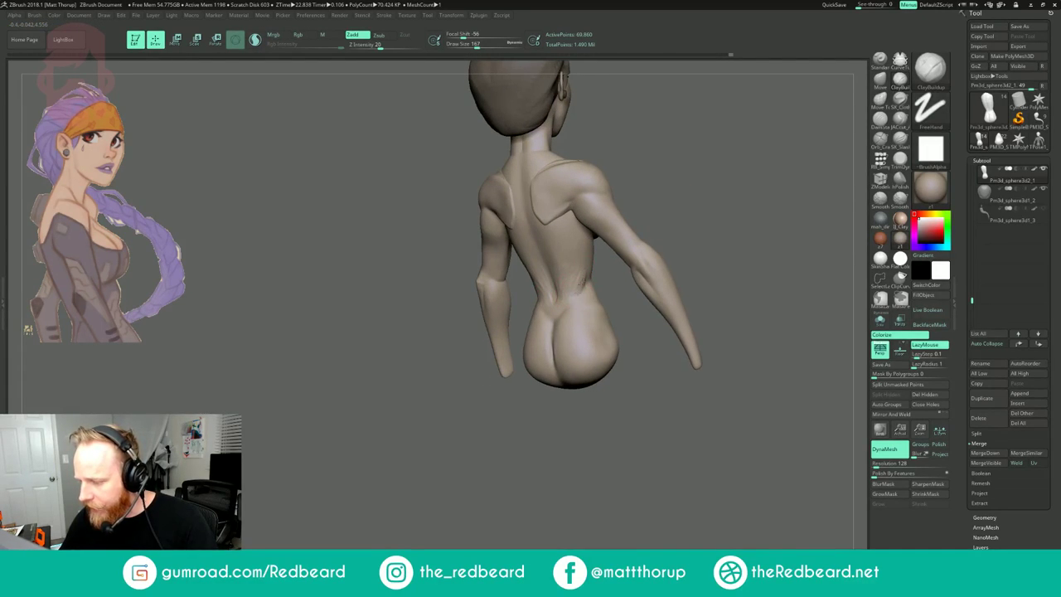
pyautogui.press('shift')
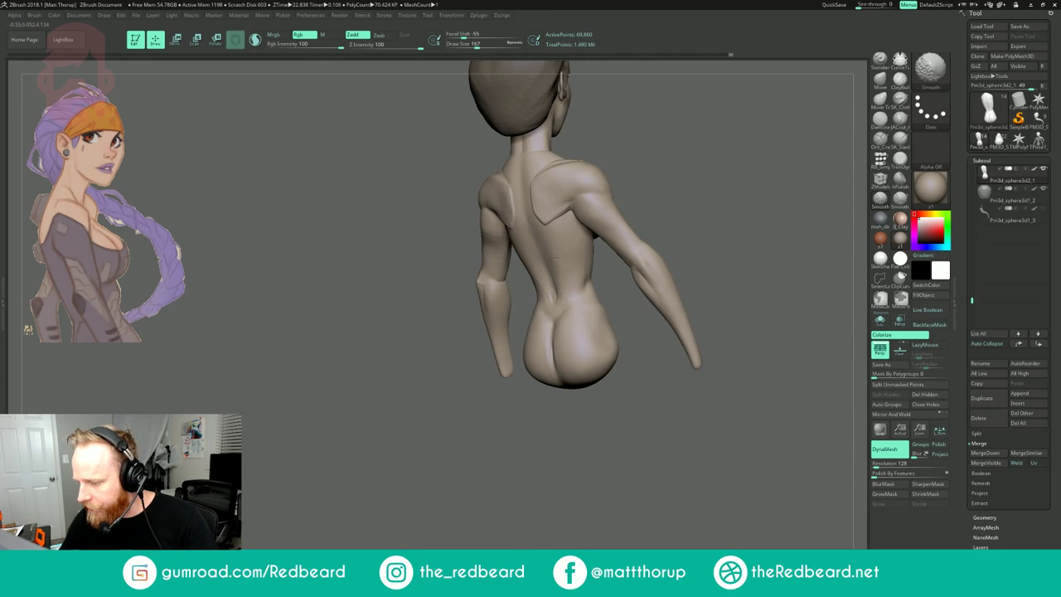
pyautogui.keyDown('shift'); pyautogui.moveTo(560, 297); pyautogui.dragTo(562, 290); pyautogui.keyUp('shift')
# - Define the spine furrow at the lower back with the cut brush at draw size 108
pyautogui.moveTo(670, 192)
pyautogui.mouseDown()
pyautogui.moveTo(703, 187)
pyautogui.moveTo(705, 212)
pyautogui.mouseUp()
pyautogui.click(901, 119)
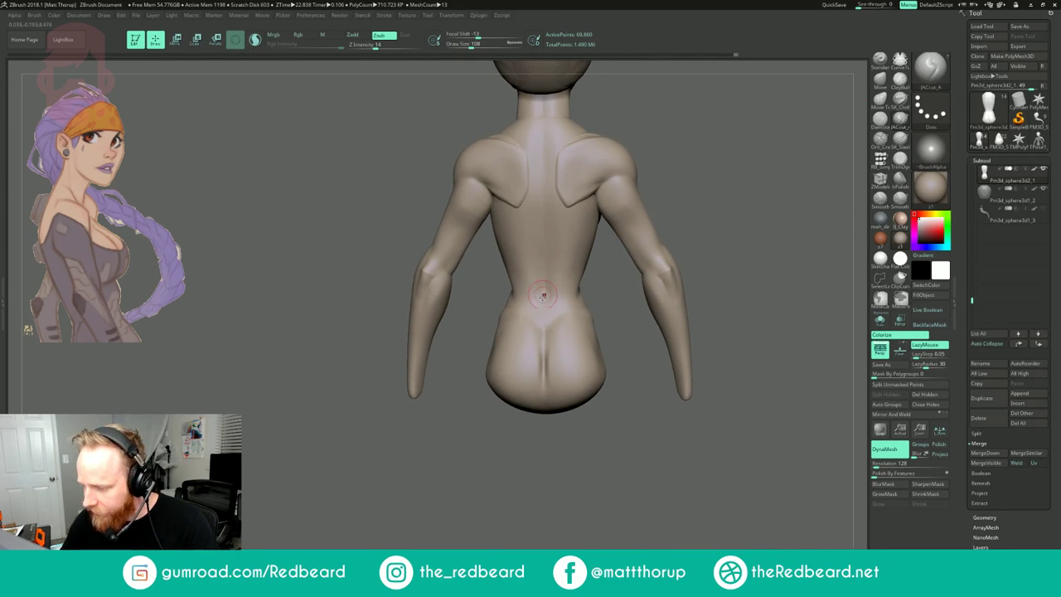
pyautogui.moveTo(665, 175)
pyautogui.mouseDown()
pyautogui.moveTo(760, 178)
pyautogui.moveTo(718, 199)
pyautogui.moveTo(730, 196)
pyautogui.moveTo(692, 187)
pyautogui.moveTo(617, 261)
pyautogui.mouseUp()
# - Build up the front of the lower abdomen with ClayBuildup at draw size 132 and smooth it
pyautogui.click(901, 80)
pyautogui.press(']')
pyautogui.moveTo(548, 352); pyautogui.dragTo(543, 294)
pyautogui.moveTo(713, 290)
pyautogui.mouseDown()
pyautogui.moveTo(555, 306)
pyautogui.moveTo(557, 296)
pyautogui.moveTo(552, 345)
pyautogui.moveTo(571, 315)
pyautogui.moveTo(551, 318)
pyautogui.moveTo(545, 292)
pyautogui.mouseUp()
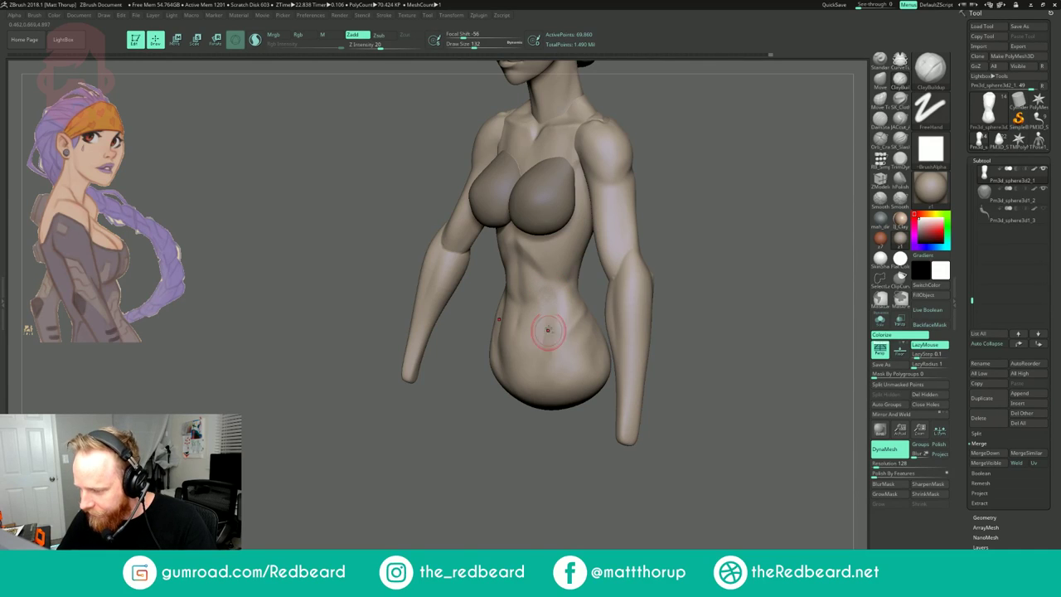
pyautogui.press('shift')
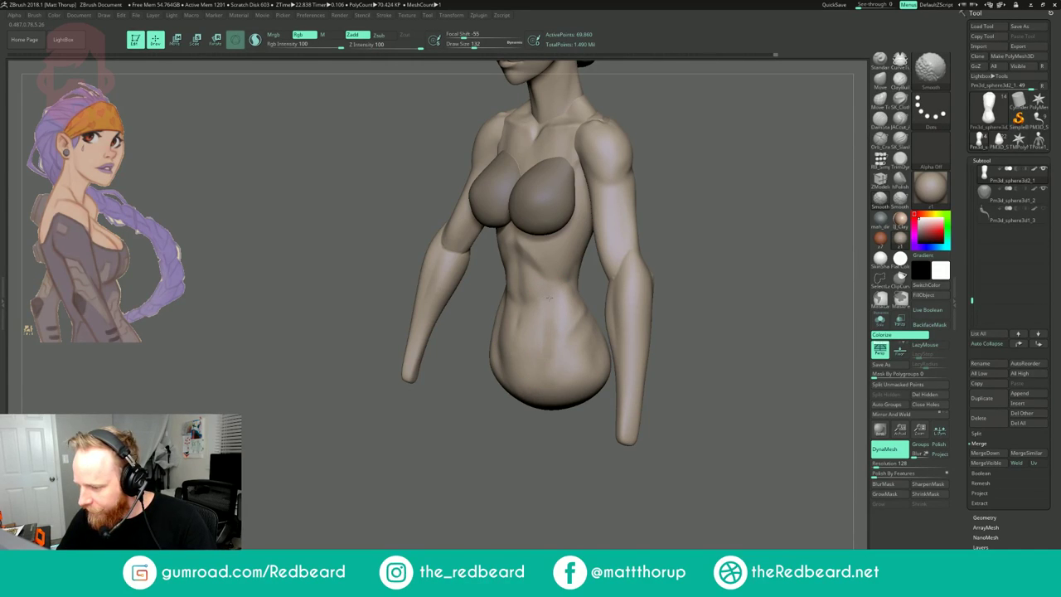
pyautogui.keyDown('shift'); pyautogui.moveTo(567, 300); pyautogui.dragTo(567, 325); pyautogui.keyUp('shift')
pyautogui.moveTo(676, 228)
pyautogui.mouseDown()
pyautogui.moveTo(738, 226)
pyautogui.moveTo(710, 217)
pyautogui.moveTo(726, 218)
pyautogui.mouseUp()
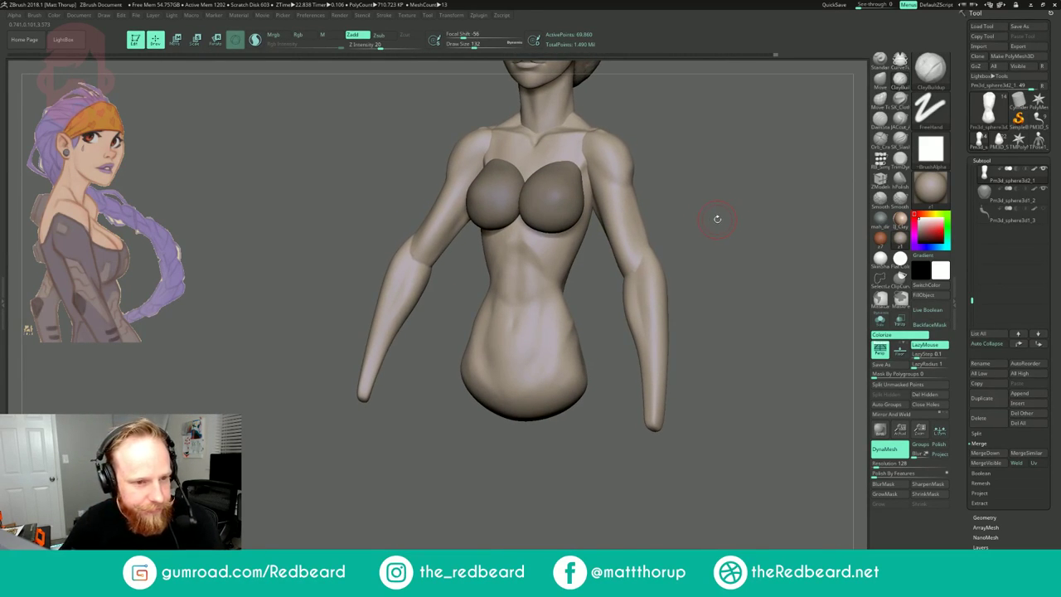
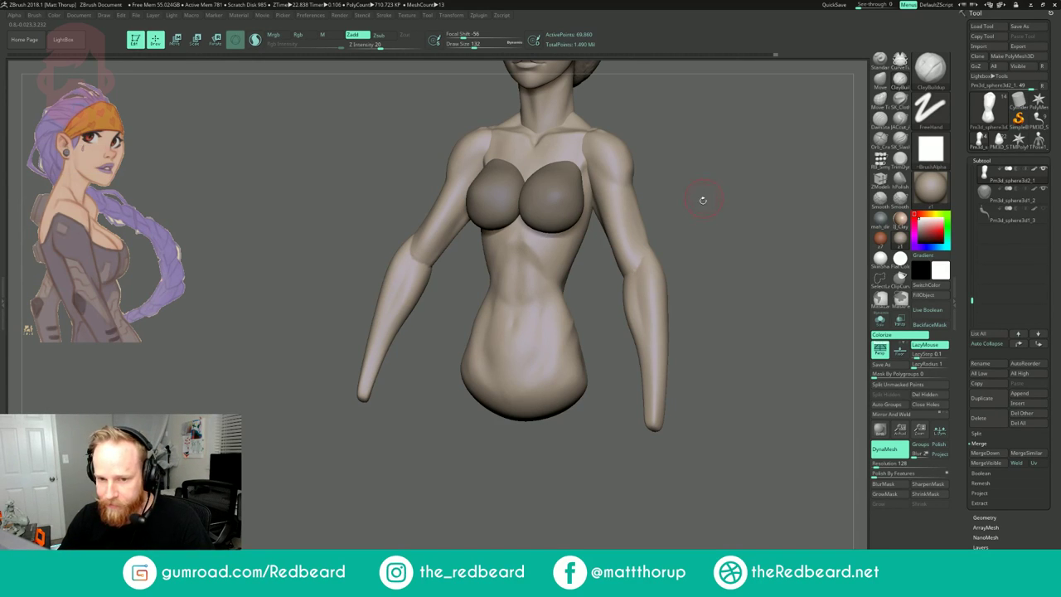
# - Smooth the upper abdomen just below the rib cage and refine the waist
pyautogui.moveTo(702, 202); pyautogui.dragTo(734, 203)
pyautogui.moveTo(527, 260)
pyautogui.keyDown('shift'); pyautogui.mouseDown()
pyautogui.moveTo(526, 301)
pyautogui.moveTo(519, 257)
pyautogui.mouseUp(); pyautogui.keyUp('shift')
pyautogui.moveTo(587, 258); pyautogui.dragTo(551, 307)
# - Build up the lower abdomen with ClayBuildup at draw sizes 120 and 145, and smooth the strokes
pyautogui.moveTo(701, 232); pyautogui.dragTo(722, 228)
pyautogui.click(897, 79)
pyautogui.press('s')
pyautogui.click(543, 334)
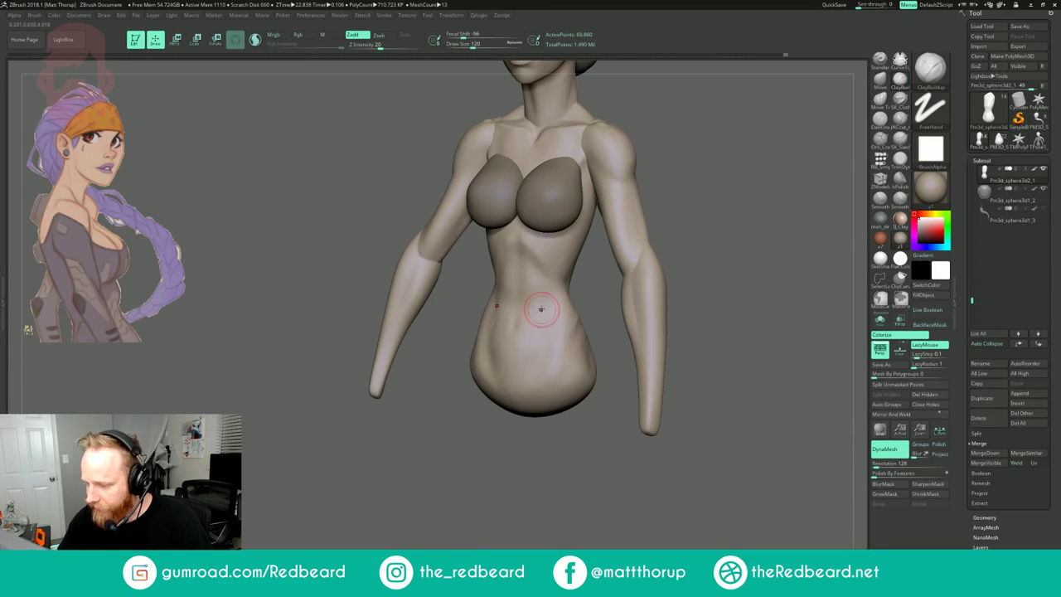
pyautogui.moveTo(540, 338); pyautogui.dragTo(537, 319)
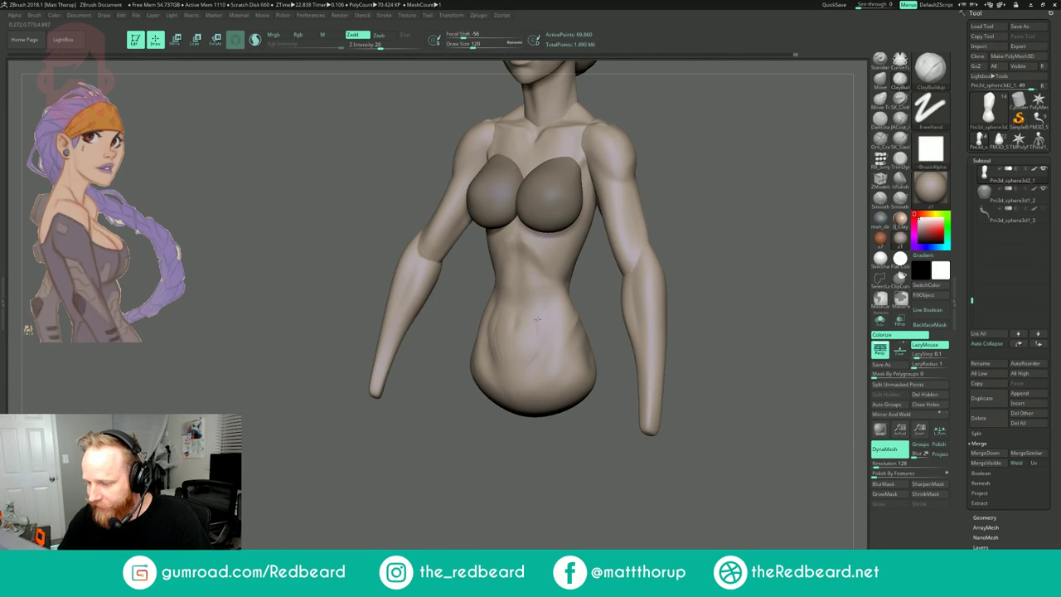
pyautogui.press(']')
pyautogui.moveTo(497, 350); pyautogui.dragTo(508, 369)
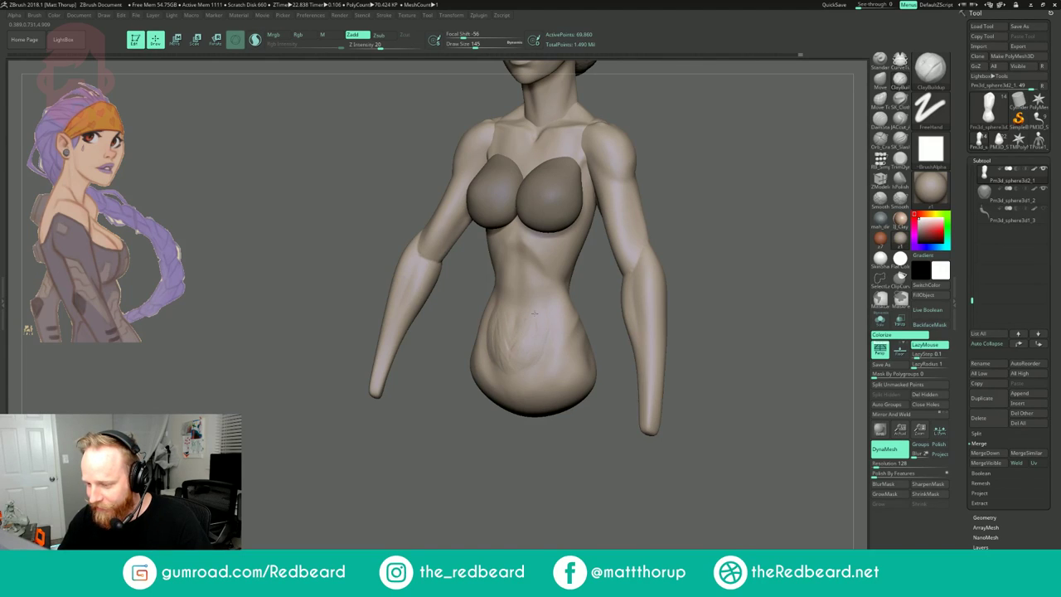
pyautogui.press('shift')
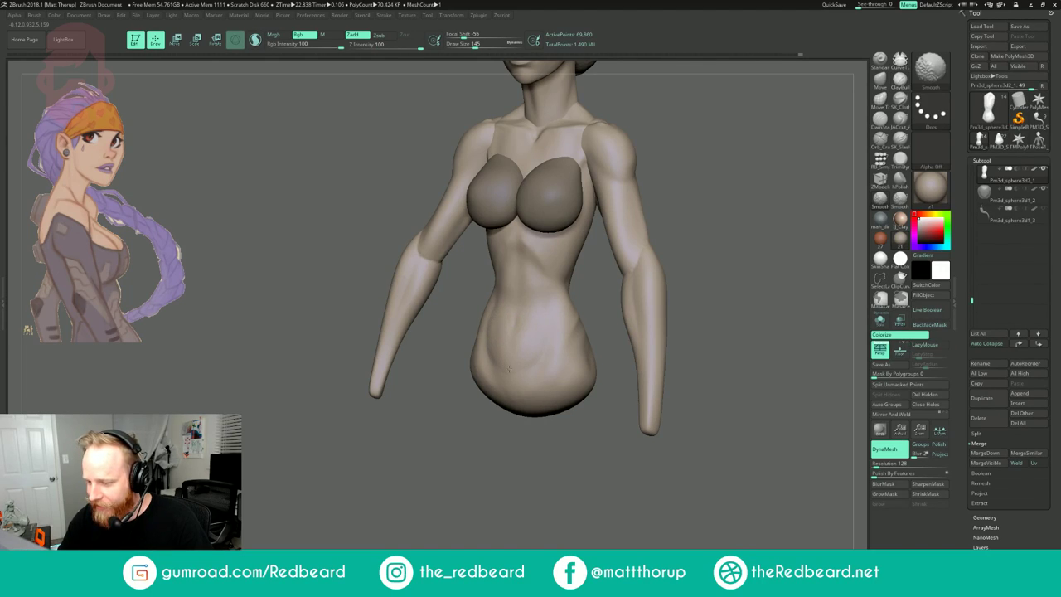
# - Add abdominal muscle volume below the rib cage with ClayBuildup at draw size 145 and smooth it
pyautogui.moveTo(678, 196); pyautogui.dragTo(727, 200)
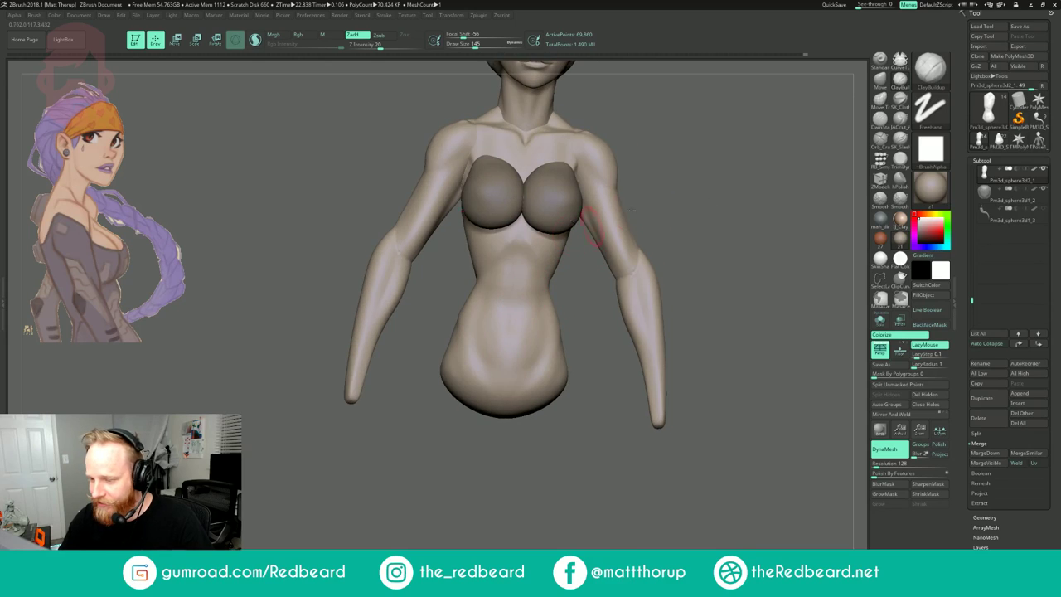
pyautogui.moveTo(682, 235); pyautogui.dragTo(662, 240)
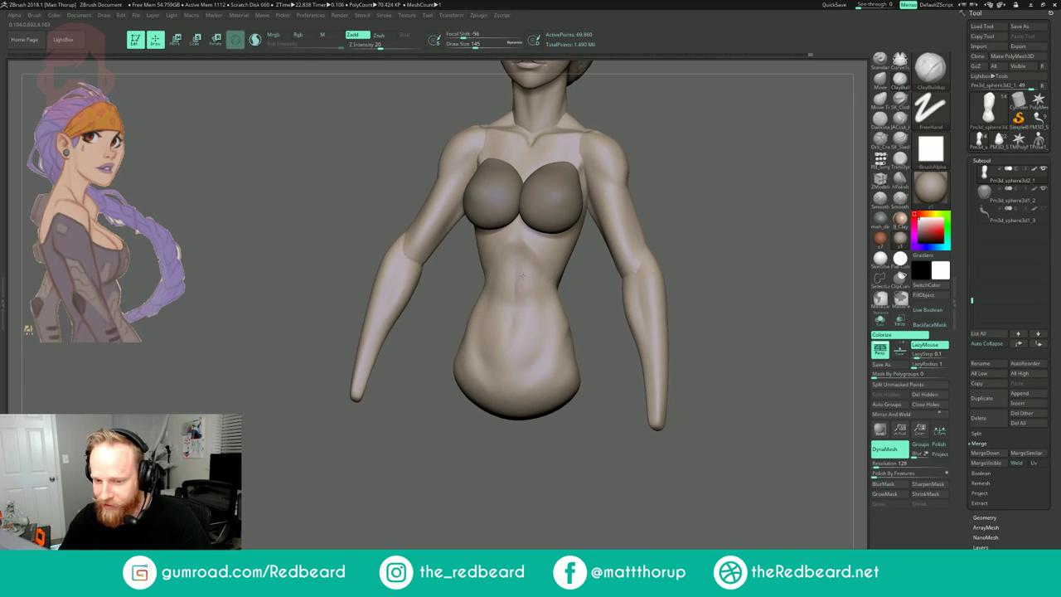
pyautogui.moveTo(694, 213)
pyautogui.mouseDown()
pyautogui.moveTo(723, 189)
pyautogui.moveTo(624, 235)
pyautogui.mouseUp()
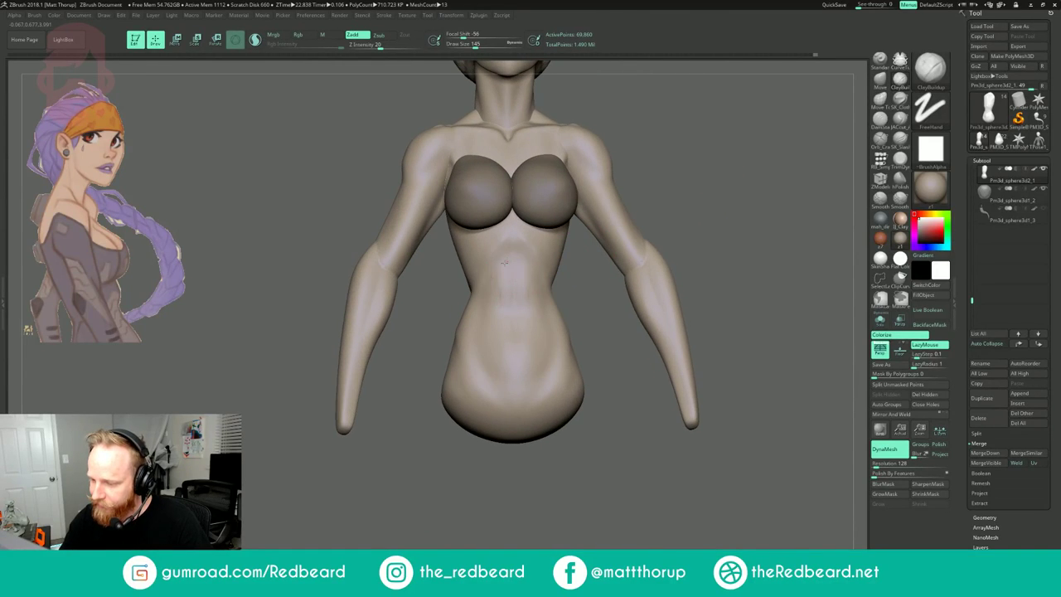
pyautogui.press('shift')
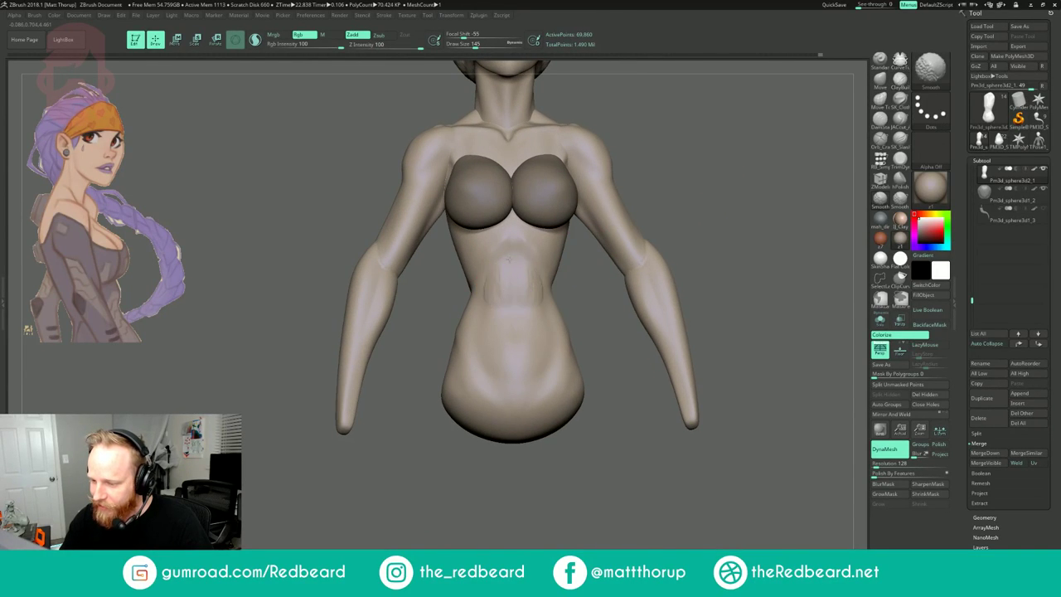
# - Refine the lower edge of the rib cage with ClayBuildup at draw size 116 and smooth the side of the waist
pyautogui.moveTo(652, 185); pyautogui.dragTo(590, 198)
pyautogui.keyDown('ctrl'); pyautogui.moveTo(639, 249); pyautogui.dragTo(639, 195, button='right'); pyautogui.keyUp('ctrl')
pyautogui.moveTo(639, 194)
pyautogui.keyDown('shift'); pyautogui.mouseDown()
pyautogui.moveTo(637, 232)
pyautogui.moveTo(717, 241)
pyautogui.mouseUp(); pyautogui.keyUp('shift')
pyautogui.keyDown('ctrl'); pyautogui.moveTo(710, 224); pyautogui.dragTo(705, 264, button='right'); pyautogui.keyUp('ctrl')
pyautogui.moveTo(705, 263); pyautogui.dragTo(660, 259)
pyautogui.press('s')
pyautogui.moveTo(506, 240); pyautogui.dragTo(501, 239)
pyautogui.moveTo(456, 280)
pyautogui.keyDown('shift'); pyautogui.mouseDown()
pyautogui.moveTo(454, 297)
pyautogui.moveTo(453, 275)
pyautogui.mouseUp(); pyautogui.keyUp('shift')
# - Delete the leftover Pm3d_sphere3d2 subtool from the character
pyautogui.keyDown('shift'); pyautogui.moveTo(775, 170); pyautogui.dragTo(741, 163); pyautogui.keyUp('shift')
pyautogui.keyDown('ctrl'); pyautogui.moveTo(741, 163); pyautogui.dragTo(733, 111, button='right'); pyautogui.keyUp('ctrl')
pyautogui.keyDown('shift'); pyautogui.moveTo(734, 125); pyautogui.dragTo(671, 149); pyautogui.keyUp('shift')
pyautogui.keyDown('ctrl'); pyautogui.moveTo(672, 166); pyautogui.dragTo(670, 190, button='right'); pyautogui.keyUp('ctrl')
pyautogui.moveTo(670, 190)
pyautogui.keyDown('shift'); pyautogui.mouseDown()
pyautogui.moveTo(617, 199)
pyautogui.moveTo(618, 244)
pyautogui.mouseUp(); pyautogui.keyUp('shift')
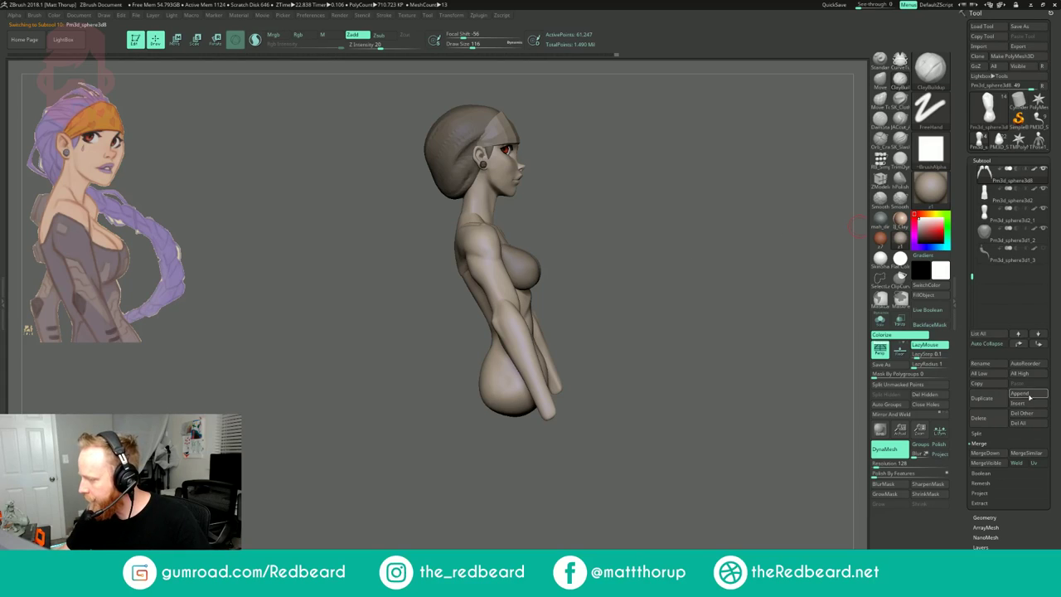
pyautogui.click(1007, 200)
pyautogui.click(881, 321)
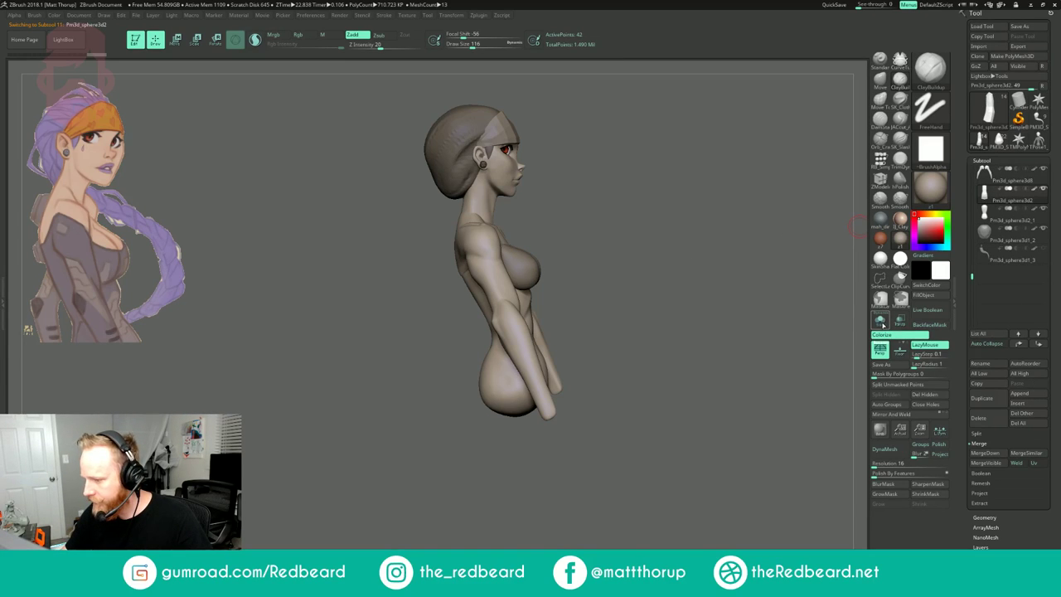
pyautogui.click(881, 322)
pyautogui.click(989, 418)
pyautogui.click(912, 438)
# - Save the tool over the existing patri02.ZTL file
pyautogui.click(1024, 26)
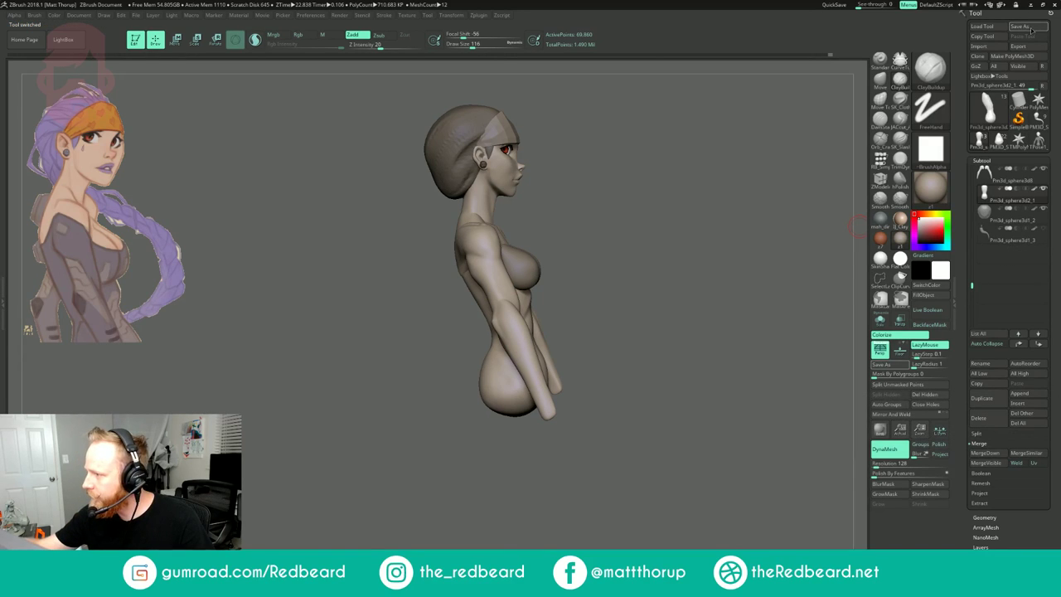
pyautogui.click(427, 285)
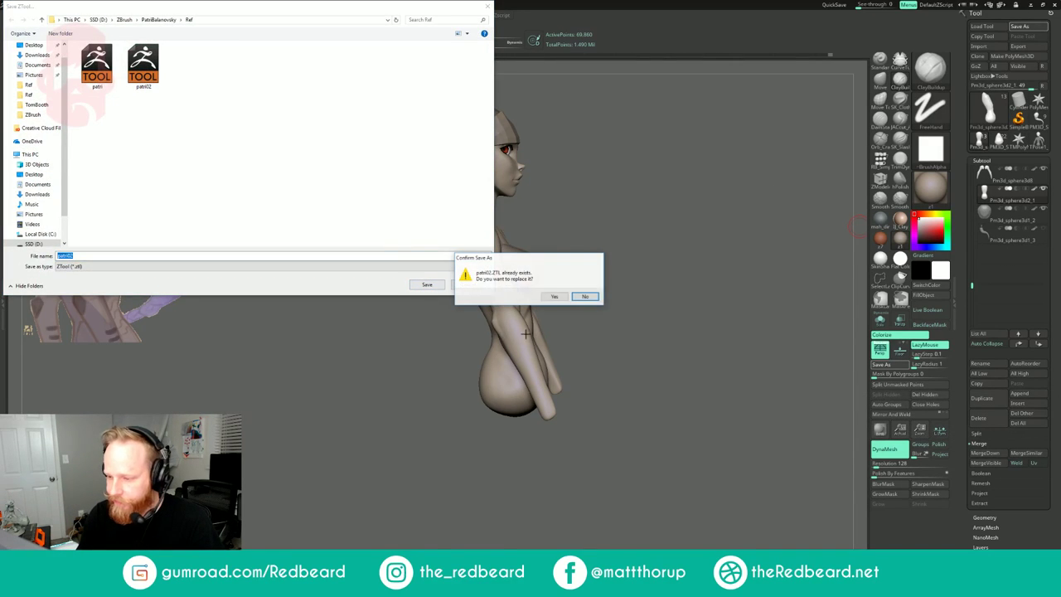
pyautogui.click(560, 299)
# - Merge the arms subtool Pm3d_sphere3d8 down into the torso subtool
pyautogui.moveTo(702, 244); pyautogui.dragTo(661, 278)
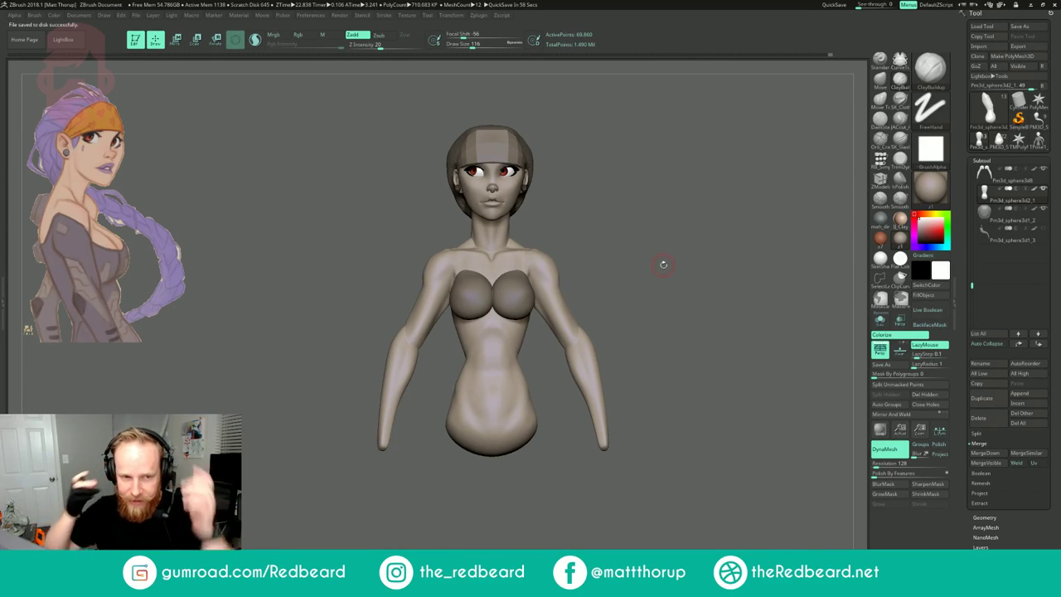
pyautogui.moveTo(655, 241)
pyautogui.mouseDown()
pyautogui.moveTo(687, 230)
pyautogui.moveTo(671, 249)
pyautogui.moveTo(692, 250)
pyautogui.moveTo(685, 240)
pyautogui.moveTo(670, 246)
pyautogui.moveTo(663, 228)
pyautogui.moveTo(595, 255)
pyautogui.mouseUp()
pyautogui.keyDown('alt'); pyautogui.click(505, 338); pyautogui.keyUp('alt')
pyautogui.keyDown('shift'); pyautogui.moveTo(606, 256); pyautogui.dragTo(602, 307); pyautogui.keyUp('shift')
pyautogui.moveTo(655, 259); pyautogui.dragTo(718, 254)
pyautogui.click(1014, 204)
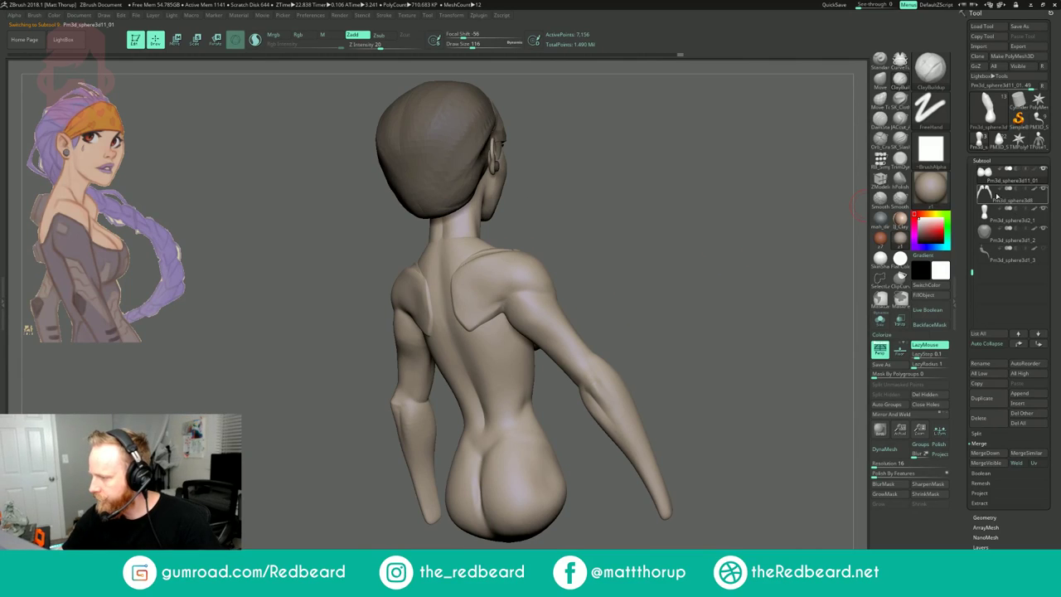
pyautogui.click(992, 455)
pyautogui.click(913, 472)
# - Remesh the merged arms and torso into one surface with DynaMesh at resolution 128
pyautogui.moveTo(769, 496); pyautogui.dragTo(700, 504)
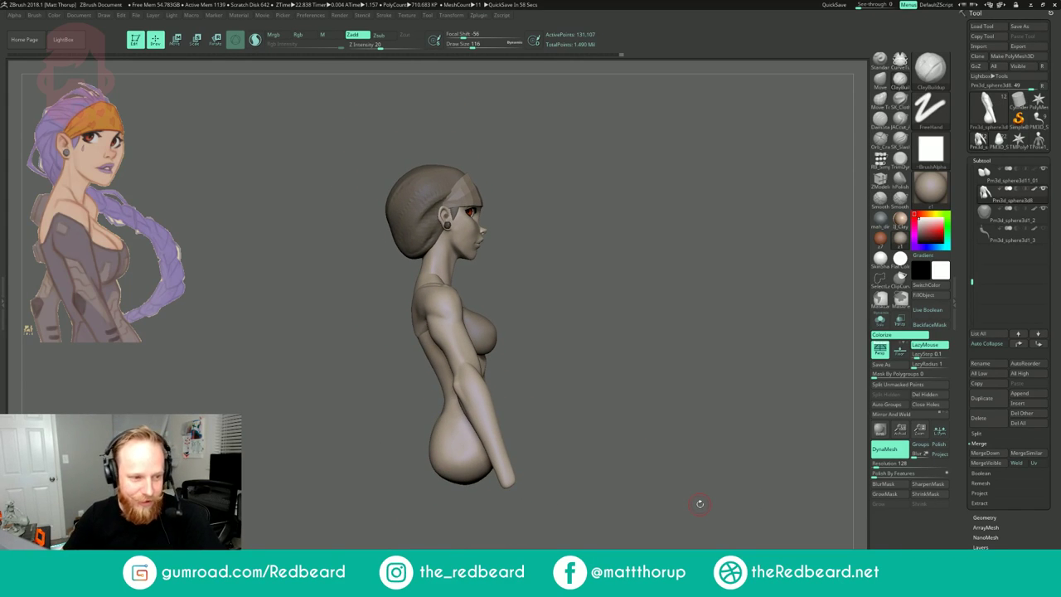
pyautogui.moveTo(607, 247); pyautogui.dragTo(650, 265)
pyautogui.press('s')
pyautogui.moveTo(552, 322); pyautogui.dragTo(528, 332)
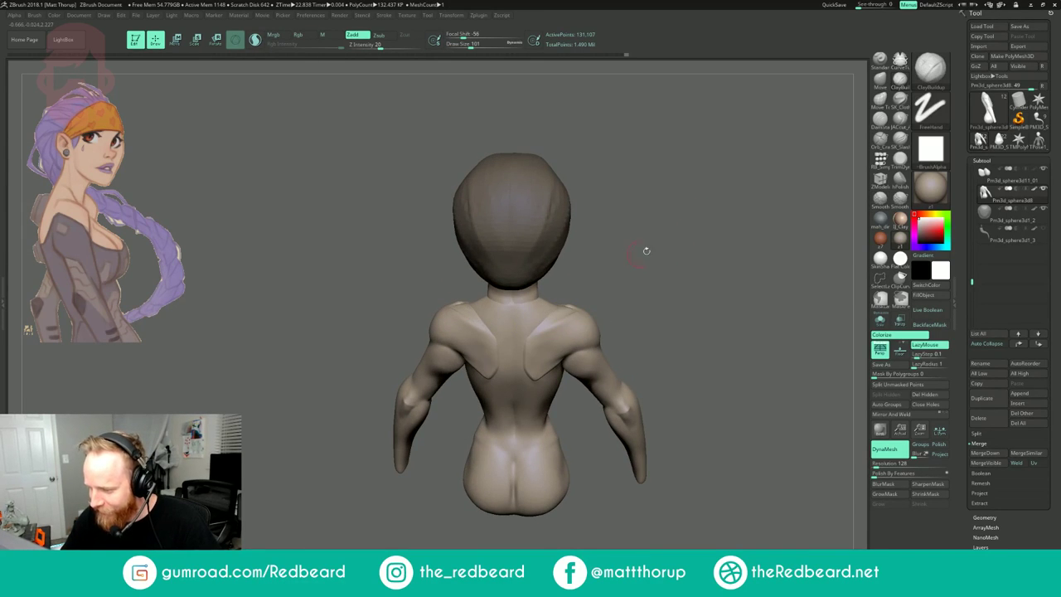
pyautogui.keyDown('ctrl'); pyautogui.moveTo(636, 235); pyautogui.dragTo(633, 262); pyautogui.keyUp('ctrl')
# - Blend the top of the shoulders into the torso with ClayBuildup at draw sizes 80 and 54, and smooth the seam
pyautogui.moveTo(705, 247)
pyautogui.mouseDown()
pyautogui.moveTo(715, 246)
pyautogui.moveTo(695, 261)
pyautogui.moveTo(703, 280)
pyautogui.moveTo(730, 273)
pyautogui.moveTo(711, 292)
pyautogui.mouseUp()
pyautogui.press('s')
pyautogui.moveTo(571, 341); pyautogui.dragTo(567, 340)
pyautogui.keyDown('shift'); pyautogui.moveTo(569, 334); pyautogui.dragTo(570, 339); pyautogui.keyUp('shift')
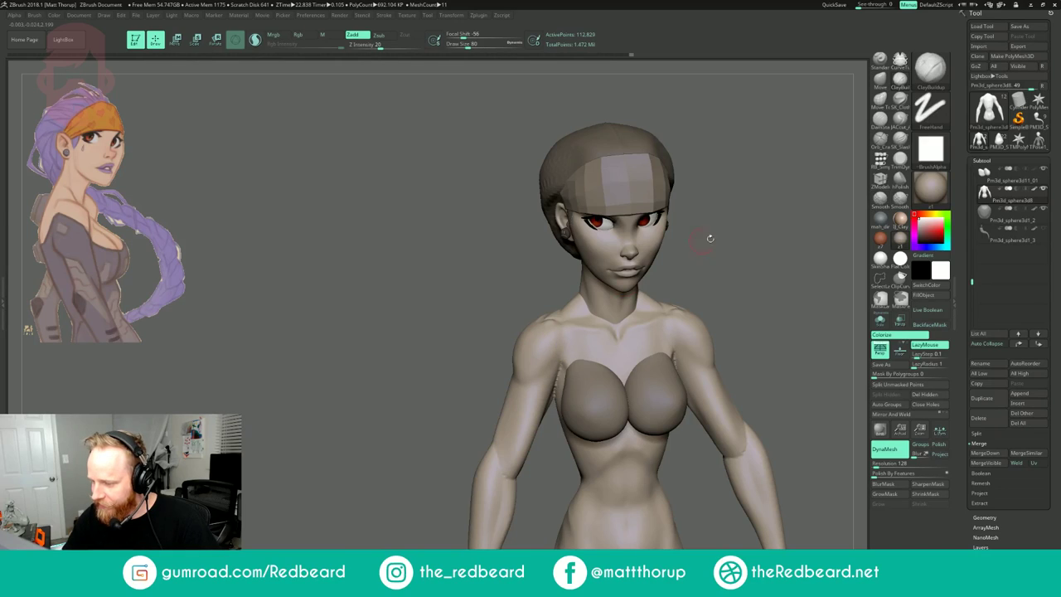
pyautogui.moveTo(708, 237); pyautogui.dragTo(704, 274)
pyautogui.press('s')
pyautogui.moveTo(560, 317); pyautogui.dragTo(570, 311)
pyautogui.moveTo(740, 218); pyautogui.dragTo(540, 313)
pyautogui.press('shift')
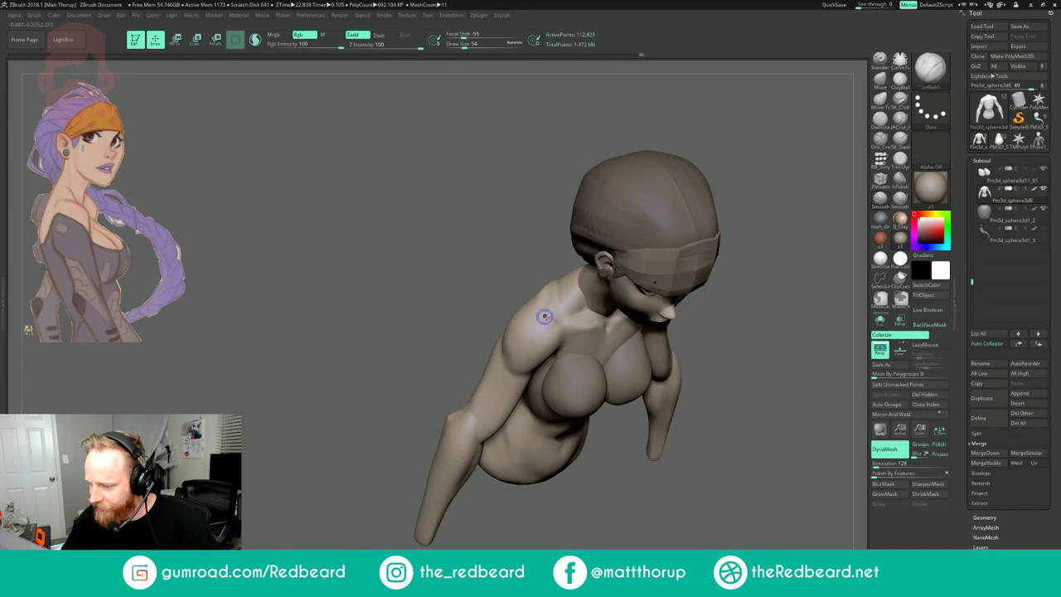
# - Smooth the seams around the shoulder blades and upper back at draw size 83
pyautogui.moveTo(765, 149); pyautogui.dragTo(738, 249)
pyautogui.press('shift')
pyautogui.moveTo(612, 189); pyautogui.dragTo(637, 243)
pyautogui.press('shift')
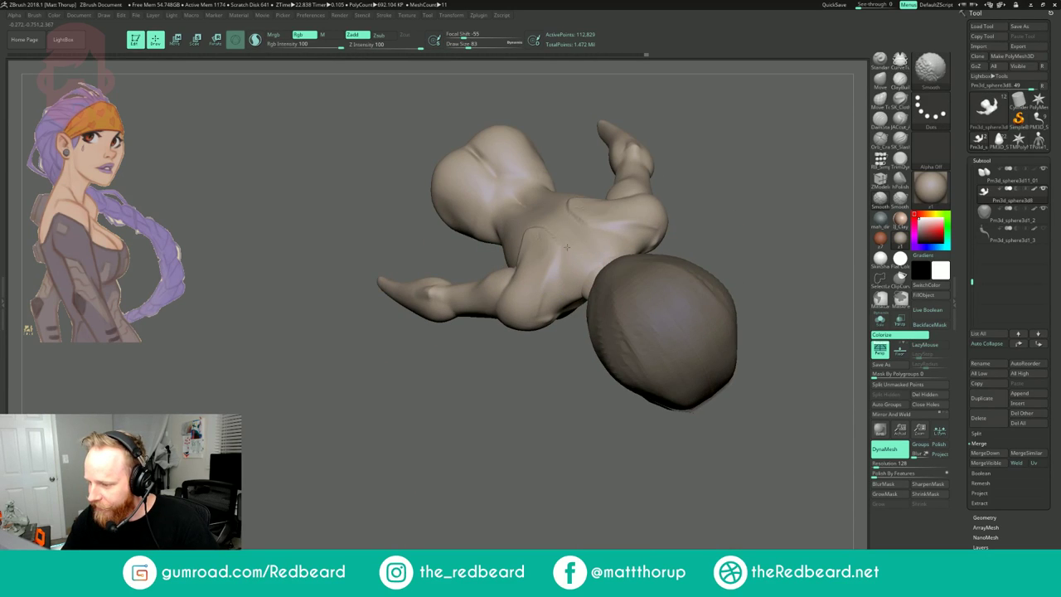
pyautogui.keyDown('shift'); pyautogui.moveTo(540, 245); pyautogui.dragTo(552, 257); pyautogui.keyUp('shift')
pyautogui.moveTo(715, 175); pyautogui.dragTo(712, 252)
pyautogui.press('shift')
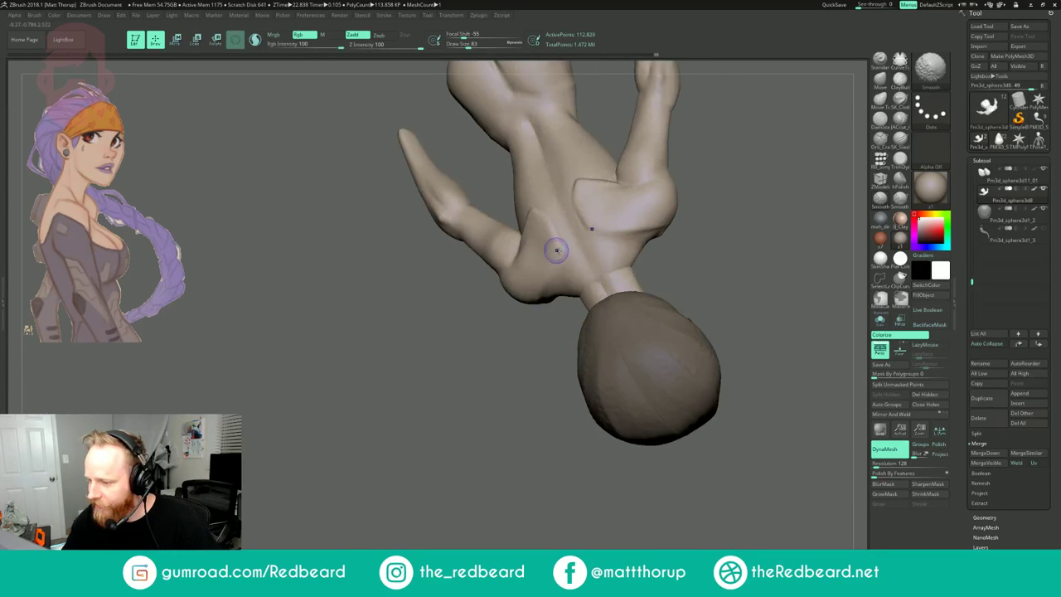
pyautogui.keyDown('shift'); pyautogui.moveTo(634, 179); pyautogui.dragTo(642, 189); pyautogui.keyUp('shift')
pyautogui.moveTo(729, 184)
pyautogui.mouseDown()
pyautogui.moveTo(748, 155)
pyautogui.moveTo(731, 188)
pyautogui.moveTo(623, 199)
pyautogui.moveTo(688, 206)
pyautogui.moveTo(658, 211)
pyautogui.mouseUp()
pyautogui.keyDown('shift'); pyautogui.moveTo(490, 213); pyautogui.dragTo(495, 218); pyautogui.keyUp('shift')
# - Build up the area below the shoulder blades with ClayBuildup at draw size 104 and smooth the side of the back
pyautogui.press('s')
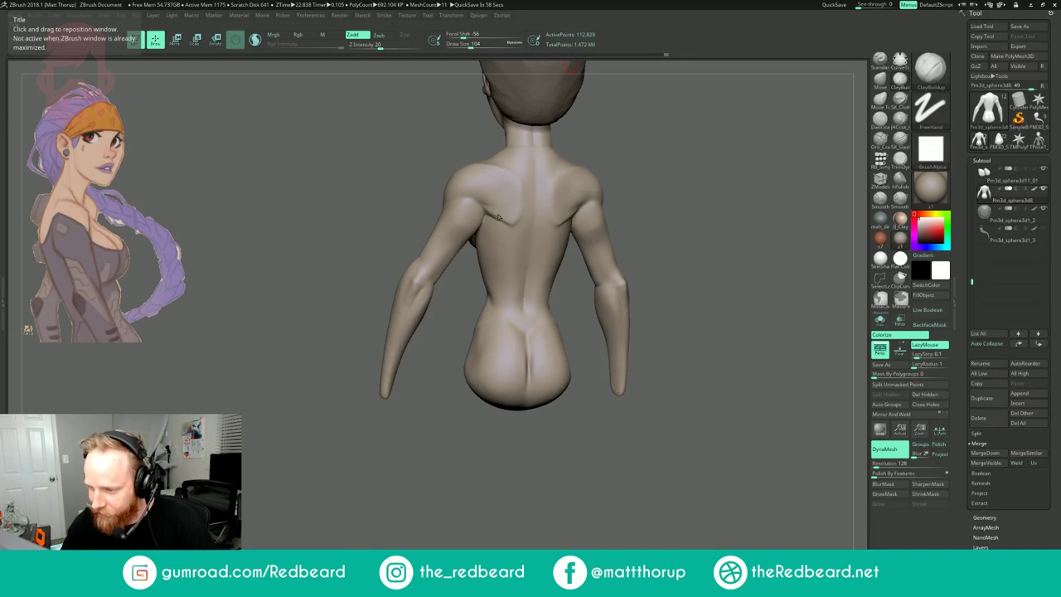
pyautogui.press('shift')
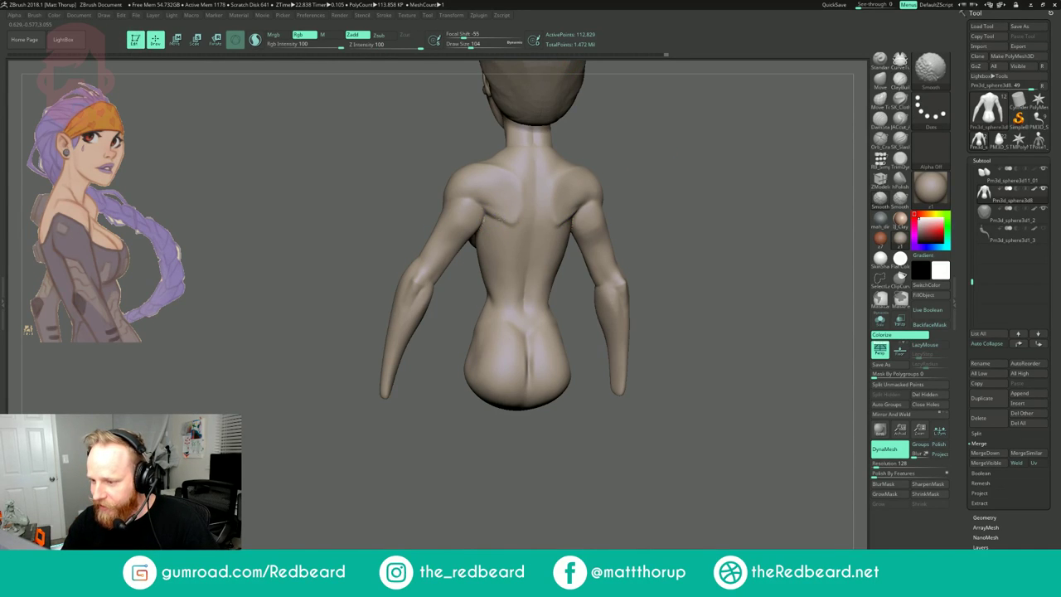
pyautogui.moveTo(672, 154)
pyautogui.keyDown('shift'); pyautogui.mouseDown(button='right')
pyautogui.moveTo(588, 177)
pyautogui.moveTo(587, 218)
pyautogui.mouseUp(button='right'); pyautogui.keyUp('shift')
pyautogui.keyDown('shift'); pyautogui.moveTo(482, 270); pyautogui.dragTo(481, 282); pyautogui.keyUp('shift')
# - Define the crease between the upper arm and the back with the Orb_Cracks brush at draw size 65
pyautogui.moveTo(613, 208)
pyautogui.mouseDown(button='right')
pyautogui.moveTo(672, 185)
pyautogui.moveTo(714, 223)
pyautogui.mouseUp(button='right')
pyautogui.click(882, 140)
pyautogui.moveTo(498, 308); pyautogui.dragTo(518, 261, button='right')
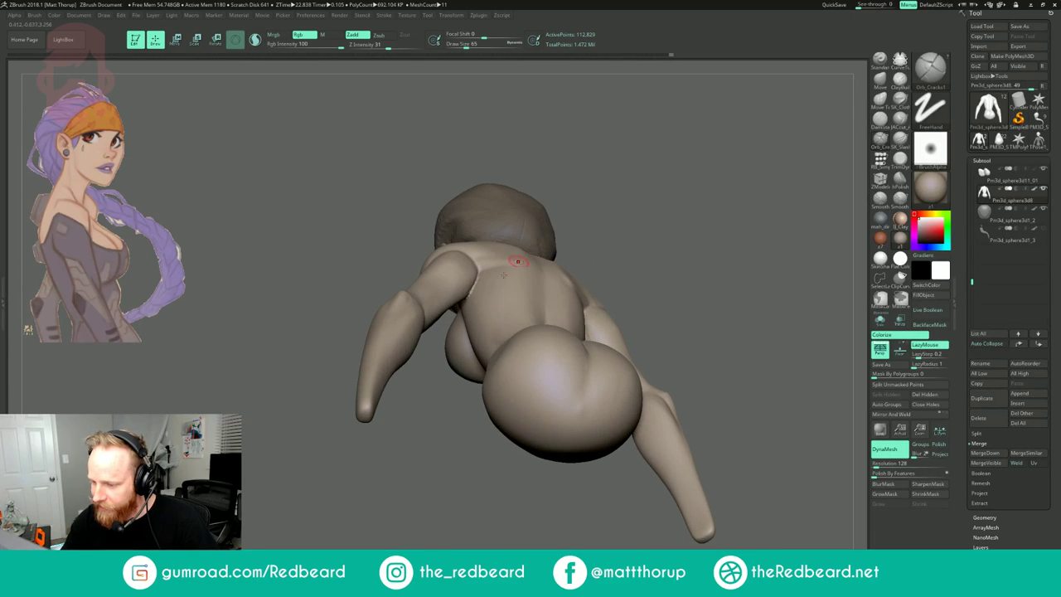
pyautogui.moveTo(592, 218)
pyautogui.mouseDown(button='right')
pyautogui.moveTo(659, 244)
pyautogui.moveTo(663, 224)
pyautogui.mouseUp(button='right')
pyautogui.moveTo(563, 233)
pyautogui.mouseDown(button='right')
pyautogui.moveTo(550, 184)
pyautogui.moveTo(531, 199)
pyautogui.moveTo(521, 233)
pyautogui.mouseUp(button='right')
pyautogui.moveTo(491, 286)
pyautogui.mouseDown(button='right')
pyautogui.moveTo(497, 260)
pyautogui.moveTo(476, 286)
pyautogui.moveTo(558, 211)
pyautogui.moveTo(713, 199)
pyautogui.moveTo(653, 209)
pyautogui.moveTo(663, 249)
pyautogui.moveTo(627, 217)
pyautogui.moveTo(632, 254)
pyautogui.mouseUp(button='right')
pyautogui.moveTo(473, 236)
pyautogui.mouseDown(button='right')
pyautogui.moveTo(648, 214)
pyautogui.moveTo(578, 223)
pyautogui.moveTo(614, 216)
pyautogui.mouseUp(button='right')
# - Build up the front of the armpit where the arm meets the chest with ClayBuildup at draw sizes 65 and 101
pyautogui.click(900, 81)
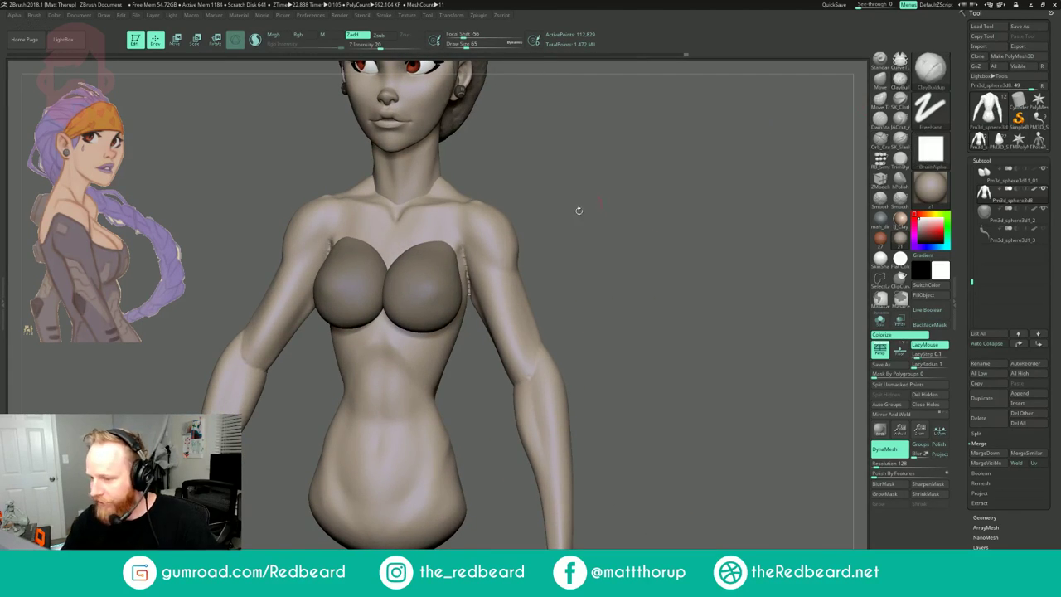
pyautogui.moveTo(574, 212); pyautogui.dragTo(567, 216)
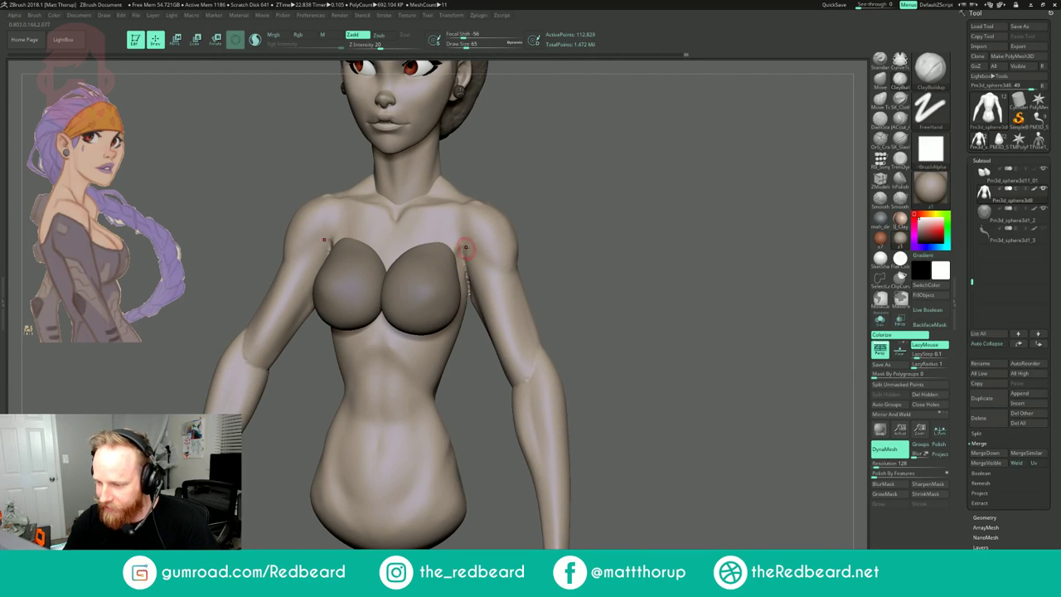
pyautogui.moveTo(464, 259); pyautogui.dragTo(461, 250)
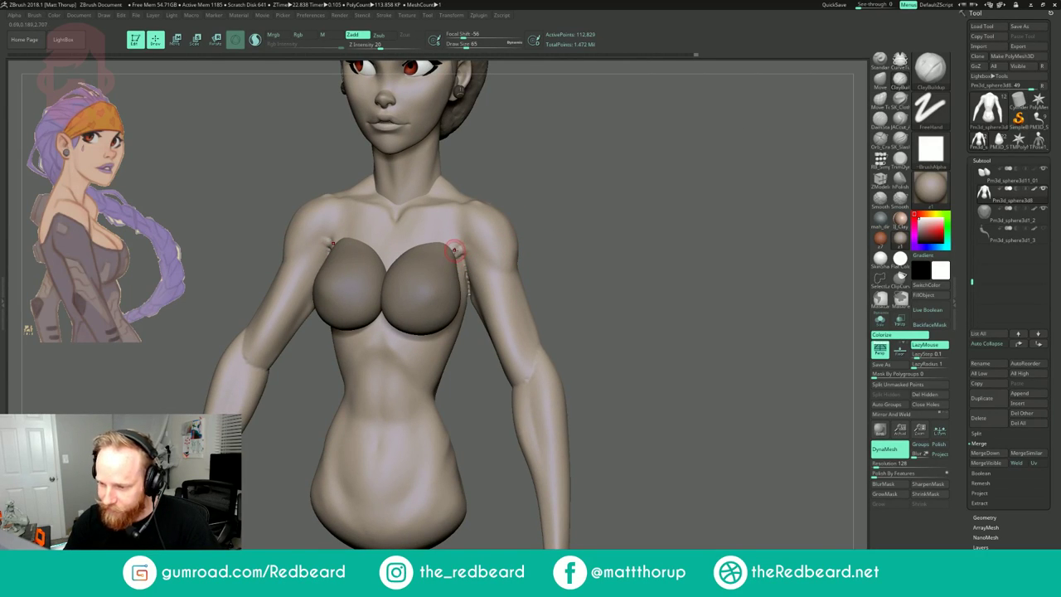
pyautogui.moveTo(609, 249); pyautogui.dragTo(557, 251)
pyautogui.press('s')
pyautogui.moveTo(462, 258); pyautogui.dragTo(467, 258)
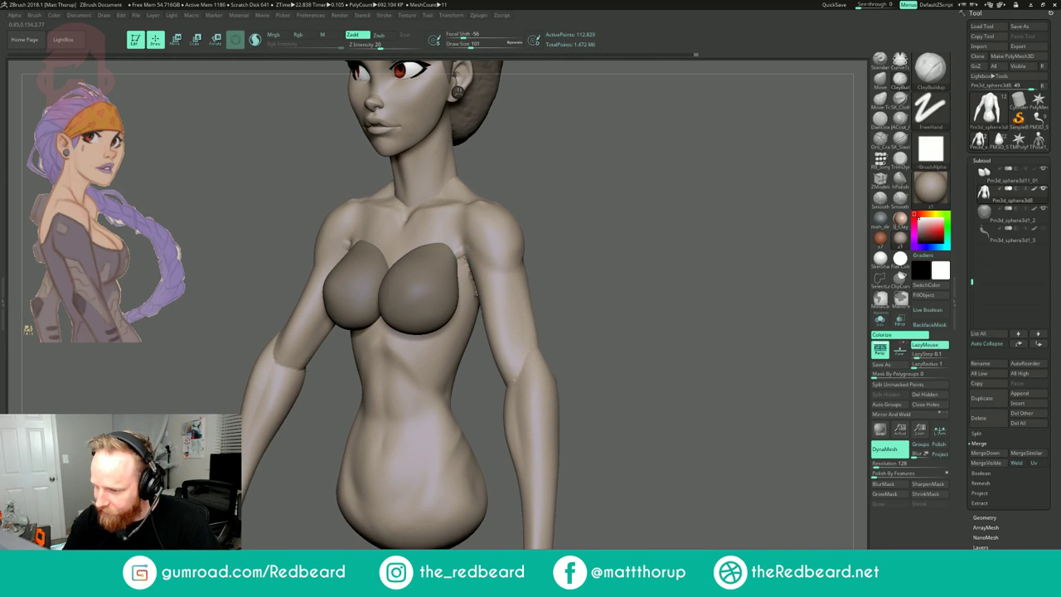
# - Fill the rough seam between the inner upper arm and the side of the chest with ClayBuildup and smooth it
pyautogui.moveTo(570, 216); pyautogui.dragTo(505, 232)
pyautogui.moveTo(572, 306)
pyautogui.mouseDown()
pyautogui.moveTo(530, 311)
pyautogui.moveTo(630, 323)
pyautogui.moveTo(601, 308)
pyautogui.mouseUp()
pyautogui.moveTo(464, 269); pyautogui.dragTo(469, 299)
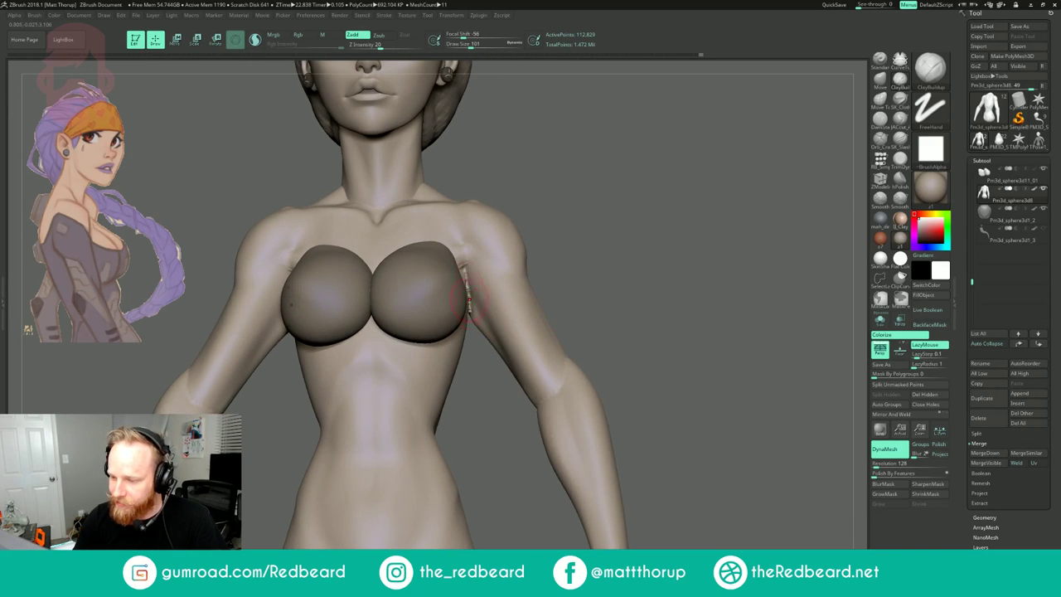
pyautogui.moveTo(580, 250)
pyautogui.mouseDown()
pyautogui.moveTo(440, 270)
pyautogui.moveTo(465, 257)
pyautogui.mouseUp()
pyautogui.moveTo(461, 369); pyautogui.dragTo(466, 342)
pyautogui.keyDown('shift'); pyautogui.moveTo(483, 277); pyautogui.dragTo(486, 291); pyautogui.keyUp('shift')
pyautogui.moveTo(459, 372)
pyautogui.mouseDown()
pyautogui.moveTo(722, 201)
pyautogui.moveTo(726, 223)
pyautogui.moveTo(701, 226)
pyautogui.mouseUp()
# - Sculpt the pectoral fibres from the armpit to the upper chest, smooth them, and refine below the collarbone at draw size 54
pyautogui.moveTo(481, 285); pyautogui.dragTo(466, 218)
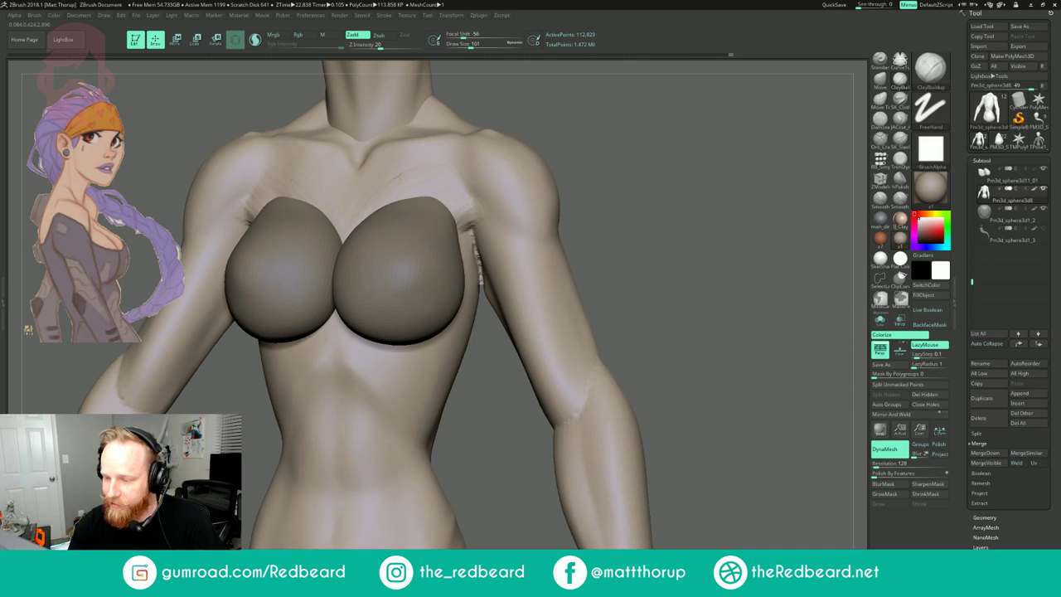
pyautogui.moveTo(448, 173)
pyautogui.keyDown('shift'); pyautogui.mouseDown()
pyautogui.moveTo(396, 184)
pyautogui.moveTo(380, 164)
pyautogui.mouseUp(); pyautogui.keyUp('shift')
pyautogui.press('s')
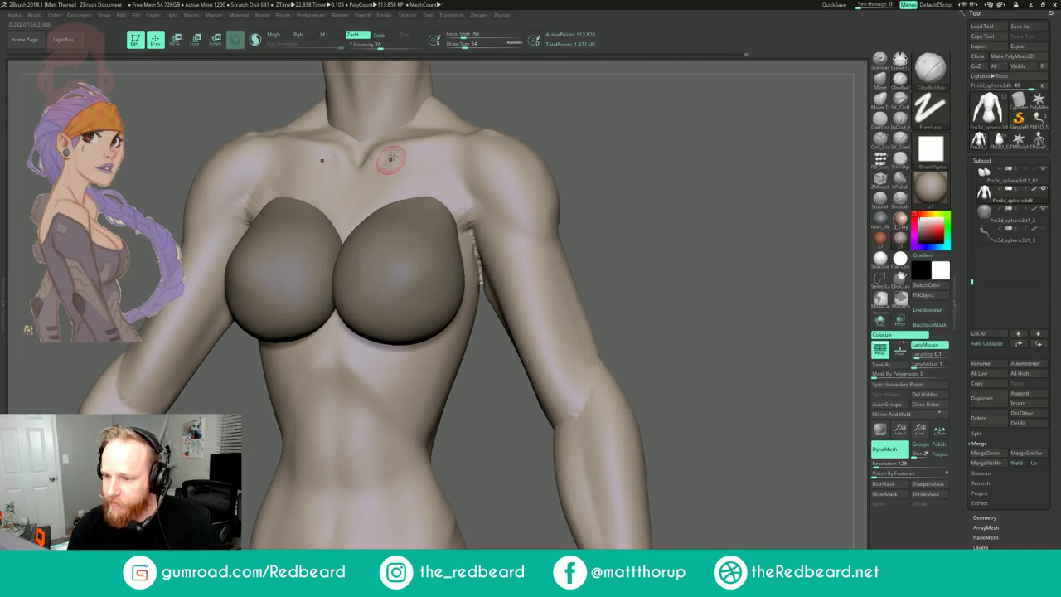
pyautogui.press('shift')
# - Shape the hollow between the shoulder and the collarbone with ClayBuildup at draw sizes 71 and 108, and smooth it
pyautogui.moveTo(614, 137)
pyautogui.keyDown('alt'); pyautogui.mouseDown()
pyautogui.moveTo(611, 125)
pyautogui.moveTo(578, 118)
pyautogui.moveTo(539, 192)
pyautogui.mouseUp(); pyautogui.keyUp('alt')
pyautogui.press('s')
pyautogui.moveTo(417, 157); pyautogui.dragTo(420, 155)
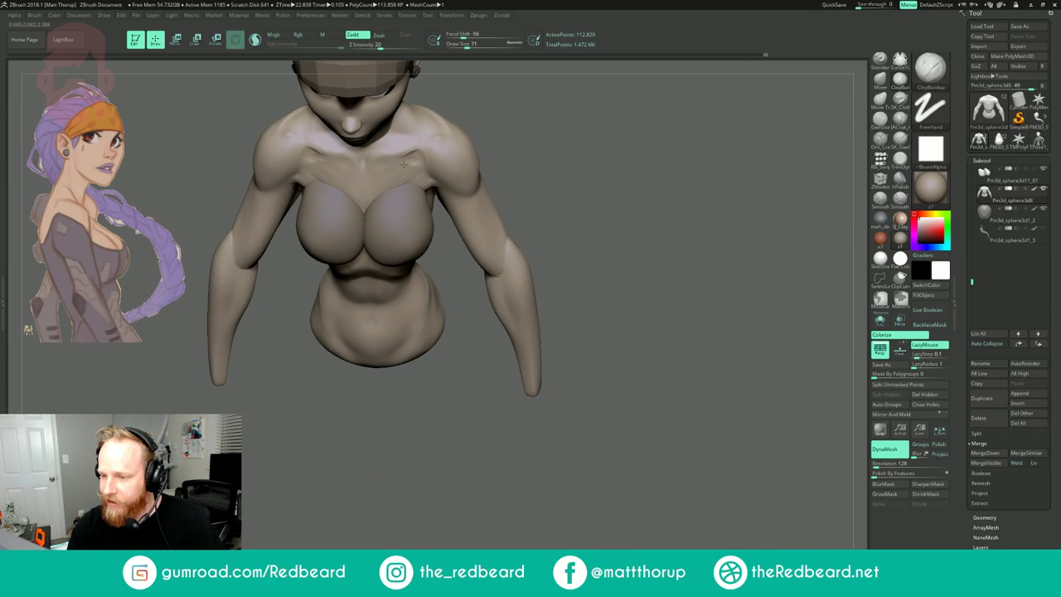
pyautogui.moveTo(553, 146); pyautogui.dragTo(528, 125)
pyautogui.press('s')
pyautogui.moveTo(427, 159); pyautogui.dragTo(429, 157)
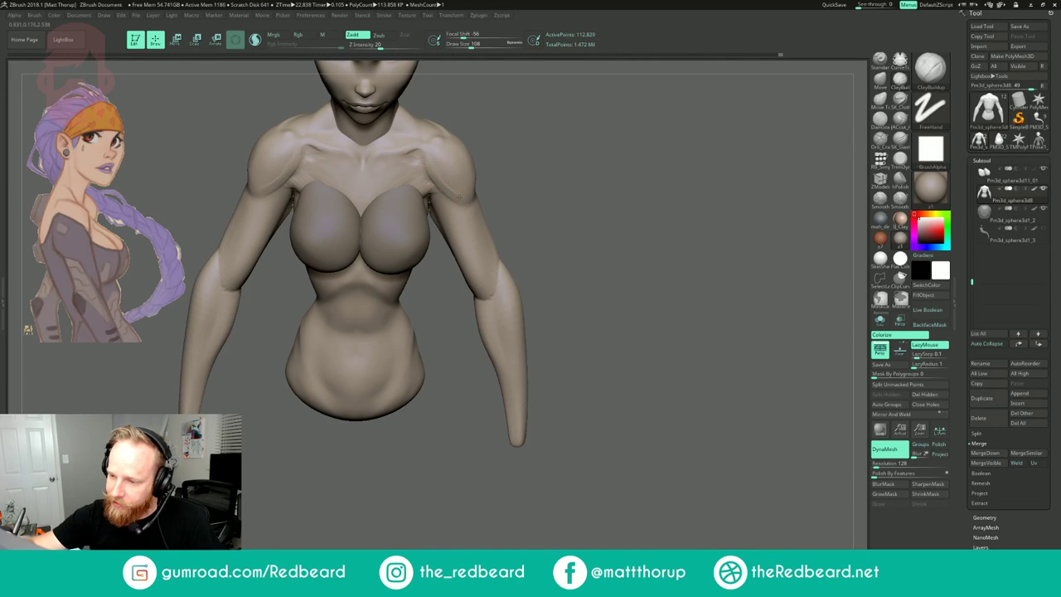
pyautogui.keyDown('shift'); pyautogui.moveTo(434, 160); pyautogui.dragTo(413, 169); pyautogui.keyUp('shift')
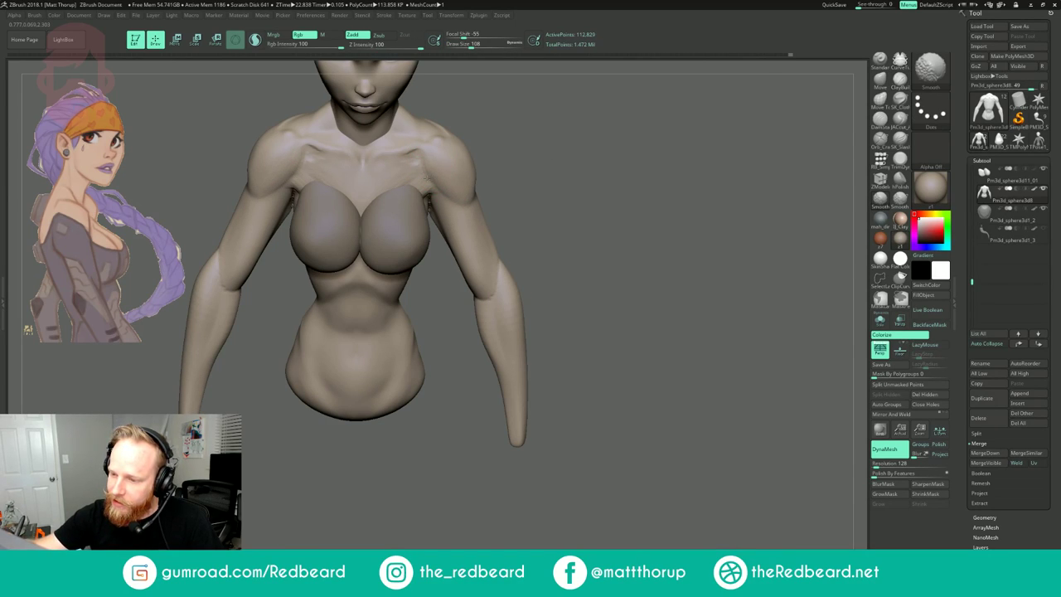
# - Adjust the chest and shoulder shapes with the Move brush at draw size 132, smooth the surface, and frame the figure
pyautogui.moveTo(502, 157); pyautogui.dragTo(548, 142)
pyautogui.keyDown('alt'); pyautogui.moveTo(549, 142); pyautogui.dragTo(618, 253); pyautogui.keyUp('alt')
pyautogui.press('[')
pyautogui.press('[')
pyautogui.press('[')
pyautogui.moveTo(543, 162); pyautogui.dragTo(555, 232)
pyautogui.press('b')
pyautogui.press('m')
pyautogui.press('v')
pyautogui.press('s')
pyautogui.moveTo(372, 275); pyautogui.dragTo(400, 277)
pyautogui.moveTo(523, 231)
pyautogui.mouseDown()
pyautogui.moveTo(493, 227)
pyautogui.moveTo(488, 191)
pyautogui.mouseUp()
pyautogui.press('s')
pyautogui.moveTo(424, 254); pyautogui.dragTo(414, 252)
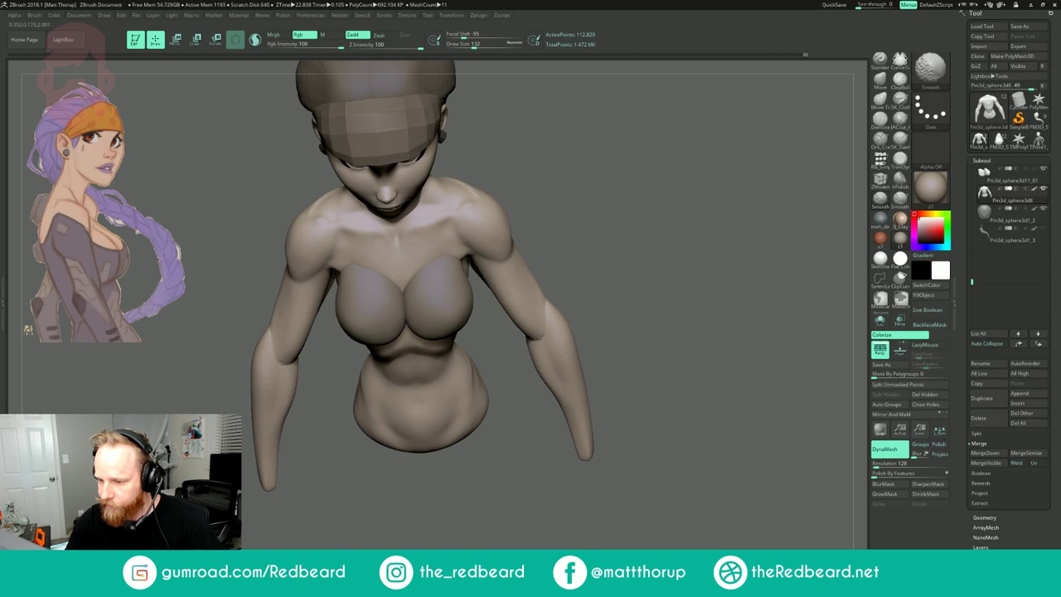
pyautogui.keyDown('shift'); pyautogui.moveTo(580, 185); pyautogui.dragTo(572, 208); pyautogui.keyUp('shift')
pyautogui.moveTo(646, 194); pyautogui.dragTo(527, 218)
pyautogui.press('f')
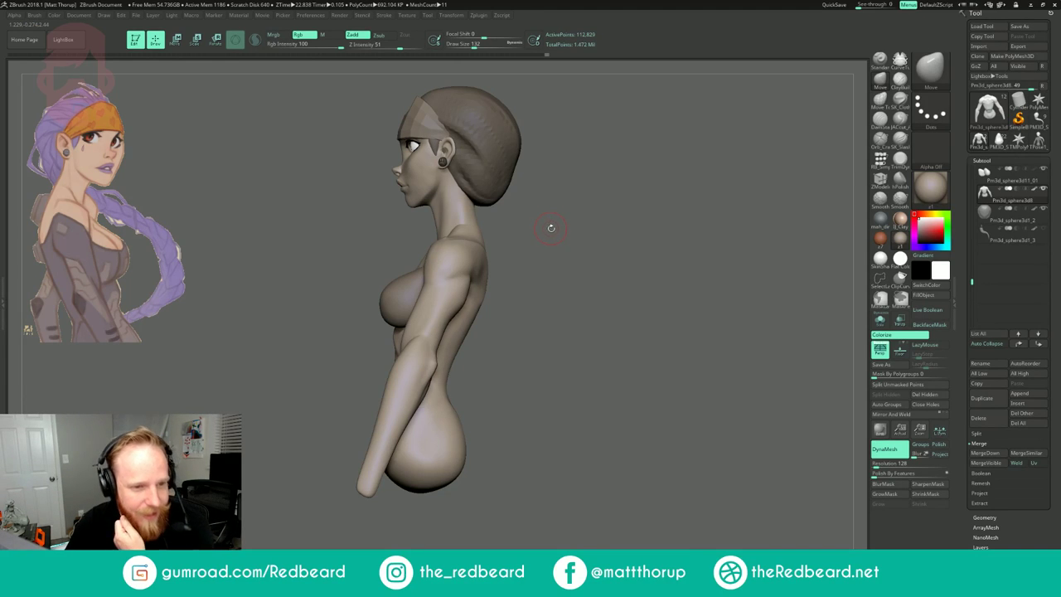
pyautogui.moveTo(563, 222)
pyautogui.mouseDown()
pyautogui.moveTo(571, 208)
pyautogui.moveTo(607, 222)
pyautogui.mouseUp()
pyautogui.press('s')
pyautogui.moveTo(444, 189); pyautogui.dragTo(429, 190)
pyautogui.moveTo(412, 206)
pyautogui.mouseDown()
pyautogui.moveTo(440, 196)
pyautogui.moveTo(423, 201)
pyautogui.mouseUp()
pyautogui.hotkey('ctrl', 'z')
pyautogui.hotkey('ctrl', 'z')
# - Build up the base of the neck and collarbone area with ClayBuildup at draw size 62, and smooth it
pyautogui.click(900, 82)
pyautogui.press('s')
pyautogui.moveTo(404, 196); pyautogui.dragTo(451, 189)
pyautogui.moveTo(500, 161); pyautogui.dragTo(431, 150, button='right')
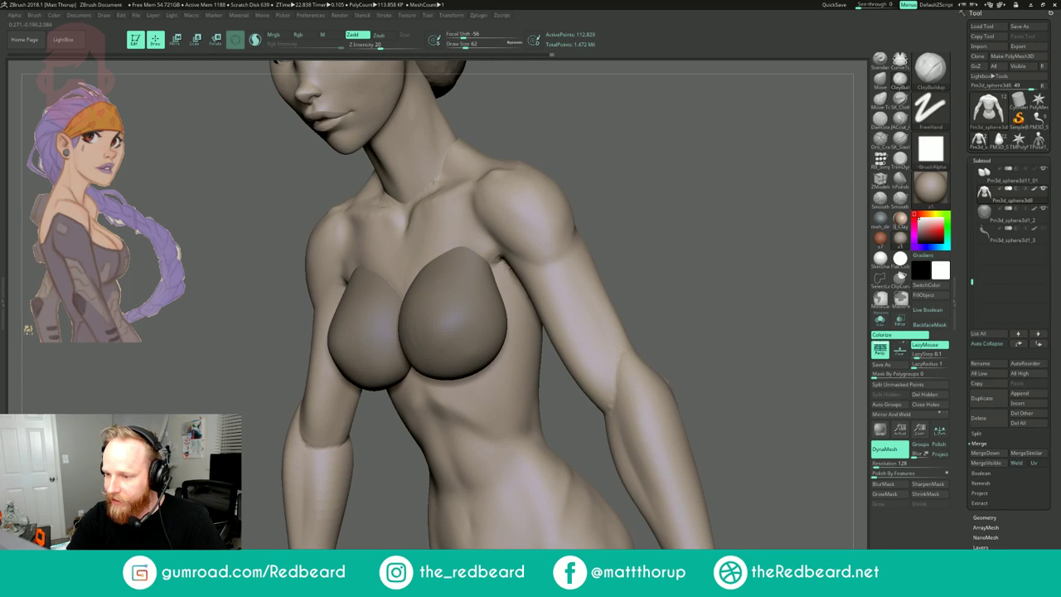
pyautogui.moveTo(502, 127)
pyautogui.mouseDown()
pyautogui.moveTo(565, 154)
pyautogui.moveTo(595, 93)
pyautogui.moveTo(585, 120)
pyautogui.mouseUp()
pyautogui.moveTo(584, 121); pyautogui.dragTo(547, 137)
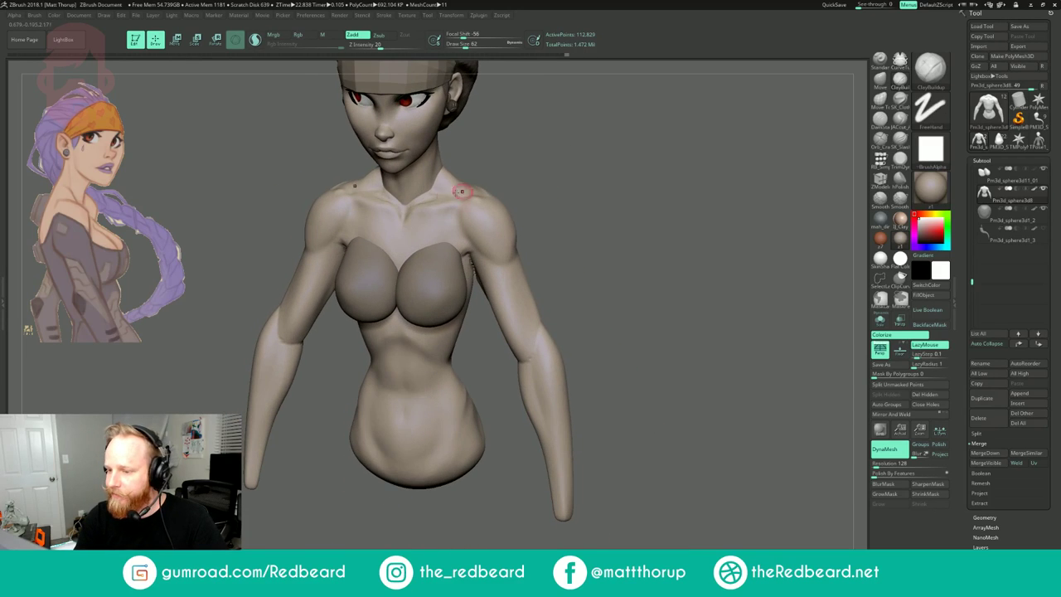
pyautogui.moveTo(428, 200)
pyautogui.keyDown('shift'); pyautogui.mouseDown()
pyautogui.moveTo(421, 204)
pyautogui.moveTo(443, 198)
pyautogui.mouseUp(); pyautogui.keyUp('shift')
# - Reshape the line from the collarbones to the tops of the shoulders with the Move brush
pyautogui.moveTo(528, 155); pyautogui.dragTo(562, 166)
pyautogui.keyDown('alt'); pyautogui.moveTo(562, 166); pyautogui.dragTo(559, 226); pyautogui.keyUp('alt')
pyautogui.press('b')
pyautogui.press('m')
pyautogui.press('v')
pyautogui.press(']')
pyautogui.press(']')
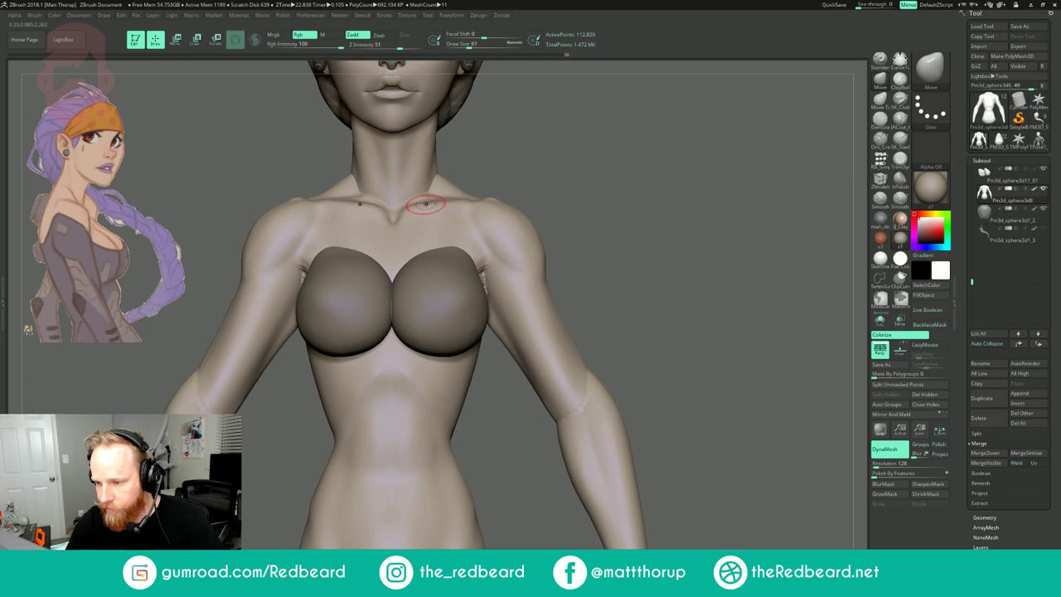
pyautogui.press(']')
pyautogui.moveTo(539, 149); pyautogui.dragTo(537, 196)
pyautogui.press(']')
pyautogui.press(']')
pyautogui.moveTo(465, 201); pyautogui.dragTo(480, 195)
# - Resize the Move brush and raise the outer top of the shoulders
pyautogui.press('s')
pyautogui.moveTo(483, 217); pyautogui.dragTo(499, 189, button='right')
pyautogui.press('s')
pyautogui.moveTo(570, 206); pyautogui.dragTo(564, 153)
pyautogui.moveTo(578, 179); pyautogui.dragTo(560, 208)
# - Sculpt the transition between the chest and the front of the shoulder with ClayBuildup at draw size 74, and smooth it
pyautogui.click(900, 80)
pyautogui.moveTo(617, 178)
pyautogui.keyDown('alt'); pyautogui.mouseDown()
pyautogui.moveTo(612, 217)
pyautogui.moveTo(630, 215)
pyautogui.mouseUp(); pyautogui.keyUp('alt')
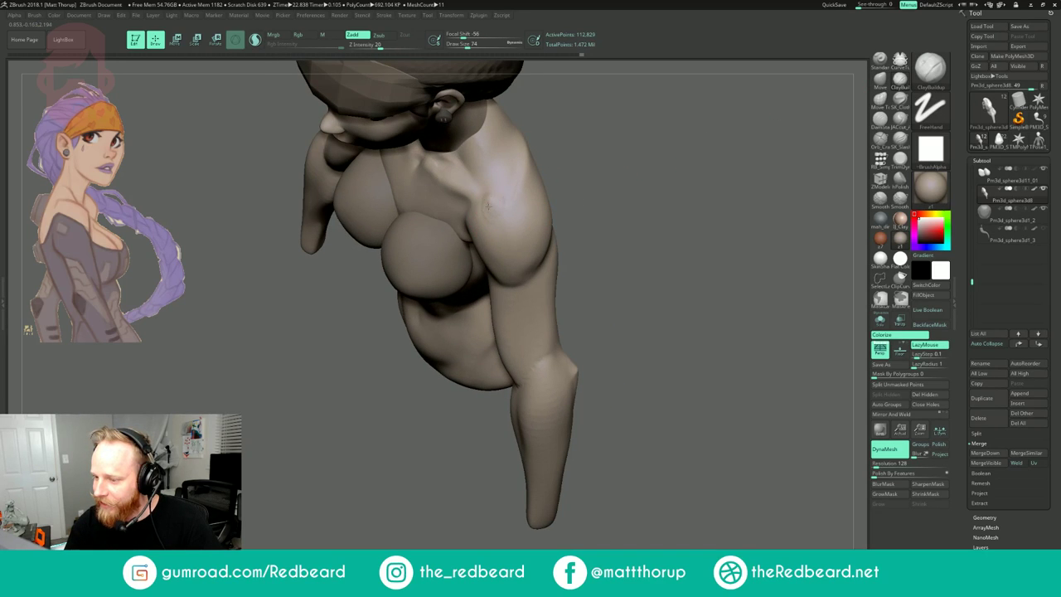
pyautogui.press('shift')
pyautogui.moveTo(590, 209)
pyautogui.mouseDown()
pyautogui.moveTo(616, 172)
pyautogui.moveTo(613, 149)
pyautogui.mouseUp()
pyautogui.moveTo(603, 178)
pyautogui.mouseDown()
pyautogui.moveTo(555, 182)
pyautogui.moveTo(632, 181)
pyautogui.moveTo(655, 236)
pyautogui.moveTo(651, 270)
pyautogui.mouseUp()
pyautogui.press('shift')
pyautogui.keyDown('shift'); pyautogui.moveTo(499, 196); pyautogui.dragTo(512, 214); pyautogui.keyUp('shift')
# - Build up the shoulder and upper arm toward the elbow with ClayBuildup at draw size 197, and smooth the forms
pyautogui.moveTo(614, 249)
pyautogui.mouseDown()
pyautogui.moveTo(634, 228)
pyautogui.moveTo(613, 207)
pyautogui.mouseUp()
pyautogui.moveTo(614, 207)
pyautogui.keyDown('alt'); pyautogui.mouseDown()
pyautogui.moveTo(610, 184)
pyautogui.moveTo(701, 175)
pyautogui.moveTo(588, 208)
pyautogui.mouseUp(); pyautogui.keyUp('alt')
pyautogui.press('s')
pyautogui.moveTo(526, 194); pyautogui.dragTo(549, 195)
pyautogui.press('s')
pyautogui.moveTo(496, 222); pyautogui.dragTo(483, 222)
pyautogui.moveTo(576, 276)
pyautogui.mouseDown()
pyautogui.moveTo(593, 249)
pyautogui.moveTo(587, 269)
pyautogui.mouseUp()
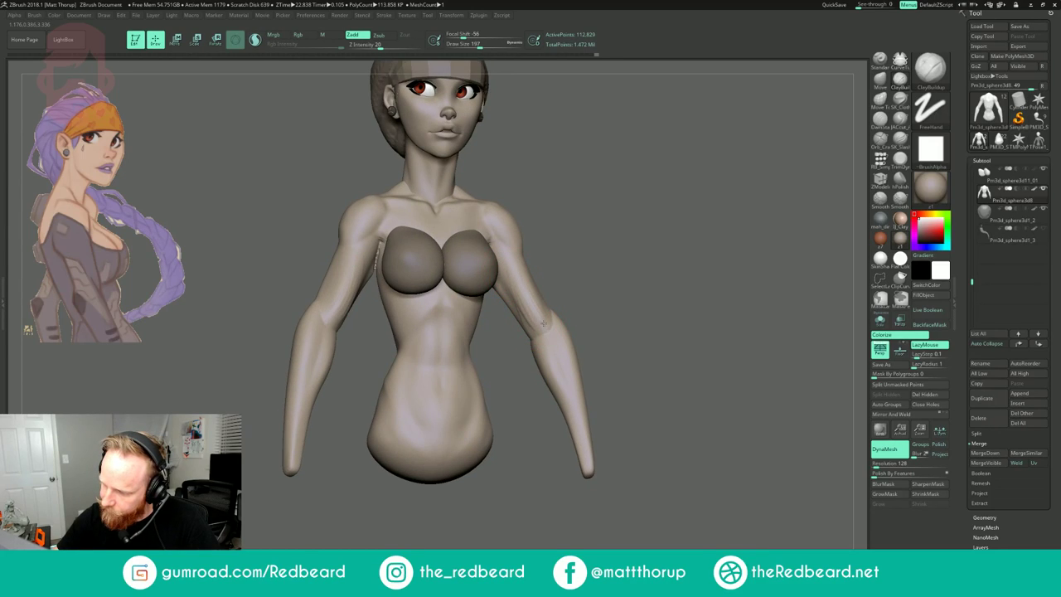
pyautogui.press('shift')
# - Refine the back of the upper arms with ClayBuildup at draw size 158, and smooth them
pyautogui.moveTo(715, 214)
pyautogui.mouseDown()
pyautogui.moveTo(654, 204)
pyautogui.moveTo(540, 238)
pyautogui.moveTo(581, 265)
pyautogui.mouseUp()
pyautogui.moveTo(613, 235)
pyautogui.mouseDown()
pyautogui.moveTo(641, 230)
pyautogui.moveTo(650, 240)
pyautogui.mouseUp()
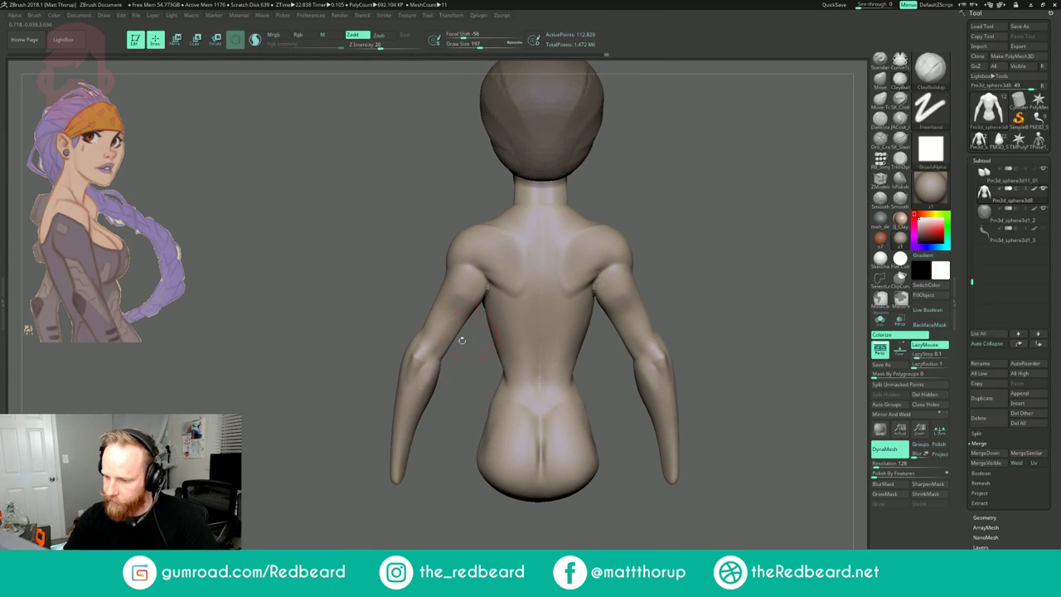
pyautogui.press('s')
pyautogui.moveTo(443, 328); pyautogui.dragTo(465, 299)
pyautogui.press('shift')
pyautogui.moveTo(480, 336); pyautogui.dragTo(539, 249)
pyautogui.moveTo(538, 249); pyautogui.dragTo(592, 247, button='right')
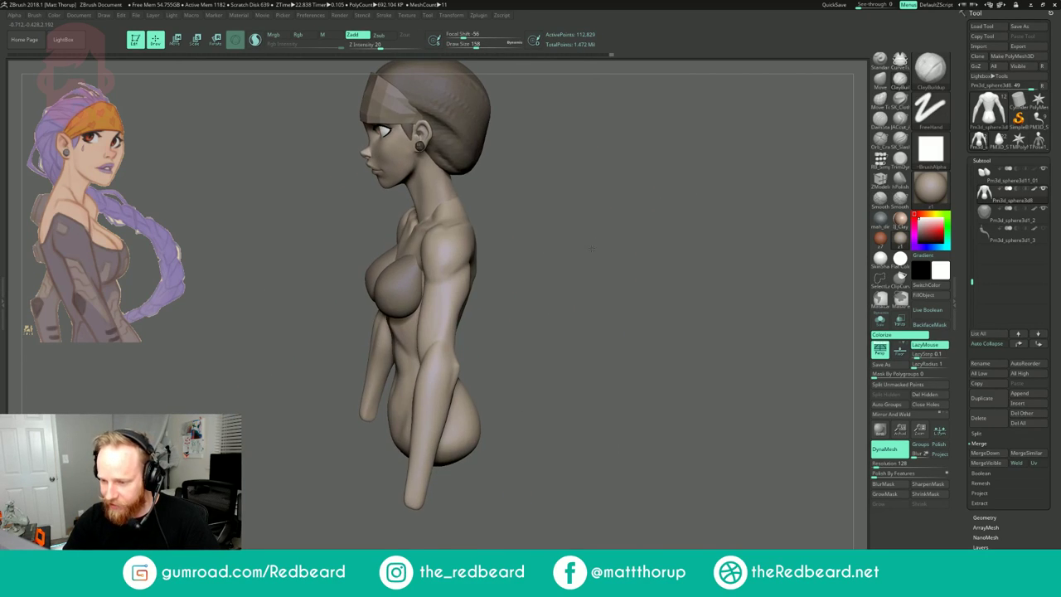
# - Sharpen the front contours of the shoulder muscle with the Pinch brush at draw size 158
pyautogui.press('b')
pyautogui.press('p')
pyautogui.press('i')
pyautogui.moveTo(590, 251); pyautogui.dragTo(539, 273)
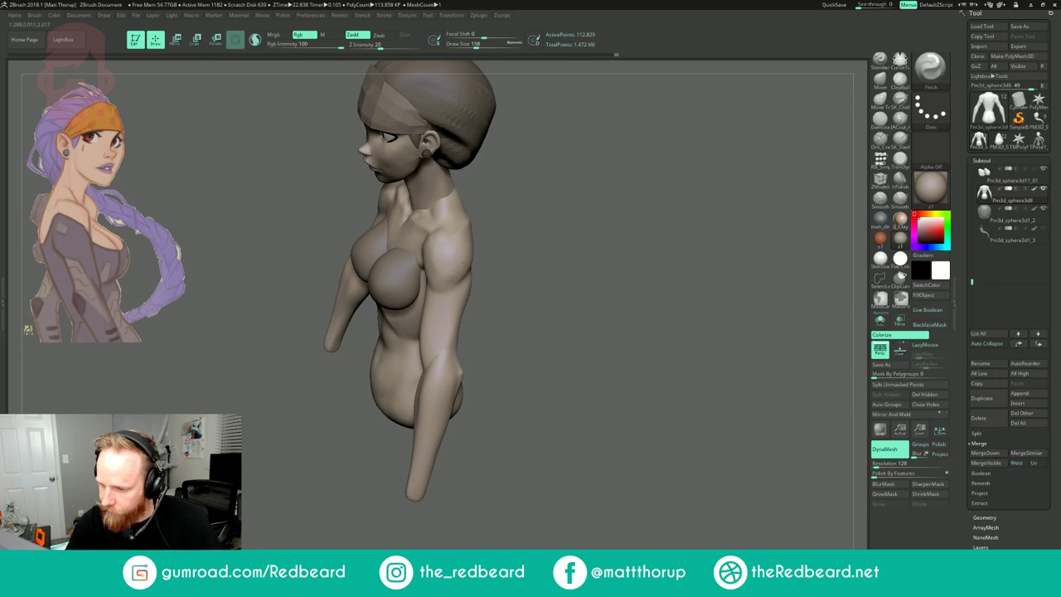
pyautogui.moveTo(464, 262); pyautogui.dragTo(444, 259, button='right')
pyautogui.moveTo(530, 204)
pyautogui.mouseDown()
pyautogui.moveTo(589, 213)
pyautogui.moveTo(554, 209)
pyautogui.moveTo(442, 237)
pyautogui.mouseUp()
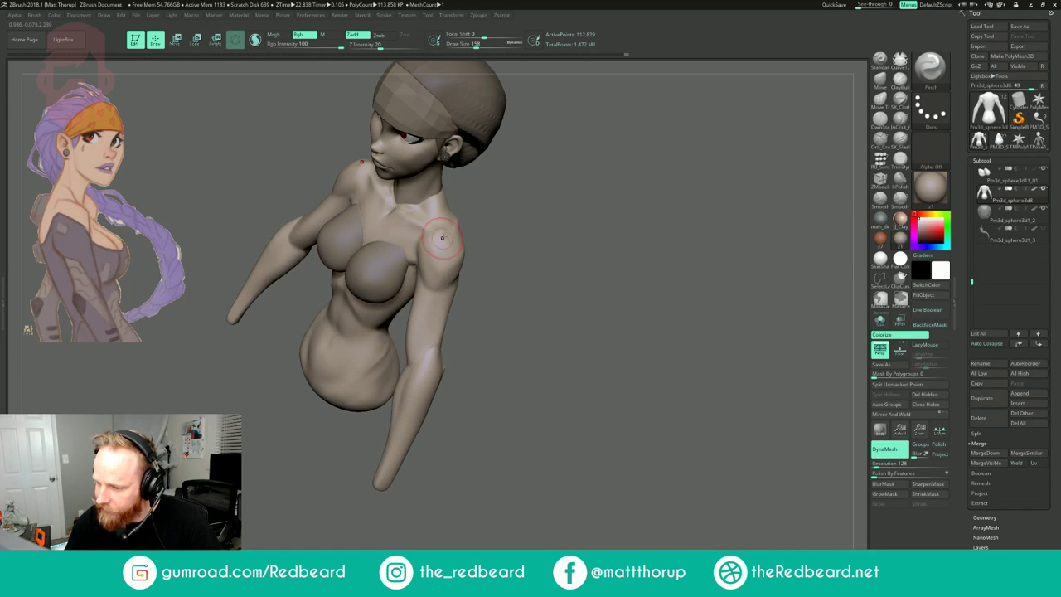
pyautogui.moveTo(506, 219); pyautogui.dragTo(504, 187)
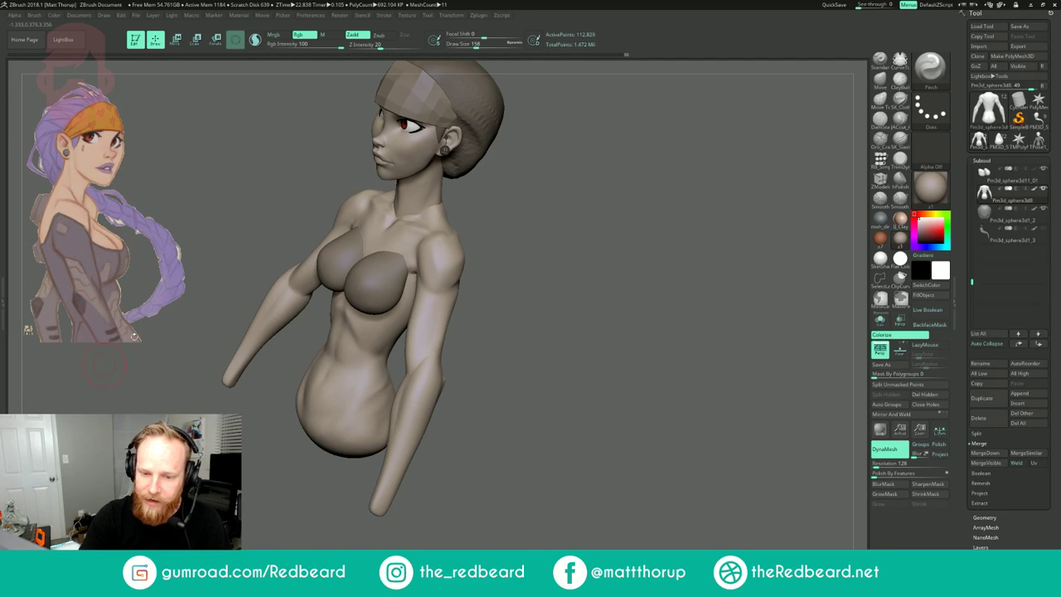
# - Pinch the creases around the back of the shoulder, reducing the draw size to 136
pyautogui.keyDown('alt'); pyautogui.moveTo(605, 225); pyautogui.dragTo(587, 216); pyautogui.keyUp('alt')
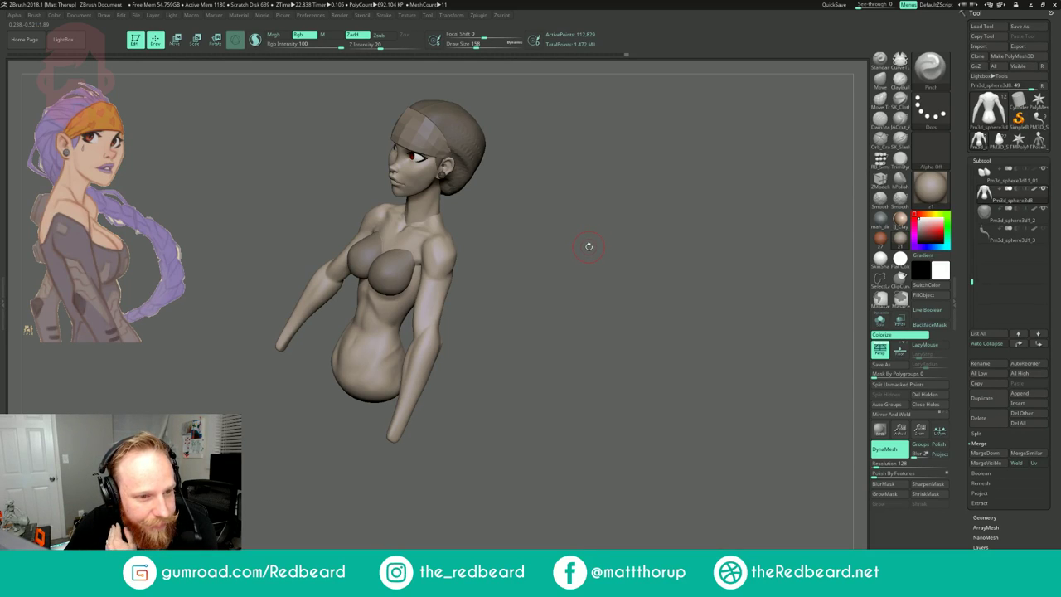
pyautogui.moveTo(589, 246); pyautogui.dragTo(586, 249)
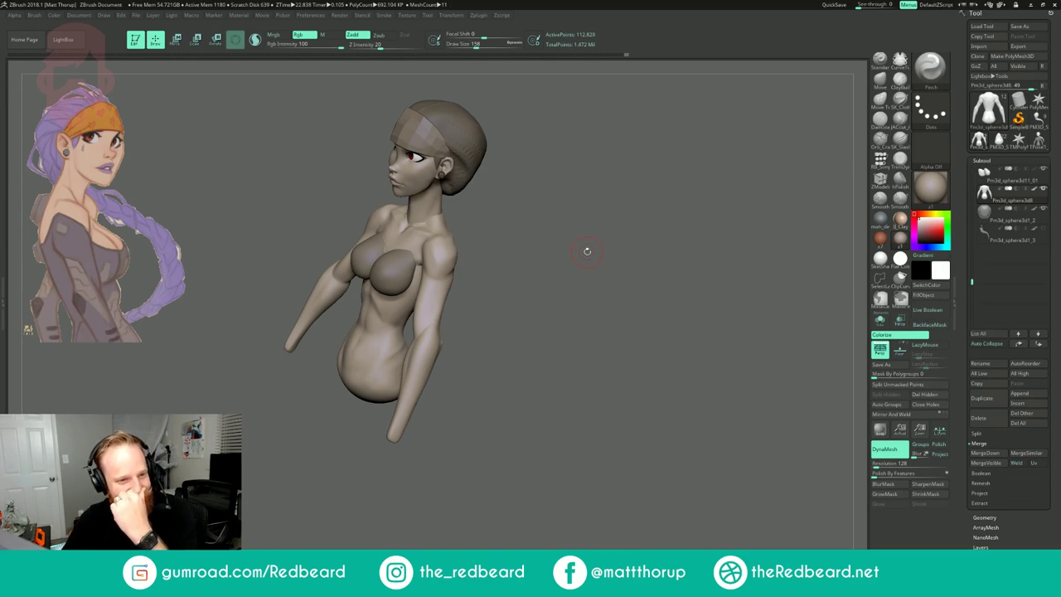
pyautogui.moveTo(587, 252)
pyautogui.mouseDown()
pyautogui.moveTo(583, 240)
pyautogui.moveTo(626, 243)
pyautogui.mouseUp()
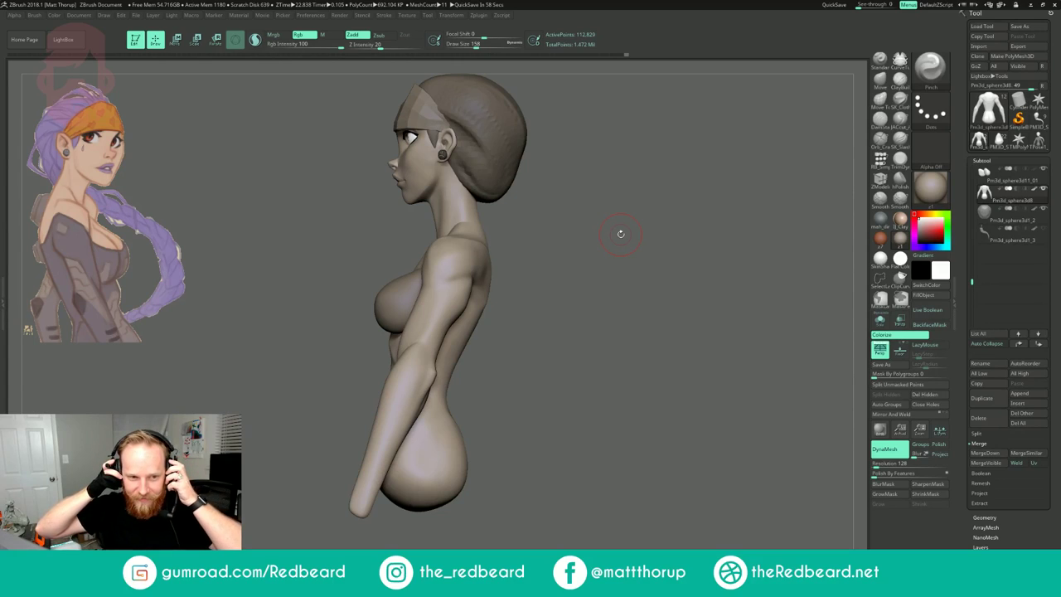
pyautogui.moveTo(620, 233)
pyautogui.mouseDown()
pyautogui.moveTo(582, 254)
pyautogui.moveTo(613, 275)
pyautogui.moveTo(595, 272)
pyautogui.mouseUp()
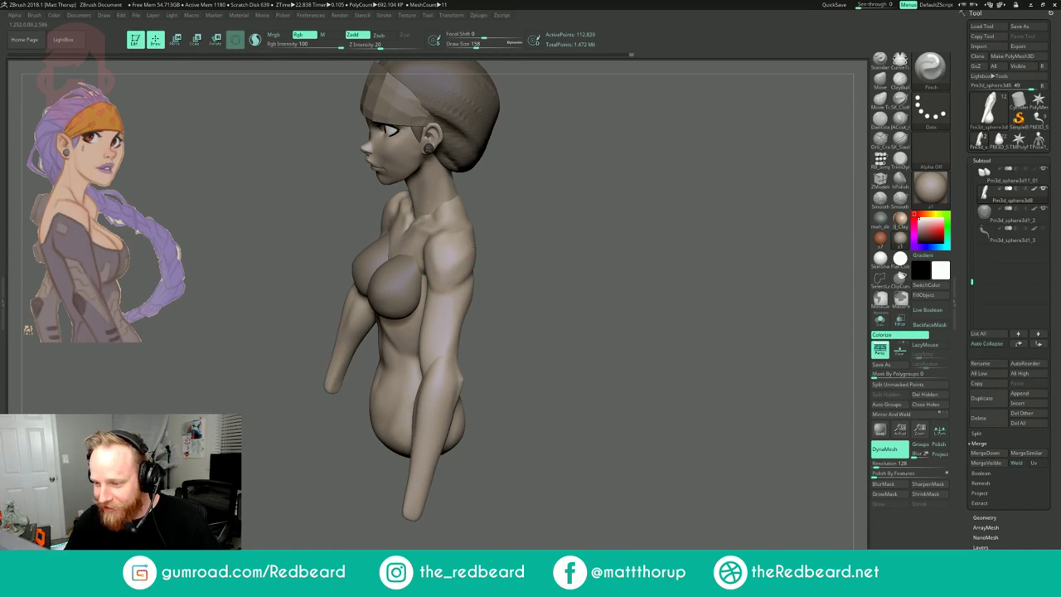
pyautogui.moveTo(481, 241); pyautogui.dragTo(465, 258)
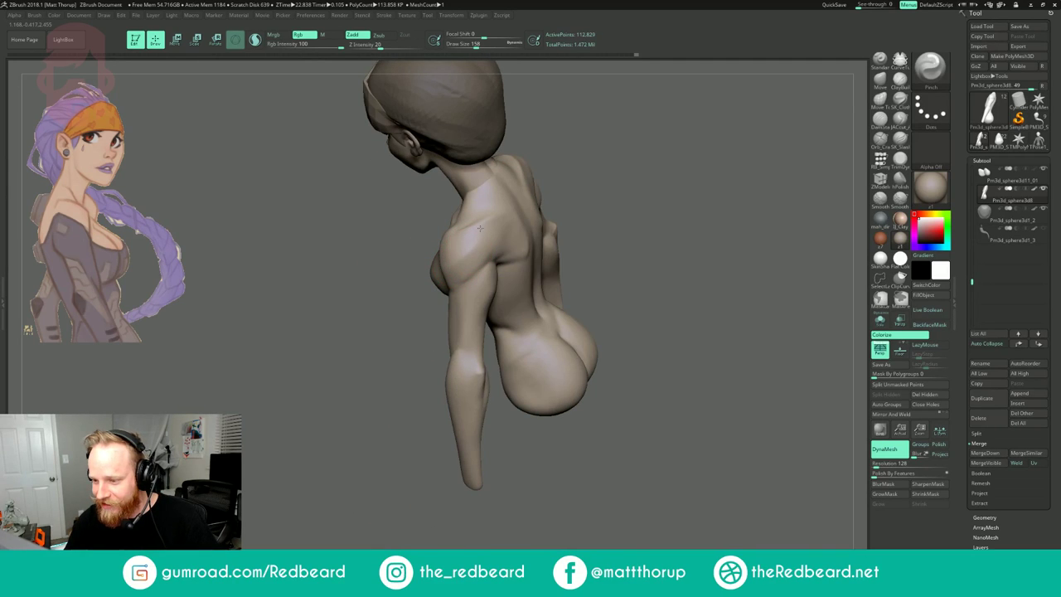
pyautogui.moveTo(500, 220); pyautogui.dragTo(512, 208, button='right')
pyautogui.press('[')
pyautogui.moveTo(571, 193); pyautogui.dragTo(532, 241, button='right')
pyautogui.keyDown('ctrl'); pyautogui.moveTo(622, 332); pyautogui.dragTo(626, 254, button='right'); pyautogui.keyUp('ctrl')
pyautogui.moveTo(625, 254)
pyautogui.mouseDown(button='right')
pyautogui.moveTo(597, 253)
pyautogui.moveTo(627, 261)
pyautogui.moveTo(611, 270)
pyautogui.moveTo(655, 319)
pyautogui.moveTo(634, 290)
pyautogui.mouseUp(button='right')
pyautogui.moveTo(657, 249); pyautogui.dragTo(674, 254, button='right')
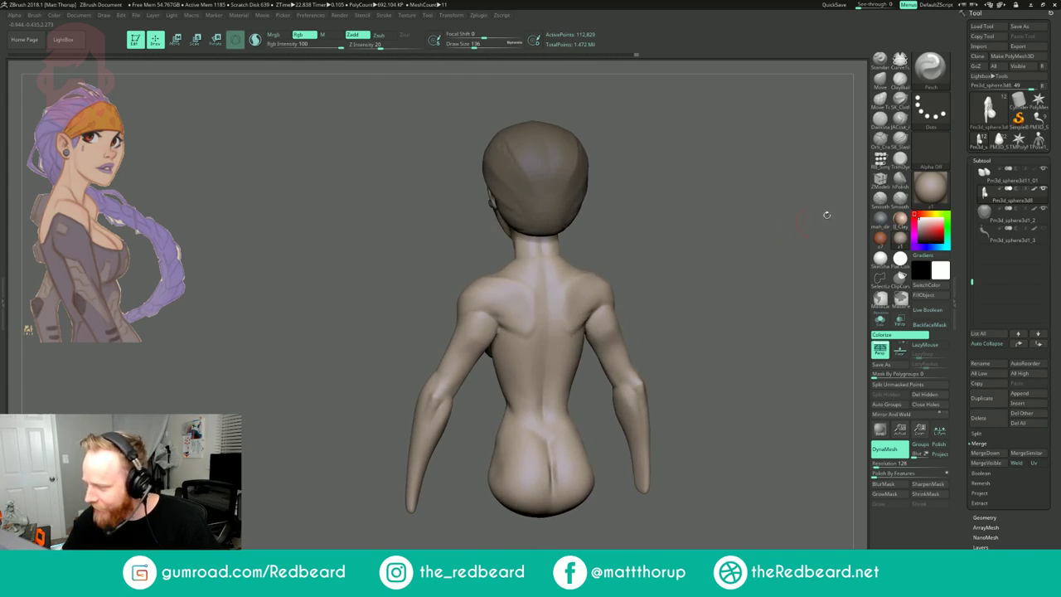
# - Flatten the shoulder blade area of the upper back with the TrimDynamic brush
pyautogui.click(901, 160)
pyautogui.press('s')
pyautogui.moveTo(552, 307); pyautogui.dragTo(557, 307)
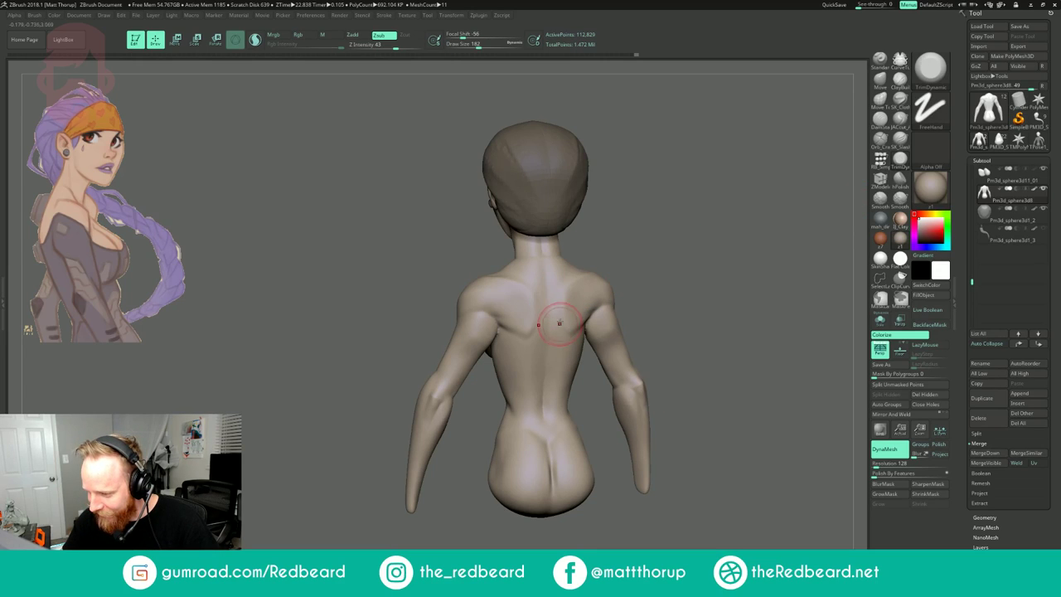
pyautogui.moveTo(618, 229)
pyautogui.mouseDown()
pyautogui.moveTo(534, 267)
pyautogui.moveTo(585, 256)
pyautogui.mouseUp()
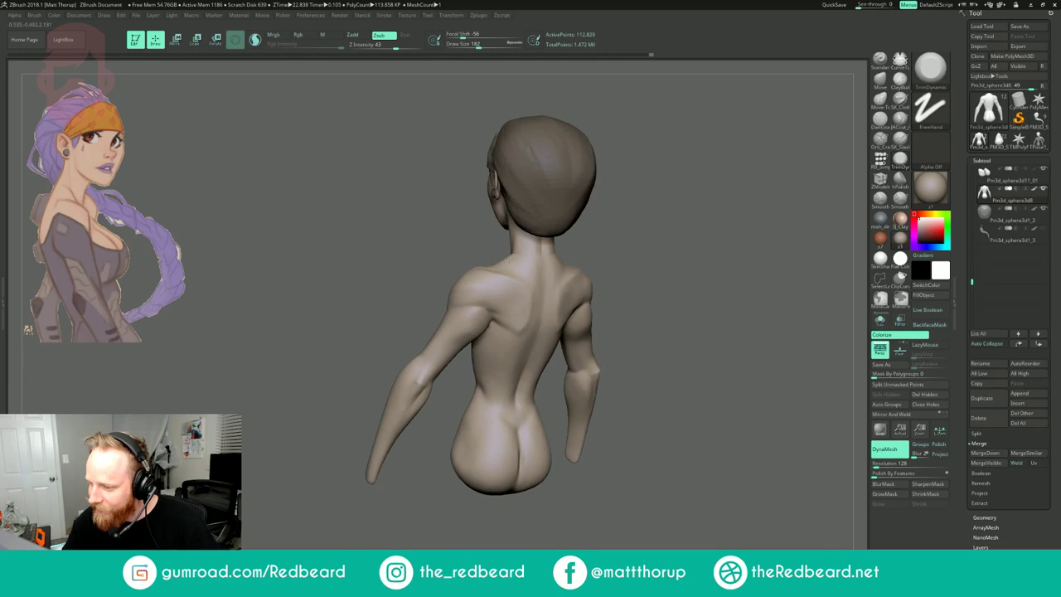
# - Select the breast subtool and reshape its front profile from the side with the Move brush at draw size 245
pyautogui.moveTo(661, 203)
pyautogui.keyDown('shift'); pyautogui.mouseDown()
pyautogui.moveTo(759, 217)
pyautogui.moveTo(729, 182)
pyautogui.moveTo(627, 244)
pyautogui.moveTo(649, 258)
pyautogui.moveTo(577, 230)
pyautogui.moveTo(685, 267)
pyautogui.moveTo(733, 267)
pyautogui.moveTo(667, 265)
pyautogui.moveTo(680, 259)
pyautogui.moveTo(729, 274)
pyautogui.moveTo(673, 266)
pyautogui.moveTo(731, 280)
pyautogui.moveTo(678, 244)
pyautogui.mouseUp(); pyautogui.keyUp('shift')
pyautogui.keyDown('alt'); pyautogui.click(511, 344); pyautogui.keyUp('alt')
pyautogui.press('b')
pyautogui.press('m')
pyautogui.press('v')
pyautogui.press('s')
pyautogui.moveTo(478, 349); pyautogui.dragTo(478, 374)
pyautogui.press('s')
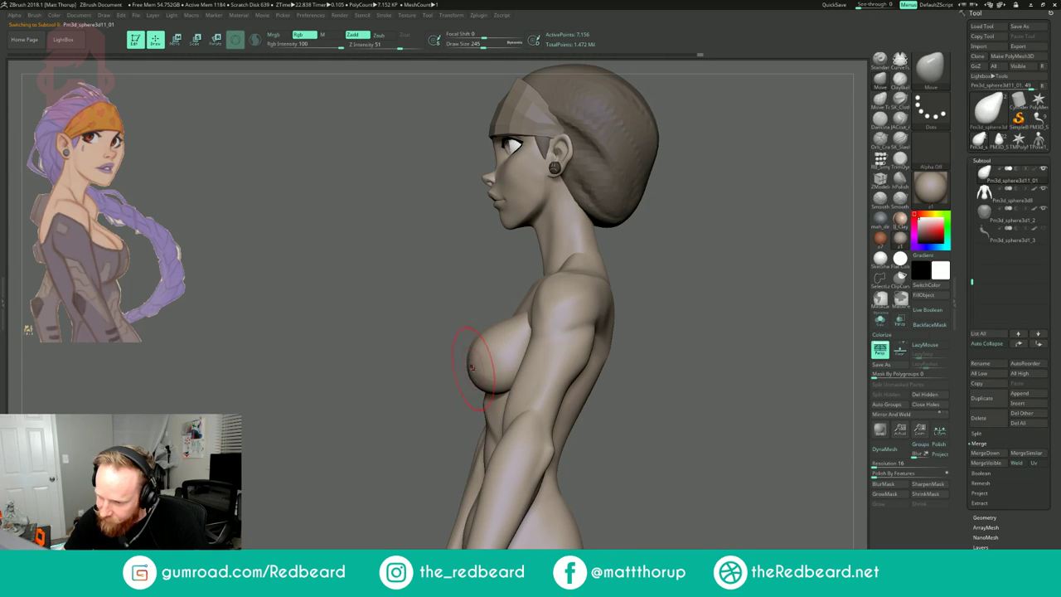
pyautogui.moveTo(457, 368)
pyautogui.mouseDown()
pyautogui.moveTo(565, 373)
pyautogui.moveTo(565, 411)
pyautogui.mouseUp()
# - Refine the breasts' side silhouette with small Move brush adjustments at different draw sizes
pyautogui.press('s')
pyautogui.moveTo(459, 360); pyautogui.dragTo(461, 357)
pyautogui.moveTo(514, 297); pyautogui.dragTo(517, 337)
pyautogui.press('s')
pyautogui.moveTo(476, 360); pyautogui.dragTo(473, 360)
pyautogui.moveTo(626, 285)
pyautogui.mouseDown()
pyautogui.moveTo(624, 221)
pyautogui.moveTo(692, 220)
pyautogui.moveTo(647, 232)
pyautogui.moveTo(696, 295)
pyautogui.mouseUp()
# - Build up the breasts symmetrically with ClayBuildup at draw size 212, and smooth their surface
pyautogui.click(904, 86)
pyautogui.moveTo(470, 320)
pyautogui.mouseDown()
pyautogui.moveTo(450, 331)
pyautogui.moveTo(480, 339)
pyautogui.moveTo(454, 324)
pyautogui.mouseUp()
pyautogui.press('x')
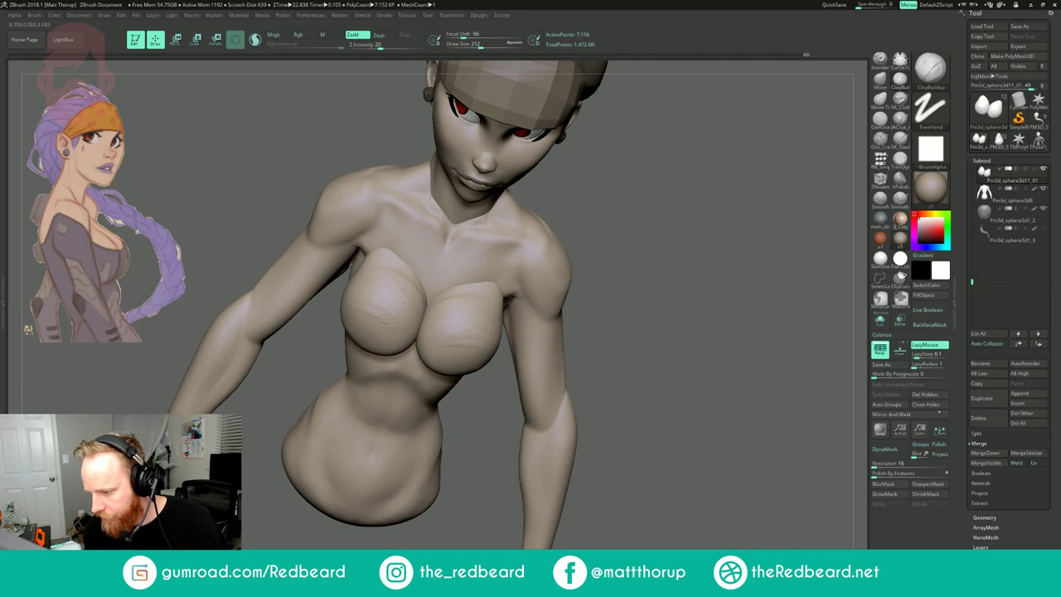
pyautogui.press('s')
pyautogui.moveTo(456, 305)
pyautogui.mouseDown()
pyautogui.moveTo(491, 330)
pyautogui.moveTo(484, 338)
pyautogui.mouseUp()
pyautogui.moveTo(679, 332); pyautogui.dragTo(593, 295)
pyautogui.moveTo(663, 265)
pyautogui.keyDown('alt'); pyautogui.mouseDown()
pyautogui.moveTo(698, 321)
pyautogui.moveTo(666, 268)
pyautogui.mouseUp(); pyautogui.keyUp('alt')
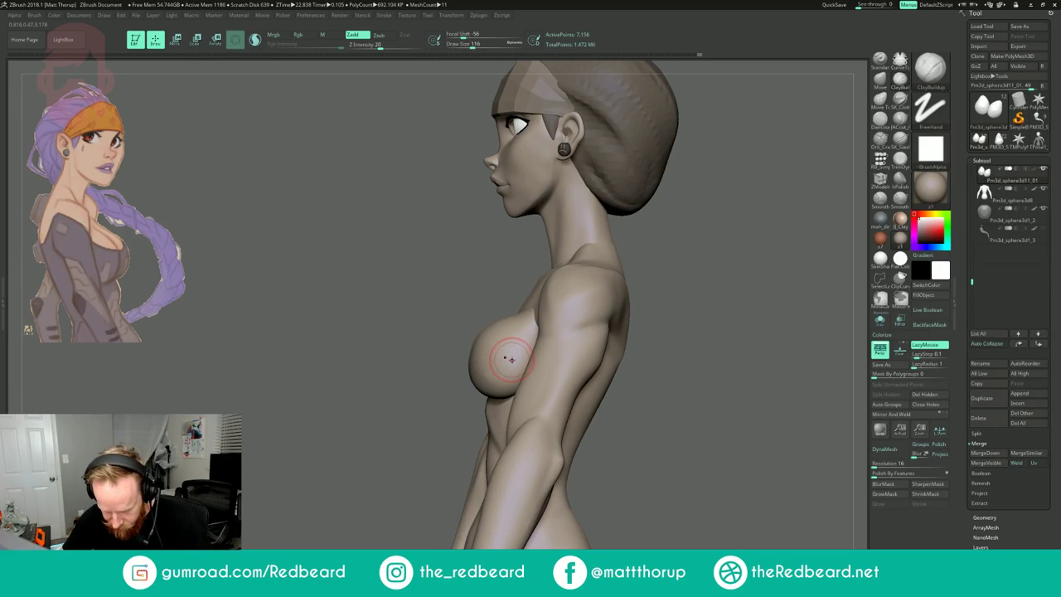
# - Reshape the breasts' side profile and upper edge with the Move brush, starting at draw size 268
pyautogui.press('b')
pyautogui.press('m')
pyautogui.press('v')
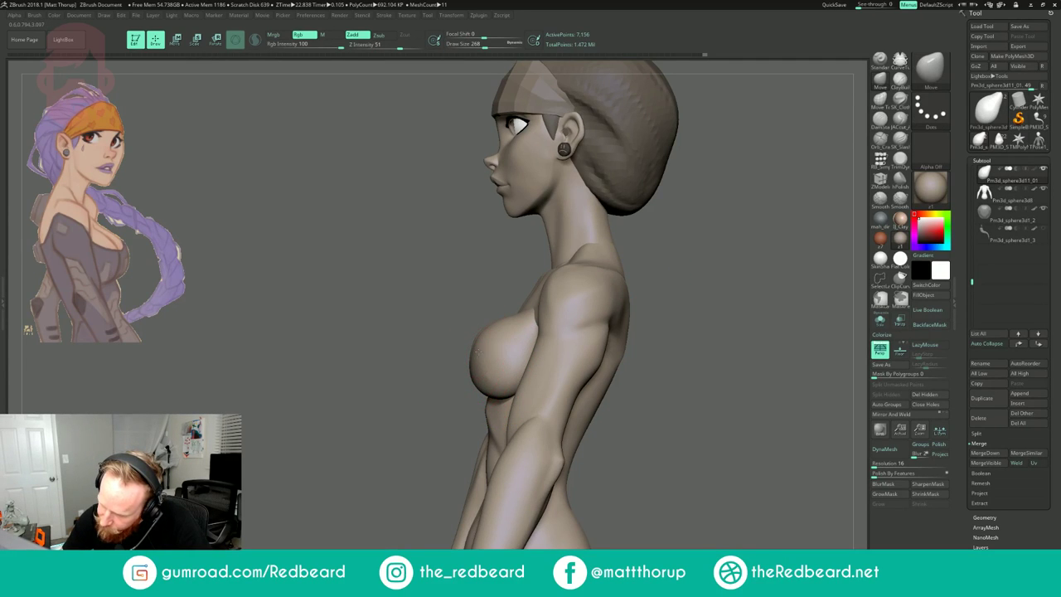
pyautogui.moveTo(476, 352); pyautogui.dragTo(578, 304)
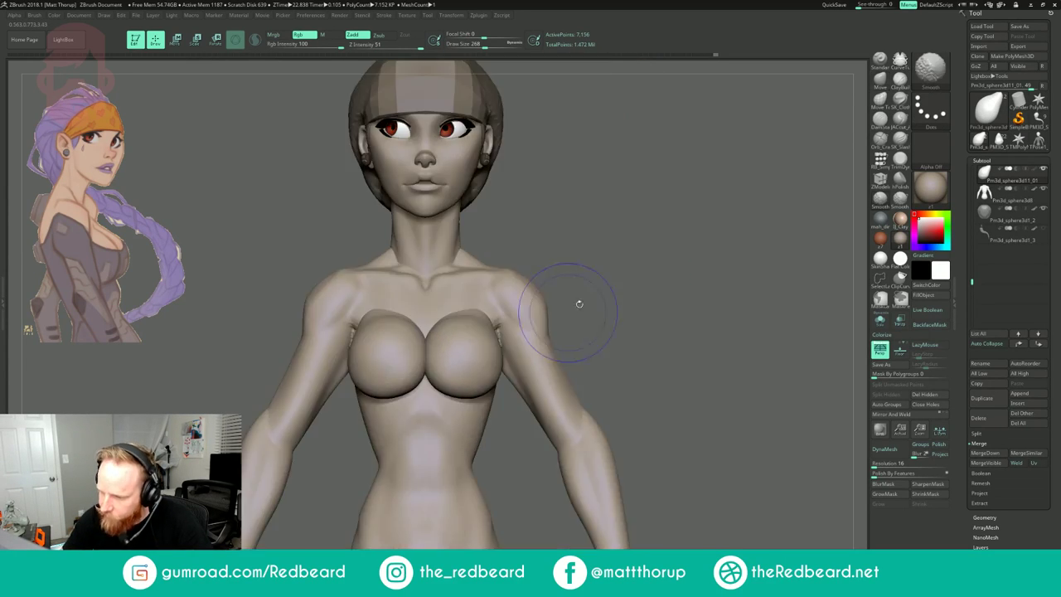
pyautogui.moveTo(658, 252); pyautogui.dragTo(698, 321)
pyautogui.press('s')
pyautogui.moveTo(447, 343); pyautogui.dragTo(457, 315)
pyautogui.moveTo(606, 289); pyautogui.dragTo(606, 332)
pyautogui.moveTo(476, 330); pyautogui.dragTo(473, 317)
# - Adjust the outer contour of the breasts with the Move brush
pyautogui.moveTo(610, 290)
pyautogui.mouseDown()
pyautogui.moveTo(641, 204)
pyautogui.moveTo(634, 246)
pyautogui.mouseUp()
pyautogui.moveTo(634, 245)
pyautogui.mouseDown()
pyautogui.moveTo(572, 251)
pyautogui.moveTo(627, 242)
pyautogui.mouseUp()
pyautogui.keyDown('ctrl'); pyautogui.moveTo(627, 243); pyautogui.dragTo(626, 303, button='right'); pyautogui.keyUp('ctrl')
pyautogui.moveTo(514, 359); pyautogui.dragTo(466, 360)
pyautogui.press('s')
pyautogui.press('s')
# - Examine the proportions of the whole figure from the front and both sides at different distances
pyautogui.moveTo(707, 256); pyautogui.dragTo(677, 256)
pyautogui.keyDown('ctrl'); pyautogui.moveTo(677, 256); pyautogui.dragTo(668, 240, button='right'); pyautogui.keyUp('ctrl')
pyautogui.moveTo(668, 282); pyautogui.dragTo(587, 297)
pyautogui.keyDown('ctrl'); pyautogui.moveTo(587, 297); pyautogui.dragTo(584, 280, button='right'); pyautogui.keyUp('ctrl')
pyautogui.moveTo(583, 280); pyautogui.dragTo(719, 270)
pyautogui.keyDown('ctrl'); pyautogui.moveTo(720, 269); pyautogui.dragTo(732, 301, button='right'); pyautogui.keyUp('ctrl')
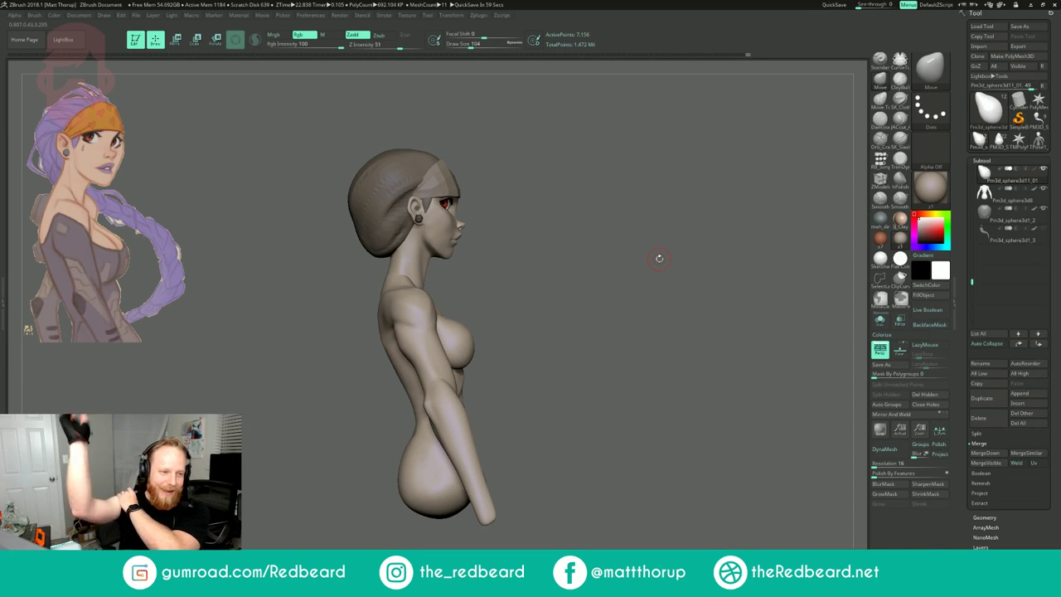
pyautogui.moveTo(598, 264)
pyautogui.mouseDown()
pyautogui.moveTo(539, 267)
pyautogui.moveTo(564, 267)
pyautogui.mouseUp()
pyautogui.keyDown('ctrl'); pyautogui.moveTo(592, 248); pyautogui.dragTo(614, 275, button='right'); pyautogui.keyUp('ctrl')
pyautogui.moveTo(597, 270); pyautogui.dragTo(659, 266)
pyautogui.keyDown('ctrl'); pyautogui.moveTo(659, 266); pyautogui.dragTo(643, 240, button='right'); pyautogui.keyUp('ctrl')
pyautogui.moveTo(640, 257); pyautogui.dragTo(536, 272)
pyautogui.keyDown('ctrl'); pyautogui.moveTo(537, 272); pyautogui.dragTo(592, 294, button='right'); pyautogui.keyUp('ctrl')
# - Select the torso subtool and adjust the sides of the ribcage and waist with the Move brush at draw size 305
pyautogui.press('s')
pyautogui.moveTo(491, 399); pyautogui.dragTo(503, 398)
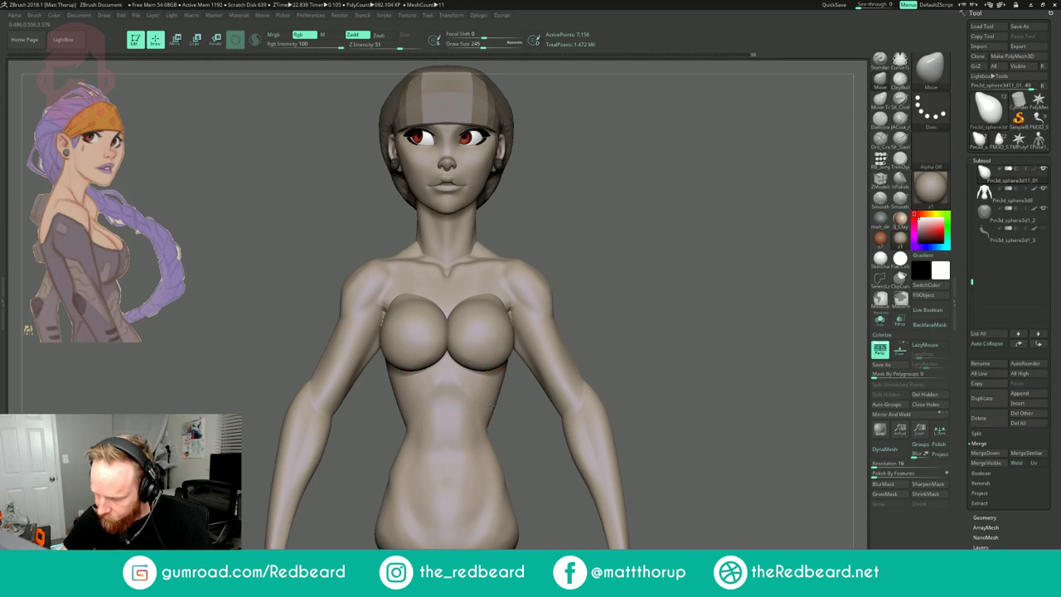
pyautogui.keyDown('alt'); pyautogui.click(489, 406); pyautogui.keyUp('alt')
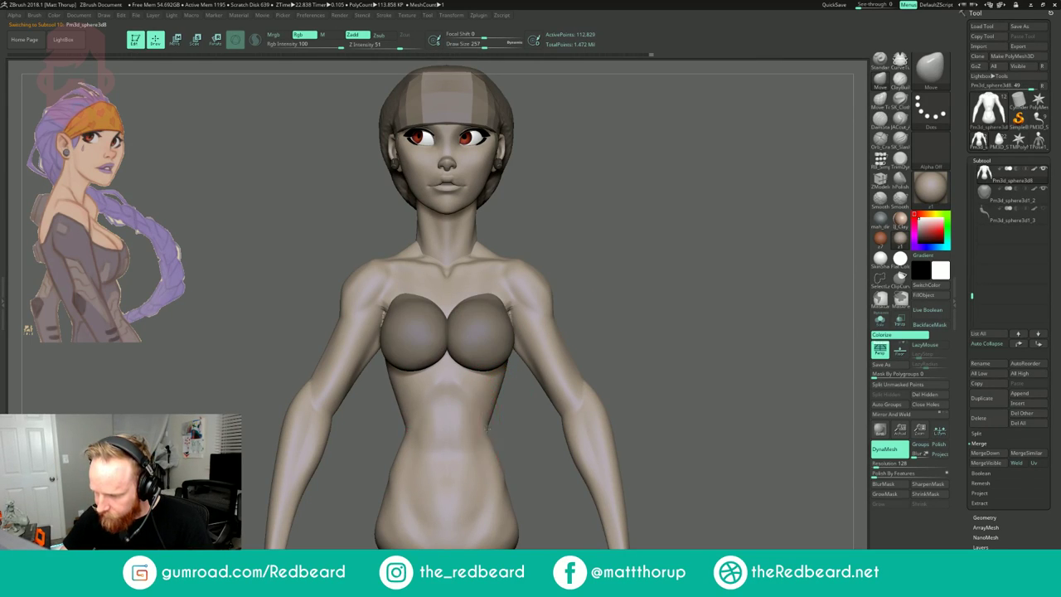
pyautogui.press('s')
pyautogui.moveTo(483, 450); pyautogui.dragTo(488, 450)
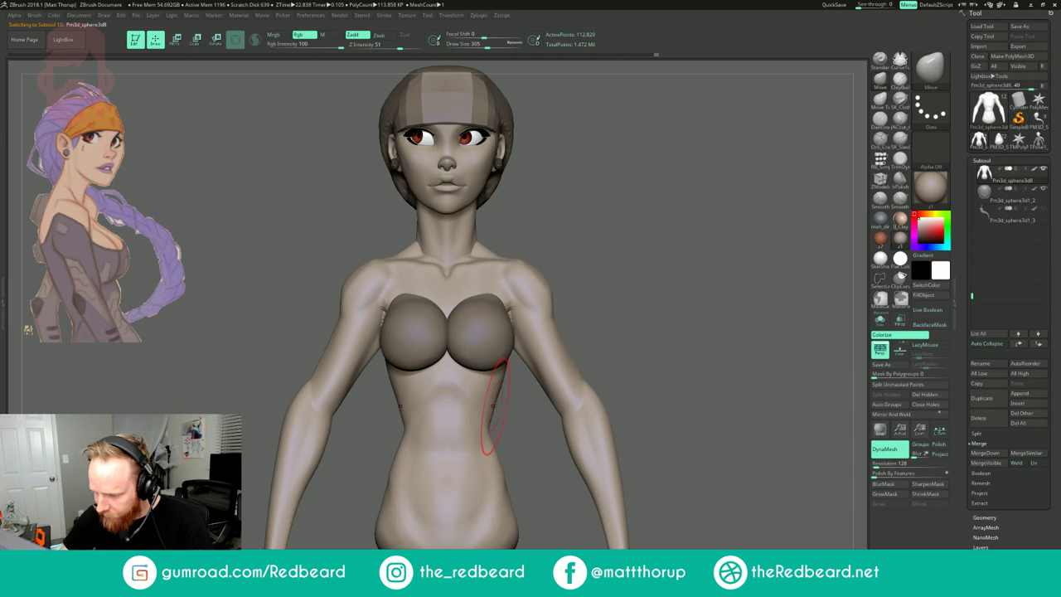
pyautogui.moveTo(609, 300); pyautogui.dragTo(585, 283)
pyautogui.moveTo(651, 255)
pyautogui.mouseDown()
pyautogui.moveTo(693, 304)
pyautogui.moveTo(633, 299)
pyautogui.moveTo(630, 232)
pyautogui.moveTo(628, 287)
pyautogui.mouseUp()
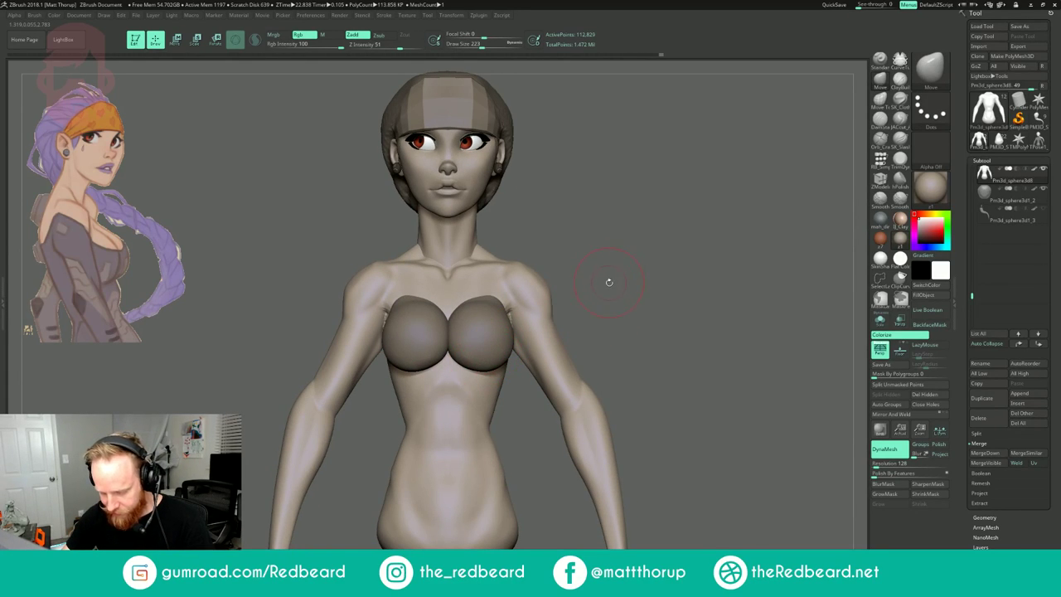
# - Display the wireframe, select the breast subtool, and use the Move gizmo to mask the character's left breast
pyautogui.hotkey('shift', 'f')
pyautogui.moveTo(608, 284)
pyautogui.mouseDown()
pyautogui.moveTo(607, 333)
pyautogui.moveTo(606, 285)
pyautogui.moveTo(628, 285)
pyautogui.mouseUp()
pyautogui.keyDown('alt'); pyautogui.click(493, 346); pyautogui.keyUp('alt')
pyautogui.press('w')
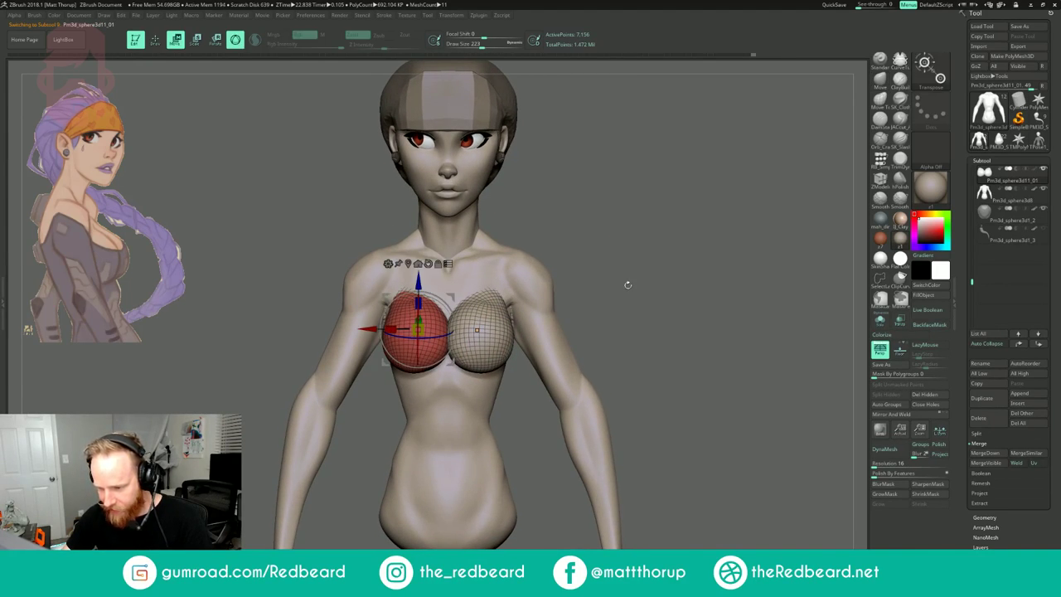
pyautogui.keyDown('shift'); pyautogui.moveTo(630, 282); pyautogui.dragTo(569, 291); pyautogui.keyUp('shift')
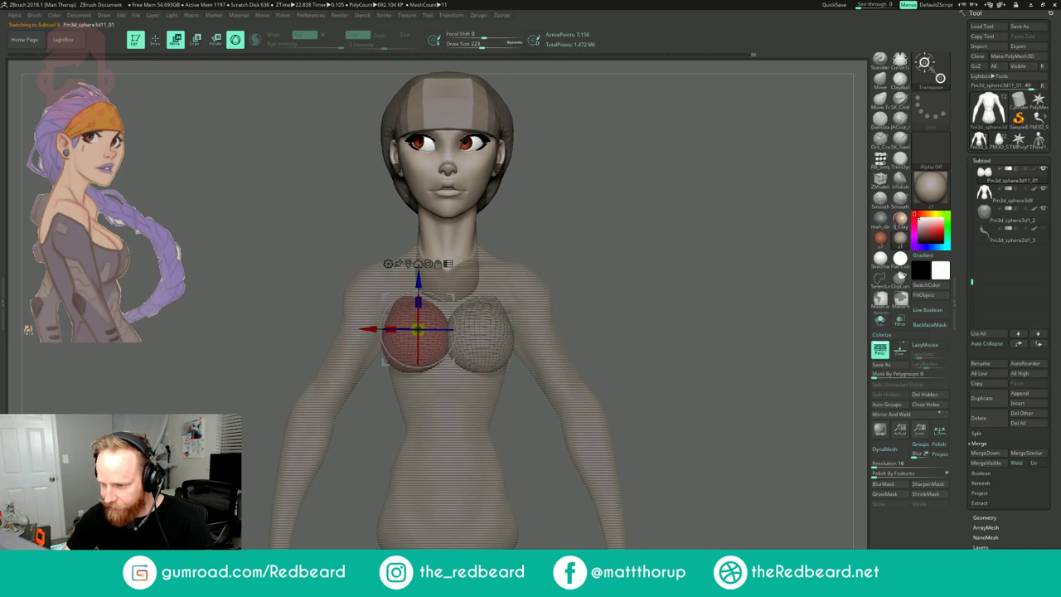
pyautogui.click(447, 263)
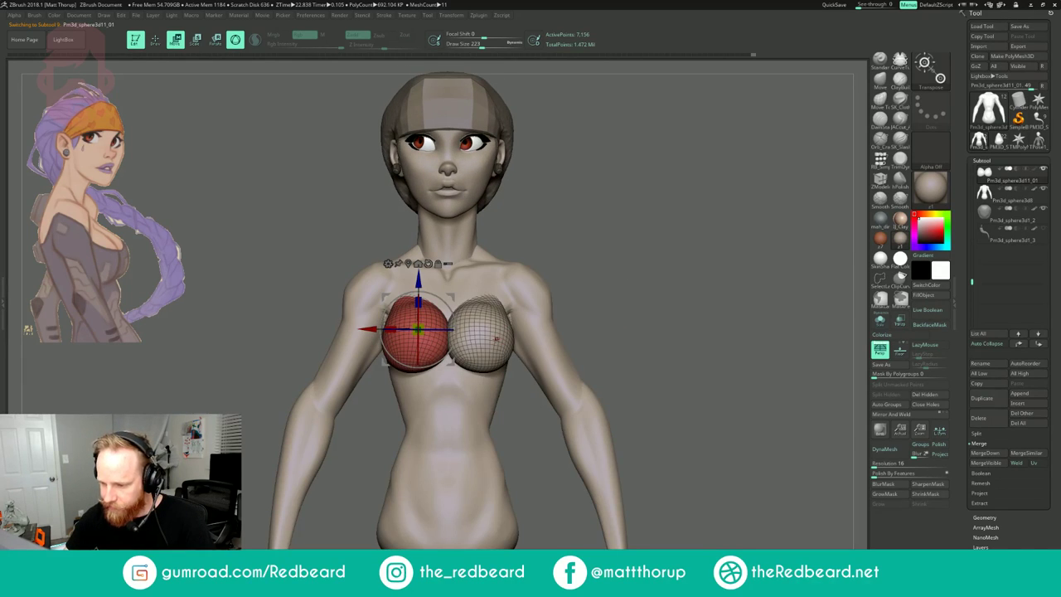
pyautogui.keyDown('alt'); pyautogui.click(431, 348); pyautogui.keyUp('alt')
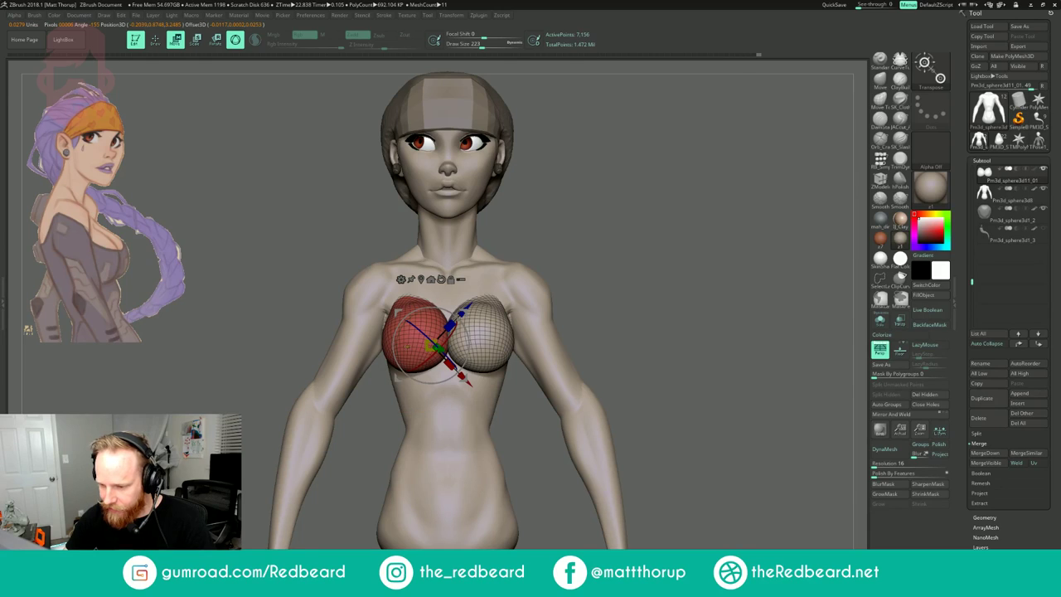
pyautogui.keyDown('ctrl'); pyautogui.click(407, 347); pyautogui.keyUp('ctrl')
pyautogui.keyDown('alt'); pyautogui.click(418, 282); pyautogui.keyUp('alt')
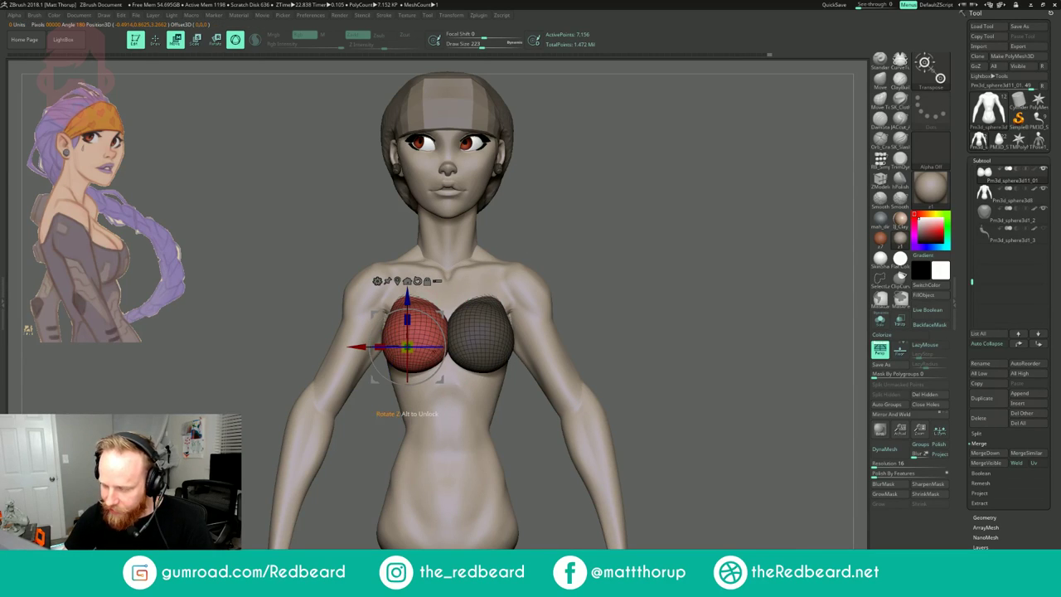
# - Adjust the inner edges of the breasts one at a time with the Move brush, inverting the mask between them and raising draw size to 274
pyautogui.press('q')
pyautogui.press('s')
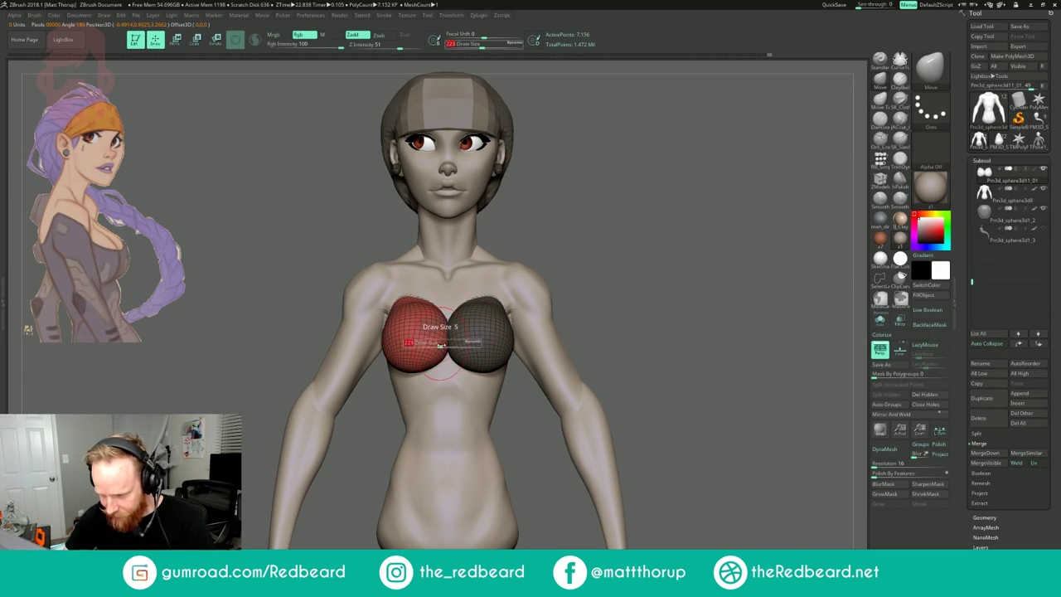
pyautogui.moveTo(442, 343); pyautogui.dragTo(446, 343)
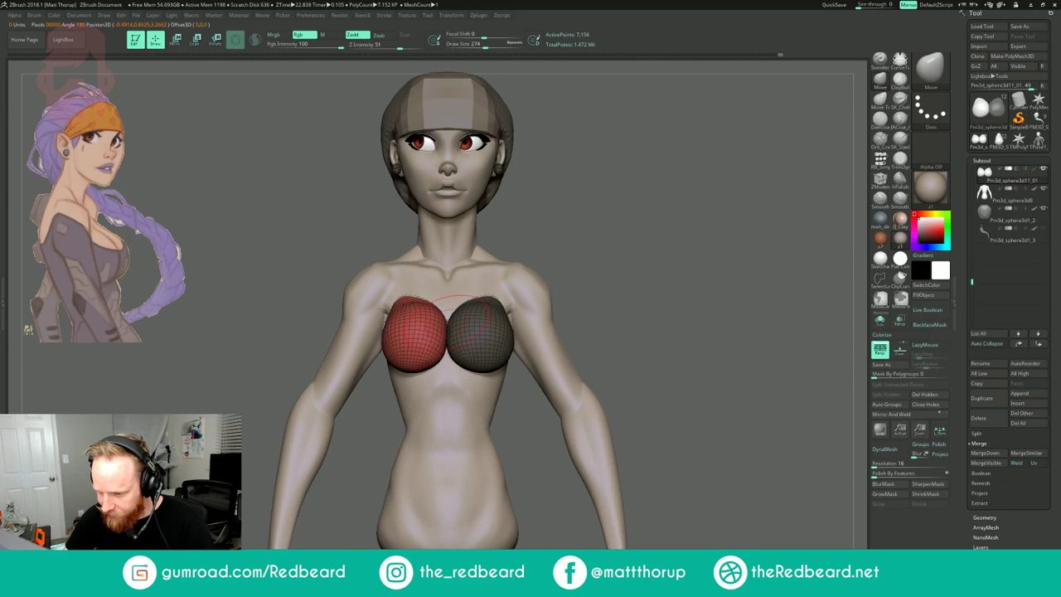
pyautogui.press('[')
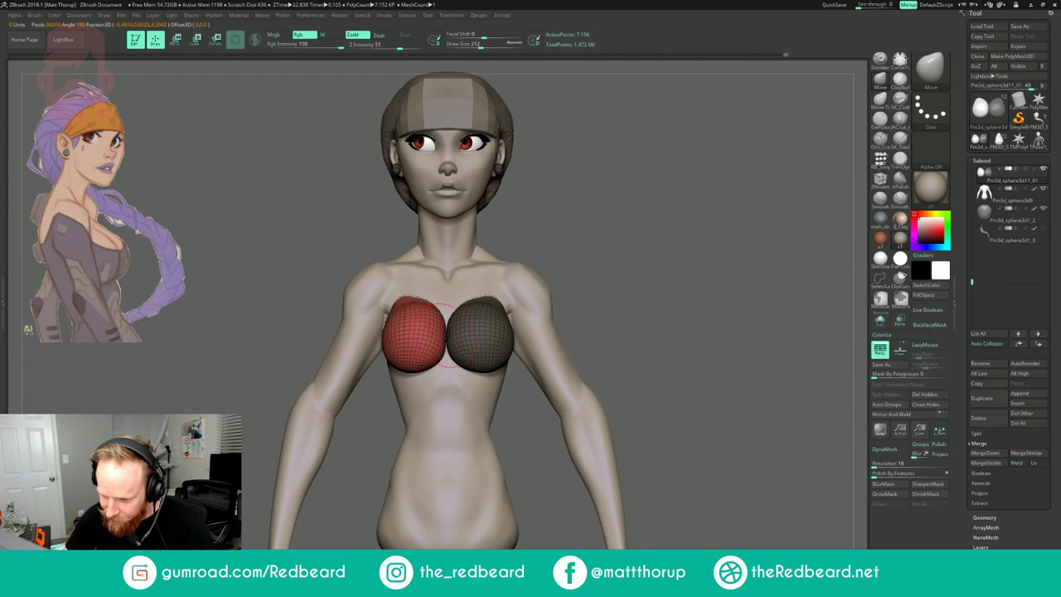
pyautogui.keyDown('ctrl'); pyautogui.click(592, 236); pyautogui.keyUp('ctrl')
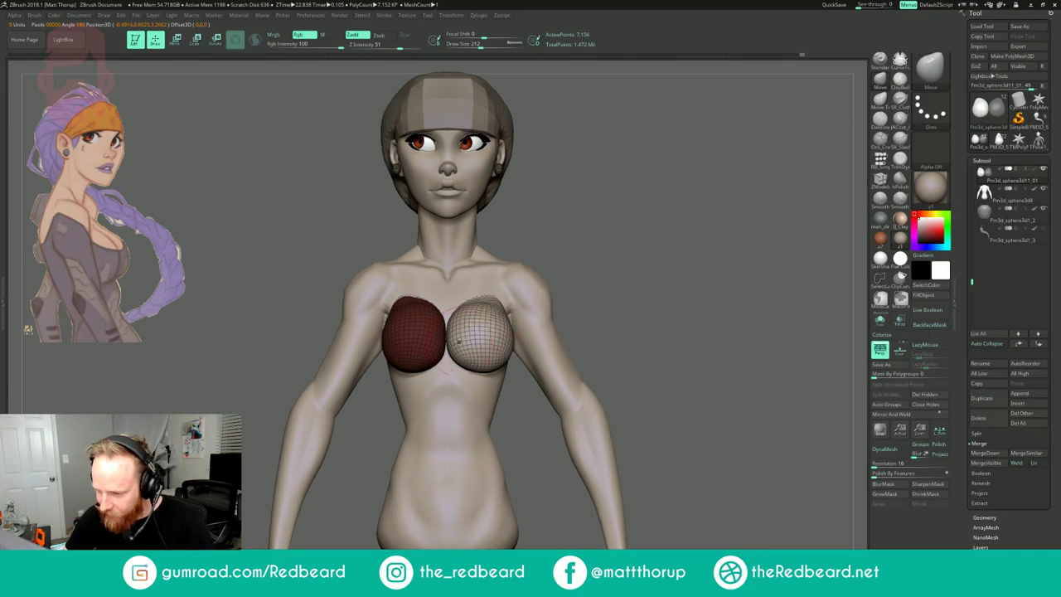
pyautogui.press(']')
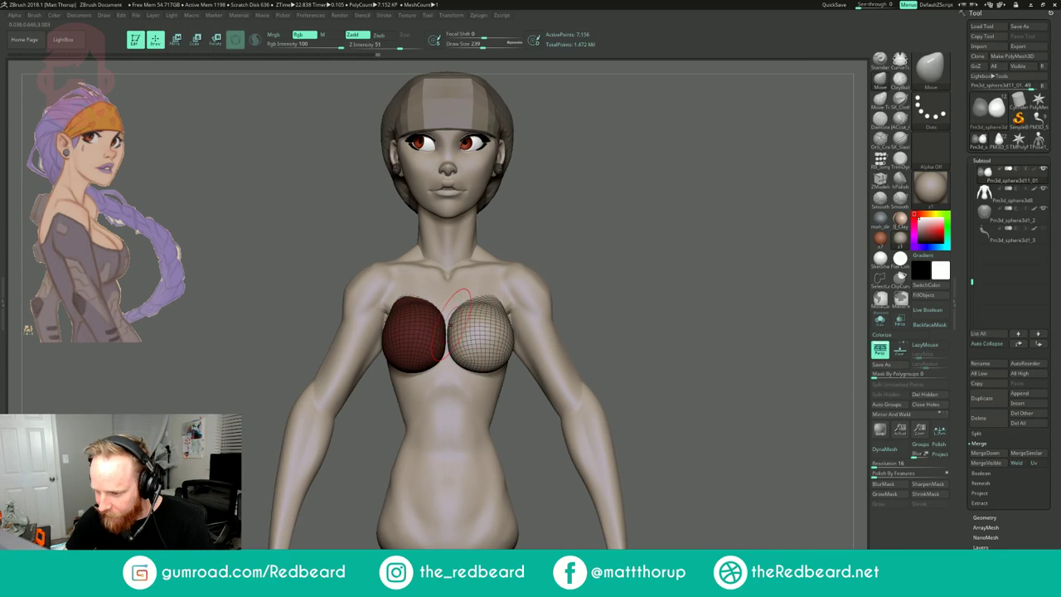
pyautogui.press(']')
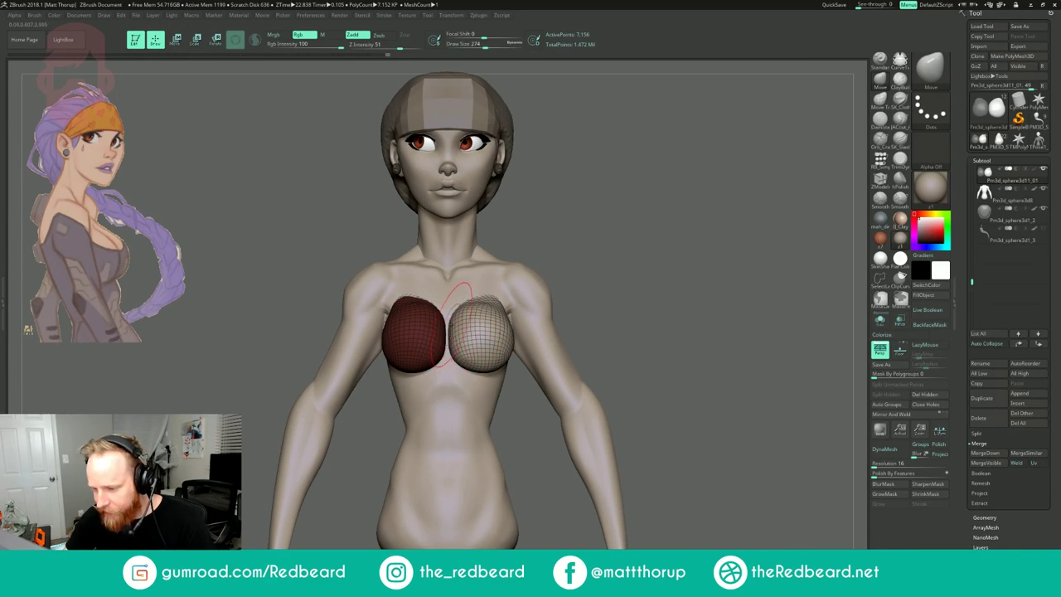
# - Clear the mask from the breast subtool and hide the wireframe
pyautogui.moveTo(611, 221); pyautogui.dragTo(626, 311)
pyautogui.keyDown('alt'); pyautogui.moveTo(625, 311); pyautogui.dragTo(653, 223); pyautogui.keyUp('alt')
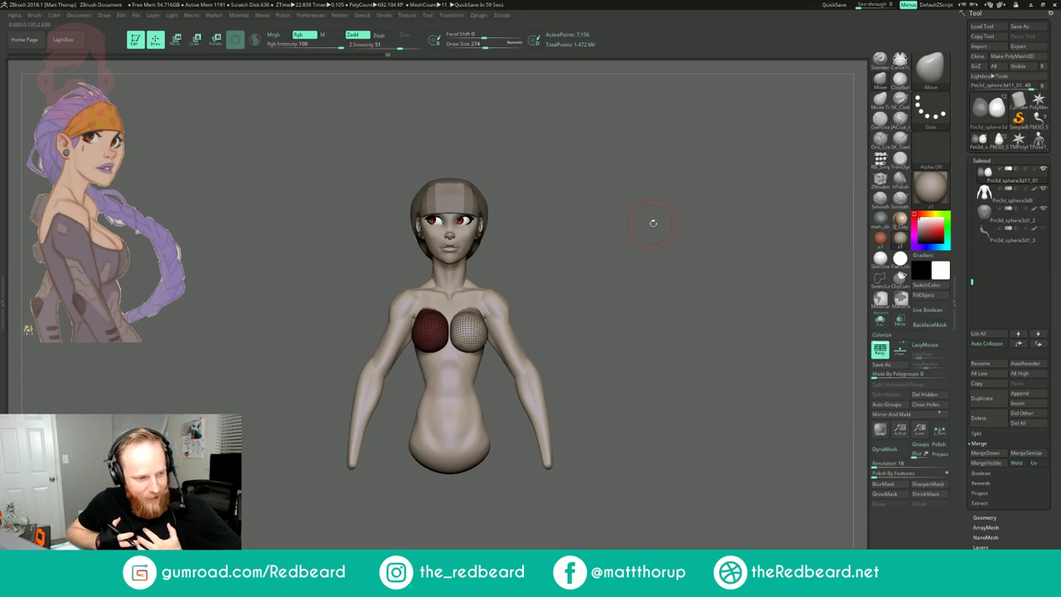
pyautogui.keyDown('ctrl'); pyautogui.moveTo(605, 243); pyautogui.dragTo(632, 267); pyautogui.keyUp('ctrl')
pyautogui.hotkey('shift', 'f')
# - Save the tool as patri02, overwriting the existing file
pyautogui.click(1034, 27)
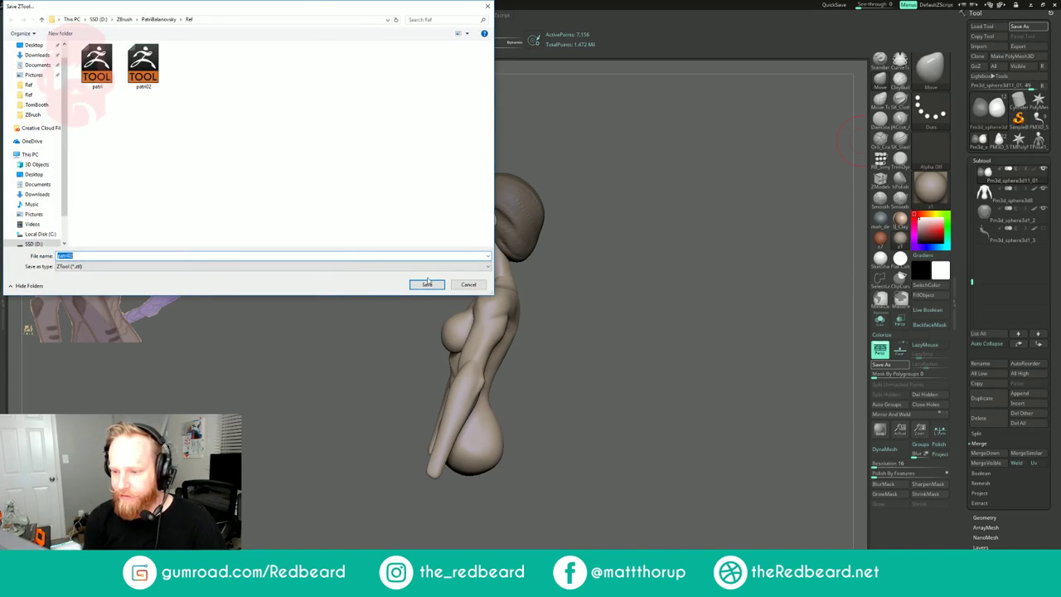
pyautogui.click(428, 283)
pyautogui.click(555, 297)
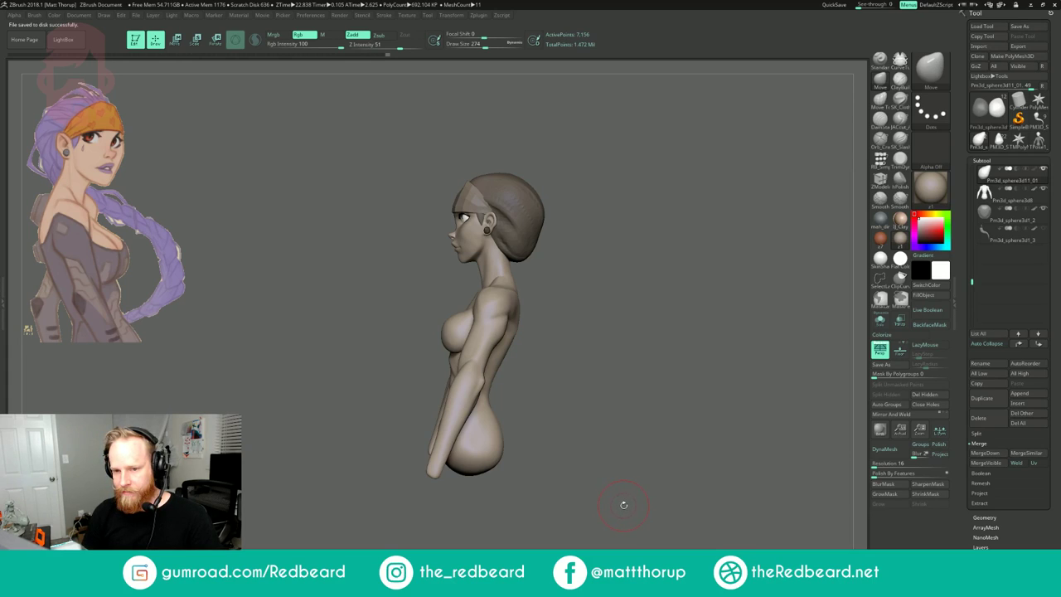
# - Merge the breast subtool down into the torso and fuse them with DynaMesh at resolution 240
pyautogui.moveTo(626, 505)
pyautogui.mouseDown(button='right')
pyautogui.moveTo(680, 506)
pyautogui.moveTo(649, 501)
pyautogui.mouseUp(button='right')
pyautogui.moveTo(661, 312); pyautogui.dragTo(684, 308, button='right')
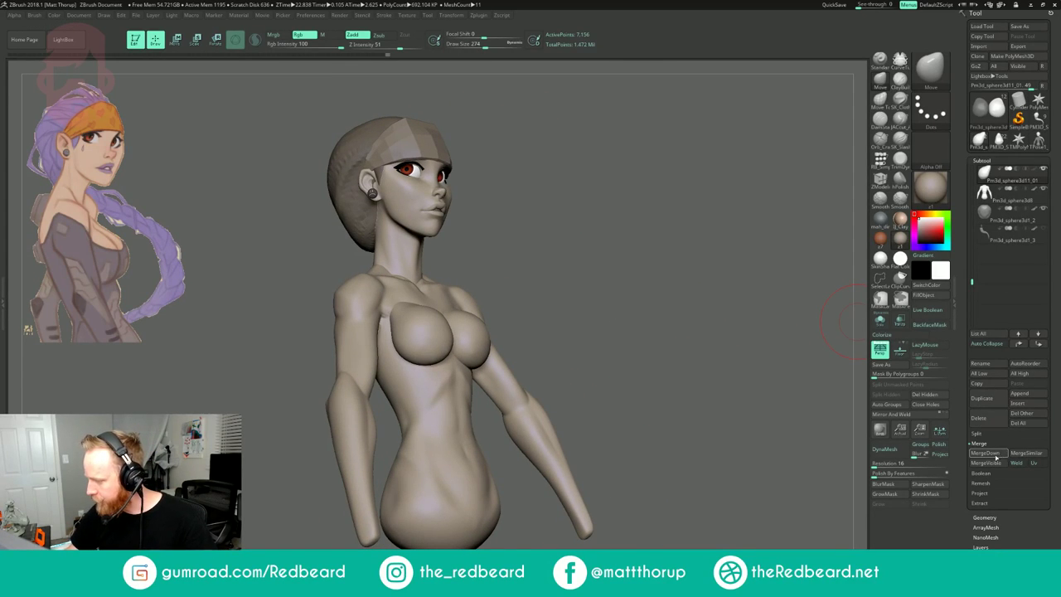
pyautogui.click(996, 457)
pyautogui.click(915, 472)
pyautogui.moveTo(774, 486)
pyautogui.keyDown('shift'); pyautogui.mouseDown(button='right')
pyautogui.moveTo(699, 476)
pyautogui.moveTo(751, 473)
pyautogui.mouseUp(button='right'); pyautogui.keyUp('shift')
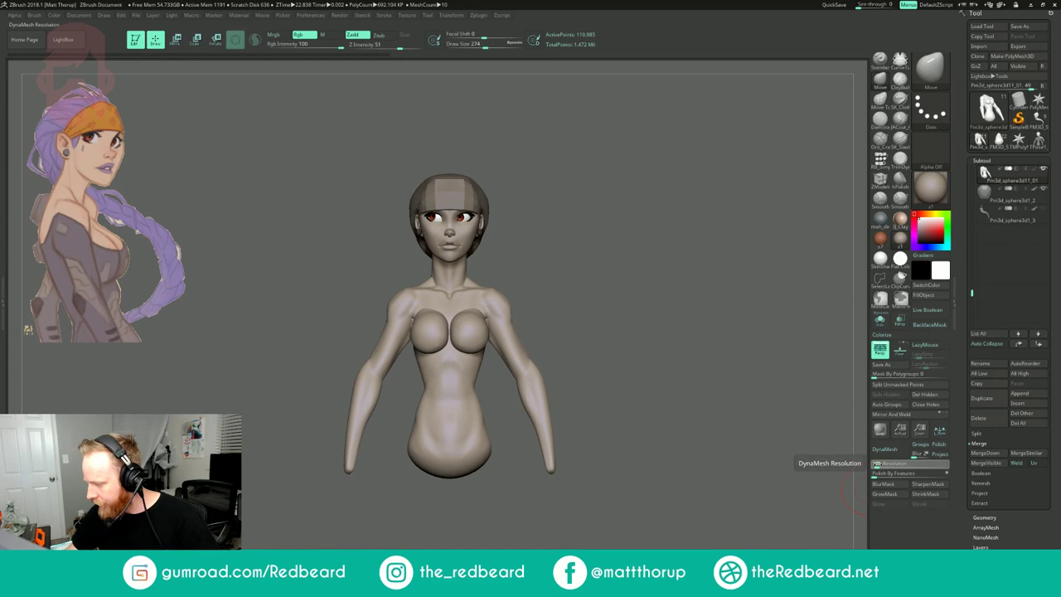
pyautogui.click(884, 449)
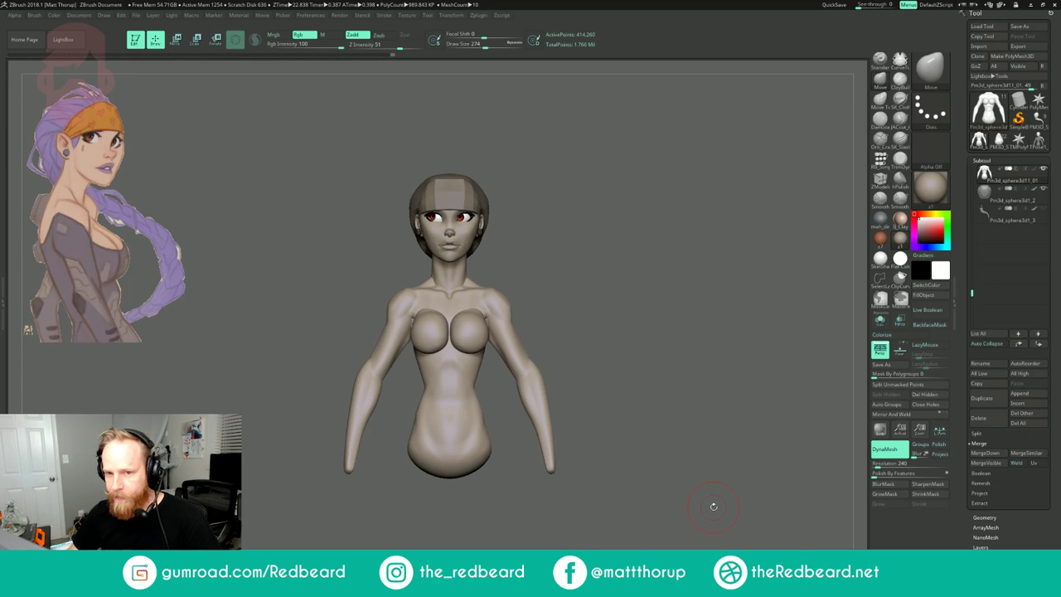
# - Try reshaping and smoothing the upper edges of the breasts, using the Move brush at draw size 104
pyautogui.moveTo(719, 499); pyautogui.dragTo(715, 517)
pyautogui.hotkey('shift', 'f')
pyautogui.hotkey('shift', 'f')
pyautogui.press('s')
pyautogui.moveTo(474, 292); pyautogui.dragTo(466, 292)
pyautogui.hotkey('ctrl', 'z')
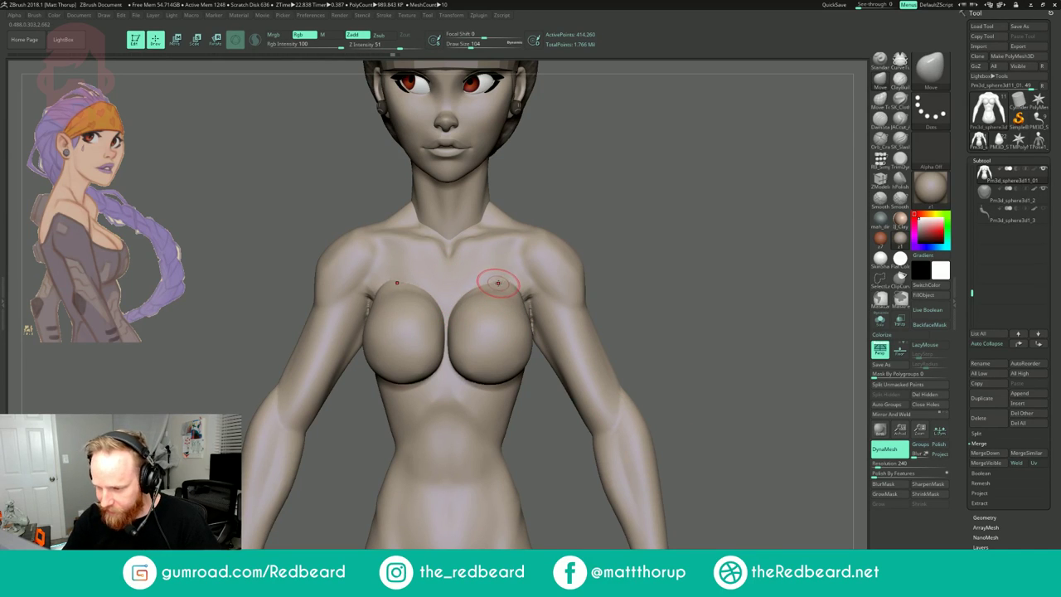
pyautogui.moveTo(501, 276)
pyautogui.keyDown('shift'); pyautogui.mouseDown()
pyautogui.moveTo(459, 297)
pyautogui.moveTo(497, 287)
pyautogui.mouseUp(); pyautogui.keyUp('shift')
pyautogui.hotkey('ctrl', 'z')
pyautogui.hotkey('ctrl', 'z')
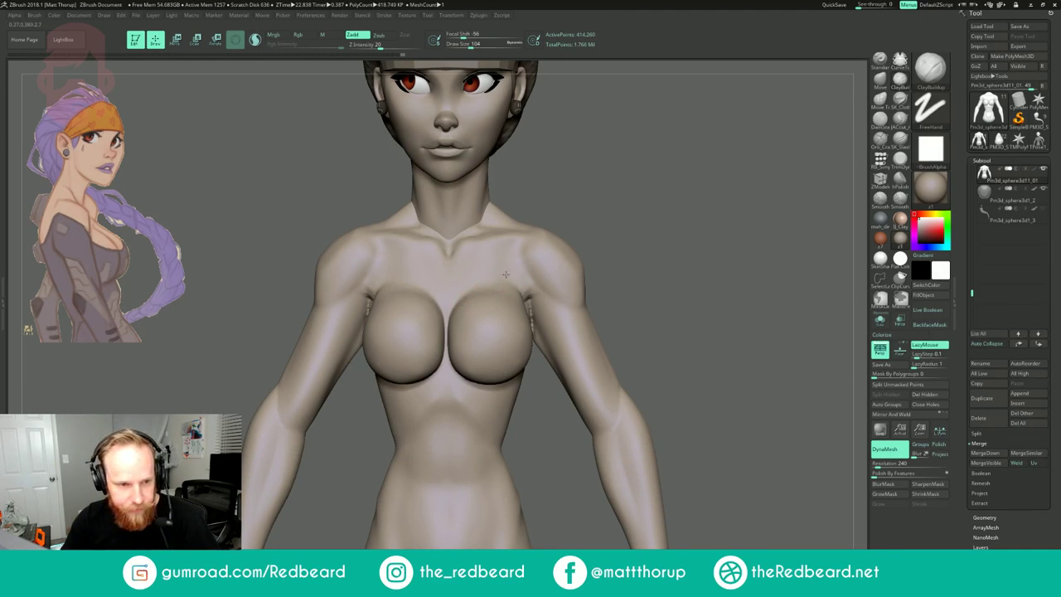
# - Build up the upper chest between the armpits and the tops of the breasts with the ClayBuildup brush at draw size 94
pyautogui.keyDown('alt'); pyautogui.moveTo(621, 219); pyautogui.dragTo(635, 210); pyautogui.keyUp('alt')
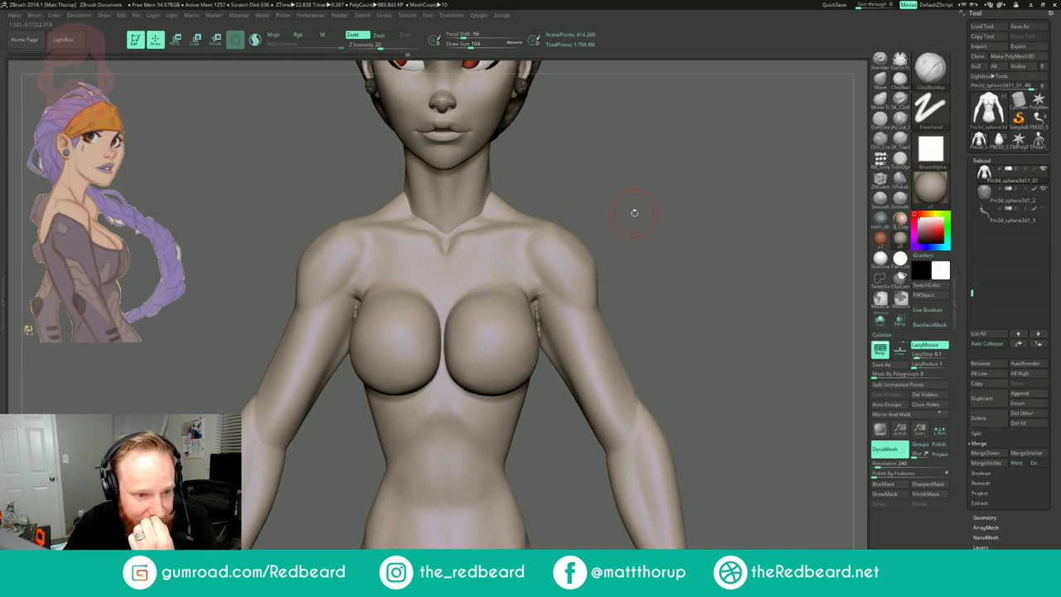
pyautogui.moveTo(649, 193); pyautogui.dragTo(590, 194)
pyautogui.hotkey('shift', 'f')
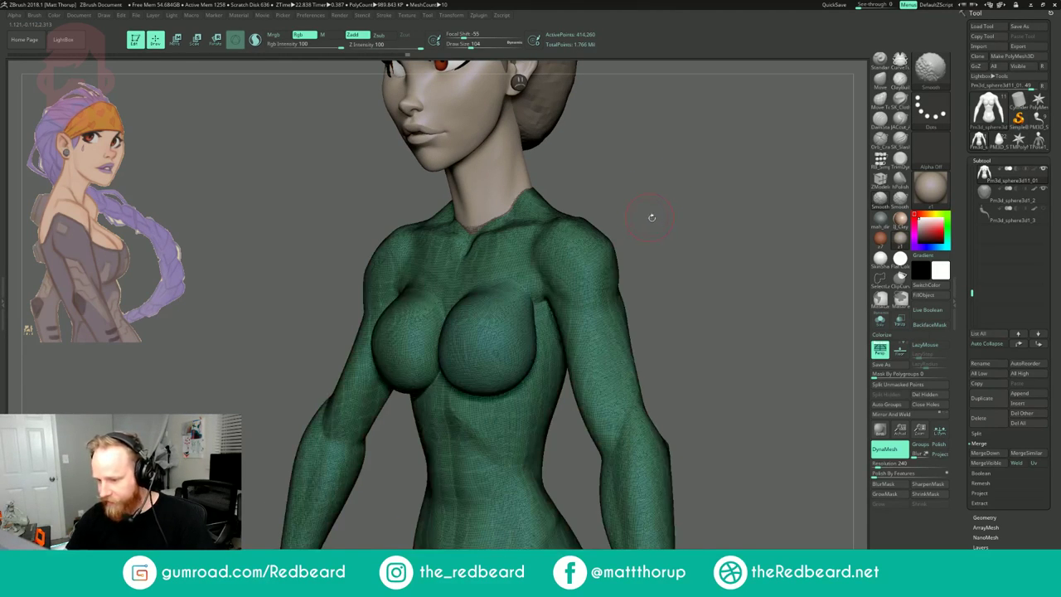
pyautogui.moveTo(729, 477); pyautogui.dragTo(772, 476)
pyautogui.hotkey('shift', 'f')
pyautogui.press('f')
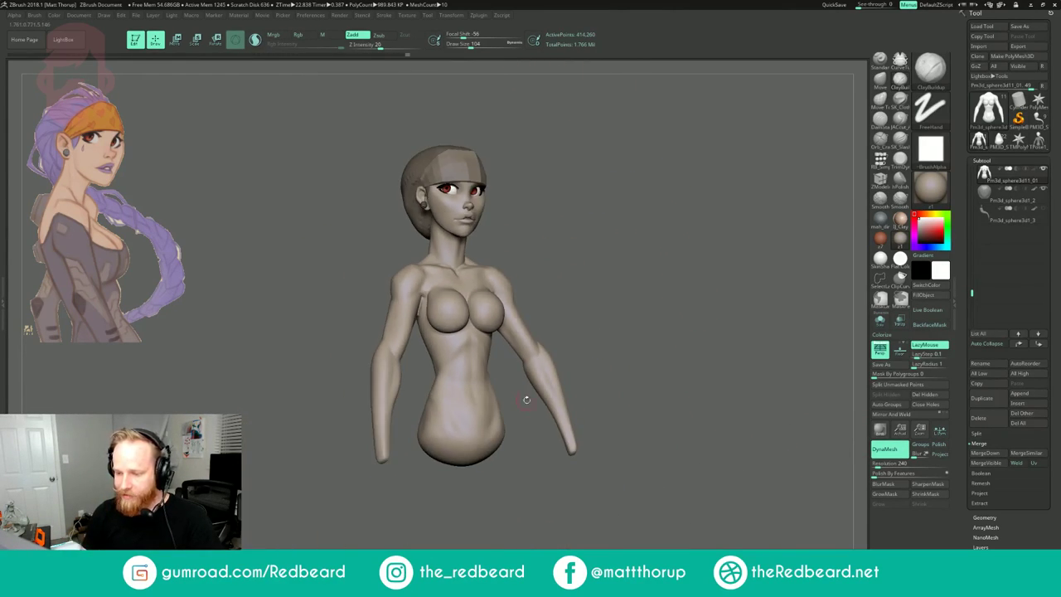
pyautogui.moveTo(534, 324); pyautogui.dragTo(582, 314, button='right')
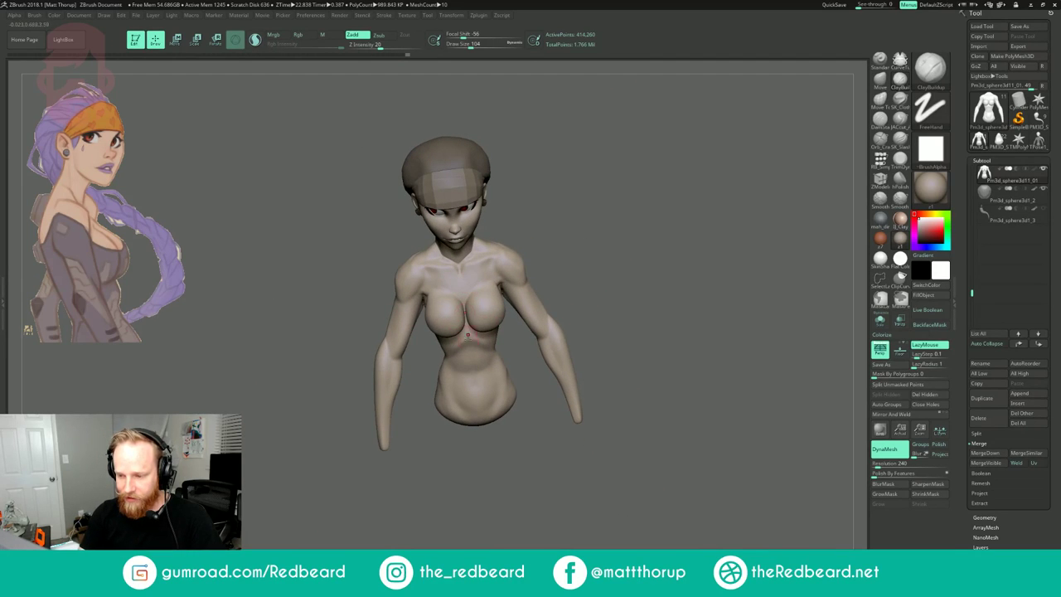
pyautogui.moveTo(507, 294)
pyautogui.mouseDown(button='right')
pyautogui.moveTo(618, 268)
pyautogui.moveTo(619, 332)
pyautogui.moveTo(547, 303)
pyautogui.mouseUp(button='right')
pyautogui.press('s')
pyautogui.moveTo(520, 280); pyautogui.dragTo(536, 277)
pyautogui.press('[')
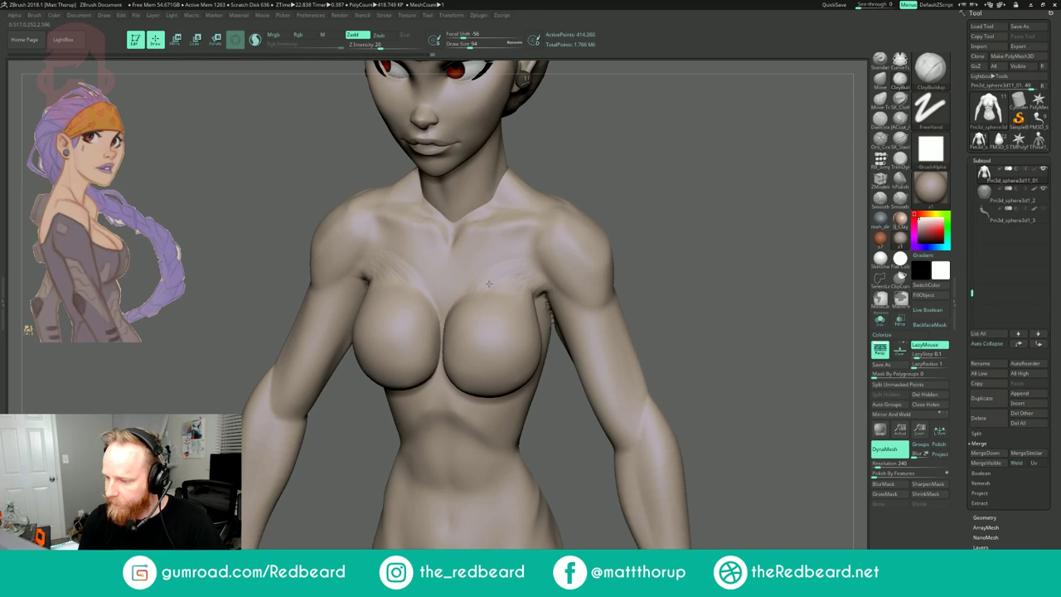
# - Smooth the clay strokes on the upper chest above the breasts at draw size 116
pyautogui.press('shift')
pyautogui.keyDown('shift'); pyautogui.moveTo(492, 280); pyautogui.dragTo(494, 275); pyautogui.keyUp('shift')
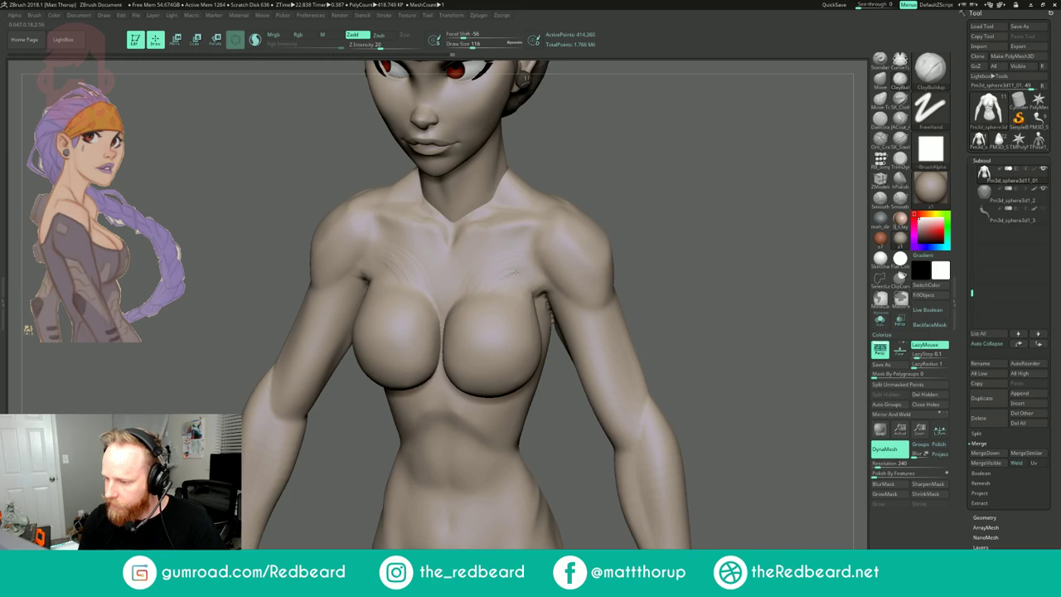
pyautogui.press('shift')
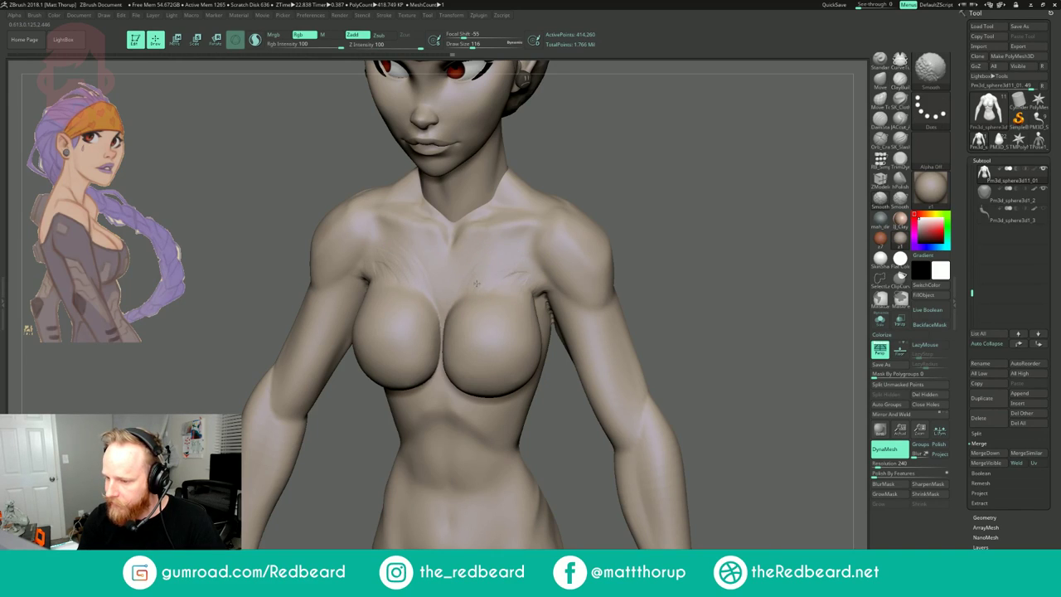
pyautogui.keyDown('shift'); pyautogui.moveTo(720, 237); pyautogui.dragTo(768, 311); pyautogui.keyUp('shift')
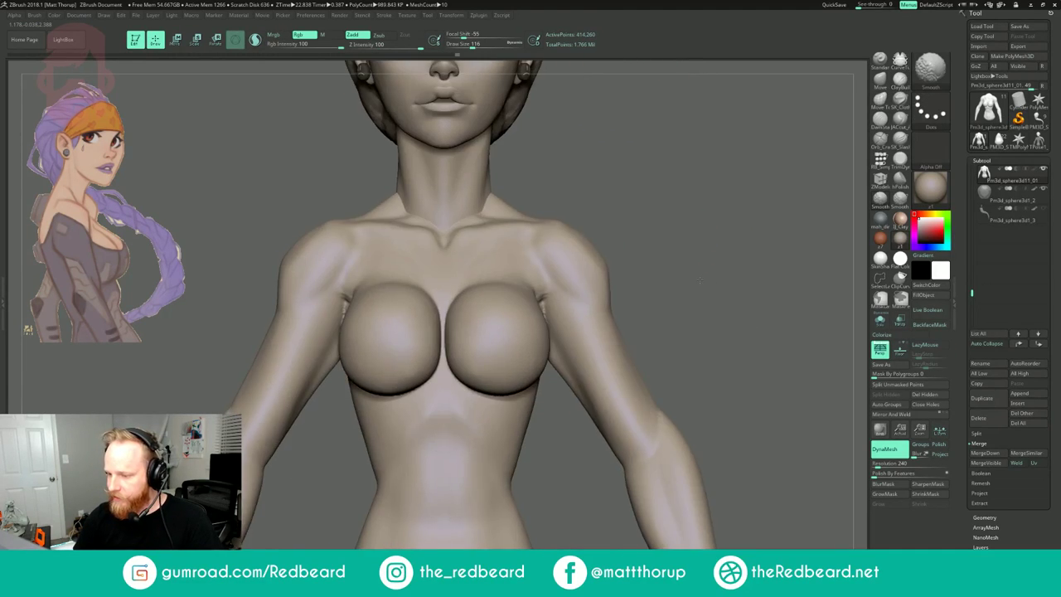
# - Hide both arms and smooth the outer sides of the breasts near the armpits at draw size 94
pyautogui.press('f')
pyautogui.keyDown('ctrl'); pyautogui.keyDown('alt'); pyautogui.keyDown('shift'); pyautogui.moveTo(659, 264); pyautogui.dragTo(531, 412); pyautogui.keyUp('shift'); pyautogui.keyUp('alt'); pyautogui.keyUp('ctrl')
pyautogui.moveTo(712, 287); pyautogui.dragTo(648, 283)
pyautogui.press('s')
pyautogui.moveTo(514, 294); pyautogui.dragTo(513, 299)
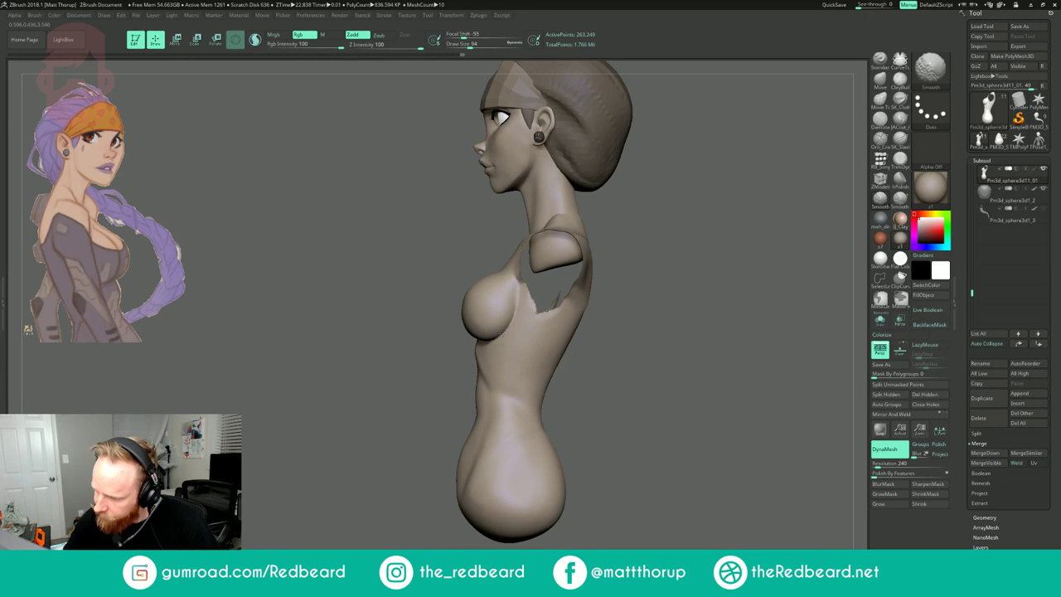
pyautogui.moveTo(399, 354)
pyautogui.mouseDown()
pyautogui.moveTo(469, 350)
pyautogui.moveTo(448, 335)
pyautogui.mouseUp()
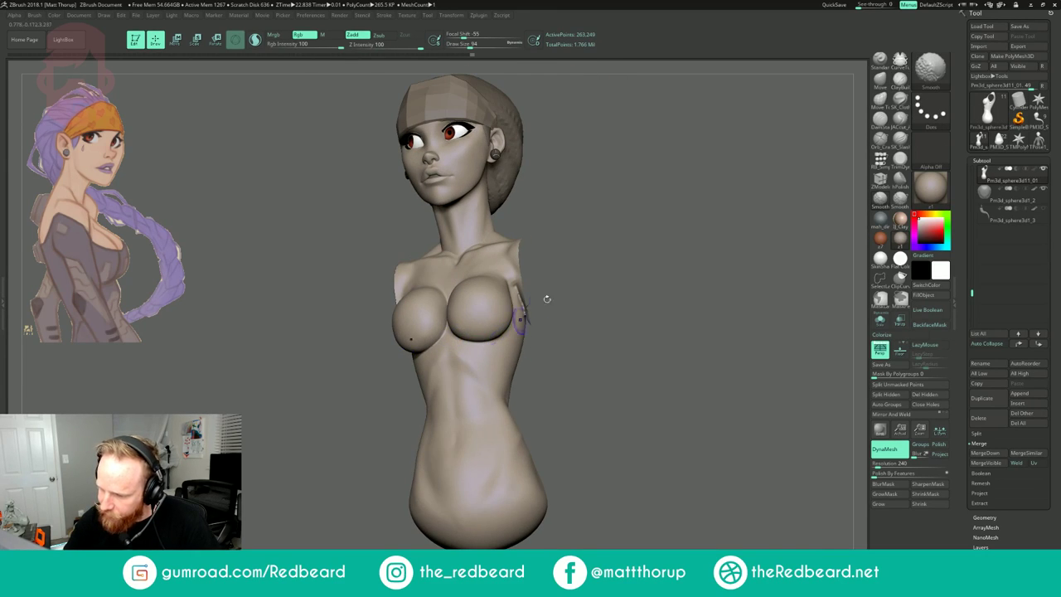
pyautogui.moveTo(547, 300); pyautogui.dragTo(610, 297)
pyautogui.moveTo(573, 256)
pyautogui.keyDown('shift'); pyautogui.mouseDown()
pyautogui.moveTo(651, 245)
pyautogui.moveTo(595, 272)
pyautogui.mouseUp(); pyautogui.keyUp('shift')
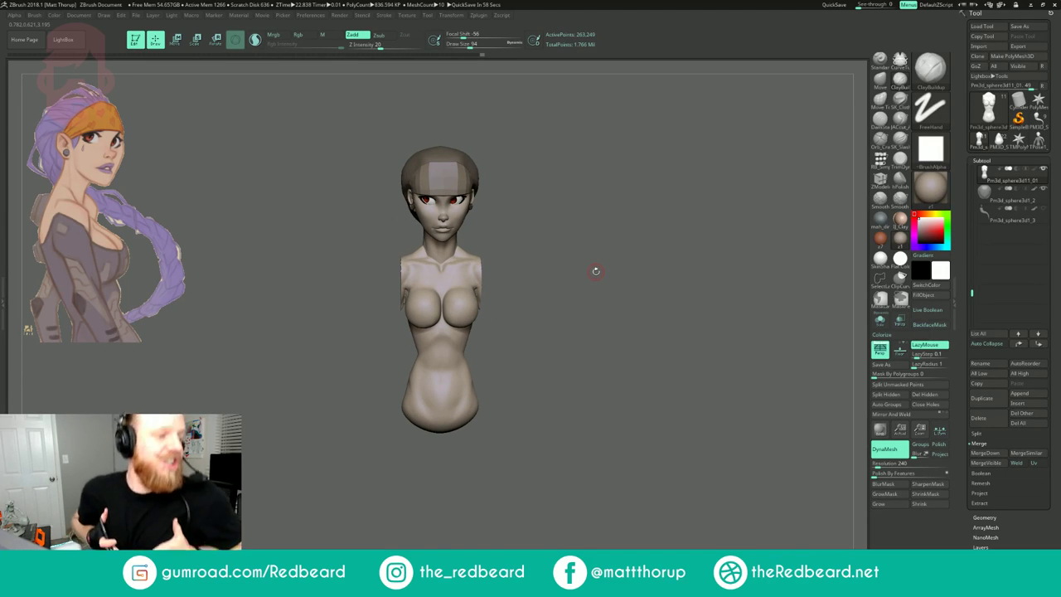
# - Sculpt and smooth the outer side of the breasts where they meet the ribcage
pyautogui.moveTo(606, 209); pyautogui.dragTo(591, 200)
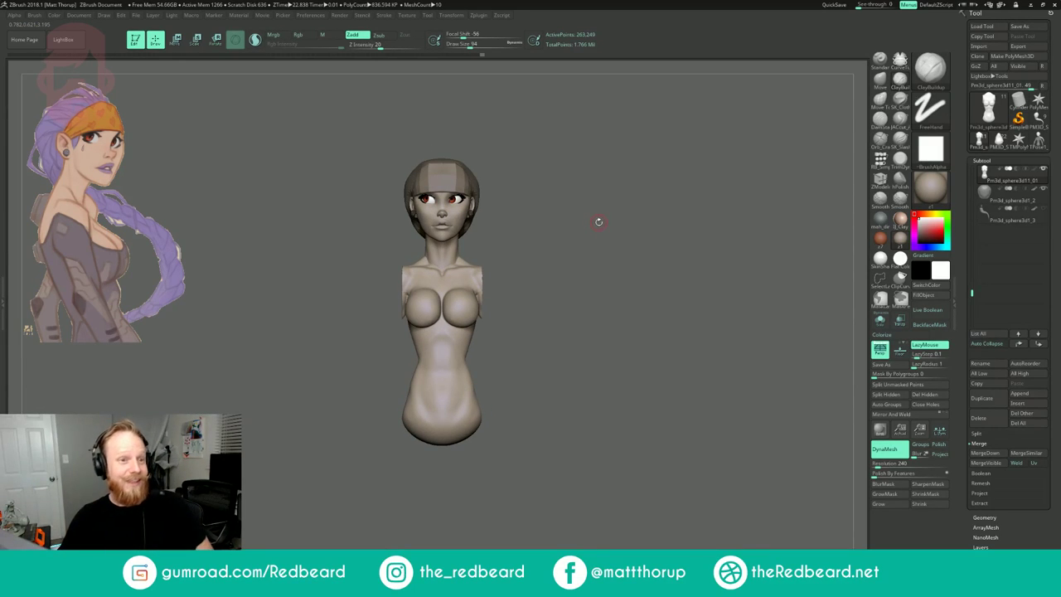
pyautogui.moveTo(613, 237)
pyautogui.mouseDown()
pyautogui.moveTo(632, 254)
pyautogui.moveTo(612, 252)
pyautogui.moveTo(676, 251)
pyautogui.moveTo(431, 310)
pyautogui.mouseUp()
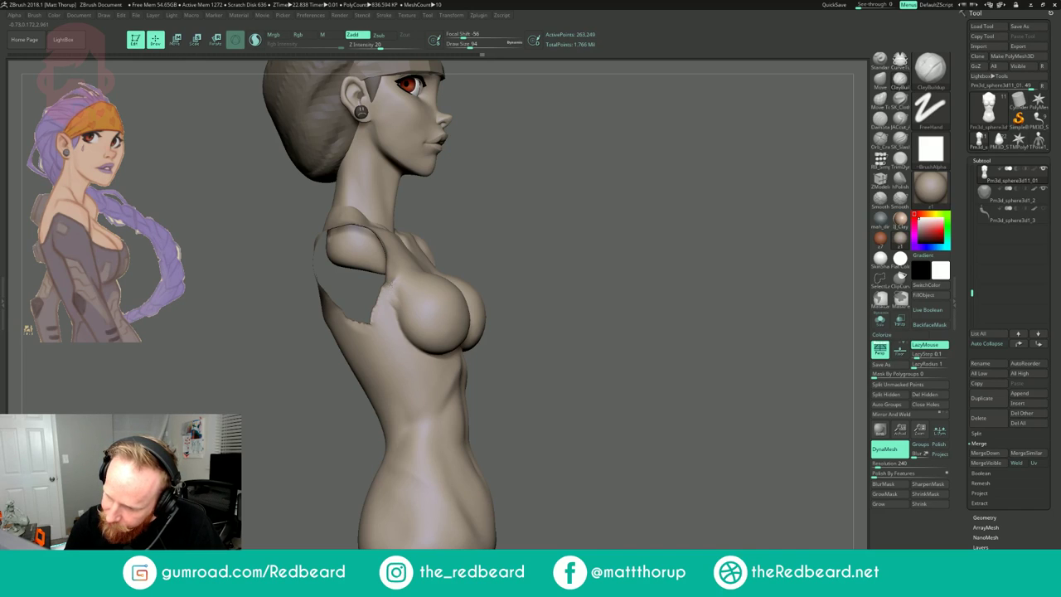
pyautogui.keyDown('shift'); pyautogui.moveTo(396, 289); pyautogui.dragTo(399, 306); pyautogui.keyUp('shift')
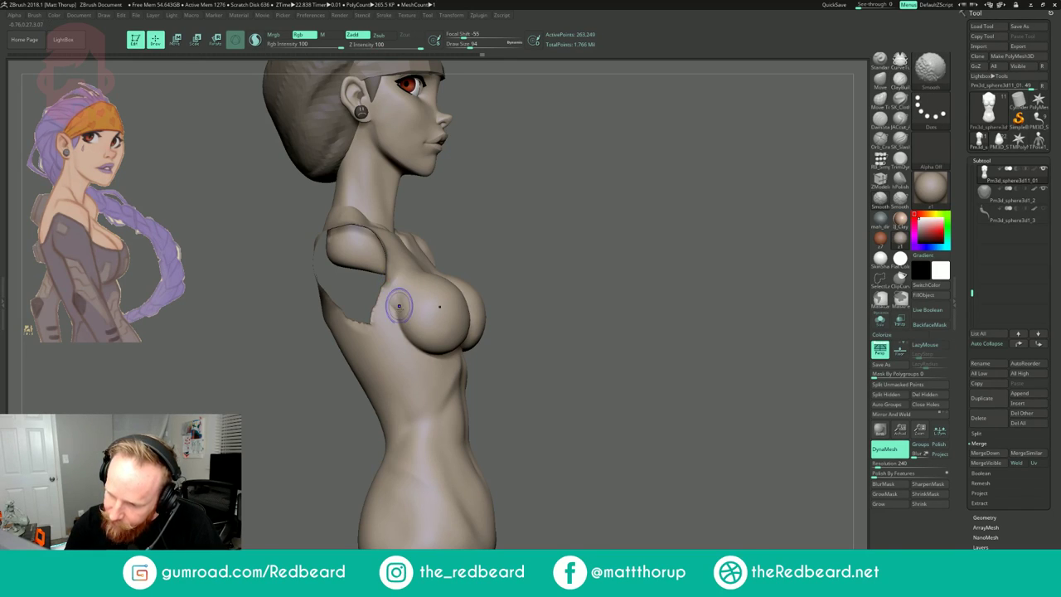
pyautogui.moveTo(567, 221)
pyautogui.mouseDown()
pyautogui.moveTo(557, 221)
pyautogui.moveTo(587, 221)
pyautogui.mouseUp()
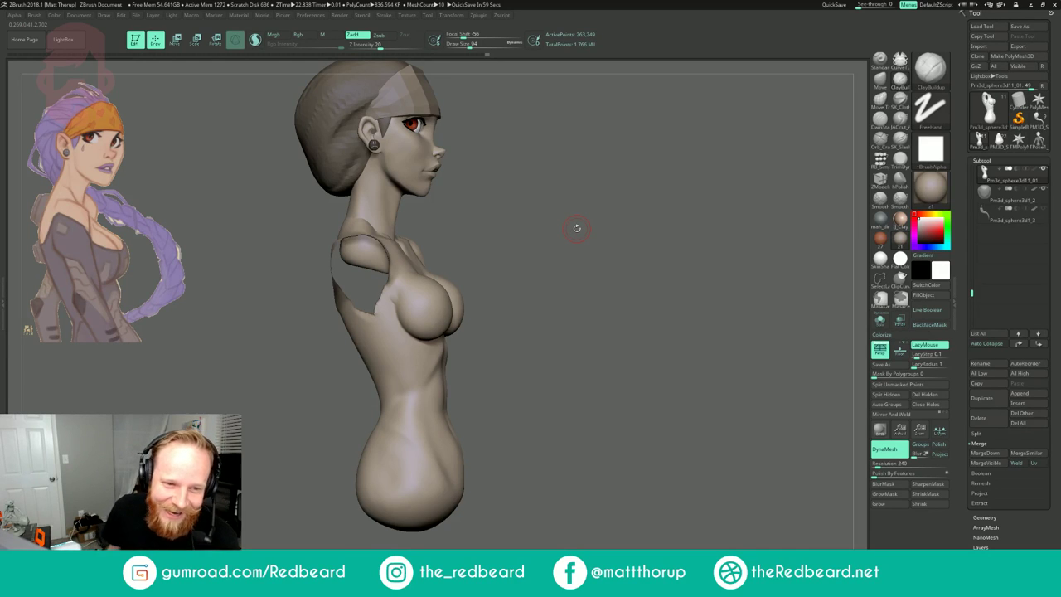
pyautogui.moveTo(577, 228)
pyautogui.mouseDown()
pyautogui.moveTo(553, 241)
pyautogui.moveTo(464, 241)
pyautogui.moveTo(580, 252)
pyautogui.mouseUp()
pyautogui.moveTo(580, 253)
pyautogui.mouseDown()
pyautogui.moveTo(683, 257)
pyautogui.moveTo(422, 307)
pyautogui.mouseUp()
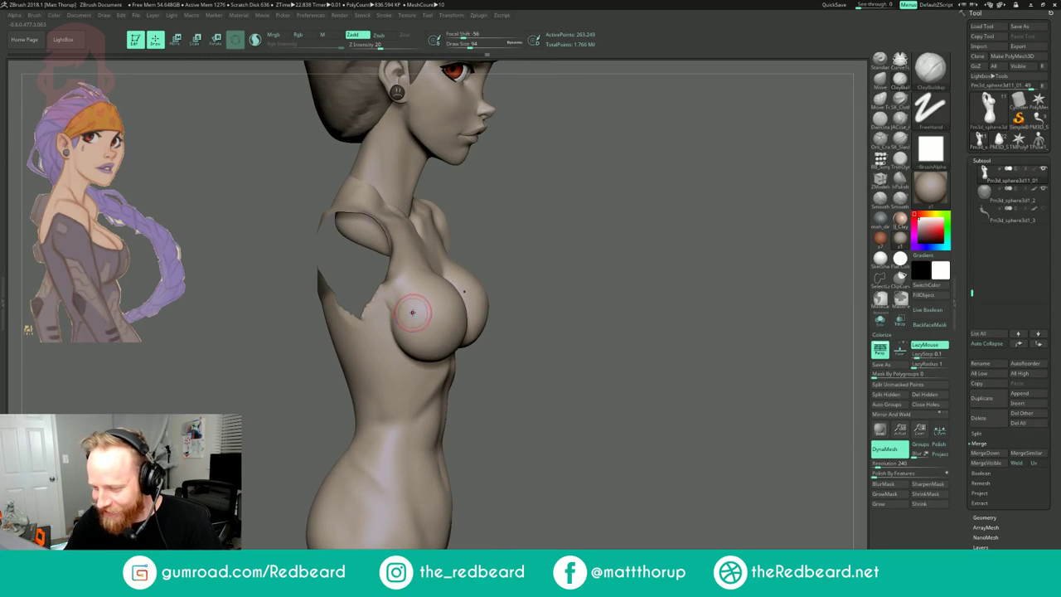
pyautogui.moveTo(475, 259); pyautogui.dragTo(506, 261)
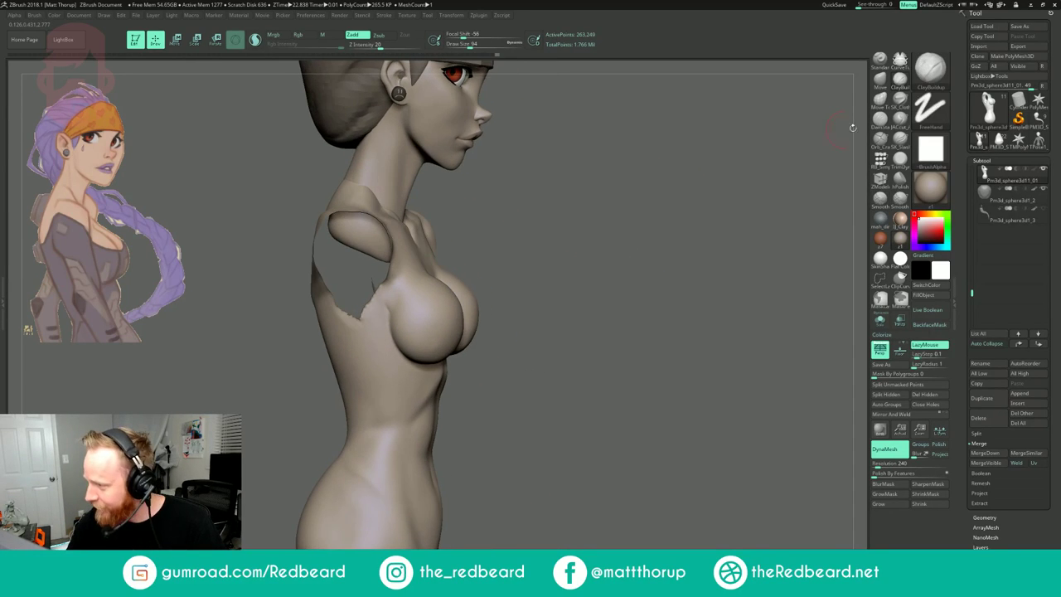
pyautogui.click(900, 121)
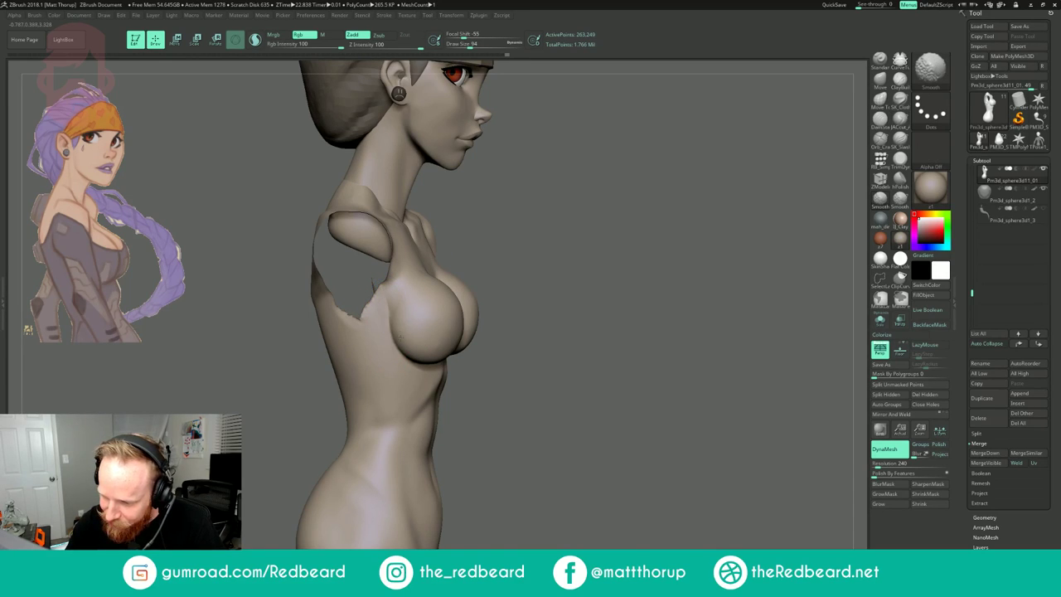
pyautogui.moveTo(572, 213); pyautogui.dragTo(505, 215)
pyautogui.keyDown('alt'); pyautogui.moveTo(543, 257); pyautogui.dragTo(552, 214); pyautogui.keyUp('alt')
pyautogui.press('f')
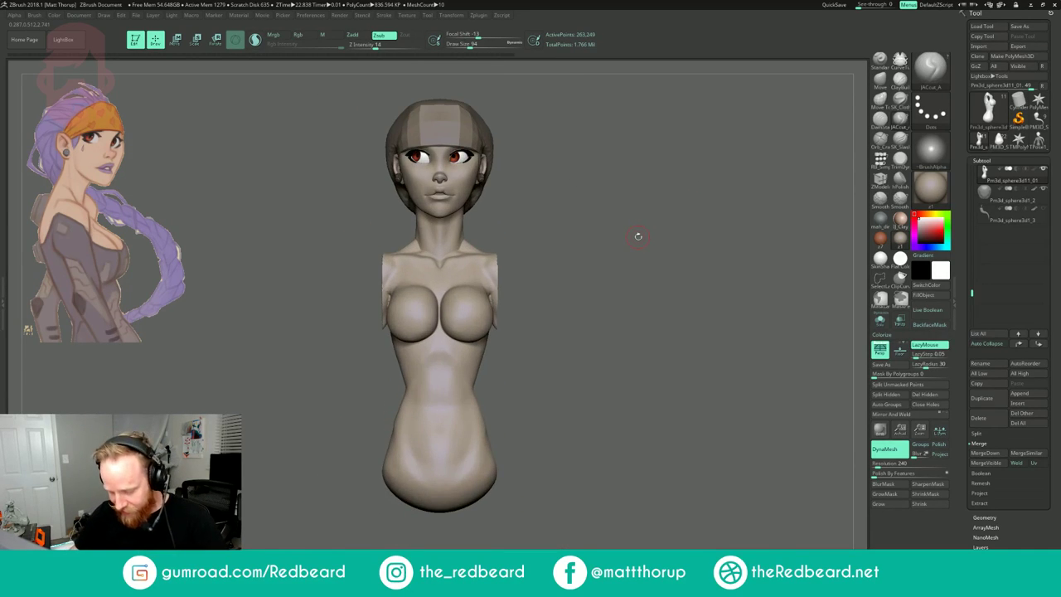
# - Choose the Inflat brush and turn off DynaMesh for the body
pyautogui.press('b')
pyautogui.press('i')
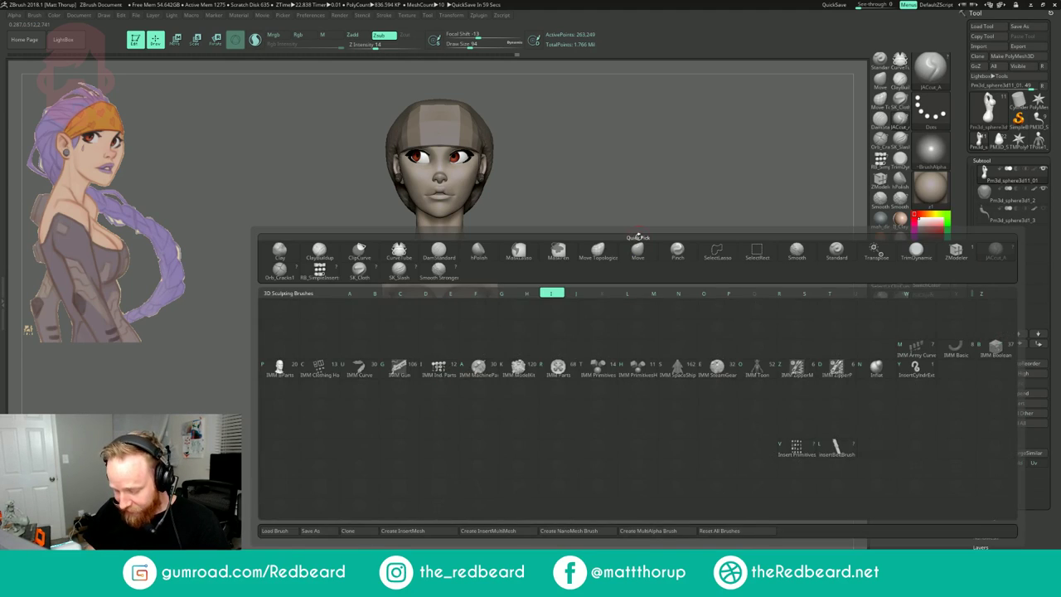
pyautogui.press('n')
pyautogui.keyDown('alt'); pyautogui.moveTo(588, 238); pyautogui.dragTo(627, 293); pyautogui.keyUp('alt')
pyautogui.click(891, 456)
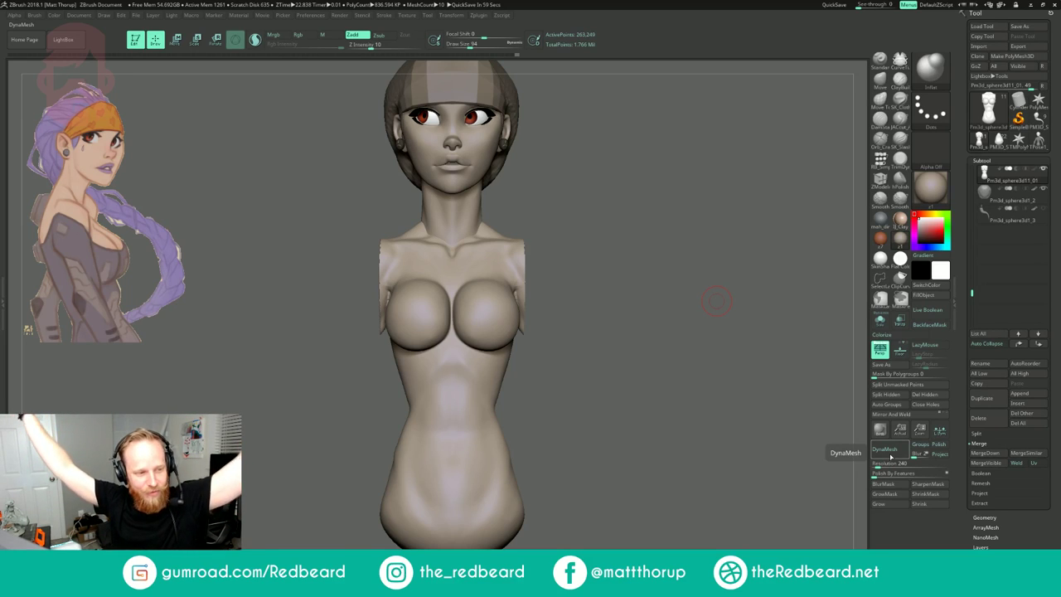
# - Inflate both breasts with broad Inflat strokes, using draw sizes of 338 and 542
pyautogui.moveTo(592, 249)
pyautogui.mouseDown()
pyautogui.moveTo(600, 262)
pyautogui.moveTo(572, 240)
pyautogui.moveTo(431, 240)
pyautogui.moveTo(633, 239)
pyautogui.moveTo(556, 219)
pyautogui.moveTo(663, 195)
pyautogui.mouseUp()
pyautogui.keyDown('alt'); pyautogui.moveTo(663, 194); pyautogui.dragTo(658, 209); pyautogui.keyUp('alt')
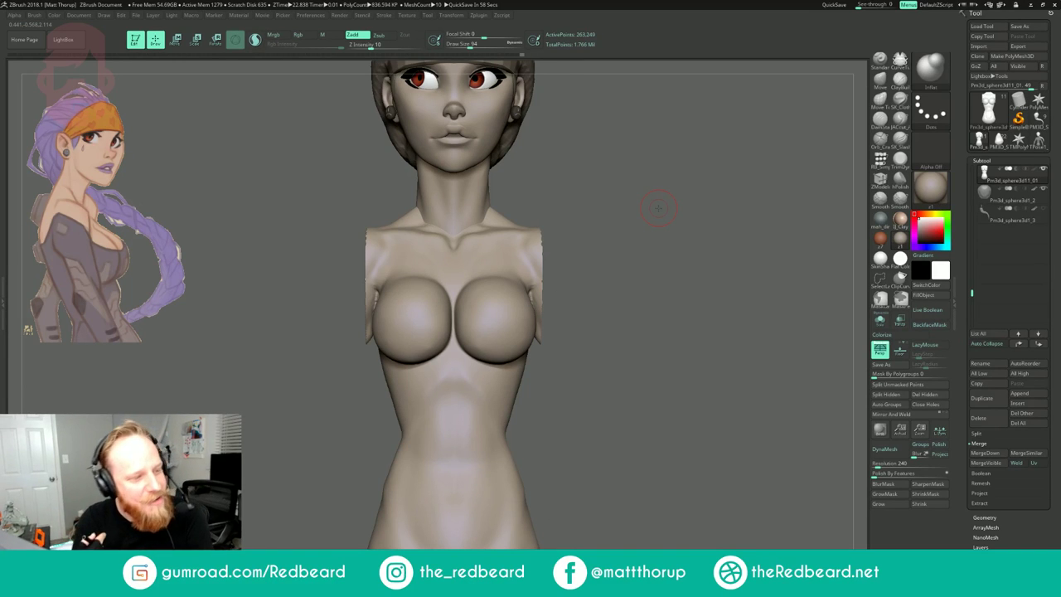
pyautogui.moveTo(658, 210); pyautogui.dragTo(506, 311)
pyautogui.press('s')
pyautogui.click(471, 324)
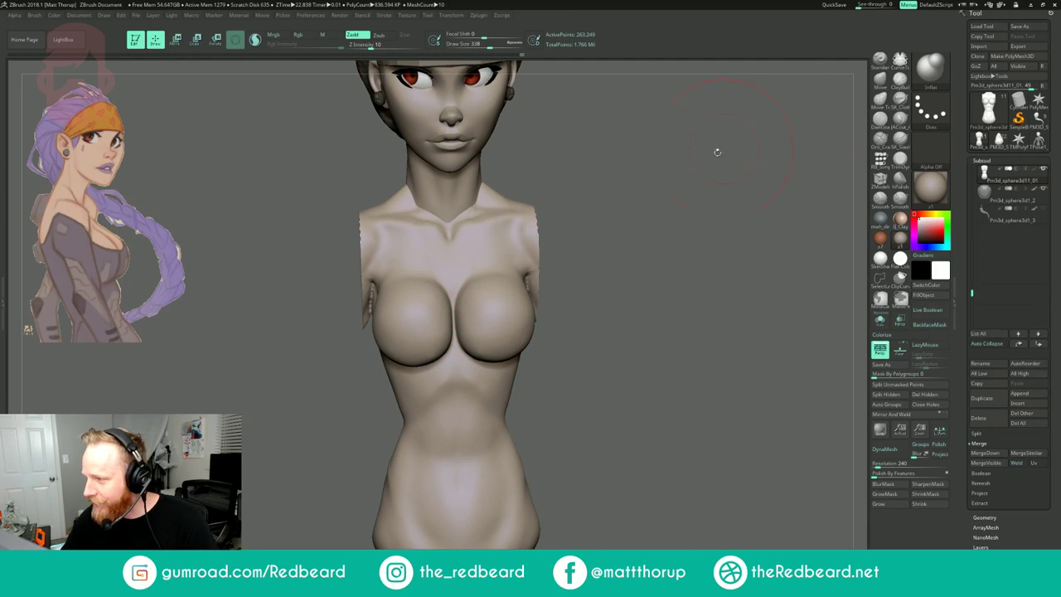
pyautogui.press('s')
pyautogui.moveTo(614, 251)
pyautogui.mouseDown()
pyautogui.moveTo(590, 254)
pyautogui.moveTo(623, 252)
pyautogui.mouseUp()
pyautogui.click(464, 322)
pyautogui.press('s')
pyautogui.click(484, 341)
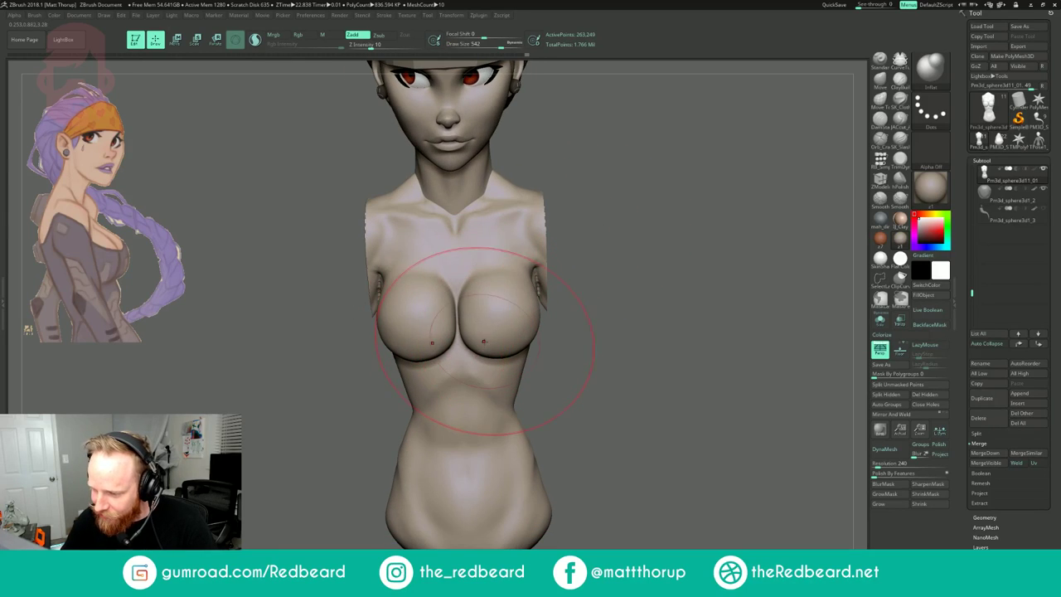
# - Inflate the lower and inner sides of both breasts to add fullness, starting at draw size 311
pyautogui.moveTo(599, 375); pyautogui.dragTo(628, 312)
pyautogui.press('s')
pyautogui.click(469, 355)
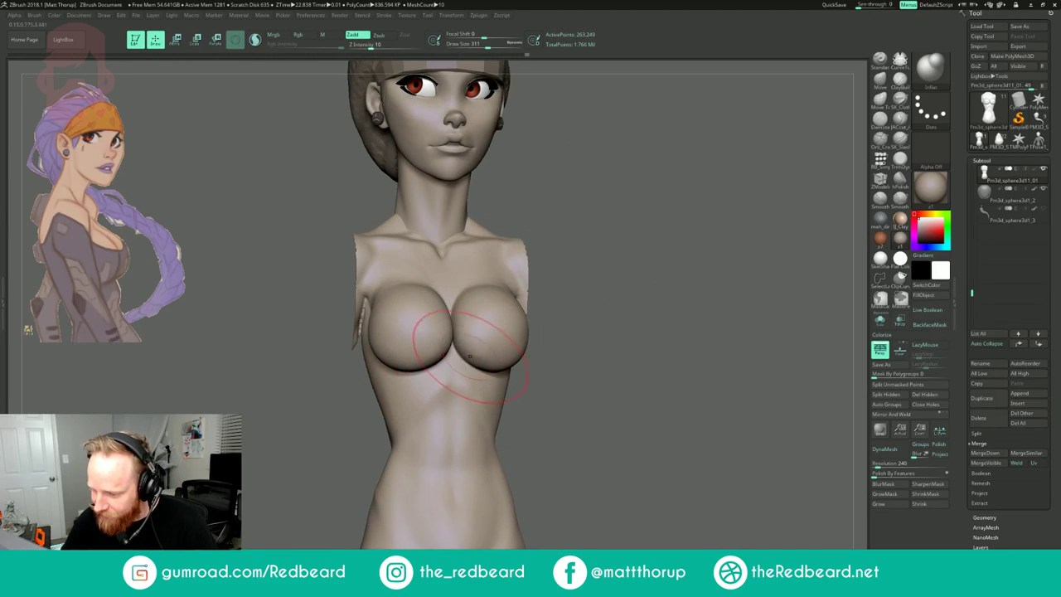
pyautogui.press('s')
pyautogui.click(456, 351)
pyautogui.moveTo(538, 248); pyautogui.dragTo(512, 308)
pyautogui.press('s')
pyautogui.click(462, 319)
pyautogui.moveTo(559, 256)
pyautogui.mouseDown()
pyautogui.moveTo(560, 209)
pyautogui.moveTo(571, 223)
pyautogui.moveTo(665, 238)
pyautogui.moveTo(620, 288)
pyautogui.moveTo(611, 220)
pyautogui.moveTo(572, 323)
pyautogui.mouseUp()
pyautogui.press('s')
pyautogui.click(456, 289)
pyautogui.moveTo(455, 288); pyautogui.dragTo(494, 256)
# - Inflate the inner edges along the cleavage so the breasts press together, reducing the draw size to 172
pyautogui.moveTo(628, 204)
pyautogui.mouseDown()
pyautogui.moveTo(609, 157)
pyautogui.moveTo(599, 207)
pyautogui.mouseUp()
pyautogui.press('s')
pyautogui.moveTo(466, 286); pyautogui.dragTo(452, 287)
pyautogui.moveTo(593, 218); pyautogui.dragTo(595, 274)
pyautogui.press('s')
pyautogui.moveTo(445, 317); pyautogui.dragTo(449, 300)
pyautogui.moveTo(580, 290)
pyautogui.mouseDown()
pyautogui.moveTo(611, 245)
pyautogui.moveTo(591, 278)
pyautogui.moveTo(615, 273)
pyautogui.moveTo(601, 275)
pyautogui.mouseUp()
pyautogui.press('s')
pyautogui.moveTo(450, 363); pyautogui.dragTo(446, 363)
pyautogui.moveTo(592, 250); pyautogui.dragTo(574, 240)
pyautogui.press('s')
pyautogui.moveTo(448, 340); pyautogui.dragTo(446, 339)
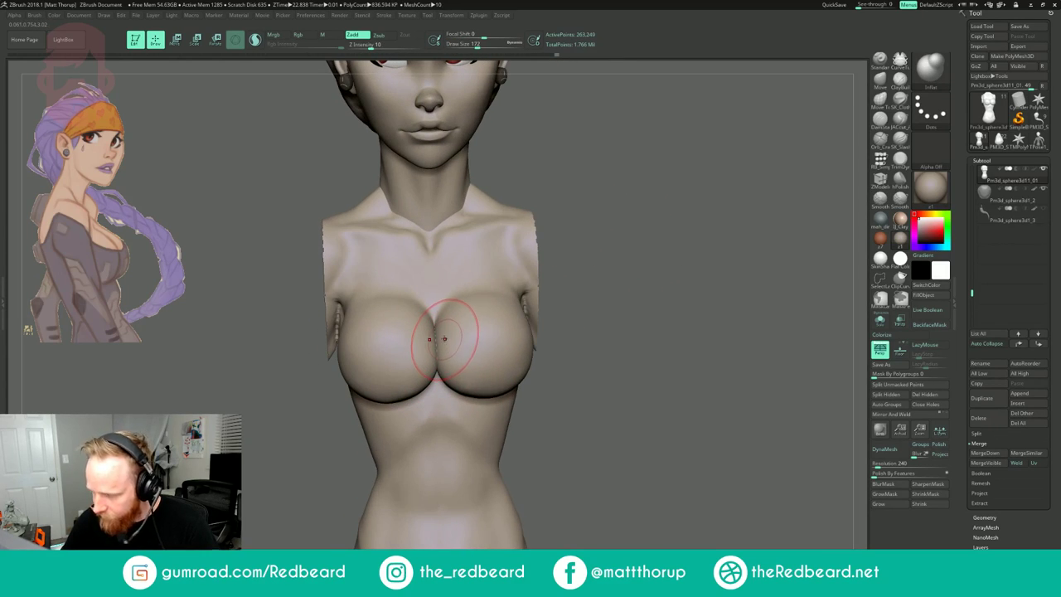
# - Smooth the cleavage and the undersides of the breasts, and inflate their lower edges at draw size 140
pyautogui.moveTo(590, 278); pyautogui.dragTo(575, 277)
pyautogui.keyDown('shift'); pyautogui.moveTo(441, 338); pyautogui.dragTo(437, 363); pyautogui.keyUp('shift')
pyautogui.keyDown('shift'); pyautogui.moveTo(657, 236); pyautogui.dragTo(675, 265); pyautogui.keyUp('shift')
pyautogui.moveTo(638, 261)
pyautogui.mouseDown()
pyautogui.moveTo(690, 258)
pyautogui.moveTo(671, 292)
pyautogui.mouseUp()
pyautogui.press('s')
pyautogui.moveTo(377, 367)
pyautogui.mouseDown()
pyautogui.moveTo(391, 365)
pyautogui.moveTo(370, 375)
pyautogui.moveTo(383, 362)
pyautogui.mouseUp()
pyautogui.moveTo(649, 194)
pyautogui.keyDown('shift'); pyautogui.mouseDown()
pyautogui.moveTo(684, 175)
pyautogui.moveTo(592, 216)
pyautogui.moveTo(612, 223)
pyautogui.moveTo(635, 275)
pyautogui.moveTo(582, 264)
pyautogui.mouseUp(); pyautogui.keyUp('shift')
pyautogui.keyDown('shift'); pyautogui.moveTo(450, 419); pyautogui.dragTo(455, 440); pyautogui.keyUp('shift')
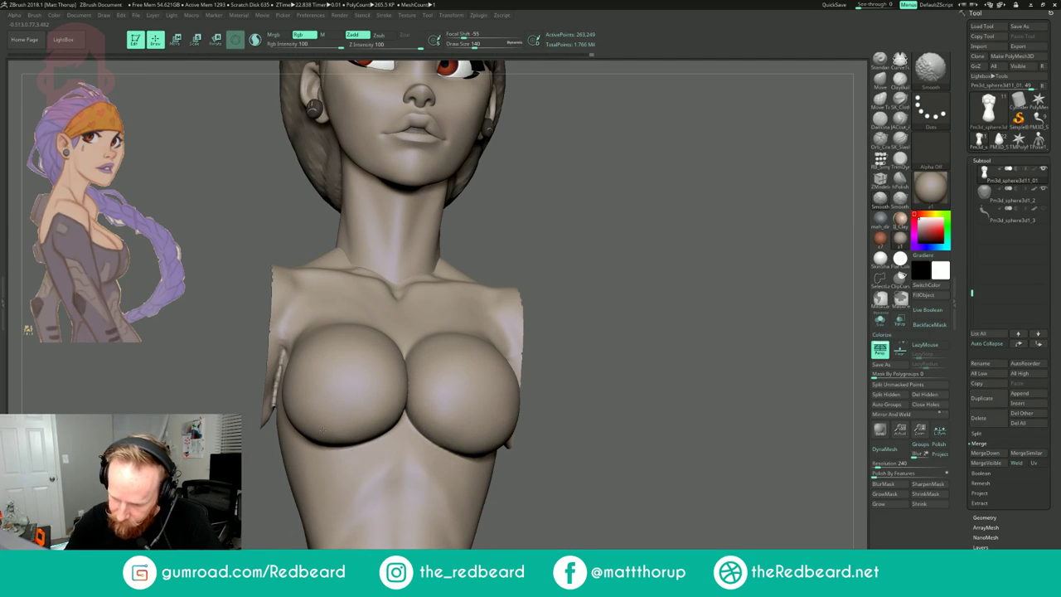
# - Inflate the upper part of the cleavage and smooth the contact line between the breasts
pyautogui.moveTo(596, 284)
pyautogui.mouseDown()
pyautogui.moveTo(498, 258)
pyautogui.moveTo(552, 278)
pyautogui.mouseUp()
pyautogui.moveTo(597, 284)
pyautogui.keyDown('alt'); pyautogui.mouseDown()
pyautogui.moveTo(652, 294)
pyautogui.moveTo(630, 330)
pyautogui.moveTo(627, 367)
pyautogui.moveTo(649, 439)
pyautogui.mouseUp(); pyautogui.keyUp('alt')
pyautogui.moveTo(650, 440); pyautogui.dragTo(622, 365)
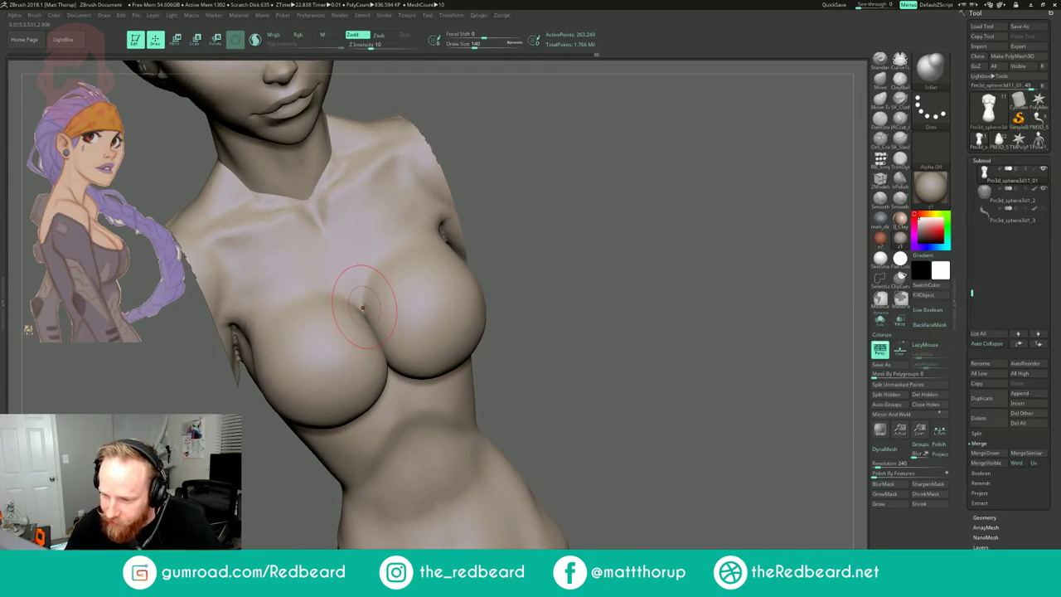
pyautogui.press(']')
pyautogui.press(']')
pyautogui.press('s')
pyautogui.moveTo(395, 280)
pyautogui.mouseDown()
pyautogui.moveTo(404, 256)
pyautogui.moveTo(375, 282)
pyautogui.mouseUp()
pyautogui.press('s')
pyautogui.moveTo(442, 278); pyautogui.dragTo(418, 287, button='right')
pyautogui.moveTo(412, 347)
pyautogui.mouseDown(button='right')
pyautogui.moveTo(419, 369)
pyautogui.moveTo(414, 358)
pyautogui.mouseUp(button='right')
pyautogui.keyDown('shift'); pyautogui.moveTo(547, 263); pyautogui.dragTo(547, 206); pyautogui.keyUp('shift')
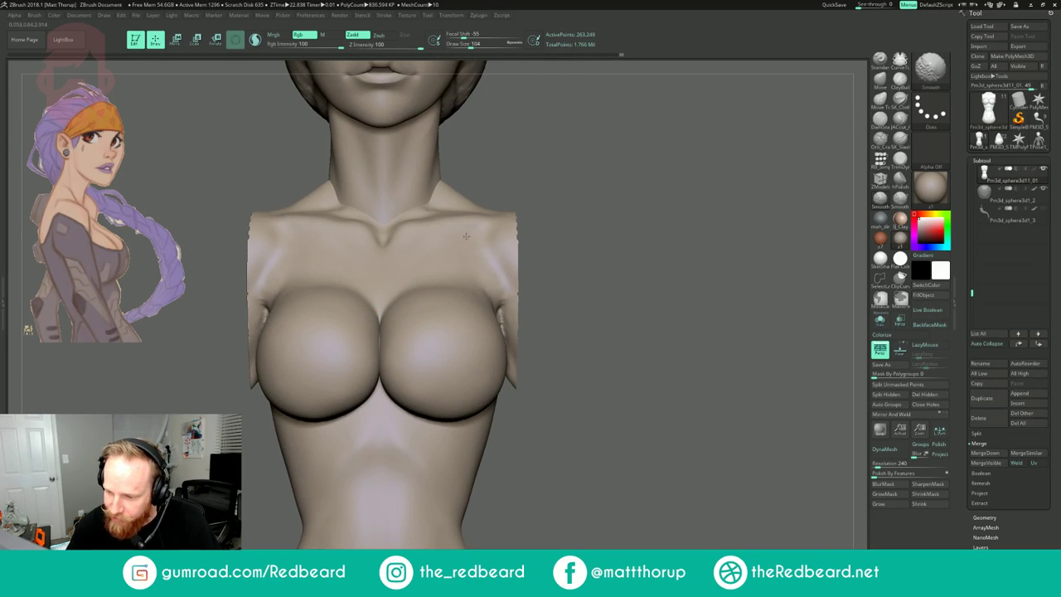
pyautogui.press(']')
pyautogui.keyDown('shift'); pyautogui.moveTo(365, 363); pyautogui.dragTo(363, 388); pyautogui.keyUp('shift')
# - Show the hidden arms again and preview the whole body with dynamic subdivision
pyautogui.moveTo(580, 191)
pyautogui.mouseDown()
pyautogui.moveTo(639, 185)
pyautogui.moveTo(572, 187)
pyautogui.mouseUp()
pyautogui.moveTo(539, 278)
pyautogui.keyDown('alt'); pyautogui.mouseDown()
pyautogui.moveTo(509, 211)
pyautogui.moveTo(557, 247)
pyautogui.moveTo(507, 250)
pyautogui.mouseUp(); pyautogui.keyUp('alt')
pyautogui.moveTo(531, 240)
pyautogui.keyDown('alt'); pyautogui.mouseDown()
pyautogui.moveTo(551, 286)
pyautogui.moveTo(578, 185)
pyautogui.moveTo(587, 280)
pyautogui.moveTo(523, 228)
pyautogui.moveTo(557, 249)
pyautogui.mouseUp(); pyautogui.keyUp('alt')
pyautogui.keyDown('ctrl'); pyautogui.keyDown('shift'); pyautogui.click(655, 274); pyautogui.keyUp('shift'); pyautogui.keyUp('ctrl')
pyautogui.moveTo(676, 259); pyautogui.dragTo(587, 263)
pyautogui.moveTo(586, 262); pyautogui.dragTo(482, 260, button='right')
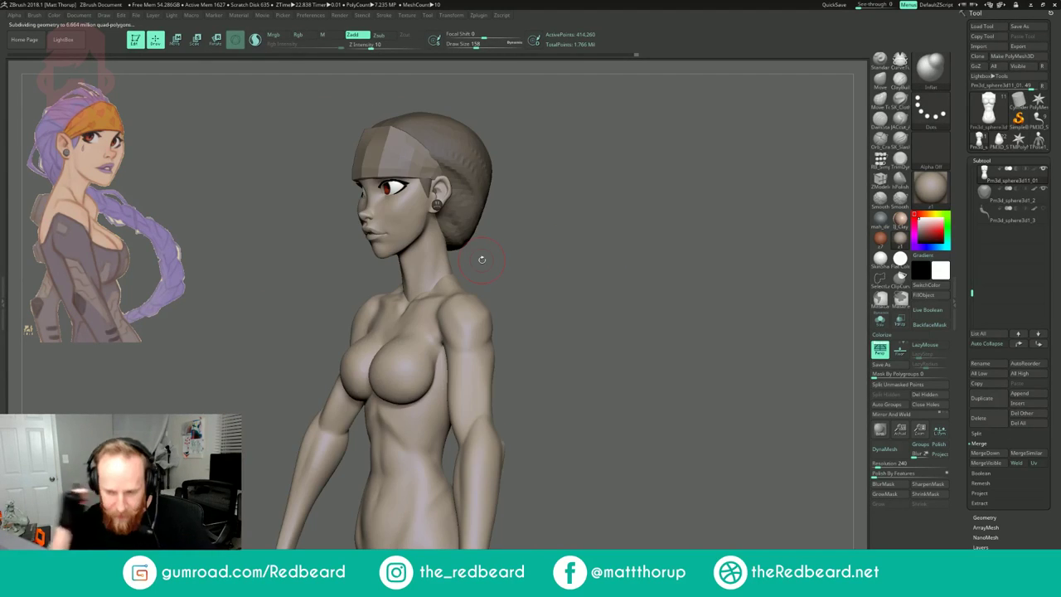
# - Duplicate the body subtool to get a second copy directly below the original
pyautogui.moveTo(569, 254)
pyautogui.mouseDown()
pyautogui.moveTo(609, 253)
pyautogui.moveTo(573, 249)
pyautogui.mouseUp()
pyautogui.moveTo(515, 274); pyautogui.dragTo(630, 292)
pyautogui.keyDown('alt'); pyautogui.moveTo(567, 299); pyautogui.dragTo(595, 304); pyautogui.keyUp('alt')
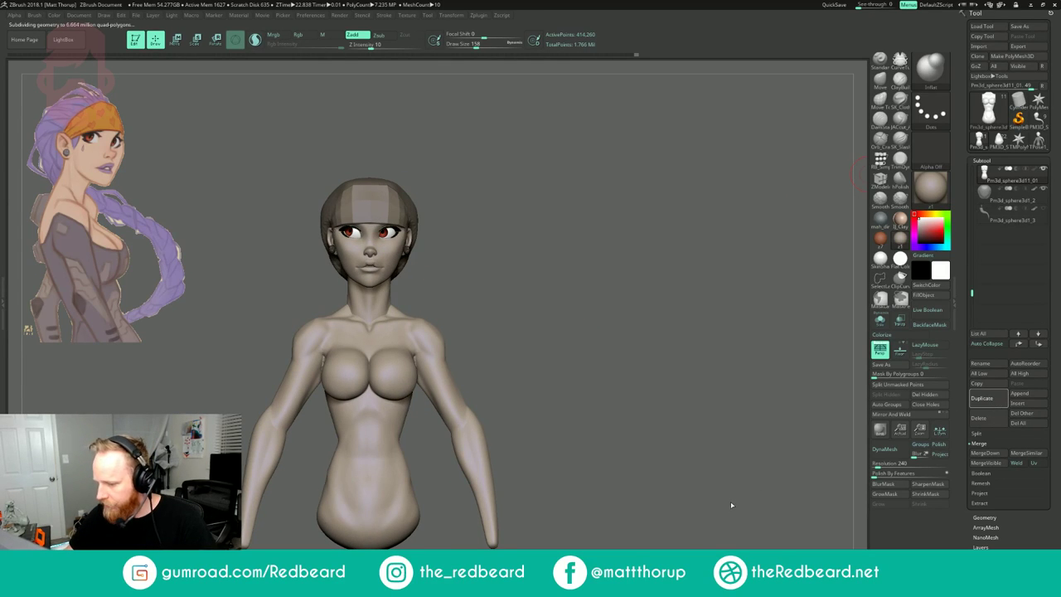
pyautogui.moveTo(740, 513); pyautogui.dragTo(740, 503)
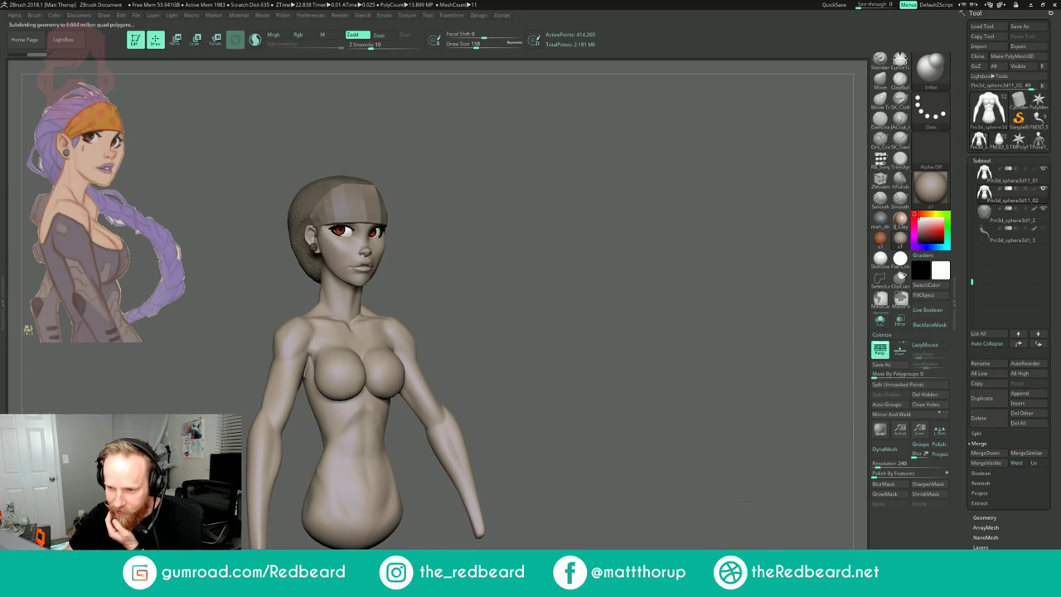
pyautogui.moveTo(743, 502); pyautogui.dragTo(482, 415, button='right')
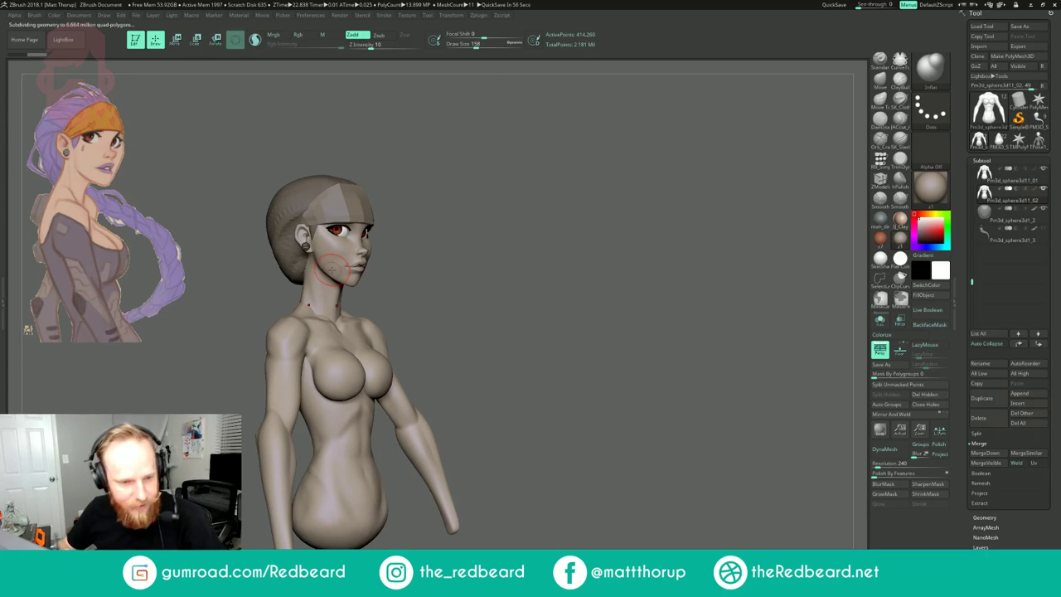
# - Isolate the duplicated body, show its polyframe, and turn a masked band around both wrists into its own polygroup
pyautogui.moveTo(616, 251); pyautogui.dragTo(590, 274)
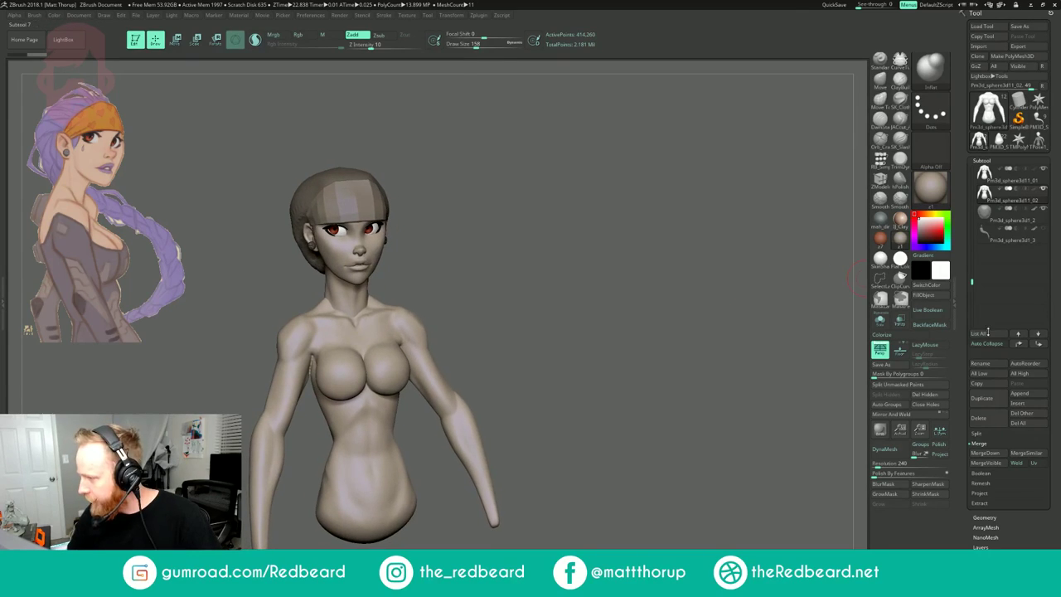
pyautogui.click(881, 325)
pyautogui.moveTo(746, 406); pyautogui.dragTo(689, 443)
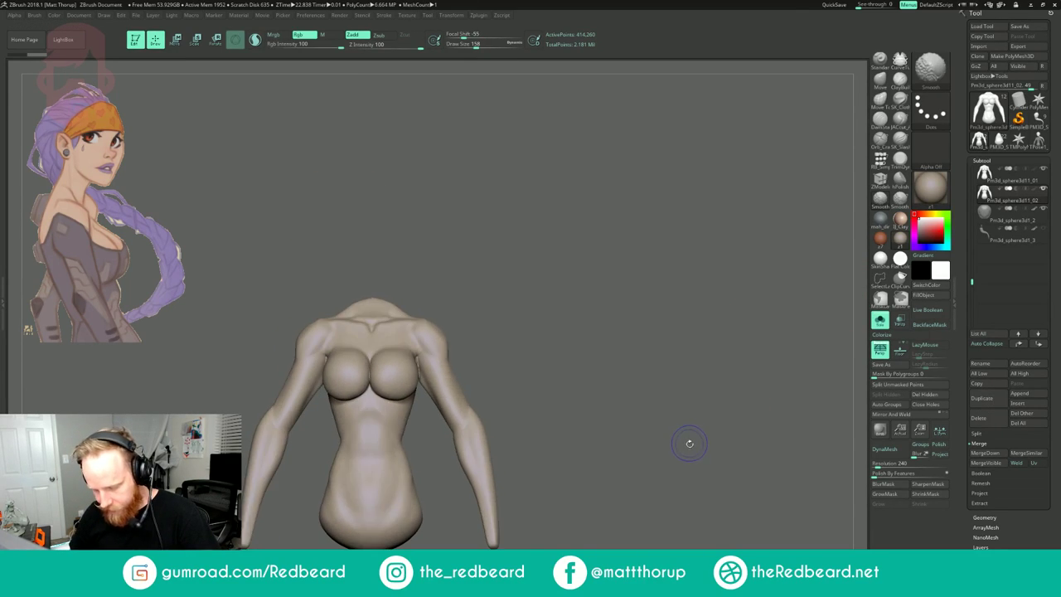
pyautogui.hotkey('shift', 'f')
pyautogui.press('f')
pyautogui.moveTo(683, 338)
pyautogui.keyDown('ctrl'); pyautogui.mouseDown()
pyautogui.moveTo(669, 339)
pyautogui.moveTo(706, 359)
pyautogui.moveTo(695, 362)
pyautogui.mouseUp(); pyautogui.keyUp('ctrl')
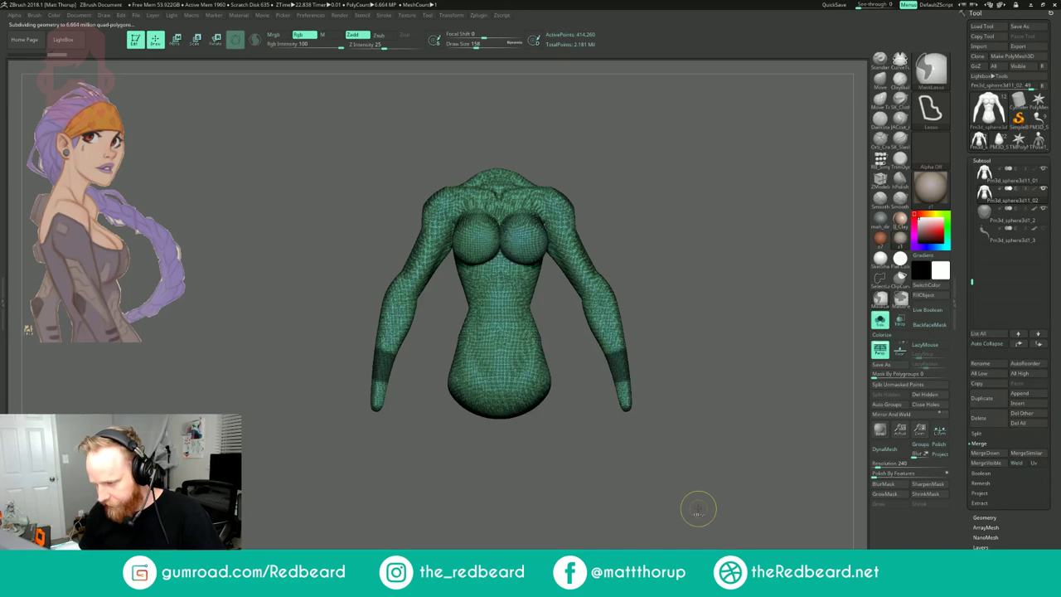
pyautogui.hotkey('ctrl', 'w')
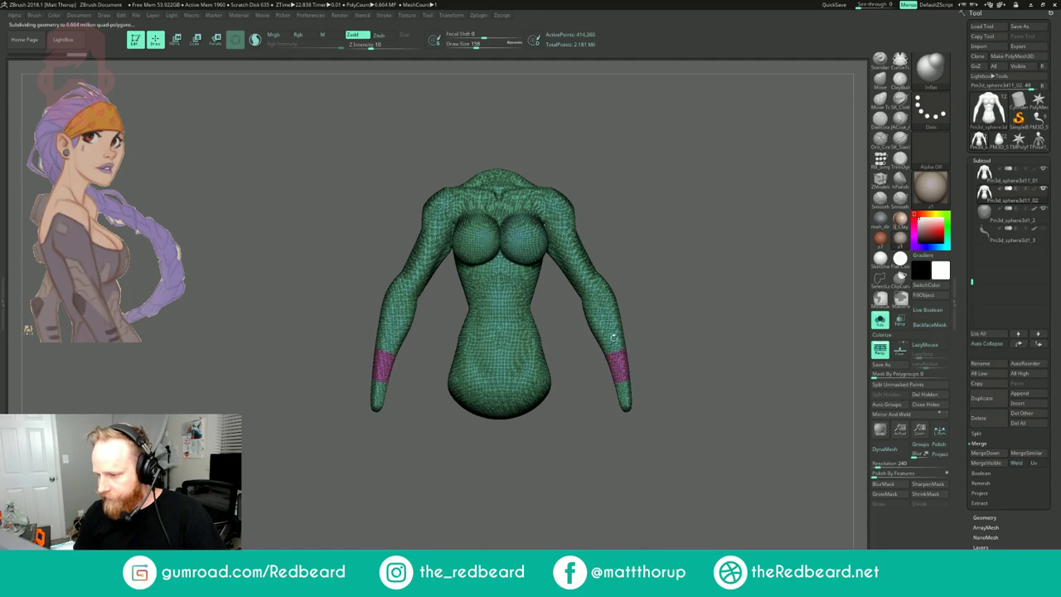
# - Mask a band just above both elbows with the lasso and make it a separate polygroup
pyautogui.keyDown('alt'); pyautogui.moveTo(644, 513); pyautogui.dragTo(642, 543); pyautogui.keyUp('alt')
pyautogui.moveTo(622, 329)
pyautogui.keyDown('ctrl'); pyautogui.mouseDown()
pyautogui.moveTo(705, 261)
pyautogui.moveTo(587, 313)
pyautogui.mouseUp(); pyautogui.keyUp('ctrl')
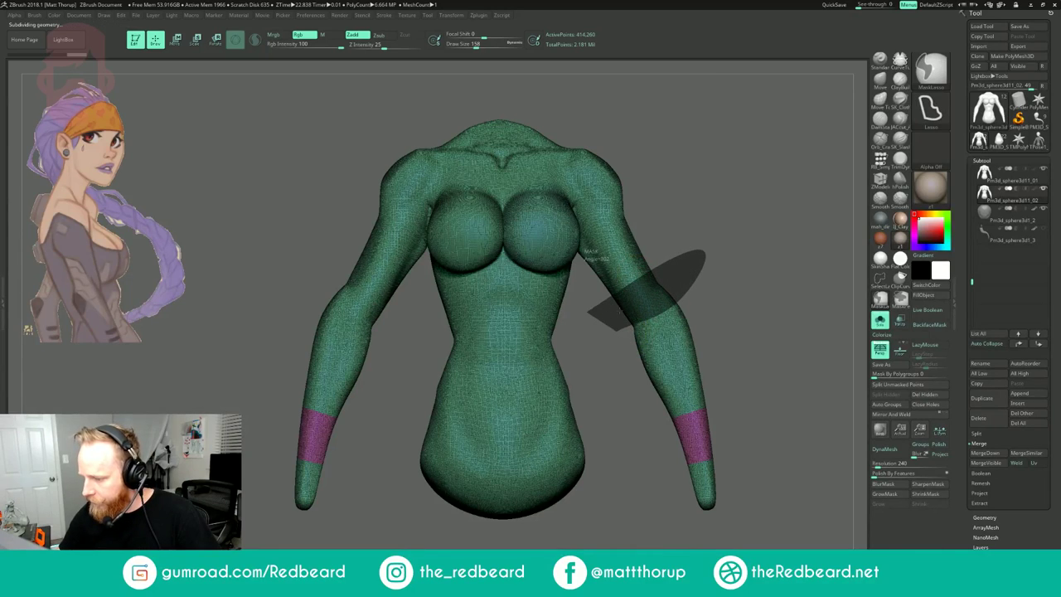
pyautogui.hotkey('ctrl', 'w')
pyautogui.moveTo(788, 235)
pyautogui.mouseDown()
pyautogui.moveTo(584, 240)
pyautogui.moveTo(705, 239)
pyautogui.mouseUp()
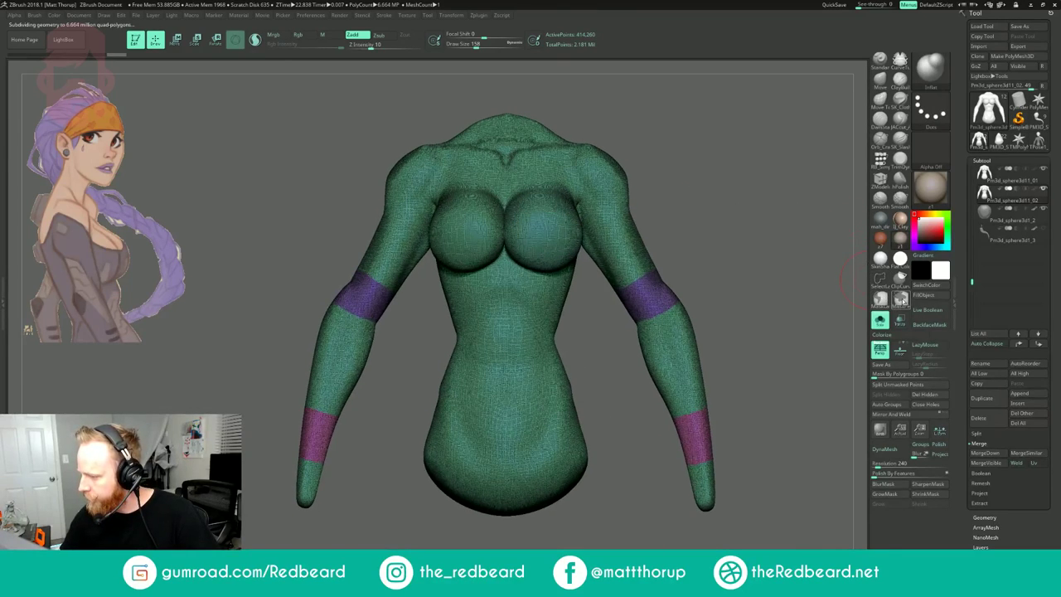
# - Set the draw size to 112 and turn off dynamic subdivision for the isolated body
pyautogui.press('s')
pyautogui.moveTo(546, 224); pyautogui.dragTo(542, 224)
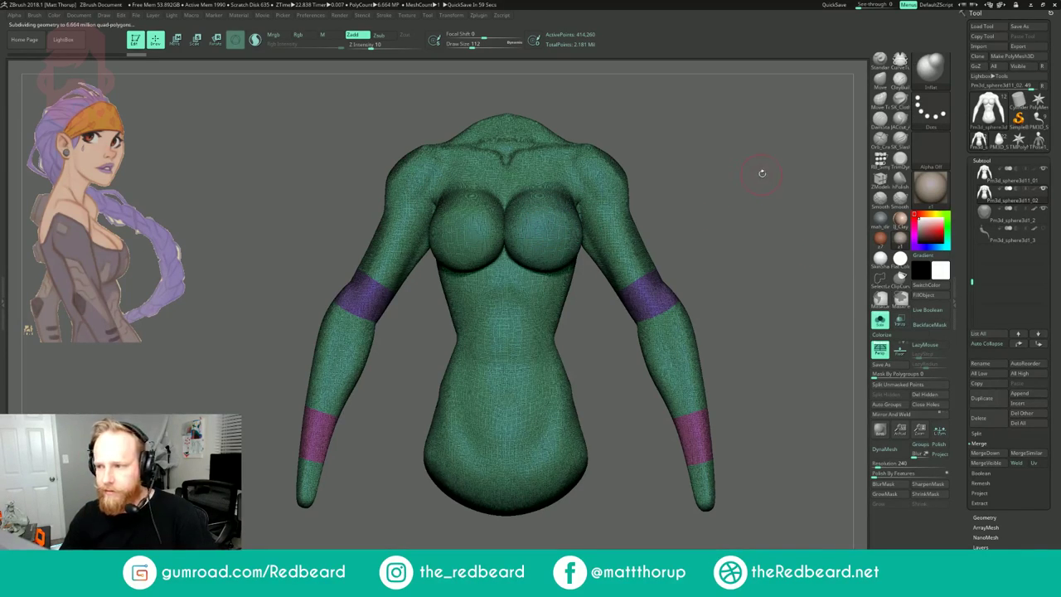
pyautogui.moveTo(750, 186); pyautogui.dragTo(758, 207)
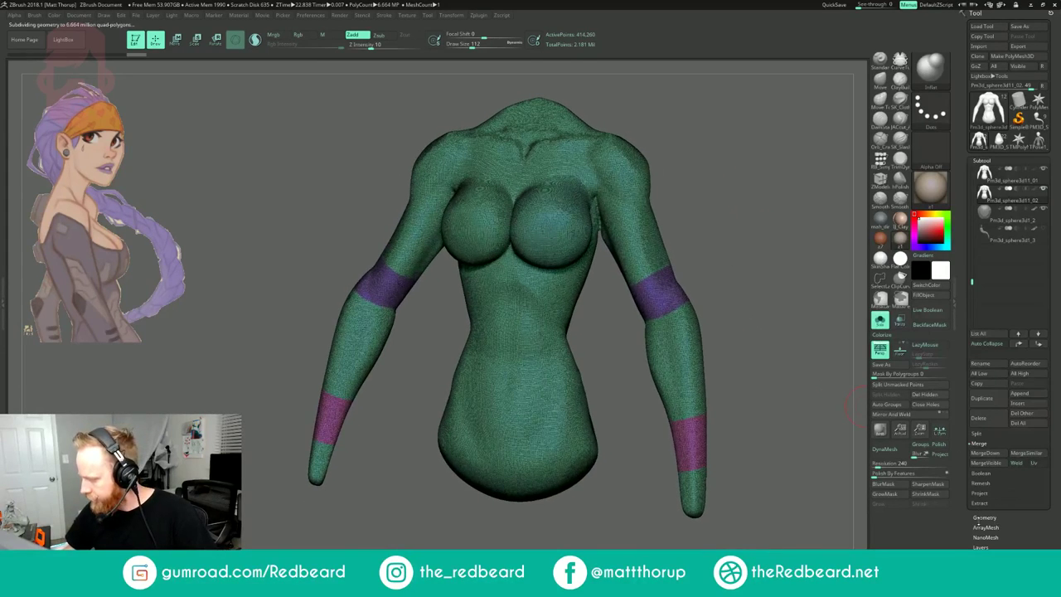
pyautogui.click(984, 517)
pyautogui.click(991, 259)
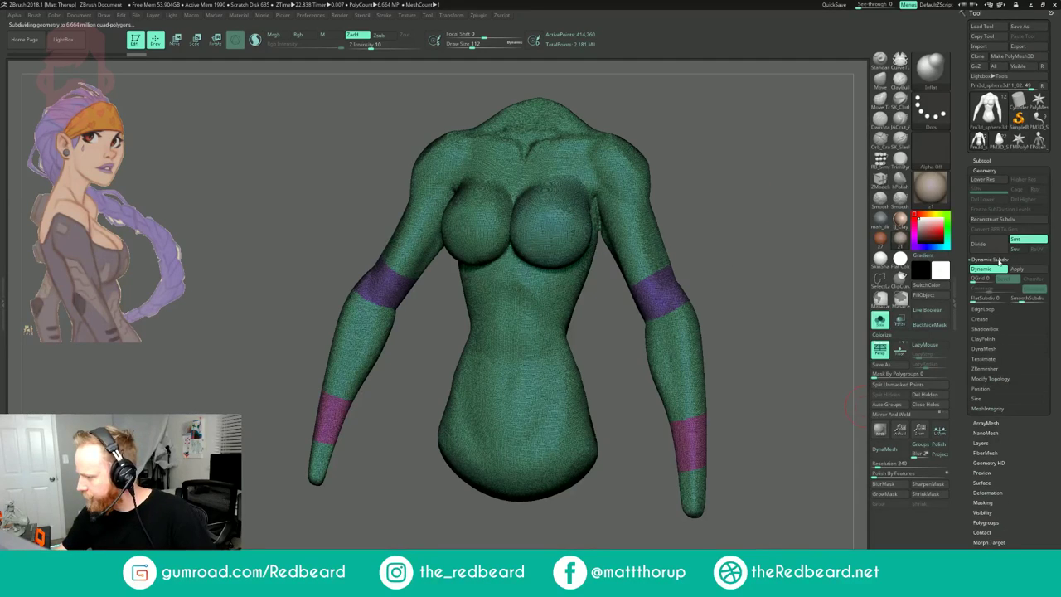
pyautogui.click(989, 270)
pyautogui.moveTo(744, 254); pyautogui.dragTo(732, 240)
pyautogui.hotkey('shift', 'f')
pyautogui.hotkey('shift', 'f')
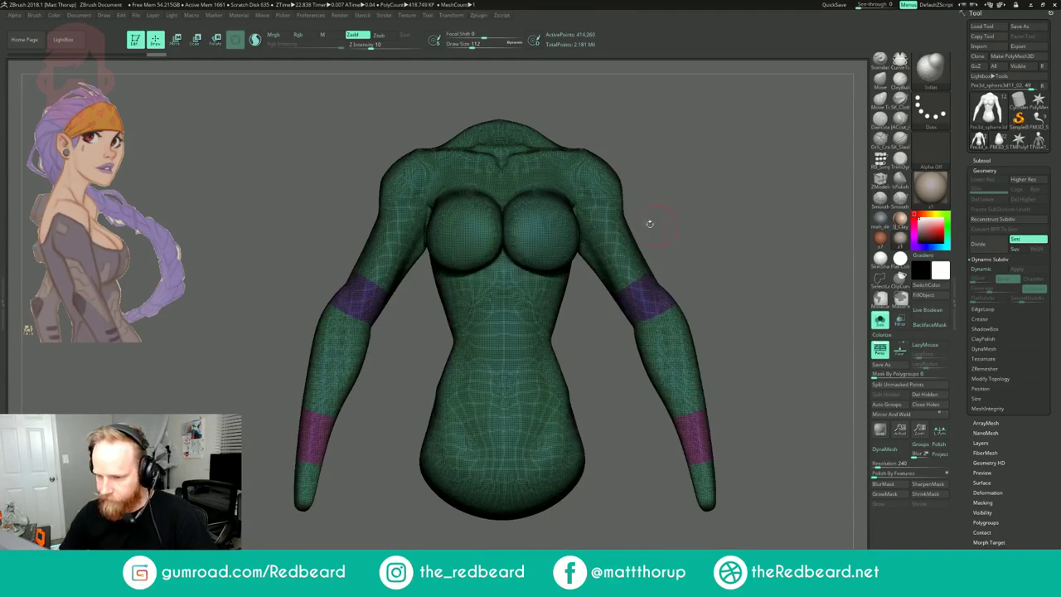
# - Paint small round masks on the fronts of both breasts at draw size 97 and convert them to a polygroup
pyautogui.keyDown('ctrl'); pyautogui.moveTo(543, 228); pyautogui.dragTo(548, 229); pyautogui.keyUp('ctrl')
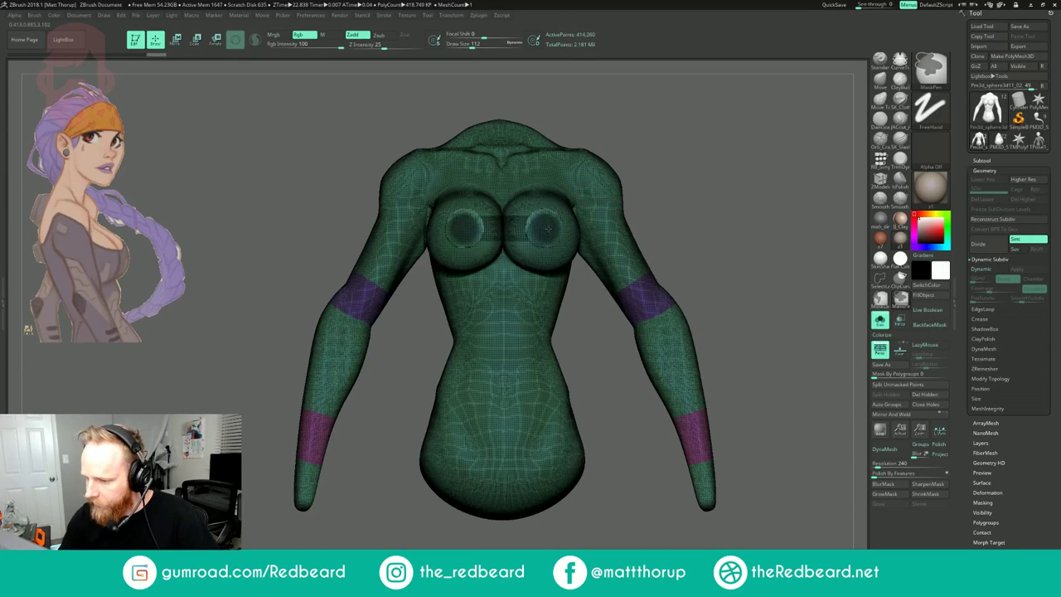
pyautogui.moveTo(639, 187); pyautogui.dragTo(699, 178)
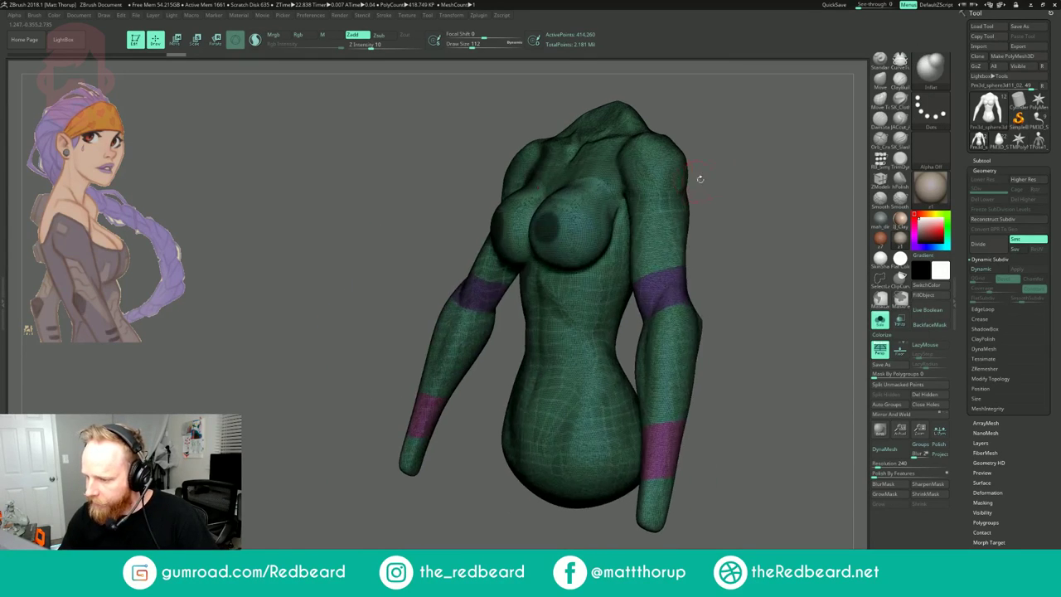
pyautogui.keyDown('ctrl'); pyautogui.moveTo(557, 231); pyautogui.dragTo(563, 231); pyautogui.keyUp('ctrl')
pyautogui.moveTo(722, 192)
pyautogui.keyDown('shift'); pyautogui.mouseDown()
pyautogui.moveTo(770, 184)
pyautogui.moveTo(673, 213)
pyautogui.mouseUp(); pyautogui.keyUp('shift')
pyautogui.press('s')
pyautogui.click(554, 232)
pyautogui.keyDown('ctrl'); pyautogui.moveTo(554, 231); pyautogui.dragTo(556, 230); pyautogui.keyUp('ctrl')
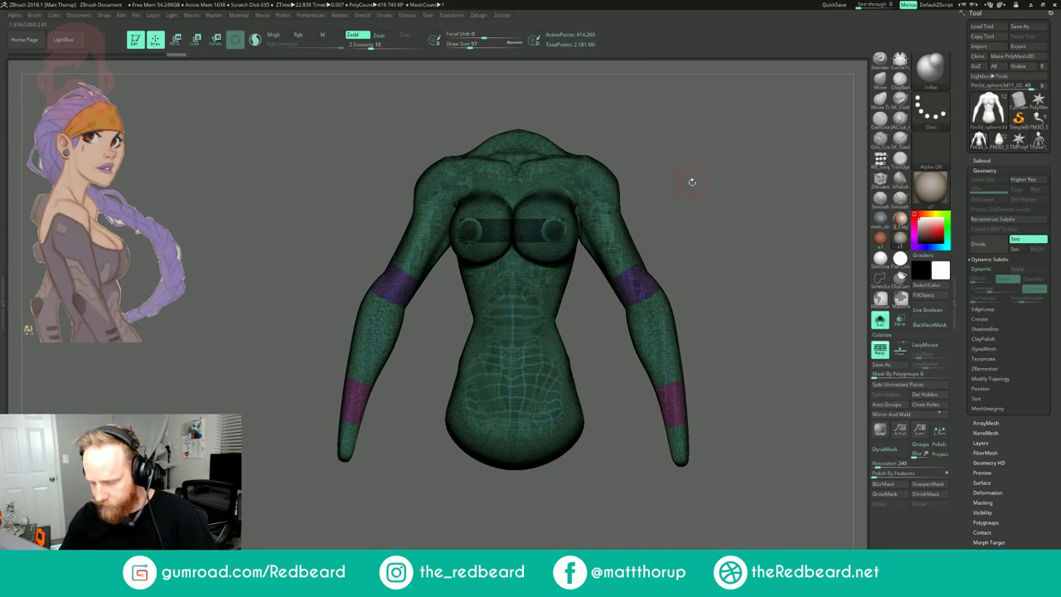
pyautogui.hotkey('ctrl', 'w')
pyautogui.moveTo(688, 189)
pyautogui.mouseDown()
pyautogui.moveTo(674, 192)
pyautogui.moveTo(712, 195)
pyautogui.mouseUp()
pyautogui.moveTo(711, 195)
pyautogui.keyDown('alt'); pyautogui.mouseDown()
pyautogui.moveTo(708, 187)
pyautogui.moveTo(733, 196)
pyautogui.moveTo(701, 196)
pyautogui.moveTo(702, 218)
pyautogui.mouseUp(); pyautogui.keyUp('alt')
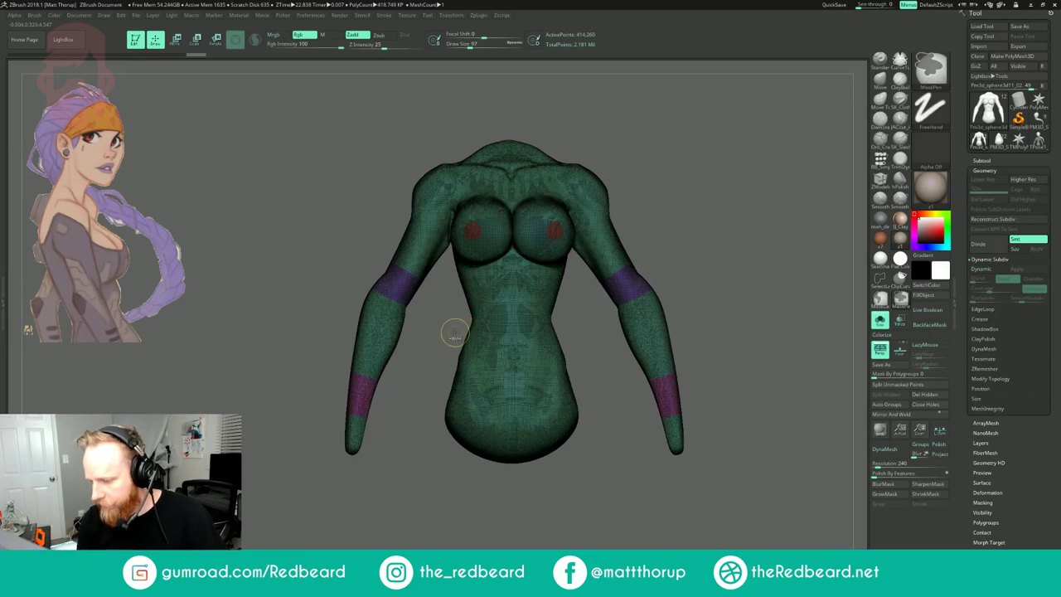
# - Switch masking to the lasso, mask a horizontal band around the waist, and make it a polygroup
pyautogui.keyDown('ctrl'); pyautogui.click(880, 296); pyautogui.keyUp('ctrl')
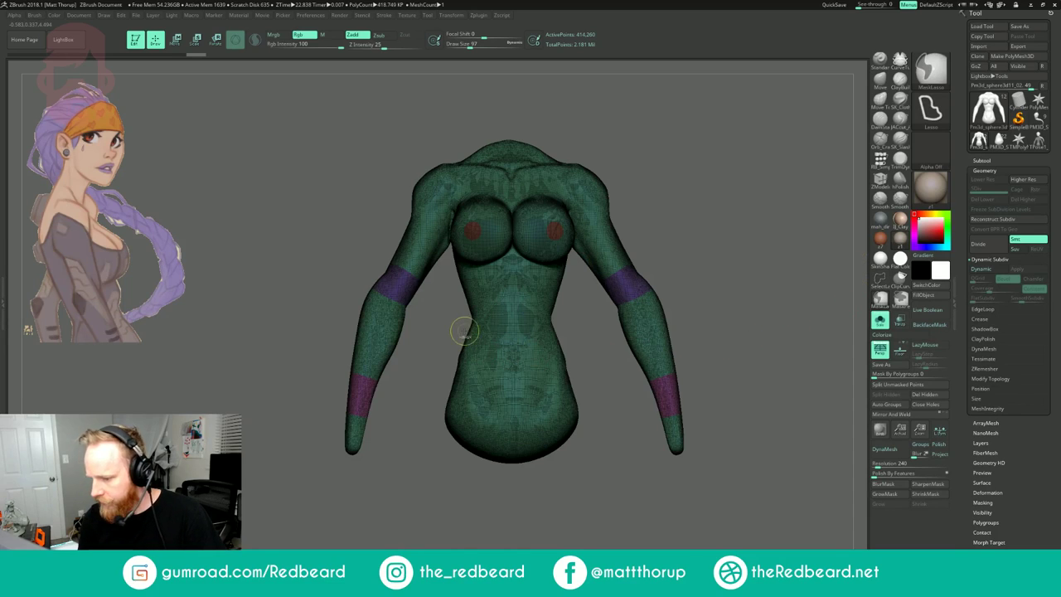
pyautogui.moveTo(488, 305)
pyautogui.keyDown('ctrl'); pyautogui.mouseDown()
pyautogui.moveTo(567, 333)
pyautogui.moveTo(448, 335)
pyautogui.mouseUp(); pyautogui.keyUp('ctrl')
pyautogui.moveTo(600, 423)
pyautogui.mouseDown()
pyautogui.moveTo(688, 454)
pyautogui.moveTo(592, 448)
pyautogui.mouseUp()
pyautogui.hotkey('ctrl', 'w')
pyautogui.moveTo(714, 222); pyautogui.dragTo(689, 249)
pyautogui.moveTo(625, 253); pyautogui.dragTo(595, 271)
# - Mask a band around both upper arms below the shoulders and make it a polygroup
pyautogui.press('ctrl')
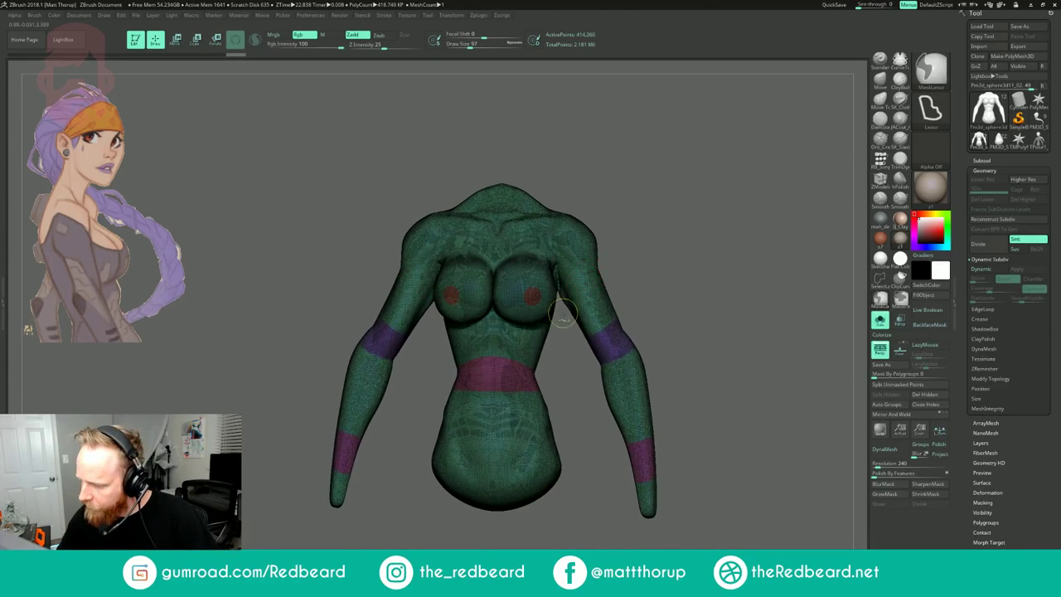
pyautogui.moveTo(562, 311)
pyautogui.keyDown('ctrl'); pyautogui.mouseDown()
pyautogui.moveTo(625, 257)
pyautogui.moveTo(612, 255)
pyautogui.mouseUp(); pyautogui.keyUp('ctrl')
pyautogui.hotkey('ctrl', 'w')
pyautogui.moveTo(690, 229); pyautogui.dragTo(620, 237)
# - Show the other subtools again, lasso-mask the body's neck base, and make that area a polygroup
pyautogui.click(881, 320)
pyautogui.moveTo(732, 178); pyautogui.dragTo(817, 214)
pyautogui.moveTo(631, 178); pyautogui.dragTo(694, 176)
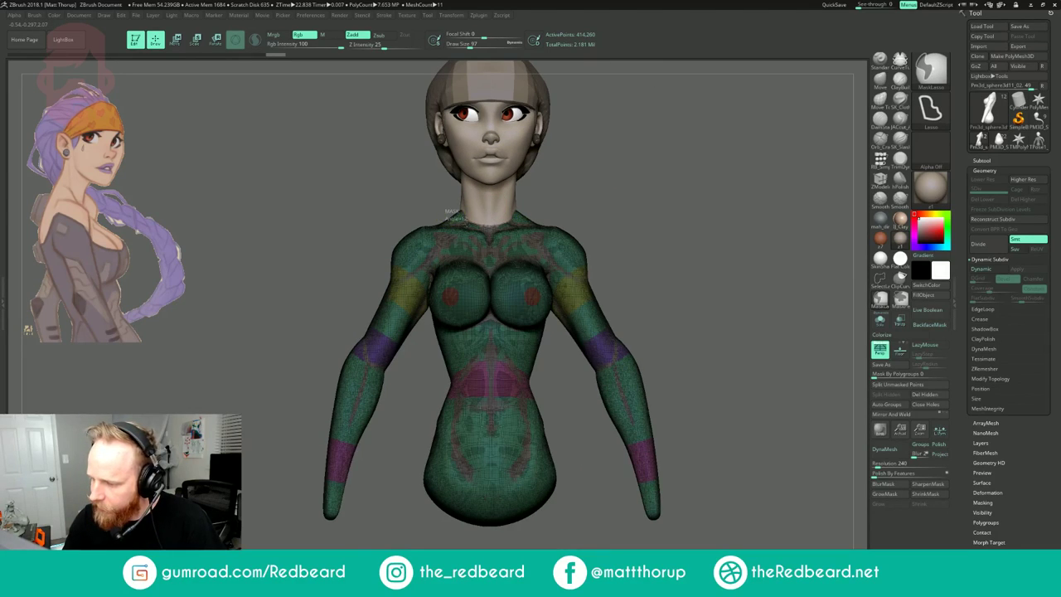
pyautogui.moveTo(443, 207)
pyautogui.keyDown('ctrl'); pyautogui.mouseDown()
pyautogui.moveTo(432, 212)
pyautogui.moveTo(681, 182)
pyautogui.moveTo(672, 179)
pyautogui.moveTo(667, 198)
pyautogui.moveTo(685, 222)
pyautogui.mouseUp(); pyautogui.keyUp('ctrl')
pyautogui.moveTo(672, 496); pyautogui.dragTo(571, 500)
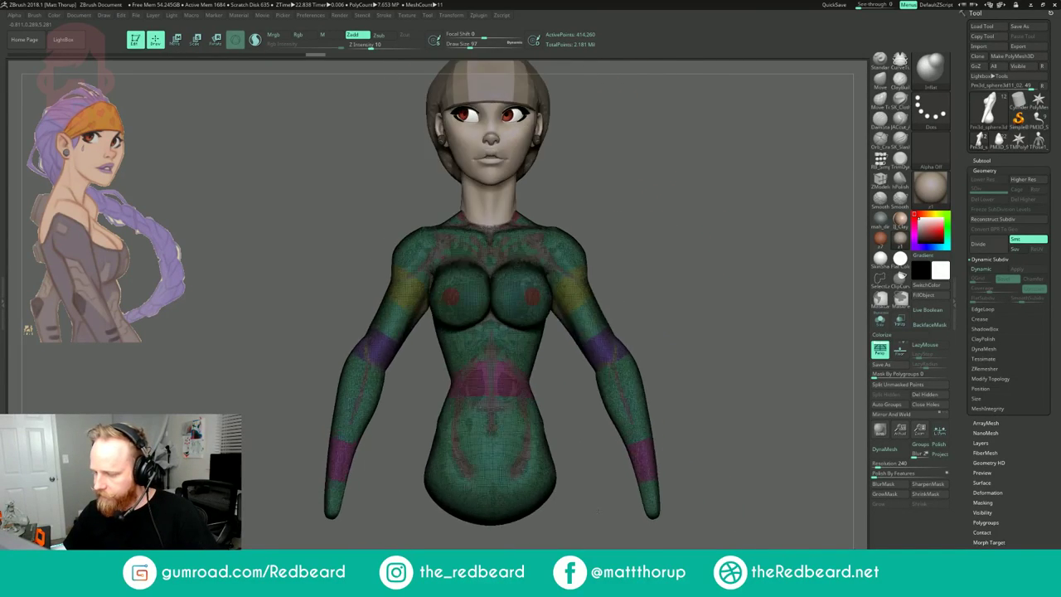
pyautogui.moveTo(726, 436)
pyautogui.mouseDown()
pyautogui.moveTo(748, 442)
pyautogui.moveTo(699, 411)
pyautogui.mouseUp()
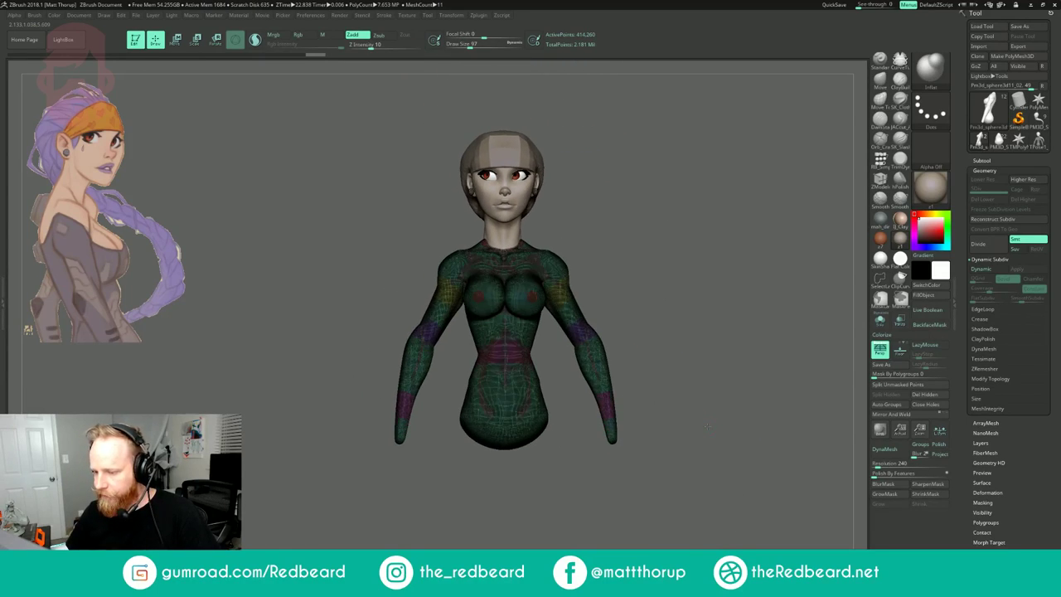
pyautogui.hotkey('shift', 'f')
pyautogui.hotkey('shift', 'f')
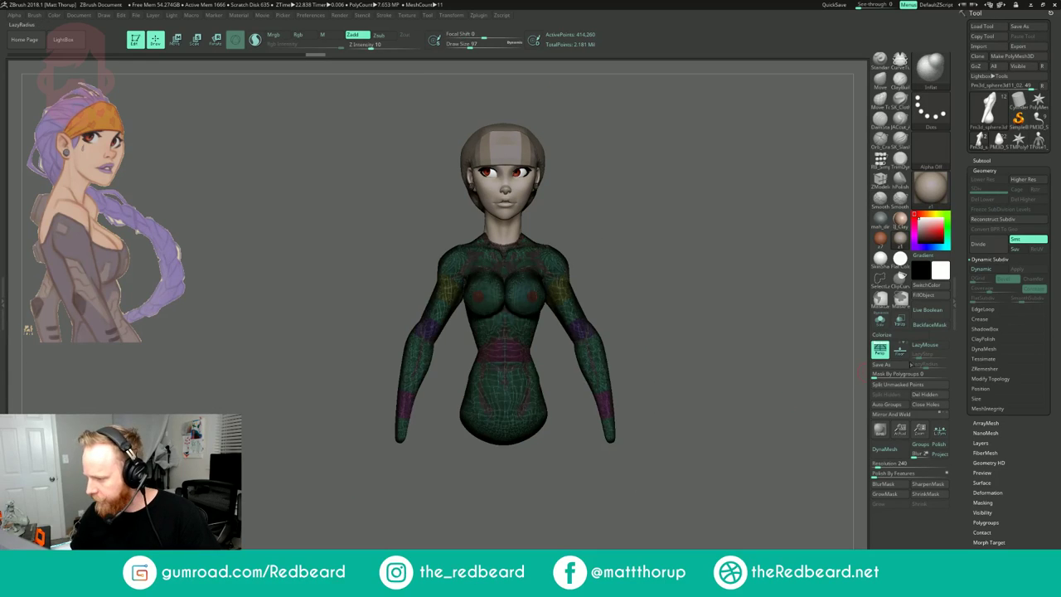
# - Isolate the body and remesh it with ZRemesher, keeping groups, with SmoothGroups reduced and a target polygon count of 4.37633
pyautogui.click(880, 324)
pyautogui.moveTo(763, 397); pyautogui.dragTo(684, 421)
pyautogui.hotkey('shift', 'f')
pyautogui.keyDown('alt'); pyautogui.moveTo(746, 415); pyautogui.dragTo(816, 405); pyautogui.keyUp('alt')
pyautogui.click(986, 368)
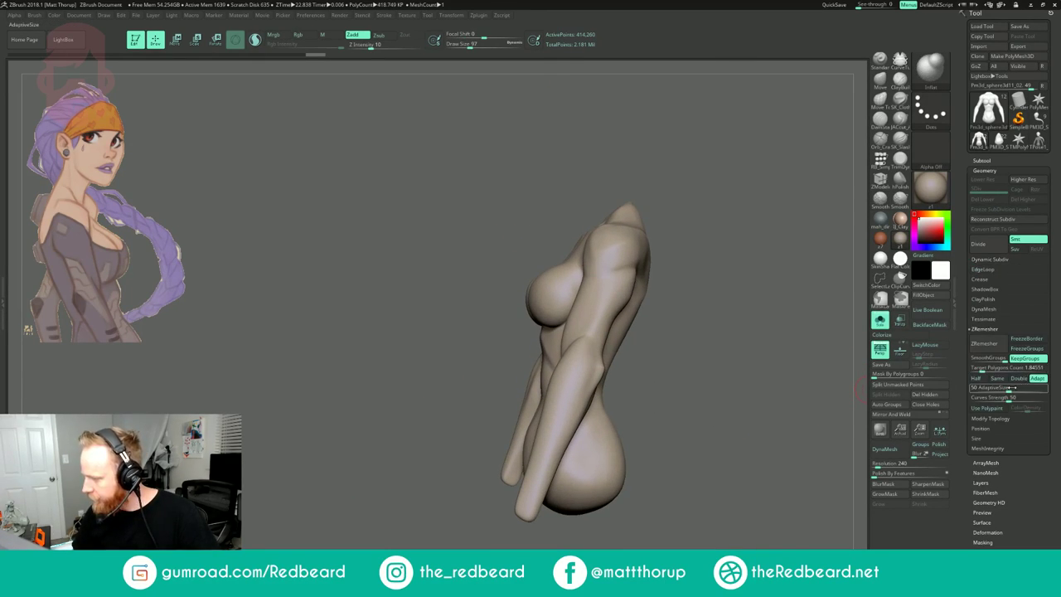
pyautogui.hotkey('shift', 'f')
pyautogui.moveTo(729, 438); pyautogui.dragTo(652, 460)
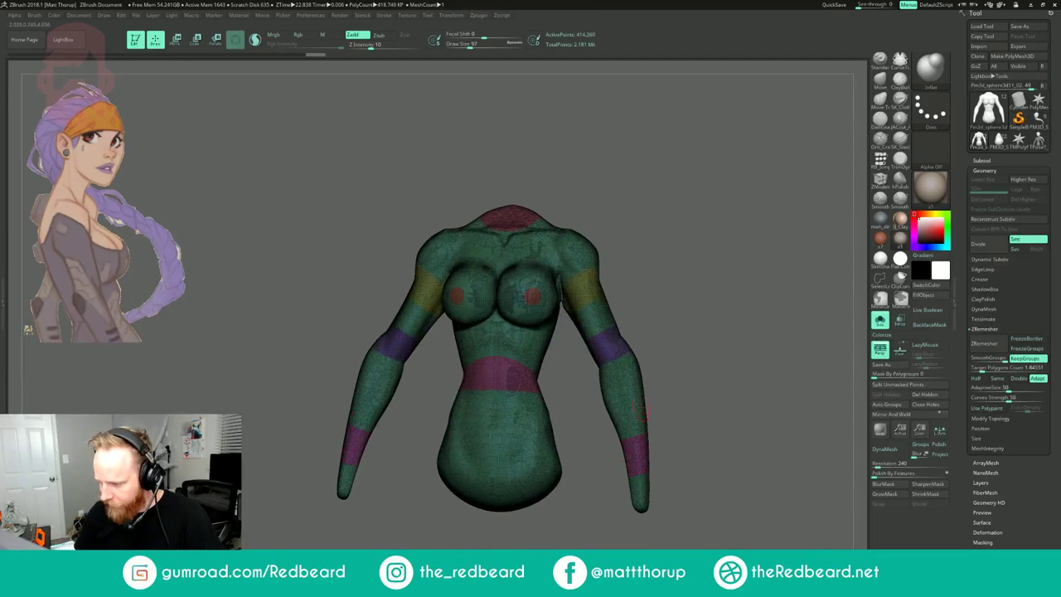
pyautogui.moveTo(615, 251); pyautogui.dragTo(629, 275)
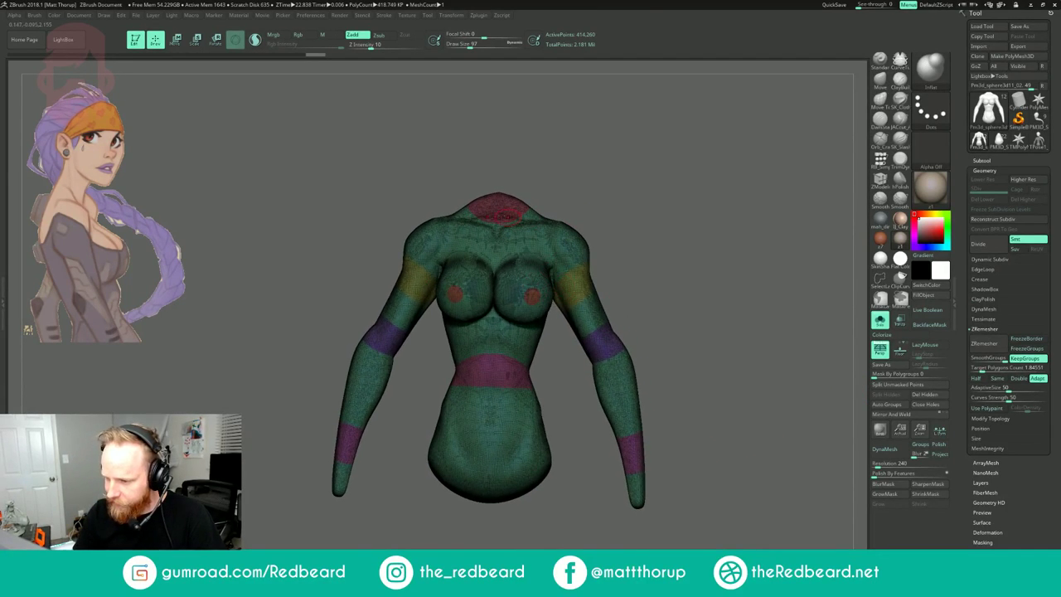
pyautogui.moveTo(738, 396); pyautogui.dragTo(605, 439)
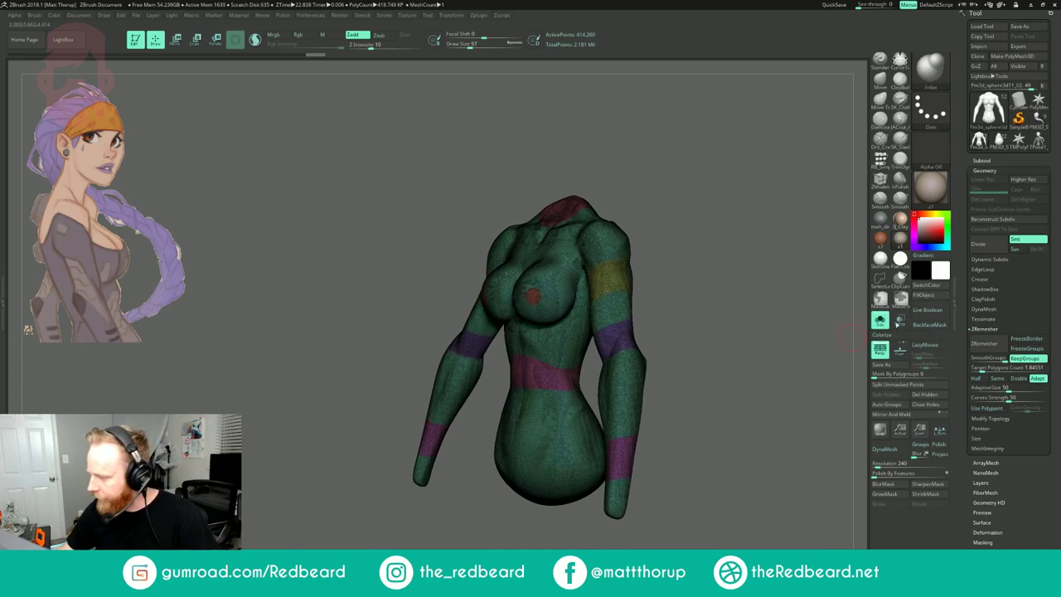
pyautogui.moveTo(997, 361)
pyautogui.mouseDown()
pyautogui.moveTo(968, 373)
pyautogui.moveTo(988, 370)
pyautogui.mouseUp()
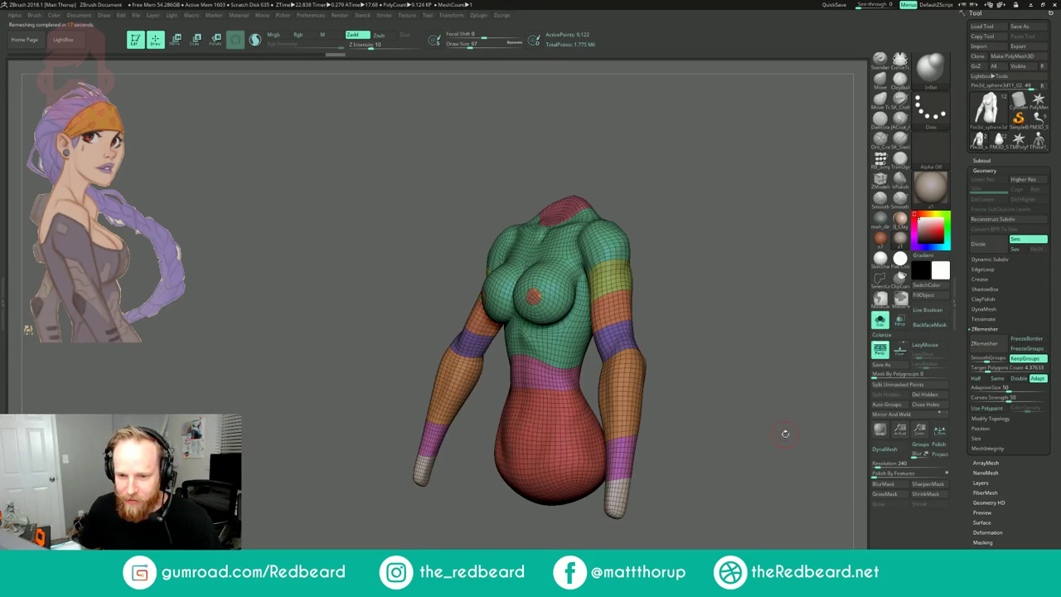
# - Undo the remesh and run ZRemesher on the body again with a slightly lower SmoothGroups value
pyautogui.moveTo(705, 268)
pyautogui.mouseDown()
pyautogui.moveTo(733, 271)
pyautogui.moveTo(695, 296)
pyautogui.moveTo(824, 362)
pyautogui.mouseUp()
pyautogui.hotkey('ctrl', 'z')
pyautogui.hotkey('shift', 'f')
pyautogui.hotkey('shift', 'f')
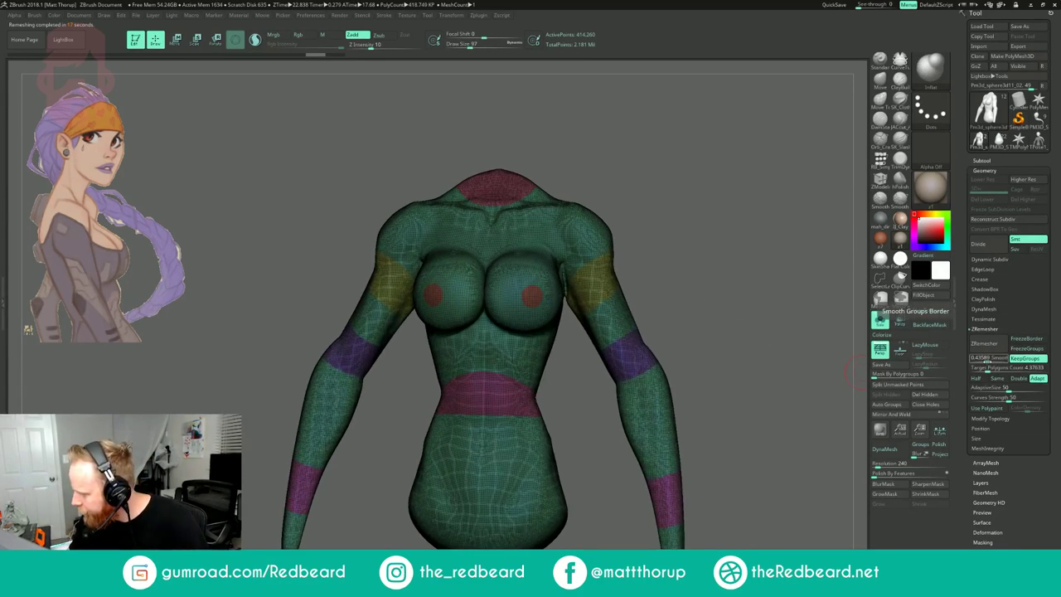
pyautogui.moveTo(986, 360); pyautogui.dragTo(986, 361)
pyautogui.click(986, 361)
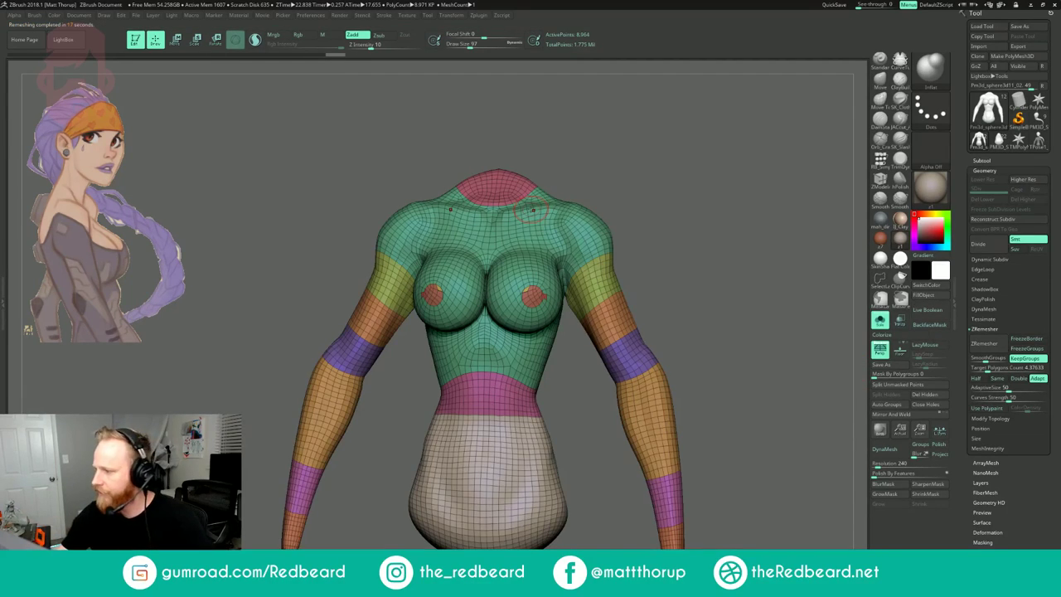
# - Select the head subtool, show all subtools again, and reselect the remeshed body copy
pyautogui.click(982, 160)
pyautogui.moveTo(971, 291); pyautogui.dragTo(972, 235)
pyautogui.scroll(3, 1003, 224)
pyautogui.moveTo(972, 174); pyautogui.dragTo(972, 168)
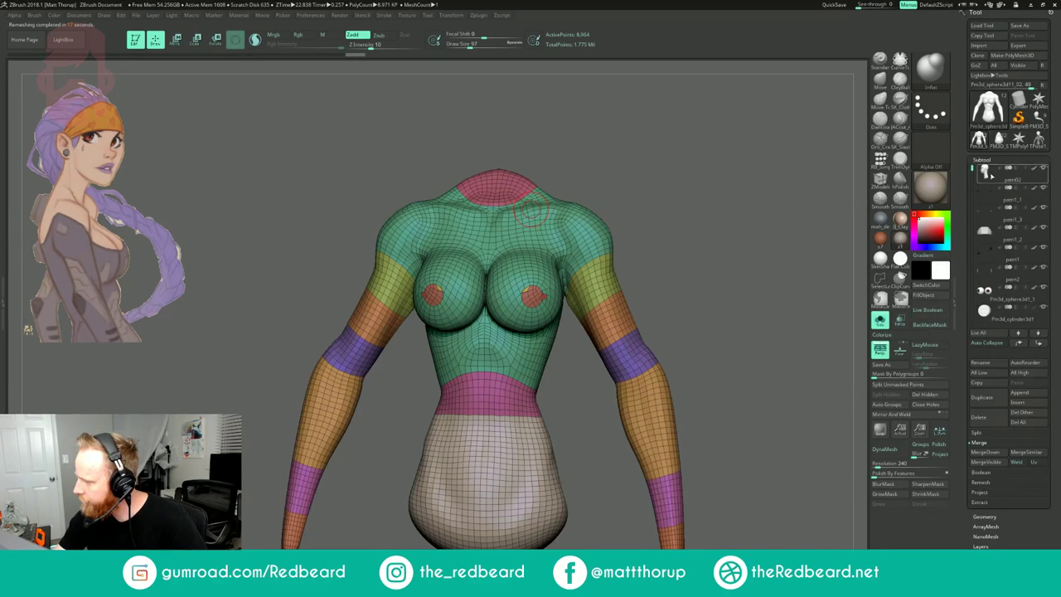
pyautogui.click(986, 173)
pyautogui.moveTo(765, 255); pyautogui.dragTo(729, 312)
pyautogui.click(879, 322)
pyautogui.moveTo(972, 170); pyautogui.dragTo(972, 247)
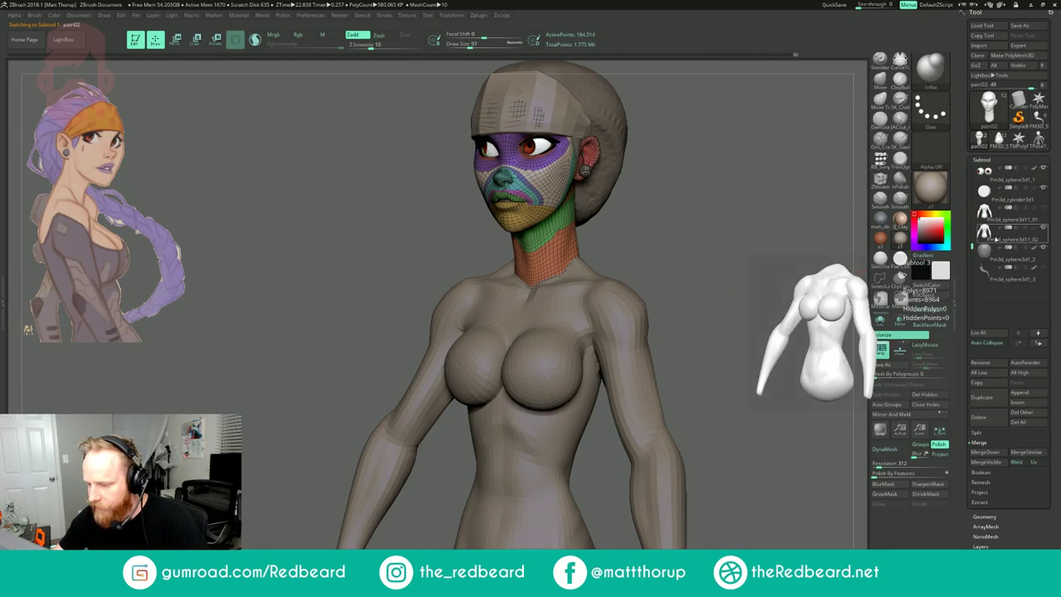
pyautogui.click(996, 238)
# - Subdivide the remeshed body twice, hide the polyframe, and check the shape from the front
pyautogui.moveTo(690, 340)
pyautogui.mouseDown()
pyautogui.moveTo(727, 338)
pyautogui.moveTo(749, 324)
pyautogui.moveTo(743, 308)
pyautogui.moveTo(643, 333)
pyautogui.moveTo(734, 356)
pyautogui.moveTo(684, 360)
pyautogui.mouseUp()
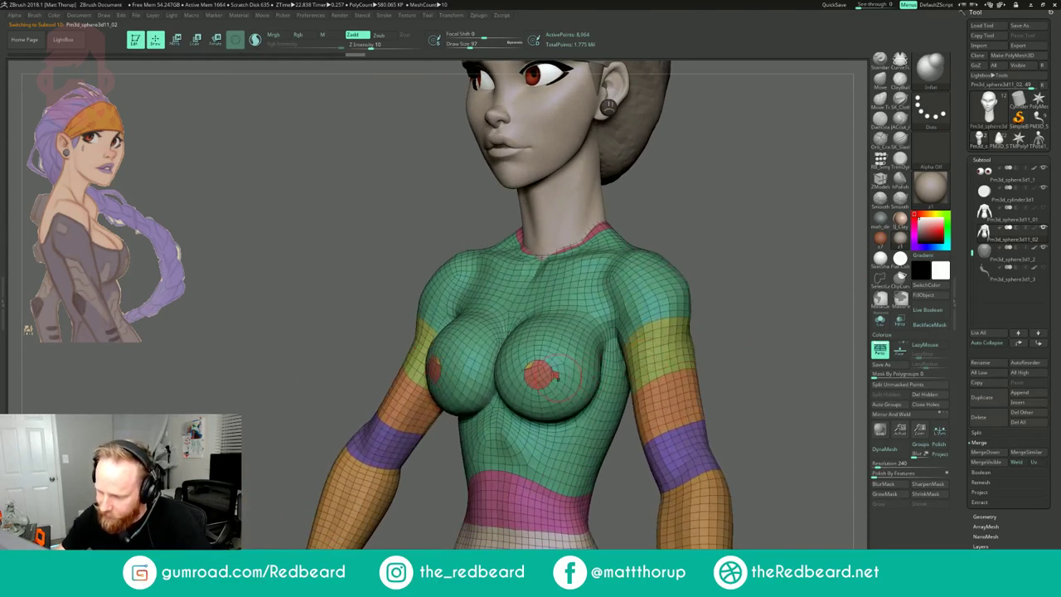
pyautogui.moveTo(701, 310); pyautogui.dragTo(594, 345)
pyautogui.moveTo(762, 331)
pyautogui.mouseDown()
pyautogui.moveTo(692, 324)
pyautogui.moveTo(779, 325)
pyautogui.mouseUp()
pyautogui.moveTo(779, 325); pyautogui.dragTo(668, 355)
pyautogui.hotkey('shift', 'f')
pyautogui.moveTo(743, 353)
pyautogui.keyDown('alt'); pyautogui.mouseDown()
pyautogui.moveTo(685, 354)
pyautogui.moveTo(730, 339)
pyautogui.moveTo(700, 339)
pyautogui.moveTo(727, 340)
pyautogui.mouseUp(); pyautogui.keyUp('alt')
pyautogui.keyDown('alt'); pyautogui.moveTo(728, 340); pyautogui.dragTo(745, 343); pyautogui.keyUp('alt')
pyautogui.press('ctrl')
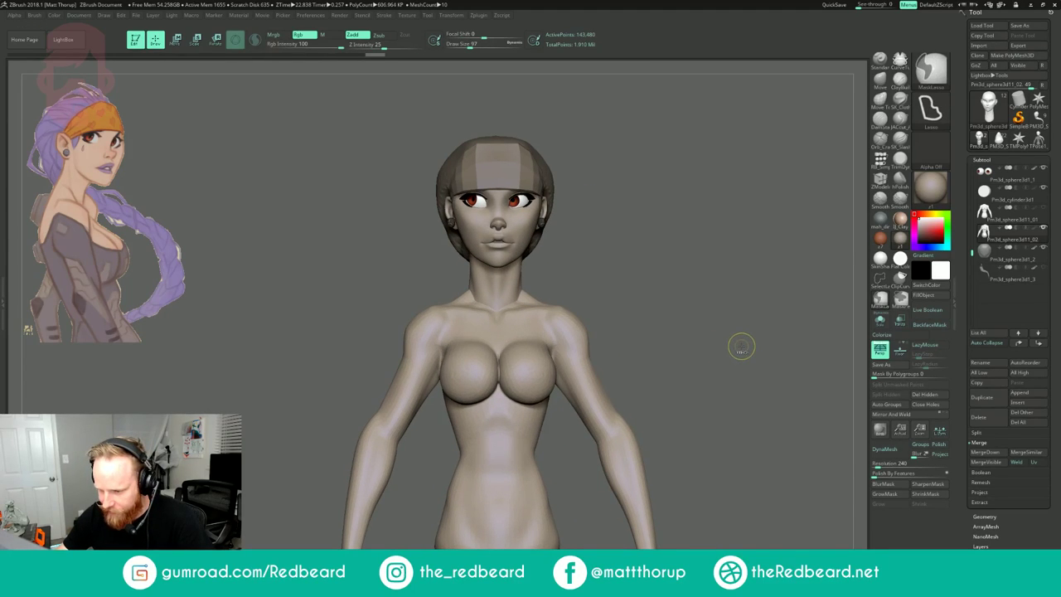
# - Undo the subdivisions and the remesh, stepping back to the dense body with its neck base polygroup
pyautogui.hotkey('ctrl', 'shift', 'z')
pyautogui.hotkey('ctrl', 'z')
pyautogui.hotkey('ctrl', 'z')
pyautogui.moveTo(741, 347)
pyautogui.mouseDown()
pyautogui.moveTo(724, 348)
pyautogui.moveTo(748, 361)
pyautogui.mouseUp()
pyautogui.hotkey('ctrl', 'z')
pyautogui.hotkey('ctrl', 'z')
pyautogui.hotkey('ctrl', 'z')
pyautogui.hotkey('ctrl', 'z')
pyautogui.hotkey('ctrl', 'z')
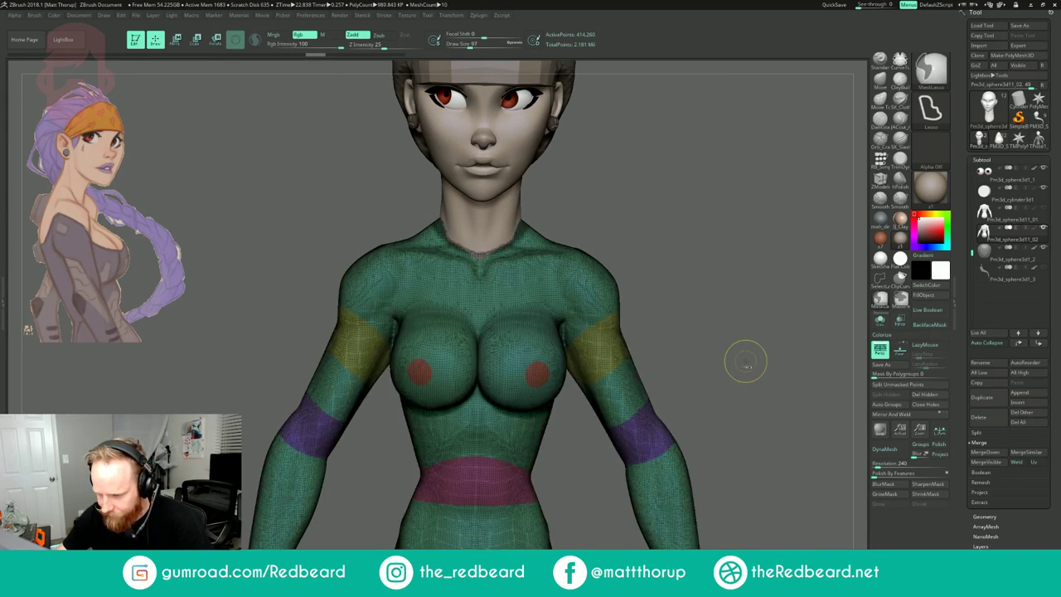
pyautogui.hotkey('ctrl', 'shift', 'z')
pyautogui.hotkey('ctrl', 'shift', 'z')
pyautogui.hotkey('ctrl', 'shift', 'z')
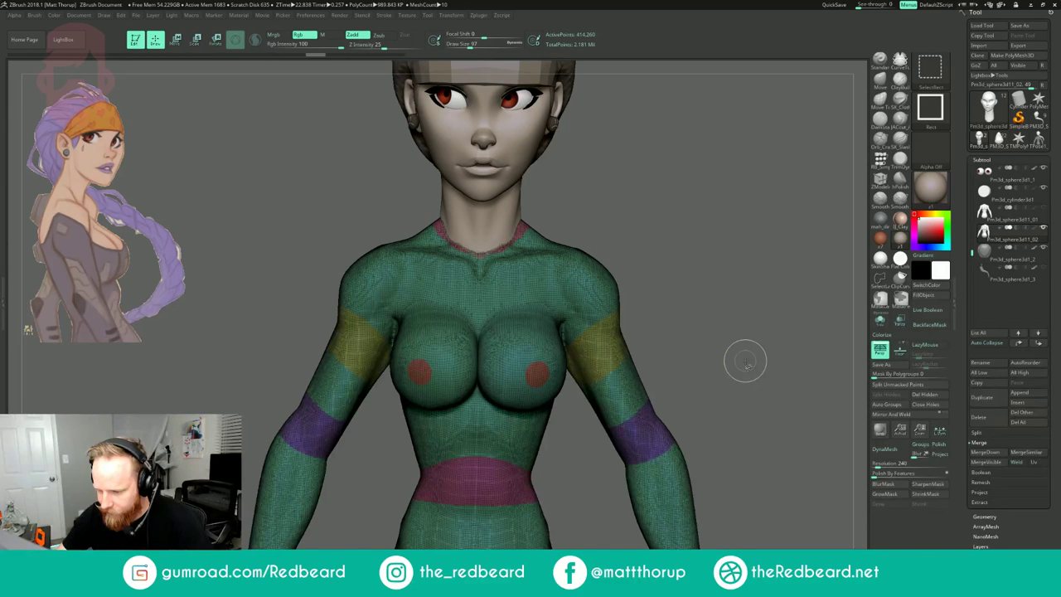
# - Smooth the contact line between the breasts on the dense body and hide the polyframe
pyautogui.moveTo(740, 350); pyautogui.dragTo(729, 328)
pyautogui.keyDown('shift'); pyautogui.moveTo(481, 349); pyautogui.dragTo(480, 399); pyautogui.keyUp('shift')
pyautogui.moveTo(650, 240)
pyautogui.mouseDown()
pyautogui.moveTo(645, 197)
pyautogui.moveTo(645, 244)
pyautogui.mouseUp()
pyautogui.moveTo(478, 351)
pyautogui.keyDown('shift'); pyautogui.mouseDown()
pyautogui.moveTo(479, 399)
pyautogui.moveTo(480, 388)
pyautogui.mouseUp(); pyautogui.keyUp('shift')
pyautogui.moveTo(642, 230)
pyautogui.mouseDown()
pyautogui.moveTo(676, 248)
pyautogui.moveTo(709, 246)
pyautogui.mouseUp()
pyautogui.hotkey('shift', 'f')
# - Undo the cleavage smoothing and the neck base grouping, and show the polyframe again
pyautogui.hotkey('ctrl', 'z')
pyautogui.hotkey('ctrl', 'z')
pyautogui.hotkey('ctrl', 'z')
pyautogui.hotkey('ctrl', 'z')
pyautogui.hotkey('ctrl', 'z')
pyautogui.hotkey('ctrl', 'z')
pyautogui.hotkey('ctrl', 'z')
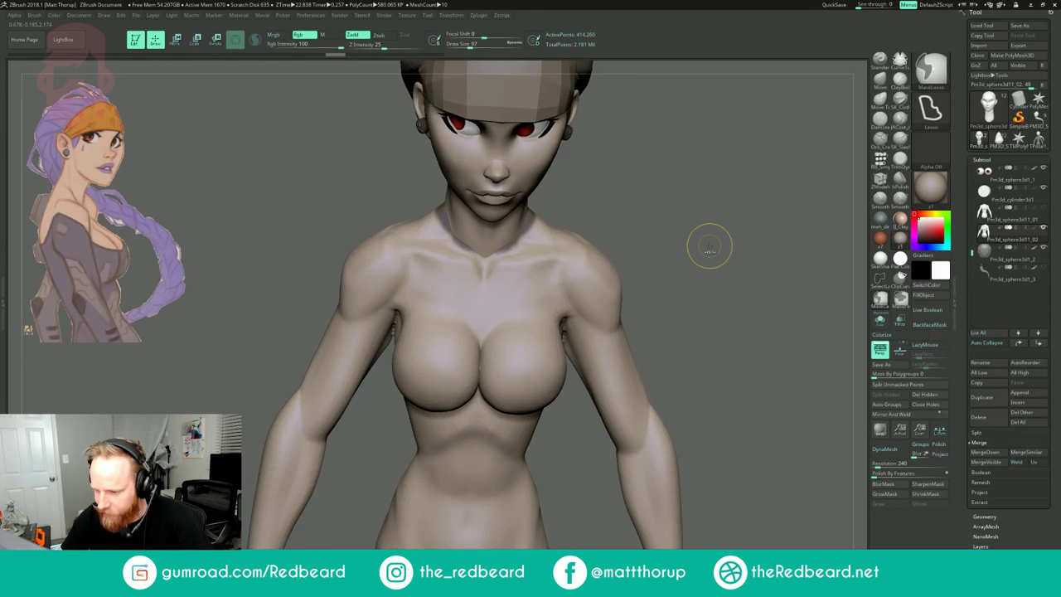
pyautogui.hotkey('shift', 'f')
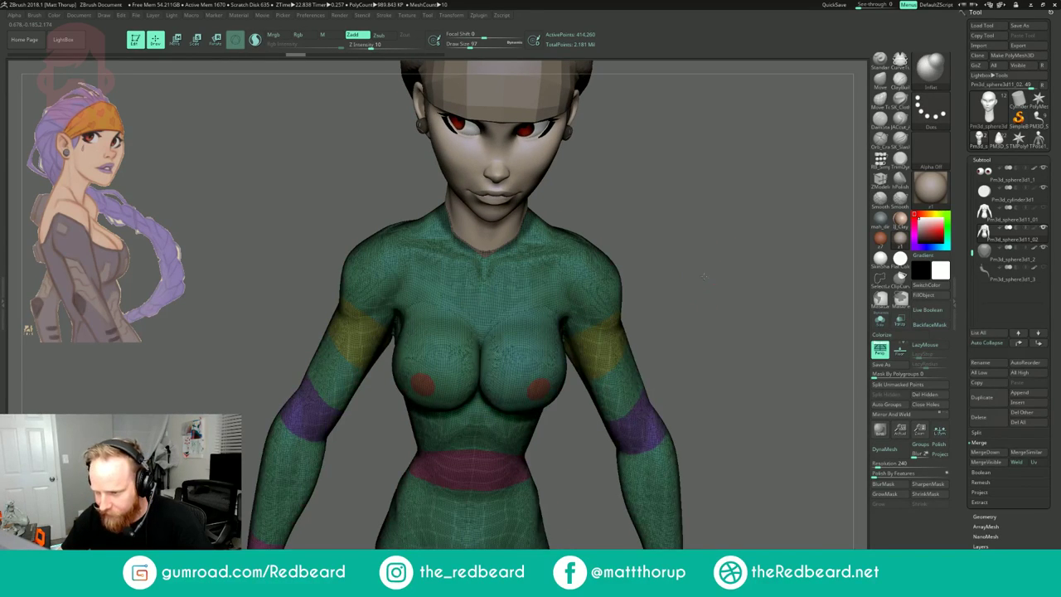
# - Remesh the dense body with ZRemesher, keeping groups, at a target polygons count of 4.37633, and inspect the new edge flow
pyautogui.keyDown('shift'); pyautogui.moveTo(705, 276); pyautogui.dragTo(702, 259); pyautogui.keyUp('shift')
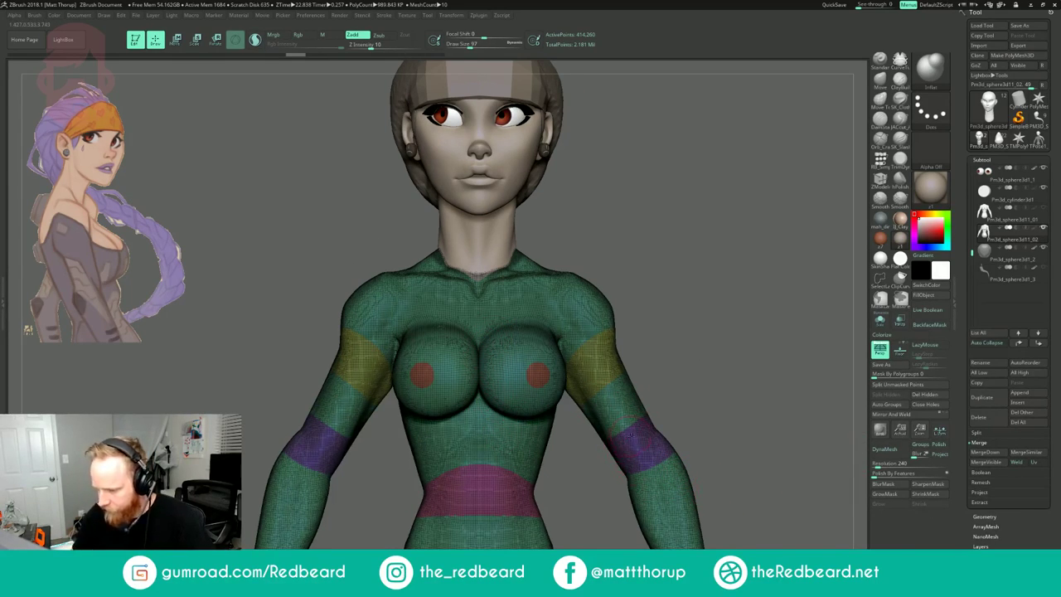
pyautogui.click(985, 515)
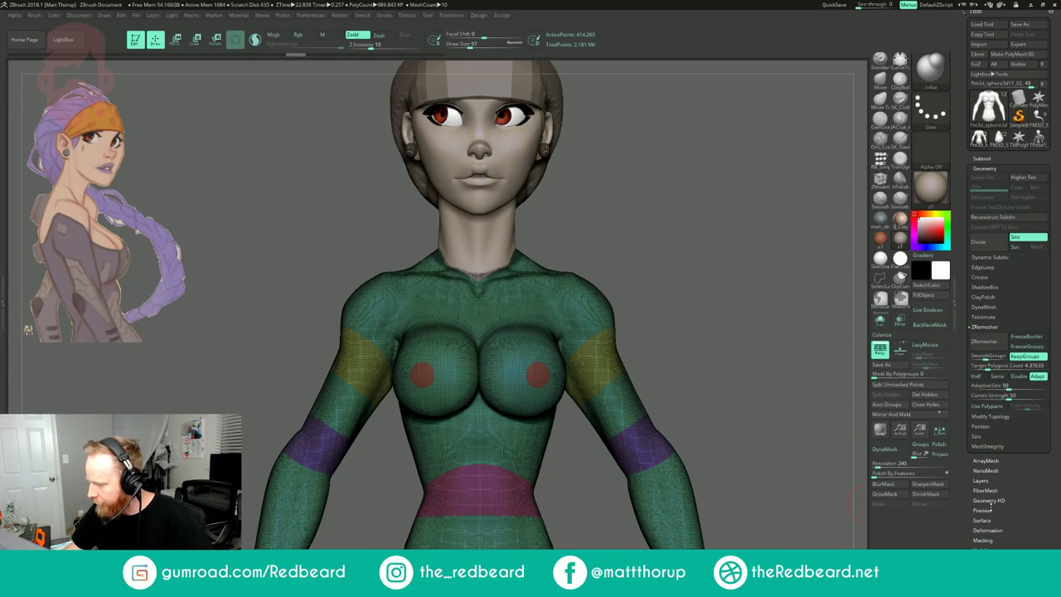
pyautogui.click(987, 342)
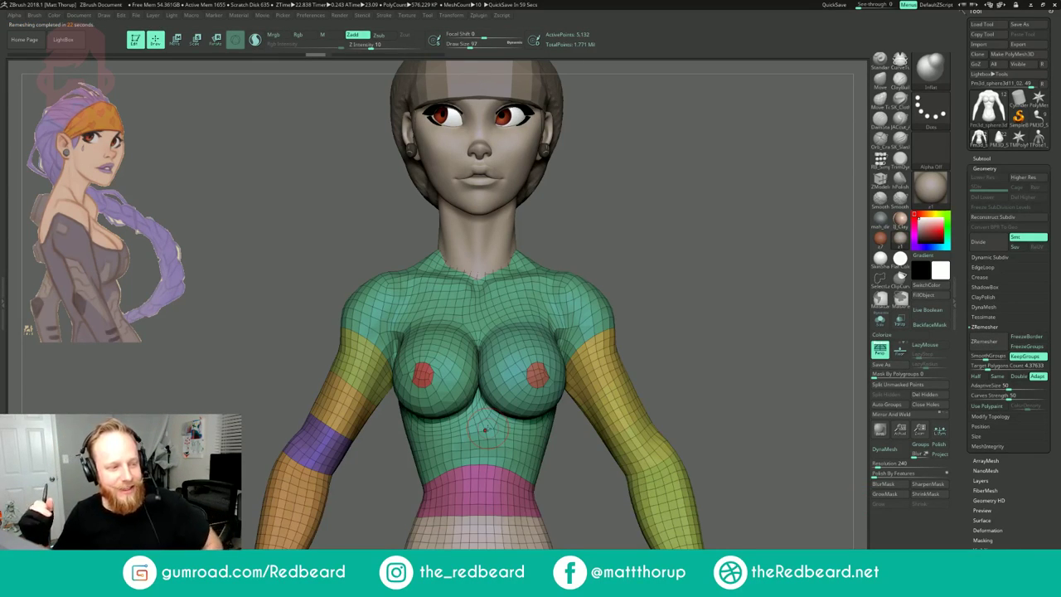
pyautogui.moveTo(664, 257)
pyautogui.mouseDown()
pyautogui.moveTo(666, 279)
pyautogui.moveTo(715, 286)
pyautogui.moveTo(691, 293)
pyautogui.moveTo(702, 288)
pyautogui.moveTo(706, 308)
pyautogui.mouseUp()
pyautogui.press('s')
pyautogui.moveTo(538, 385); pyautogui.dragTo(530, 385)
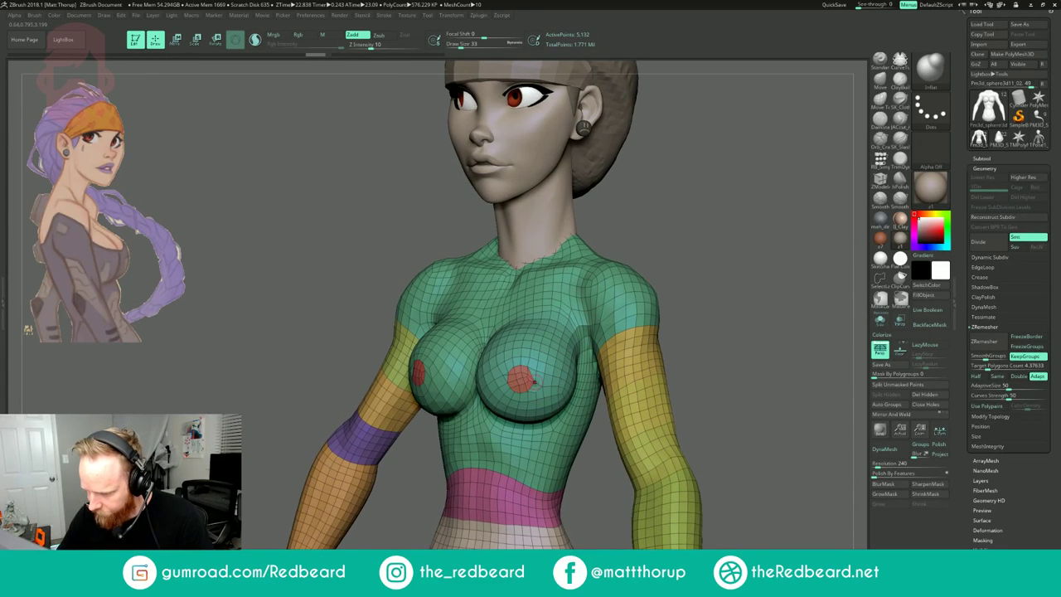
pyautogui.moveTo(663, 290); pyautogui.dragTo(715, 291)
pyautogui.moveTo(704, 390)
pyautogui.keyDown('alt'); pyautogui.mouseDown()
pyautogui.moveTo(657, 317)
pyautogui.moveTo(654, 270)
pyautogui.mouseUp(); pyautogui.keyUp('alt')
pyautogui.moveTo(654, 270)
pyautogui.mouseDown()
pyautogui.moveTo(762, 272)
pyautogui.moveTo(670, 272)
pyautogui.moveTo(720, 259)
pyautogui.moveTo(710, 267)
pyautogui.mouseUp()
pyautogui.hotkey('shift', 'f')
pyautogui.hotkey('shift', 'f')
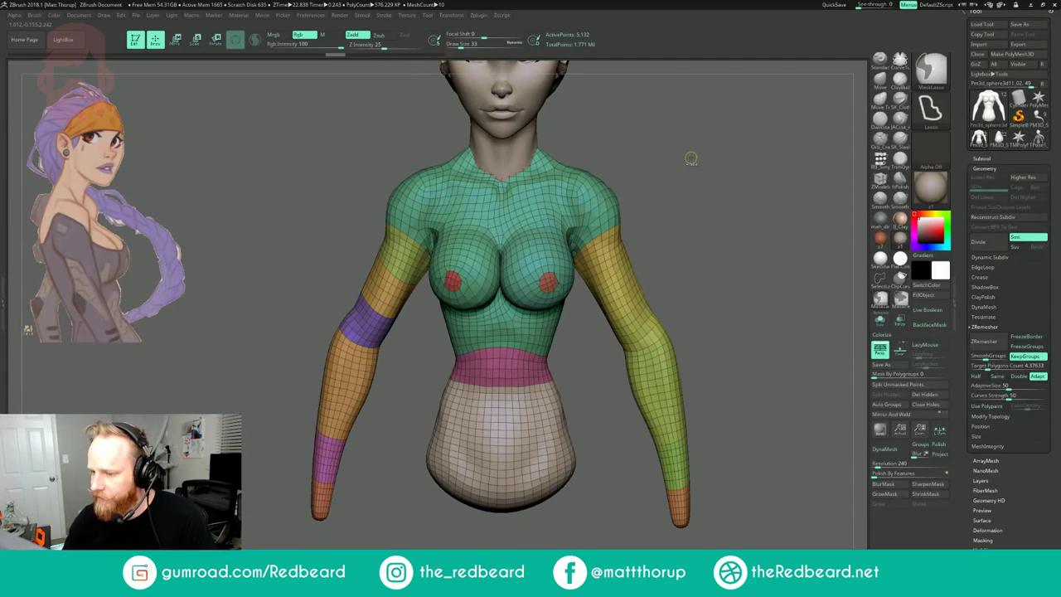
# - Undo the remesh and run ZRemesher on the dense body again with the same settings
pyautogui.hotkey('ctrl', 'z')
pyautogui.hotkey('ctrl', 'z')
pyautogui.moveTo(688, 166); pyautogui.dragTo(671, 162)
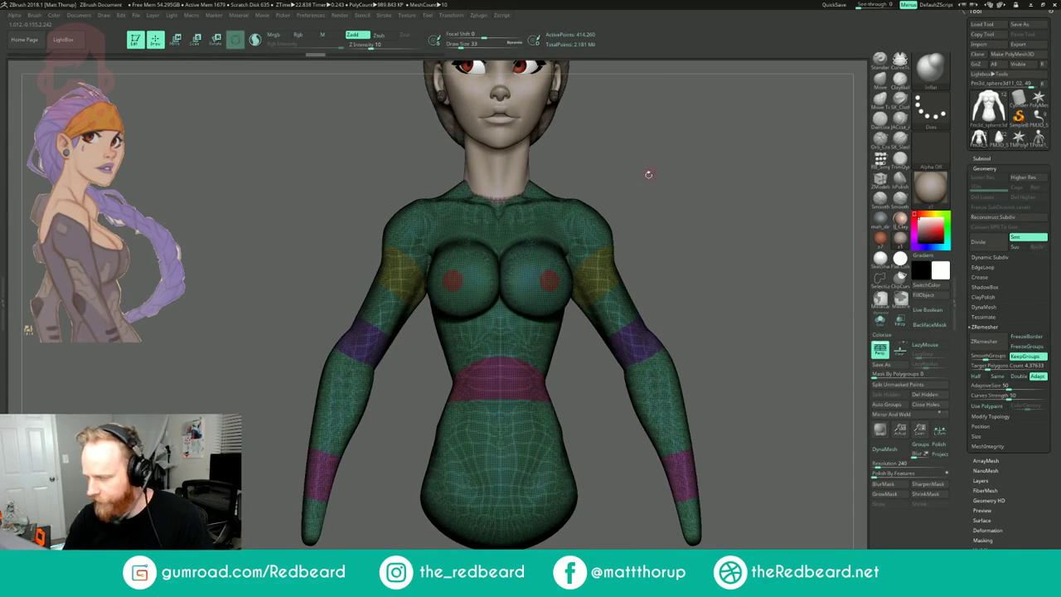
pyautogui.click(982, 341)
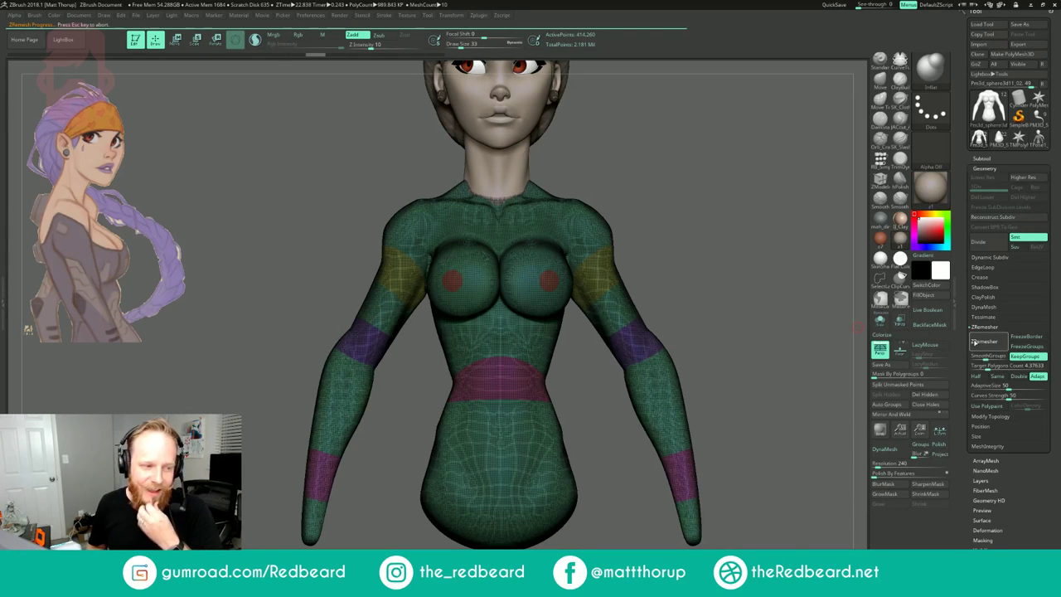
pyautogui.moveTo(711, 215); pyautogui.dragTo(707, 228)
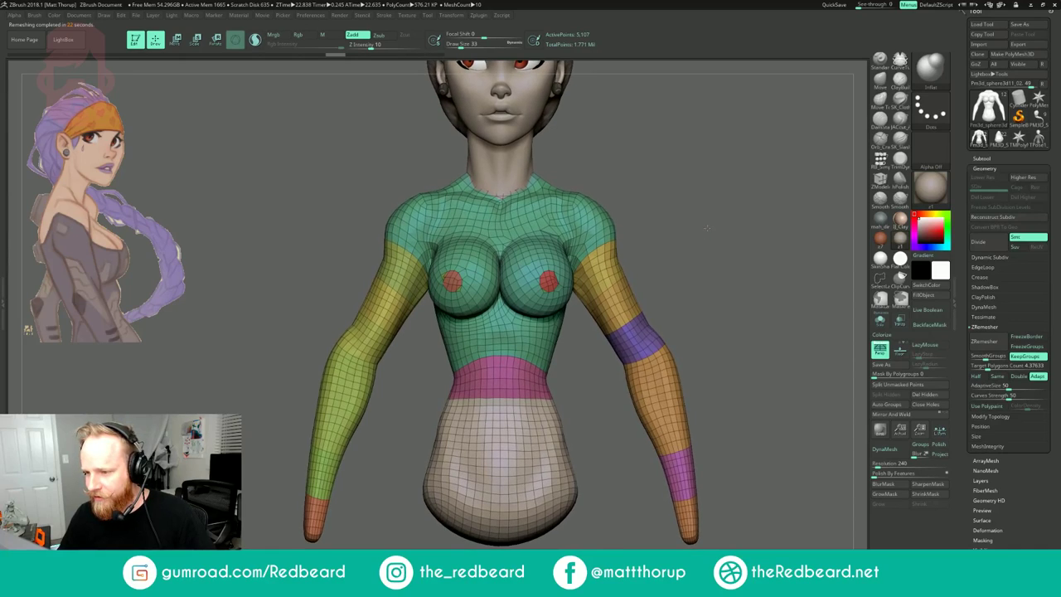
# - Undo the repeated remesh, raise the ZRemesher target polygons count, and remesh the dense body again
pyautogui.hotkey('ctrl', 'z')
pyautogui.click(985, 366)
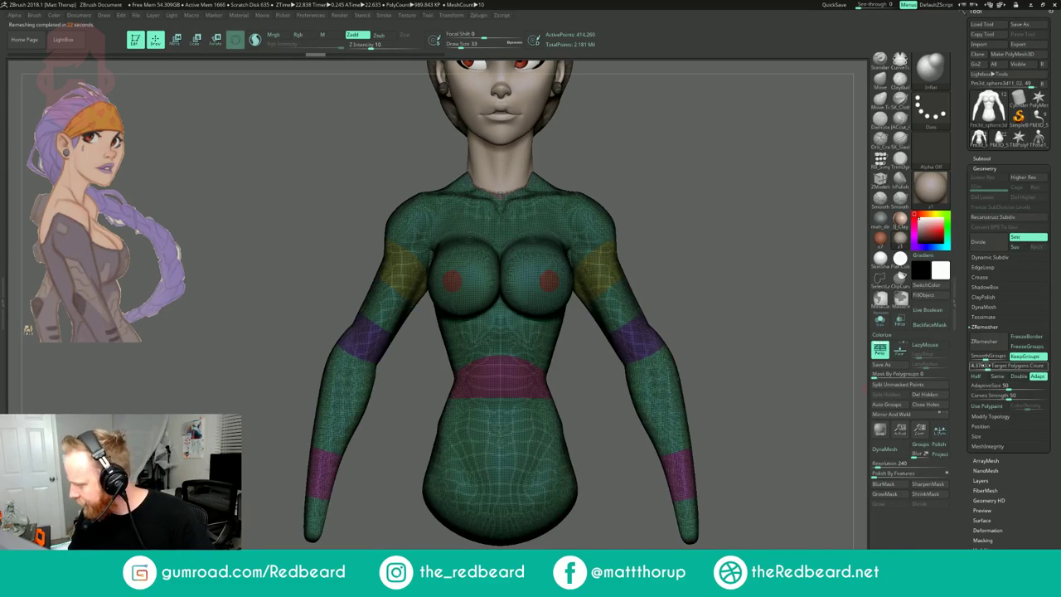
pyautogui.click(988, 367)
pyautogui.moveTo(991, 370); pyautogui.dragTo(992, 369)
pyautogui.click(994, 345)
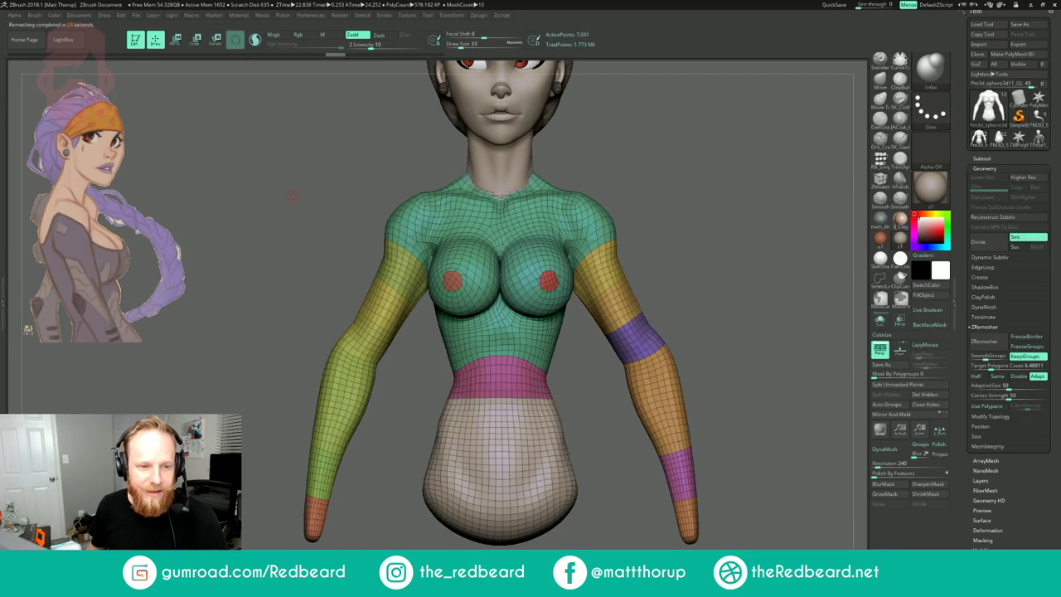
pyautogui.moveTo(715, 208)
pyautogui.mouseDown()
pyautogui.moveTo(724, 219)
pyautogui.moveTo(788, 222)
pyautogui.moveTo(716, 227)
pyautogui.mouseUp()
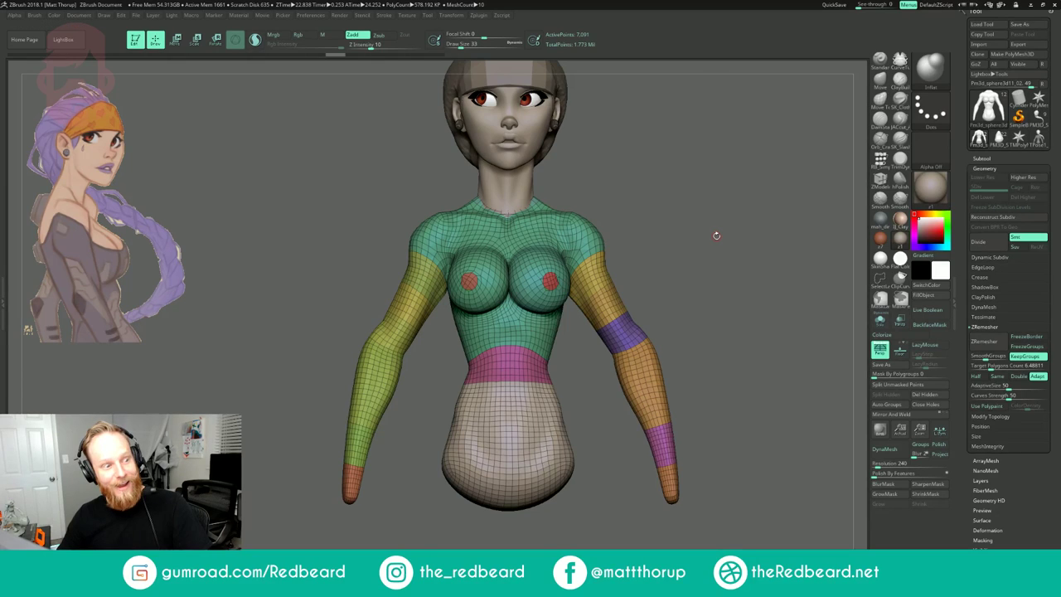
pyautogui.moveTo(712, 225); pyautogui.dragTo(707, 247)
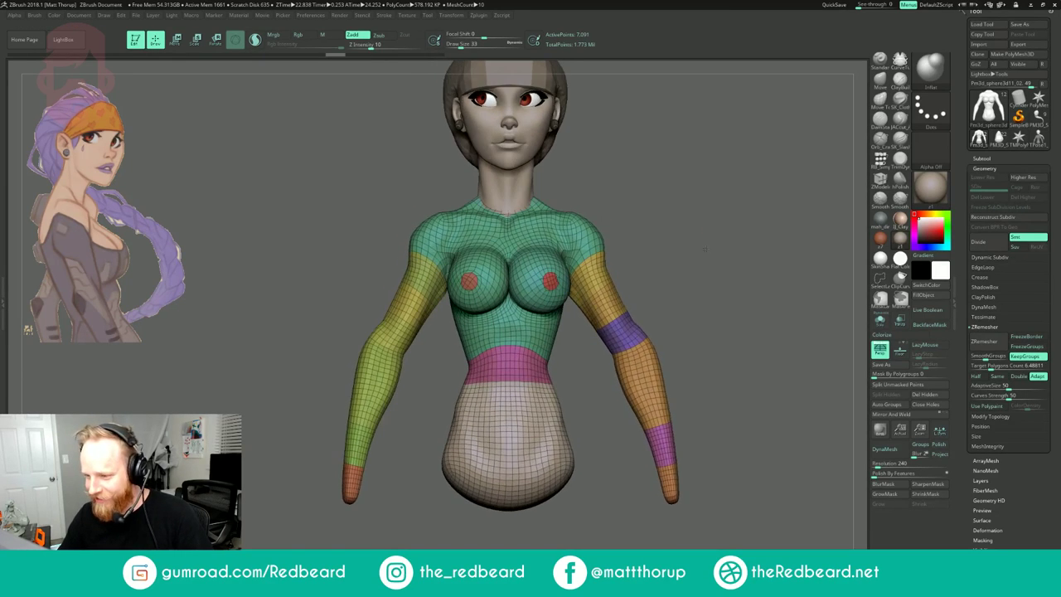
# - Select the head subtool and drop it to its lowest subdivision level
pyautogui.keyDown('alt'); pyautogui.click(544, 189); pyautogui.keyUp('alt')
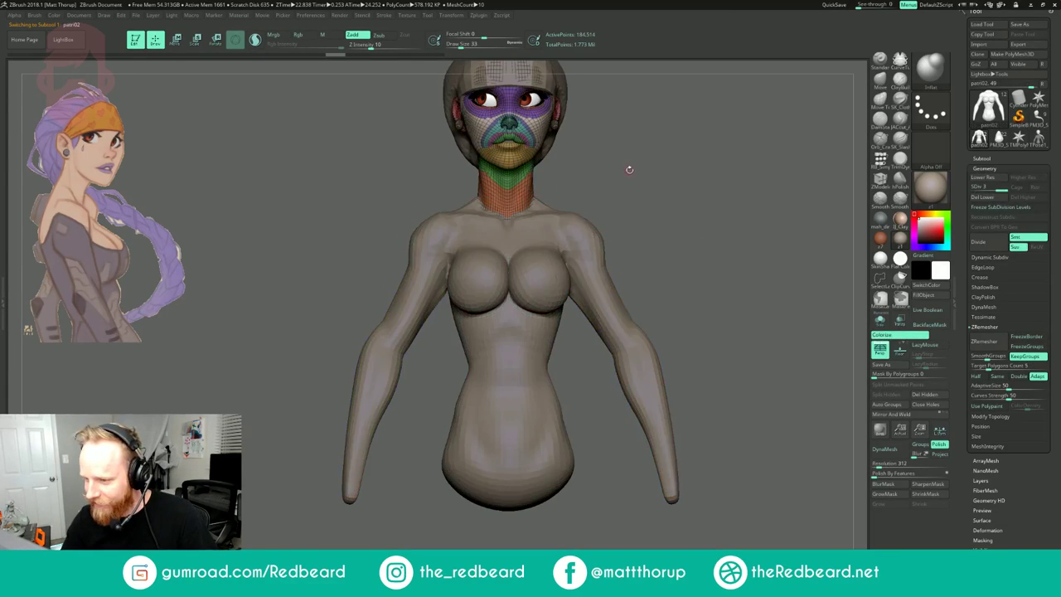
pyautogui.hotkey('shift', 'd')
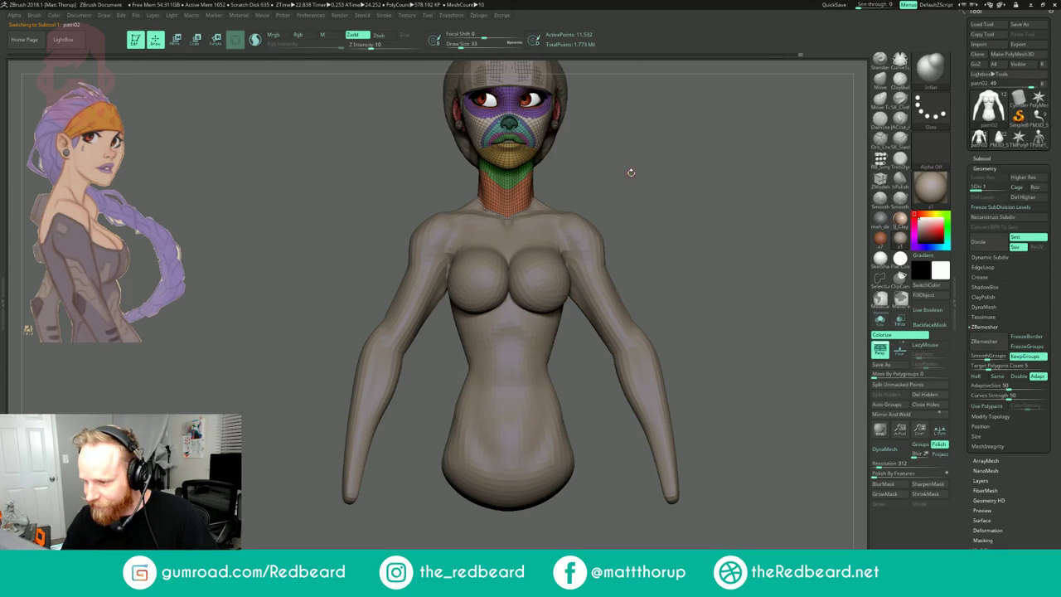
pyautogui.keyDown('alt'); pyautogui.moveTo(644, 166); pyautogui.dragTo(724, 154); pyautogui.keyUp('alt')
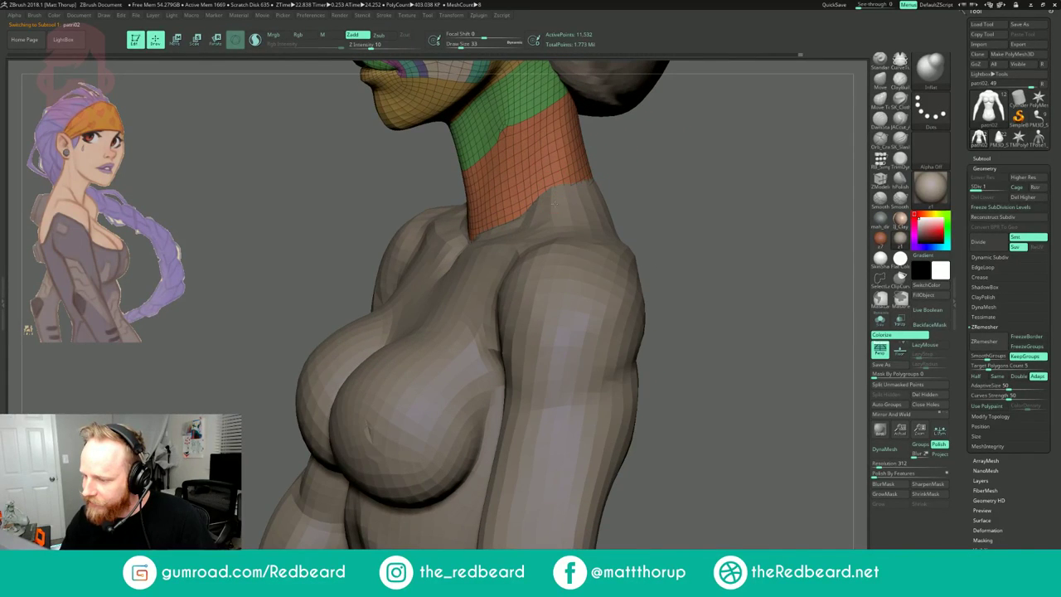
# - Compare the polygon density of the head's neck with the remeshed body around the neckline
pyautogui.keyDown('alt'); pyautogui.click(555, 203); pyautogui.keyUp('alt')
pyautogui.keyDown('alt'); pyautogui.click(556, 174); pyautogui.keyUp('alt')
pyautogui.keyDown('alt'); pyautogui.click(557, 197); pyautogui.keyUp('alt')
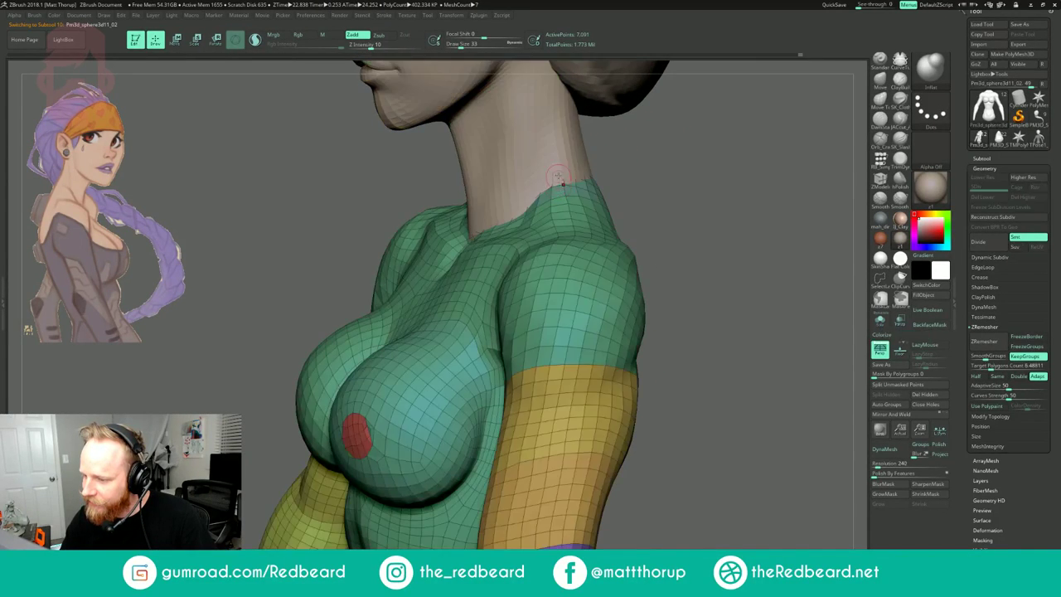
pyautogui.keyDown('alt'); pyautogui.click(559, 177); pyautogui.keyUp('alt')
pyautogui.moveTo(611, 161); pyautogui.dragTo(738, 91)
pyautogui.keyDown('alt'); pyautogui.click(560, 208); pyautogui.keyUp('alt')
pyautogui.keyDown('alt'); pyautogui.moveTo(775, 377); pyautogui.dragTo(720, 416); pyautogui.keyUp('alt')
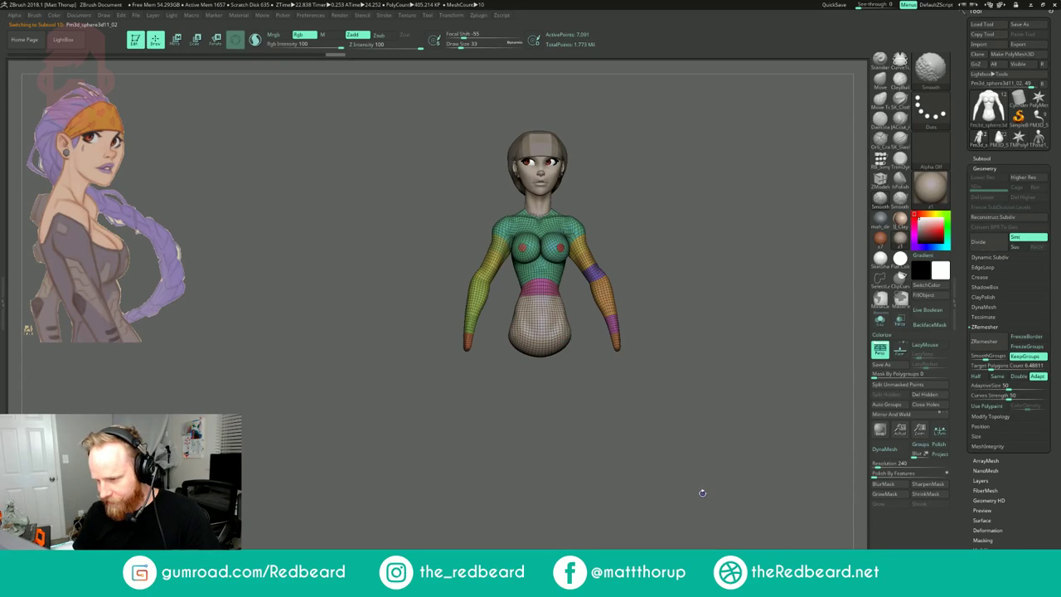
# - Return to the dense body, set the target polygons count to 10.08142, and remesh it with ZRemesher
pyautogui.hotkey('ctrl', 'd')
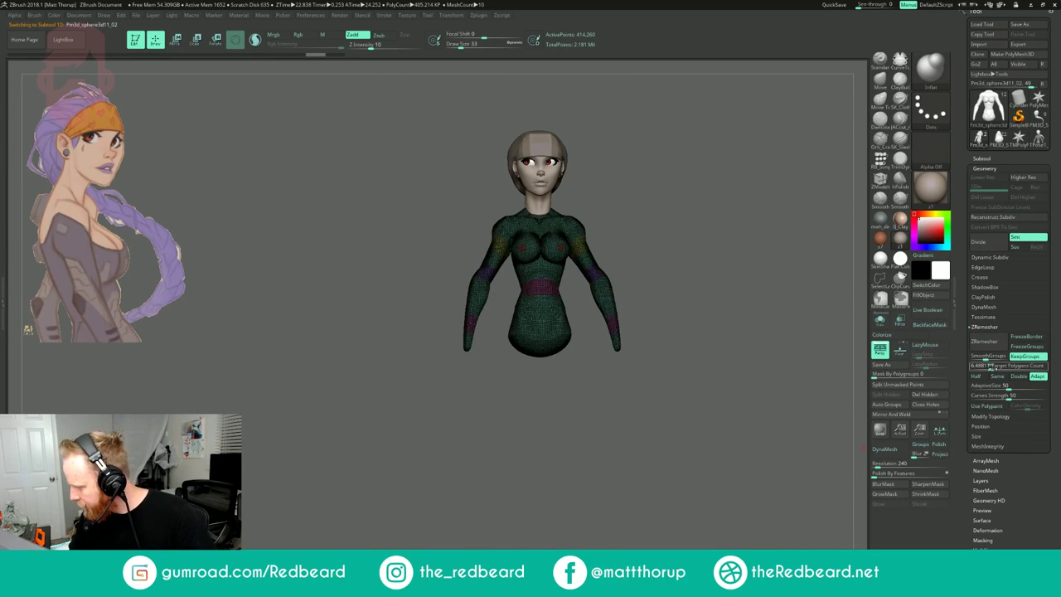
pyautogui.click(982, 341)
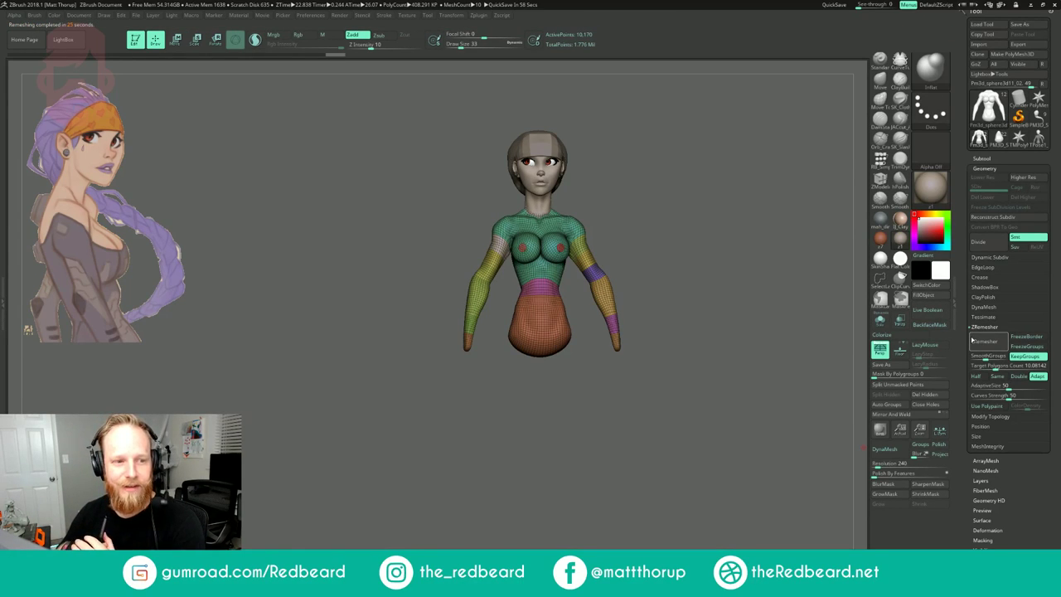
pyautogui.moveTo(707, 238); pyautogui.dragTo(671, 265)
# - Duplicate the head subtool and delete the copy's higher subdivision levels
pyautogui.click(985, 159)
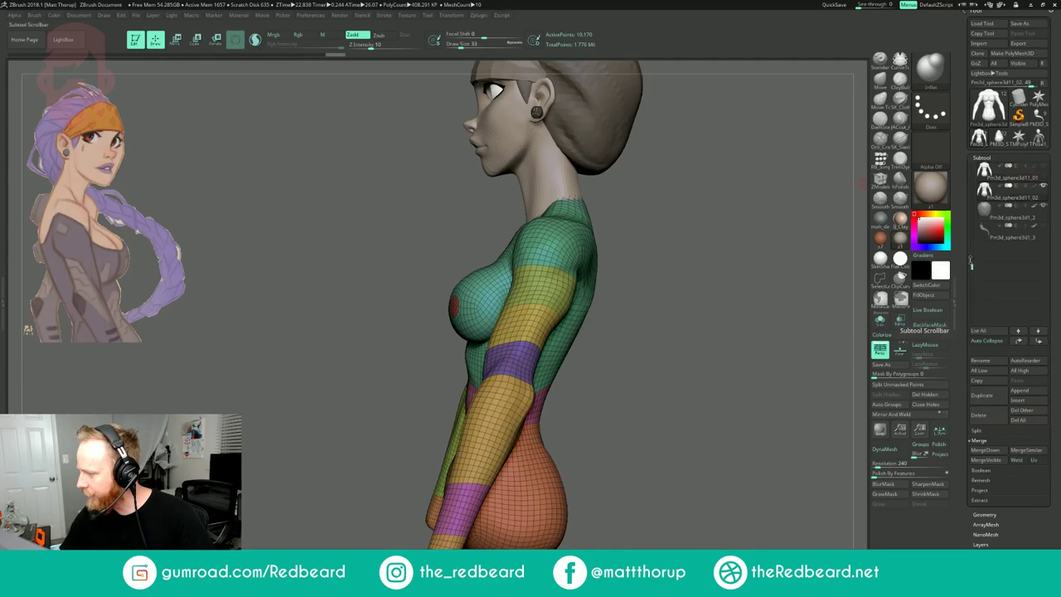
pyautogui.click(997, 173)
pyautogui.click(984, 396)
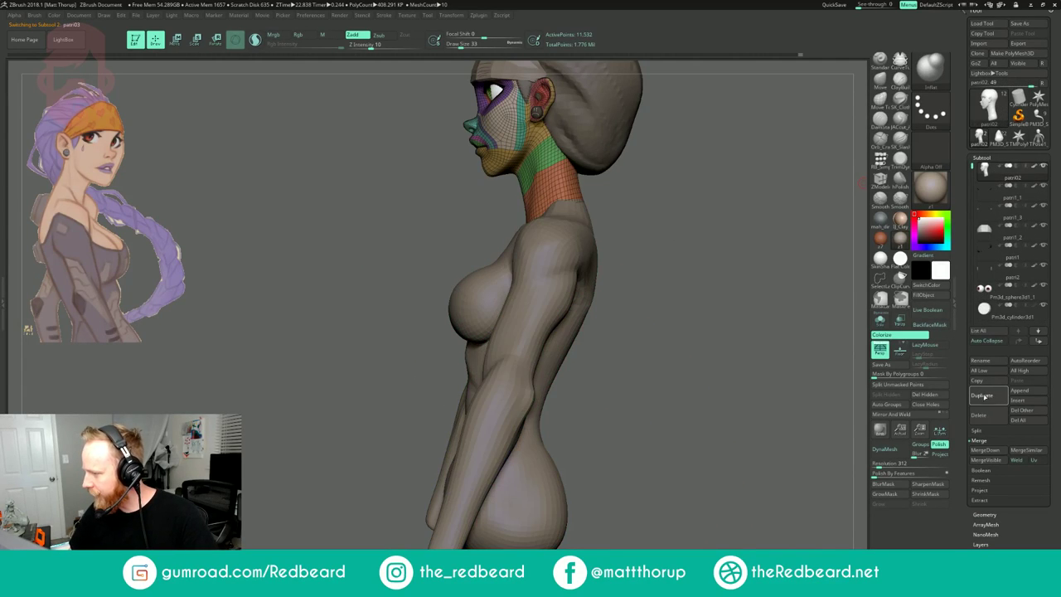
pyautogui.moveTo(777, 469); pyautogui.dragTo(814, 464)
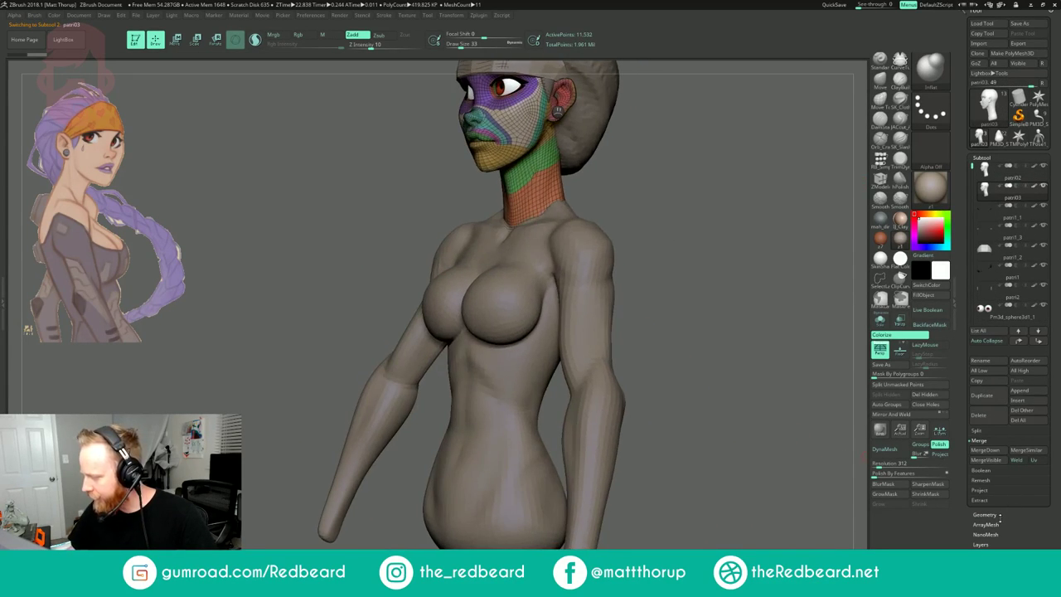
pyautogui.click(1000, 515)
pyautogui.click(1031, 197)
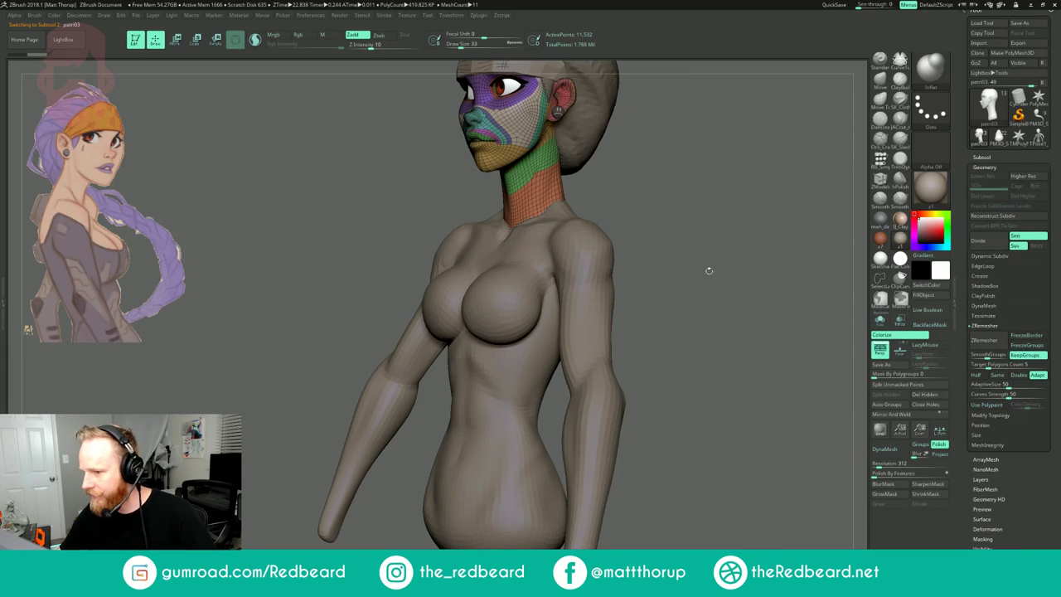
# - Isolate the duplicated head, hide the lower part of its neck, and delete the hidden polygons
pyautogui.keyDown('shift'); pyautogui.moveTo(708, 270); pyautogui.dragTo(735, 286); pyautogui.keyUp('shift')
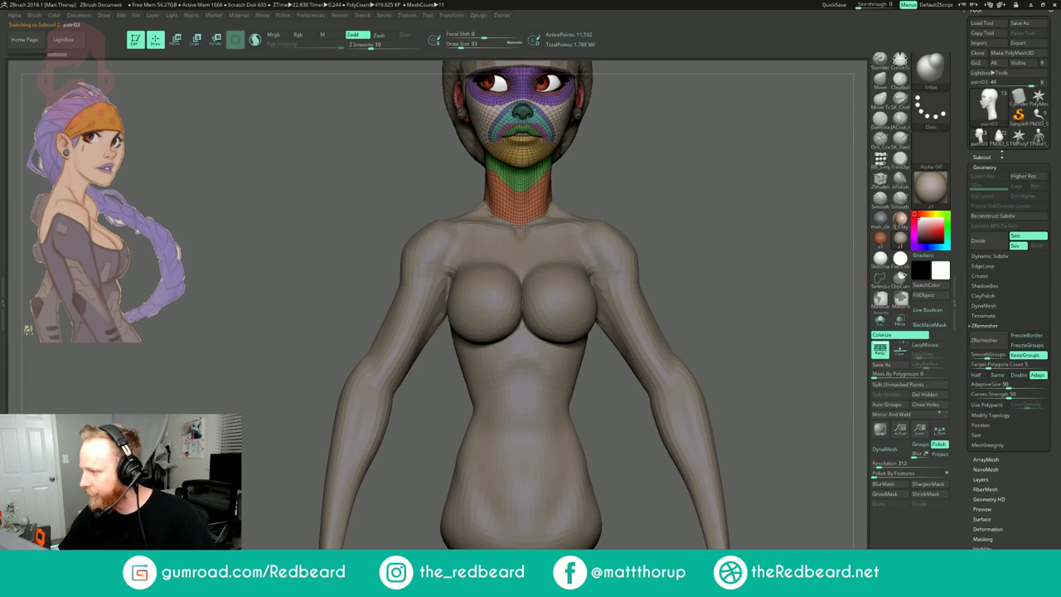
pyautogui.click(999, 156)
pyautogui.moveTo(752, 260); pyautogui.dragTo(738, 229)
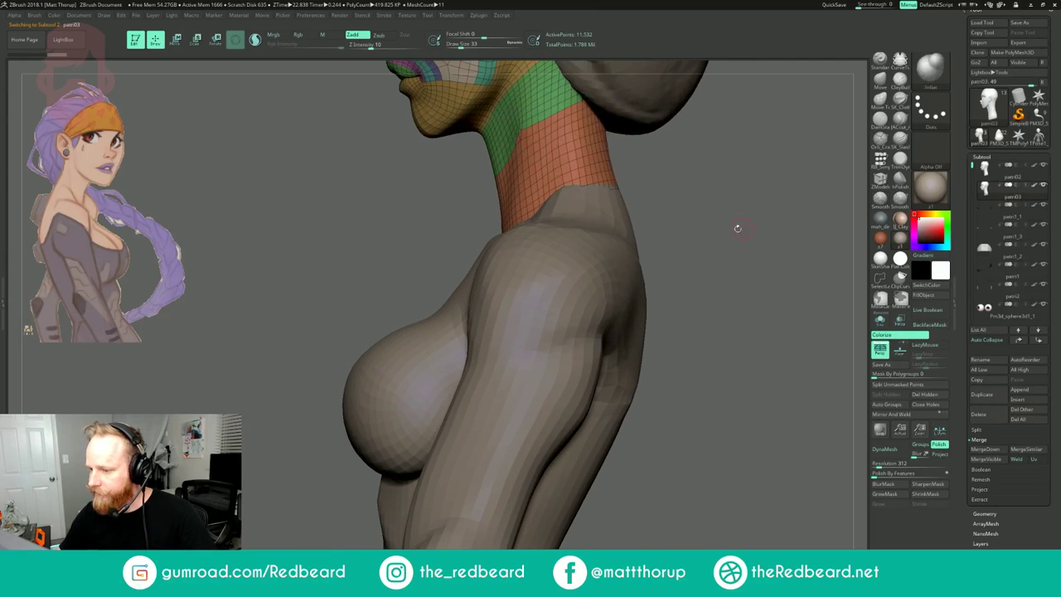
pyautogui.click(895, 291)
pyautogui.click(896, 300)
pyautogui.moveTo(717, 269)
pyautogui.keyDown('ctrl'); pyautogui.keyDown('shift'); pyautogui.mouseDown()
pyautogui.moveTo(639, 160)
pyautogui.moveTo(598, 163)
pyautogui.moveTo(465, 248)
pyautogui.mouseUp(); pyautogui.keyUp('shift'); pyautogui.keyUp('ctrl')
pyautogui.keyDown('ctrl'); pyautogui.keyDown('shift'); pyautogui.click(657, 194); pyautogui.keyUp('shift'); pyautogui.keyUp('ctrl')
pyautogui.moveTo(666, 212)
pyautogui.keyDown('ctrl'); pyautogui.keyDown('shift'); pyautogui.mouseDown()
pyautogui.moveTo(645, 152)
pyautogui.moveTo(609, 139)
pyautogui.moveTo(450, 258)
pyautogui.mouseUp(); pyautogui.keyUp('shift'); pyautogui.keyUp('ctrl')
pyautogui.moveTo(652, 236)
pyautogui.mouseDown()
pyautogui.moveTo(791, 249)
pyautogui.moveTo(702, 263)
pyautogui.moveTo(723, 244)
pyautogui.mouseUp()
pyautogui.hotkey('alt', 's')
pyautogui.moveTo(724, 242)
pyautogui.keyDown('ctrl'); pyautogui.keyDown('shift'); pyautogui.mouseDown()
pyautogui.moveTo(564, 235)
pyautogui.moveTo(702, 370)
pyautogui.mouseUp(); pyautogui.keyUp('shift'); pyautogui.keyUp('ctrl')
pyautogui.moveTo(504, 263)
pyautogui.keyDown('ctrl'); pyautogui.keyDown('alt'); pyautogui.keyDown('shift'); pyautogui.mouseDown()
pyautogui.moveTo(487, 223)
pyautogui.moveTo(635, 177)
pyautogui.moveTo(603, 117)
pyautogui.moveTo(572, 108)
pyautogui.moveTo(666, 205)
pyautogui.moveTo(589, 230)
pyautogui.moveTo(661, 396)
pyautogui.moveTo(637, 404)
pyautogui.moveTo(789, 395)
pyautogui.mouseUp(); pyautogui.keyUp('shift'); pyautogui.keyUp('alt'); pyautogui.keyUp('ctrl')
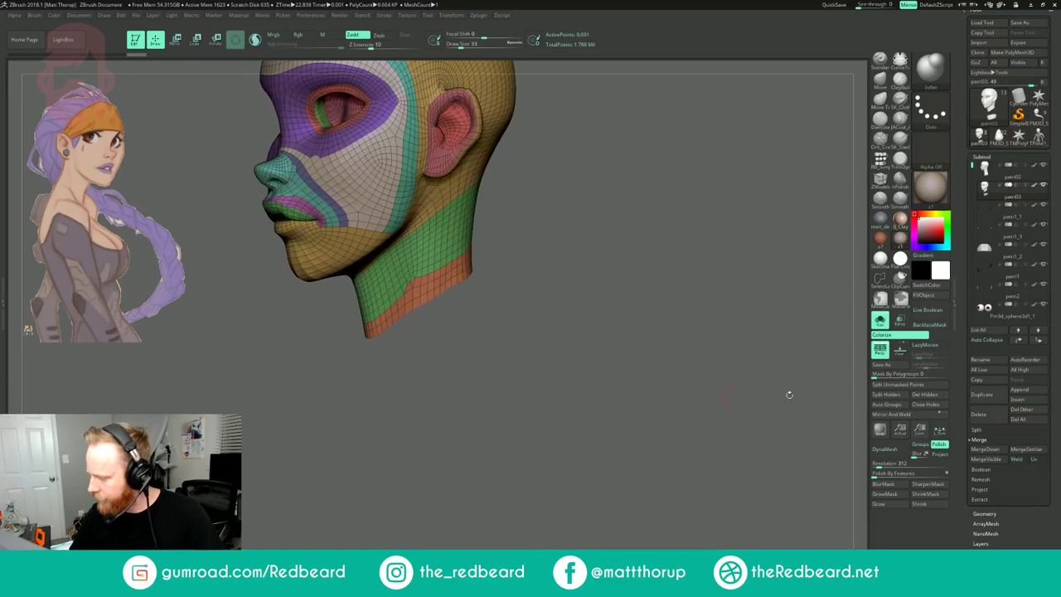
pyautogui.click(928, 397)
pyautogui.keyDown('shift'); pyautogui.moveTo(617, 369); pyautogui.dragTo(731, 432); pyautogui.keyUp('shift')
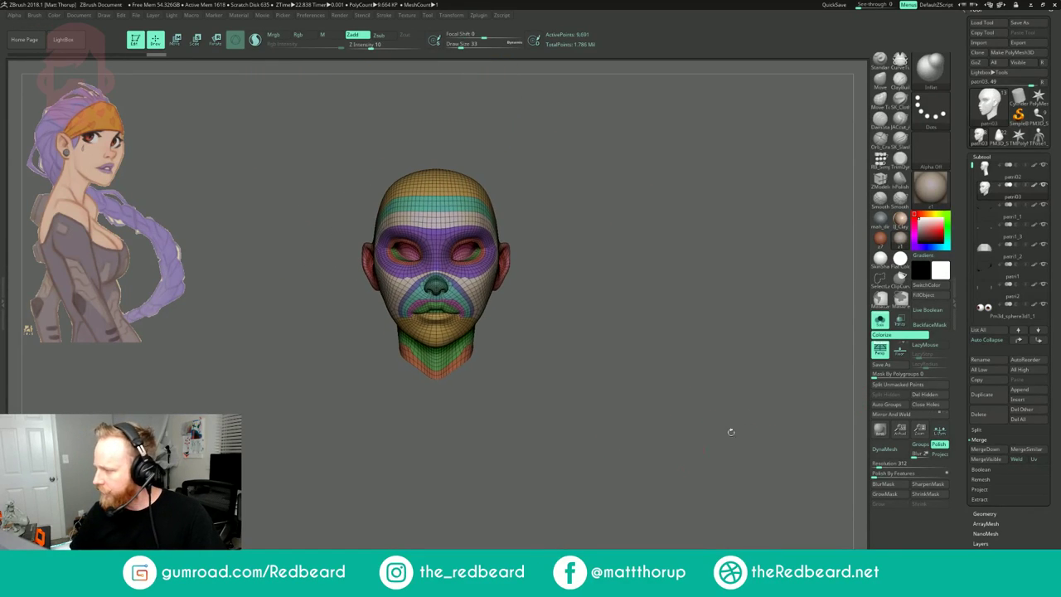
# - Hide the neck cap polygroup on the remeshed body and delete it to leave an open neckline
pyautogui.moveTo(973, 166); pyautogui.dragTo(972, 250)
pyautogui.click(987, 237)
pyautogui.moveTo(833, 331)
pyautogui.mouseDown()
pyautogui.moveTo(590, 341)
pyautogui.moveTo(605, 394)
pyautogui.mouseUp()
pyautogui.keyDown('ctrl'); pyautogui.keyDown('shift'); pyautogui.click(507, 358); pyautogui.keyUp('shift'); pyautogui.keyUp('ctrl')
pyautogui.hotkey('ctrl', 'z')
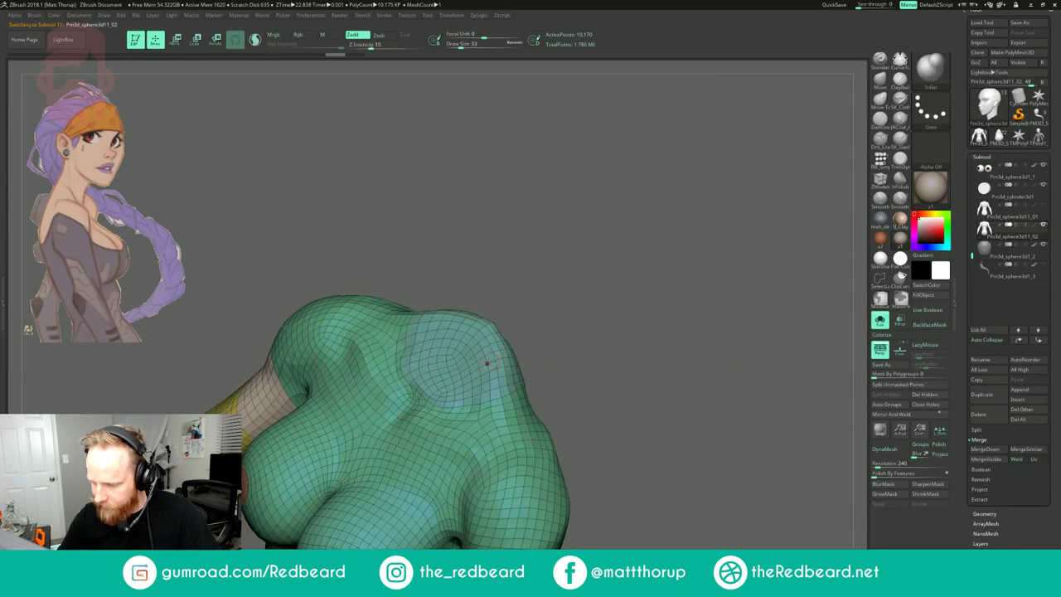
pyautogui.keyDown('ctrl'); pyautogui.keyDown('shift'); pyautogui.click(486, 357); pyautogui.keyUp('shift'); pyautogui.keyUp('ctrl')
pyautogui.moveTo(572, 319); pyautogui.dragTo(634, 332)
pyautogui.moveTo(642, 325); pyautogui.dragTo(750, 414)
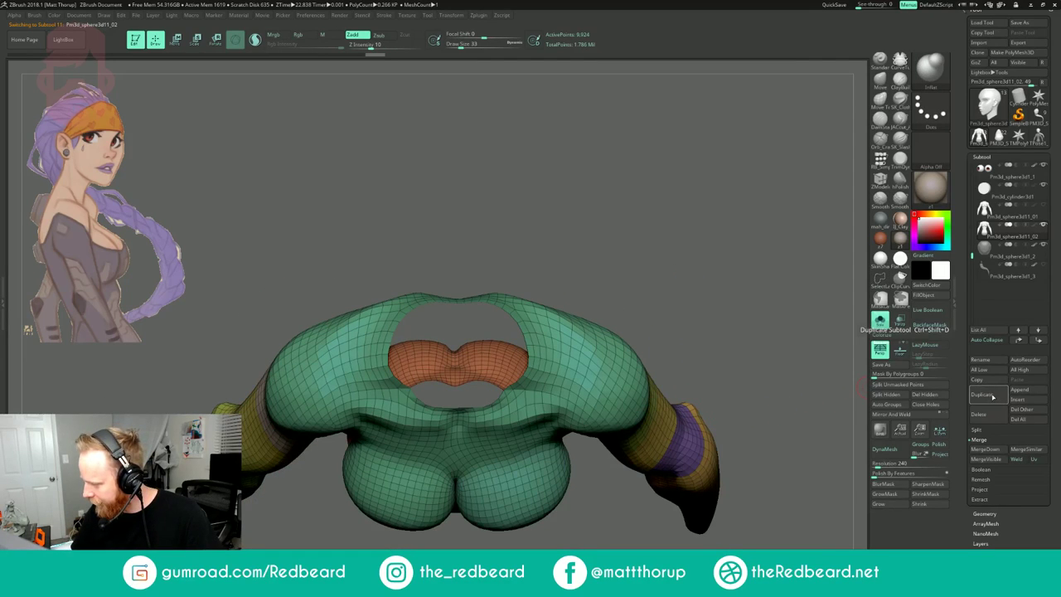
pyautogui.click(928, 398)
pyautogui.moveTo(755, 429); pyautogui.dragTo(635, 356)
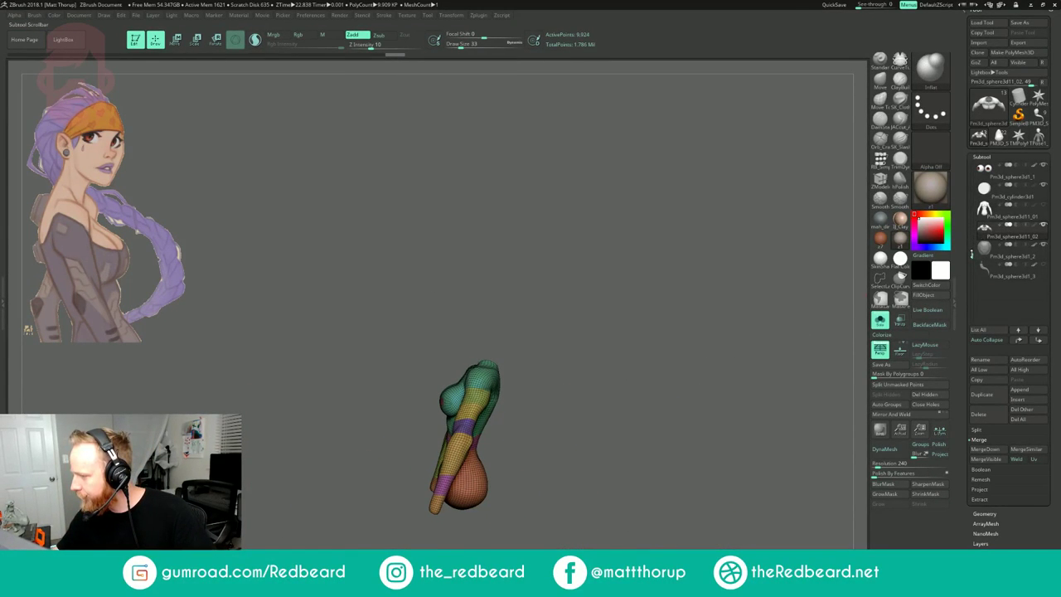
# - Move the remeshed body subtool up the list to directly below the duplicated head
pyautogui.click(1019, 342)
pyautogui.click(1020, 341)
pyautogui.click(1019, 341)
pyautogui.click(1019, 342)
pyautogui.click(1020, 341)
pyautogui.click(1020, 341)
pyautogui.click(1020, 342)
pyautogui.click(1020, 342)
pyautogui.click(1020, 342)
pyautogui.click(1022, 343)
pyautogui.click(1037, 341)
pyautogui.click(1038, 341)
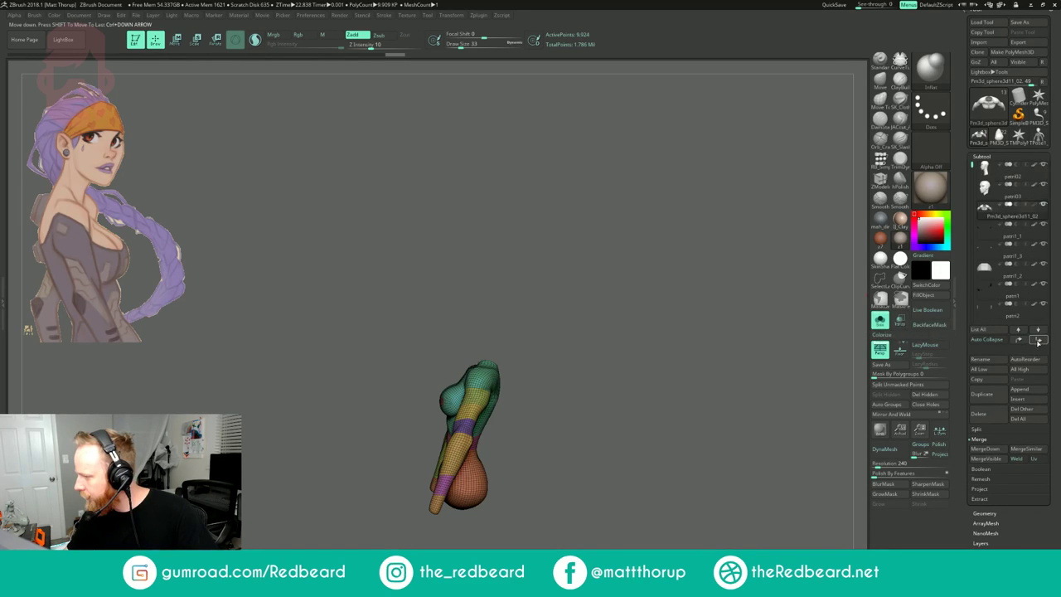
# - Hide the polyframe and merge the duplicated head down with the remeshed body into one subtool
pyautogui.click(995, 191)
pyautogui.hotkey('shift', 'f')
pyautogui.moveTo(696, 333); pyautogui.dragTo(695, 388)
pyautogui.click(993, 449)
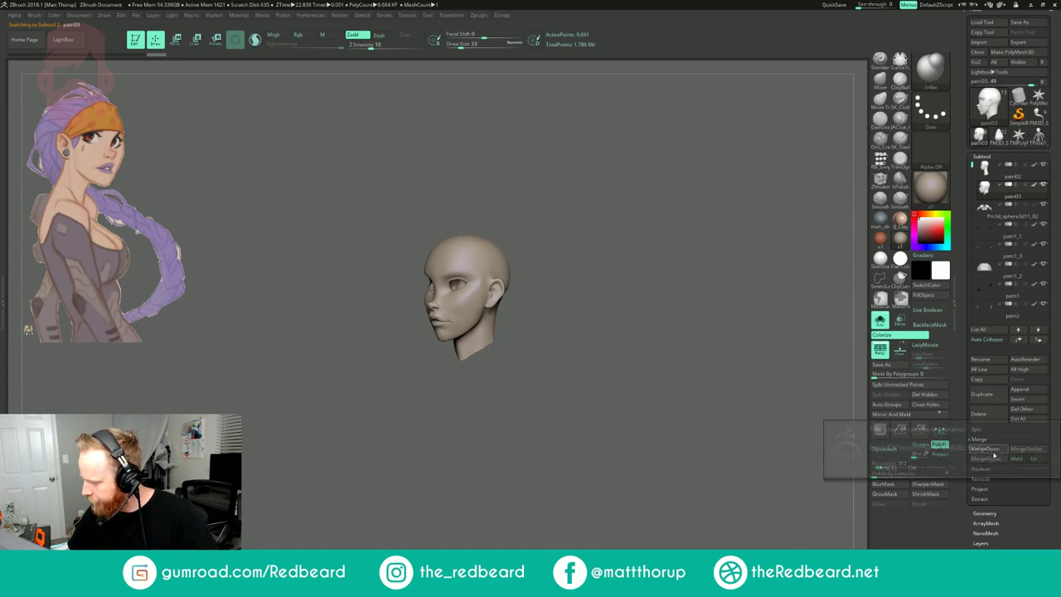
pyautogui.click(890, 467)
# - With the CurveBridge brush, snap a curve along the body mesh's open neckline edge
pyautogui.moveTo(728, 494); pyautogui.dragTo(767, 344)
pyautogui.moveTo(713, 290); pyautogui.dragTo(516, 260)
pyautogui.keyDown('shift'); pyautogui.moveTo(612, 214); pyautogui.dragTo(696, 246); pyautogui.keyUp('shift')
pyautogui.press('b')
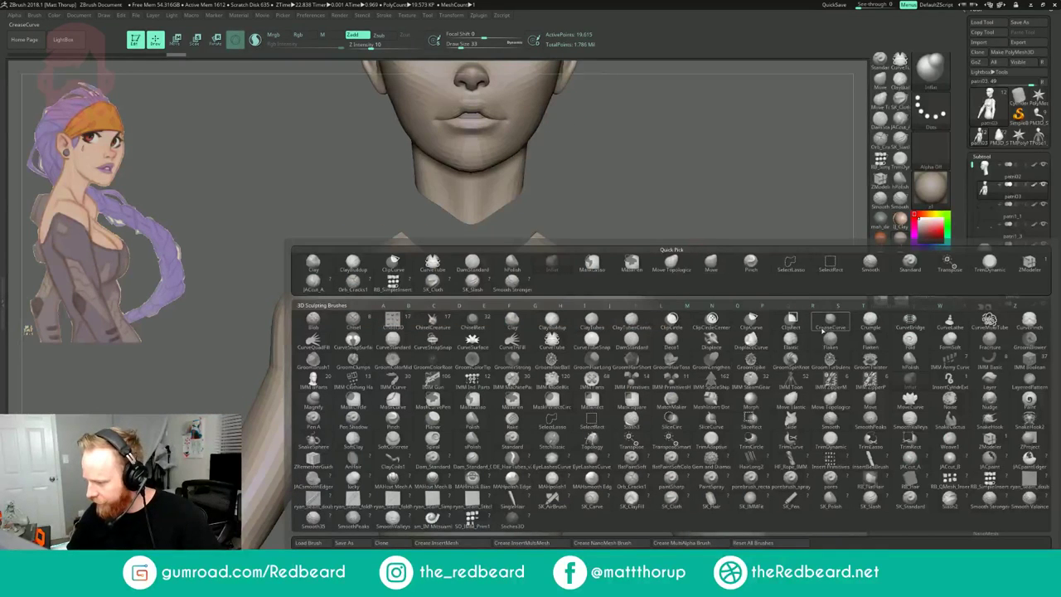
pyautogui.click(913, 326)
pyautogui.moveTo(649, 268); pyautogui.dragTo(647, 308)
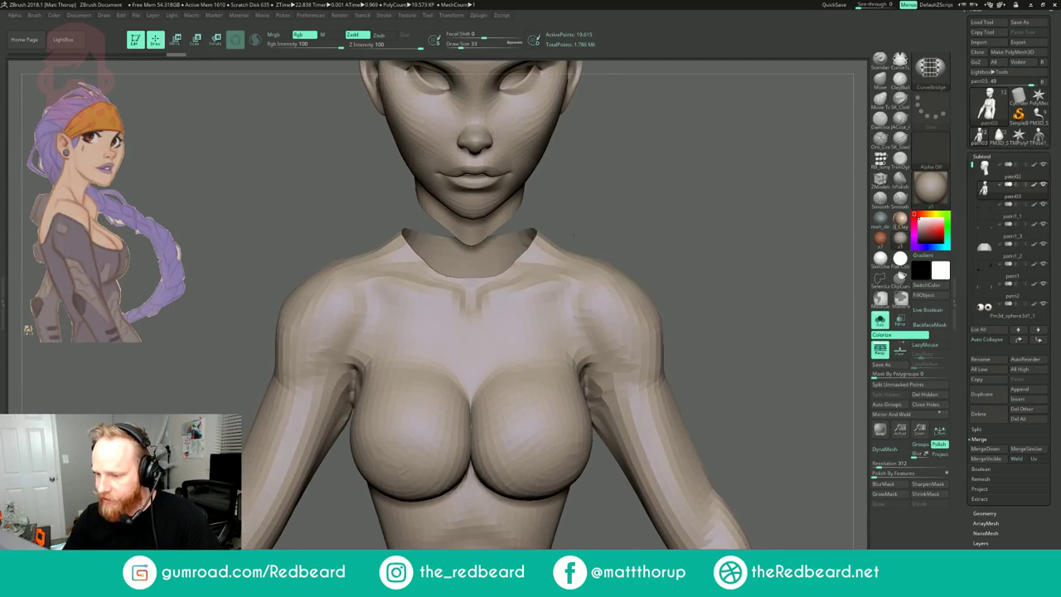
pyautogui.moveTo(627, 217)
pyautogui.mouseDown()
pyautogui.moveTo(626, 189)
pyautogui.moveTo(624, 229)
pyautogui.mouseUp()
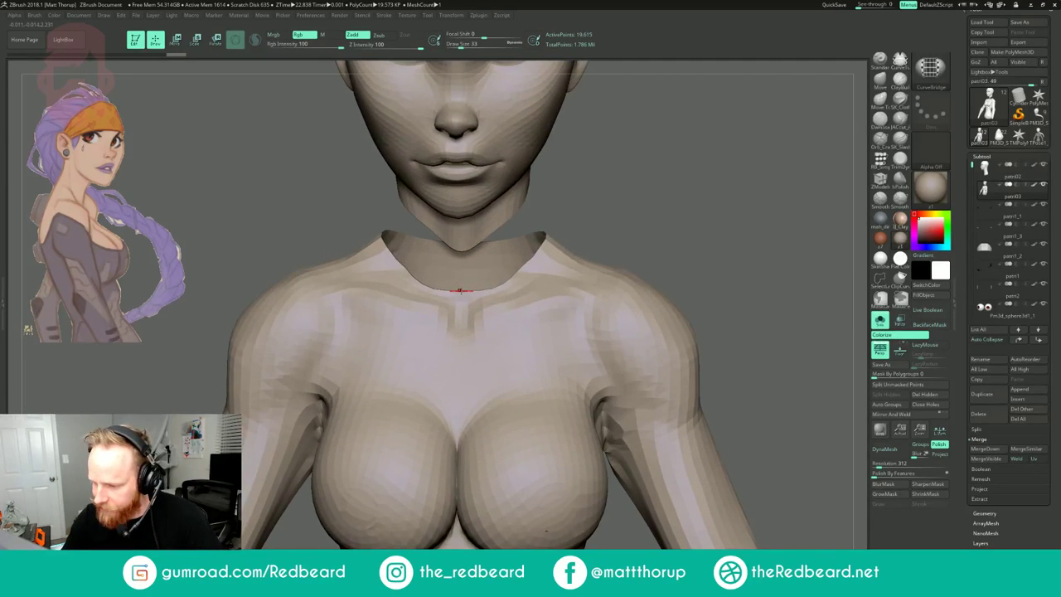
pyautogui.keyDown('shift'); pyautogui.moveTo(463, 291); pyautogui.dragTo(497, 290); pyautogui.keyUp('shift')
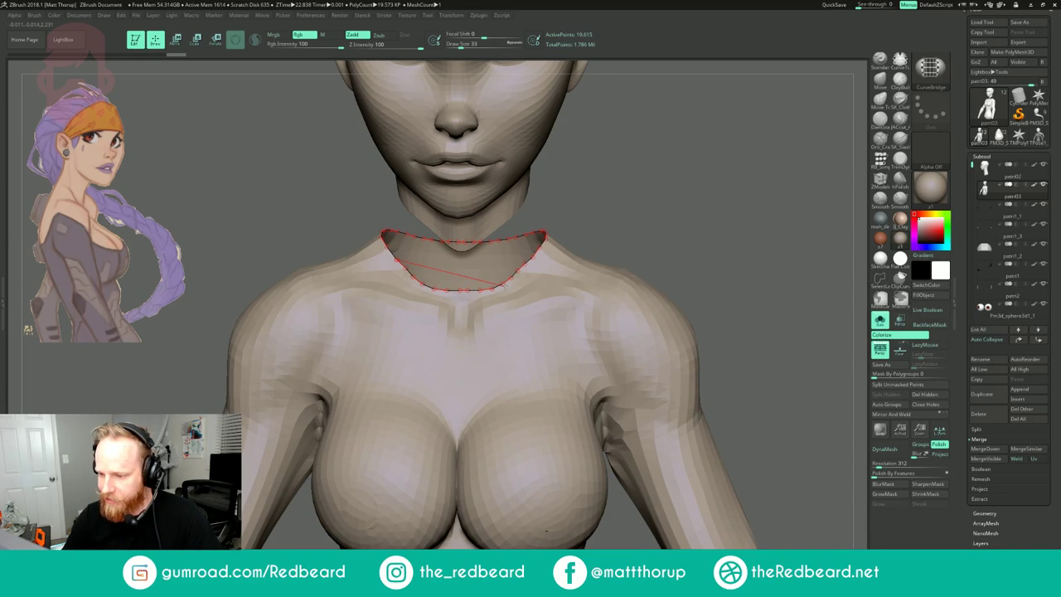
pyautogui.keyDown('shift'); pyautogui.moveTo(504, 287); pyautogui.dragTo(505, 287); pyautogui.keyUp('shift')
# - Snap a second curve around the head's open neck edge and bridge it to the body's neckline
pyautogui.moveTo(651, 204); pyautogui.dragTo(650, 172)
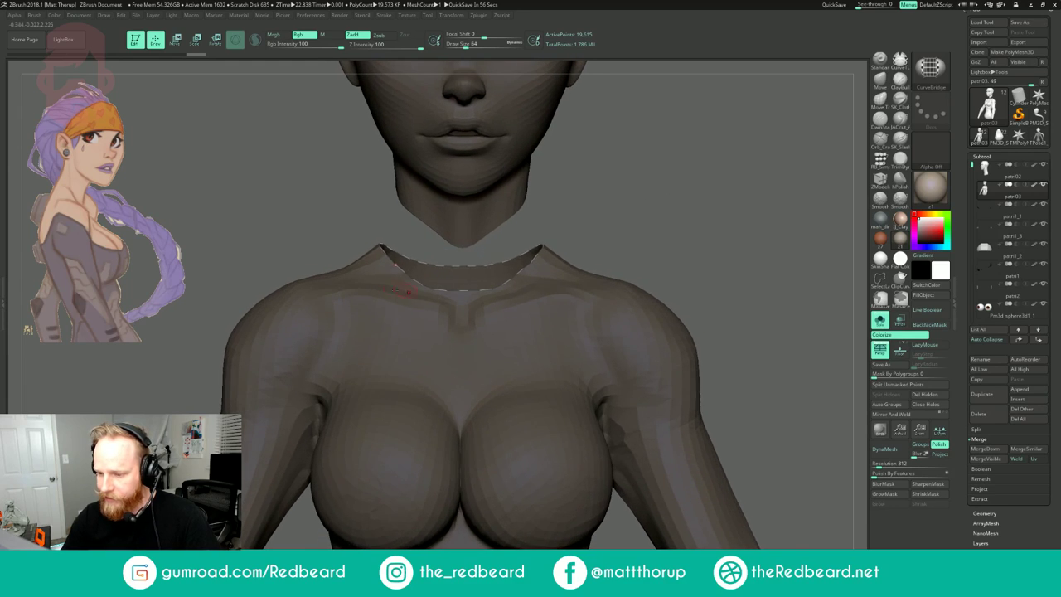
pyautogui.moveTo(612, 209)
pyautogui.mouseDown()
pyautogui.moveTo(613, 178)
pyautogui.moveTo(613, 203)
pyautogui.mouseUp()
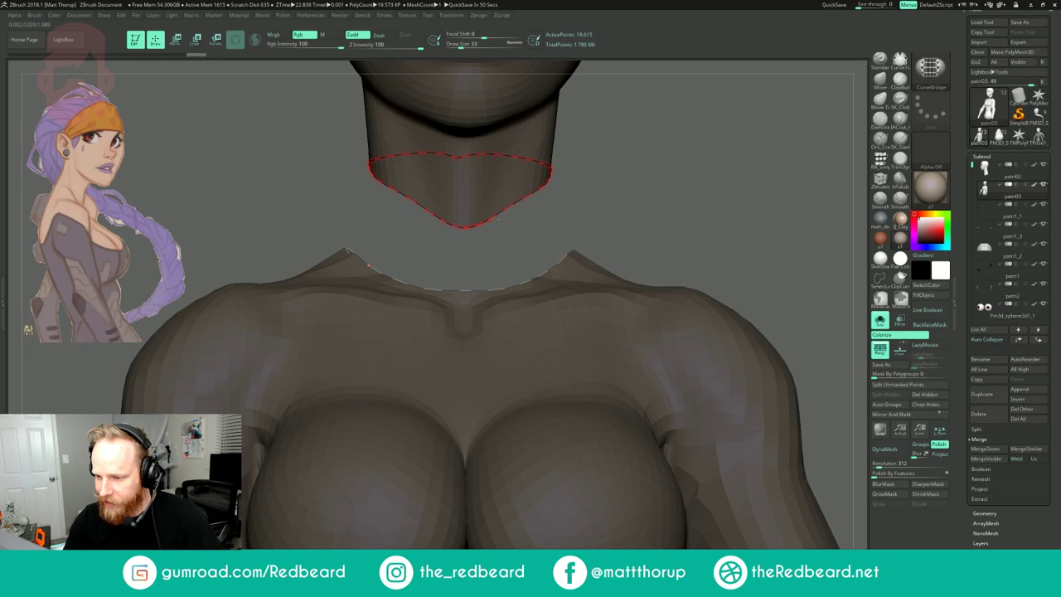
pyautogui.moveTo(496, 217); pyautogui.dragTo(463, 260)
pyautogui.moveTo(672, 180)
pyautogui.mouseDown()
pyautogui.moveTo(729, 183)
pyautogui.moveTo(523, 175)
pyautogui.moveTo(530, 195)
pyautogui.moveTo(711, 177)
pyautogui.moveTo(605, 187)
pyautogui.moveTo(651, 198)
pyautogui.moveTo(641, 214)
pyautogui.moveTo(541, 257)
pyautogui.mouseUp()
pyautogui.moveTo(648, 201); pyautogui.dragTo(705, 163)
pyautogui.moveTo(580, 176)
pyautogui.keyDown('alt'); pyautogui.mouseDown()
pyautogui.moveTo(611, 190)
pyautogui.moveTo(595, 192)
pyautogui.moveTo(615, 191)
pyautogui.moveTo(578, 193)
pyautogui.mouseUp(); pyautogui.keyUp('alt')
# - Show the polyframe, isolate the new neck bridge polygroup to inspect its topology, and restore the full mesh in front view
pyautogui.hotkey('shift', 'f')
pyautogui.moveTo(644, 186)
pyautogui.mouseDown()
pyautogui.moveTo(668, 180)
pyautogui.moveTo(624, 202)
pyautogui.moveTo(668, 211)
pyautogui.moveTo(650, 228)
pyautogui.moveTo(667, 202)
pyautogui.moveTo(663, 228)
pyautogui.moveTo(712, 232)
pyautogui.moveTo(676, 246)
pyautogui.moveTo(703, 251)
pyautogui.mouseUp()
pyautogui.hotkey('ctrl', 'shift', 'z')
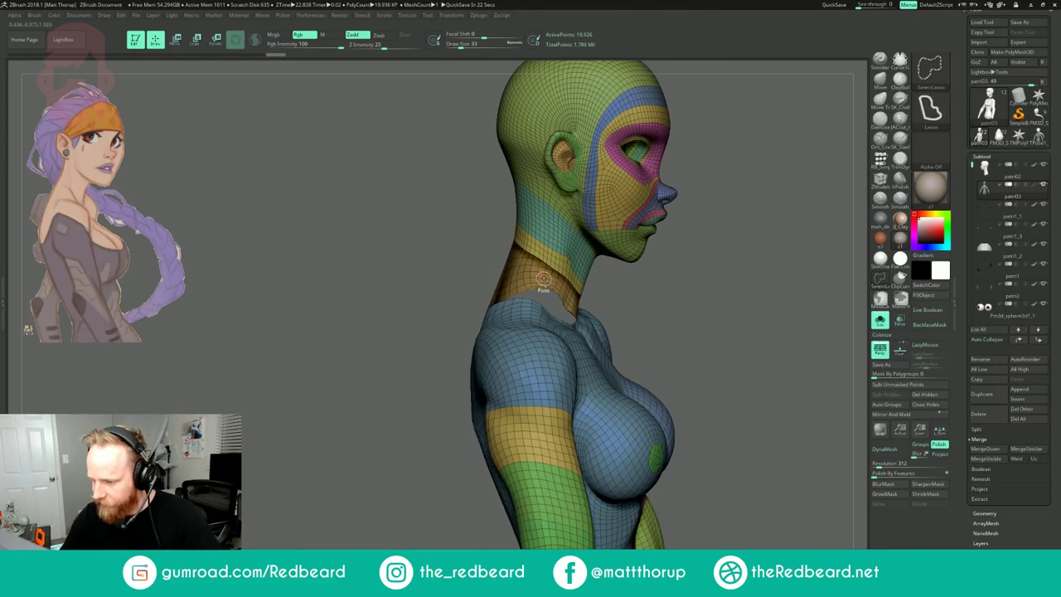
pyautogui.keyDown('ctrl'); pyautogui.keyDown('shift'); pyautogui.click(543, 280); pyautogui.keyUp('shift'); pyautogui.keyUp('ctrl')
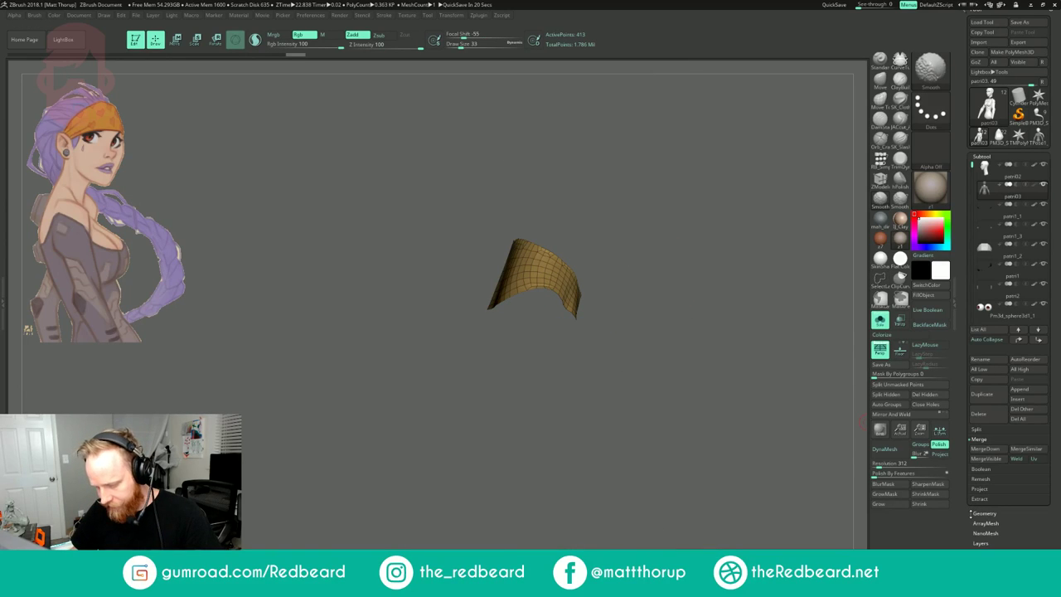
pyautogui.moveTo(800, 506); pyautogui.dragTo(711, 508)
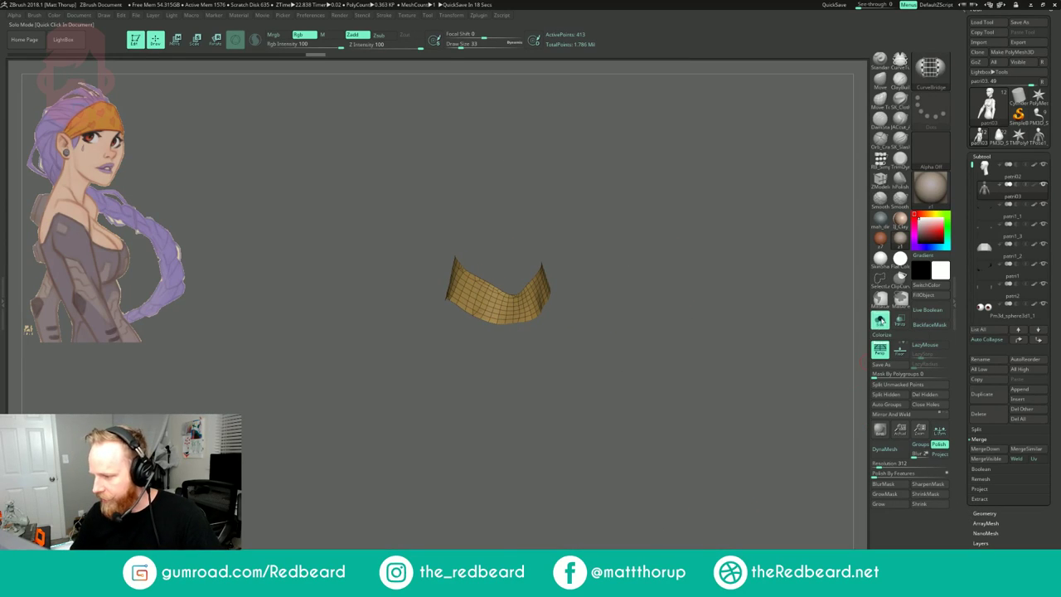
pyautogui.click(879, 321)
pyautogui.keyDown('shift'); pyautogui.moveTo(709, 270); pyautogui.dragTo(701, 315); pyautogui.keyUp('shift')
pyautogui.keyDown('ctrl'); pyautogui.keyDown('shift'); pyautogui.click(707, 270); pyautogui.keyUp('shift'); pyautogui.keyUp('ctrl')
pyautogui.click(880, 322)
pyautogui.keyDown('shift'); pyautogui.moveTo(751, 381); pyautogui.dragTo(792, 383); pyautogui.keyUp('shift')
pyautogui.moveTo(746, 427)
pyautogui.keyDown('alt'); pyautogui.mouseDown()
pyautogui.moveTo(708, 386)
pyautogui.moveTo(702, 452)
pyautogui.moveTo(741, 446)
pyautogui.mouseUp(); pyautogui.keyUp('alt')
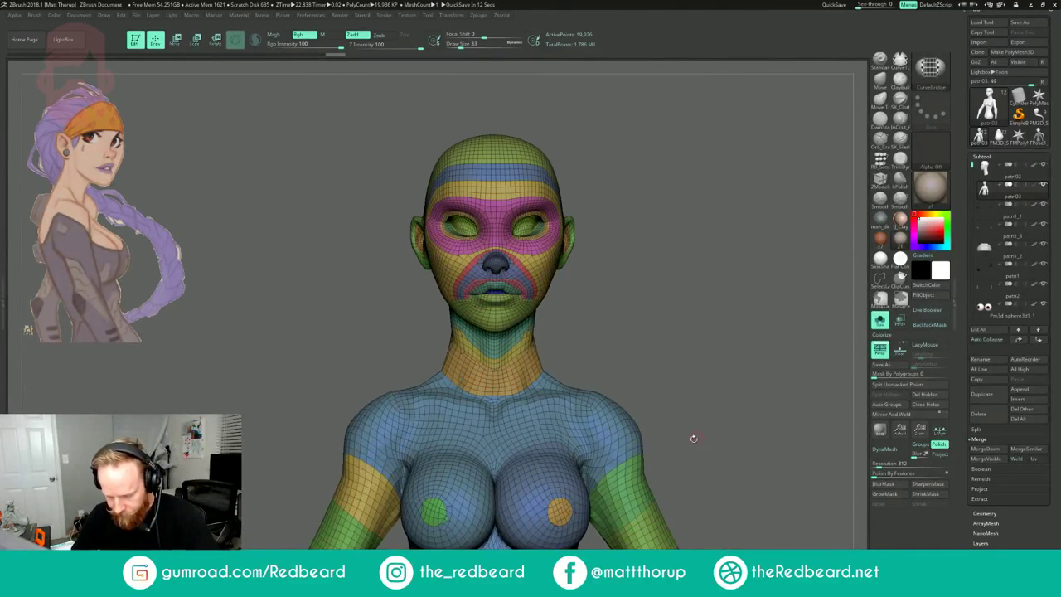
# - Enlarge the brush and smooth the bridged neck geometry from the front, sides and back
pyautogui.press('s')
pyautogui.moveTo(518, 355); pyautogui.dragTo(535, 357)
pyautogui.keyDown('shift'); pyautogui.moveTo(535, 341); pyautogui.dragTo(543, 378); pyautogui.keyUp('shift')
pyautogui.moveTo(630, 320); pyautogui.dragTo(539, 325)
pyautogui.moveTo(563, 361)
pyautogui.keyDown('shift'); pyautogui.mouseDown()
pyautogui.moveTo(551, 375)
pyautogui.moveTo(533, 371)
pyautogui.mouseUp(); pyautogui.keyUp('shift')
pyautogui.moveTo(622, 302); pyautogui.dragTo(534, 310)
pyautogui.moveTo(582, 339)
pyautogui.keyDown('shift'); pyautogui.mouseDown()
pyautogui.moveTo(593, 372)
pyautogui.moveTo(599, 361)
pyautogui.moveTo(588, 373)
pyautogui.mouseUp(); pyautogui.keyUp('shift')
pyautogui.moveTo(663, 249); pyautogui.dragTo(584, 247)
pyautogui.moveTo(614, 339)
pyautogui.keyDown('shift'); pyautogui.mouseDown()
pyautogui.moveTo(587, 376)
pyautogui.moveTo(635, 337)
pyautogui.mouseUp(); pyautogui.keyUp('shift')
pyautogui.moveTo(666, 263); pyautogui.dragTo(685, 260)
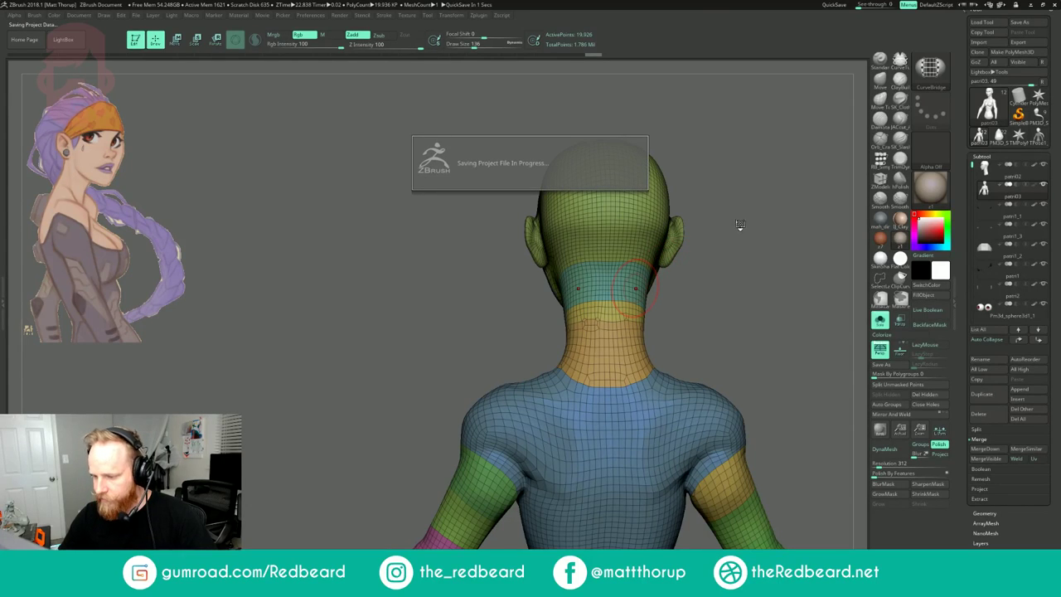
# - Switch to the Move brush with a draw size of 234 to adjust the back of the neck
pyautogui.press('s')
pyautogui.keyDown('ctrl'); pyautogui.click(714, 247); pyautogui.keyUp('ctrl')
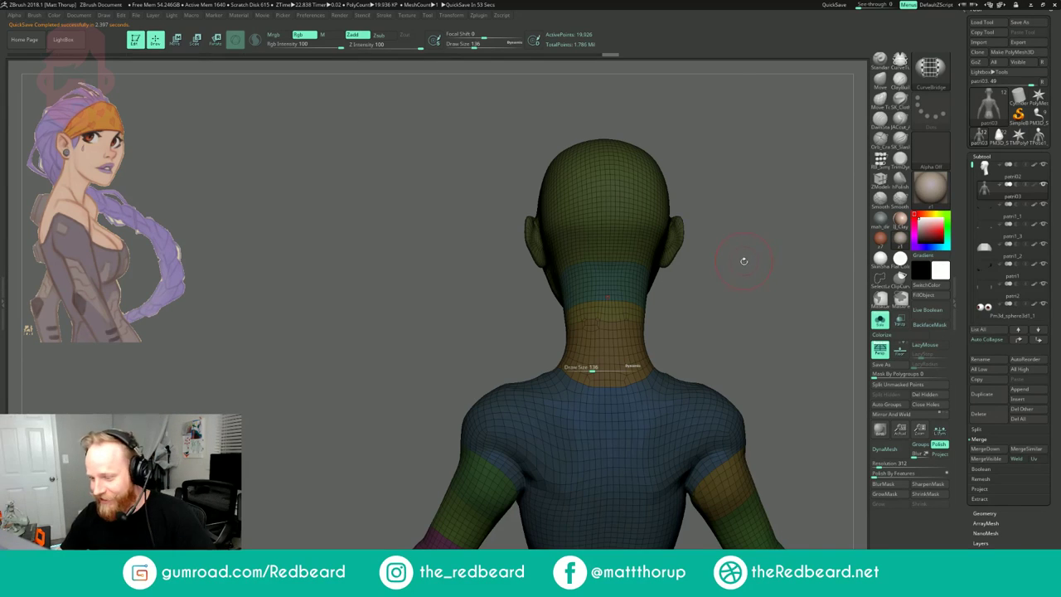
pyautogui.moveTo(742, 270)
pyautogui.mouseDown()
pyautogui.moveTo(773, 276)
pyautogui.moveTo(736, 277)
pyautogui.mouseUp()
pyautogui.click(881, 81)
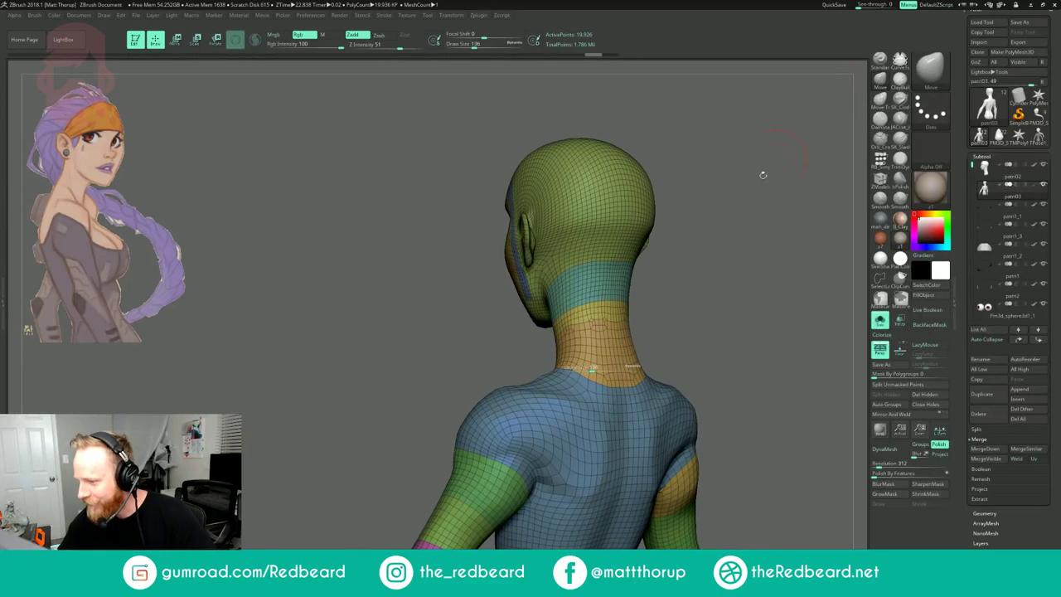
pyautogui.keyDown('shift'); pyautogui.moveTo(764, 175); pyautogui.dragTo(714, 195); pyautogui.keyUp('shift')
pyautogui.press('s')
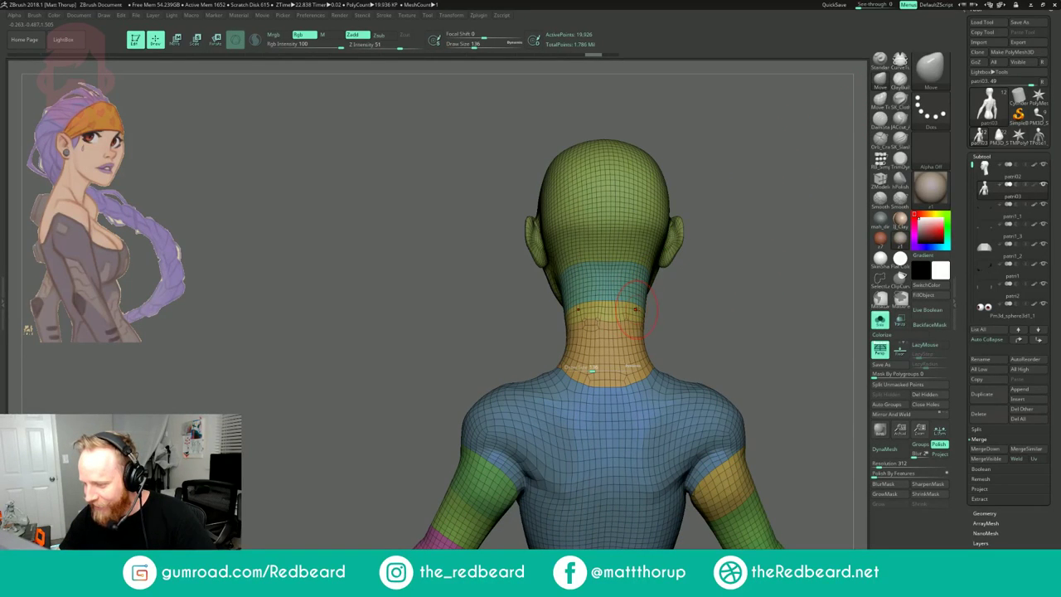
pyautogui.press('s')
pyautogui.moveTo(631, 309); pyautogui.dragTo(644, 338)
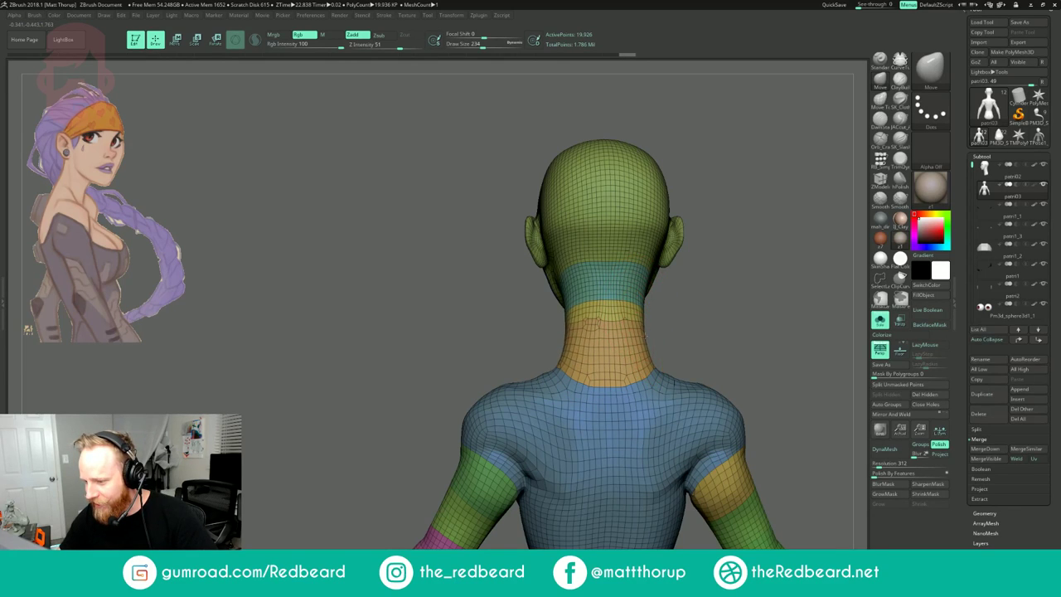
# - Reshape the nape contour with the Move brush from several rear angles, reducing the draw size to 140
pyautogui.moveTo(694, 280)
pyautogui.mouseDown()
pyautogui.moveTo(773, 282)
pyautogui.moveTo(749, 262)
pyautogui.moveTo(821, 281)
pyautogui.mouseUp()
pyautogui.keyDown('alt'); pyautogui.moveTo(738, 286); pyautogui.dragTo(694, 295); pyautogui.keyUp('alt')
pyautogui.press('s')
pyautogui.moveTo(633, 314)
pyautogui.mouseDown()
pyautogui.moveTo(623, 301)
pyautogui.moveTo(734, 286)
pyautogui.moveTo(713, 277)
pyautogui.moveTo(635, 306)
pyautogui.mouseUp()
pyautogui.press('s')
pyautogui.press('s')
pyautogui.moveTo(710, 292); pyautogui.dragTo(684, 292)
pyautogui.press('s')
pyautogui.moveTo(628, 307); pyautogui.dragTo(617, 301)
pyautogui.moveTo(692, 291); pyautogui.dragTo(723, 290)
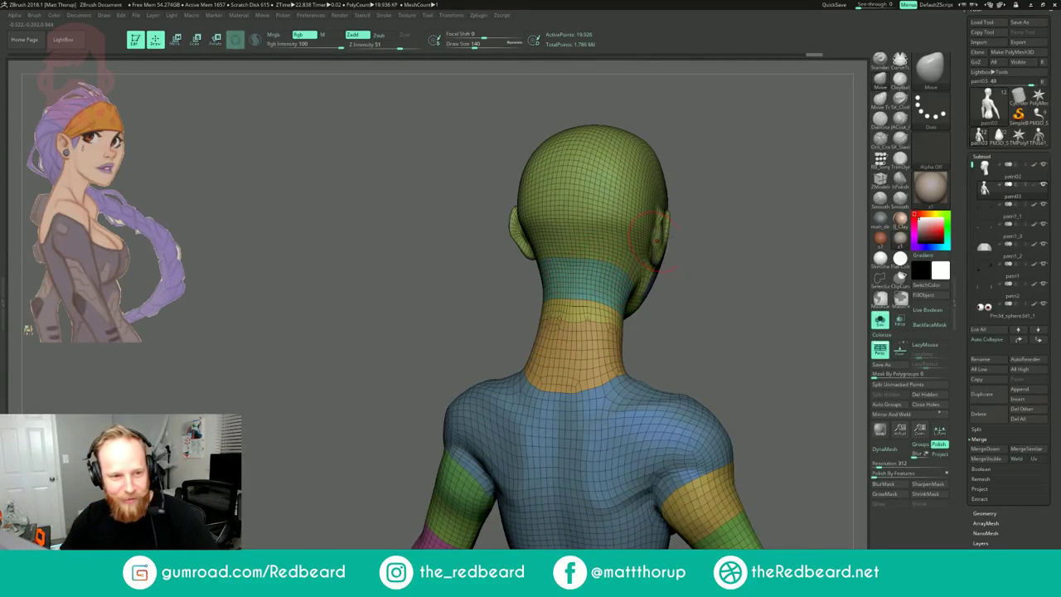
pyautogui.moveTo(701, 252); pyautogui.dragTo(657, 254)
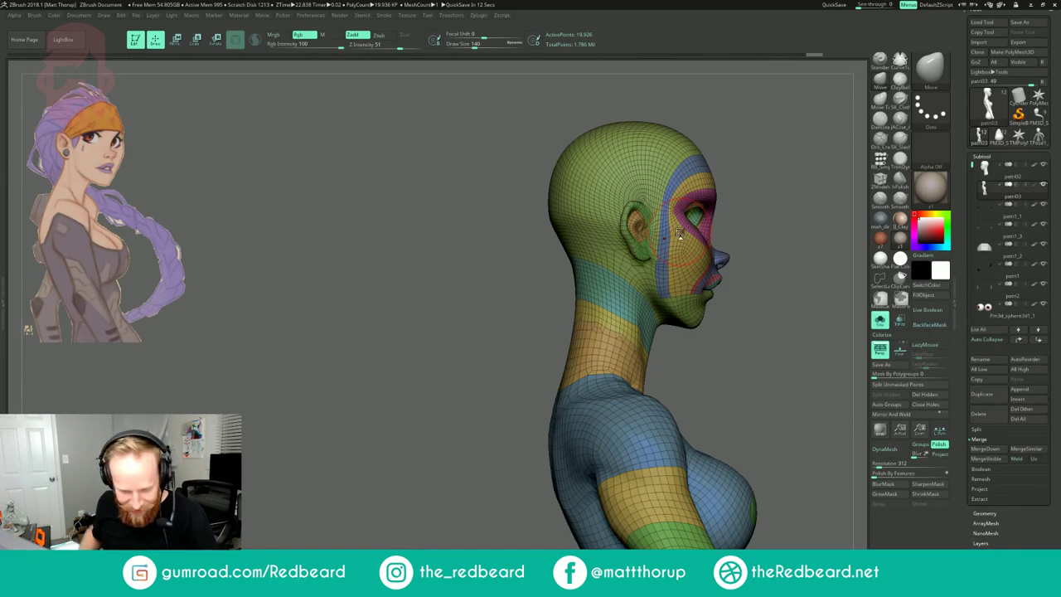
# - Refine the neck's side and rear profile with the Move brush, ending at a draw size of 207
pyautogui.moveTo(784, 284); pyautogui.dragTo(736, 297)
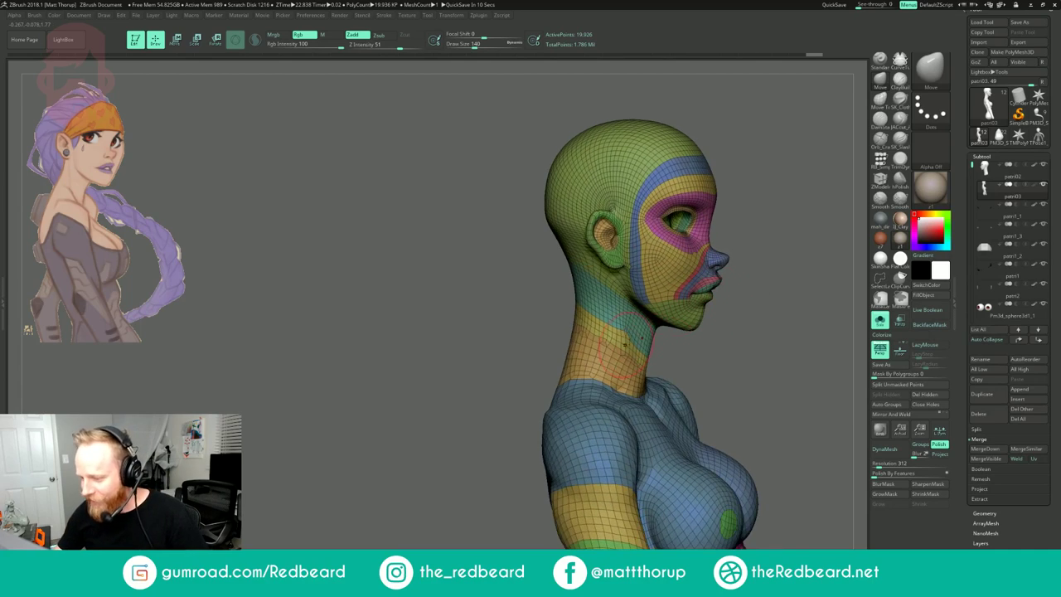
pyautogui.moveTo(624, 343)
pyautogui.mouseDown()
pyautogui.moveTo(603, 343)
pyautogui.moveTo(617, 340)
pyautogui.mouseUp()
pyautogui.press('s')
pyautogui.moveTo(747, 307); pyautogui.dragTo(663, 303)
pyautogui.moveTo(742, 269)
pyautogui.keyDown('alt'); pyautogui.mouseDown()
pyautogui.moveTo(673, 295)
pyautogui.moveTo(712, 274)
pyautogui.mouseUp(); pyautogui.keyUp('alt')
pyautogui.press('s')
pyautogui.moveTo(600, 358); pyautogui.dragTo(616, 349)
pyautogui.press('s')
pyautogui.moveTo(619, 341); pyautogui.dragTo(616, 340)
pyautogui.moveTo(742, 290); pyautogui.dragTo(663, 289)
pyautogui.press('s')
pyautogui.press('s')
pyautogui.moveTo(629, 342); pyautogui.dragTo(613, 351)
pyautogui.press('s')
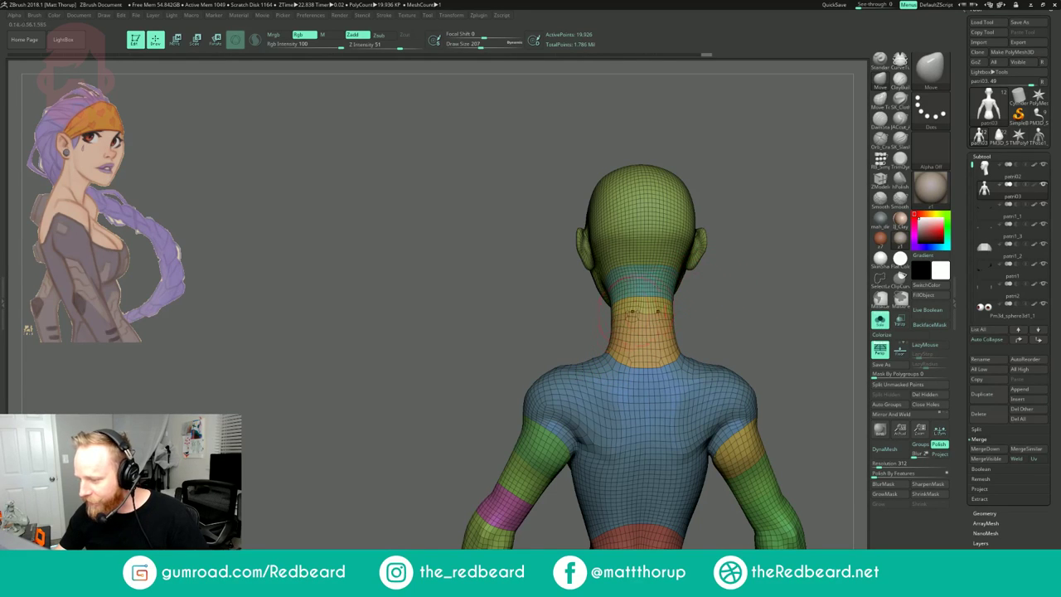
# - Leave solo mode, hide the polyframe, and display only the merged body subtool
pyautogui.moveTo(737, 278); pyautogui.dragTo(698, 304)
pyautogui.click(880, 320)
pyautogui.moveTo(761, 380); pyautogui.dragTo(810, 401)
pyautogui.hotkey('shift', 'f')
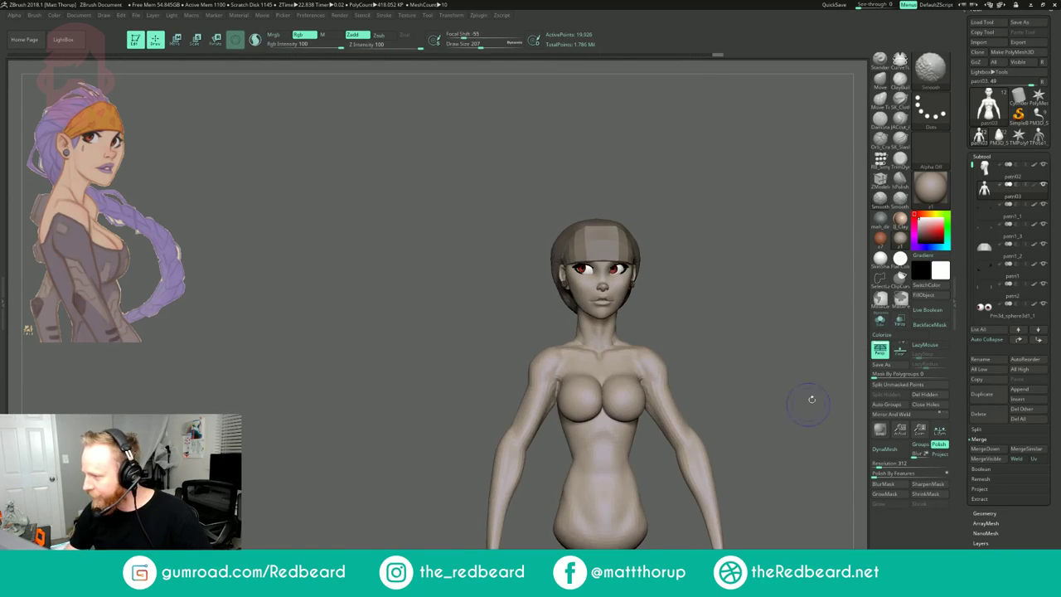
pyautogui.keyDown('shift'); pyautogui.click(1044, 185); pyautogui.keyUp('shift')
# - Adjust the neck and shoulder shapes with the Move brush at a draw size of 90 and smooth the transition
pyautogui.moveTo(722, 309)
pyautogui.mouseDown()
pyautogui.moveTo(675, 310)
pyautogui.moveTo(707, 307)
pyautogui.moveTo(673, 358)
pyautogui.mouseUp()
pyautogui.press('s')
pyautogui.moveTo(580, 386); pyautogui.dragTo(569, 382)
pyautogui.moveTo(684, 336)
pyautogui.mouseDown()
pyautogui.moveTo(615, 371)
pyautogui.moveTo(597, 361)
pyautogui.moveTo(604, 333)
pyautogui.mouseUp()
pyautogui.moveTo(692, 296); pyautogui.dragTo(637, 319)
pyautogui.moveTo(711, 316); pyautogui.dragTo(634, 328)
pyautogui.keyDown('shift'); pyautogui.moveTo(640, 363); pyautogui.dragTo(663, 346); pyautogui.keyUp('shift')
pyautogui.moveTo(744, 280)
pyautogui.keyDown('shift'); pyautogui.mouseDown()
pyautogui.moveTo(799, 221)
pyautogui.moveTo(751, 317)
pyautogui.moveTo(756, 396)
pyautogui.moveTo(764, 253)
pyautogui.mouseUp(); pyautogui.keyUp('shift')
pyautogui.moveTo(765, 253); pyautogui.dragTo(718, 255)
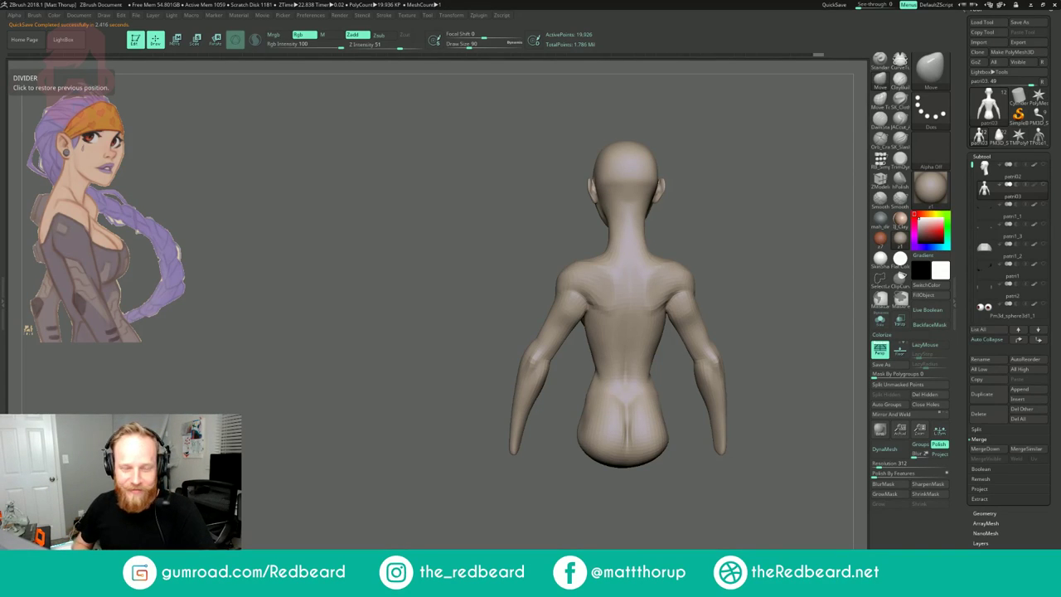
# - Carve a vertical crease down the back of the neck to the upper back with Orb_Cracks1 and smooth it
pyautogui.moveTo(701, 232); pyautogui.dragTo(805, 225)
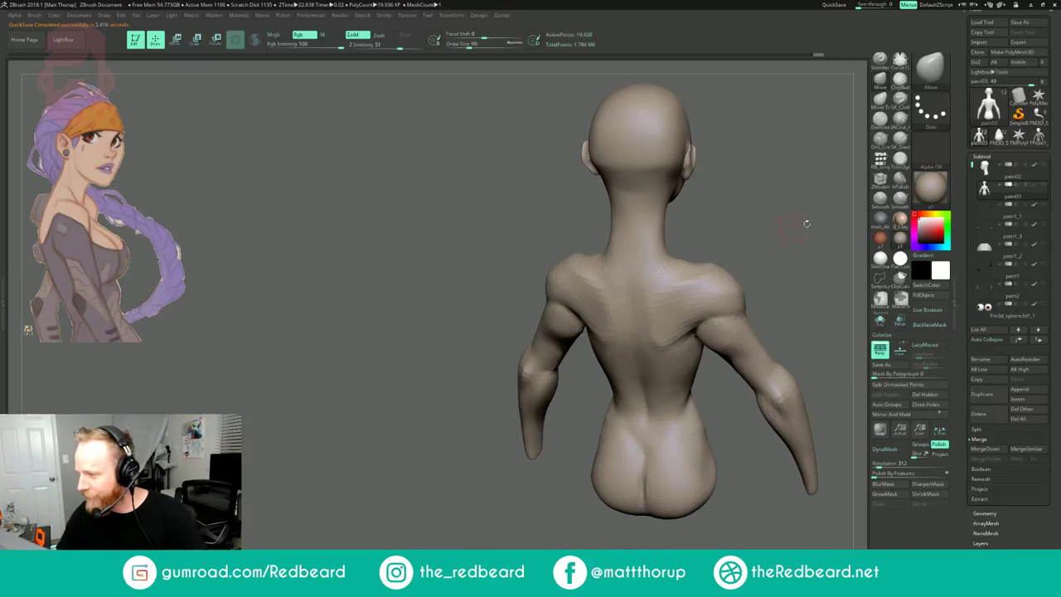
pyautogui.click(881, 139)
pyautogui.moveTo(631, 204); pyautogui.dragTo(632, 295)
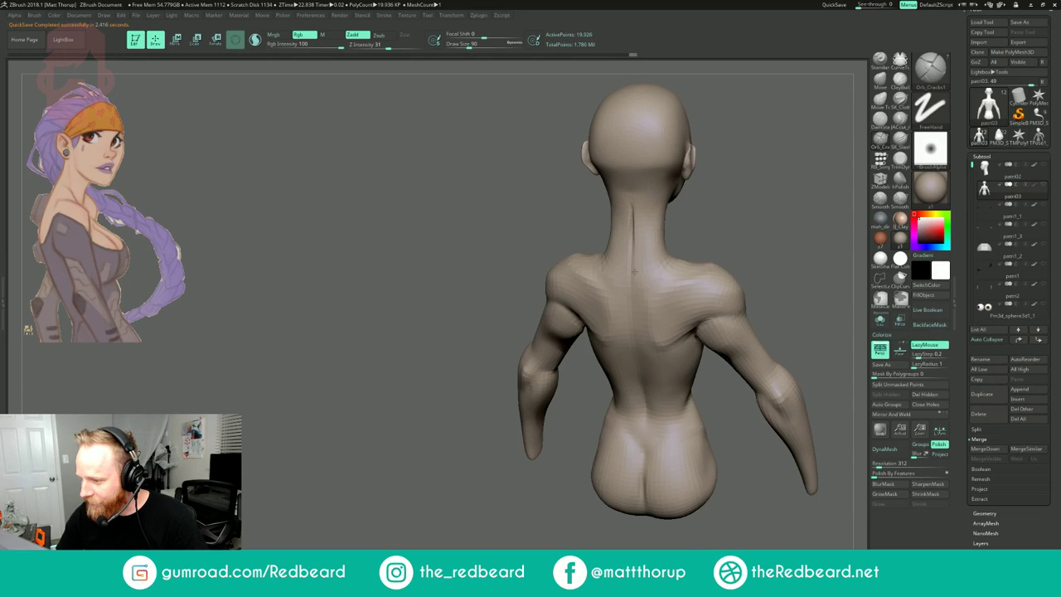
pyautogui.keyDown('shift'); pyautogui.moveTo(635, 199); pyautogui.dragTo(633, 295); pyautogui.keyUp('shift')
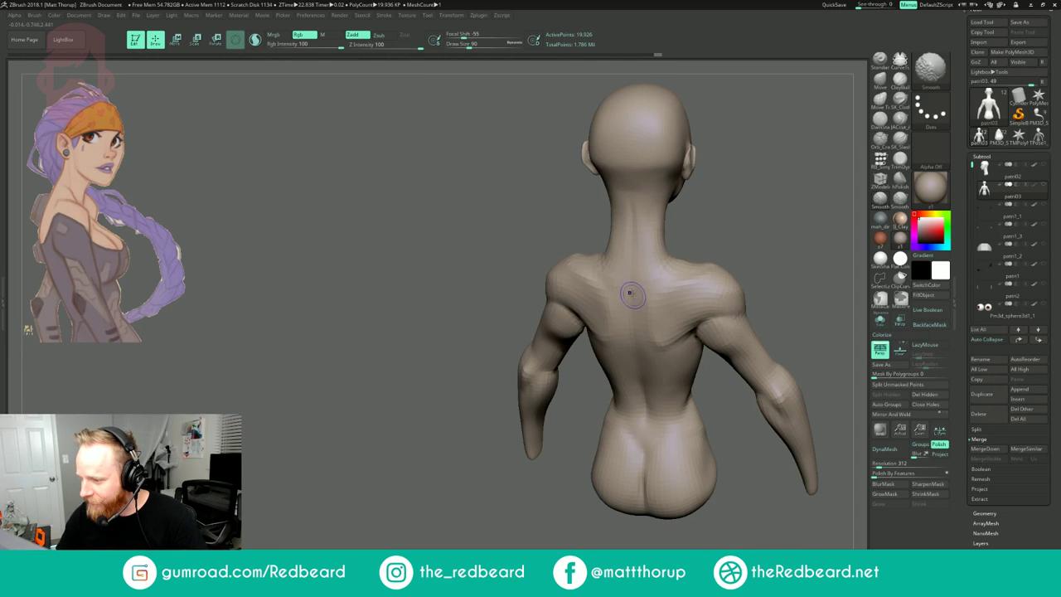
pyautogui.moveTo(733, 216); pyautogui.dragTo(753, 184)
pyautogui.keyDown('ctrl'); pyautogui.moveTo(753, 185); pyautogui.dragTo(708, 196, button='right'); pyautogui.keyUp('ctrl')
pyautogui.moveTo(708, 196); pyautogui.dragTo(601, 199)
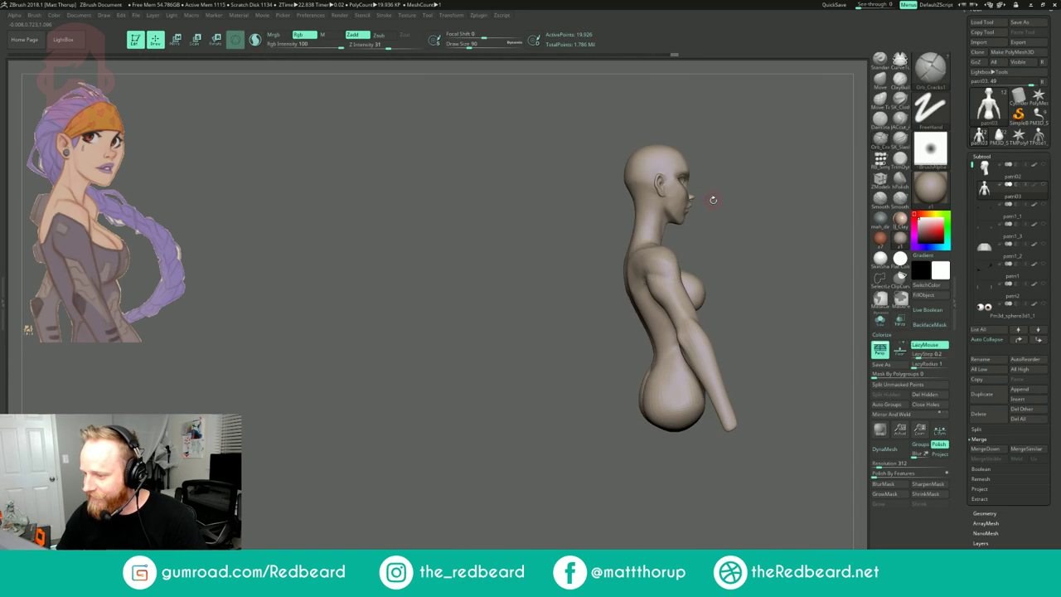
pyautogui.keyDown('ctrl'); pyautogui.moveTo(727, 205); pyautogui.dragTo(719, 217, button='right'); pyautogui.keyUp('ctrl')
pyautogui.moveTo(696, 214); pyautogui.dragTo(773, 217)
pyautogui.moveTo(634, 219)
pyautogui.mouseDown()
pyautogui.moveTo(632, 189)
pyautogui.moveTo(634, 209)
pyautogui.mouseUp()
# - Return to the Move brush and pull the neck-to-shoulder contour slightly inward from the front
pyautogui.moveTo(732, 203)
pyautogui.mouseDown()
pyautogui.moveTo(677, 204)
pyautogui.moveTo(766, 187)
pyautogui.mouseUp()
pyautogui.moveTo(730, 189)
pyautogui.keyDown('alt'); pyautogui.mouseDown()
pyautogui.moveTo(684, 210)
pyautogui.moveTo(663, 251)
pyautogui.moveTo(602, 255)
pyautogui.moveTo(728, 243)
pyautogui.moveTo(634, 227)
pyautogui.moveTo(699, 237)
pyautogui.mouseUp(); pyautogui.keyUp('alt')
pyautogui.press('b')
pyautogui.press('m')
pyautogui.press('v')
pyautogui.press('s')
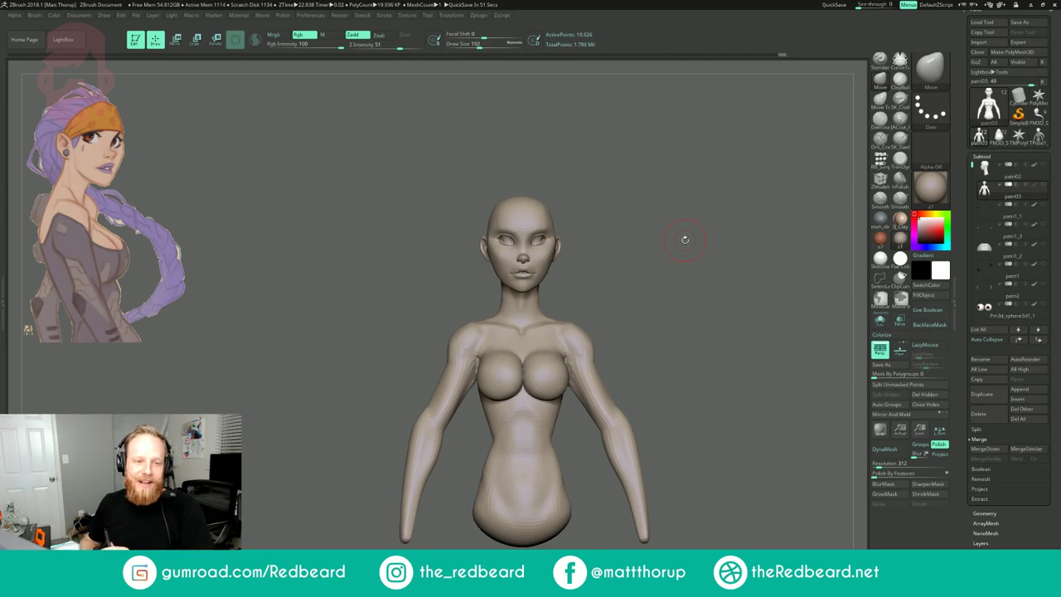
pyautogui.moveTo(662, 236)
pyautogui.mouseDown()
pyautogui.moveTo(632, 238)
pyautogui.moveTo(658, 241)
pyautogui.moveTo(667, 277)
pyautogui.mouseUp()
pyautogui.press('s')
pyautogui.moveTo(547, 321); pyautogui.dragTo(542, 321)
pyautogui.moveTo(631, 254); pyautogui.dragTo(567, 256)
pyautogui.moveTo(678, 239)
pyautogui.mouseDown()
pyautogui.moveTo(639, 268)
pyautogui.moveTo(685, 267)
pyautogui.mouseUp()
pyautogui.keyDown('alt'); pyautogui.moveTo(633, 319); pyautogui.dragTo(640, 272); pyautogui.keyUp('alt')
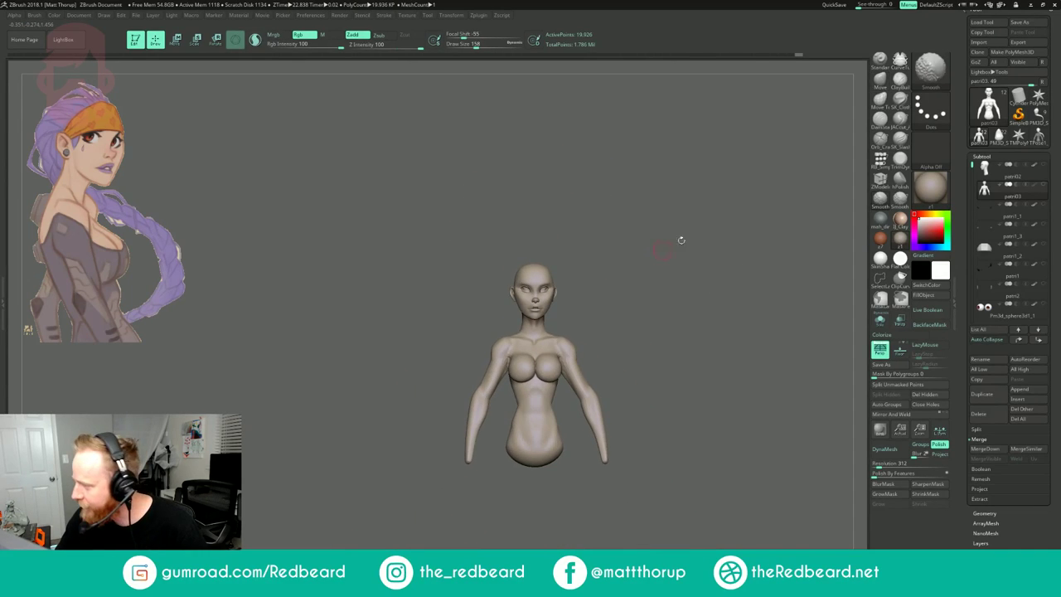
# - Make the patri02 subtool visible and subdivide the merged body mesh three times
pyautogui.click(1044, 164)
pyautogui.moveTo(710, 251)
pyautogui.mouseDown()
pyautogui.moveTo(732, 251)
pyautogui.moveTo(673, 264)
pyautogui.mouseUp()
pyautogui.hotkey('shift', 'f')
pyautogui.hotkey('shift', 'f')
pyautogui.hotkey('ctrl', 'd')
pyautogui.hotkey('ctrl', 'd')
pyautogui.hotkey('ctrl', 'd')
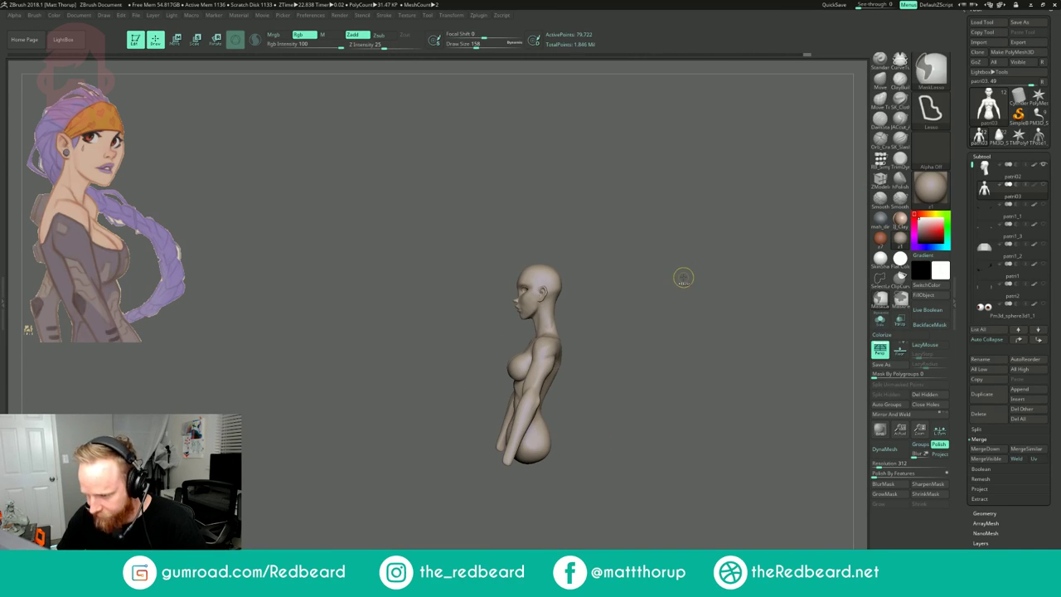
# - Solo the merged body and mask its head down to the upper neck with a lasso mask
pyautogui.moveTo(685, 277)
pyautogui.mouseDown()
pyautogui.moveTo(698, 278)
pyautogui.moveTo(685, 281)
pyautogui.mouseUp()
pyautogui.keyDown('alt'); pyautogui.moveTo(685, 280); pyautogui.dragTo(685, 344); pyautogui.keyUp('alt')
pyautogui.keyDown('ctrl'); pyautogui.moveTo(460, 347); pyautogui.dragTo(630, 247); pyautogui.keyUp('ctrl')
pyautogui.click(881, 323)
pyautogui.moveTo(731, 393)
pyautogui.mouseDown()
pyautogui.moveTo(746, 399)
pyautogui.moveTo(724, 403)
pyautogui.mouseUp()
pyautogui.hotkey('ctrl', 'z')
pyautogui.moveTo(469, 337)
pyautogui.keyDown('ctrl'); pyautogui.mouseDown()
pyautogui.moveTo(604, 123)
pyautogui.moveTo(342, 353)
pyautogui.mouseUp(); pyautogui.keyUp('ctrl')
pyautogui.moveTo(641, 254); pyautogui.dragTo(745, 236)
pyautogui.keyDown('alt'); pyautogui.moveTo(729, 389); pyautogui.dragTo(666, 370); pyautogui.keyUp('alt')
# - Blur the head mask's edge and invert it to protect the body, working at the lowest subdivision level
pyautogui.click(901, 485)
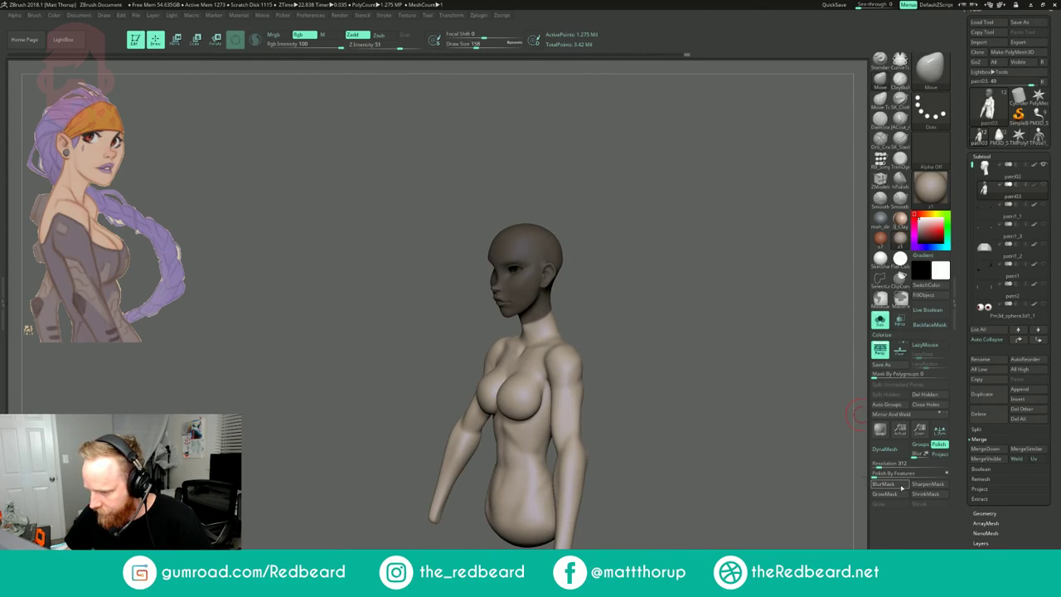
pyautogui.hotkey('shift', 'd')
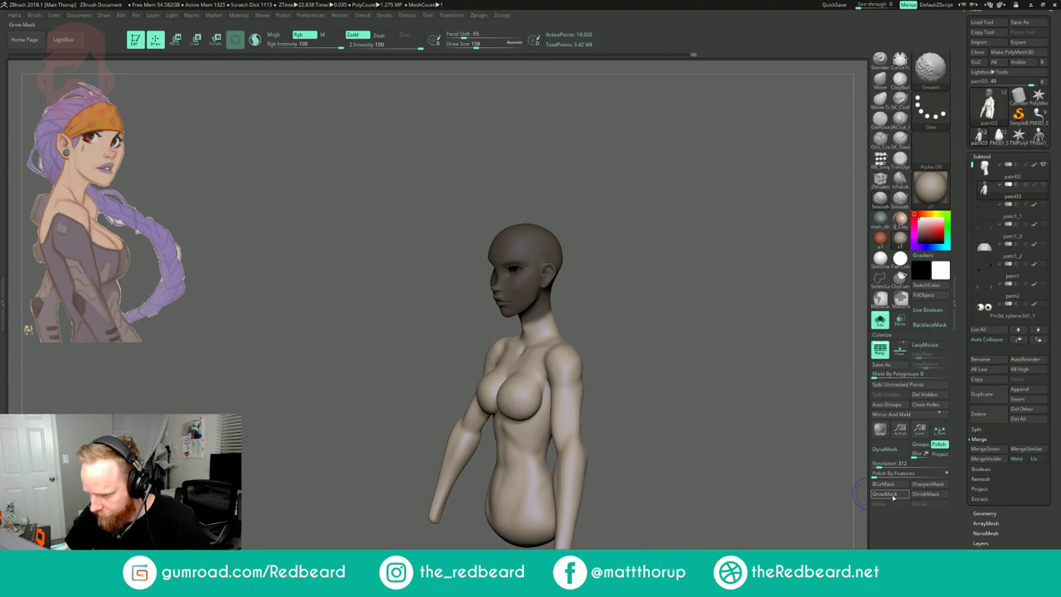
pyautogui.click(888, 487)
pyautogui.keyDown('shift'); pyautogui.moveTo(817, 487); pyautogui.dragTo(775, 524); pyautogui.keyUp('shift')
pyautogui.keyDown('ctrl'); pyautogui.click(807, 495); pyautogui.keyUp('ctrl')
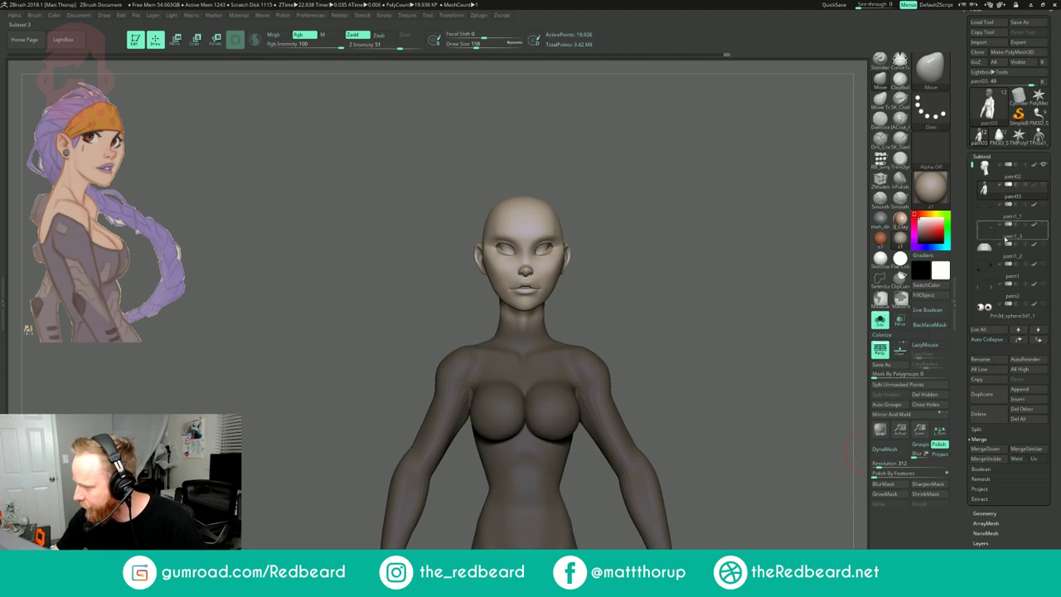
# - Project the visible patri02 subtool onto the unmasked head at the lowest level and return to the highest subdivision level
pyautogui.moveTo(973, 166)
pyautogui.mouseDown()
pyautogui.moveTo(973, 250)
pyautogui.moveTo(975, 157)
pyautogui.mouseUp()
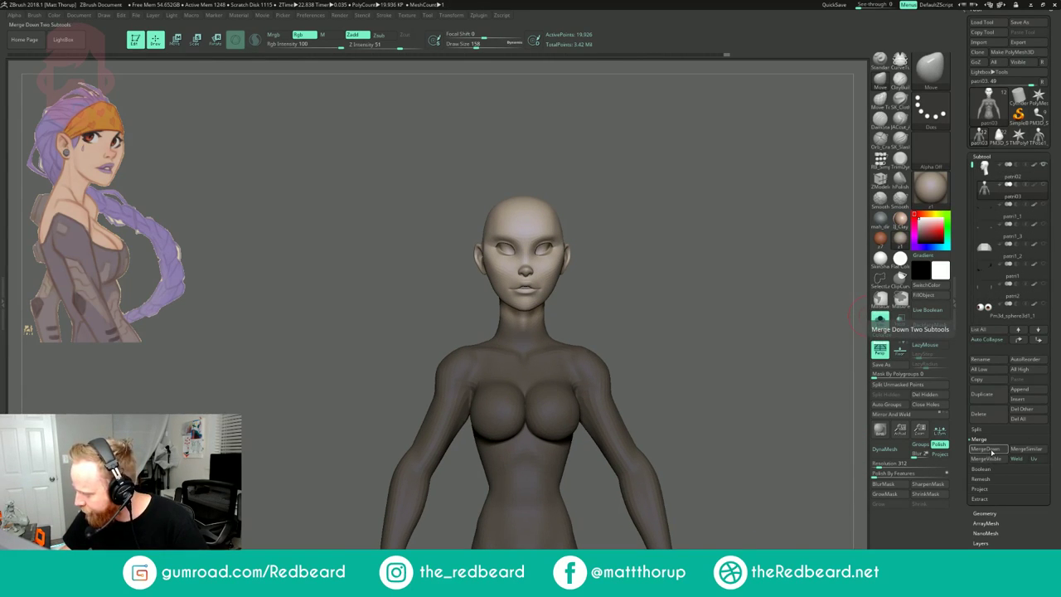
pyautogui.click(983, 489)
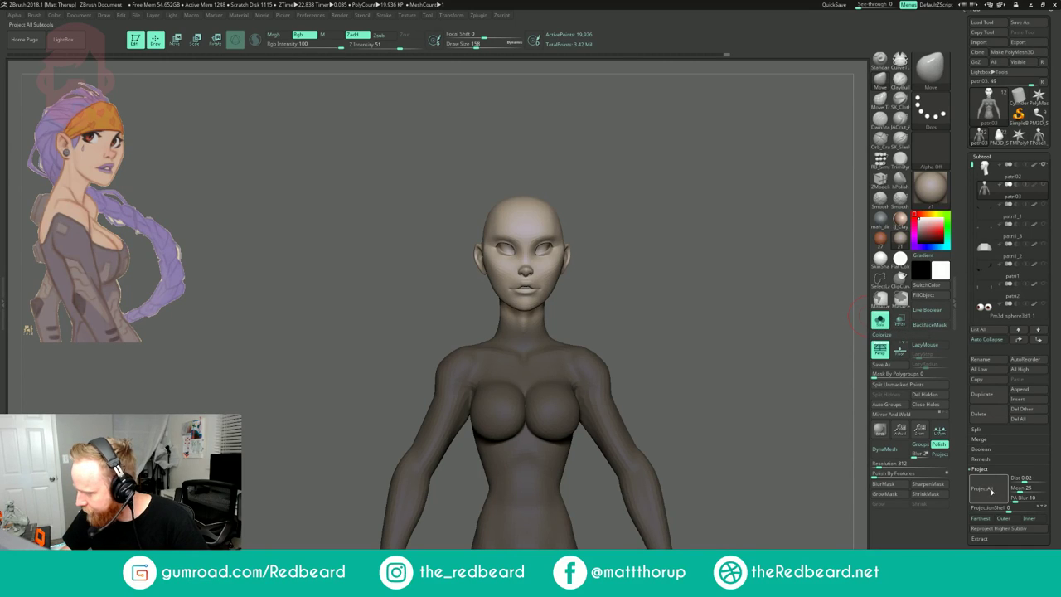
pyautogui.moveTo(800, 501); pyautogui.dragTo(778, 505)
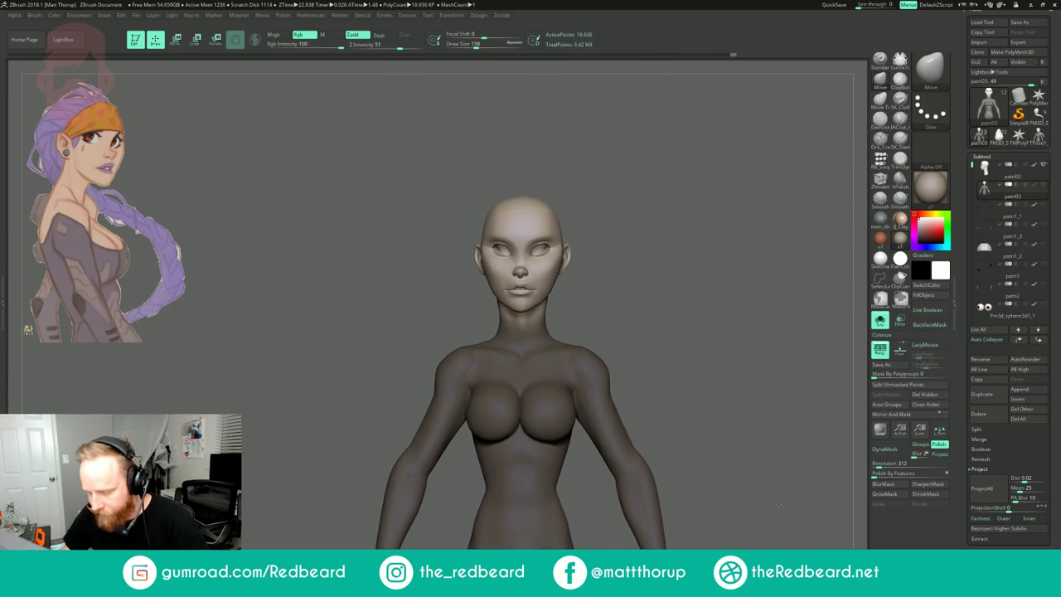
pyautogui.hotkey('ctrl', 'd')
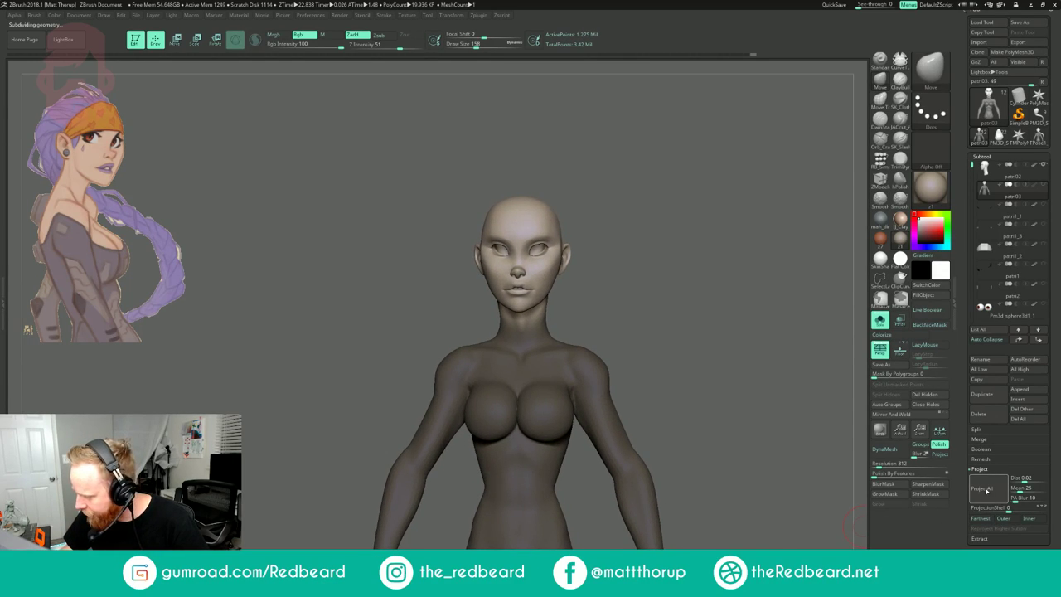
# - Project the patri02 head's detail onto the unmasked head at the highest subdivision level
pyautogui.click(986, 489)
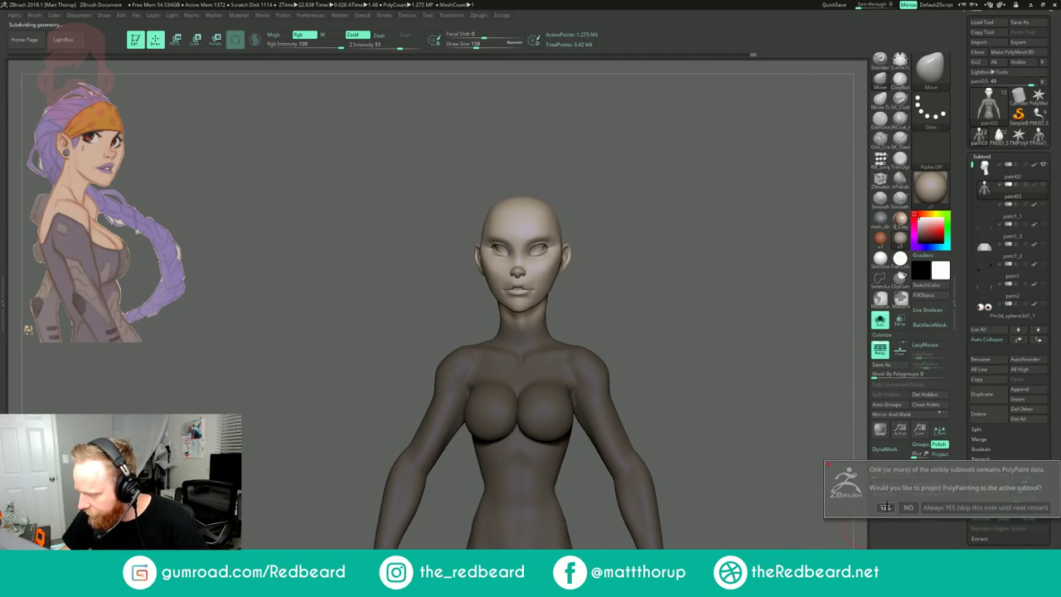
pyautogui.click(909, 507)
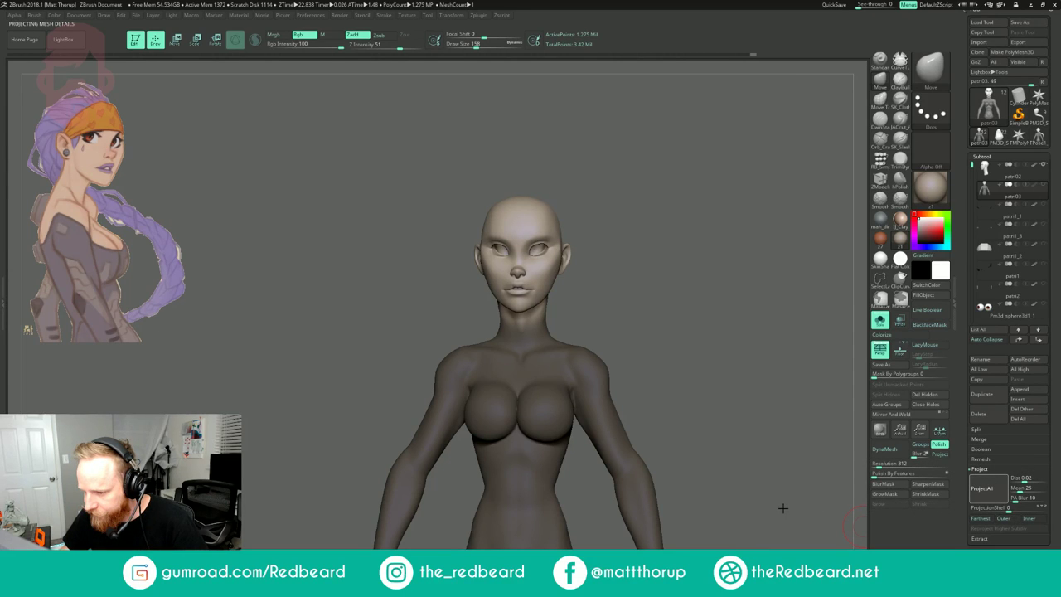
pyautogui.moveTo(784, 503); pyautogui.dragTo(719, 501)
# - Raise patri02 to its highest subdivision level and project it onto the patri03 head again
pyautogui.click(985, 169)
pyautogui.press('d')
pyautogui.press('d')
pyautogui.click(995, 196)
pyautogui.moveTo(711, 401); pyautogui.dragTo(775, 403)
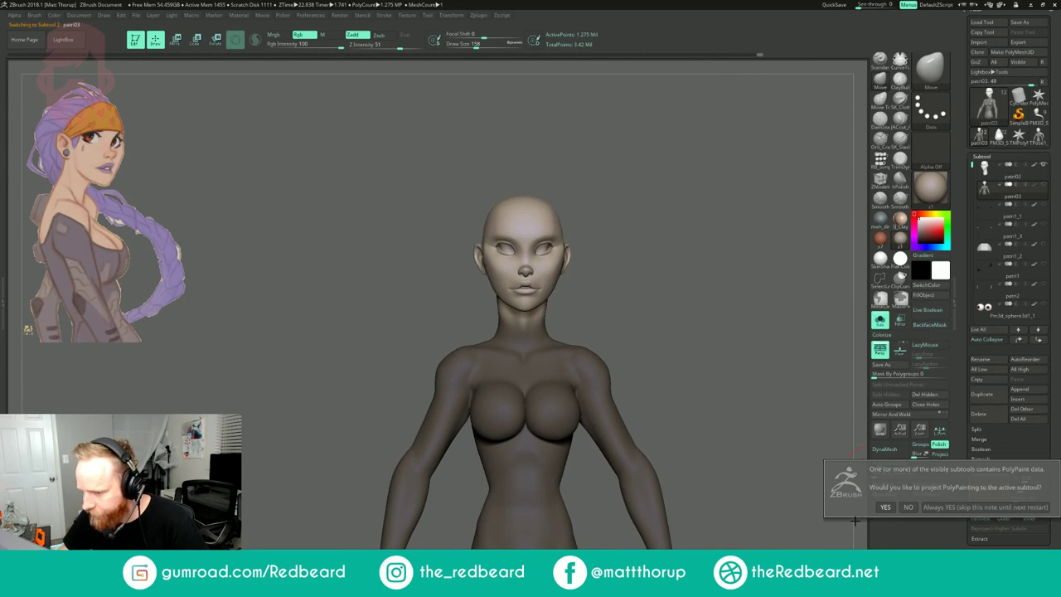
pyautogui.click(989, 489)
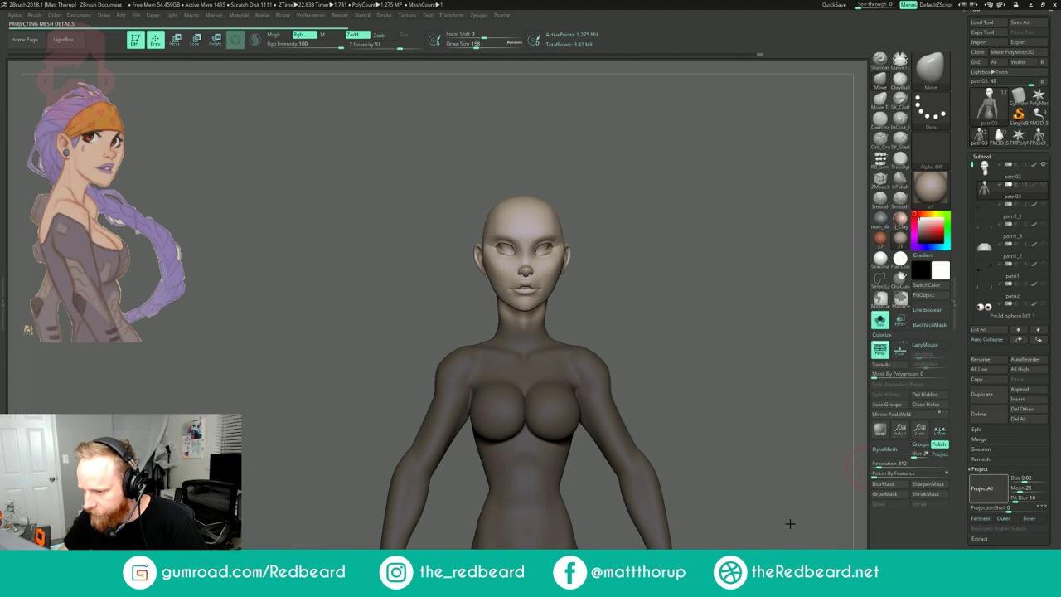
pyautogui.moveTo(793, 518); pyautogui.dragTo(691, 370)
# - Clear the mask and refine the neck's shape with the Move brush, working two subdivision levels below the highest
pyautogui.moveTo(578, 286)
pyautogui.mouseDown()
pyautogui.moveTo(628, 280)
pyautogui.moveTo(628, 295)
pyautogui.moveTo(605, 291)
pyautogui.mouseUp()
pyautogui.press('s')
pyautogui.moveTo(545, 312)
pyautogui.mouseDown()
pyautogui.moveTo(543, 300)
pyautogui.moveTo(538, 315)
pyautogui.moveTo(543, 303)
pyautogui.moveTo(501, 303)
pyautogui.mouseUp()
pyautogui.hotkey('shift', 'd')
pyautogui.hotkey('shift', 'd')
pyautogui.moveTo(575, 282)
pyautogui.mouseDown()
pyautogui.moveTo(531, 286)
pyautogui.moveTo(533, 301)
pyautogui.mouseUp()
pyautogui.moveTo(612, 269); pyautogui.dragTo(548, 270)
pyautogui.moveTo(548, 315); pyautogui.dragTo(537, 303)
pyautogui.moveTo(589, 282)
pyautogui.keyDown('shift'); pyautogui.mouseDown()
pyautogui.moveTo(650, 284)
pyautogui.moveTo(630, 273)
pyautogui.mouseUp(); pyautogui.keyUp('shift')
pyautogui.moveTo(612, 288)
pyautogui.mouseDown()
pyautogui.moveTo(668, 290)
pyautogui.moveTo(656, 296)
pyautogui.mouseUp()
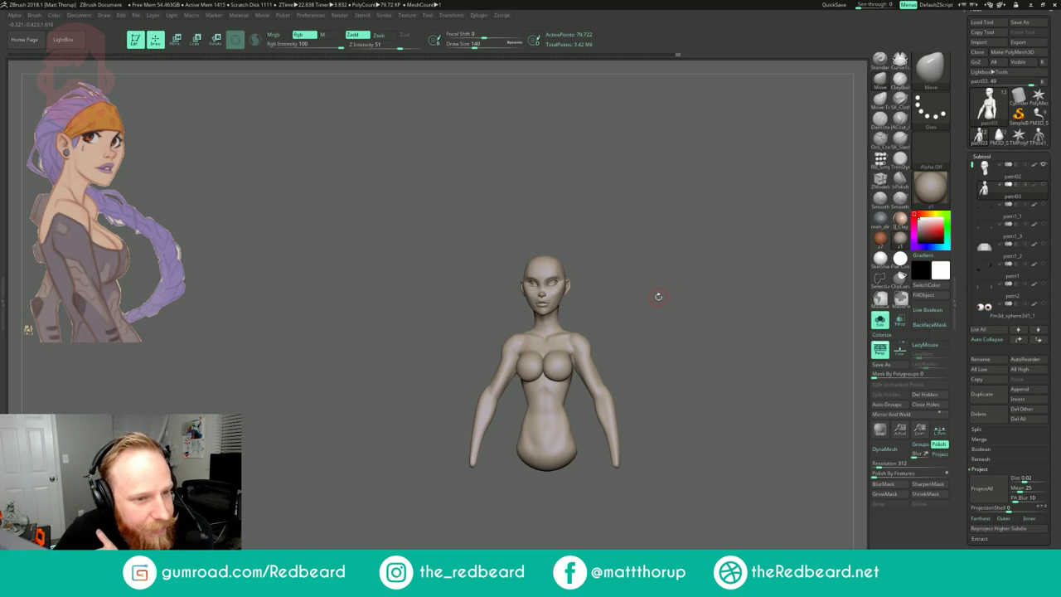
# - Drop to the lowest subdivision level and mask the body up to the neck, leaving the head unmasked
pyautogui.moveTo(656, 267)
pyautogui.mouseDown()
pyautogui.moveTo(674, 274)
pyautogui.moveTo(633, 284)
pyautogui.moveTo(655, 311)
pyautogui.mouseUp()
pyautogui.hotkey('shift', 'd')
pyautogui.moveTo(386, 519)
pyautogui.keyDown('ctrl'); pyautogui.mouseDown()
pyautogui.moveTo(387, 445)
pyautogui.moveTo(514, 325)
pyautogui.moveTo(556, 336)
pyautogui.moveTo(712, 479)
pyautogui.moveTo(528, 535)
pyautogui.mouseUp(); pyautogui.keyUp('ctrl')
pyautogui.moveTo(688, 447)
pyautogui.mouseDown()
pyautogui.moveTo(741, 466)
pyautogui.moveTo(687, 429)
pyautogui.mouseUp()
pyautogui.moveTo(507, 322)
pyautogui.keyDown('ctrl'); pyautogui.mouseDown()
pyautogui.moveTo(595, 325)
pyautogui.moveTo(415, 323)
pyautogui.mouseUp(); pyautogui.keyUp('ctrl')
pyautogui.moveTo(701, 327)
pyautogui.keyDown('shift'); pyautogui.mouseDown()
pyautogui.moveTo(763, 351)
pyautogui.moveTo(721, 370)
pyautogui.mouseUp(); pyautogui.keyUp('shift')
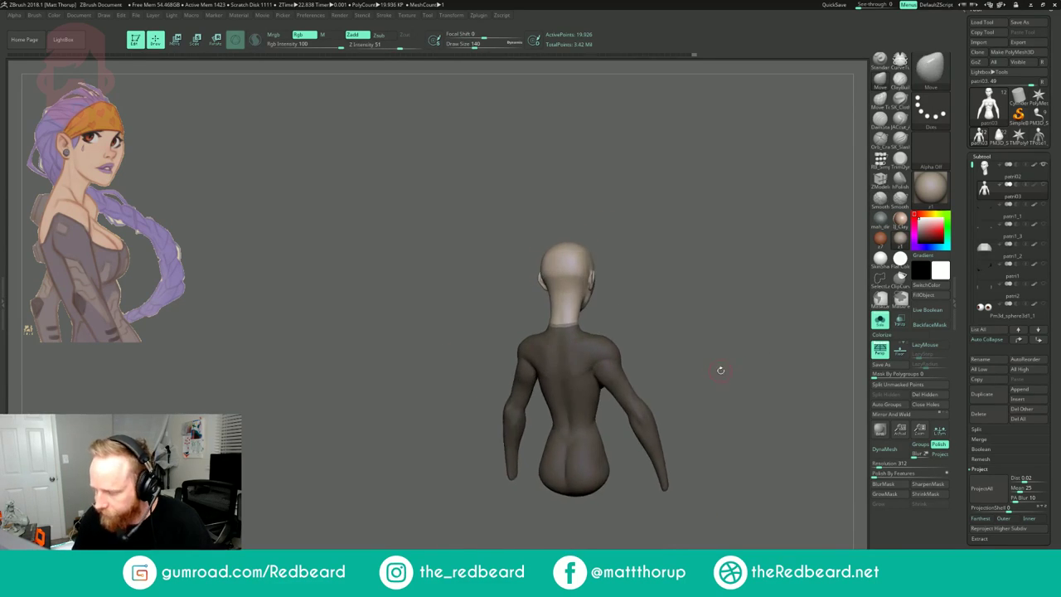
# - Blur the body mask's edge, invert it to protect the head, and return to the highest subdivision level
pyautogui.click(884, 484)
pyautogui.keyDown('ctrl'); pyautogui.click(780, 500); pyautogui.keyUp('ctrl')
pyautogui.keyDown('ctrl'); pyautogui.click(778, 499); pyautogui.keyUp('ctrl')
pyautogui.keyDown('ctrl'); pyautogui.click(778, 500); pyautogui.keyUp('ctrl')
pyautogui.keyDown('shift'); pyautogui.moveTo(779, 499); pyautogui.dragTo(811, 487); pyautogui.keyUp('shift')
pyautogui.hotkey('ctrl', 'd')
pyautogui.press('d')
pyautogui.press('d')
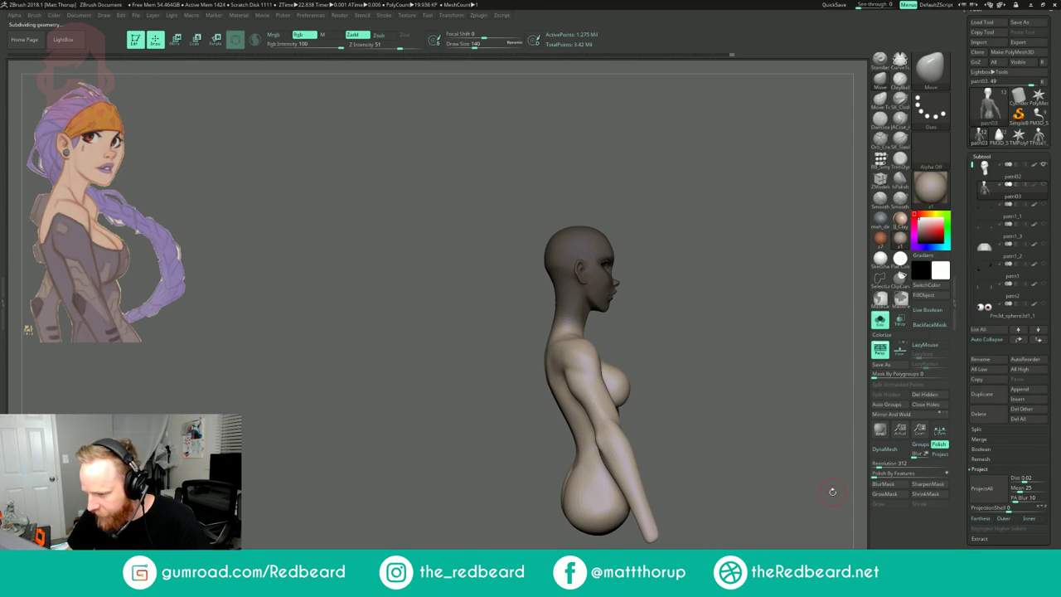
# - Show the original Pm3d_sphere3d11_01 body subtool, turn off solo, and project its detail with polypaint onto the unmasked body
pyautogui.moveTo(978, 165); pyautogui.dragTo(979, 198)
pyautogui.click(1042, 285)
pyautogui.moveTo(737, 375); pyautogui.dragTo(723, 427)
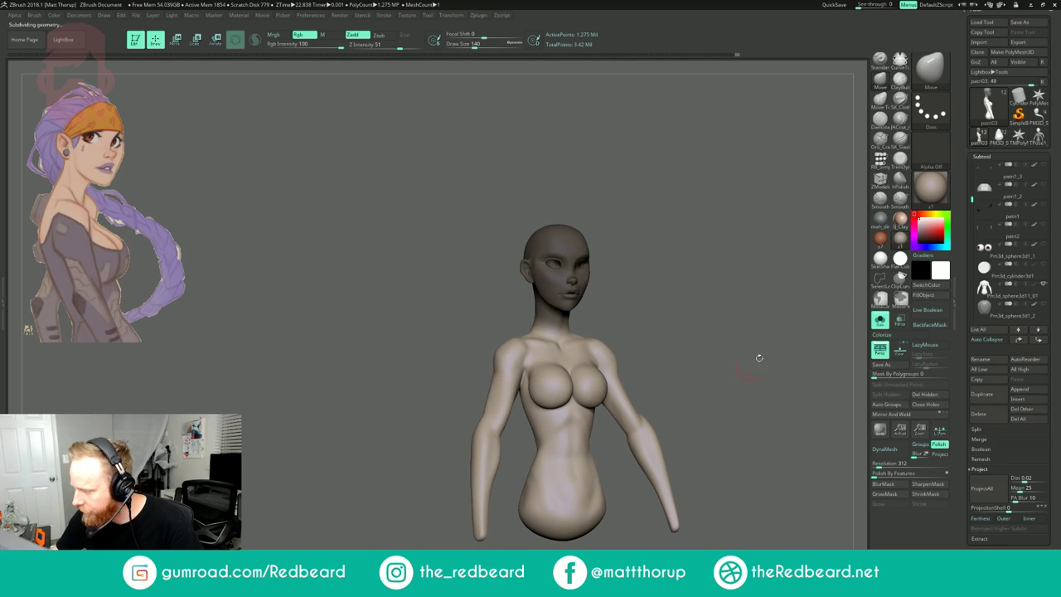
pyautogui.click(881, 320)
pyautogui.moveTo(782, 364); pyautogui.dragTo(724, 447)
pyautogui.click(982, 489)
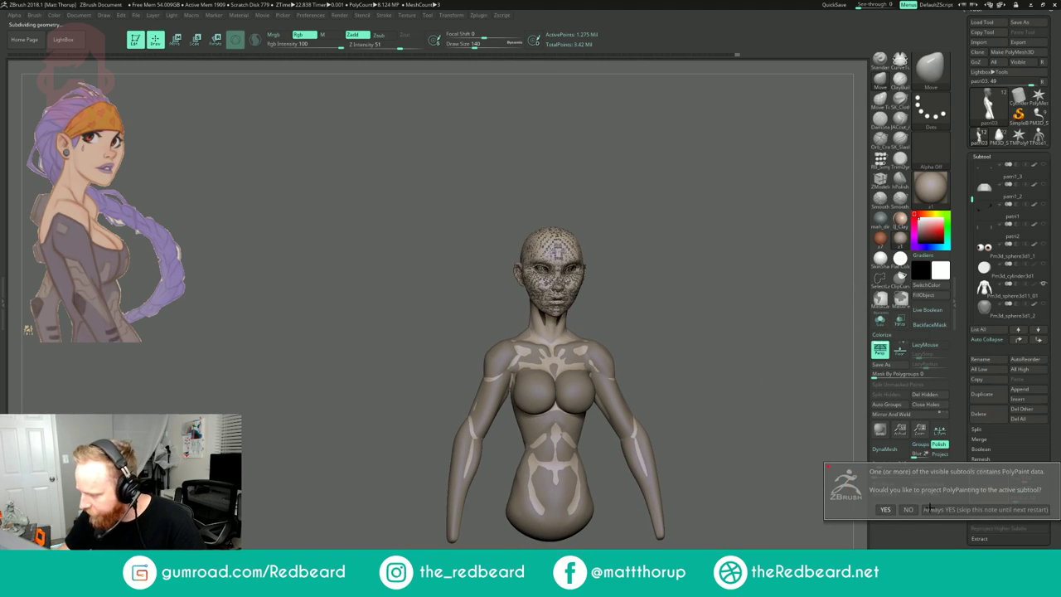
pyautogui.click(886, 509)
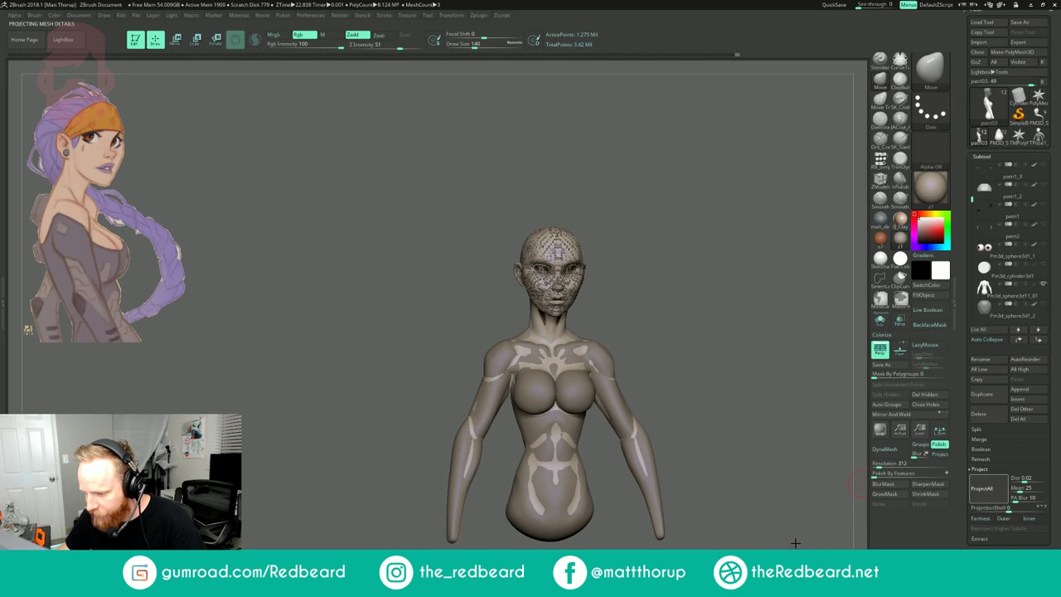
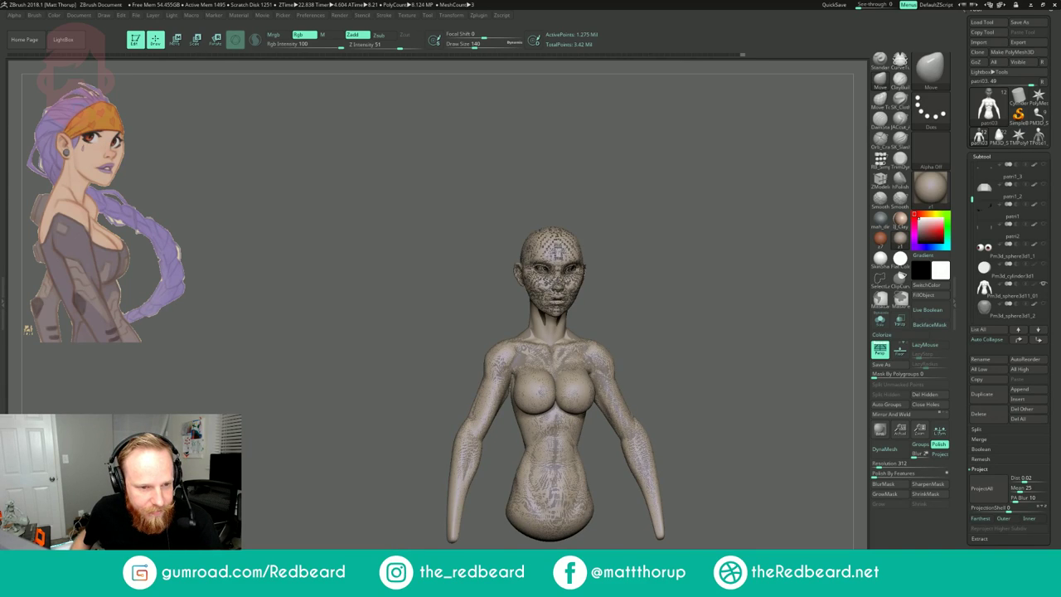
# - Solo the projected body and smooth the side of the neck's base at the lowest subdivision level
pyautogui.moveTo(308, 225); pyautogui.dragTo(296, 225)
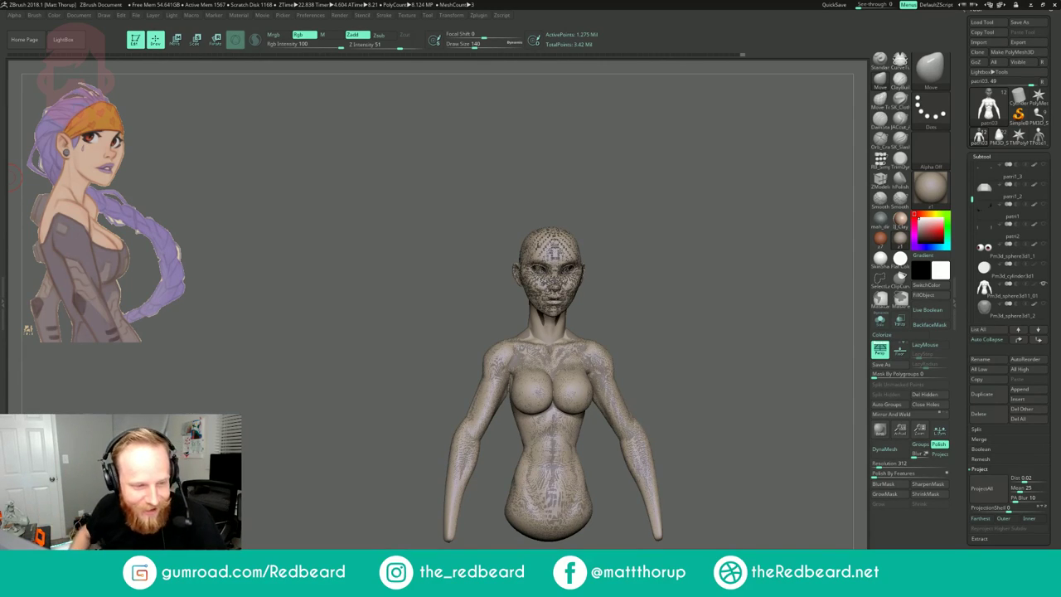
pyautogui.moveTo(690, 336)
pyautogui.mouseDown()
pyautogui.moveTo(732, 323)
pyautogui.moveTo(716, 335)
pyautogui.mouseUp()
pyautogui.click(880, 321)
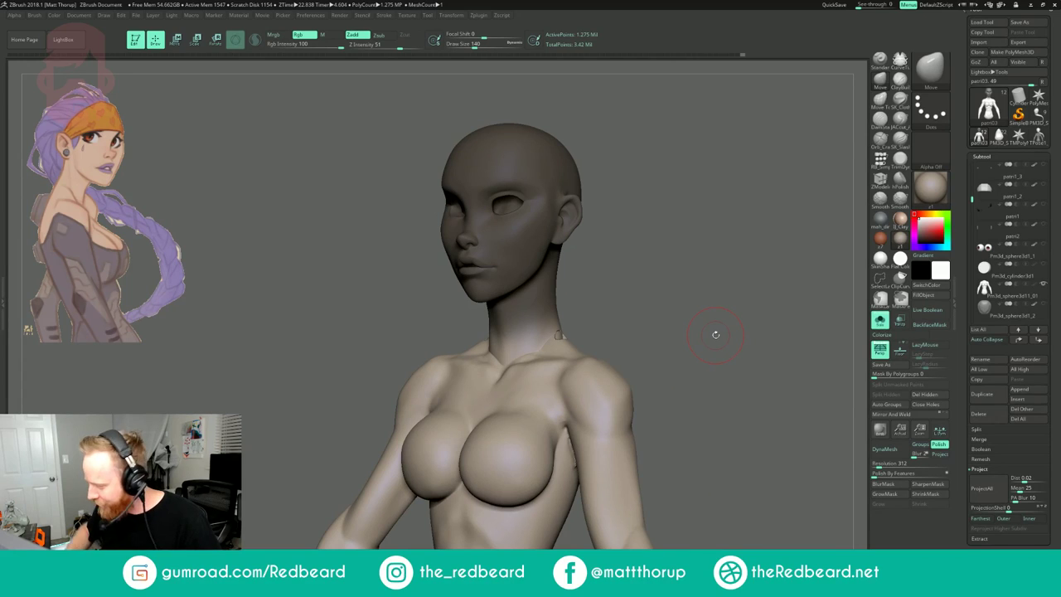
pyautogui.moveTo(715, 335); pyautogui.dragTo(678, 287)
pyautogui.hotkey('shift', 'd')
pyautogui.hotkey('shift', 'd')
pyautogui.hotkey('shift', 'd')
pyautogui.moveTo(562, 347)
pyautogui.keyDown('shift'); pyautogui.mouseDown()
pyautogui.moveTo(543, 355)
pyautogui.moveTo(554, 355)
pyautogui.mouseUp(); pyautogui.keyUp('shift')
pyautogui.press('d')
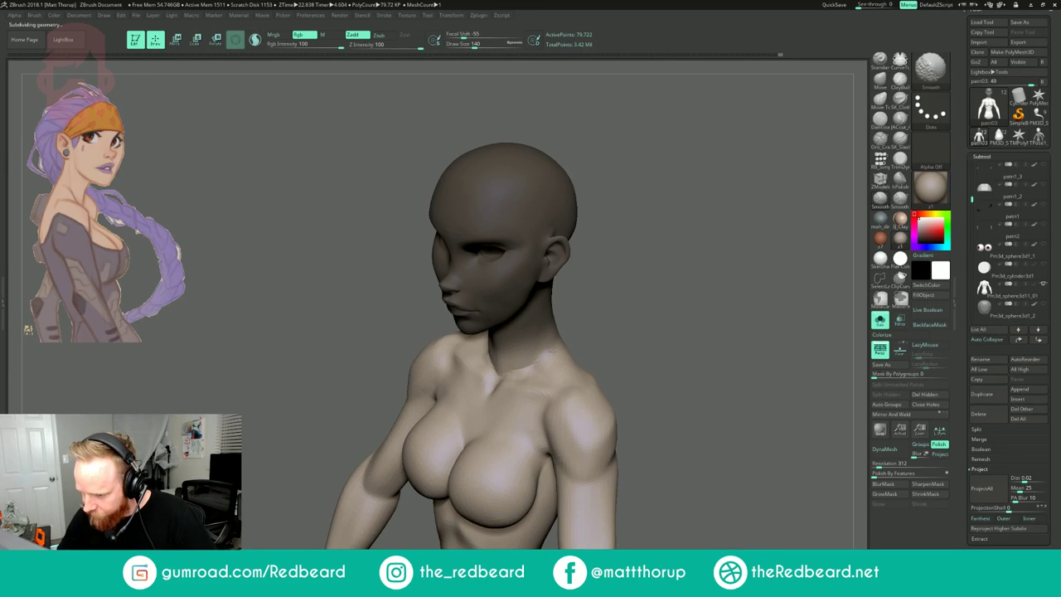
# - Set the draw size to 104 and smooth the neck-to-shoulder seam at the intermediate subdivision levels
pyautogui.moveTo(602, 318); pyautogui.dragTo(644, 310)
pyautogui.press('s')
pyautogui.moveTo(539, 361); pyautogui.dragTo(539, 358)
pyautogui.moveTo(641, 284); pyautogui.dragTo(636, 284)
pyautogui.press('d')
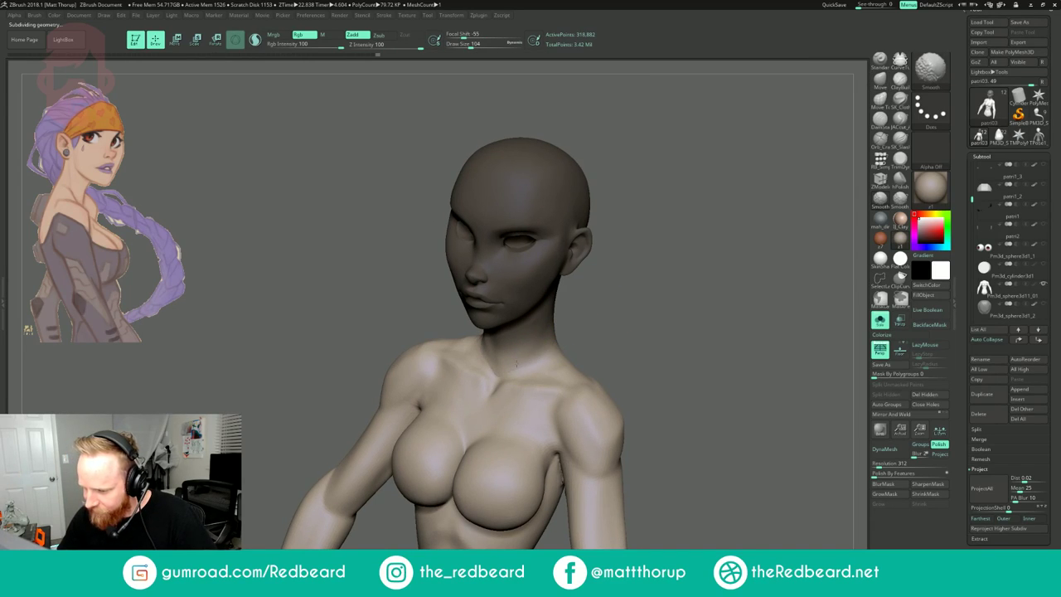
pyautogui.keyDown('shift'); pyautogui.moveTo(522, 356); pyautogui.dragTo(540, 358); pyautogui.keyUp('shift')
pyautogui.press('s')
pyautogui.moveTo(655, 282)
pyautogui.mouseDown()
pyautogui.moveTo(641, 293)
pyautogui.moveTo(626, 341)
pyautogui.mouseUp()
# - Smooth the neck's base at the front and back at the highest subdivision level
pyautogui.hotkey('ctrl', 'd')
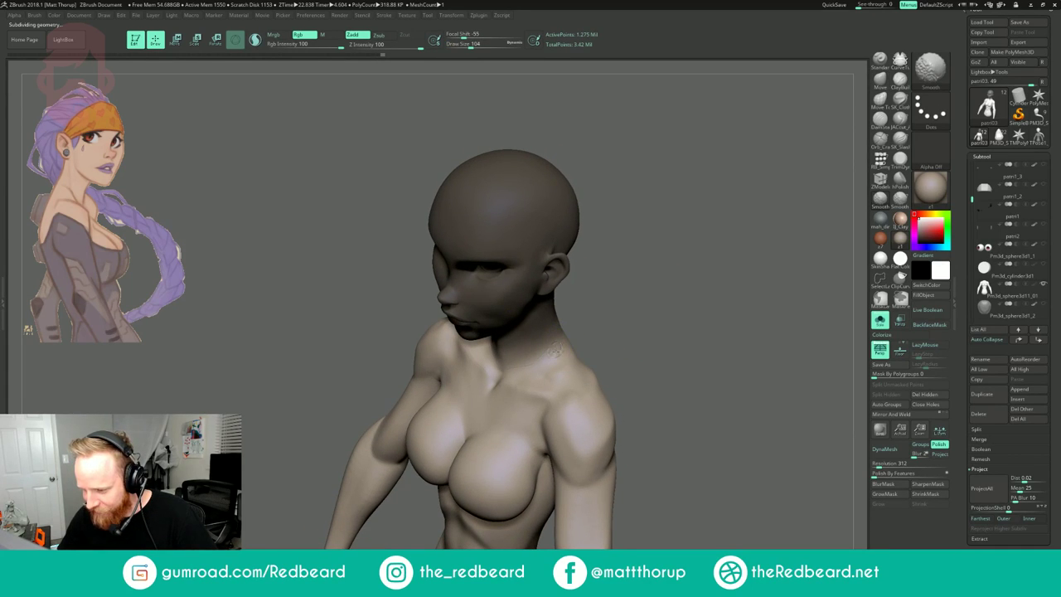
pyautogui.keyDown('shift'); pyautogui.moveTo(527, 358); pyautogui.dragTo(543, 357); pyautogui.keyUp('shift')
pyautogui.moveTo(628, 268); pyautogui.dragTo(514, 292)
pyautogui.keyDown('shift'); pyautogui.moveTo(581, 329); pyautogui.dragTo(606, 335); pyautogui.keyUp('shift')
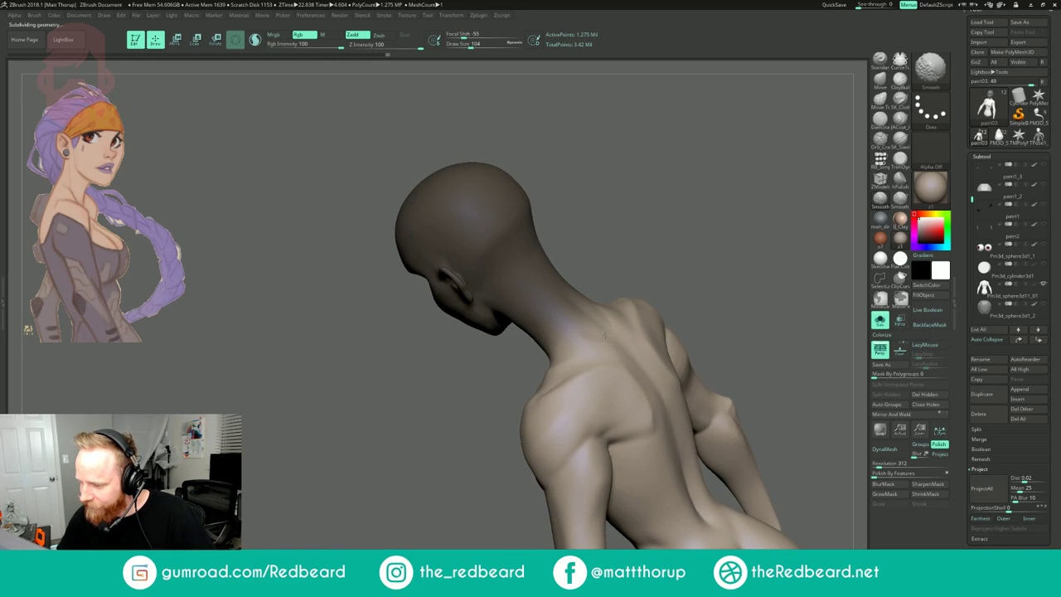
# - Examine the blended neck from the front at lower and higher subdivision levels
pyautogui.moveTo(697, 240); pyautogui.dragTo(725, 274)
pyautogui.moveTo(660, 268); pyautogui.dragTo(722, 278)
pyautogui.moveTo(657, 277); pyautogui.dragTo(706, 284)
pyautogui.hotkey('shift', 'd')
pyautogui.hotkey('shift', 'd')
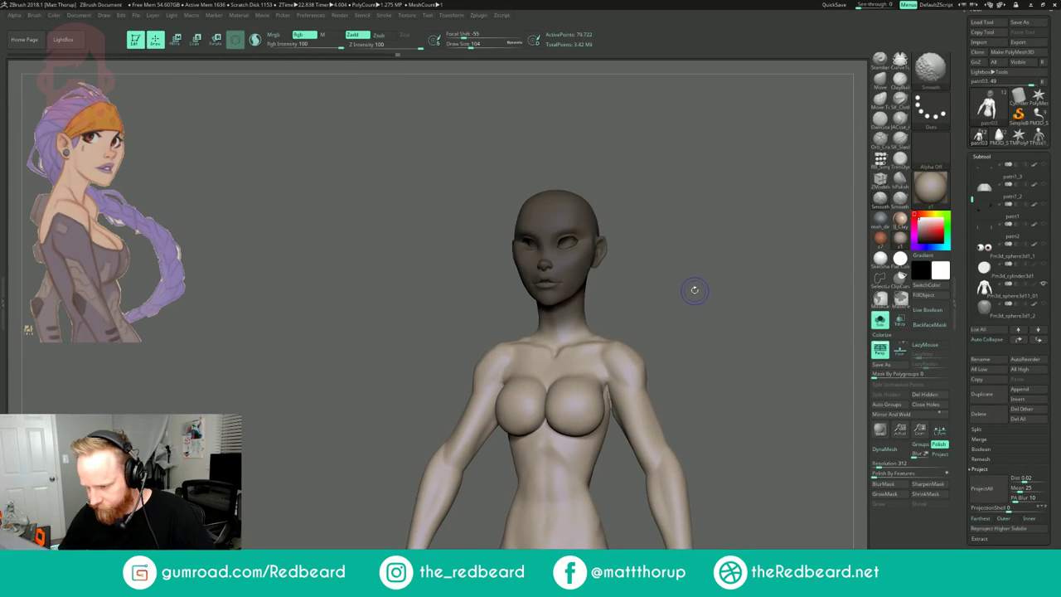
pyautogui.press('d')
pyautogui.press('d')
pyautogui.moveTo(692, 292); pyautogui.dragTo(730, 216)
pyautogui.keyDown('alt'); pyautogui.moveTo(746, 274); pyautogui.dragTo(713, 278); pyautogui.keyUp('alt')
# - Turn off solo and hide the Pm3d_sphere3d11_01 body and patri02 head subtools
pyautogui.click(880, 321)
pyautogui.moveTo(715, 408); pyautogui.dragTo(683, 434)
pyautogui.click(1043, 284)
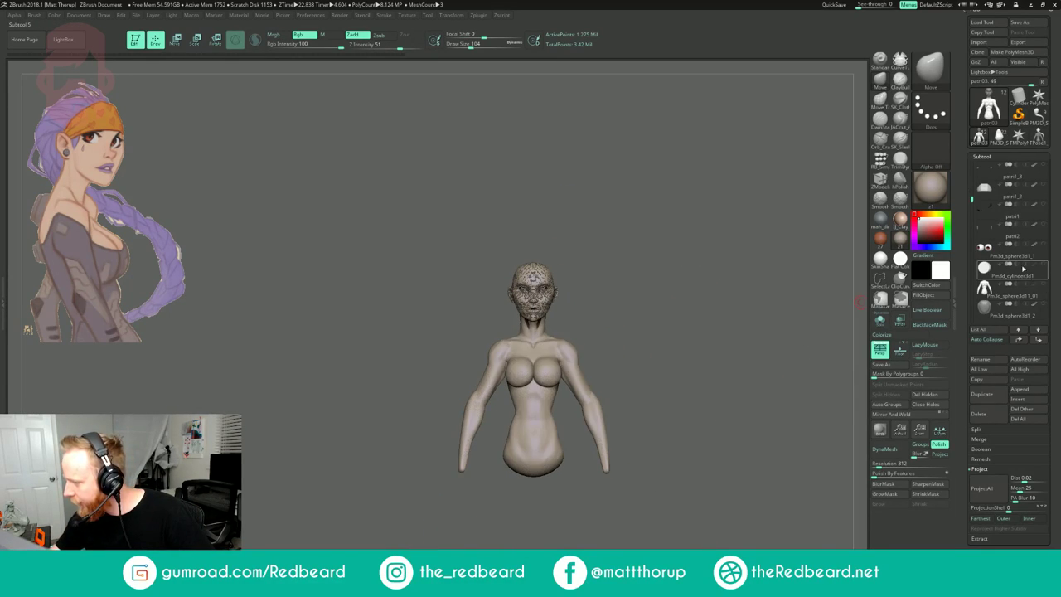
pyautogui.moveTo(972, 200); pyautogui.dragTo(972, 164)
pyautogui.click(1043, 165)
pyautogui.moveTo(708, 277)
pyautogui.mouseDown()
pyautogui.moveTo(740, 284)
pyautogui.moveTo(718, 286)
pyautogui.mouseUp()
pyautogui.keyDown('alt'); pyautogui.moveTo(718, 286); pyautogui.dragTo(701, 317); pyautogui.keyUp('alt')
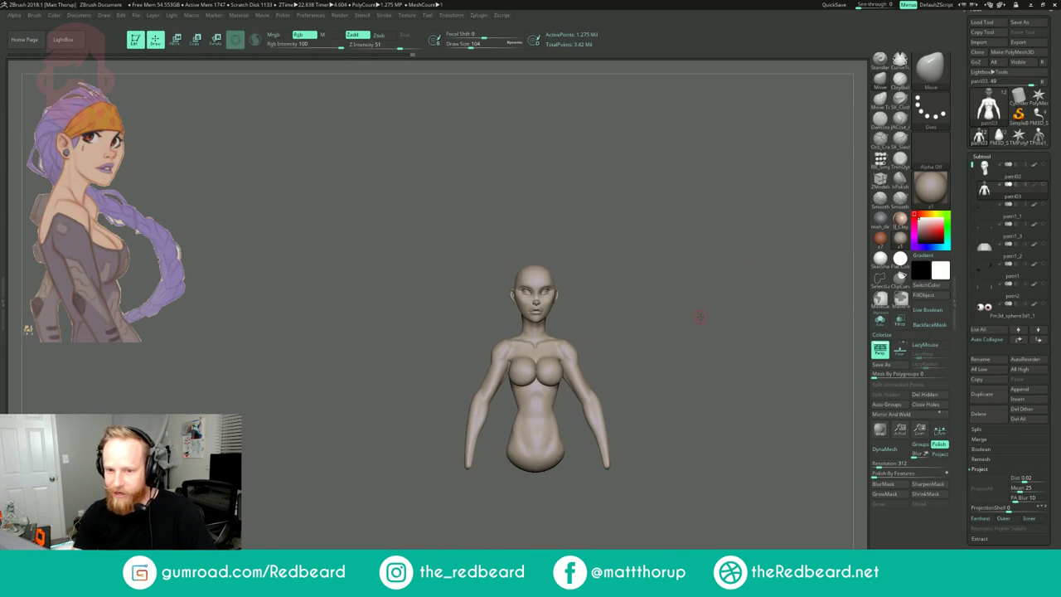
# - Set the draw size to 116 and drop the merged body to a lower subdivision level
pyautogui.moveTo(735, 244)
pyautogui.keyDown('shift'); pyautogui.mouseDown()
pyautogui.moveTo(690, 249)
pyautogui.moveTo(714, 313)
pyautogui.mouseUp(); pyautogui.keyUp('shift')
pyautogui.moveTo(623, 303)
pyautogui.keyDown('alt'); pyautogui.mouseDown()
pyautogui.moveTo(613, 322)
pyautogui.moveTo(509, 313)
pyautogui.mouseUp(); pyautogui.keyUp('alt')
pyautogui.press('s')
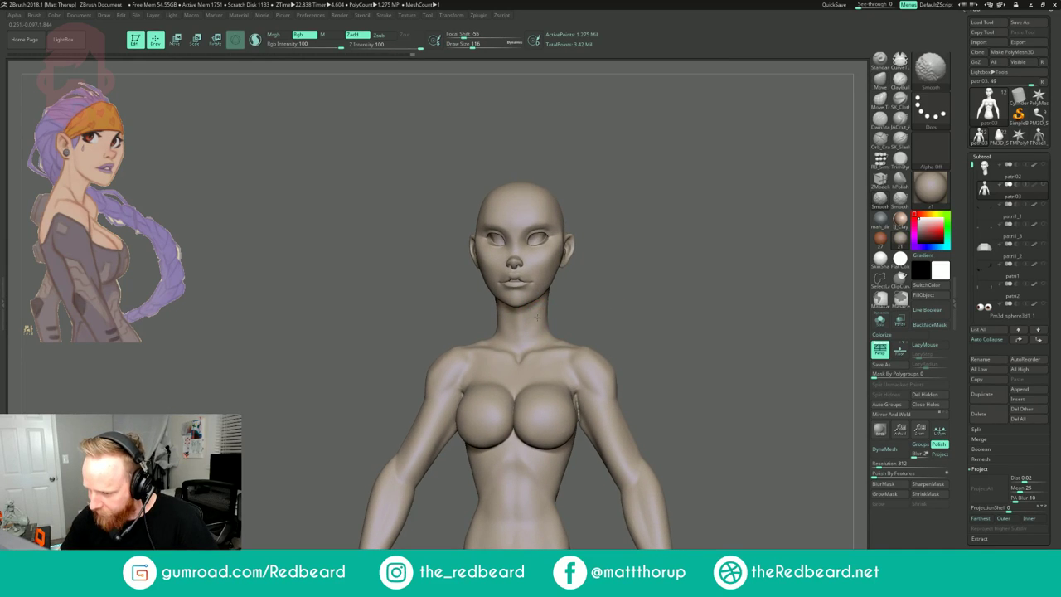
pyautogui.hotkey('shift', 'd')
pyautogui.hotkey('shift', 'd')
pyautogui.moveTo(591, 304)
pyautogui.keyDown('alt'); pyautogui.mouseDown()
pyautogui.moveTo(616, 301)
pyautogui.moveTo(604, 289)
pyautogui.moveTo(615, 276)
pyautogui.mouseUp(); pyautogui.keyUp('alt')
pyautogui.hotkey('shift', 'd')
# - Build up the muscle along the side of the neck with the ClayBuildup brush and smooth it
pyautogui.click(901, 81)
pyautogui.press('d')
pyautogui.press('d')
pyautogui.keyDown('shift'); pyautogui.moveTo(535, 310); pyautogui.dragTo(537, 325); pyautogui.keyUp('shift')
pyautogui.moveTo(587, 283); pyautogui.dragTo(560, 281)
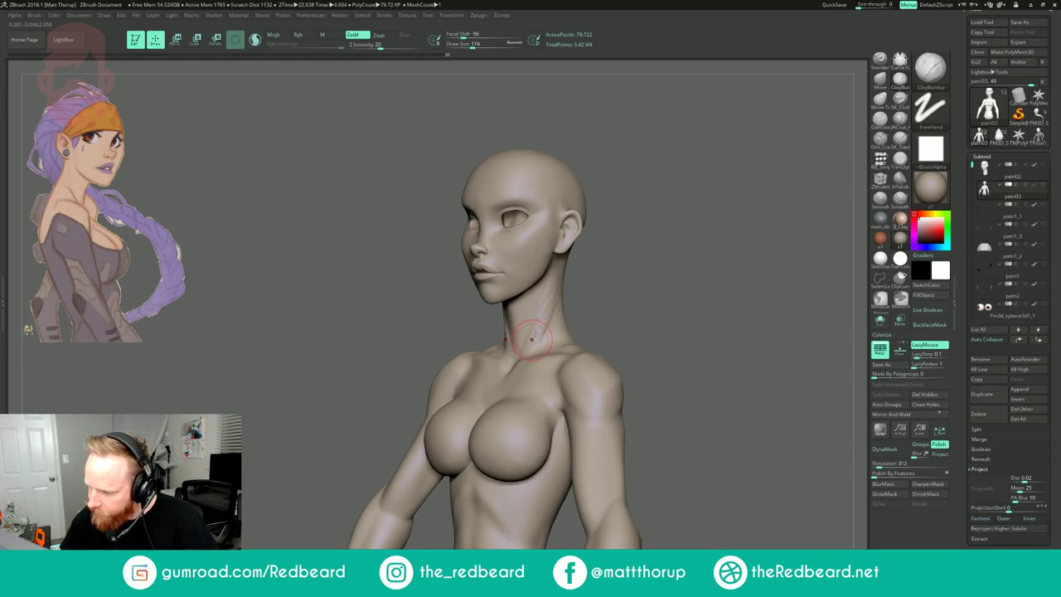
pyautogui.press('shift')
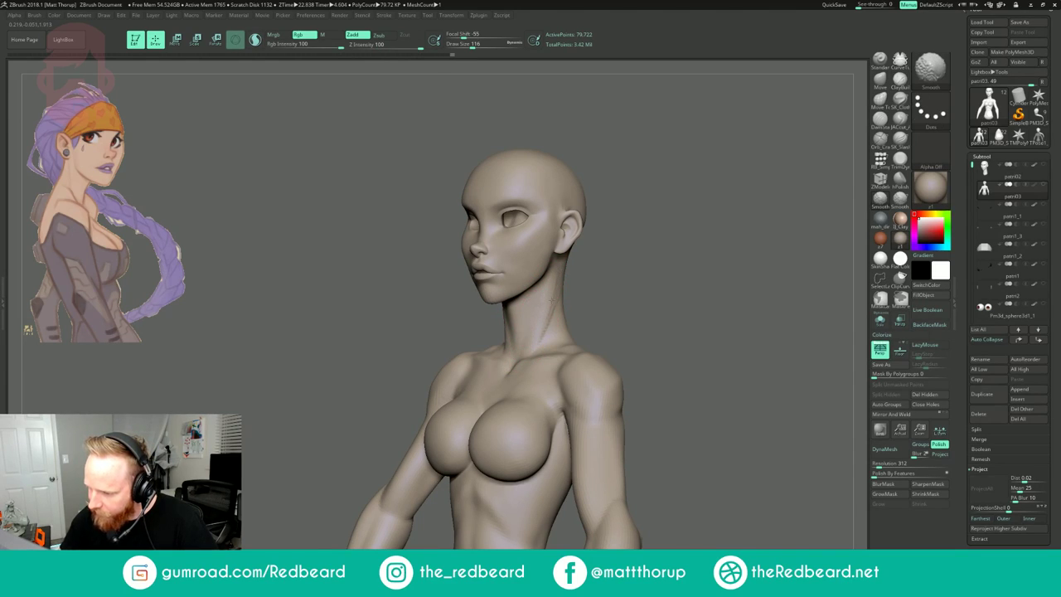
pyautogui.keyDown('shift'); pyautogui.moveTo(552, 301); pyautogui.dragTo(543, 335); pyautogui.keyUp('shift')
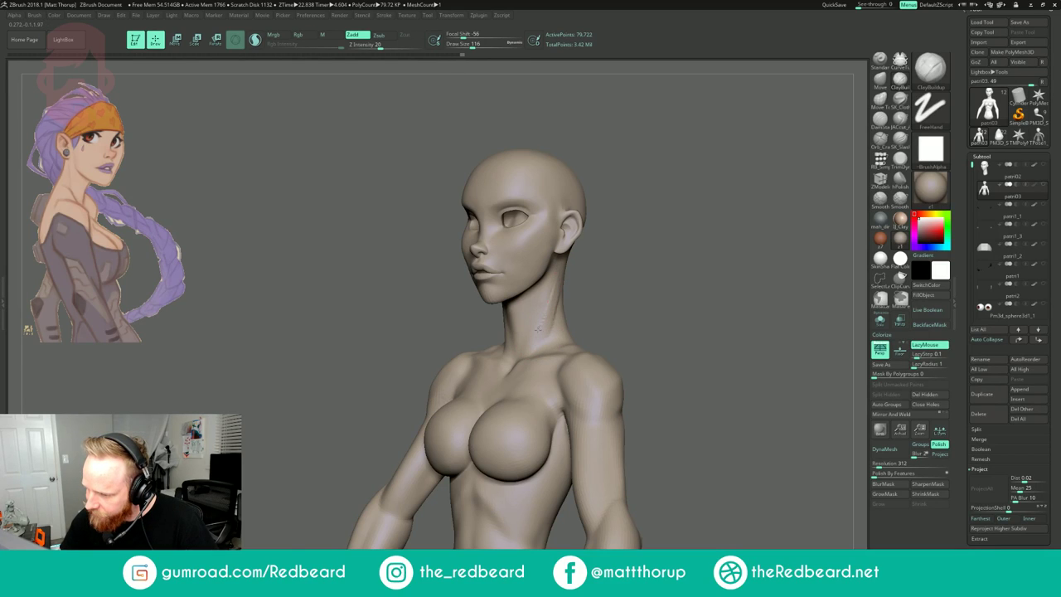
pyautogui.press('shift')
pyautogui.moveTo(597, 272)
pyautogui.mouseDown()
pyautogui.moveTo(713, 251)
pyautogui.moveTo(705, 286)
pyautogui.moveTo(724, 259)
pyautogui.moveTo(655, 190)
pyautogui.mouseUp()
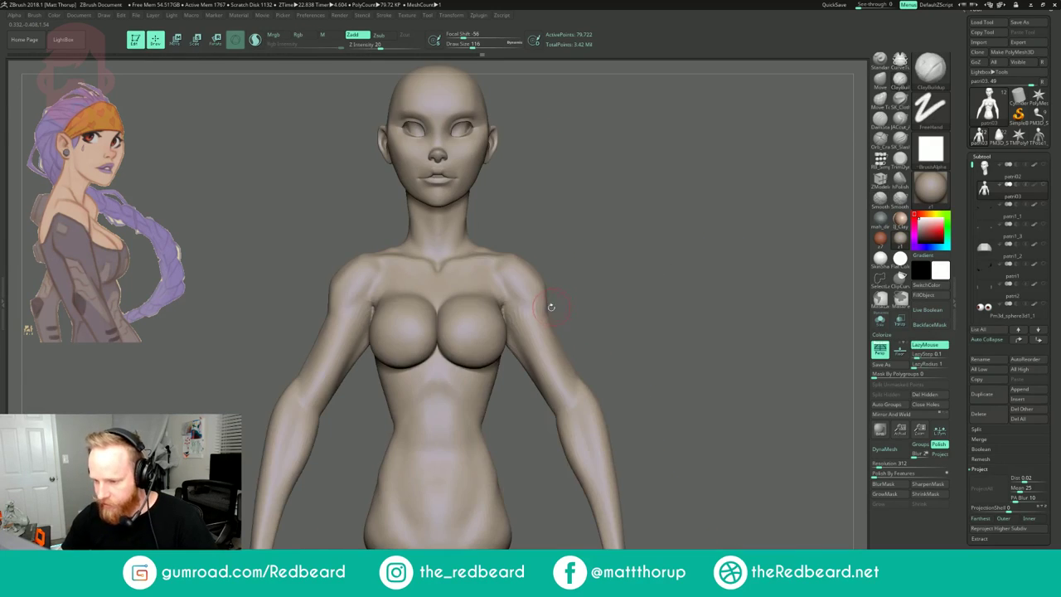
# - Adjust the neck's outline below the jaw from the front with the Move brush
pyautogui.press('b')
pyautogui.press('m')
pyautogui.press('v')
pyautogui.press('s')
pyautogui.press('s')
pyautogui.moveTo(467, 205); pyautogui.dragTo(467, 199)
pyautogui.moveTo(549, 190)
pyautogui.mouseDown()
pyautogui.moveTo(472, 202)
pyautogui.moveTo(481, 201)
pyautogui.moveTo(470, 177)
pyautogui.mouseUp()
pyautogui.press('s')
pyautogui.press('s')
pyautogui.moveTo(571, 153)
pyautogui.mouseDown()
pyautogui.moveTo(616, 157)
pyautogui.moveTo(633, 178)
pyautogui.moveTo(636, 240)
pyautogui.mouseUp()
# - Build up the trapezius from the back of the neck to the shoulder with ClayBuildup at draw size 149
pyautogui.click(900, 81)
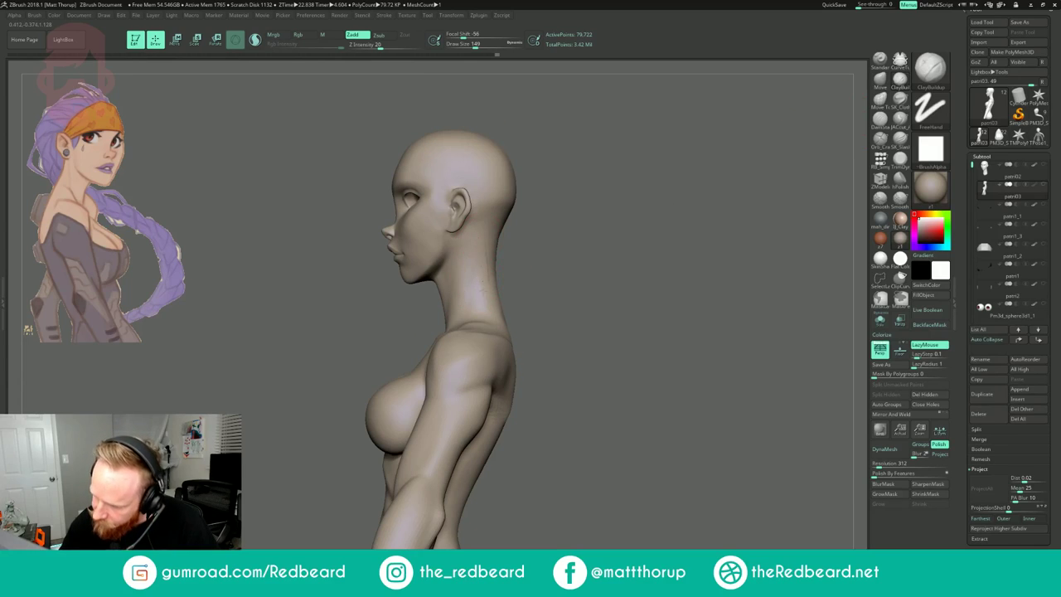
pyautogui.moveTo(510, 263)
pyautogui.mouseDown()
pyautogui.moveTo(519, 315)
pyautogui.moveTo(526, 275)
pyautogui.moveTo(510, 272)
pyautogui.mouseUp()
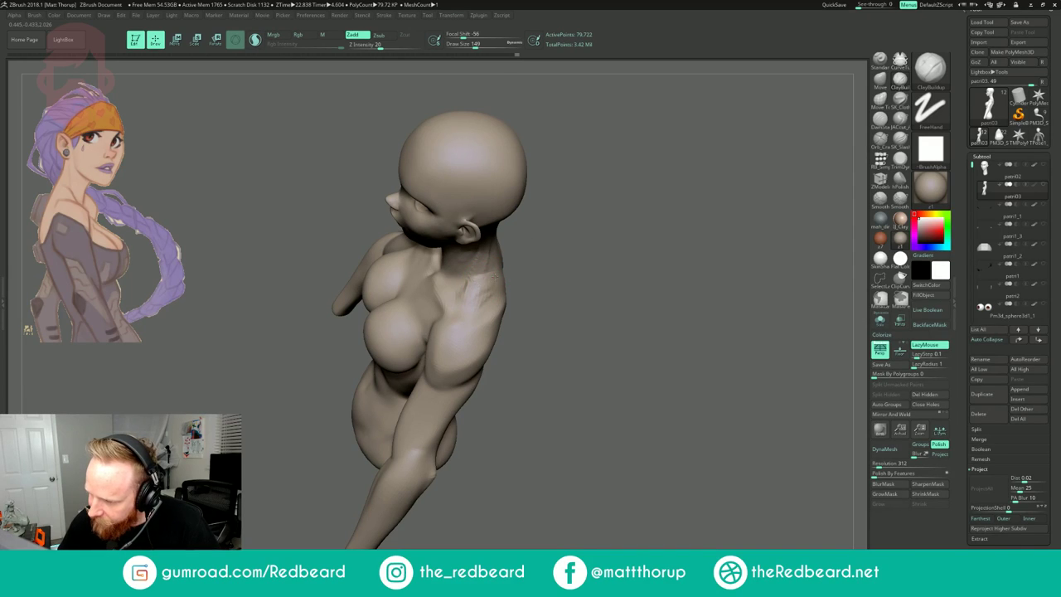
pyautogui.moveTo(523, 281)
pyautogui.mouseDown()
pyautogui.moveTo(474, 281)
pyautogui.moveTo(522, 274)
pyautogui.mouseUp()
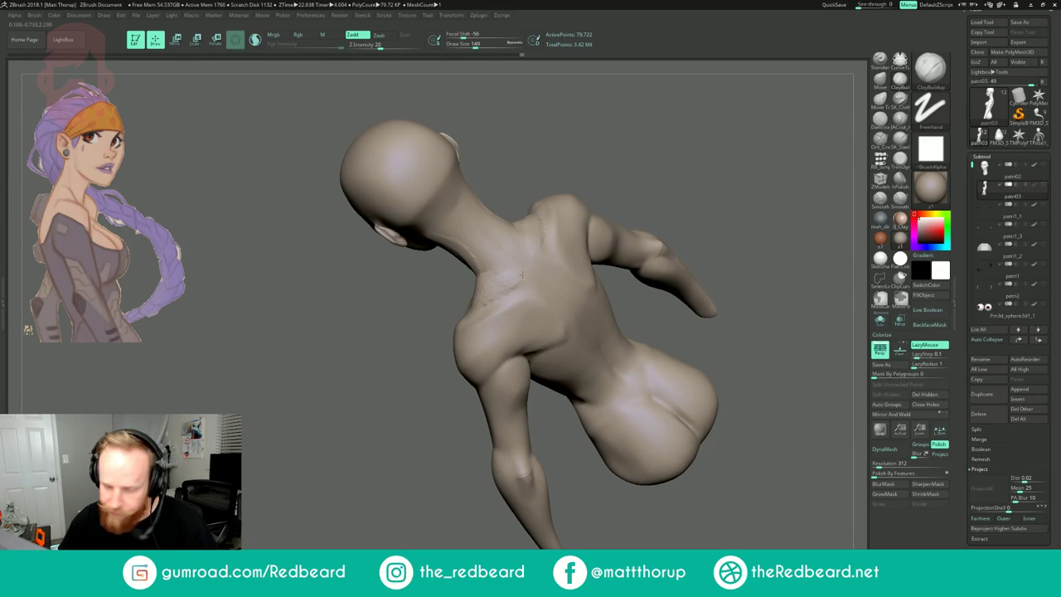
pyautogui.keyDown('shift'); pyautogui.moveTo(682, 152); pyautogui.dragTo(683, 133); pyautogui.keyUp('shift')
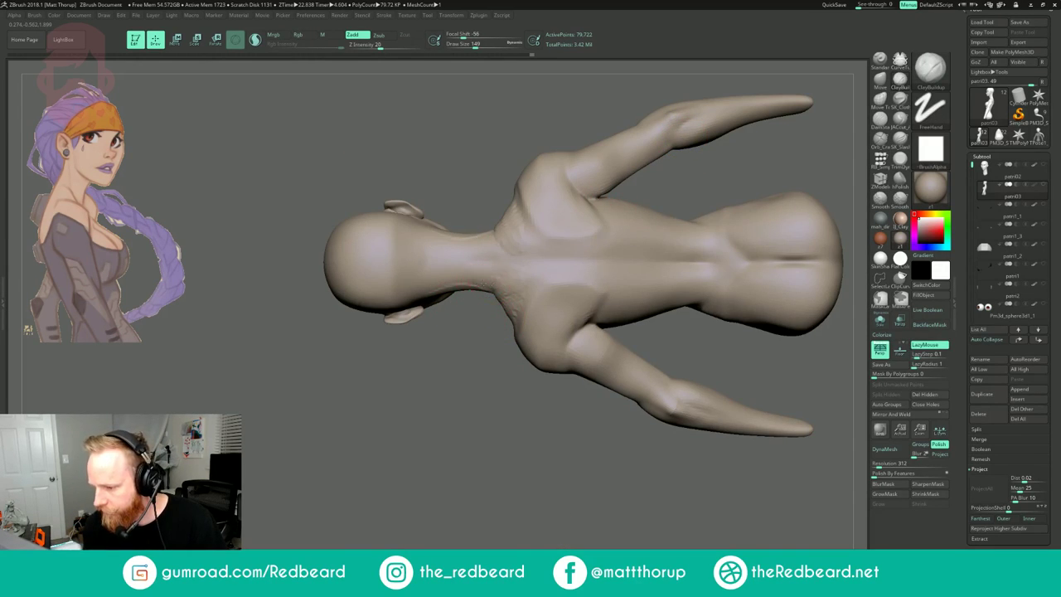
# - Add clay where the back of the neck meets the shoulders and smooth it into the upper back
pyautogui.moveTo(475, 288)
pyautogui.mouseDown()
pyautogui.moveTo(449, 267)
pyautogui.moveTo(511, 280)
pyautogui.mouseUp()
pyautogui.moveTo(447, 356); pyautogui.dragTo(518, 380)
pyautogui.moveTo(503, 310)
pyautogui.keyDown('shift'); pyautogui.mouseDown()
pyautogui.moveTo(508, 318)
pyautogui.moveTo(561, 262)
pyautogui.mouseUp(); pyautogui.keyUp('shift')
pyautogui.moveTo(498, 393); pyautogui.dragTo(474, 400)
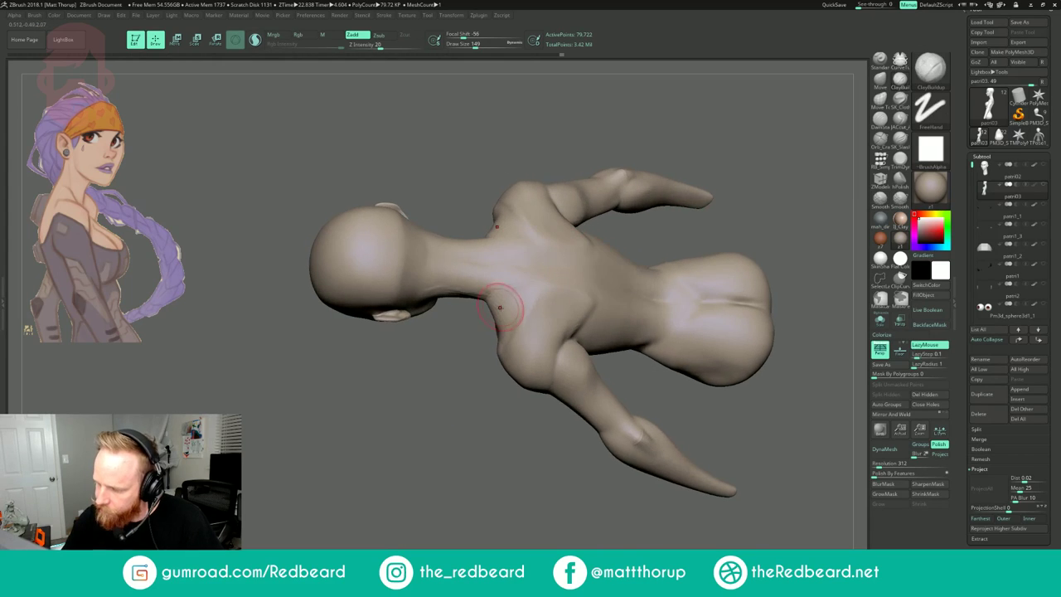
pyautogui.moveTo(638, 236)
pyautogui.mouseDown()
pyautogui.moveTo(704, 249)
pyautogui.moveTo(695, 233)
pyautogui.moveTo(684, 254)
pyautogui.moveTo(611, 270)
pyautogui.moveTo(670, 264)
pyautogui.mouseUp()
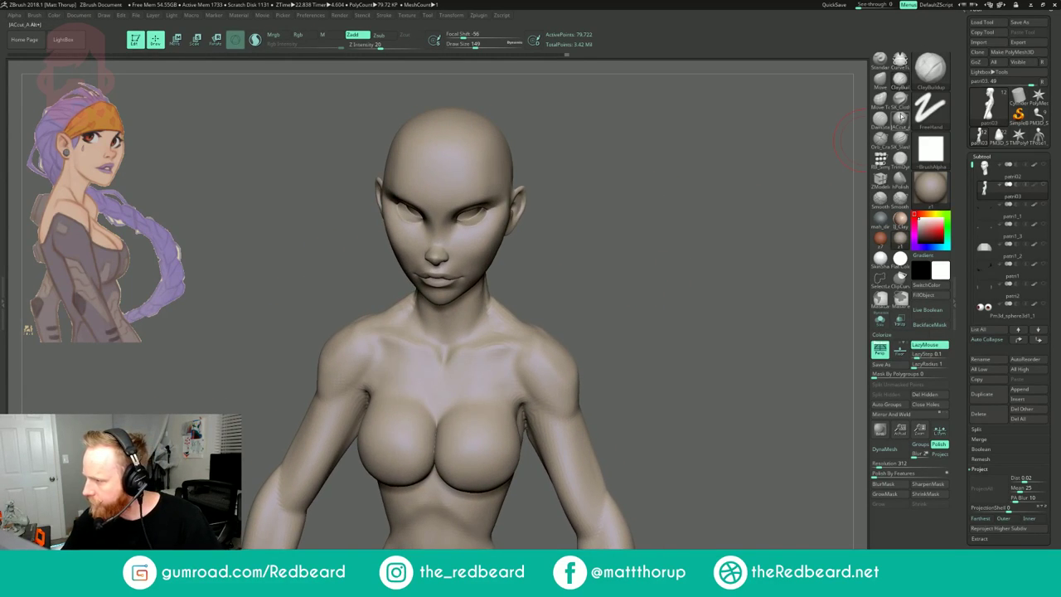
# - Carve the hollow between the neck and collarbone with the JACrse_A brush, reducing the draw size for finer strokes
pyautogui.click(901, 121)
pyautogui.press('s')
pyautogui.moveTo(493, 320); pyautogui.dragTo(490, 321)
pyautogui.moveTo(571, 268); pyautogui.dragTo(597, 257)
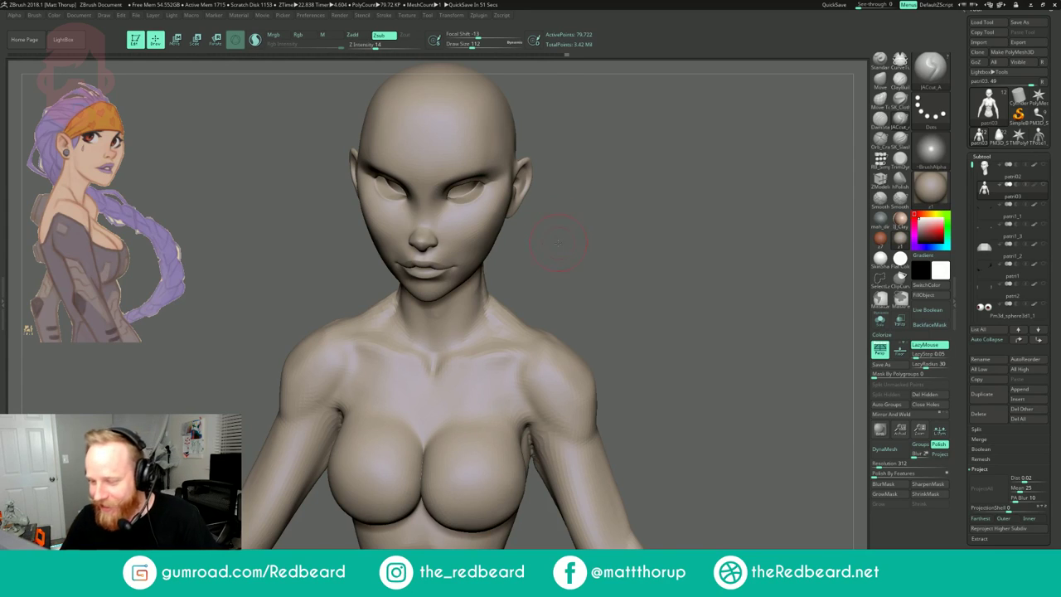
pyautogui.moveTo(559, 243); pyautogui.dragTo(550, 232)
pyautogui.press('s')
pyautogui.moveTo(485, 316); pyautogui.dragTo(474, 316)
pyautogui.moveTo(485, 310); pyautogui.dragTo(464, 339)
pyautogui.press('s')
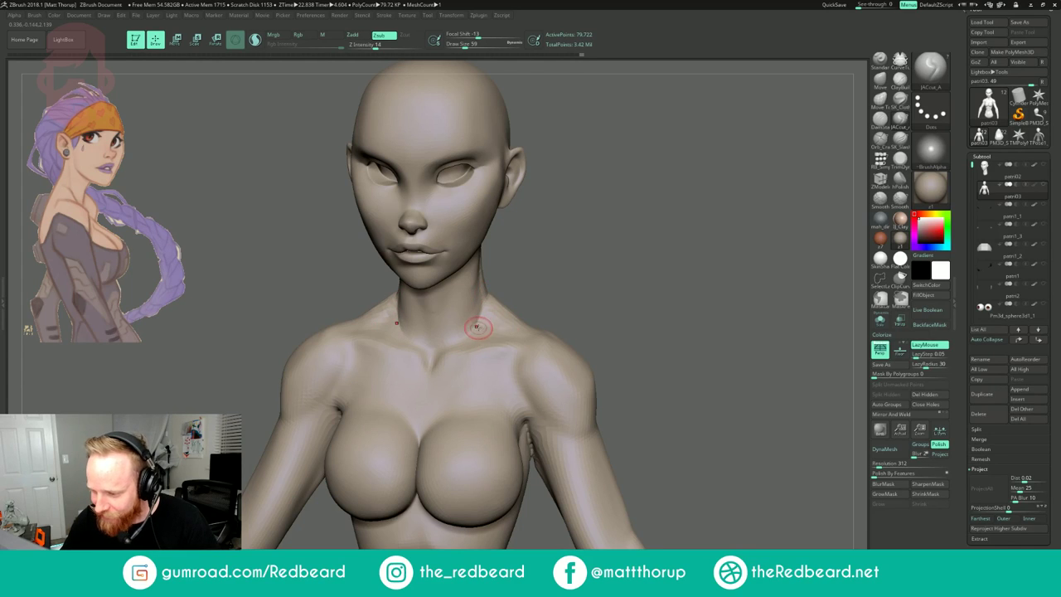
# - Refine the carved collarbone hollow and smooth it where it meets the neck
pyautogui.moveTo(596, 285); pyautogui.dragTo(596, 333)
pyautogui.moveTo(512, 335); pyautogui.dragTo(534, 335)
pyautogui.moveTo(609, 333)
pyautogui.mouseDown()
pyautogui.moveTo(572, 284)
pyautogui.moveTo(624, 287)
pyautogui.mouseUp()
pyautogui.moveTo(550, 261); pyautogui.dragTo(546, 286)
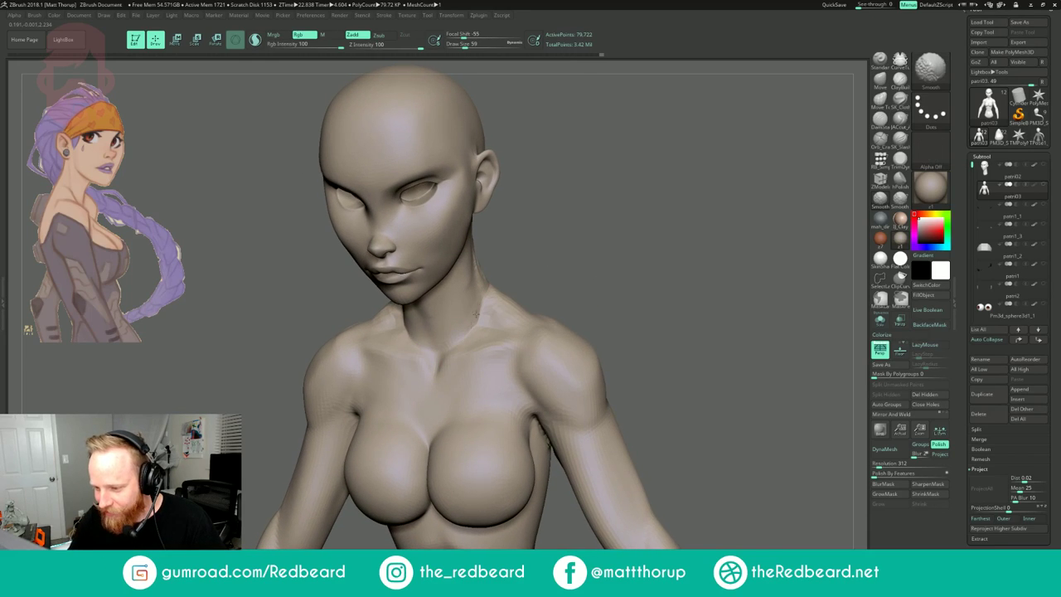
# - Build up the front side of the neck with the ClayBuildup brush at draw size 108
pyautogui.moveTo(530, 240); pyautogui.dragTo(597, 199)
pyautogui.keyDown('alt'); pyautogui.moveTo(663, 141); pyautogui.dragTo(618, 182); pyautogui.keyUp('alt')
pyautogui.press(']')
pyautogui.press(']')
pyautogui.moveTo(471, 291); pyautogui.dragTo(471, 269)
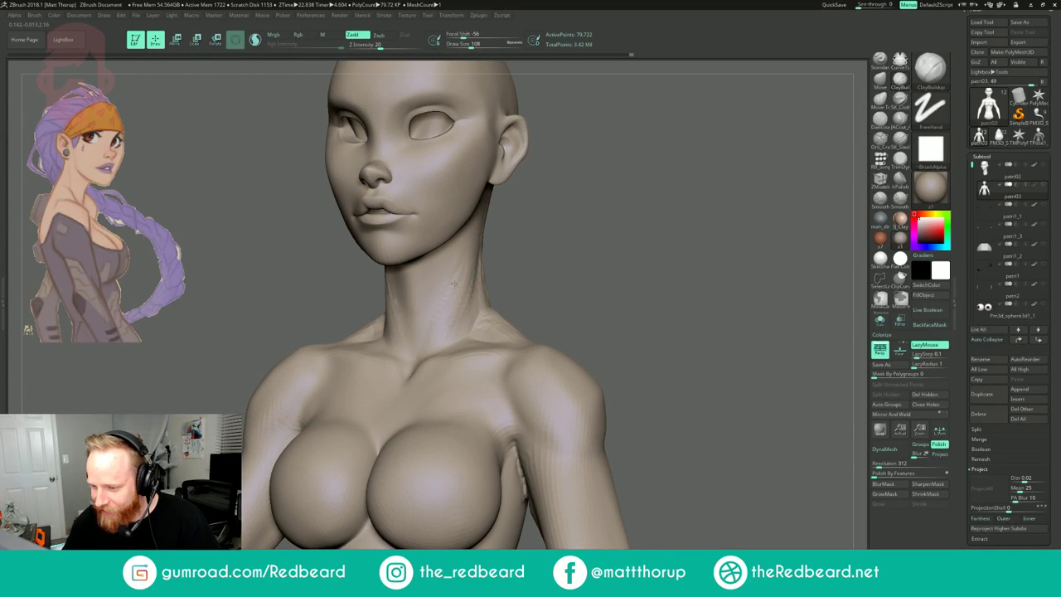
# - Refine the clay along the side of the neck and smooth the strokes below the ear and jaw
pyautogui.moveTo(446, 286)
pyautogui.mouseDown()
pyautogui.moveTo(429, 320)
pyautogui.moveTo(448, 281)
pyautogui.mouseUp()
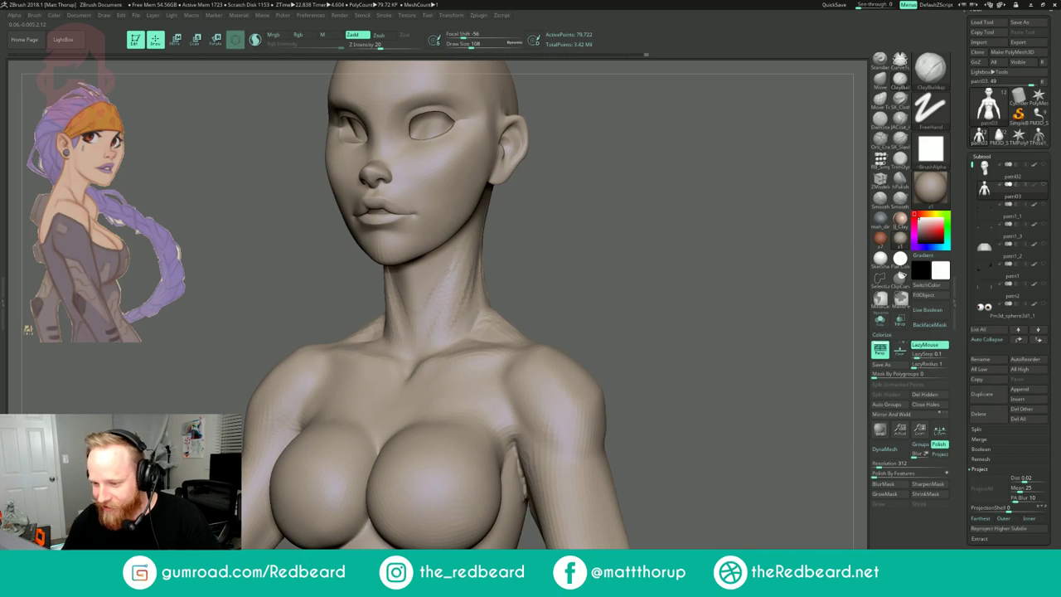
pyautogui.moveTo(416, 322); pyautogui.dragTo(427, 308)
pyautogui.moveTo(514, 227)
pyautogui.mouseDown()
pyautogui.moveTo(399, 292)
pyautogui.moveTo(418, 282)
pyautogui.mouseUp()
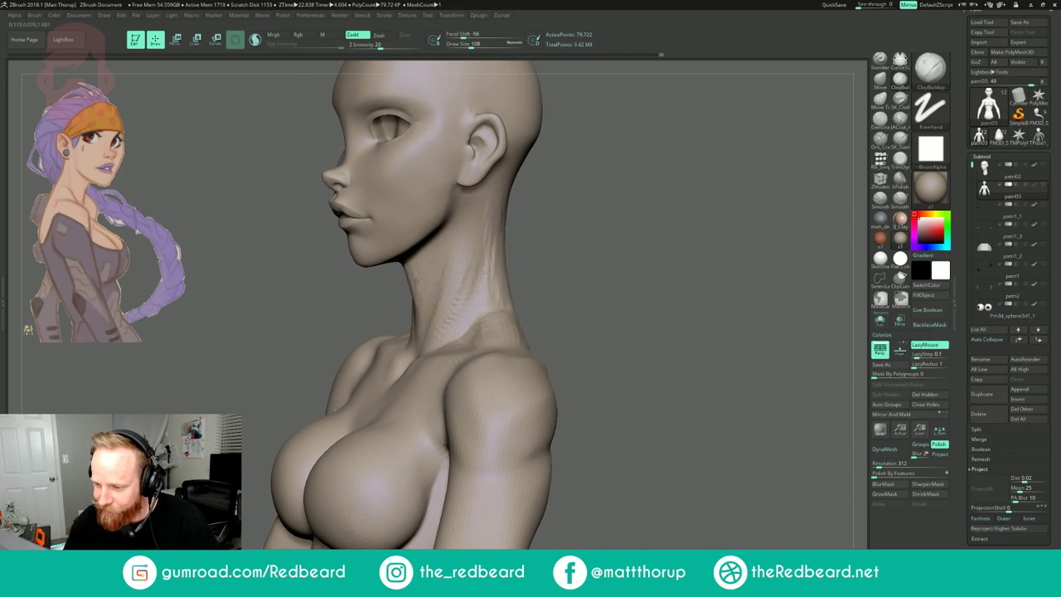
pyautogui.press('shift')
pyautogui.keyDown('shift'); pyautogui.moveTo(485, 199); pyautogui.dragTo(483, 285); pyautogui.keyUp('shift')
# - Build up the trapezius where the neck meets the shoulder at draw size 90, then smooth it
pyautogui.moveTo(566, 246); pyautogui.dragTo(634, 253)
pyautogui.press('s')
pyautogui.click(482, 333)
pyautogui.press('shift')
pyautogui.keyDown('shift'); pyautogui.moveTo(486, 332); pyautogui.dragTo(502, 334); pyautogui.keyUp('shift')
pyautogui.moveTo(591, 287)
pyautogui.mouseDown()
pyautogui.moveTo(506, 308)
pyautogui.moveTo(495, 333)
pyautogui.mouseUp()
pyautogui.press('shift')
pyautogui.moveTo(525, 300); pyautogui.dragTo(484, 330)
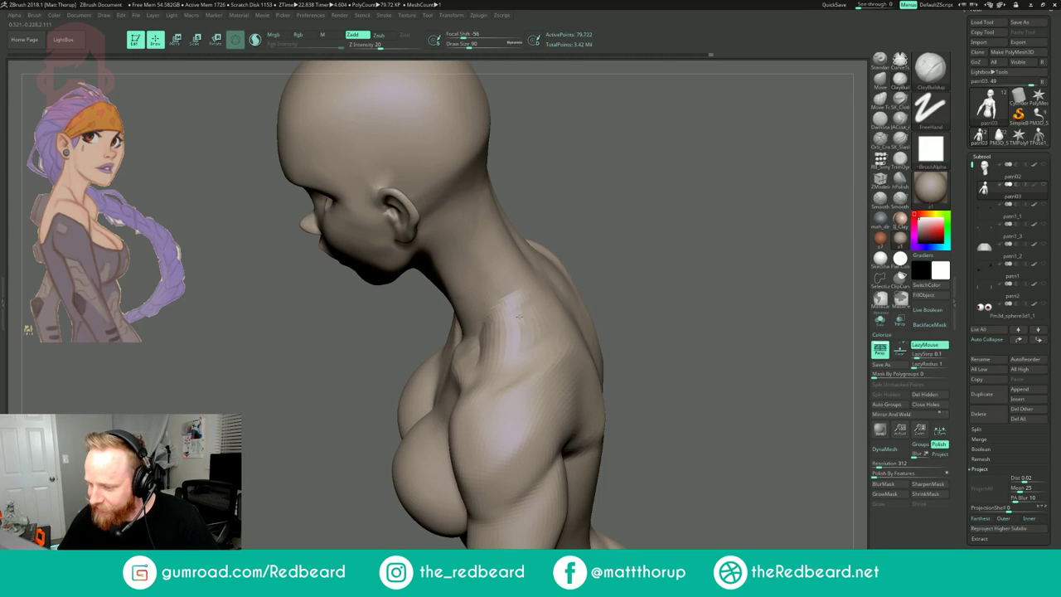
pyautogui.moveTo(579, 283)
pyautogui.mouseDown()
pyautogui.moveTo(524, 322)
pyautogui.moveTo(506, 313)
pyautogui.moveTo(493, 333)
pyautogui.mouseUp()
pyautogui.moveTo(427, 322)
pyautogui.mouseDown()
pyautogui.moveTo(474, 331)
pyautogui.moveTo(476, 363)
pyautogui.mouseUp()
pyautogui.moveTo(514, 319)
pyautogui.keyDown('shift'); pyautogui.mouseDown()
pyautogui.moveTo(495, 335)
pyautogui.moveTo(503, 326)
pyautogui.mouseUp(); pyautogui.keyUp('shift')
# - Smooth the base of the neck into the upper back from behind
pyautogui.moveTo(622, 251)
pyautogui.keyDown('shift'); pyautogui.mouseDown()
pyautogui.moveTo(698, 199)
pyautogui.moveTo(620, 244)
pyautogui.moveTo(629, 207)
pyautogui.mouseUp(); pyautogui.keyUp('shift')
pyautogui.moveTo(696, 236)
pyautogui.mouseDown()
pyautogui.moveTo(573, 240)
pyautogui.moveTo(627, 272)
pyautogui.moveTo(670, 273)
pyautogui.moveTo(653, 305)
pyautogui.mouseUp()
pyautogui.click(540, 346)
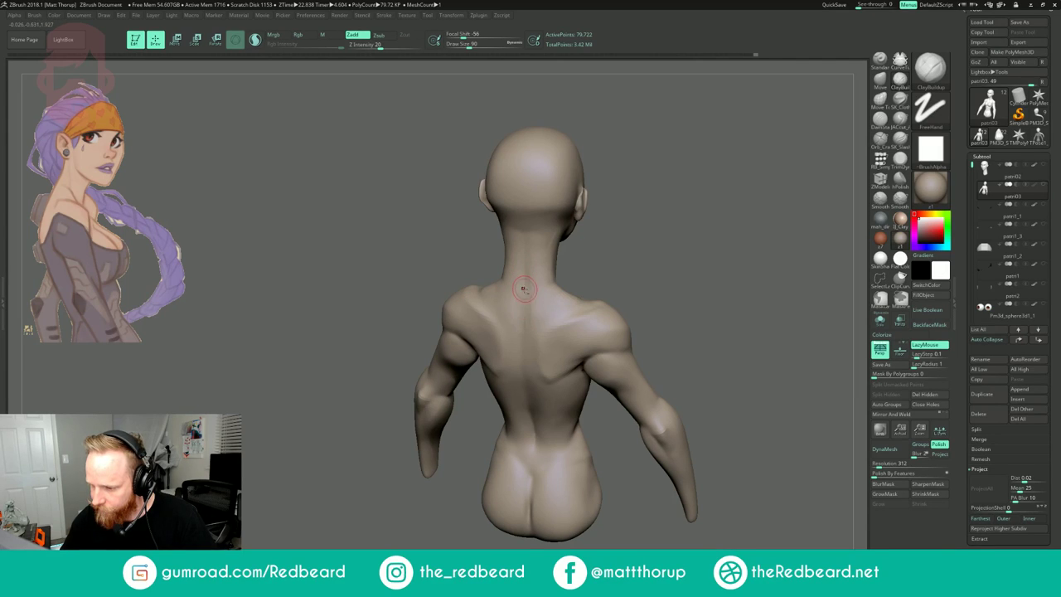
pyautogui.moveTo(525, 282)
pyautogui.keyDown('shift'); pyautogui.mouseDown()
pyautogui.moveTo(523, 317)
pyautogui.moveTo(539, 334)
pyautogui.mouseUp(); pyautogui.keyUp('shift')
# - Show the eye, lash, headband and earring subtools on the head
pyautogui.moveTo(701, 240)
pyautogui.mouseDown()
pyautogui.moveTo(739, 174)
pyautogui.moveTo(609, 229)
pyautogui.moveTo(689, 217)
pyautogui.moveTo(620, 219)
pyautogui.moveTo(608, 283)
pyautogui.moveTo(581, 285)
pyautogui.mouseUp()
pyautogui.click(1044, 303)
pyautogui.click(1043, 284)
pyautogui.click(1043, 265)
pyautogui.click(1044, 244)
pyautogui.click(1044, 225)
# - Smooth the neck surface and its transition into the shoulders with the accessories displayed
pyautogui.moveTo(805, 318); pyautogui.dragTo(719, 336)
pyautogui.keyDown('alt'); pyautogui.moveTo(720, 336); pyautogui.dragTo(743, 358); pyautogui.keyUp('alt')
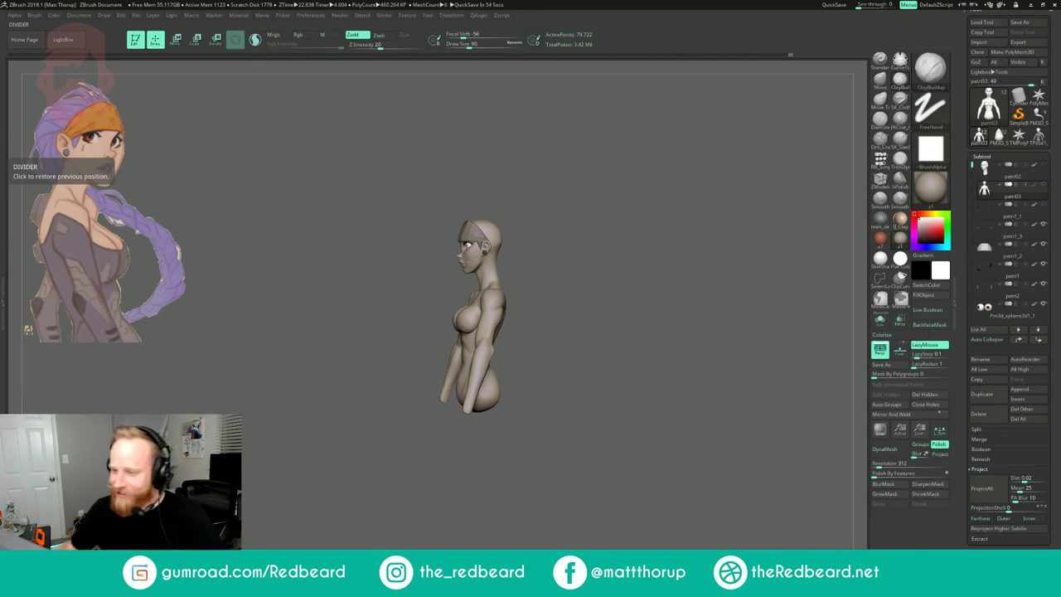
pyautogui.moveTo(623, 266)
pyautogui.mouseDown()
pyautogui.moveTo(639, 286)
pyautogui.moveTo(670, 285)
pyautogui.moveTo(643, 296)
pyautogui.moveTo(686, 285)
pyautogui.mouseUp()
pyautogui.keyDown('shift'); pyautogui.moveTo(498, 219); pyautogui.dragTo(520, 259); pyautogui.keyUp('shift')
pyautogui.moveTo(655, 267); pyautogui.dragTo(624, 290)
pyautogui.keyDown('shift'); pyautogui.moveTo(500, 287); pyautogui.dragTo(502, 273); pyautogui.keyUp('shift')
pyautogui.moveTo(655, 242)
pyautogui.mouseDown()
pyautogui.moveTo(672, 224)
pyautogui.moveTo(609, 237)
pyautogui.moveTo(607, 251)
pyautogui.mouseUp()
# - Show the hair cap and temporarily display the braid subtool on the figure
pyautogui.moveTo(972, 164); pyautogui.dragTo(972, 263)
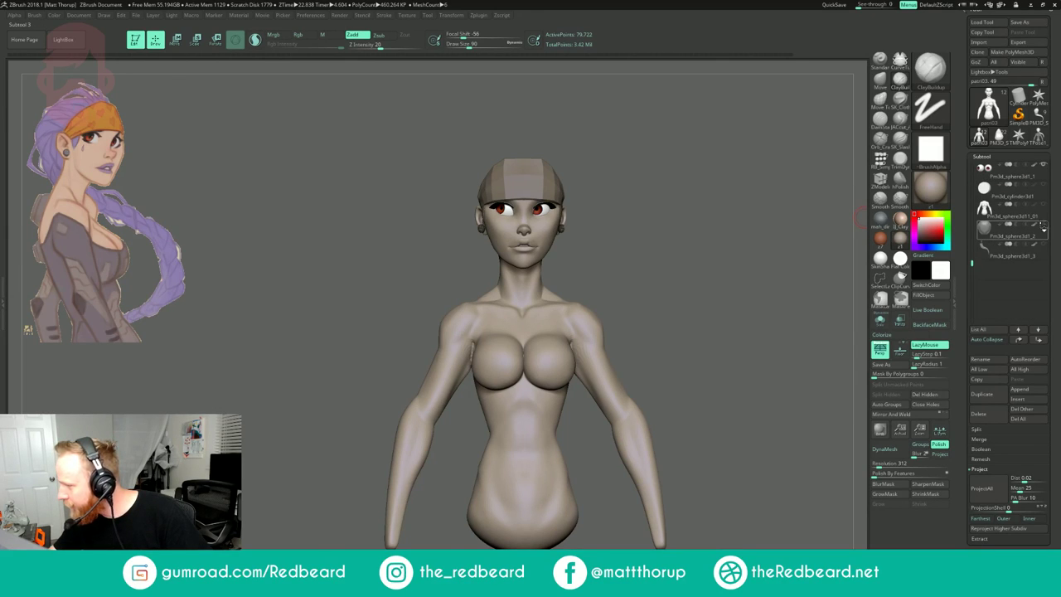
pyautogui.click(1043, 227)
pyautogui.click(1043, 245)
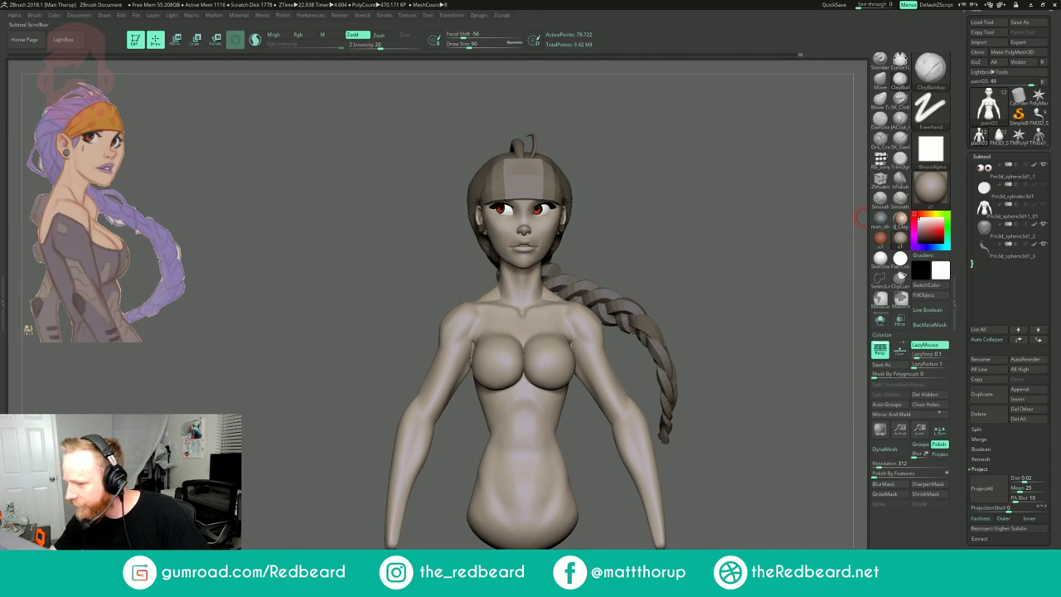
pyautogui.moveTo(973, 249); pyautogui.dragTo(972, 246)
pyautogui.click(1044, 265)
pyautogui.keyDown('shift'); pyautogui.moveTo(696, 304); pyautogui.dragTo(774, 305); pyautogui.keyUp('shift')
pyautogui.moveTo(975, 246); pyautogui.dragTo(973, 190)
pyautogui.moveTo(821, 262); pyautogui.dragTo(749, 300)
pyautogui.moveTo(973, 192); pyautogui.dragTo(973, 165)
pyautogui.moveTo(719, 317)
pyautogui.mouseDown()
pyautogui.moveTo(710, 319)
pyautogui.moveTo(750, 331)
pyautogui.moveTo(735, 308)
pyautogui.mouseUp()
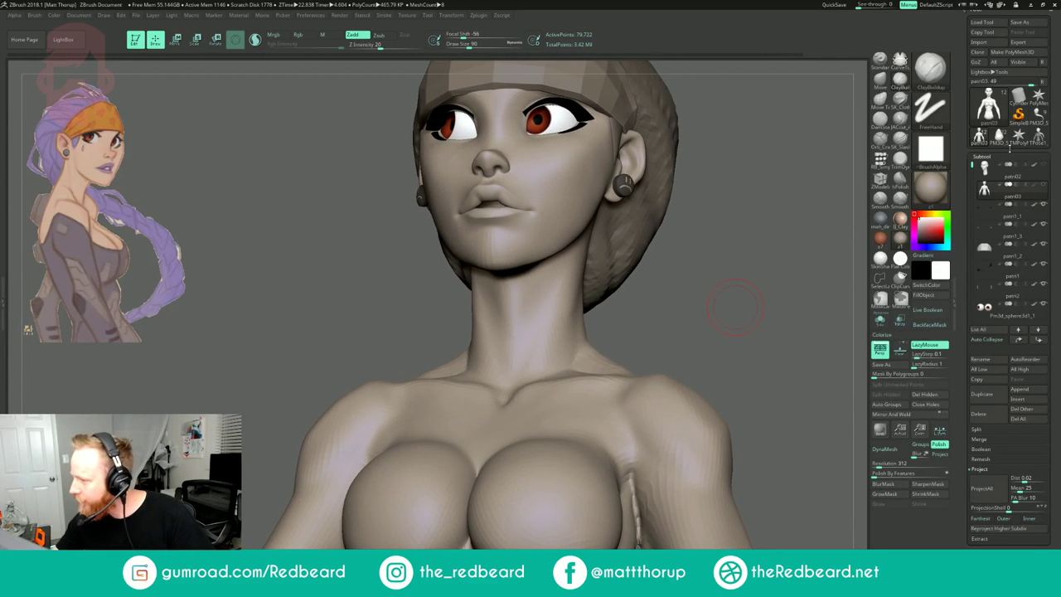
# - Locate the sideburn piece in the PM3D_Sphere3D1 tool and append PM3D_Cylinder3D2 to the patri03 tool
pyautogui.click(1039, 136)
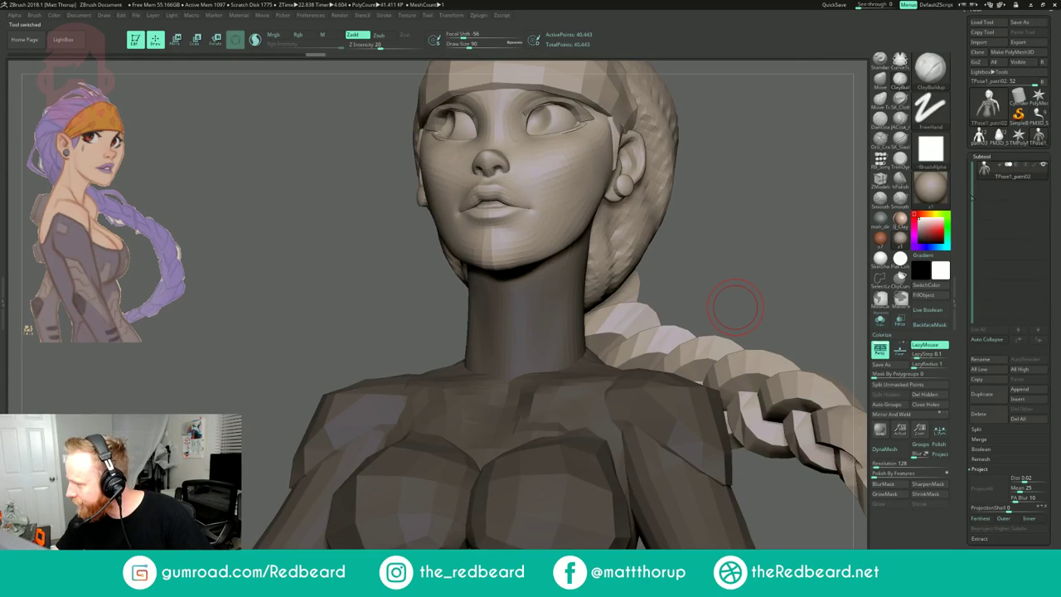
pyautogui.click(1018, 136)
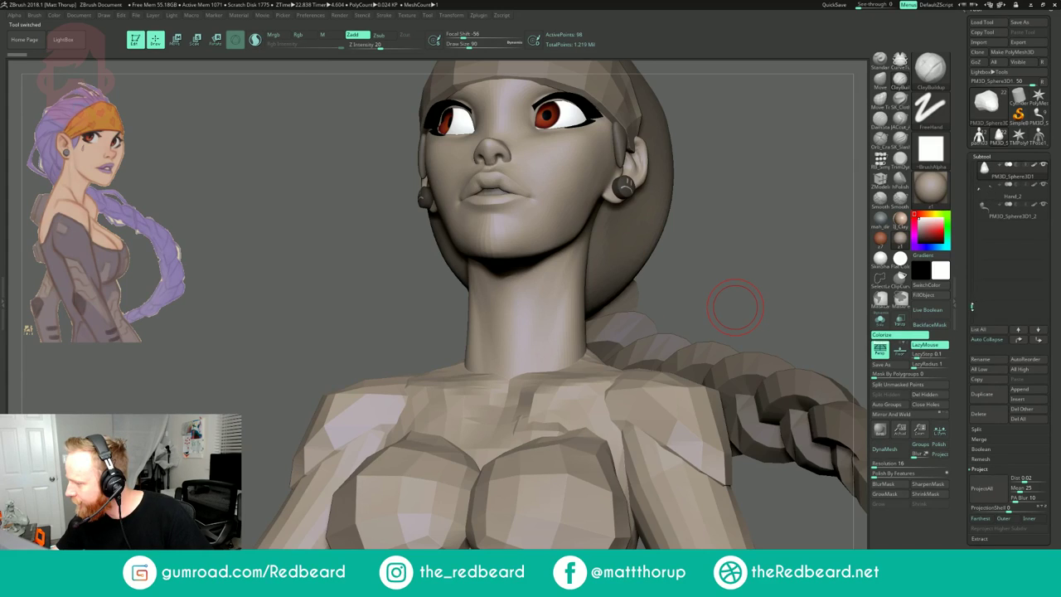
pyautogui.click(993, 215)
pyautogui.click(985, 140)
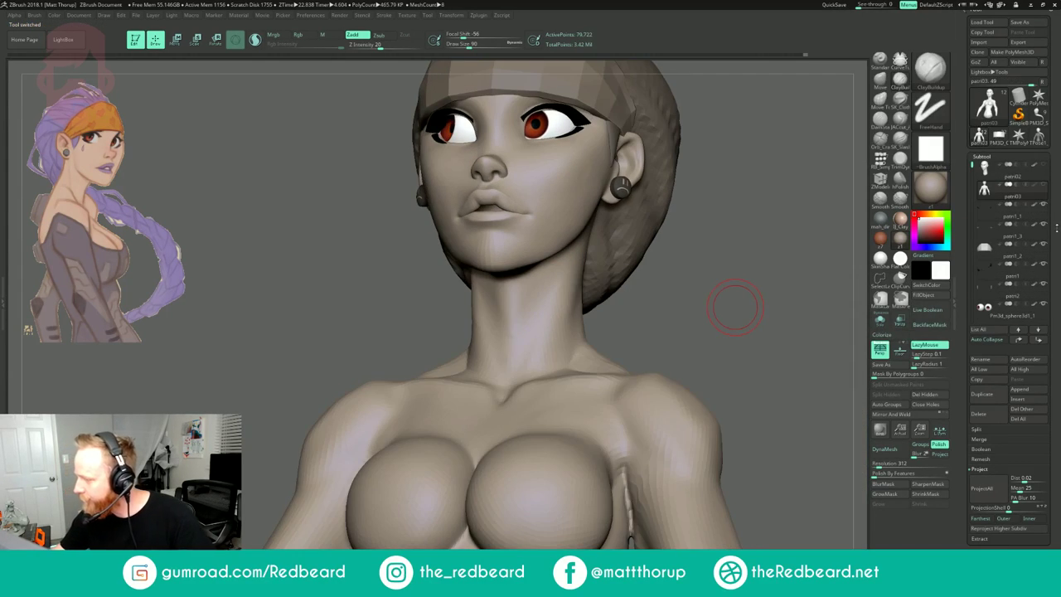
pyautogui.click(1027, 389)
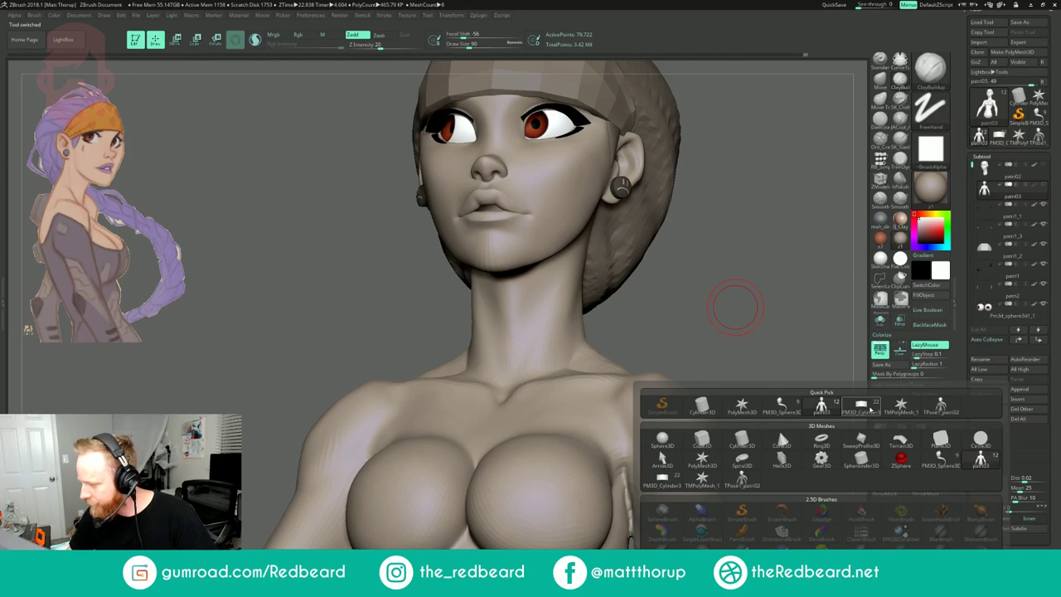
pyautogui.click(867, 411)
pyautogui.keyDown('shift'); pyautogui.moveTo(799, 406); pyautogui.dragTo(833, 406); pyautogui.keyUp('shift')
pyautogui.moveTo(705, 464)
pyautogui.keyDown('alt'); pyautogui.mouseDown()
pyautogui.moveTo(659, 405)
pyautogui.moveTo(761, 461)
pyautogui.mouseUp(); pyautogui.keyUp('alt')
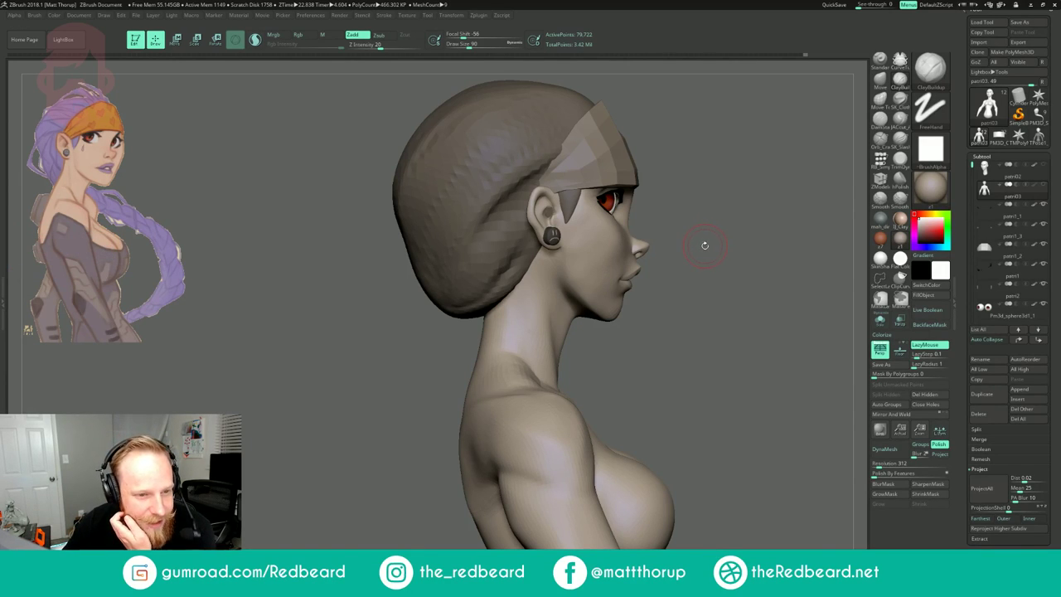
# - Show the braid subtool alongside the appended sideburn piece
pyautogui.moveTo(734, 235); pyautogui.dragTo(650, 242)
pyautogui.scroll(-5, 1035, 242)
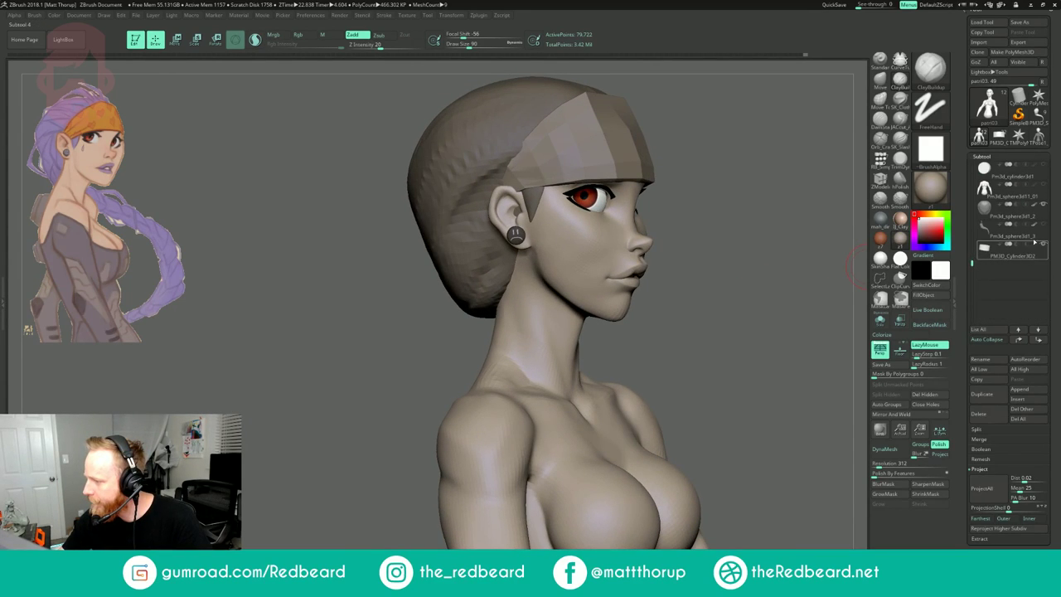
pyautogui.click(1042, 225)
# - Examine the full figure's neck length and head-to-body proportions from the front and side
pyautogui.moveTo(778, 270)
pyautogui.mouseDown()
pyautogui.moveTo(654, 288)
pyautogui.moveTo(663, 307)
pyautogui.moveTo(679, 305)
pyautogui.mouseUp()
pyautogui.press('f')
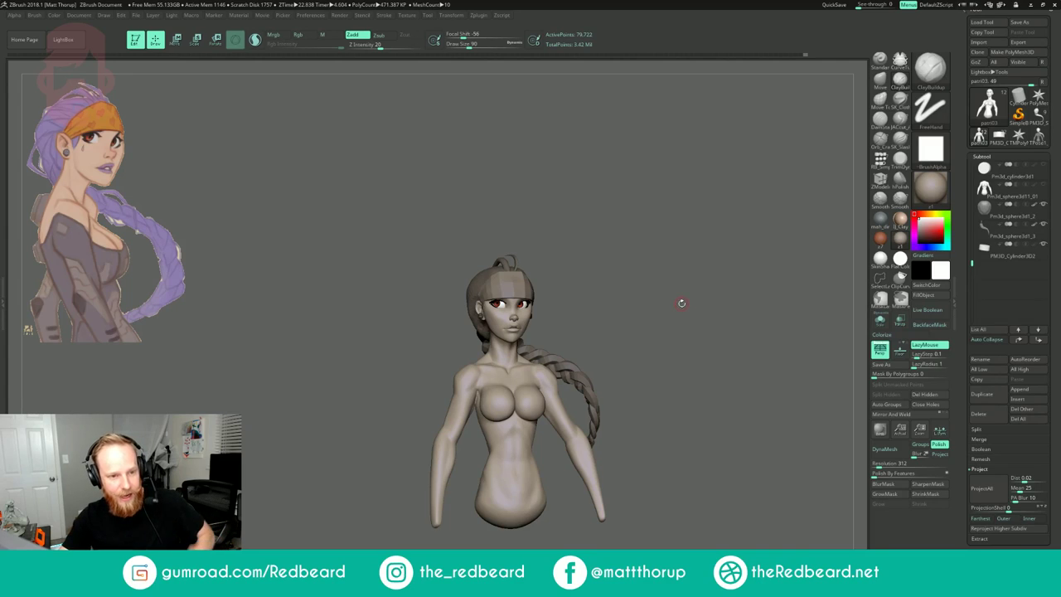
pyautogui.moveTo(675, 287)
pyautogui.mouseDown()
pyautogui.moveTo(666, 301)
pyautogui.moveTo(675, 300)
pyautogui.mouseUp()
pyautogui.moveTo(674, 300)
pyautogui.mouseDown()
pyautogui.moveTo(686, 293)
pyautogui.moveTo(636, 297)
pyautogui.moveTo(724, 276)
pyautogui.moveTo(630, 304)
pyautogui.moveTo(714, 295)
pyautogui.moveTo(686, 295)
pyautogui.mouseUp()
pyautogui.keyDown('shift'); pyautogui.moveTo(686, 295); pyautogui.dragTo(692, 286); pyautogui.keyUp('shift')
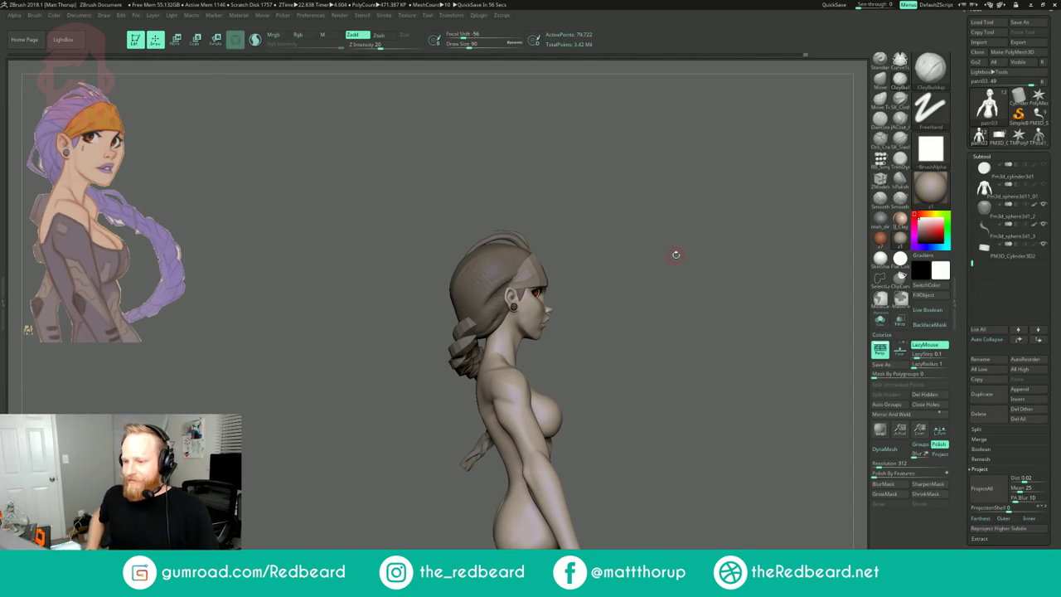
pyautogui.moveTo(676, 254); pyautogui.dragTo(627, 267)
pyautogui.moveTo(638, 328)
pyautogui.keyDown('alt'); pyautogui.mouseDown()
pyautogui.moveTo(636, 254)
pyautogui.moveTo(654, 255)
pyautogui.moveTo(625, 258)
pyautogui.moveTo(666, 250)
pyautogui.mouseUp(); pyautogui.keyUp('alt')
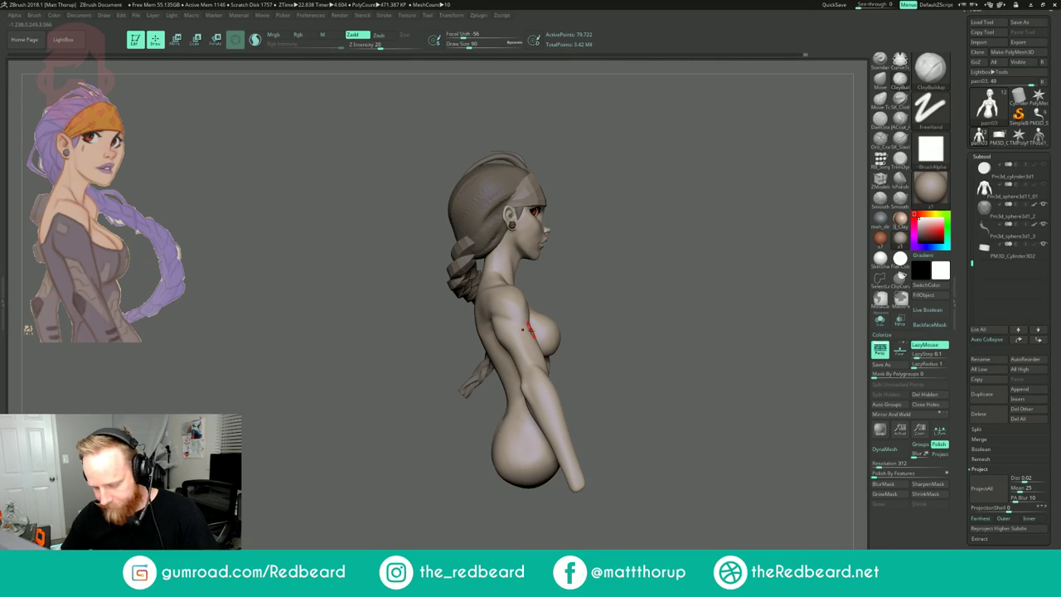
# - Mask the torso and arms at a lower subdivision level and blur the mask edge
pyautogui.press('shift')
pyautogui.press('ctrl')
pyautogui.moveTo(633, 480); pyautogui.dragTo(592, 479)
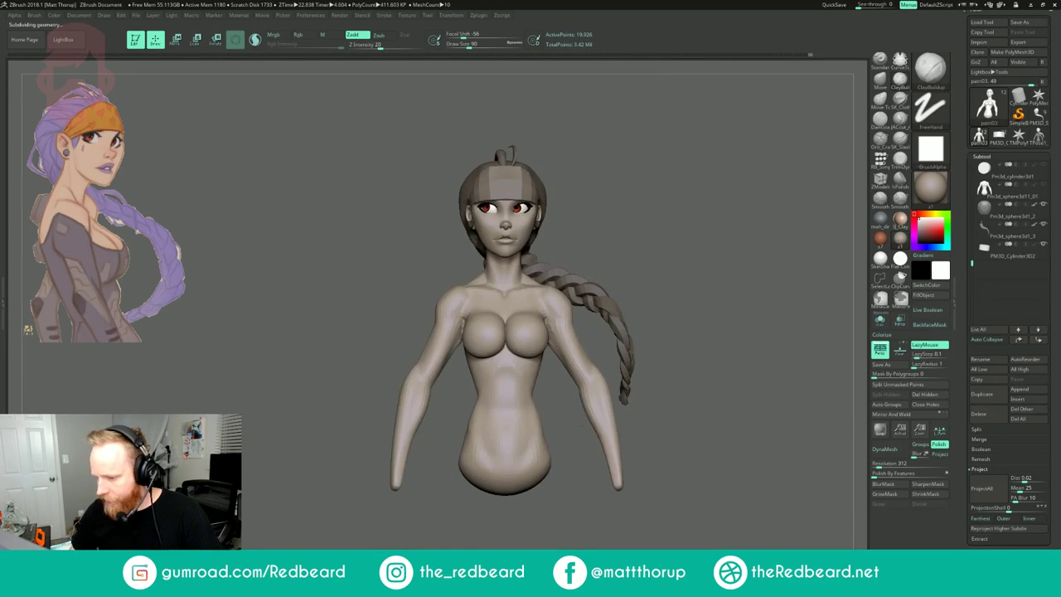
pyautogui.keyDown('shift'); pyautogui.moveTo(651, 355); pyautogui.dragTo(718, 360); pyautogui.keyUp('shift')
pyautogui.moveTo(627, 516)
pyautogui.keyDown('ctrl'); pyautogui.mouseDown()
pyautogui.moveTo(639, 432)
pyautogui.moveTo(533, 272)
pyautogui.moveTo(389, 539)
pyautogui.mouseUp(); pyautogui.keyUp('ctrl')
pyautogui.click(887, 486)
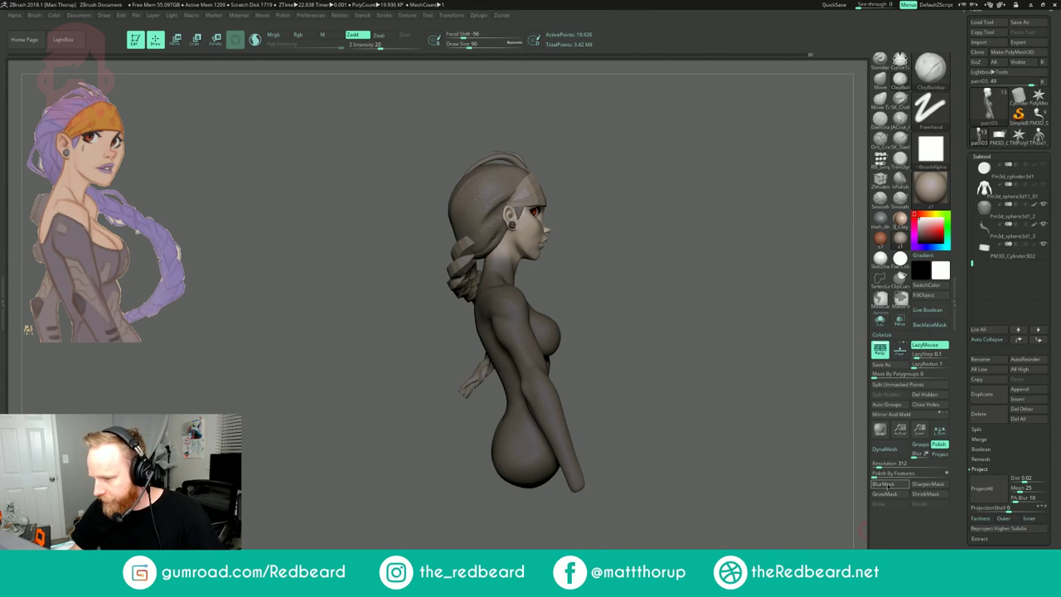
pyautogui.moveTo(761, 514)
pyautogui.mouseDown()
pyautogui.moveTo(690, 531)
pyautogui.moveTo(733, 532)
pyautogui.mouseUp()
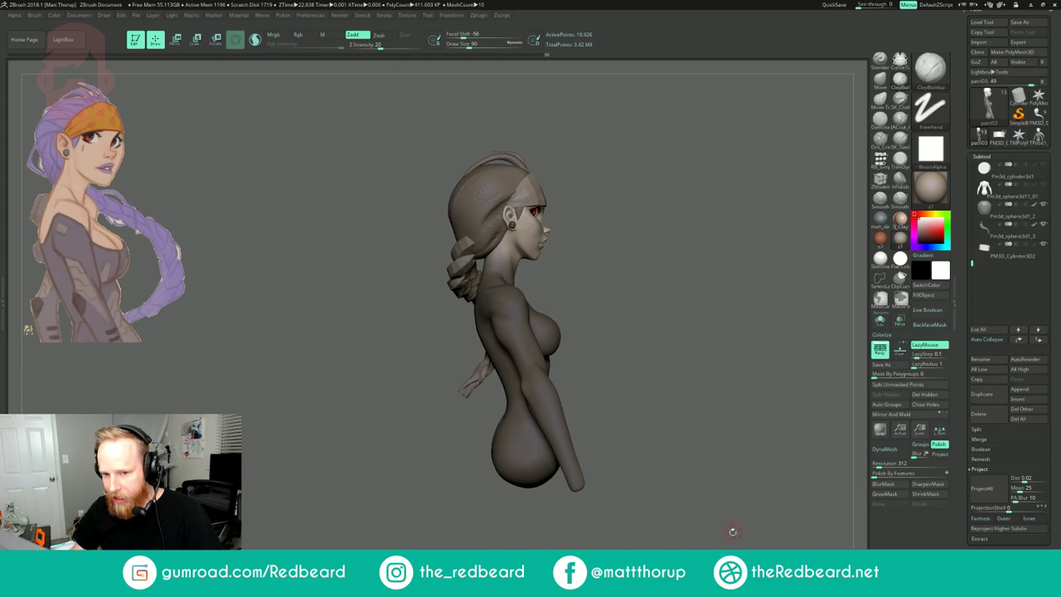
# - Invert the mask and nudge the body vertically with the Move gizmo to adjust the neck length
pyautogui.press('w')
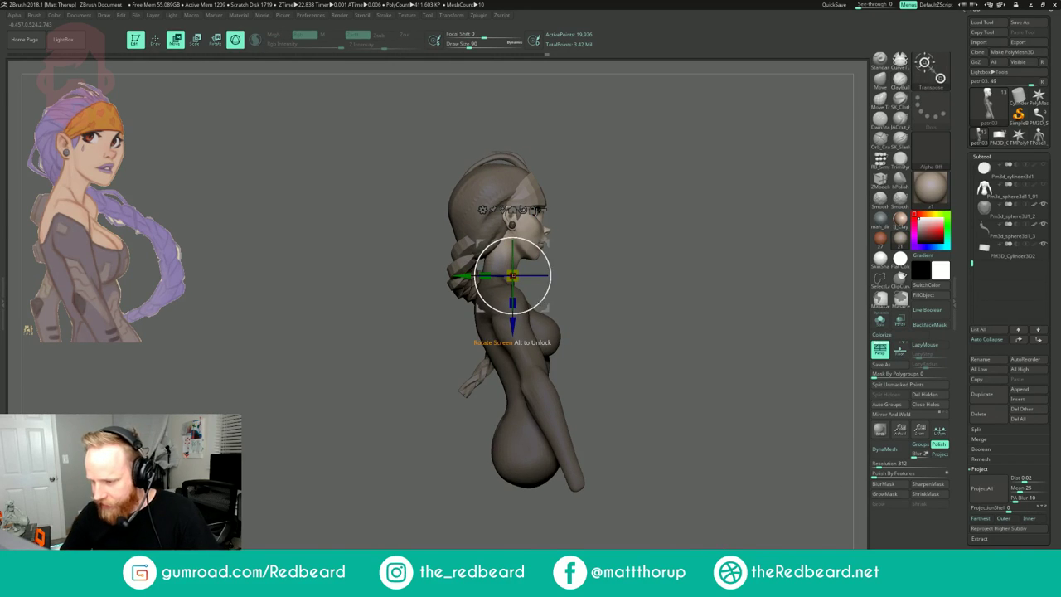
pyautogui.hotkey('ctrl', 'i')
pyautogui.moveTo(512, 326); pyautogui.dragTo(512, 320)
pyautogui.moveTo(738, 212)
pyautogui.mouseDown()
pyautogui.moveTo(655, 207)
pyautogui.moveTo(659, 224)
pyautogui.moveTo(682, 226)
pyautogui.moveTo(672, 233)
pyautogui.moveTo(693, 227)
pyautogui.mouseUp()
pyautogui.press('q')
pyautogui.press('w')
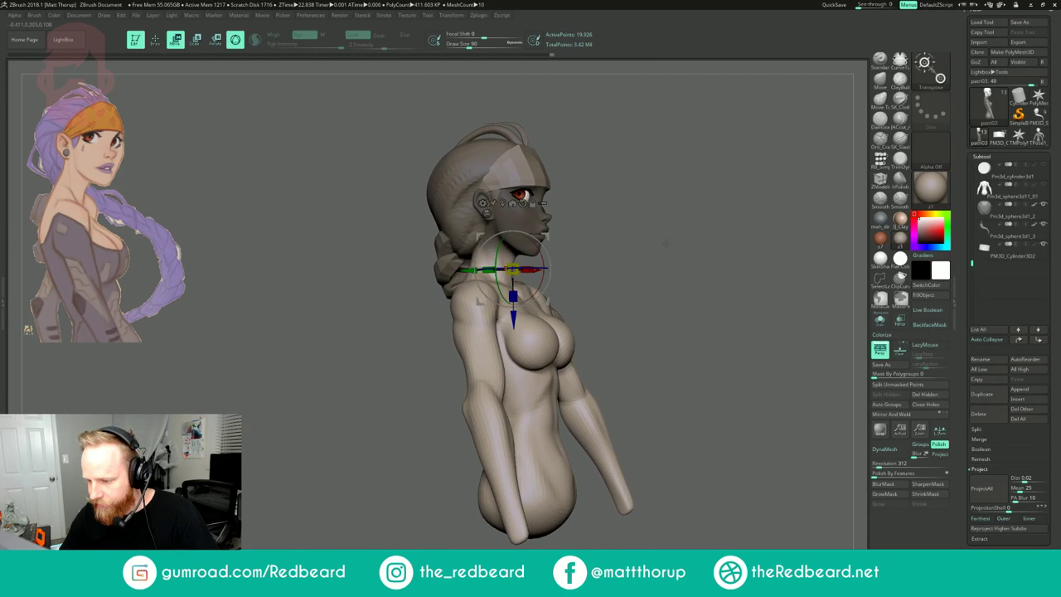
pyautogui.keyDown('shift'); pyautogui.moveTo(590, 273); pyautogui.dragTo(612, 275); pyautogui.keyUp('shift')
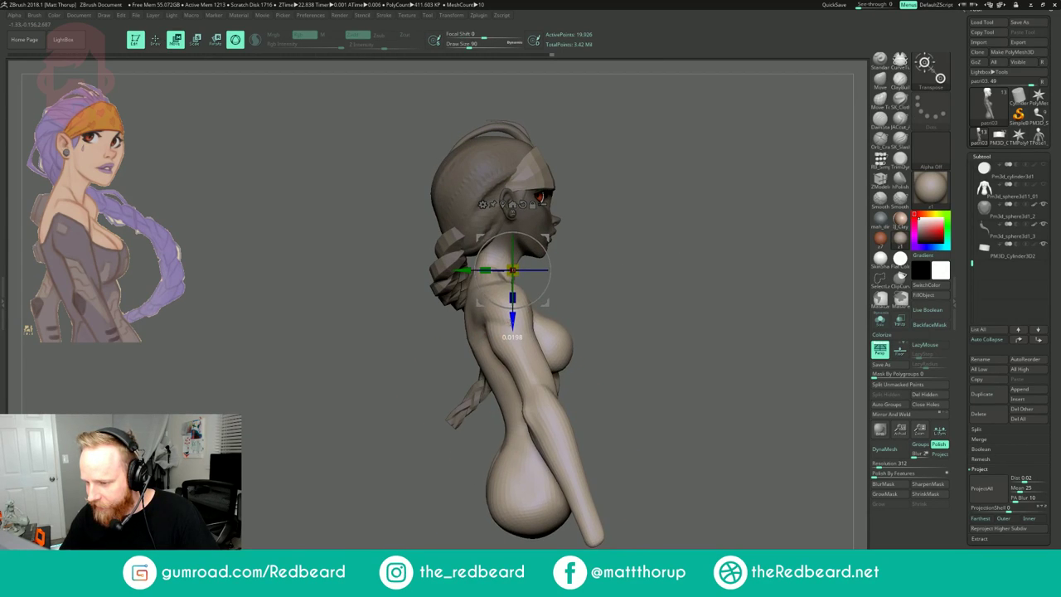
pyautogui.moveTo(510, 324); pyautogui.dragTo(512, 322)
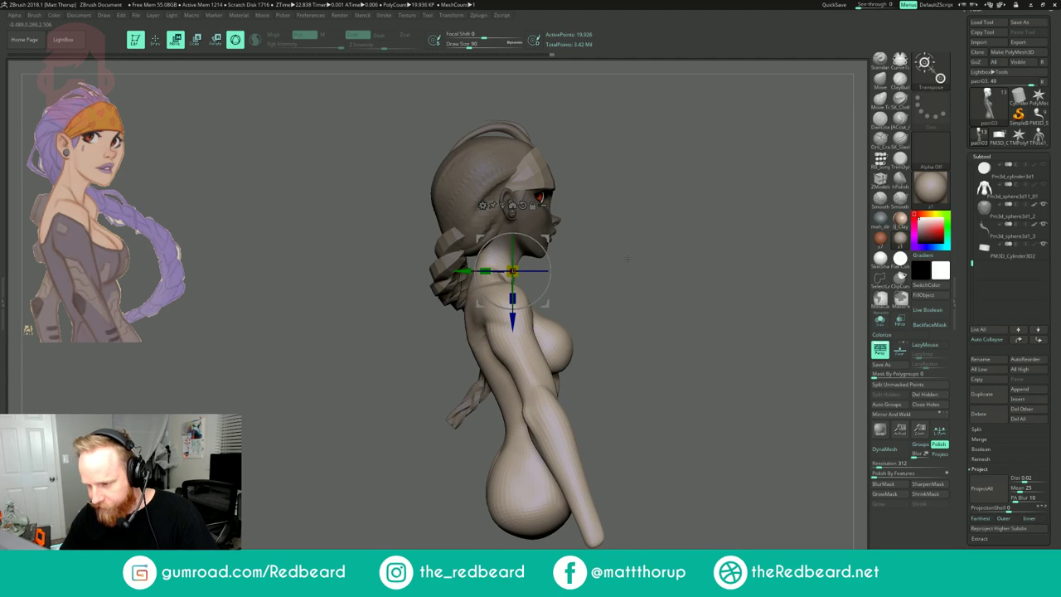
pyautogui.press('q')
# - Return the body to its higher subdivision level and smooth the lower neck at draw size 94
pyautogui.moveTo(665, 221)
pyautogui.mouseDown()
pyautogui.moveTo(639, 219)
pyautogui.moveTo(726, 240)
pyautogui.mouseUp()
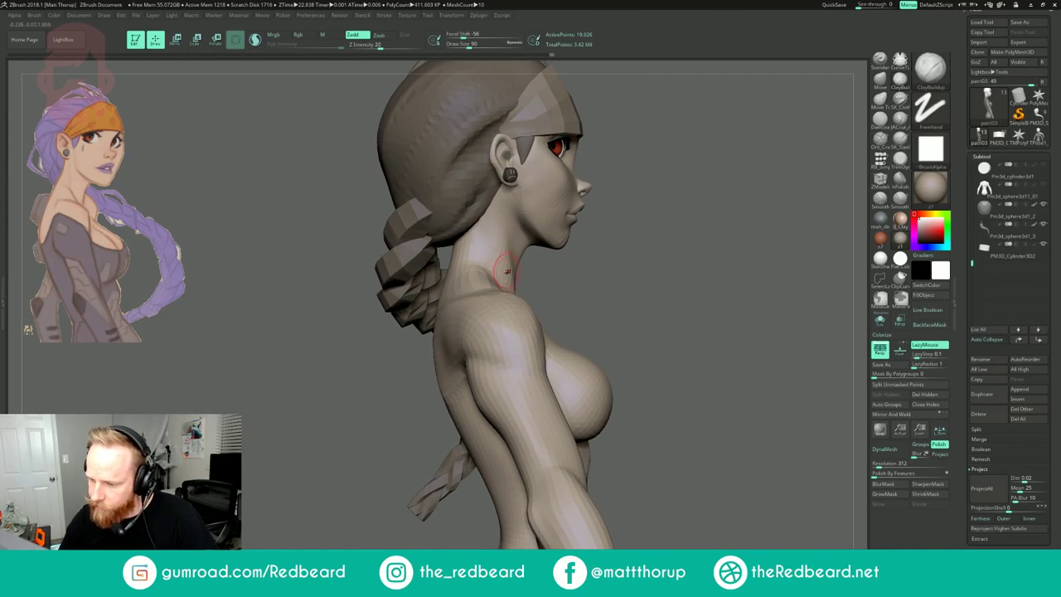
pyautogui.press('d')
pyautogui.press('s')
pyautogui.moveTo(595, 203)
pyautogui.mouseDown()
pyautogui.moveTo(637, 188)
pyautogui.moveTo(627, 188)
pyautogui.mouseUp()
pyautogui.press('shift')
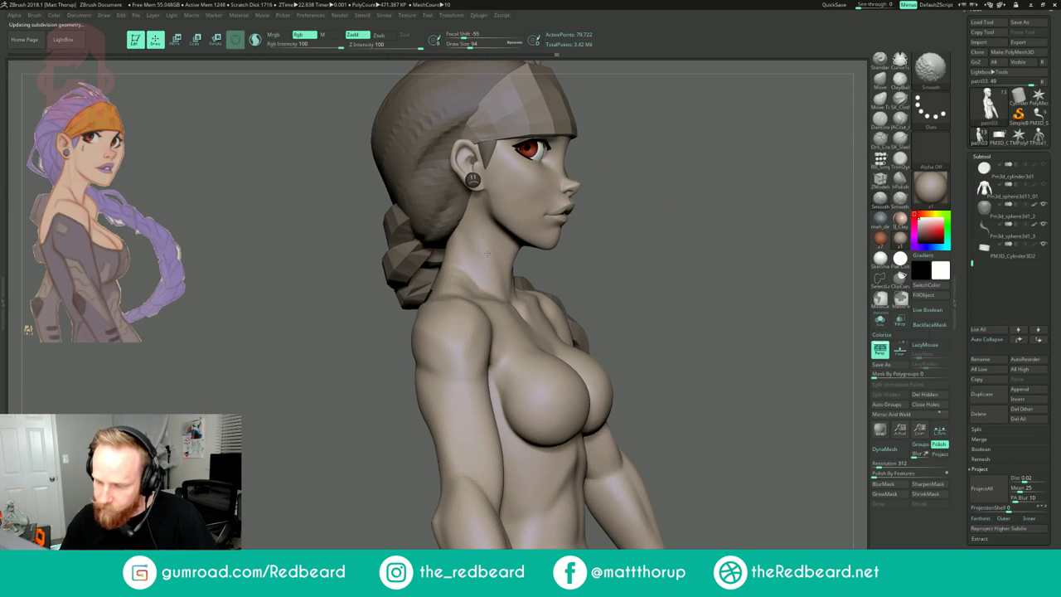
pyautogui.keyDown('shift'); pyautogui.moveTo(502, 282); pyautogui.dragTo(496, 267); pyautogui.keyUp('shift')
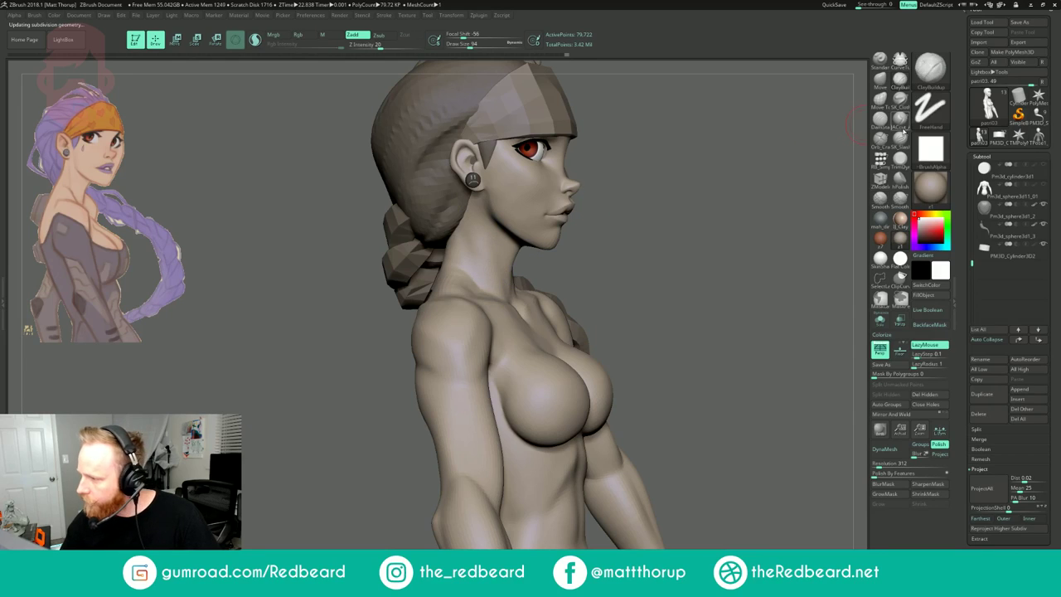
# - Carve the side of the neck above the shoulder with the JACrse_A brush at draw size 77
pyautogui.click(900, 121)
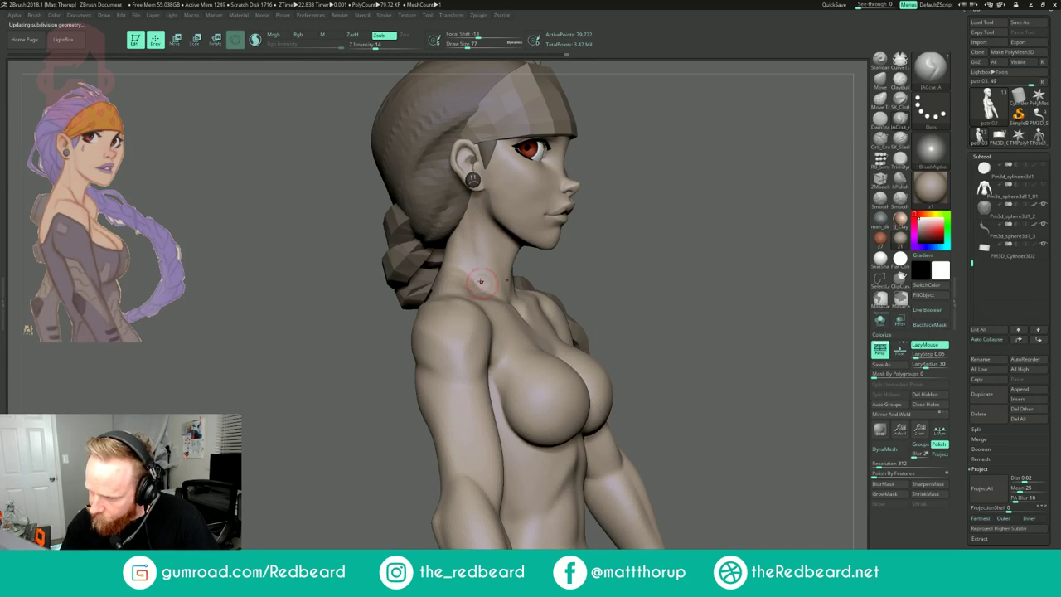
pyautogui.press('shift')
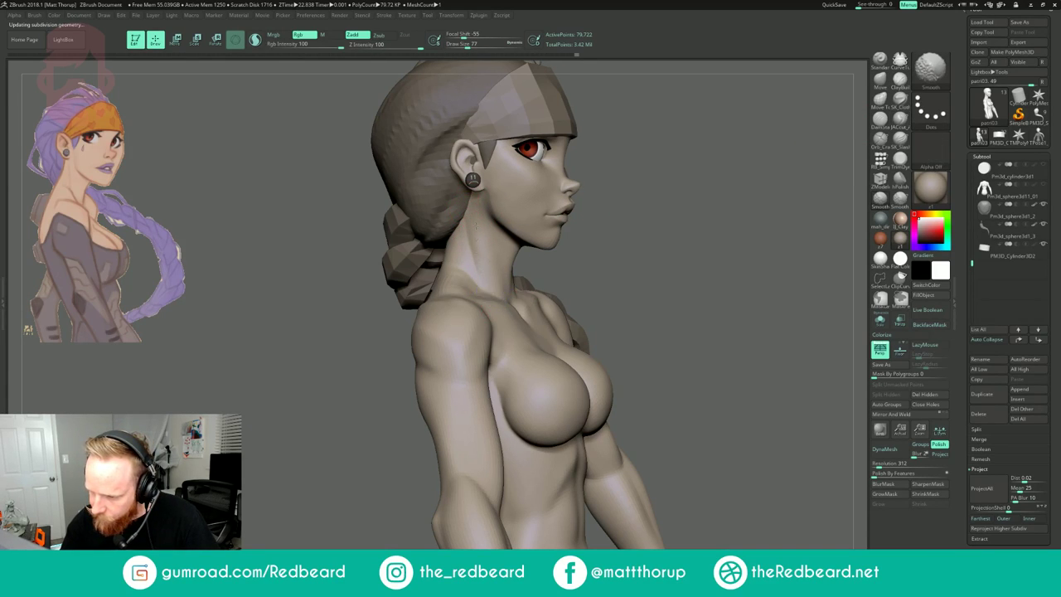
pyautogui.moveTo(458, 191); pyautogui.dragTo(530, 228, button='right')
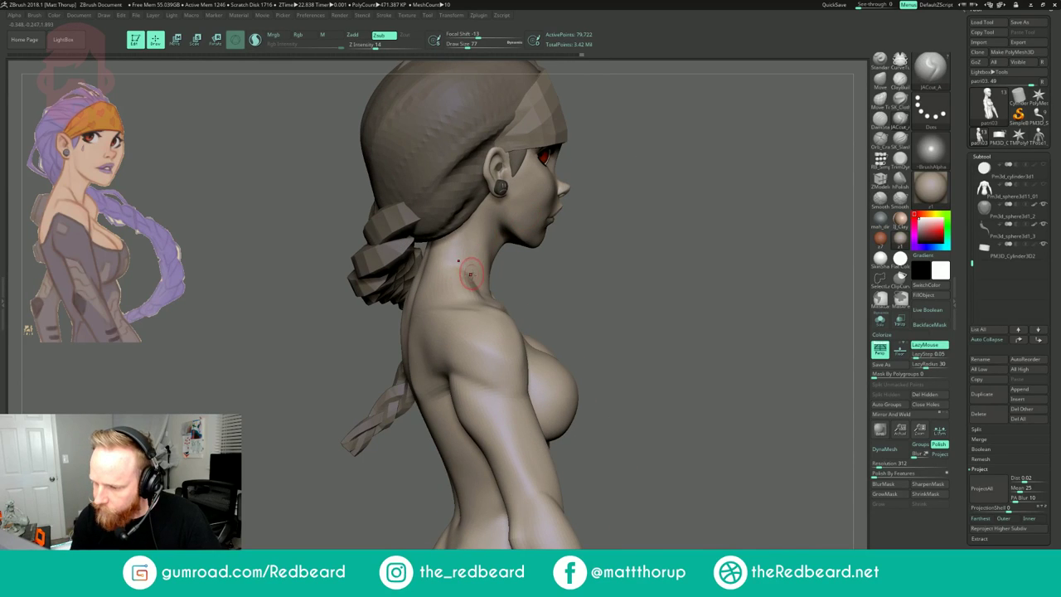
pyautogui.moveTo(439, 284); pyautogui.dragTo(474, 286)
pyautogui.moveTo(681, 313)
pyautogui.mouseDown(button='right')
pyautogui.moveTo(531, 292)
pyautogui.moveTo(677, 247)
pyautogui.moveTo(521, 349)
pyautogui.mouseUp(button='right')
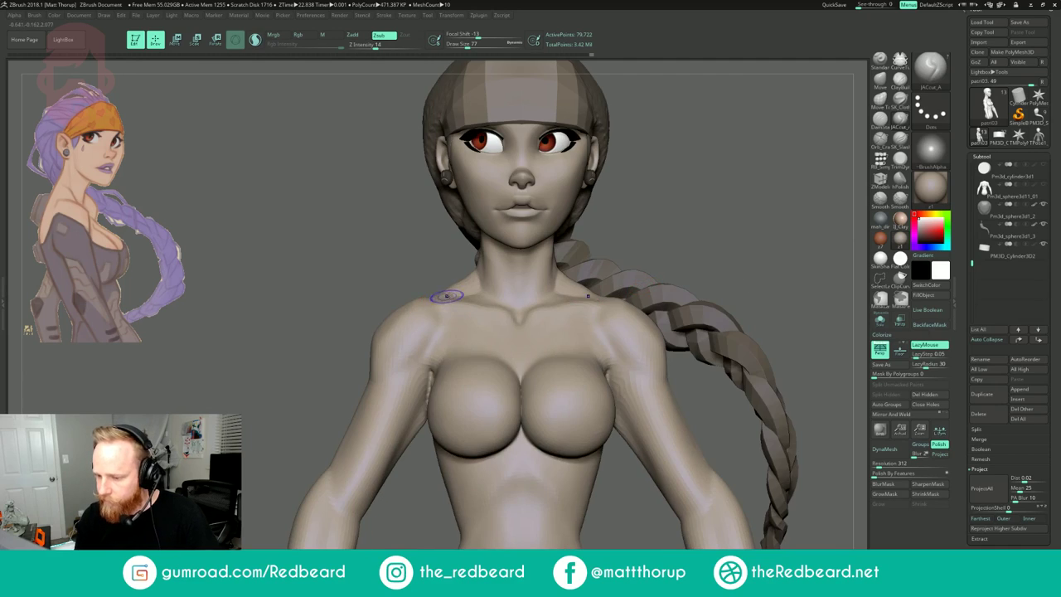
pyautogui.press('shift')
# - Examine the neck and shoulder shapes on the full figure from behind, front and side
pyautogui.moveTo(695, 236)
pyautogui.mouseDown(button='right')
pyautogui.moveTo(776, 228)
pyautogui.moveTo(704, 190)
pyautogui.moveTo(611, 240)
pyautogui.moveTo(558, 236)
pyautogui.moveTo(578, 322)
pyautogui.mouseUp(button='right')
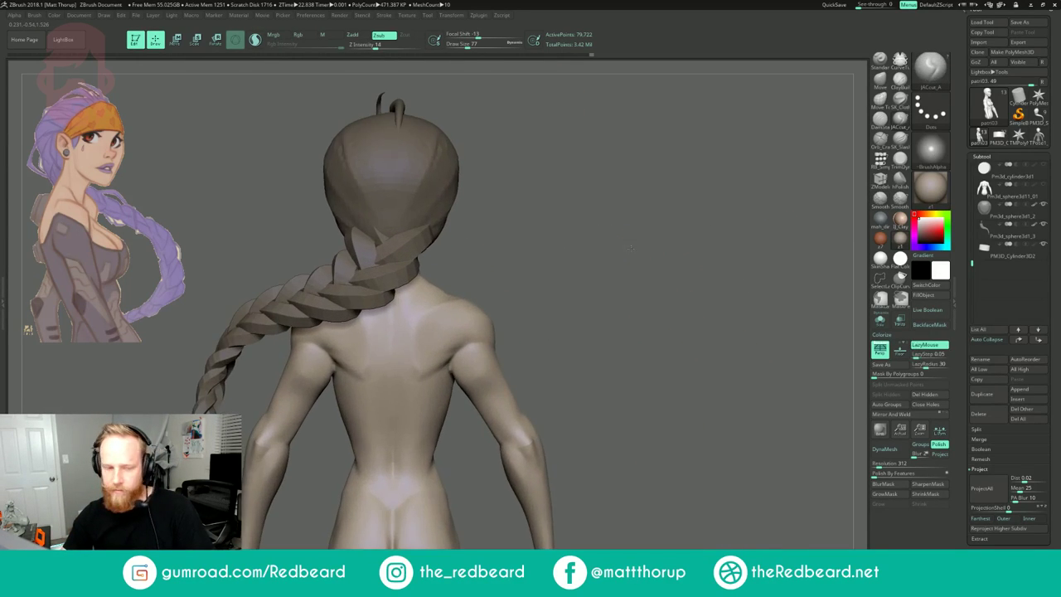
pyautogui.keyDown('ctrl'); pyautogui.moveTo(642, 245); pyautogui.dragTo(795, 252, button='right'); pyautogui.keyUp('ctrl')
pyautogui.keyDown('ctrl'); pyautogui.moveTo(796, 253); pyautogui.dragTo(635, 220, button='right'); pyautogui.keyUp('ctrl')
pyautogui.keyDown('alt'); pyautogui.moveTo(667, 281); pyautogui.dragTo(681, 230, button='right'); pyautogui.keyUp('alt')
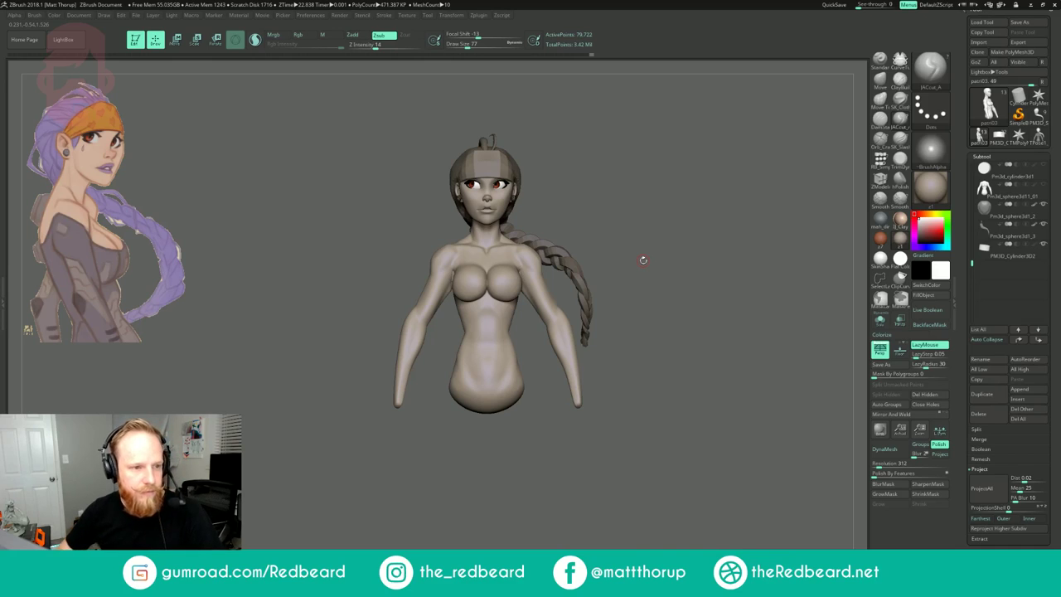
pyautogui.moveTo(650, 210); pyautogui.dragTo(731, 204, button='right')
pyautogui.keyDown('shift'); pyautogui.moveTo(635, 232); pyautogui.dragTo(549, 279, button='right'); pyautogui.keyUp('shift')
pyautogui.moveTo(678, 207)
pyautogui.mouseDown(button='right')
pyautogui.moveTo(704, 203)
pyautogui.moveTo(675, 216)
pyautogui.moveTo(698, 224)
pyautogui.moveTo(677, 220)
pyautogui.moveTo(684, 234)
pyautogui.moveTo(662, 286)
pyautogui.mouseUp(button='right')
# - Adjust the cheek contour beside the mouth with the Move brush at draw size 87
pyautogui.press('b')
pyautogui.press('m')
pyautogui.press('v')
pyautogui.press('s')
pyautogui.moveTo(557, 254); pyautogui.dragTo(562, 255)
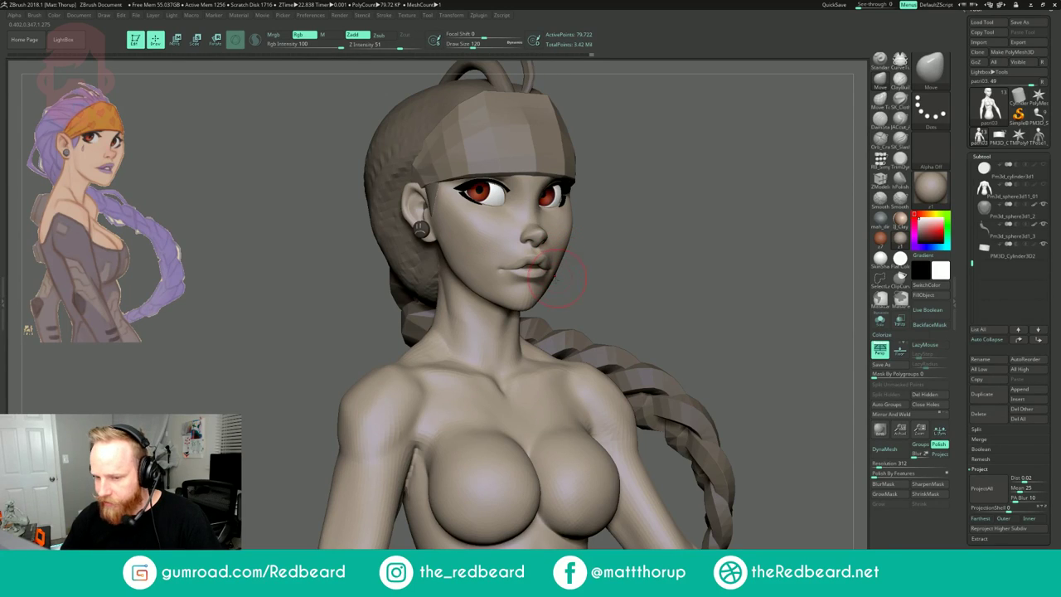
pyautogui.moveTo(583, 298); pyautogui.dragTo(546, 296, button='right')
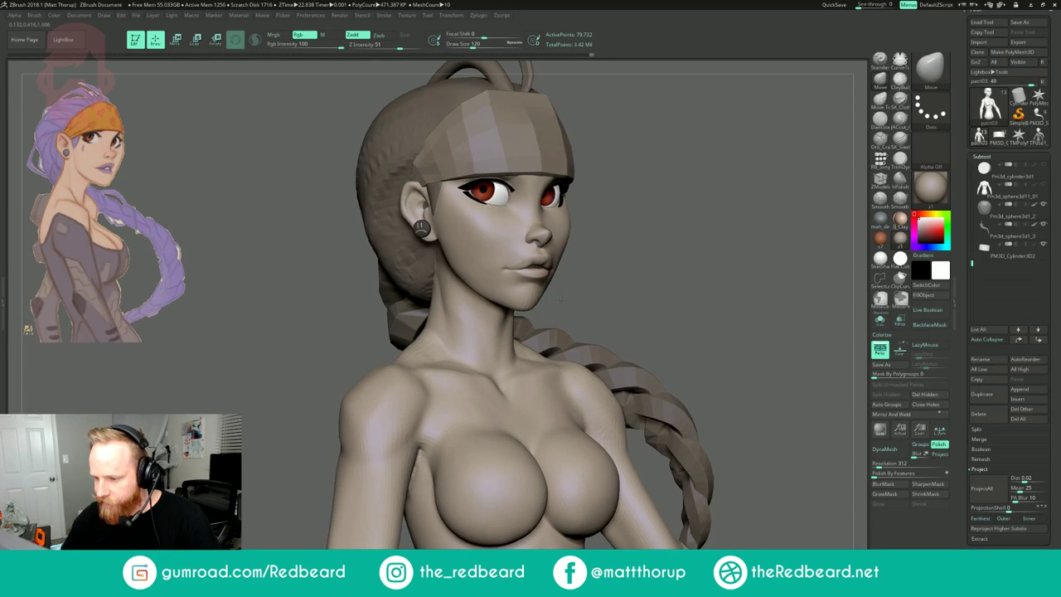
pyautogui.moveTo(557, 280); pyautogui.dragTo(553, 279)
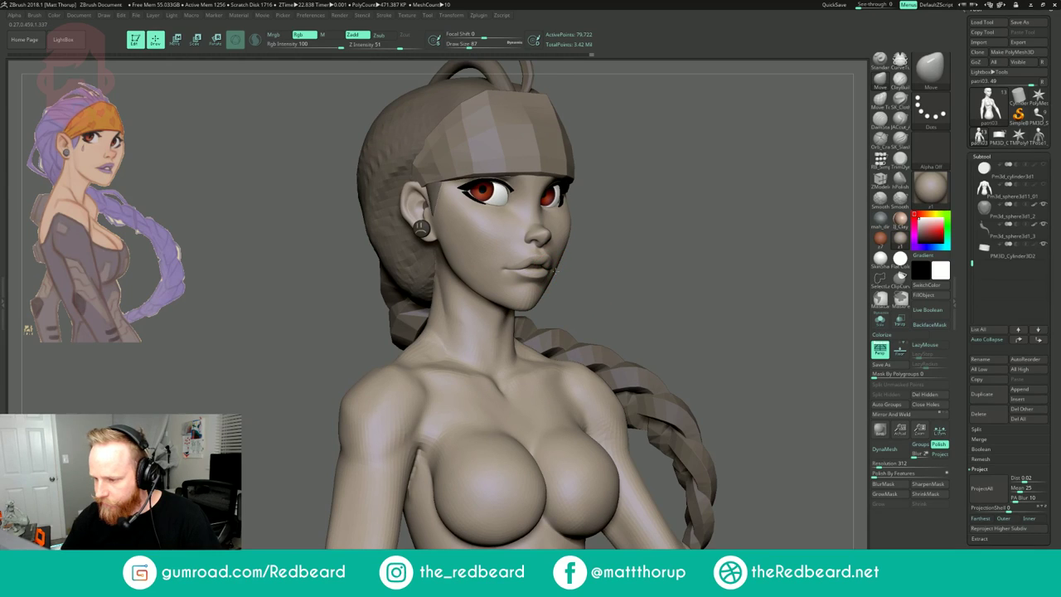
pyautogui.press('s')
pyautogui.moveTo(565, 225)
pyautogui.mouseDown()
pyautogui.moveTo(613, 222)
pyautogui.moveTo(676, 274)
pyautogui.mouseUp()
# - Isolate the body, mask only the eye-socket polygroups with the whole body visible, and blur the mask
pyautogui.click(880, 321)
pyautogui.keyDown('ctrl'); pyautogui.keyDown('shift'); pyautogui.click(570, 196); pyautogui.keyUp('shift'); pyautogui.keyUp('ctrl')
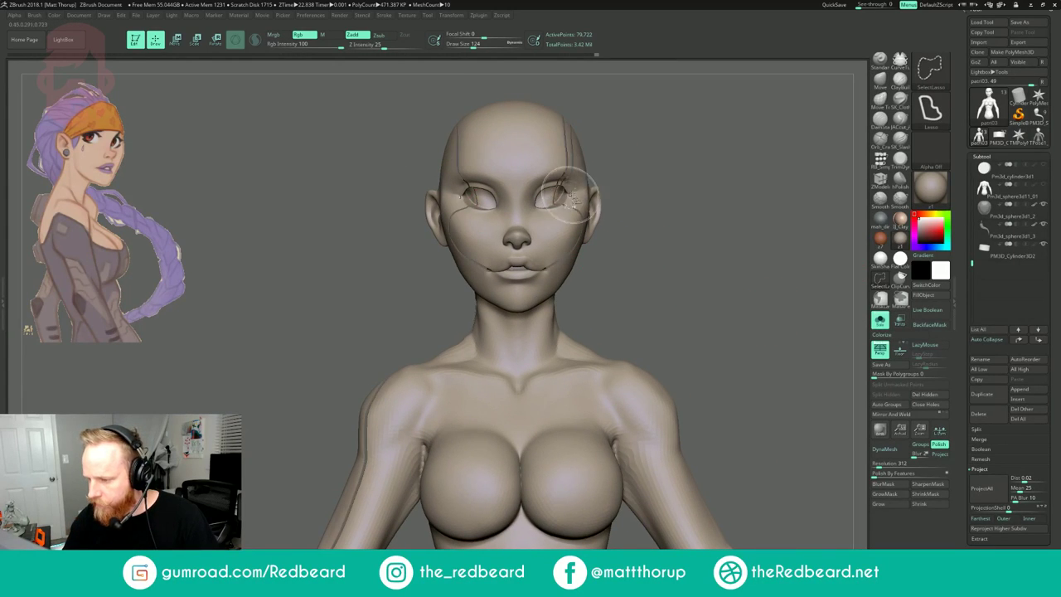
pyautogui.keyDown('ctrl'); pyautogui.keyDown('shift'); pyautogui.moveTo(635, 166); pyautogui.dragTo(640, 167); pyautogui.keyUp('shift'); pyautogui.keyUp('ctrl')
pyautogui.keyDown('ctrl'); pyautogui.keyDown('shift'); pyautogui.click(635, 168); pyautogui.keyUp('shift'); pyautogui.keyUp('ctrl')
pyautogui.keyDown('ctrl'); pyautogui.keyDown('shift'); pyautogui.click(557, 196); pyautogui.keyUp('shift'); pyautogui.keyUp('ctrl')
pyautogui.keyDown('ctrl'); pyautogui.keyDown('shift'); pyautogui.click(576, 198); pyautogui.keyUp('shift'); pyautogui.keyUp('ctrl')
pyautogui.hotkey('ctrl', 'shift', 's')
pyautogui.keyDown('ctrl'); pyautogui.click(639, 169); pyautogui.keyUp('ctrl')
pyautogui.keyDown('ctrl'); pyautogui.keyDown('shift'); pyautogui.click(658, 165); pyautogui.keyUp('shift'); pyautogui.keyUp('ctrl')
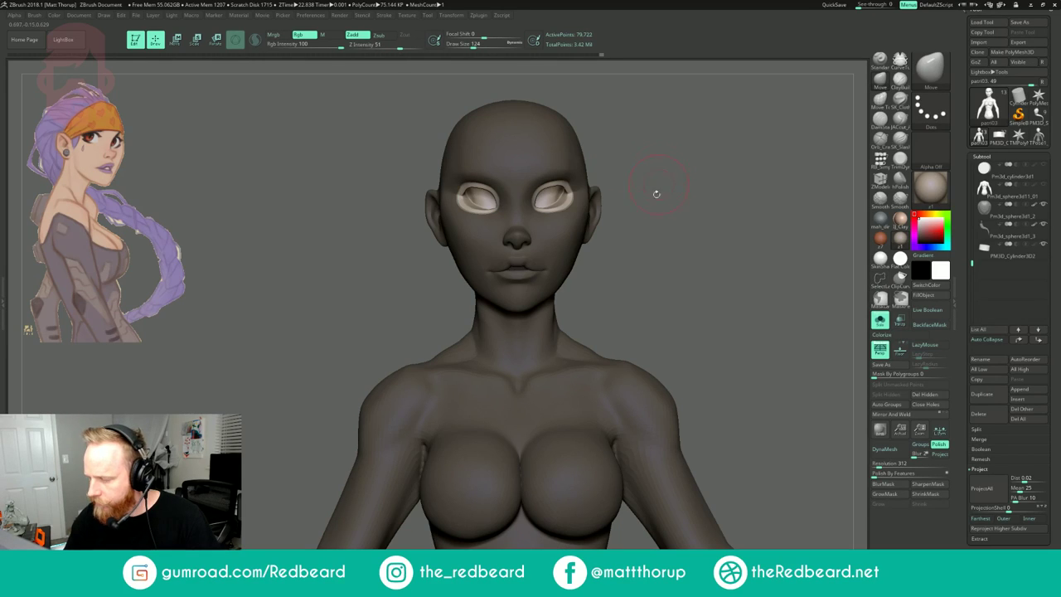
pyautogui.keyDown('ctrl'); pyautogui.click(807, 451); pyautogui.keyUp('ctrl')
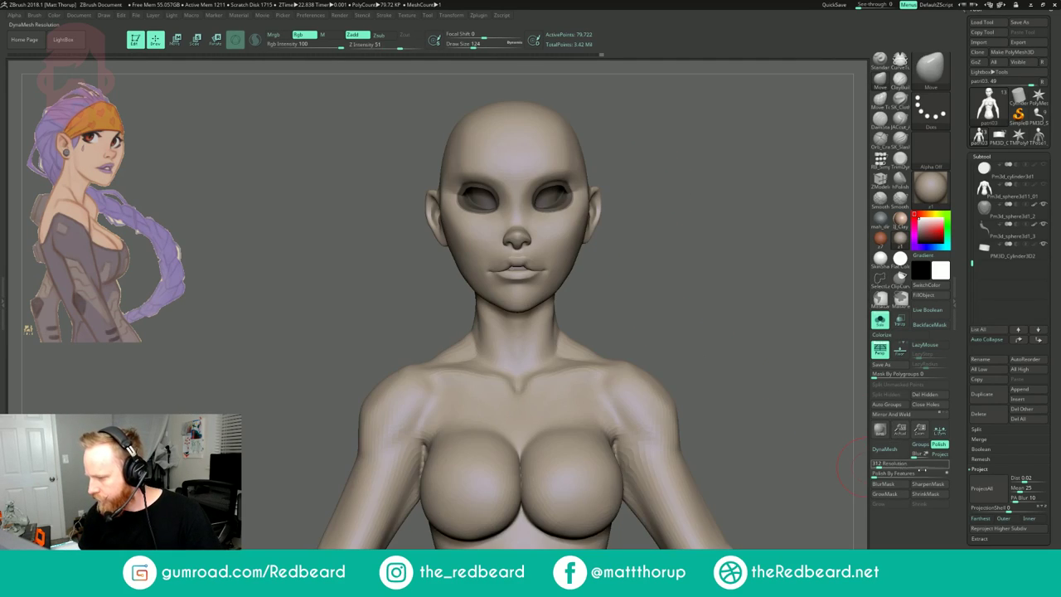
pyautogui.click(896, 487)
# - Reshape the cheek around the masked eye sockets with the Move brush at draw size 167 and show all subtools again
pyautogui.moveTo(796, 462); pyautogui.dragTo(858, 447)
pyautogui.moveTo(741, 403); pyautogui.dragTo(688, 396)
pyautogui.moveTo(691, 269); pyautogui.dragTo(698, 257)
pyautogui.moveTo(608, 206)
pyautogui.mouseDown()
pyautogui.moveTo(599, 214)
pyautogui.moveTo(623, 214)
pyautogui.moveTo(614, 217)
pyautogui.mouseUp()
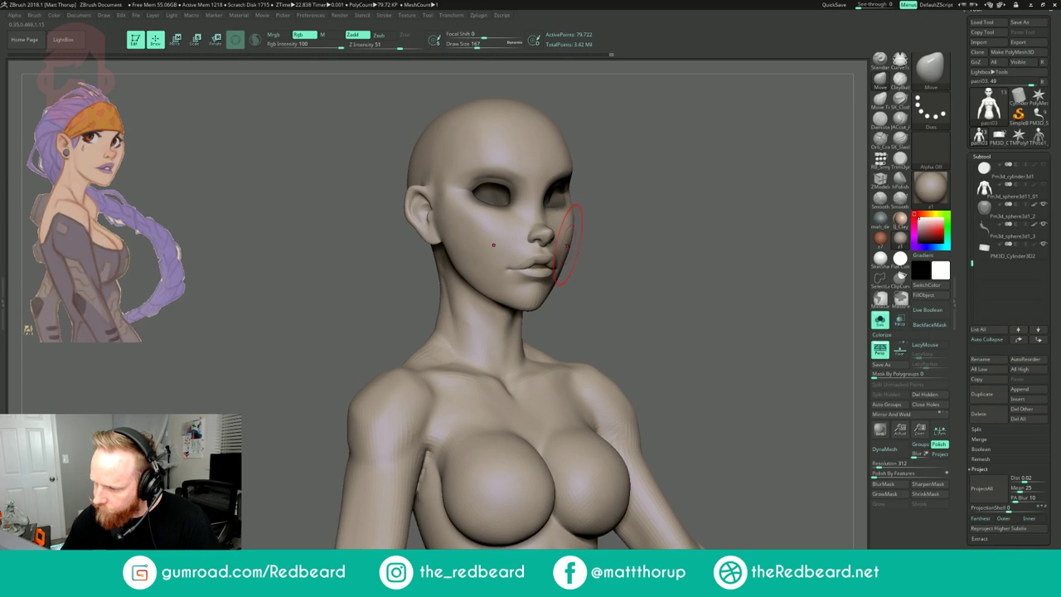
pyautogui.moveTo(570, 267)
pyautogui.mouseDown()
pyautogui.moveTo(549, 269)
pyautogui.moveTo(591, 270)
pyautogui.mouseUp()
pyautogui.keyDown('shift'); pyautogui.moveTo(663, 290); pyautogui.dragTo(675, 294); pyautogui.keyUp('shift')
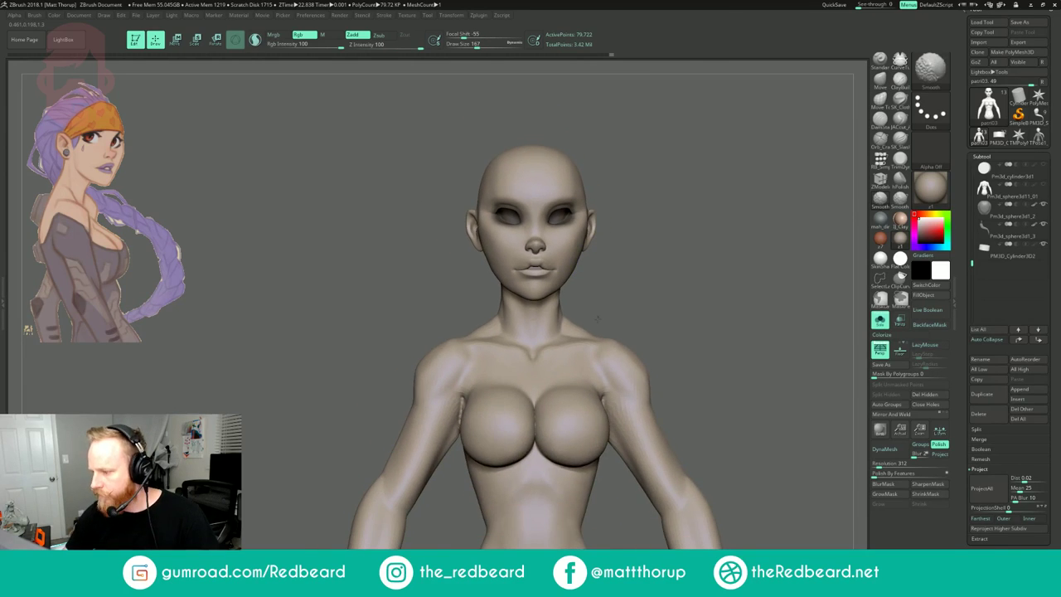
pyautogui.click(880, 320)
pyautogui.moveTo(782, 346)
pyautogui.mouseDown()
pyautogui.moveTo(813, 344)
pyautogui.moveTo(781, 339)
pyautogui.moveTo(797, 358)
pyautogui.mouseUp()
pyautogui.keyDown('alt'); pyautogui.moveTo(789, 355); pyautogui.dragTo(719, 349); pyautogui.keyUp('alt')
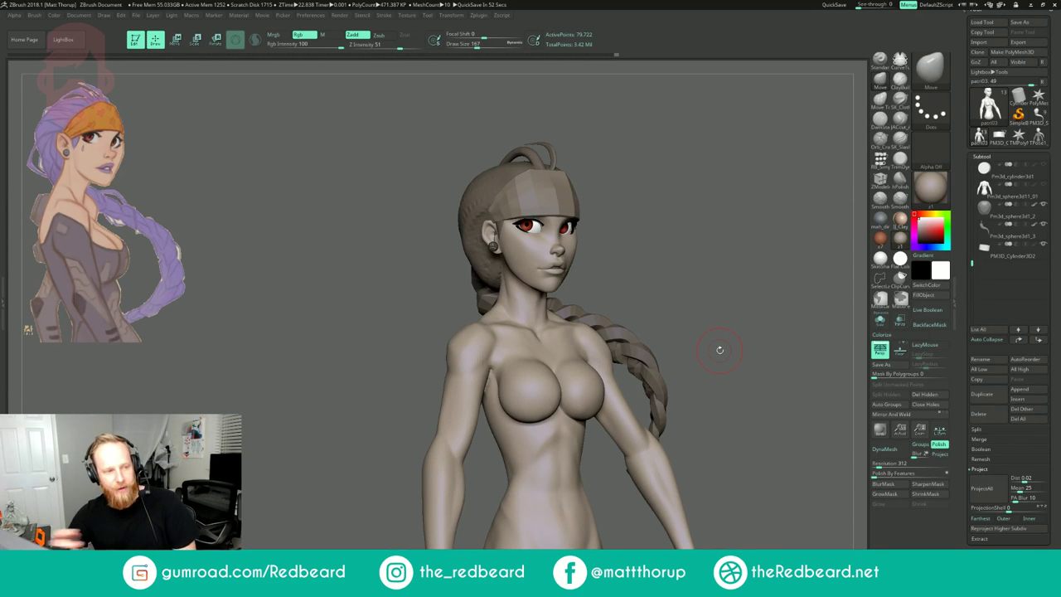
pyautogui.moveTo(730, 278); pyautogui.dragTo(609, 292)
pyautogui.moveTo(531, 295); pyautogui.dragTo(631, 295)
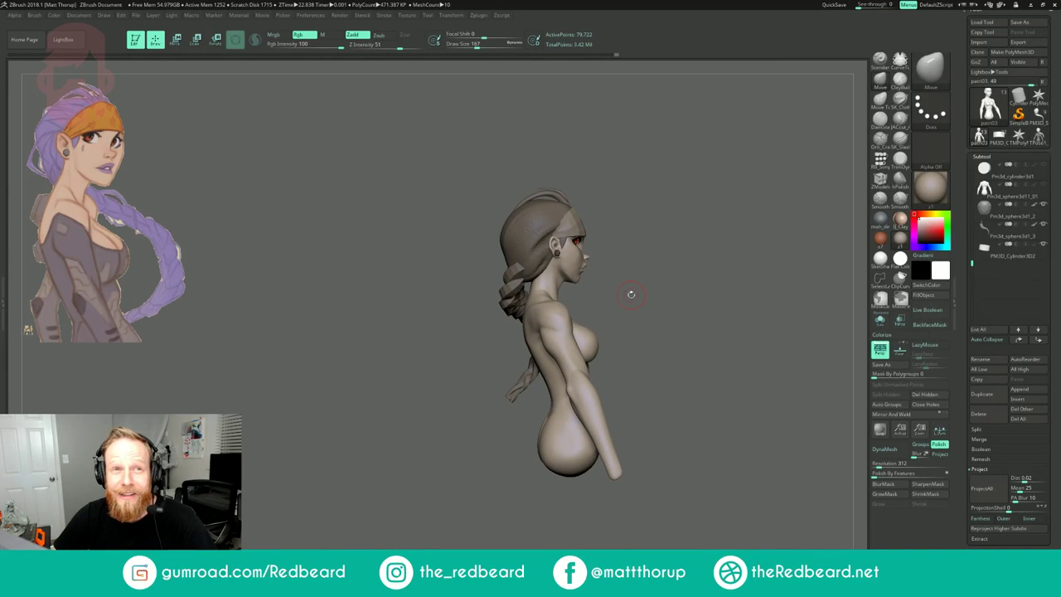
# - Sculpt and smooth the side of the neck below the ear with the JACrse_A brush at draw size 112
pyautogui.moveTo(690, 228)
pyautogui.mouseDown()
pyautogui.moveTo(667, 224)
pyautogui.moveTo(678, 226)
pyautogui.moveTo(679, 253)
pyautogui.mouseUp()
pyautogui.press('s')
pyautogui.moveTo(510, 307); pyautogui.dragTo(500, 291)
pyautogui.click(901, 121)
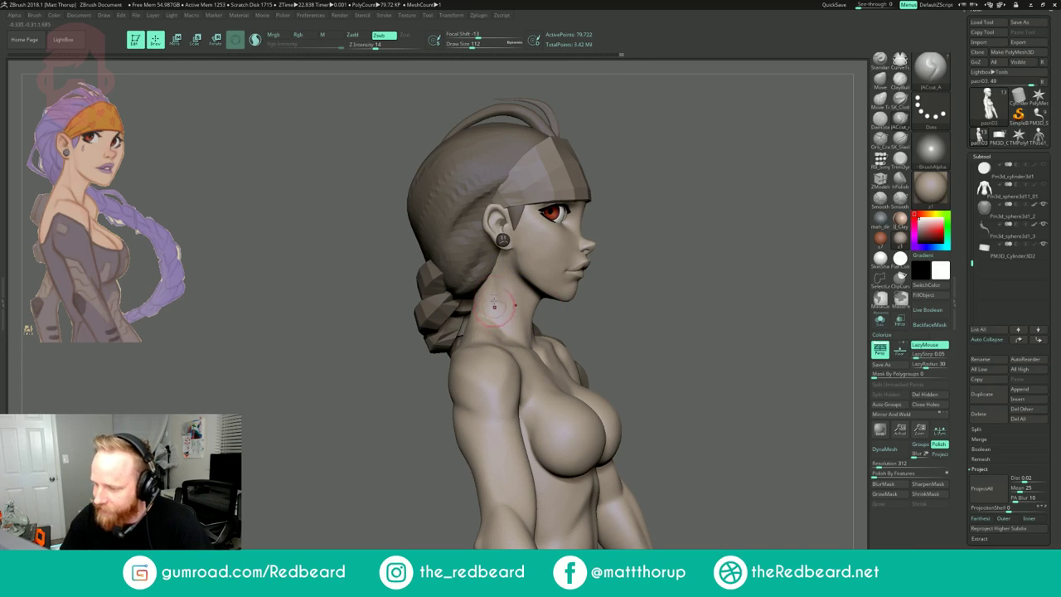
pyautogui.press('shift')
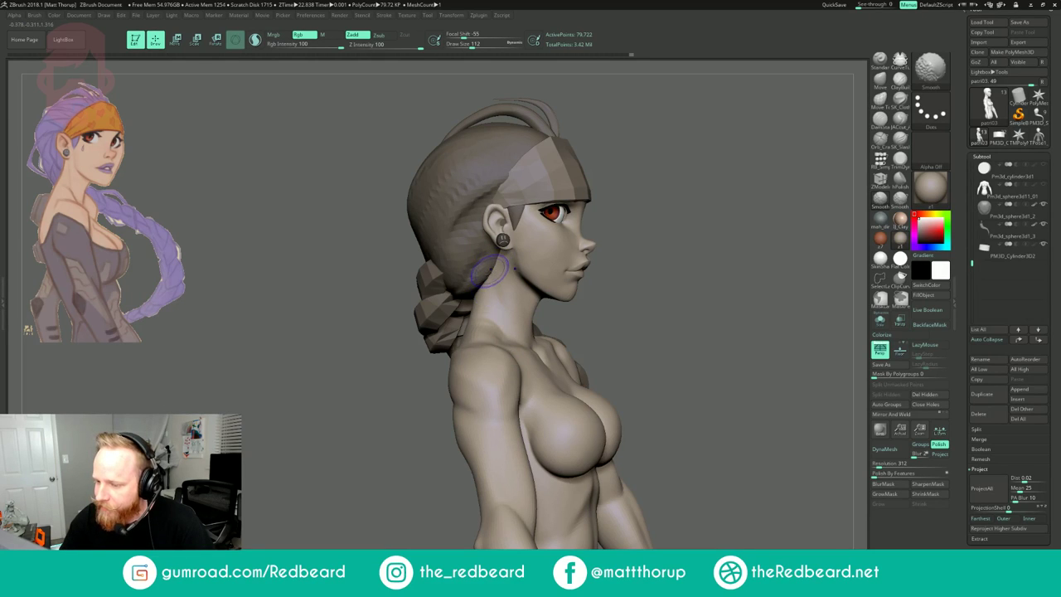
pyautogui.moveTo(564, 227)
pyautogui.mouseDown(button='right')
pyautogui.moveTo(497, 323)
pyautogui.moveTo(539, 288)
pyautogui.mouseUp(button='right')
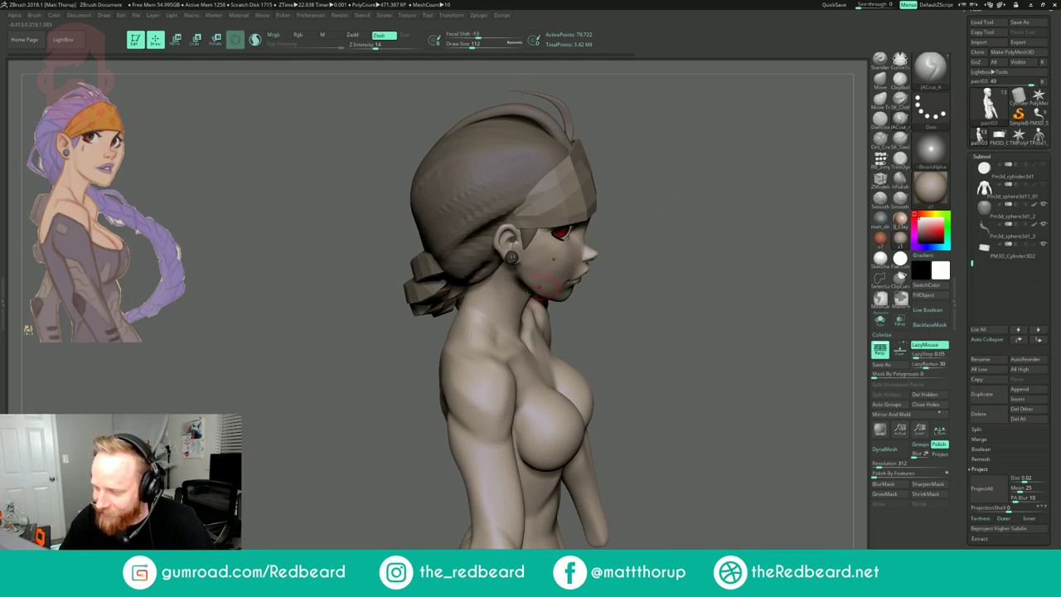
# - Build up the back of the neck beneath the hair with the ClayBuildup brush and smooth it
pyautogui.click(899, 81)
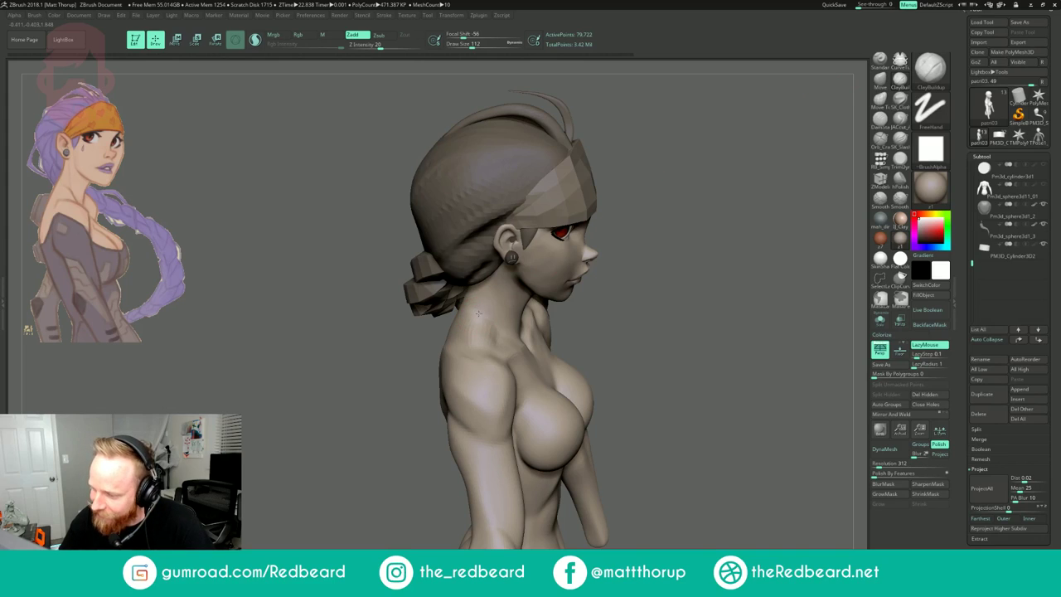
pyautogui.keyDown('shift'); pyautogui.moveTo(476, 292); pyautogui.dragTo(468, 325); pyautogui.keyUp('shift')
pyautogui.moveTo(599, 235); pyautogui.dragTo(514, 241)
pyautogui.moveTo(600, 265)
pyautogui.keyDown('alt'); pyautogui.mouseDown()
pyautogui.moveTo(602, 195)
pyautogui.moveTo(604, 240)
pyautogui.mouseUp(); pyautogui.keyUp('alt')
pyautogui.moveTo(738, 220); pyautogui.dragTo(697, 286)
pyautogui.moveTo(628, 209); pyautogui.dragTo(703, 197)
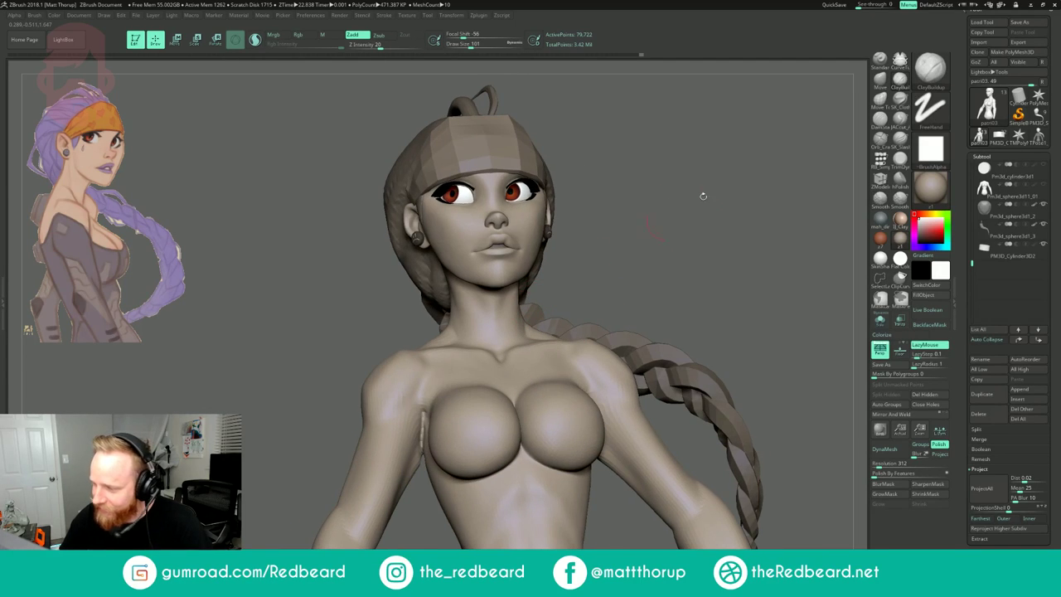
# - Define the front neck muscles below the jaw with the JACrse_A brush at draw size 101 and smooth them
pyautogui.click(900, 122)
pyautogui.moveTo(532, 310); pyautogui.dragTo(550, 287)
pyautogui.moveTo(460, 297); pyautogui.dragTo(475, 307)
pyautogui.moveTo(549, 306); pyautogui.dragTo(476, 320)
pyautogui.keyDown('shift'); pyautogui.moveTo(496, 323); pyautogui.dragTo(508, 302); pyautogui.keyUp('shift')
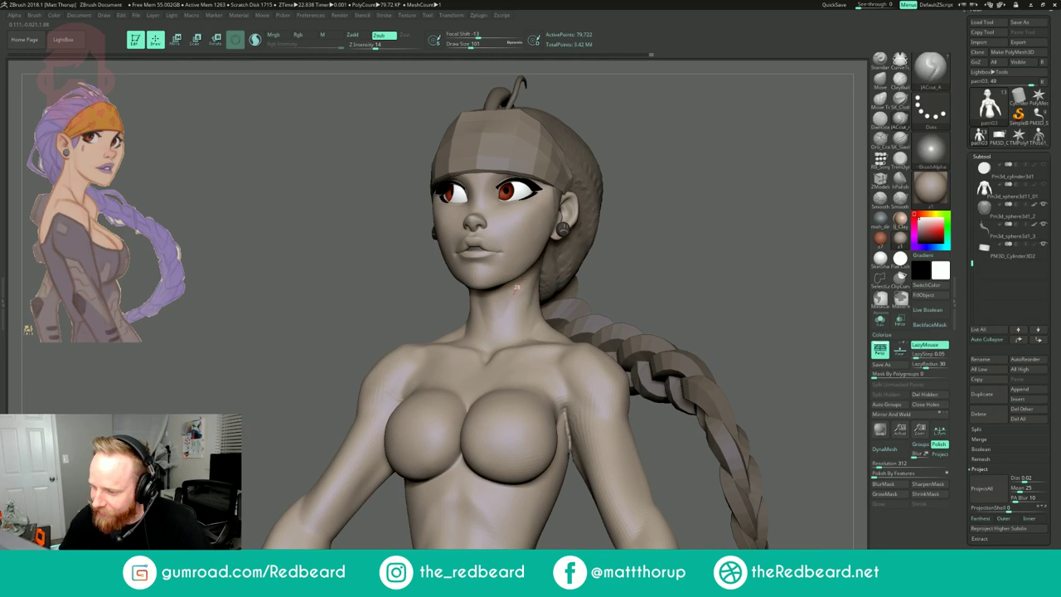
pyautogui.moveTo(503, 325); pyautogui.dragTo(515, 280, button='right')
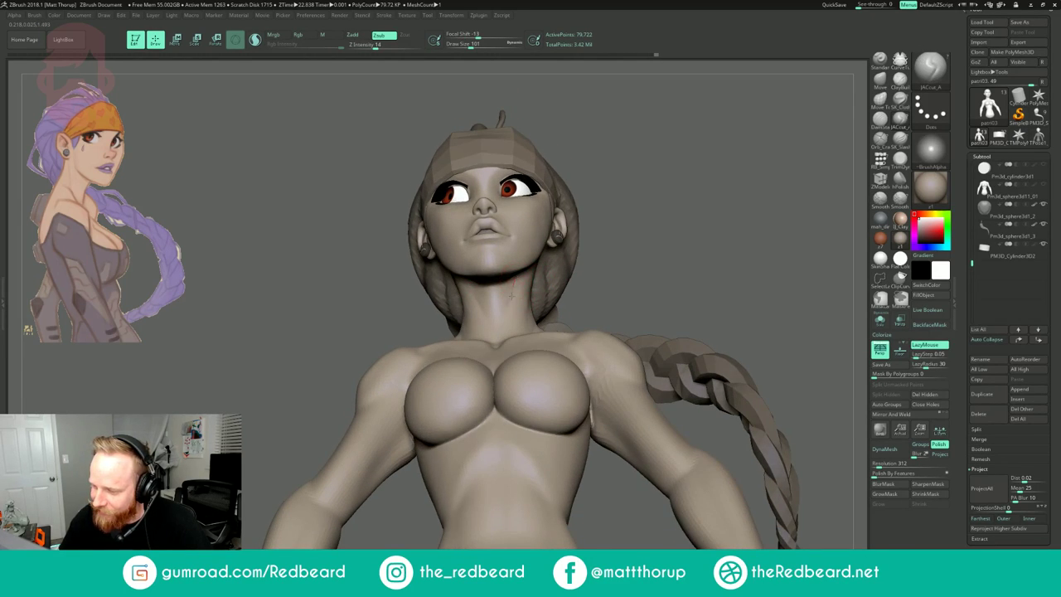
pyautogui.press('shift')
# - Sculpt and smooth the area below the neck with the JACrse_A brush at draw size 101
pyautogui.moveTo(713, 228)
pyautogui.mouseDown(button='right')
pyautogui.moveTo(647, 245)
pyautogui.moveTo(634, 232)
pyautogui.moveTo(715, 237)
pyautogui.moveTo(706, 252)
pyautogui.moveTo(710, 232)
pyautogui.moveTo(684, 255)
pyautogui.mouseUp(button='right')
pyautogui.moveTo(461, 376); pyautogui.dragTo(478, 349)
pyautogui.keyDown('shift'); pyautogui.moveTo(478, 350); pyautogui.dragTo(473, 350); pyautogui.keyUp('shift')
pyautogui.keyDown('shift'); pyautogui.moveTo(472, 350); pyautogui.dragTo(480, 346); pyautogui.keyUp('shift')
pyautogui.moveTo(773, 214)
pyautogui.keyDown('shift'); pyautogui.mouseDown(button='right')
pyautogui.moveTo(738, 208)
pyautogui.moveTo(589, 248)
pyautogui.moveTo(705, 255)
pyautogui.mouseUp(button='right'); pyautogui.keyUp('shift')
pyautogui.moveTo(705, 255)
pyautogui.keyDown('ctrl'); pyautogui.mouseDown(button='right')
pyautogui.moveTo(726, 289)
pyautogui.moveTo(643, 272)
pyautogui.moveTo(671, 272)
pyautogui.mouseUp(button='right'); pyautogui.keyUp('ctrl')
pyautogui.keyDown('ctrl'); pyautogui.moveTo(671, 272); pyautogui.dragTo(674, 280, button='right'); pyautogui.keyUp('ctrl')
# - Isolate the body at a lower subdivision level and reshape the nape with the Move brush at draw size 338, reduced to 311
pyautogui.press('b')
pyautogui.press('m')
pyautogui.press('v')
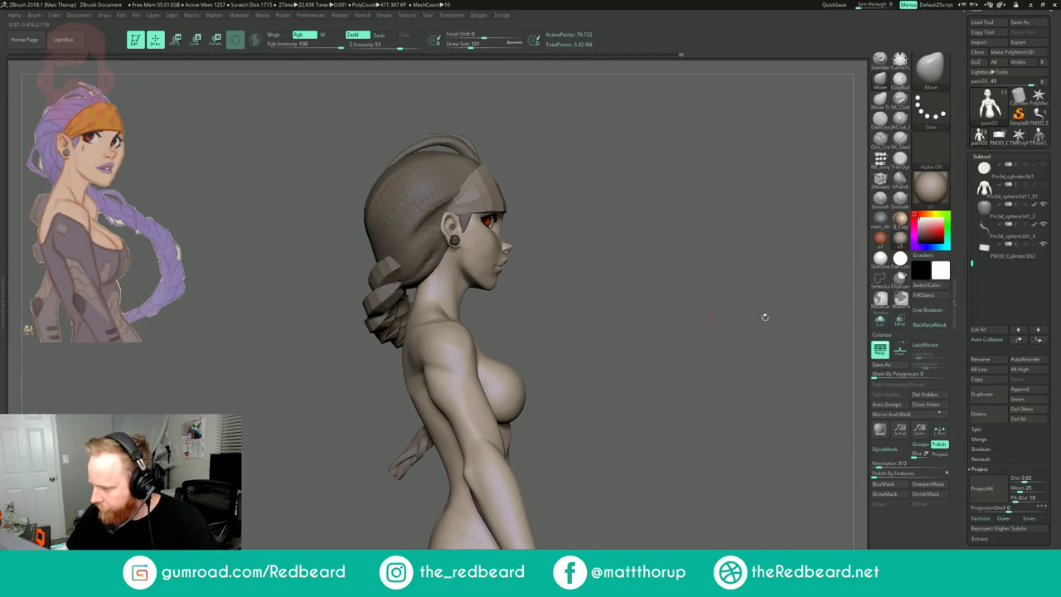
pyautogui.click(880, 320)
pyautogui.press('s')
pyautogui.moveTo(407, 277)
pyautogui.mouseDown()
pyautogui.moveTo(435, 277)
pyautogui.moveTo(422, 274)
pyautogui.moveTo(427, 264)
pyautogui.mouseUp()
pyautogui.hotkey('shift', 'd')
pyautogui.press('s')
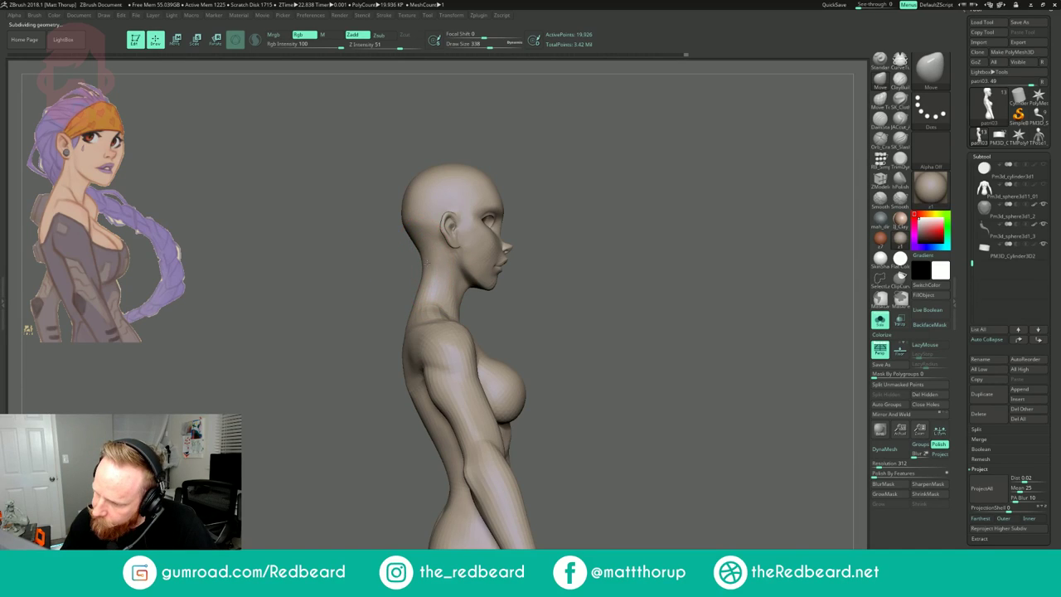
pyautogui.press('[')
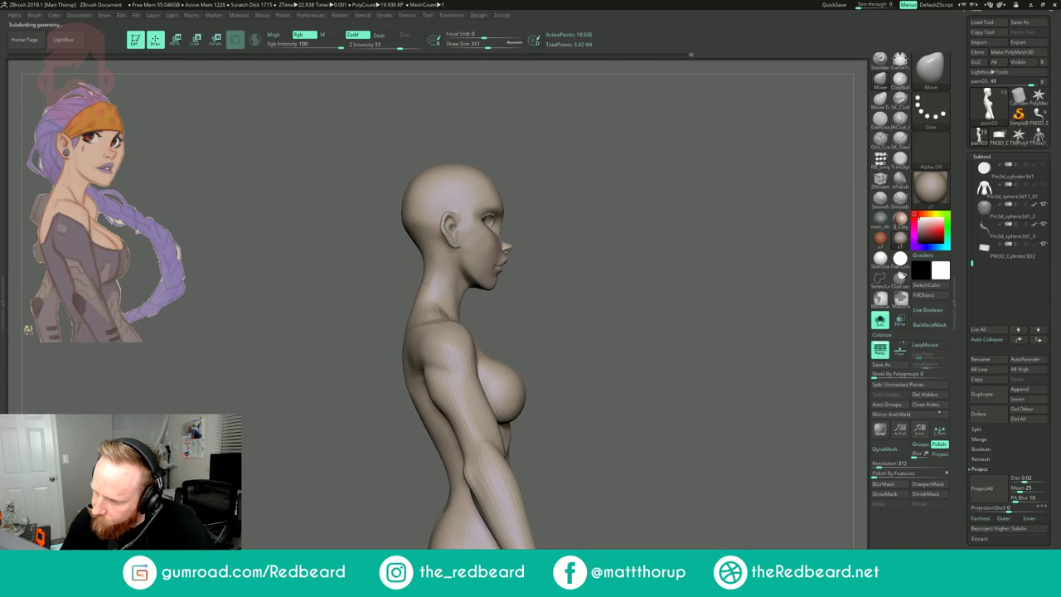
pyautogui.moveTo(574, 186); pyautogui.dragTo(530, 188)
# - Reshape the neck's side profile with the Move brush at draw sizes 212 and 245
pyautogui.press('s')
pyautogui.moveTo(433, 258); pyautogui.dragTo(430, 258)
pyautogui.press('s')
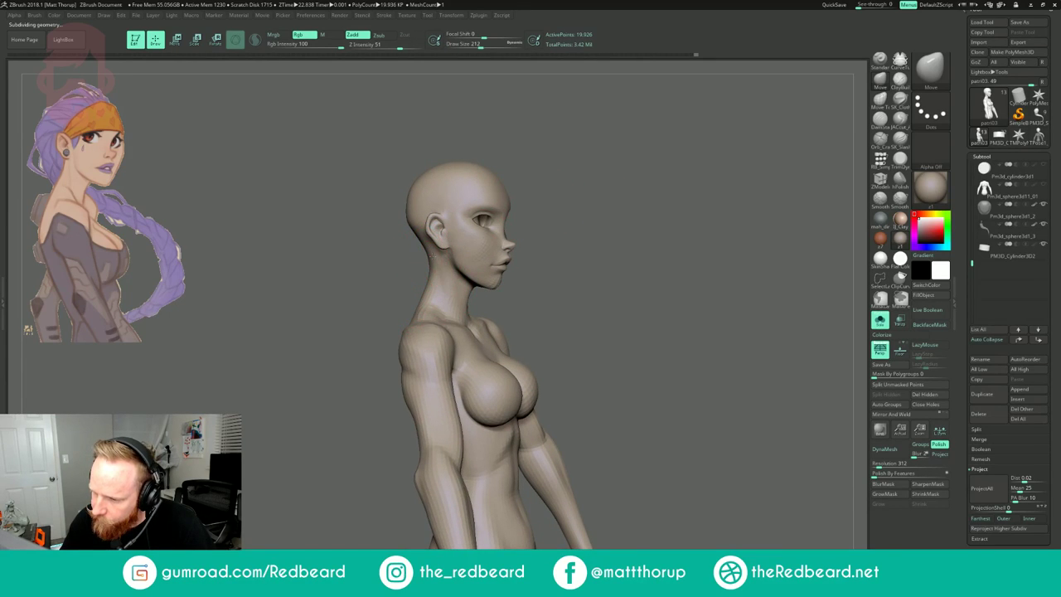
pyautogui.moveTo(552, 146); pyautogui.dragTo(640, 158)
pyautogui.moveTo(438, 279); pyautogui.dragTo(402, 261)
pyautogui.press('s')
pyautogui.moveTo(485, 280); pyautogui.dragTo(406, 291)
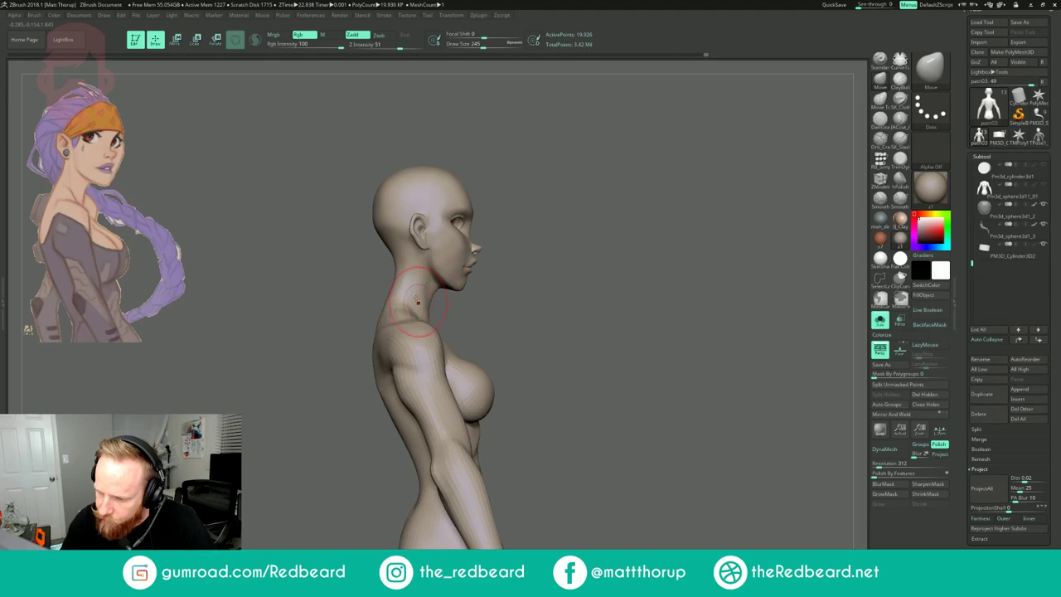
# - Refine the neck below the ear and jaw with the Move brush at draw size 212
pyautogui.moveTo(523, 245); pyautogui.dragTo(490, 266)
pyautogui.press('s')
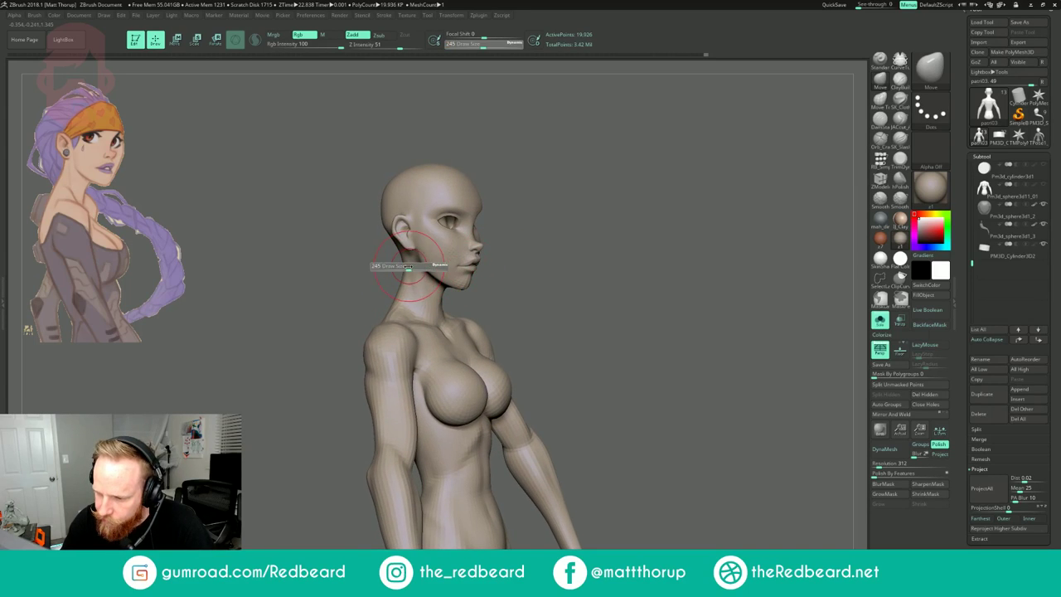
pyautogui.moveTo(407, 267); pyautogui.dragTo(405, 267)
pyautogui.moveTo(548, 237); pyautogui.dragTo(548, 235)
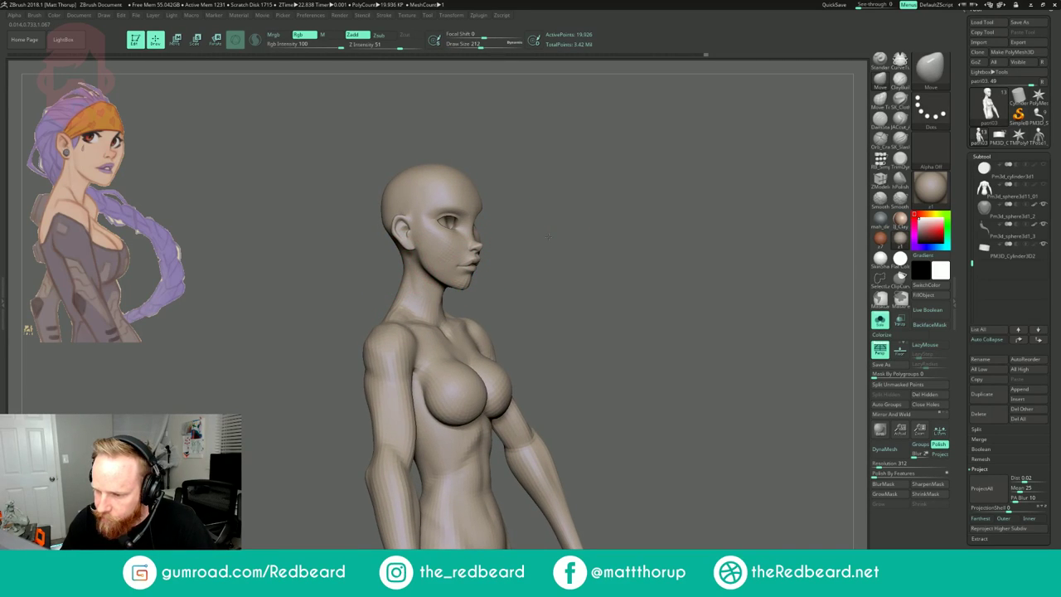
pyautogui.moveTo(487, 261); pyautogui.dragTo(516, 241)
# - Shape the trapezius slopes between the neck and shoulders with the Move brush at draw size 154
pyautogui.press('s')
pyautogui.moveTo(403, 292); pyautogui.dragTo(400, 292)
pyautogui.moveTo(519, 229)
pyautogui.keyDown('shift'); pyautogui.mouseDown()
pyautogui.moveTo(568, 213)
pyautogui.moveTo(533, 304)
pyautogui.moveTo(569, 305)
pyautogui.moveTo(557, 249)
pyautogui.mouseUp(); pyautogui.keyUp('shift')
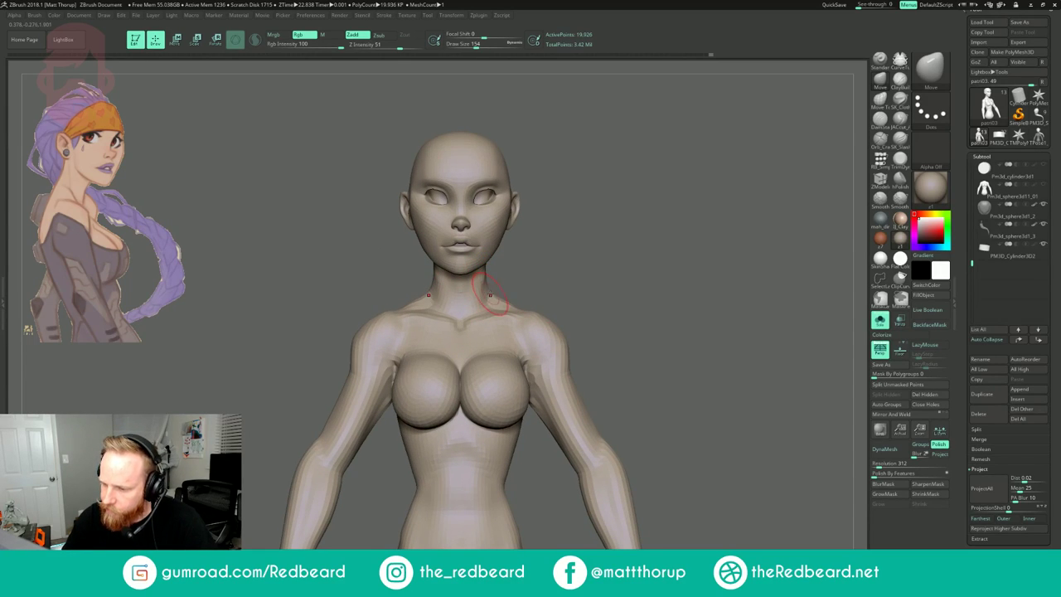
pyautogui.keyDown('alt'); pyautogui.moveTo(596, 258); pyautogui.dragTo(611, 211); pyautogui.keyUp('alt')
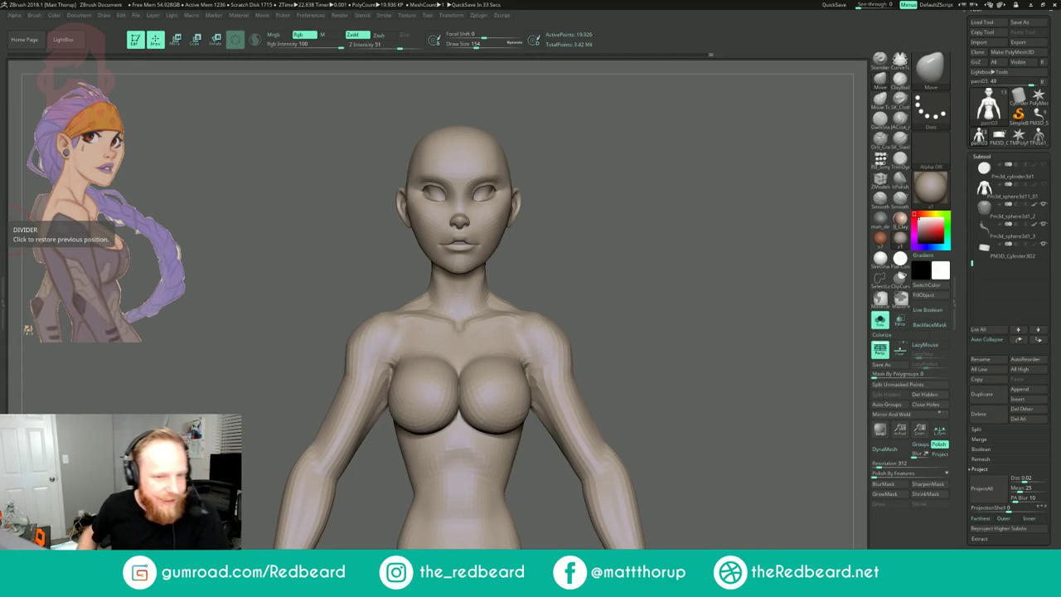
pyautogui.moveTo(627, 260)
pyautogui.mouseDown()
pyautogui.moveTo(660, 251)
pyautogui.moveTo(664, 217)
pyautogui.mouseUp()
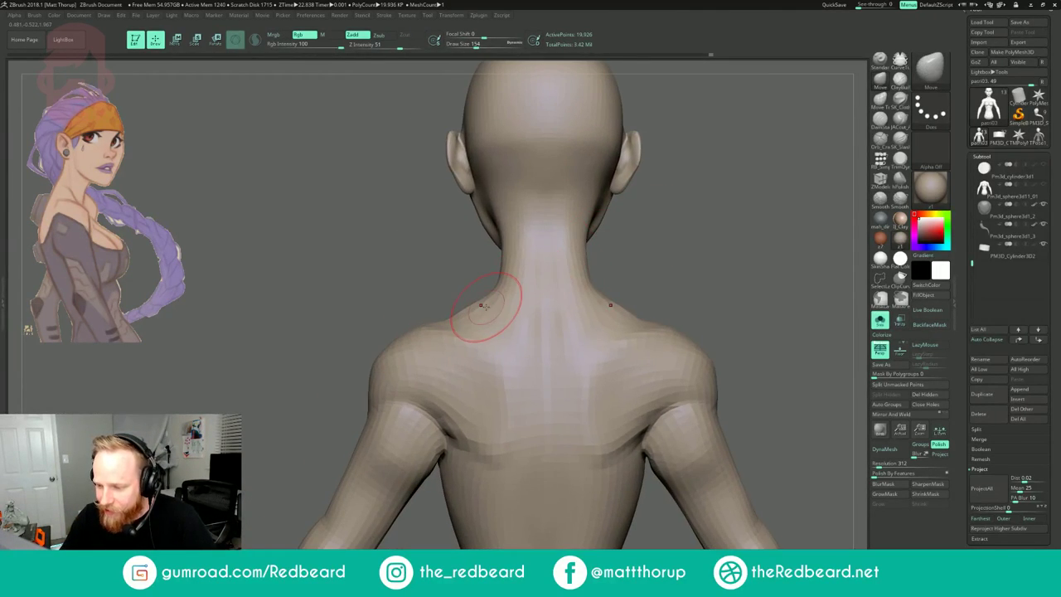
pyautogui.moveTo(490, 306); pyautogui.dragTo(480, 301)
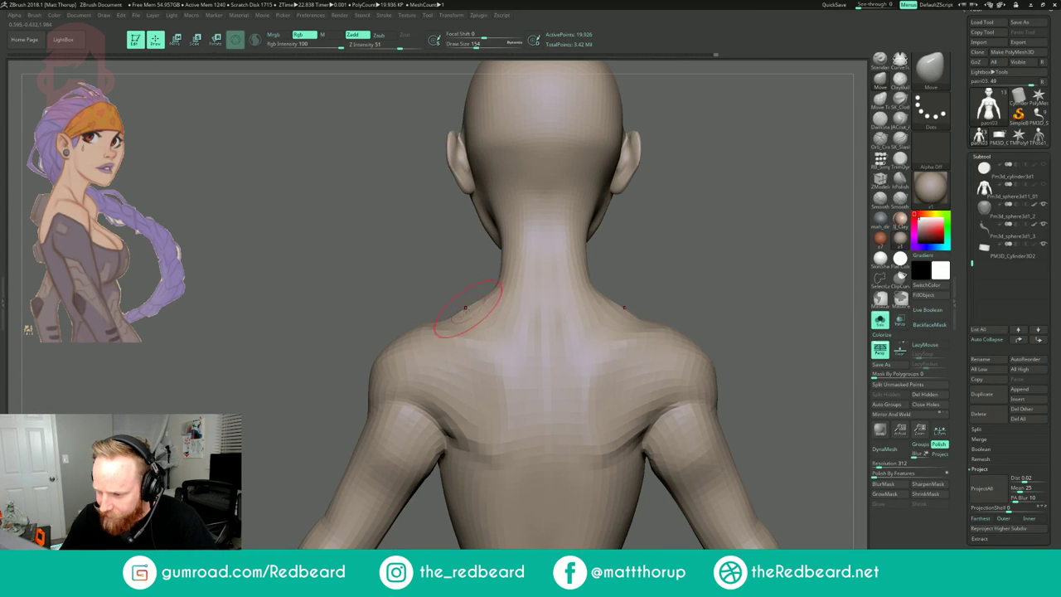
pyautogui.moveTo(628, 244); pyautogui.dragTo(601, 240)
pyautogui.moveTo(601, 240)
pyautogui.keyDown('shift'); pyautogui.mouseDown()
pyautogui.moveTo(573, 240)
pyautogui.moveTo(632, 254)
pyautogui.moveTo(603, 257)
pyautogui.mouseUp(); pyautogui.keyUp('shift')
# - Smooth the neck just below and behind the ear at draw size 94
pyautogui.moveTo(441, 300); pyautogui.dragTo(509, 284, button='right')
pyautogui.press('s')
pyautogui.moveTo(503, 292); pyautogui.dragTo(497, 292)
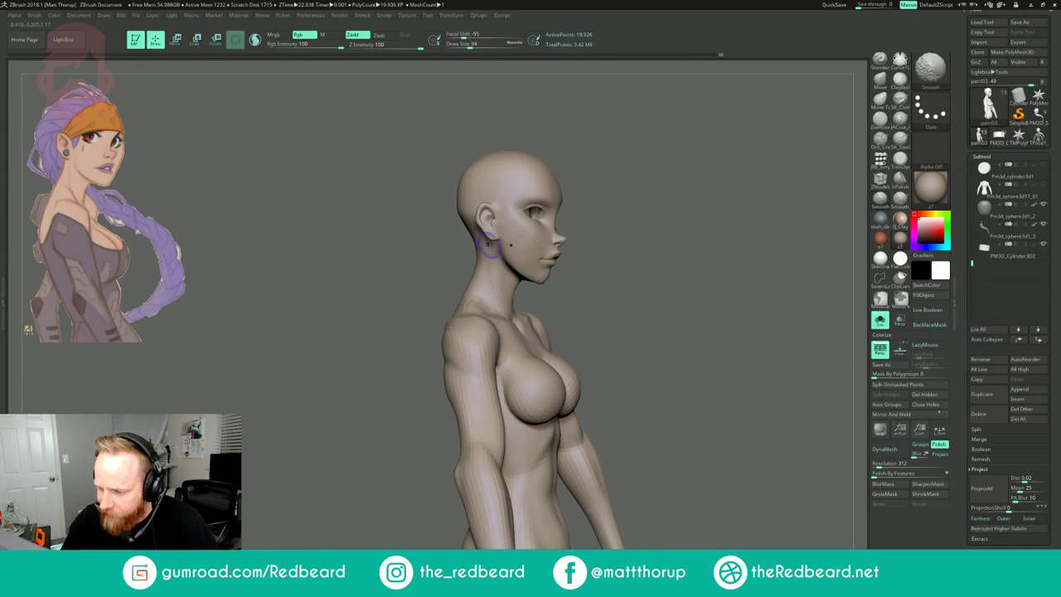
pyautogui.keyDown('shift'); pyautogui.moveTo(580, 247); pyautogui.dragTo(593, 247); pyautogui.keyUp('shift')
# - Reshape the back of the skull with the Move brush at draw size 372
pyautogui.press('s')
pyautogui.moveTo(476, 282); pyautogui.dragTo(470, 280)
pyautogui.press('s')
pyautogui.moveTo(458, 225); pyautogui.dragTo(471, 222)
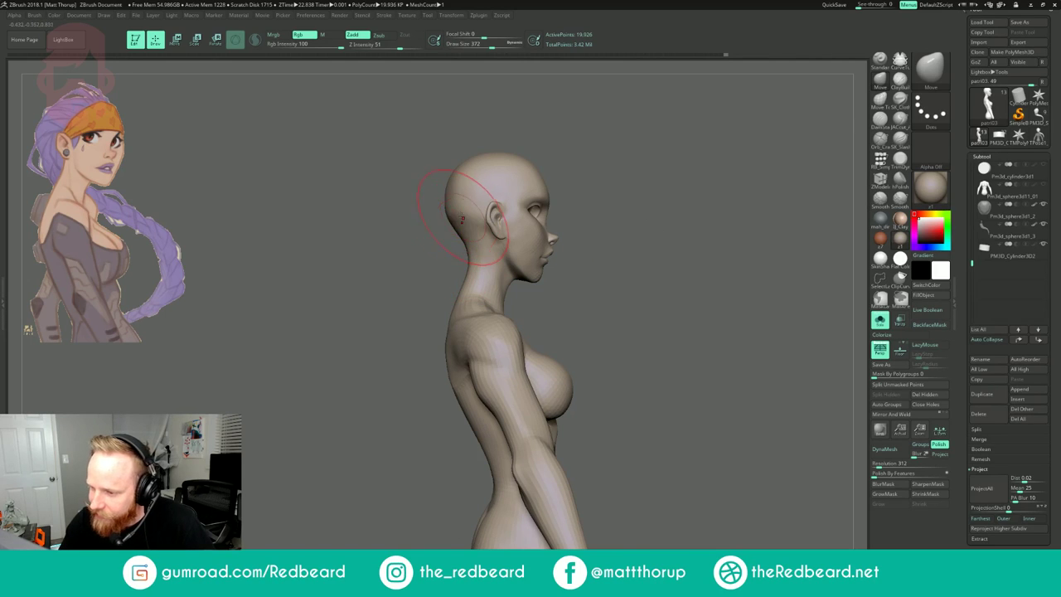
pyautogui.moveTo(594, 140); pyautogui.dragTo(578, 150)
pyautogui.press('[')
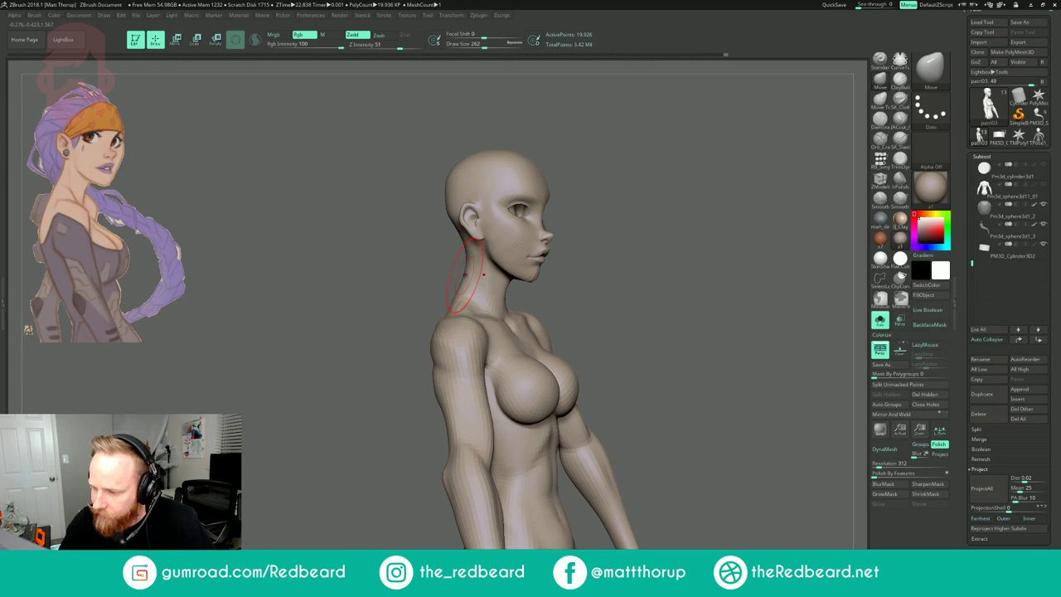
# - Nudge the nape below the skull with the Move brush at draw size 234 and check the full figure from the front
pyautogui.moveTo(609, 192); pyautogui.dragTo(660, 199)
pyautogui.press('s')
pyautogui.moveTo(470, 255); pyautogui.dragTo(468, 256)
pyautogui.keyDown('alt'); pyautogui.moveTo(531, 269); pyautogui.dragTo(533, 215); pyautogui.keyUp('alt')
pyautogui.moveTo(633, 179); pyautogui.dragTo(528, 170)
pyautogui.moveTo(628, 158)
pyautogui.keyDown('alt'); pyautogui.mouseDown()
pyautogui.moveTo(635, 194)
pyautogui.moveTo(642, 182)
pyautogui.mouseUp(); pyautogui.keyUp('alt')
pyautogui.keyDown('alt'); pyautogui.moveTo(591, 369); pyautogui.dragTo(585, 327); pyautogui.keyUp('alt')
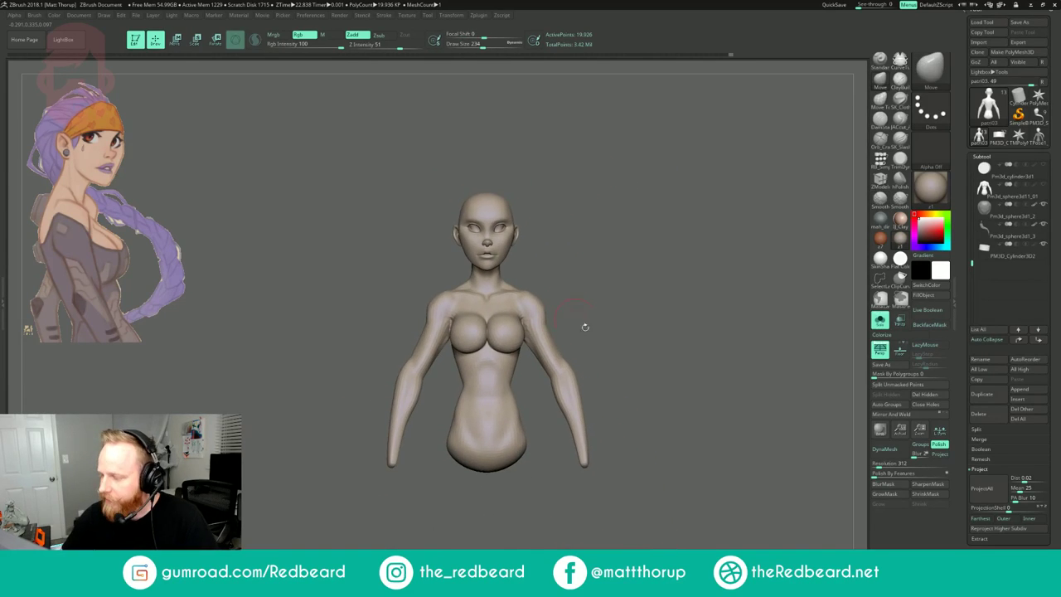
# - Show the hidden subtools again, carve the front of the neck with the crease brush at draw size 140, and soften the strokes
pyautogui.click(879, 322)
pyautogui.moveTo(648, 415)
pyautogui.mouseDown()
pyautogui.moveTo(723, 429)
pyautogui.moveTo(670, 429)
pyautogui.mouseUp()
pyautogui.click(900, 121)
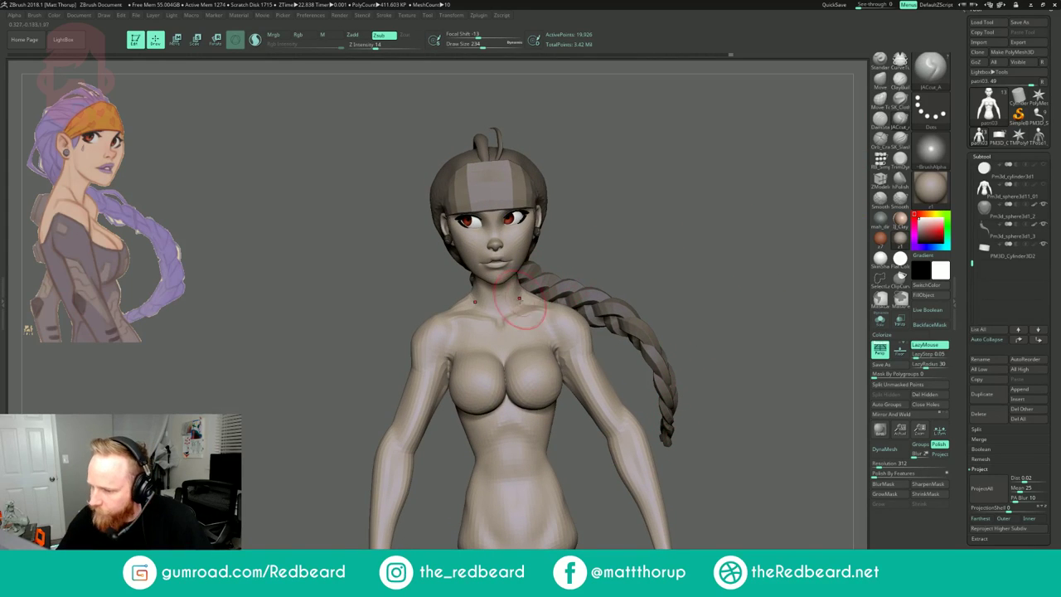
pyautogui.moveTo(586, 223); pyautogui.dragTo(578, 225)
pyautogui.press('[')
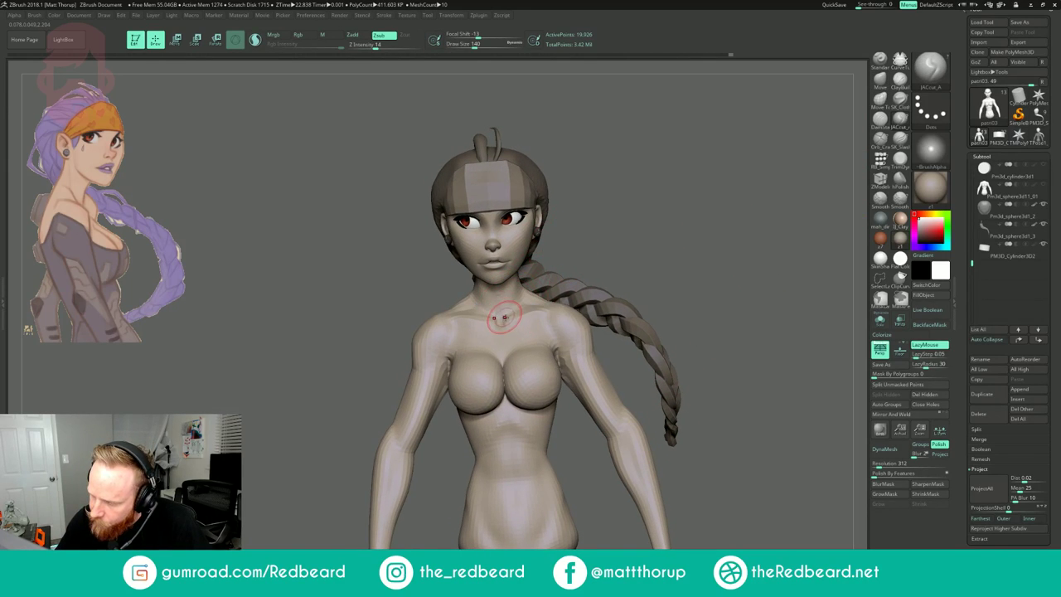
pyautogui.moveTo(513, 282); pyautogui.dragTo(519, 291)
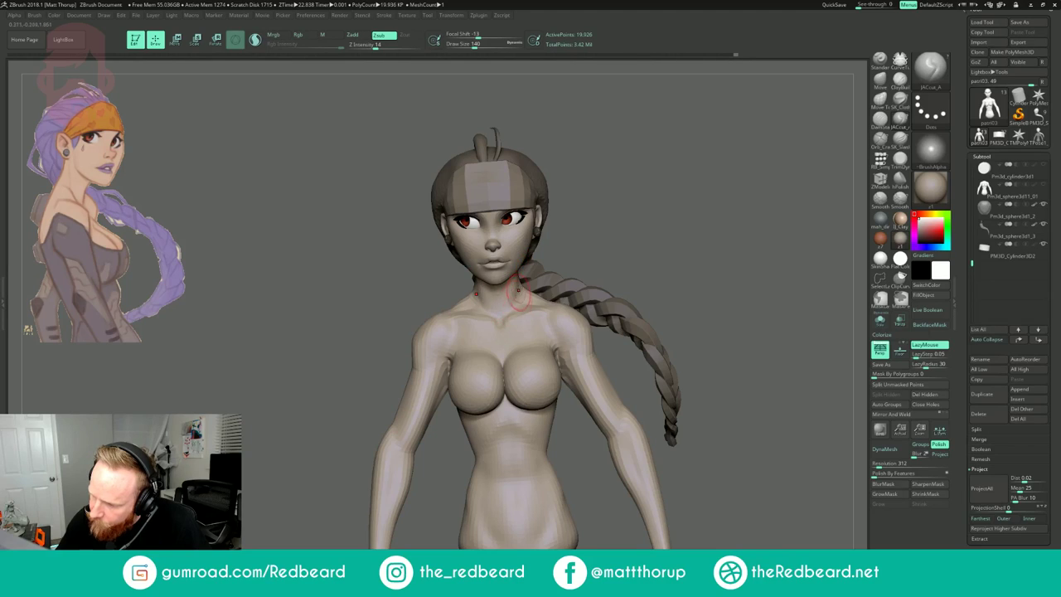
pyautogui.moveTo(585, 212); pyautogui.dragTo(574, 212)
pyautogui.keyDown('shift'); pyautogui.moveTo(525, 301); pyautogui.dragTo(517, 290); pyautogui.keyUp('shift')
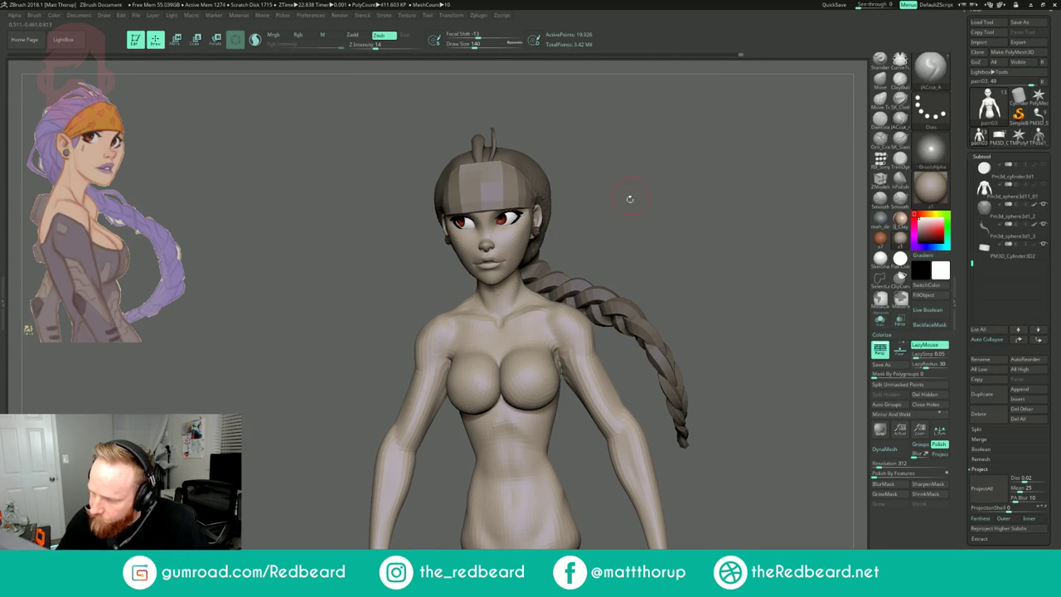
# - Smooth the collarbone area at the base of the neck
pyautogui.moveTo(630, 199); pyautogui.dragTo(596, 201)
pyautogui.moveTo(572, 240)
pyautogui.mouseDown()
pyautogui.moveTo(623, 241)
pyautogui.moveTo(612, 199)
pyautogui.moveTo(674, 286)
pyautogui.mouseUp()
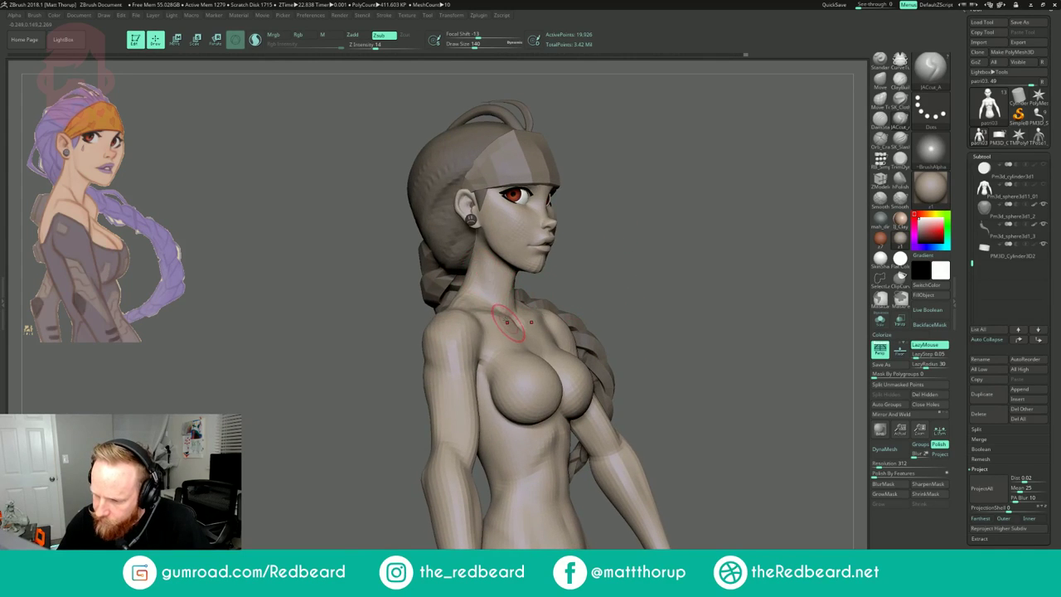
pyautogui.keyDown('shift'); pyautogui.moveTo(515, 329); pyautogui.dragTo(519, 312); pyautogui.keyUp('shift')
pyautogui.moveTo(628, 200)
pyautogui.mouseDown()
pyautogui.moveTo(604, 208)
pyautogui.moveTo(604, 182)
pyautogui.mouseUp()
pyautogui.moveTo(621, 207); pyautogui.dragTo(676, 228)
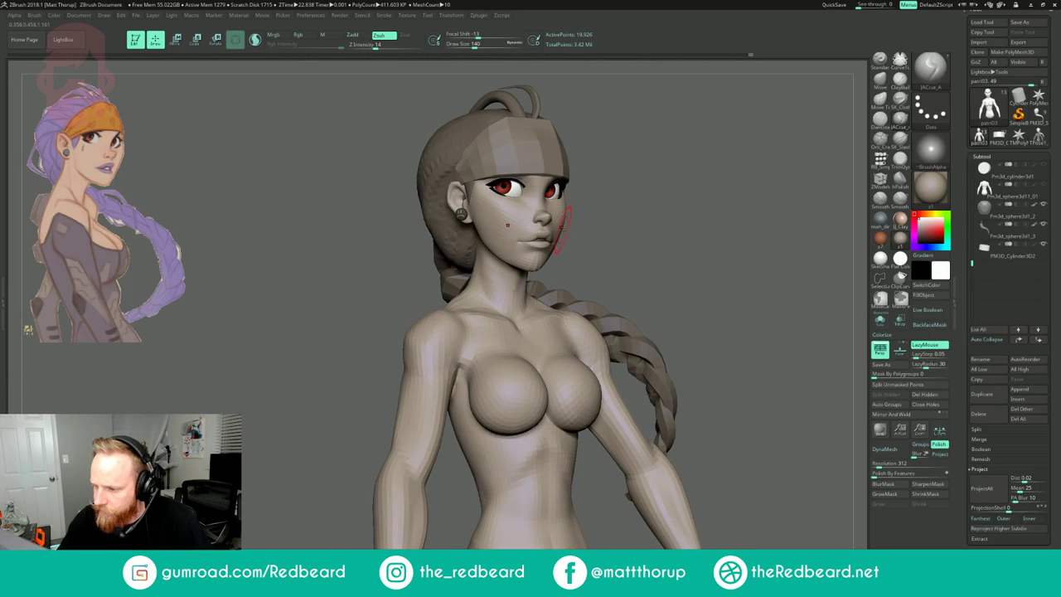
# - Work the jawline below the ear with the Pinch brush, enlarging the draw size to 172
pyautogui.press('b')
pyautogui.press('p')
pyautogui.press('i')
pyautogui.moveTo(632, 217); pyautogui.dragTo(535, 234)
pyautogui.press('[')
pyautogui.press(']')
pyautogui.moveTo(546, 245); pyautogui.dragTo(520, 247, button='right')
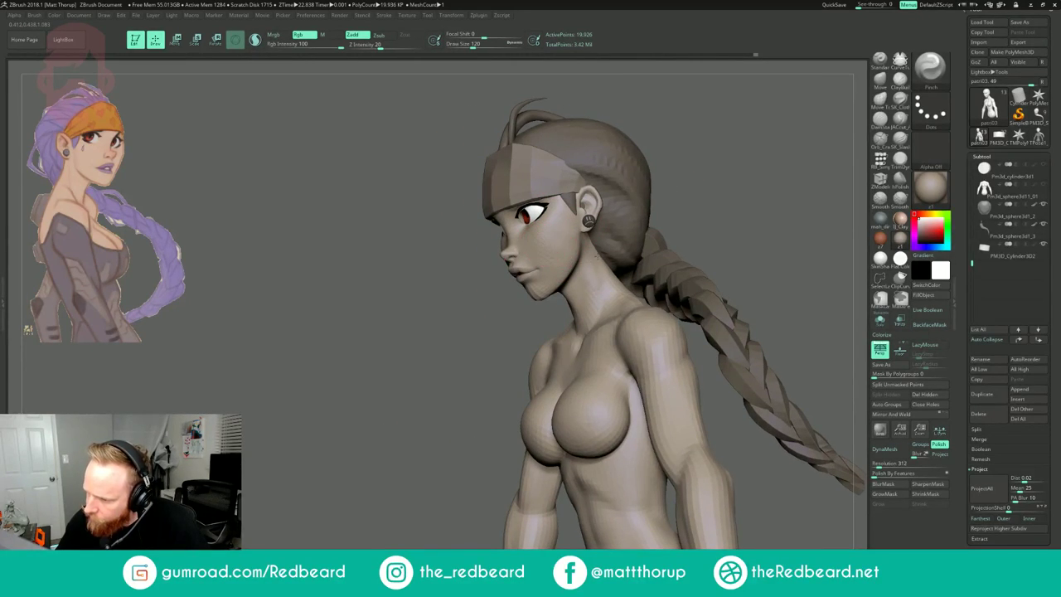
pyautogui.press(']')
pyautogui.press(']')
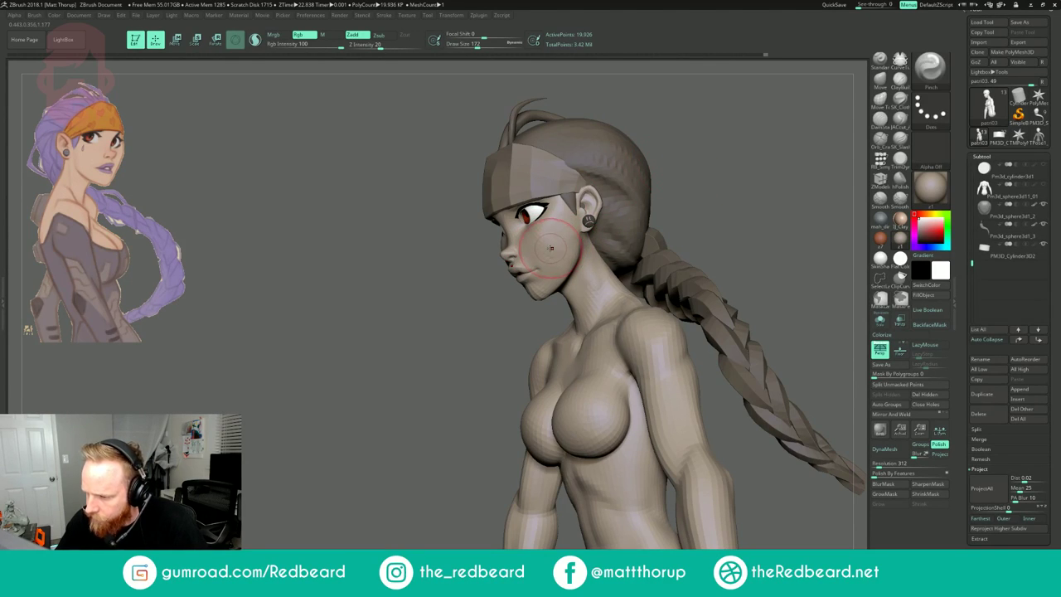
# - Reshape the jaw and lower cheek with the Move brush at draw size 177
pyautogui.moveTo(715, 188); pyautogui.dragTo(661, 227)
pyautogui.press('b')
pyautogui.press('m')
pyautogui.press('v')
pyautogui.moveTo(550, 266)
pyautogui.mouseDown()
pyautogui.moveTo(531, 262)
pyautogui.moveTo(573, 268)
pyautogui.moveTo(564, 283)
pyautogui.mouseUp()
pyautogui.press('[')
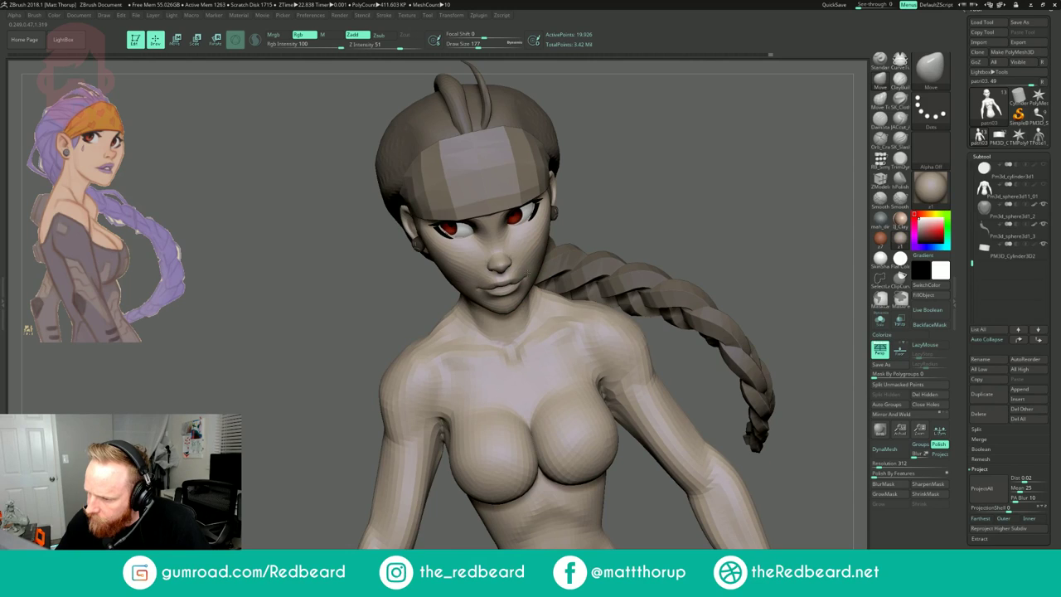
pyautogui.moveTo(637, 236); pyautogui.dragTo(667, 192)
pyautogui.moveTo(663, 243)
pyautogui.mouseDown()
pyautogui.moveTo(604, 253)
pyautogui.moveTo(643, 253)
pyautogui.mouseUp()
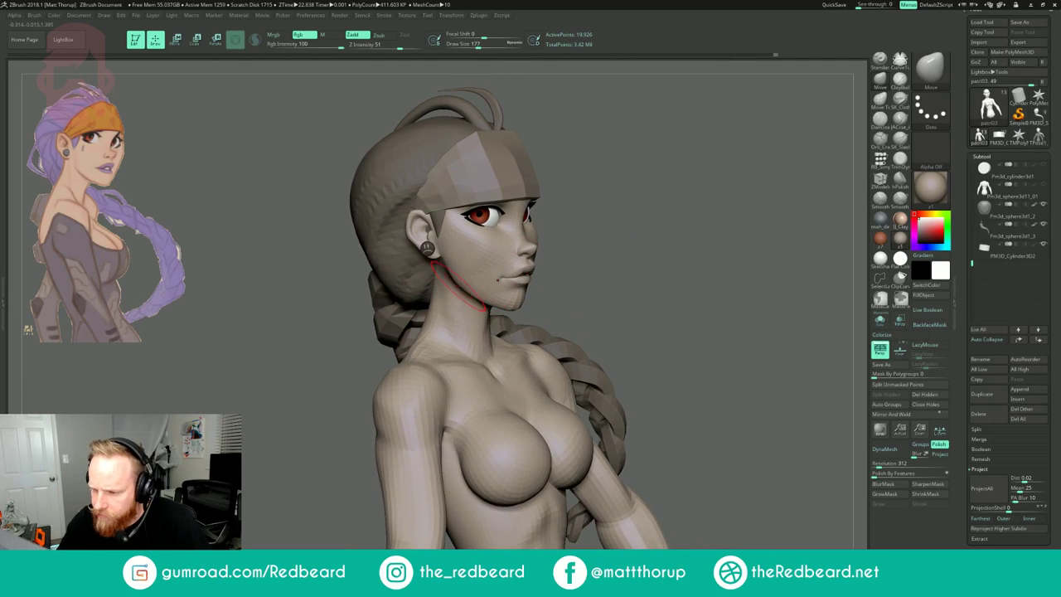
# - Adjust the cheek in front of the ear with the Move brush, reducing the draw size to 120
pyautogui.press('s')
pyautogui.moveTo(479, 257); pyautogui.dragTo(475, 255)
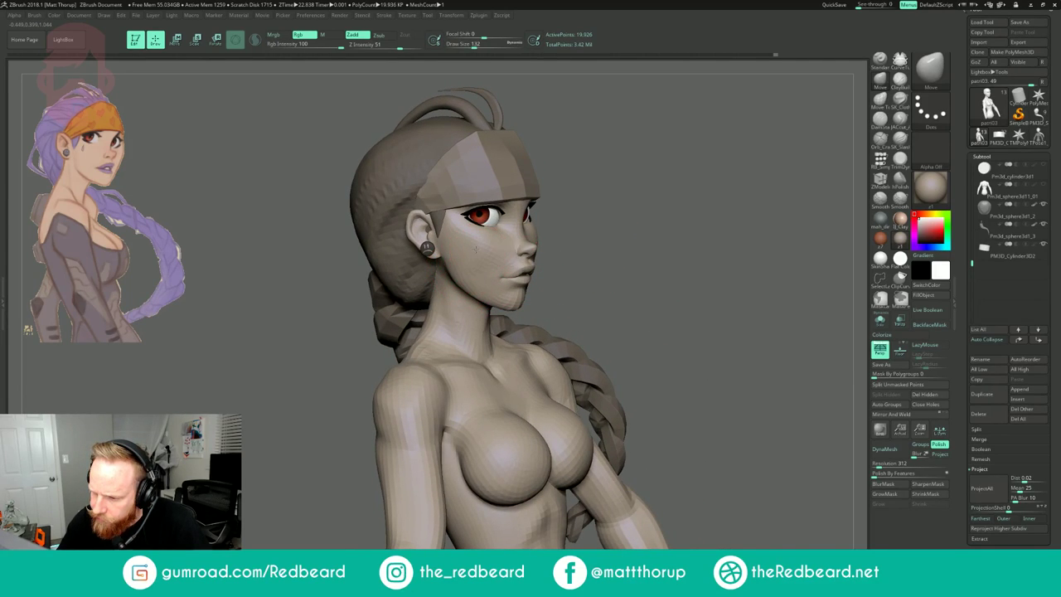
pyautogui.moveTo(593, 238); pyautogui.dragTo(465, 249)
pyautogui.press('s')
pyautogui.press('s')
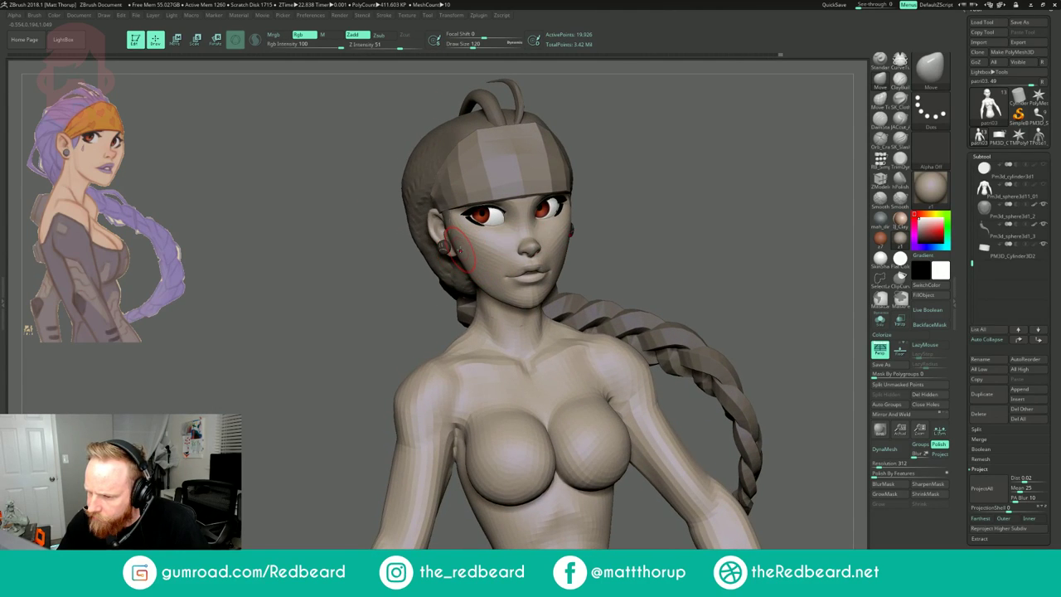
# - Flatten the cheek plane in front of the ear with the hPolish brush at draw size 120
pyautogui.click(900, 180)
pyautogui.moveTo(365, 240); pyautogui.dragTo(454, 241)
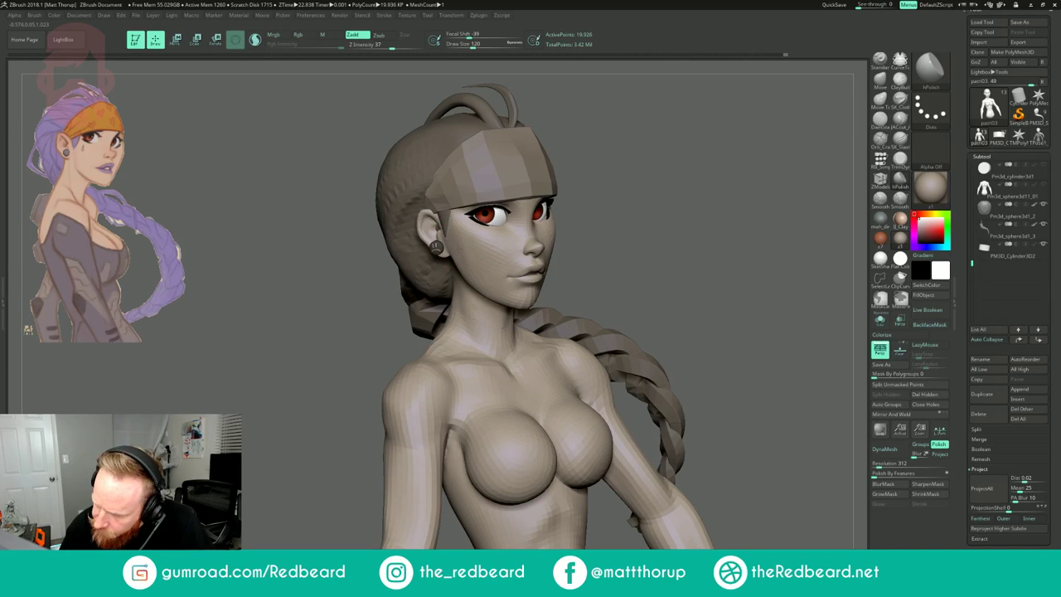
pyautogui.moveTo(641, 177); pyautogui.dragTo(704, 180)
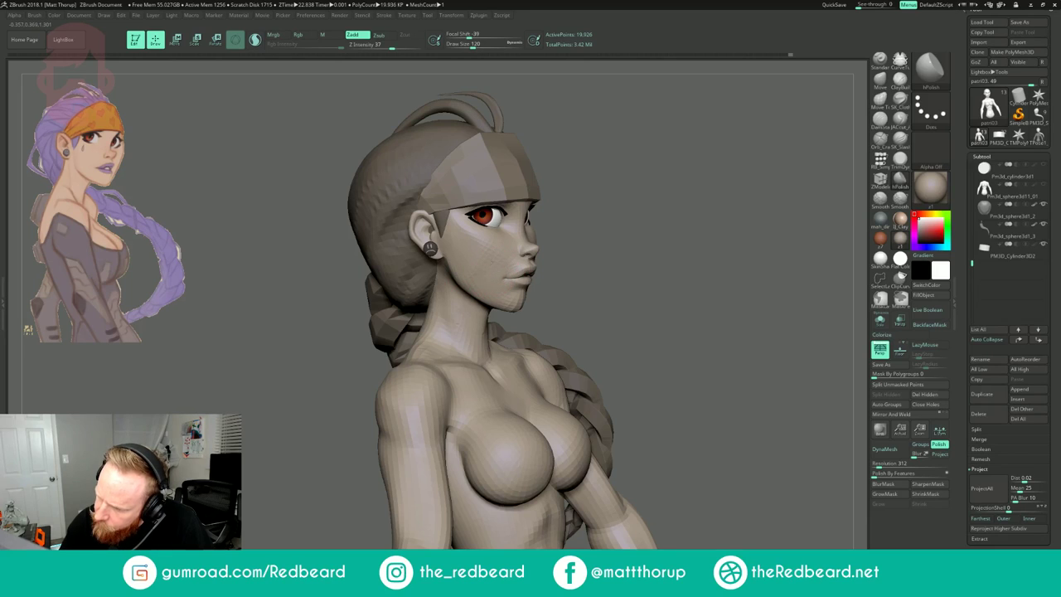
pyautogui.moveTo(640, 199); pyautogui.dragTo(589, 201)
pyautogui.moveTo(701, 204)
pyautogui.mouseDown()
pyautogui.moveTo(612, 211)
pyautogui.moveTo(615, 188)
pyautogui.moveTo(605, 184)
pyautogui.moveTo(647, 219)
pyautogui.mouseUp()
# - Smooth the side of the cheek at draw size 90 and raise the body to a higher subdivision level
pyautogui.press('s')
pyautogui.moveTo(564, 238); pyautogui.dragTo(559, 238)
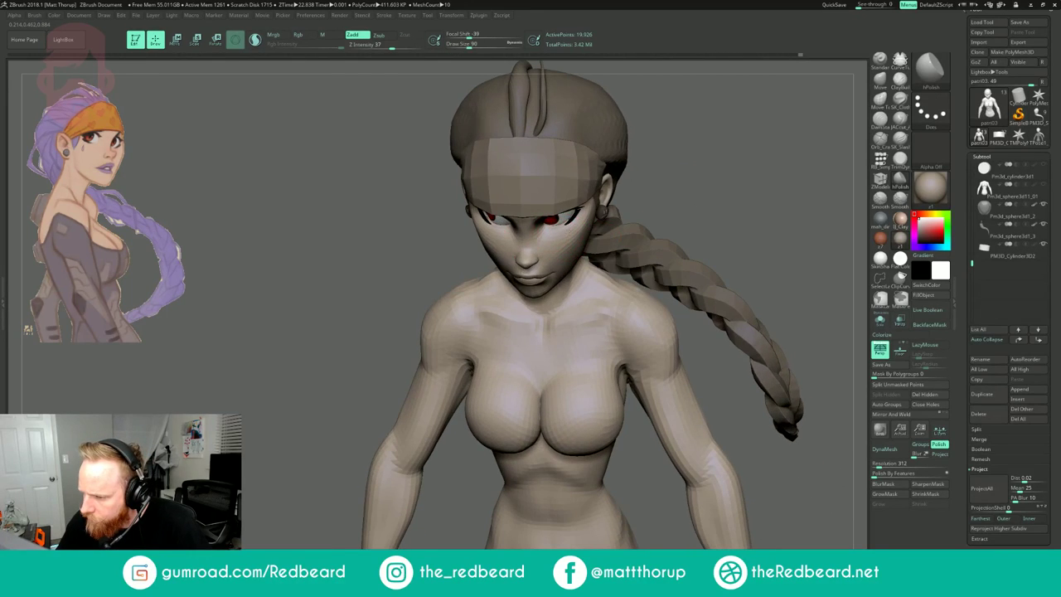
pyautogui.moveTo(651, 172)
pyautogui.mouseDown()
pyautogui.moveTo(646, 136)
pyautogui.moveTo(635, 164)
pyautogui.moveTo(706, 188)
pyautogui.moveTo(673, 189)
pyautogui.mouseUp()
pyautogui.moveTo(552, 260)
pyautogui.keyDown('shift'); pyautogui.mouseDown()
pyautogui.moveTo(563, 293)
pyautogui.moveTo(561, 244)
pyautogui.moveTo(583, 243)
pyautogui.mouseUp(); pyautogui.keyUp('shift')
pyautogui.hotkey('ctrl', 'd')
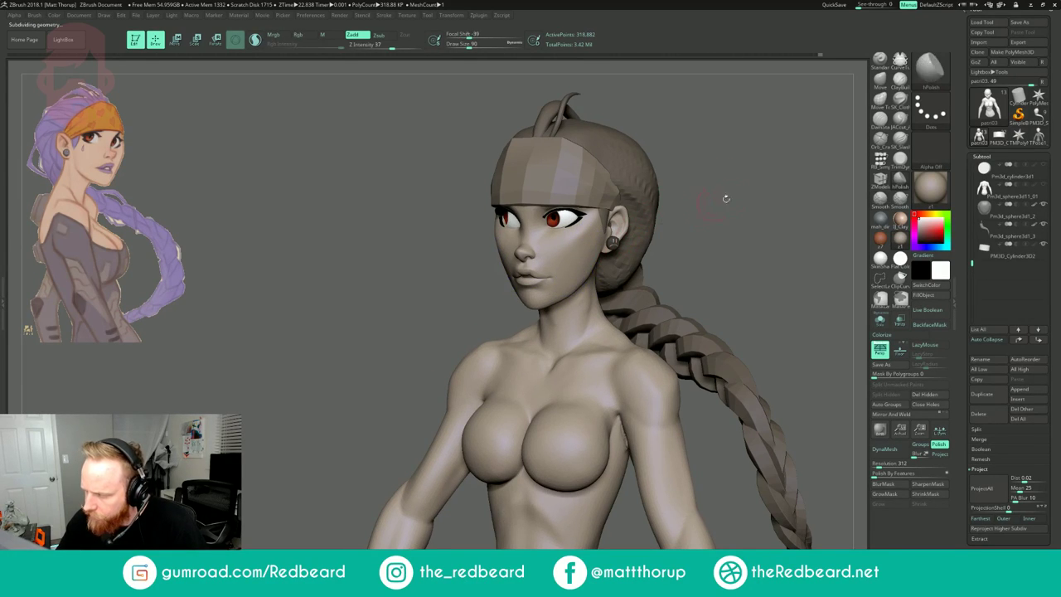
# - Refine the corner of the jaw below the ear by smoothing it at draw size 41
pyautogui.moveTo(722, 199)
pyautogui.keyDown('shift'); pyautogui.mouseDown()
pyautogui.moveTo(753, 164)
pyautogui.moveTo(805, 158)
pyautogui.mouseUp(); pyautogui.keyUp('shift')
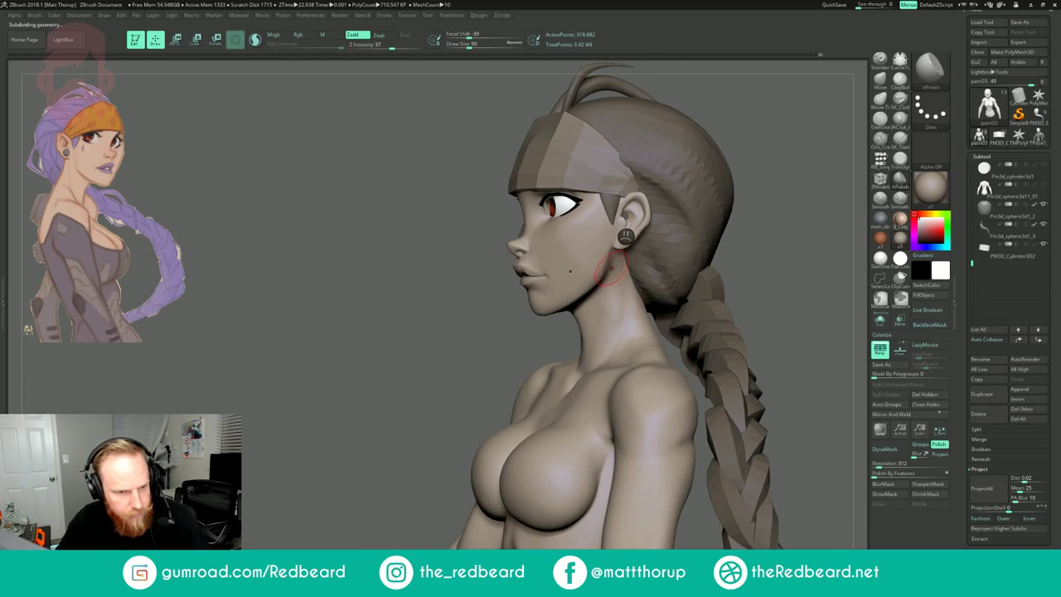
pyautogui.press('s')
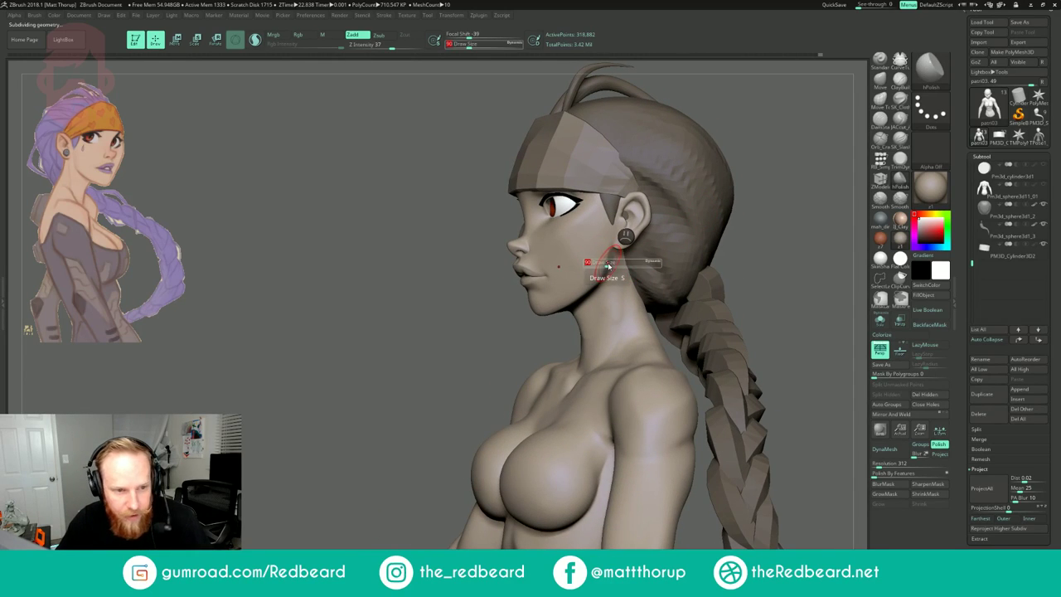
pyautogui.moveTo(608, 264); pyautogui.dragTo(600, 269)
pyautogui.press('s')
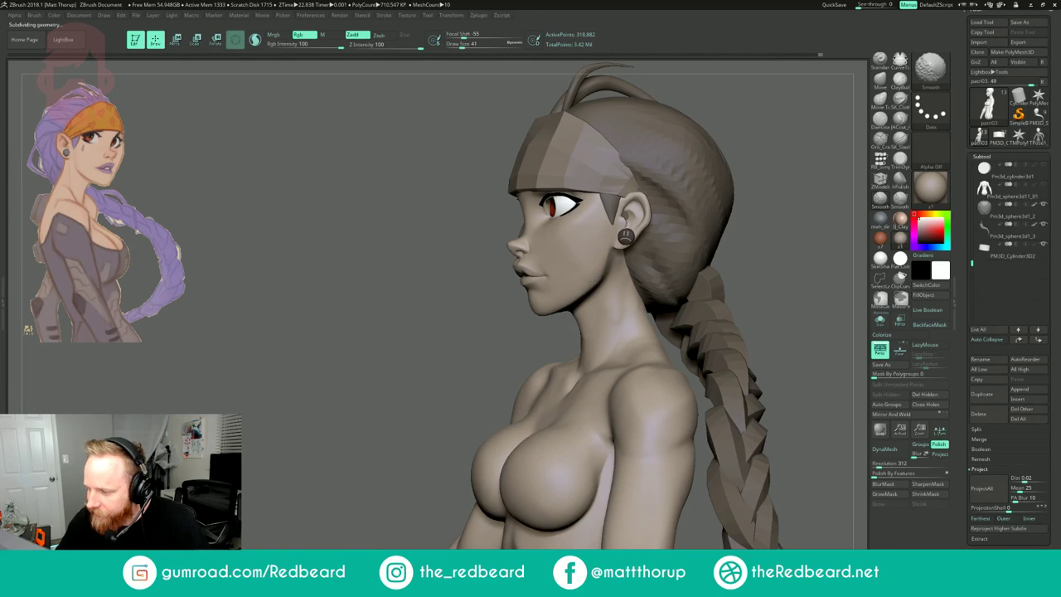
pyautogui.moveTo(751, 205); pyautogui.dragTo(702, 205)
pyautogui.moveTo(537, 350); pyautogui.dragTo(528, 370)
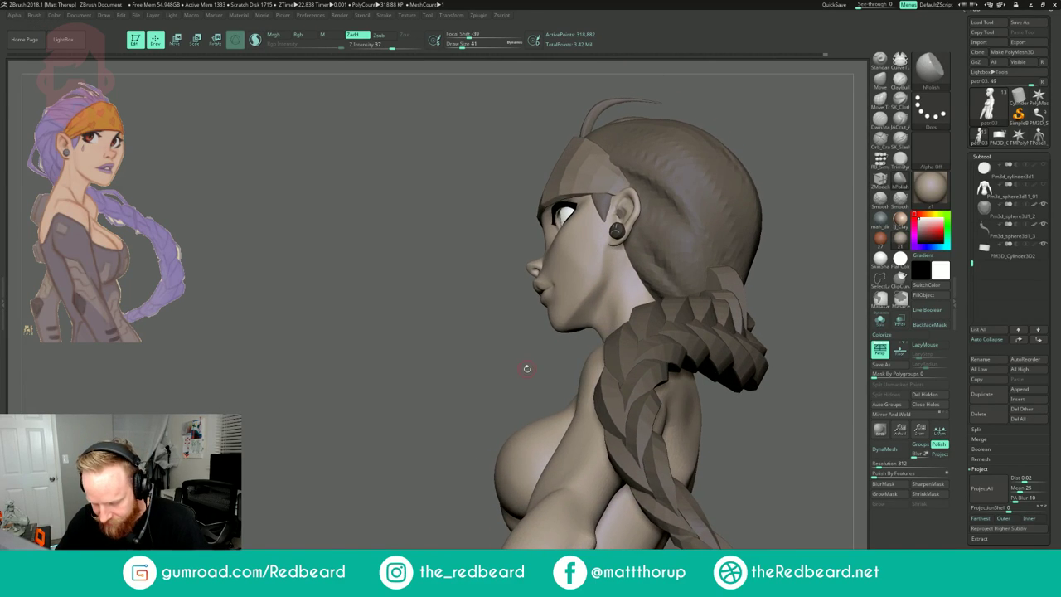
# - Tighten the back edge of the jaw with smoothing and the Pinch brush at draw size 71, on the lowest subdivision level
pyautogui.press('b')
pyautogui.press('p')
pyautogui.press('i')
pyautogui.press('shift')
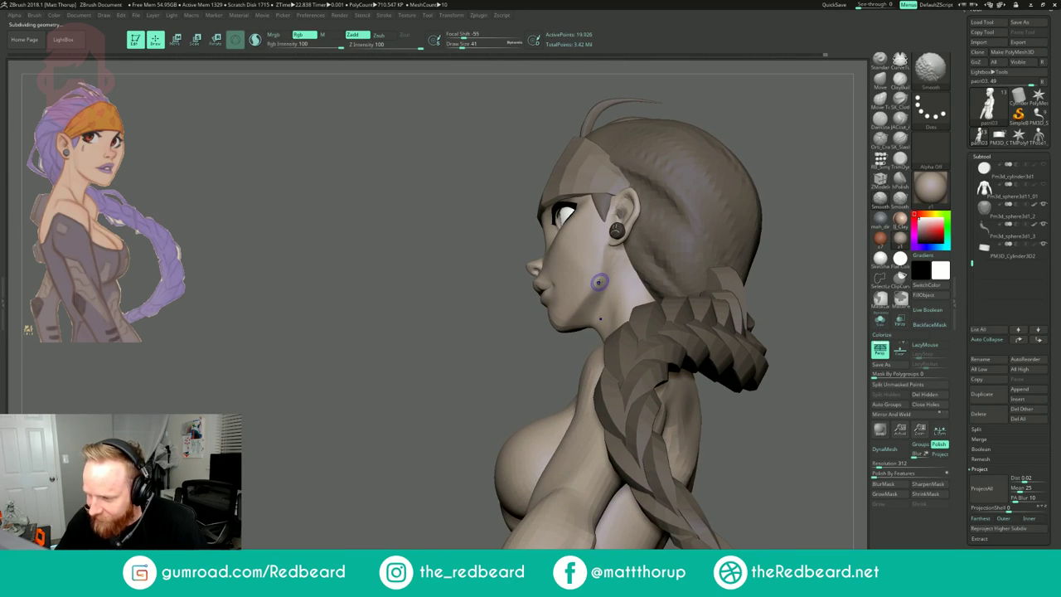
pyautogui.keyDown('shift'); pyautogui.moveTo(599, 282); pyautogui.dragTo(596, 277); pyautogui.keyUp('shift')
pyautogui.press(']')
pyautogui.press(']')
pyautogui.press(']')
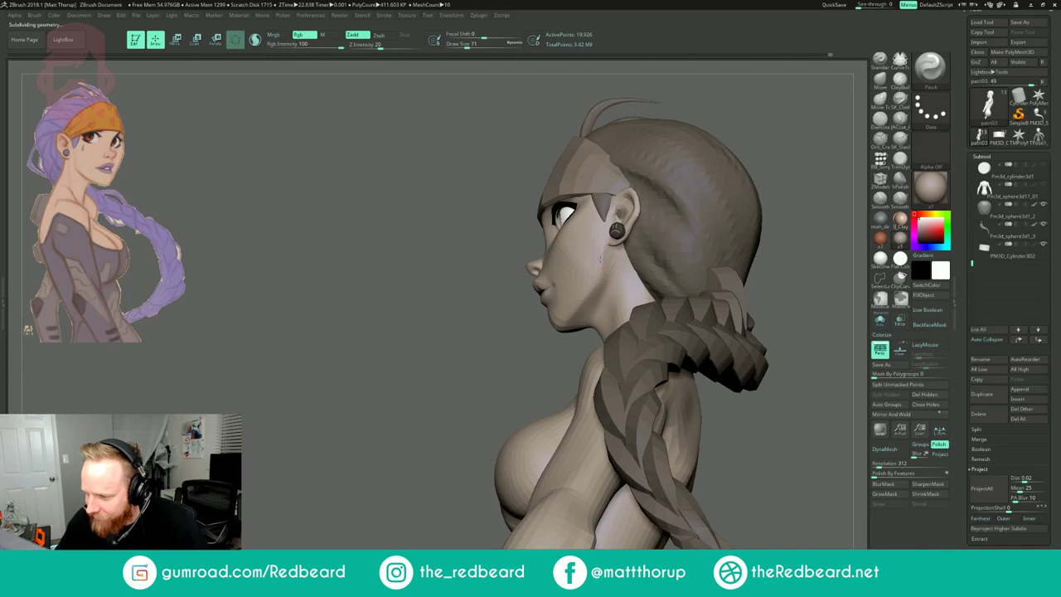
pyautogui.moveTo(565, 318); pyautogui.dragTo(613, 297, button='right')
# - Nudge the jaw and neck transition behind the ear with the Move brush at draw size 80
pyautogui.moveTo(750, 197); pyautogui.dragTo(701, 171)
pyautogui.moveTo(821, 193); pyautogui.dragTo(816, 193)
pyautogui.press('b')
pyautogui.press('m')
pyautogui.press('v')
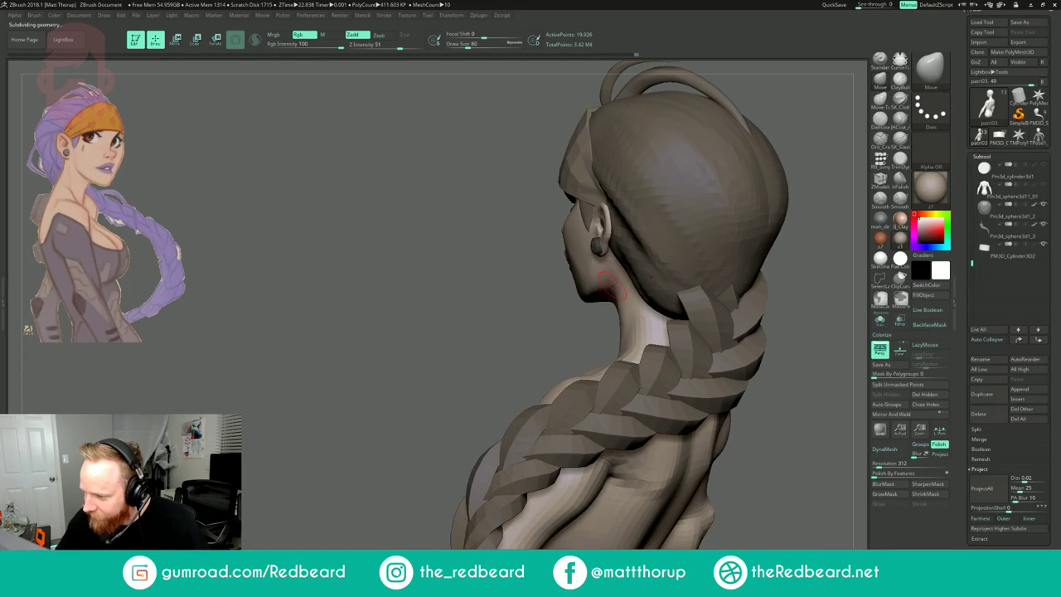
pyautogui.press(']')
pyautogui.moveTo(567, 334); pyautogui.dragTo(605, 325)
# - Smooth the side of the neck below the jaw at draw size 68
pyautogui.press('shift')
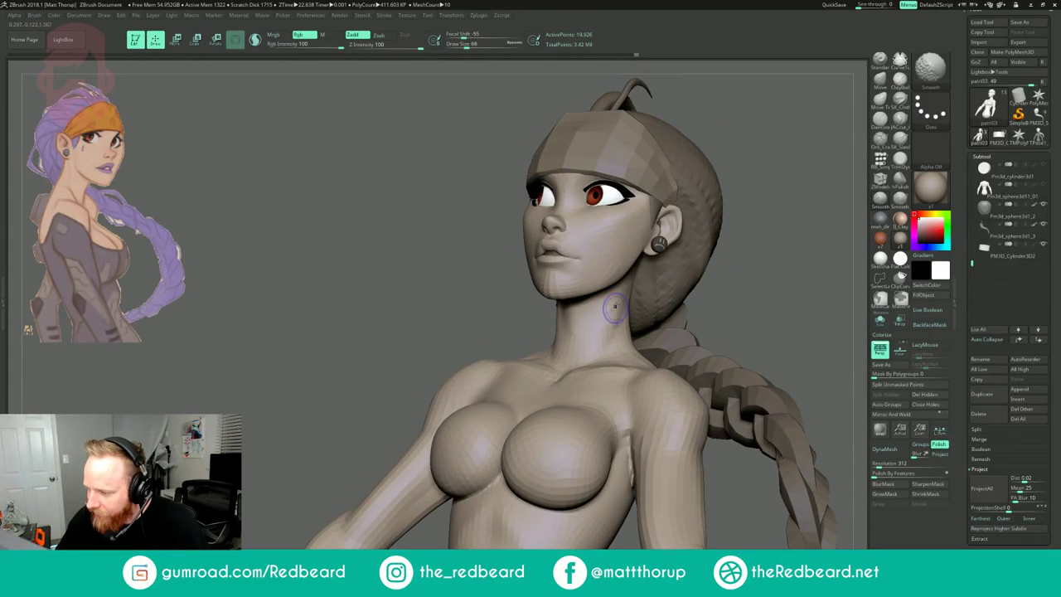
pyautogui.moveTo(763, 218)
pyautogui.keyDown('shift'); pyautogui.mouseDown()
pyautogui.moveTo(820, 223)
pyautogui.moveTo(741, 207)
pyautogui.moveTo(685, 216)
pyautogui.moveTo(690, 237)
pyautogui.mouseUp(); pyautogui.keyUp('shift')
pyautogui.moveTo(750, 222)
pyautogui.mouseDown()
pyautogui.moveTo(695, 224)
pyautogui.moveTo(684, 258)
pyautogui.mouseUp()
# - Smooth the side of the face between the eye and ear, enlarging the draw size to 94
pyautogui.press(']')
pyautogui.press(']')
pyautogui.press('shift')
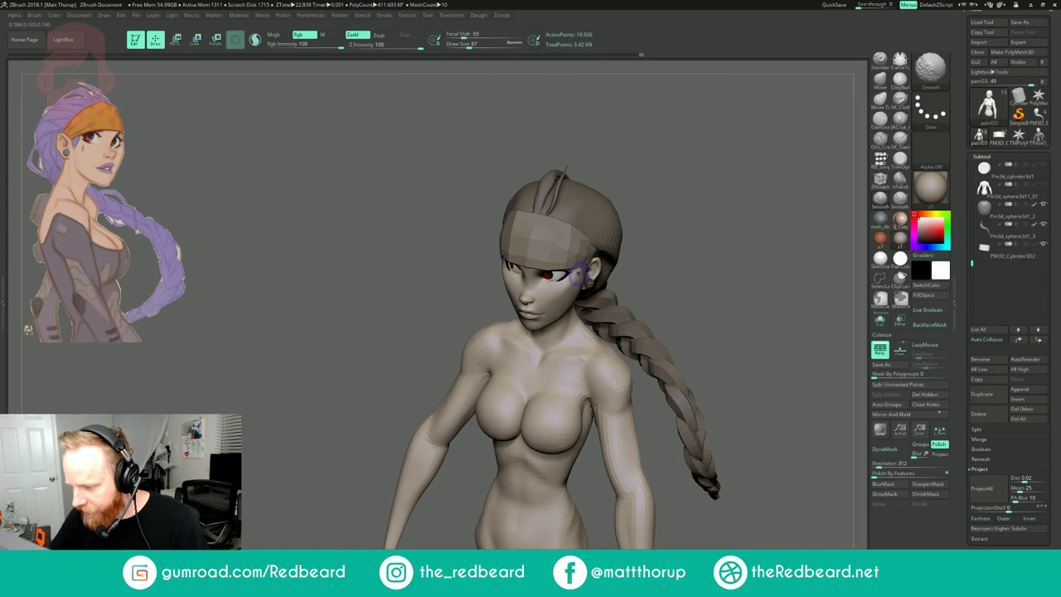
pyautogui.moveTo(686, 210)
pyautogui.keyDown('shift'); pyautogui.mouseDown()
pyautogui.moveTo(716, 185)
pyautogui.moveTo(727, 208)
pyautogui.mouseUp(); pyautogui.keyUp('shift')
pyautogui.moveTo(651, 206); pyautogui.dragTo(702, 201)
pyautogui.press('shift')
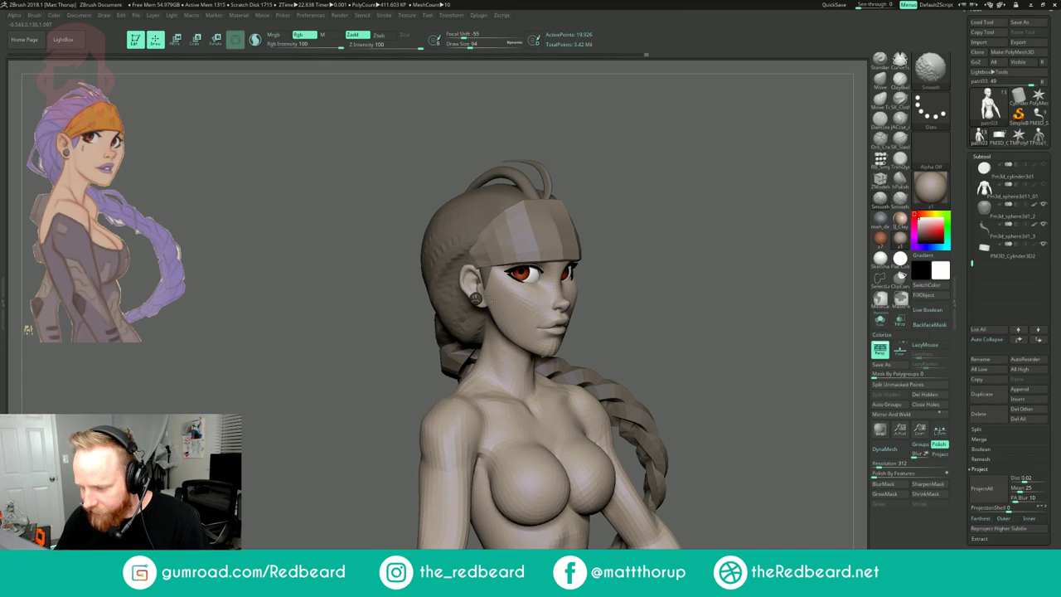
pyautogui.moveTo(618, 249)
pyautogui.mouseDown()
pyautogui.moveTo(689, 222)
pyautogui.moveTo(701, 264)
pyautogui.moveTo(680, 222)
pyautogui.moveTo(686, 172)
pyautogui.moveTo(727, 197)
pyautogui.moveTo(696, 215)
pyautogui.moveTo(695, 231)
pyautogui.mouseUp()
pyautogui.press('shift')
# - Examine the whole figure's head, neck and body proportions from the front, back and side
pyautogui.keyDown('alt'); pyautogui.moveTo(619, 274); pyautogui.dragTo(622, 252); pyautogui.keyUp('alt')
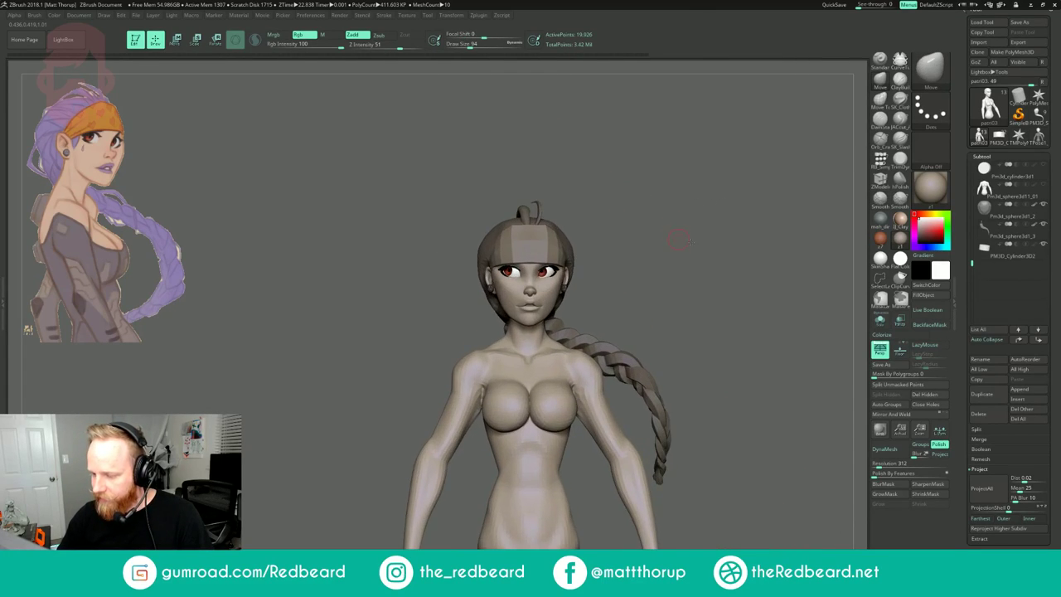
pyautogui.moveTo(675, 232); pyautogui.dragTo(792, 245)
pyautogui.moveTo(630, 261); pyautogui.dragTo(637, 218)
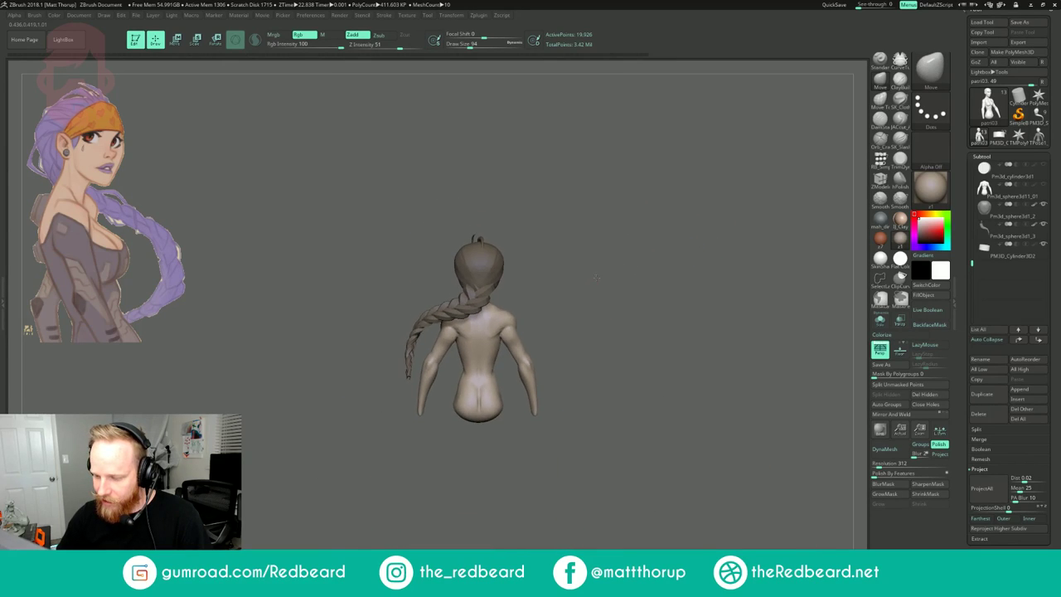
pyautogui.moveTo(730, 241); pyautogui.dragTo(640, 259)
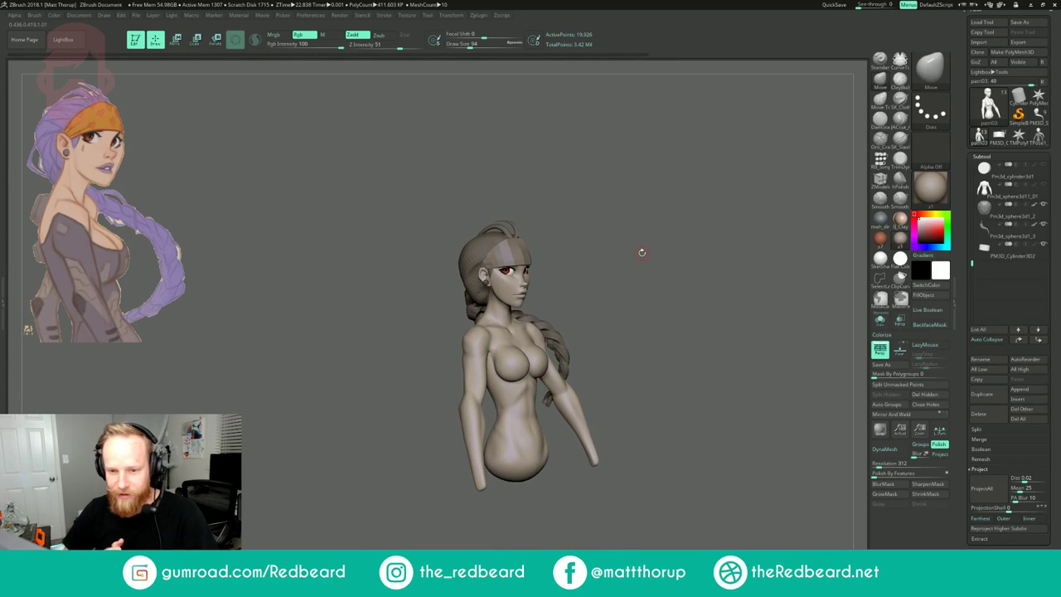
pyautogui.moveTo(704, 365); pyautogui.dragTo(710, 408)
pyautogui.moveTo(720, 410); pyautogui.dragTo(761, 416)
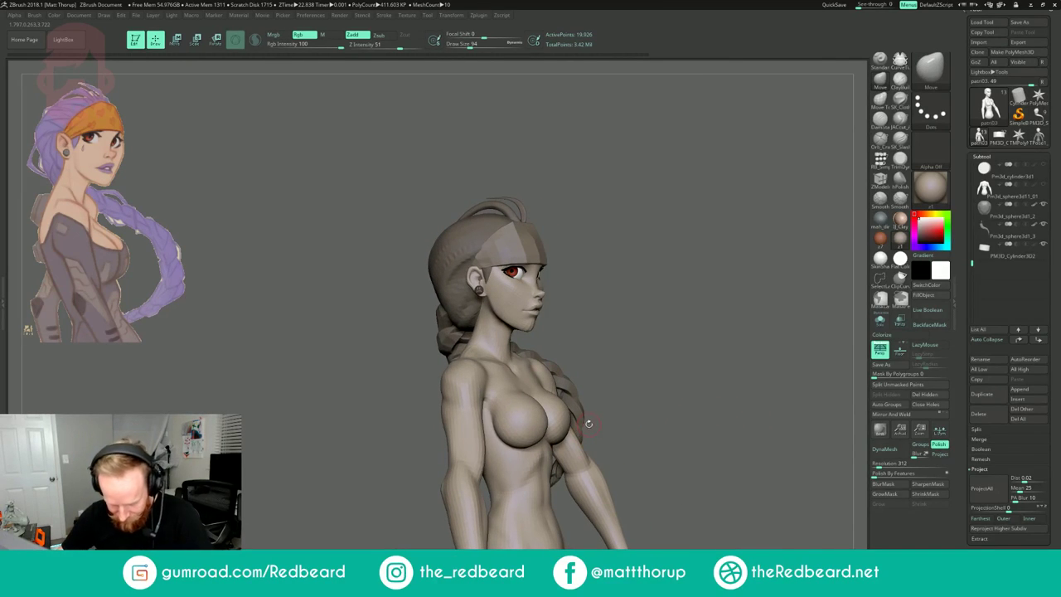
pyautogui.press('s')
pyautogui.moveTo(563, 417); pyautogui.dragTo(569, 421)
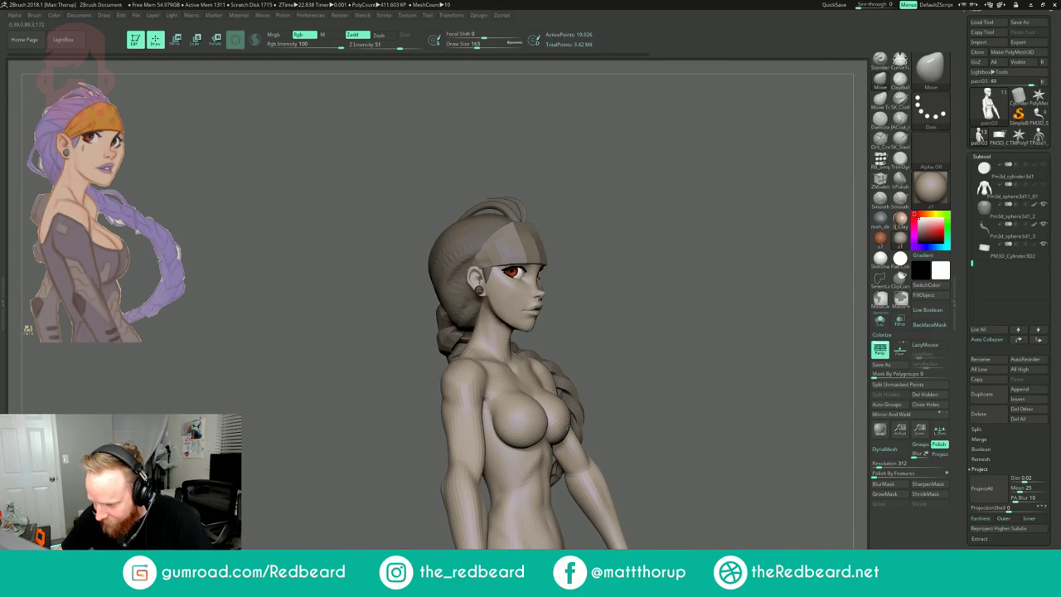
pyautogui.moveTo(640, 380); pyautogui.dragTo(611, 497)
pyautogui.moveTo(695, 369); pyautogui.dragTo(662, 296)
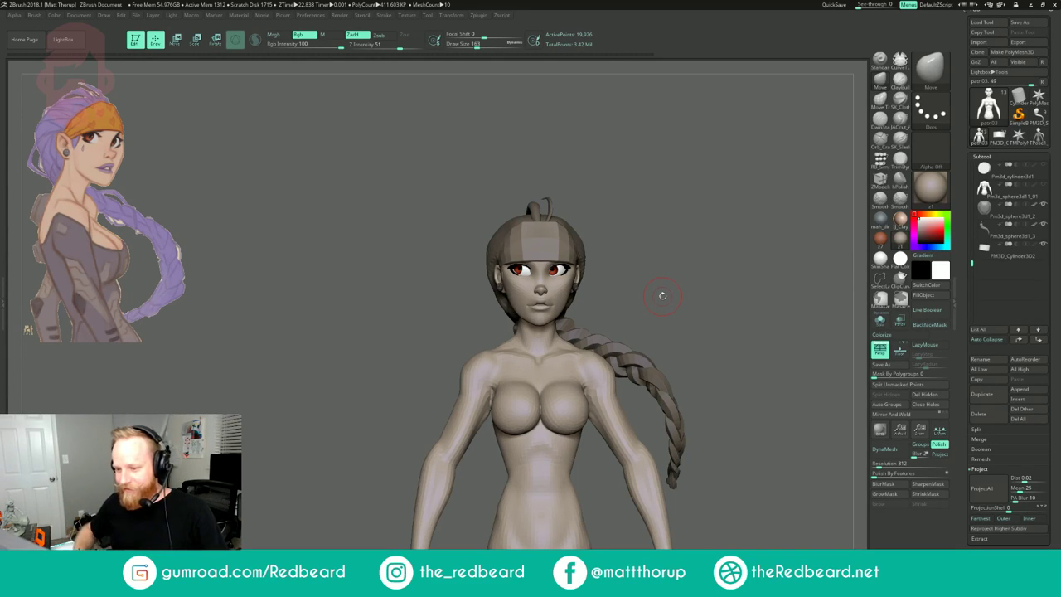
# - Thicken the upper arms with the Inflate brush at draw size 207
pyautogui.moveTo(650, 196)
pyautogui.mouseDown()
pyautogui.moveTo(719, 209)
pyautogui.moveTo(675, 218)
pyautogui.mouseUp()
pyautogui.press('b')
pyautogui.press('i')
pyautogui.press('n')
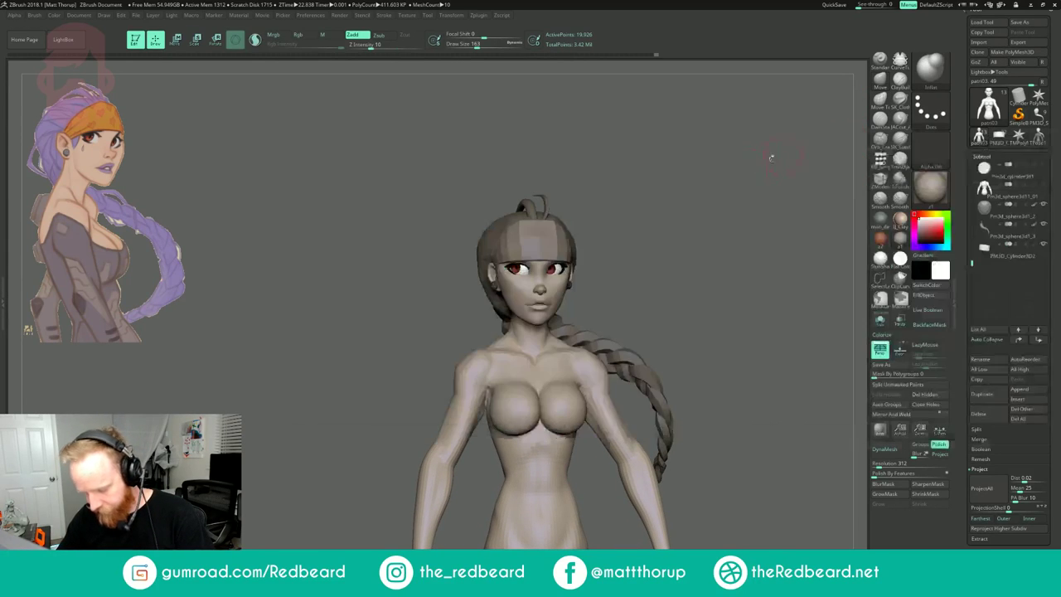
pyautogui.moveTo(769, 156); pyautogui.dragTo(728, 166)
pyautogui.press('s')
pyautogui.moveTo(481, 409); pyautogui.dragTo(468, 447)
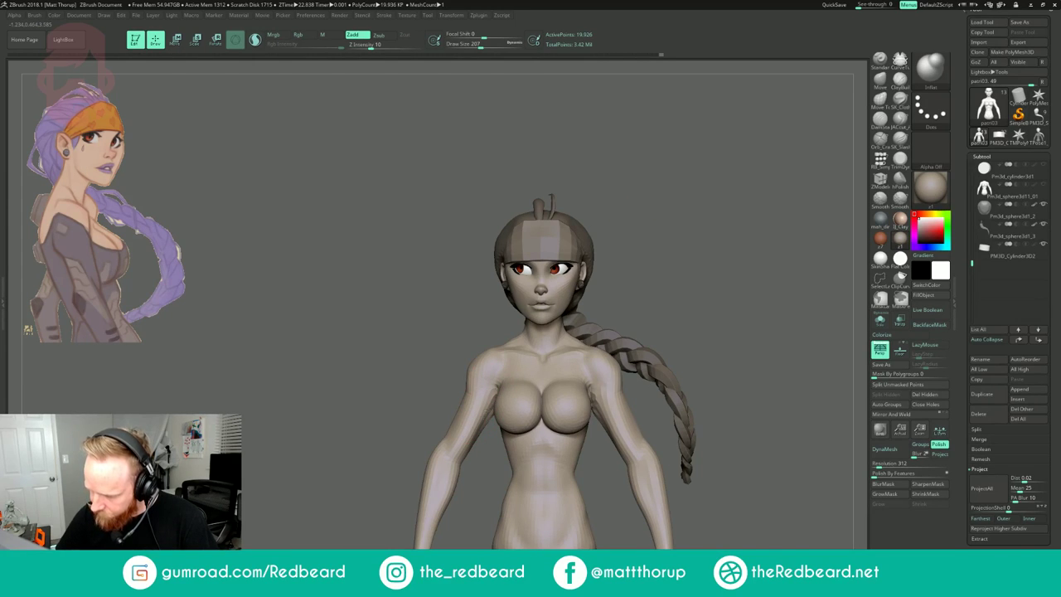
# - Raise the body mesh by three subdivision levels and switch to the Move brush
pyautogui.moveTo(711, 267)
pyautogui.mouseDown()
pyautogui.moveTo(685, 246)
pyautogui.moveTo(668, 253)
pyautogui.moveTo(715, 271)
pyautogui.moveTo(713, 257)
pyautogui.moveTo(726, 251)
pyautogui.mouseUp()
pyautogui.press('d')
pyautogui.press('d')
pyautogui.press('d')
pyautogui.press('b')
pyautogui.press('m')
pyautogui.press('v')
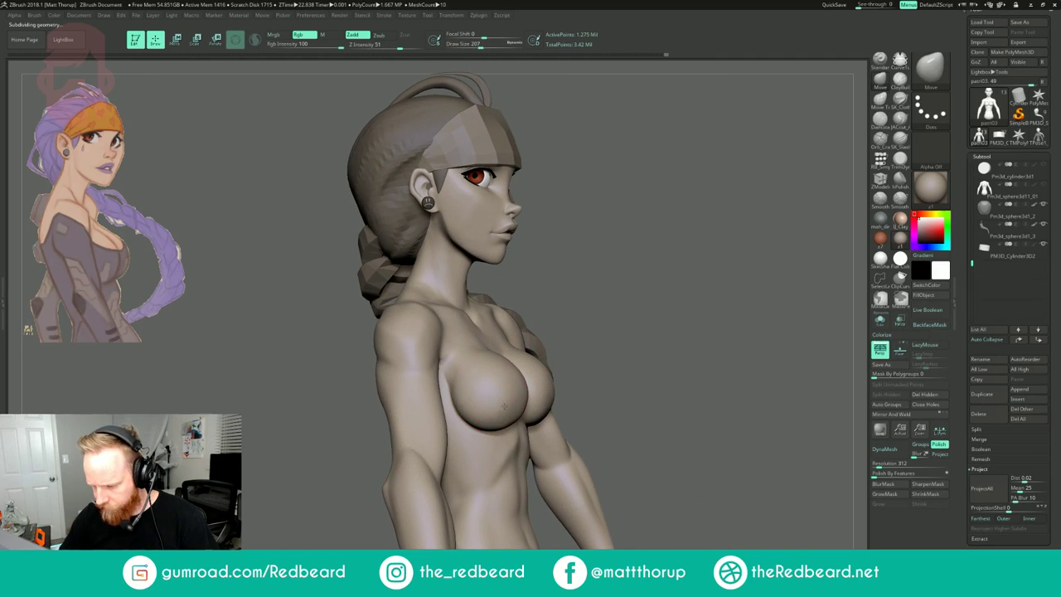
# - Isolate the body mesh from the hair and accessories with Solo mode and show it from the back
pyautogui.press('s')
pyautogui.moveTo(500, 407)
pyautogui.mouseDown()
pyautogui.moveTo(518, 405)
pyautogui.moveTo(501, 405)
pyautogui.mouseUp()
pyautogui.moveTo(637, 264); pyautogui.dragTo(547, 263)
pyautogui.press('f')
pyautogui.keyDown('alt'); pyautogui.moveTo(696, 215); pyautogui.dragTo(569, 232); pyautogui.keyUp('alt')
pyautogui.press('f')
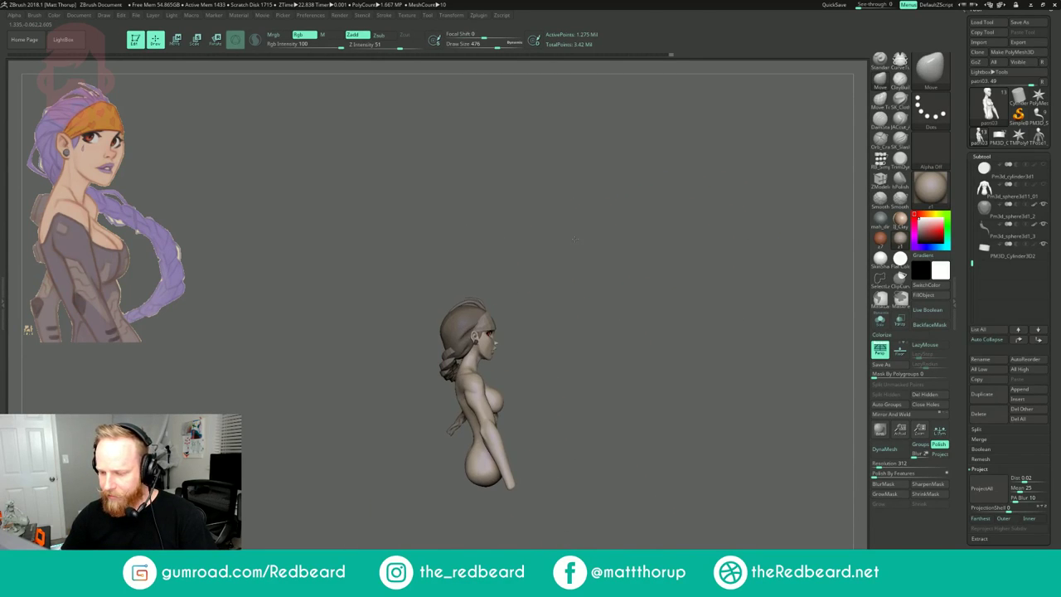
pyautogui.keyDown('alt'); pyautogui.moveTo(654, 216); pyautogui.dragTo(685, 238); pyautogui.keyUp('alt')
pyautogui.keyDown('shift'); pyautogui.moveTo(643, 271); pyautogui.dragTo(676, 301); pyautogui.keyUp('shift')
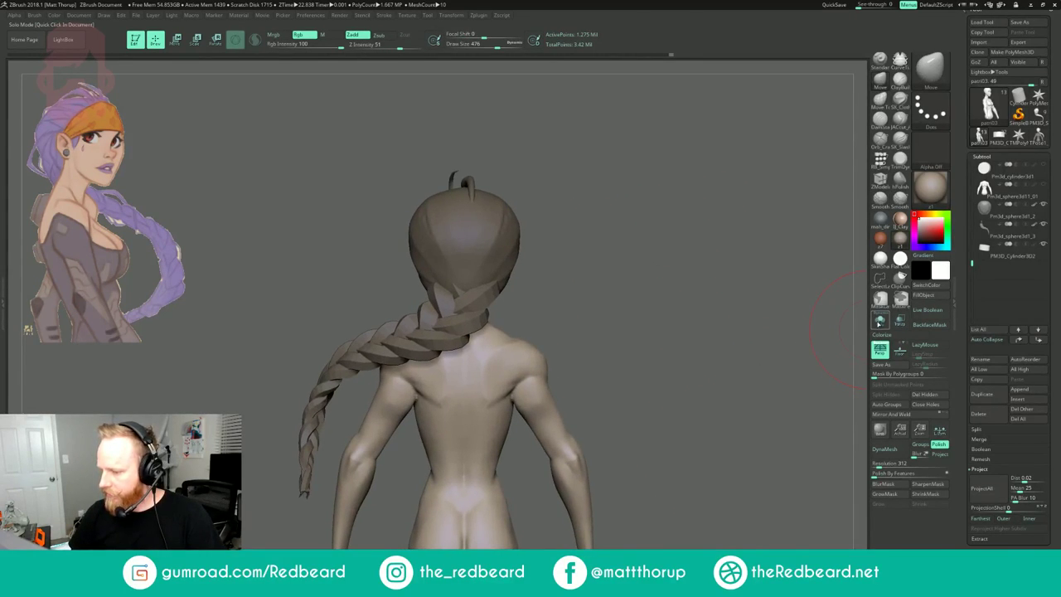
pyautogui.click(880, 320)
pyautogui.keyDown('alt'); pyautogui.moveTo(655, 462); pyautogui.dragTo(655, 361); pyautogui.keyUp('alt')
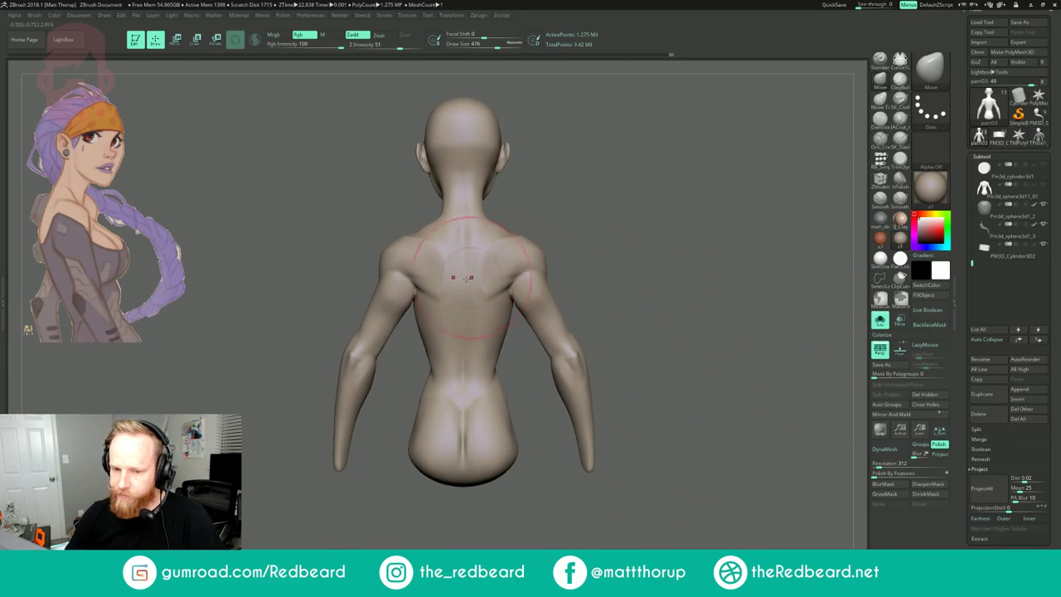
# - Lasso-mask the arms and torso below a V-shaped off-shoulder line, leaving the head, neck and upper back unmasked
pyautogui.press('s')
pyautogui.moveTo(463, 293)
pyautogui.mouseDown()
pyautogui.moveTo(445, 292)
pyautogui.moveTo(455, 295)
pyautogui.mouseUp()
pyautogui.press('s')
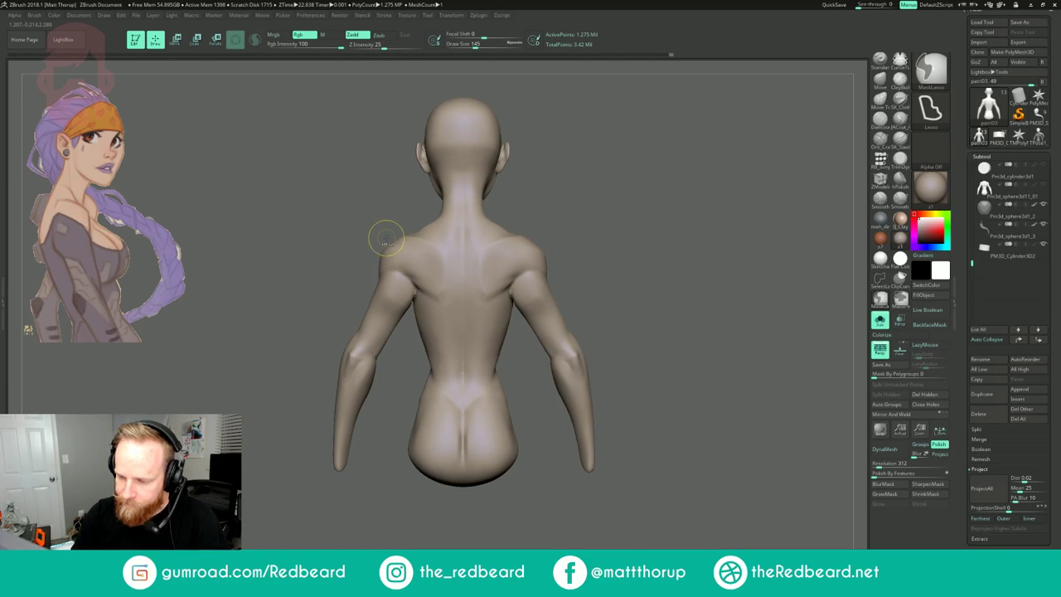
pyautogui.keyDown('ctrl'); pyautogui.moveTo(384, 232); pyautogui.dragTo(385, 233); pyautogui.keyUp('ctrl')
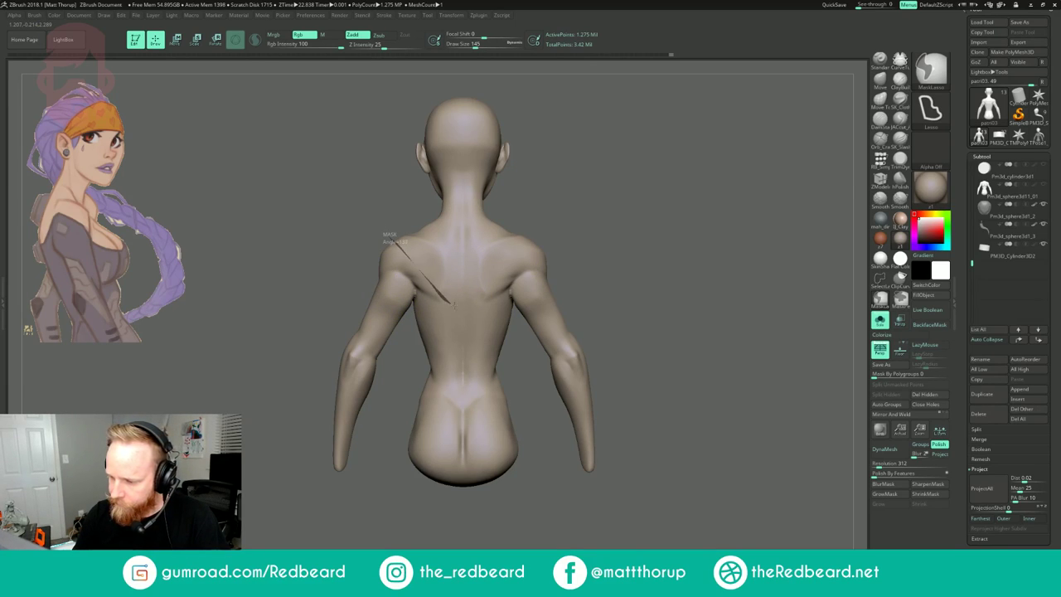
pyautogui.moveTo(455, 305)
pyautogui.keyDown('ctrl'); pyautogui.mouseDown()
pyautogui.moveTo(466, 307)
pyautogui.moveTo(478, 451)
pyautogui.moveTo(396, 523)
pyautogui.moveTo(330, 506)
pyautogui.moveTo(232, 396)
pyautogui.mouseUp(); pyautogui.keyUp('ctrl')
pyautogui.keyDown('shift'); pyautogui.moveTo(606, 186); pyautogui.dragTo(589, 220); pyautogui.keyUp('shift')
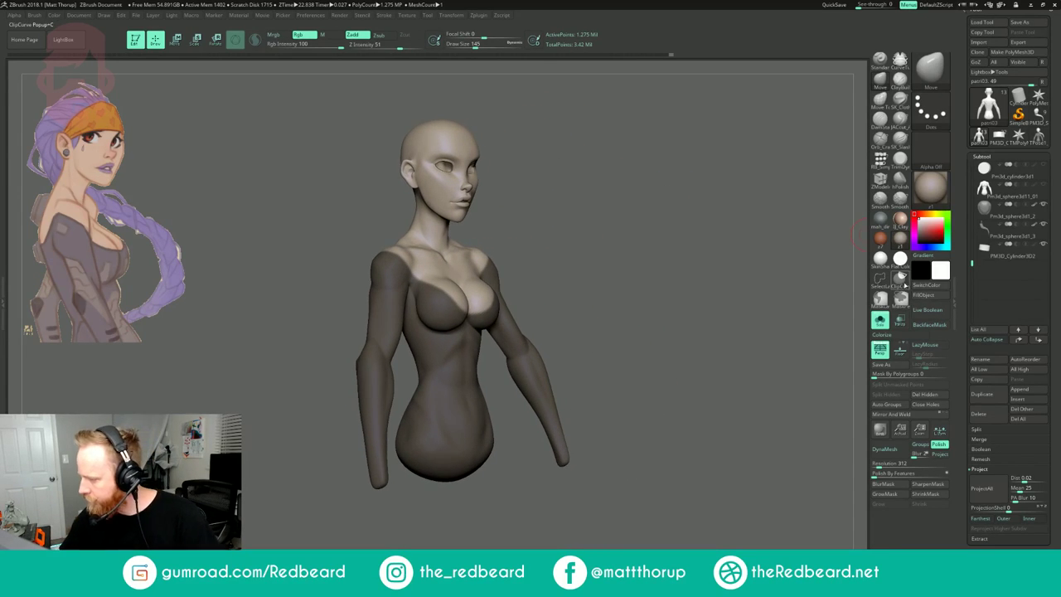
# - Erase the mask from the outer shoulder blades and round its edge across the upper back with MaskPen at draw size 51
pyautogui.moveTo(627, 281); pyautogui.dragTo(612, 283)
pyautogui.moveTo(611, 283)
pyautogui.keyDown('alt'); pyautogui.mouseDown()
pyautogui.moveTo(651, 296)
pyautogui.moveTo(655, 328)
pyautogui.mouseUp(); pyautogui.keyUp('alt')
pyautogui.press('s')
pyautogui.moveTo(432, 250); pyautogui.dragTo(411, 265)
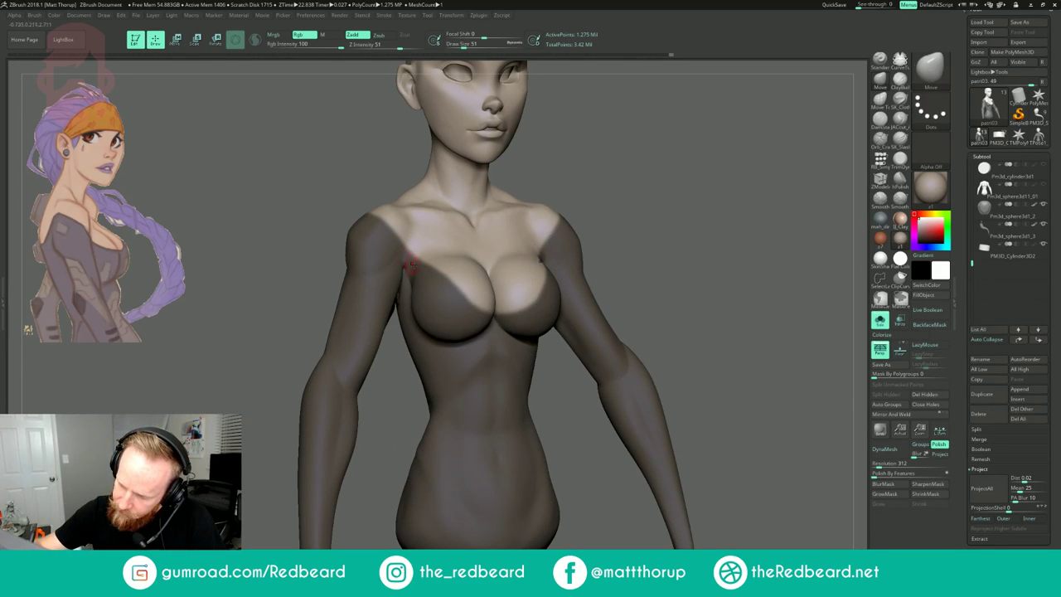
pyautogui.press('ctrl')
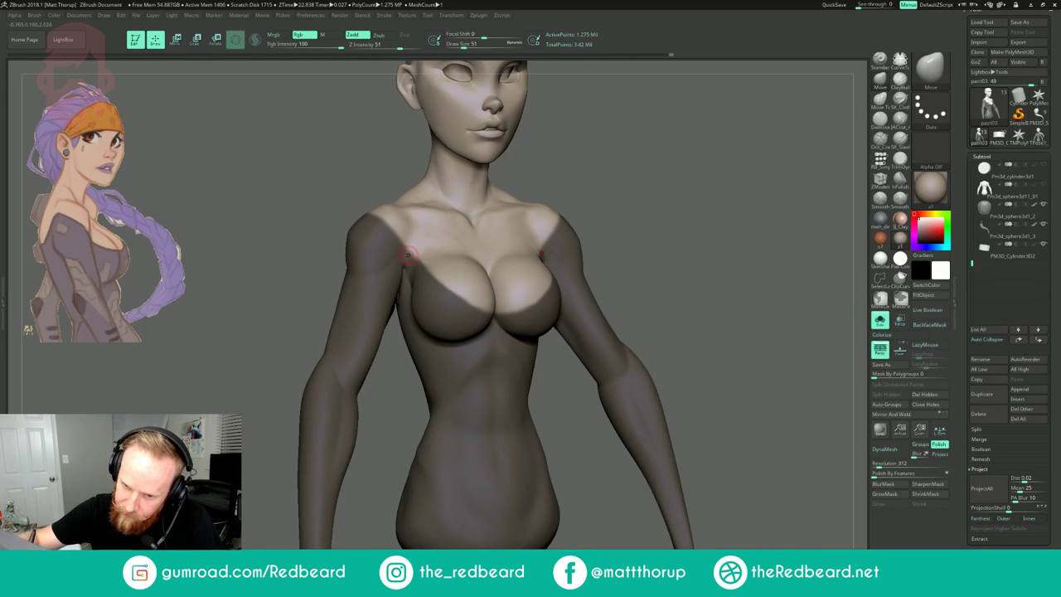
pyautogui.moveTo(597, 160); pyautogui.dragTo(762, 159)
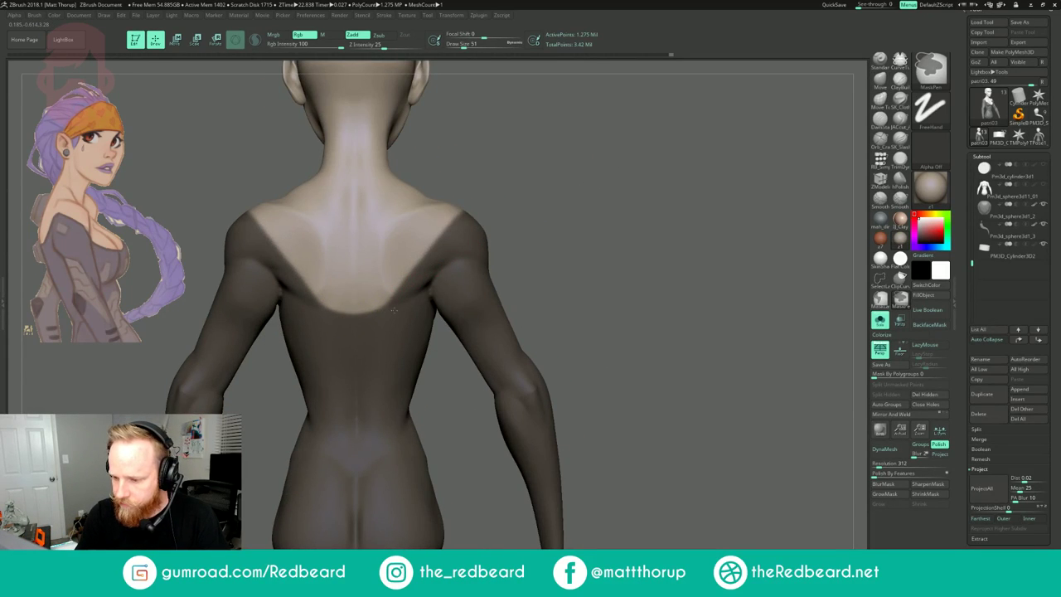
pyautogui.keyDown('ctrl'); pyautogui.keyDown('alt'); pyautogui.moveTo(381, 300); pyautogui.dragTo(461, 225); pyautogui.keyUp('alt'); pyautogui.keyUp('ctrl')
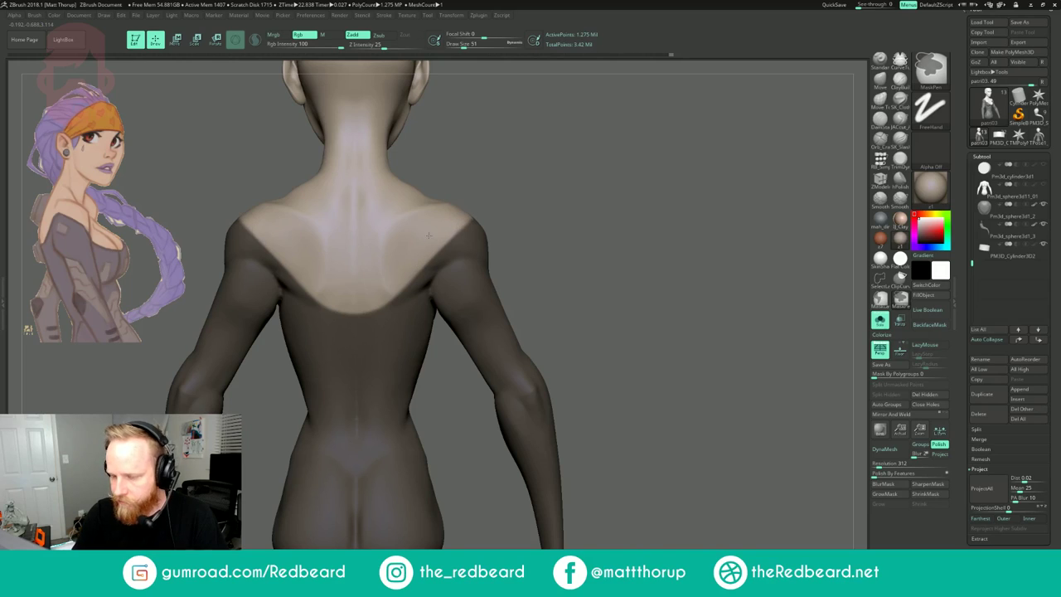
pyautogui.keyDown('ctrl'); pyautogui.keyDown('alt'); pyautogui.moveTo(432, 260); pyautogui.dragTo(453, 243); pyautogui.keyUp('alt'); pyautogui.keyUp('ctrl')
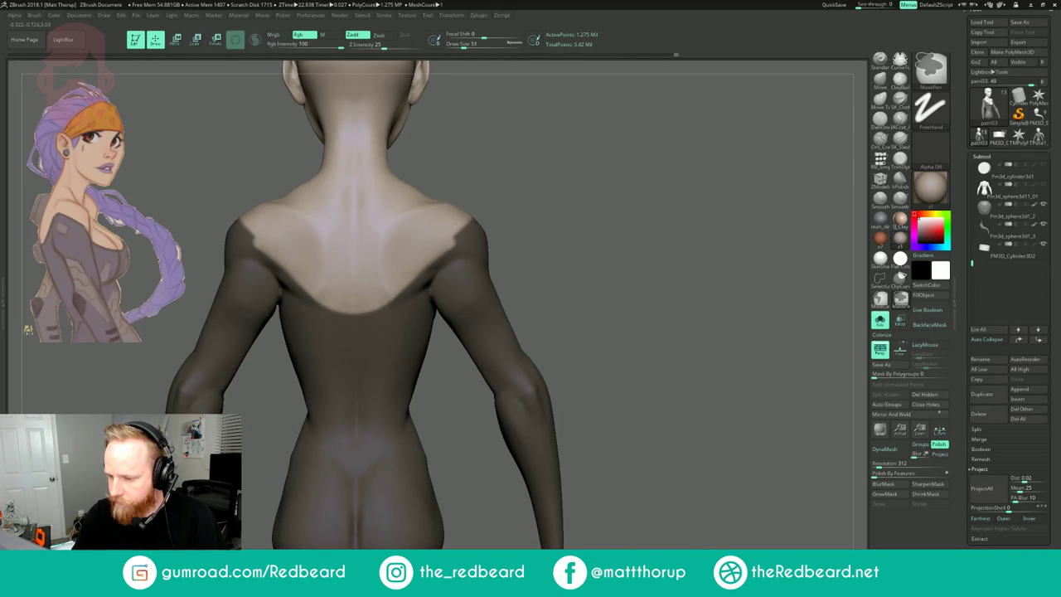
pyautogui.keyDown('ctrl'); pyautogui.keyDown('alt'); pyautogui.moveTo(385, 300); pyautogui.dragTo(466, 238); pyautogui.keyUp('alt'); pyautogui.keyUp('ctrl')
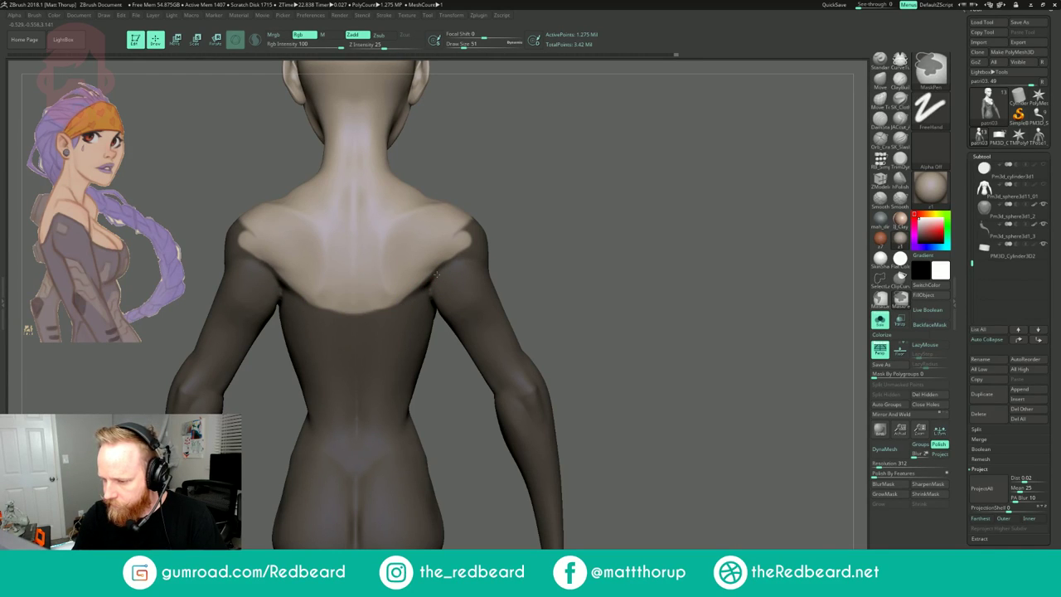
pyautogui.moveTo(341, 308)
pyautogui.keyDown('ctrl'); pyautogui.keyDown('alt'); pyautogui.mouseDown()
pyautogui.moveTo(382, 304)
pyautogui.moveTo(392, 315)
pyautogui.mouseUp(); pyautogui.keyUp('alt'); pyautogui.keyUp('ctrl')
# - Erase the mask over the shoulder caps so its edge wraps around the upper arms
pyautogui.moveTo(566, 213); pyautogui.dragTo(508, 228)
pyautogui.moveTo(499, 183); pyautogui.dragTo(547, 184)
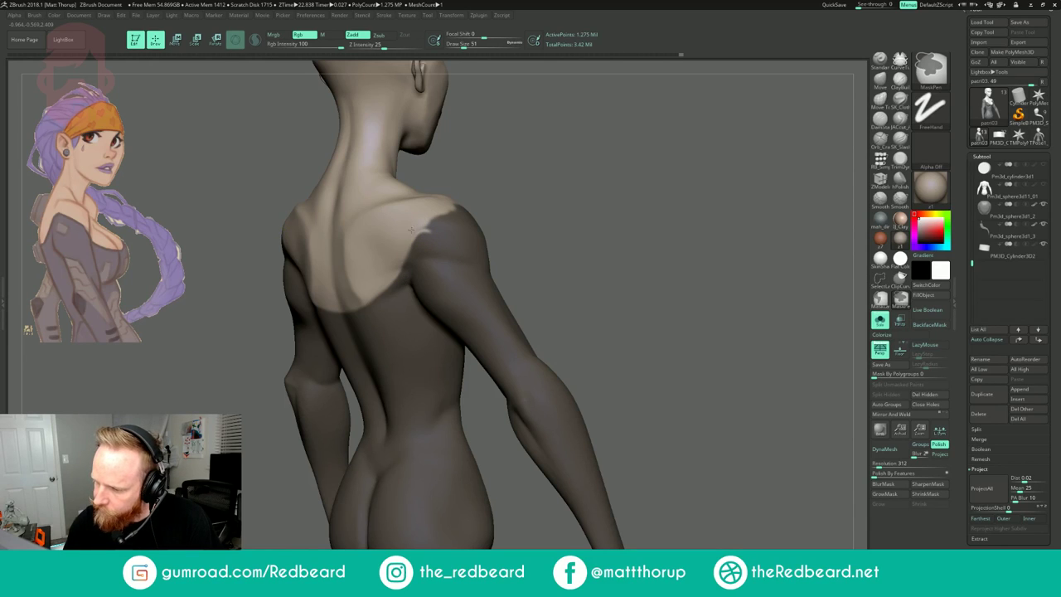
pyautogui.moveTo(551, 199); pyautogui.dragTo(497, 203)
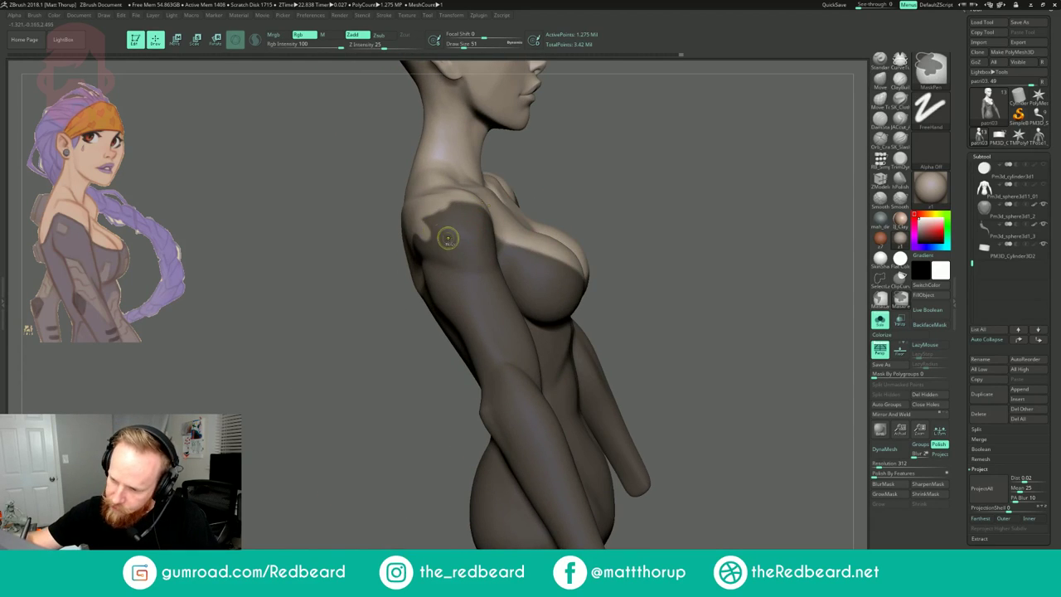
pyautogui.keyDown('ctrl'); pyautogui.keyDown('alt'); pyautogui.moveTo(416, 225); pyautogui.dragTo(480, 254); pyautogui.keyUp('alt'); pyautogui.keyUp('ctrl')
pyautogui.moveTo(565, 200); pyautogui.dragTo(484, 229)
pyautogui.moveTo(411, 255)
pyautogui.keyDown('ctrl'); pyautogui.keyDown('alt'); pyautogui.mouseDown()
pyautogui.moveTo(452, 260)
pyautogui.moveTo(479, 245)
pyautogui.mouseUp(); pyautogui.keyUp('alt'); pyautogui.keyUp('ctrl')
pyautogui.moveTo(433, 258)
pyautogui.keyDown('ctrl'); pyautogui.keyDown('alt'); pyautogui.mouseDown()
pyautogui.moveTo(438, 240)
pyautogui.moveTo(414, 211)
pyautogui.mouseUp(); pyautogui.keyUp('alt'); pyautogui.keyUp('ctrl')
pyautogui.moveTo(331, 237); pyautogui.dragTo(418, 239)
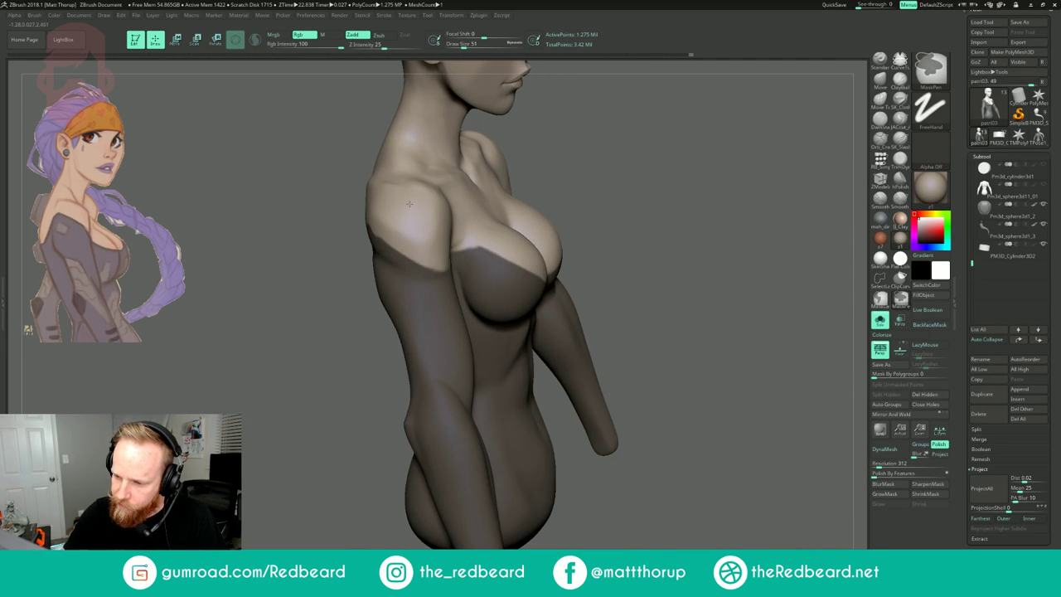
# - Clean up the mask edge behind the shoulder and above the rear armpit with MaskPen at draw size 29
pyautogui.moveTo(572, 174); pyautogui.dragTo(704, 178)
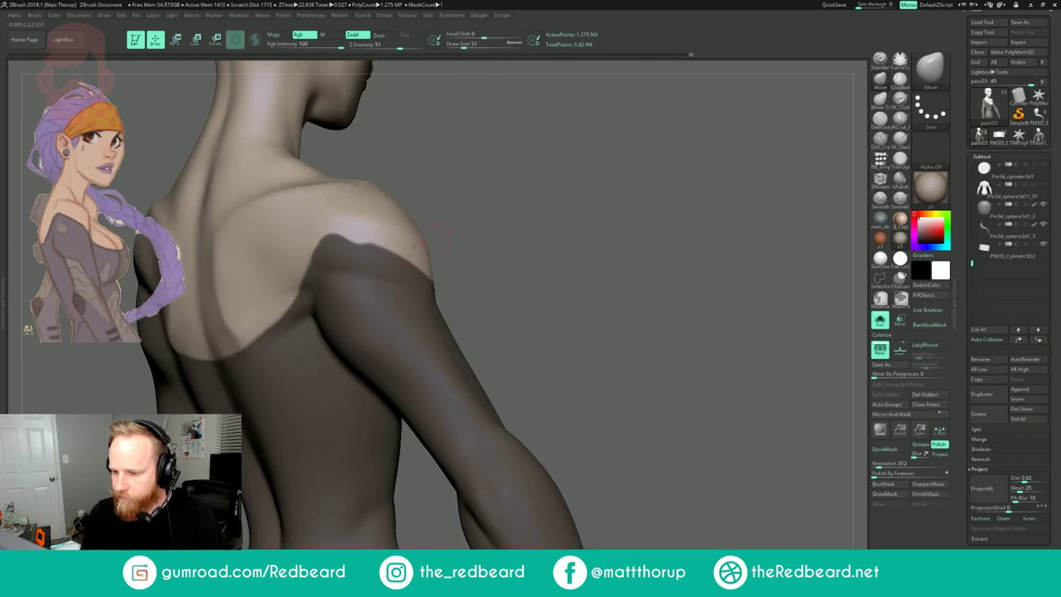
pyautogui.press('s')
pyautogui.moveTo(346, 252); pyautogui.dragTo(357, 246)
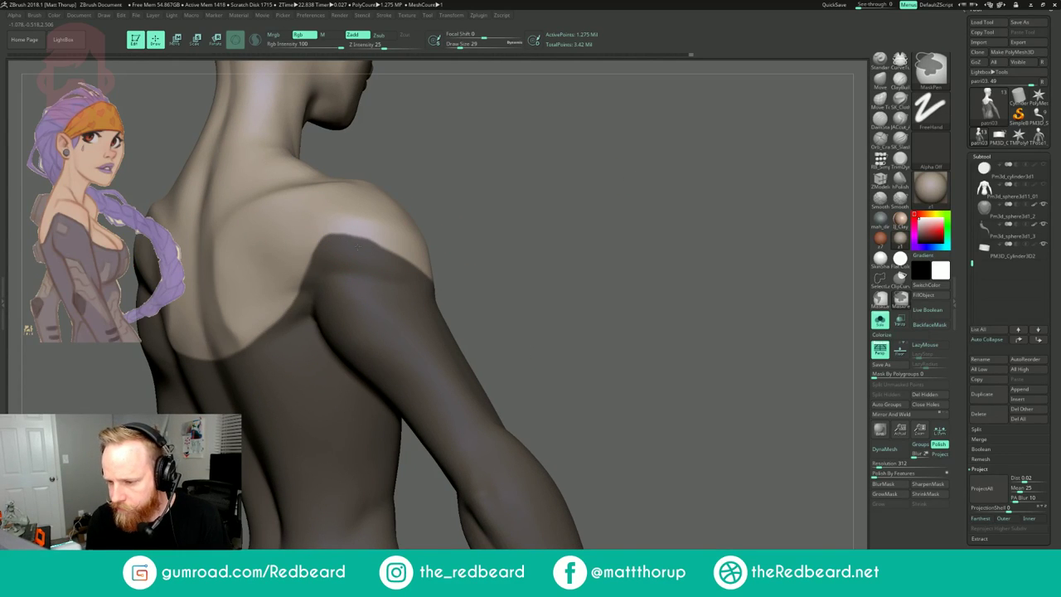
pyautogui.moveTo(464, 196)
pyautogui.mouseDown()
pyautogui.moveTo(442, 191)
pyautogui.moveTo(531, 192)
pyautogui.mouseUp()
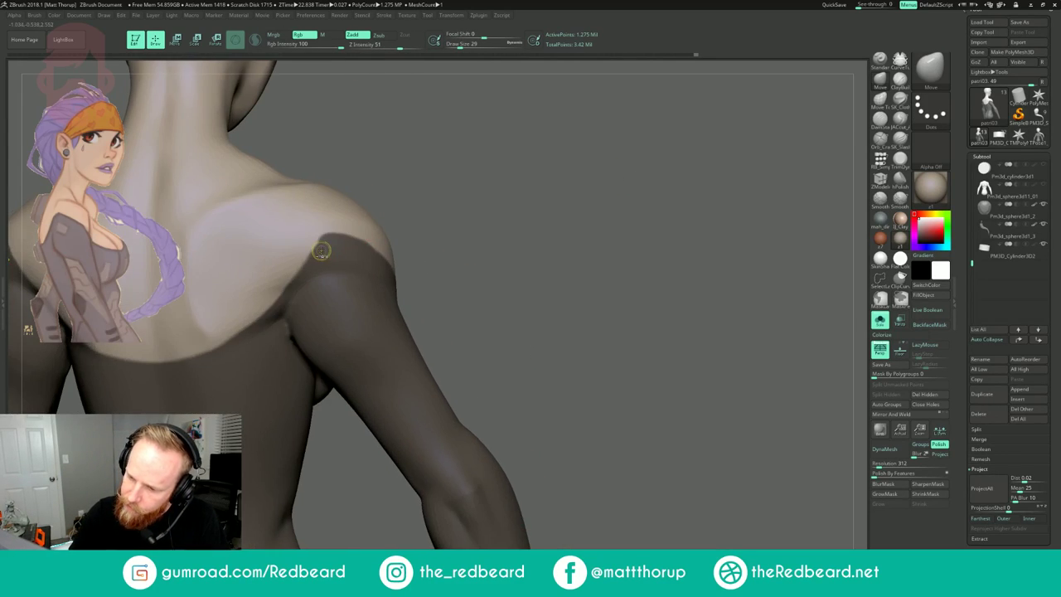
pyautogui.keyDown('ctrl'); pyautogui.moveTo(304, 259); pyautogui.dragTo(302, 272); pyautogui.keyUp('ctrl')
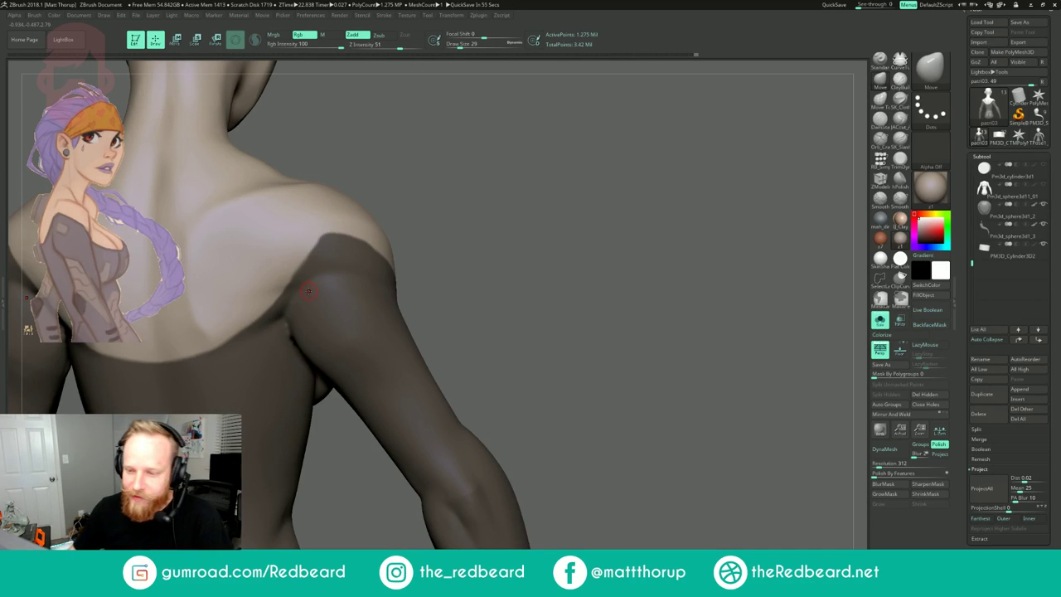
# - Trim the mask edge along the back and outer side of the upper arm into an even curve
pyautogui.moveTo(308, 291); pyautogui.dragTo(280, 298, button='right')
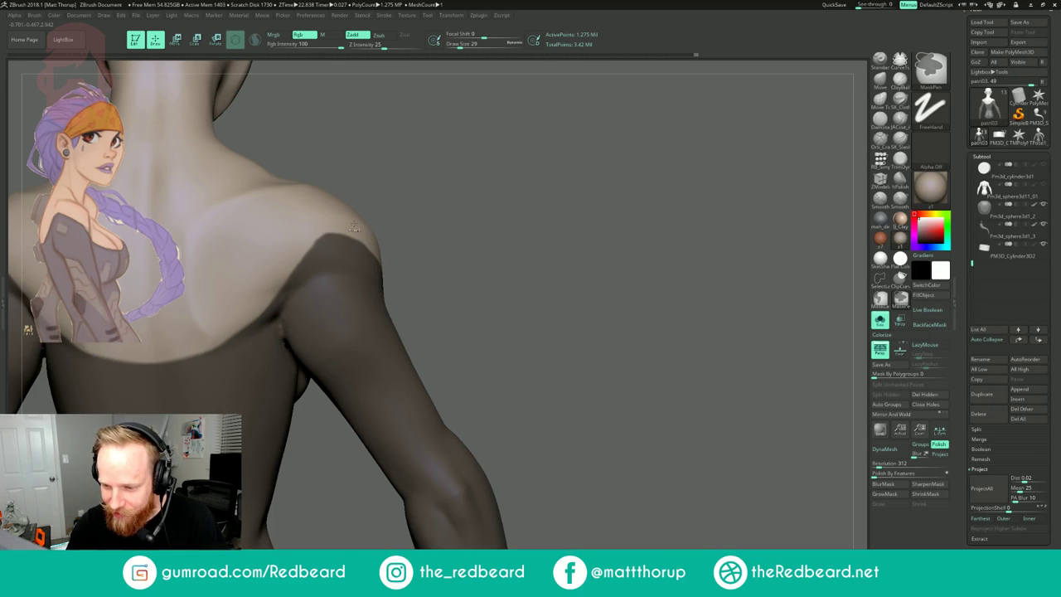
pyautogui.moveTo(316, 242); pyautogui.dragTo(271, 244, button='right')
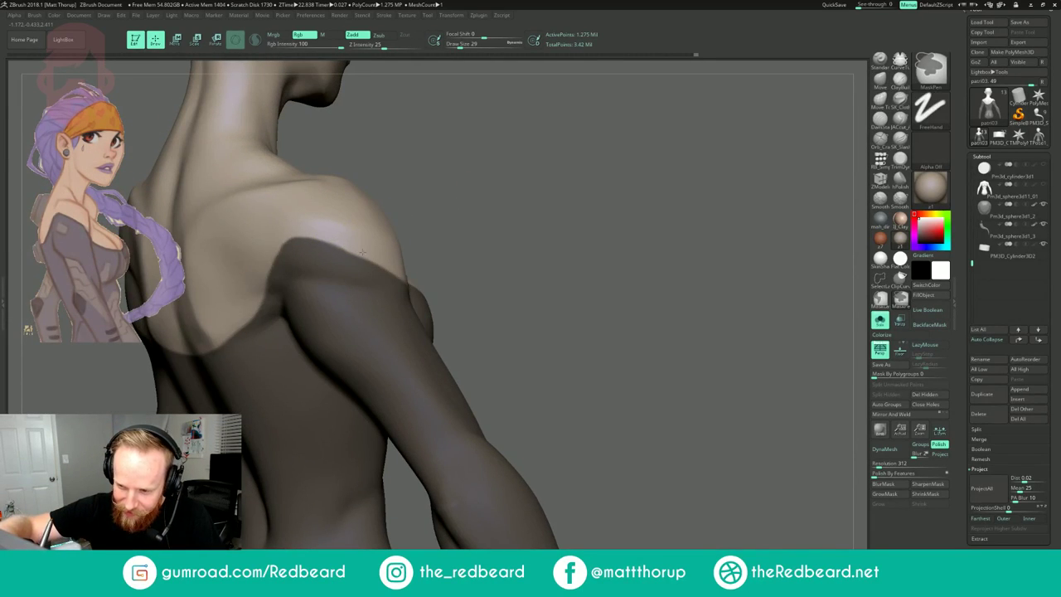
pyautogui.keyDown('ctrl'); pyautogui.keyDown('alt'); pyautogui.moveTo(362, 252); pyautogui.dragTo(337, 247); pyautogui.keyUp('alt'); pyautogui.keyUp('ctrl')
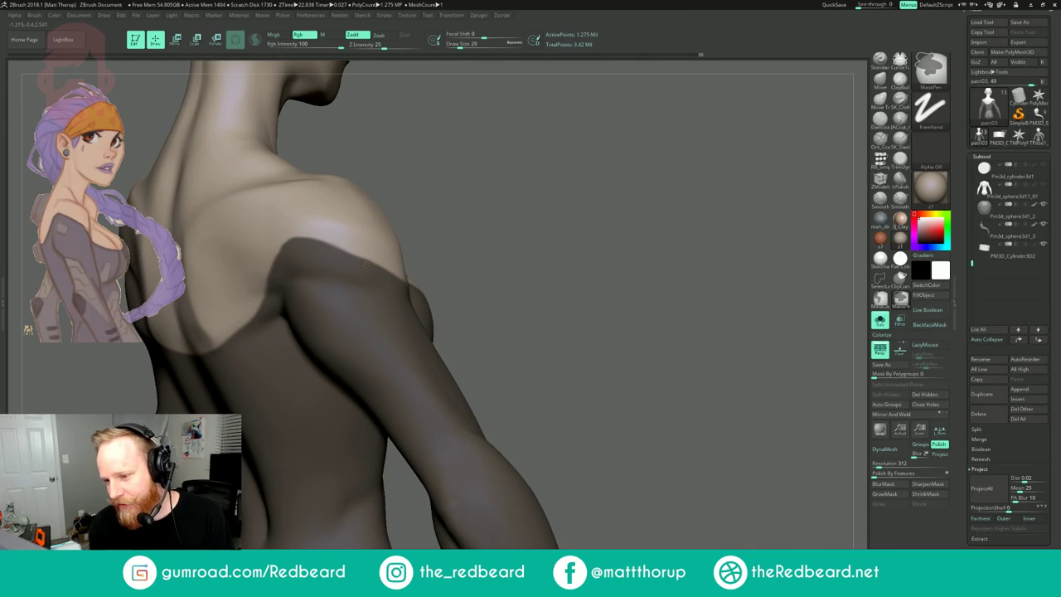
pyautogui.moveTo(391, 240); pyautogui.dragTo(344, 234, button='right')
pyautogui.keyDown('ctrl'); pyautogui.keyDown('alt'); pyautogui.moveTo(379, 255); pyautogui.dragTo(355, 248); pyautogui.keyUp('alt'); pyautogui.keyUp('ctrl')
pyautogui.moveTo(411, 173); pyautogui.dragTo(478, 169, button='right')
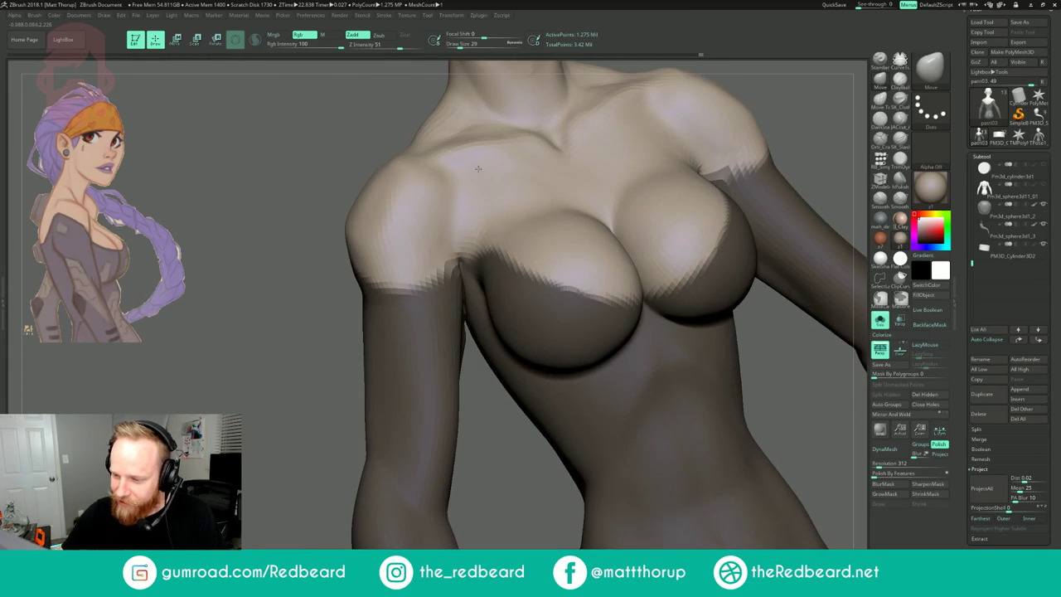
# - Erase the mask along the upper breasts to form a clean neckline from the armpit to the cleavage
pyautogui.keyDown('shift'); pyautogui.moveTo(294, 403); pyautogui.dragTo(315, 373, button='right'); pyautogui.keyUp('shift')
pyautogui.moveTo(380, 439)
pyautogui.keyDown('shift'); pyautogui.mouseDown(button='right')
pyautogui.moveTo(367, 473)
pyautogui.moveTo(379, 475)
pyautogui.moveTo(381, 527)
pyautogui.moveTo(427, 531)
pyautogui.mouseUp(button='right'); pyautogui.keyUp('shift')
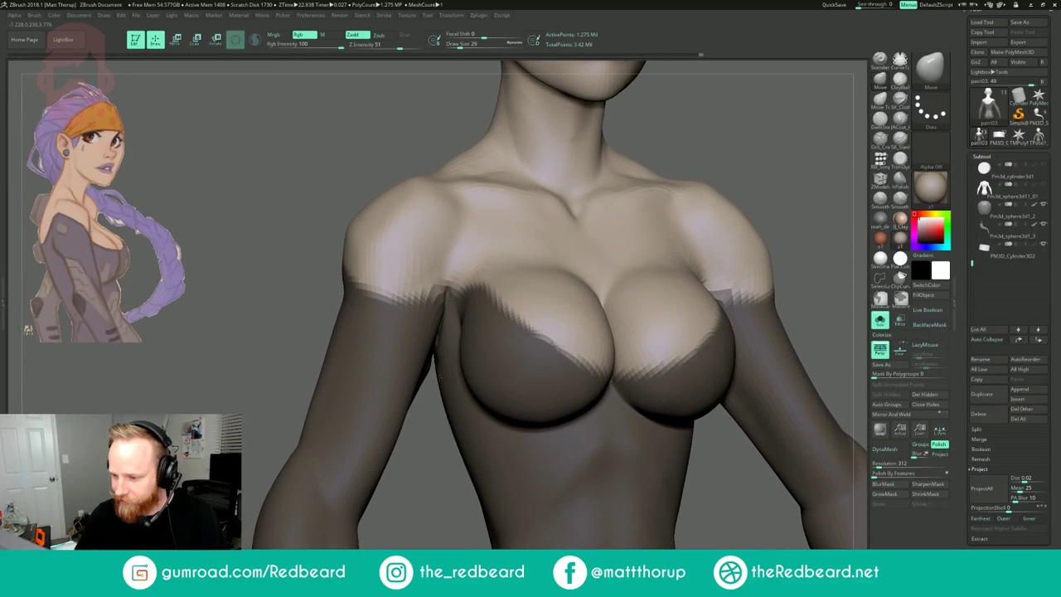
pyautogui.moveTo(648, 175); pyautogui.dragTo(712, 177, button='right')
pyautogui.keyDown('ctrl'); pyautogui.keyDown('alt'); pyautogui.moveTo(470, 290); pyautogui.dragTo(536, 318); pyautogui.keyUp('alt'); pyautogui.keyUp('ctrl')
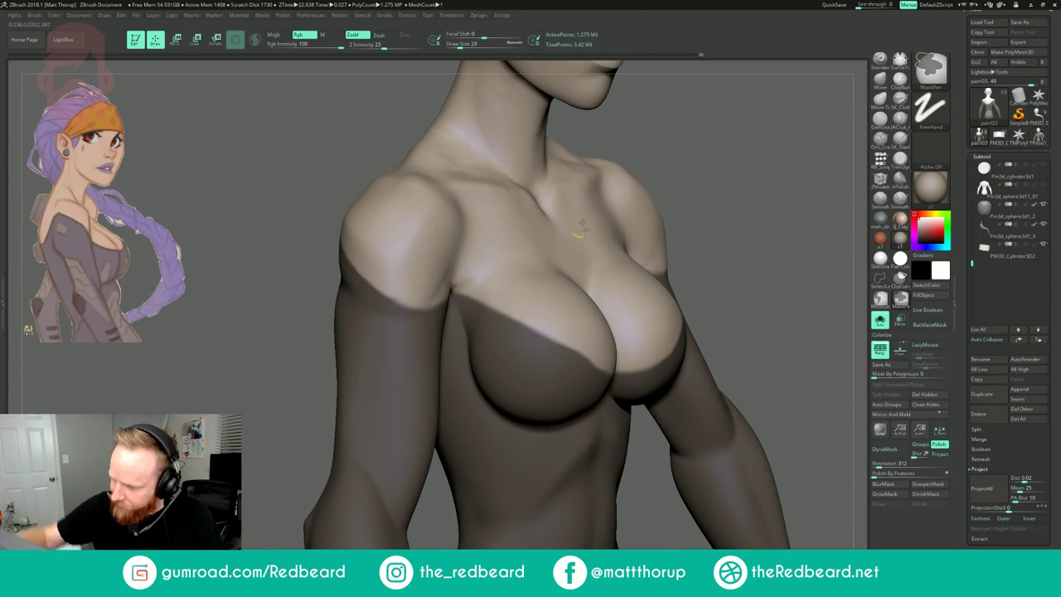
pyautogui.moveTo(829, 192)
pyautogui.mouseDown(button='right')
pyautogui.moveTo(686, 160)
pyautogui.moveTo(681, 145)
pyautogui.mouseUp(button='right')
pyautogui.moveTo(676, 190)
pyautogui.keyDown('shift'); pyautogui.mouseDown(button='right')
pyautogui.moveTo(707, 195)
pyautogui.moveTo(649, 196)
pyautogui.moveTo(642, 246)
pyautogui.mouseUp(button='right'); pyautogui.keyUp('shift')
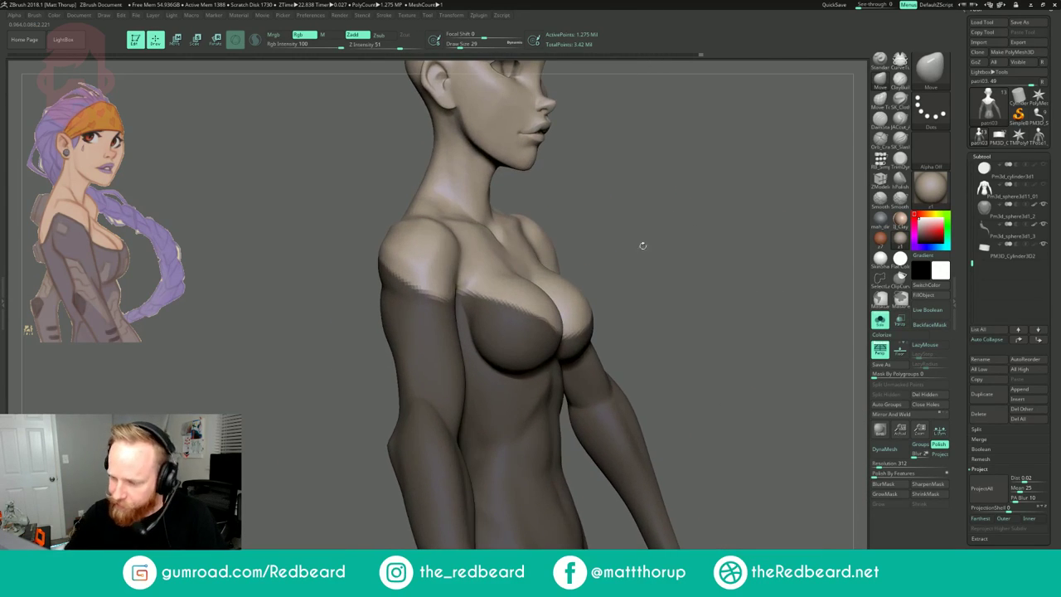
pyautogui.keyDown('ctrl'); pyautogui.keyDown('alt'); pyautogui.moveTo(477, 294); pyautogui.dragTo(541, 320); pyautogui.keyUp('alt'); pyautogui.keyUp('ctrl')
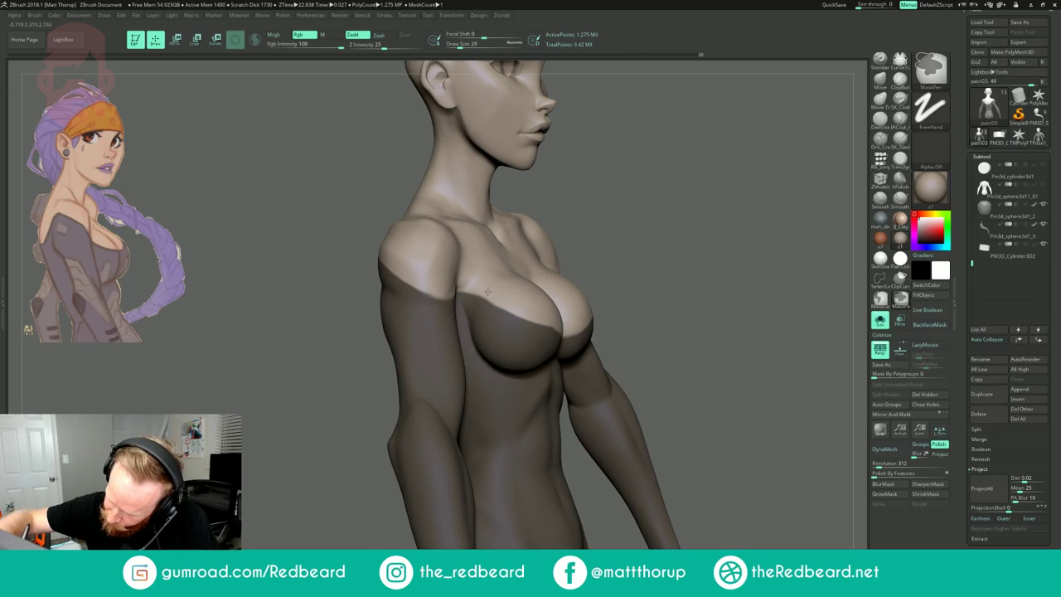
# - Paint the mask up into the front armpit crease to join the neckline to the sleeve
pyautogui.moveTo(550, 185); pyautogui.dragTo(521, 187, button='right')
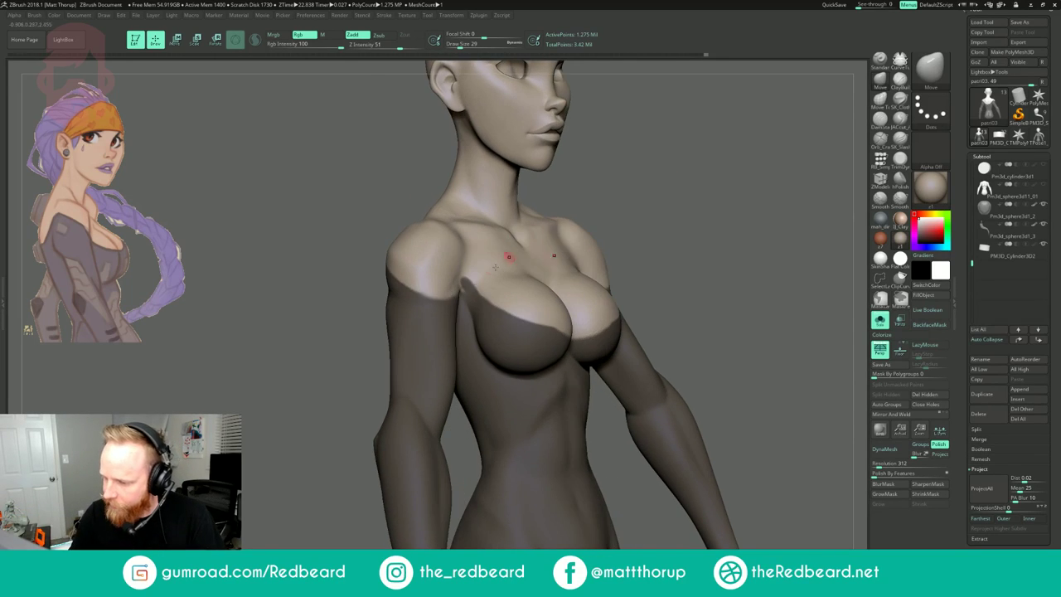
pyautogui.press('ctrl')
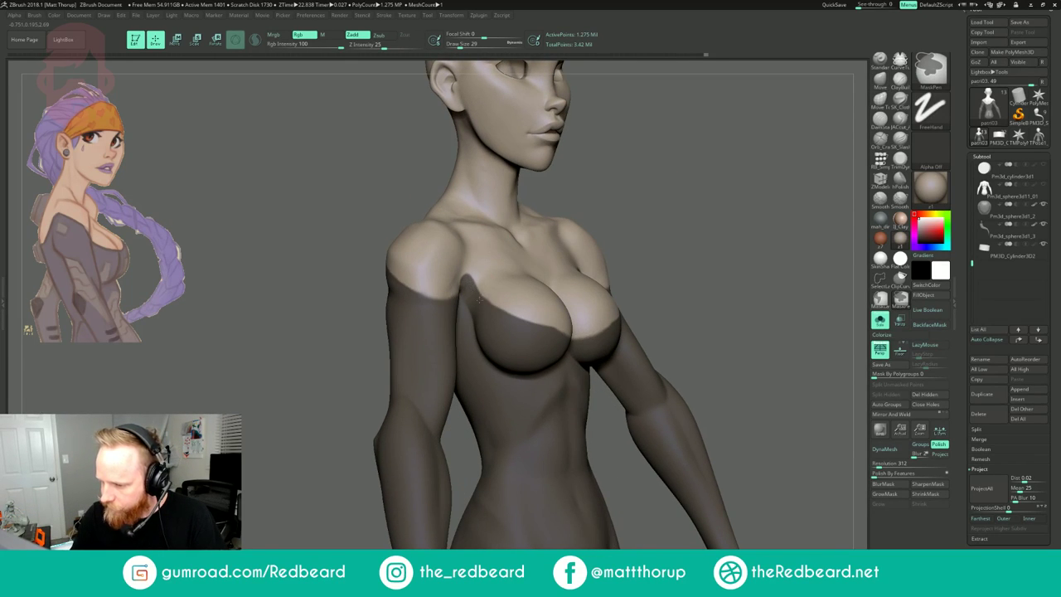
pyautogui.moveTo(648, 221); pyautogui.dragTo(606, 242)
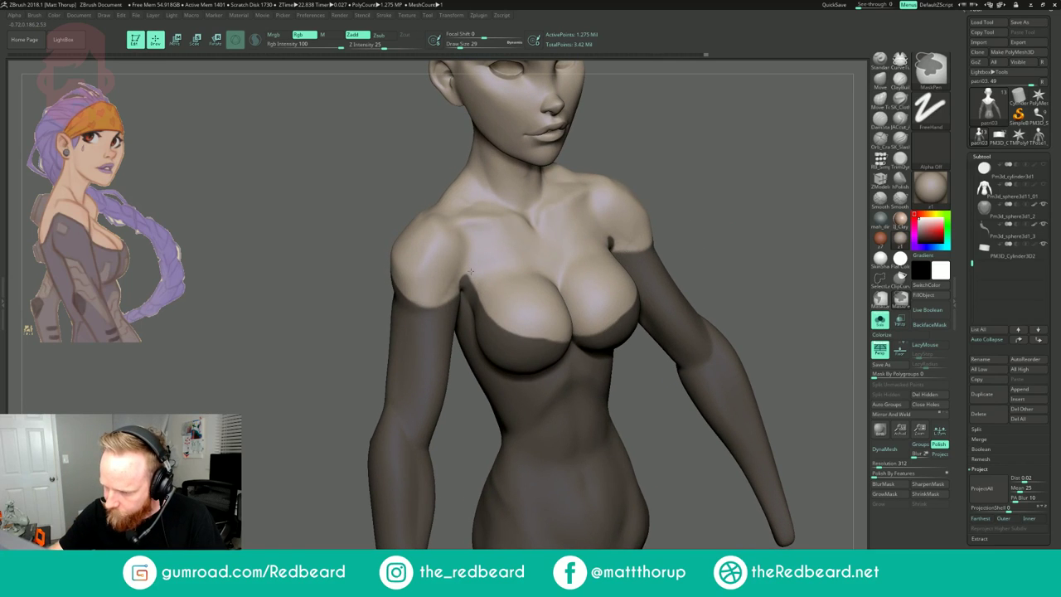
# - Even out the neckline mask across the breasts and fill the cleavage, raising the draw size to 51
pyautogui.moveTo(557, 325); pyautogui.dragTo(517, 337, button='right')
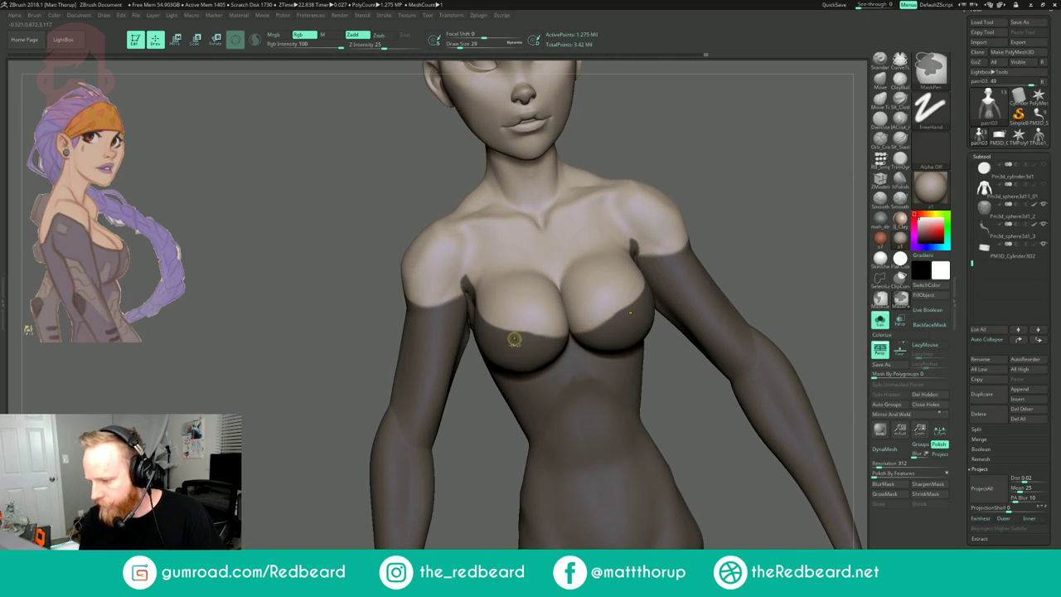
pyautogui.keyDown('ctrl'); pyautogui.moveTo(524, 334); pyautogui.dragTo(564, 324); pyautogui.keyUp('ctrl')
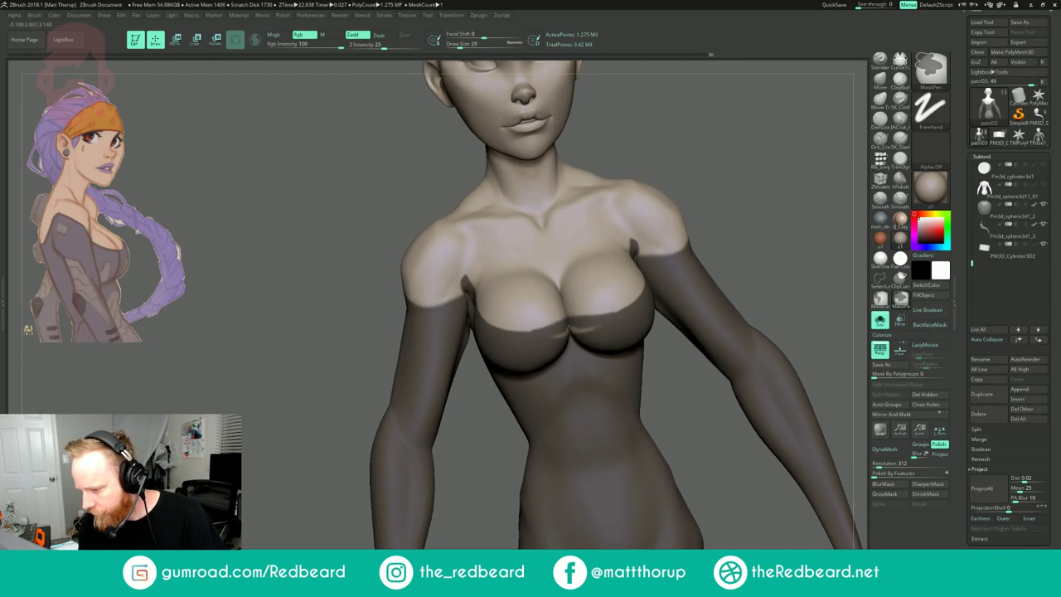
pyautogui.keyDown('ctrl'); pyautogui.moveTo(568, 330); pyautogui.dragTo(560, 334); pyautogui.keyUp('ctrl')
pyautogui.press('s')
pyautogui.click(564, 335)
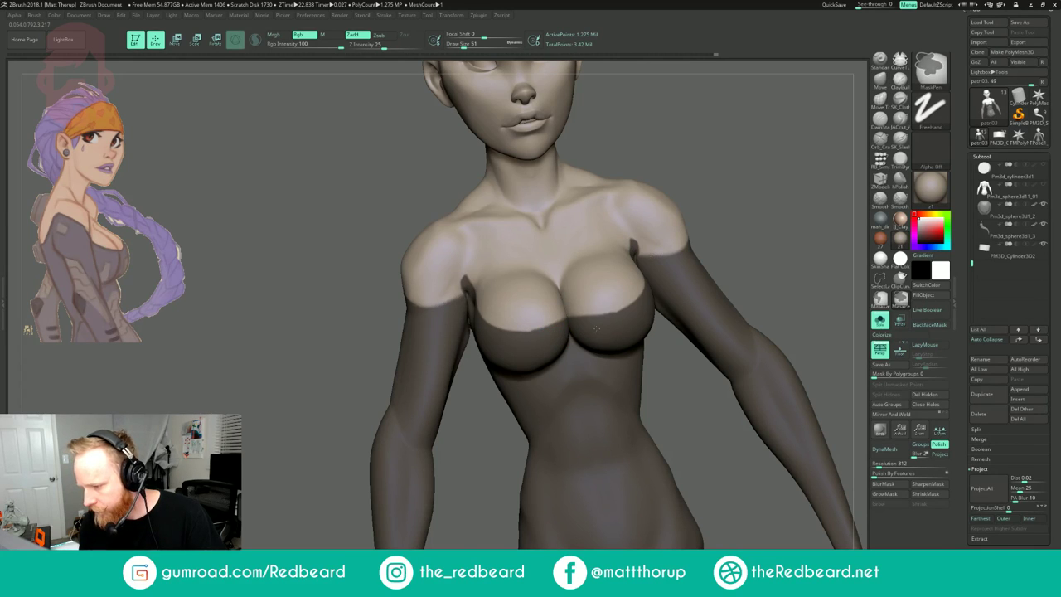
pyautogui.moveTo(670, 396)
pyautogui.mouseDown()
pyautogui.moveTo(717, 390)
pyautogui.moveTo(660, 295)
pyautogui.mouseUp()
pyautogui.moveTo(660, 294); pyautogui.dragTo(637, 293)
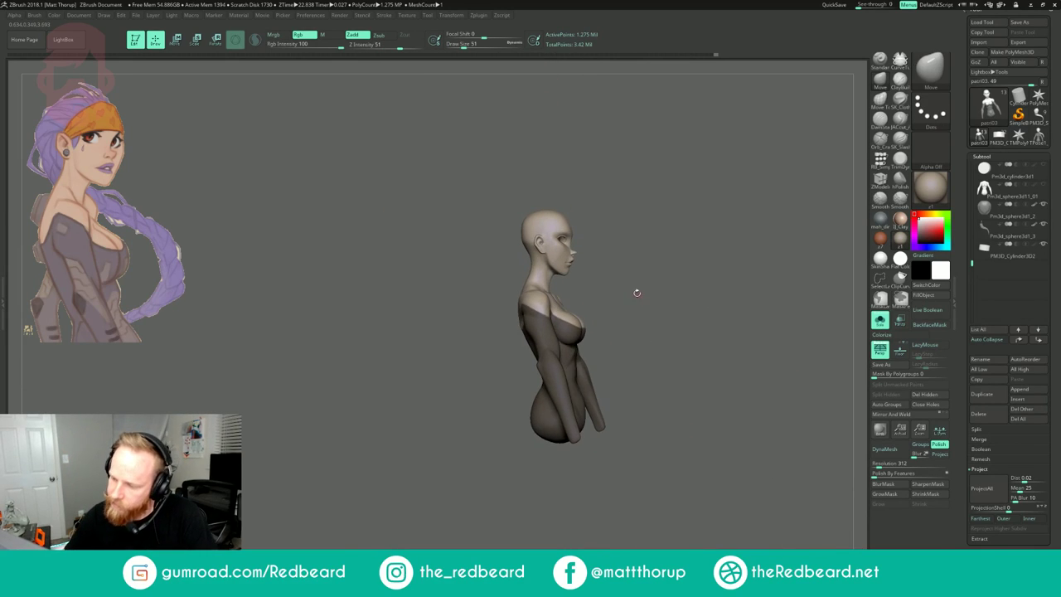
pyautogui.moveTo(684, 249)
pyautogui.keyDown('alt'); pyautogui.mouseDown()
pyautogui.moveTo(698, 357)
pyautogui.moveTo(638, 366)
pyautogui.mouseUp(); pyautogui.keyUp('alt')
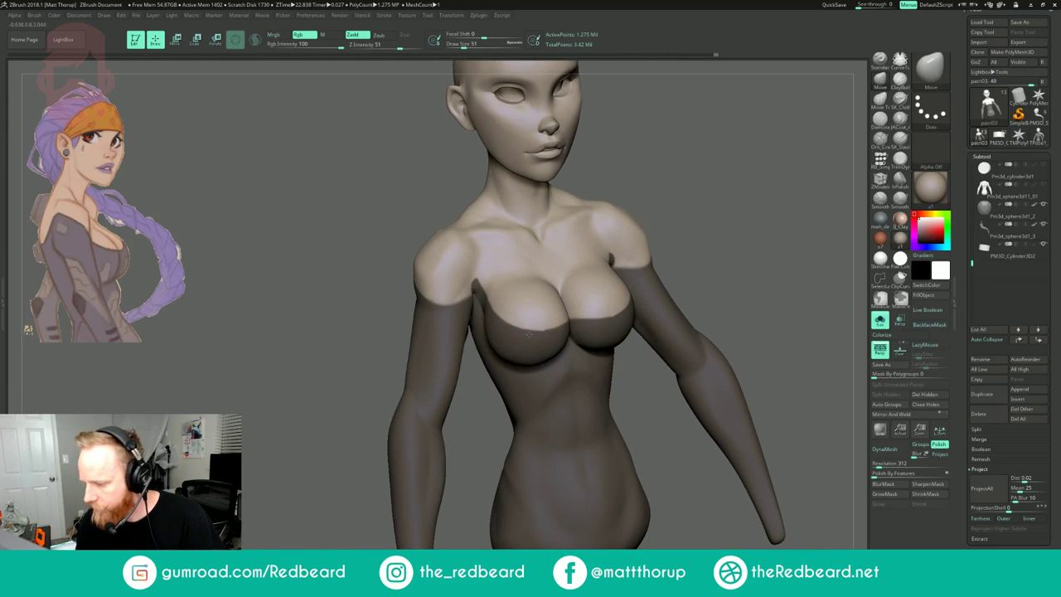
# - Flatten the back neckline mask into a straight edge between the shoulder blades, using draw size 29
pyautogui.moveTo(520, 324)
pyautogui.keyDown('ctrl'); pyautogui.mouseDown()
pyautogui.moveTo(541, 338)
pyautogui.moveTo(563, 314)
pyautogui.mouseUp(); pyautogui.keyUp('ctrl')
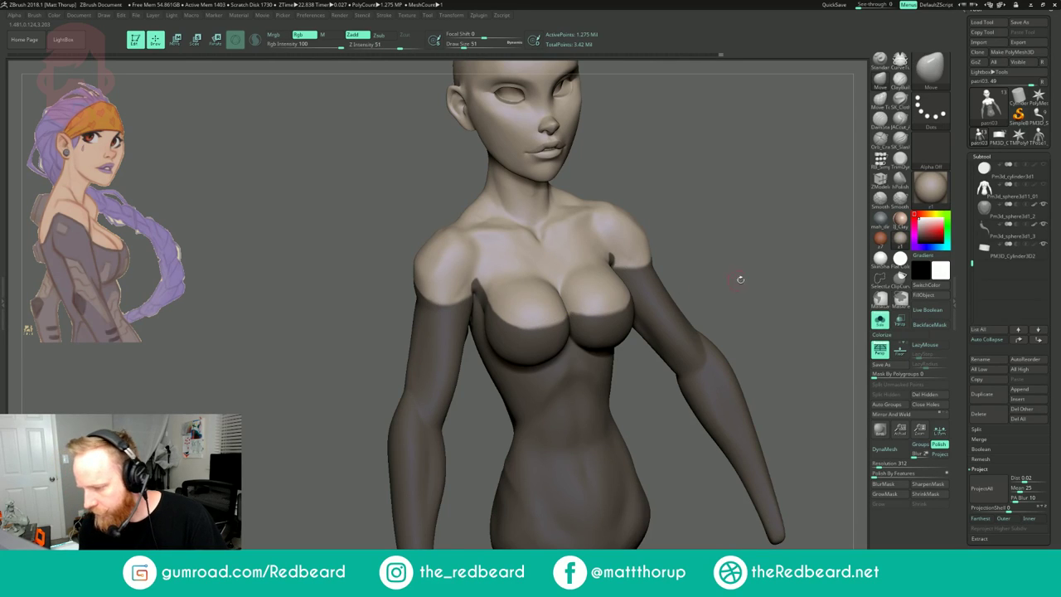
pyautogui.moveTo(816, 258); pyautogui.dragTo(580, 232)
pyautogui.moveTo(705, 249)
pyautogui.mouseDown()
pyautogui.moveTo(620, 257)
pyautogui.moveTo(720, 256)
pyautogui.moveTo(716, 308)
pyautogui.mouseUp()
pyautogui.moveTo(626, 273)
pyautogui.mouseDown()
pyautogui.moveTo(695, 267)
pyautogui.moveTo(655, 272)
pyautogui.moveTo(652, 332)
pyautogui.mouseUp()
pyautogui.press('s')
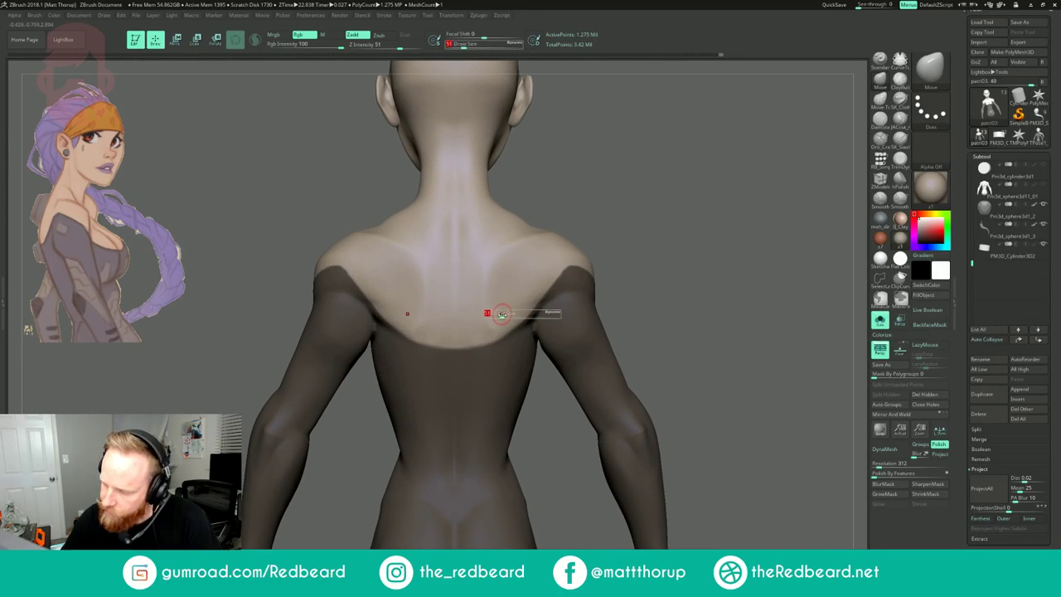
pyautogui.moveTo(502, 312); pyautogui.dragTo(497, 313)
pyautogui.press('ctrl')
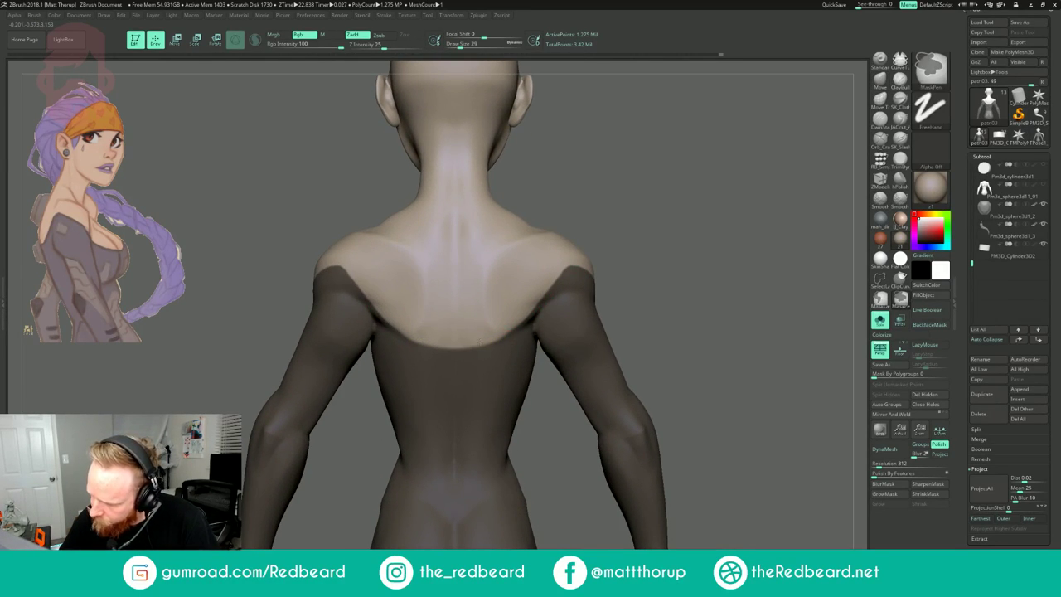
pyautogui.hotkey('ctrl', 'z')
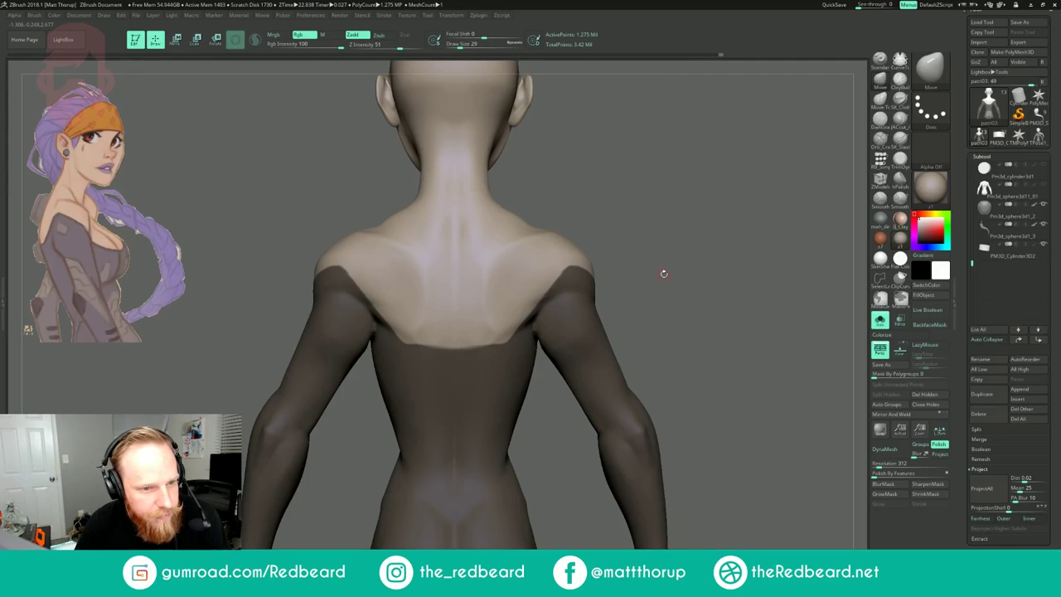
pyautogui.moveTo(664, 274)
pyautogui.mouseDown()
pyautogui.moveTo(678, 263)
pyautogui.moveTo(673, 274)
pyautogui.mouseUp()
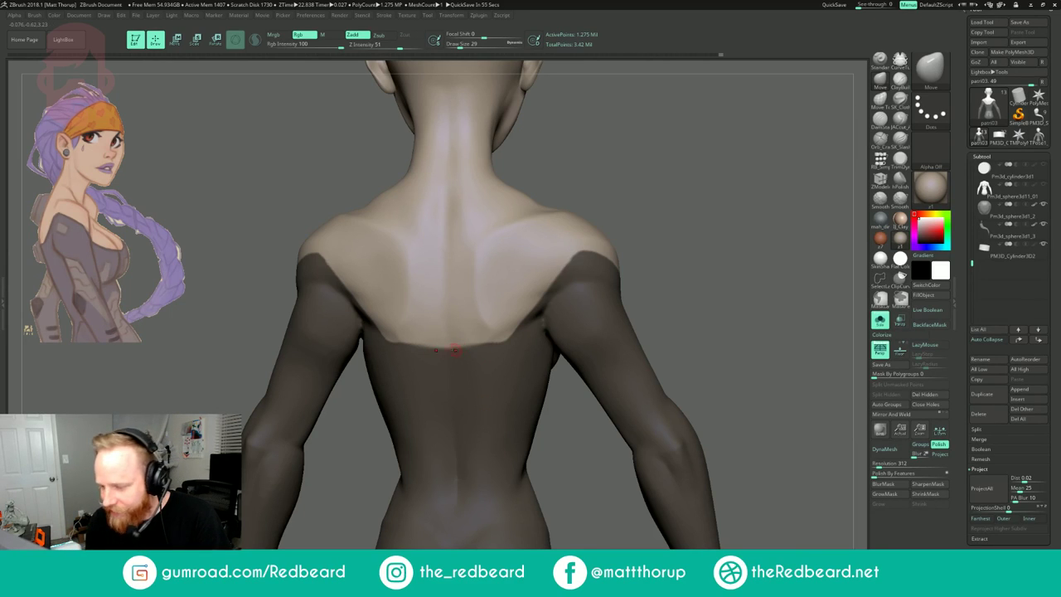
pyautogui.keyDown('ctrl'); pyautogui.moveTo(424, 351); pyautogui.dragTo(434, 349); pyautogui.keyUp('ctrl')
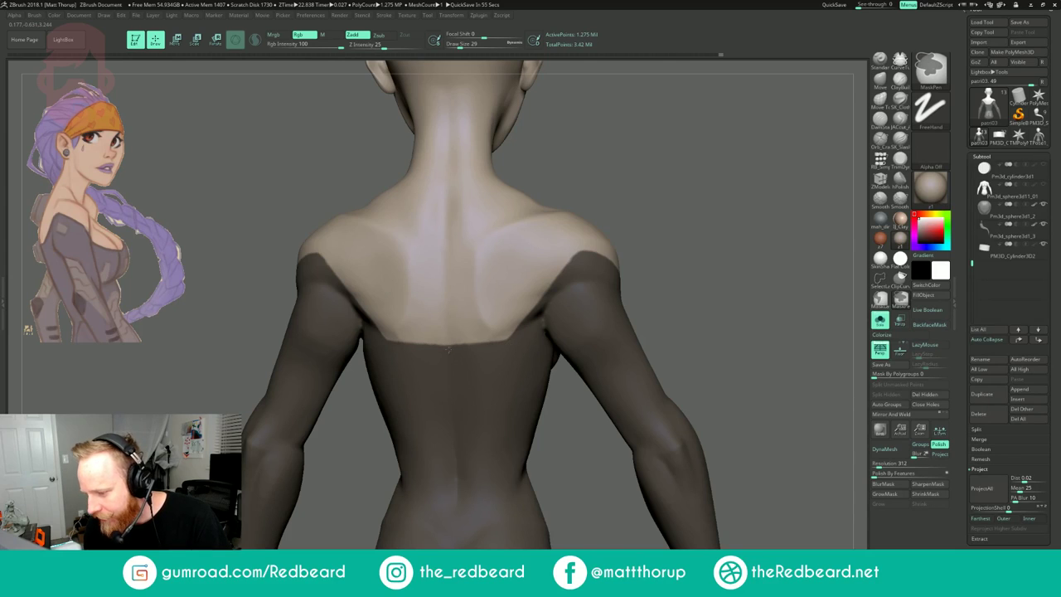
# - Reshape the mask edge around the upper arm into a clean diagonal dipping towards the front of the shoulder
pyautogui.moveTo(638, 227); pyautogui.dragTo(570, 233)
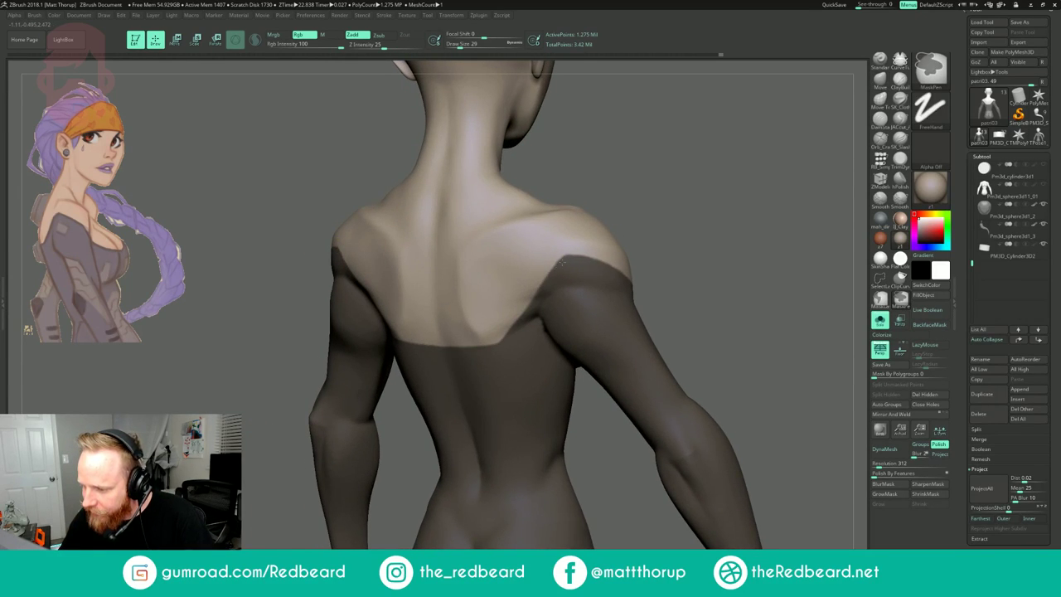
pyautogui.keyDown('alt'); pyautogui.moveTo(735, 196); pyautogui.dragTo(592, 202); pyautogui.keyUp('alt')
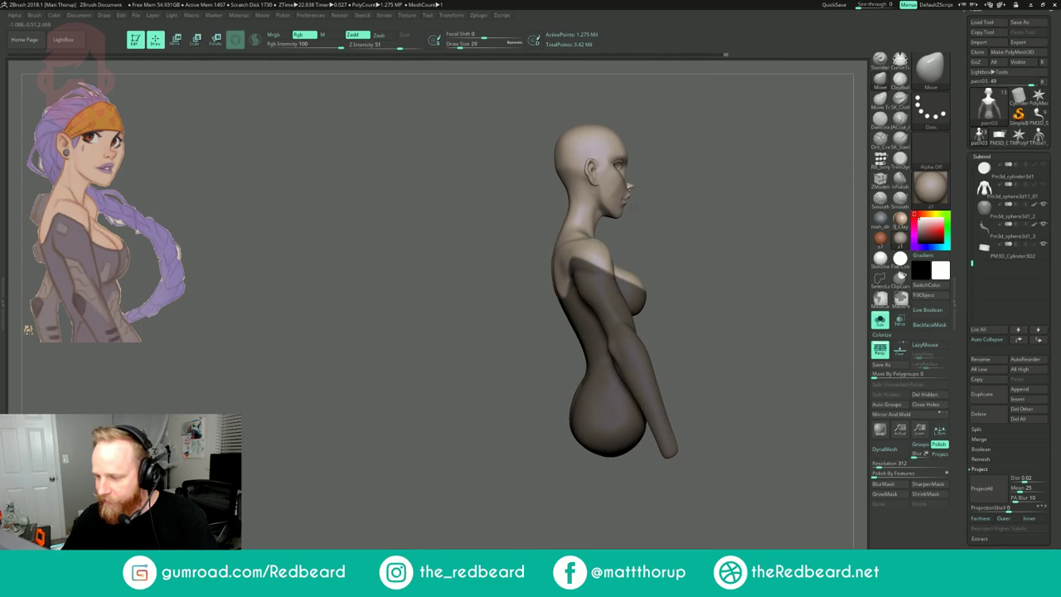
pyautogui.moveTo(701, 200)
pyautogui.keyDown('alt'); pyautogui.mouseDown()
pyautogui.moveTo(639, 226)
pyautogui.moveTo(655, 278)
pyautogui.mouseUp(); pyautogui.keyUp('alt')
pyautogui.moveTo(701, 236); pyautogui.dragTo(529, 321)
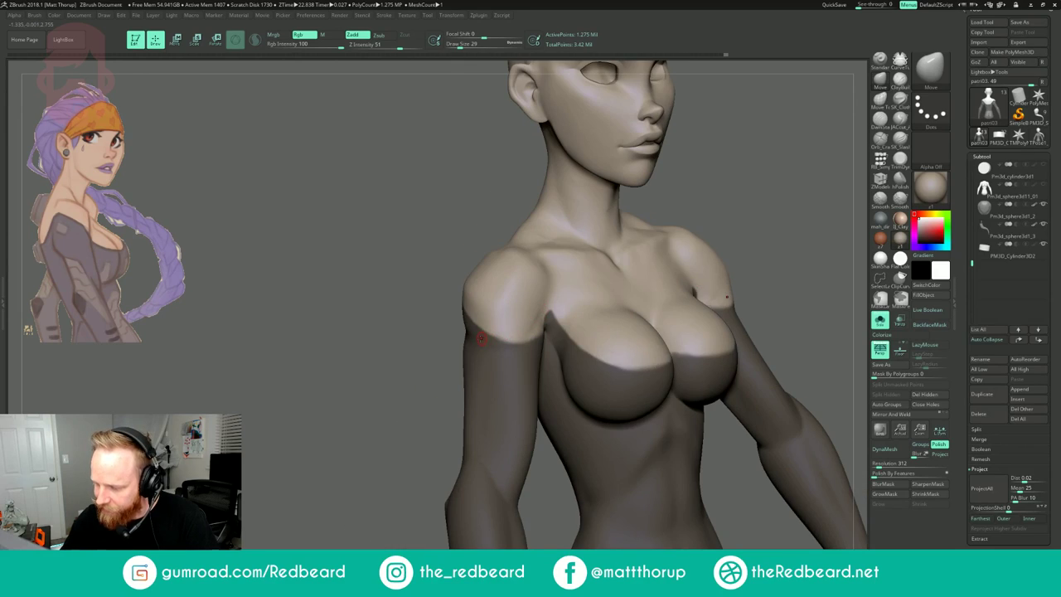
pyautogui.moveTo(418, 379); pyautogui.dragTo(435, 379)
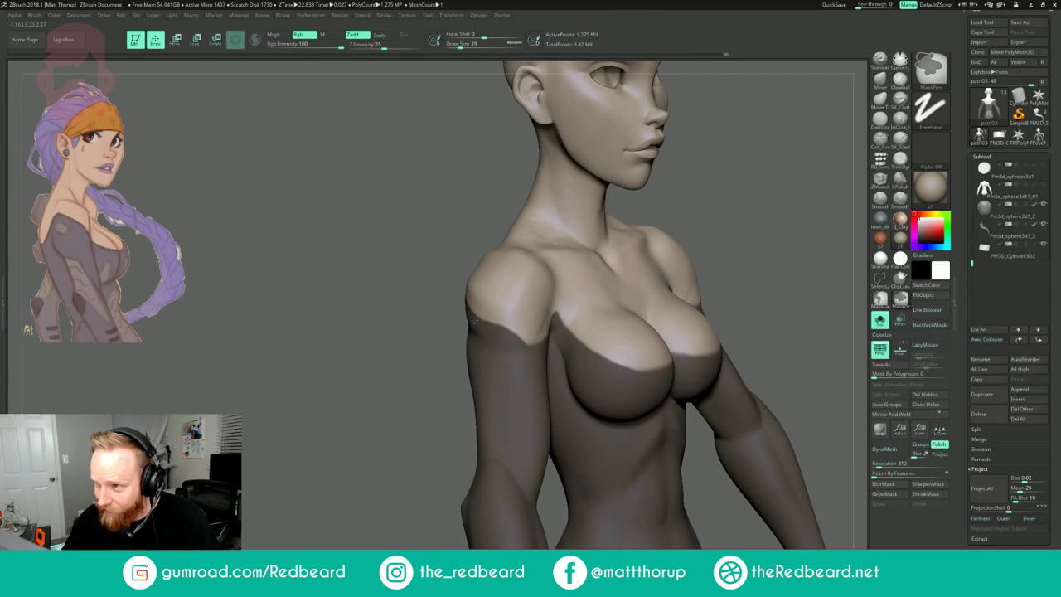
pyautogui.keyDown('ctrl'); pyautogui.moveTo(474, 320); pyautogui.dragTo(501, 344); pyautogui.keyUp('ctrl')
pyautogui.moveTo(522, 249); pyautogui.dragTo(607, 251)
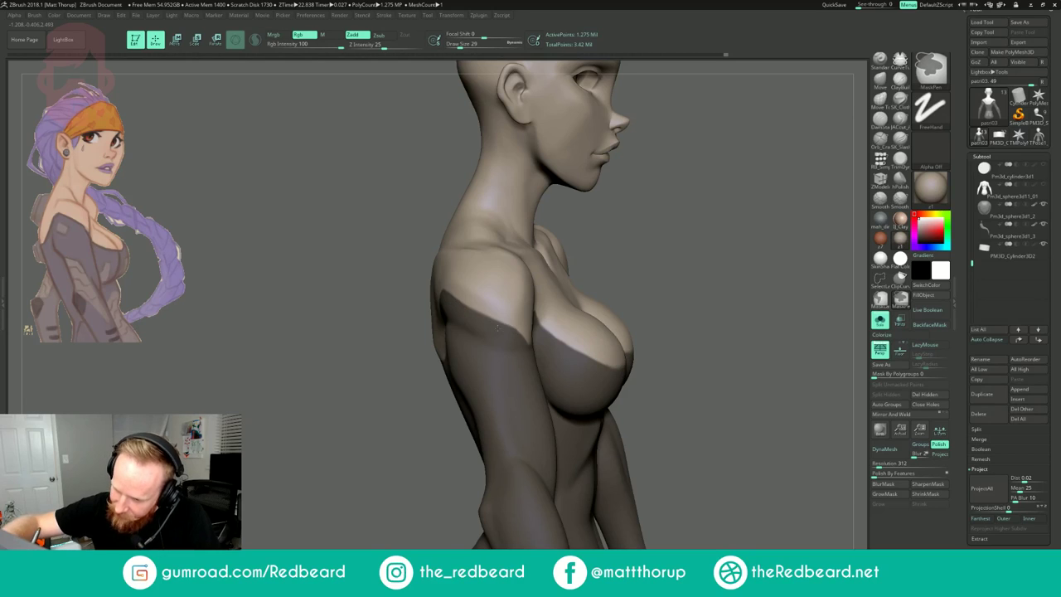
pyautogui.keyDown('shift'); pyautogui.moveTo(638, 234); pyautogui.dragTo(580, 241); pyautogui.keyUp('shift')
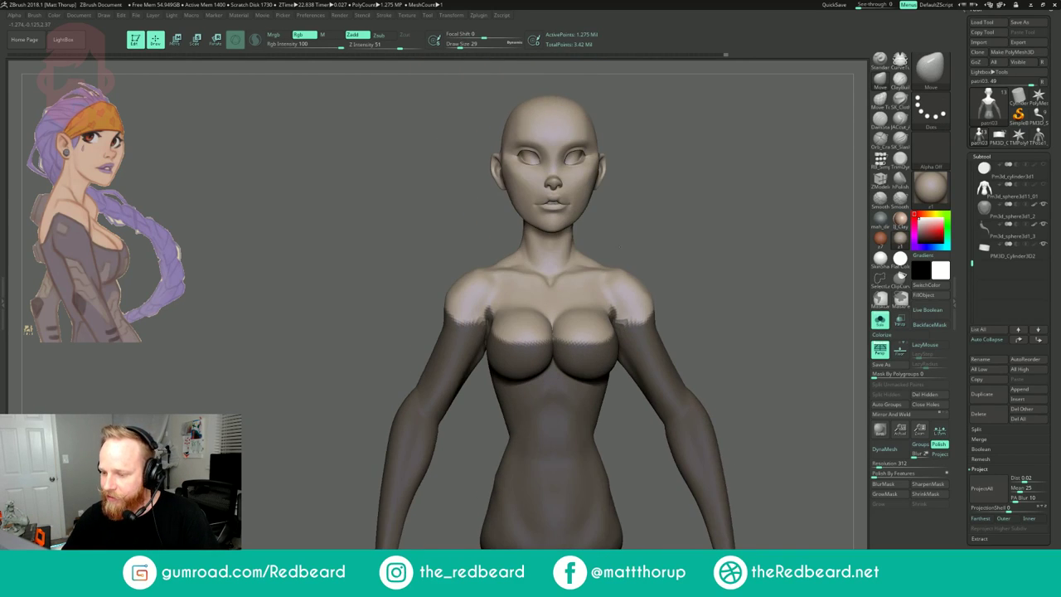
# - Clean up the neckline mask from the front armpit crease across the breast
pyautogui.keyDown('alt'); pyautogui.moveTo(695, 241); pyautogui.dragTo(720, 178); pyautogui.keyUp('alt')
pyautogui.moveTo(719, 221); pyautogui.dragTo(725, 224)
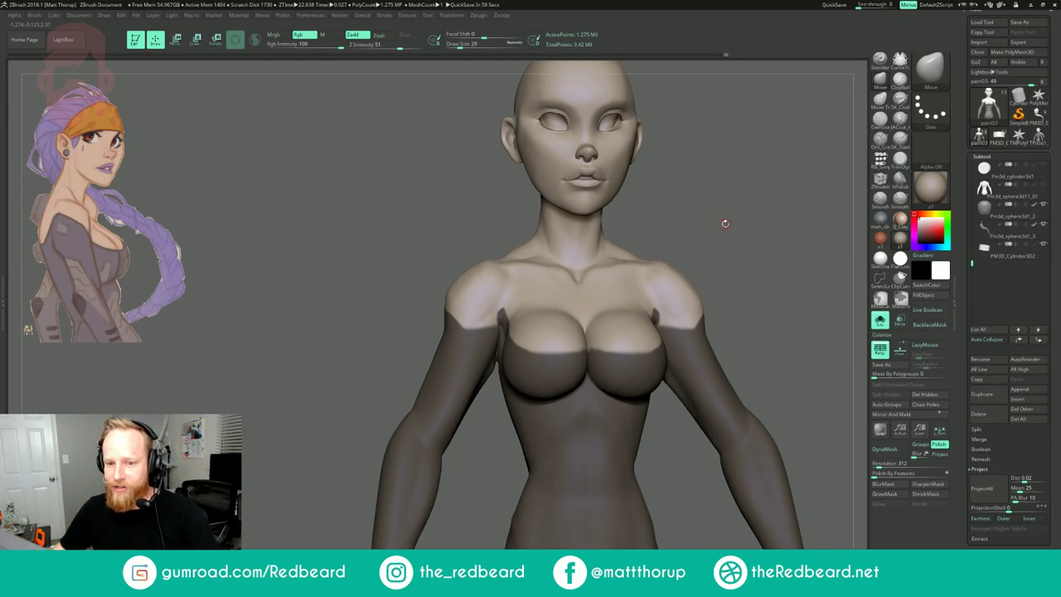
pyautogui.moveTo(735, 205)
pyautogui.mouseDown()
pyautogui.moveTo(794, 209)
pyautogui.moveTo(776, 210)
pyautogui.mouseUp()
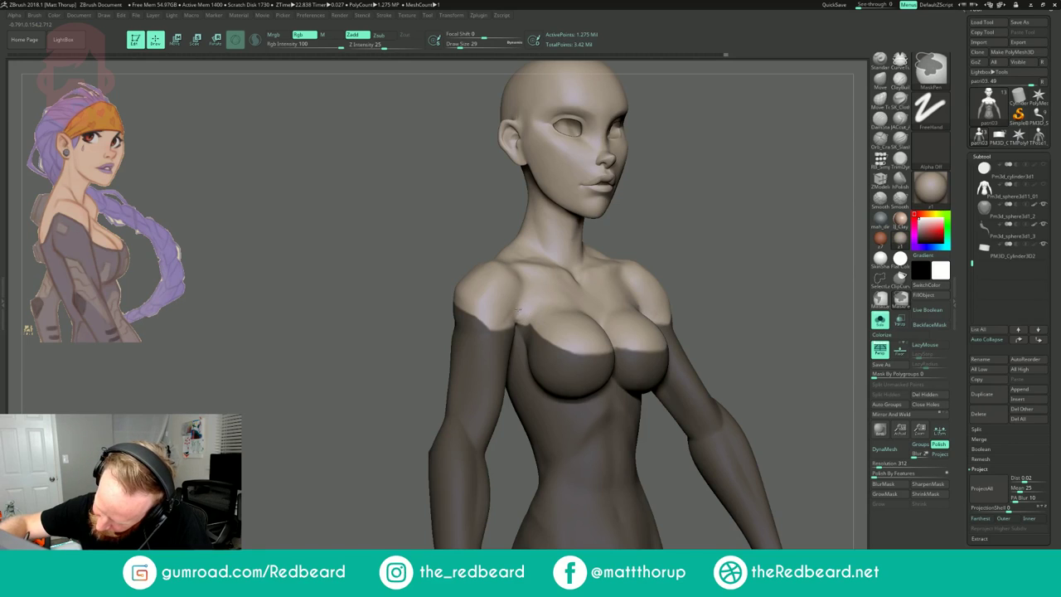
pyautogui.moveTo(669, 290)
pyautogui.mouseDown()
pyautogui.moveTo(689, 313)
pyautogui.moveTo(658, 335)
pyautogui.mouseUp()
pyautogui.keyDown('ctrl'); pyautogui.moveTo(554, 348); pyautogui.dragTo(600, 358); pyautogui.keyUp('ctrl')
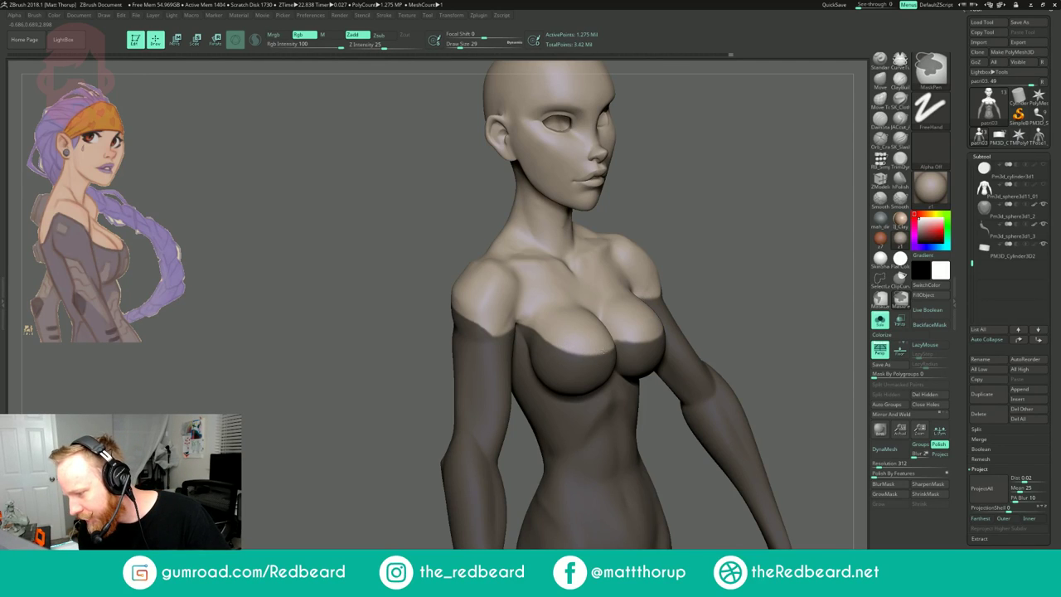
pyautogui.moveTo(721, 332); pyautogui.dragTo(616, 342)
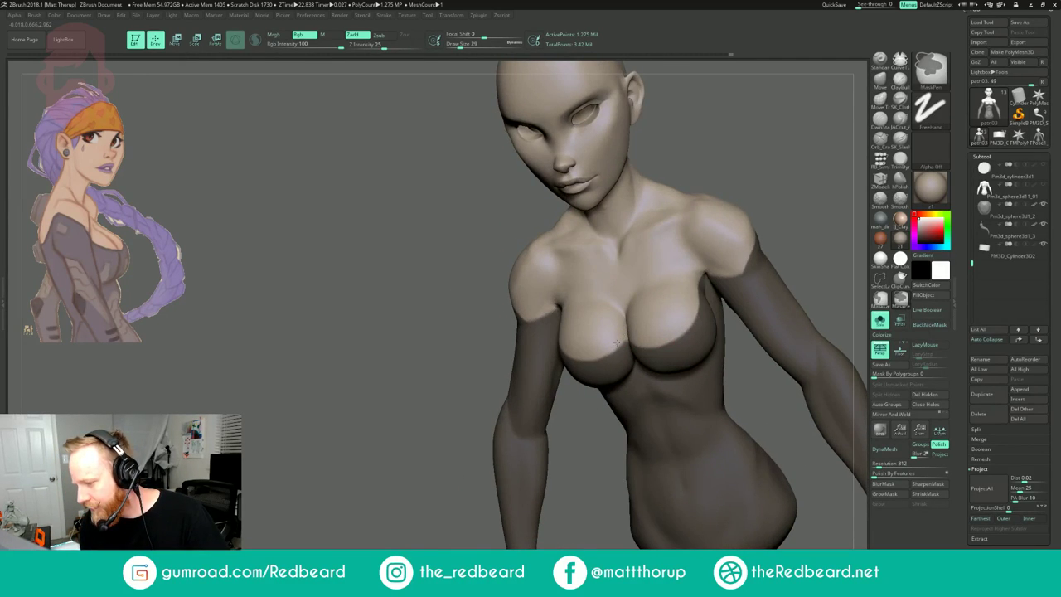
pyautogui.keyDown('ctrl'); pyautogui.moveTo(637, 385); pyautogui.dragTo(662, 522, button='right'); pyautogui.keyUp('ctrl')
pyautogui.moveTo(693, 506); pyautogui.dragTo(609, 502)
pyautogui.moveTo(700, 273); pyautogui.dragTo(593, 336, button='right')
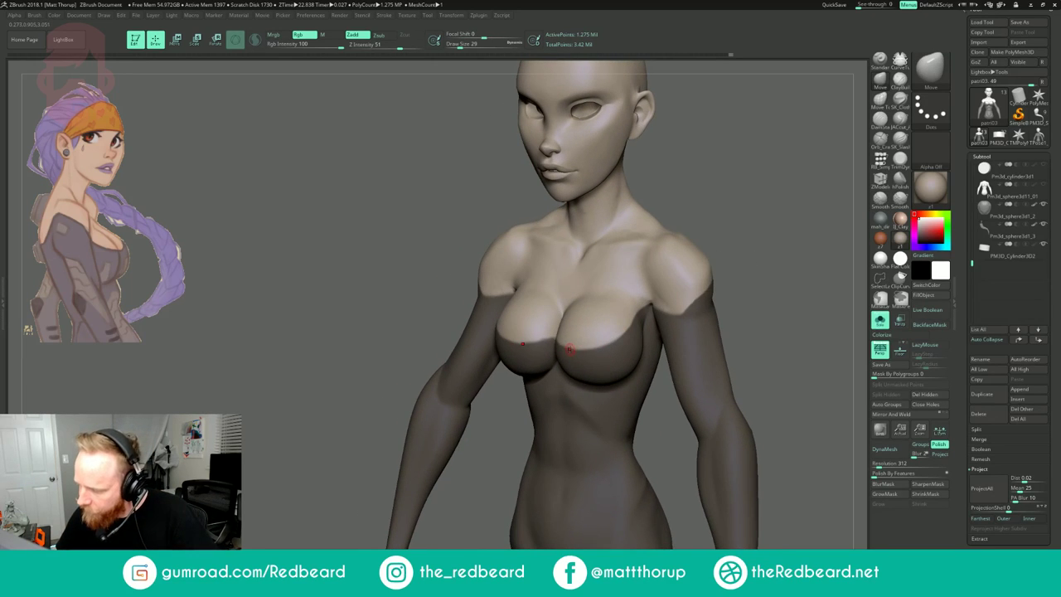
# - Smooth the neckline mask across both breasts into an even curve with draw size 41
pyautogui.press('s')
pyautogui.moveTo(562, 349); pyautogui.dragTo(619, 335)
pyautogui.press('s')
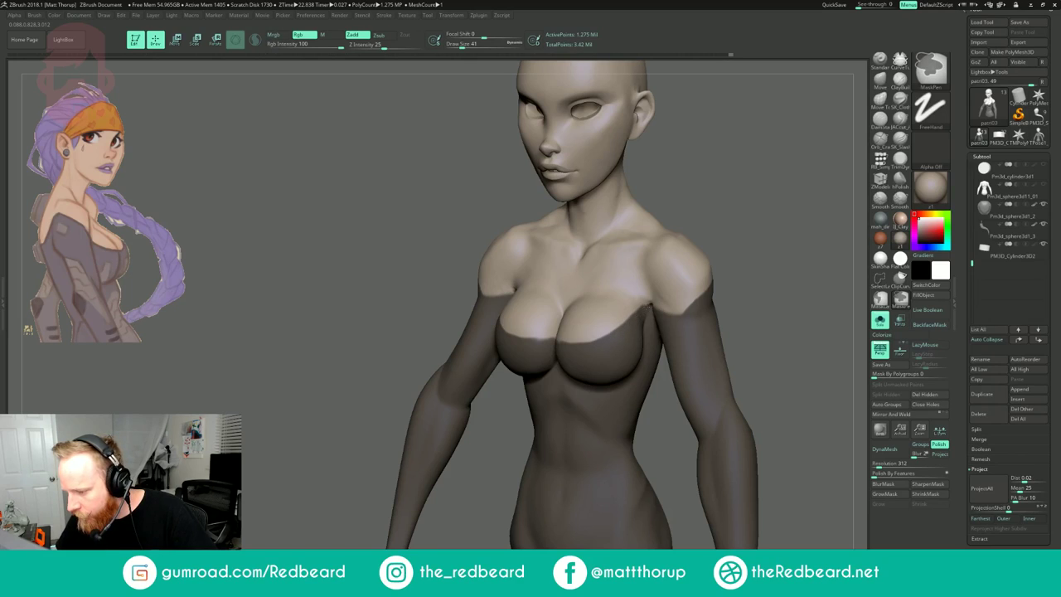
pyautogui.moveTo(648, 305); pyautogui.dragTo(609, 333, button='right')
pyautogui.keyDown('ctrl'); pyautogui.keyDown('alt'); pyautogui.moveTo(587, 342); pyautogui.dragTo(625, 323); pyautogui.keyUp('alt'); pyautogui.keyUp('ctrl')
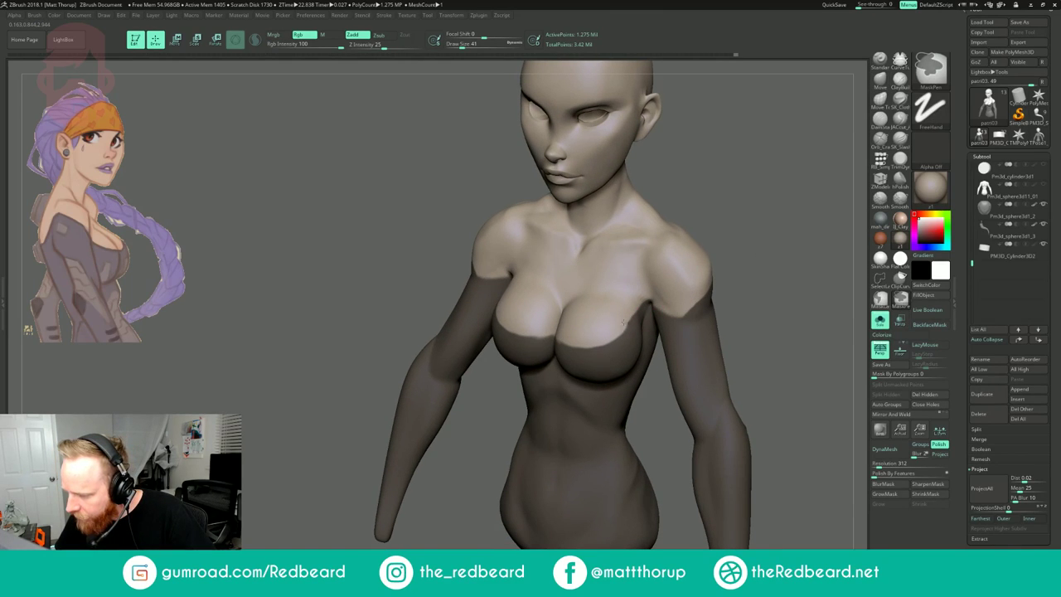
pyautogui.moveTo(653, 297); pyautogui.dragTo(665, 284, button='right')
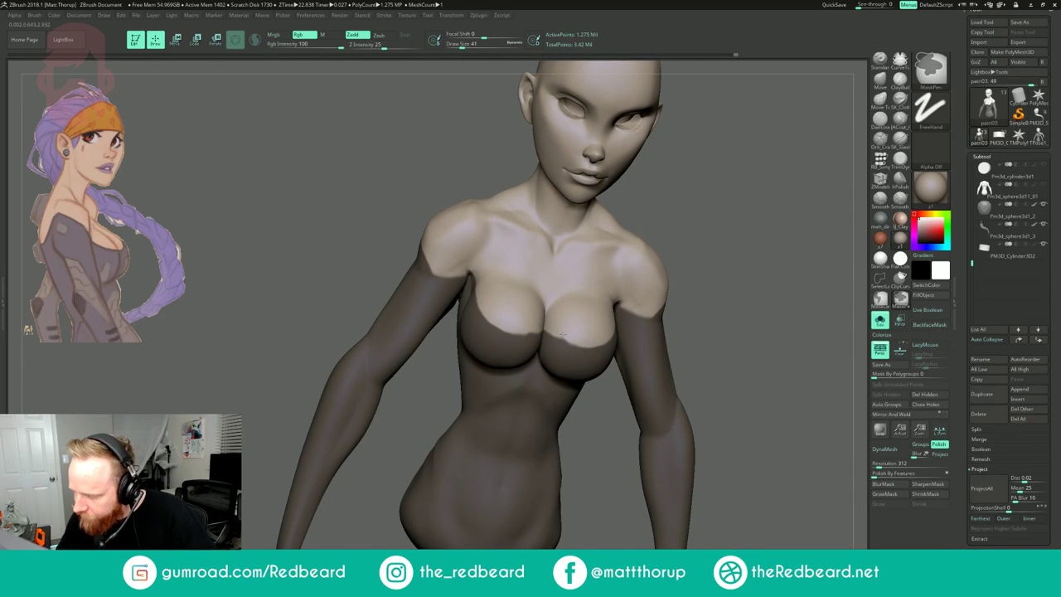
pyautogui.moveTo(747, 259)
pyautogui.mouseDown()
pyautogui.moveTo(710, 261)
pyautogui.moveTo(753, 285)
pyautogui.mouseUp()
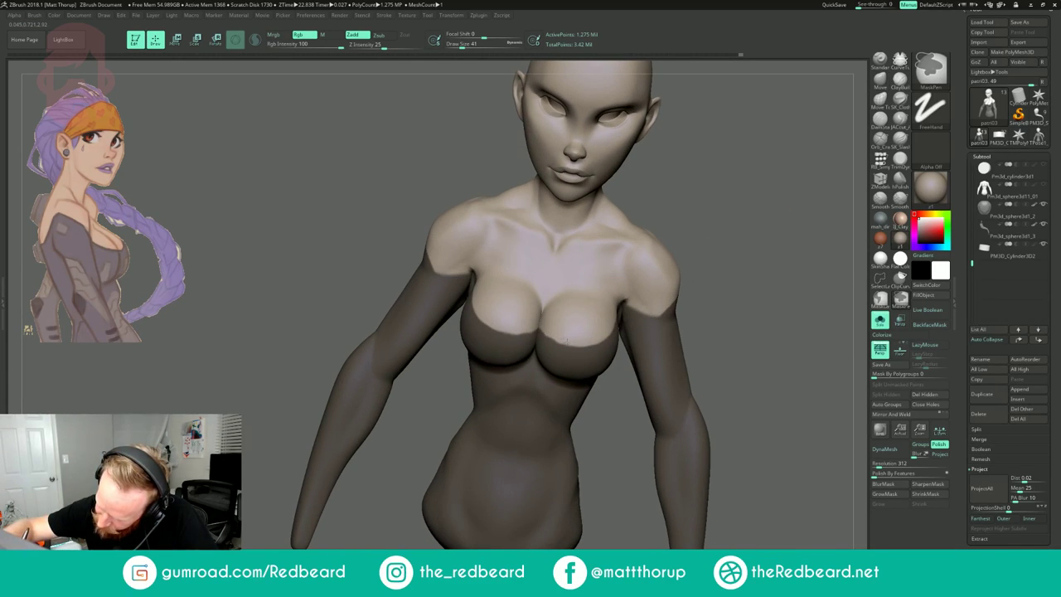
pyautogui.keyDown('alt'); pyautogui.moveTo(719, 290); pyautogui.dragTo(705, 257); pyautogui.keyUp('alt')
pyautogui.moveTo(705, 257)
pyautogui.keyDown('shift'); pyautogui.mouseDown()
pyautogui.moveTo(647, 262)
pyautogui.moveTo(701, 263)
pyautogui.moveTo(653, 270)
pyautogui.moveTo(710, 270)
pyautogui.moveTo(691, 271)
pyautogui.moveTo(724, 286)
pyautogui.moveTo(737, 324)
pyautogui.mouseUp(); pyautogui.keyUp('shift')
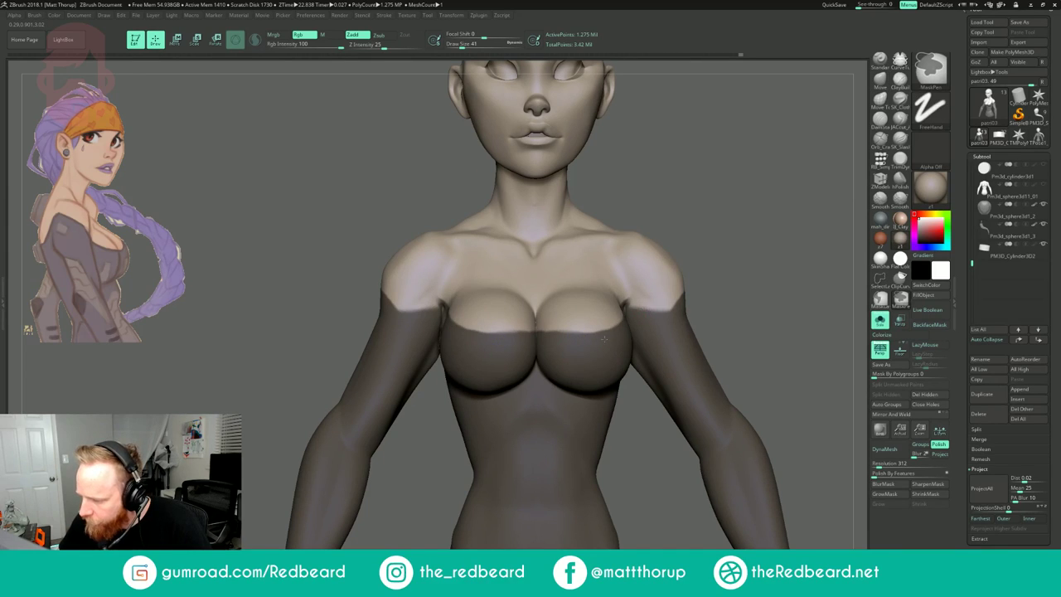
# - Examine the suit mask on the whole figure from the front, side and back
pyautogui.keyDown('ctrl'); pyautogui.moveTo(720, 280); pyautogui.dragTo(656, 256, button='right'); pyautogui.keyUp('ctrl')
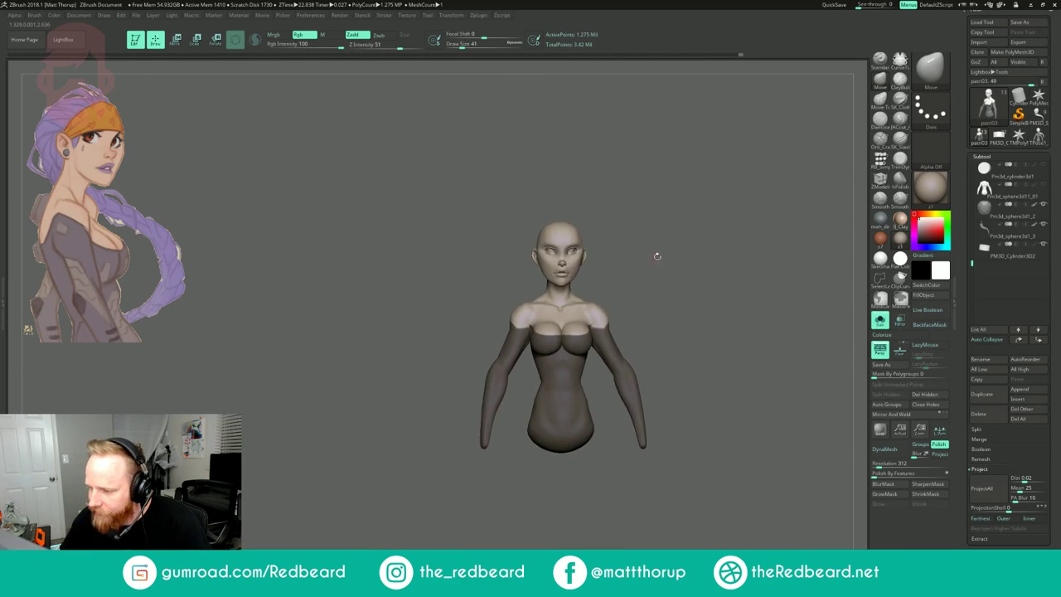
pyautogui.moveTo(656, 256)
pyautogui.mouseDown()
pyautogui.moveTo(726, 275)
pyautogui.moveTo(668, 271)
pyautogui.moveTo(690, 270)
pyautogui.mouseUp()
pyautogui.keyDown('ctrl'); pyautogui.moveTo(689, 270); pyautogui.dragTo(729, 299, button='right'); pyautogui.keyUp('ctrl')
pyautogui.moveTo(729, 300)
pyautogui.mouseDown()
pyautogui.moveTo(704, 294)
pyautogui.moveTo(733, 292)
pyautogui.mouseUp()
pyautogui.keyDown('ctrl'); pyautogui.moveTo(732, 292); pyautogui.dragTo(703, 269, button='right'); pyautogui.keyUp('ctrl')
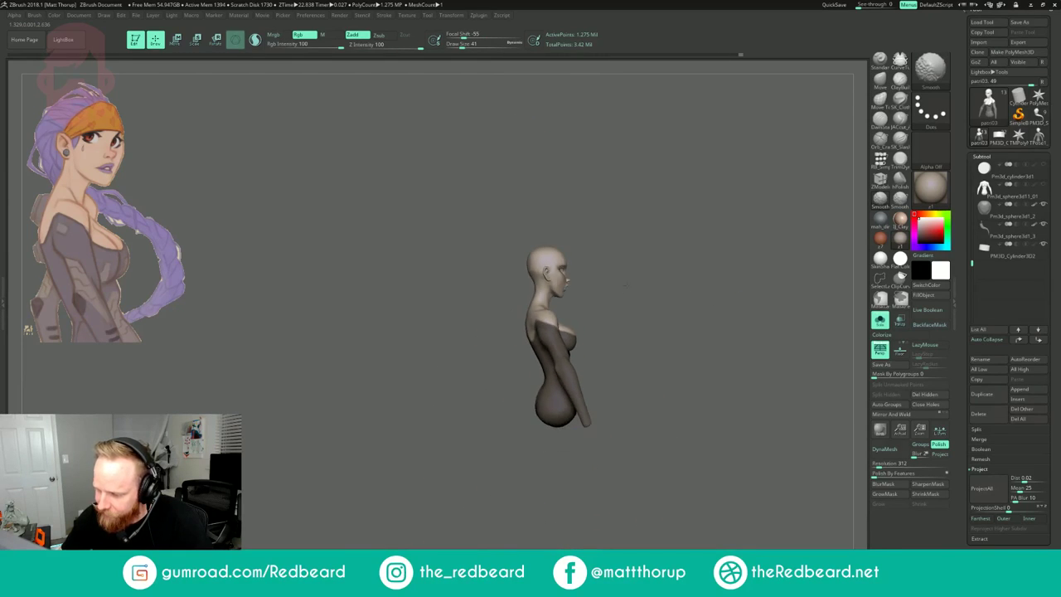
pyautogui.moveTo(703, 270); pyautogui.dragTo(649, 288)
pyautogui.keyDown('ctrl'); pyautogui.moveTo(649, 288); pyautogui.dragTo(737, 306, button='right'); pyautogui.keyUp('ctrl')
pyautogui.moveTo(737, 306); pyautogui.dragTo(725, 287)
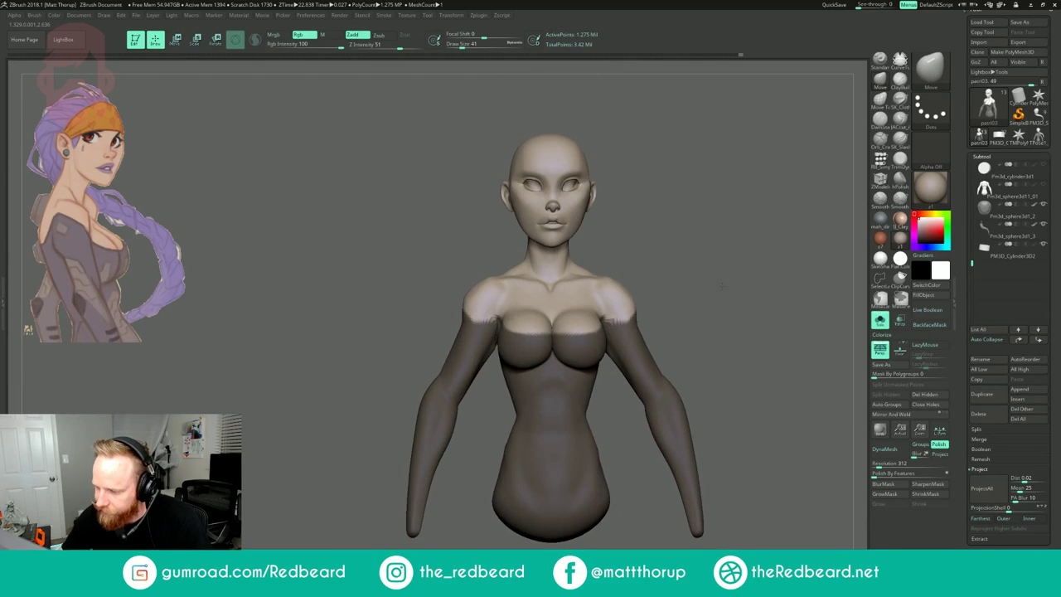
pyautogui.keyDown('ctrl'); pyautogui.moveTo(724, 287); pyautogui.dragTo(754, 279, button='right'); pyautogui.keyUp('ctrl')
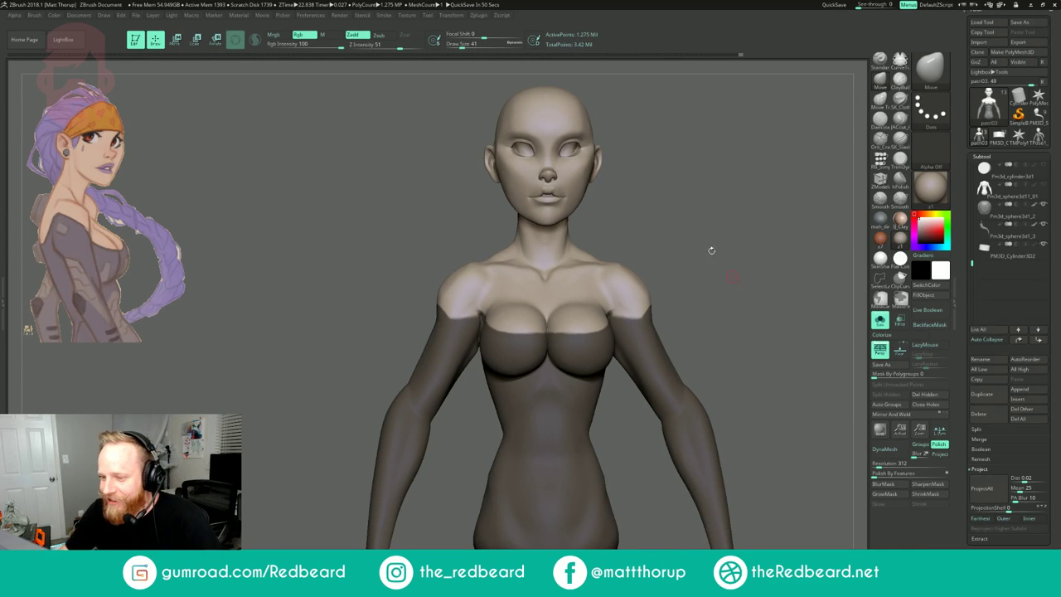
pyautogui.moveTo(711, 250); pyautogui.dragTo(809, 260)
pyautogui.moveTo(643, 269)
pyautogui.mouseDown()
pyautogui.moveTo(746, 265)
pyautogui.moveTo(740, 241)
pyautogui.moveTo(673, 267)
pyautogui.moveTo(725, 322)
pyautogui.mouseUp()
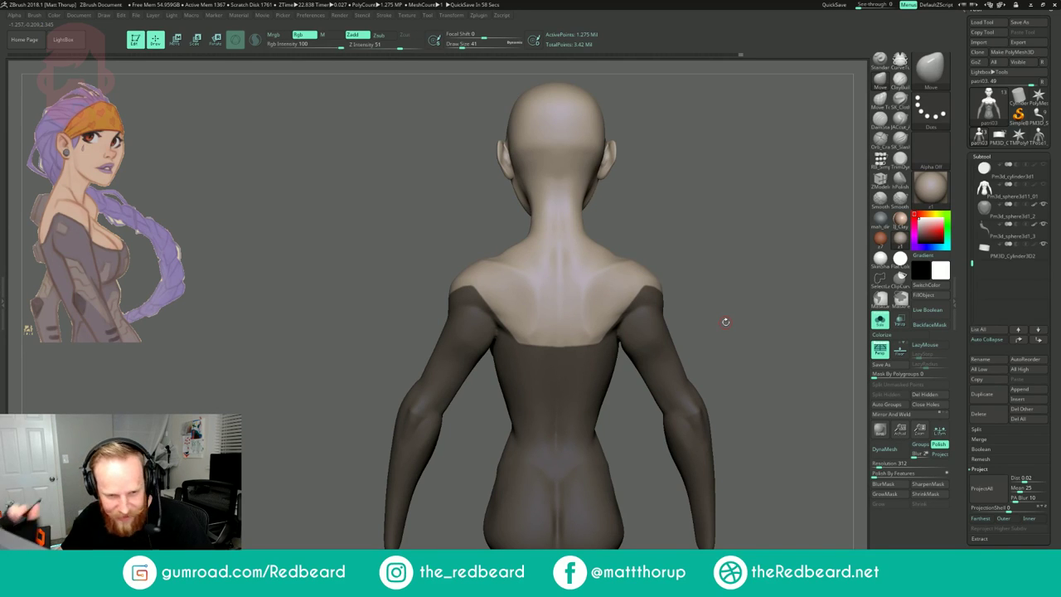
pyautogui.moveTo(744, 241); pyautogui.dragTo(727, 250)
# - Preview an extraction of the masked suit area with a thickness of 0.02
pyautogui.moveTo(720, 257)
pyautogui.mouseDown()
pyautogui.moveTo(714, 289)
pyautogui.moveTo(626, 353)
pyautogui.mouseUp()
pyautogui.moveTo(1053, 524); pyautogui.dragTo(1050, 462)
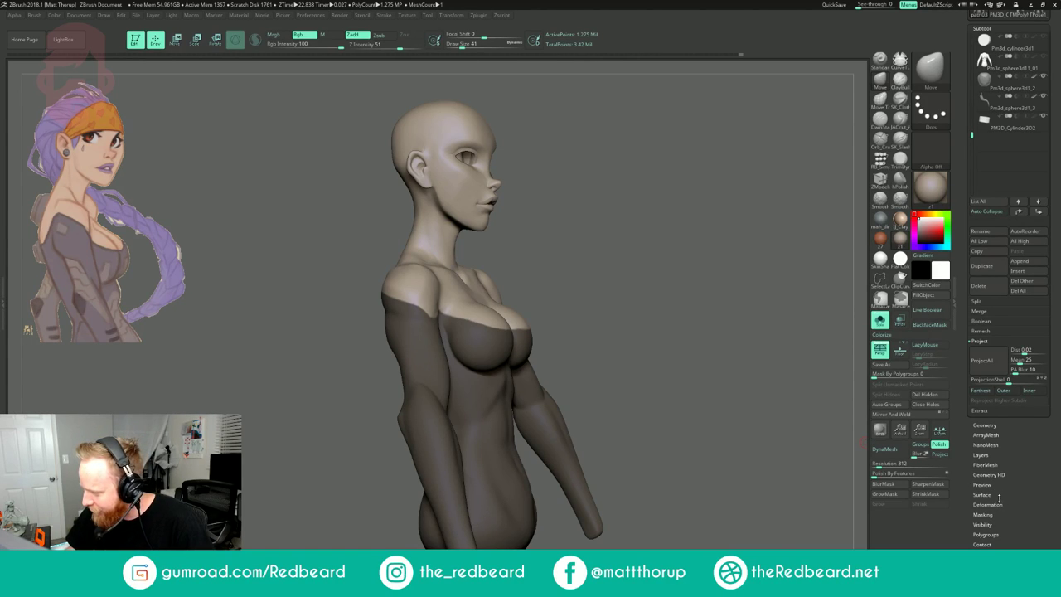
pyautogui.click(982, 410)
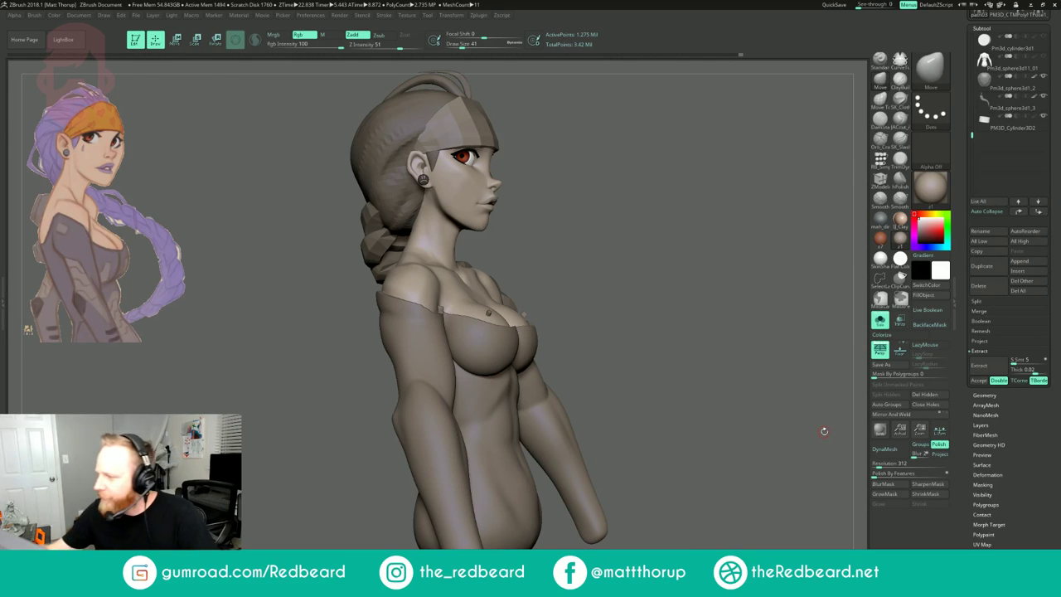
# - Save the tool as patri03 in the Ref folder and dismiss the extraction preview
pyautogui.moveTo(1051, 124); pyautogui.dragTo(1050, 34)
pyautogui.click(1020, 28)
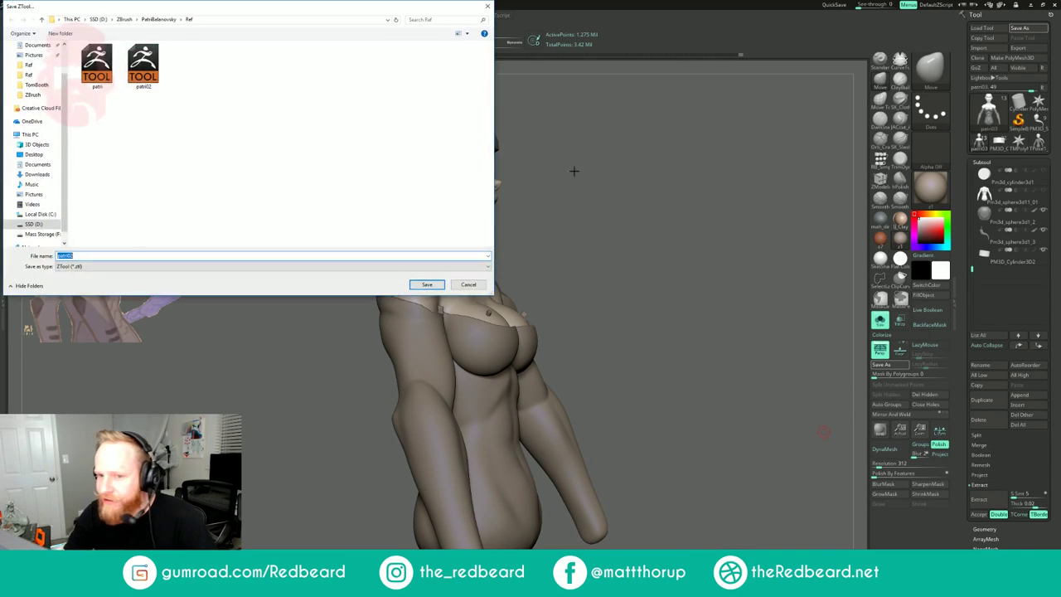
pyautogui.press('Return')
pyautogui.click(556, 296)
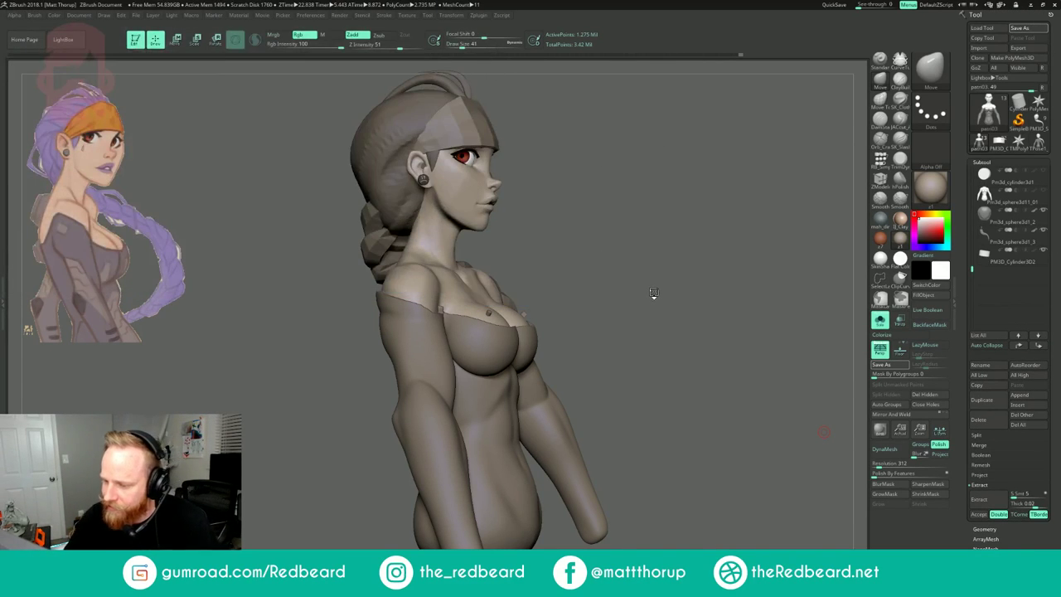
pyautogui.click(654, 296)
# - Set the extraction thickness to 0.002 and extract the masked suit area again
pyautogui.moveTo(666, 291); pyautogui.dragTo(587, 338)
pyautogui.press('s')
pyautogui.press('ctrl')
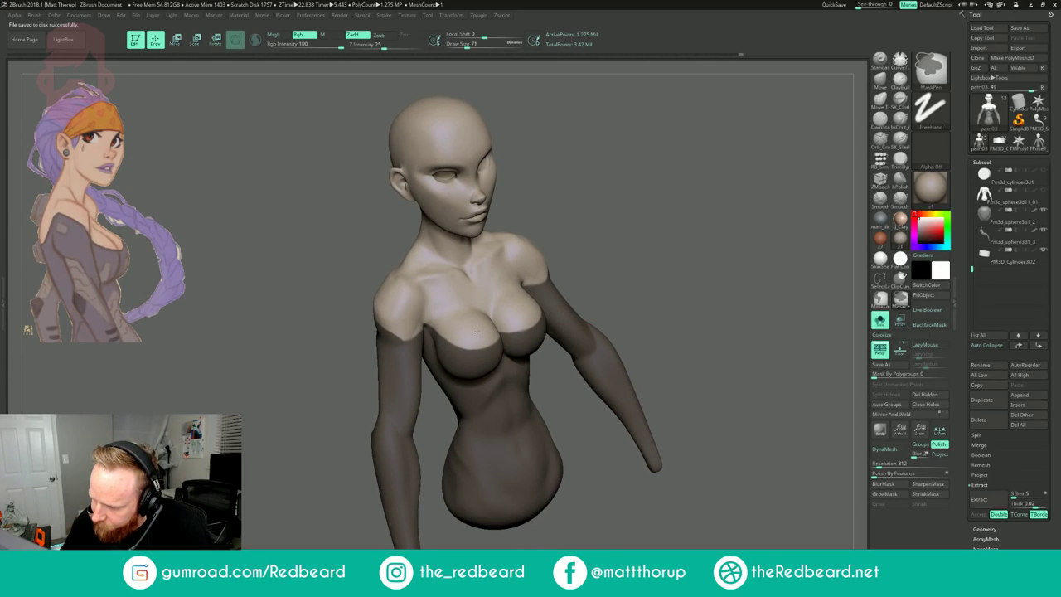
pyautogui.moveTo(617, 249); pyautogui.dragTo(668, 240)
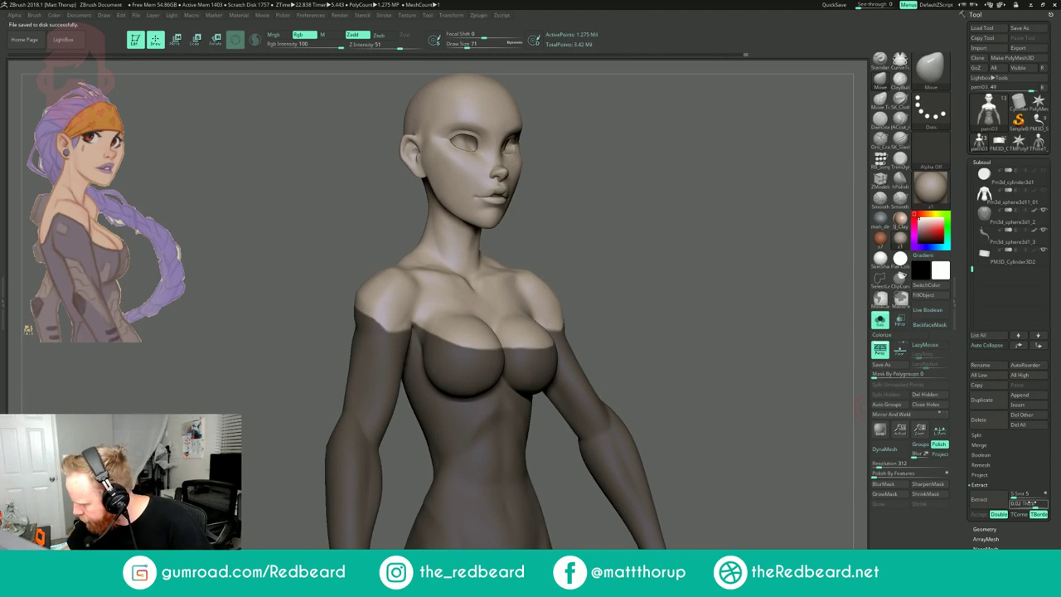
pyautogui.click(1031, 504)
pyautogui.write('.')
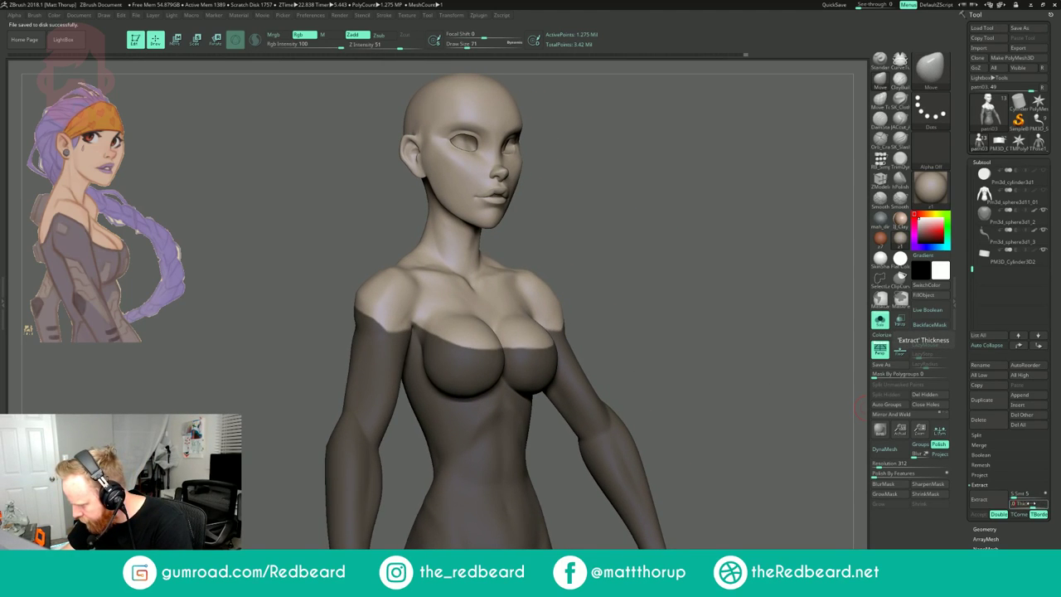
pyautogui.click(981, 500)
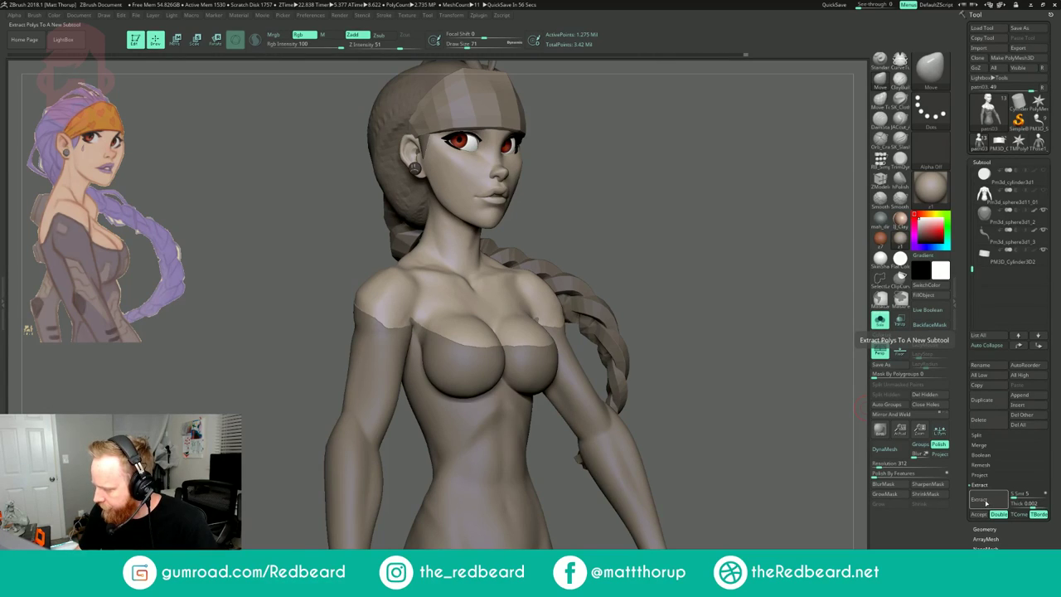
# - Extract the masked suit area at a thickness of 0.002 and accept it as a separate subtool
pyautogui.click(984, 501)
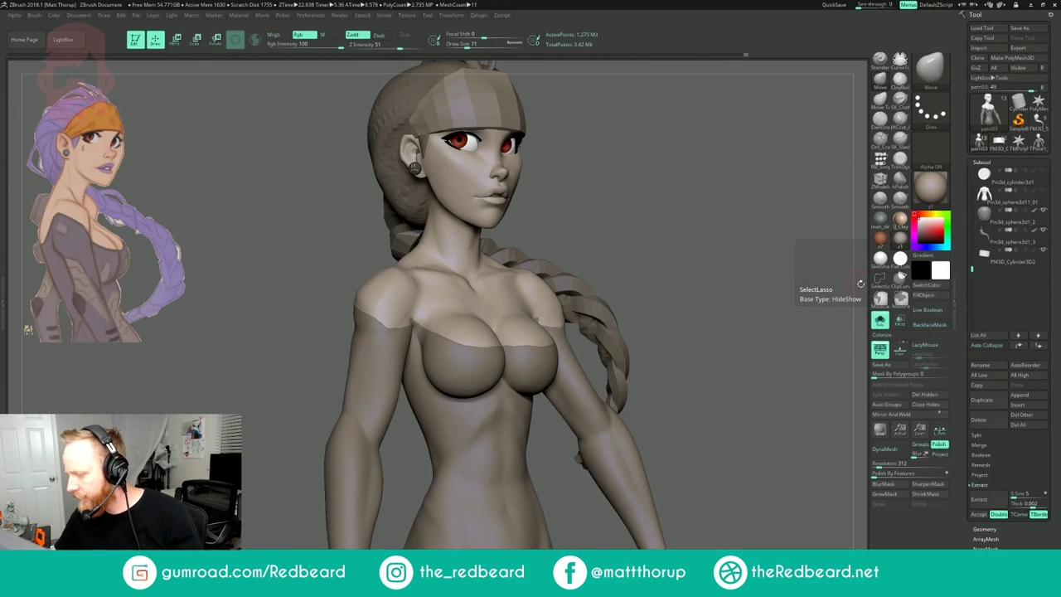
pyautogui.moveTo(772, 494)
pyautogui.mouseDown()
pyautogui.moveTo(781, 500)
pyautogui.moveTo(754, 500)
pyautogui.mouseUp()
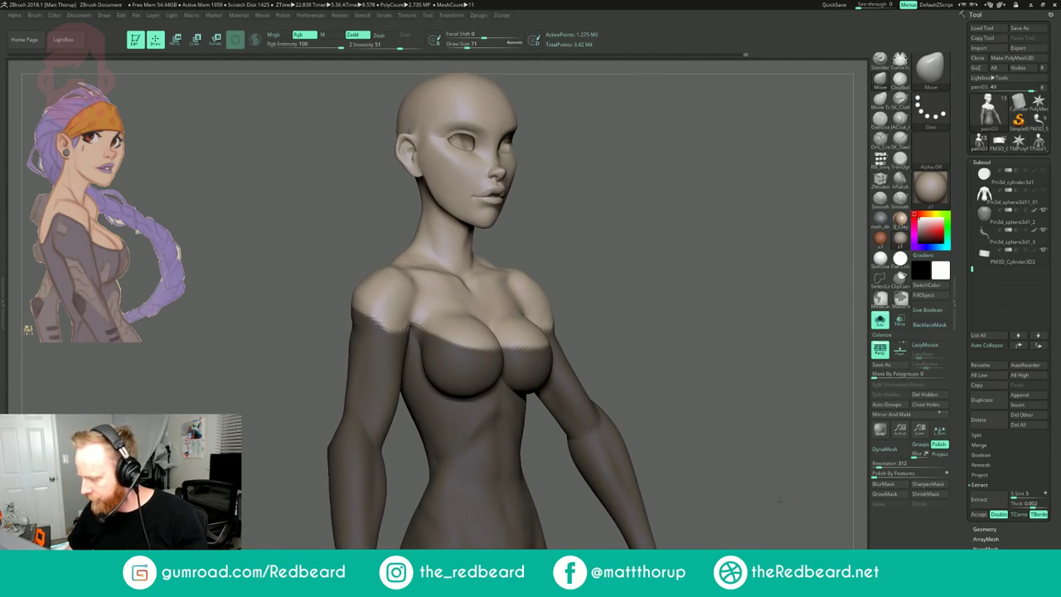
pyautogui.click(994, 502)
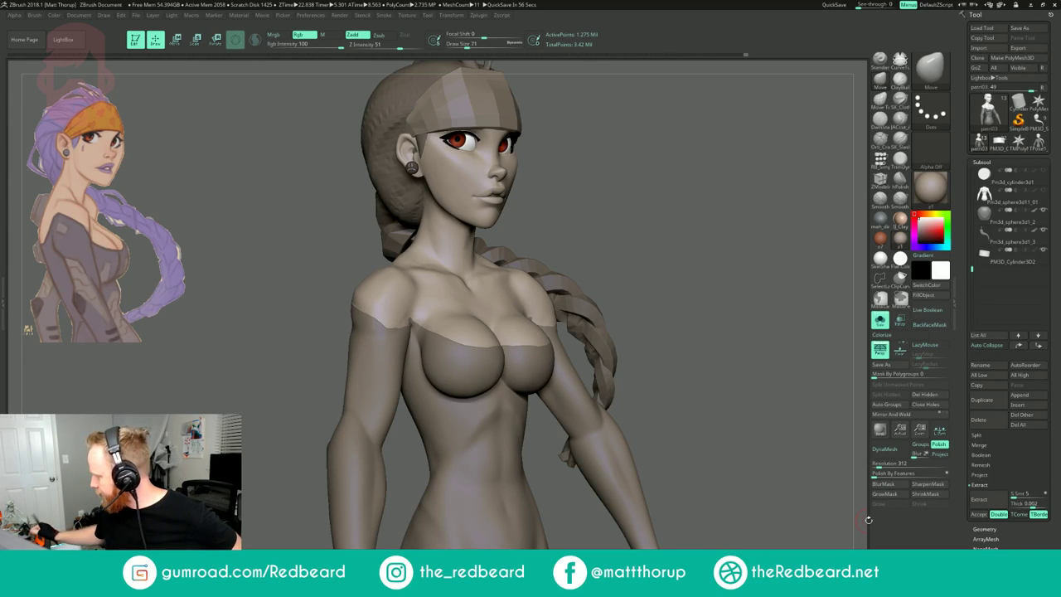
pyautogui.click(979, 515)
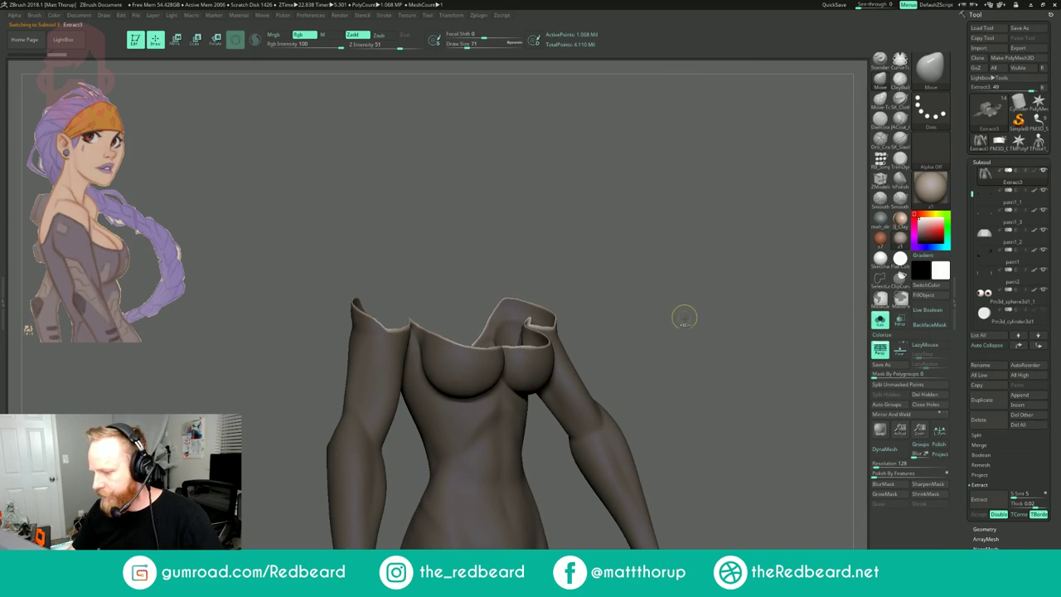
# - Clear the mask on the extracted suit and display its wireframe with polygroup colours
pyautogui.keyDown('ctrl'); pyautogui.moveTo(685, 315); pyautogui.dragTo(696, 349); pyautogui.keyUp('ctrl')
pyautogui.moveTo(699, 453); pyautogui.dragTo(687, 485)
pyautogui.hotkey('shift', 'f')
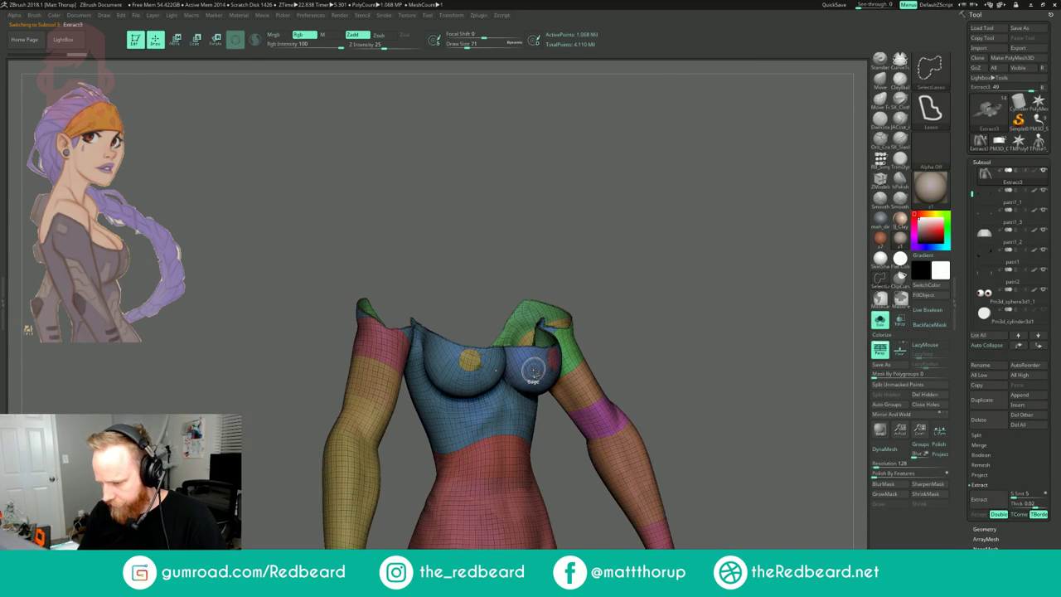
pyautogui.keyDown('alt'); pyautogui.moveTo(657, 329); pyautogui.dragTo(628, 349); pyautogui.keyUp('alt')
# - Try hiding the outer chest polygroups of the extracted suit, and reveal the whole mesh again
pyautogui.keyDown('ctrl'); pyautogui.keyDown('shift'); pyautogui.click(551, 370); pyautogui.keyUp('shift'); pyautogui.keyUp('ctrl')
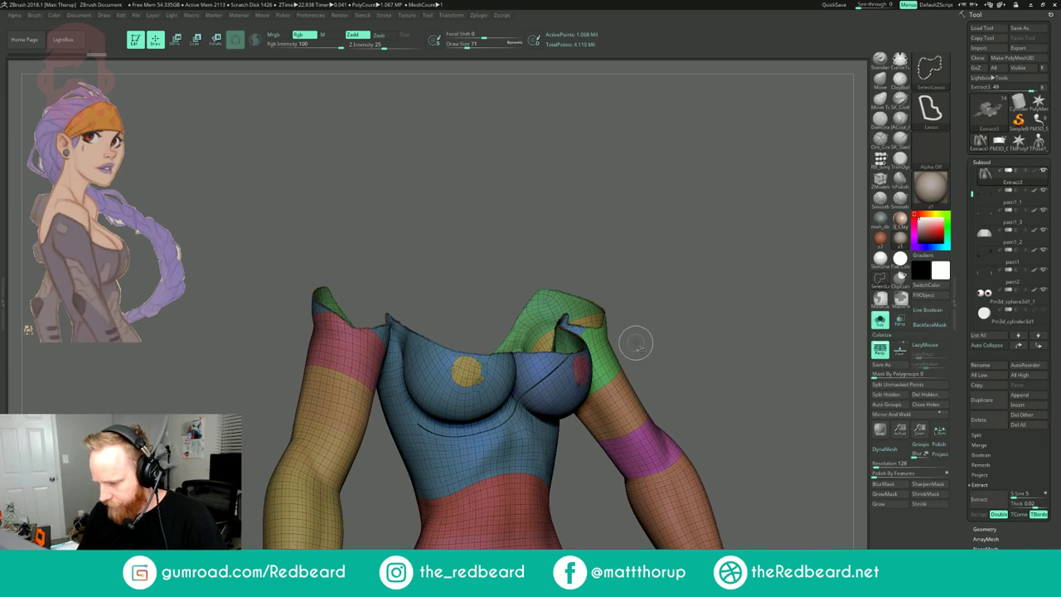
pyautogui.keyDown('ctrl'); pyautogui.keyDown('shift'); pyautogui.click(560, 383); pyautogui.keyUp('shift'); pyautogui.keyUp('ctrl')
pyautogui.keyDown('ctrl'); pyautogui.keyDown('shift'); pyautogui.click(620, 325); pyautogui.keyUp('shift'); pyautogui.keyUp('ctrl')
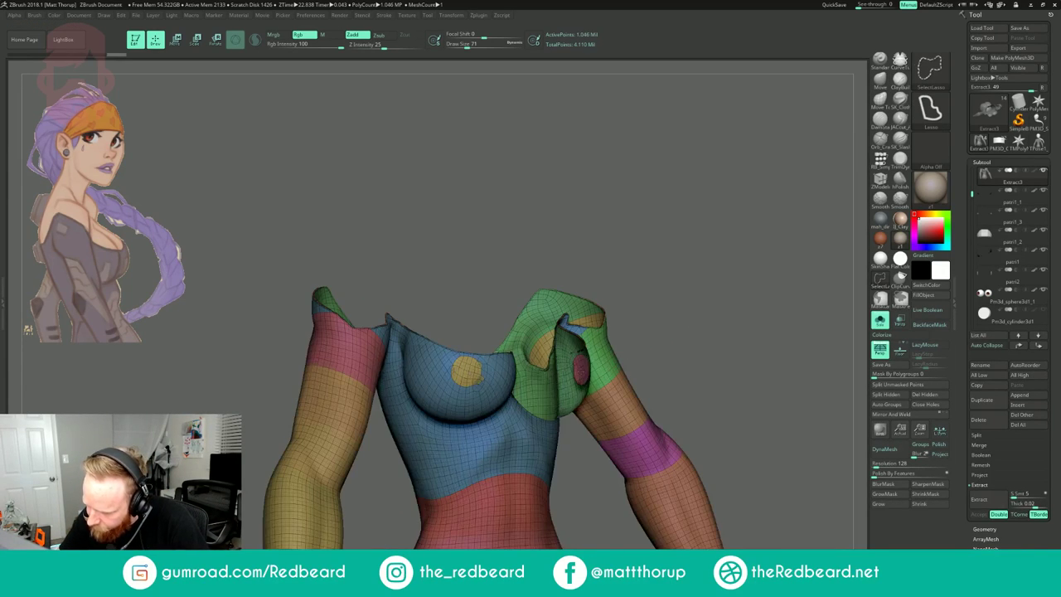
pyautogui.keyDown('ctrl'); pyautogui.keyDown('shift'); pyautogui.click(470, 380); pyautogui.keyUp('shift'); pyautogui.keyUp('ctrl')
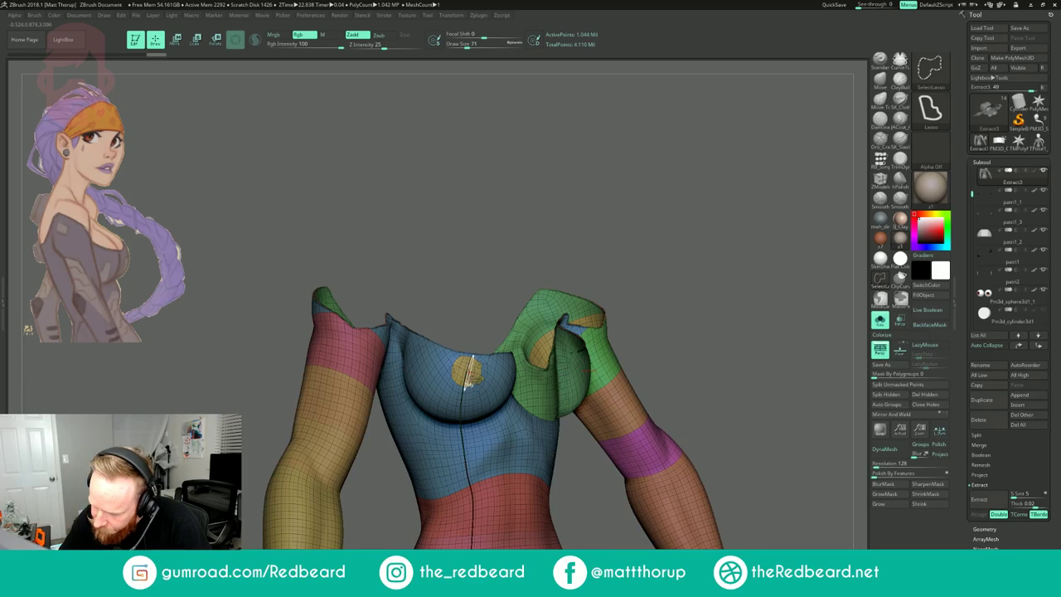
pyautogui.keyDown('ctrl'); pyautogui.keyDown('shift'); pyautogui.click(470, 378); pyautogui.keyUp('shift'); pyautogui.keyUp('ctrl')
pyautogui.keyDown('ctrl'); pyautogui.keyDown('shift'); pyautogui.click(472, 375); pyautogui.keyUp('shift'); pyautogui.keyUp('ctrl')
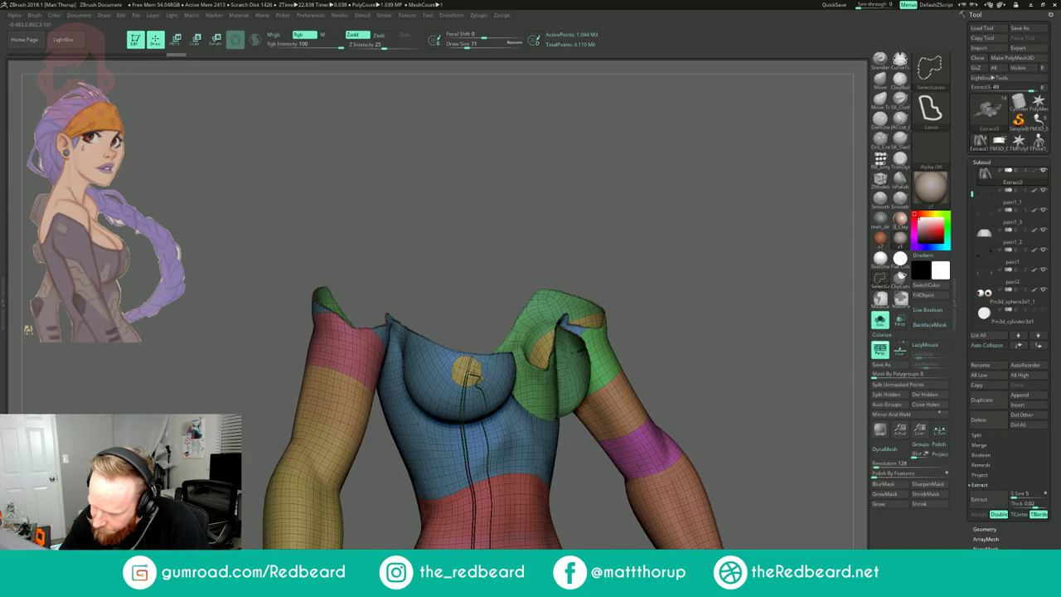
pyautogui.keyDown('ctrl'); pyautogui.keyDown('shift'); pyautogui.click(474, 375); pyautogui.keyUp('shift'); pyautogui.keyUp('ctrl')
pyautogui.keyDown('ctrl'); pyautogui.keyDown('shift'); pyautogui.click(670, 249); pyautogui.keyUp('shift'); pyautogui.keyUp('ctrl')
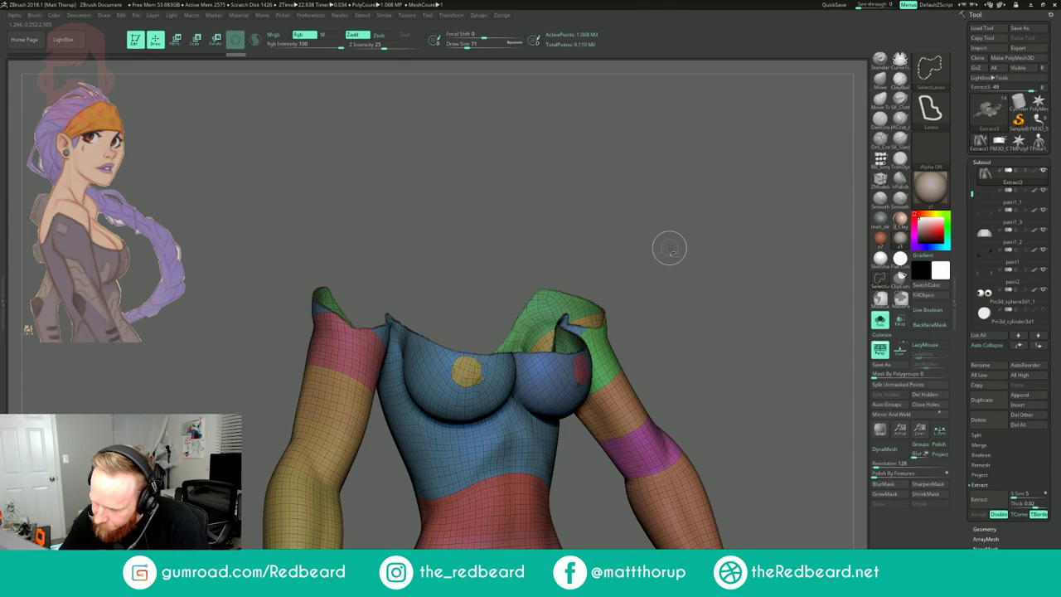
# - Try hiding the outer torso polygroups around the right breast, and undo the visibility changes
pyautogui.keyDown('ctrl'); pyautogui.keyDown('shift'); pyautogui.click(469, 373); pyautogui.keyUp('shift'); pyautogui.keyUp('ctrl')
pyautogui.hotkey('ctrl', 'z')
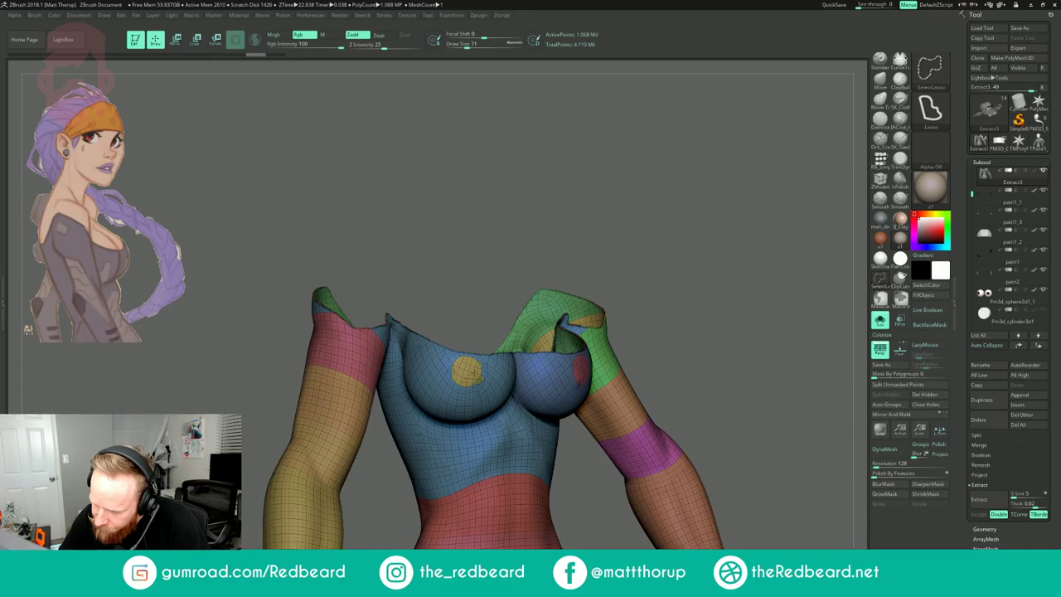
pyautogui.keyDown('ctrl'); pyautogui.keyDown('shift'); pyautogui.click(481, 379); pyautogui.keyUp('shift'); pyautogui.keyUp('ctrl')
pyautogui.keyDown('ctrl'); pyautogui.keyDown('shift'); pyautogui.click(477, 372); pyautogui.keyUp('shift'); pyautogui.keyUp('ctrl')
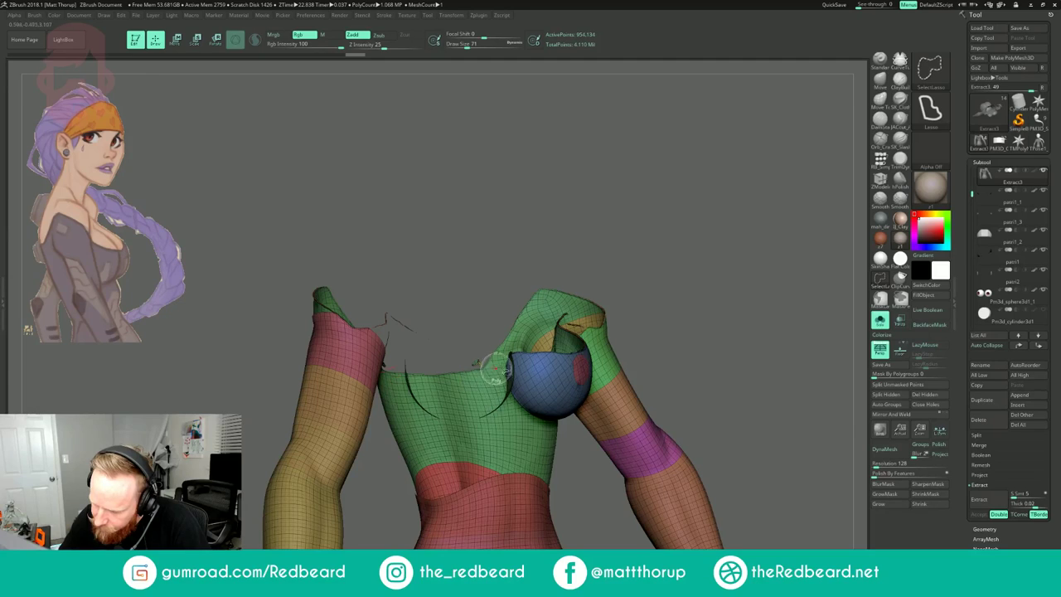
pyautogui.moveTo(659, 232); pyautogui.dragTo(688, 311)
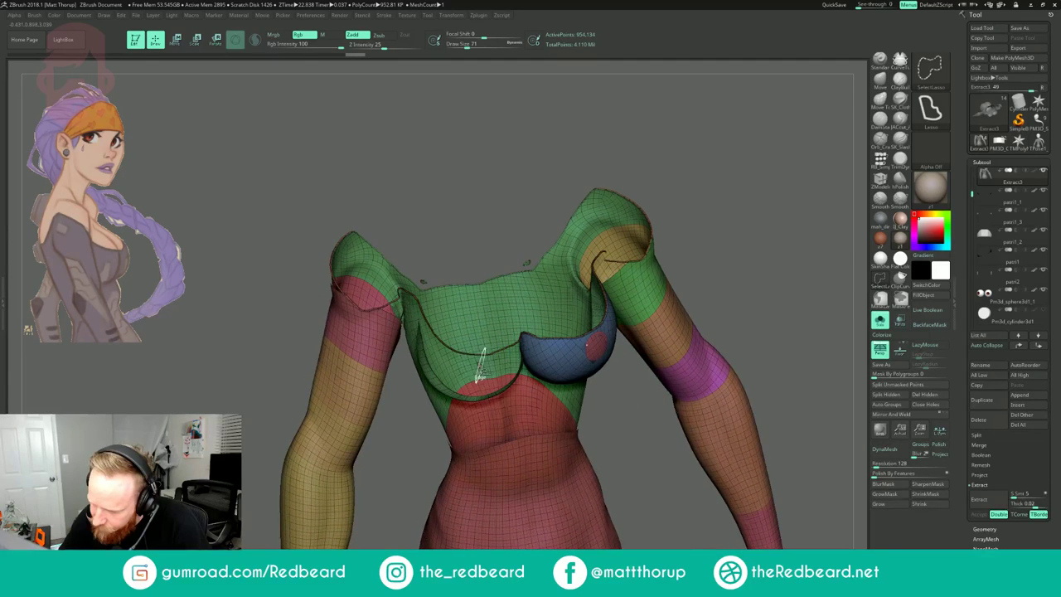
pyautogui.keyDown('ctrl'); pyautogui.keyDown('shift'); pyautogui.moveTo(481, 370); pyautogui.dragTo(483, 380); pyautogui.keyUp('shift'); pyautogui.keyUp('ctrl')
pyautogui.hotkey('ctrl', 'z')
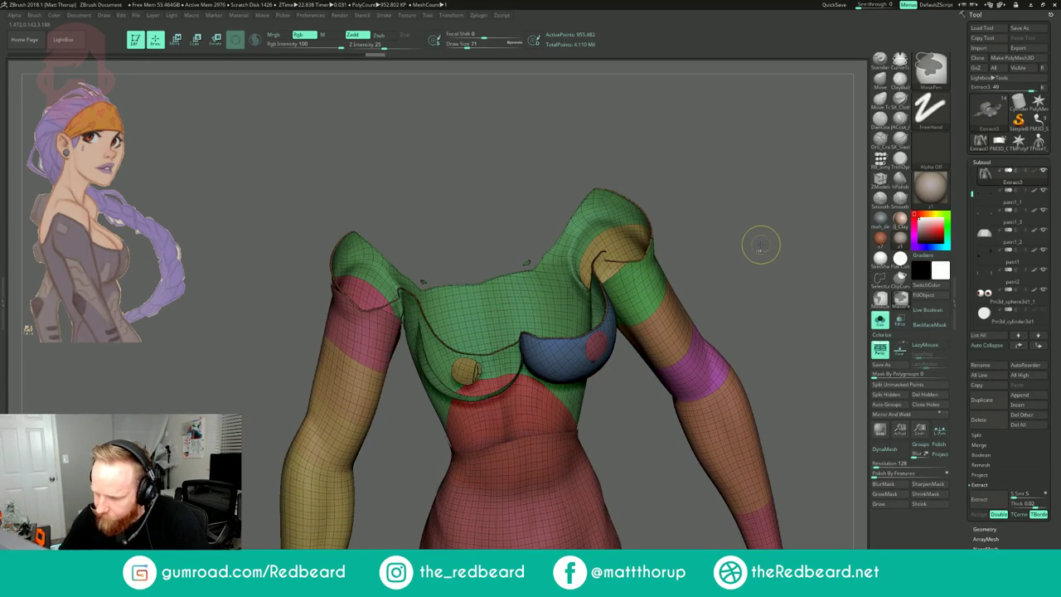
pyautogui.hotkey('ctrl', 'z')
# - Delete the extracted suit subtool and select the patri03 body subtool again
pyautogui.click(989, 420)
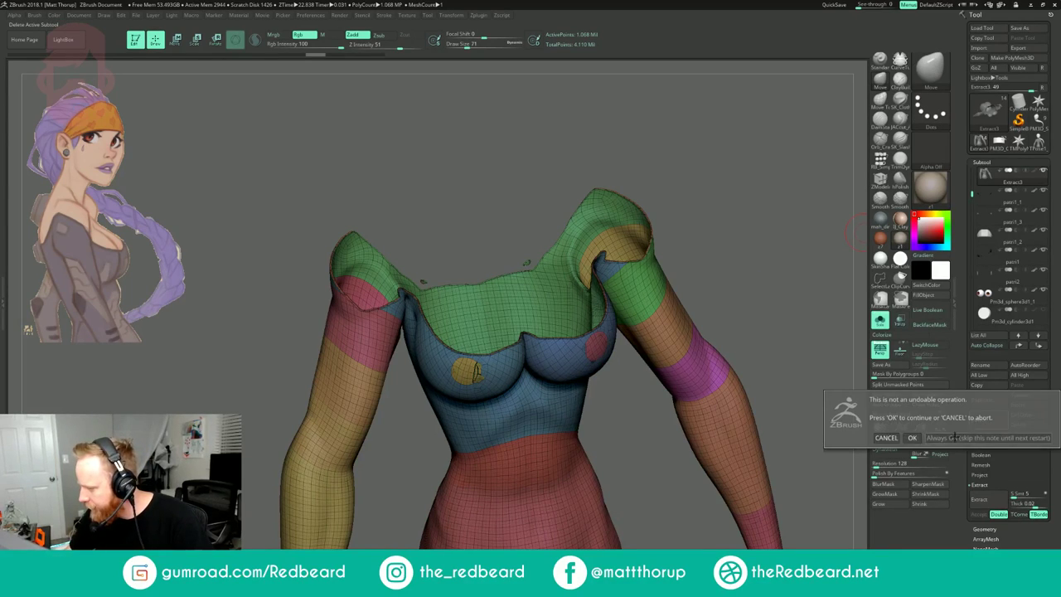
pyautogui.click(887, 437)
pyautogui.moveTo(819, 454)
pyautogui.keyDown('shift'); pyautogui.mouseDown()
pyautogui.moveTo(821, 443)
pyautogui.moveTo(804, 456)
pyautogui.mouseUp(); pyautogui.keyUp('shift')
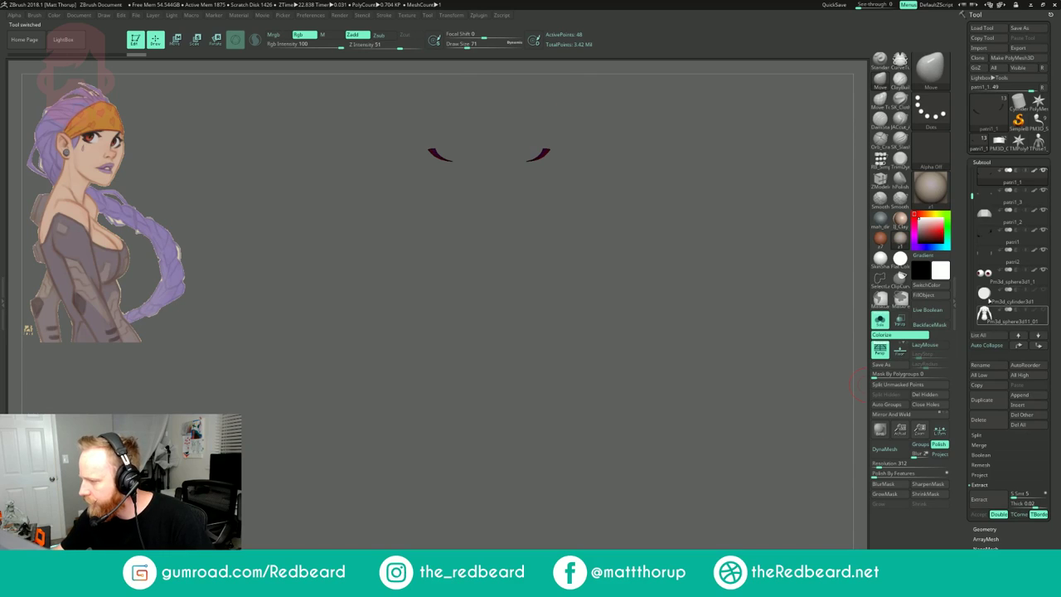
pyautogui.moveTo(973, 196); pyautogui.dragTo(974, 173)
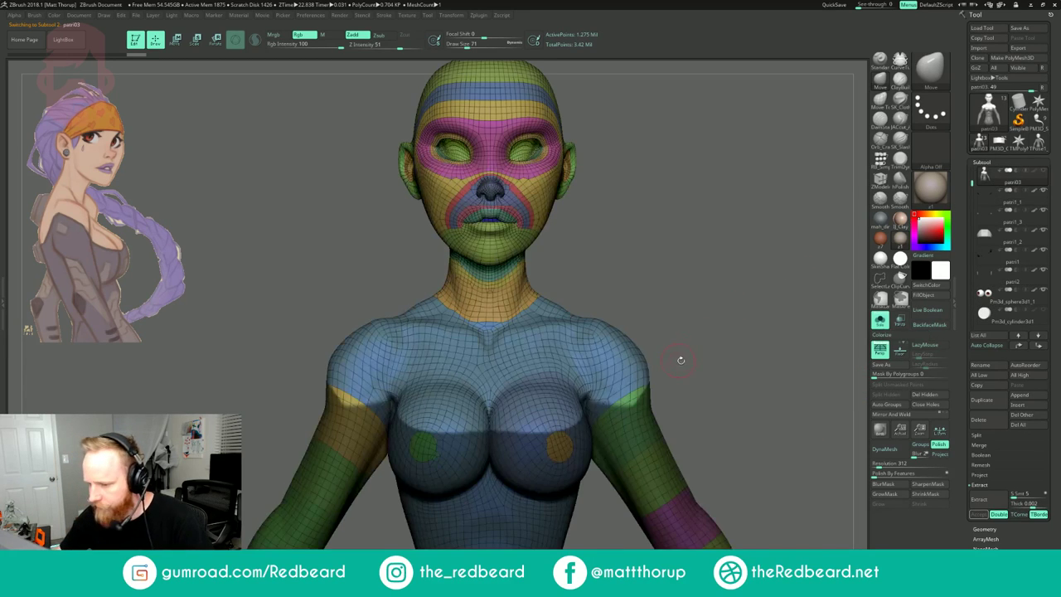
# - Extract the body's masked suit area again at a thickness of 0.002 and accept it as a new subtool
pyautogui.moveTo(681, 360); pyautogui.dragTo(715, 399)
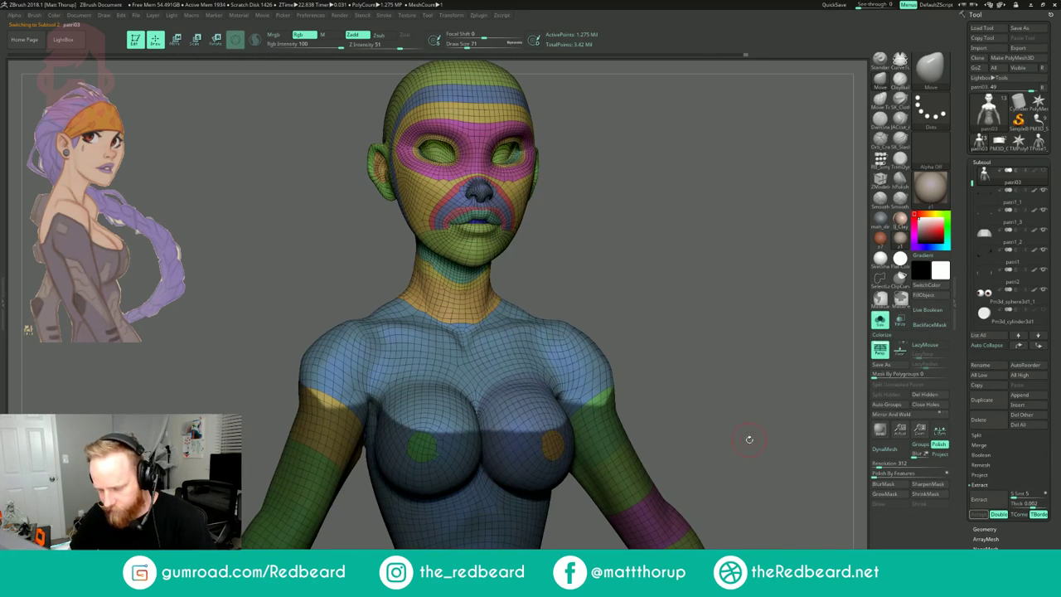
pyautogui.moveTo(749, 441); pyautogui.dragTo(713, 447)
pyautogui.moveTo(712, 489)
pyautogui.keyDown('alt'); pyautogui.mouseDown()
pyautogui.moveTo(680, 448)
pyautogui.moveTo(694, 481)
pyautogui.moveTo(737, 426)
pyautogui.moveTo(764, 456)
pyautogui.moveTo(752, 454)
pyautogui.mouseUp(); pyautogui.keyUp('alt')
pyautogui.hotkey('ctrl', 'z')
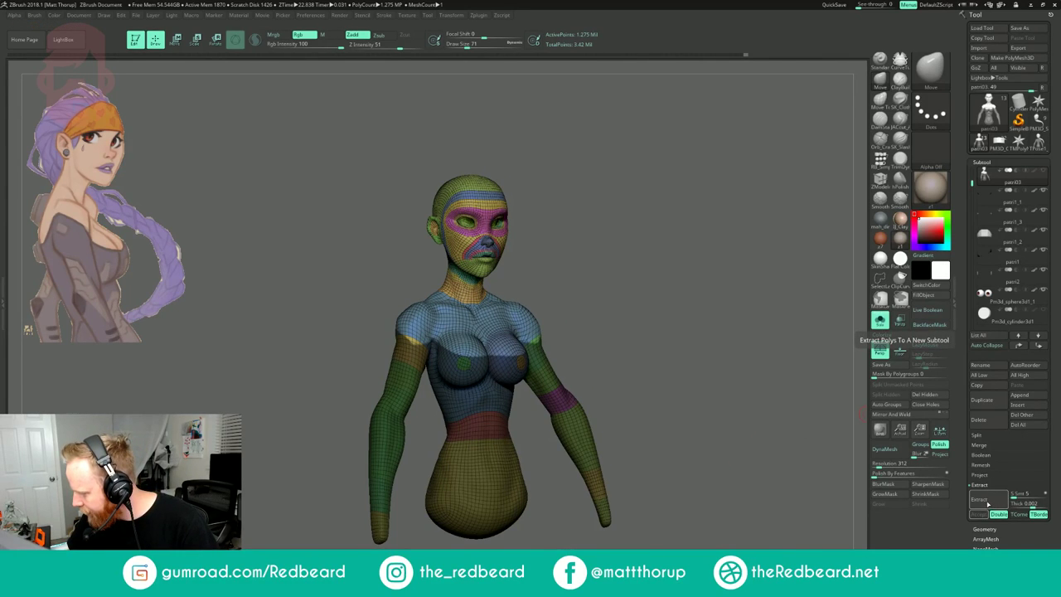
pyautogui.click(983, 501)
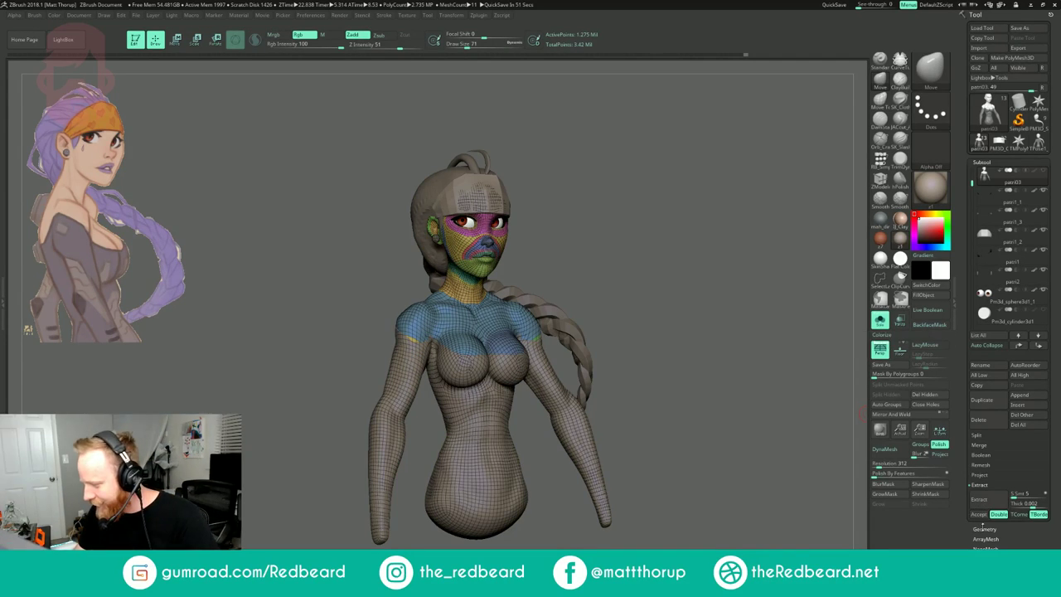
pyautogui.click(977, 514)
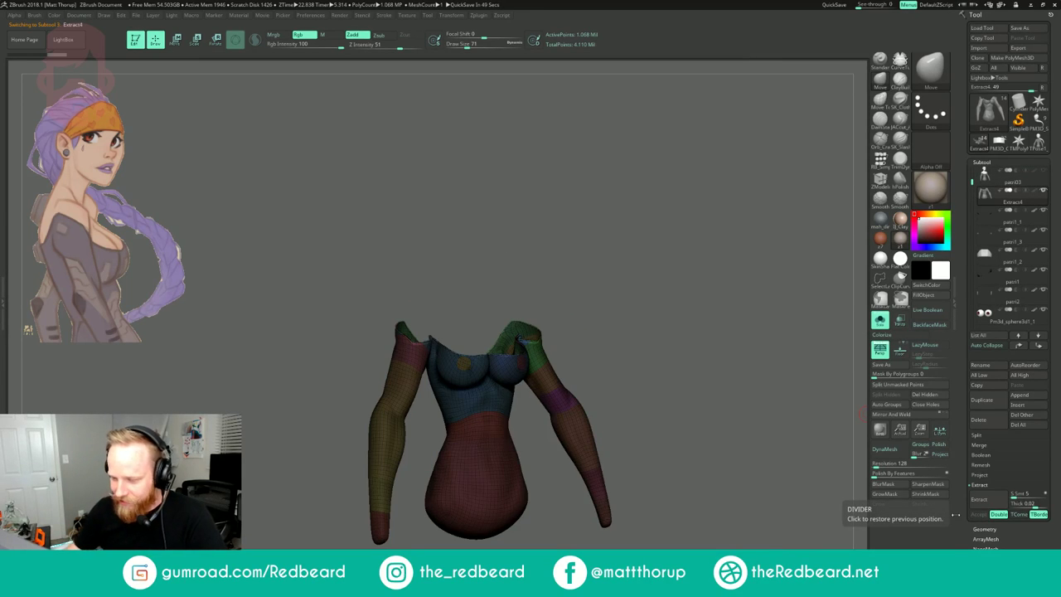
# - Clear the new suit mesh's mask, then isolate the round polygroup on the right breast and reveal the whole mesh again
pyautogui.moveTo(614, 285)
pyautogui.keyDown('ctrl'); pyautogui.mouseDown()
pyautogui.moveTo(636, 336)
pyautogui.moveTo(615, 309)
pyautogui.moveTo(622, 356)
pyautogui.moveTo(663, 278)
pyautogui.mouseUp(); pyautogui.keyUp('ctrl')
pyautogui.hotkey('shift', 'f')
pyautogui.hotkey('shift', 'f')
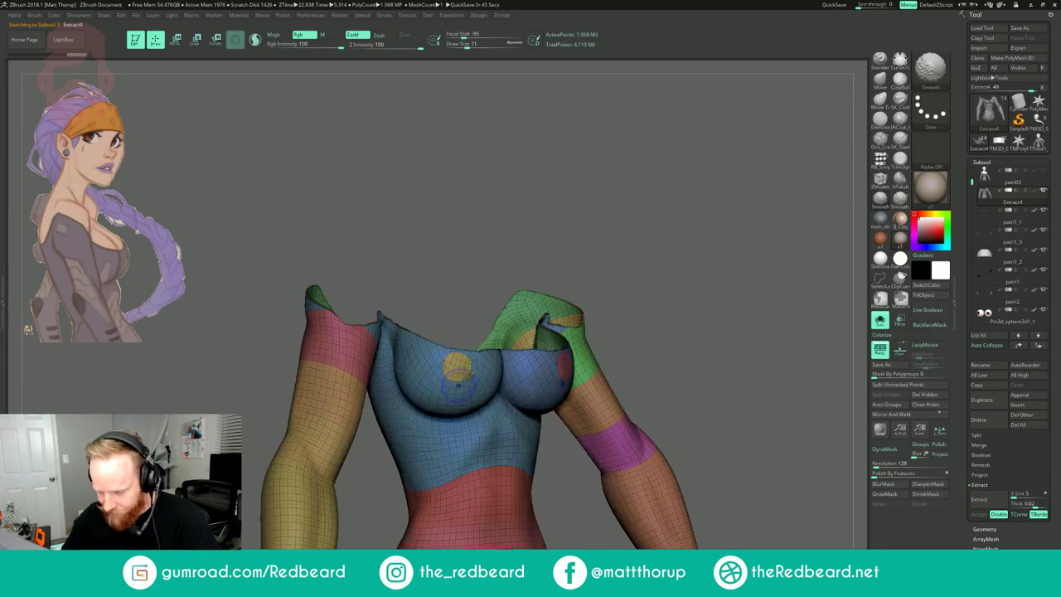
pyautogui.keyDown('ctrl'); pyautogui.keyDown('shift'); pyautogui.click(450, 364); pyautogui.keyUp('shift'); pyautogui.keyUp('ctrl')
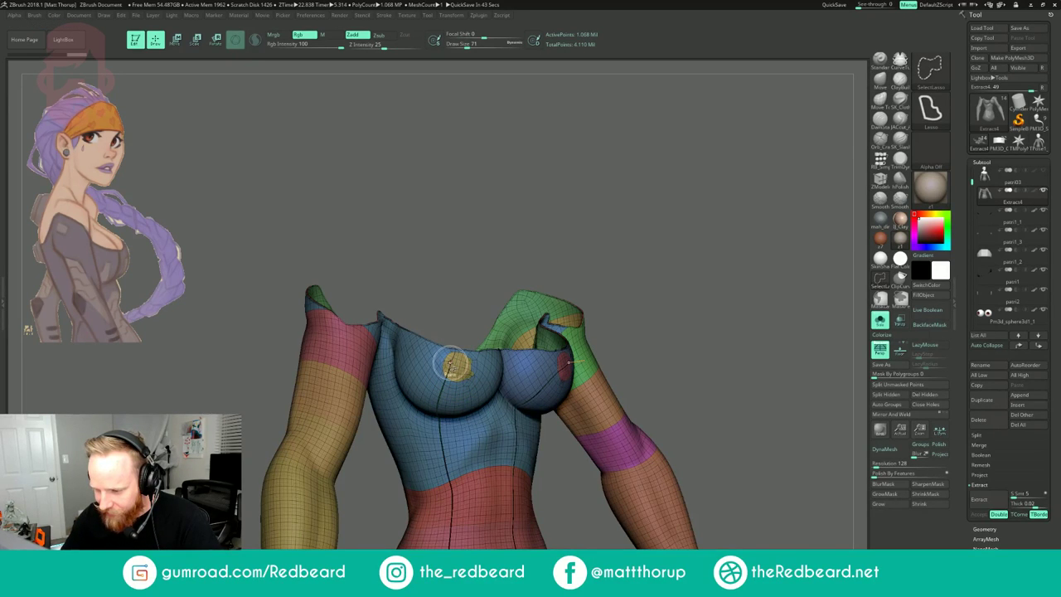
pyautogui.keyDown('ctrl'); pyautogui.keyDown('shift'); pyautogui.click(452, 363); pyautogui.keyUp('shift'); pyautogui.keyUp('ctrl')
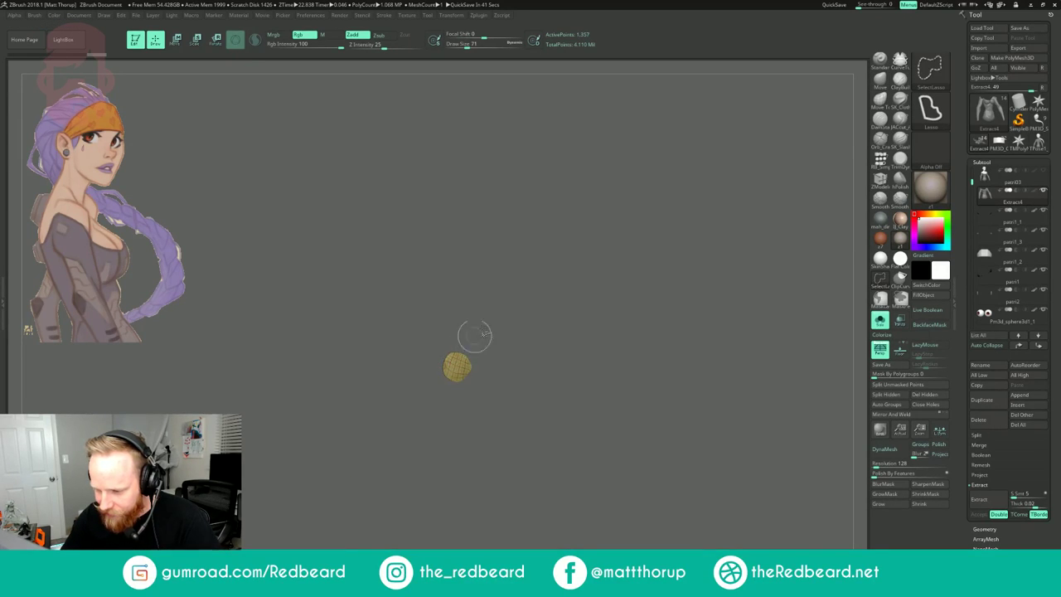
pyautogui.keyDown('ctrl'); pyautogui.keyDown('shift'); pyautogui.click(661, 231); pyautogui.keyUp('shift'); pyautogui.keyUp('ctrl')
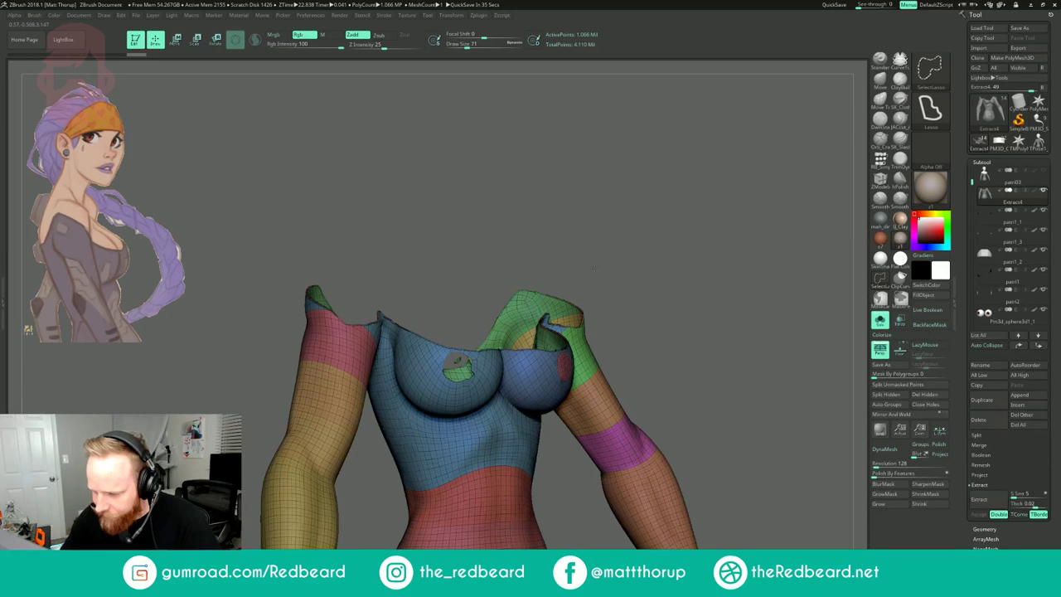
# - Hide the leftover outer pieces around the right breast's round patch and the outer polygroup covering the torso front
pyautogui.moveTo(700, 187)
pyautogui.mouseDown()
pyautogui.moveTo(771, 348)
pyautogui.moveTo(792, 365)
pyautogui.moveTo(711, 198)
pyautogui.moveTo(687, 213)
pyautogui.moveTo(688, 303)
pyautogui.mouseUp()
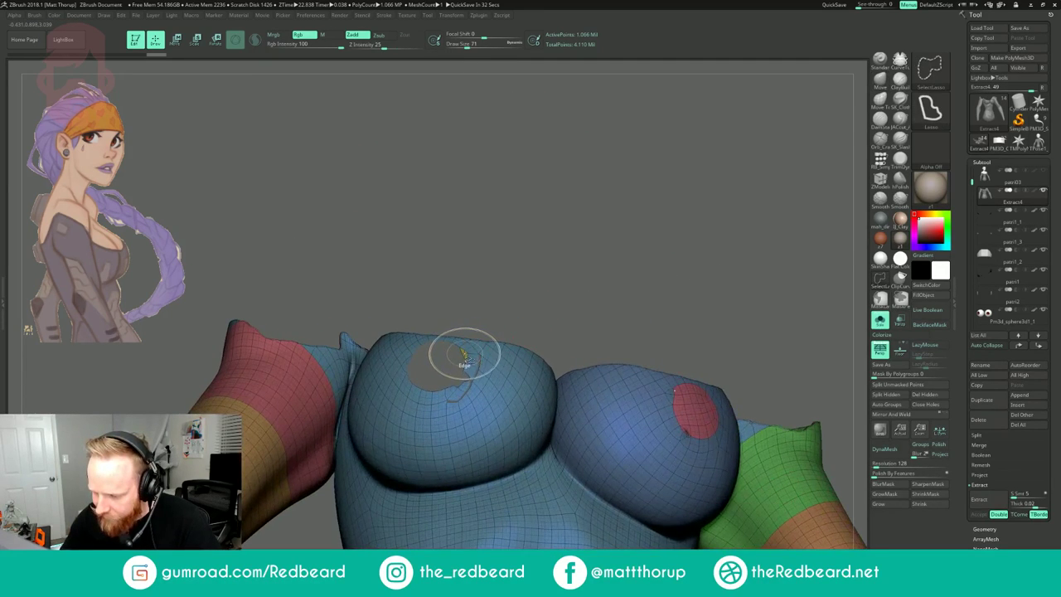
pyautogui.keyDown('ctrl'); pyautogui.keyDown('shift'); pyautogui.click(476, 354); pyautogui.keyUp('shift'); pyautogui.keyUp('ctrl')
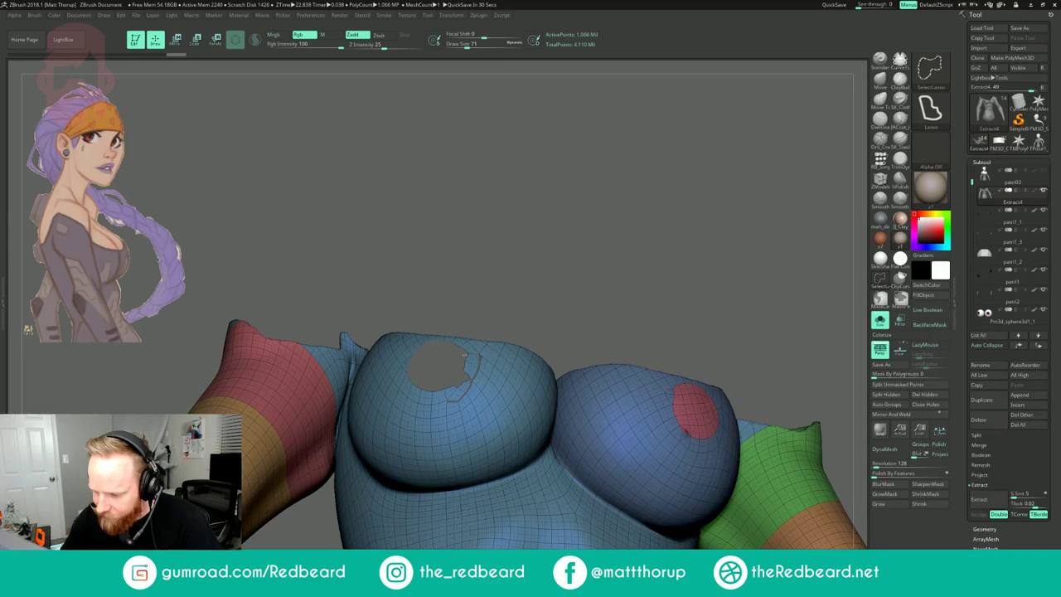
pyautogui.keyDown('ctrl'); pyautogui.keyDown('shift'); pyautogui.click(478, 355); pyautogui.keyUp('shift'); pyautogui.keyUp('ctrl')
pyautogui.hotkey('ctrl', 'z')
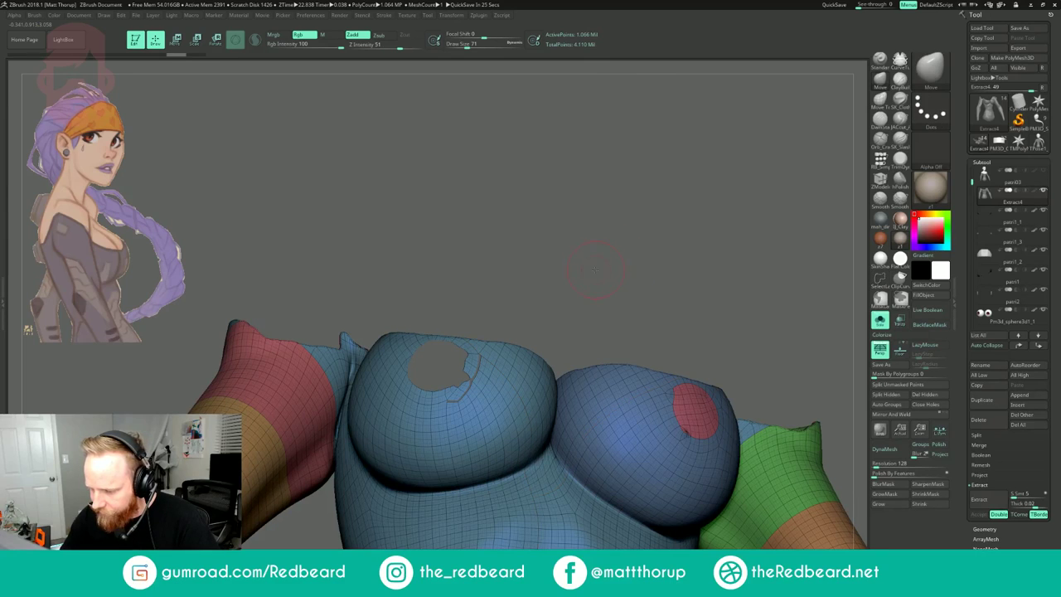
pyautogui.keyDown('alt'); pyautogui.moveTo(594, 270); pyautogui.dragTo(547, 356); pyautogui.keyUp('alt')
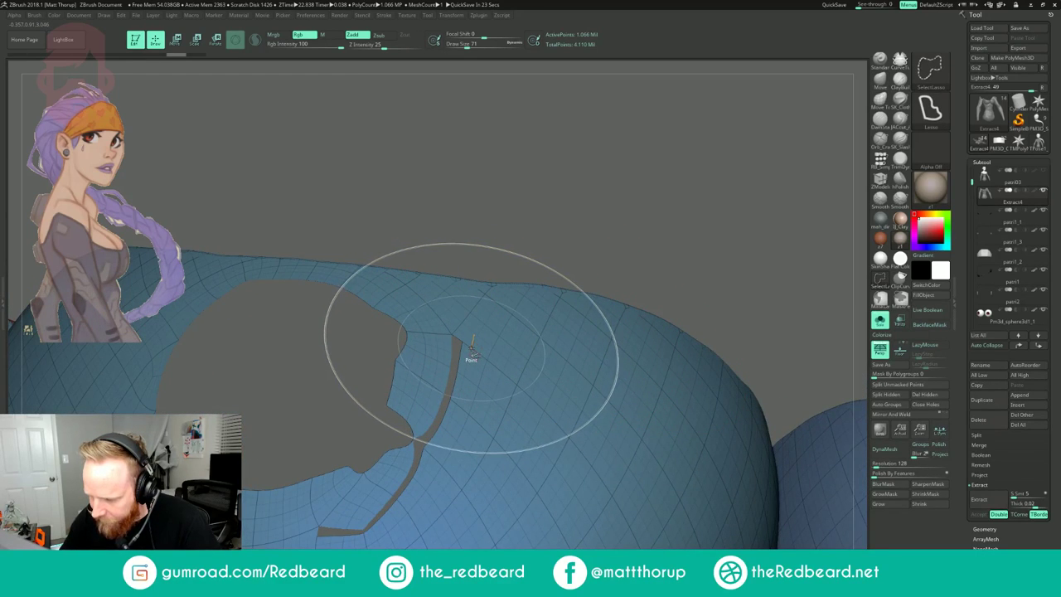
pyautogui.keyDown('ctrl'); pyautogui.keyDown('shift'); pyautogui.click(471, 349); pyautogui.keyUp('shift'); pyautogui.keyUp('ctrl')
pyautogui.keyDown('alt'); pyautogui.moveTo(638, 255); pyautogui.dragTo(726, 251); pyautogui.keyUp('alt')
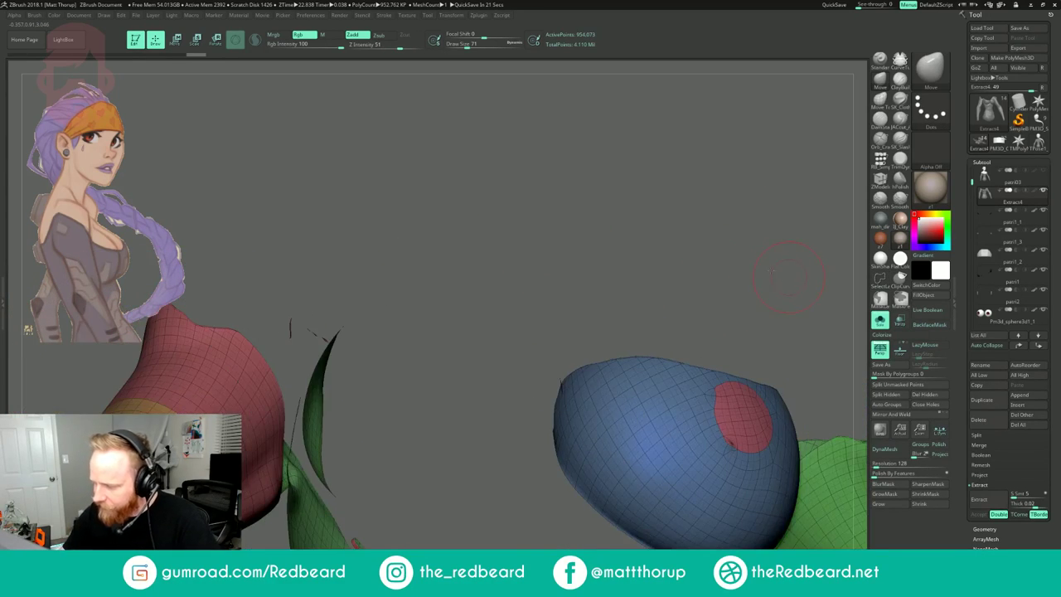
# - Hide the outer round patch on the right breast, the leftover rim piece beside it and the surrounding outer breast polygroup
pyautogui.keyDown('alt'); pyautogui.moveTo(788, 278); pyautogui.dragTo(613, 215); pyautogui.keyUp('alt')
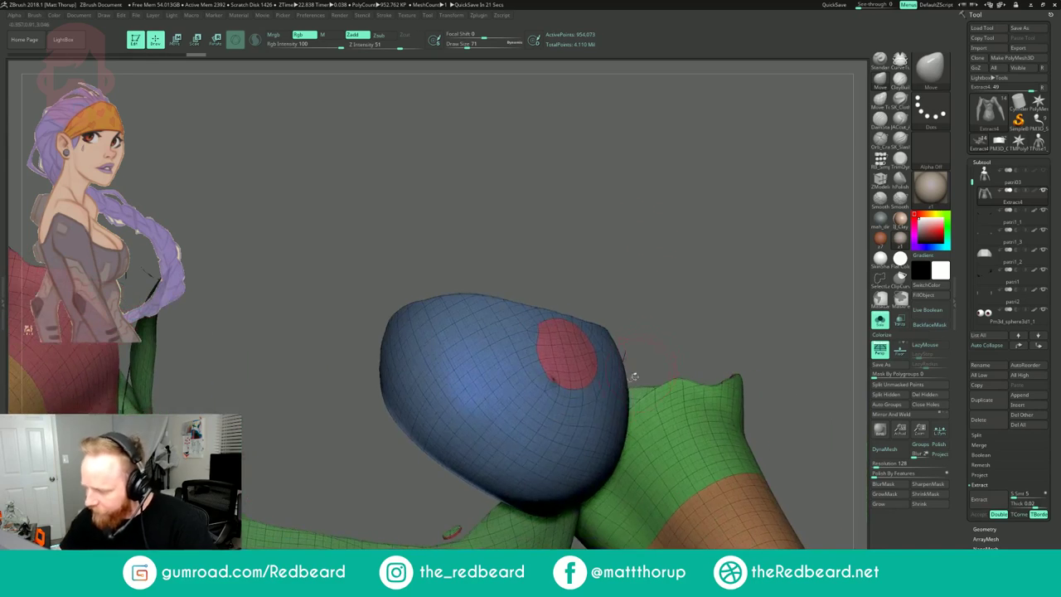
pyautogui.keyDown('ctrl'); pyautogui.keyDown('shift'); pyautogui.click(566, 361); pyautogui.keyUp('shift'); pyautogui.keyUp('ctrl')
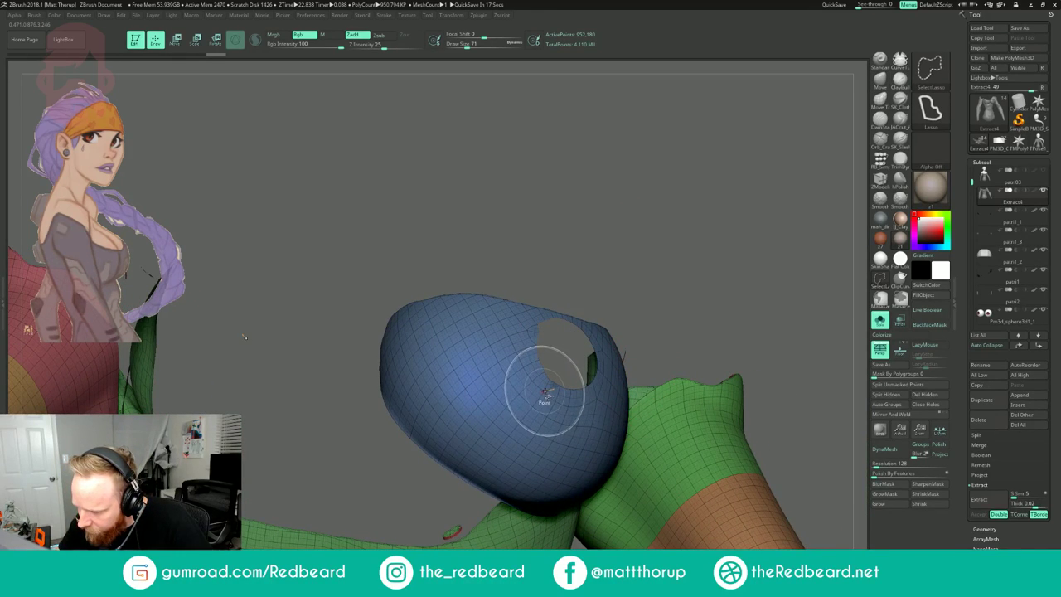
pyautogui.keyDown('ctrl'); pyautogui.keyDown('shift'); pyautogui.click(544, 391); pyautogui.keyUp('shift'); pyautogui.keyUp('ctrl')
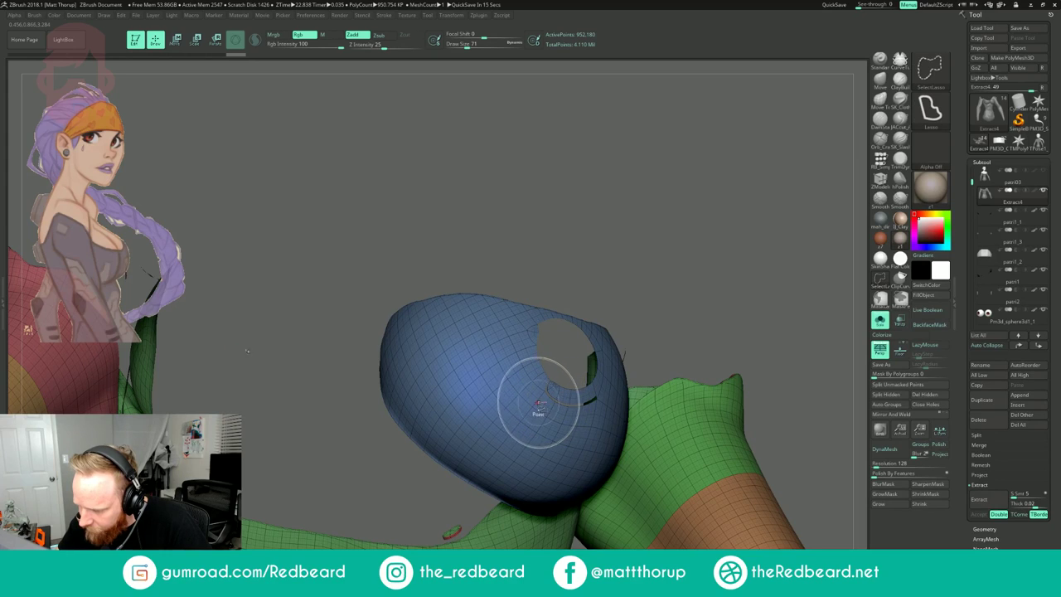
pyautogui.keyDown('ctrl'); pyautogui.keyDown('shift'); pyautogui.click(538, 400); pyautogui.keyUp('shift'); pyautogui.keyUp('ctrl')
# - Hide the outer-layer pink and orange polygroups on the upper arm next to the cleared breast
pyautogui.moveTo(814, 246)
pyautogui.mouseDown()
pyautogui.moveTo(705, 263)
pyautogui.moveTo(625, 466)
pyautogui.moveTo(643, 373)
pyautogui.moveTo(643, 276)
pyautogui.moveTo(673, 305)
pyautogui.moveTo(670, 398)
pyautogui.mouseUp()
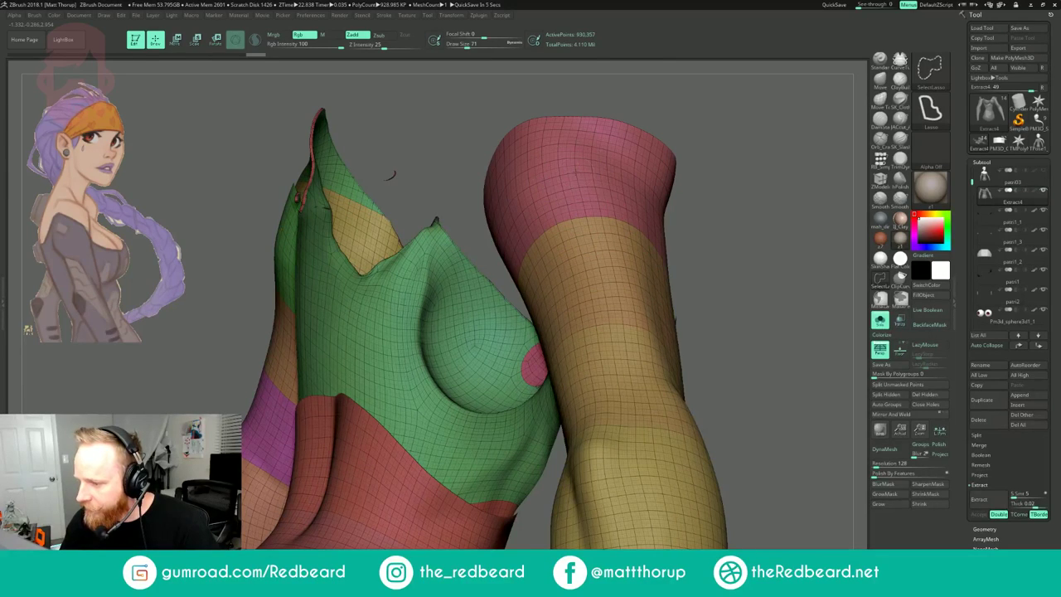
pyautogui.keyDown('ctrl'); pyautogui.keyDown('shift'); pyautogui.click(576, 173); pyautogui.keyUp('shift'); pyautogui.keyUp('ctrl')
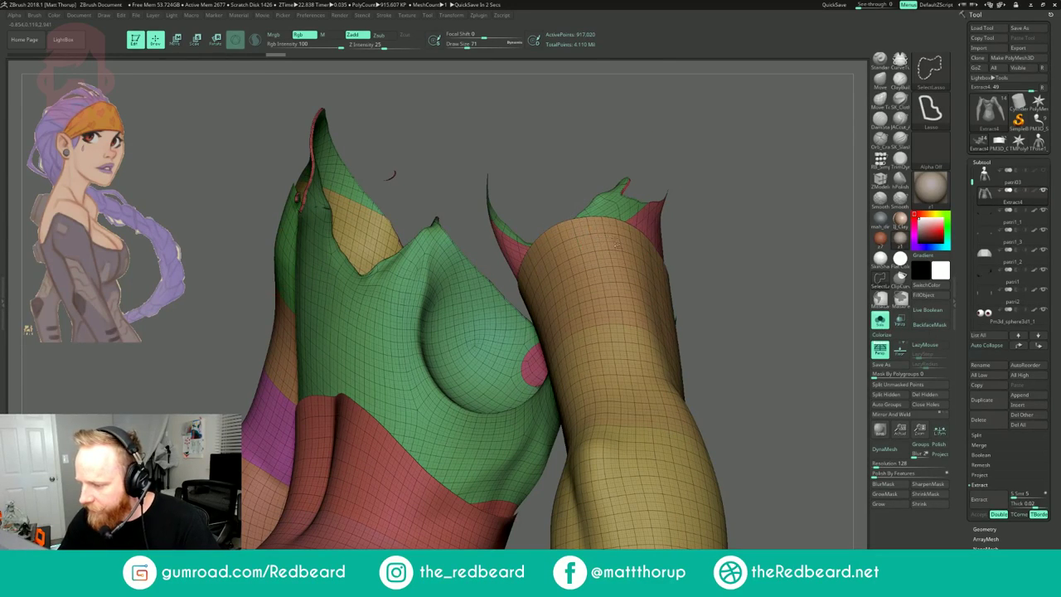
pyautogui.keyDown('ctrl'); pyautogui.keyDown('shift'); pyautogui.click(591, 238); pyautogui.keyUp('shift'); pyautogui.keyUp('ctrl')
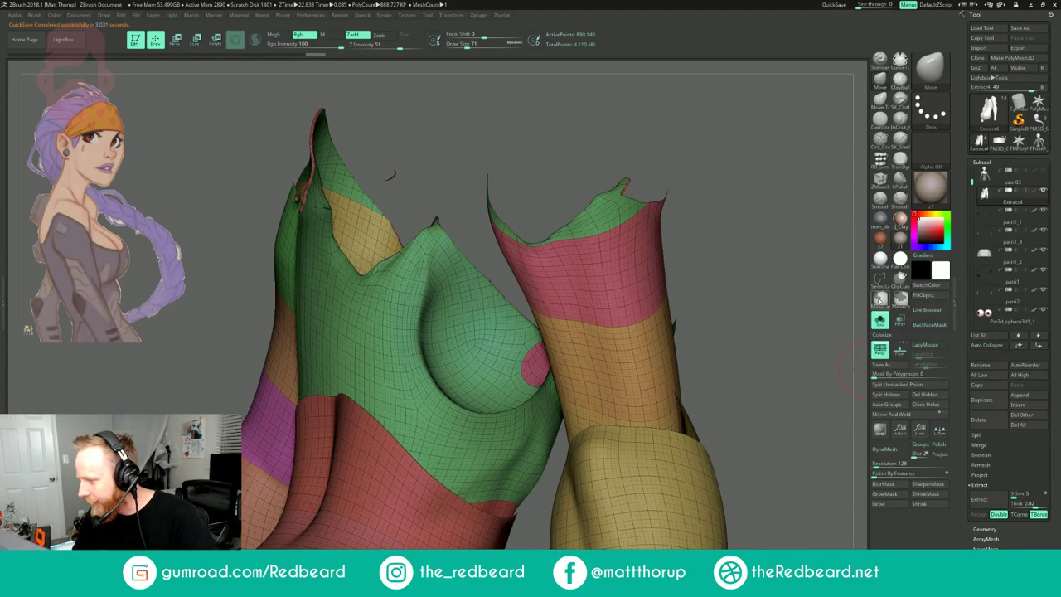
# - Switch the selection brush to SelectRect and hide the outer lower-forearm and hand polygroups of the same arm
pyautogui.keyDown('ctrl'); pyautogui.keyDown('shift'); pyautogui.click(928, 82); pyautogui.keyUp('shift'); pyautogui.keyUp('ctrl')
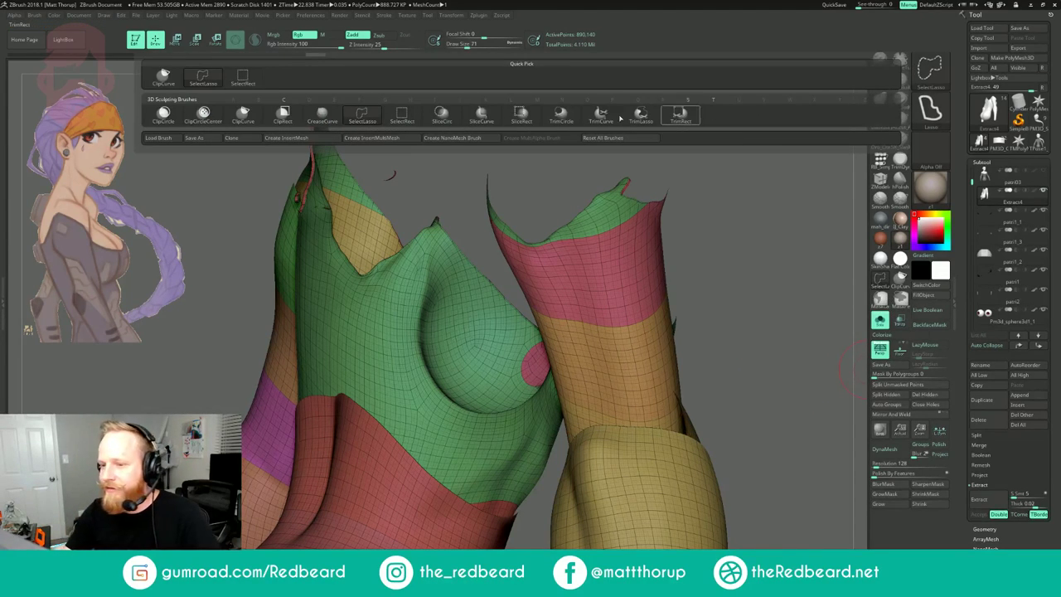
pyautogui.click(403, 117)
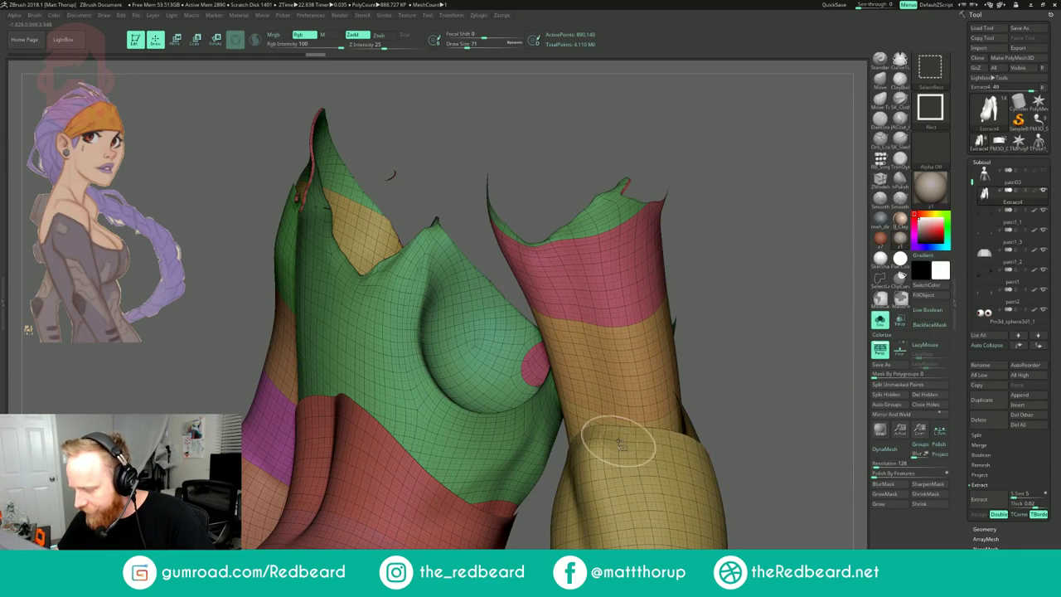
pyautogui.keyDown('alt'); pyautogui.moveTo(791, 440); pyautogui.dragTo(653, 331); pyautogui.keyUp('alt')
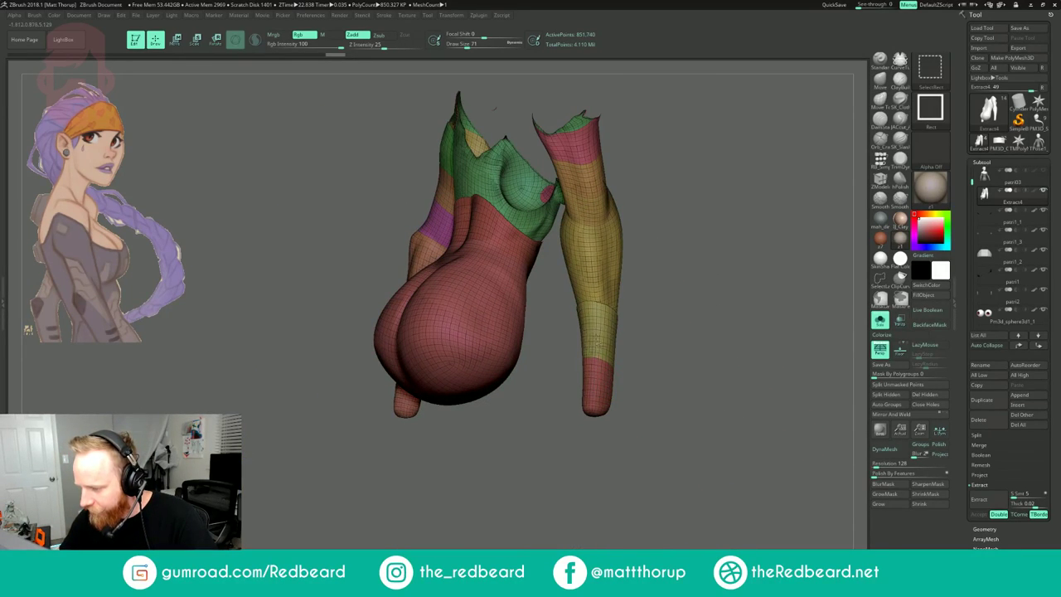
pyautogui.keyDown('ctrl'); pyautogui.keyDown('shift'); pyautogui.click(598, 339); pyautogui.keyUp('shift'); pyautogui.keyUp('ctrl')
pyautogui.keyDown('ctrl'); pyautogui.keyDown('shift'); pyautogui.click(597, 381); pyautogui.keyUp('shift'); pyautogui.keyUp('ctrl')
# - Hide the remaining outer polygroups over the waist and hips, and turn off the polyframe display
pyautogui.moveTo(707, 321)
pyautogui.mouseDown()
pyautogui.moveTo(697, 309)
pyautogui.moveTo(797, 250)
pyautogui.mouseUp()
pyautogui.keyDown('ctrl'); pyautogui.keyDown('shift'); pyautogui.click(793, 258); pyautogui.keyUp('shift'); pyautogui.keyUp('ctrl')
pyautogui.keyDown('ctrl'); pyautogui.keyDown('shift'); pyautogui.click(758, 325); pyautogui.keyUp('shift'); pyautogui.keyUp('ctrl')
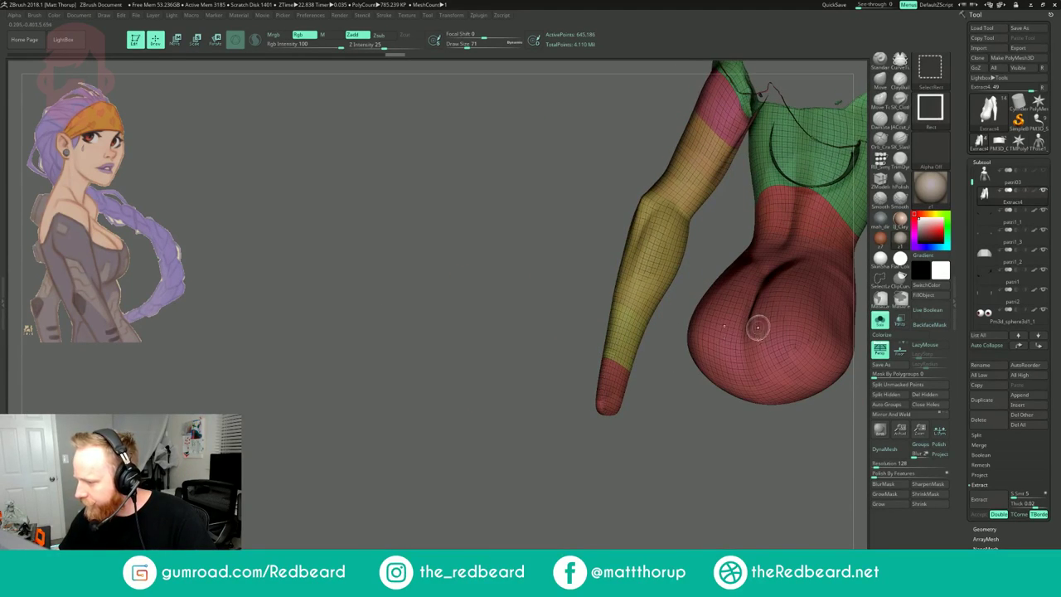
pyautogui.moveTo(861, 466)
pyautogui.keyDown('alt'); pyautogui.mouseDown()
pyautogui.moveTo(677, 545)
pyautogui.moveTo(669, 518)
pyautogui.moveTo(673, 534)
pyautogui.mouseUp(); pyautogui.keyUp('alt')
pyautogui.hotkey('shift', 'f')
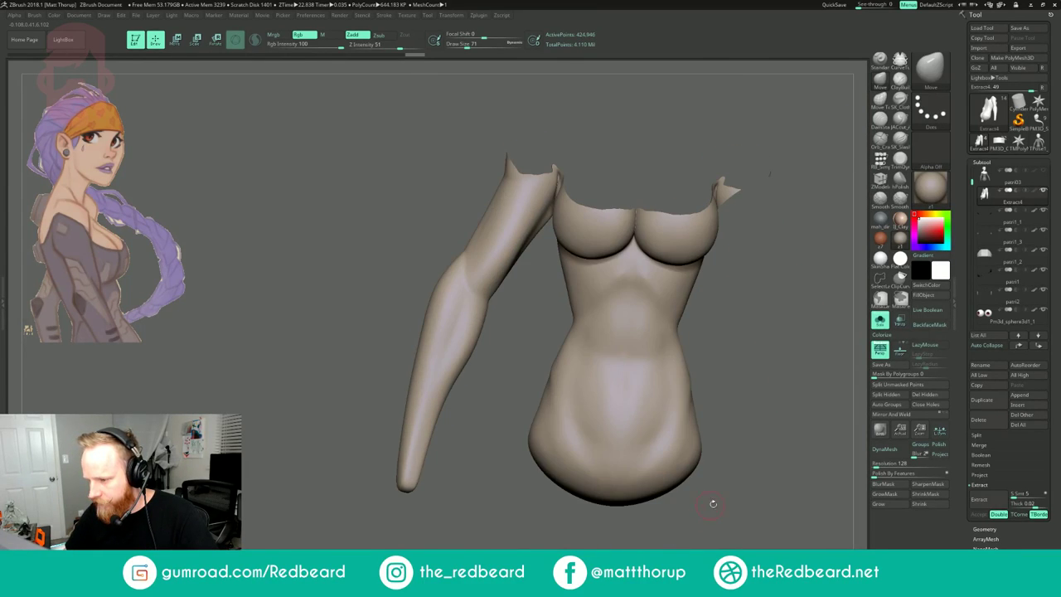
# - Hide the outer upper-arm, elbow and forearm polygroups on the other arm
pyautogui.moveTo(713, 503); pyautogui.dragTo(730, 503)
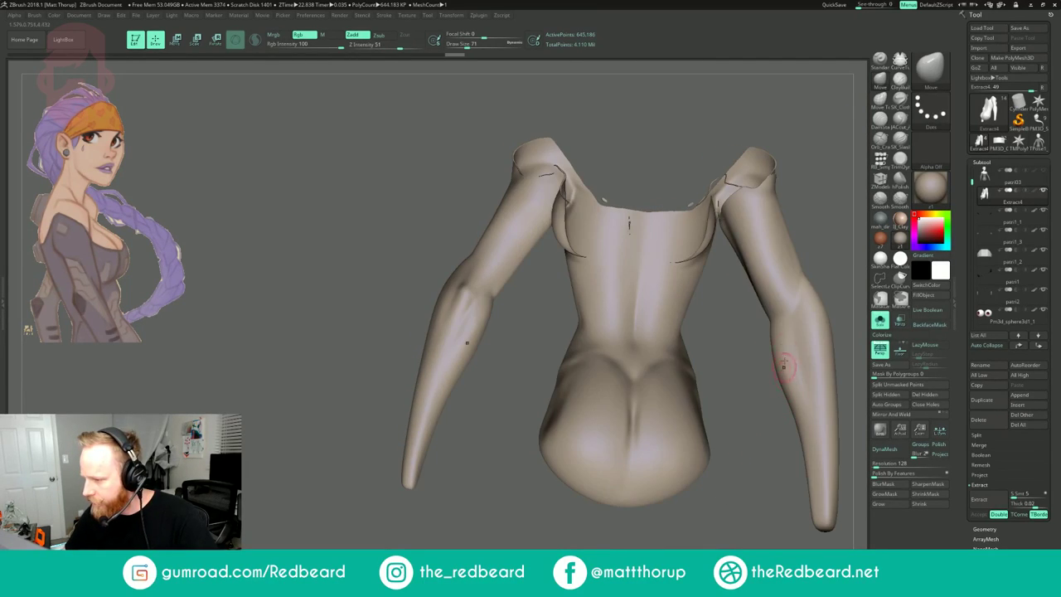
pyautogui.keyDown('ctrl'); pyautogui.keyDown('shift'); pyautogui.click(755, 241); pyautogui.keyUp('shift'); pyautogui.keyUp('ctrl')
pyautogui.keyDown('ctrl'); pyautogui.keyDown('shift'); pyautogui.click(781, 284); pyautogui.keyUp('shift'); pyautogui.keyUp('ctrl')
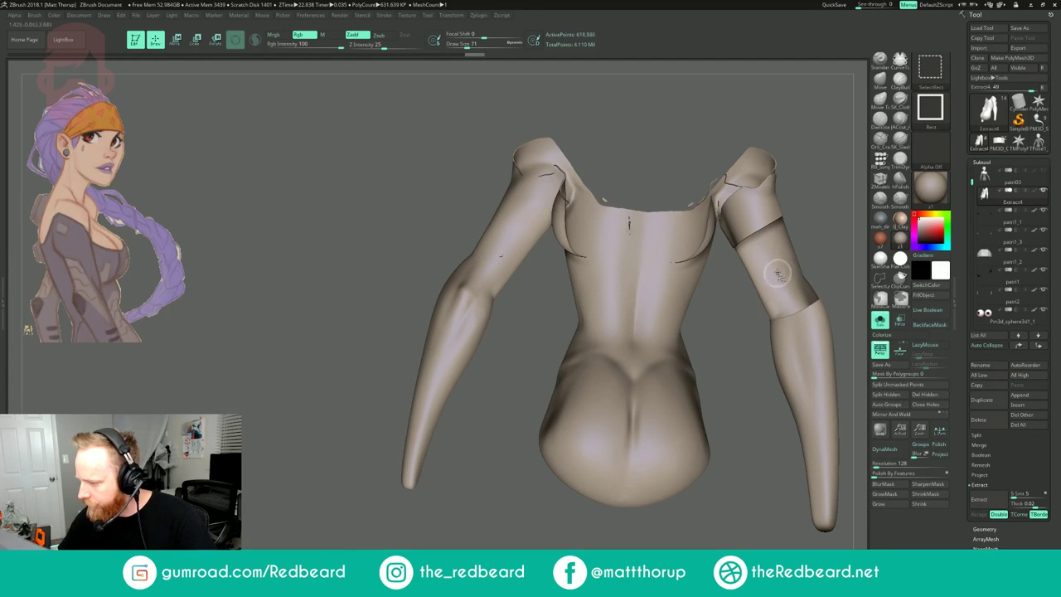
pyautogui.keyDown('ctrl'); pyautogui.keyDown('shift'); pyautogui.click(760, 220); pyautogui.keyUp('shift'); pyautogui.keyUp('ctrl')
pyautogui.keyDown('ctrl'); pyautogui.keyDown('shift'); pyautogui.click(808, 334); pyautogui.keyUp('shift'); pyautogui.keyUp('ctrl')
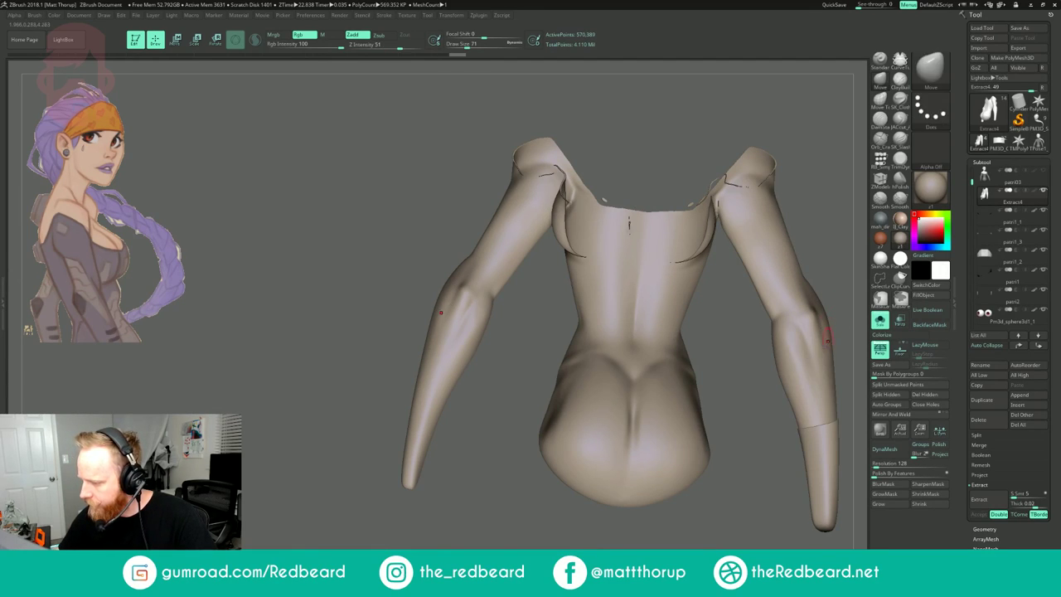
# - Hide the leftover polygroup pieces on the garment's arms and body, and delete the hidden geometry
pyautogui.keyDown('ctrl'); pyautogui.keyDown('shift'); pyautogui.click(820, 444); pyautogui.keyUp('shift'); pyautogui.keyUp('ctrl')
pyautogui.keyDown('ctrl'); pyautogui.keyDown('shift'); pyautogui.click(822, 496); pyautogui.keyUp('shift'); pyautogui.keyUp('ctrl')
pyautogui.keyDown('alt'); pyautogui.moveTo(794, 518); pyautogui.dragTo(704, 531); pyautogui.keyUp('alt')
pyautogui.moveTo(704, 531); pyautogui.dragTo(758, 538)
pyautogui.keyDown('alt'); pyautogui.moveTo(757, 539); pyautogui.dragTo(530, 462); pyautogui.keyUp('alt')
pyautogui.moveTo(530, 461); pyautogui.dragTo(607, 474)
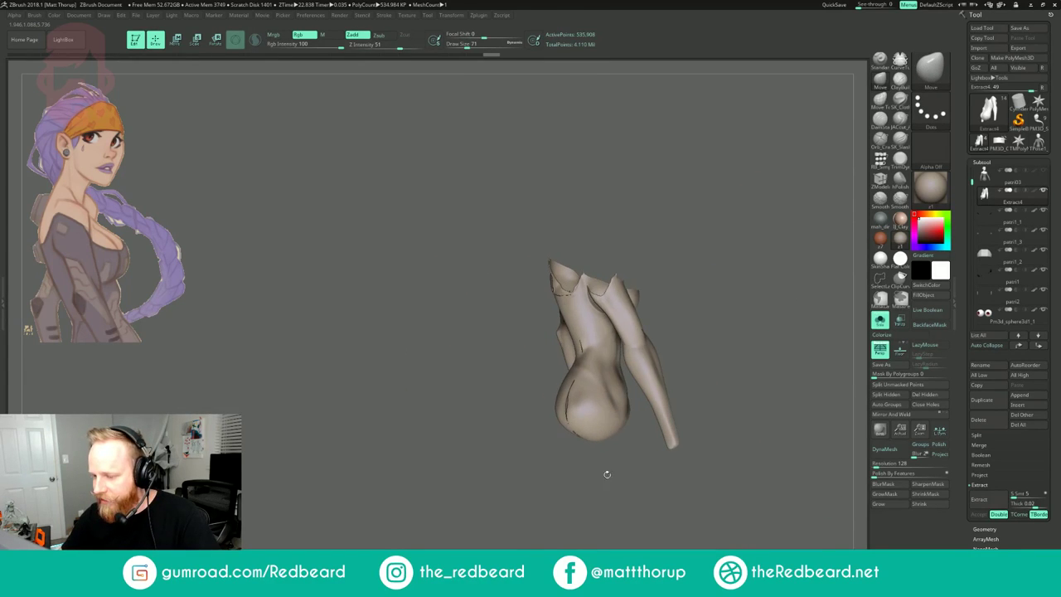
pyautogui.moveTo(713, 285)
pyautogui.mouseDown()
pyautogui.moveTo(672, 289)
pyautogui.moveTo(685, 310)
pyautogui.moveTo(779, 260)
pyautogui.moveTo(623, 303)
pyautogui.moveTo(711, 310)
pyautogui.moveTo(693, 313)
pyautogui.moveTo(726, 299)
pyautogui.moveTo(717, 320)
pyautogui.moveTo(689, 307)
pyautogui.moveTo(543, 350)
pyautogui.mouseUp()
pyautogui.hotkey('shift', 'f')
pyautogui.hotkey('shift', 'f')
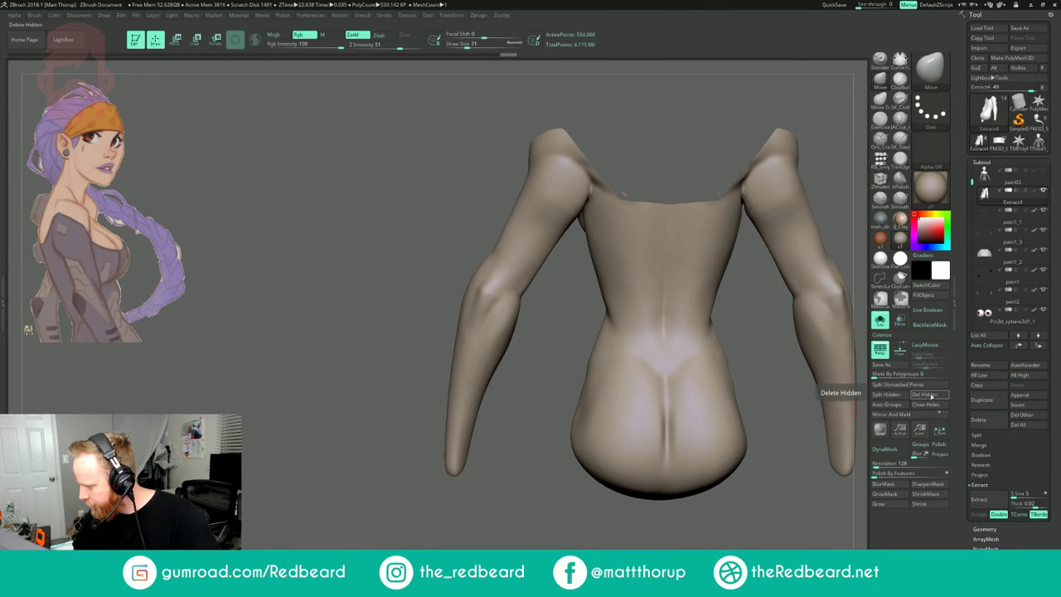
pyautogui.click(928, 395)
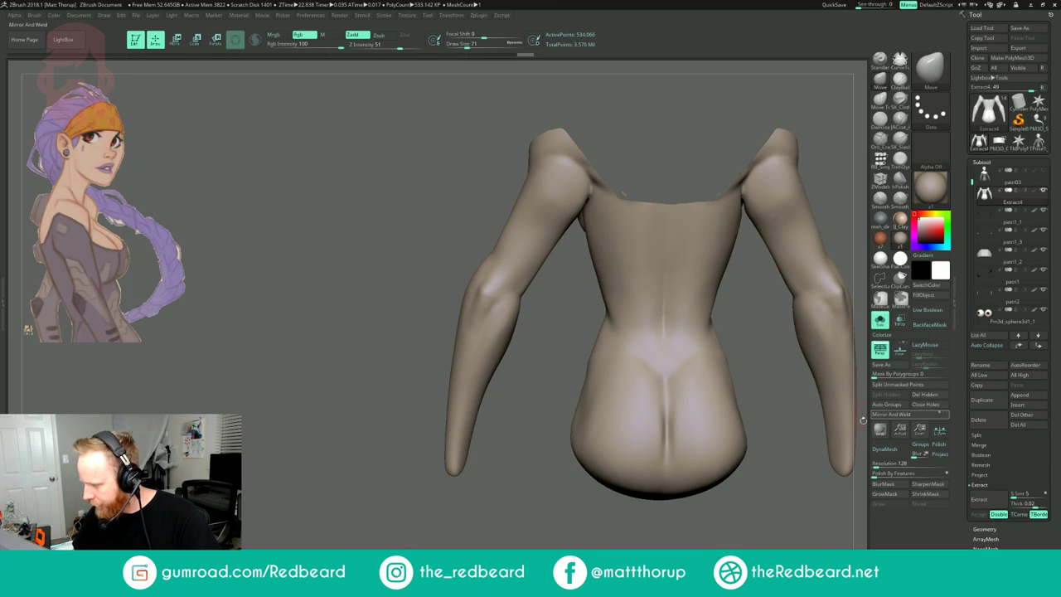
# - Delete the stray fragments along the garment's back neckline and polish the mesh by features
pyautogui.moveTo(789, 521)
pyautogui.mouseDown()
pyautogui.moveTo(775, 456)
pyautogui.moveTo(744, 550)
pyautogui.mouseUp()
pyautogui.hotkey('shift', 'f')
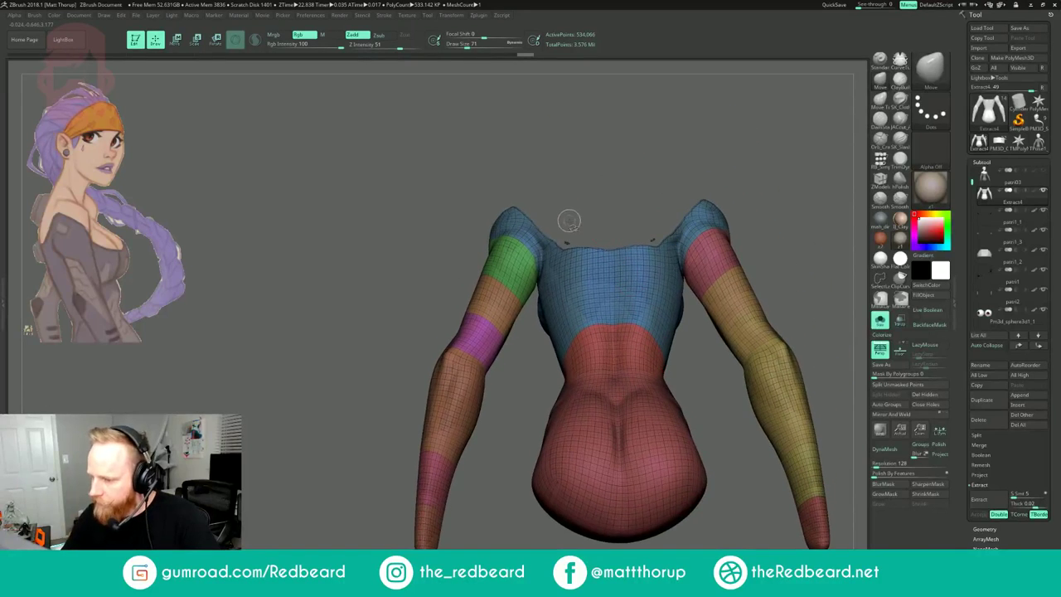
pyautogui.keyDown('ctrl'); pyautogui.keyDown('shift'); pyautogui.moveTo(565, 230); pyautogui.dragTo(574, 247); pyautogui.keyUp('shift'); pyautogui.keyUp('ctrl')
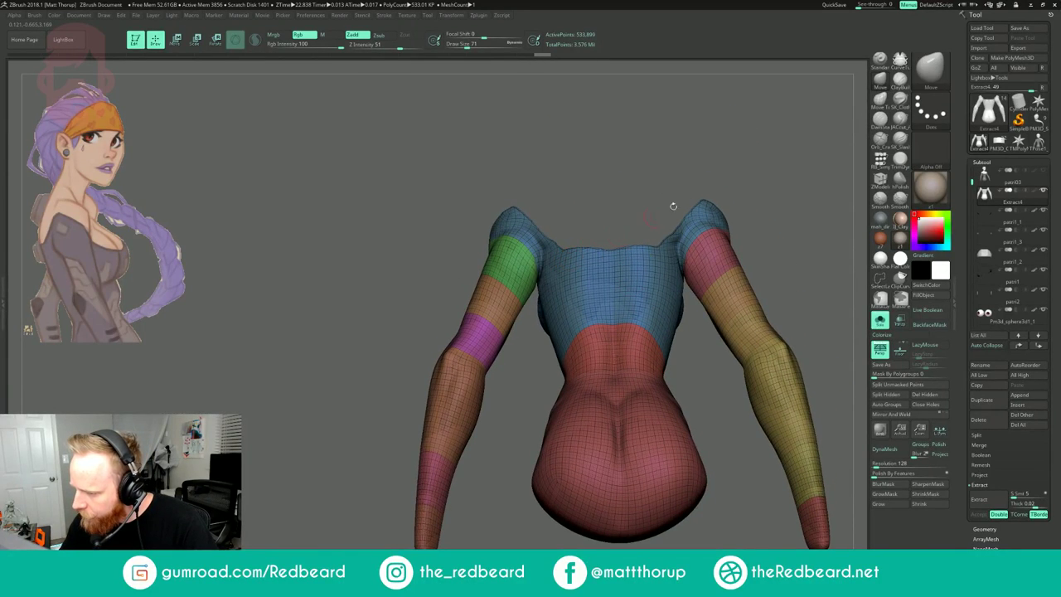
pyautogui.moveTo(775, 169); pyautogui.dragTo(764, 187)
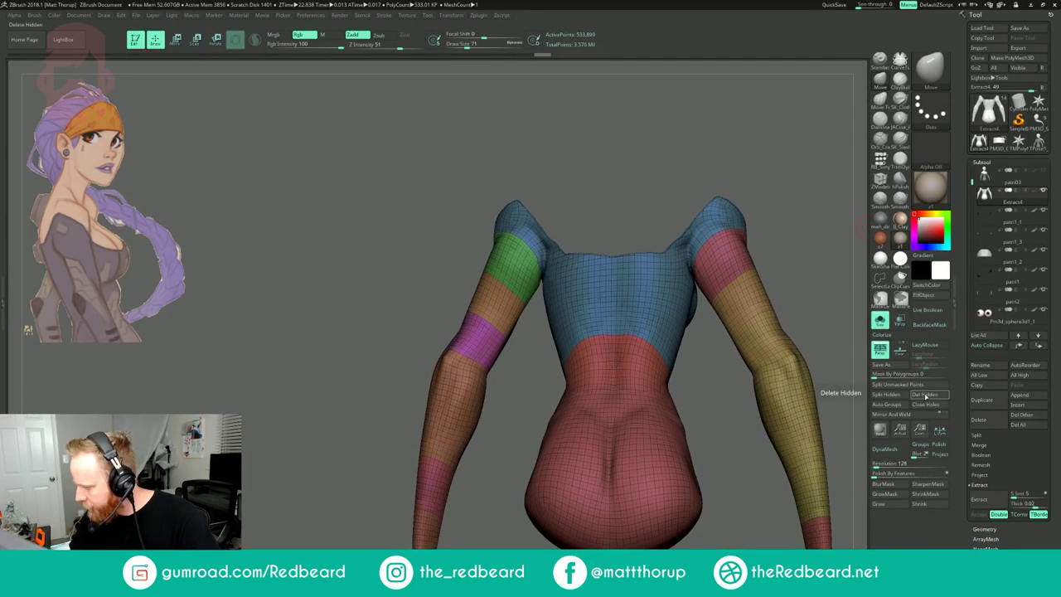
pyautogui.click(926, 396)
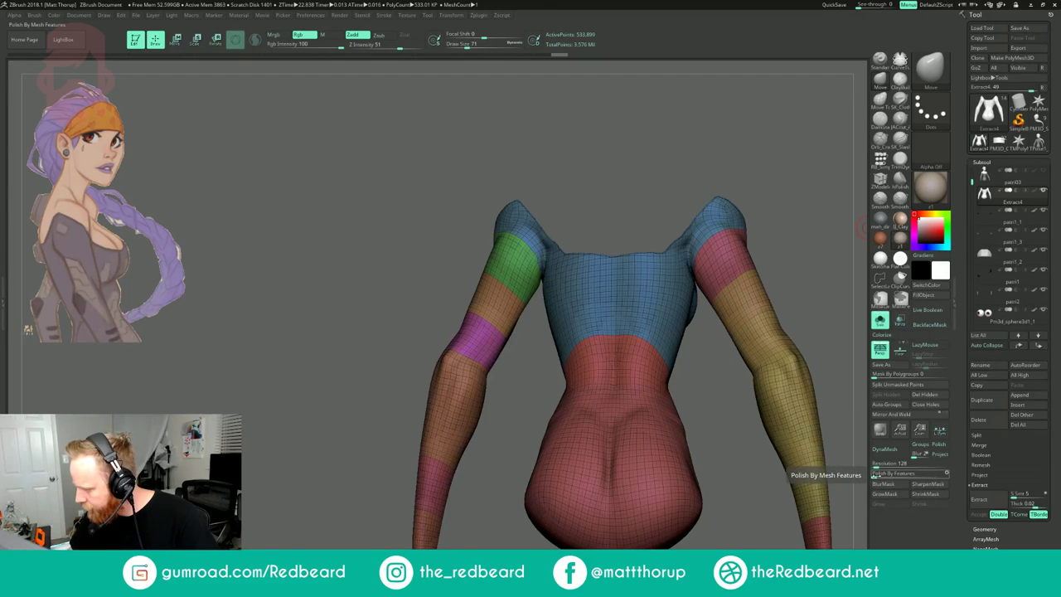
pyautogui.click(880, 477)
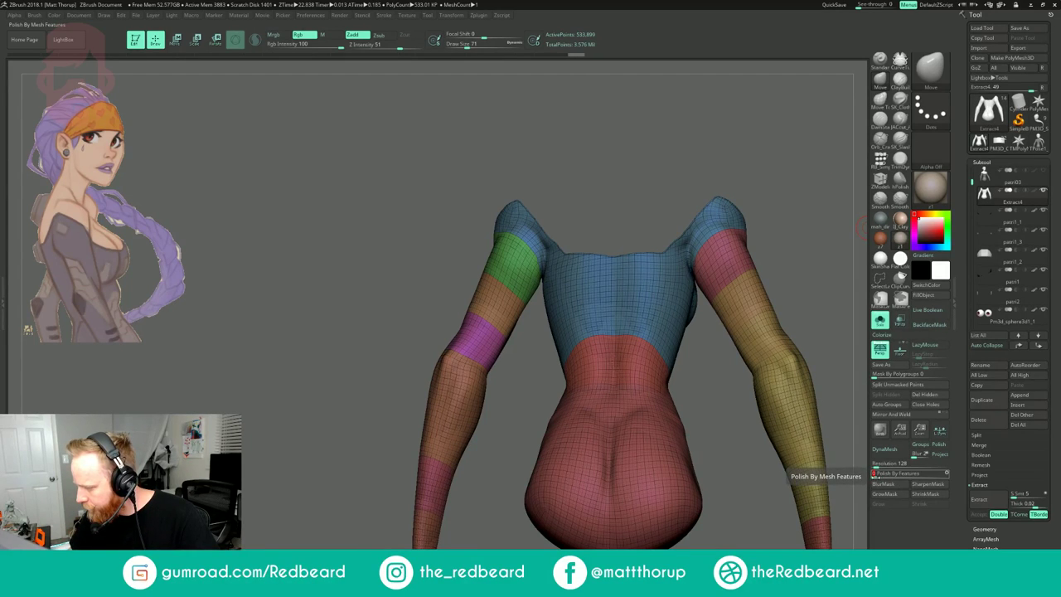
# - Isolate both small chest discs and the blue chest groups, merge them into one polygroup, and show the whole garment
pyautogui.moveTo(844, 487); pyautogui.dragTo(770, 493)
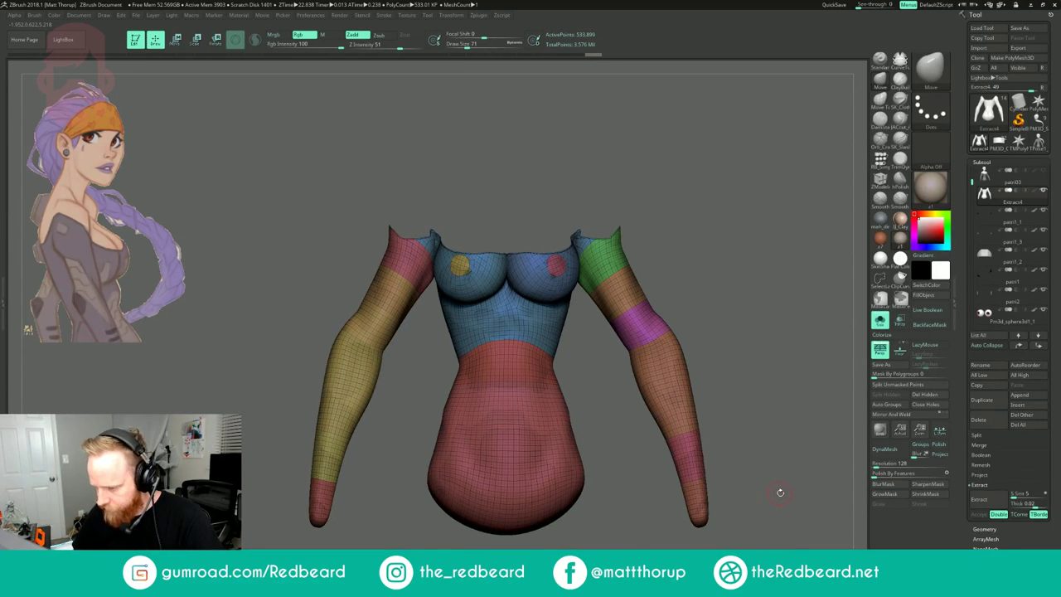
pyautogui.moveTo(779, 493); pyautogui.dragTo(762, 400)
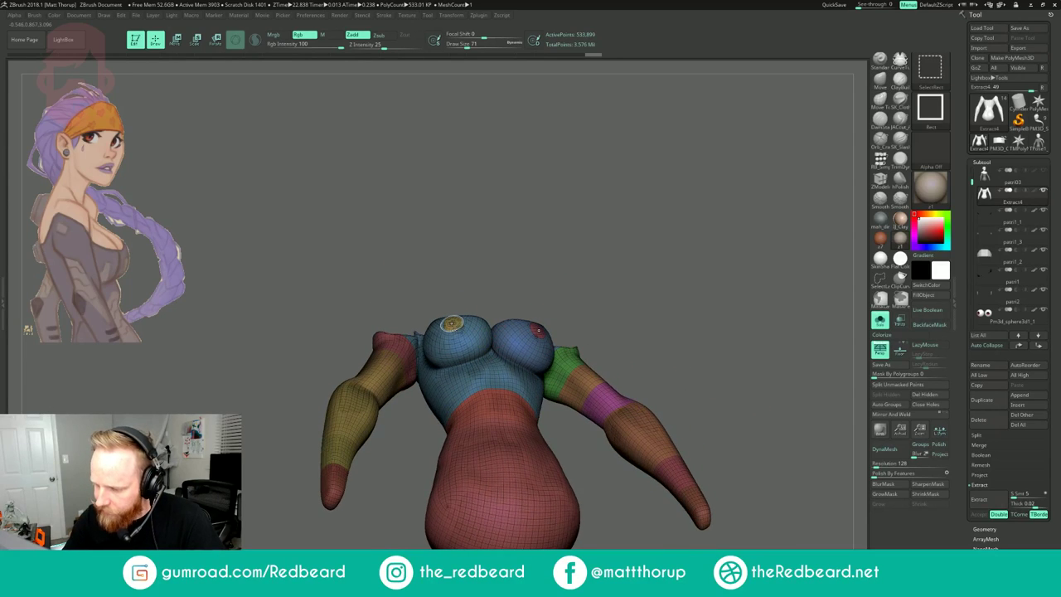
pyautogui.keyDown('ctrl'); pyautogui.keyDown('shift'); pyautogui.click(450, 325); pyautogui.keyUp('shift'); pyautogui.keyUp('ctrl')
pyautogui.keyDown('ctrl'); pyautogui.keyDown('shift'); pyautogui.click(540, 266); pyautogui.keyUp('shift'); pyautogui.keyUp('ctrl')
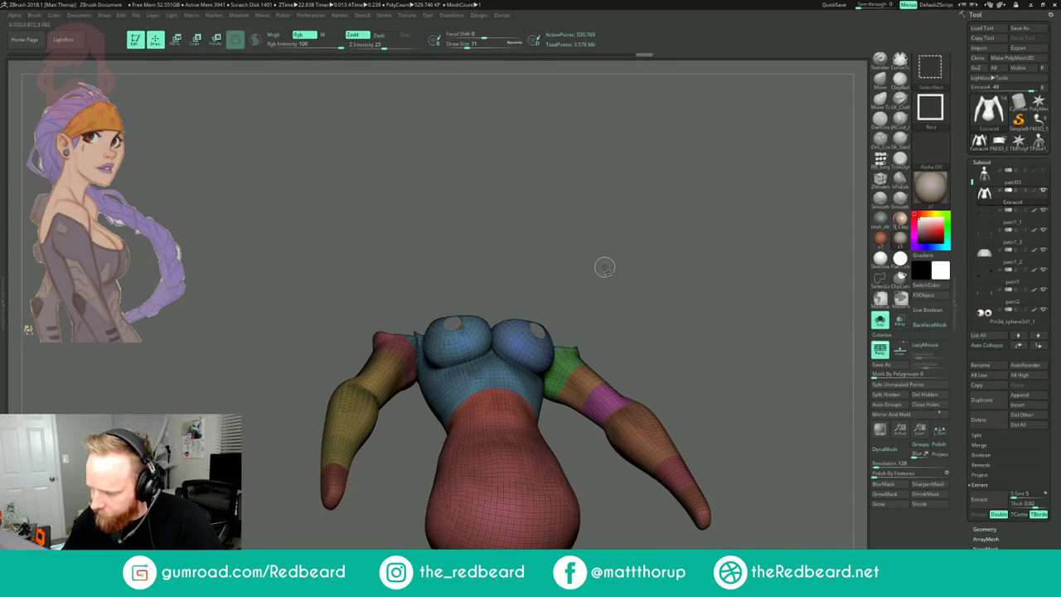
pyautogui.keyDown('ctrl'); pyautogui.keyDown('shift'); pyautogui.click(474, 327); pyautogui.keyUp('shift'); pyautogui.keyUp('ctrl')
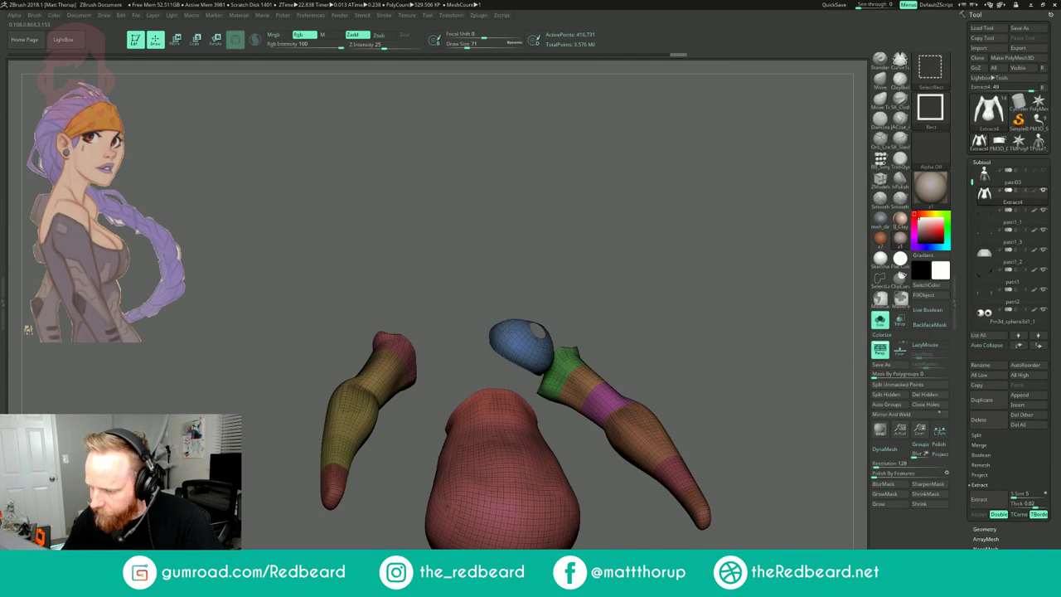
pyautogui.keyDown('ctrl'); pyautogui.keyDown('shift'); pyautogui.click(525, 344); pyautogui.keyUp('shift'); pyautogui.keyUp('ctrl')
pyautogui.keyDown('ctrl'); pyautogui.keyDown('shift'); pyautogui.moveTo(602, 268); pyautogui.dragTo(617, 272); pyautogui.keyUp('shift'); pyautogui.keyUp('ctrl')
pyautogui.moveTo(694, 218)
pyautogui.mouseDown()
pyautogui.moveTo(687, 257)
pyautogui.moveTo(621, 244)
pyautogui.moveTo(688, 242)
pyautogui.moveTo(687, 212)
pyautogui.mouseUp()
pyautogui.hotkey('ctrl', 'w')
pyautogui.keyDown('ctrl'); pyautogui.keyDown('shift'); pyautogui.click(687, 240); pyautogui.keyUp('shift'); pyautogui.keyUp('ctrl')
# - Enable KeepGroups for ZRemesher, set the target polygon count to 6.78177 and SmoothGroups to about 0.44
pyautogui.moveTo(663, 249); pyautogui.dragTo(706, 267)
pyautogui.moveTo(714, 267); pyautogui.dragTo(635, 265)
pyautogui.keyDown('alt'); pyautogui.moveTo(698, 201); pyautogui.dragTo(703, 230); pyautogui.keyUp('alt')
pyautogui.moveTo(500, 295); pyautogui.dragTo(487, 326)
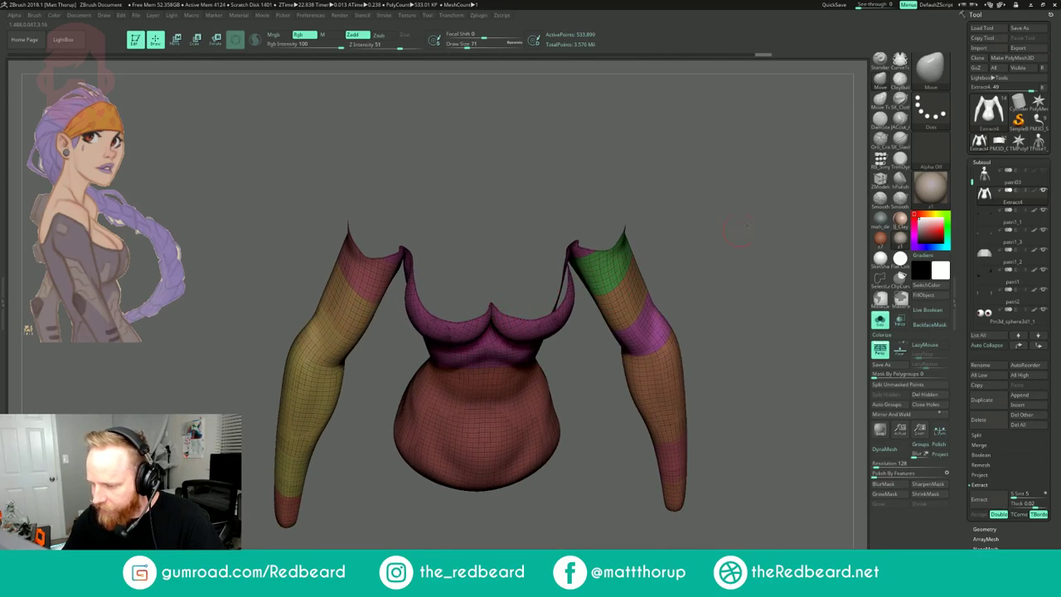
pyautogui.moveTo(740, 233); pyautogui.dragTo(722, 296)
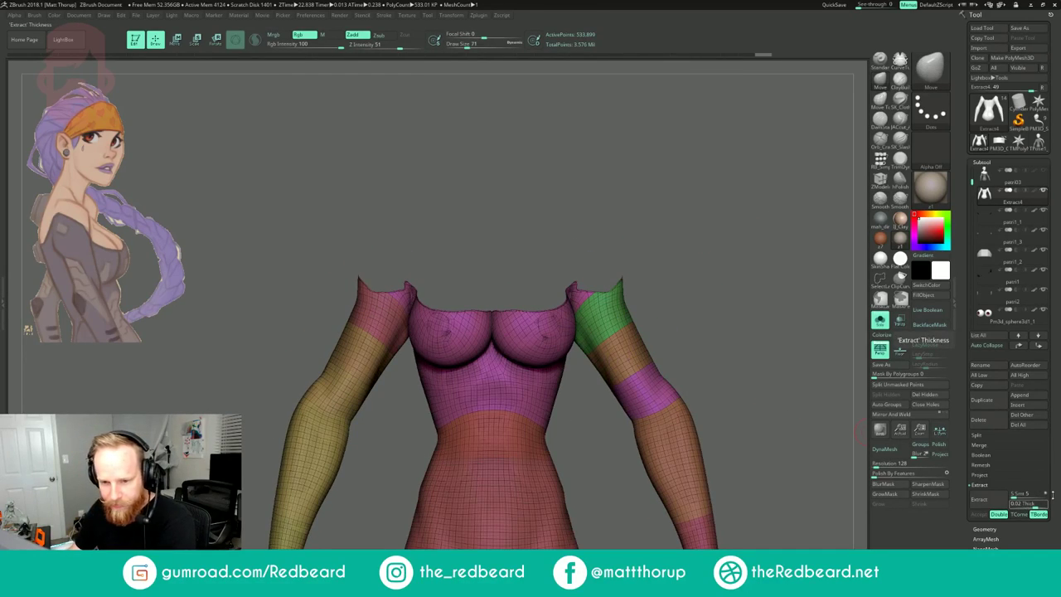
pyautogui.click(985, 530)
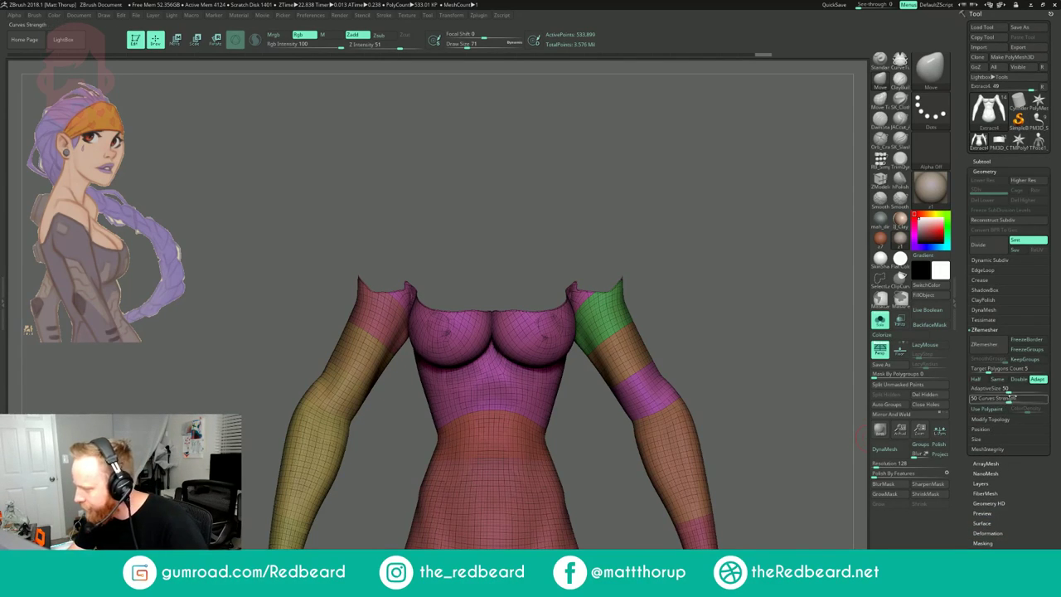
pyautogui.click(1024, 360)
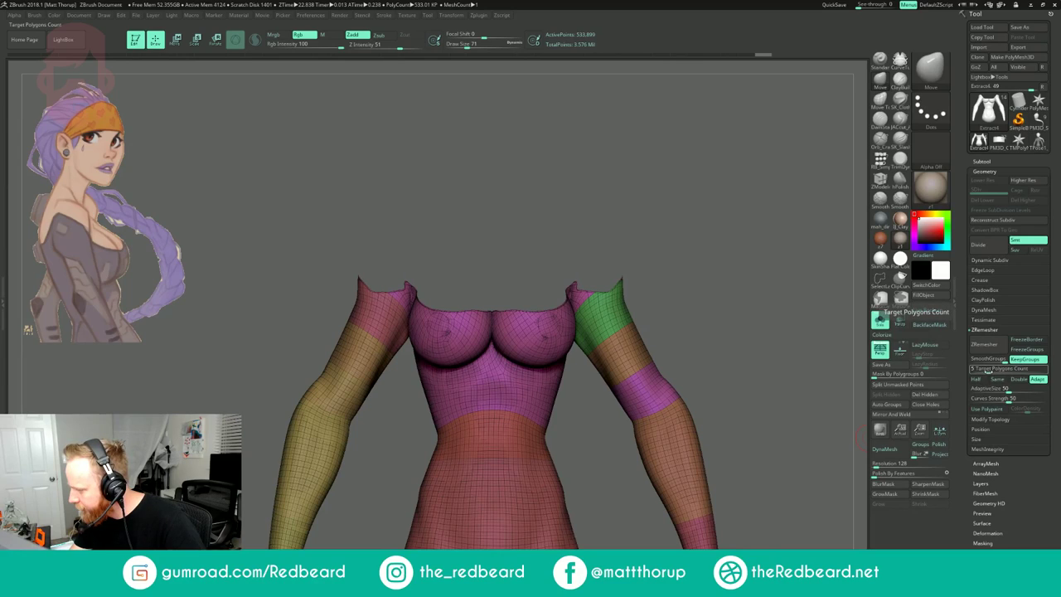
pyautogui.click(995, 371)
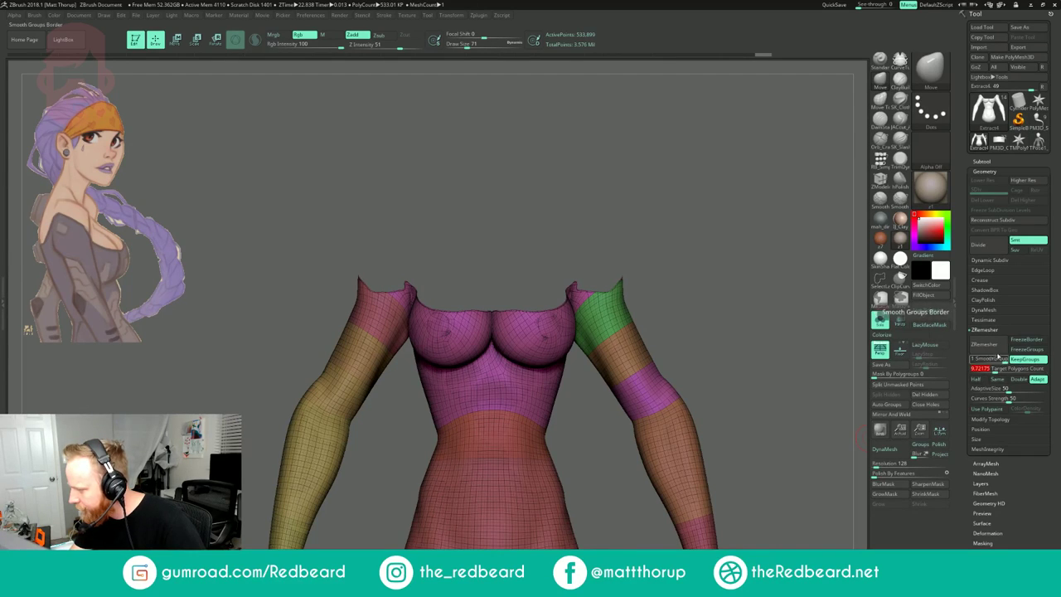
pyautogui.click(991, 370)
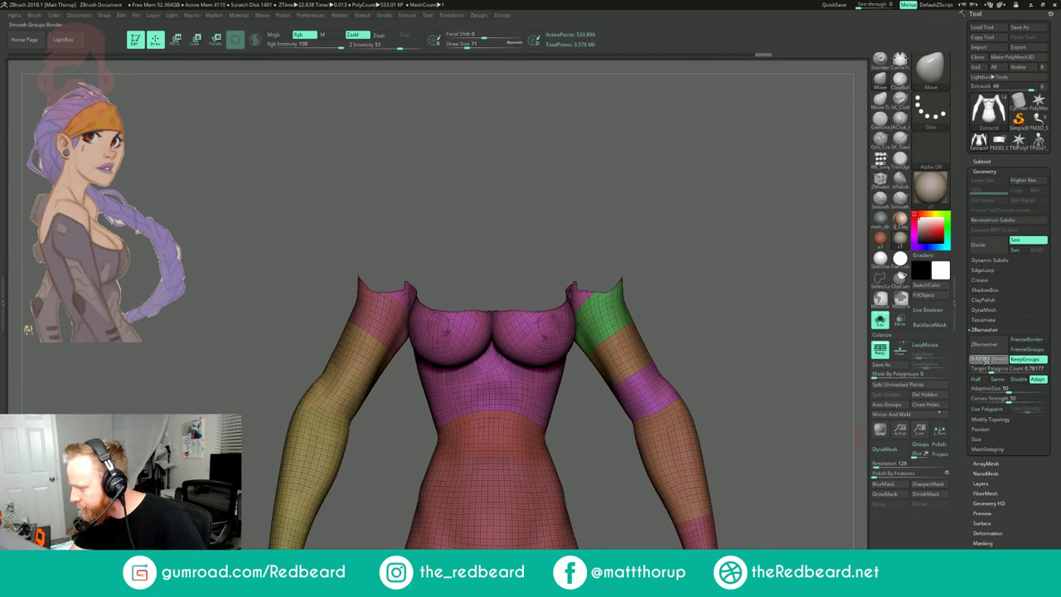
pyautogui.click(987, 360)
# - Remesh the garment with ZRemesher and check the shoulder edges
pyautogui.click(975, 345)
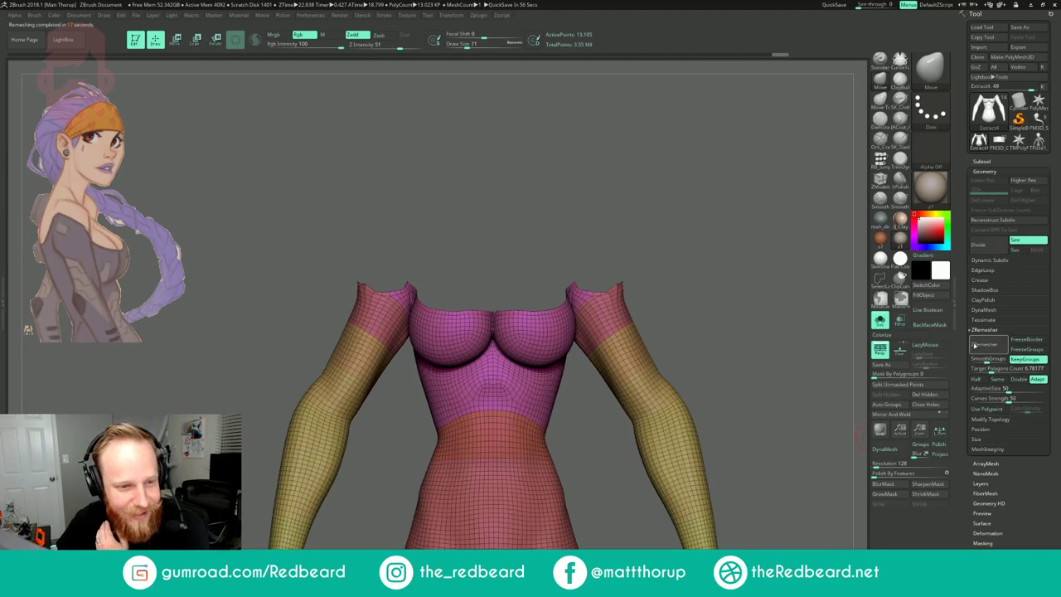
pyautogui.moveTo(623, 270); pyautogui.dragTo(594, 274)
pyautogui.press('shift')
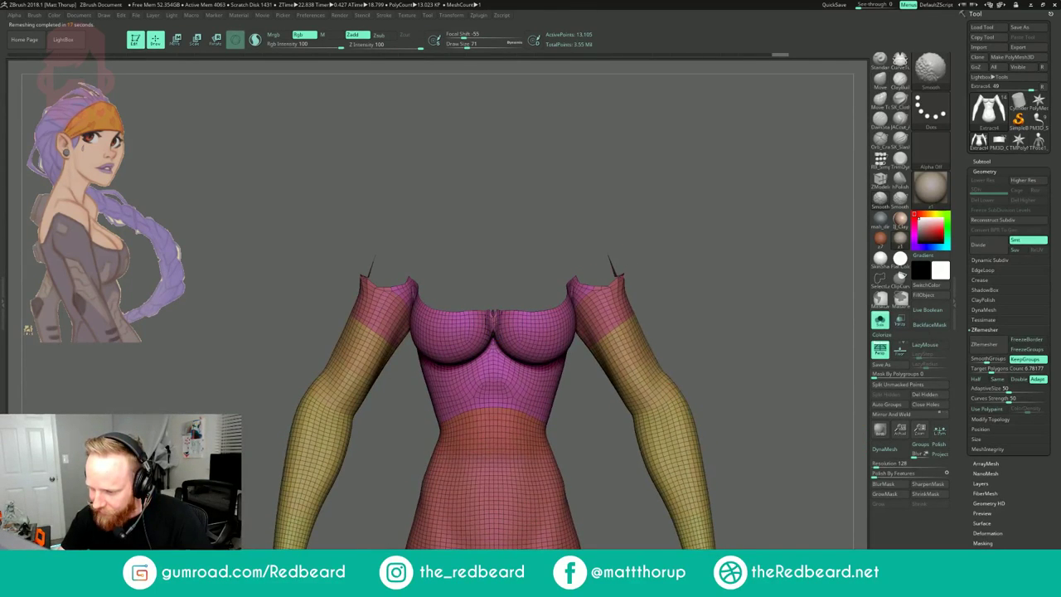
pyautogui.moveTo(569, 219)
pyautogui.mouseDown()
pyautogui.moveTo(680, 211)
pyautogui.moveTo(729, 222)
pyautogui.moveTo(732, 177)
pyautogui.mouseUp()
# - Undo the remesh and the chest regrouping, back to the separate disc and breast polygroups
pyautogui.hotkey('ctrl', 'z')
pyautogui.hotkey('ctrl', 'z')
pyautogui.hotkey('ctrl', 'z')
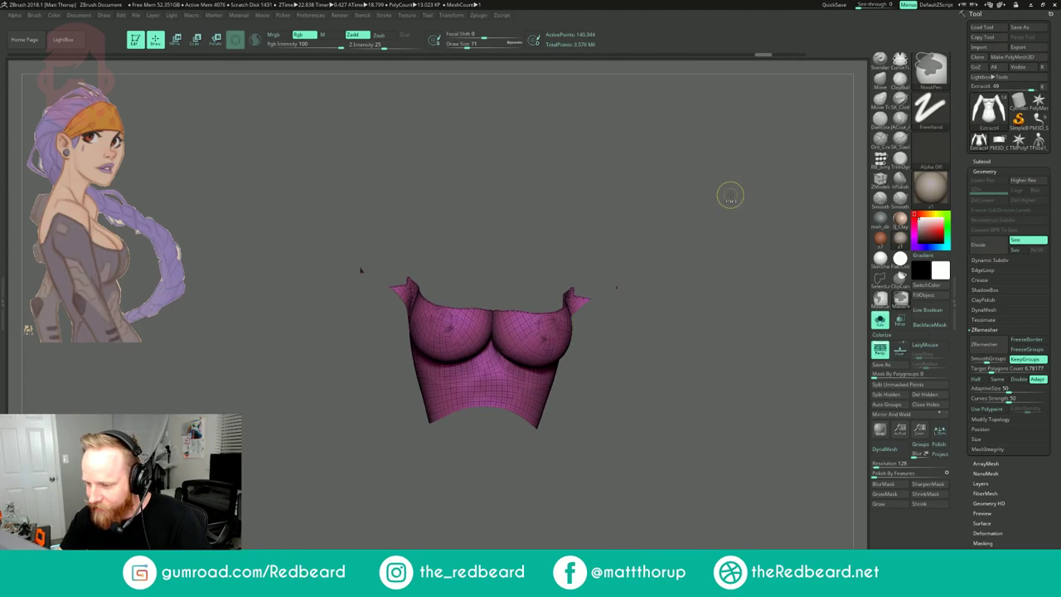
pyautogui.hotkey('ctrl', 'z')
pyautogui.hotkey('ctrl', 'z')
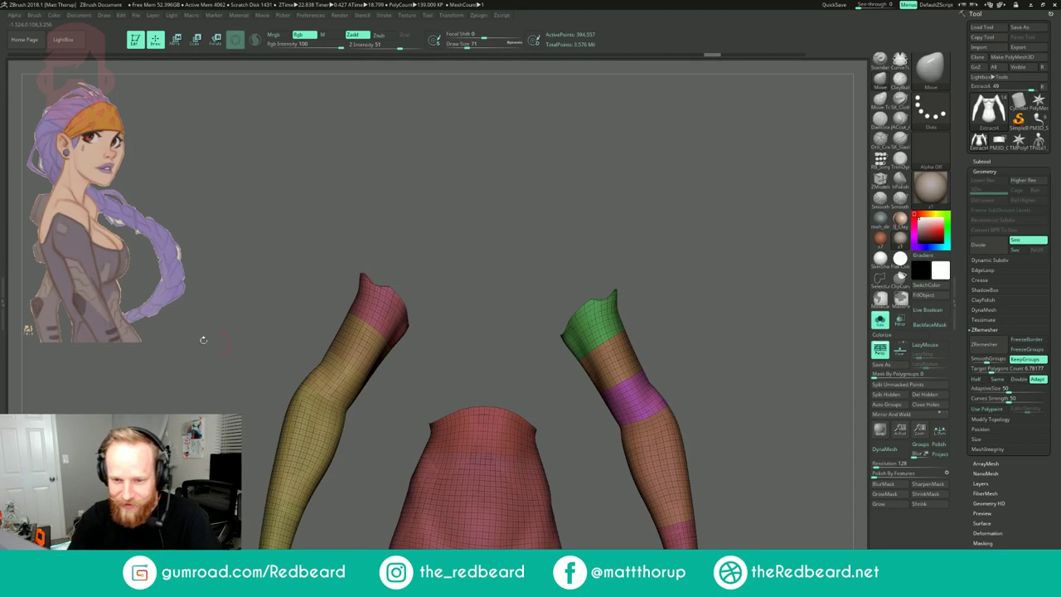
pyautogui.moveTo(657, 216); pyautogui.dragTo(725, 219)
pyautogui.hotkey('ctrl', 'z')
pyautogui.hotkey('ctrl', 'z')
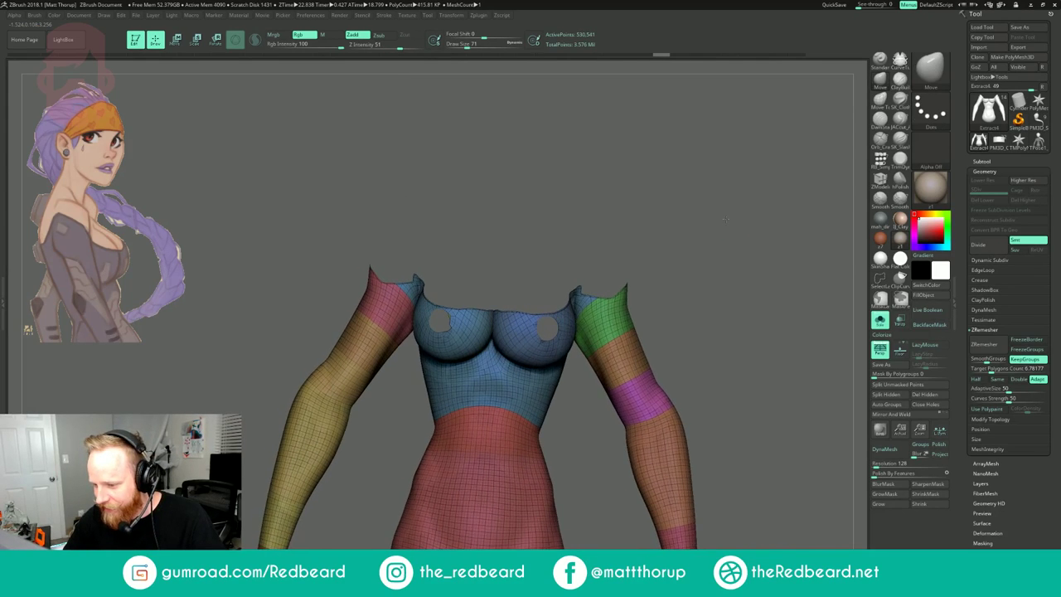
pyautogui.press('ctrl')
pyautogui.hotkey('ctrl', 'z')
pyautogui.hotkey('ctrl', 'z')
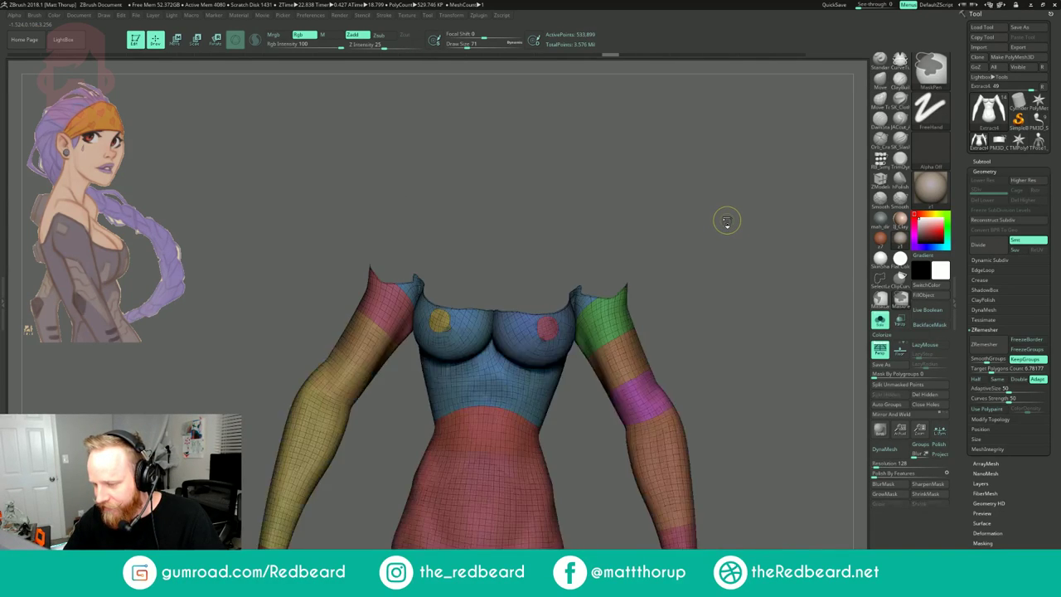
pyautogui.hotkey('ctrl', 'z')
# - Merge the red disc with its surrounding breast group into one new polygroup and show the whole garment
pyautogui.moveTo(727, 221)
pyautogui.mouseDown()
pyautogui.moveTo(746, 209)
pyautogui.moveTo(727, 233)
pyautogui.moveTo(703, 213)
pyautogui.moveTo(698, 265)
pyautogui.mouseUp()
pyautogui.hotkey('ctrl', 'shift')
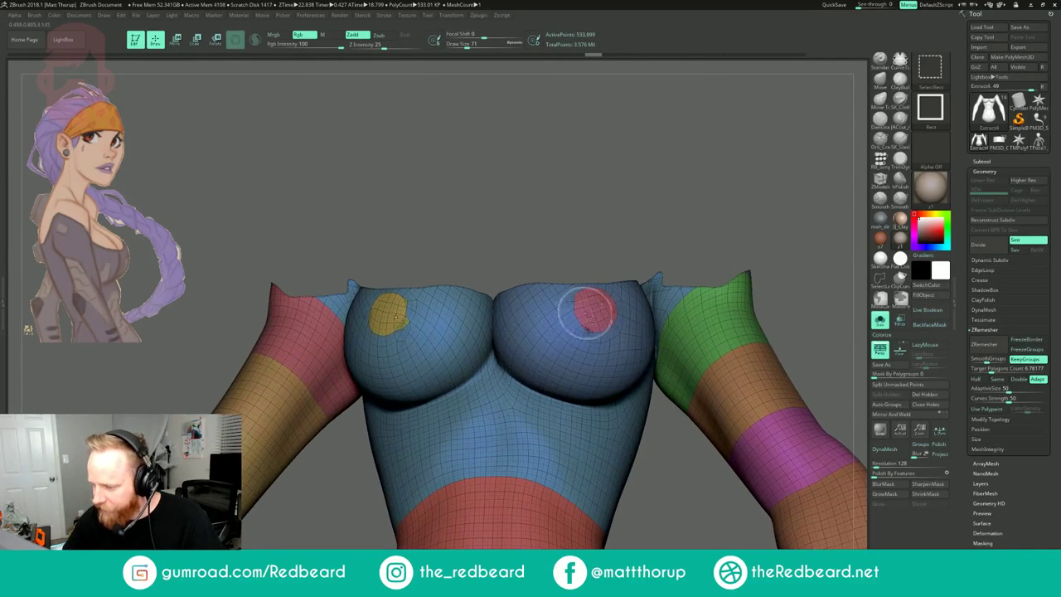
pyautogui.keyDown('ctrl'); pyautogui.keyDown('shift'); pyautogui.click(593, 307); pyautogui.keyUp('shift'); pyautogui.keyUp('ctrl')
pyautogui.keyDown('ctrl'); pyautogui.keyDown('shift'); pyautogui.moveTo(633, 247); pyautogui.dragTo(771, 190); pyautogui.keyUp('shift'); pyautogui.keyUp('ctrl')
pyautogui.keyDown('ctrl'); pyautogui.keyDown('shift'); pyautogui.click(607, 344); pyautogui.keyUp('shift'); pyautogui.keyUp('ctrl')
pyautogui.hotkey('ctrl', 'w')
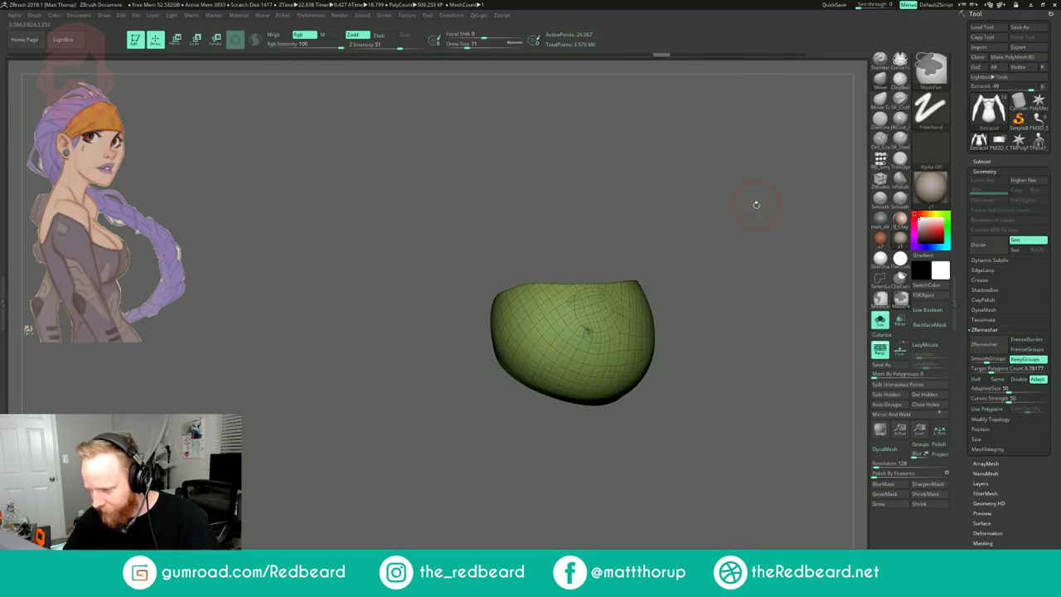
pyautogui.keyDown('ctrl'); pyautogui.keyDown('shift'); pyautogui.click(751, 214); pyautogui.keyUp('shift'); pyautogui.keyUp('ctrl')
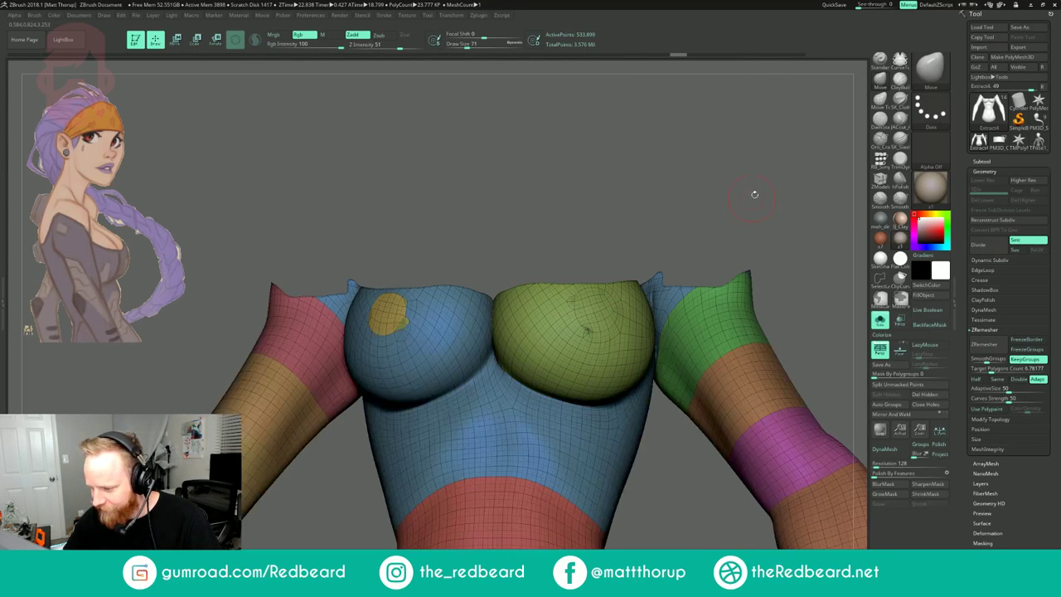
# - Merge the yellow disc with the blue breast and torso group into one new polygroup and show the whole garment
pyautogui.keyDown('ctrl'); pyautogui.keyDown('shift'); pyautogui.click(388, 308); pyautogui.keyUp('shift'); pyautogui.keyUp('ctrl')
pyautogui.keyDown('ctrl'); pyautogui.keyDown('shift'); pyautogui.moveTo(439, 256); pyautogui.dragTo(466, 239); pyautogui.keyUp('shift'); pyautogui.keyUp('ctrl')
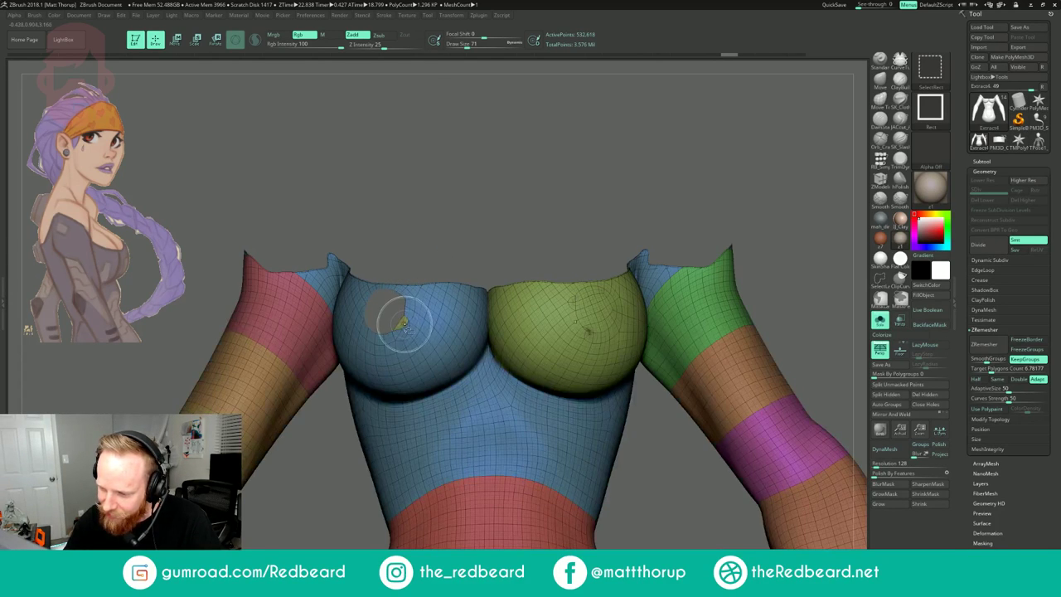
pyautogui.keyDown('ctrl'); pyautogui.keyDown('shift'); pyautogui.click(404, 324); pyautogui.keyUp('shift'); pyautogui.keyUp('ctrl')
pyautogui.keyDown('ctrl'); pyautogui.keyDown('shift'); pyautogui.click(422, 313); pyautogui.keyUp('shift'); pyautogui.keyUp('ctrl')
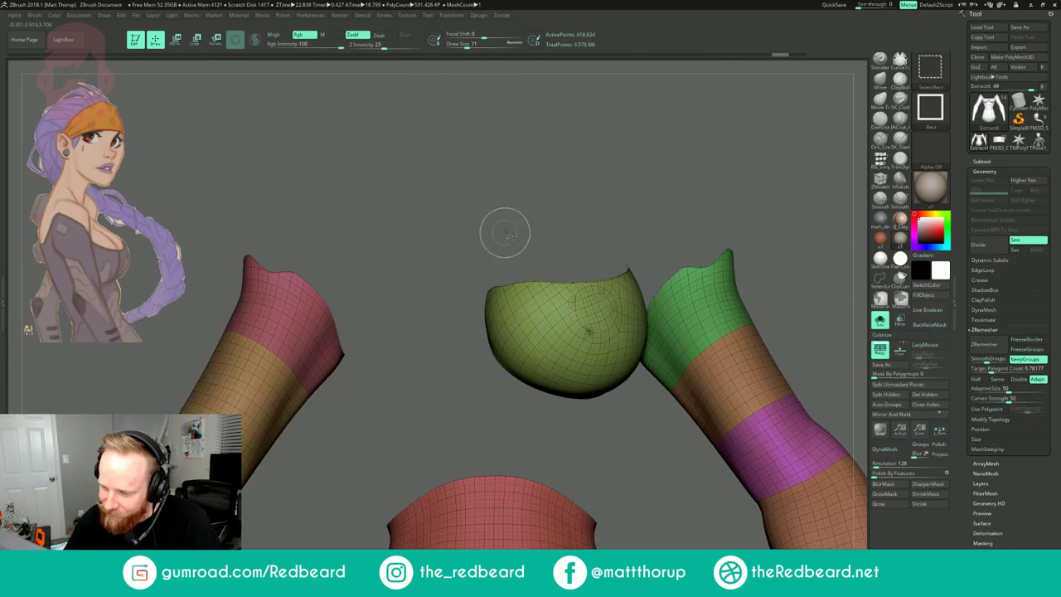
pyautogui.keyDown('ctrl'); pyautogui.keyDown('shift'); pyautogui.moveTo(510, 230); pyautogui.dragTo(563, 203); pyautogui.keyUp('shift'); pyautogui.keyUp('ctrl')
pyautogui.hotkey('ctrl', 'w')
pyautogui.keyDown('ctrl'); pyautogui.keyDown('shift'); pyautogui.click(789, 176); pyautogui.keyUp('shift'); pyautogui.keyUp('ctrl')
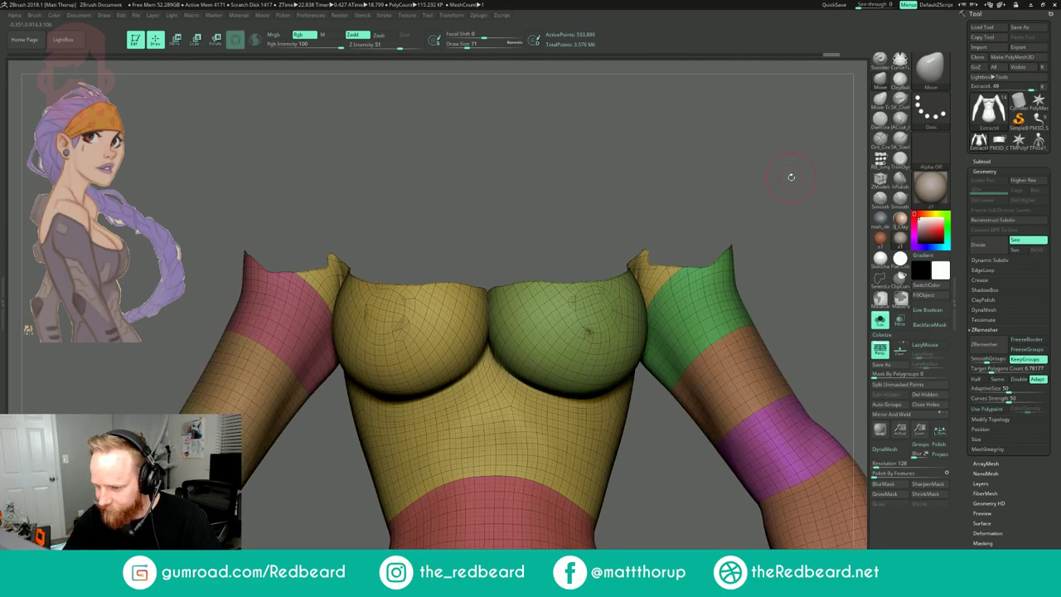
# - Remesh the whole garment with ZRemesher using the regrouped chest, restarting after an aborted run
pyautogui.keyDown('alt'); pyautogui.moveTo(804, 202); pyautogui.dragTo(648, 222); pyautogui.keyUp('alt')
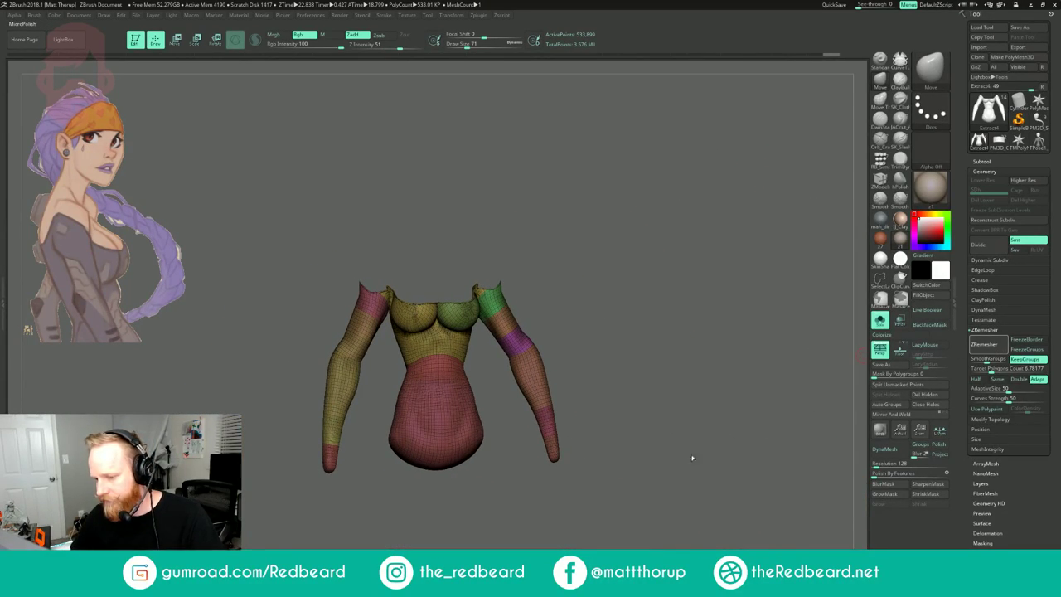
pyautogui.press('Escape')
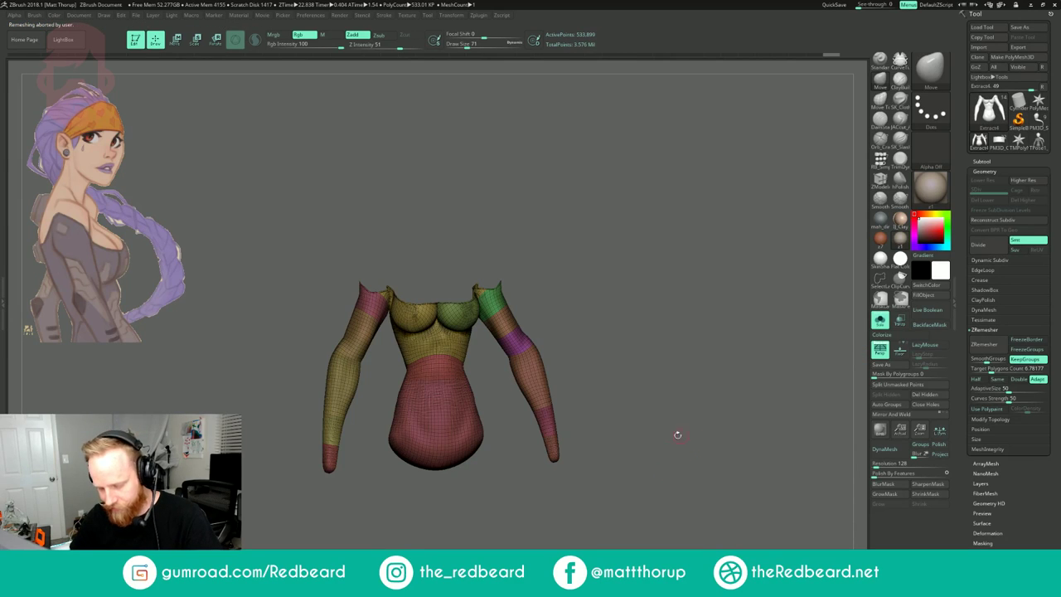
pyautogui.keyDown('shift'); pyautogui.moveTo(621, 273); pyautogui.dragTo(740, 310); pyautogui.keyUp('shift')
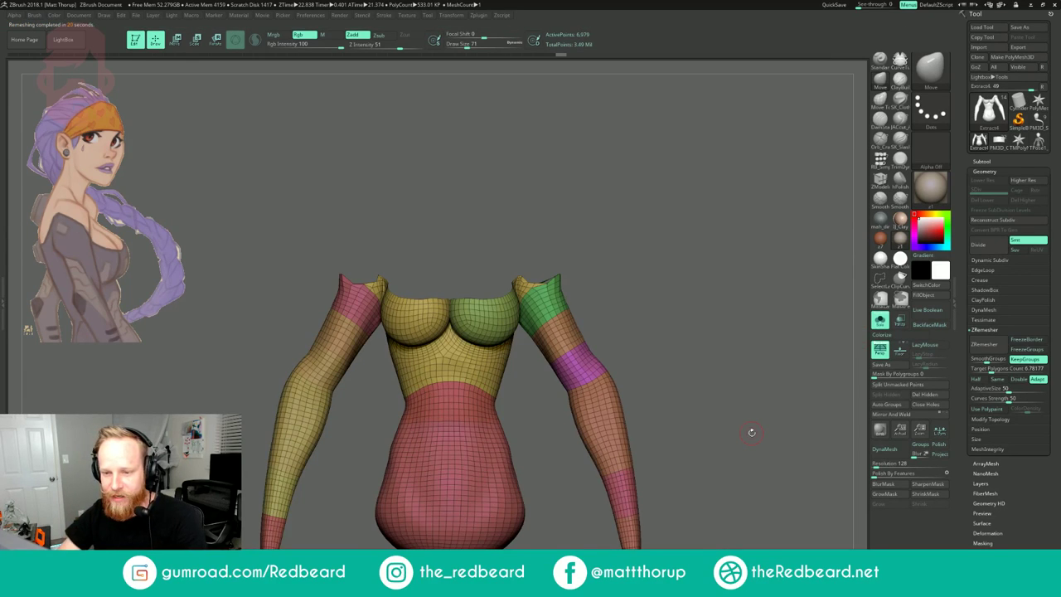
# - Inspect the remeshed garment from the front and back, and undo the remesh
pyautogui.moveTo(680, 255)
pyautogui.mouseDown()
pyautogui.moveTo(673, 318)
pyautogui.moveTo(693, 254)
pyautogui.moveTo(682, 320)
pyautogui.moveTo(651, 365)
pyautogui.moveTo(572, 298)
pyautogui.moveTo(665, 277)
pyautogui.moveTo(644, 273)
pyautogui.moveTo(670, 289)
pyautogui.moveTo(656, 325)
pyautogui.moveTo(655, 265)
pyautogui.moveTo(644, 268)
pyautogui.mouseUp()
pyautogui.hotkey('ctrl', 'z')
pyautogui.hotkey('ctrl', 'shift', 'z')
pyautogui.moveTo(316, 221)
pyautogui.keyDown('ctrl'); pyautogui.keyDown('shift'); pyautogui.mouseDown()
pyautogui.moveTo(244, 208)
pyautogui.moveTo(251, 258)
pyautogui.moveTo(302, 261)
pyautogui.mouseUp(); pyautogui.keyUp('shift'); pyautogui.keyUp('ctrl')
pyautogui.hotkey('ctrl', 'z')
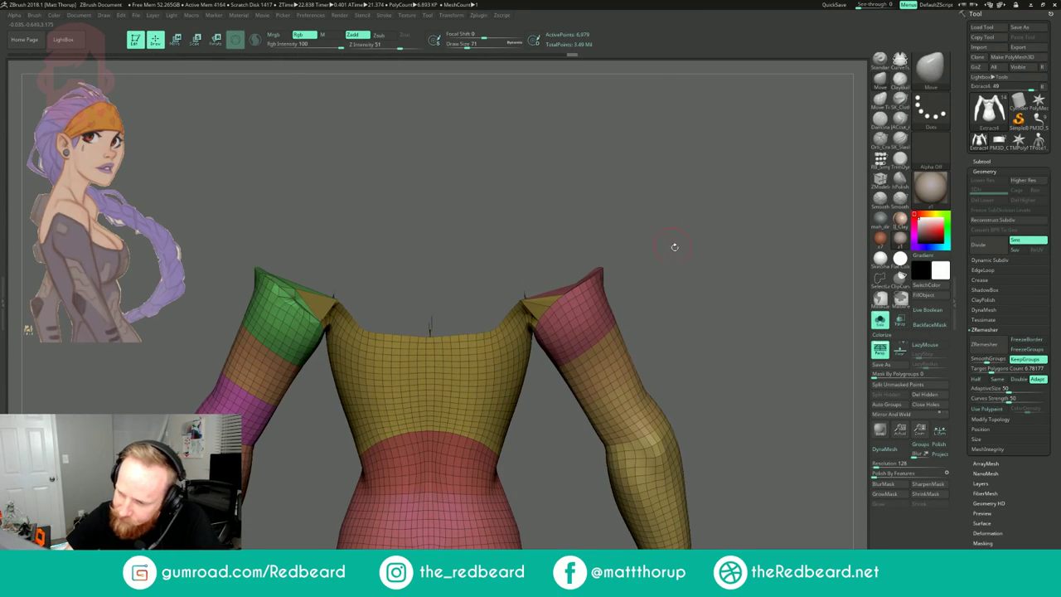
pyautogui.moveTo(675, 247)
pyautogui.mouseDown()
pyautogui.moveTo(673, 236)
pyautogui.moveTo(675, 249)
pyautogui.moveTo(673, 236)
pyautogui.moveTo(751, 249)
pyautogui.moveTo(778, 239)
pyautogui.moveTo(714, 227)
pyautogui.mouseUp()
pyautogui.press('z')
pyautogui.press('z')
pyautogui.hotkey('ctrl', 'z')
# - Isolate the torso group with its attached breast and assign it a new polygroup
pyautogui.keyDown('ctrl'); pyautogui.keyDown('shift'); pyautogui.click(622, 322); pyautogui.keyUp('shift'); pyautogui.keyUp('ctrl')
pyautogui.moveTo(713, 227)
pyautogui.keyDown('alt'); pyautogui.mouseDown()
pyautogui.moveTo(536, 287)
pyautogui.moveTo(712, 224)
pyautogui.moveTo(638, 250)
pyautogui.mouseUp(); pyautogui.keyUp('alt')
pyautogui.hotkey('ctrl', 'w')
pyautogui.keyDown('alt'); pyautogui.moveTo(638, 250); pyautogui.dragTo(538, 310); pyautogui.keyUp('alt')
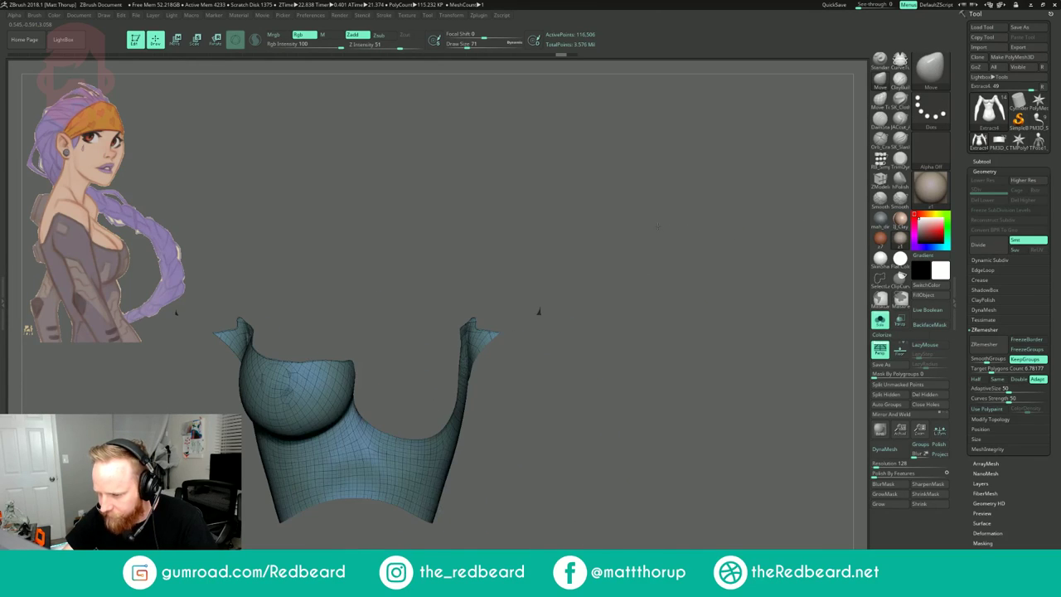
# - Show the whole garment, remesh it with a ZRemesher target polygon count of 9.72175, and undo the remesh
pyautogui.keyDown('ctrl'); pyautogui.keyDown('shift'); pyautogui.click(538, 310); pyautogui.keyUp('shift'); pyautogui.keyUp('ctrl')
pyautogui.moveTo(733, 245)
pyautogui.keyDown('alt'); pyautogui.mouseDown()
pyautogui.moveTo(557, 284)
pyautogui.moveTo(671, 241)
pyautogui.moveTo(615, 246)
pyautogui.moveTo(615, 277)
pyautogui.mouseUp(); pyautogui.keyUp('alt')
pyautogui.moveTo(615, 277); pyautogui.dragTo(548, 275)
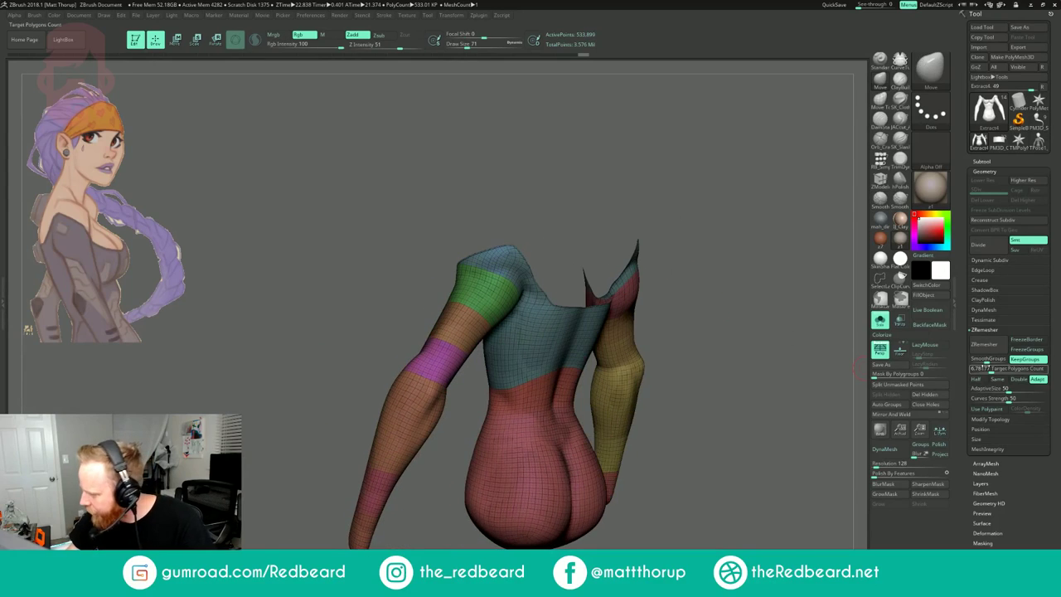
pyautogui.moveTo(991, 371); pyautogui.dragTo(995, 373)
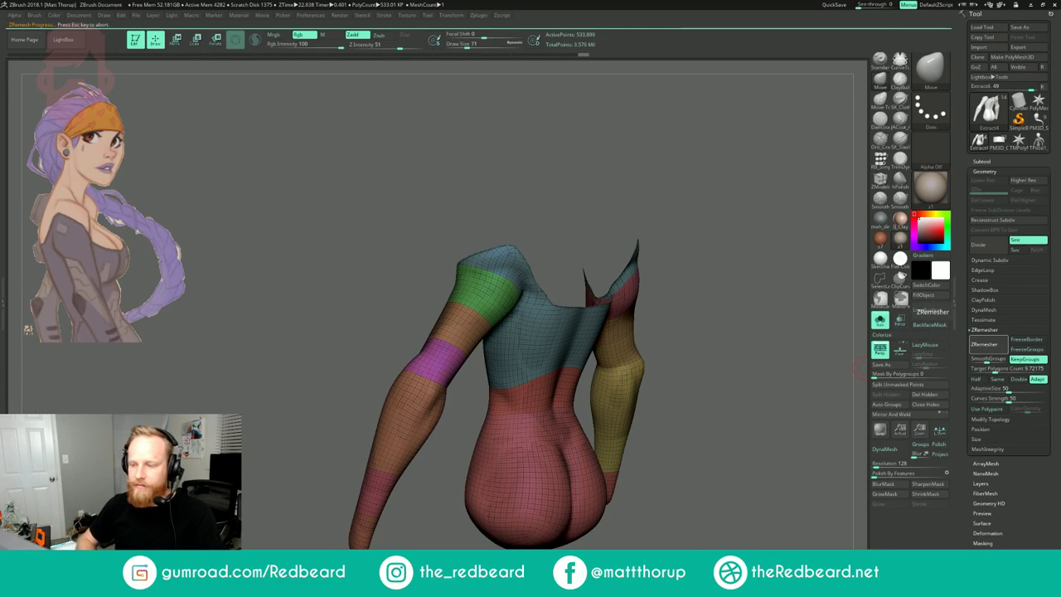
pyautogui.moveTo(726, 209); pyautogui.dragTo(714, 261)
pyautogui.hotkey('ctrl', 'z')
# - Isolate the torso group together with its attached breast and turn it to expose the shoulder area
pyautogui.keyDown('ctrl'); pyautogui.keyDown('shift'); pyautogui.click(529, 365); pyautogui.keyUp('shift'); pyautogui.keyUp('ctrl')
pyautogui.moveTo(644, 291); pyautogui.dragTo(630, 290)
pyautogui.moveTo(703, 211)
pyautogui.keyDown('ctrl'); pyautogui.mouseDown()
pyautogui.moveTo(597, 187)
pyautogui.moveTo(564, 331)
pyautogui.mouseUp(); pyautogui.keyUp('ctrl')
pyautogui.moveTo(748, 222)
pyautogui.mouseDown()
pyautogui.moveTo(707, 226)
pyautogui.moveTo(719, 227)
pyautogui.moveTo(743, 285)
pyautogui.moveTo(764, 259)
pyautogui.moveTo(802, 251)
pyautogui.moveTo(789, 301)
pyautogui.moveTo(758, 284)
pyautogui.moveTo(802, 243)
pyautogui.moveTo(799, 232)
pyautogui.moveTo(752, 267)
pyautogui.mouseUp()
pyautogui.keyDown('ctrl'); pyautogui.keyDown('shift'); pyautogui.click(758, 284); pyautogui.keyUp('shift'); pyautogui.keyUp('ctrl')
pyautogui.keyDown('ctrl'); pyautogui.keyDown('shift'); pyautogui.click(465, 355); pyautogui.keyUp('shift'); pyautogui.keyUp('ctrl')
pyautogui.moveTo(680, 224)
pyautogui.mouseDown()
pyautogui.moveTo(719, 229)
pyautogui.moveTo(685, 227)
pyautogui.mouseUp()
pyautogui.moveTo(573, 330); pyautogui.dragTo(587, 280)
pyautogui.click(881, 286)
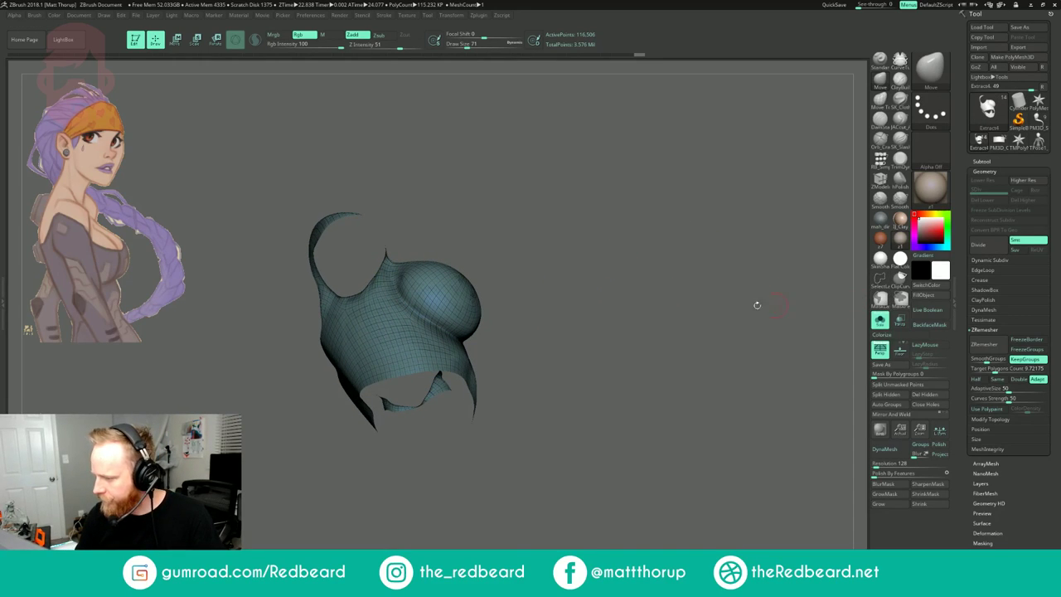
# - Mask the upper shoulder area of the isolated torso group, assign a new polygroup, and show the whole garment
pyautogui.moveTo(465, 173); pyautogui.dragTo(461, 165)
pyautogui.moveTo(381, 145)
pyautogui.keyDown('ctrl'); pyautogui.mouseDown()
pyautogui.moveTo(276, 256)
pyautogui.moveTo(339, 317)
pyautogui.moveTo(390, 257)
pyautogui.mouseUp(); pyautogui.keyUp('ctrl')
pyautogui.moveTo(439, 190); pyautogui.dragTo(833, 443)
pyautogui.hotkey('ctrl', 'w')
pyautogui.keyDown('ctrl'); pyautogui.keyDown('shift'); pyautogui.click(716, 429); pyautogui.keyUp('shift'); pyautogui.keyUp('ctrl')
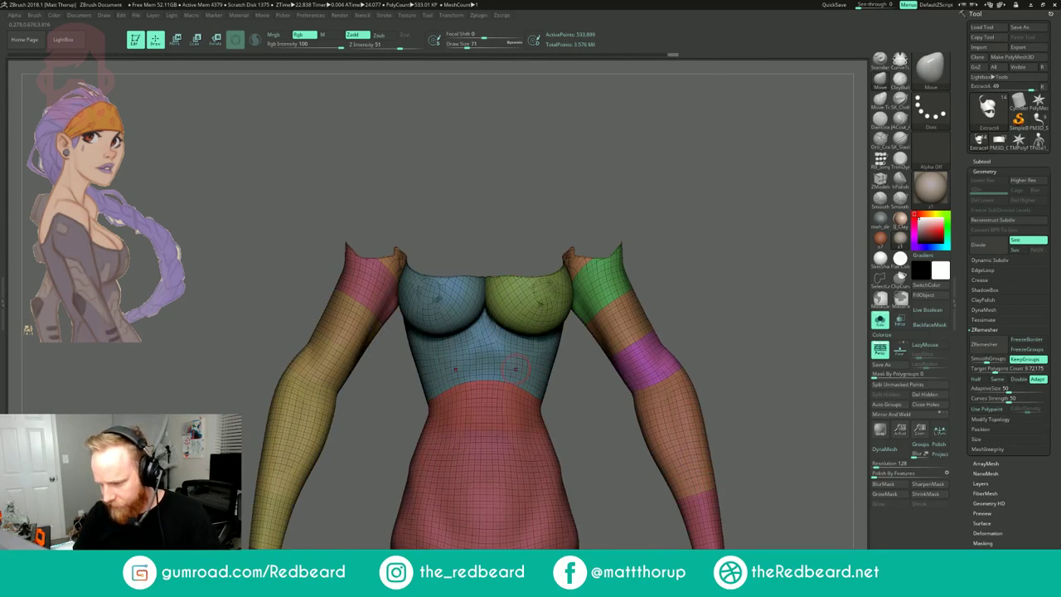
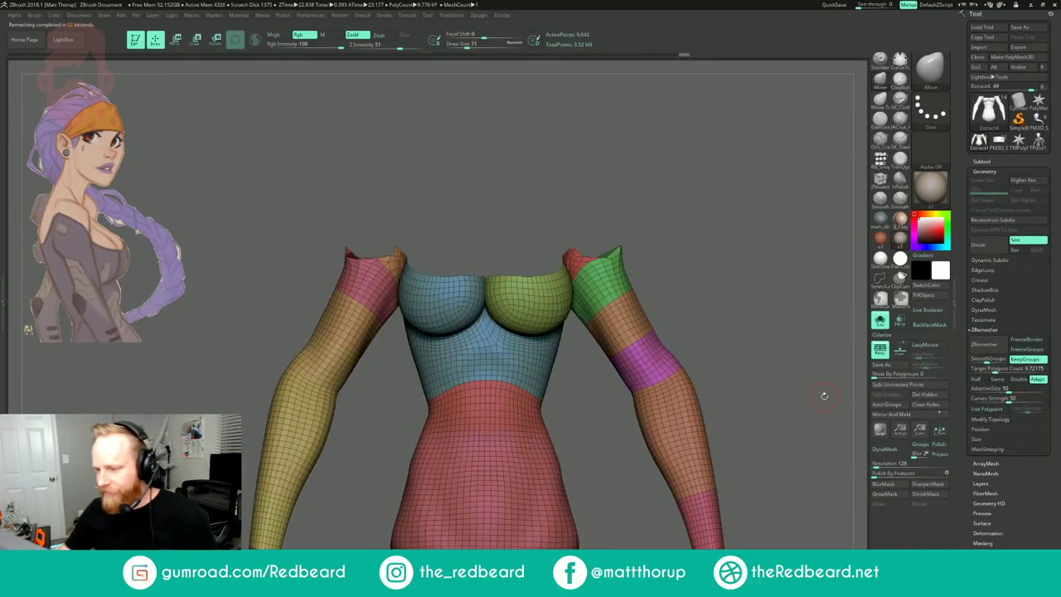
# - Undo the remesh, then merge the whole garment into a single polygroup and run ZRemesher on it
pyautogui.moveTo(823, 397); pyautogui.dragTo(739, 270)
pyautogui.hotkey('ctrl', 'z')
pyautogui.hotkey('ctrl', 'w')
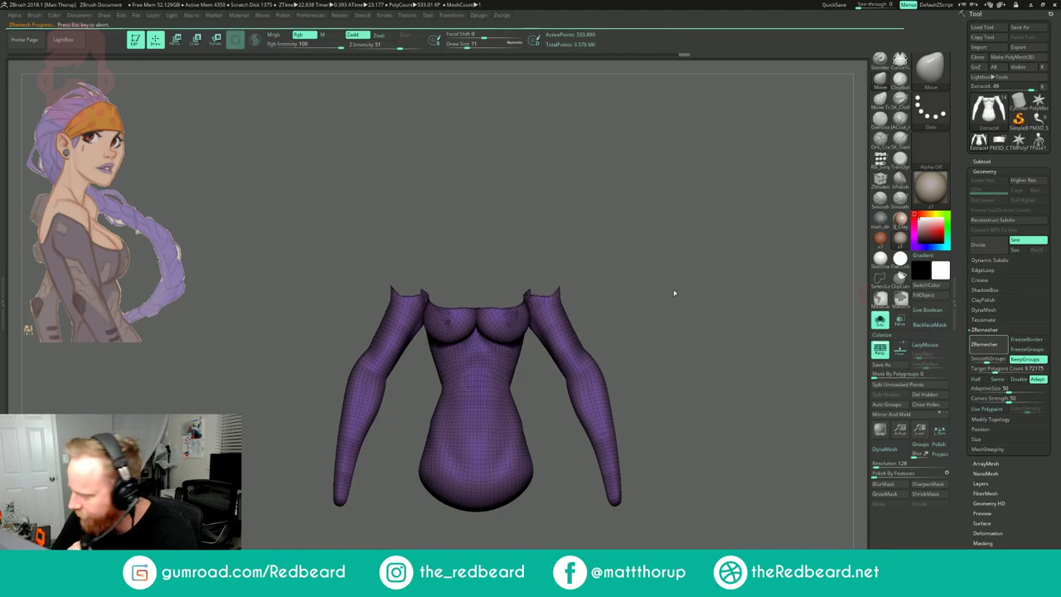
pyautogui.moveTo(673, 288); pyautogui.dragTo(652, 296)
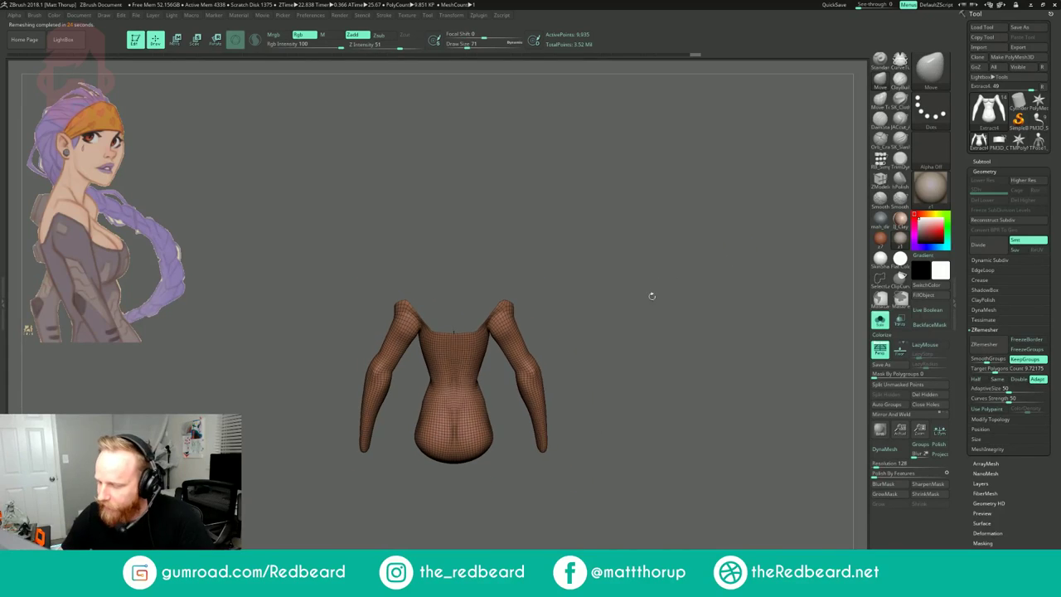
# - Leave solo mode and make the body subtool visible under the remeshed garment
pyautogui.click(883, 326)
pyautogui.moveTo(765, 383); pyautogui.dragTo(713, 394)
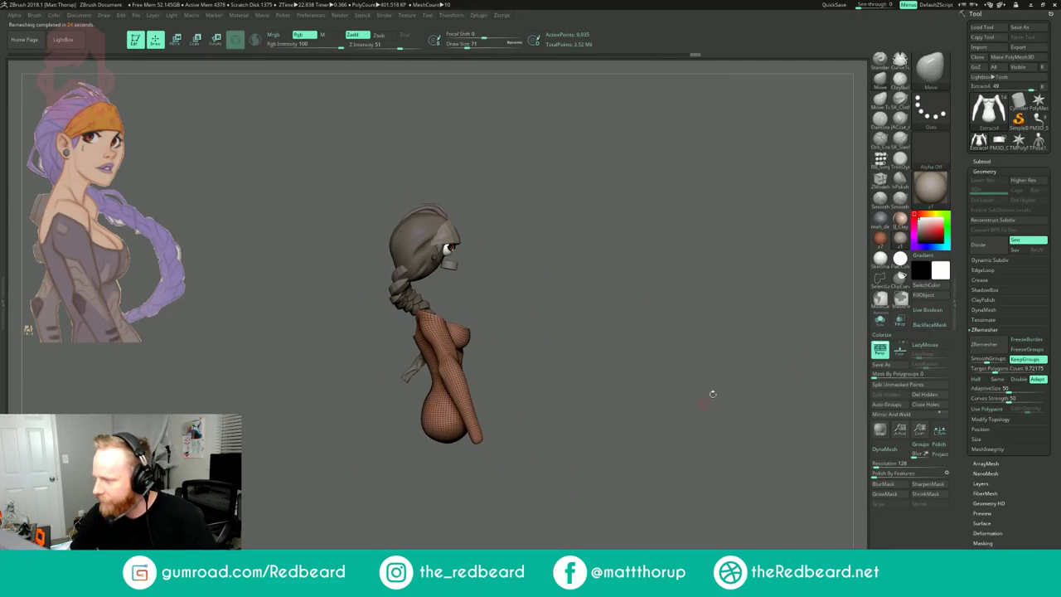
pyautogui.click(985, 162)
pyautogui.click(1043, 171)
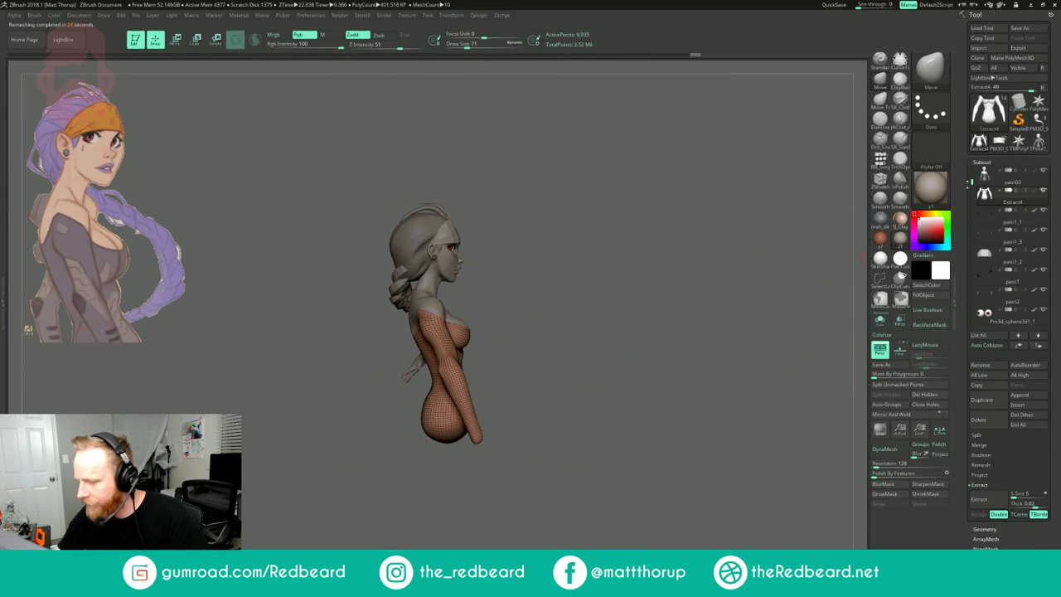
pyautogui.moveTo(774, 263)
pyautogui.mouseDown()
pyautogui.moveTo(715, 268)
pyautogui.moveTo(746, 275)
pyautogui.moveTo(733, 292)
pyautogui.moveTo(740, 343)
pyautogui.moveTo(712, 296)
pyautogui.moveTo(759, 302)
pyautogui.moveTo(737, 281)
pyautogui.moveTo(769, 273)
pyautogui.moveTo(735, 307)
pyautogui.moveTo(742, 289)
pyautogui.moveTo(742, 301)
pyautogui.moveTo(675, 213)
pyautogui.moveTo(620, 289)
pyautogui.moveTo(609, 288)
pyautogui.mouseUp()
pyautogui.hotkey('shift', 'f')
pyautogui.hotkey('shift', 'f')
# - Isolate the garment and adjust the sleeve's upper front edge using the Move brush at draw size 22
pyautogui.click(880, 321)
pyautogui.press('s')
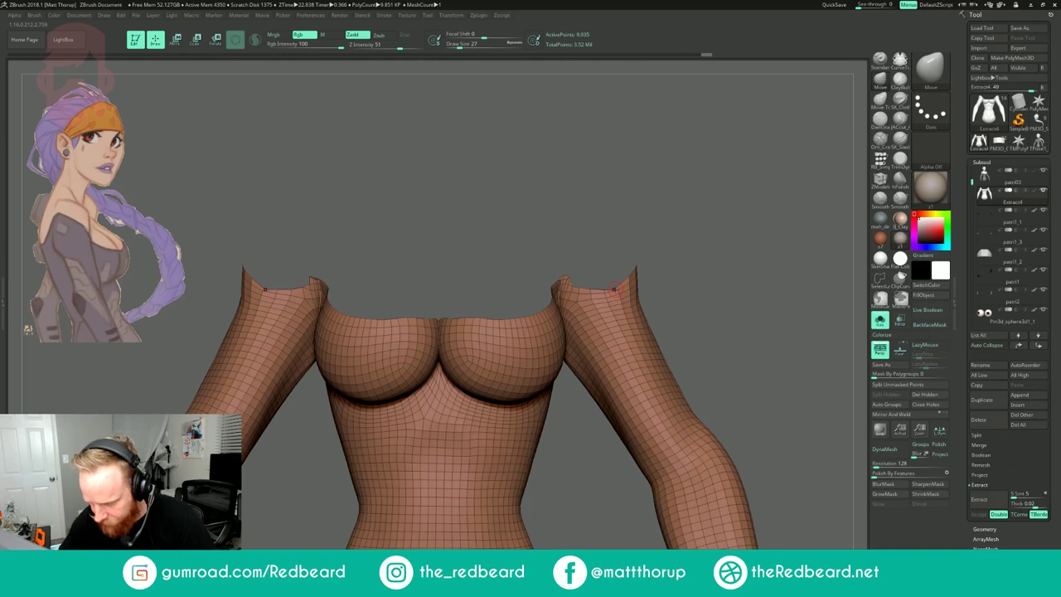
pyautogui.moveTo(618, 283)
pyautogui.mouseDown()
pyautogui.moveTo(641, 278)
pyautogui.moveTo(560, 266)
pyautogui.mouseUp()
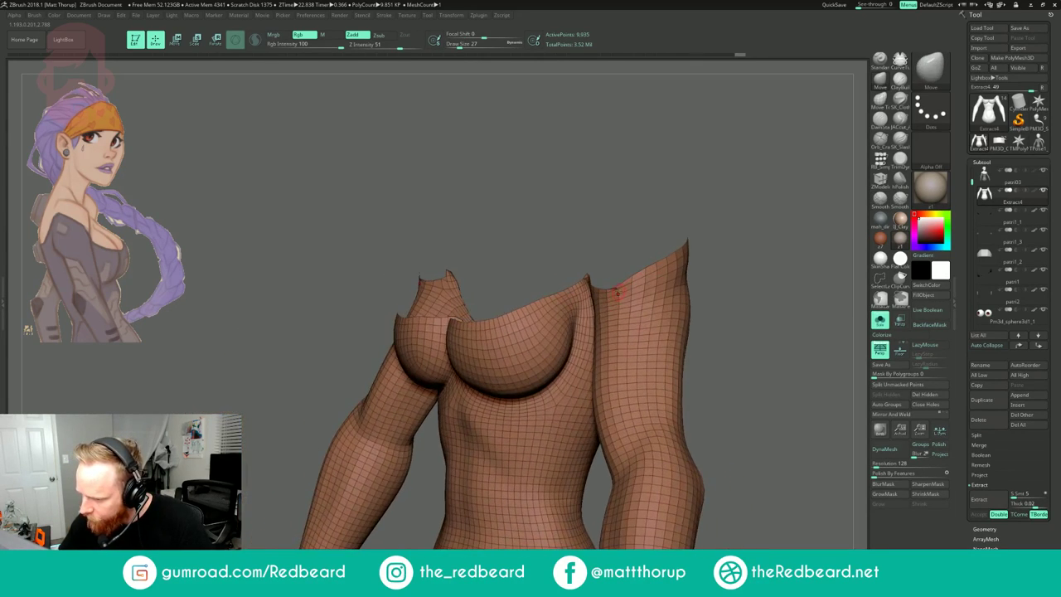
pyautogui.moveTo(630, 259); pyautogui.dragTo(542, 258)
pyautogui.press('s')
pyautogui.moveTo(616, 296); pyautogui.dragTo(615, 296)
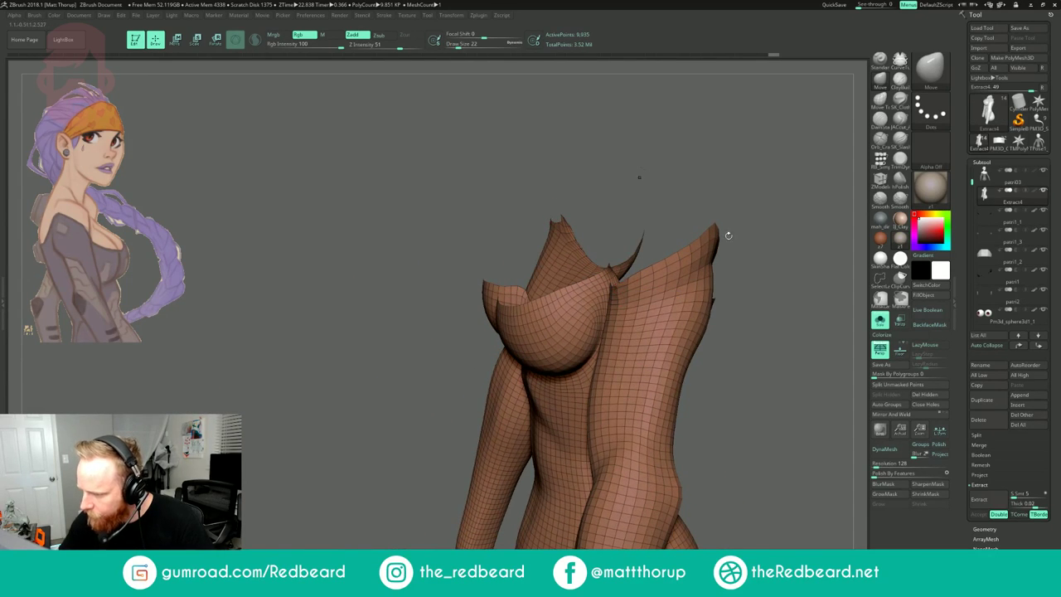
# - Show the other subtools again and check how the garment's neckline and sleeve edges sit against the body
pyautogui.moveTo(729, 236)
pyautogui.mouseDown()
pyautogui.moveTo(750, 236)
pyautogui.moveTo(685, 235)
pyautogui.moveTo(718, 235)
pyautogui.mouseUp()
pyautogui.keyDown('ctrl'); pyautogui.moveTo(720, 266); pyautogui.dragTo(730, 246, button='right'); pyautogui.keyUp('ctrl')
pyautogui.moveTo(729, 247); pyautogui.dragTo(761, 246)
pyautogui.keyDown('ctrl'); pyautogui.moveTo(761, 246); pyautogui.dragTo(763, 259, button='right'); pyautogui.keyUp('ctrl')
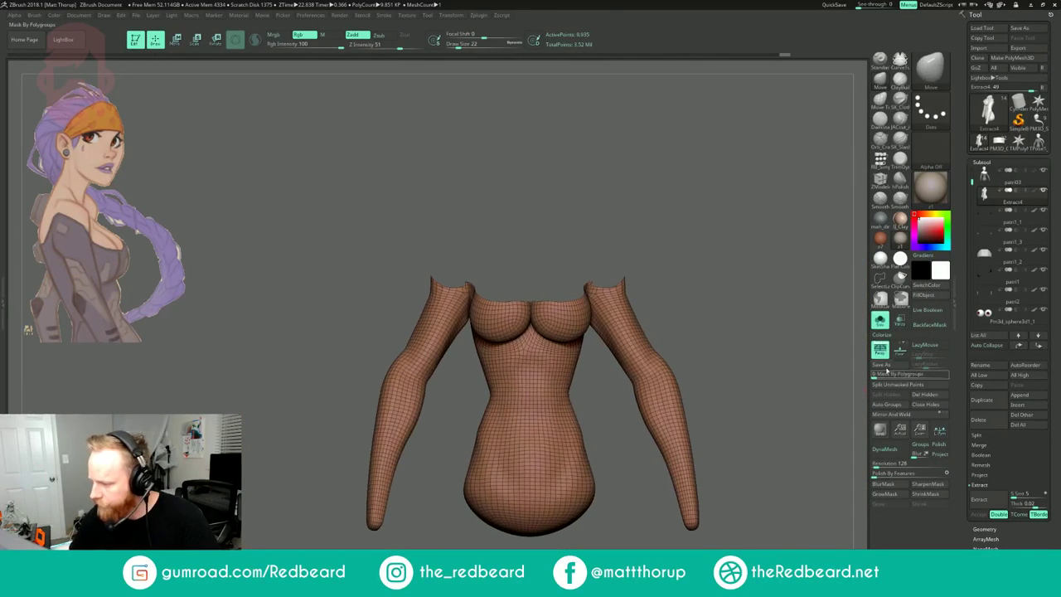
pyautogui.click(881, 321)
pyautogui.moveTo(819, 350)
pyautogui.mouseDown()
pyautogui.moveTo(831, 357)
pyautogui.moveTo(763, 397)
pyautogui.moveTo(757, 375)
pyautogui.moveTo(726, 419)
pyautogui.moveTo(708, 422)
pyautogui.mouseUp()
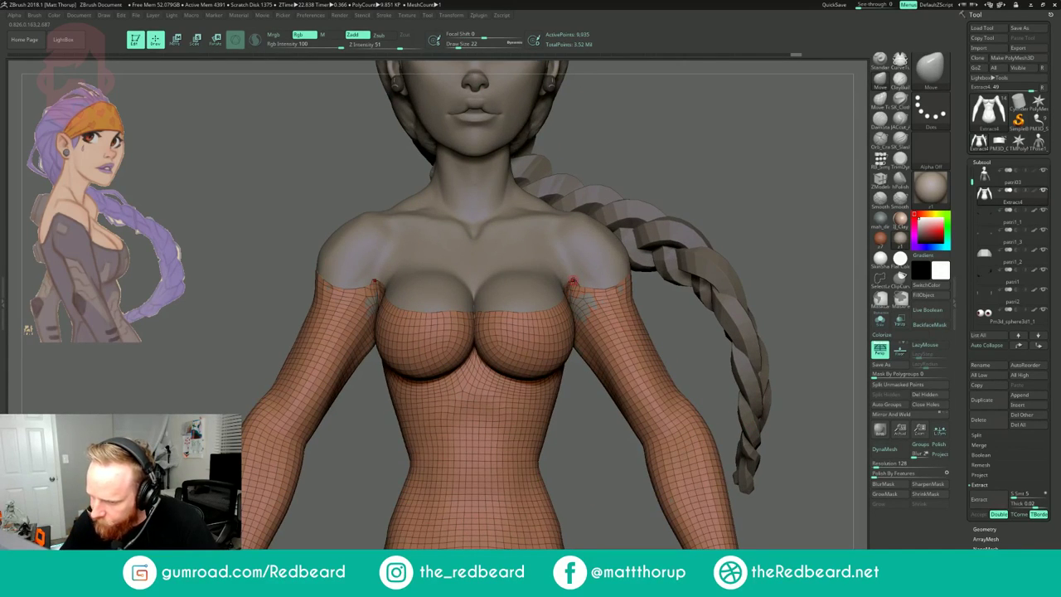
pyautogui.moveTo(762, 185)
pyautogui.mouseDown()
pyautogui.moveTo(779, 216)
pyautogui.moveTo(677, 198)
pyautogui.moveTo(745, 216)
pyautogui.moveTo(694, 220)
pyautogui.moveTo(627, 297)
pyautogui.mouseUp()
# - Switch to the ZModeler brush and set its QMesh polygon action to target Island
pyautogui.press('b')
pyautogui.press('z')
pyautogui.press('m')
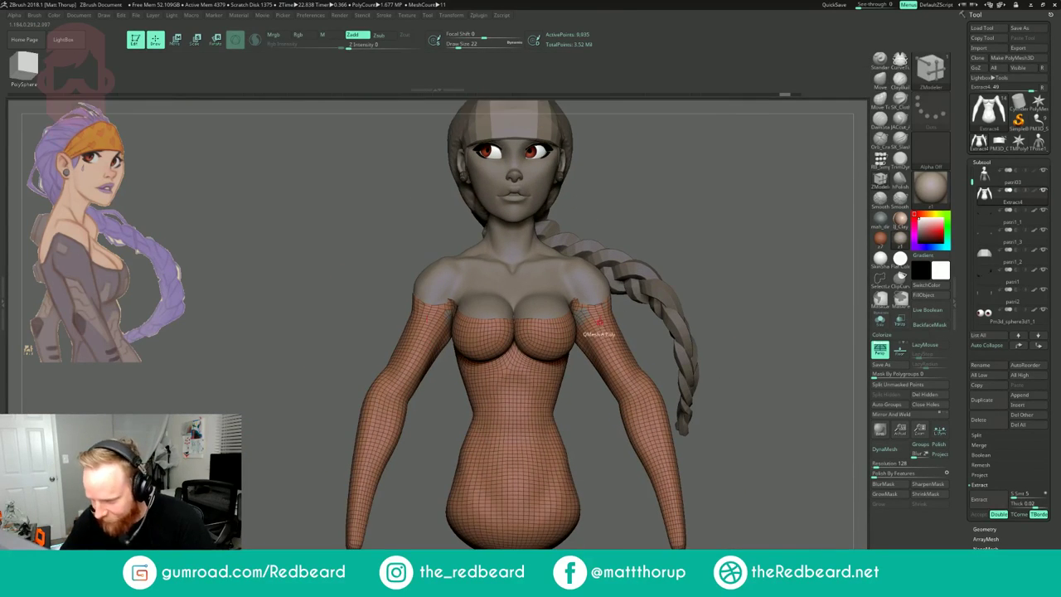
pyautogui.moveTo(735, 217); pyautogui.dragTo(745, 229)
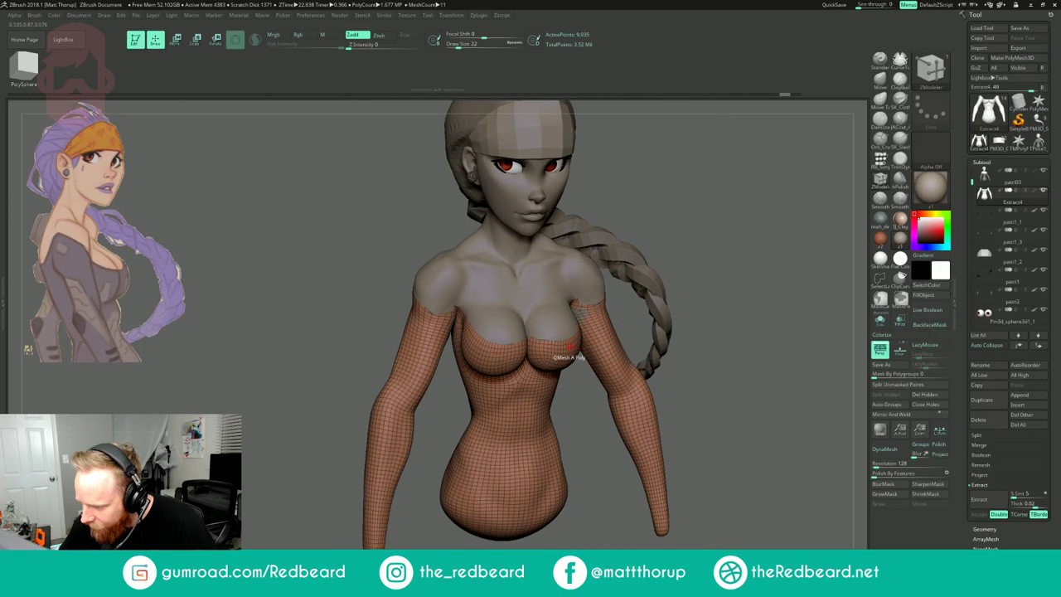
pyautogui.press('space')
pyautogui.click(615, 363)
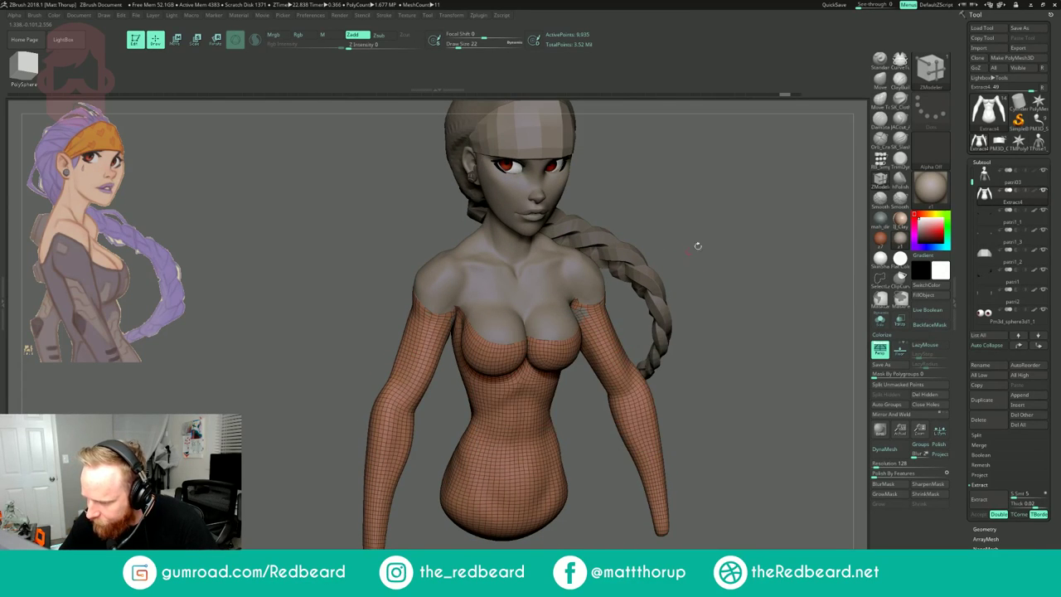
pyautogui.keyDown('alt'); pyautogui.moveTo(697, 245); pyautogui.dragTo(676, 373); pyautogui.keyUp('alt')
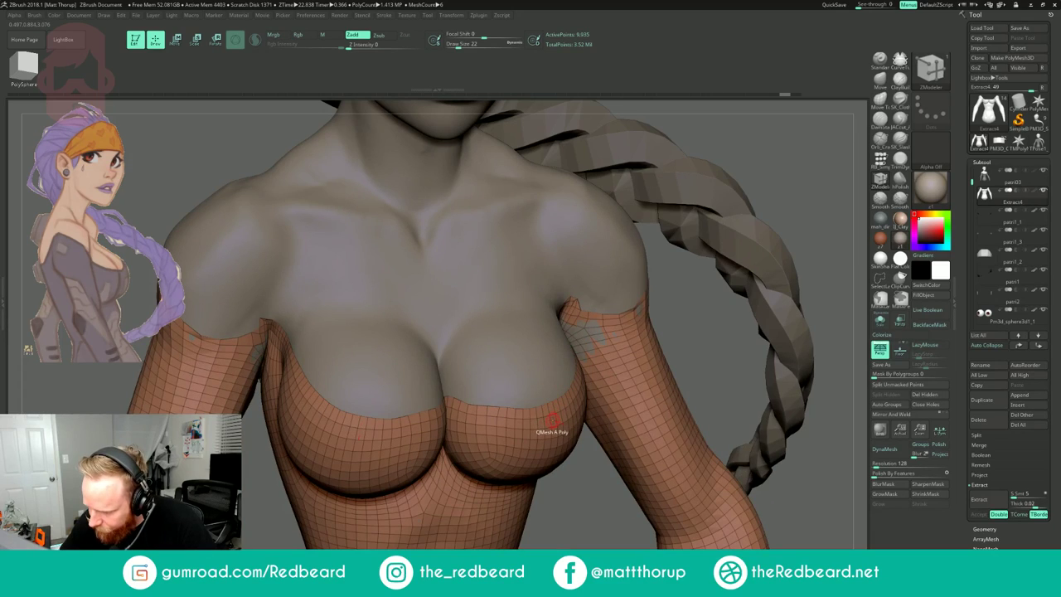
pyautogui.press('space')
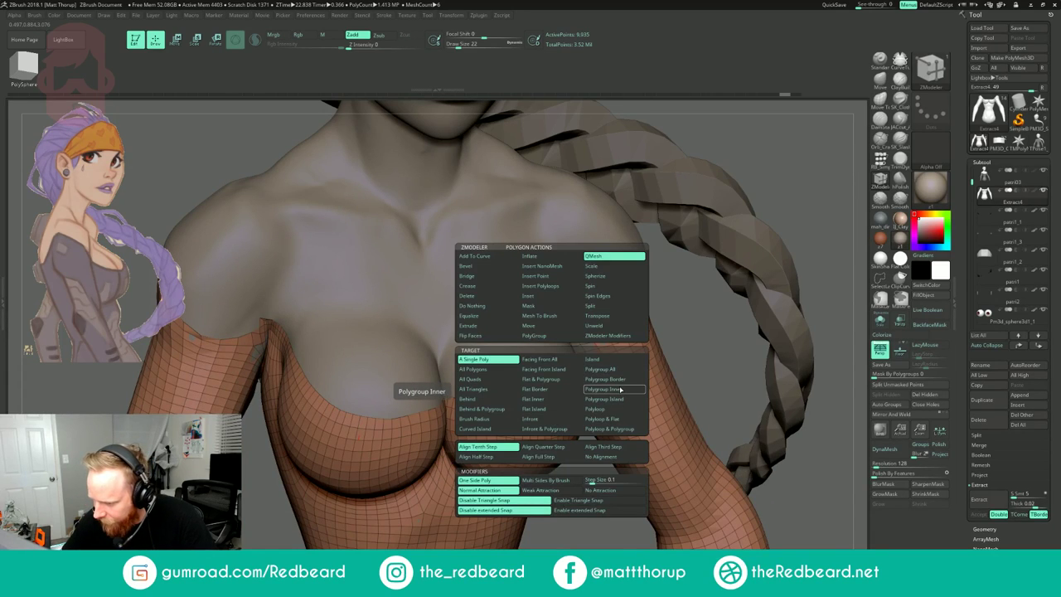
pyautogui.click(610, 361)
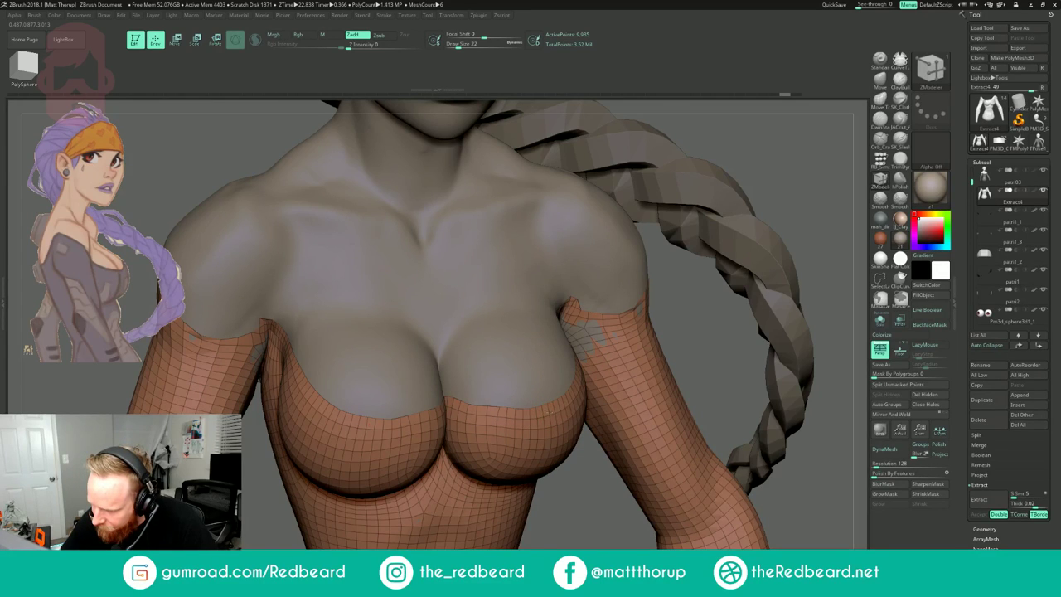
# - Try to thicken the garment with QMesh Island, and undo each attempt
pyautogui.hotkey('ctrl', 'w')
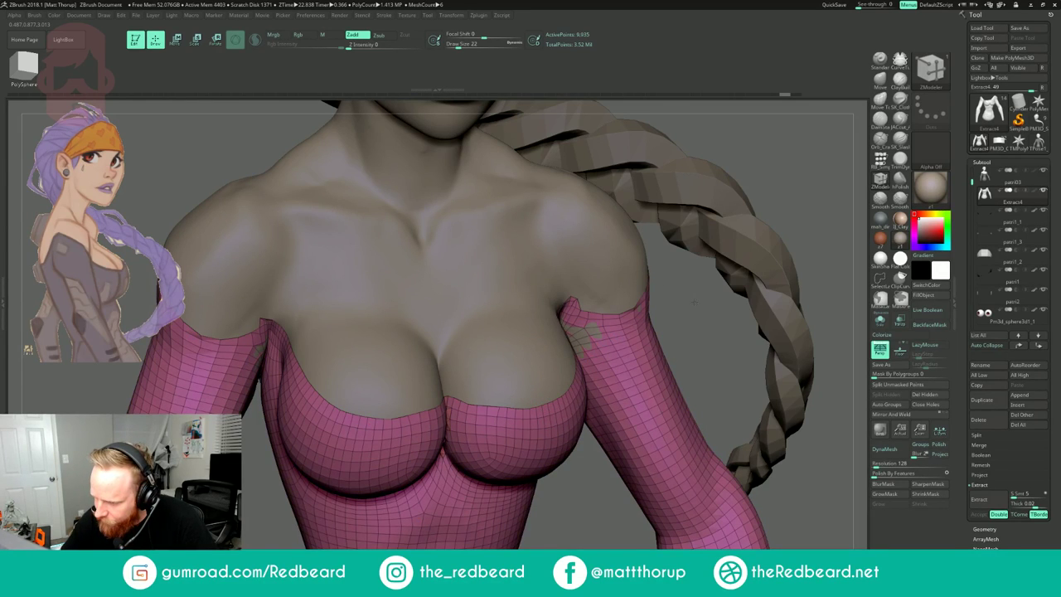
pyautogui.hotkey('ctrl', 'z')
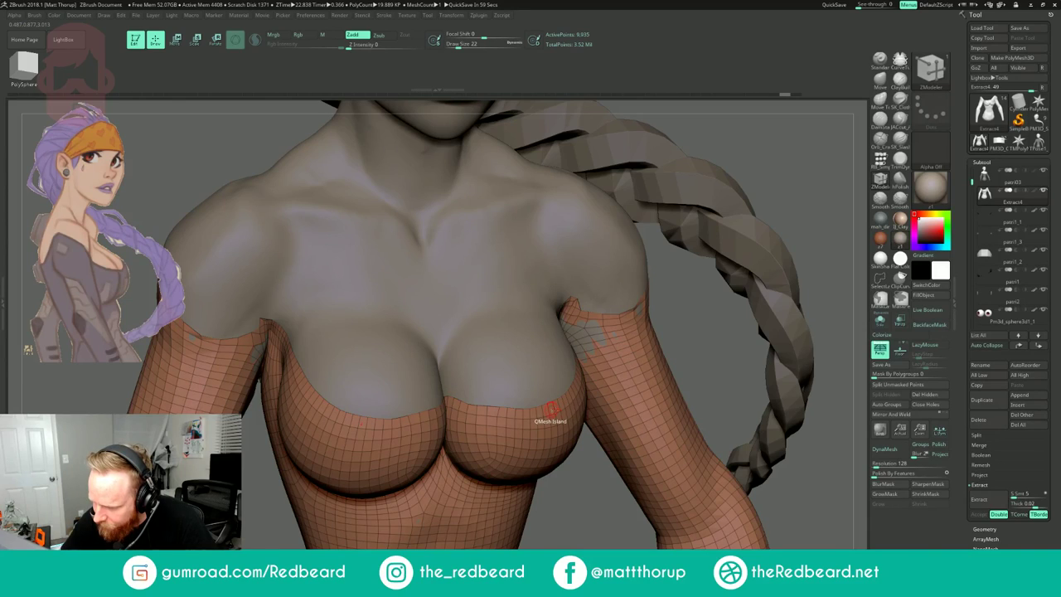
pyautogui.moveTo(559, 415)
pyautogui.mouseDown()
pyautogui.moveTo(565, 403)
pyautogui.moveTo(546, 414)
pyautogui.mouseUp()
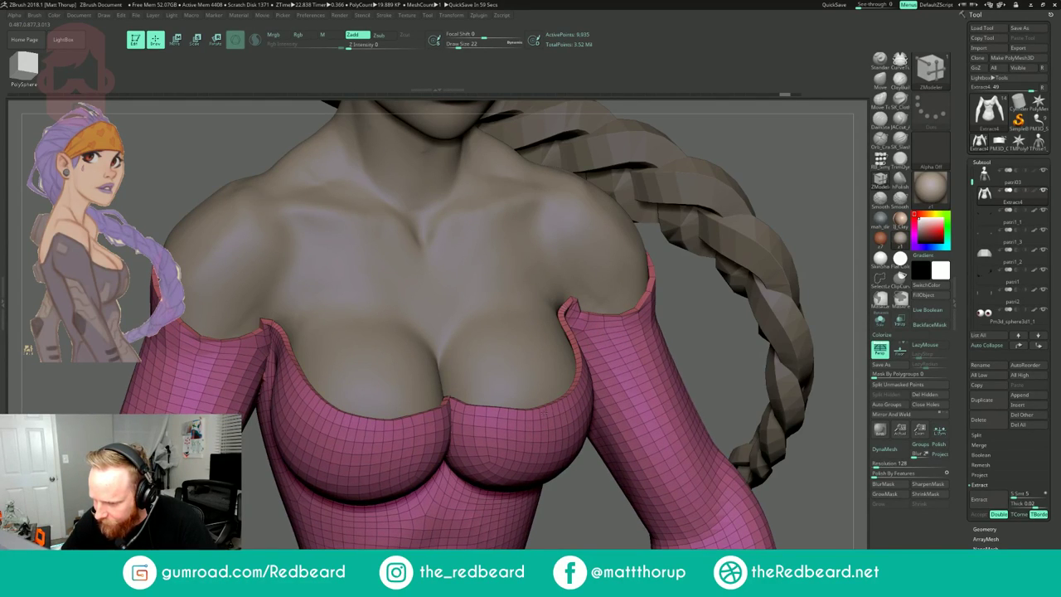
pyautogui.hotkey('ctrl', 'z')
# - Set QMesh to No Alignment and No Attraction, and extrude the whole garment outward to a thin thickness
pyautogui.press('space')
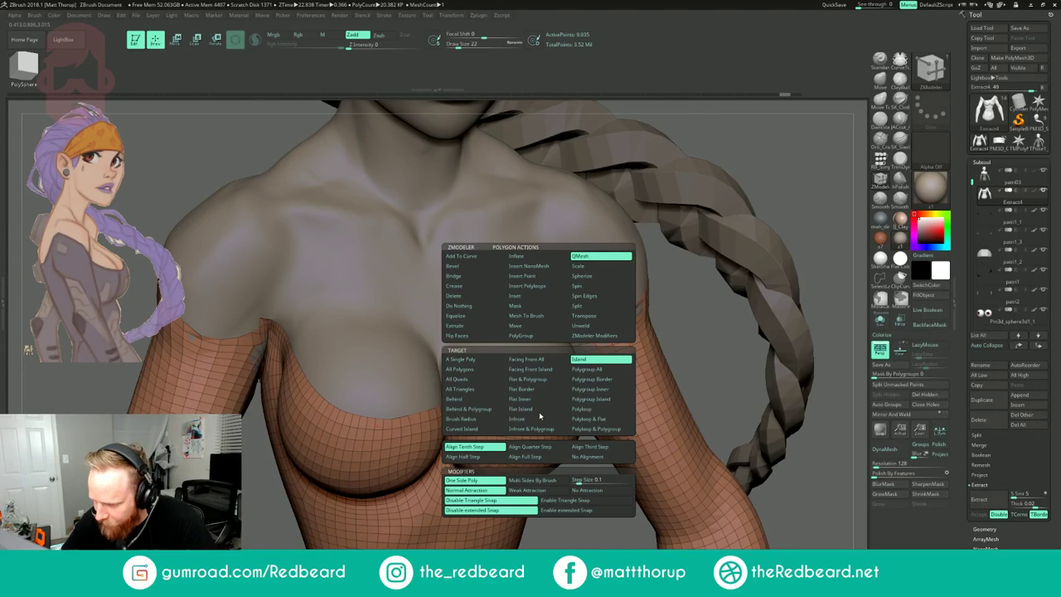
pyautogui.click(583, 457)
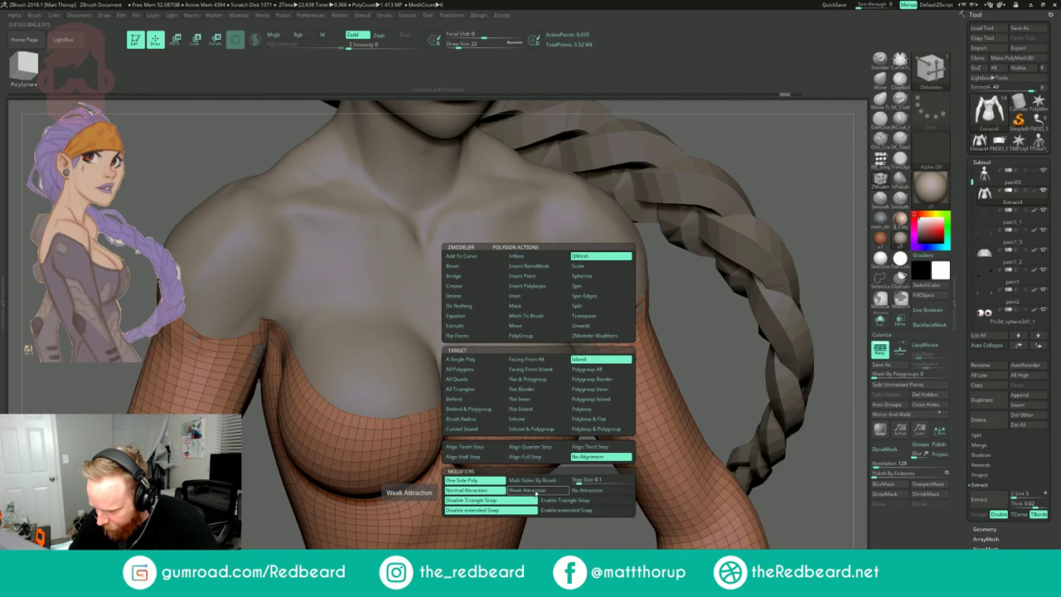
pyautogui.click(585, 491)
pyautogui.moveTo(713, 355); pyautogui.dragTo(733, 381)
pyautogui.click(554, 410)
pyautogui.moveTo(557, 409); pyautogui.dragTo(562, 407)
pyautogui.moveTo(599, 499); pyautogui.dragTo(753, 282)
# - Hide the polygroup wireframe and examine the thickened garment on the body from the back, side and front
pyautogui.hotkey('shift', 'f')
pyautogui.keyDown('ctrl'); pyautogui.moveTo(694, 292); pyautogui.dragTo(736, 311, button='right'); pyautogui.keyUp('ctrl')
pyautogui.moveTo(713, 307)
pyautogui.mouseDown()
pyautogui.moveTo(771, 306)
pyautogui.moveTo(734, 303)
pyautogui.moveTo(712, 282)
pyautogui.mouseUp()
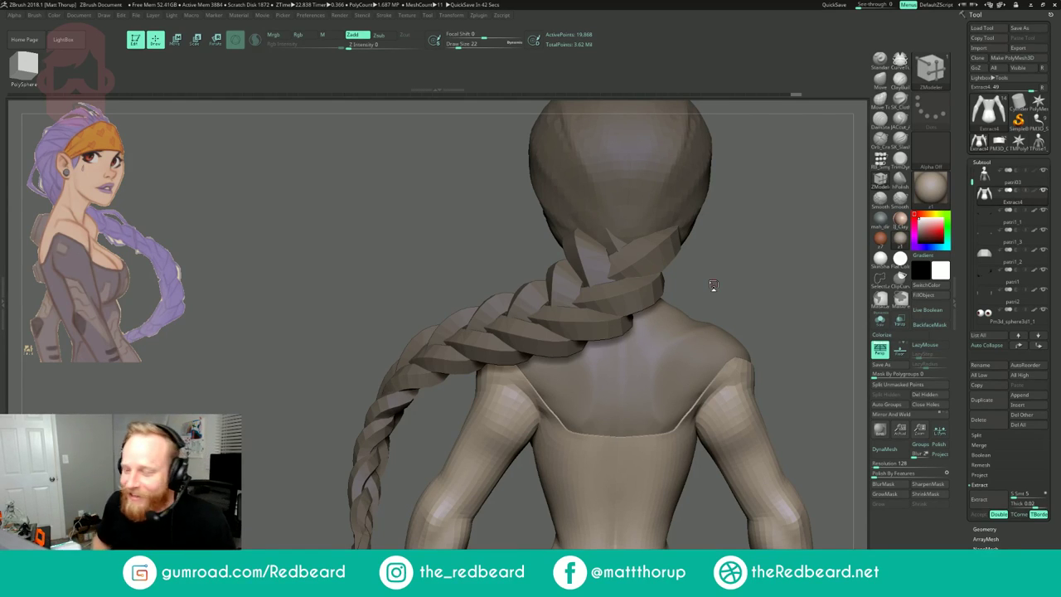
pyautogui.moveTo(787, 276); pyautogui.dragTo(698, 330)
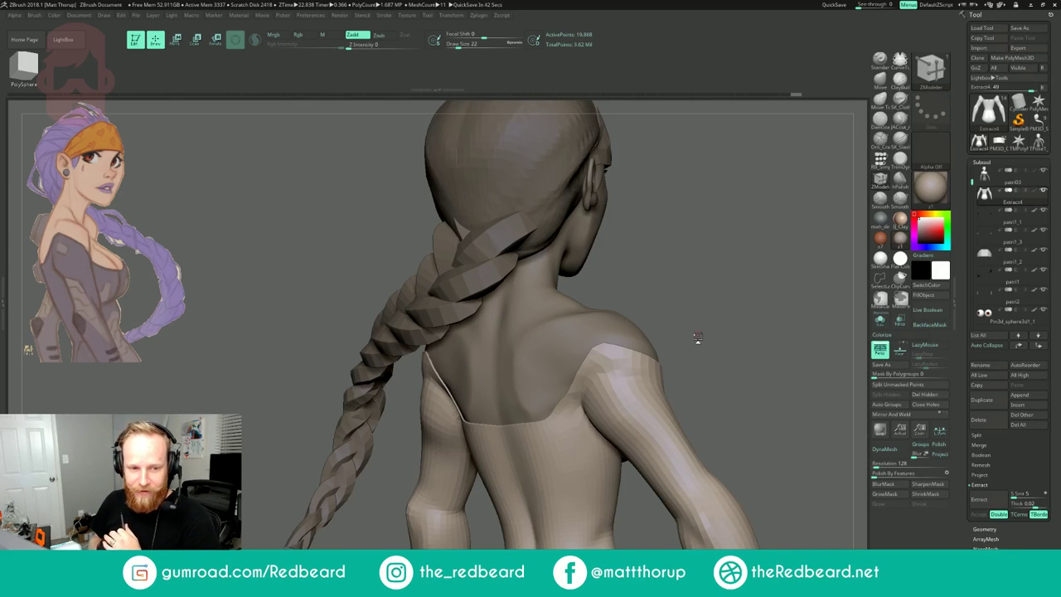
pyautogui.moveTo(783, 255); pyautogui.dragTo(722, 272)
pyautogui.moveTo(837, 262); pyautogui.dragTo(698, 267)
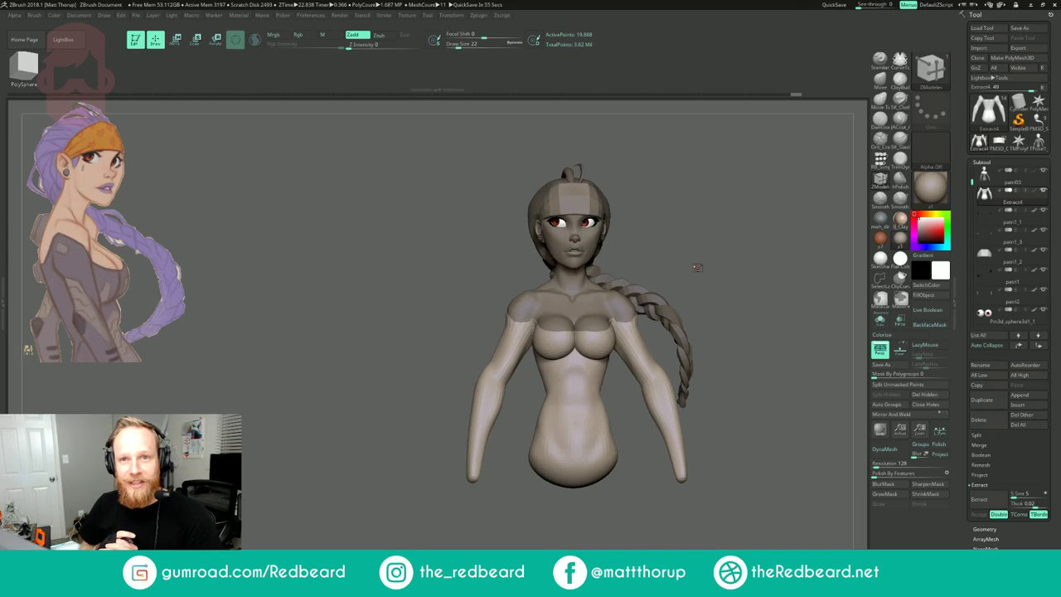
pyautogui.moveTo(697, 270)
pyautogui.mouseDown()
pyautogui.moveTo(722, 262)
pyautogui.moveTo(711, 273)
pyautogui.moveTo(723, 276)
pyautogui.moveTo(687, 279)
pyautogui.moveTo(752, 265)
pyautogui.mouseUp()
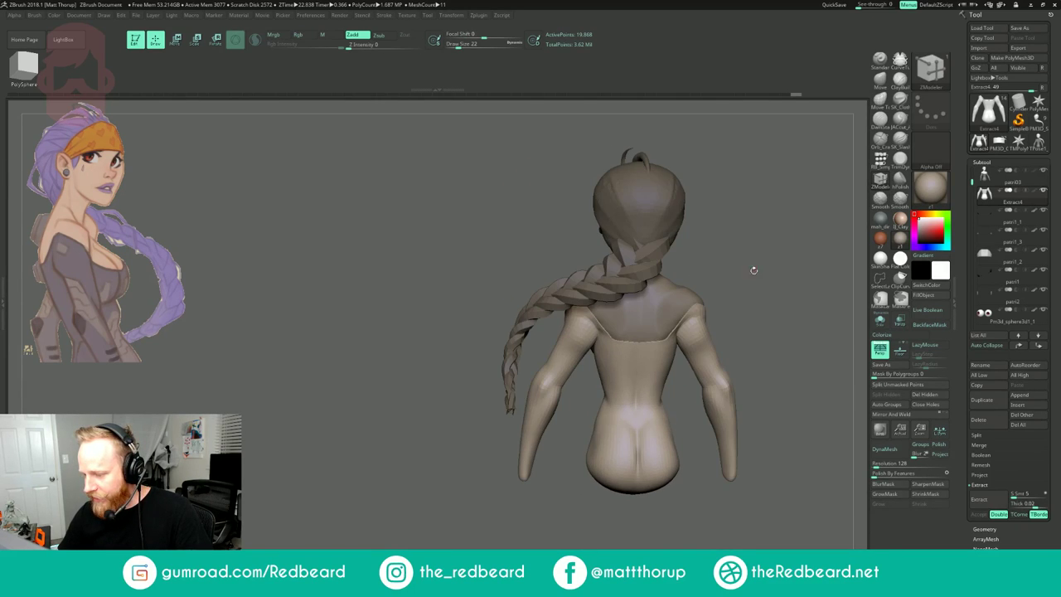
pyautogui.keyDown('alt'); pyautogui.moveTo(803, 243); pyautogui.dragTo(718, 262); pyautogui.keyUp('alt')
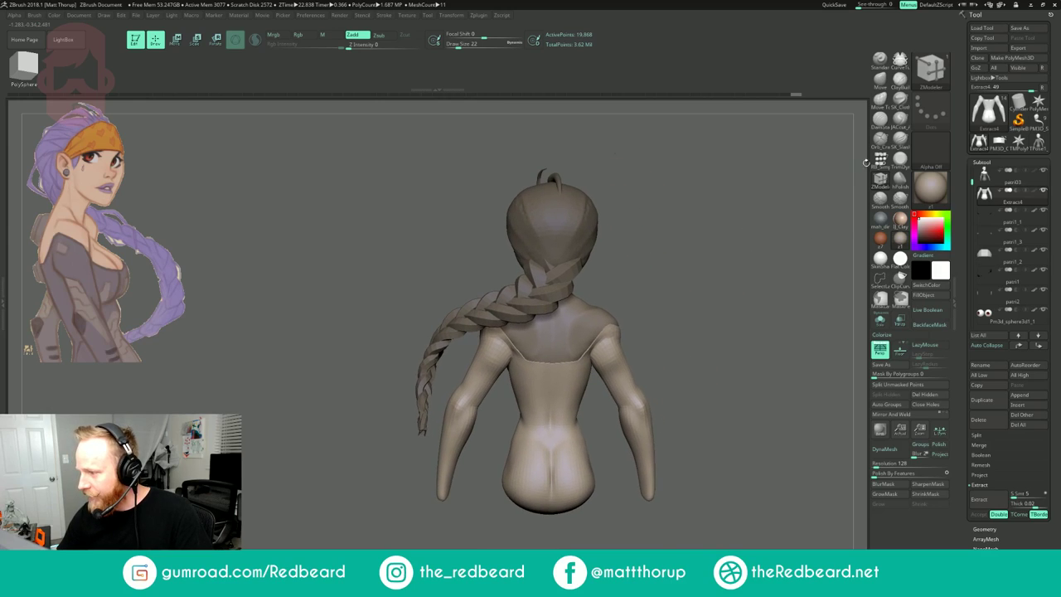
# - Choose the Cylinder mesh from the simple insert brush
pyautogui.click(879, 159)
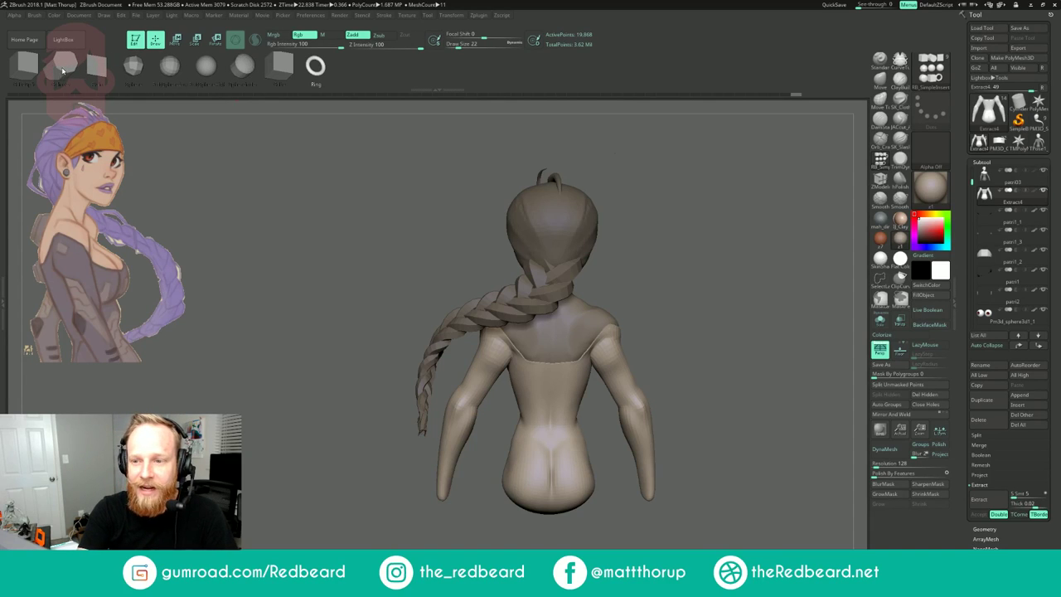
pyautogui.click(65, 65)
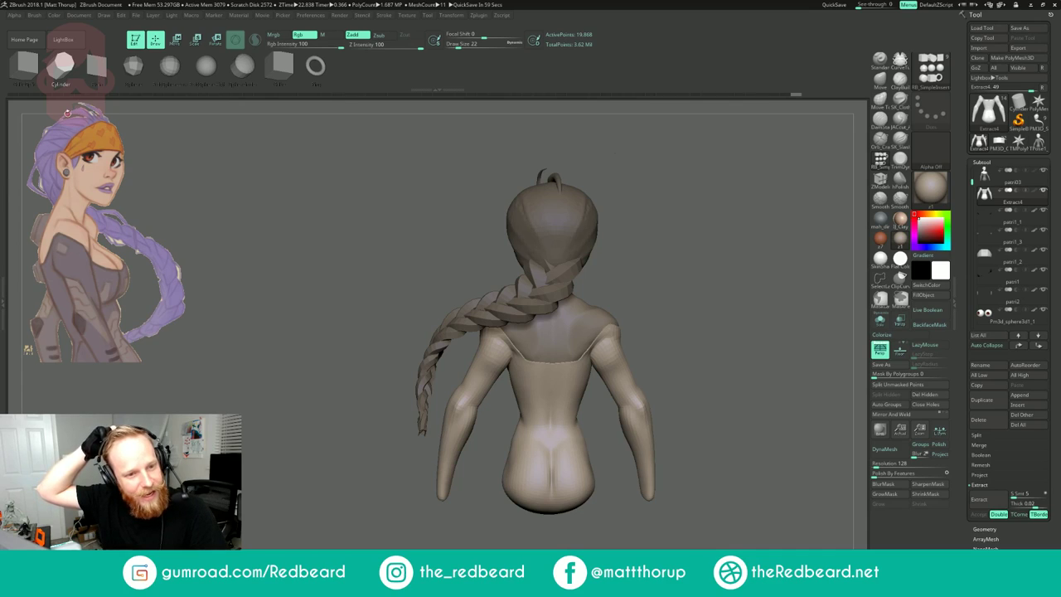
pyautogui.moveTo(628, 283); pyautogui.dragTo(630, 305)
pyautogui.keyDown('alt'); pyautogui.moveTo(654, 290); pyautogui.dragTo(659, 327); pyautogui.keyUp('alt')
# - Hide the braid subtool and turn off perspective in a straight back view
pyautogui.moveTo(972, 182); pyautogui.dragTo(973, 251)
pyautogui.click(1043, 270)
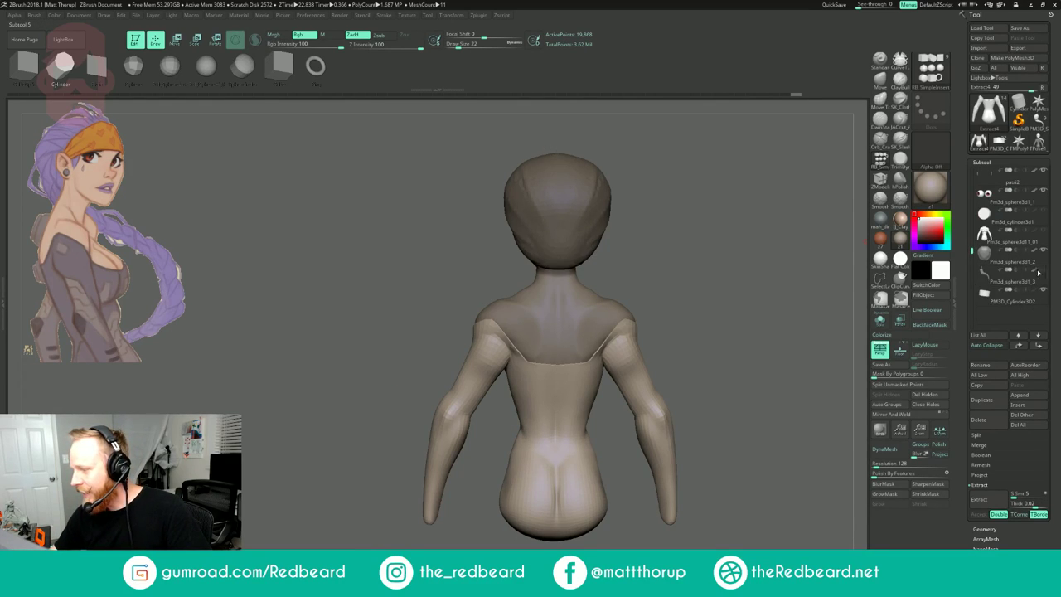
pyautogui.keyDown('shift'); pyautogui.moveTo(702, 325); pyautogui.dragTo(711, 326); pyautogui.keyUp('shift')
pyautogui.click(879, 350)
pyautogui.keyDown('alt'); pyautogui.moveTo(775, 373); pyautogui.dragTo(691, 438); pyautogui.keyUp('alt')
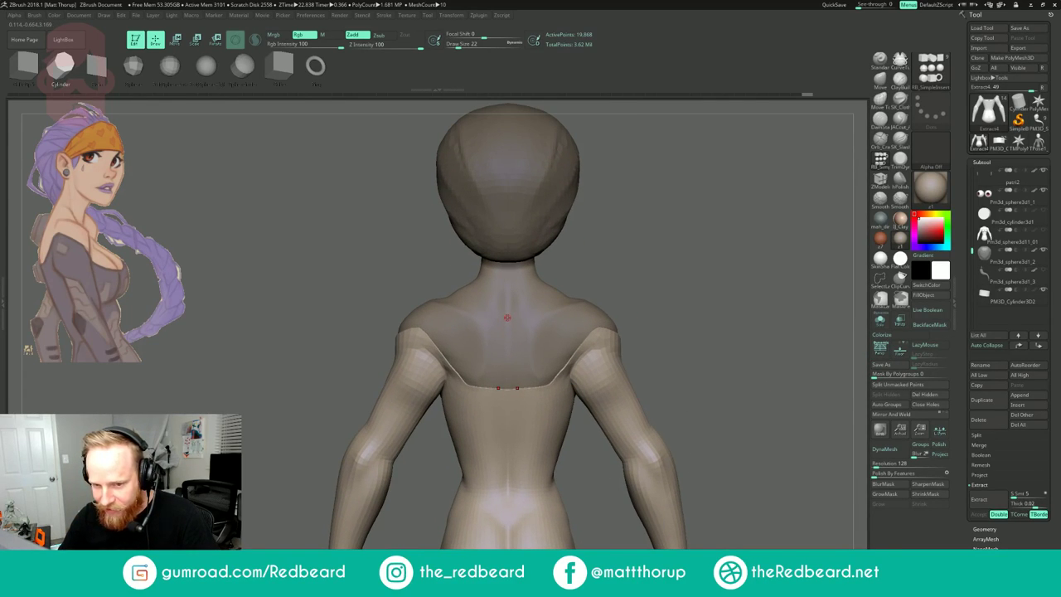
# - Try to insert a cylinder at the centre of the upper back, and undo it
pyautogui.moveTo(508, 310); pyautogui.dragTo(567, 312)
pyautogui.moveTo(698, 252)
pyautogui.mouseDown()
pyautogui.moveTo(665, 254)
pyautogui.moveTo(715, 254)
pyautogui.mouseUp()
pyautogui.hotkey('ctrl', 'z')
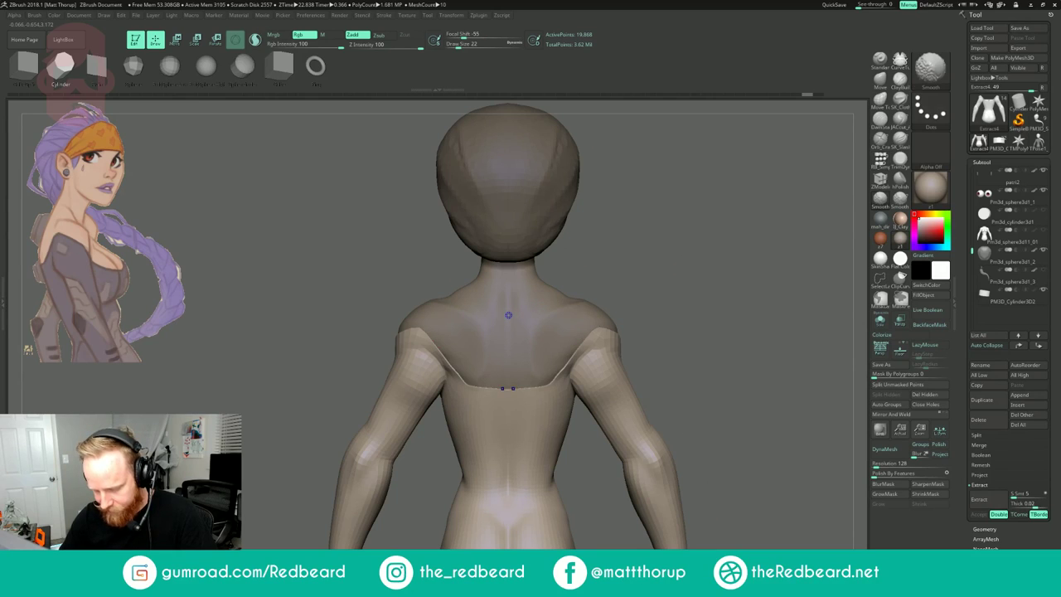
# - Show the polygroup wireframe and insert a cylinder at the centre of the upper back
pyautogui.hotkey('shift', 'f')
pyautogui.moveTo(508, 308); pyautogui.dragTo(520, 334)
pyautogui.moveTo(678, 254); pyautogui.dragTo(672, 252)
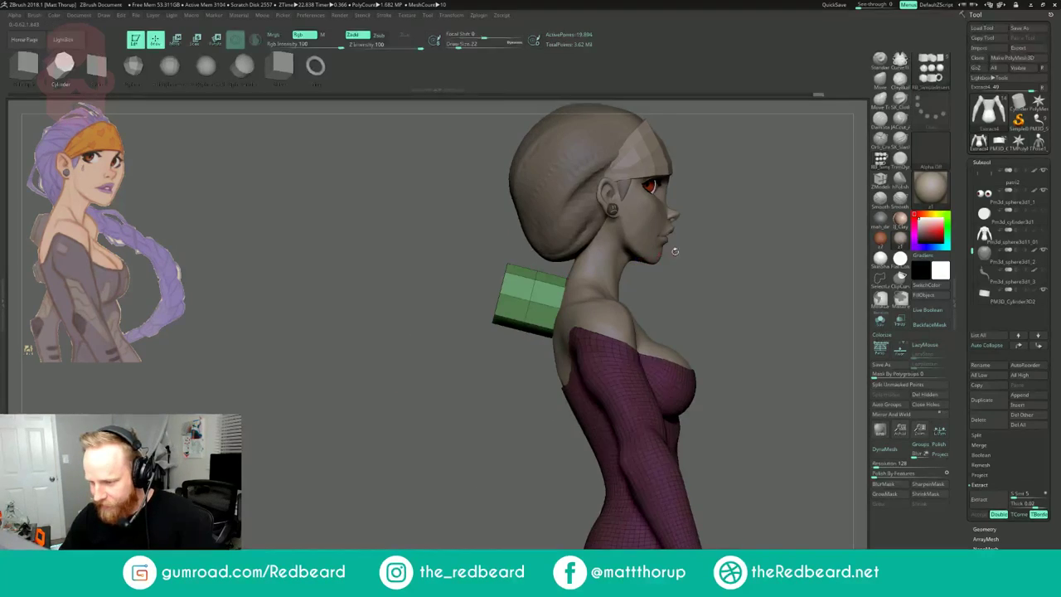
# - Move the inserted cylinder inward so its inner part sinks into the upper back
pyautogui.press('w')
pyautogui.moveTo(533, 301); pyautogui.dragTo(557, 310)
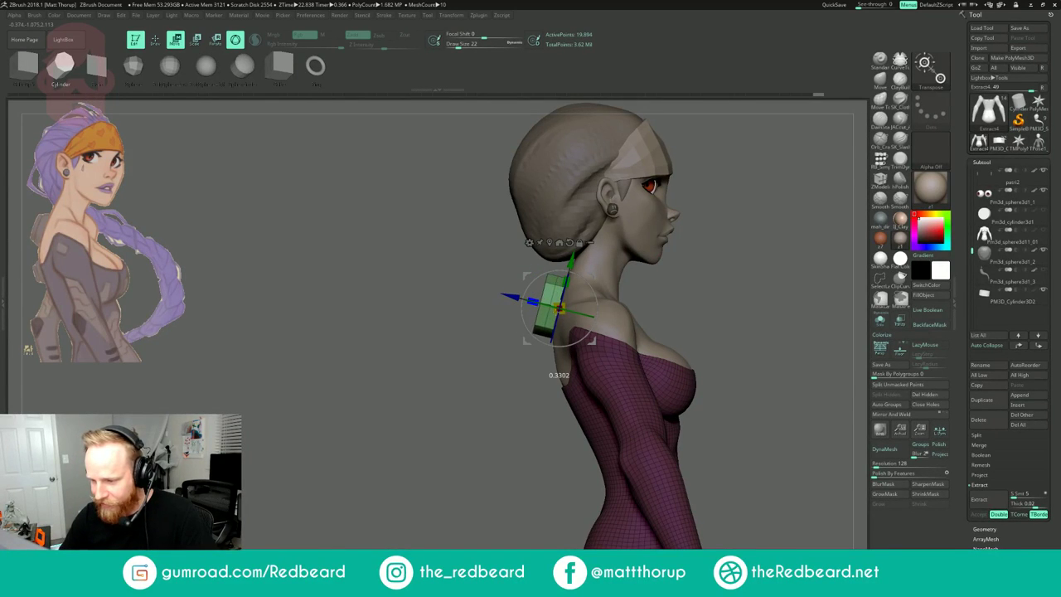
pyautogui.moveTo(668, 296)
pyautogui.mouseDown()
pyautogui.moveTo(710, 297)
pyautogui.moveTo(670, 298)
pyautogui.mouseUp()
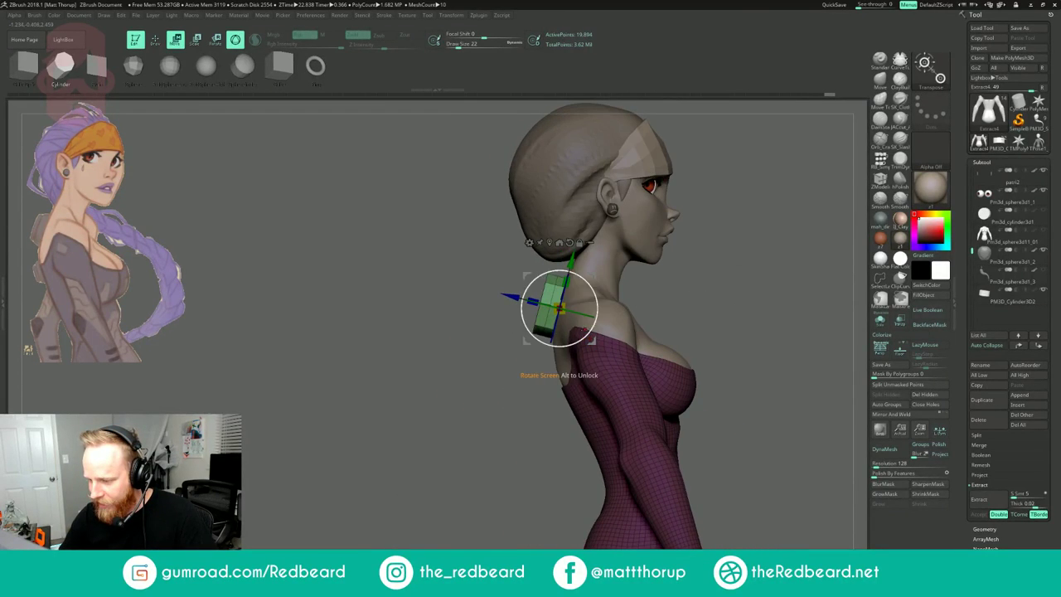
pyautogui.moveTo(512, 296); pyautogui.dragTo(518, 297)
# - Return to draw mode and choose the ZModeler brush
pyautogui.keyDown('shift'); pyautogui.moveTo(695, 265); pyautogui.dragTo(769, 249); pyautogui.keyUp('shift')
pyautogui.press('q')
pyautogui.press('b')
pyautogui.press('z')
pyautogui.press('m')
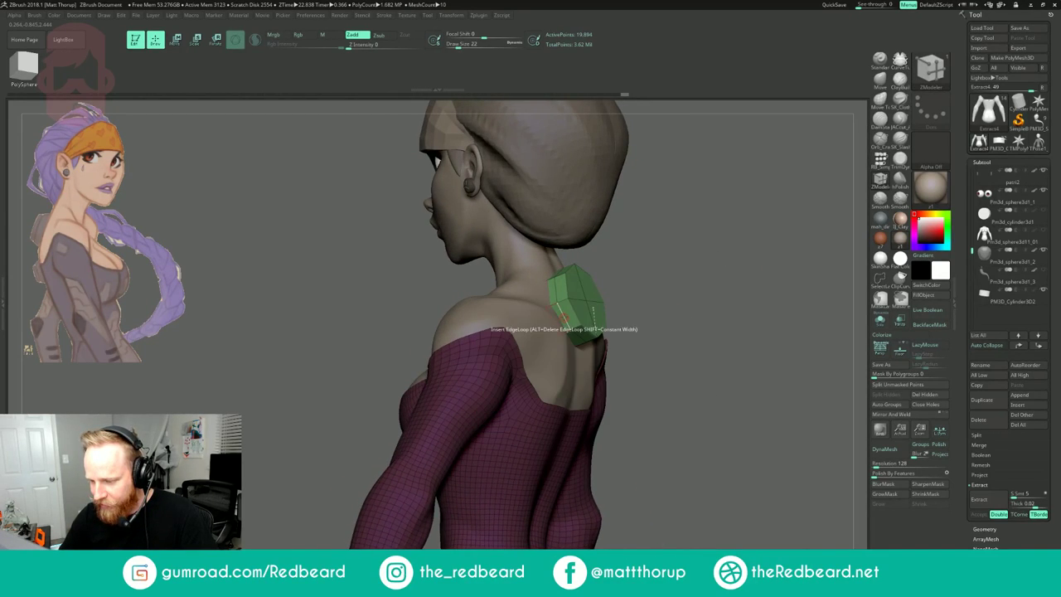
# - Try QMesh Island and polygon Scale on the cylinder's outer cap, and undo the scaling
pyautogui.moveTo(693, 258); pyautogui.dragTo(665, 257)
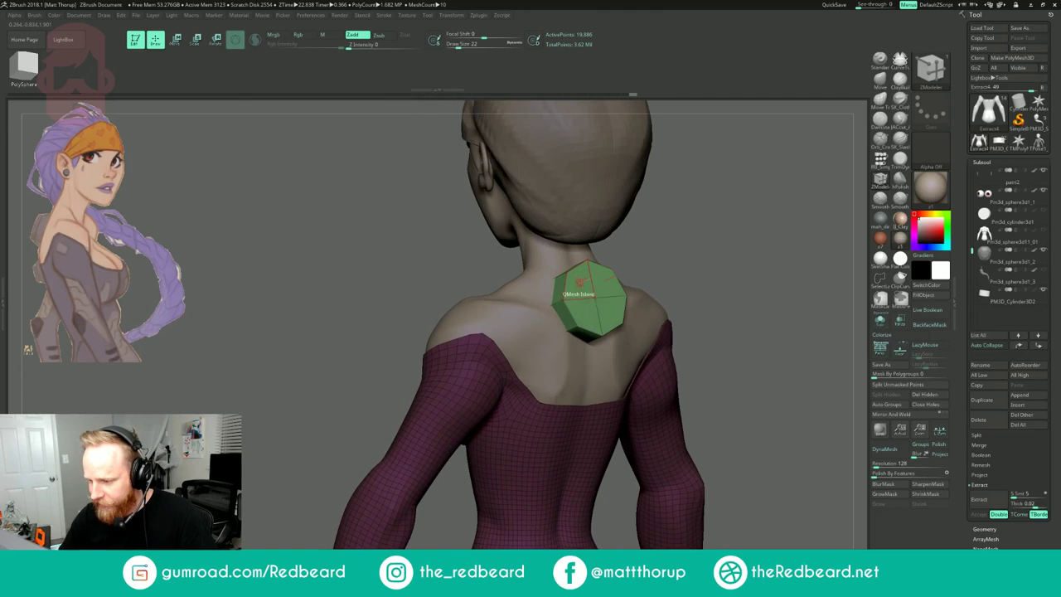
pyautogui.click(594, 297)
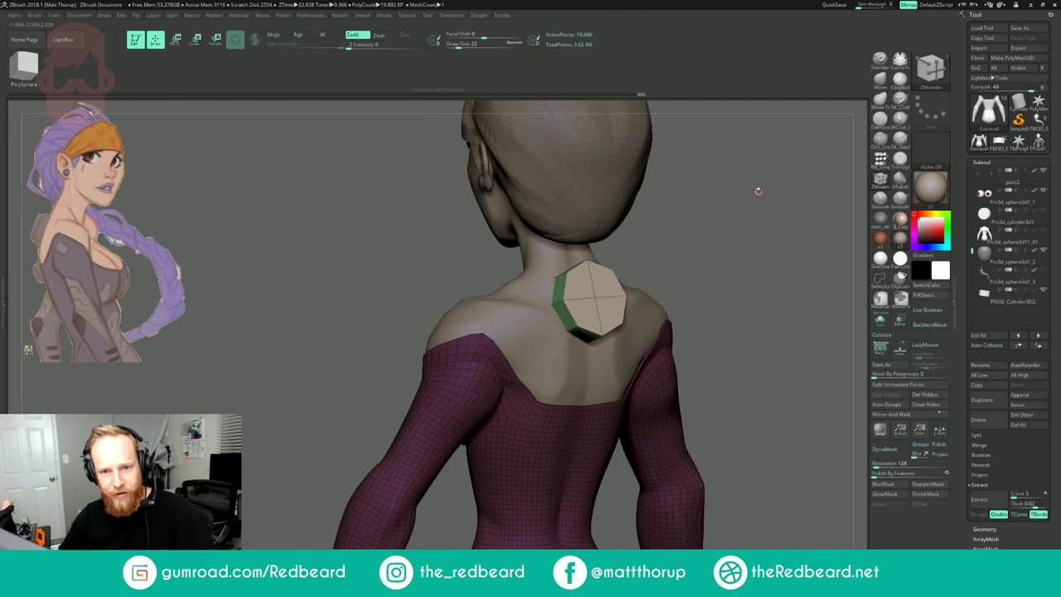
pyautogui.moveTo(717, 238); pyautogui.dragTo(698, 242)
pyautogui.press('space')
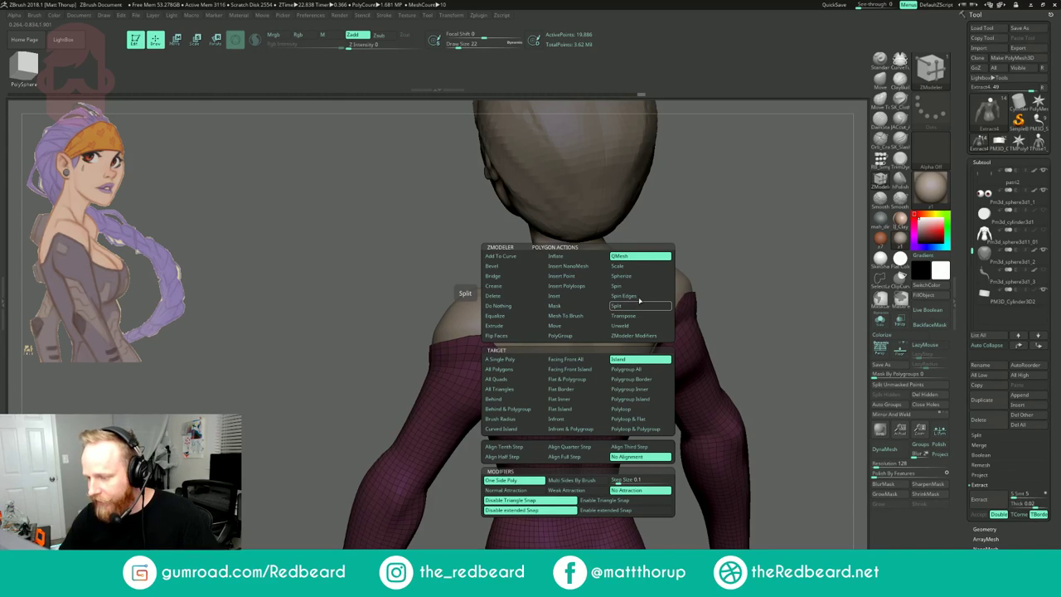
pyautogui.click(638, 266)
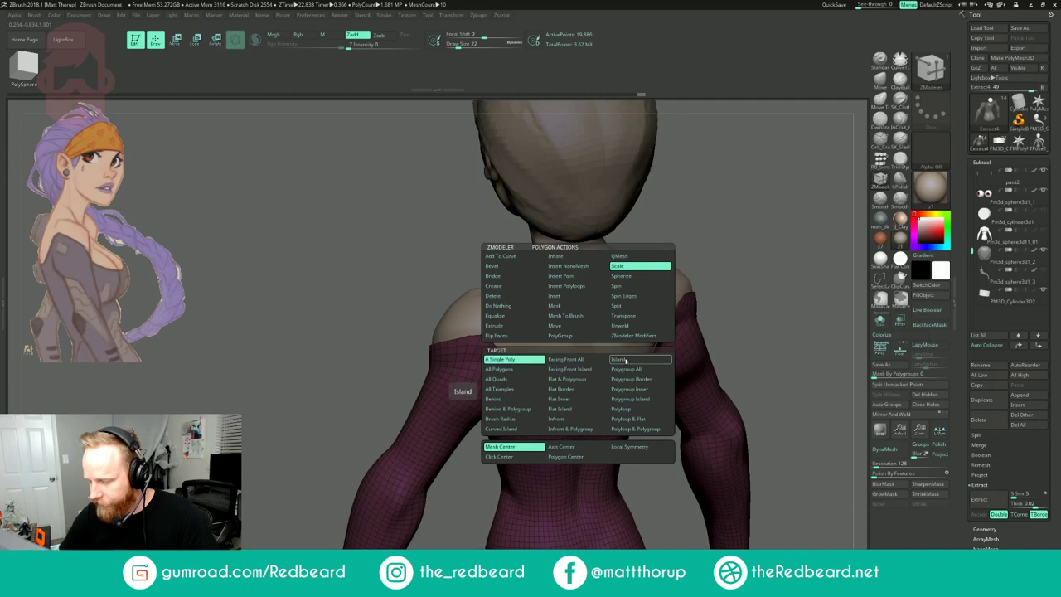
pyautogui.moveTo(609, 305); pyautogui.dragTo(608, 304)
pyautogui.hotkey('ctrl', 'z')
# - Try to scale the cylinder's outer cap polygons with the Local Symmetry option, and undo it
pyautogui.press('space')
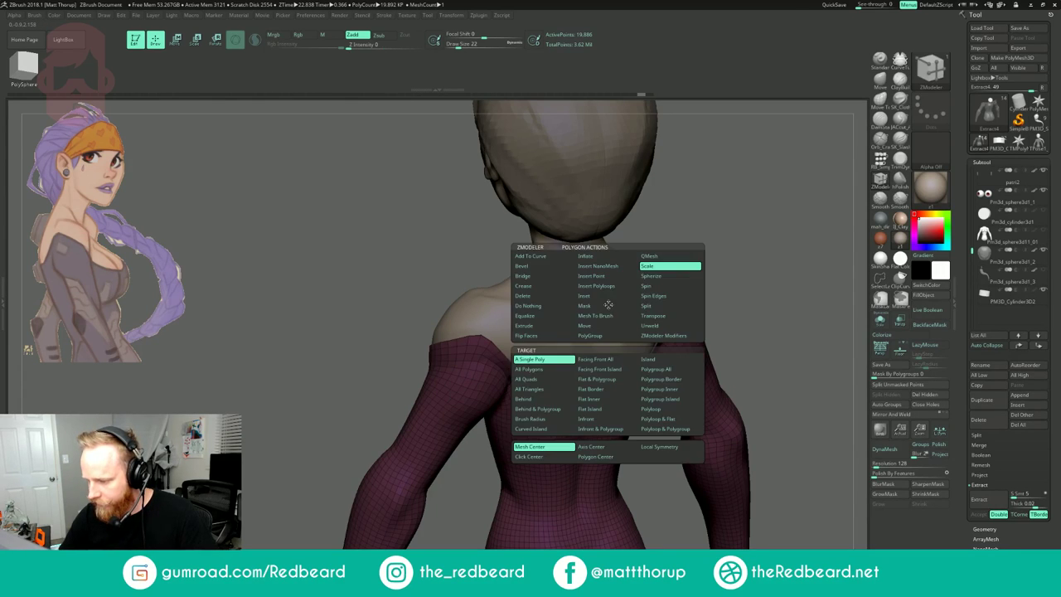
pyautogui.click(657, 446)
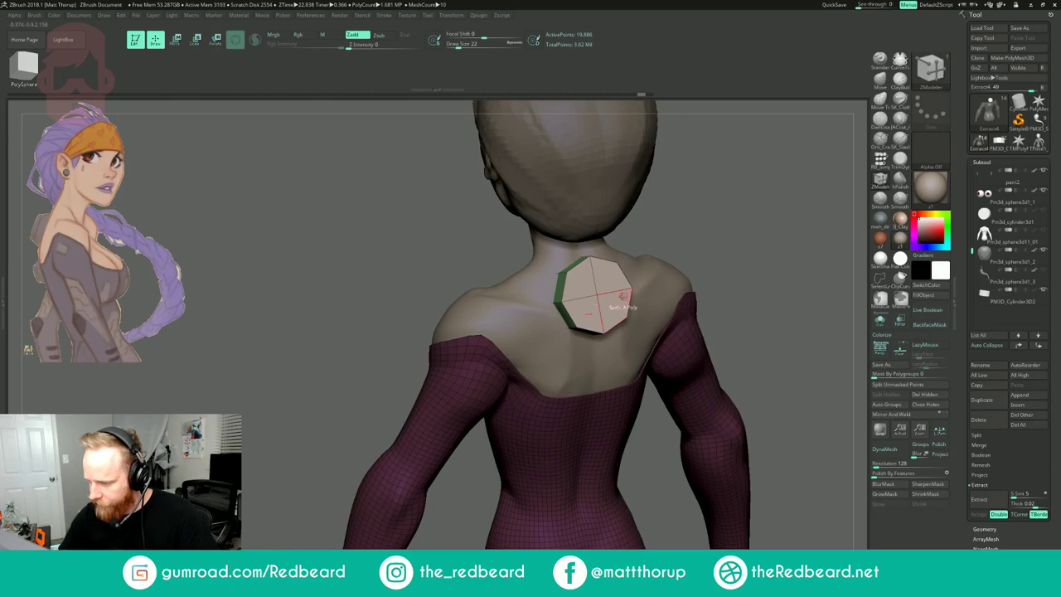
pyautogui.moveTo(607, 305); pyautogui.dragTo(608, 296)
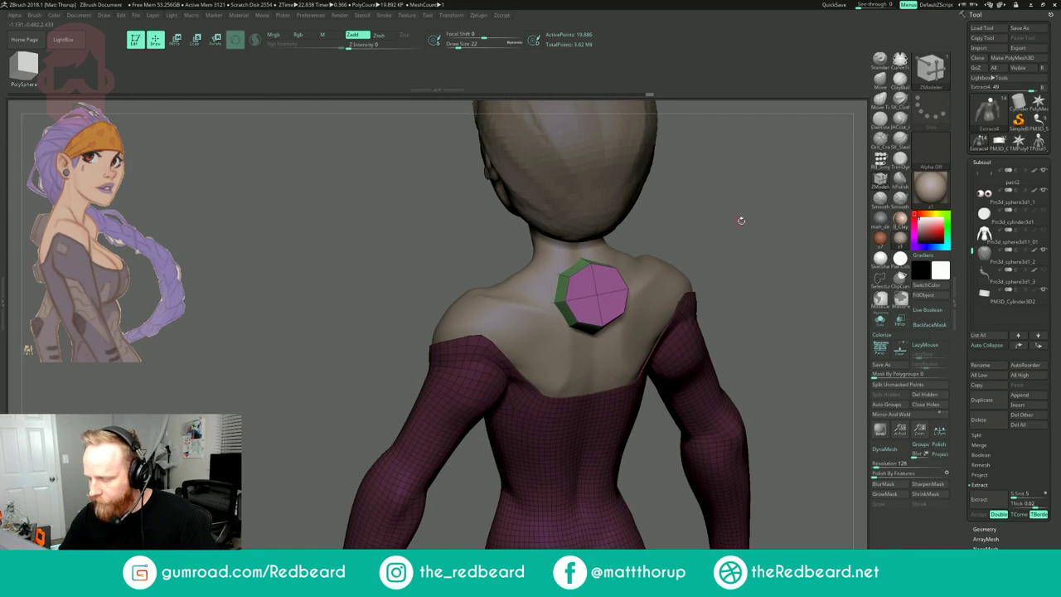
pyautogui.keyDown('shift'); pyautogui.moveTo(741, 221); pyautogui.dragTo(721, 230); pyautogui.keyUp('shift')
pyautogui.hotkey('ctrl', 'z')
pyautogui.moveTo(619, 300); pyautogui.dragTo(614, 305)
pyautogui.hotkey('ctrl', 'z')
# - Try to scale the outer cap with the Polygroup All target, and undo the attempts
pyautogui.press('space')
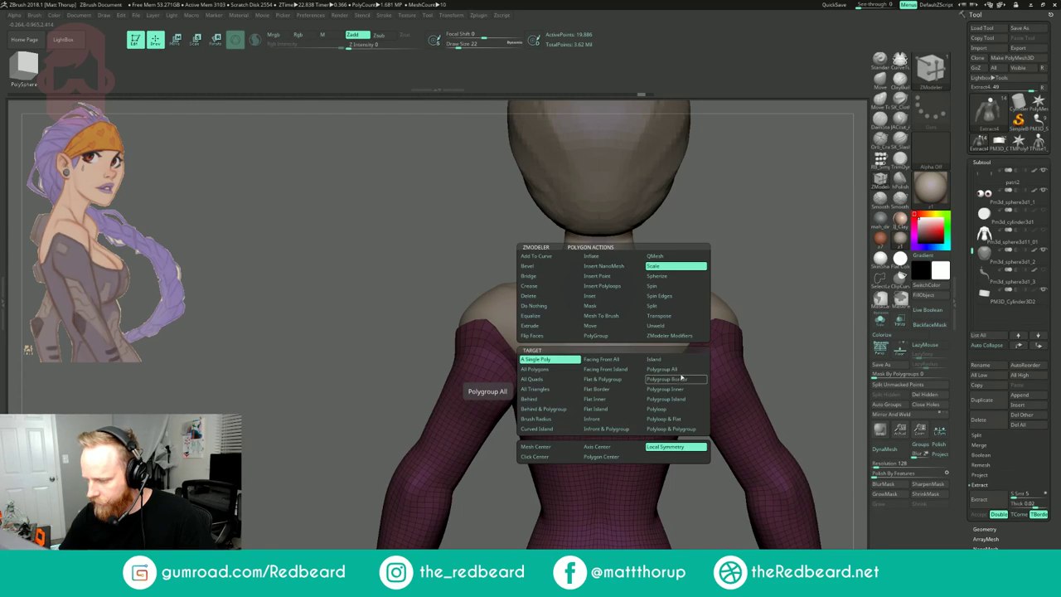
pyautogui.click(677, 370)
pyautogui.moveTo(606, 301); pyautogui.dragTo(602, 301)
pyautogui.moveTo(746, 228); pyautogui.dragTo(660, 277)
pyautogui.hotkey('ctrl', 'z')
pyautogui.moveTo(603, 299); pyautogui.dragTo(602, 303)
pyautogui.moveTo(744, 234)
pyautogui.keyDown('shift'); pyautogui.mouseDown()
pyautogui.moveTo(792, 236)
pyautogui.moveTo(721, 235)
pyautogui.moveTo(760, 244)
pyautogui.mouseUp(); pyautogui.keyUp('shift')
pyautogui.hotkey('ctrl', 'z')
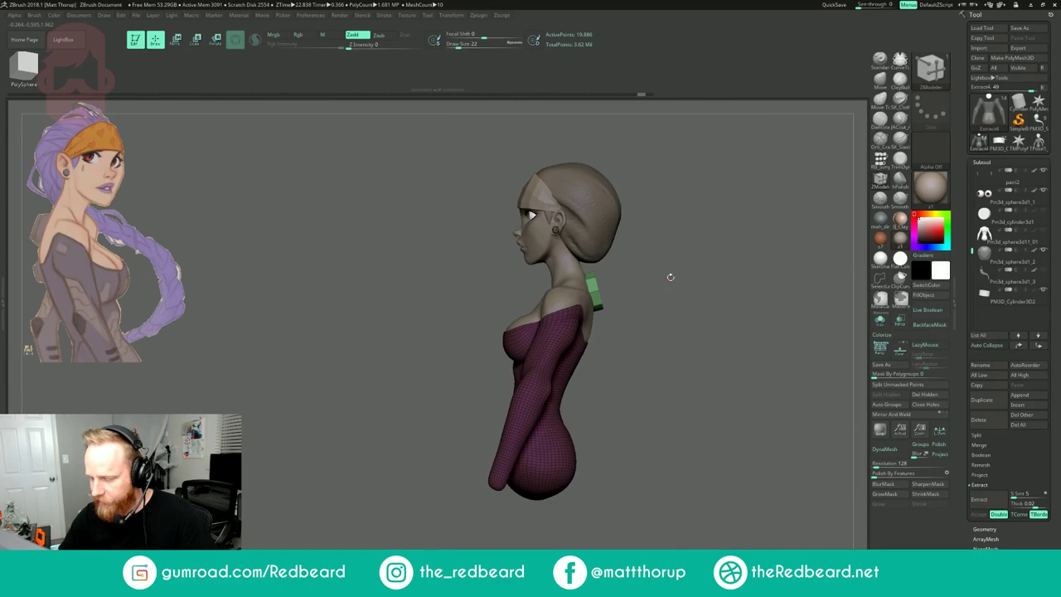
pyautogui.moveTo(722, 288); pyautogui.dragTo(718, 286)
pyautogui.hotkey('ctrl', 'z')
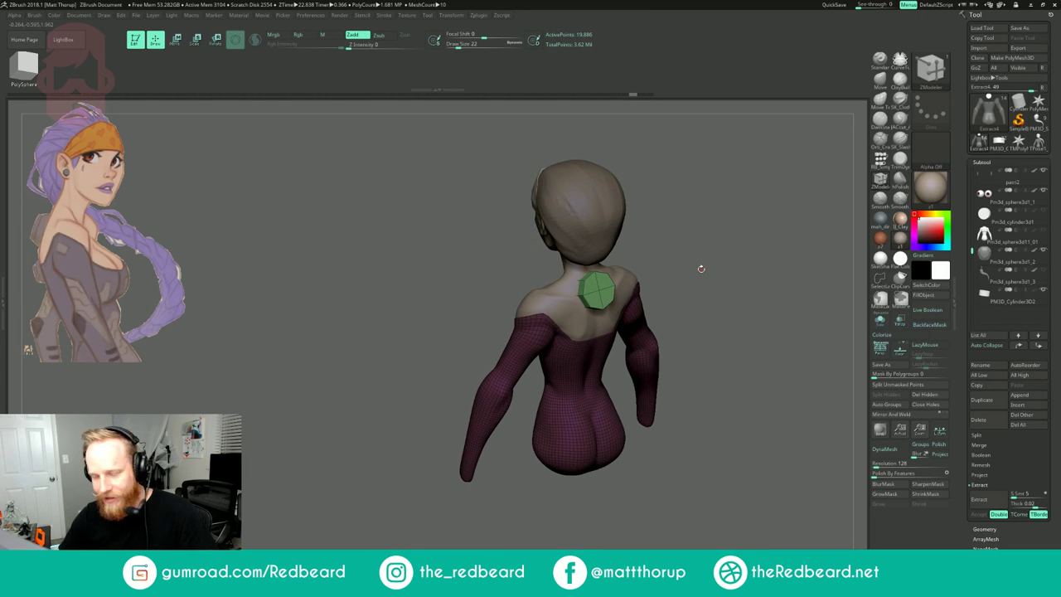
# - Try to scale the cylinder's rim with the Scale EdgeLoop Complete edge action, and undo it
pyautogui.moveTo(702, 252); pyautogui.dragTo(746, 311)
pyautogui.press('space')
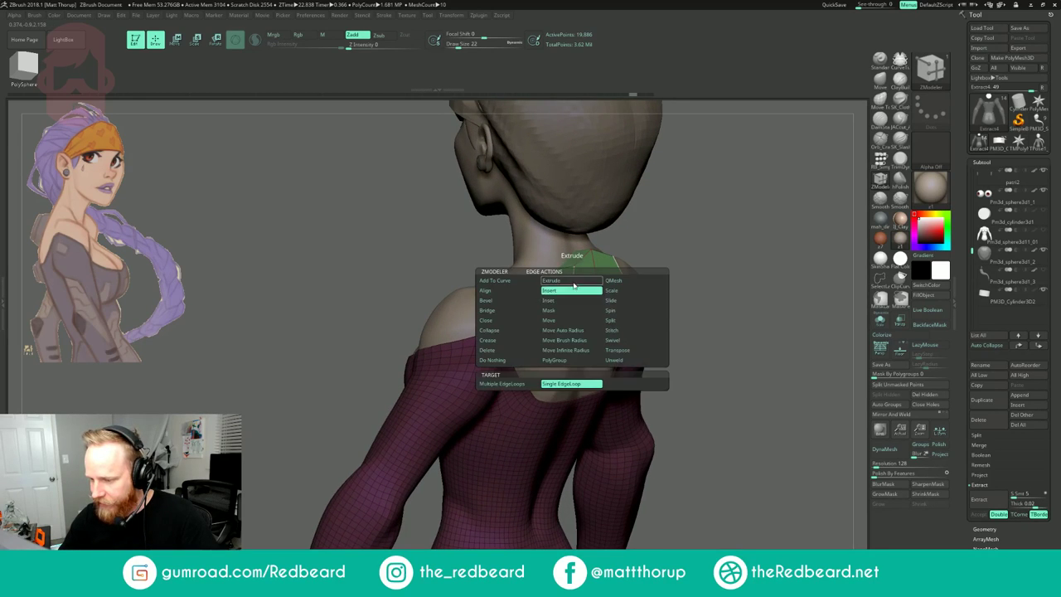
pyautogui.click(615, 293)
pyautogui.click(535, 396)
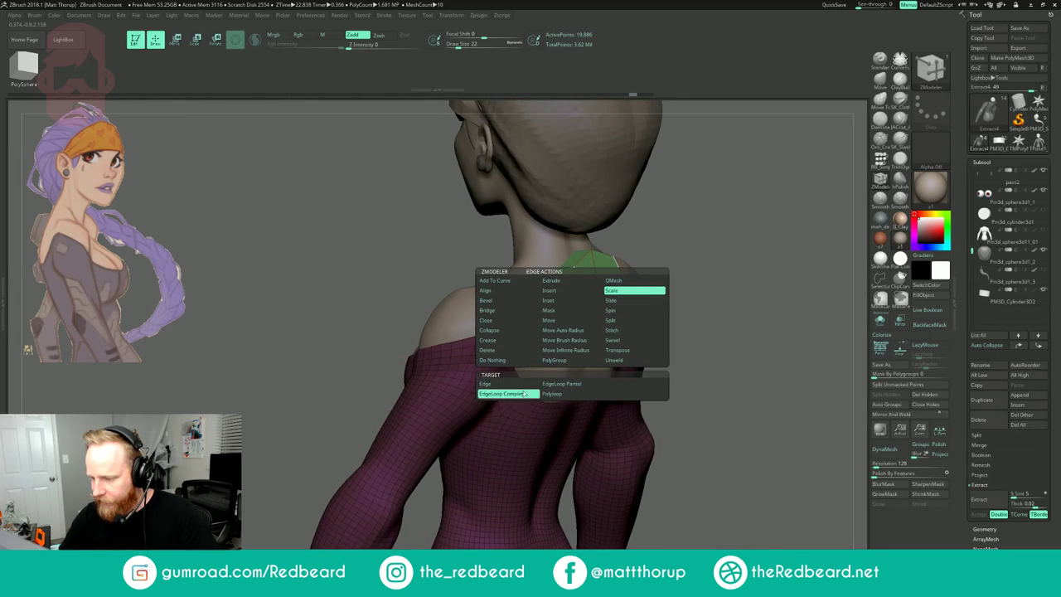
pyautogui.moveTo(571, 289); pyautogui.dragTo(569, 280)
pyautogui.hotkey('ctrl', 'z')
# - Lasso-mask the cylinder and invert the mask so that the garment is protected
pyautogui.moveTo(694, 273)
pyautogui.mouseDown()
pyautogui.moveTo(743, 272)
pyautogui.moveTo(553, 284)
pyautogui.moveTo(582, 412)
pyautogui.mouseUp()
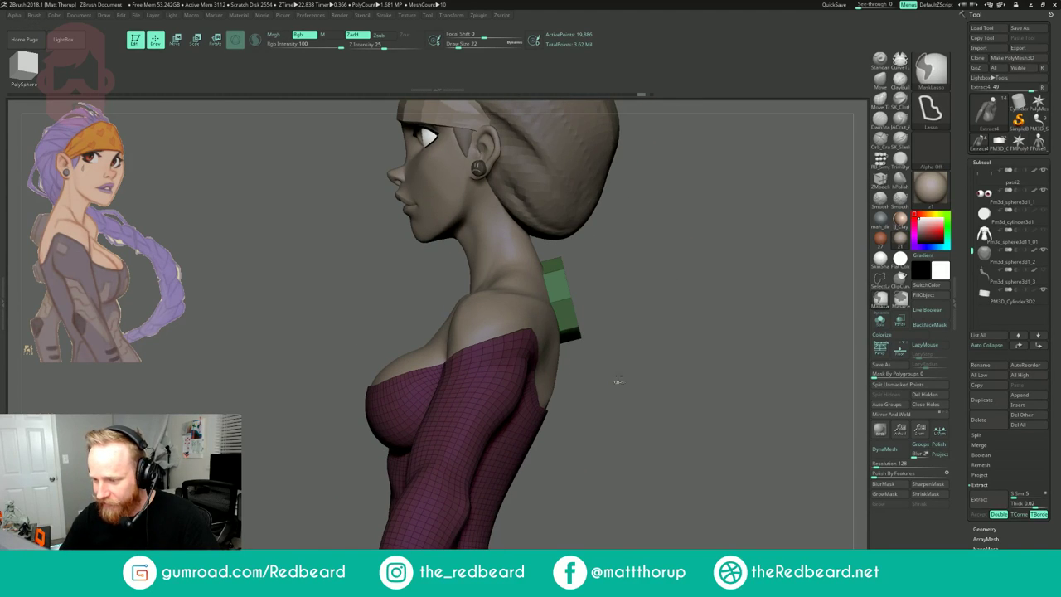
pyautogui.keyDown('ctrl'); pyautogui.click(666, 296); pyautogui.keyUp('ctrl')
pyautogui.moveTo(800, 259)
pyautogui.mouseDown()
pyautogui.moveTo(726, 245)
pyautogui.moveTo(772, 261)
pyautogui.moveTo(816, 255)
pyautogui.mouseUp()
pyautogui.moveTo(712, 240)
pyautogui.keyDown('ctrl'); pyautogui.mouseDown()
pyautogui.moveTo(572, 335)
pyautogui.moveTo(606, 410)
pyautogui.mouseUp(); pyautogui.keyUp('ctrl')
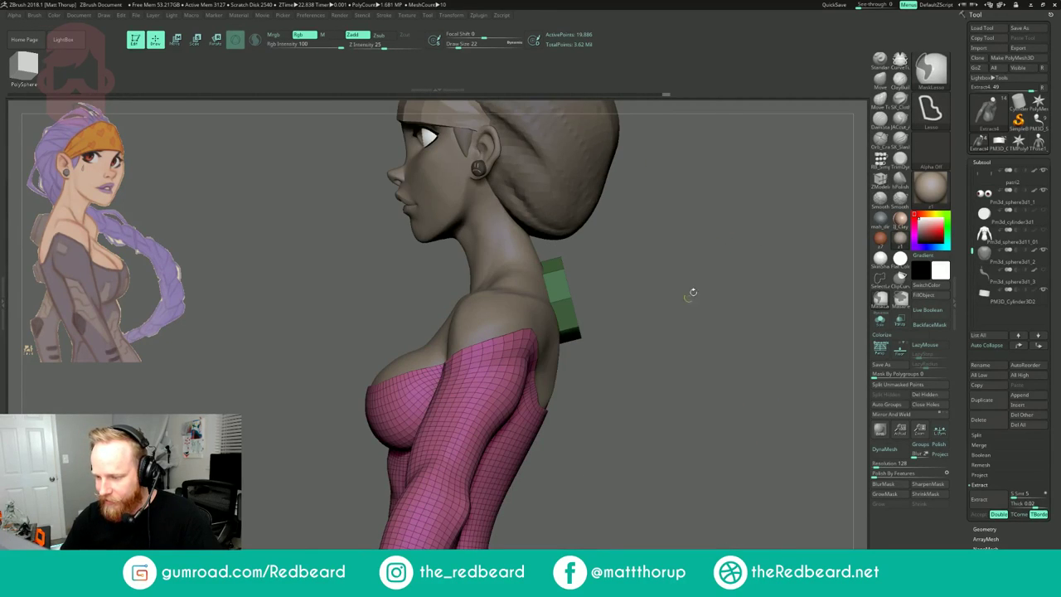
pyautogui.keyDown('ctrl'); pyautogui.click(696, 283); pyautogui.keyUp('ctrl')
# - Recentre the transform gizmo on the cylinder, scale the cylinder down uniformly and return to draw mode
pyautogui.moveTo(739, 280); pyautogui.dragTo(680, 276)
pyautogui.press('r')
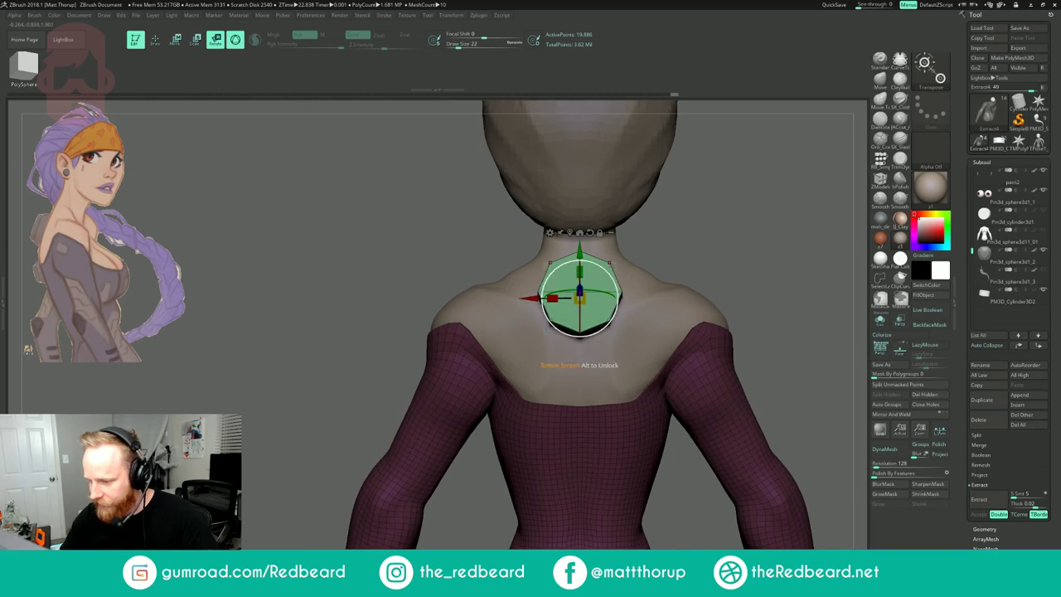
pyautogui.keyDown('alt'); pyautogui.click(715, 337); pyautogui.keyUp('alt')
pyautogui.keyDown('alt'); pyautogui.click(580, 291); pyautogui.keyUp('alt')
pyautogui.moveTo(703, 230); pyautogui.dragTo(733, 232)
pyautogui.moveTo(579, 291); pyautogui.dragTo(560, 294)
pyautogui.moveTo(644, 229); pyautogui.dragTo(708, 232)
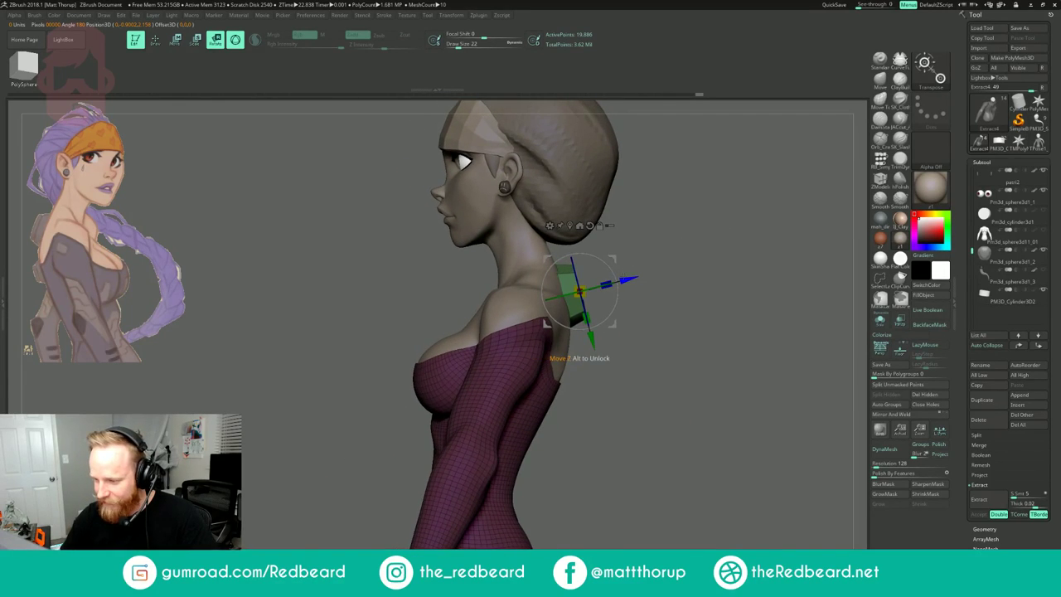
pyautogui.press('q')
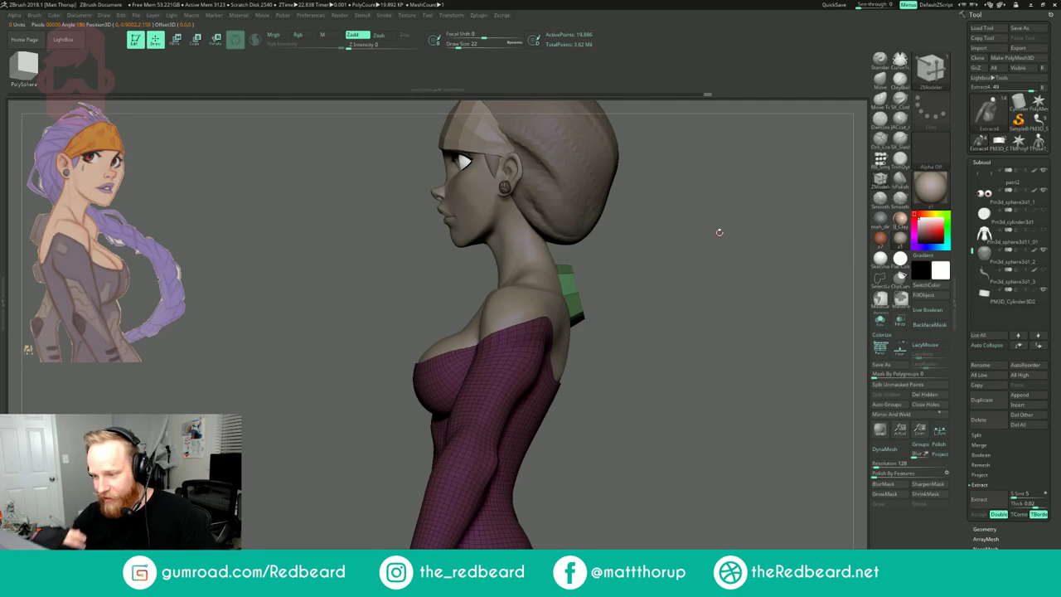
# - Insert multiple edge loops around the cylinder's side with the ZModeler Insert edge action
pyautogui.moveTo(686, 249)
pyautogui.mouseDown()
pyautogui.moveTo(673, 254)
pyautogui.moveTo(686, 256)
pyautogui.mouseUp()
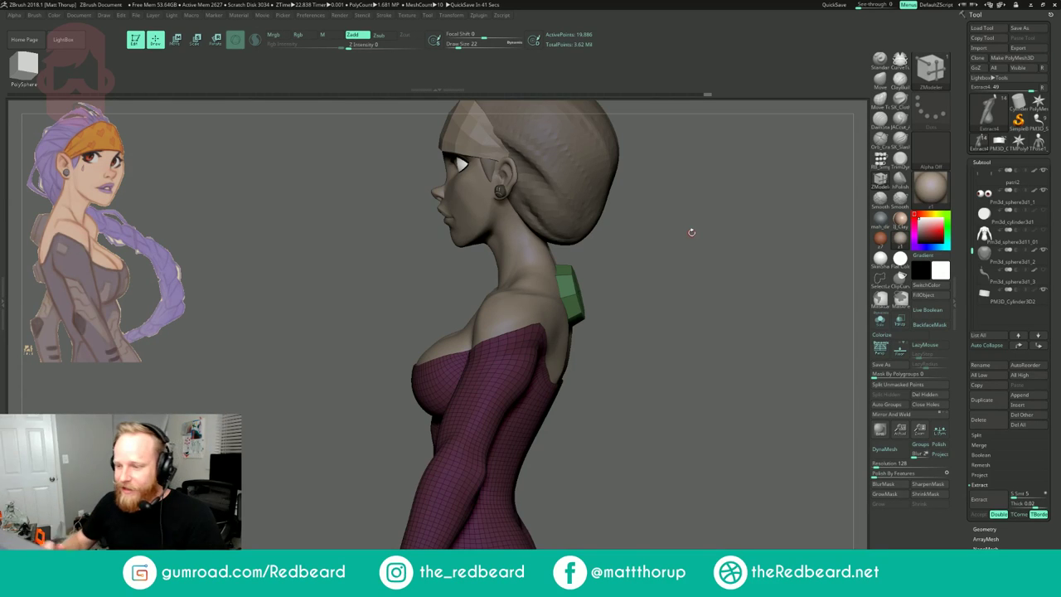
pyautogui.moveTo(642, 249); pyautogui.dragTo(633, 303)
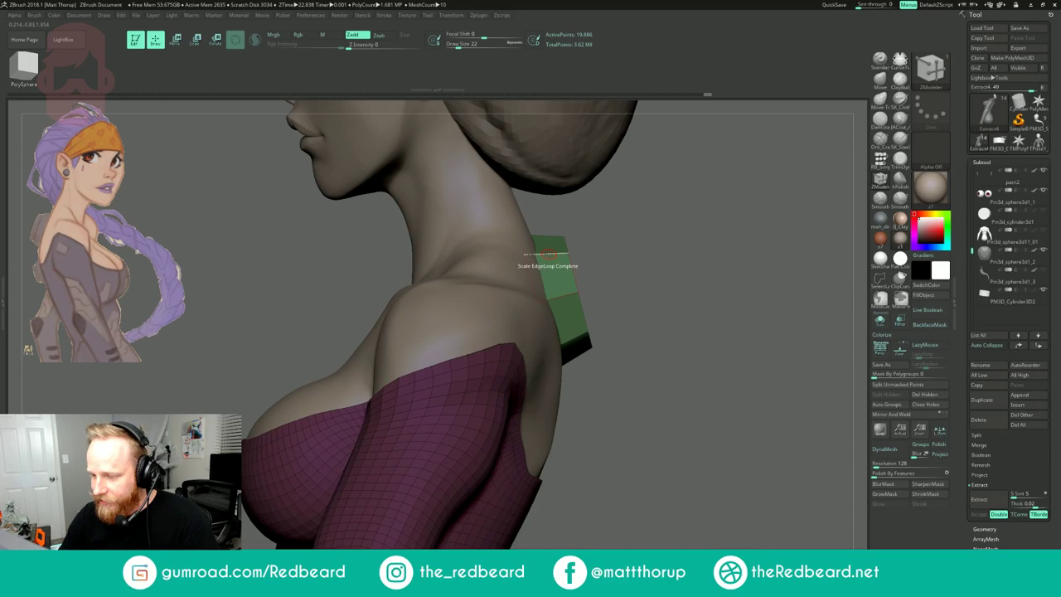
pyautogui.press('space')
pyautogui.click(547, 263)
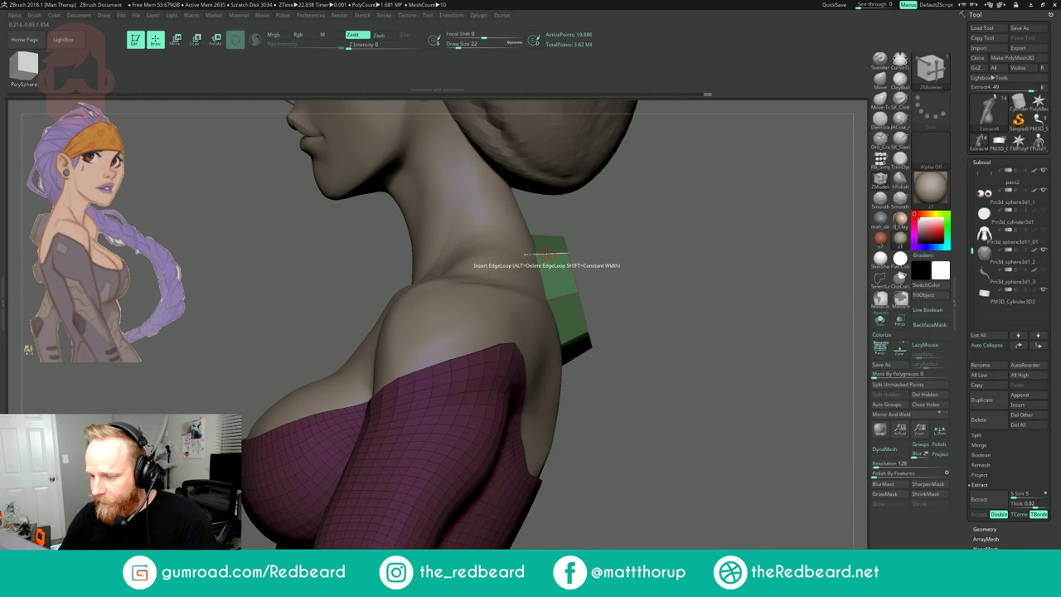
pyautogui.press('space')
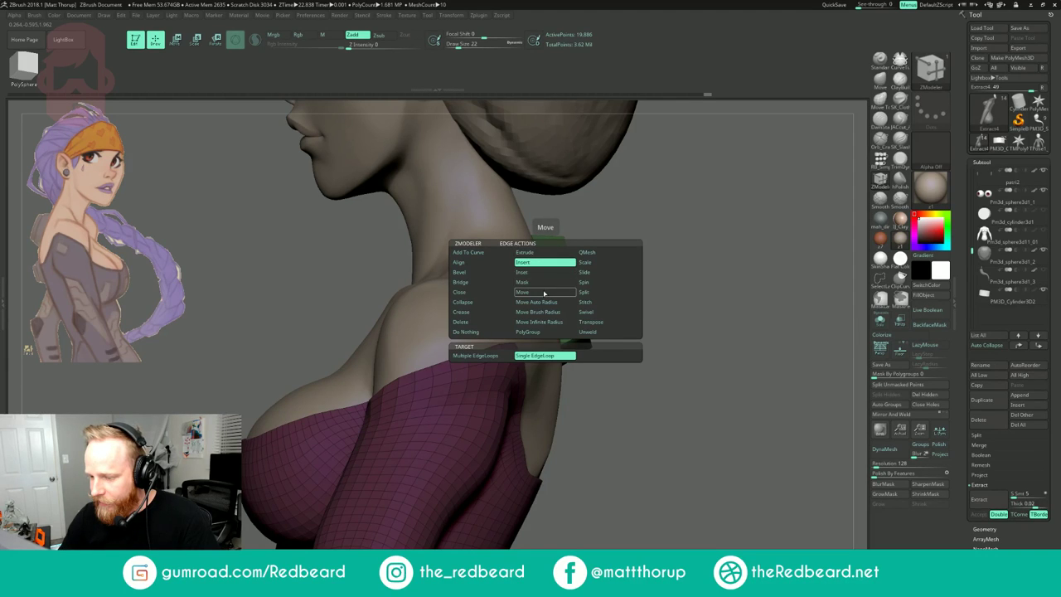
pyautogui.click(499, 357)
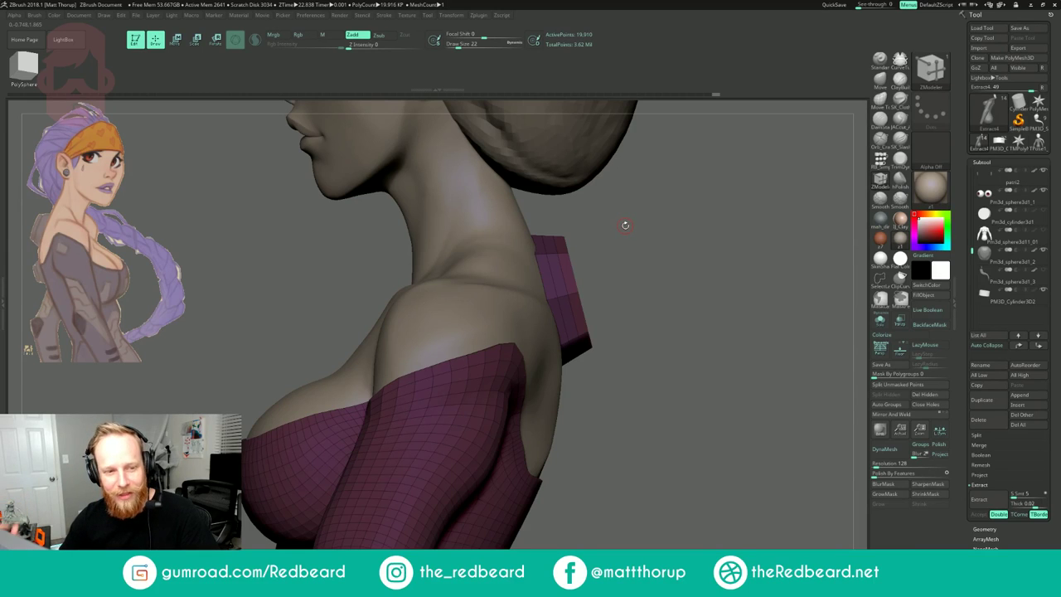
# - Clear the mask and scale the edge loops on the cylinder's side with Scale EdgeLoop Complete
pyautogui.moveTo(625, 226); pyautogui.dragTo(585, 267)
pyautogui.press('space')
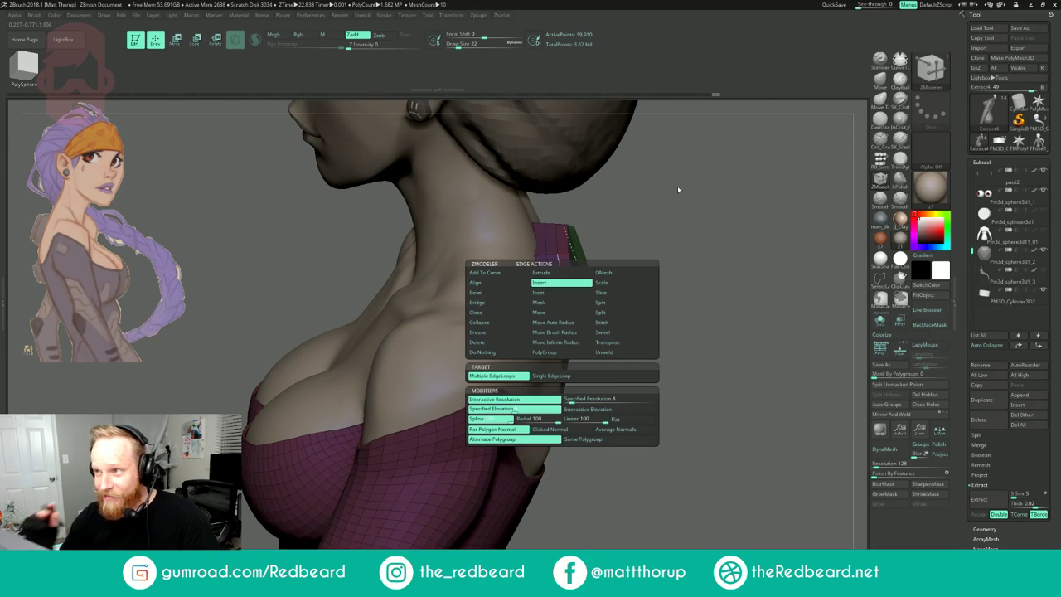
pyautogui.click(611, 283)
pyautogui.moveTo(704, 274); pyautogui.dragTo(651, 302)
pyautogui.press('space')
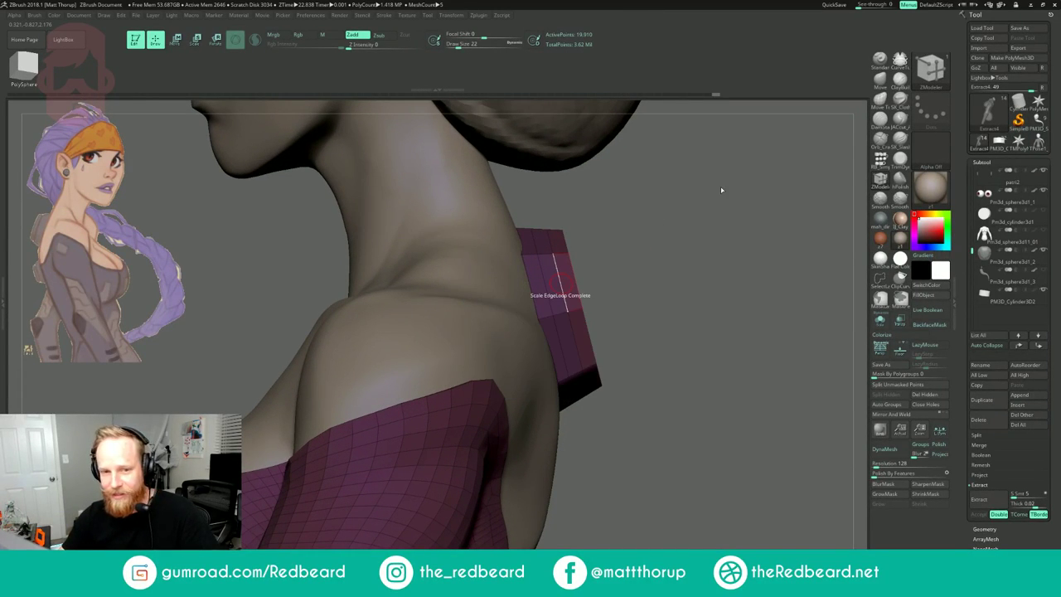
pyautogui.moveTo(690, 237); pyautogui.dragTo(651, 247)
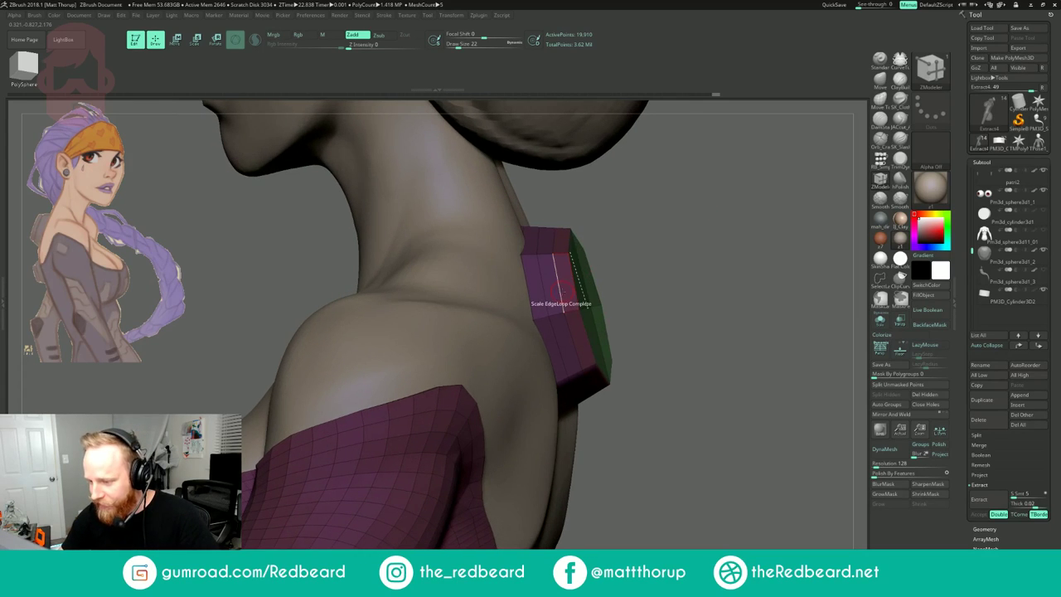
pyautogui.moveTo(562, 293); pyautogui.dragTo(562, 289)
pyautogui.keyDown('ctrl'); pyautogui.moveTo(628, 231); pyautogui.dragTo(660, 259); pyautogui.keyUp('ctrl')
pyautogui.moveTo(557, 290); pyautogui.dragTo(557, 288)
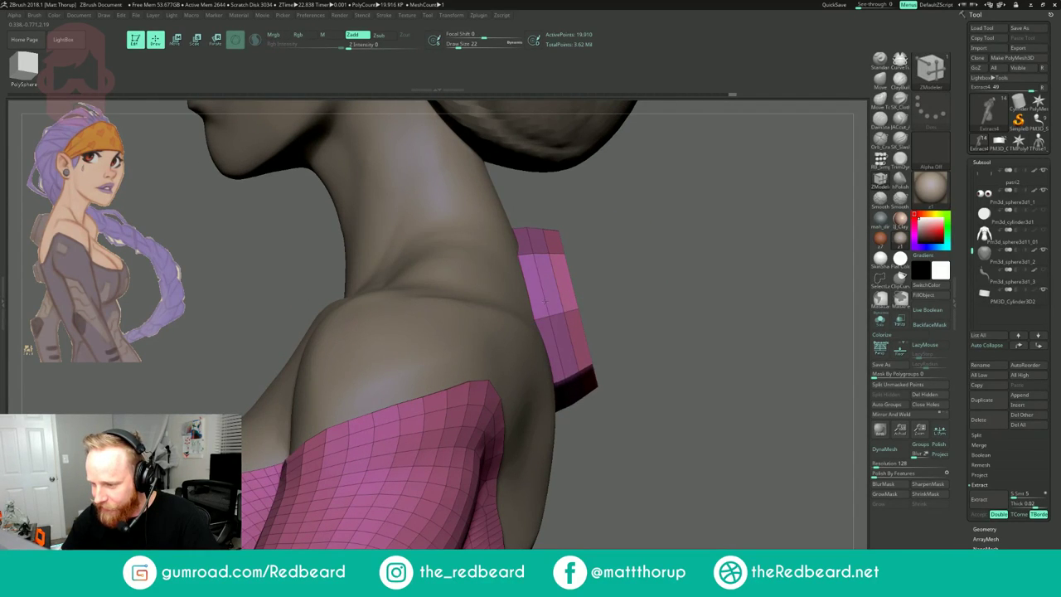
pyautogui.moveTo(549, 295); pyautogui.dragTo(550, 297)
pyautogui.moveTo(744, 239)
pyautogui.mouseDown()
pyautogui.moveTo(709, 235)
pyautogui.moveTo(730, 257)
pyautogui.moveTo(676, 261)
pyautogui.moveTo(696, 272)
pyautogui.moveTo(695, 282)
pyautogui.moveTo(681, 278)
pyautogui.mouseUp()
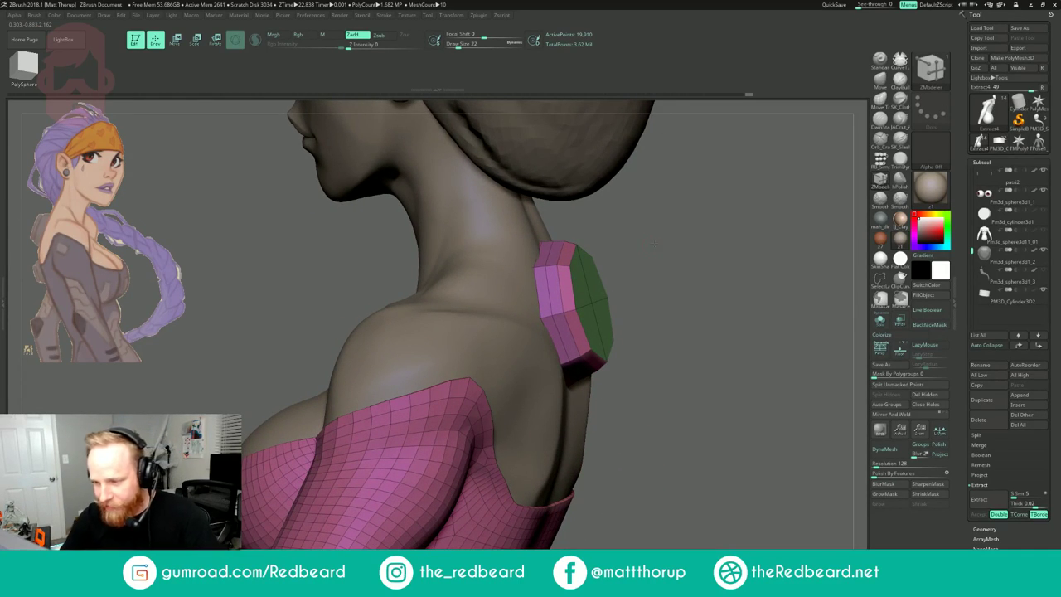
# - Add another edge loop near the cylinder's outer rim with a ZModeler edge action
pyautogui.moveTo(683, 278); pyautogui.dragTo(701, 276)
pyautogui.moveTo(684, 231); pyautogui.dragTo(679, 230)
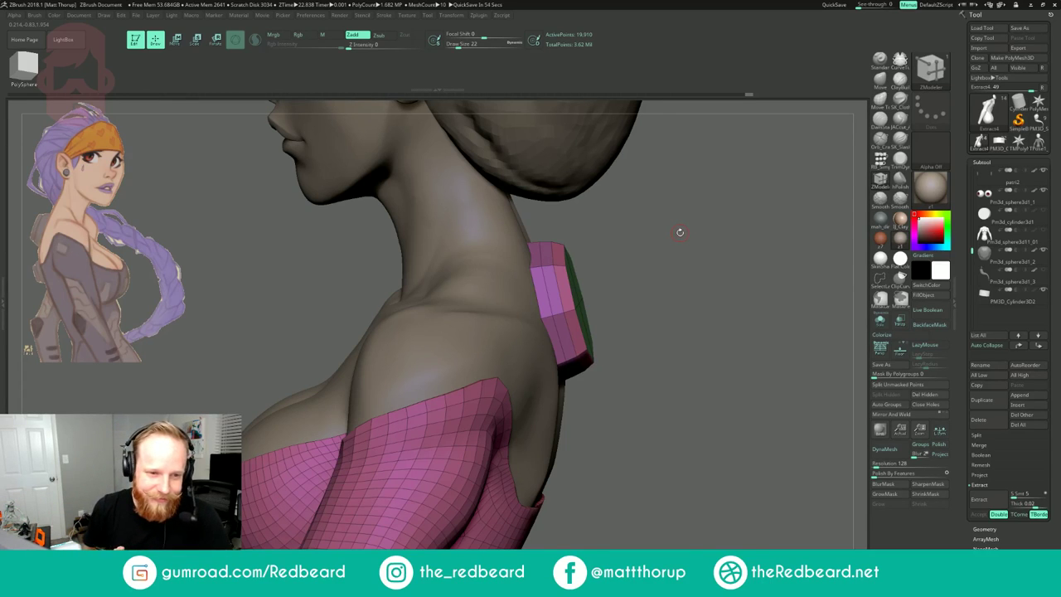
pyautogui.moveTo(635, 235); pyautogui.dragTo(569, 270)
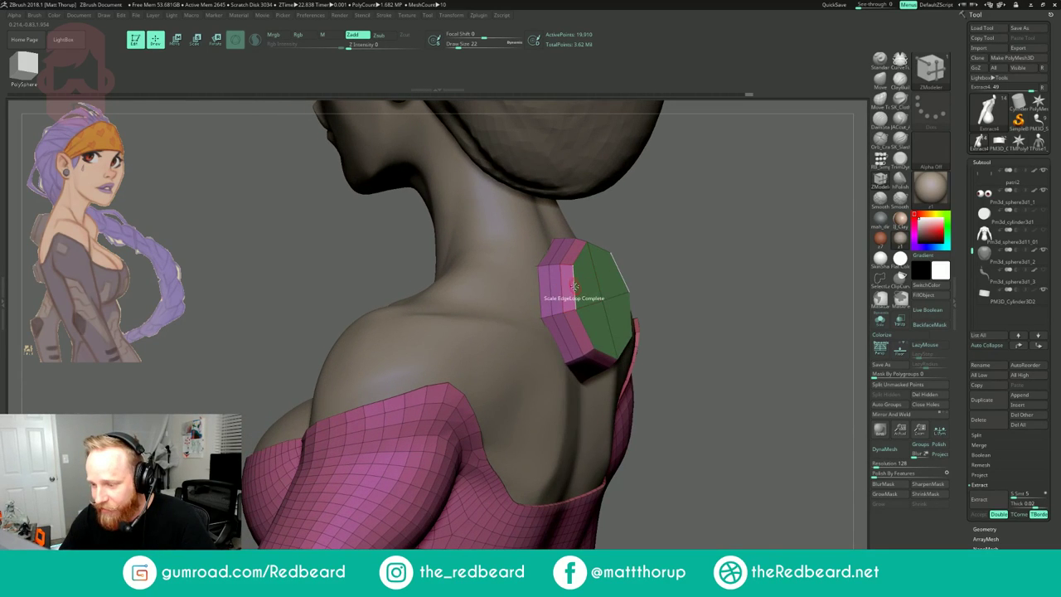
pyautogui.press('space')
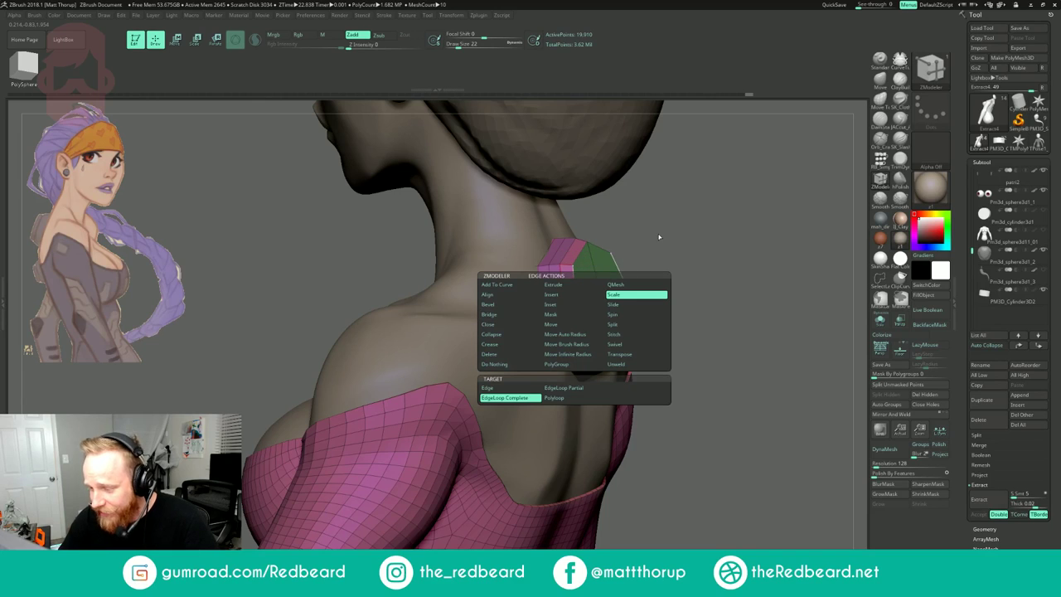
pyautogui.click(502, 325)
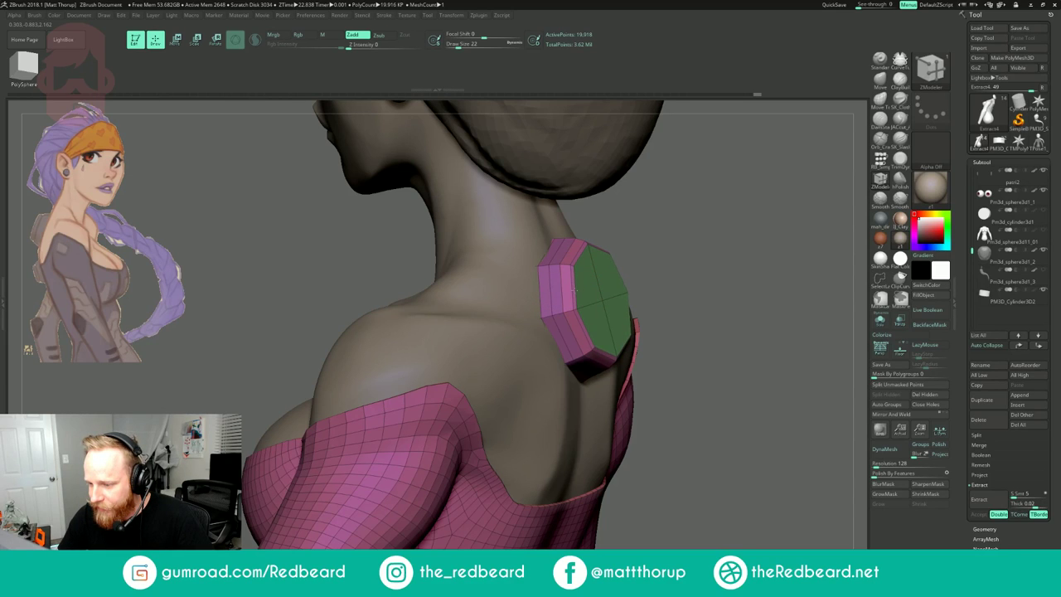
# - Isolate the garment mesh and scale an edge loop on the cylinder's side with the ZModeler Scale EdgeLoop Complete action
pyautogui.click(881, 322)
pyautogui.moveTo(730, 372); pyautogui.dragTo(582, 327)
pyautogui.moveTo(526, 291); pyautogui.dragTo(525, 290)
pyautogui.moveTo(583, 243); pyautogui.dragTo(617, 233)
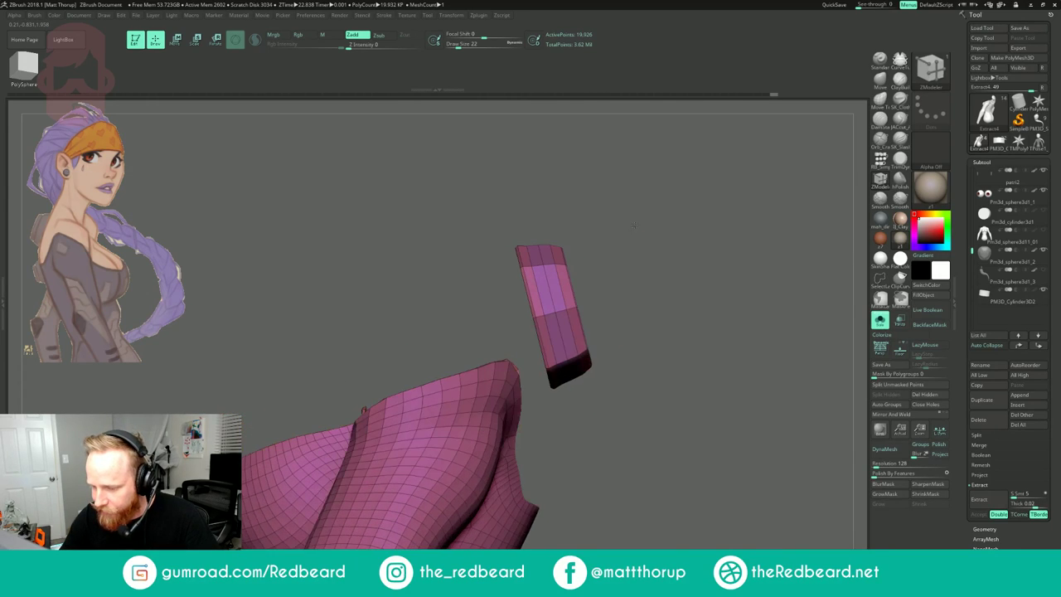
pyautogui.press('space')
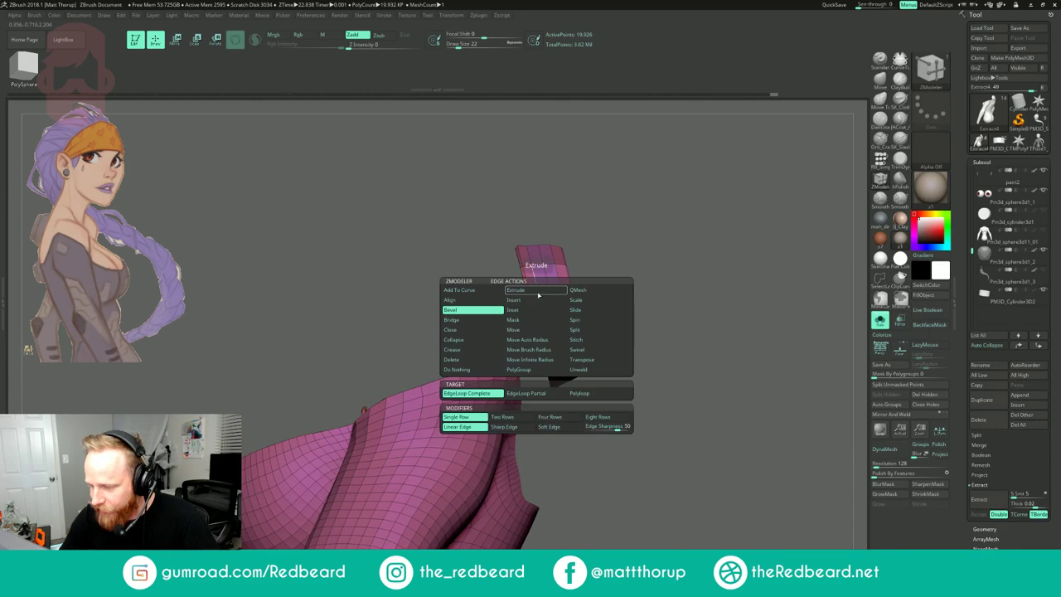
pyautogui.click(569, 299)
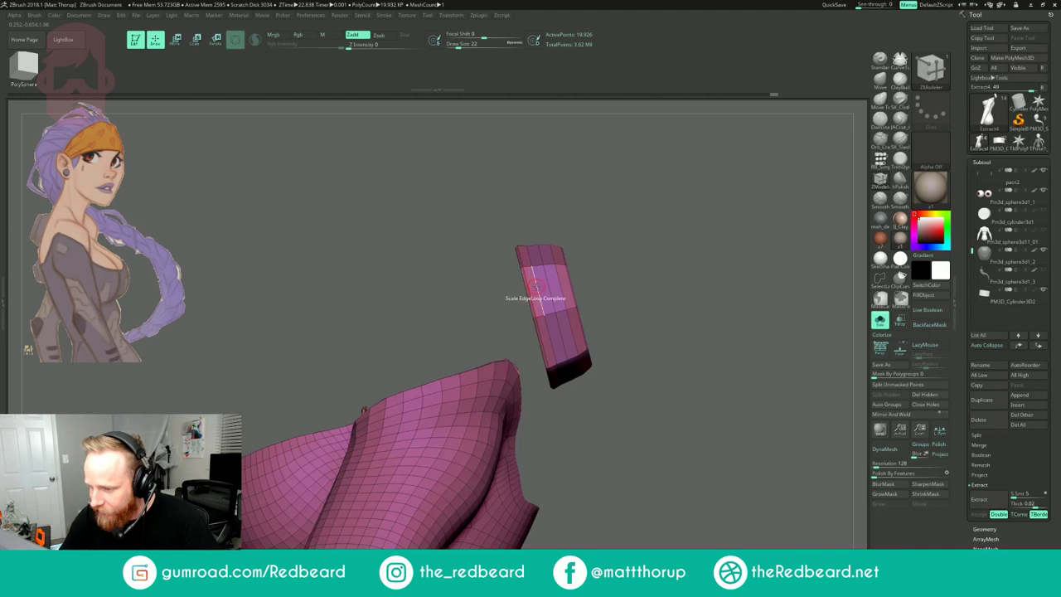
pyautogui.moveTo(544, 284); pyautogui.dragTo(548, 289)
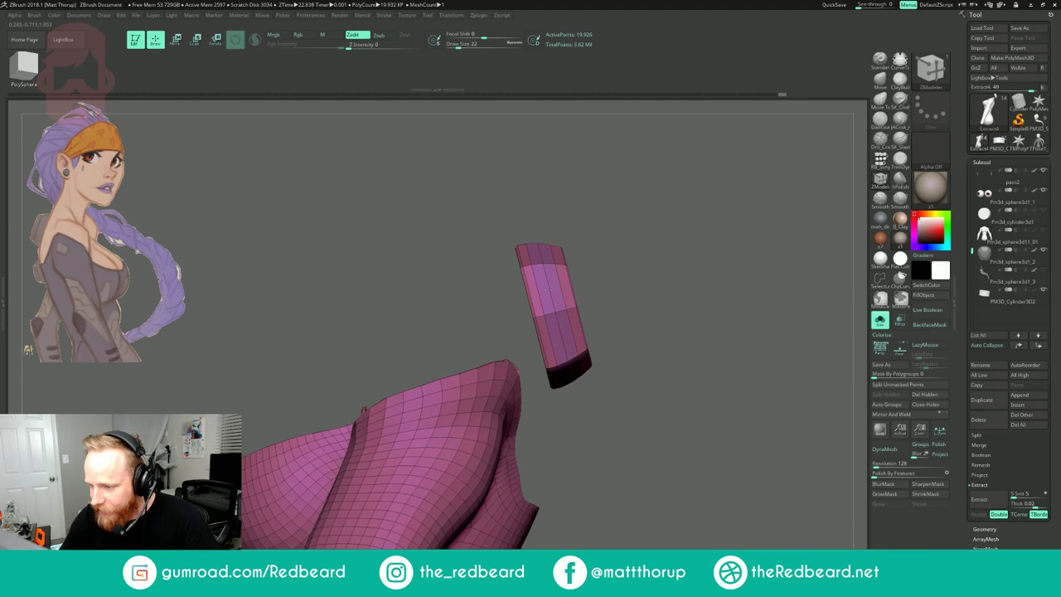
pyautogui.moveTo(623, 251); pyautogui.dragTo(619, 251)
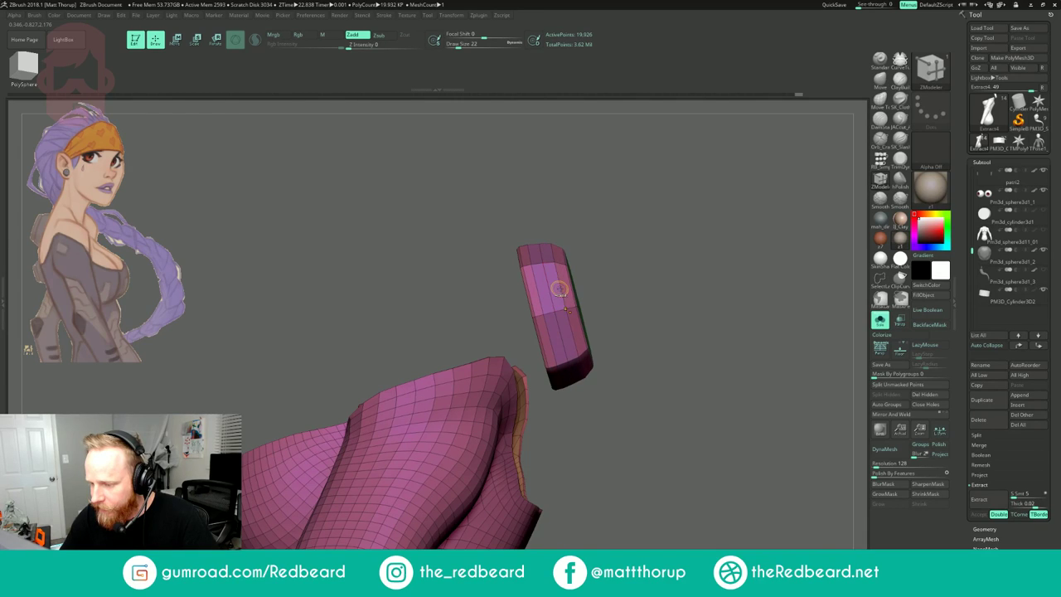
# - Scale the neighbouring edge loop nearer the cylinder's outer rim and show the other subtools again
pyautogui.moveTo(561, 290); pyautogui.dragTo(561, 291)
pyautogui.hotkey('ctrl', 'z')
pyautogui.click(561, 291)
pyautogui.moveTo(627, 229); pyautogui.dragTo(624, 243)
pyautogui.keyDown('alt'); pyautogui.moveTo(605, 290); pyautogui.dragTo(594, 257); pyautogui.keyUp('alt')
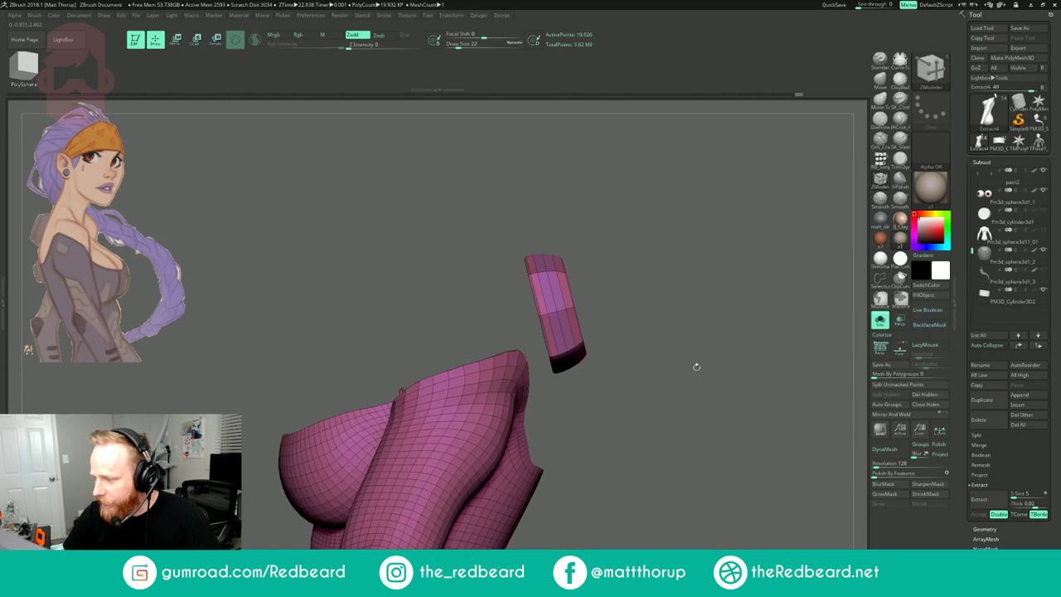
pyautogui.click(883, 324)
# - Bevel the edge loop around the middle of the cylinder's side into a narrow strip
pyautogui.moveTo(829, 348); pyautogui.dragTo(730, 371)
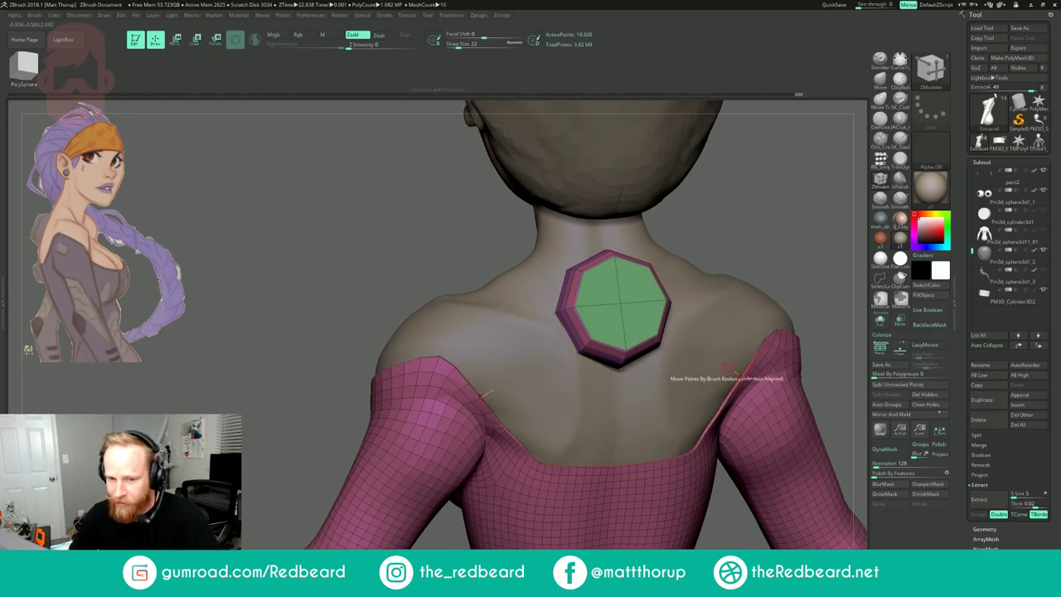
pyautogui.moveTo(770, 236); pyautogui.dragTo(683, 256)
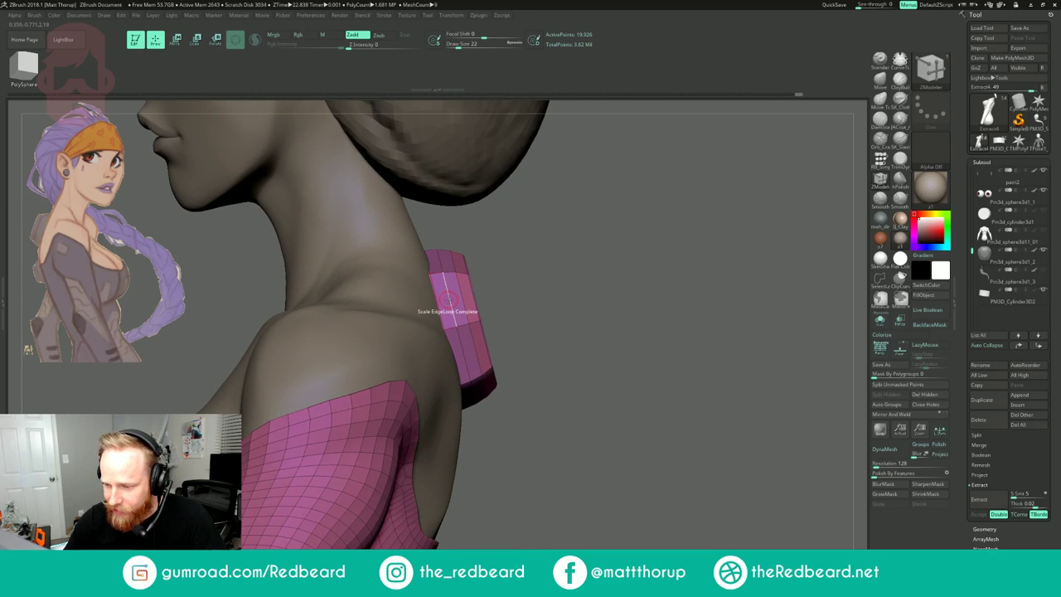
pyautogui.press('space')
pyautogui.click(388, 318)
pyautogui.moveTo(451, 301); pyautogui.dragTo(450, 298)
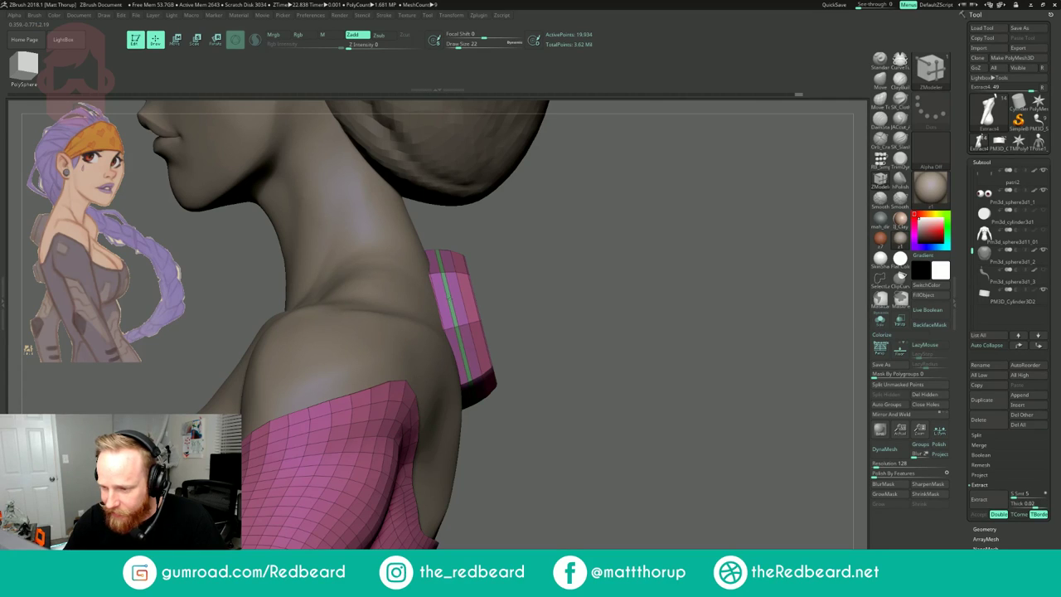
pyautogui.moveTo(536, 242); pyautogui.dragTo(529, 251)
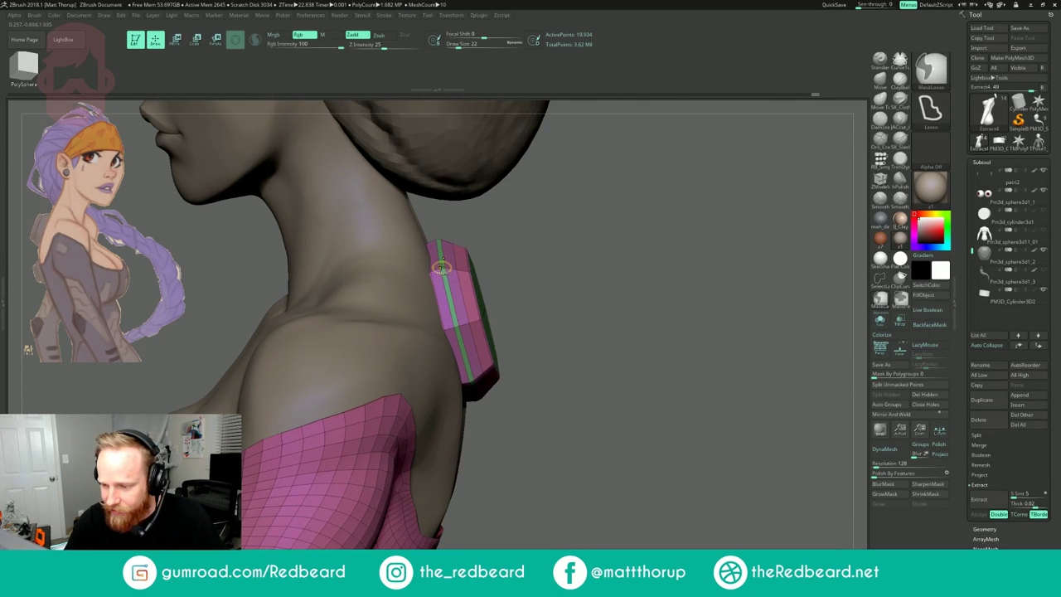
# - Push the bevelled strip inward with QMesh Polygroup All to cut a groove around the cylinder's side
pyautogui.press('space')
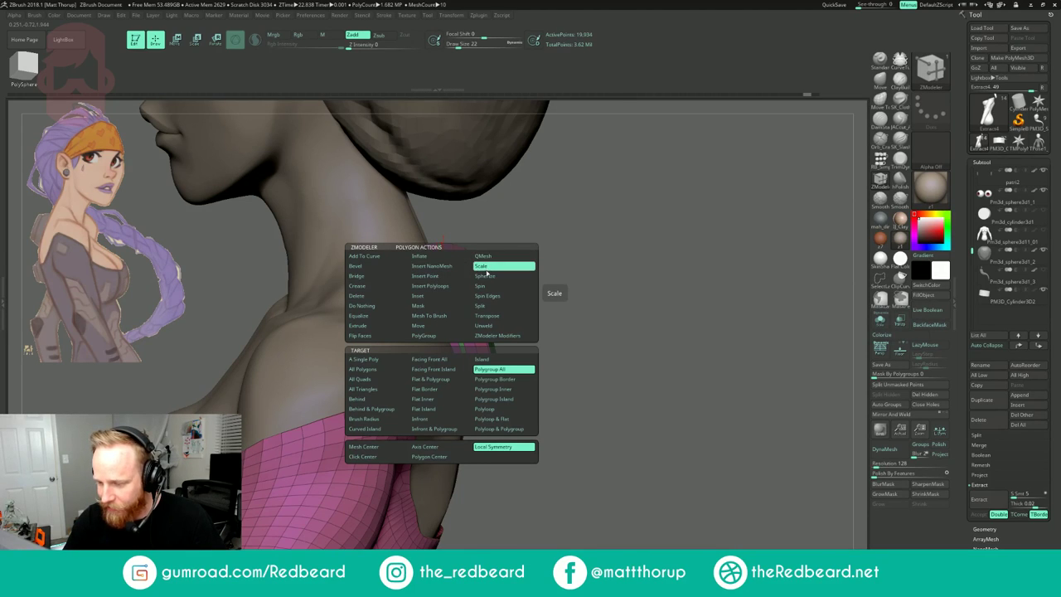
pyautogui.moveTo(502, 216); pyautogui.dragTo(492, 222)
pyautogui.hotkey('ctrl', 'shift', 'z')
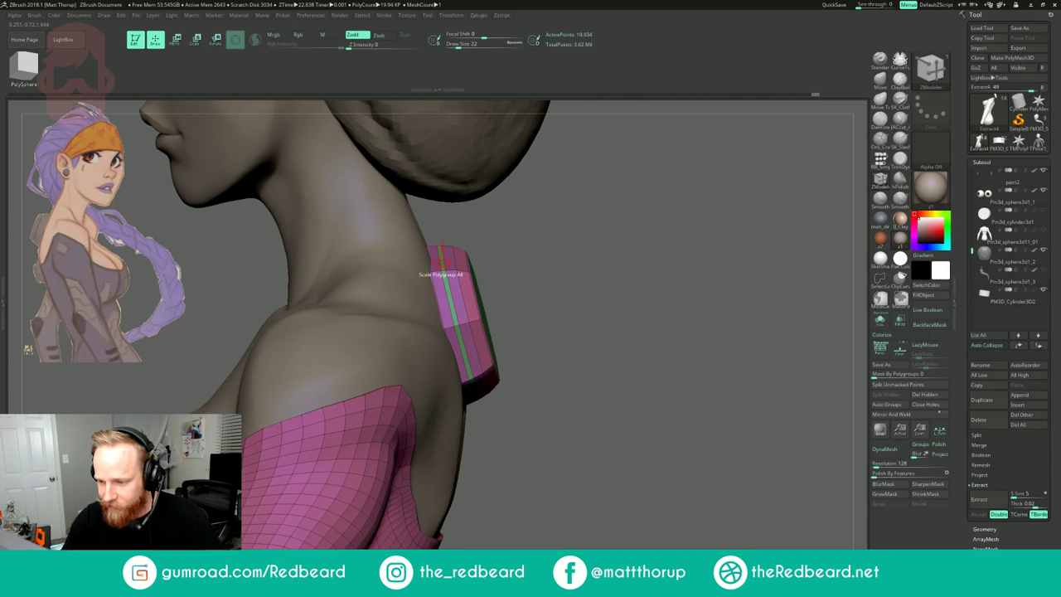
pyautogui.press('space')
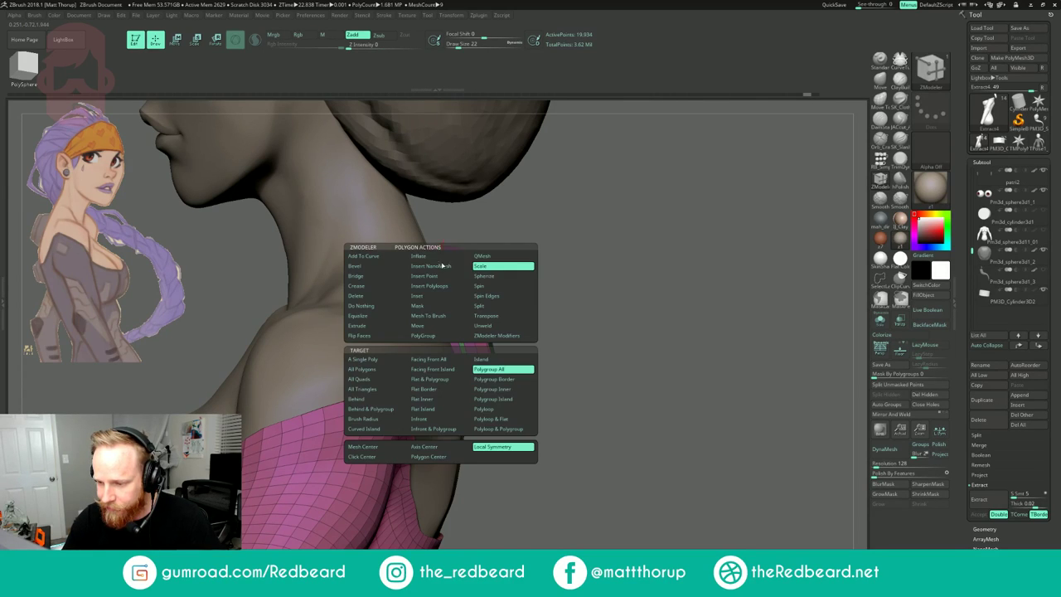
pyautogui.click(501, 371)
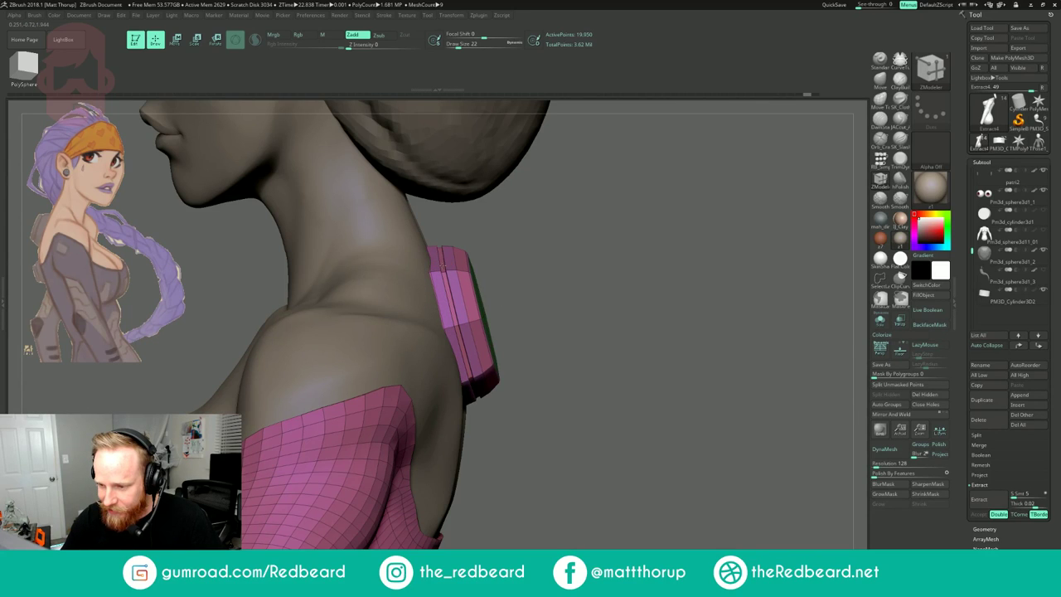
pyautogui.moveTo(446, 276); pyautogui.dragTo(443, 272)
# - Split the centre point of the cylinder's outer cap repeatedly to create concentric rings
pyautogui.moveTo(566, 203)
pyautogui.mouseDown()
pyautogui.moveTo(654, 214)
pyautogui.moveTo(646, 178)
pyautogui.mouseUp()
pyautogui.moveTo(647, 207)
pyautogui.mouseDown()
pyautogui.moveTo(597, 213)
pyautogui.moveTo(645, 228)
pyautogui.mouseUp()
pyautogui.press('space')
pyautogui.click(506, 286)
pyautogui.click(489, 293)
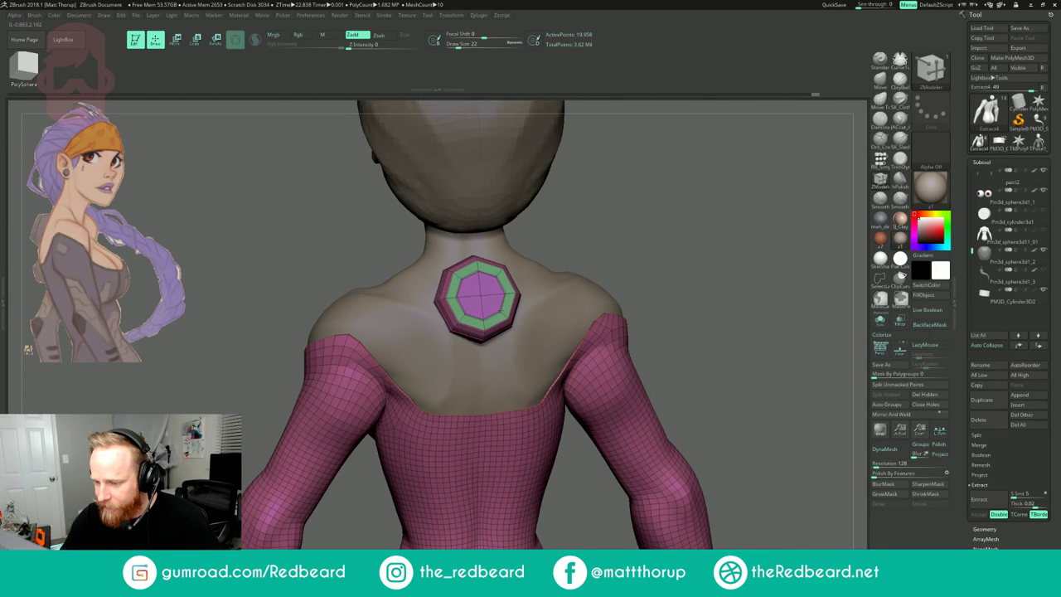
pyautogui.keyDown('alt'); pyautogui.moveTo(633, 217); pyautogui.dragTo(624, 269); pyautogui.keyUp('alt')
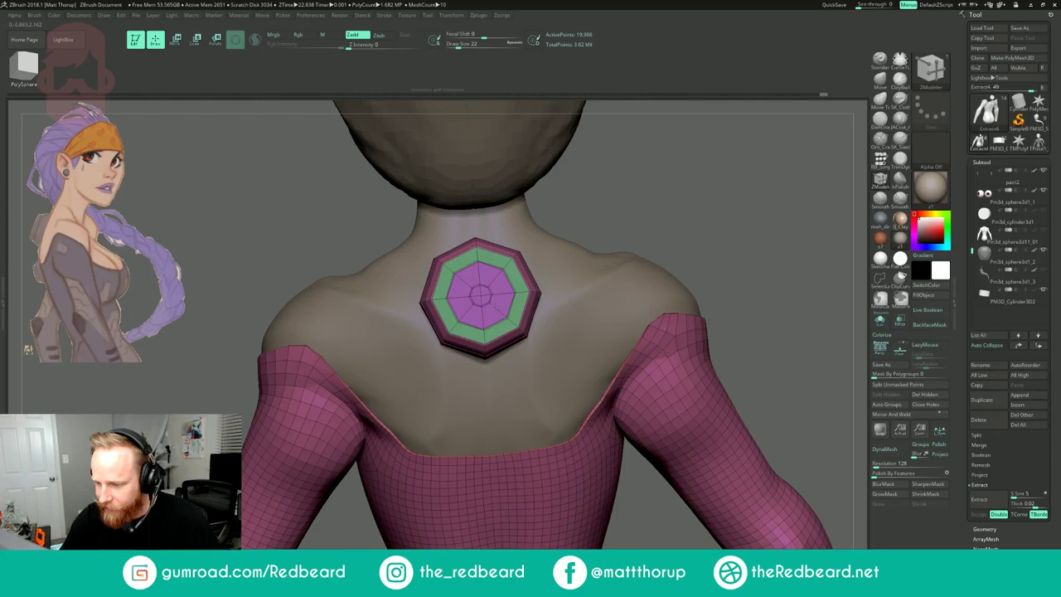
pyautogui.moveTo(494, 305); pyautogui.dragTo(501, 312)
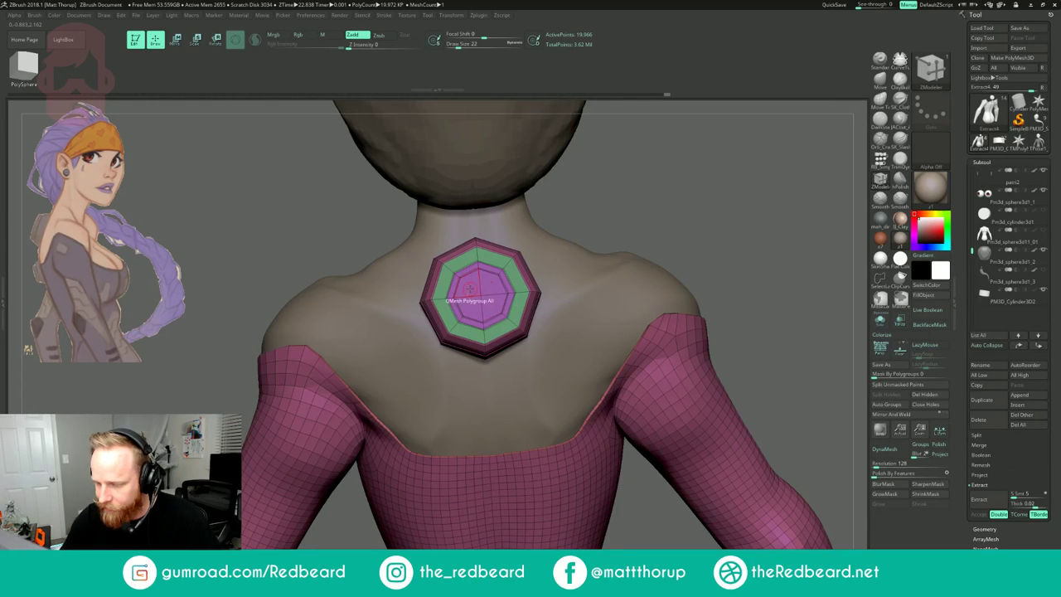
pyautogui.moveTo(591, 223); pyautogui.dragTo(574, 247)
# - Set the QMesh target to A Single Poly and push the cap's inner polygons inward to form a recess
pyautogui.press('space')
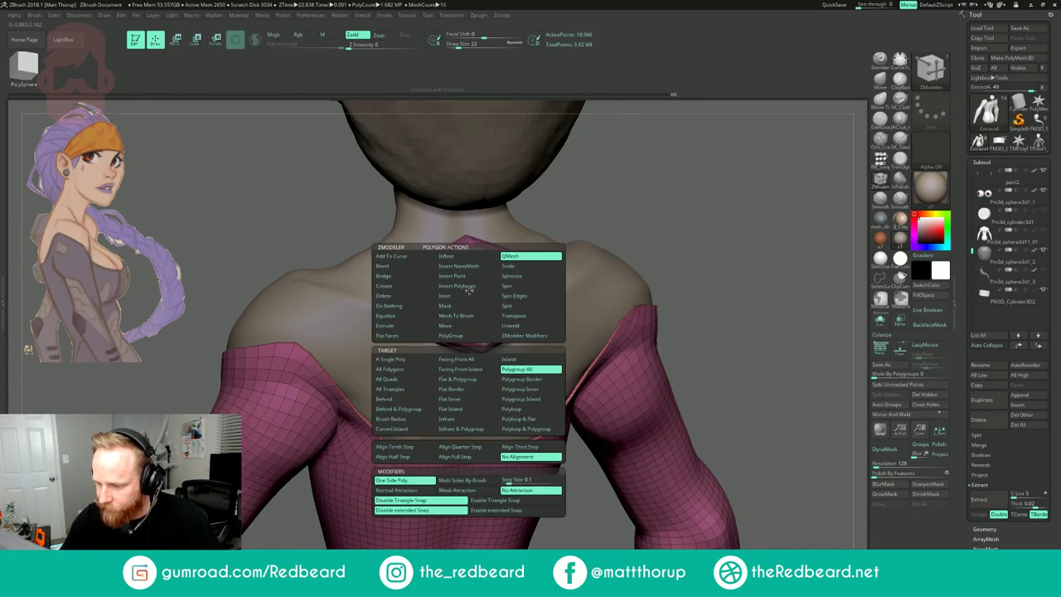
pyautogui.click(398, 363)
pyautogui.moveTo(635, 204); pyautogui.dragTo(676, 209)
pyautogui.moveTo(478, 291); pyautogui.dragTo(487, 304)
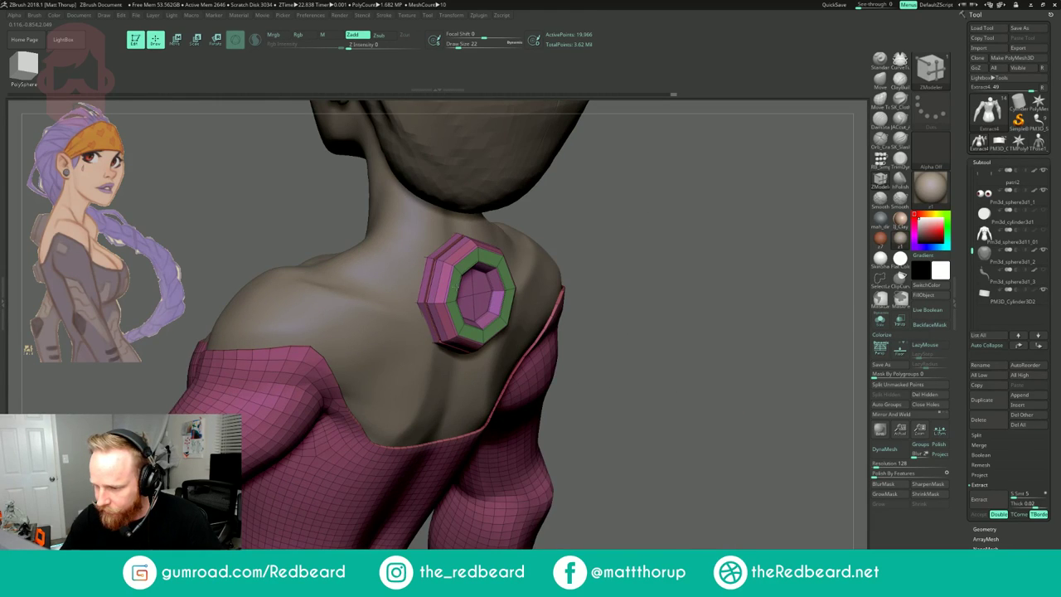
pyautogui.moveTo(588, 228); pyautogui.dragTo(533, 236)
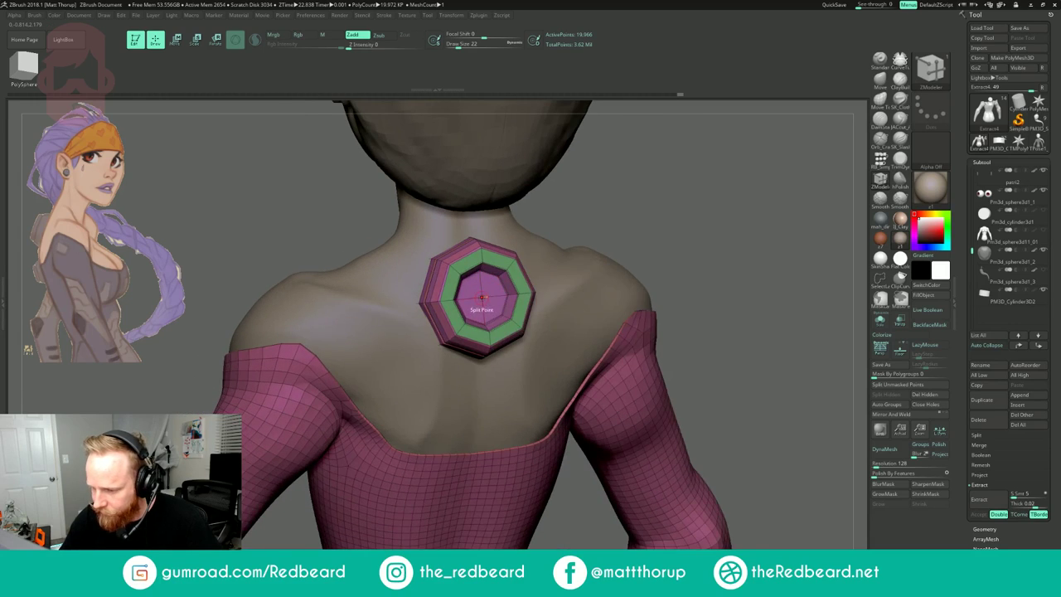
# - Build smaller nested steps and a central hole inside the recess with Split Point and QMesh
pyautogui.moveTo(494, 303); pyautogui.dragTo(480, 295)
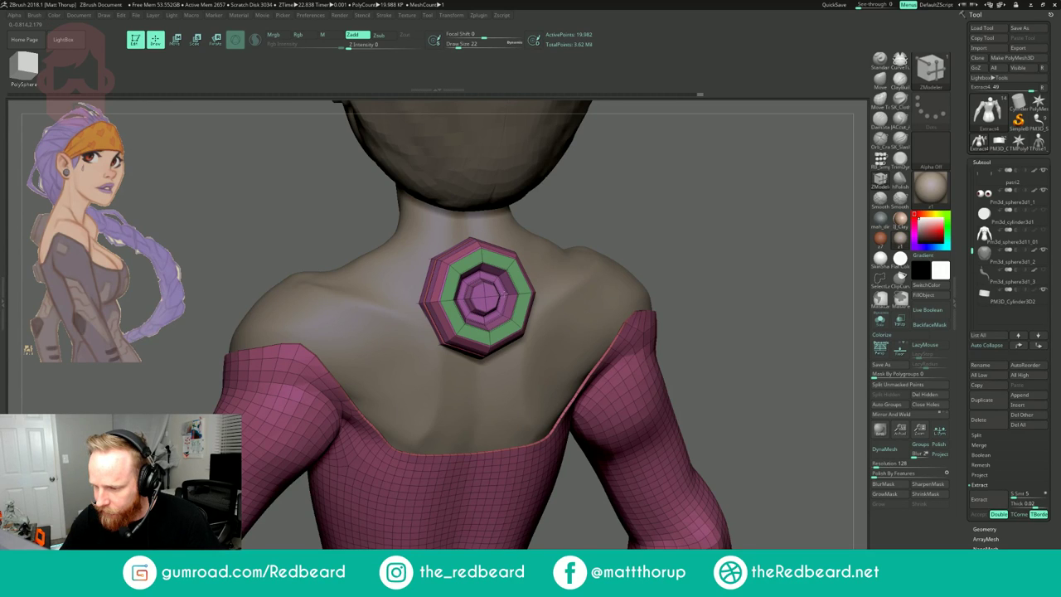
pyautogui.moveTo(572, 303); pyautogui.dragTo(479, 292, button='right')
pyautogui.moveTo(477, 293); pyautogui.dragTo(478, 294)
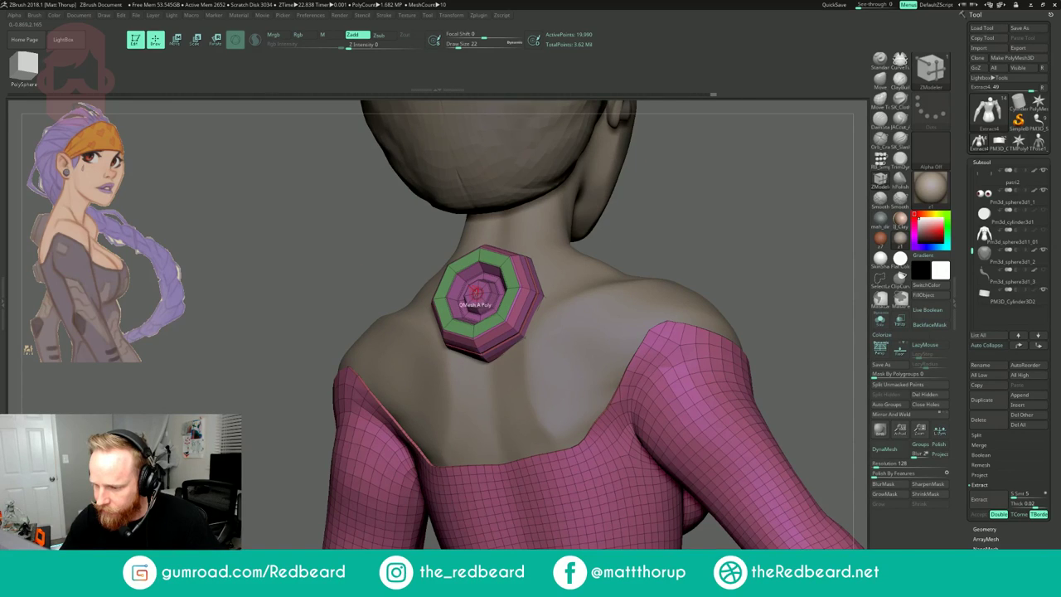
pyautogui.keyDown('ctrl'); pyautogui.moveTo(477, 293); pyautogui.dragTo(480, 293, button='right'); pyautogui.keyUp('ctrl')
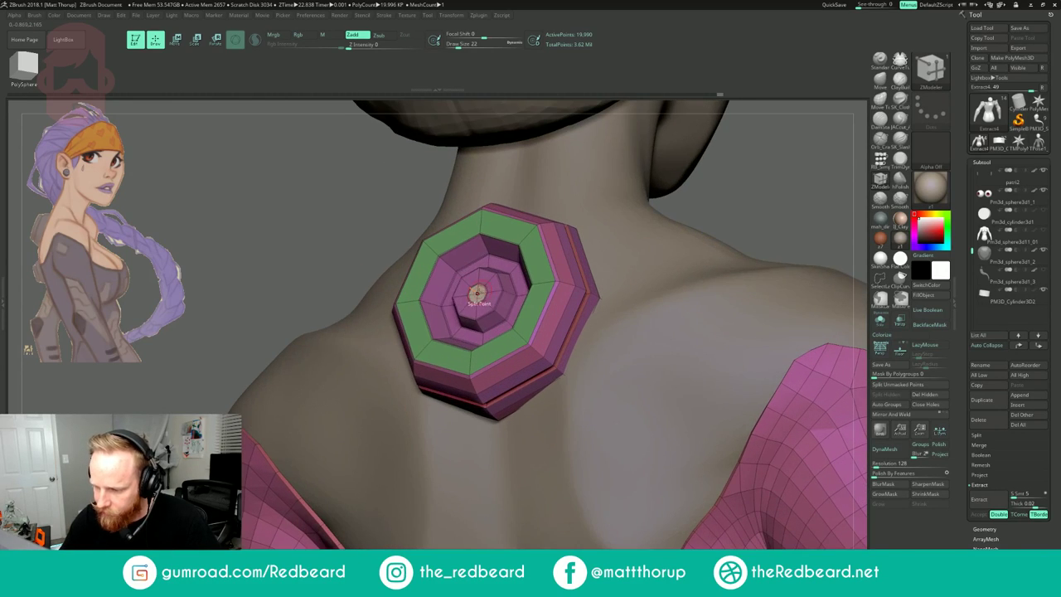
pyautogui.moveTo(477, 293); pyautogui.dragTo(479, 294)
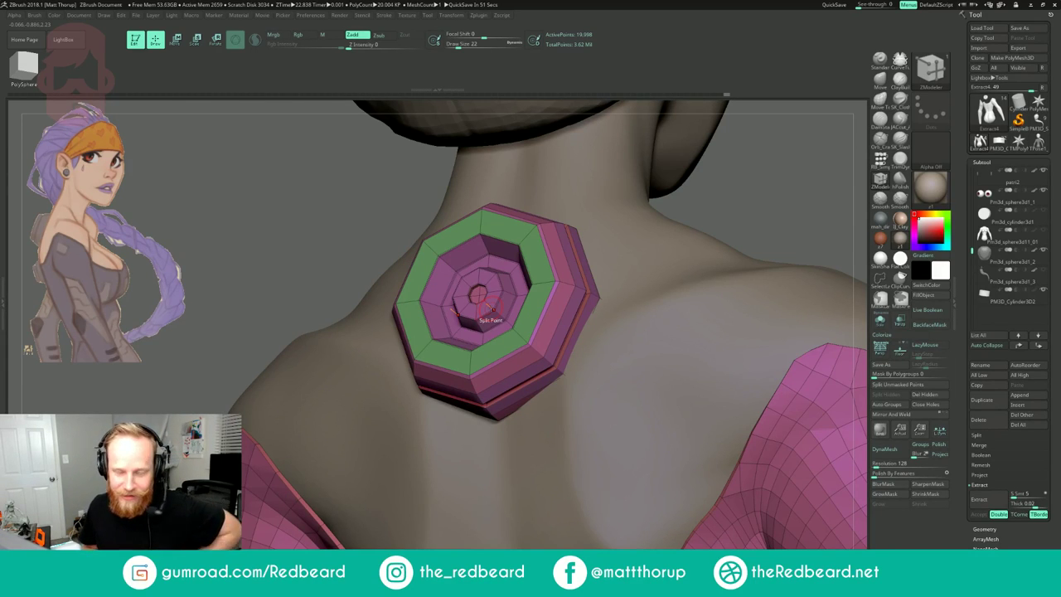
# - Bevel the edge loops of the nested inner steps and the recess rim on the cylinder's cap
pyautogui.moveTo(729, 195); pyautogui.dragTo(731, 198)
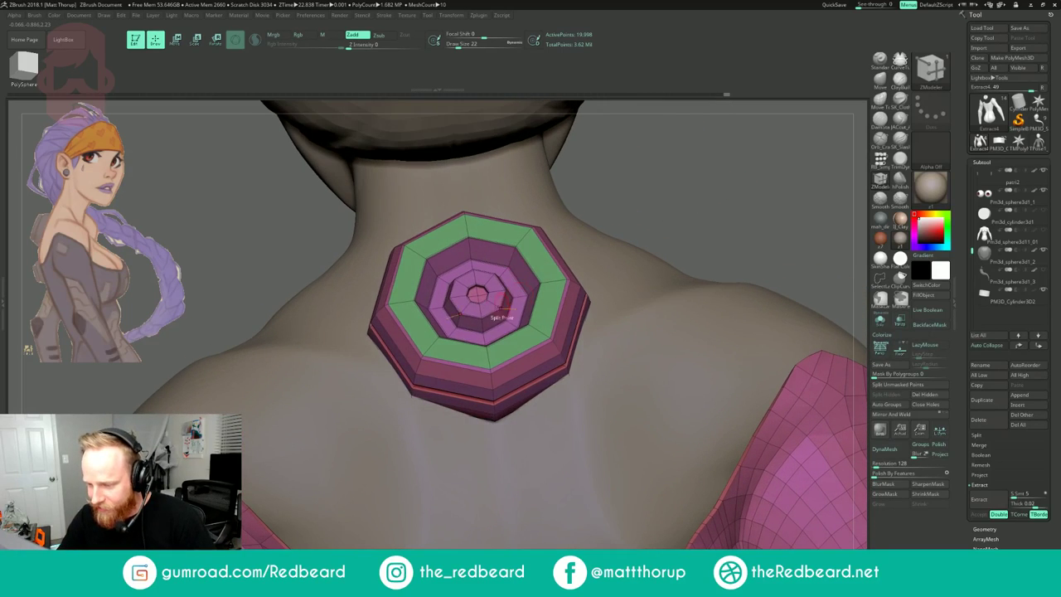
pyautogui.moveTo(502, 302); pyautogui.dragTo(506, 302)
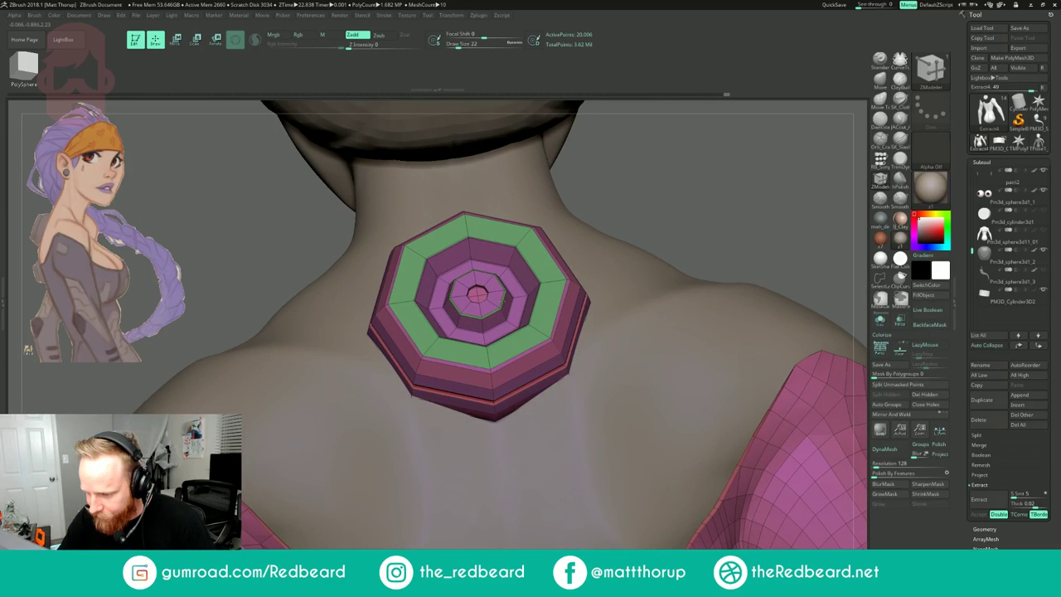
pyautogui.hotkey('ctrl', 'z')
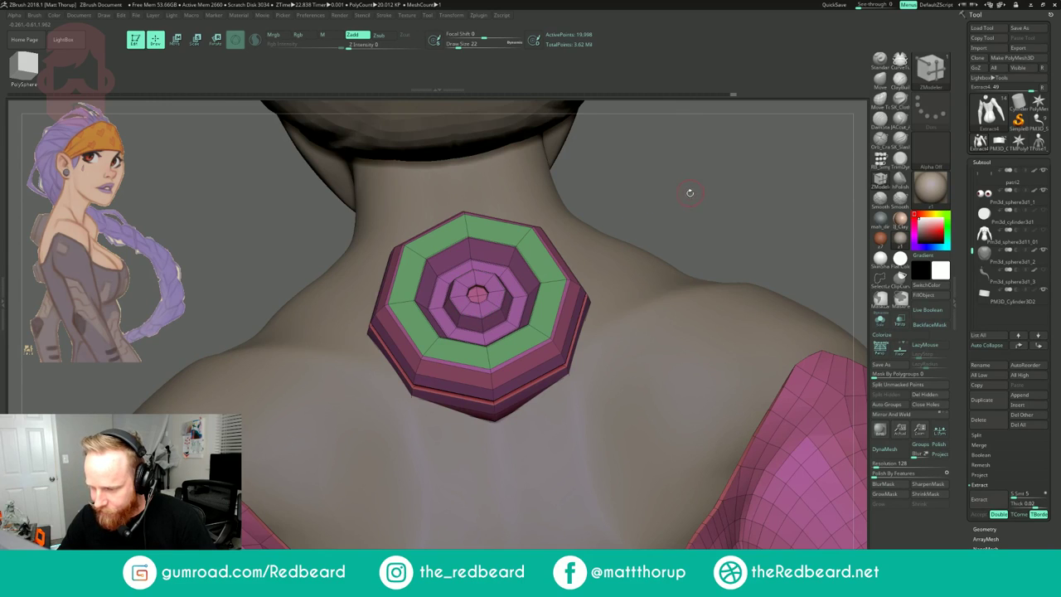
pyautogui.keyDown('alt'); pyautogui.moveTo(711, 207); pyautogui.dragTo(709, 269); pyautogui.keyUp('alt')
pyautogui.moveTo(505, 292); pyautogui.dragTo(507, 289)
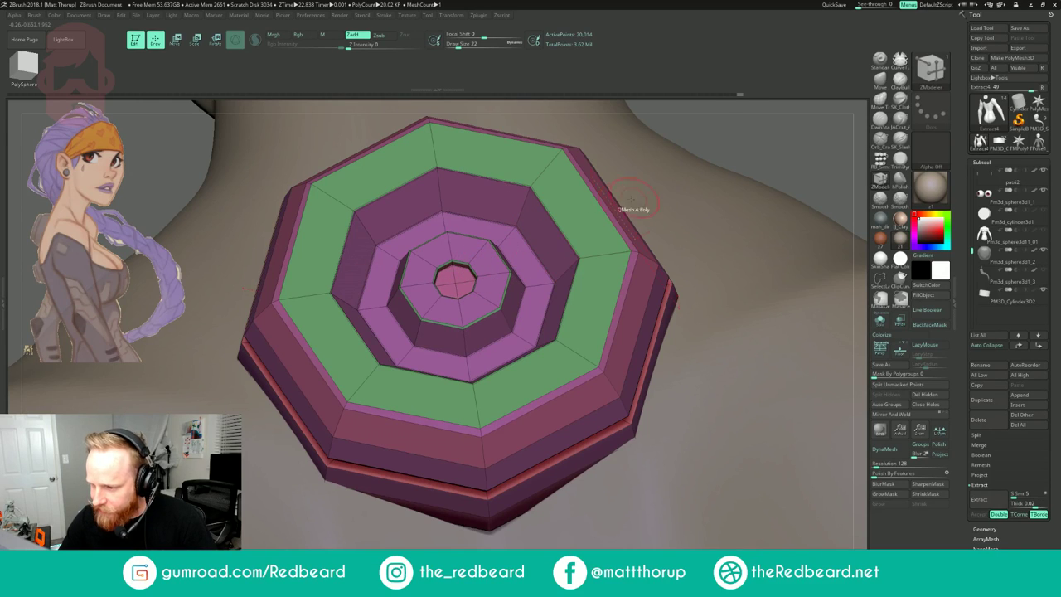
pyautogui.moveTo(568, 231); pyautogui.dragTo(567, 229)
# - Bevel the edge loops bordering the groove around the cylinder's side
pyautogui.keyDown('alt'); pyautogui.moveTo(816, 147); pyautogui.dragTo(771, 116); pyautogui.keyUp('alt')
pyautogui.moveTo(771, 166); pyautogui.dragTo(638, 260)
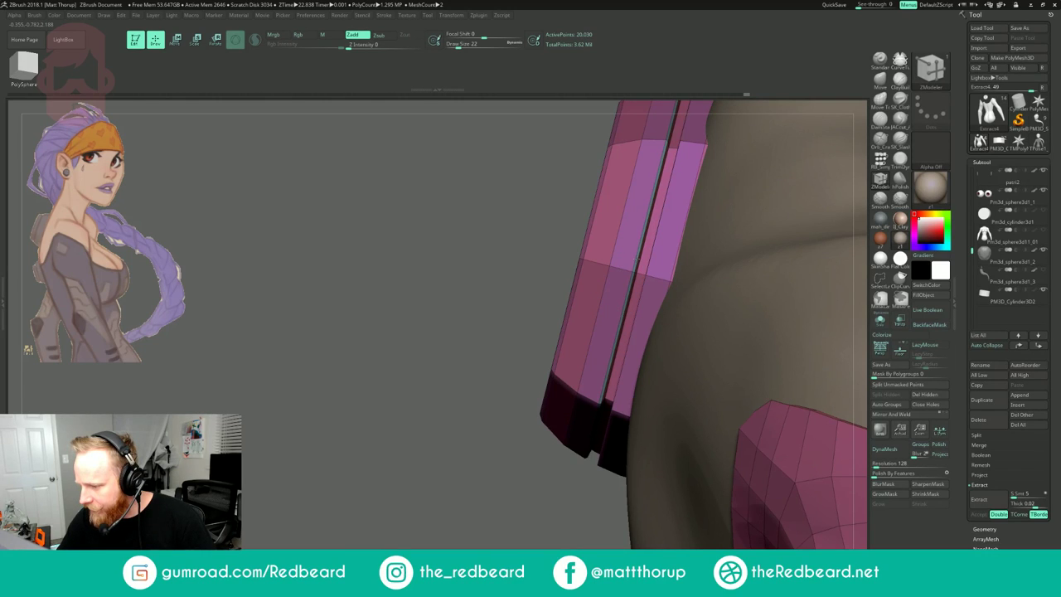
pyautogui.moveTo(476, 402); pyautogui.dragTo(618, 354)
pyautogui.click(614, 328)
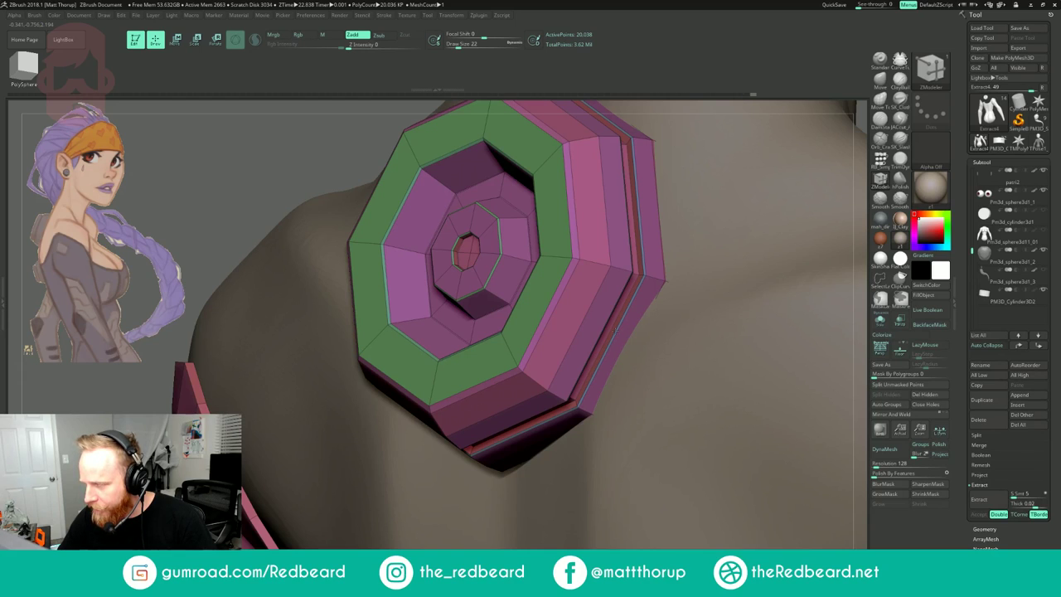
pyautogui.keyDown('alt'); pyautogui.moveTo(854, 214); pyautogui.dragTo(735, 201); pyautogui.keyUp('alt')
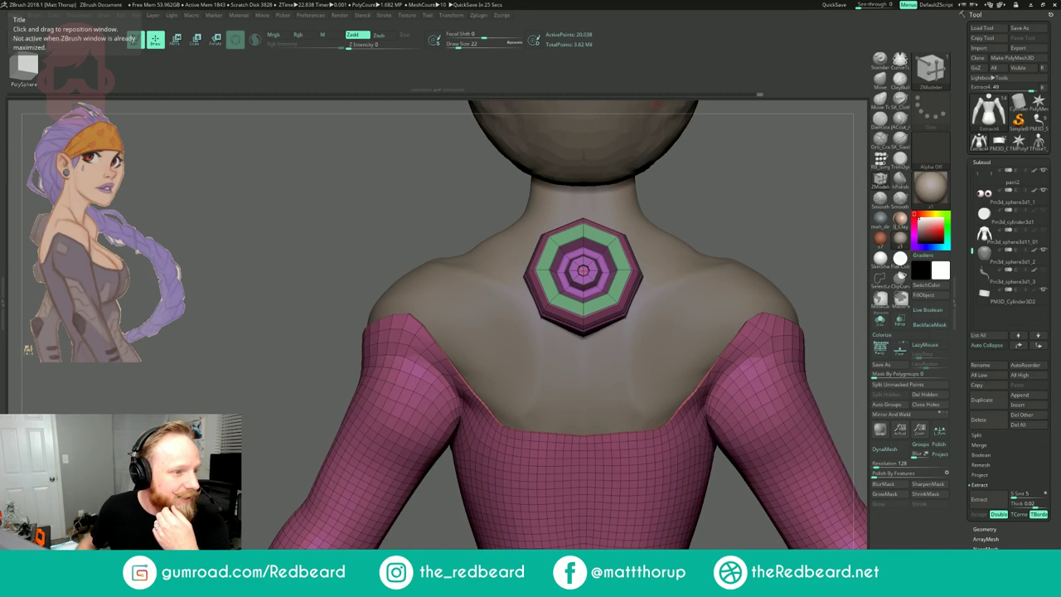
# - Switch to the browser window and view related Disney maquette sculptures in the image results, including the genie, before returning to ZBrush
pyautogui.moveTo(1, 35); pyautogui.dragTo(286, 76)
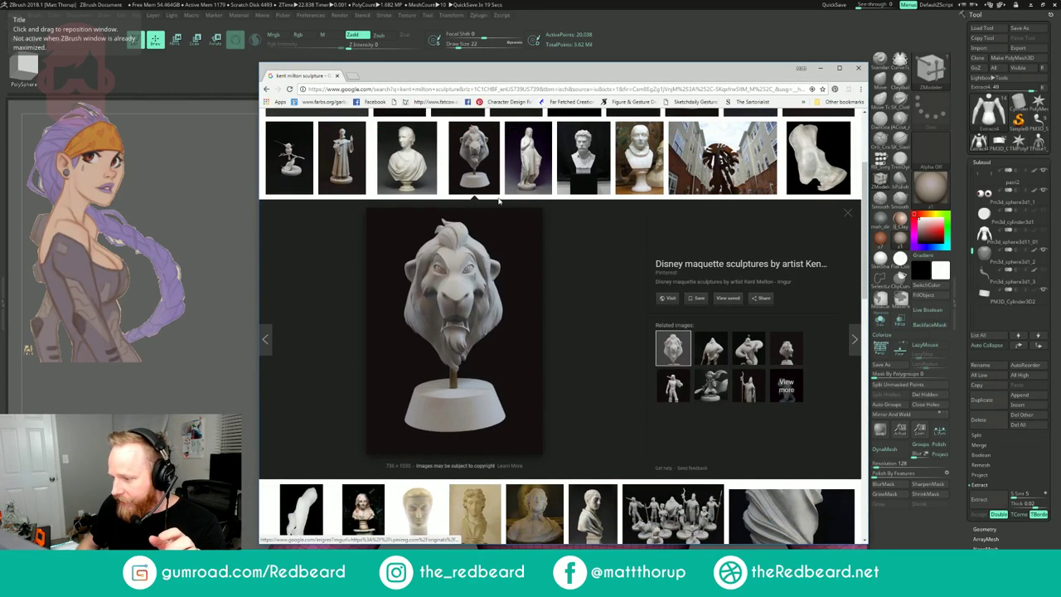
pyautogui.click(710, 348)
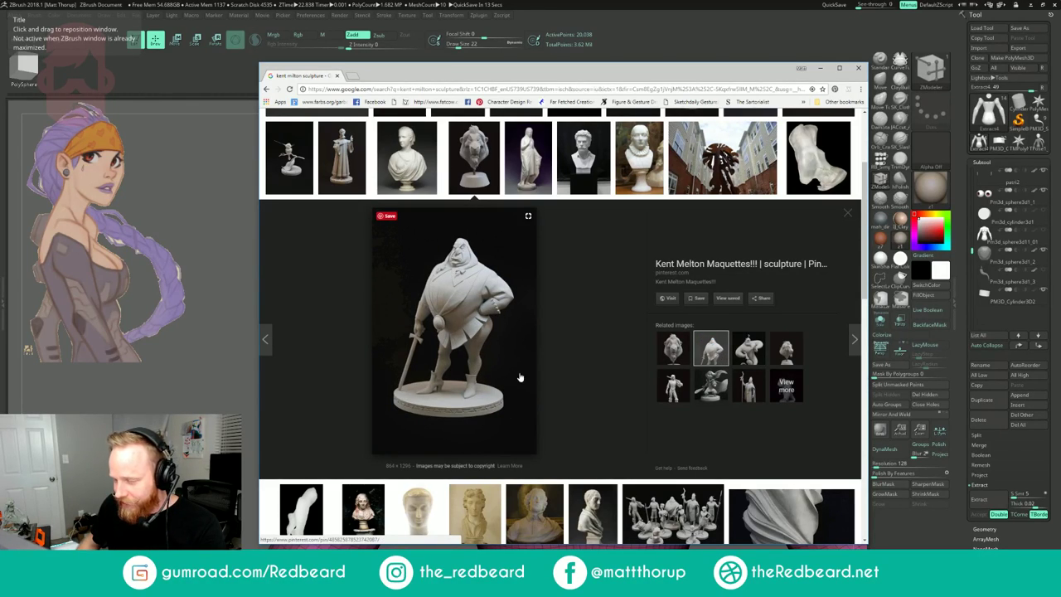
pyautogui.click(748, 348)
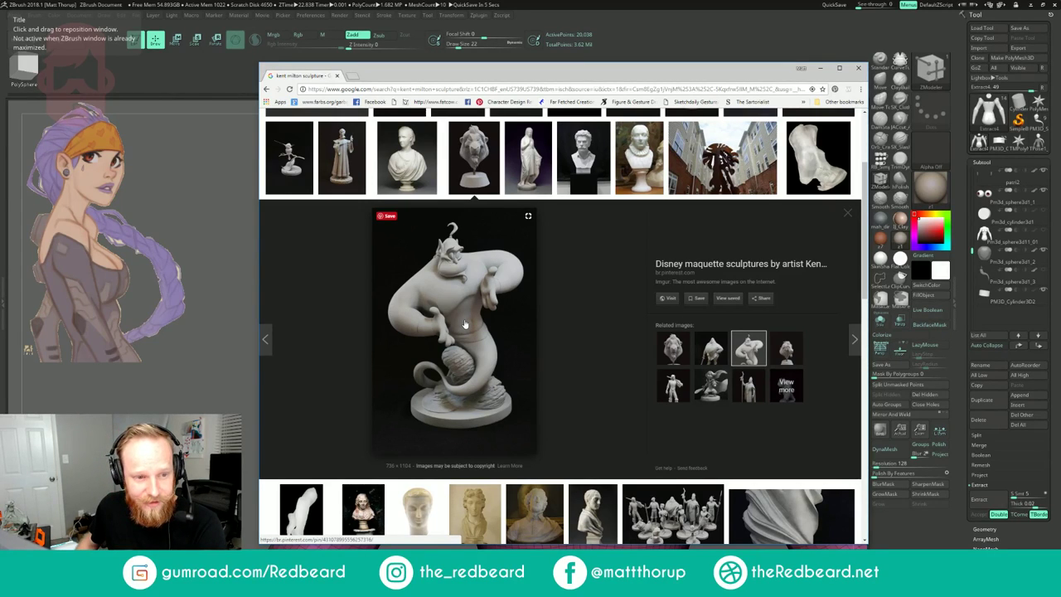
pyautogui.scroll(-2, 549, 374)
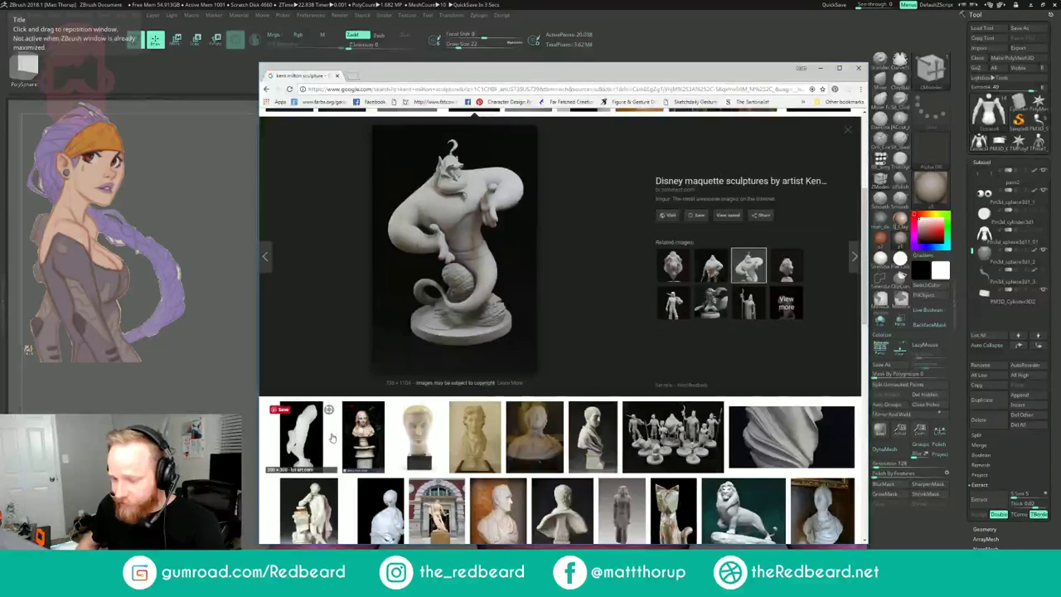
pyautogui.click(671, 272)
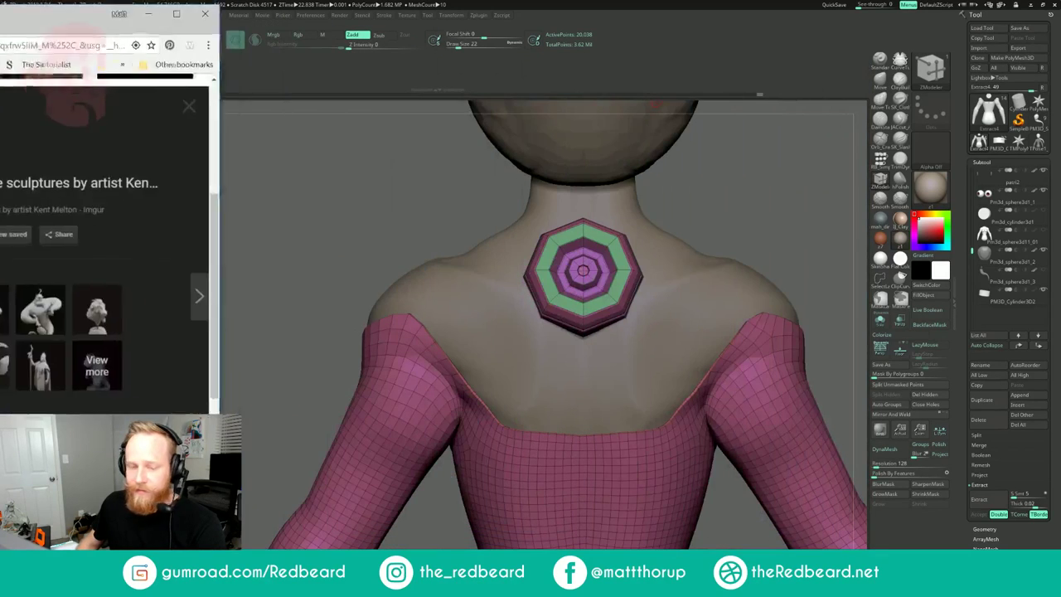
pyautogui.moveTo(49, 13); pyautogui.dragTo(0, 12)
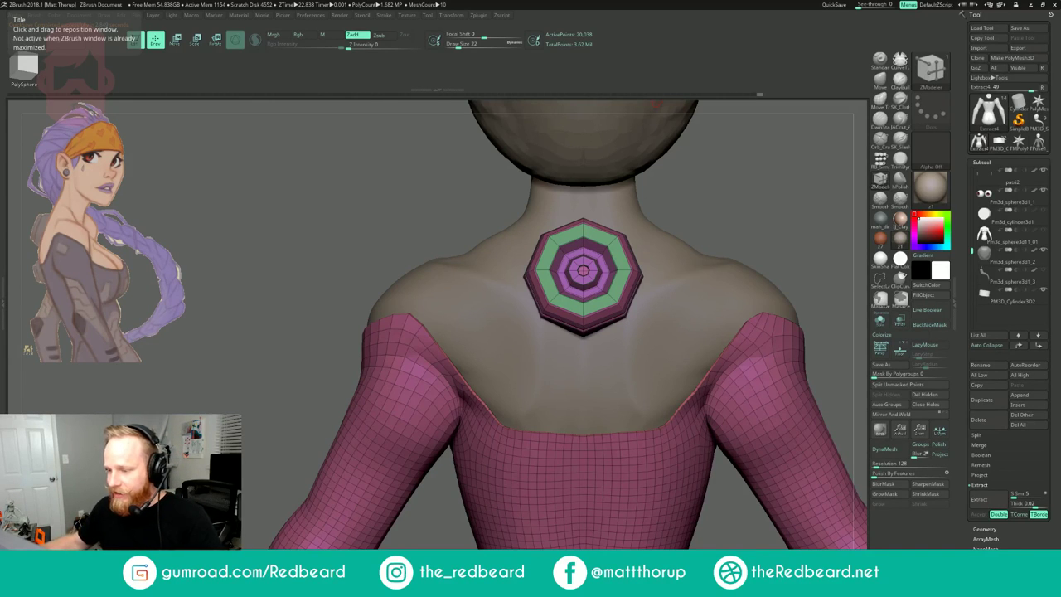
# - Turn on the dynamic subdivision preview for the garment and cylinder and hide the polyframe
pyautogui.keyDown('alt'); pyautogui.moveTo(726, 220); pyautogui.dragTo(817, 263); pyautogui.keyUp('alt')
pyautogui.moveTo(746, 187); pyautogui.dragTo(808, 184)
pyautogui.moveTo(726, 196); pyautogui.dragTo(675, 195)
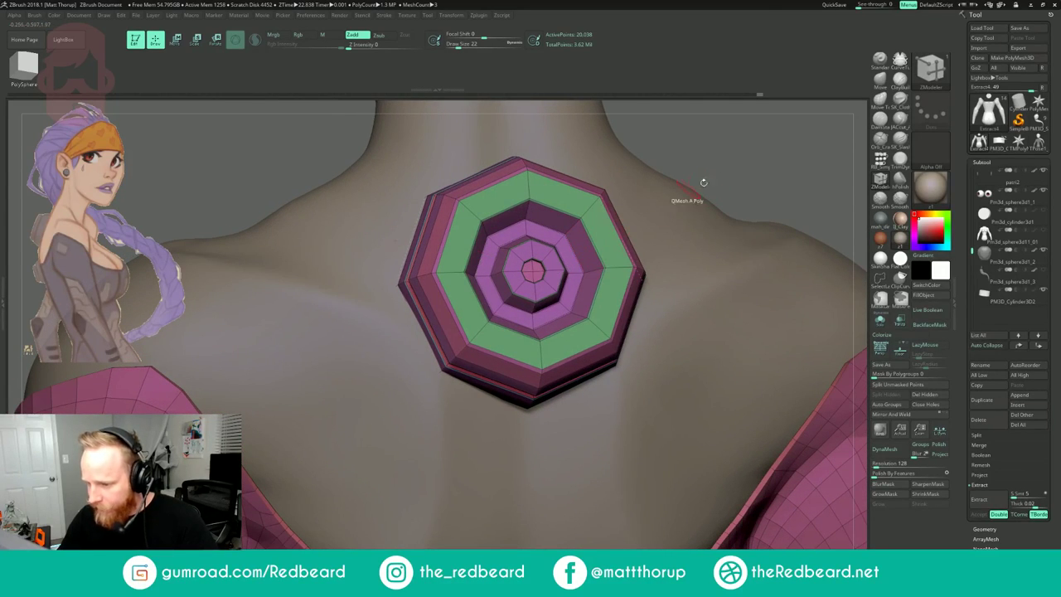
pyautogui.press('d')
pyautogui.hotkey('shift', 'f')
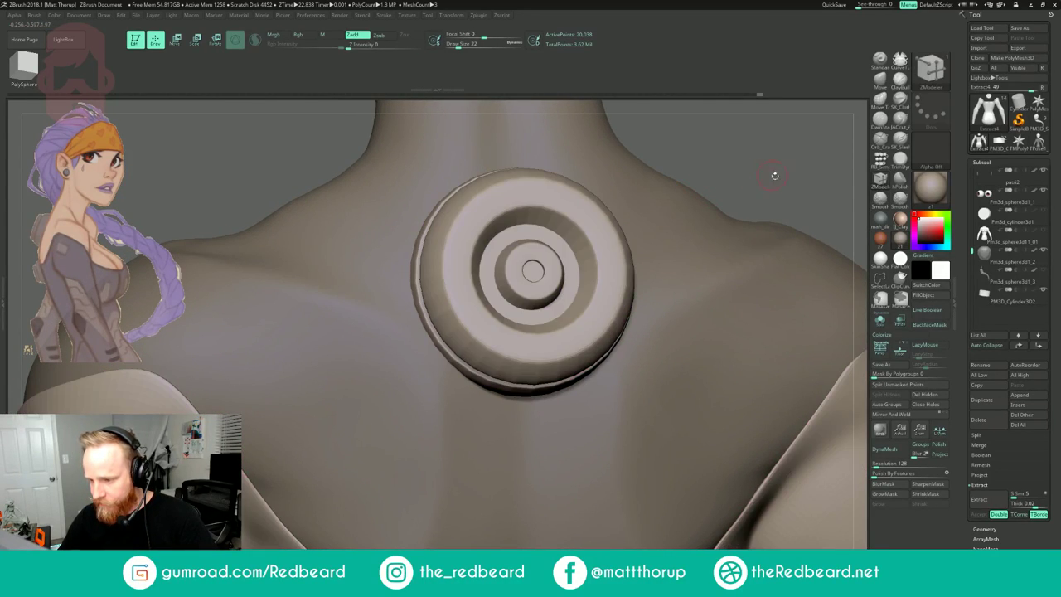
# - Isolate the garment subtool, mask around the back cylinder, and split the unmasked points so the cylinder becomes its own subtool
pyautogui.keyDown('alt'); pyautogui.moveTo(795, 184); pyautogui.dragTo(665, 189); pyautogui.keyUp('alt')
pyautogui.keyDown('alt'); pyautogui.moveTo(798, 243); pyautogui.dragTo(725, 252); pyautogui.keyUp('alt')
pyautogui.moveTo(725, 252); pyautogui.dragTo(637, 252)
pyautogui.press('w')
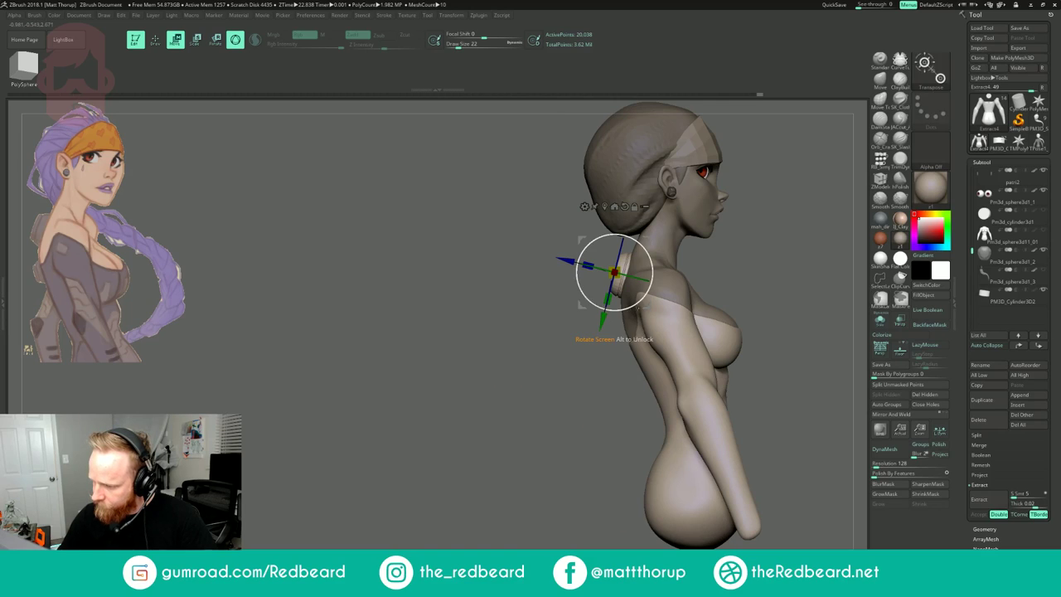
pyautogui.moveTo(803, 351); pyautogui.dragTo(771, 331)
pyautogui.click(880, 320)
pyautogui.moveTo(643, 175)
pyautogui.keyDown('ctrl'); pyautogui.mouseDown()
pyautogui.moveTo(621, 324)
pyautogui.moveTo(663, 234)
pyautogui.mouseUp(); pyautogui.keyUp('ctrl')
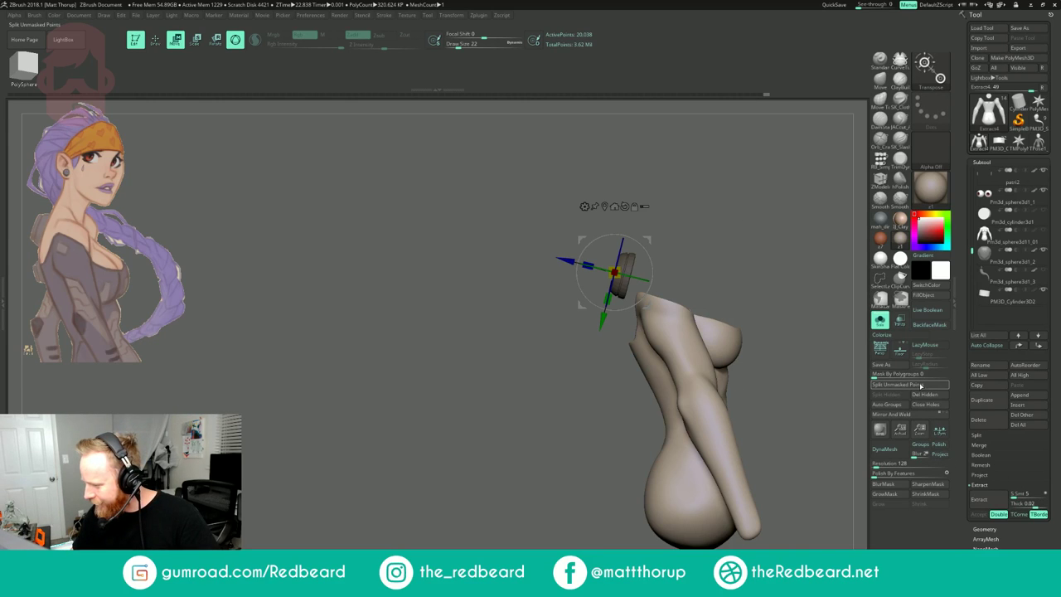
pyautogui.click(920, 384)
pyautogui.moveTo(972, 250); pyautogui.dragTo(973, 176)
pyautogui.click(881, 320)
pyautogui.moveTo(779, 332)
pyautogui.mouseDown()
pyautogui.moveTo(829, 334)
pyautogui.moveTo(783, 332)
pyautogui.mouseUp()
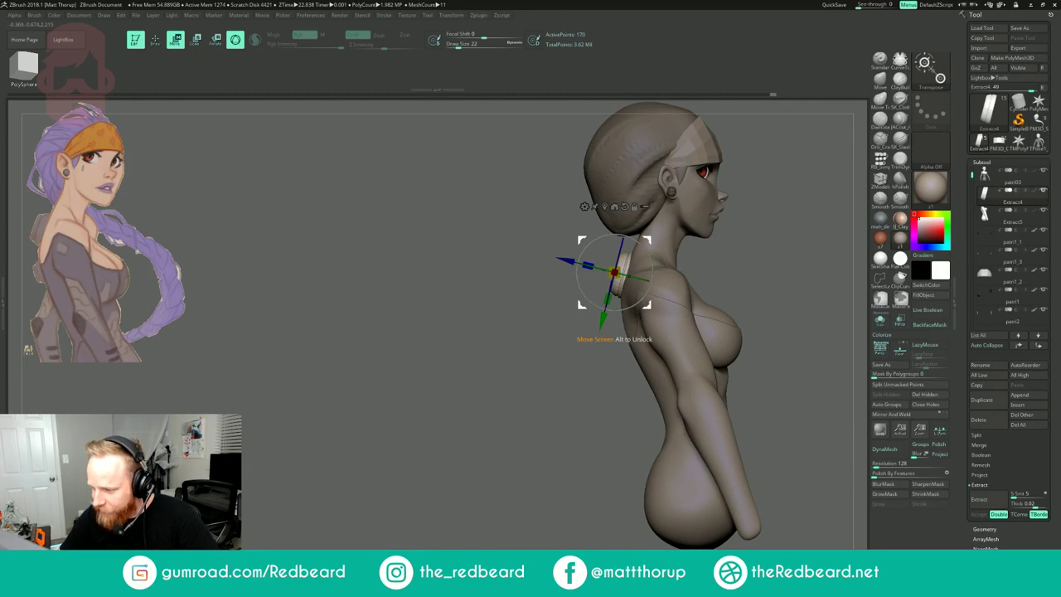
# - Duplicate the cylinder within its subtool, placing a smaller copy below it on the spine, angled to the back
pyautogui.moveTo(604, 320); pyautogui.dragTo(607, 346)
pyautogui.hotkey('ctrl', 'z')
pyautogui.moveTo(551, 365); pyautogui.dragTo(628, 353)
pyautogui.moveTo(723, 250); pyautogui.dragTo(747, 273)
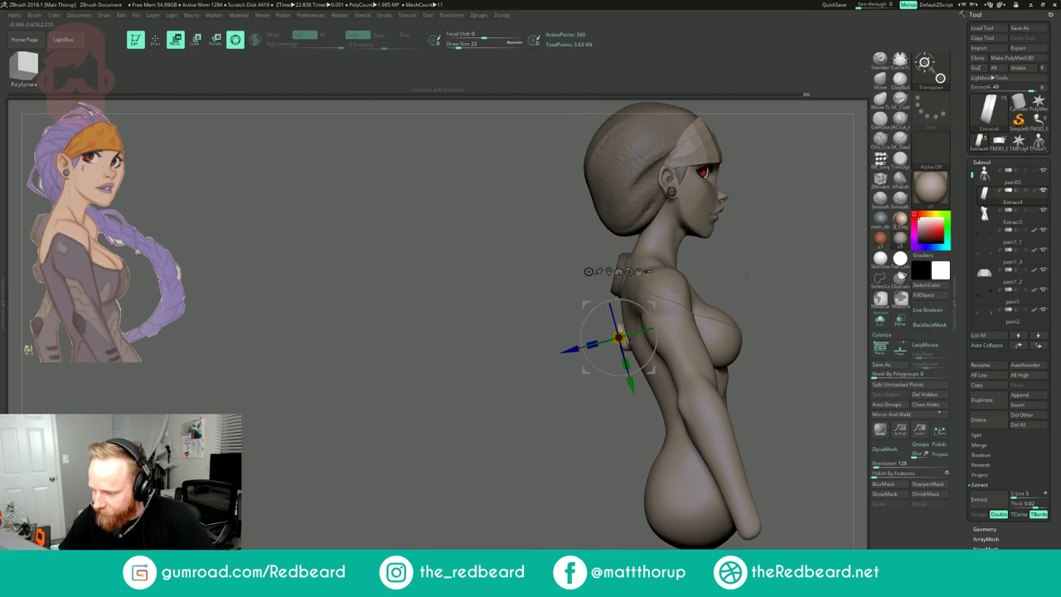
# - Add a third, smaller copy of the cylinder lower on the spine and angle it to the back
pyautogui.keyDown('alt'); pyautogui.moveTo(651, 306); pyautogui.dragTo(672, 360); pyautogui.keyUp('alt')
pyautogui.keyDown('ctrl'); pyautogui.moveTo(670, 424); pyautogui.dragTo(683, 459); pyautogui.keyUp('ctrl')
pyautogui.moveTo(650, 380); pyautogui.dragTo(665, 421)
pyautogui.moveTo(585, 427); pyautogui.dragTo(636, 412)
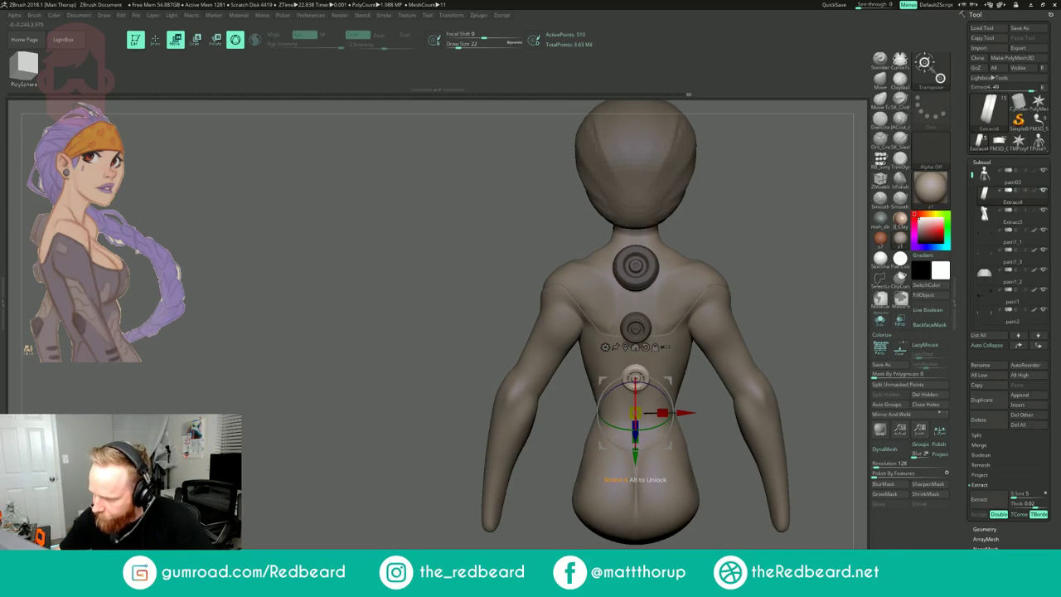
# - Recentre the gizmo on the lowest cylinder copy, fit it against the lower back, and clear the mask
pyautogui.keyDown('alt'); pyautogui.click(641, 375); pyautogui.keyUp('alt')
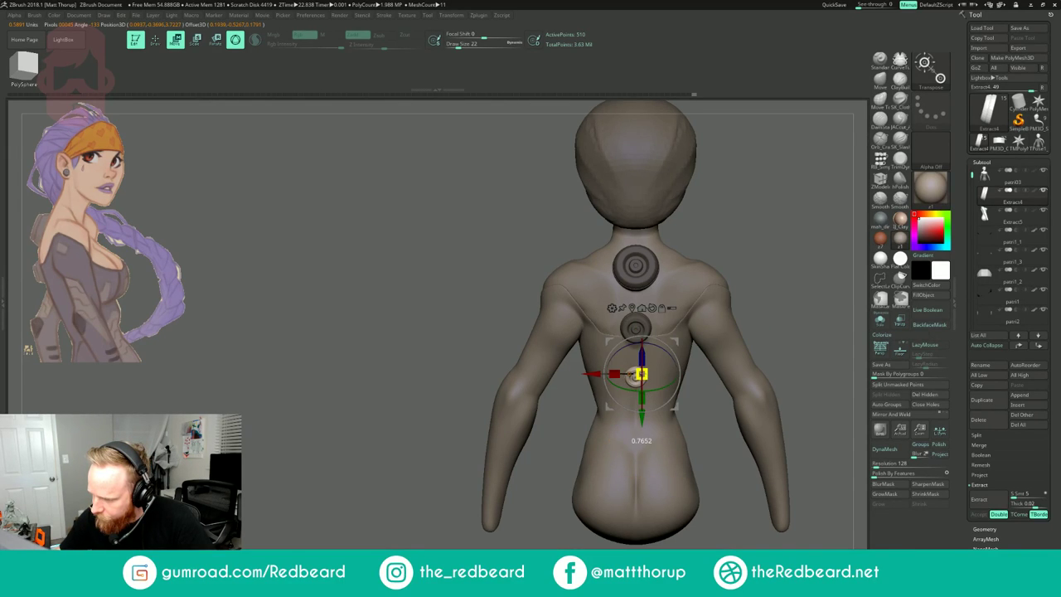
pyautogui.moveTo(836, 286)
pyautogui.mouseDown()
pyautogui.moveTo(760, 279)
pyautogui.moveTo(771, 270)
pyautogui.moveTo(812, 272)
pyautogui.moveTo(784, 270)
pyautogui.moveTo(734, 308)
pyautogui.mouseUp()
pyautogui.press('q')
pyautogui.press('w')
pyautogui.moveTo(684, 353); pyautogui.dragTo(679, 357)
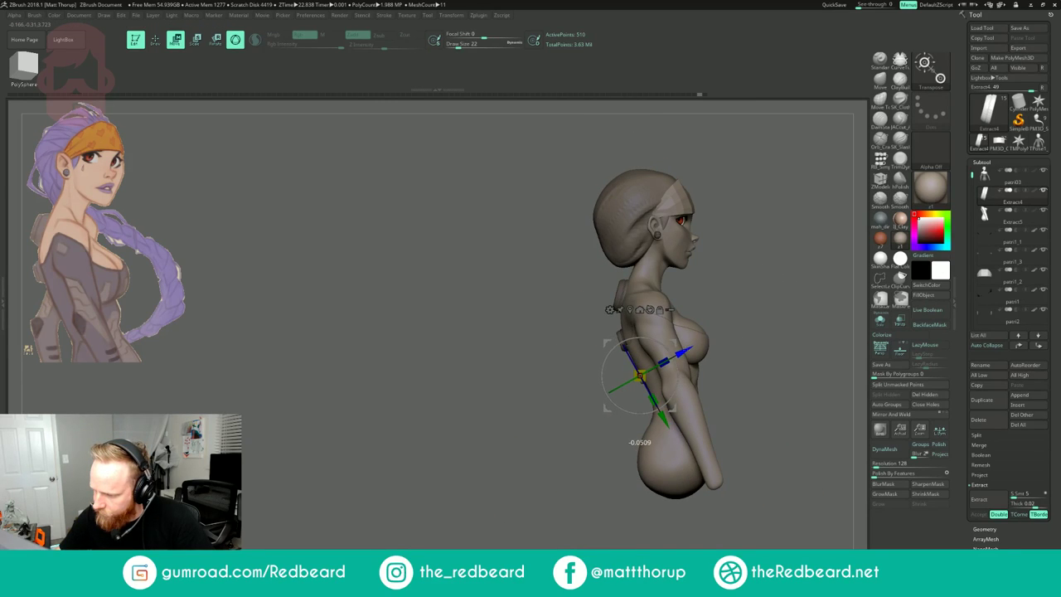
pyautogui.press('q')
pyautogui.keyDown('ctrl'); pyautogui.moveTo(751, 282); pyautogui.dragTo(760, 290); pyautogui.keyUp('ctrl')
pyautogui.moveTo(779, 298); pyautogui.dragTo(757, 304)
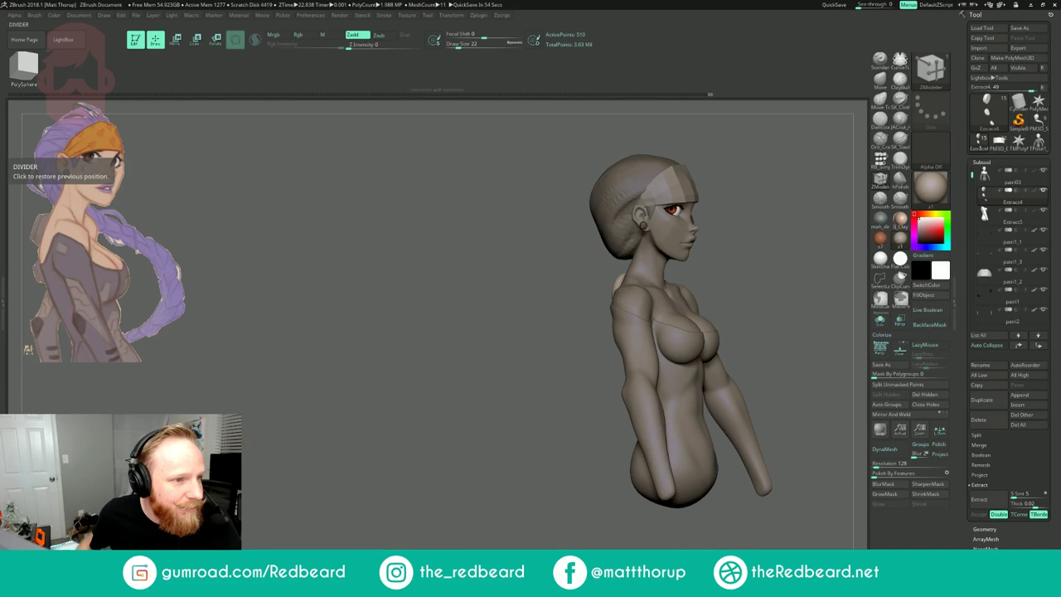
# - Switch to the browser and examine the long-haired clay bust and its related stylized couple sculpture in the image results
pyautogui.moveTo(0, 91)
pyautogui.mouseDown()
pyautogui.moveTo(396, 88)
pyautogui.moveTo(532, 61)
pyautogui.mouseUp()
pyautogui.scroll(-5, 487, 322)
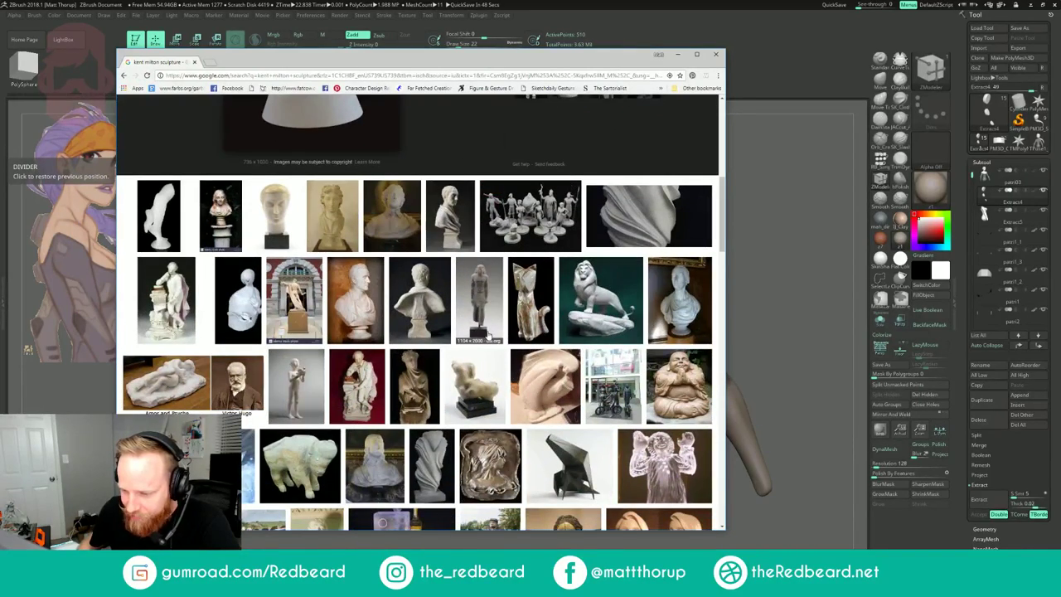
pyautogui.scroll(-3, 489, 335)
pyautogui.scroll(4, 489, 336)
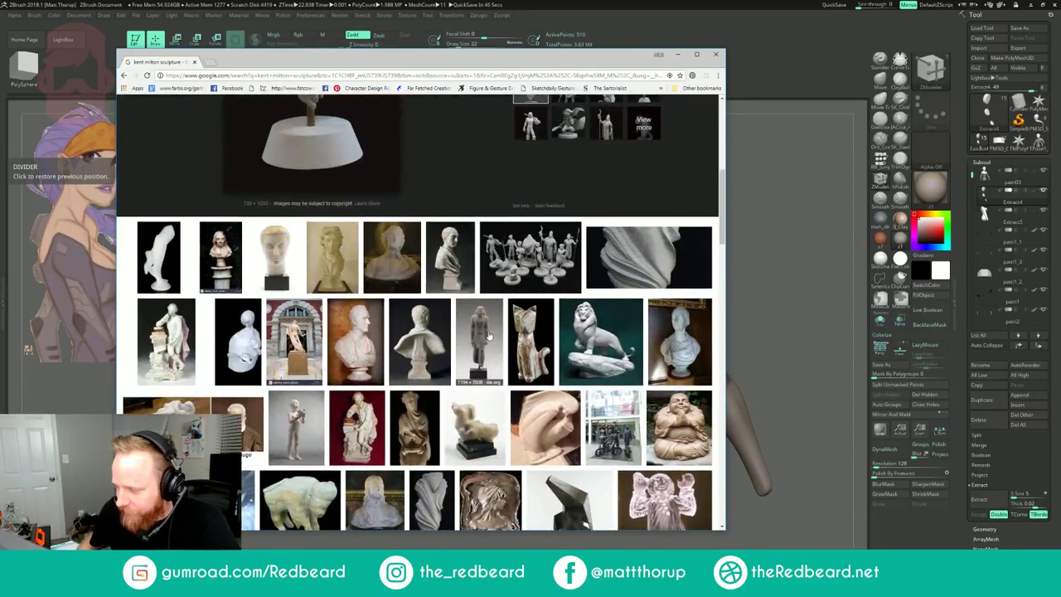
pyautogui.scroll(-5, 489, 336)
pyautogui.click(649, 398)
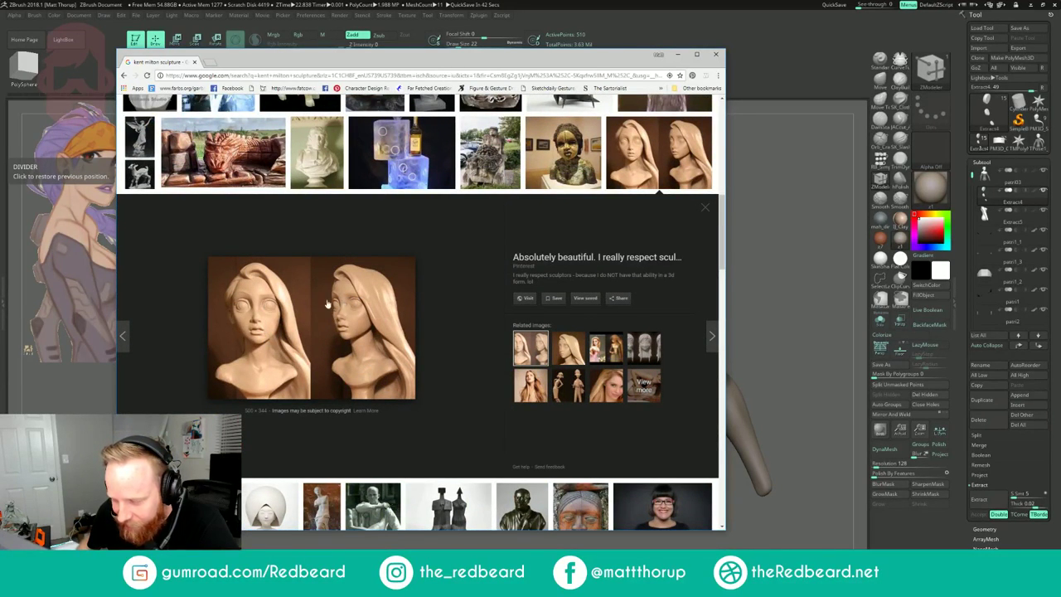
pyautogui.click(567, 388)
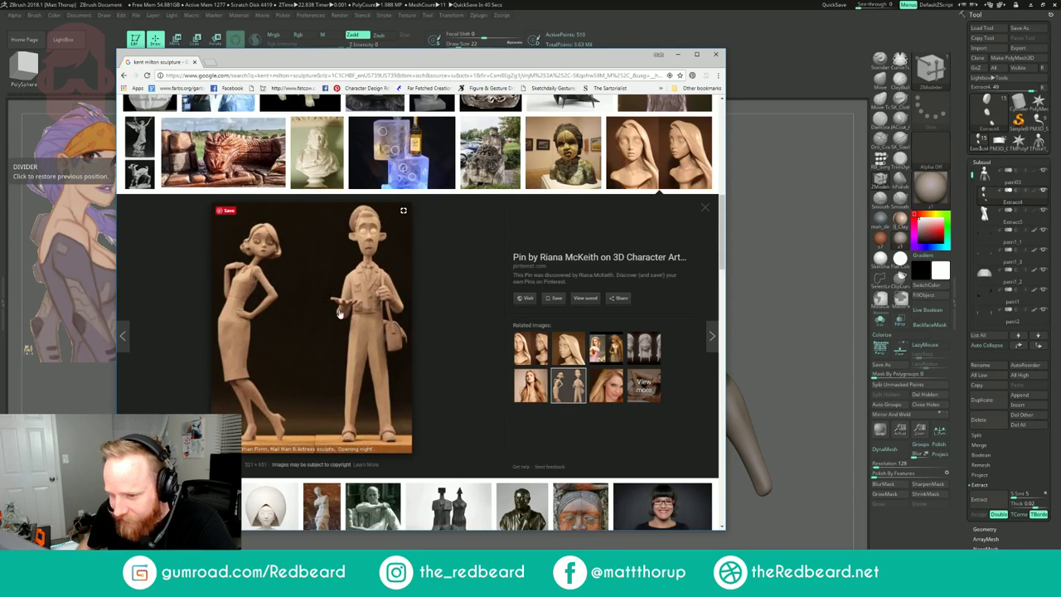
pyautogui.click(703, 208)
pyautogui.scroll(7, 498, 254)
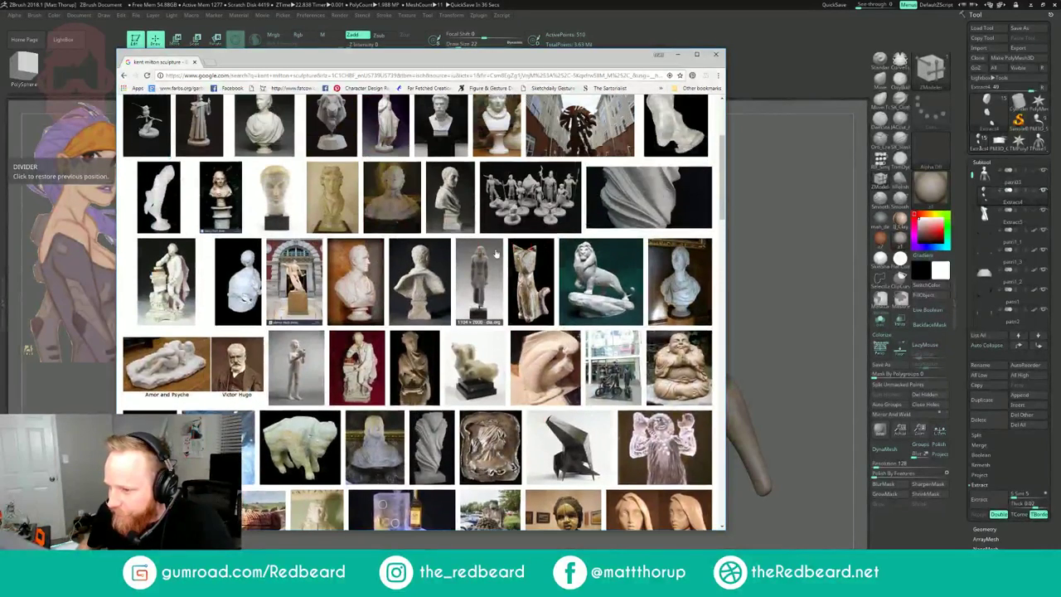
# - View the standing female maquette from the first results row and look through its related maquette images
pyautogui.scroll(3, 498, 254)
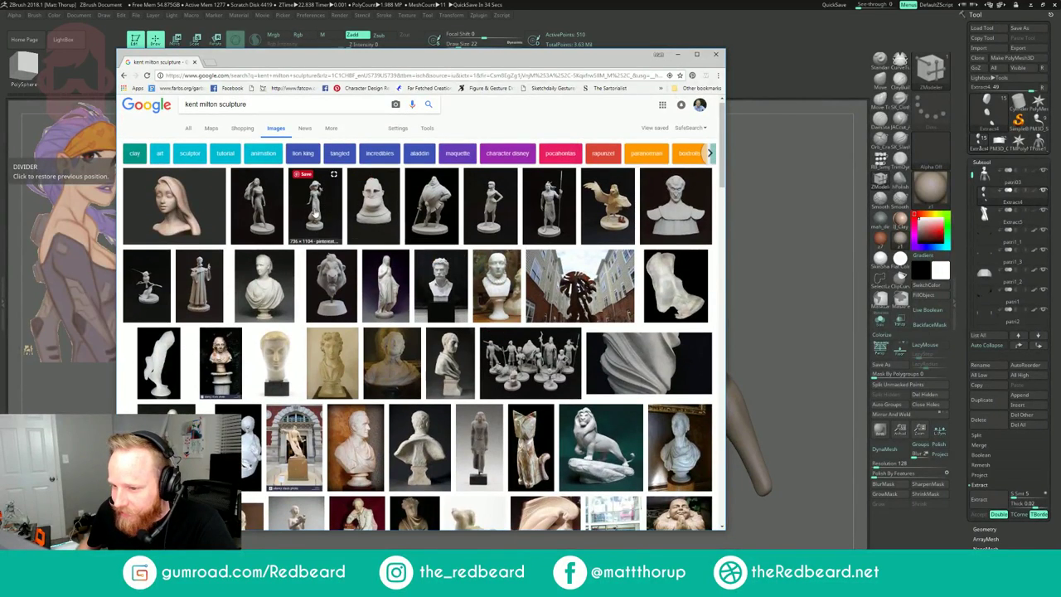
pyautogui.click(257, 209)
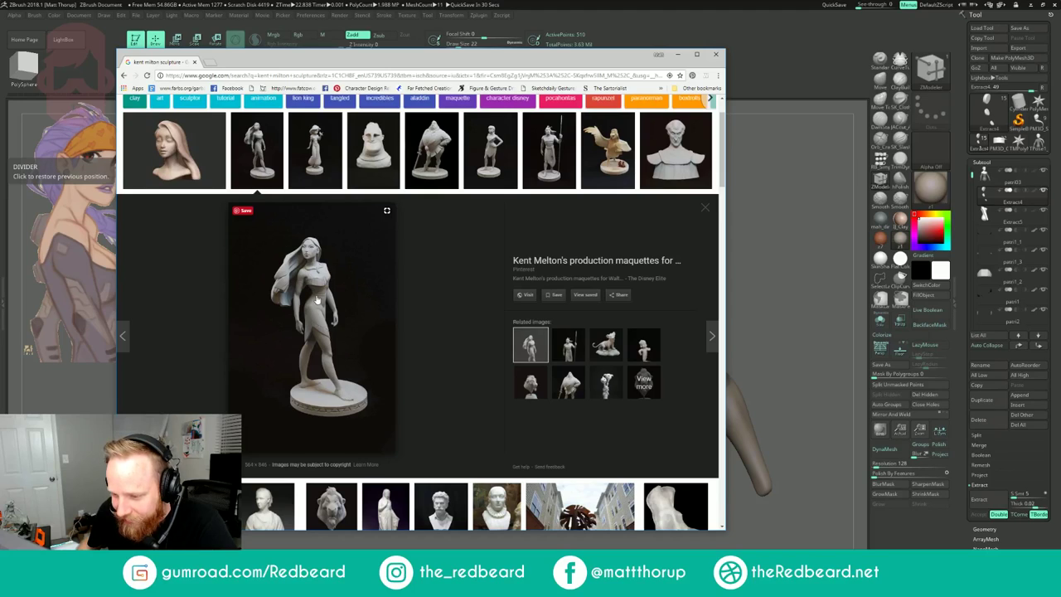
pyautogui.click(569, 345)
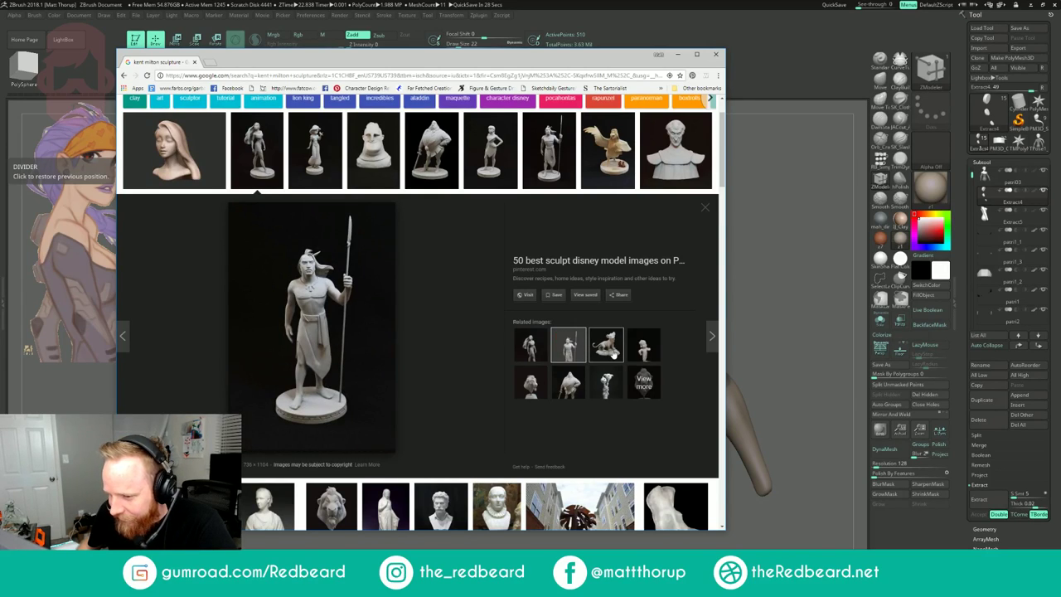
pyautogui.click(607, 346)
pyautogui.click(538, 376)
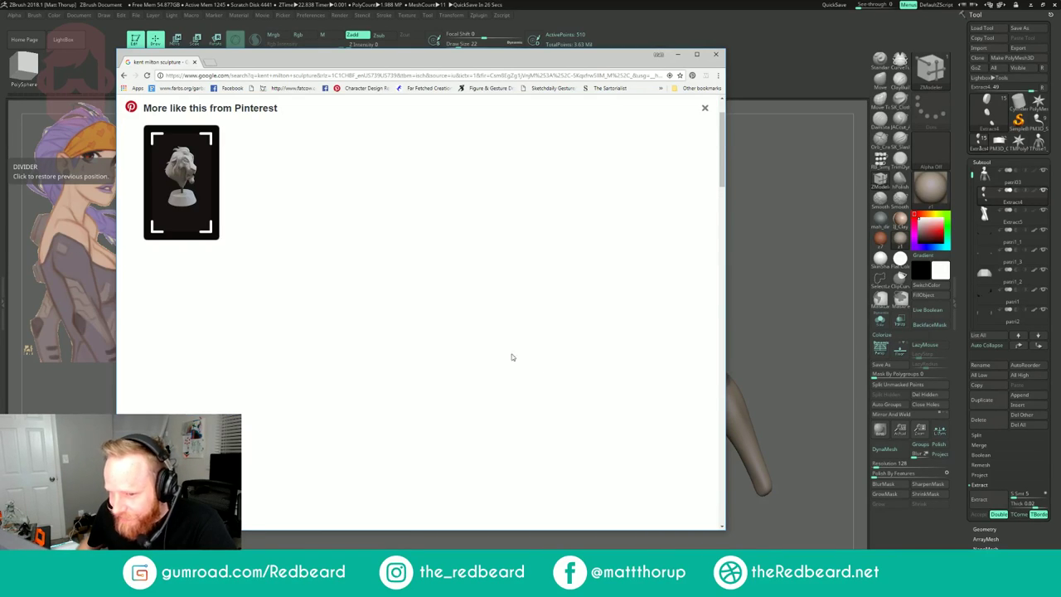
pyautogui.scroll(-6, 260, 141)
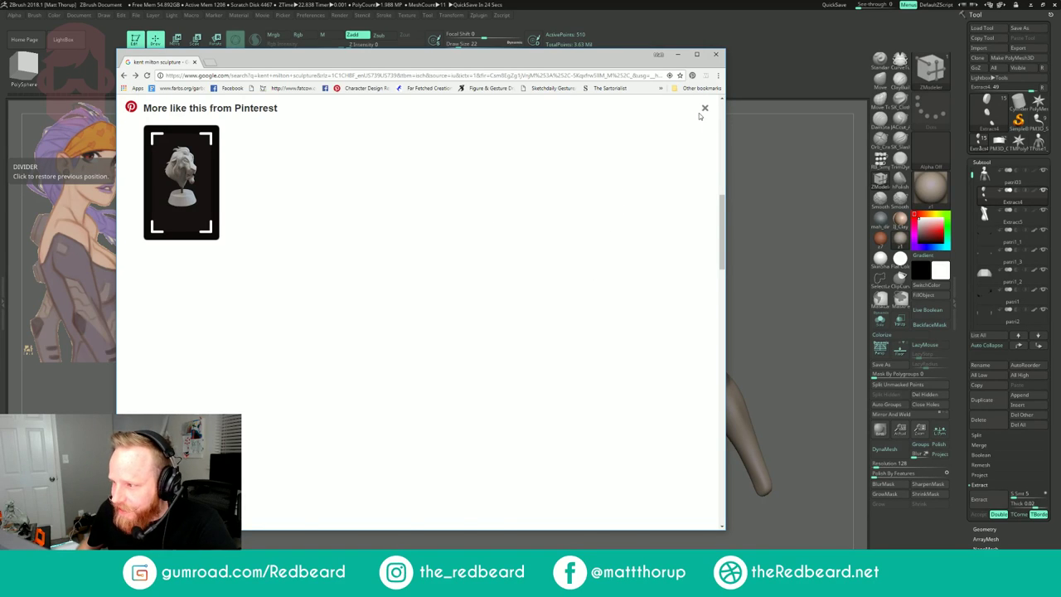
pyautogui.click(705, 108)
pyautogui.click(617, 390)
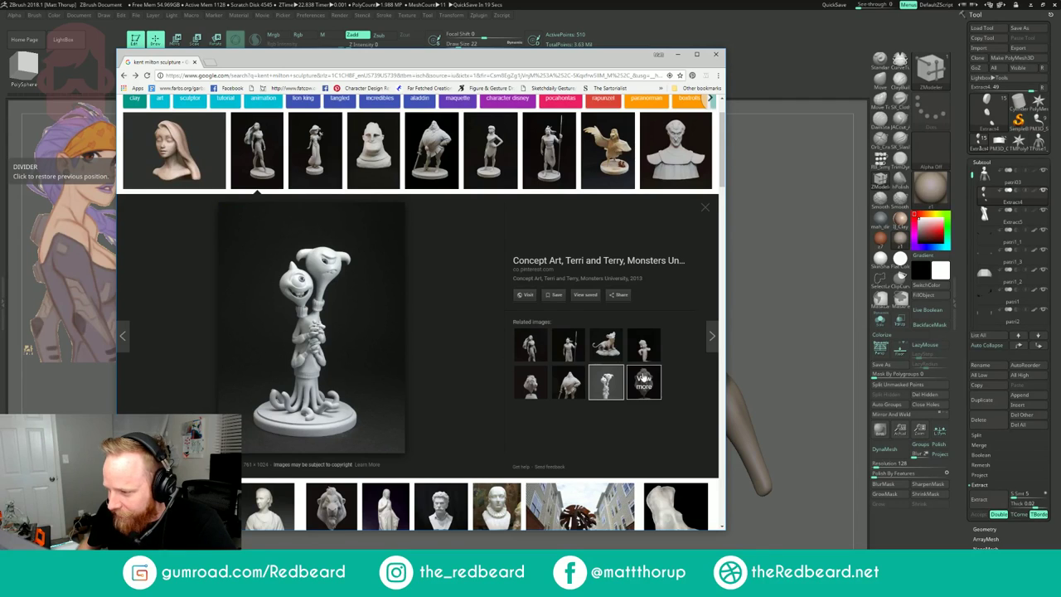
pyautogui.click(572, 386)
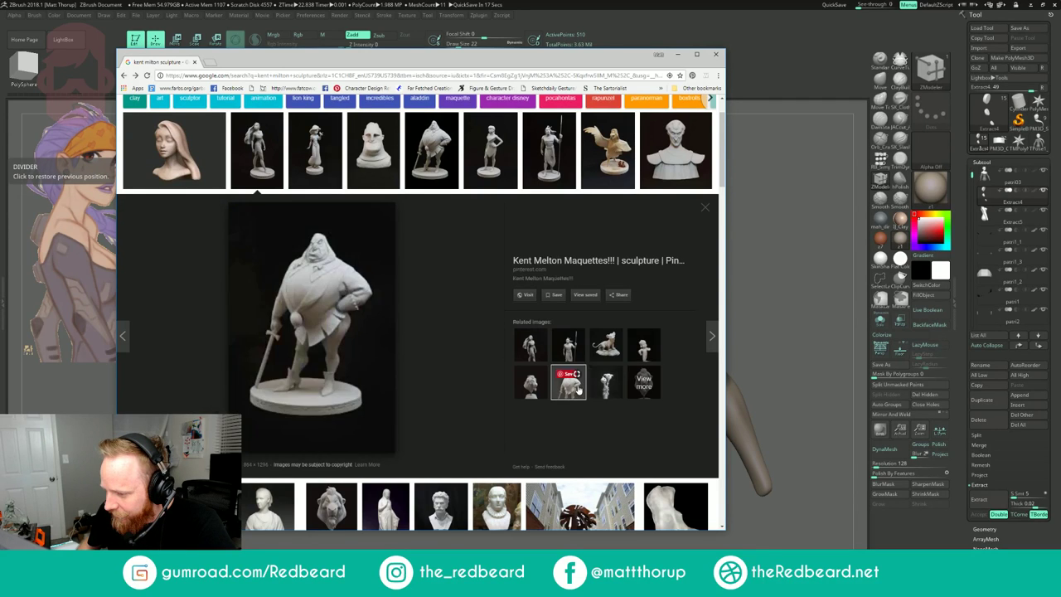
# - Open the full set of related maquette images, view the pug maquette, and browse further results
pyautogui.click(645, 383)
pyautogui.scroll(-2, 423, 286)
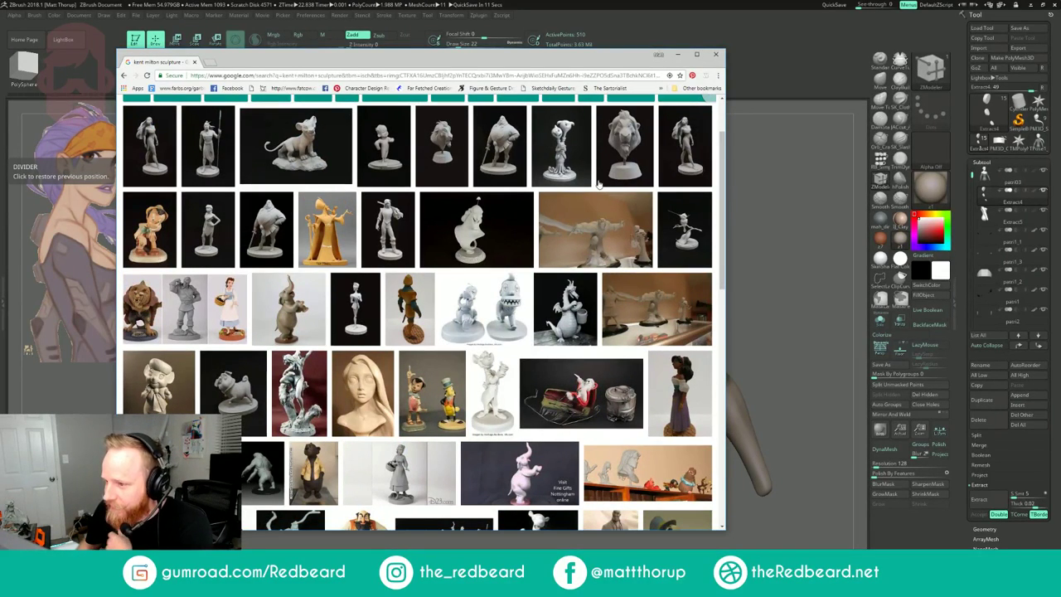
pyautogui.scroll(-2, 547, 226)
pyautogui.scroll(-1, 264, 253)
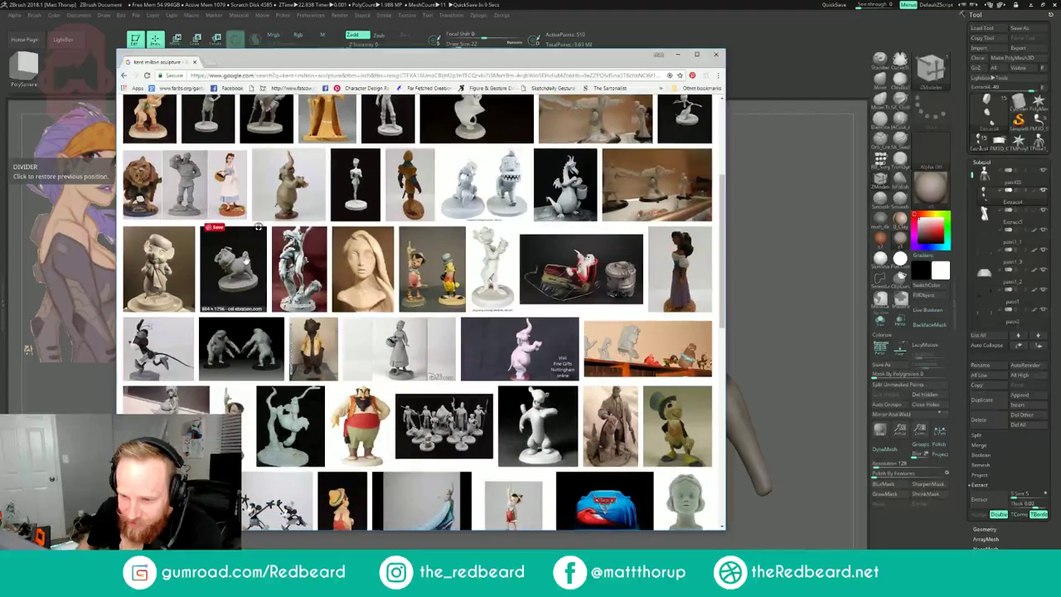
pyautogui.click(249, 261)
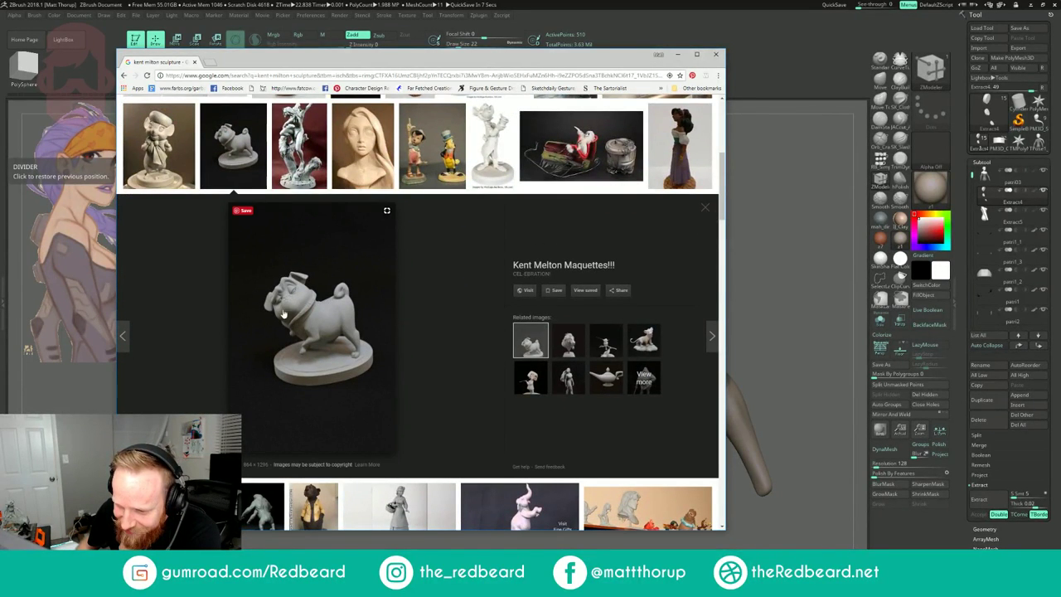
pyautogui.click(703, 212)
pyautogui.scroll(-1, 412, 268)
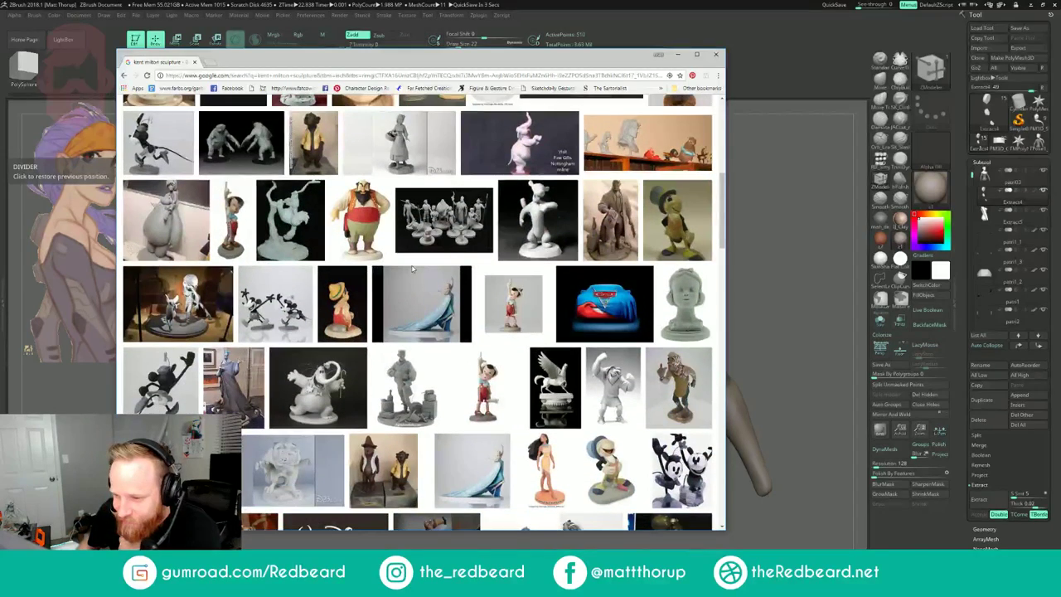
pyautogui.scroll(-2, 412, 268)
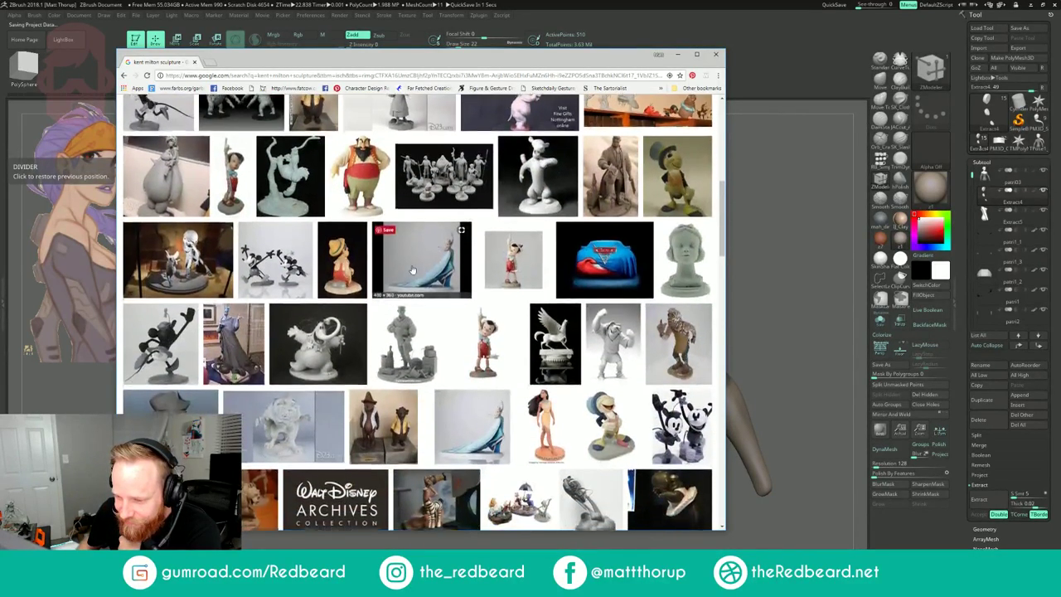
# - Search the images for "kent milton sculpture kubo" and browse the results
pyautogui.scroll(10, 416, 270)
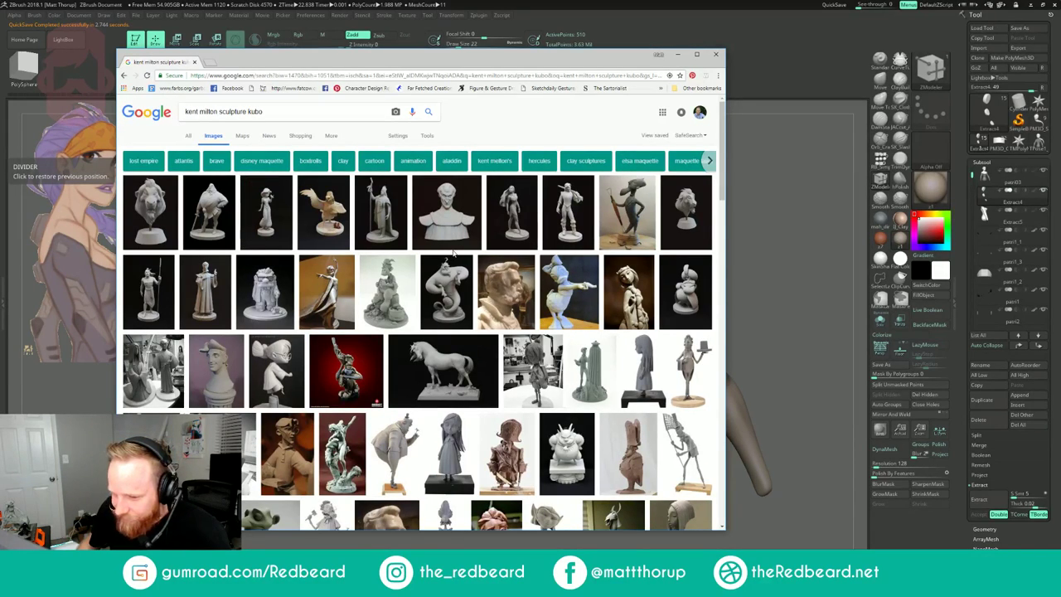
pyautogui.scroll(-1, 454, 254)
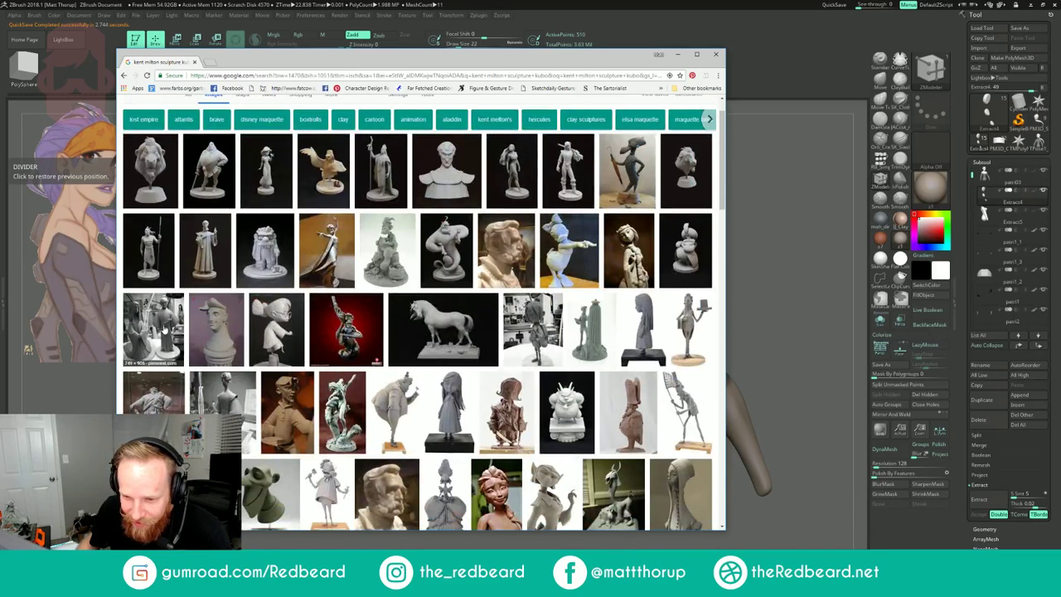
# - View the black-and-white sculpture of two Kubo characters and look through three of its related maquette images
pyautogui.click(163, 327)
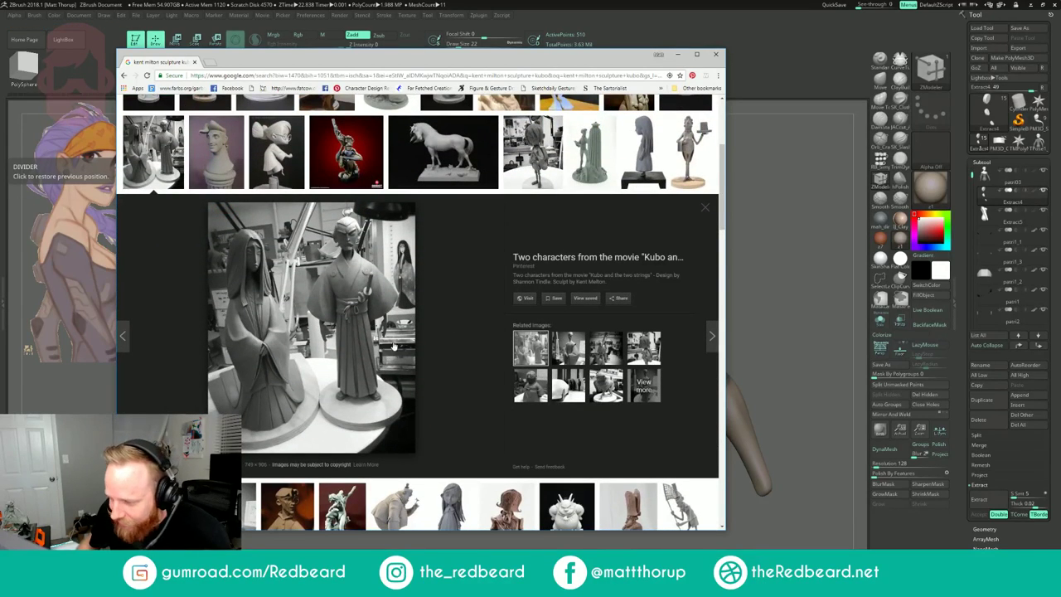
pyautogui.click(606, 348)
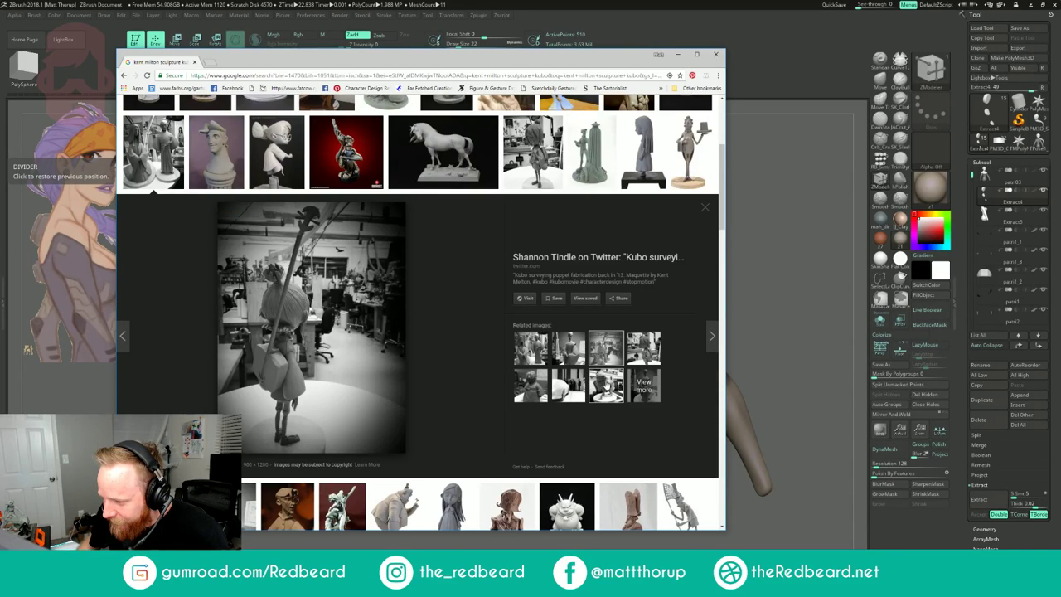
pyautogui.click(606, 385)
pyautogui.click(645, 350)
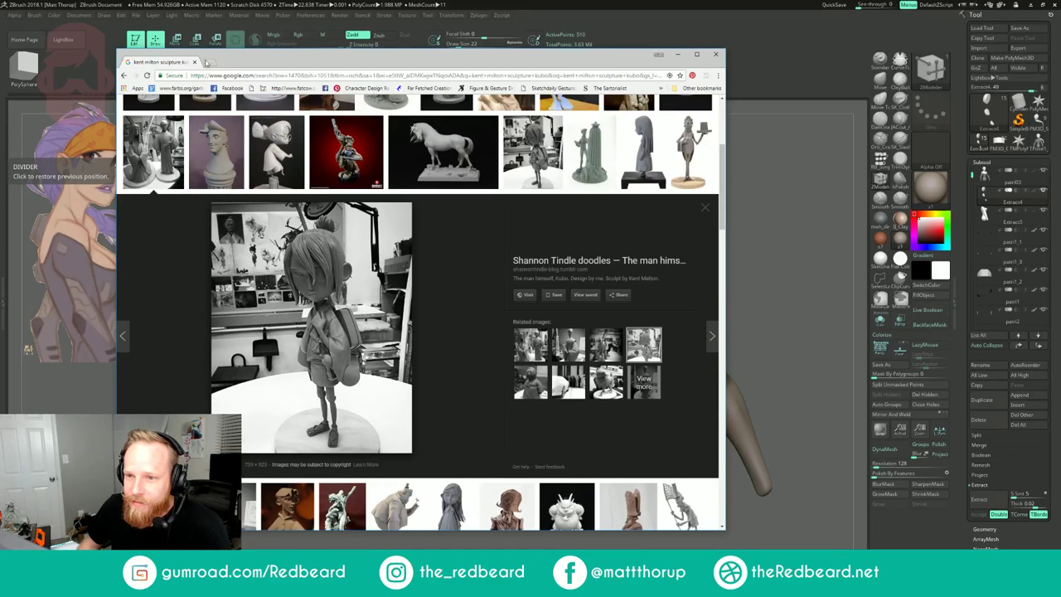
# - Close the image search, return to ZBrush, and inspect the bust from the side around to the back
pyautogui.click(196, 63)
pyautogui.moveTo(458, 234); pyautogui.dragTo(291, 248)
pyautogui.moveTo(573, 236); pyautogui.dragTo(679, 243)
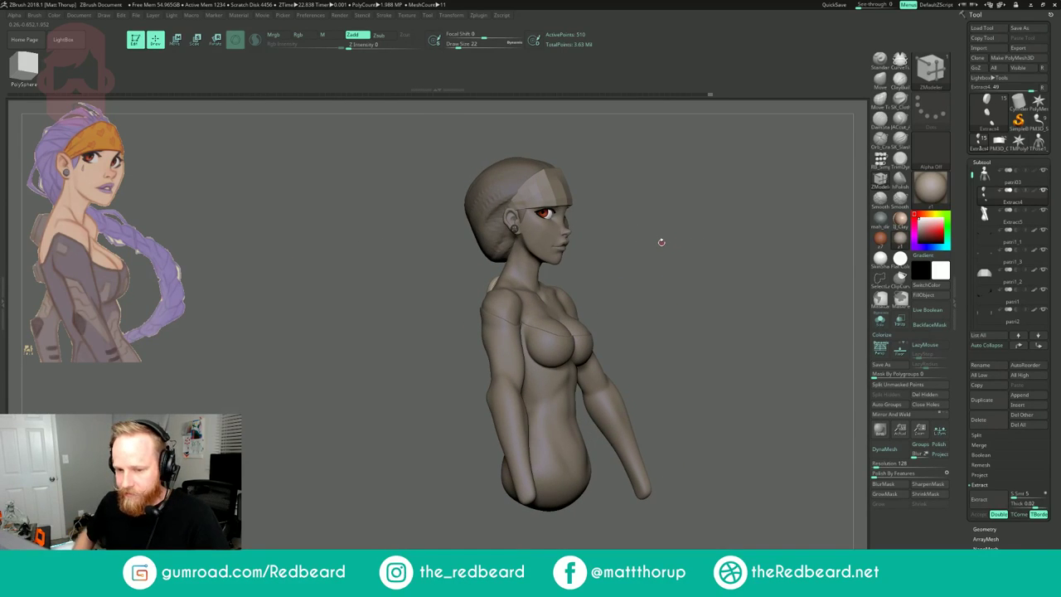
pyautogui.moveTo(737, 266); pyautogui.dragTo(632, 272)
pyautogui.keyDown('alt'); pyautogui.moveTo(713, 255); pyautogui.dragTo(713, 282); pyautogui.keyUp('alt')
pyautogui.moveTo(714, 282); pyautogui.dragTo(612, 300)
pyautogui.keyDown('alt'); pyautogui.moveTo(598, 406); pyautogui.dragTo(595, 356); pyautogui.keyUp('alt')
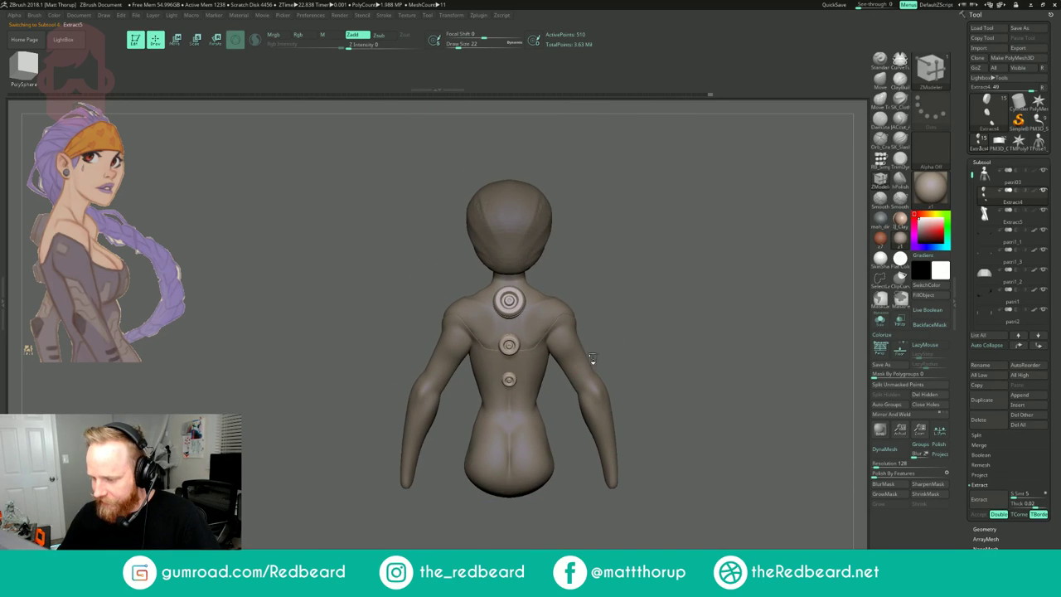
# - Make the garment the active subtool and display its polygon wireframe for a close view of the chest
pyautogui.keyDown('alt'); pyautogui.click(588, 365); pyautogui.keyUp('alt')
pyautogui.moveTo(691, 289); pyautogui.dragTo(733, 225)
pyautogui.moveTo(663, 283); pyautogui.dragTo(689, 285)
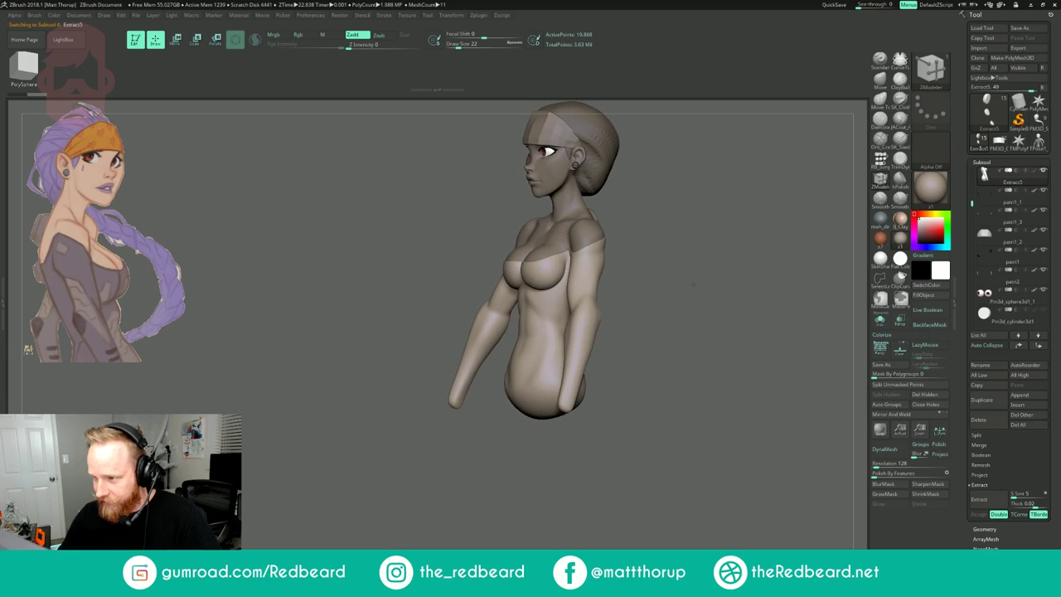
pyautogui.hotkey('shift', 'f')
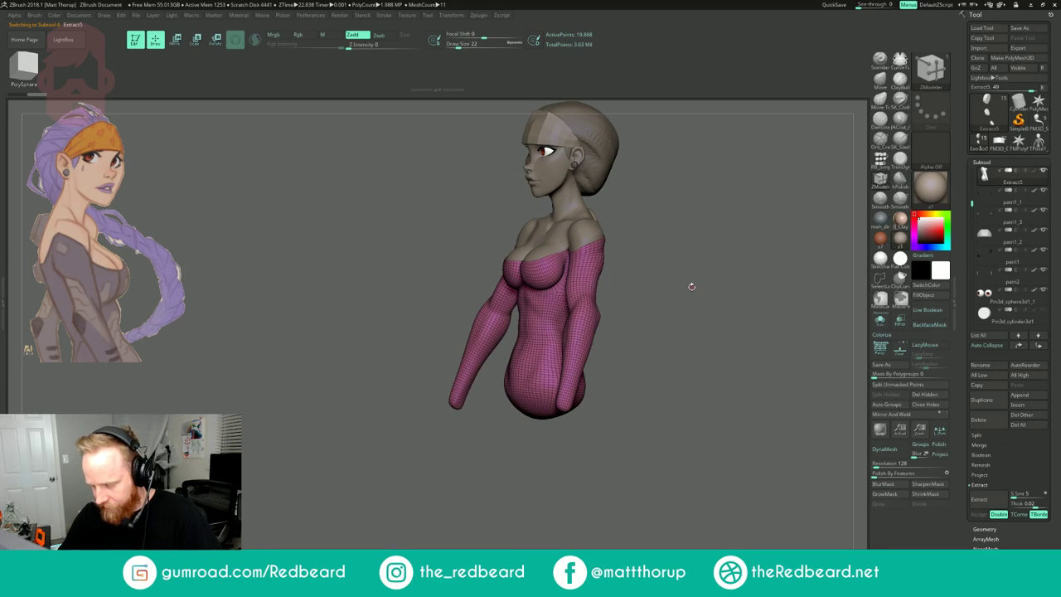
pyautogui.moveTo(685, 290)
pyautogui.keyDown('alt'); pyautogui.mouseDown()
pyautogui.moveTo(741, 277)
pyautogui.moveTo(737, 292)
pyautogui.mouseUp(); pyautogui.keyUp('alt')
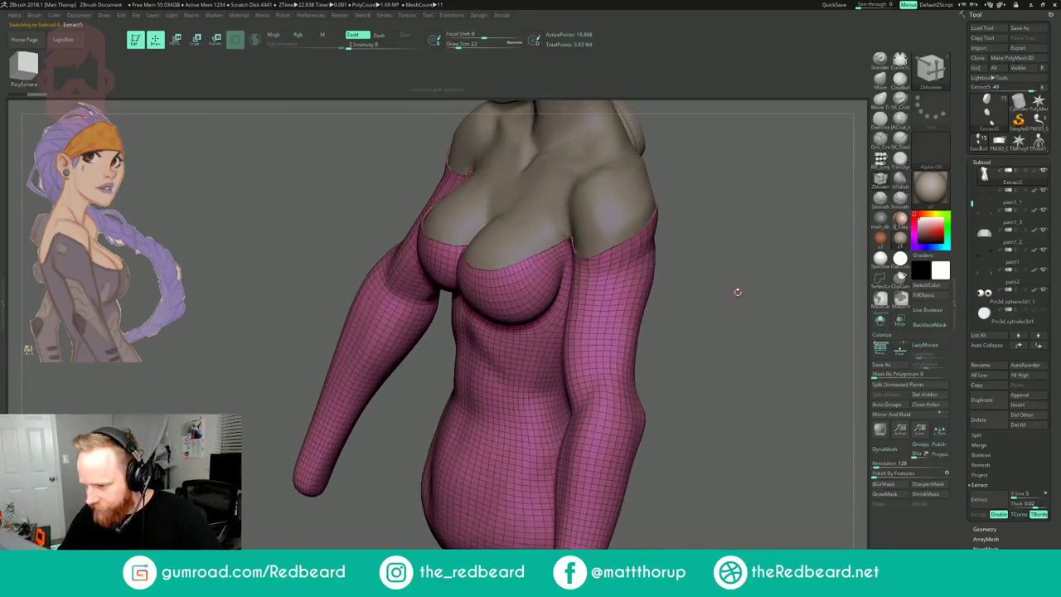
# - Try ZModeler's edge Insert action on the garment's neckline, switching its target from Multiple EdgeLoops to Single EdgeLoop
pyautogui.click(514, 271)
pyautogui.hotkey('ctrl', 'z')
pyautogui.keyDown('alt'); pyautogui.moveTo(726, 208); pyautogui.dragTo(775, 205); pyautogui.keyUp('alt')
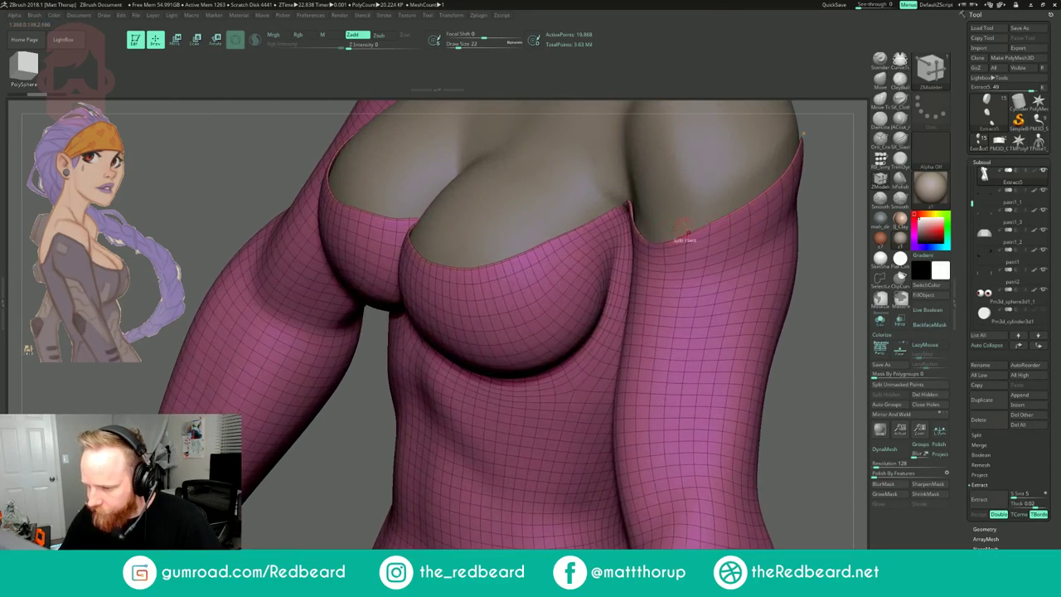
pyautogui.press('space')
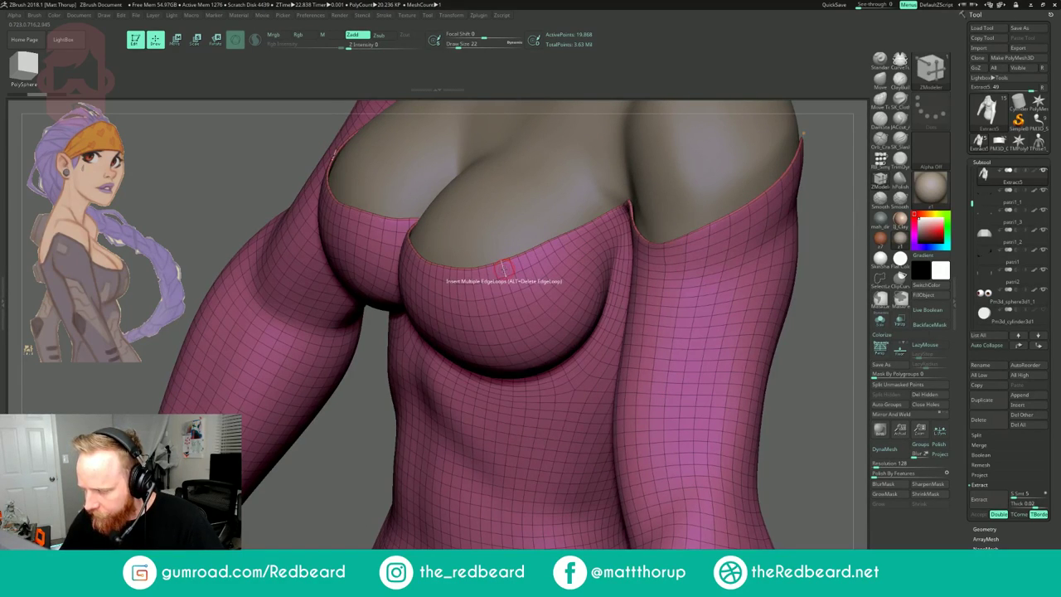
pyautogui.press('space')
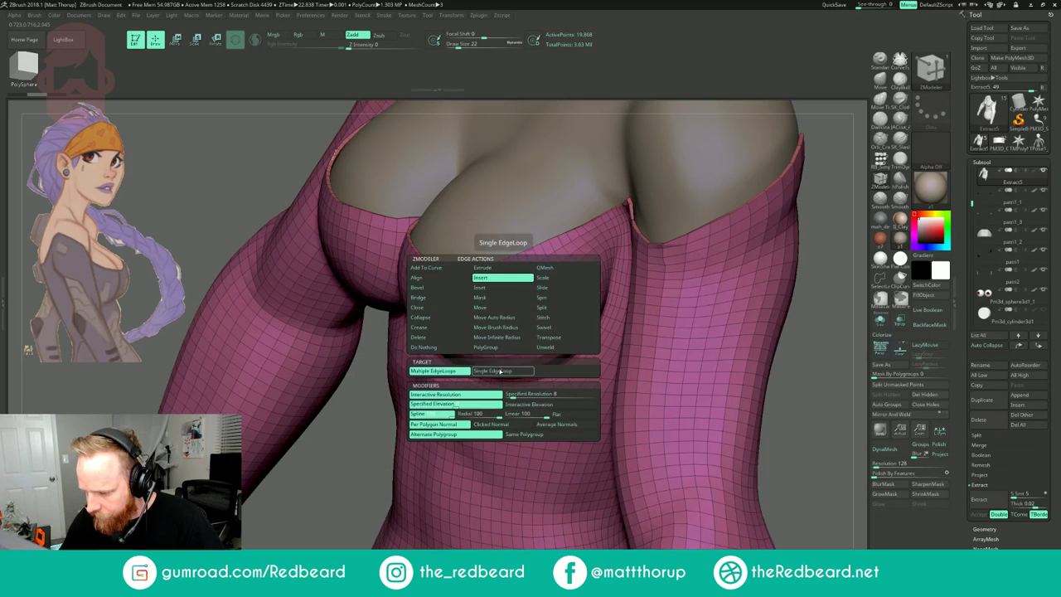
pyautogui.click(499, 370)
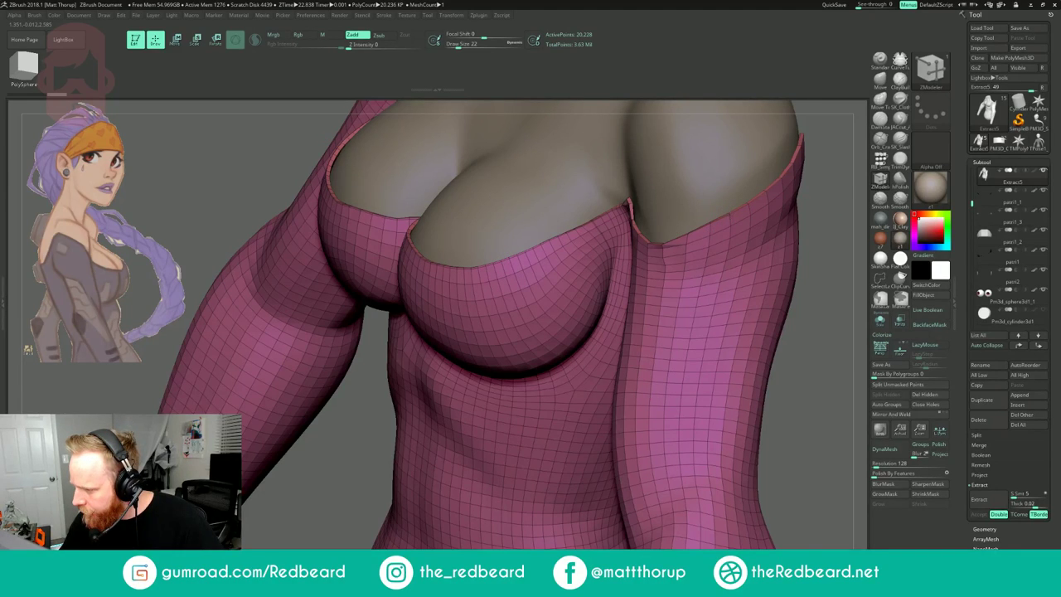
pyautogui.hotkey('ctrl', 'z')
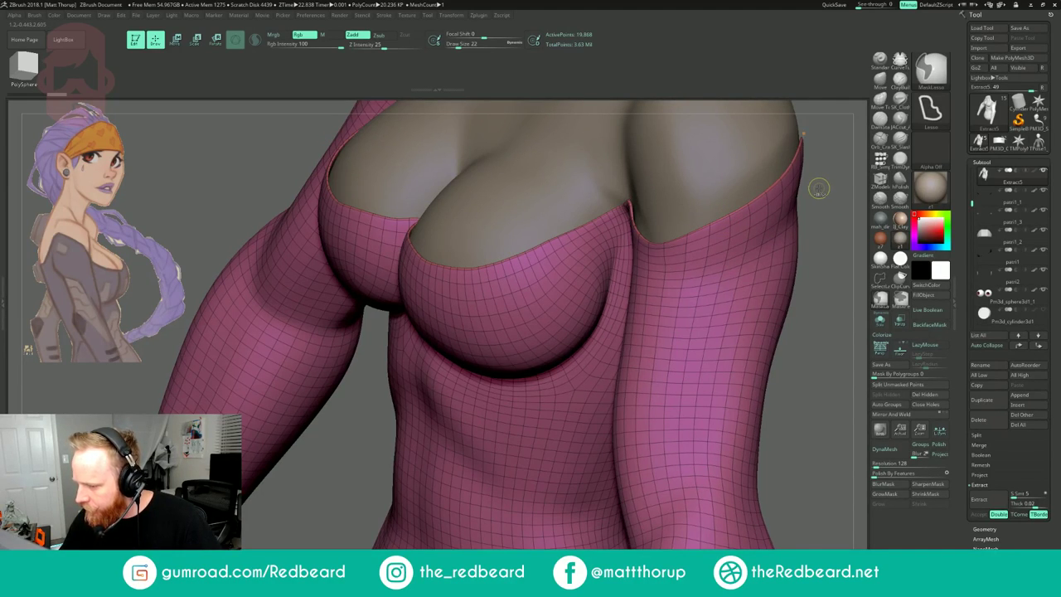
# - Isolate the garment with Solo and inspect the open rims of the neckline and sleeves
pyautogui.hotkey('shift', 'd')
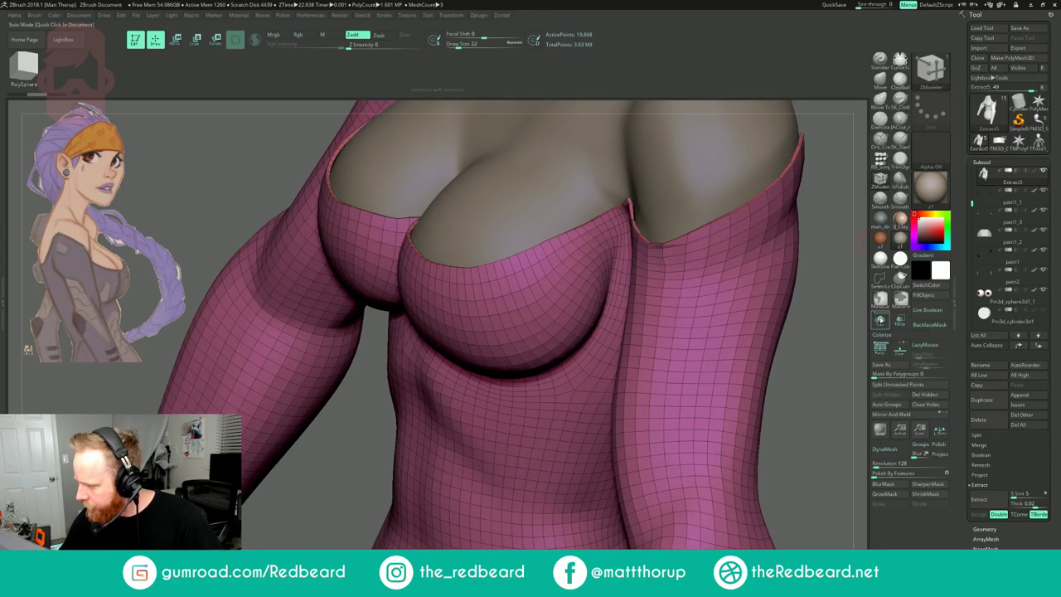
pyautogui.click(880, 321)
pyautogui.moveTo(847, 200); pyautogui.dragTo(738, 323)
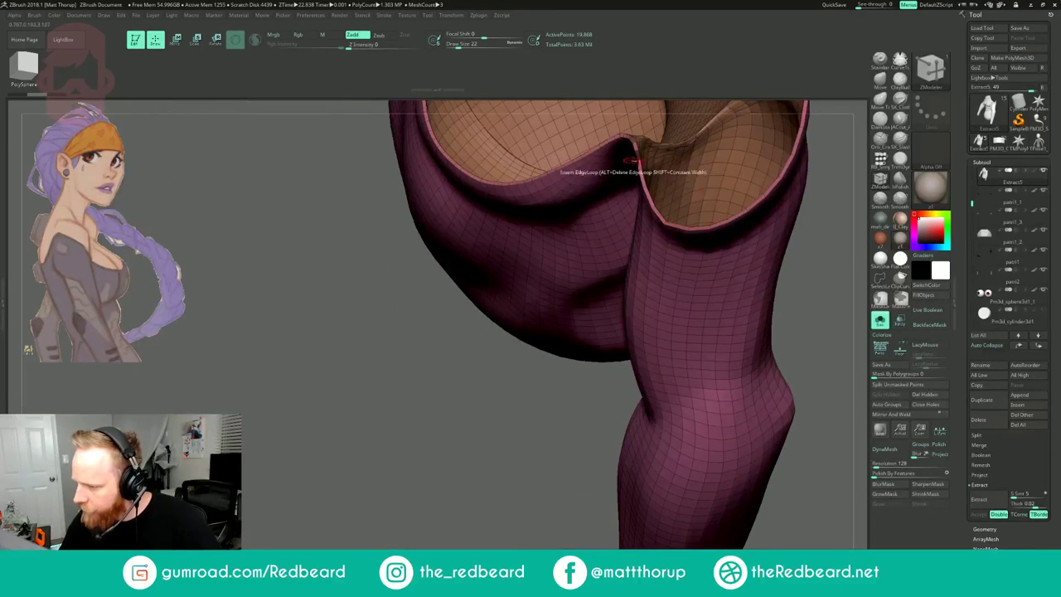
pyautogui.keyDown('alt'); pyautogui.moveTo(453, 336); pyautogui.dragTo(476, 373); pyautogui.keyUp('alt')
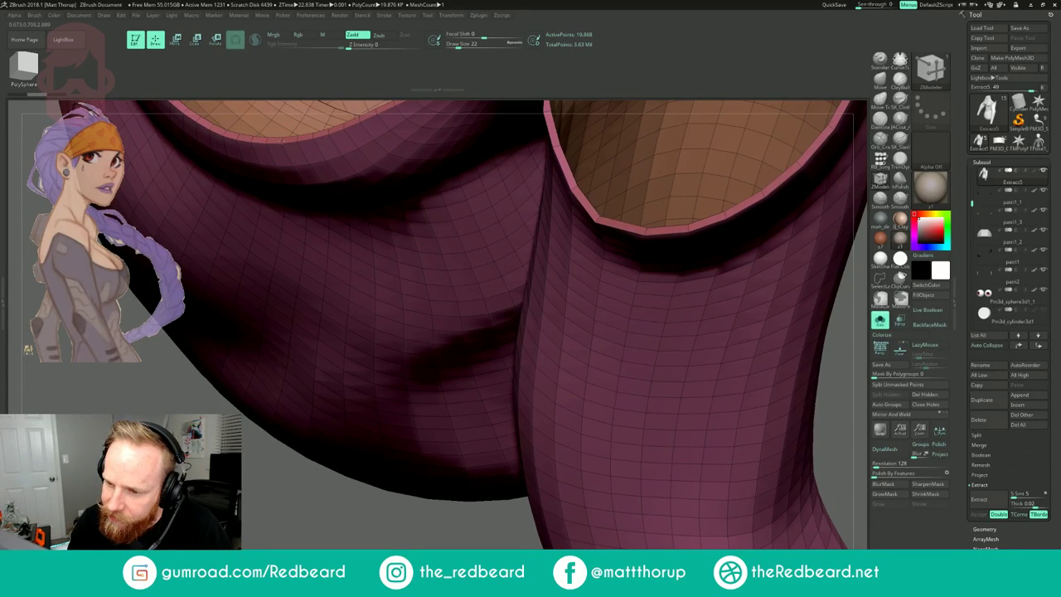
pyautogui.keyDown('alt'); pyautogui.moveTo(365, 509); pyautogui.dragTo(299, 431); pyautogui.keyUp('alt')
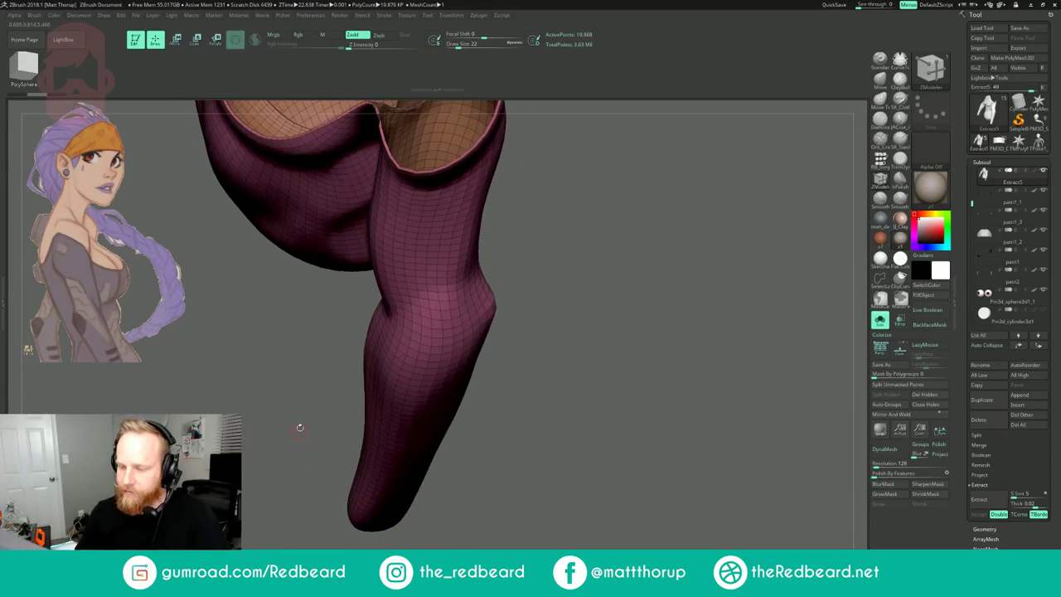
pyautogui.keyDown('alt'); pyautogui.moveTo(585, 225); pyautogui.dragTo(636, 369); pyautogui.keyUp('alt')
# - Try inserting single edge loops around the garment's rim, and undo them
pyautogui.click(600, 297)
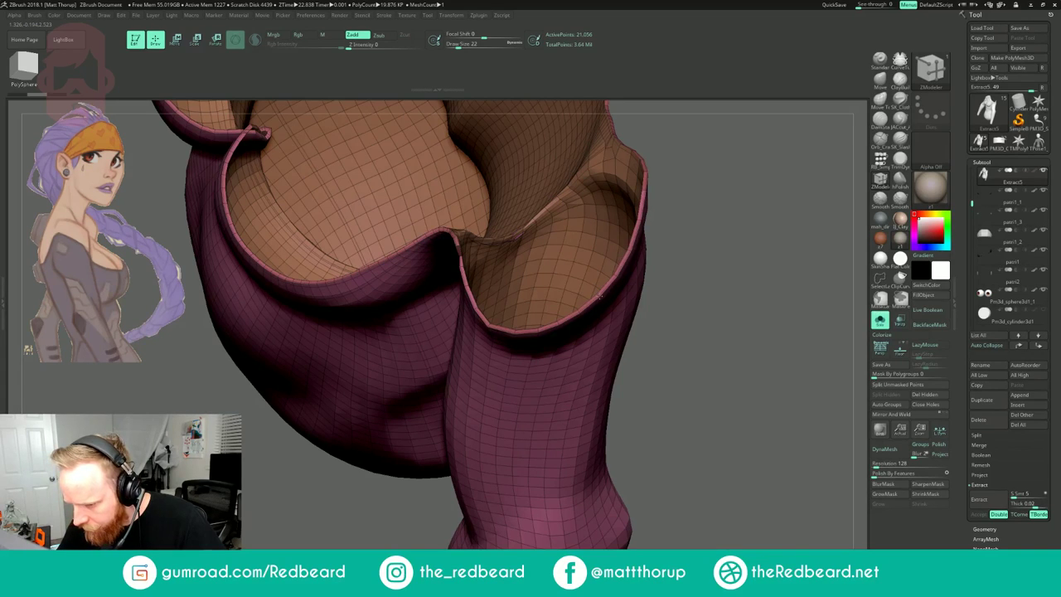
pyautogui.click(615, 275)
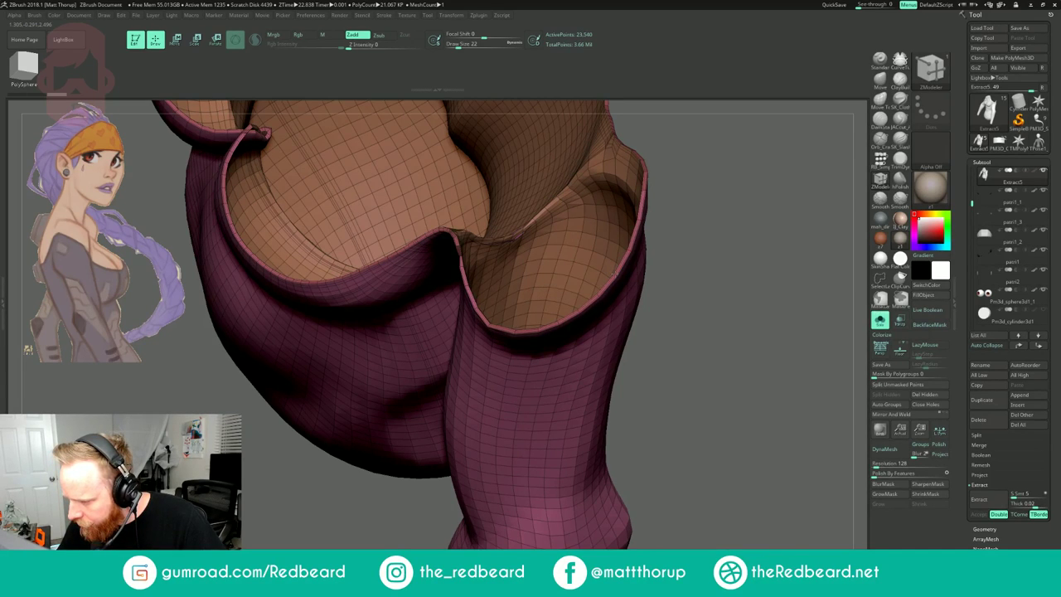
pyautogui.moveTo(674, 256); pyautogui.dragTo(706, 229)
pyautogui.moveTo(707, 282)
pyautogui.keyDown('alt'); pyautogui.mouseDown()
pyautogui.moveTo(710, 214)
pyautogui.moveTo(740, 222)
pyautogui.moveTo(750, 209)
pyautogui.mouseUp(); pyautogui.keyUp('alt')
pyautogui.hotkey('ctrl', 'z')
pyautogui.hotkey('ctrl', 'z')
# - Hide the wireframe, preview the garment with dynamic subdivision, and choose the JACrux brush from the back view
pyautogui.hotkey('shift', 'f')
pyautogui.press('d')
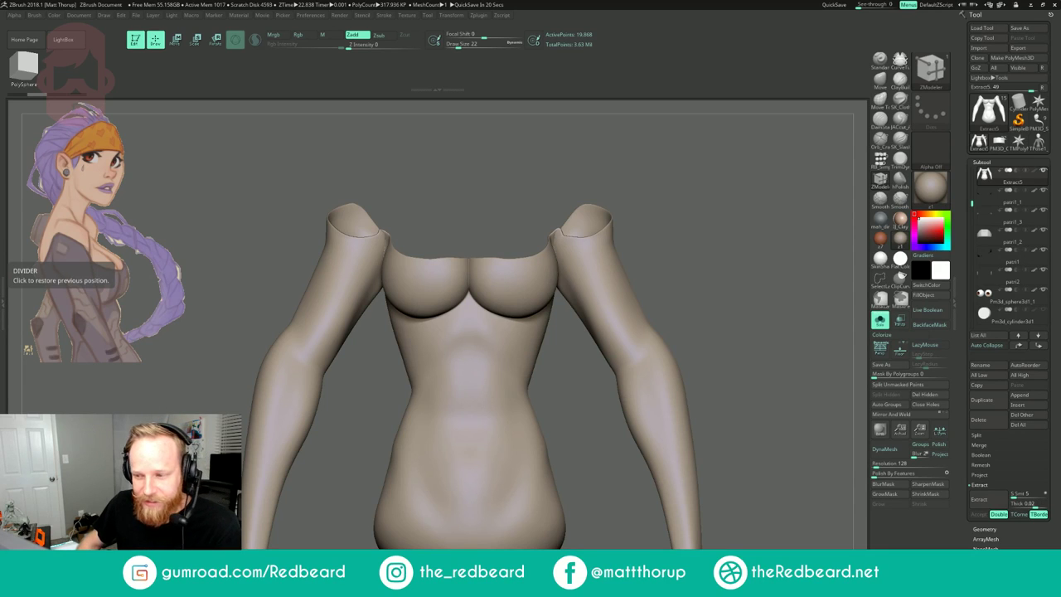
pyautogui.moveTo(718, 220); pyautogui.dragTo(688, 230)
pyautogui.press('4')
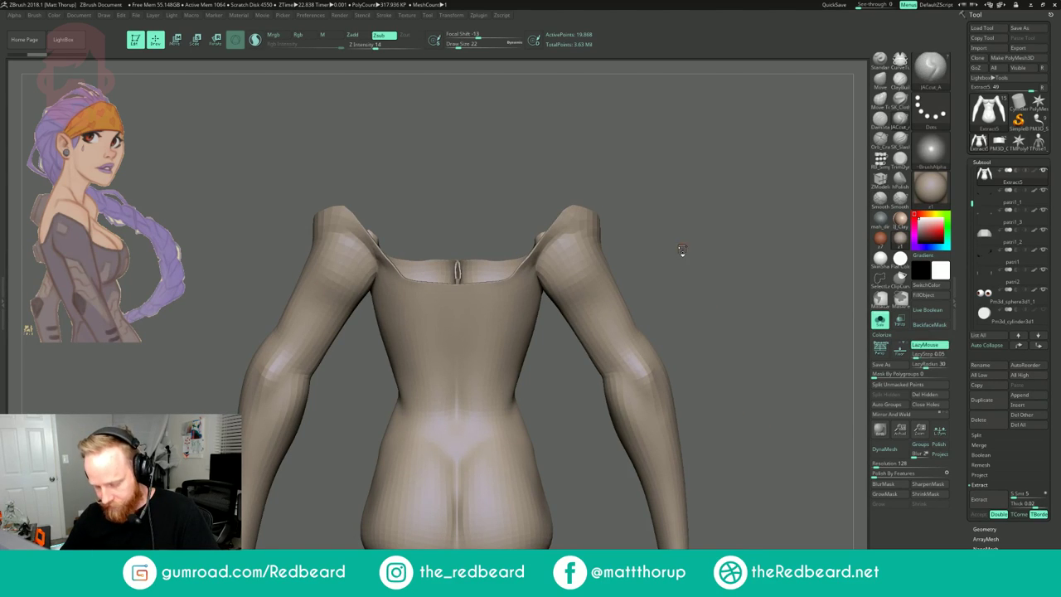
# - Try subdividing the garment mesh without creases, and undo the division
pyautogui.hotkey('ctrl', 'd')
pyautogui.hotkey('ctrl', 'z')
pyautogui.hotkey('ctrl', 'z')
pyautogui.keyDown('ctrl'); pyautogui.keyDown('shift'); pyautogui.moveTo(777, 426); pyautogui.dragTo(772, 431); pyautogui.keyUp('shift'); pyautogui.keyUp('ctrl')
pyautogui.hotkey('shift', 'f')
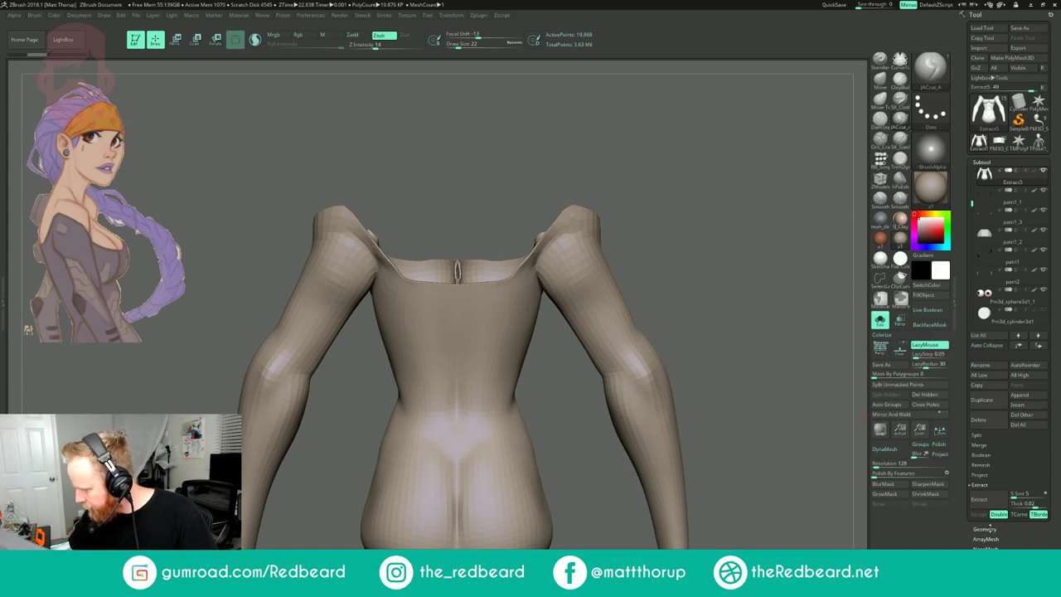
# - Crease the garment by polygroup with a crease level of 3, and subdivide it to level 3
pyautogui.click(985, 529)
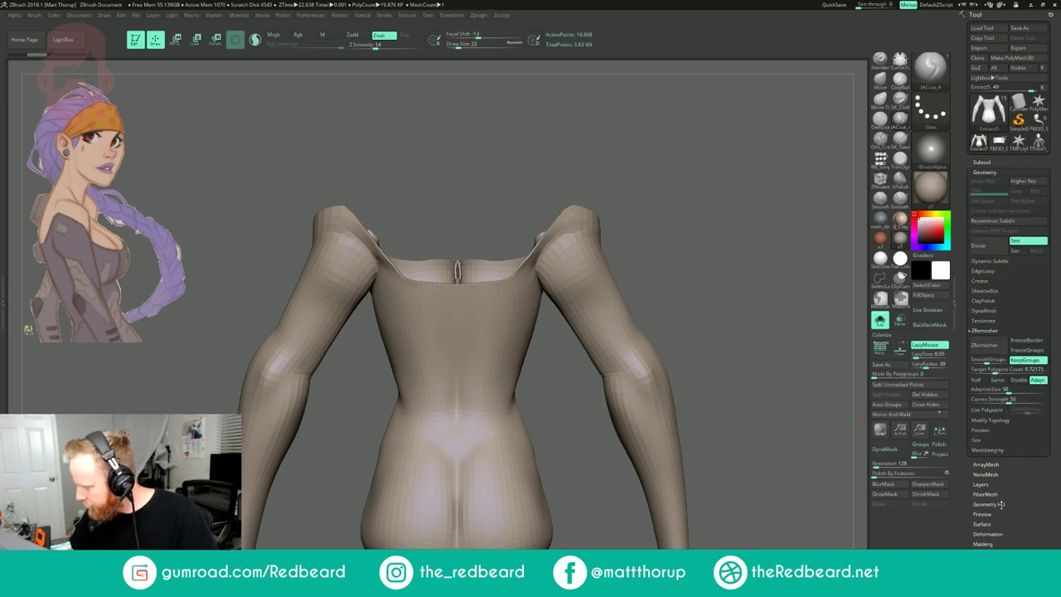
pyautogui.click(990, 280)
pyautogui.click(1021, 303)
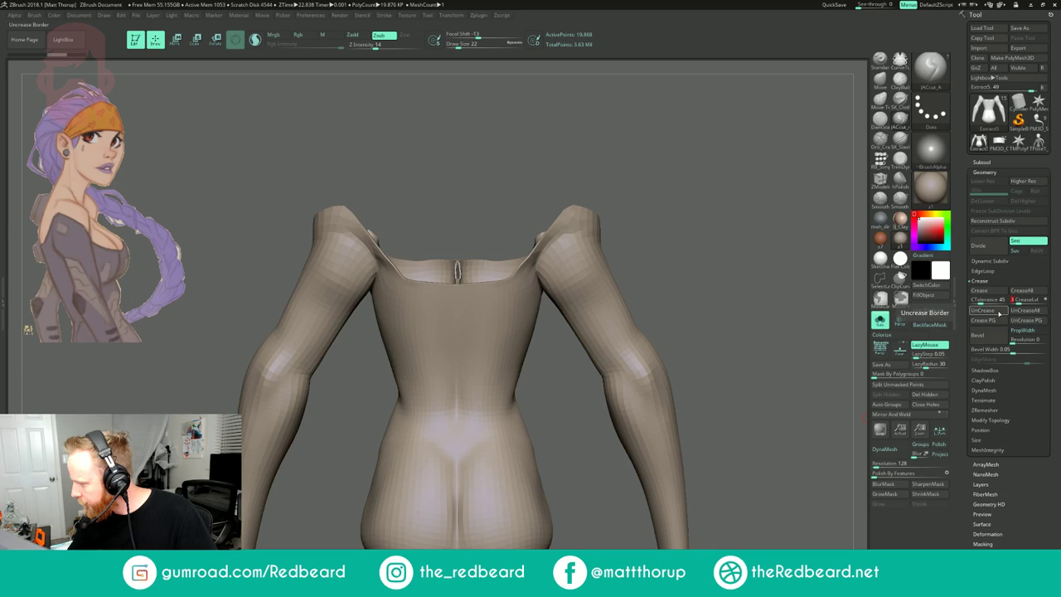
pyautogui.click(997, 321)
pyautogui.moveTo(831, 367); pyautogui.dragTo(777, 378)
pyautogui.hotkey('ctrl', 'd')
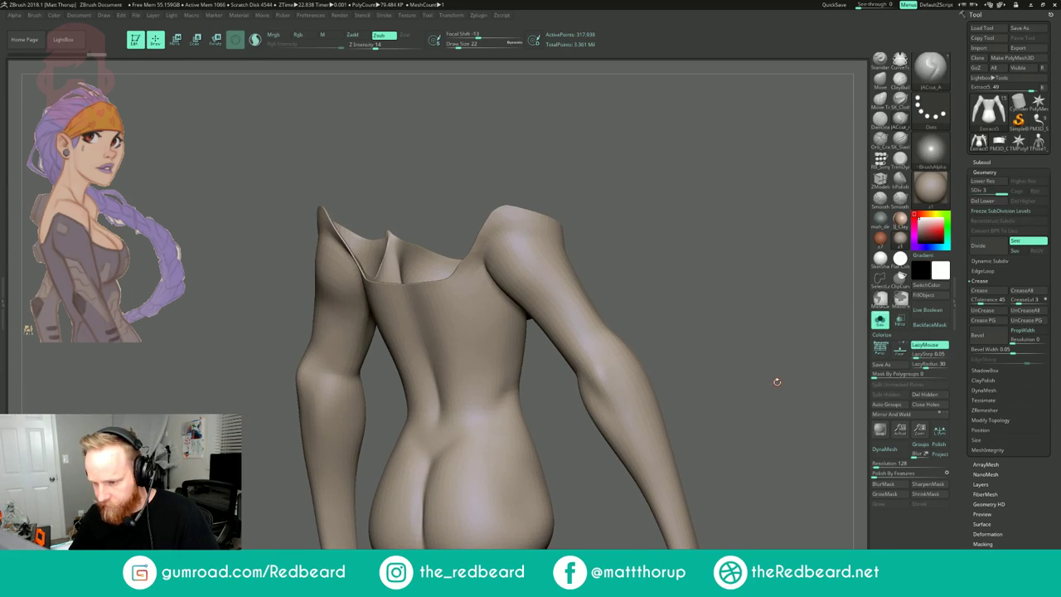
pyautogui.hotkey('shift', 'f')
pyautogui.hotkey('shift', 'f')
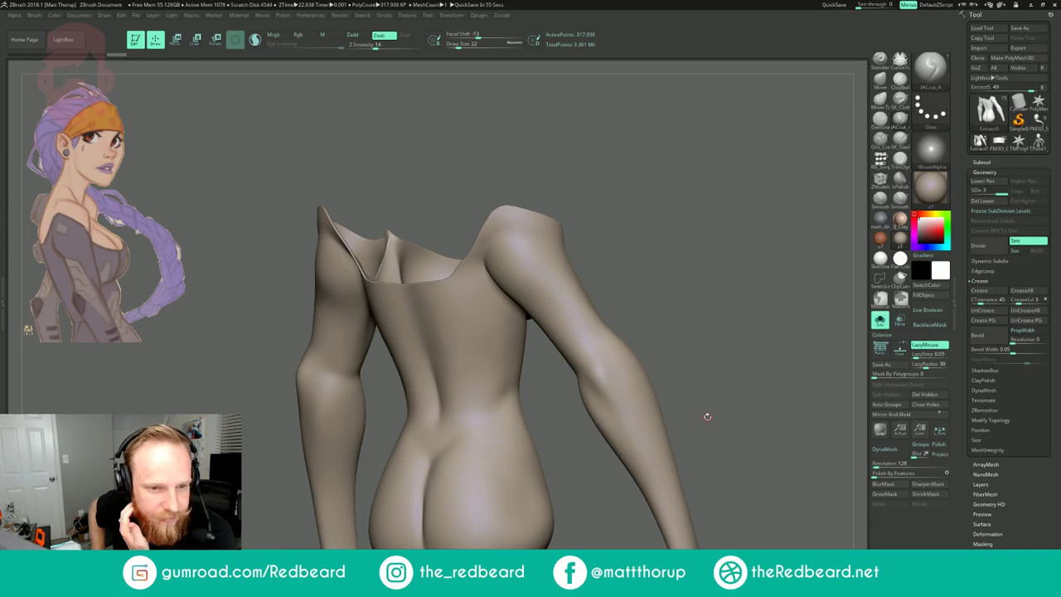
# - Adjust the brush size and turn Solo off to show the full bust from straight behind
pyautogui.moveTo(665, 228)
pyautogui.mouseDown()
pyautogui.moveTo(605, 254)
pyautogui.moveTo(751, 209)
pyautogui.mouseUp()
pyautogui.keyDown('alt'); pyautogui.moveTo(794, 170); pyautogui.dragTo(724, 197); pyautogui.keyUp('alt')
pyautogui.press('s')
pyautogui.moveTo(541, 283); pyautogui.dragTo(549, 283)
pyautogui.moveTo(698, 203)
pyautogui.keyDown('shift'); pyautogui.mouseDown()
pyautogui.moveTo(737, 266)
pyautogui.moveTo(773, 270)
pyautogui.mouseUp(); pyautogui.keyUp('shift')
pyautogui.click(880, 320)
# - Try a small fold stroke beside the garment's back armpit, and undo it
pyautogui.press('s')
pyautogui.moveTo(567, 295)
pyautogui.mouseDown()
pyautogui.moveTo(584, 280)
pyautogui.moveTo(572, 303)
pyautogui.mouseUp()
pyautogui.hotkey('ctrl', 'z')
# - Set the draw size to 104 and carve a symmetrical fold crease across the backs of both upper arms
pyautogui.press('s')
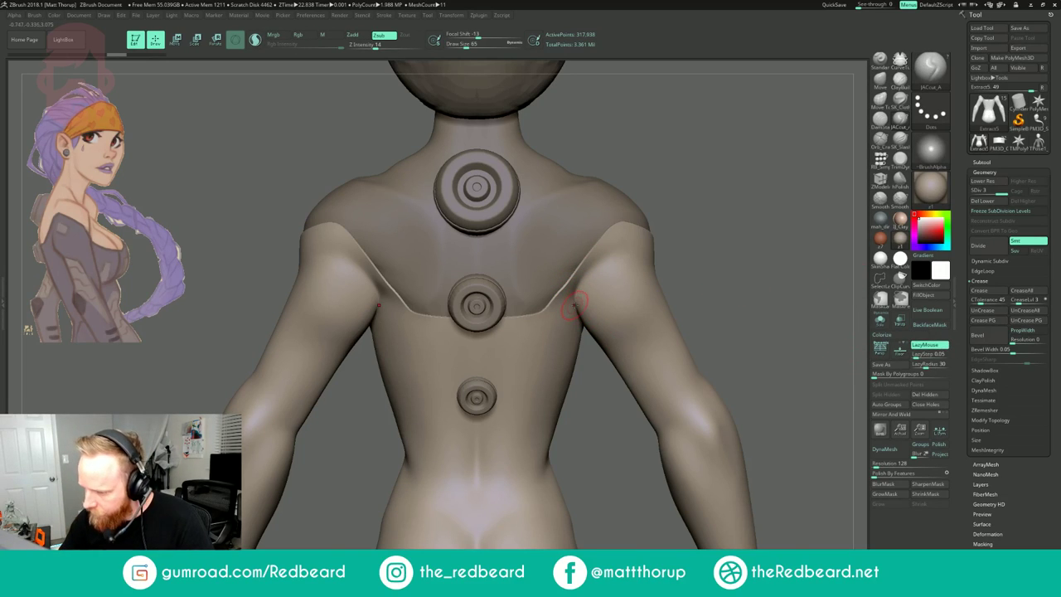
pyautogui.moveTo(608, 258); pyautogui.dragTo(626, 247)
pyautogui.press('s')
pyautogui.moveTo(627, 315); pyautogui.dragTo(633, 313)
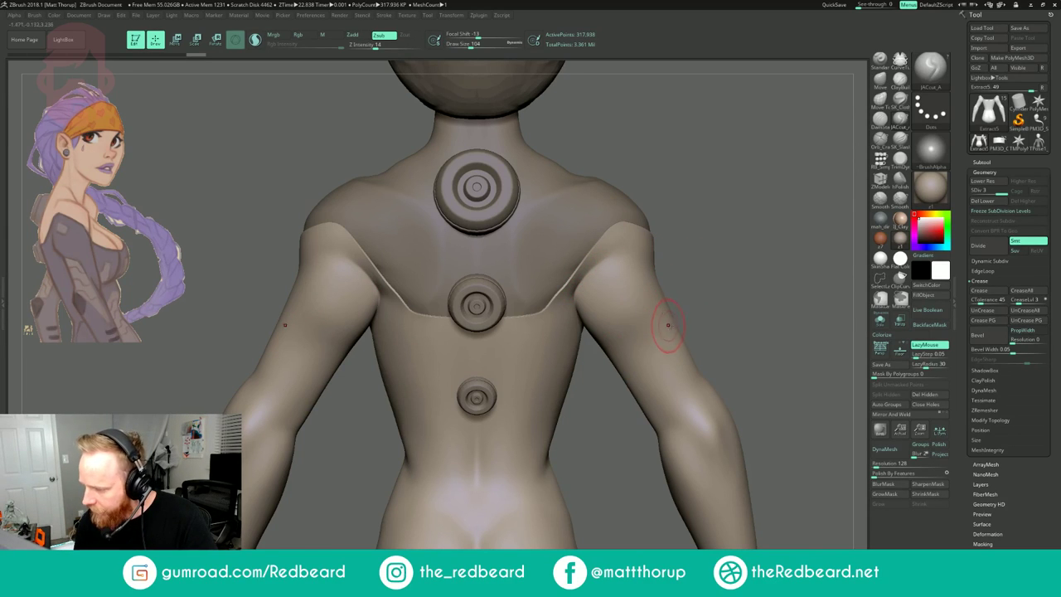
pyautogui.moveTo(656, 314); pyautogui.dragTo(656, 307, button='right')
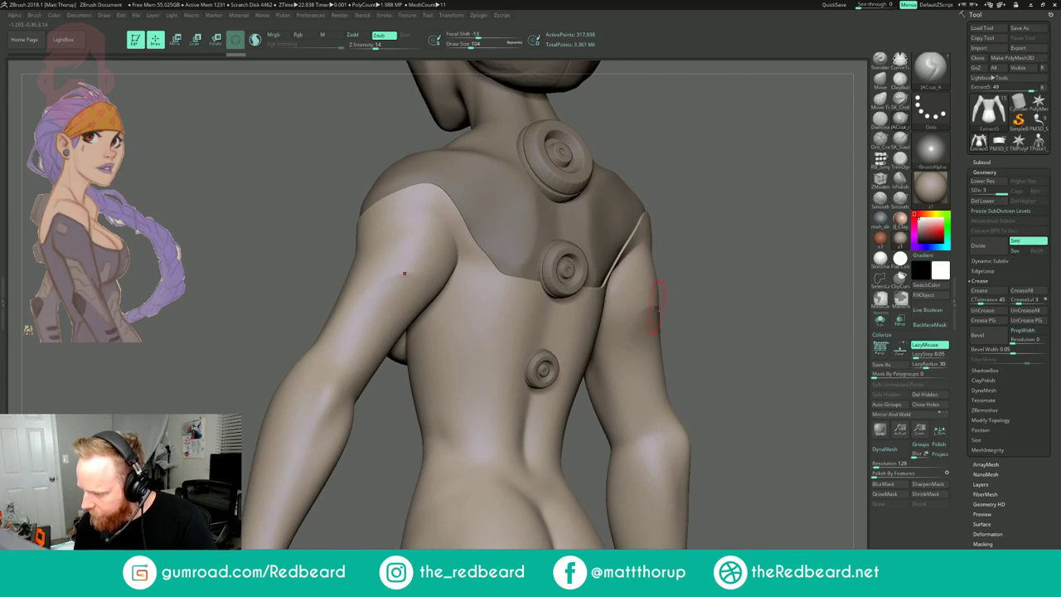
pyautogui.moveTo(648, 309); pyautogui.dragTo(620, 340)
pyautogui.moveTo(727, 324); pyautogui.dragTo(622, 327)
pyautogui.moveTo(637, 315); pyautogui.dragTo(655, 324)
# - Reduce the draw size to 80 and smooth the sleeve folds around the upper arm and shoulder
pyautogui.moveTo(758, 332); pyautogui.dragTo(808, 333)
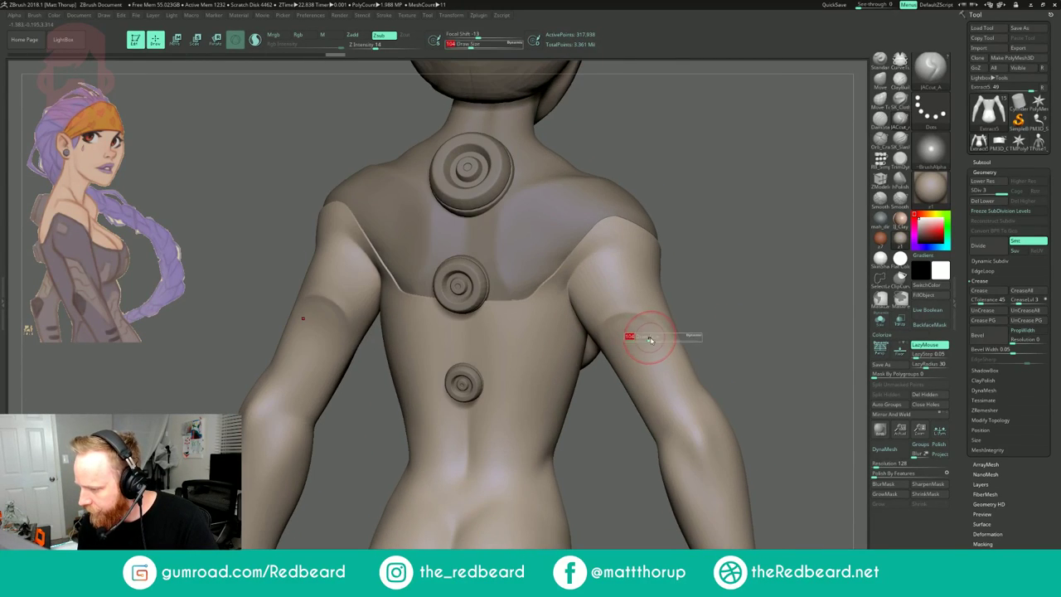
pyautogui.keyDown('shift'); pyautogui.moveTo(650, 336); pyautogui.dragTo(637, 326); pyautogui.keyUp('shift')
pyautogui.moveTo(743, 355)
pyautogui.mouseDown()
pyautogui.moveTo(760, 355)
pyautogui.moveTo(771, 286)
pyautogui.mouseUp()
pyautogui.moveTo(833, 333)
pyautogui.mouseDown()
pyautogui.moveTo(760, 333)
pyautogui.moveTo(785, 352)
pyautogui.moveTo(783, 415)
pyautogui.mouseUp()
pyautogui.keyDown('shift'); pyautogui.moveTo(669, 329); pyautogui.dragTo(647, 325); pyautogui.keyUp('shift')
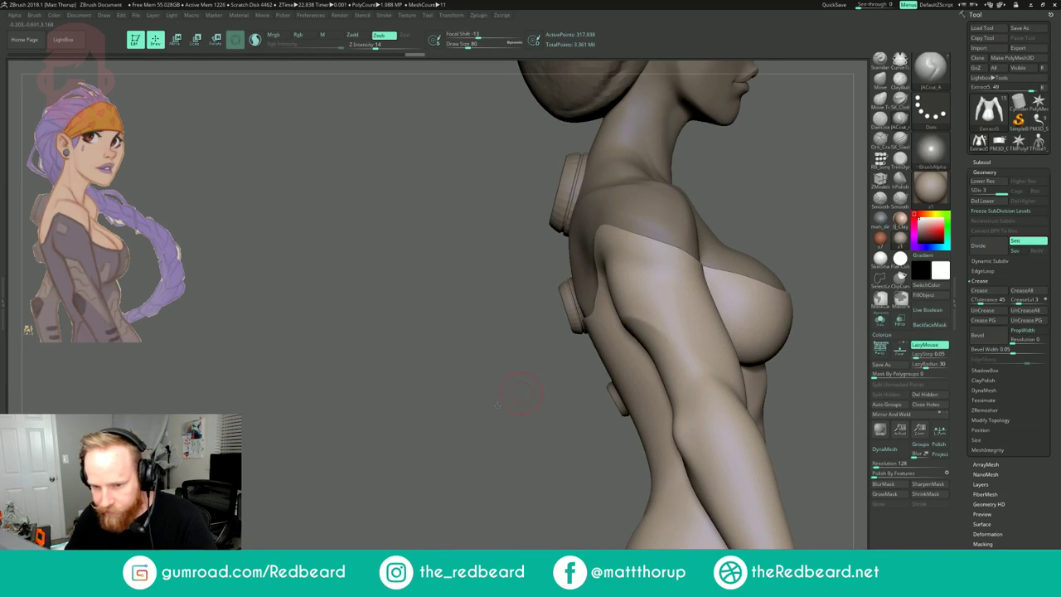
pyautogui.keyDown('alt'); pyautogui.moveTo(552, 329); pyautogui.dragTo(417, 384); pyautogui.keyUp('alt')
pyautogui.keyDown('shift'); pyautogui.moveTo(475, 301); pyautogui.dragTo(534, 332); pyautogui.keyUp('shift')
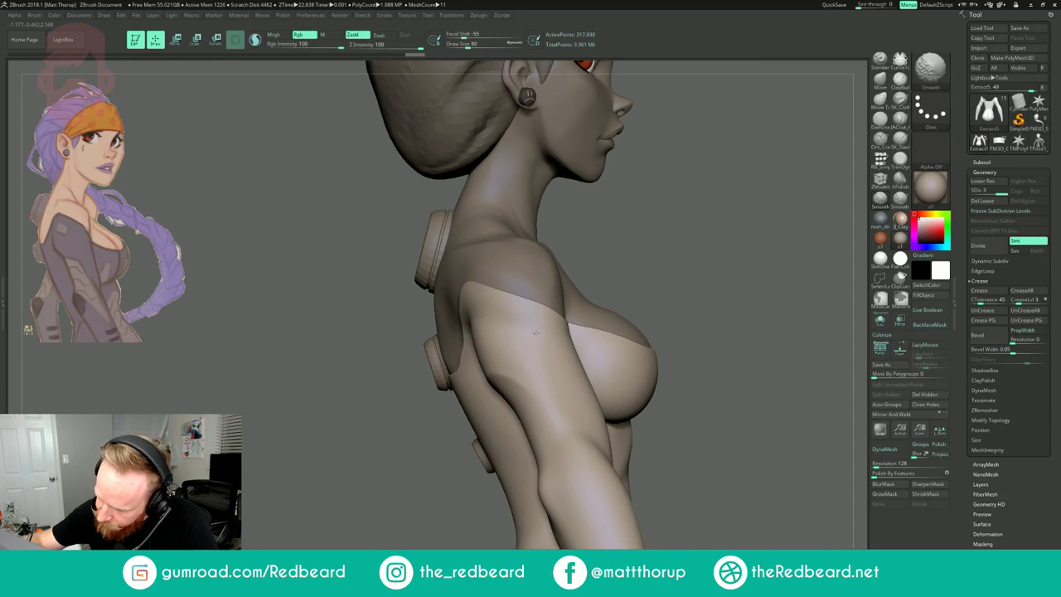
pyautogui.keyDown('shift'); pyautogui.moveTo(491, 303); pyautogui.dragTo(526, 322); pyautogui.keyUp('shift')
# - Carve a fold crease across the sleeves at the inner elbows
pyautogui.moveTo(697, 235); pyautogui.dragTo(557, 247)
pyautogui.moveTo(441, 500)
pyautogui.keyDown('alt'); pyautogui.mouseDown()
pyautogui.moveTo(398, 377)
pyautogui.moveTo(401, 353)
pyautogui.mouseUp(); pyautogui.keyUp('alt')
pyautogui.moveTo(401, 354); pyautogui.dragTo(389, 346)
pyautogui.moveTo(536, 319); pyautogui.dragTo(530, 298)
pyautogui.moveTo(742, 312)
pyautogui.mouseDown()
pyautogui.moveTo(646, 308)
pyautogui.moveTo(634, 329)
pyautogui.moveTo(585, 331)
pyautogui.mouseUp()
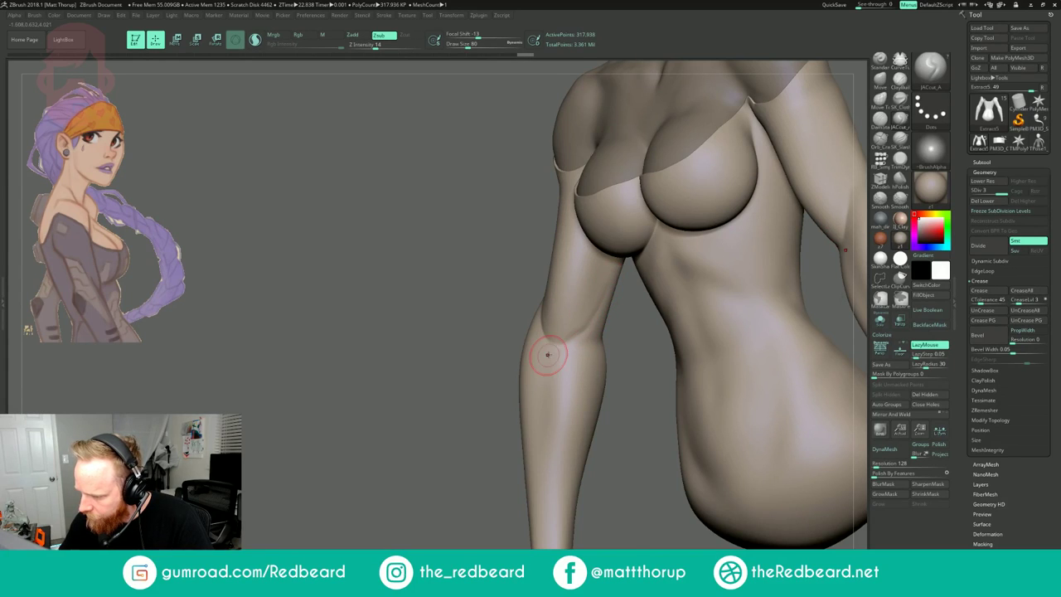
pyautogui.moveTo(638, 348); pyautogui.dragTo(537, 378)
pyautogui.press('f')
# - Increase the draw size to 87, carve diagonal tension folds across the midriff below the bust, and smooth them
pyautogui.moveTo(679, 458)
pyautogui.keyDown('alt'); pyautogui.mouseDown()
pyautogui.moveTo(658, 395)
pyautogui.moveTo(723, 452)
pyautogui.mouseUp(); pyautogui.keyUp('alt')
pyautogui.press(']')
pyautogui.moveTo(759, 238); pyautogui.dragTo(773, 250)
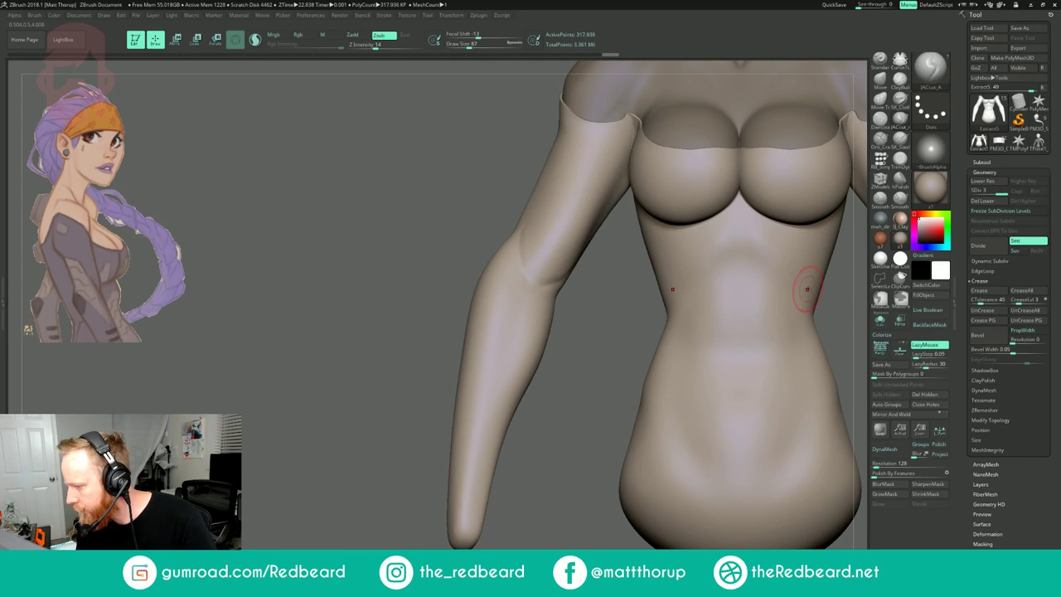
pyautogui.moveTo(700, 262); pyautogui.dragTo(677, 279)
pyautogui.moveTo(767, 249); pyautogui.dragTo(690, 281)
pyautogui.moveTo(625, 316)
pyautogui.mouseDown()
pyautogui.moveTo(819, 301)
pyautogui.moveTo(718, 307)
pyautogui.mouseUp()
pyautogui.moveTo(653, 253); pyautogui.dragTo(565, 322)
pyautogui.moveTo(598, 277); pyautogui.dragTo(580, 298)
pyautogui.moveTo(634, 254); pyautogui.dragTo(570, 310)
pyautogui.keyDown('shift'); pyautogui.moveTo(662, 267); pyautogui.dragTo(583, 322); pyautogui.keyUp('shift')
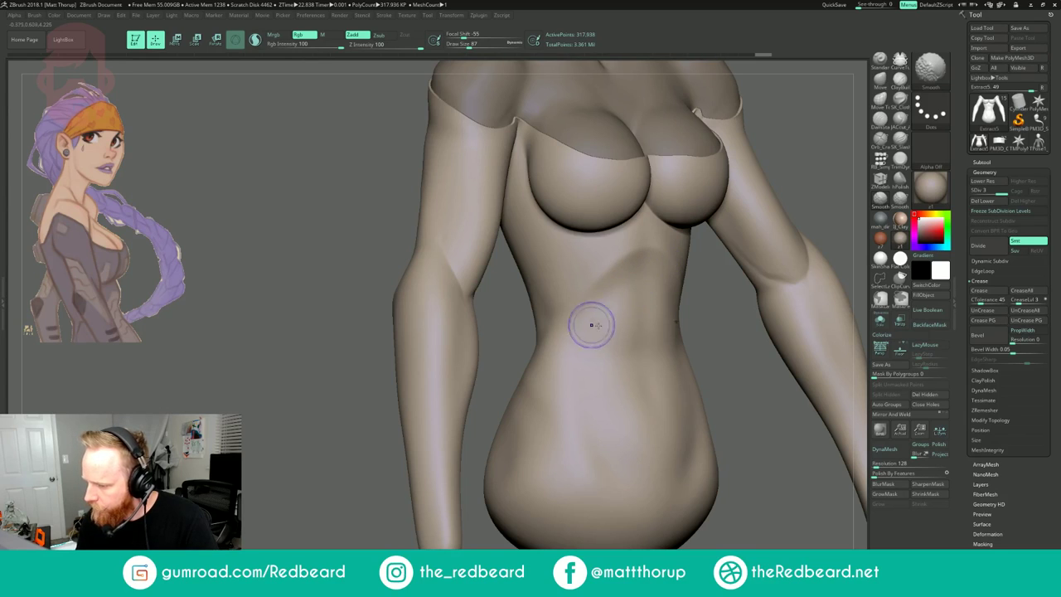
# - Carve fold creases into both sides of the waist with the JACrus_A brush and smooth them into the midriff
pyautogui.moveTo(717, 358)
pyautogui.mouseDown()
pyautogui.moveTo(846, 357)
pyautogui.moveTo(825, 355)
pyautogui.mouseUp()
pyautogui.moveTo(721, 383); pyautogui.dragTo(623, 341)
pyautogui.moveTo(623, 341); pyautogui.dragTo(558, 334, button='right')
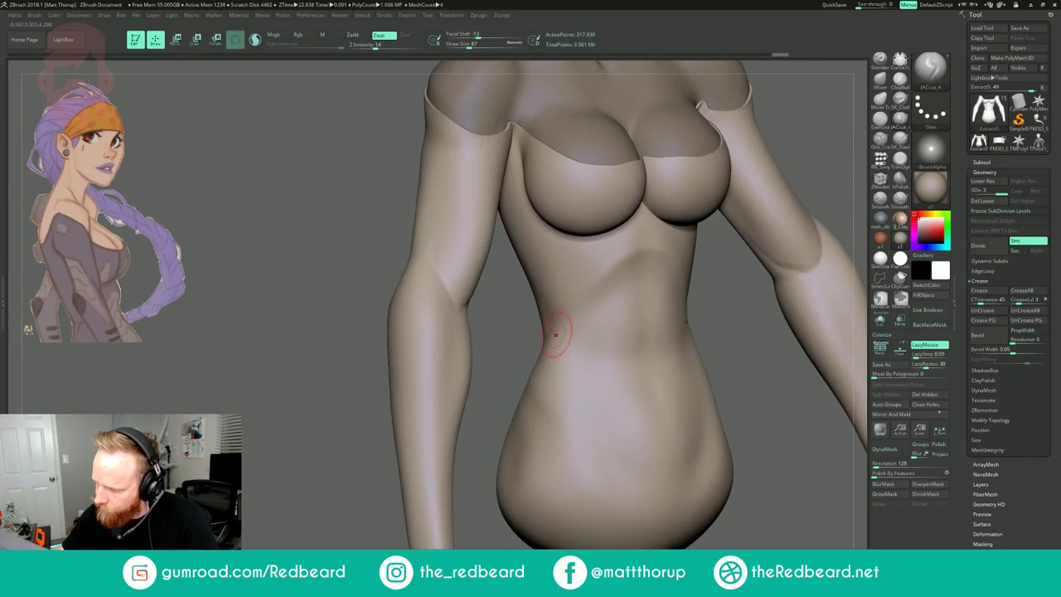
pyautogui.press('shift')
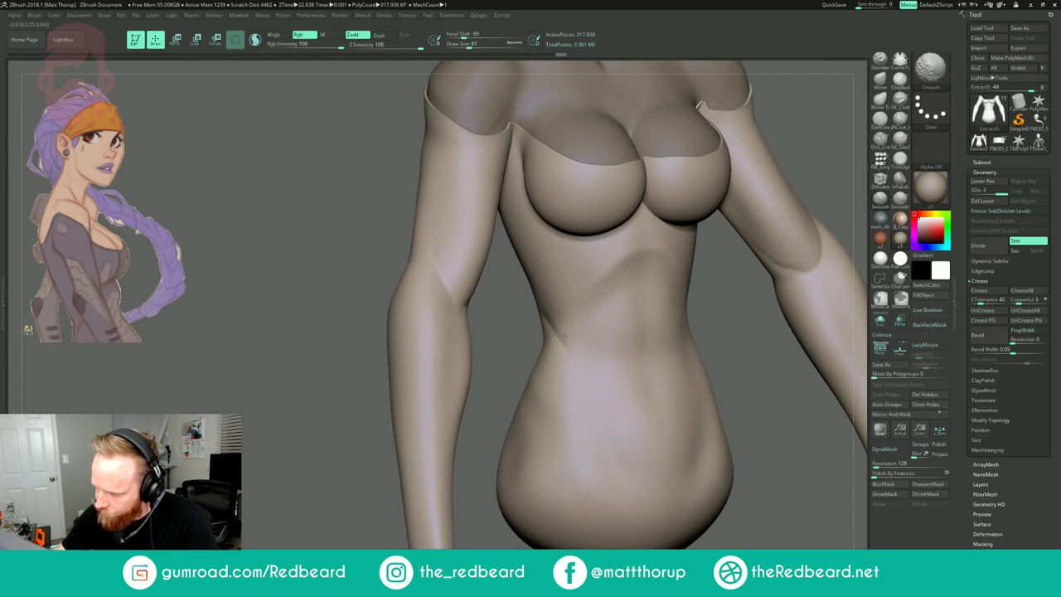
pyautogui.moveTo(517, 351); pyautogui.dragTo(565, 332)
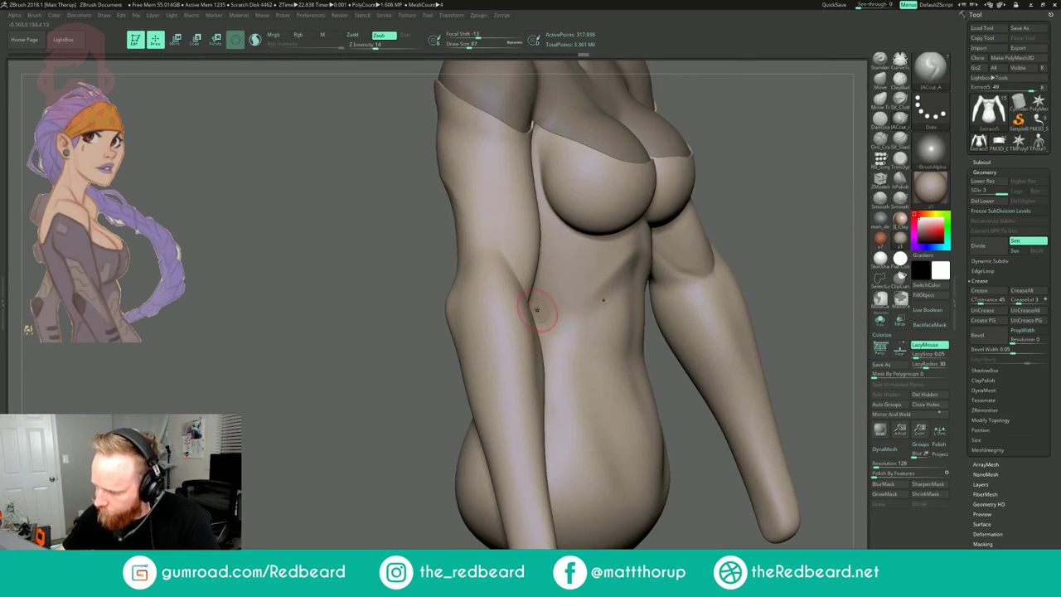
pyautogui.moveTo(779, 310); pyautogui.dragTo(859, 313)
pyautogui.keyDown('shift'); pyautogui.moveTo(710, 333); pyautogui.dragTo(696, 310); pyautogui.keyUp('shift')
pyautogui.keyDown('shift'); pyautogui.moveTo(764, 368); pyautogui.dragTo(802, 367); pyautogui.keyUp('shift')
# - Carve a symmetrical V-shaped fold crease at the base of the lower back, above the buttocks
pyautogui.moveTo(762, 398)
pyautogui.keyDown('alt'); pyautogui.mouseDown()
pyautogui.moveTo(727, 356)
pyautogui.moveTo(724, 429)
pyautogui.mouseUp(); pyautogui.keyUp('alt')
pyautogui.moveTo(722, 266); pyautogui.dragTo(673, 277)
pyautogui.moveTo(621, 401)
pyautogui.mouseDown()
pyautogui.moveTo(687, 355)
pyautogui.moveTo(659, 375)
pyautogui.mouseUp()
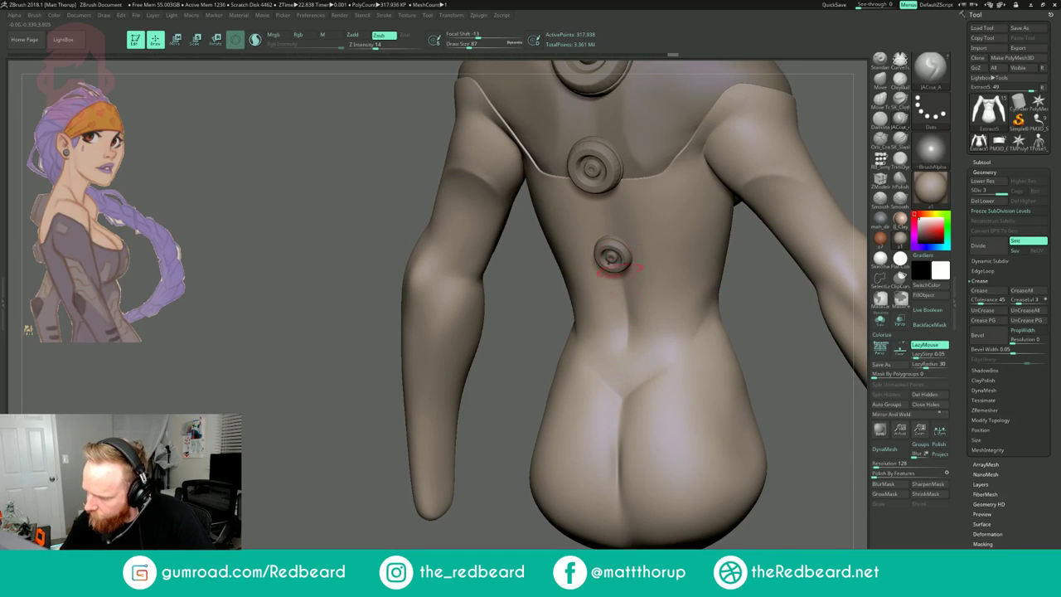
pyautogui.moveTo(763, 327)
pyautogui.keyDown('alt'); pyautogui.mouseDown()
pyautogui.moveTo(782, 230)
pyautogui.moveTo(687, 234)
pyautogui.moveTo(758, 187)
pyautogui.moveTo(718, 319)
pyautogui.moveTo(767, 307)
pyautogui.moveTo(718, 289)
pyautogui.mouseUp(); pyautogui.keyUp('alt')
pyautogui.moveTo(783, 263)
pyautogui.mouseDown()
pyautogui.moveTo(752, 256)
pyautogui.moveTo(700, 319)
pyautogui.mouseUp()
# - Build up fabric volume around the lower back and waist using ClayBuildup with draw size 90, and smooth it
pyautogui.click(900, 80)
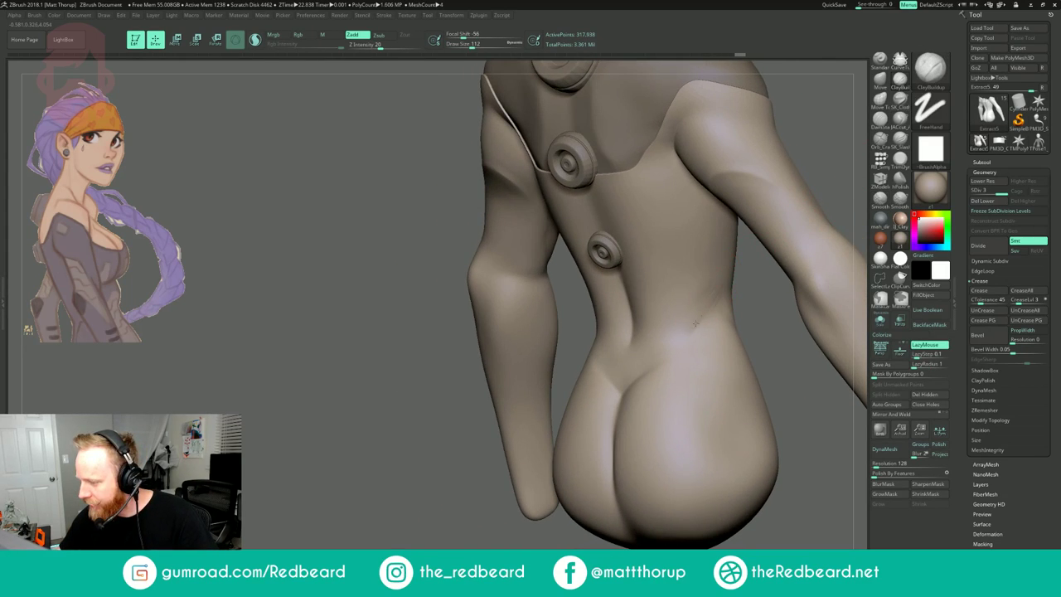
pyautogui.moveTo(706, 282)
pyautogui.mouseDown()
pyautogui.moveTo(695, 315)
pyautogui.moveTo(706, 284)
pyautogui.moveTo(777, 268)
pyautogui.moveTo(720, 268)
pyautogui.moveTo(703, 300)
pyautogui.mouseUp()
pyautogui.moveTo(743, 260)
pyautogui.mouseDown()
pyautogui.moveTo(753, 295)
pyautogui.moveTo(722, 300)
pyautogui.mouseUp()
pyautogui.press('s')
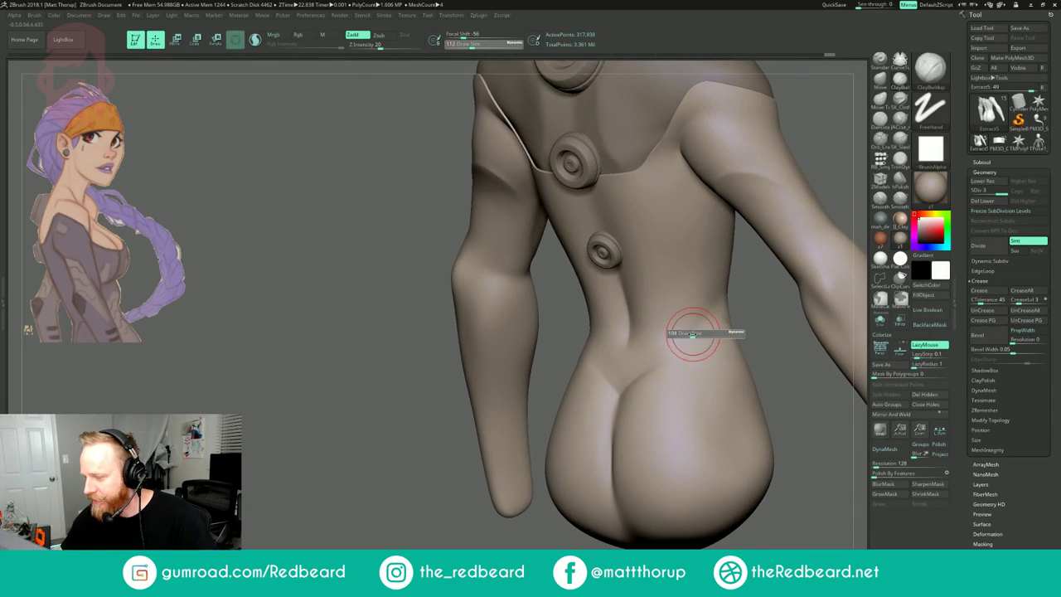
pyautogui.moveTo(693, 334); pyautogui.dragTo(686, 334)
pyautogui.moveTo(721, 273)
pyautogui.keyDown('shift'); pyautogui.mouseDown()
pyautogui.moveTo(719, 286)
pyautogui.moveTo(783, 275)
pyautogui.mouseUp(); pyautogui.keyUp('shift')
pyautogui.moveTo(622, 271); pyautogui.dragTo(627, 320)
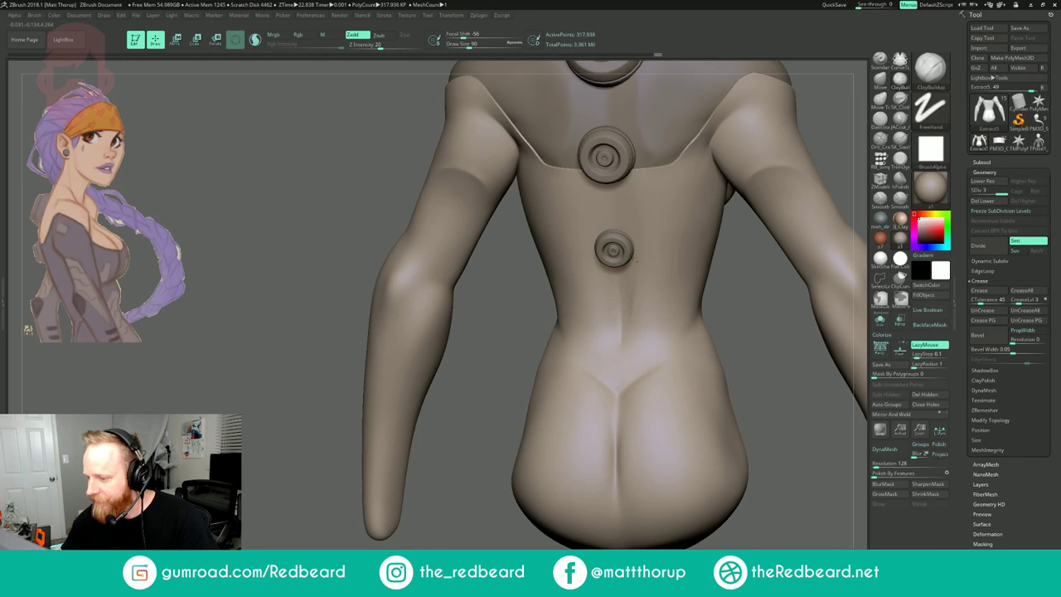
pyautogui.press('shift')
pyautogui.moveTo(621, 271)
pyautogui.keyDown('shift'); pyautogui.mouseDown()
pyautogui.moveTo(622, 313)
pyautogui.moveTo(639, 290)
pyautogui.mouseUp(); pyautogui.keyUp('shift')
# - Reduce the draw size to 83 and smooth the built-up folds on the lower back
pyautogui.keyDown('alt'); pyautogui.moveTo(749, 306); pyautogui.dragTo(597, 213); pyautogui.keyUp('alt')
pyautogui.moveTo(748, 213)
pyautogui.keyDown('shift'); pyautogui.mouseDown()
pyautogui.moveTo(740, 209)
pyautogui.moveTo(741, 282)
pyautogui.moveTo(783, 280)
pyautogui.mouseUp(); pyautogui.keyUp('shift')
pyautogui.press('s')
pyautogui.click(667, 274)
pyautogui.keyDown('shift'); pyautogui.moveTo(634, 331); pyautogui.dragTo(668, 265); pyautogui.keyUp('shift')
pyautogui.moveTo(727, 350)
pyautogui.mouseDown()
pyautogui.moveTo(813, 219)
pyautogui.moveTo(705, 240)
pyautogui.moveTo(771, 234)
pyautogui.moveTo(732, 245)
pyautogui.mouseUp()
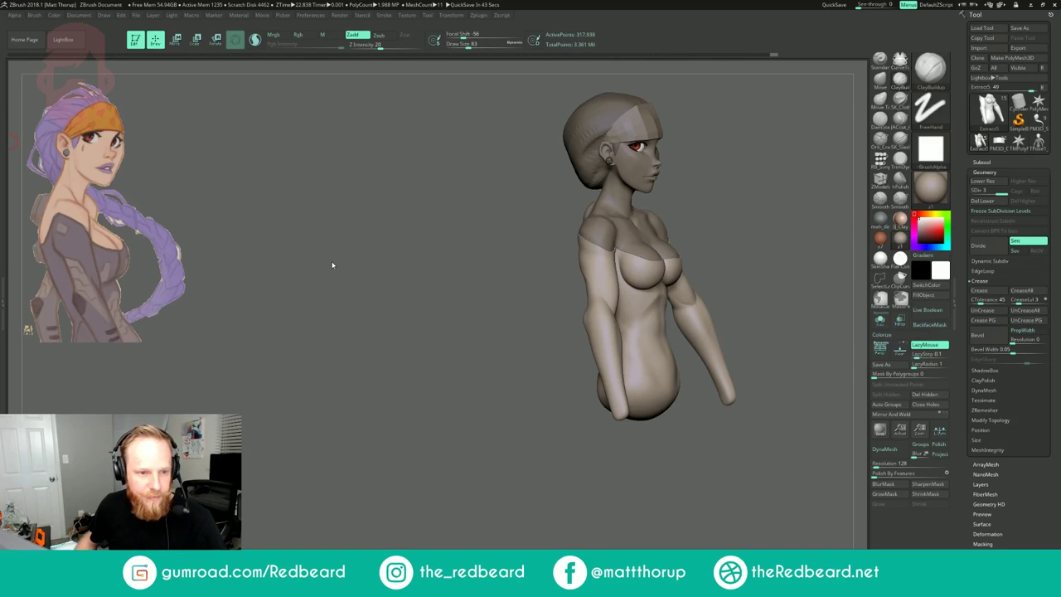
# - Carve a vertical centre line and light folds into the front of the abdomen with JACrus_A and smooth them
pyautogui.moveTo(704, 240); pyautogui.dragTo(740, 243)
pyautogui.moveTo(769, 237)
pyautogui.mouseDown()
pyautogui.moveTo(784, 225)
pyautogui.moveTo(697, 235)
pyautogui.moveTo(709, 249)
pyautogui.mouseUp()
pyautogui.keyDown('alt'); pyautogui.moveTo(763, 324); pyautogui.dragTo(717, 289); pyautogui.keyUp('alt')
pyautogui.moveTo(637, 258)
pyautogui.mouseDown()
pyautogui.moveTo(637, 329)
pyautogui.moveTo(638, 308)
pyautogui.moveTo(639, 318)
pyautogui.mouseUp()
pyautogui.click(900, 127)
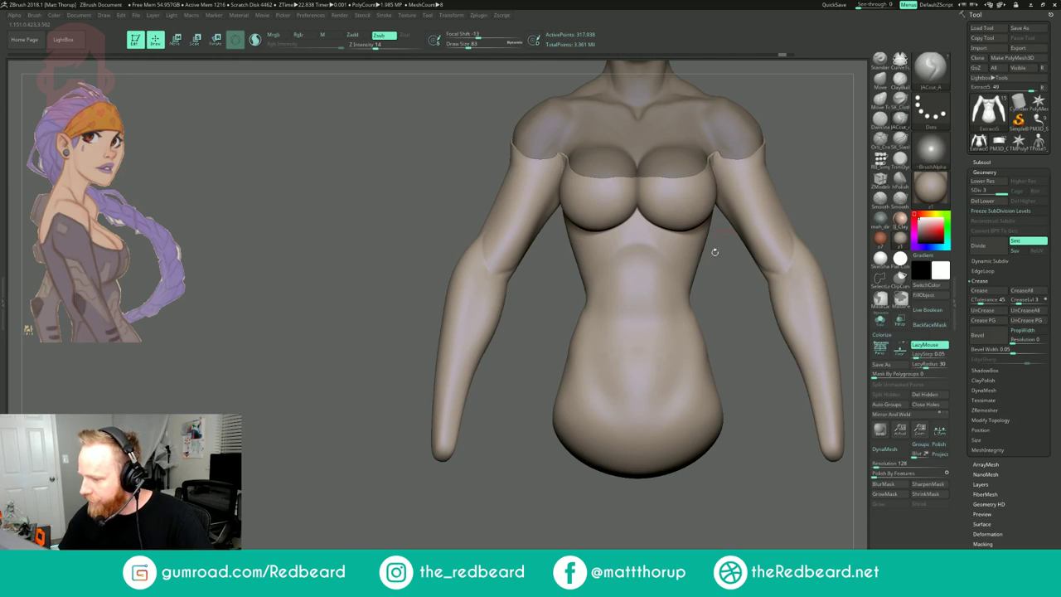
pyautogui.moveTo(636, 335); pyautogui.dragTo(639, 349)
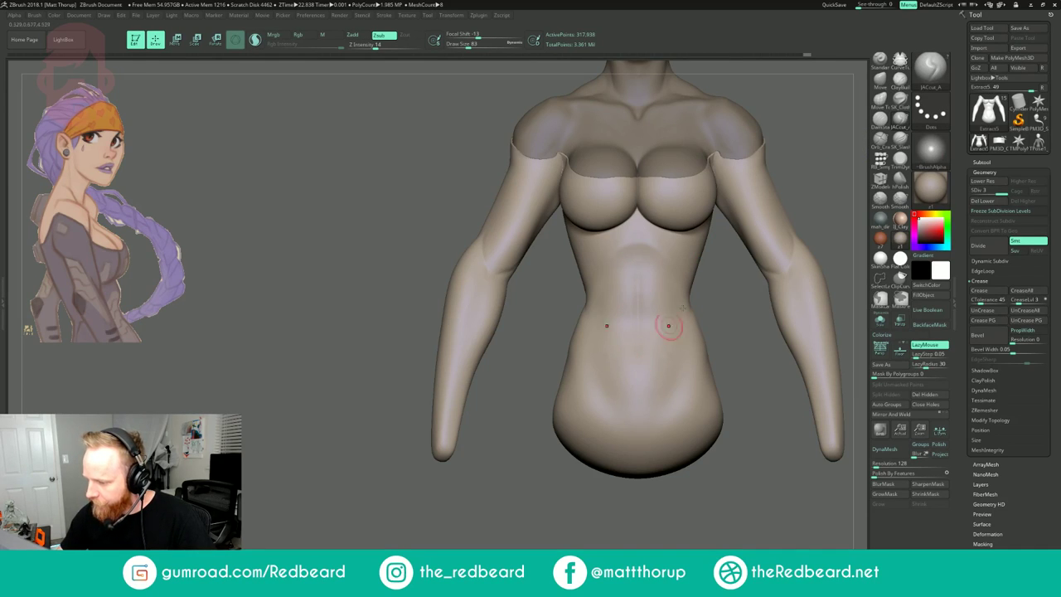
pyautogui.moveTo(670, 318); pyautogui.dragTo(638, 352, button='right')
pyautogui.press('shift')
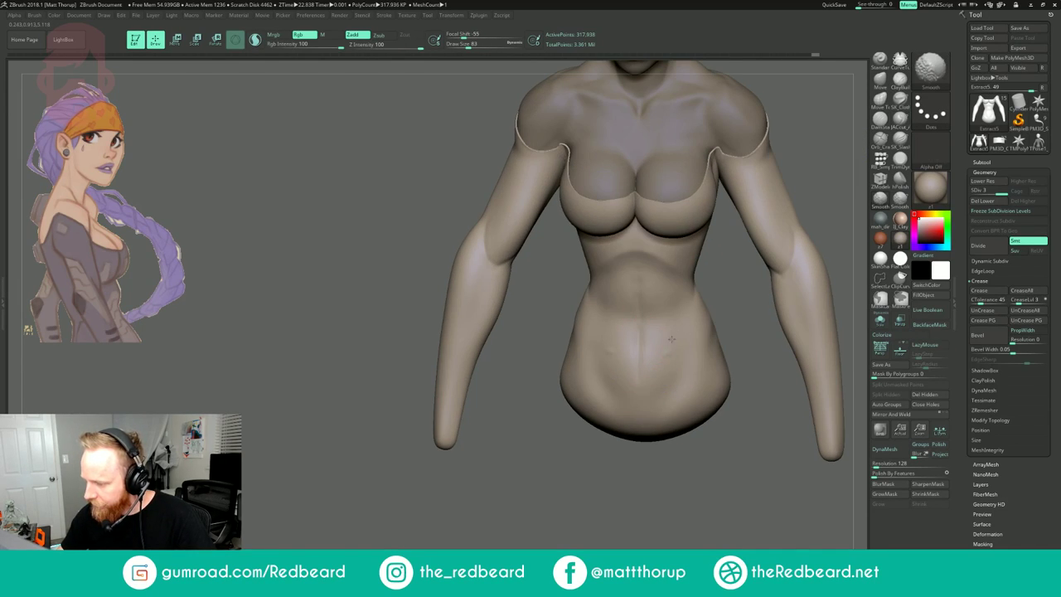
pyautogui.keyDown('shift'); pyautogui.moveTo(661, 366); pyautogui.dragTo(649, 362); pyautogui.keyUp('shift')
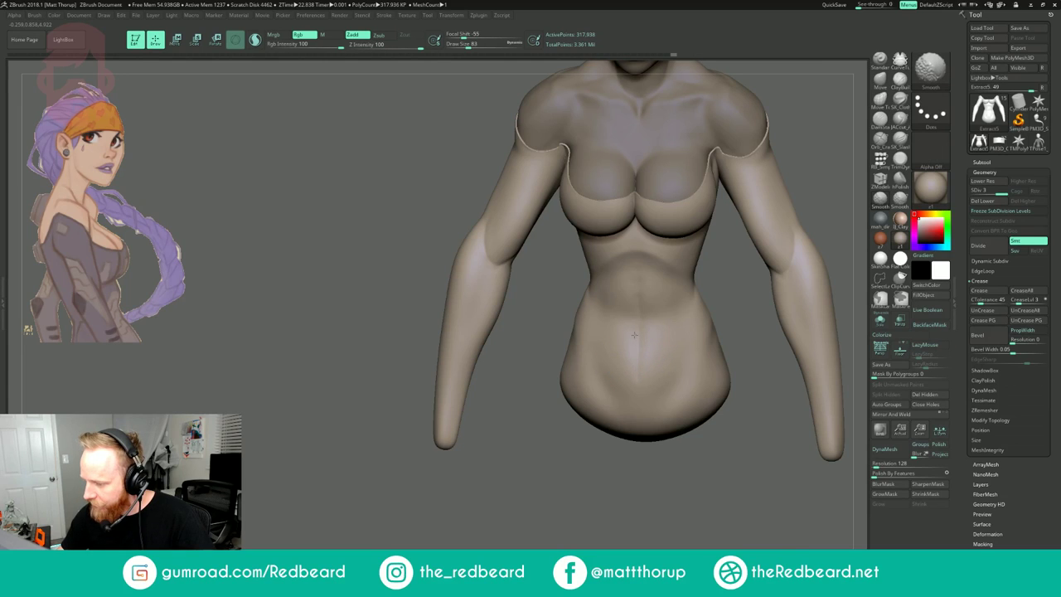
pyautogui.keyDown('shift'); pyautogui.moveTo(620, 275); pyautogui.dragTo(623, 286); pyautogui.keyUp('shift')
pyautogui.moveTo(725, 291)
pyautogui.mouseDown()
pyautogui.moveTo(704, 288)
pyautogui.moveTo(720, 290)
pyautogui.moveTo(653, 325)
pyautogui.moveTo(673, 336)
pyautogui.moveTo(646, 377)
pyautogui.mouseUp()
pyautogui.keyDown('shift'); pyautogui.moveTo(714, 315); pyautogui.dragTo(808, 247); pyautogui.keyUp('shift')
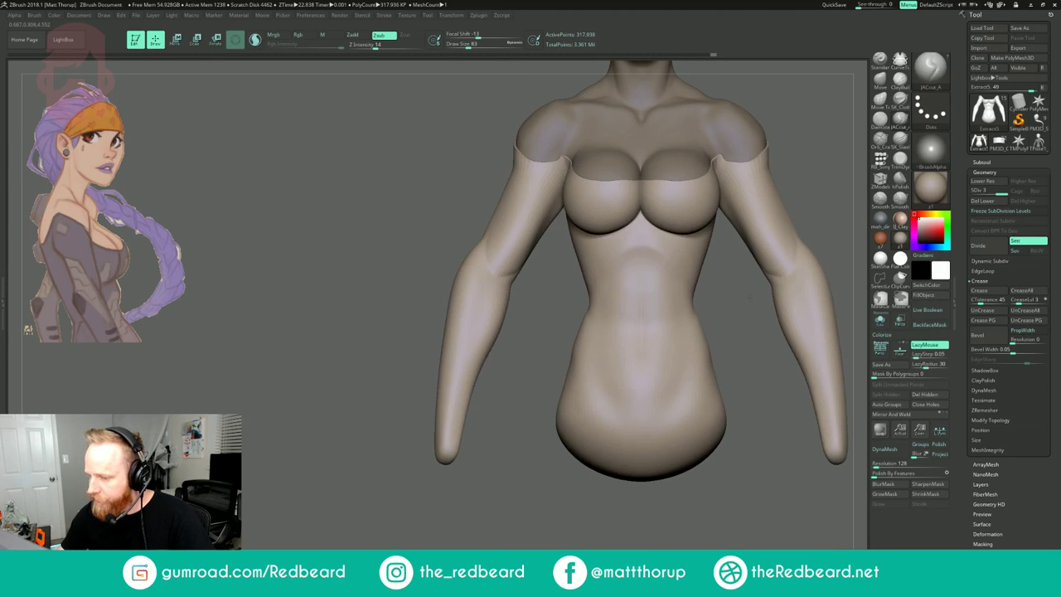
# - Try carving a rectangular panel outline on the upper sleeve using the Orb_Cracks brush with draw size 56, and undo it
pyautogui.moveTo(779, 298)
pyautogui.keyDown('alt'); pyautogui.mouseDown()
pyautogui.moveTo(765, 218)
pyautogui.moveTo(697, 246)
pyautogui.moveTo(771, 250)
pyautogui.moveTo(645, 265)
pyautogui.mouseUp(); pyautogui.keyUp('alt')
pyautogui.moveTo(712, 319)
pyautogui.keyDown('alt'); pyautogui.mouseDown()
pyautogui.moveTo(701, 259)
pyautogui.moveTo(759, 304)
pyautogui.mouseUp(); pyautogui.keyUp('alt')
pyautogui.keyDown('alt'); pyautogui.moveTo(746, 216); pyautogui.dragTo(734, 270); pyautogui.keyUp('alt')
pyautogui.moveTo(729, 265); pyautogui.dragTo(703, 270)
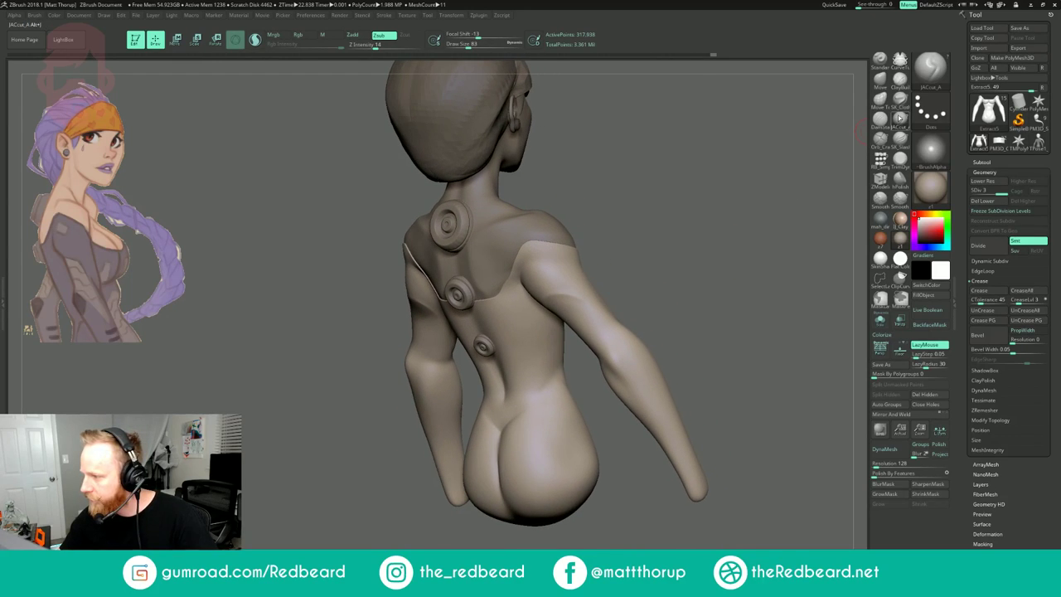
pyautogui.click(880, 140)
pyautogui.moveTo(757, 199)
pyautogui.mouseDown()
pyautogui.moveTo(727, 204)
pyautogui.moveTo(712, 222)
pyautogui.mouseUp()
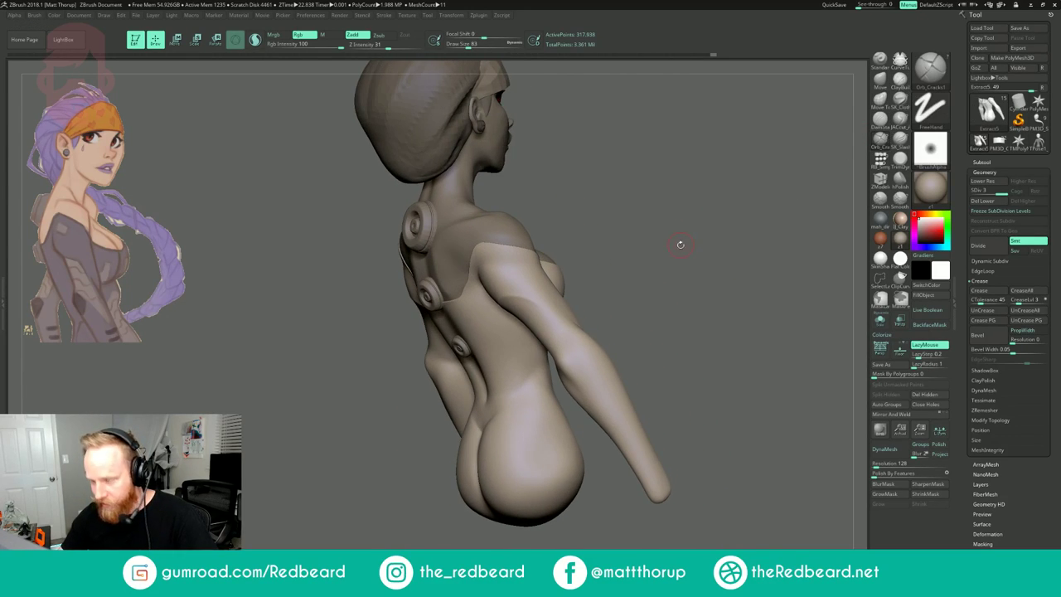
pyautogui.press('s')
pyautogui.moveTo(510, 275); pyautogui.dragTo(505, 275)
pyautogui.moveTo(676, 491); pyautogui.dragTo(677, 509)
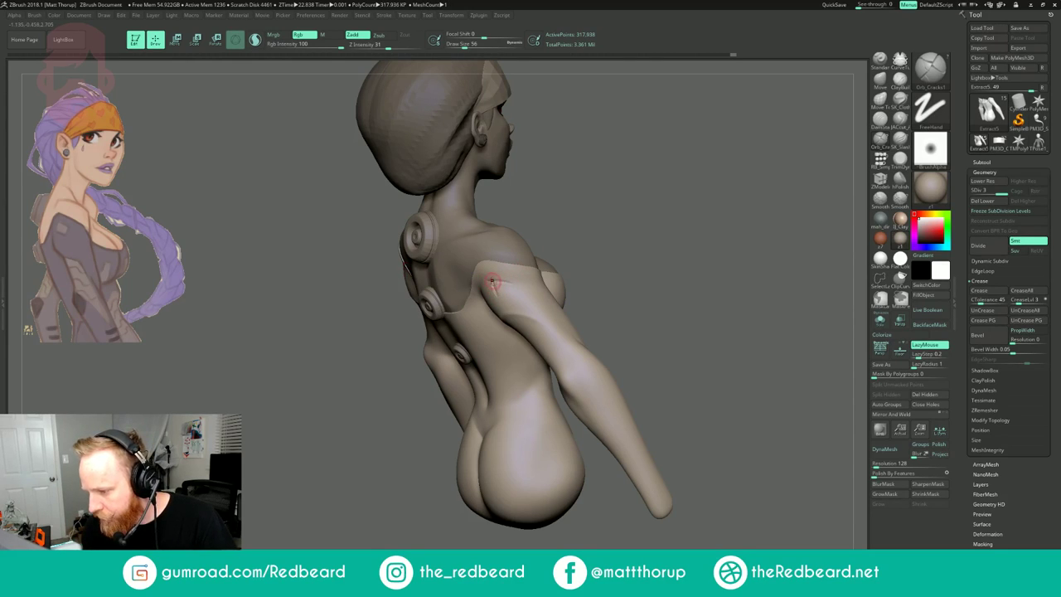
pyautogui.moveTo(495, 284); pyautogui.dragTo(533, 305)
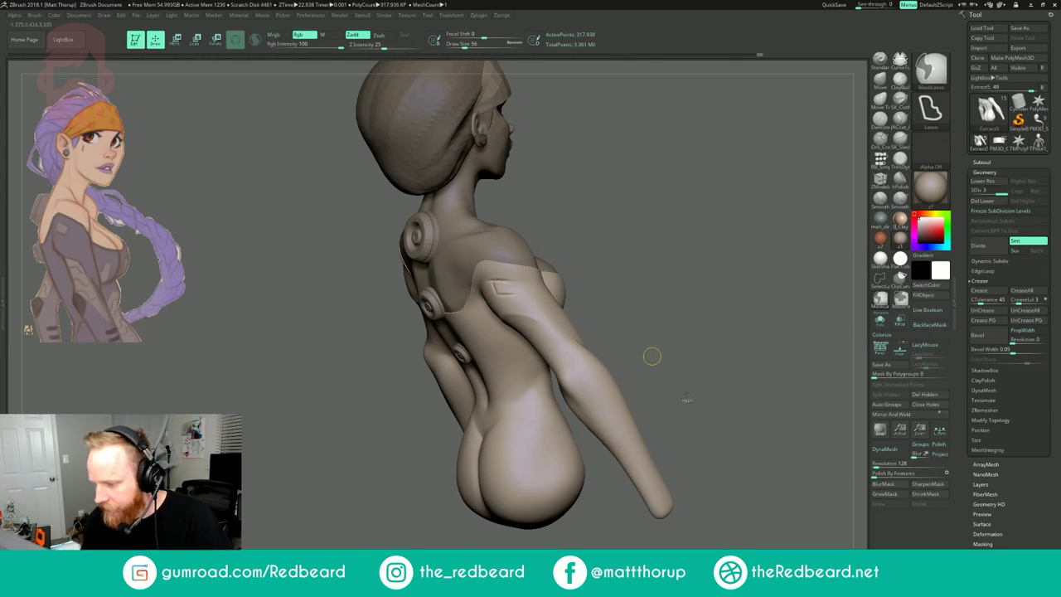
pyautogui.hotkey('ctrl', 'z')
pyautogui.hotkey('ctrl', 'z')
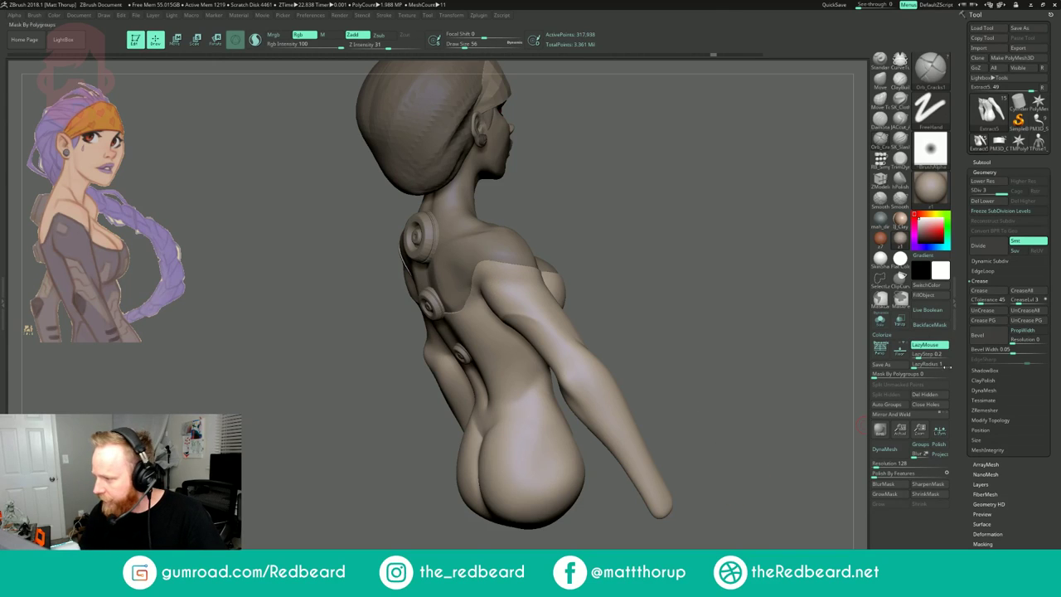
# - Duplicate the garment subtool and save the tool to disk
pyautogui.click(993, 164)
pyautogui.click(986, 401)
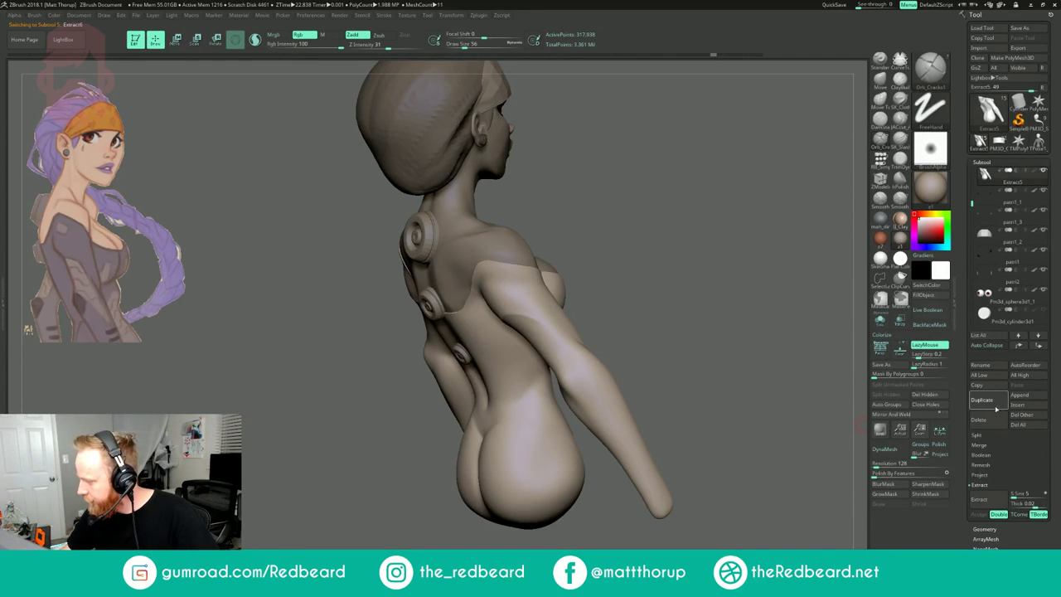
pyautogui.click(1019, 29)
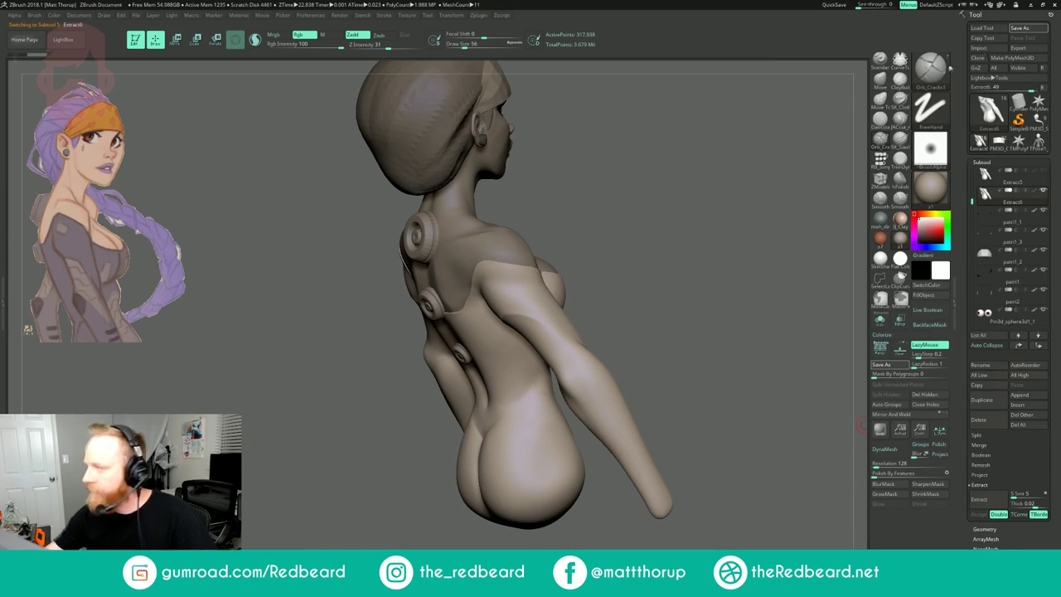
pyautogui.click(427, 285)
pyautogui.click(558, 296)
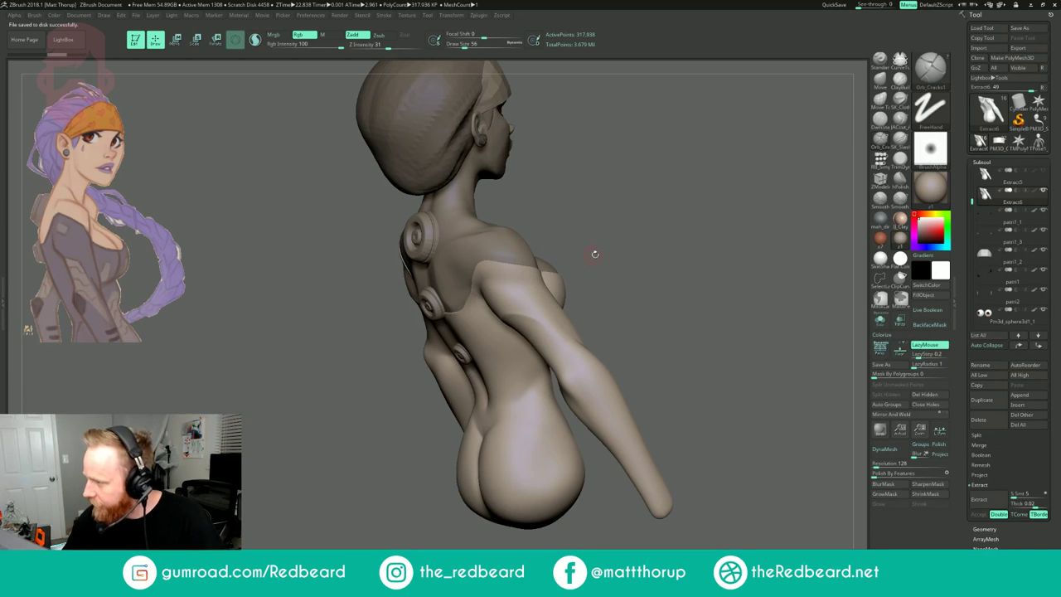
# - Try an Orb_Cracks panel line on the upper sleeve of the duplicate with draw size 39, and undo it
pyautogui.moveTo(657, 231); pyautogui.dragTo(655, 234)
pyautogui.press('s')
pyautogui.moveTo(497, 287); pyautogui.dragTo(495, 288)
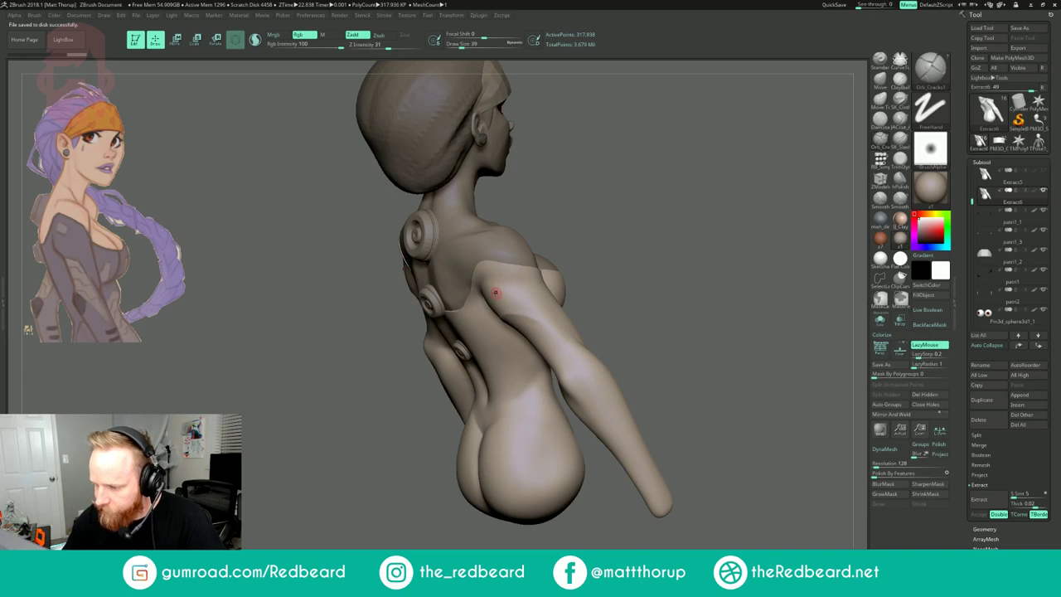
pyautogui.hotkey('ctrl', 'z')
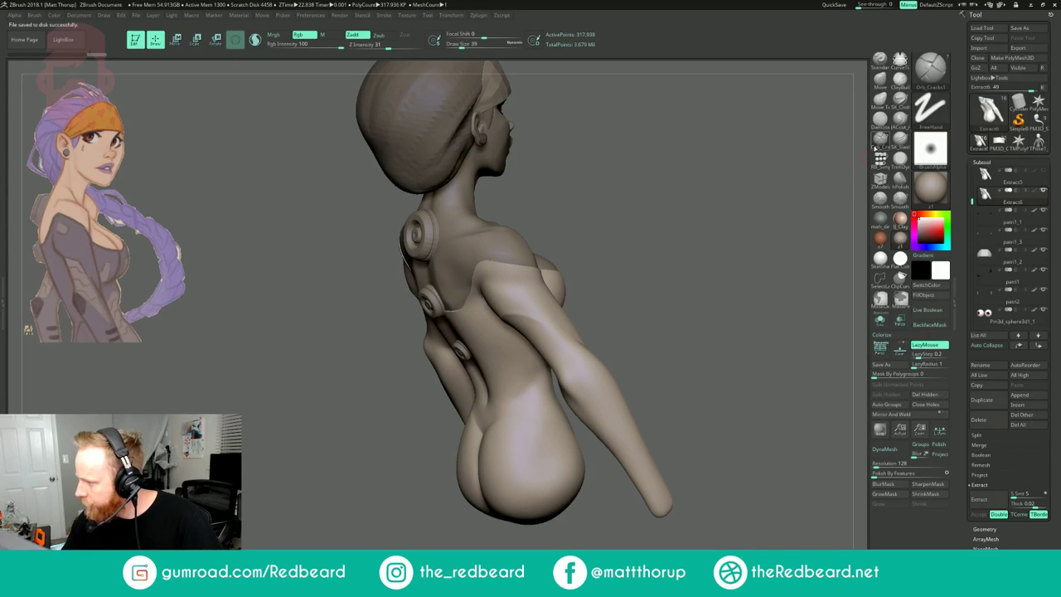
# - Try cutting the rectangular sleeve panel with the DamStandard brush, and undo the strokes
pyautogui.click(881, 121)
pyautogui.hotkey('ctrl', 'z')
pyautogui.moveTo(501, 302)
pyautogui.mouseDown()
pyautogui.moveTo(492, 281)
pyautogui.moveTo(520, 282)
pyautogui.moveTo(523, 299)
pyautogui.mouseUp()
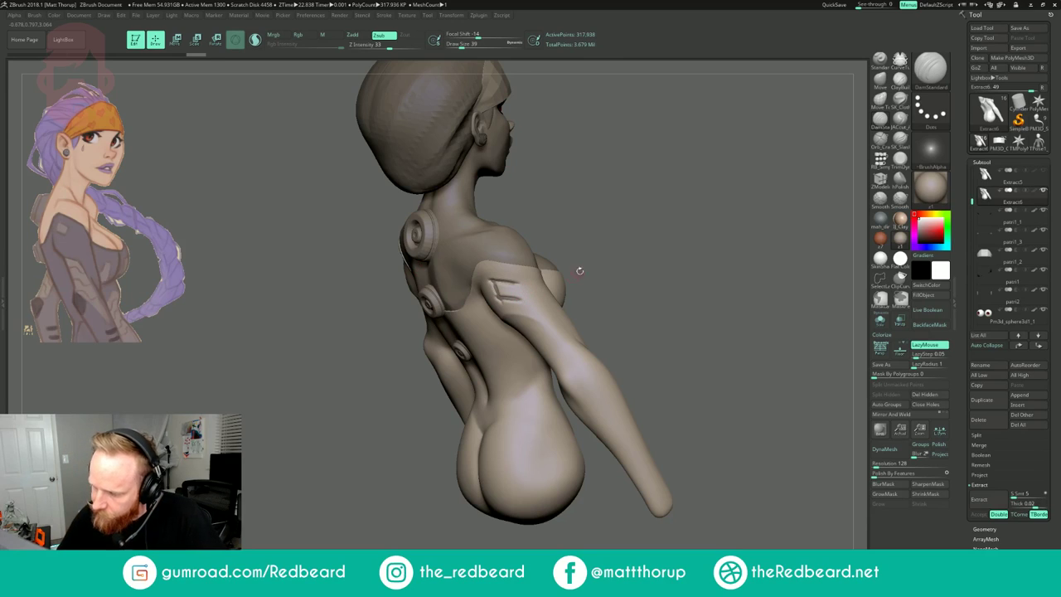
pyautogui.hotkey('ctrl', 'z')
pyautogui.hotkey('ctrl', 'z')
pyautogui.hotkey('ctrl', 'z')
pyautogui.hotkey('ctrl', 'z')
pyautogui.hotkey('ctrl', 'z')
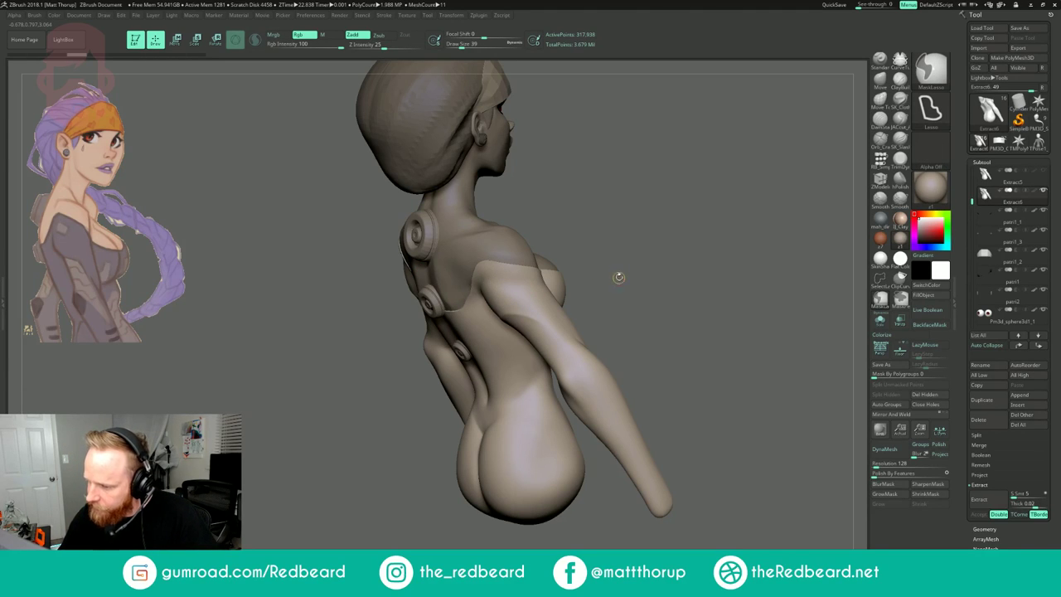
# - Switch back to the Orb_Cracks brush with Z Intensity 10 and subdivide the duplicated garment once more
pyautogui.click(880, 140)
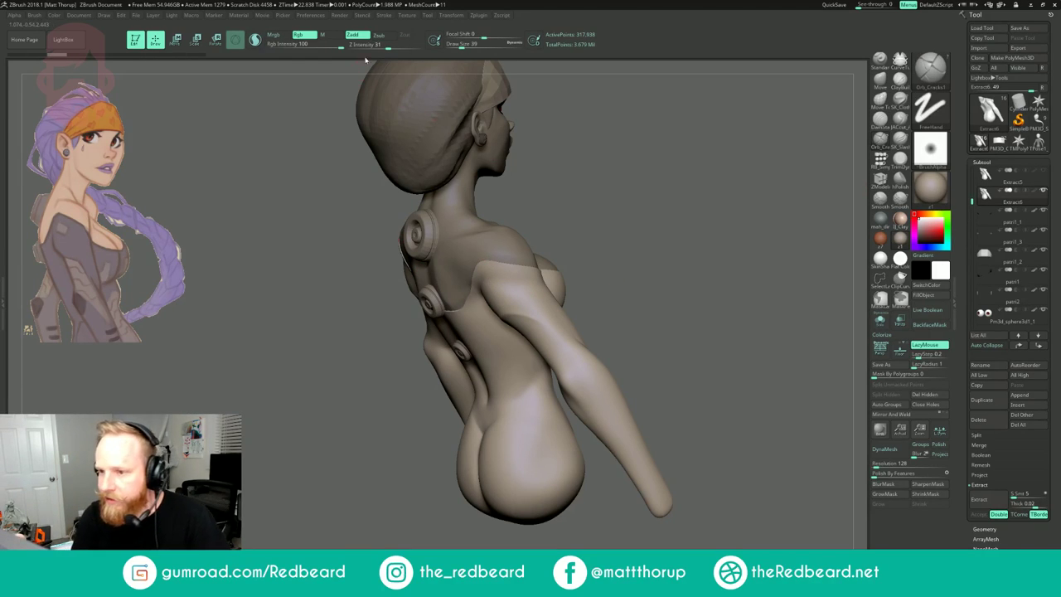
pyautogui.click(369, 46)
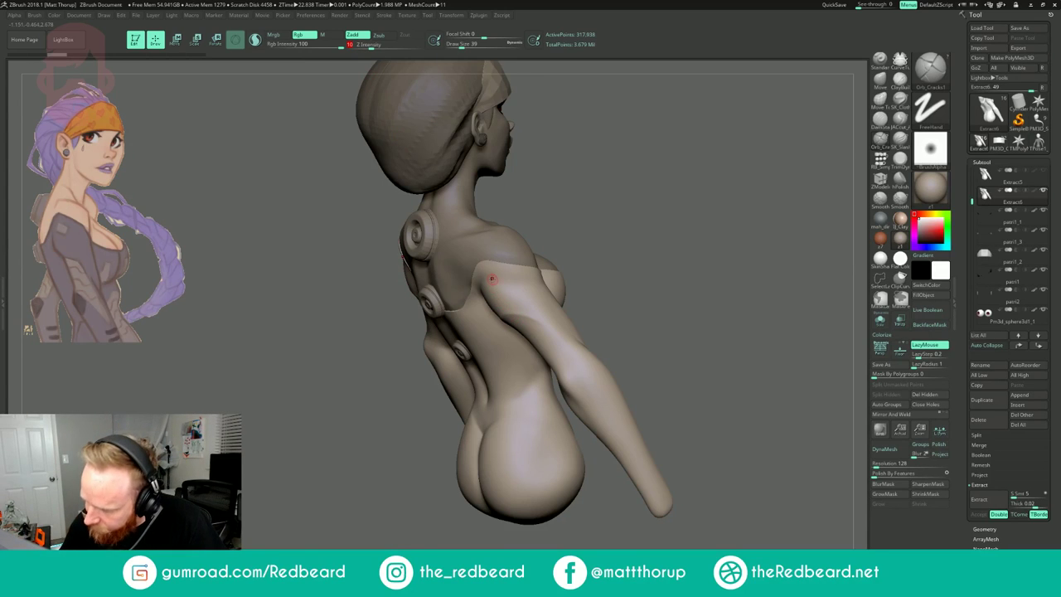
pyautogui.moveTo(719, 192)
pyautogui.mouseDown()
pyautogui.moveTo(734, 199)
pyautogui.moveTo(666, 218)
pyautogui.mouseUp()
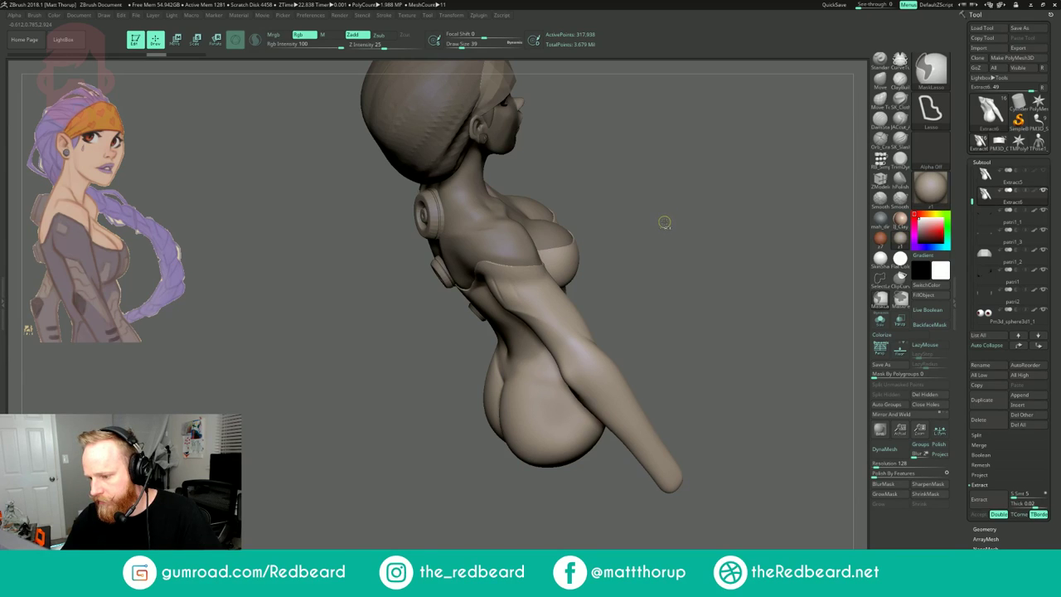
pyautogui.hotkey('ctrl', 'd')
pyautogui.moveTo(659, 224)
pyautogui.mouseDown()
pyautogui.moveTo(675, 213)
pyautogui.moveTo(659, 210)
pyautogui.mouseUp()
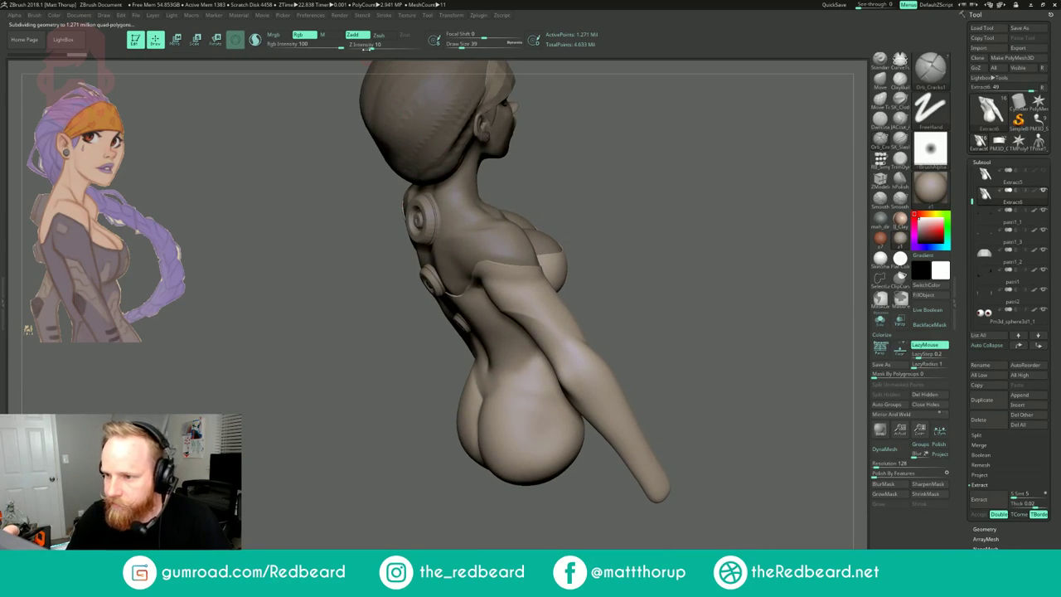
# - Set Z Intensity to 13 and draw size to 33, and carve a rectangular panel outline on the upper sleeves
pyautogui.moveTo(370, 47); pyautogui.dragTo(372, 47)
pyautogui.press('s')
pyautogui.moveTo(600, 232); pyautogui.dragTo(673, 233)
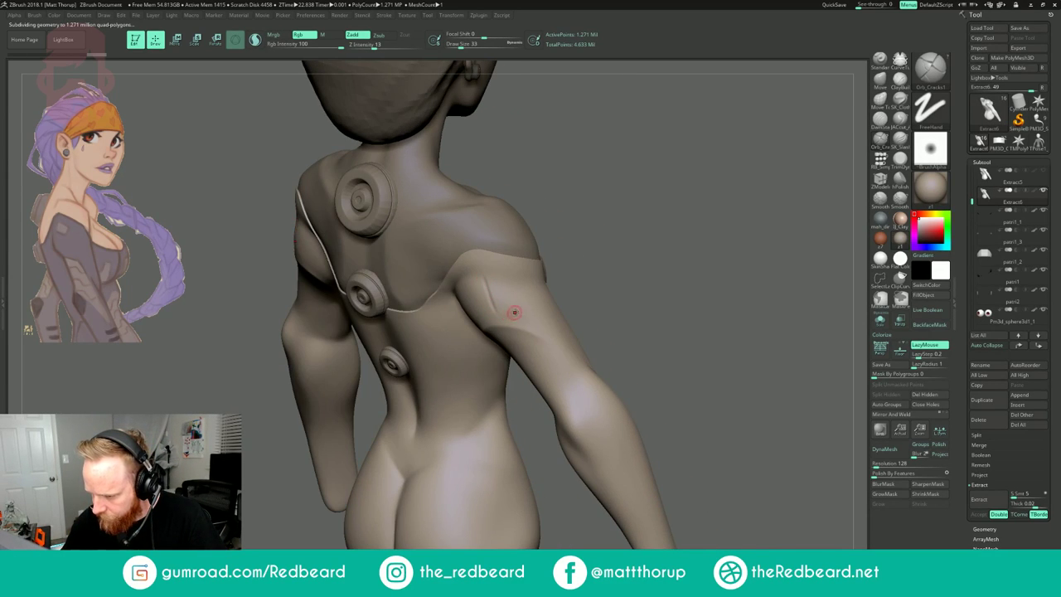
pyautogui.moveTo(484, 281)
pyautogui.mouseDown()
pyautogui.moveTo(522, 285)
pyautogui.moveTo(491, 307)
pyautogui.mouseUp()
pyautogui.keyDown('shift'); pyautogui.moveTo(600, 313); pyautogui.dragTo(675, 389); pyautogui.keyUp('shift')
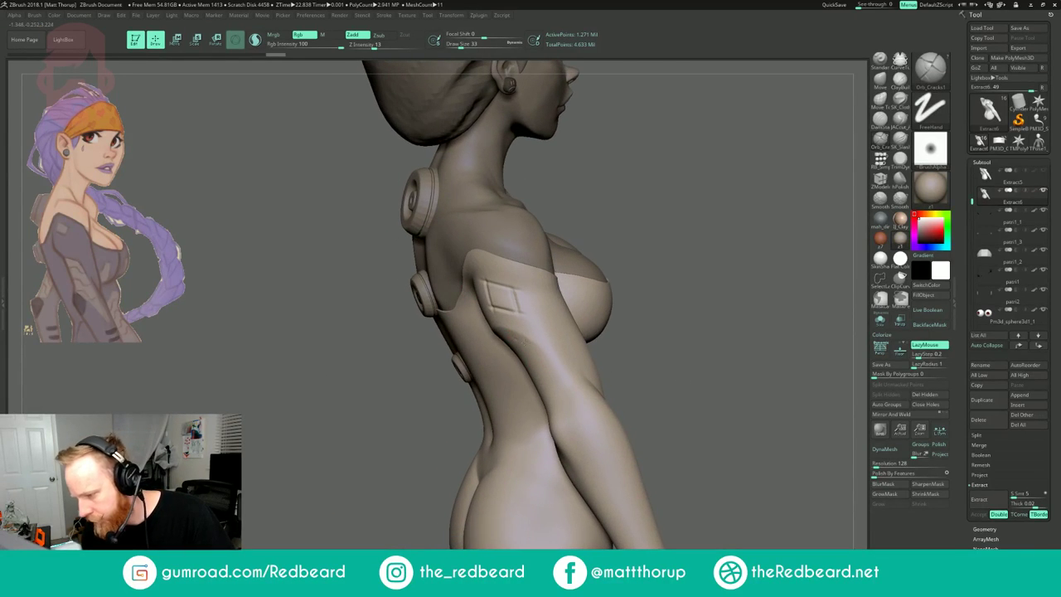
# - Carve long panel lines along the outer sleeves from the upper arm past the elbow onto the forearm
pyautogui.moveTo(647, 370); pyautogui.dragTo(573, 389, button='right')
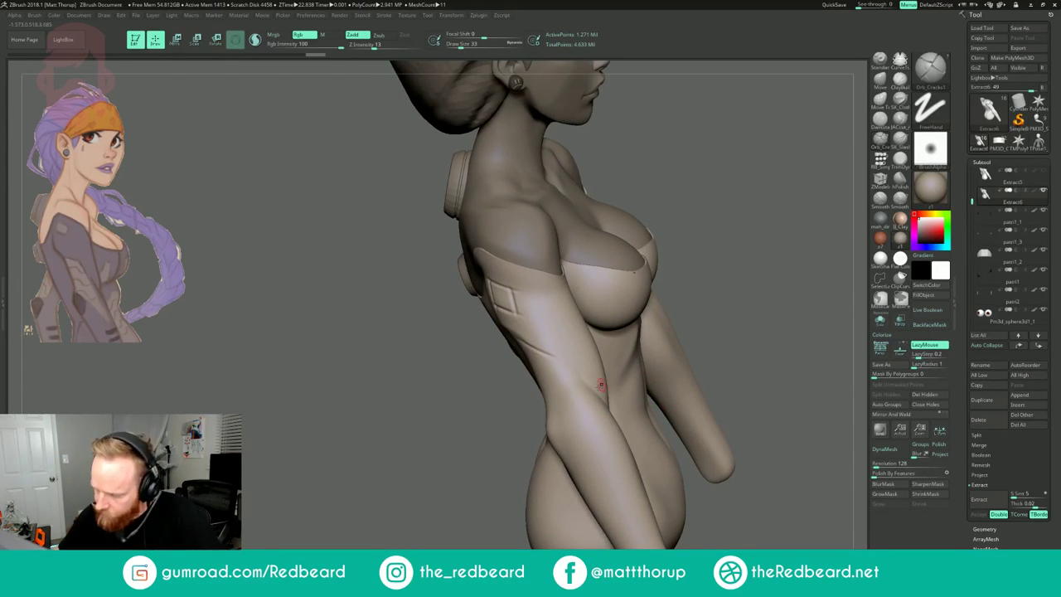
pyautogui.moveTo(570, 375); pyautogui.dragTo(619, 478)
pyautogui.moveTo(725, 324); pyautogui.dragTo(696, 322)
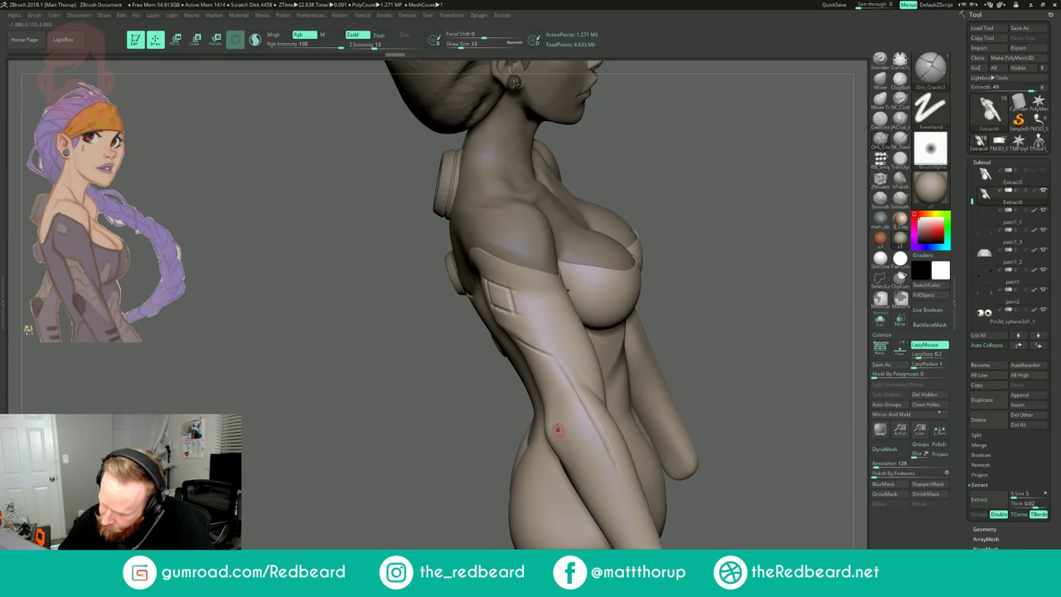
pyautogui.moveTo(583, 441); pyautogui.dragTo(616, 475)
# - Carve a curved panel line across the back of both elbows to connect with the sleeve lines
pyautogui.moveTo(673, 328); pyautogui.dragTo(709, 318)
pyautogui.moveTo(574, 414); pyautogui.dragTo(569, 415)
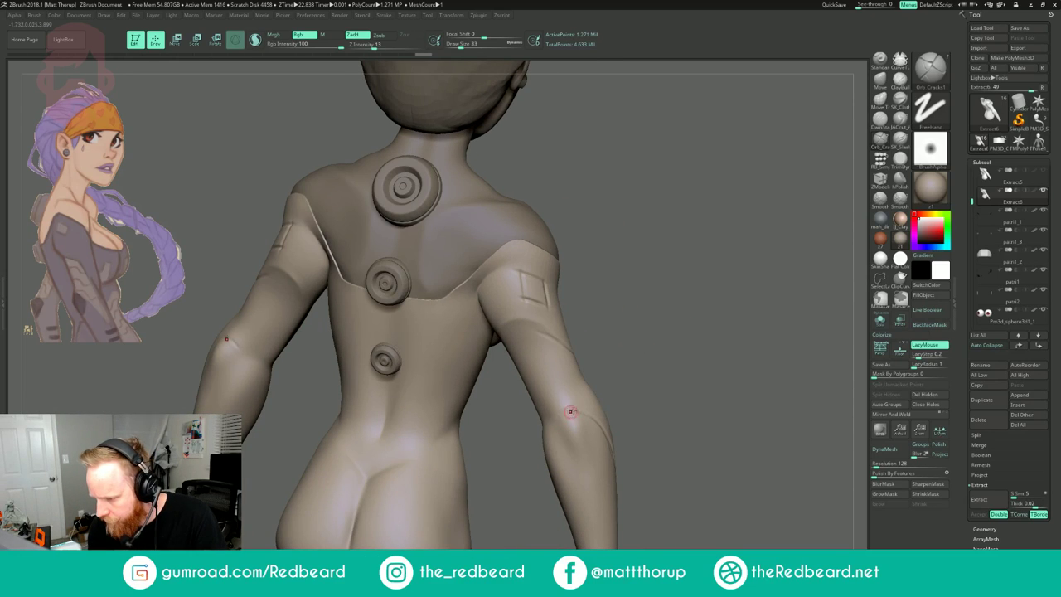
pyautogui.moveTo(649, 393); pyautogui.dragTo(692, 389)
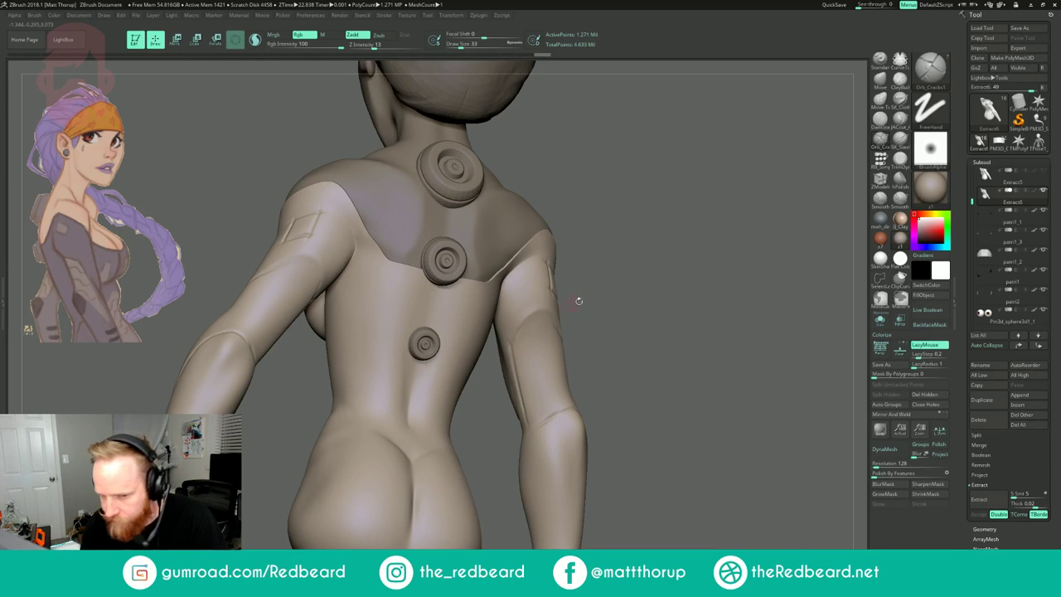
# - Undo the last panel-line strokes carved around the elbows
pyautogui.moveTo(637, 319); pyautogui.dragTo(516, 346, button='right')
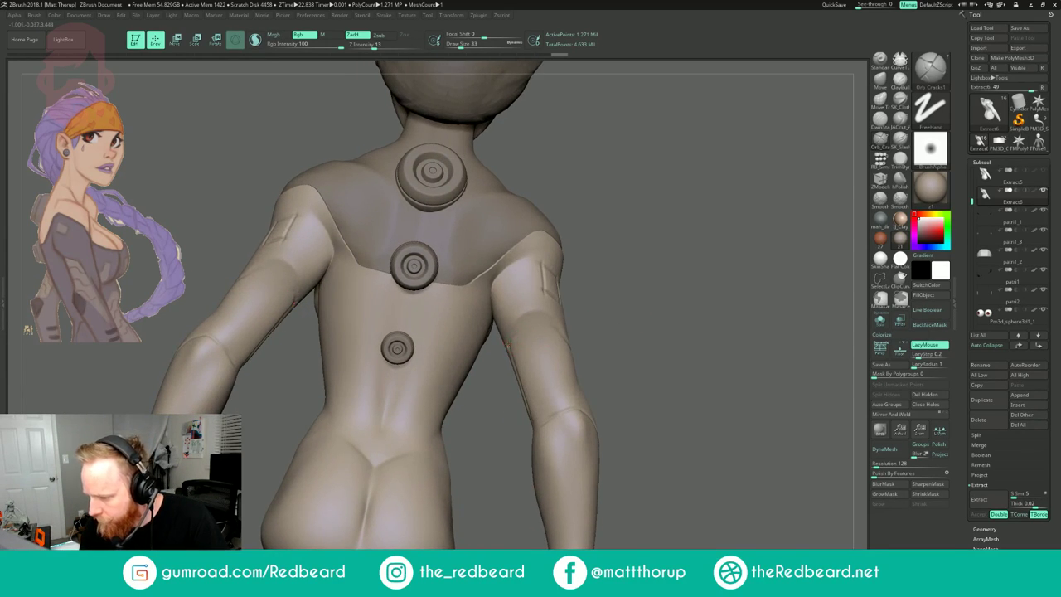
pyautogui.moveTo(647, 332); pyautogui.dragTo(606, 348, button='right')
pyautogui.moveTo(712, 244); pyautogui.dragTo(701, 247, button='right')
pyautogui.hotkey('ctrl', 'z')
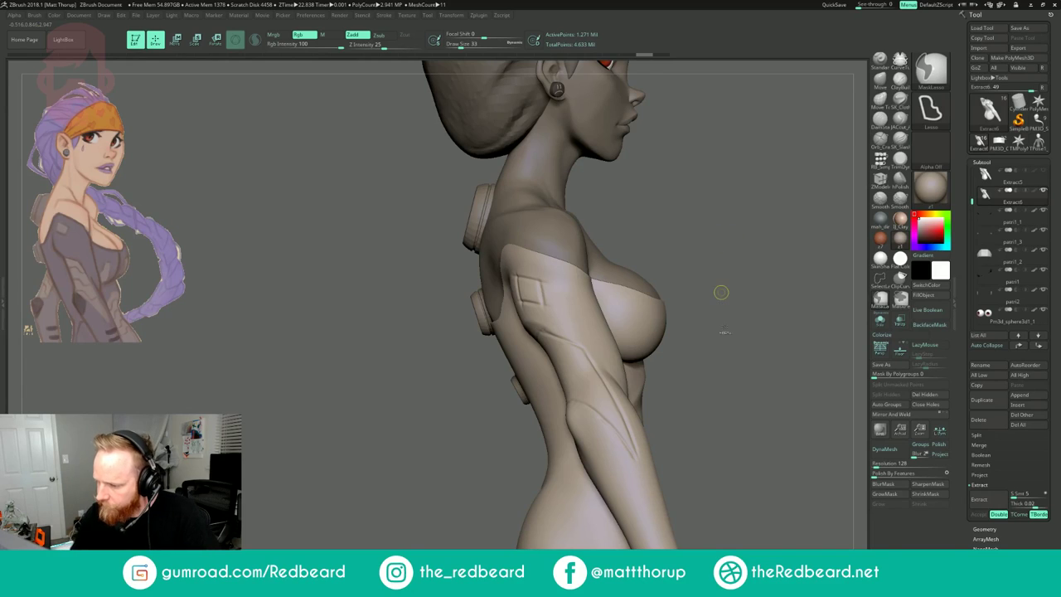
pyautogui.hotkey('ctrl', 'z')
pyautogui.hotkey('ctrl', 'z')
pyautogui.hotkey('ctrl', 'z')
pyautogui.hotkey('ctrl', 'z')
# - Carve a line across the back of the upper arms and a pointed panel outline closing below each elbow
pyautogui.moveTo(727, 356); pyautogui.dragTo(784, 353)
pyautogui.moveTo(625, 322); pyautogui.dragTo(700, 318)
pyautogui.moveTo(555, 332); pyautogui.dragTo(519, 366)
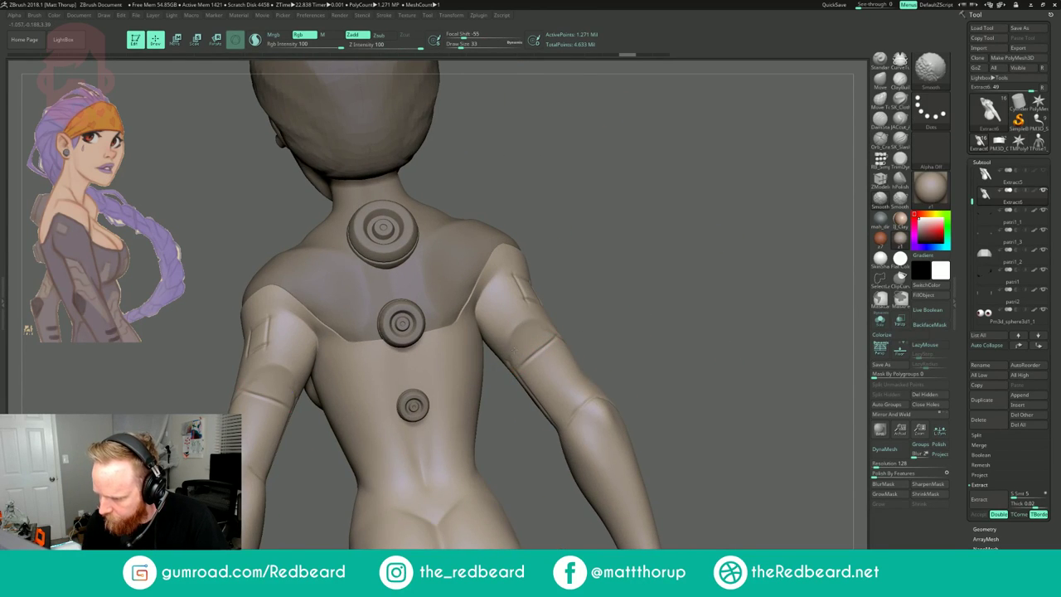
pyautogui.moveTo(650, 346); pyautogui.dragTo(587, 333)
pyautogui.moveTo(660, 377)
pyautogui.keyDown('alt'); pyautogui.mouseDown()
pyautogui.moveTo(663, 332)
pyautogui.moveTo(665, 388)
pyautogui.moveTo(659, 358)
pyautogui.moveTo(688, 352)
pyautogui.mouseUp(); pyautogui.keyUp('alt')
pyautogui.moveTo(623, 333); pyautogui.dragTo(664, 332)
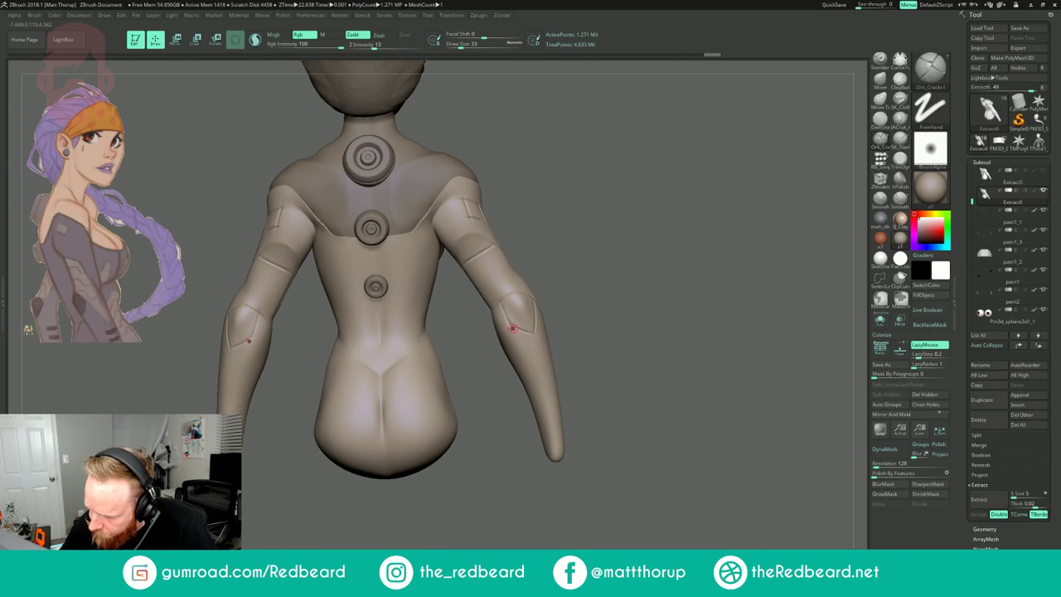
# - Carve narrow horizontal slot outlines across the outer forearms, below the point of the long sleeve panel
pyautogui.moveTo(598, 246)
pyautogui.keyDown('shift'); pyautogui.mouseDown()
pyautogui.moveTo(753, 240)
pyautogui.moveTo(754, 185)
pyautogui.moveTo(718, 198)
pyautogui.mouseUp(); pyautogui.keyUp('shift')
pyautogui.moveTo(586, 413)
pyautogui.mouseDown()
pyautogui.moveTo(633, 420)
pyautogui.moveTo(601, 425)
pyautogui.mouseUp()
pyautogui.moveTo(500, 353); pyautogui.dragTo(528, 347)
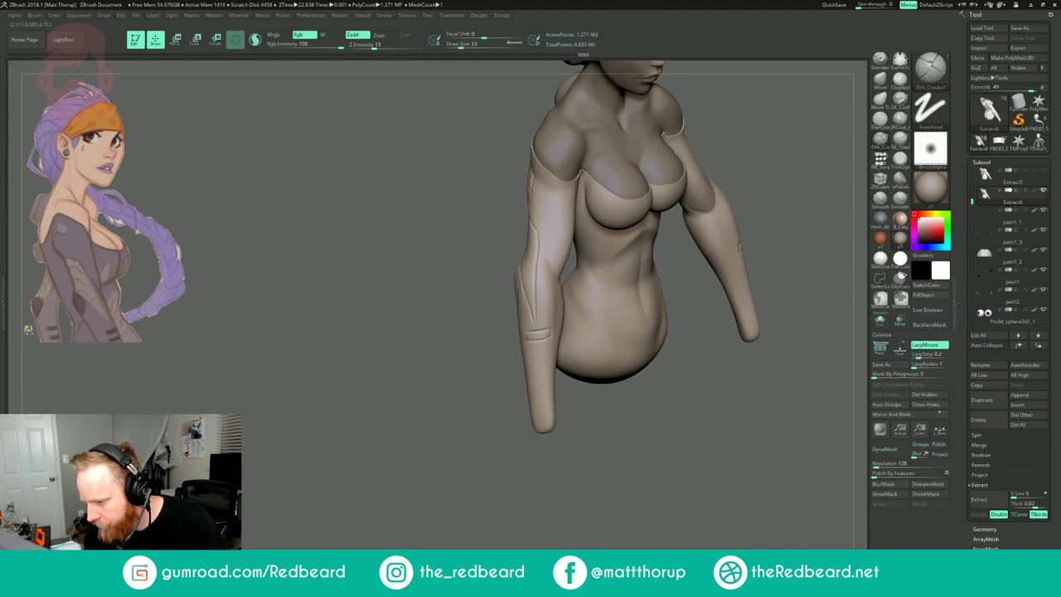
pyautogui.moveTo(505, 376); pyautogui.dragTo(543, 361)
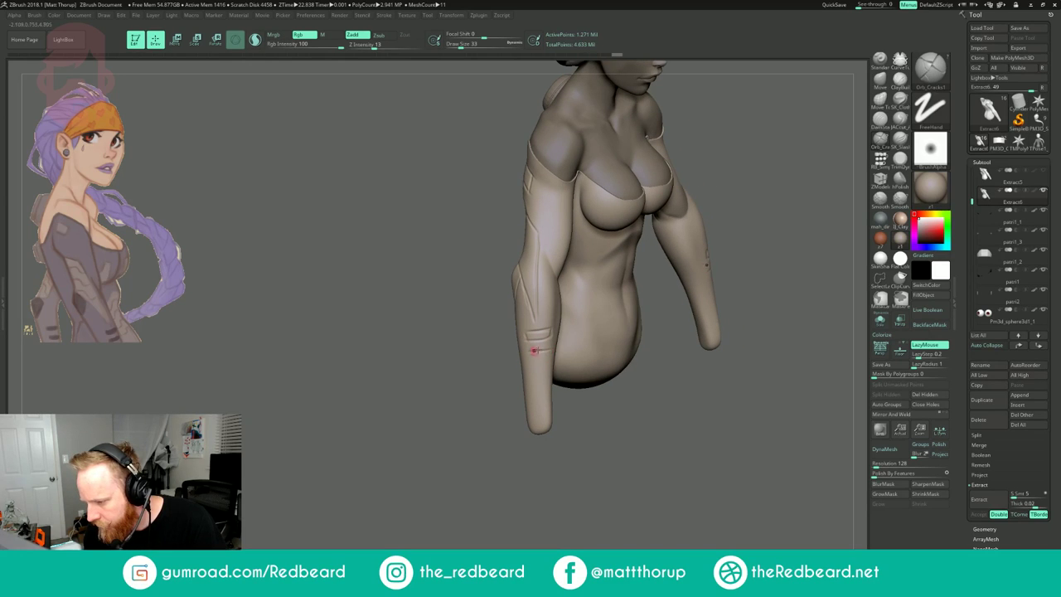
pyautogui.moveTo(472, 384); pyautogui.dragTo(543, 355)
pyautogui.keyDown('alt'); pyautogui.moveTo(630, 446); pyautogui.dragTo(486, 493); pyautogui.keyUp('alt')
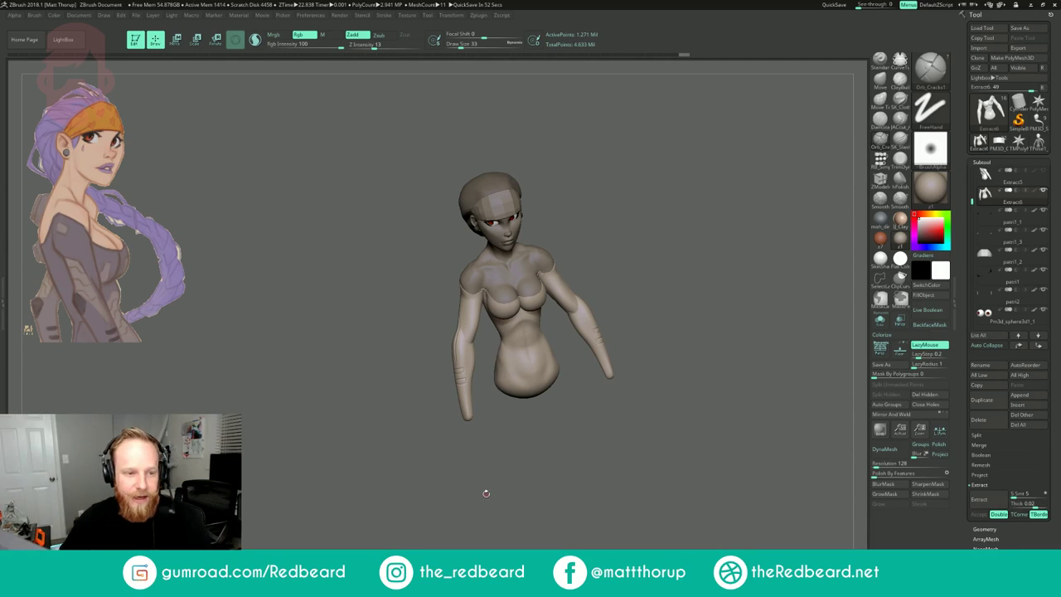
# - Carve an arched panel line on the upper abdomen below the bust and smooth it with draw size 41
pyautogui.moveTo(650, 232); pyautogui.dragTo(647, 224)
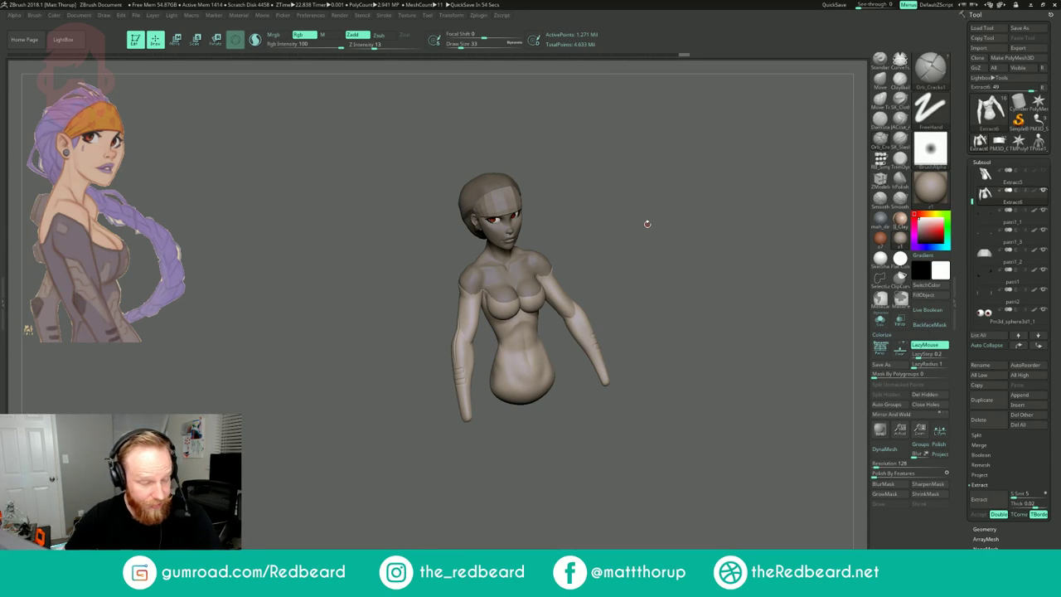
pyautogui.moveTo(649, 224)
pyautogui.mouseDown()
pyautogui.moveTo(674, 211)
pyautogui.moveTo(632, 221)
pyautogui.moveTo(668, 240)
pyautogui.moveTo(682, 230)
pyautogui.moveTo(689, 250)
pyautogui.moveTo(661, 245)
pyautogui.mouseUp()
pyautogui.moveTo(536, 313); pyautogui.dragTo(574, 292)
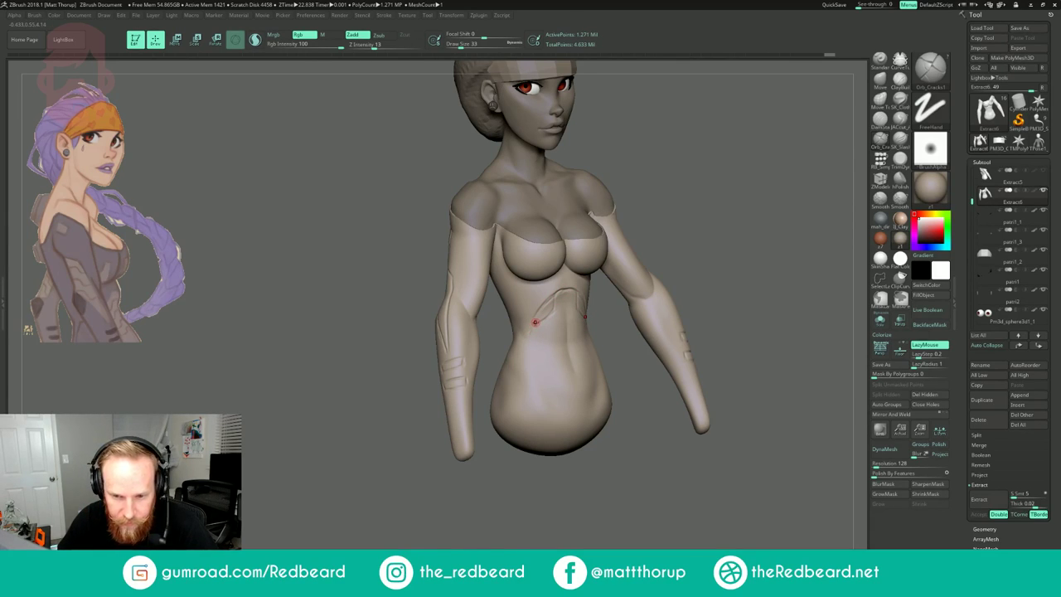
pyautogui.press(']')
pyautogui.press('shift')
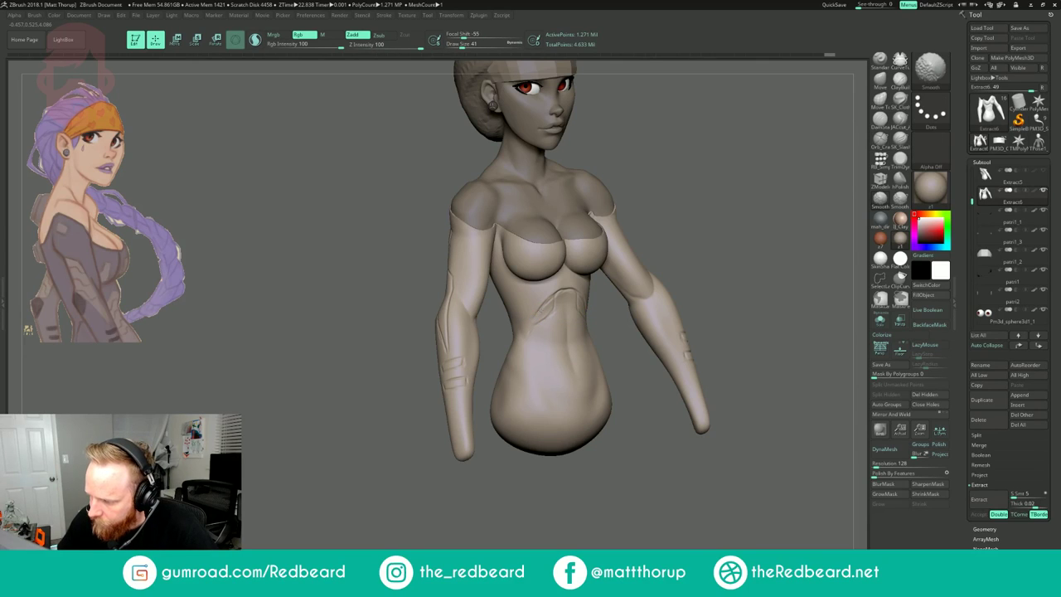
pyautogui.keyDown('shift'); pyautogui.moveTo(549, 296); pyautogui.dragTo(556, 293); pyautogui.keyUp('shift')
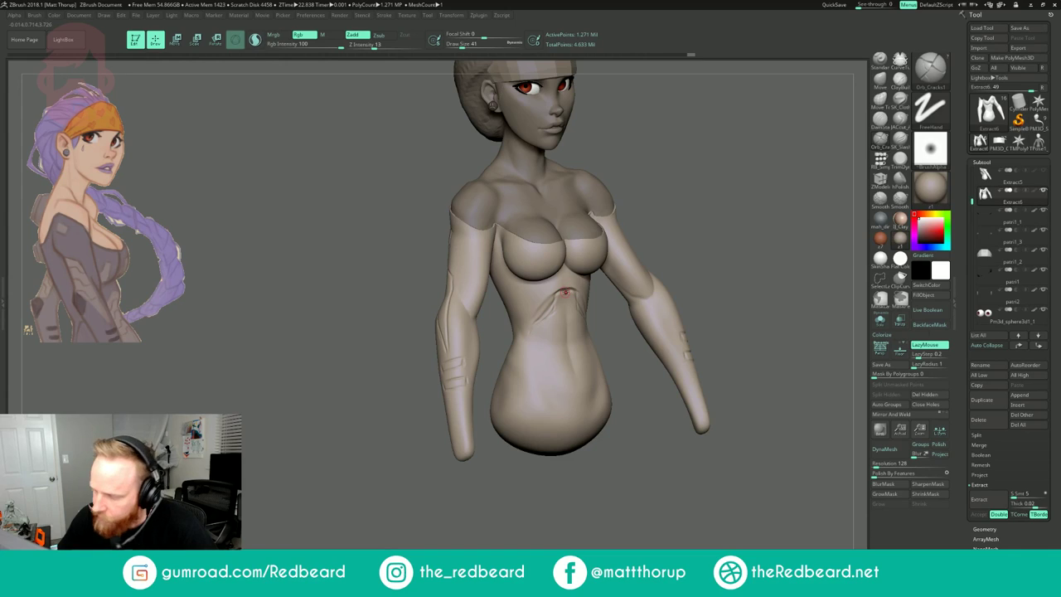
# - Carve long panel lines down both sides of the abdomen and a stepped line beneath the arch
pyautogui.moveTo(528, 326)
pyautogui.mouseDown()
pyautogui.moveTo(525, 357)
pyautogui.moveTo(557, 408)
pyautogui.mouseUp()
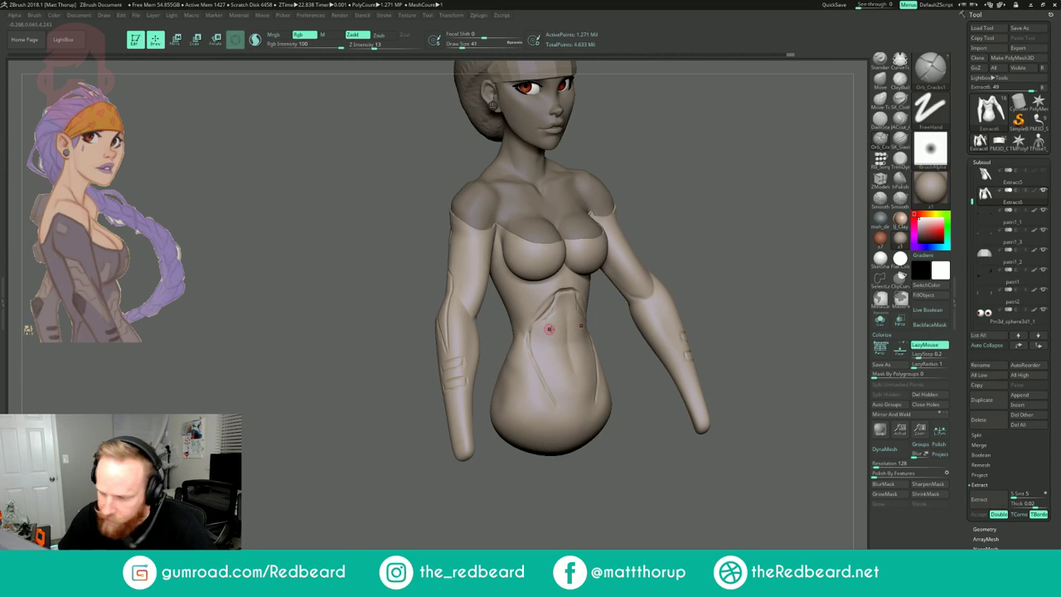
pyautogui.moveTo(567, 313); pyautogui.dragTo(536, 325)
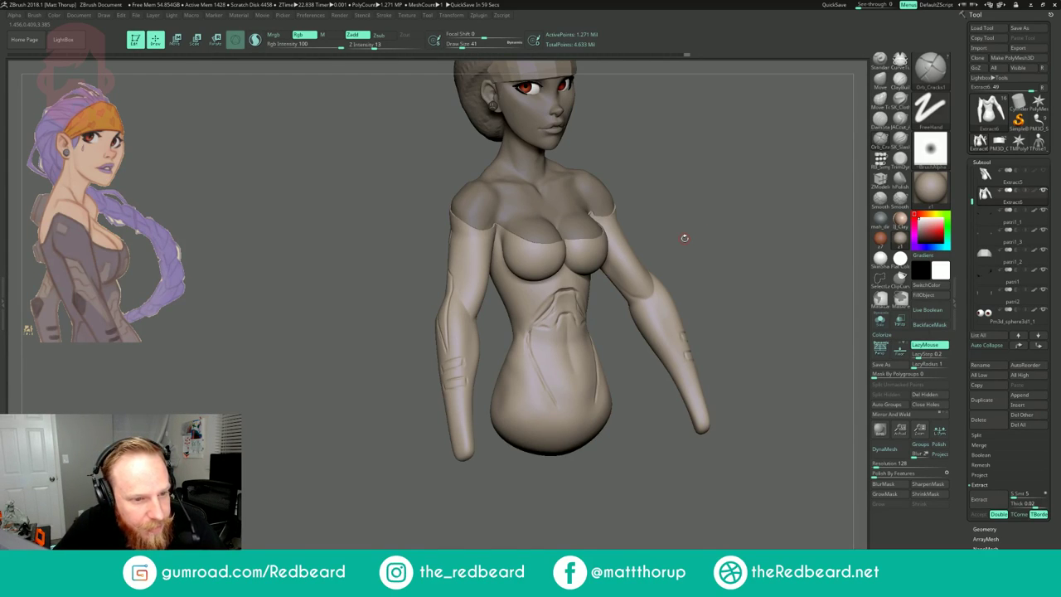
pyautogui.moveTo(739, 207); pyautogui.dragTo(642, 260)
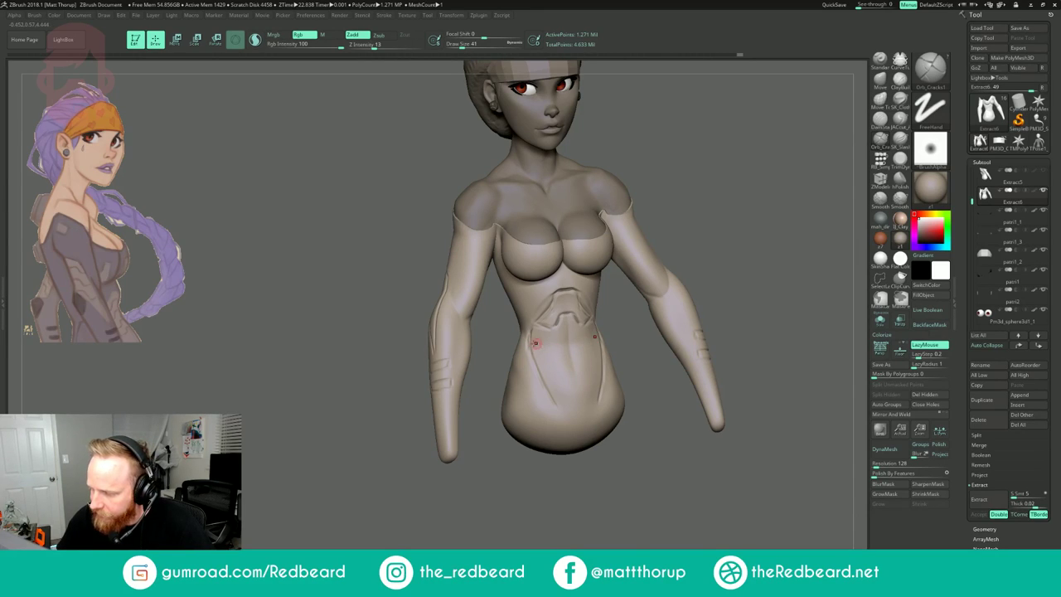
# - Carve stacked segment lines across the abdomen with draw size 71, then refine the panel edges with draw size 62
pyautogui.press(']')
pyautogui.press(']')
pyautogui.press(']')
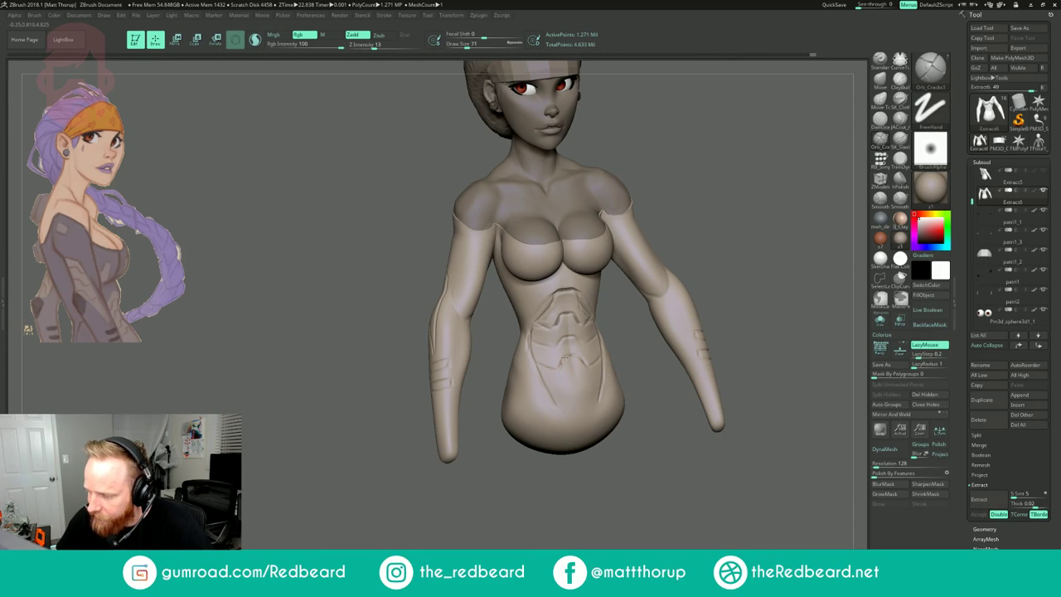
pyautogui.moveTo(637, 345)
pyautogui.keyDown('shift'); pyautogui.mouseDown()
pyautogui.moveTo(715, 284)
pyautogui.moveTo(643, 253)
pyautogui.moveTo(690, 267)
pyautogui.moveTo(701, 287)
pyautogui.moveTo(652, 275)
pyautogui.mouseUp(); pyautogui.keyUp('shift')
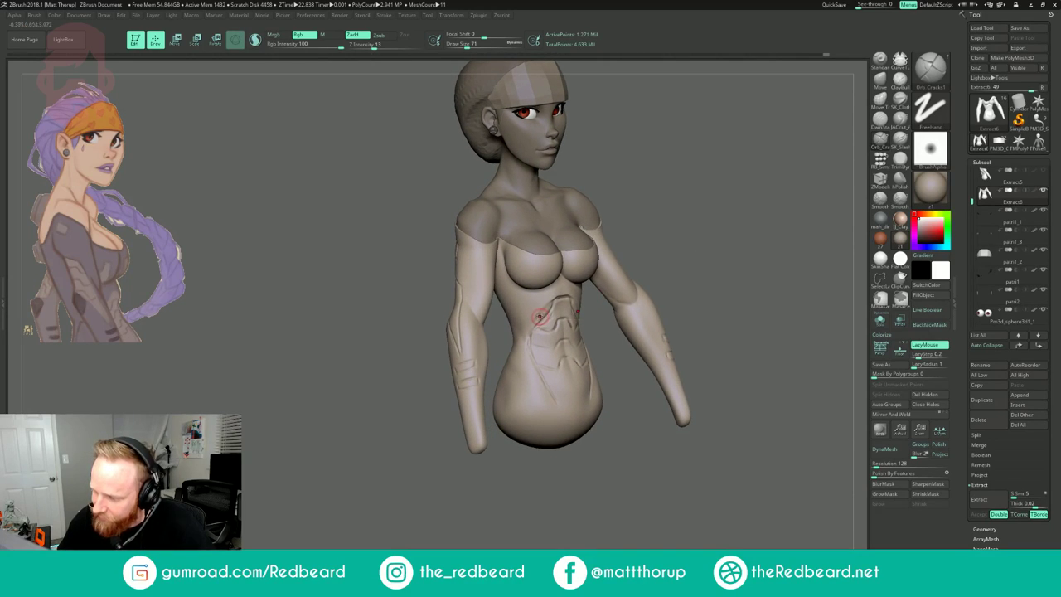
pyautogui.press('shift')
pyautogui.keyDown('shift'); pyautogui.moveTo(547, 303); pyautogui.dragTo(535, 346); pyautogui.keyUp('shift')
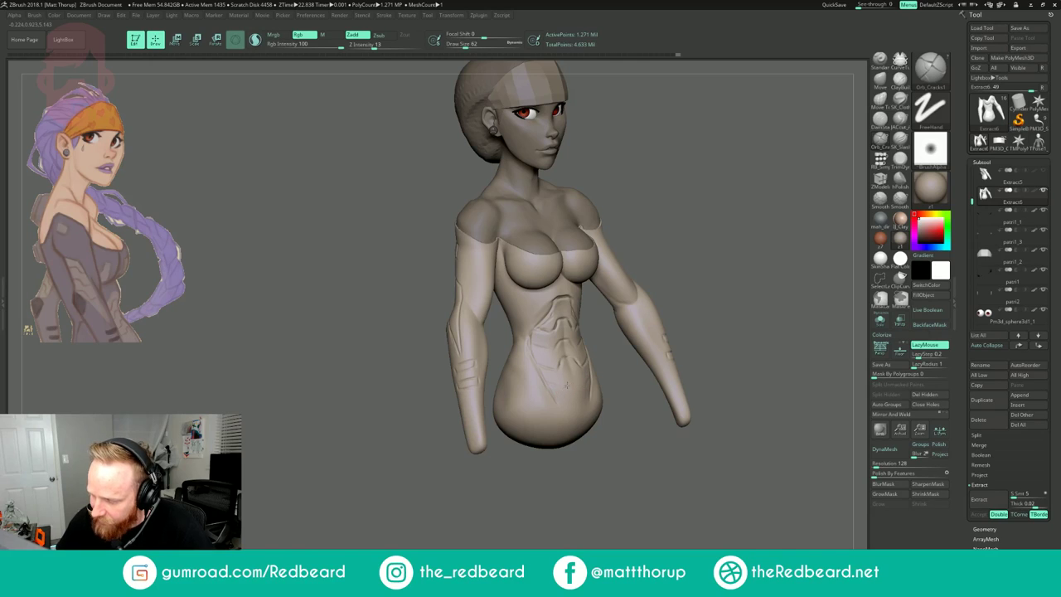
# - Set the draw size to 31 and carve an angular panel outline on the lower outer part of each bust cup
pyautogui.moveTo(620, 380); pyautogui.dragTo(625, 348)
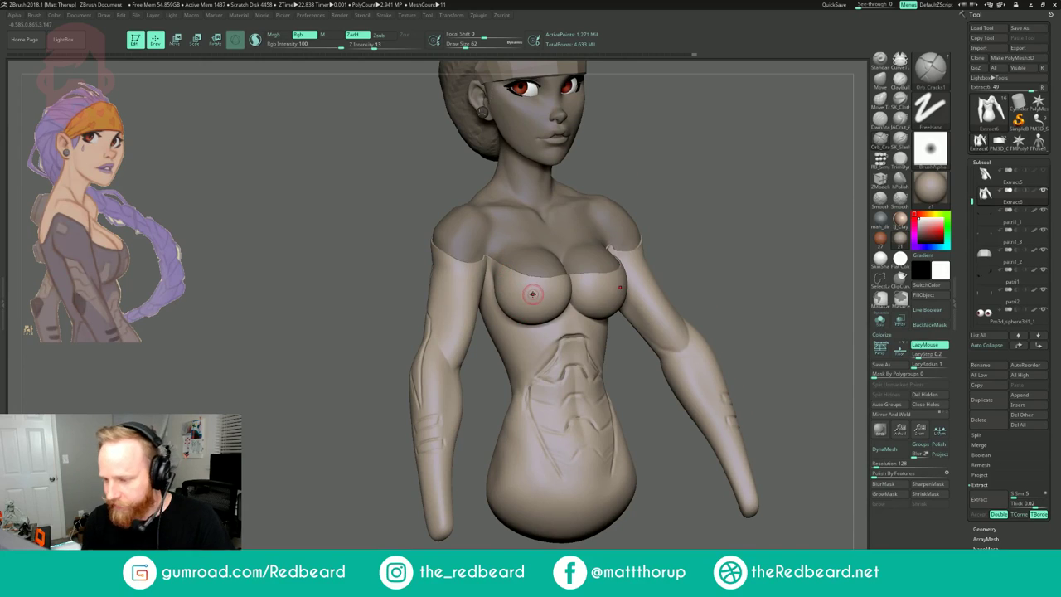
pyautogui.press('s')
pyautogui.moveTo(527, 294)
pyautogui.mouseDown()
pyautogui.moveTo(544, 296)
pyautogui.moveTo(528, 297)
pyautogui.mouseUp()
pyautogui.moveTo(656, 402); pyautogui.dragTo(670, 382)
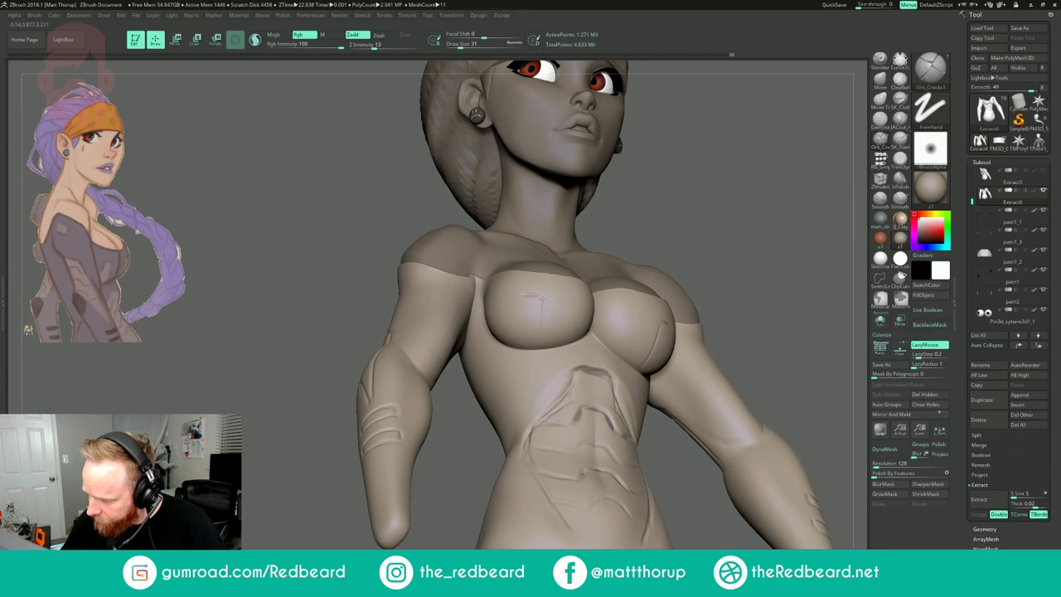
pyautogui.moveTo(668, 232); pyautogui.dragTo(846, 204)
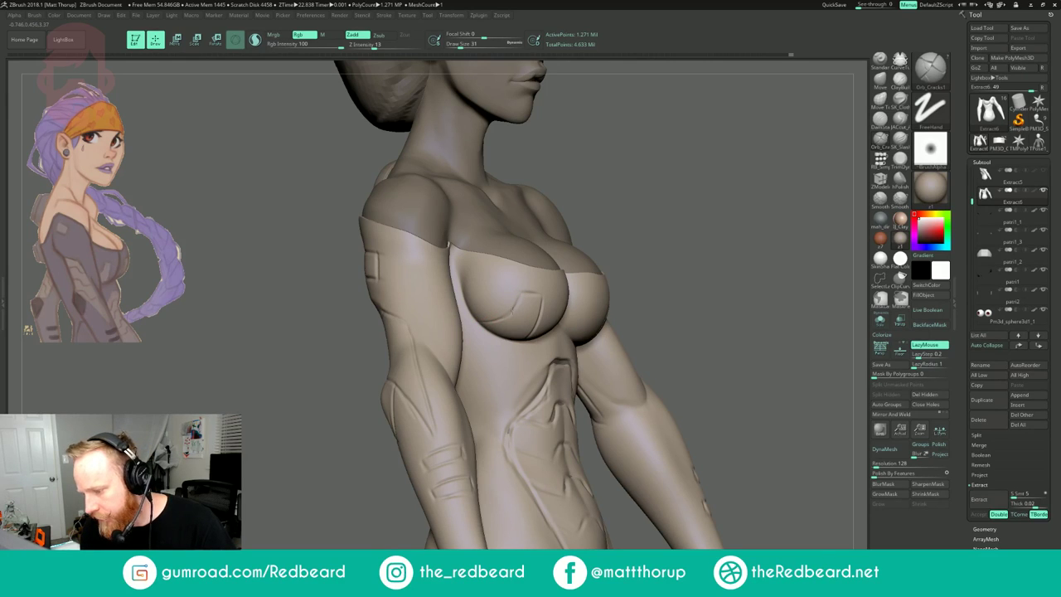
# - Isolate the garment in Solo mode and hide the sleeves below the upper arms
pyautogui.moveTo(518, 311)
pyautogui.mouseDown(button='right')
pyautogui.moveTo(614, 331)
pyautogui.moveTo(615, 269)
pyautogui.moveTo(623, 292)
pyautogui.mouseUp(button='right')
pyautogui.keyDown('alt'); pyautogui.moveTo(624, 292); pyautogui.dragTo(692, 229, button='right'); pyautogui.keyUp('alt')
pyautogui.moveTo(692, 229)
pyautogui.keyDown('ctrl'); pyautogui.mouseDown(button='right')
pyautogui.moveTo(727, 253)
pyautogui.moveTo(845, 270)
pyautogui.moveTo(780, 282)
pyautogui.mouseUp(button='right'); pyautogui.keyUp('ctrl')
pyautogui.moveTo(552, 335); pyautogui.dragTo(725, 330, button='right')
pyautogui.click(881, 321)
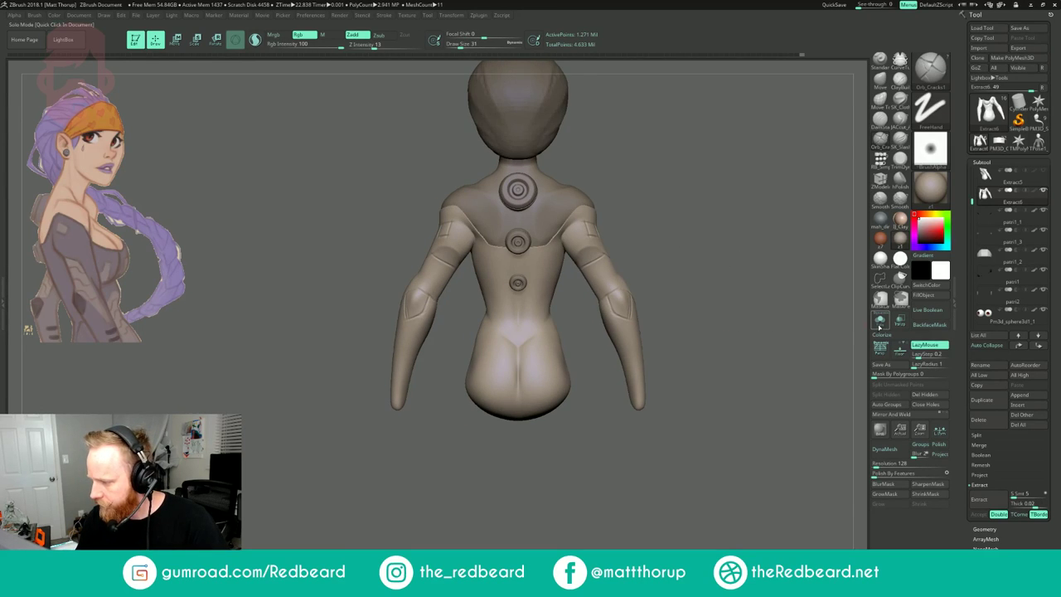
pyautogui.moveTo(768, 233)
pyautogui.keyDown('ctrl'); pyautogui.keyDown('alt'); pyautogui.keyDown('shift'); pyautogui.mouseDown()
pyautogui.moveTo(589, 252)
pyautogui.moveTo(775, 409)
pyautogui.moveTo(771, 402)
pyautogui.mouseUp(); pyautogui.keyUp('shift'); pyautogui.keyUp('alt'); pyautogui.keyUp('ctrl')
pyautogui.moveTo(753, 403); pyautogui.dragTo(695, 365, button='right')
pyautogui.keyDown('ctrl'); pyautogui.moveTo(695, 365); pyautogui.dragTo(731, 398, button='right'); pyautogui.keyUp('ctrl')
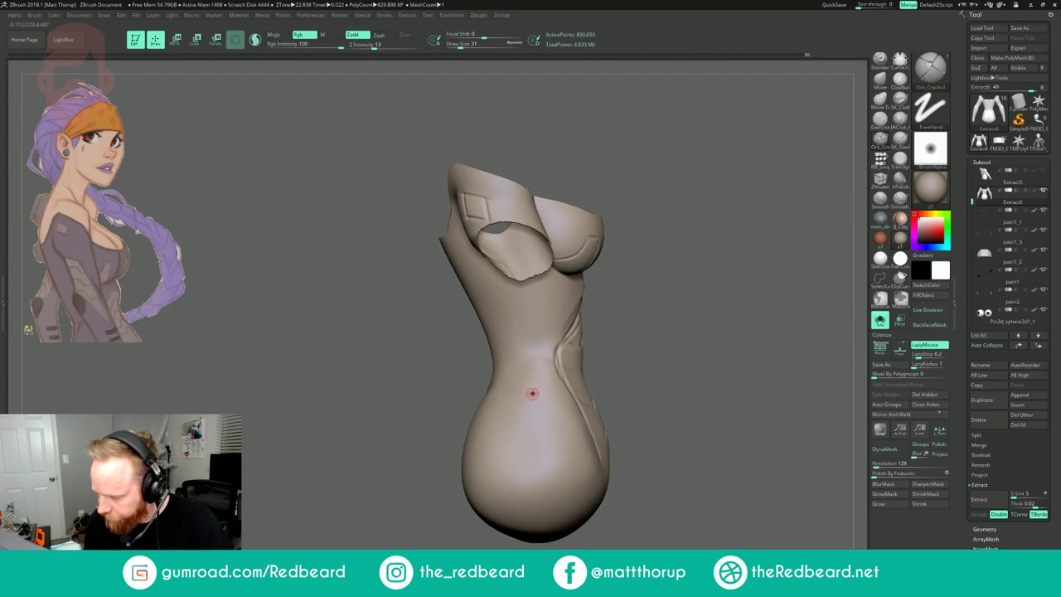
# - Carve curved panel lines from the sides of the hips down the back of the garment's seat
pyautogui.moveTo(563, 415); pyautogui.dragTo(541, 386)
pyautogui.moveTo(425, 419); pyautogui.dragTo(505, 402)
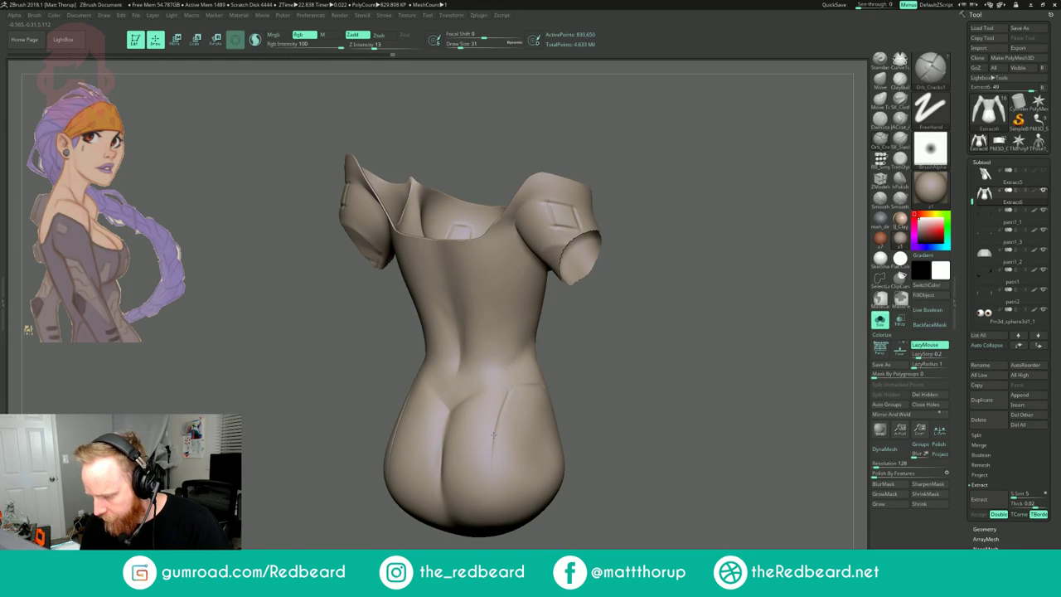
pyautogui.moveTo(521, 387)
pyautogui.mouseDown()
pyautogui.moveTo(764, 386)
pyautogui.moveTo(699, 380)
pyautogui.moveTo(658, 414)
pyautogui.mouseUp()
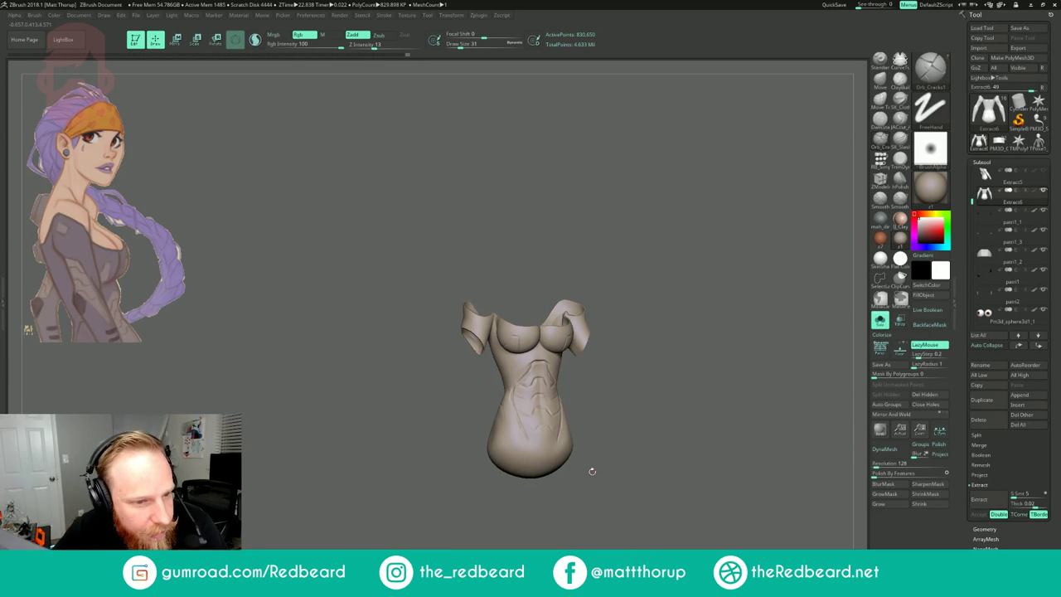
pyautogui.keyDown('shift'); pyautogui.moveTo(668, 249); pyautogui.dragTo(688, 294); pyautogui.keyUp('shift')
pyautogui.moveTo(694, 334)
pyautogui.mouseDown()
pyautogui.moveTo(658, 333)
pyautogui.moveTo(706, 329)
pyautogui.mouseUp()
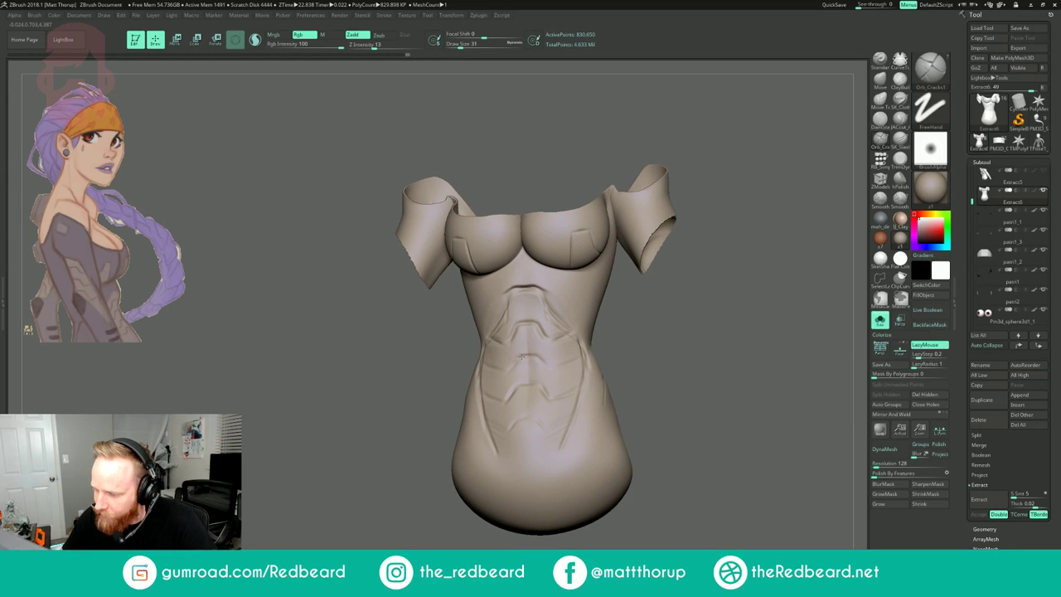
# - Unhide the sleeves to show the complete garment
pyautogui.moveTo(613, 340)
pyautogui.keyDown('shift'); pyautogui.mouseDown()
pyautogui.moveTo(642, 346)
pyautogui.moveTo(621, 369)
pyautogui.moveTo(644, 376)
pyautogui.moveTo(645, 365)
pyautogui.moveTo(709, 344)
pyautogui.mouseUp(); pyautogui.keyUp('shift')
pyautogui.keyDown('ctrl'); pyautogui.keyDown('shift'); pyautogui.click(631, 379); pyautogui.keyUp('shift'); pyautogui.keyUp('ctrl')
pyautogui.moveTo(709, 344)
pyautogui.keyDown('alt'); pyautogui.mouseDown()
pyautogui.moveTo(729, 327)
pyautogui.moveTo(699, 306)
pyautogui.mouseUp(); pyautogui.keyUp('alt')
pyautogui.moveTo(643, 242); pyautogui.dragTo(672, 238)
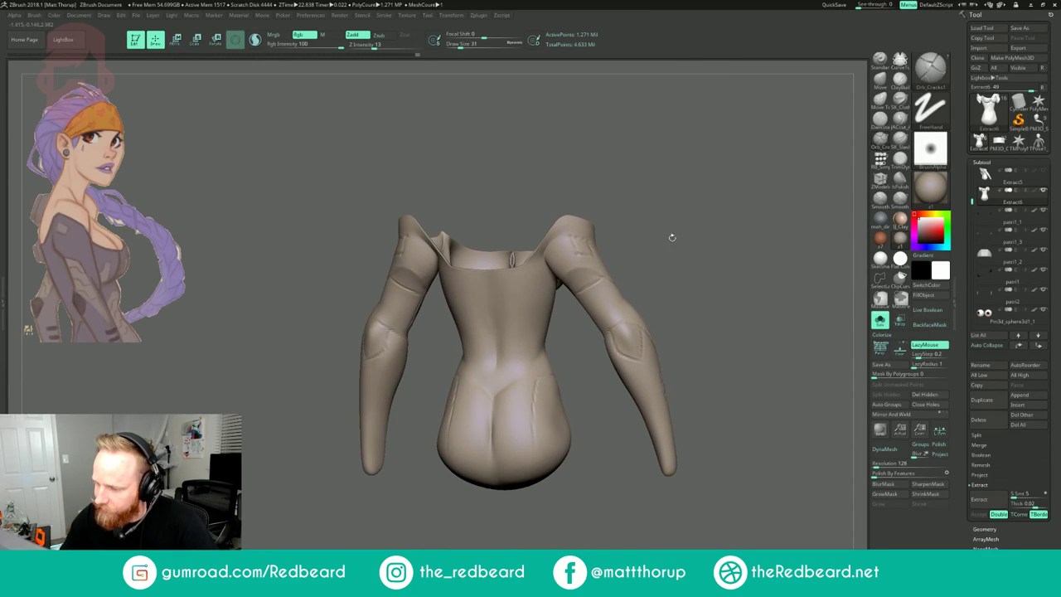
# - Set the draw size to 46 and carve mirrored angular panel lines from the back neckline towards the spine
pyautogui.press('s')
pyautogui.click(499, 331)
pyautogui.moveTo(497, 334); pyautogui.dragTo(509, 305)
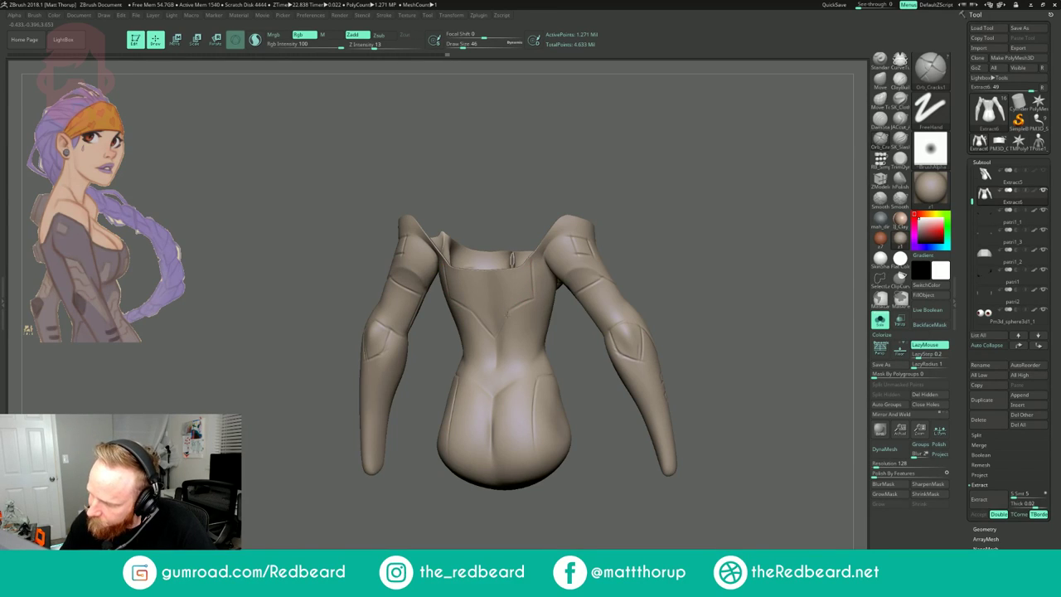
pyautogui.press('shift')
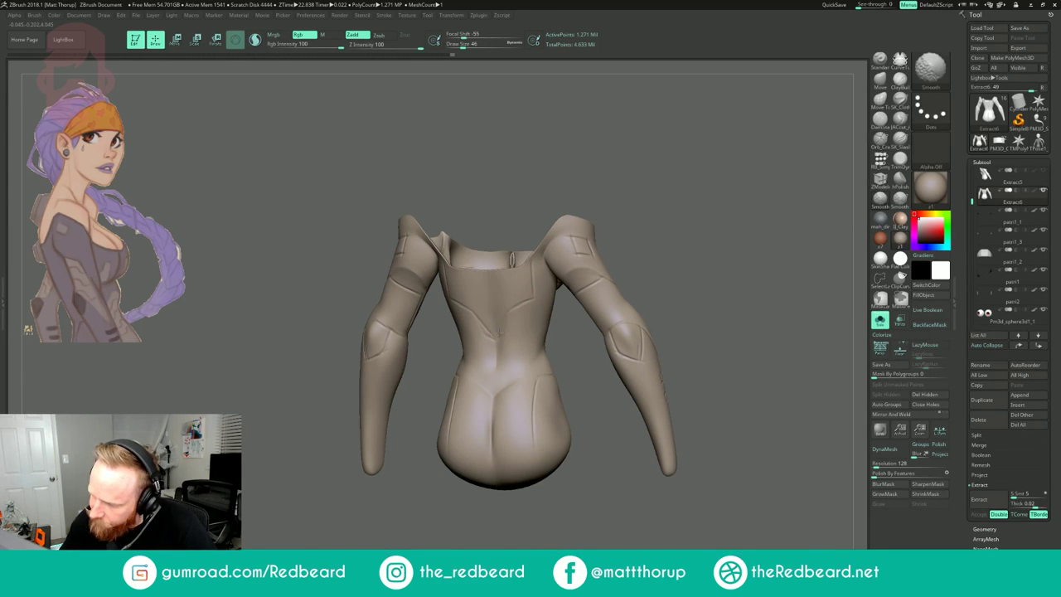
pyautogui.moveTo(705, 194)
pyautogui.mouseDown()
pyautogui.moveTo(686, 207)
pyautogui.moveTo(691, 215)
pyautogui.moveTo(634, 222)
pyautogui.moveTo(691, 233)
pyautogui.mouseUp()
pyautogui.press('shift')
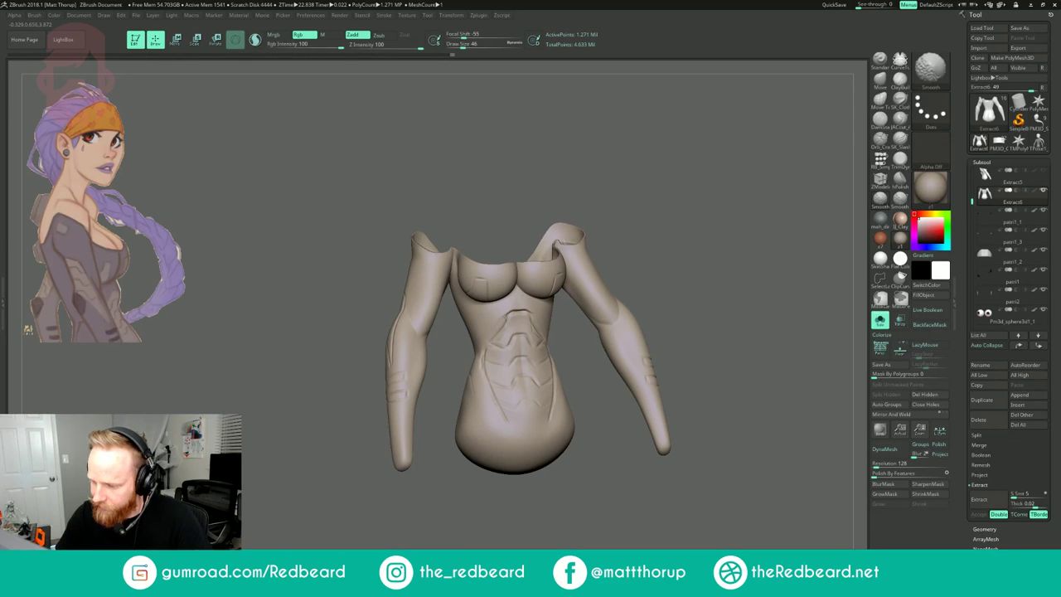
# - Turn off Solo mode to show the garment together with the whole character
pyautogui.moveTo(730, 332)
pyautogui.keyDown('alt'); pyautogui.mouseDown()
pyautogui.moveTo(735, 243)
pyautogui.moveTo(739, 307)
pyautogui.mouseUp(); pyautogui.keyUp('alt')
pyautogui.click(880, 320)
pyautogui.moveTo(741, 370)
pyautogui.mouseDown()
pyautogui.moveTo(774, 372)
pyautogui.moveTo(749, 382)
pyautogui.moveTo(768, 384)
pyautogui.moveTo(730, 386)
pyautogui.mouseUp()
pyautogui.moveTo(752, 319)
pyautogui.keyDown('alt'); pyautogui.mouseDown()
pyautogui.moveTo(769, 343)
pyautogui.moveTo(744, 439)
pyautogui.mouseUp(); pyautogui.keyUp('alt')
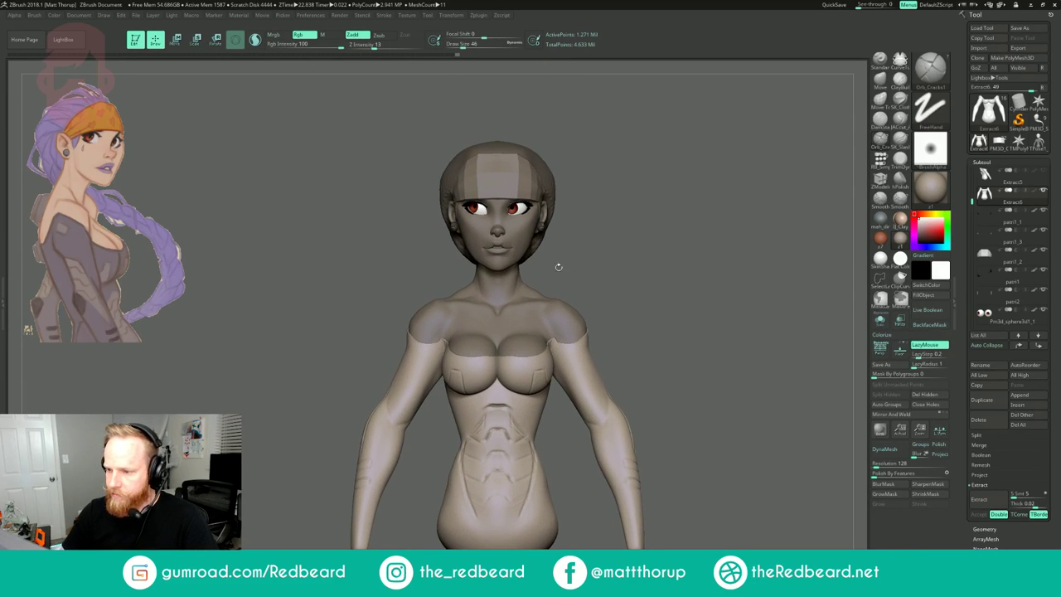
# - Select the body subtool patri03 and check the character from the side and front
pyautogui.keyDown('alt'); pyautogui.click(534, 237); pyautogui.keyUp('alt')
pyautogui.moveTo(615, 247); pyautogui.dragTo(592, 247)
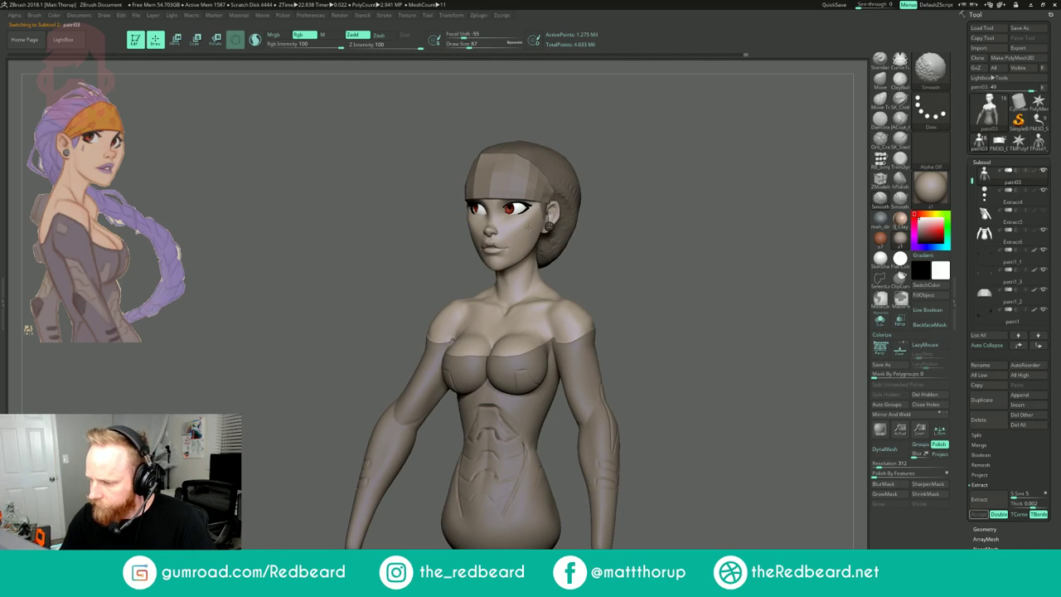
pyautogui.moveTo(650, 203)
pyautogui.keyDown('shift'); pyautogui.mouseDown()
pyautogui.moveTo(676, 203)
pyautogui.moveTo(676, 178)
pyautogui.moveTo(678, 199)
pyautogui.mouseUp(); pyautogui.keyUp('shift')
pyautogui.moveTo(678, 199)
pyautogui.mouseDown()
pyautogui.moveTo(724, 198)
pyautogui.moveTo(676, 208)
pyautogui.moveTo(662, 246)
pyautogui.mouseUp()
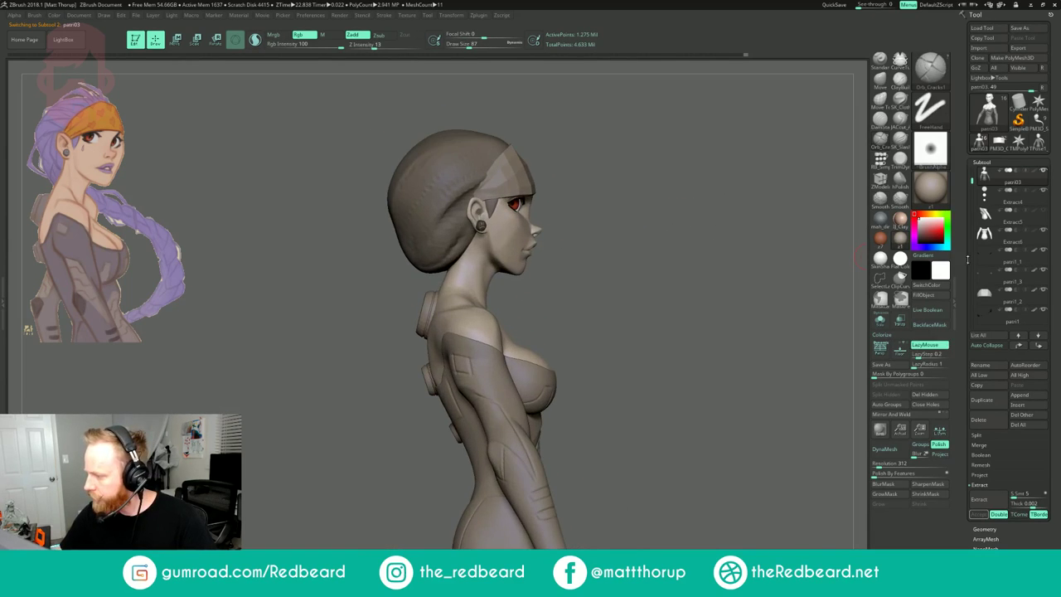
pyautogui.moveTo(762, 298)
pyautogui.keyDown('shift'); pyautogui.mouseDown()
pyautogui.moveTo(714, 293)
pyautogui.moveTo(720, 311)
pyautogui.mouseUp(); pyautogui.keyUp('shift')
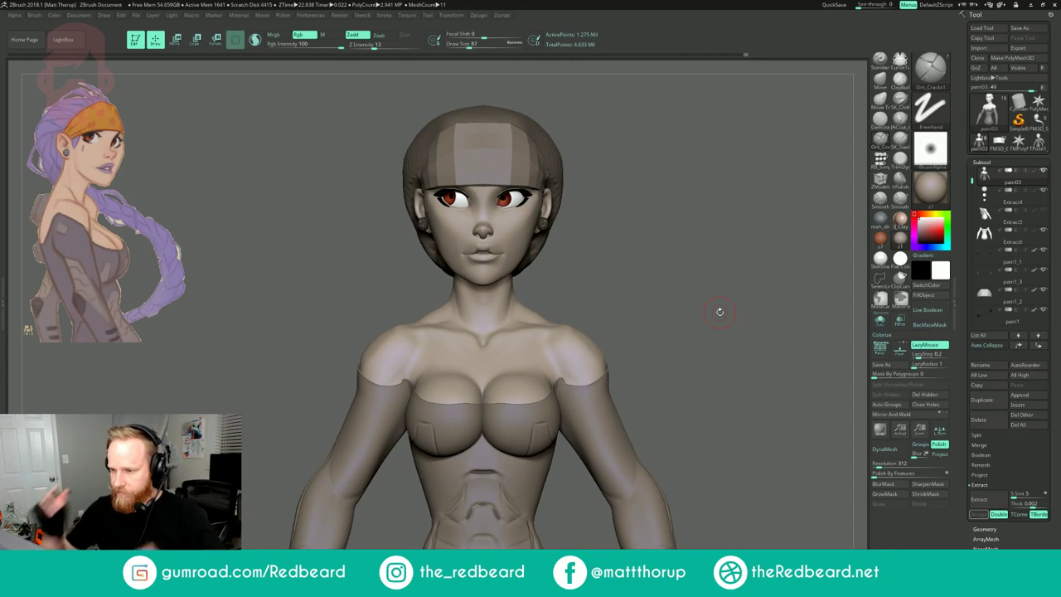
# - Select the headband subtool patri1_2 and hide the hair mass Pm3d_sphere3d1_2
pyautogui.keyDown('alt'); pyautogui.click(525, 168); pyautogui.keyUp('alt')
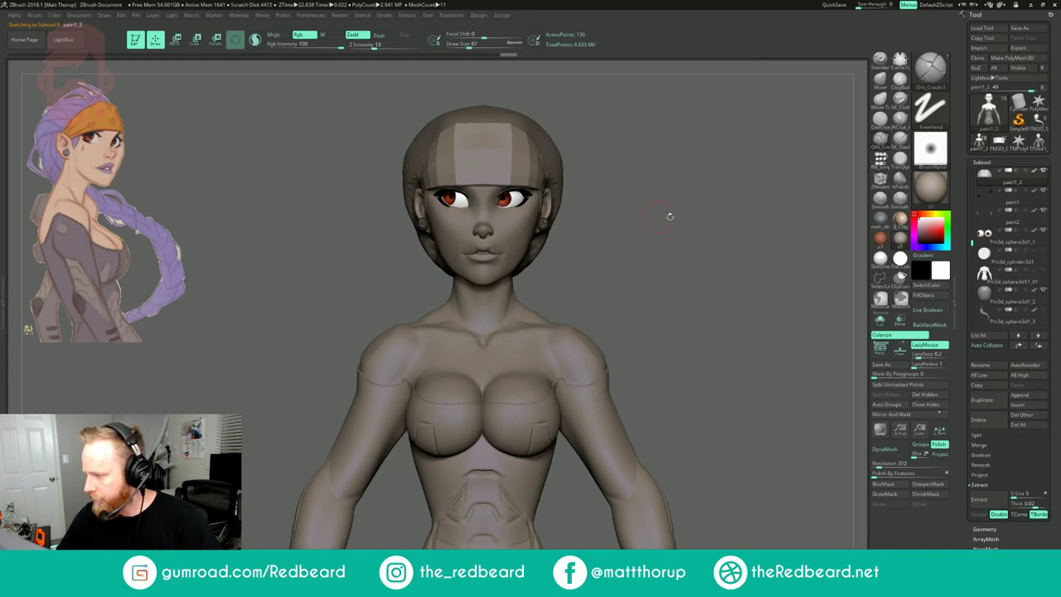
pyautogui.moveTo(973, 242); pyautogui.dragTo(972, 275)
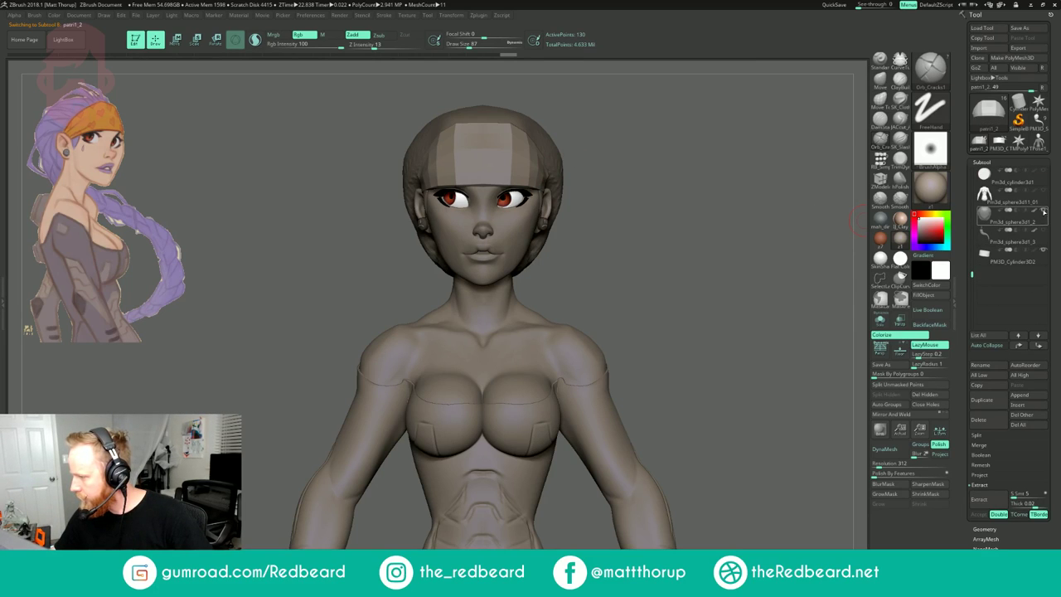
pyautogui.click(1044, 210)
# - Use the Move brush to fit the sides of the headband closely against the bare head above the ears
pyautogui.keyDown('alt'); pyautogui.moveTo(627, 221); pyautogui.dragTo(645, 321); pyautogui.keyUp('alt')
pyautogui.press('b')
pyautogui.press('m')
pyautogui.press('v')
pyautogui.press('s')
pyautogui.moveTo(523, 248); pyautogui.dragTo(535, 248)
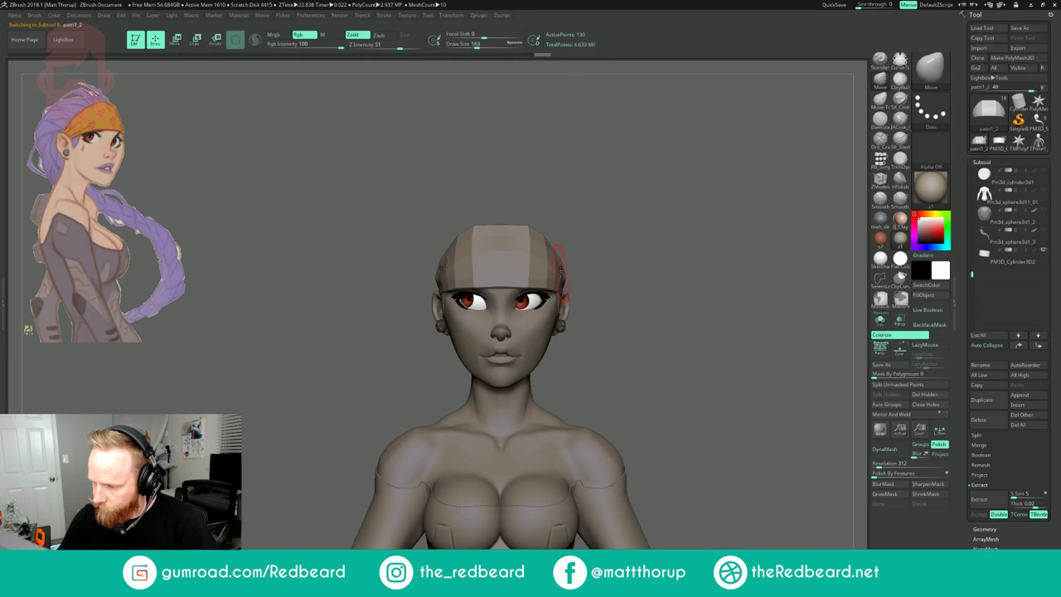
pyautogui.press('s')
pyautogui.moveTo(565, 276); pyautogui.dragTo(558, 276)
pyautogui.moveTo(561, 274)
pyautogui.mouseDown(button='right')
pyautogui.moveTo(472, 271)
pyautogui.moveTo(497, 283)
pyautogui.moveTo(556, 277)
pyautogui.mouseUp(button='right')
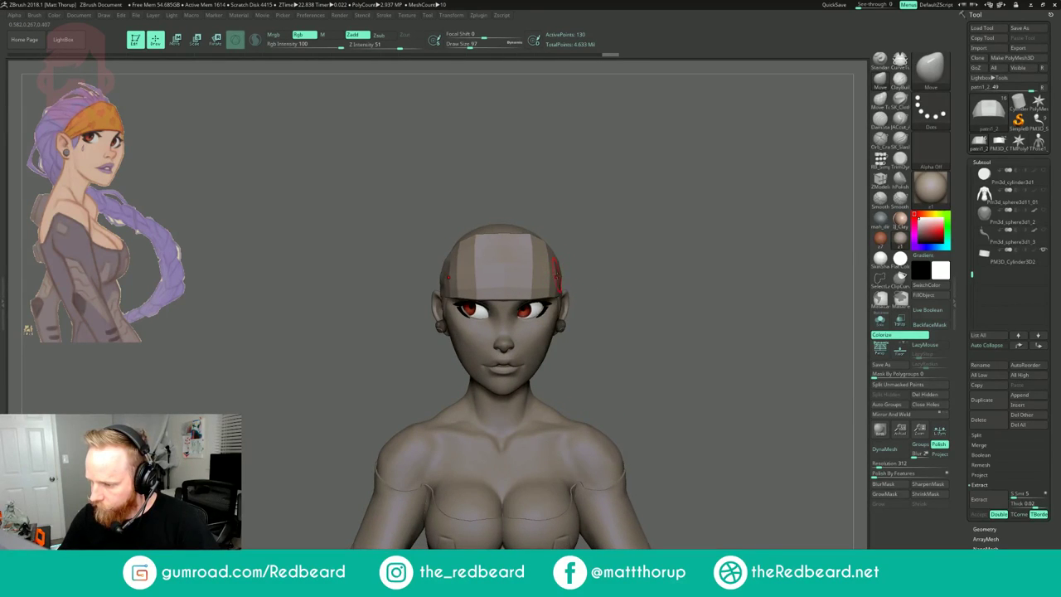
pyautogui.moveTo(568, 252)
pyautogui.mouseDown()
pyautogui.moveTo(564, 274)
pyautogui.moveTo(548, 275)
pyautogui.mouseUp()
# - Refine the headband's fit around the temples from raised and side views with a resized Move brush
pyautogui.press('s')
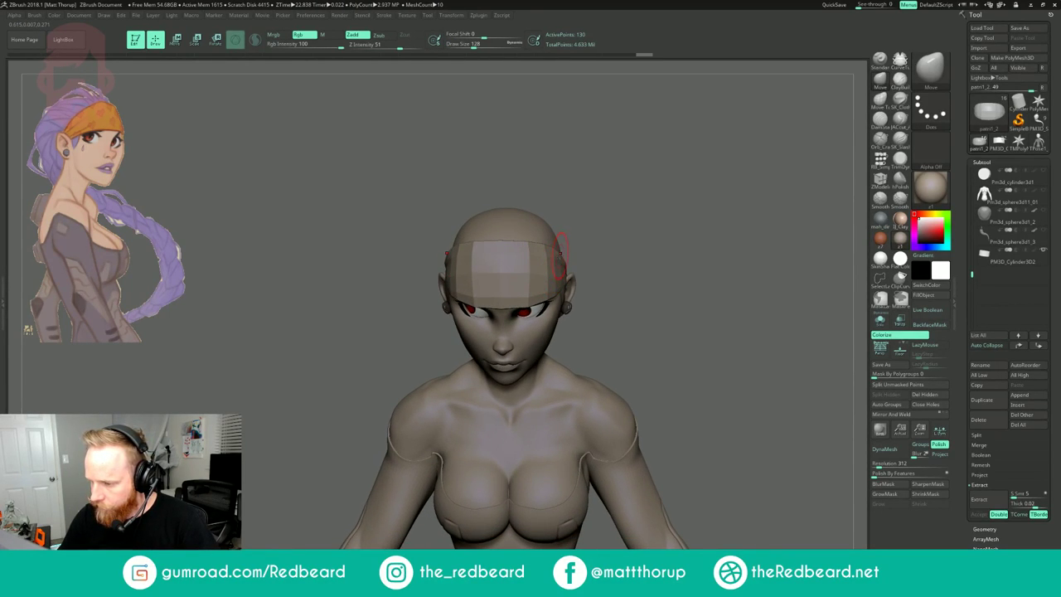
pyautogui.moveTo(599, 231); pyautogui.dragTo(506, 207)
pyautogui.moveTo(671, 172); pyautogui.dragTo(592, 179)
pyautogui.press('s')
pyautogui.press('s')
pyautogui.moveTo(567, 274); pyautogui.dragTo(566, 273)
pyautogui.moveTo(623, 200)
pyautogui.mouseDown()
pyautogui.moveTo(644, 200)
pyautogui.moveTo(620, 199)
pyautogui.moveTo(642, 209)
pyautogui.moveTo(645, 241)
pyautogui.moveTo(693, 242)
pyautogui.moveTo(686, 226)
pyautogui.mouseUp()
# - Unhide the hair mass, select Pm3d_sphere3d1_2 and reshape its side and back with a large Move brush
pyautogui.click(1046, 211)
pyautogui.moveTo(786, 222); pyautogui.dragTo(711, 225)
pyautogui.keyDown('alt'); pyautogui.click(484, 267); pyautogui.keyUp('alt')
pyautogui.press('s')
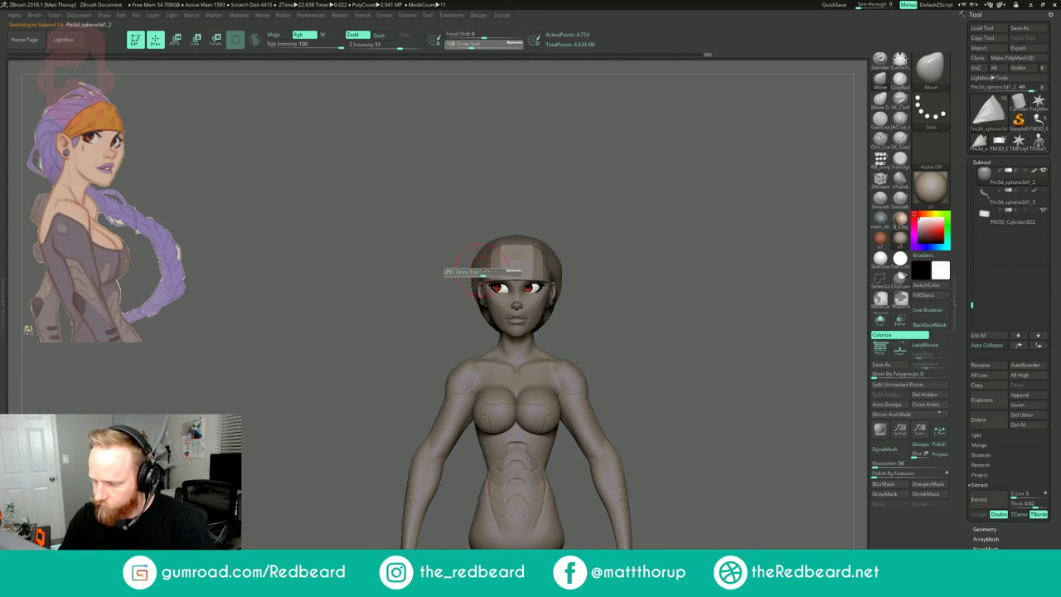
pyautogui.click(486, 275)
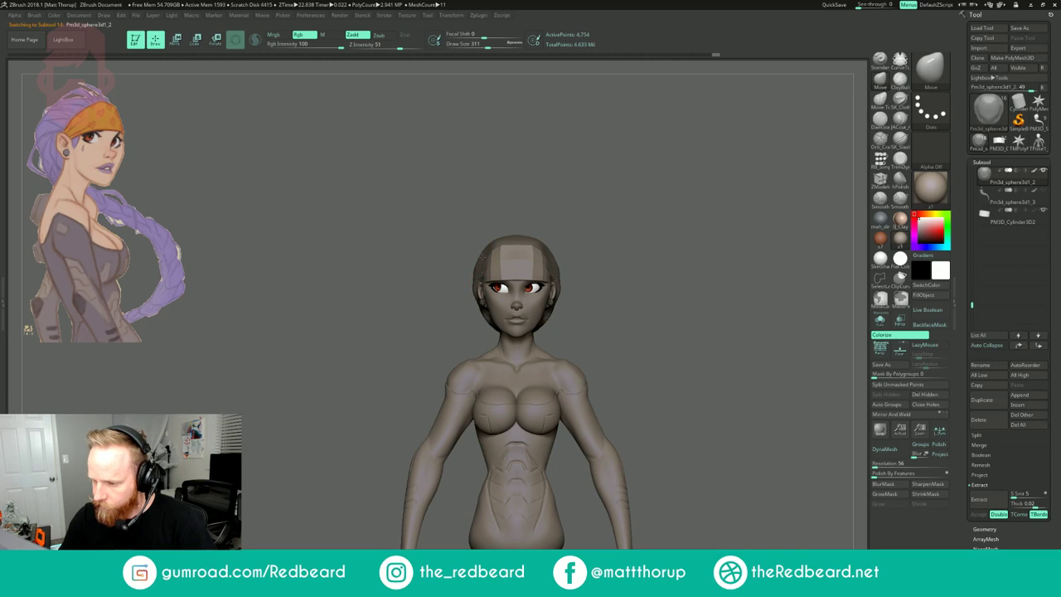
pyautogui.moveTo(616, 200)
pyautogui.mouseDown()
pyautogui.moveTo(497, 246)
pyautogui.moveTo(514, 280)
pyautogui.moveTo(547, 220)
pyautogui.moveTo(533, 248)
pyautogui.moveTo(496, 273)
pyautogui.moveTo(475, 324)
pyautogui.moveTo(447, 323)
pyautogui.mouseUp()
pyautogui.press('s')
pyautogui.click(417, 310)
pyautogui.press('s')
pyautogui.click(441, 323)
pyautogui.moveTo(545, 322); pyautogui.dragTo(612, 275)
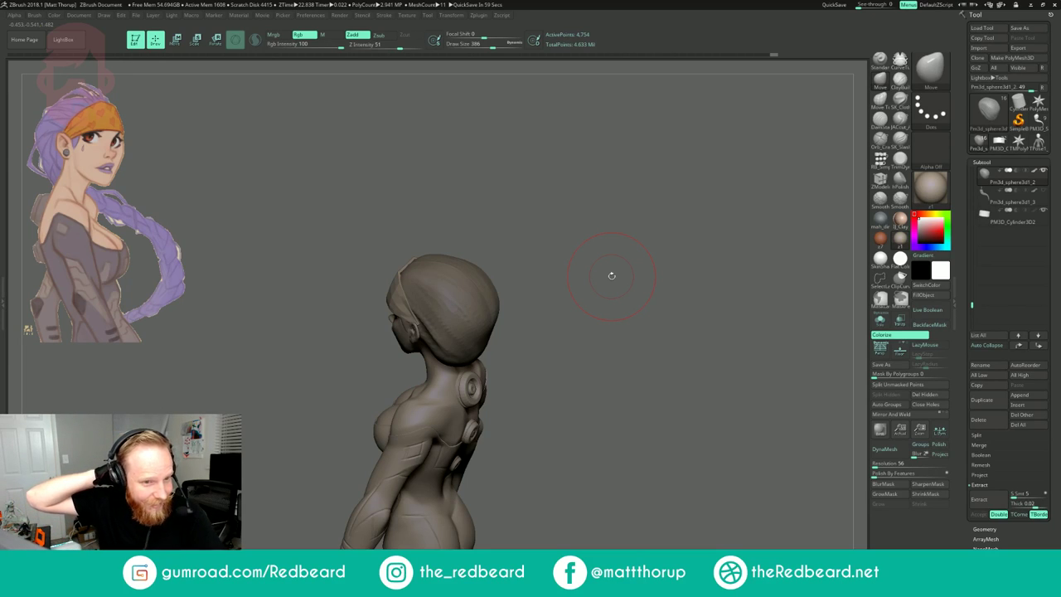
# - Shape the lower back of the hair above the nape with the Move brush
pyautogui.moveTo(599, 255)
pyautogui.mouseDown()
pyautogui.moveTo(640, 256)
pyautogui.moveTo(612, 250)
pyautogui.moveTo(603, 270)
pyautogui.moveTo(612, 269)
pyautogui.mouseUp()
pyautogui.press('s')
pyautogui.moveTo(443, 385); pyautogui.dragTo(448, 394)
pyautogui.press('s')
pyautogui.moveTo(454, 396); pyautogui.dragTo(467, 374)
pyautogui.moveTo(610, 319); pyautogui.dragTo(543, 315)
pyautogui.press('s')
pyautogui.moveTo(412, 314); pyautogui.dragTo(411, 314)
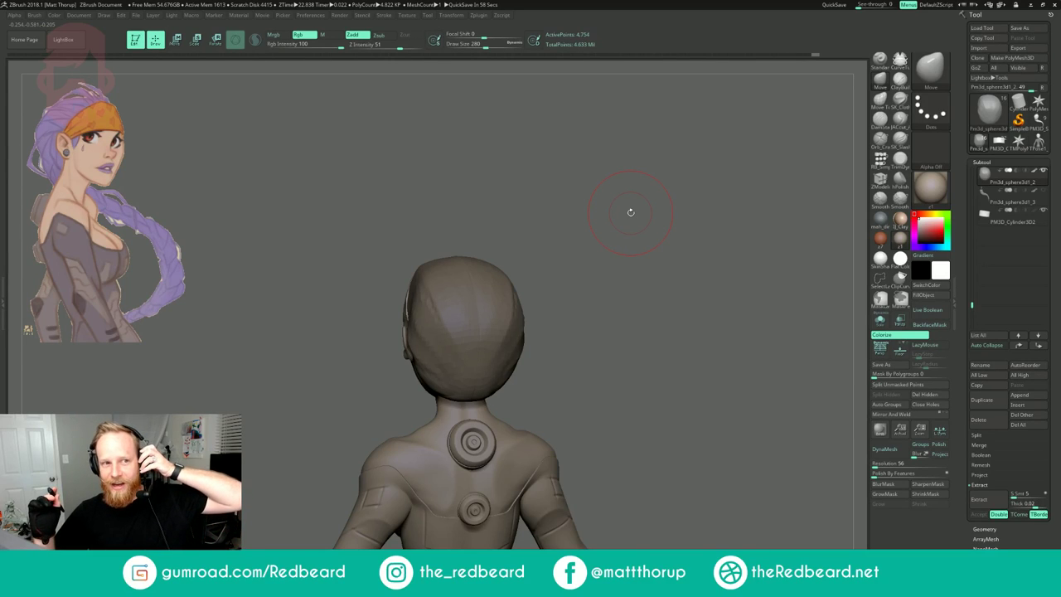
# - Adjust and smooth the hair volume behind the ear at draw size 338
pyautogui.moveTo(574, 242); pyautogui.dragTo(641, 261)
pyautogui.moveTo(574, 239); pyautogui.dragTo(610, 241)
pyautogui.moveTo(610, 241); pyautogui.dragTo(475, 248)
pyautogui.moveTo(566, 310)
pyautogui.mouseDown()
pyautogui.moveTo(494, 320)
pyautogui.moveTo(479, 333)
pyautogui.mouseUp()
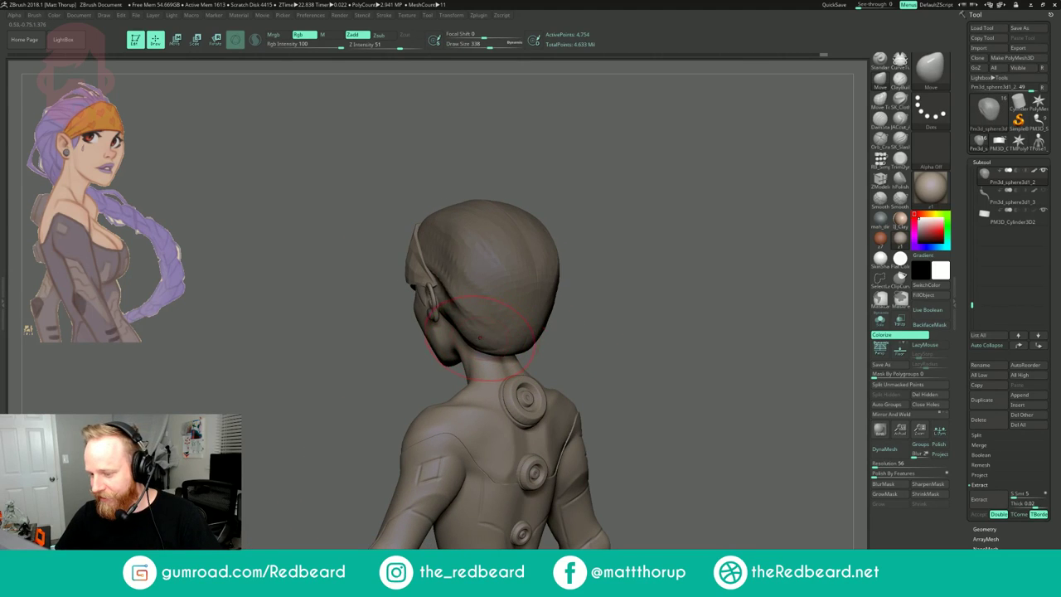
pyautogui.moveTo(608, 294); pyautogui.dragTo(595, 292)
pyautogui.moveTo(654, 257); pyautogui.dragTo(573, 260)
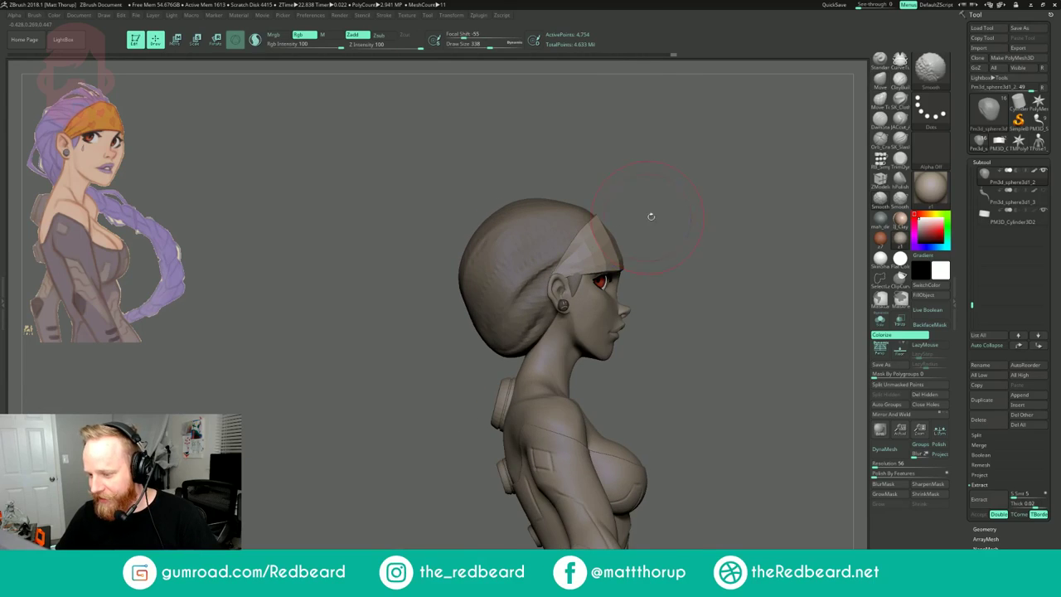
pyautogui.moveTo(682, 220); pyautogui.dragTo(640, 226)
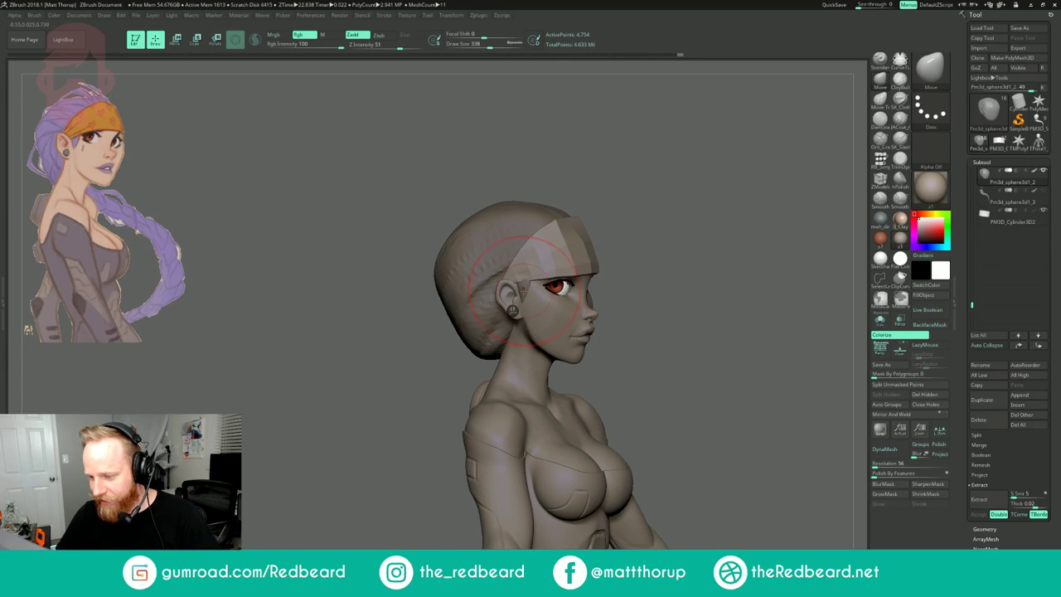
# - Select the sideburn subtool patri2 and adjust it in front of the ear with the Move brush
pyautogui.keyDown('alt'); pyautogui.click(524, 291); pyautogui.keyUp('alt')
pyautogui.press('s')
pyautogui.moveTo(526, 286); pyautogui.dragTo(517, 286)
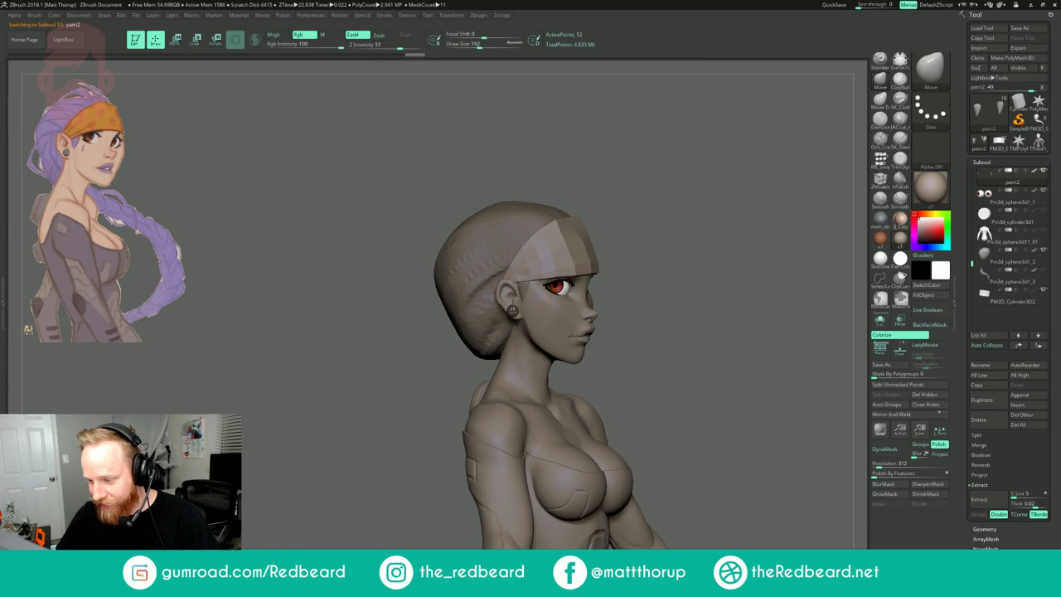
pyautogui.moveTo(605, 242); pyautogui.dragTo(493, 304)
pyautogui.press('s')
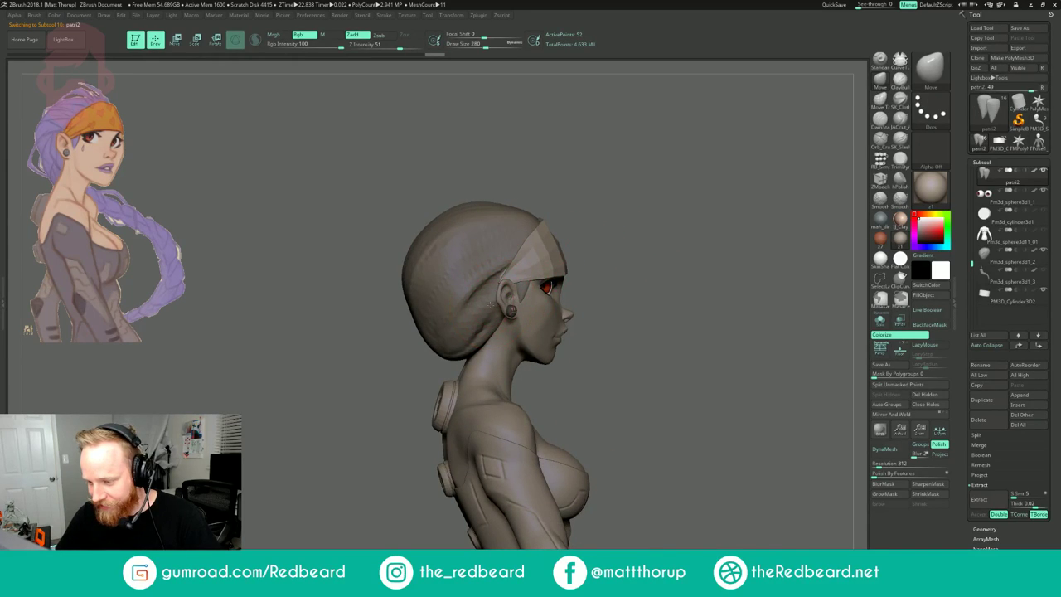
# - Reselect the hair mass Pm3d_sphere3d1_2 and move its edge along the headband and above the ear
pyautogui.keyDown('alt'); pyautogui.click(478, 316); pyautogui.keyUp('alt')
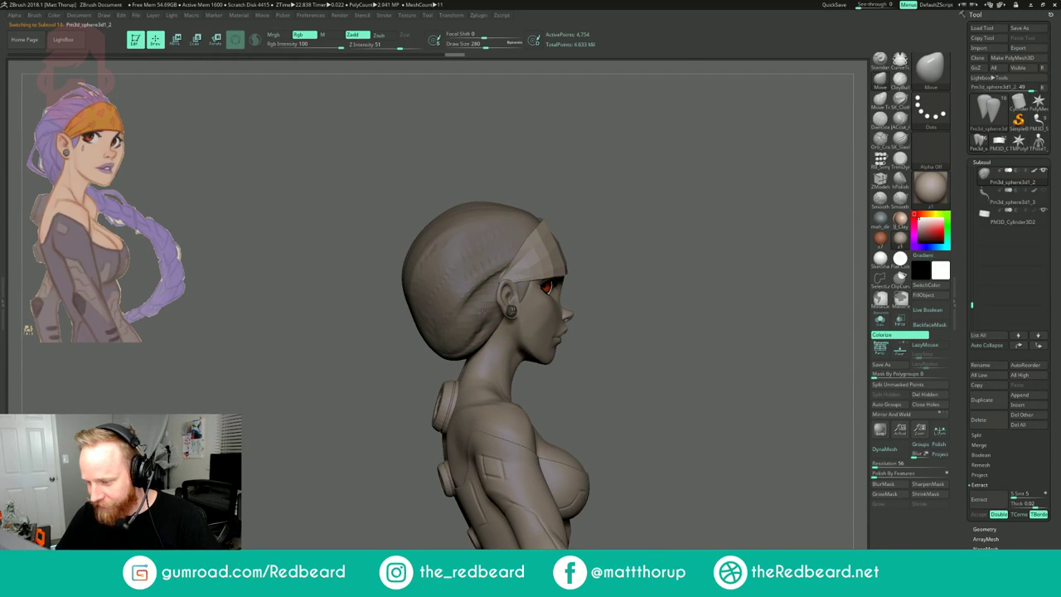
pyautogui.moveTo(482, 313); pyautogui.dragTo(501, 304, button='right')
pyautogui.press('s')
pyautogui.moveTo(501, 304); pyautogui.dragTo(498, 304)
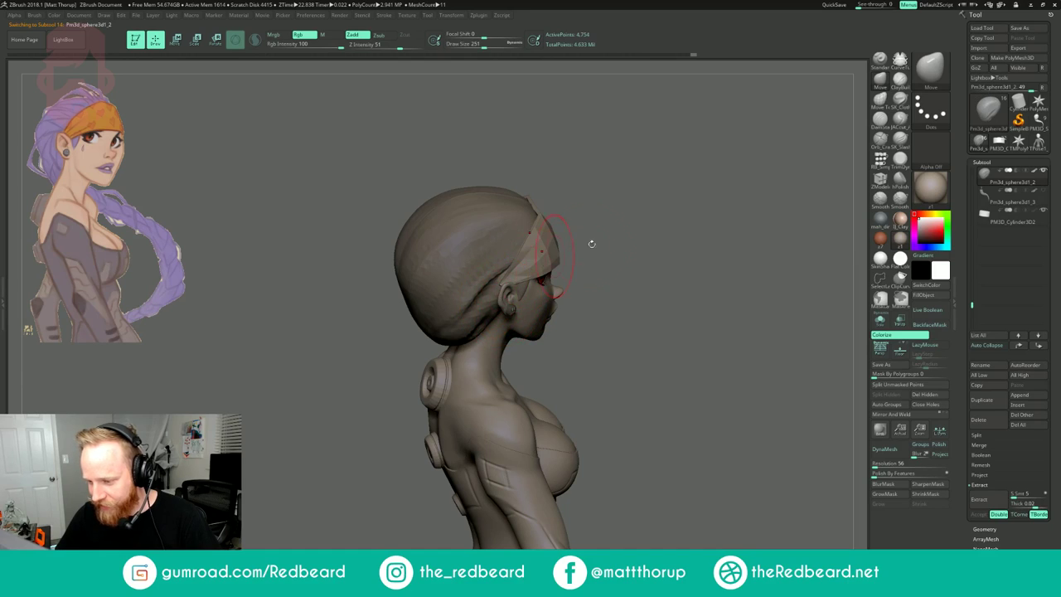
pyautogui.moveTo(584, 244); pyautogui.dragTo(615, 251)
pyautogui.press('s')
pyautogui.moveTo(494, 280); pyautogui.dragTo(499, 282)
# - Reshape the back of the hair in side view, enlarging the Move brush to draw size 445
pyautogui.moveTo(587, 240)
pyautogui.mouseDown()
pyautogui.moveTo(642, 185)
pyautogui.moveTo(595, 201)
pyautogui.moveTo(616, 204)
pyautogui.moveTo(578, 266)
pyautogui.moveTo(607, 267)
pyautogui.moveTo(584, 267)
pyautogui.mouseUp()
pyautogui.press('s')
pyautogui.moveTo(458, 335)
pyautogui.mouseDown()
pyautogui.moveTo(469, 335)
pyautogui.moveTo(448, 305)
pyautogui.mouseUp()
pyautogui.press('s')
pyautogui.press('s')
pyautogui.moveTo(441, 256); pyautogui.dragTo(453, 263)
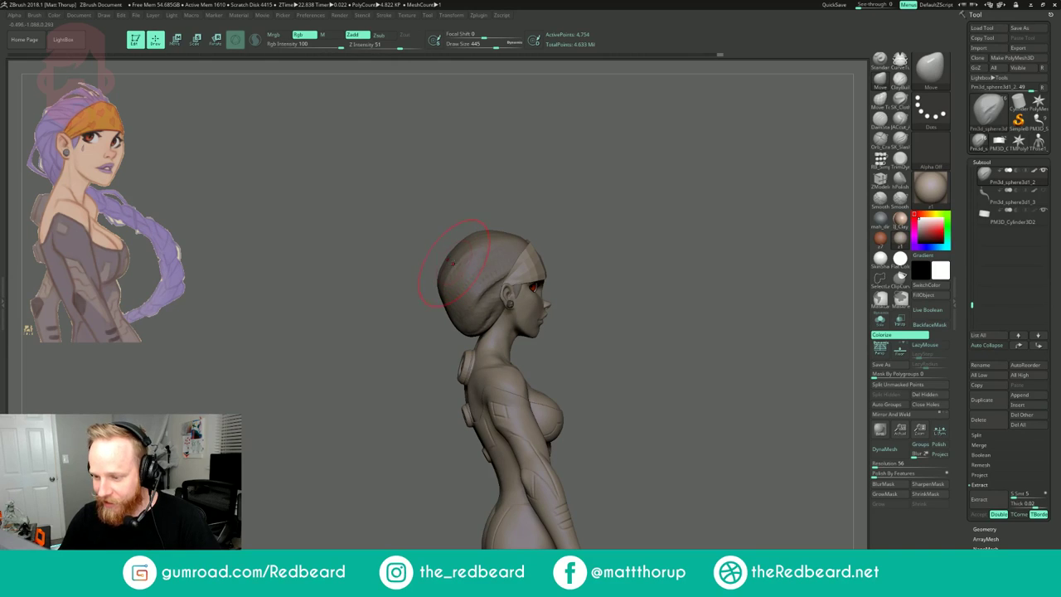
# - Refine the hair's crown and nape silhouette in profile with a larger Move brush
pyautogui.moveTo(560, 207); pyautogui.dragTo(542, 213)
pyautogui.press('s')
pyautogui.moveTo(446, 269); pyautogui.dragTo(456, 260)
pyautogui.press('s')
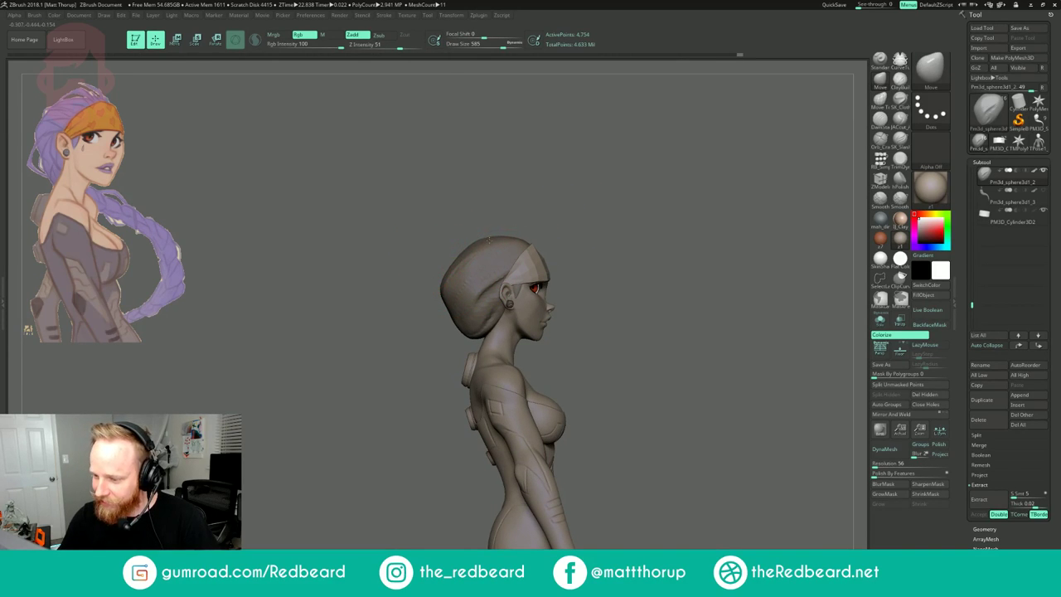
pyautogui.moveTo(517, 245); pyautogui.dragTo(521, 241)
pyautogui.moveTo(462, 320)
pyautogui.mouseDown()
pyautogui.moveTo(433, 343)
pyautogui.moveTo(494, 340)
pyautogui.moveTo(462, 330)
pyautogui.moveTo(470, 323)
pyautogui.mouseUp()
pyautogui.press('s')
pyautogui.press('s')
pyautogui.moveTo(503, 313)
pyautogui.mouseDown()
pyautogui.moveTo(611, 303)
pyautogui.moveTo(618, 290)
pyautogui.mouseUp()
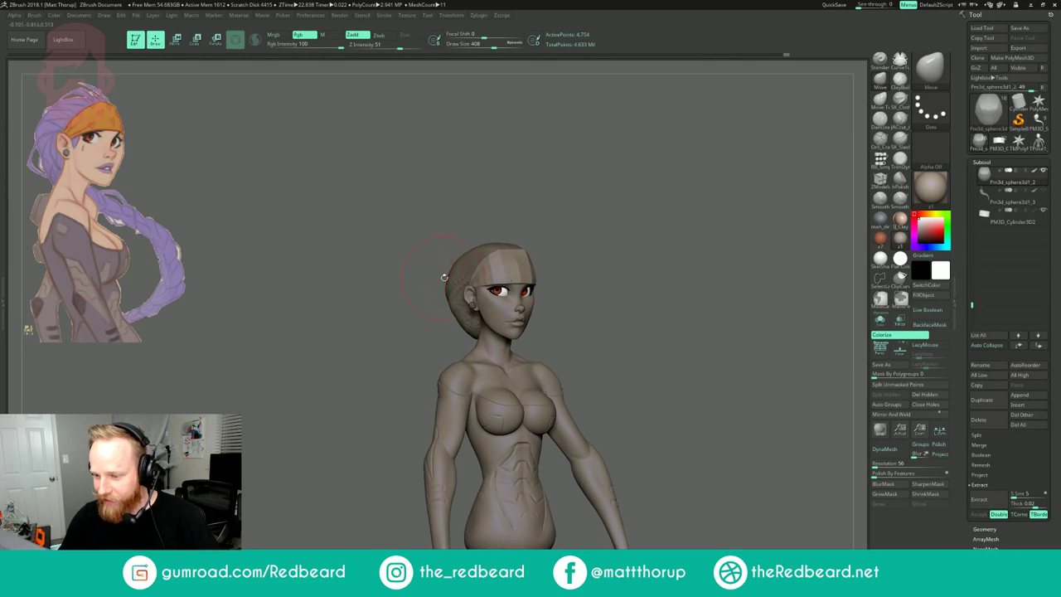
# - Push in the rear bulge of the hair from three-quarter and side views
pyautogui.moveTo(404, 257)
pyautogui.mouseDown()
pyautogui.moveTo(434, 265)
pyautogui.moveTo(435, 277)
pyautogui.mouseUp()
pyautogui.press('s')
pyautogui.moveTo(438, 276); pyautogui.dragTo(435, 276)
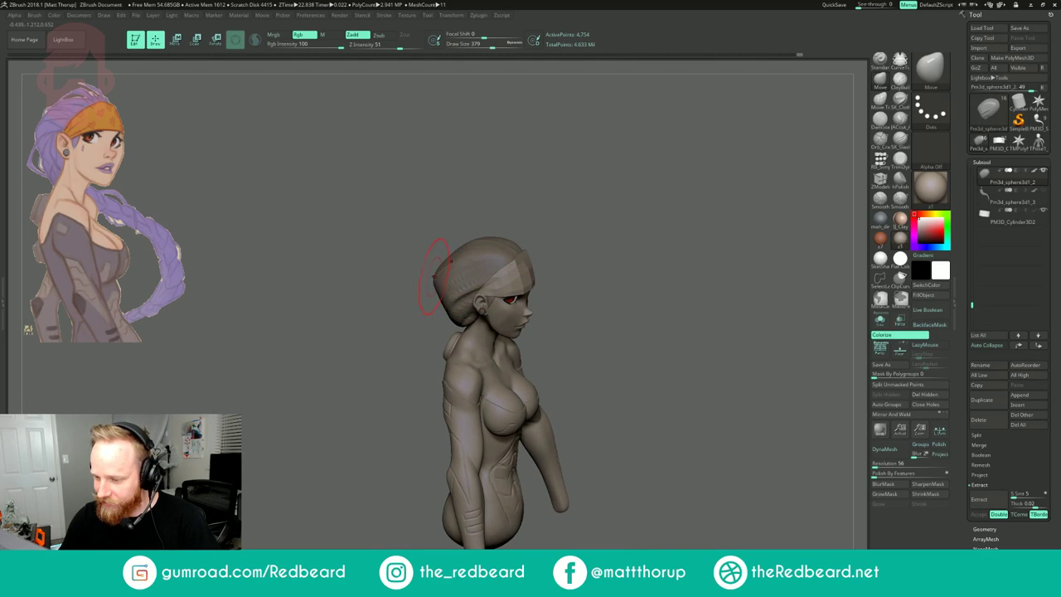
pyautogui.keyDown('shift'); pyautogui.moveTo(573, 198); pyautogui.dragTo(585, 200); pyautogui.keyUp('shift')
pyautogui.moveTo(433, 280); pyautogui.dragTo(439, 281)
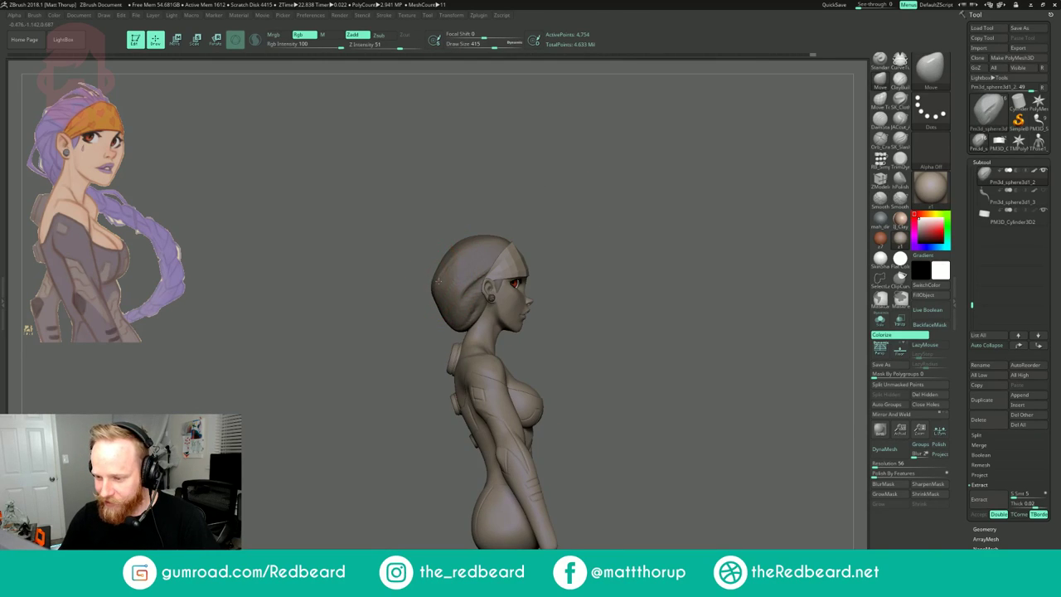
# - Round off the upper back of the hair and check its shape from above, side and front
pyautogui.moveTo(565, 198); pyautogui.dragTo(551, 209)
pyautogui.press('s')
pyautogui.moveTo(436, 269); pyautogui.dragTo(441, 264)
pyautogui.moveTo(561, 202)
pyautogui.mouseDown()
pyautogui.moveTo(486, 235)
pyautogui.moveTo(462, 269)
pyautogui.mouseUp()
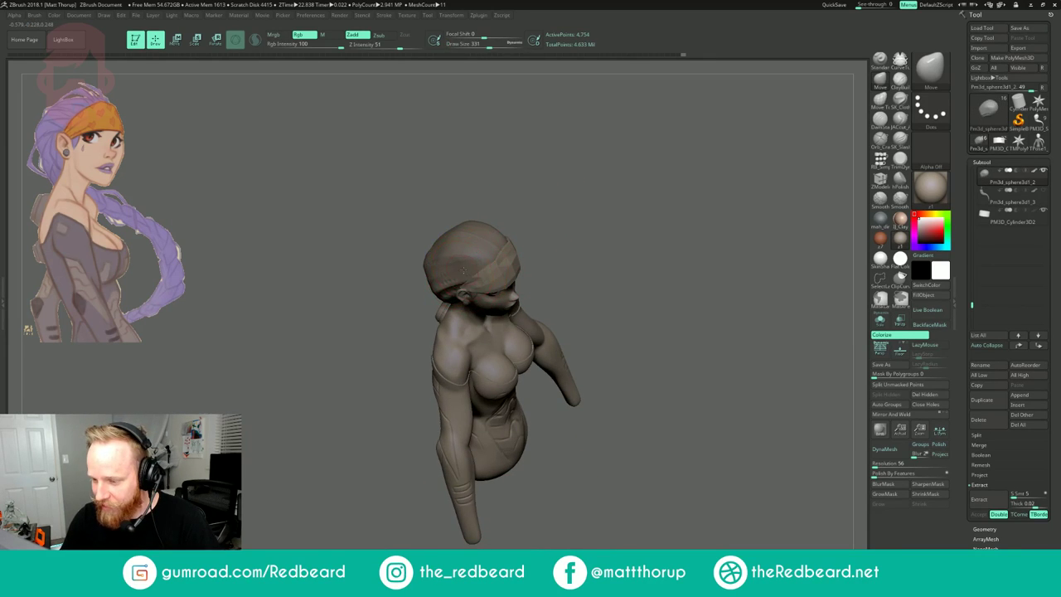
pyautogui.moveTo(564, 210)
pyautogui.mouseDown()
pyautogui.moveTo(439, 275)
pyautogui.moveTo(567, 236)
pyautogui.moveTo(650, 193)
pyautogui.moveTo(614, 179)
pyautogui.moveTo(543, 203)
pyautogui.mouseUp()
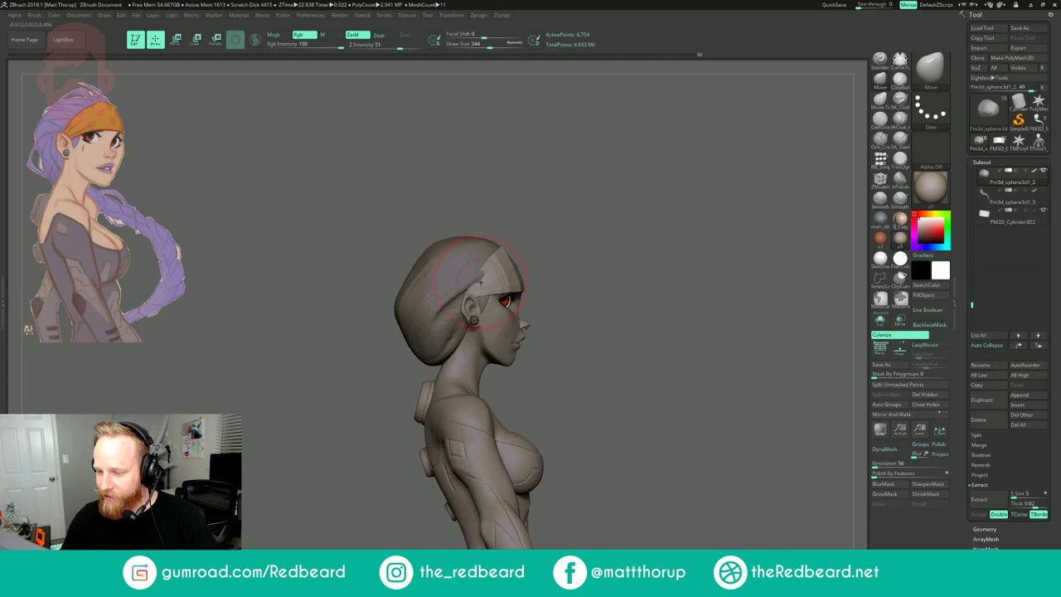
pyautogui.moveTo(651, 201); pyautogui.dragTo(672, 192)
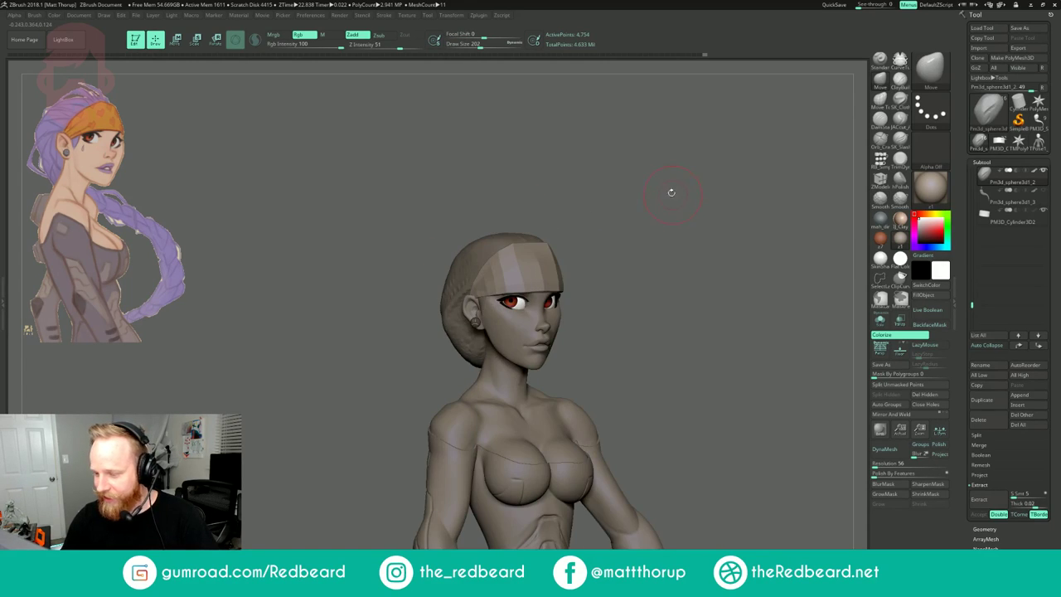
# - Unhide and select the braid subtool Pm3d_sphere3d1_3, and move the braid's base towards the back of the head
pyautogui.click(1043, 191)
pyautogui.moveTo(747, 317); pyautogui.dragTo(581, 358)
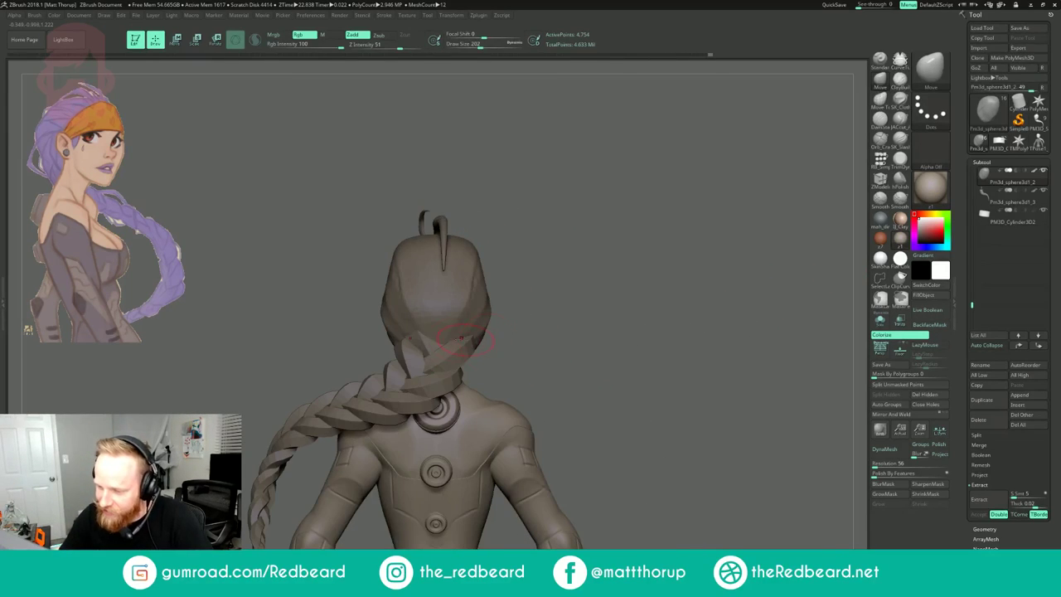
pyautogui.keyDown('alt'); pyautogui.click(474, 356); pyautogui.keyUp('alt')
pyautogui.moveTo(547, 301); pyautogui.dragTo(573, 330)
pyautogui.moveTo(487, 344); pyautogui.dragTo(466, 355)
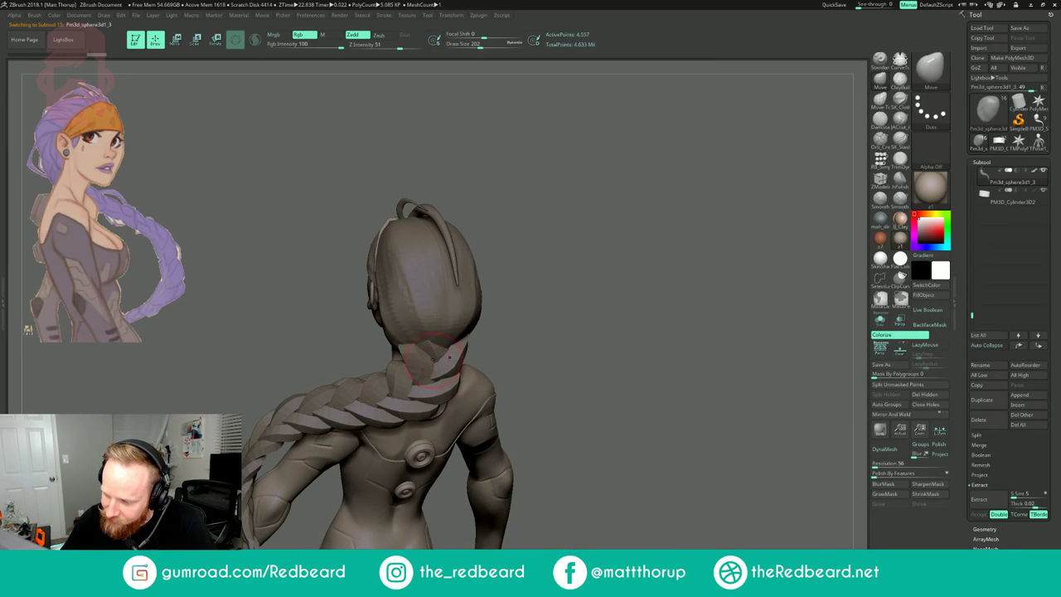
# - Reposition the top of the braid against the nape in side view with a draw size of about 620
pyautogui.moveTo(524, 307); pyautogui.dragTo(610, 312)
pyautogui.press('s')
pyautogui.moveTo(394, 358)
pyautogui.mouseDown()
pyautogui.moveTo(413, 358)
pyautogui.moveTo(383, 361)
pyautogui.mouseUp()
pyautogui.moveTo(596, 333); pyautogui.dragTo(456, 348)
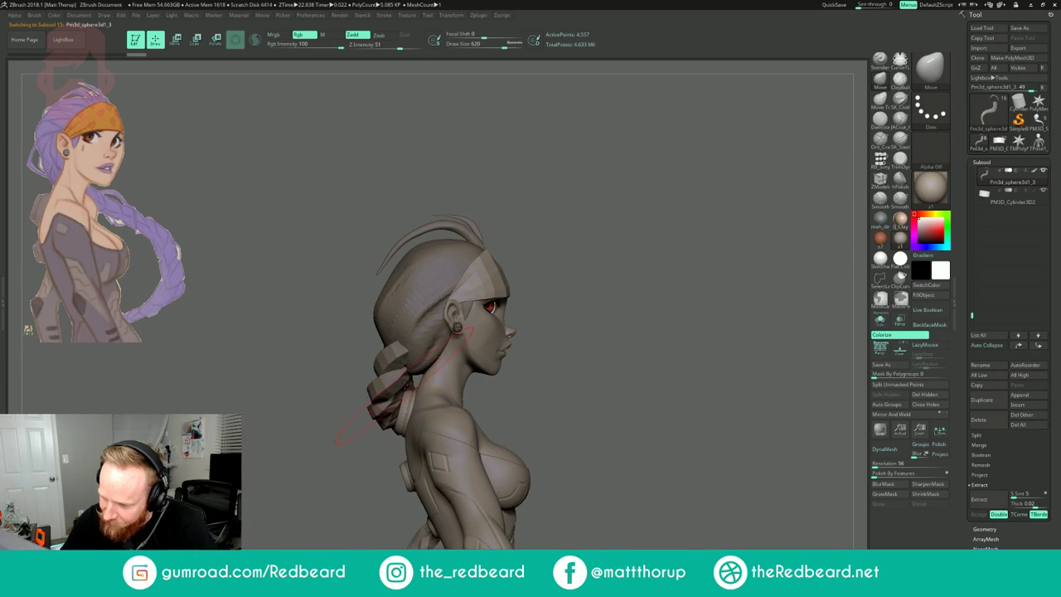
pyautogui.press('s')
pyautogui.moveTo(394, 370); pyautogui.dragTo(409, 370)
pyautogui.moveTo(557, 368); pyautogui.dragTo(477, 357)
pyautogui.moveTo(645, 337)
pyautogui.mouseDown()
pyautogui.moveTo(539, 329)
pyautogui.moveTo(592, 365)
pyautogui.mouseUp()
pyautogui.keyDown('alt'); pyautogui.moveTo(535, 338); pyautogui.dragTo(584, 357); pyautogui.keyUp('alt')
pyautogui.keyDown('alt'); pyautogui.moveTo(599, 291); pyautogui.dragTo(664, 298); pyautogui.keyUp('alt')
pyautogui.moveTo(663, 299)
pyautogui.mouseDown()
pyautogui.moveTo(636, 297)
pyautogui.moveTo(660, 294)
pyautogui.mouseUp()
# - Select the body subtool patri03 and adjust the slope from the neck to the shoulder from behind
pyautogui.keyDown('alt'); pyautogui.click(474, 378); pyautogui.keyUp('alt')
pyautogui.moveTo(604, 342); pyautogui.dragTo(586, 346)
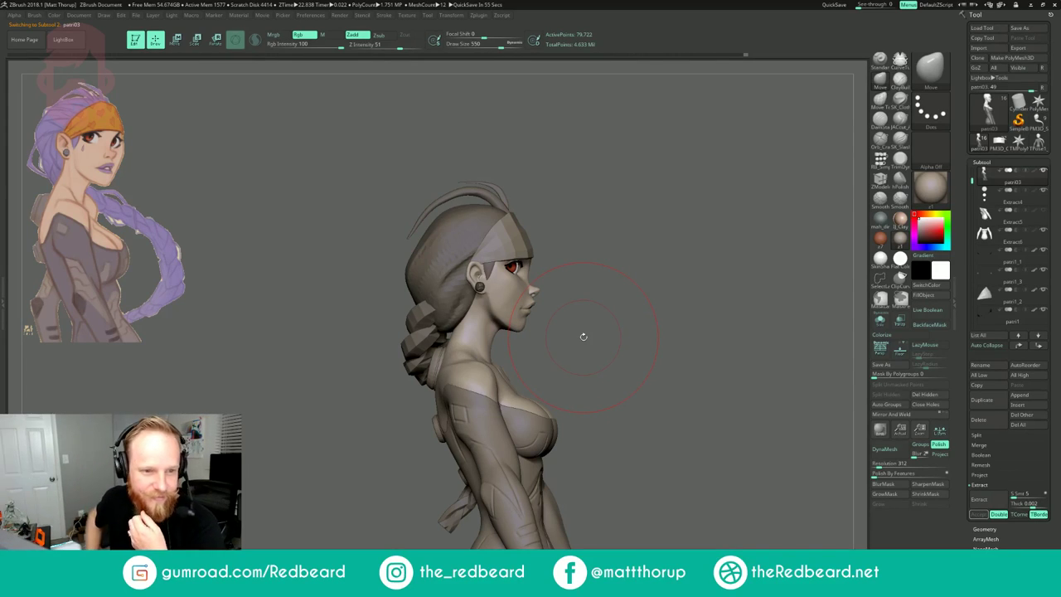
pyautogui.moveTo(607, 226); pyautogui.dragTo(666, 278)
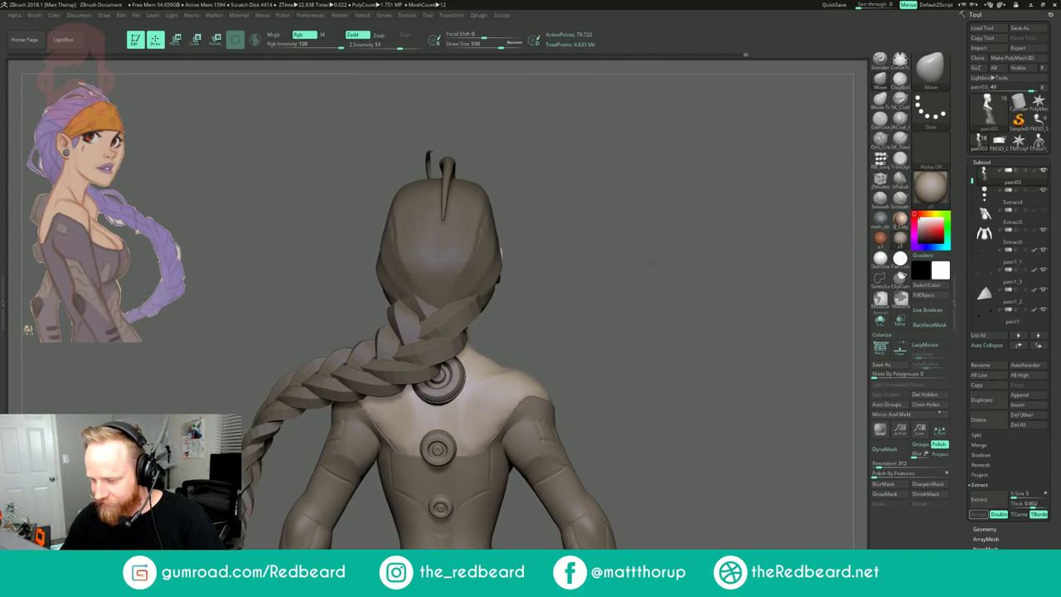
pyautogui.press('s')
pyautogui.moveTo(491, 365); pyautogui.dragTo(474, 364)
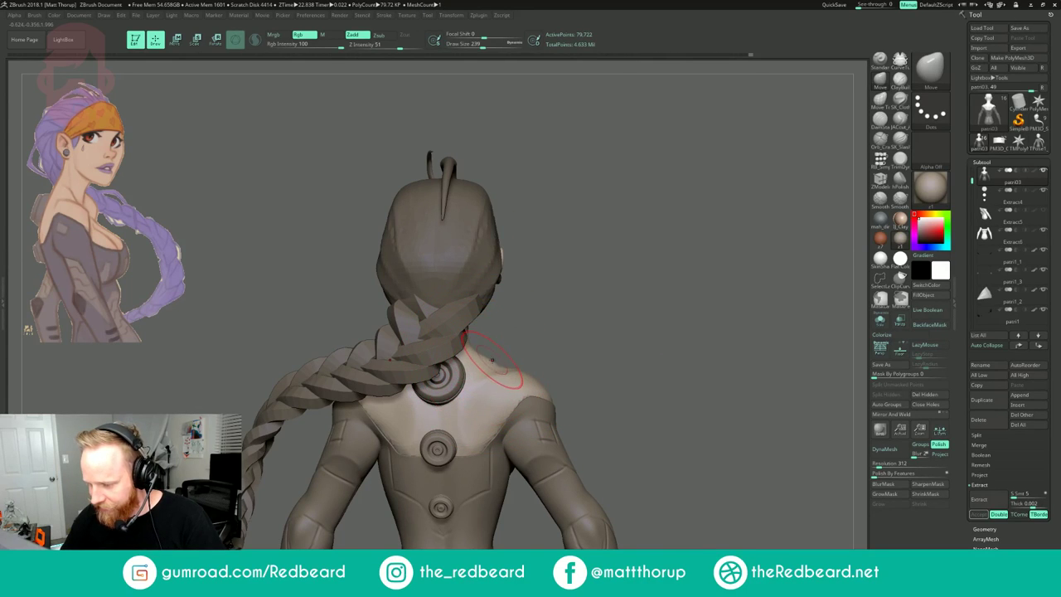
# - Refine the body's neck and trapezius line from the front with a smaller Move brush and check the side view
pyautogui.moveTo(568, 308); pyautogui.dragTo(471, 327)
pyautogui.press('s')
pyautogui.moveTo(503, 359); pyautogui.dragTo(497, 356)
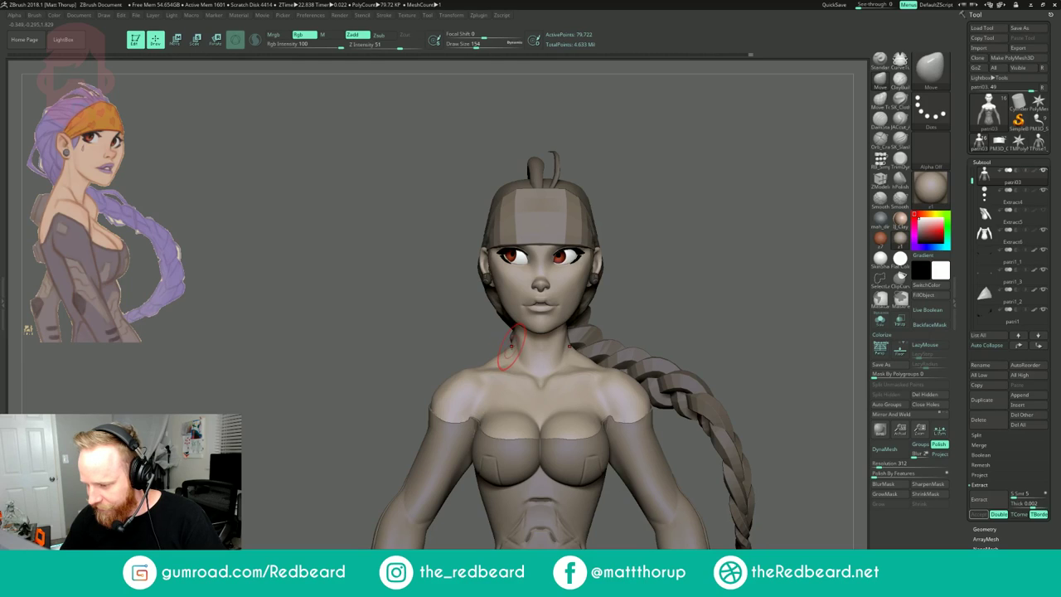
pyautogui.moveTo(485, 340)
pyautogui.mouseDown()
pyautogui.moveTo(525, 353)
pyautogui.moveTo(504, 365)
pyautogui.mouseUp()
pyautogui.moveTo(699, 215)
pyautogui.keyDown('shift'); pyautogui.mouseDown()
pyautogui.moveTo(766, 221)
pyautogui.moveTo(754, 178)
pyautogui.moveTo(692, 194)
pyautogui.moveTo(675, 232)
pyautogui.moveTo(718, 250)
pyautogui.moveTo(709, 294)
pyautogui.mouseUp(); pyautogui.keyUp('shift')
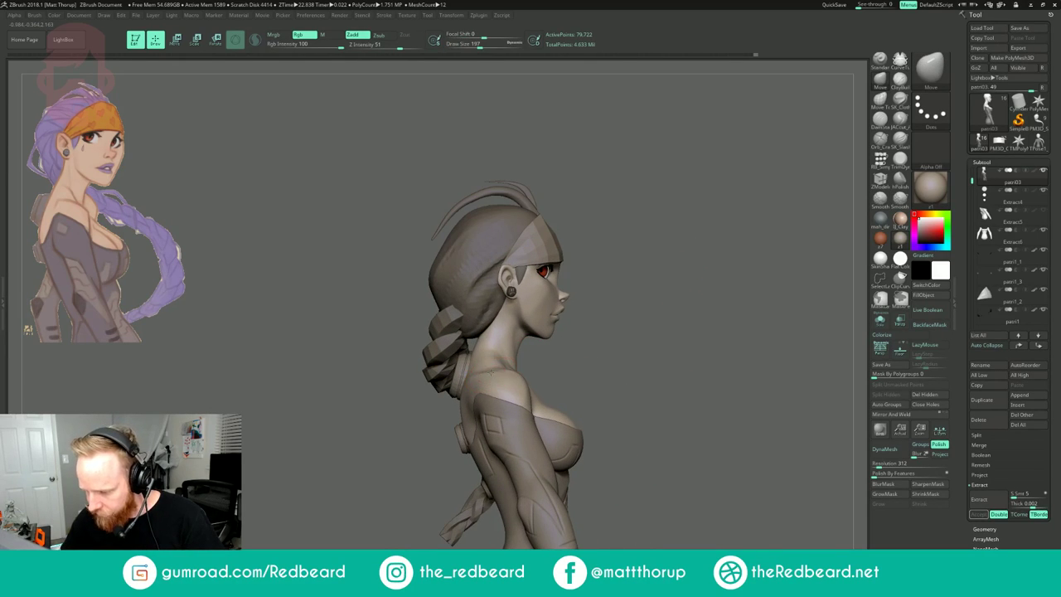
pyautogui.moveTo(737, 336); pyautogui.dragTo(640, 331)
pyautogui.keyDown('alt'); pyautogui.moveTo(687, 384); pyautogui.dragTo(676, 292); pyautogui.keyUp('alt')
pyautogui.moveTo(676, 292); pyautogui.dragTo(746, 321)
pyautogui.keyDown('shift'); pyautogui.moveTo(746, 322); pyautogui.dragTo(723, 270); pyautogui.keyUp('shift')
# - Select the garment subtool Extract6, activate the Topology brush and delete the garment's lower subdivision levels
pyautogui.keyDown('alt'); pyautogui.click(530, 272); pyautogui.keyUp('alt')
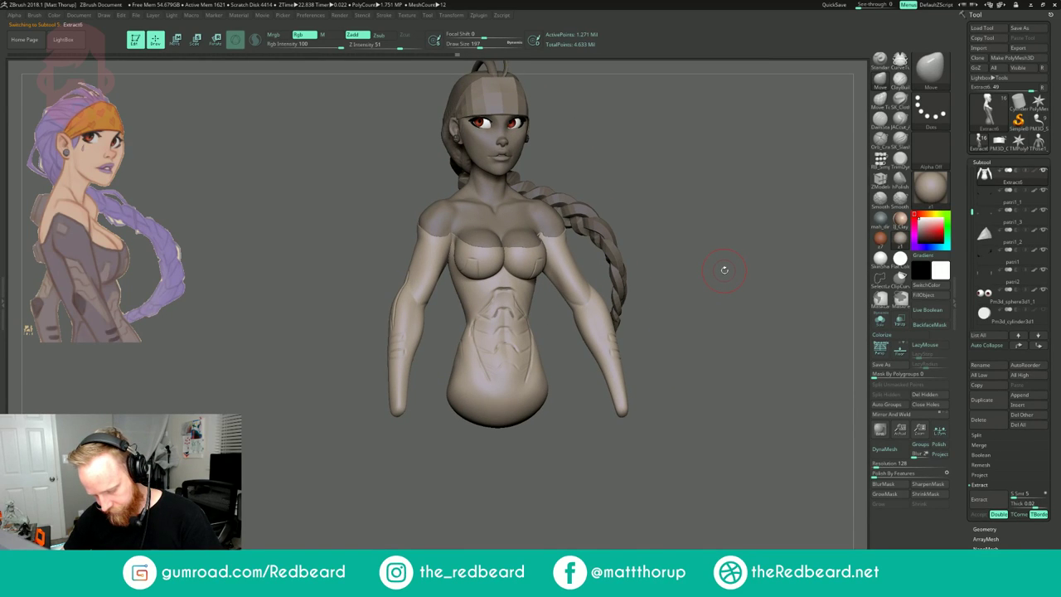
pyautogui.press('b')
pyautogui.press('t')
pyautogui.press('o')
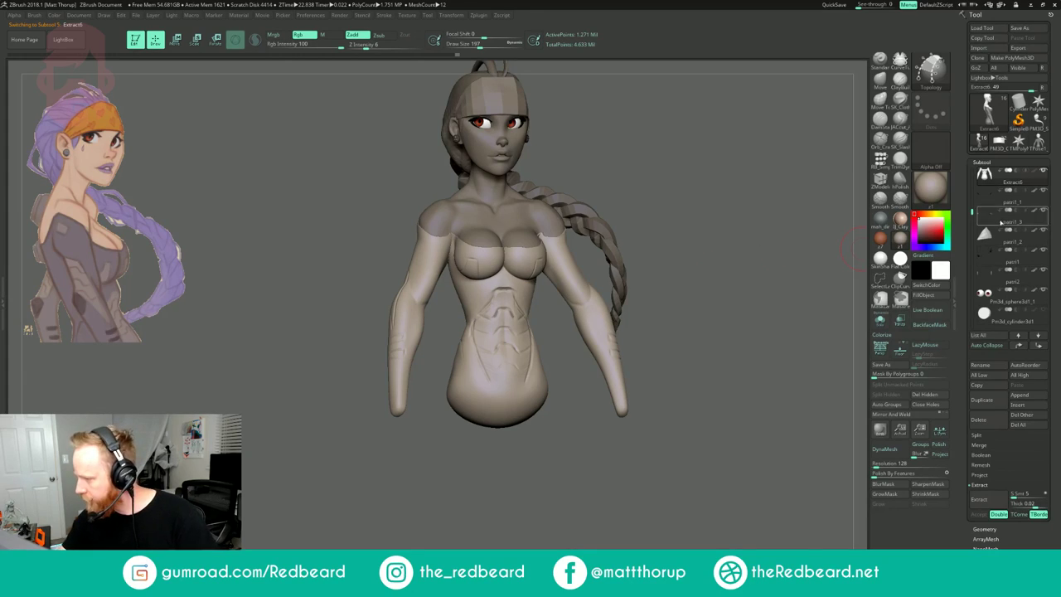
pyautogui.click(994, 528)
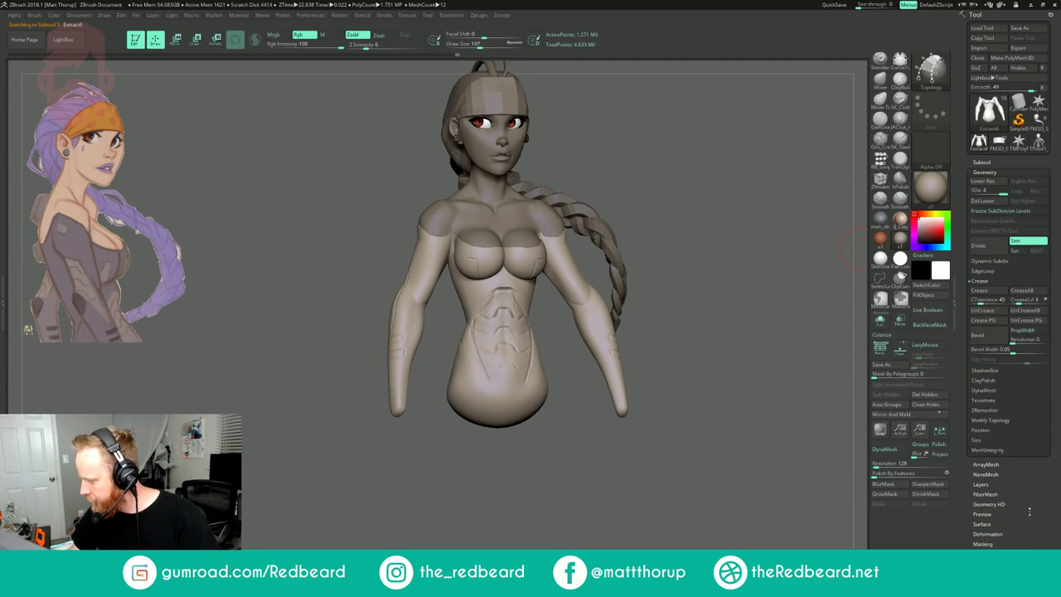
pyautogui.click(998, 199)
# - Reduce the brush size and draw the first topology strokes across the uppermost abdominal plate and down the centre line
pyautogui.moveTo(719, 306); pyautogui.dragTo(713, 373)
pyautogui.press('s')
pyautogui.moveTo(500, 218); pyautogui.dragTo(484, 217)
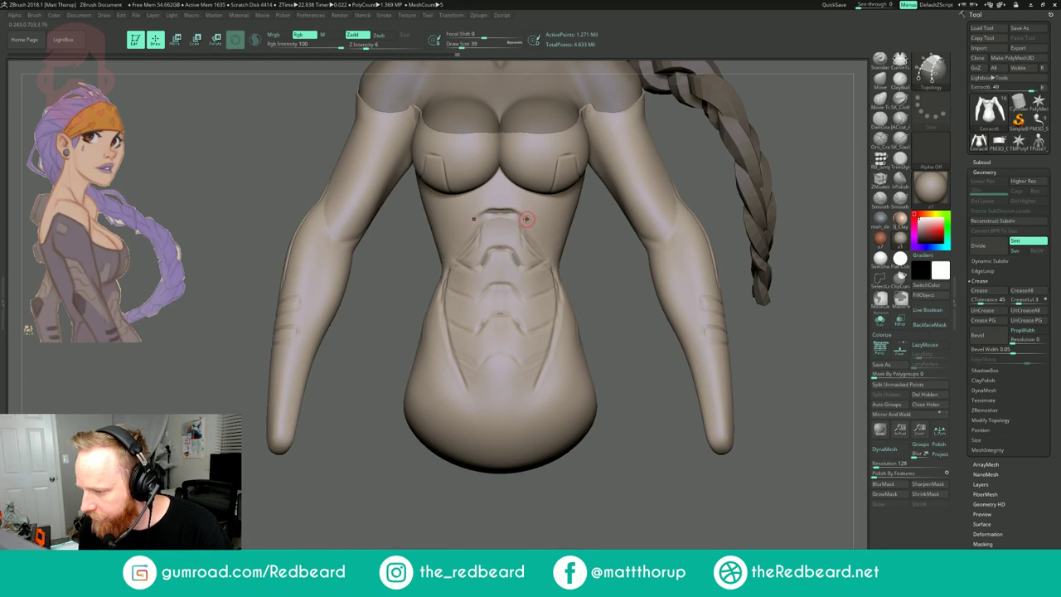
pyautogui.moveTo(531, 220); pyautogui.dragTo(550, 264)
pyautogui.hotkey('ctrl', 'z')
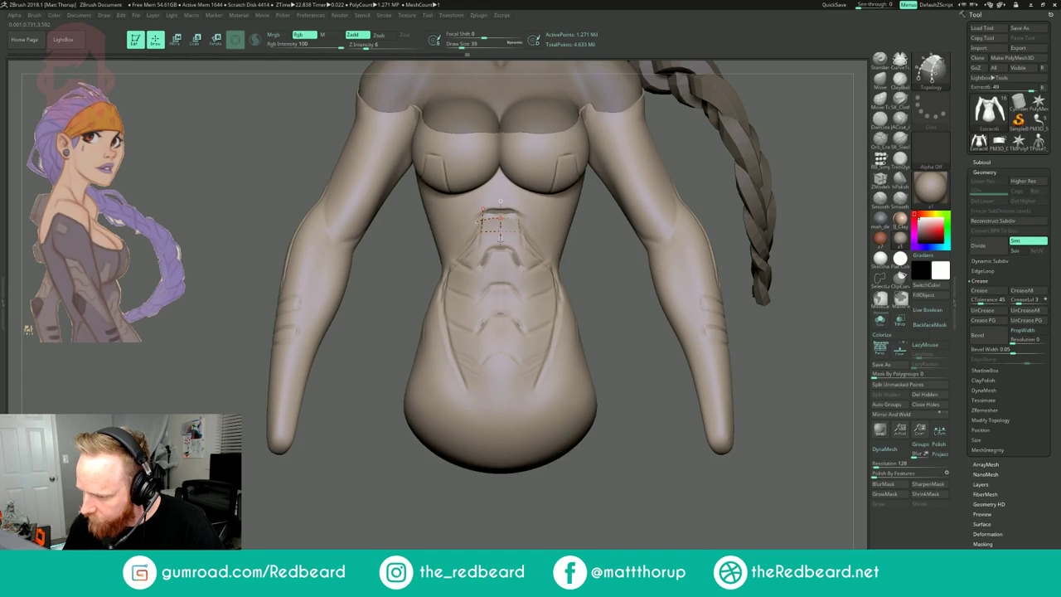
pyautogui.moveTo(505, 391); pyautogui.dragTo(505, 393)
pyautogui.hotkey('ctrl', 'z')
pyautogui.moveTo(500, 199); pyautogui.dragTo(501, 217)
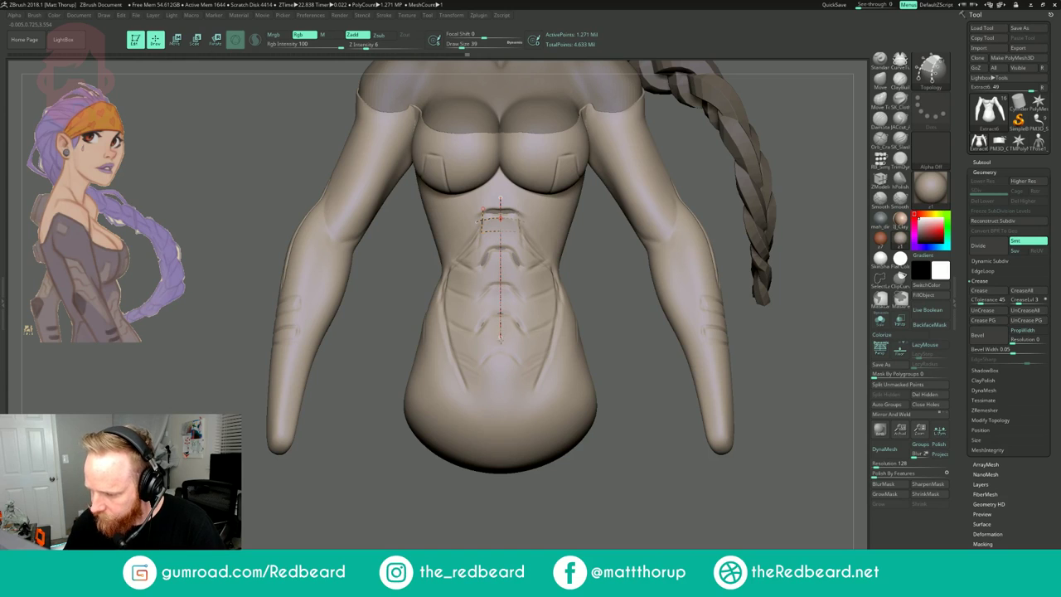
# - Draw topology curves along the carved rib line, down the abdomen's outer side groove, and vertically between that groove and the centre line
pyautogui.moveTo(598, 291); pyautogui.dragTo(587, 351)
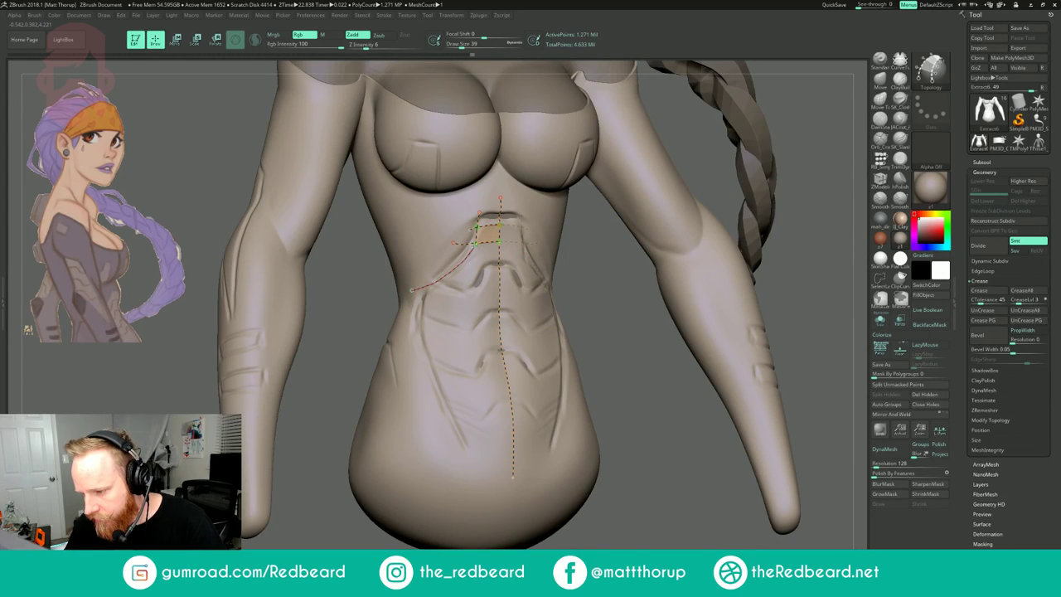
pyautogui.moveTo(434, 271); pyautogui.dragTo(427, 286)
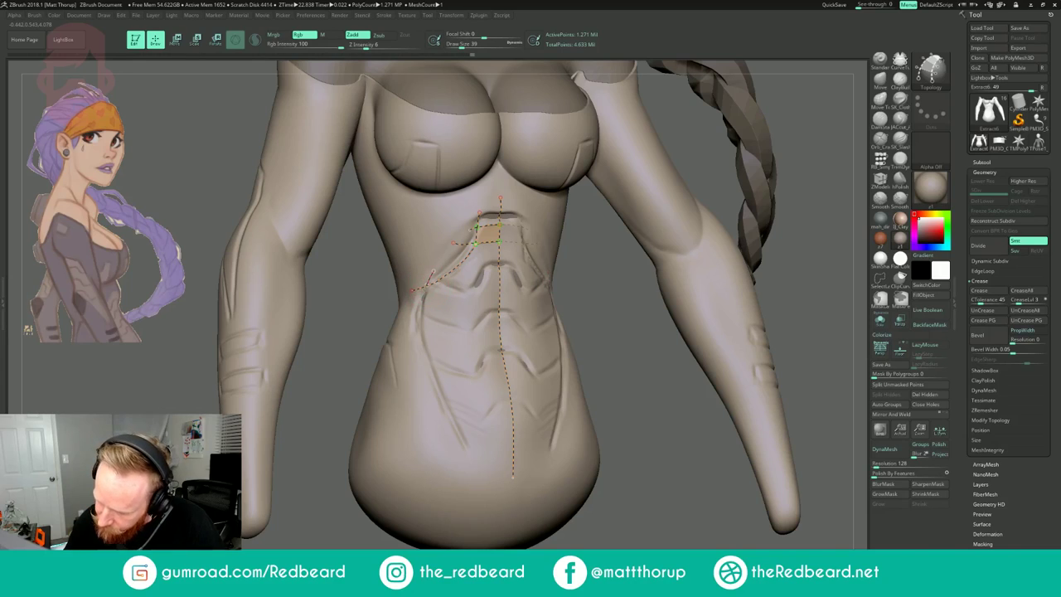
pyautogui.moveTo(482, 469); pyautogui.dragTo(483, 471)
pyautogui.moveTo(609, 290); pyautogui.dragTo(615, 293)
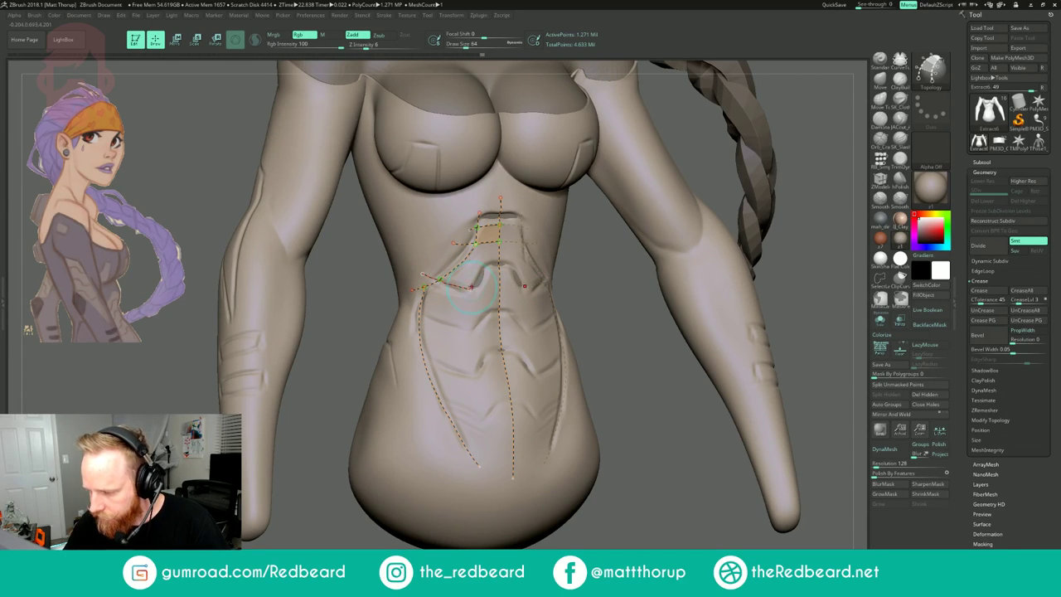
pyautogui.moveTo(478, 392); pyautogui.dragTo(490, 454)
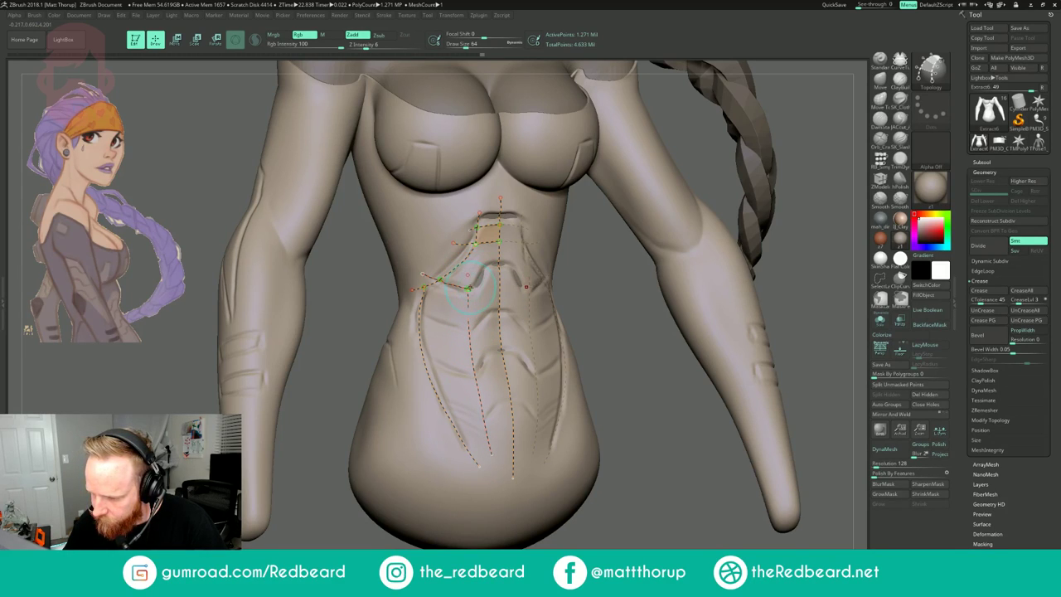
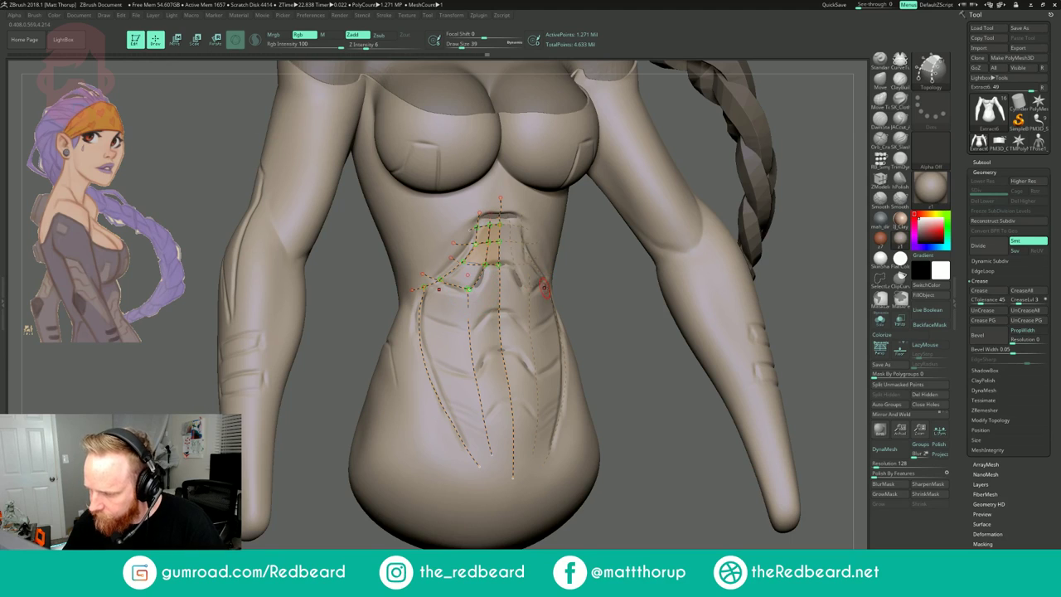
# - Undo the latest strokes and redraw the inner vertical line, connecting it to the centre line below the ribs
pyautogui.keyDown('alt'); pyautogui.moveTo(613, 292); pyautogui.dragTo(615, 344); pyautogui.keyUp('alt')
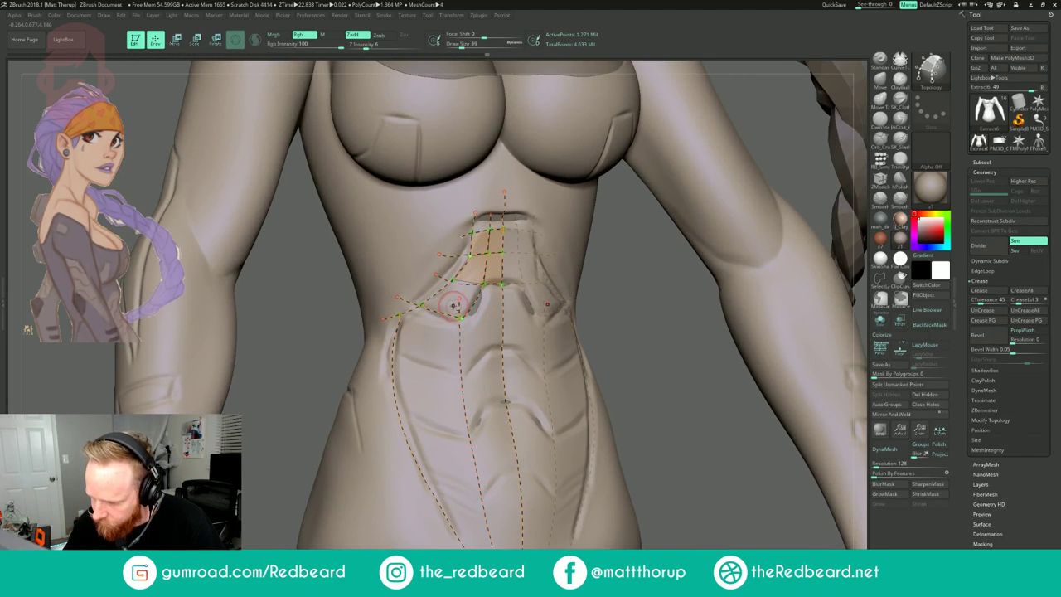
pyautogui.hotkey('ctrl', 'z')
pyautogui.hotkey('ctrl', 'z')
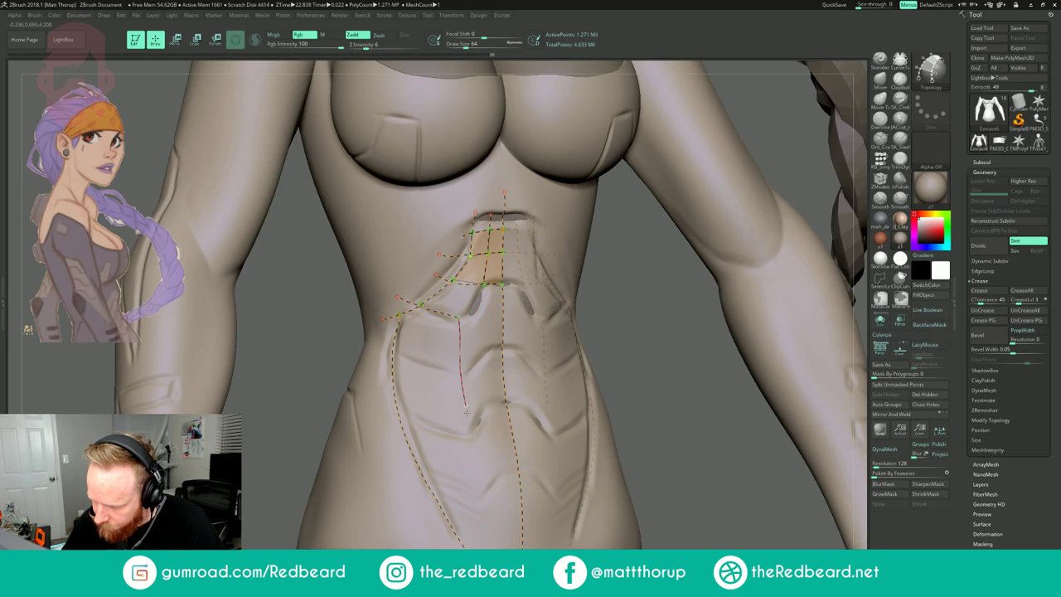
pyautogui.moveTo(487, 527); pyautogui.dragTo(488, 537)
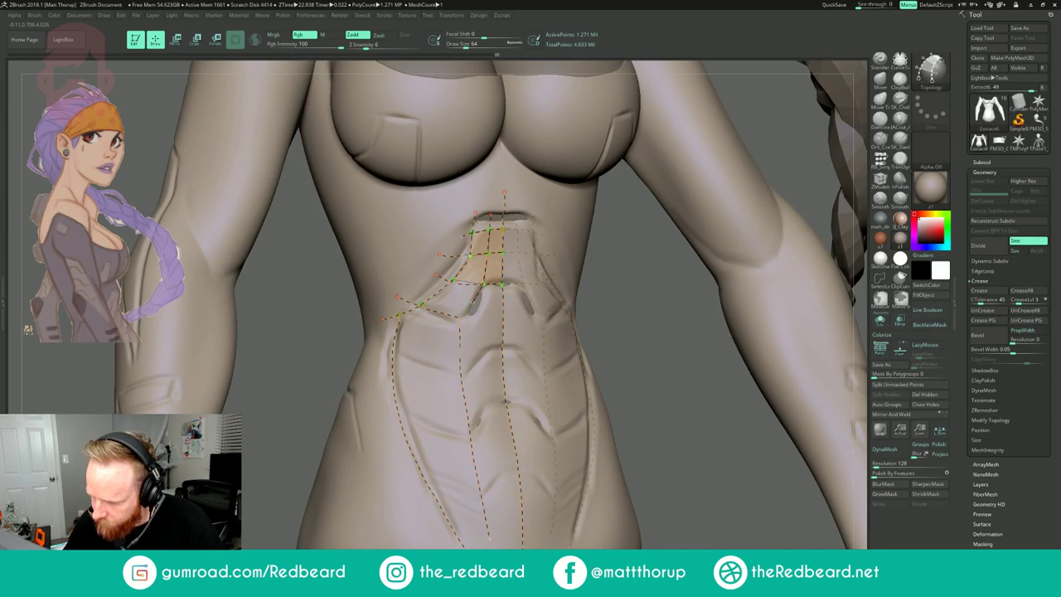
pyautogui.moveTo(456, 322); pyautogui.dragTo(458, 323)
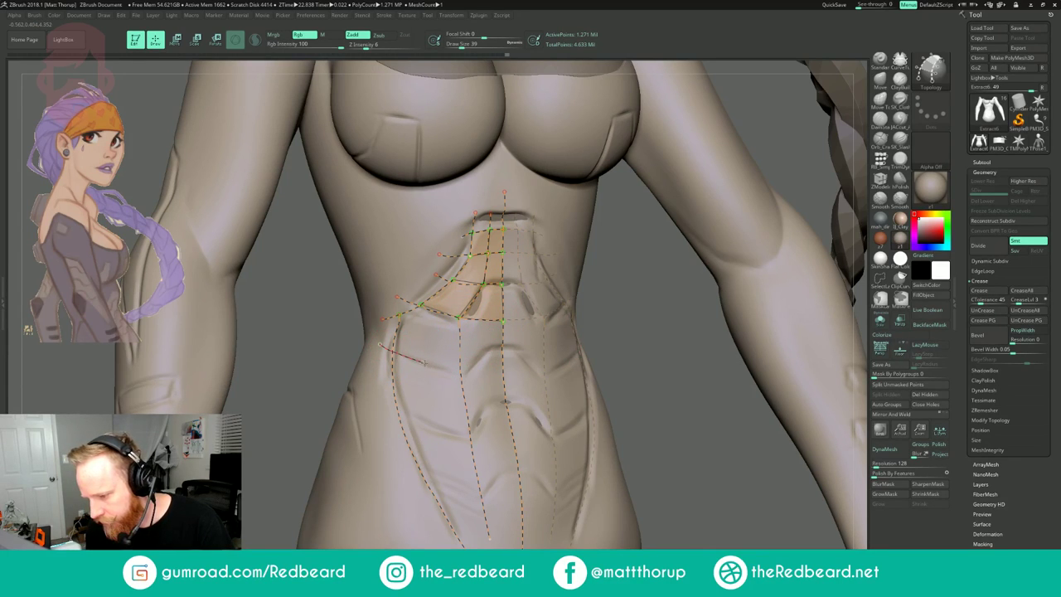
# - Draw the remaining cross lines from the side groove to the centre line, down to the abdomen's lower end
pyautogui.moveTo(503, 377); pyautogui.dragTo(504, 378)
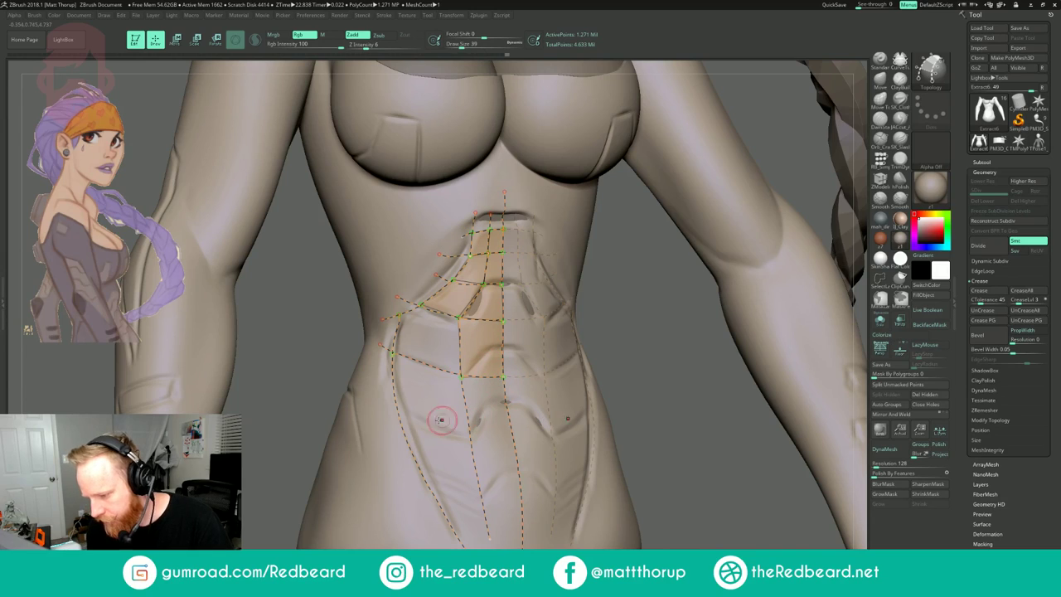
pyautogui.moveTo(381, 395); pyautogui.dragTo(415, 416)
pyautogui.moveTo(512, 434); pyautogui.dragTo(513, 433)
pyautogui.moveTo(519, 495); pyautogui.dragTo(522, 494)
pyautogui.moveTo(433, 523); pyautogui.dragTo(463, 544)
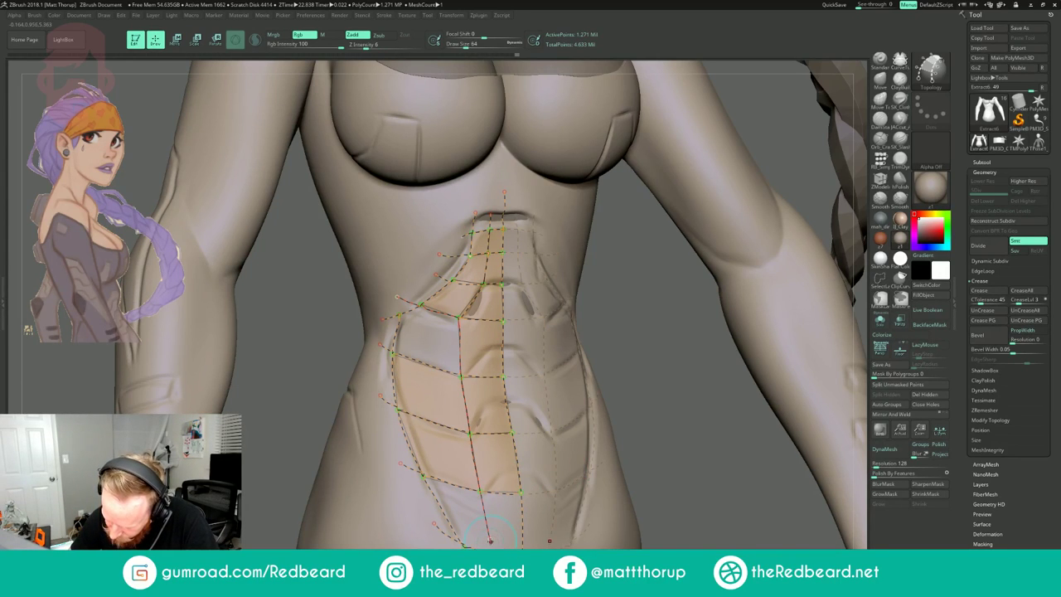
pyautogui.moveTo(486, 548); pyautogui.dragTo(518, 544)
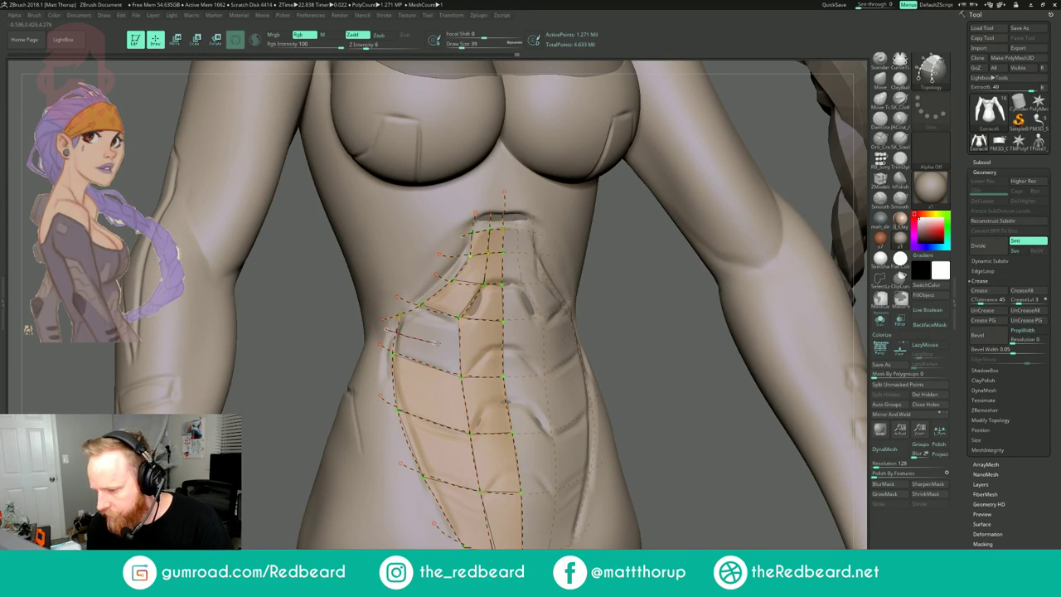
# - Replace the straight centre segments of the cross lines with strokes that follow the arched abdominal grooves
pyautogui.moveTo(503, 352)
pyautogui.mouseDown()
pyautogui.moveTo(515, 353)
pyautogui.moveTo(475, 367)
pyautogui.moveTo(485, 404)
pyautogui.mouseUp()
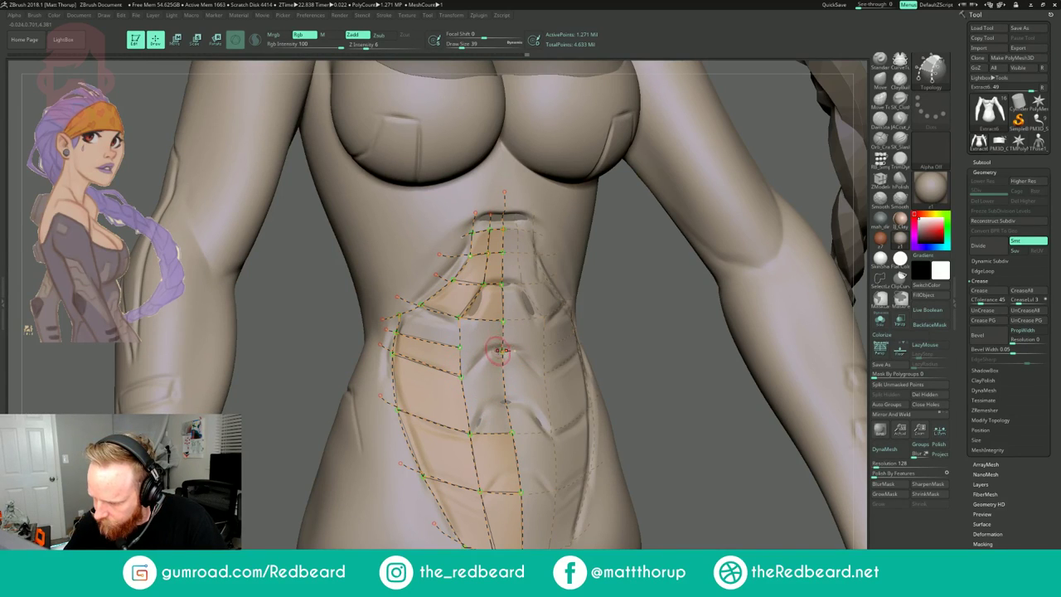
pyautogui.press('[')
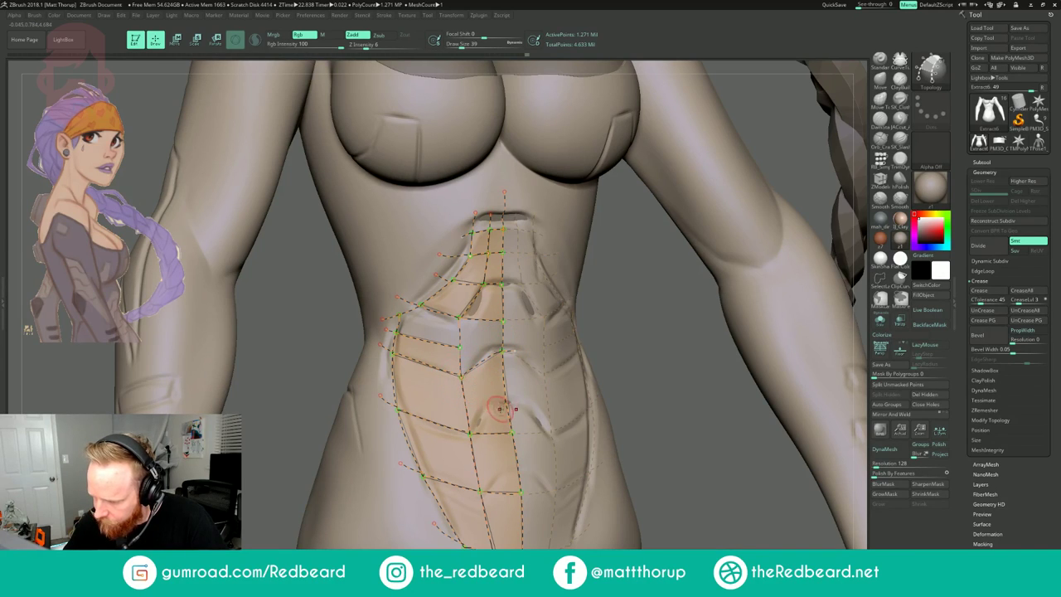
pyautogui.moveTo(489, 422); pyautogui.dragTo(497, 498)
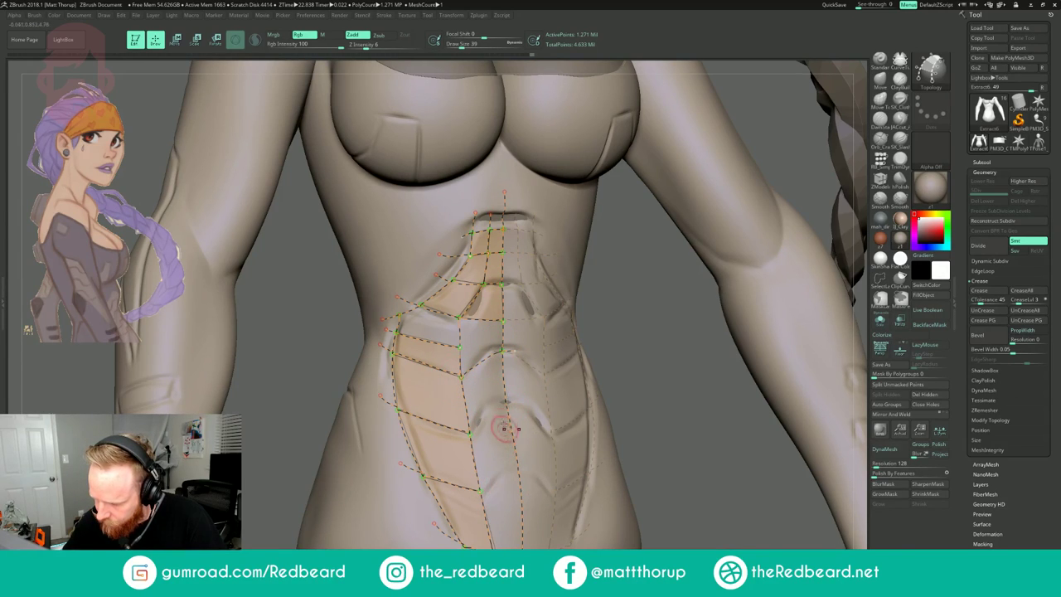
pyautogui.moveTo(483, 404)
pyautogui.mouseDown()
pyautogui.moveTo(515, 403)
pyautogui.moveTo(471, 434)
pyautogui.mouseUp()
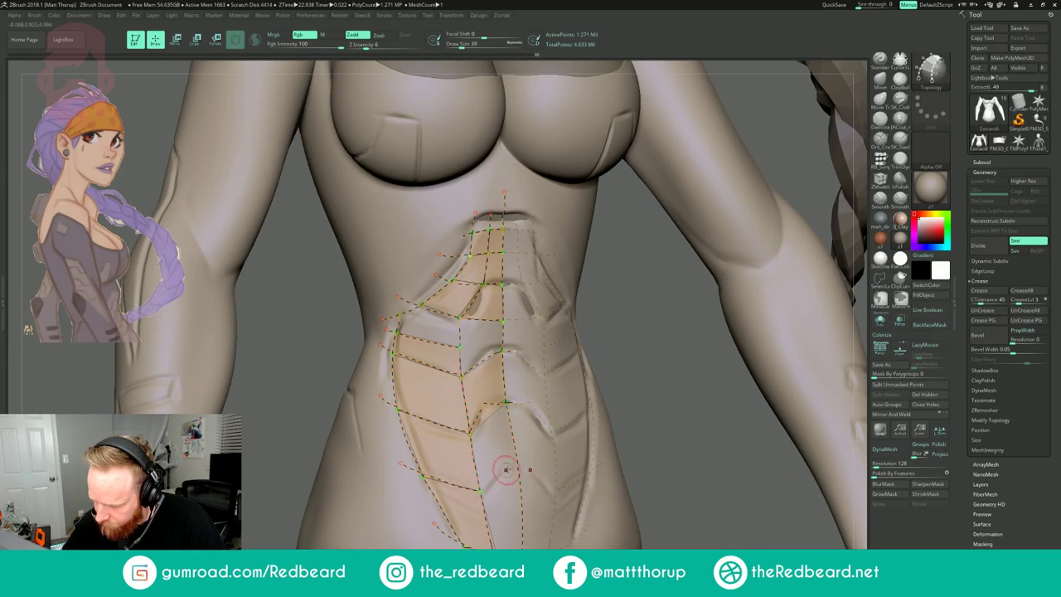
pyautogui.moveTo(523, 470)
pyautogui.mouseDown()
pyautogui.moveTo(498, 471)
pyautogui.moveTo(480, 491)
pyautogui.mouseUp()
# - Add a narrow vertical topology strip beside the centre line on the lower abdomen
pyautogui.moveTo(485, 294); pyautogui.dragTo(484, 284)
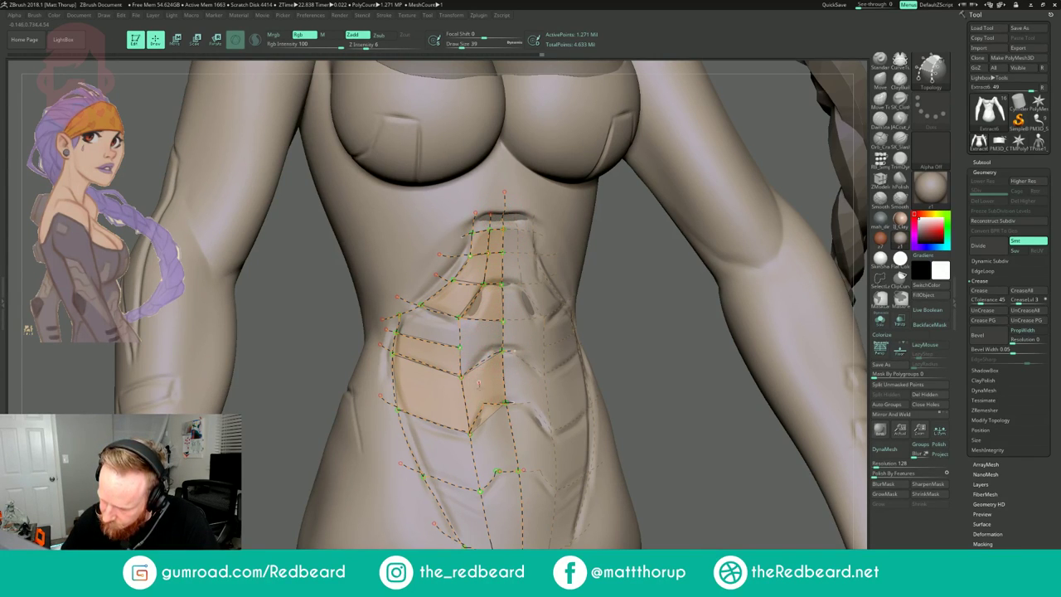
pyautogui.moveTo(503, 545); pyautogui.dragTo(504, 548)
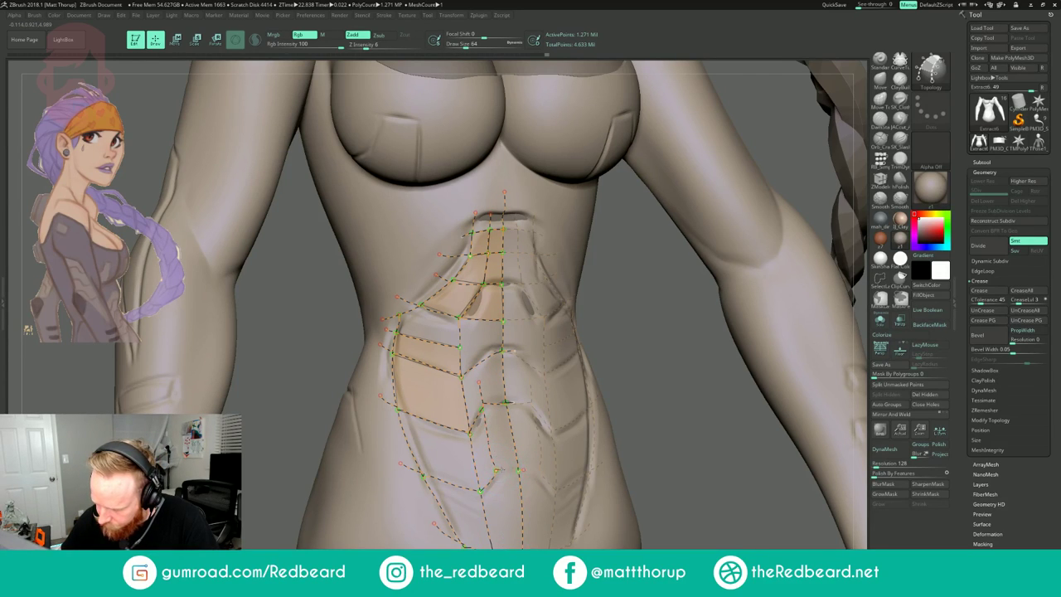
pyautogui.moveTo(503, 545); pyautogui.dragTo(504, 547)
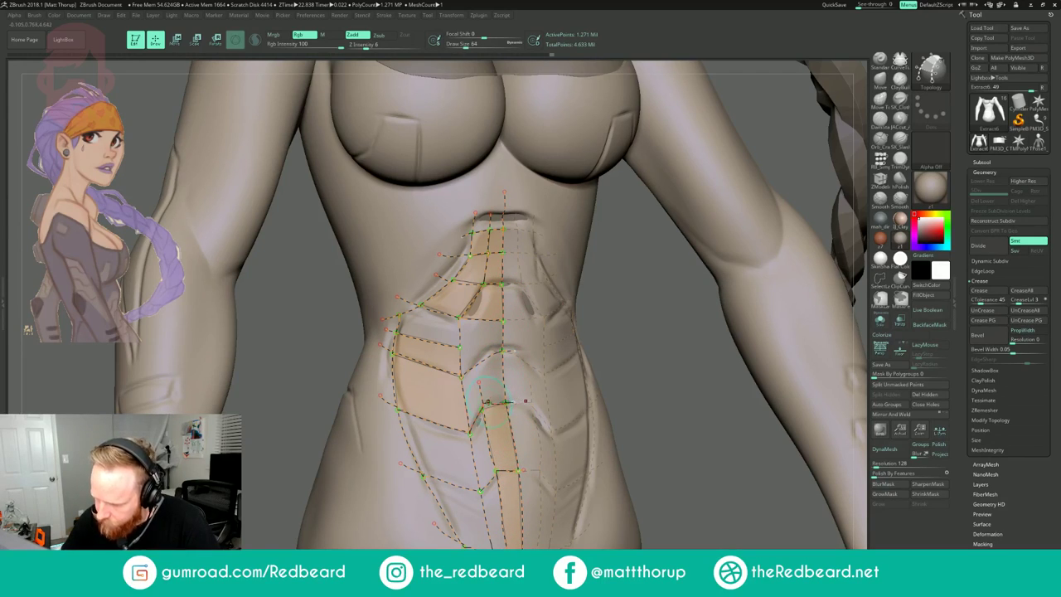
# - Continue the narrow centre strip up through the upper abdominal plates and trim the overhanging curve ends
pyautogui.moveTo(483, 356)
pyautogui.mouseDown()
pyautogui.moveTo(484, 336)
pyautogui.moveTo(490, 364)
pyautogui.mouseUp()
pyautogui.keyDown('alt'); pyautogui.click(496, 362); pyautogui.keyUp('alt')
pyautogui.press(']')
pyautogui.moveTo(488, 348); pyautogui.dragTo(515, 352)
pyautogui.press('[')
pyautogui.press(']')
pyautogui.press(']')
pyautogui.moveTo(480, 402); pyautogui.dragTo(481, 410)
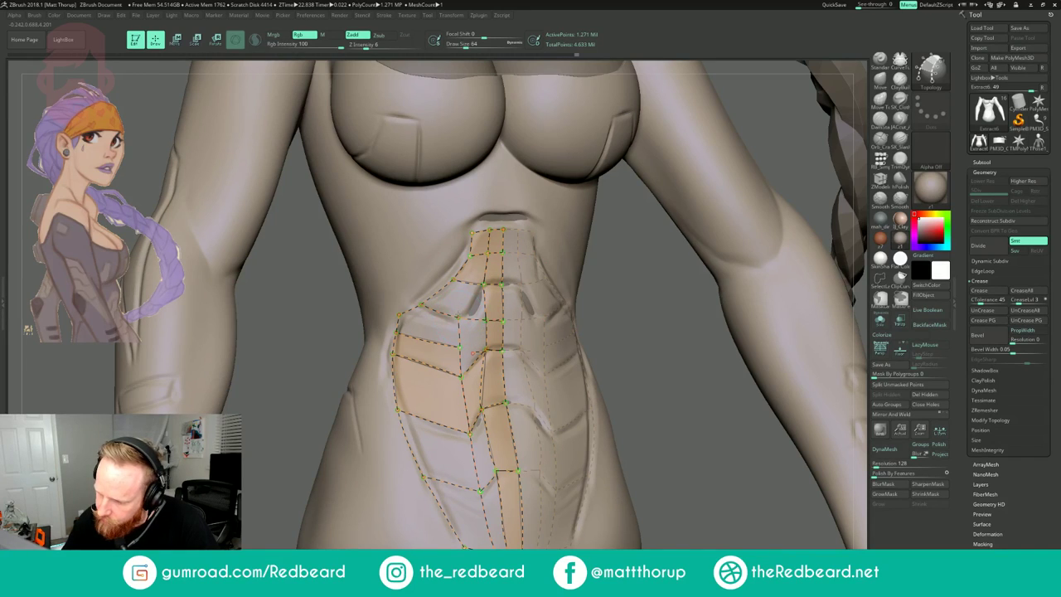
# - Preview the topology mesh, undo the preview, and correct the edges of the upper side plates that lack faces
pyautogui.click(505, 278)
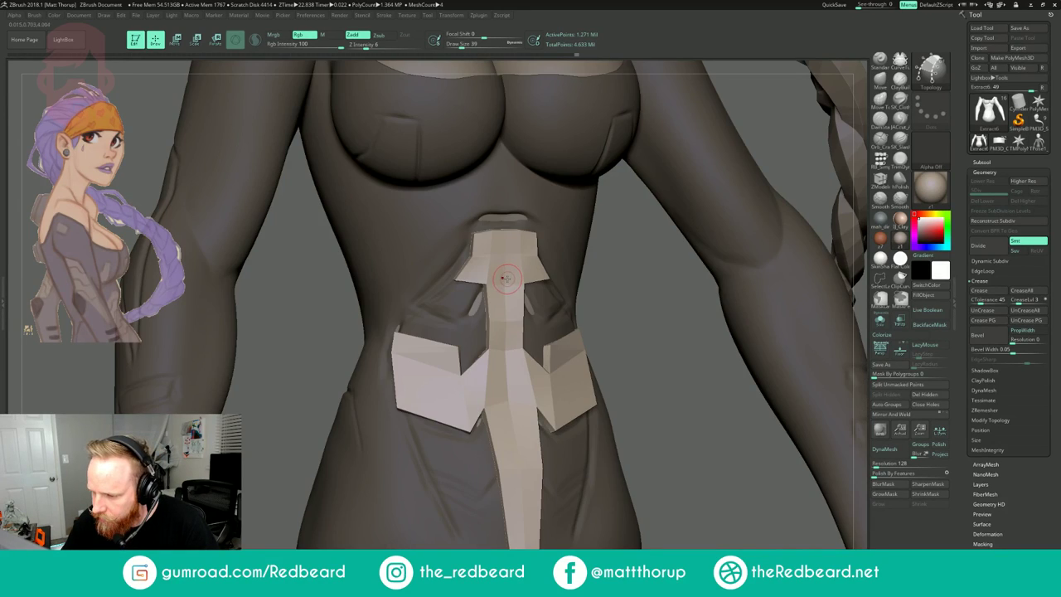
pyautogui.hotkey('ctrl', 'z')
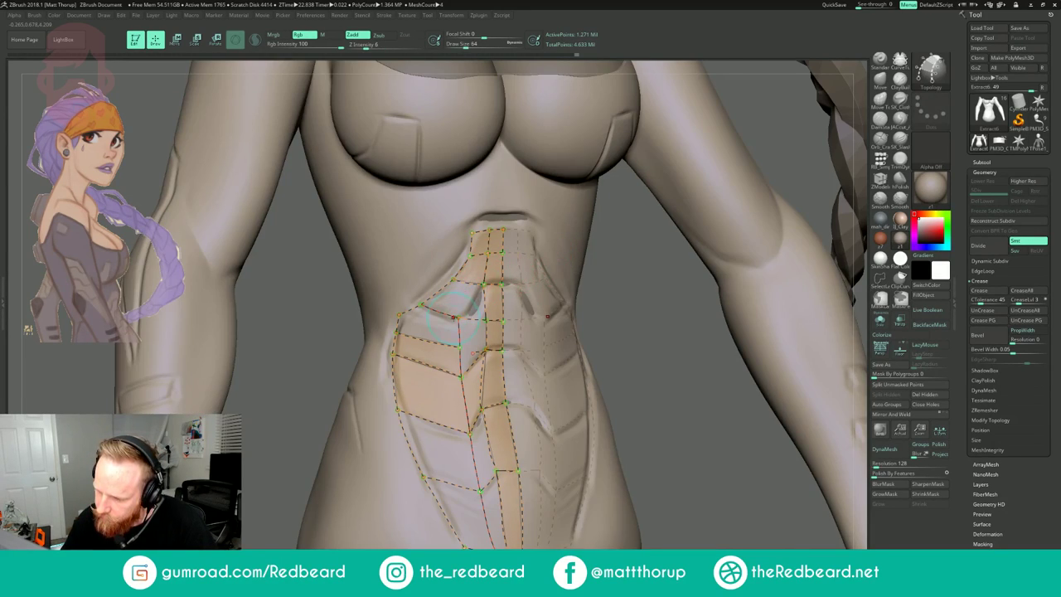
pyautogui.moveTo(464, 312); pyautogui.dragTo(473, 357)
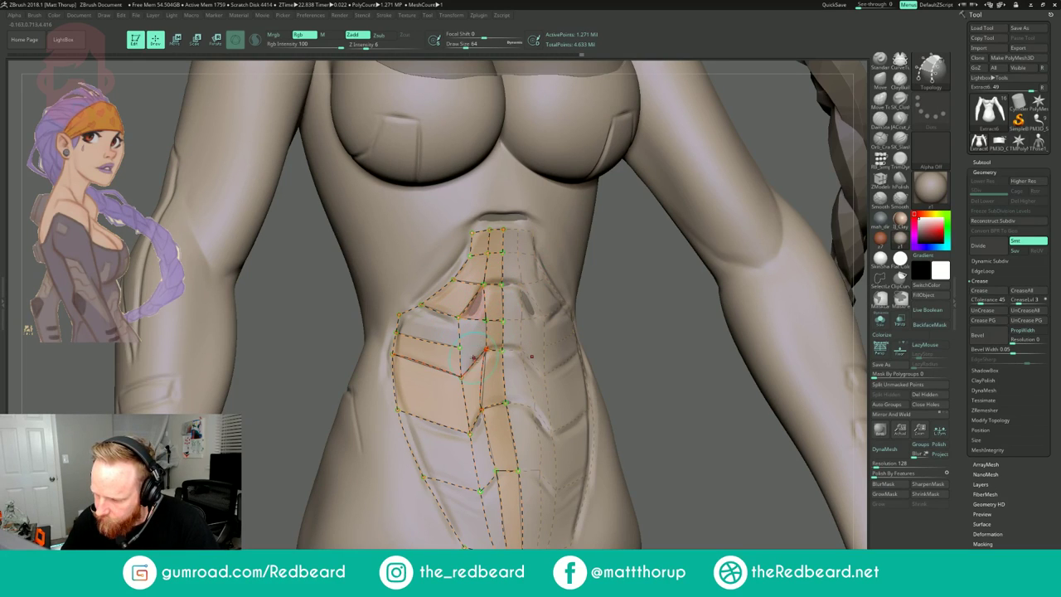
pyautogui.press(']')
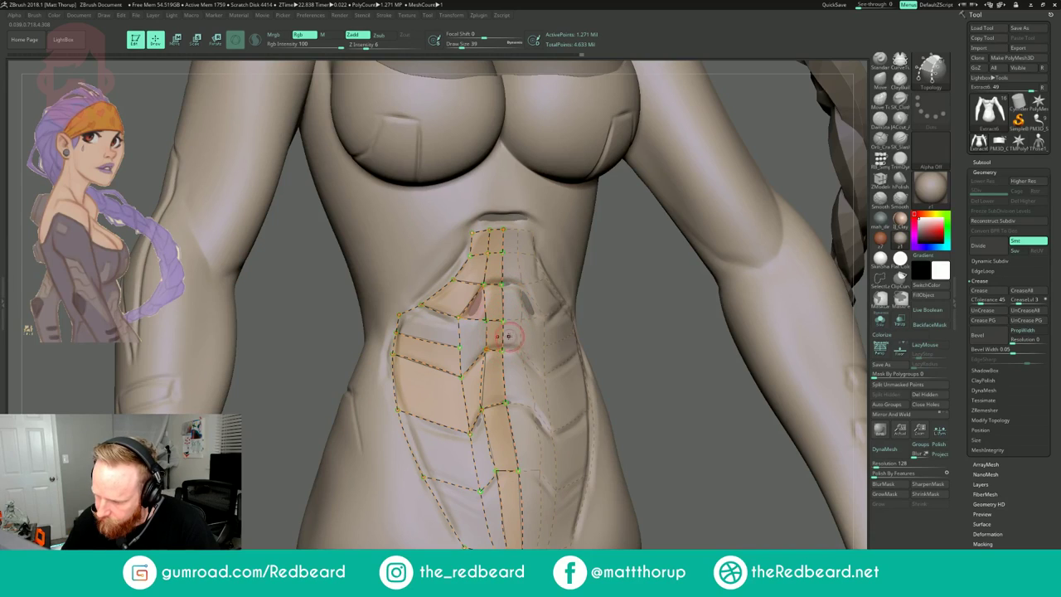
pyautogui.keyDown('alt'); pyautogui.moveTo(442, 337); pyautogui.dragTo(453, 360); pyautogui.keyUp('alt')
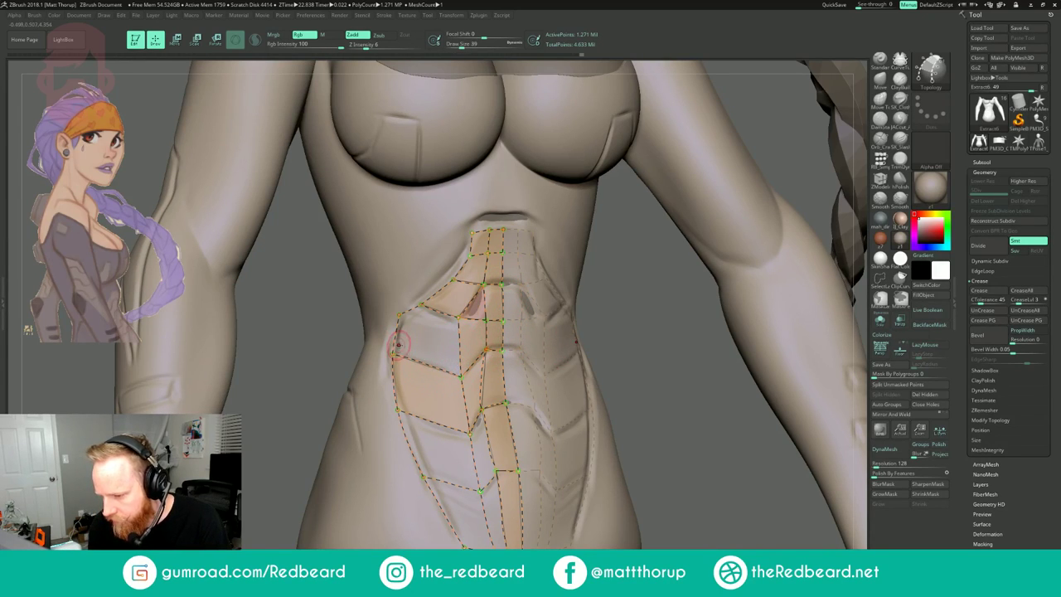
pyautogui.moveTo(411, 295)
pyautogui.keyDown('alt'); pyautogui.mouseDown()
pyautogui.moveTo(435, 318)
pyautogui.moveTo(426, 311)
pyautogui.moveTo(461, 317)
pyautogui.moveTo(399, 315)
pyautogui.mouseUp(); pyautogui.keyUp('alt')
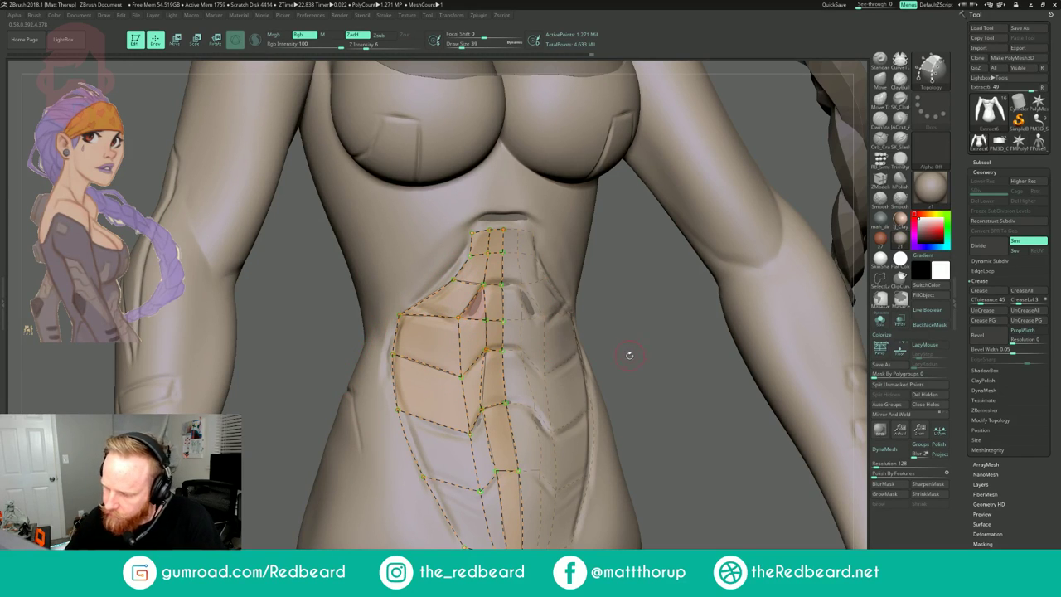
pyautogui.moveTo(652, 414); pyautogui.dragTo(577, 371)
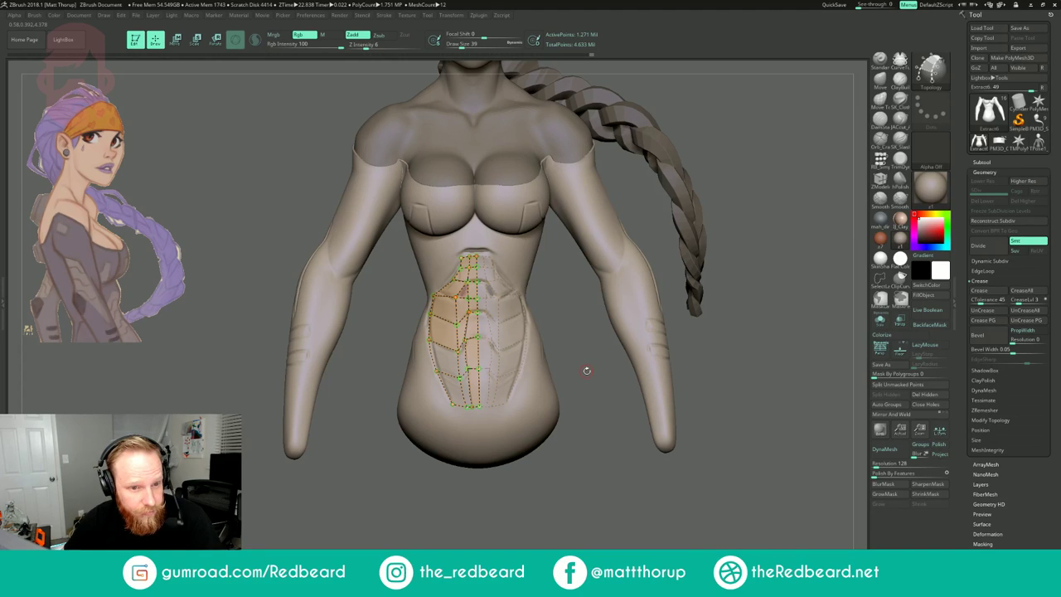
pyautogui.moveTo(587, 376); pyautogui.dragTo(590, 386)
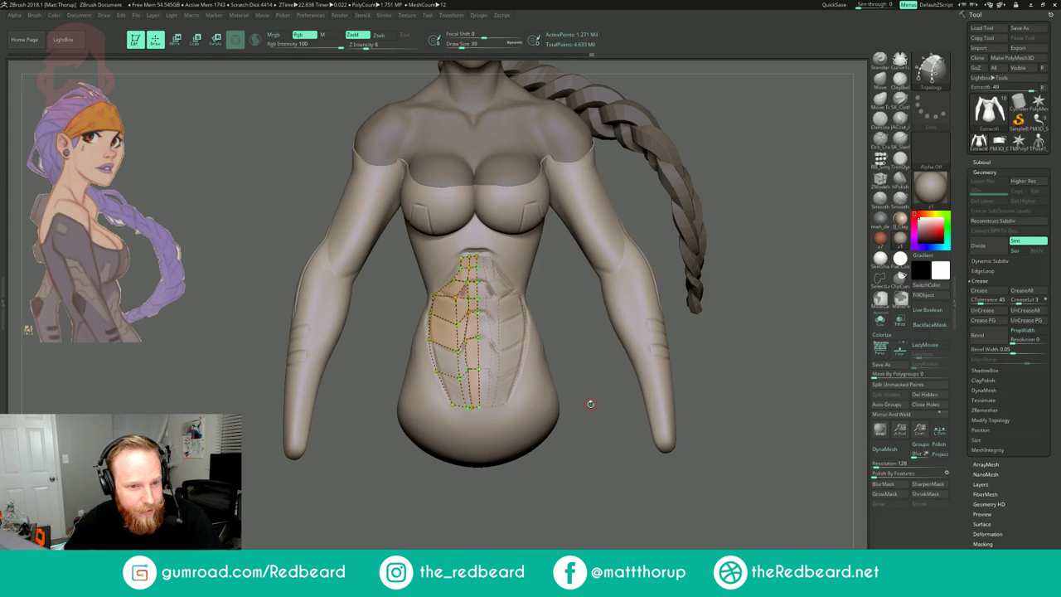
pyautogui.moveTo(590, 403)
pyautogui.mouseDown()
pyautogui.moveTo(590, 378)
pyautogui.moveTo(615, 396)
pyautogui.moveTo(626, 338)
pyautogui.mouseUp()
pyautogui.press('space')
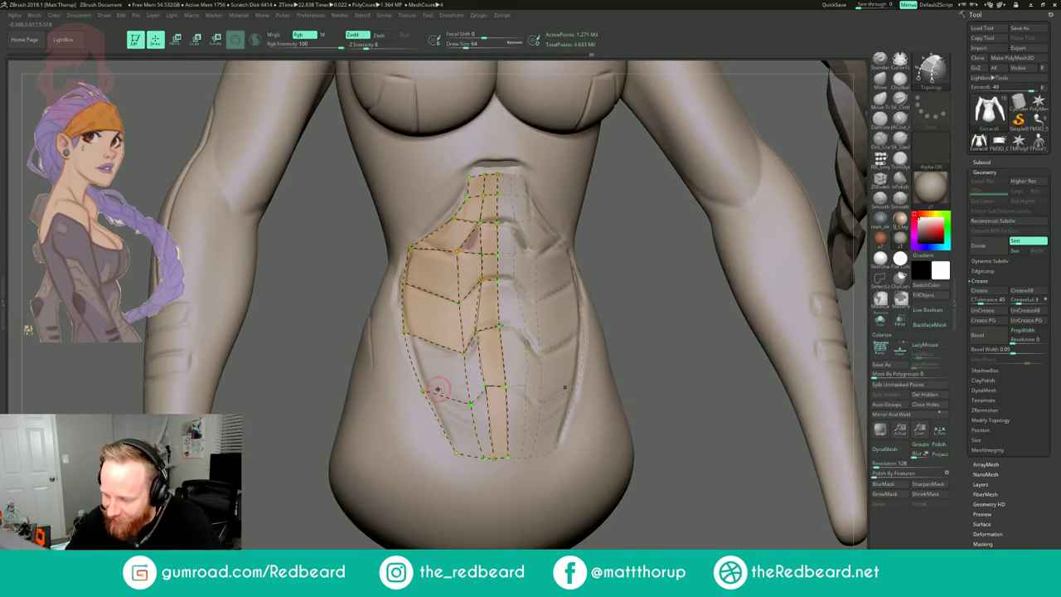
# - Draw the lower cross line of the abdominal topology and join it to the narrow centre strip
pyautogui.moveTo(406, 386); pyautogui.dragTo(472, 404)
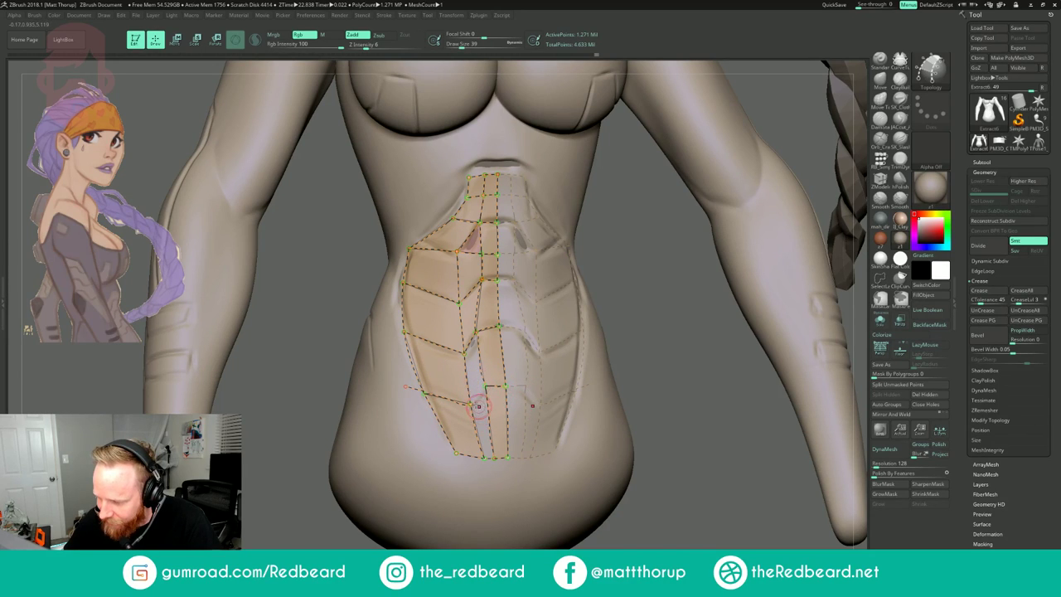
pyautogui.moveTo(485, 387); pyautogui.dragTo(485, 387)
pyautogui.moveTo(660, 290)
pyautogui.keyDown('alt'); pyautogui.mouseDown()
pyautogui.moveTo(567, 337)
pyautogui.moveTo(594, 325)
pyautogui.moveTo(703, 351)
pyautogui.moveTo(600, 351)
pyautogui.moveTo(596, 394)
pyautogui.mouseUp(); pyautogui.keyUp('alt')
# - Generate the abdominal mesh from the topology curves, split the unmasked panel into its own subtool and select it
pyautogui.click(538, 412)
pyautogui.hotkey('shift', 'f')
pyautogui.press('b')
pyautogui.press('z')
pyautogui.press('m')
pyautogui.moveTo(460, 370); pyautogui.dragTo(460, 363)
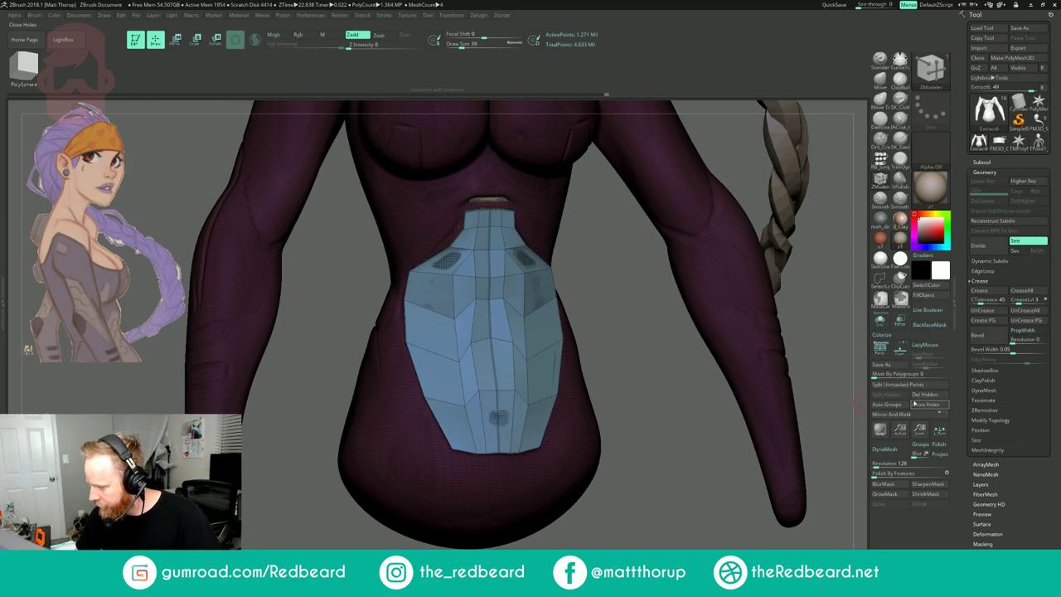
pyautogui.click(892, 388)
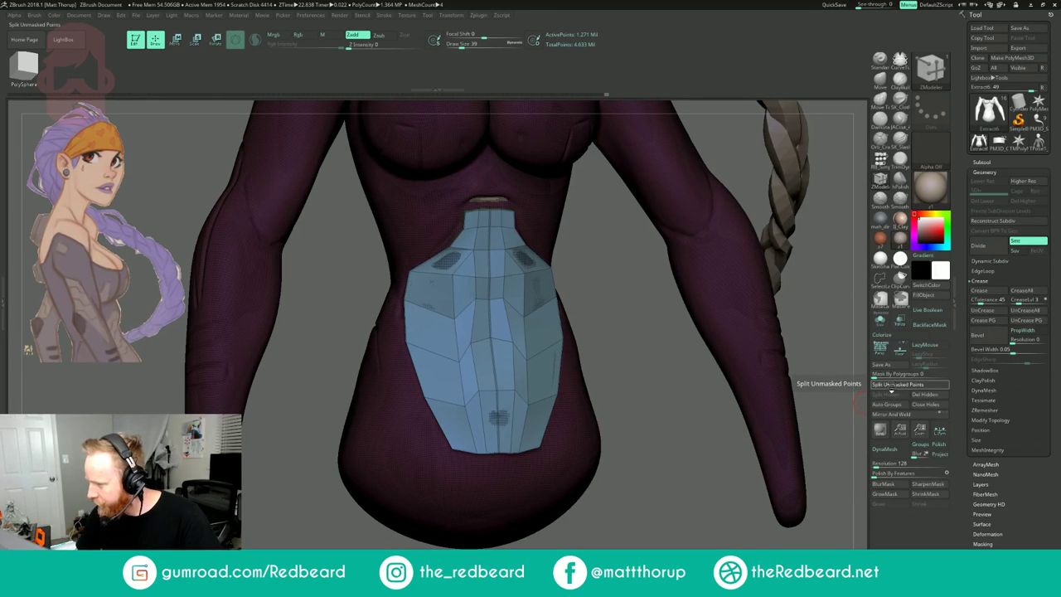
pyautogui.click(983, 163)
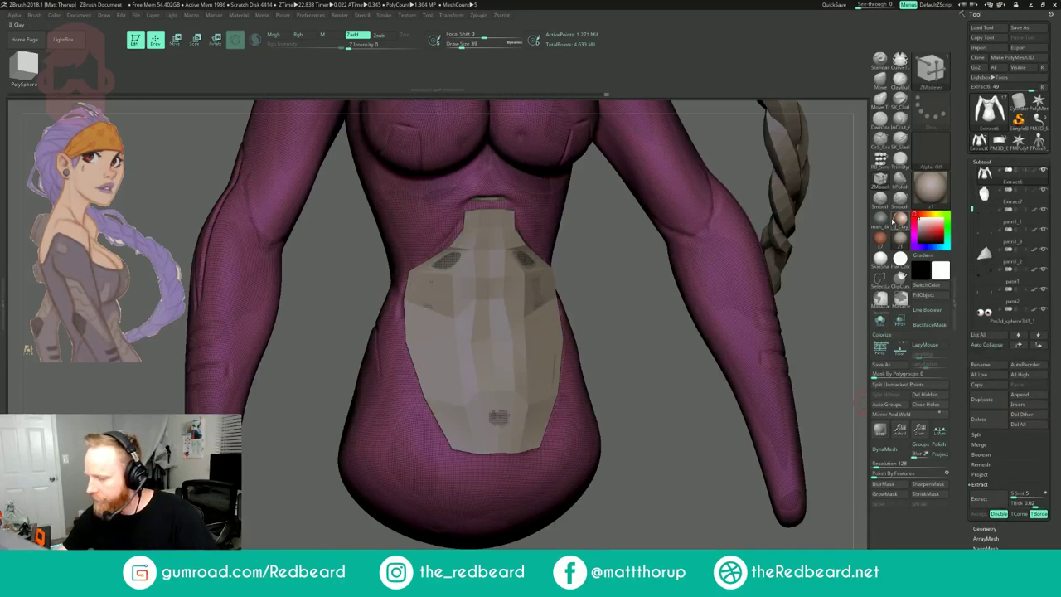
pyautogui.click(1004, 199)
# - Insert edge loops close to the panel's three lower cross lines with ZModeler
pyautogui.keyDown('alt'); pyautogui.moveTo(635, 352); pyautogui.dragTo(634, 378); pyautogui.keyUp('alt')
pyautogui.click(455, 320)
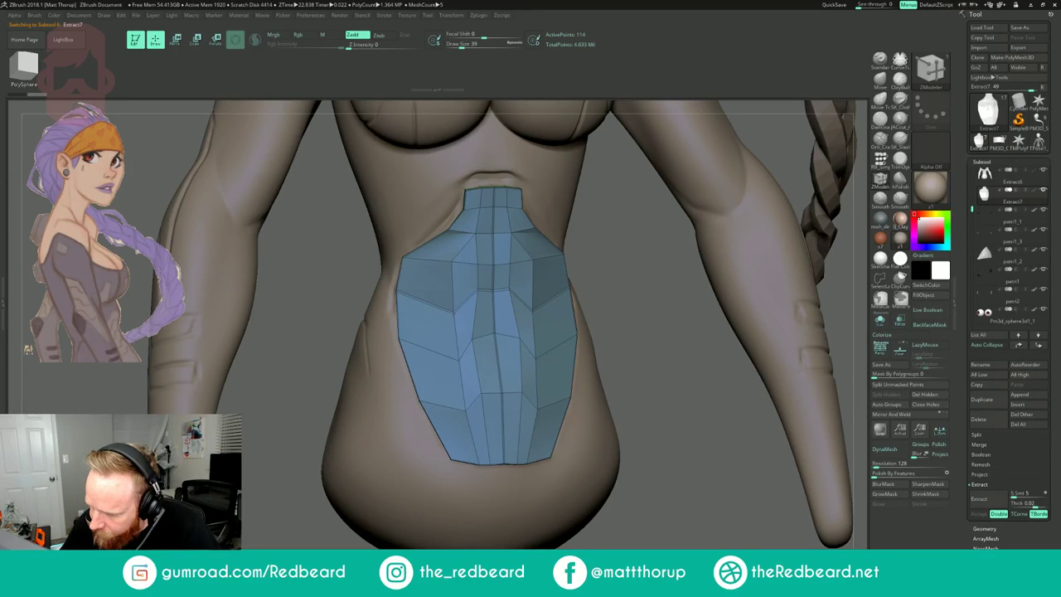
pyautogui.click(462, 363)
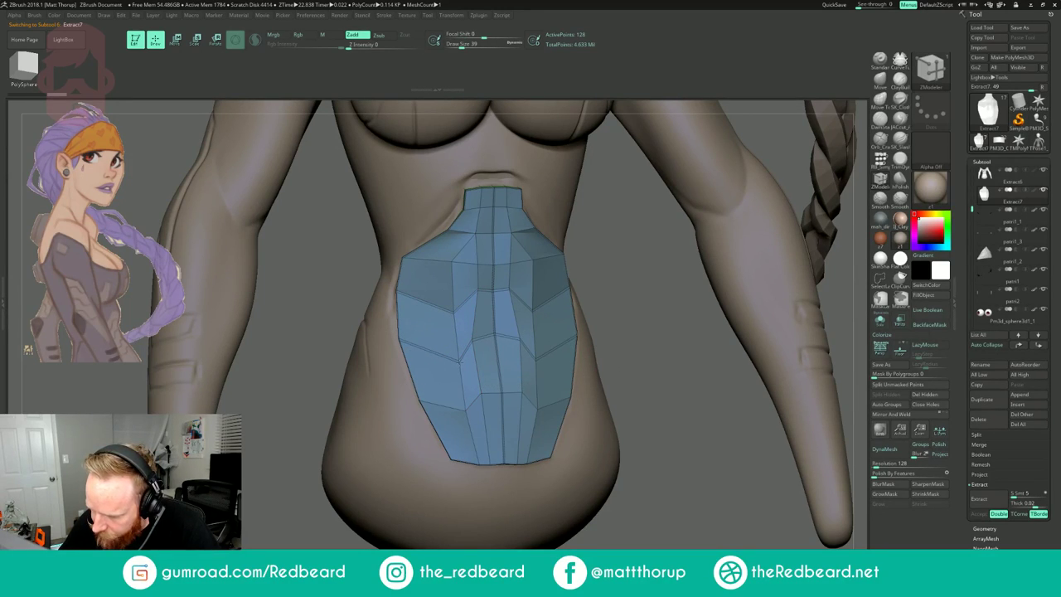
pyautogui.click(467, 415)
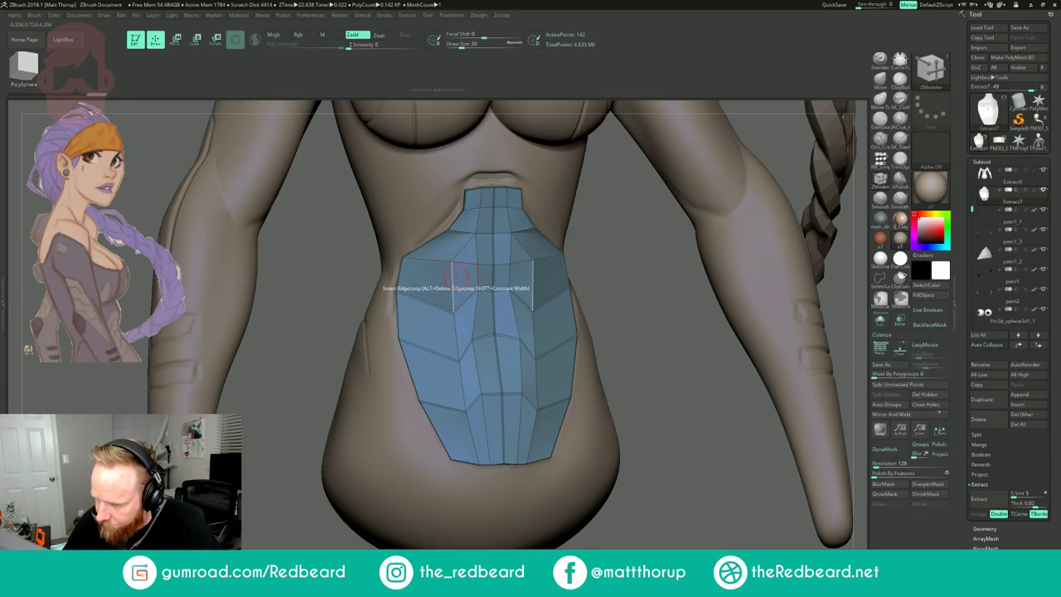
pyautogui.keyDown('alt'); pyautogui.moveTo(633, 229); pyautogui.dragTo(606, 311); pyautogui.keyUp('alt')
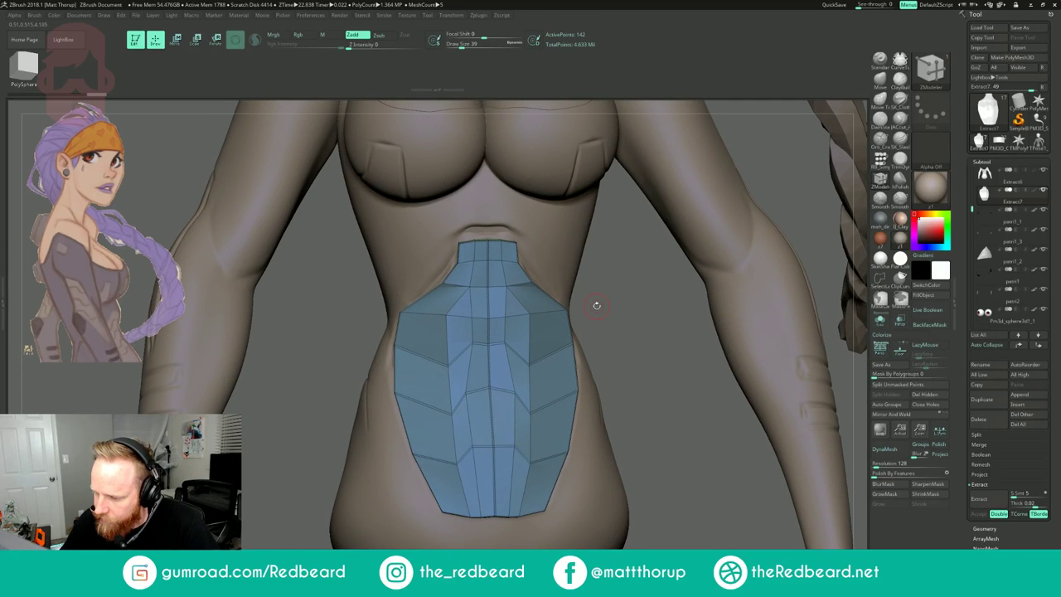
# - Delete the split panel subtool and undo the body's mesh generation back to the editable topology curves
pyautogui.hotkey('ctrl', 'z')
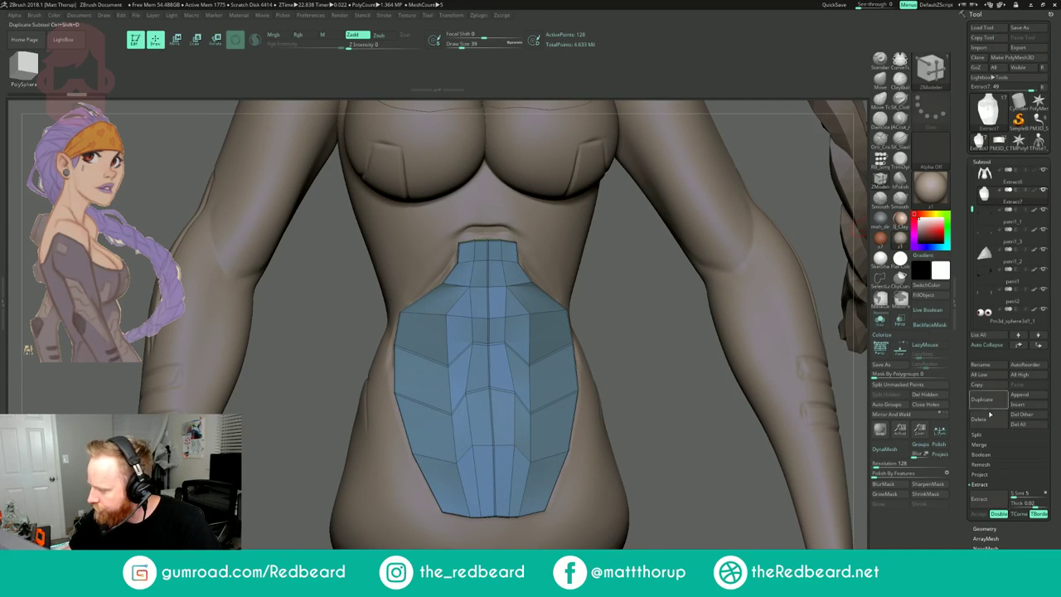
pyautogui.click(987, 421)
pyautogui.click(914, 437)
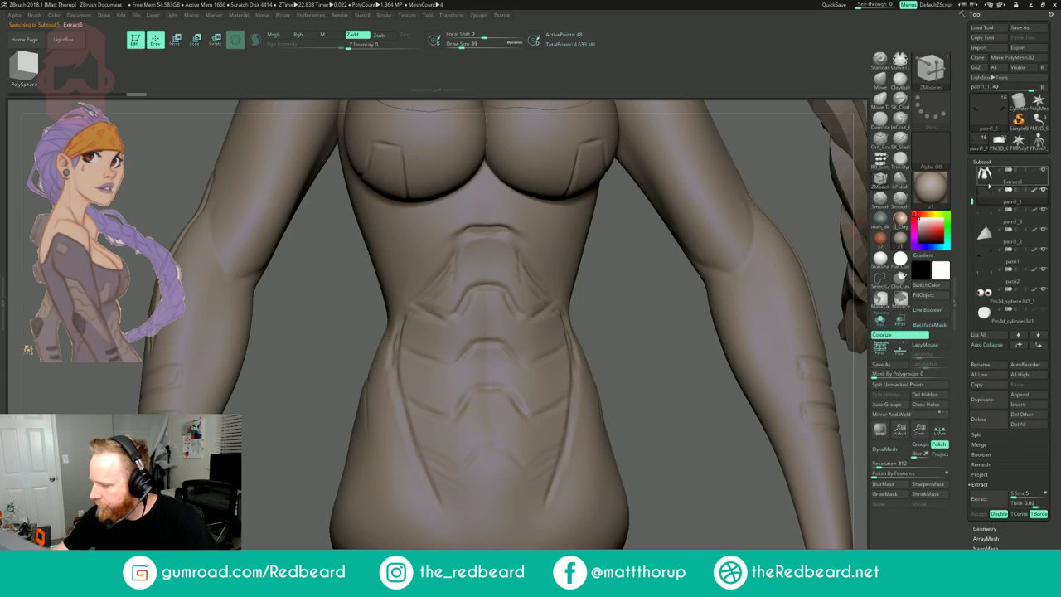
pyautogui.click(989, 185)
pyautogui.hotkey('ctrl', 'z')
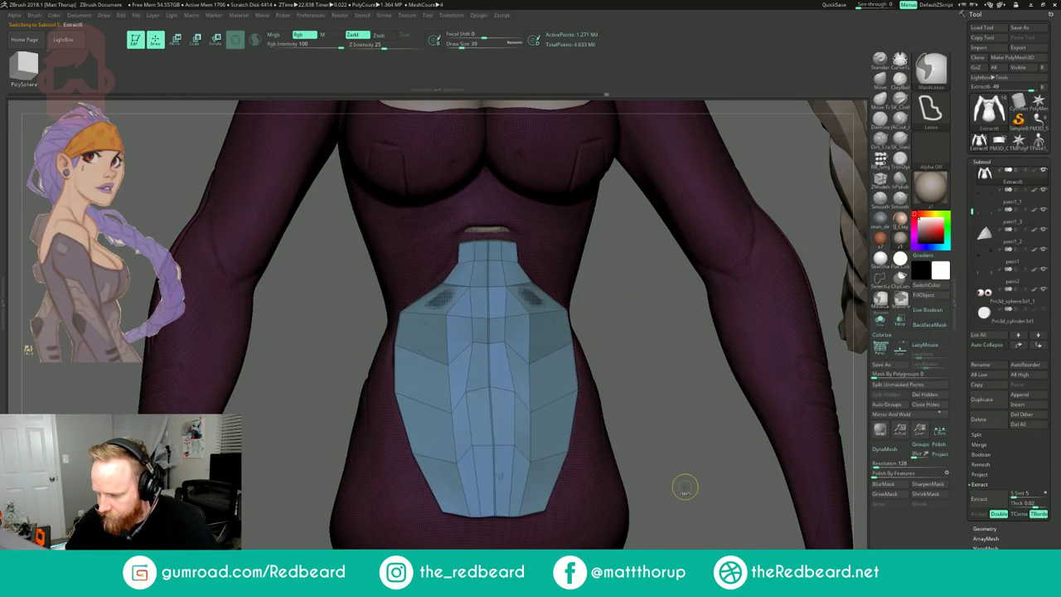
pyautogui.hotkey('ctrl', 'z')
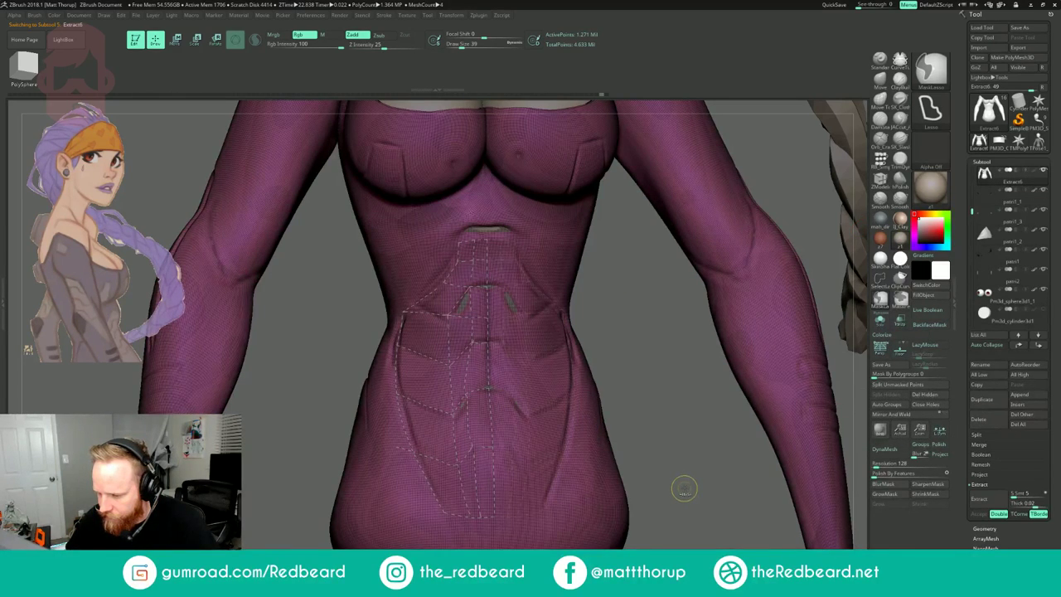
pyautogui.moveTo(640, 269); pyautogui.dragTo(652, 279)
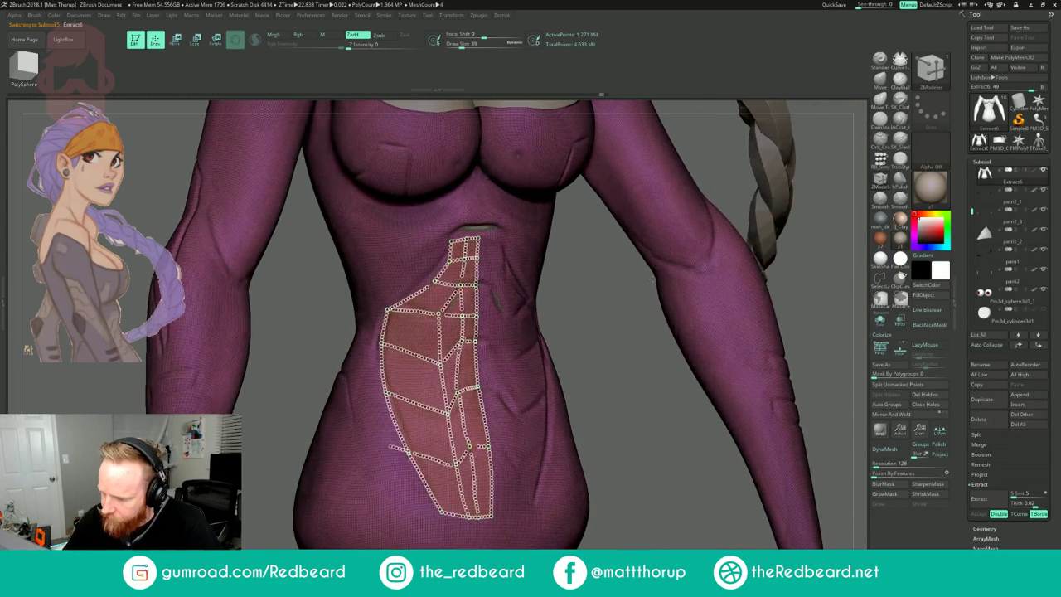
# - With the Topology brush, remove the extra cross segment in the upper centre strip and redraw the strip's connecting line
pyautogui.press('b')
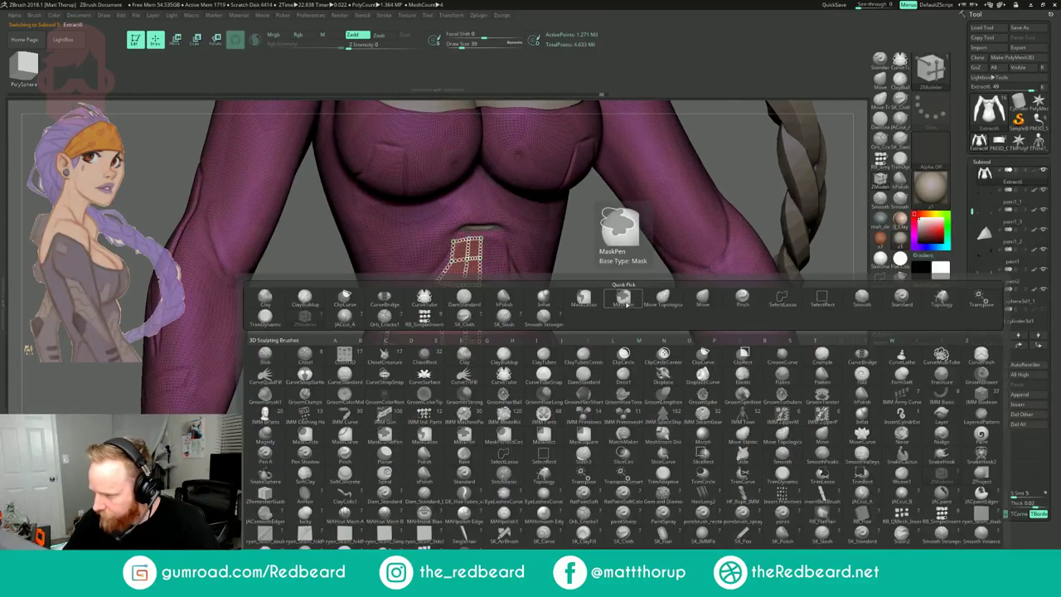
pyautogui.press('t')
pyautogui.press('o')
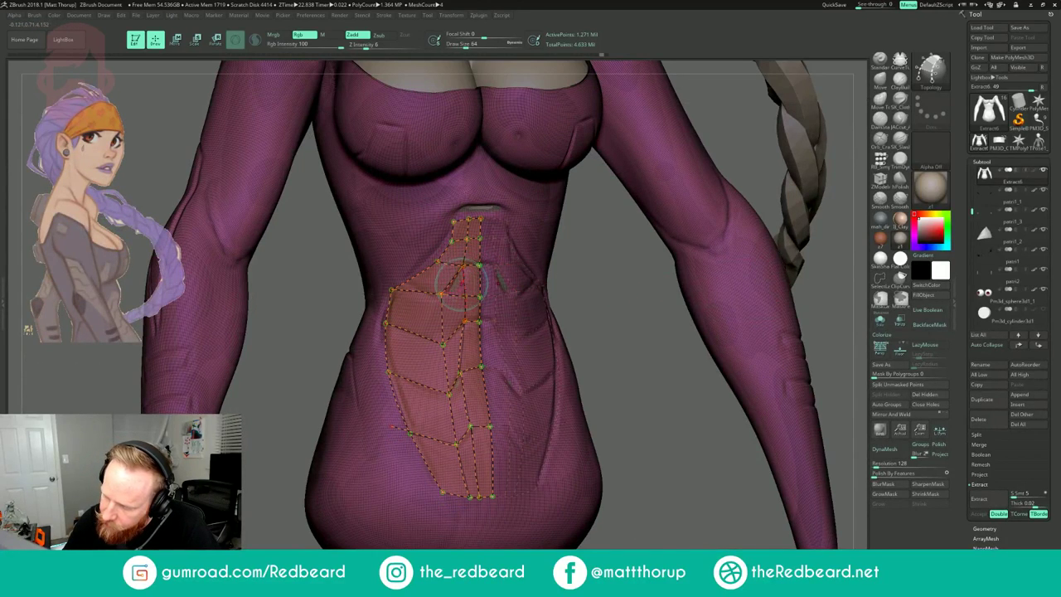
pyautogui.press('[')
pyautogui.press(']')
pyautogui.press(']')
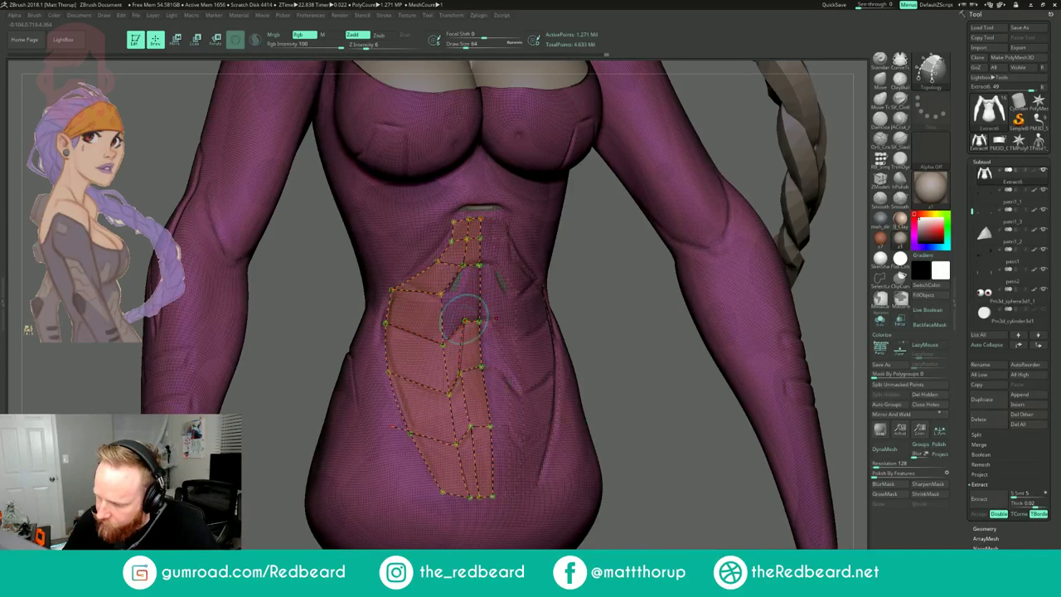
pyautogui.moveTo(463, 272); pyautogui.dragTo(462, 264)
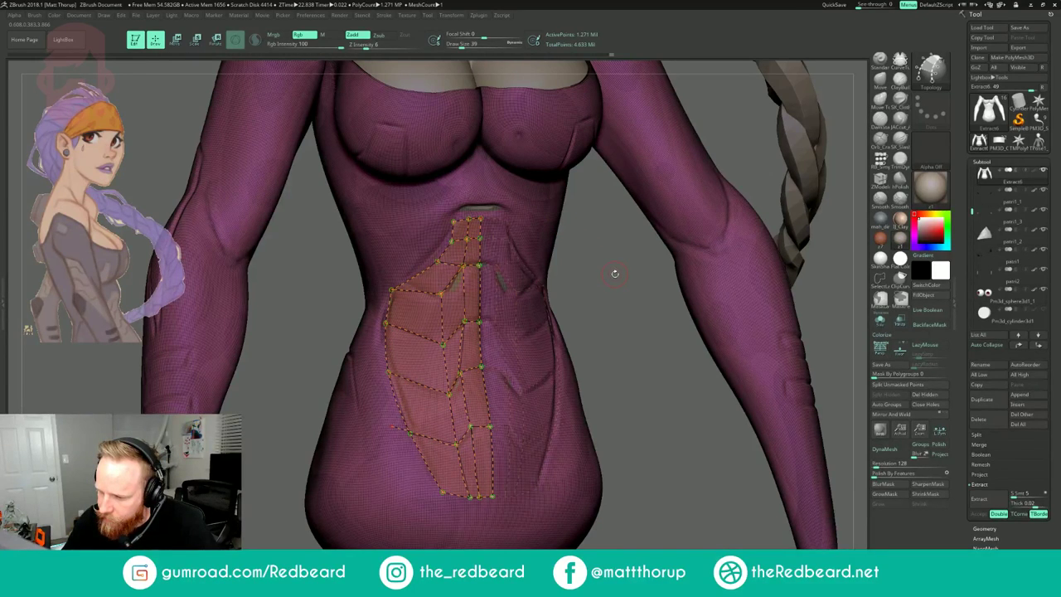
# - Generate the mesh from the corrected curves, split the unmasked points into a separate subtool and select the panel
pyautogui.click(538, 237)
pyautogui.moveTo(627, 259); pyautogui.dragTo(614, 256)
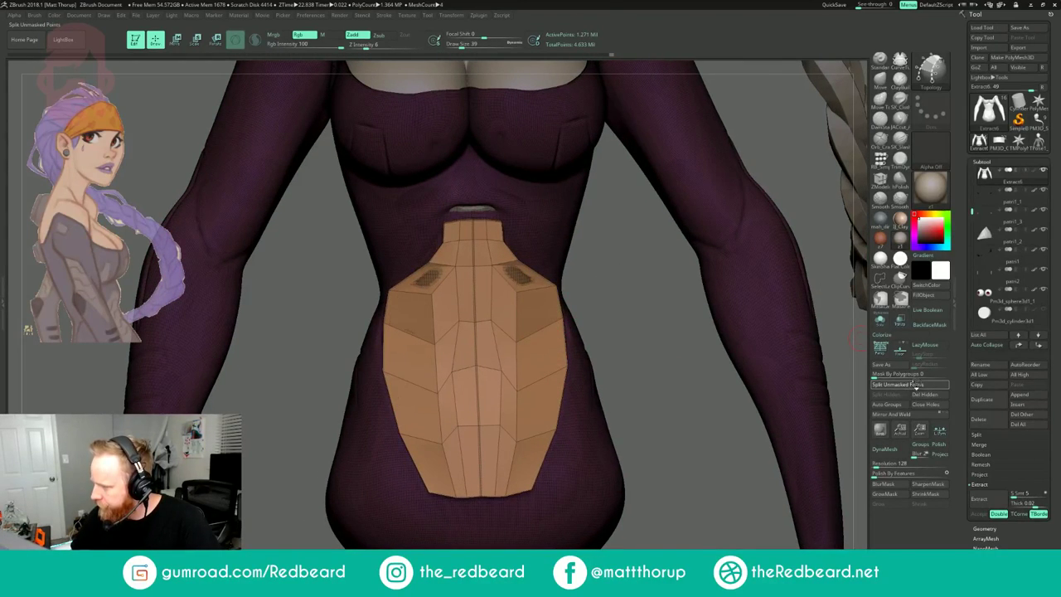
pyautogui.click(915, 384)
pyautogui.click(1012, 196)
pyautogui.moveTo(630, 344); pyautogui.dragTo(641, 351)
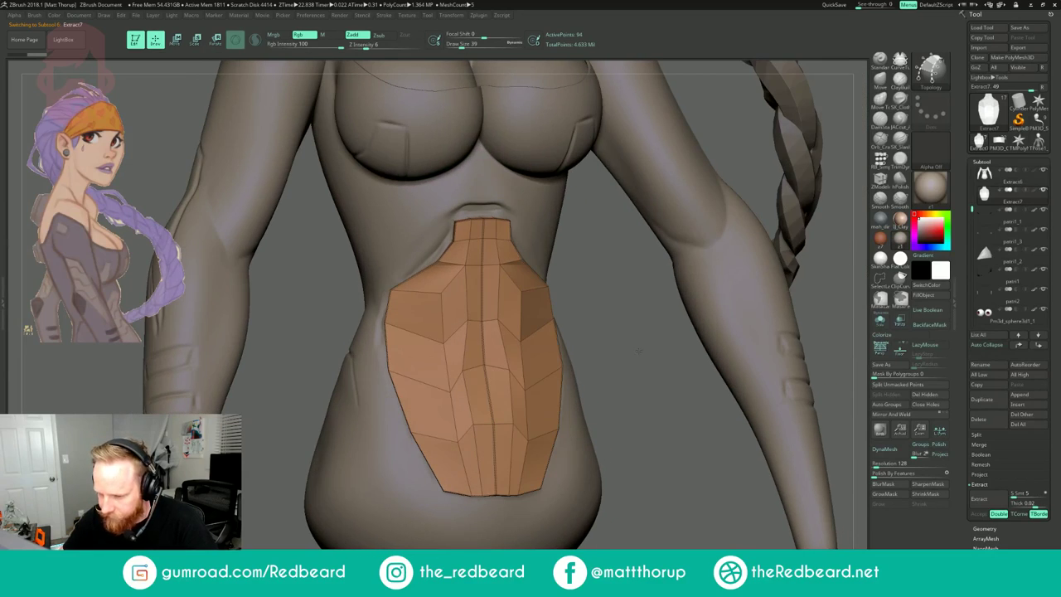
# - Insert edge loops with ZModeler beside the panel's four main cross lines to form narrow groove strips
pyautogui.press('b')
pyautogui.press('z')
pyautogui.press('m')
pyautogui.click(444, 368)
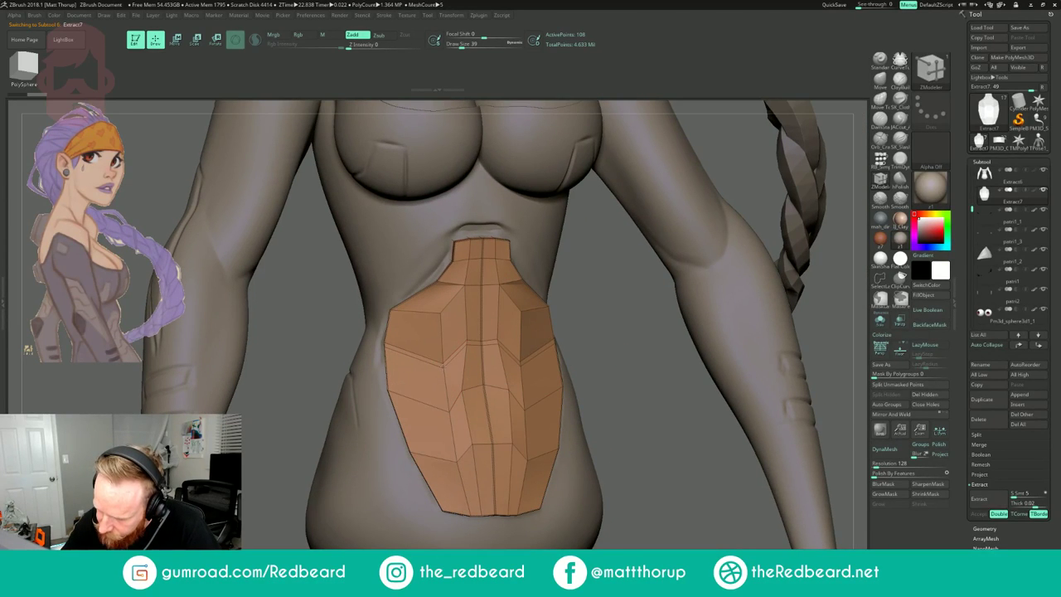
pyautogui.moveTo(455, 434); pyautogui.dragTo(451, 416)
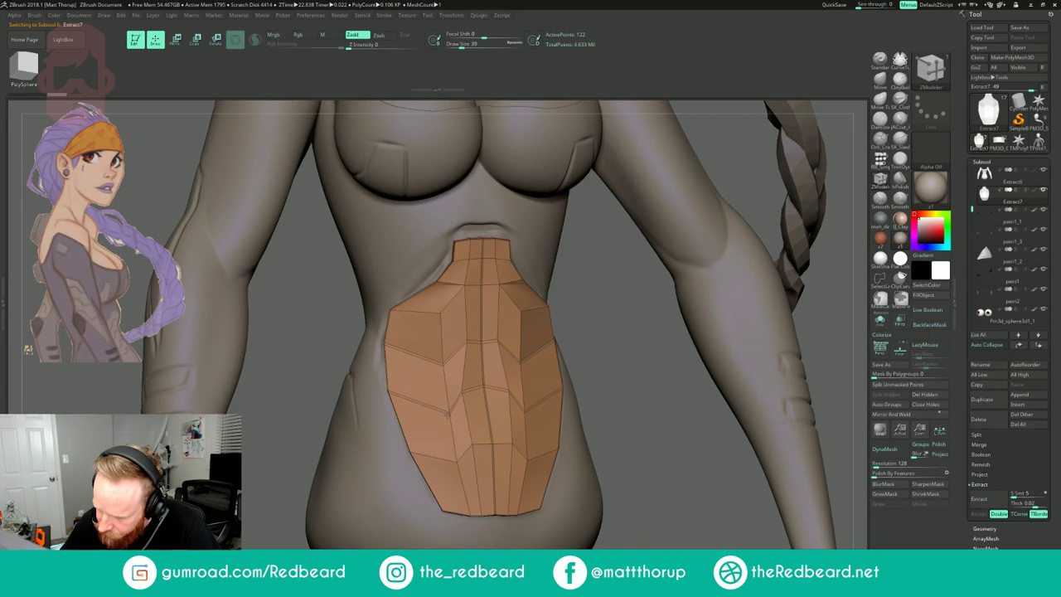
pyautogui.moveTo(461, 478); pyautogui.dragTo(457, 464)
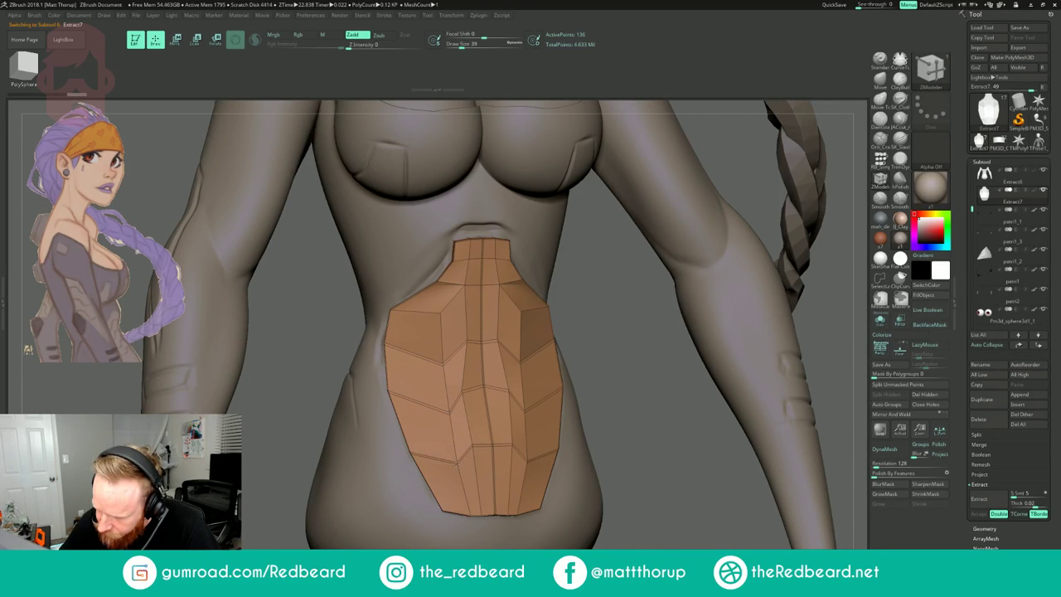
pyautogui.keyDown('ctrl'); pyautogui.click(434, 302); pyautogui.keyUp('ctrl')
pyautogui.hotkey('ctrl', 'z')
pyautogui.moveTo(441, 325); pyautogui.dragTo(453, 299)
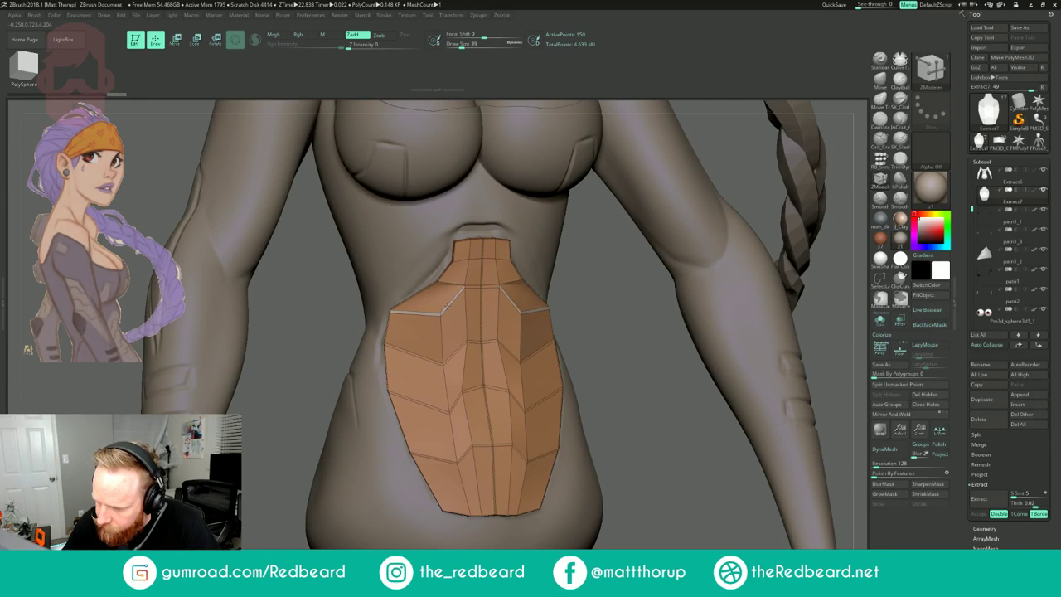
# - Mark the uppermost narrow groove strip and push it inward into the panel with QMesh
pyautogui.moveTo(602, 253); pyautogui.dragTo(593, 271)
pyautogui.moveTo(688, 203); pyautogui.dragTo(663, 221)
pyautogui.moveTo(445, 290); pyautogui.dragTo(445, 283)
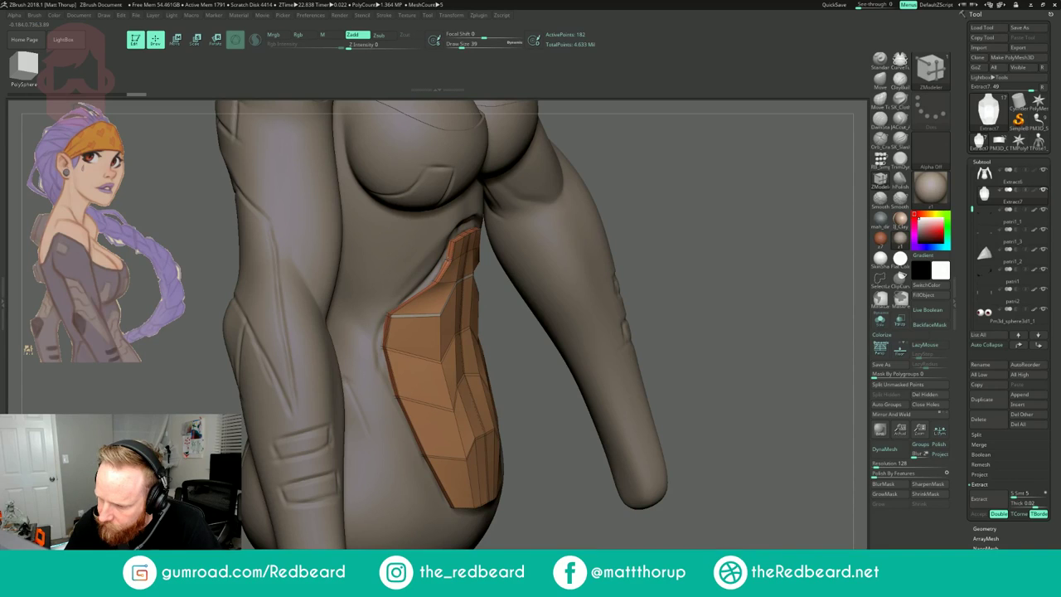
pyautogui.click(429, 314)
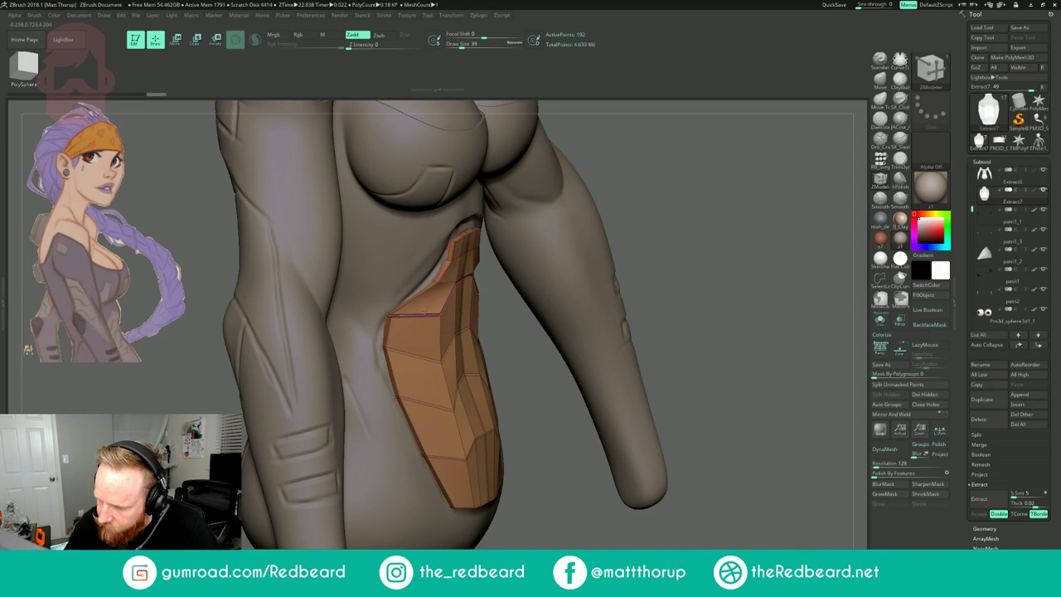
pyautogui.moveTo(507, 318); pyautogui.dragTo(665, 352)
pyautogui.keyDown('alt'); pyautogui.click(426, 358); pyautogui.keyUp('alt')
pyautogui.keyDown('alt'); pyautogui.moveTo(454, 354); pyautogui.dragTo(472, 353); pyautogui.keyUp('alt')
pyautogui.hotkey('ctrl', 'z')
pyautogui.click(441, 363)
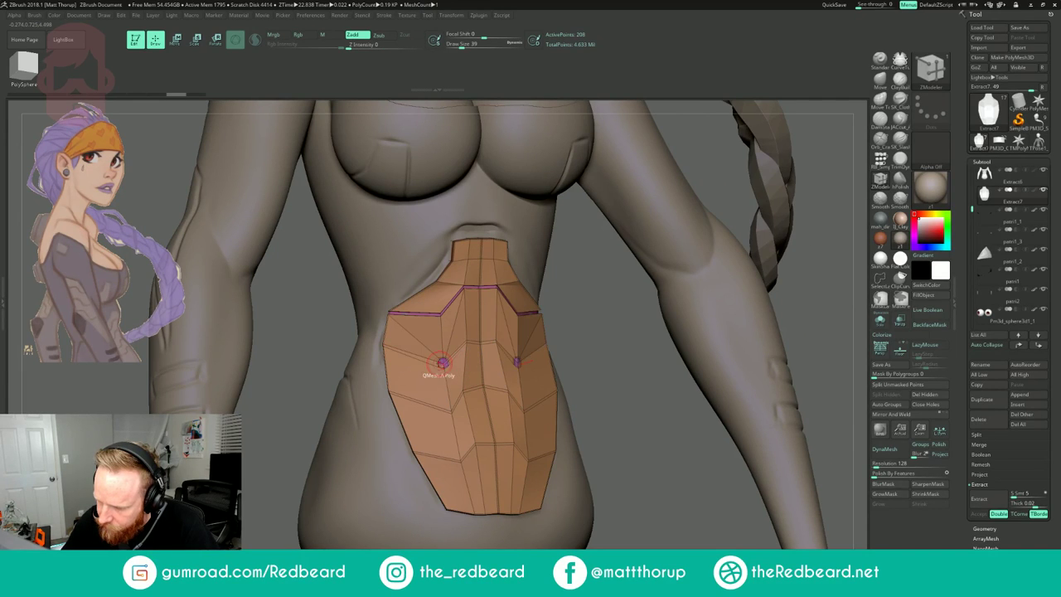
pyautogui.hotkey('ctrl', 'z')
# - Mark the three remaining narrow groove strips across the panel and push them inward with QMesh
pyautogui.keyDown('ctrl'); pyautogui.moveTo(445, 363); pyautogui.dragTo(433, 372, button='right'); pyautogui.keyUp('ctrl')
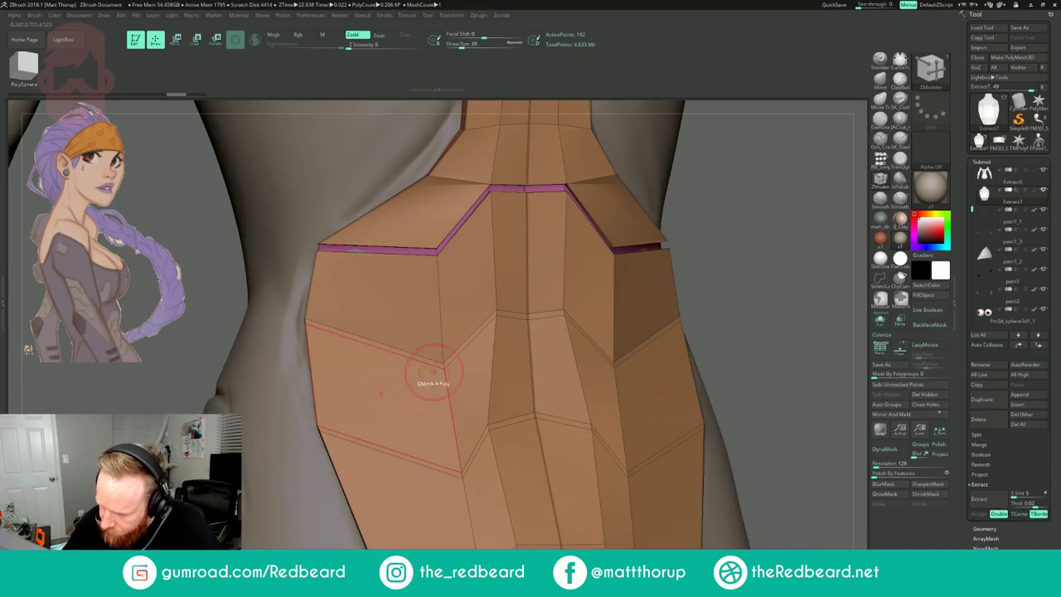
pyautogui.keyDown('alt'); pyautogui.moveTo(433, 364); pyautogui.dragTo(504, 317); pyautogui.keyUp('alt')
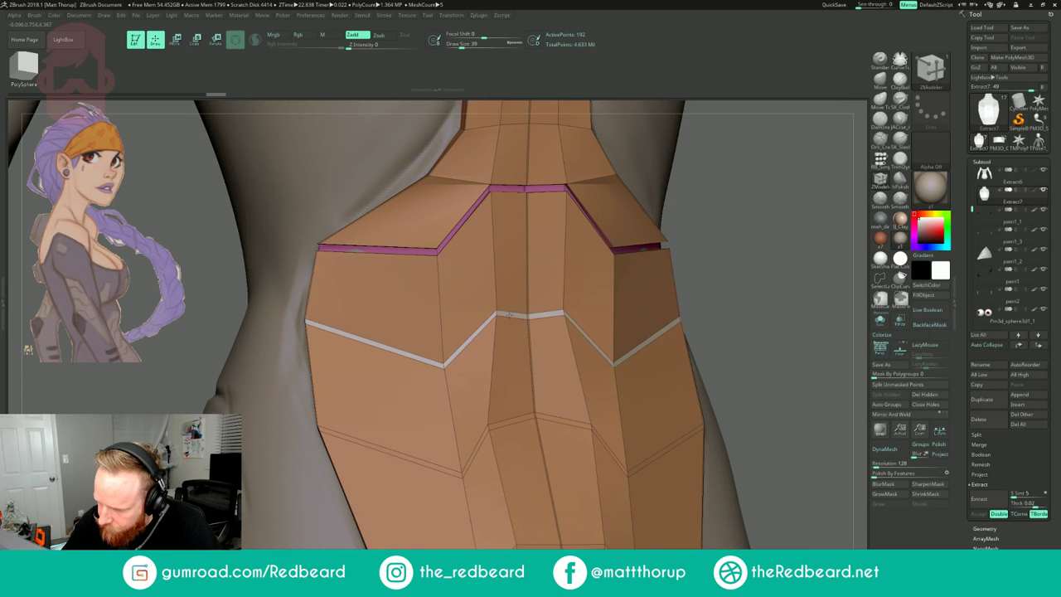
pyautogui.keyDown('alt'); pyautogui.click(424, 462); pyautogui.keyUp('alt')
pyautogui.keyDown('alt'); pyautogui.click(476, 451); pyautogui.keyUp('alt')
pyautogui.keyDown('alt'); pyautogui.click(530, 418); pyautogui.keyUp('alt')
pyautogui.keyDown('ctrl'); pyautogui.moveTo(774, 421); pyautogui.dragTo(766, 377, button='right'); pyautogui.keyUp('ctrl')
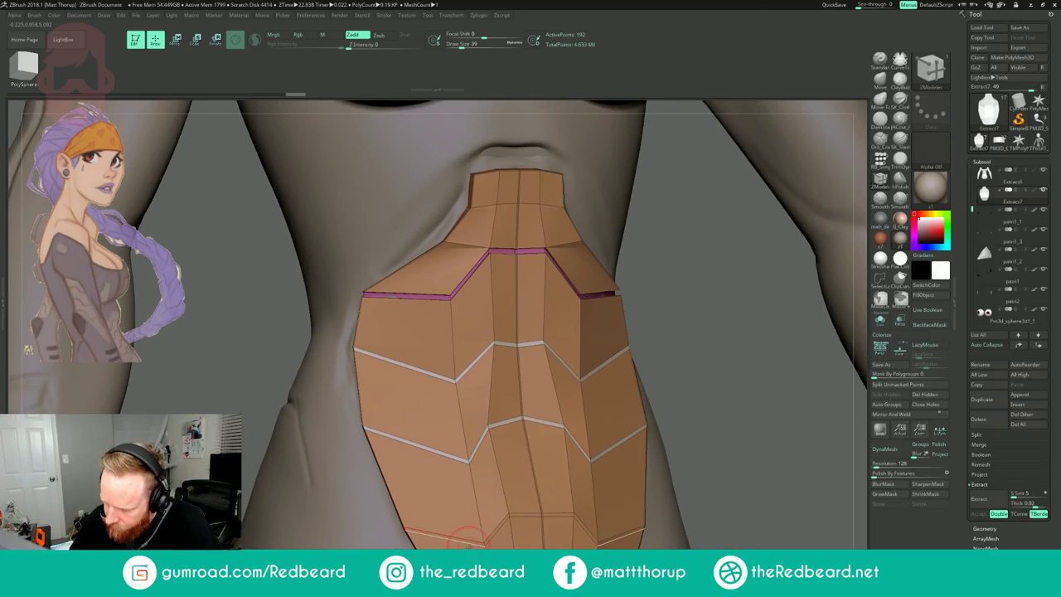
pyautogui.keyDown('alt'); pyautogui.click(466, 538); pyautogui.keyUp('alt')
pyautogui.keyDown('alt'); pyautogui.click(493, 533); pyautogui.keyUp('alt')
pyautogui.keyDown('alt'); pyautogui.click(519, 516); pyautogui.keyUp('alt')
pyautogui.moveTo(758, 413); pyautogui.dragTo(692, 414, button='right')
pyautogui.click(494, 421)
pyautogui.moveTo(723, 386); pyautogui.dragTo(666, 383, button='right')
pyautogui.moveTo(674, 386); pyautogui.dragTo(718, 384)
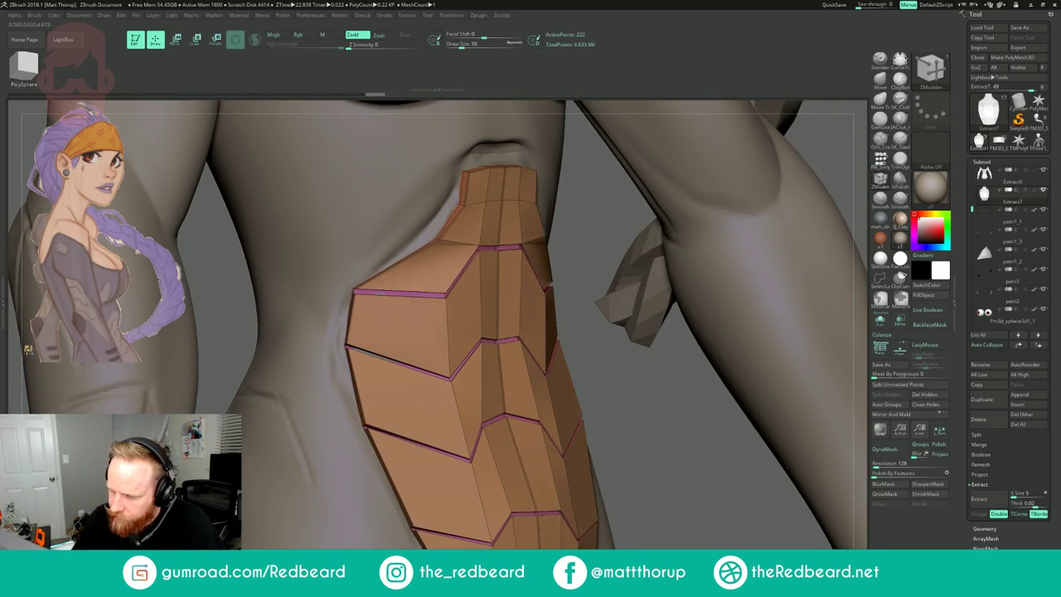
# - Bevel the edge loops along the four recessed grooves with the Bevel EdgeLoop Complete action
pyautogui.press('space')
pyautogui.click(368, 309)
pyautogui.click(425, 287)
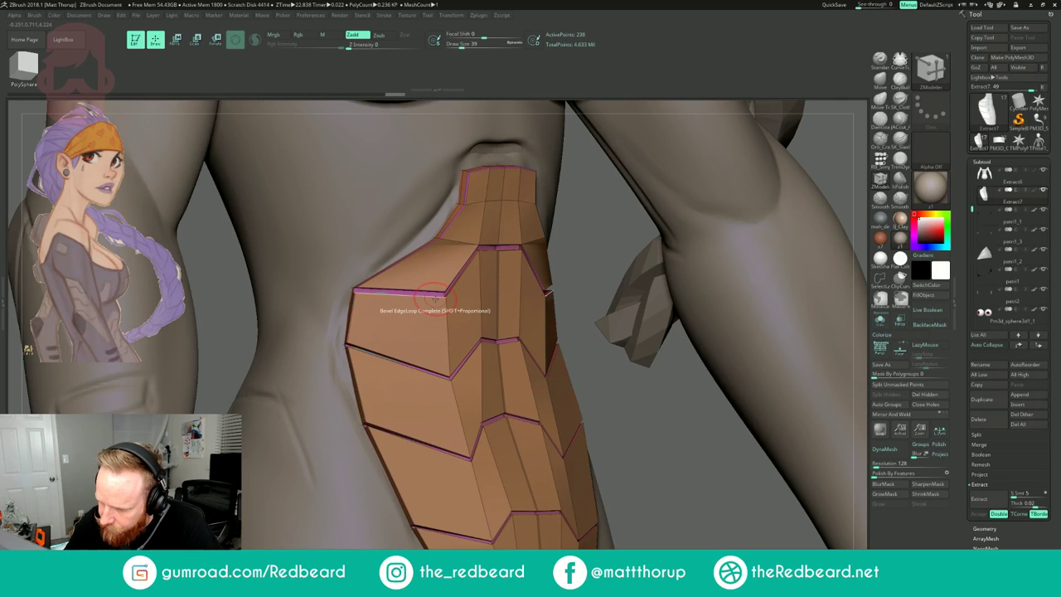
pyautogui.click(440, 378)
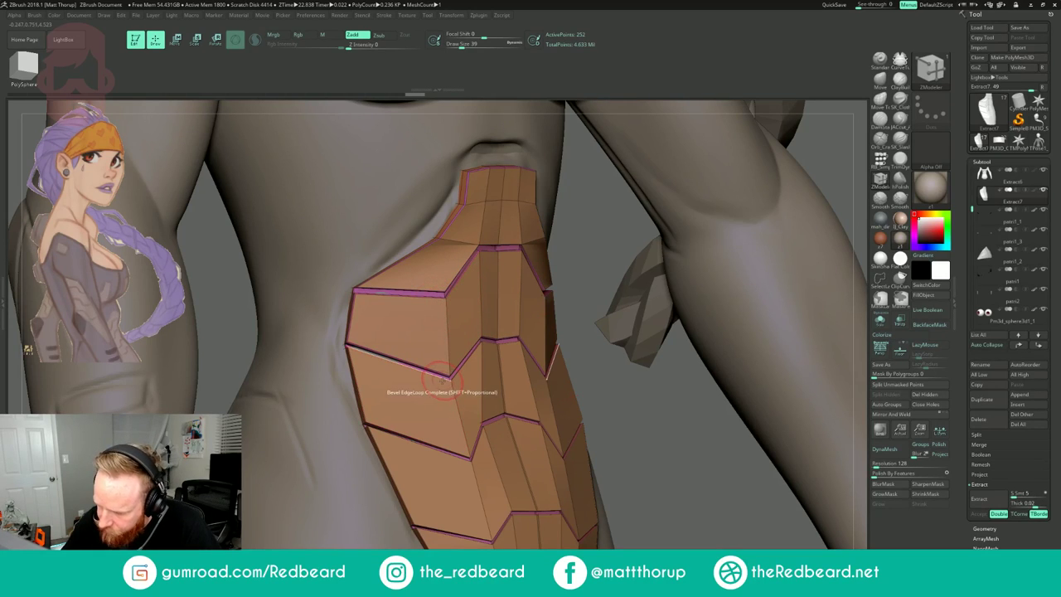
pyautogui.click(455, 451)
pyautogui.click(494, 530)
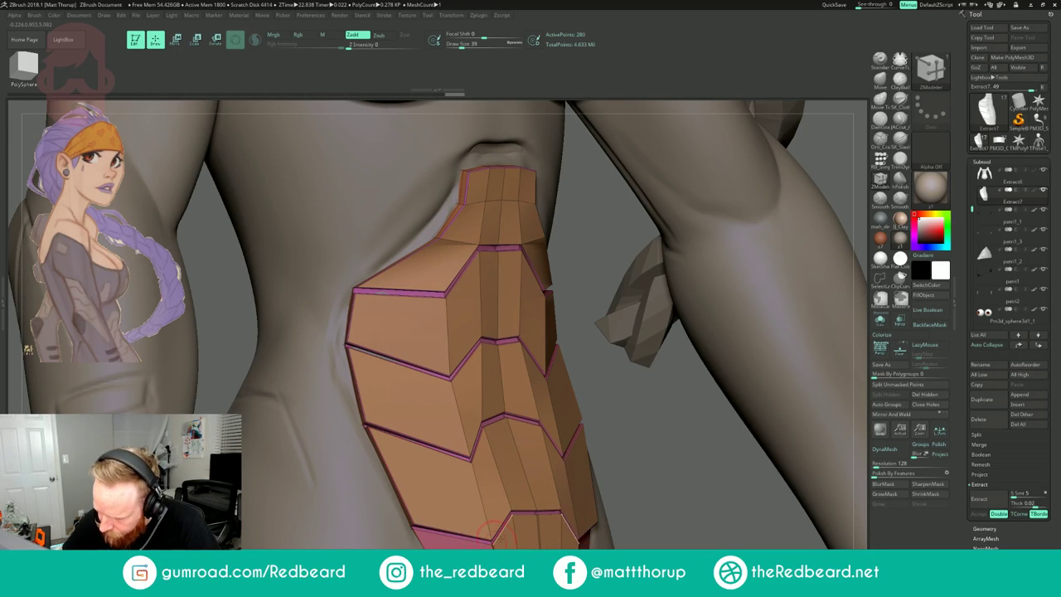
pyautogui.keyDown('alt'); pyautogui.moveTo(667, 514); pyautogui.dragTo(672, 367); pyautogui.keyUp('alt')
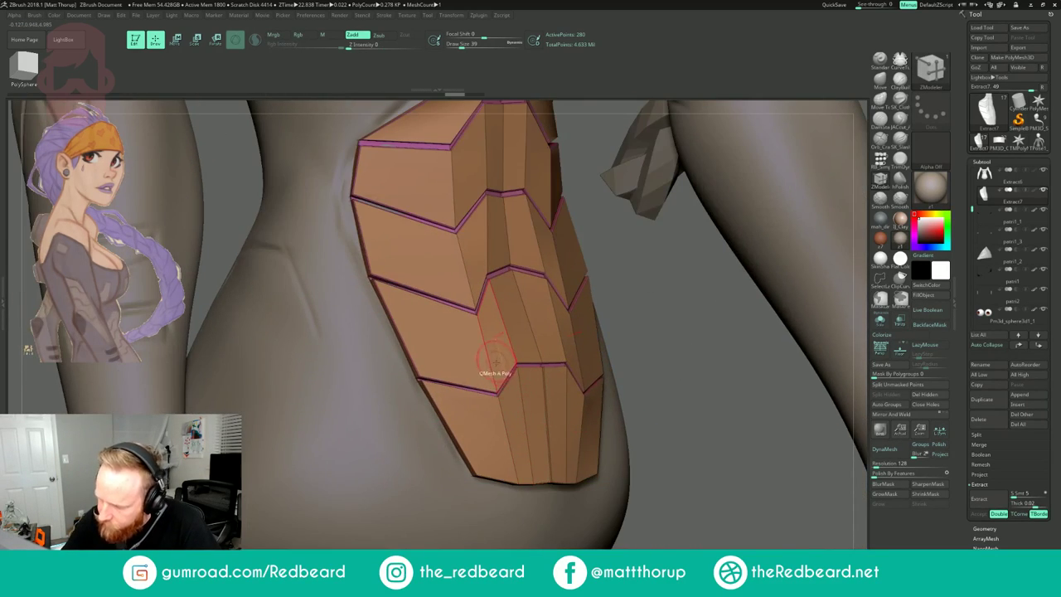
pyautogui.click(504, 393)
# - Preview the grooved panel with Dynamic Subdivision and the wireframe hidden, and restore the polyframe display
pyautogui.moveTo(682, 285)
pyautogui.mouseDown()
pyautogui.moveTo(597, 353)
pyautogui.moveTo(650, 313)
pyautogui.mouseUp()
pyautogui.press('d')
pyautogui.hotkey('shift', 'f')
pyautogui.press('d')
pyautogui.hotkey('shift', 'f')
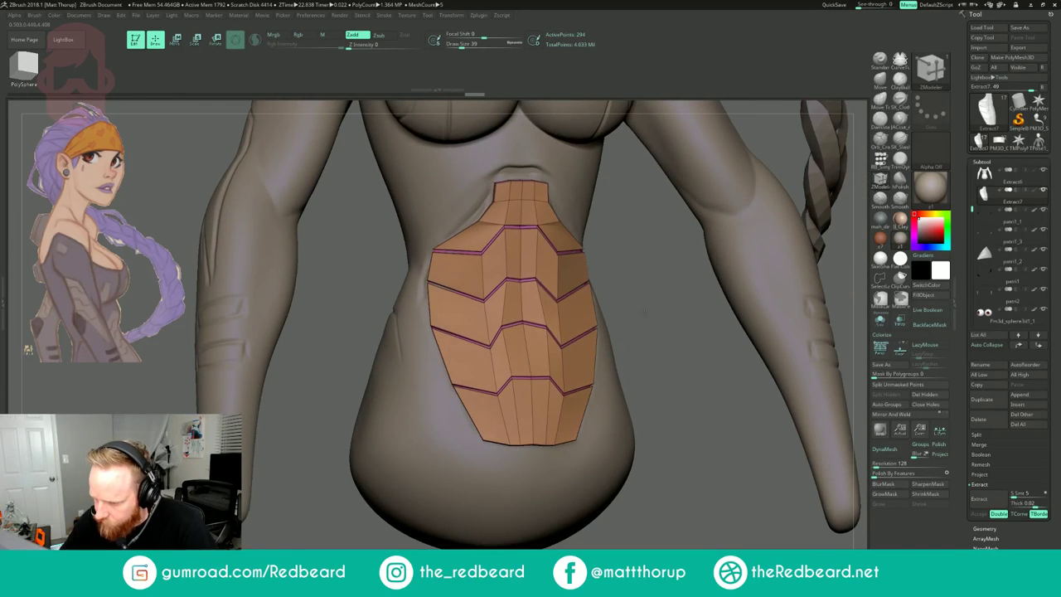
# - Insert lengthwise supporting edge loops beside the panel's central ridge with the ZModeler Insert action, and preview them with Dynamic Subdivision
pyautogui.press('space')
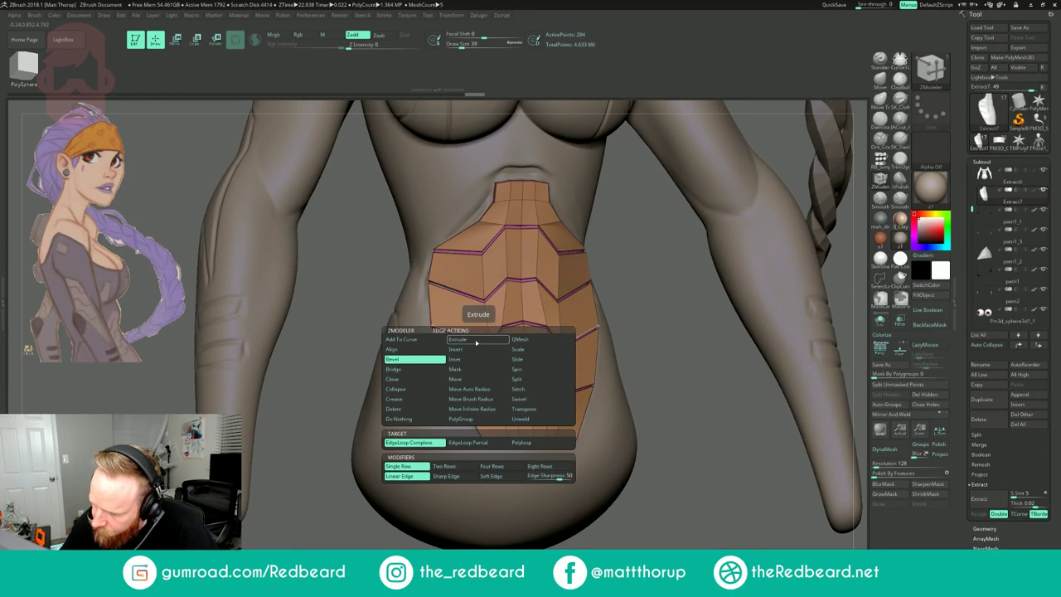
pyautogui.click(469, 352)
pyautogui.moveTo(476, 343); pyautogui.dragTo(485, 344)
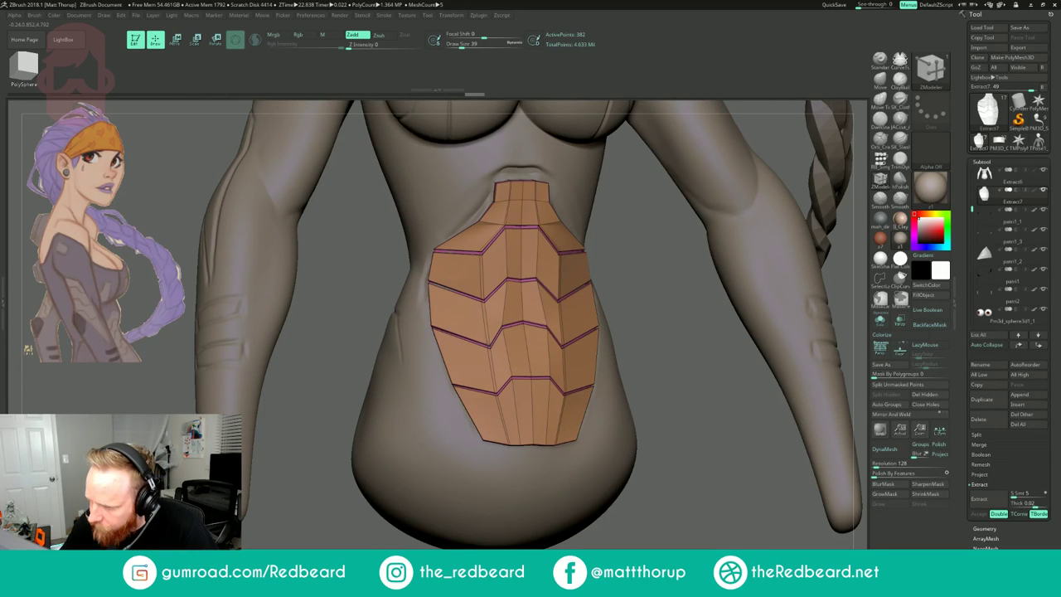
pyautogui.press('d')
pyautogui.hotkey('shift', 'f')
pyautogui.moveTo(654, 285); pyautogui.dragTo(643, 287)
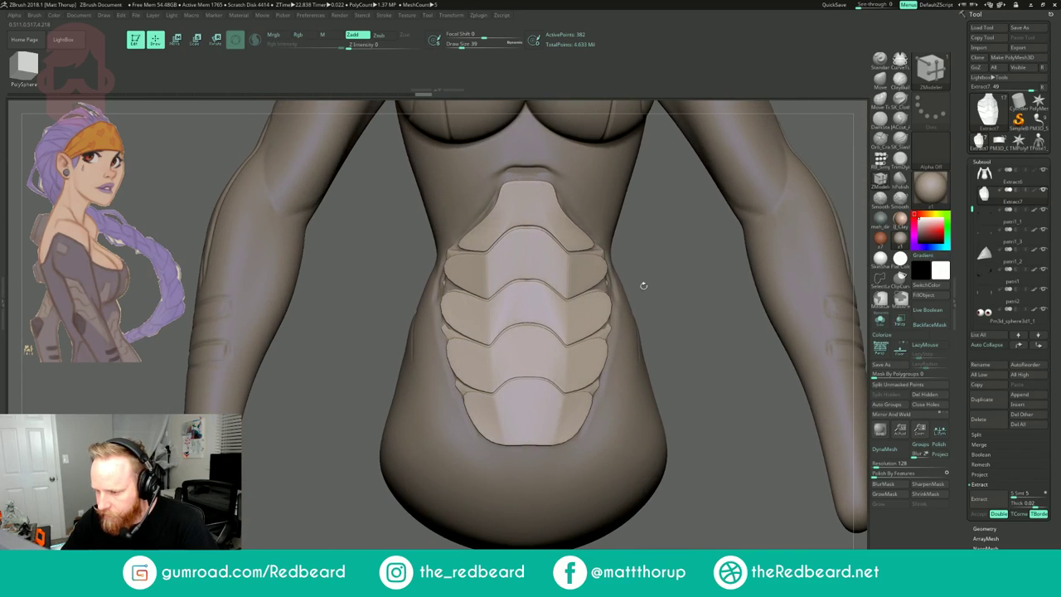
# - Return to the low-poly wireframe, insert supporting edge loops near the panel's outer borders, and check the smoothed shape
pyautogui.hotkey('shift', 'd')
pyautogui.hotkey('shift', 'f')
pyautogui.click(457, 329)
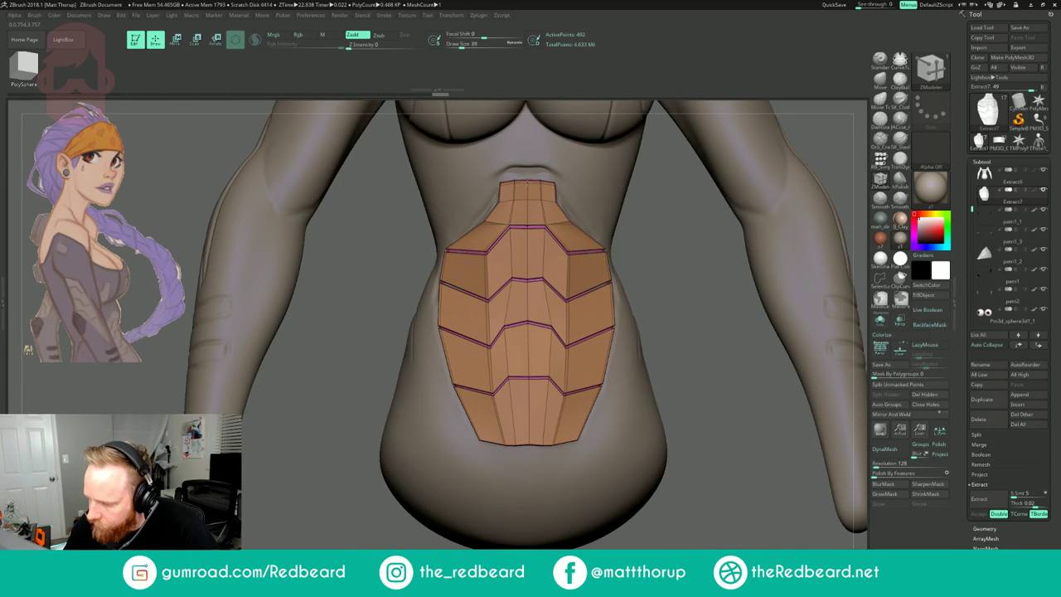
pyautogui.click(526, 437)
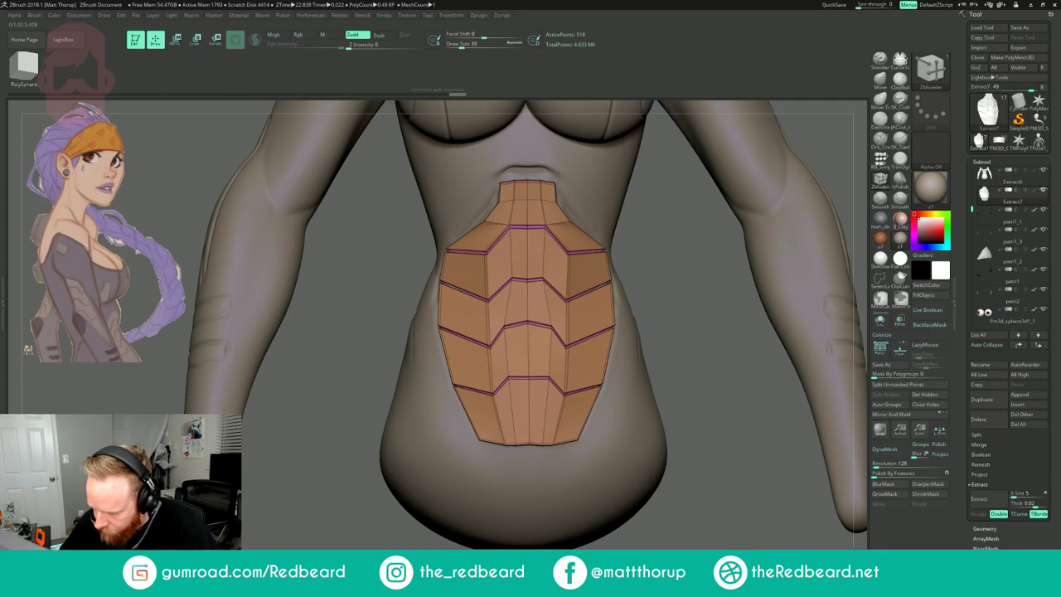
pyautogui.press('d')
pyautogui.hotkey('shift', 'f')
pyautogui.moveTo(736, 469); pyautogui.dragTo(617, 531)
# - Add lengthwise edge loops on both sides of the panel's centre line and review the smoothed panel against the whole torso
pyautogui.hotkey('shift', 'd')
pyautogui.hotkey('shift', 'f')
pyautogui.moveTo(535, 386); pyautogui.dragTo(532, 386)
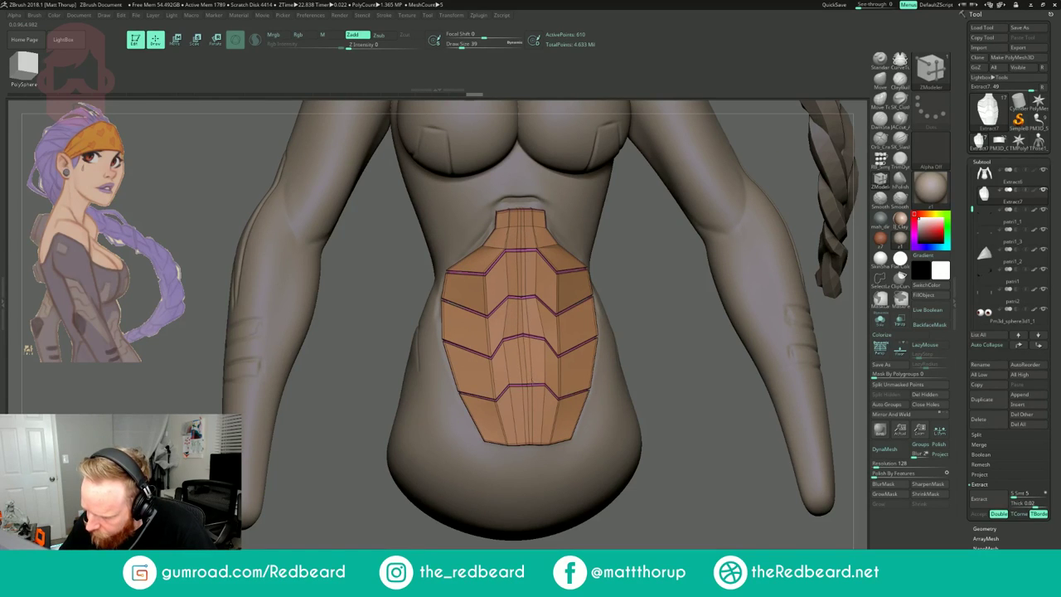
pyautogui.press('d')
pyautogui.hotkey('shift', 'f')
pyautogui.moveTo(655, 331)
pyautogui.mouseDown()
pyautogui.moveTo(609, 330)
pyautogui.moveTo(655, 332)
pyautogui.moveTo(667, 288)
pyautogui.moveTo(623, 286)
pyautogui.moveTo(774, 242)
pyautogui.moveTo(756, 250)
pyautogui.mouseUp()
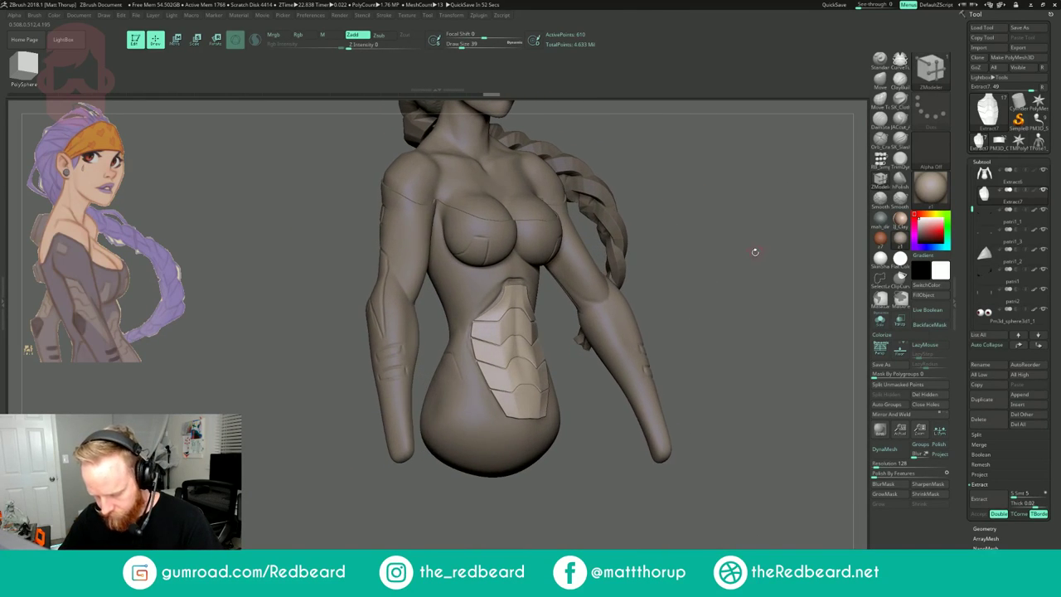
# - Adjust the abdomen panel's fit against the torso using the Move brush with a larger draw size
pyautogui.press('b')
pyautogui.press('m')
pyautogui.press('v')
pyautogui.moveTo(495, 276); pyautogui.dragTo(512, 275)
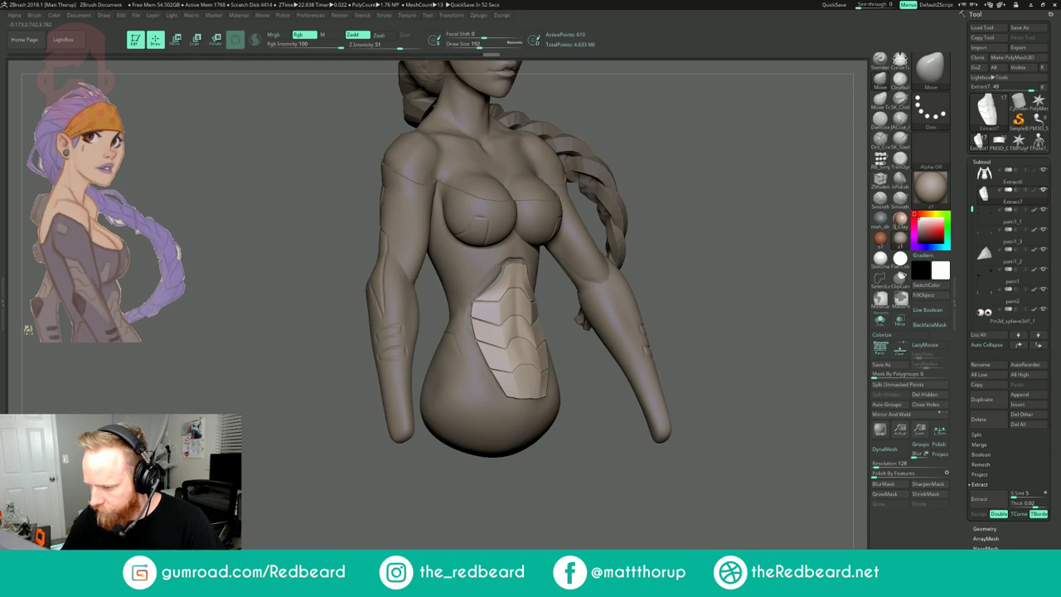
pyautogui.press('s')
pyautogui.moveTo(473, 303); pyautogui.dragTo(476, 304)
pyautogui.moveTo(562, 335); pyautogui.dragTo(578, 338)
pyautogui.press('s')
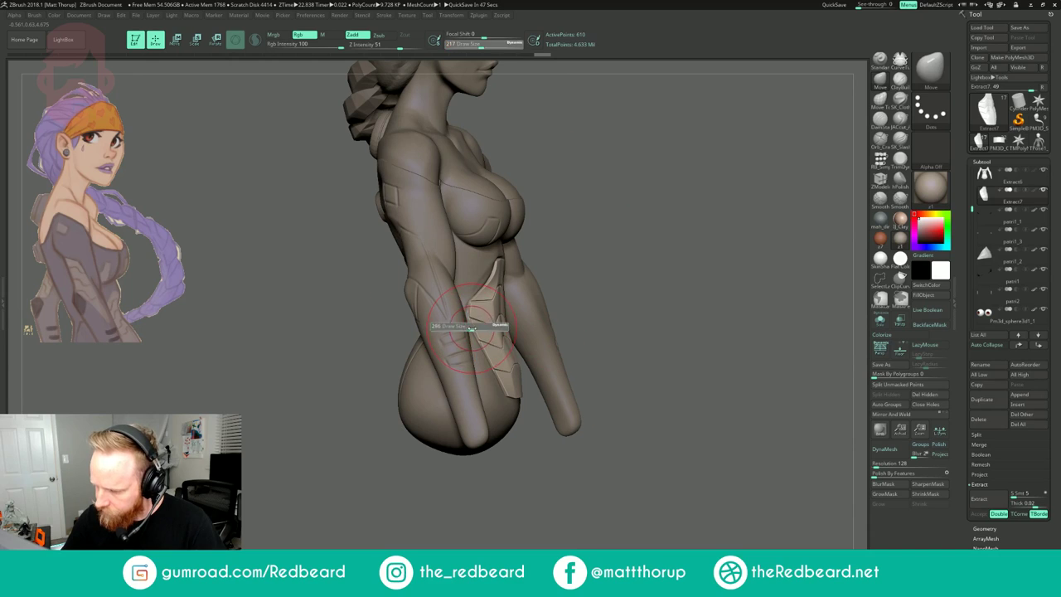
# - Make the bodysuit subtool Extract6 active for work on the back of the arm
pyautogui.moveTo(464, 327); pyautogui.dragTo(469, 327)
pyautogui.moveTo(573, 382)
pyautogui.mouseDown()
pyautogui.moveTo(487, 438)
pyautogui.moveTo(474, 420)
pyautogui.moveTo(472, 358)
pyautogui.mouseUp()
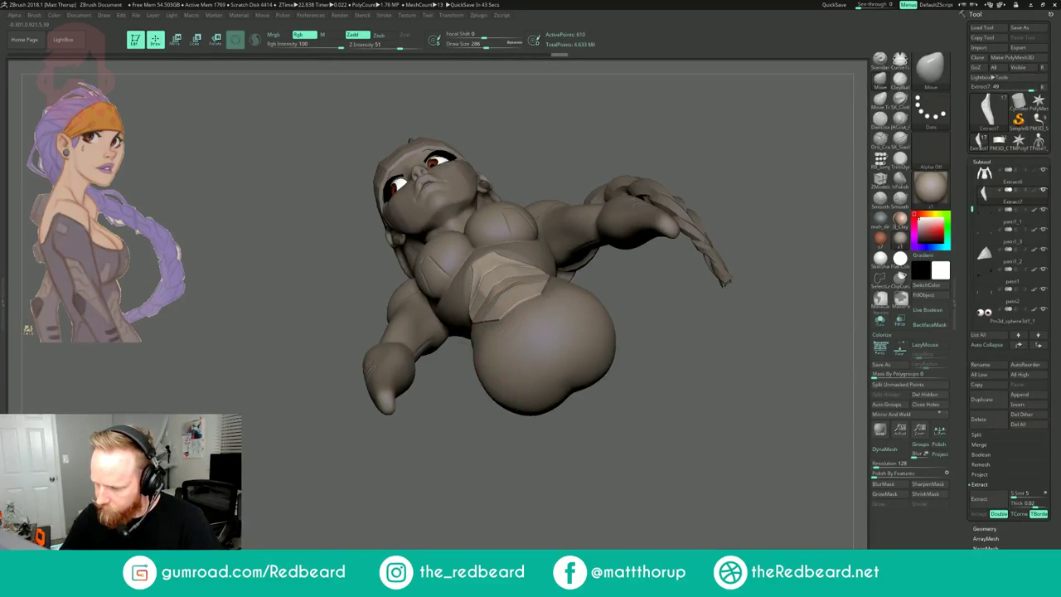
pyautogui.moveTo(615, 274)
pyautogui.mouseDown()
pyautogui.moveTo(672, 367)
pyautogui.moveTo(630, 415)
pyautogui.moveTo(576, 395)
pyautogui.moveTo(671, 244)
pyautogui.moveTo(615, 249)
pyautogui.moveTo(640, 323)
pyautogui.moveTo(668, 268)
pyautogui.moveTo(577, 375)
pyautogui.moveTo(586, 373)
pyautogui.moveTo(530, 445)
pyautogui.moveTo(541, 453)
pyautogui.mouseUp()
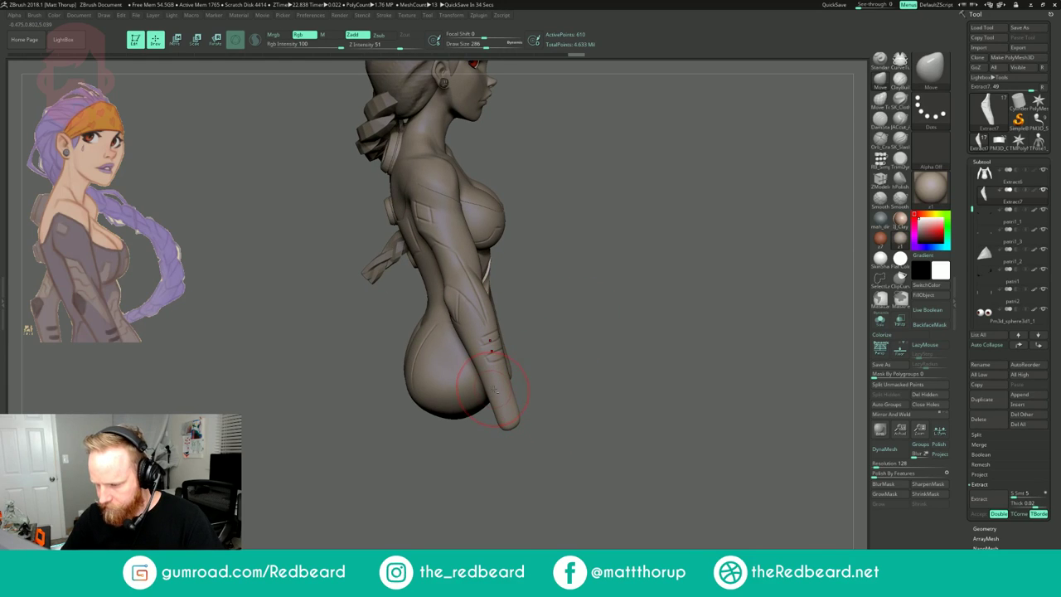
pyautogui.keyDown('alt'); pyautogui.click(476, 358); pyautogui.keyUp('alt')
pyautogui.moveTo(666, 285); pyautogui.dragTo(663, 285)
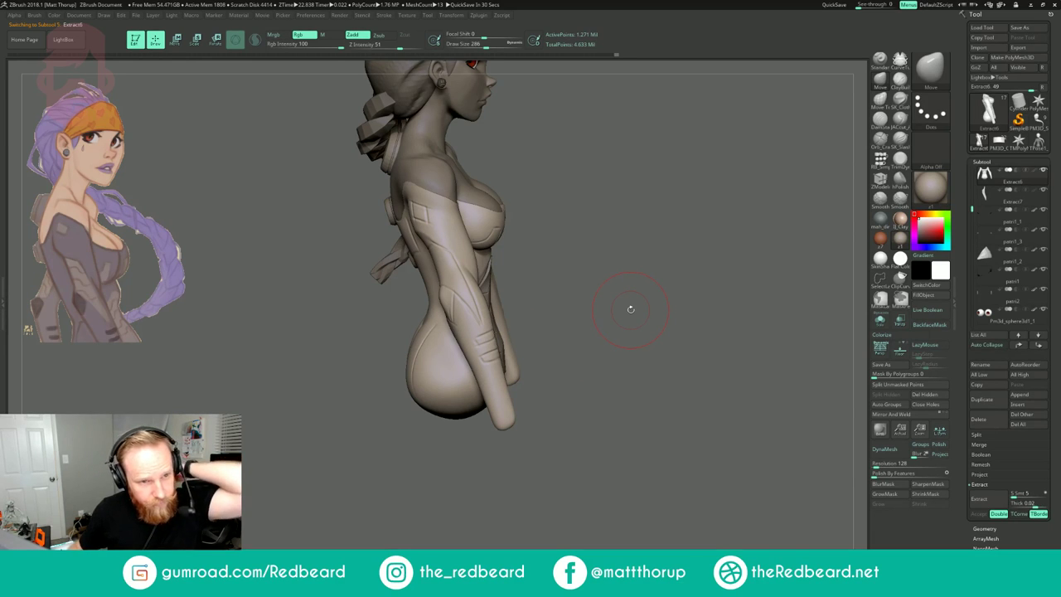
pyautogui.moveTo(574, 223); pyautogui.dragTo(610, 224)
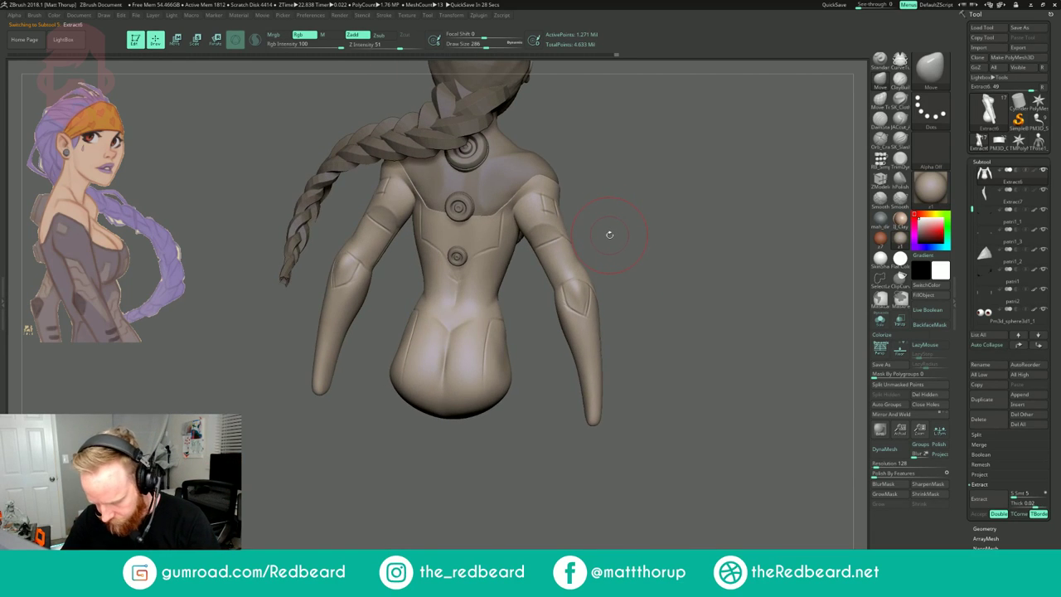
# - Switch to the Topology brush with a draw size of 80 and draw a lengthwise curve down the back of the upper arm
pyautogui.press('b')
pyautogui.press('t')
pyautogui.press('o')
pyautogui.moveTo(665, 202); pyautogui.dragTo(683, 201)
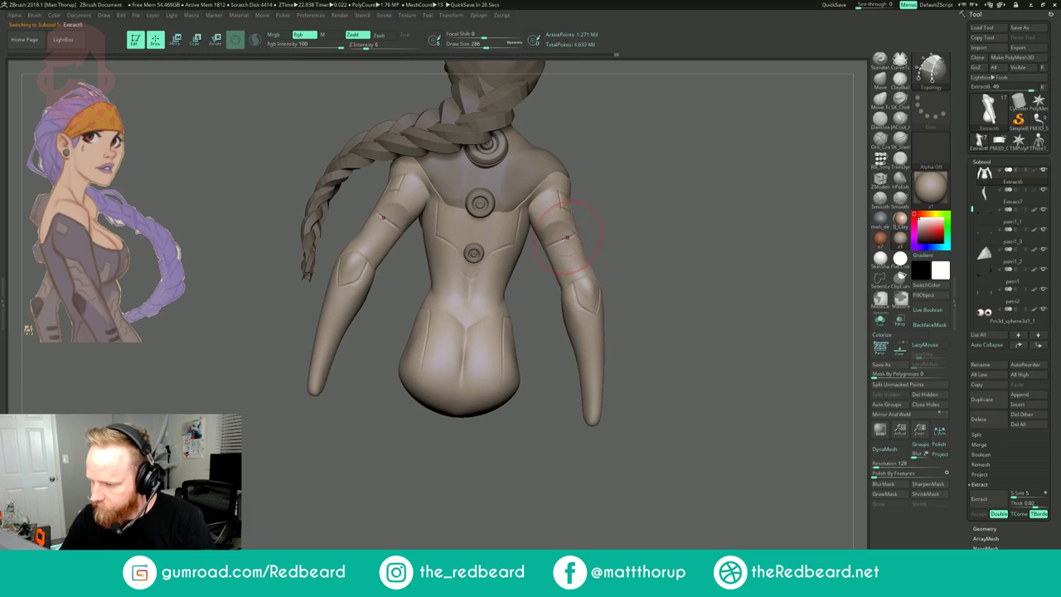
pyautogui.press('s')
pyautogui.moveTo(557, 246); pyautogui.dragTo(542, 248)
pyautogui.moveTo(674, 197)
pyautogui.keyDown('alt'); pyautogui.mouseDown()
pyautogui.moveTo(702, 202)
pyautogui.moveTo(737, 168)
pyautogui.moveTo(676, 232)
pyautogui.moveTo(714, 237)
pyautogui.mouseUp(); pyautogui.keyUp('alt')
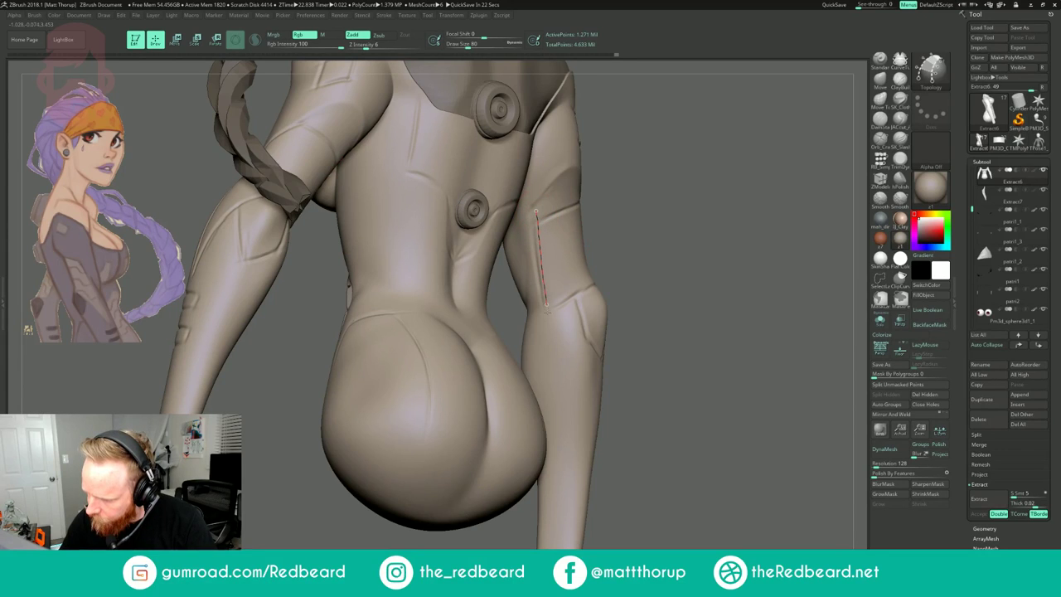
# - Outline the panel with a long curve from the upper arm to the forearm and cross curves along the upper seam and the elbow
pyautogui.moveTo(692, 202); pyautogui.dragTo(646, 212)
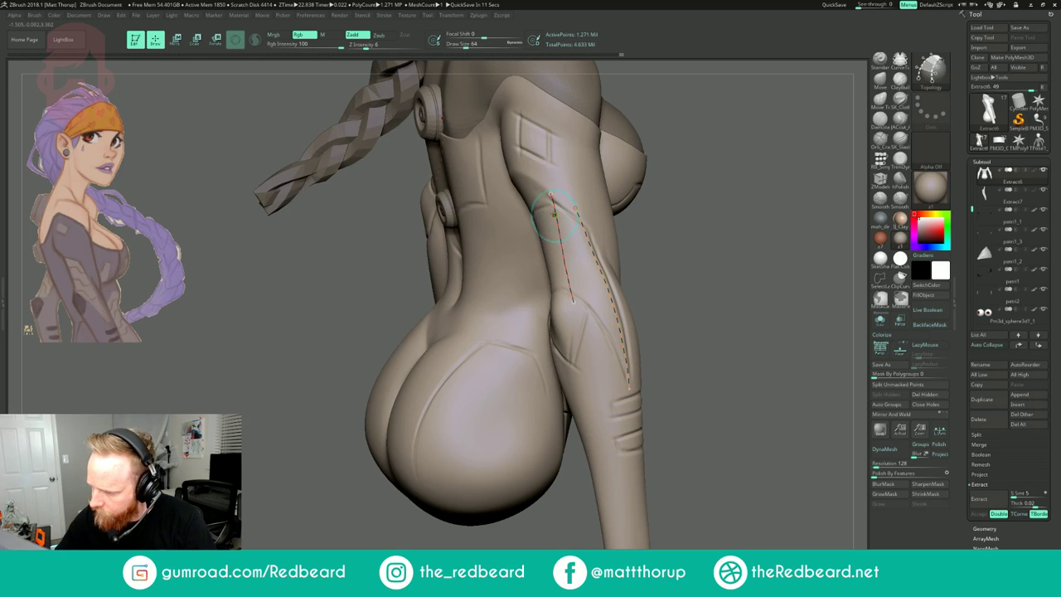
pyautogui.moveTo(688, 249); pyautogui.dragTo(829, 269)
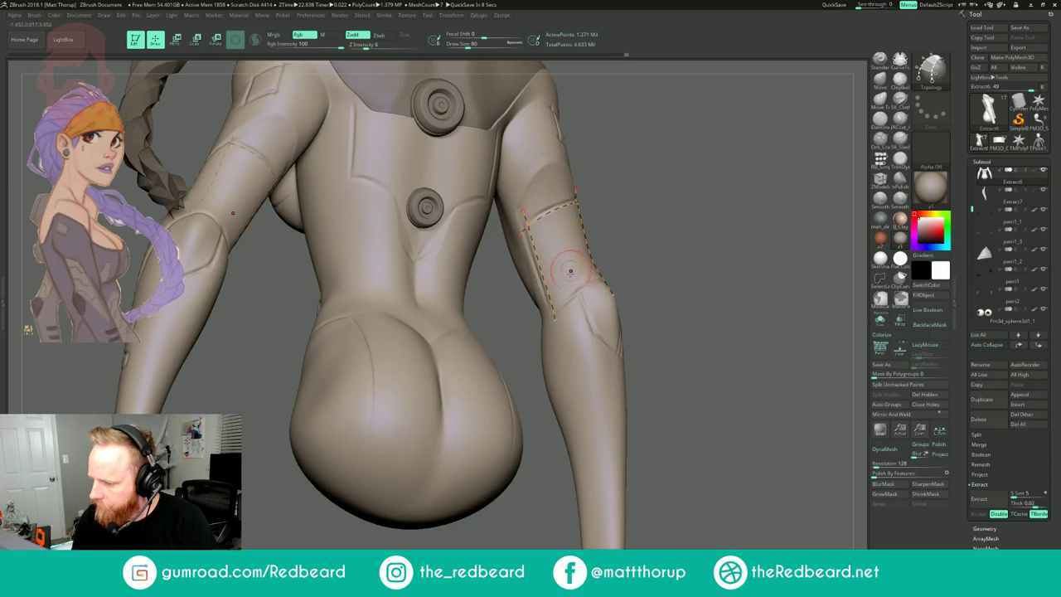
pyautogui.moveTo(674, 252)
pyautogui.mouseDown()
pyautogui.moveTo(594, 265)
pyautogui.moveTo(605, 286)
pyautogui.mouseUp()
pyautogui.moveTo(687, 281); pyautogui.dragTo(599, 270)
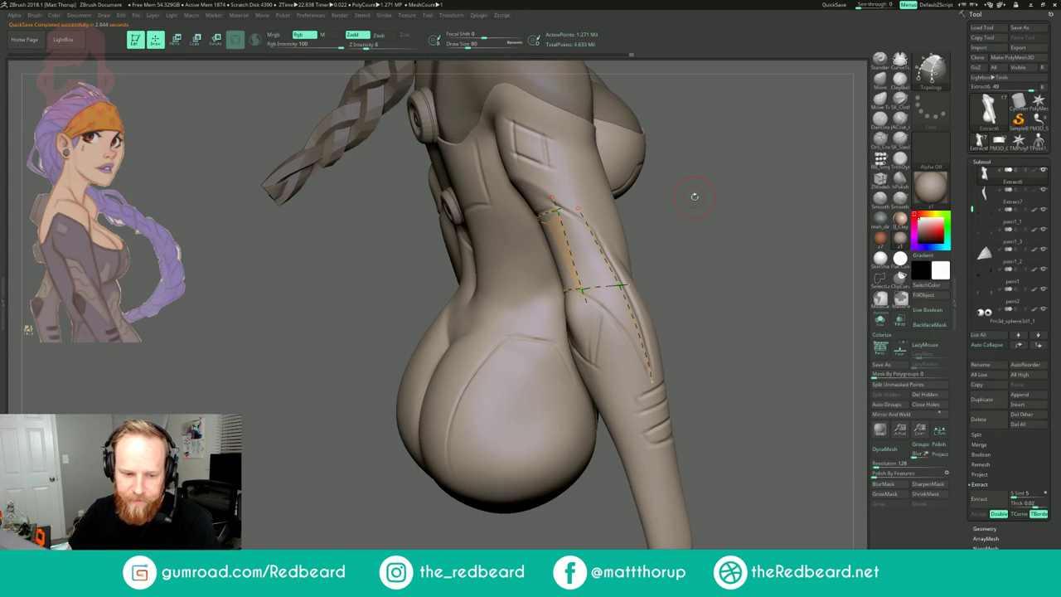
pyautogui.moveTo(730, 193); pyautogui.dragTo(722, 236)
pyautogui.moveTo(668, 194); pyautogui.dragTo(636, 200)
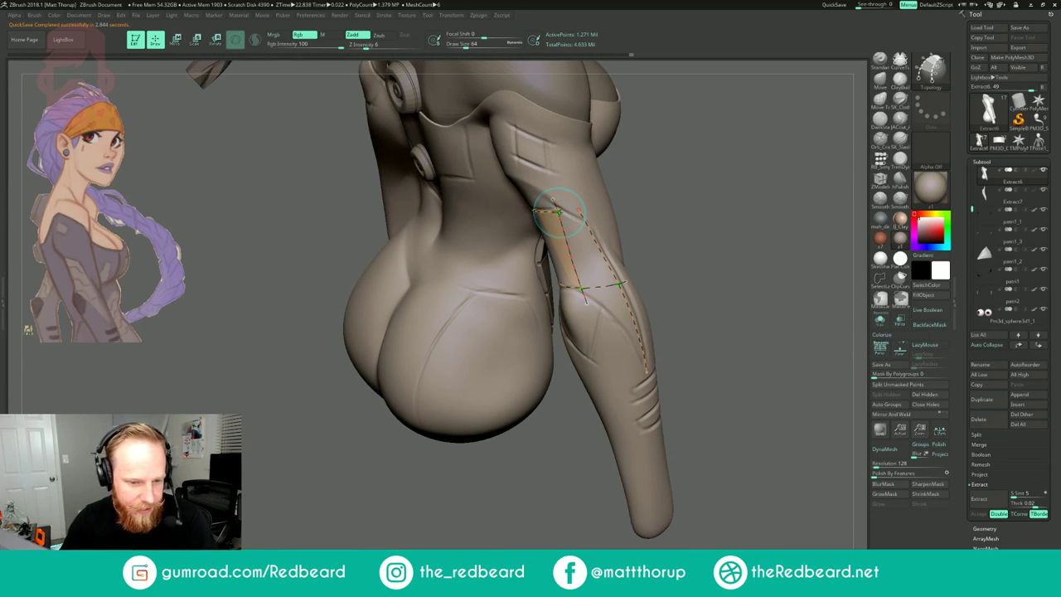
pyautogui.moveTo(560, 213); pyautogui.dragTo(560, 212)
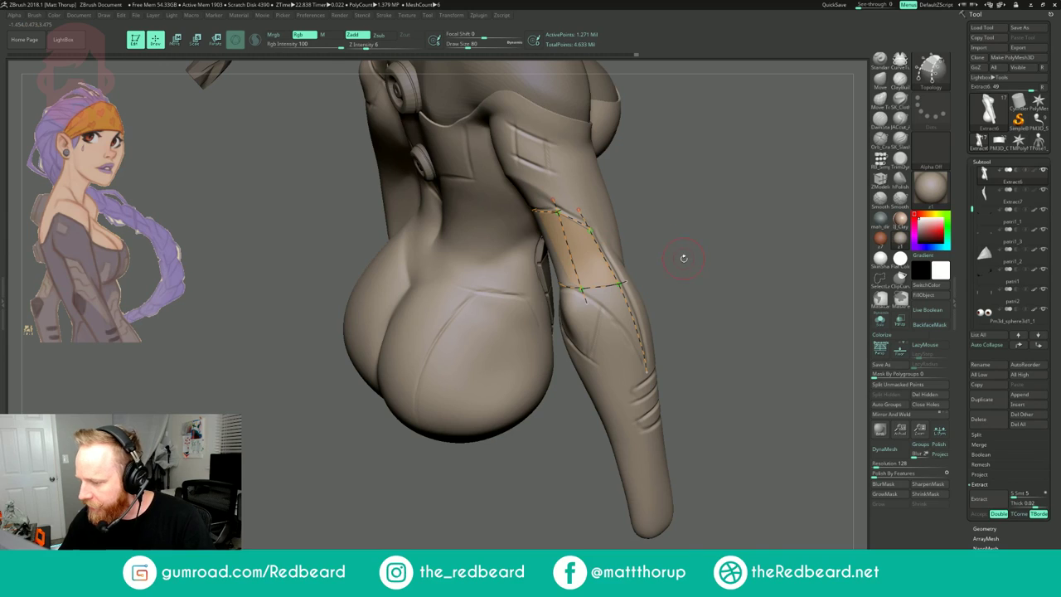
# - Try to extend the panel past the elbow with a curve following the forearm seam down to a point
pyautogui.moveTo(672, 315); pyautogui.dragTo(647, 295)
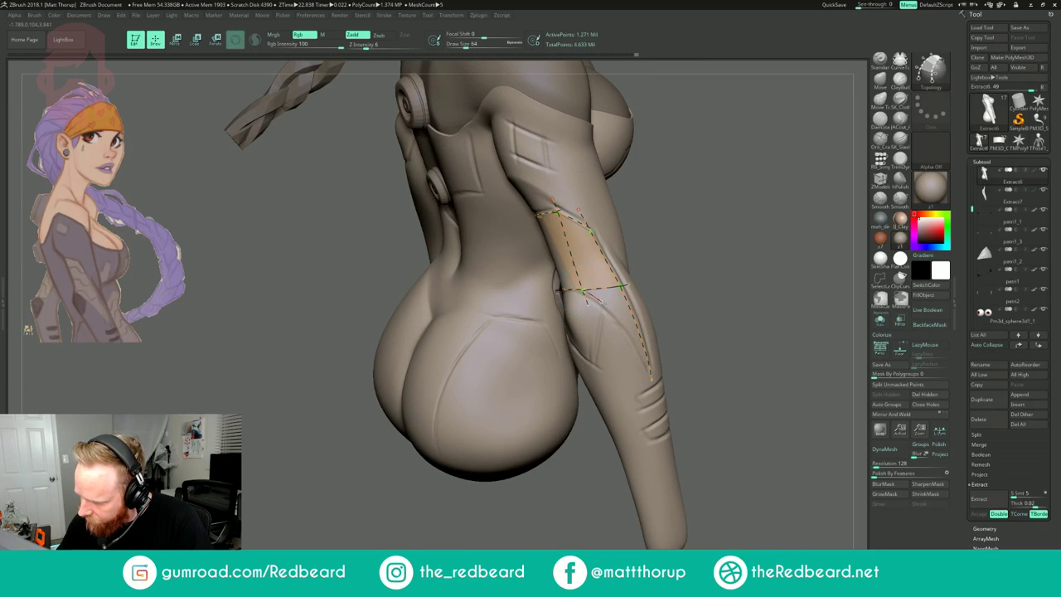
pyautogui.moveTo(622, 325); pyautogui.dragTo(650, 381)
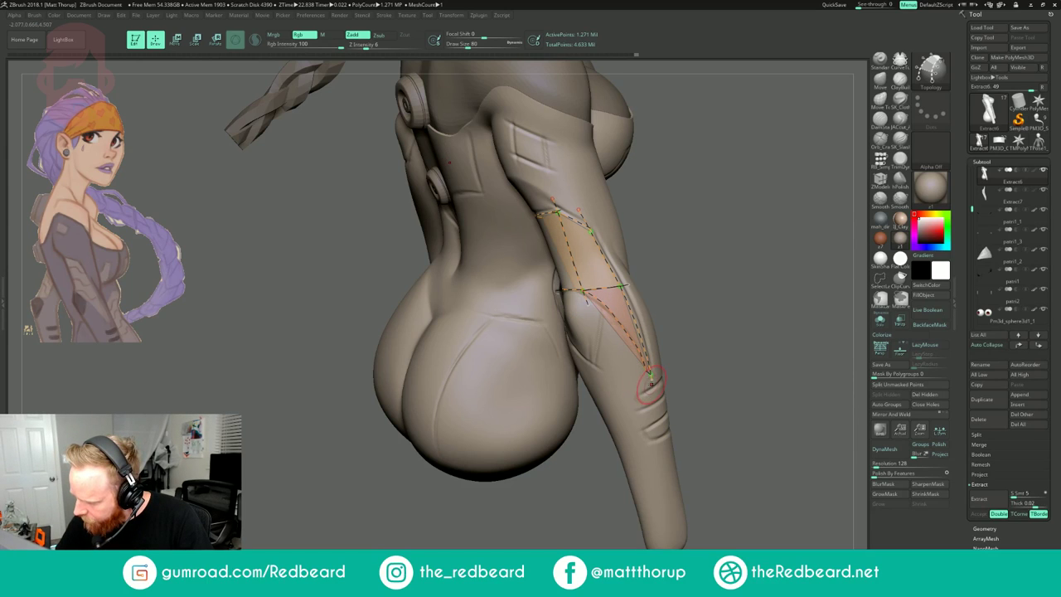
pyautogui.hotkey('ctrl', 'z')
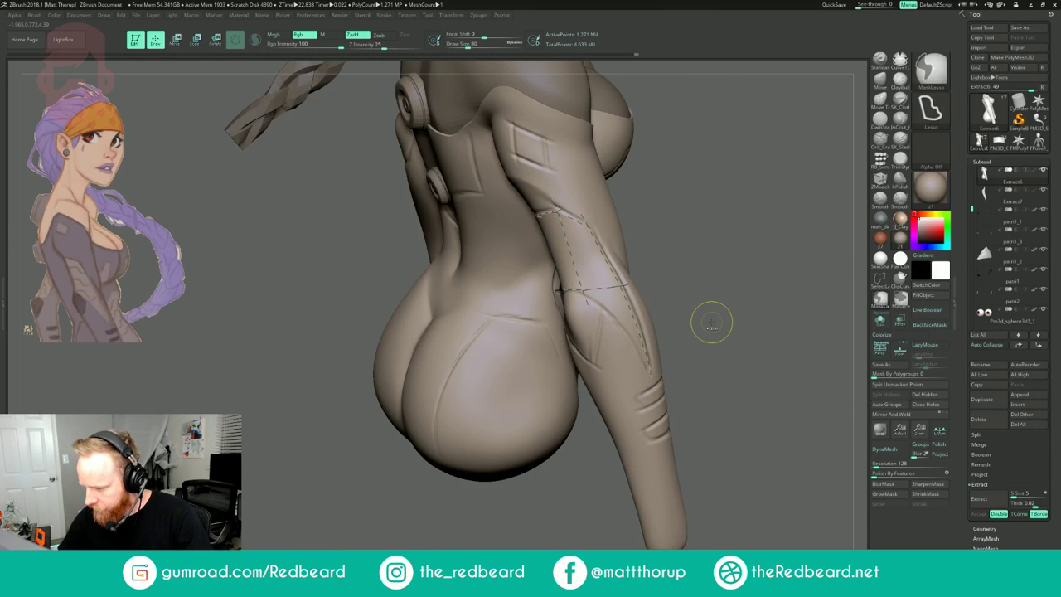
pyautogui.keyDown('alt'); pyautogui.moveTo(711, 321); pyautogui.dragTo(736, 312); pyautogui.keyUp('alt')
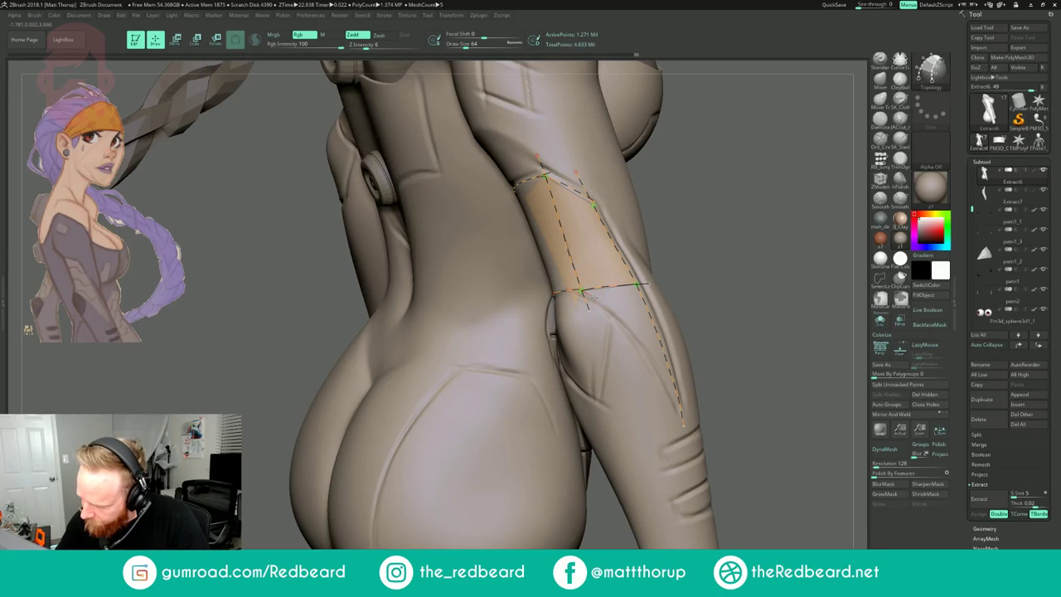
pyautogui.moveTo(678, 414); pyautogui.dragTo(682, 419)
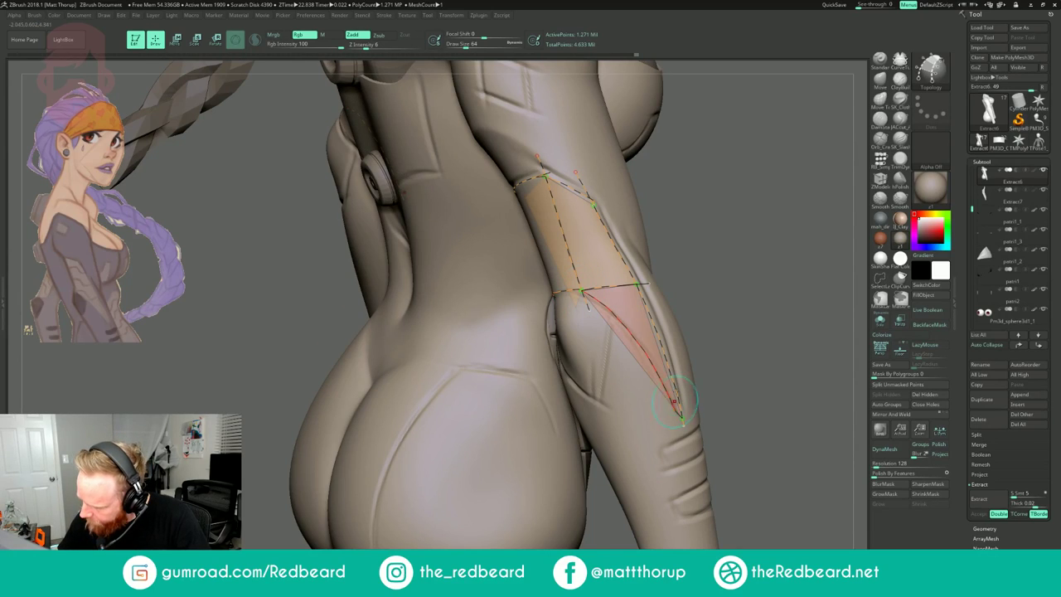
pyautogui.hotkey('ctrl', 'z')
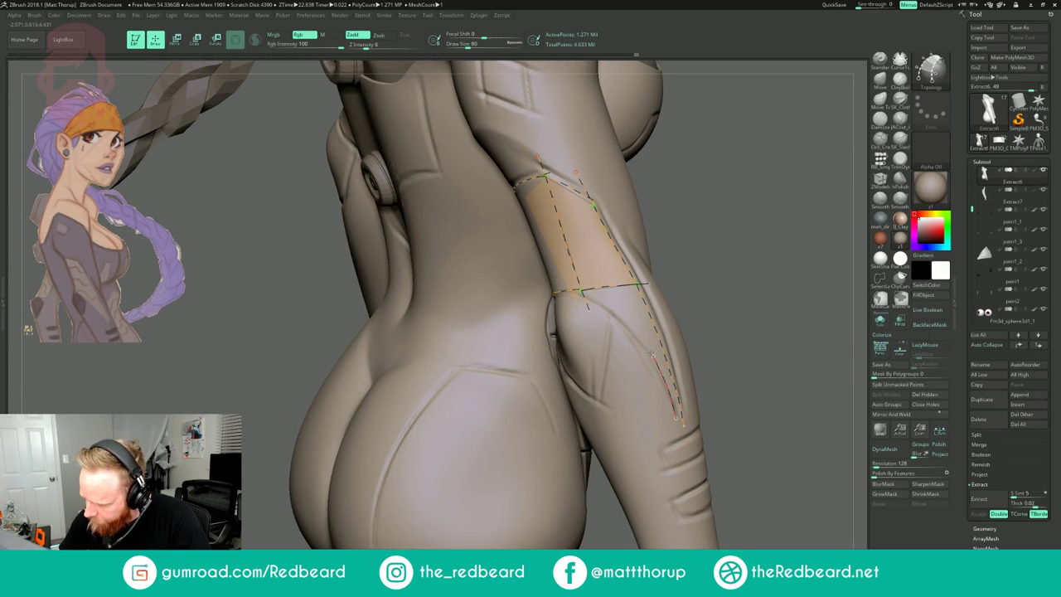
pyautogui.moveTo(583, 294); pyautogui.dragTo(578, 291)
pyautogui.hotkey('ctrl', 'z')
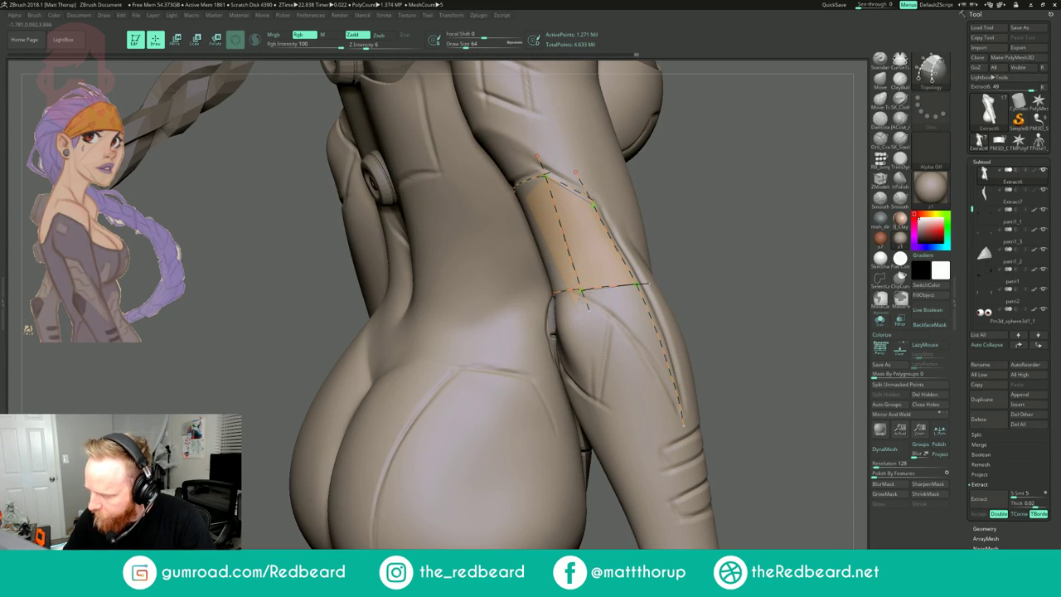
# - Try to fill the panel with short cross curves down the forearm and two lengthwise curves along the upper arm
pyautogui.moveTo(670, 424); pyautogui.dragTo(694, 413)
pyautogui.moveTo(639, 388); pyautogui.dragTo(687, 374)
pyautogui.moveTo(624, 353); pyautogui.dragTo(679, 338)
pyautogui.moveTo(608, 322); pyautogui.dragTo(661, 309)
pyautogui.moveTo(712, 239); pyautogui.dragTo(805, 237)
pyautogui.moveTo(472, 168); pyautogui.dragTo(538, 326)
pyautogui.moveTo(514, 154); pyautogui.dragTo(570, 320)
pyautogui.moveTo(810, 209)
pyautogui.mouseDown()
pyautogui.moveTo(733, 202)
pyautogui.moveTo(753, 215)
pyautogui.mouseUp()
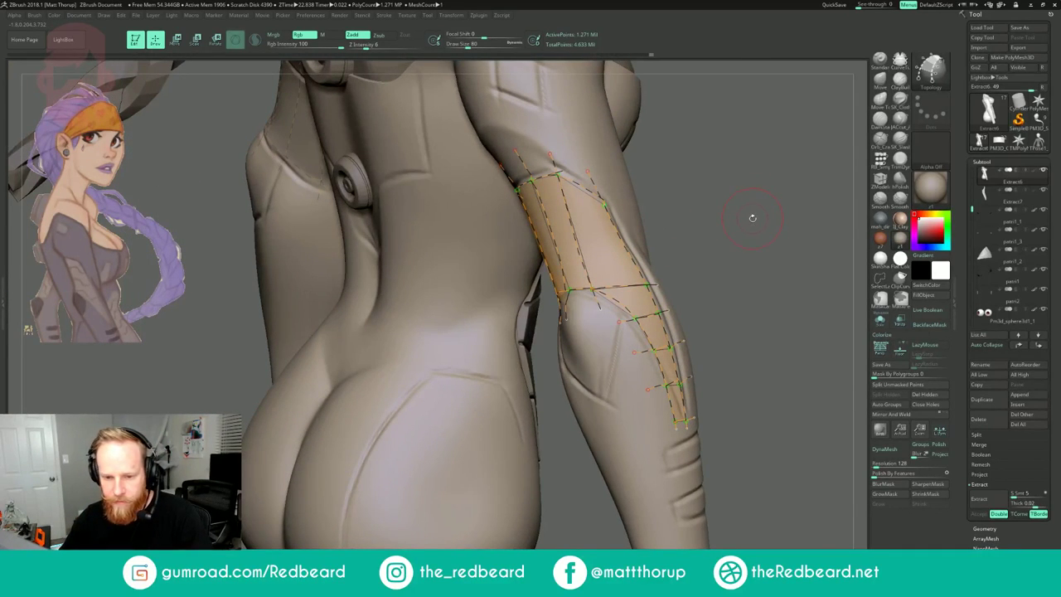
pyautogui.press('ctrl')
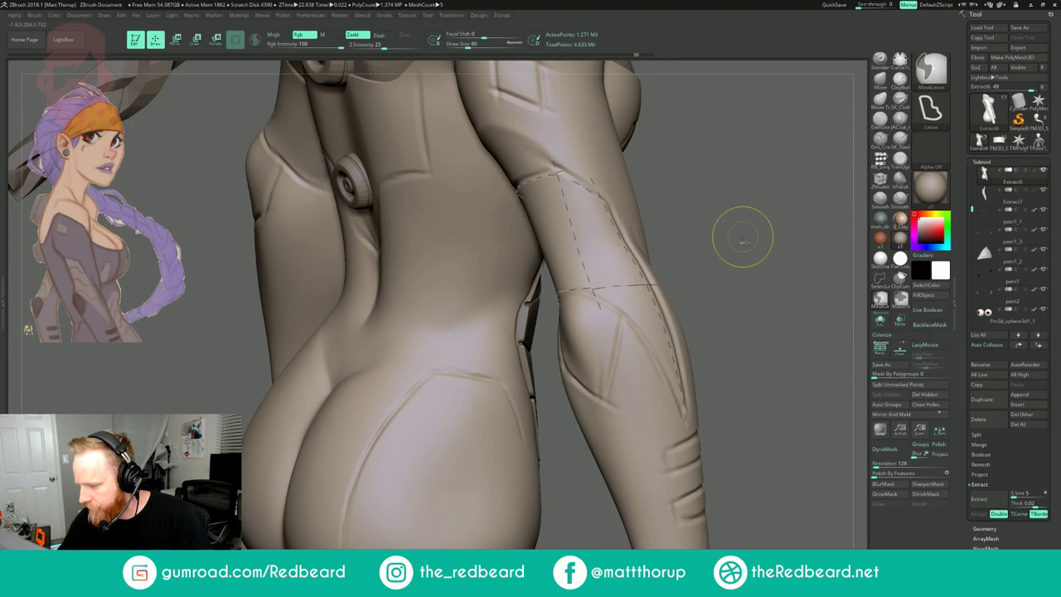
# - Try to divide the upper-arm panel with extra lengthwise curves and a cross curve just above the elbow
pyautogui.keyDown('alt'); pyautogui.moveTo(606, 263); pyautogui.dragTo(627, 305); pyautogui.keyUp('alt')
pyautogui.moveTo(704, 251); pyautogui.dragTo(790, 249)
pyautogui.moveTo(500, 171); pyautogui.dragTo(554, 318)
pyautogui.moveTo(532, 137); pyautogui.dragTo(592, 327)
pyautogui.moveTo(736, 230); pyautogui.dragTo(773, 230)
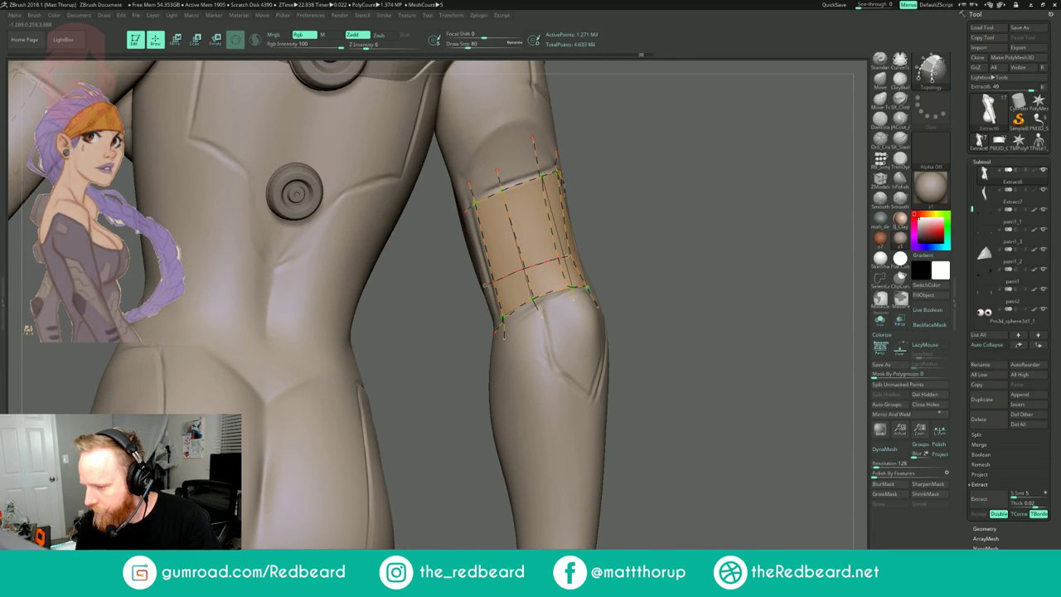
pyautogui.moveTo(574, 255); pyautogui.dragTo(582, 253)
pyautogui.moveTo(735, 270); pyautogui.dragTo(634, 272)
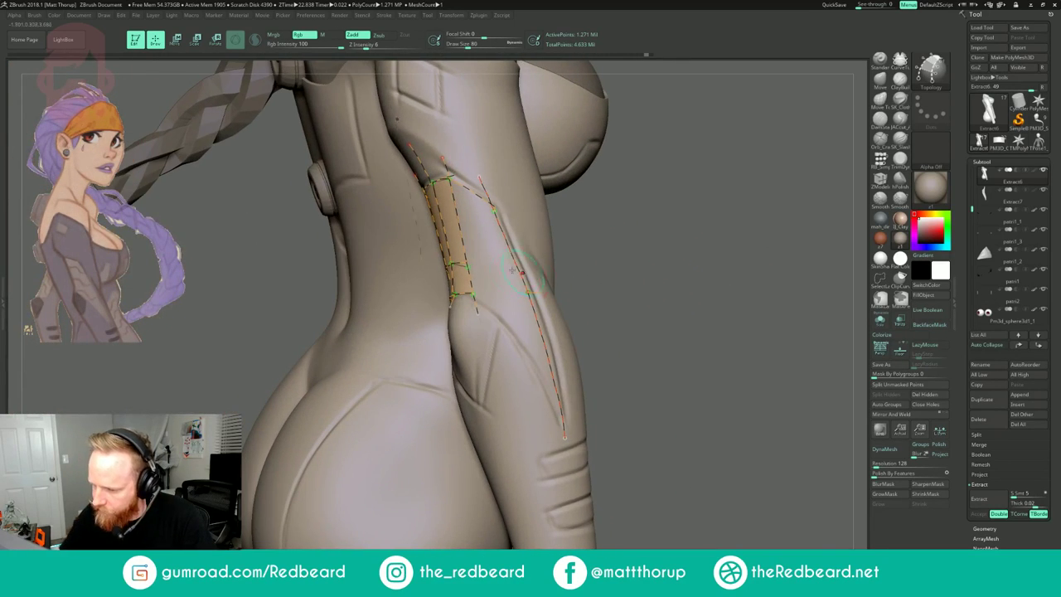
# - Try to route the panel curves diagonally around the elbow onto the forearm, with a smaller brush for the connecting curves
pyautogui.press(']')
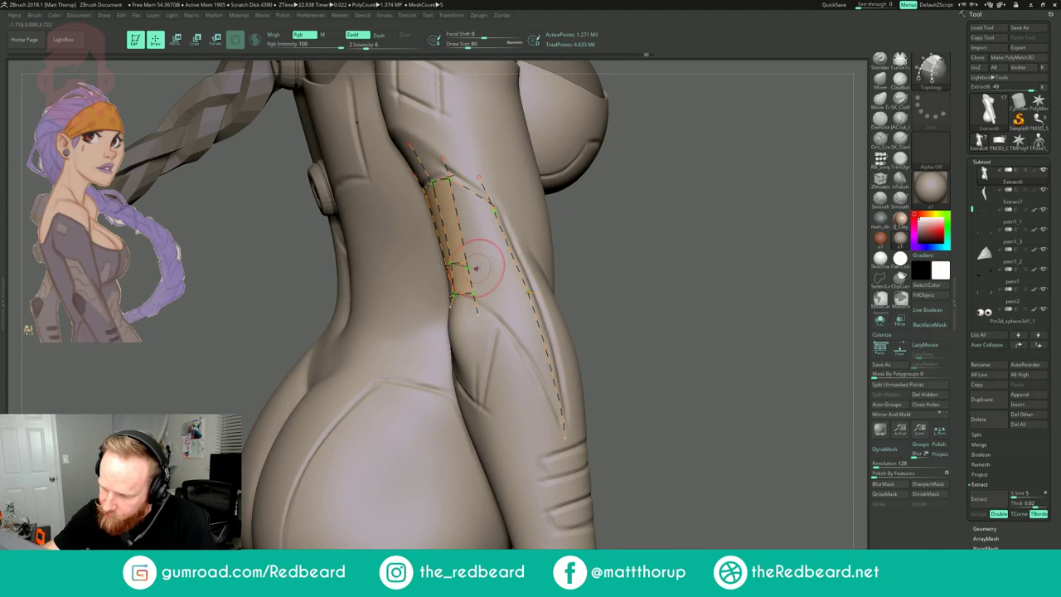
pyautogui.moveTo(466, 170); pyautogui.dragTo(465, 181)
pyautogui.moveTo(506, 335); pyautogui.dragTo(508, 347)
pyautogui.moveTo(492, 271); pyautogui.dragTo(499, 274)
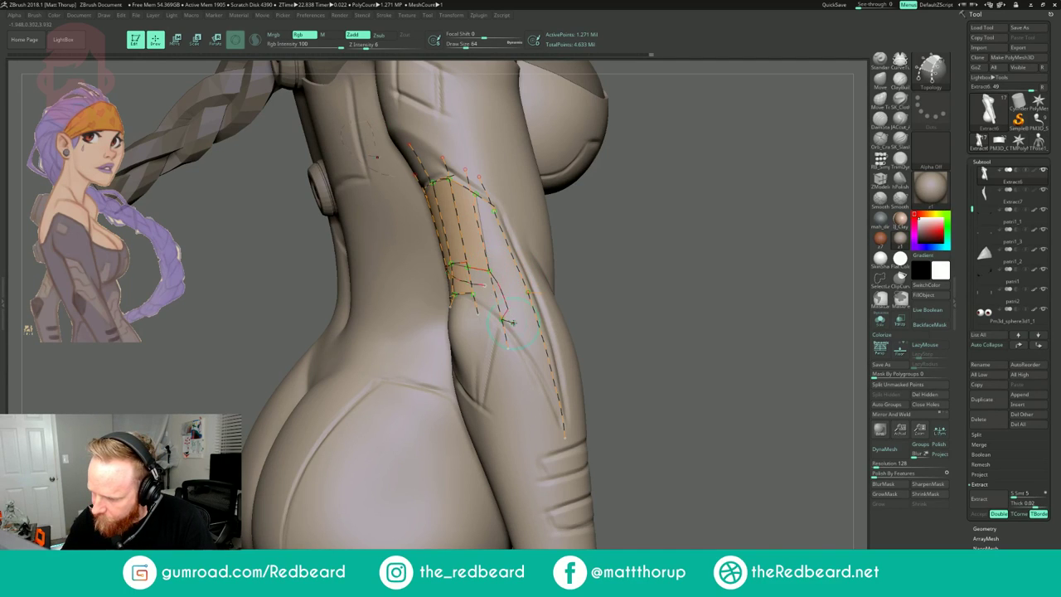
pyautogui.hotkey('ctrl', 'z')
pyautogui.press('[')
pyautogui.press('[')
pyautogui.press('[')
pyautogui.moveTo(491, 272); pyautogui.dragTo(509, 303)
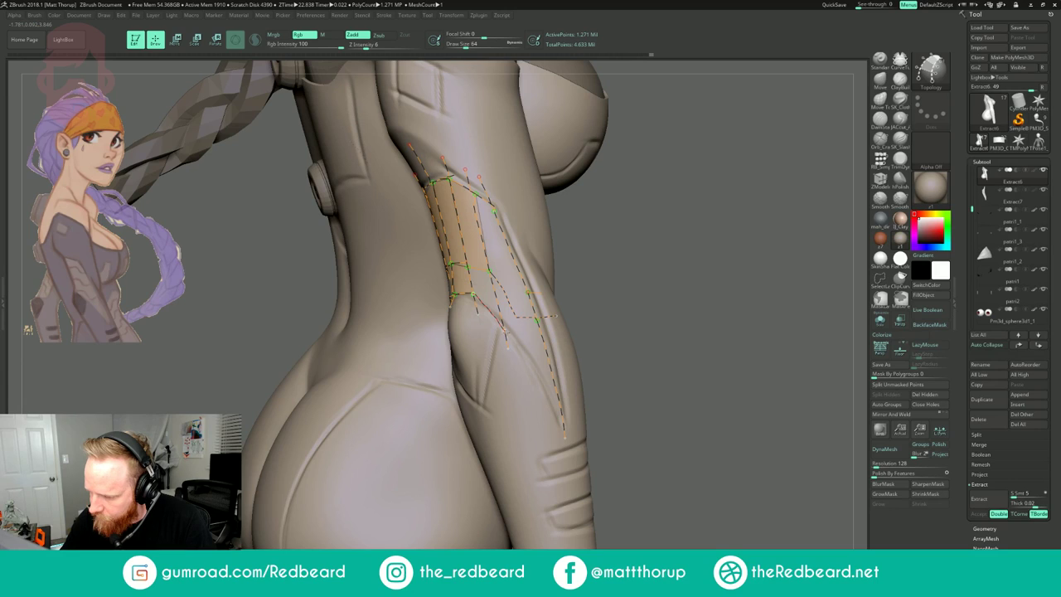
pyautogui.moveTo(554, 334); pyautogui.dragTo(556, 334)
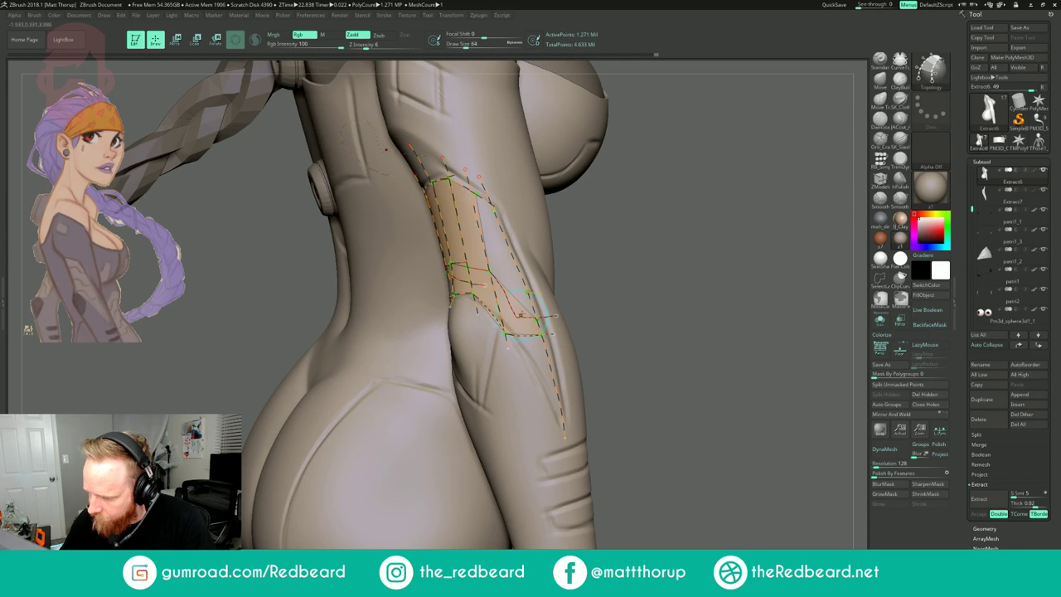
# - Undo the trial subdivision curves on the upper arm and around the elbow
pyautogui.moveTo(708, 217)
pyautogui.mouseDown()
pyautogui.moveTo(719, 238)
pyautogui.moveTo(708, 237)
pyautogui.moveTo(752, 229)
pyautogui.mouseUp()
pyautogui.moveTo(524, 289); pyautogui.dragTo(527, 291)
pyautogui.hotkey('ctrl', 'z')
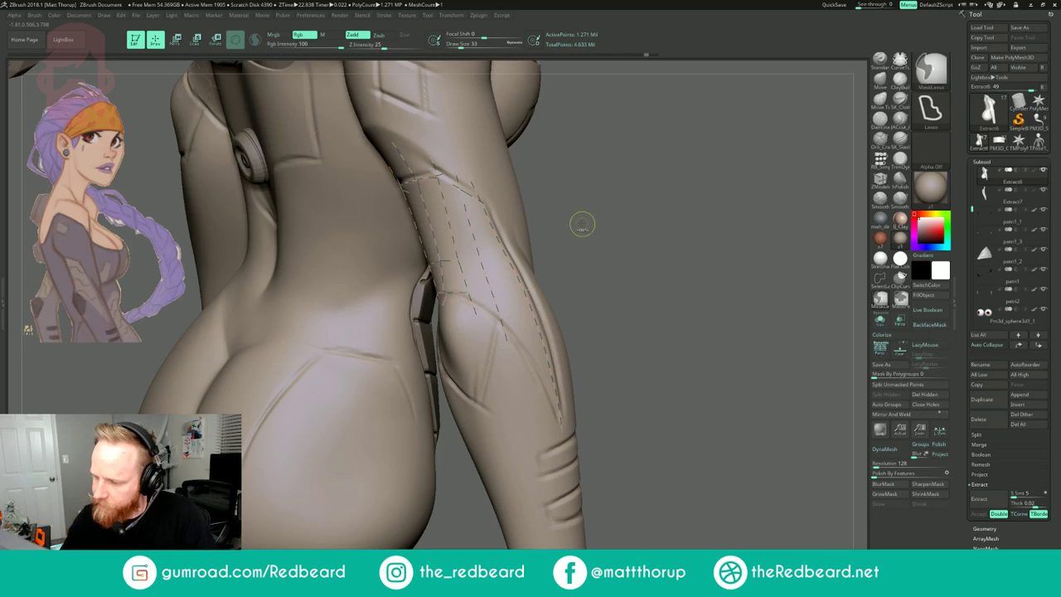
pyautogui.hotkey('ctrl', 'z')
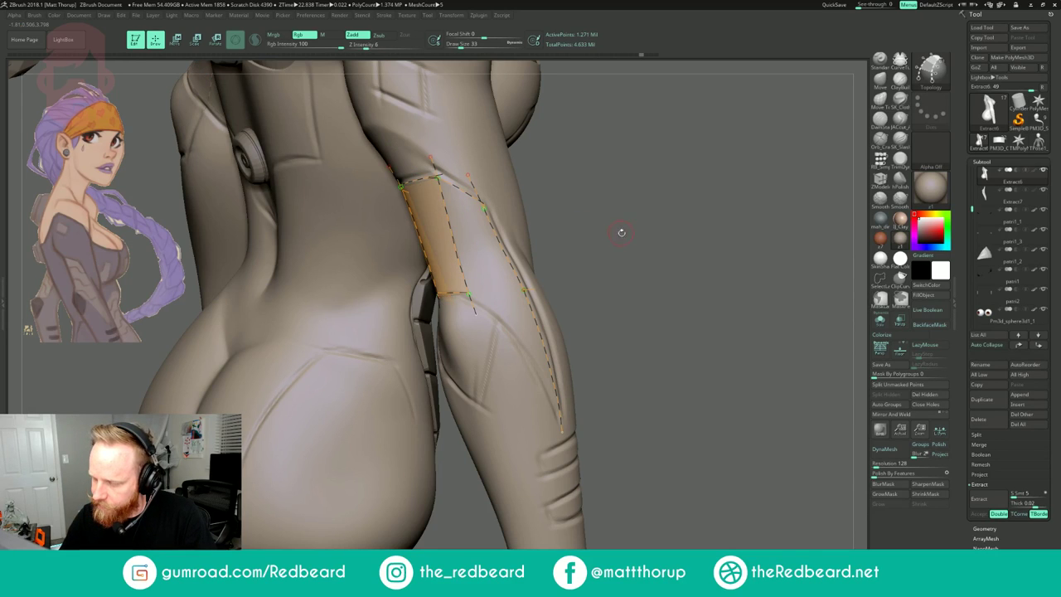
# - Draw a topology curve along the lower forearm seam from the elbow and close its tip with a short cross curve
pyautogui.moveTo(626, 243); pyautogui.dragTo(576, 250)
pyautogui.press(']')
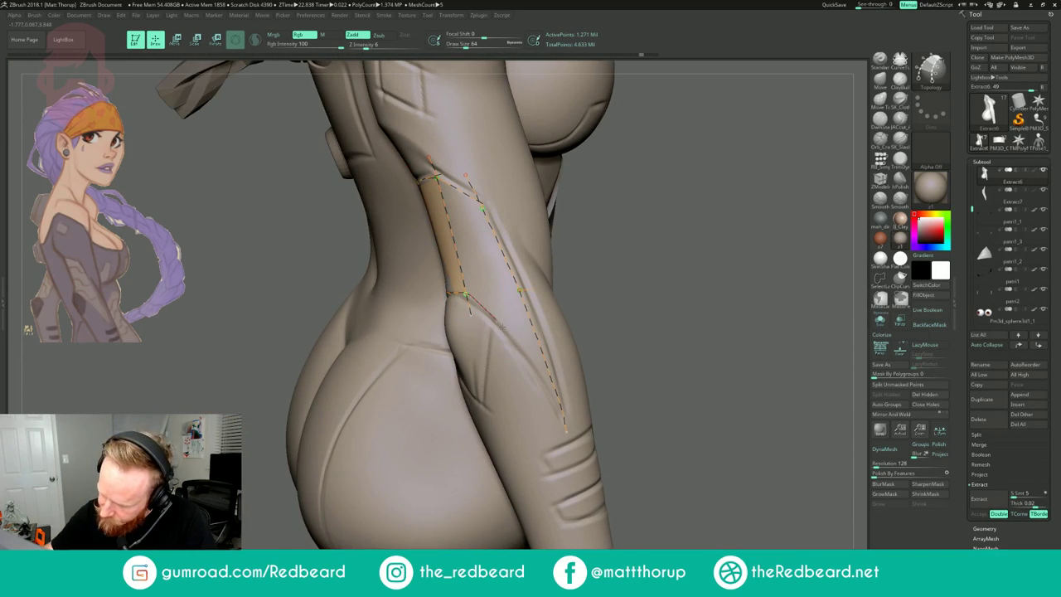
pyautogui.moveTo(544, 413); pyautogui.dragTo(571, 406)
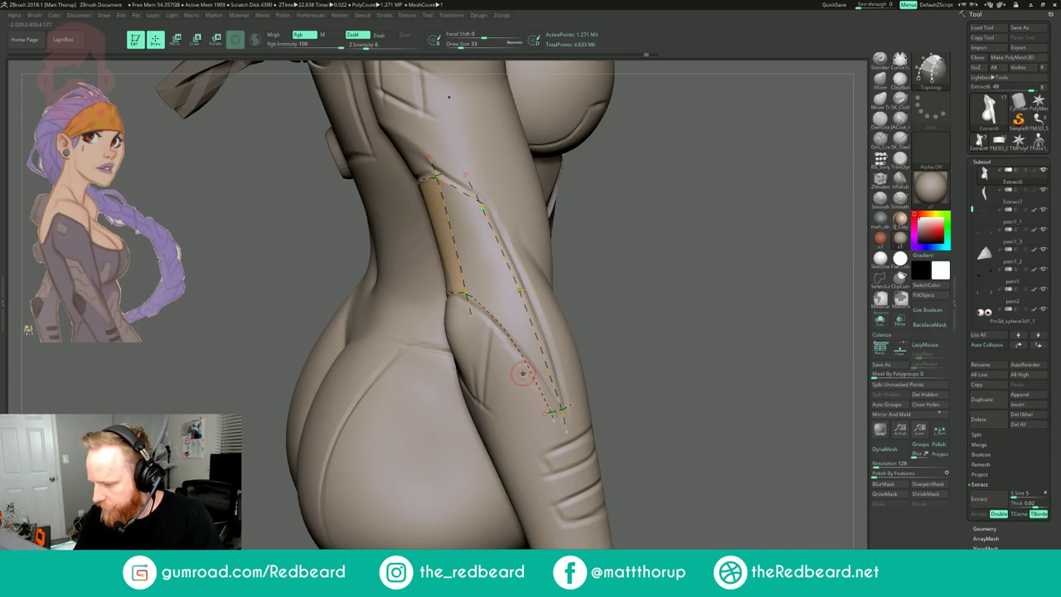
pyautogui.moveTo(628, 270)
pyautogui.mouseDown()
pyautogui.moveTo(645, 274)
pyautogui.moveTo(591, 329)
pyautogui.moveTo(609, 292)
pyautogui.moveTo(639, 289)
pyautogui.moveTo(595, 295)
pyautogui.mouseUp()
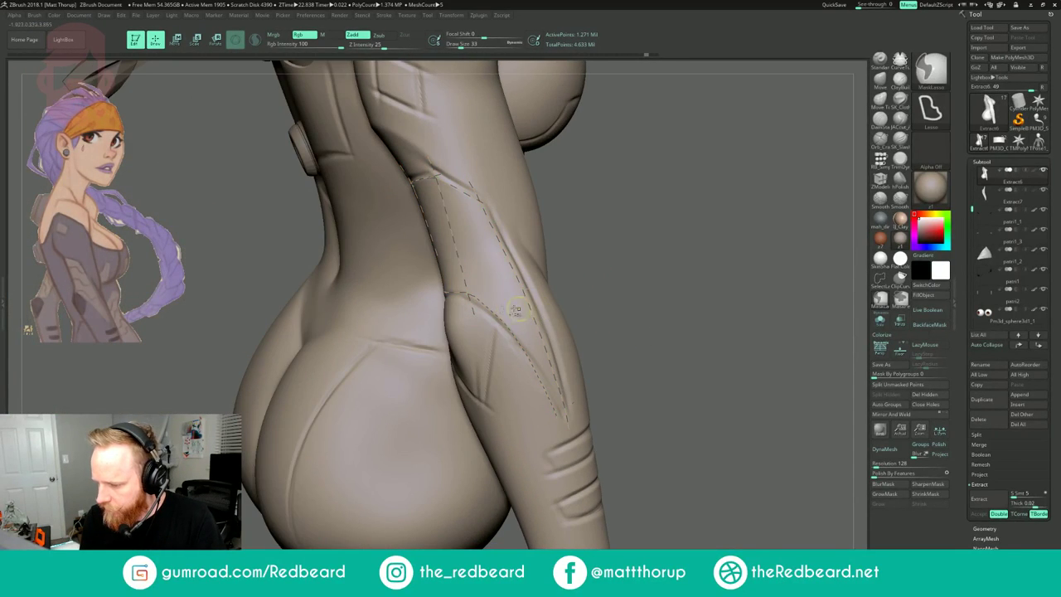
# - Draw cross curves at the elbow and at intervals down the tapering forearm section to fill it with faces
pyautogui.moveTo(468, 294); pyautogui.dragTo(532, 288)
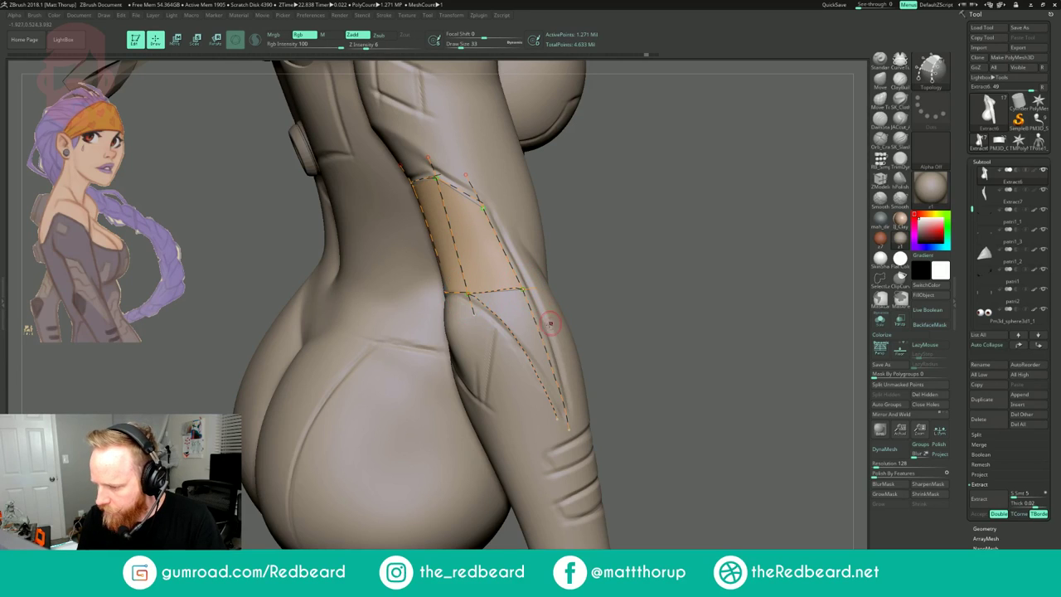
pyautogui.moveTo(541, 417); pyautogui.dragTo(580, 408)
pyautogui.moveTo(505, 383); pyautogui.dragTo(574, 368)
pyautogui.moveTo(478, 337); pyautogui.dragTo(562, 321)
# - Subdivide the upper-arm panel with two cross curves around the arm and one more lengthwise curve
pyautogui.moveTo(661, 320); pyautogui.dragTo(809, 320)
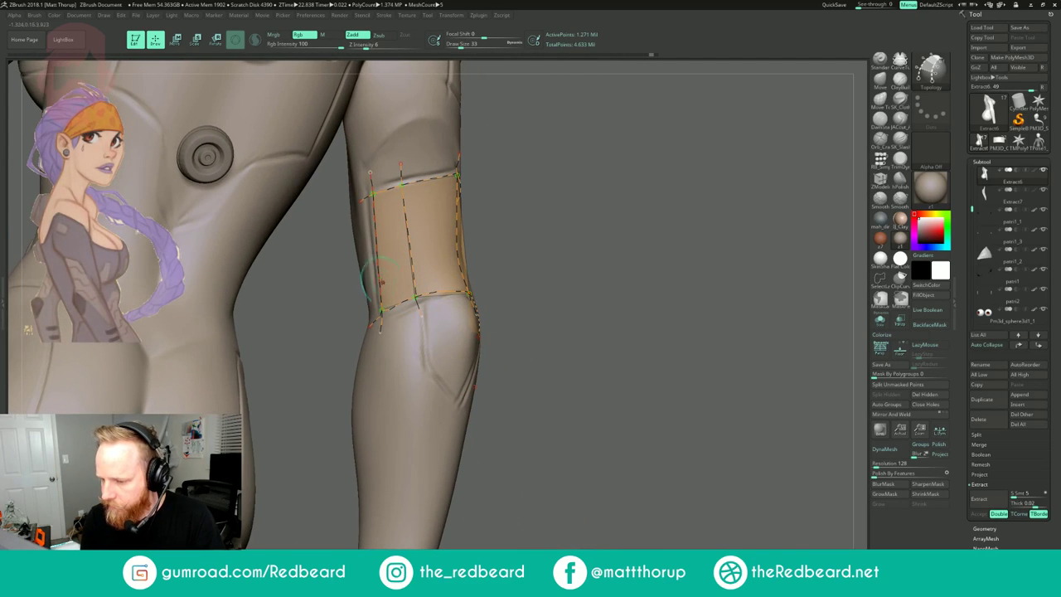
pyautogui.moveTo(371, 282); pyautogui.dragTo(448, 262)
pyautogui.moveTo(571, 260)
pyautogui.mouseDown()
pyautogui.moveTo(493, 264)
pyautogui.moveTo(617, 267)
pyautogui.mouseUp()
pyautogui.press('[')
pyautogui.moveTo(322, 243); pyautogui.dragTo(390, 237)
pyautogui.moveTo(468, 228)
pyautogui.mouseDown()
pyautogui.moveTo(394, 236)
pyautogui.moveTo(435, 239)
pyautogui.mouseUp()
pyautogui.moveTo(530, 247); pyautogui.dragTo(550, 272)
pyautogui.moveTo(346, 219); pyautogui.dragTo(370, 325)
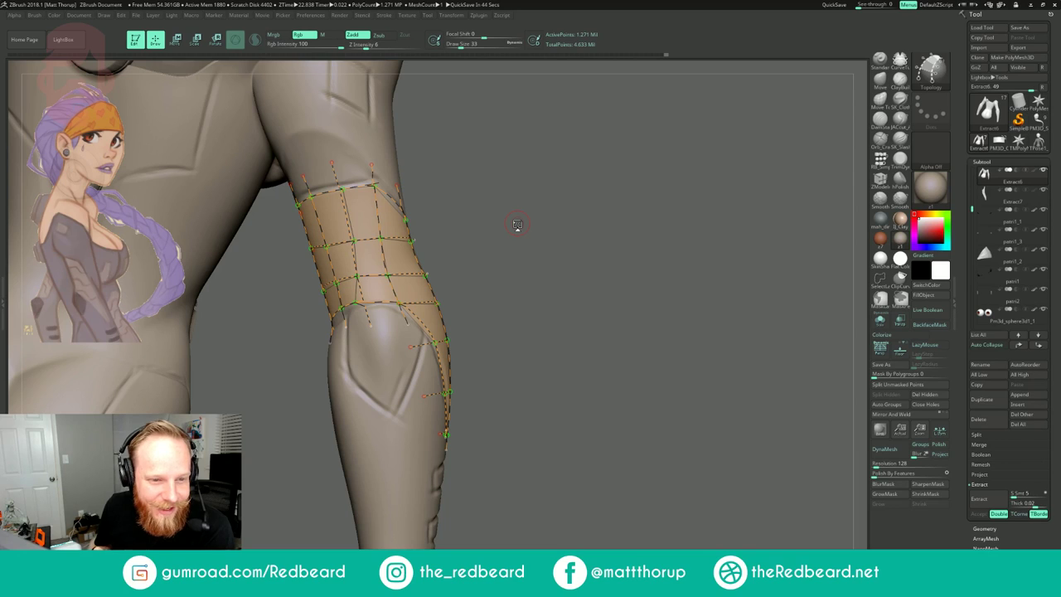
pyautogui.moveTo(517, 223); pyautogui.dragTo(686, 233)
pyautogui.keyDown('alt'); pyautogui.moveTo(800, 198); pyautogui.dragTo(529, 268); pyautogui.keyUp('alt')
pyautogui.moveTo(614, 260); pyautogui.dragTo(540, 285)
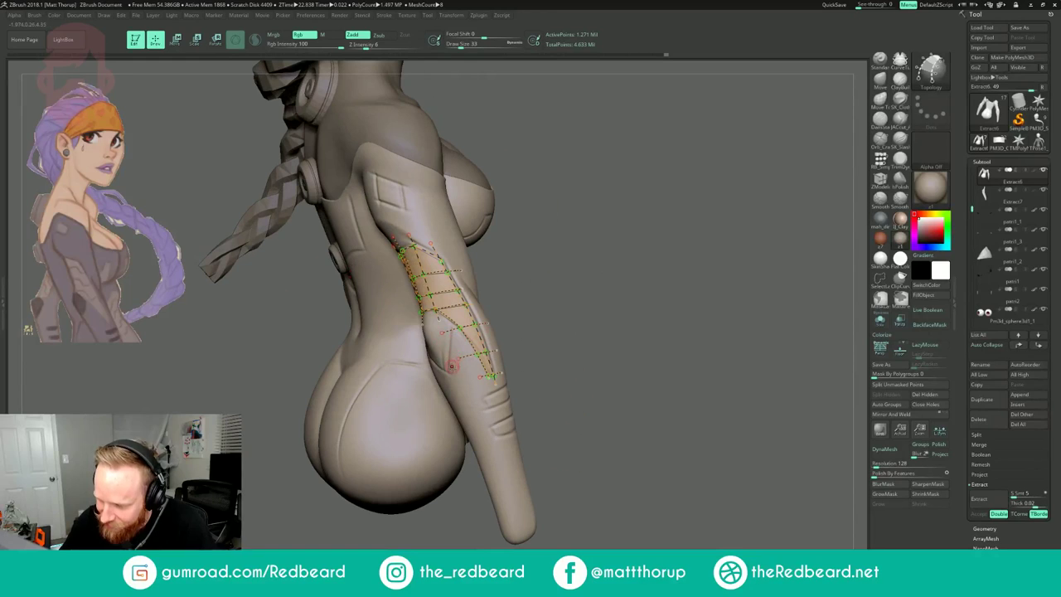
# - Clean up the arm panel's curves and convert them into a mesh panel
pyautogui.keyDown('alt'); pyautogui.moveTo(444, 326); pyautogui.dragTo(490, 412); pyautogui.keyUp('alt')
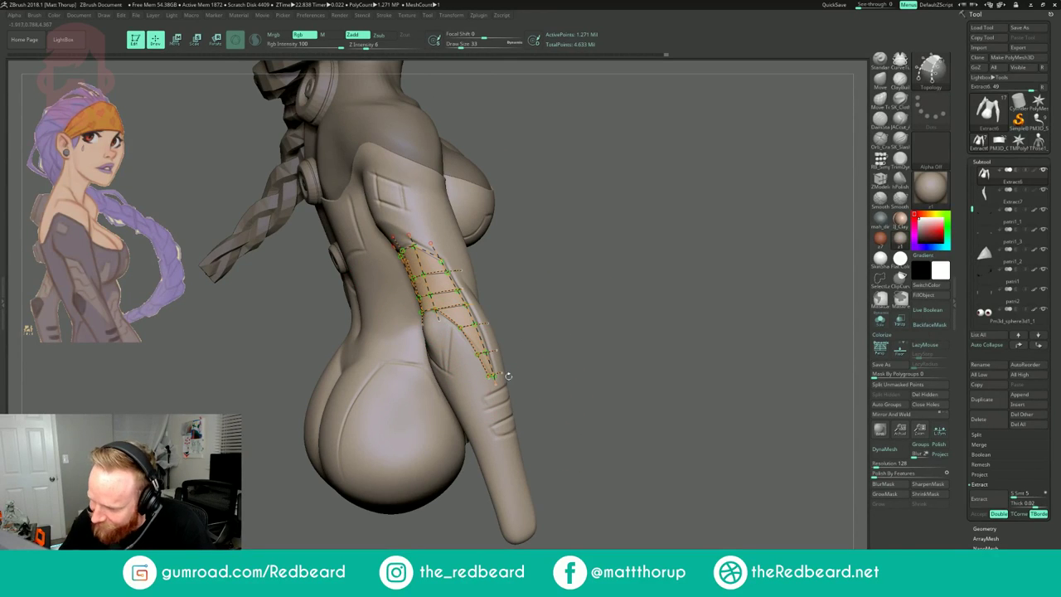
pyautogui.click(477, 411)
pyautogui.moveTo(599, 307)
pyautogui.mouseDown()
pyautogui.moveTo(636, 273)
pyautogui.moveTo(607, 297)
pyautogui.mouseUp()
# - Adjust the new upper-arm and forearm panel with the Move brush so it fits around the arm
pyautogui.press('b')
pyautogui.press('m')
pyautogui.press('v')
pyautogui.moveTo(546, 226)
pyautogui.mouseDown()
pyautogui.moveTo(553, 253)
pyautogui.moveTo(563, 231)
pyautogui.moveTo(553, 238)
pyautogui.moveTo(589, 305)
pyautogui.mouseUp()
pyautogui.press('s')
pyautogui.moveTo(466, 413); pyautogui.dragTo(474, 412)
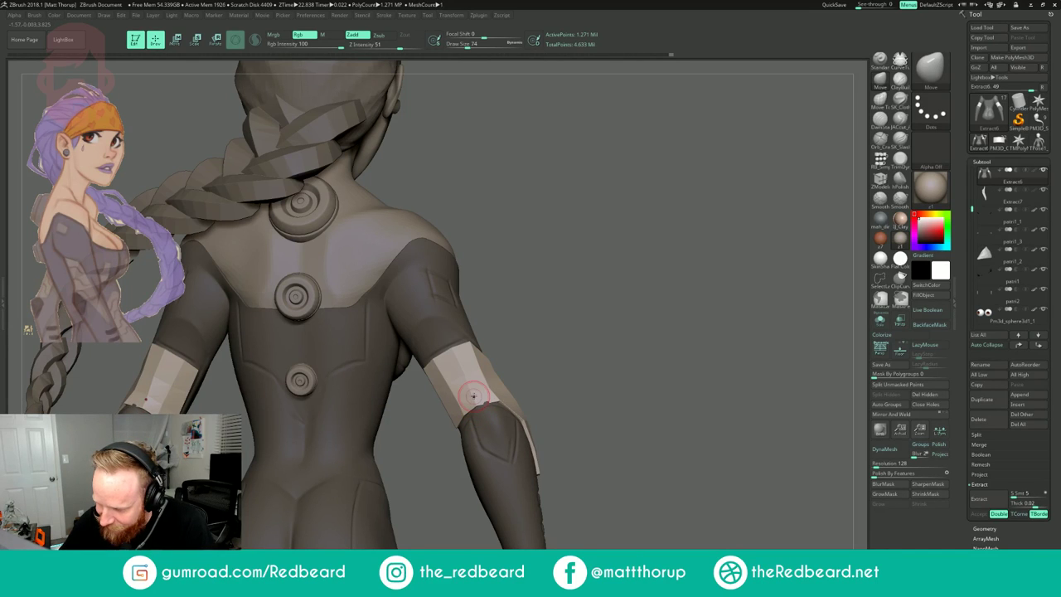
pyautogui.moveTo(533, 339); pyautogui.dragTo(614, 217)
pyautogui.moveTo(750, 239); pyautogui.dragTo(625, 273)
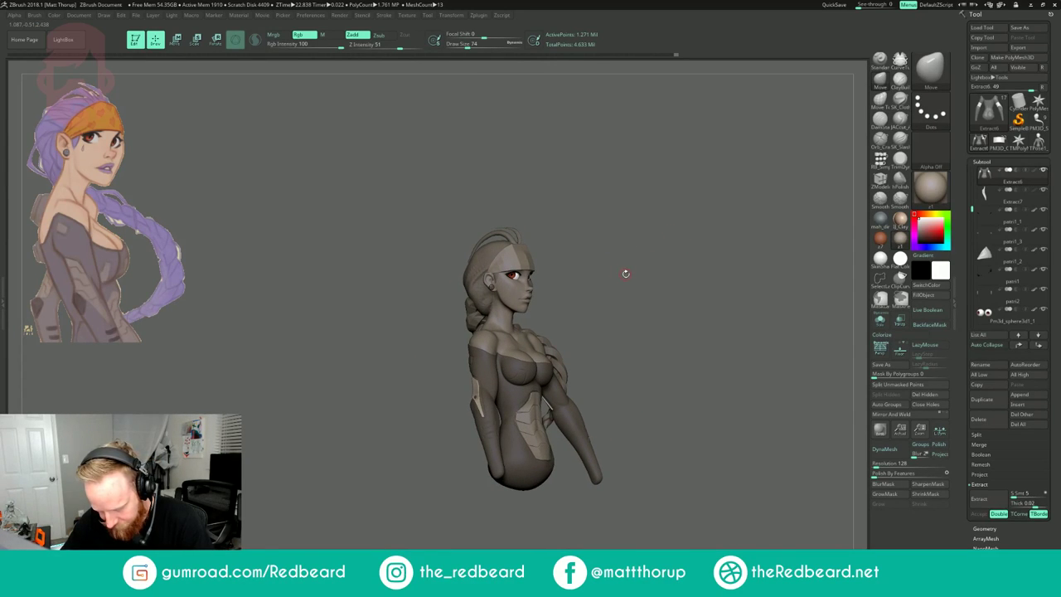
# - Switch back to the Topology brush and split the unmasked arm panel into its own subtool
pyautogui.press('b')
pyautogui.press('t')
pyautogui.press('o')
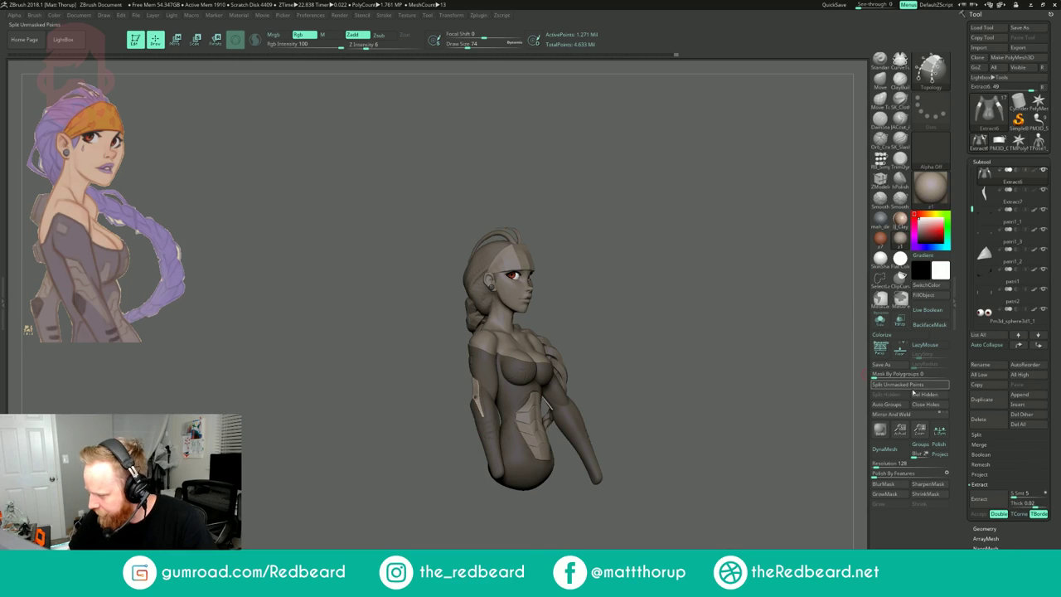
pyautogui.click(896, 385)
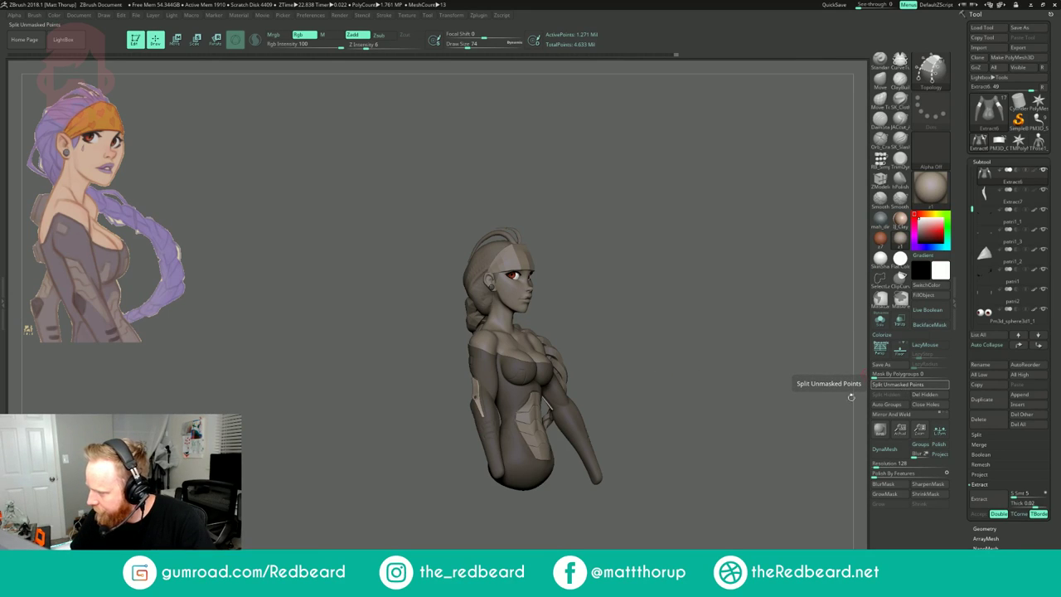
pyautogui.moveTo(735, 475); pyautogui.dragTo(764, 470)
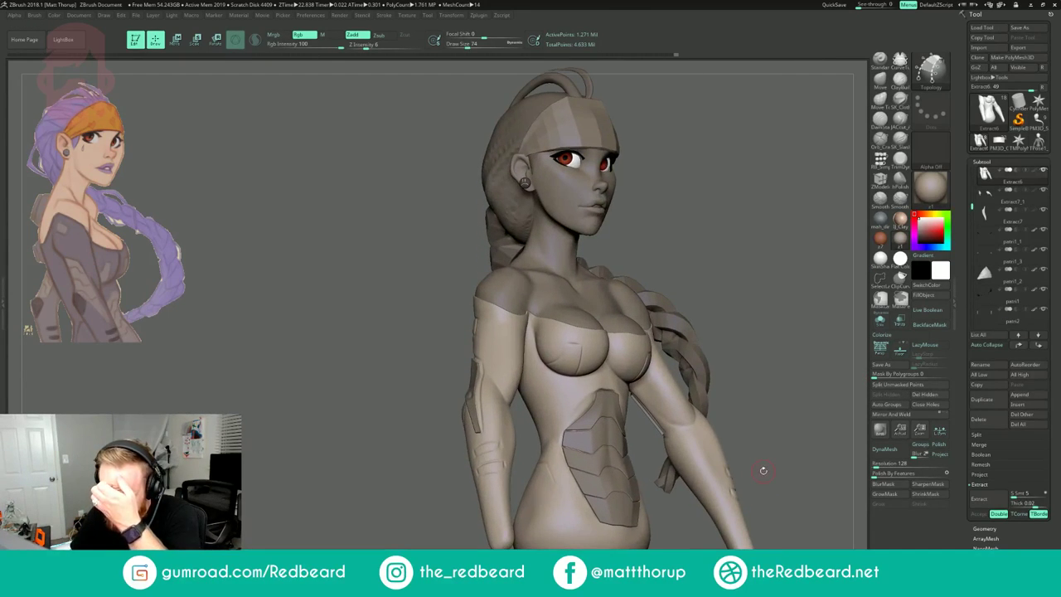
# - Draw a topology curve along the seam on the lower outer side of the breast
pyautogui.moveTo(720, 277)
pyautogui.mouseDown()
pyautogui.moveTo(733, 231)
pyautogui.moveTo(738, 273)
pyautogui.mouseUp()
pyautogui.press('s')
pyautogui.moveTo(597, 363); pyautogui.dragTo(592, 362)
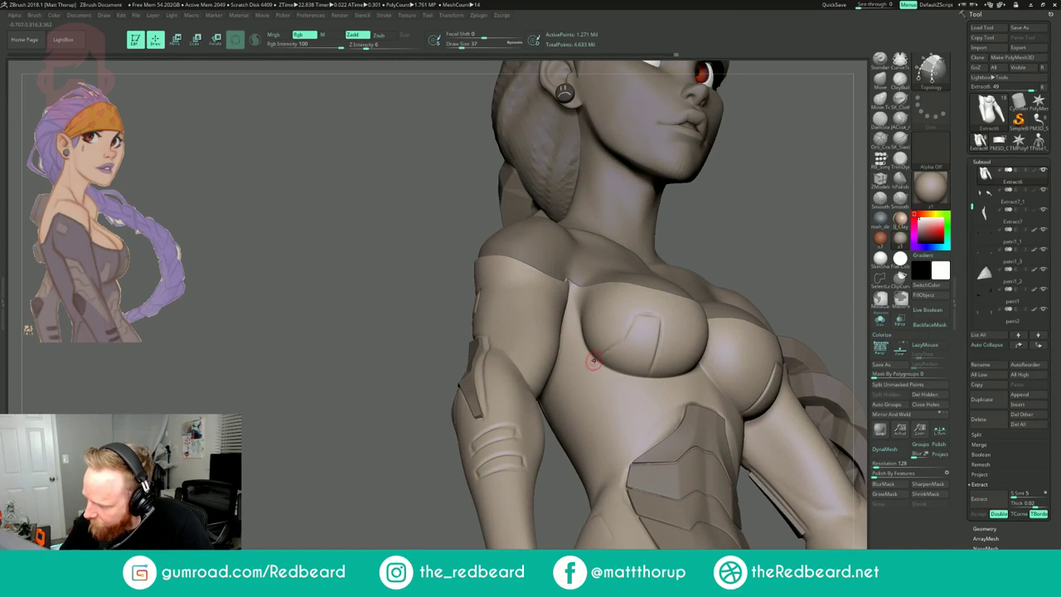
pyautogui.hotkey('ctrl', 'z')
pyautogui.moveTo(786, 244); pyautogui.dragTo(777, 192)
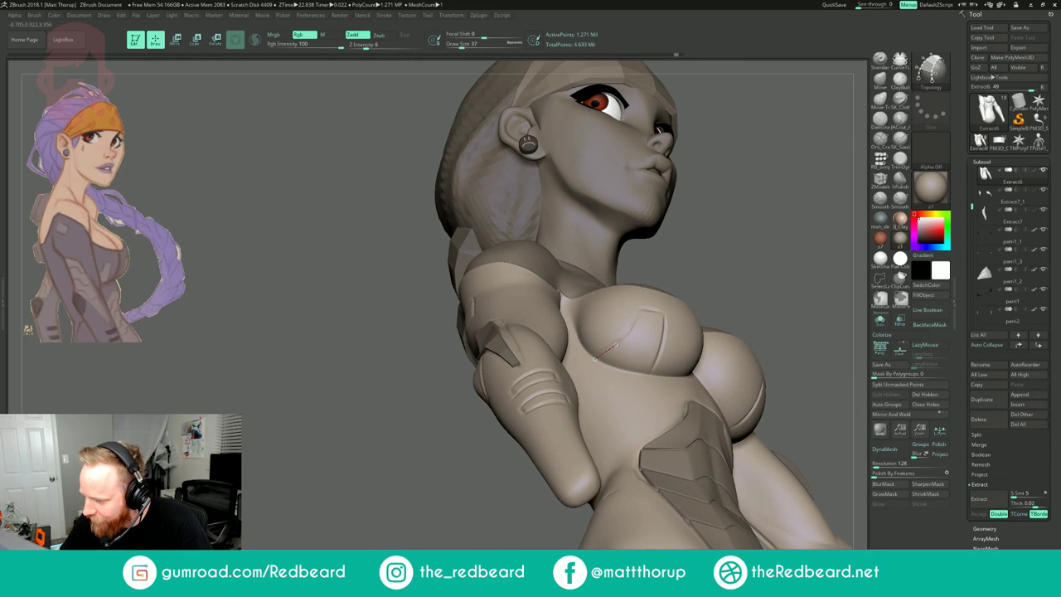
pyautogui.press(']')
pyautogui.press('[')
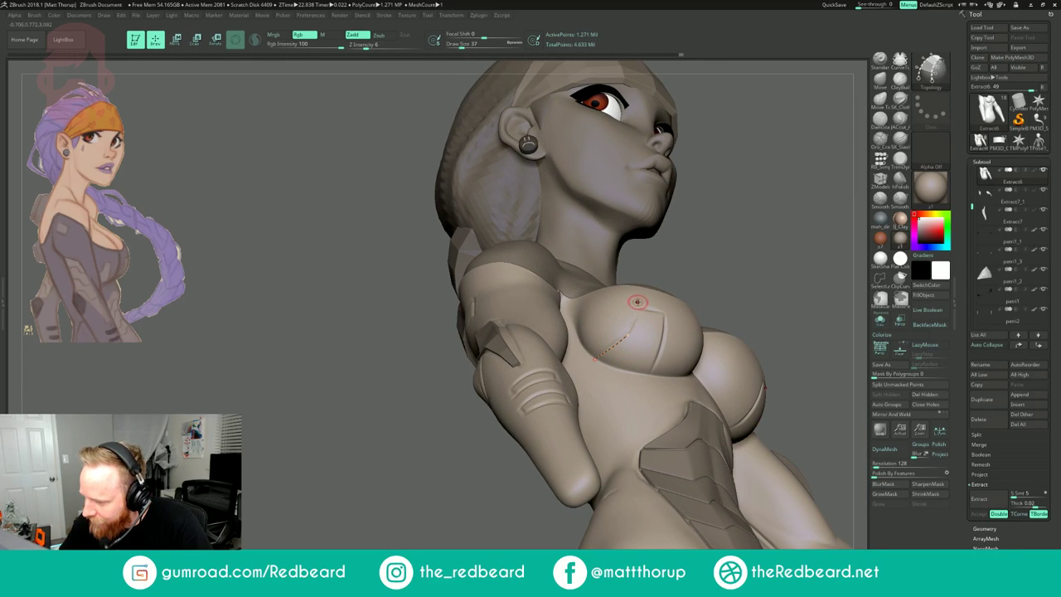
# - Draw crossing curves over the seam-outlined area of the breast to fill the panel with faces
pyautogui.moveTo(630, 309)
pyautogui.mouseDown()
pyautogui.moveTo(666, 313)
pyautogui.moveTo(659, 374)
pyautogui.moveTo(677, 341)
pyautogui.mouseUp()
pyautogui.moveTo(651, 297); pyautogui.dragTo(622, 386)
pyautogui.press(']')
pyautogui.moveTo(623, 319); pyautogui.dragTo(682, 328)
pyautogui.moveTo(595, 342); pyautogui.dragTo(679, 356)
pyautogui.moveTo(792, 337); pyautogui.dragTo(721, 352)
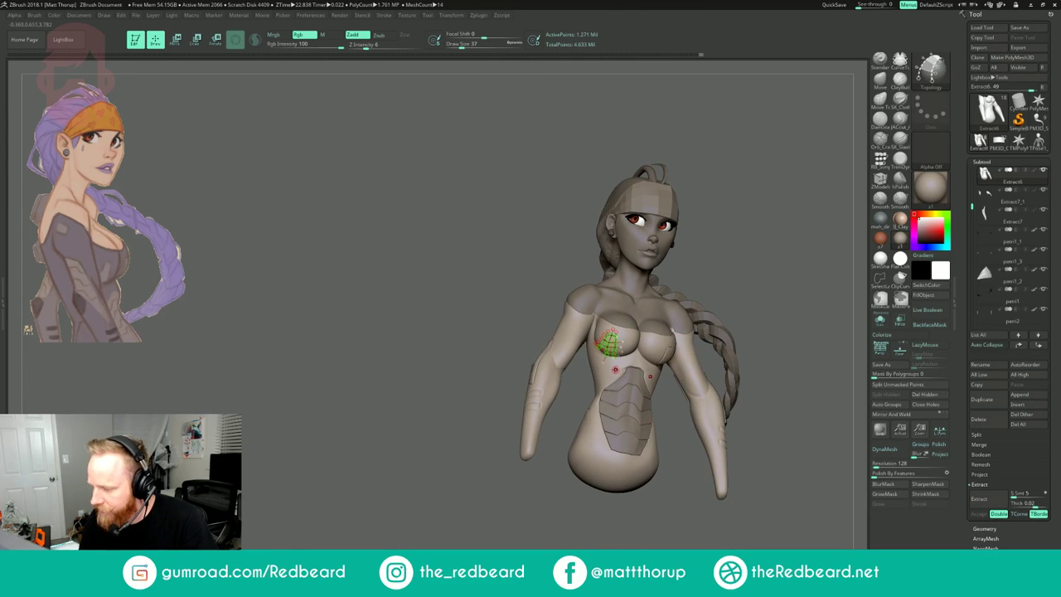
# - Convert the breast curves into a mesh panel and split it off as a separate subtool
pyautogui.click(691, 297)
pyautogui.moveTo(753, 242); pyautogui.dragTo(749, 274)
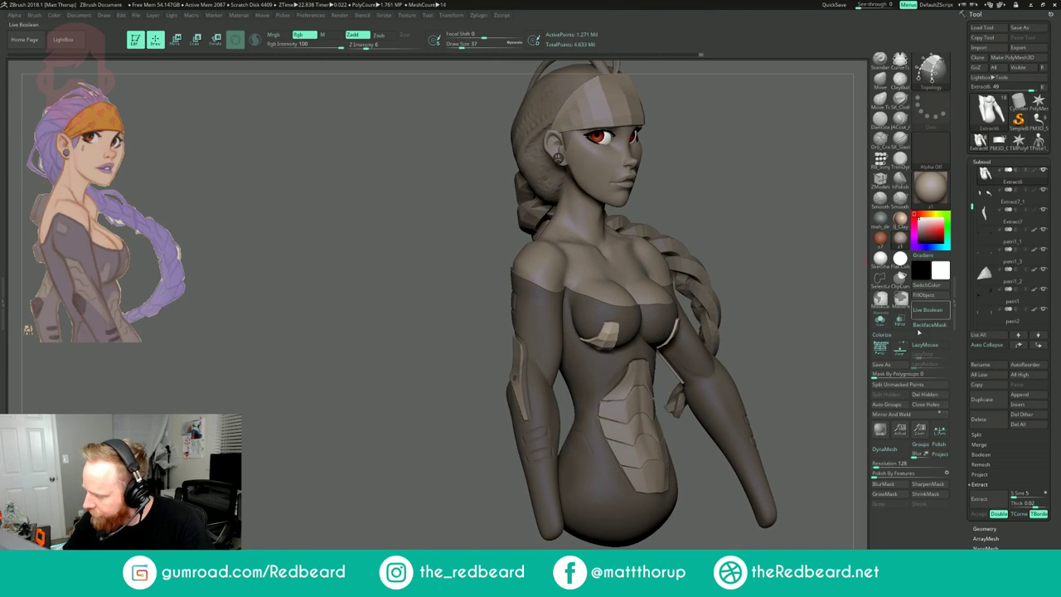
pyautogui.click(904, 384)
pyautogui.moveTo(790, 370); pyautogui.dragTo(763, 414)
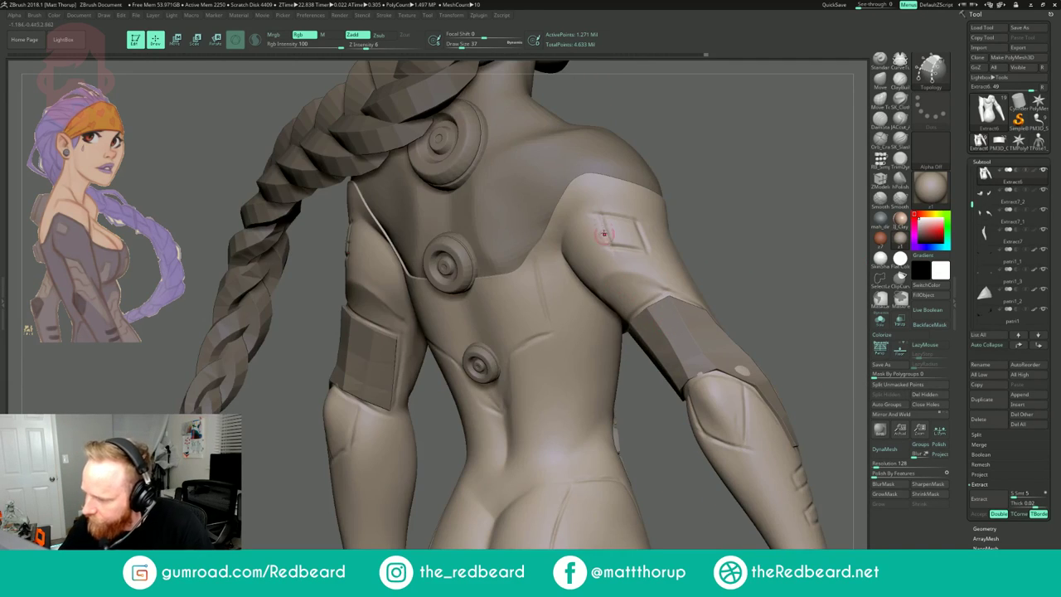
# - Draw a small four-sided patch of topology curves along the square seam behind the shoulder, divide it lengthwise, and generate its mesh
pyautogui.moveTo(595, 203); pyautogui.dragTo(649, 258)
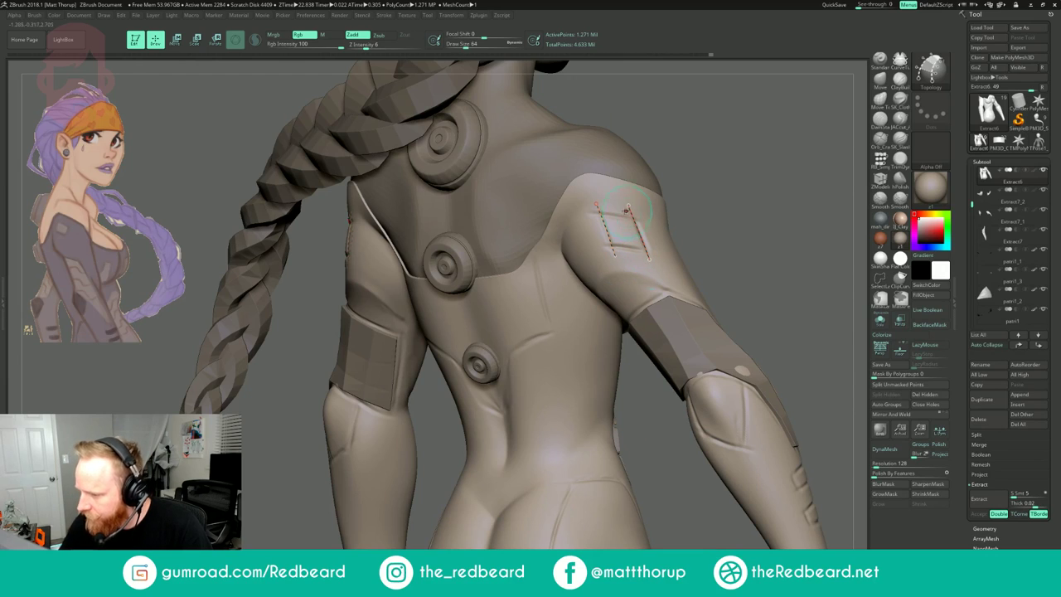
pyautogui.moveTo(587, 213); pyautogui.dragTo(652, 222)
pyautogui.moveTo(593, 245); pyautogui.dragTo(655, 248)
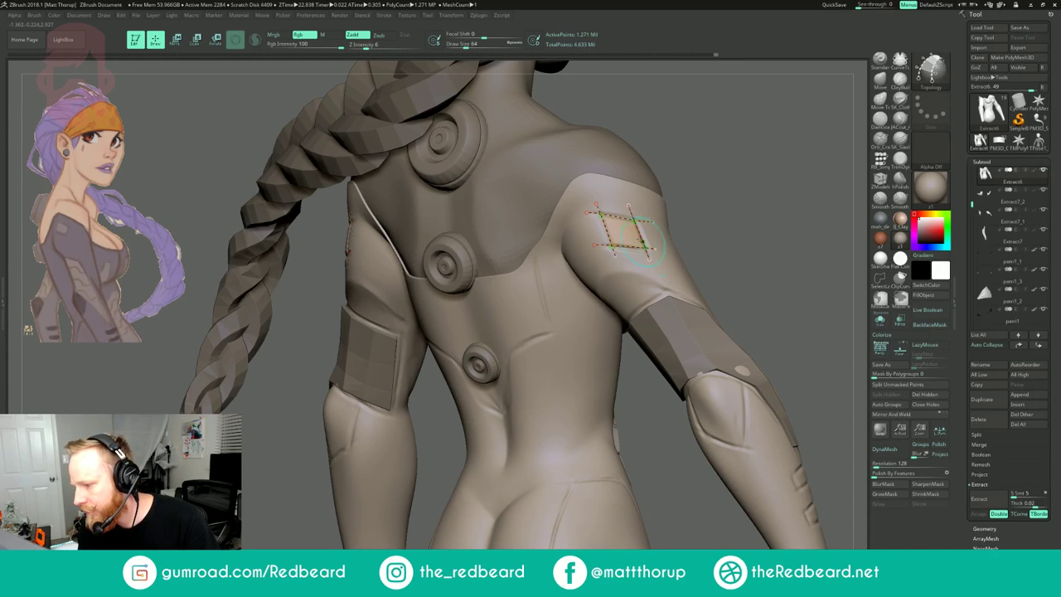
pyautogui.press('[')
pyautogui.moveTo(612, 200); pyautogui.dragTo(630, 256)
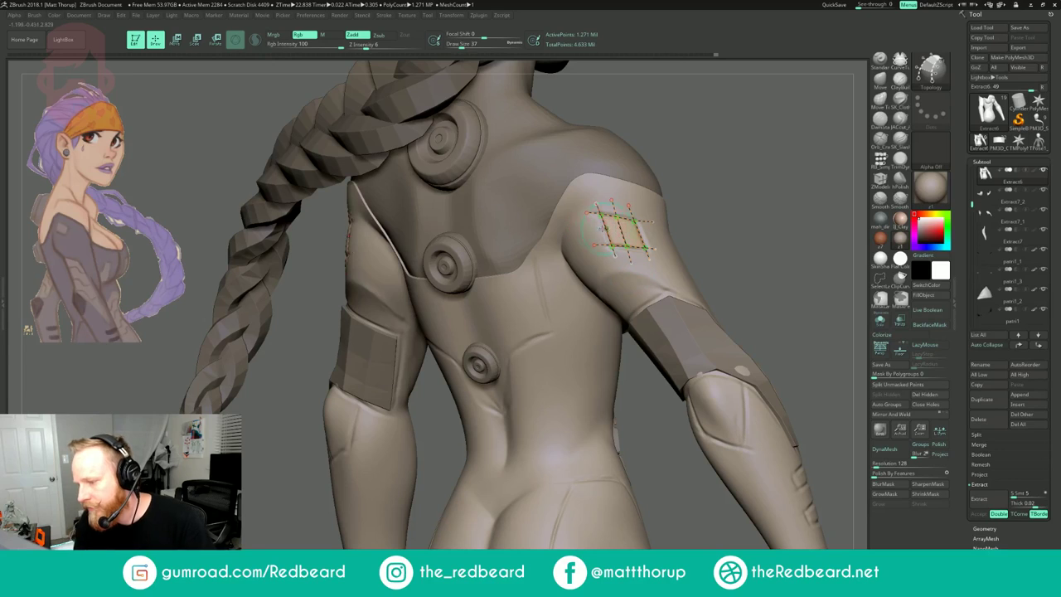
pyautogui.click(668, 272)
pyautogui.moveTo(810, 332); pyautogui.dragTo(790, 343)
# - Refine the small shoulder patch's shape with the Move brush
pyautogui.press('b')
pyautogui.press('m')
pyautogui.press('v')
pyautogui.press(']')
pyautogui.press(']')
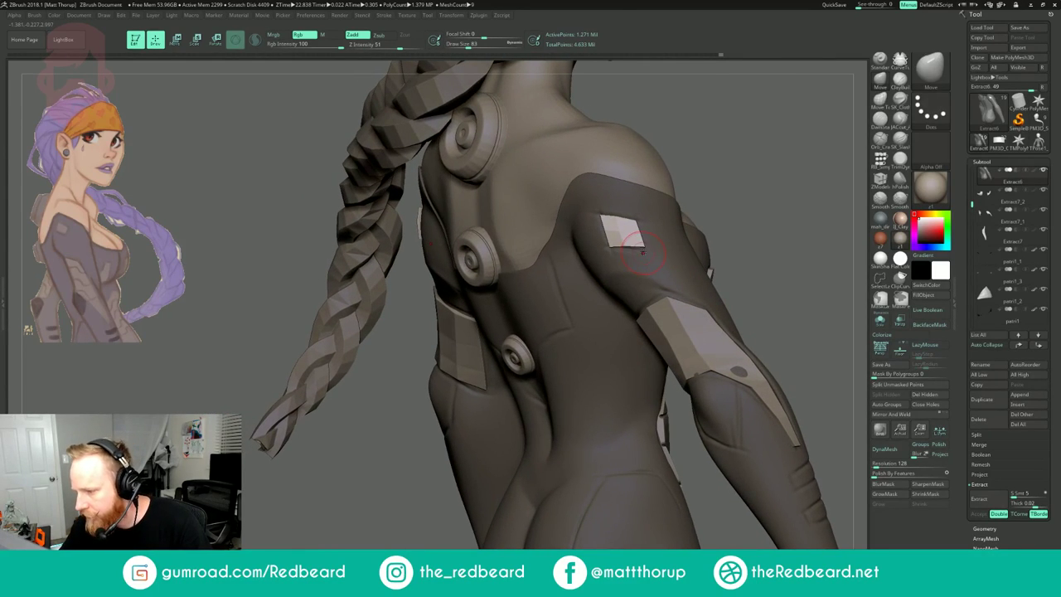
pyautogui.press('[')
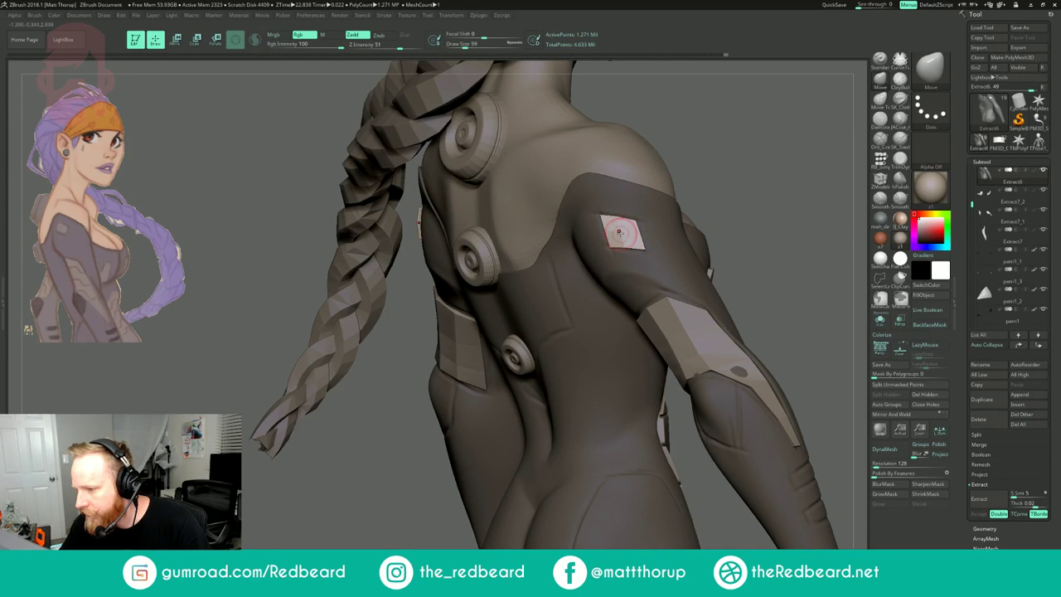
# - Split the unmasked shoulder patch into its own subtool
pyautogui.keyDown('alt'); pyautogui.moveTo(764, 222); pyautogui.dragTo(744, 277); pyautogui.keyUp('alt')
pyautogui.moveTo(744, 278); pyautogui.dragTo(672, 250)
pyautogui.click(898, 385)
pyautogui.moveTo(797, 394); pyautogui.dragTo(675, 414)
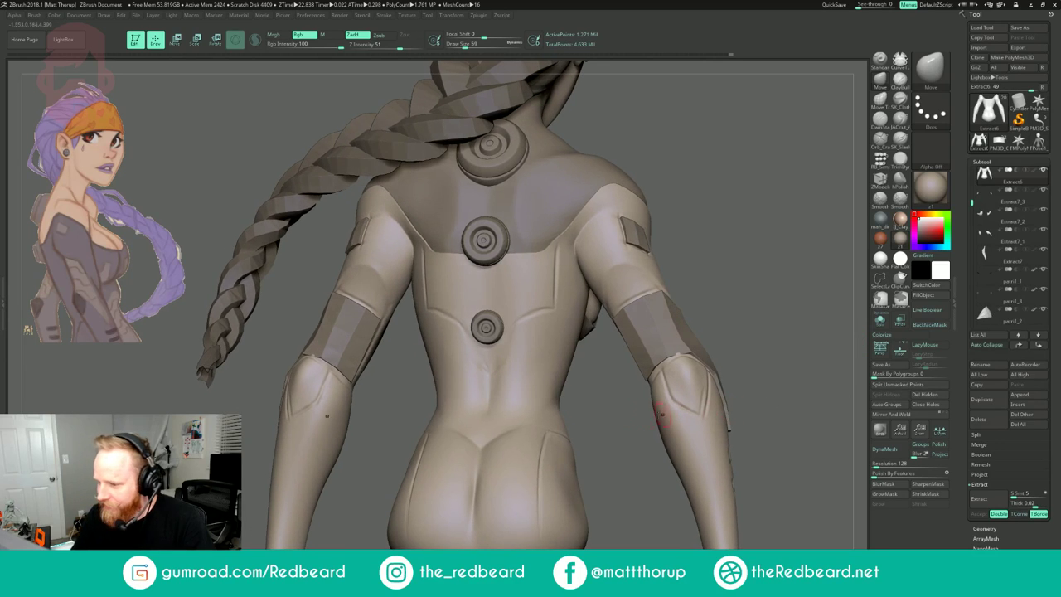
# - Outline the back panel with topology curves along its side seam, its curved lower seam and the slanted lower tip
pyautogui.press('b')
pyautogui.press('t')
pyautogui.press('o')
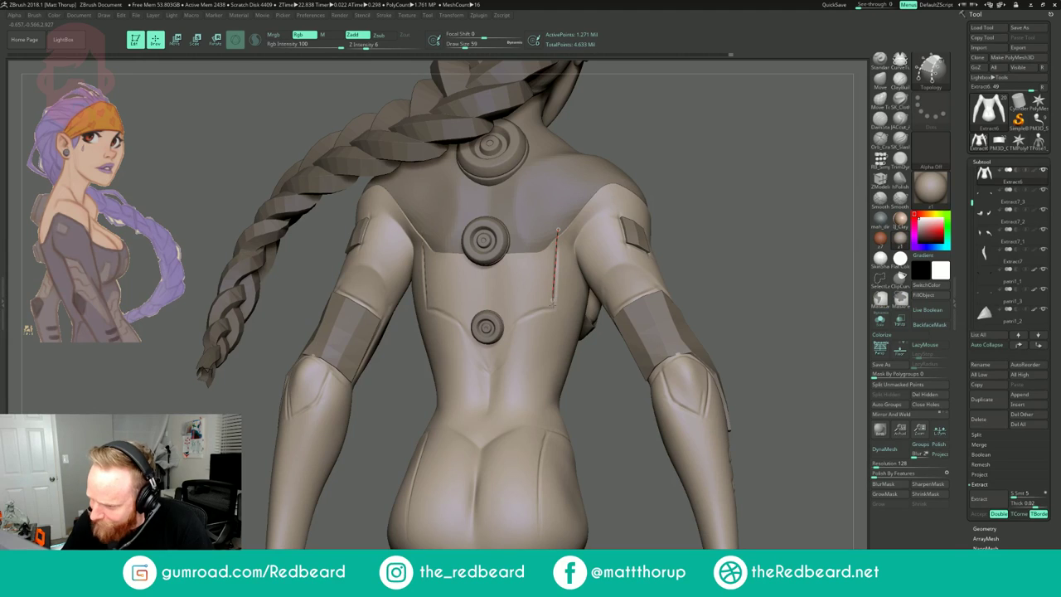
pyautogui.moveTo(567, 309); pyautogui.dragTo(526, 317)
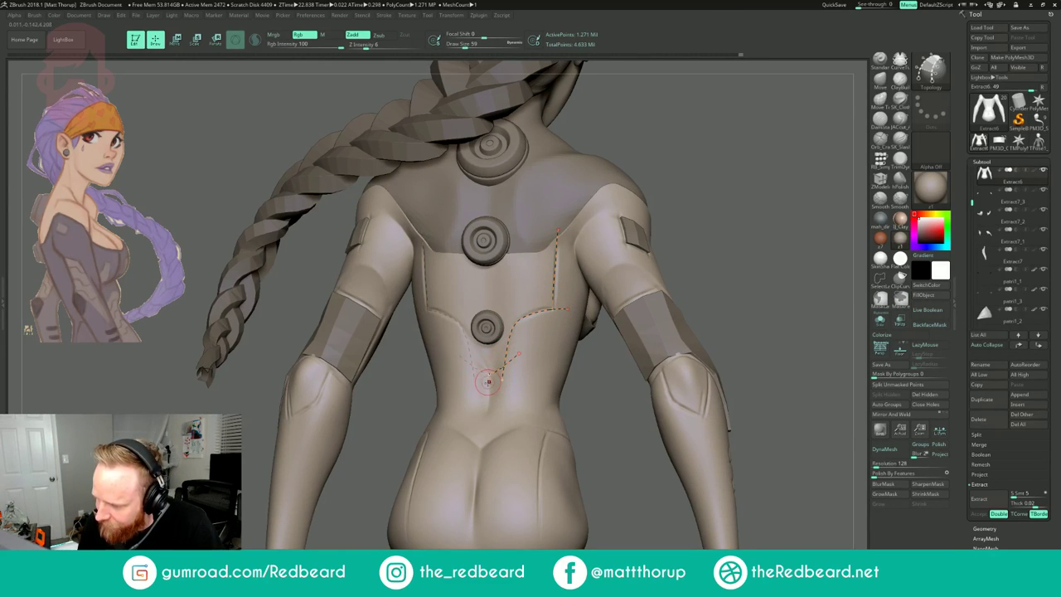
pyautogui.hotkey('ctrl', 'z')
pyautogui.moveTo(521, 351); pyautogui.dragTo(487, 374)
pyautogui.hotkey('ctrl', 'z')
pyautogui.hotkey('ctrl', 'z')
pyautogui.hotkey('ctrl', 'z')
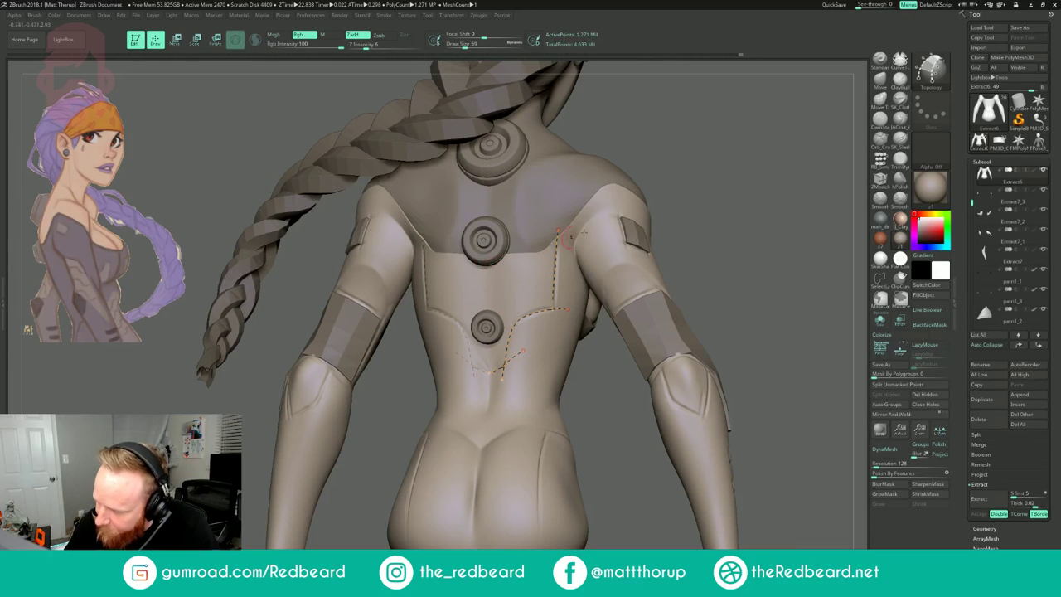
# - Isolate the bodysuit and draw a topology curve down the spine, a top edge curve and lengthwise curves across the back panel
pyautogui.click(880, 320)
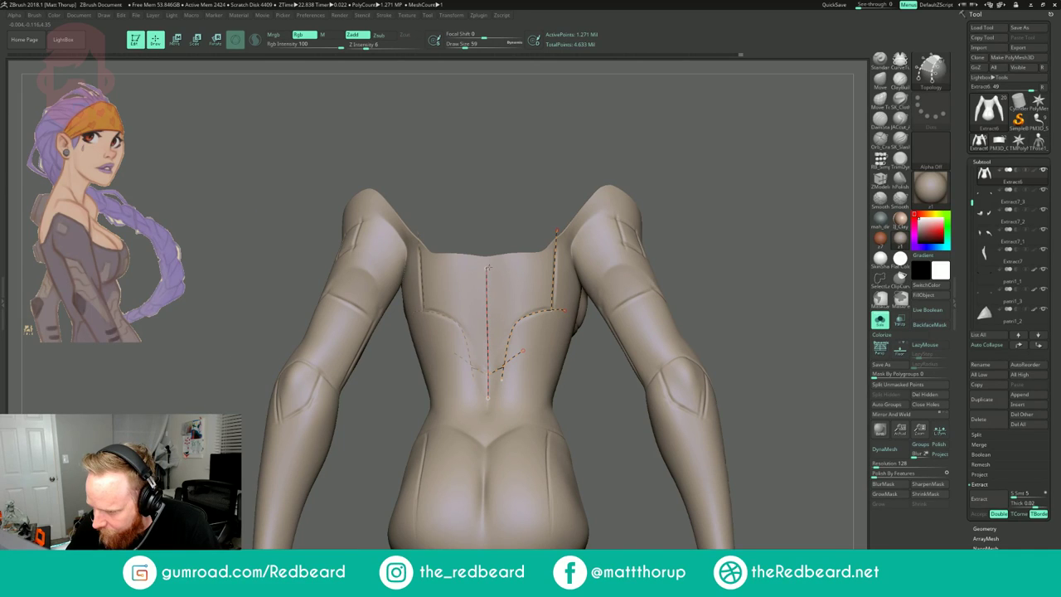
pyautogui.moveTo(487, 398); pyautogui.dragTo(488, 398)
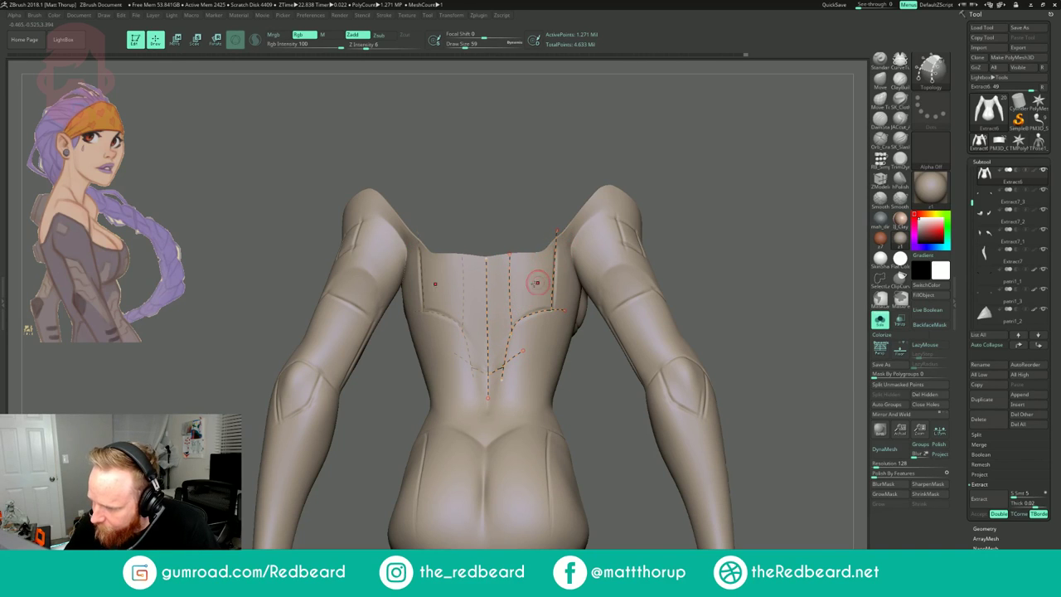
pyautogui.moveTo(651, 198)
pyautogui.mouseDown()
pyautogui.moveTo(705, 211)
pyautogui.moveTo(696, 229)
pyautogui.moveTo(656, 215)
pyautogui.mouseUp()
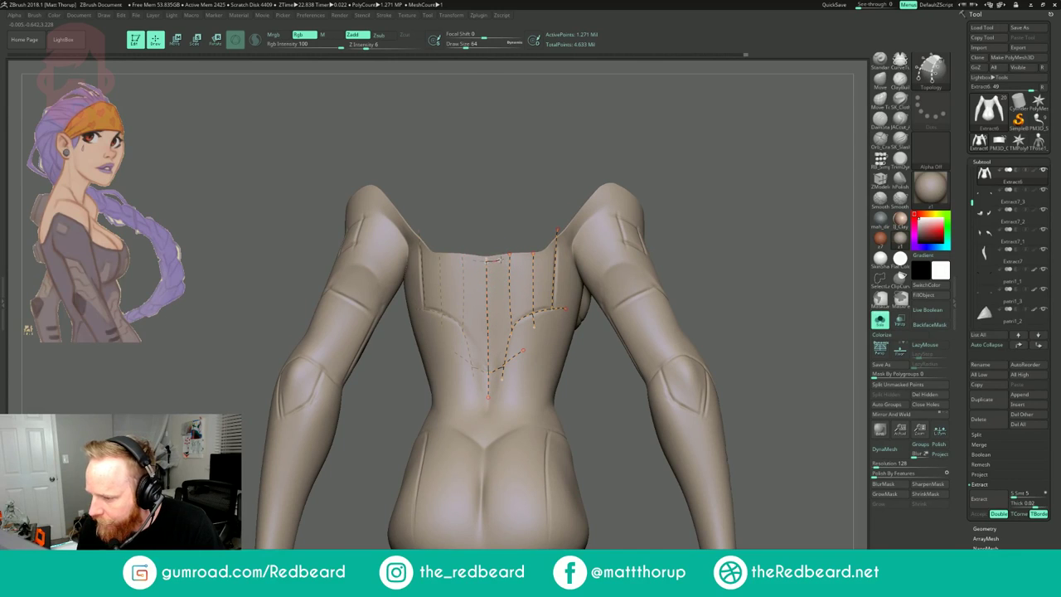
pyautogui.moveTo(555, 251); pyautogui.dragTo(543, 329)
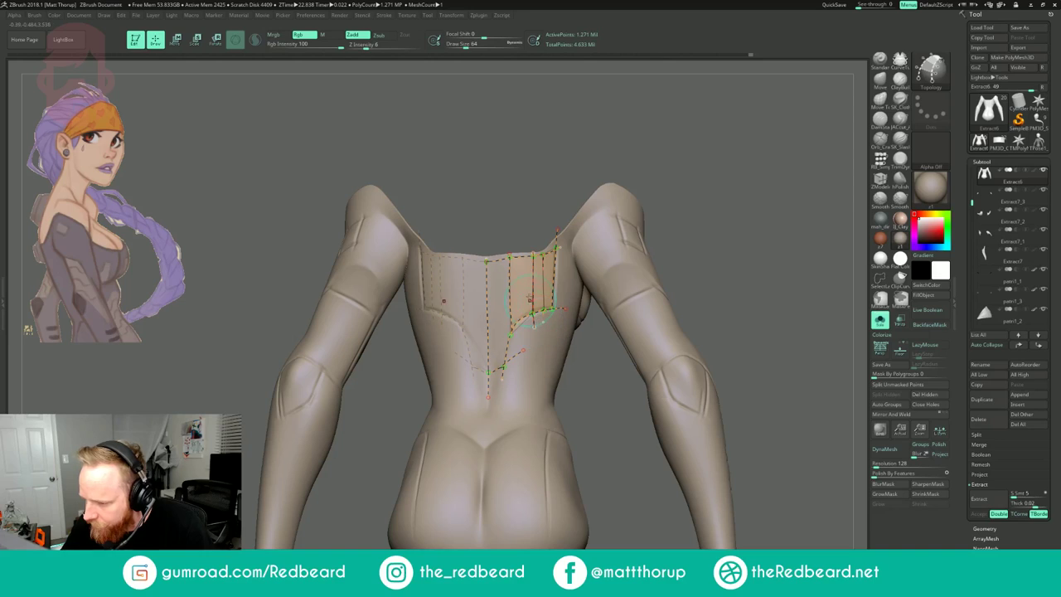
pyautogui.moveTo(520, 247); pyautogui.dragTo(518, 340)
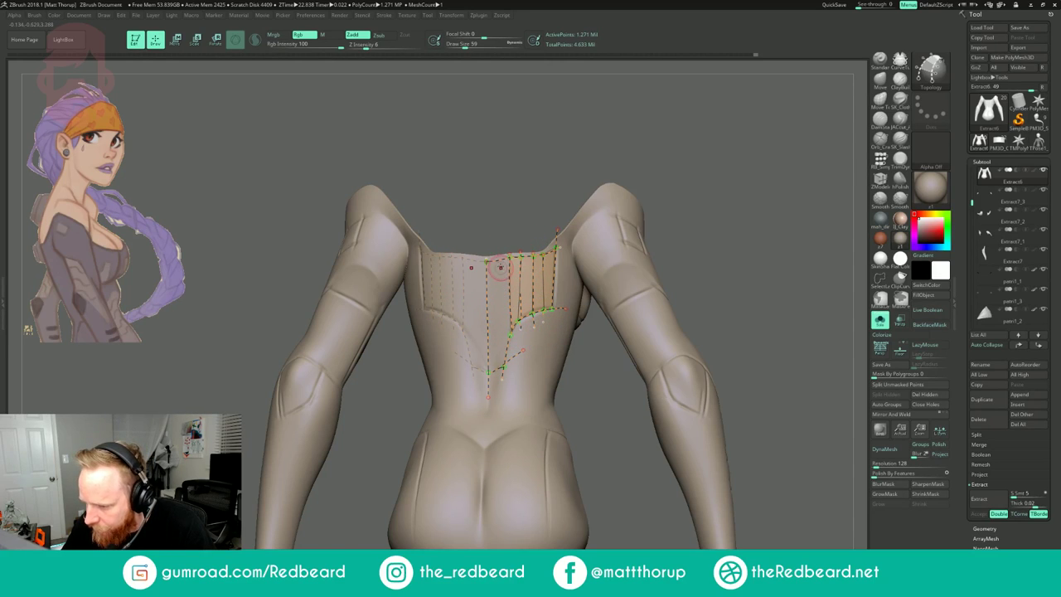
pyautogui.press(']')
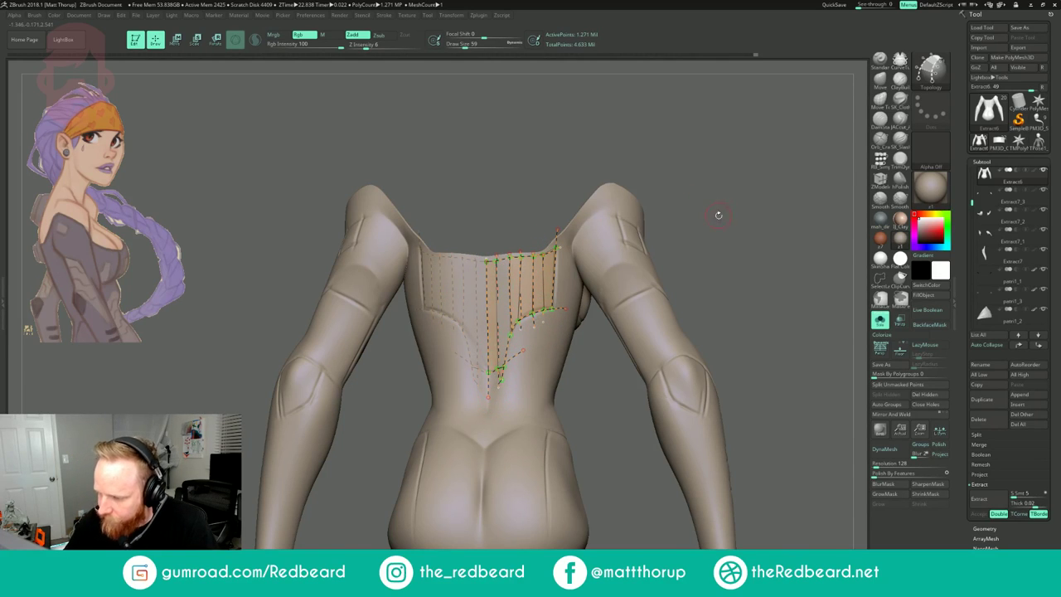
# - Draw horizontal curves across the back panel at intervals down to the narrow tip to fill it with faces
pyautogui.keyDown('alt'); pyautogui.moveTo(719, 215); pyautogui.dragTo(716, 258); pyautogui.keyUp('alt')
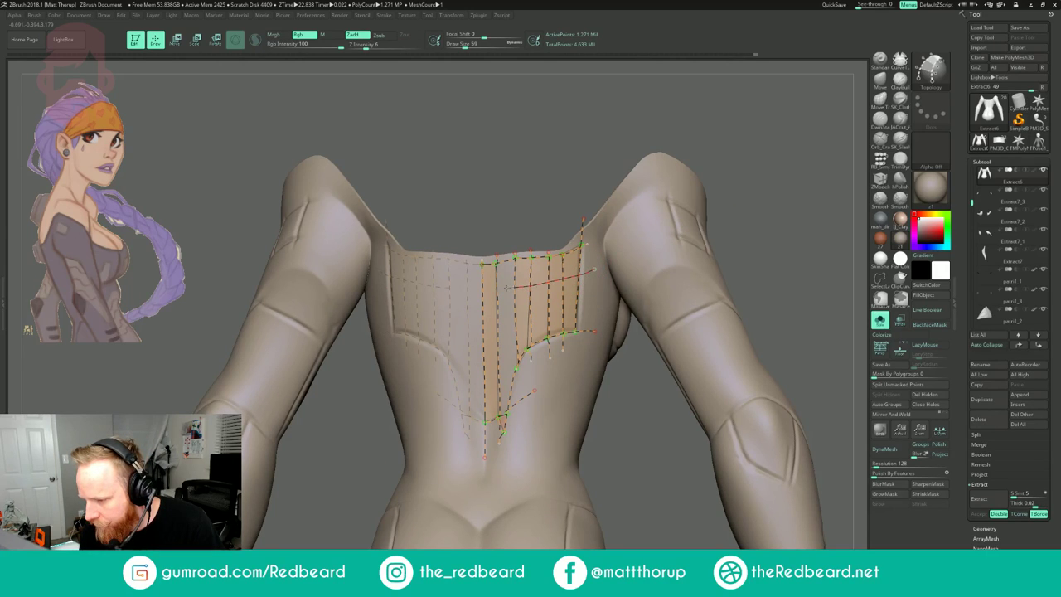
pyautogui.press(']')
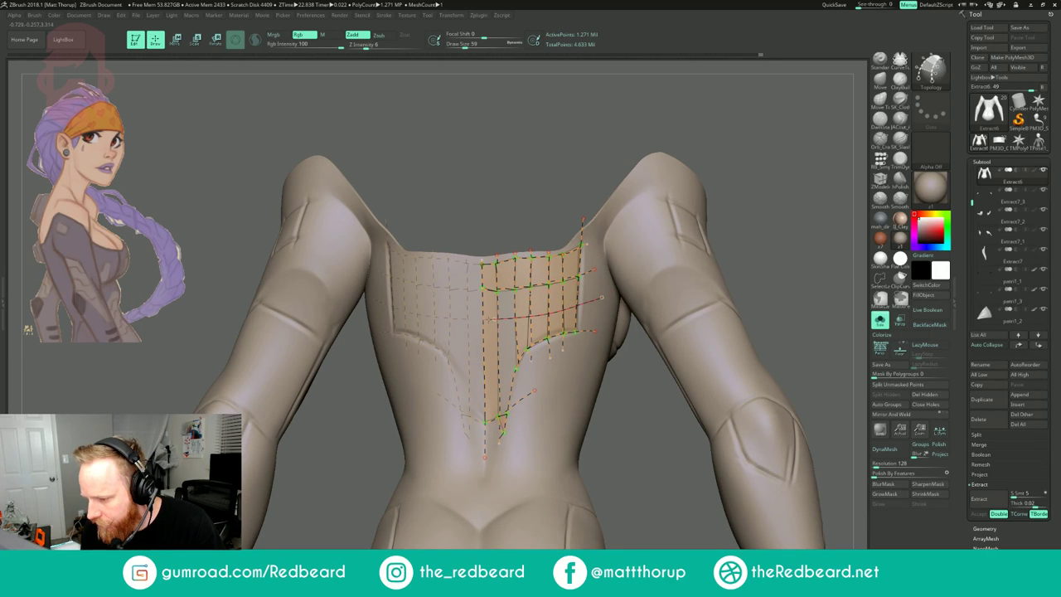
pyautogui.moveTo(602, 297); pyautogui.dragTo(601, 297)
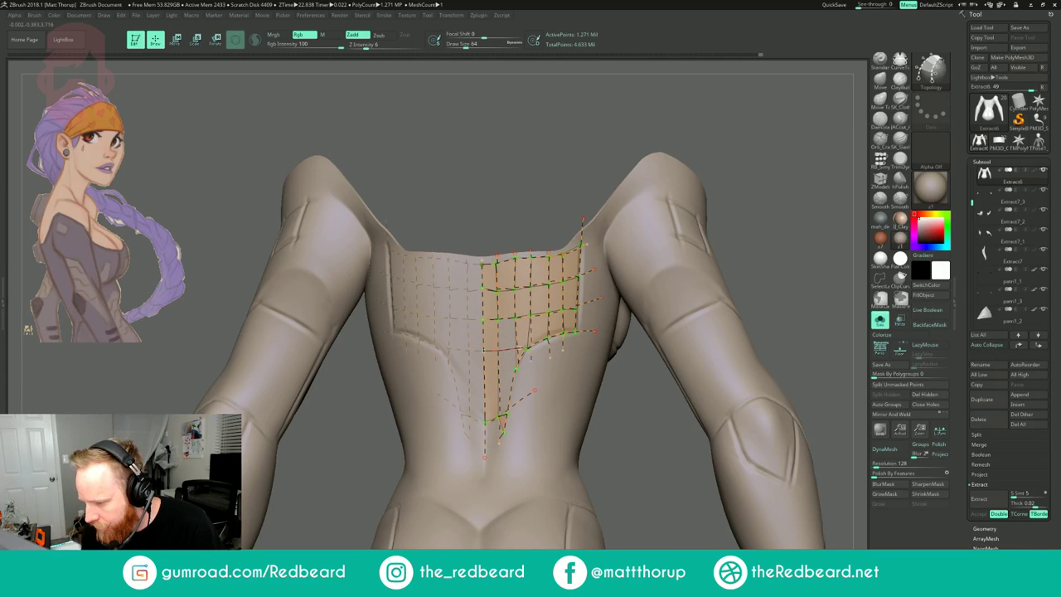
pyautogui.press('[')
pyautogui.hotkey('ctrl', 'z')
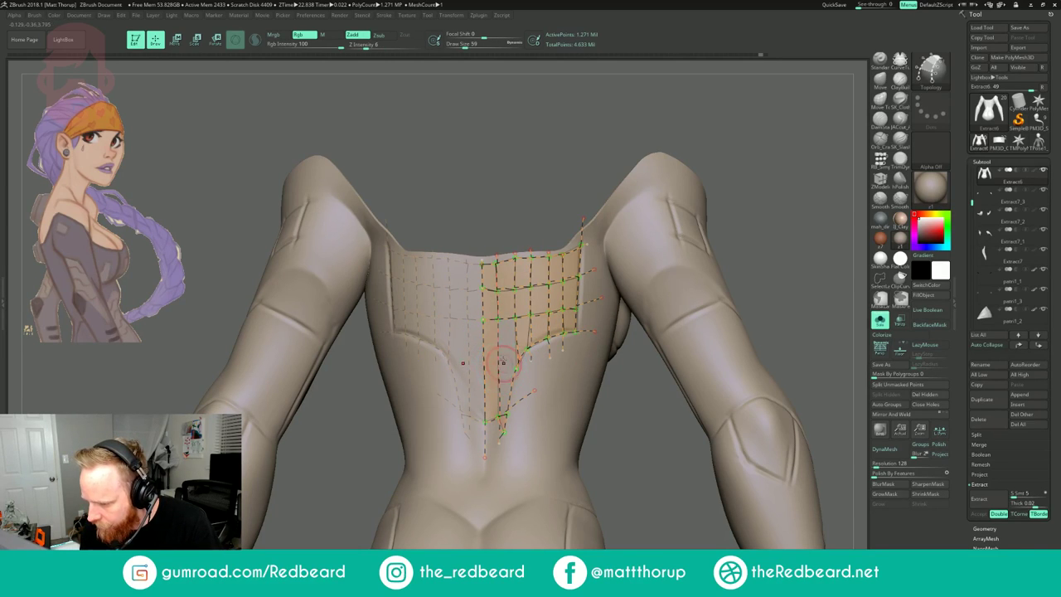
pyautogui.moveTo(524, 333); pyautogui.dragTo(584, 322)
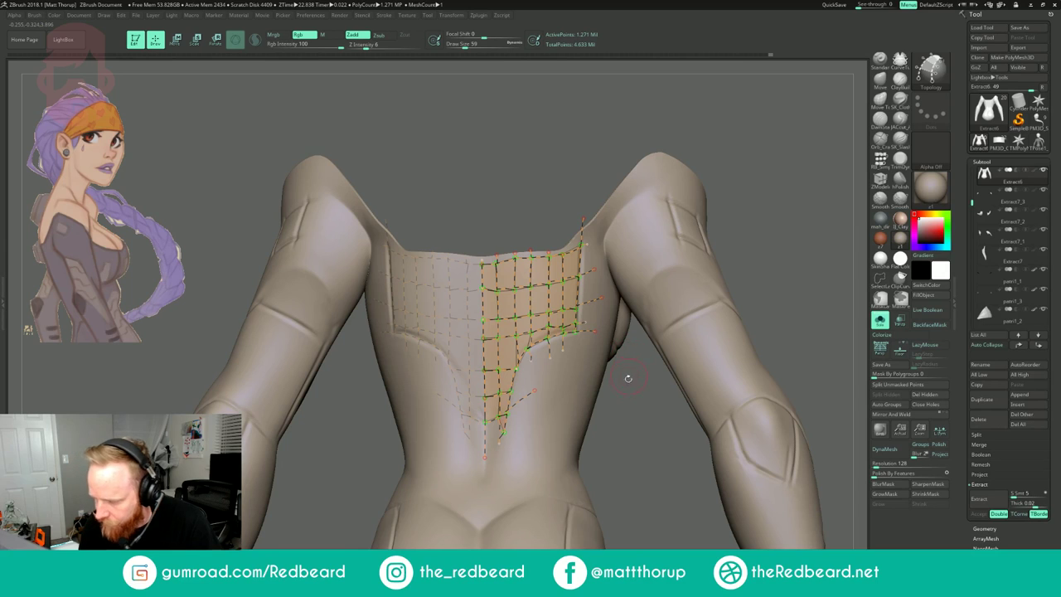
# - Trim the curve ends below the back panel's lower tip and generate the panel mesh
pyautogui.keyDown('alt'); pyautogui.moveTo(654, 464); pyautogui.dragTo(648, 414); pyautogui.keyUp('alt')
pyautogui.click(529, 439)
pyautogui.moveTo(722, 266); pyautogui.dragTo(704, 333)
pyautogui.hotkey('ctrl', 'z')
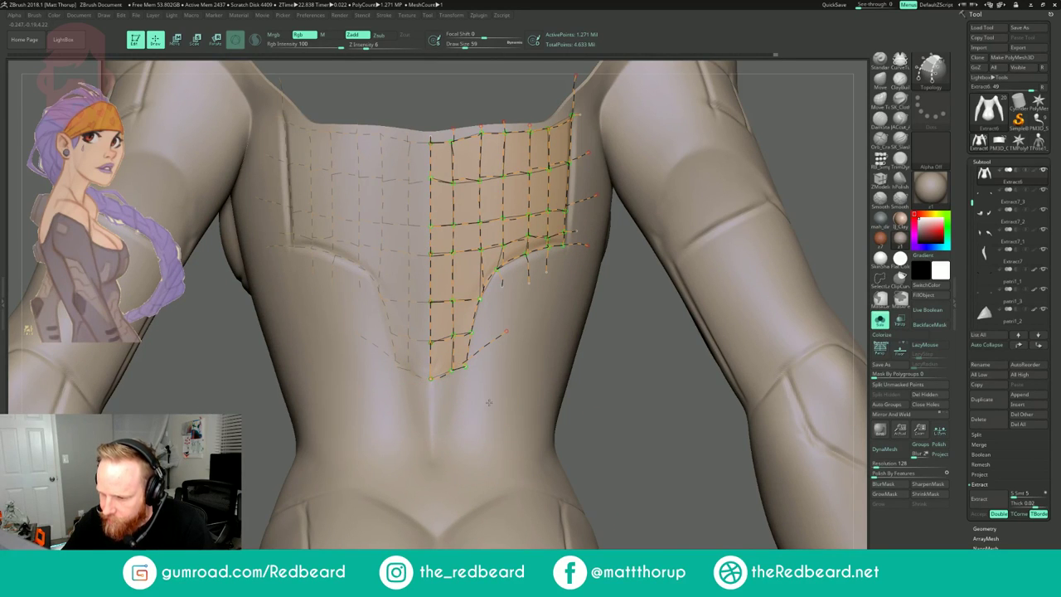
pyautogui.click(490, 404)
pyautogui.keyDown('alt'); pyautogui.moveTo(648, 367); pyautogui.dragTo(710, 260); pyautogui.keyUp('alt')
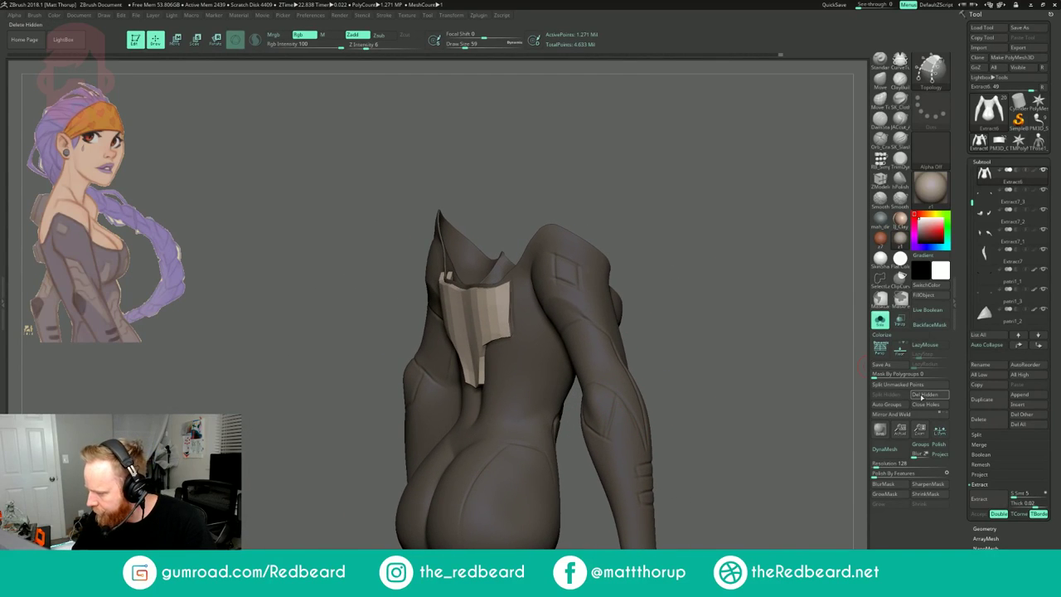
# - Split the unmasked back panel into its own subtool
pyautogui.click(895, 386)
pyautogui.moveTo(736, 431); pyautogui.dragTo(765, 387)
pyautogui.moveTo(779, 394); pyautogui.dragTo(743, 408)
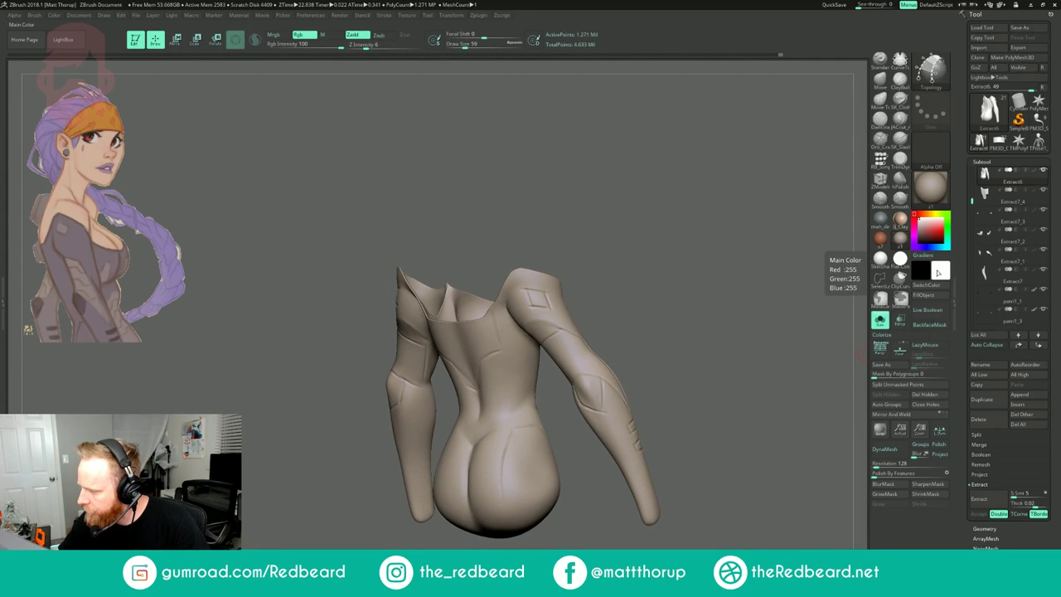
# - Turn off solo mode to show all subtools, choose the Topology brush and adjust its draw size
pyautogui.click(880, 320)
pyautogui.moveTo(747, 324)
pyautogui.mouseDown(button='right')
pyautogui.moveTo(702, 333)
pyautogui.moveTo(695, 309)
pyautogui.moveTo(634, 329)
pyautogui.moveTo(744, 307)
pyautogui.mouseUp(button='right')
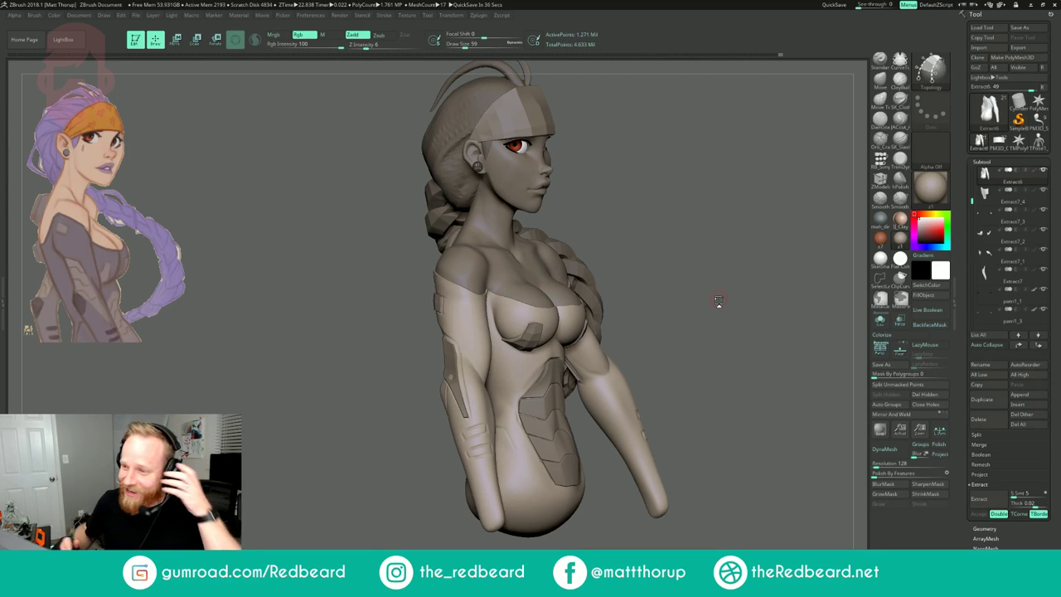
pyautogui.moveTo(661, 235); pyautogui.dragTo(694, 267)
pyautogui.moveTo(670, 329)
pyautogui.mouseDown()
pyautogui.moveTo(754, 313)
pyautogui.moveTo(721, 331)
pyautogui.moveTo(699, 321)
pyautogui.moveTo(704, 396)
pyautogui.moveTo(652, 301)
pyautogui.moveTo(670, 301)
pyautogui.moveTo(647, 318)
pyautogui.mouseUp()
pyautogui.press('b')
pyautogui.press('t')
pyautogui.press('o')
pyautogui.press('s')
pyautogui.moveTo(599, 253)
pyautogui.mouseDown()
pyautogui.moveTo(665, 267)
pyautogui.moveTo(646, 278)
pyautogui.mouseUp()
pyautogui.press('s')
# - Outline the seam shape on the back of the forearm below the elbow with topology curves and cross it with a diagonal curve
pyautogui.keyDown('alt'); pyautogui.moveTo(638, 176); pyautogui.dragTo(631, 214); pyautogui.keyUp('alt')
pyautogui.moveTo(663, 214); pyautogui.dragTo(688, 216)
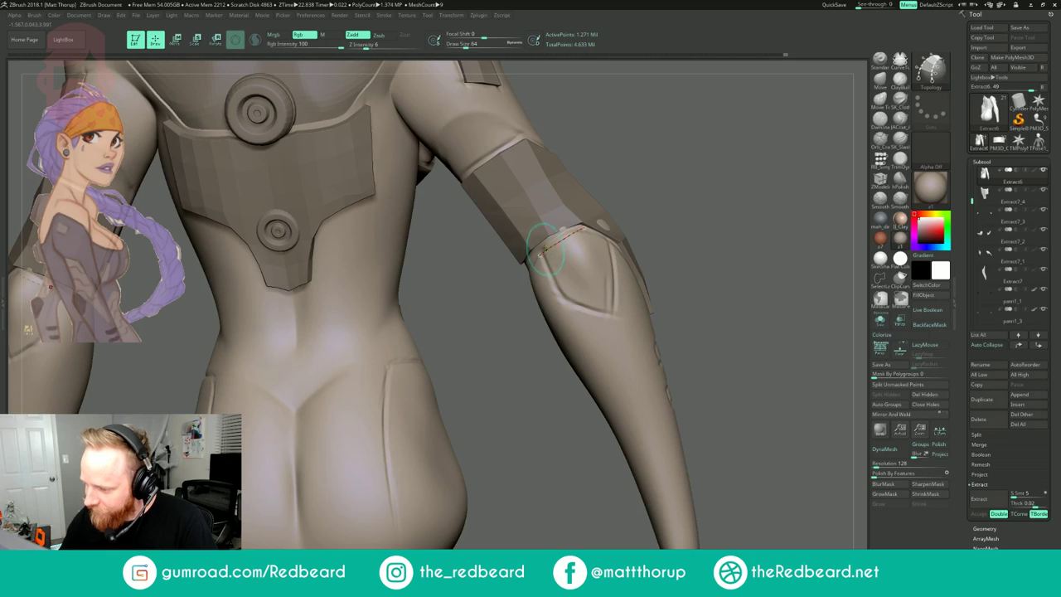
pyautogui.moveTo(567, 308); pyautogui.dragTo(568, 307)
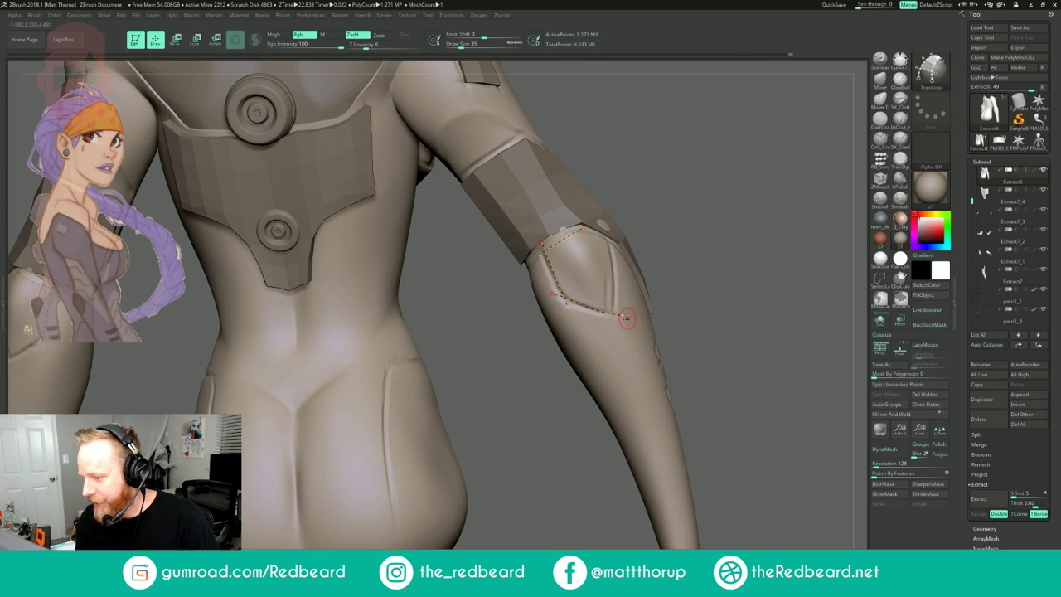
pyautogui.moveTo(685, 213); pyautogui.dragTo(650, 224)
pyautogui.press(']')
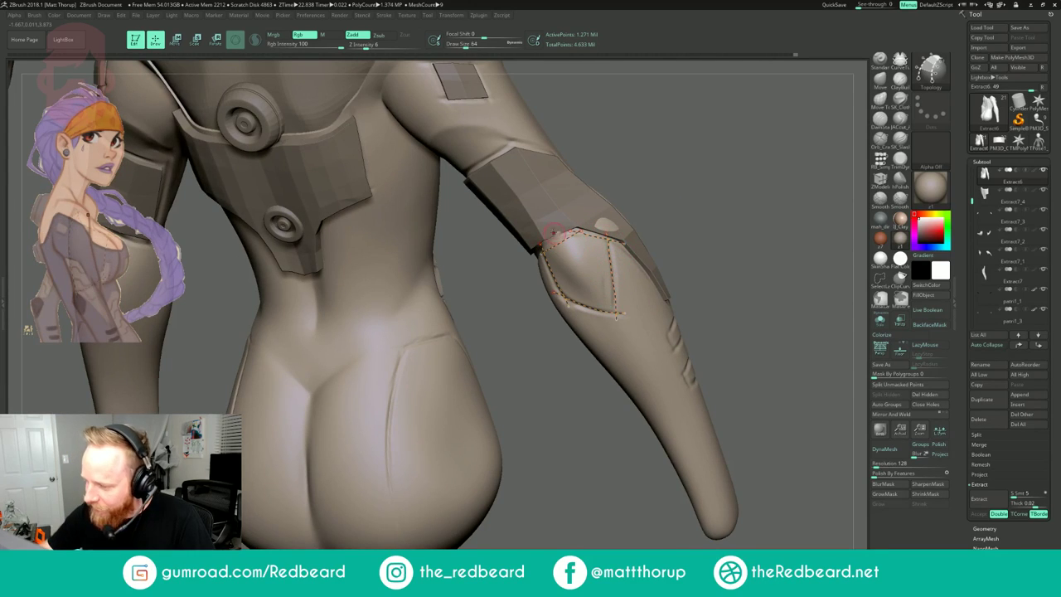
pyautogui.moveTo(620, 320); pyautogui.dragTo(621, 322)
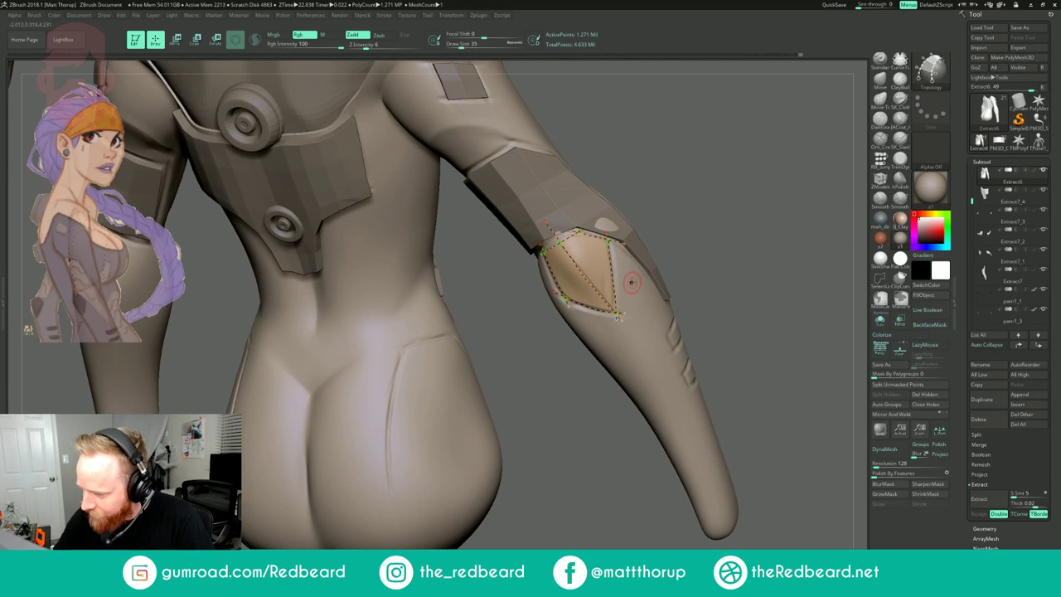
# - Draw a curve across the elbow panel to complete its faces, generate its mesh and split the unmasked points into a new subtool
pyautogui.moveTo(691, 235); pyautogui.dragTo(657, 246)
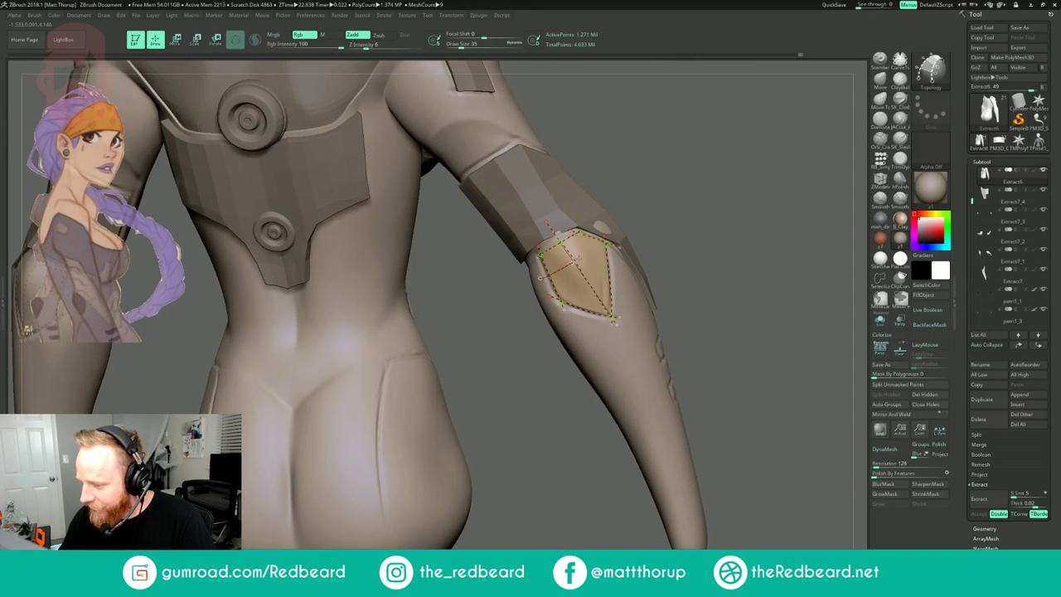
pyautogui.moveTo(540, 277); pyautogui.dragTo(539, 278)
pyautogui.moveTo(616, 268); pyautogui.dragTo(620, 266)
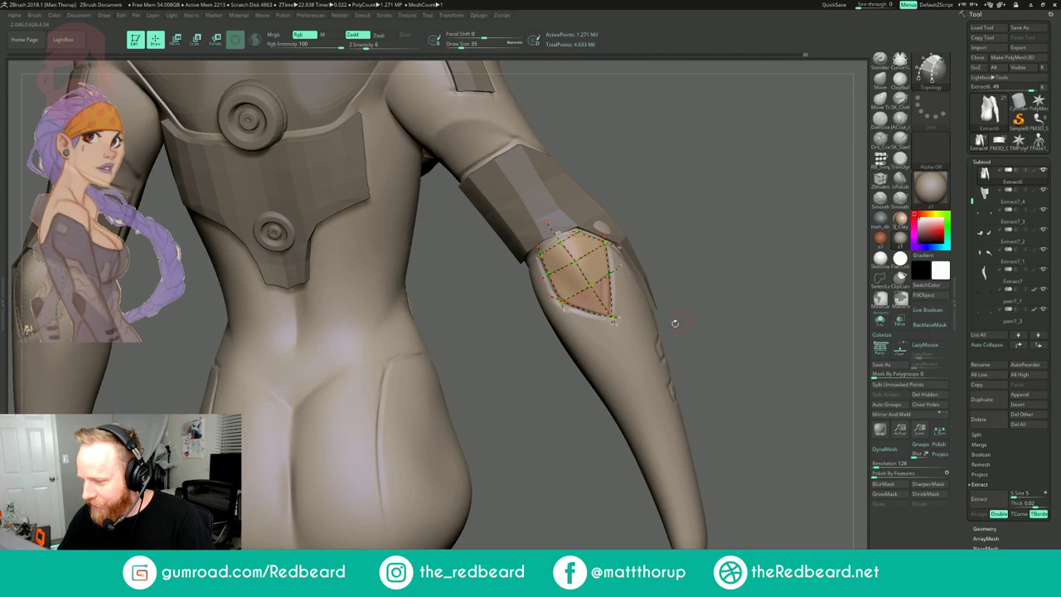
pyautogui.click(628, 343)
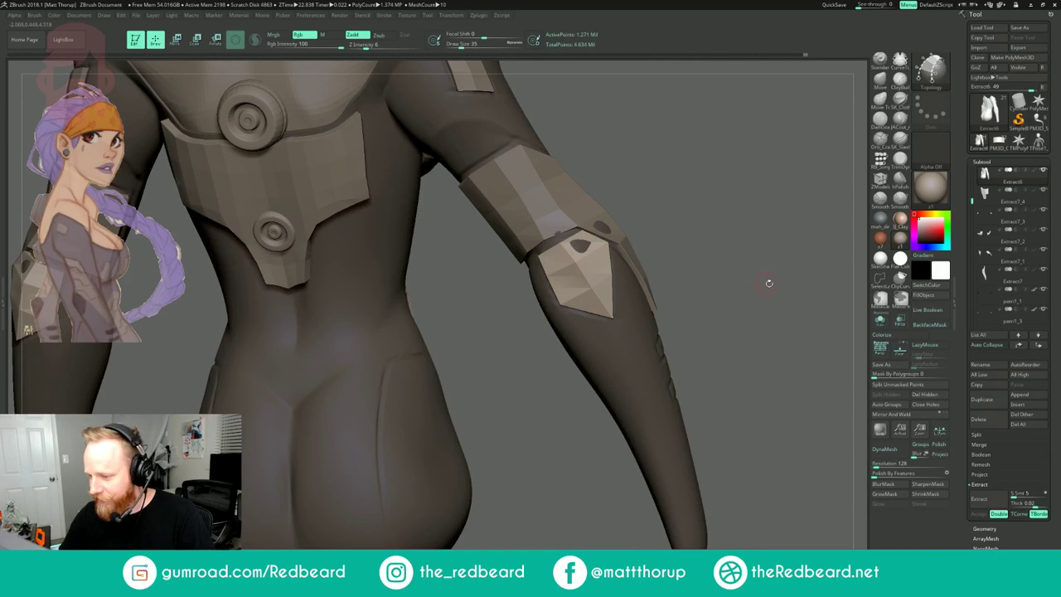
pyautogui.keyDown('alt'); pyautogui.moveTo(771, 283); pyautogui.dragTo(767, 240); pyautogui.keyUp('alt')
pyautogui.moveTo(796, 332); pyautogui.dragTo(680, 356)
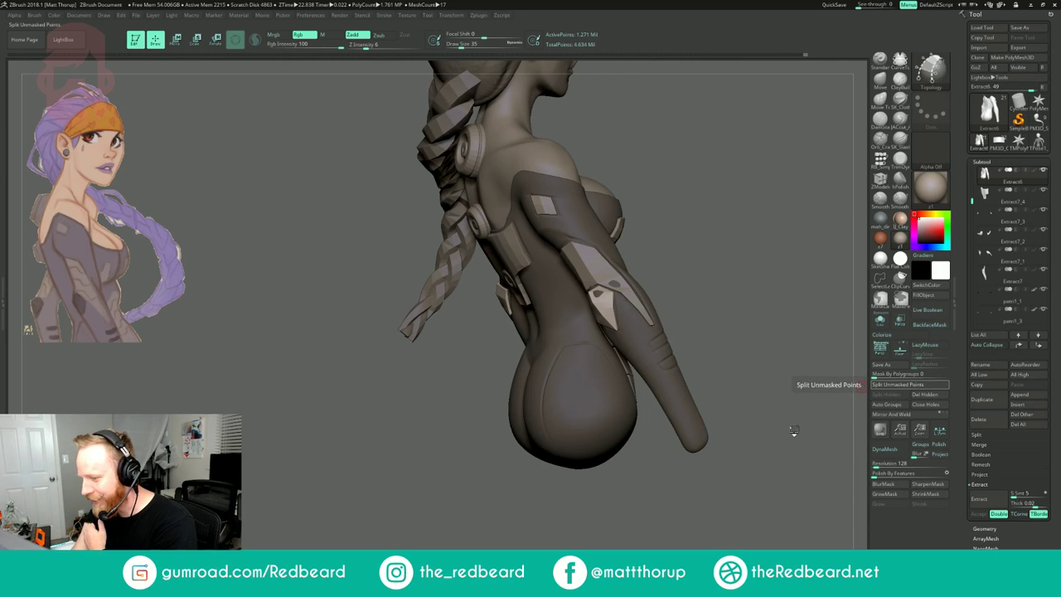
# - Draw topology curves across the forearm for the edges of two bands, plus a lengthwise curve along their outer ends
pyautogui.moveTo(778, 441); pyautogui.dragTo(749, 452)
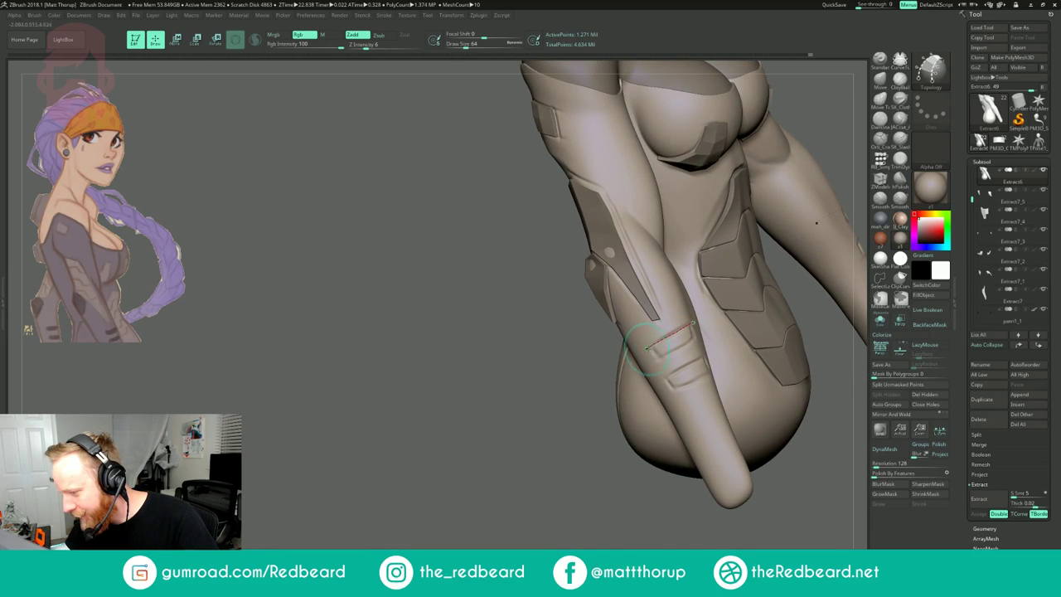
pyautogui.moveTo(693, 340); pyautogui.dragTo(647, 359)
pyautogui.moveTo(697, 335); pyautogui.dragTo(651, 361)
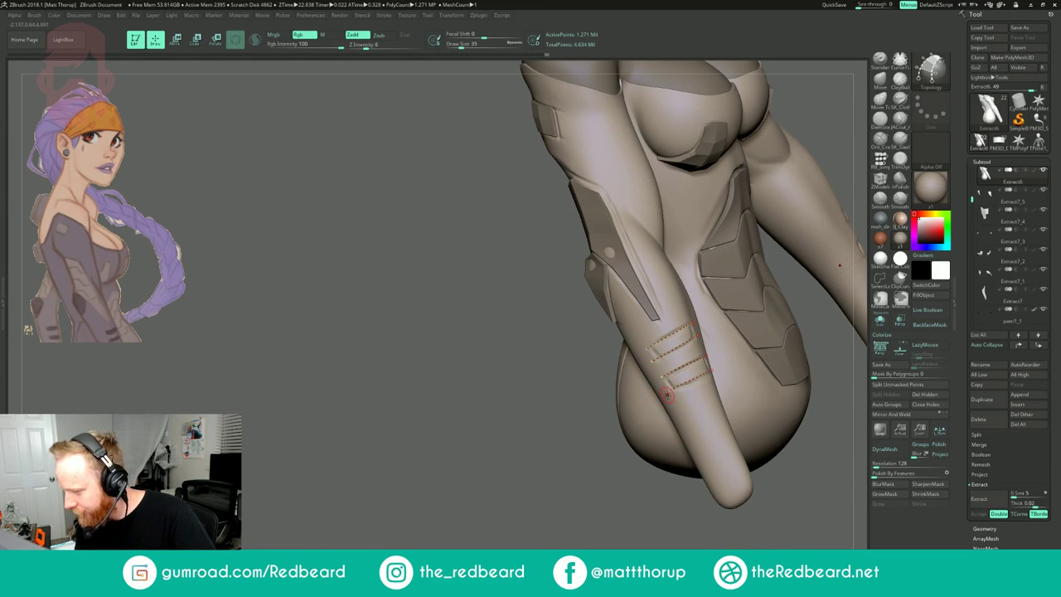
pyautogui.moveTo(645, 330); pyautogui.dragTo(681, 393)
# - Close the inner ends of both forearm bands with a lengthwise curve and remove the segments between the bands and the stray curve
pyautogui.moveTo(806, 505); pyautogui.dragTo(730, 489)
pyautogui.moveTo(681, 306); pyautogui.dragTo(707, 383)
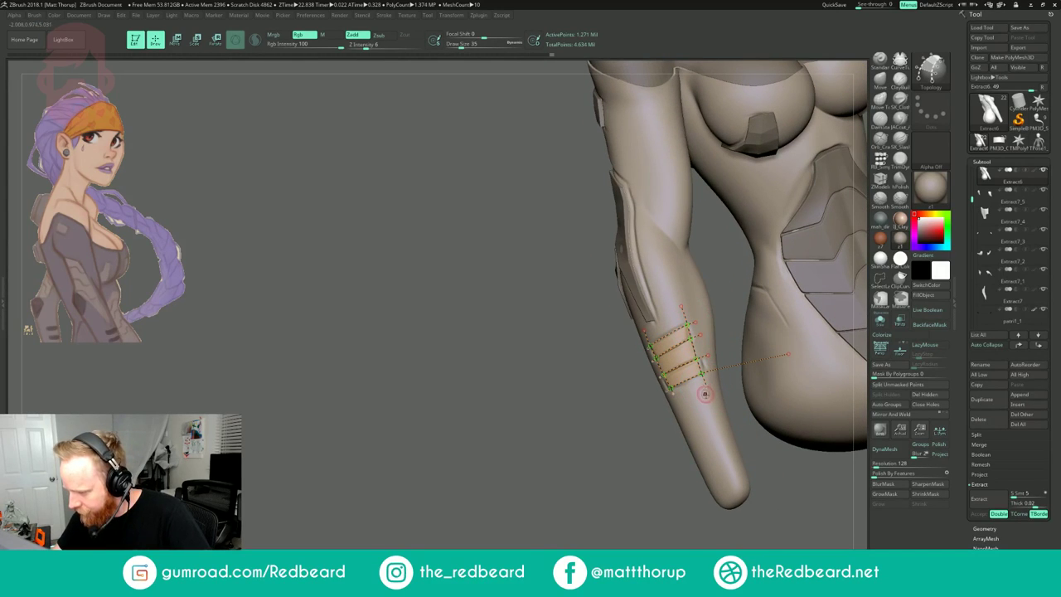
pyautogui.moveTo(693, 348); pyautogui.dragTo(702, 343)
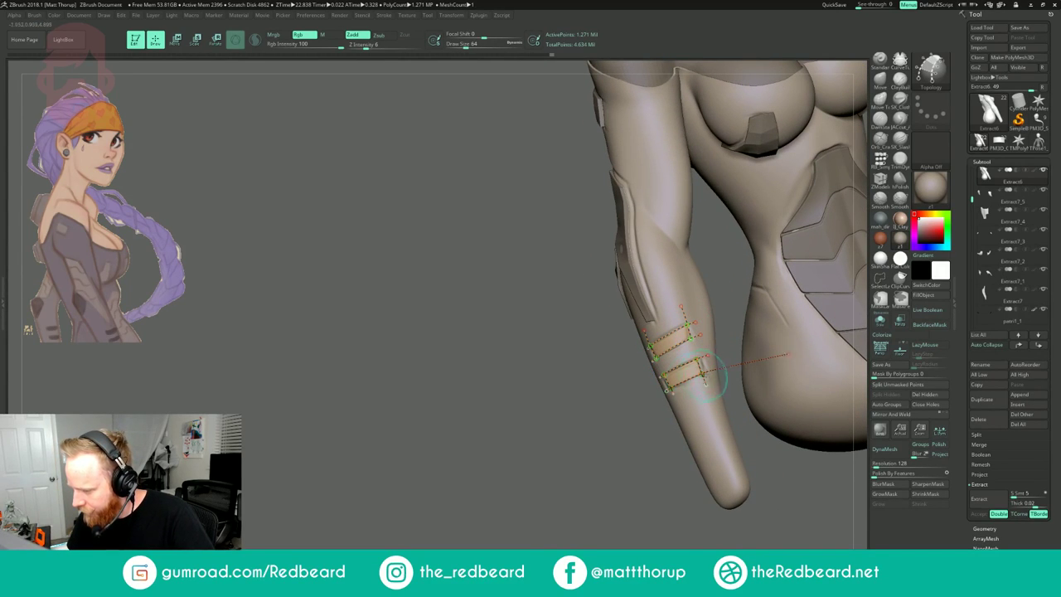
pyautogui.hotkey('ctrl', 'z')
pyautogui.moveTo(759, 504); pyautogui.dragTo(820, 523)
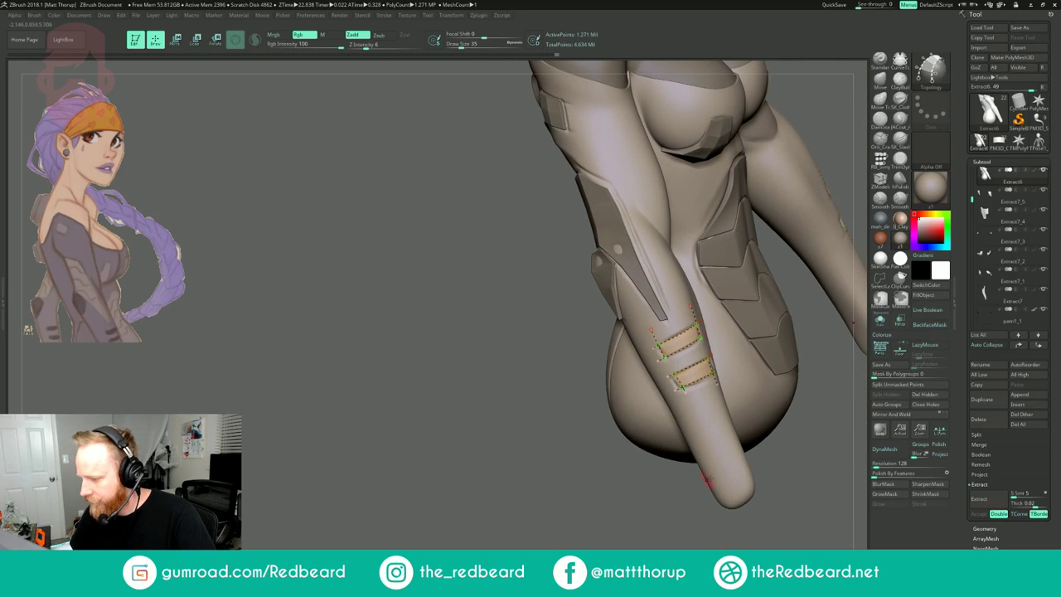
# - Try to generate the two forearm band meshes from their outline curves alone
pyautogui.click(771, 441)
pyautogui.moveTo(813, 432); pyautogui.dragTo(755, 456)
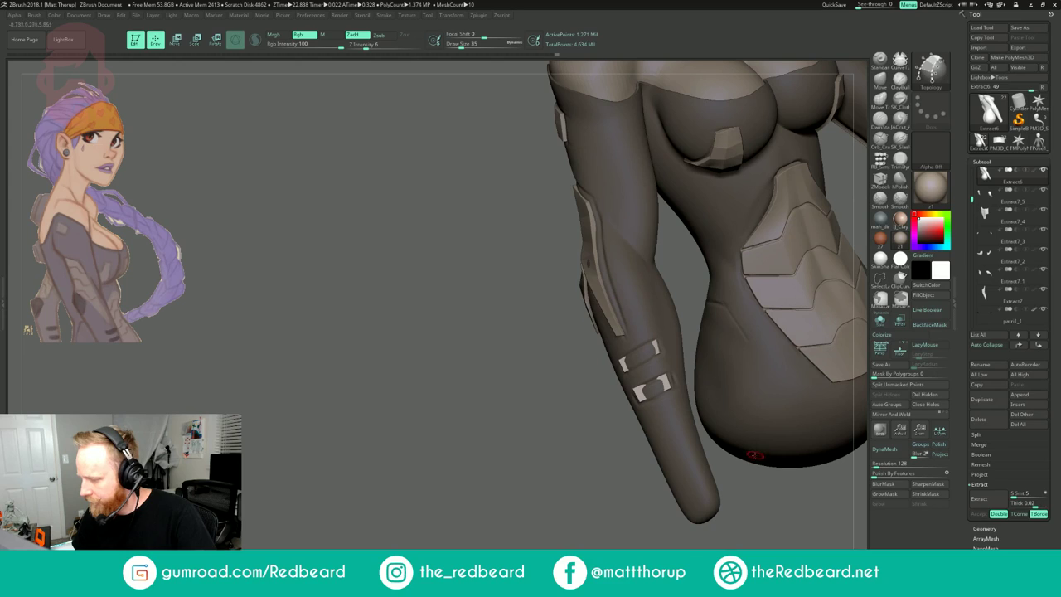
pyautogui.hotkey('ctrl', 'z')
# - Add lengthwise curves through the middle of both forearm bands, generate their meshes and split them into their own subtool
pyautogui.moveTo(635, 330); pyautogui.dragTo(670, 407)
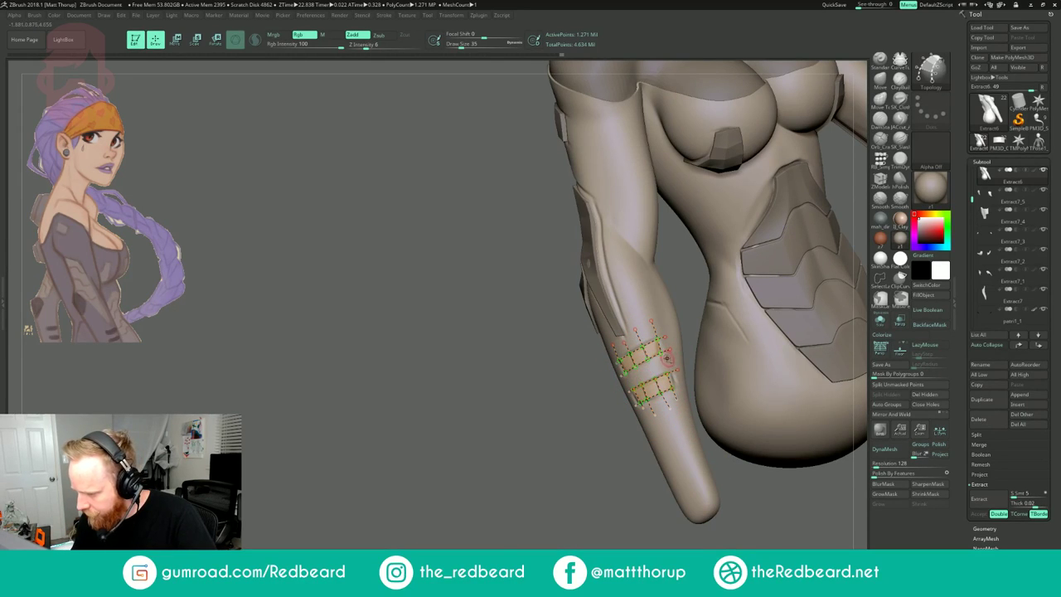
pyautogui.click(686, 469)
pyautogui.moveTo(753, 478)
pyautogui.mouseDown()
pyautogui.moveTo(838, 493)
pyautogui.moveTo(698, 517)
pyautogui.moveTo(785, 508)
pyautogui.moveTo(758, 533)
pyautogui.moveTo(789, 538)
pyautogui.moveTo(593, 544)
pyautogui.moveTo(795, 491)
pyautogui.mouseUp()
pyautogui.moveTo(630, 278); pyautogui.dragTo(539, 277)
pyautogui.moveTo(851, 121)
pyautogui.keyDown('alt'); pyautogui.mouseDown()
pyautogui.moveTo(663, 254)
pyautogui.moveTo(693, 255)
pyautogui.moveTo(675, 248)
pyautogui.moveTo(694, 218)
pyautogui.moveTo(684, 249)
pyautogui.mouseUp(); pyautogui.keyUp('alt')
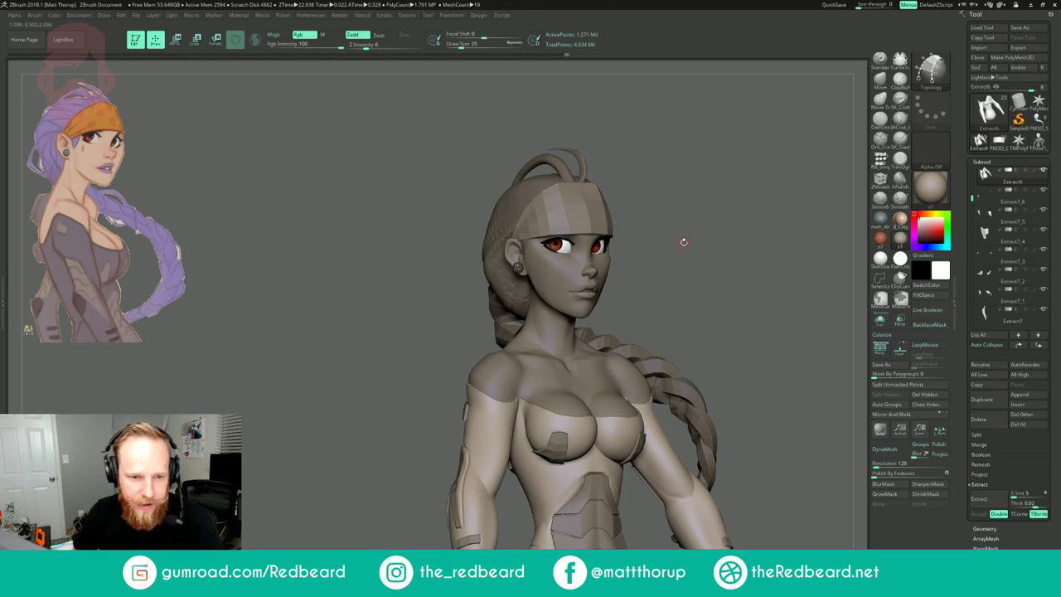
# - Hide the Extract6 bodysuit, show Extract5 in its place and make Extract5 the active subtool
pyautogui.moveTo(683, 242)
pyautogui.mouseDown()
pyautogui.moveTo(717, 265)
pyautogui.moveTo(681, 257)
pyautogui.moveTo(696, 207)
pyautogui.mouseUp()
pyautogui.keyDown('shift'); pyautogui.moveTo(758, 255); pyautogui.dragTo(720, 261); pyautogui.keyUp('shift')
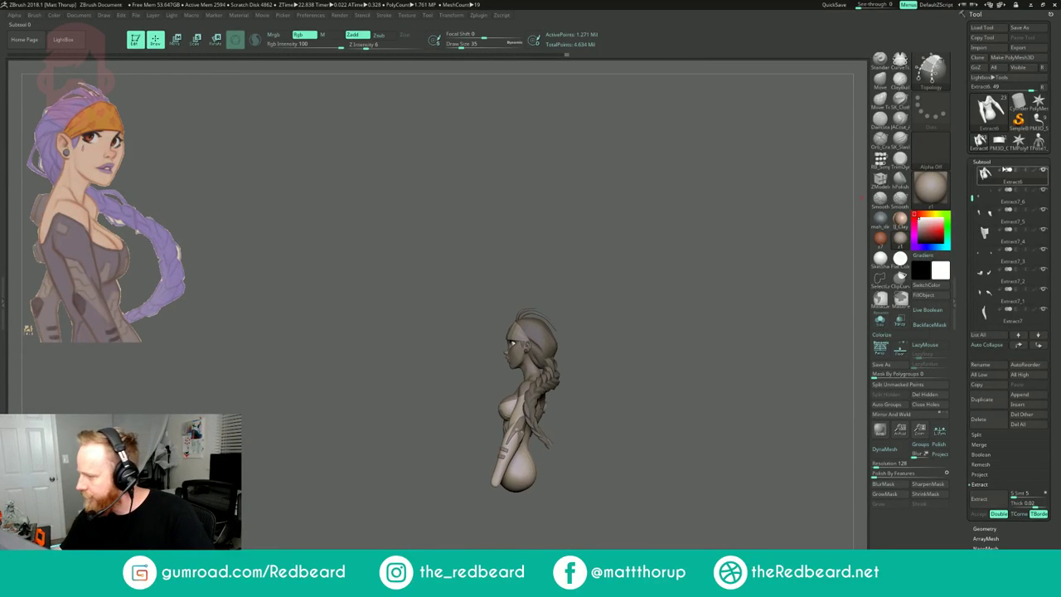
pyautogui.moveTo(973, 198); pyautogui.dragTo(972, 171)
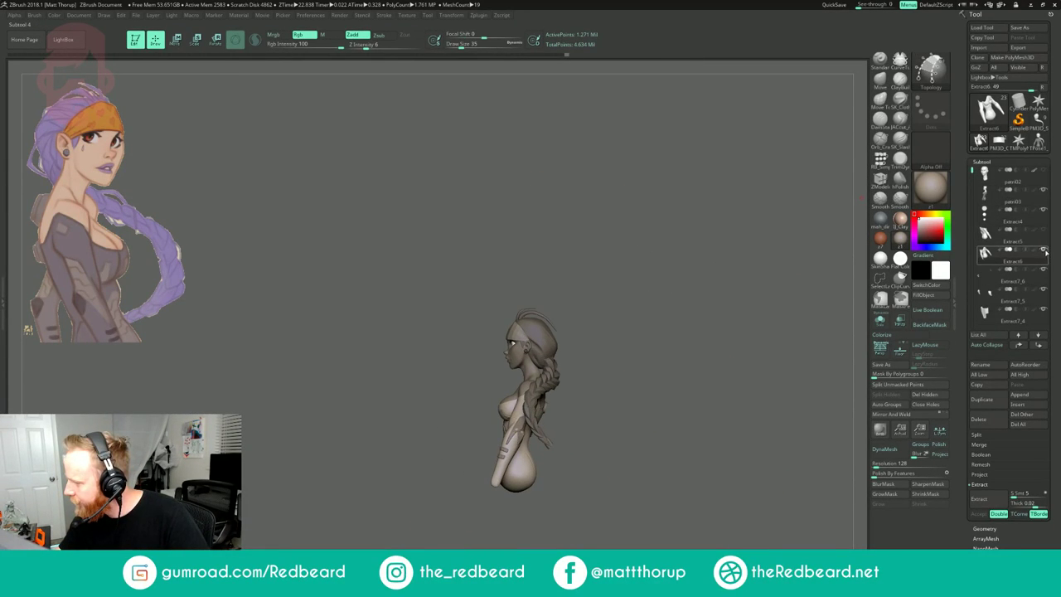
pyautogui.click(1045, 231)
pyautogui.moveTo(673, 292); pyautogui.dragTo(714, 300)
pyautogui.keyDown('alt'); pyautogui.moveTo(715, 300); pyautogui.dragTo(718, 336); pyautogui.keyUp('alt')
pyautogui.click(1010, 245)
# - Lower the Extract5 bodysuit by two subdivision levels and check it from the front
pyautogui.moveTo(681, 290); pyautogui.dragTo(728, 313)
pyautogui.hotkey('shift', 'd')
pyautogui.hotkey('shift', 'd')
pyautogui.keyDown('alt'); pyautogui.moveTo(691, 446); pyautogui.dragTo(655, 298); pyautogui.keyUp('alt')
pyautogui.keyDown('alt'); pyautogui.moveTo(727, 296); pyautogui.dragTo(683, 299); pyautogui.keyUp('alt')
pyautogui.keyDown('alt'); pyautogui.moveTo(736, 275); pyautogui.dragTo(740, 294); pyautogui.keyUp('alt')
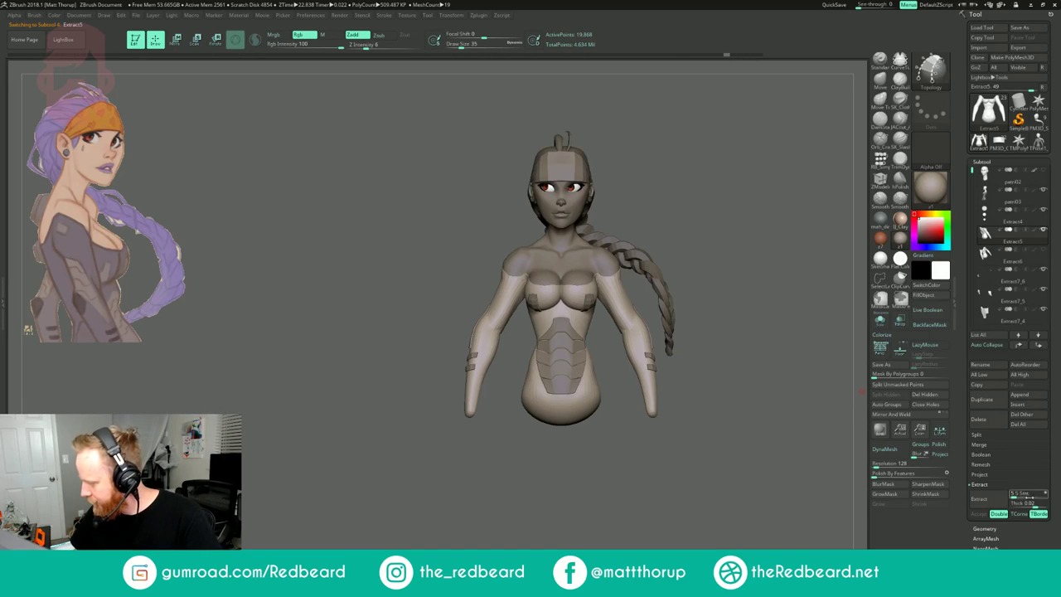
# - Save the character tool to file
pyautogui.moveTo(1016, 547); pyautogui.dragTo(1004, 498)
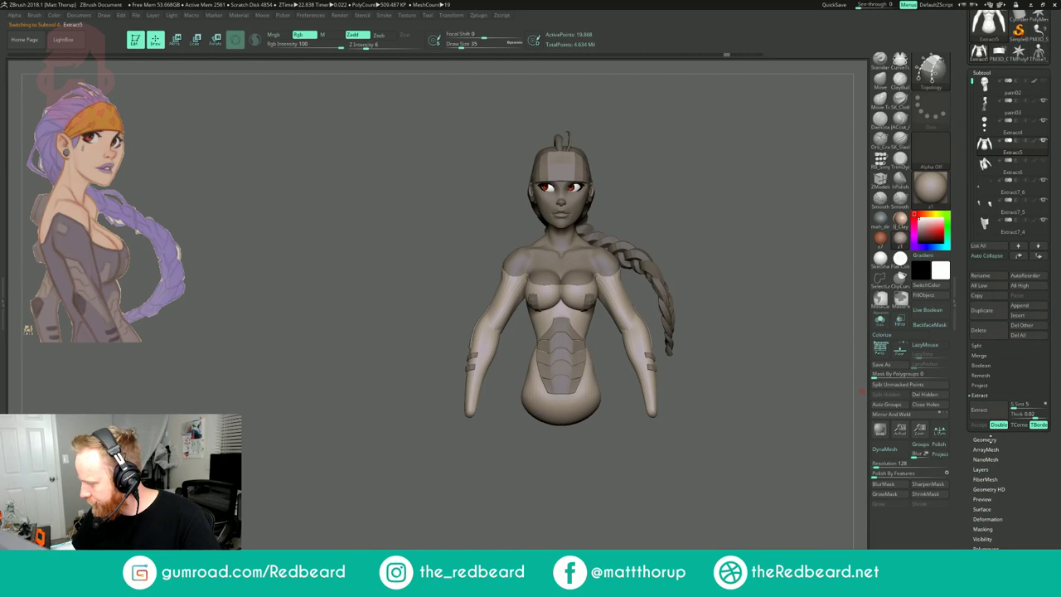
pyautogui.moveTo(1051, 86); pyautogui.dragTo(1049, 178)
pyautogui.click(1018, 27)
pyautogui.click(427, 284)
pyautogui.click(549, 297)
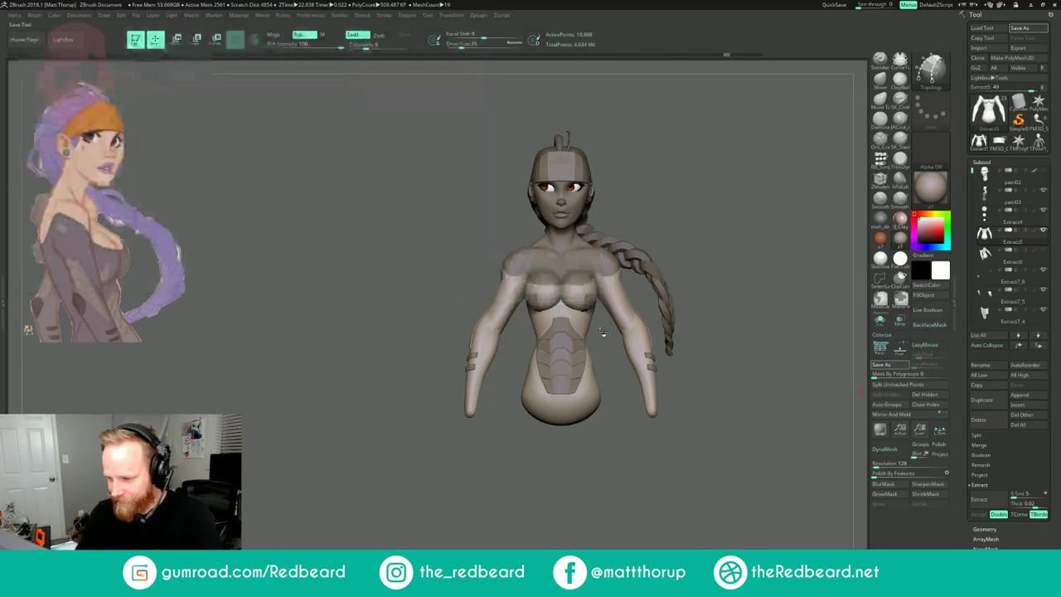
# - Select the Pm3d_cylinder3d1 subtool and rename it Teeth
pyautogui.moveTo(736, 258)
pyautogui.mouseDown()
pyautogui.moveTo(783, 265)
pyautogui.moveTo(720, 273)
pyautogui.moveTo(749, 295)
pyautogui.moveTo(742, 287)
pyautogui.moveTo(765, 270)
pyautogui.mouseUp()
pyautogui.moveTo(738, 469)
pyautogui.keyDown('alt'); pyautogui.mouseDown()
pyautogui.moveTo(648, 507)
pyautogui.moveTo(609, 507)
pyautogui.moveTo(722, 493)
pyautogui.mouseUp(); pyautogui.keyUp('alt')
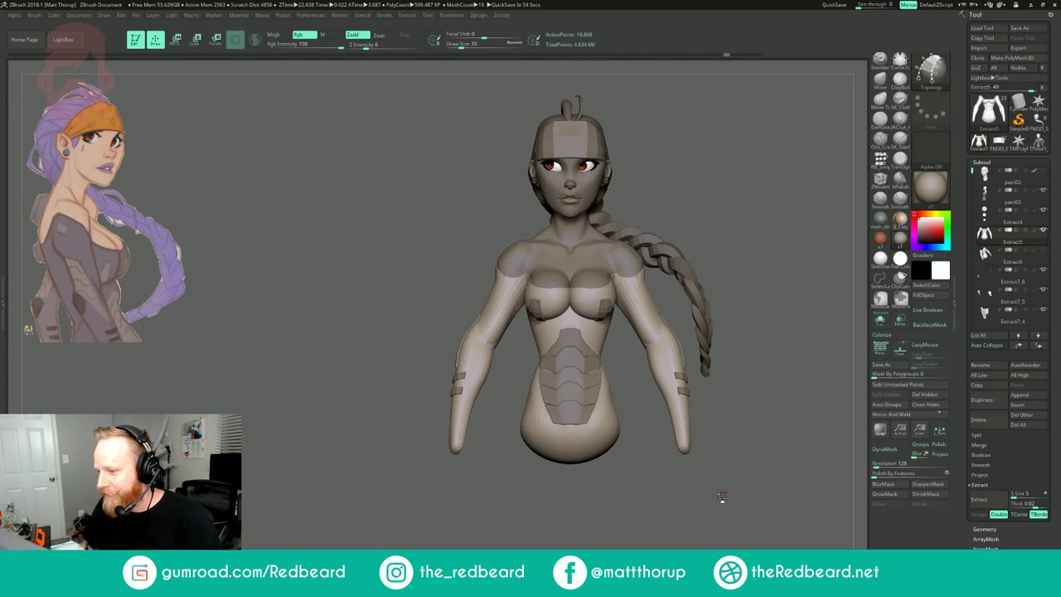
pyautogui.moveTo(786, 262)
pyautogui.mouseDown()
pyautogui.moveTo(839, 262)
pyautogui.moveTo(800, 261)
pyautogui.mouseUp()
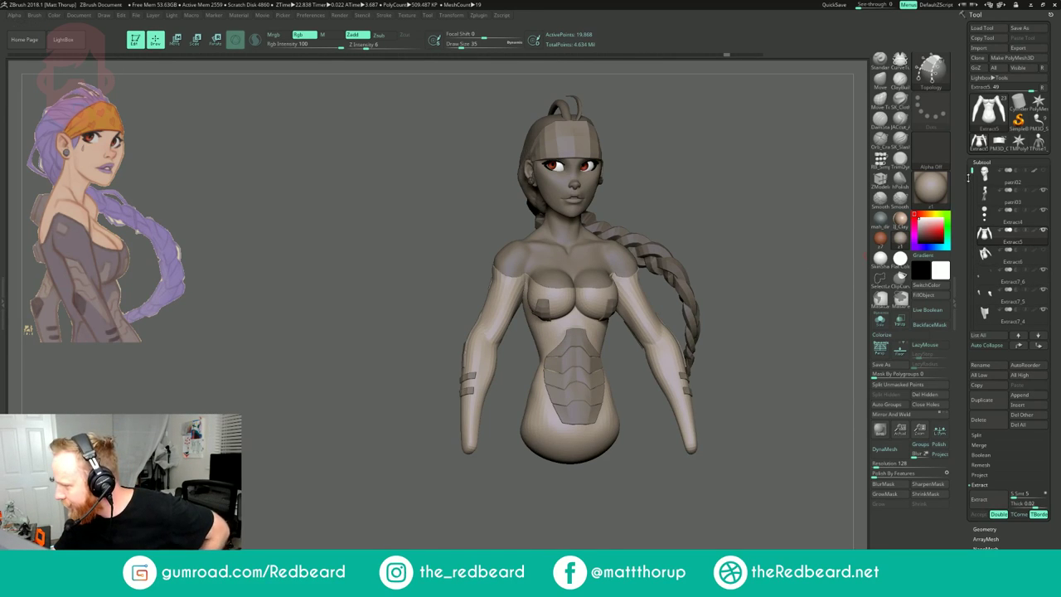
pyautogui.moveTo(973, 172); pyautogui.dragTo(982, 265)
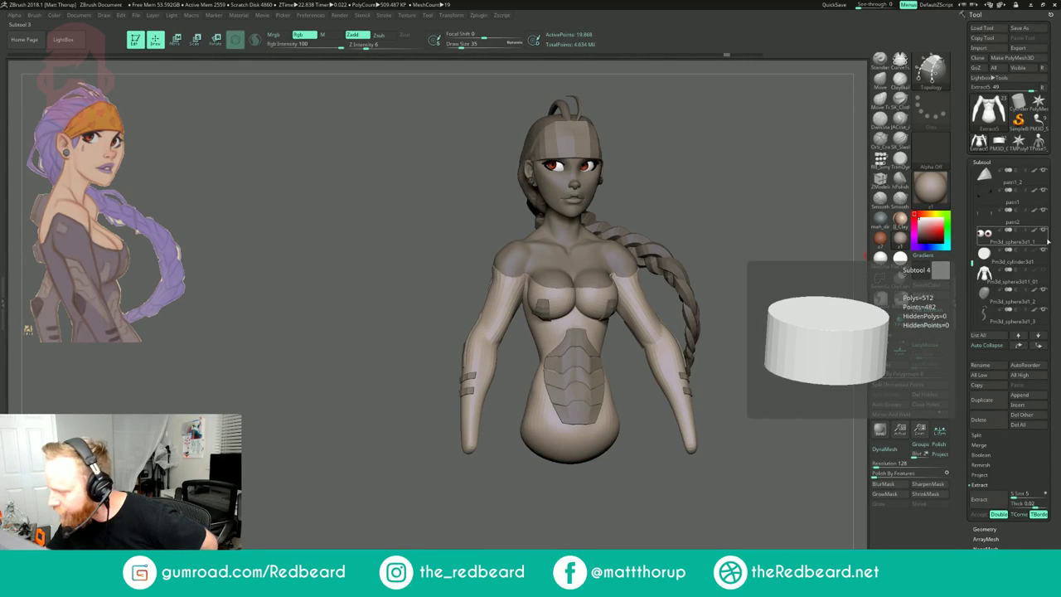
pyautogui.click(1011, 262)
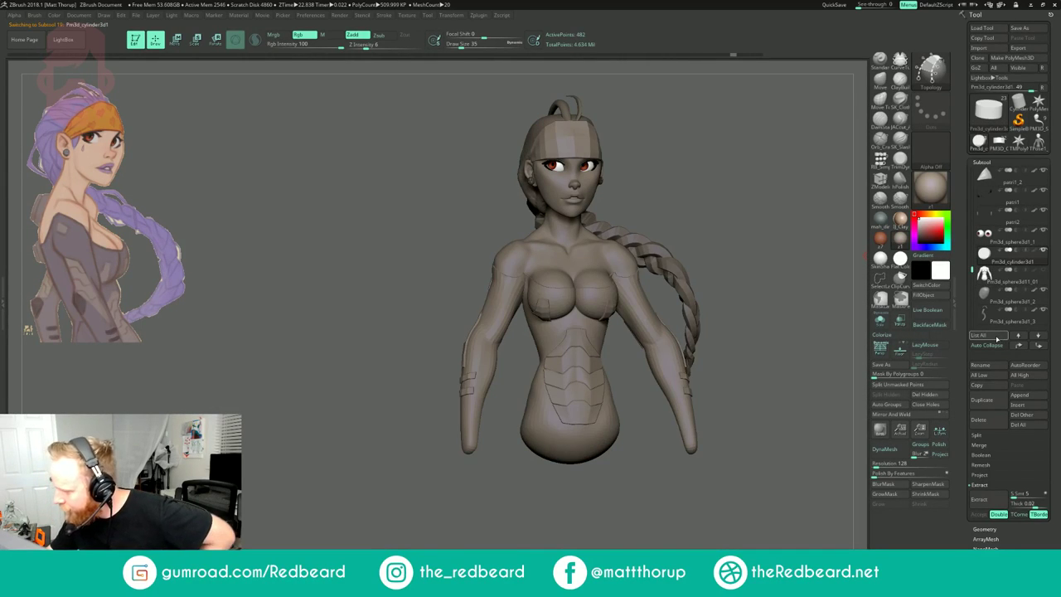
pyautogui.click(986, 364)
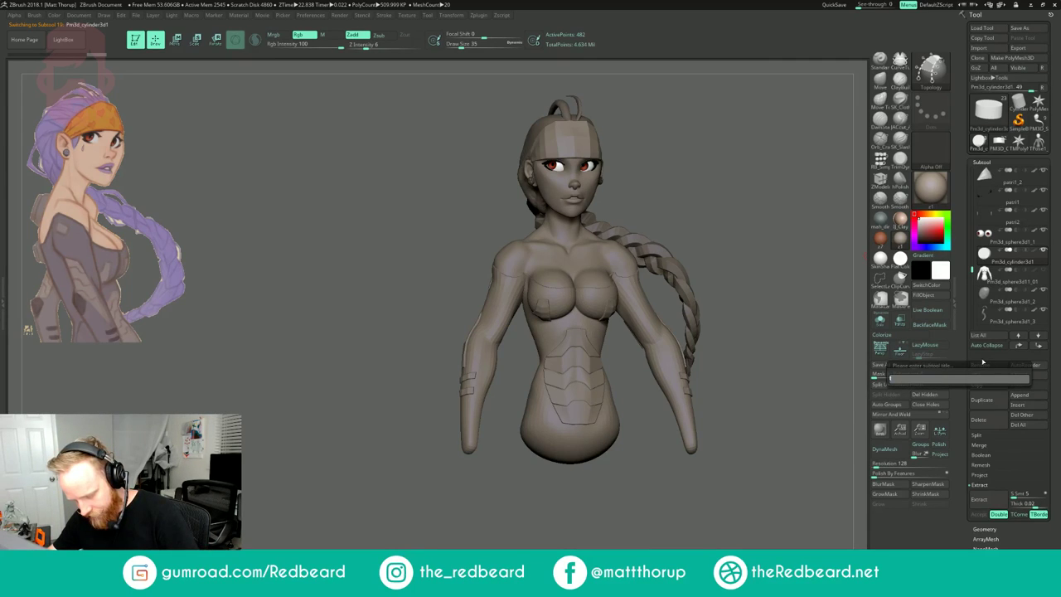
pyautogui.press('Return')
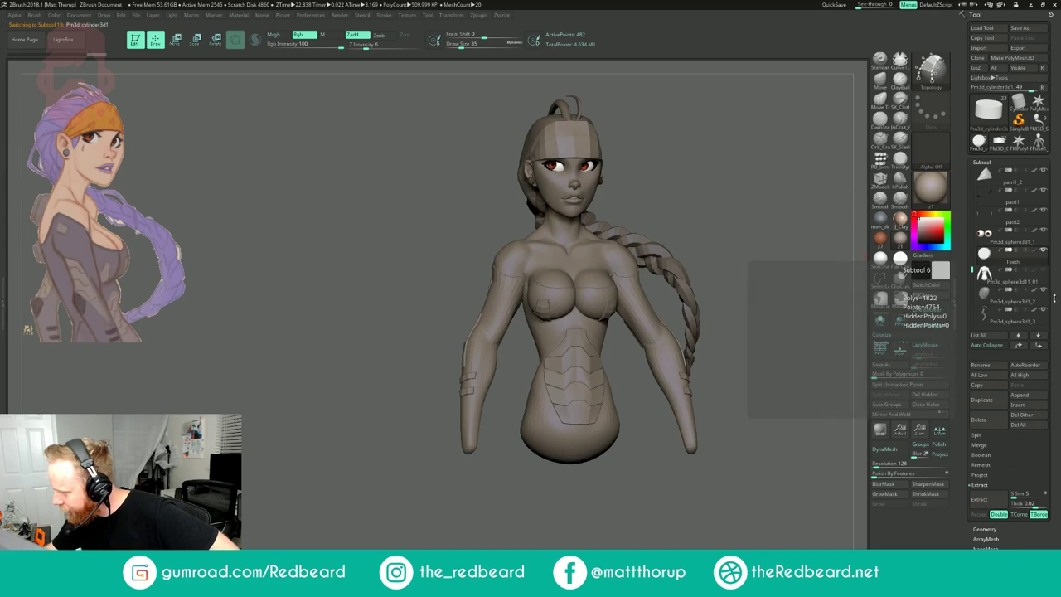
# - Rename the scalp-shaped Pm3d_sphere3d1_2 subtool as Hair
pyautogui.click(1014, 301)
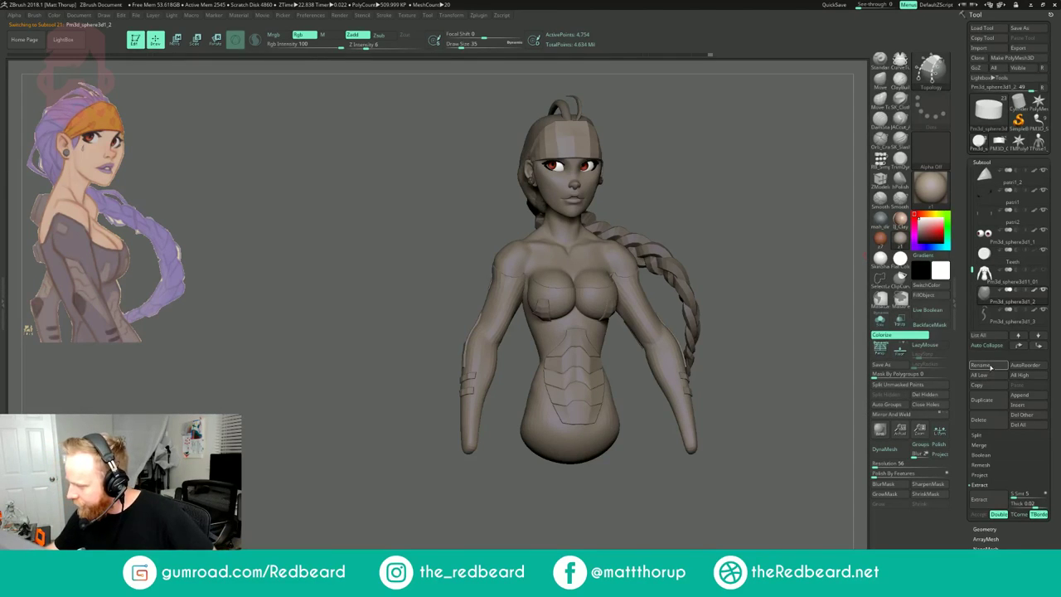
pyautogui.click(988, 366)
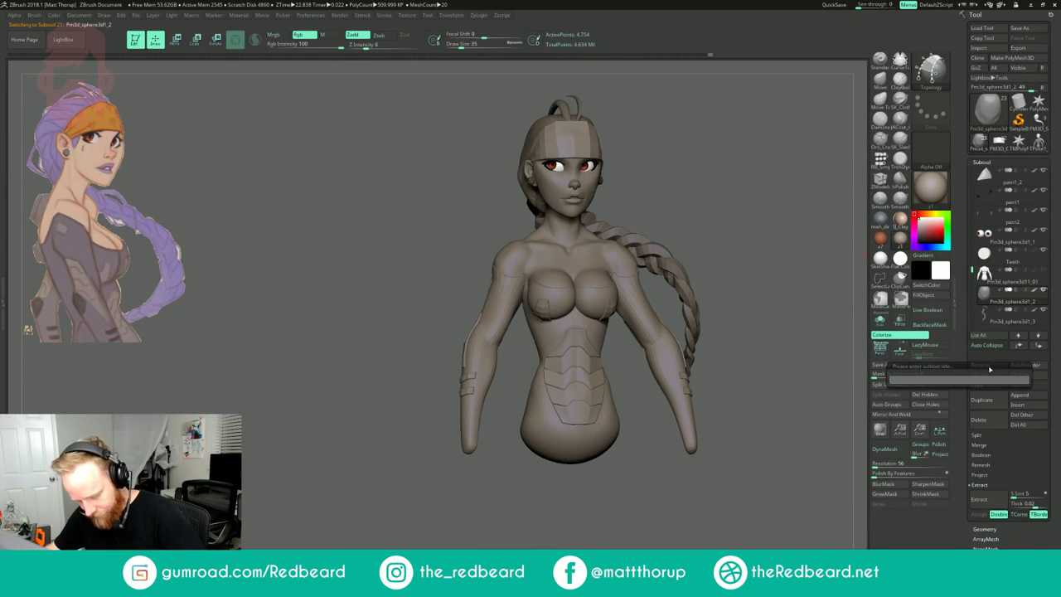
pyautogui.write('hair')
pyautogui.press('Return')
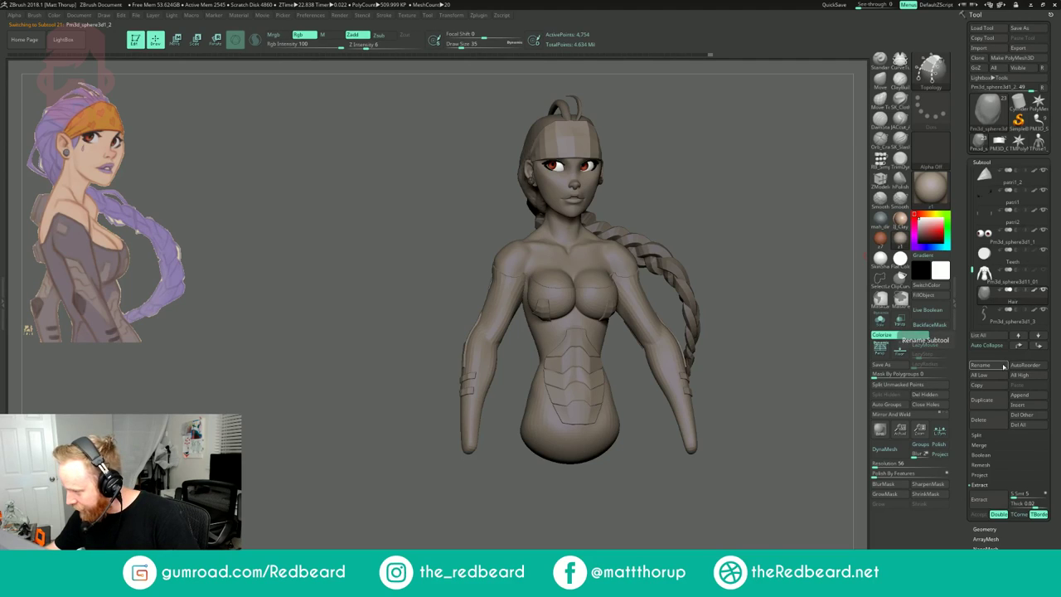
# - Rename the Pm3d_sphere3d1_3 subtool as Braid
pyautogui.click(1001, 315)
pyautogui.click(992, 366)
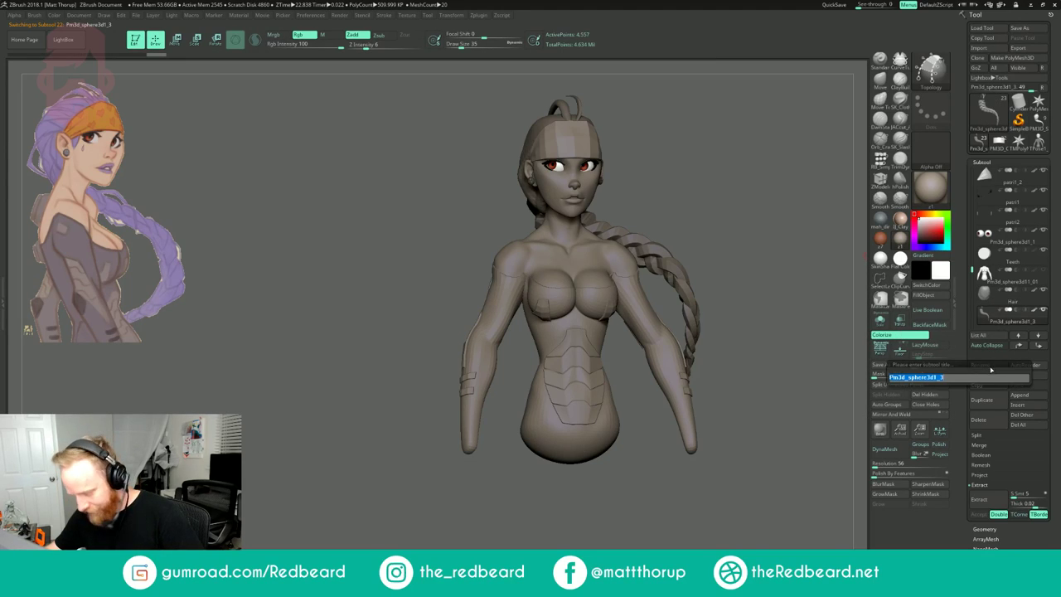
pyautogui.write('bra')
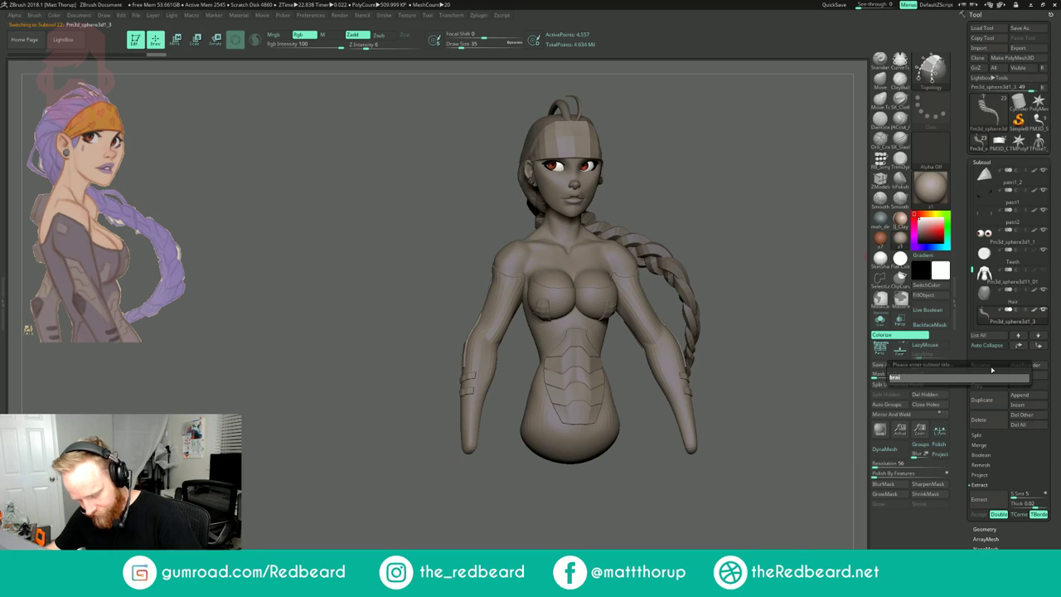
pyautogui.write('id')
pyautogui.press('Return')
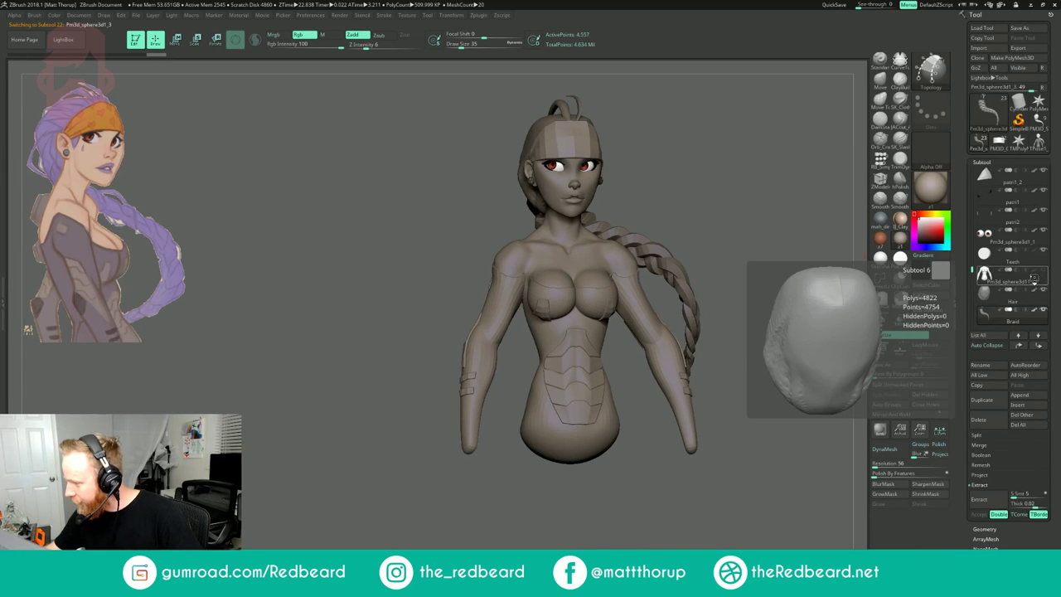
pyautogui.moveTo(833, 403); pyautogui.dragTo(708, 494)
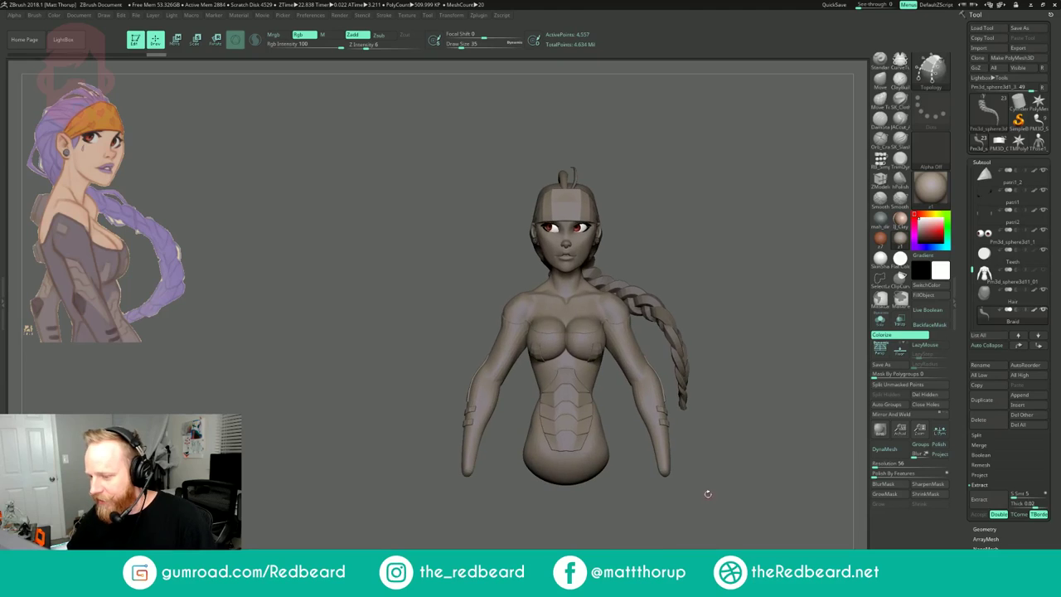
# - Combine the character's subtools into one low-resolution posing mesh with Transpose Master's TPoseMesh and show its polyframe
pyautogui.click(482, 16)
pyautogui.click(500, 205)
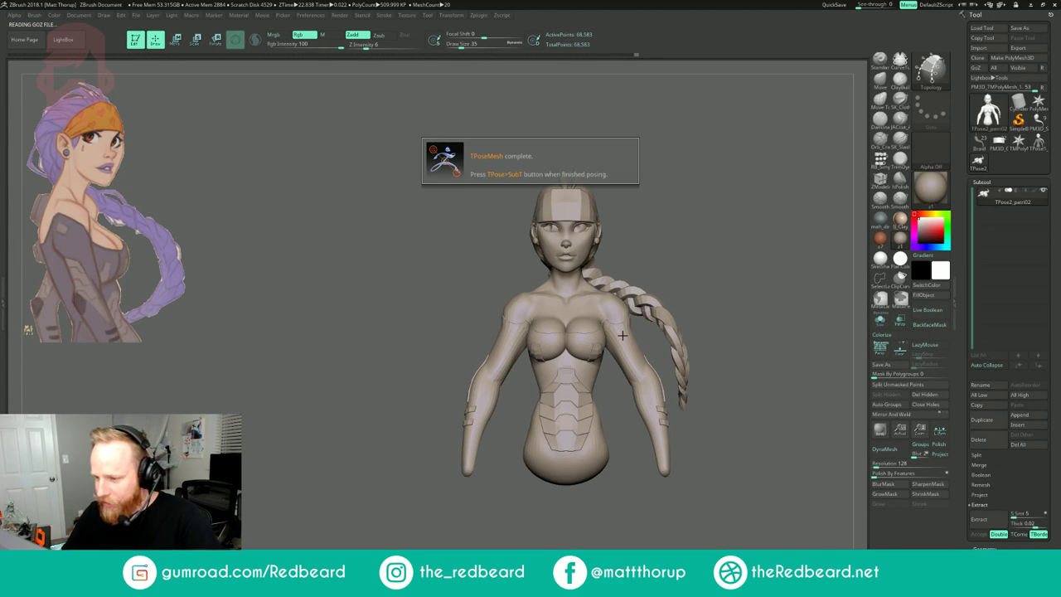
pyautogui.moveTo(717, 225)
pyautogui.mouseDown()
pyautogui.moveTo(725, 233)
pyautogui.moveTo(699, 234)
pyautogui.moveTo(737, 227)
pyautogui.moveTo(681, 229)
pyautogui.mouseUp()
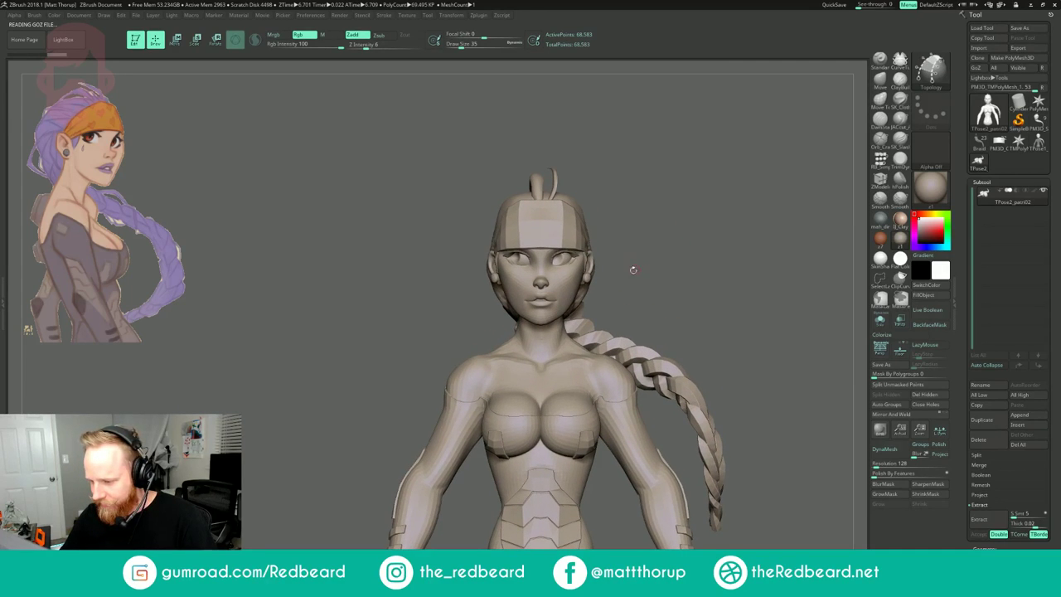
pyautogui.hotkey('shift', 'f')
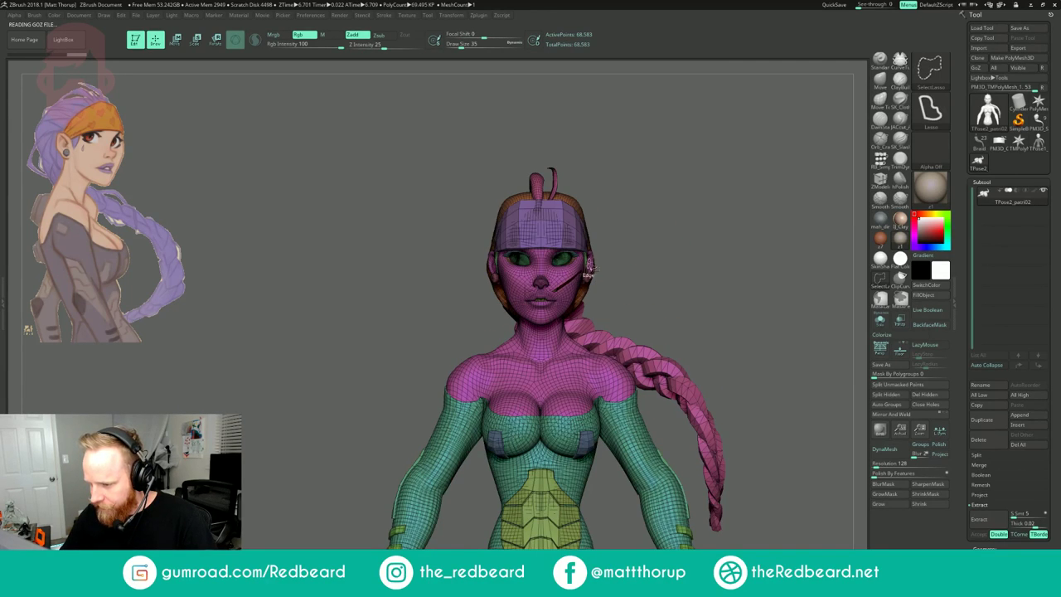
# - Hide and invert polygroups on the posing mesh until only the skin body, scalp hair and headband remain visible without braid or suit
pyautogui.keyDown('ctrl'); pyautogui.keyDown('shift'); pyautogui.click(567, 282); pyautogui.keyUp('shift'); pyautogui.keyUp('ctrl')
pyautogui.keyDown('ctrl'); pyautogui.keyDown('shift'); pyautogui.click(643, 250); pyautogui.keyUp('shift'); pyautogui.keyUp('ctrl')
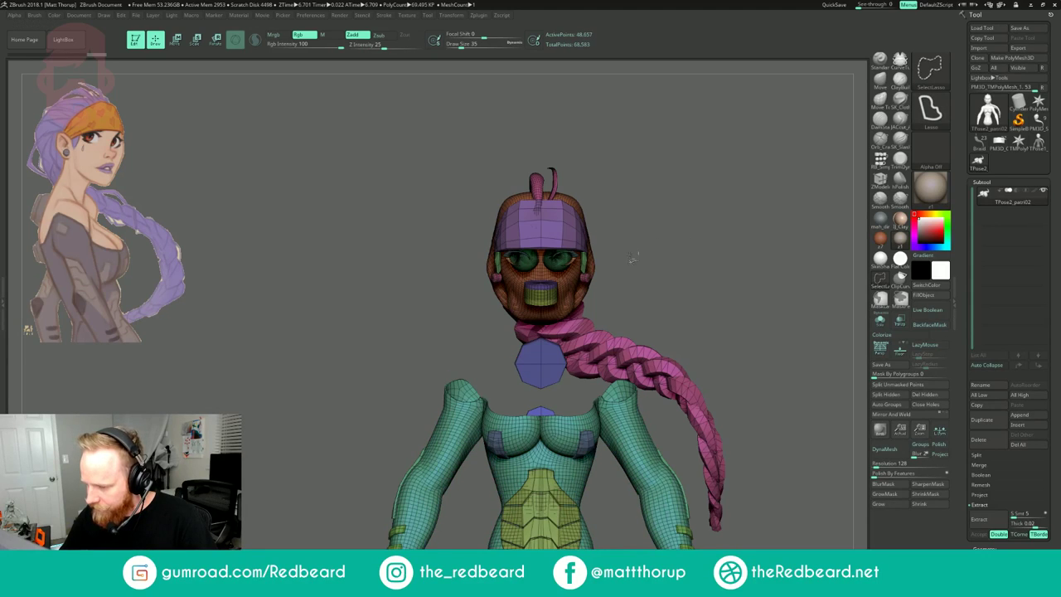
pyautogui.keyDown('ctrl'); pyautogui.keyDown('shift'); pyautogui.click(544, 297); pyautogui.keyUp('shift'); pyautogui.keyUp('ctrl')
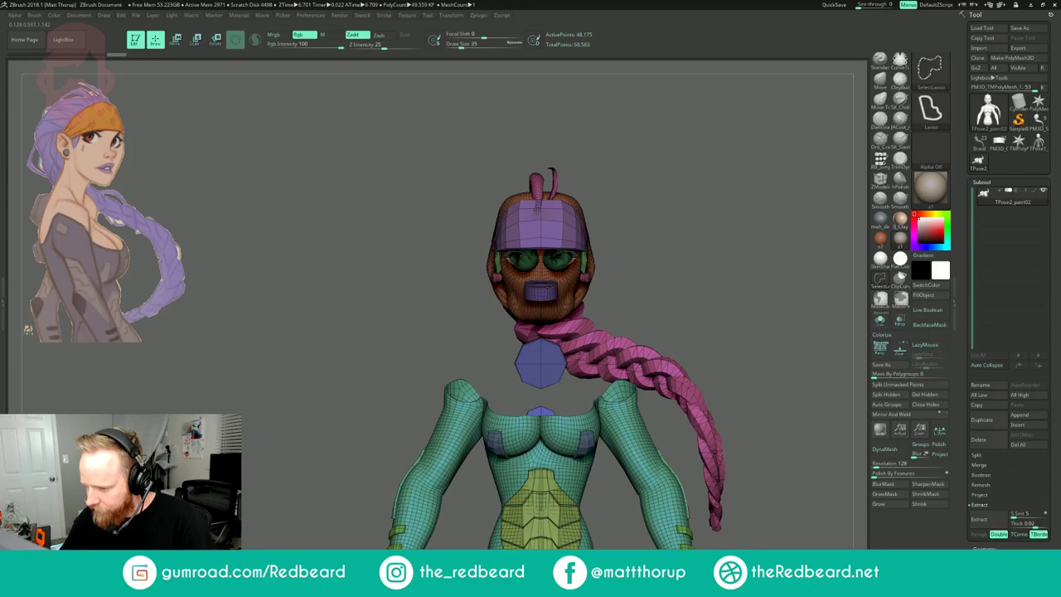
pyautogui.keyDown('ctrl'); pyautogui.keyDown('shift'); pyautogui.click(554, 287); pyautogui.keyUp('shift'); pyautogui.keyUp('ctrl')
pyautogui.keyDown('ctrl'); pyautogui.keyDown('shift'); pyautogui.click(550, 287); pyautogui.keyUp('shift'); pyautogui.keyUp('ctrl')
pyautogui.keyDown('ctrl'); pyautogui.keyDown('alt'); pyautogui.keyDown('shift'); pyautogui.click(546, 290); pyautogui.keyUp('shift'); pyautogui.keyUp('alt'); pyautogui.keyUp('ctrl')
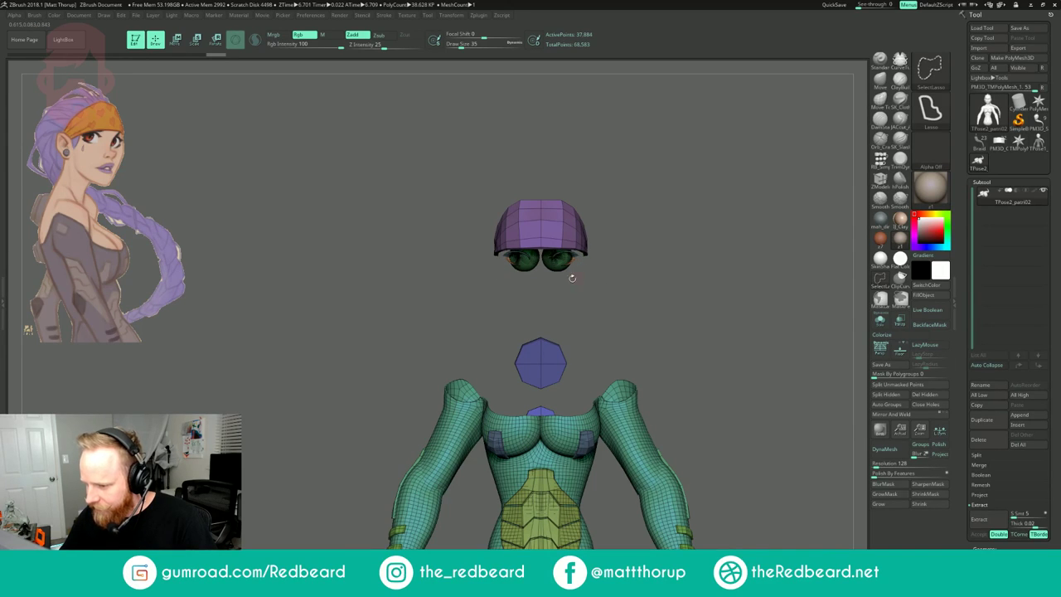
pyautogui.moveTo(518, 300)
pyautogui.keyDown('ctrl'); pyautogui.keyDown('alt'); pyautogui.keyDown('shift'); pyautogui.mouseDown()
pyautogui.moveTo(611, 157)
pyautogui.moveTo(481, 297)
pyautogui.mouseUp(); pyautogui.keyUp('shift'); pyautogui.keyUp('alt'); pyautogui.keyUp('ctrl')
pyautogui.moveTo(706, 297)
pyautogui.keyDown('ctrl'); pyautogui.keyDown('shift'); pyautogui.mouseDown()
pyautogui.moveTo(693, 335)
pyautogui.moveTo(743, 329)
pyautogui.moveTo(683, 335)
pyautogui.mouseUp(); pyautogui.keyUp('shift'); pyautogui.keyUp('ctrl')
pyautogui.keyDown('ctrl'); pyautogui.keyDown('shift'); pyautogui.click(640, 351); pyautogui.keyUp('shift'); pyautogui.keyUp('ctrl')
pyautogui.hotkey('ctrl', 'shift')
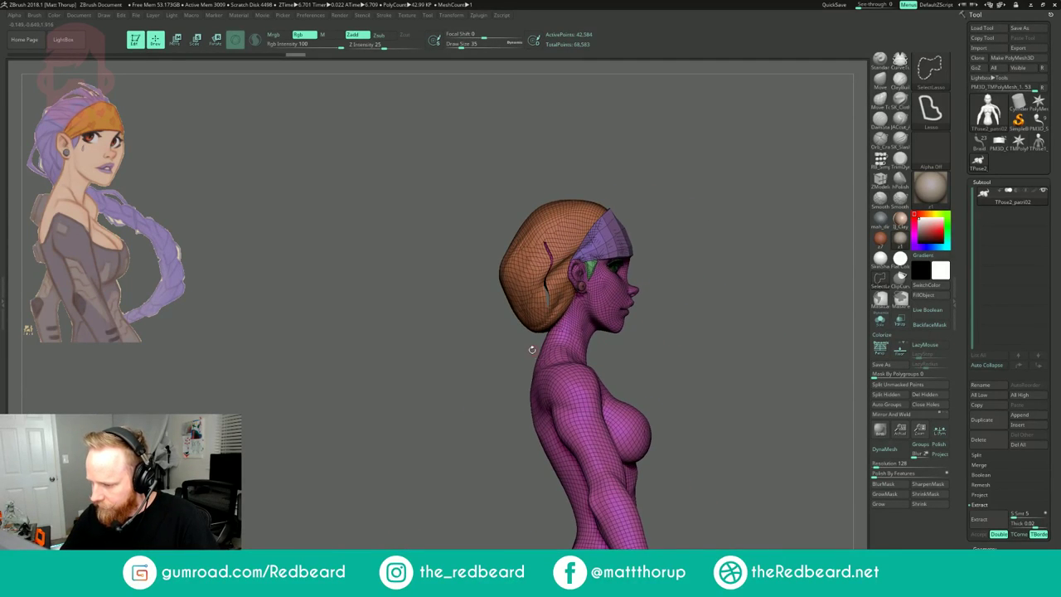
# - Lasso-mask the head and headband, assign them one shared polygroup and unhide the whole mesh
pyautogui.keyDown('ctrl'); pyautogui.keyDown('shift'); pyautogui.click(540, 307); pyautogui.keyUp('shift'); pyautogui.keyUp('ctrl')
pyautogui.moveTo(515, 316)
pyautogui.keyDown('ctrl'); pyautogui.mouseDown()
pyautogui.moveTo(620, 348)
pyautogui.moveTo(403, 260)
pyautogui.moveTo(405, 278)
pyautogui.mouseUp(); pyautogui.keyUp('ctrl')
pyautogui.hotkey('ctrl', 'w')
pyautogui.keyDown('ctrl'); pyautogui.keyDown('shift'); pyautogui.click(737, 441); pyautogui.keyUp('shift'); pyautogui.keyUp('ctrl')
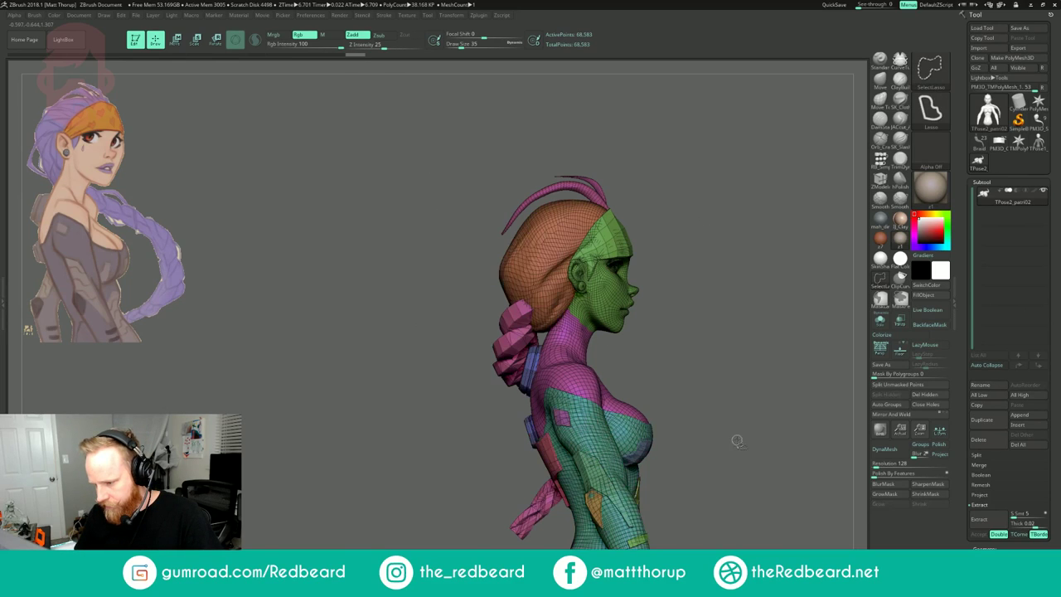
# - Isolate the head, scalp hair, loose strands and braid from the body and suit, and merge them into a single polygroup
pyautogui.hotkey('ctrl', 'z')
pyautogui.keyDown('ctrl'); pyautogui.keyDown('shift'); pyautogui.moveTo(665, 227); pyautogui.dragTo(675, 216); pyautogui.keyUp('shift'); pyautogui.keyUp('ctrl')
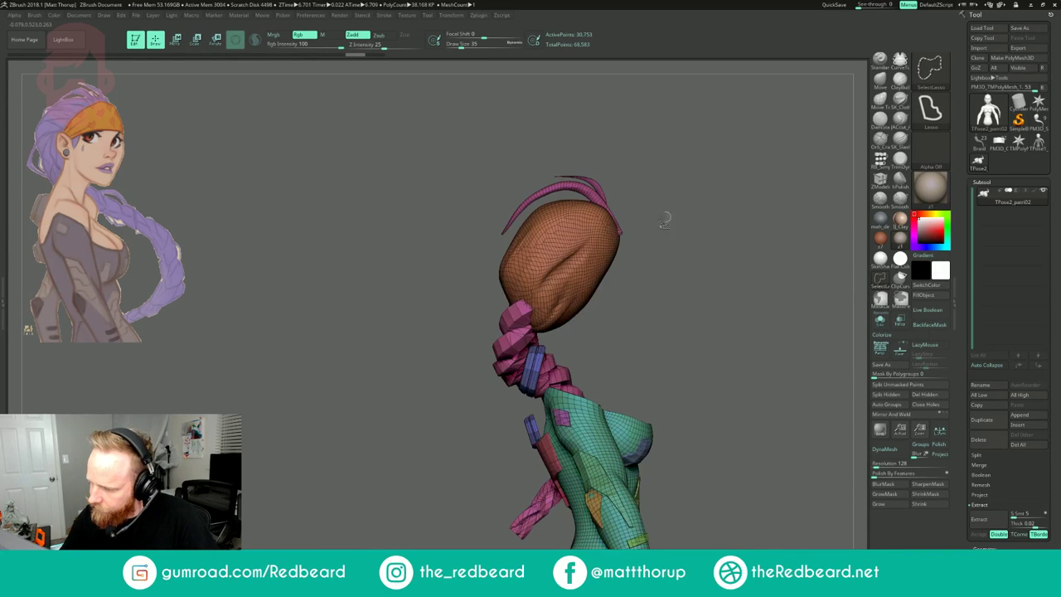
pyautogui.keyDown('ctrl'); pyautogui.keyDown('shift'); pyautogui.click(534, 276); pyautogui.keyUp('shift'); pyautogui.keyUp('ctrl')
pyautogui.keyDown('ctrl'); pyautogui.keyDown('shift'); pyautogui.click(524, 310); pyautogui.keyUp('shift'); pyautogui.keyUp('ctrl')
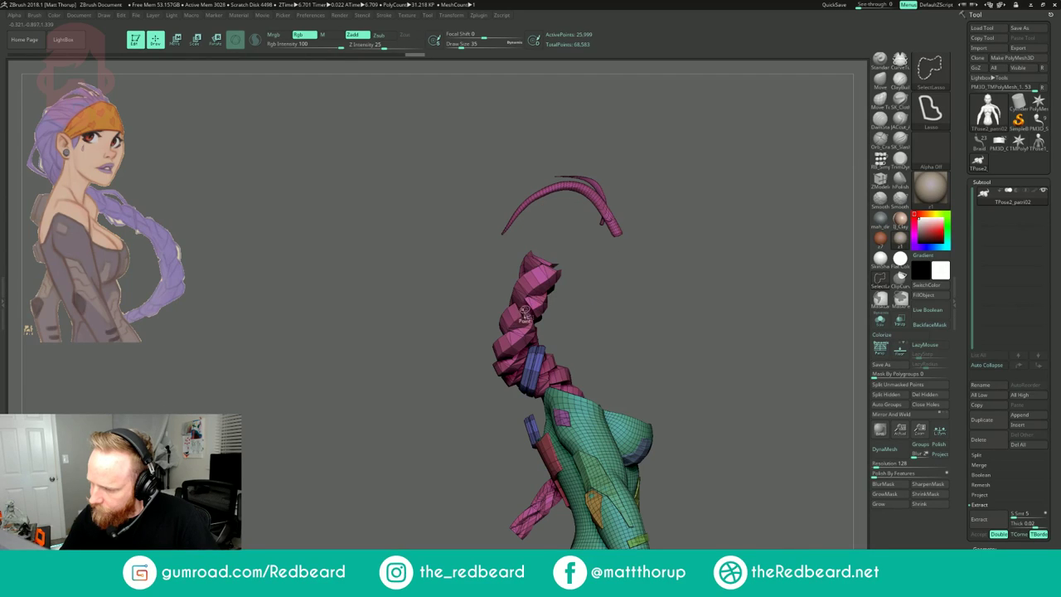
pyautogui.keyDown('ctrl'); pyautogui.keyDown('shift'); pyautogui.click(529, 292); pyautogui.keyUp('shift'); pyautogui.keyUp('ctrl')
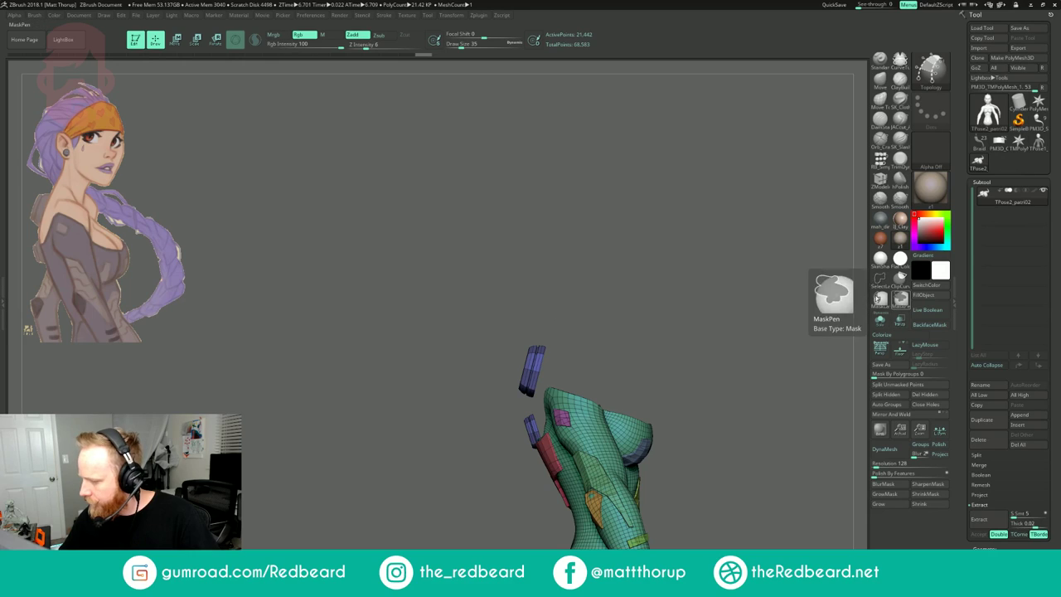
pyautogui.keyDown('ctrl'); pyautogui.keyDown('shift'); pyautogui.moveTo(712, 244); pyautogui.dragTo(627, 233); pyautogui.keyUp('shift'); pyautogui.keyUp('ctrl')
pyautogui.keyDown('ctrl'); pyautogui.keyDown('shift'); pyautogui.moveTo(691, 222); pyautogui.dragTo(682, 235); pyautogui.keyUp('shift'); pyautogui.keyUp('ctrl')
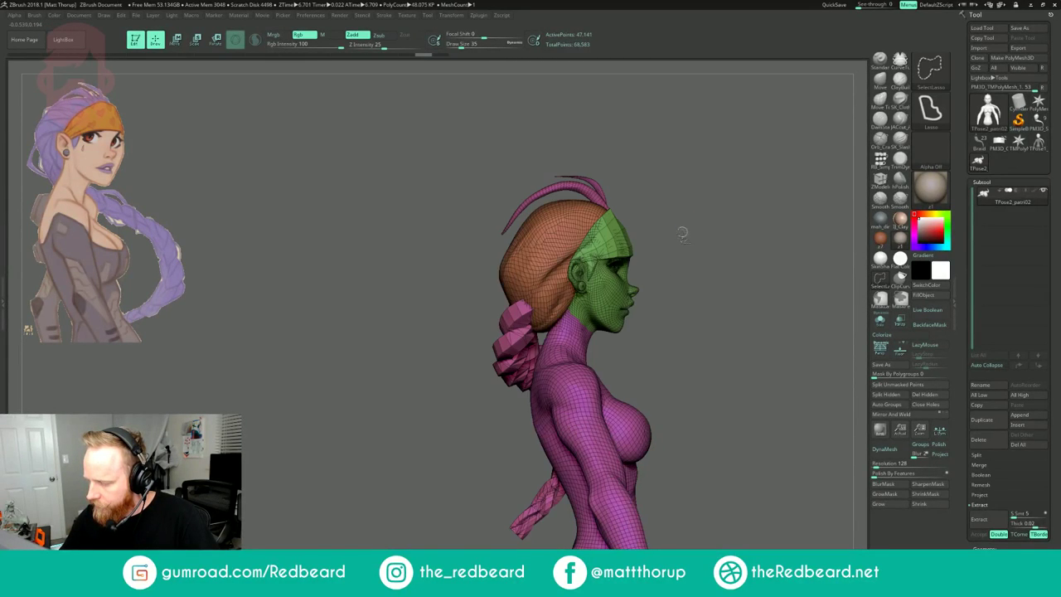
pyautogui.keyDown('ctrl'); pyautogui.keyDown('shift'); pyautogui.click(576, 368); pyautogui.keyUp('shift'); pyautogui.keyUp('ctrl')
pyautogui.moveTo(769, 279); pyautogui.dragTo(714, 238)
pyautogui.hotkey('ctrl', 'w')
pyautogui.keyDown('ctrl'); pyautogui.keyDown('shift'); pyautogui.click(739, 255); pyautogui.keyUp('shift'); pyautogui.keyUp('ctrl')
# - Isolate the combined head and braid polygroup, and invert the visibility to leave only the body and suit
pyautogui.moveTo(714, 238)
pyautogui.mouseDown()
pyautogui.moveTo(680, 249)
pyautogui.moveTo(679, 225)
pyautogui.moveTo(647, 218)
pyautogui.mouseUp()
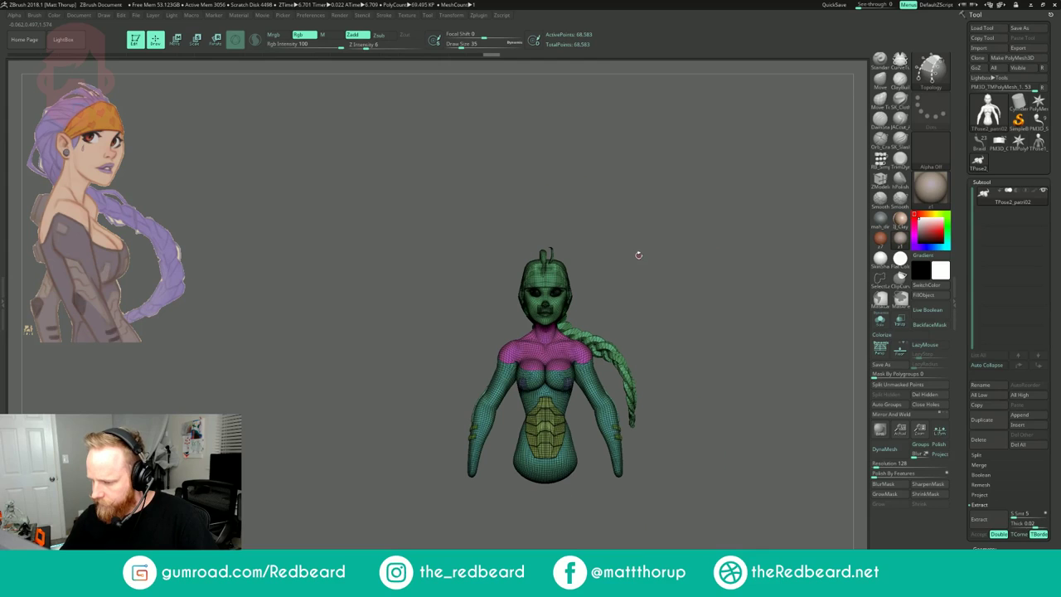
pyautogui.keyDown('ctrl'); pyautogui.keyDown('shift'); pyautogui.click(551, 308); pyautogui.keyUp('shift'); pyautogui.keyUp('ctrl')
pyautogui.keyDown('ctrl'); pyautogui.keyDown('shift'); pyautogui.click(560, 296); pyautogui.keyUp('shift'); pyautogui.keyUp('ctrl')
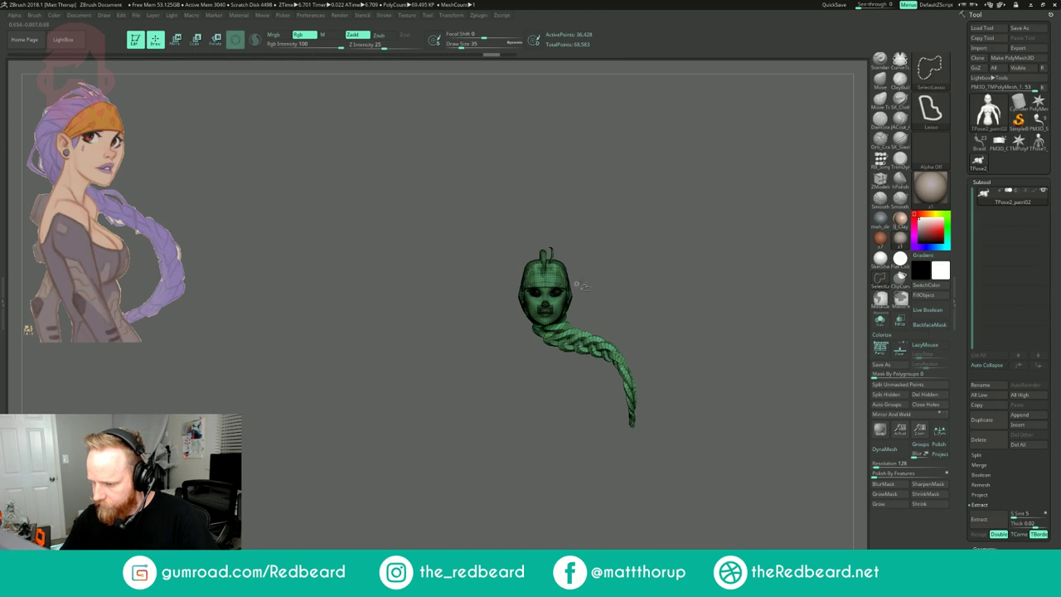
pyautogui.moveTo(627, 265)
pyautogui.keyDown('ctrl'); pyautogui.keyDown('shift'); pyautogui.mouseDown()
pyautogui.moveTo(663, 281)
pyautogui.moveTo(724, 357)
pyautogui.moveTo(681, 240)
pyautogui.mouseUp(); pyautogui.keyUp('shift'); pyautogui.keyUp('ctrl')
# - Lasso-mask both arms from the shoulders down, including their armour pieces, and assign them their own polygroup
pyautogui.moveTo(681, 240)
pyautogui.mouseDown()
pyautogui.moveTo(687, 248)
pyautogui.moveTo(680, 201)
pyautogui.moveTo(583, 228)
pyautogui.moveTo(598, 376)
pyautogui.moveTo(752, 510)
pyautogui.moveTo(752, 498)
pyautogui.mouseUp()
pyautogui.moveTo(816, 419)
pyautogui.mouseDown()
pyautogui.moveTo(711, 413)
pyautogui.moveTo(748, 407)
pyautogui.mouseUp()
pyautogui.hotkey('ctrl', 'w')
pyautogui.moveTo(767, 323)
pyautogui.keyDown('ctrl'); pyautogui.mouseDown()
pyautogui.moveTo(733, 239)
pyautogui.moveTo(584, 257)
pyautogui.moveTo(590, 315)
pyautogui.moveTo(701, 538)
pyautogui.moveTo(766, 473)
pyautogui.mouseUp(); pyautogui.keyUp('ctrl')
pyautogui.moveTo(809, 414)
pyautogui.mouseDown()
pyautogui.moveTo(717, 405)
pyautogui.moveTo(769, 401)
pyautogui.mouseUp()
pyautogui.moveTo(616, 193)
pyautogui.keyDown('ctrl'); pyautogui.mouseDown()
pyautogui.moveTo(500, 232)
pyautogui.moveTo(462, 282)
pyautogui.moveTo(456, 364)
pyautogui.moveTo(585, 299)
pyautogui.mouseUp(); pyautogui.keyUp('ctrl')
pyautogui.moveTo(688, 197); pyautogui.dragTo(647, 217)
pyautogui.hotkey('ctrl', 'w')
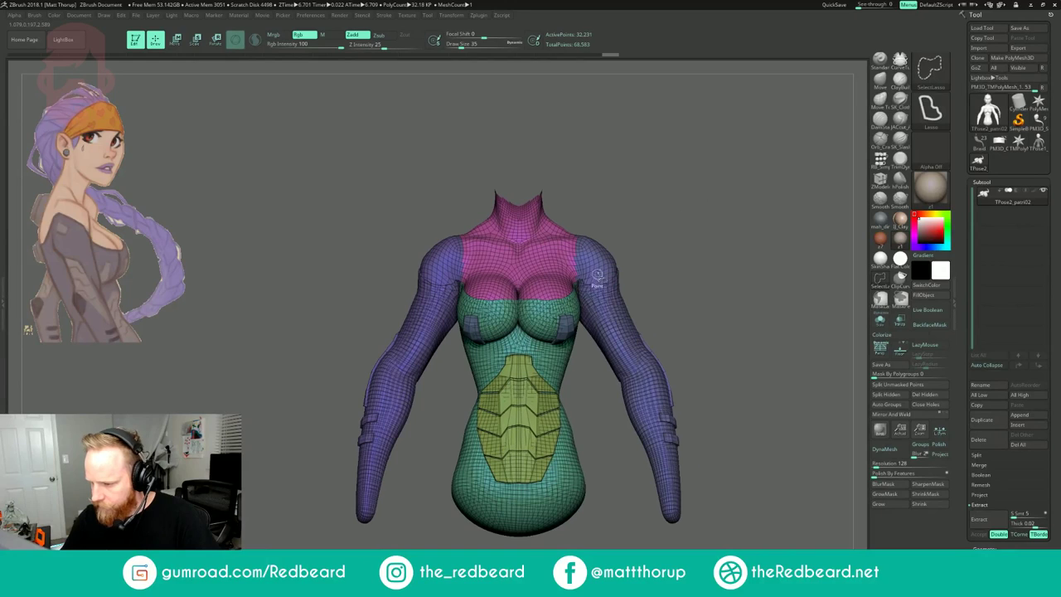
# - Hide both arms, merge the neck, torso and torso armour into one polygroup, and unhide the whole mesh
pyautogui.keyDown('ctrl'); pyautogui.keyDown('alt'); pyautogui.keyDown('shift'); pyautogui.click(604, 265); pyautogui.keyUp('shift'); pyautogui.keyUp('alt'); pyautogui.keyUp('ctrl')
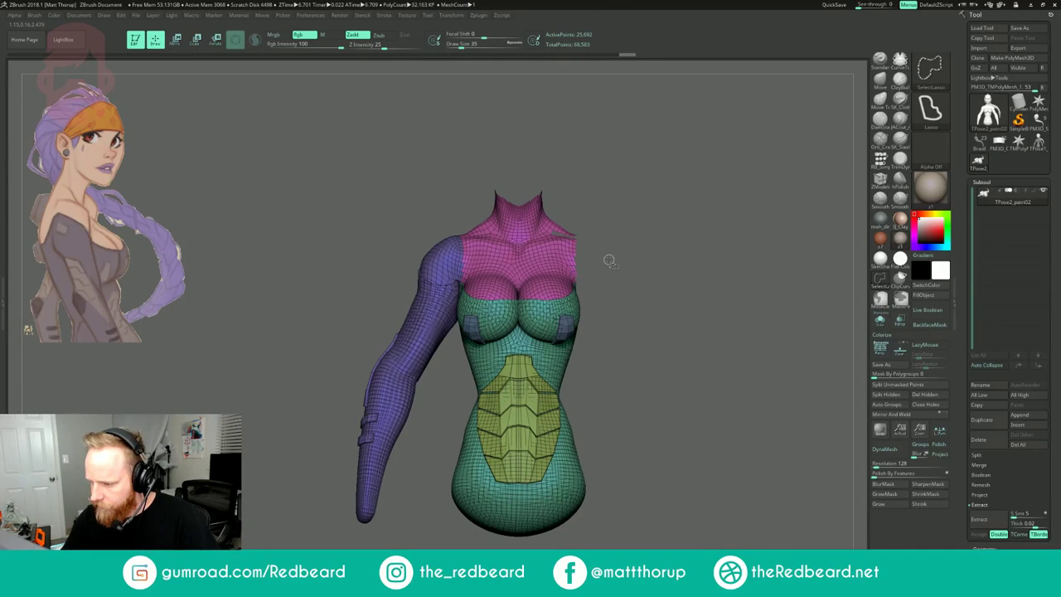
pyautogui.keyDown('ctrl'); pyautogui.keyDown('shift'); pyautogui.click(614, 258); pyautogui.keyUp('shift'); pyautogui.keyUp('ctrl')
pyautogui.hotkey('ctrl', 'z')
pyautogui.hotkey('ctrl', 'z')
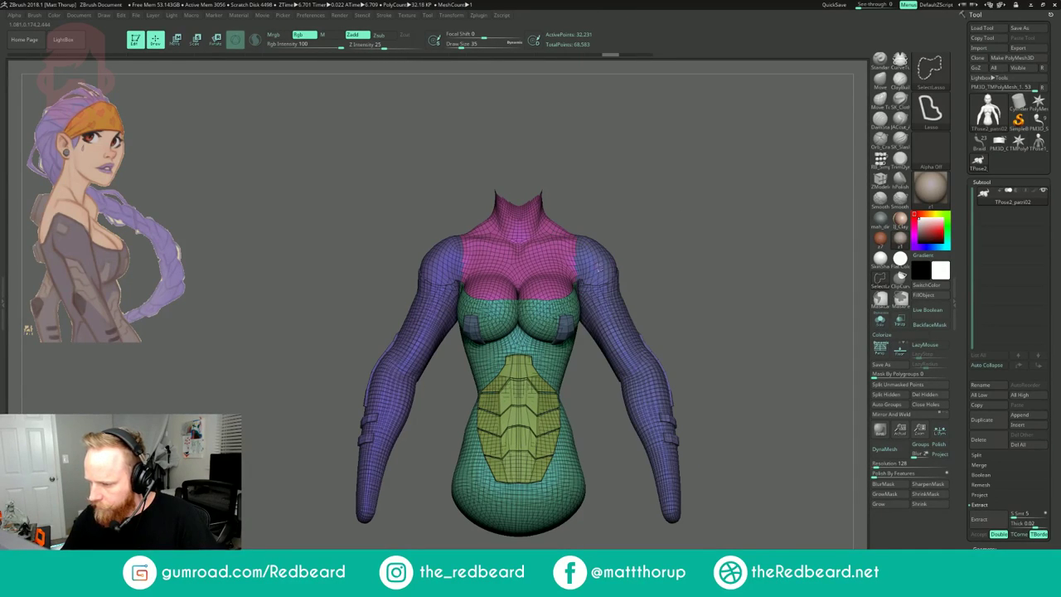
pyautogui.keyDown('ctrl'); pyautogui.keyDown('alt'); pyautogui.keyDown('shift'); pyautogui.click(599, 265); pyautogui.keyUp('shift'); pyautogui.keyUp('alt'); pyautogui.keyUp('ctrl')
pyautogui.keyDown('ctrl'); pyautogui.keyDown('alt'); pyautogui.keyDown('shift'); pyautogui.click(443, 266); pyautogui.keyUp('shift'); pyautogui.keyUp('alt'); pyautogui.keyUp('ctrl')
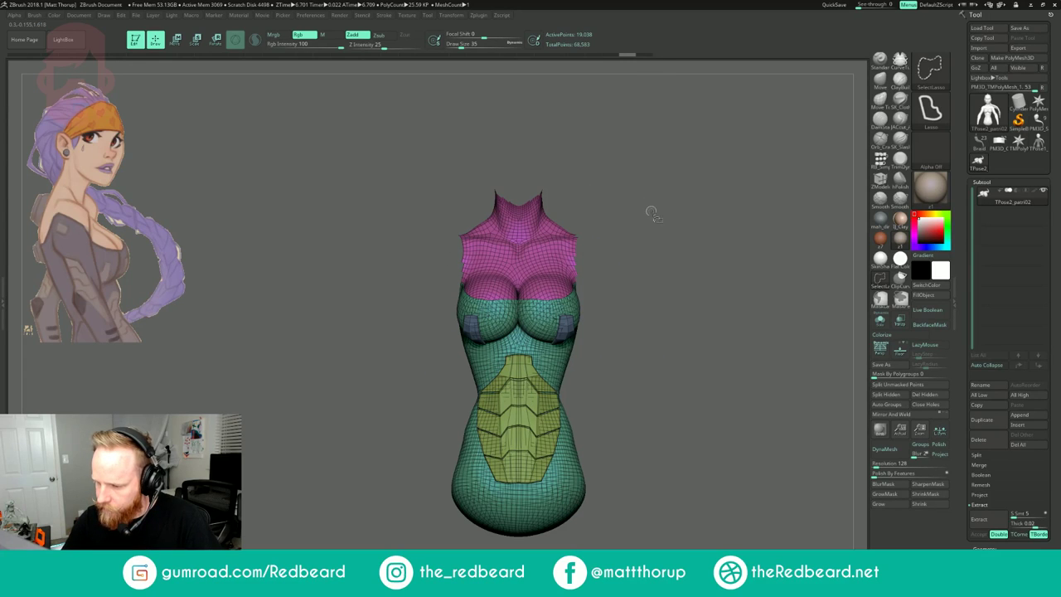
pyautogui.hotkey('ctrl', 'w')
pyautogui.keyDown('ctrl'); pyautogui.keyDown('shift'); pyautogui.click(677, 222); pyautogui.keyUp('shift'); pyautogui.keyUp('ctrl')
# - Try masking everything except the right arm for transposing, and clear the mask
pyautogui.keyDown('alt'); pyautogui.moveTo(774, 238); pyautogui.dragTo(539, 273); pyautogui.keyUp('alt')
pyautogui.keyDown('shift'); pyautogui.moveTo(596, 223); pyautogui.dragTo(682, 232); pyautogui.keyUp('shift')
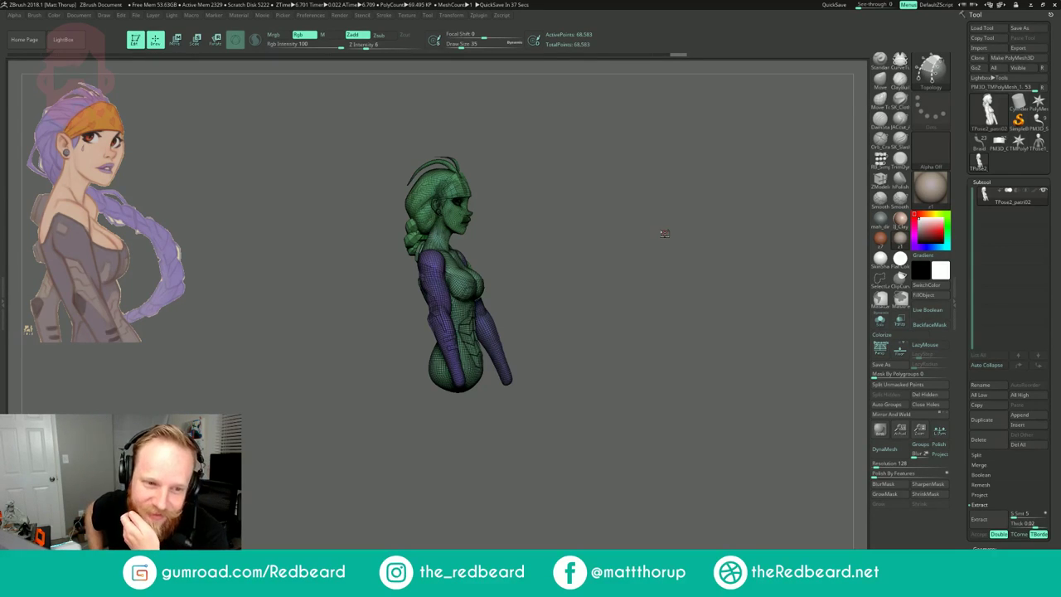
pyautogui.moveTo(665, 236); pyautogui.dragTo(693, 250)
pyautogui.moveTo(693, 250); pyautogui.dragTo(704, 232)
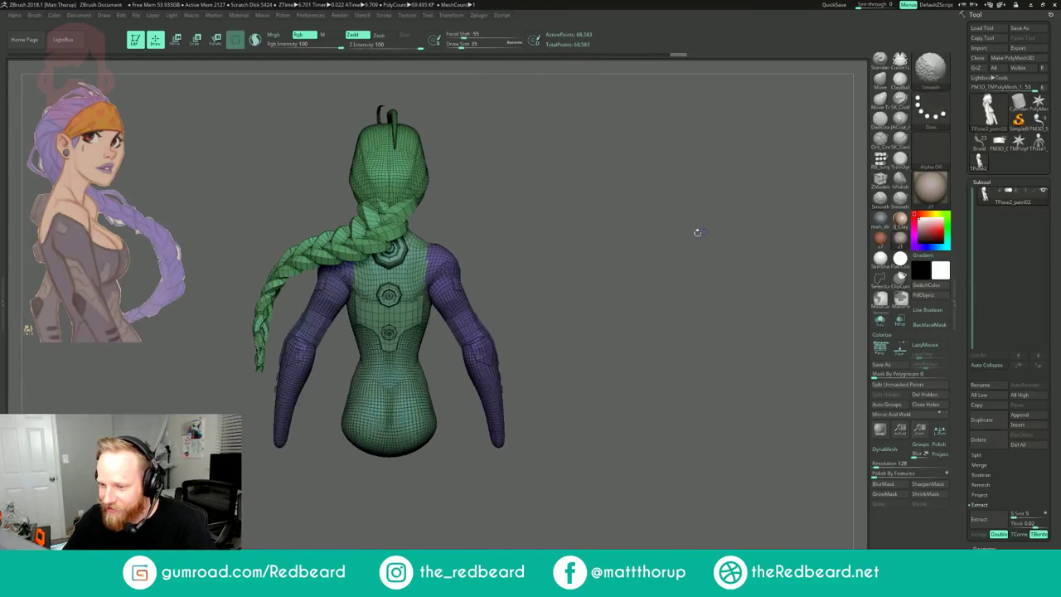
pyautogui.press('w')
pyautogui.keyDown('alt'); pyautogui.click(485, 368); pyautogui.keyUp('alt')
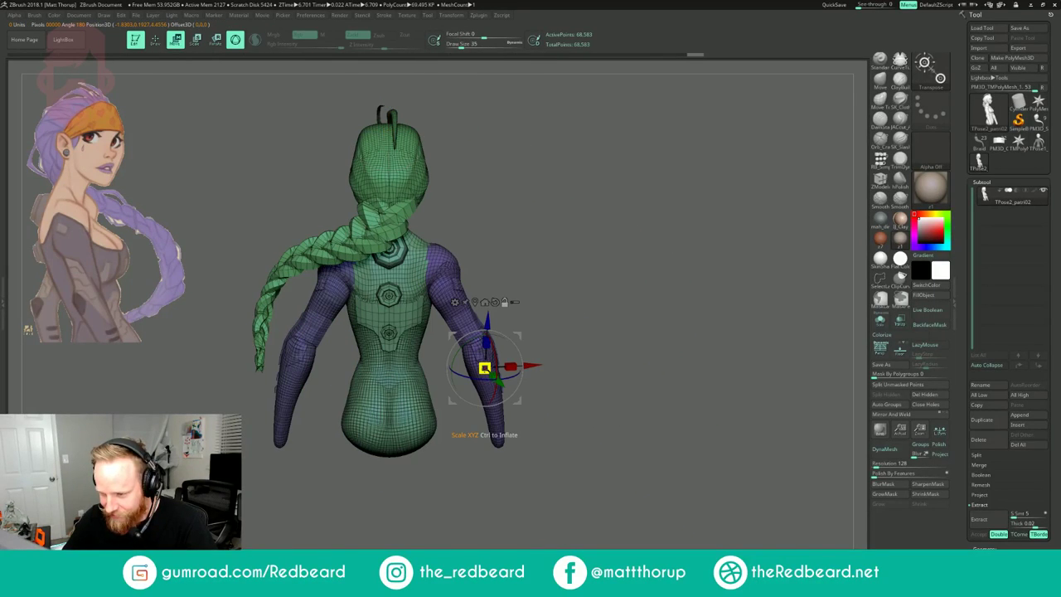
pyautogui.press('y')
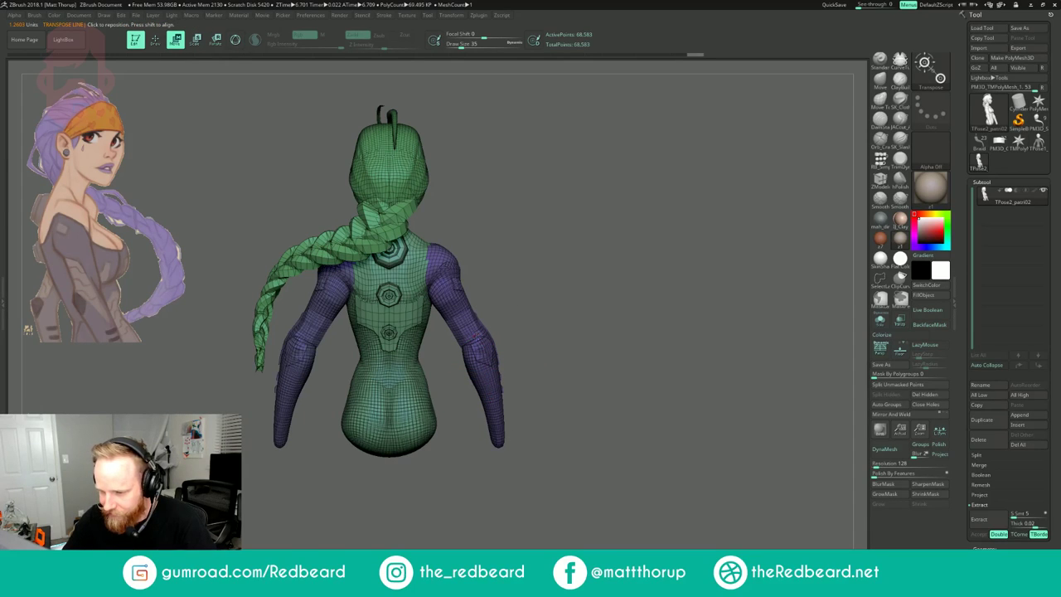
pyautogui.keyDown('ctrl'); pyautogui.click(479, 327); pyautogui.keyUp('ctrl')
pyautogui.moveTo(575, 258); pyautogui.dragTo(559, 264)
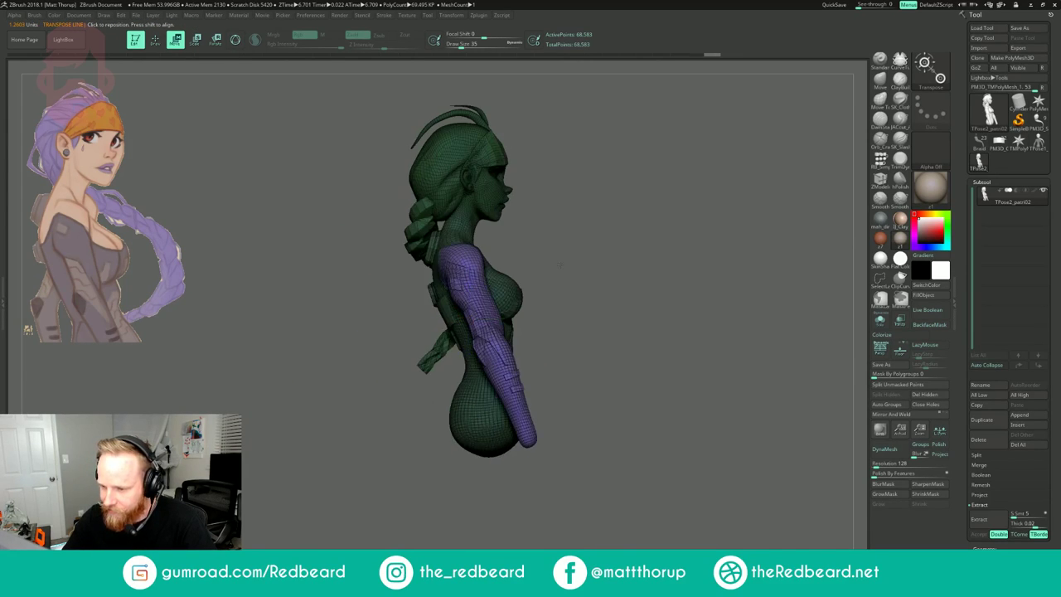
pyautogui.keyDown('ctrl'); pyautogui.click(667, 270); pyautogui.keyUp('ctrl')
pyautogui.moveTo(693, 246); pyautogui.dragTo(688, 237)
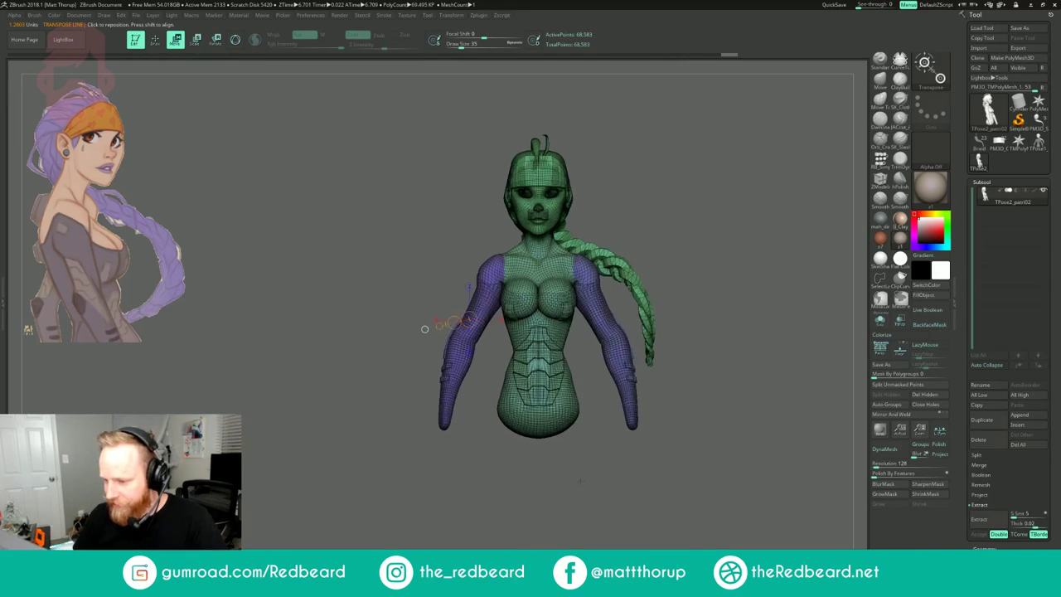
# - Mask the pelvis and lower torso below the ribcage, and check the mask from the side
pyautogui.press('q')
pyautogui.moveTo(532, 527)
pyautogui.keyDown('ctrl'); pyautogui.mouseDown()
pyautogui.moveTo(471, 425)
pyautogui.moveTo(485, 378)
pyautogui.moveTo(470, 356)
pyautogui.moveTo(595, 443)
pyautogui.moveTo(572, 489)
pyautogui.mouseUp(); pyautogui.keyUp('ctrl')
pyautogui.moveTo(572, 490); pyautogui.dragTo(654, 490)
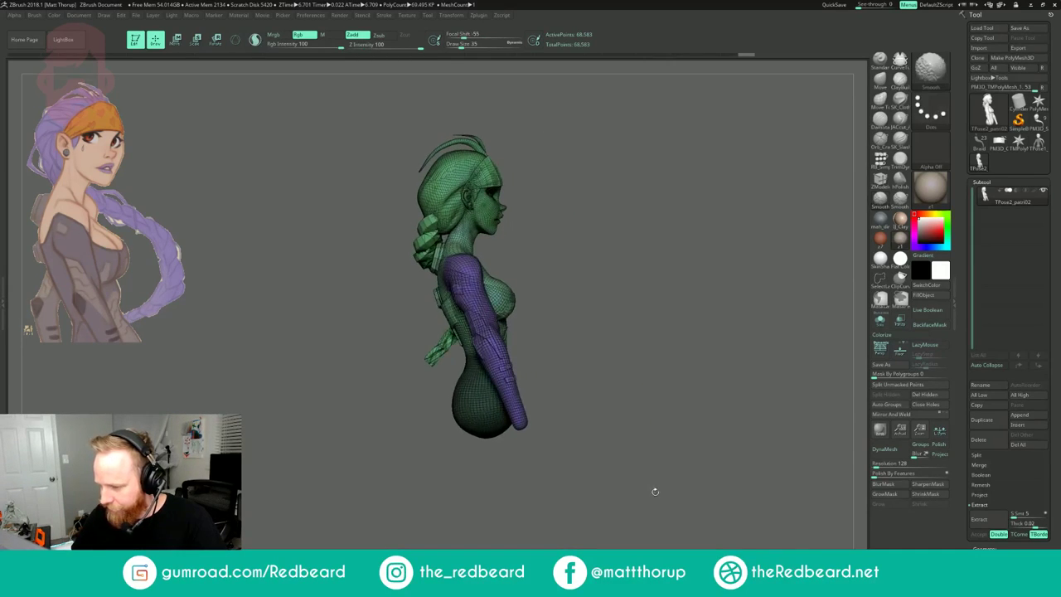
pyautogui.moveTo(833, 497); pyautogui.dragTo(726, 516)
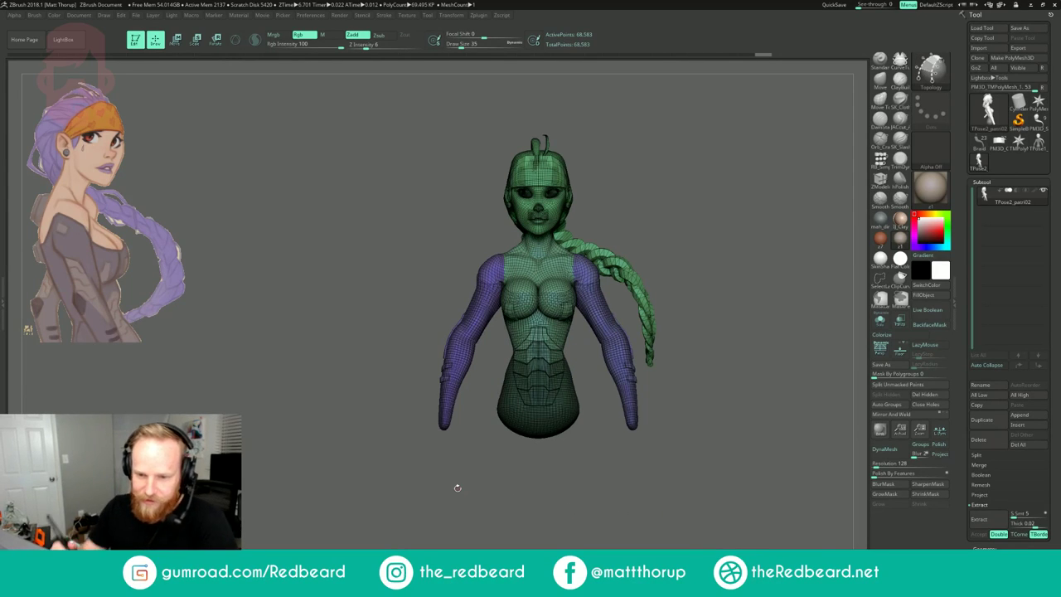
# - Invert the mask and try rotating the pelvis with a vertical transpose line through the body's centre
pyautogui.keyDown('ctrl'); pyautogui.click(705, 271); pyautogui.keyUp('ctrl')
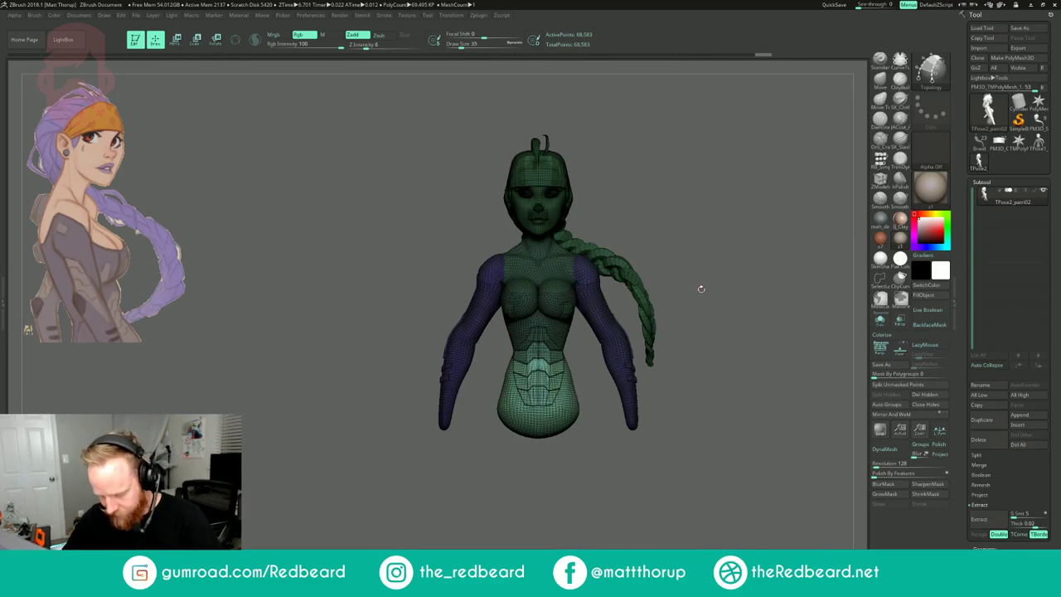
pyautogui.press('r')
pyautogui.keyDown('shift'); pyautogui.moveTo(536, 394); pyautogui.dragTo(536, 120); pyautogui.keyUp('shift')
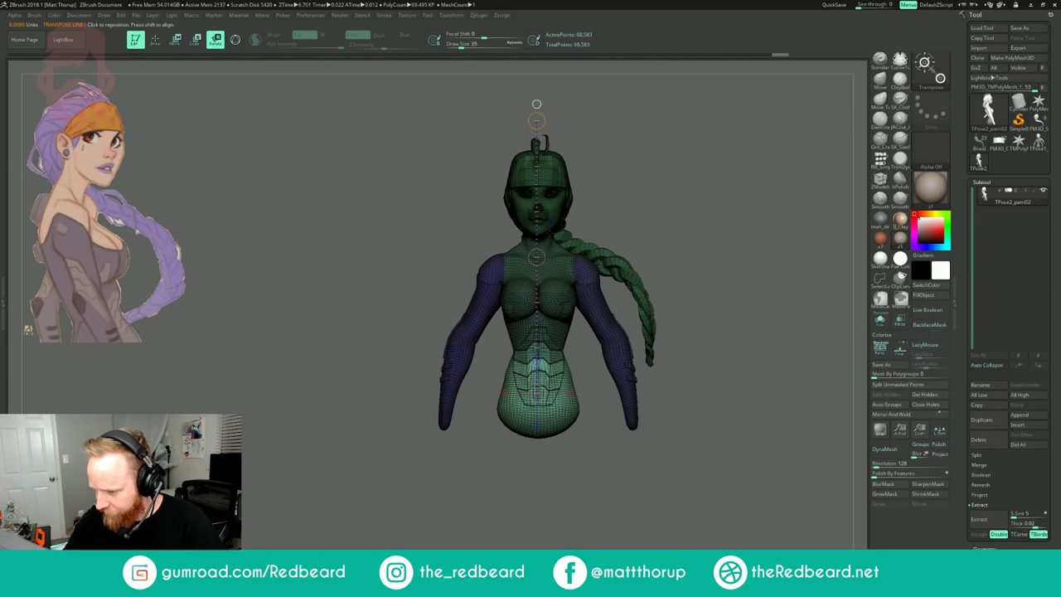
pyautogui.moveTo(536, 257); pyautogui.dragTo(544, 258)
pyautogui.keyDown('shift'); pyautogui.moveTo(597, 257); pyautogui.dragTo(539, 258, button='right'); pyautogui.keyUp('shift')
pyautogui.moveTo(536, 257); pyautogui.dragTo(576, 247)
pyautogui.moveTo(577, 93); pyautogui.dragTo(602, 97)
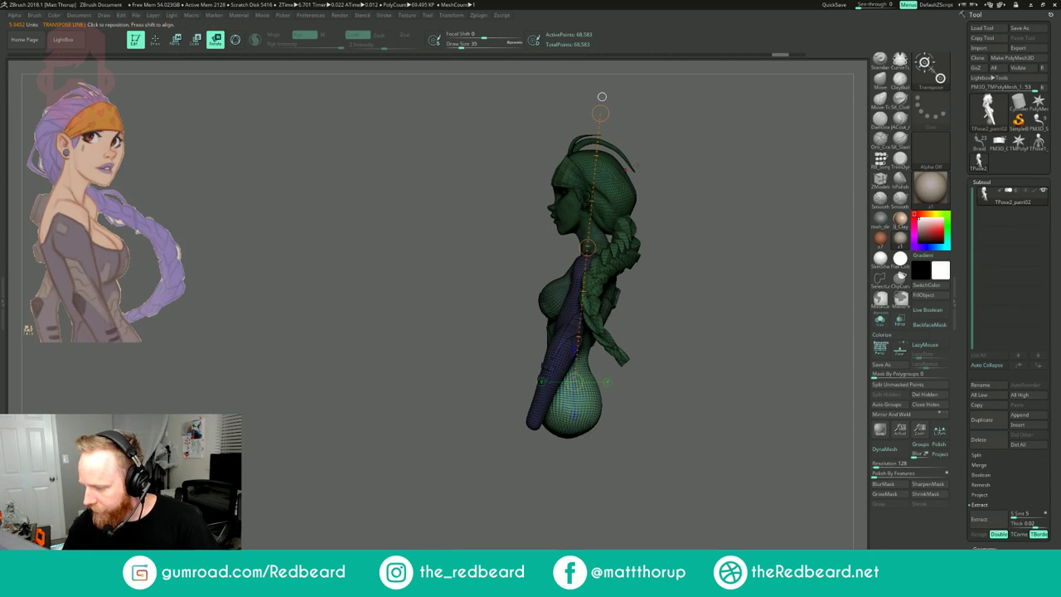
# - Try adjusting the pelvis pose from the side, toggling perspective to check the transpose line's alignment
pyautogui.keyDown('shift'); pyautogui.moveTo(652, 159); pyautogui.dragTo(706, 163); pyautogui.keyUp('shift')
pyautogui.moveTo(575, 248); pyautogui.dragTo(575, 248)
pyautogui.moveTo(711, 265); pyautogui.dragTo(788, 271)
pyautogui.click(880, 349)
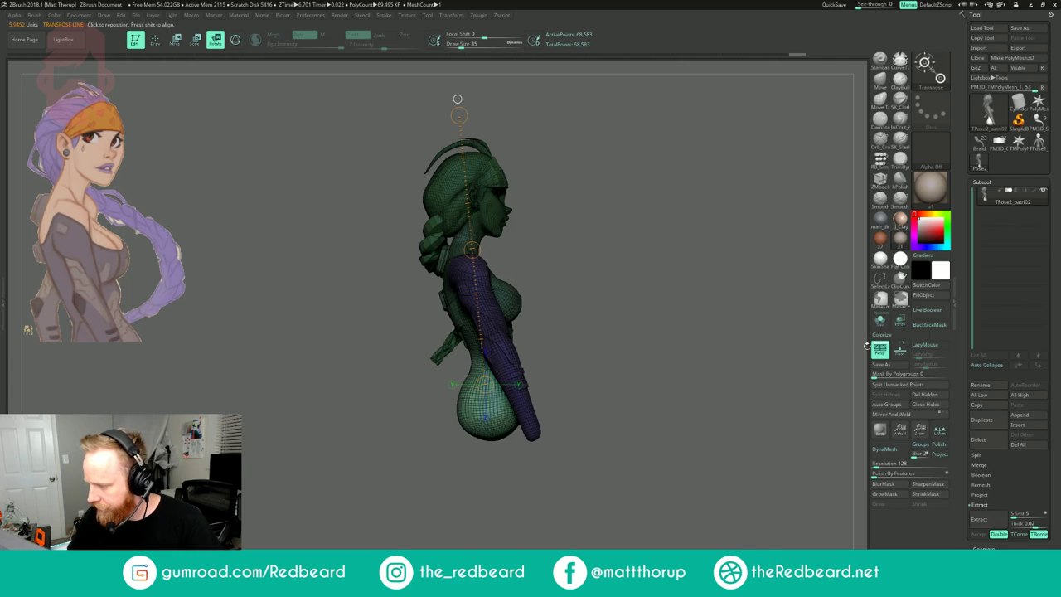
pyautogui.click(880, 349)
pyautogui.moveTo(572, 265); pyautogui.dragTo(477, 277)
pyautogui.moveTo(661, 201)
pyautogui.mouseDown()
pyautogui.moveTo(596, 194)
pyautogui.moveTo(607, 183)
pyautogui.moveTo(586, 202)
pyautogui.mouseUp()
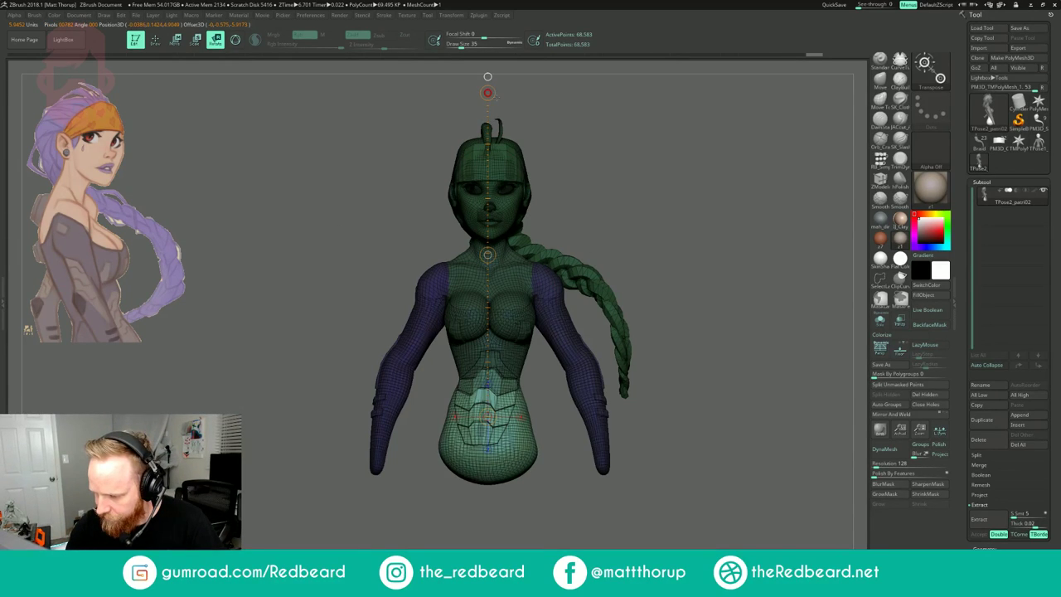
# - Try another pelvis rotation from the front, and undo the rotation attempts
pyautogui.moveTo(501, 102)
pyautogui.mouseDown()
pyautogui.moveTo(607, 152)
pyautogui.moveTo(623, 167)
pyautogui.moveTo(597, 182)
pyautogui.mouseUp()
pyautogui.hotkey('ctrl', 'z')
pyautogui.hotkey('ctrl', 'z')
pyautogui.hotkey('ctrl', 'z')
pyautogui.press('q')
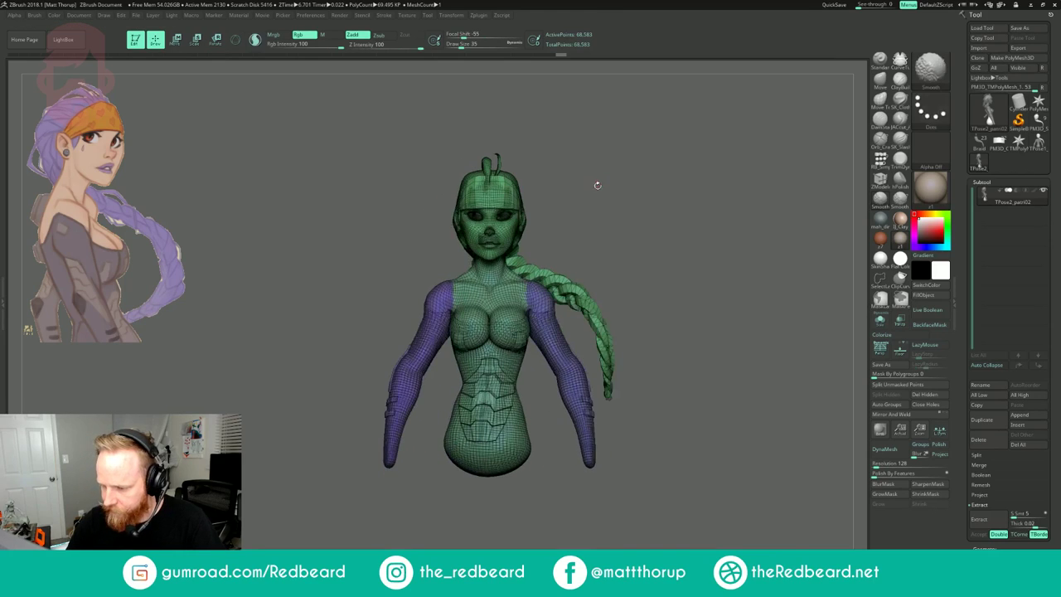
pyautogui.hotkey('ctrl', 'z')
# - Tilt the upper body slightly toward the character's right with Rotate while the pelvis stays masked
pyautogui.keyDown('ctrl'); pyautogui.click(618, 215); pyautogui.keyUp('ctrl')
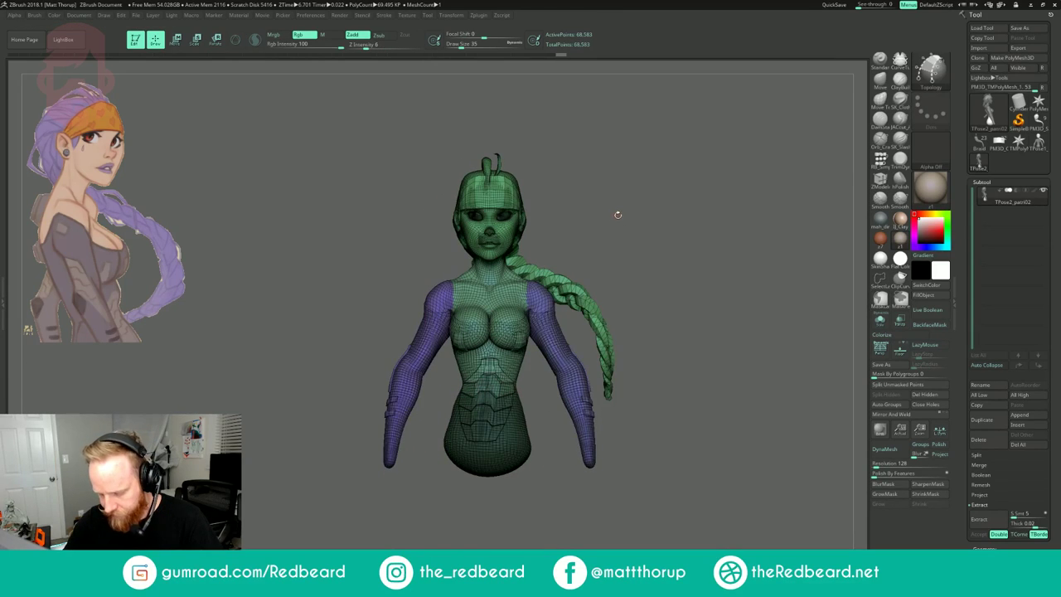
pyautogui.press('r')
pyautogui.moveTo(487, 131); pyautogui.dragTo(474, 137)
# - Mask everything except the character's right arm with a topological mask from the back, reworking the mask until its edge sits at the shoulder
pyautogui.moveTo(560, 146); pyautogui.dragTo(617, 112)
pyautogui.keyDown('alt'); pyautogui.moveTo(618, 112); pyautogui.dragTo(689, 228); pyautogui.keyUp('alt')
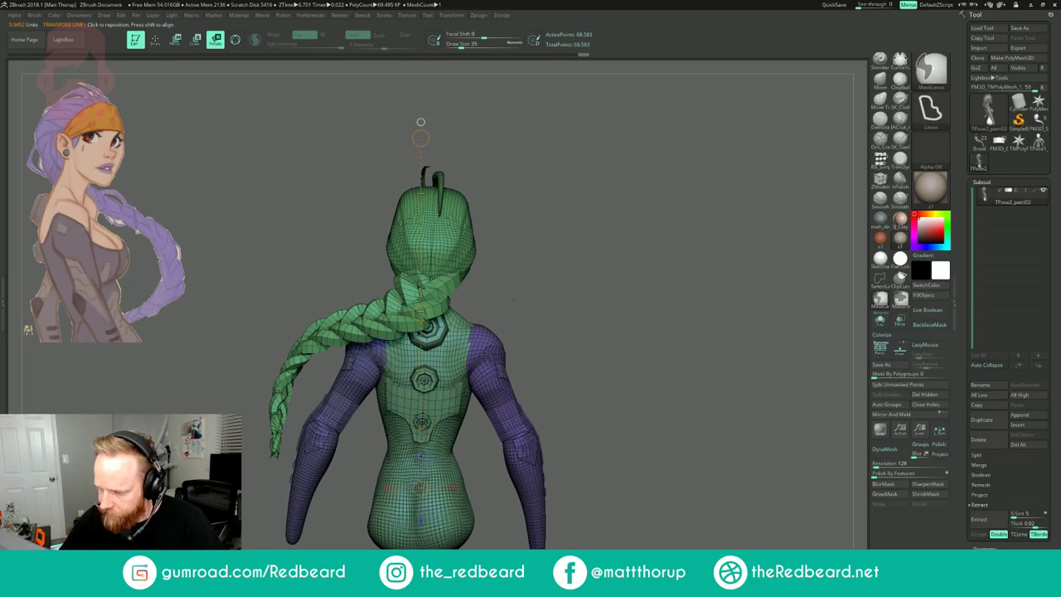
pyautogui.keyDown('ctrl'); pyautogui.click(493, 386); pyautogui.keyUp('ctrl')
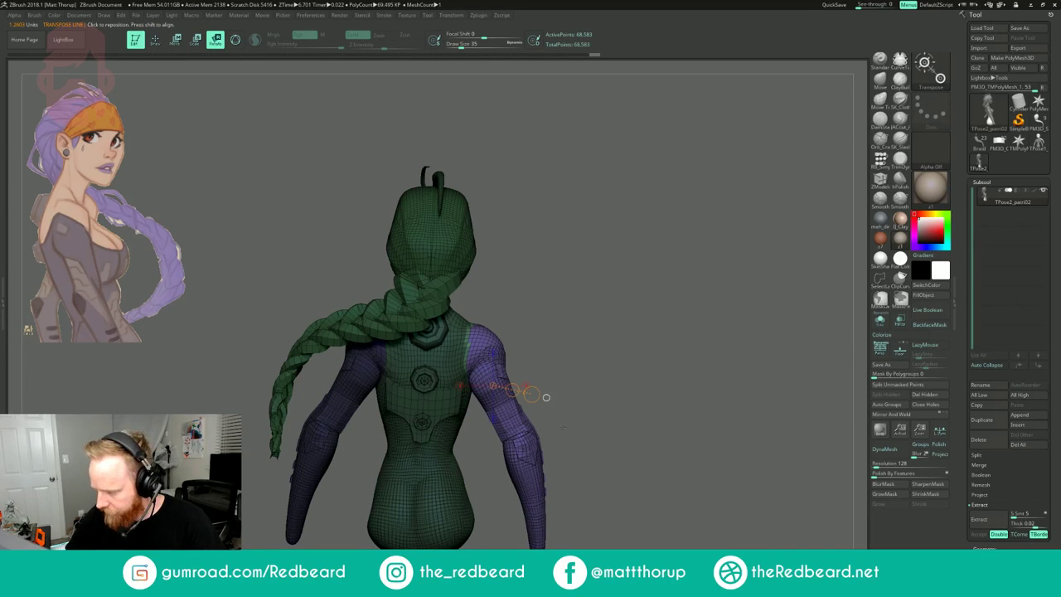
pyautogui.keyDown('ctrl'); pyautogui.moveTo(473, 348); pyautogui.dragTo(550, 349); pyautogui.keyUp('ctrl')
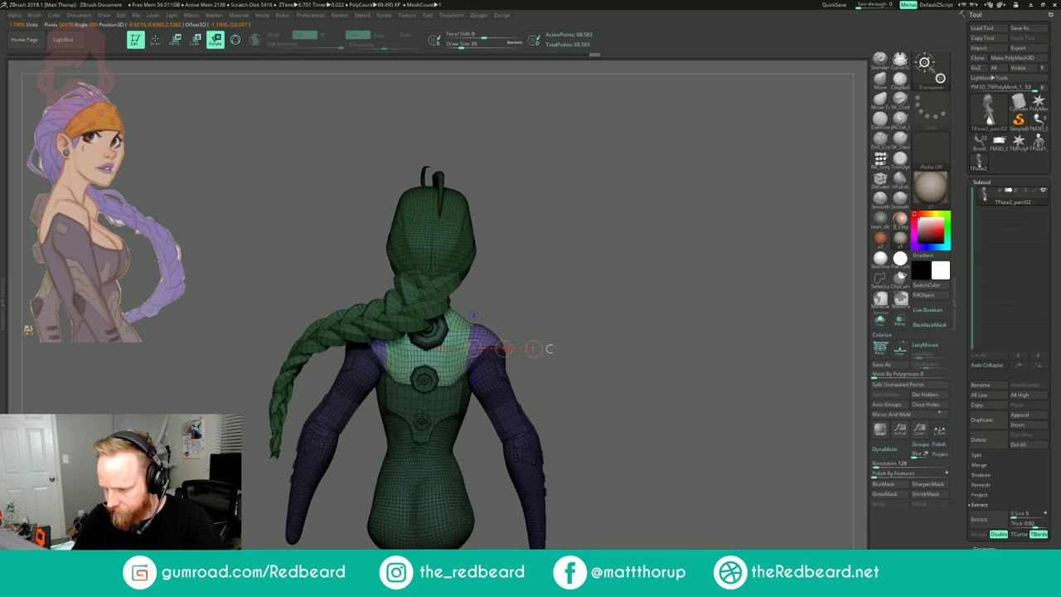
pyautogui.hotkey('ctrl', 'z')
pyautogui.keyDown('ctrl'); pyautogui.moveTo(485, 365); pyautogui.dragTo(548, 406); pyautogui.keyUp('ctrl')
pyautogui.hotkey('ctrl', 'z')
pyautogui.hotkey('ctrl', 'shift', 'z')
pyautogui.hotkey('ctrl', 'z')
pyautogui.keyDown('ctrl'); pyautogui.moveTo(552, 327); pyautogui.dragTo(484, 346); pyautogui.keyUp('ctrl')
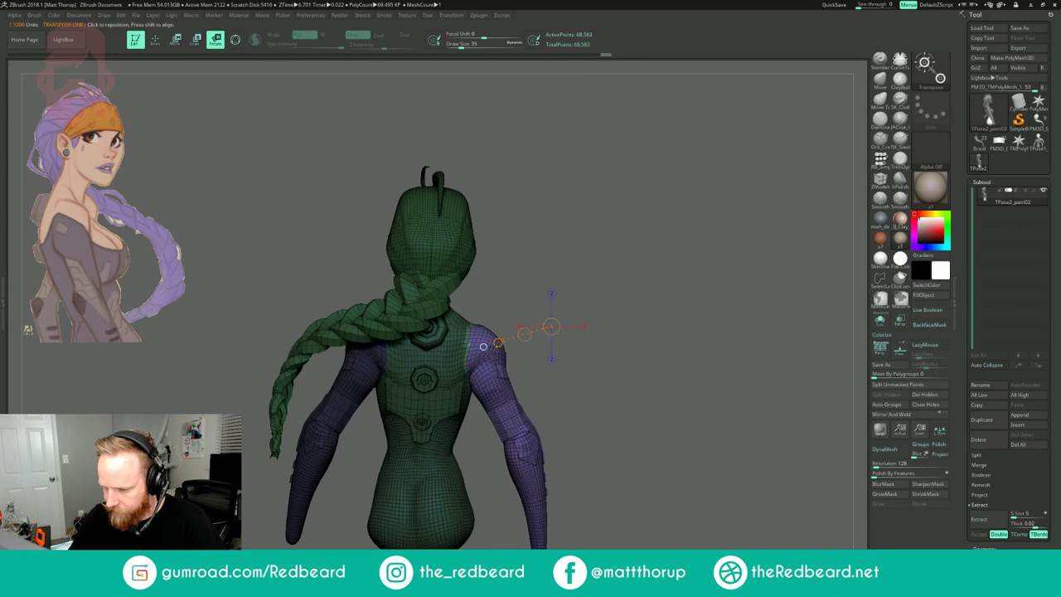
pyautogui.hotkey('ctrl', 'z')
pyautogui.hotkey('ctrl', 'z')
pyautogui.hotkey('ctrl', 'shift', 'z')
# - Shrink the mask around the right shoulder three times
pyautogui.press('q')
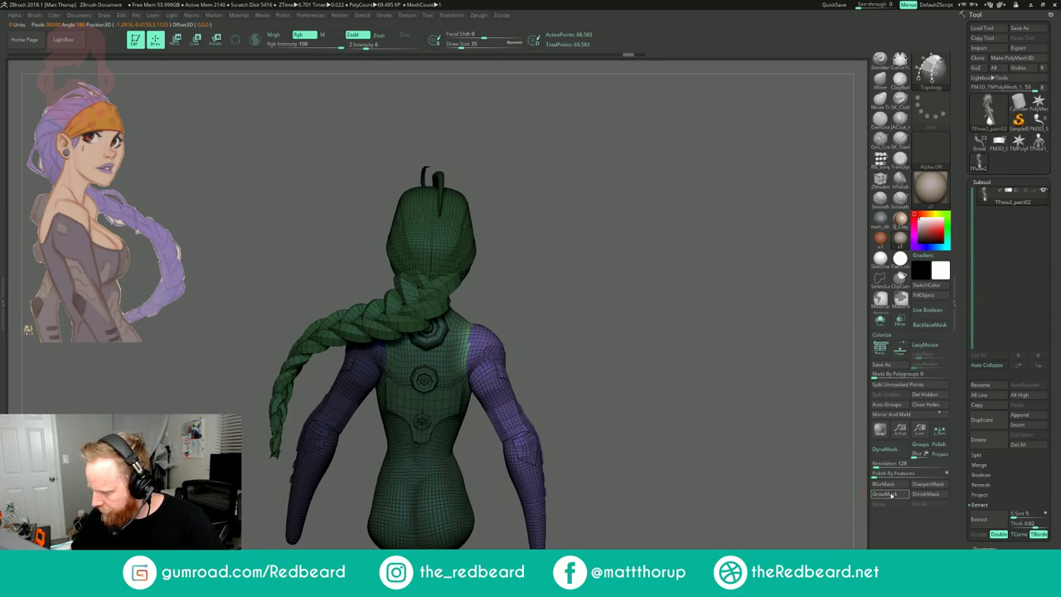
pyautogui.click(925, 496)
pyautogui.click(925, 497)
pyautogui.click(923, 496)
pyautogui.moveTo(720, 504); pyautogui.dragTo(732, 481)
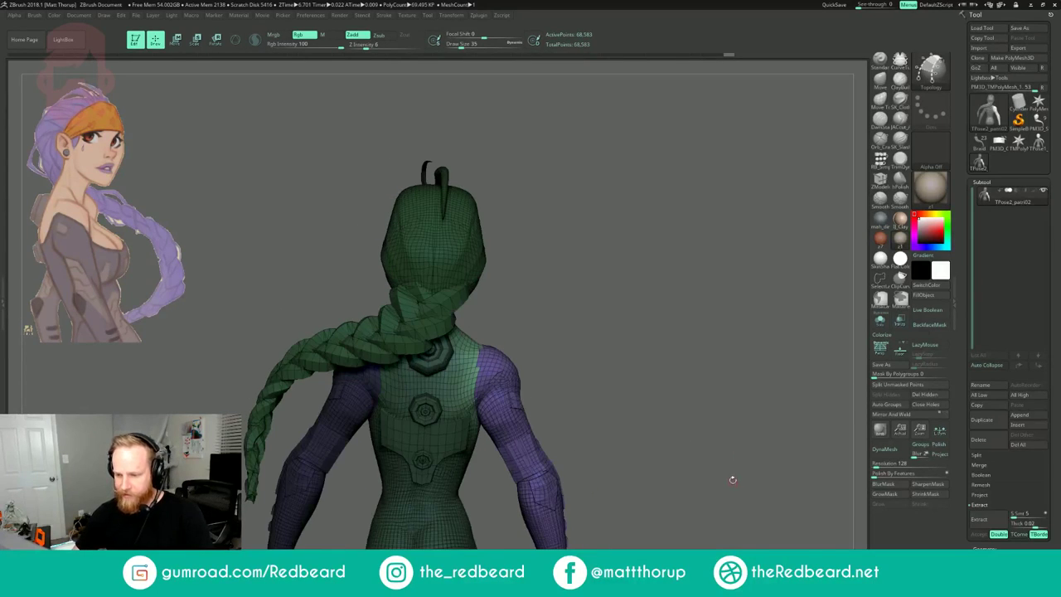
# - Hide the head and braid polygroup, keeping only the torso and both arms visible
pyautogui.press('r')
pyautogui.moveTo(653, 332); pyautogui.dragTo(542, 361)
pyautogui.press('q')
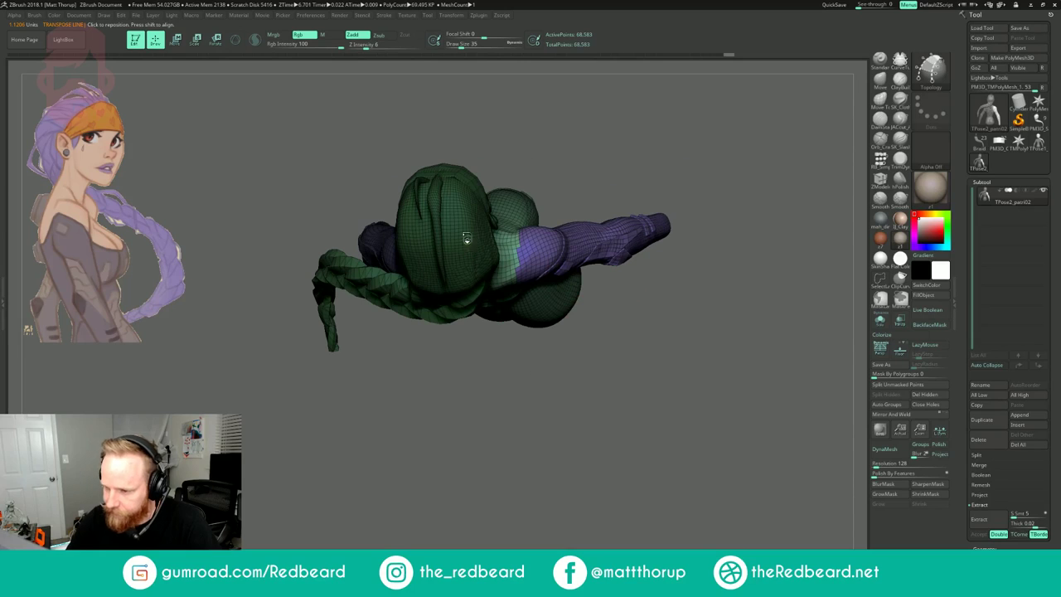
pyautogui.keyDown('ctrl'); pyautogui.keyDown('shift'); pyautogui.click(467, 232); pyautogui.keyUp('shift'); pyautogui.keyUp('ctrl')
pyautogui.moveTo(612, 160)
pyautogui.keyDown('ctrl'); pyautogui.keyDown('shift'); pyautogui.mouseDown()
pyautogui.moveTo(639, 154)
pyautogui.moveTo(643, 176)
pyautogui.mouseUp(); pyautogui.keyUp('shift'); pyautogui.keyUp('ctrl')
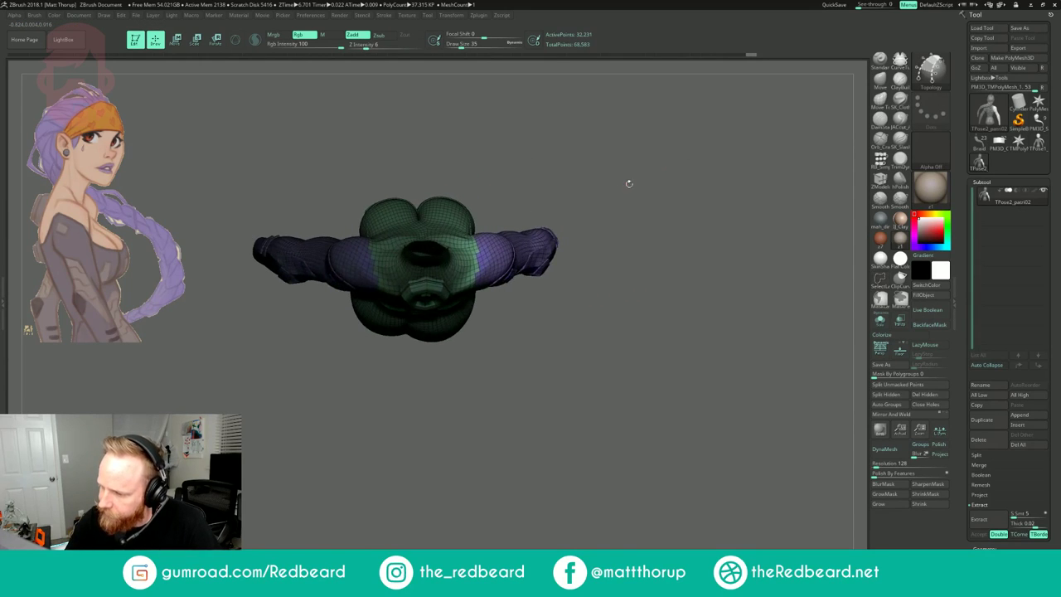
# - Draw a Rotate transpose line outward from the right side of the upper back and swing the unmasked right arm slightly
pyautogui.moveTo(512, 309); pyautogui.dragTo(505, 324)
pyautogui.press('r')
pyautogui.moveTo(455, 225)
pyautogui.mouseDown()
pyautogui.moveTo(645, 133)
pyautogui.moveTo(645, 227)
pyautogui.mouseUp()
pyautogui.moveTo(570, 225)
pyautogui.mouseDown()
pyautogui.moveTo(574, 244)
pyautogui.moveTo(577, 227)
pyautogui.mouseUp()
pyautogui.moveTo(578, 269); pyautogui.dragTo(572, 258)
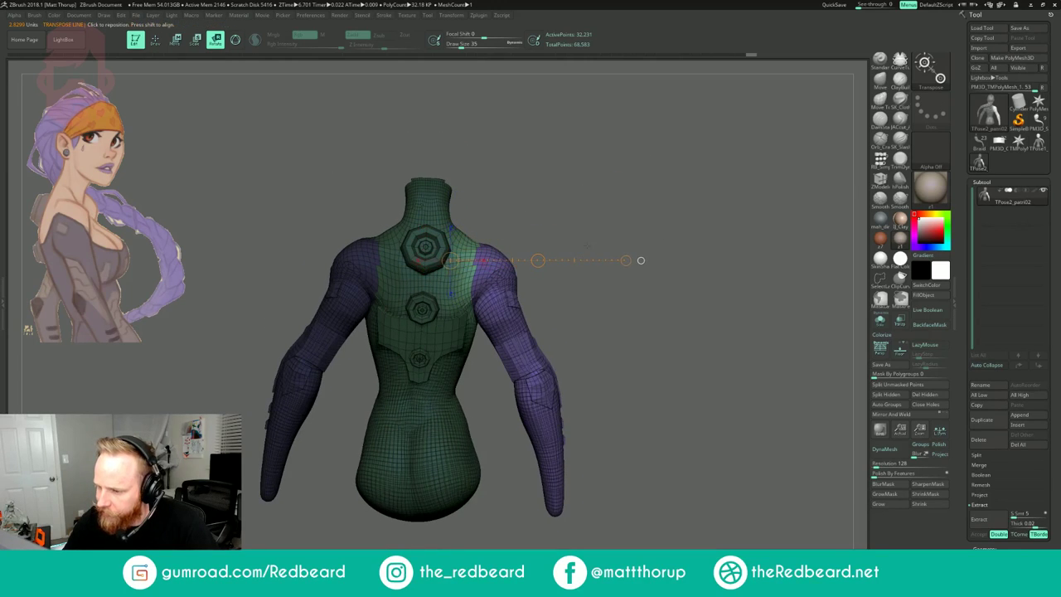
pyautogui.keyDown('shift'); pyautogui.moveTo(663, 237); pyautogui.dragTo(670, 295); pyautogui.keyUp('shift')
pyautogui.moveTo(626, 174); pyautogui.dragTo(609, 150)
# - Refine the right arm's rotation with the transpose line, working from the side and back
pyautogui.keyDown('shift'); pyautogui.moveTo(676, 298); pyautogui.dragTo(599, 228); pyautogui.keyUp('shift')
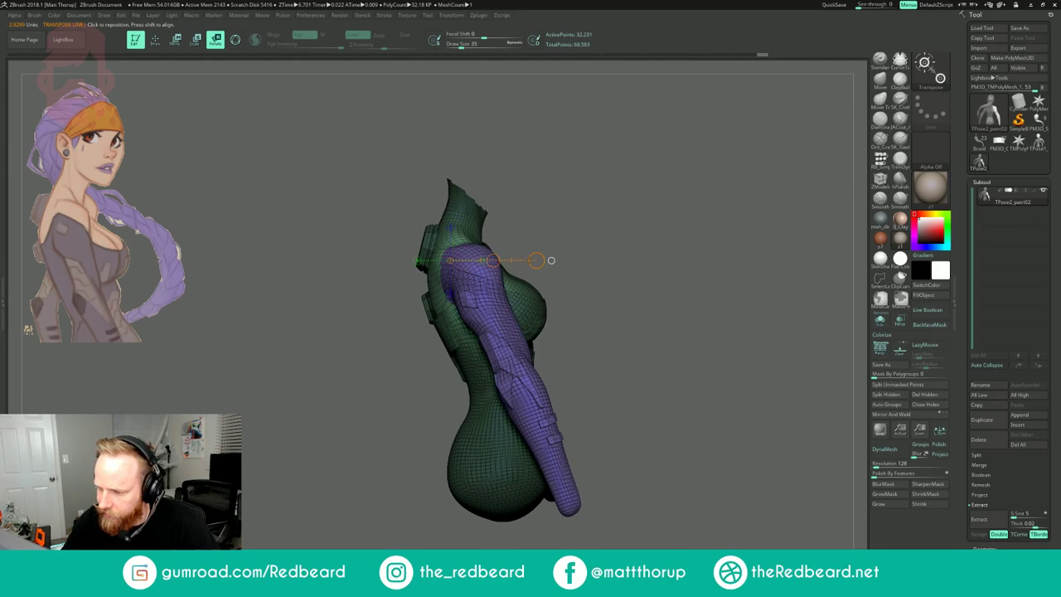
pyautogui.moveTo(493, 261); pyautogui.dragTo(537, 262)
pyautogui.keyDown('shift'); pyautogui.moveTo(589, 213); pyautogui.dragTo(658, 209); pyautogui.keyUp('shift')
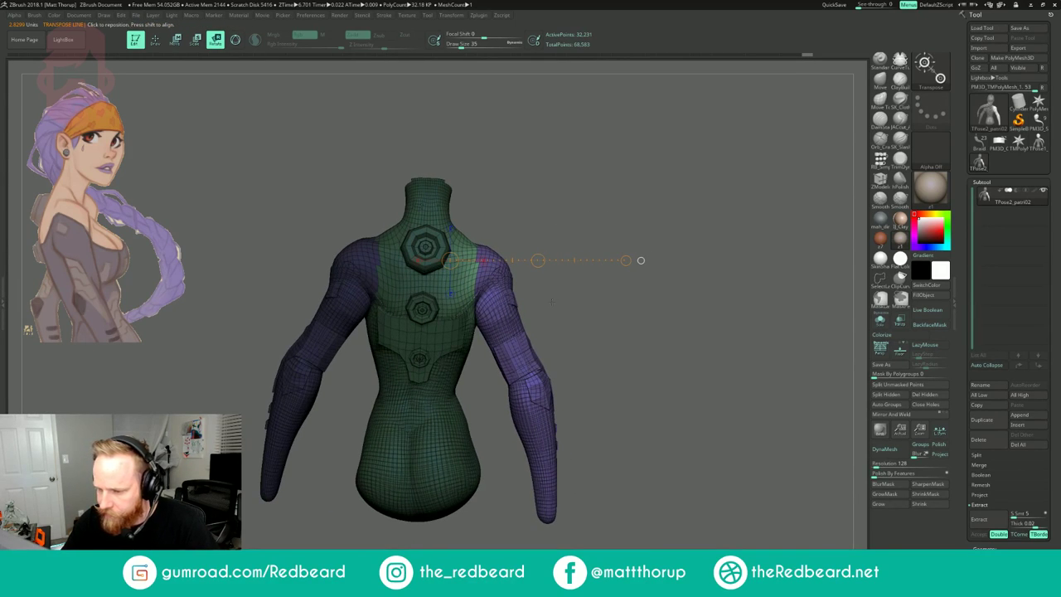
pyautogui.keyDown('alt'); pyautogui.moveTo(551, 301); pyautogui.dragTo(598, 266); pyautogui.keyUp('alt')
pyautogui.moveTo(804, 217); pyautogui.dragTo(686, 203)
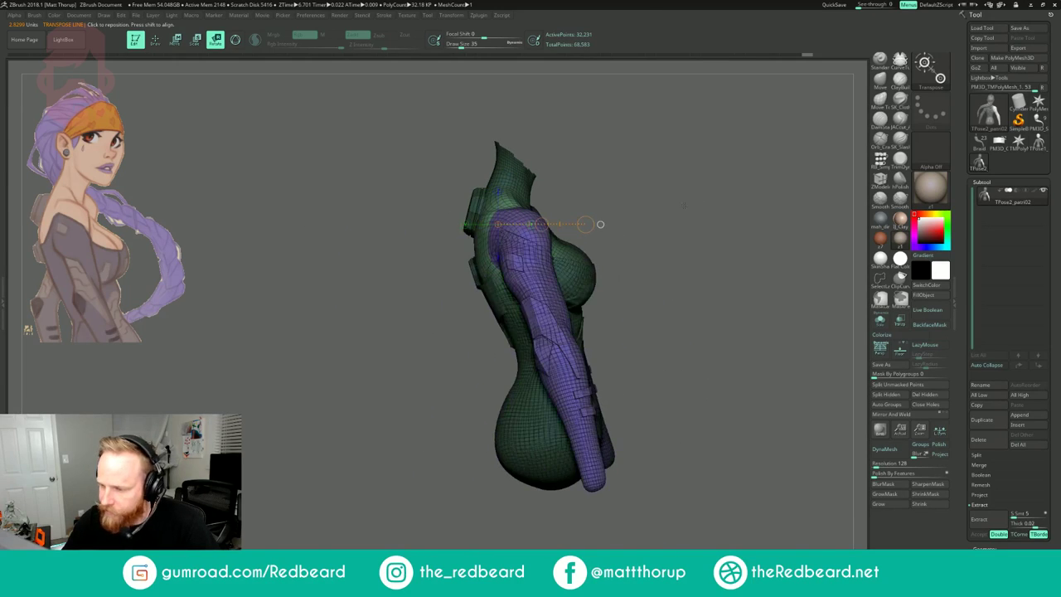
pyautogui.moveTo(586, 225)
pyautogui.mouseDown()
pyautogui.moveTo(666, 198)
pyautogui.moveTo(677, 228)
pyautogui.moveTo(649, 222)
pyautogui.moveTo(678, 201)
pyautogui.mouseUp()
# - Clear the mask and compare both arms from the front
pyautogui.press('q')
pyautogui.moveTo(686, 210); pyautogui.dragTo(748, 212)
pyautogui.keyDown('alt'); pyautogui.moveTo(748, 212); pyautogui.dragTo(700, 213); pyautogui.keyUp('alt')
pyautogui.moveTo(701, 213); pyautogui.dragTo(634, 215)
pyautogui.keyDown('alt'); pyautogui.moveTo(633, 215); pyautogui.dragTo(659, 220); pyautogui.keyUp('alt')
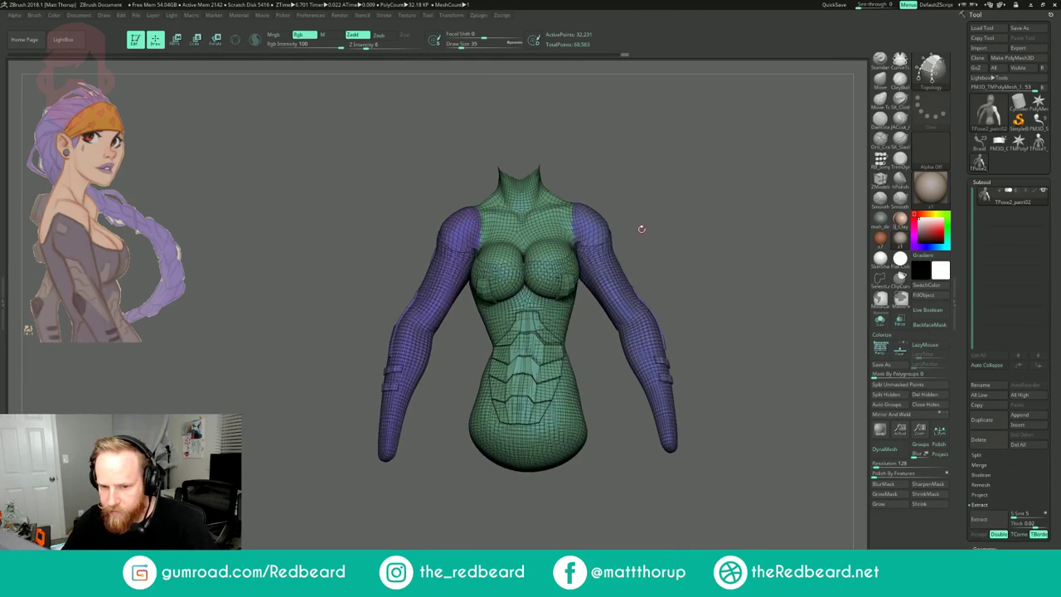
# - Mask everything except the left arm topologically from the shoulder, and blur and shrink the mask
pyautogui.press('ctrl')
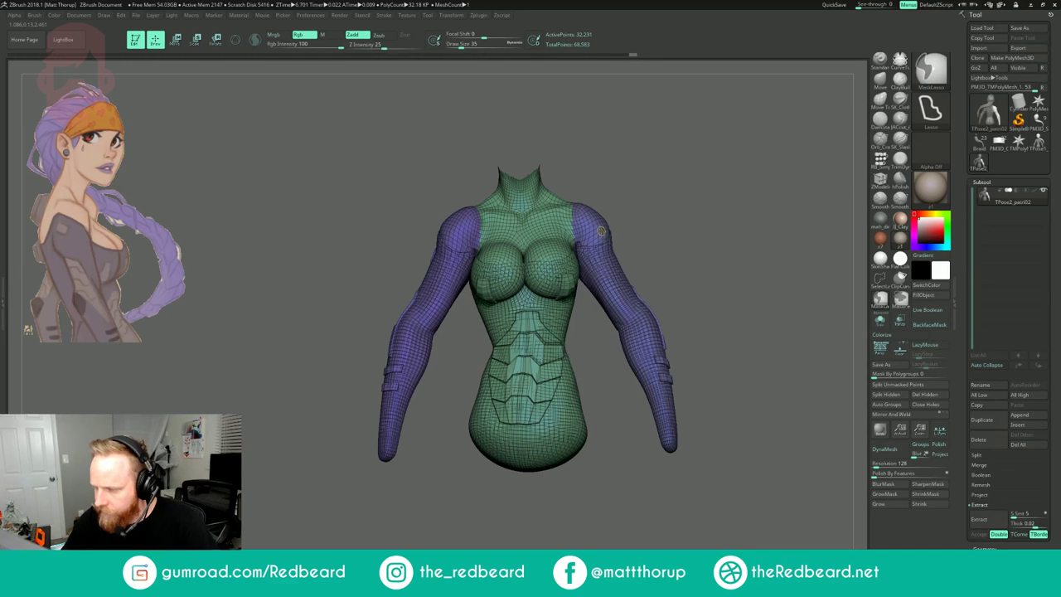
pyautogui.press('w')
pyautogui.keyDown('ctrl'); pyautogui.moveTo(603, 231); pyautogui.dragTo(658, 210); pyautogui.keyUp('ctrl')
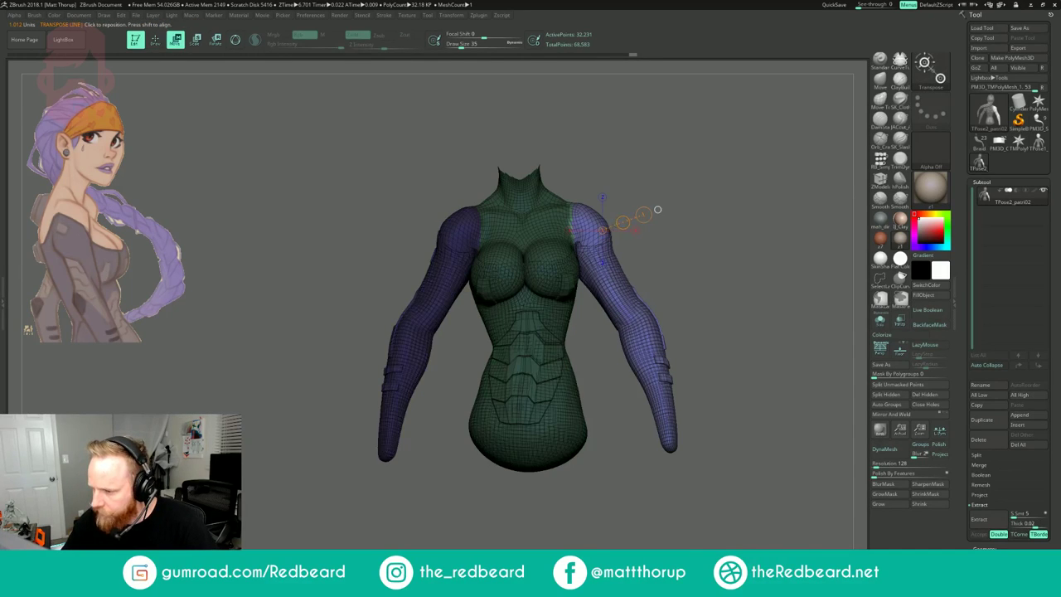
pyautogui.click(887, 486)
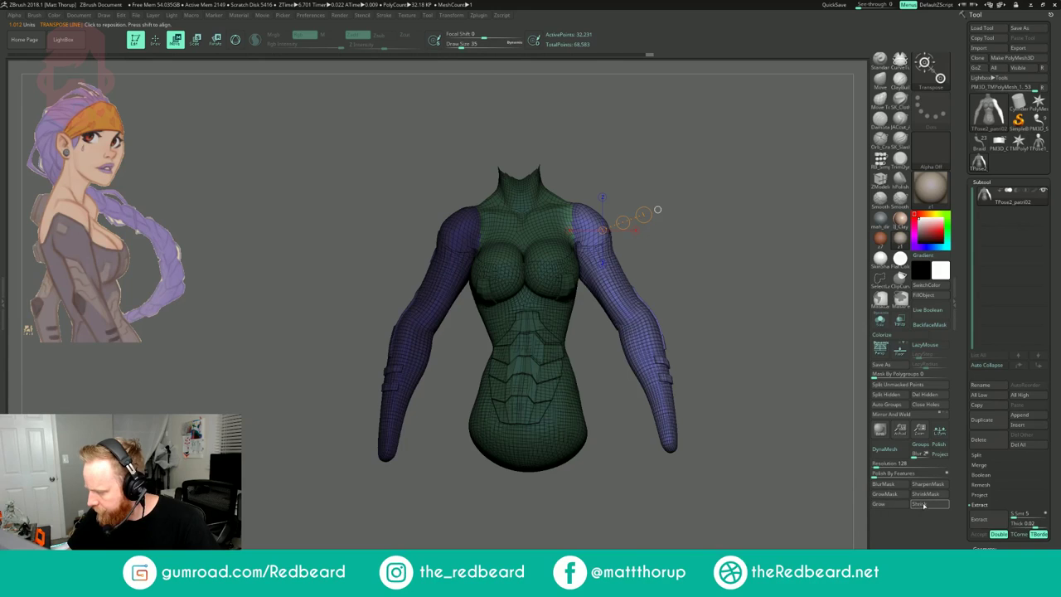
pyautogui.click(925, 506)
pyautogui.hotkey('ctrl', 'z')
pyautogui.click(928, 497)
# - Place a transpose line from the upper back out across the left shoulder, aligning it in the top and back views
pyautogui.moveTo(830, 491); pyautogui.dragTo(734, 471)
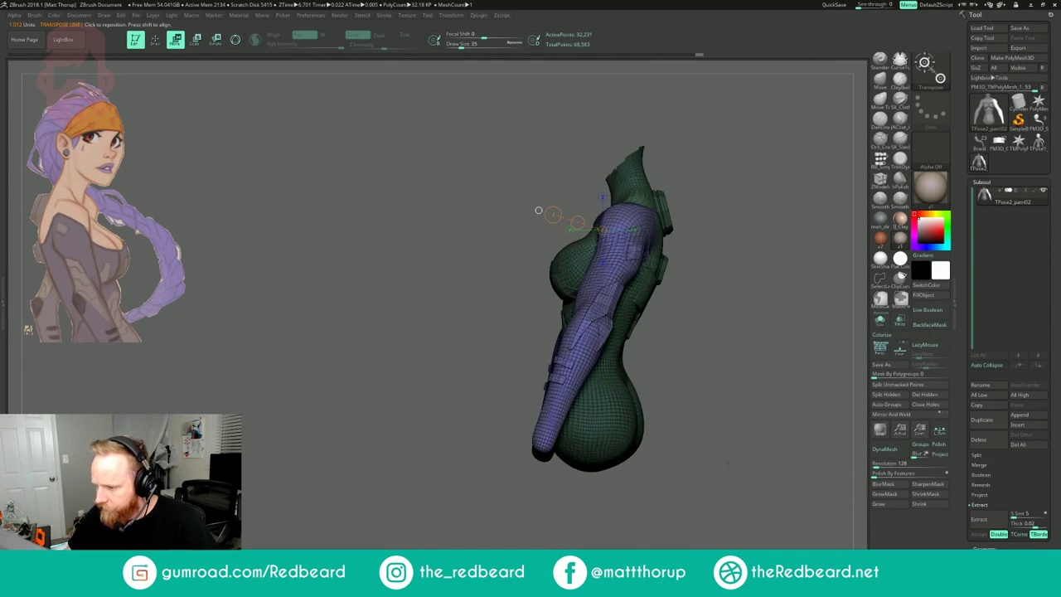
pyautogui.moveTo(530, 212)
pyautogui.mouseDown()
pyautogui.moveTo(456, 217)
pyautogui.moveTo(464, 290)
pyautogui.mouseUp()
pyautogui.moveTo(668, 280)
pyautogui.mouseDown()
pyautogui.moveTo(595, 245)
pyautogui.moveTo(579, 346)
pyautogui.mouseUp()
pyautogui.moveTo(654, 311)
pyautogui.mouseDown()
pyautogui.moveTo(468, 278)
pyautogui.moveTo(452, 291)
pyautogui.mouseUp()
pyautogui.keyDown('shift'); pyautogui.moveTo(769, 205); pyautogui.dragTo(759, 278); pyautogui.keyUp('shift')
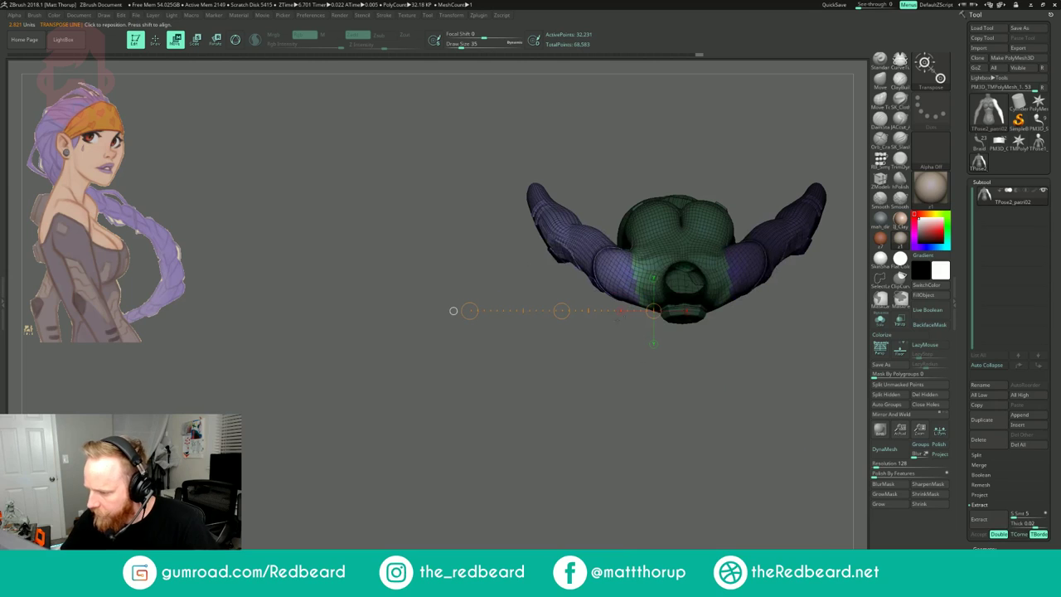
pyautogui.moveTo(594, 311); pyautogui.dragTo(609, 298)
pyautogui.moveTo(485, 298); pyautogui.dragTo(514, 225)
pyautogui.moveTo(603, 268); pyautogui.dragTo(601, 270)
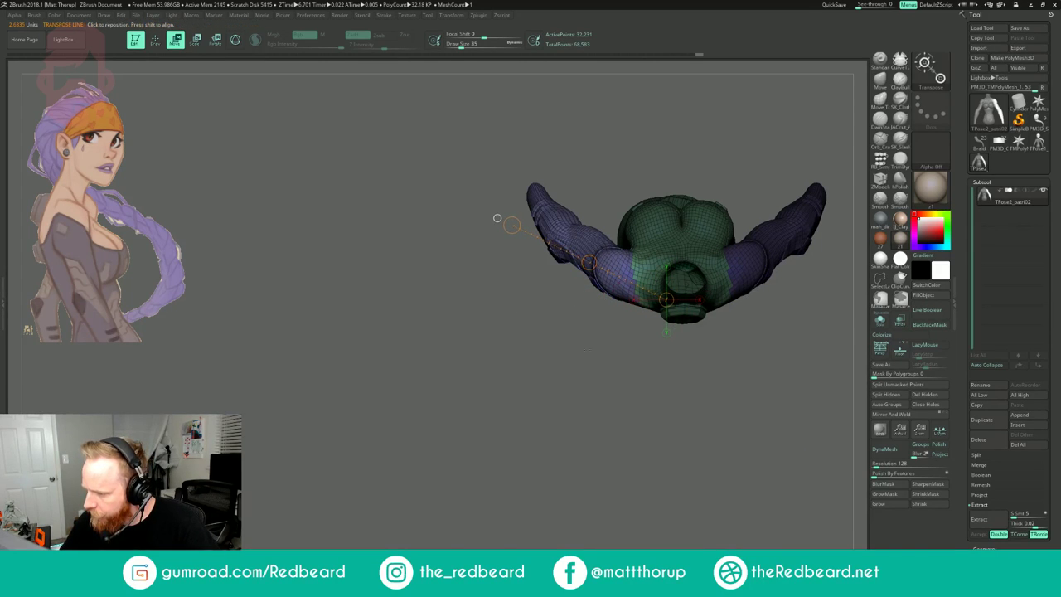
pyautogui.moveTo(496, 218); pyautogui.dragTo(497, 279)
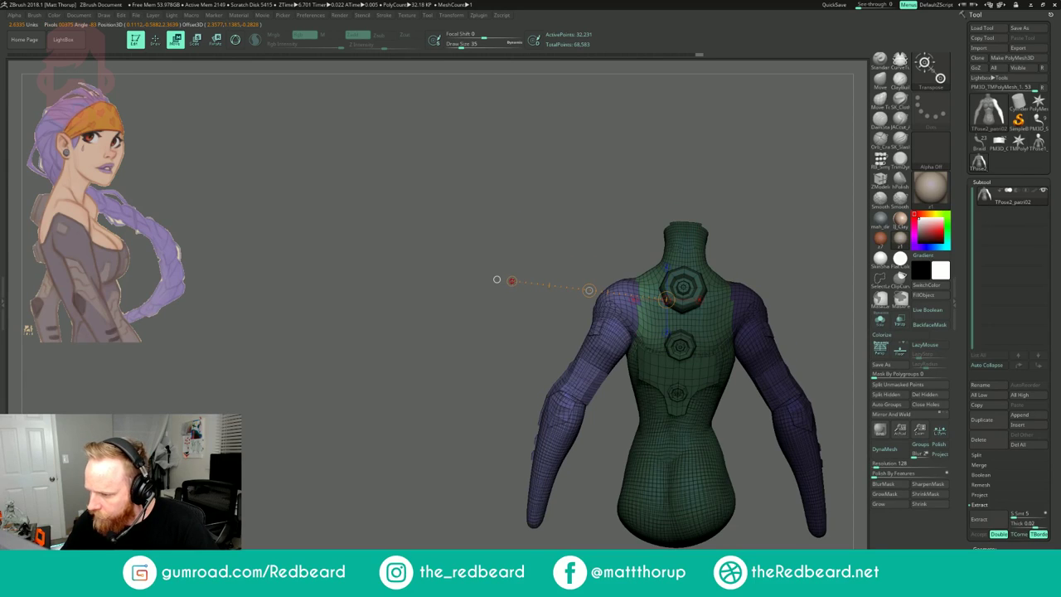
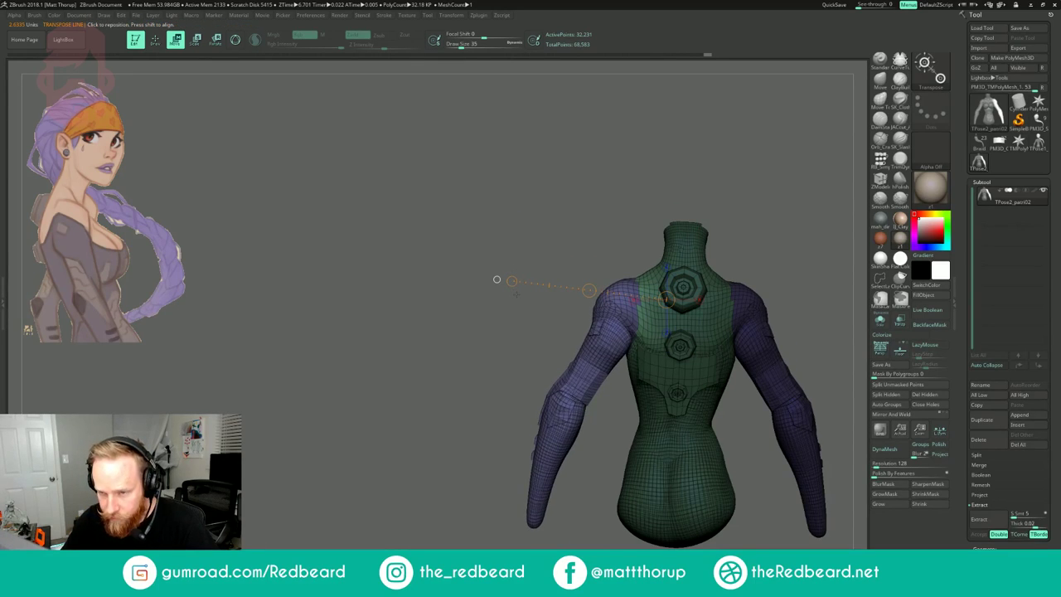
# - Rotate the left arm slightly outward, away from the torso
pyautogui.press('r')
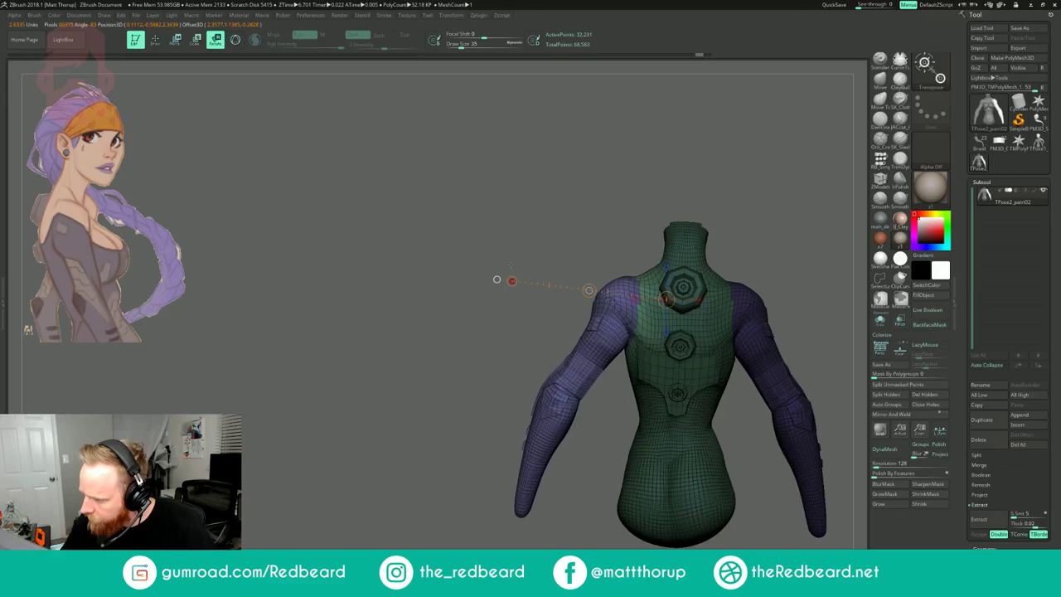
pyautogui.moveTo(497, 279); pyautogui.dragTo(835, 381)
pyautogui.keyDown('alt'); pyautogui.moveTo(823, 277); pyautogui.dragTo(713, 259); pyautogui.keyUp('alt')
pyautogui.moveTo(732, 335); pyautogui.dragTo(707, 376)
pyautogui.moveTo(758, 373); pyautogui.dragTo(717, 363)
pyautogui.moveTo(764, 332); pyautogui.dragTo(664, 263)
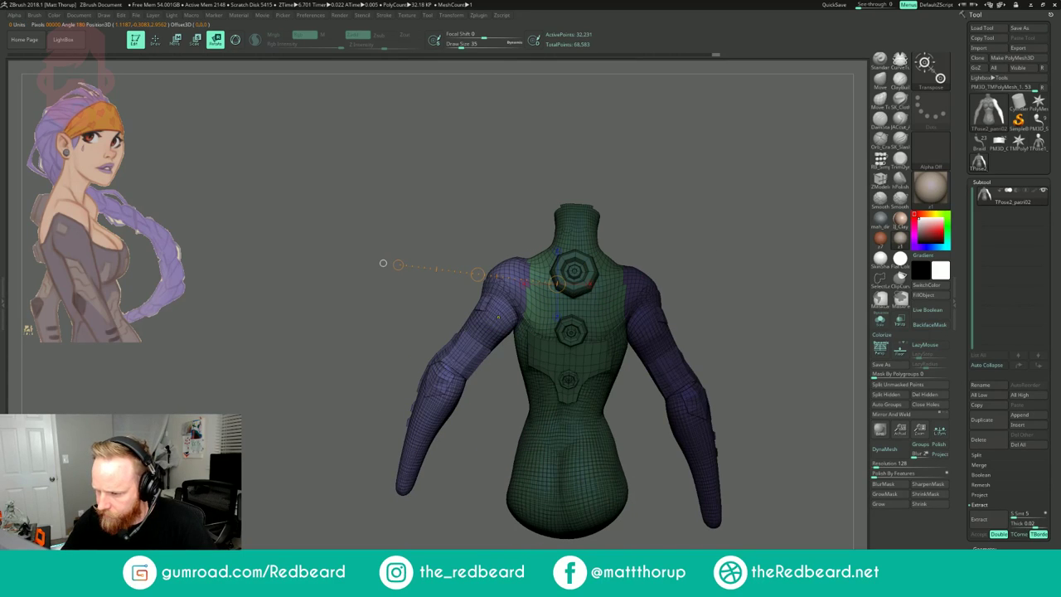
# - Remask everything except the left arm from the top of its shoulder, and blur the mask
pyautogui.keyDown('ctrl'); pyautogui.click(495, 315); pyautogui.keyUp('ctrl')
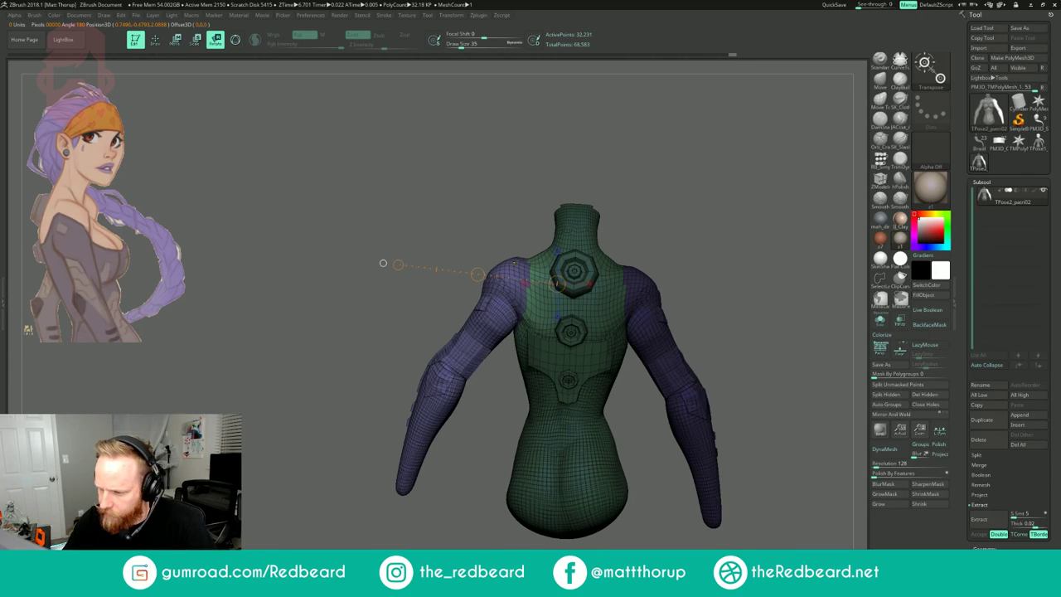
pyautogui.keyDown('ctrl'); pyautogui.moveTo(383, 262); pyautogui.dragTo(384, 263); pyautogui.keyUp('ctrl')
pyautogui.keyDown('ctrl'); pyautogui.moveTo(514, 267); pyautogui.dragTo(476, 223); pyautogui.keyUp('ctrl')
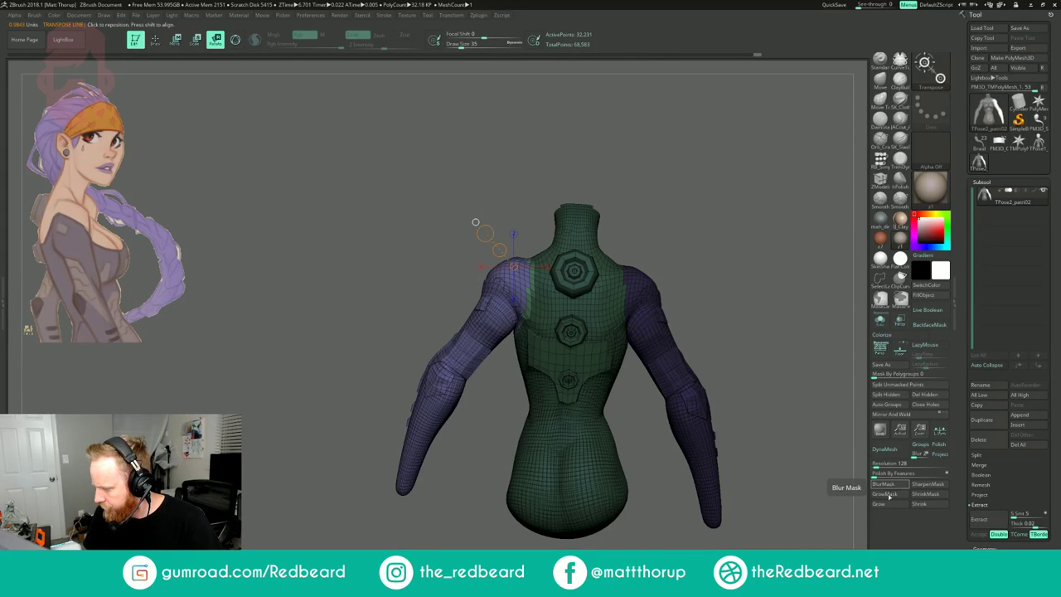
pyautogui.click(885, 485)
# - Reposition the Rotate transpose line so it runs from the left shoulder down and outward past the forearm
pyautogui.moveTo(475, 222); pyautogui.dragTo(586, 237)
pyautogui.moveTo(634, 316); pyautogui.dragTo(658, 340)
pyautogui.moveTo(495, 257); pyautogui.dragTo(677, 235)
pyautogui.moveTo(746, 258); pyautogui.dragTo(378, 259)
pyautogui.moveTo(485, 274); pyautogui.dragTo(319, 478)
# - Rotate the left arm down and in toward the torso, pivoting at the shoulder
pyautogui.moveTo(344, 393)
pyautogui.mouseDown()
pyautogui.moveTo(599, 355)
pyautogui.moveTo(603, 365)
pyautogui.mouseUp()
pyautogui.moveTo(497, 427); pyautogui.dragTo(469, 424)
pyautogui.moveTo(472, 535); pyautogui.dragTo(455, 533)
pyautogui.moveTo(786, 209); pyautogui.dragTo(656, 206)
pyautogui.moveTo(270, 440); pyautogui.dragTo(378, 462)
pyautogui.moveTo(533, 386); pyautogui.dragTo(644, 348)
pyautogui.moveTo(561, 442); pyautogui.dragTo(325, 439)
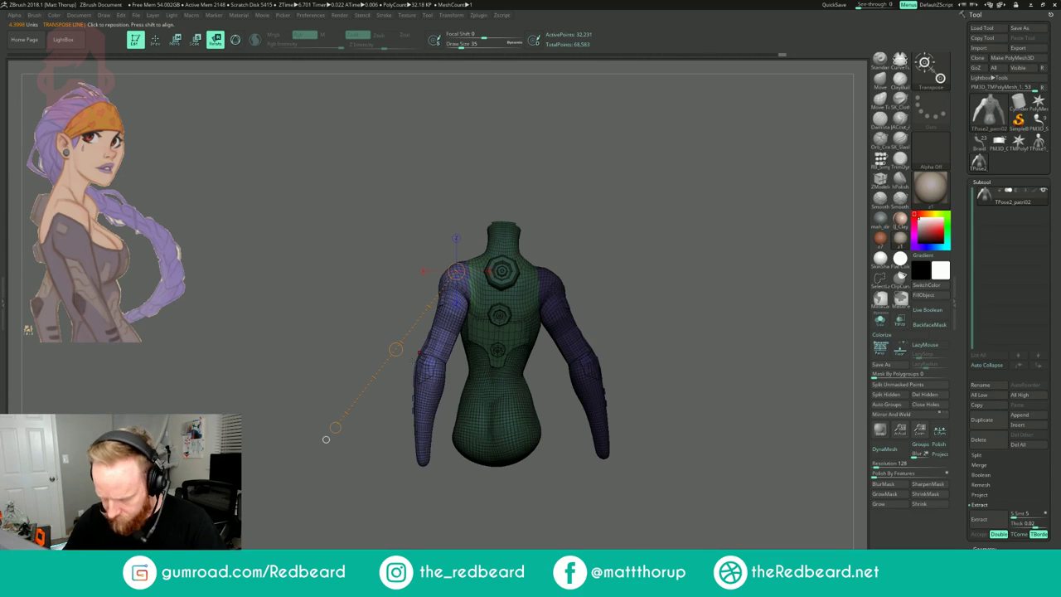
# - Try adjusting the left arm with the Move transpose line, and undo the last two changes
pyautogui.press('w')
pyautogui.moveTo(396, 349); pyautogui.dragTo(518, 315)
pyautogui.moveTo(360, 441); pyautogui.dragTo(372, 449)
pyautogui.moveTo(477, 485); pyautogui.dragTo(397, 484)
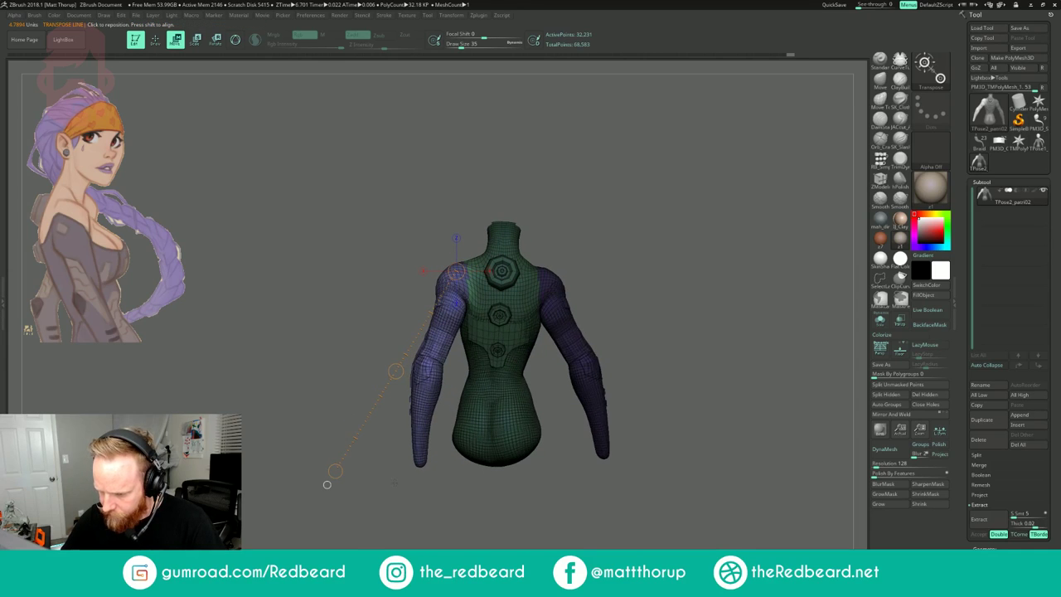
pyautogui.moveTo(327, 484); pyautogui.dragTo(470, 484)
pyautogui.hotkey('ctrl', 'z')
pyautogui.hotkey('ctrl', 'z')
# - Examine the left arm's placement and the transpose line's alignment from the side and top
pyautogui.press('r')
pyautogui.moveTo(617, 353); pyautogui.dragTo(555, 349)
pyautogui.moveTo(655, 282); pyautogui.dragTo(605, 278)
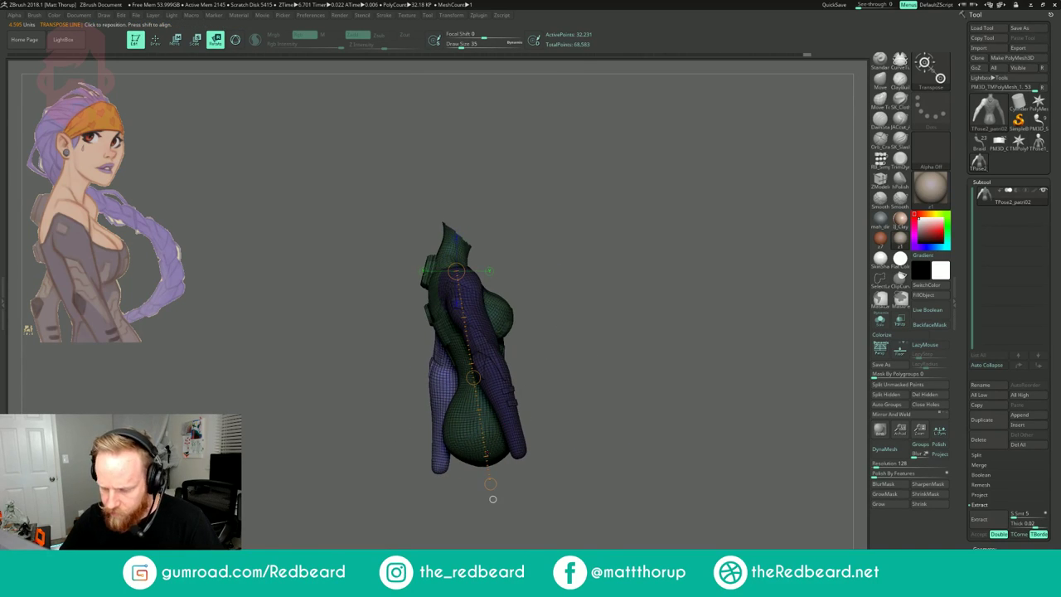
pyautogui.moveTo(614, 461); pyautogui.dragTo(543, 461)
pyautogui.moveTo(523, 302); pyautogui.dragTo(532, 393)
pyautogui.moveTo(665, 288); pyautogui.dragTo(684, 308)
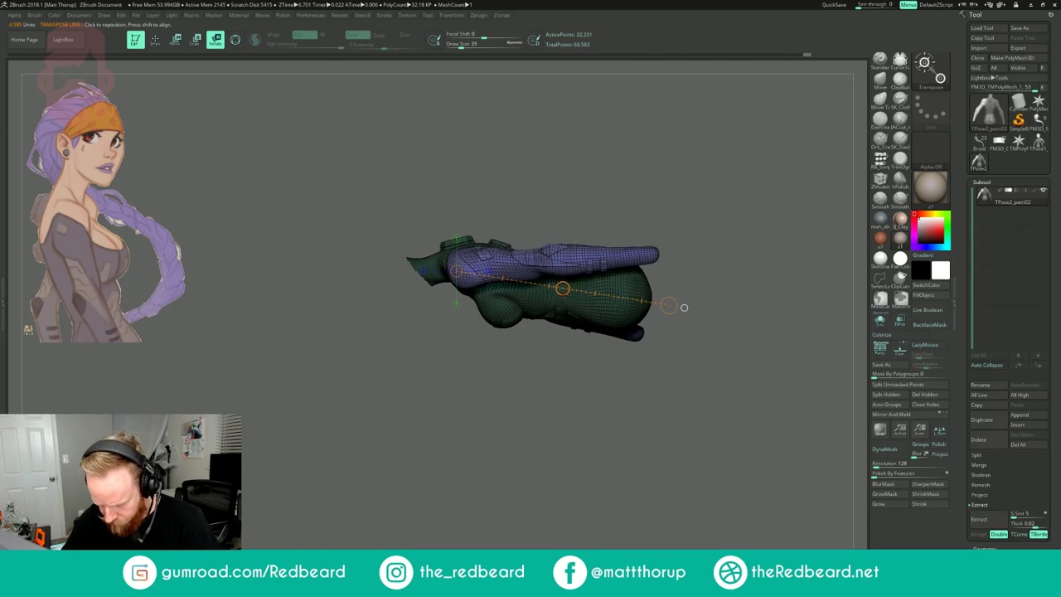
pyautogui.press('w')
pyautogui.moveTo(563, 289); pyautogui.dragTo(584, 298, button='right')
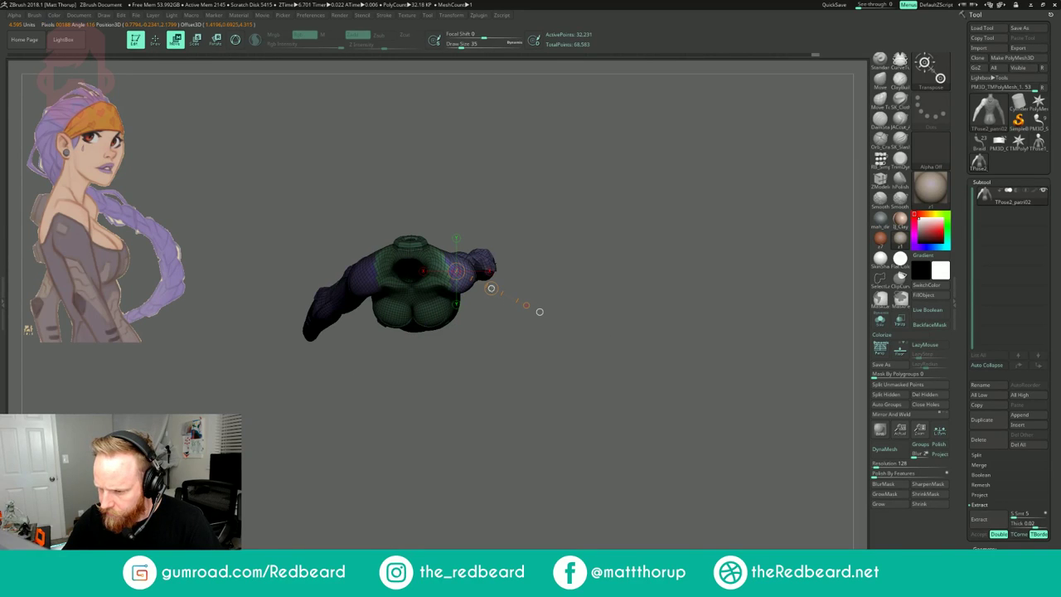
pyautogui.moveTo(534, 520); pyautogui.dragTo(427, 456, button='right')
pyautogui.keyDown('ctrl'); pyautogui.moveTo(558, 280); pyautogui.dragTo(533, 346, button='right'); pyautogui.keyUp('ctrl')
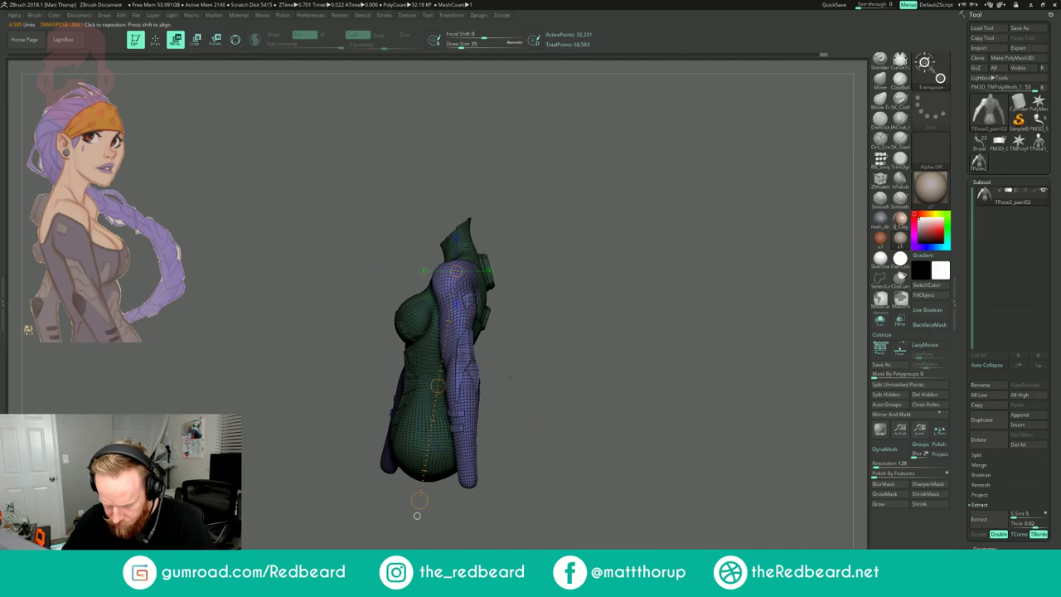
# - Shift the left arm slightly with Move from the side, and rotate it backward and a little outward
pyautogui.moveTo(438, 384); pyautogui.dragTo(427, 385)
pyautogui.moveTo(410, 502); pyautogui.dragTo(433, 500)
pyautogui.keyDown('shift'); pyautogui.moveTo(608, 370); pyautogui.dragTo(539, 367, button='right'); pyautogui.keyUp('shift')
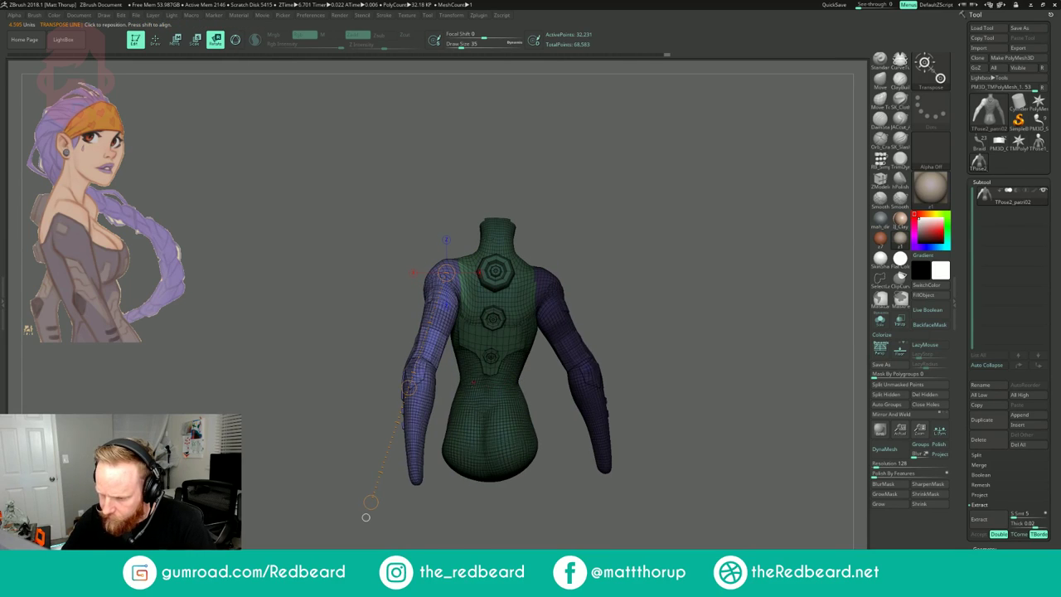
pyautogui.moveTo(371, 503); pyautogui.dragTo(364, 501)
pyautogui.moveTo(620, 242); pyautogui.dragTo(766, 239)
# - Soften the left arm's mask, adjust the arm's rotation at the shoulder from the side and back, and clear the mask
pyautogui.moveTo(356, 403)
pyautogui.keyDown('ctrl'); pyautogui.mouseDown()
pyautogui.moveTo(536, 239)
pyautogui.moveTo(373, 199)
pyautogui.mouseUp(); pyautogui.keyUp('ctrl')
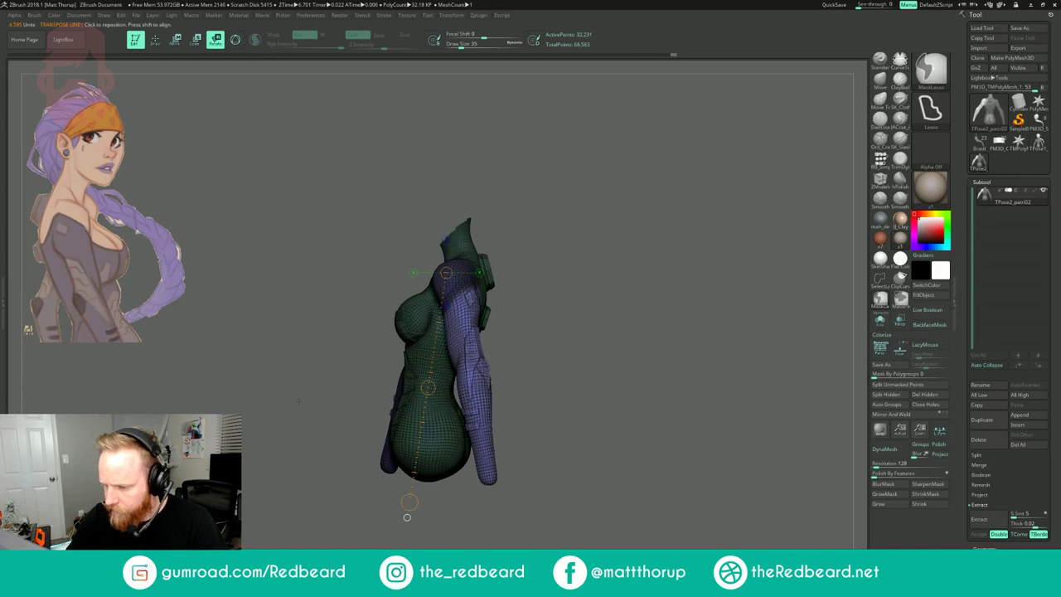
pyautogui.click(892, 488)
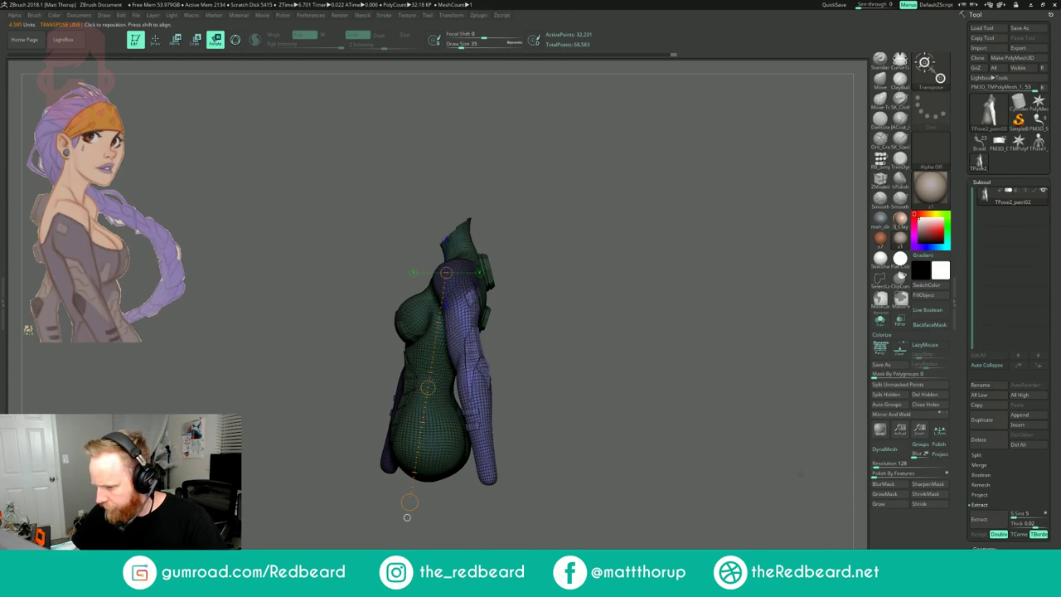
pyautogui.moveTo(409, 501); pyautogui.dragTo(494, 512)
pyautogui.moveTo(593, 495); pyautogui.dragTo(517, 489)
pyautogui.moveTo(455, 404); pyautogui.dragTo(472, 403)
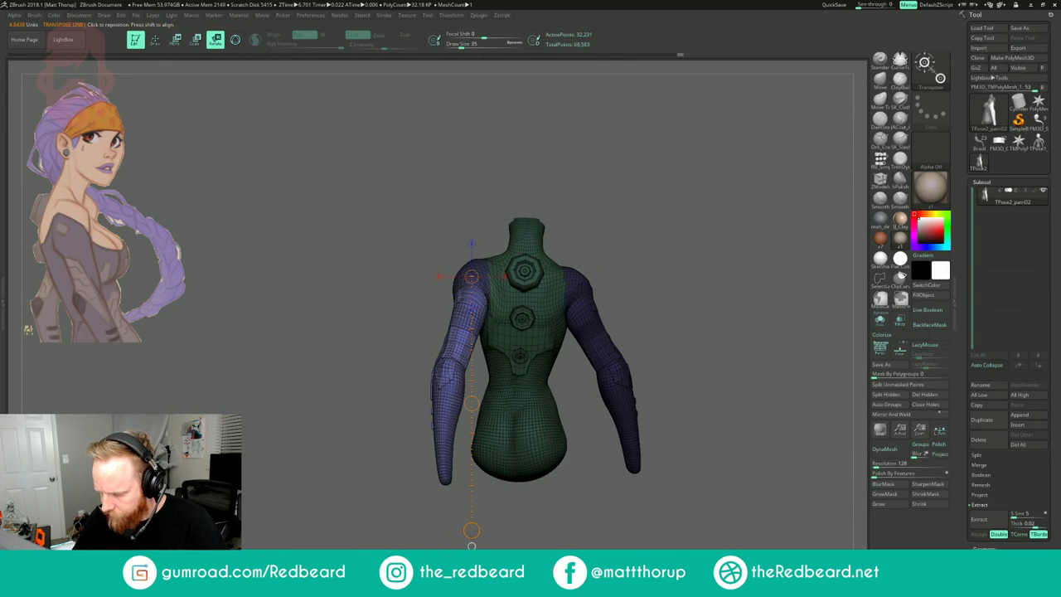
pyautogui.moveTo(438, 540); pyautogui.dragTo(423, 536)
pyautogui.moveTo(448, 399); pyautogui.dragTo(448, 399)
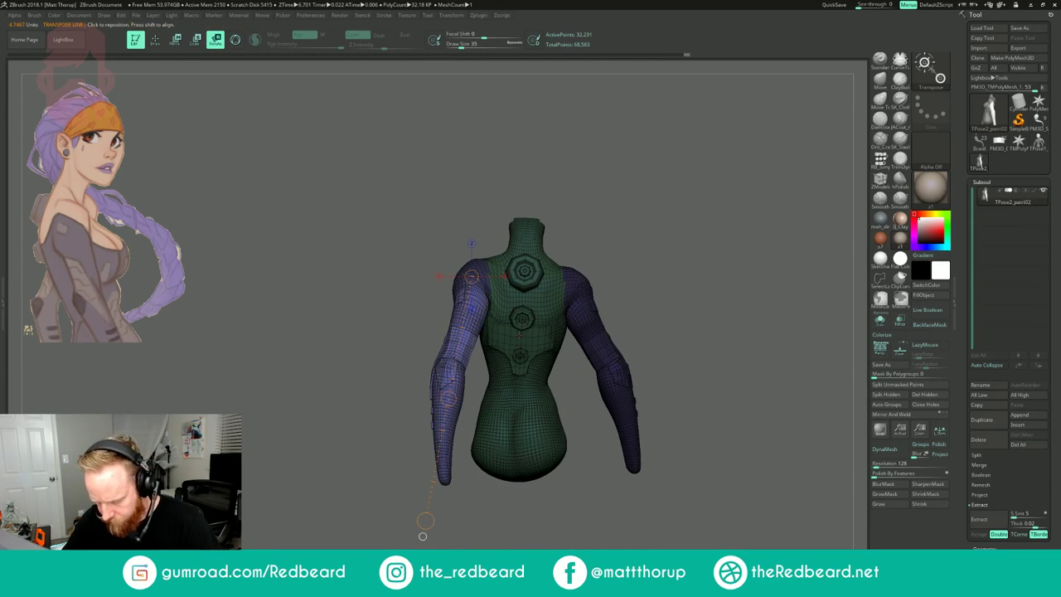
pyautogui.moveTo(422, 535); pyautogui.dragTo(516, 535)
pyautogui.press('q')
pyautogui.moveTo(633, 242)
pyautogui.keyDown('ctrl'); pyautogui.mouseDown()
pyautogui.moveTo(668, 272)
pyautogui.moveTo(625, 291)
pyautogui.mouseUp(); pyautogui.keyUp('ctrl')
# - Mask everything except the left forearm, bend the forearm forward at the elbow with Rotate, and clear the mask
pyautogui.moveTo(625, 357)
pyautogui.keyDown('alt'); pyautogui.mouseDown()
pyautogui.moveTo(625, 292)
pyautogui.moveTo(663, 287)
pyautogui.moveTo(560, 291)
pyautogui.moveTo(661, 293)
pyautogui.moveTo(562, 421)
pyautogui.mouseUp(); pyautogui.keyUp('alt')
pyautogui.moveTo(572, 481)
pyautogui.keyDown('ctrl'); pyautogui.mouseDown()
pyautogui.moveTo(524, 480)
pyautogui.moveTo(481, 375)
pyautogui.moveTo(514, 378)
pyautogui.mouseUp(); pyautogui.keyUp('ctrl')
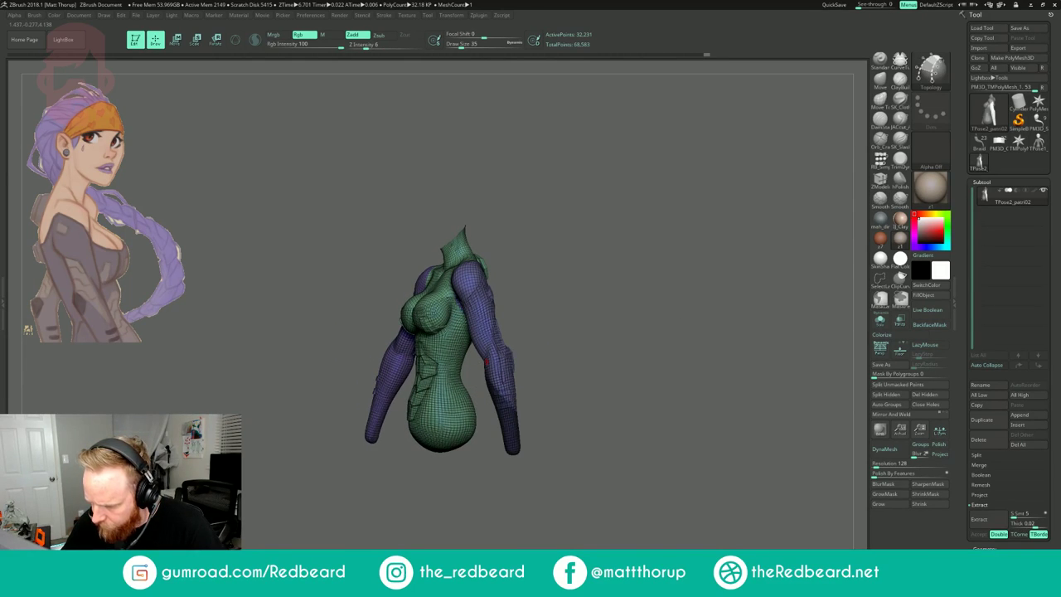
pyautogui.moveTo(587, 440)
pyautogui.keyDown('ctrl'); pyautogui.mouseDown()
pyautogui.moveTo(480, 390)
pyautogui.moveTo(523, 350)
pyautogui.mouseUp(); pyautogui.keyUp('ctrl')
pyautogui.moveTo(611, 320)
pyautogui.mouseDown()
pyautogui.moveTo(539, 338)
pyautogui.moveTo(621, 301)
pyautogui.moveTo(673, 307)
pyautogui.moveTo(657, 308)
pyautogui.mouseUp()
pyautogui.press('r')
pyautogui.moveTo(497, 358); pyautogui.dragTo(507, 427)
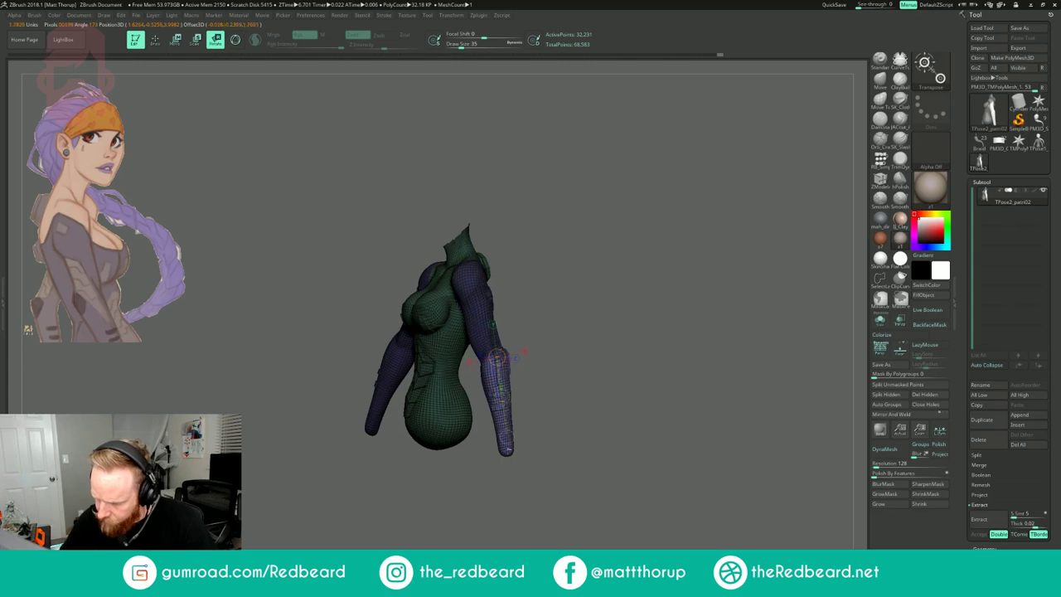
pyautogui.moveTo(572, 453); pyautogui.dragTo(536, 505)
pyautogui.moveTo(481, 477); pyautogui.dragTo(586, 363)
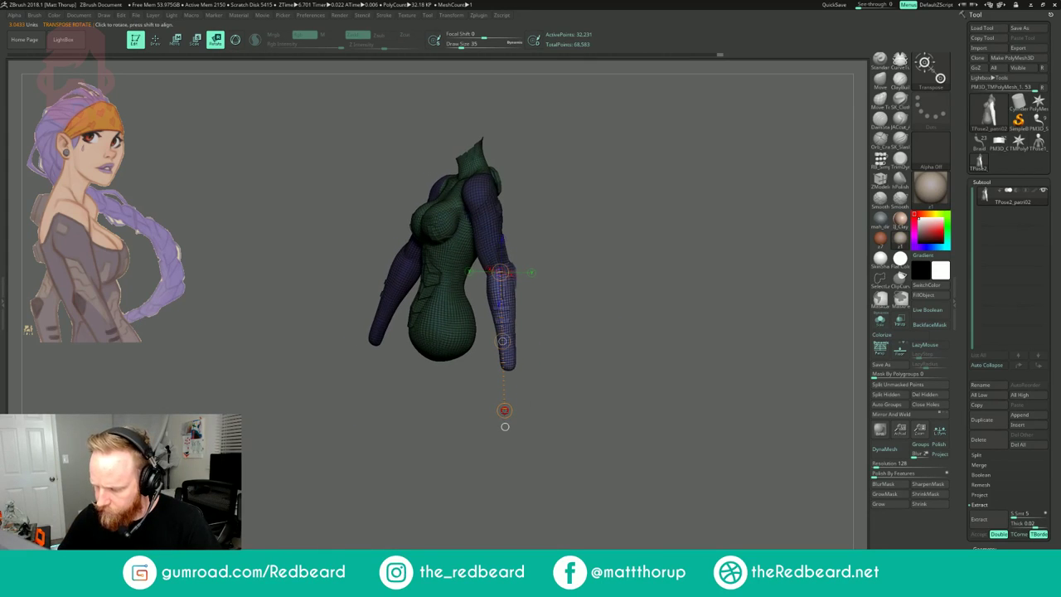
pyautogui.moveTo(422, 398); pyautogui.dragTo(541, 406)
pyautogui.moveTo(634, 308); pyautogui.dragTo(719, 304)
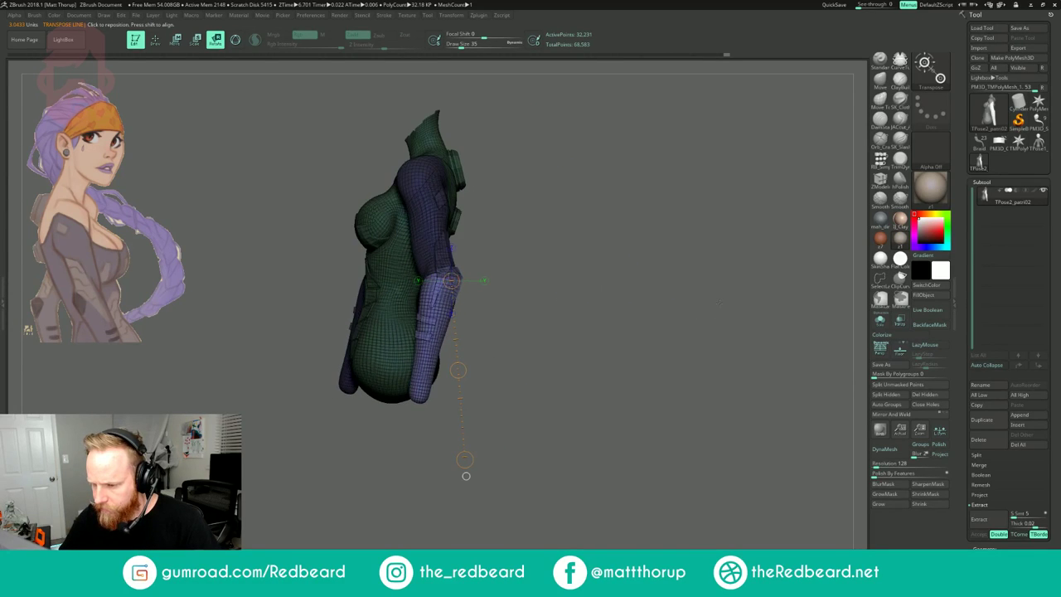
pyautogui.keyDown('ctrl'); pyautogui.moveTo(654, 272); pyautogui.dragTo(661, 285); pyautogui.keyUp('ctrl')
# - Mask everything except the left arm, twist it along a transpose line starting at the shoulder, and clear the mask
pyautogui.moveTo(654, 291); pyautogui.dragTo(687, 305)
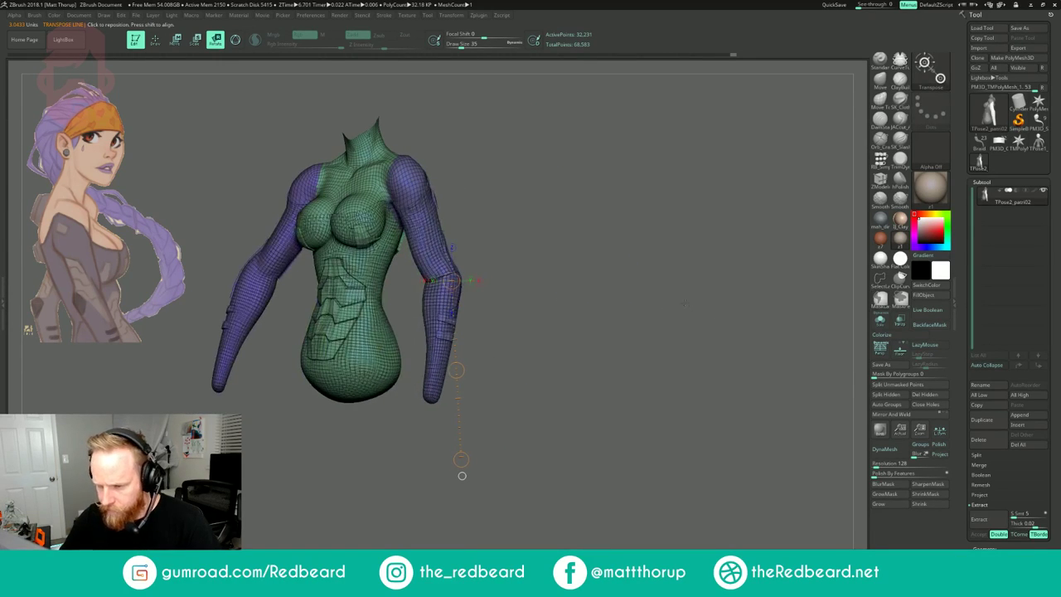
pyautogui.keyDown('ctrl'); pyautogui.click(415, 182); pyautogui.keyUp('ctrl')
pyautogui.moveTo(531, 195); pyautogui.dragTo(498, 197)
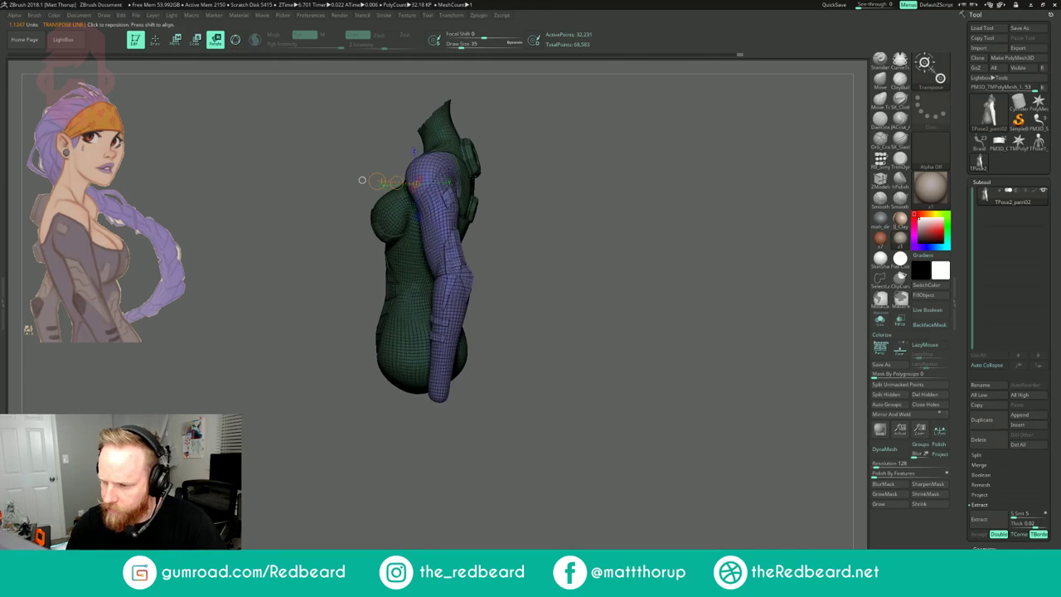
pyautogui.moveTo(513, 155); pyautogui.dragTo(549, 158)
pyautogui.moveTo(421, 171); pyautogui.dragTo(391, 181)
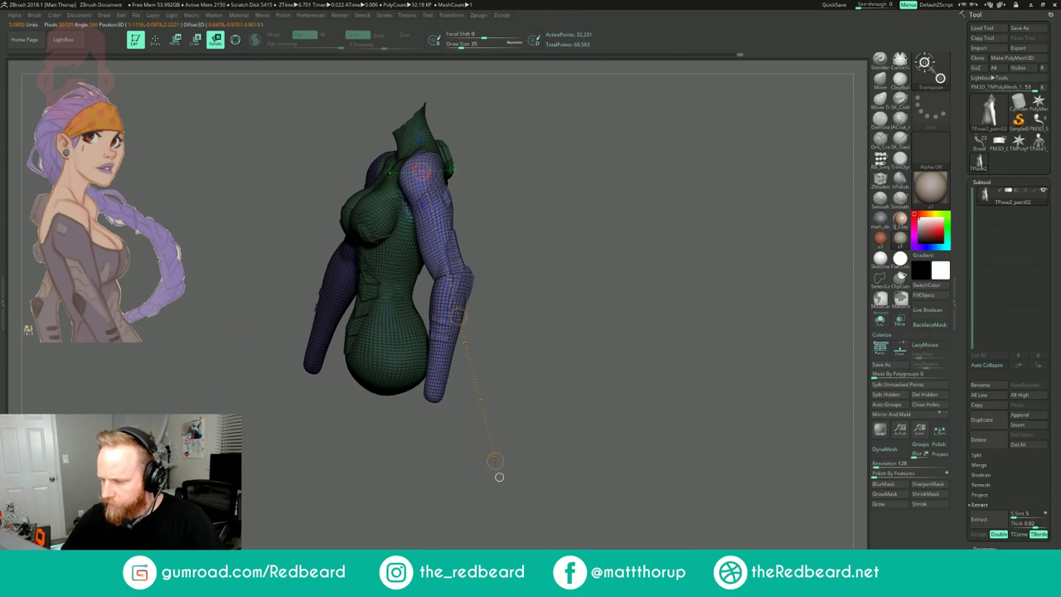
pyautogui.moveTo(459, 316); pyautogui.dragTo(487, 319)
pyautogui.moveTo(661, 364)
pyautogui.mouseDown()
pyautogui.moveTo(528, 368)
pyautogui.moveTo(491, 396)
pyautogui.mouseUp()
pyautogui.press('q')
pyautogui.keyDown('ctrl'); pyautogui.moveTo(552, 377); pyautogui.dragTo(767, 364); pyautogui.keyUp('ctrl')
# - Mask everything except the right arm, blur the mask, and rotate the arm down toward the torso from the back view
pyautogui.moveTo(634, 377)
pyautogui.keyDown('alt'); pyautogui.mouseDown()
pyautogui.moveTo(643, 331)
pyautogui.moveTo(632, 333)
pyautogui.moveTo(644, 346)
pyautogui.moveTo(626, 378)
pyautogui.mouseUp(); pyautogui.keyUp('alt')
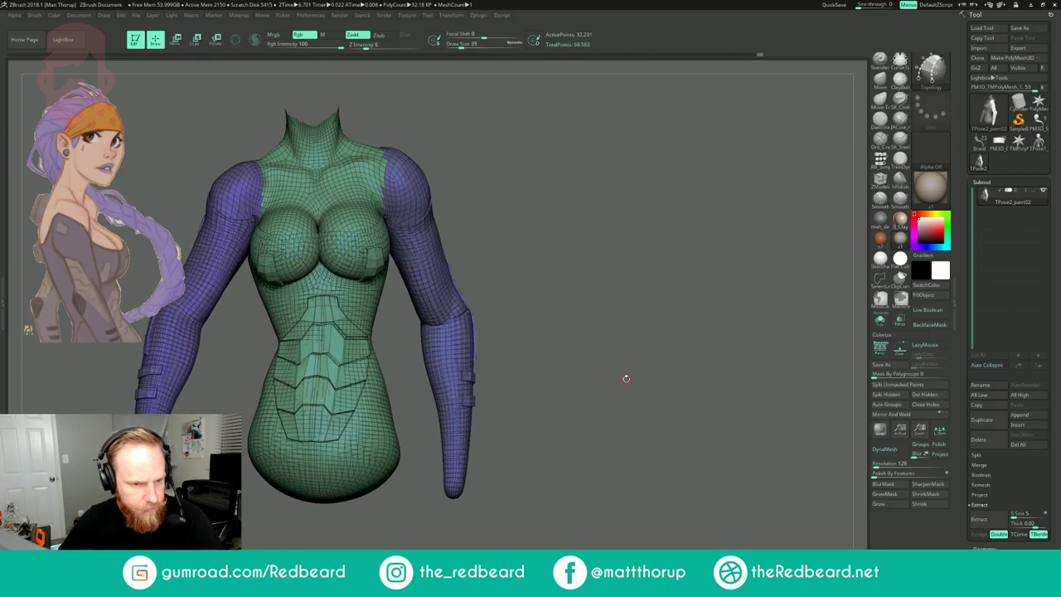
pyautogui.moveTo(589, 248)
pyautogui.mouseDown()
pyautogui.moveTo(616, 245)
pyautogui.moveTo(603, 255)
pyautogui.moveTo(586, 237)
pyautogui.mouseUp()
pyautogui.moveTo(572, 246); pyautogui.dragTo(665, 235)
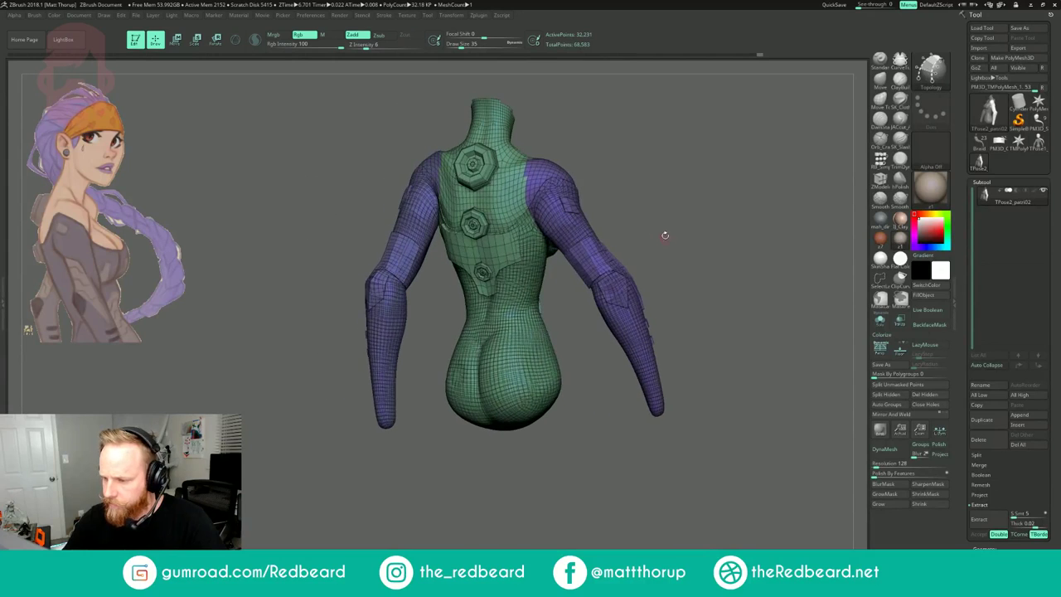
pyautogui.moveTo(697, 178); pyautogui.dragTo(703, 187)
pyautogui.press('w')
pyautogui.moveTo(406, 168); pyautogui.dragTo(340, 513)
pyautogui.keyDown('ctrl'); pyautogui.click(560, 186); pyautogui.keyUp('ctrl')
pyautogui.moveTo(556, 183)
pyautogui.mouseDown()
pyautogui.moveTo(618, 182)
pyautogui.moveTo(649, 146)
pyautogui.moveTo(733, 137)
pyautogui.mouseUp()
pyautogui.moveTo(661, 217); pyautogui.dragTo(682, 221)
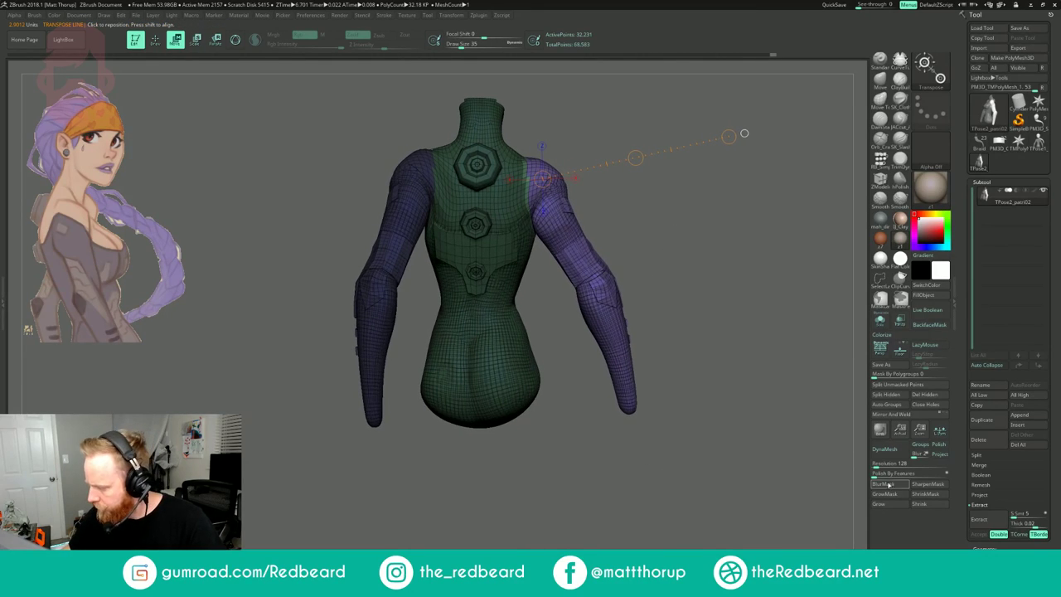
pyautogui.click(884, 484)
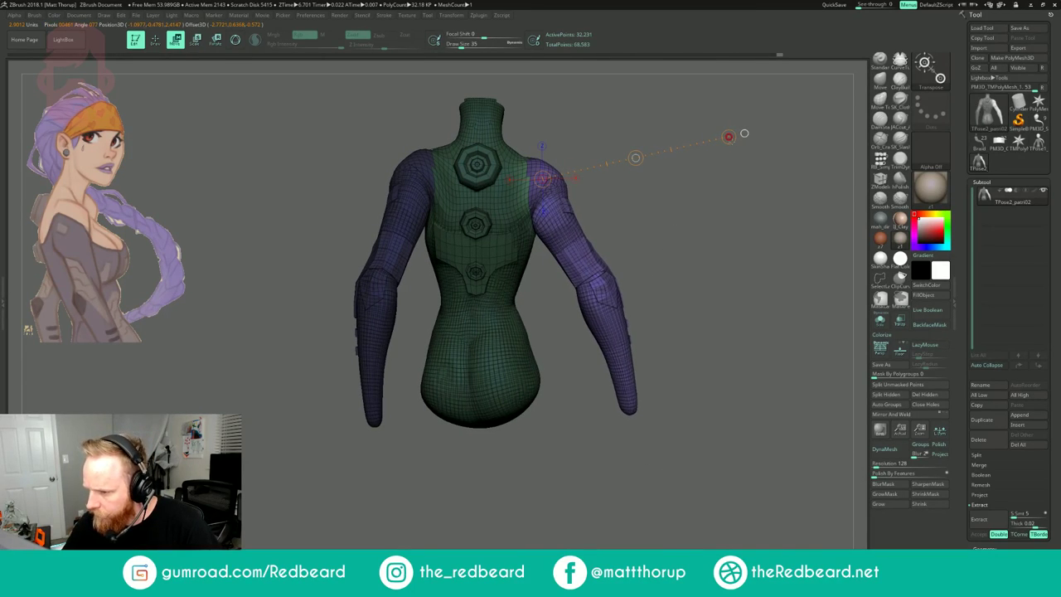
pyautogui.press('r')
pyautogui.moveTo(728, 136); pyautogui.dragTo(733, 166)
pyautogui.press('w')
pyautogui.moveTo(636, 157); pyautogui.dragTo(639, 157)
# - Extend and blur the mask over the right shoulder, undo the last change, and rotate the right arm with the transpose line
pyautogui.press('ctrl')
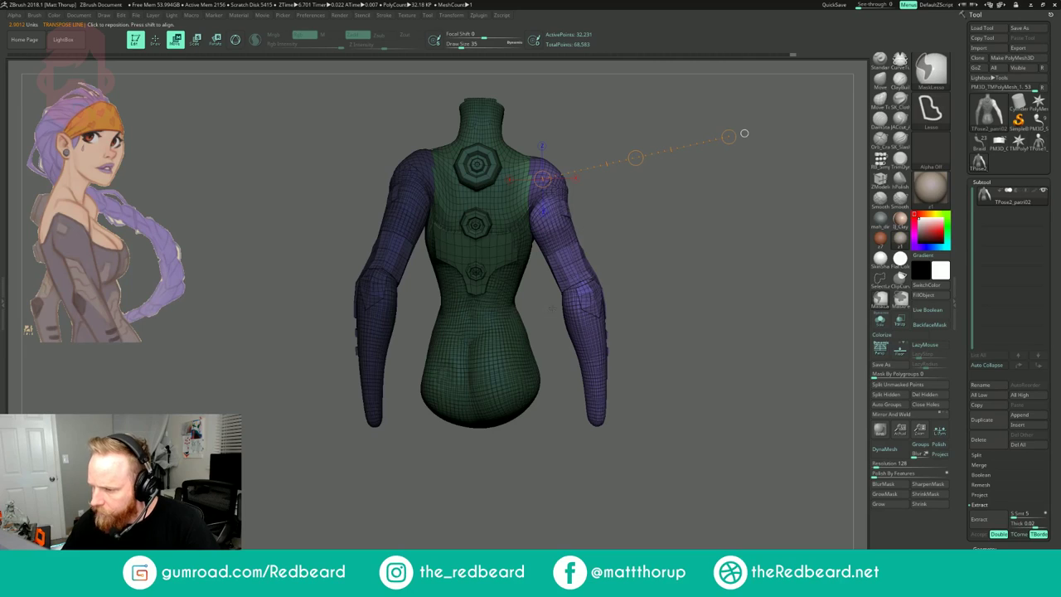
pyautogui.moveTo(529, 209)
pyautogui.keyDown('ctrl'); pyautogui.mouseDown()
pyautogui.moveTo(607, 189)
pyautogui.moveTo(499, 182)
pyautogui.mouseUp(); pyautogui.keyUp('ctrl')
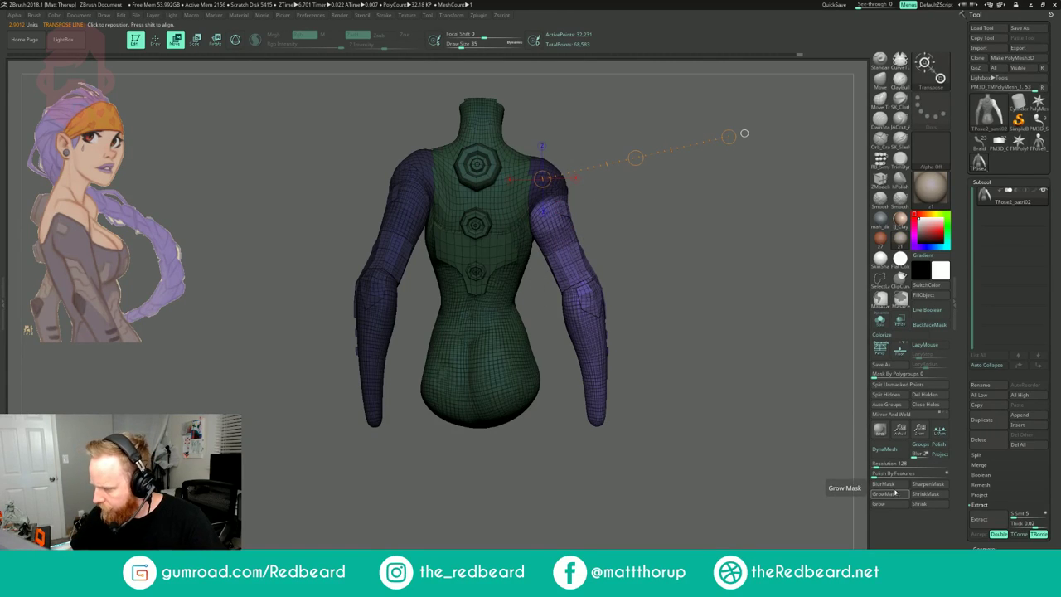
pyautogui.click(897, 487)
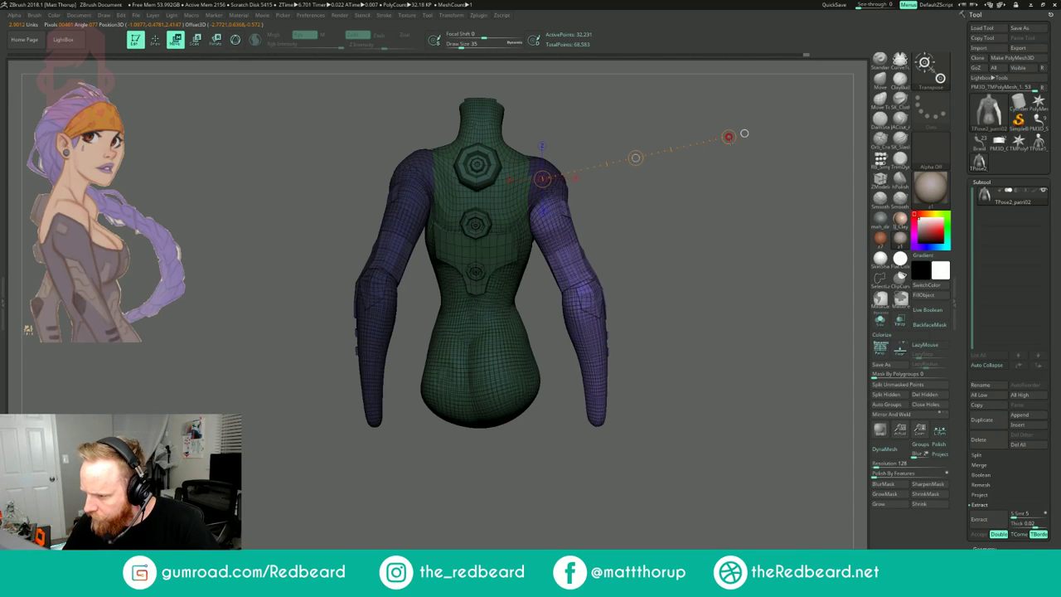
pyautogui.hotkey('ctrl', 'z')
pyautogui.press('r')
pyautogui.moveTo(729, 139)
pyautogui.mouseDown()
pyautogui.moveTo(726, 162)
pyautogui.moveTo(686, 180)
pyautogui.mouseUp()
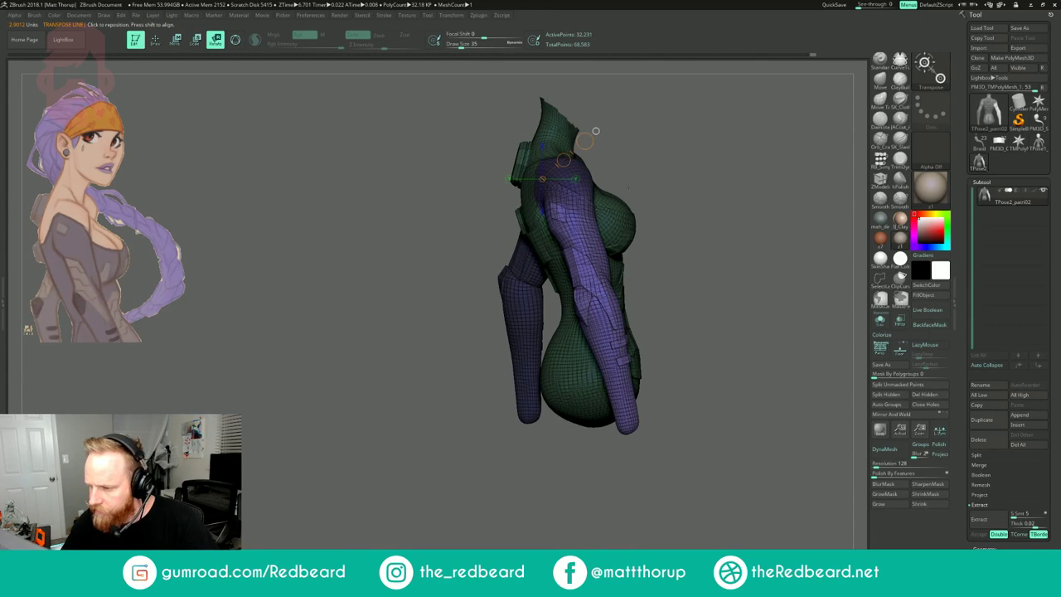
# - Rotate the right arm from the side with a transpose line running down from the shoulder, and clear the mask
pyautogui.moveTo(574, 187)
pyautogui.mouseDown()
pyautogui.moveTo(641, 513)
pyautogui.moveTo(666, 509)
pyautogui.mouseUp()
pyautogui.moveTo(730, 466); pyautogui.dragTo(693, 464)
pyautogui.moveTo(636, 528); pyautogui.dragTo(665, 508)
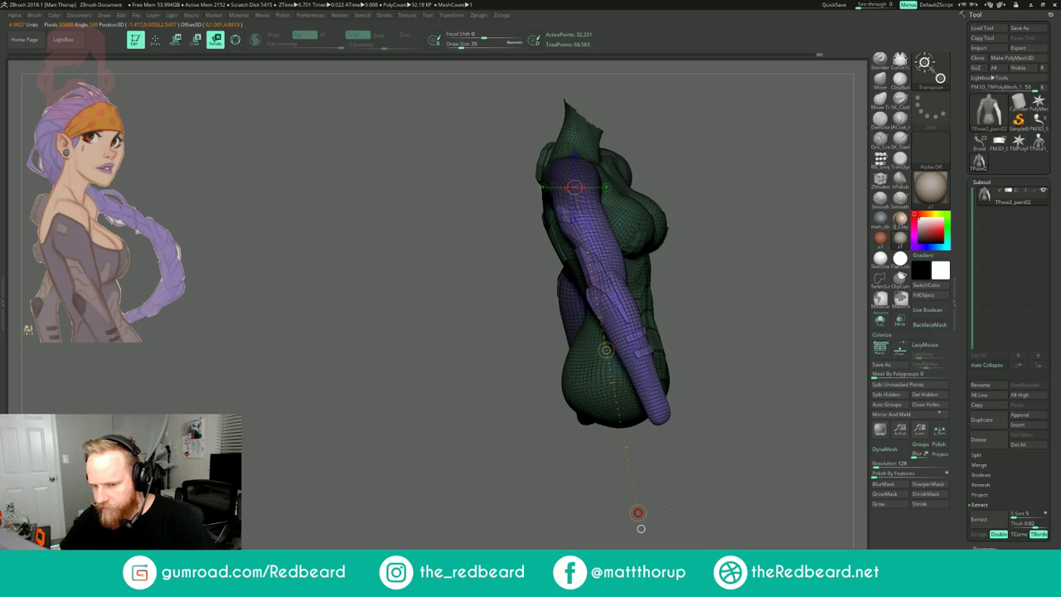
pyautogui.press('q')
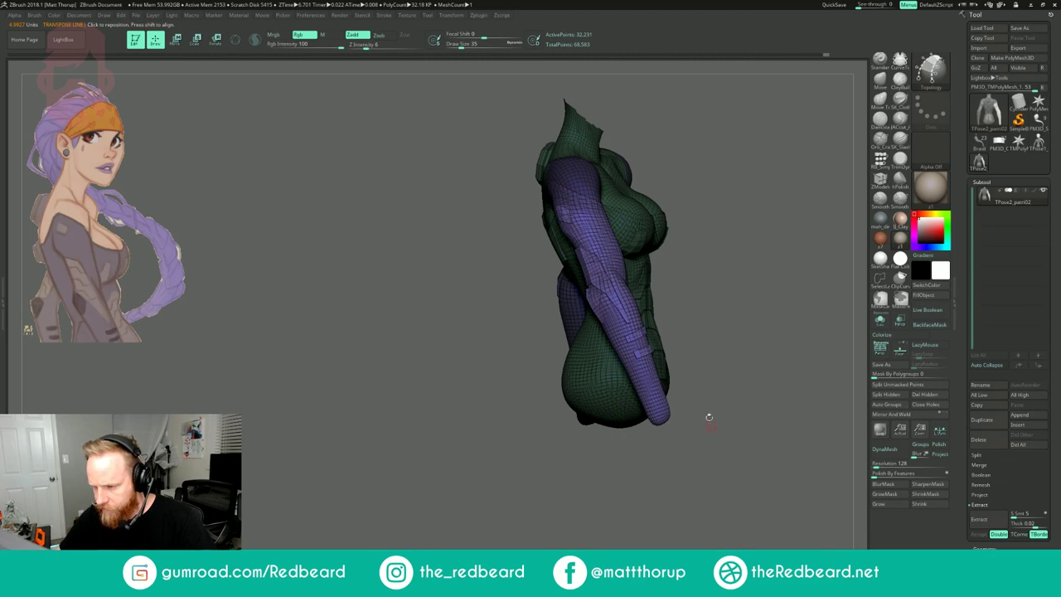
pyautogui.keyDown('ctrl'); pyautogui.moveTo(726, 265); pyautogui.dragTo(666, 222); pyautogui.keyUp('ctrl')
# - Reshape the right shoulder from above with the Move brush, briefly isolating a polygroup and restoring full visibility
pyautogui.moveTo(770, 147)
pyautogui.mouseDown()
pyautogui.moveTo(812, 191)
pyautogui.moveTo(769, 333)
pyautogui.mouseUp()
pyautogui.press('b')
pyautogui.press('m')
pyautogui.press('v')
pyautogui.press('s')
pyautogui.click(579, 256)
pyautogui.press('s')
pyautogui.click(559, 206)
pyautogui.press('s')
pyautogui.click(556, 199)
pyautogui.moveTo(563, 203); pyautogui.dragTo(560, 200)
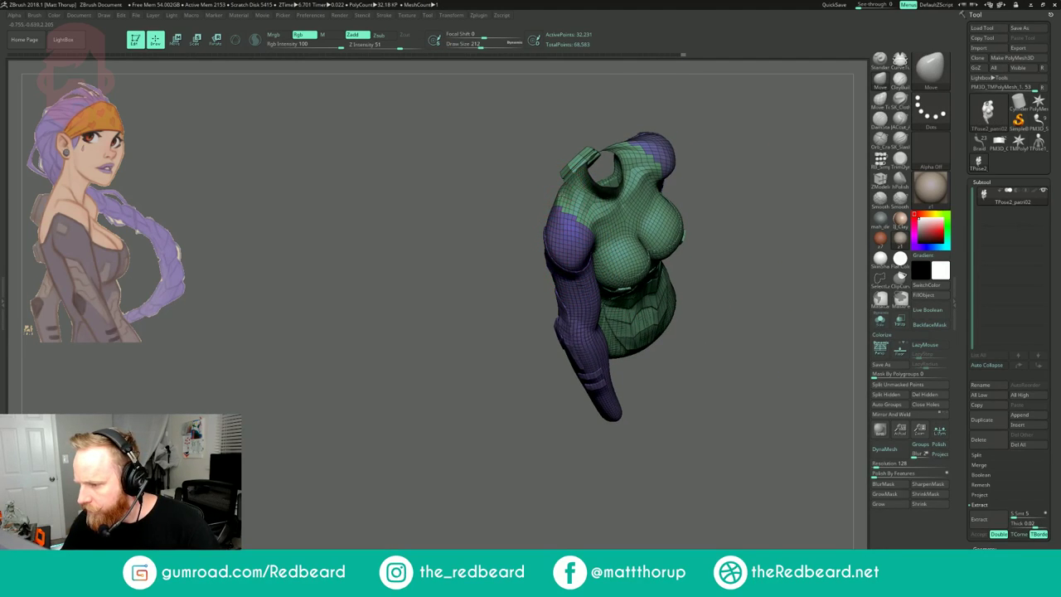
pyautogui.keyDown('ctrl'); pyautogui.keyDown('shift'); pyautogui.click(569, 225); pyautogui.keyUp('shift'); pyautogui.keyUp('ctrl')
pyautogui.keyDown('ctrl'); pyautogui.keyDown('shift'); pyautogui.click(732, 150); pyautogui.keyUp('shift'); pyautogui.keyUp('ctrl')
# - Adjust both shoulders from above with the Move Topological brush, enlarging its draw size to 286 and 331
pyautogui.moveTo(732, 149)
pyautogui.mouseDown()
pyautogui.moveTo(771, 146)
pyautogui.moveTo(717, 147)
pyautogui.moveTo(718, 224)
pyautogui.moveTo(720, 116)
pyautogui.moveTo(760, 161)
pyautogui.moveTo(808, 161)
pyautogui.moveTo(762, 225)
pyautogui.moveTo(552, 282)
pyautogui.moveTo(557, 226)
pyautogui.mouseUp()
pyautogui.moveTo(703, 162)
pyautogui.mouseDown()
pyautogui.moveTo(701, 126)
pyautogui.moveTo(689, 215)
pyautogui.mouseUp()
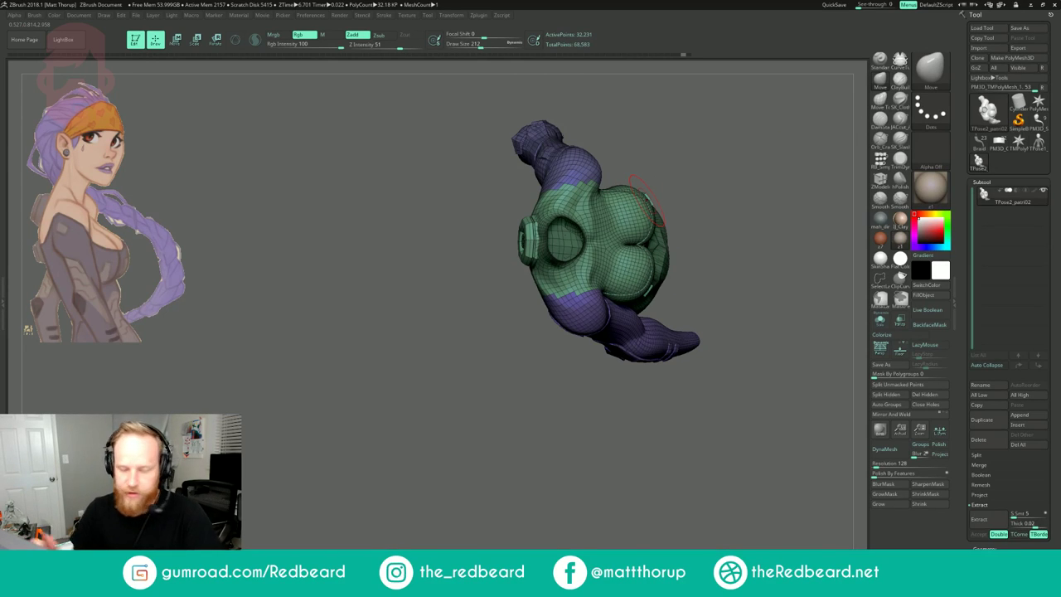
pyautogui.moveTo(730, 193); pyautogui.dragTo(728, 197)
pyautogui.moveTo(726, 237)
pyautogui.mouseDown()
pyautogui.moveTo(742, 220)
pyautogui.moveTo(694, 231)
pyautogui.mouseUp()
pyautogui.press('b')
pyautogui.press('m')
pyautogui.press('t')
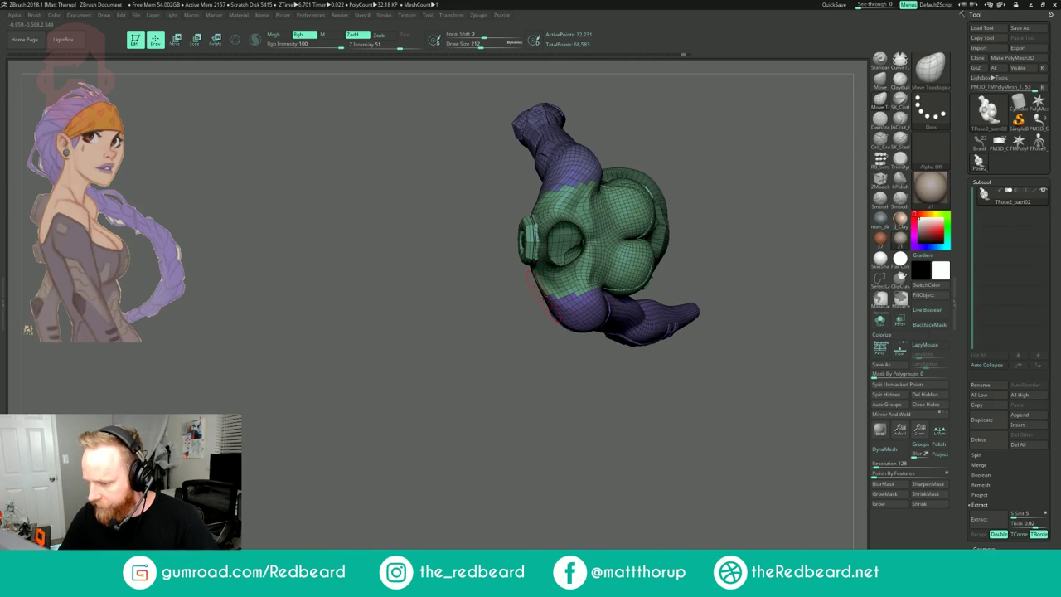
pyautogui.press('s')
pyautogui.moveTo(541, 287); pyautogui.dragTo(547, 288)
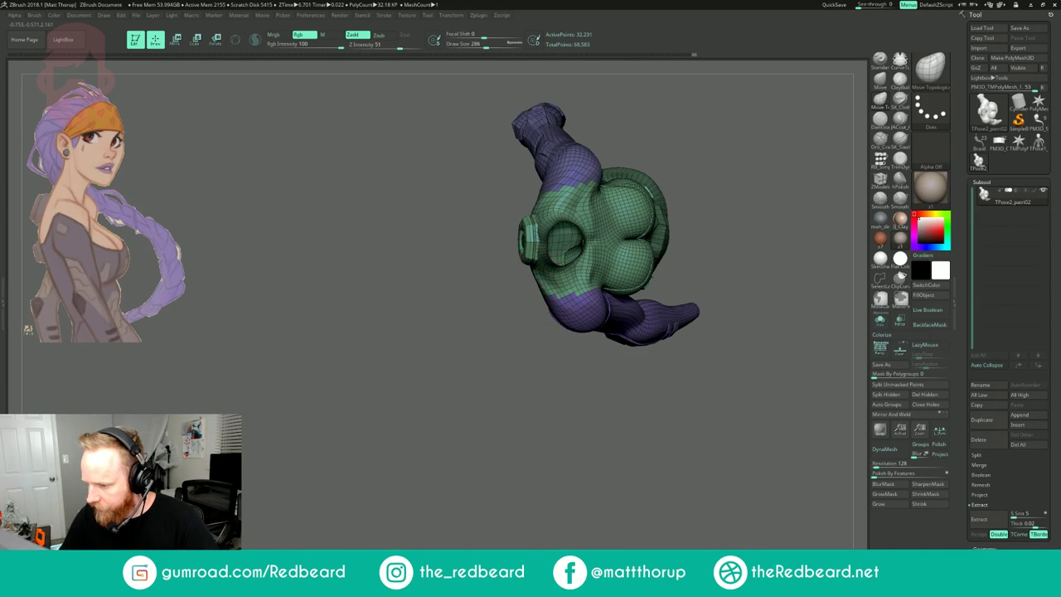
pyautogui.press('s')
pyautogui.moveTo(545, 192); pyautogui.dragTo(548, 191)
pyautogui.moveTo(736, 194)
pyautogui.mouseDown()
pyautogui.moveTo(735, 144)
pyautogui.moveTo(719, 197)
pyautogui.mouseUp()
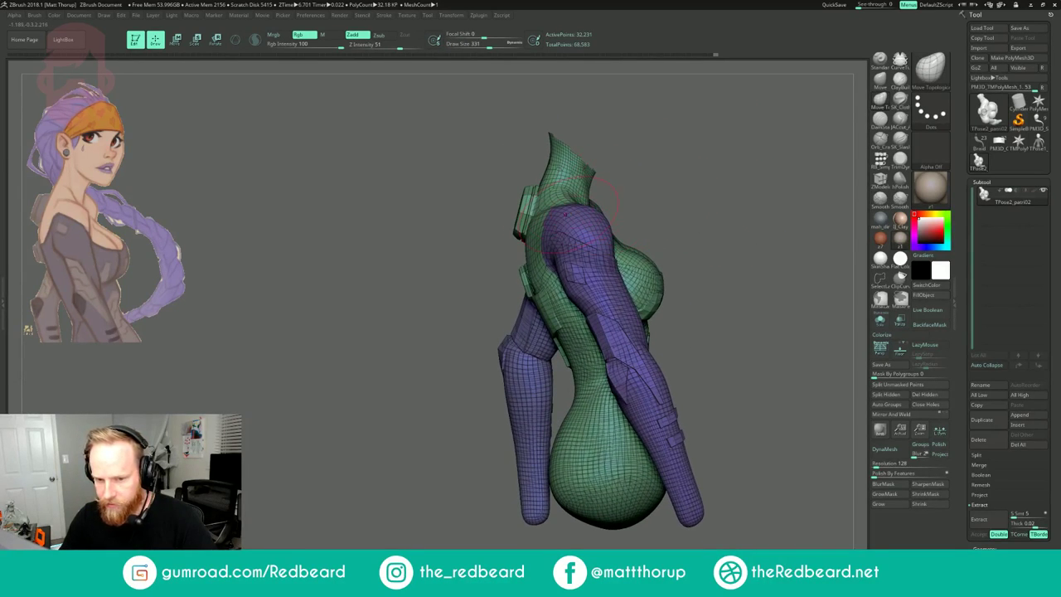
# - Refine the right shoulder's contour from the side and back with the Move brush, ending at draw size 262
pyautogui.press('b')
pyautogui.press('m')
pyautogui.press('v')
pyautogui.press('s')
pyautogui.moveTo(564, 214)
pyautogui.mouseDown()
pyautogui.moveTo(558, 204)
pyautogui.moveTo(563, 213)
pyautogui.mouseUp()
pyautogui.press('s')
pyautogui.moveTo(663, 199); pyautogui.dragTo(766, 202)
pyautogui.press('s')
pyautogui.moveTo(562, 235); pyautogui.dragTo(565, 236)
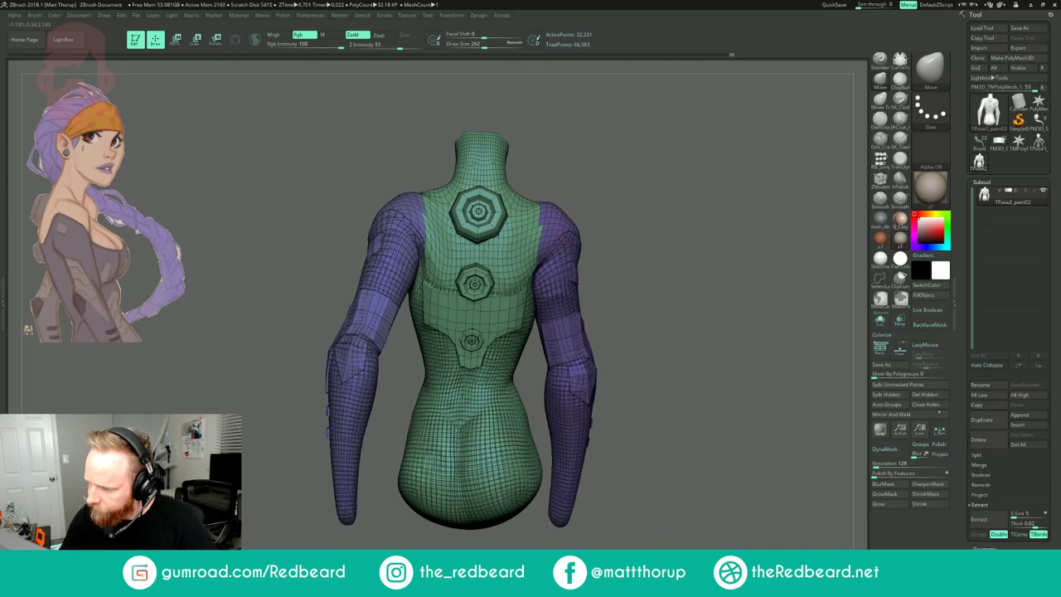
# - Smooth the outer right upper arm from the front, and adjust the top of the right shoulder with Move
pyautogui.moveTo(632, 223)
pyautogui.mouseDown()
pyautogui.moveTo(586, 243)
pyautogui.moveTo(489, 232)
pyautogui.mouseUp()
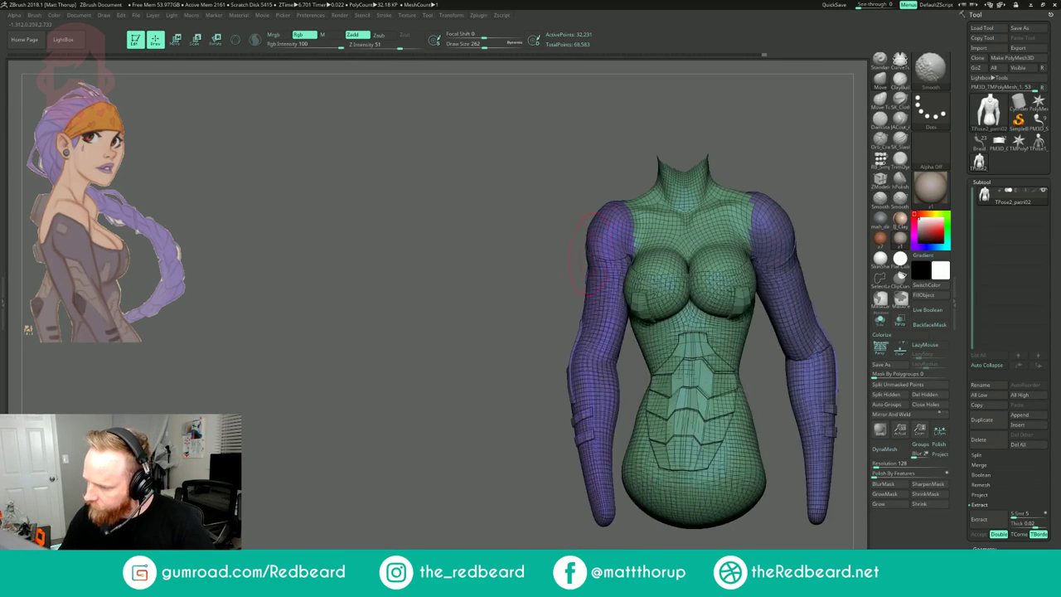
pyautogui.moveTo(592, 251); pyautogui.dragTo(595, 250)
pyautogui.moveTo(557, 225); pyautogui.dragTo(663, 208)
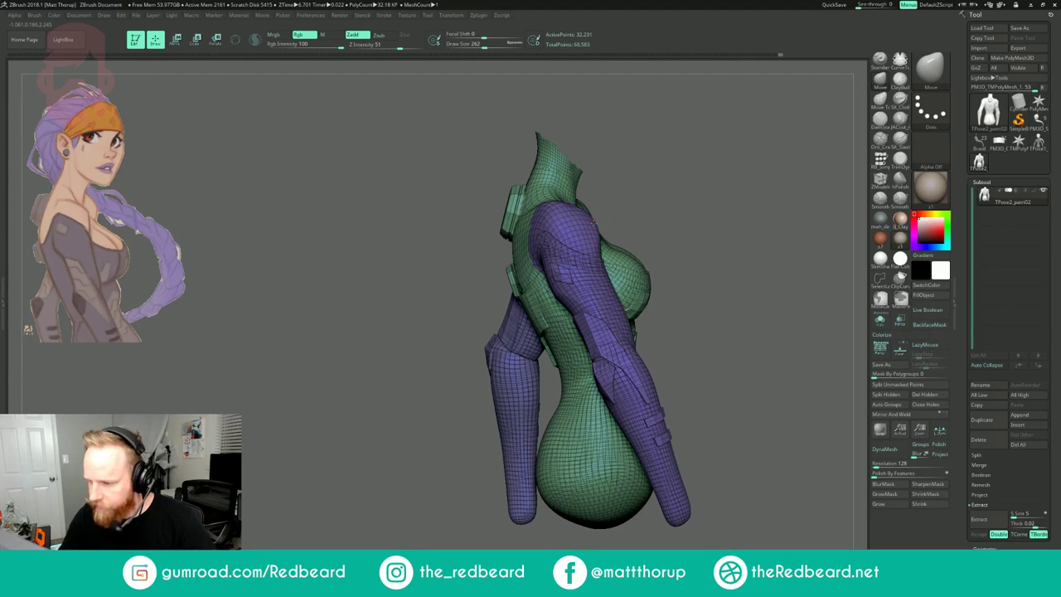
pyautogui.press('s')
pyautogui.moveTo(558, 211); pyautogui.dragTo(547, 196)
# - Resize the Move brush and reshape the left shoulder from the front three-quarter view
pyautogui.press('s')
pyautogui.moveTo(659, 173)
pyautogui.mouseDown()
pyautogui.moveTo(626, 205)
pyautogui.moveTo(634, 221)
pyautogui.moveTo(572, 224)
pyautogui.mouseUp()
pyautogui.press('s')
pyautogui.press('s')
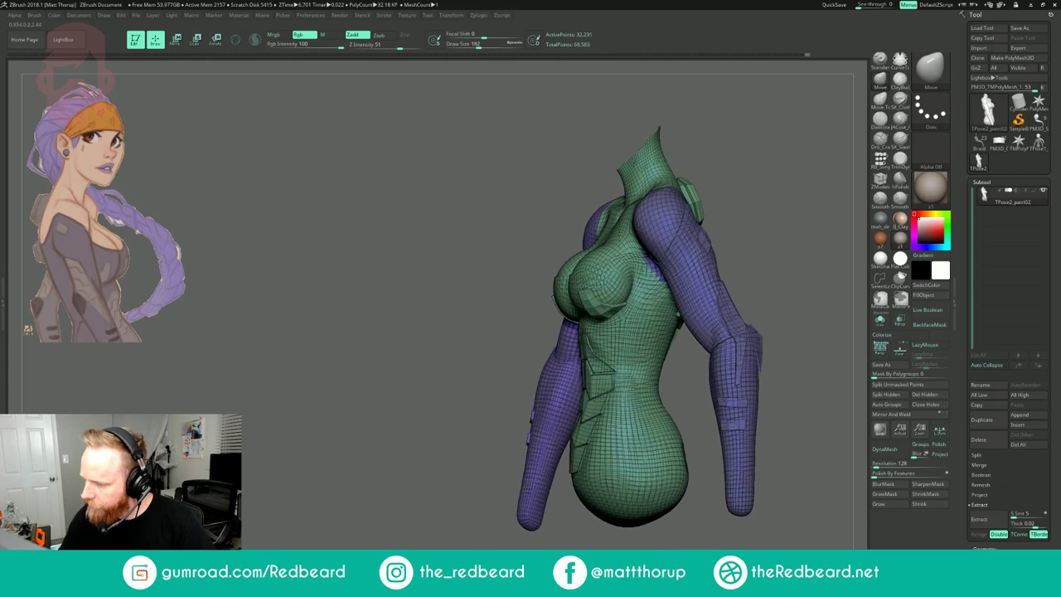
pyautogui.moveTo(711, 177); pyautogui.dragTo(738, 175)
pyautogui.press('s')
pyautogui.moveTo(684, 212)
pyautogui.mouseDown()
pyautogui.moveTo(713, 214)
pyautogui.moveTo(695, 217)
pyautogui.mouseUp()
# - Adjust the seam between the left shoulder and the upper back with a smaller Move brush
pyautogui.moveTo(730, 204)
pyautogui.mouseDown()
pyautogui.moveTo(596, 263)
pyautogui.moveTo(622, 271)
pyautogui.moveTo(553, 303)
pyautogui.moveTo(454, 318)
pyautogui.mouseUp()
pyautogui.press('s')
pyautogui.moveTo(646, 229); pyautogui.dragTo(635, 229)
pyautogui.press('[')
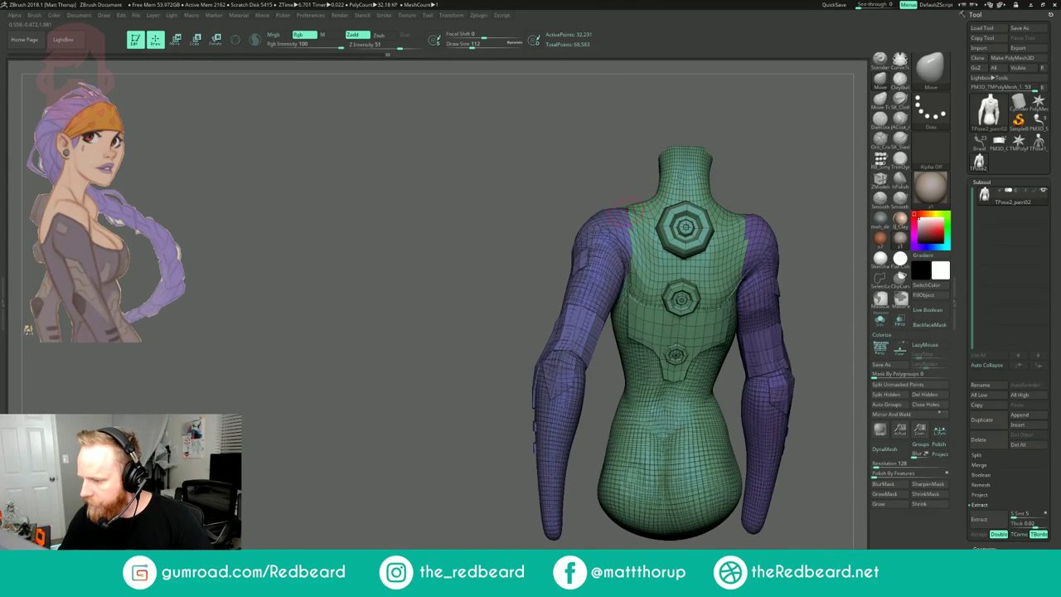
# - Nudge the back of the left armpit into shape with the Move brush at draw size 217
pyautogui.keyDown('alt'); pyautogui.moveTo(802, 191); pyautogui.dragTo(718, 197); pyautogui.keyUp('alt')
pyautogui.moveTo(717, 197)
pyautogui.mouseDown()
pyautogui.moveTo(705, 207)
pyautogui.moveTo(750, 241)
pyautogui.mouseUp()
pyautogui.press('s')
pyautogui.press('s')
pyautogui.moveTo(527, 264); pyautogui.dragTo(536, 265)
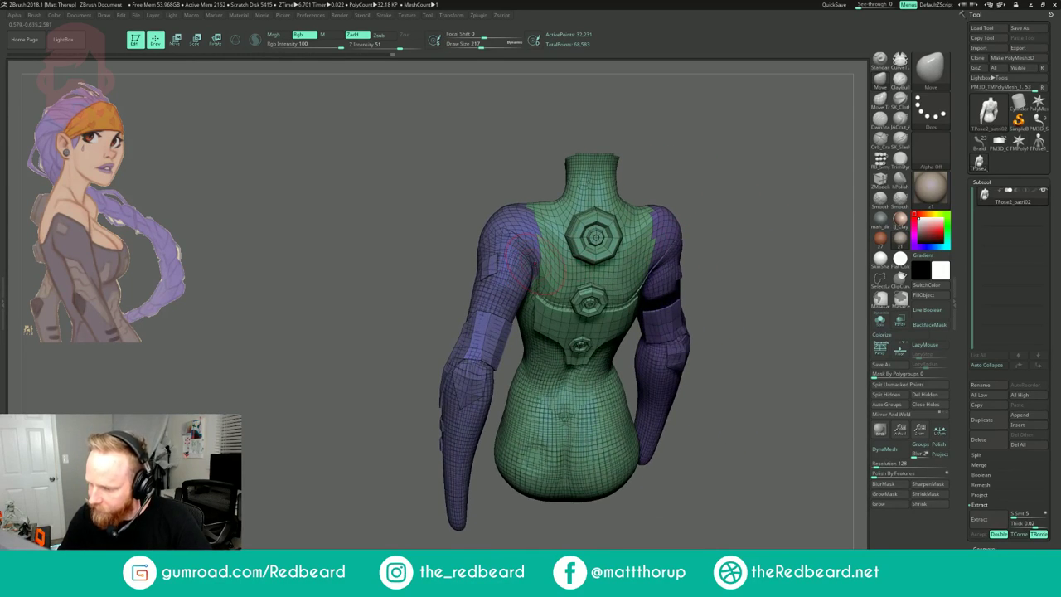
# - Adjust the front of the left shoulder where it meets the chest from above, with a smaller Move brush
pyautogui.moveTo(702, 171); pyautogui.dragTo(730, 389)
pyautogui.press('s')
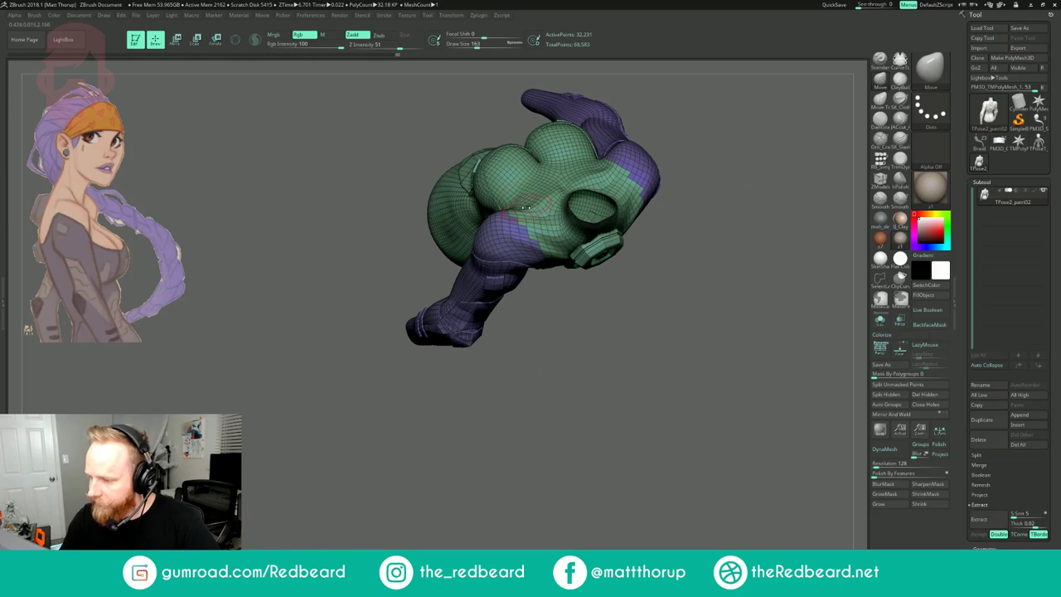
pyautogui.moveTo(531, 213); pyautogui.dragTo(528, 213)
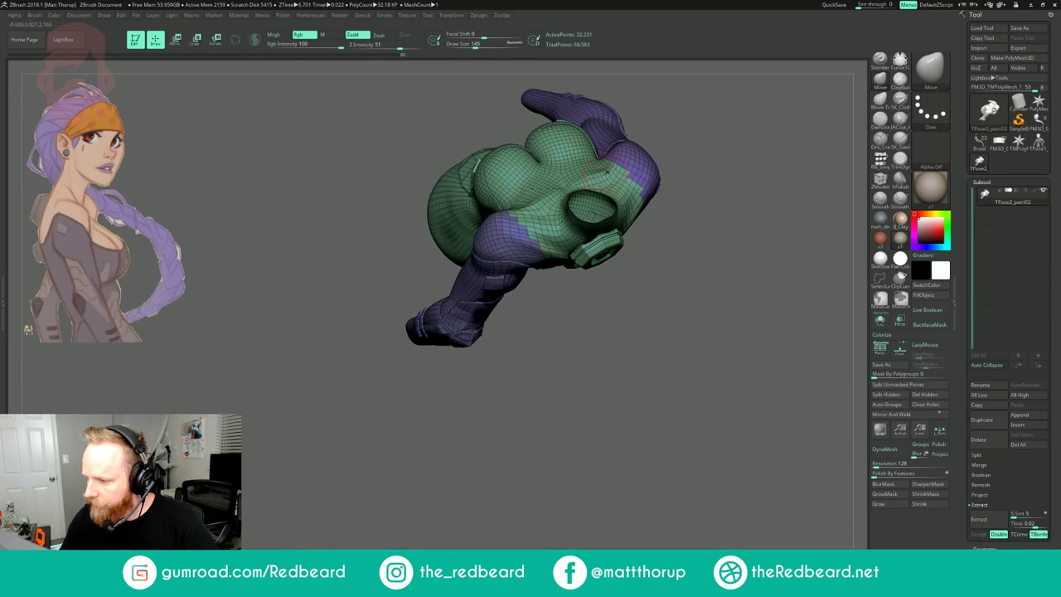
# - Push the outer right upper arm inward from the front with the Move brush at draw size 393
pyautogui.moveTo(682, 150)
pyautogui.mouseDown()
pyautogui.moveTo(689, 142)
pyautogui.moveTo(801, 160)
pyautogui.moveTo(727, 195)
pyautogui.moveTo(730, 217)
pyautogui.mouseUp()
pyautogui.press('s')
pyautogui.moveTo(481, 229); pyautogui.dragTo(492, 229)
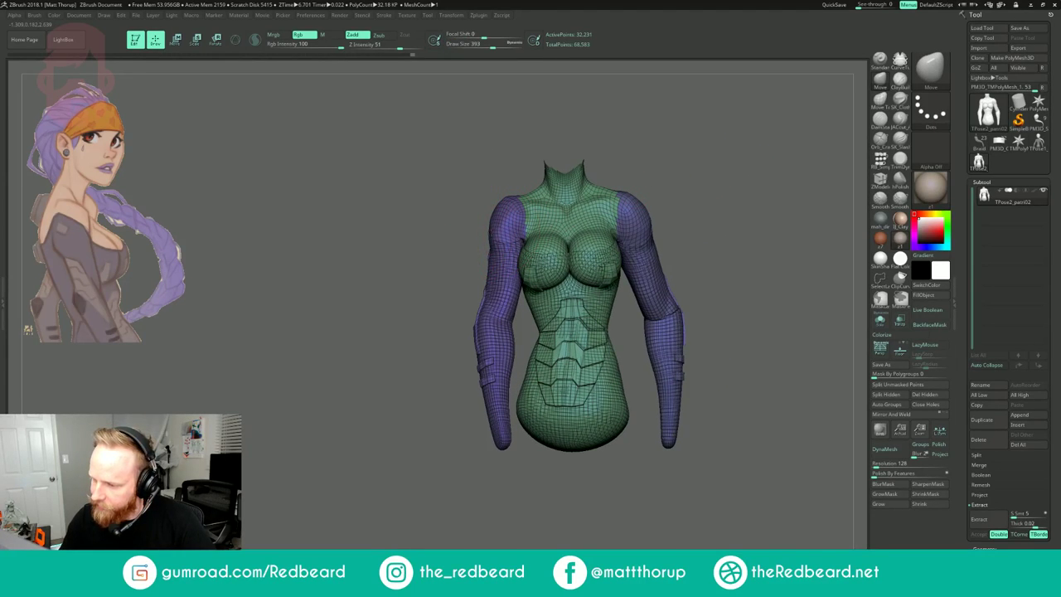
# - Refine the outline of the right shoulder beside the neck from the front with the Move brush at draw size 192
pyautogui.press('s')
pyautogui.moveTo(497, 205); pyautogui.dragTo(501, 197)
pyautogui.press('s')
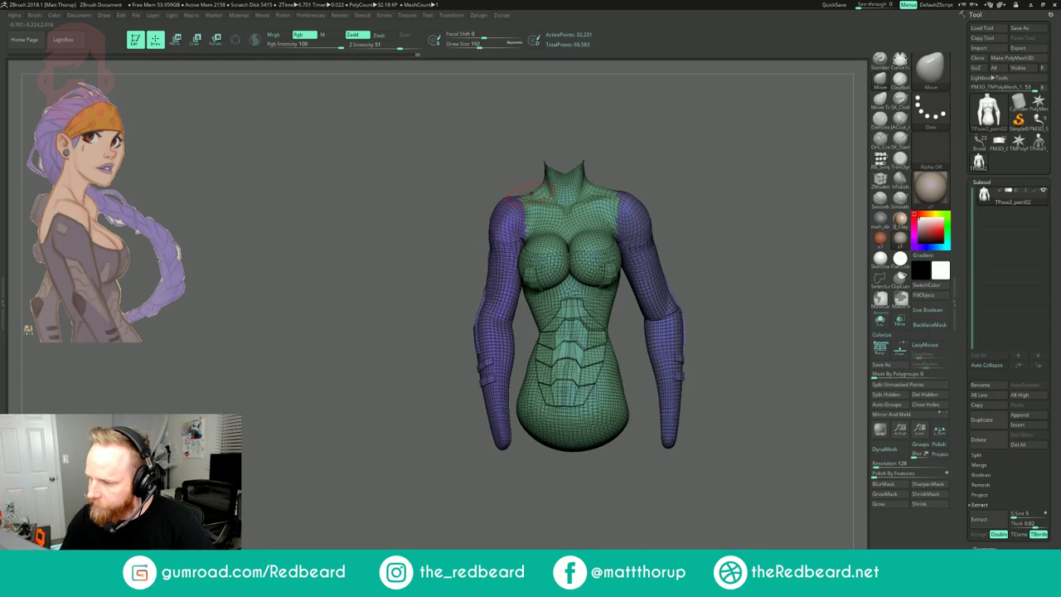
pyautogui.moveTo(613, 159); pyautogui.dragTo(652, 203)
pyautogui.press('s')
pyautogui.moveTo(613, 278); pyautogui.dragTo(617, 277)
# - Adjust the bend of the right elbow from the side with a larger Move brush
pyautogui.moveTo(736, 184)
pyautogui.mouseDown()
pyautogui.moveTo(711, 142)
pyautogui.moveTo(655, 164)
pyautogui.moveTo(693, 173)
pyautogui.moveTo(693, 194)
pyautogui.mouseUp()
pyautogui.press('s')
pyautogui.click(537, 286)
pyautogui.press('s')
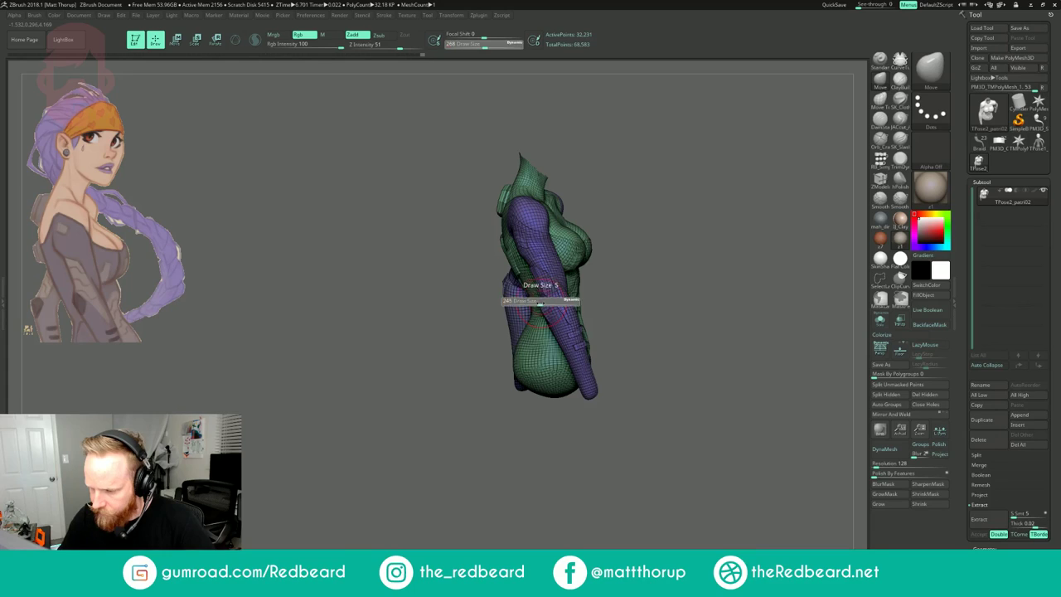
pyautogui.click(539, 302)
pyautogui.press('s')
pyautogui.click(554, 340)
# - Pinch the form of the right arm around the elbow from the side with a large Pinch brush
pyautogui.press('b')
pyautogui.press('p')
pyautogui.press('i')
pyautogui.press('s')
pyautogui.click(572, 338)
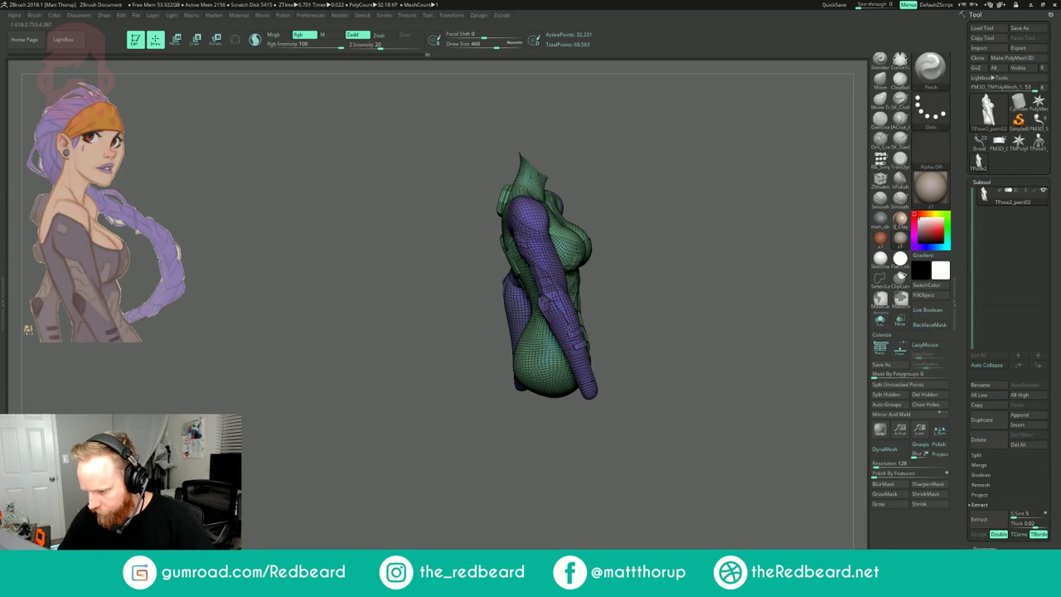
pyautogui.moveTo(659, 336); pyautogui.dragTo(519, 332)
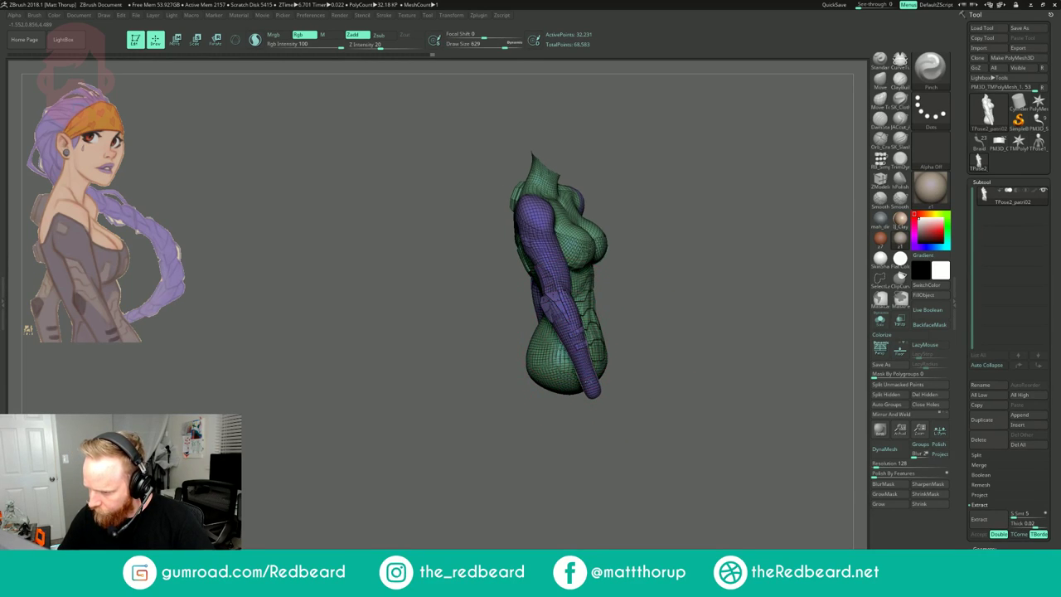
pyautogui.moveTo(552, 276); pyautogui.dragTo(548, 240)
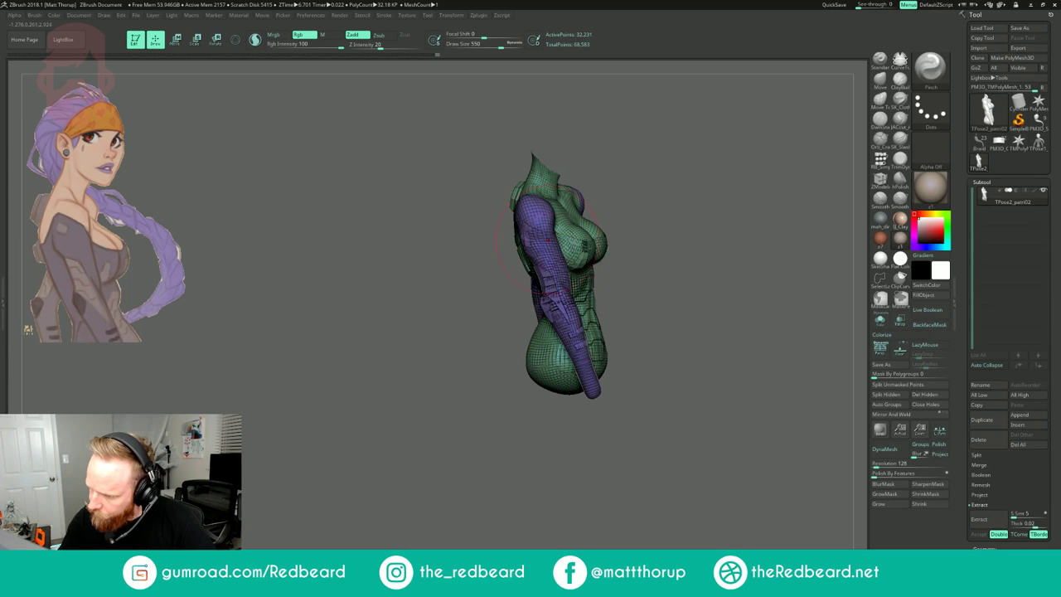
# - Mask everything except the right arm by hiding that arm, masking the remaining geometry and showing the full figure again
pyautogui.moveTo(679, 196); pyautogui.dragTo(585, 207)
pyautogui.keyDown('ctrl'); pyautogui.keyDown('shift'); pyautogui.click(572, 273); pyautogui.keyUp('shift'); pyautogui.keyUp('ctrl')
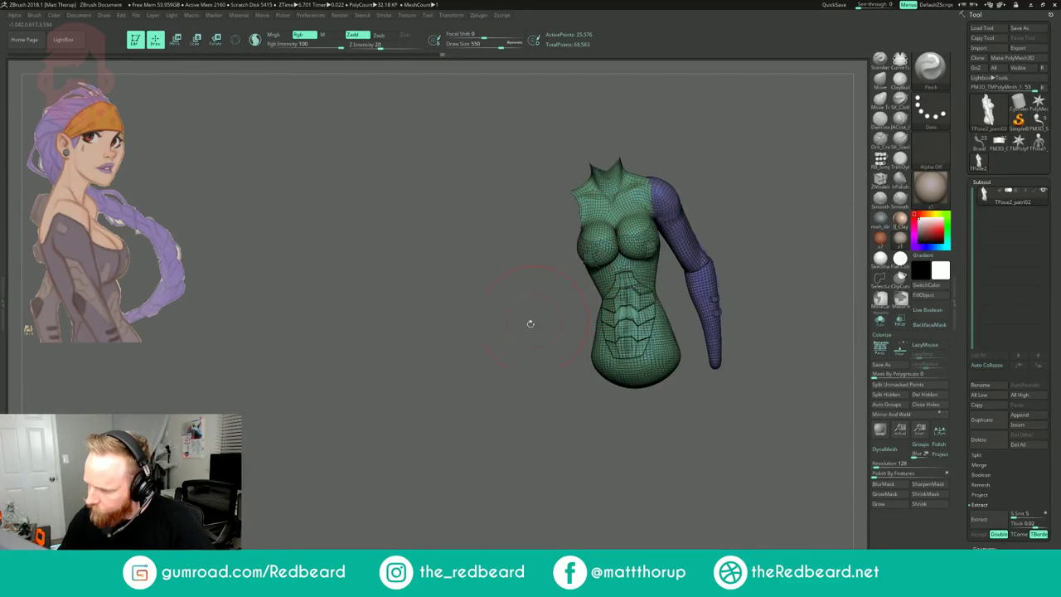
pyautogui.keyDown('ctrl'); pyautogui.click(495, 377); pyautogui.keyUp('ctrl')
pyautogui.keyDown('ctrl'); pyautogui.keyDown('shift'); pyautogui.click(484, 393); pyautogui.keyUp('shift'); pyautogui.keyUp('ctrl')
pyautogui.moveTo(486, 392); pyautogui.dragTo(519, 382)
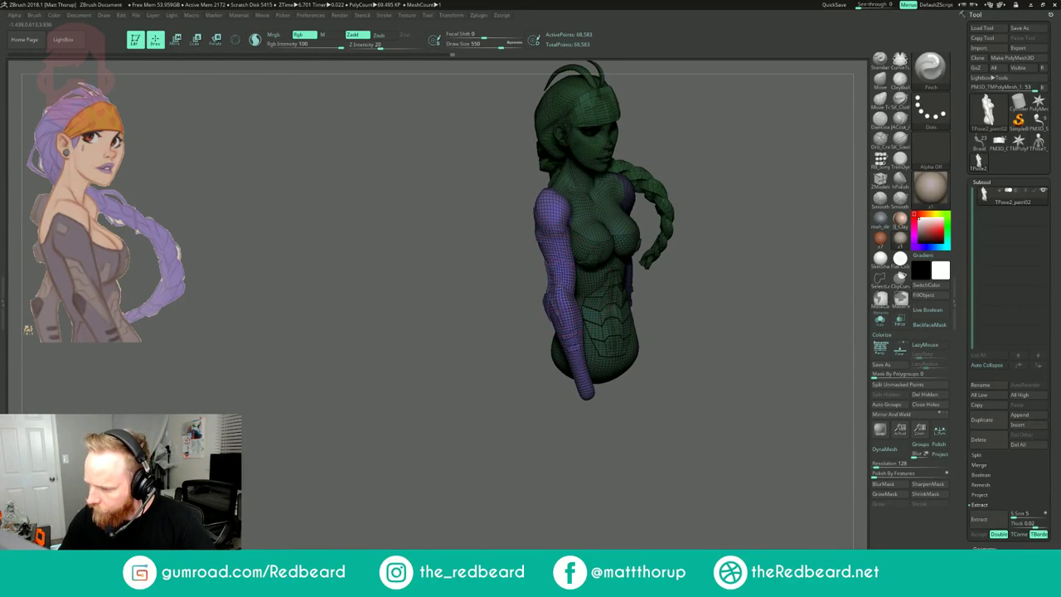
pyautogui.moveTo(647, 205)
pyautogui.mouseDown()
pyautogui.moveTo(701, 217)
pyautogui.moveTo(654, 230)
pyautogui.moveTo(675, 221)
pyautogui.moveTo(668, 244)
pyautogui.mouseUp()
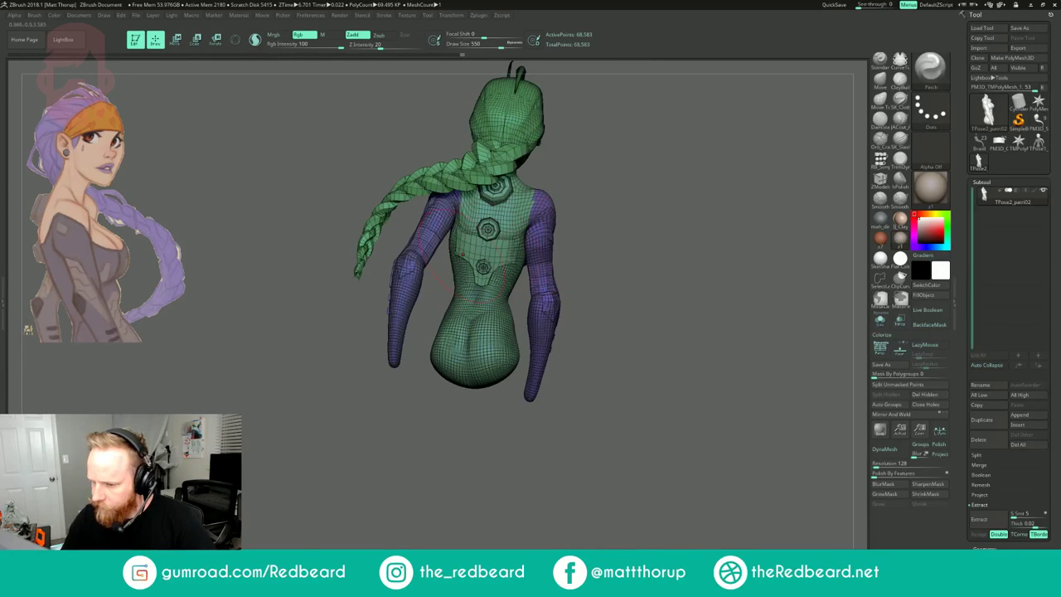
# - Isolate the left arm polygroup and turn it to its inner side
pyautogui.keyDown('ctrl'); pyautogui.keyDown('shift'); pyautogui.click(430, 239); pyautogui.keyUp('shift'); pyautogui.keyUp('ctrl')
pyautogui.moveTo(567, 195); pyautogui.dragTo(608, 185)
pyautogui.moveTo(495, 241); pyautogui.dragTo(475, 244)
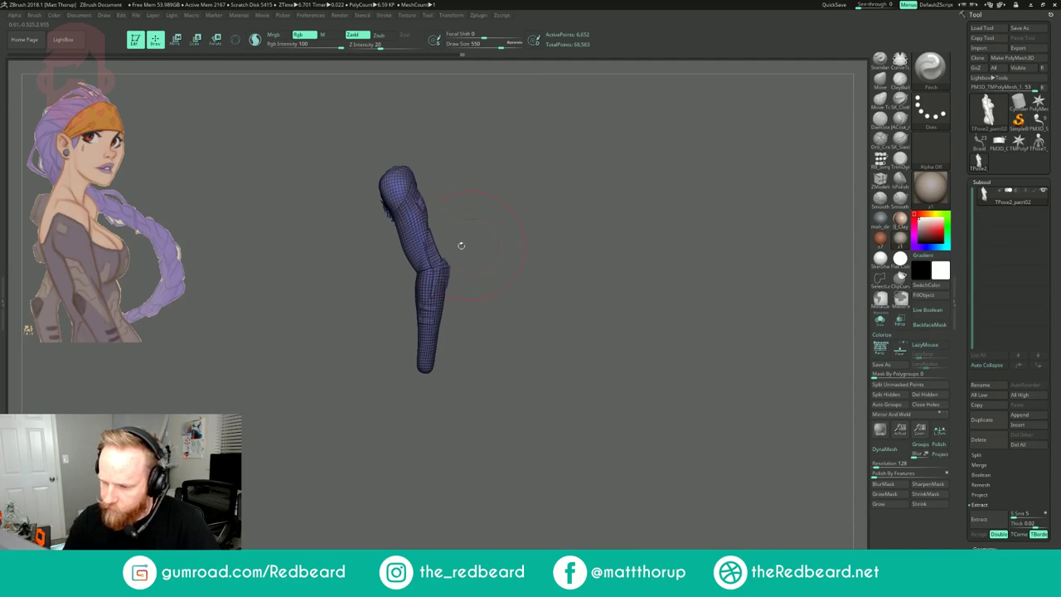
pyautogui.moveTo(422, 312)
pyautogui.mouseDown()
pyautogui.moveTo(430, 357)
pyautogui.moveTo(543, 322)
pyautogui.mouseUp()
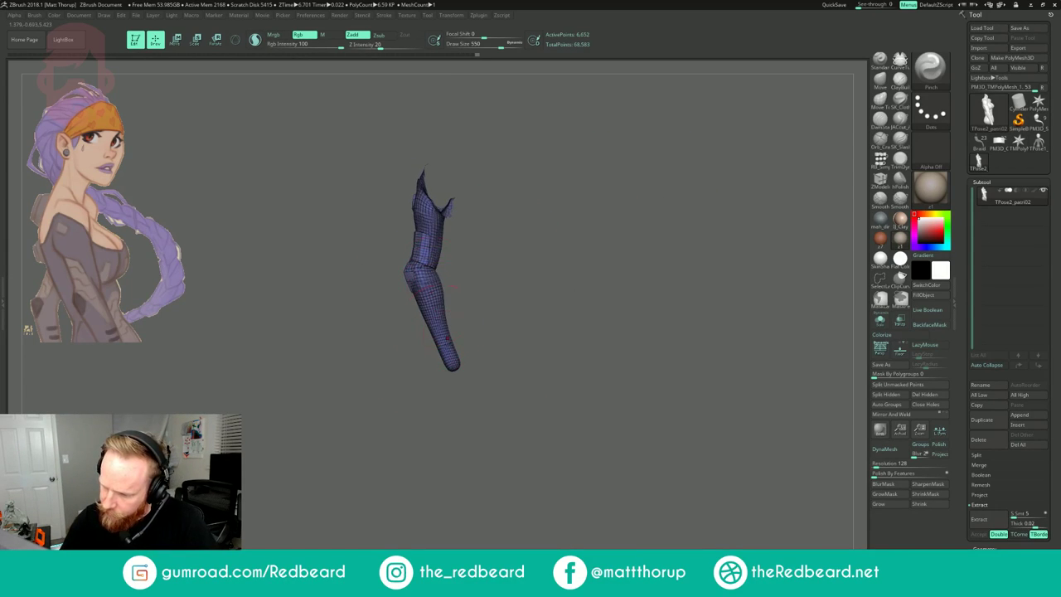
# - Push the left forearm into shape with the Move brush at draw size 365, and bring back the full figure
pyautogui.press('b')
pyautogui.press('m')
pyautogui.press('v')
pyautogui.press('s')
pyautogui.moveTo(441, 317); pyautogui.dragTo(436, 330)
pyautogui.press('s')
pyautogui.press('s')
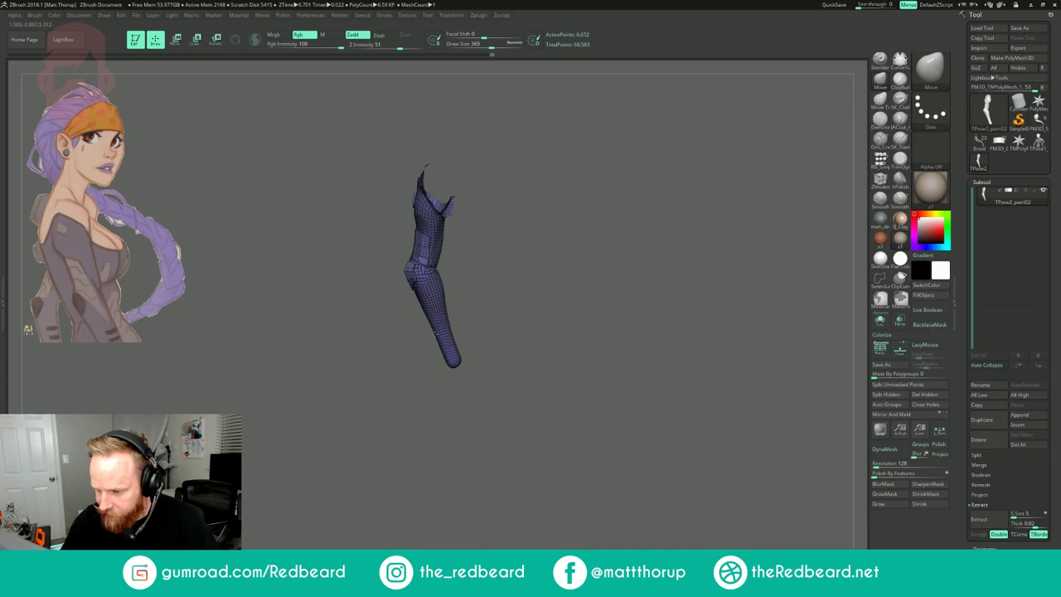
pyautogui.moveTo(520, 284); pyautogui.dragTo(690, 216)
pyautogui.keyDown('ctrl'); pyautogui.keyDown('shift'); pyautogui.click(582, 266); pyautogui.keyUp('shift'); pyautogui.keyUp('ctrl')
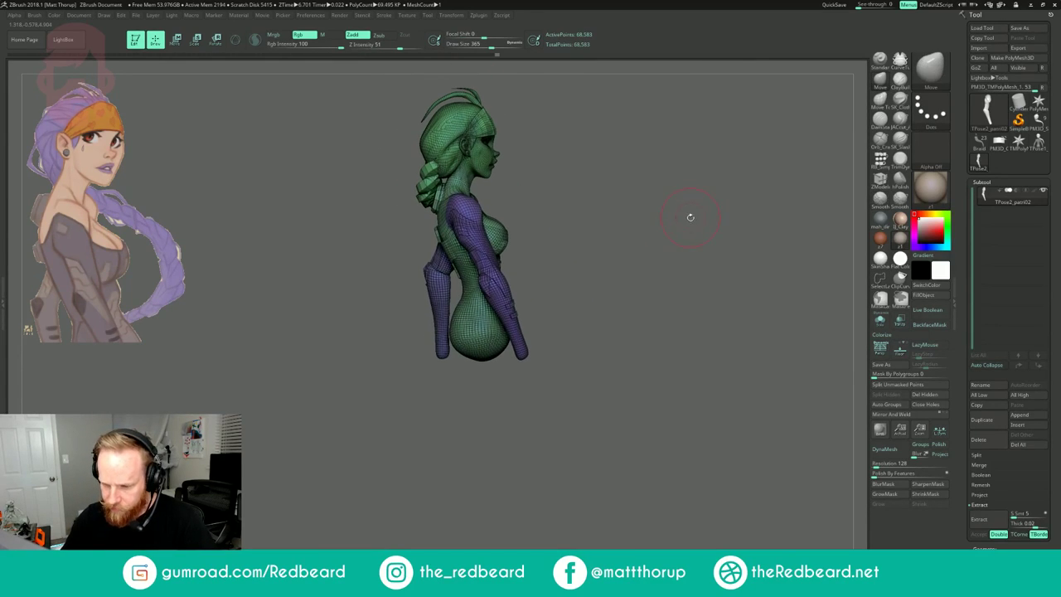
# - Isolate the left arm and mask it above the elbow with a blurred mask edge, leaving the forearm free
pyautogui.moveTo(605, 266); pyautogui.dragTo(733, 283)
pyautogui.click(881, 320)
pyautogui.moveTo(617, 319); pyautogui.dragTo(669, 319)
pyautogui.keyDown('ctrl'); pyautogui.keyDown('shift'); pyautogui.click(452, 315); pyautogui.keyUp('shift'); pyautogui.keyUp('ctrl')
pyautogui.moveTo(547, 295); pyautogui.dragTo(574, 297)
pyautogui.moveTo(495, 393)
pyautogui.keyDown('ctrl'); pyautogui.mouseDown()
pyautogui.moveTo(442, 389)
pyautogui.moveTo(492, 281)
pyautogui.moveTo(504, 398)
pyautogui.mouseUp(); pyautogui.keyUp('ctrl')
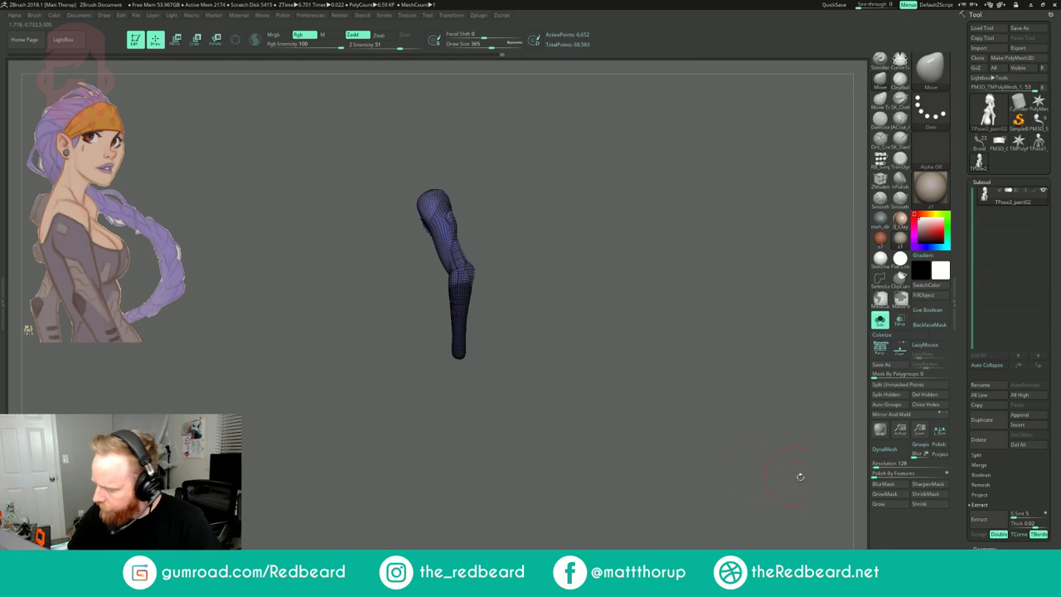
pyautogui.click(883, 486)
pyautogui.keyDown('ctrl'); pyautogui.click(743, 509); pyautogui.keyUp('ctrl')
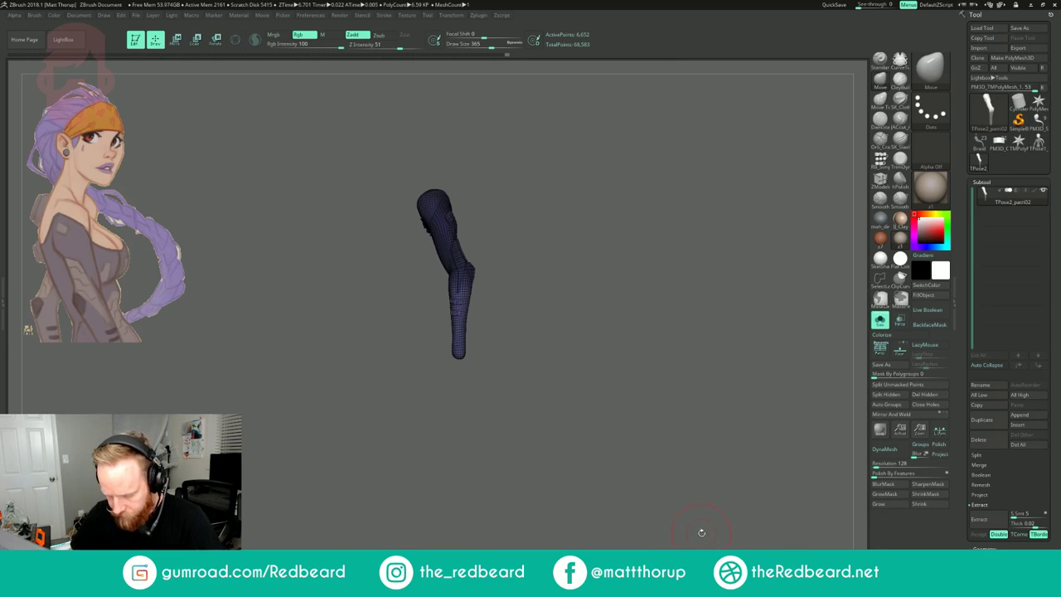
# - Rotate the left forearm about the elbow with a transpose line running down to the wrist
pyautogui.press('r')
pyautogui.moveTo(464, 282); pyautogui.dragTo(458, 364)
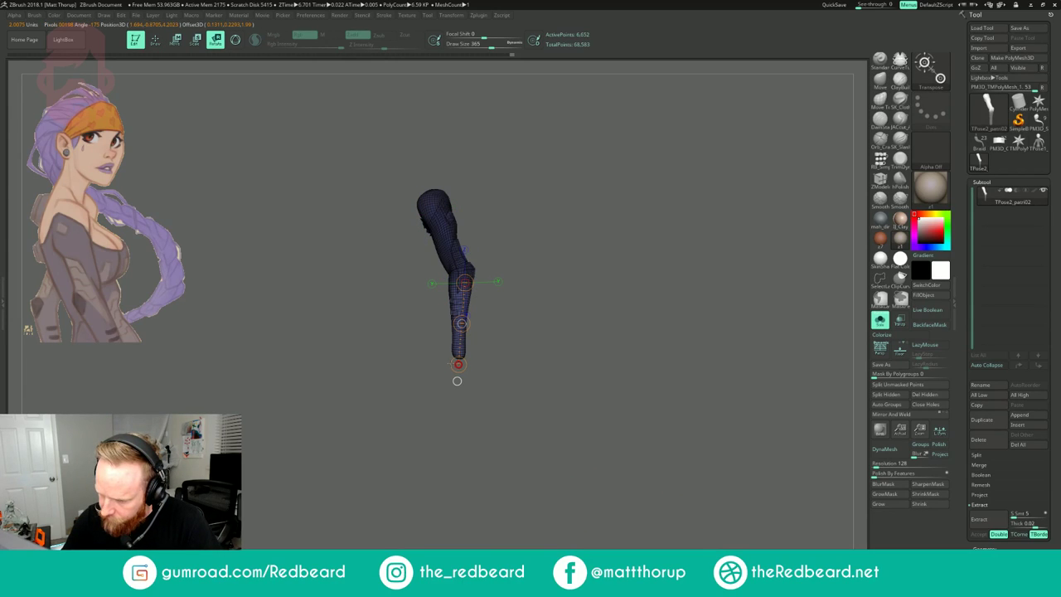
pyautogui.hotkey('ctrl', 'z')
pyautogui.hotkey('ctrl', 'z')
pyautogui.hotkey('ctrl', 'z')
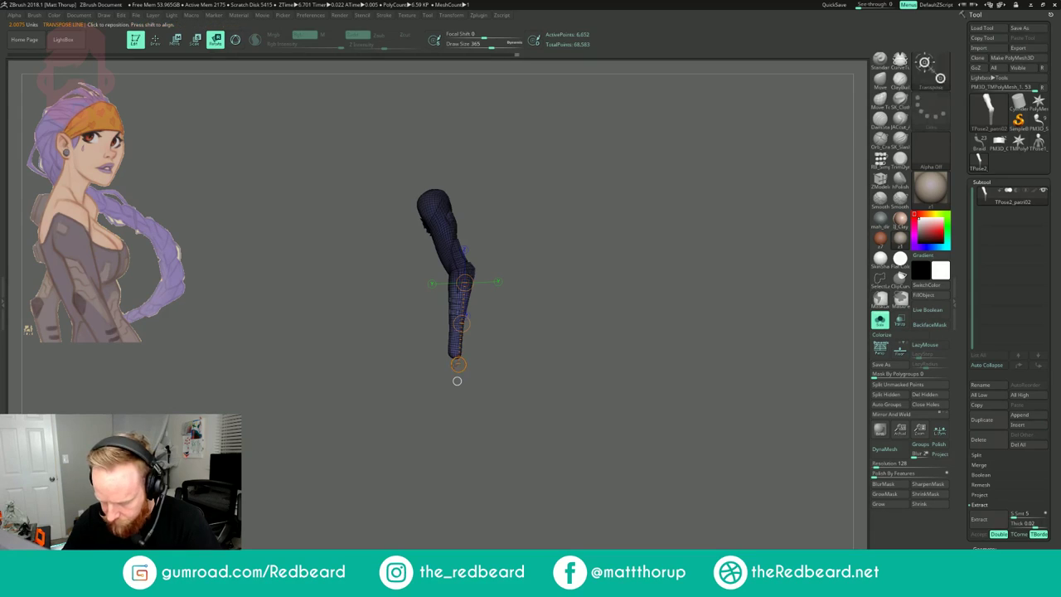
pyautogui.press('w')
pyautogui.hotkey('ctrl', 'z')
pyautogui.hotkey('ctrl', 'z')
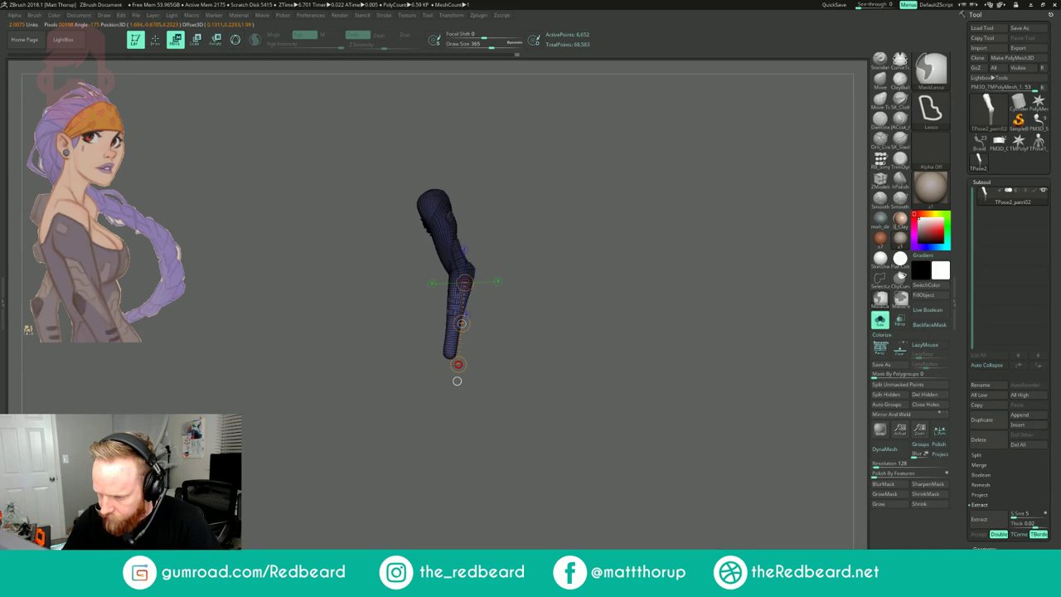
# - Nudge the left forearm into shape with the Move brush at draw size 453, and show the full figure again
pyautogui.press('q')
pyautogui.press('s')
pyautogui.moveTo(453, 324); pyautogui.dragTo(459, 322)
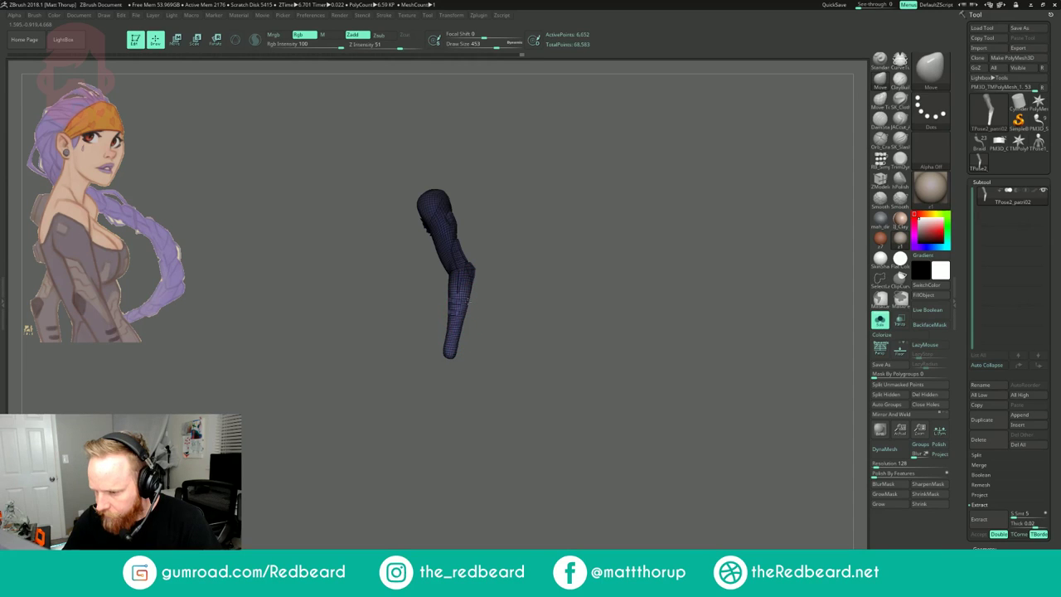
pyautogui.moveTo(522, 309); pyautogui.dragTo(482, 333)
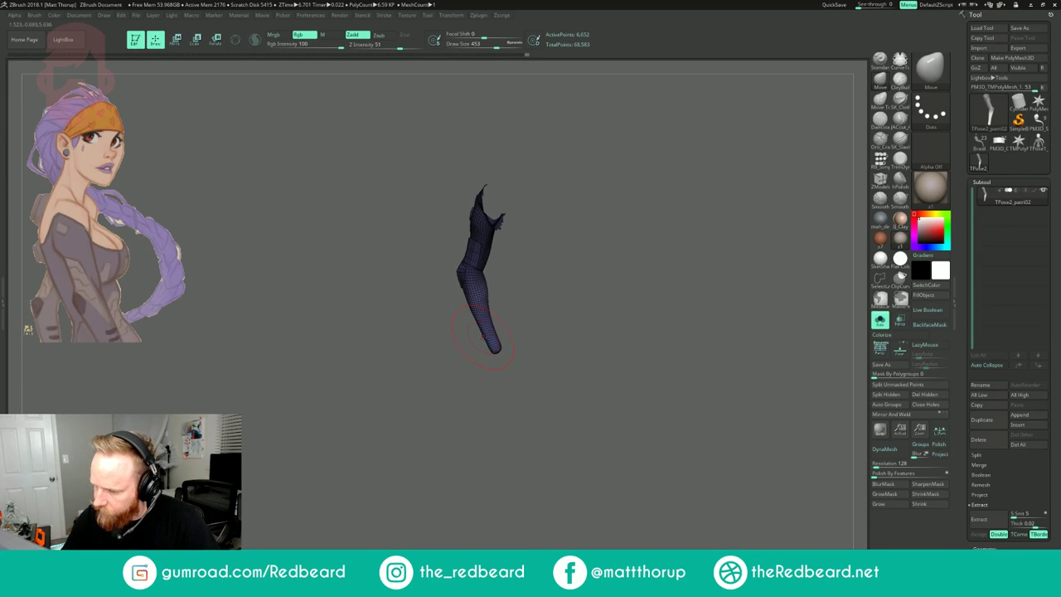
pyautogui.keyDown('ctrl'); pyautogui.keyDown('shift'); pyautogui.click(585, 303); pyautogui.keyUp('shift'); pyautogui.keyUp('ctrl')
pyautogui.moveTo(586, 304)
pyautogui.mouseDown()
pyautogui.moveTo(683, 245)
pyautogui.moveTo(584, 315)
pyautogui.moveTo(530, 329)
pyautogui.mouseUp()
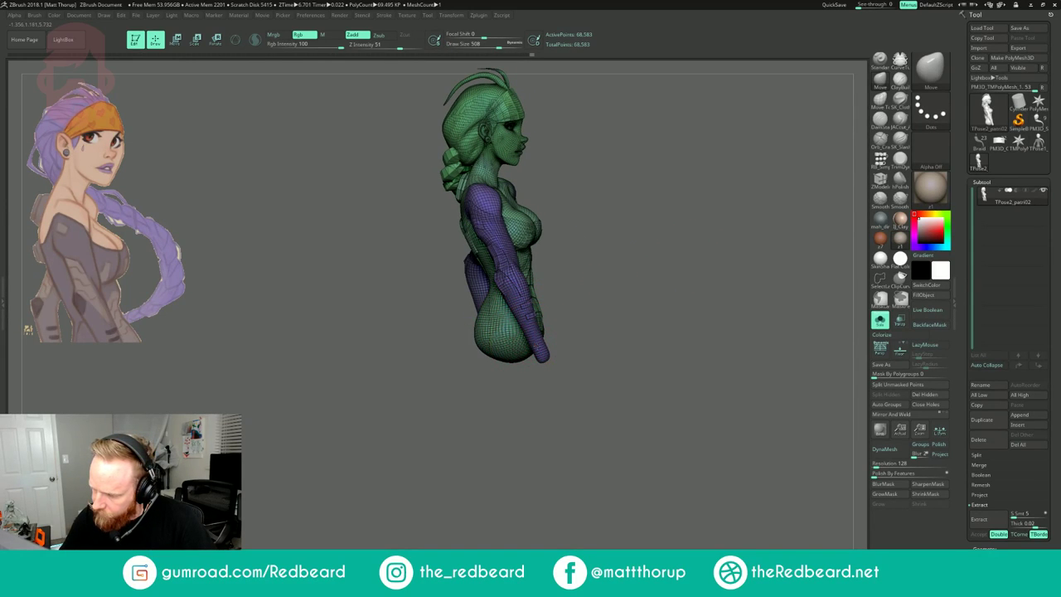
# - Examine the silhouette of the posed arms, torso and head from the side against the concept art
pyautogui.moveTo(637, 309); pyautogui.dragTo(656, 318)
pyautogui.keyDown('ctrl'); pyautogui.moveTo(652, 323); pyautogui.dragTo(651, 292, button='right'); pyautogui.keyUp('ctrl')
pyautogui.moveTo(651, 292)
pyautogui.mouseDown()
pyautogui.moveTo(595, 292)
pyautogui.moveTo(648, 291)
pyautogui.mouseUp()
pyautogui.keyDown('ctrl'); pyautogui.moveTo(661, 270); pyautogui.dragTo(663, 228, button='right'); pyautogui.keyUp('ctrl')
pyautogui.moveTo(663, 229); pyautogui.dragTo(652, 226)
pyautogui.keyDown('ctrl'); pyautogui.moveTo(652, 226); pyautogui.dragTo(655, 249, button='right'); pyautogui.keyUp('ctrl')
pyautogui.moveTo(697, 224); pyautogui.dragTo(639, 244)
pyautogui.keyDown('ctrl'); pyautogui.moveTo(746, 176); pyautogui.dragTo(750, 202, button='right'); pyautogui.keyUp('ctrl')
pyautogui.moveTo(750, 201)
pyautogui.keyDown('alt'); pyautogui.mouseDown()
pyautogui.moveTo(670, 240)
pyautogui.moveTo(693, 238)
pyautogui.moveTo(640, 279)
pyautogui.moveTo(654, 280)
pyautogui.mouseUp(); pyautogui.keyUp('alt')
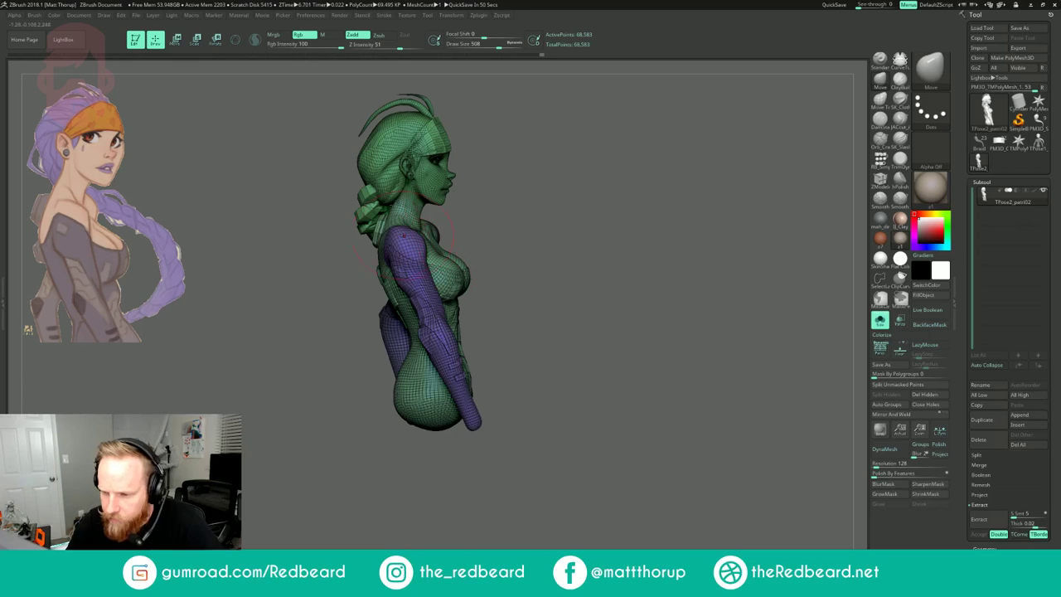
# - Pull the back of the right shoulder slightly outward from the side with the Move Topological brush at draw size 358
pyautogui.press('b')
pyautogui.press('m')
pyautogui.press('t')
pyautogui.press('s')
pyautogui.moveTo(396, 236); pyautogui.dragTo(388, 235)
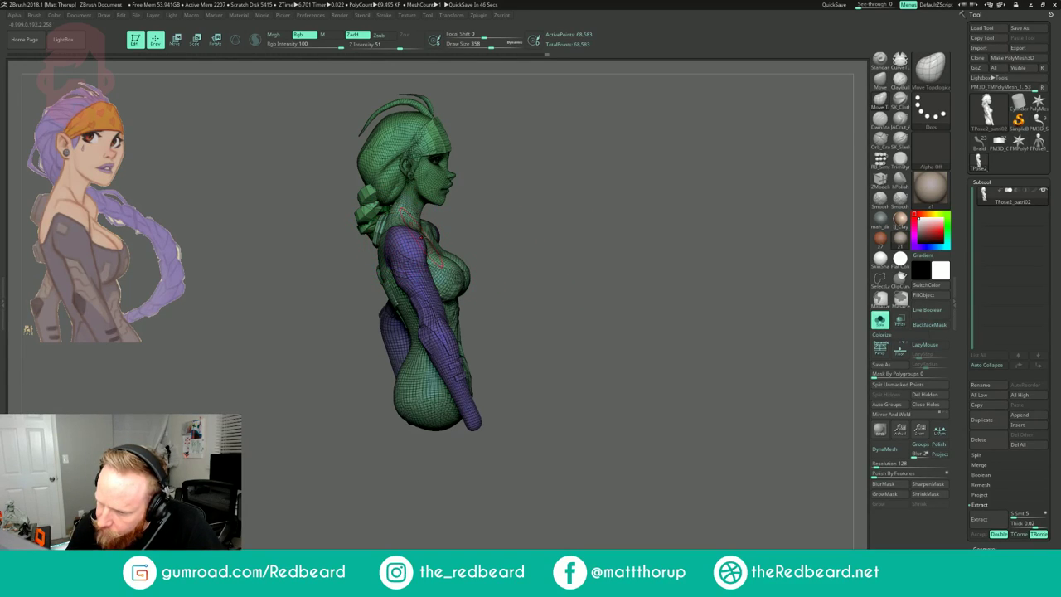
pyautogui.press('s')
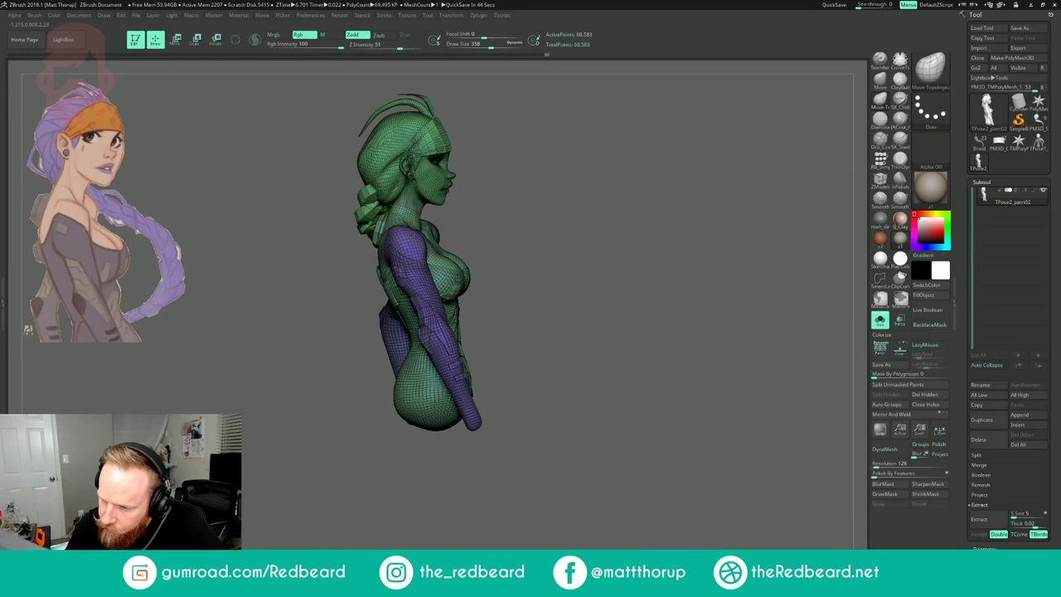
pyautogui.moveTo(499, 206); pyautogui.dragTo(497, 204)
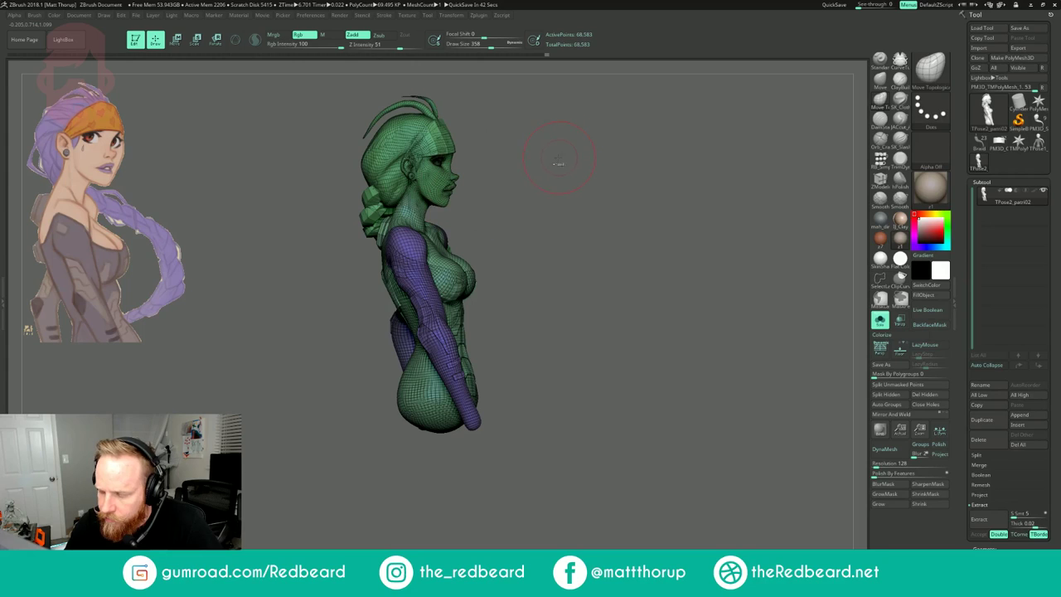
# - Mask the torso and arms so that only the head, neck and braid can be transformed
pyautogui.press('w')
pyautogui.moveTo(444, 191)
pyautogui.keyDown('ctrl'); pyautogui.mouseDown()
pyautogui.moveTo(481, 219)
pyautogui.moveTo(384, 221)
pyautogui.mouseUp(); pyautogui.keyUp('ctrl')
pyautogui.moveTo(516, 149); pyautogui.dragTo(594, 238)
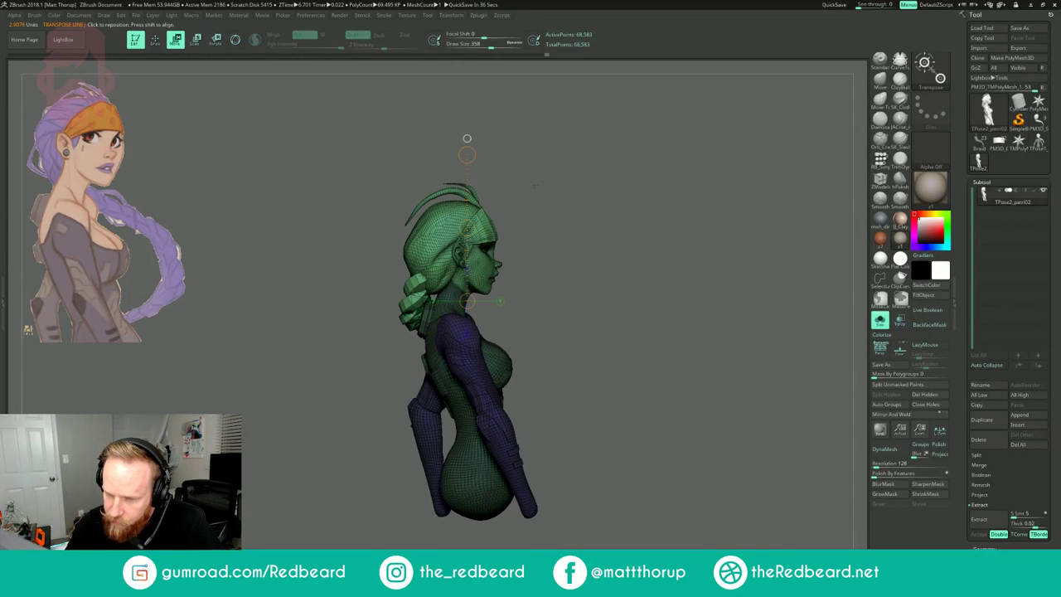
# - Try to shift the head slightly back with a transpose line from the neck, and blur the mask edge
pyautogui.moveTo(471, 204); pyautogui.dragTo(448, 206)
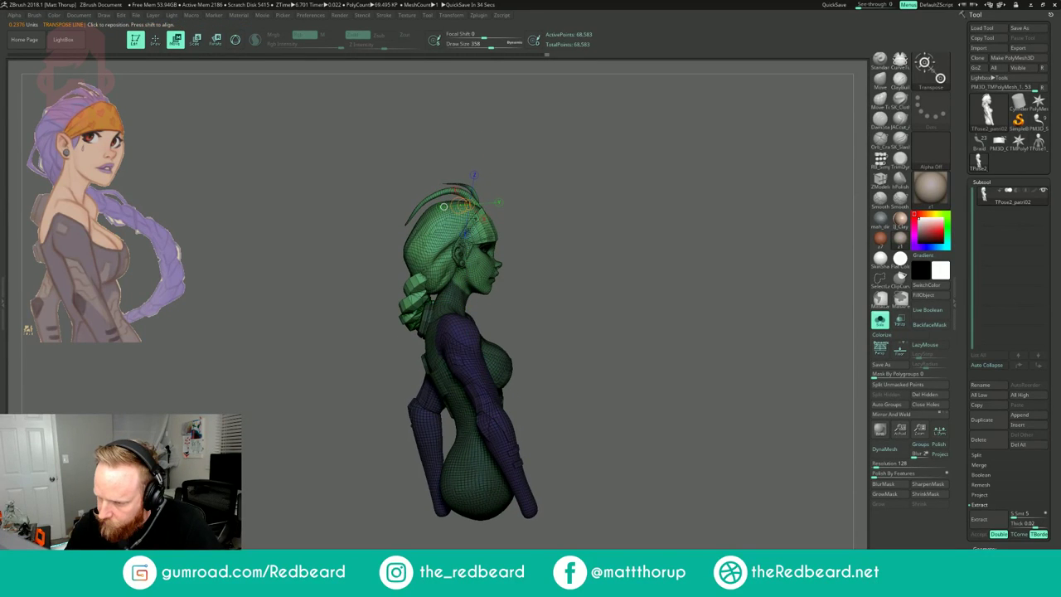
pyautogui.moveTo(457, 296); pyautogui.dragTo(510, 136)
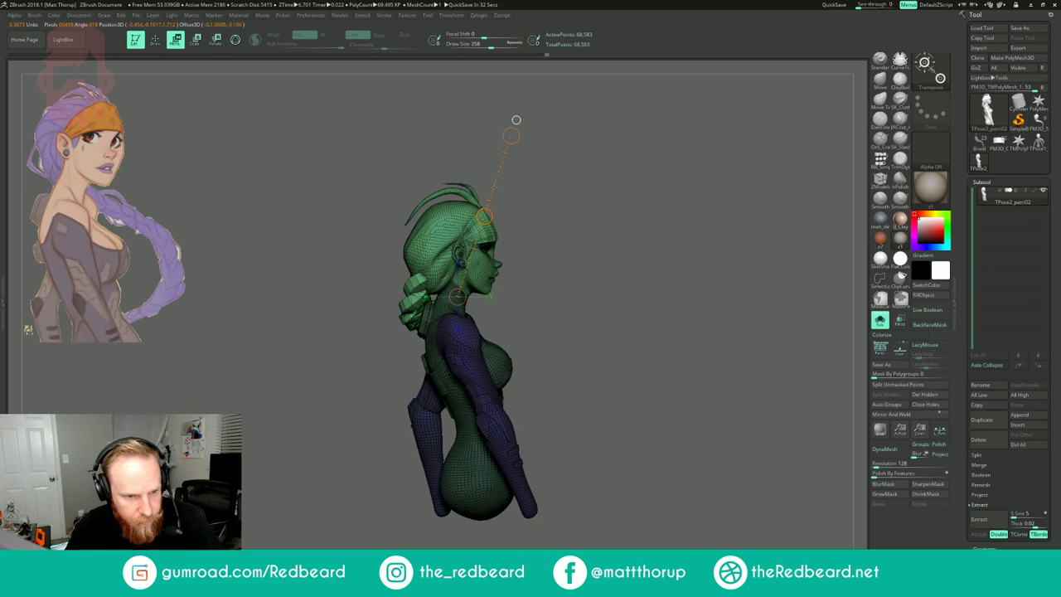
pyautogui.moveTo(484, 216); pyautogui.dragTo(479, 216)
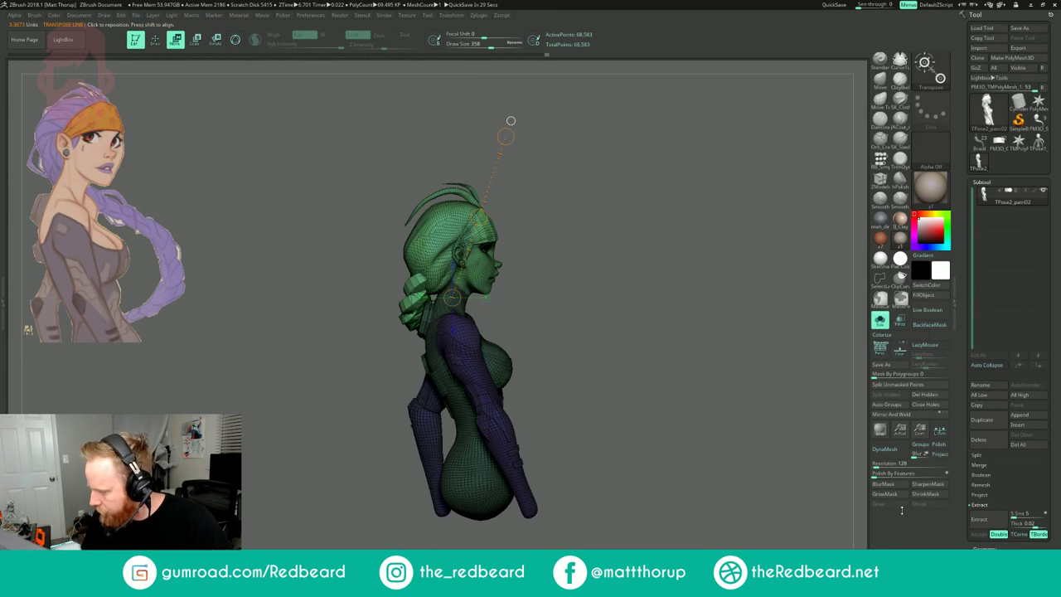
pyautogui.click(889, 485)
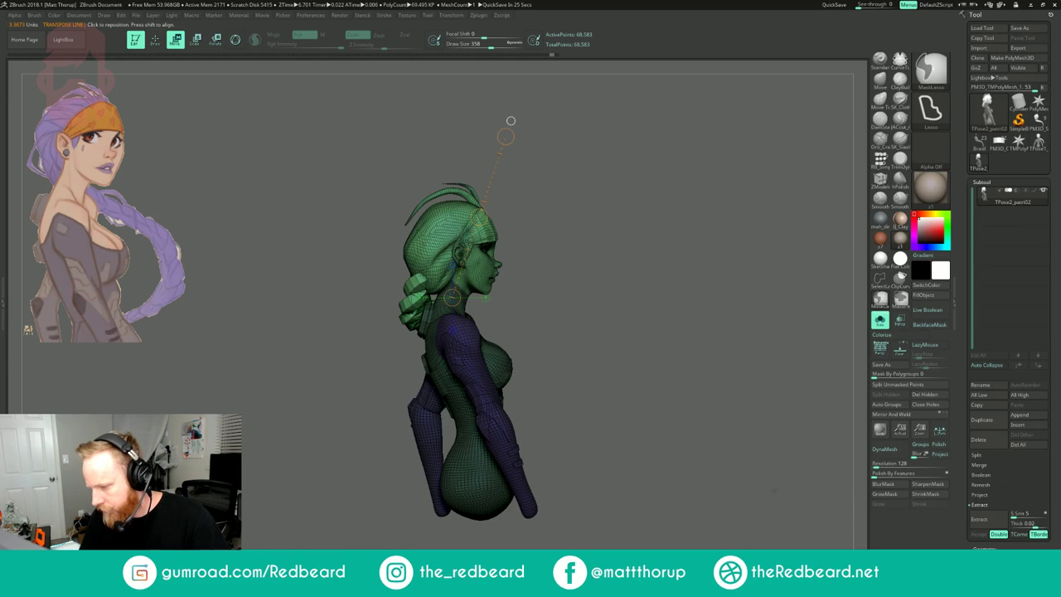
pyautogui.hotkey('ctrl', 'z')
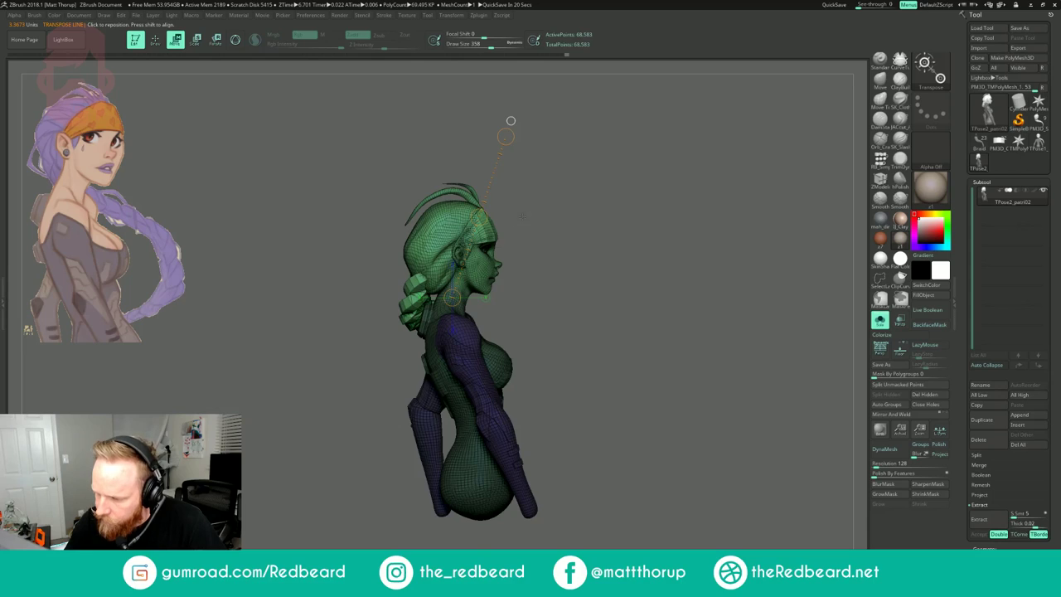
# - Try to shift the head slightly sideways from the front with a transpose line through the face
pyautogui.keyDown('shift'); pyautogui.moveTo(516, 218); pyautogui.dragTo(516, 206, button='right'); pyautogui.keyUp('shift')
pyautogui.moveTo(452, 171); pyautogui.dragTo(458, 144)
pyautogui.moveTo(462, 230)
pyautogui.mouseDown()
pyautogui.moveTo(463, 241)
pyautogui.moveTo(460, 230)
pyautogui.mouseUp()
pyautogui.hotkey('ctrl', 'z')
# - Tilt the head about the base of the neck from the side with Transpose Rotate, and twist it slightly
pyautogui.press('r')
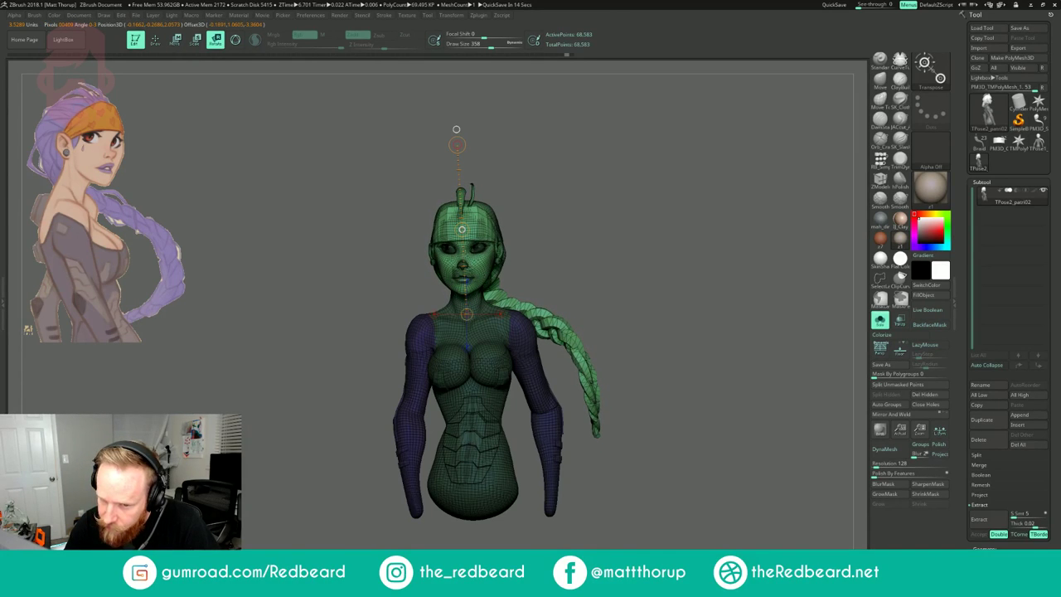
pyautogui.moveTo(505, 170); pyautogui.dragTo(543, 175)
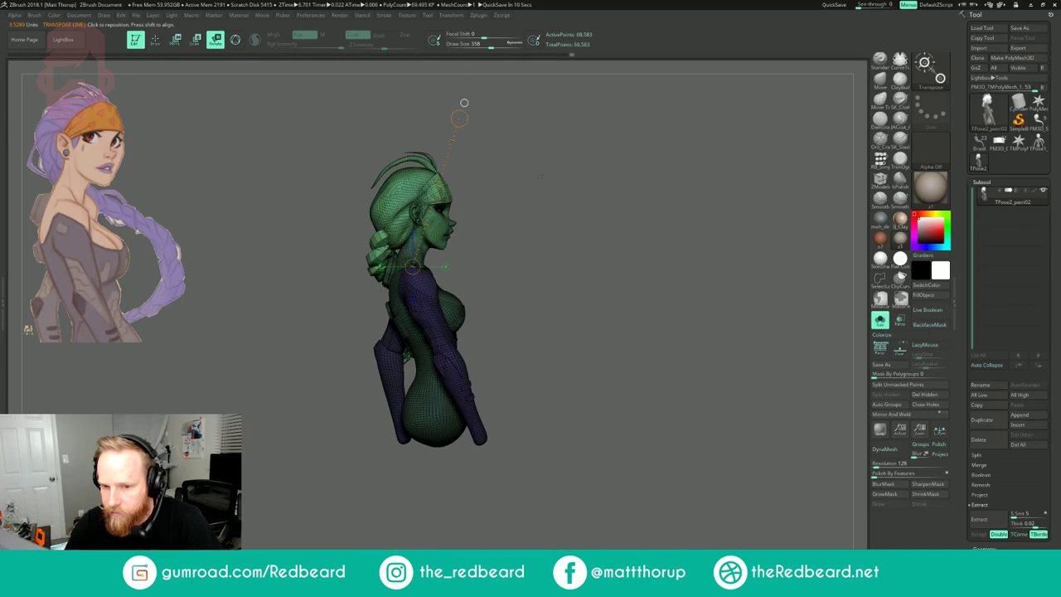
pyautogui.moveTo(459, 118); pyautogui.dragTo(468, 119)
pyautogui.moveTo(538, 158)
pyautogui.mouseDown()
pyautogui.moveTo(489, 158)
pyautogui.moveTo(523, 171)
pyautogui.mouseUp()
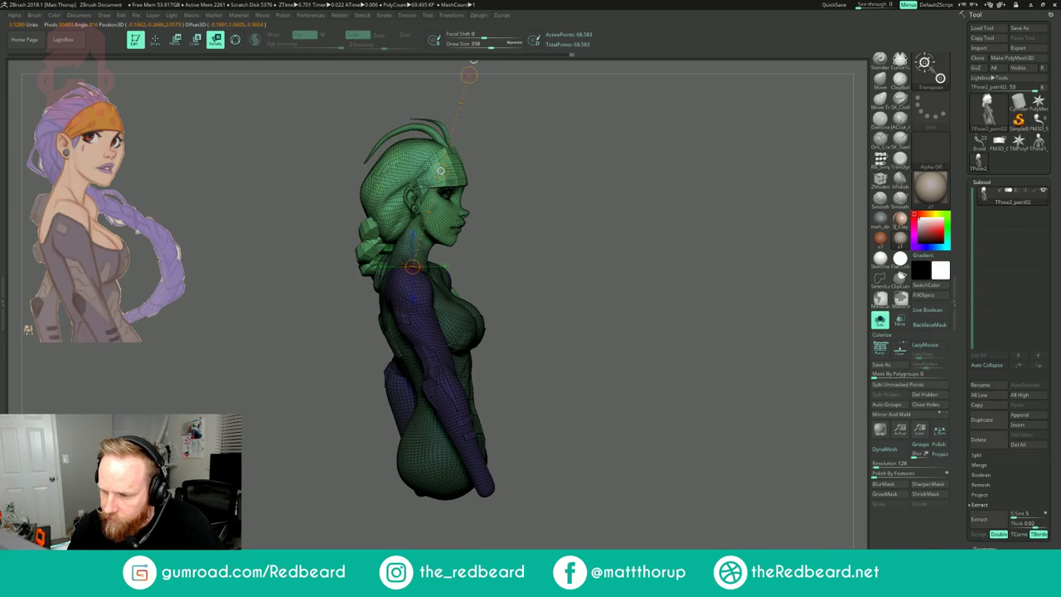
pyautogui.moveTo(441, 170); pyautogui.dragTo(438, 170)
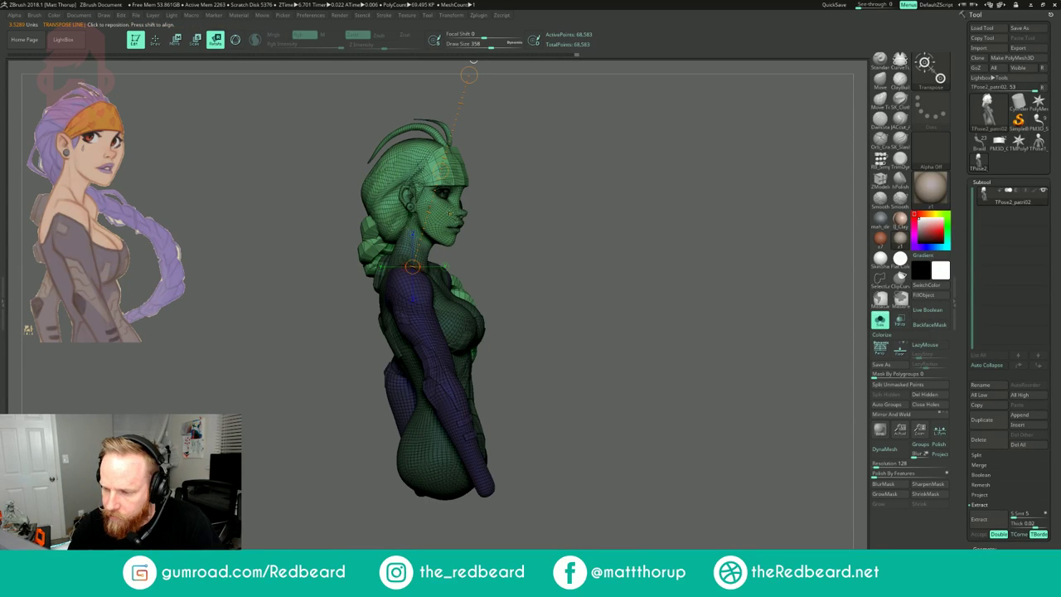
# - Redraw the transpose line from the jaw up through the head and tilt the head slightly about the neck from the side
pyautogui.click(450, 213)
pyautogui.moveTo(671, 365); pyautogui.dragTo(569, 365)
pyautogui.hotkey('ctrl', 'z')
pyautogui.moveTo(524, 149); pyautogui.dragTo(546, 169)
pyautogui.moveTo(462, 204); pyautogui.dragTo(456, 189)
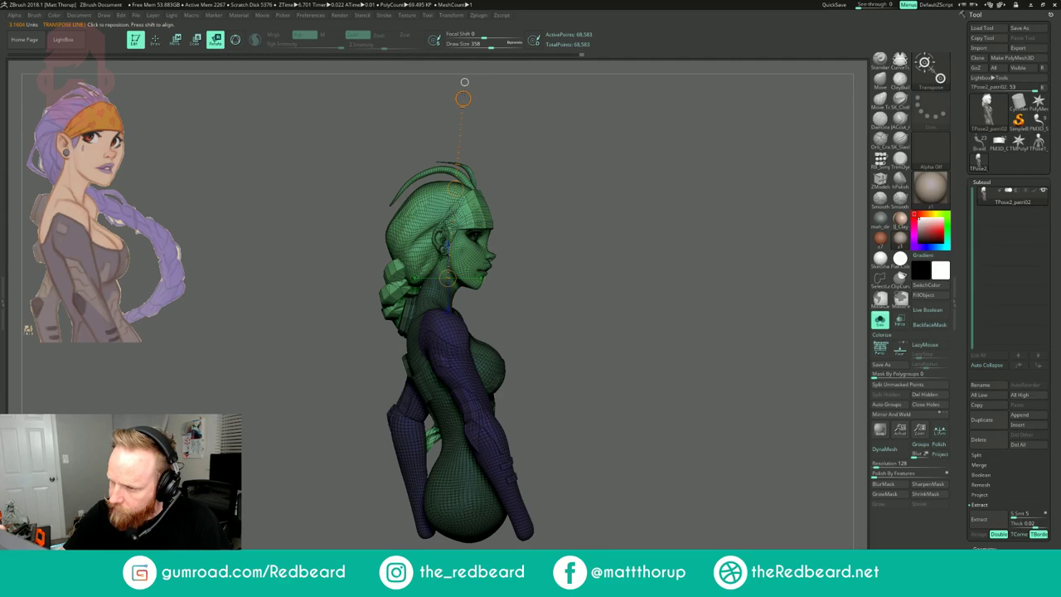
pyautogui.moveTo(463, 99); pyautogui.dragTo(513, 103)
pyautogui.moveTo(539, 178); pyautogui.dragTo(496, 147)
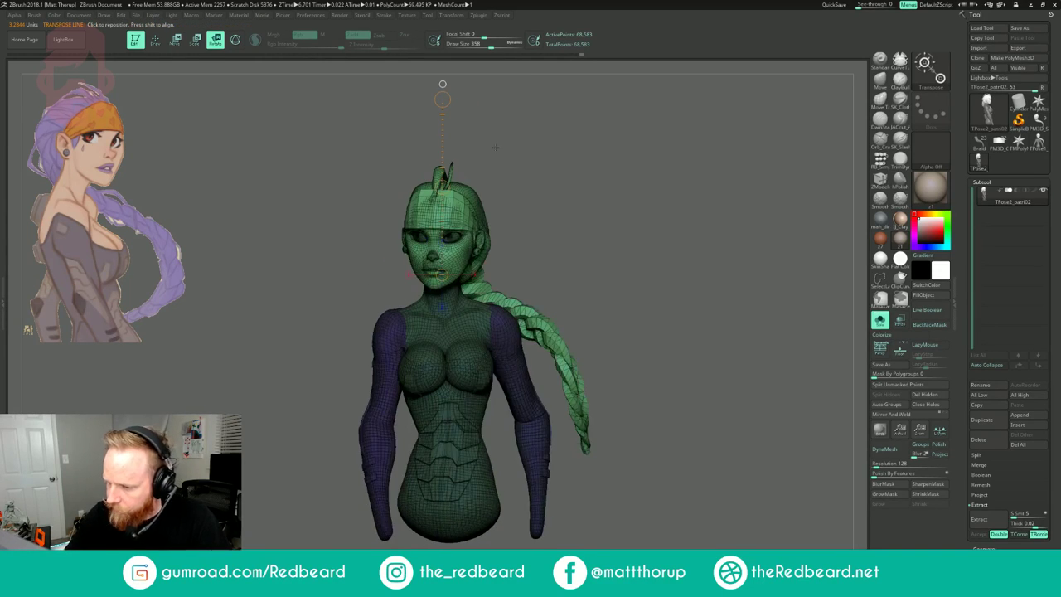
pyautogui.hotkey('ctrl', 'z')
pyautogui.moveTo(461, 100); pyautogui.dragTo(473, 100)
pyautogui.moveTo(526, 131); pyautogui.dragTo(545, 161)
pyautogui.hotkey('shift', 'f')
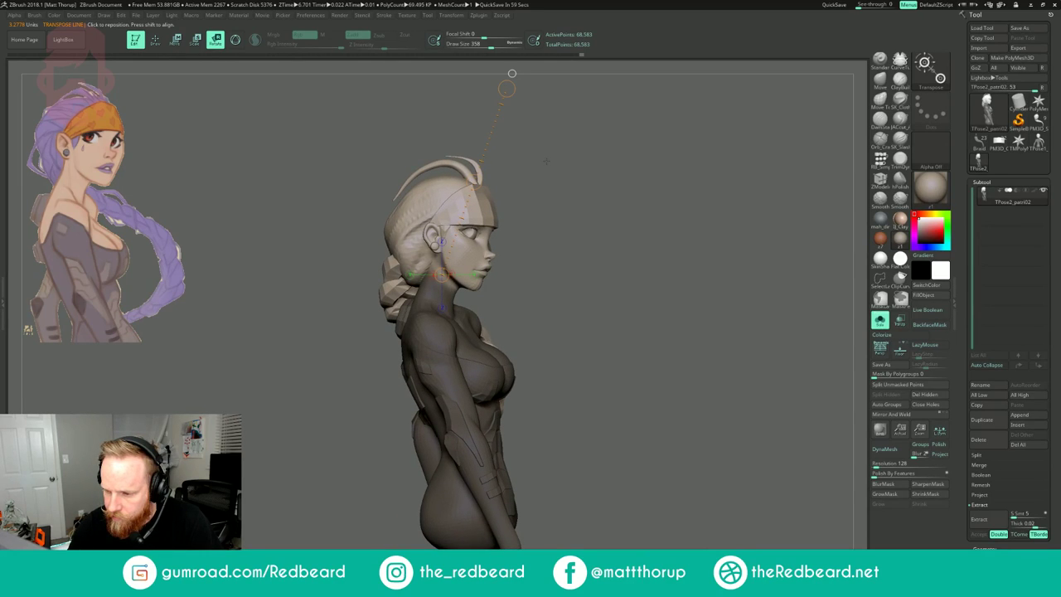
pyautogui.moveTo(546, 161); pyautogui.dragTo(541, 163)
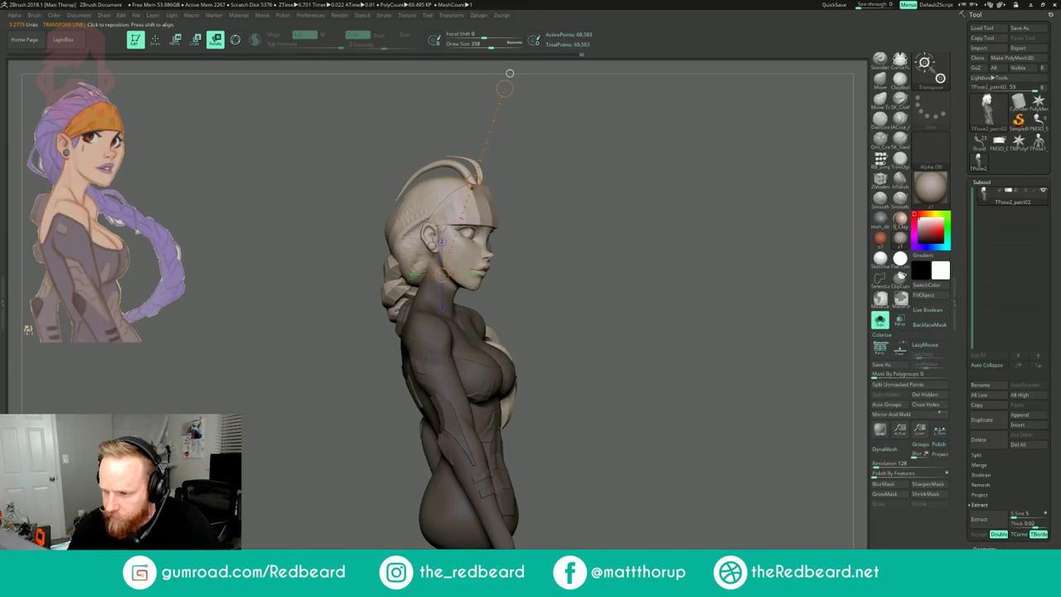
# - Twist the head slightly toward the character's right shoulder, comparing the poses before and after, and refine its tilt
pyautogui.moveTo(474, 182); pyautogui.dragTo(474, 182)
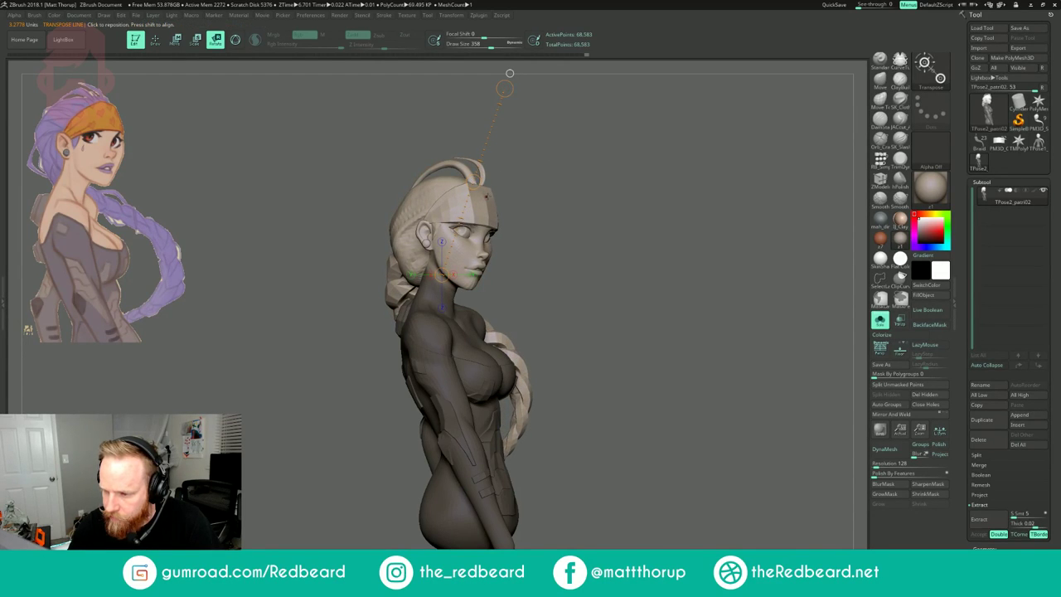
pyautogui.hotkey('ctrl', 'z')
pyautogui.hotkey('ctrl', 'shift', 'z')
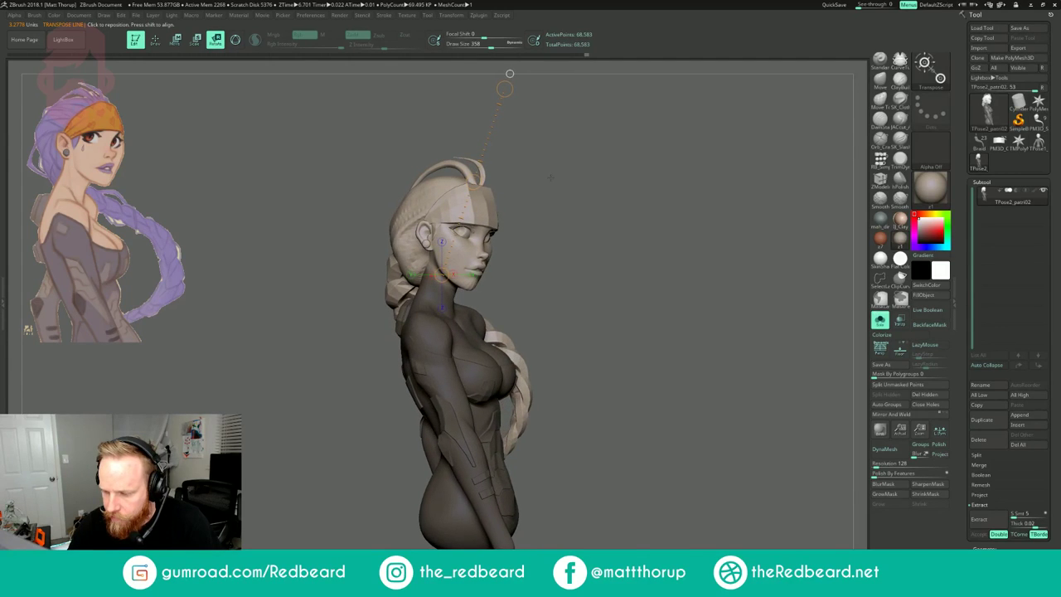
pyautogui.hotkey('ctrl', 'z')
pyautogui.hotkey('ctrl', 'shift', 'z')
pyautogui.hotkey('ctrl', 'z')
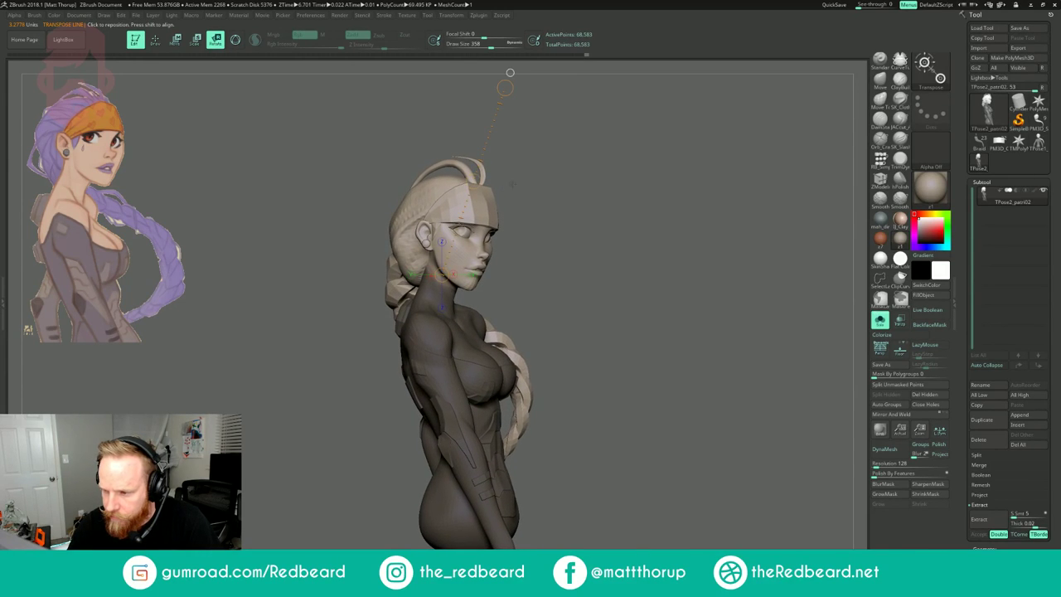
pyautogui.moveTo(473, 180); pyautogui.dragTo(477, 181)
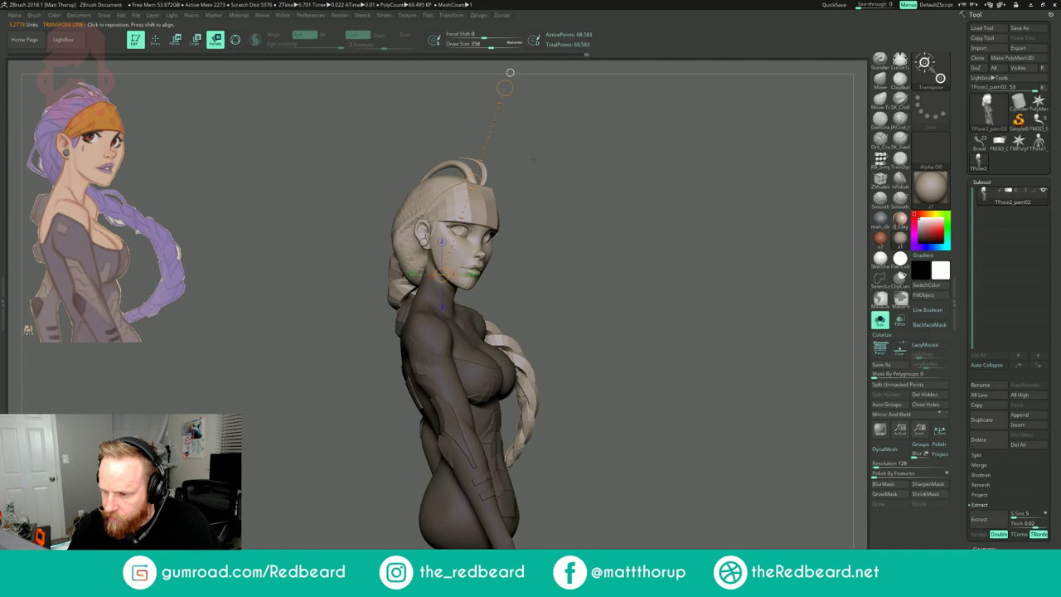
pyautogui.moveTo(510, 73); pyautogui.dragTo(517, 73)
pyautogui.moveTo(584, 115); pyautogui.dragTo(540, 125)
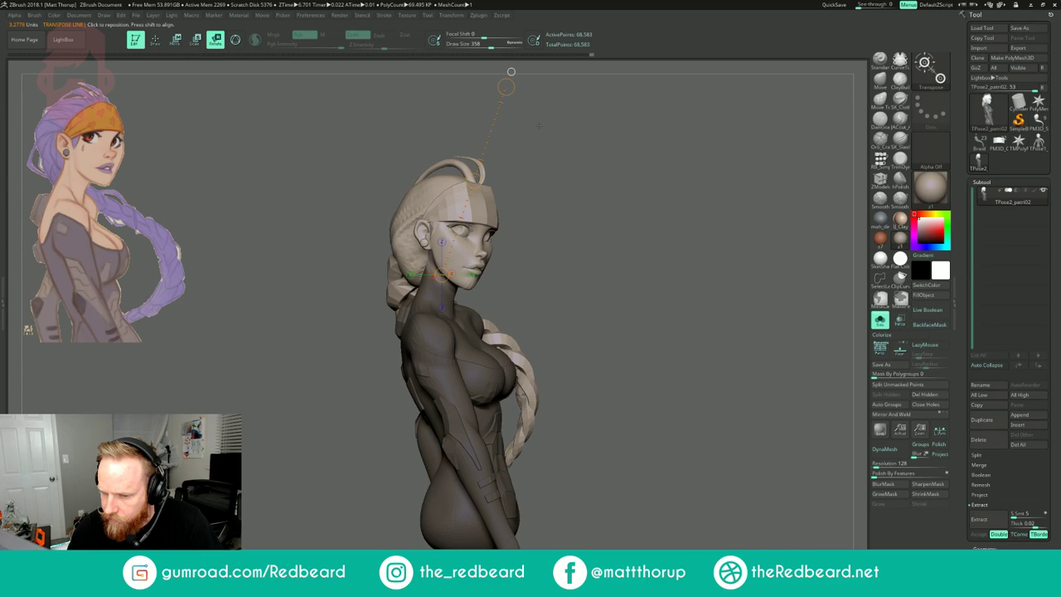
# - Clear the current mask, mask the pelvis and invert the mask so that only the pelvis can be transformed
pyautogui.press('q')
pyautogui.keyDown('ctrl'); pyautogui.moveTo(596, 266); pyautogui.dragTo(605, 443); pyautogui.keyUp('ctrl')
pyautogui.moveTo(498, 543)
pyautogui.keyDown('ctrl'); pyautogui.mouseDown()
pyautogui.moveTo(510, 454)
pyautogui.moveTo(392, 448)
pyautogui.moveTo(392, 546)
pyautogui.moveTo(431, 554)
pyautogui.mouseUp(); pyautogui.keyUp('ctrl')
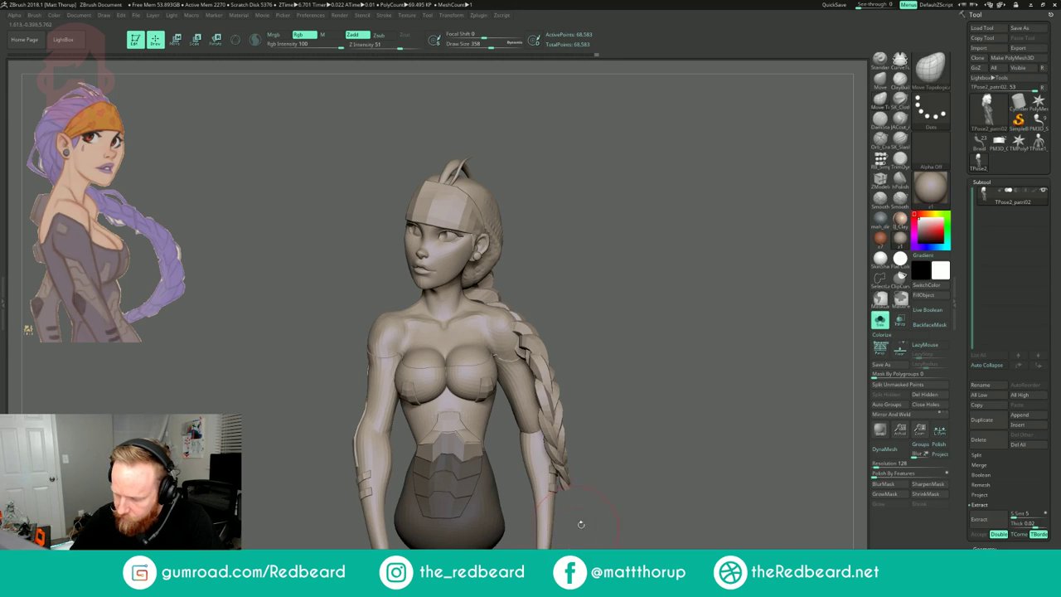
pyautogui.keyDown('ctrl'); pyautogui.click(633, 494); pyautogui.keyUp('ctrl')
pyautogui.moveTo(640, 490)
pyautogui.mouseDown()
pyautogui.moveTo(672, 489)
pyautogui.moveTo(628, 485)
pyautogui.mouseUp()
# - Blur the mask edge at the waist and rotate the pelvis slightly with a transpose line drawn down from the waist
pyautogui.press('r')
pyautogui.moveTo(462, 448); pyautogui.dragTo(461, 470)
pyautogui.moveTo(597, 487); pyautogui.dragTo(686, 471)
pyautogui.moveTo(483, 489); pyautogui.dragTo(442, 492)
pyautogui.moveTo(442, 509); pyautogui.dragTo(516, 509, button='right')
pyautogui.moveTo(440, 494); pyautogui.dragTo(430, 493)
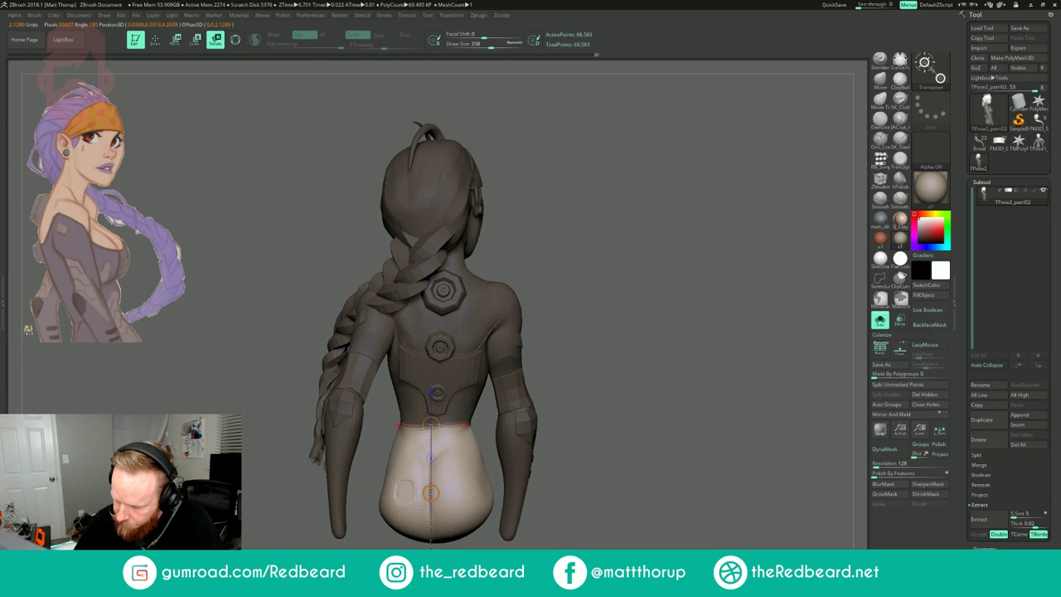
pyautogui.moveTo(430, 495); pyautogui.dragTo(358, 497, button='right')
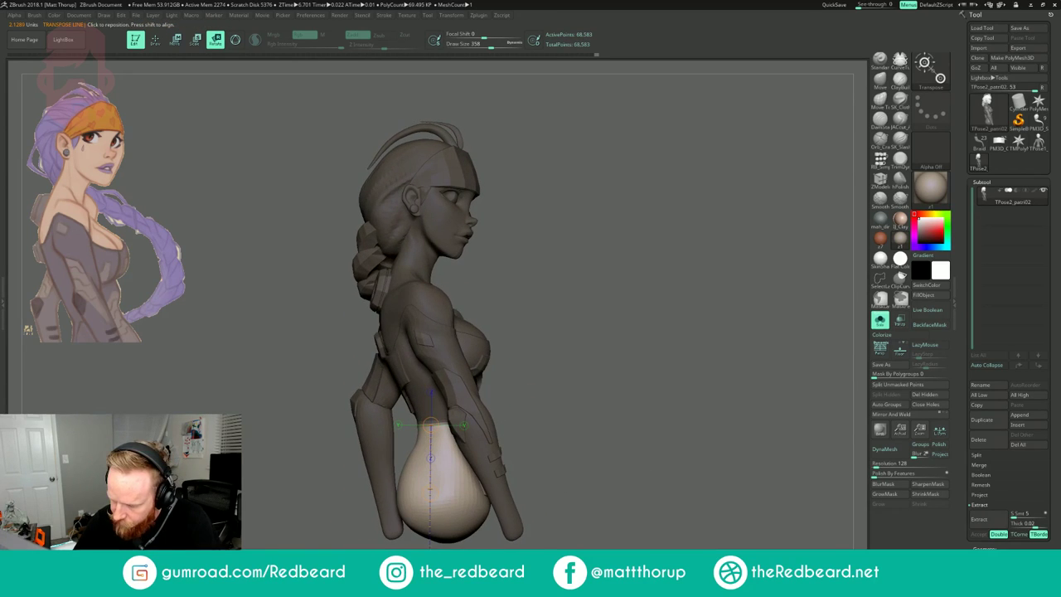
pyautogui.moveTo(431, 493); pyautogui.dragTo(445, 494)
pyautogui.hotkey('ctrl', 'z')
pyautogui.click(892, 486)
pyautogui.moveTo(640, 465); pyautogui.dragTo(600, 466, button='right')
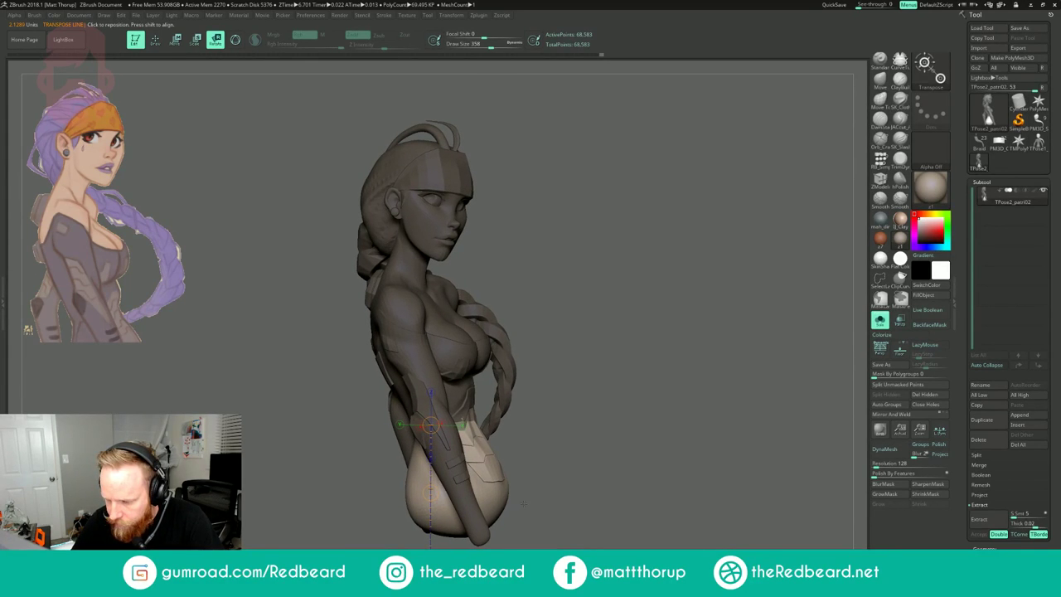
pyautogui.moveTo(543, 501)
pyautogui.mouseDown()
pyautogui.moveTo(532, 501)
pyautogui.moveTo(548, 501)
pyautogui.mouseUp()
pyautogui.moveTo(431, 493); pyautogui.dragTo(433, 493)
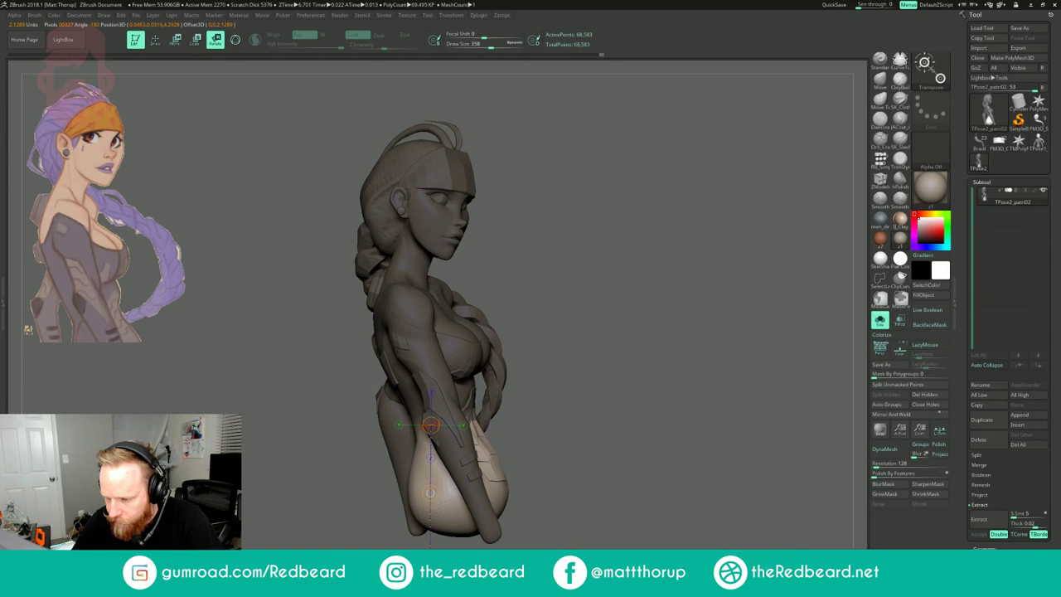
# - Reshape the buttocks and lower back with small Move brush strokes, clearing the mask between strokes
pyautogui.press('q')
pyautogui.press('b')
pyautogui.press('m')
pyautogui.press('v')
pyautogui.press('s')
pyautogui.moveTo(410, 496); pyautogui.dragTo(417, 504)
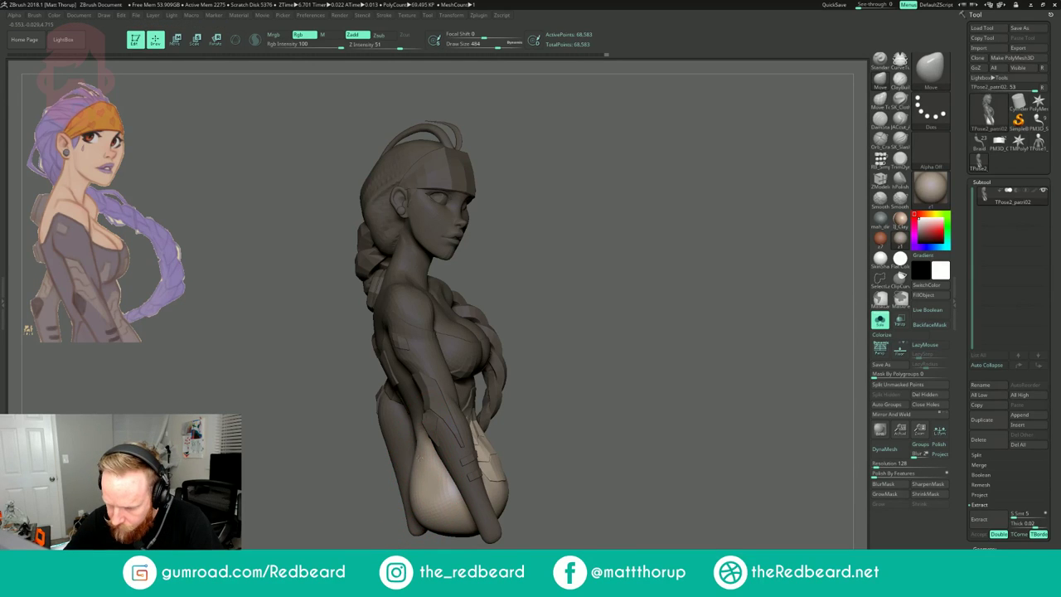
pyautogui.keyDown('ctrl'); pyautogui.moveTo(347, 451); pyautogui.dragTo(356, 464); pyautogui.keyUp('ctrl')
pyautogui.press('s')
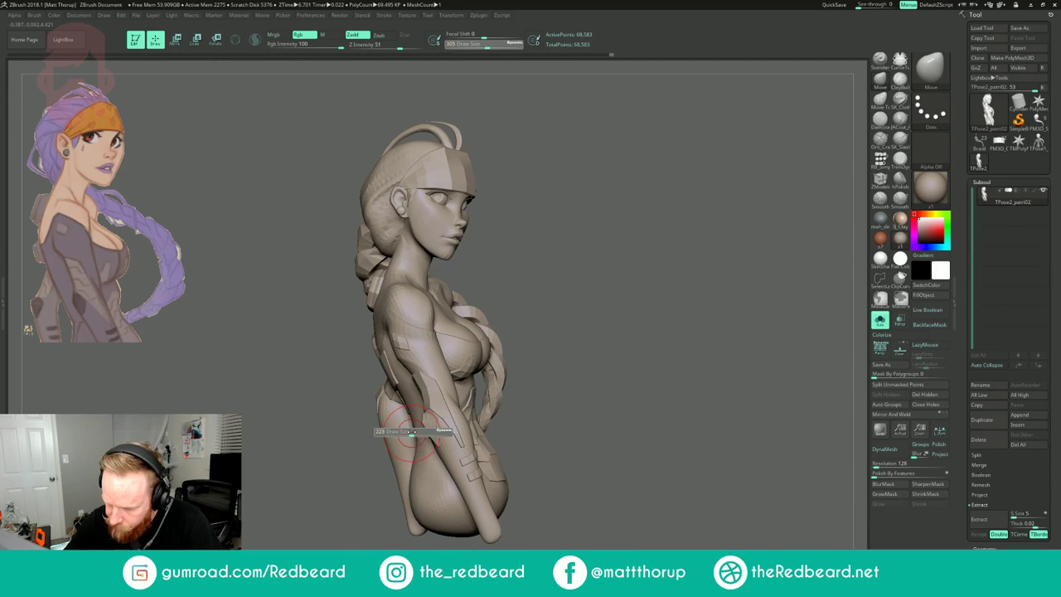
pyautogui.moveTo(431, 431); pyautogui.dragTo(417, 432)
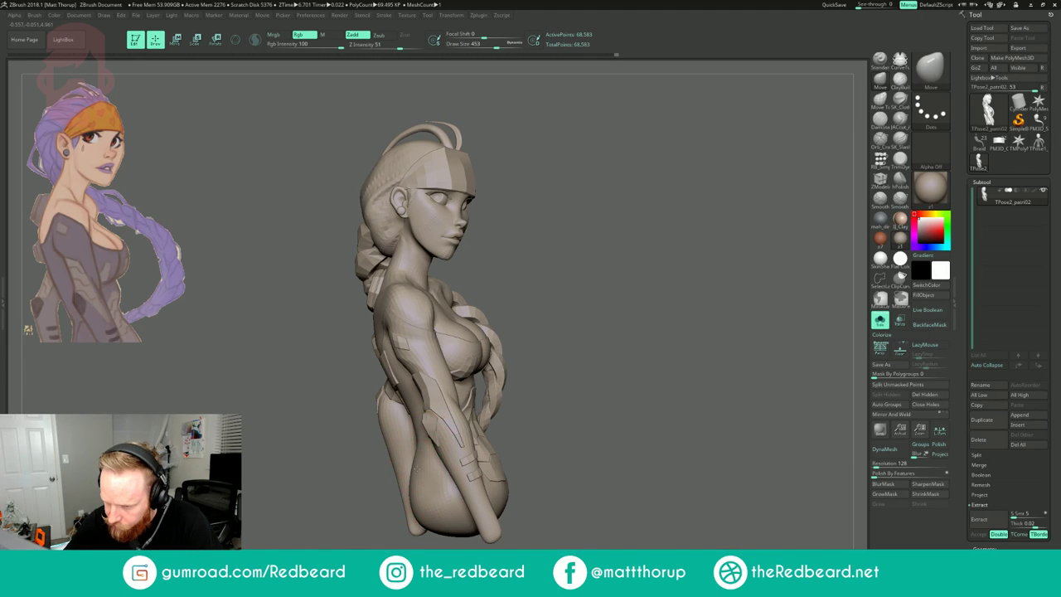
pyautogui.press('s')
pyautogui.moveTo(410, 503); pyautogui.dragTo(415, 504)
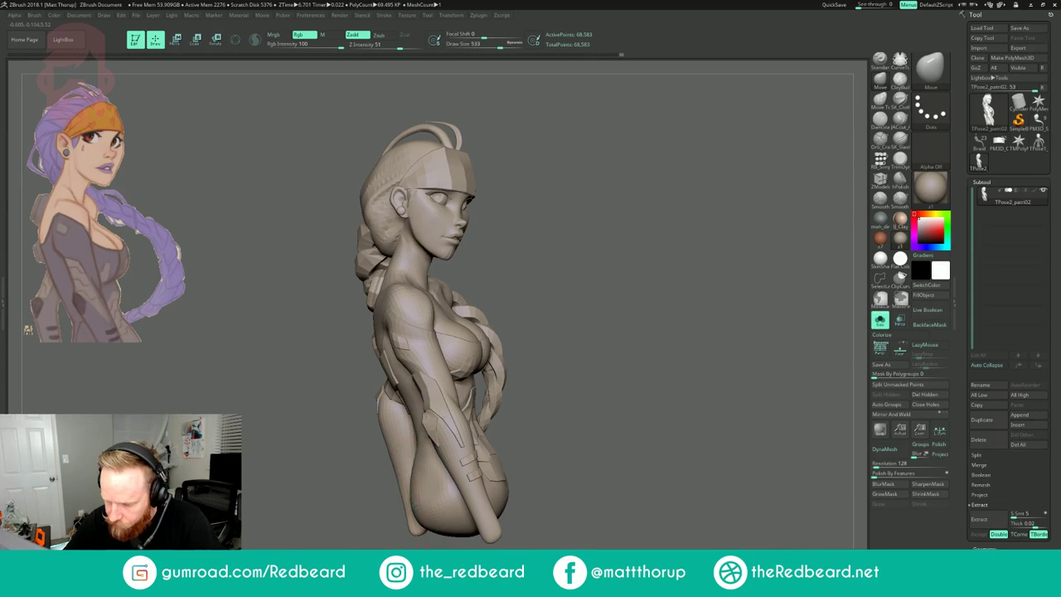
pyautogui.moveTo(566, 381)
pyautogui.mouseDown()
pyautogui.moveTo(448, 348)
pyautogui.moveTo(683, 309)
pyautogui.moveTo(663, 249)
pyautogui.moveTo(654, 340)
pyautogui.moveTo(599, 350)
pyautogui.moveTo(617, 346)
pyautogui.moveTo(609, 340)
pyautogui.mouseUp()
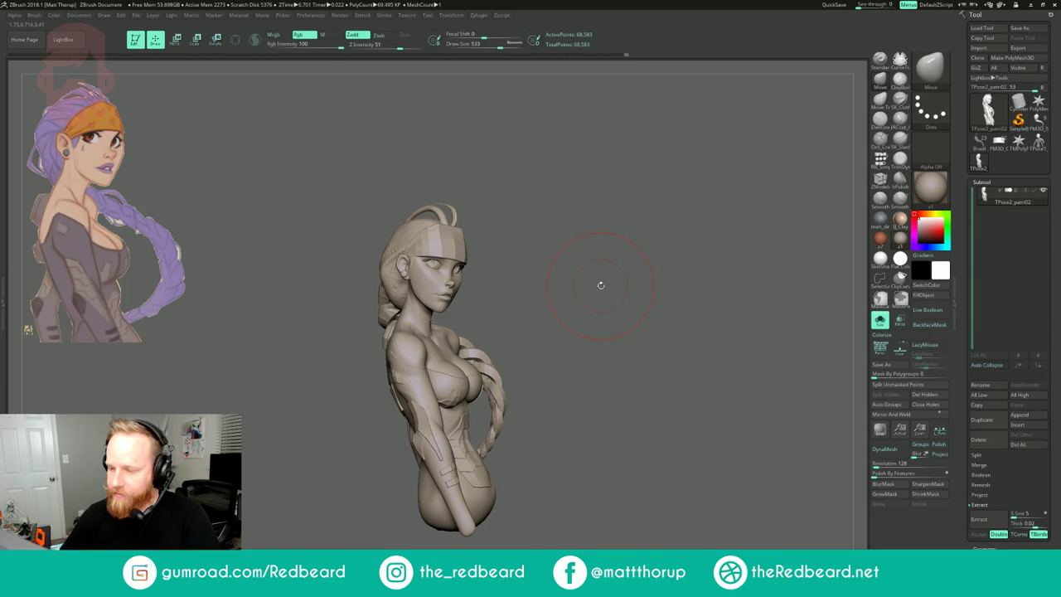
# - Mask the head and body so that only the braid stays editable, and blur the mask edge
pyautogui.moveTo(601, 285)
pyautogui.mouseDown()
pyautogui.moveTo(560, 281)
pyautogui.moveTo(568, 279)
pyautogui.moveTo(536, 305)
pyautogui.mouseUp()
pyautogui.moveTo(616, 291); pyautogui.dragTo(597, 292)
pyautogui.hotkey('shift', 'f')
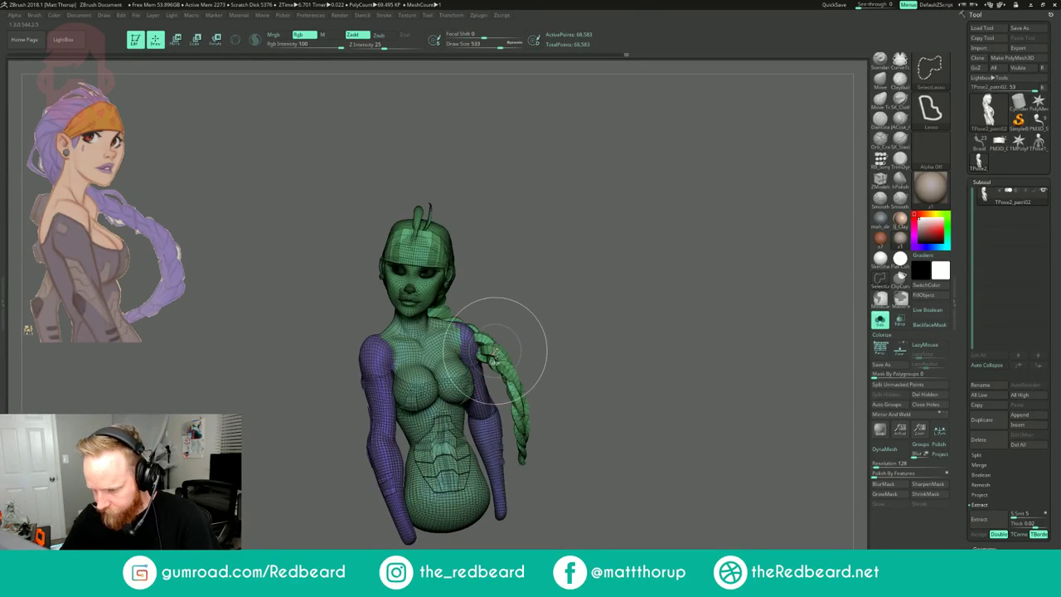
pyautogui.keyDown('ctrl'); pyautogui.keyDown('shift'); pyautogui.click(501, 346); pyautogui.keyUp('shift'); pyautogui.keyUp('ctrl')
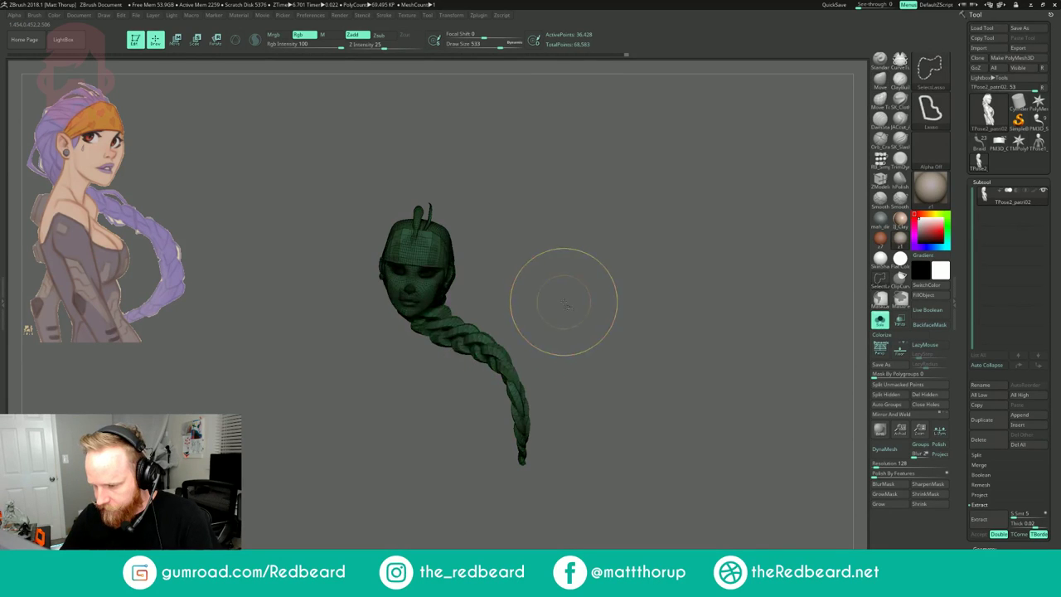
pyautogui.keyDown('ctrl'); pyautogui.keyDown('shift'); pyautogui.click(608, 286); pyautogui.keyUp('shift'); pyautogui.keyUp('ctrl')
pyautogui.moveTo(609, 284)
pyautogui.mouseDown()
pyautogui.moveTo(617, 304)
pyautogui.moveTo(543, 301)
pyautogui.moveTo(610, 297)
pyautogui.mouseUp()
pyautogui.keyDown('ctrl'); pyautogui.click(608, 306); pyautogui.keyUp('ctrl')
pyautogui.moveTo(637, 175)
pyautogui.keyDown('ctrl'); pyautogui.mouseDown()
pyautogui.moveTo(400, 261)
pyautogui.moveTo(592, 307)
pyautogui.moveTo(700, 368)
pyautogui.mouseUp(); pyautogui.keyUp('ctrl')
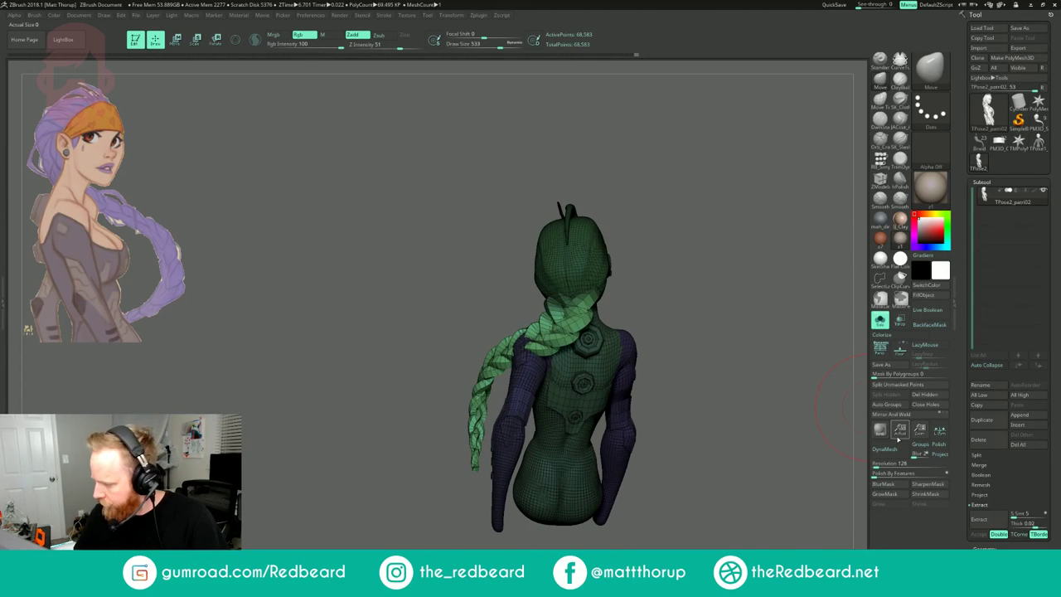
pyautogui.click(892, 484)
# - Pull the middle of the braid outward in front of the chest with an enlarged Move brush
pyautogui.moveTo(763, 476); pyautogui.dragTo(605, 247)
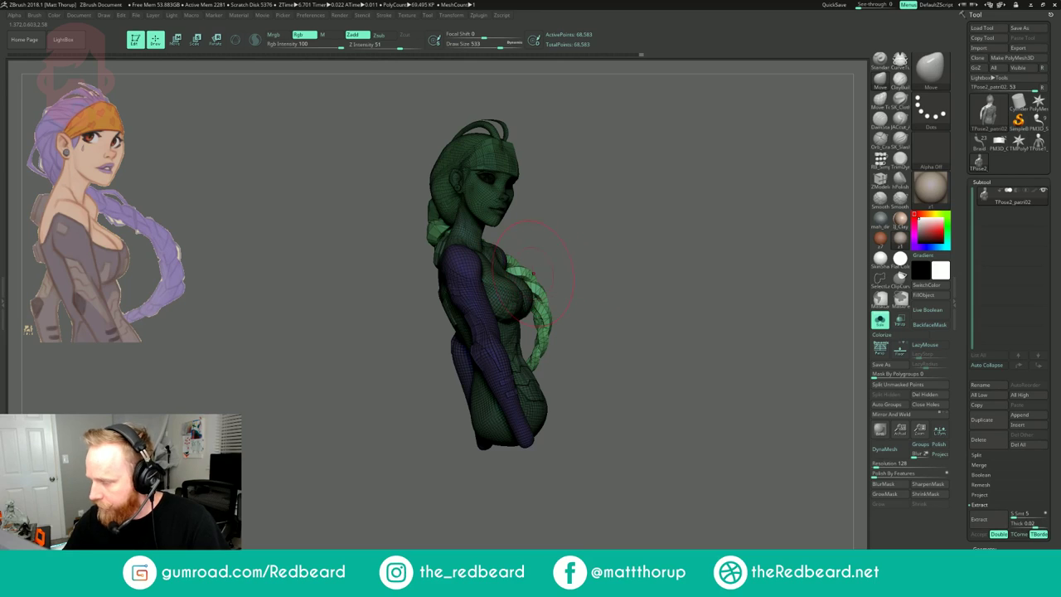
pyautogui.press('s')
pyautogui.press('s')
pyautogui.moveTo(513, 275); pyautogui.dragTo(550, 273)
pyautogui.moveTo(554, 311)
pyautogui.mouseDown()
pyautogui.moveTo(572, 336)
pyautogui.moveTo(536, 375)
pyautogui.moveTo(579, 342)
pyautogui.mouseUp()
pyautogui.press('s')
pyautogui.press('s')
pyautogui.press('s')
pyautogui.moveTo(534, 274)
pyautogui.mouseDown()
pyautogui.moveTo(554, 262)
pyautogui.moveTo(562, 274)
pyautogui.mouseUp()
# - Swing the braid outward past the left shoulder into a wide arc with the Move brush, raising the draw size to 1000
pyautogui.moveTo(609, 253); pyautogui.dragTo(688, 253)
pyautogui.moveTo(561, 249); pyautogui.dragTo(566, 248)
pyautogui.moveTo(638, 203); pyautogui.dragTo(659, 203)
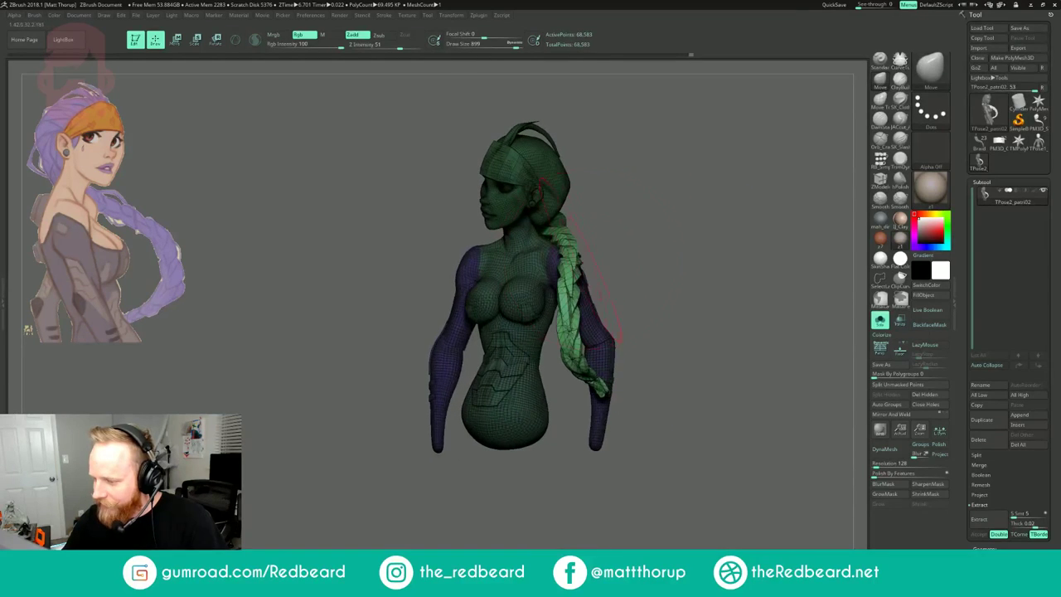
pyautogui.moveTo(575, 257); pyautogui.dragTo(582, 258)
pyautogui.moveTo(655, 236)
pyautogui.mouseDown()
pyautogui.moveTo(563, 236)
pyautogui.moveTo(560, 282)
pyautogui.mouseUp()
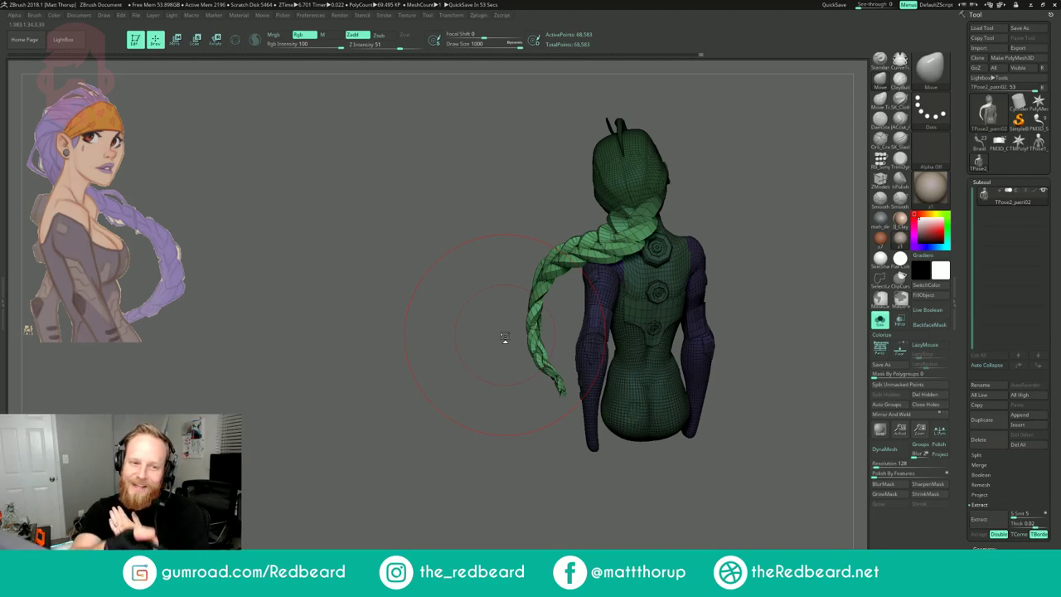
pyautogui.moveTo(731, 182)
pyautogui.mouseDown()
pyautogui.moveTo(795, 203)
pyautogui.moveTo(707, 224)
pyautogui.moveTo(713, 274)
pyautogui.moveTo(731, 264)
pyautogui.moveTo(709, 241)
pyautogui.moveTo(707, 258)
pyautogui.mouseUp()
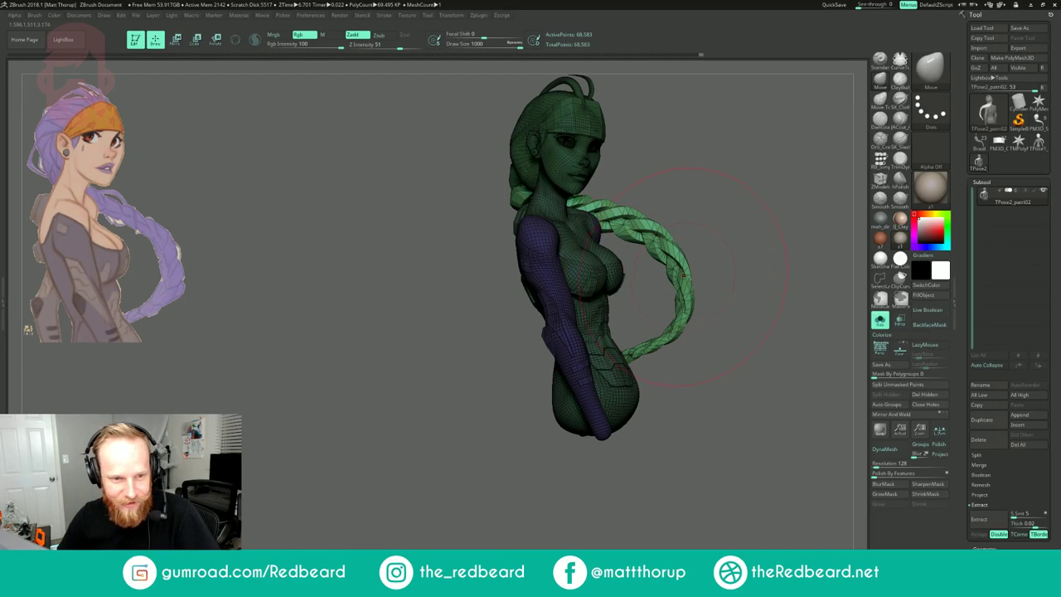
# - Refine the braid's curve with smaller Move brush strokes at draw sizes 576 and 657, and clear the mask
pyautogui.press('s')
pyautogui.press('s')
pyautogui.moveTo(692, 313); pyautogui.dragTo(674, 312)
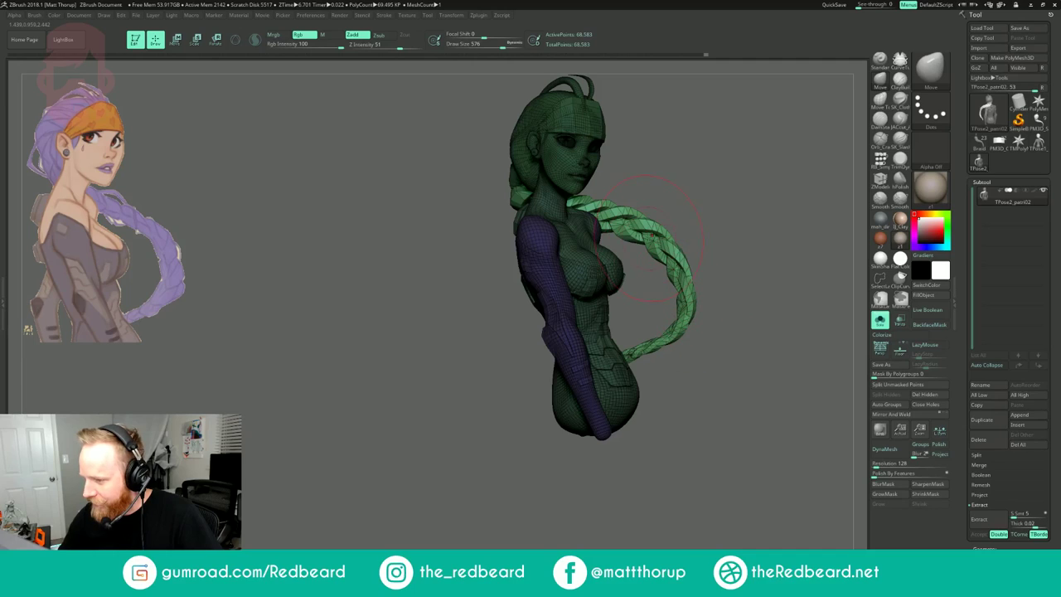
pyautogui.hotkey('shift', 'f')
pyautogui.keyDown('alt'); pyautogui.moveTo(753, 245); pyautogui.dragTo(714, 232); pyautogui.keyUp('alt')
pyautogui.press('s')
pyautogui.moveTo(621, 224); pyautogui.dragTo(626, 224)
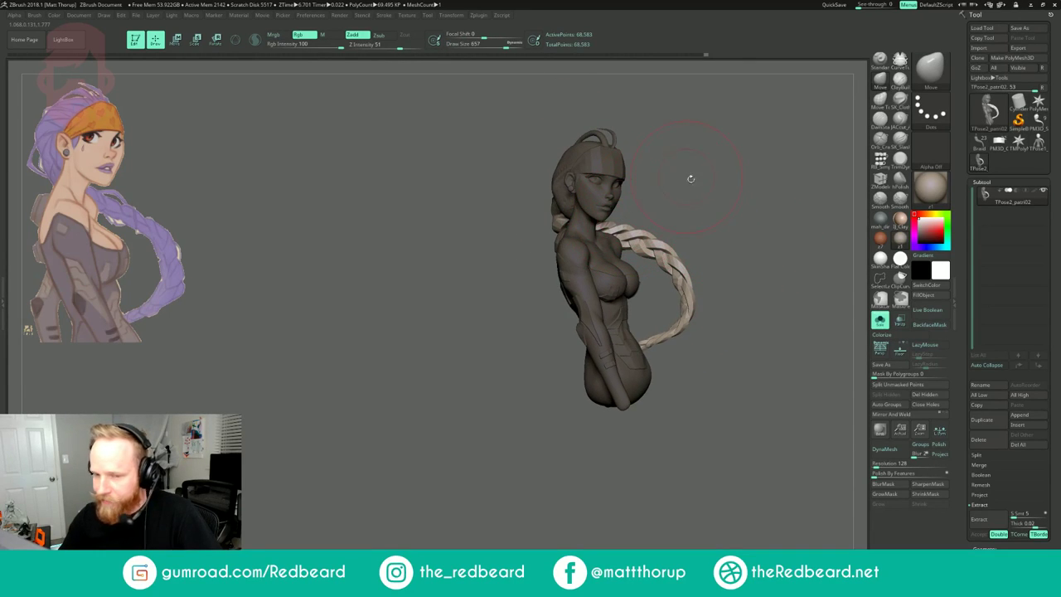
pyautogui.moveTo(689, 177); pyautogui.dragTo(684, 173)
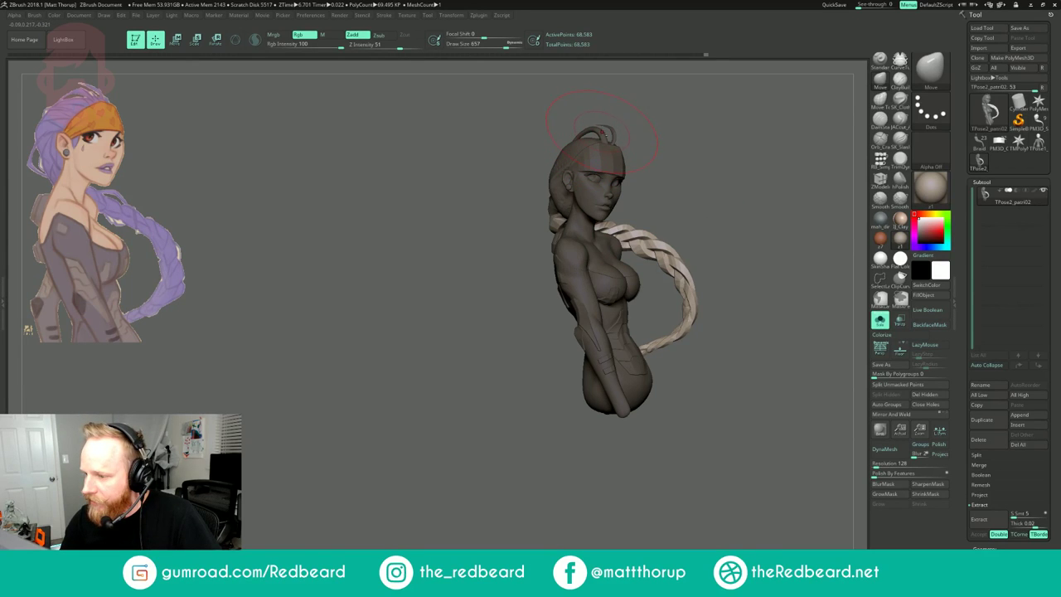
pyautogui.keyDown('ctrl'); pyautogui.moveTo(659, 118); pyautogui.dragTo(748, 173); pyautogui.keyUp('ctrl')
pyautogui.moveTo(748, 172)
pyautogui.mouseDown()
pyautogui.moveTo(711, 170)
pyautogui.moveTo(794, 159)
pyautogui.moveTo(765, 160)
pyautogui.moveTo(775, 159)
pyautogui.mouseUp()
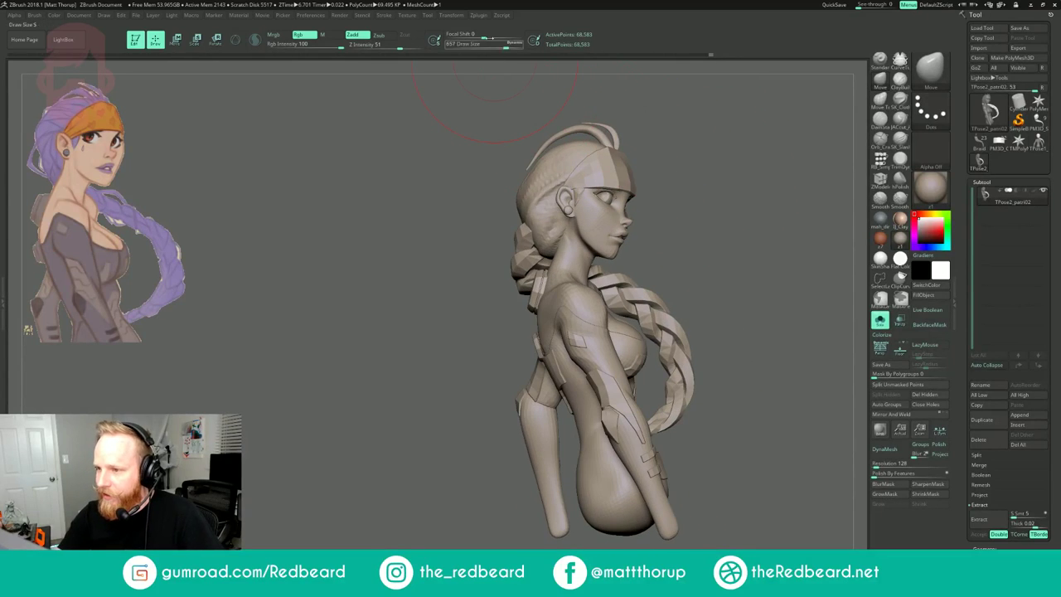
pyautogui.click(484, 17)
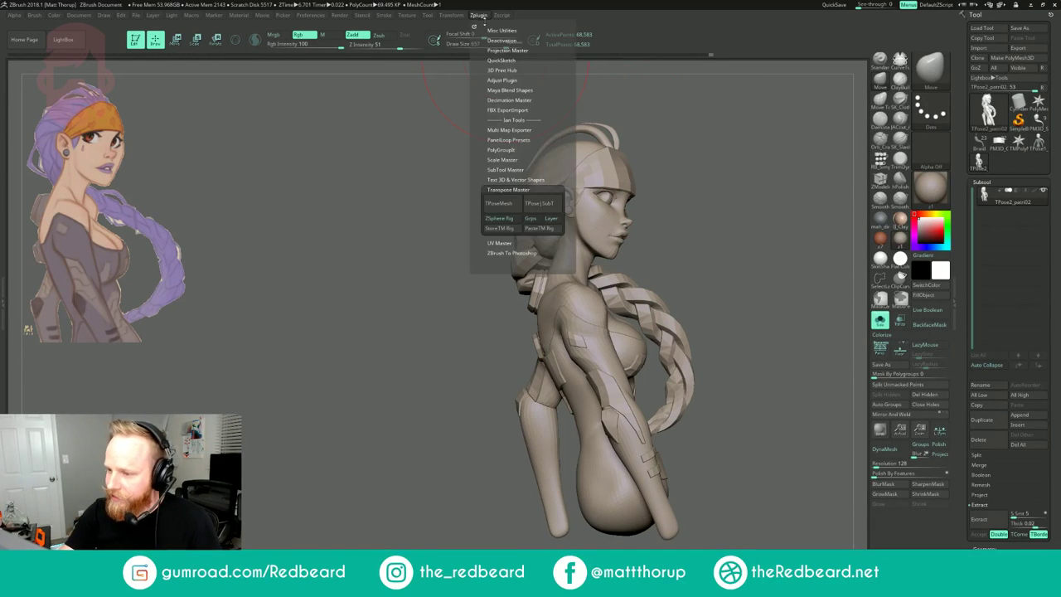
pyautogui.moveTo(743, 225)
pyautogui.mouseDown()
pyautogui.moveTo(765, 229)
pyautogui.moveTo(753, 248)
pyautogui.moveTo(719, 259)
pyautogui.mouseUp()
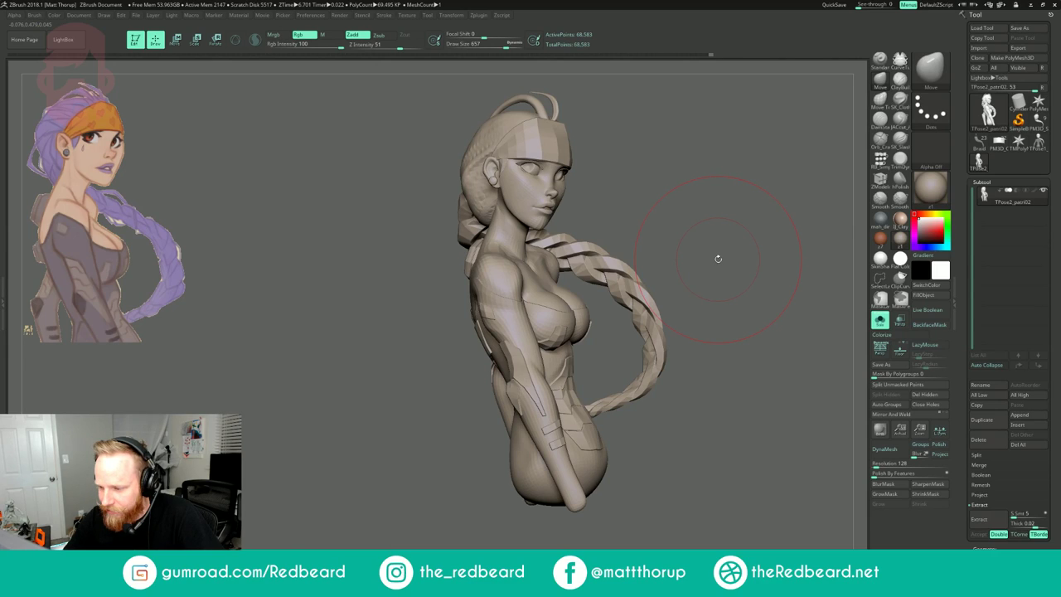
pyautogui.moveTo(718, 258); pyautogui.dragTo(722, 258)
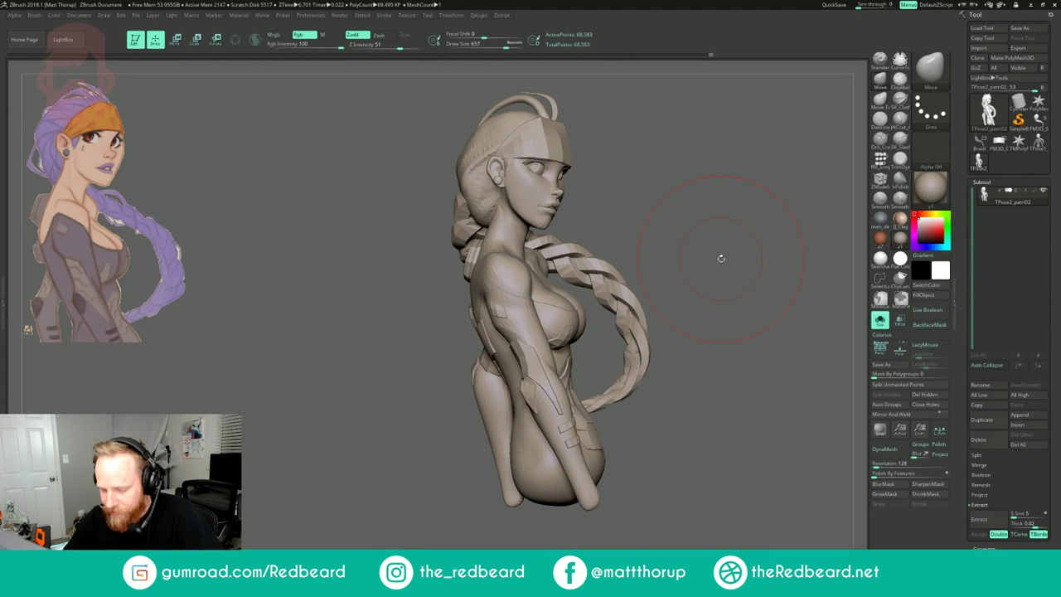
# - Mask the body below the neck and set a transpose line from the neck to above the head
pyautogui.press('r')
pyautogui.keyDown('ctrl'); pyautogui.click(544, 192); pyautogui.keyUp('ctrl')
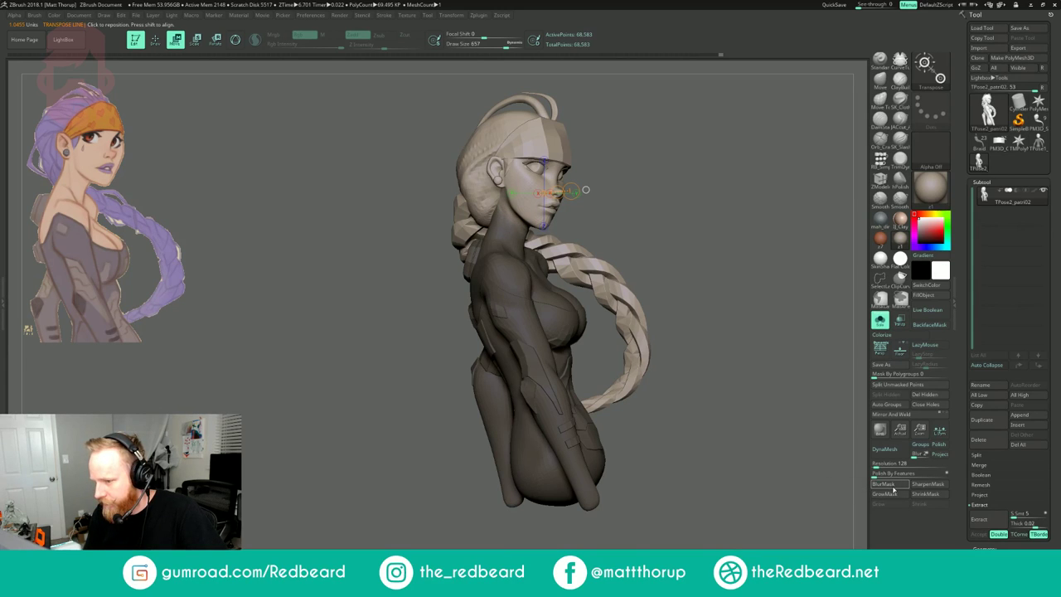
pyautogui.moveTo(515, 217); pyautogui.dragTo(516, 221)
pyautogui.moveTo(709, 186); pyautogui.dragTo(633, 175)
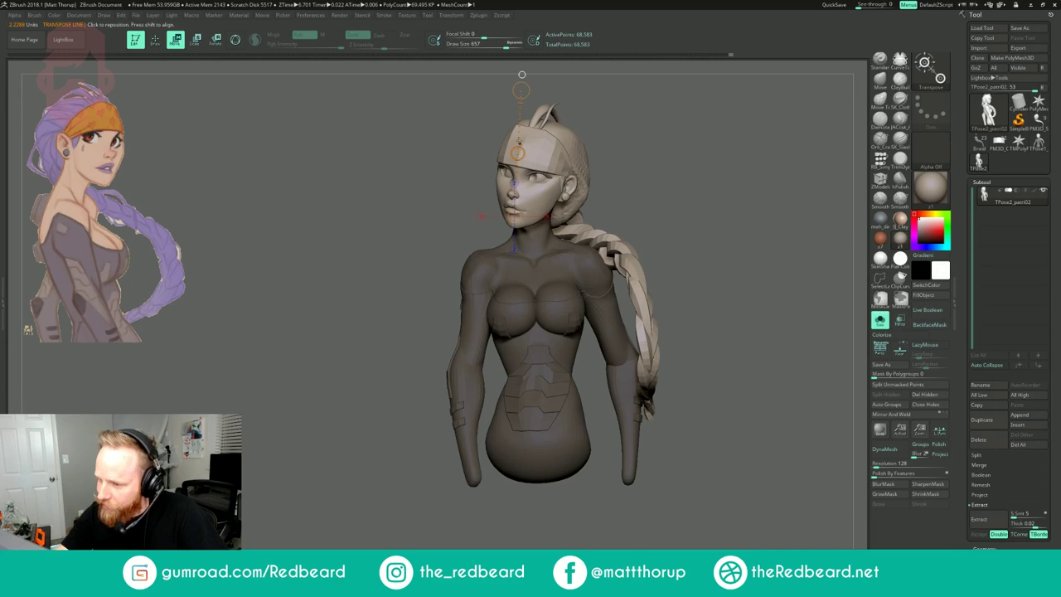
pyautogui.moveTo(522, 75); pyautogui.dragTo(482, 99)
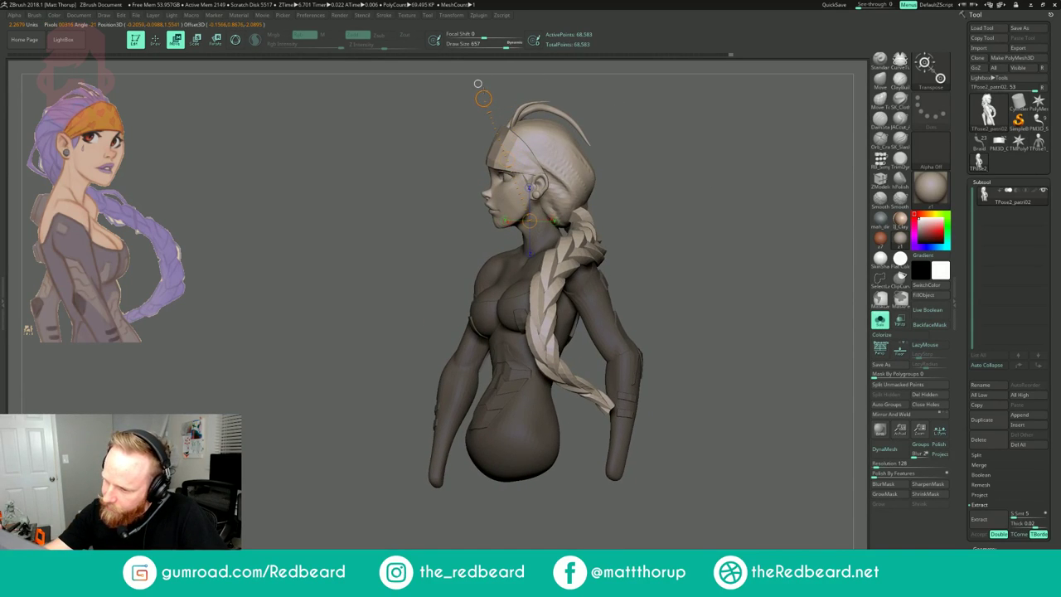
pyautogui.moveTo(506, 159); pyautogui.dragTo(513, 157)
pyautogui.moveTo(605, 123); pyautogui.dragTo(719, 171)
pyautogui.moveTo(589, 81); pyautogui.dragTo(588, 80)
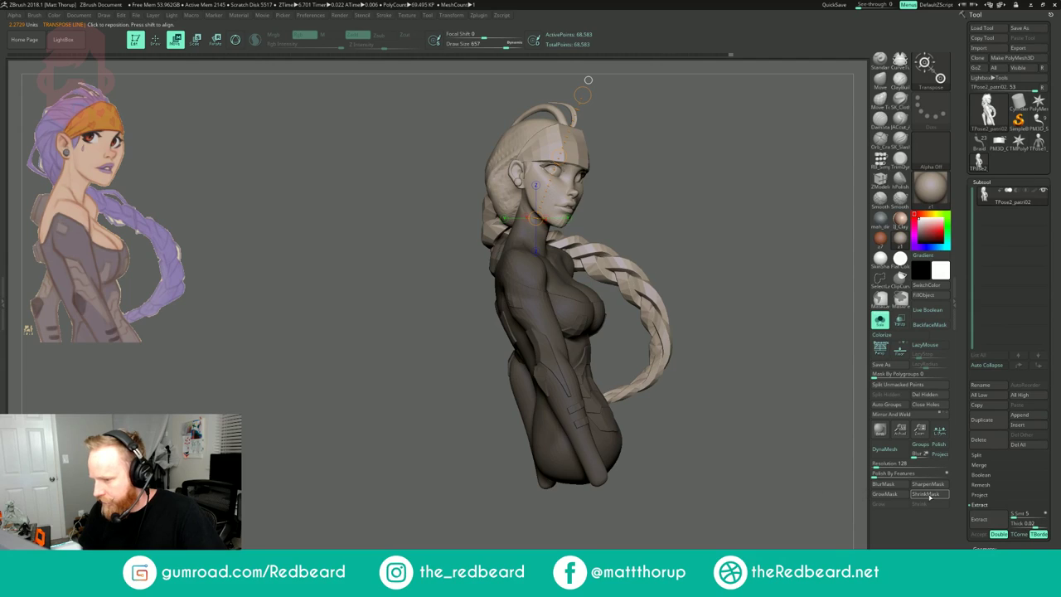
# - Shrink the body mask around the neck, and try to shift the head with the transpose line
pyautogui.click(928, 498)
pyautogui.click(925, 488)
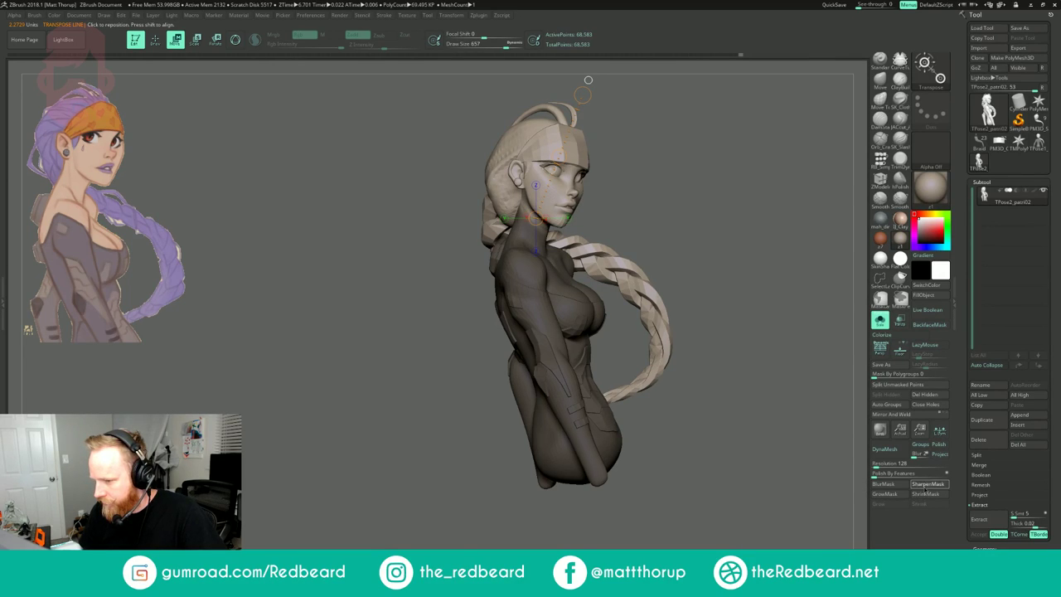
pyautogui.click(923, 498)
pyautogui.click(924, 498)
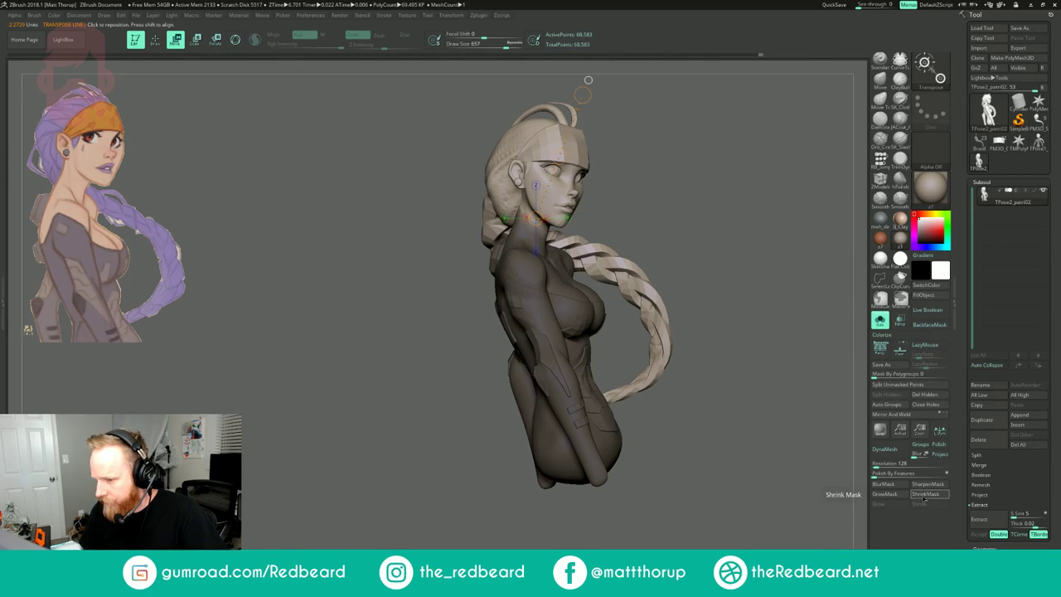
pyautogui.click(924, 499)
pyautogui.moveTo(561, 147)
pyautogui.mouseDown()
pyautogui.moveTo(551, 175)
pyautogui.moveTo(558, 195)
pyautogui.mouseUp()
pyautogui.hotkey('ctrl', 'z')
# - Rotate the head and braid slightly about the base of the neck, and clear the mask
pyautogui.press('r')
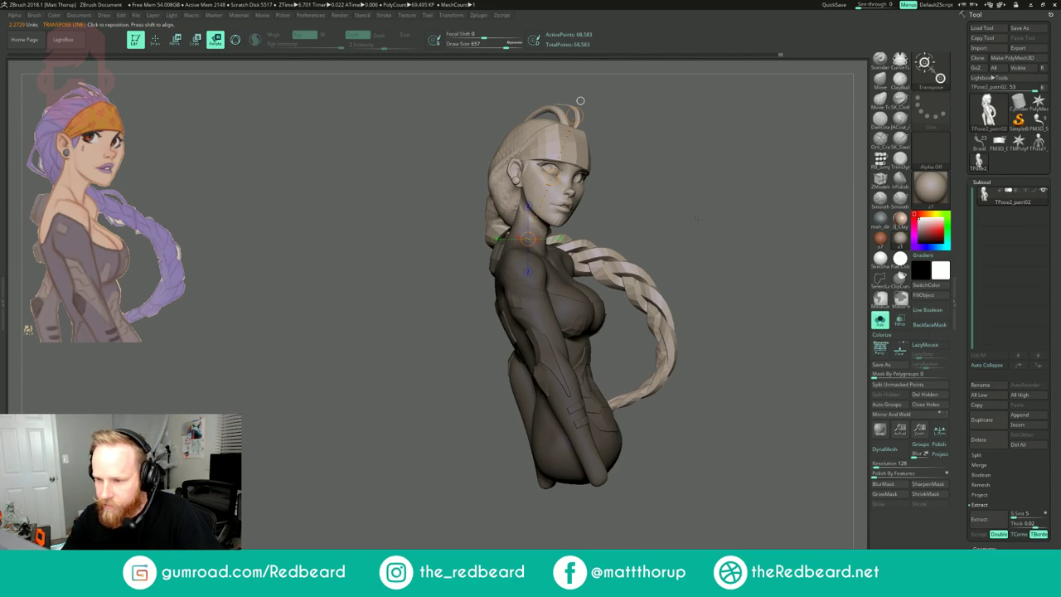
pyautogui.moveTo(551, 177); pyautogui.dragTo(585, 146)
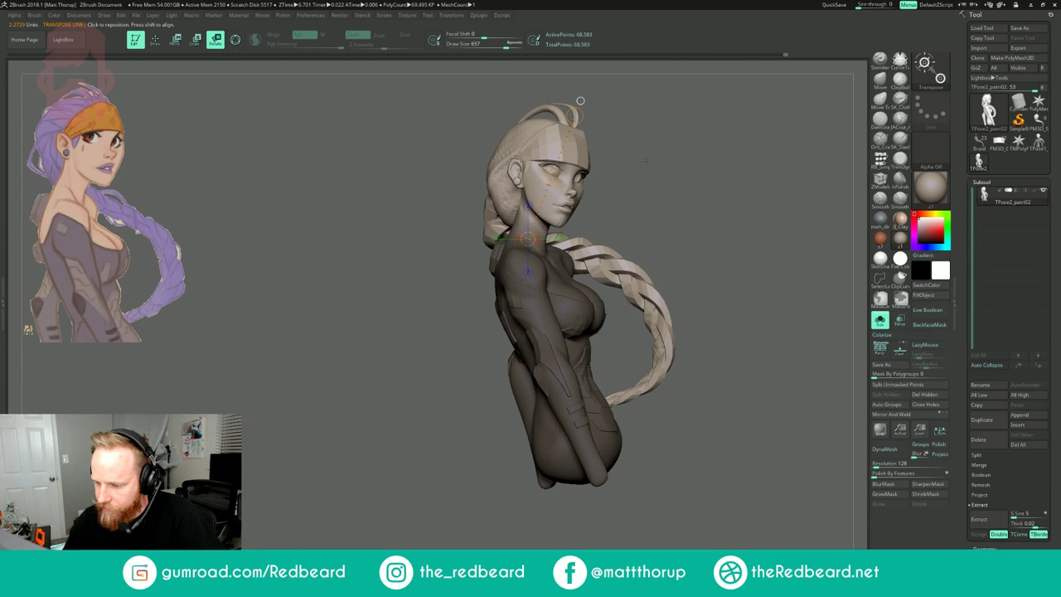
pyautogui.moveTo(580, 100); pyautogui.dragTo(476, 124)
pyautogui.press('q')
pyautogui.moveTo(686, 164)
pyautogui.keyDown('ctrl'); pyautogui.mouseDown()
pyautogui.moveTo(738, 221)
pyautogui.moveTo(608, 283)
pyautogui.mouseUp(); pyautogui.keyUp('ctrl')
# - Mask everything except the left arm, hide the head and braid, and blur the mask edge
pyautogui.press('w')
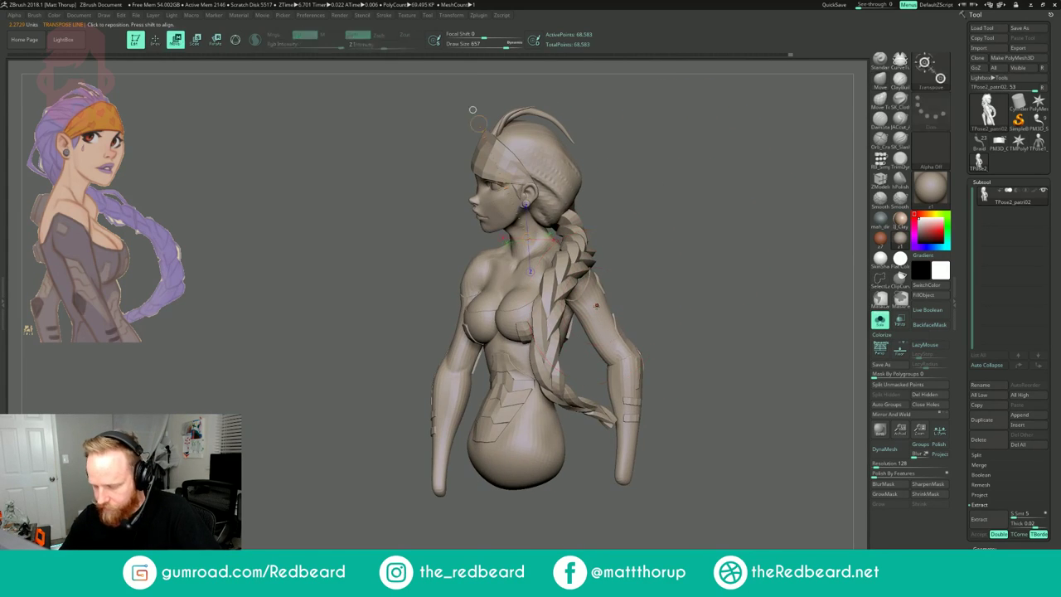
pyautogui.keyDown('ctrl'); pyautogui.click(596, 307); pyautogui.keyUp('ctrl')
pyautogui.moveTo(738, 286); pyautogui.dragTo(652, 289)
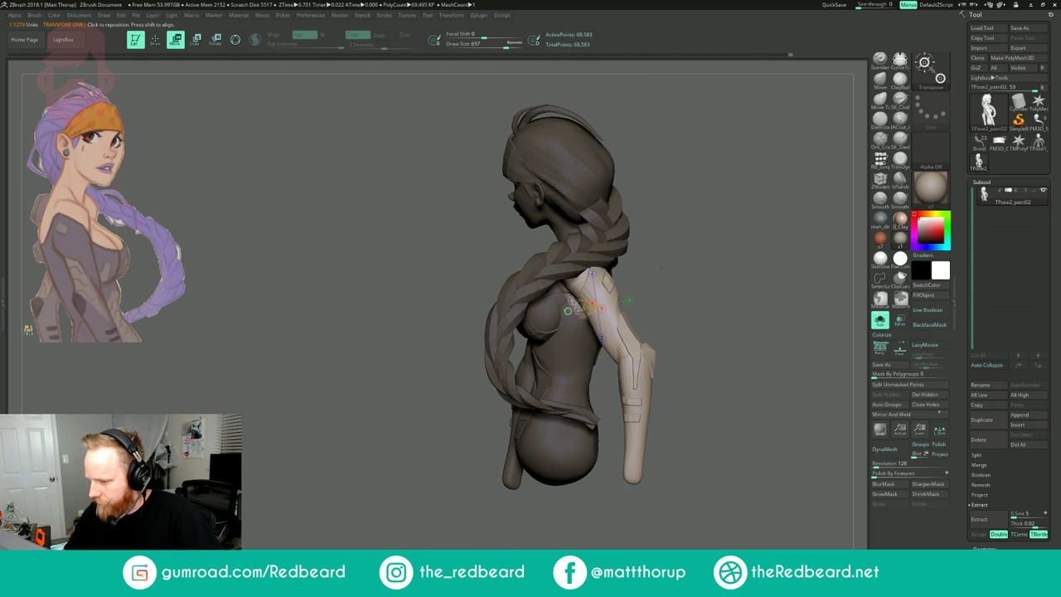
pyautogui.press('q')
pyautogui.keyDown('ctrl'); pyautogui.keyDown('shift'); pyautogui.click(600, 222); pyautogui.keyUp('shift'); pyautogui.keyUp('ctrl')
pyautogui.moveTo(668, 198)
pyautogui.keyDown('ctrl'); pyautogui.keyDown('shift'); pyautogui.mouseDown()
pyautogui.moveTo(692, 212)
pyautogui.moveTo(681, 238)
pyautogui.mouseUp(); pyautogui.keyUp('shift'); pyautogui.keyUp('ctrl')
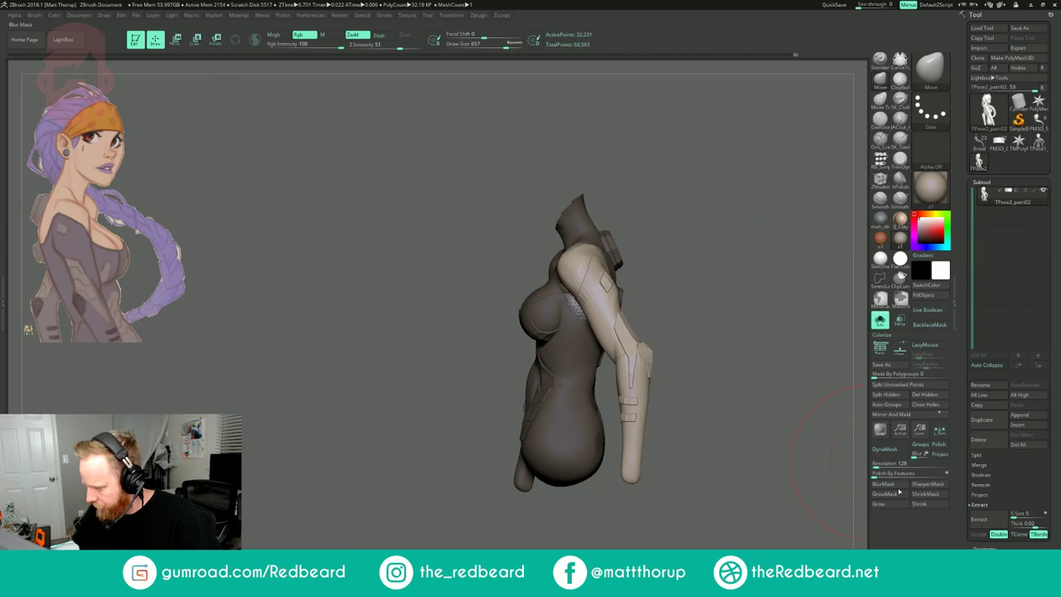
# - Try to swing the left arm backward from the shoulder with the Rotate transpose line
pyautogui.press('r')
pyautogui.moveTo(573, 263); pyautogui.dragTo(526, 490)
pyautogui.moveTo(719, 425); pyautogui.dragTo(756, 402)
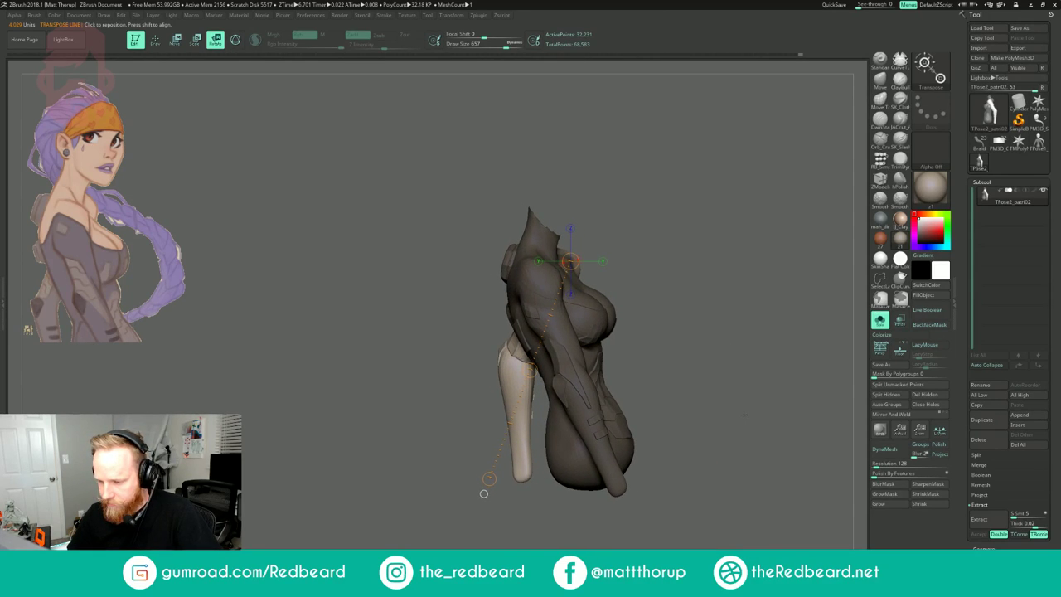
pyautogui.moveTo(483, 494); pyautogui.dragTo(474, 494)
pyautogui.press('q')
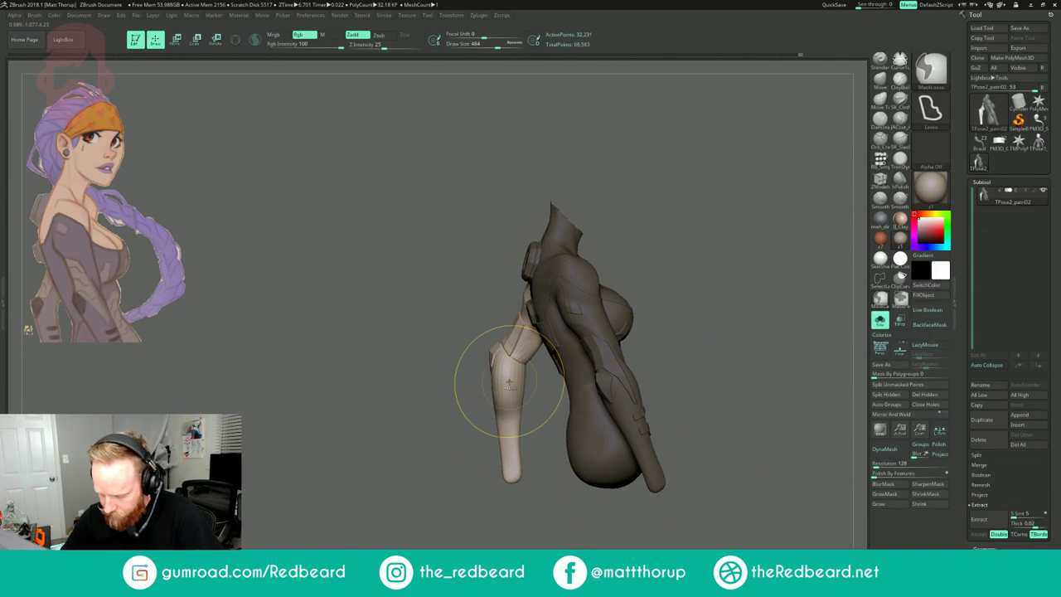
pyautogui.press('r')
pyautogui.hotkey('ctrl', 'z')
pyautogui.press('q')
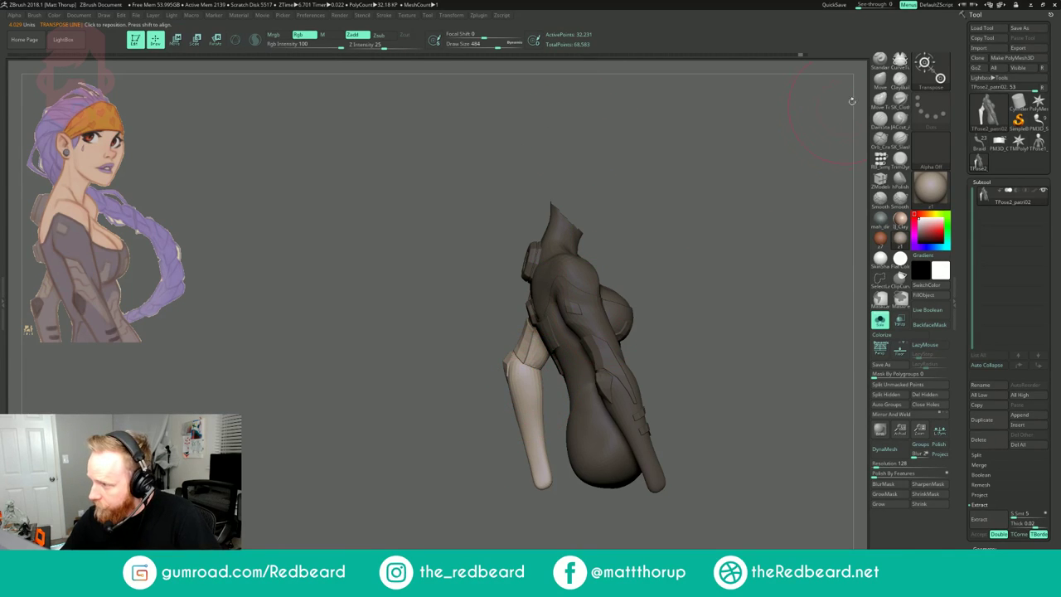
# - Choose the Pinch brush, check the left arm from the front, and unhide the whole figure
pyautogui.click(881, 80)
pyautogui.press('b')
pyautogui.press('p')
pyautogui.press('i')
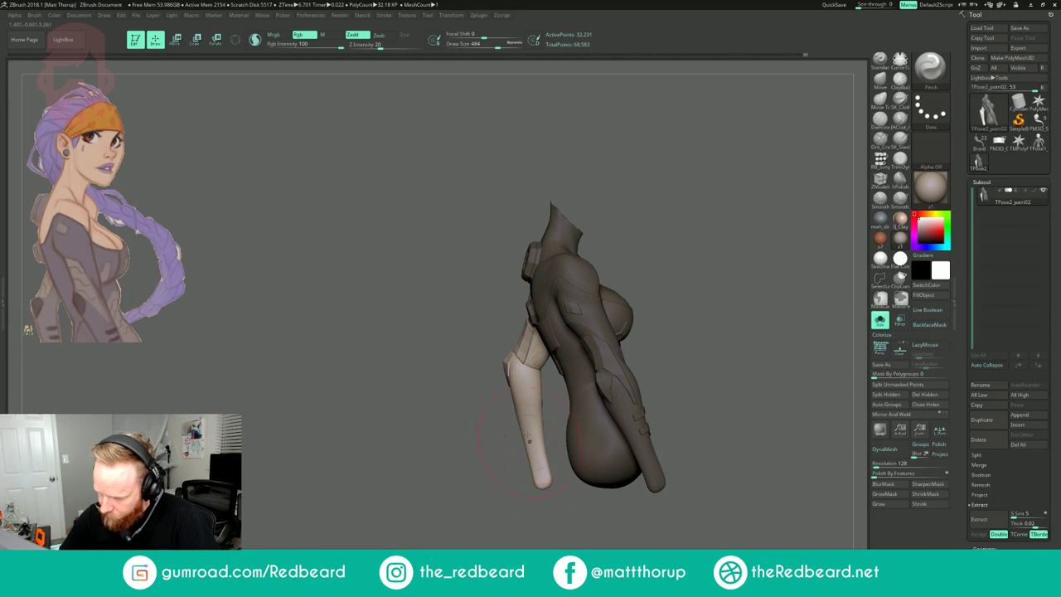
pyautogui.moveTo(574, 403); pyautogui.dragTo(514, 379, button='right')
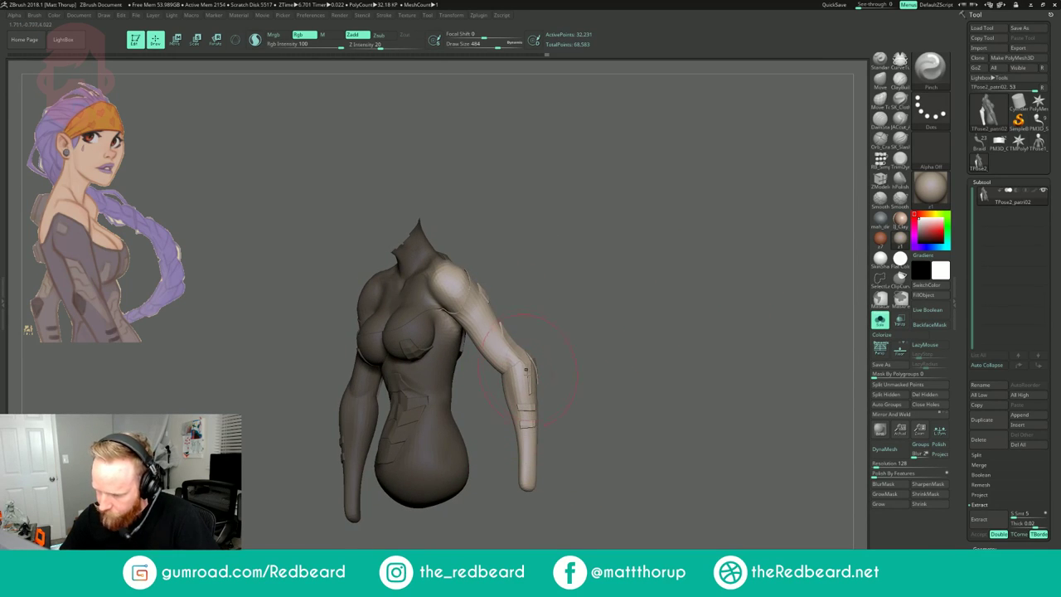
pyautogui.moveTo(650, 299)
pyautogui.mouseDown()
pyautogui.moveTo(661, 300)
pyautogui.moveTo(618, 305)
pyautogui.moveTo(639, 286)
pyautogui.moveTo(675, 293)
pyautogui.moveTo(712, 271)
pyautogui.mouseUp()
pyautogui.keyDown('ctrl'); pyautogui.keyDown('shift'); pyautogui.click(639, 286); pyautogui.keyUp('shift'); pyautogui.keyUp('ctrl')
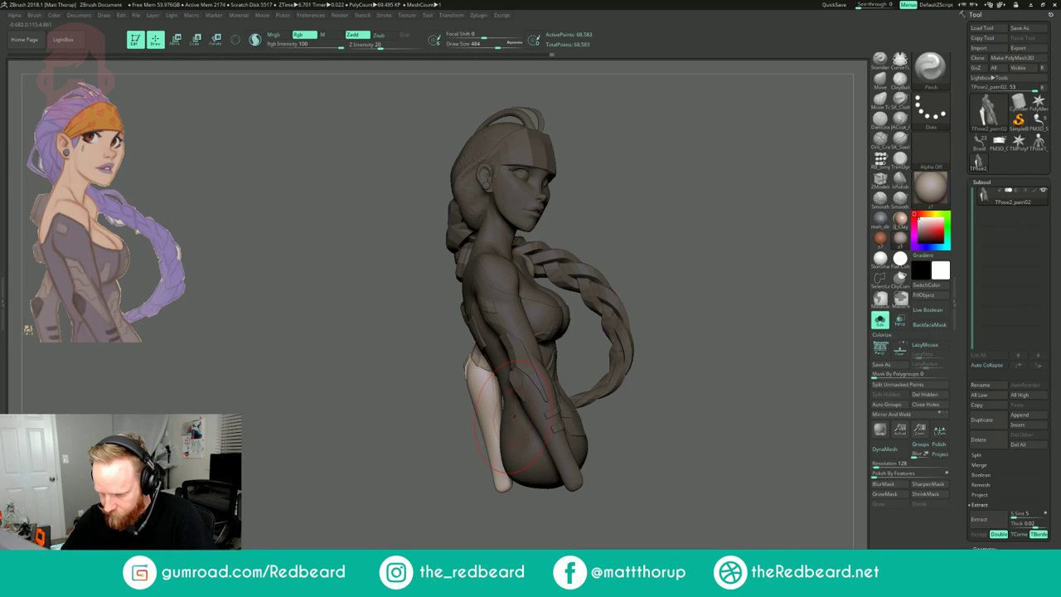
# - Replace the mask so that only the torso and hips stay editable, and reduce the draw size to 251
pyautogui.keyDown('ctrl'); pyautogui.moveTo(686, 293); pyautogui.dragTo(706, 288); pyautogui.keyUp('ctrl')
pyautogui.keyDown('ctrl'); pyautogui.keyDown('shift'); pyautogui.click(517, 442); pyautogui.keyUp('shift'); pyautogui.keyUp('ctrl')
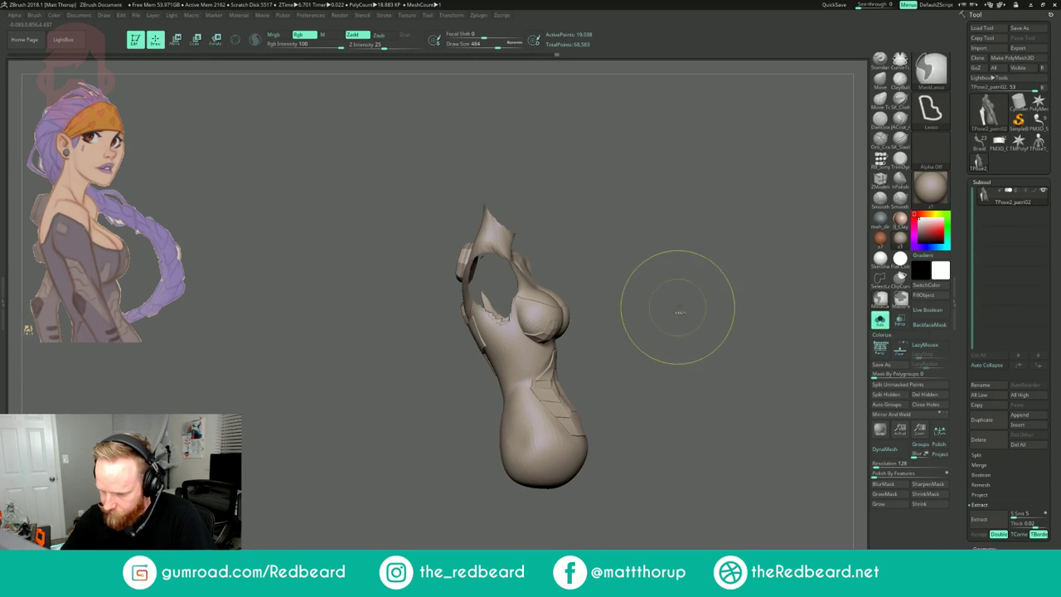
pyautogui.keyDown('ctrl'); pyautogui.keyDown('shift'); pyautogui.click(678, 311); pyautogui.keyUp('shift'); pyautogui.keyUp('ctrl')
pyautogui.press('s')
pyautogui.press('s')
pyautogui.click(501, 397)
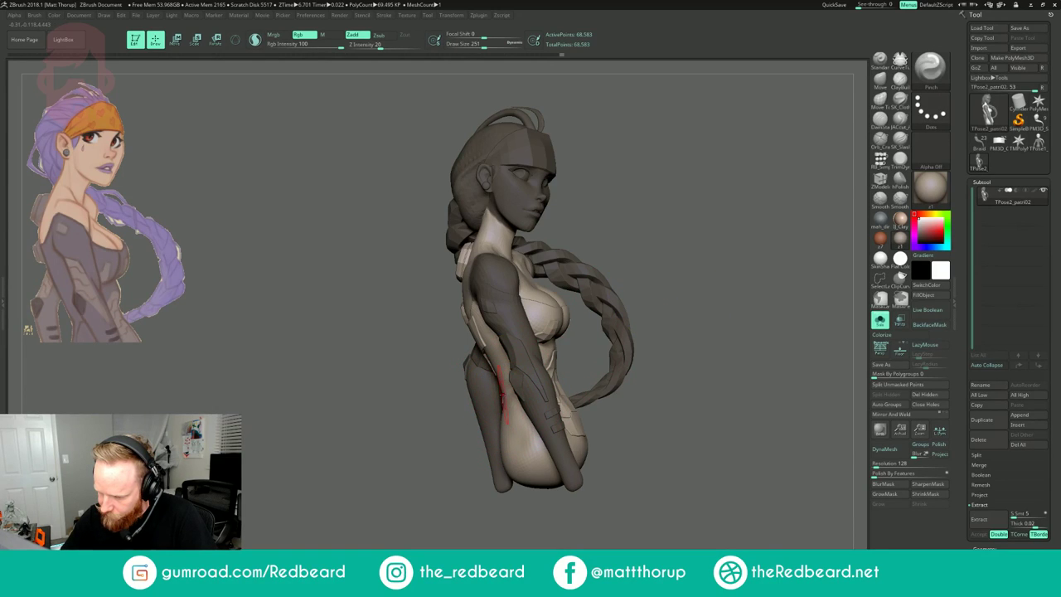
# - Reshape the hips with the Move brush at draw size 1000, and clear the mask
pyautogui.press('b')
pyautogui.press('m')
pyautogui.press('v')
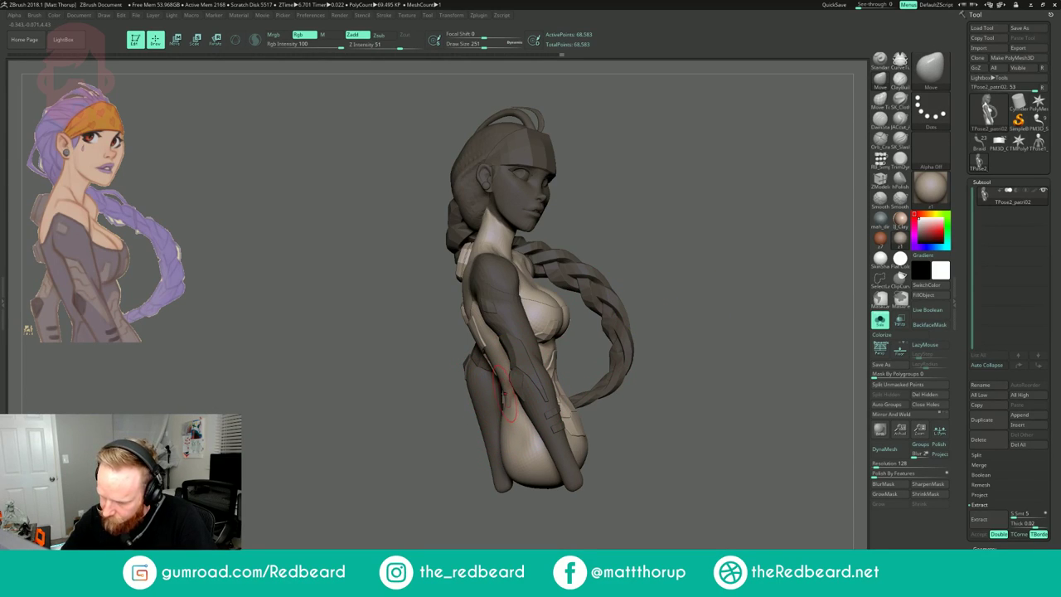
pyautogui.press('s')
pyautogui.click(522, 452)
pyautogui.press('s')
pyautogui.click(523, 454)
pyautogui.press('s')
pyautogui.click(524, 456)
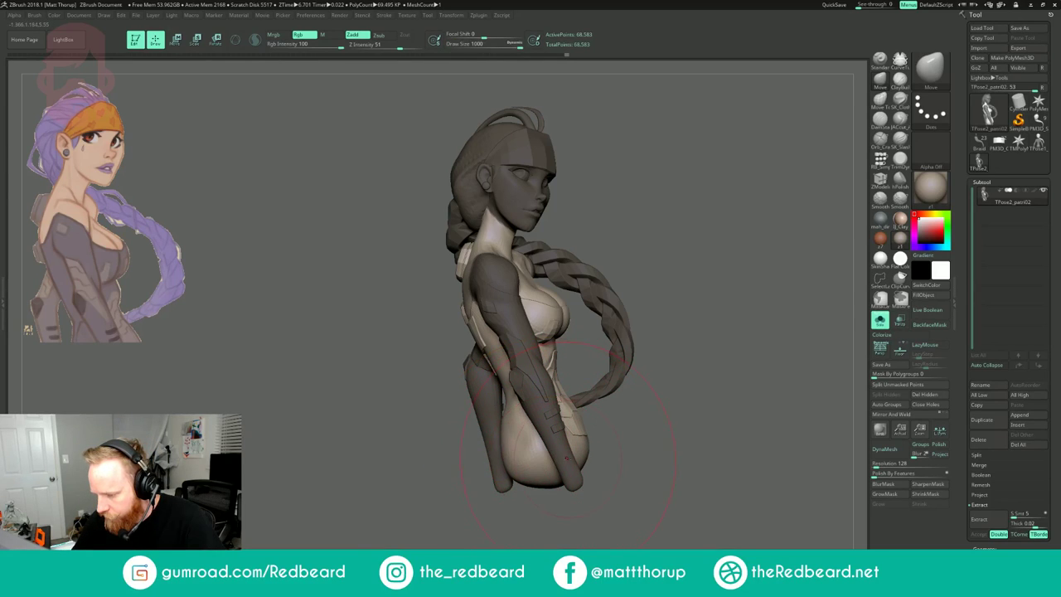
pyautogui.moveTo(623, 461)
pyautogui.mouseDown()
pyautogui.moveTo(601, 459)
pyautogui.moveTo(591, 398)
pyautogui.mouseUp()
pyautogui.press('s')
pyautogui.moveTo(595, 524); pyautogui.dragTo(608, 526)
pyautogui.moveTo(678, 435)
pyautogui.mouseDown()
pyautogui.moveTo(701, 469)
pyautogui.moveTo(684, 482)
pyautogui.moveTo(718, 459)
pyautogui.moveTo(704, 461)
pyautogui.mouseUp()
pyautogui.moveTo(703, 460); pyautogui.dragTo(701, 464, button='right')
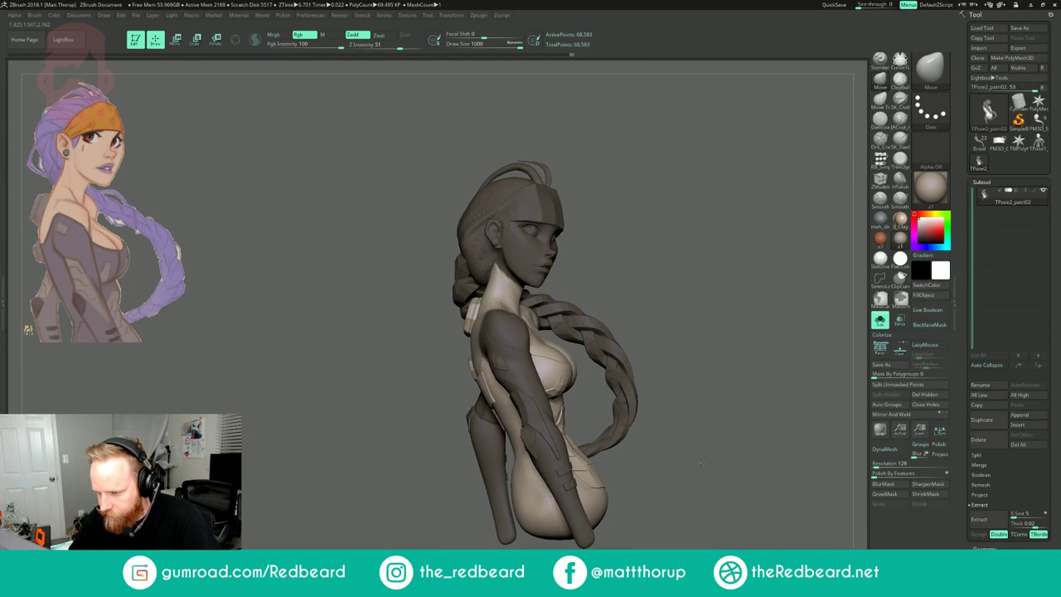
pyautogui.keyDown('ctrl'); pyautogui.moveTo(710, 424); pyautogui.dragTo(723, 432); pyautogui.keyUp('ctrl')
# - Set the draw size to 648 and transfer the Transpose Master pose back to the subtools
pyautogui.moveTo(810, 435)
pyautogui.mouseDown()
pyautogui.moveTo(767, 438)
pyautogui.moveTo(630, 319)
pyautogui.mouseUp()
pyautogui.keyDown('shift'); pyautogui.moveTo(663, 286); pyautogui.dragTo(682, 283); pyautogui.keyUp('shift')
pyautogui.moveTo(540, 140)
pyautogui.mouseDown()
pyautogui.moveTo(608, 174)
pyautogui.moveTo(621, 201)
pyautogui.moveTo(585, 245)
pyautogui.moveTo(645, 227)
pyautogui.moveTo(614, 228)
pyautogui.mouseUp()
pyautogui.press('s')
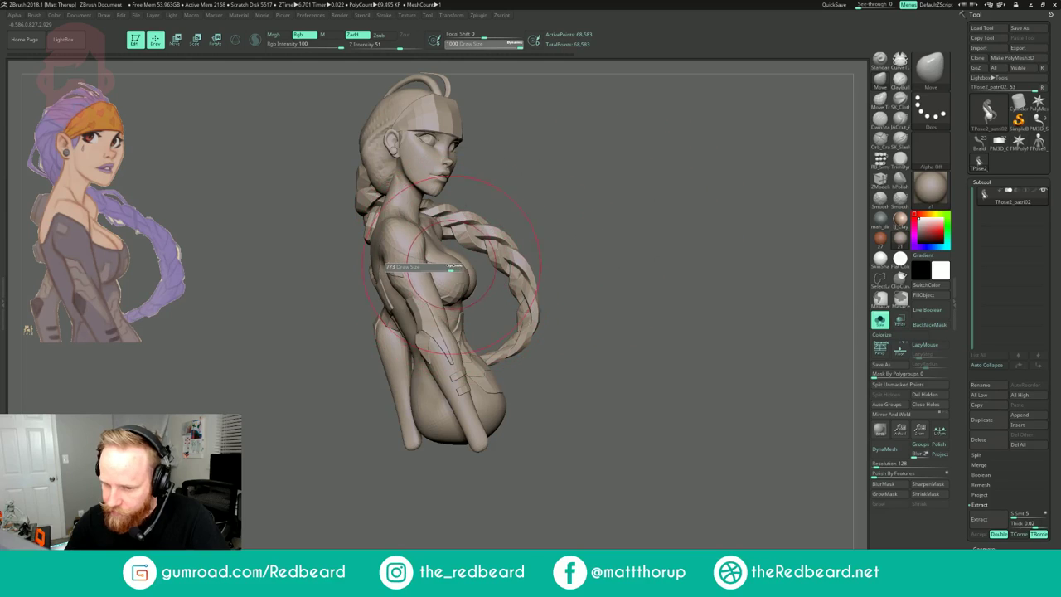
pyautogui.moveTo(458, 267); pyautogui.dragTo(444, 267)
pyautogui.moveTo(634, 225); pyautogui.dragTo(615, 222)
pyautogui.click(485, 17)
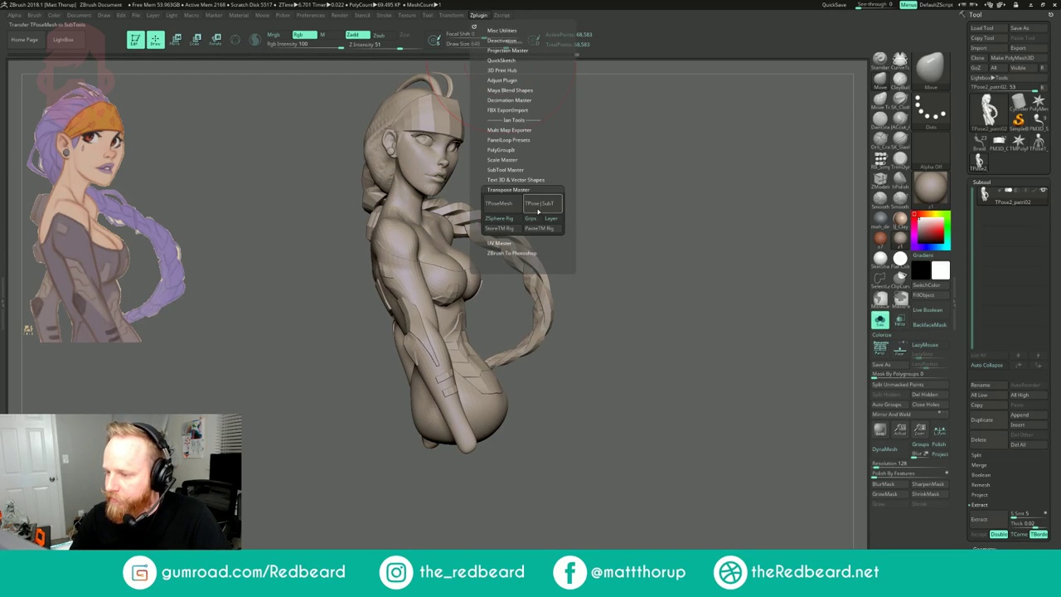
pyautogui.click(538, 210)
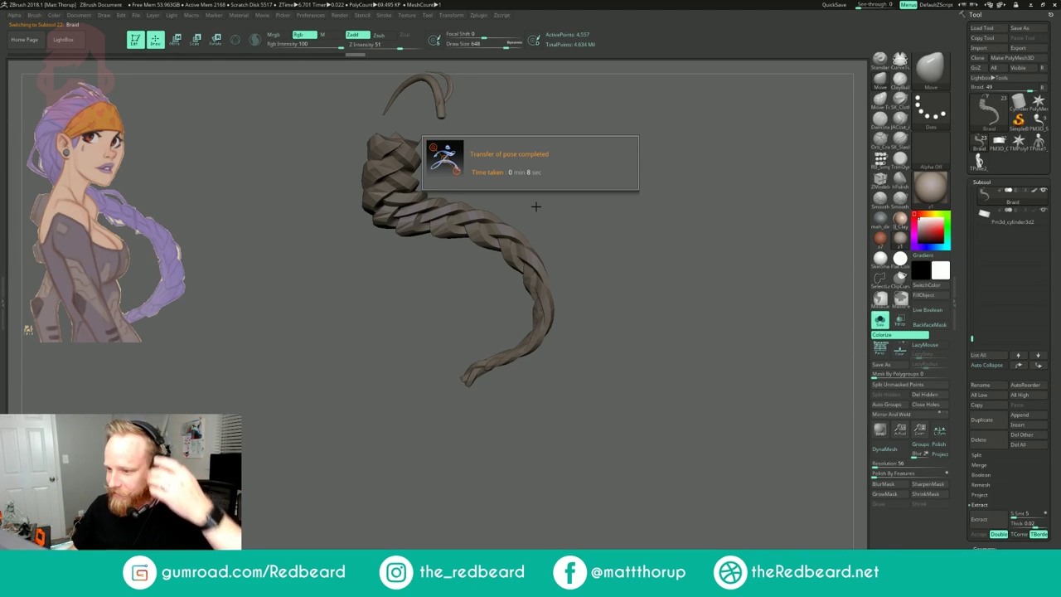
# - Turn off Solo to show all subtools, and review the posed figure from several angles
pyautogui.moveTo(712, 486)
pyautogui.mouseDown()
pyautogui.moveTo(730, 488)
pyautogui.moveTo(724, 475)
pyautogui.mouseUp()
pyautogui.click(880, 328)
pyautogui.keyDown('alt'); pyautogui.moveTo(783, 411); pyautogui.dragTo(698, 441); pyautogui.keyUp('alt')
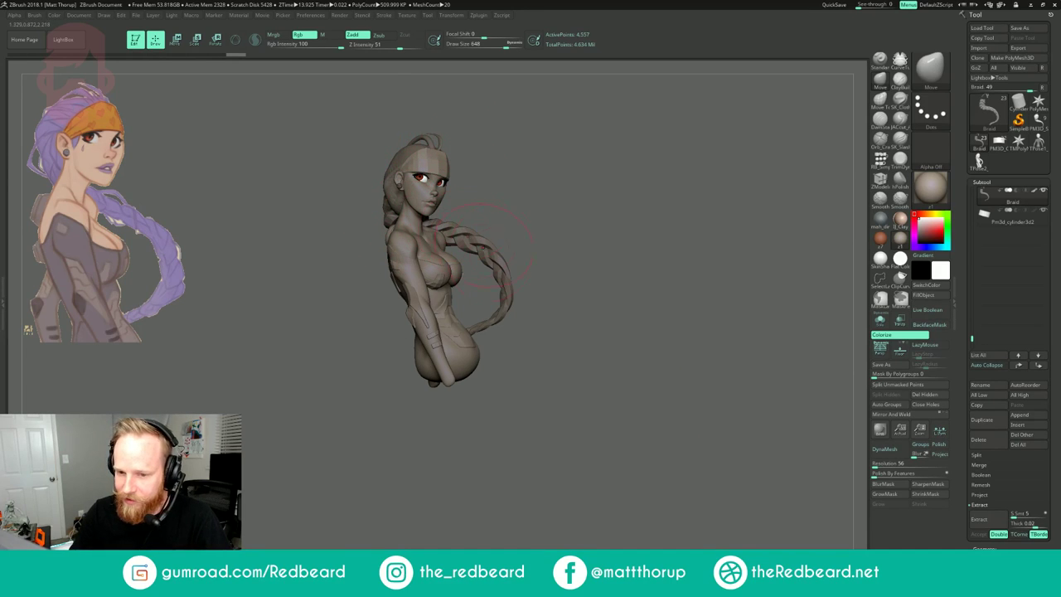
pyautogui.moveTo(526, 182); pyautogui.dragTo(610, 201, button='right')
pyautogui.moveTo(609, 202); pyautogui.dragTo(583, 204, button='right')
pyautogui.moveTo(584, 203); pyautogui.dragTo(578, 203)
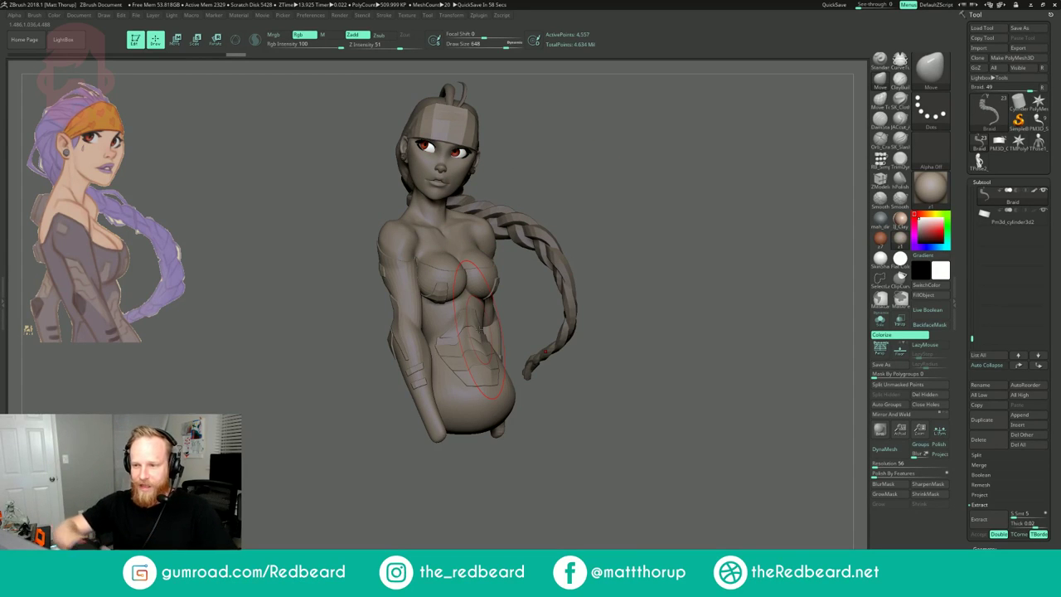
pyautogui.moveTo(639, 185)
pyautogui.mouseDown()
pyautogui.moveTo(649, 183)
pyautogui.moveTo(504, 209)
pyautogui.mouseUp()
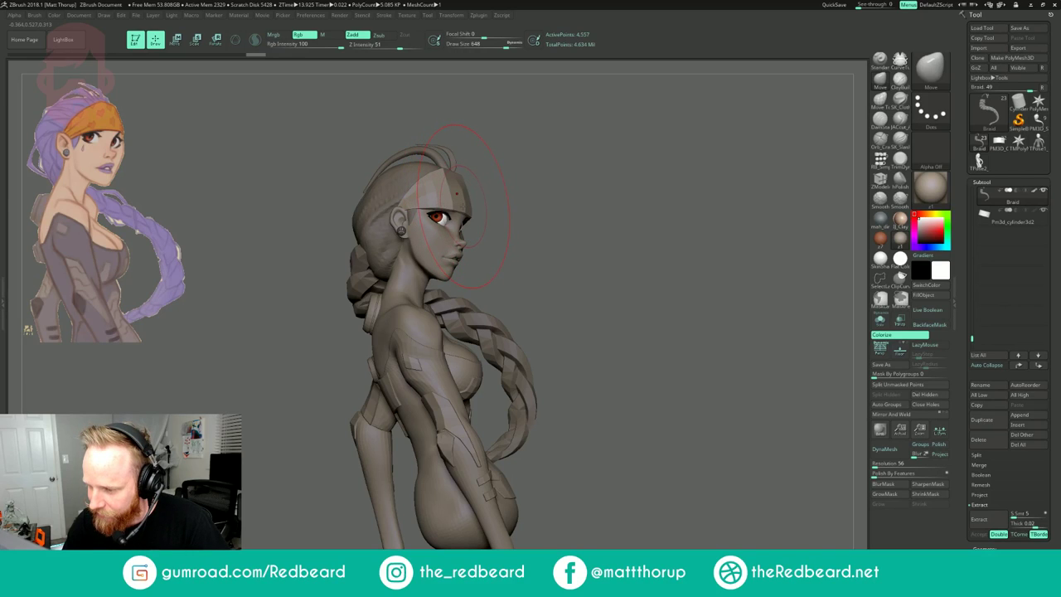
# - Select the headband subtool and reduce the draw size to 468
pyautogui.keyDown('alt'); pyautogui.click(458, 197); pyautogui.keyUp('alt')
pyautogui.press('[')
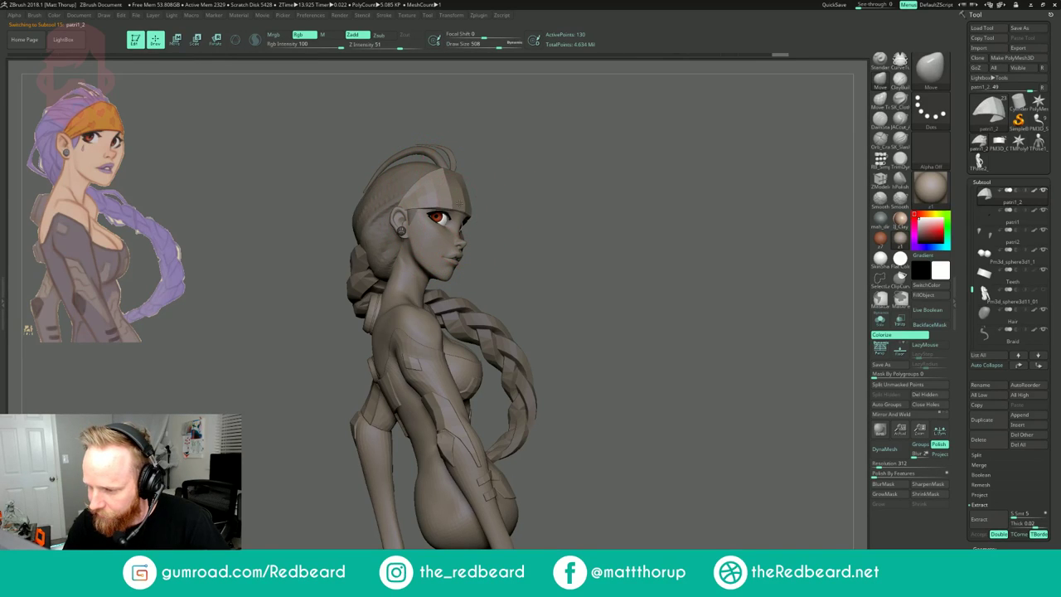
pyautogui.press('[')
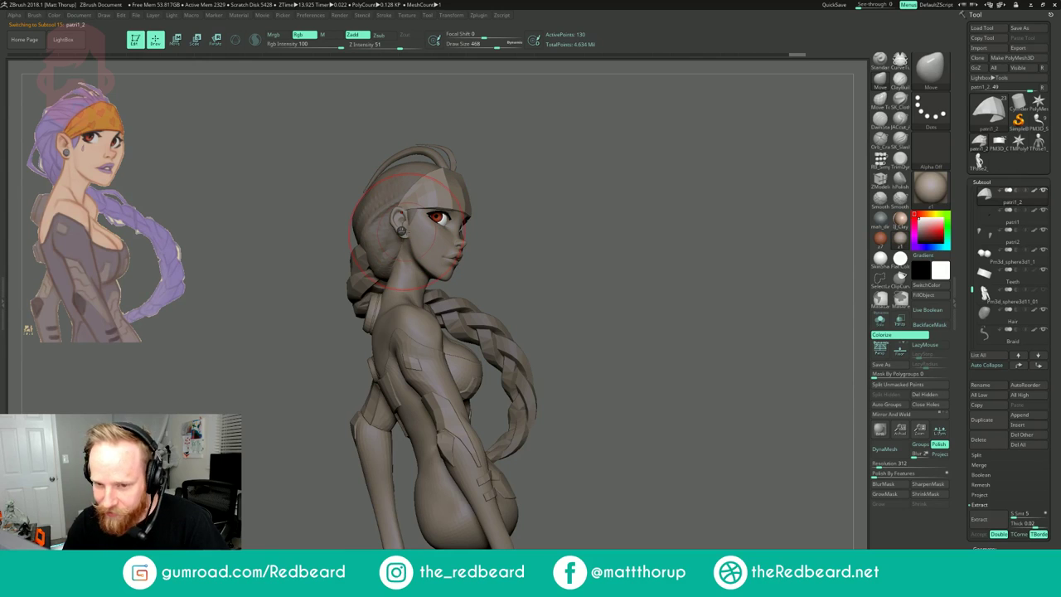
pyautogui.moveTo(553, 179)
pyautogui.mouseDown()
pyautogui.moveTo(516, 181)
pyautogui.moveTo(531, 182)
pyautogui.mouseUp()
pyautogui.moveTo(670, 186)
pyautogui.mouseDown()
pyautogui.moveTo(603, 192)
pyautogui.moveTo(655, 193)
pyautogui.moveTo(612, 194)
pyautogui.moveTo(636, 204)
pyautogui.moveTo(565, 227)
pyautogui.mouseUp()
# - Select the body subtool and fill it with white
pyautogui.keyDown('alt'); pyautogui.click(442, 286); pyautogui.keyUp('alt')
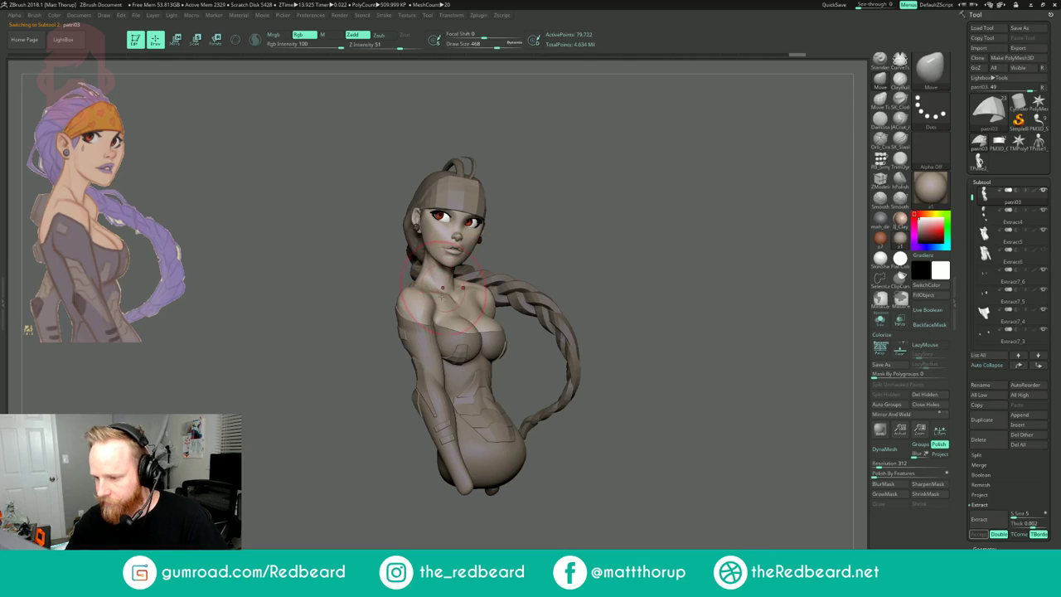
pyautogui.click(930, 296)
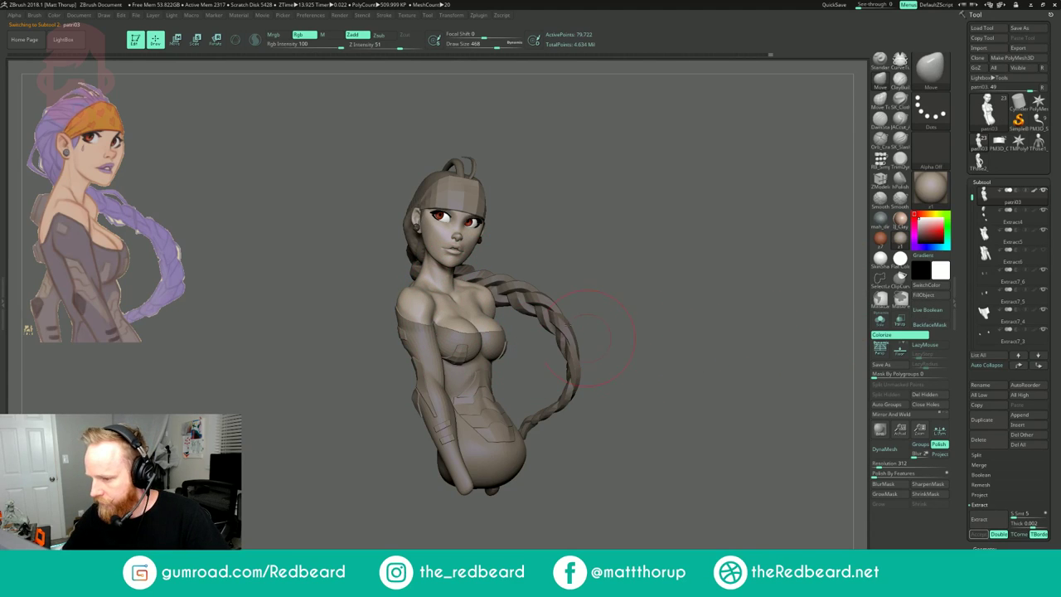
pyautogui.moveTo(523, 179)
pyautogui.mouseDown()
pyautogui.moveTo(547, 194)
pyautogui.moveTo(539, 196)
pyautogui.mouseUp()
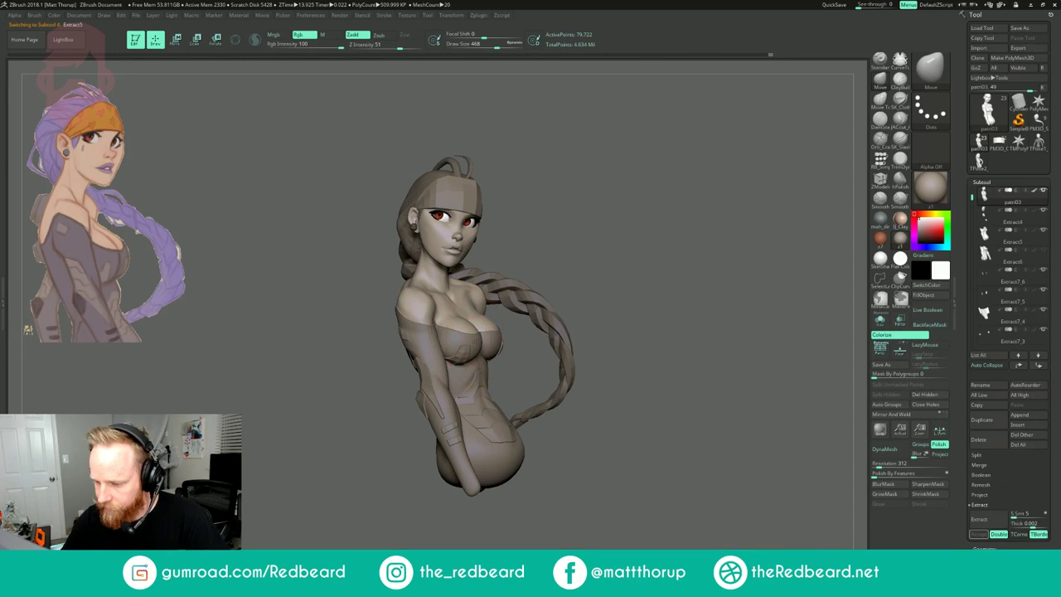
# - Select the suit subtool and fill it with a neutral grey, RGB 122, 122, 122
pyautogui.keyDown('alt'); pyautogui.click(477, 341); pyautogui.keyUp('alt')
pyautogui.click(928, 272)
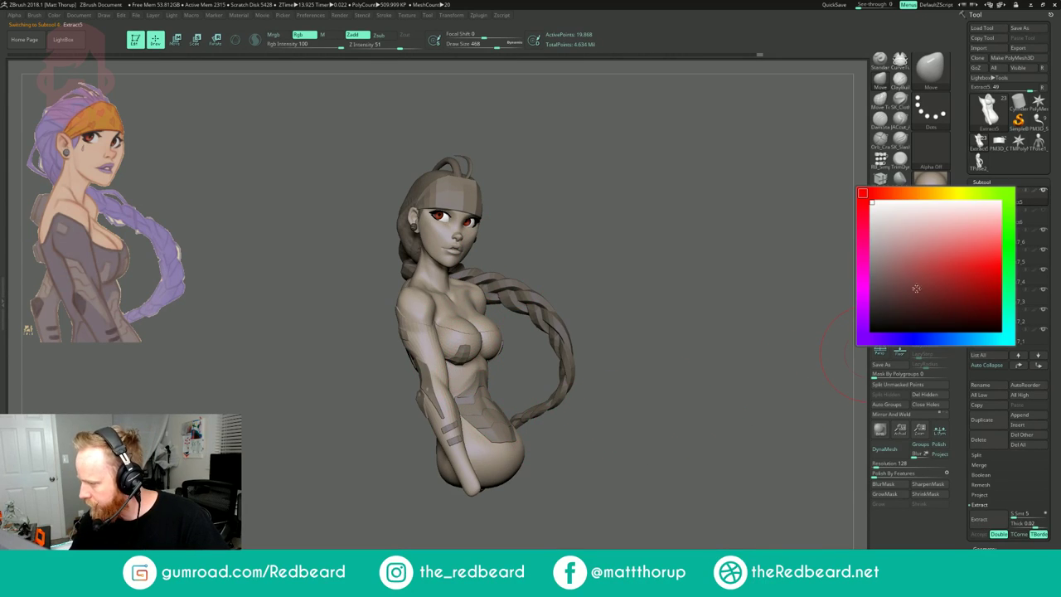
pyautogui.click(876, 277)
pyautogui.click(933, 298)
pyautogui.moveTo(795, 348); pyautogui.dragTo(766, 342)
pyautogui.click(938, 270)
pyautogui.click(933, 296)
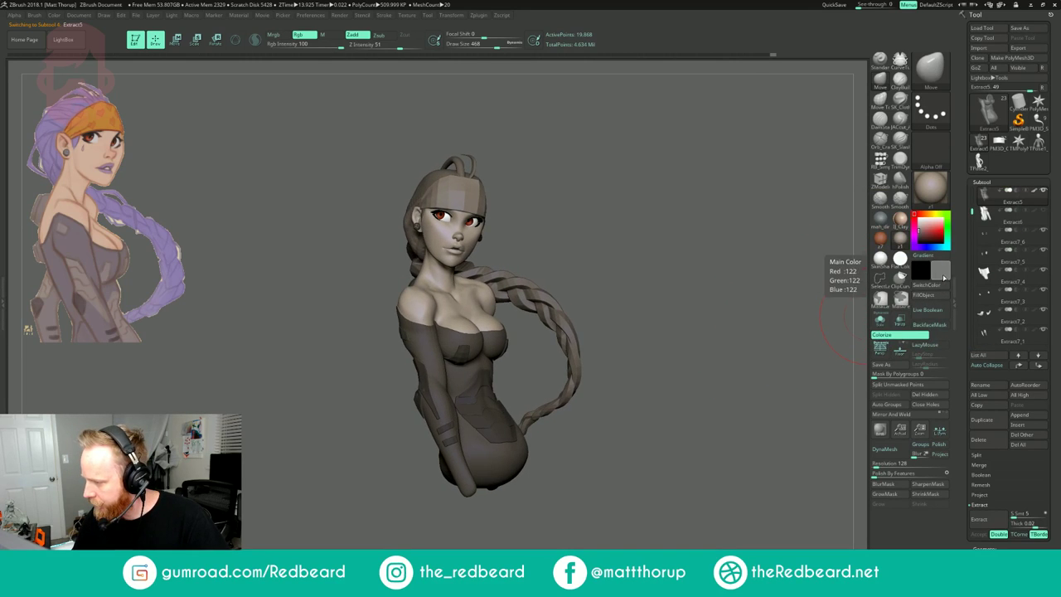
# - Adjust the grey slightly and refill the suit subtool with it
pyautogui.click(943, 271)
pyautogui.click(932, 294)
pyautogui.moveTo(736, 368); pyautogui.dragTo(619, 367)
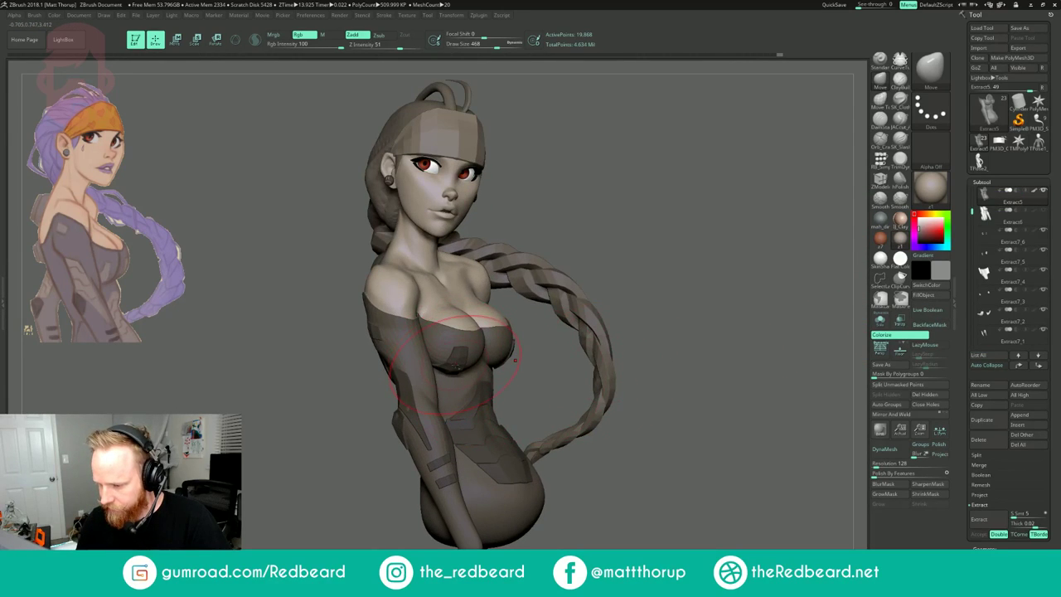
# - Select the chest panel subtool and try a mid-grey fill and a darker grey fill on it
pyautogui.keyDown('alt'); pyautogui.click(455, 366); pyautogui.keyUp('alt')
pyautogui.click(938, 272)
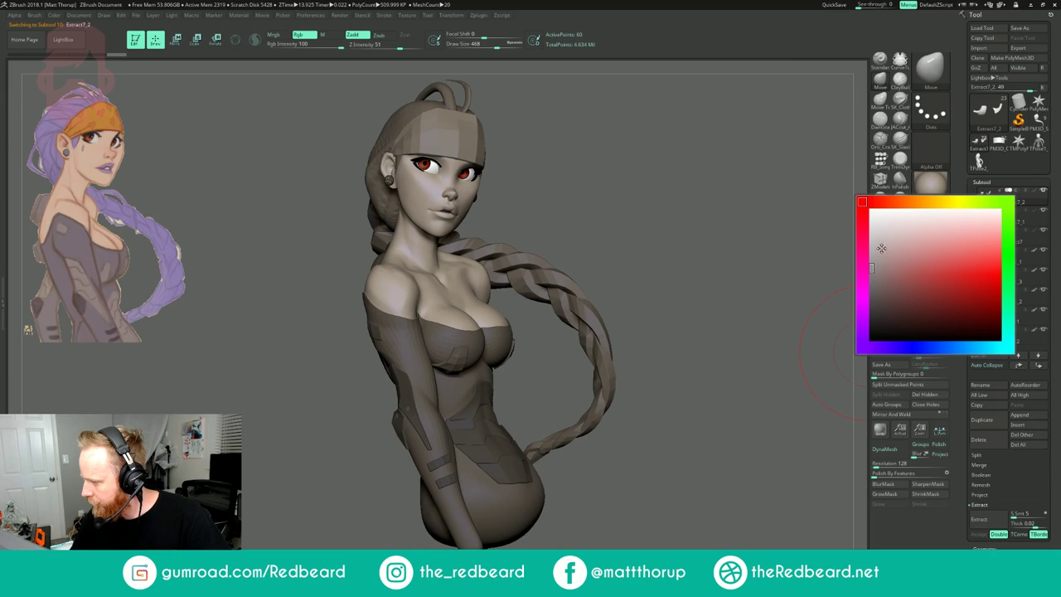
pyautogui.moveTo(883, 248); pyautogui.dragTo(860, 250)
pyautogui.click(928, 295)
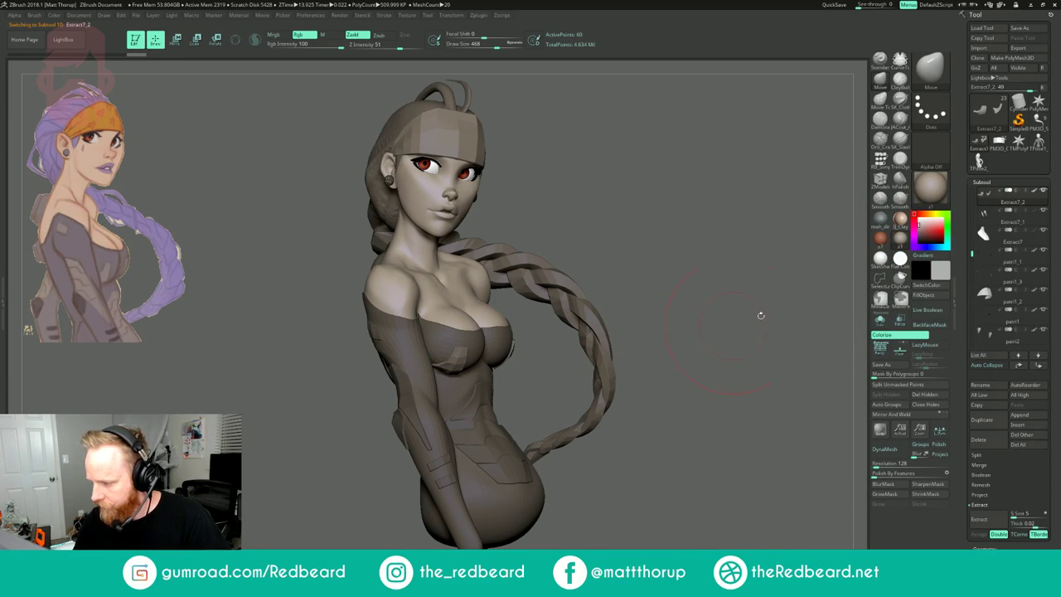
pyautogui.click(935, 271)
pyautogui.moveTo(884, 241); pyautogui.dragTo(860, 282)
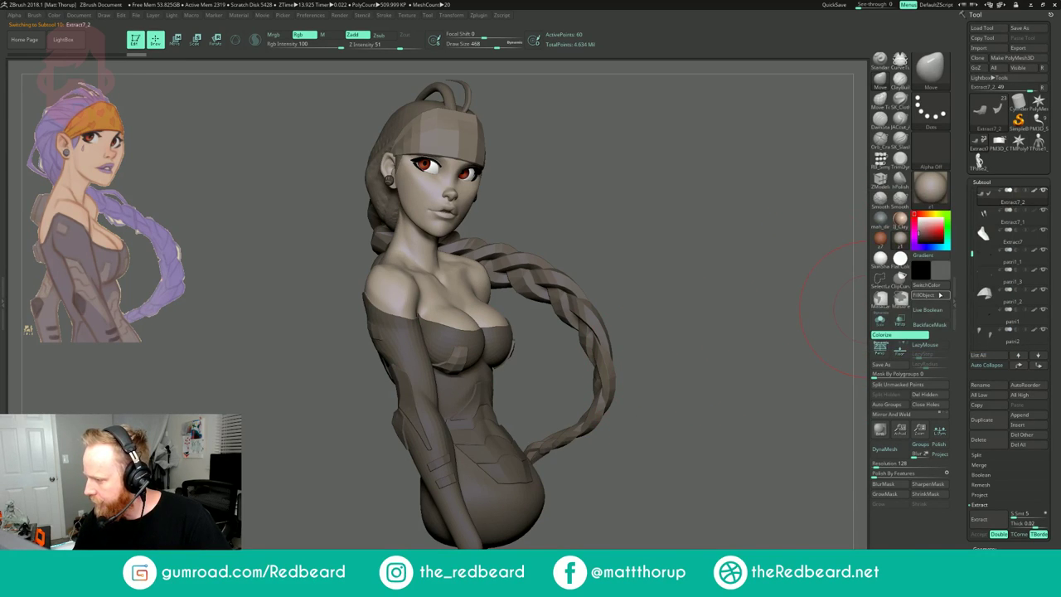
pyautogui.click(927, 296)
# - Choose progressively lighter greys for the chest panels and fill them with the light grey
pyautogui.click(942, 270)
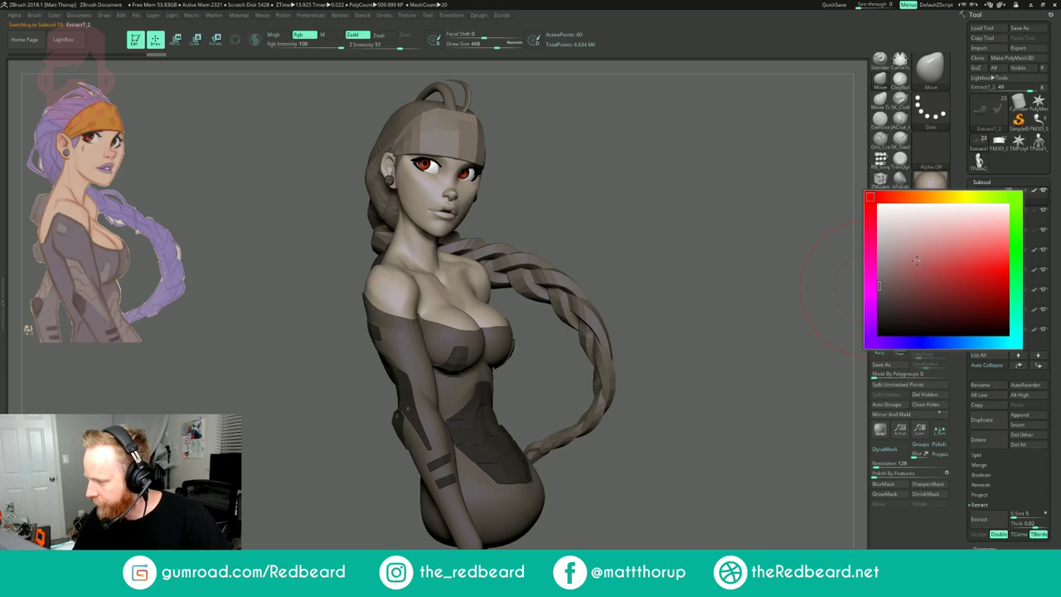
pyautogui.click(863, 245)
pyautogui.click(936, 297)
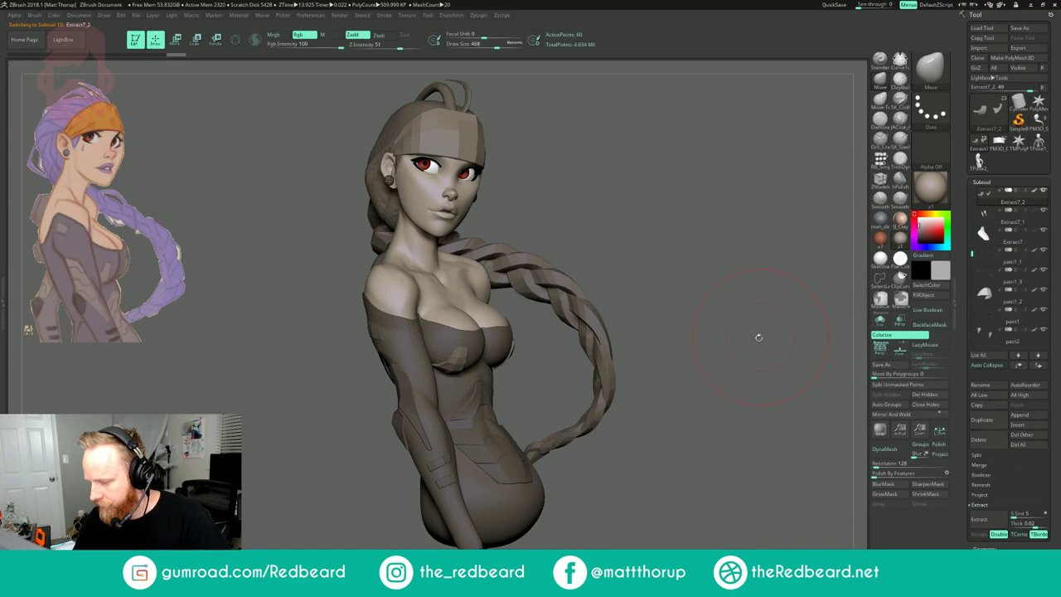
pyautogui.click(941, 269)
pyautogui.moveTo(873, 226); pyautogui.dragTo(868, 226)
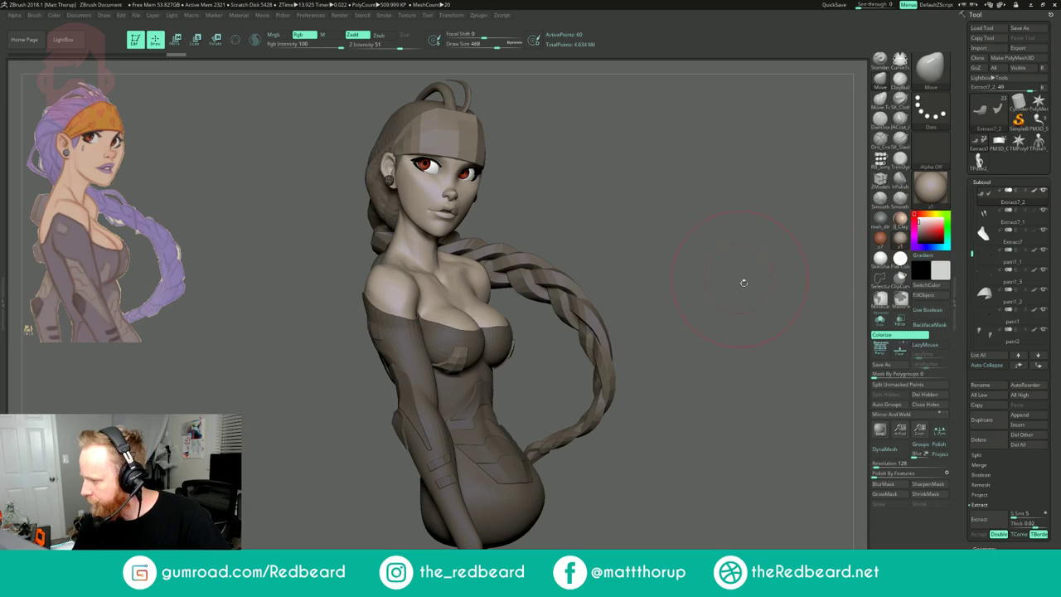
pyautogui.click(938, 299)
# - Select the shoulder, arm and waist panel subtools one after another and fill each with the same light grey
pyautogui.moveTo(728, 345); pyautogui.dragTo(692, 353)
pyautogui.keyDown('alt'); pyautogui.click(376, 333); pyautogui.keyUp('alt')
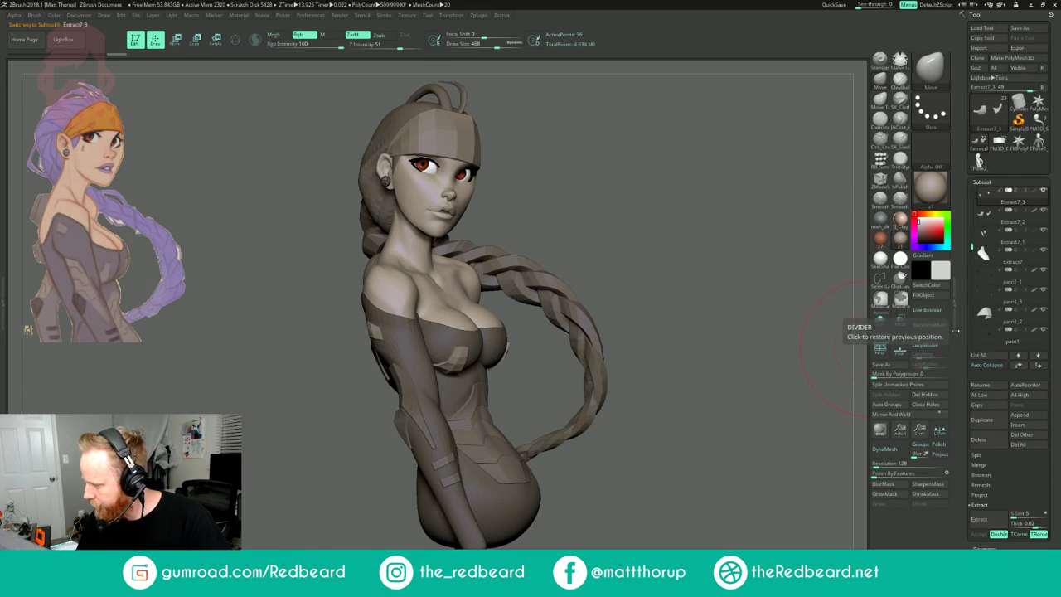
pyautogui.click(926, 296)
pyautogui.moveTo(695, 338); pyautogui.dragTo(787, 357)
pyautogui.click(915, 297)
pyautogui.keyDown('alt'); pyautogui.click(329, 383); pyautogui.keyUp('alt')
pyautogui.click(937, 299)
pyautogui.moveTo(638, 419); pyautogui.dragTo(478, 440)
pyautogui.keyDown('alt'); pyautogui.click(464, 444); pyautogui.keyUp('alt')
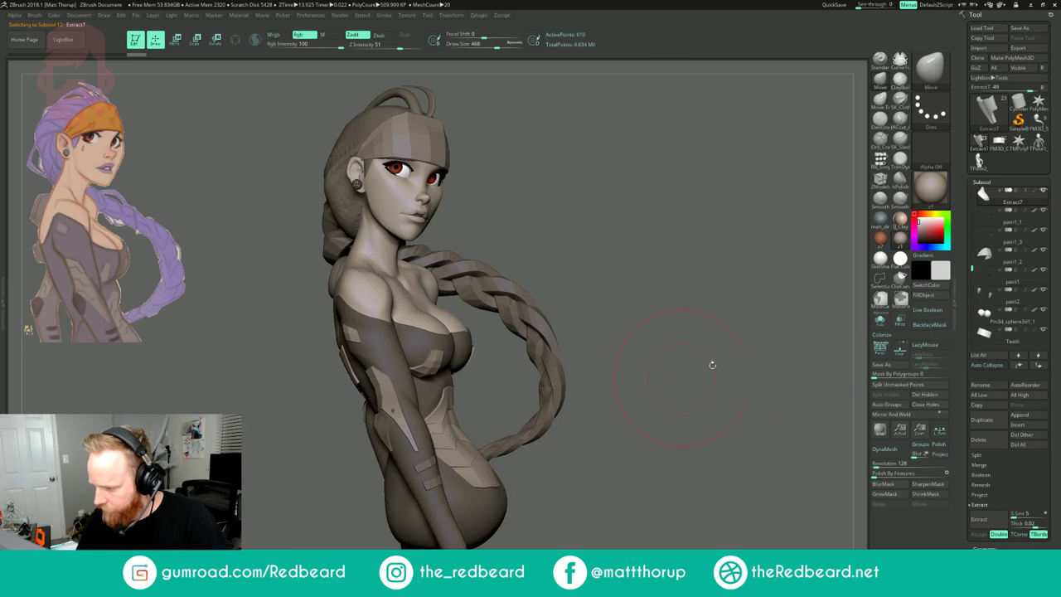
pyautogui.click(923, 295)
# - Choose a dark grey and fill the elbow panels and the forearm band subtool with it
pyautogui.moveTo(670, 391); pyautogui.dragTo(618, 428)
pyautogui.keyDown('alt'); pyautogui.moveTo(612, 484); pyautogui.dragTo(657, 424); pyautogui.keyUp('alt')
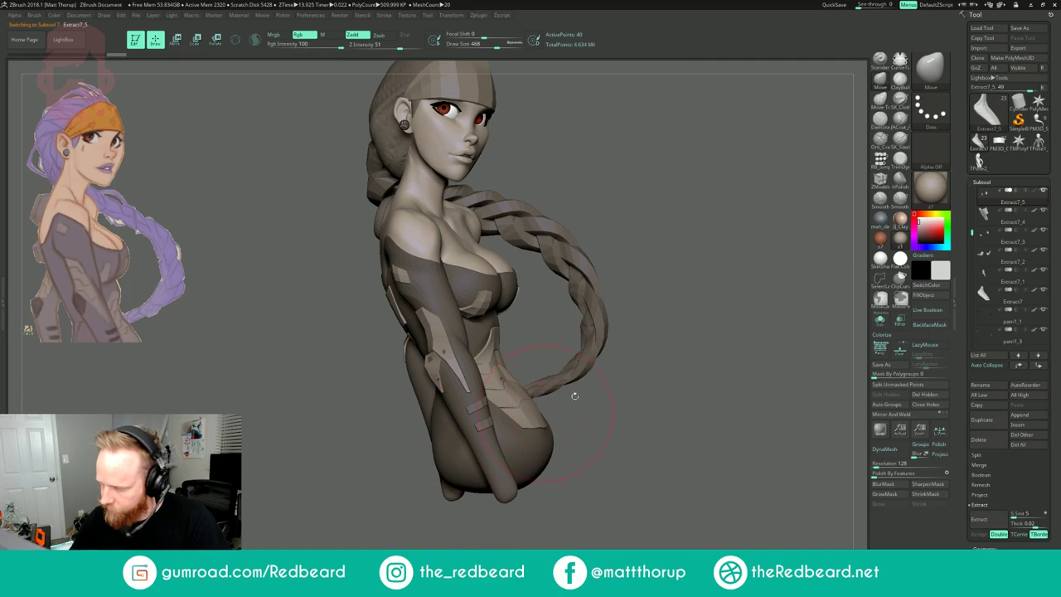
pyautogui.click(938, 270)
pyautogui.click(877, 292)
pyautogui.click(923, 295)
pyautogui.moveTo(658, 384); pyautogui.dragTo(538, 386)
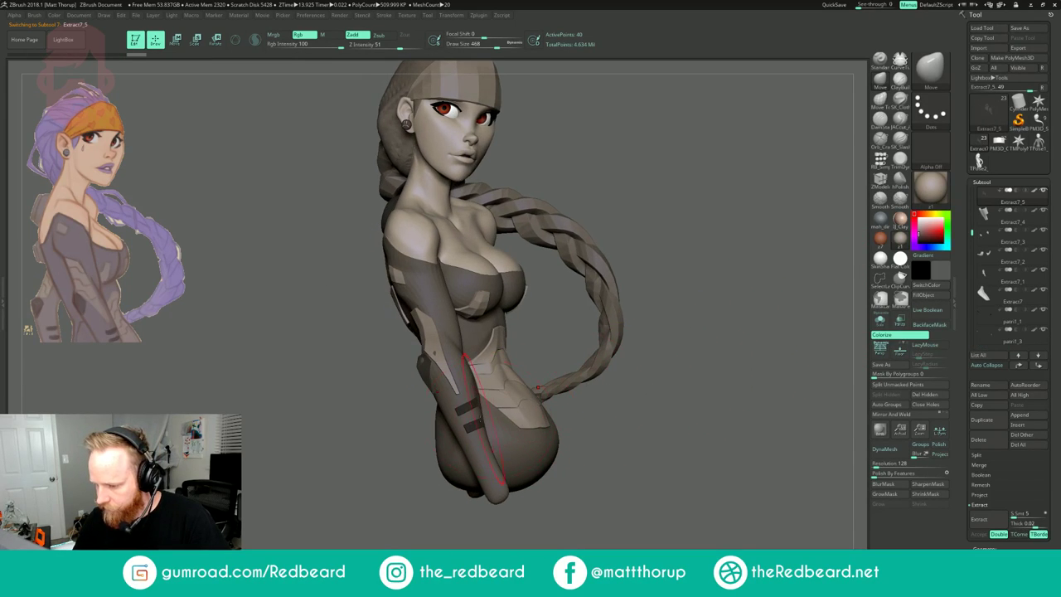
pyautogui.keyDown('alt'); pyautogui.click(467, 407); pyautogui.keyUp('alt')
pyautogui.click(927, 298)
# - Select the round discs along the spine and fill them with a medium-light grey
pyautogui.moveTo(691, 345); pyautogui.dragTo(450, 354)
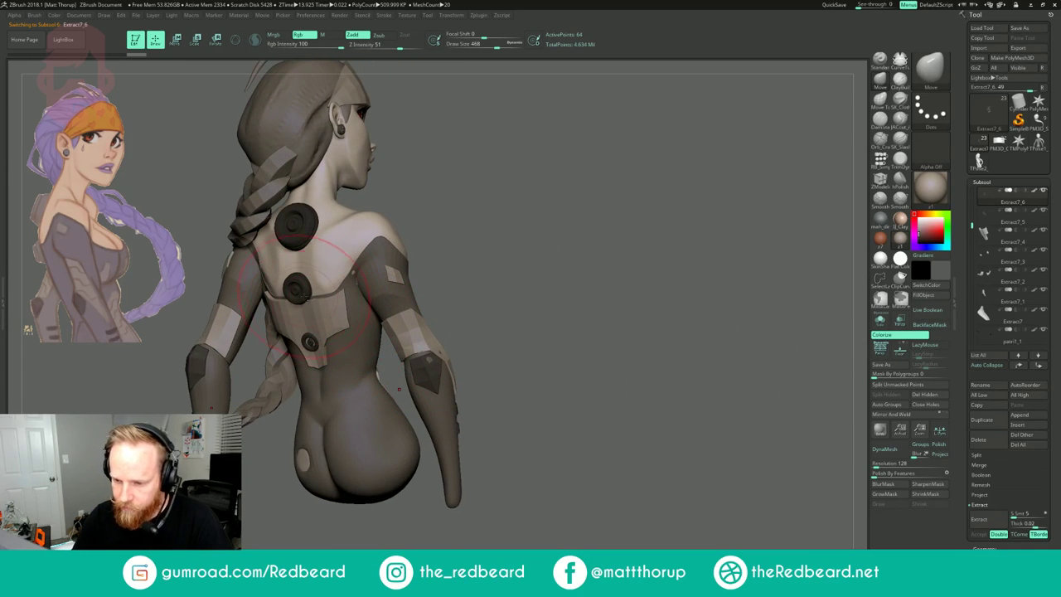
pyautogui.keyDown('alt'); pyautogui.click(302, 297); pyautogui.keyUp('alt')
pyautogui.moveTo(940, 271); pyautogui.dragTo(433, 342)
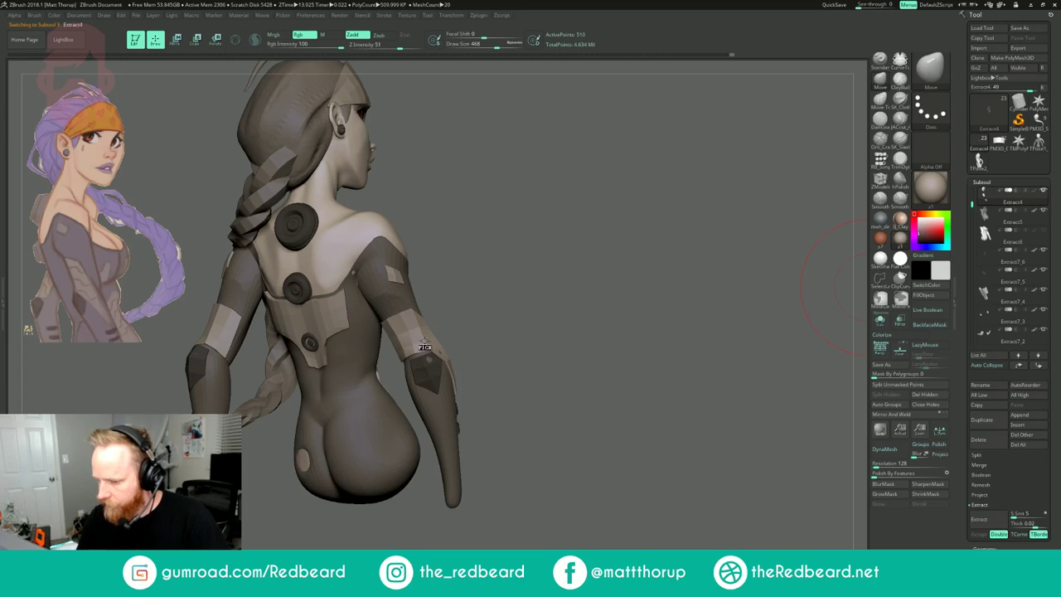
pyautogui.click(937, 271)
pyautogui.click(874, 246)
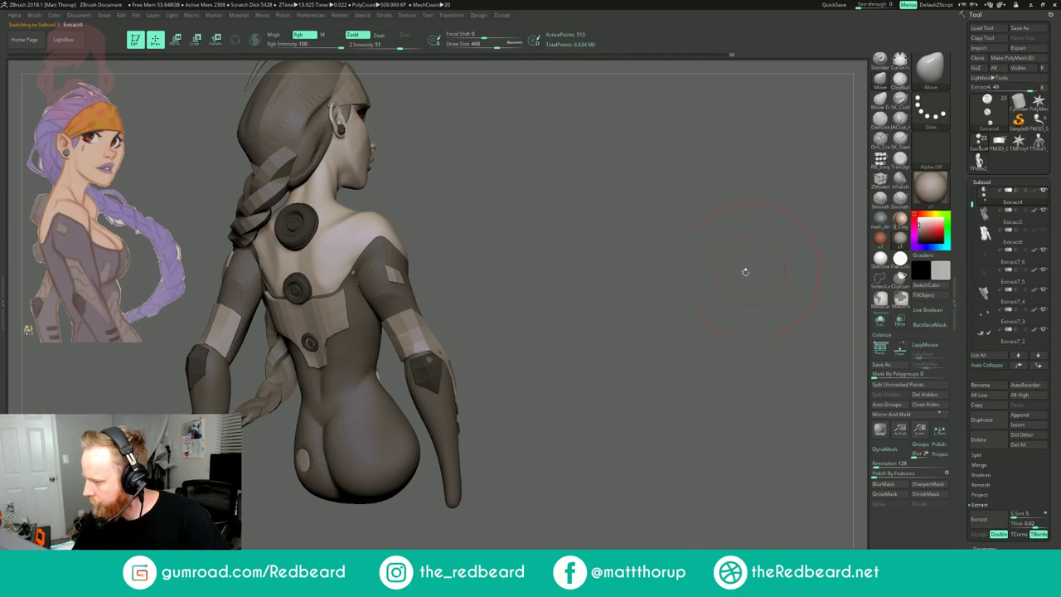
pyautogui.click(930, 300)
# - Select the body subtool, switch to the SK_AirBrush brush and frame the face
pyautogui.moveTo(789, 321); pyautogui.dragTo(758, 375)
pyautogui.moveTo(757, 375); pyautogui.dragTo(574, 393)
pyautogui.keyDown('alt'); pyautogui.moveTo(573, 393); pyautogui.dragTo(674, 381); pyautogui.keyUp('alt')
pyautogui.keyDown('alt'); pyautogui.click(467, 267); pyautogui.keyUp('alt')
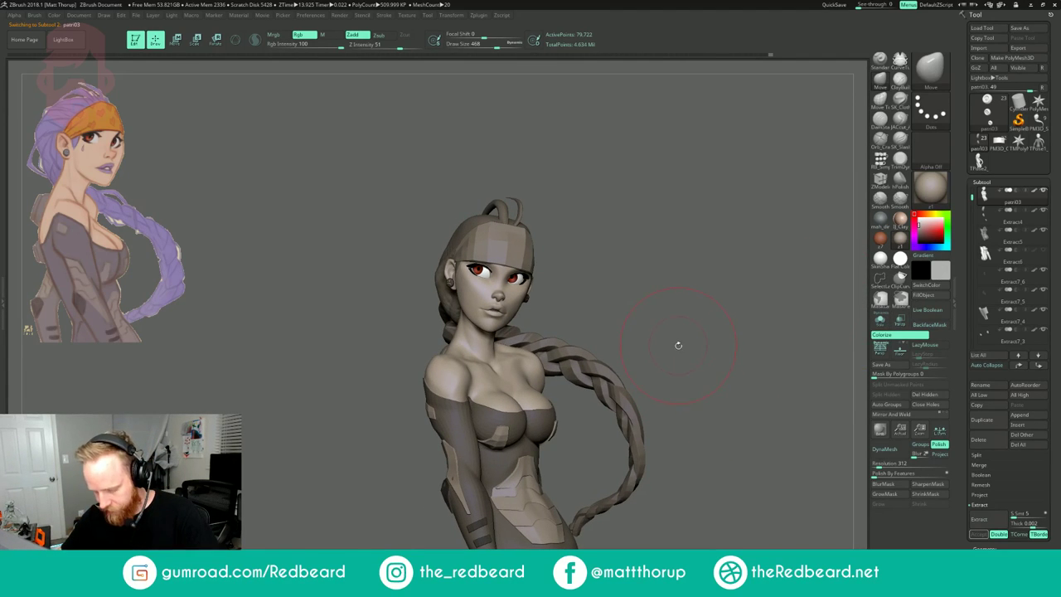
pyautogui.press('b')
pyautogui.click(550, 540)
pyautogui.moveTo(767, 249); pyautogui.dragTo(696, 240)
pyautogui.moveTo(703, 117)
pyautogui.keyDown('alt'); pyautogui.mouseDown()
pyautogui.moveTo(704, 187)
pyautogui.moveTo(734, 317)
pyautogui.moveTo(816, 290)
pyautogui.mouseUp(); pyautogui.keyUp('alt')
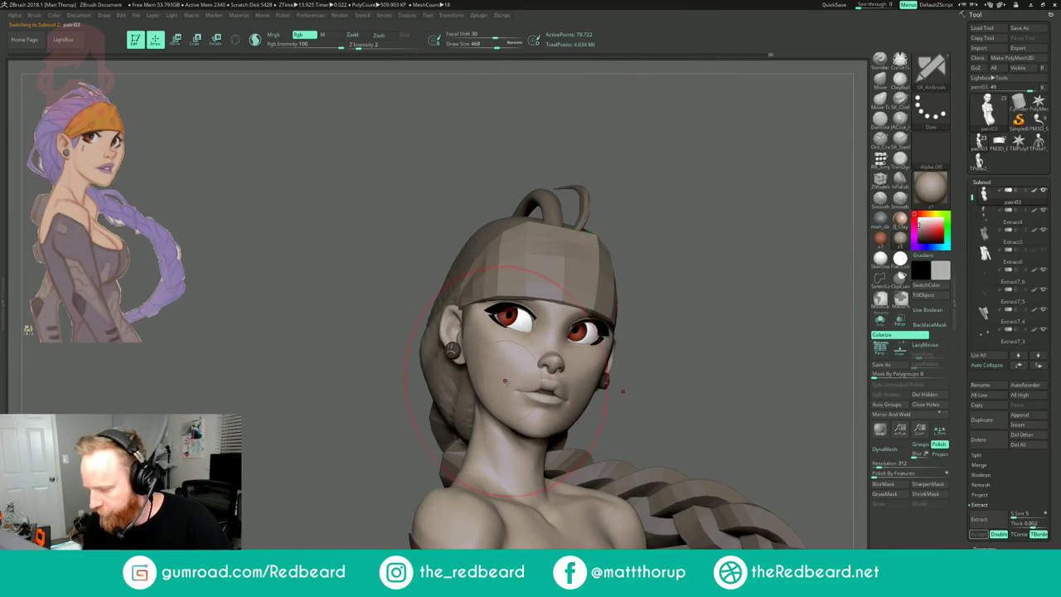
# - Reduce the draw size to 46 and subdivide the body mesh twice
pyautogui.press('s')
pyautogui.moveTo(540, 387); pyautogui.dragTo(509, 390)
pyautogui.press('s')
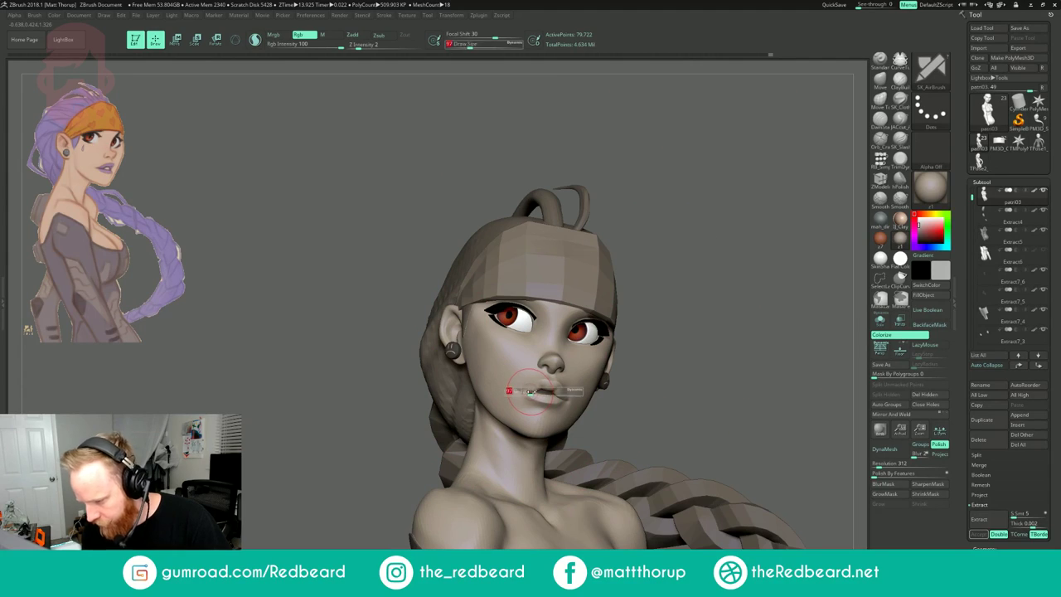
pyautogui.hotkey('ctrl', 'd')
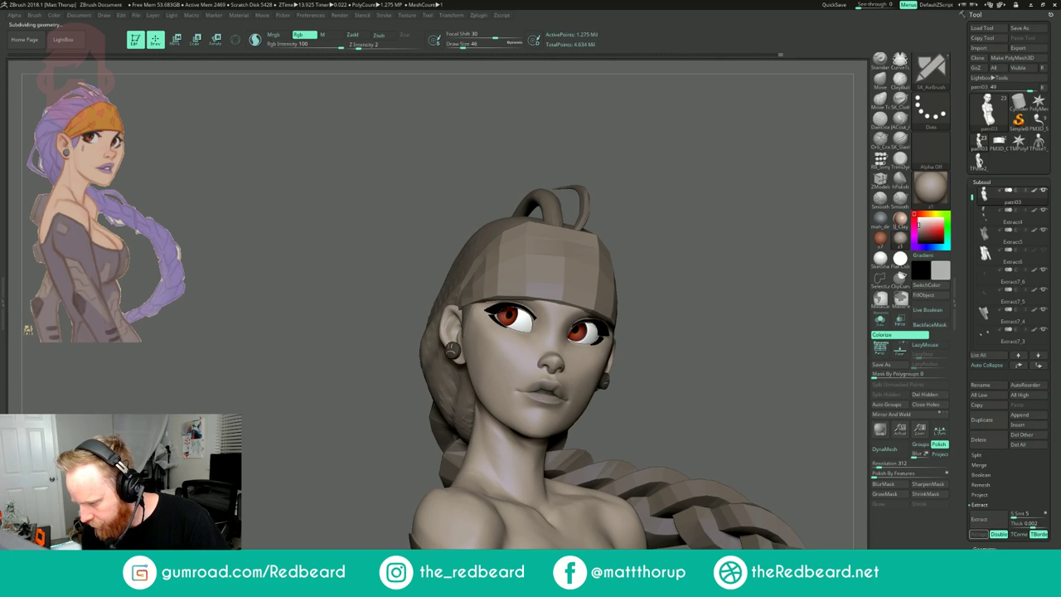
# - Airbrush the lips in grey at draw size 22, checking them from the side and the front
pyautogui.moveTo(640, 389); pyautogui.dragTo(517, 387)
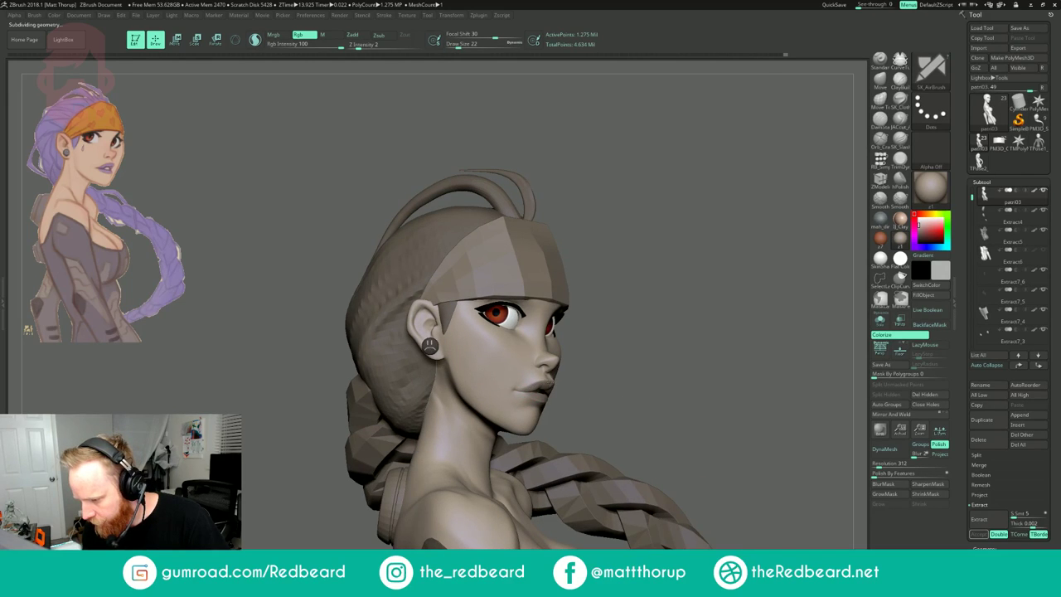
pyautogui.moveTo(613, 401); pyautogui.dragTo(534, 398)
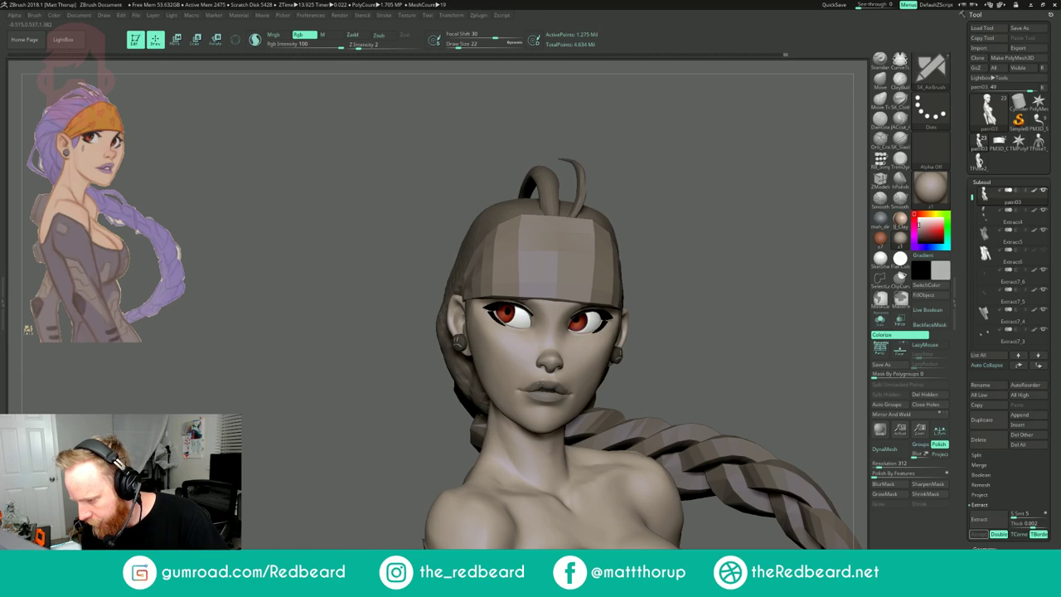
pyautogui.moveTo(707, 350); pyautogui.dragTo(816, 348)
pyautogui.moveTo(642, 285); pyautogui.dragTo(621, 297)
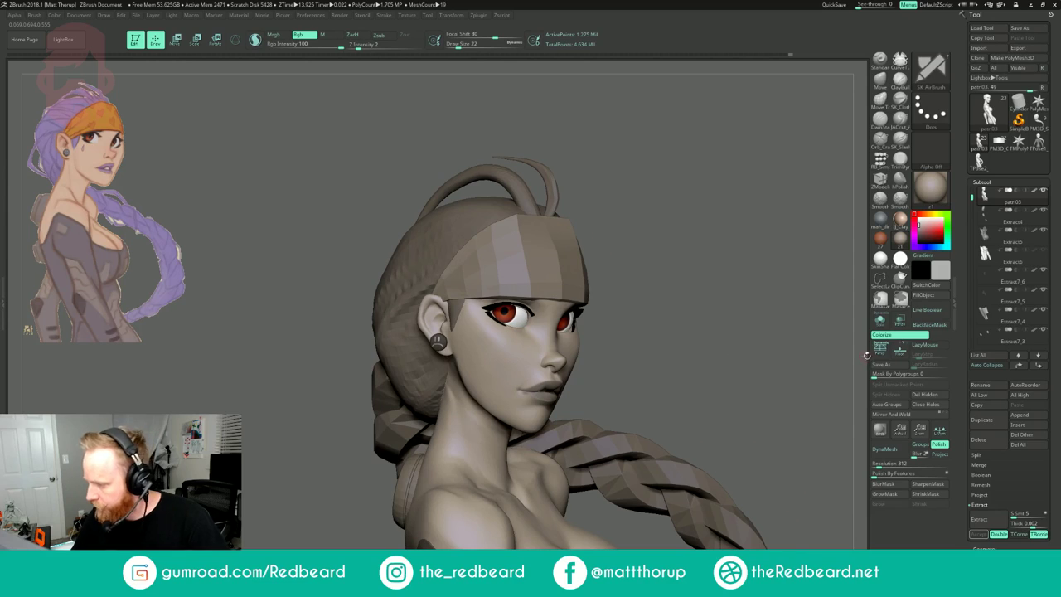
# - Isolate the body with Solo and airbrush grey shading around both eyes at draw size 97
pyautogui.click(880, 321)
pyautogui.moveTo(800, 340); pyautogui.dragTo(742, 338)
pyautogui.press('s')
pyautogui.press('s')
pyautogui.click(485, 310)
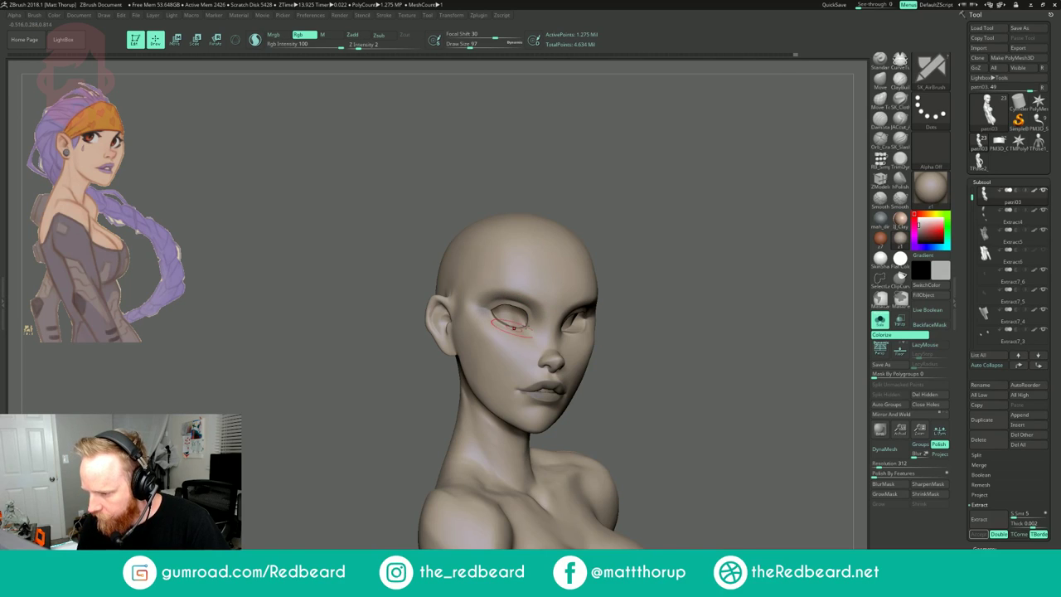
pyautogui.moveTo(780, 333); pyautogui.dragTo(613, 332)
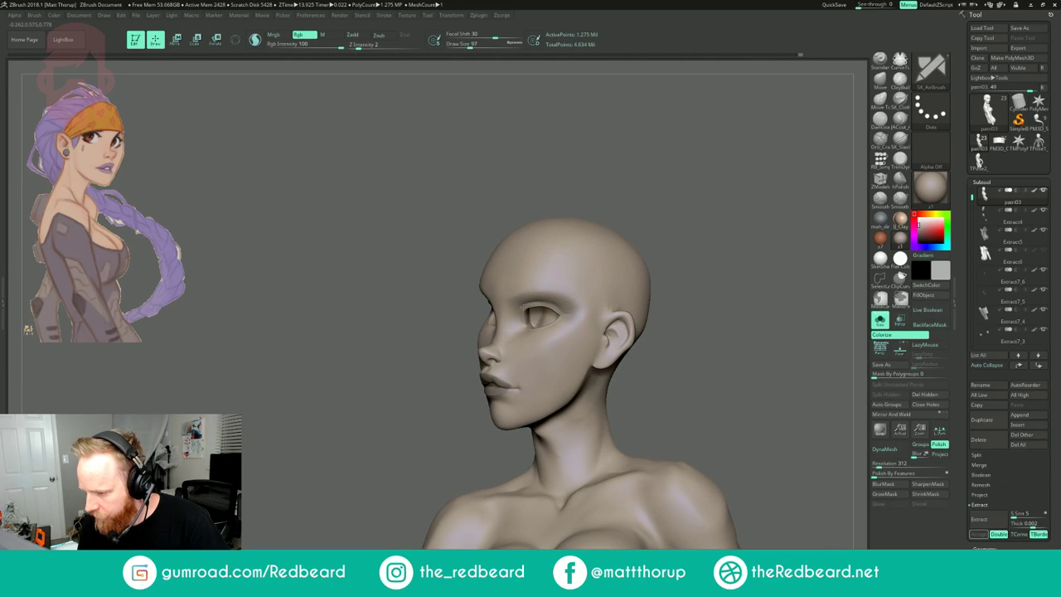
pyautogui.moveTo(711, 328); pyautogui.dragTo(833, 333)
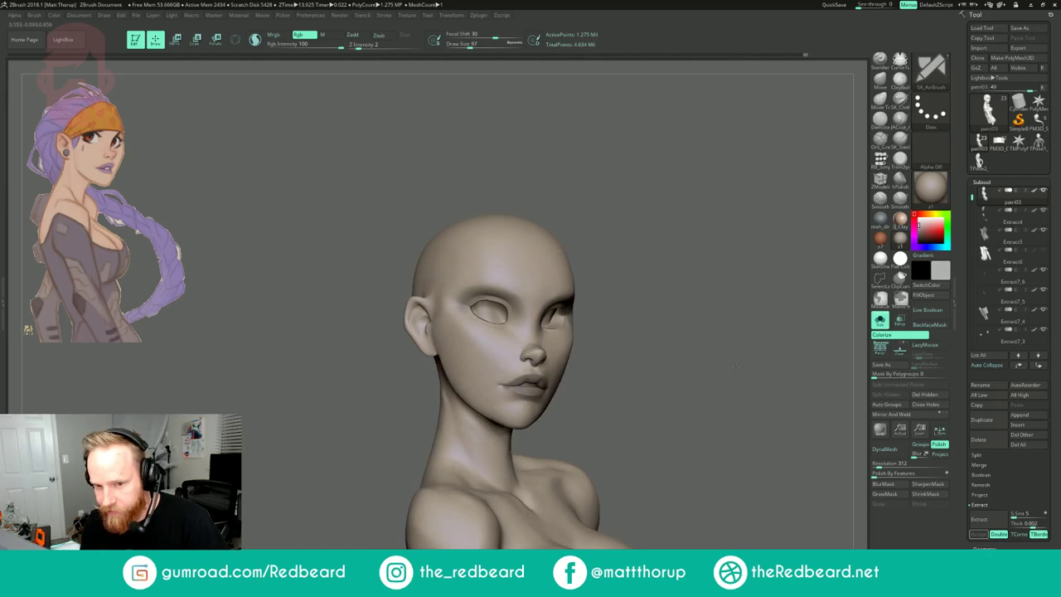
# - Set the draw size to 68 and refine the grey shading around the eyes
pyautogui.keyDown('alt'); pyautogui.moveTo(703, 358); pyautogui.dragTo(648, 344); pyautogui.keyUp('alt')
pyautogui.press('s')
pyautogui.moveTo(381, 324); pyautogui.dragTo(373, 325)
pyautogui.press(']')
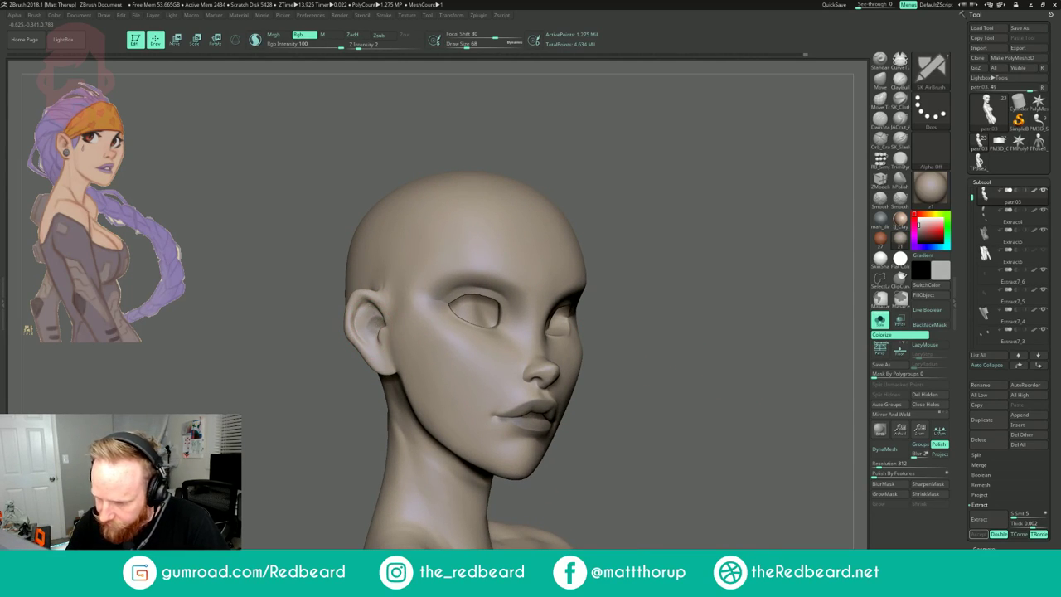
pyautogui.moveTo(655, 344)
pyautogui.mouseDown()
pyautogui.moveTo(530, 347)
pyautogui.moveTo(489, 362)
pyautogui.mouseUp()
pyautogui.moveTo(671, 278); pyautogui.dragTo(779, 291)
pyautogui.keyDown('ctrl'); pyautogui.moveTo(779, 292); pyautogui.dragTo(583, 274, button='right'); pyautogui.keyUp('ctrl')
pyautogui.moveTo(582, 274)
pyautogui.mouseDown()
pyautogui.moveTo(655, 292)
pyautogui.moveTo(593, 298)
pyautogui.mouseUp()
# - Turn off Solo, raise the draw size to 108, and review the shaded face up close and from a distance
pyautogui.click(880, 321)
pyautogui.keyDown('ctrl'); pyautogui.moveTo(694, 369); pyautogui.dragTo(714, 383, button='right'); pyautogui.keyUp('ctrl')
pyautogui.moveTo(714, 383); pyautogui.dragTo(729, 384)
pyautogui.keyDown('ctrl'); pyautogui.moveTo(728, 384); pyautogui.dragTo(737, 389, button='right'); pyautogui.keyUp('ctrl')
pyautogui.moveTo(737, 389); pyautogui.dragTo(563, 401)
pyautogui.press('s')
pyautogui.moveTo(484, 361); pyautogui.dragTo(488, 362)
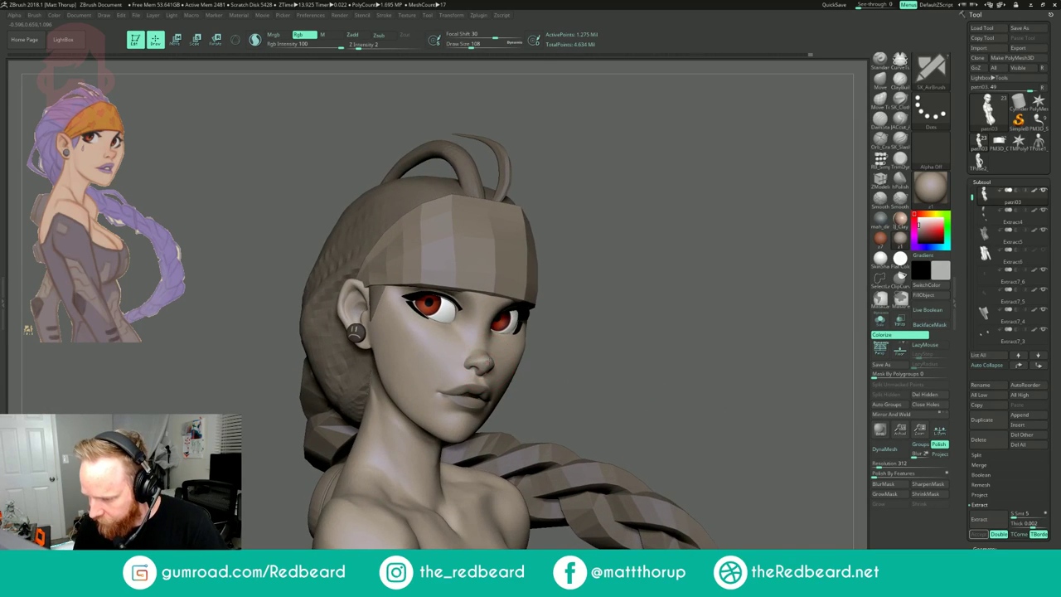
pyautogui.moveTo(630, 335); pyautogui.dragTo(729, 338)
pyautogui.keyDown('ctrl'); pyautogui.moveTo(730, 338); pyautogui.dragTo(700, 319, button='right'); pyautogui.keyUp('ctrl')
pyautogui.moveTo(700, 319); pyautogui.dragTo(572, 330)
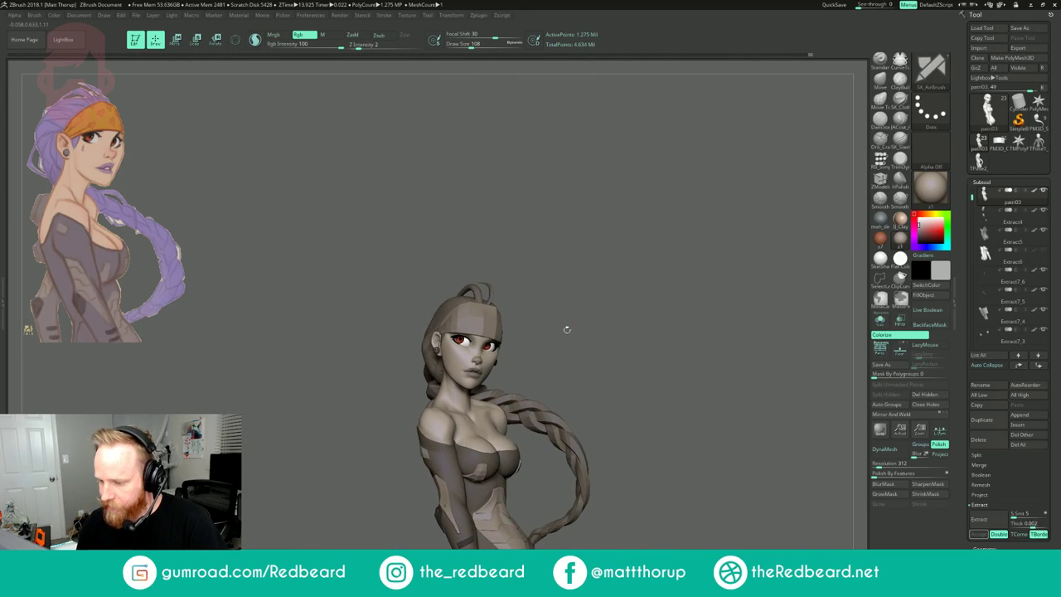
pyautogui.keyDown('ctrl'); pyautogui.moveTo(572, 330); pyautogui.dragTo(638, 348, button='right'); pyautogui.keyUp('ctrl')
pyautogui.moveTo(638, 348); pyautogui.dragTo(533, 377)
pyautogui.keyDown('ctrl'); pyautogui.moveTo(533, 377); pyautogui.dragTo(572, 402, button='right'); pyautogui.keyUp('ctrl')
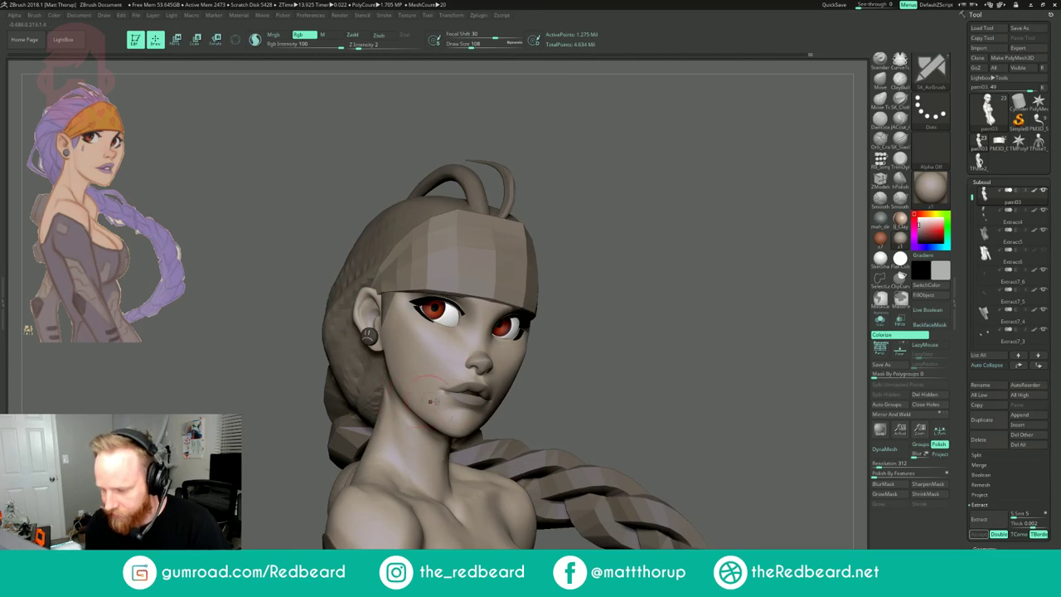
# - Set the secondary colour to white
pyautogui.click(940, 272)
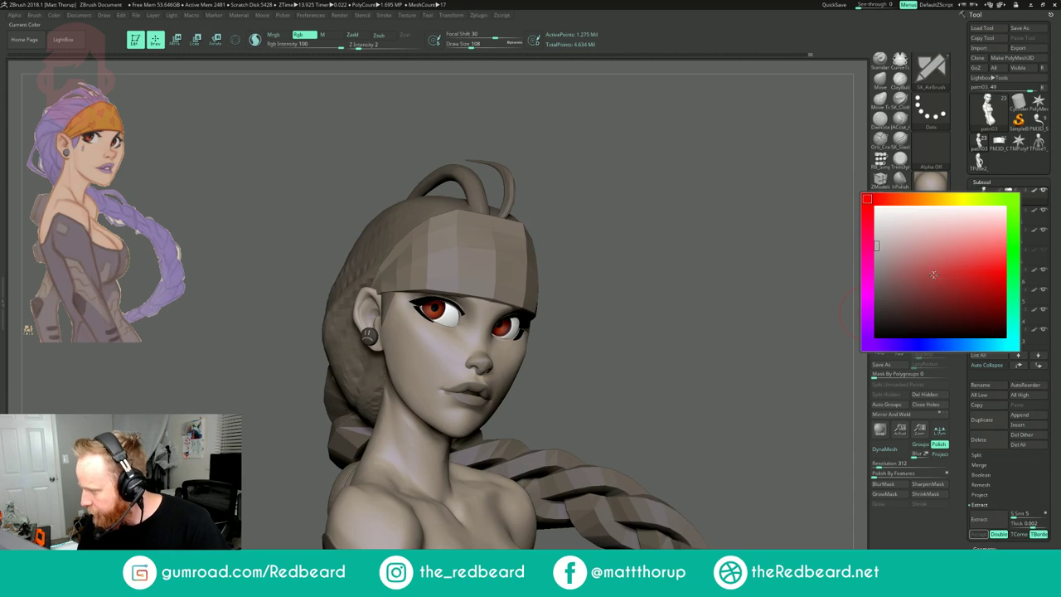
pyautogui.click(916, 268)
pyautogui.moveTo(865, 212); pyautogui.dragTo(821, 201)
# - Touch up the painted lips from both sides using draw sizes 22 and 35
pyautogui.press('s')
pyautogui.moveTo(470, 401); pyautogui.dragTo(442, 400)
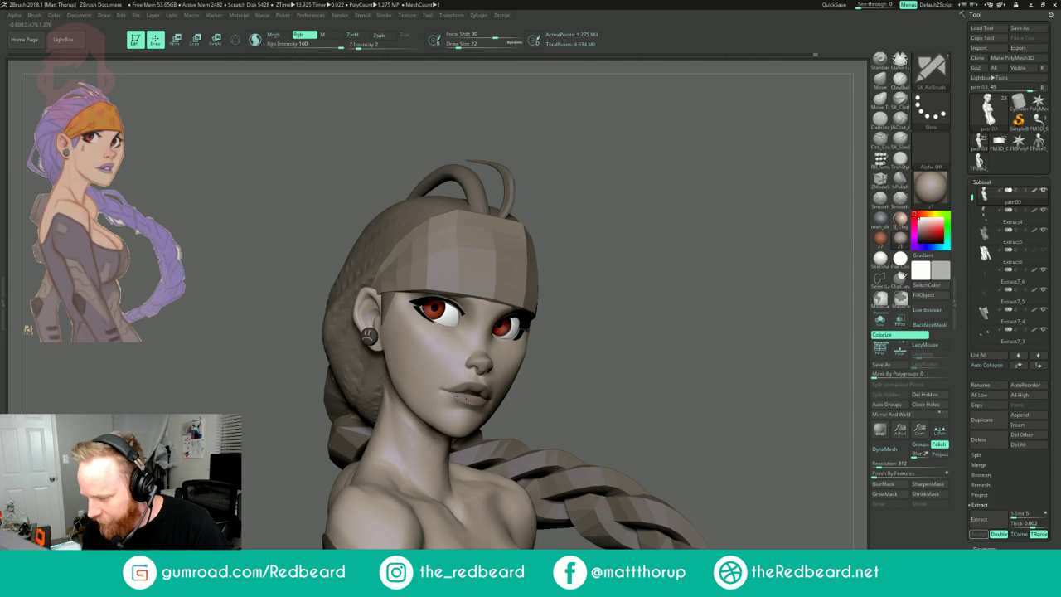
pyautogui.moveTo(473, 400); pyautogui.dragTo(399, 400, button='right')
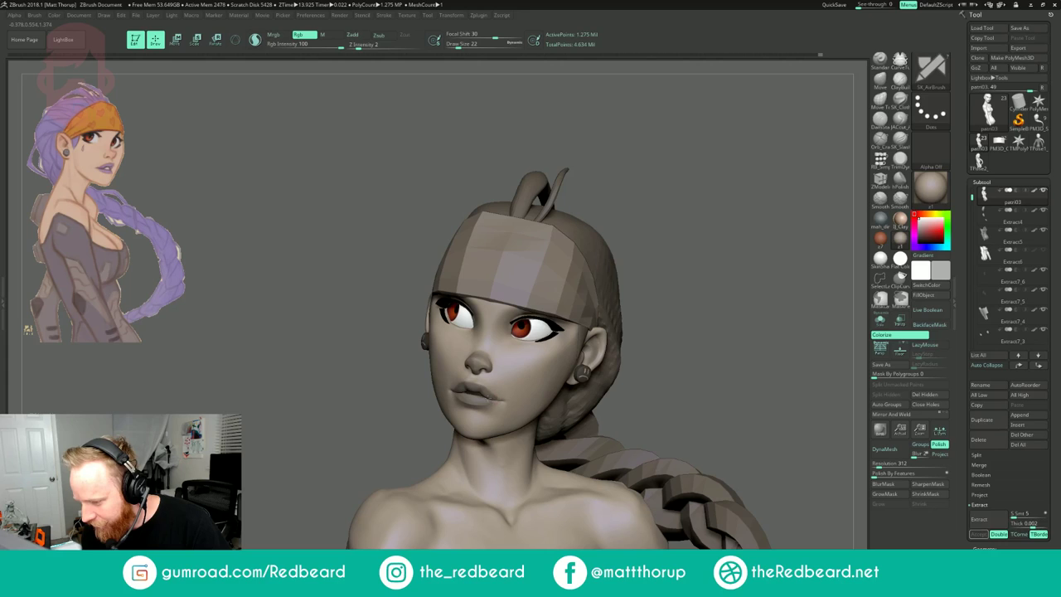
pyautogui.press('s')
pyautogui.click(466, 400)
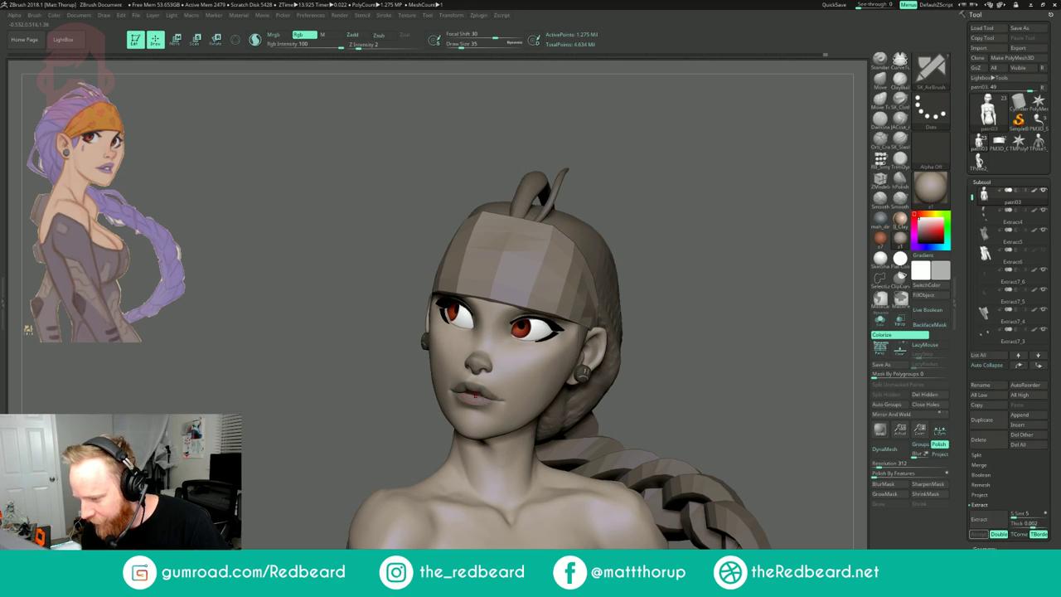
pyautogui.keyDown('ctrl'); pyautogui.moveTo(735, 406); pyautogui.dragTo(663, 364, button='right'); pyautogui.keyUp('ctrl')
# - Paint a small grey teardrop mark on the cheek below the outer eye corner at draw size 22
pyautogui.moveTo(609, 389)
pyautogui.mouseDown(button='right')
pyautogui.moveTo(675, 393)
pyautogui.moveTo(683, 425)
pyautogui.moveTo(659, 423)
pyautogui.mouseUp(button='right')
pyautogui.press('s')
pyautogui.click(406, 328)
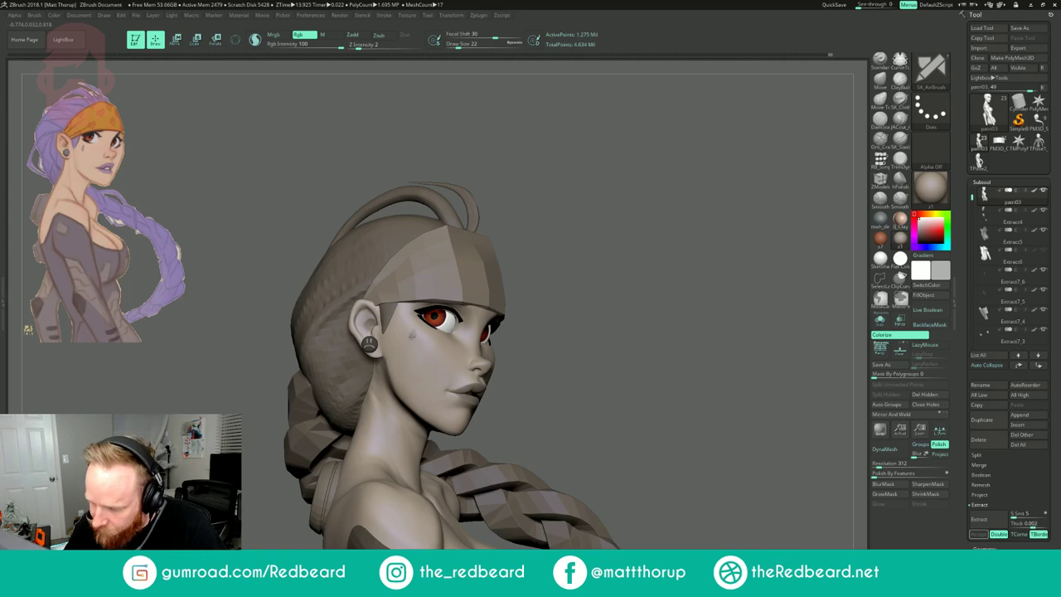
# - Outline the cheek teardrop in a darker grey with the SK_Pen brush at draw size 12
pyautogui.keyDown('ctrl'); pyautogui.moveTo(605, 230); pyautogui.dragTo(580, 302, button='right'); pyautogui.keyUp('ctrl')
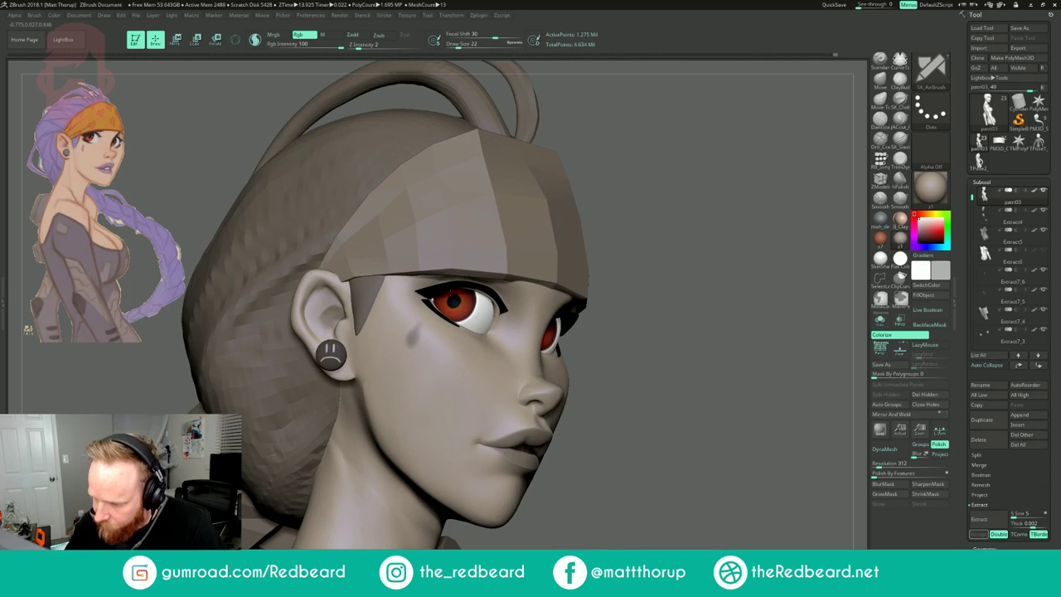
pyautogui.press('b')
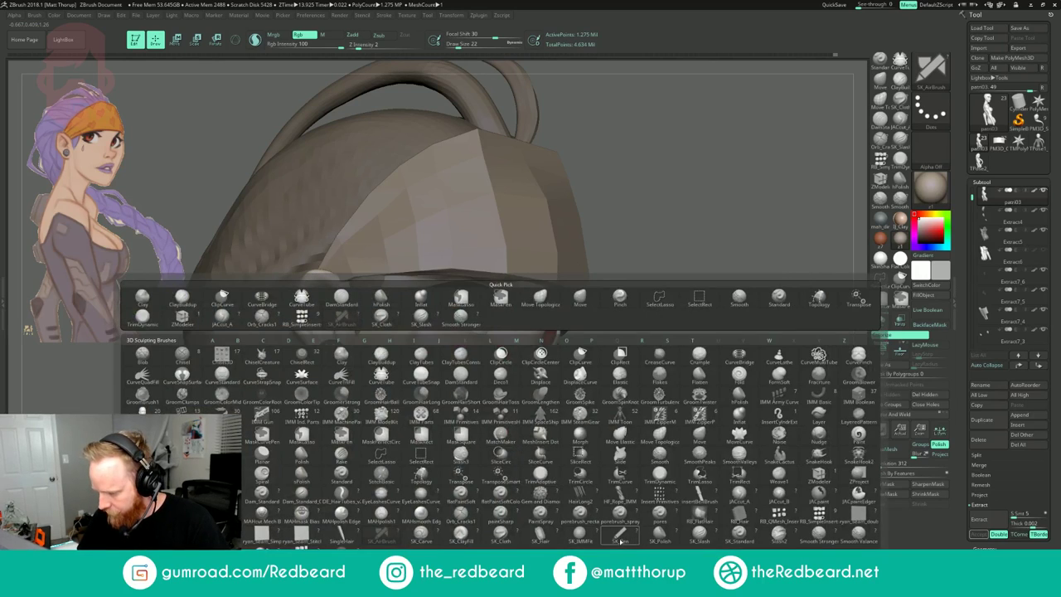
pyautogui.click(620, 542)
pyautogui.click(940, 271)
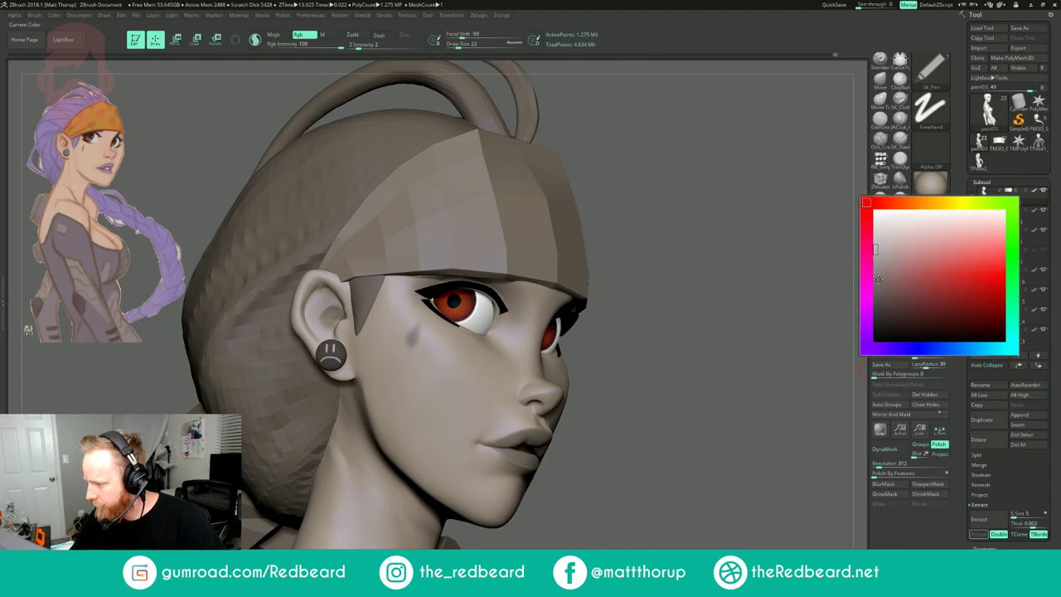
pyautogui.click(879, 279)
pyautogui.press('s')
pyautogui.click(416, 328)
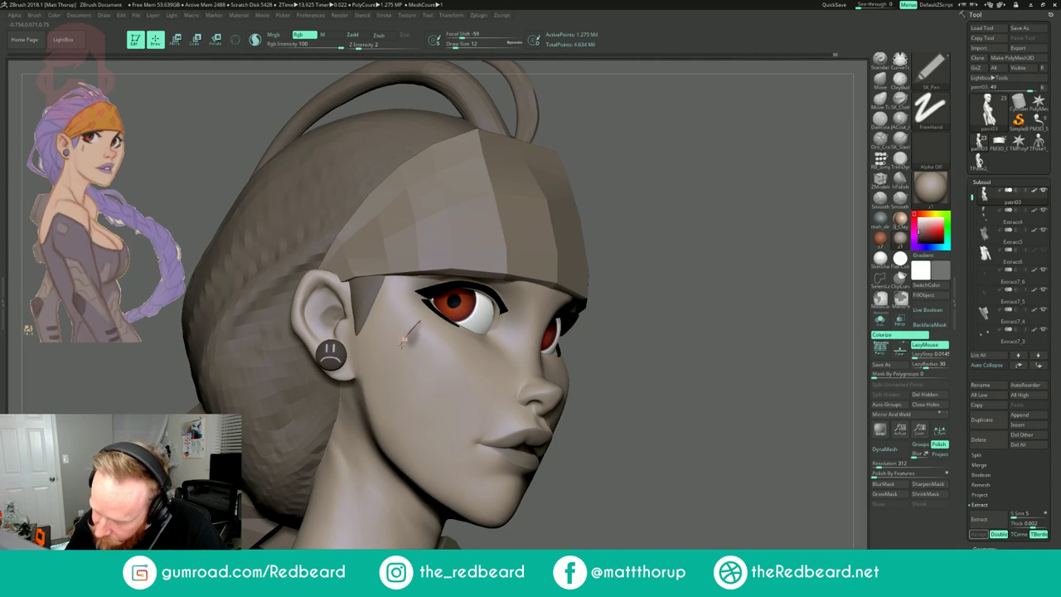
pyautogui.moveTo(405, 350); pyautogui.dragTo(408, 355)
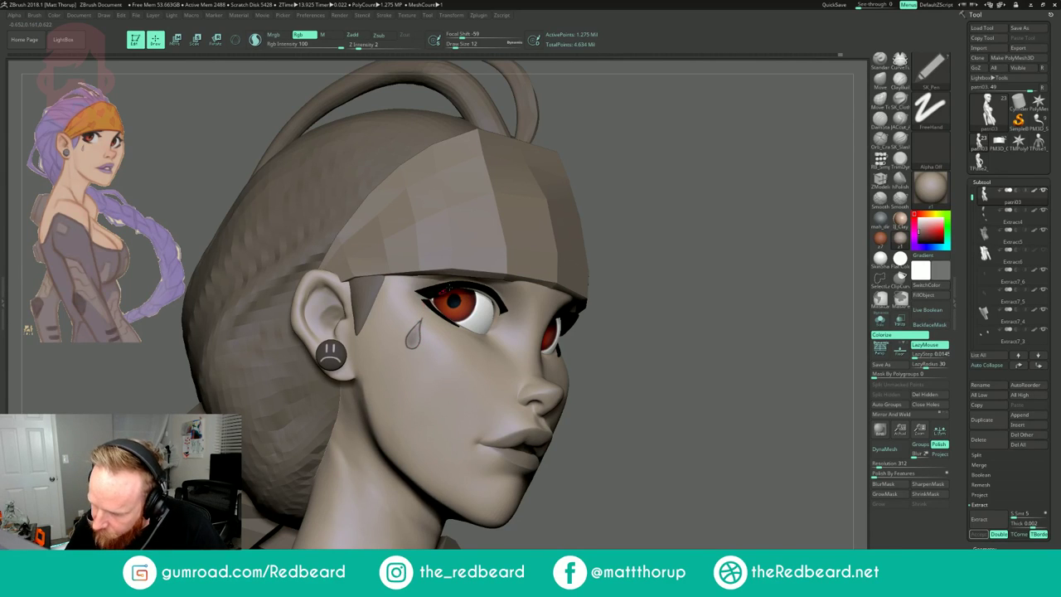
pyautogui.keyDown('alt'); pyautogui.moveTo(763, 209); pyautogui.dragTo(623, 215); pyautogui.keyUp('alt')
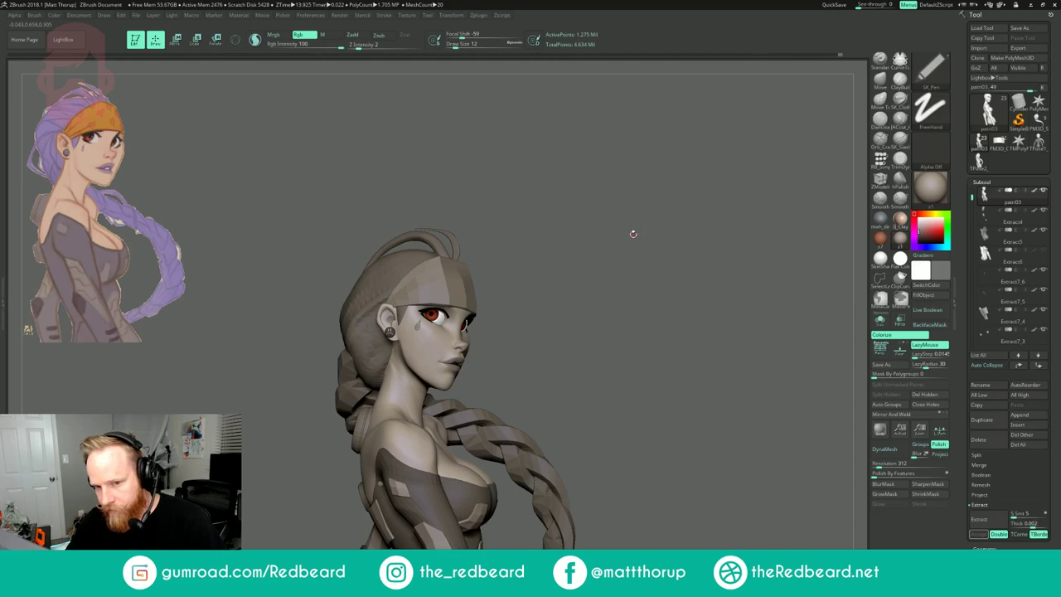
pyautogui.keyDown('alt'); pyautogui.moveTo(595, 249); pyautogui.dragTo(704, 328); pyautogui.keyUp('alt')
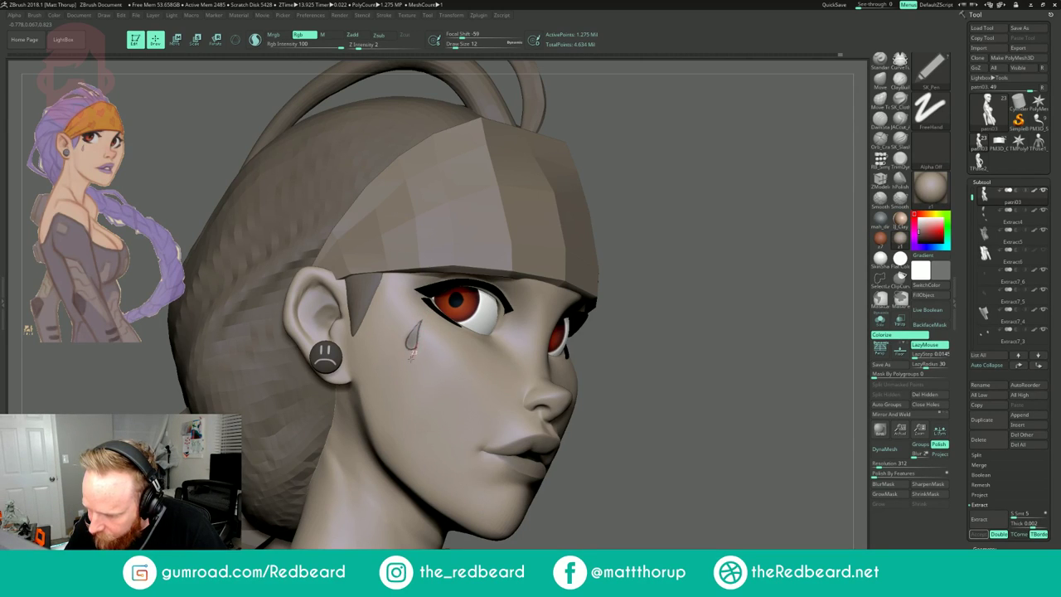
pyautogui.moveTo(728, 241)
pyautogui.mouseDown()
pyautogui.moveTo(586, 245)
pyautogui.moveTo(740, 246)
pyautogui.mouseUp()
# - Switch to the SK_AirBrush at draw size 90 and check the painted face from both sides
pyautogui.press('b')
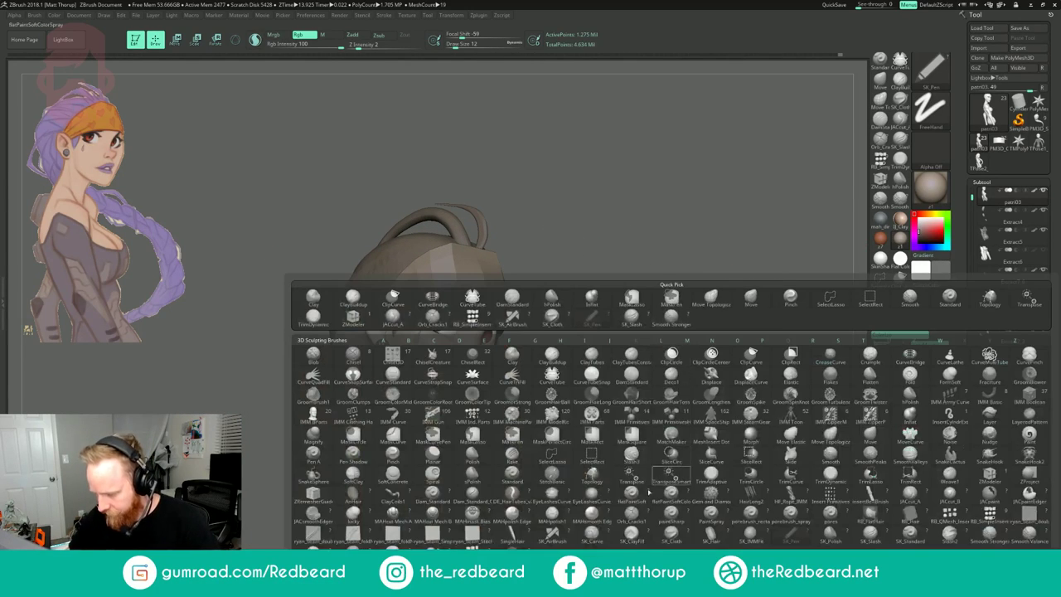
pyautogui.click(561, 541)
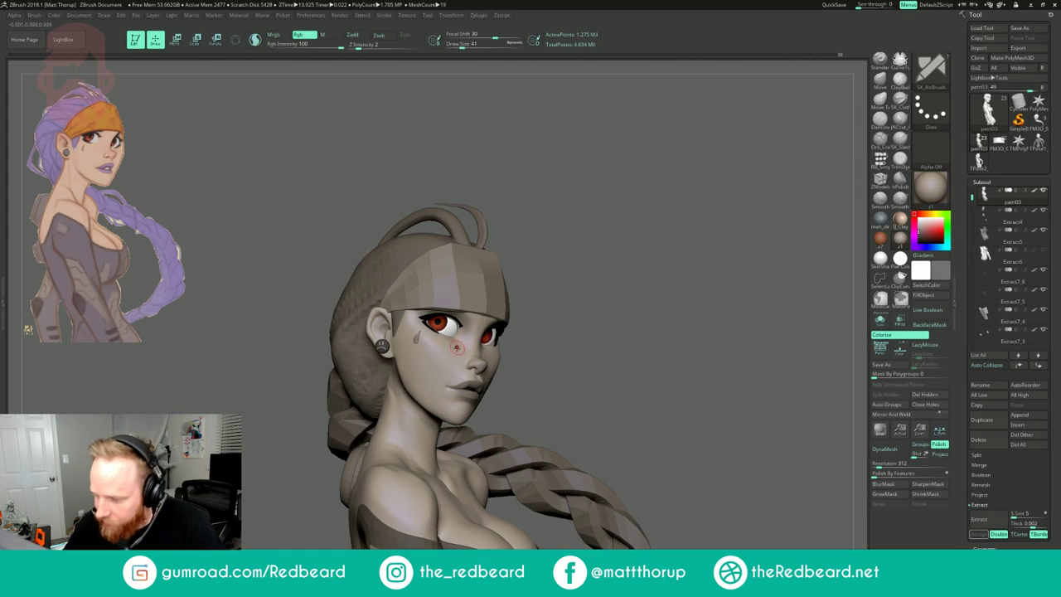
pyautogui.moveTo(457, 339); pyautogui.dragTo(459, 339)
pyautogui.keyDown('alt'); pyautogui.moveTo(697, 313); pyautogui.dragTo(509, 338); pyautogui.keyUp('alt')
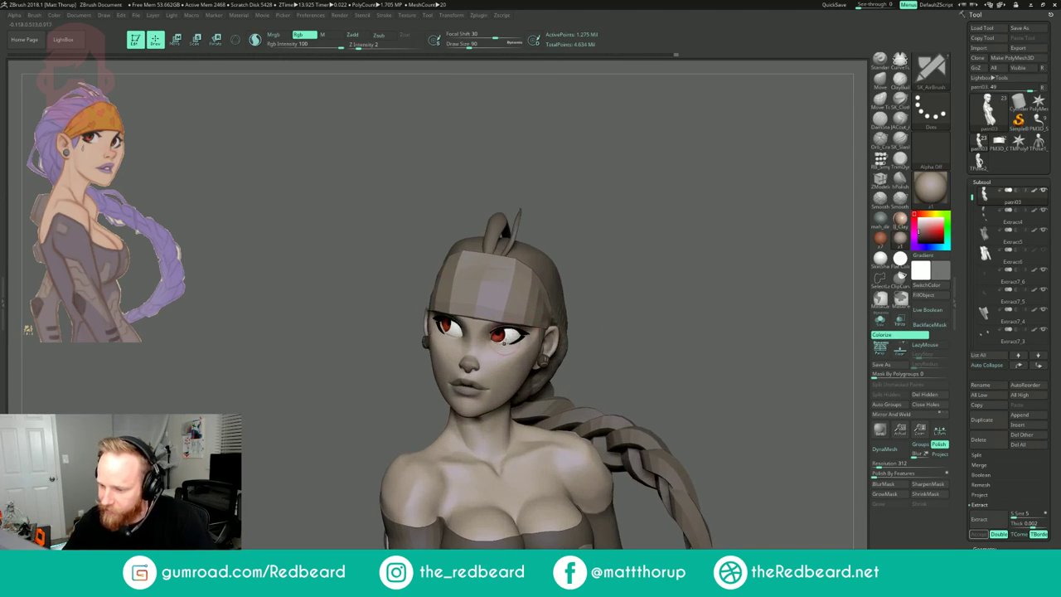
pyautogui.moveTo(356, 332)
pyautogui.mouseDown()
pyautogui.moveTo(564, 294)
pyautogui.moveTo(638, 329)
pyautogui.mouseUp()
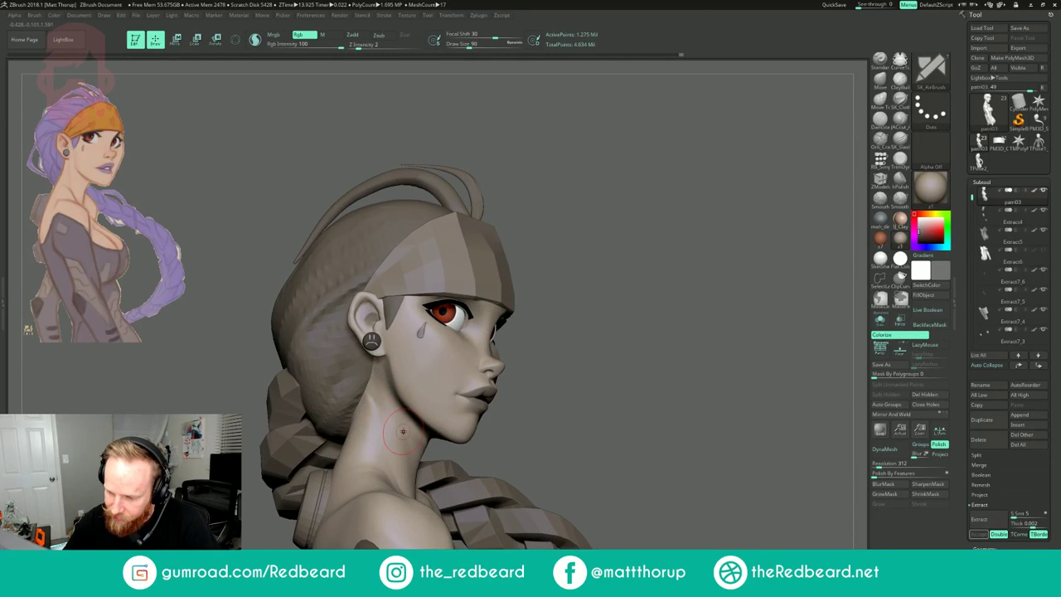
# - Lower the body mesh three subdivision levels and smooth the side of the neck with Smooth Stronger at draw size 136
pyautogui.hotkey('shift', 'd')
pyautogui.hotkey('shift', 'd')
pyautogui.hotkey('shift', 'd')
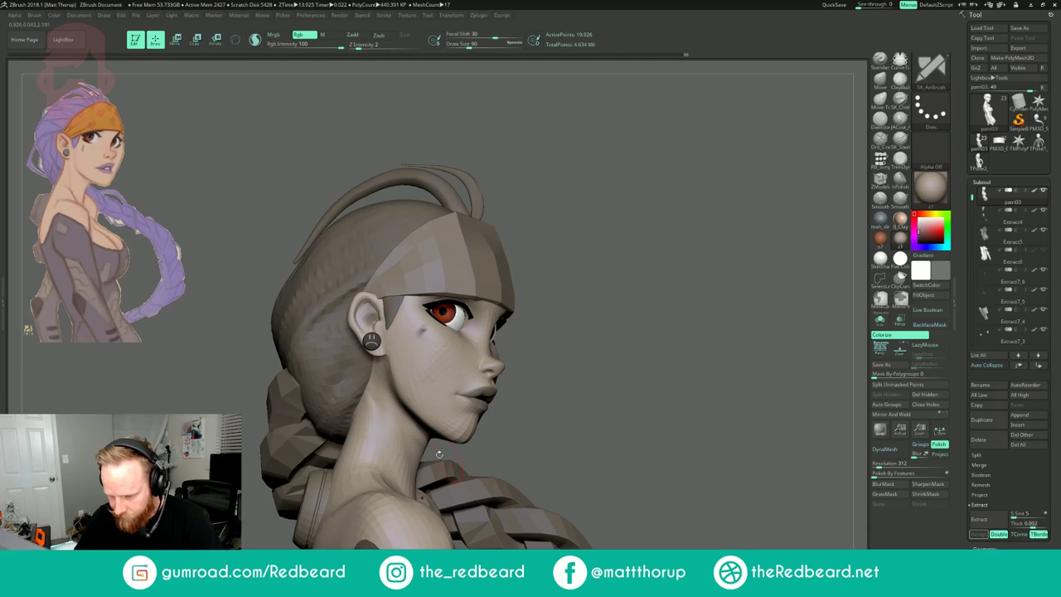
pyautogui.click(900, 200)
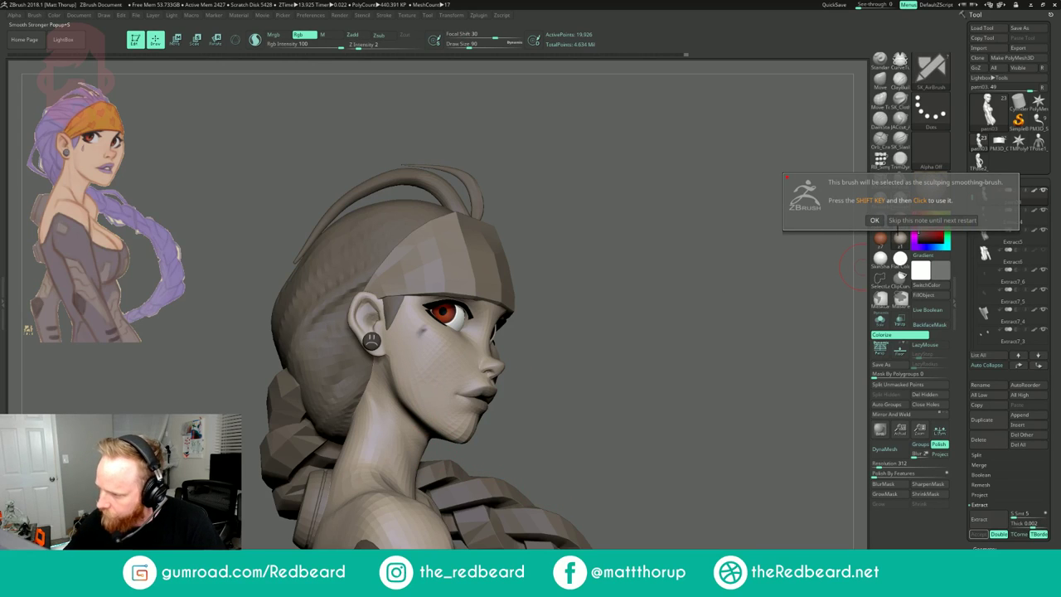
pyautogui.click(897, 222)
pyautogui.press(']')
pyautogui.keyDown('shift'); pyautogui.moveTo(373, 406); pyautogui.dragTo(383, 439); pyautogui.keyUp('shift')
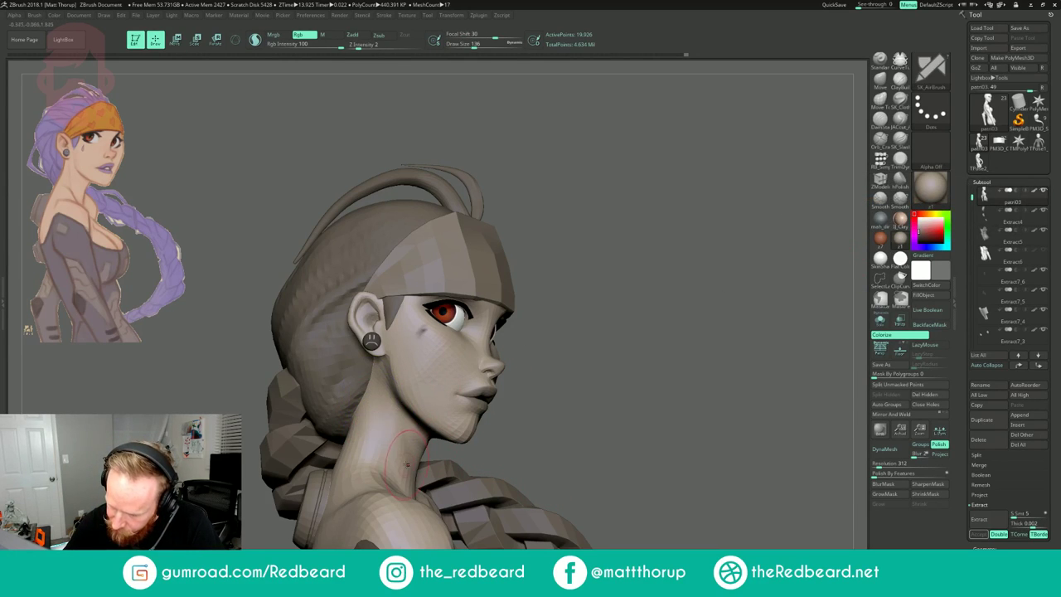
# - Smooth the front of the neck and the throat from several angles at draw size 104
pyautogui.moveTo(564, 365); pyautogui.dragTo(474, 328)
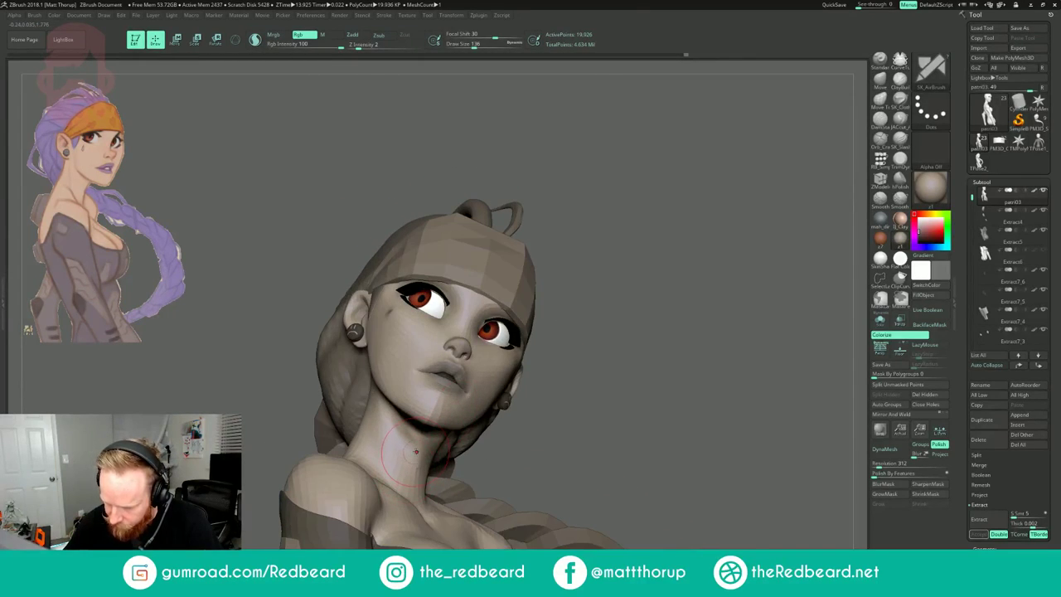
pyautogui.press('[')
pyautogui.press('[')
pyautogui.keyDown('shift'); pyautogui.moveTo(396, 442); pyautogui.dragTo(407, 454); pyautogui.keyUp('shift')
pyautogui.moveTo(530, 433)
pyautogui.mouseDown()
pyautogui.moveTo(439, 443)
pyautogui.moveTo(406, 460)
pyautogui.moveTo(439, 486)
pyautogui.mouseUp()
pyautogui.moveTo(531, 466); pyautogui.dragTo(451, 474, button='right')
pyautogui.moveTo(450, 474)
pyautogui.keyDown('shift'); pyautogui.mouseDown()
pyautogui.moveTo(454, 489)
pyautogui.moveTo(439, 494)
pyautogui.mouseUp(); pyautogui.keyUp('shift')
pyautogui.moveTo(705, 434)
pyautogui.mouseDown()
pyautogui.moveTo(799, 430)
pyautogui.moveTo(746, 390)
pyautogui.mouseUp()
pyautogui.moveTo(530, 379)
pyautogui.keyDown('shift'); pyautogui.mouseDown()
pyautogui.moveTo(616, 377)
pyautogui.moveTo(692, 446)
pyautogui.moveTo(651, 445)
pyautogui.moveTo(698, 363)
pyautogui.mouseUp(); pyautogui.keyUp('shift')
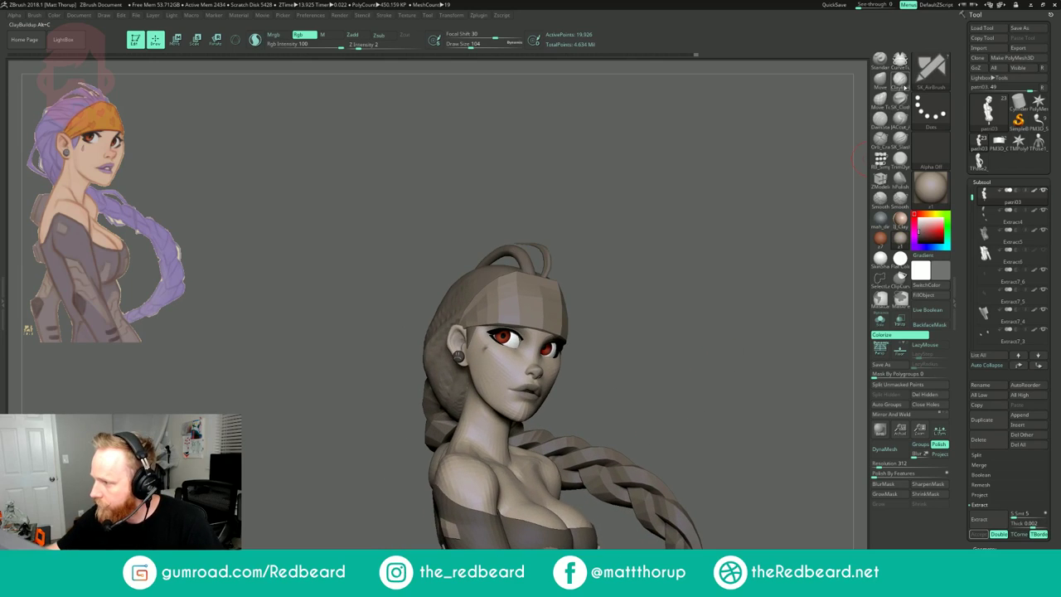
# - Build up the neck muscles on both sides with the ClayBuildup brush at draw size 104 and intensity 20
pyautogui.click(902, 86)
pyautogui.moveTo(712, 212)
pyautogui.keyDown('alt'); pyautogui.mouseDown()
pyautogui.moveTo(732, 213)
pyautogui.moveTo(716, 233)
pyautogui.moveTo(730, 233)
pyautogui.mouseUp(); pyautogui.keyUp('alt')
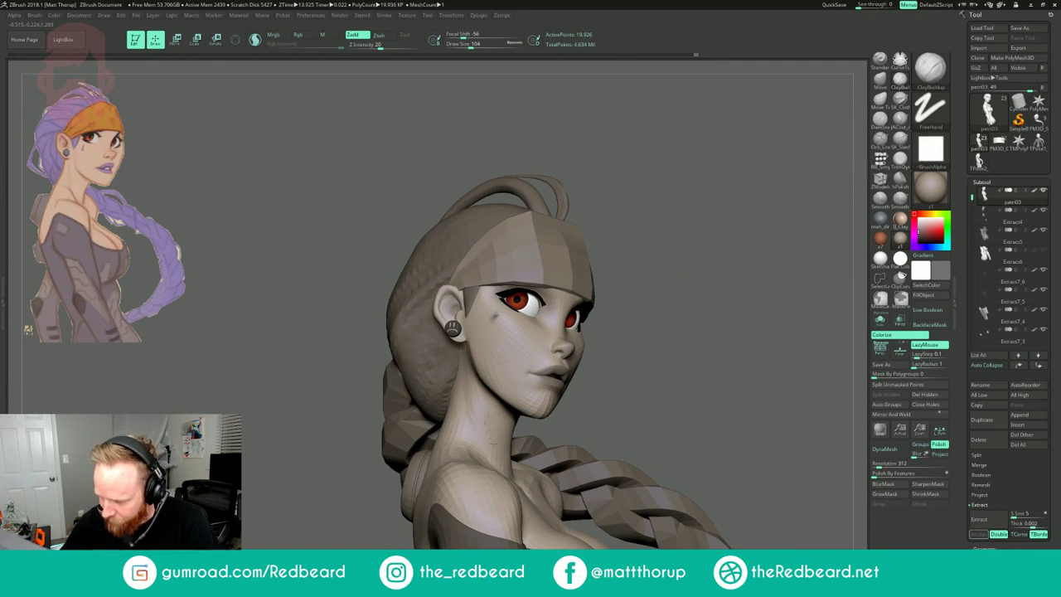
pyautogui.keyDown('shift'); pyautogui.moveTo(483, 439); pyautogui.dragTo(478, 363); pyautogui.keyUp('shift')
pyautogui.moveTo(616, 353); pyautogui.dragTo(373, 361)
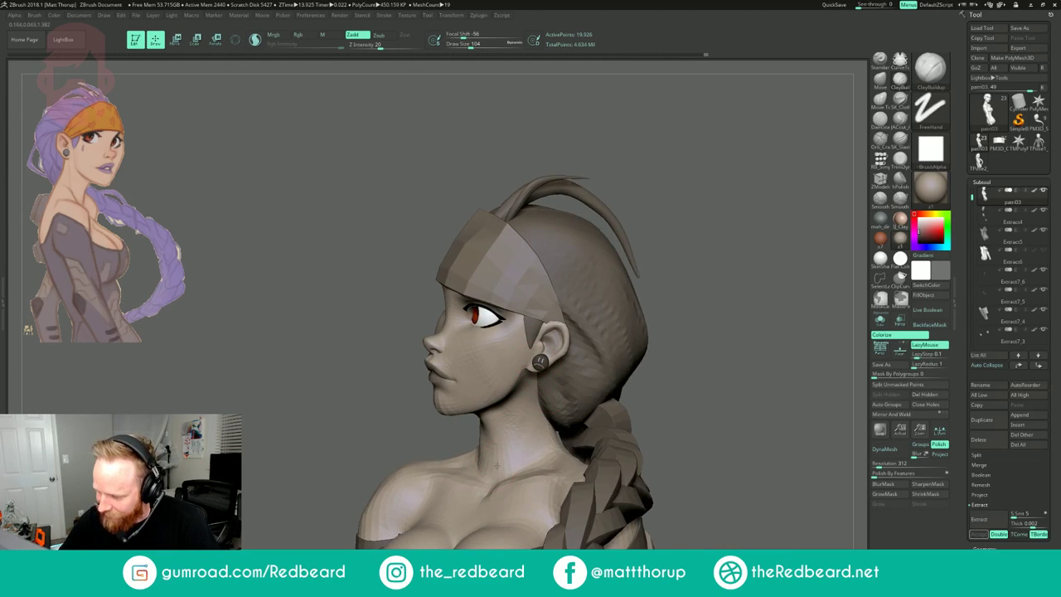
pyautogui.moveTo(503, 465); pyautogui.dragTo(510, 420)
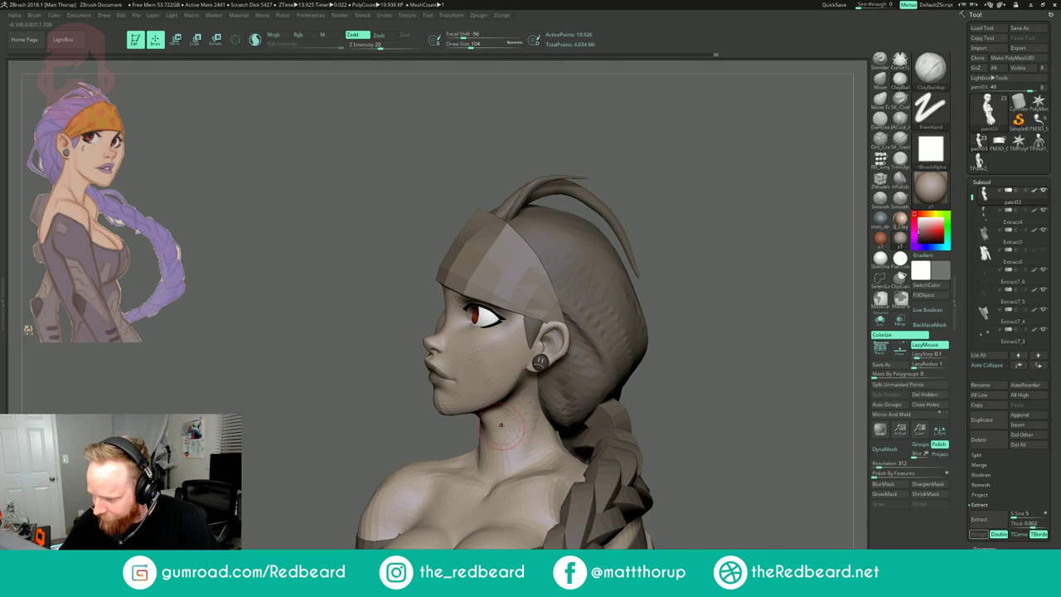
pyautogui.moveTo(663, 356); pyautogui.dragTo(708, 526)
pyautogui.moveTo(514, 286); pyautogui.dragTo(514, 424)
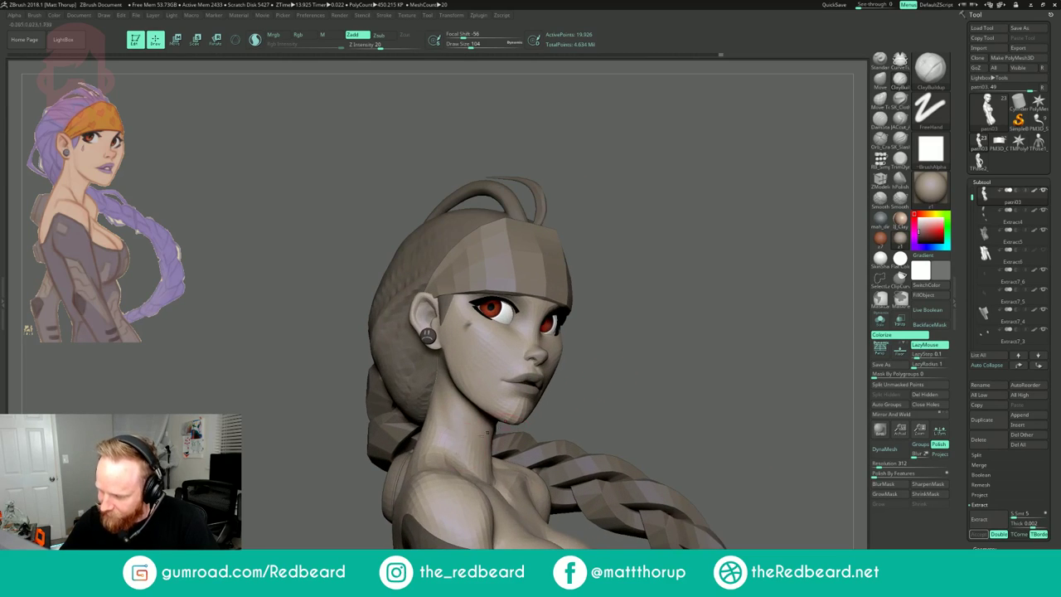
pyautogui.moveTo(463, 460); pyautogui.dragTo(442, 406)
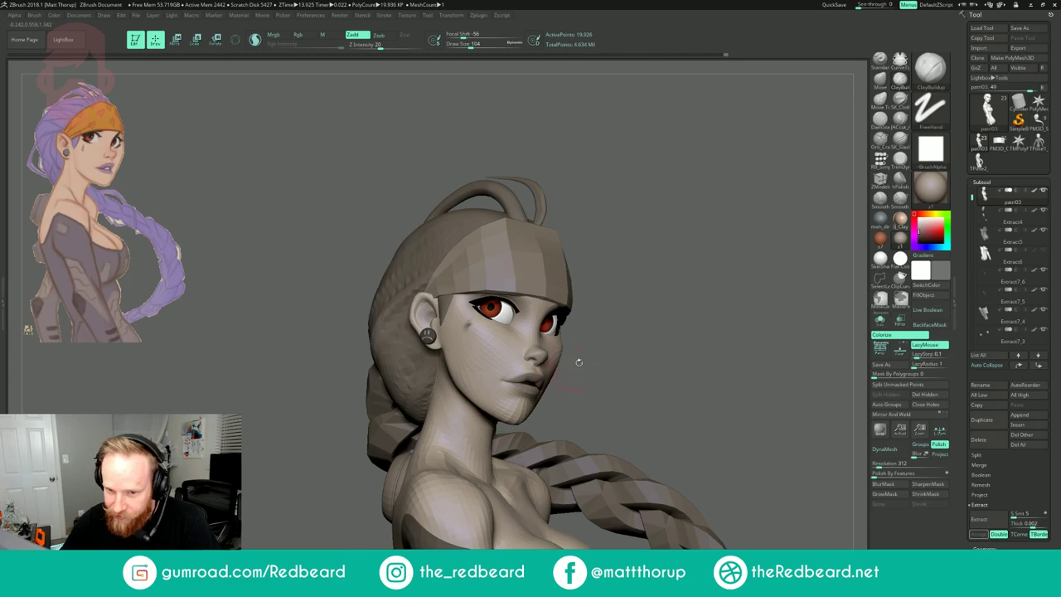
# - Raise the body mesh one subdivision level, then carve and smooth the neck and collarbone area with a Zsub brush at intensity 14
pyautogui.click(900, 121)
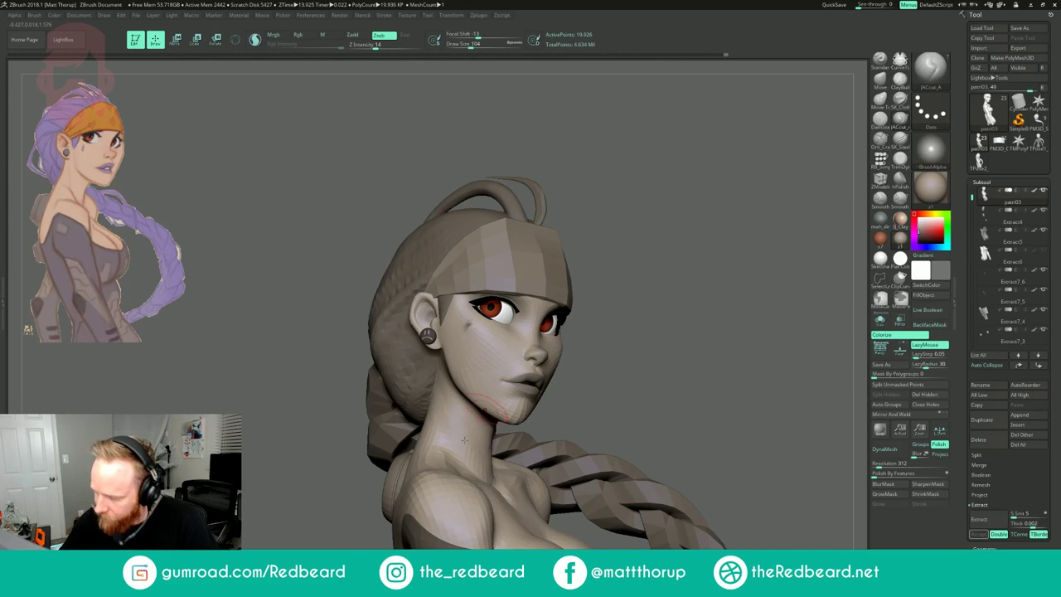
pyautogui.hotkey('ctrl', 'd')
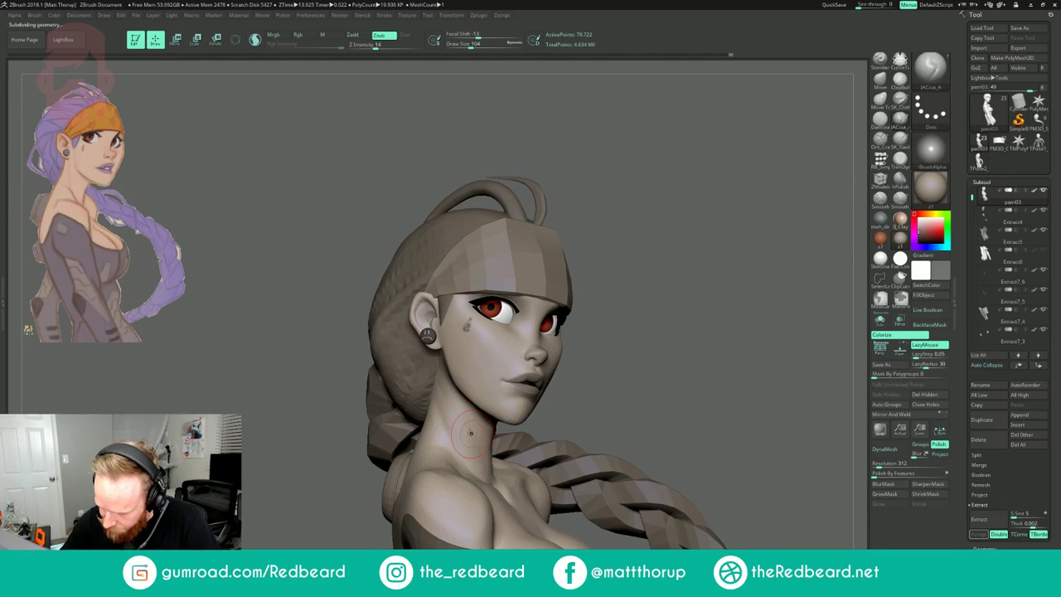
pyautogui.moveTo(457, 437)
pyautogui.keyDown('shift'); pyautogui.mouseDown()
pyautogui.moveTo(449, 415)
pyautogui.moveTo(472, 443)
pyautogui.mouseUp(); pyautogui.keyUp('shift')
pyautogui.moveTo(627, 374); pyautogui.dragTo(518, 381)
pyautogui.keyDown('shift'); pyautogui.moveTo(485, 455); pyautogui.dragTo(478, 435); pyautogui.keyUp('shift')
pyautogui.moveTo(634, 373)
pyautogui.mouseDown()
pyautogui.moveTo(717, 373)
pyautogui.moveTo(615, 366)
pyautogui.mouseUp()
pyautogui.moveTo(492, 461)
pyautogui.mouseDown()
pyautogui.moveTo(500, 448)
pyautogui.moveTo(493, 461)
pyautogui.mouseUp()
pyautogui.moveTo(663, 369); pyautogui.dragTo(588, 370)
pyautogui.moveTo(530, 466); pyautogui.dragTo(531, 461)
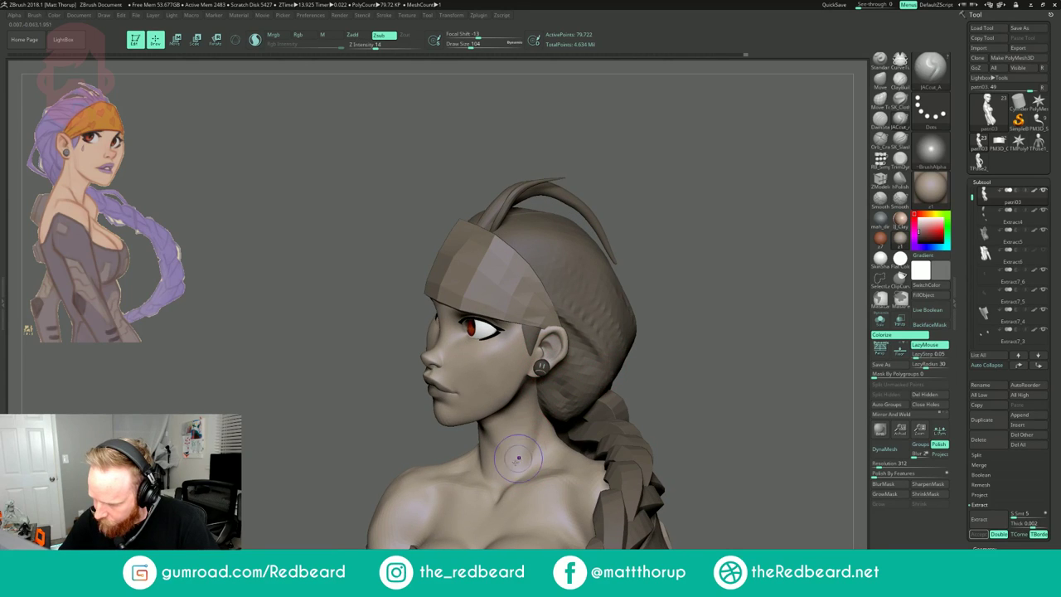
# - Smooth the transition from the neck to the shoulder and step the body mesh up to a higher subdivision level
pyautogui.moveTo(635, 323)
pyautogui.mouseDown()
pyautogui.moveTo(690, 323)
pyautogui.moveTo(654, 320)
pyautogui.moveTo(646, 348)
pyautogui.moveTo(684, 348)
pyautogui.moveTo(633, 347)
pyautogui.moveTo(558, 254)
pyautogui.moveTo(630, 278)
pyautogui.moveTo(607, 278)
pyautogui.mouseUp()
pyautogui.moveTo(607, 278)
pyautogui.mouseDown()
pyautogui.moveTo(545, 275)
pyautogui.moveTo(655, 278)
pyautogui.mouseUp()
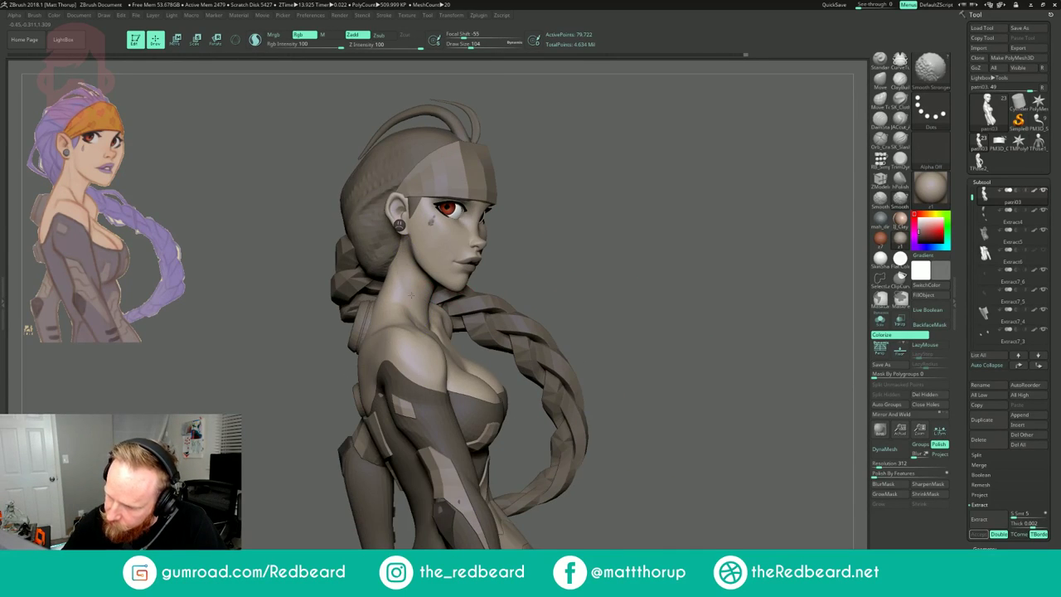
pyautogui.moveTo(389, 309)
pyautogui.keyDown('shift'); pyautogui.mouseDown()
pyautogui.moveTo(393, 294)
pyautogui.moveTo(386, 307)
pyautogui.mouseUp(); pyautogui.keyUp('shift')
pyautogui.moveTo(651, 186)
pyautogui.mouseDown()
pyautogui.moveTo(616, 185)
pyautogui.moveTo(632, 203)
pyautogui.moveTo(580, 218)
pyautogui.mouseUp()
pyautogui.moveTo(578, 216); pyautogui.dragTo(581, 225, button='right')
pyautogui.keyDown('alt'); pyautogui.moveTo(583, 225); pyautogui.dragTo(583, 228); pyautogui.keyUp('alt')
pyautogui.press('d')
pyautogui.moveTo(408, 308)
pyautogui.keyDown('shift'); pyautogui.mouseDown()
pyautogui.moveTo(416, 295)
pyautogui.moveTo(402, 290)
pyautogui.moveTo(404, 309)
pyautogui.moveTo(401, 290)
pyautogui.mouseUp(); pyautogui.keyUp('shift')
pyautogui.keyDown('ctrl'); pyautogui.moveTo(398, 300); pyautogui.dragTo(393, 308, button='right'); pyautogui.keyUp('ctrl')
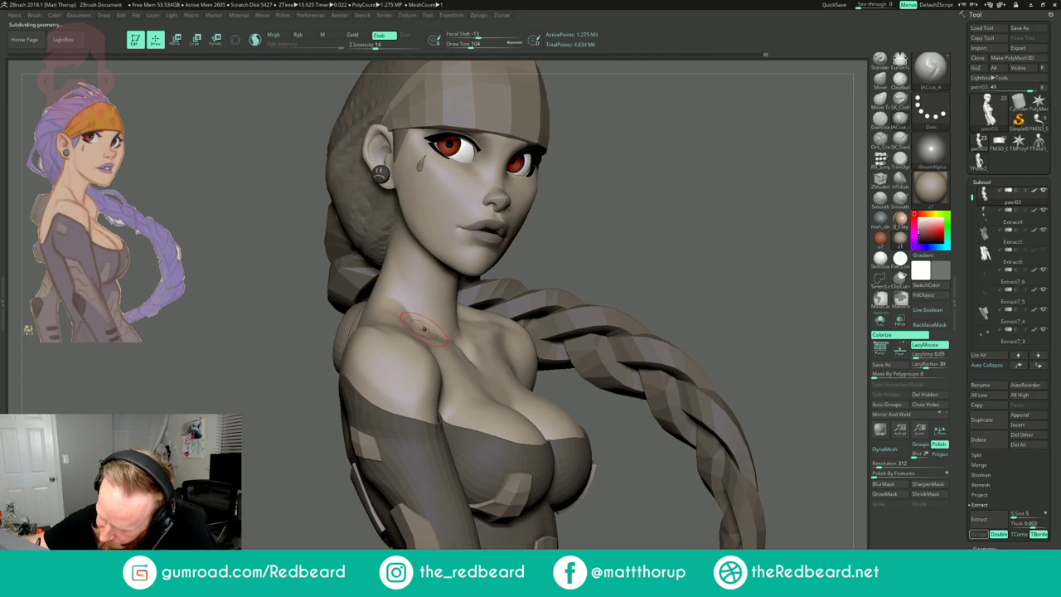
# - Build up volume between the neck and near shoulder with ClayBuildup, and set the draw size to 145
pyautogui.click(900, 80)
pyautogui.moveTo(591, 222); pyautogui.dragTo(582, 257, button='right')
pyautogui.moveTo(403, 308)
pyautogui.mouseDown()
pyautogui.moveTo(407, 331)
pyautogui.moveTo(380, 314)
pyautogui.mouseUp()
pyautogui.press('s')
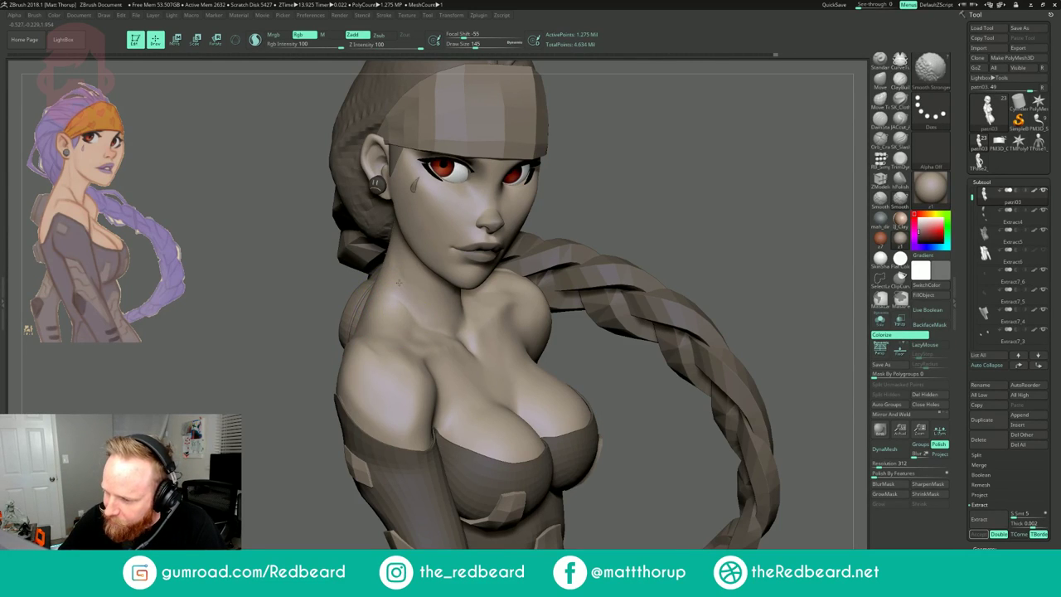
# - Isolate the body with Solo and build up the far trapezius between neck and shoulder at draw size 145
pyautogui.moveTo(698, 181); pyautogui.dragTo(751, 190)
pyautogui.keyDown('ctrl'); pyautogui.moveTo(750, 190); pyautogui.dragTo(663, 199, button='right'); pyautogui.keyUp('ctrl')
pyautogui.moveTo(663, 199); pyautogui.dragTo(578, 236)
pyautogui.click(880, 321)
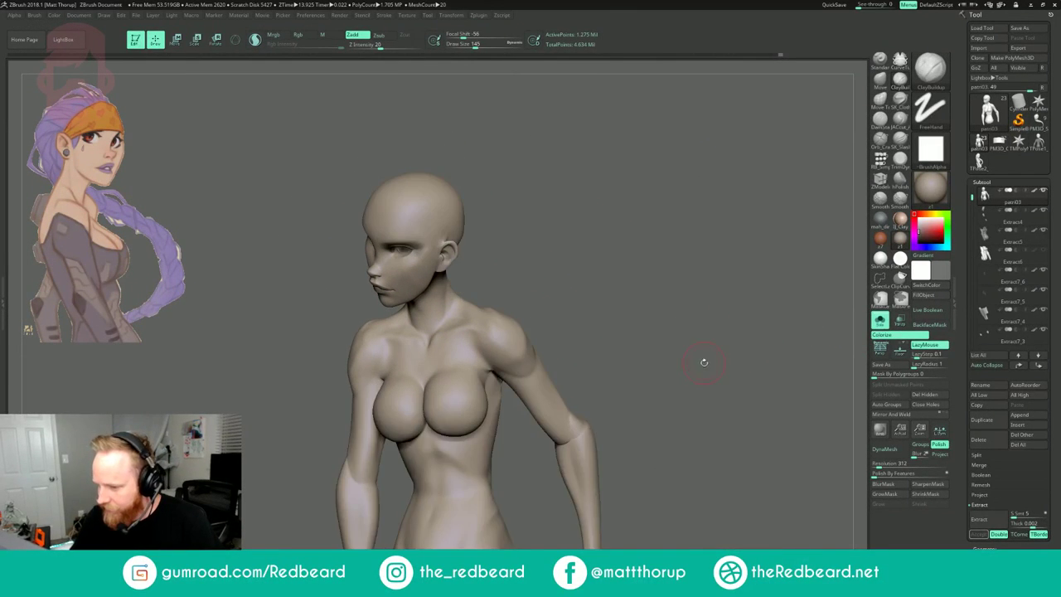
pyautogui.moveTo(704, 362); pyautogui.dragTo(723, 377)
pyautogui.keyDown('ctrl'); pyautogui.moveTo(723, 377); pyautogui.dragTo(740, 397, button='right'); pyautogui.keyUp('ctrl')
pyautogui.moveTo(741, 397); pyautogui.dragTo(715, 413)
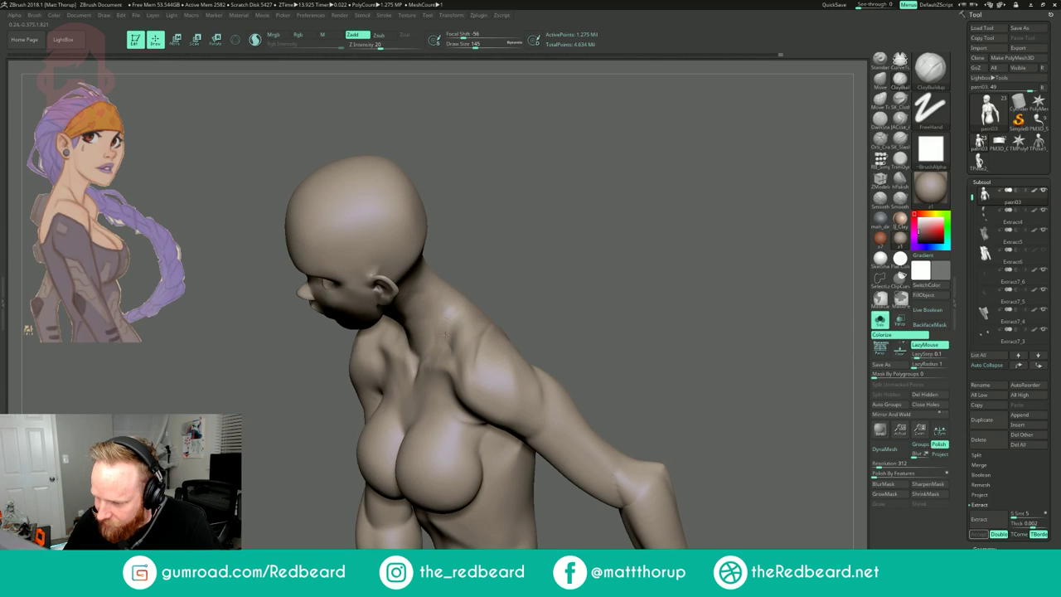
pyautogui.moveTo(452, 336); pyautogui.dragTo(452, 315)
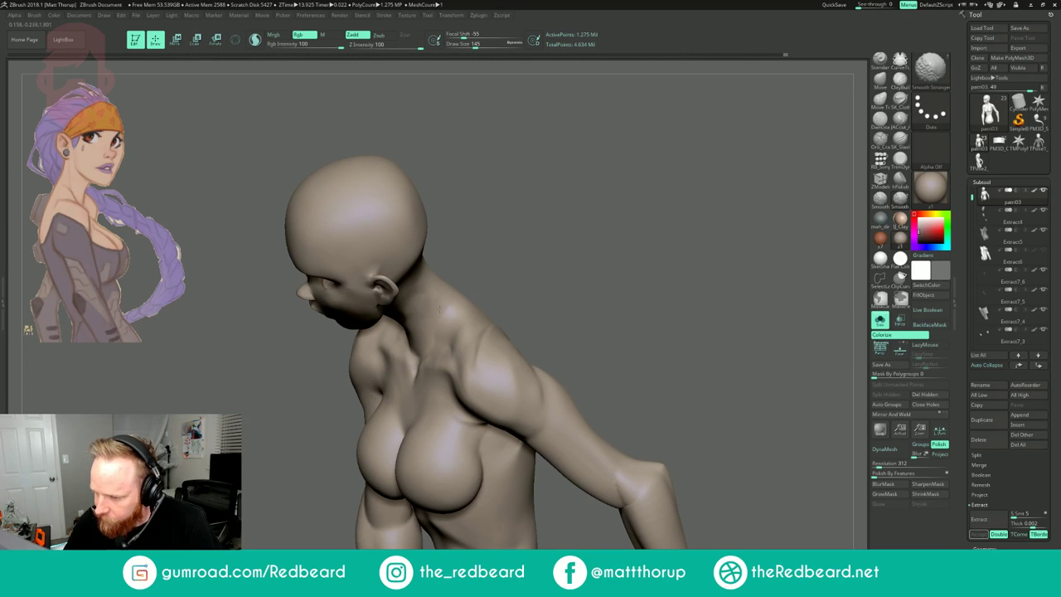
# - Refine the near shoulder and smooth its top at draw size 104
pyautogui.keyDown('shift'); pyautogui.moveTo(545, 238); pyautogui.dragTo(706, 207); pyautogui.keyUp('shift')
pyautogui.keyDown('ctrl'); pyautogui.moveTo(705, 206); pyautogui.dragTo(572, 238, button='right'); pyautogui.keyUp('ctrl')
pyautogui.moveTo(572, 238)
pyautogui.mouseDown()
pyautogui.moveTo(583, 246)
pyautogui.moveTo(574, 252)
pyautogui.mouseUp()
pyautogui.keyDown('ctrl'); pyautogui.moveTo(575, 252); pyautogui.dragTo(658, 223, button='right'); pyautogui.keyUp('ctrl')
pyautogui.press('s')
pyautogui.moveTo(373, 363); pyautogui.dragTo(373, 355)
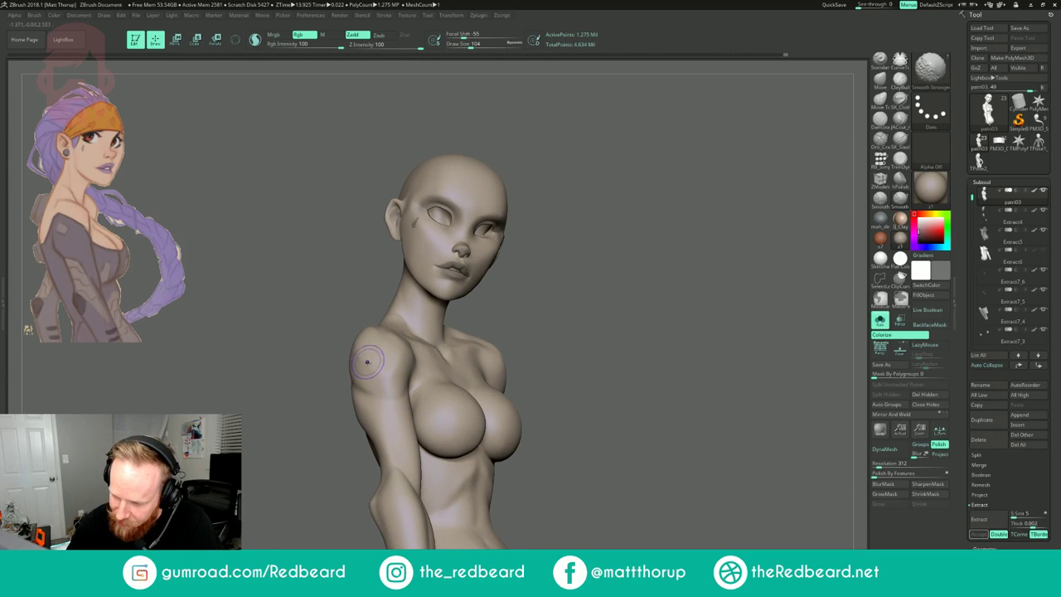
pyautogui.moveTo(572, 240); pyautogui.dragTo(557, 319)
pyautogui.keyDown('shift'); pyautogui.moveTo(384, 322); pyautogui.dragTo(376, 326); pyautogui.keyUp('shift')
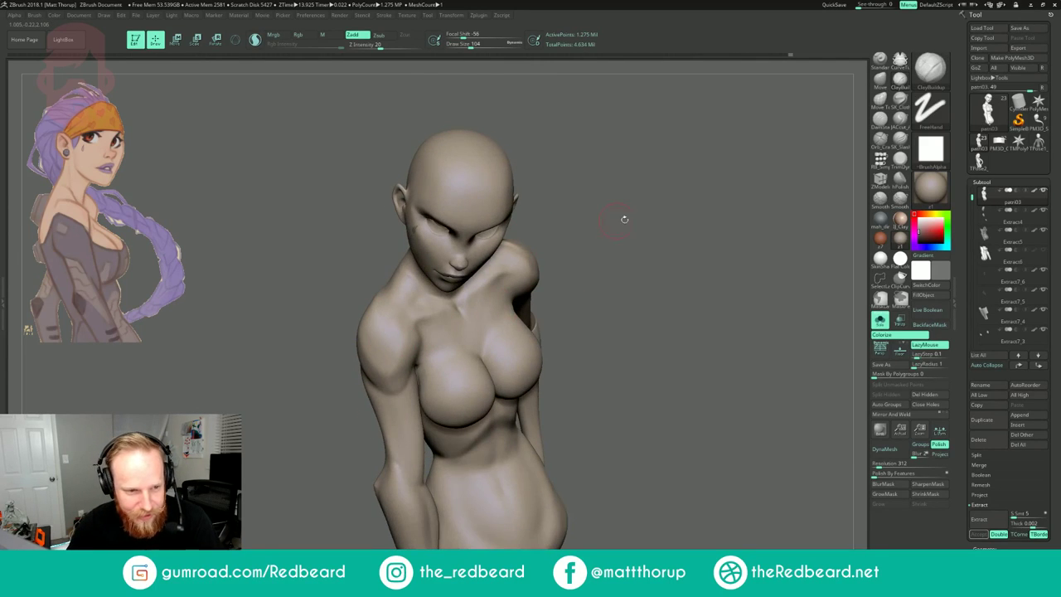
# - Carve a muscle line along the side of the neck with the JACrus brush, and smooth the front of the neck
pyautogui.keyDown('ctrl'); pyautogui.moveTo(619, 218); pyautogui.dragTo(567, 222, button='right'); pyautogui.keyUp('ctrl')
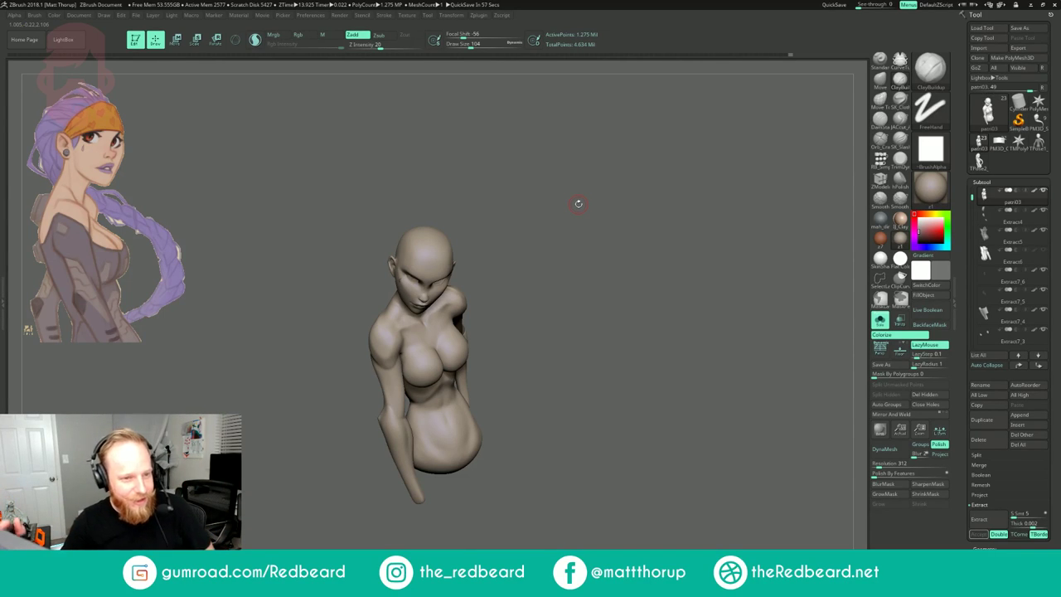
pyautogui.moveTo(521, 217)
pyautogui.mouseDown()
pyautogui.moveTo(542, 204)
pyautogui.moveTo(524, 239)
pyautogui.moveTo(514, 222)
pyautogui.moveTo(496, 252)
pyautogui.mouseUp()
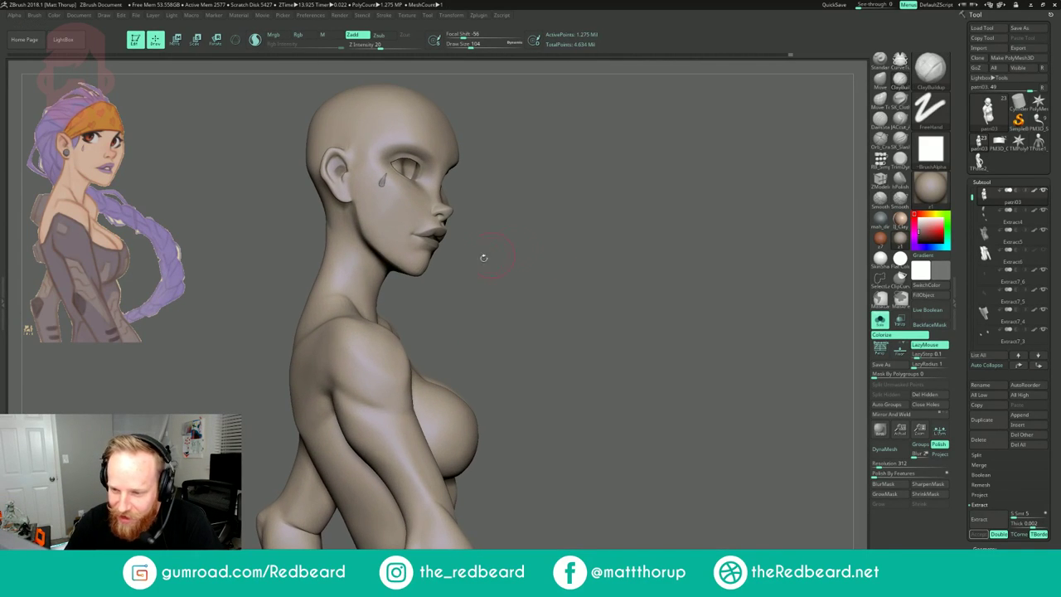
pyautogui.click(901, 120)
pyautogui.moveTo(642, 269); pyautogui.dragTo(561, 285)
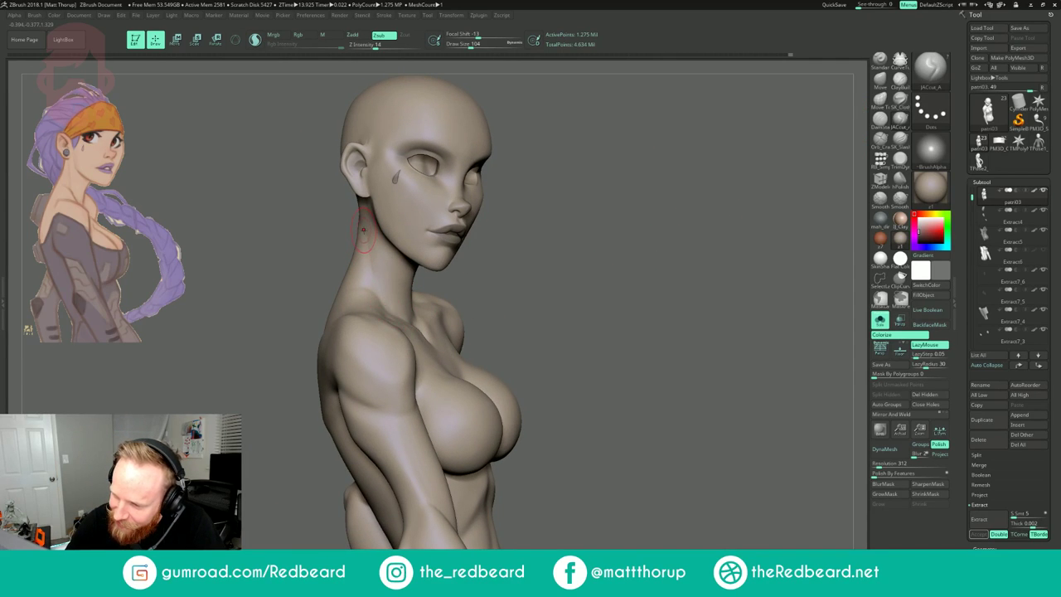
pyautogui.moveTo(374, 277)
pyautogui.mouseDown()
pyautogui.moveTo(378, 300)
pyautogui.moveTo(372, 245)
pyautogui.mouseUp()
pyautogui.moveTo(506, 286)
pyautogui.mouseDown()
pyautogui.moveTo(554, 294)
pyautogui.moveTo(501, 300)
pyautogui.moveTo(422, 286)
pyautogui.moveTo(530, 311)
pyautogui.mouseUp()
pyautogui.keyDown('shift'); pyautogui.moveTo(435, 302); pyautogui.dragTo(420, 291); pyautogui.keyUp('shift')
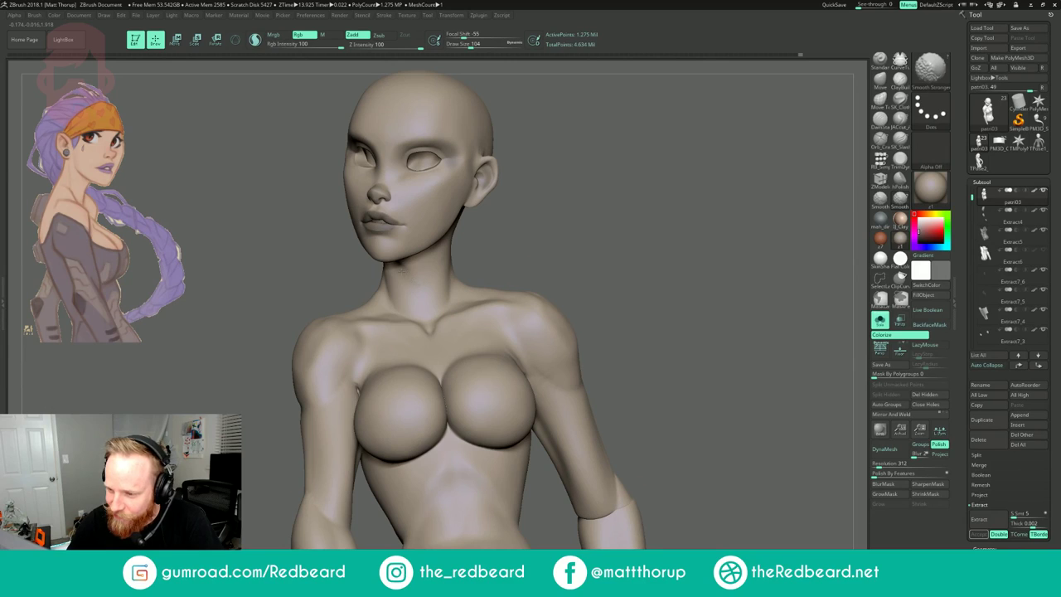
# - Turn off Solo to bring back the hair, eyes and armour around the body
pyautogui.moveTo(535, 237)
pyautogui.mouseDown()
pyautogui.moveTo(599, 242)
pyautogui.moveTo(550, 214)
pyautogui.moveTo(554, 231)
pyautogui.mouseUp()
pyautogui.click(880, 321)
pyautogui.moveTo(709, 415); pyautogui.dragTo(721, 417)
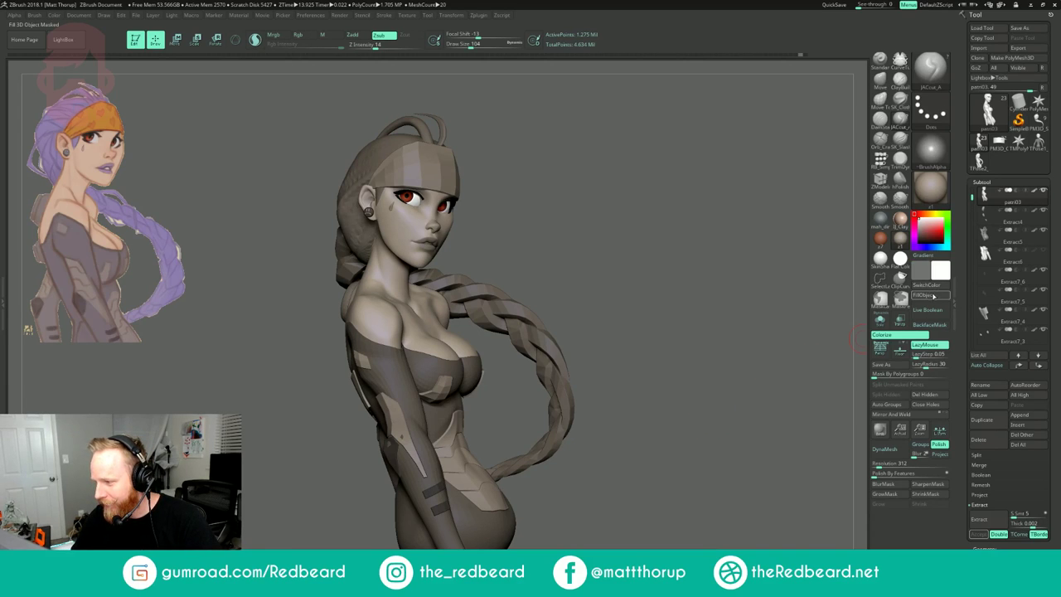
# - Make the eyeballs the active subtool and set up the SK_Pen brush with draw size 31 and LazyMouse off
pyautogui.keyDown('alt'); pyautogui.click(419, 200); pyautogui.keyUp('alt')
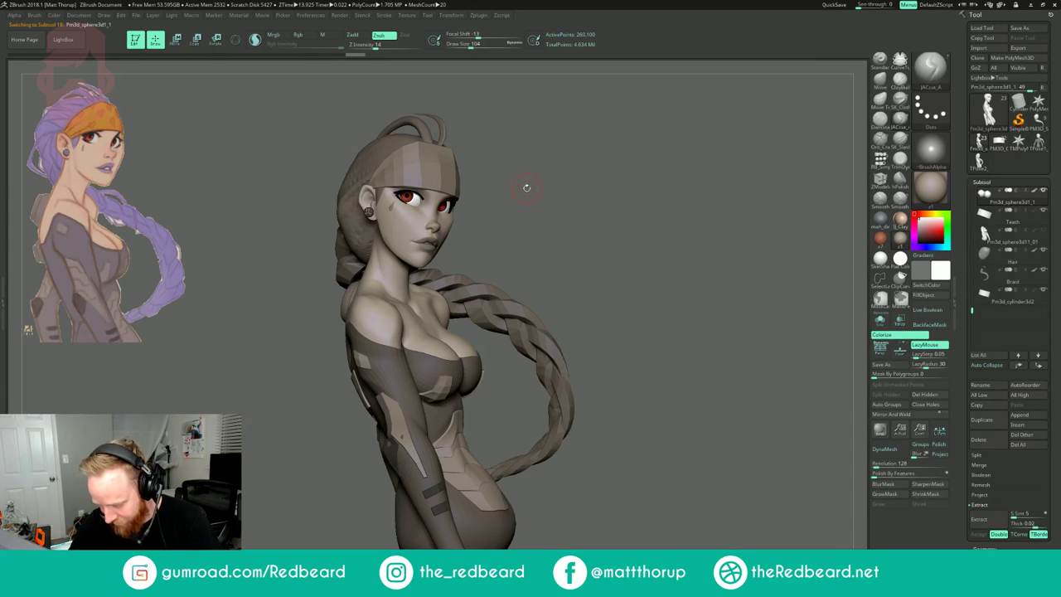
pyautogui.press('b')
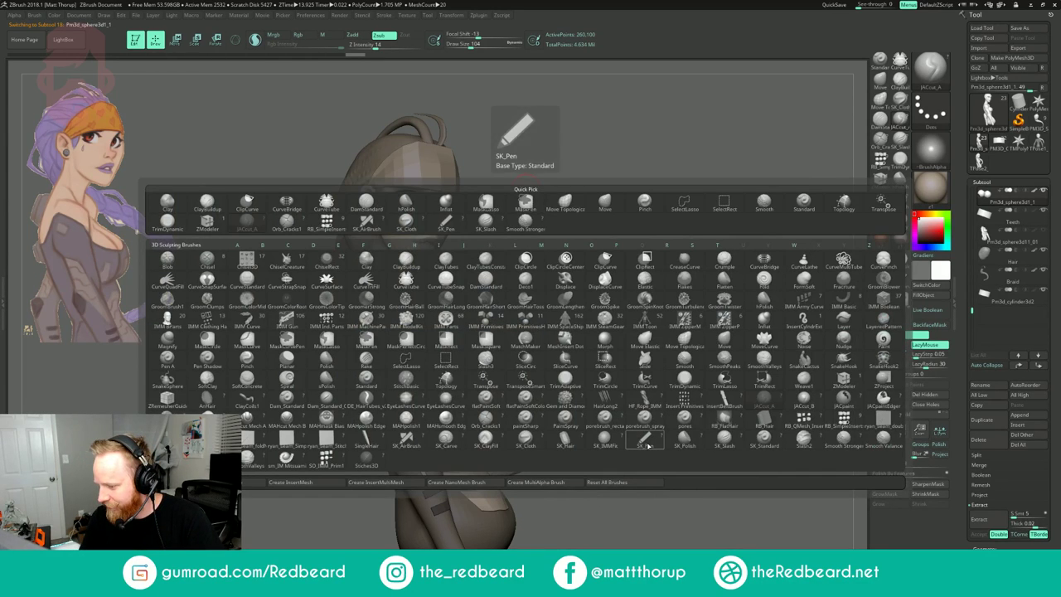
pyautogui.click(649, 445)
pyautogui.keyDown('alt'); pyautogui.moveTo(556, 245); pyautogui.dragTo(600, 217); pyautogui.keyUp('alt')
pyautogui.press('s')
pyautogui.moveTo(421, 187); pyautogui.dragTo(403, 187)
pyautogui.moveTo(572, 248); pyautogui.dragTo(610, 255)
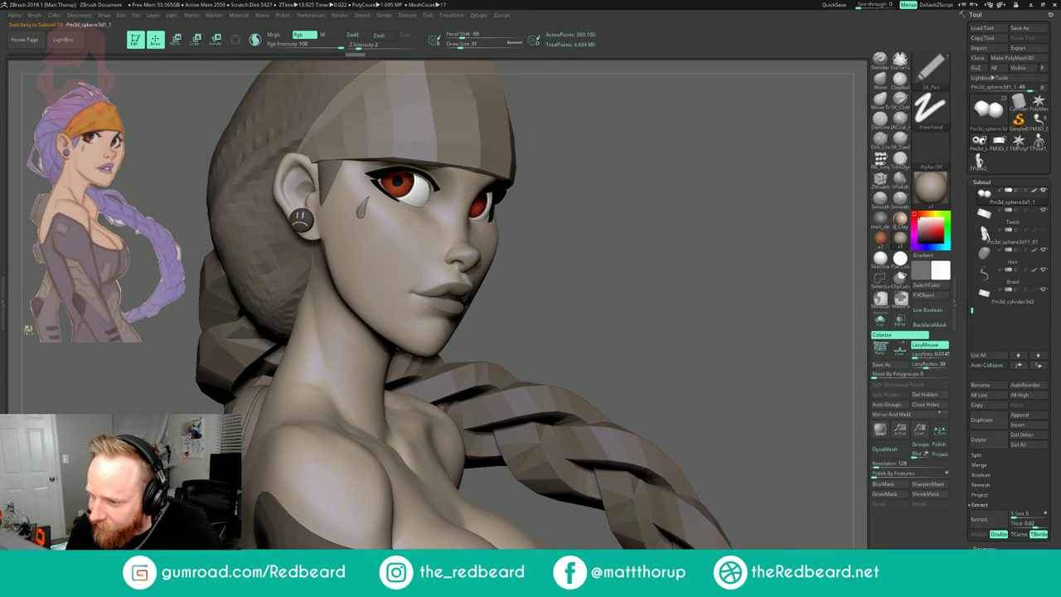
pyautogui.press('l')
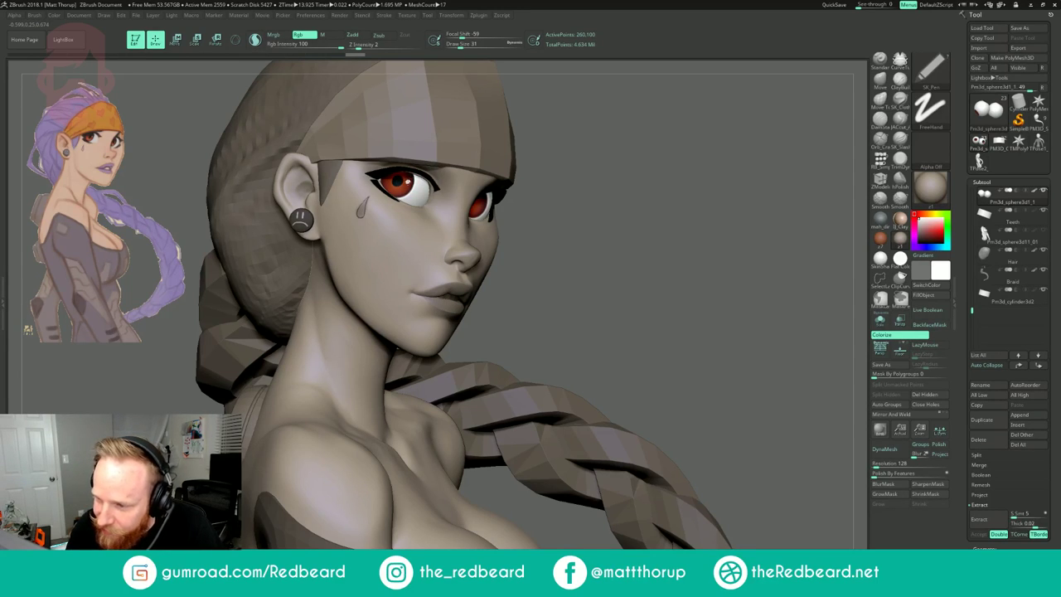
# - Lower the RGB intensity and paint a soft touch of colour on the near eye's iris
pyautogui.moveTo(625, 162); pyautogui.dragTo(565, 166)
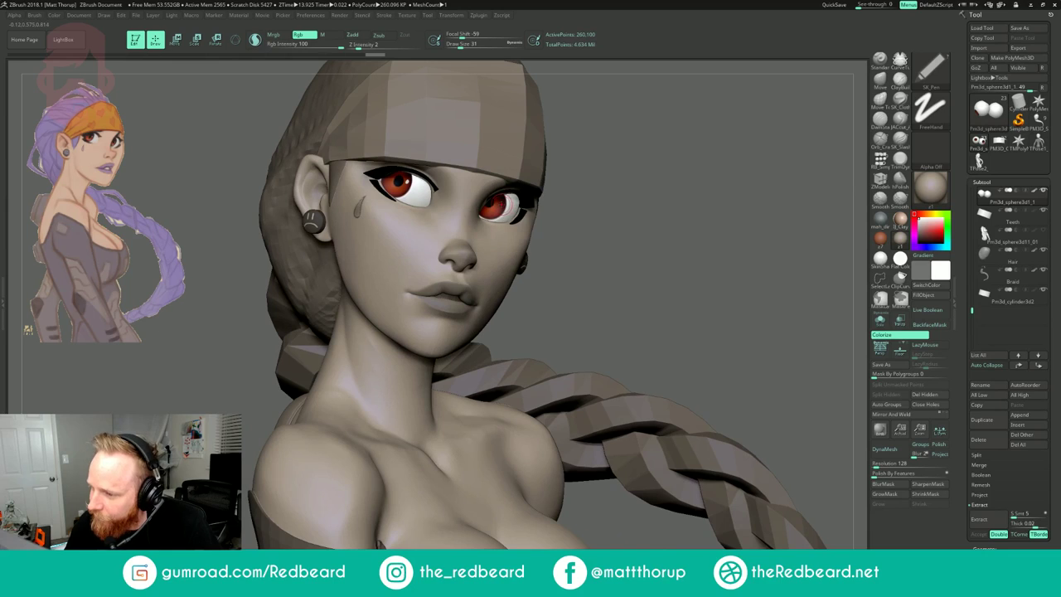
pyautogui.moveTo(627, 154); pyautogui.dragTo(666, 156)
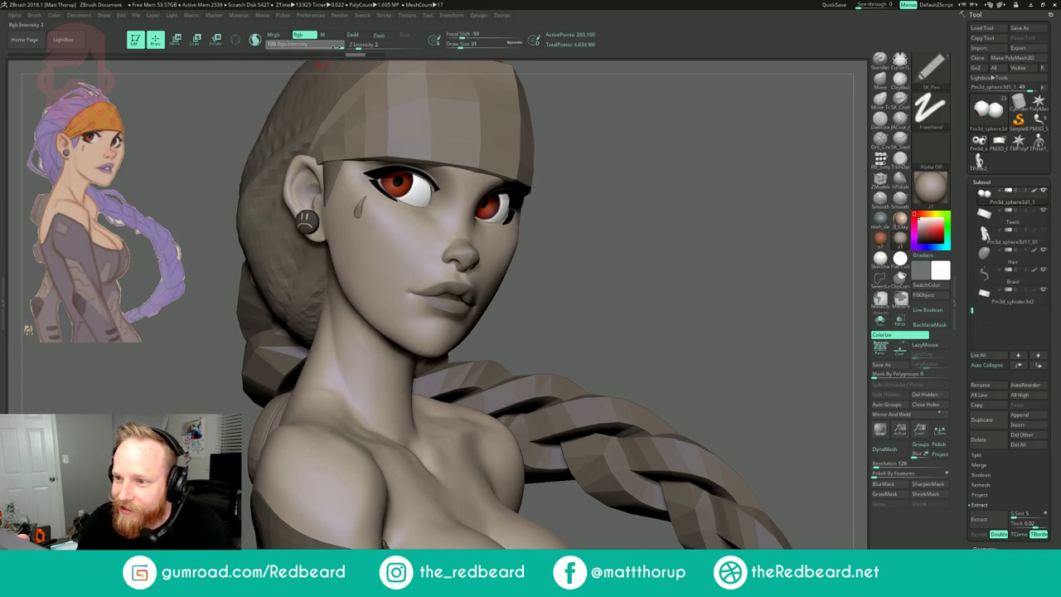
pyautogui.moveTo(300, 47); pyautogui.dragTo(314, 47)
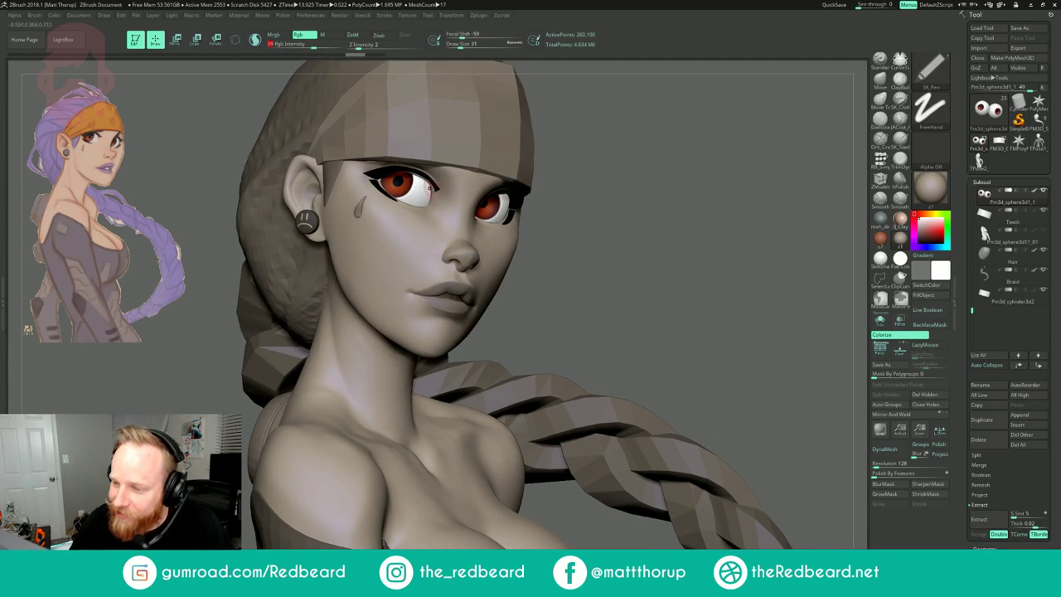
pyautogui.moveTo(407, 182); pyautogui.dragTo(407, 182)
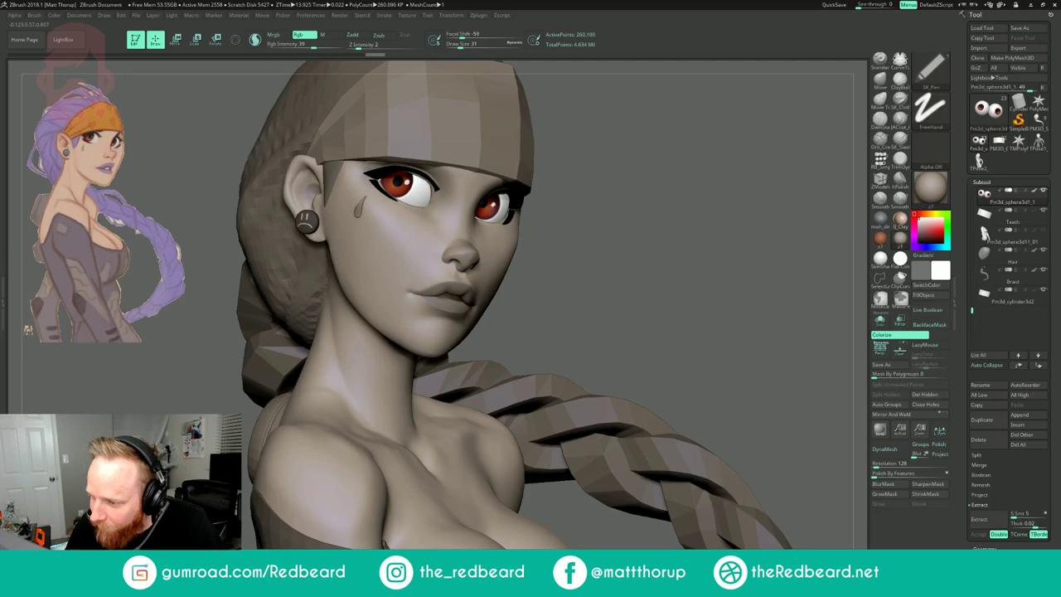
pyautogui.keyDown('alt'); pyautogui.moveTo(688, 203); pyautogui.dragTo(595, 200); pyautogui.keyUp('alt')
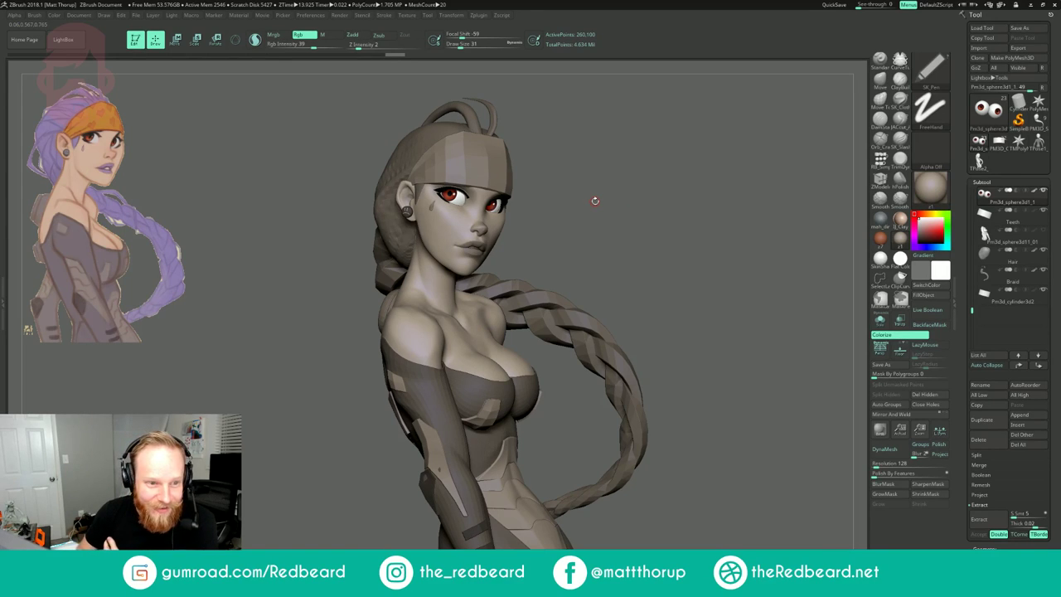